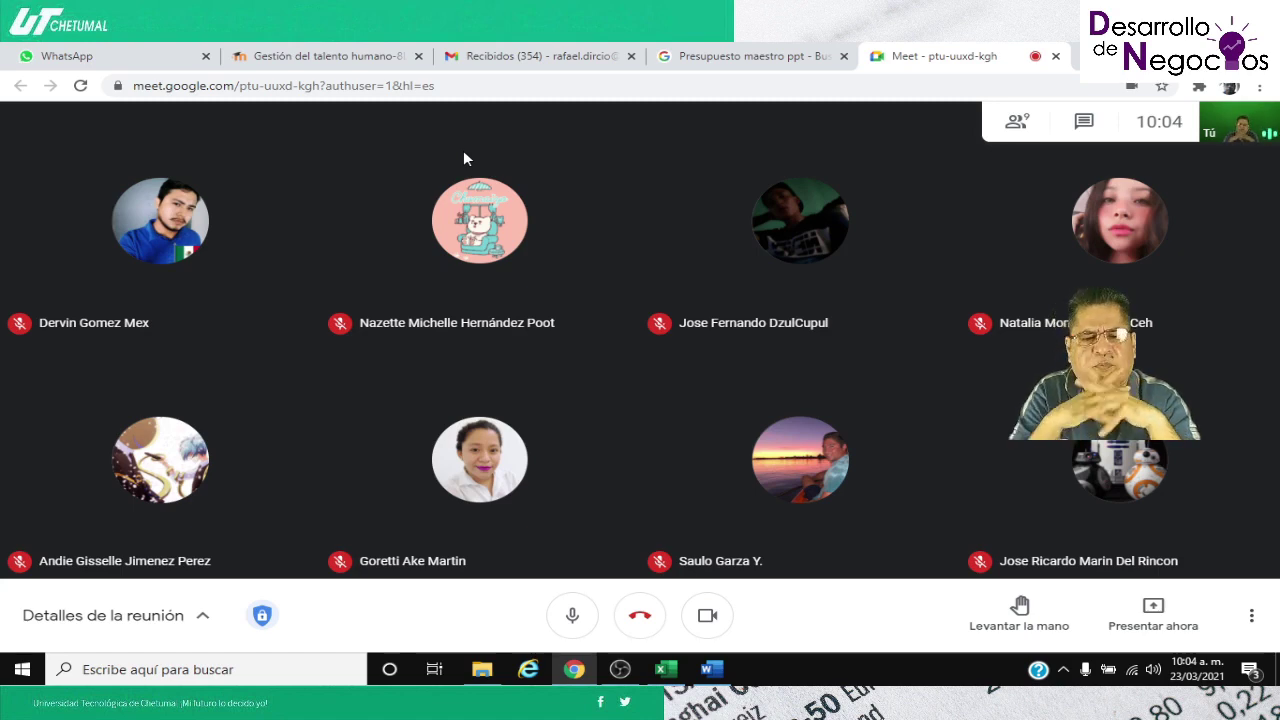
{"action": "mouse_move", "coordinate": [608, 174]}
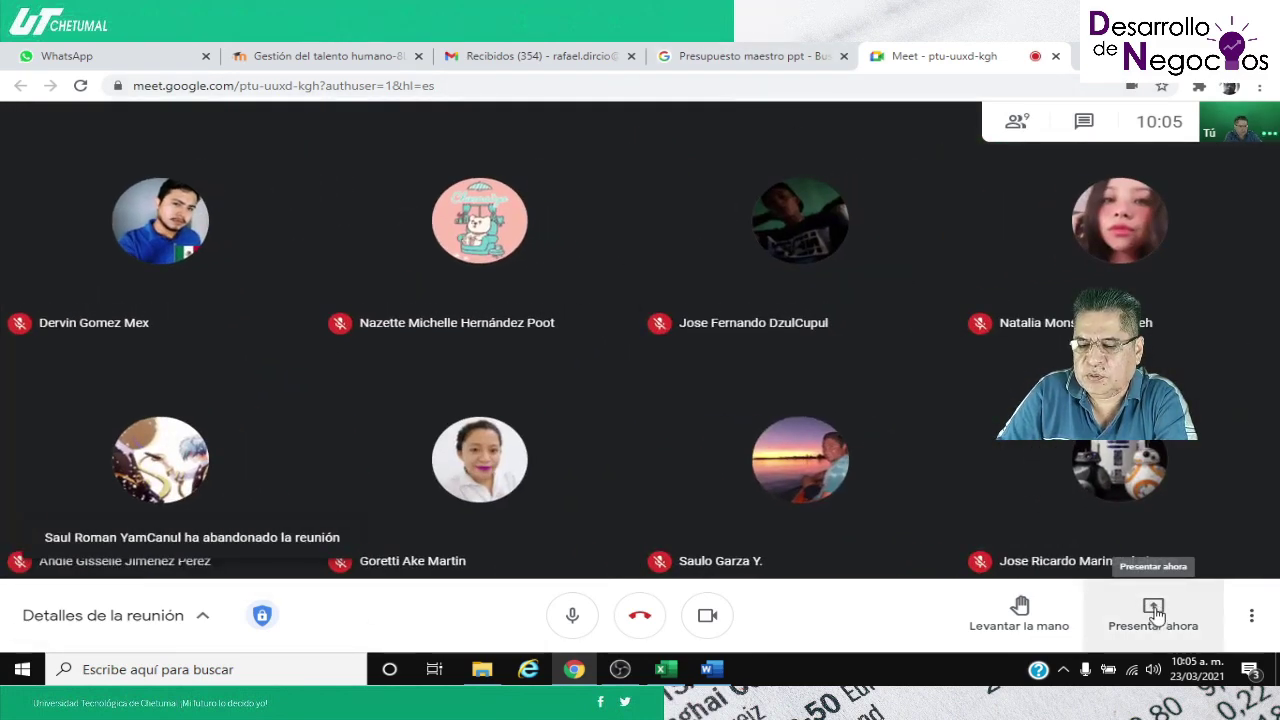
{"action": "left_click", "coordinate": [1155, 614]}
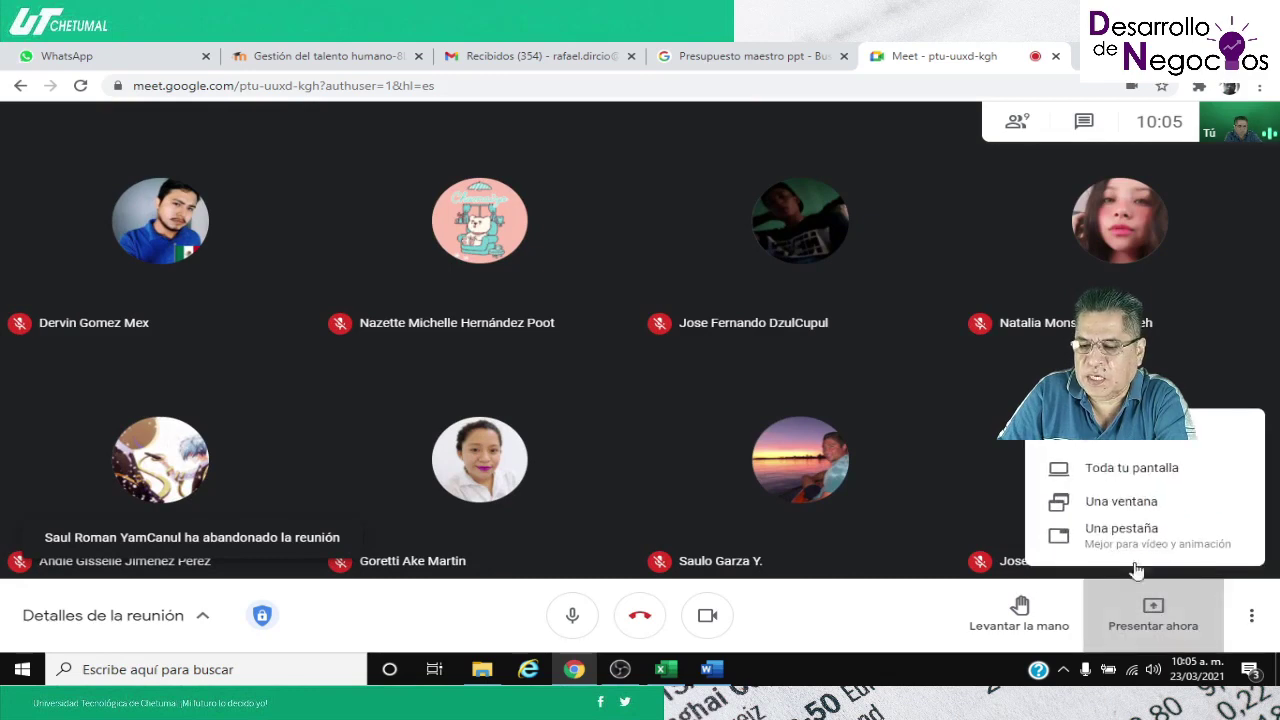
{"action": "left_click", "coordinate": [1092, 467]}
{"action": "left_click", "coordinate": [862, 432]}
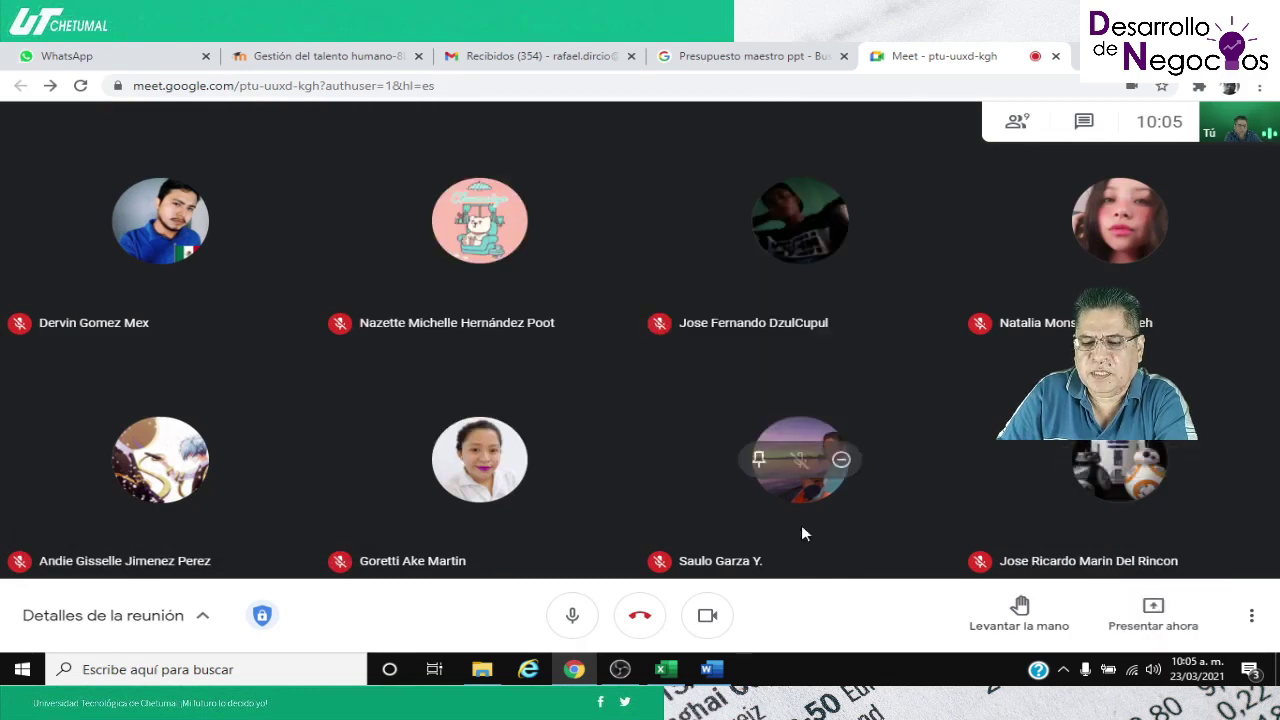
Turn off the camera in the meeting and admit the person asking to join the call
{"action": "left_click", "coordinate": [706, 620]}
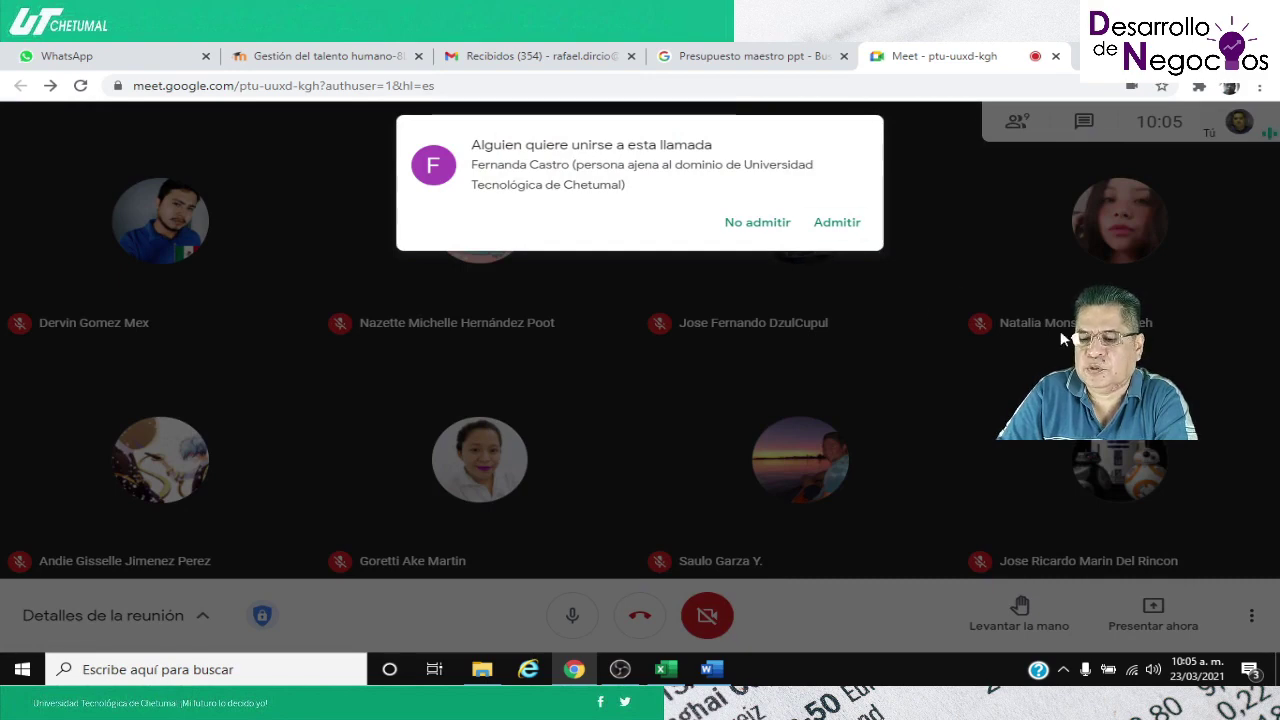
{"action": "left_click", "coordinate": [829, 232]}
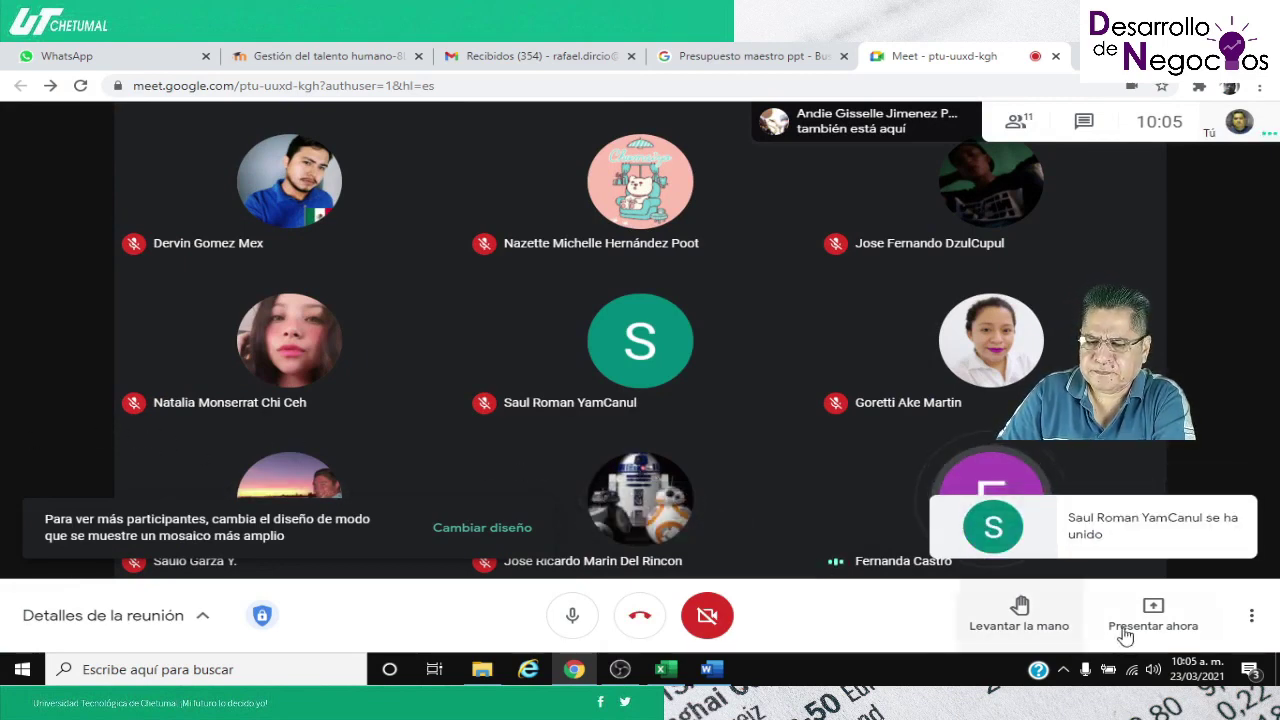
Present the entire screen in the meeting and hide the screen-sharing notice
{"action": "left_click", "coordinate": [1117, 636]}
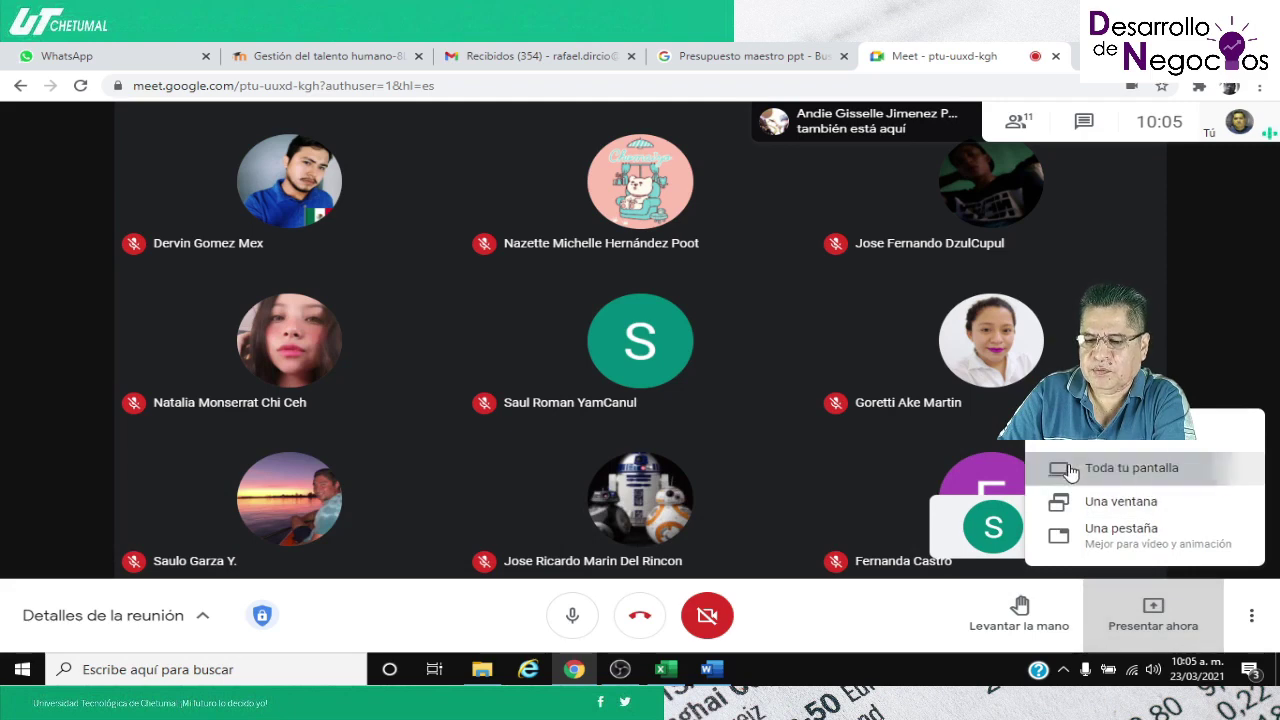
{"action": "left_click", "coordinate": [1071, 472]}
{"action": "left_click", "coordinate": [752, 431]}
{"action": "left_click", "coordinate": [841, 634]}
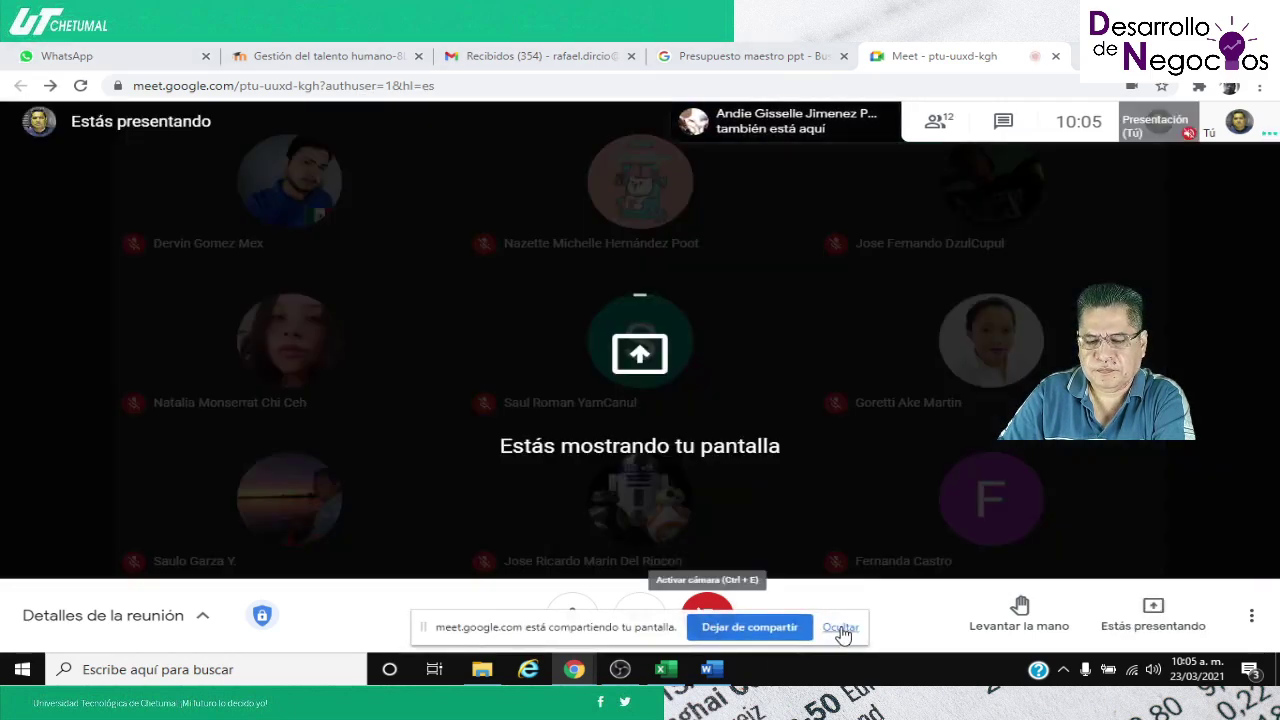
Switch to the Parcial 02_Respuestas.xlsx workbook in Excel and remove the yellow fill from column F of the Estados Fin sheet
{"action": "key", "text": "alt+Tab"}
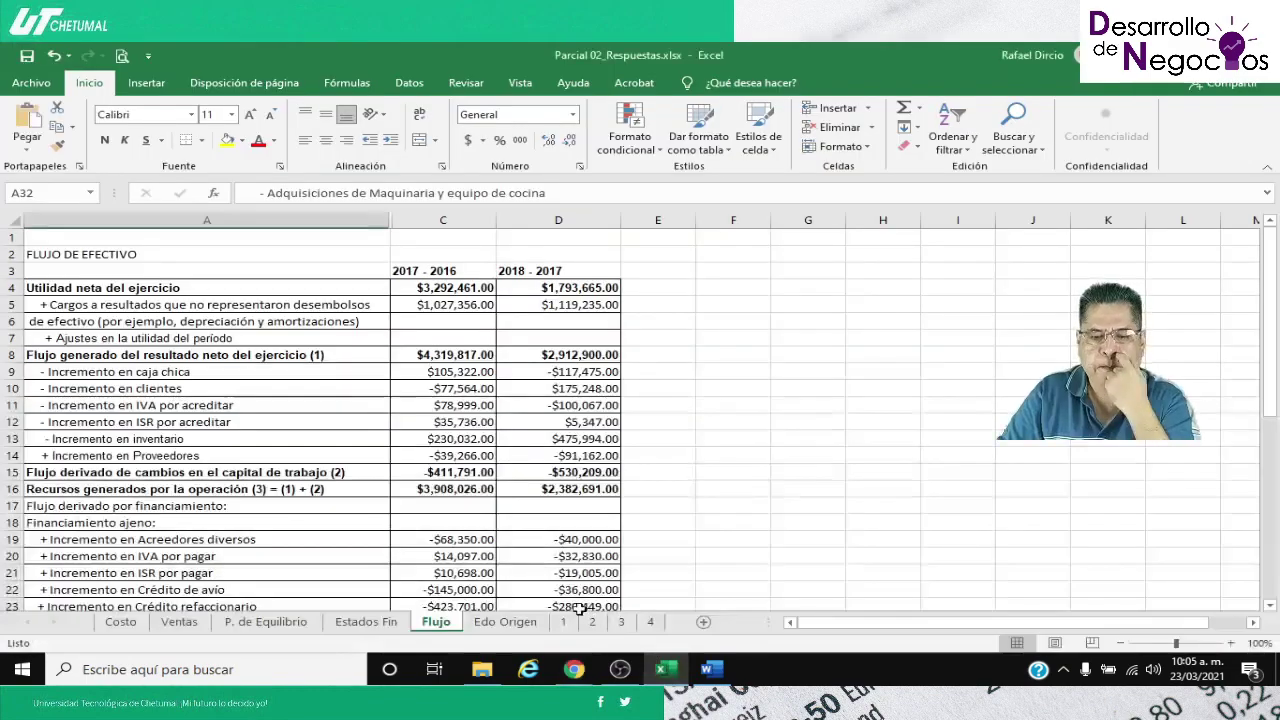
{"action": "left_click", "coordinate": [366, 621]}
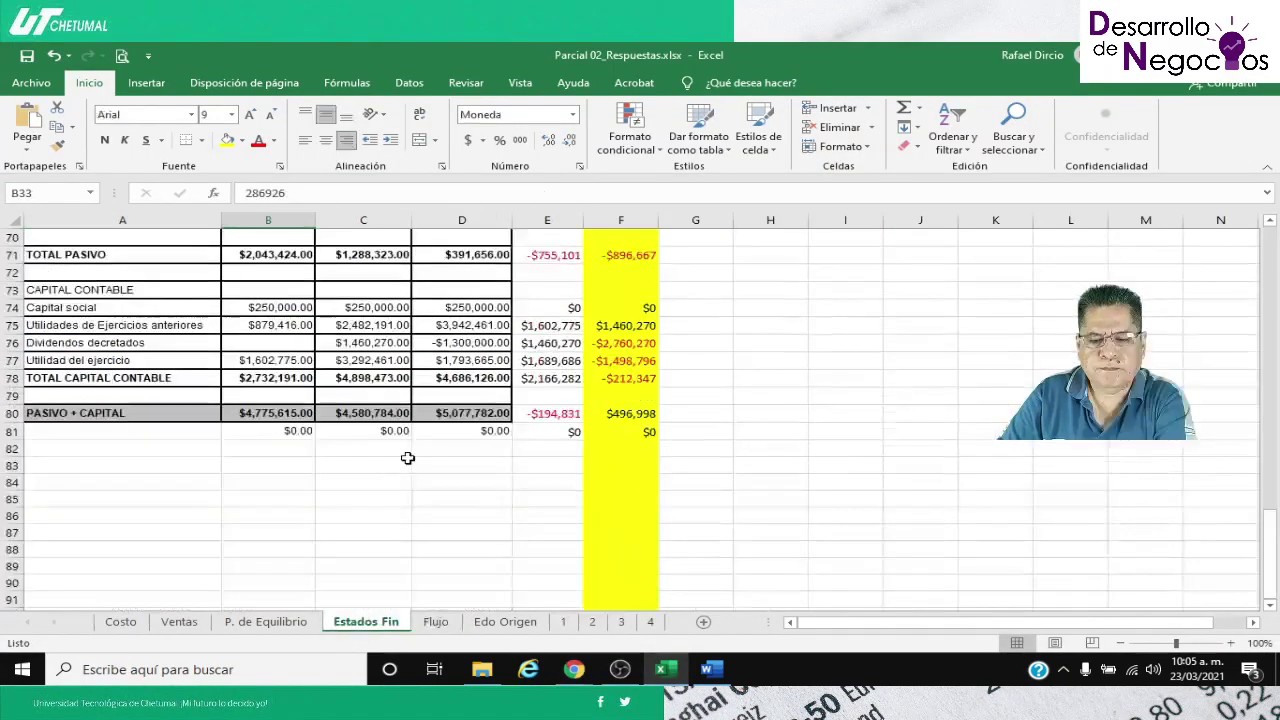
{"action": "scroll", "coordinate": [408, 458], "scroll_direction": "up", "scroll_amount": 2}
{"action": "left_click", "coordinate": [621, 219]}
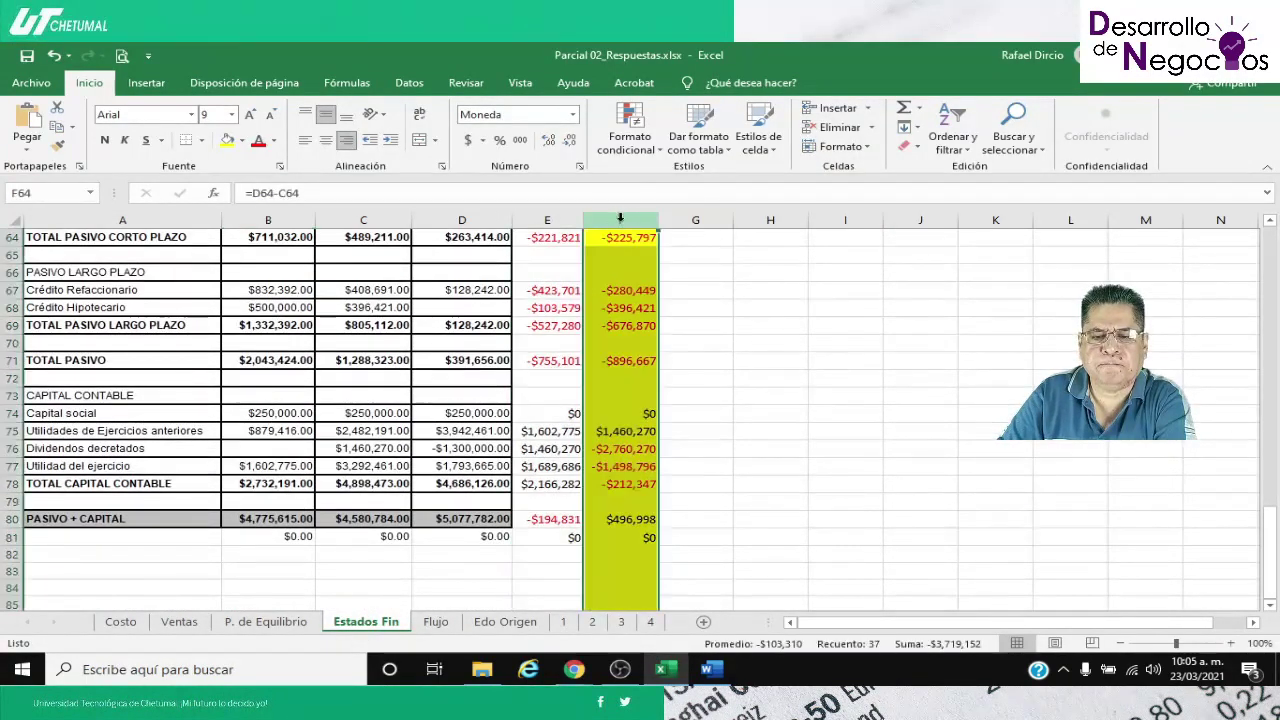
{"action": "left_click", "coordinate": [498, 360]}
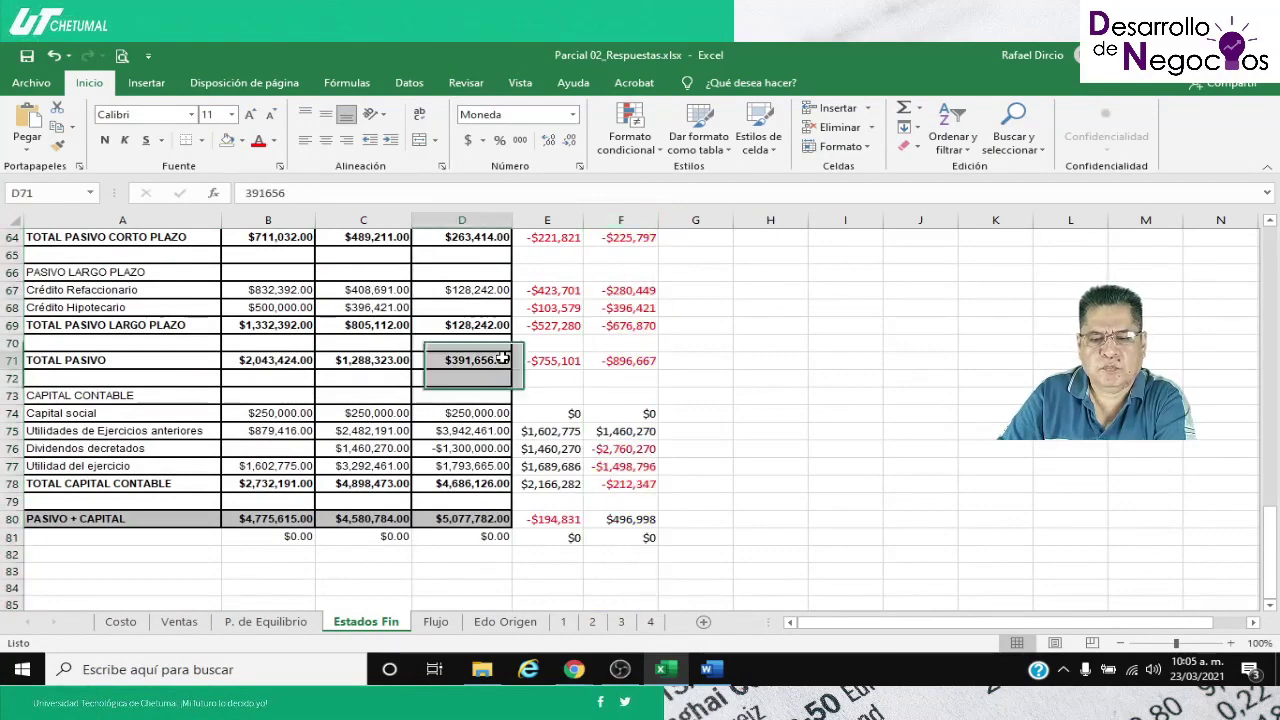
Enlarge the Estados Fin sheet to 130% and look over its income statement and balance sheet
{"action": "left_click", "coordinate": [1236, 645]}
{"action": "left_click", "coordinate": [1236, 645]}
{"action": "left_click", "coordinate": [1236, 645]}
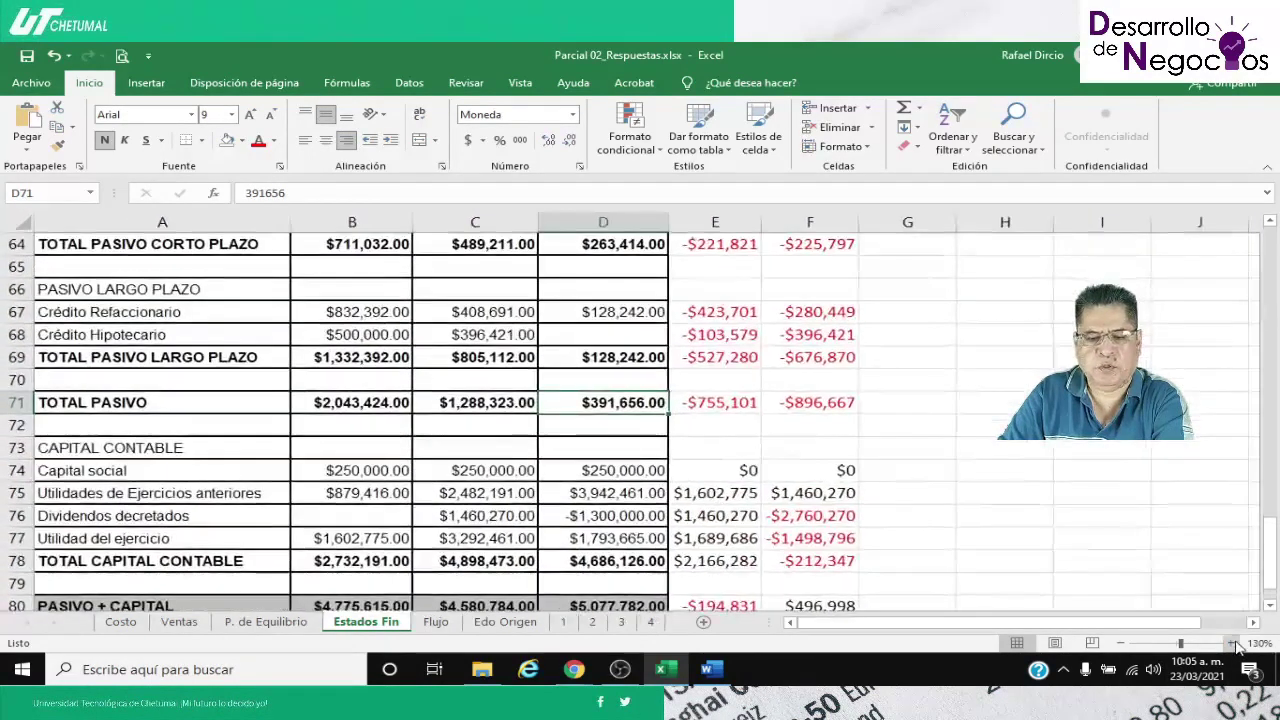
{"action": "scroll", "coordinate": [583, 503], "scroll_direction": "down", "scroll_amount": 1}
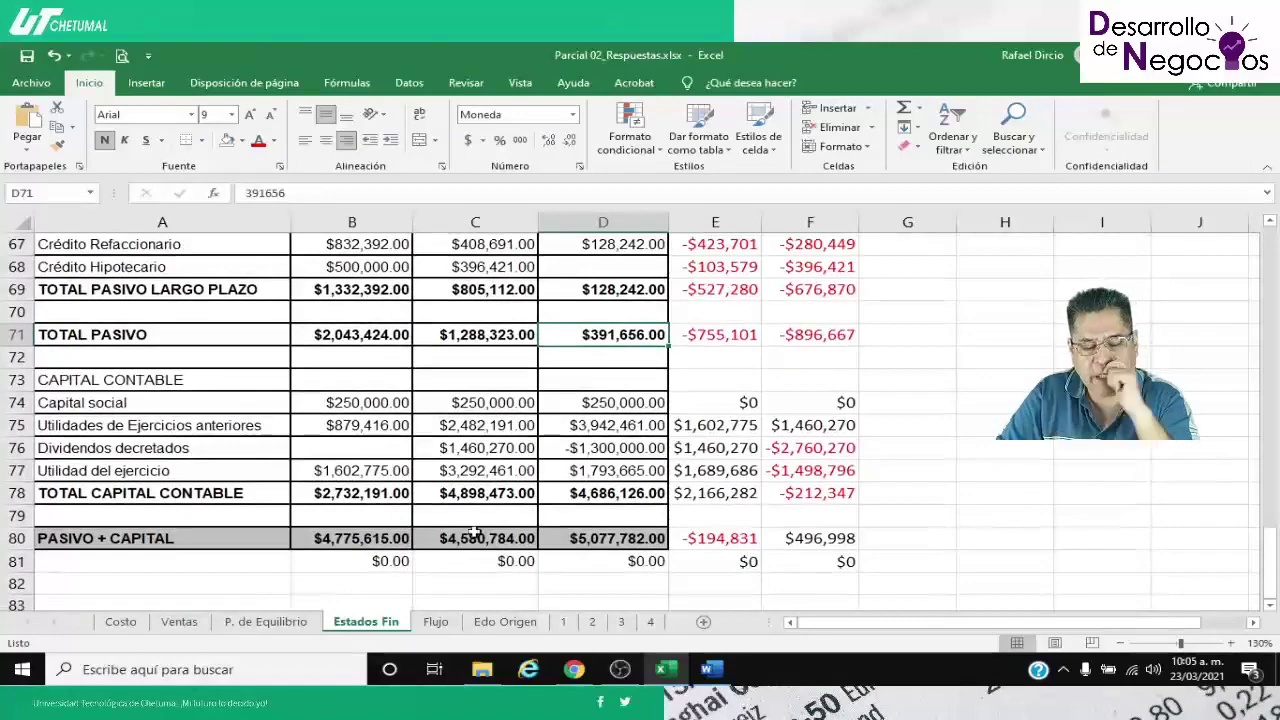
{"action": "scroll", "coordinate": [464, 530], "scroll_direction": "up", "scroll_amount": 15}
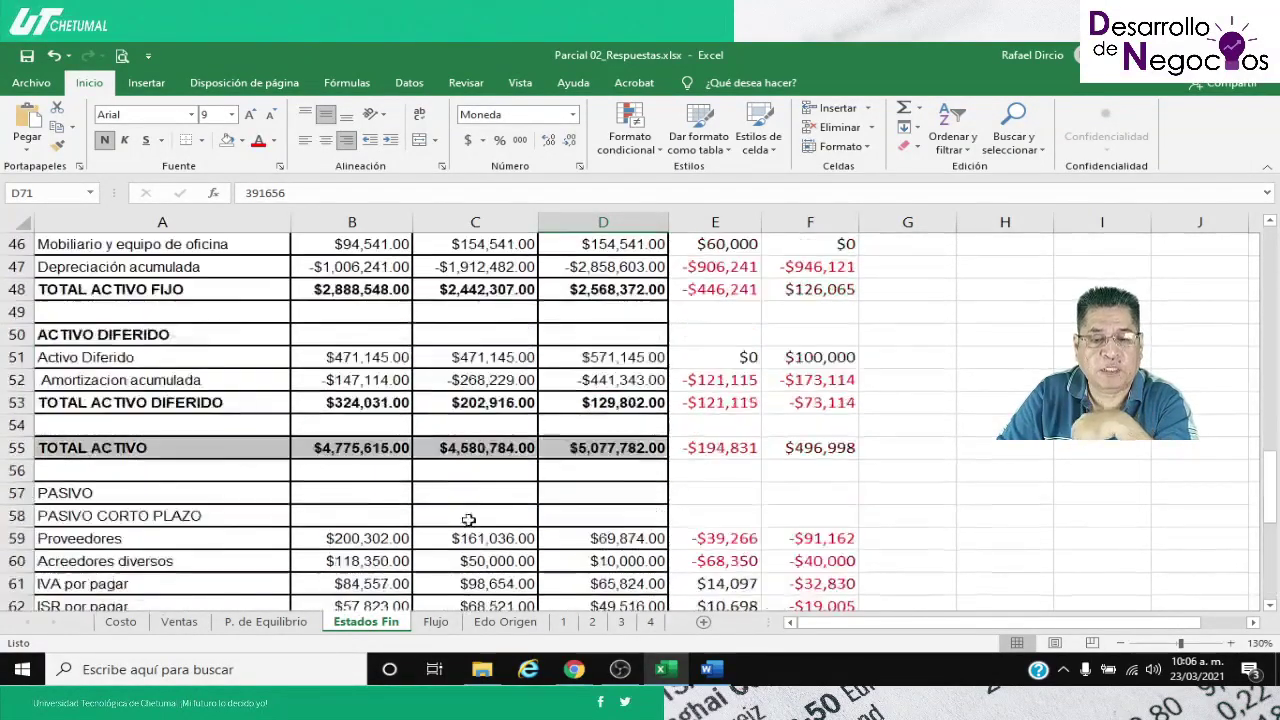
{"action": "scroll", "coordinate": [473, 507], "scroll_direction": "down", "scroll_amount": 1}
{"action": "scroll", "coordinate": [473, 507], "scroll_direction": "up", "scroll_amount": 6}
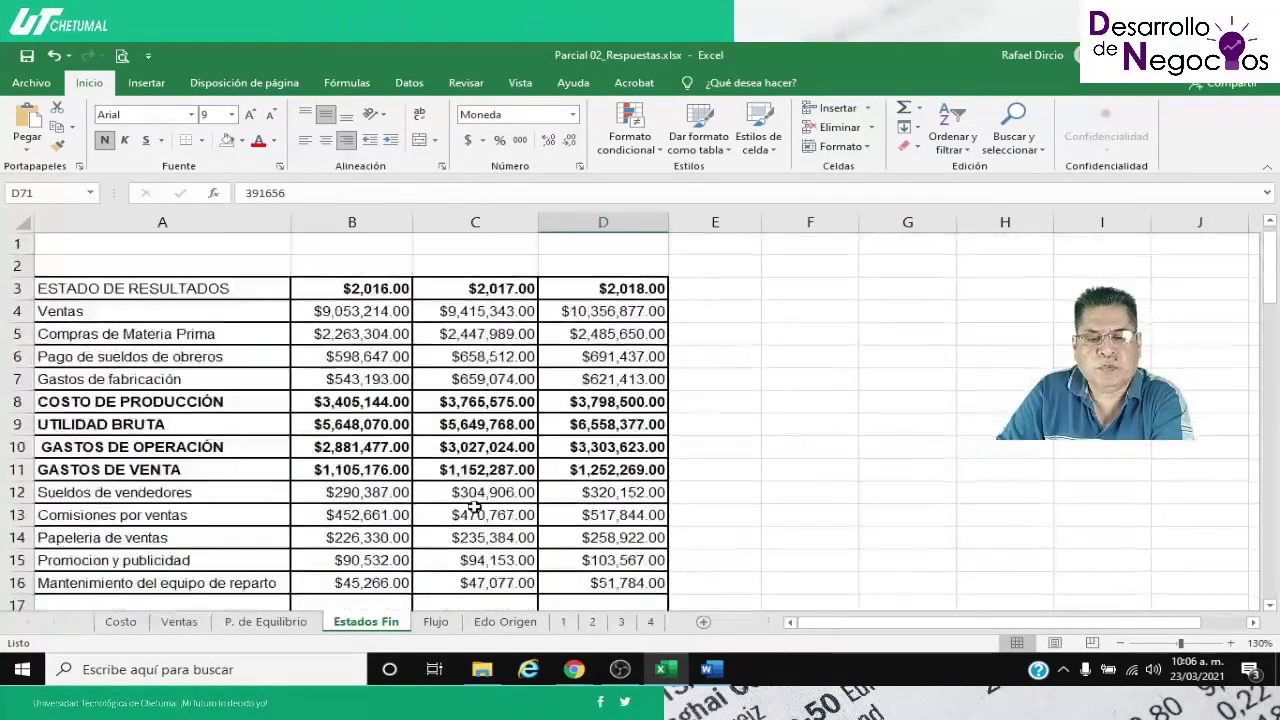
{"action": "scroll", "coordinate": [438, 402], "scroll_direction": "down", "scroll_amount": 1}
{"action": "scroll", "coordinate": [438, 402], "scroll_direction": "up", "scroll_amount": 2}
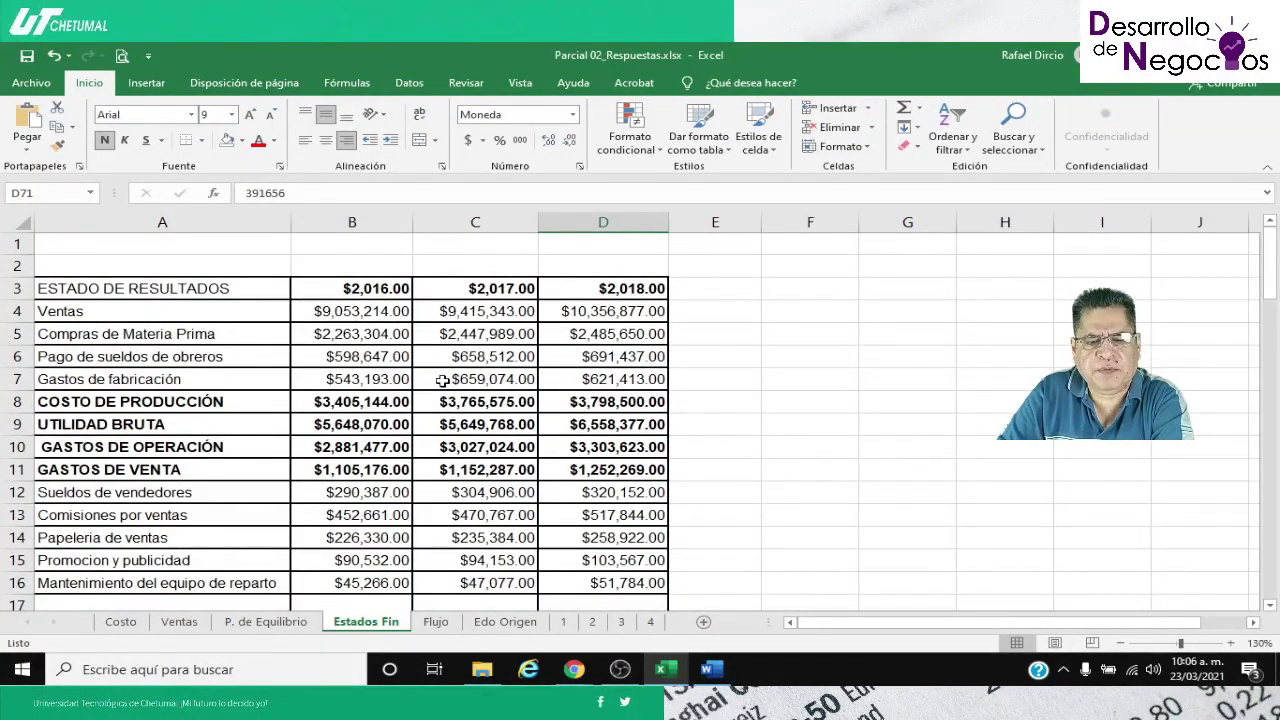
{"action": "scroll", "coordinate": [442, 380], "scroll_direction": "down", "scroll_amount": 10}
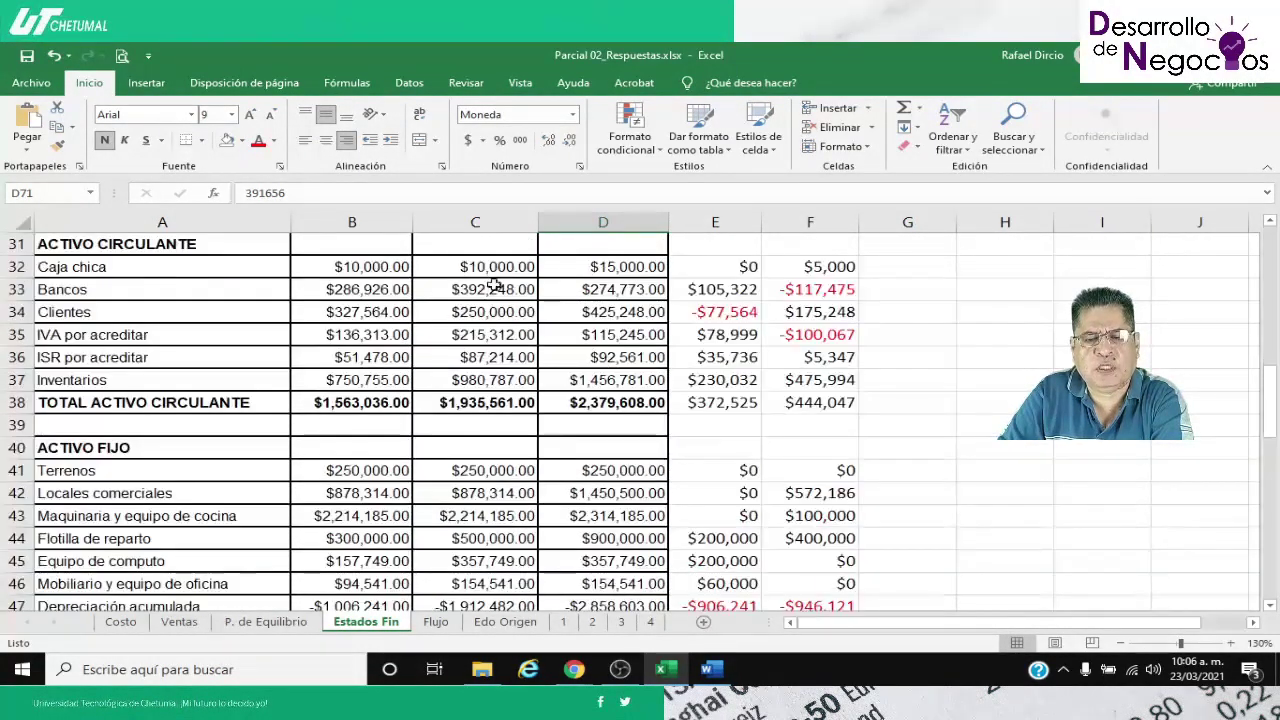
Go through the ACTIVO CIRCULANTE accounts one by one, from Caja chica to Inventarios
{"action": "left_click", "coordinate": [184, 271]}
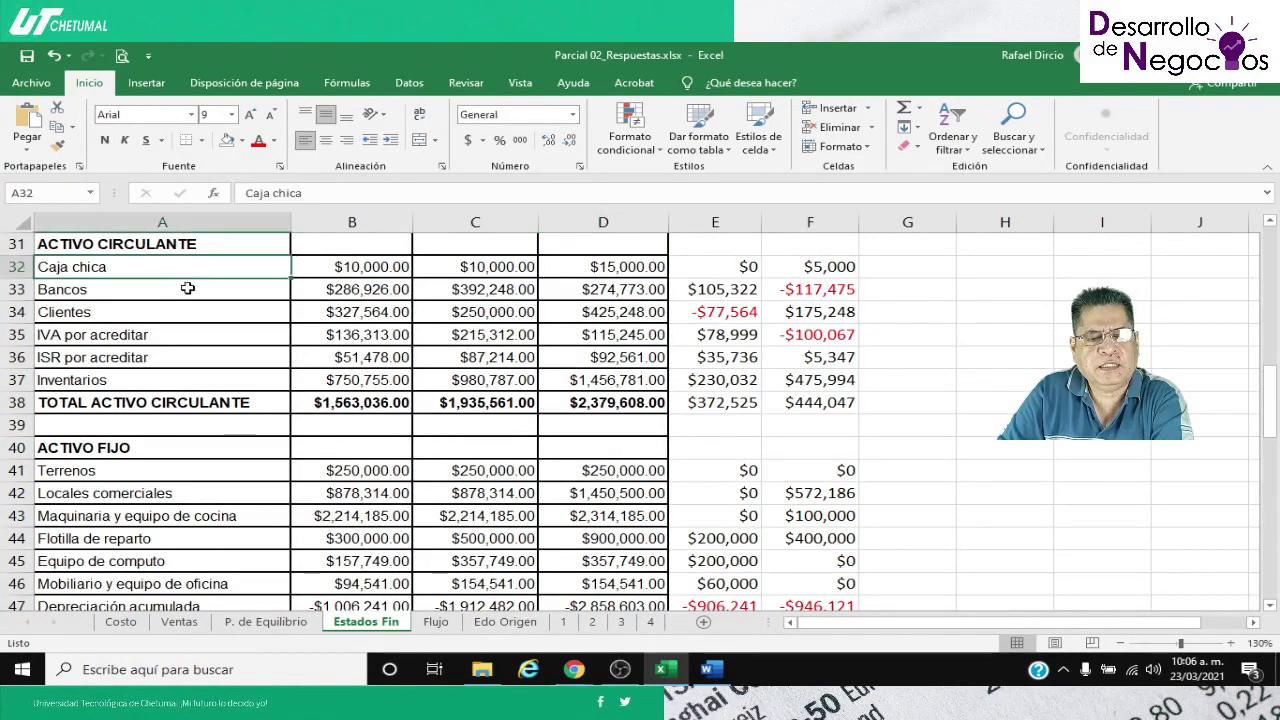
{"action": "left_click", "coordinate": [112, 291]}
{"action": "left_click", "coordinate": [130, 311]}
{"action": "left_click", "coordinate": [134, 334]}
{"action": "left_click", "coordinate": [133, 359]}
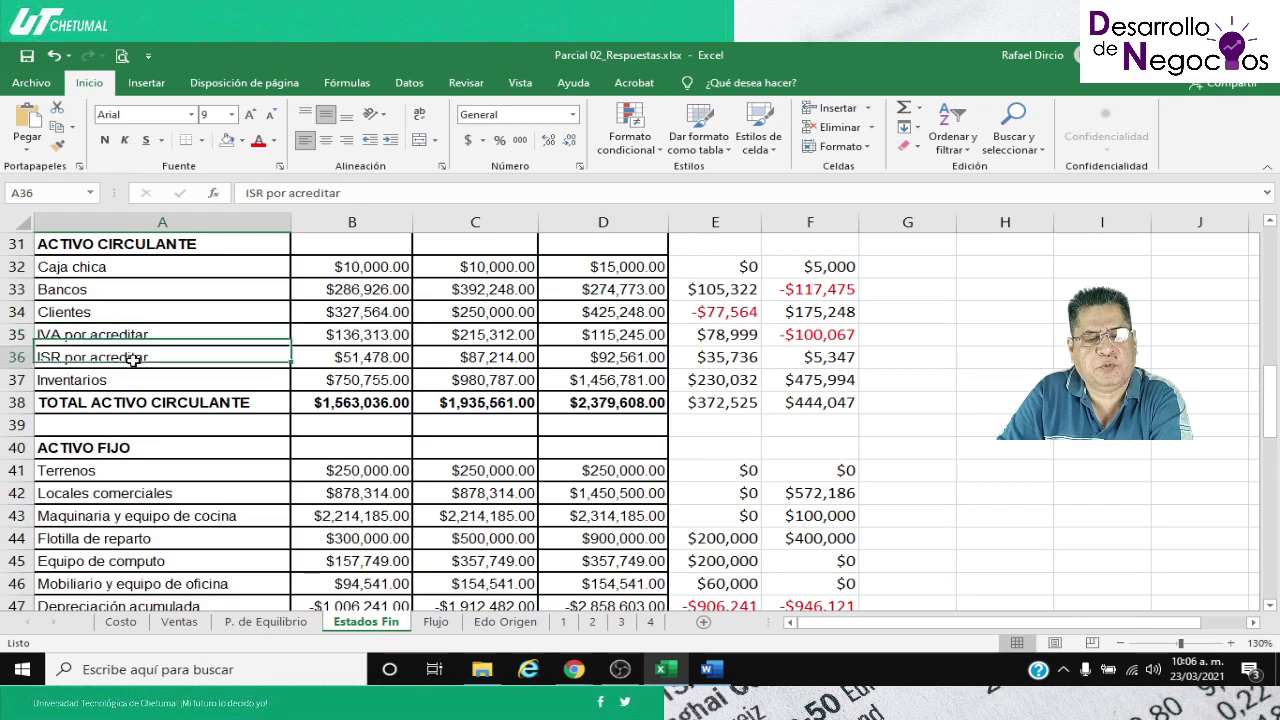
{"action": "left_click", "coordinate": [118, 380]}
Go through the ACTIVO FIJO accounts one by one, from Terrenos to Depreciación acumulada
{"action": "scroll", "coordinate": [228, 440], "scroll_direction": "down", "scroll_amount": 3}
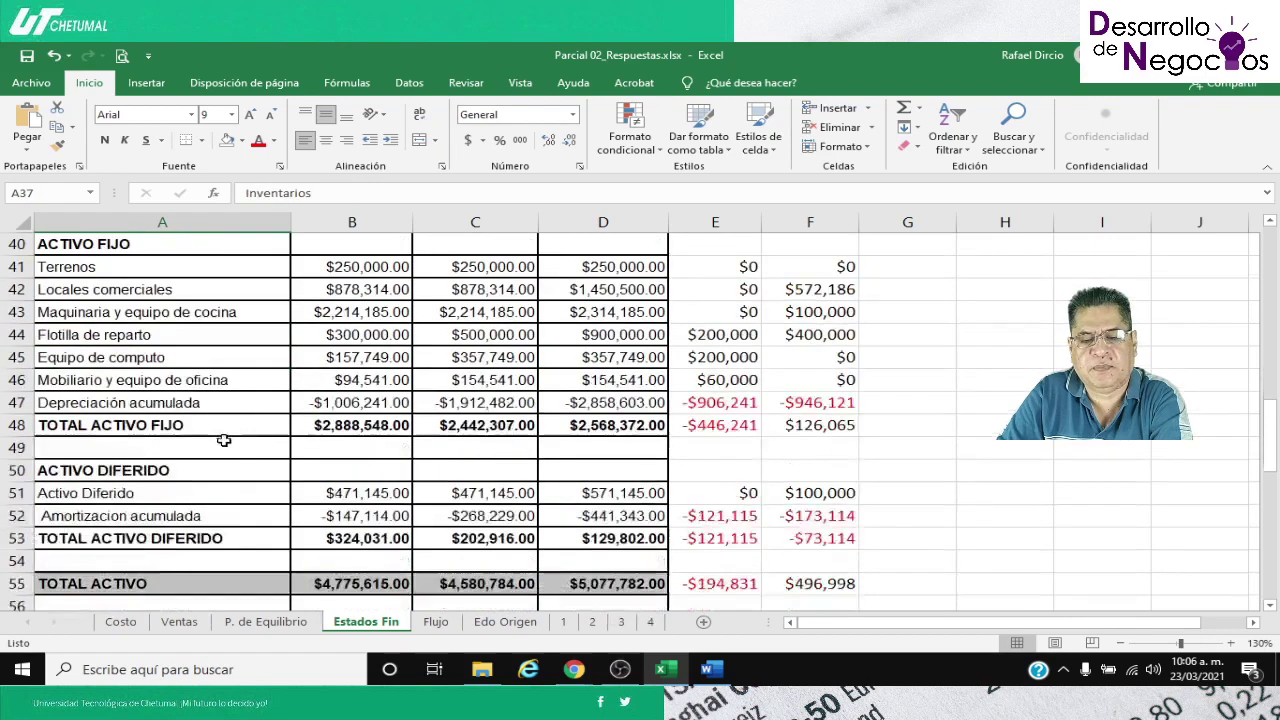
{"action": "scroll", "coordinate": [220, 432], "scroll_direction": "up", "scroll_amount": 3}
{"action": "scroll", "coordinate": [220, 429], "scroll_direction": "down", "scroll_amount": 3}
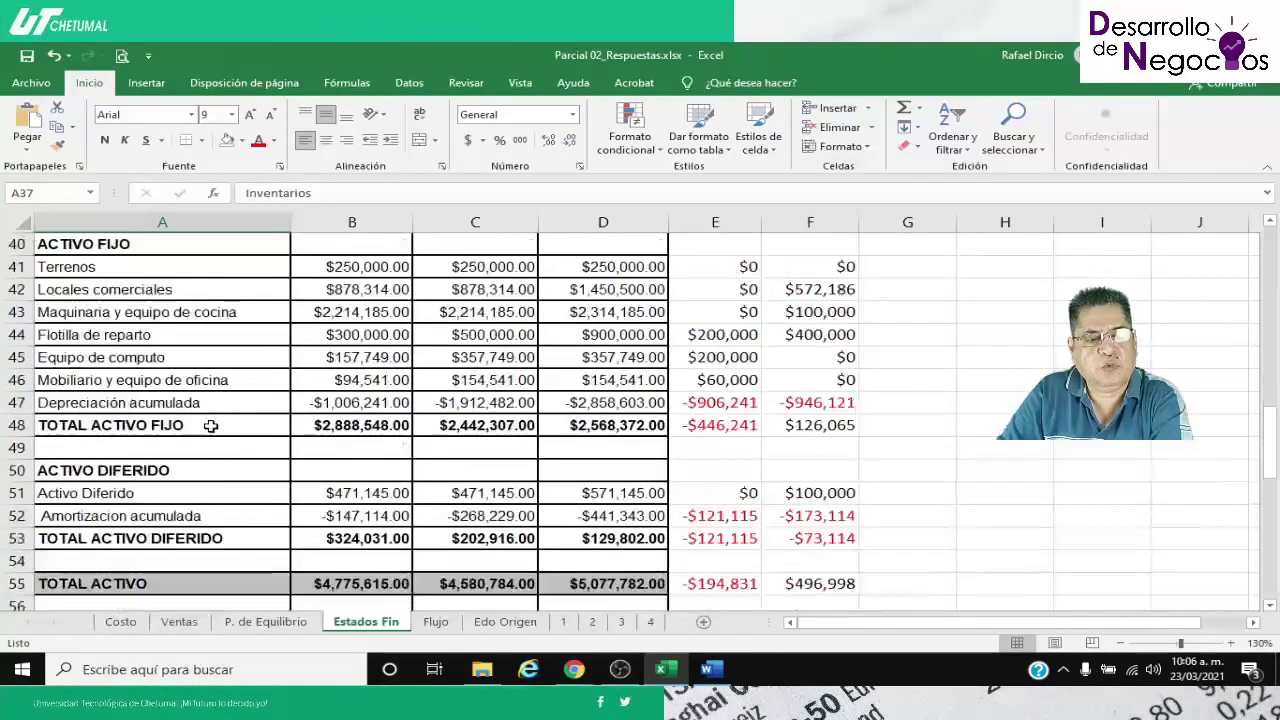
{"action": "left_click", "coordinate": [124, 269]}
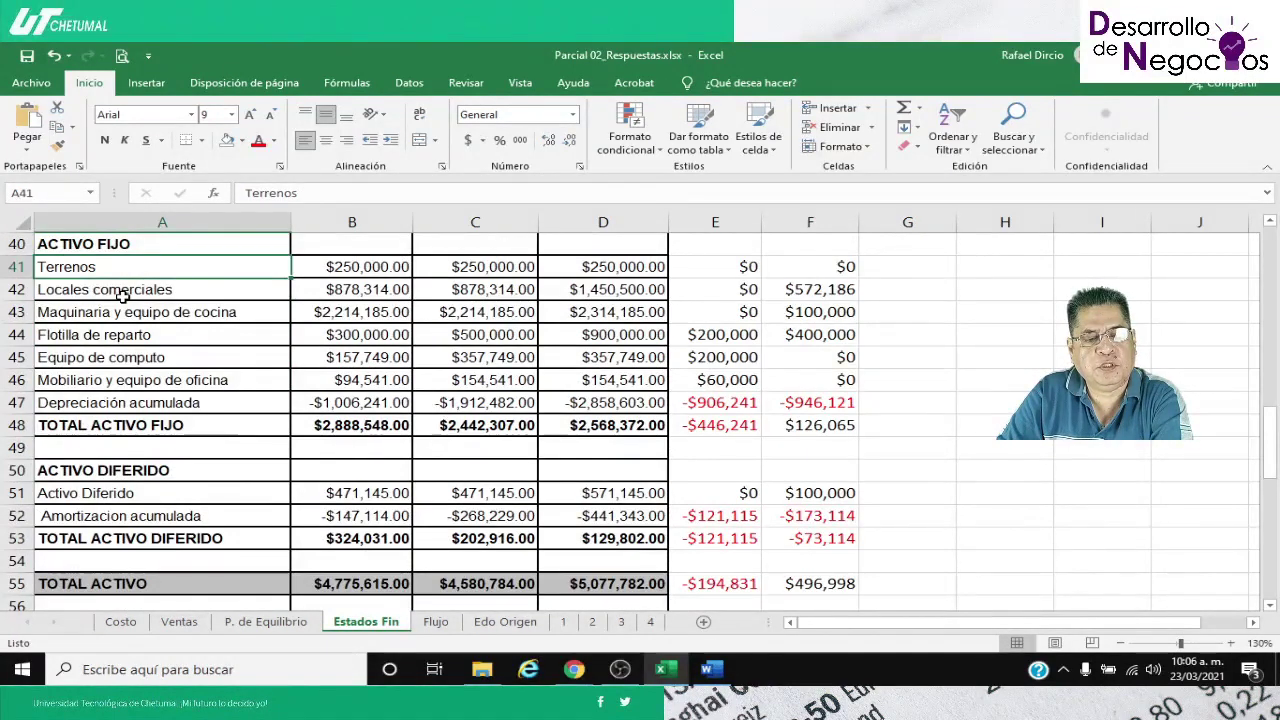
{"action": "left_click", "coordinate": [122, 295]}
{"action": "left_click", "coordinate": [125, 313]}
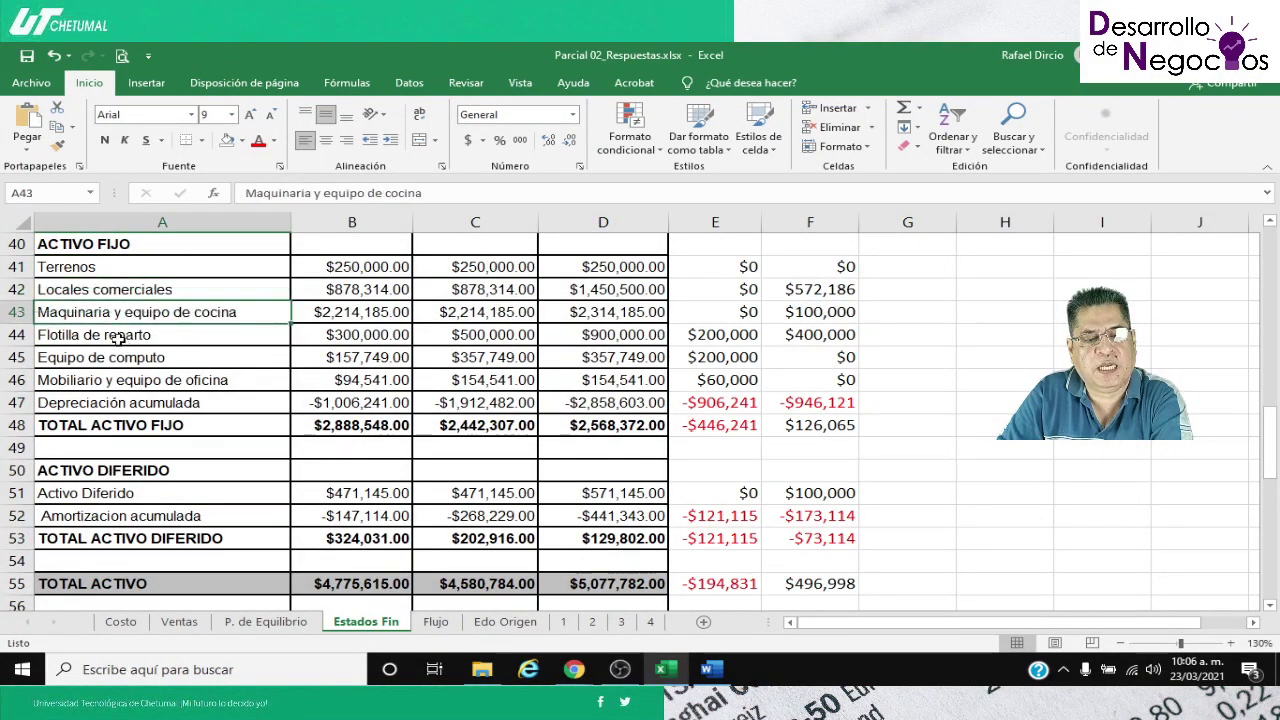
{"action": "left_click", "coordinate": [118, 338]}
{"action": "left_click", "coordinate": [104, 357]}
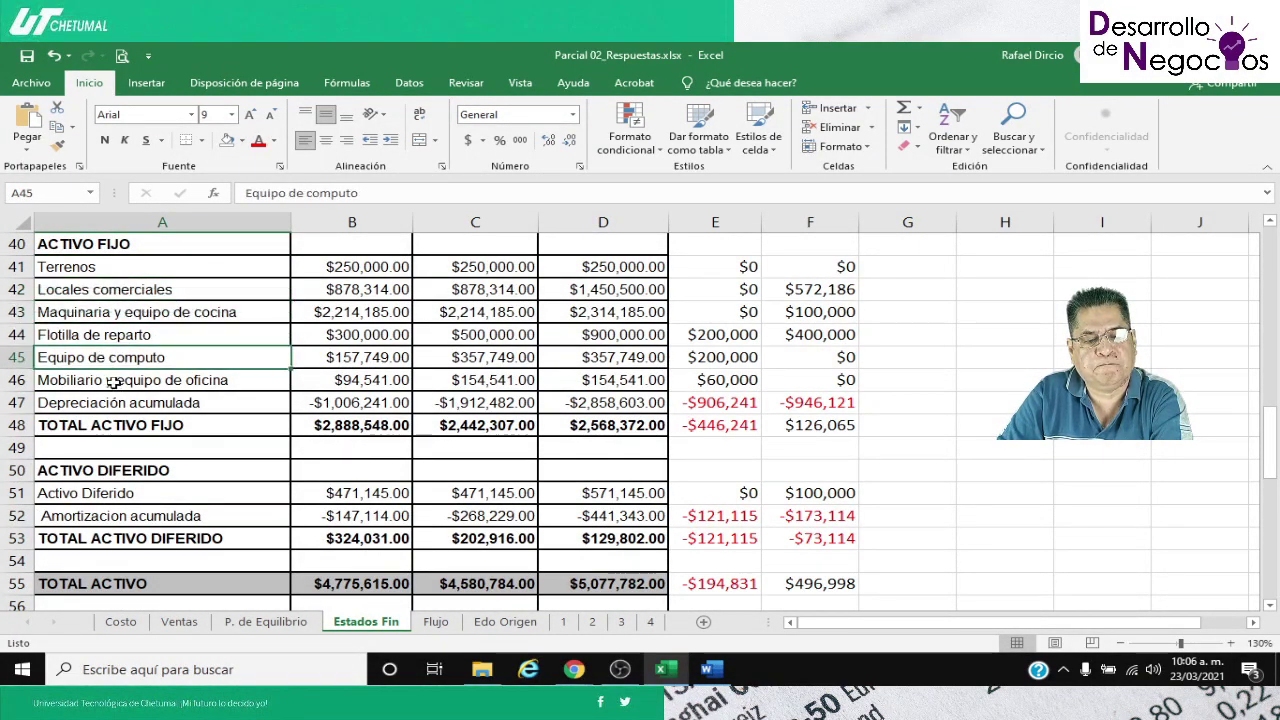
{"action": "left_click", "coordinate": [115, 383]}
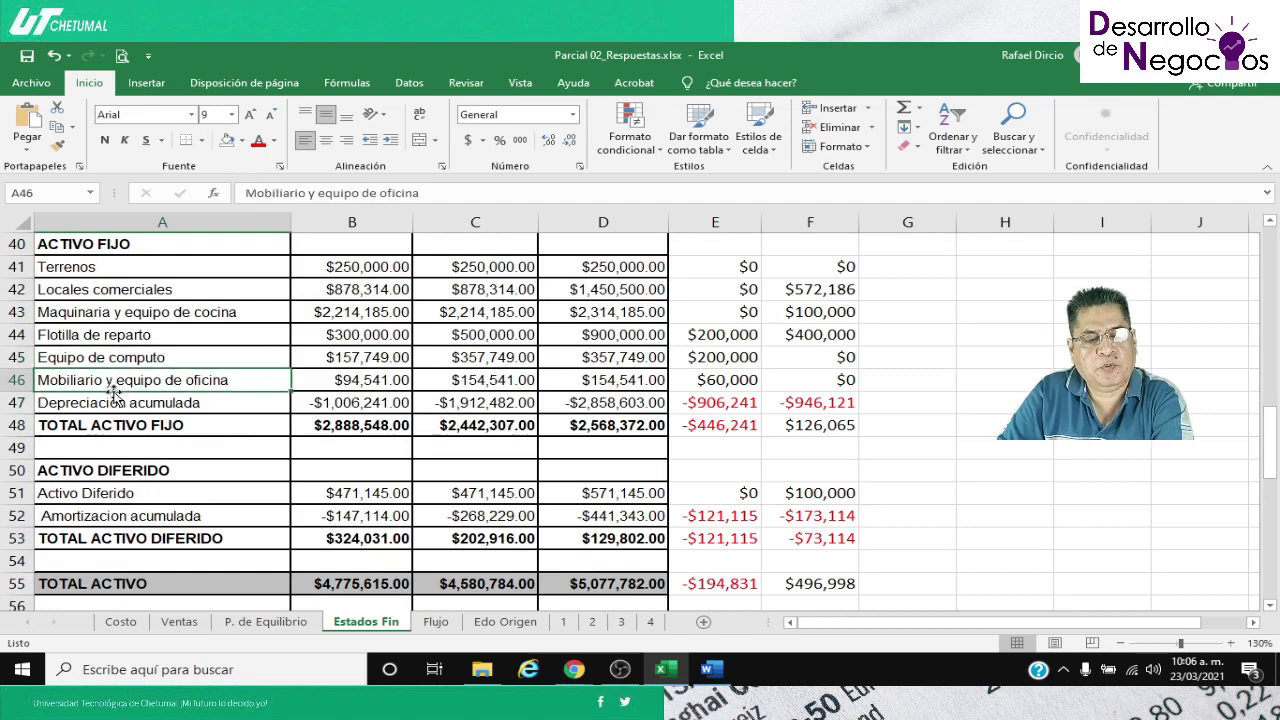
{"action": "left_click", "coordinate": [109, 398]}
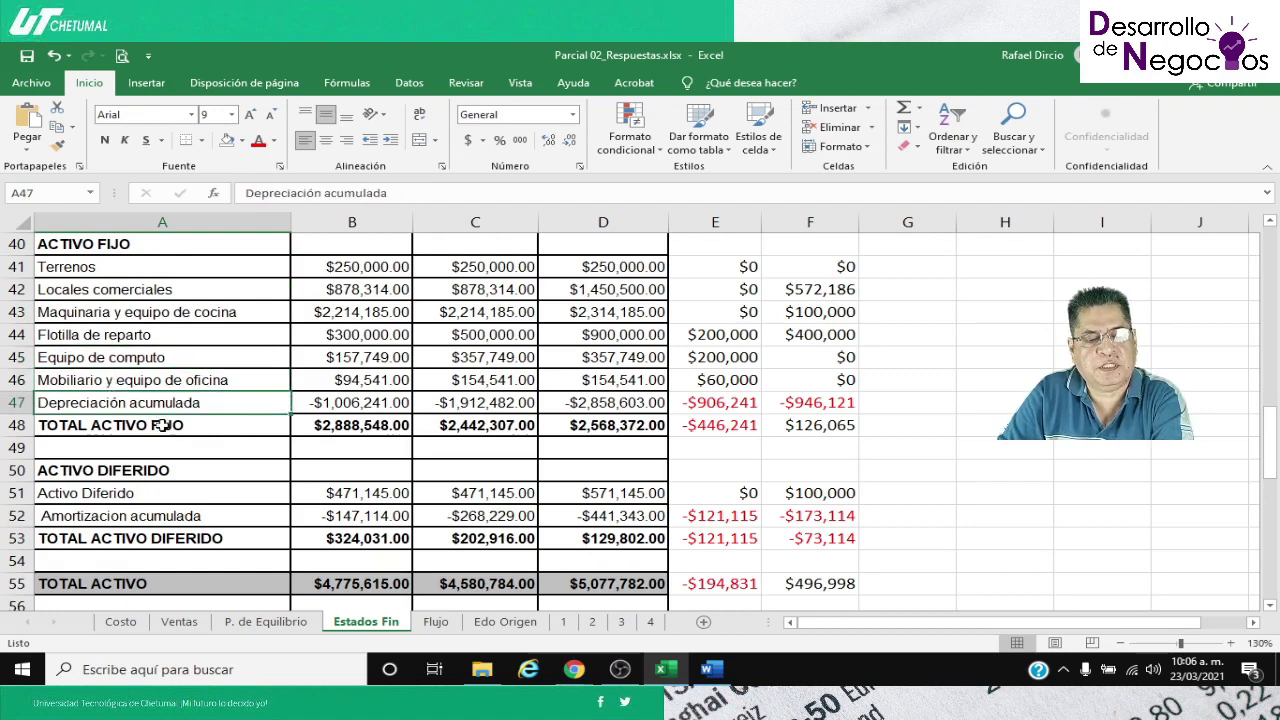
Review the Activo Diferido and Amortizacion acumulada accounts in the ACTIVO DIFERIDO section
{"action": "scroll", "coordinate": [165, 455], "scroll_direction": "down", "scroll_amount": 1}
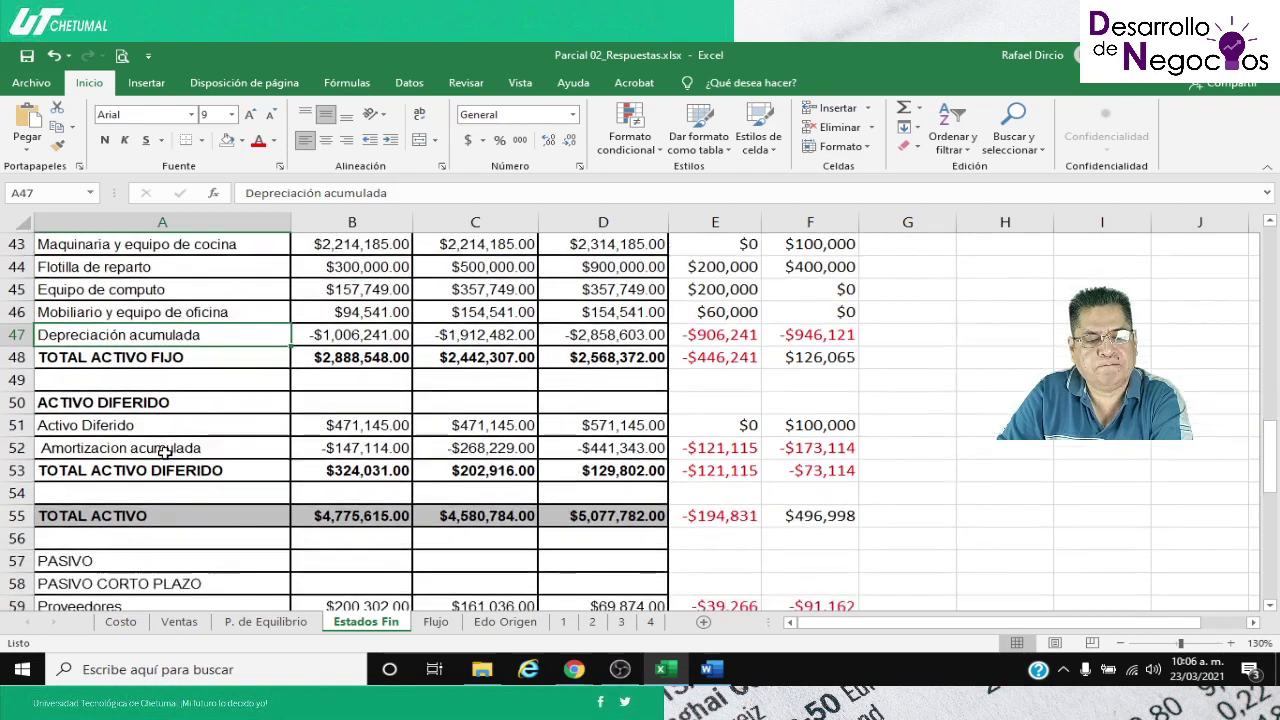
{"action": "scroll", "coordinate": [163, 452], "scroll_direction": "down", "scroll_amount": 1}
{"action": "left_click", "coordinate": [120, 357]}
{"action": "left_click", "coordinate": [150, 380]}
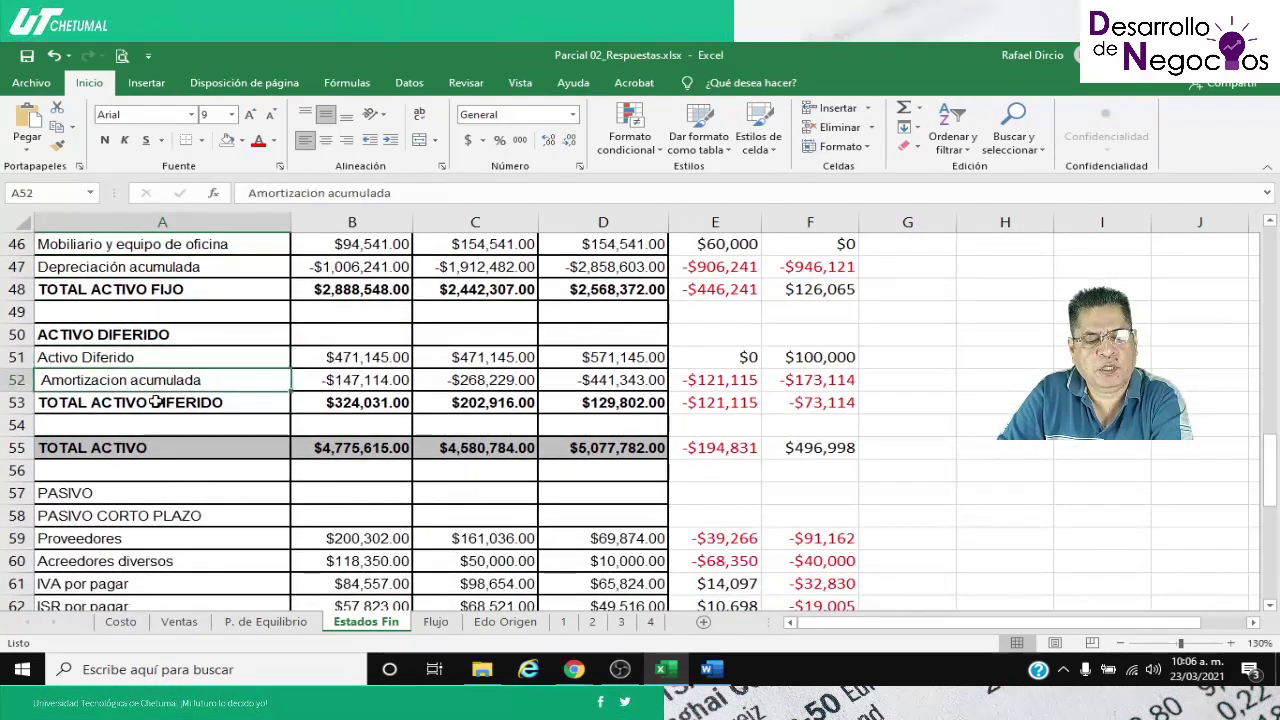
Make the PASIVO and PASIVO CORTO PLAZO headings in A57:A58 bold
{"action": "scroll", "coordinate": [150, 395], "scroll_direction": "down", "scroll_amount": 2}
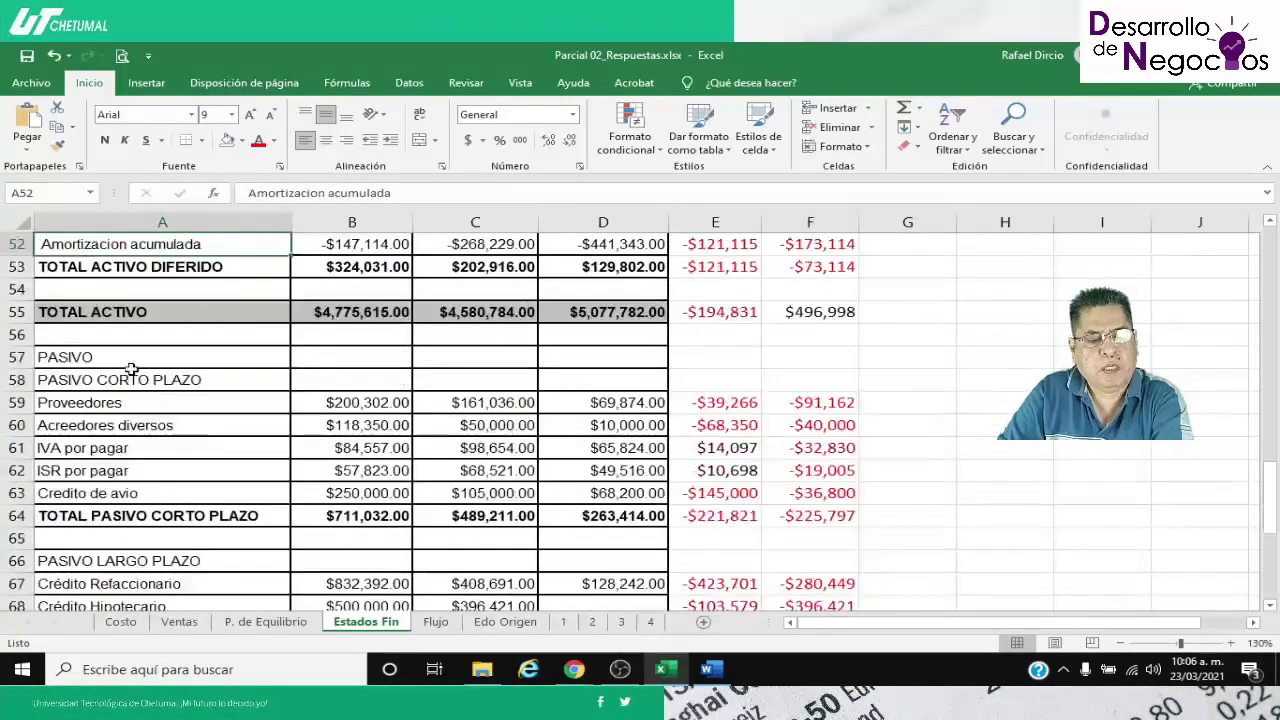
{"action": "left_click_drag", "start_coordinate": [131, 362], "coordinate": [131, 370]}
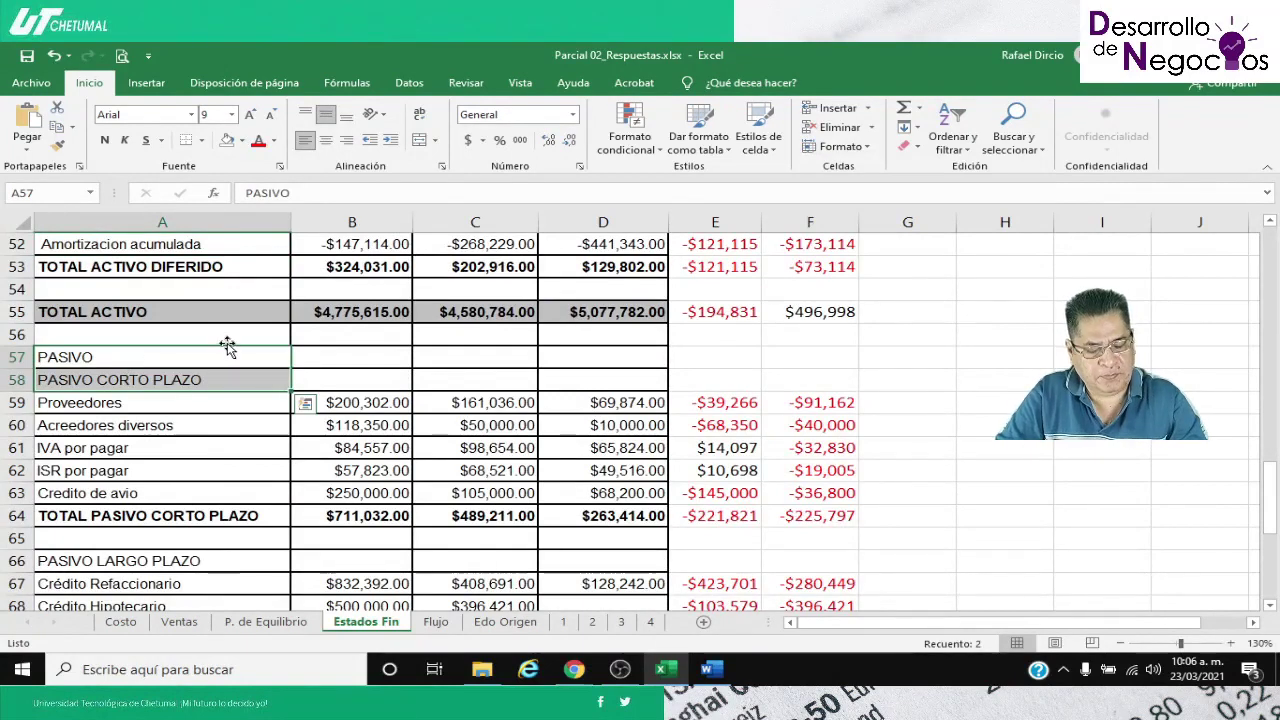
{"action": "key", "text": "ctrl+n"}
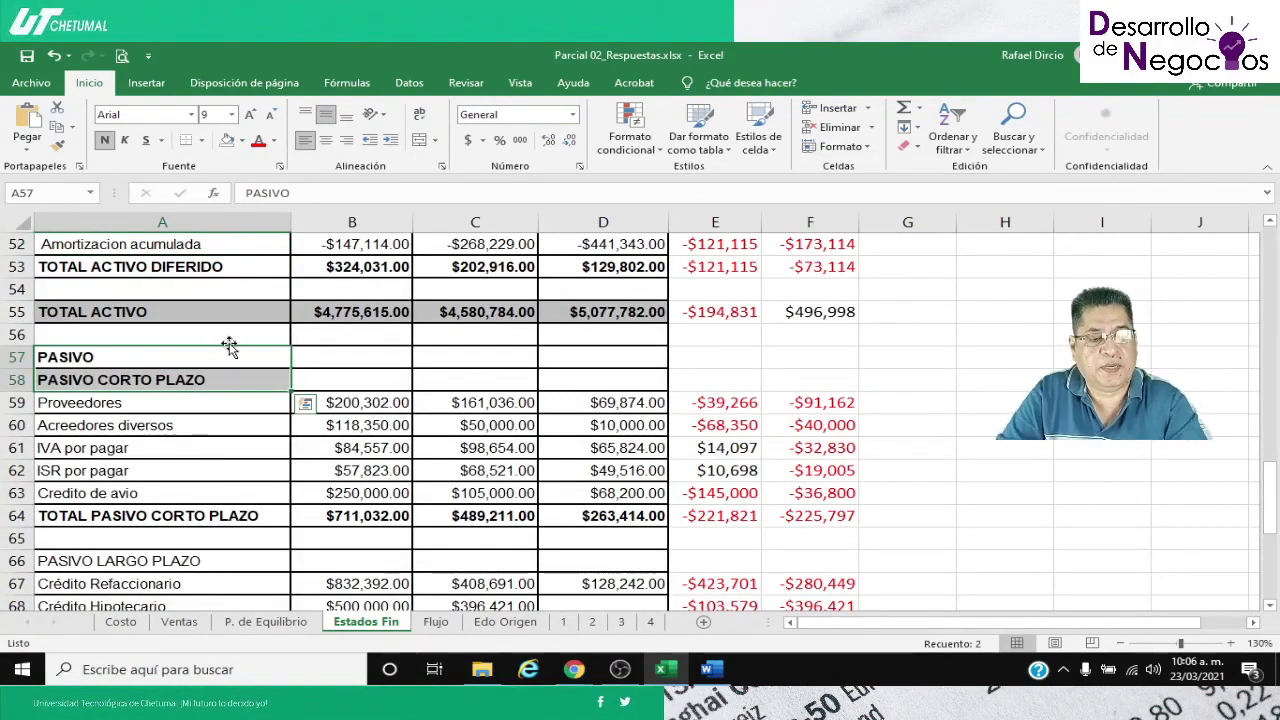
{"action": "left_click", "coordinate": [149, 405]}
Make the PASIVO LARGO PLAZO heading in A66 and the CAPITAL CONTABLE heading in A73 bold
{"action": "scroll", "coordinate": [170, 468], "scroll_direction": "down", "scroll_amount": 2}
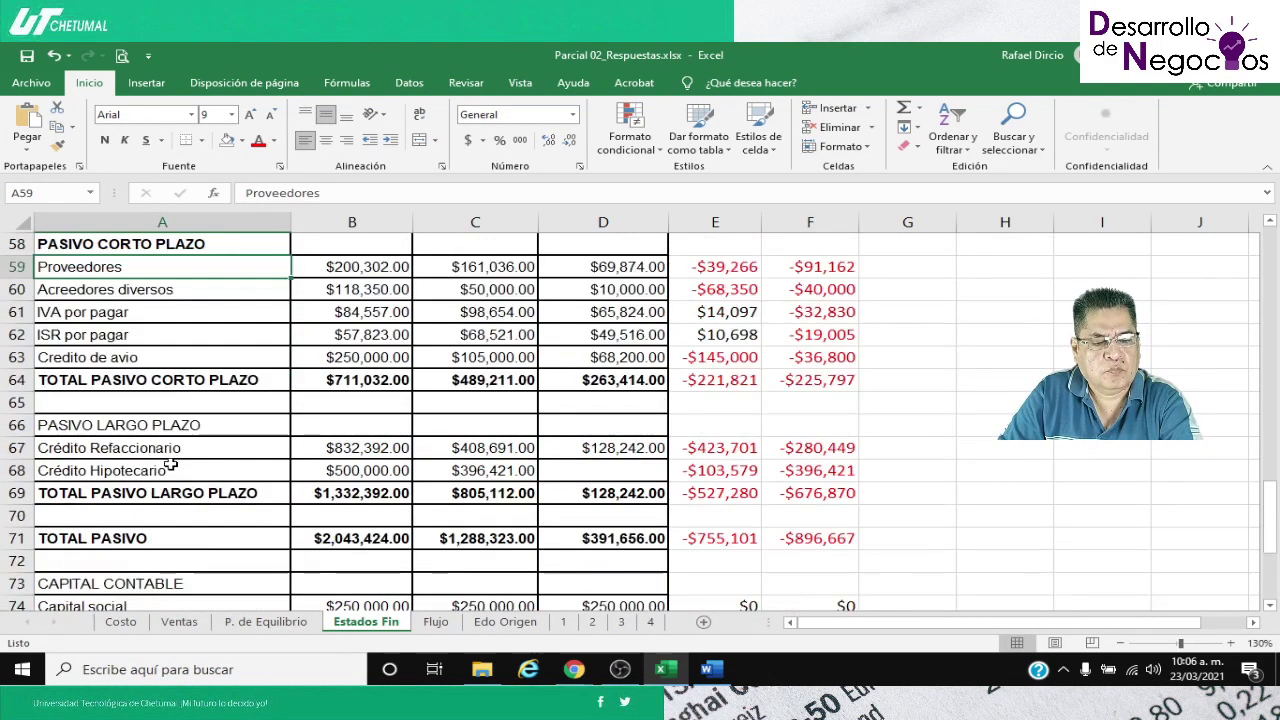
{"action": "left_click", "coordinate": [157, 424]}
{"action": "key", "text": "ctrl+n"}
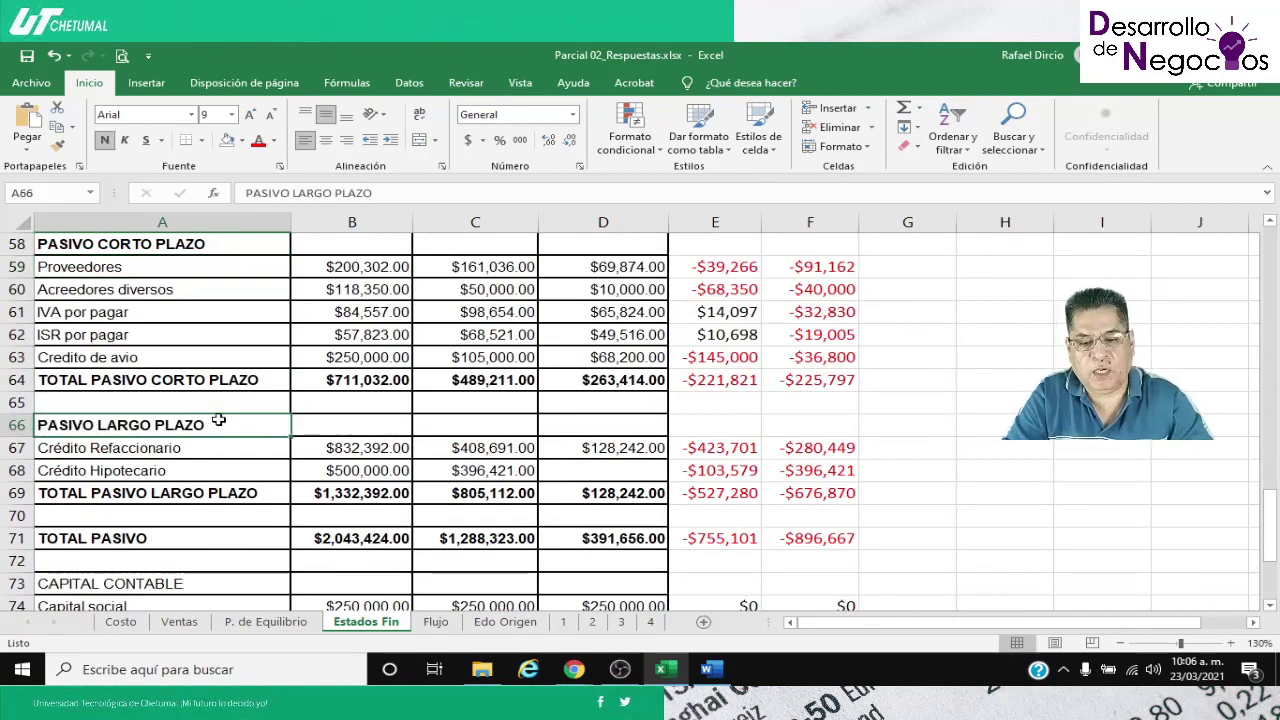
{"action": "scroll", "coordinate": [205, 418], "scroll_direction": "down", "scroll_amount": 2}
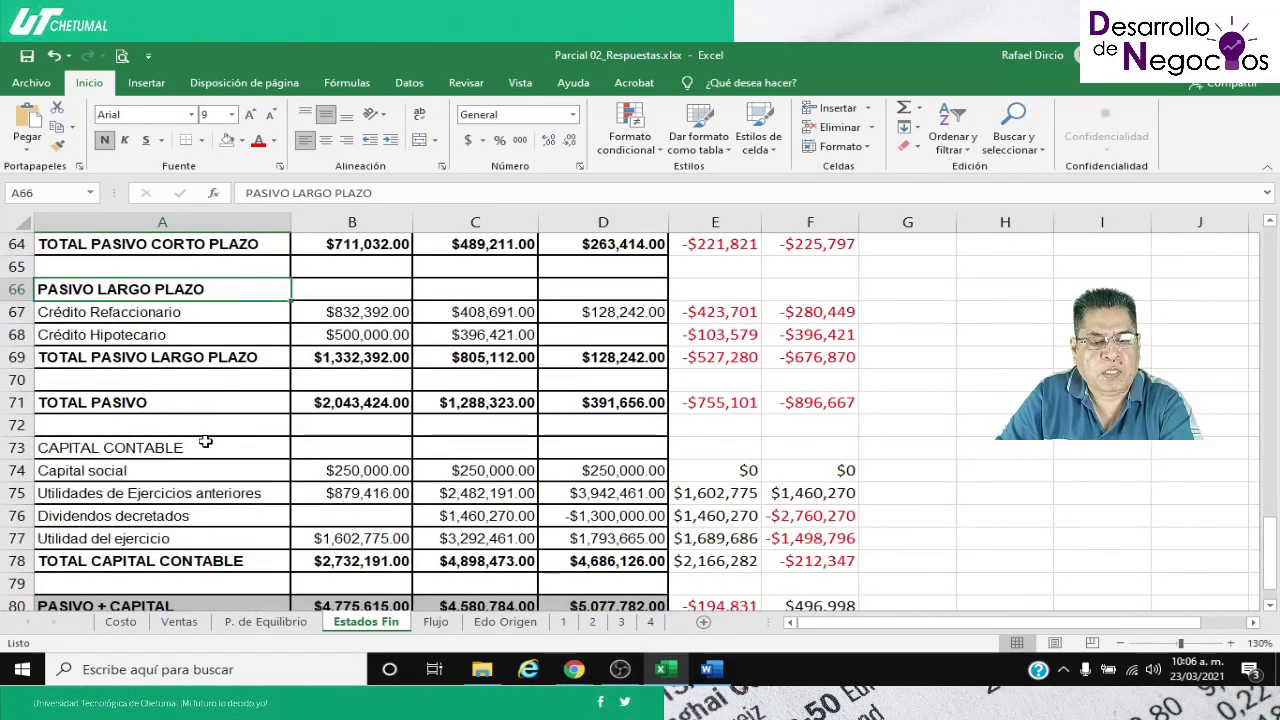
{"action": "left_click", "coordinate": [205, 444]}
{"action": "key", "text": "ctrl+n"}
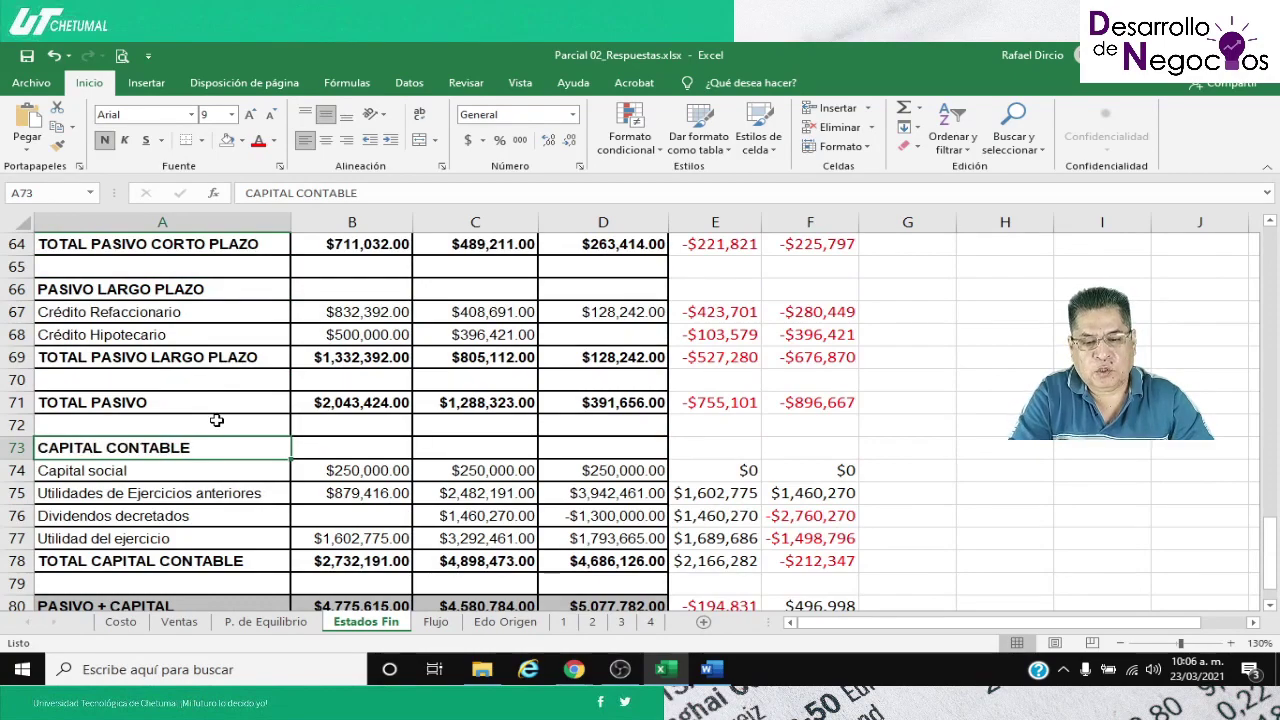
Widen columns E and F, which hold the 2017-2016 and 2018-2017 differences beside the balance sheet
{"action": "scroll", "coordinate": [266, 444], "scroll_direction": "up", "scroll_amount": 9}
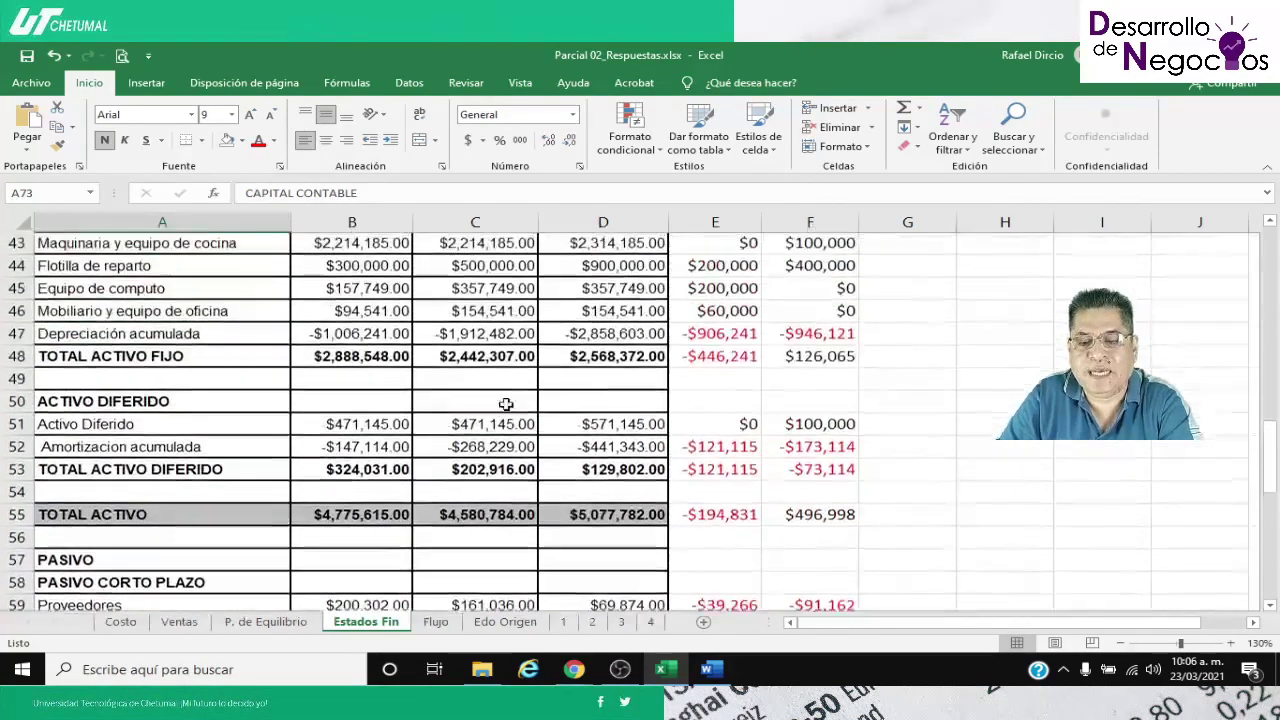
{"action": "scroll", "coordinate": [508, 402], "scroll_direction": "up", "scroll_amount": 5}
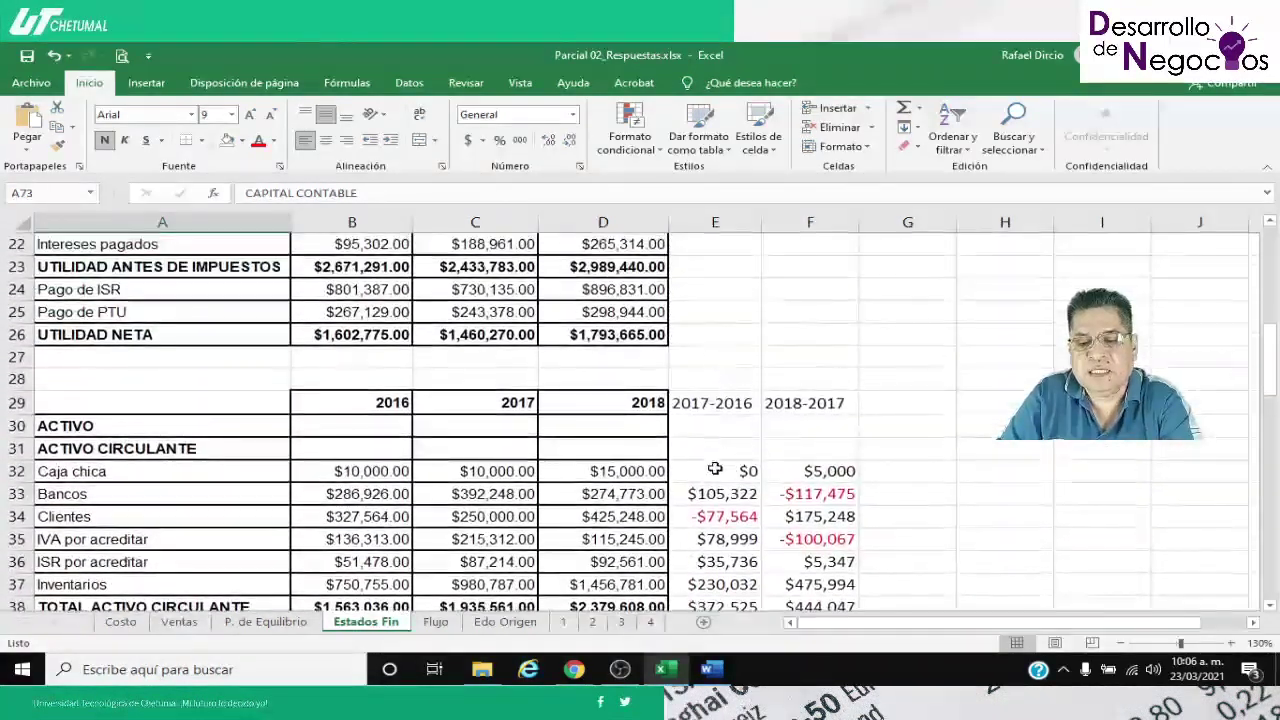
{"action": "left_click", "coordinate": [712, 472]}
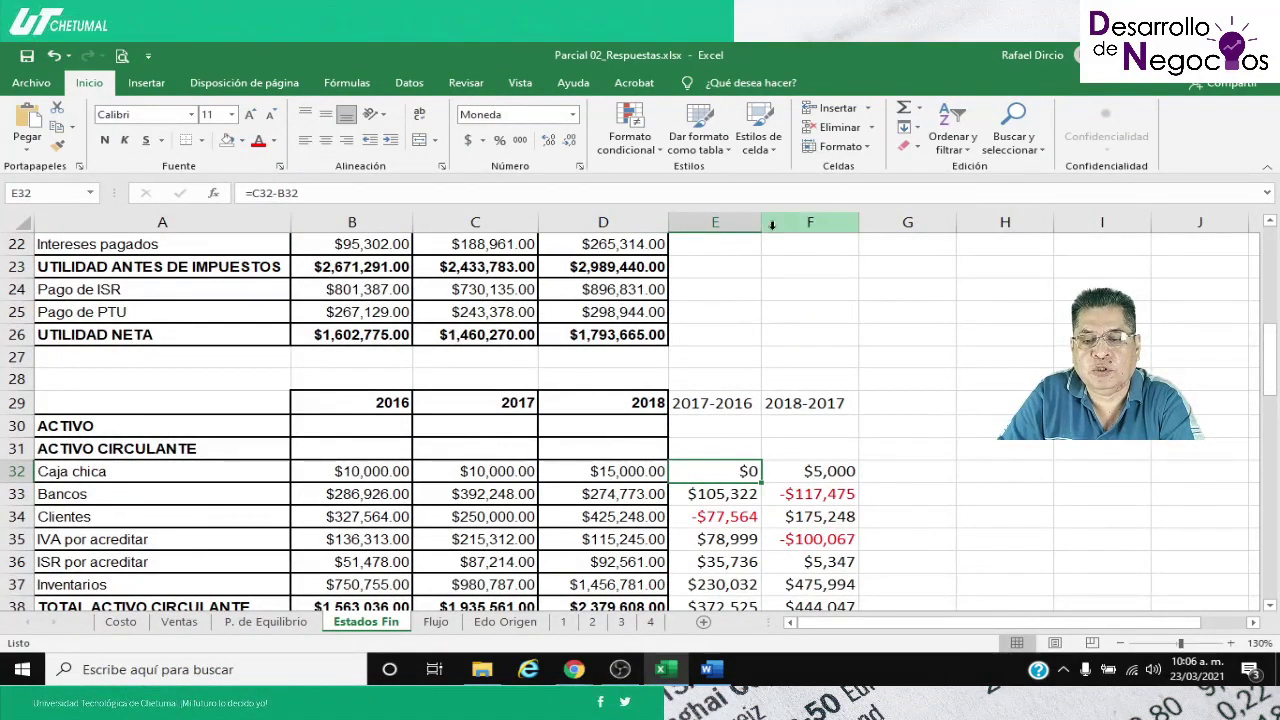
{"action": "left_click_drag", "start_coordinate": [761, 221], "coordinate": [769, 221]}
{"action": "left_click_drag", "start_coordinate": [867, 221], "coordinate": [876, 221]}
{"action": "left_click_drag", "start_coordinate": [761, 224], "coordinate": [779, 222]}
{"action": "left_click_drag", "start_coordinate": [882, 222], "coordinate": [889, 222]}
Inspect the Caja chica difference formulas in E32 and F32
{"action": "scroll", "coordinate": [779, 327], "scroll_direction": "down", "scroll_amount": 2}
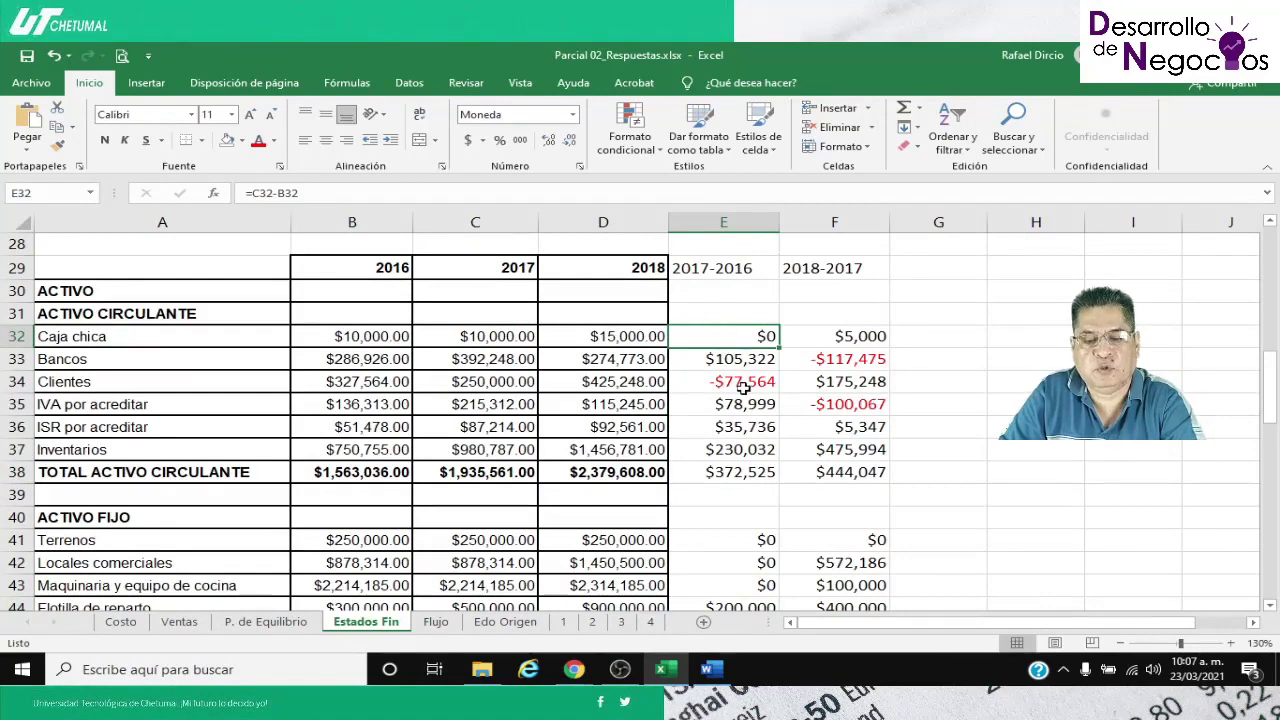
{"action": "key", "text": "F2"}
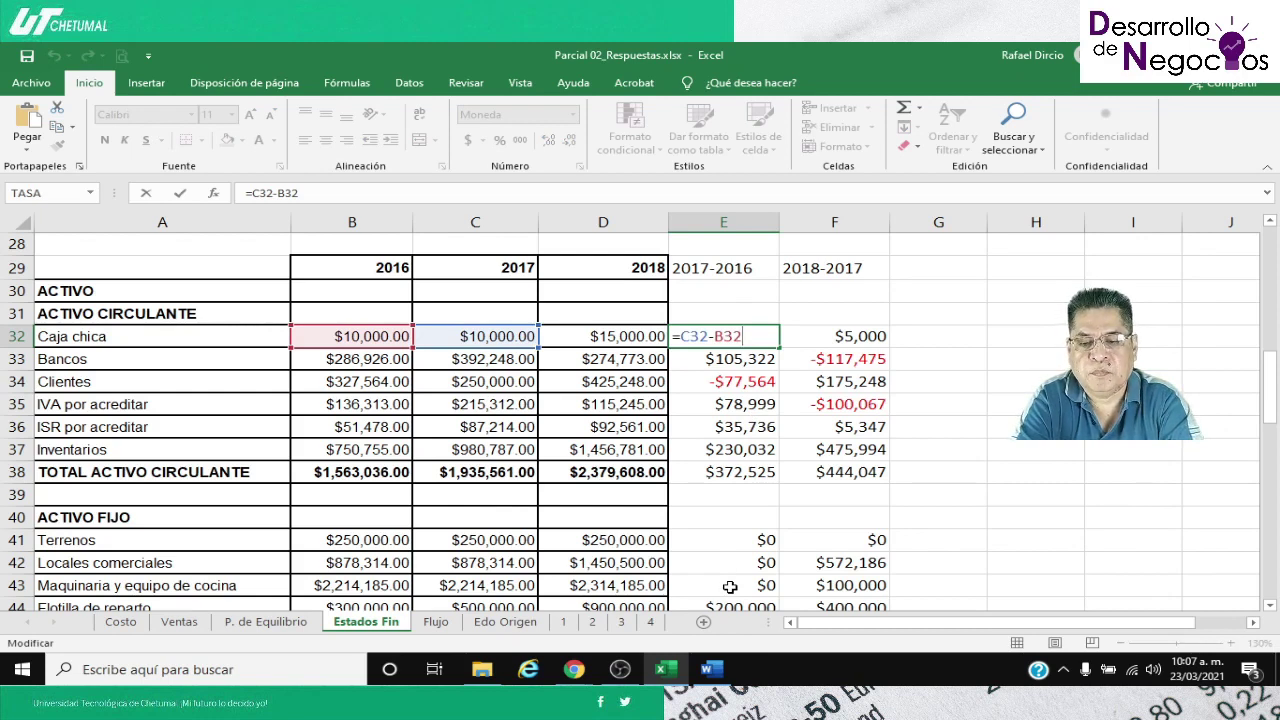
{"action": "key", "text": "Return"}
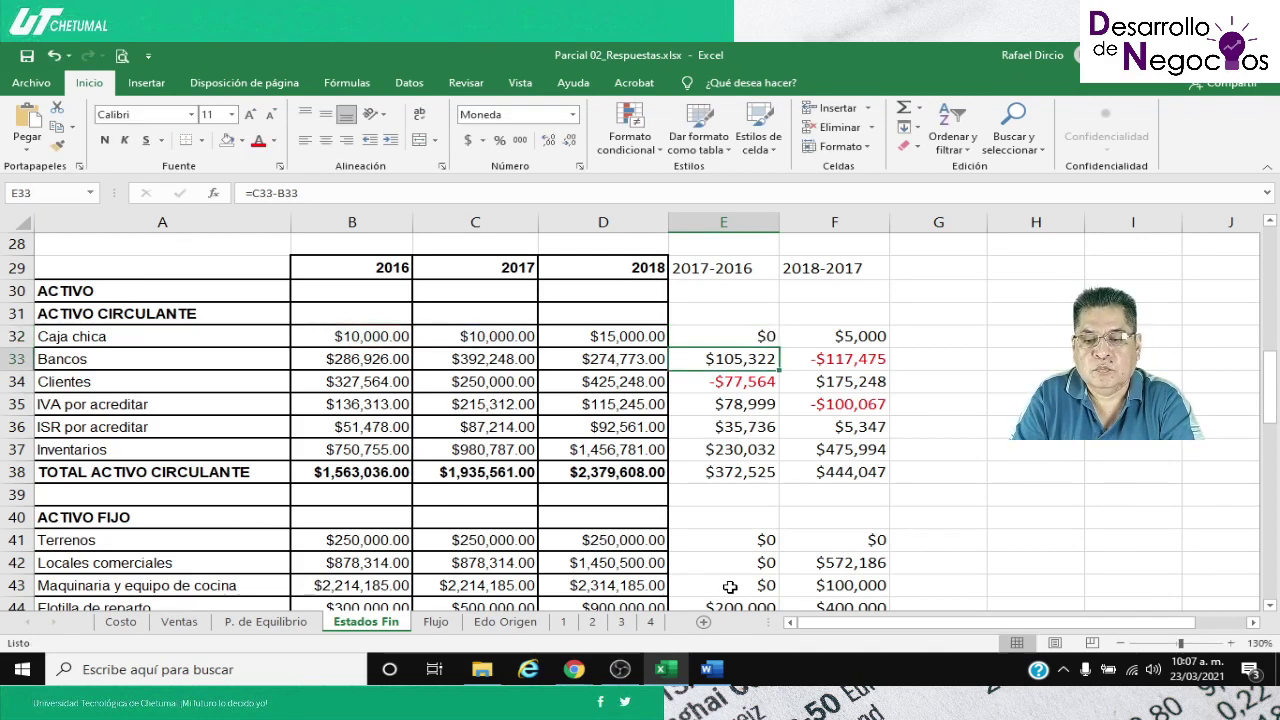
{"action": "key", "text": "Up"}
{"action": "key", "text": "Right"}
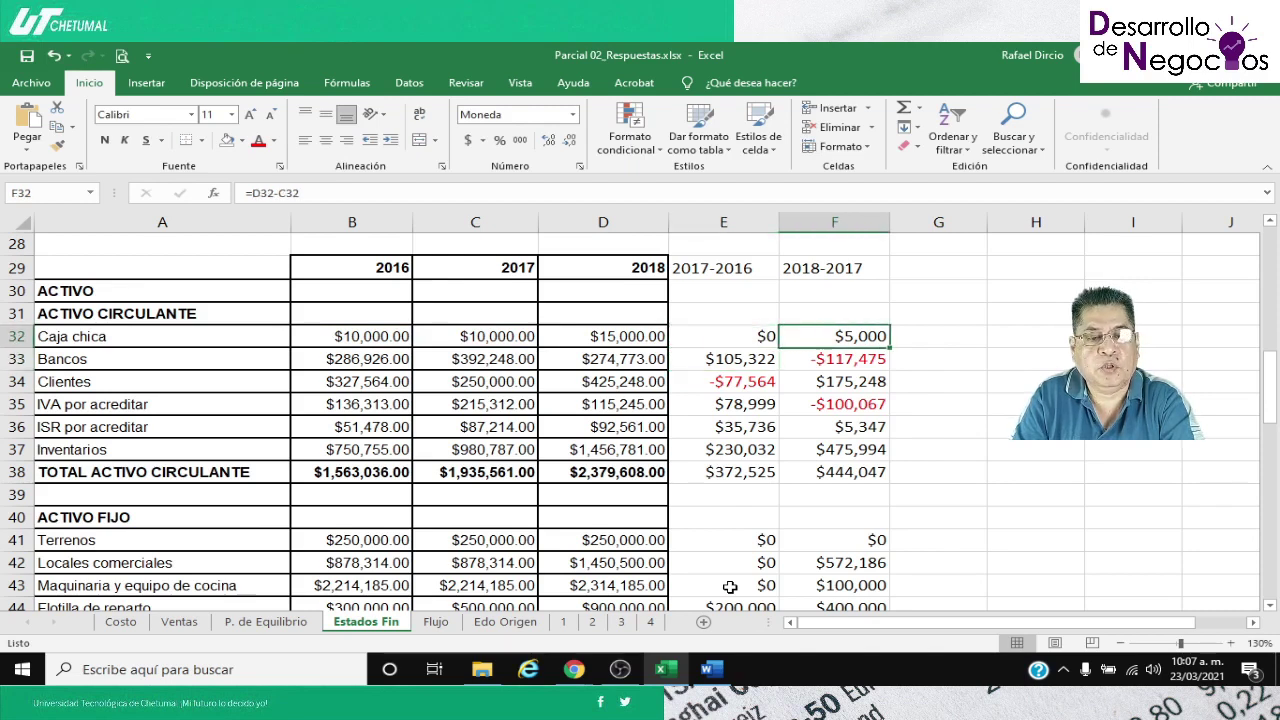
{"action": "key", "text": "Left"}
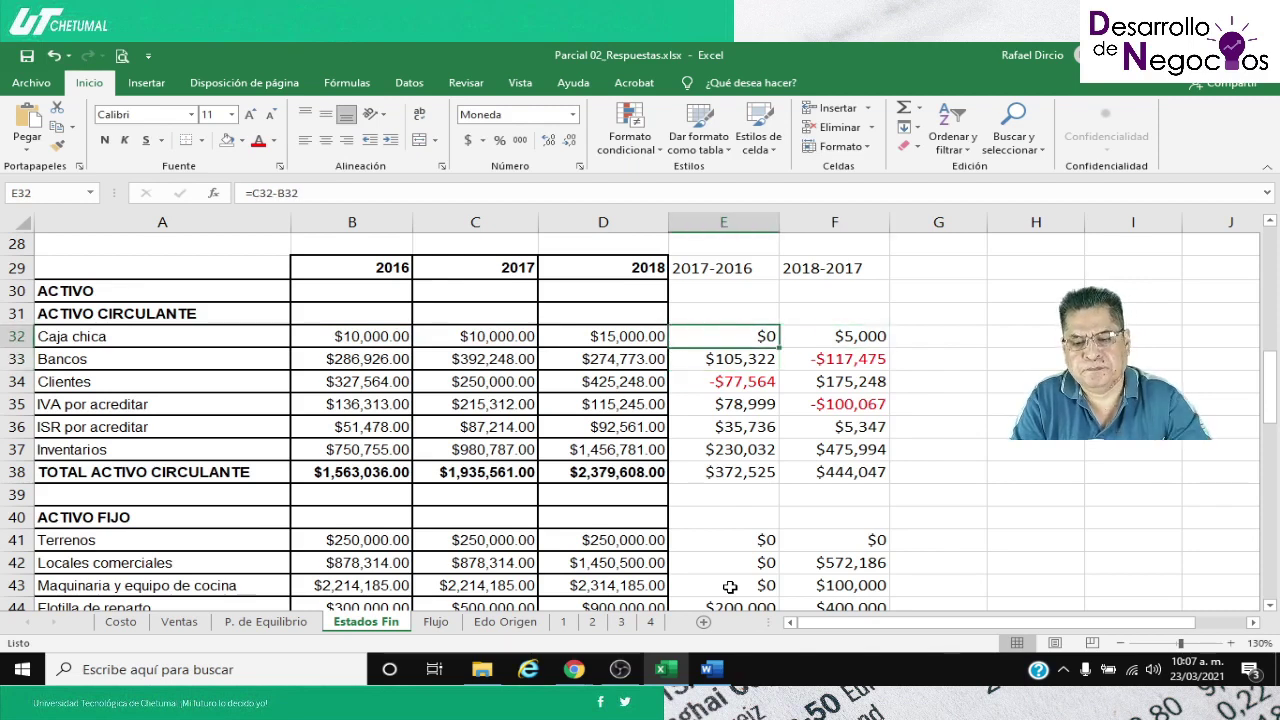
Format the year differences in E32:F82 as Moneda with the $ Español (México) symbol and 2 decimal places
{"action": "key", "text": "shift+Right"}
{"action": "key", "text": "shift+Down"}
{"action": "key", "text": "shift+Down"}
{"action": "key", "text": "shift+Down"}
{"action": "key", "text": "shift+Down"}
{"action": "key", "text": "shift+Down"}
{"action": "key", "text": "shift+Down"}
{"action": "key", "text": "shift+Down"}
{"action": "key", "text": "shift+Down"}
{"action": "key", "text": "shift+Down"}
{"action": "key", "text": "shift+Down"}
{"action": "key", "text": "shift+Down"}
{"action": "key", "text": "shift+Down"}
{"action": "key", "text": "shift+Down"}
{"action": "key", "text": "shift+Down"}
{"action": "key", "text": "shift+Down"}
{"action": "key", "text": "shift+Down"}
{"action": "key", "text": "shift+Down"}
{"action": "key", "text": "shift+Down"}
{"action": "key", "text": "shift+Down"}
{"action": "key", "text": "shift+Down"}
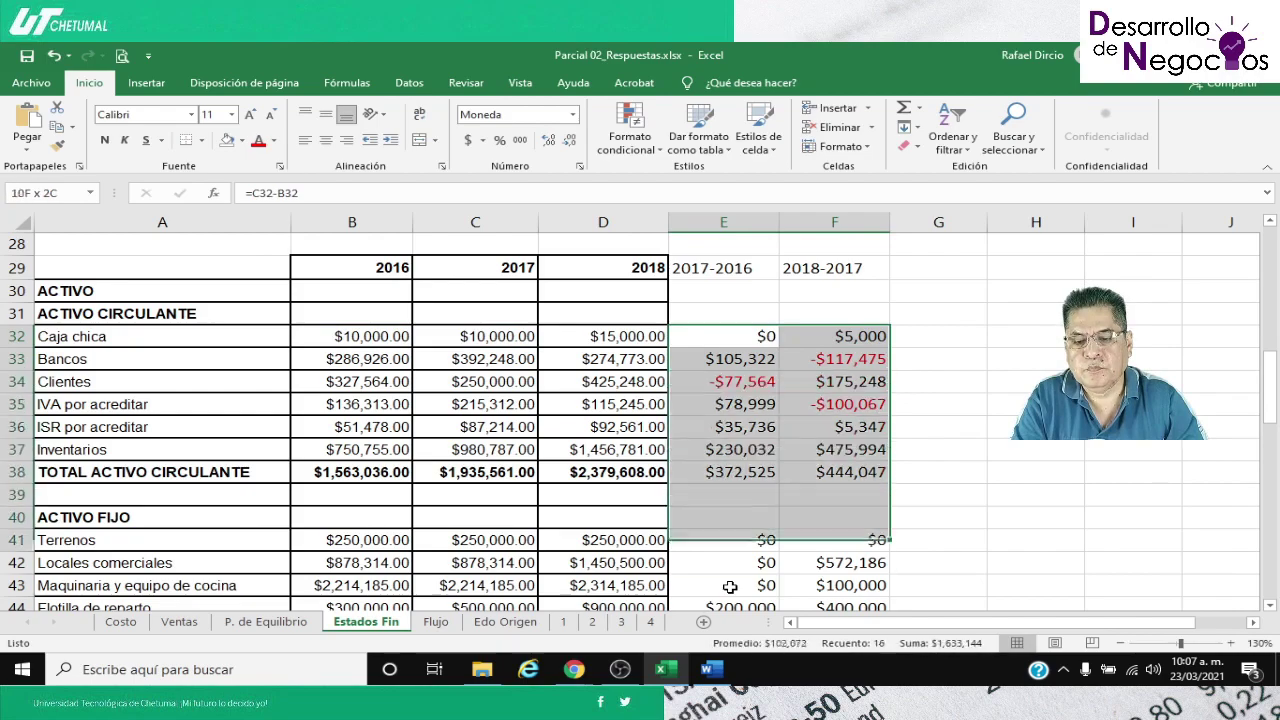
{"action": "key", "text": "shift+Down"}
{"action": "key", "text": "shift+Down"}
{"action": "key", "text": "shift+Down"}
{"action": "key", "text": "shift+Down"}
{"action": "key", "text": "shift+Down"}
{"action": "key", "text": "shift+Down"}
{"action": "key", "text": "shift+Down"}
{"action": "key", "text": "shift+Down"}
{"action": "key", "text": "shift+Down"}
{"action": "key", "text": "shift+Down"}
{"action": "key", "text": "shift+Down"}
{"action": "key", "text": "shift+Down"}
{"action": "key", "text": "shift+Down"}
{"action": "key", "text": "shift+Down"}
{"action": "key", "text": "shift+Down"}
{"action": "key", "text": "shift+Down"}
{"action": "key", "text": "shift+Down"}
{"action": "key", "text": "shift+Down"}
{"action": "key", "text": "shift+Down"}
{"action": "key", "text": "shift+Down"}
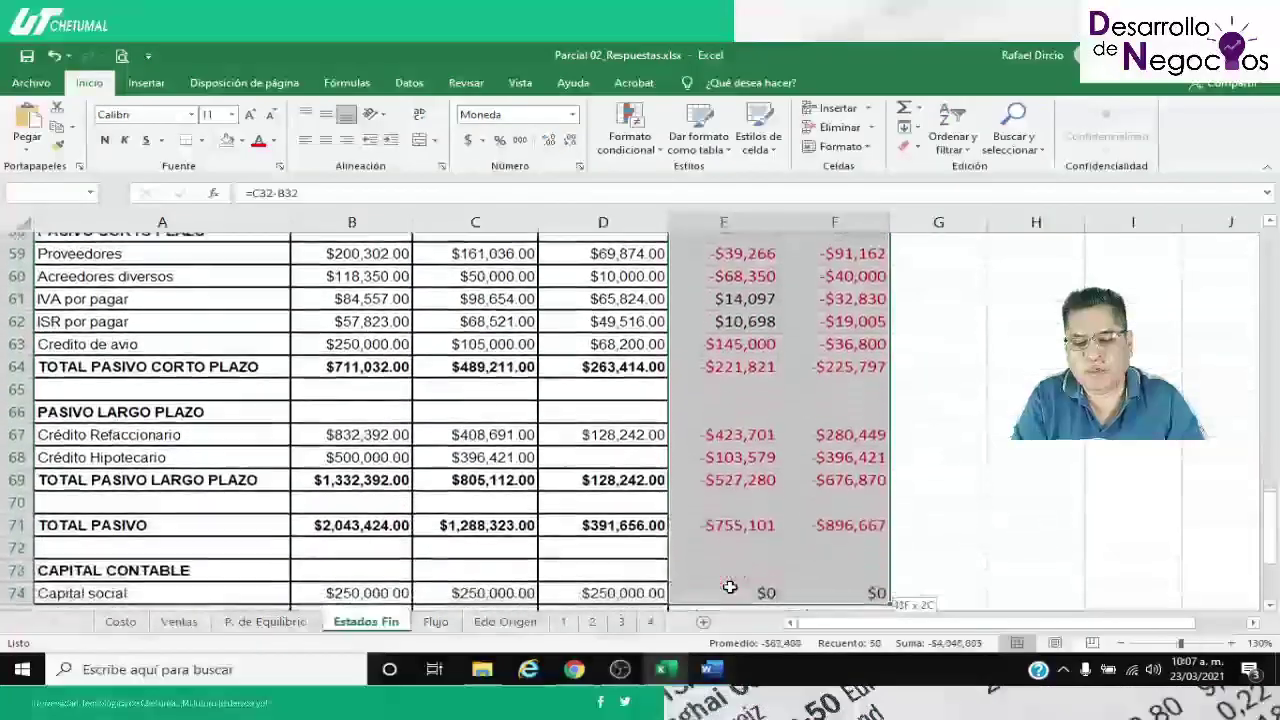
{"action": "key", "text": "shift+Down"}
{"action": "key", "text": "shift+Down"}
{"action": "key", "text": "shift+Down"}
{"action": "key", "text": "shift+Down"}
{"action": "key", "text": "shift+Down"}
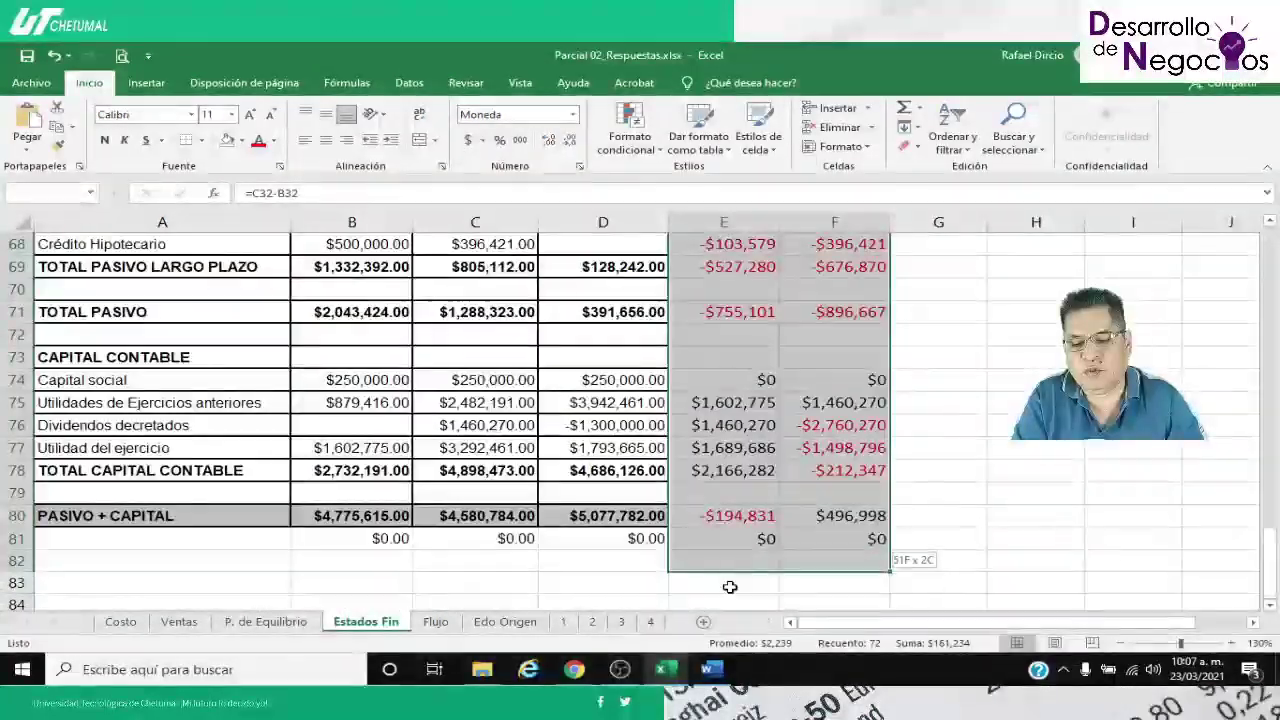
{"action": "right_click", "coordinate": [713, 455]}
{"action": "left_click", "coordinate": [785, 379]}
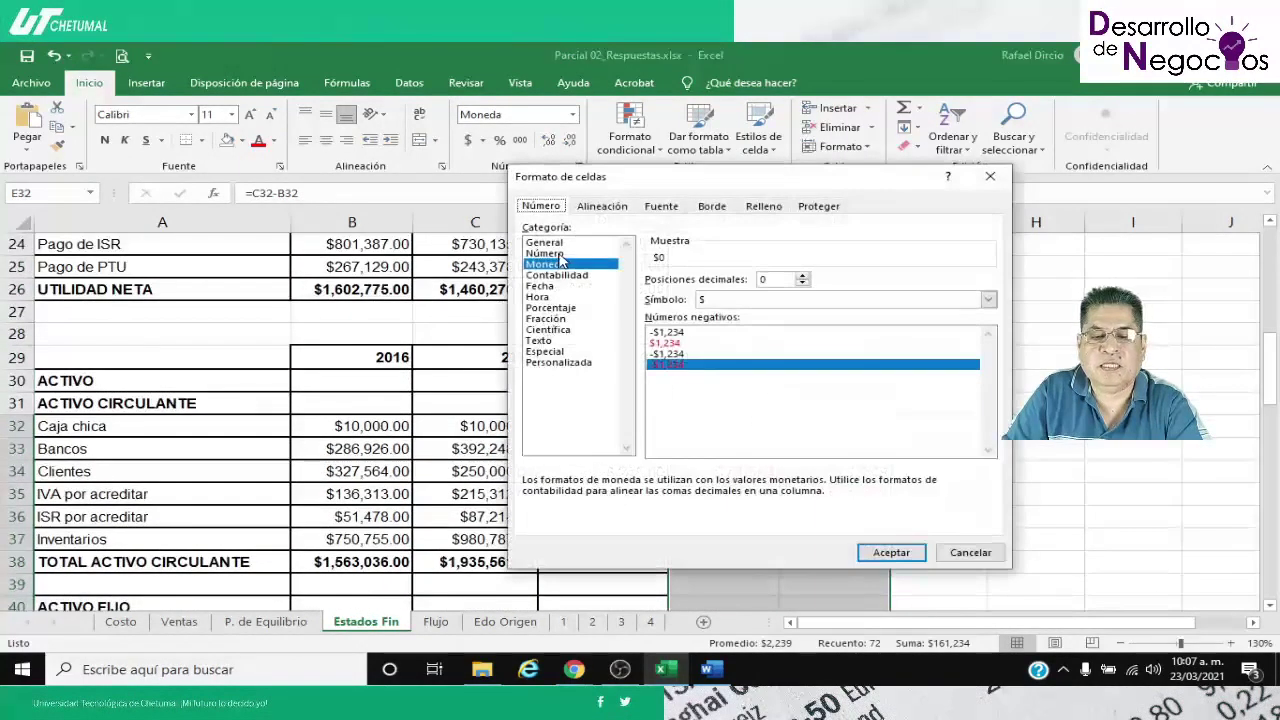
{"action": "left_click", "coordinate": [988, 299]}
{"action": "scroll", "coordinate": [850, 350], "scroll_direction": "down", "scroll_amount": 3}
{"action": "scroll", "coordinate": [862, 360], "scroll_direction": "down", "scroll_amount": 3}
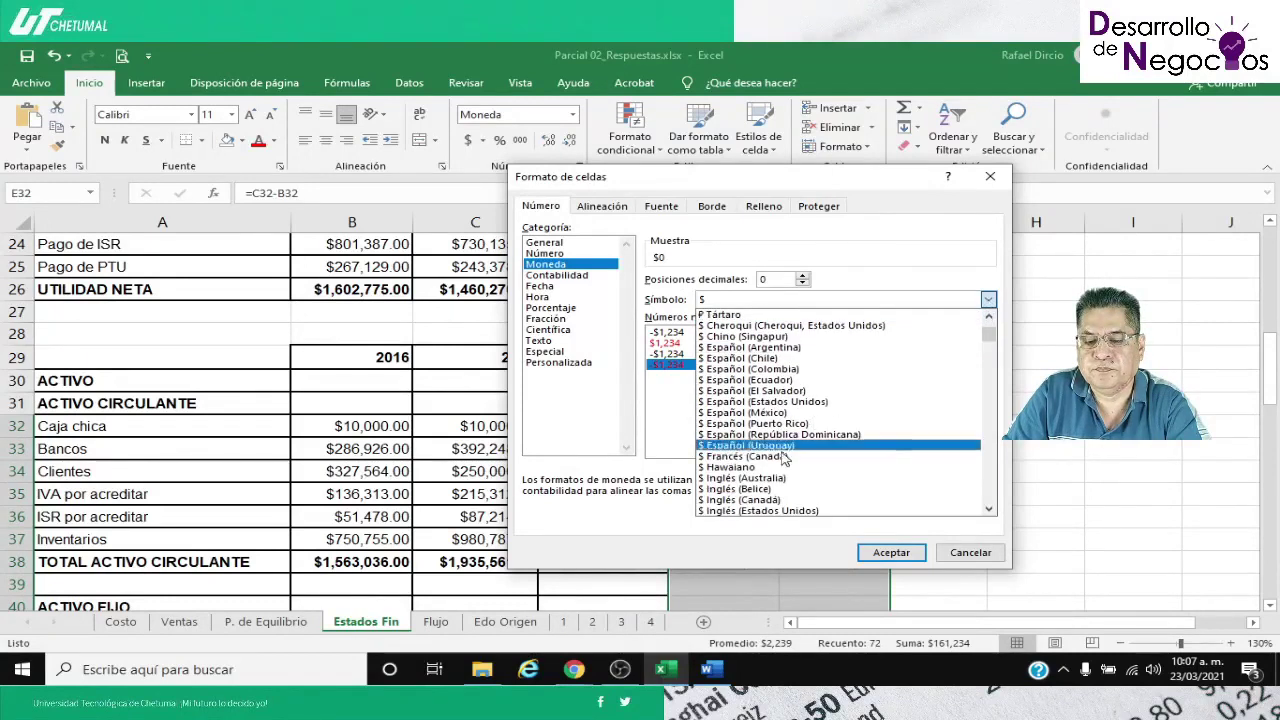
{"action": "left_click", "coordinate": [755, 421]}
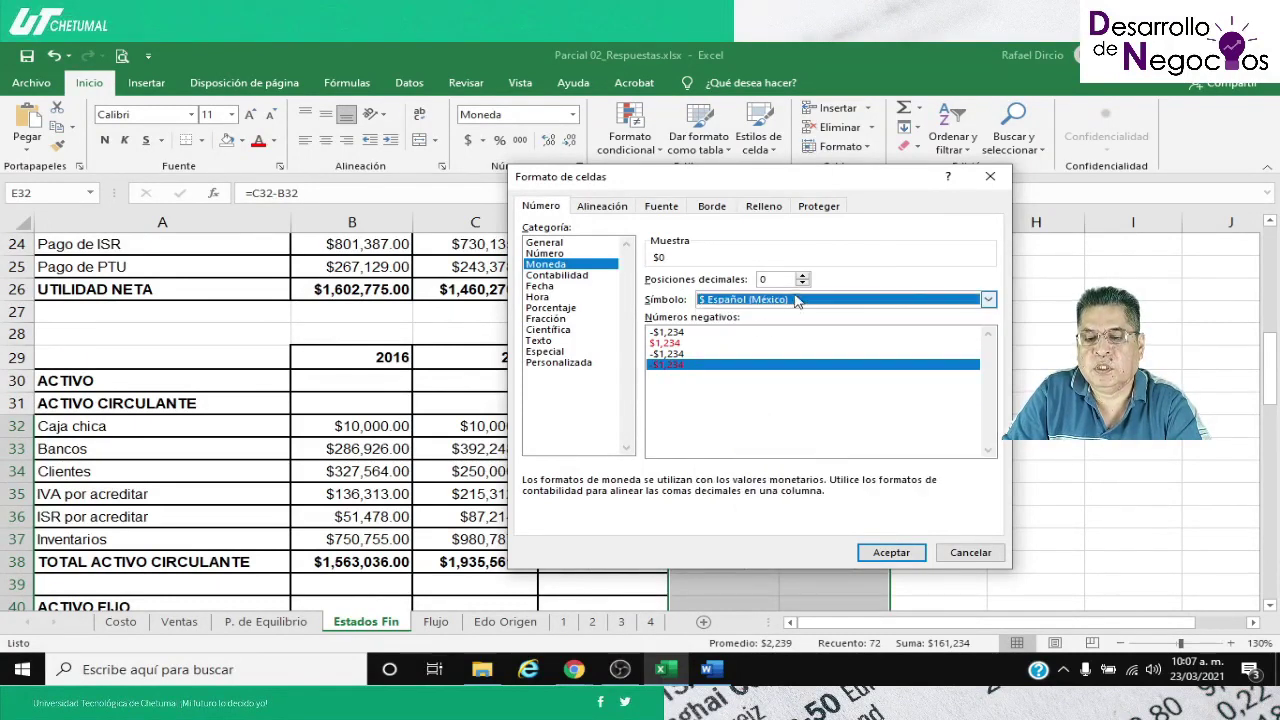
{"action": "left_click", "coordinate": [803, 276]}
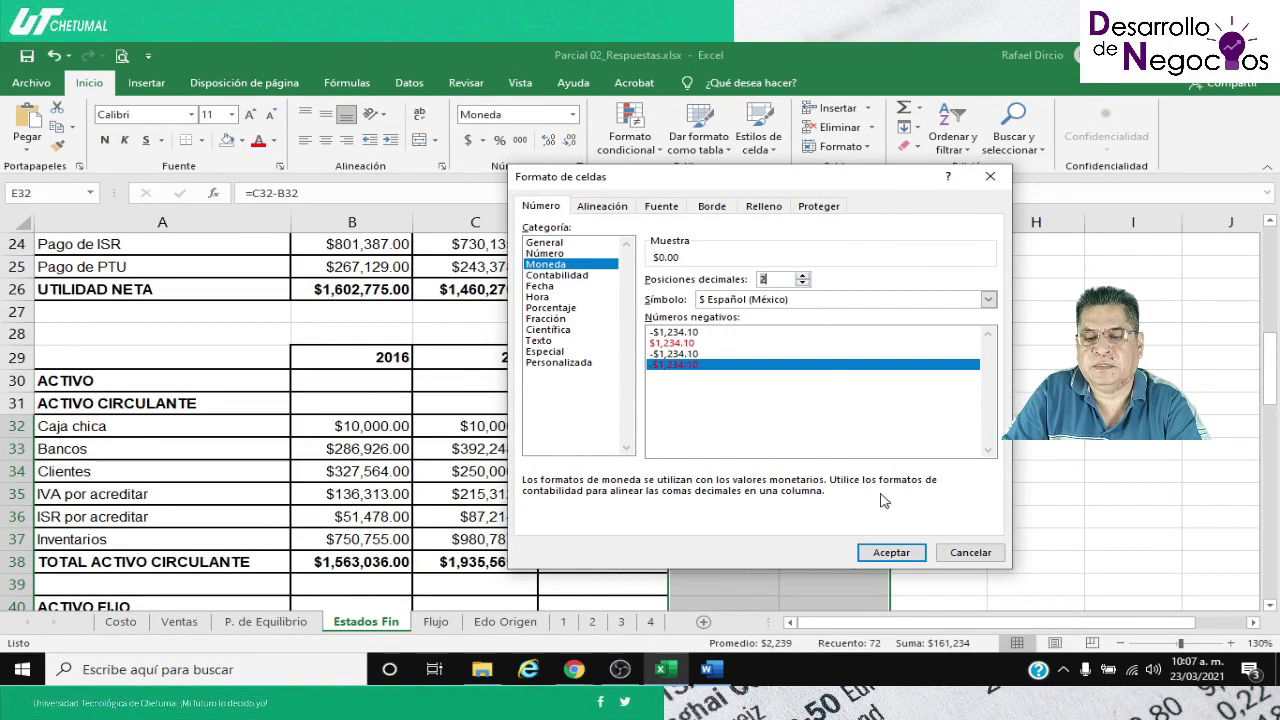
{"action": "left_click", "coordinate": [890, 552]}
{"action": "left_click", "coordinate": [697, 428]}
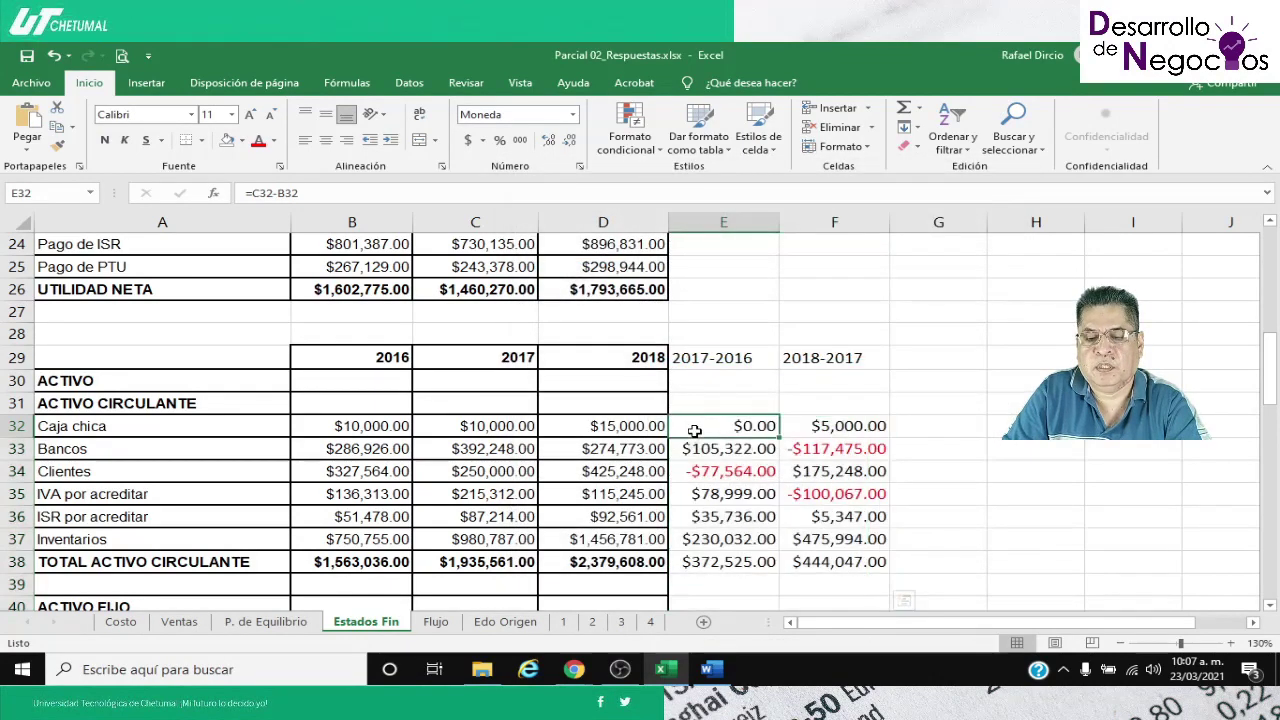
On the Flujo sheet, capitalize the account name in A9 so it reads "- Incremento en Caja chica"
{"action": "scroll", "coordinate": [540, 409], "scroll_direction": "down", "scroll_amount": 2}
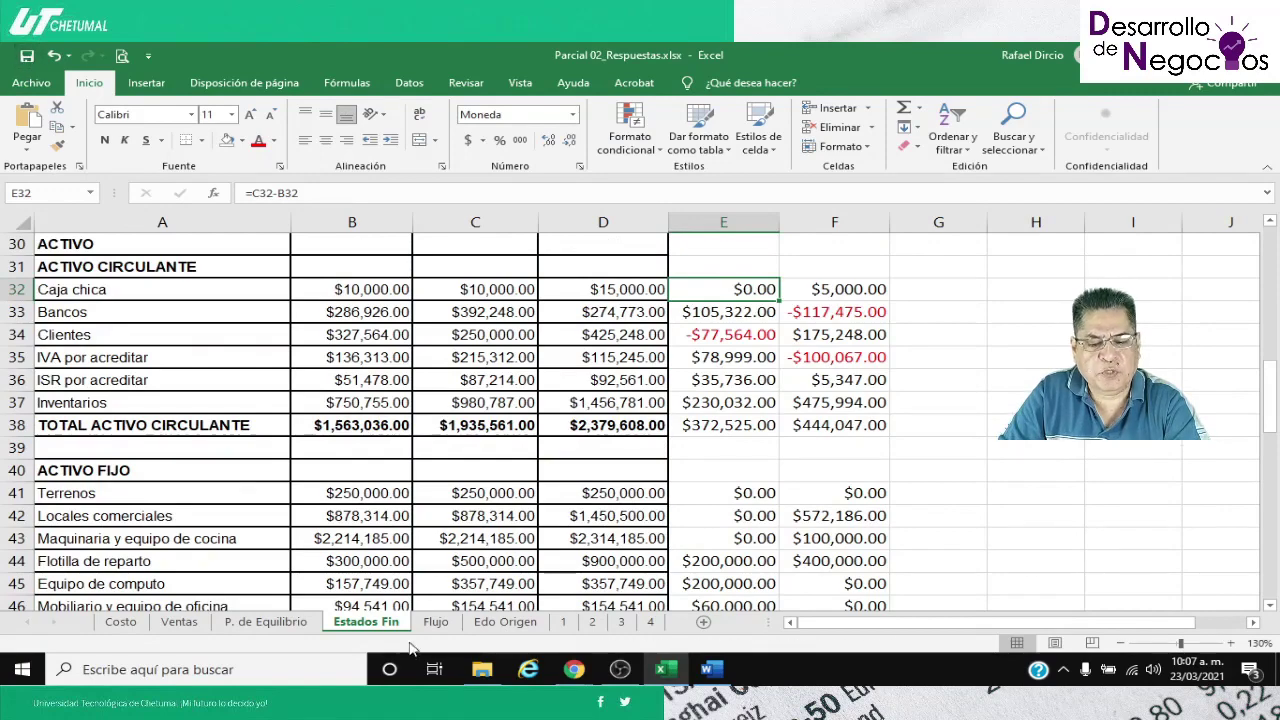
{"action": "left_click", "coordinate": [436, 622]}
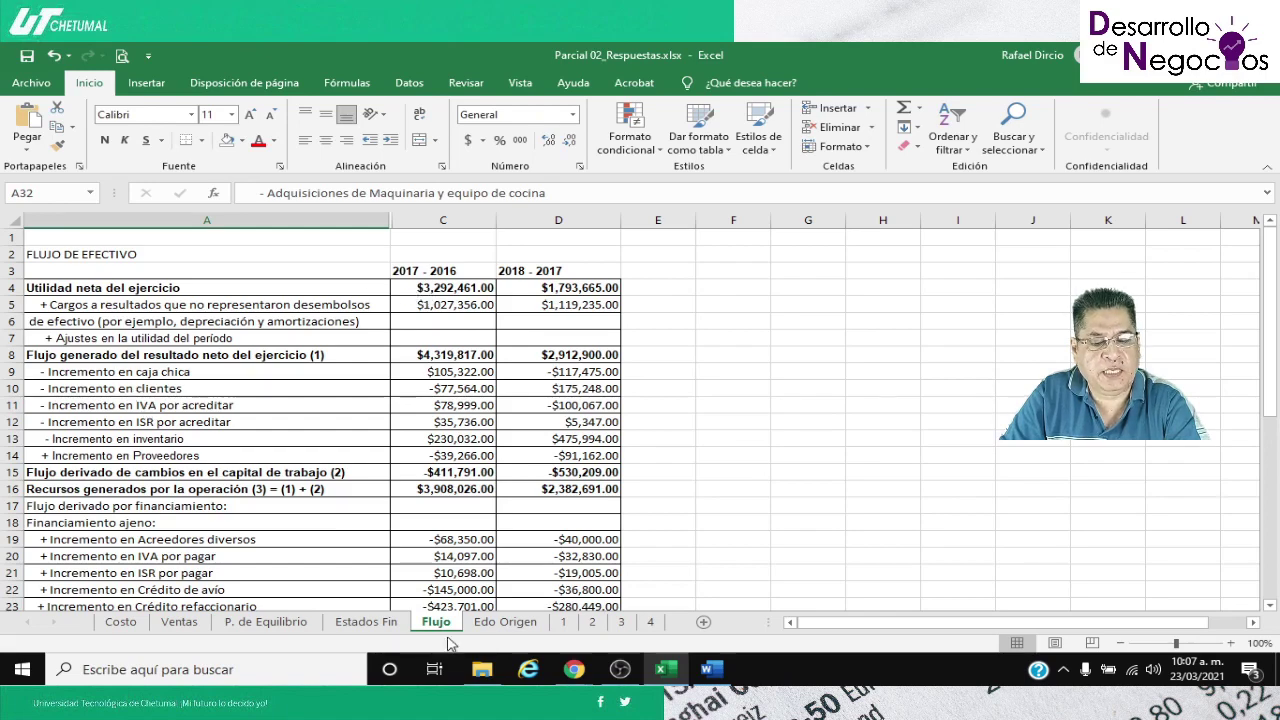
{"action": "left_click", "coordinate": [366, 622]}
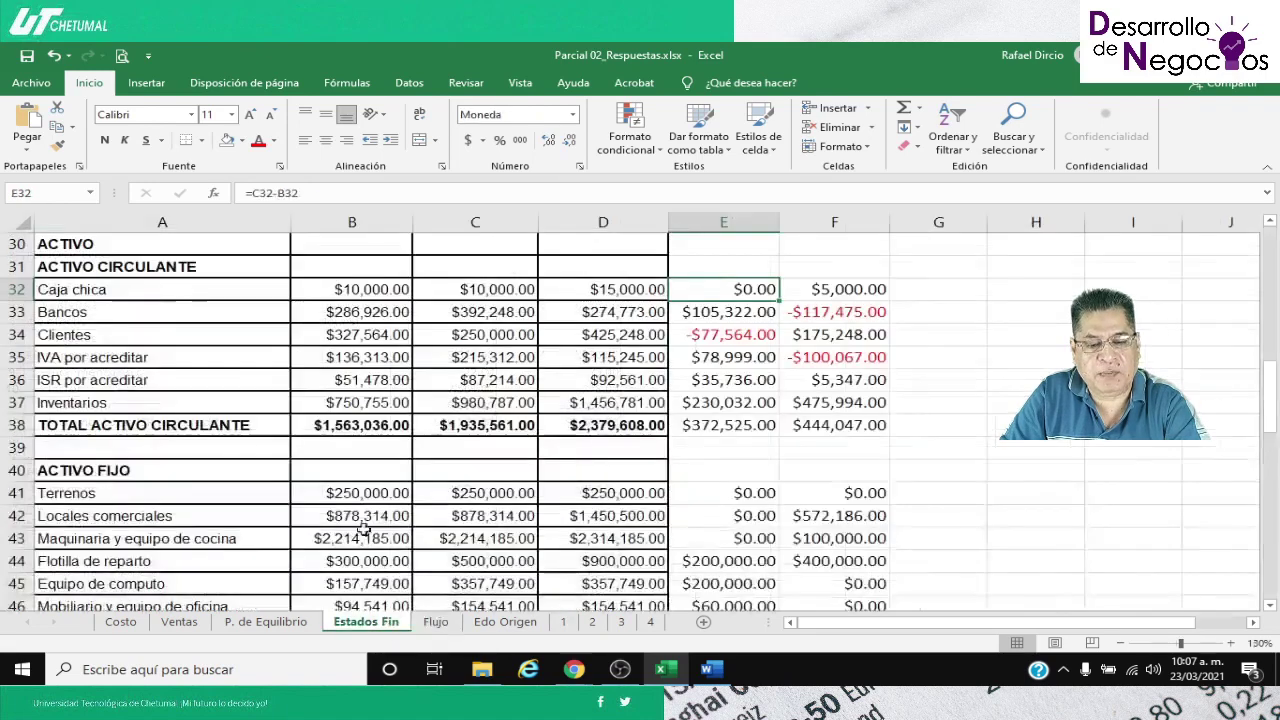
{"action": "left_click", "coordinate": [438, 621]}
{"action": "left_click", "coordinate": [110, 374]}
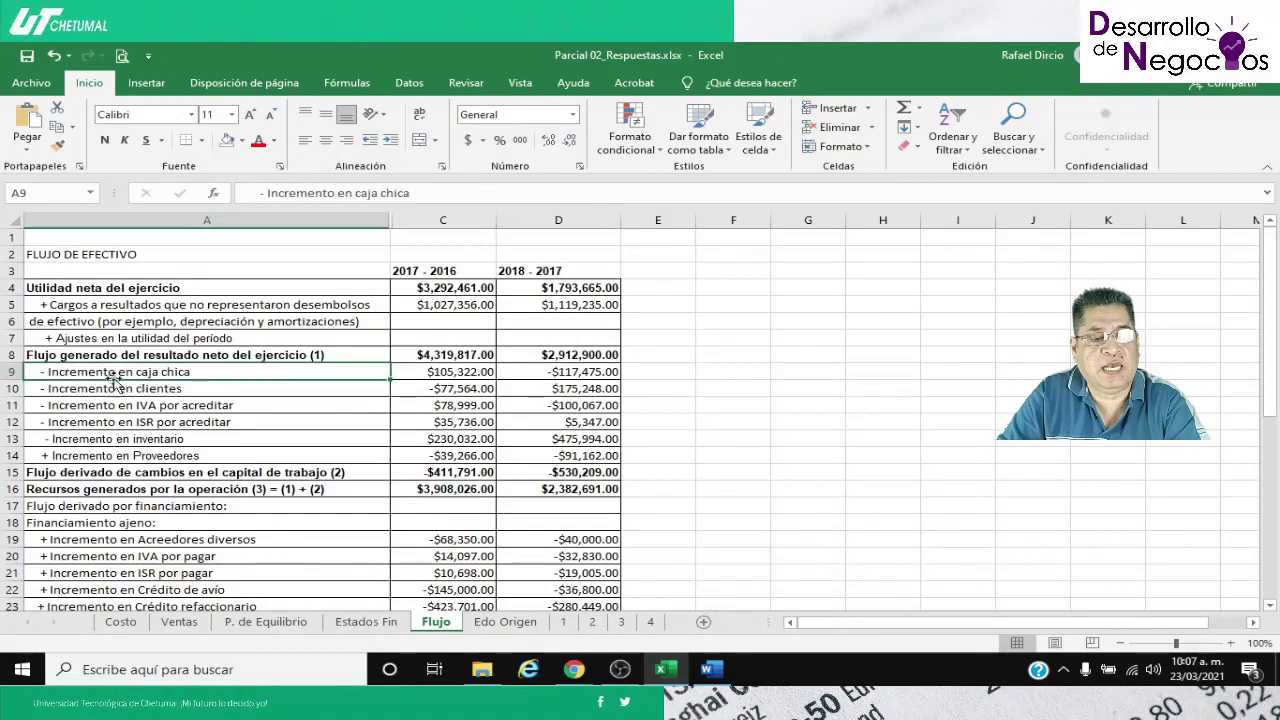
{"action": "left_click", "coordinate": [360, 193]}
{"action": "key", "text": "Delete"}
{"action": "type", "text": "C"}
{"action": "key", "text": "Return"}
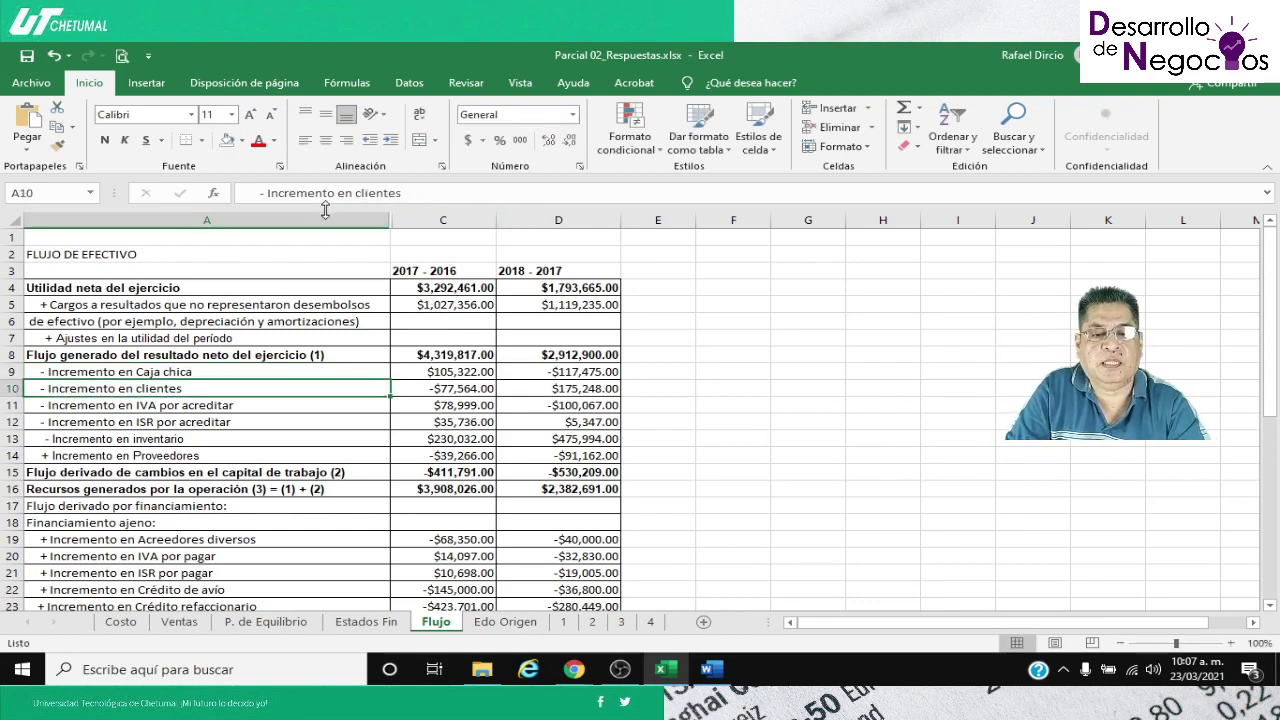
Capitalize the account name in A10 so the label reads "- Incremento en Clientes"
{"action": "left_click", "coordinate": [357, 193]}
{"action": "key", "text": "Delete"}
{"action": "type", "text": "C"}
{"action": "key", "text": "Return"}
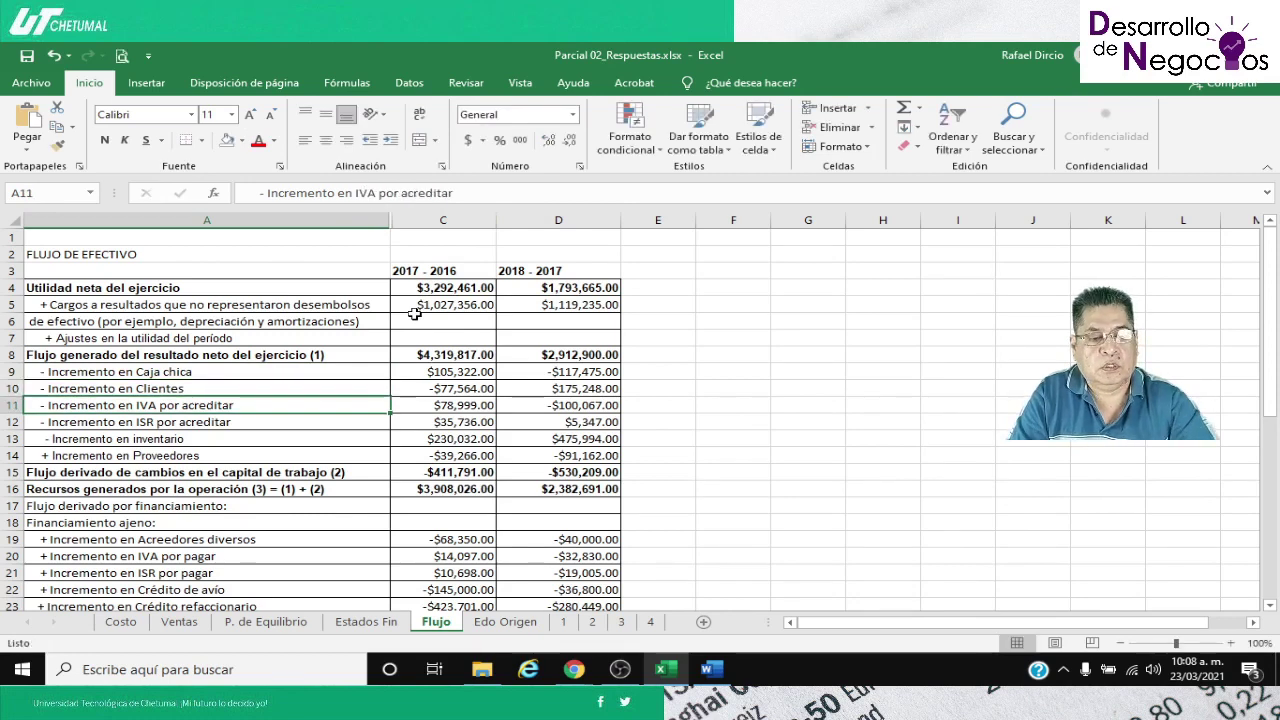
Capitalize the account name in A13 so the label reads "- Incremento en Inventario"
{"action": "key", "text": "Up"}
{"action": "key", "text": "Up"}
{"action": "key", "text": "Down"}
{"action": "key", "text": "Down"}
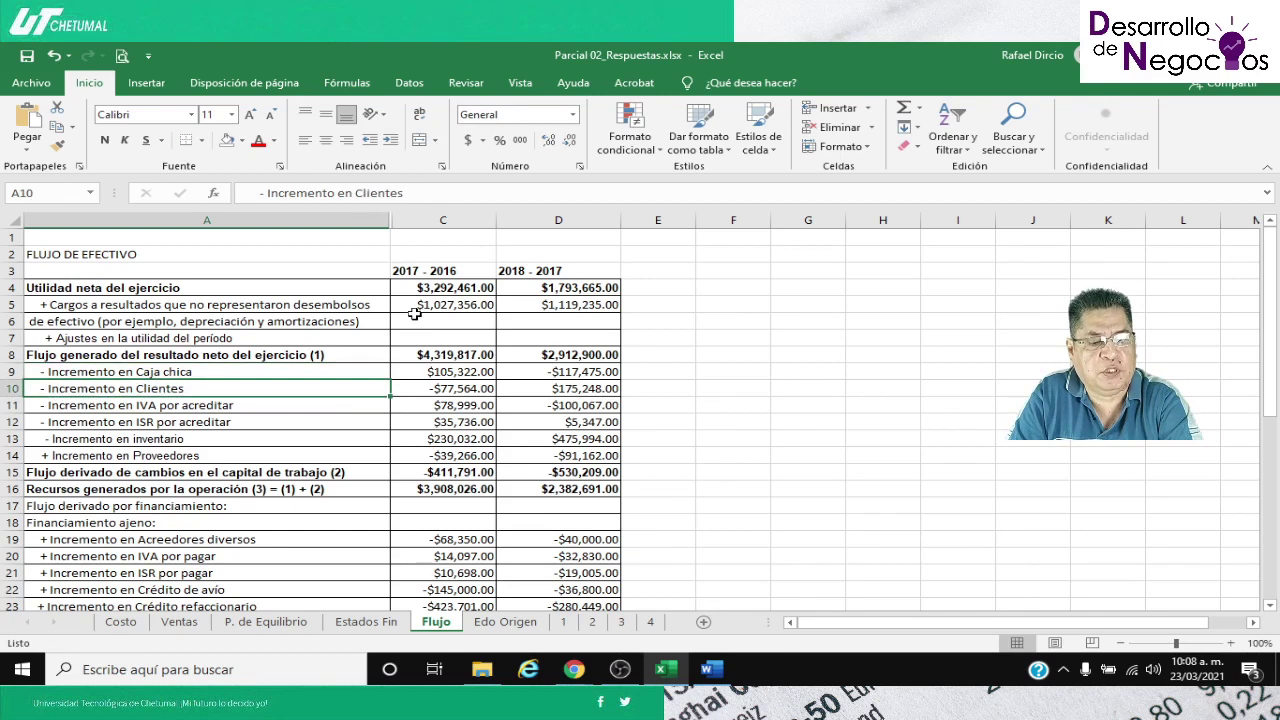
{"action": "key", "text": "Down"}
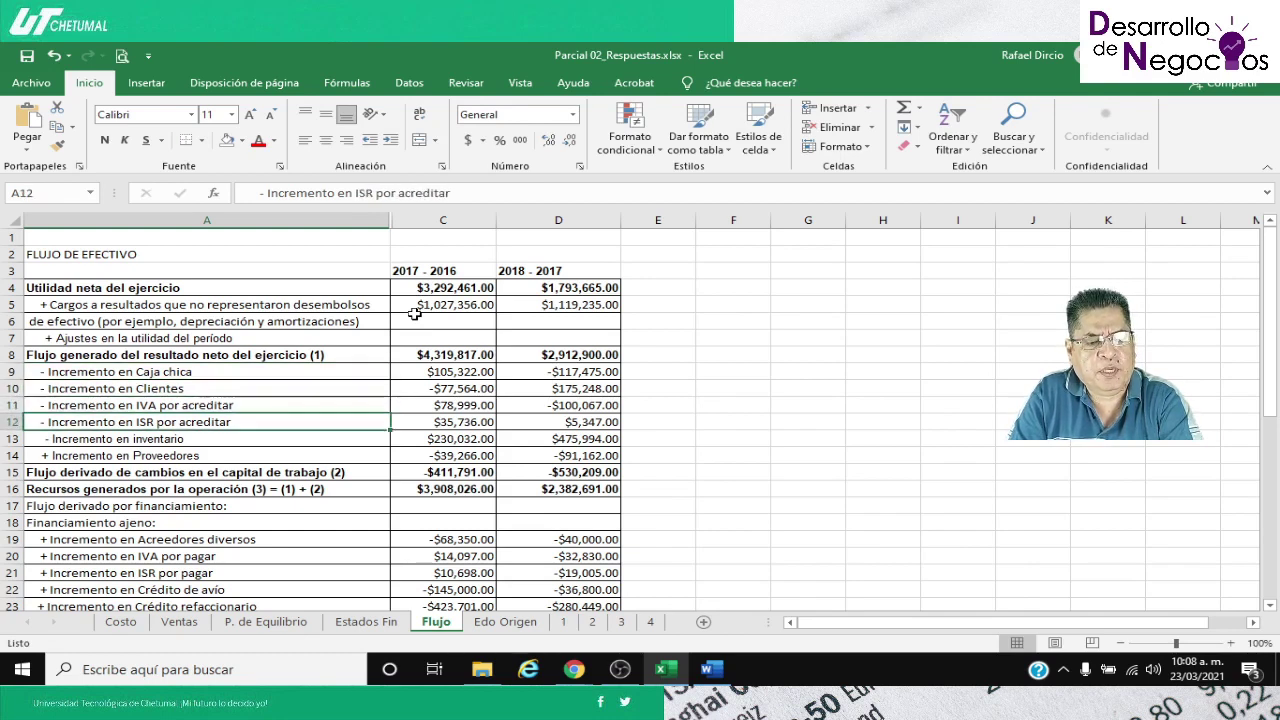
{"action": "key", "text": "Down"}
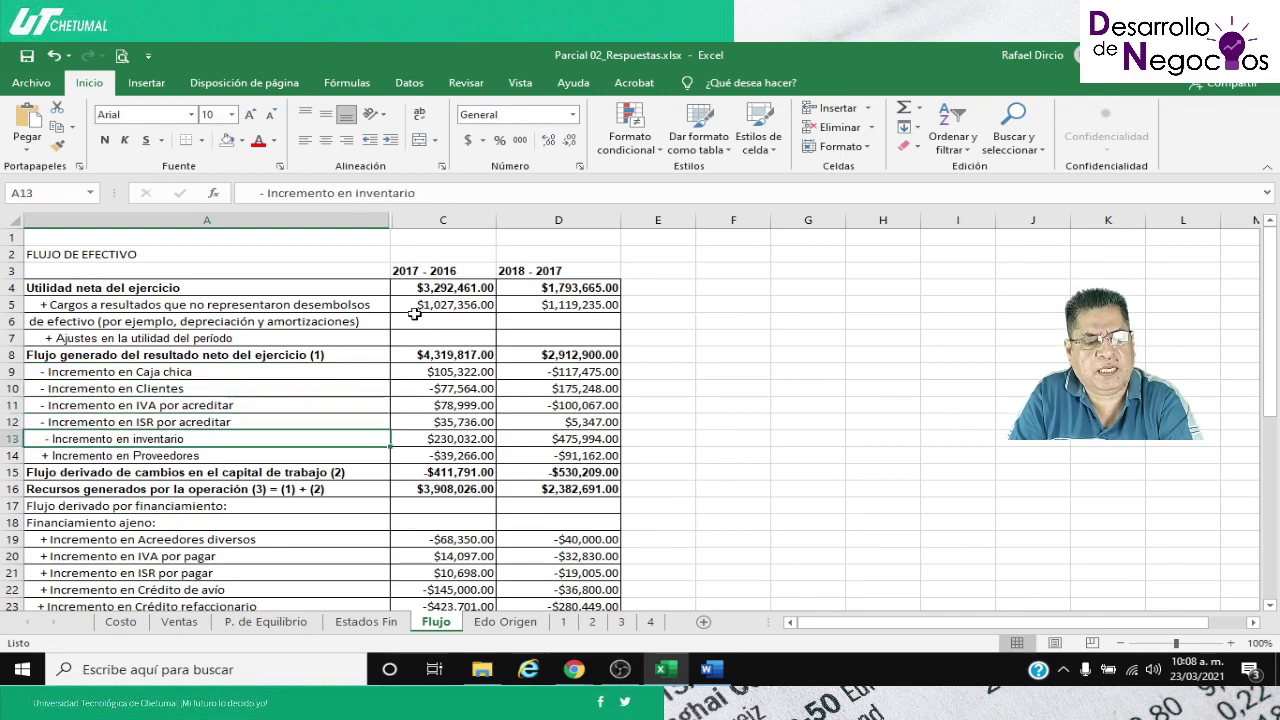
{"action": "left_click", "coordinate": [355, 193]}
{"action": "type", "text": "I"}
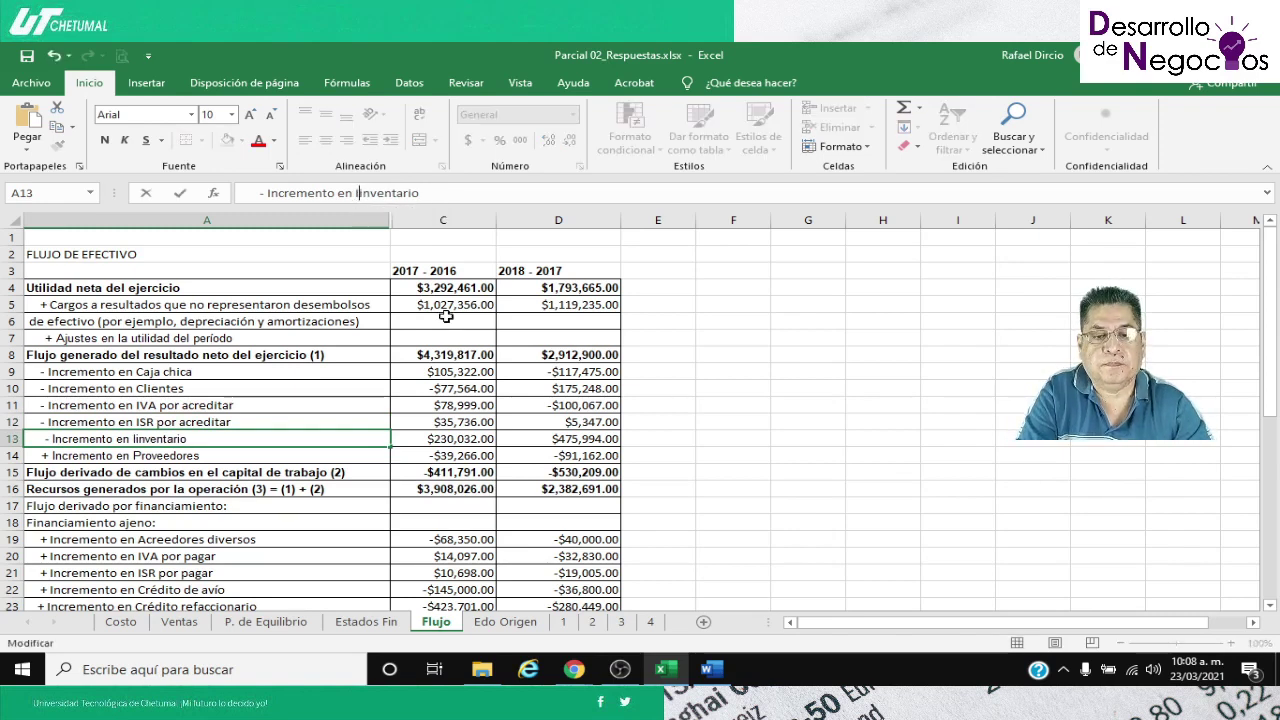
{"action": "key", "text": "Delete"}
{"action": "key", "text": "Return"}
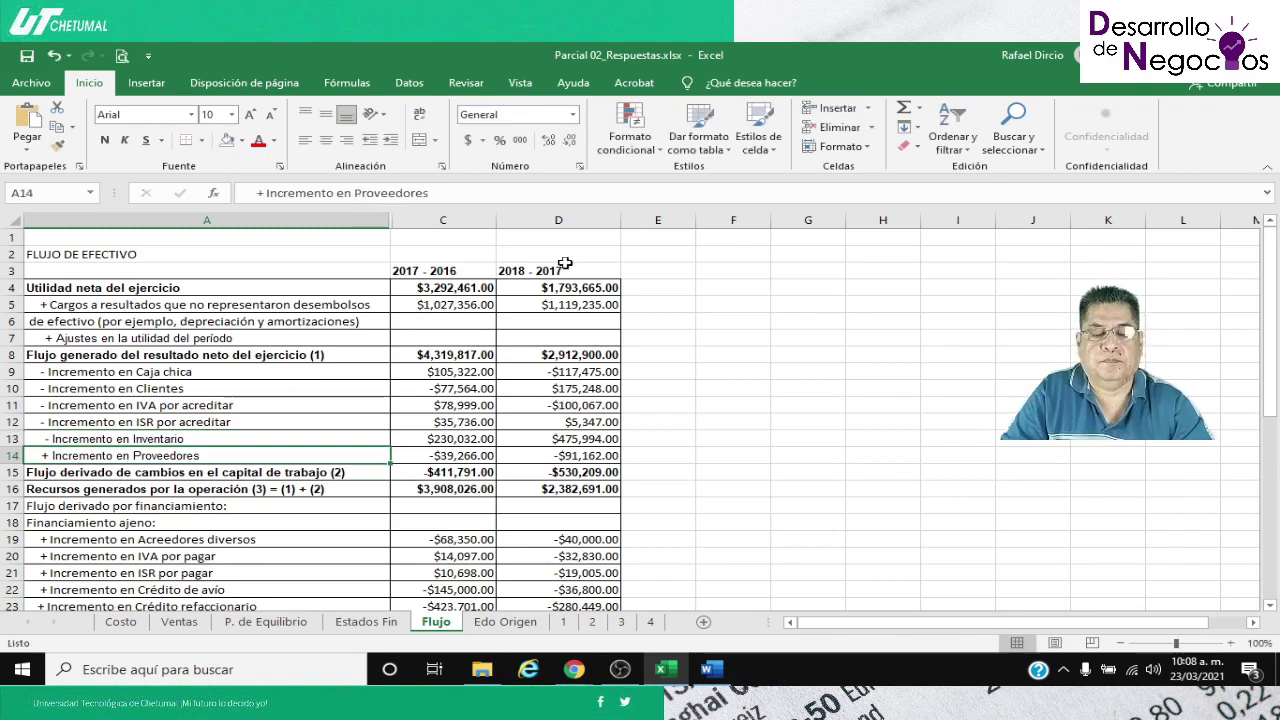
Enlarge the Flujo sheet view and go through the cash flow lines from ISR por acreditar down to the Financiamiento ajeno credits
{"action": "left_click", "coordinate": [1232, 644]}
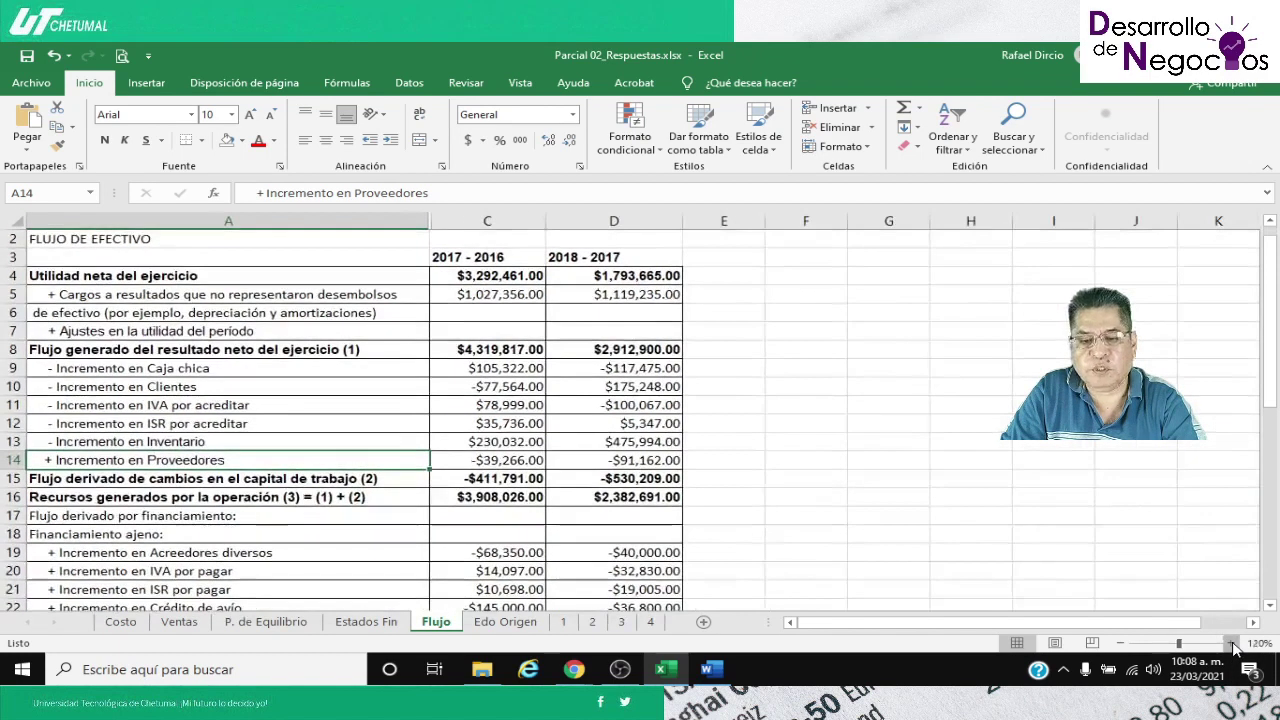
{"action": "left_click", "coordinate": [1232, 645]}
{"action": "left_click", "coordinate": [338, 422]}
{"action": "key", "text": "Down"}
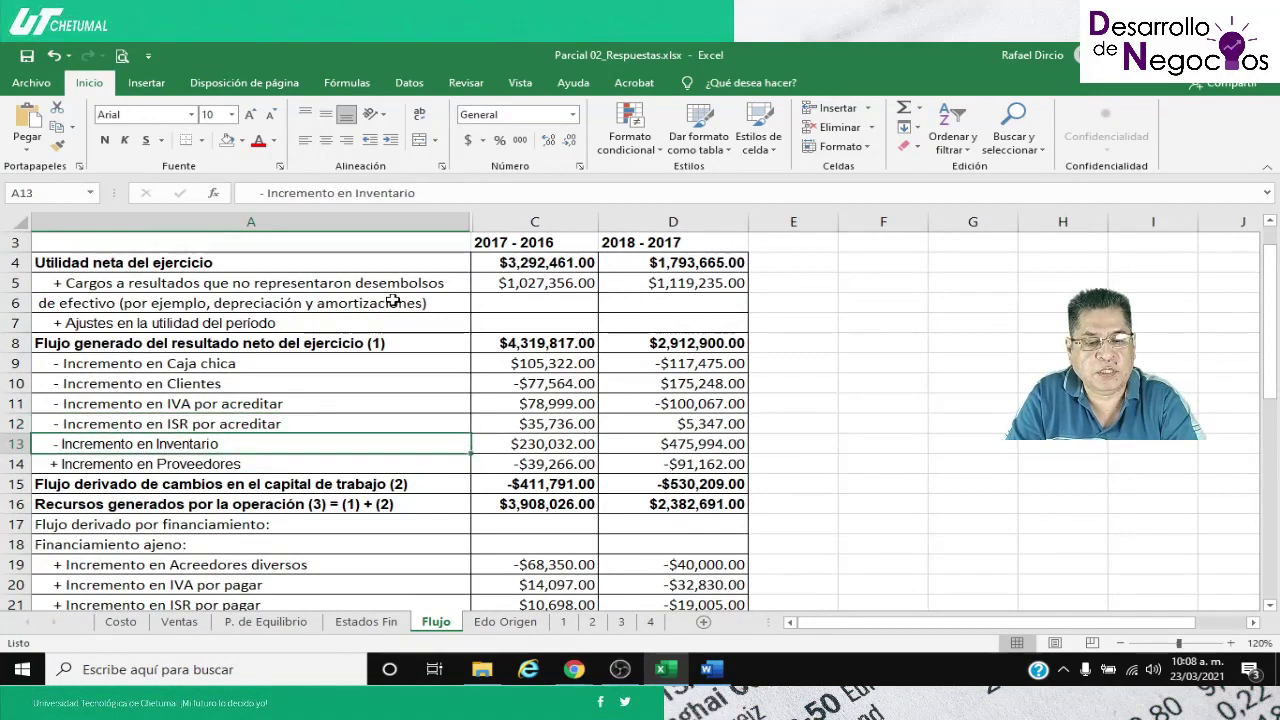
{"action": "key", "text": "Down"}
{"action": "key", "text": "Down"}
{"action": "key", "text": "Down"}
{"action": "key", "text": "Down"}
{"action": "key", "text": "Down"}
{"action": "key", "text": "Down"}
{"action": "key", "text": "Down"}
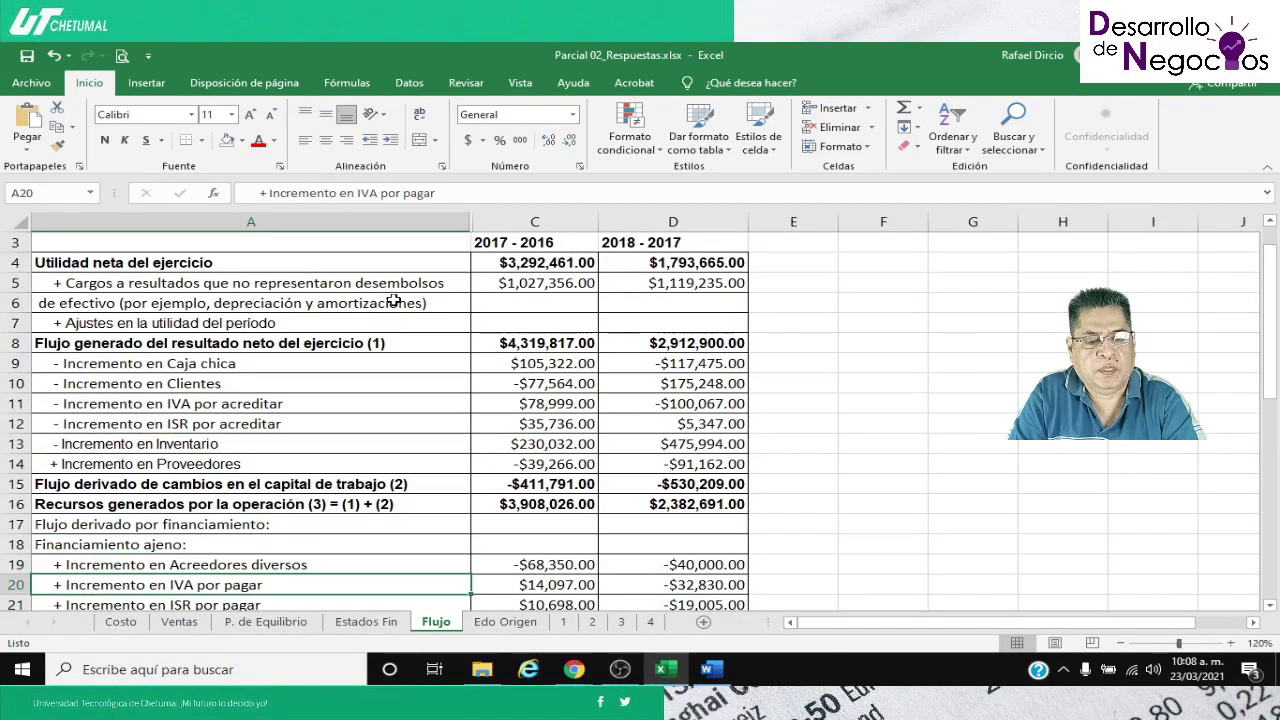
{"action": "key", "text": "Down"}
{"action": "key", "text": "Down"}
{"action": "key", "text": "Down"}
{"action": "key", "text": "Down"}
{"action": "key", "text": "Down"}
{"action": "key", "text": "Down"}
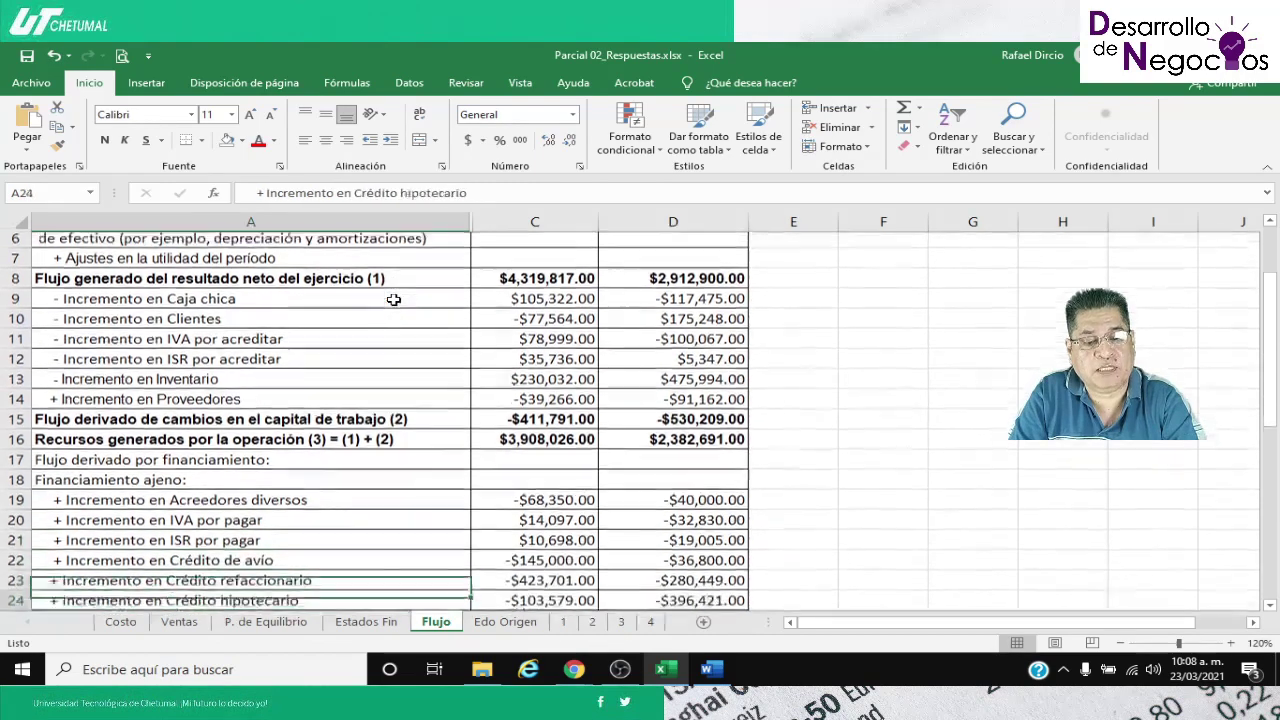
Go back over the Financiamiento ajeno entries, from Acreedores diversos to Crédito hipotecario
{"action": "key", "text": "Up"}
{"action": "key", "text": "Up"}
{"action": "key", "text": "Up"}
{"action": "key", "text": "Up"}
{"action": "key", "text": "Up"}
{"action": "key", "text": "Up"}
{"action": "key", "text": "Up"}
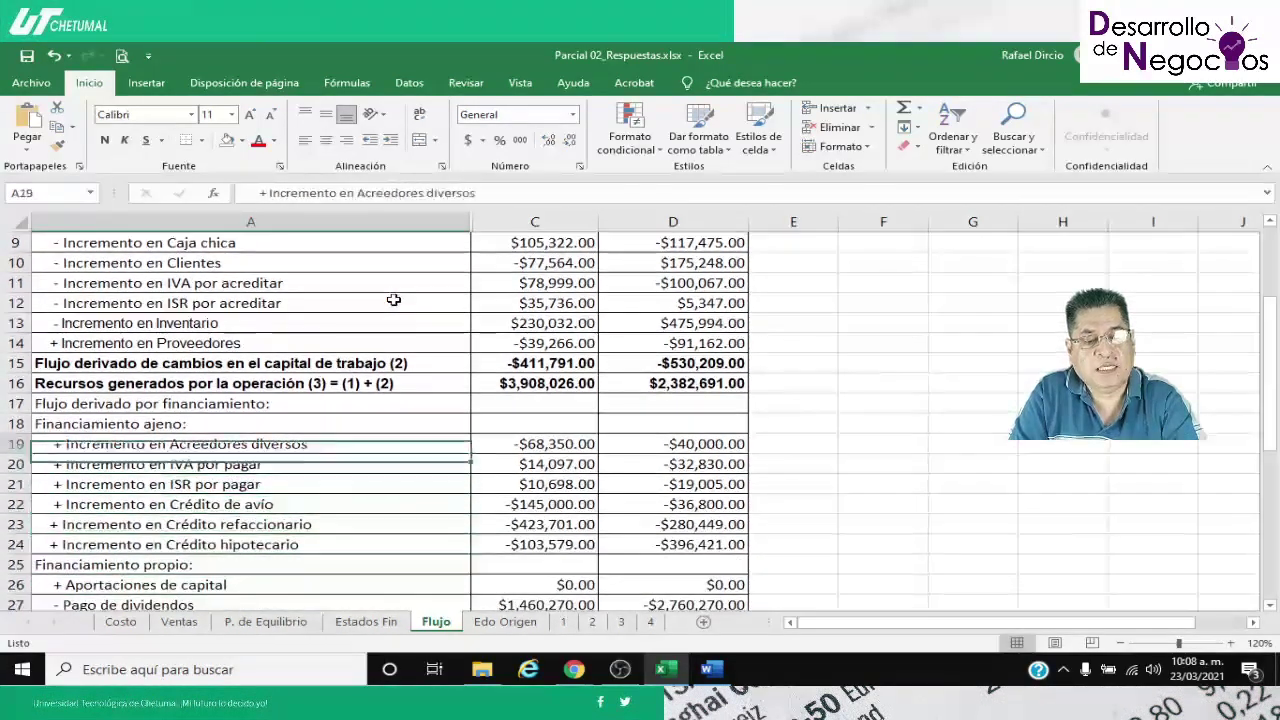
{"action": "key", "text": "Down"}
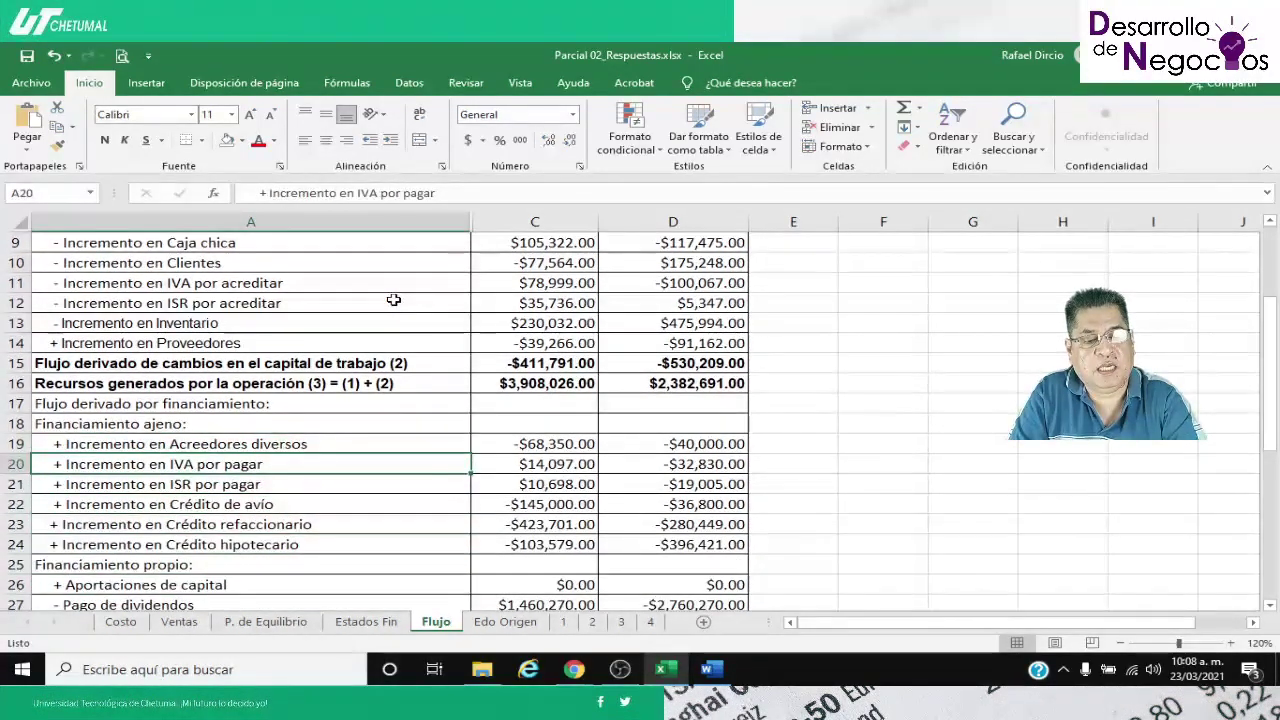
{"action": "key", "text": "Down"}
{"action": "key", "text": "Down"}
{"action": "key", "text": "Down"}
{"action": "key", "text": "Down"}
{"action": "key", "text": "Down"}
{"action": "key", "text": "Down"}
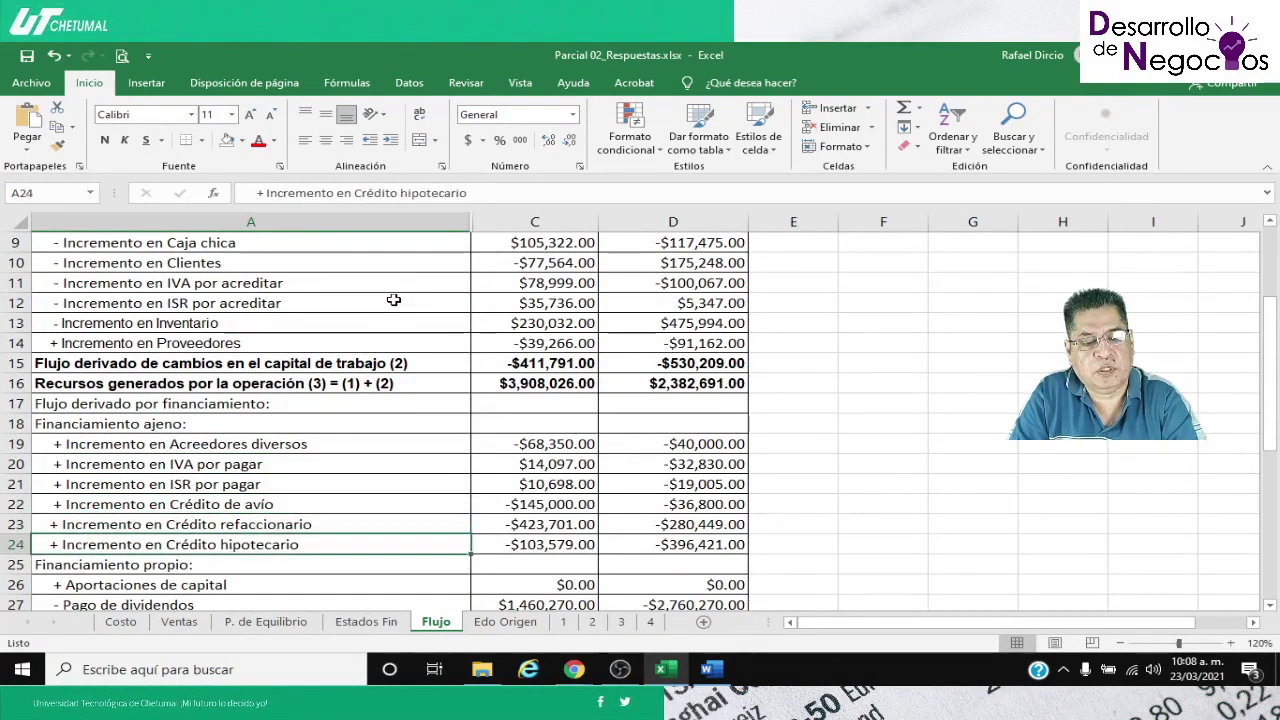
{"action": "key", "text": "Down"}
{"action": "key", "text": "Up"}
{"action": "key", "text": "Up"}
{"action": "key", "text": "Up"}
{"action": "key", "text": "Up"}
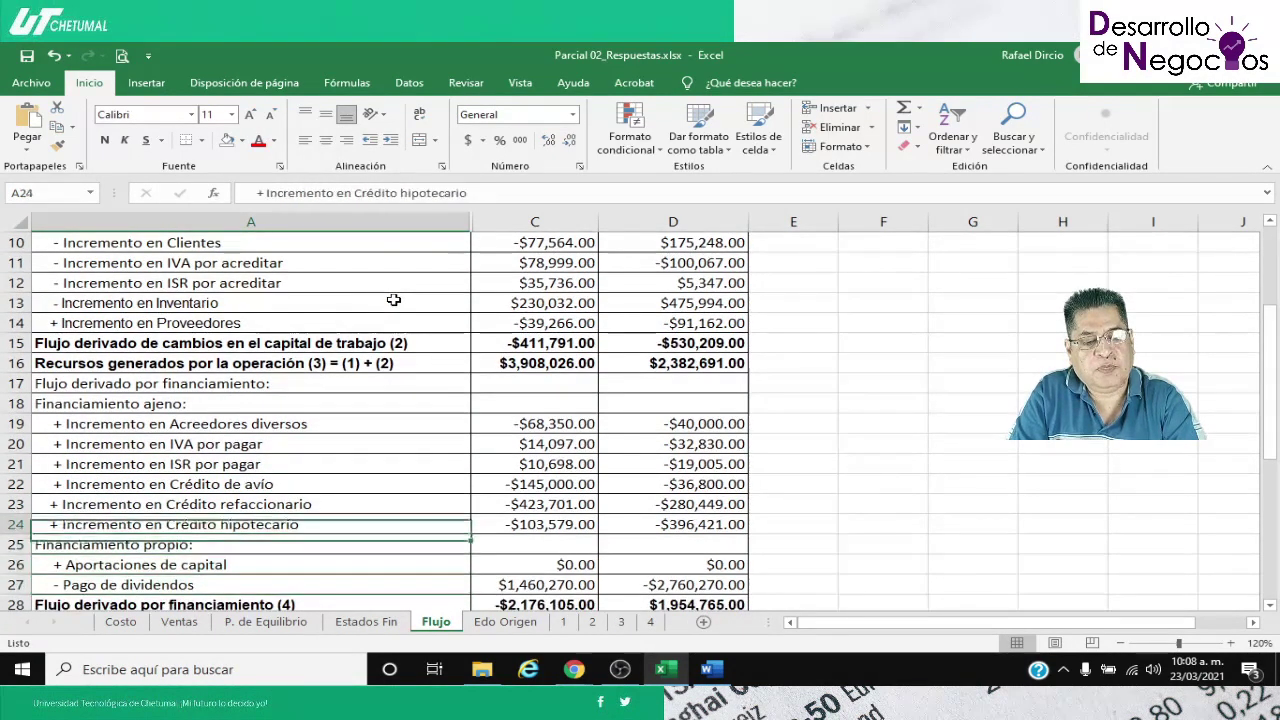
Go through the Financiamiento propio lines, from Aportaciones de capital to Flujo derivado por financiamiento (4)
{"action": "key", "text": "Down"}
{"action": "key", "text": "Down"}
{"action": "key", "text": "Down"}
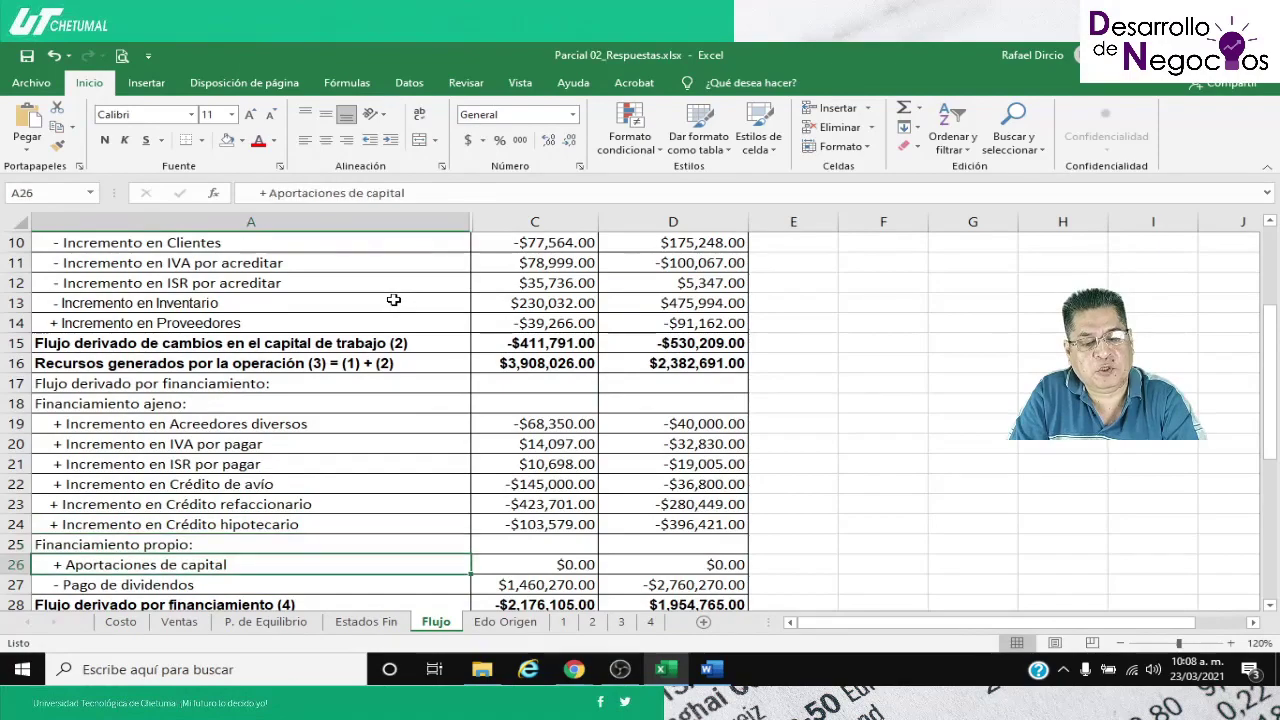
{"action": "key", "text": "Down"}
{"action": "key", "text": "Down"}
{"action": "key", "text": "Down"}
{"action": "key", "text": "Down"}
{"action": "key", "text": "Down"}
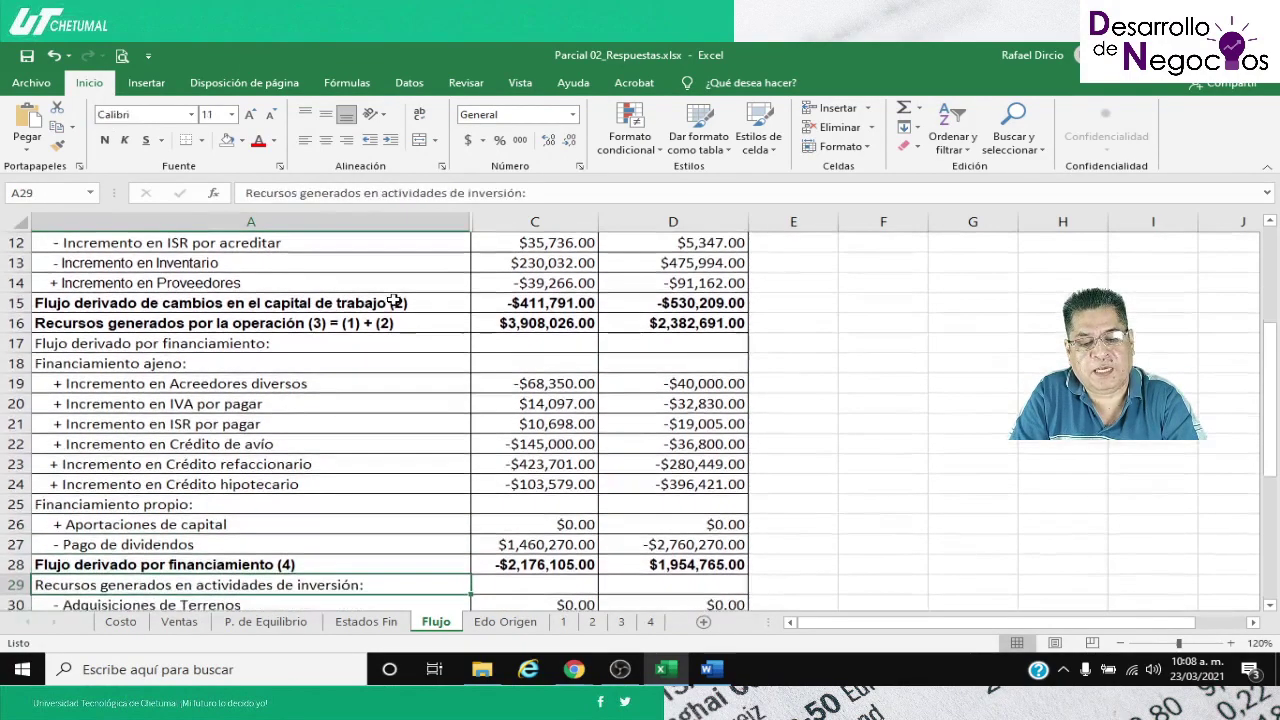
Look over the investment activity lines in rows 30 to 37, then return to the Locales comerciales and Maquinaria acquisitions
{"action": "key", "text": "Down"}
{"action": "key", "text": "Down"}
{"action": "key", "text": "Down"}
{"action": "key", "text": "Down"}
{"action": "key", "text": "Down"}
{"action": "key", "text": "Down"}
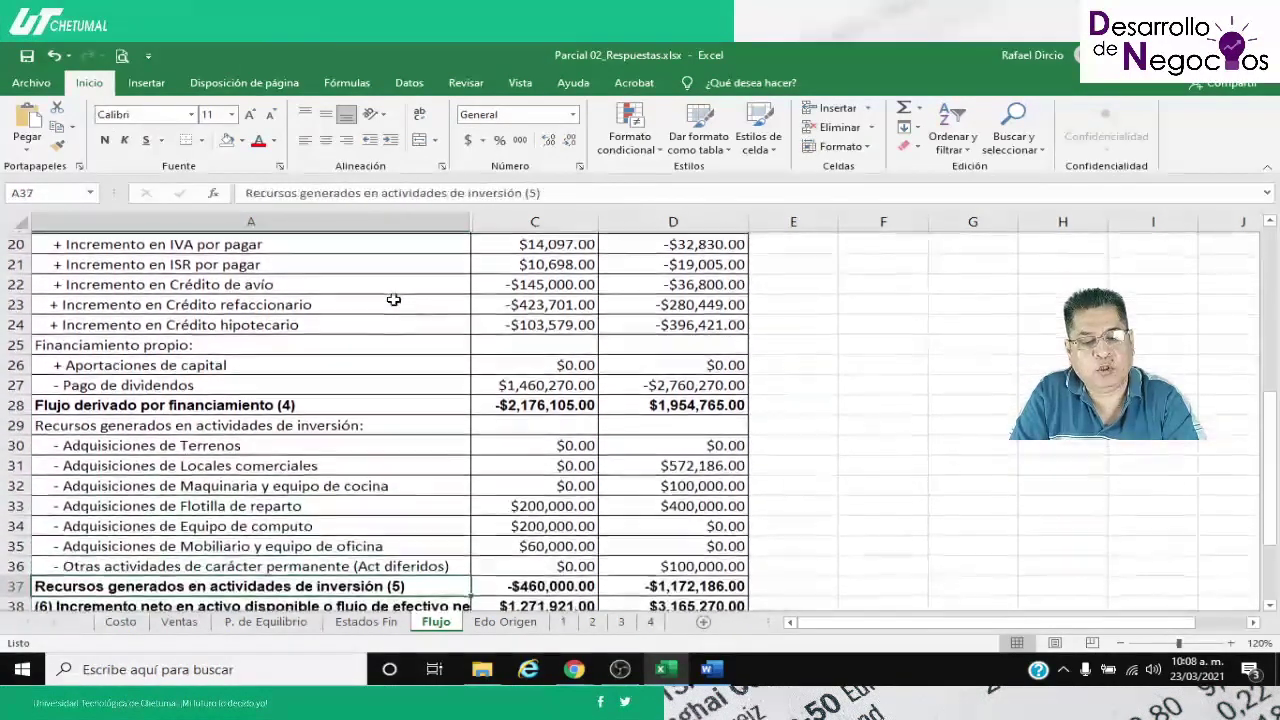
{"action": "key", "text": "Up"}
{"action": "key", "text": "Up"}
{"action": "key", "text": "Up"}
{"action": "key", "text": "Up"}
{"action": "key", "text": "Up"}
{"action": "key", "text": "Up"}
{"action": "key", "text": "Up"}
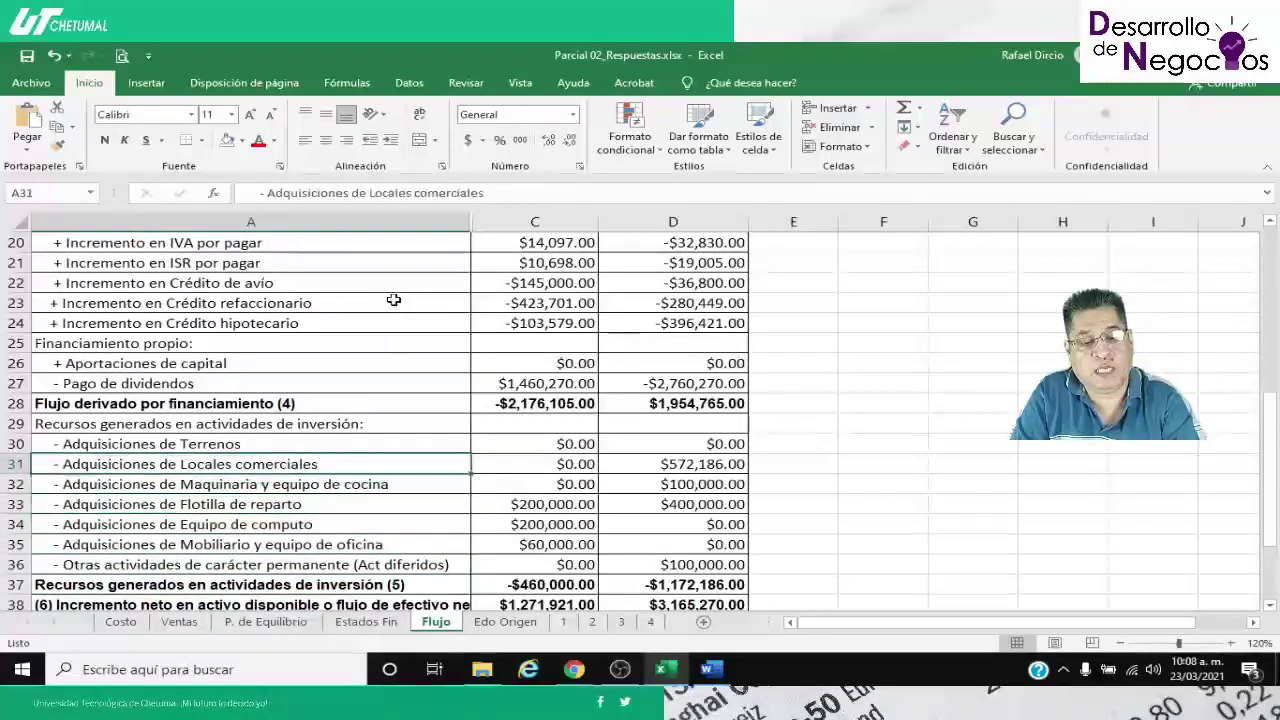
{"action": "key", "text": "Down"}
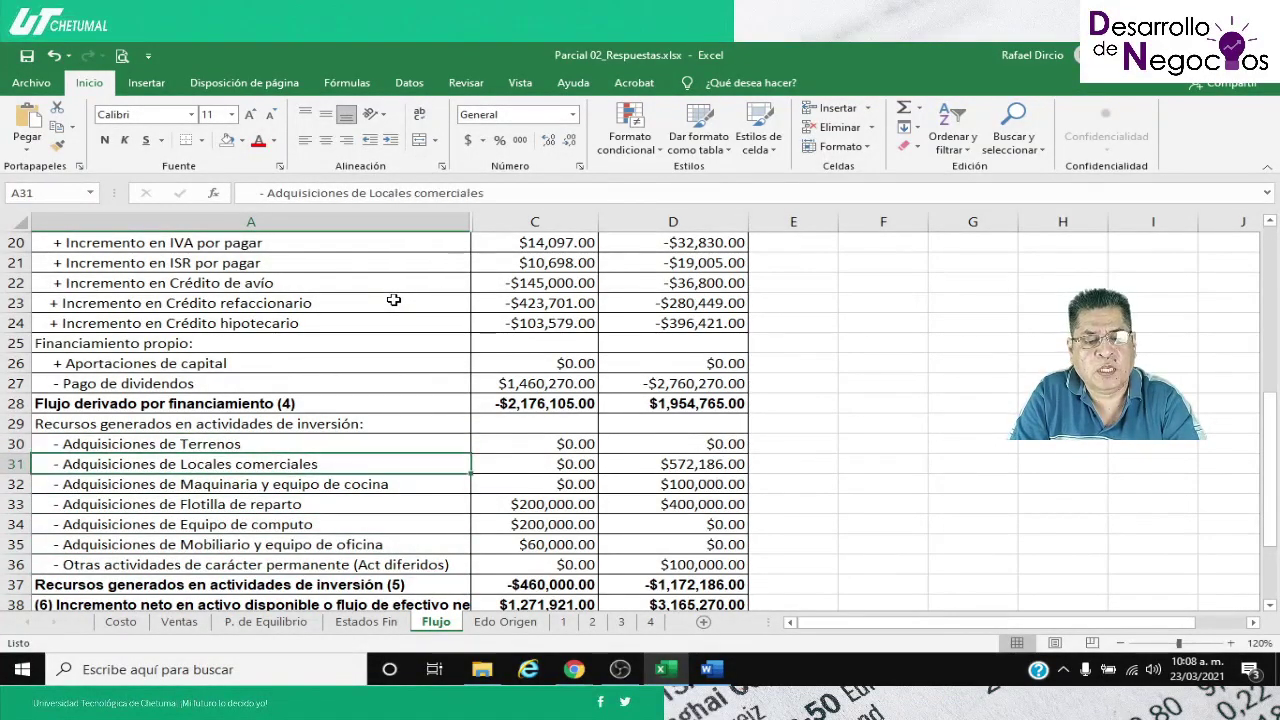
{"action": "key", "text": "Down"}
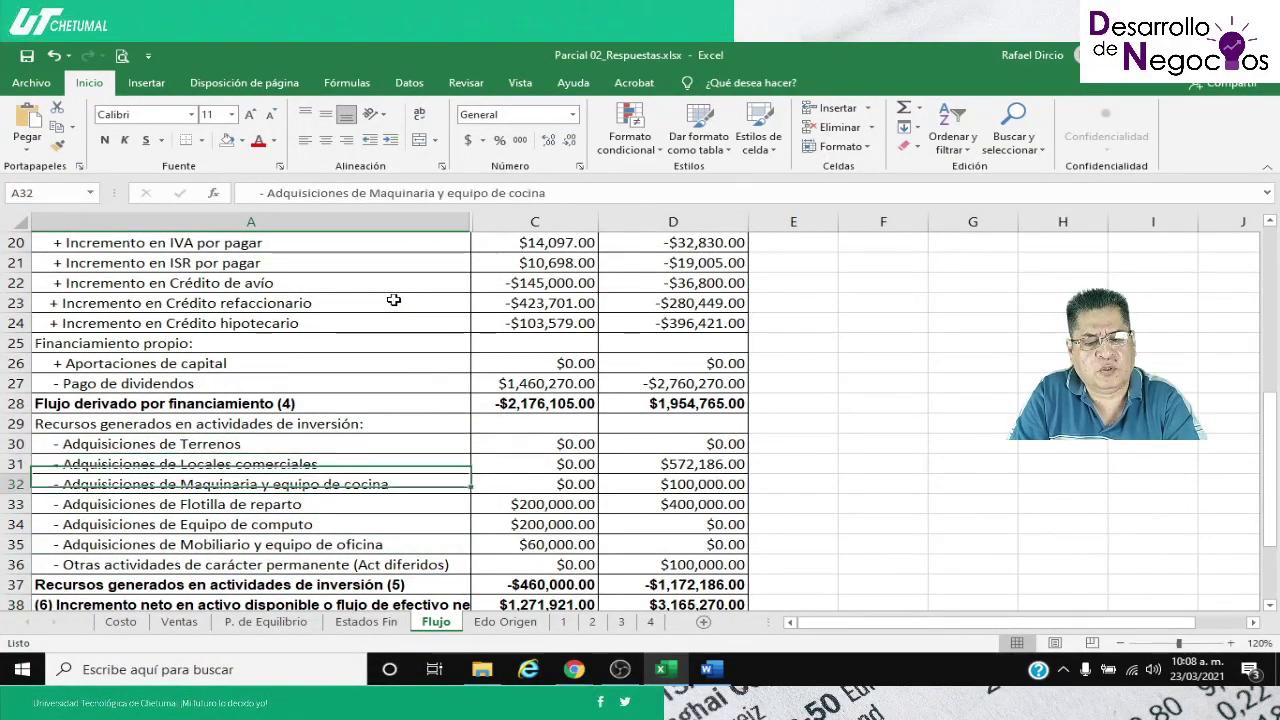
Go through the remaining acquisition lines and on to the net increase and the opening and closing cash balances
{"action": "key", "text": "Down"}
{"action": "key", "text": "Down"}
{"action": "key", "text": "Down"}
{"action": "key", "text": "Down"}
{"action": "key", "text": "Down"}
{"action": "key", "text": "Down"}
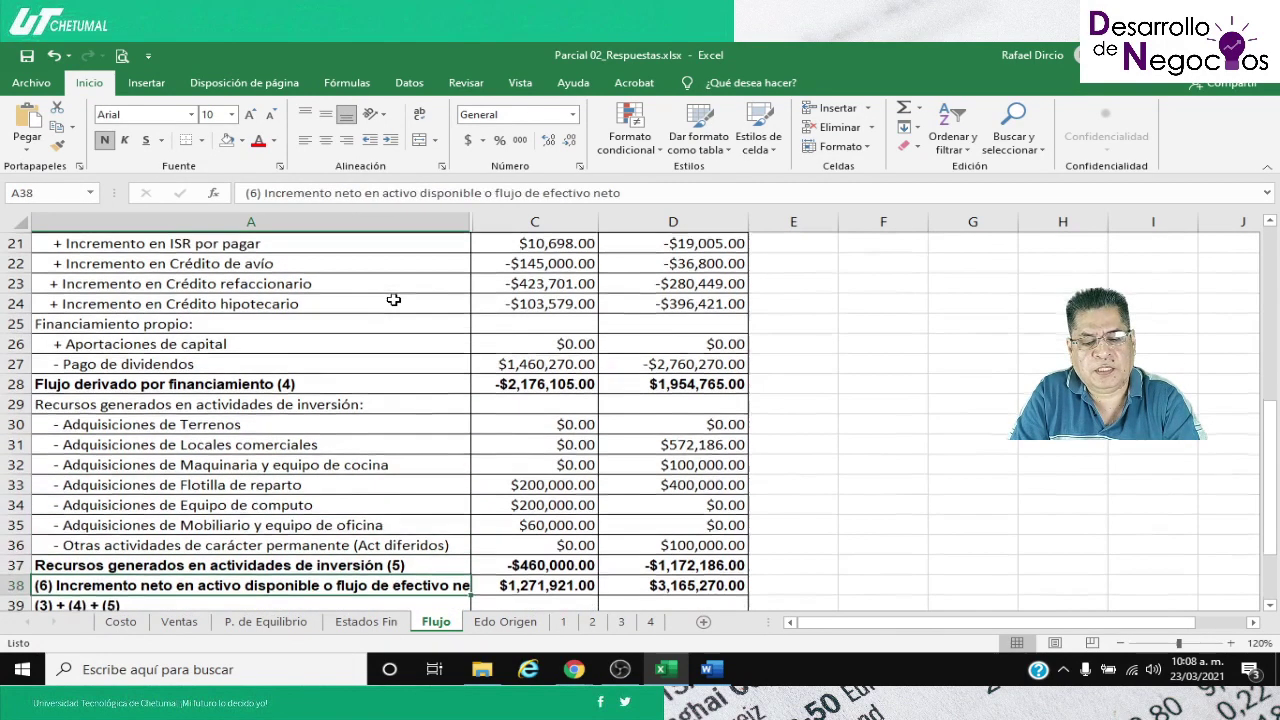
{"action": "key", "text": "Down"}
{"action": "key", "text": "Down"}
{"action": "key", "text": "Down"}
{"action": "key", "text": "Down"}
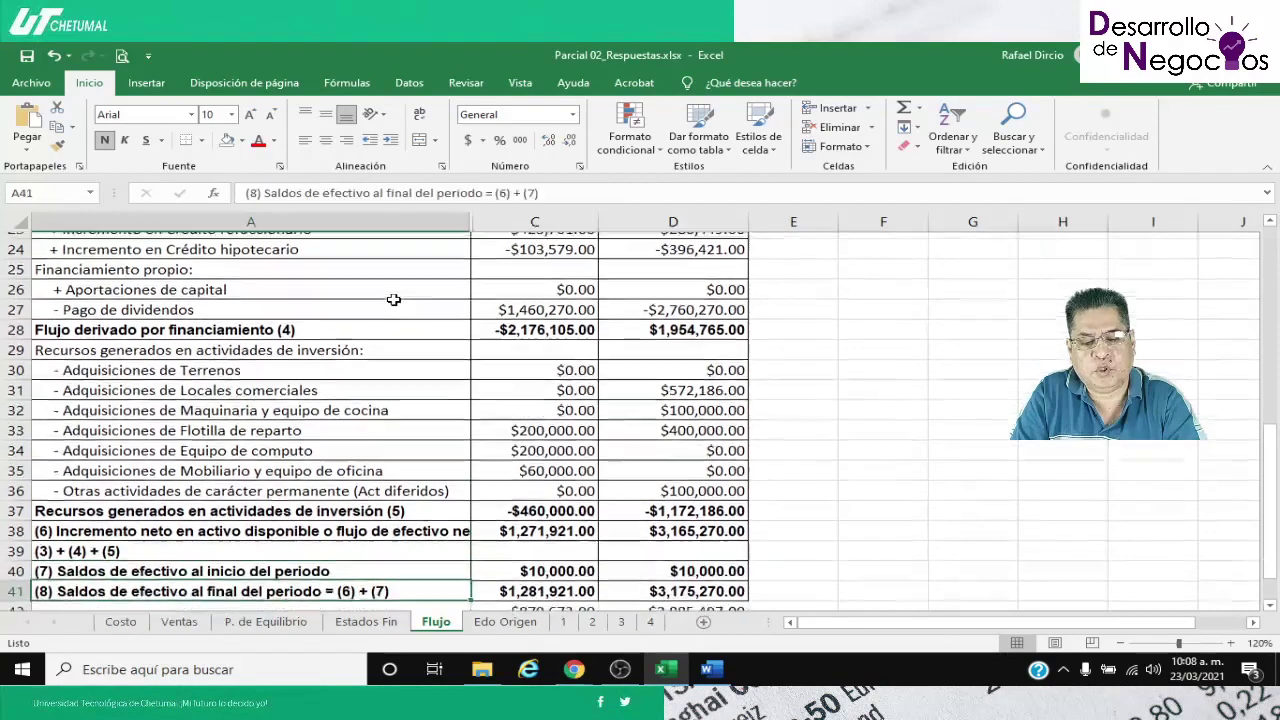
Return to the start of the cash flow statement and examine the 2017 - 2016 formula for Utilidad neta del ejercicio
{"action": "key", "text": "Up"}
{"action": "key", "text": "Up"}
{"action": "key", "text": "Up"}
{"action": "key", "text": "Up"}
{"action": "key", "text": "Up"}
{"action": "key", "text": "Up"}
{"action": "key", "text": "Up"}
{"action": "key", "text": "Up"}
{"action": "key", "text": "Up"}
{"action": "key", "text": "Up"}
{"action": "key", "text": "Up"}
{"action": "key", "text": "Up"}
{"action": "key", "text": "Up"}
{"action": "key", "text": "Up"}
{"action": "key", "text": "Up"}
{"action": "key", "text": "Up"}
{"action": "key", "text": "Up"}
{"action": "key", "text": "Up"}
{"action": "key", "text": "Up"}
{"action": "key", "text": "Up"}
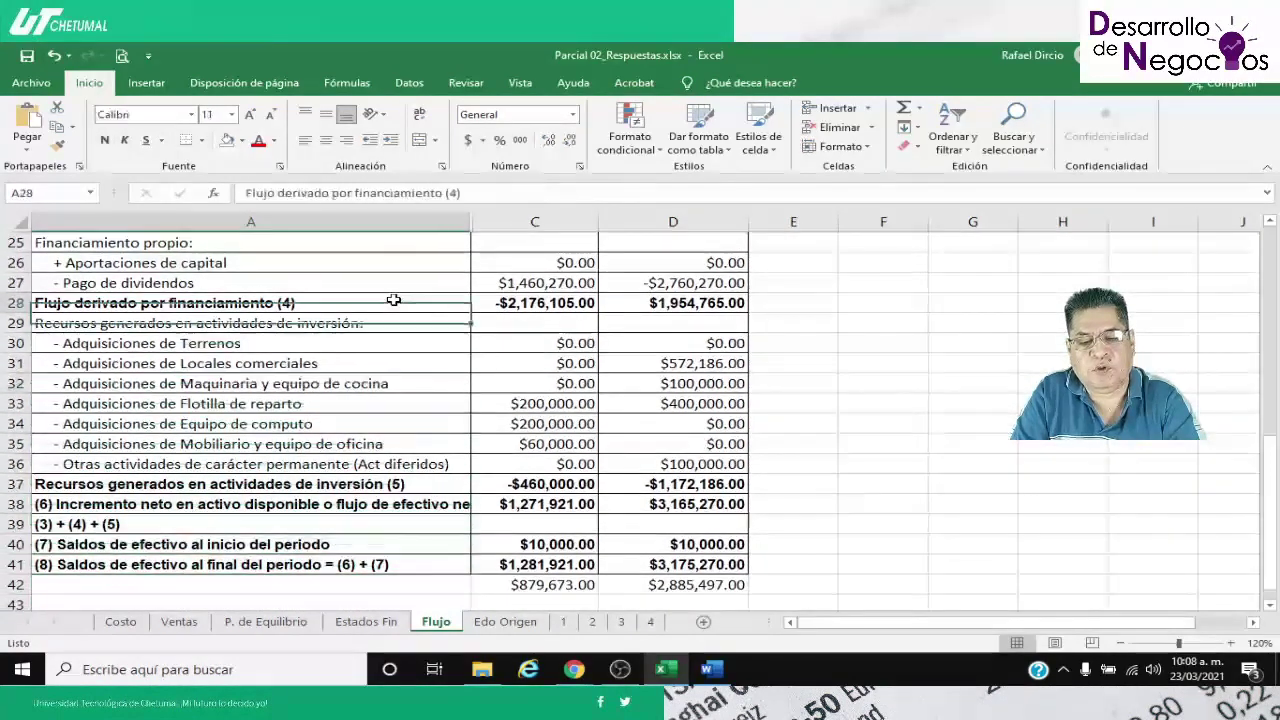
{"action": "key", "text": "Down"}
{"action": "key", "text": "Down"}
{"action": "key", "text": "Down"}
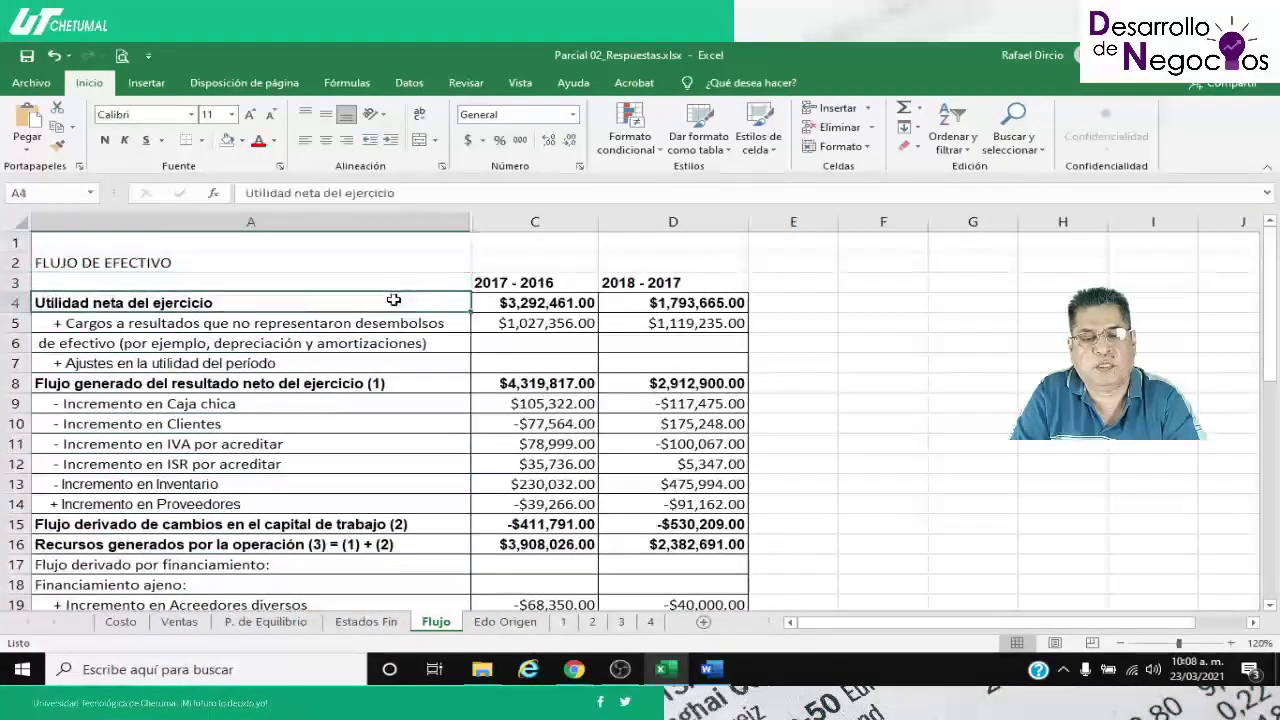
{"action": "key", "text": "Right"}
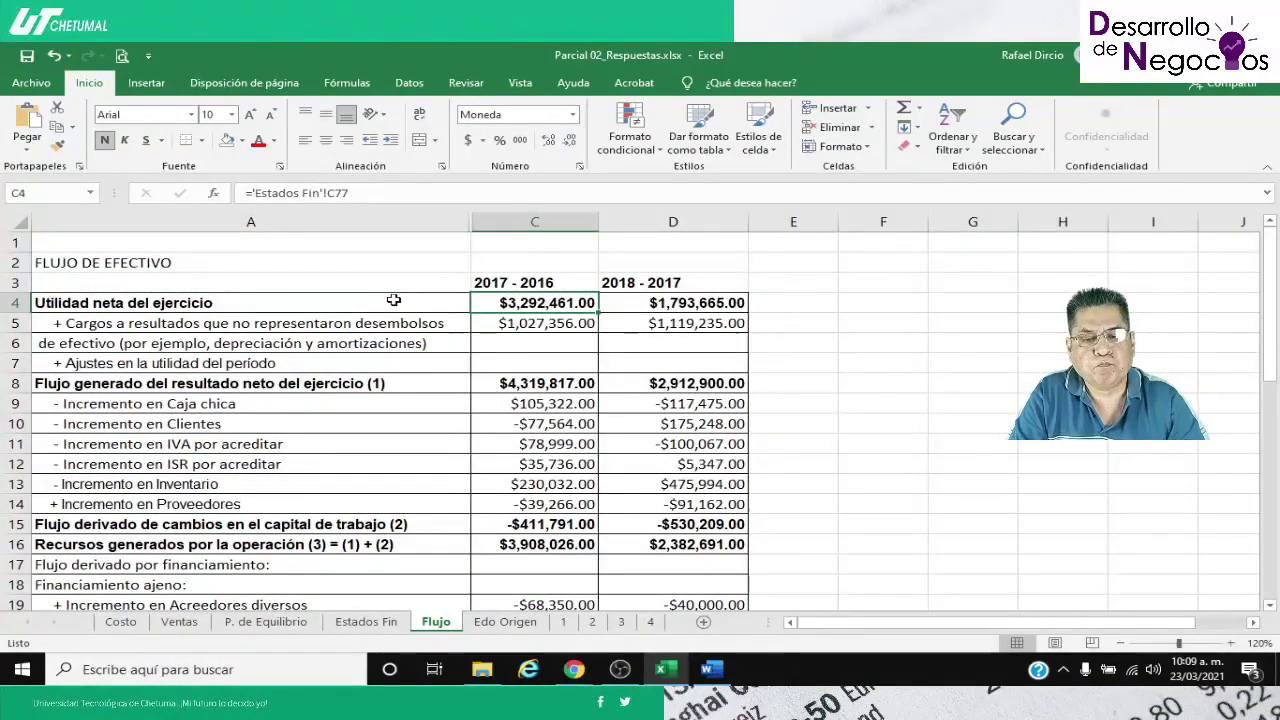
Clear both periods' amounts for the non-cash charges in C5:D5 and for Utilidad neta del ejercicio in C4:D4
{"action": "key", "text": "Down"}
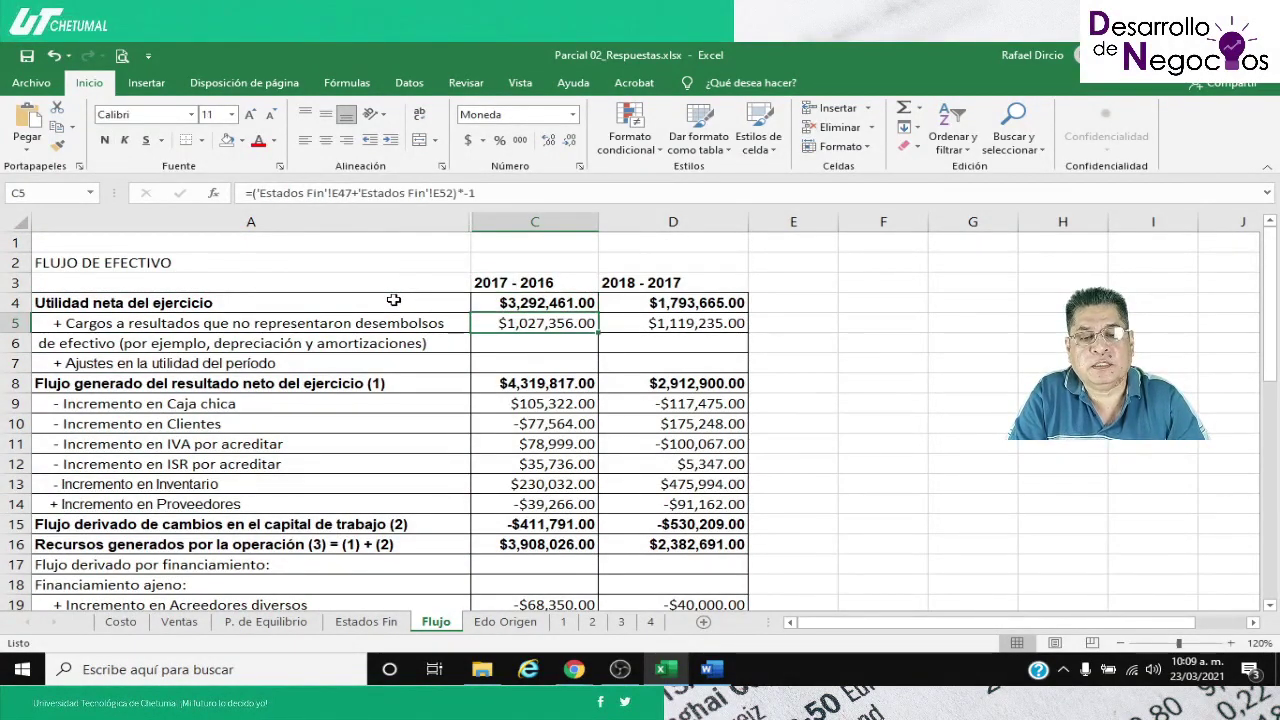
{"action": "key", "text": "shift+Right"}
{"action": "key", "text": "Delete"}
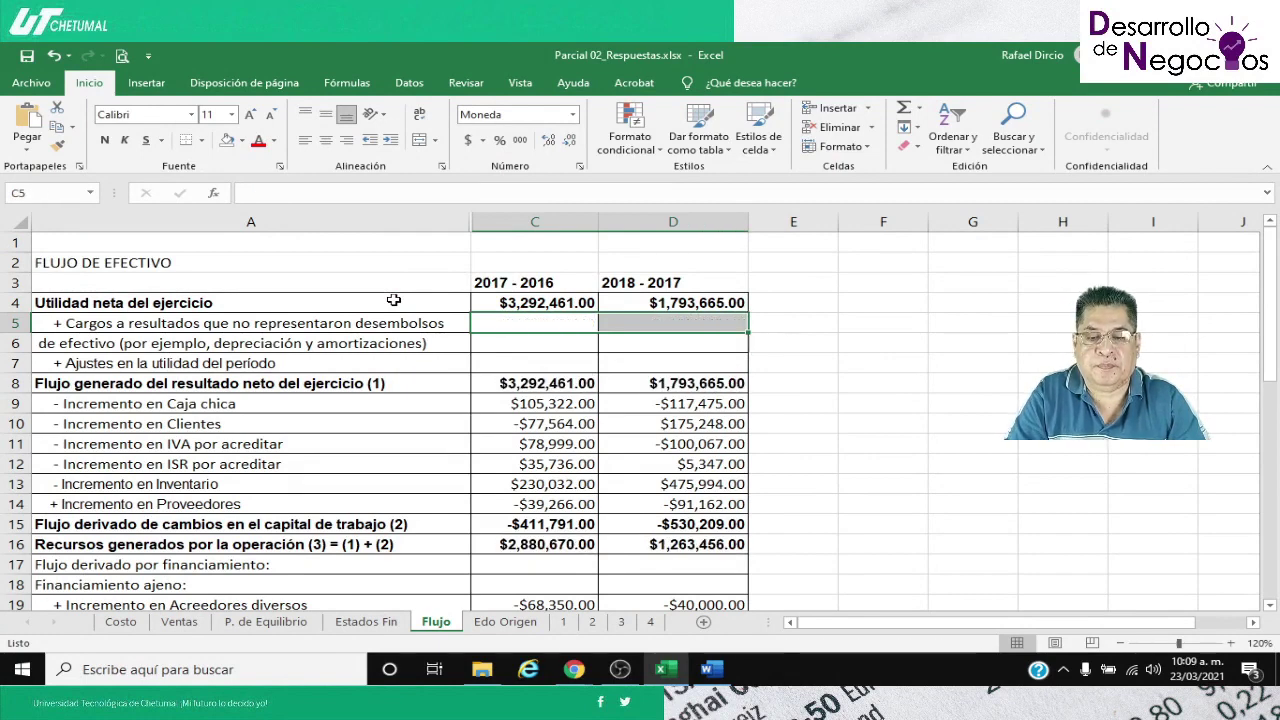
{"action": "key", "text": "Up"}
{"action": "key", "text": "shift+Right"}
{"action": "key", "text": "Delete"}
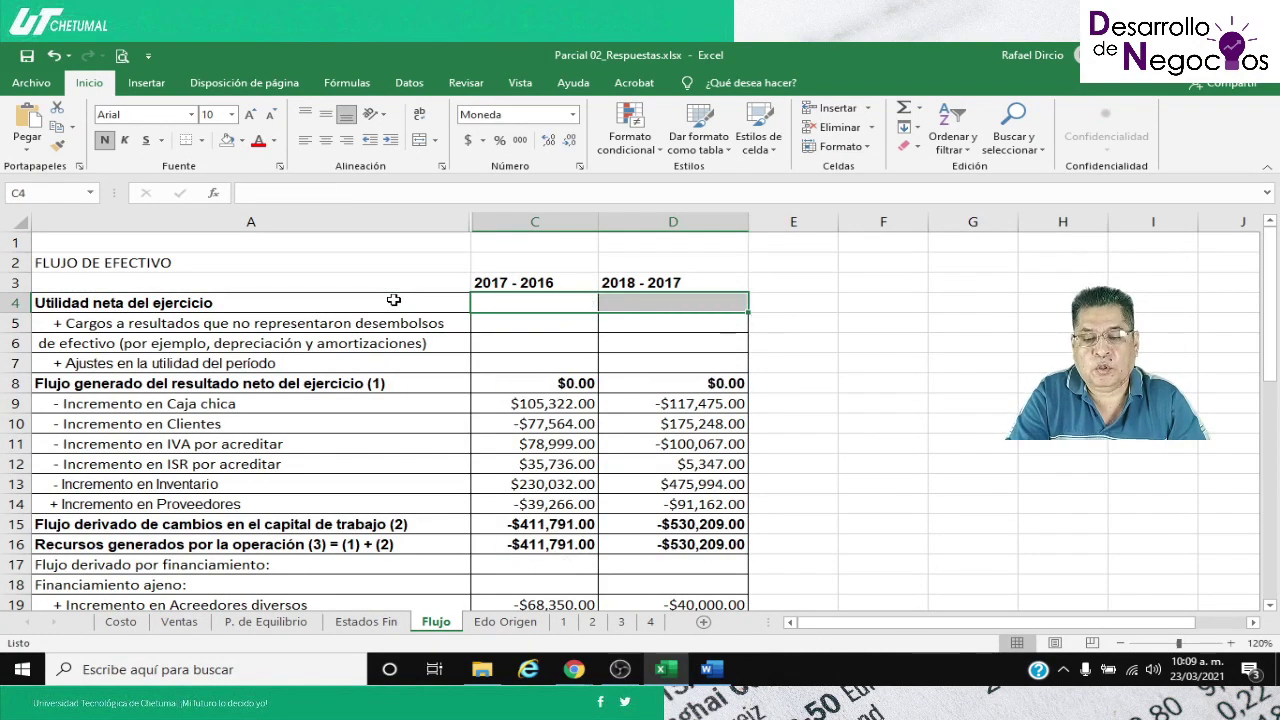
Clear the working capital amounts in C9:D14, from Incremento en Caja chica to Incremento en Proveedores, for both periods
{"action": "key", "text": "Down"}
{"action": "key", "text": "Down"}
{"action": "key", "text": "Down"}
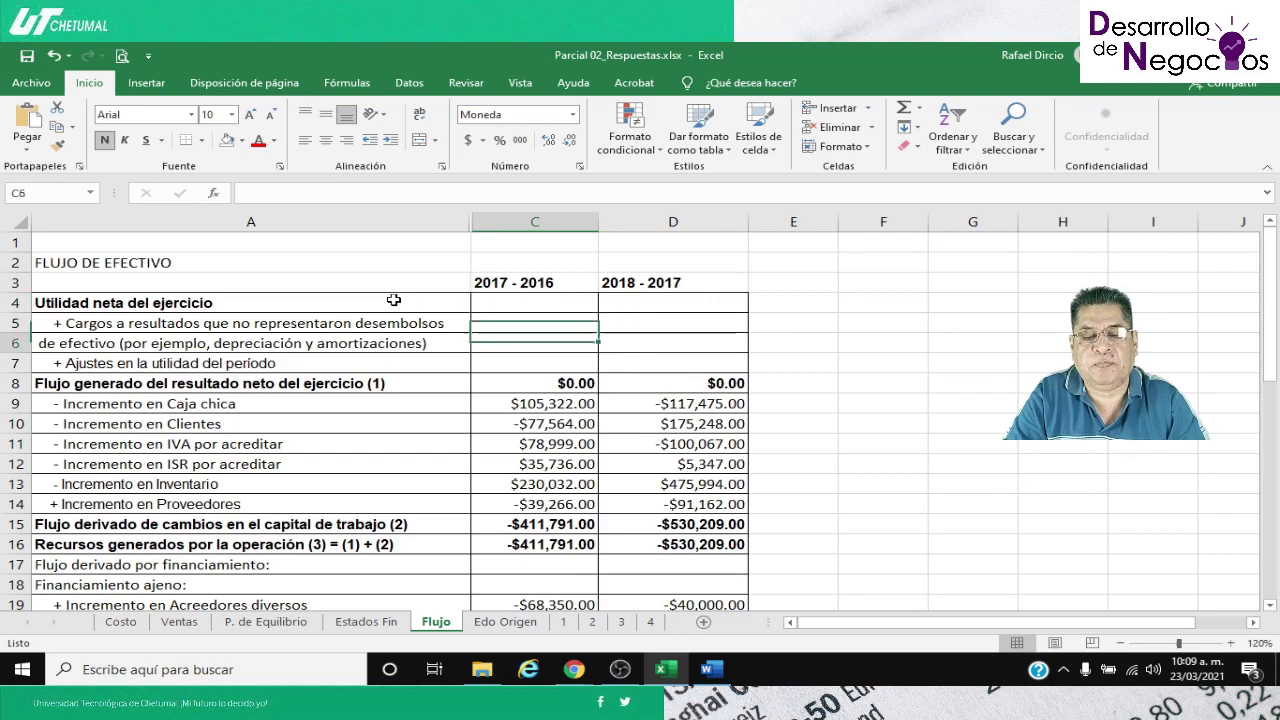
{"action": "key", "text": "Up"}
{"action": "key", "text": "Up"}
{"action": "key", "text": "Up"}
{"action": "key", "text": "Down"}
{"action": "key", "text": "Down"}
{"action": "key", "text": "Down"}
{"action": "key", "text": "Down"}
{"action": "key", "text": "Down"}
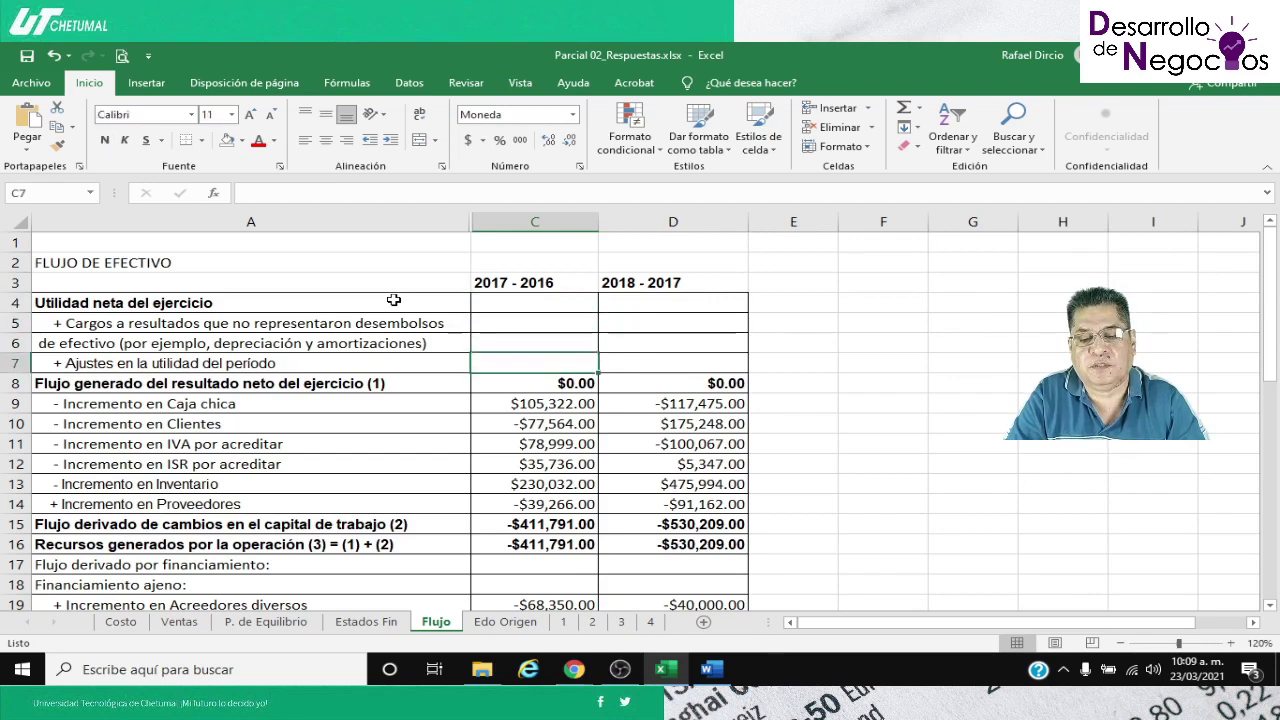
{"action": "key", "text": "shift+Right"}
{"action": "key", "text": "shift+Down"}
{"action": "key", "text": "shift+Down"}
{"action": "key", "text": "shift+Down"}
{"action": "key", "text": "shift+Down"}
{"action": "key", "text": "shift+Down"}
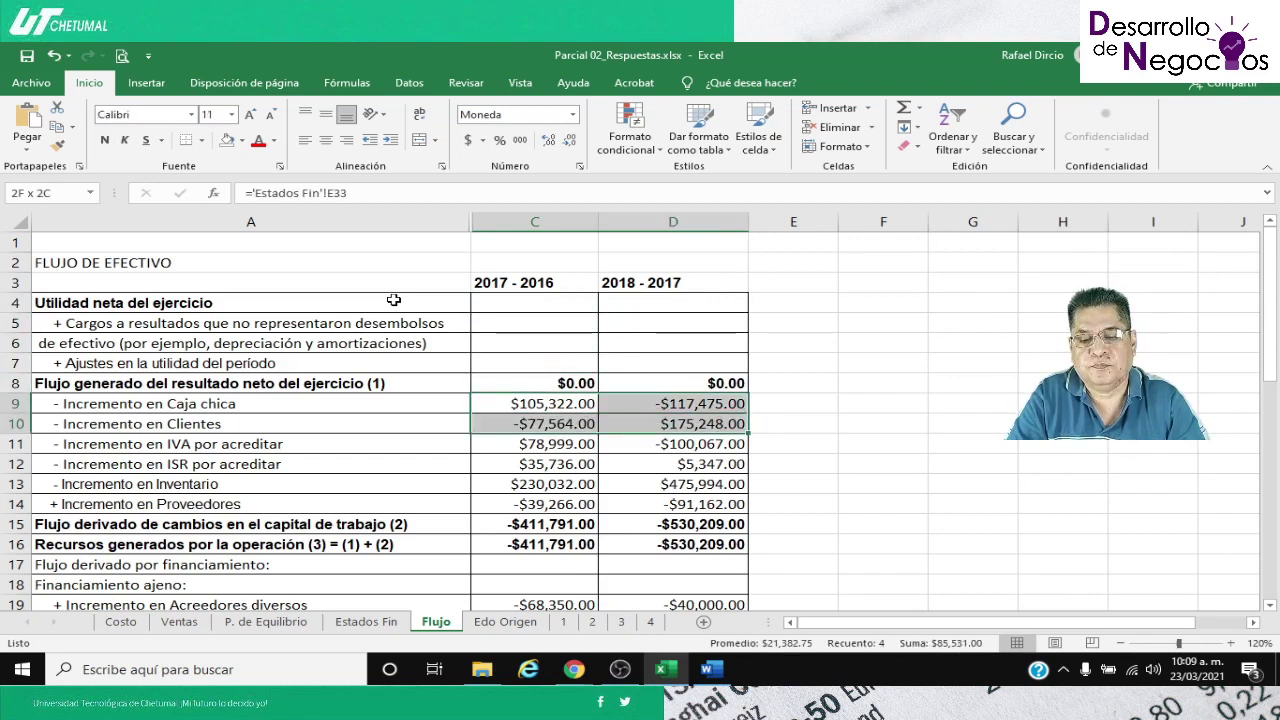
{"action": "key", "text": "Delete"}
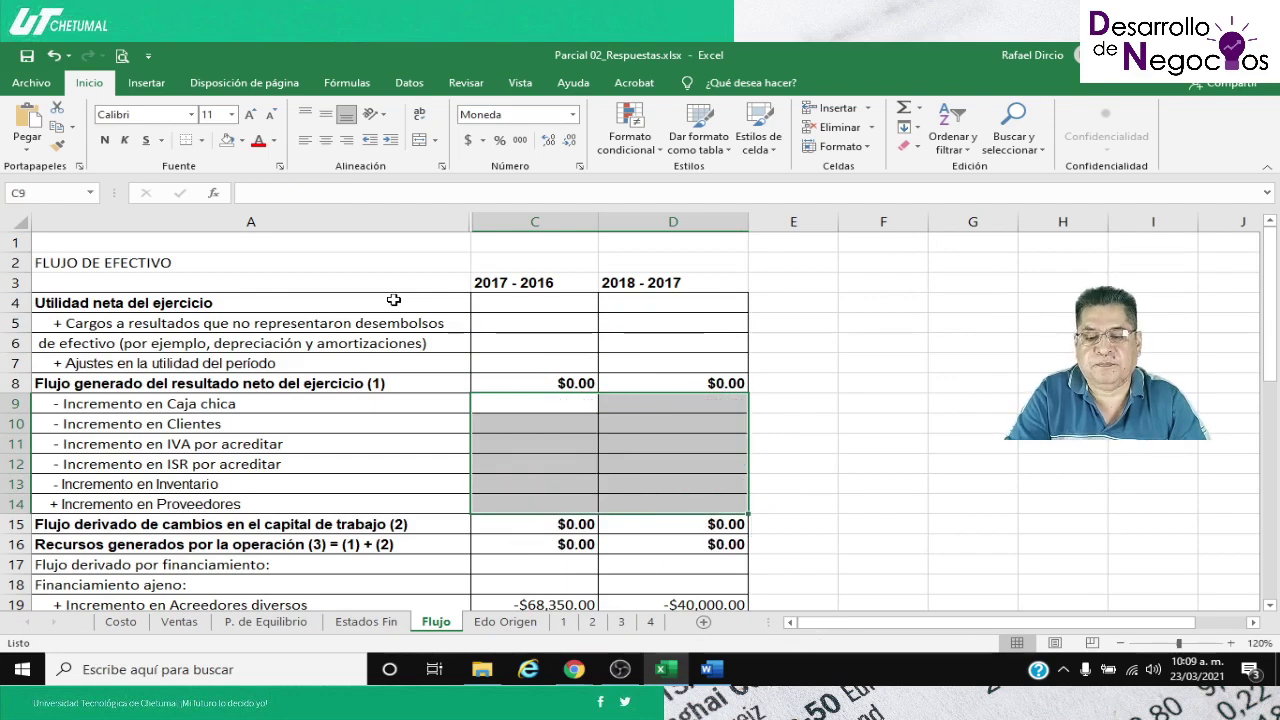
Clear the financing amounts in C19:D27, from Incremento en Acreedores diversos to Pago de dividendos, for both periods
{"action": "key", "text": "Down"}
{"action": "key", "text": "Down"}
{"action": "key", "text": "Down"}
{"action": "key", "text": "Down"}
{"action": "key", "text": "Down"}
{"action": "key", "text": "Down"}
{"action": "key", "text": "Down"}
{"action": "key", "text": "Down"}
{"action": "key", "text": "Down"}
{"action": "key", "text": "Down"}
{"action": "key", "text": "Down"}
{"action": "key", "text": "Down"}
{"action": "key", "text": "Down"}
{"action": "key", "text": "Down"}
{"action": "key", "text": "Down"}
{"action": "key", "text": "Down"}
{"action": "key", "text": "Up"}
{"action": "key", "text": "Up"}
{"action": "key", "text": "Up"}
{"action": "key", "text": "Up"}
{"action": "key", "text": "Up"}
{"action": "key", "text": "Up"}
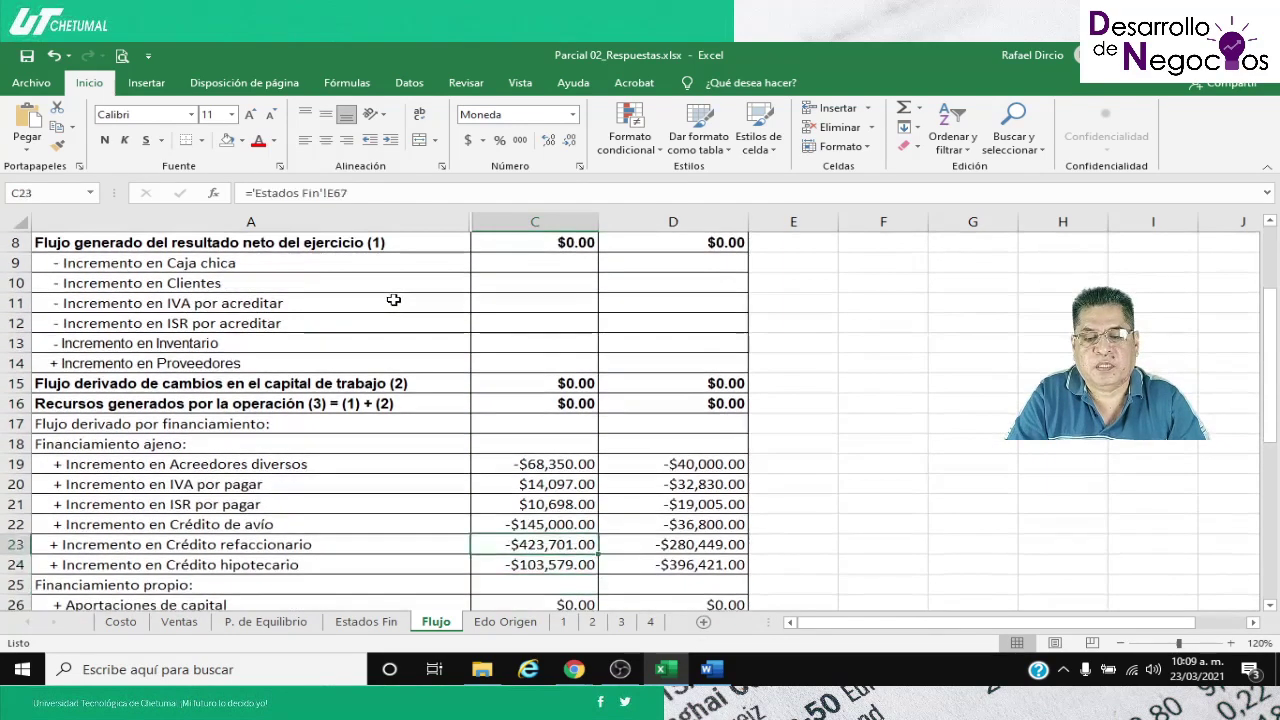
{"action": "key", "text": "shift+Down"}
{"action": "key", "text": "shift+Down"}
{"action": "key", "text": "shift+Down"}
{"action": "key", "text": "shift+Down"}
{"action": "key", "text": "shift+Down"}
{"action": "key", "text": "shift+Down"}
{"action": "key", "text": "shift+Down"}
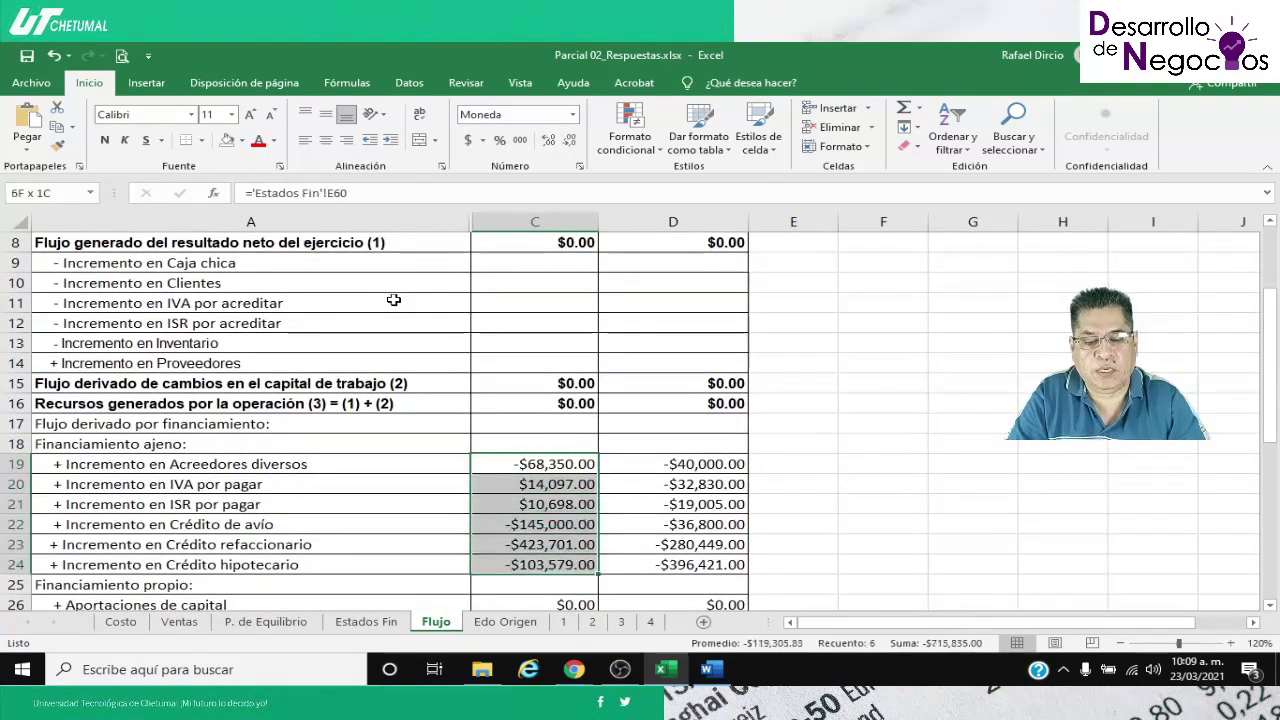
{"action": "key", "text": "shift+Down"}
{"action": "key", "text": "shift+Right"}
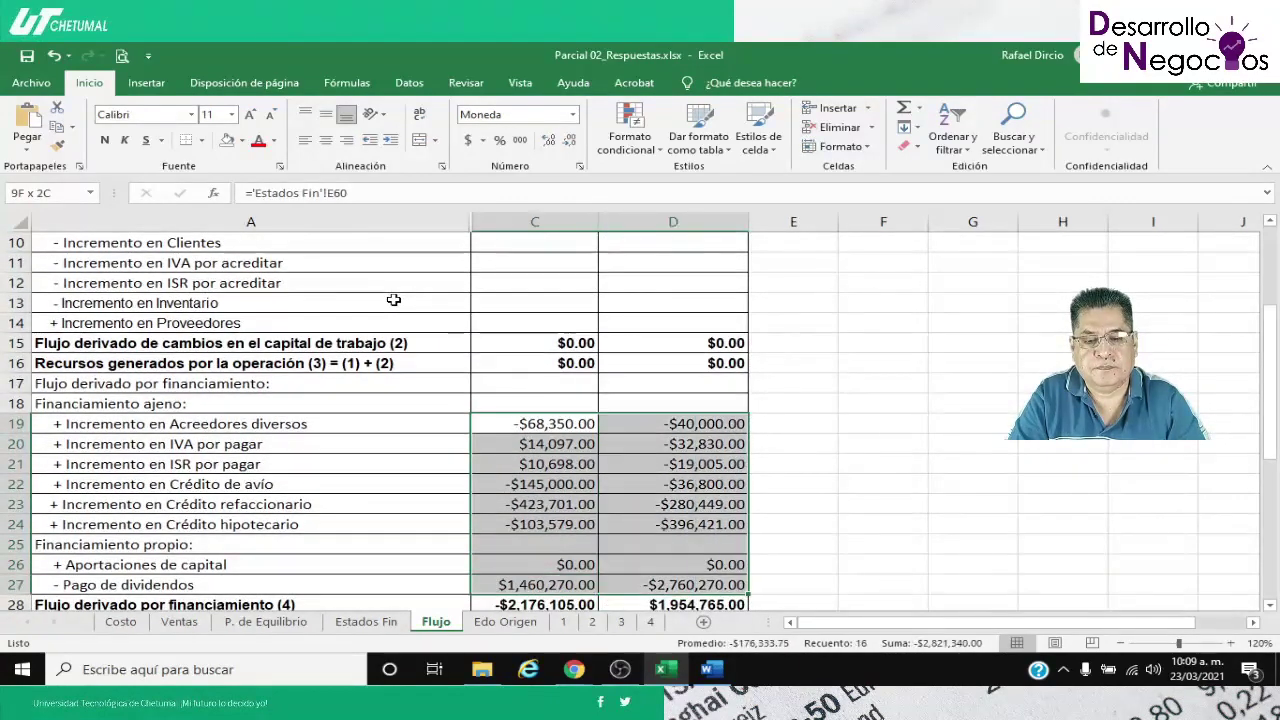
{"action": "key", "text": "Delete"}
Clear the investment amounts in C30:D36, from Adquisiciones de Terrenos to Otras actividades de carácter permanente, for both periods
{"action": "key", "text": "Left"}
{"action": "key", "text": "Down"}
{"action": "key", "text": "Down"}
{"action": "key", "text": "Down"}
{"action": "key", "text": "Down"}
{"action": "key", "text": "Down"}
{"action": "key", "text": "Down"}
{"action": "key", "text": "Down"}
{"action": "key", "text": "Down"}
{"action": "key", "text": "Down"}
{"action": "key", "text": "Down"}
{"action": "key", "text": "Down"}
{"action": "key", "text": "Down"}
{"action": "key", "text": "Down"}
{"action": "key", "text": "Down"}
{"action": "key", "text": "Down"}
{"action": "key", "text": "Down"}
{"action": "key", "text": "Down"}
{"action": "key", "text": "Down"}
{"action": "key", "text": "Down"}
{"action": "key", "text": "Up"}
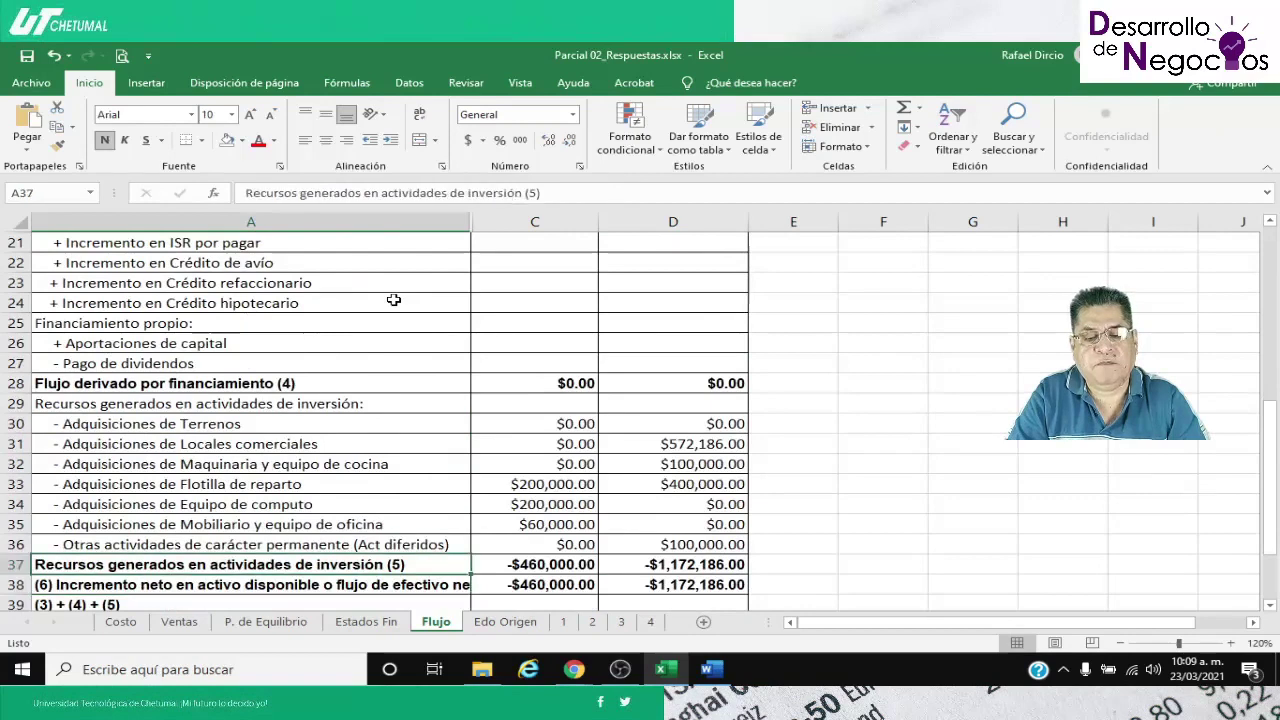
{"action": "key", "text": "Up"}
{"action": "key", "text": "Up"}
{"action": "key", "text": "Up"}
{"action": "key", "text": "Up"}
{"action": "key", "text": "Right"}
{"action": "key", "text": "Right"}
{"action": "key", "text": "Up"}
{"action": "key", "text": "Up"}
{"action": "key", "text": "Up"}
{"action": "key", "text": "Left"}
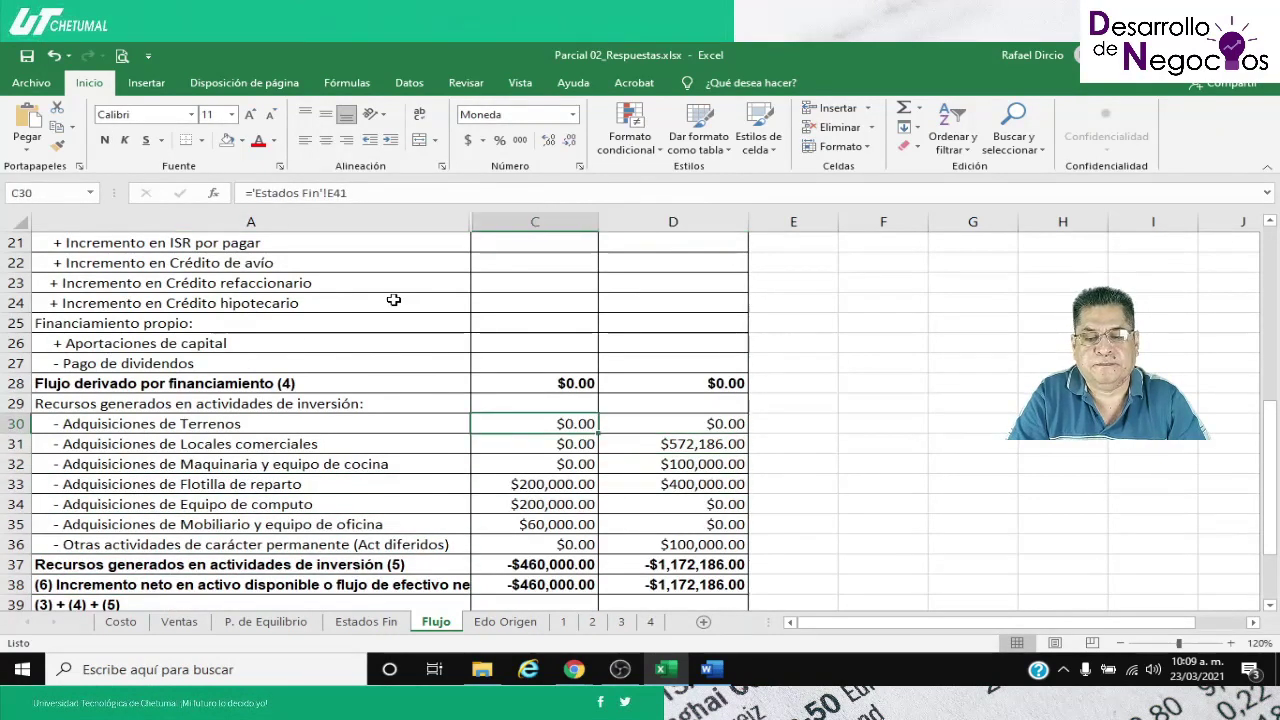
{"action": "key", "text": "shift+Right"}
{"action": "key", "text": "shift+Down"}
{"action": "key", "text": "shift+Down"}
{"action": "key", "text": "shift+Down"}
{"action": "key", "text": "shift+Down"}
{"action": "key", "text": "shift+Down"}
{"action": "key", "text": "shift+Down"}
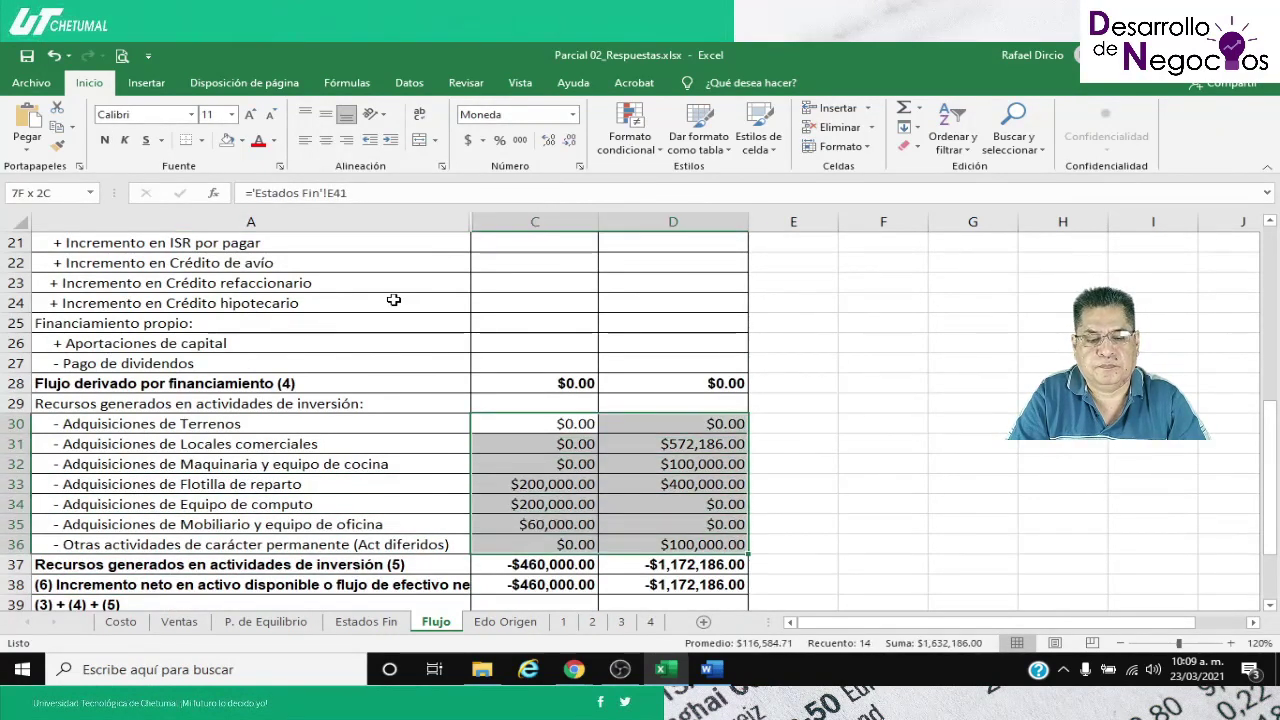
{"action": "key", "text": "Delete"}
Clear both periods' amounts for Saldos de efectivo al inicio del periodo in C40:D40
{"action": "key", "text": "Down"}
{"action": "key", "text": "Down"}
{"action": "key", "text": "Down"}
{"action": "key", "text": "Down"}
{"action": "key", "text": "Down"}
{"action": "key", "text": "Down"}
{"action": "key", "text": "Down"}
{"action": "key", "text": "Down"}
{"action": "key", "text": "Down"}
{"action": "key", "text": "Down"}
{"action": "key", "text": "Down"}
{"action": "key", "text": "Down"}
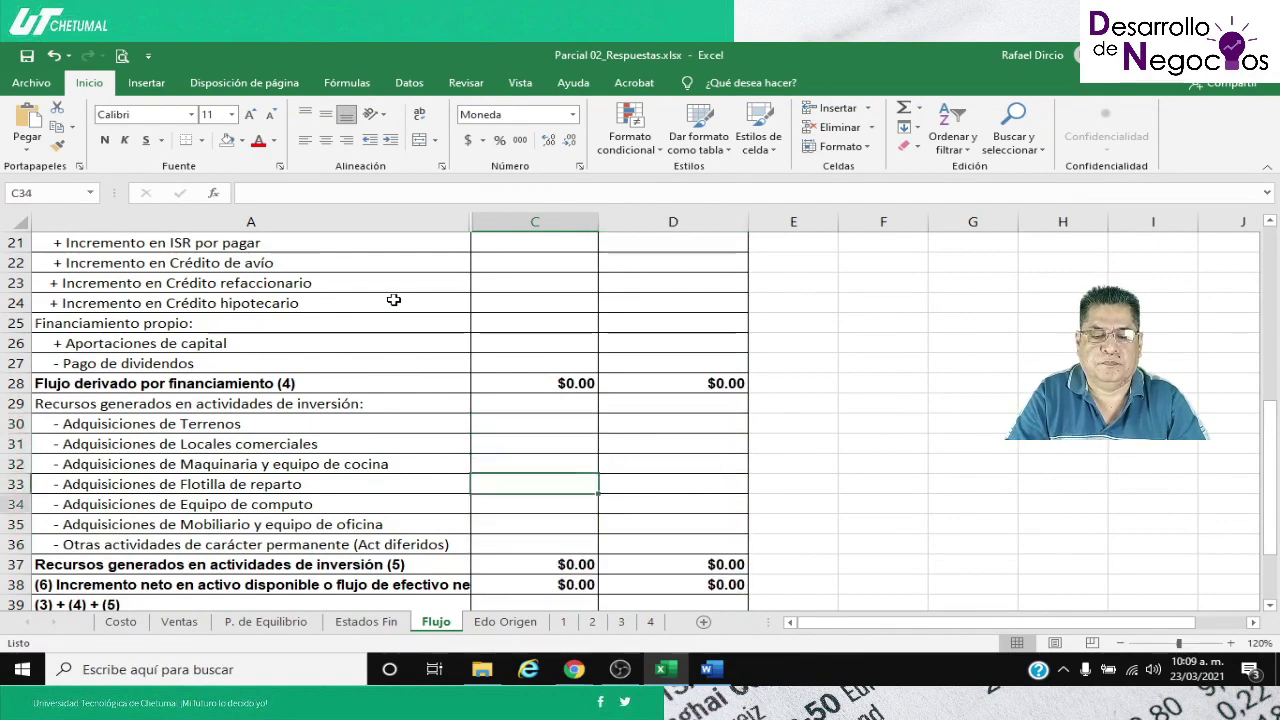
{"action": "key", "text": "Up"}
{"action": "key", "text": "Up"}
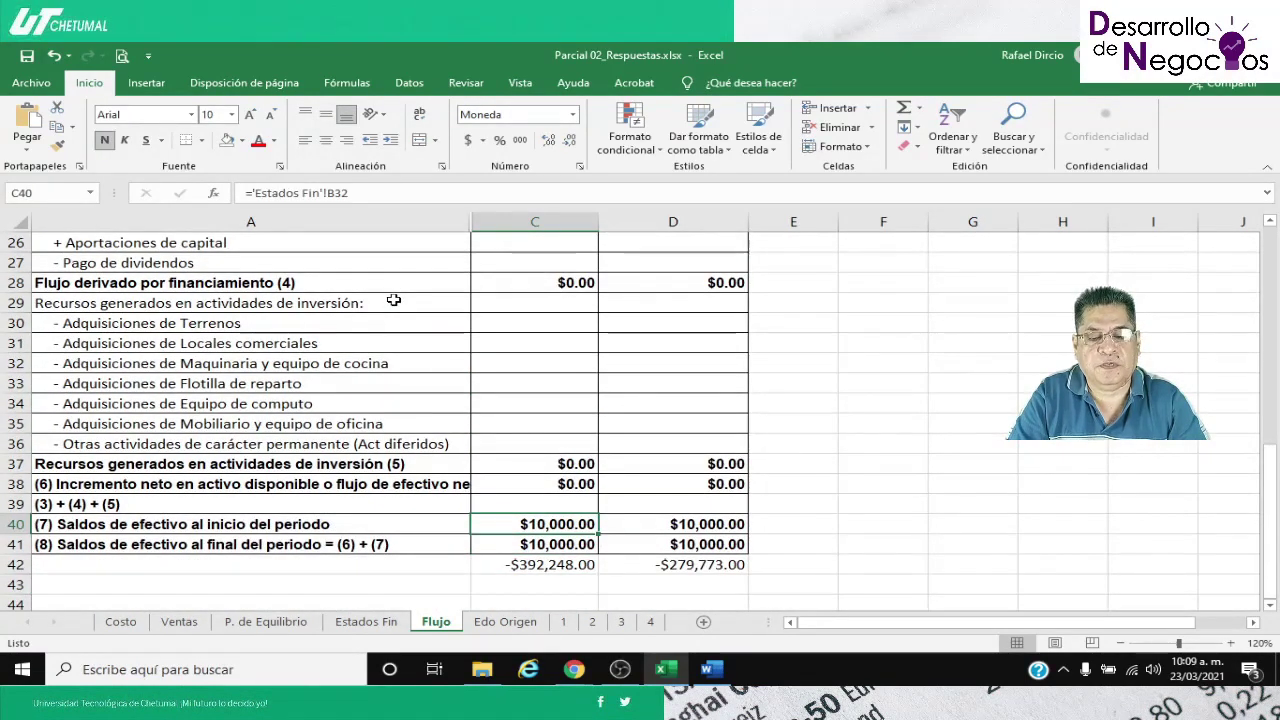
{"action": "key", "text": "shift+Right"}
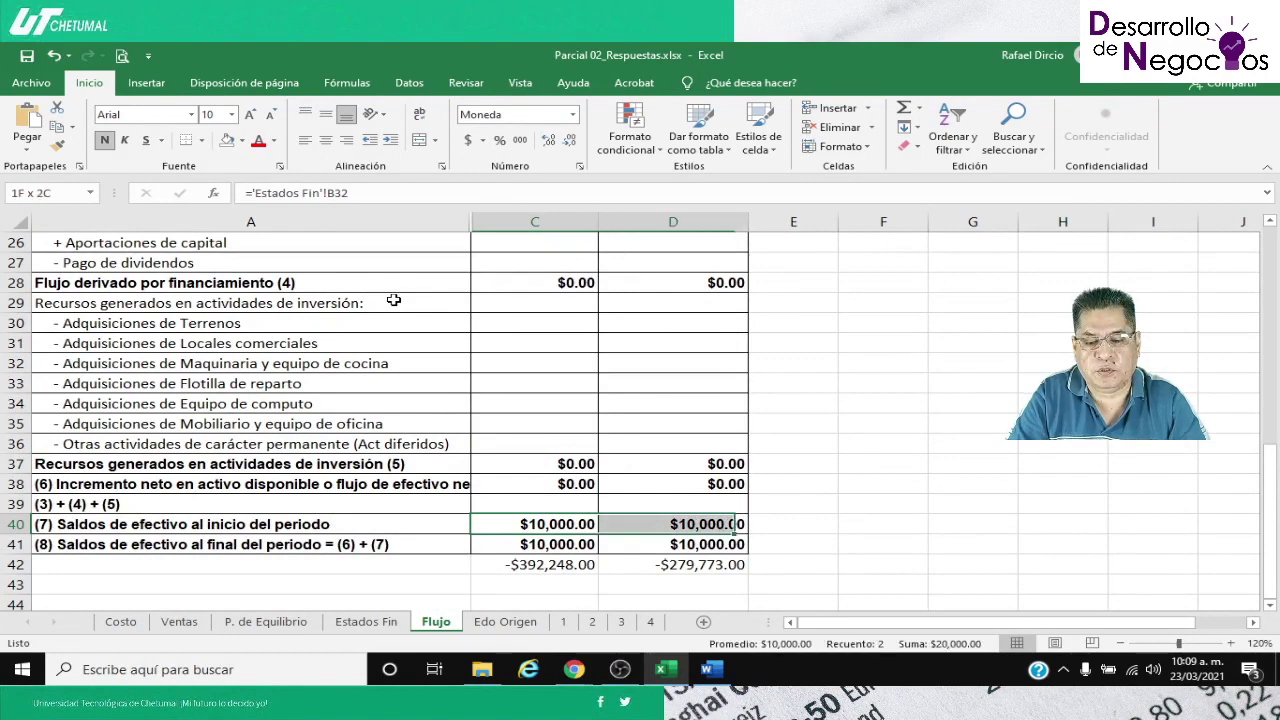
{"action": "key", "text": "Delete"}
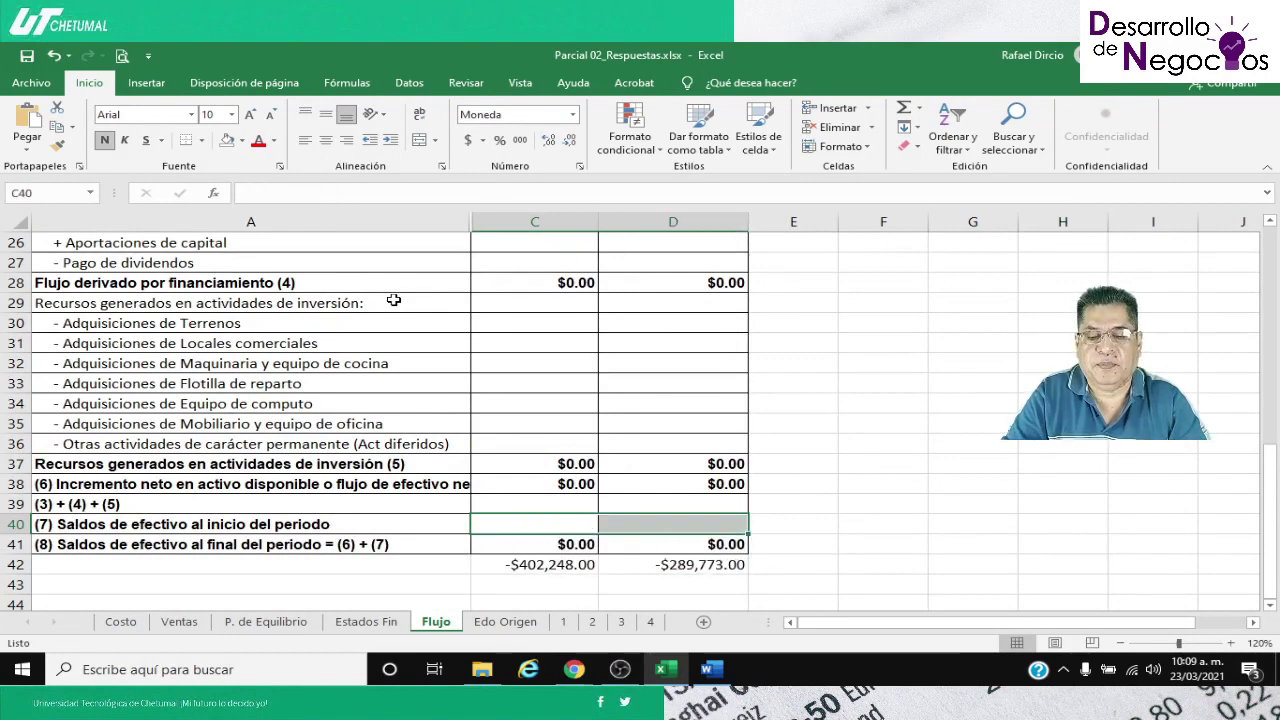
Clear the two check formulas below the statement in C42:D42
{"action": "scroll", "coordinate": [420, 308], "scroll_direction": "up", "scroll_amount": 8}
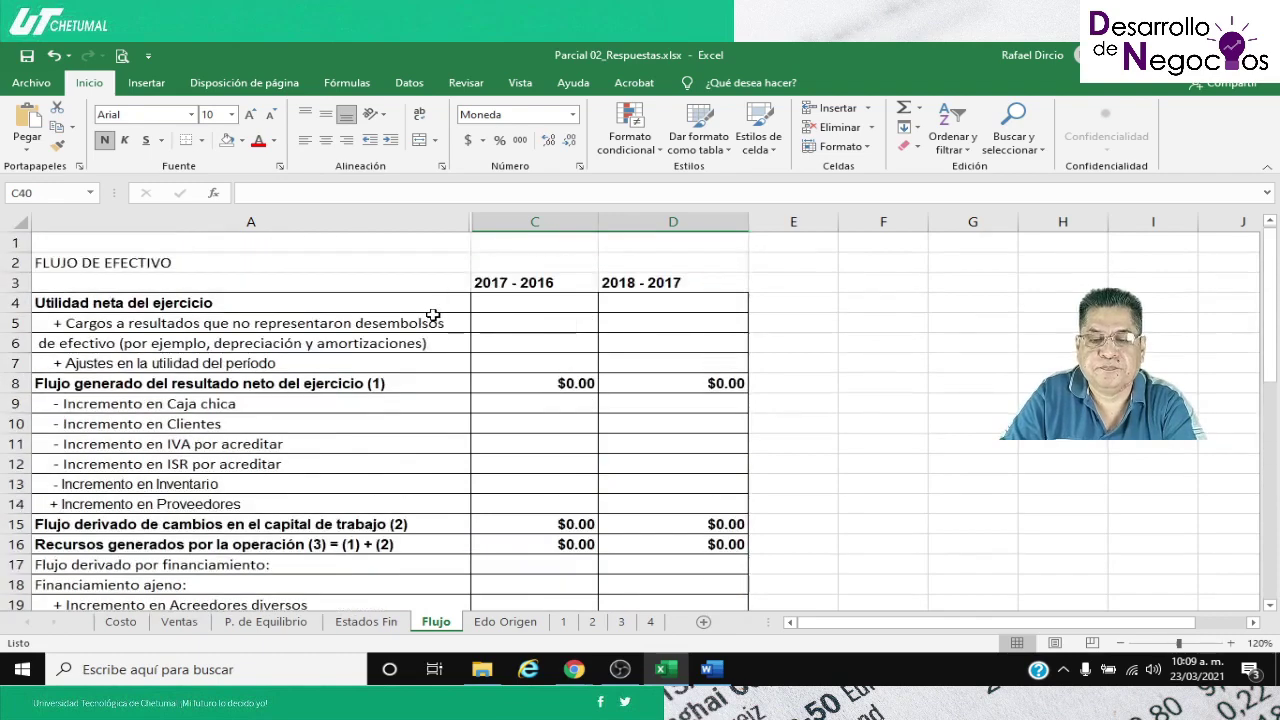
{"action": "scroll", "coordinate": [433, 316], "scroll_direction": "down", "scroll_amount": 12}
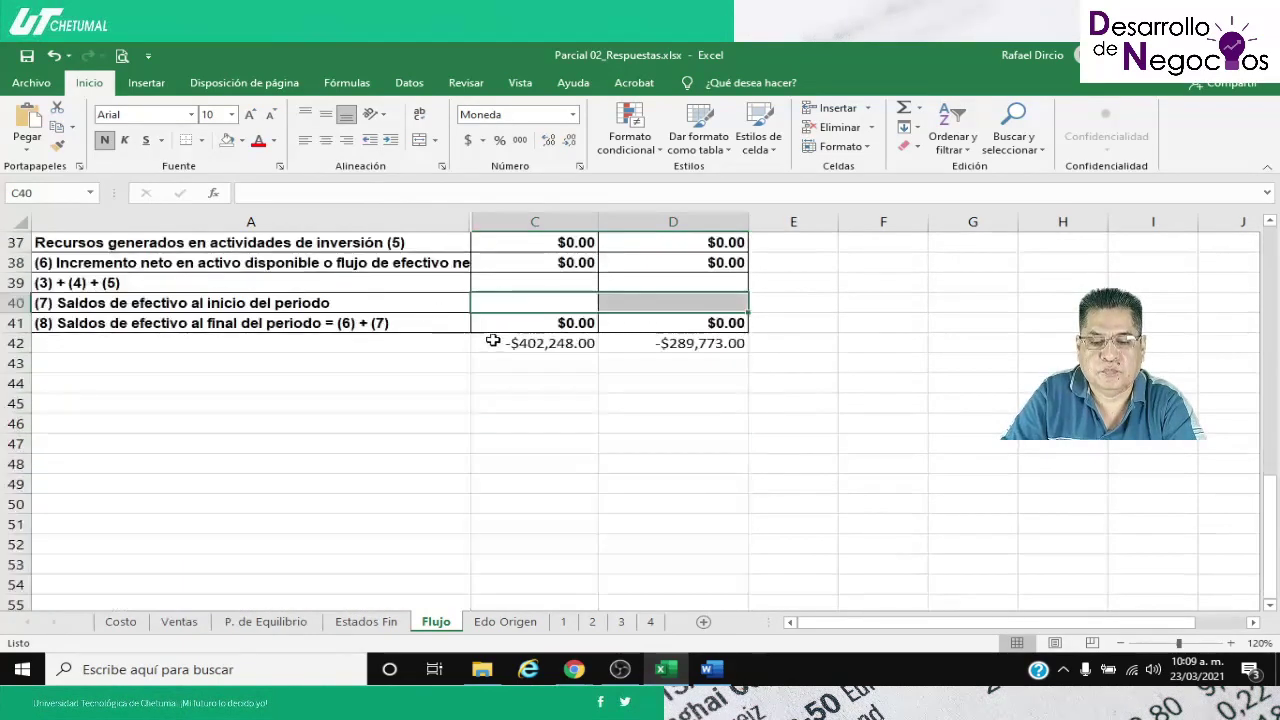
{"action": "left_click", "coordinate": [500, 340]}
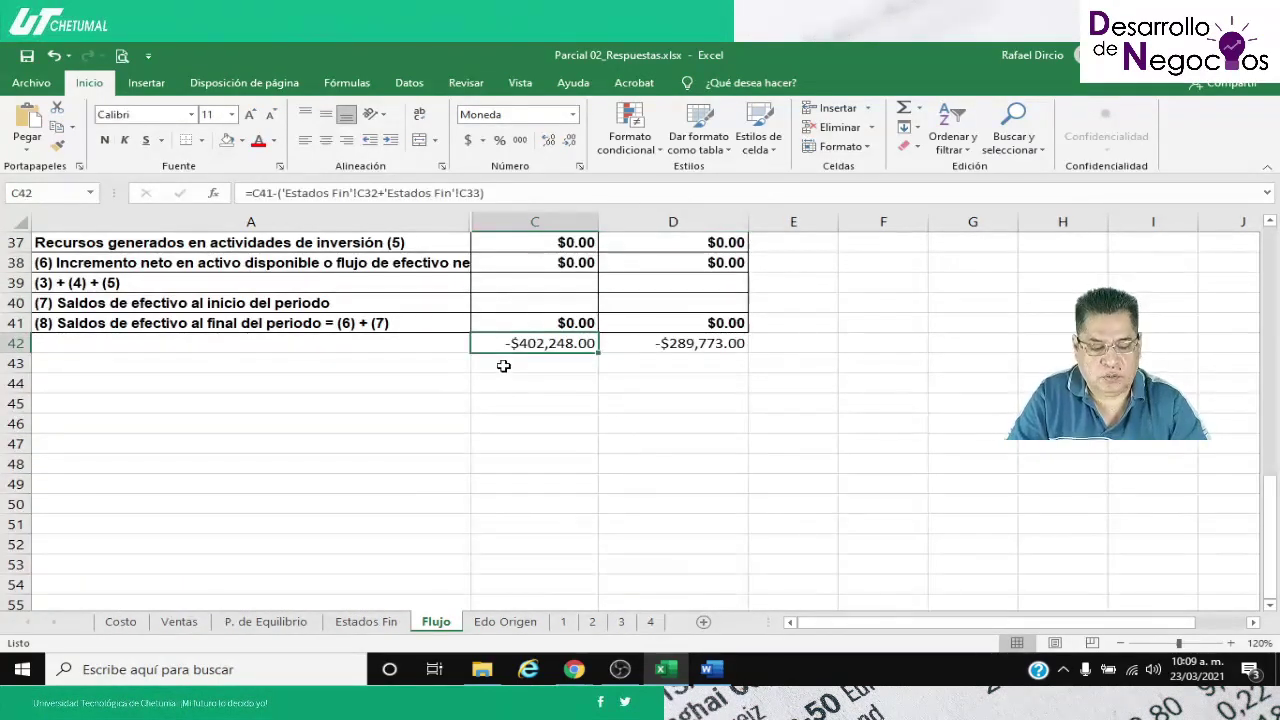
{"action": "key", "text": "shift+Right"}
{"action": "key", "text": "Delete"}
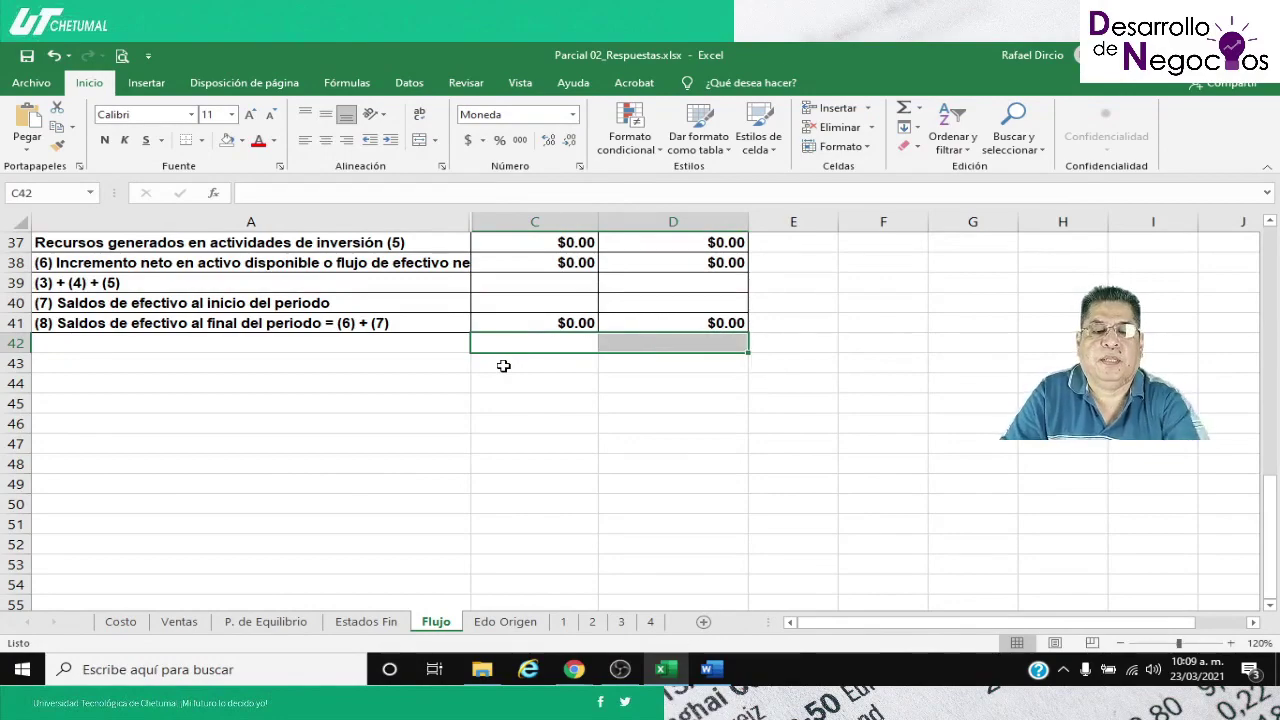
Link the 2017 - 2016 Utilidad neta del ejercicio in C4 to the 2017 Utilidad del ejercicio in C77 of Estados Fin
{"action": "scroll", "coordinate": [503, 366], "scroll_direction": "up", "scroll_amount": 12}
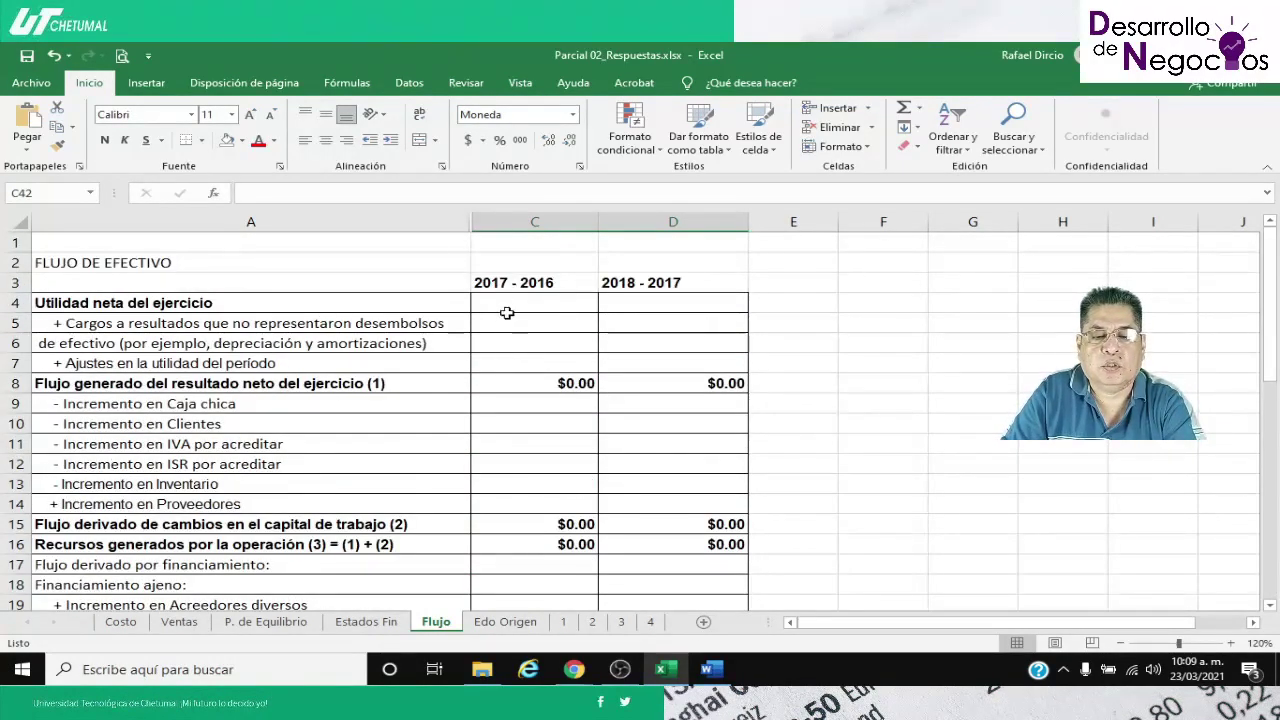
{"action": "left_click", "coordinate": [507, 311]}
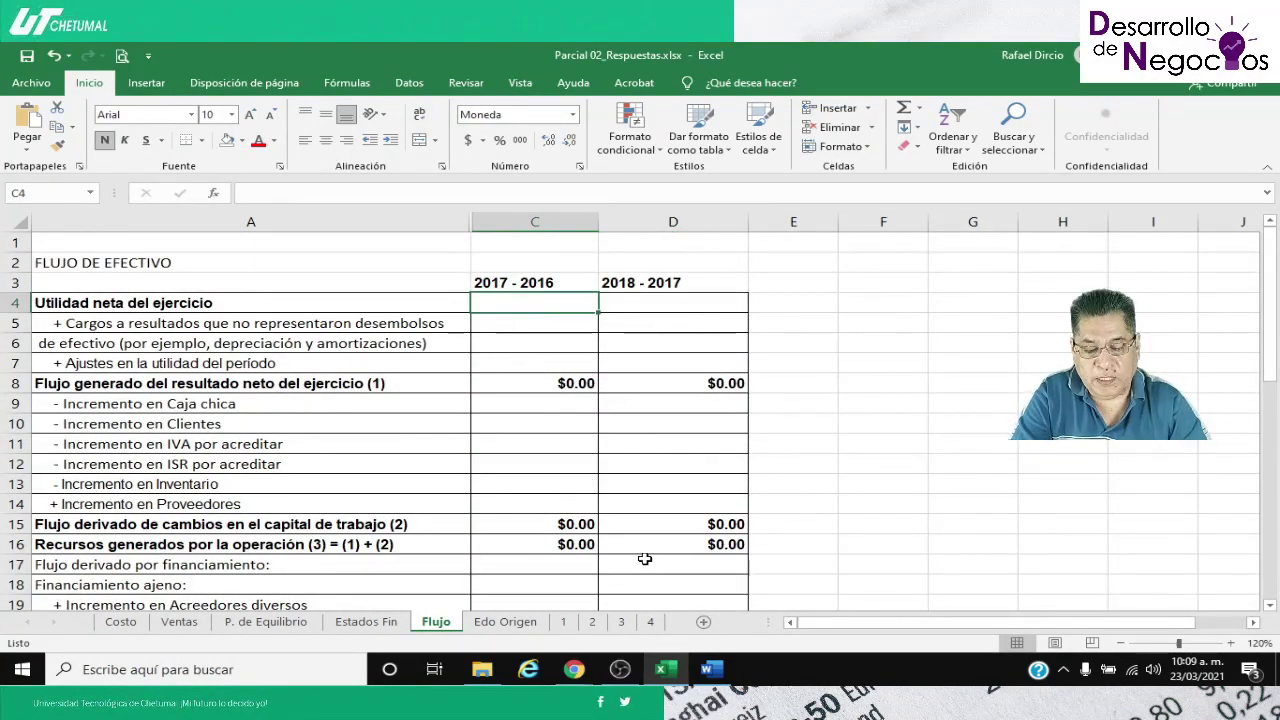
{"action": "type", "text": "="}
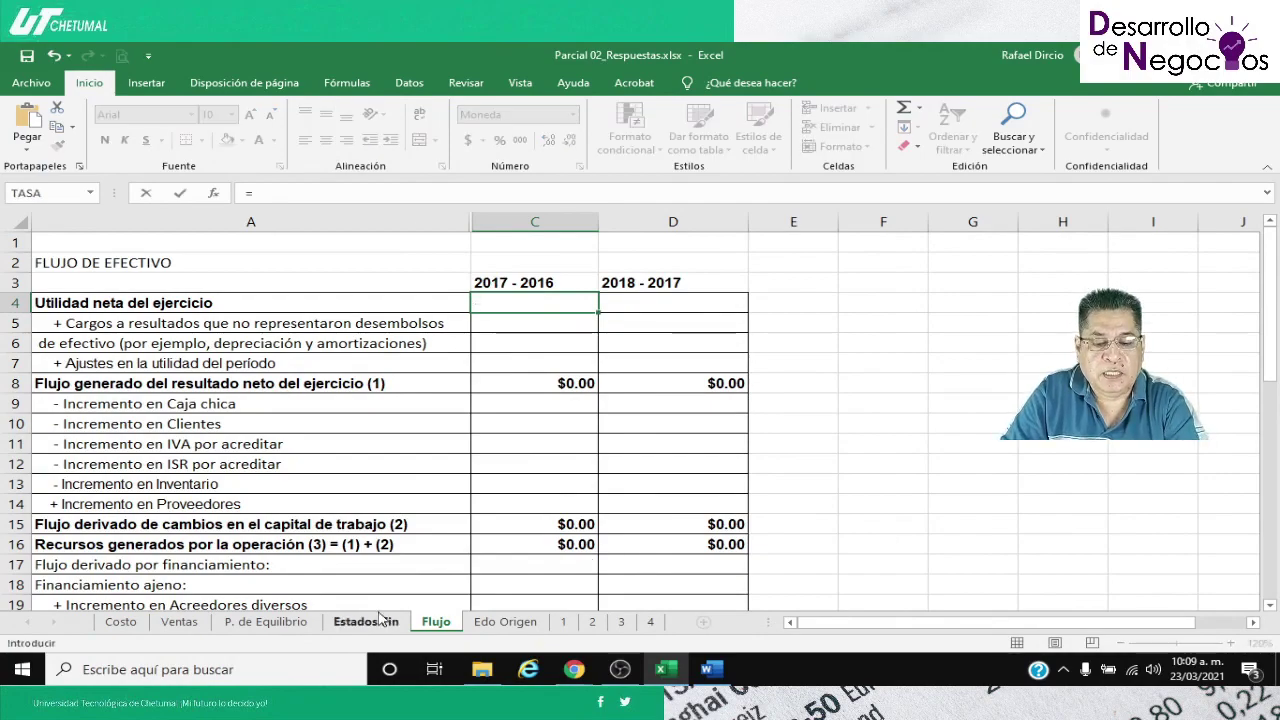
{"action": "left_click", "coordinate": [366, 621]}
{"action": "scroll", "coordinate": [512, 458], "scroll_direction": "up", "scroll_amount": 6}
{"action": "scroll", "coordinate": [512, 458], "scroll_direction": "down", "scroll_amount": 17}
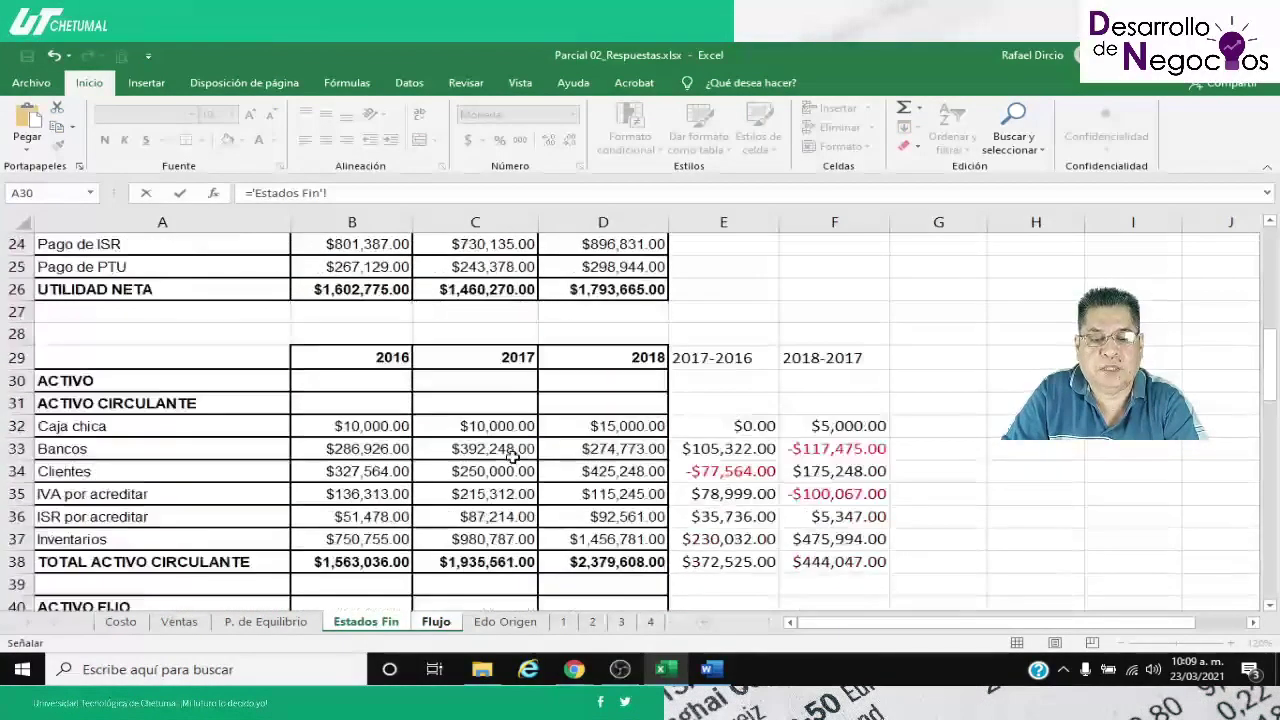
{"action": "scroll", "coordinate": [510, 454], "scroll_direction": "down", "scroll_amount": 5}
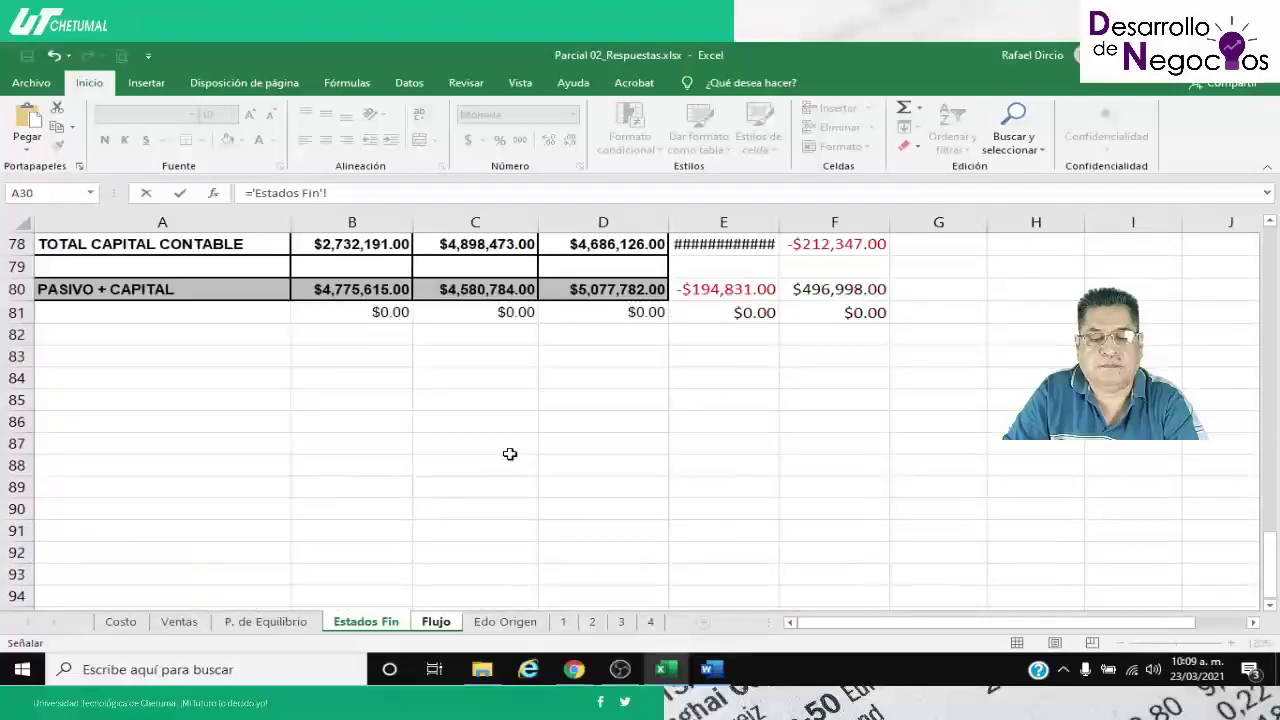
{"action": "scroll", "coordinate": [510, 454], "scroll_direction": "up", "scroll_amount": 2}
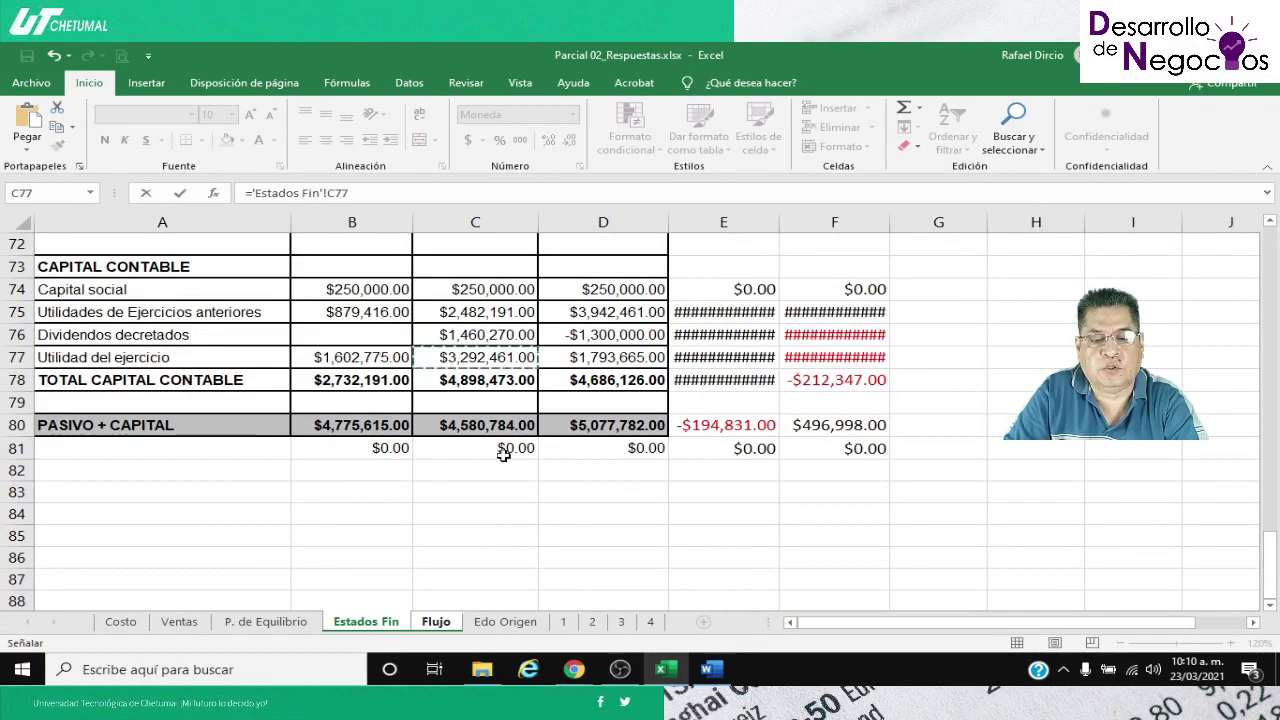
{"action": "key", "text": "ctrl+Page_Down"}
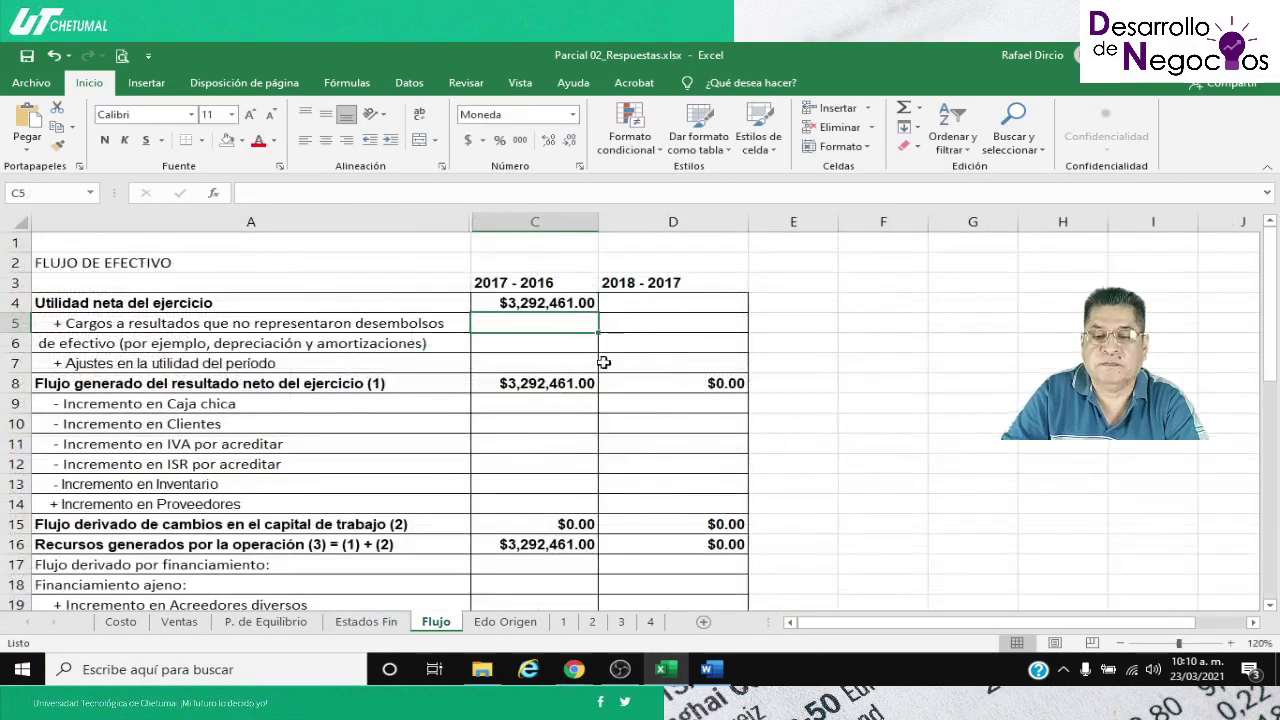
Fit the widths of columns E and F on the Estados Fin sheet to their contents
{"action": "left_click", "coordinate": [668, 676]}
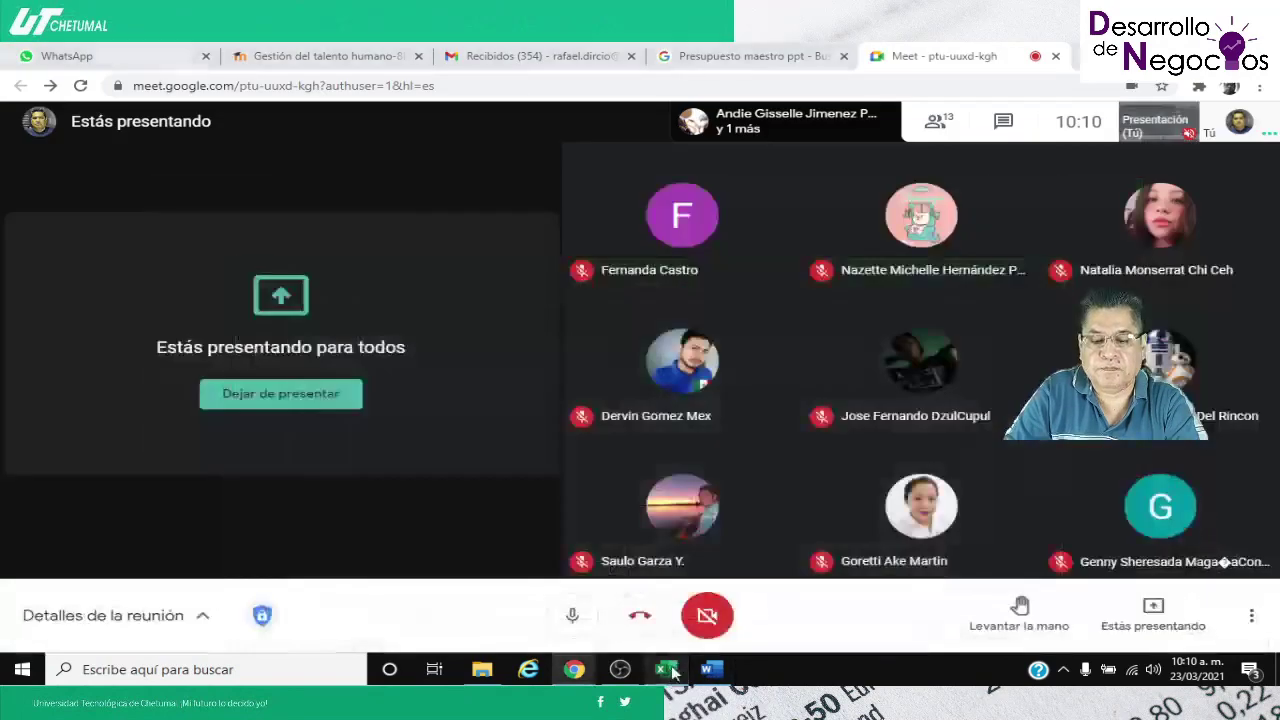
{"action": "left_click", "coordinate": [668, 676]}
{"action": "left_click", "coordinate": [385, 622]}
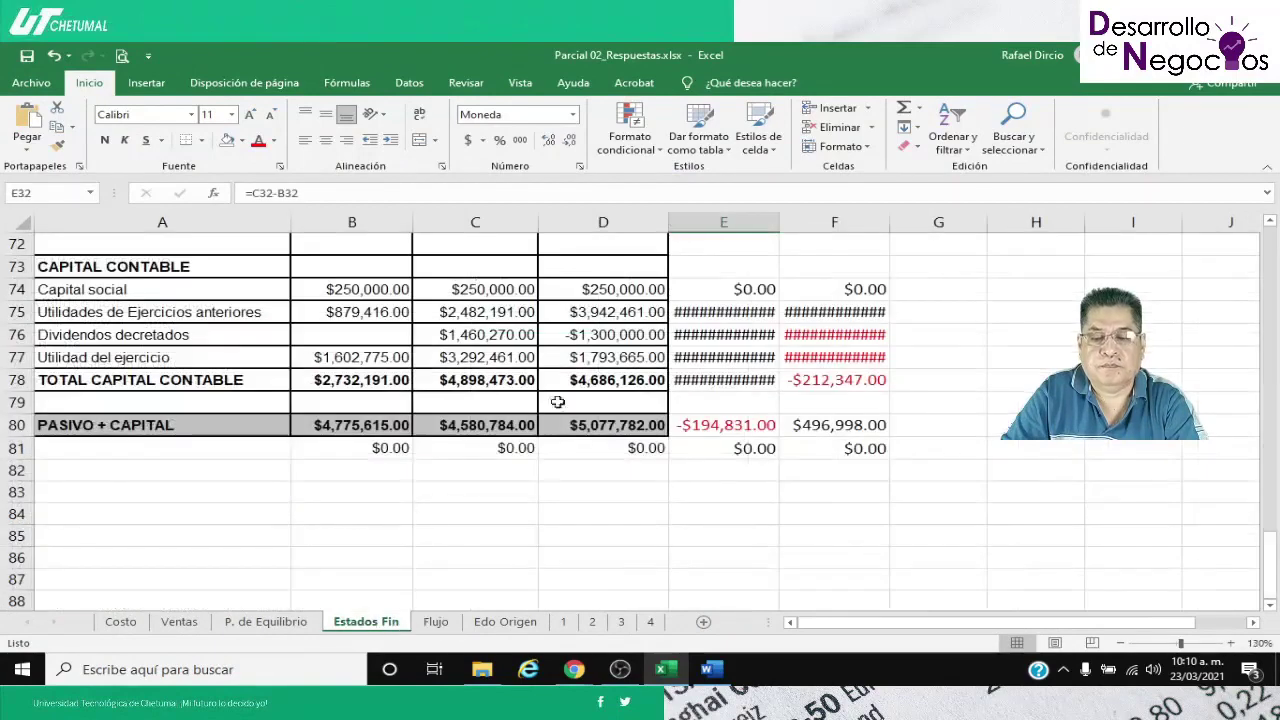
{"action": "double_click", "coordinate": [777, 223]}
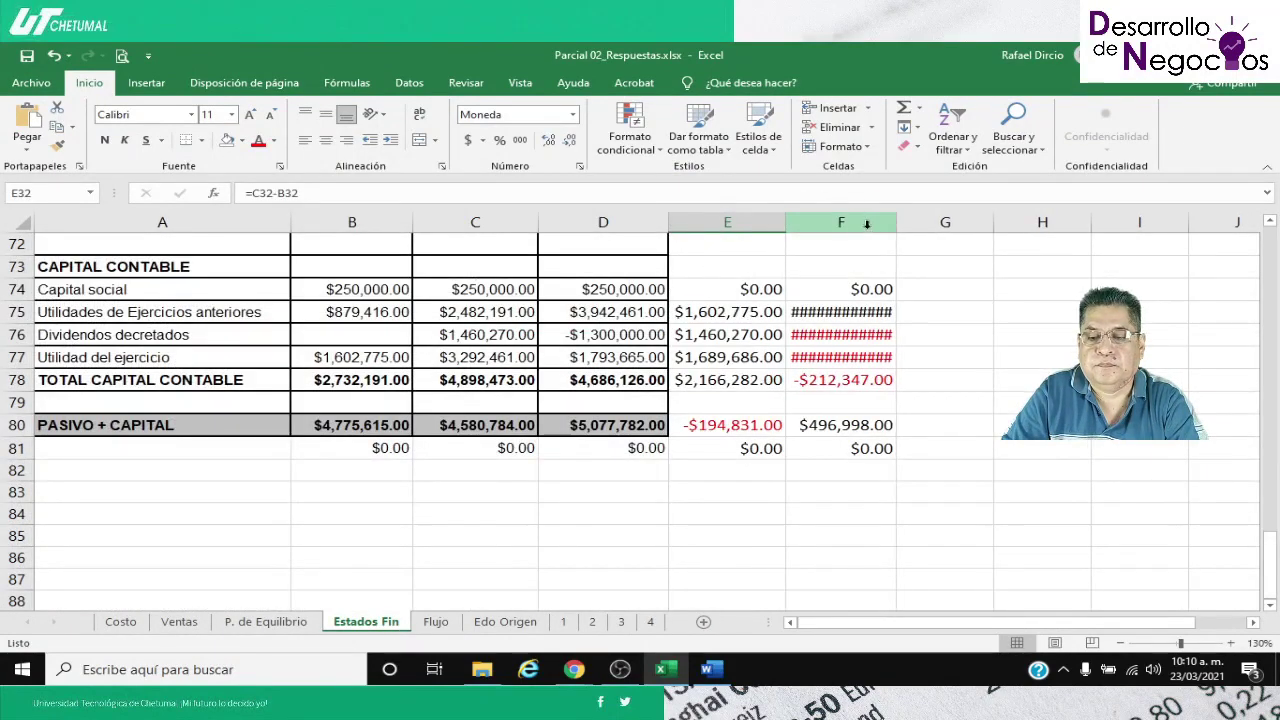
{"action": "double_click", "coordinate": [897, 223]}
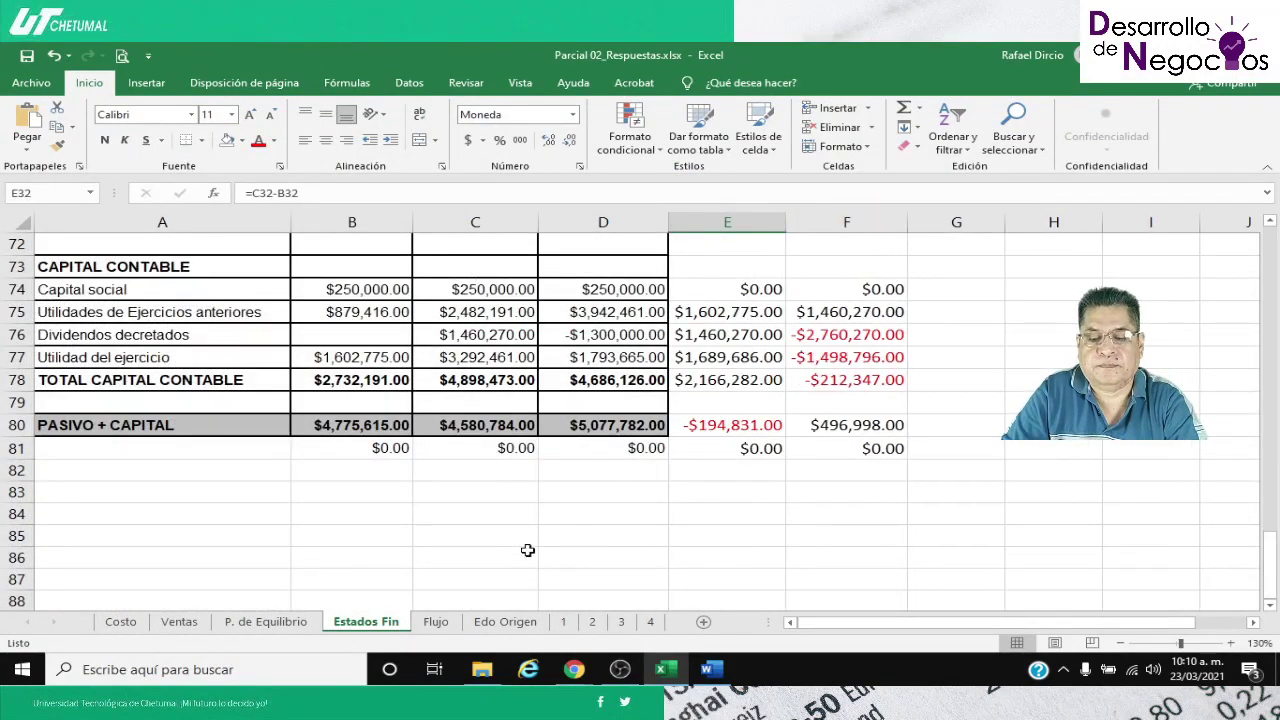
Enter in Flujo C5 the sum of the 2017-2016 changes in Depreciación acumulada (E47) and Amortizacion acumulada (E52) from Estados Fin, as a positive amount
{"action": "left_click", "coordinate": [436, 622]}
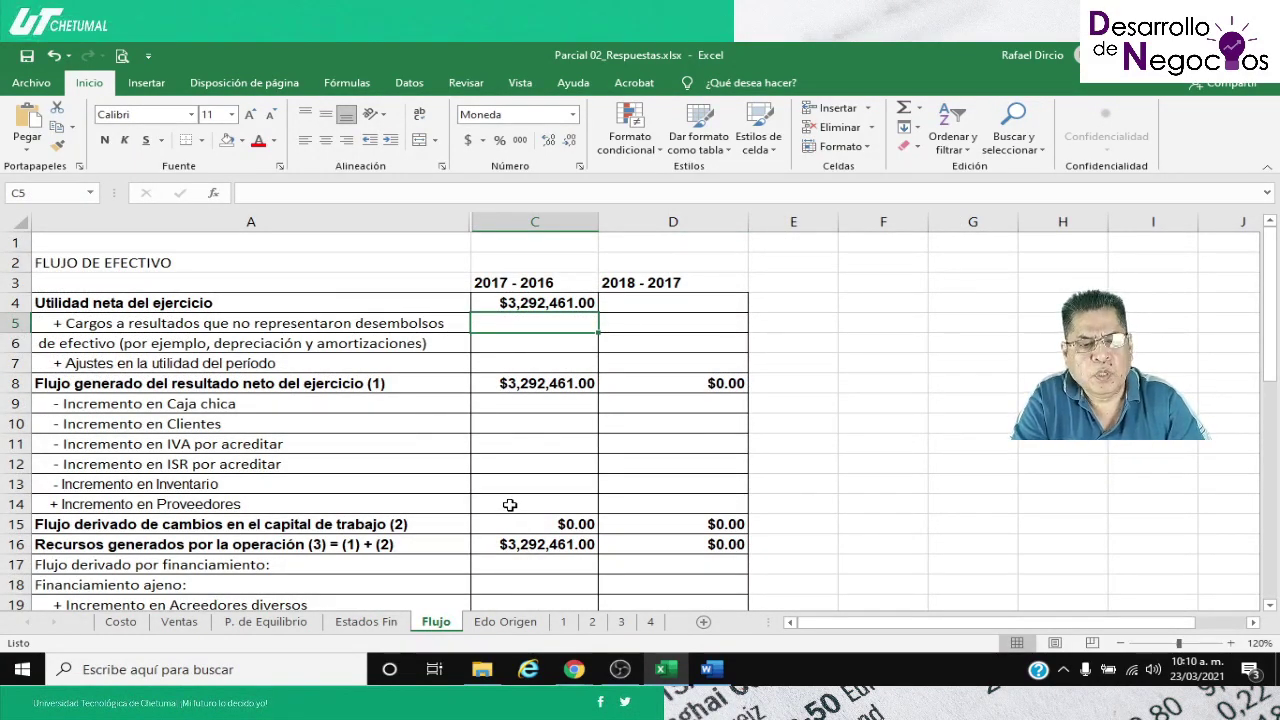
{"action": "type", "text": "="}
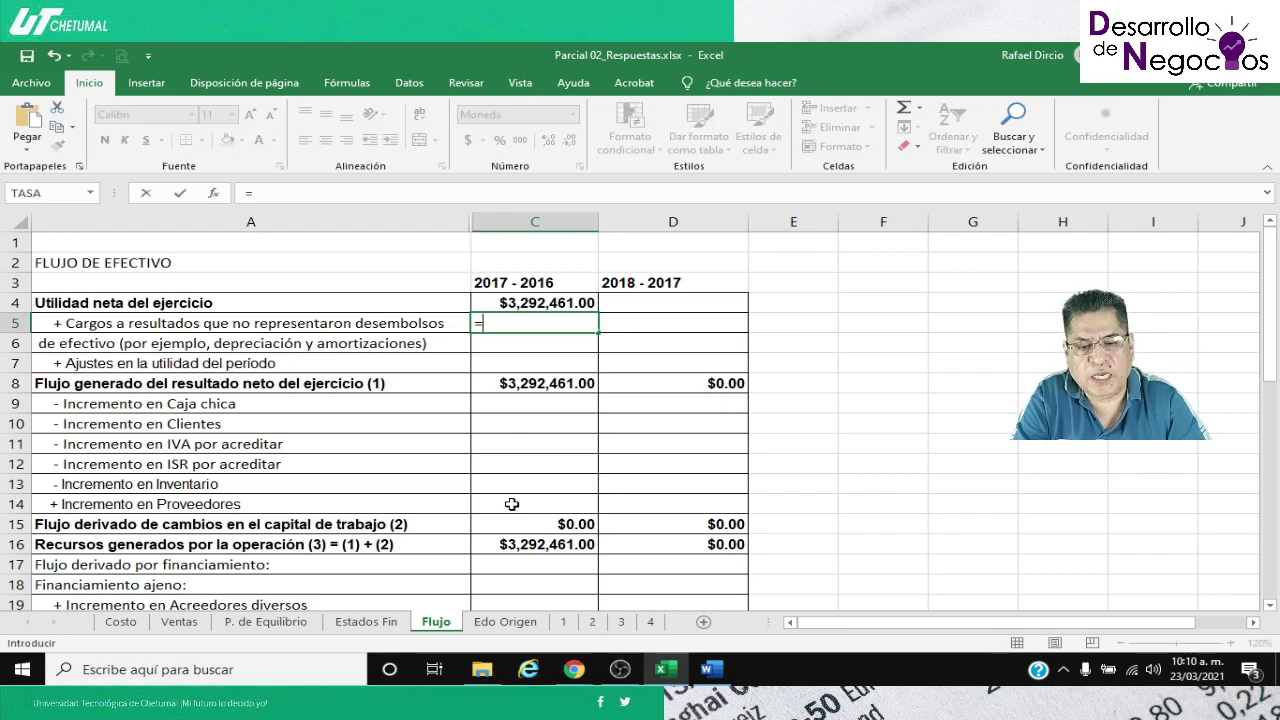
{"action": "type", "text": "("}
{"action": "left_click", "coordinate": [366, 621]}
{"action": "scroll", "coordinate": [520, 585], "scroll_direction": "up", "scroll_amount": 8}
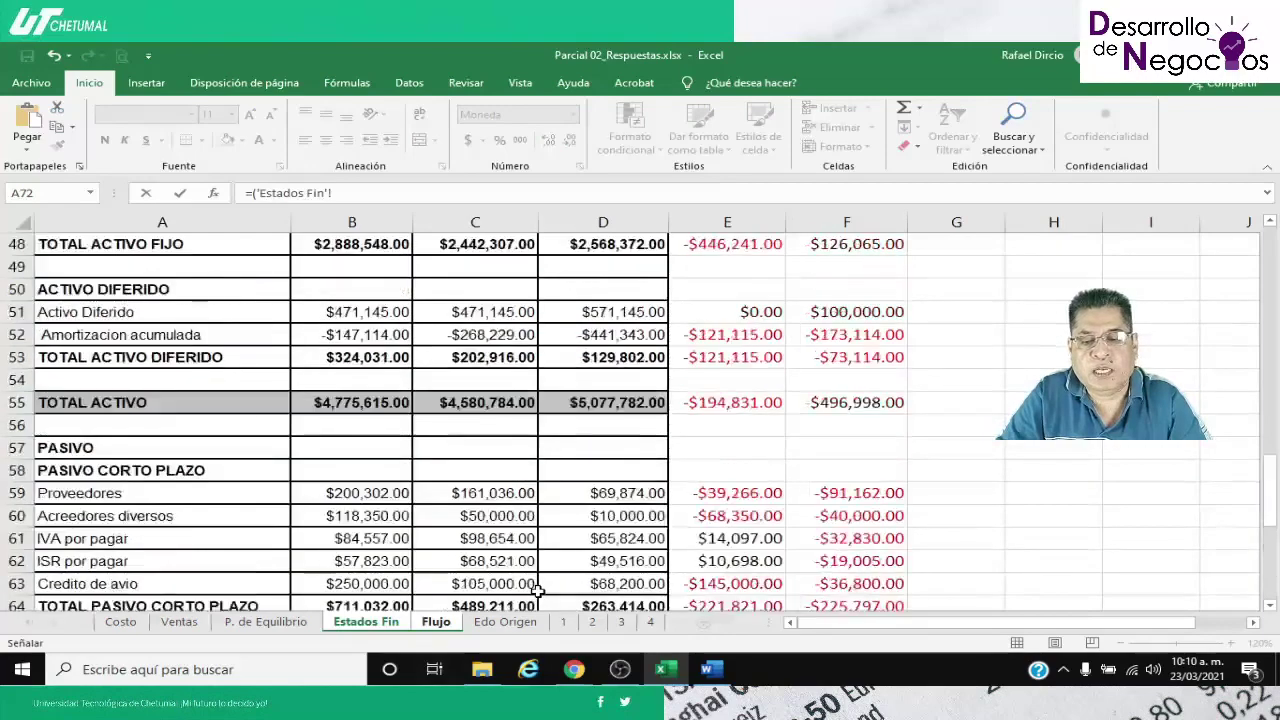
{"action": "scroll", "coordinate": [538, 591], "scroll_direction": "up", "scroll_amount": 5}
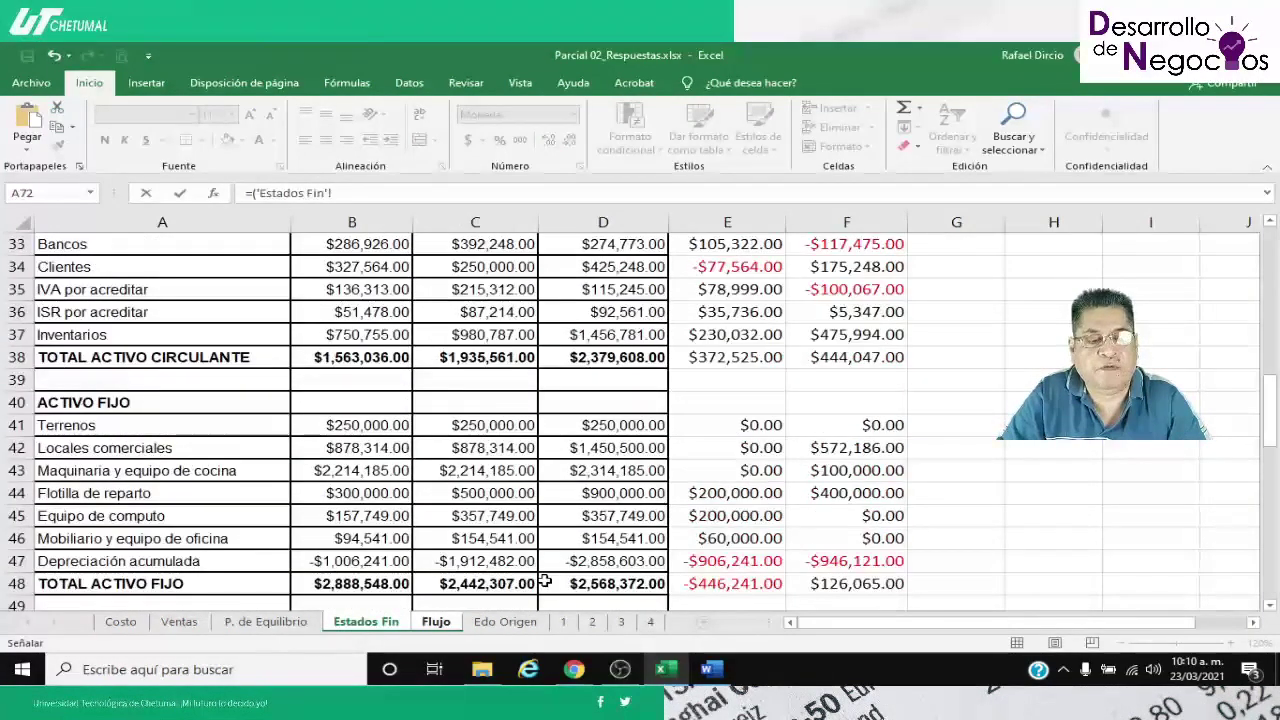
{"action": "scroll", "coordinate": [674, 562], "scroll_direction": "down", "scroll_amount": 1}
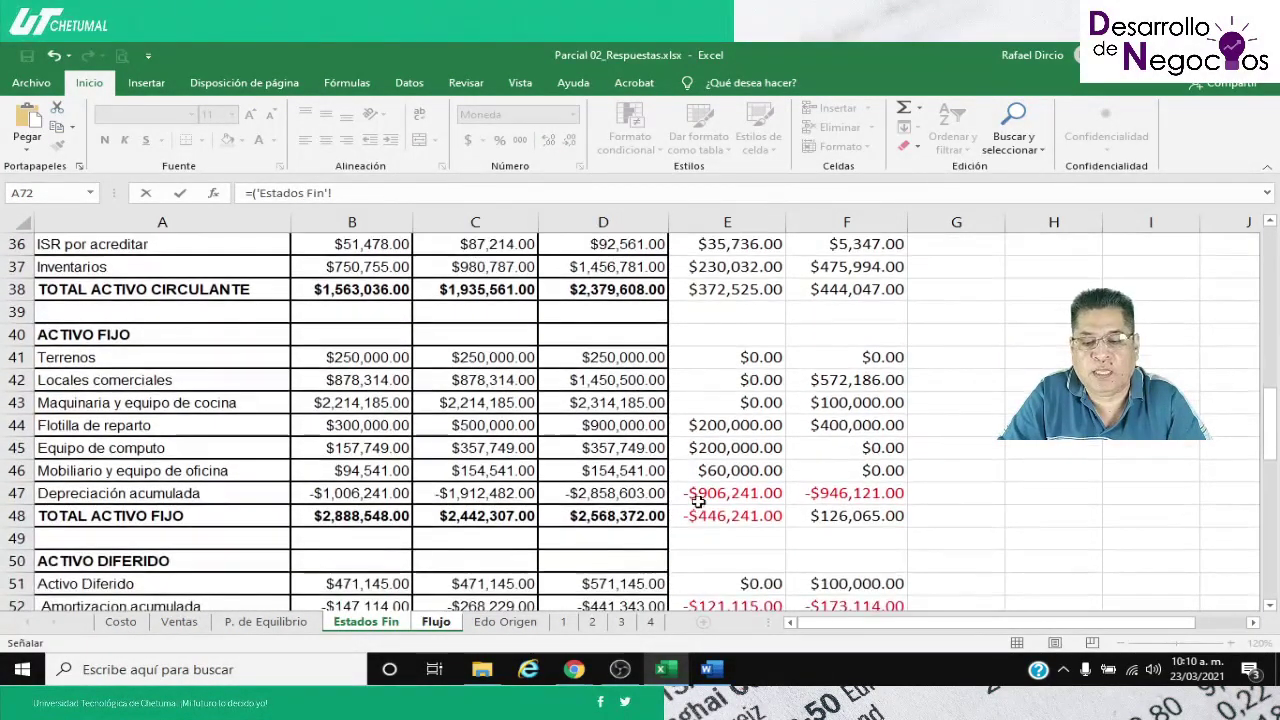
{"action": "left_click", "coordinate": [700, 493]}
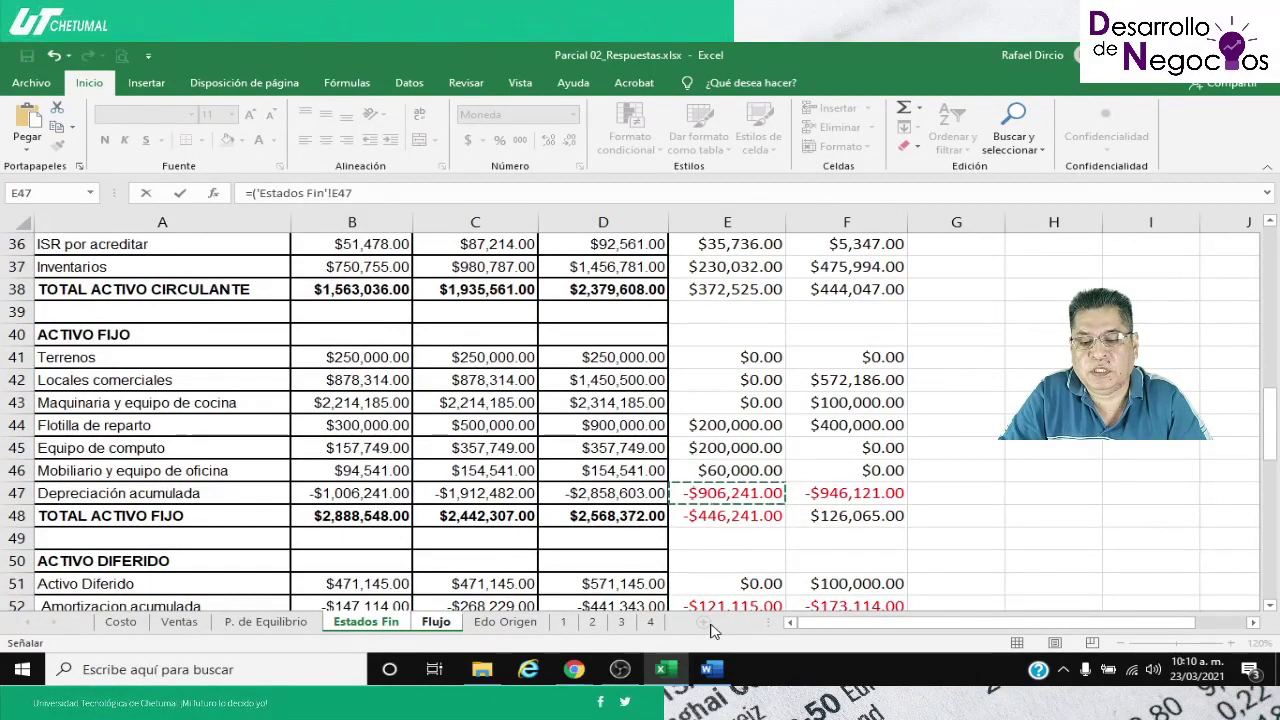
{"action": "scroll", "coordinate": [716, 628], "scroll_direction": "down", "scroll_amount": 2}
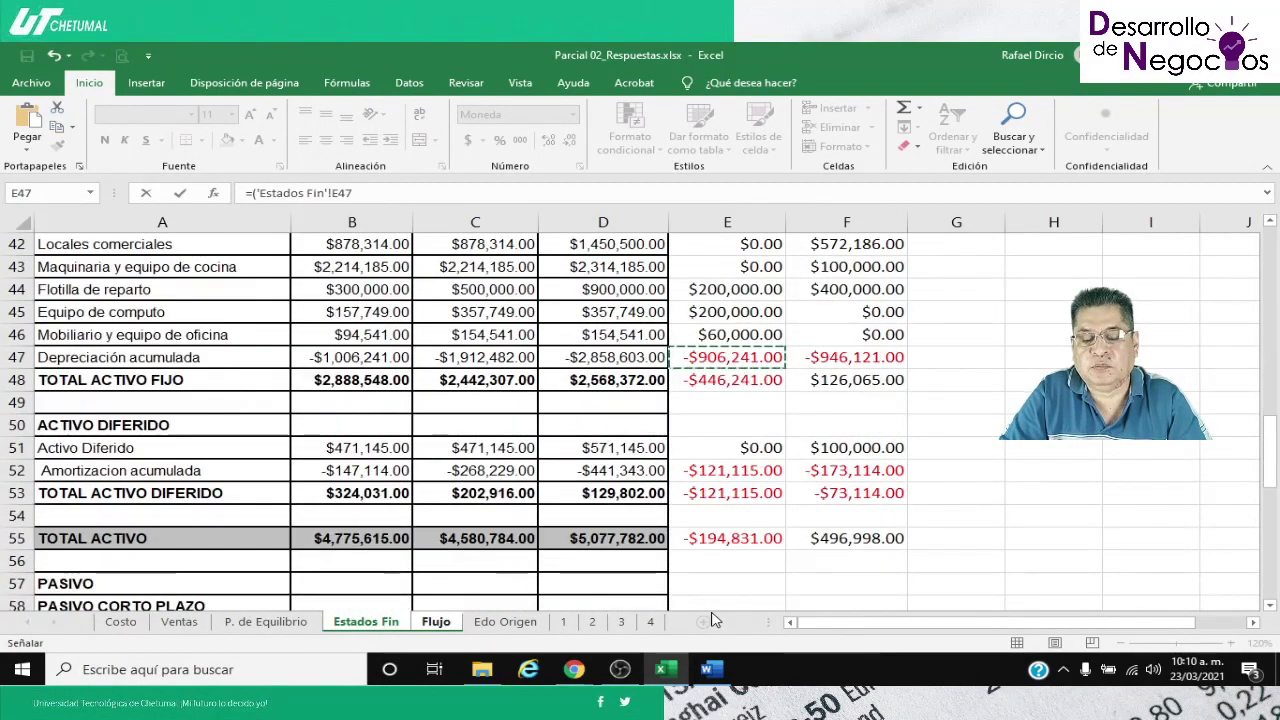
{"action": "type", "text": "+"}
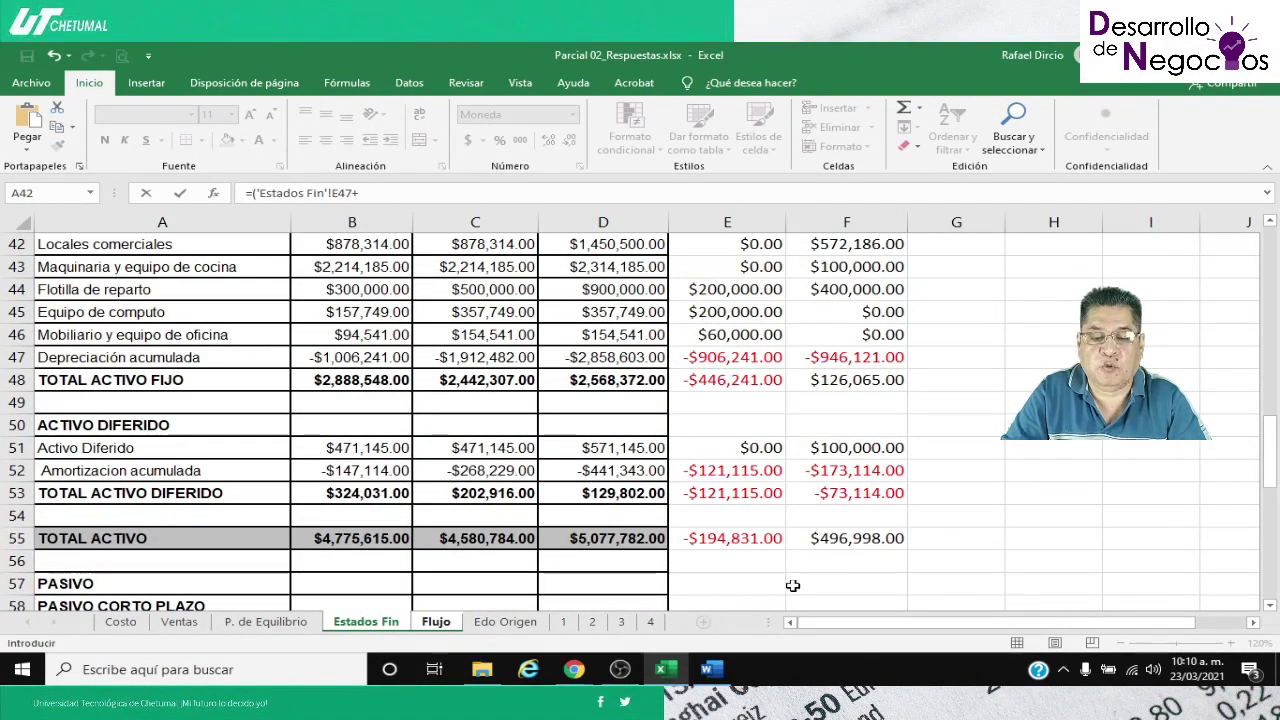
{"action": "left_click", "coordinate": [720, 473]}
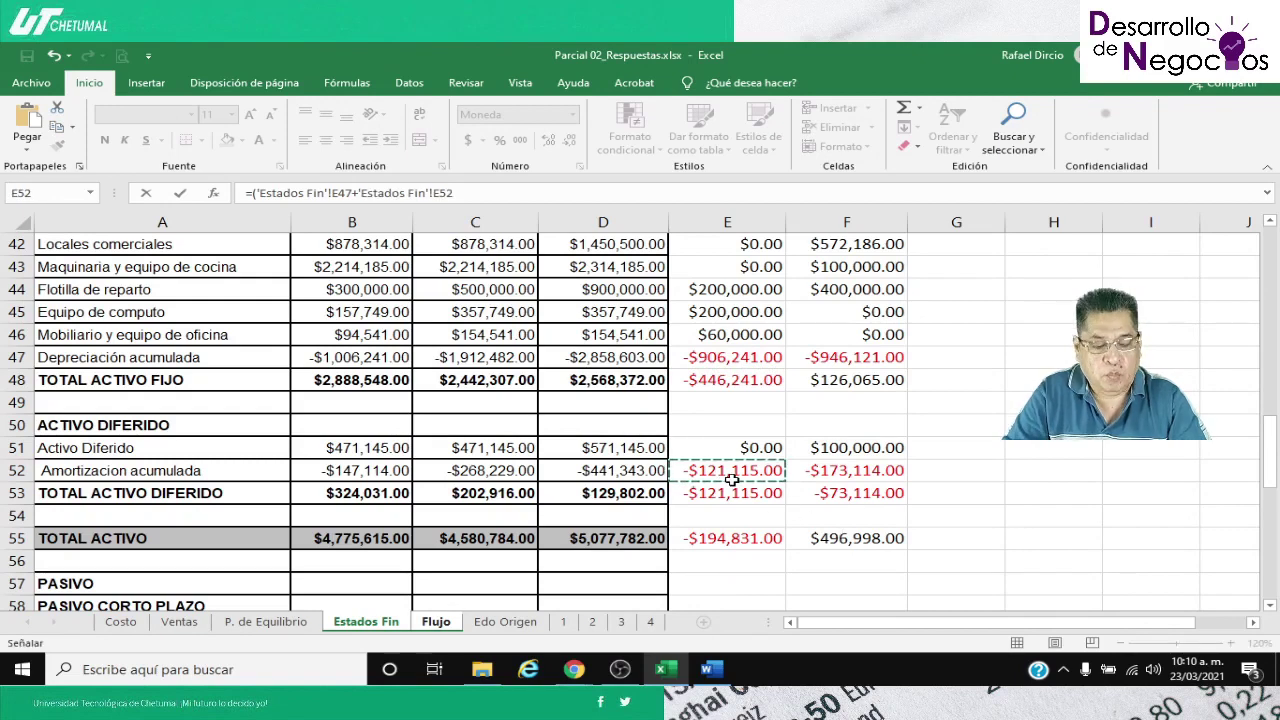
{"action": "type", "text": ")"}
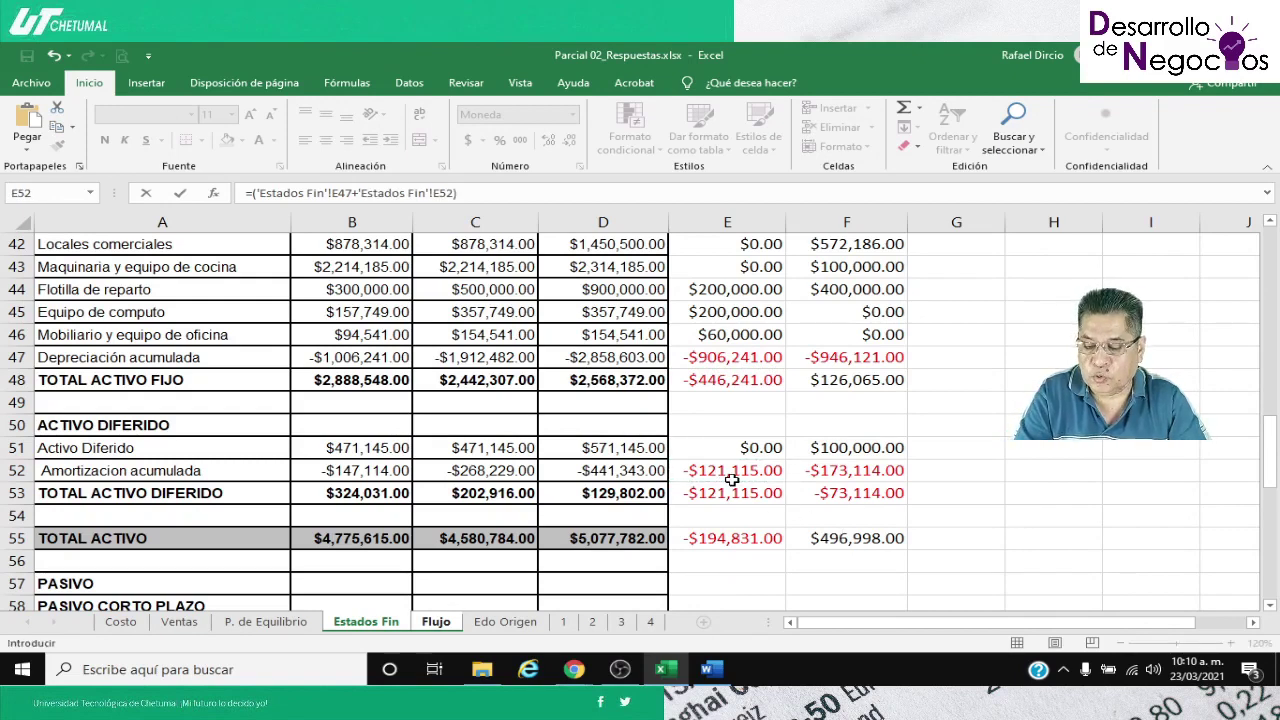
{"action": "key", "text": "Return"}
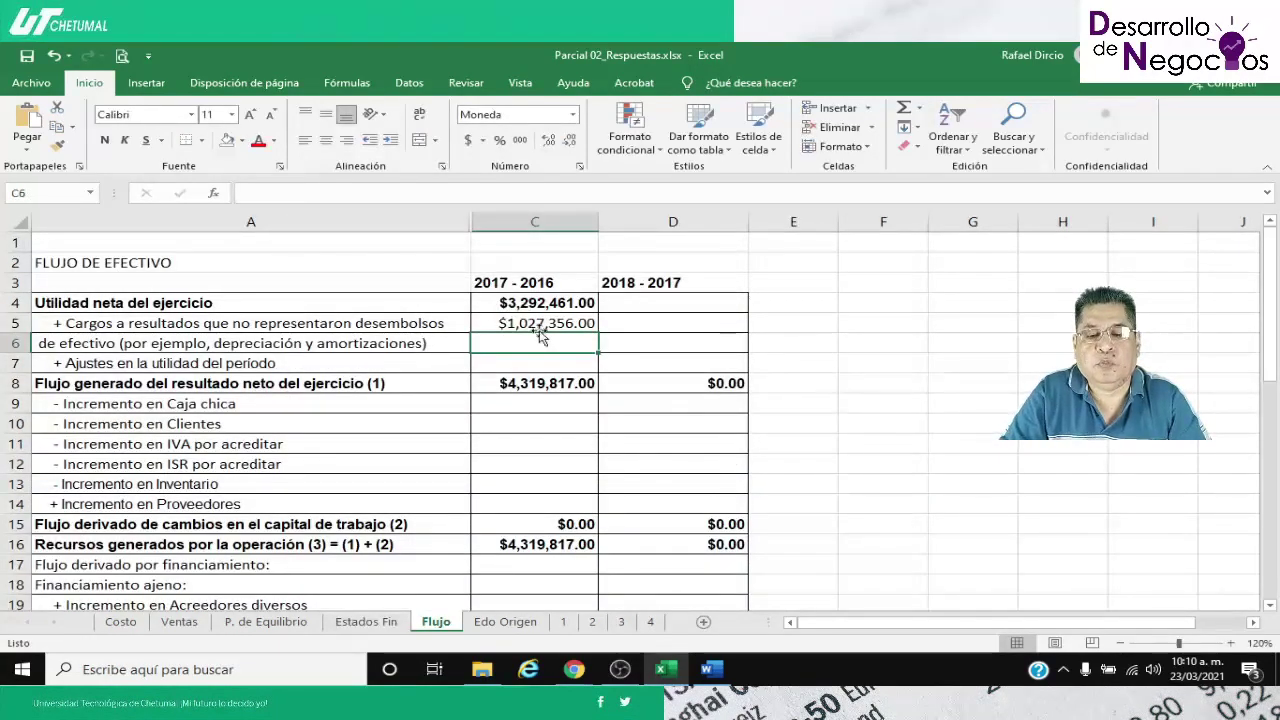
Enter in C7 the 2017-2016 Ajustes en la utilidad as Estados Fin C75 minus B75 (Utilidades de Ejercicios anteriores) minus B77 (Utilidad del ejercicio)
{"action": "left_click", "coordinate": [522, 364]}
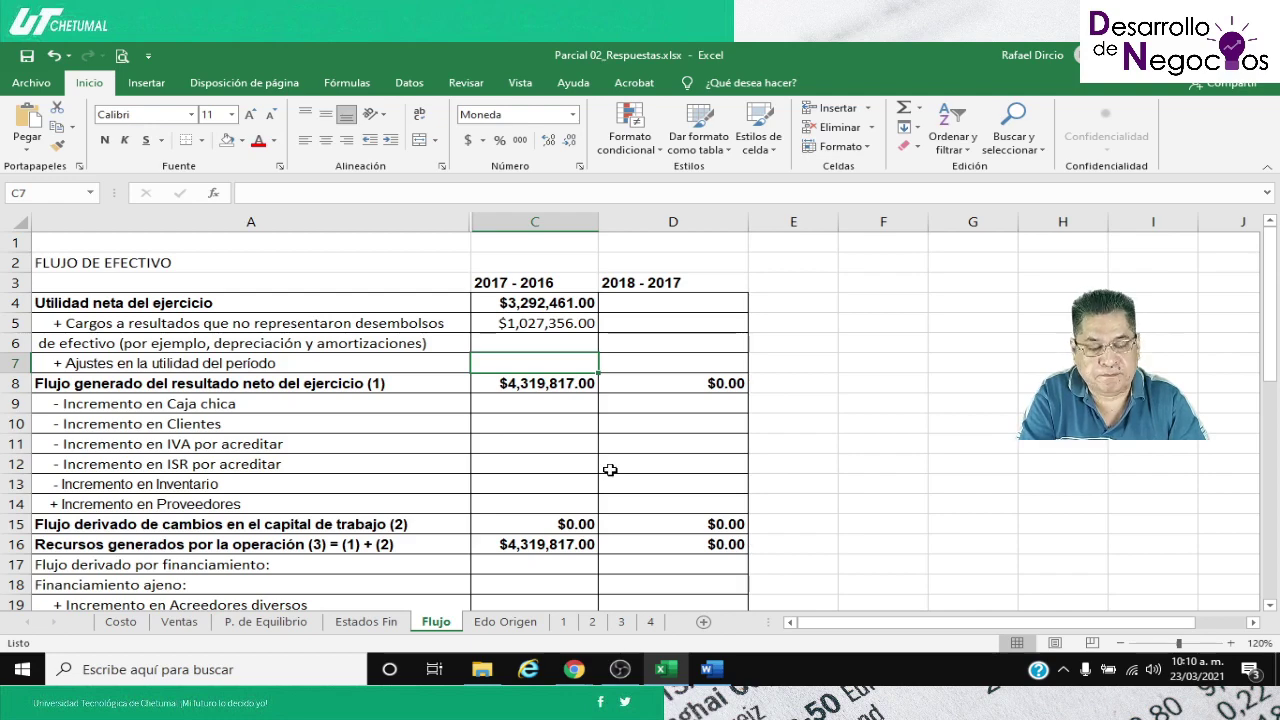
{"action": "type", "text": "="}
{"action": "left_click", "coordinate": [366, 621]}
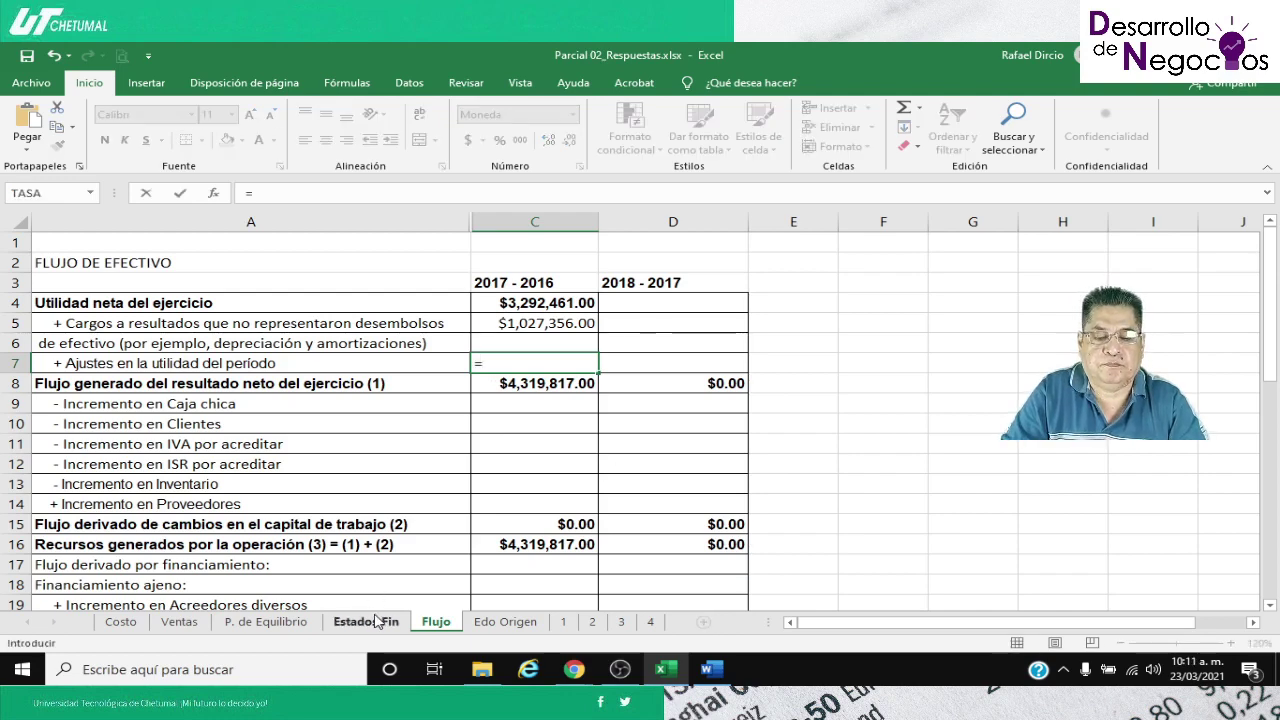
{"action": "scroll", "coordinate": [408, 536], "scroll_direction": "down", "scroll_amount": 5}
{"action": "scroll", "coordinate": [408, 536], "scroll_direction": "down", "scroll_amount": 3}
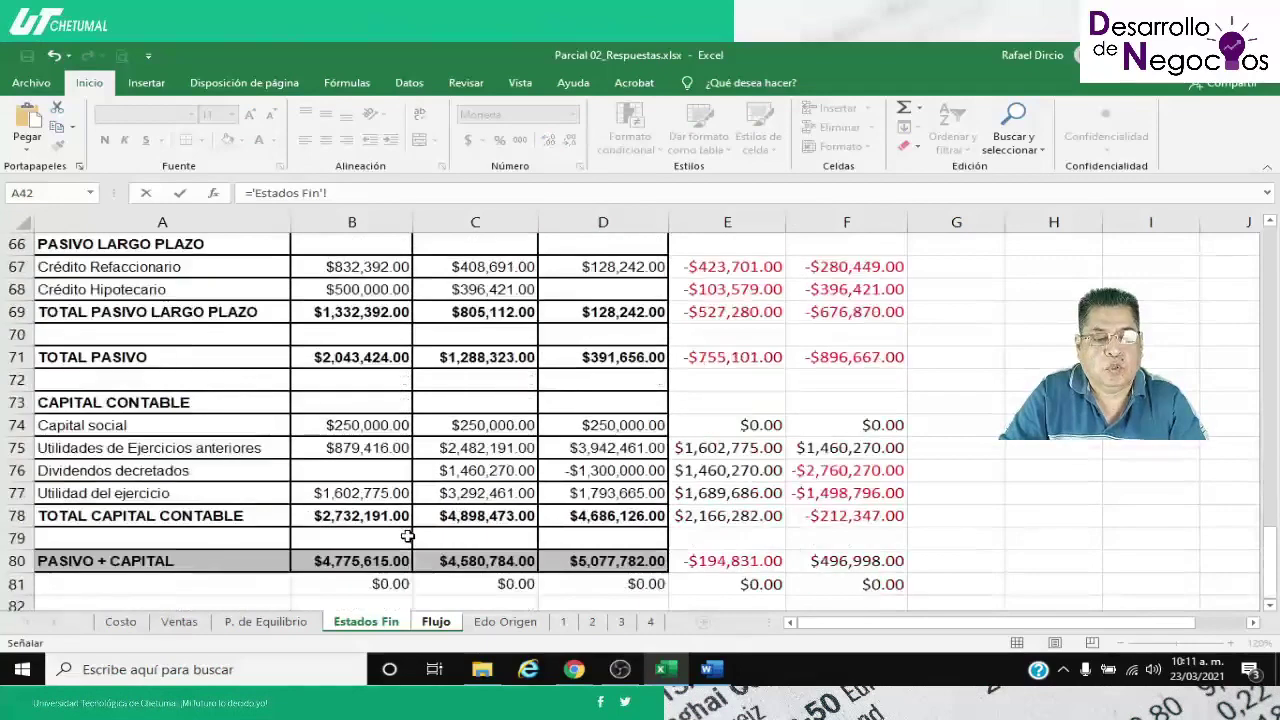
{"action": "left_click", "coordinate": [470, 448]}
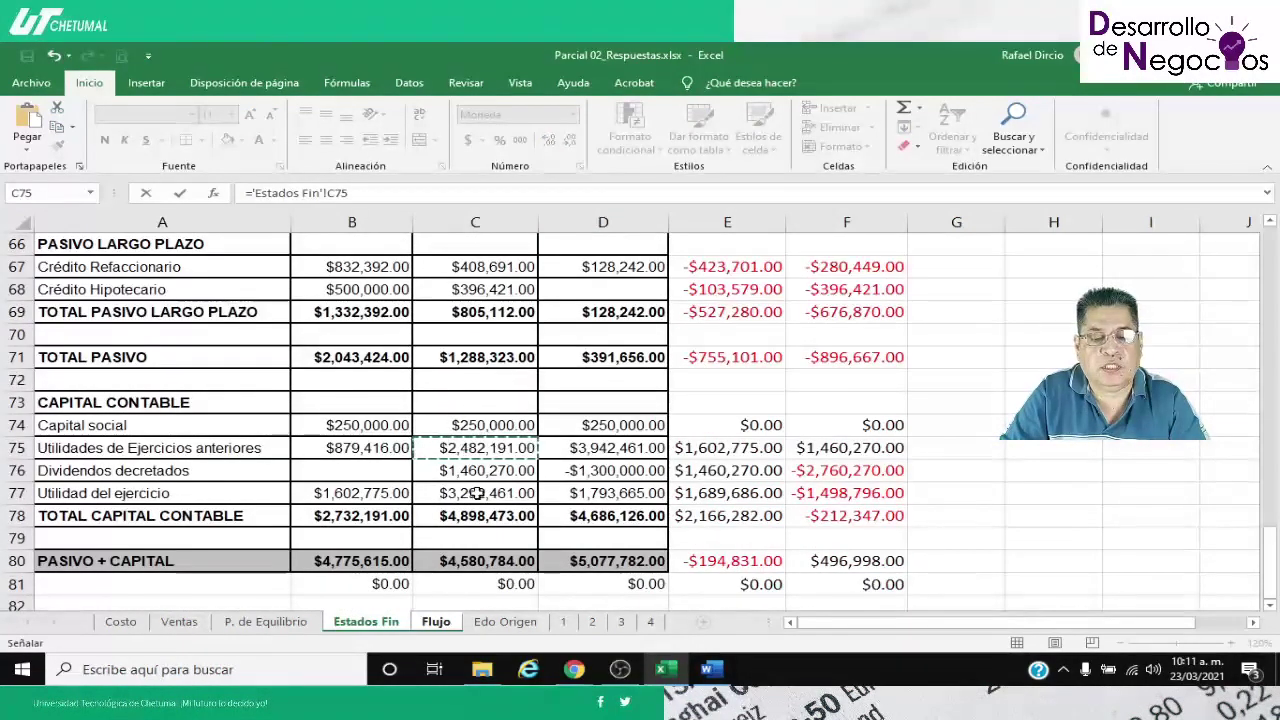
{"action": "mouse_move", "coordinate": [580, 675]}
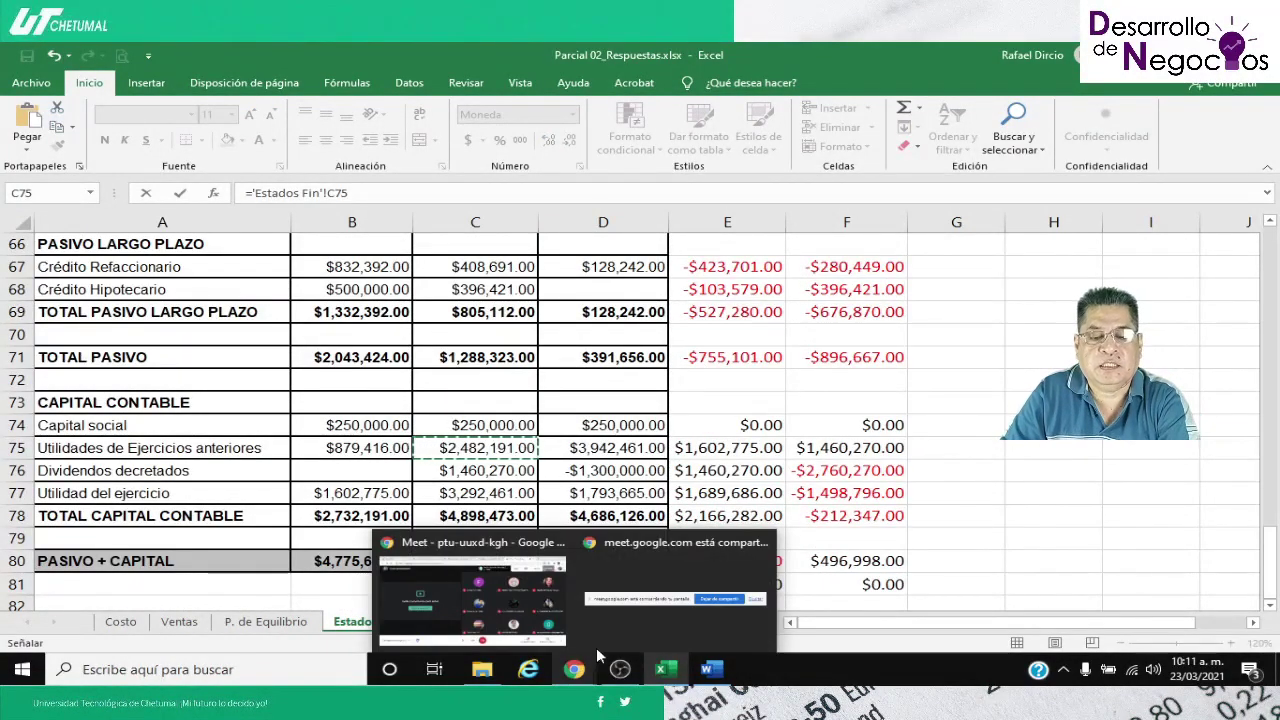
{"action": "type", "text": "-"}
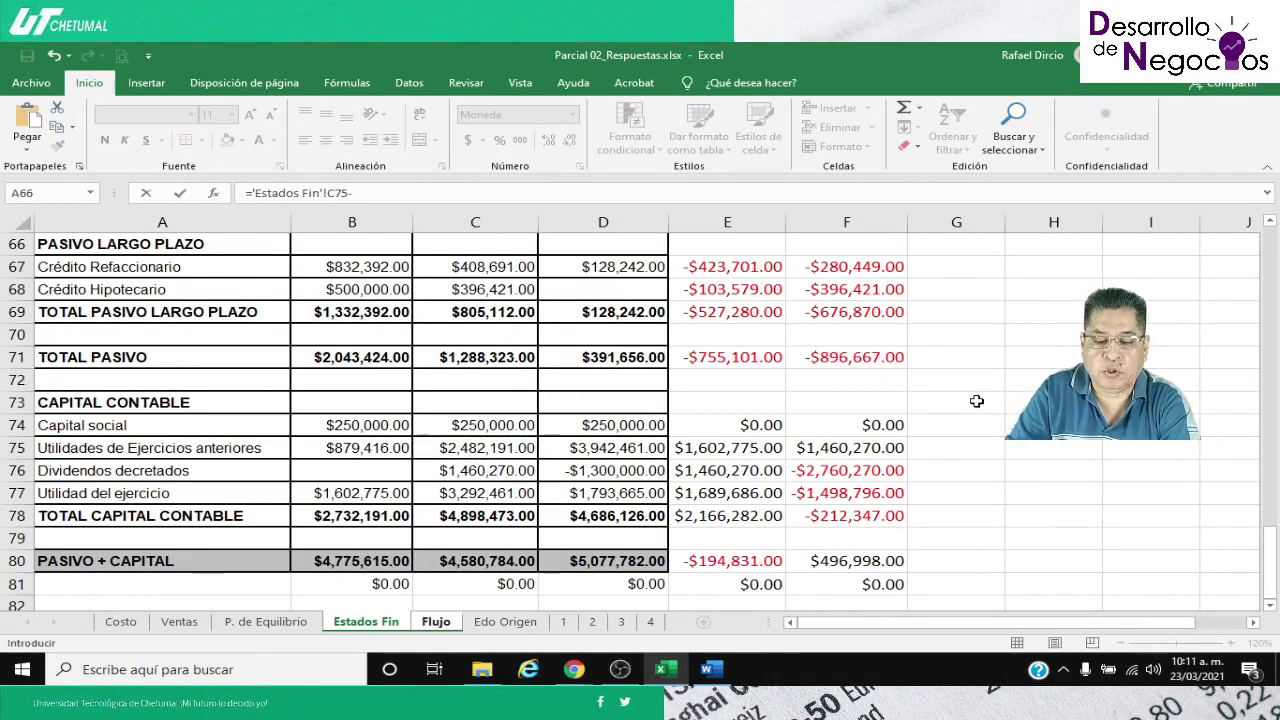
{"action": "left_click", "coordinate": [370, 450]}
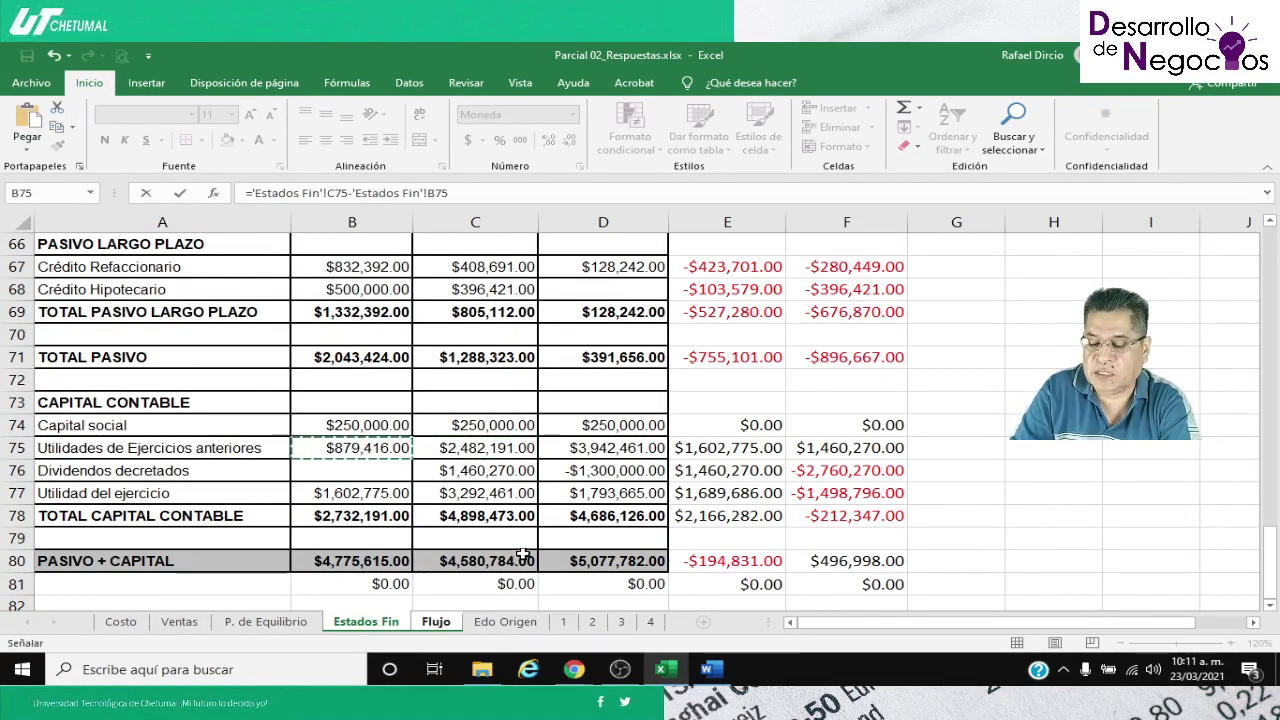
{"action": "type", "text": "-"}
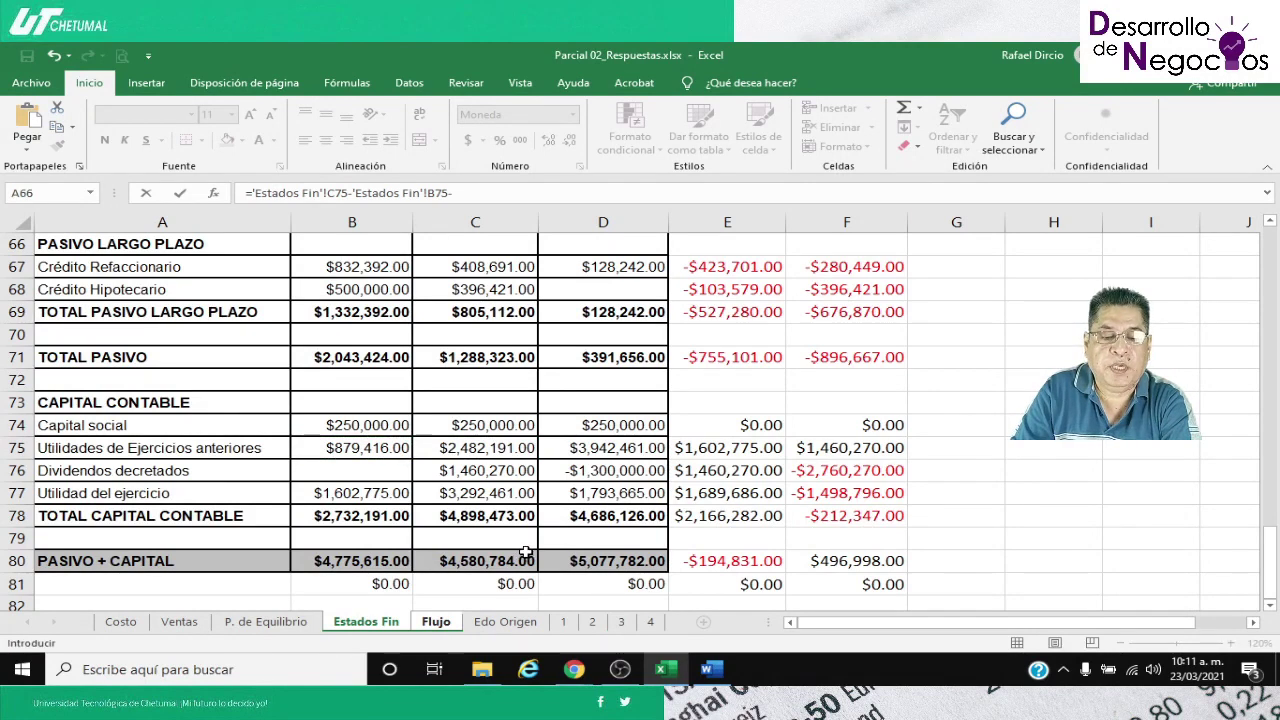
{"action": "left_click", "coordinate": [358, 500]}
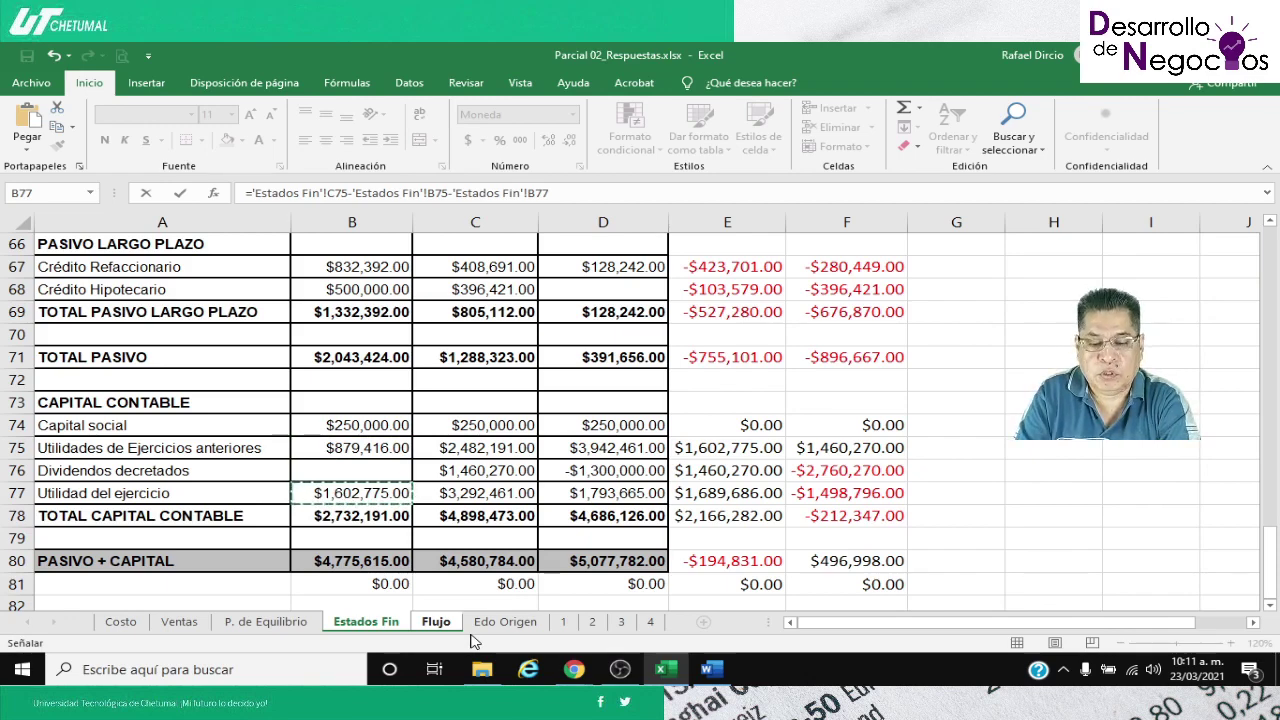
{"action": "key", "text": "Return"}
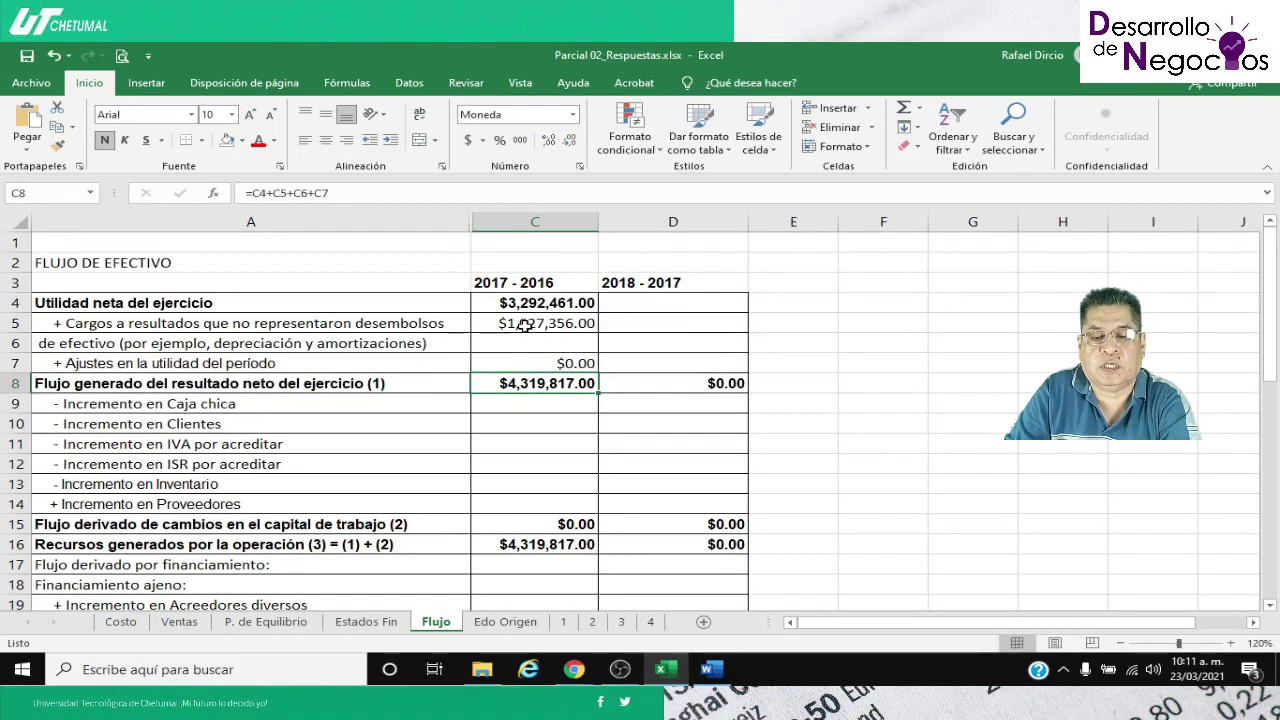
{"action": "left_click", "coordinate": [568, 364]}
{"action": "left_click", "coordinate": [528, 383]}
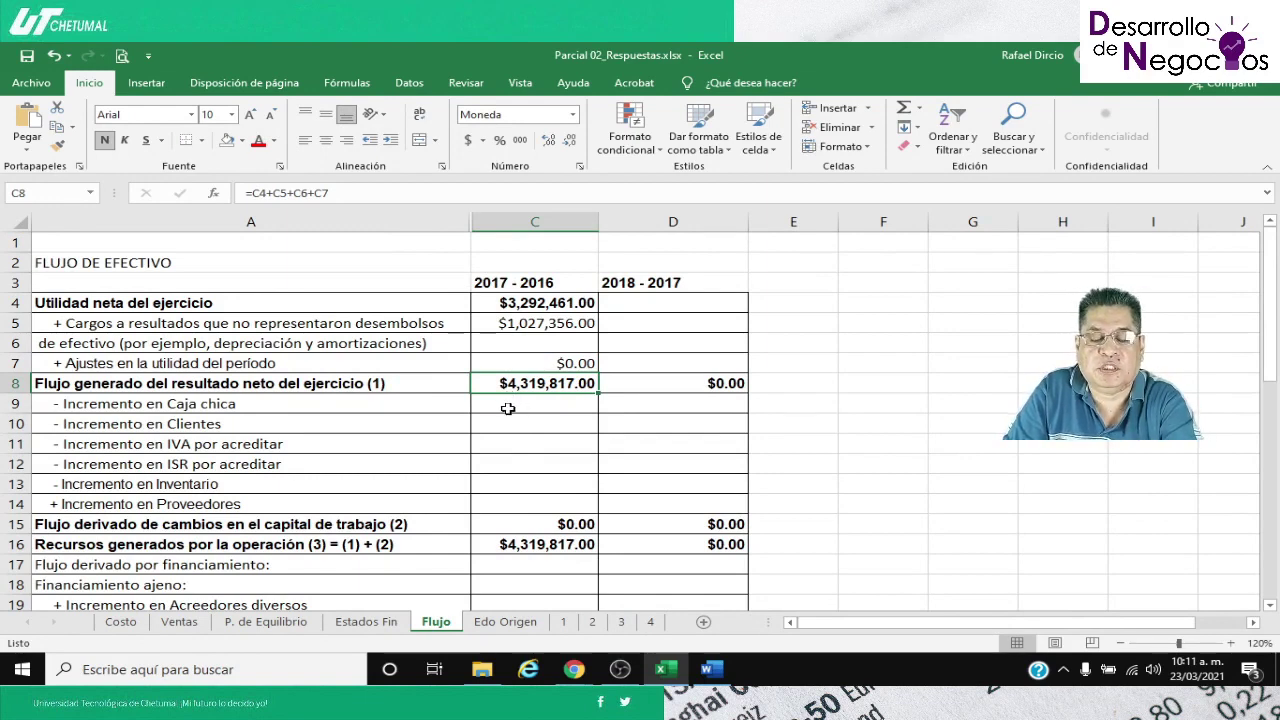
Link the 2017 - 2016 Incremento en Caja chica in C9 to the Caja chica change in E32 of Estados Fin
{"action": "left_click", "coordinate": [509, 409]}
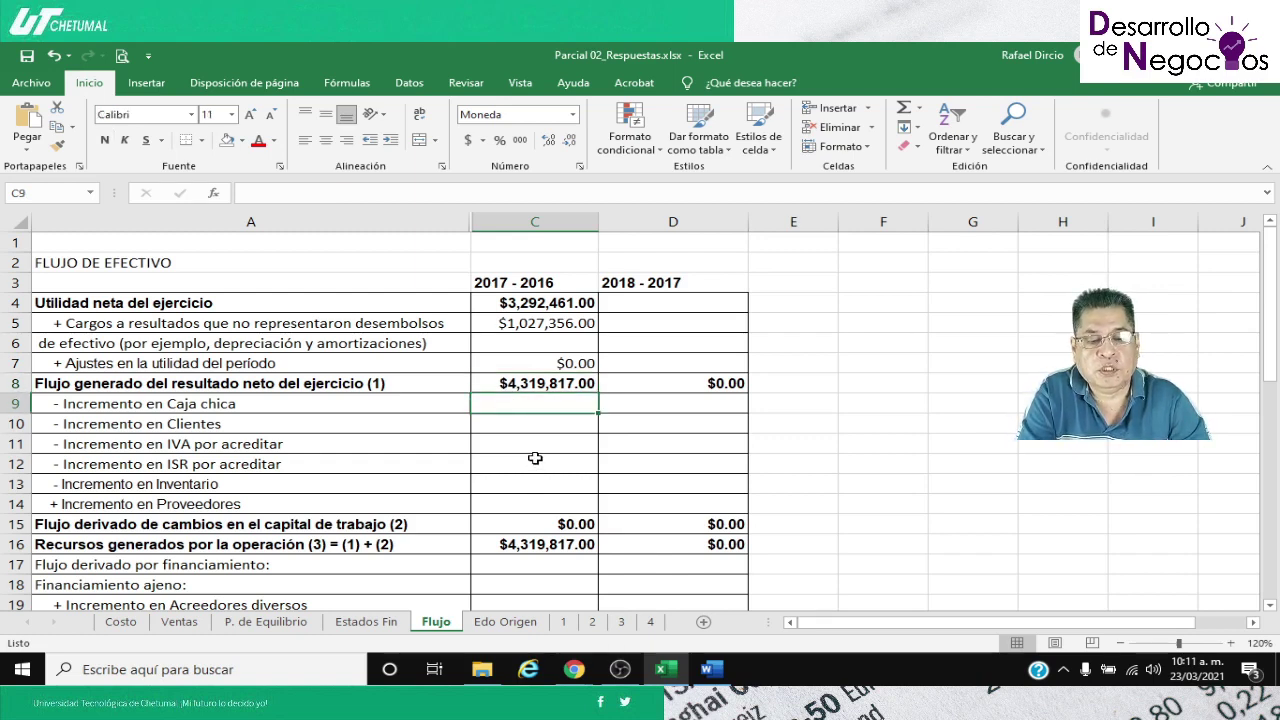
{"action": "type", "text": "="}
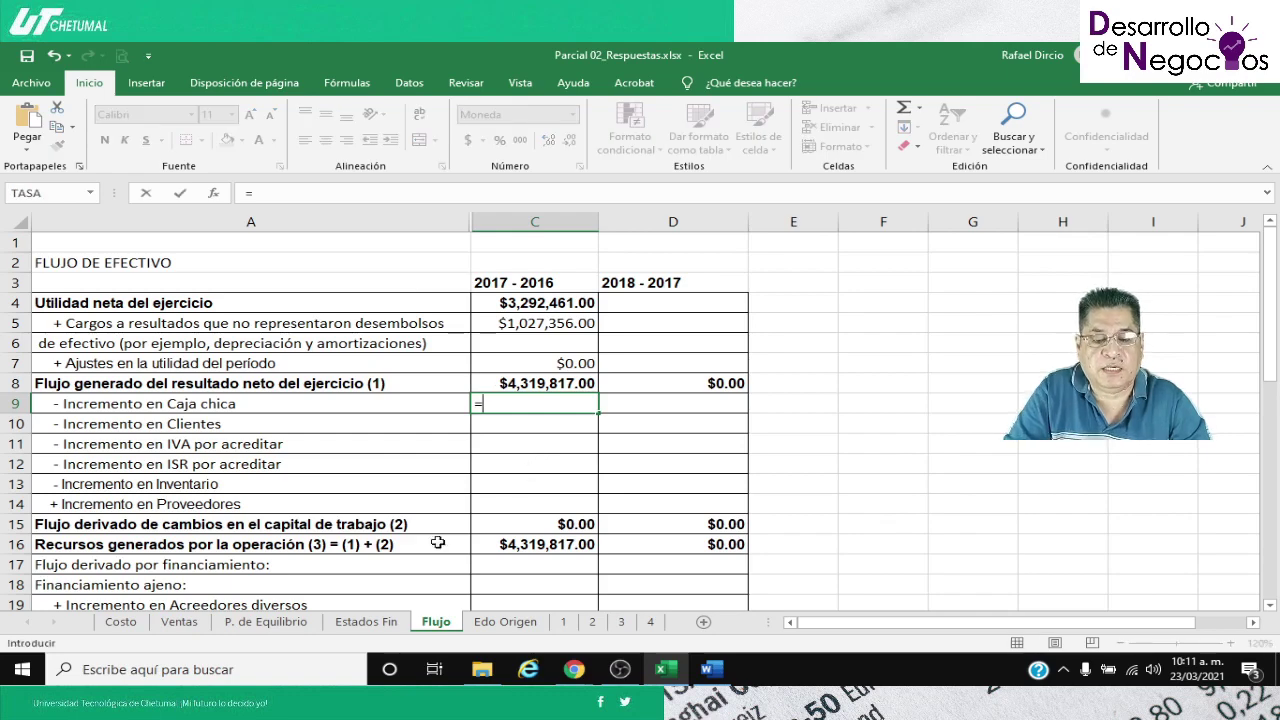
{"action": "left_click", "coordinate": [366, 621]}
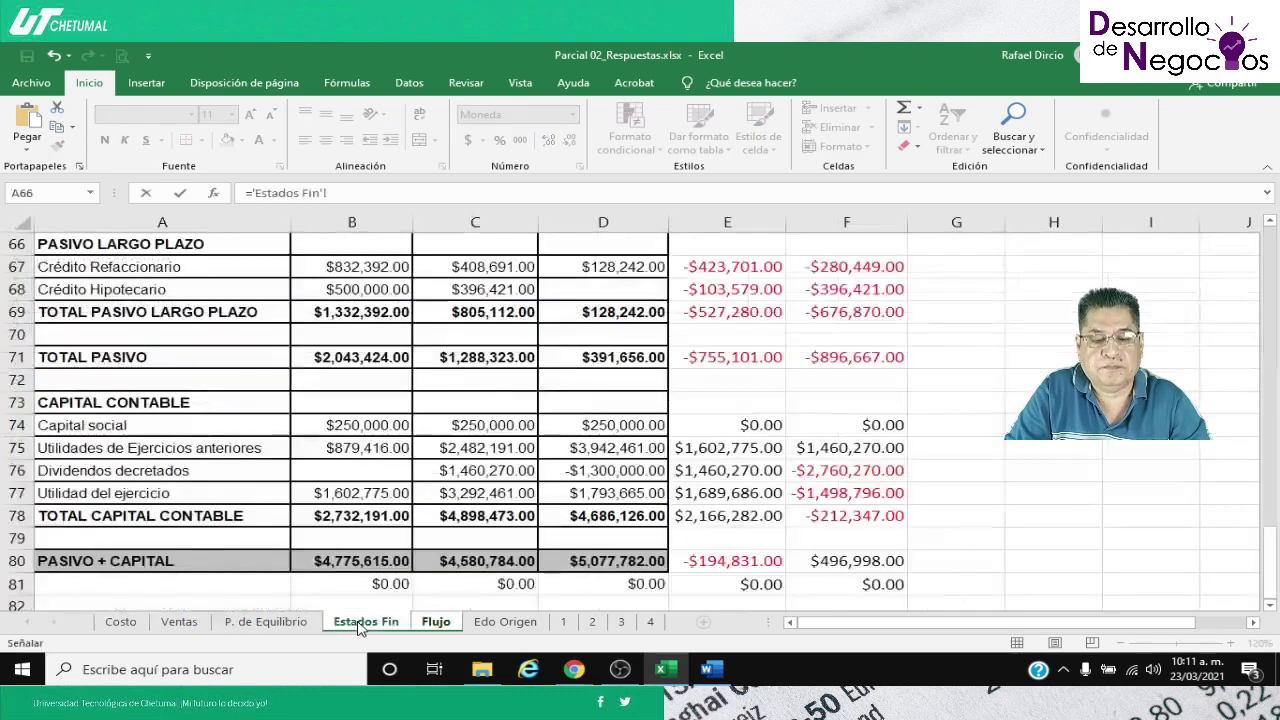
{"action": "scroll", "coordinate": [479, 502], "scroll_direction": "up", "scroll_amount": 4}
{"action": "scroll", "coordinate": [479, 502], "scroll_direction": "up", "scroll_amount": 10}
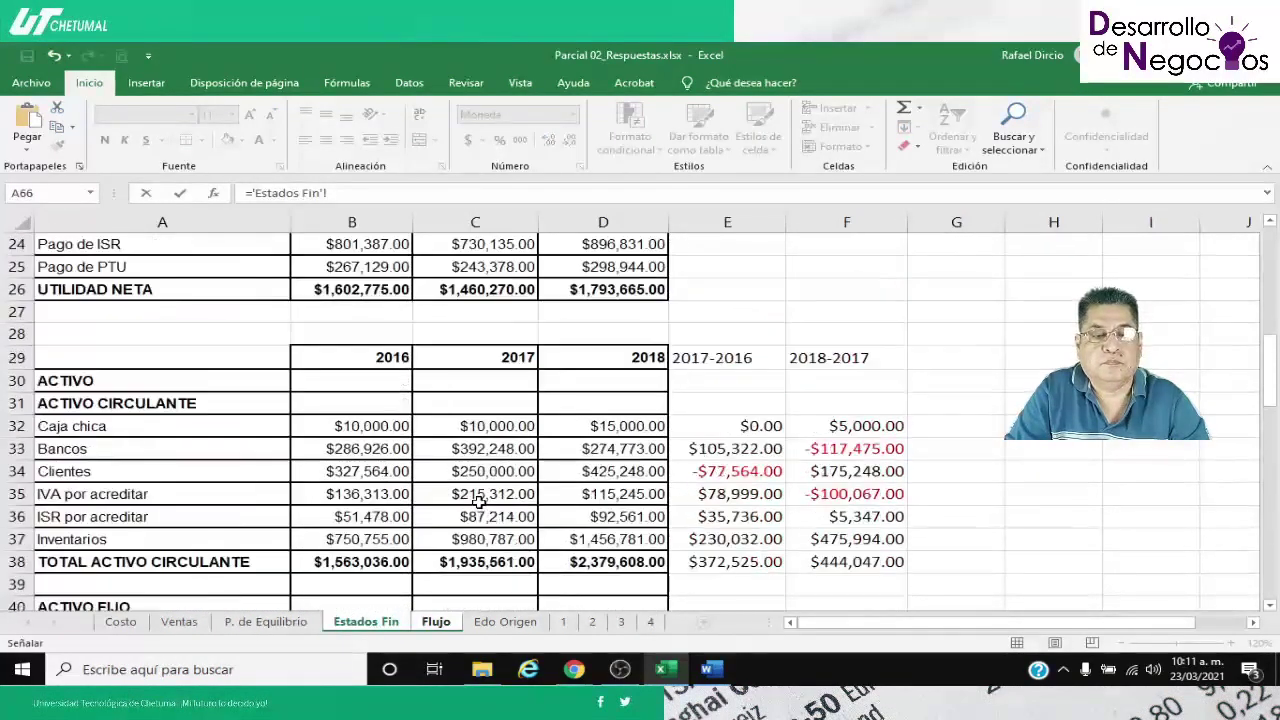
{"action": "left_click", "coordinate": [705, 426]}
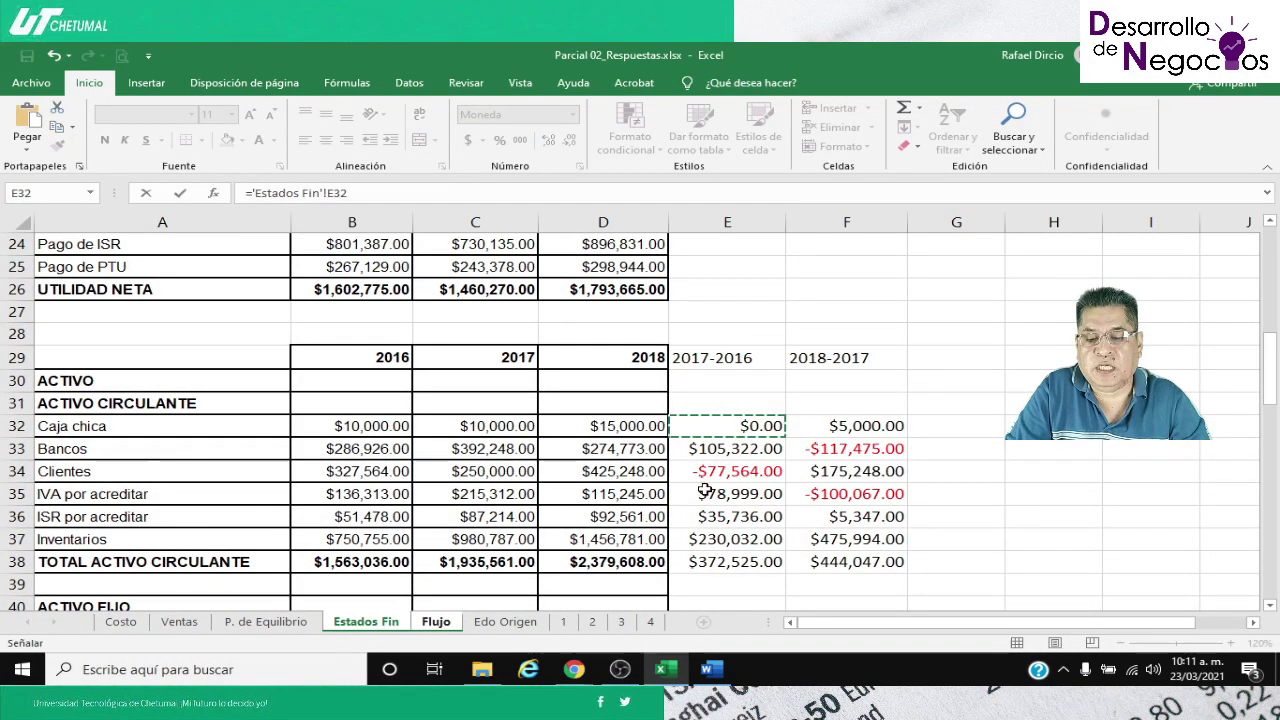
{"action": "key", "text": "Return"}
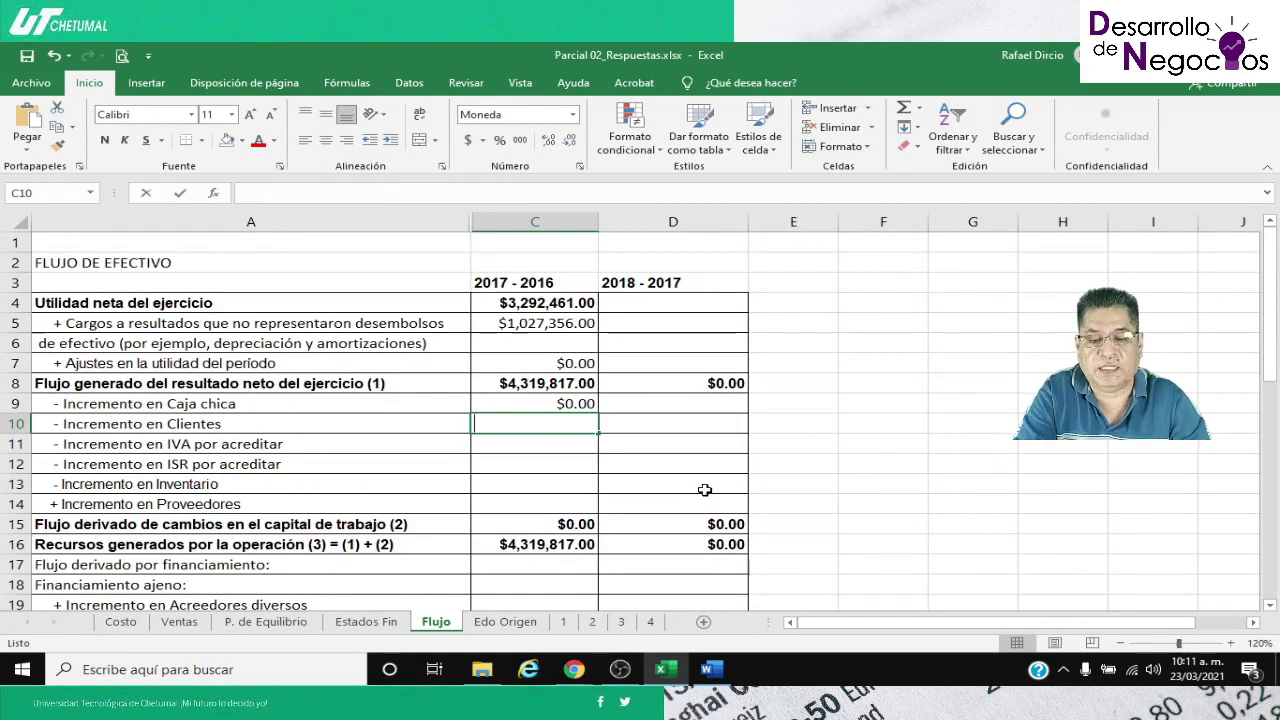
Link Incremento en Clientes in C10 to E34 of Estados Fin and fill the formula down through Incremento en Inventario in C13
{"action": "type", "text": "="}
{"action": "left_click", "coordinate": [366, 621]}
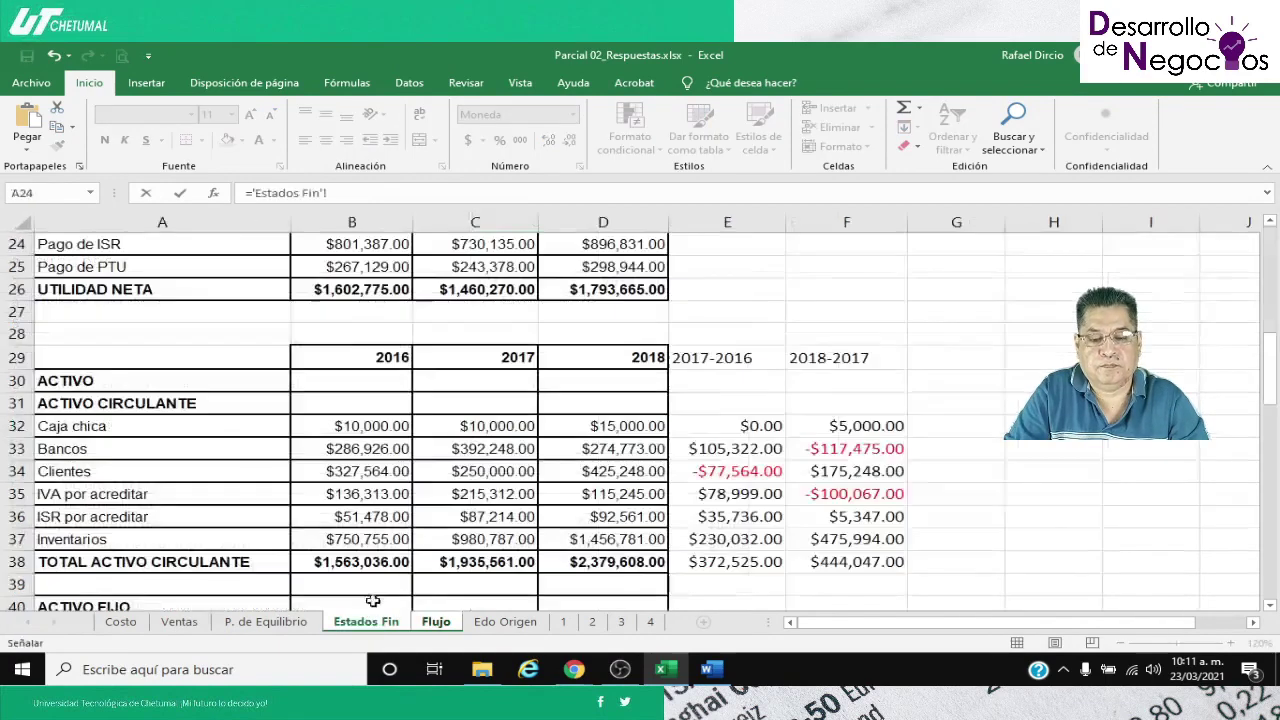
{"action": "left_click", "coordinate": [704, 470]}
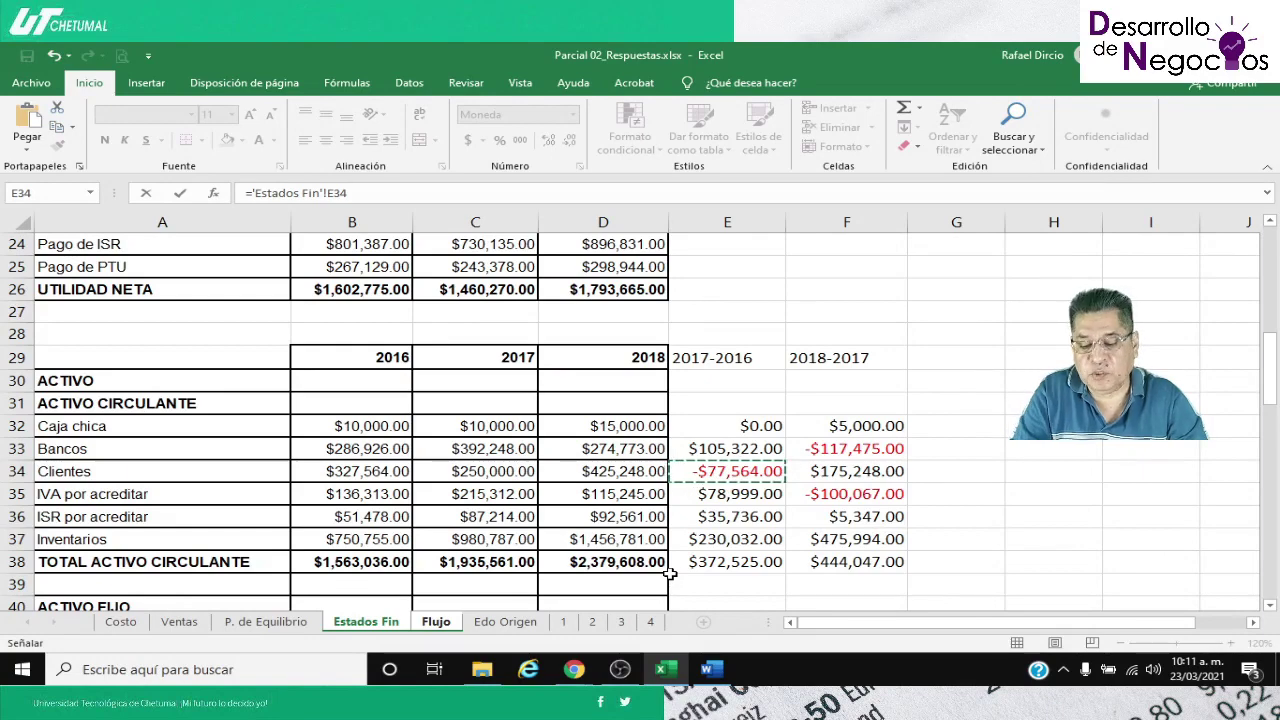
{"action": "key", "text": "Return"}
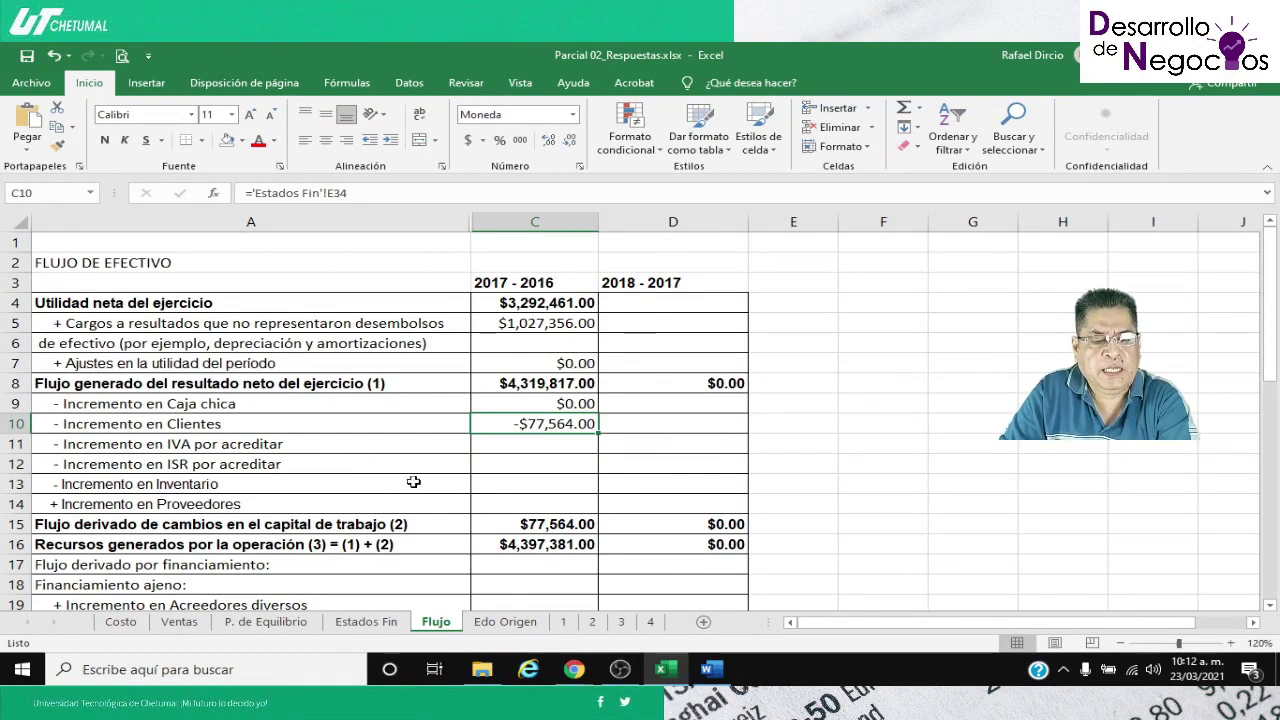
{"action": "left_click_drag", "start_coordinate": [598, 434], "coordinate": [582, 496]}
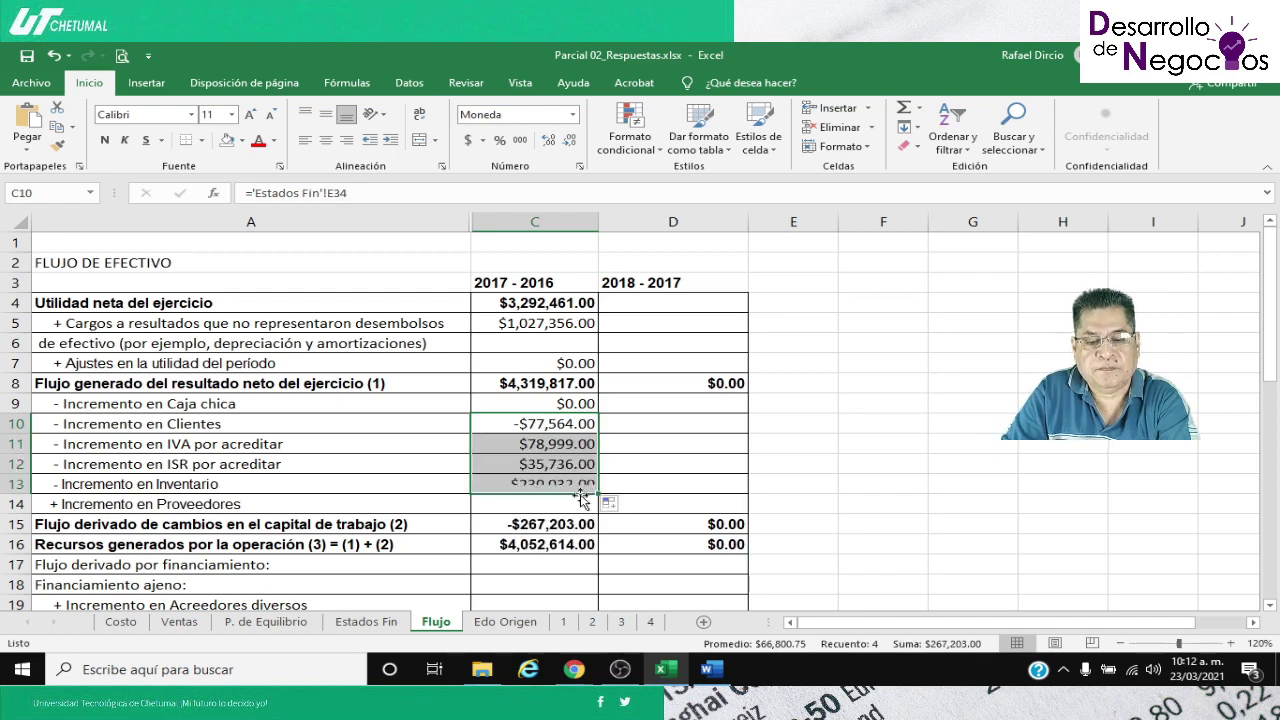
{"action": "left_click", "coordinate": [543, 446]}
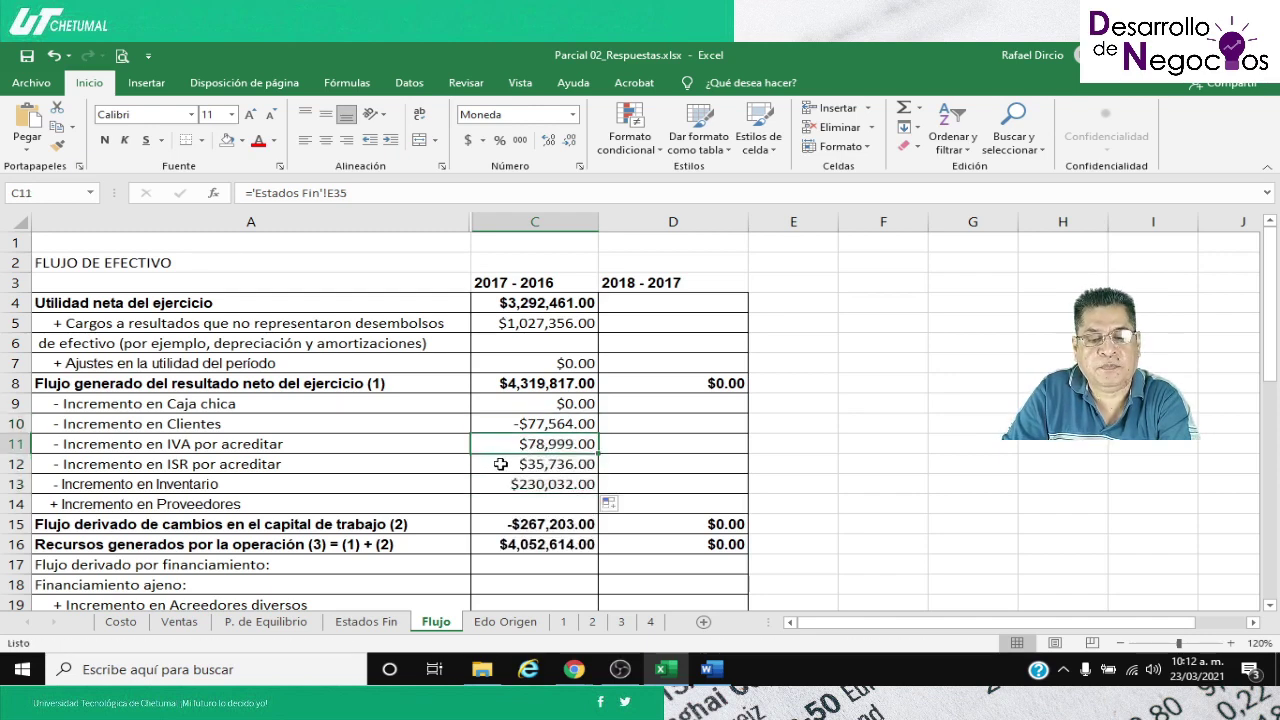
{"action": "left_click", "coordinate": [504, 464]}
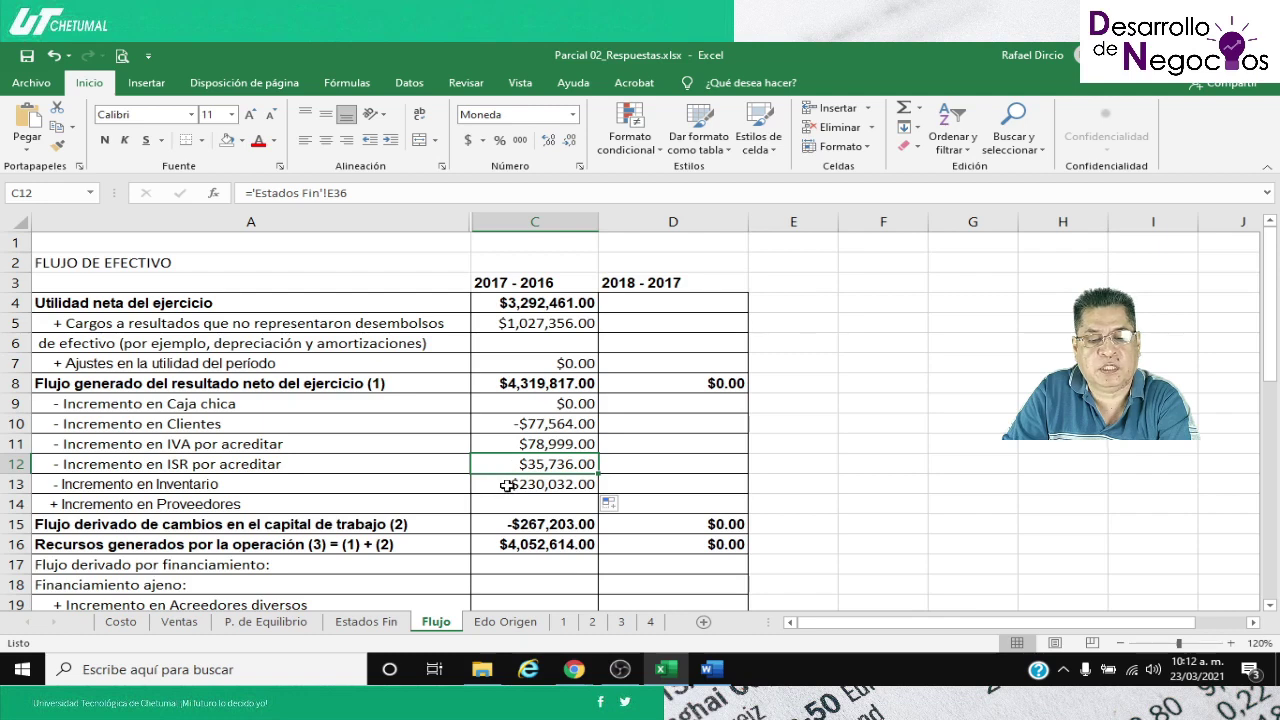
{"action": "left_click", "coordinate": [507, 485]}
Link the 2017 - 2016 Incremento en Proveedores in C14 to the Proveedores change in E59 of Estados Fin
{"action": "left_click", "coordinate": [516, 504]}
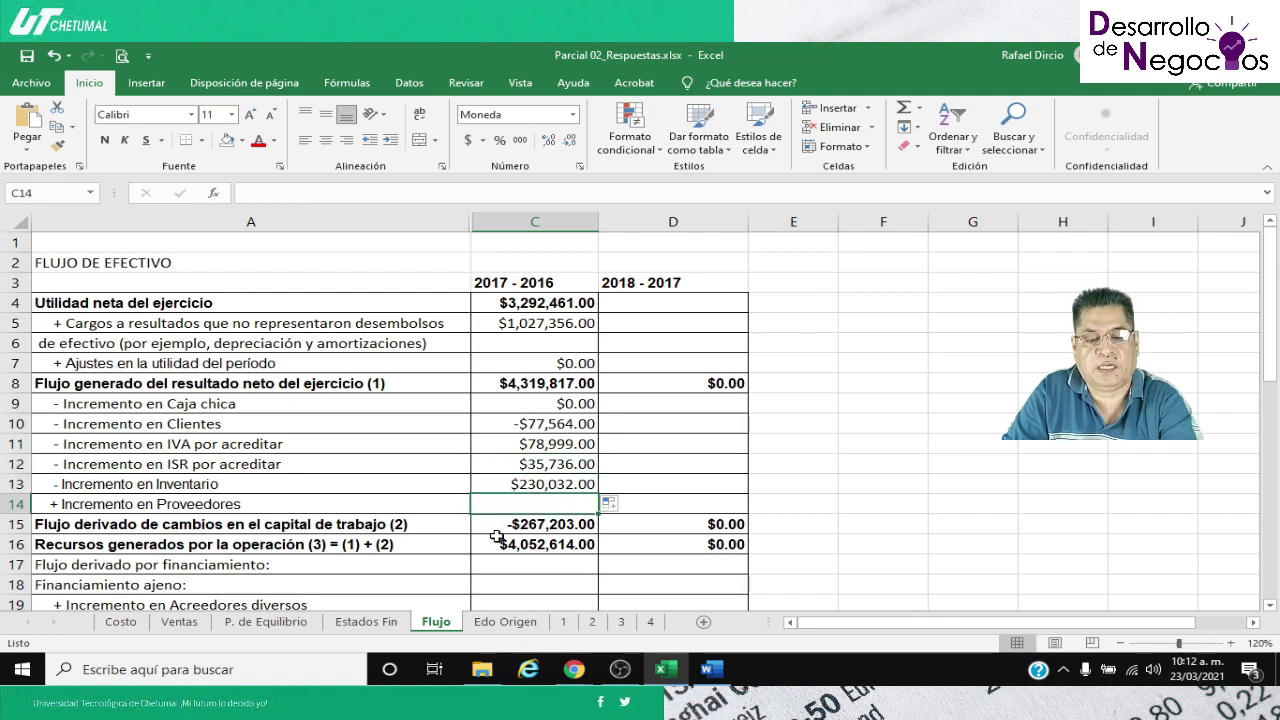
{"action": "type", "text": "="}
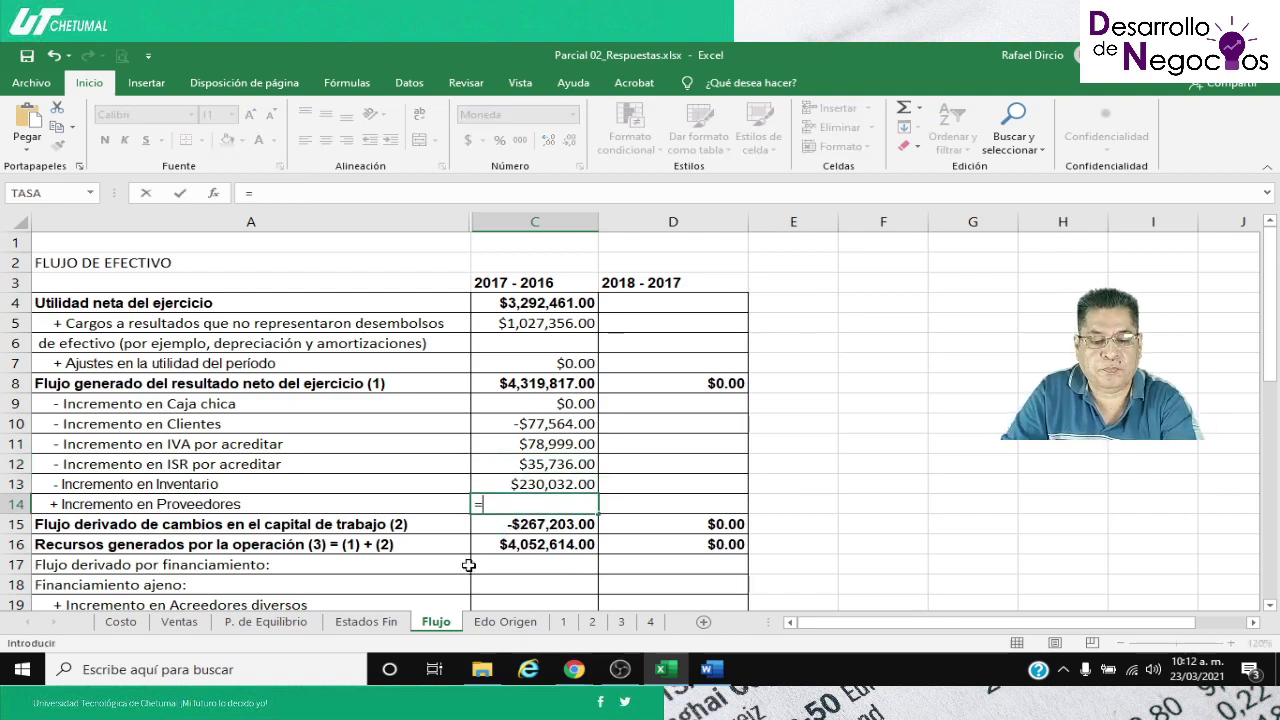
{"action": "left_click", "coordinate": [368, 621]}
{"action": "scroll", "coordinate": [615, 535], "scroll_direction": "down", "scroll_amount": 5}
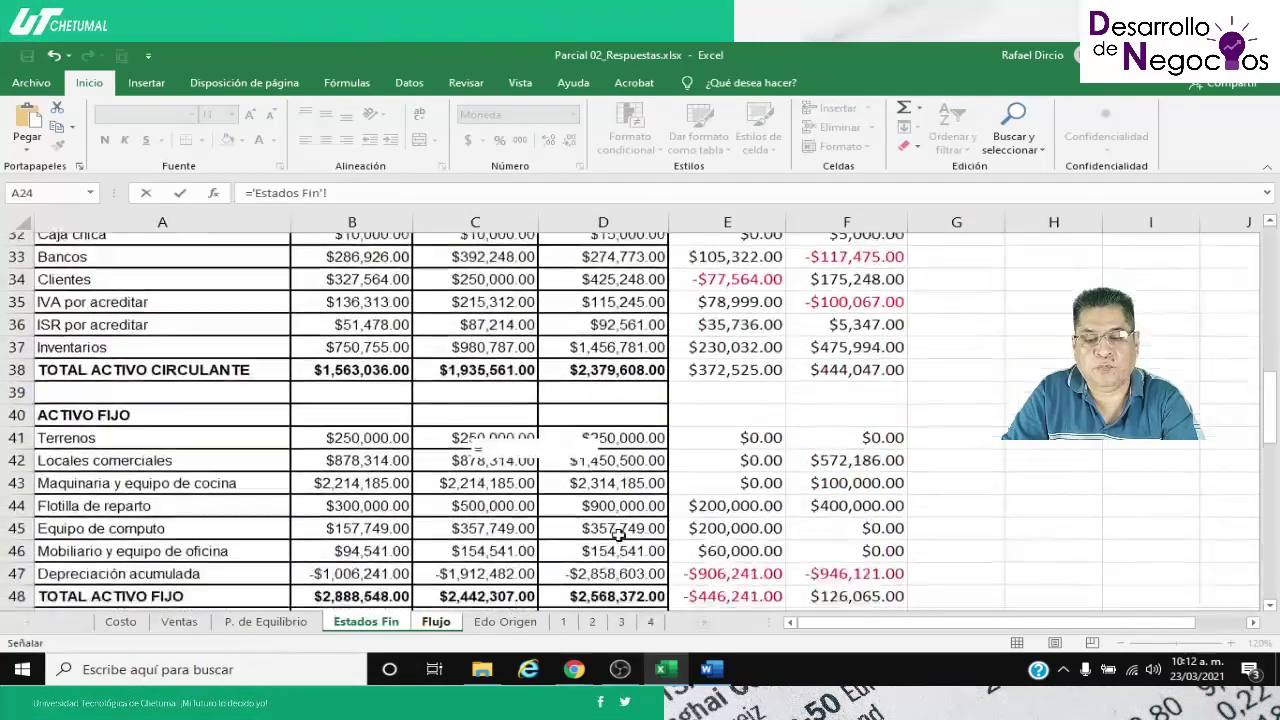
{"action": "scroll", "coordinate": [619, 535], "scroll_direction": "down", "scroll_amount": 3}
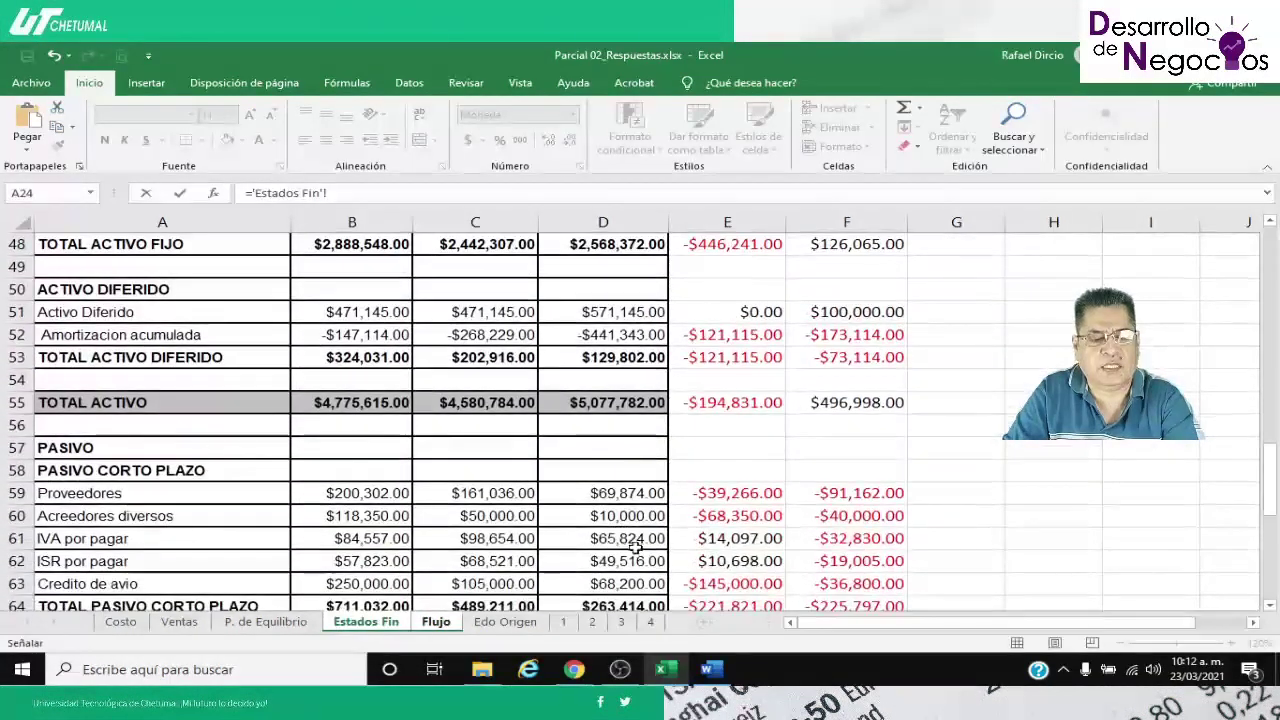
{"action": "left_click", "coordinate": [699, 505]}
{"action": "key", "text": "Return"}
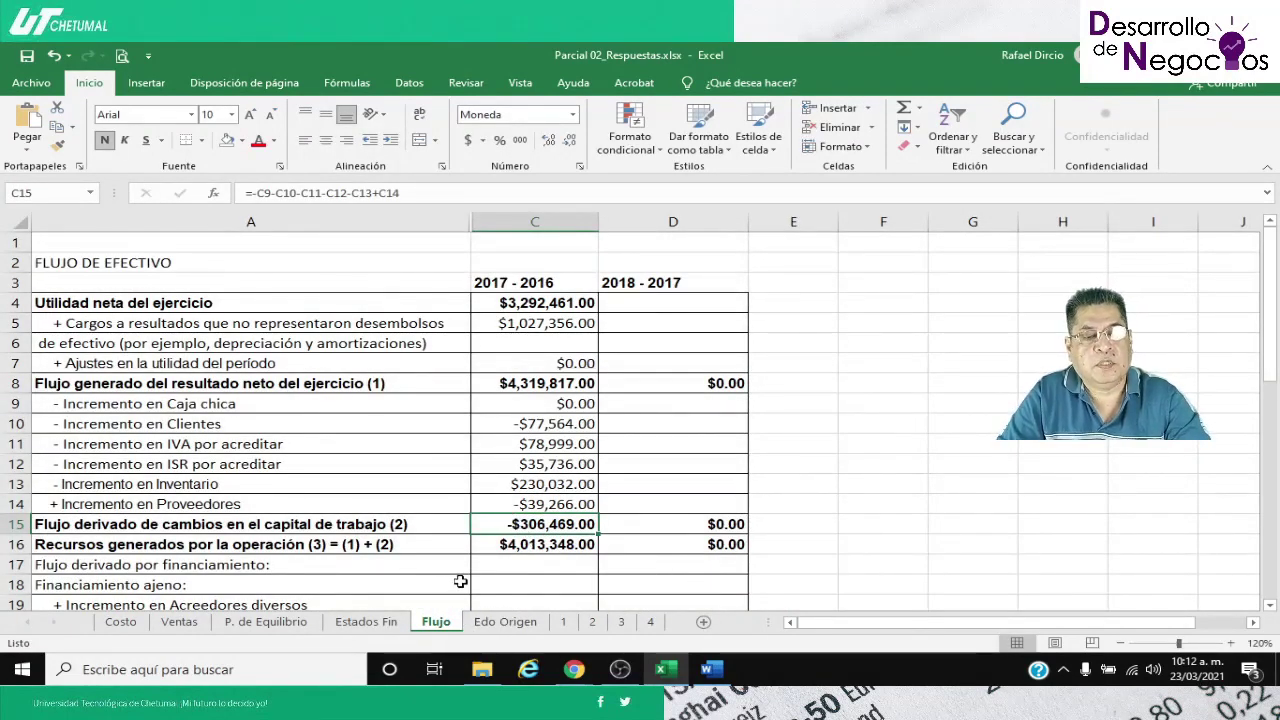
Review which cells the Flujo derivado de cambios en el capital de trabajo formula in C15 adds and subtracts
{"action": "key", "text": "F2"}
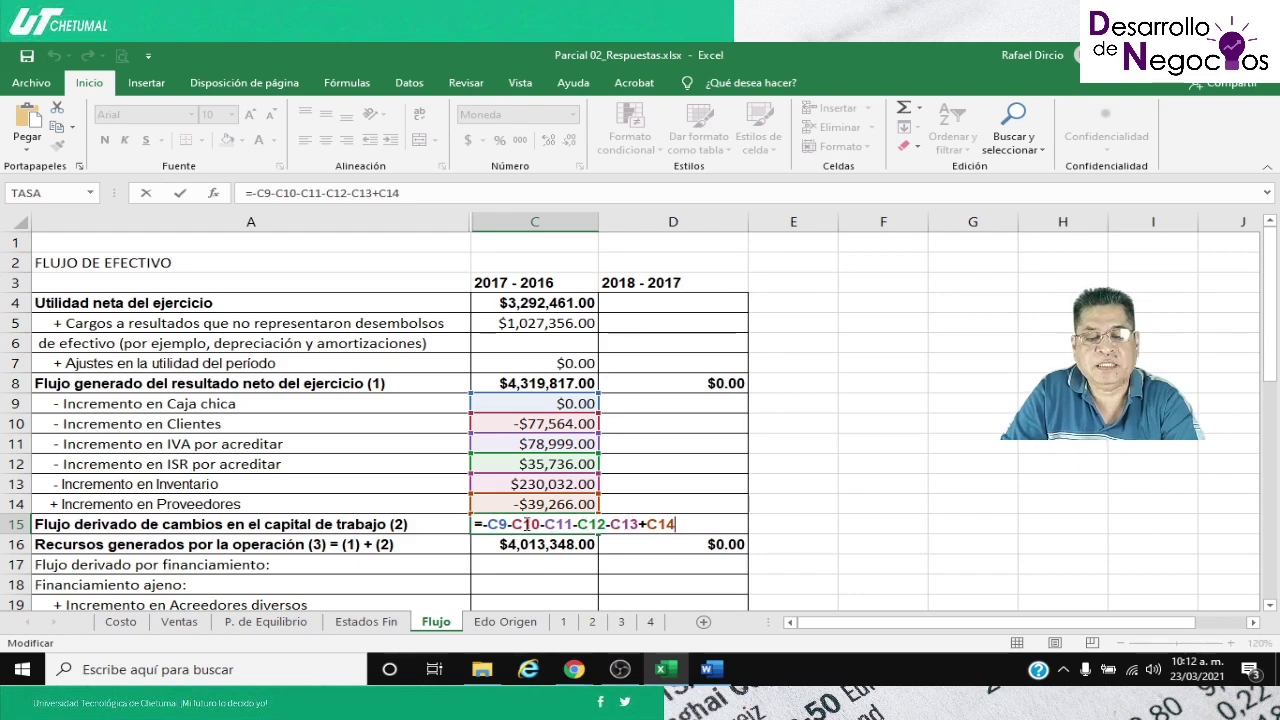
{"action": "key", "text": "Return"}
{"action": "key", "text": "Up"}
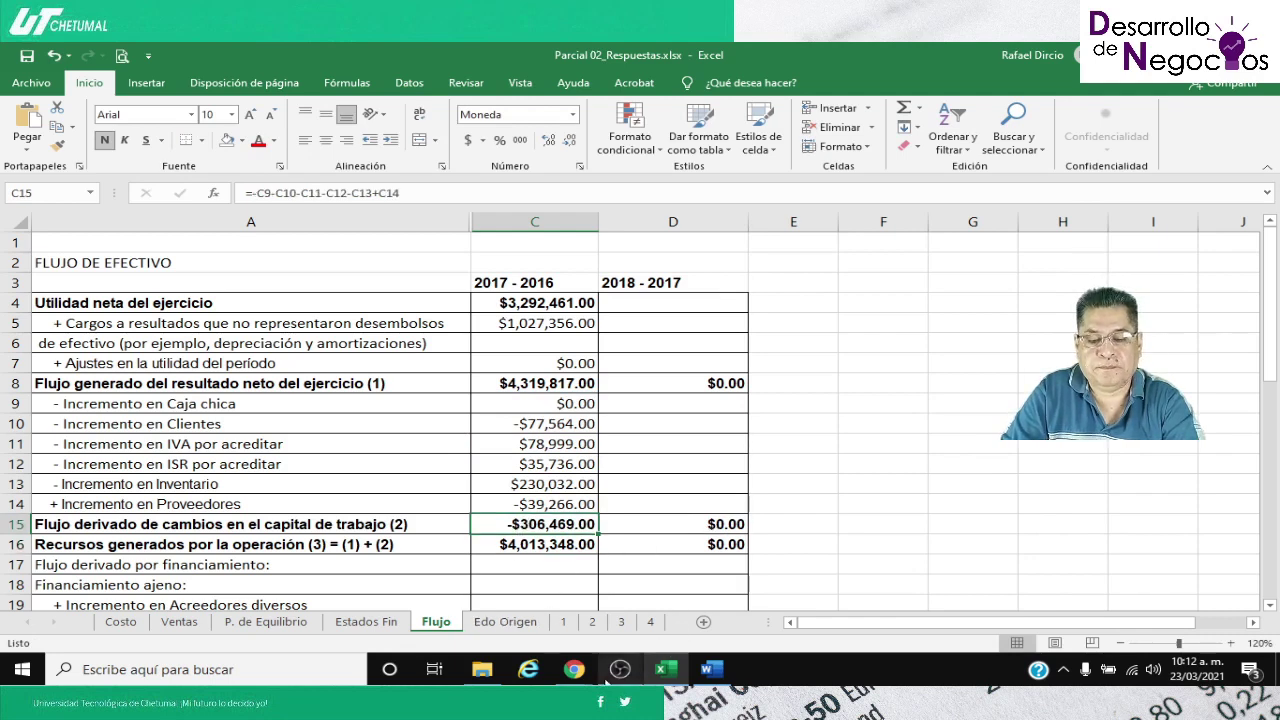
Switch to the Google Meet call in Chrome to check on the class, and return to the Excel workbook
{"action": "mouse_move", "coordinate": [576, 677]}
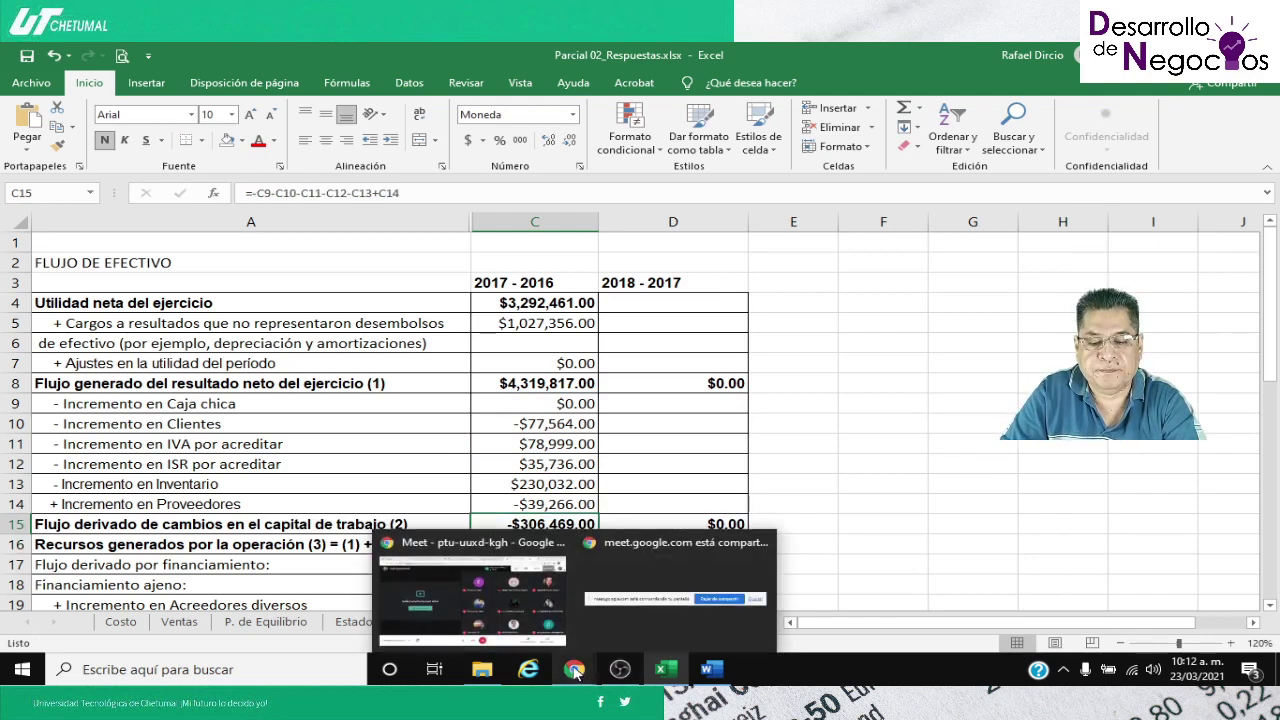
{"action": "left_click", "coordinate": [472, 597]}
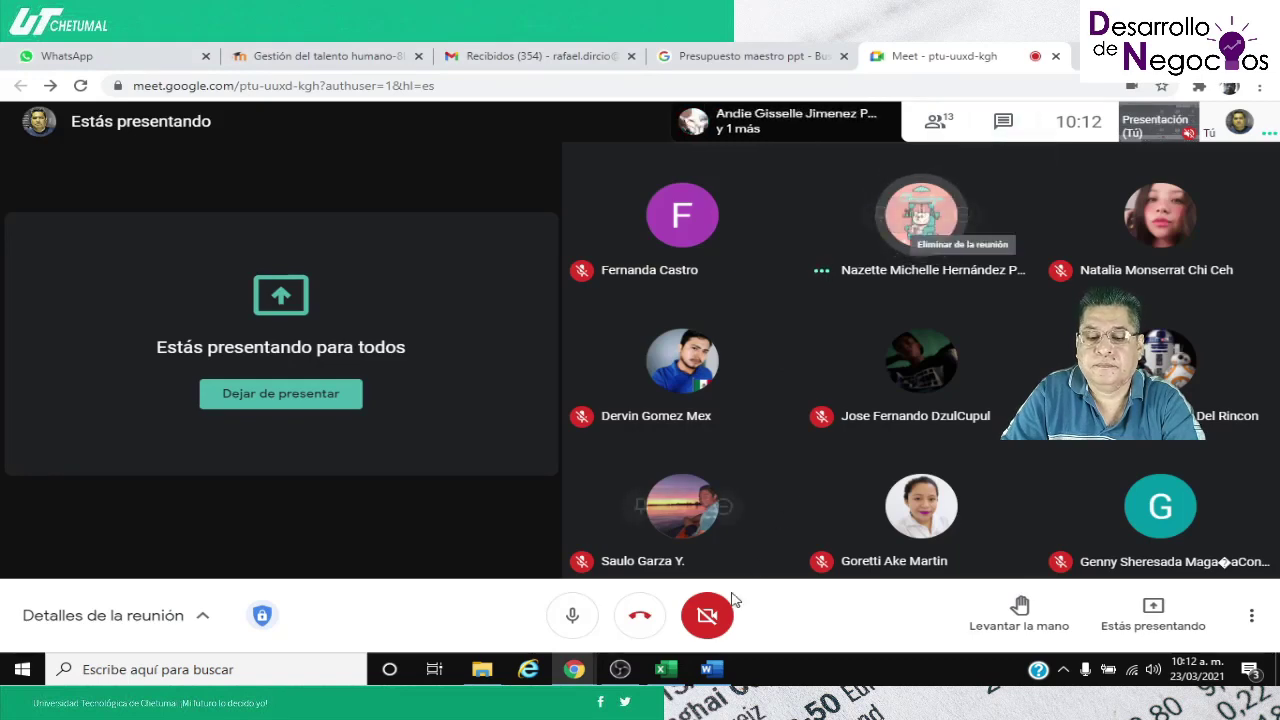
{"action": "left_click", "coordinate": [667, 670]}
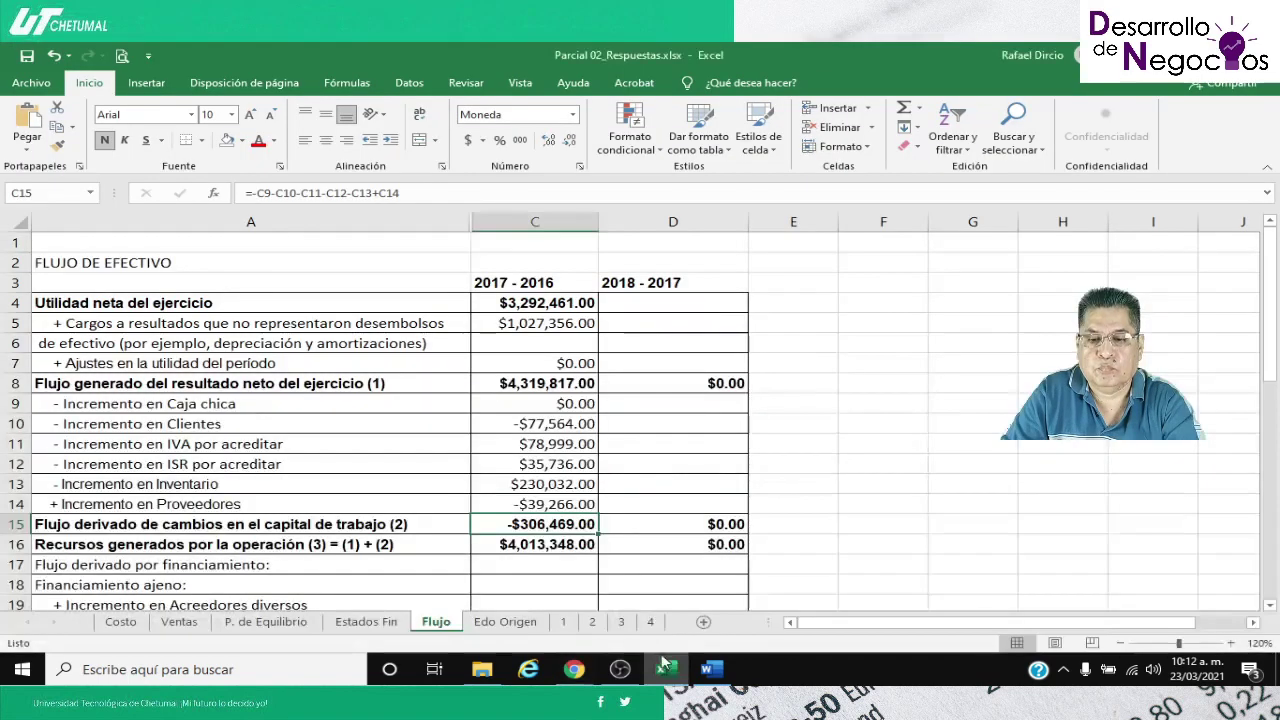
Trace the Utilidad neta del ejercicio link in C4 to its source, Utilidad del ejercicio in C77 of Estados Fin
{"action": "left_click", "coordinate": [506, 305]}
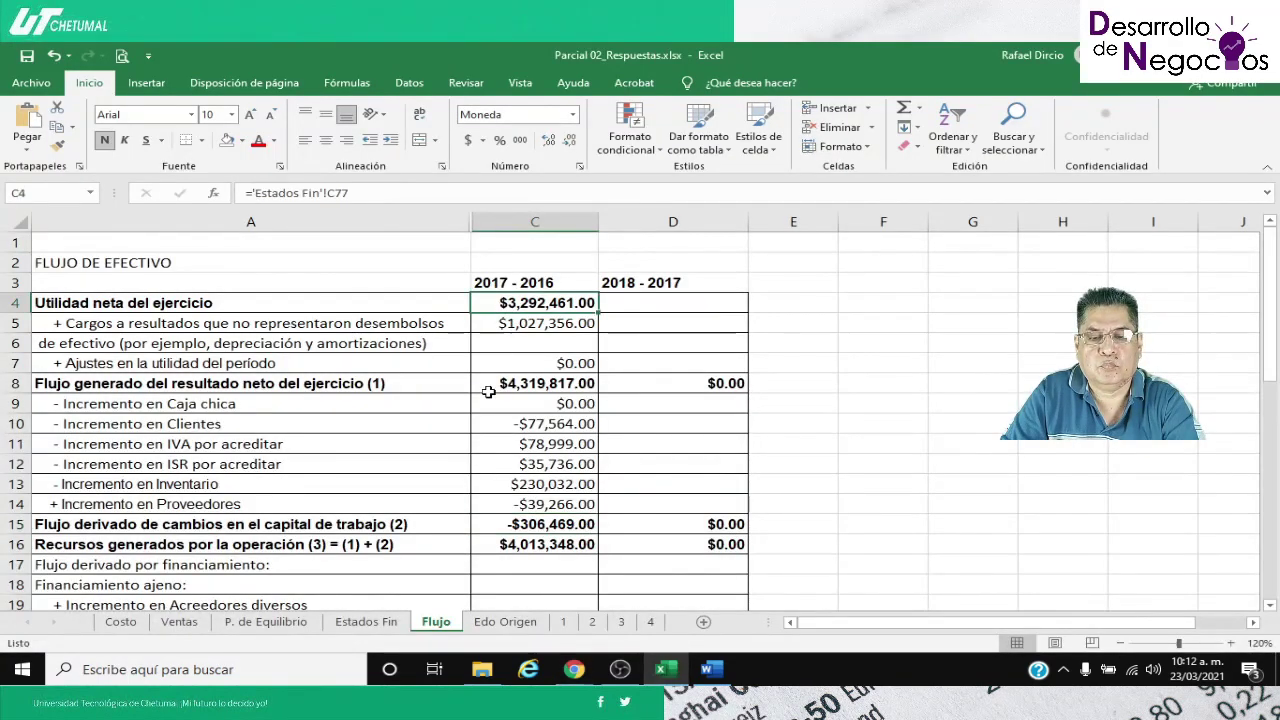
{"action": "left_click", "coordinate": [346, 622]}
{"action": "scroll", "coordinate": [474, 553], "scroll_direction": "down", "scroll_amount": 6}
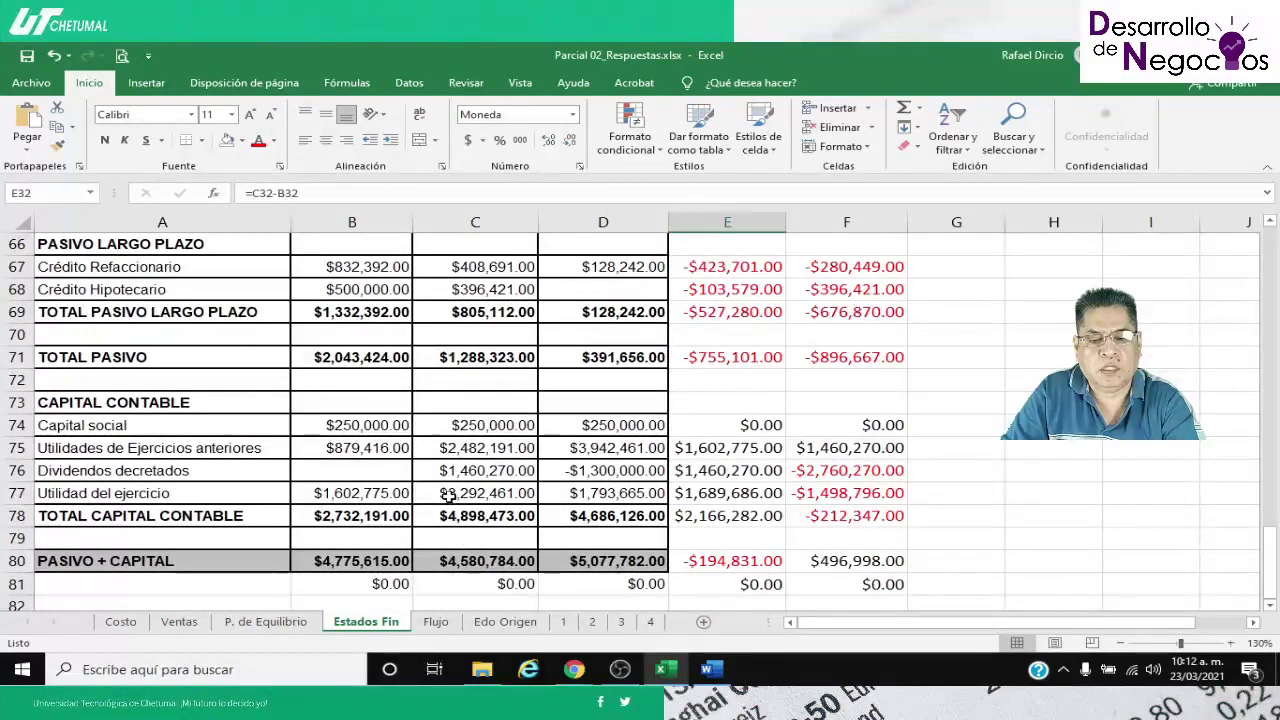
{"action": "left_click", "coordinate": [447, 493]}
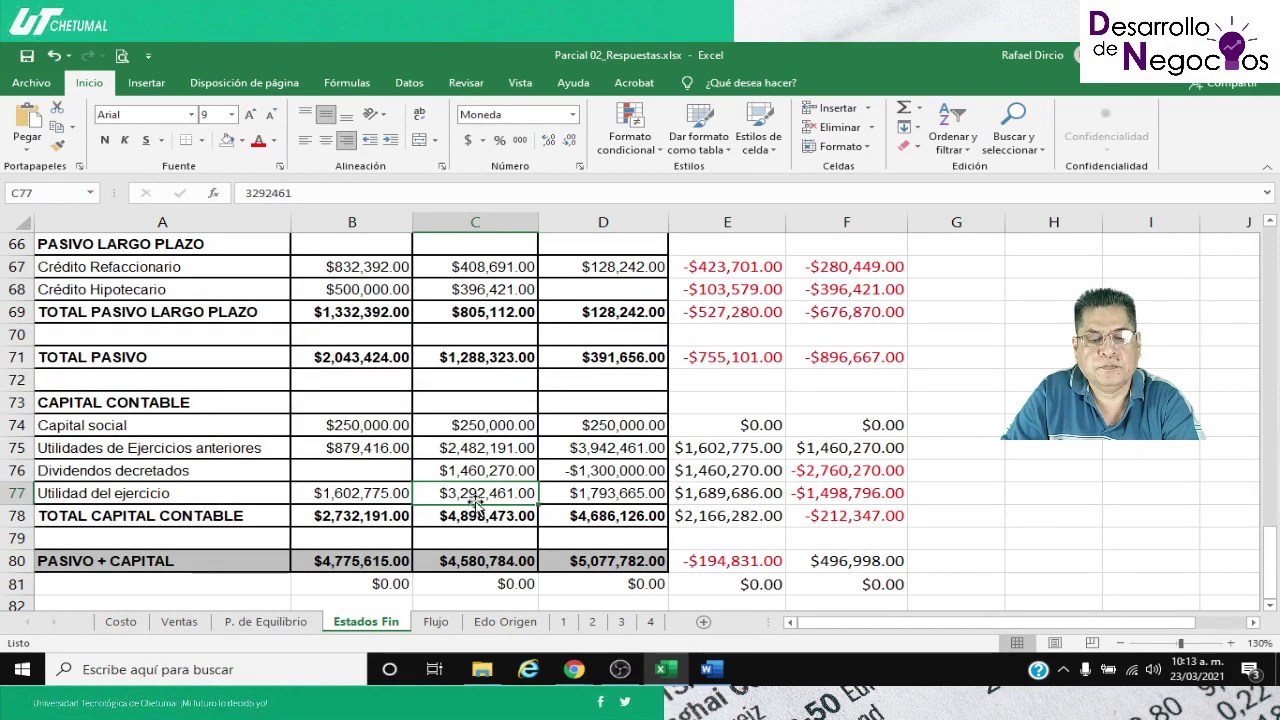
Switch to the 13_2o Examen Parcial A document in Word and review the balance sheet's assets, liabilities and Capital contable figures
{"action": "left_click", "coordinate": [711, 669]}
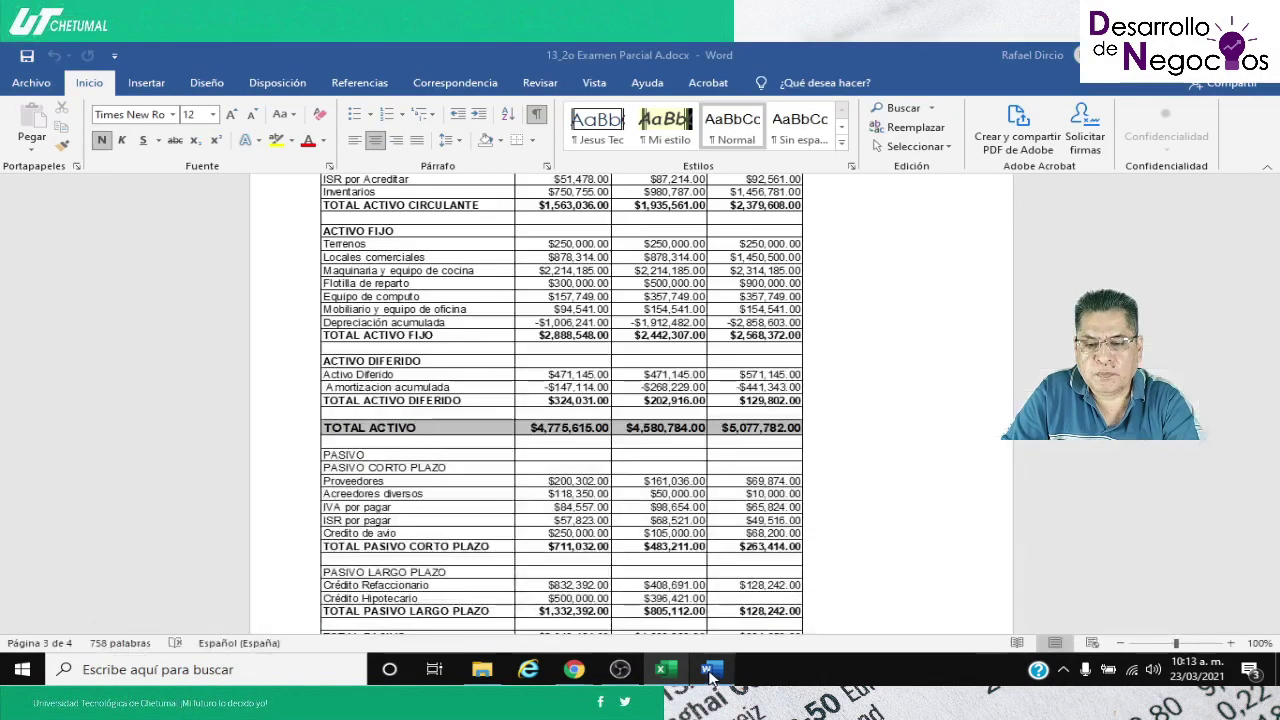
{"action": "scroll", "coordinate": [624, 545], "scroll_direction": "down", "scroll_amount": 4}
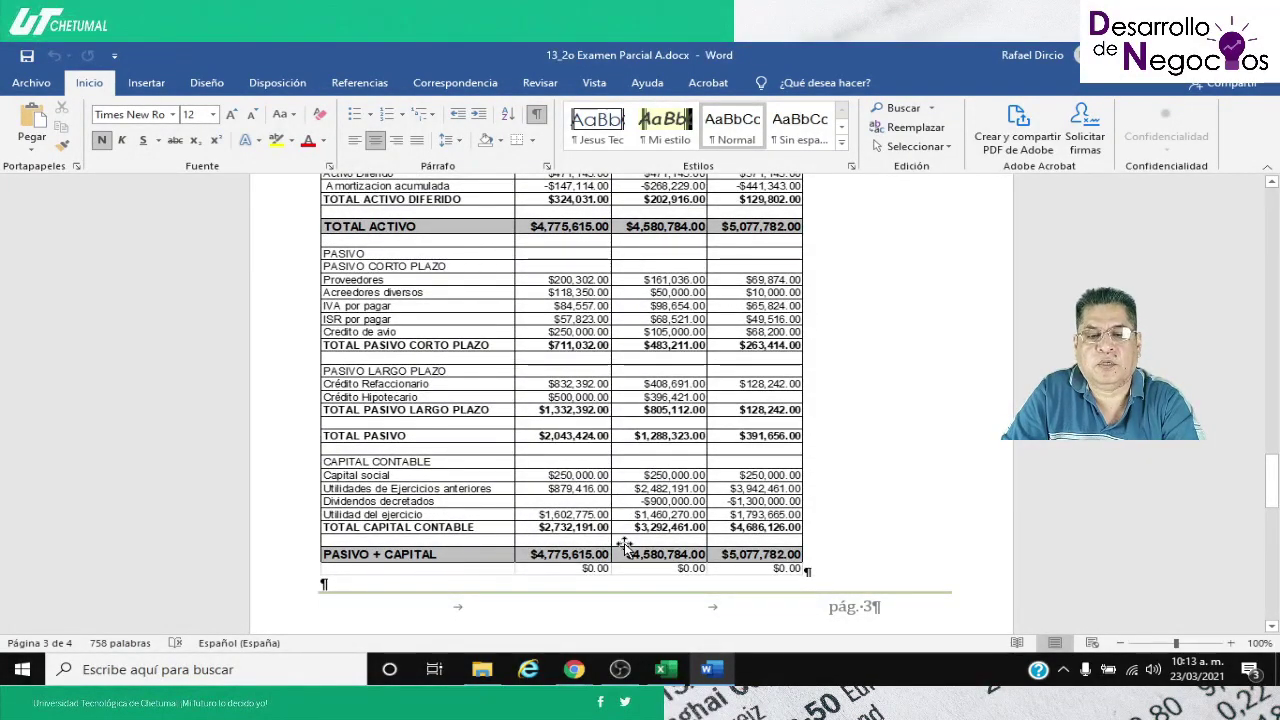
{"action": "scroll", "coordinate": [624, 545], "scroll_direction": "up", "scroll_amount": 9}
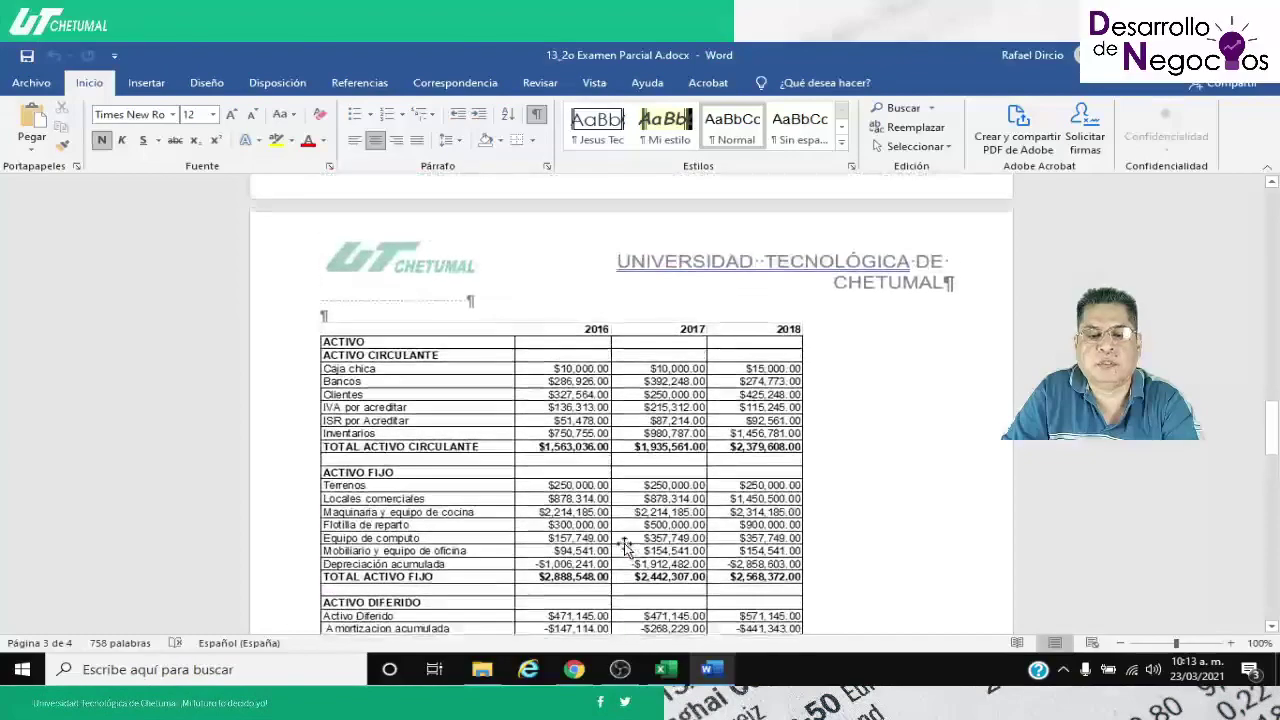
{"action": "scroll", "coordinate": [624, 545], "scroll_direction": "down", "scroll_amount": 2}
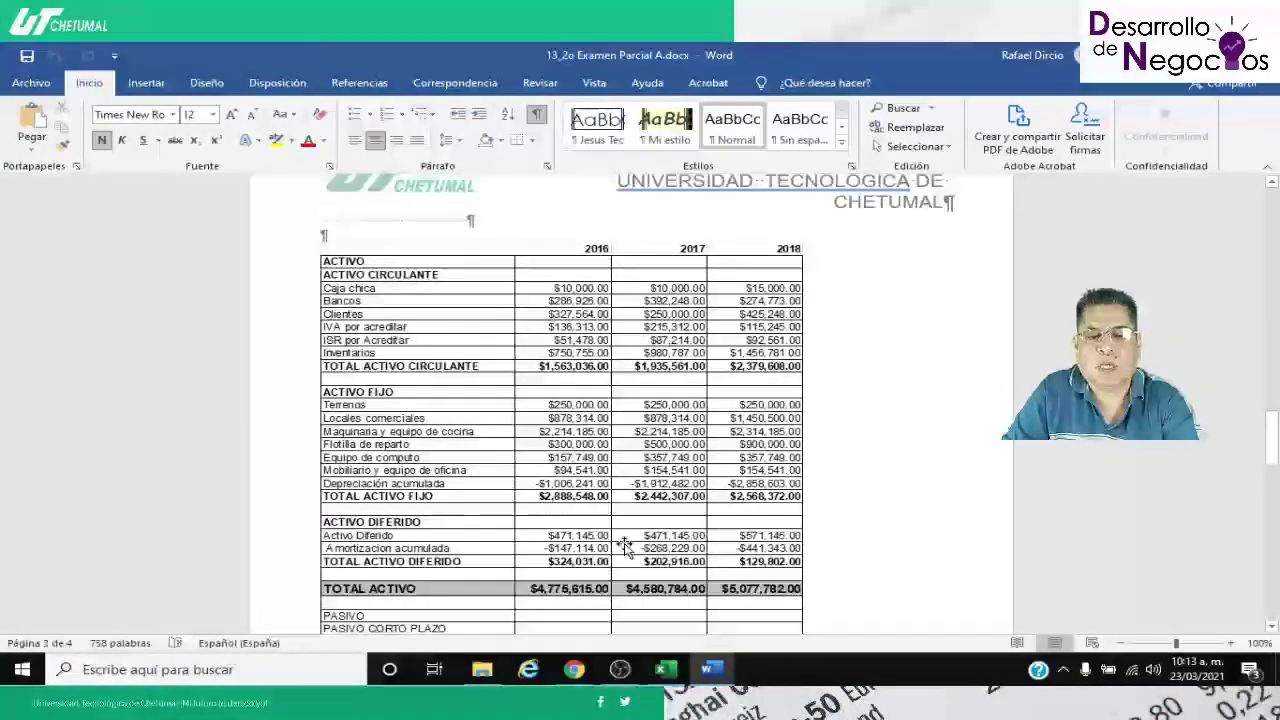
{"action": "scroll", "coordinate": [624, 545], "scroll_direction": "down", "scroll_amount": 6}
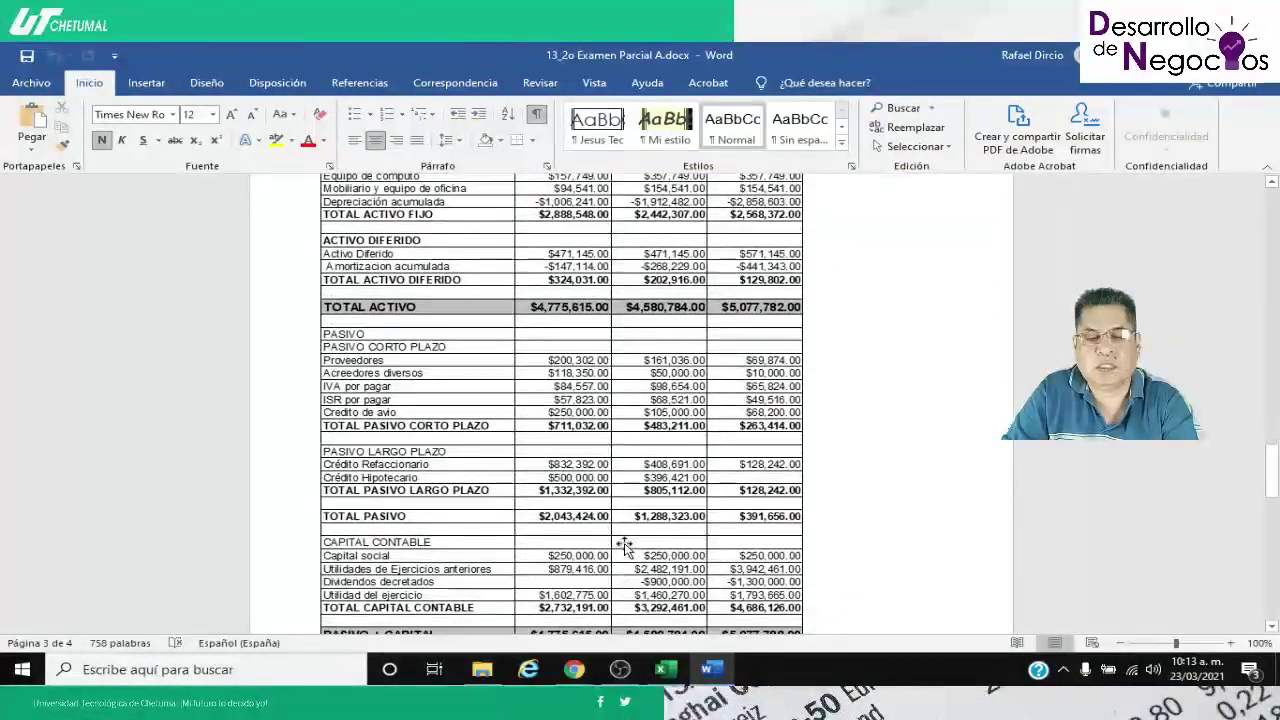
{"action": "scroll", "coordinate": [620, 540], "scroll_direction": "down", "scroll_amount": 1}
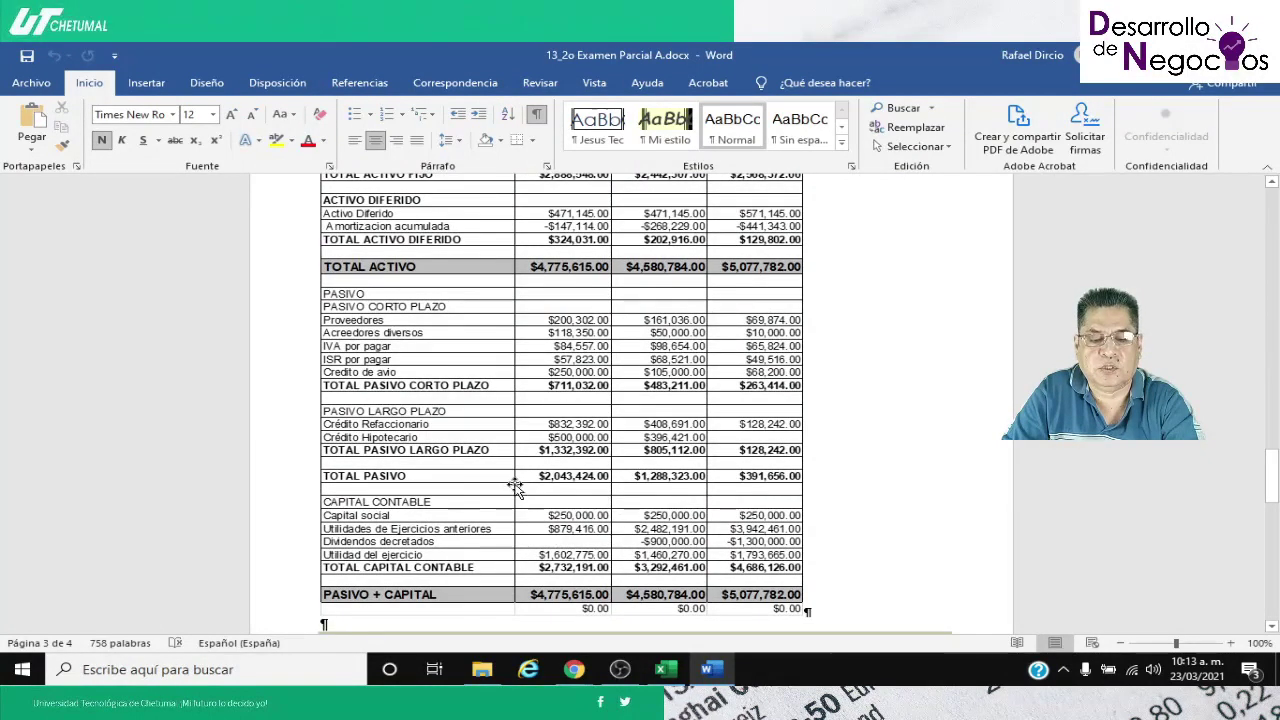
Copy the balance sheet picture from Word into the Estados Fin sheet in Excel and place it from column G on, beside the matching rows
{"action": "left_click", "coordinate": [571, 479]}
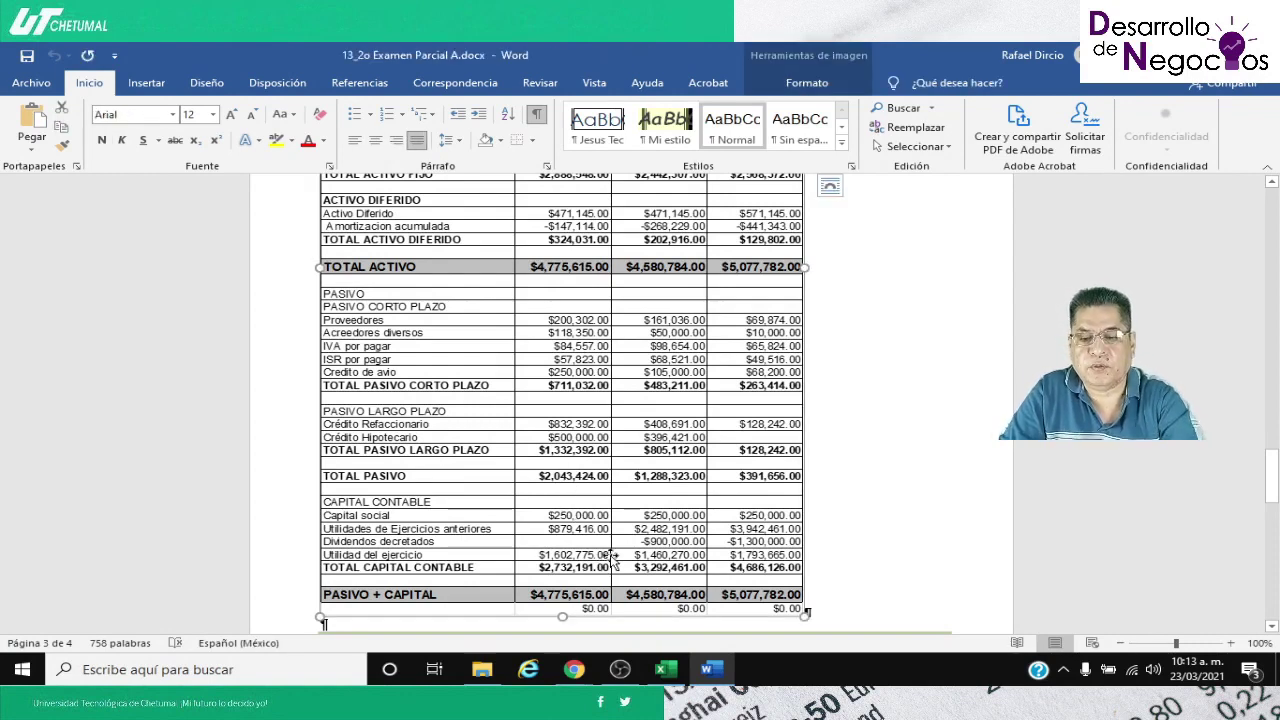
{"action": "left_click", "coordinate": [667, 669]}
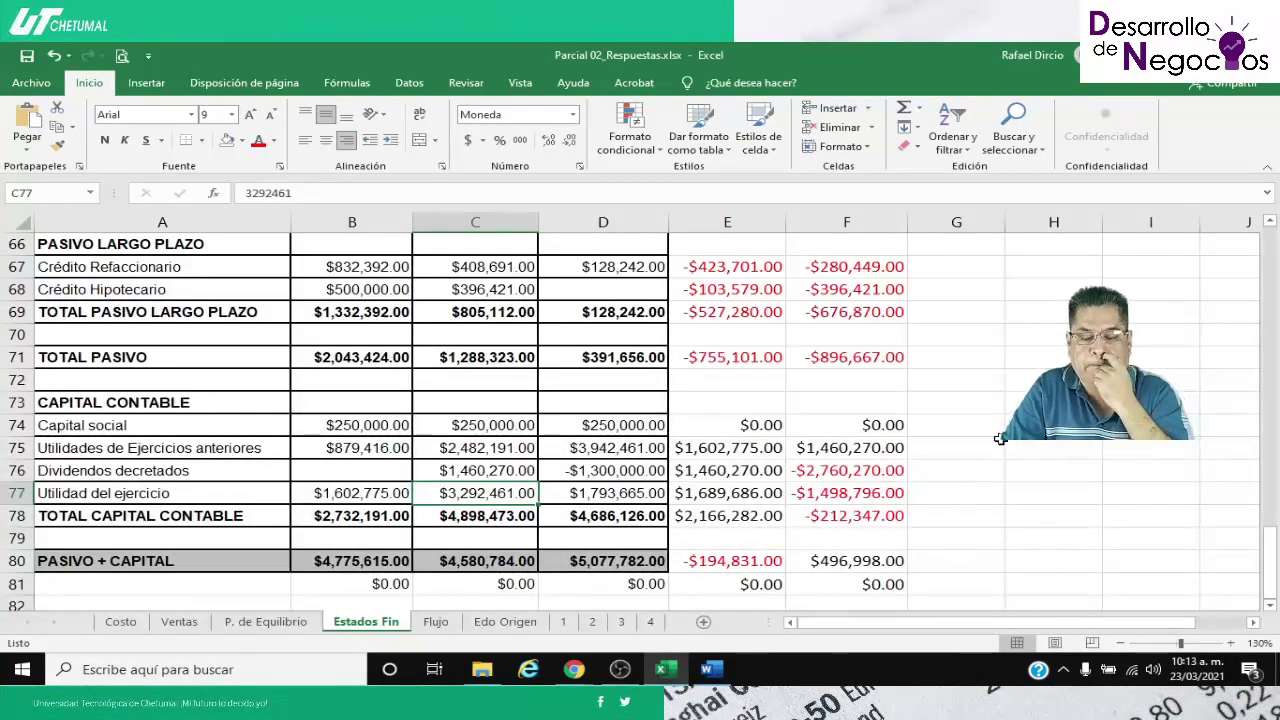
{"action": "key", "text": "ctrl+v"}
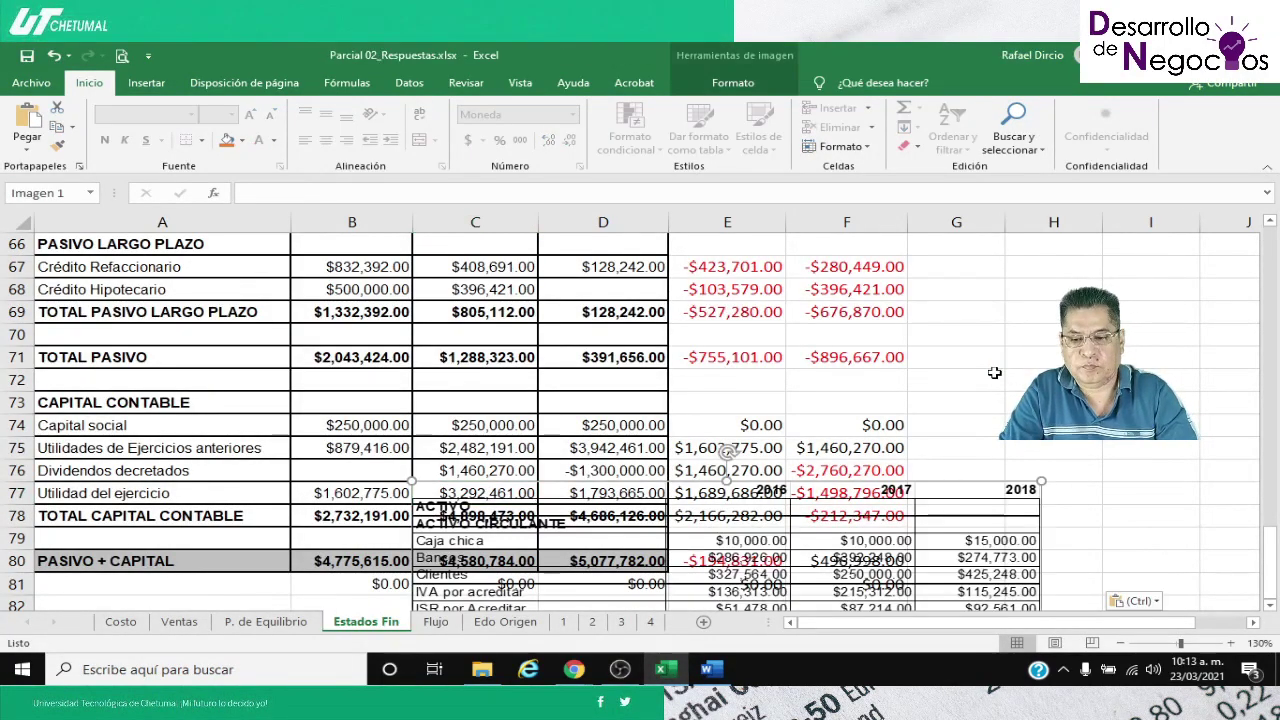
{"action": "scroll", "coordinate": [889, 521], "scroll_direction": "right", "scroll_amount": 2}
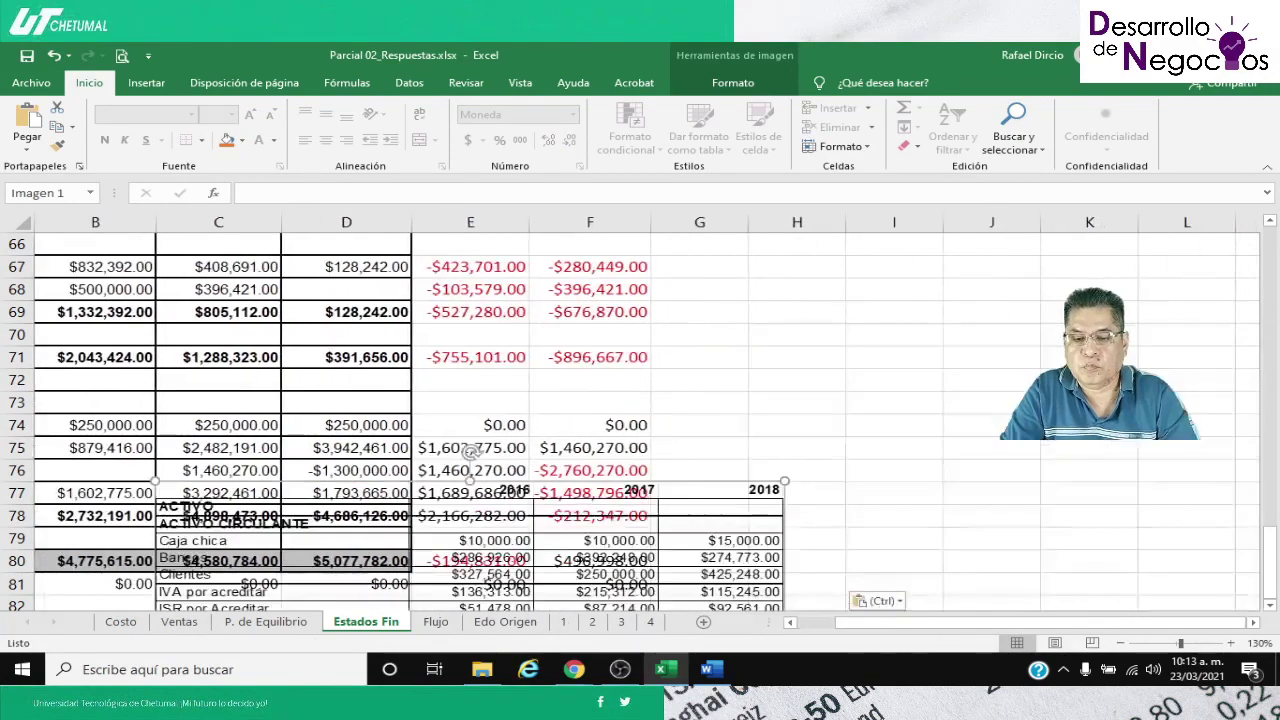
{"action": "left_click_drag", "start_coordinate": [645, 567], "coordinate": [969, 446]}
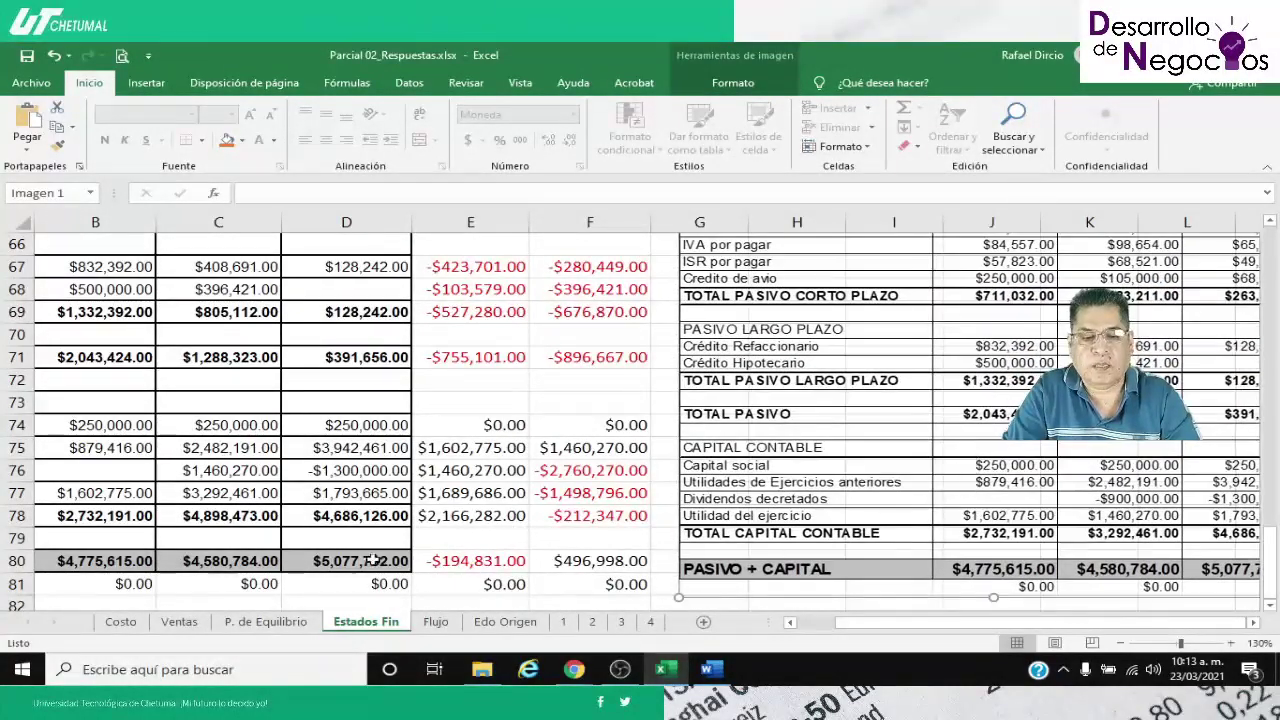
Correct the 2017 figures in Estados Fin: Dividendos decretados in C76 to -900000 and Utilidad del ejercicio in C77 to 1460270
{"action": "left_click", "coordinate": [198, 476]}
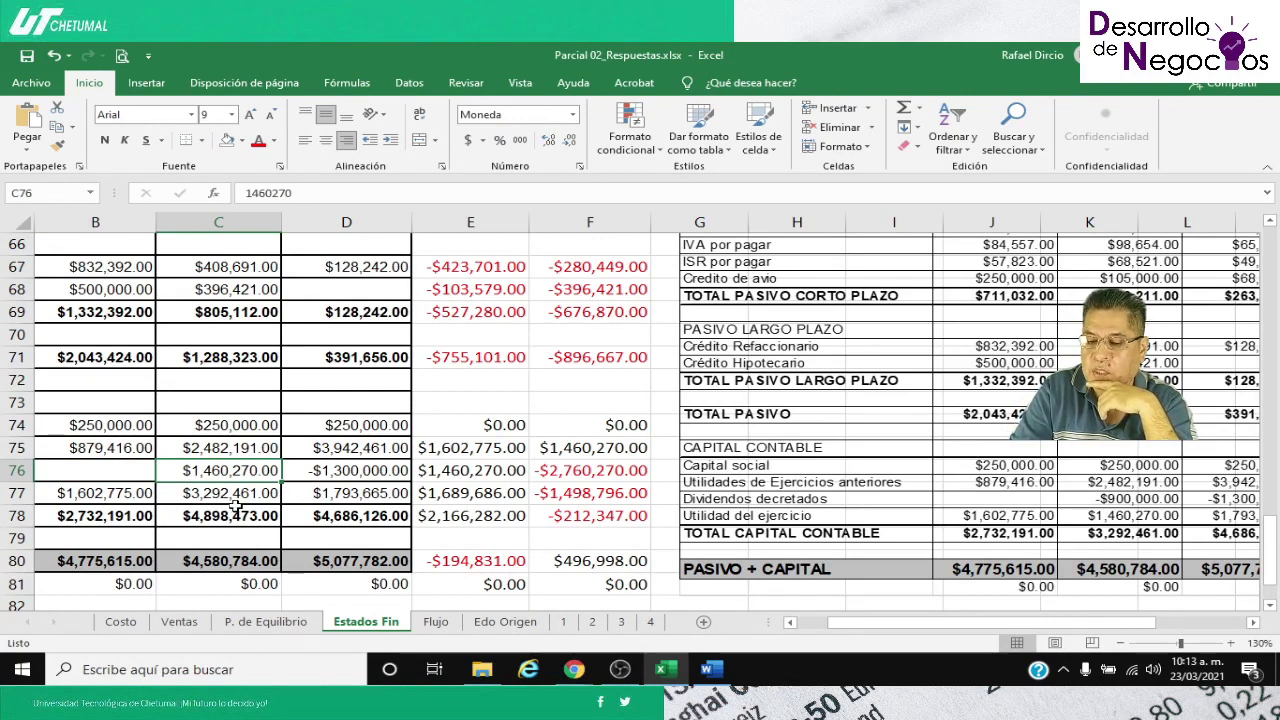
{"action": "type", "text": "-900000"}
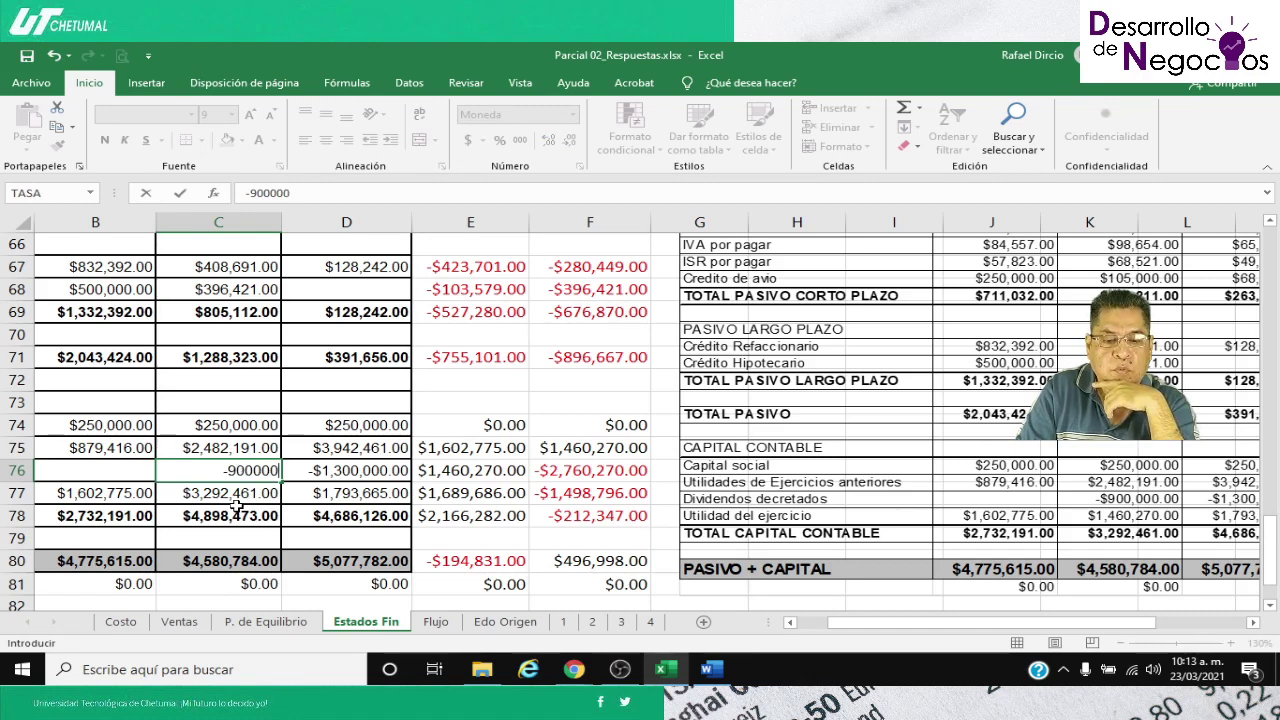
{"action": "key", "text": "Return"}
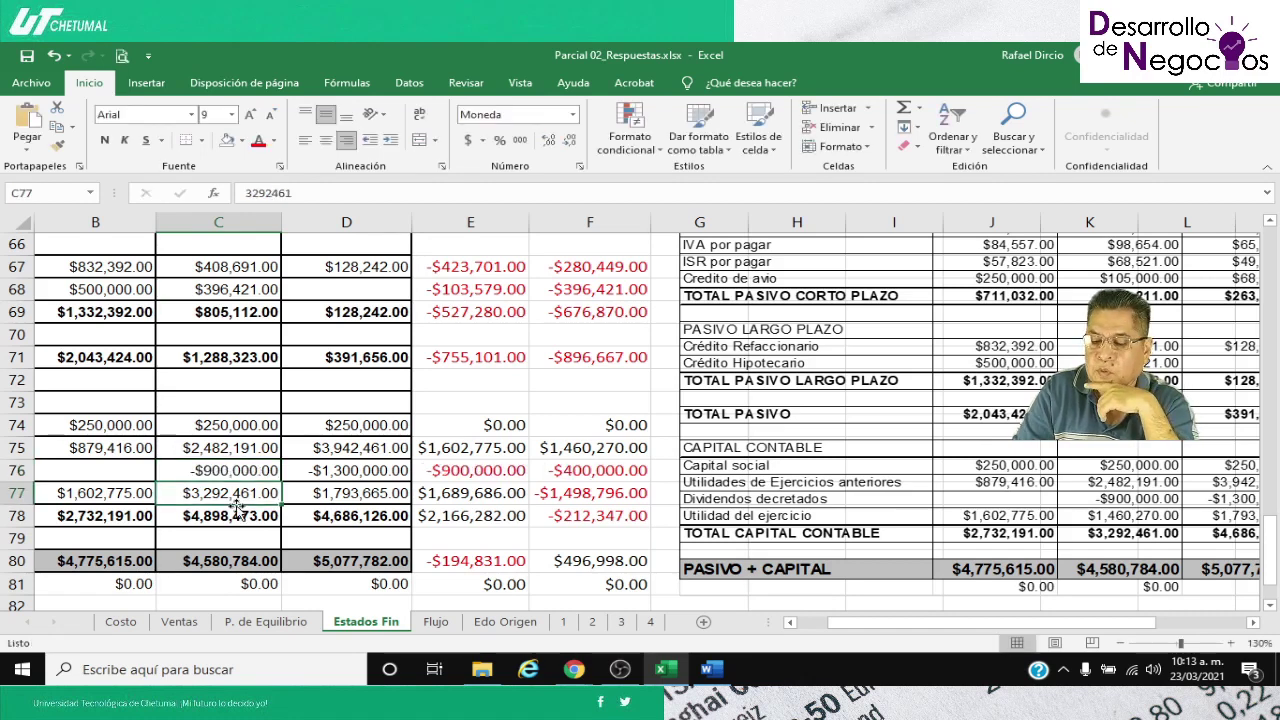
{"action": "type", "text": "1460270"}
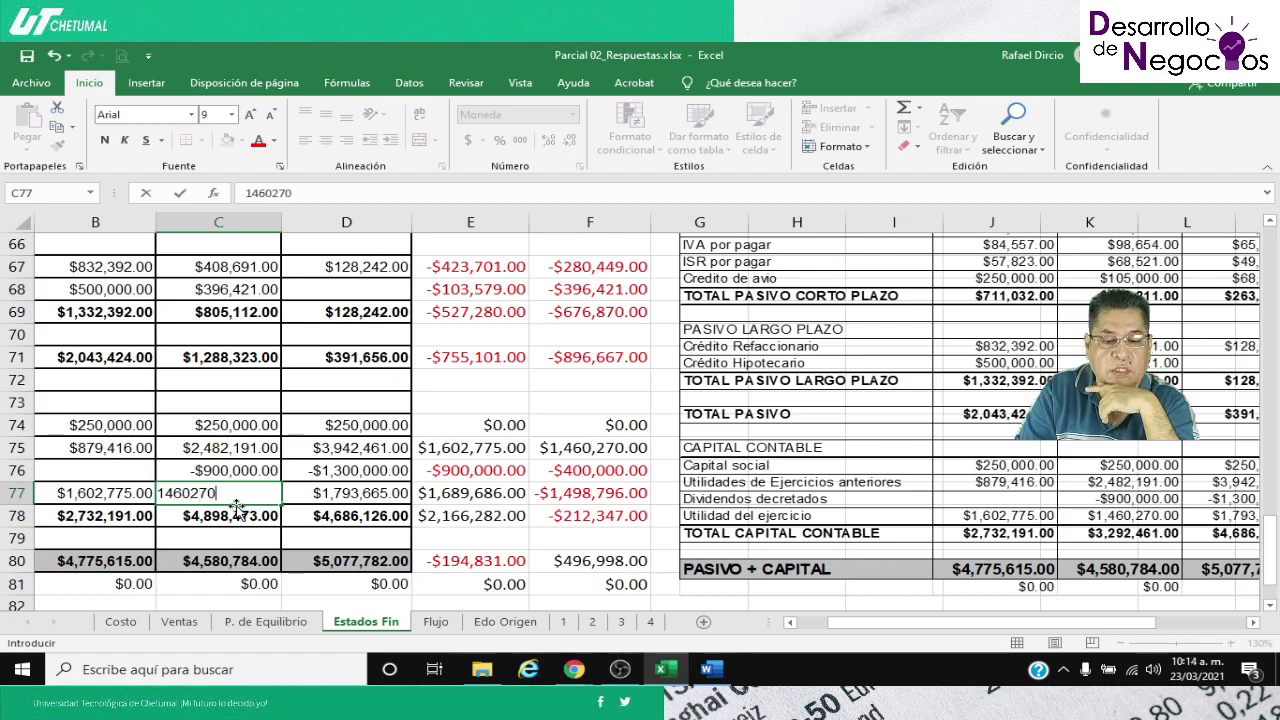
{"action": "key", "text": "Return"}
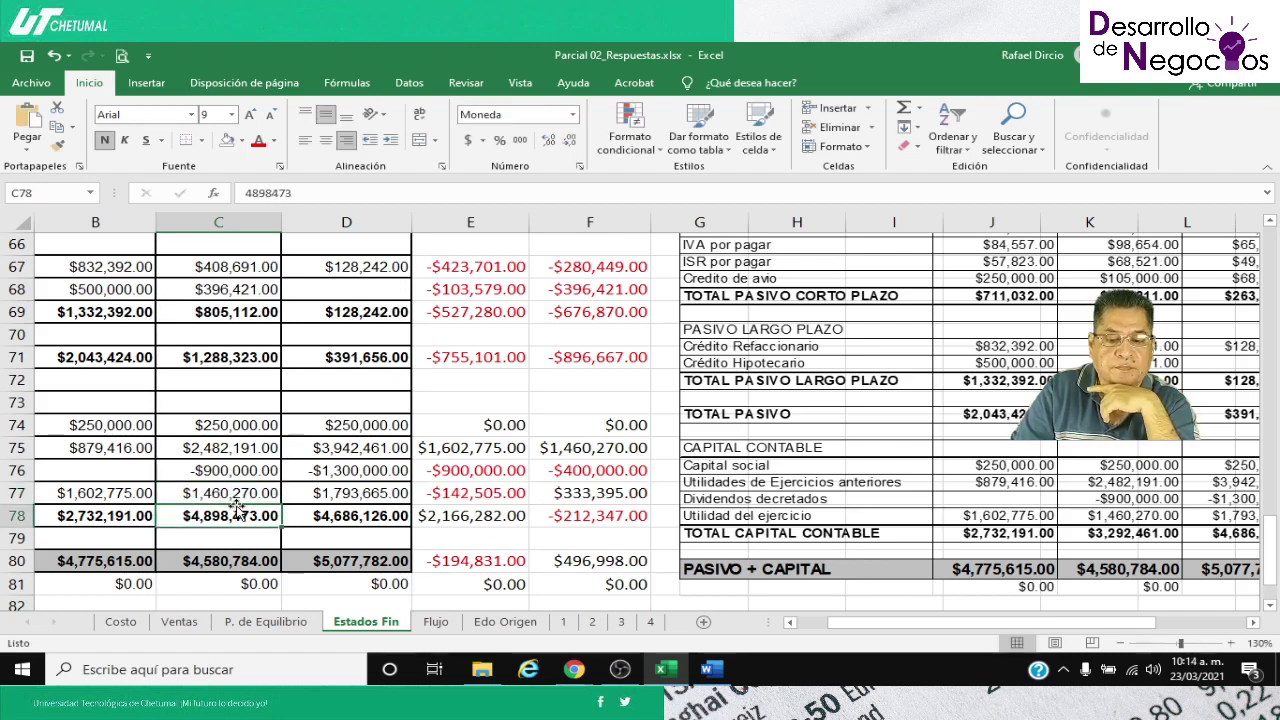
Replace the fixed 2016 TOTAL CAPITAL CONTABLE in B78 with a sum of B74:B77
{"action": "left_click", "coordinate": [259, 587]}
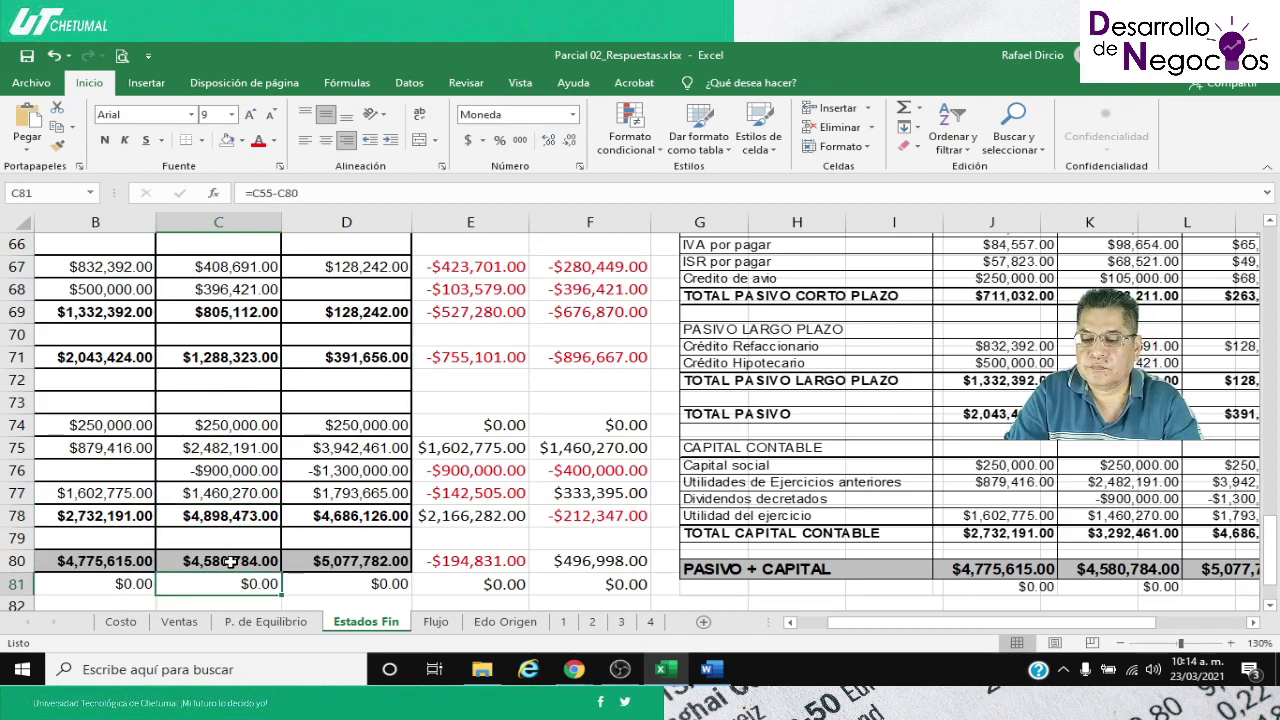
{"action": "left_click", "coordinate": [197, 521]}
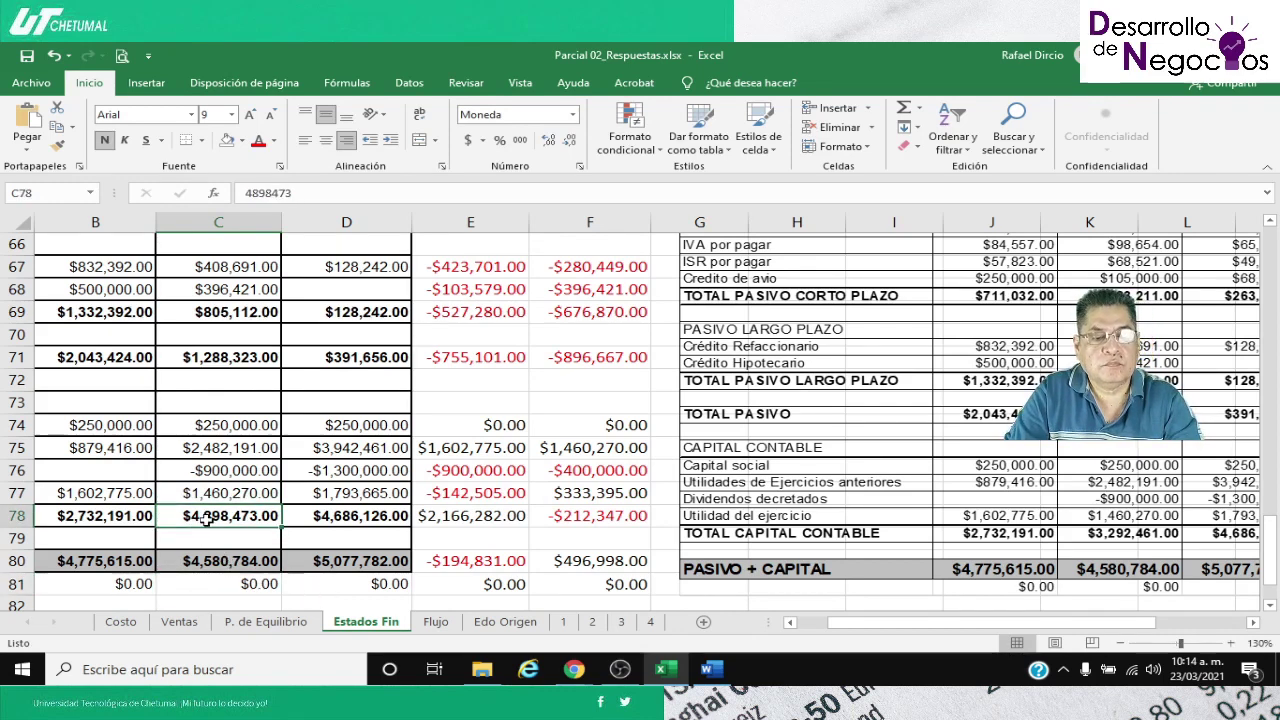
{"action": "key", "text": "Left"}
{"action": "key", "text": "Left"}
{"action": "key", "text": "Right"}
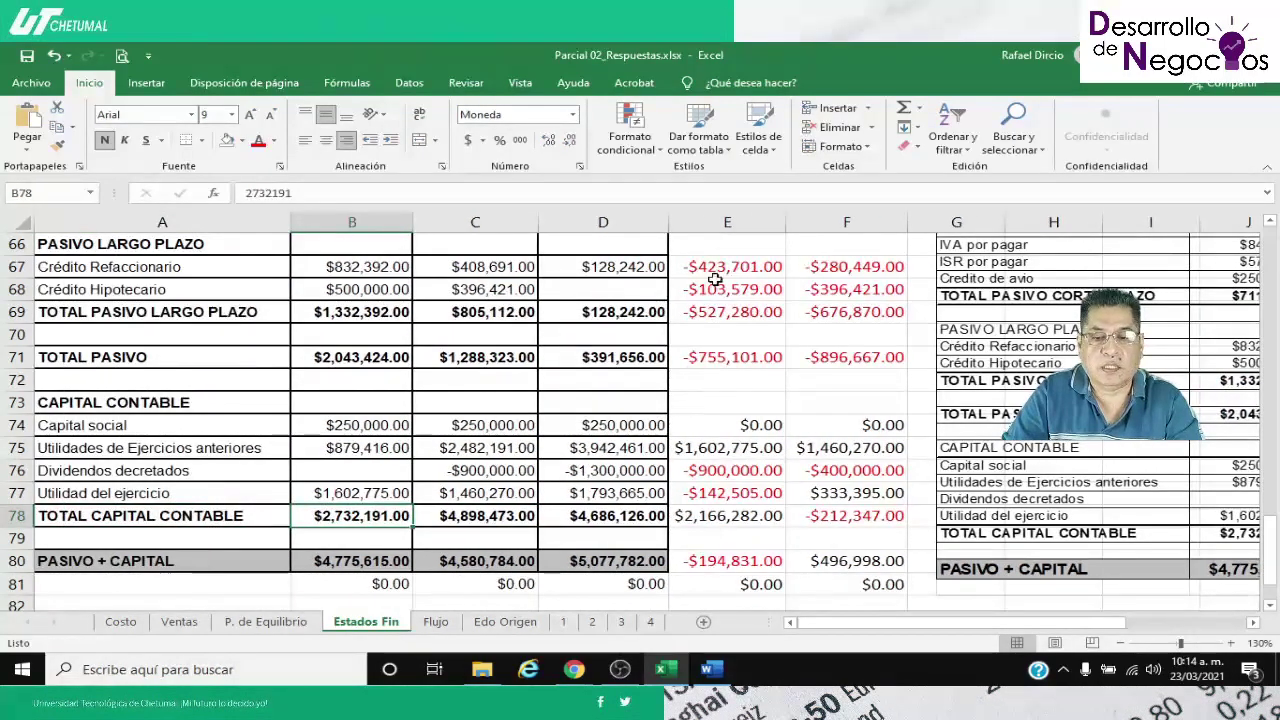
{"action": "left_click", "coordinate": [903, 108]}
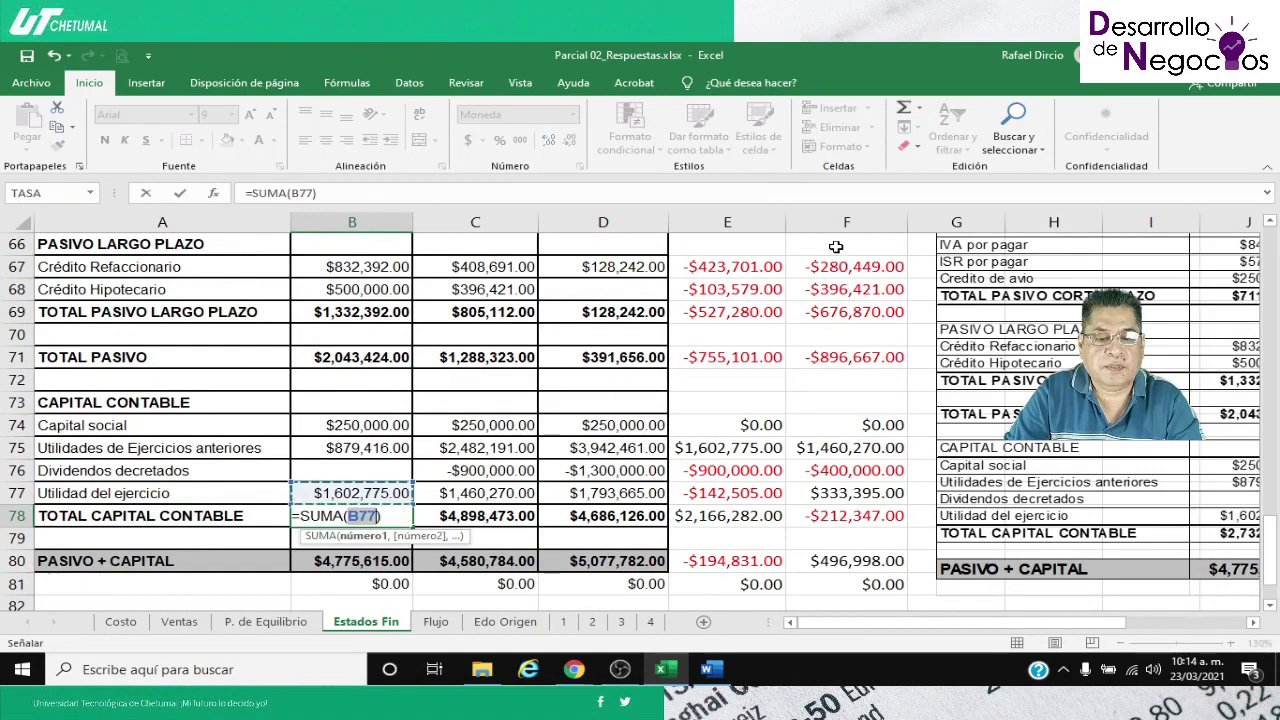
{"action": "left_click_drag", "start_coordinate": [334, 424], "coordinate": [379, 487]}
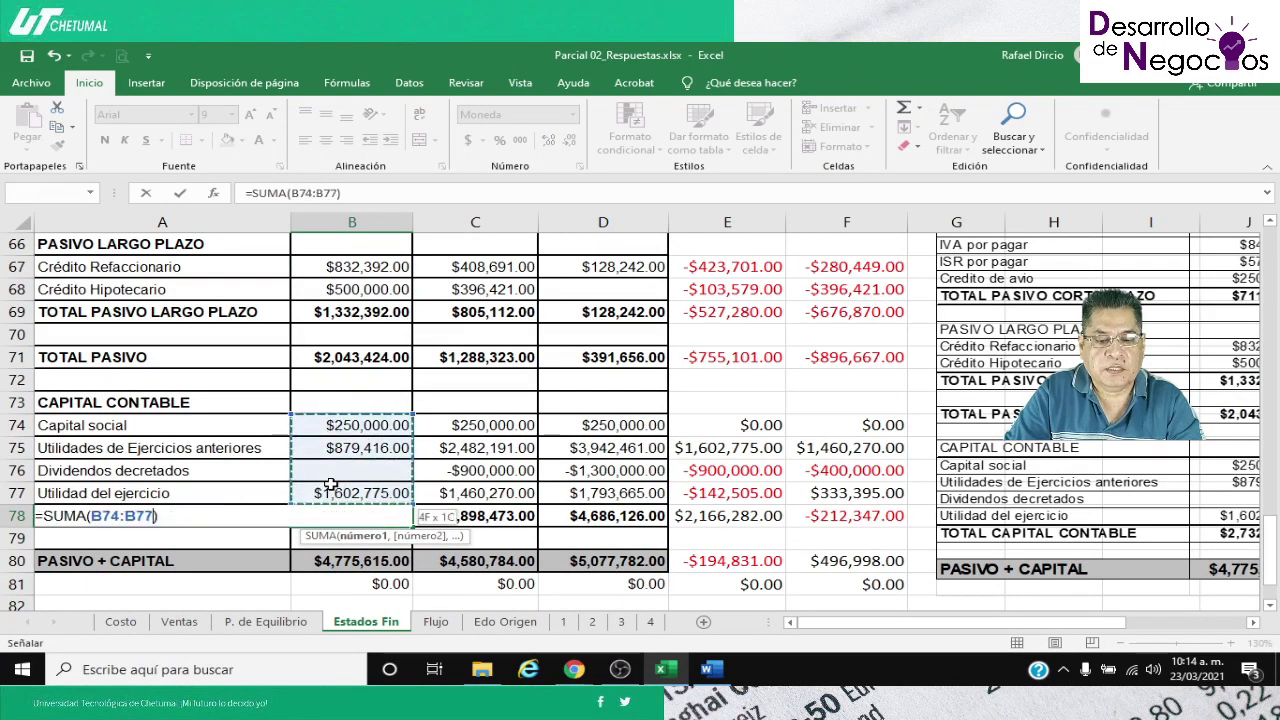
{"action": "key", "text": "Return"}
{"action": "key", "text": "Up"}
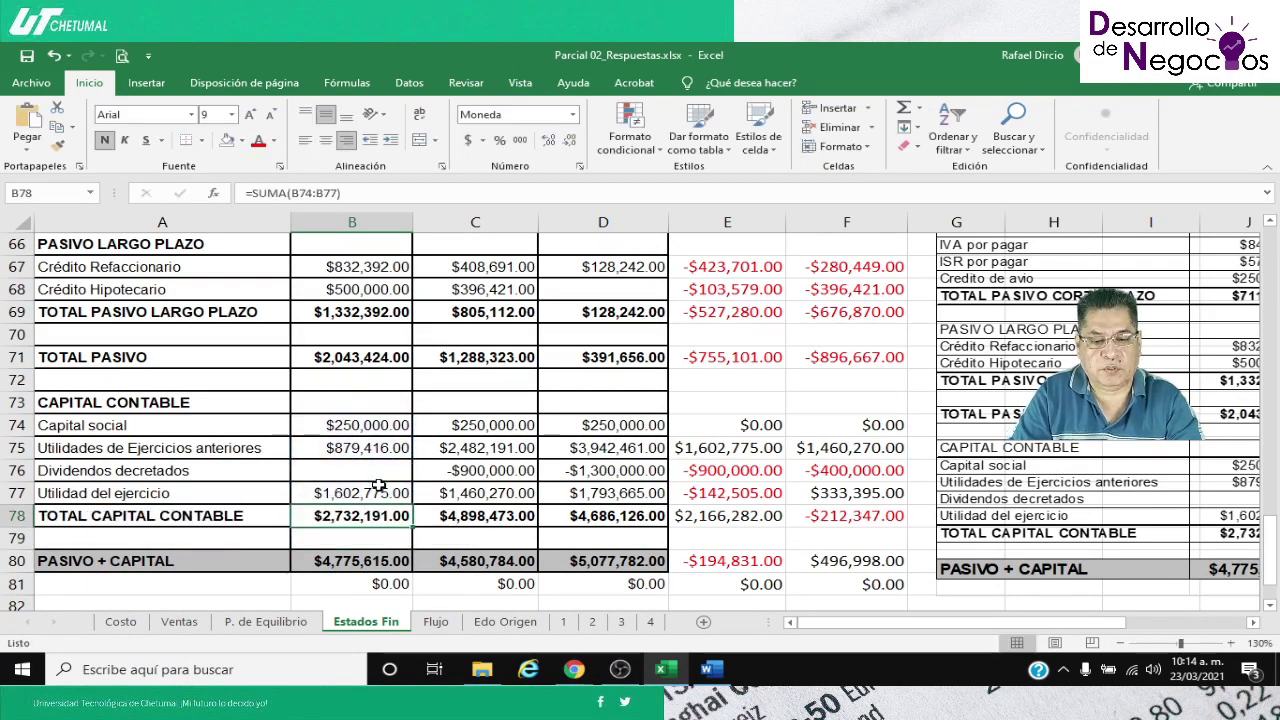
Copy the TOTAL CAPITAL CONTABLE sum from B78 to the 2017 and 2018 cells C78:D78
{"action": "key", "text": "ctrl+c"}
{"action": "key", "text": "Right"}
{"action": "key", "text": "shift+Right"}
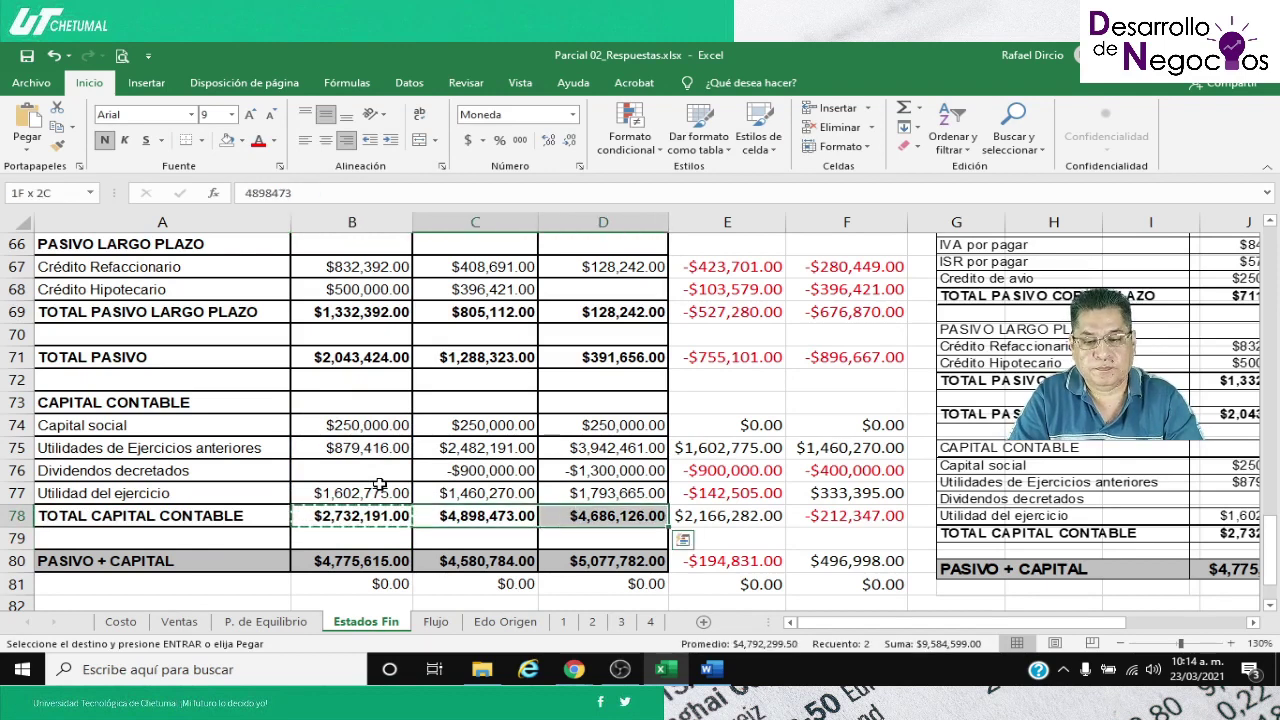
{"action": "key", "text": "Return"}
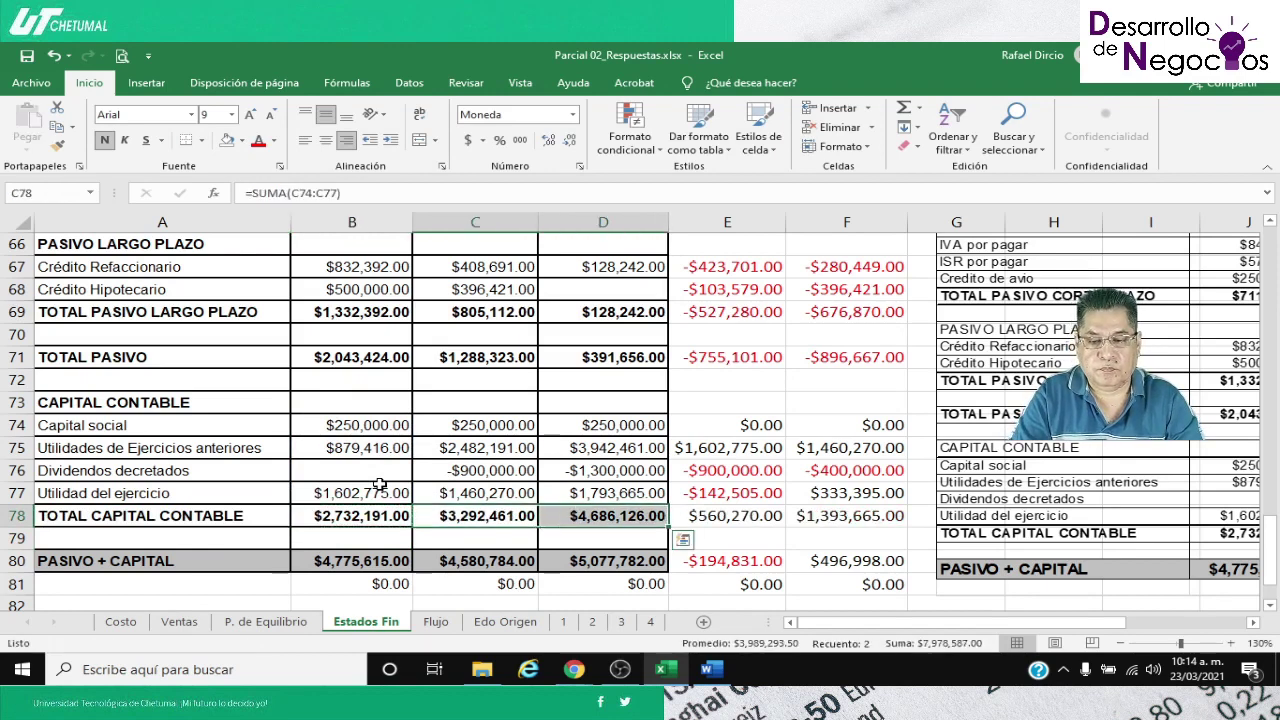
Replace the fixed PASIVO + CAPITAL value in B80 with a formula adding TOTAL PASIVO B71 and TOTAL CAPITAL CONTABLE B78
{"action": "key", "text": "Down"}
{"action": "key", "text": "Down"}
{"action": "key", "text": "Left"}
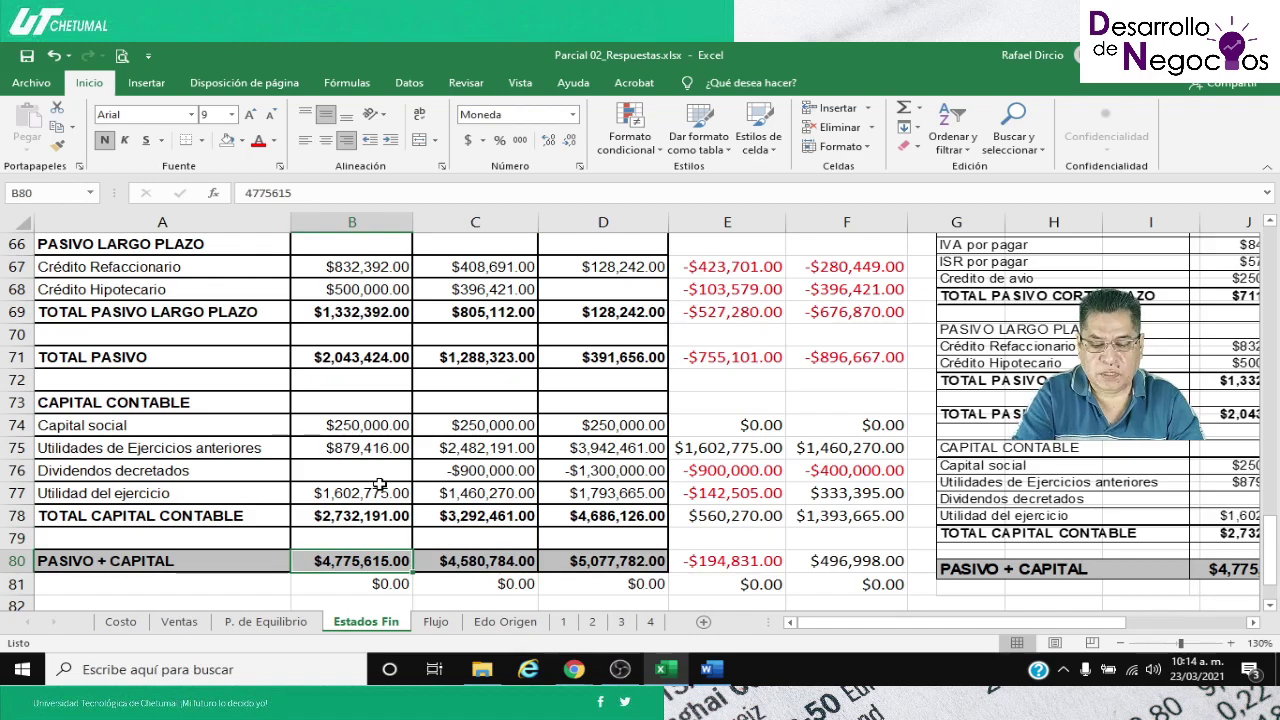
{"action": "type", "text": "="}
{"action": "scroll", "coordinate": [380, 484], "scroll_direction": "up", "scroll_amount": 4}
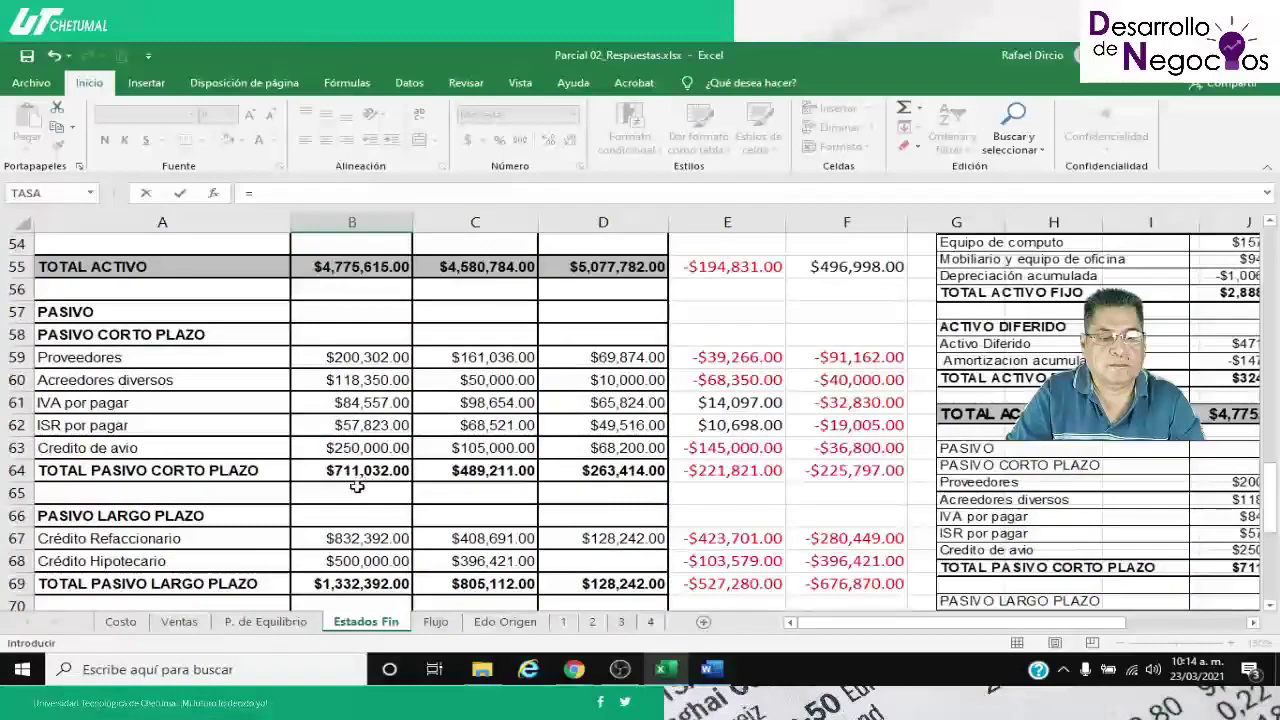
{"action": "scroll", "coordinate": [358, 483], "scroll_direction": "down", "scroll_amount": 2}
{"action": "left_click", "coordinate": [350, 493]}
{"action": "type", "text": "+"}
{"action": "scroll", "coordinate": [343, 494], "scroll_direction": "down", "scroll_amount": 2}
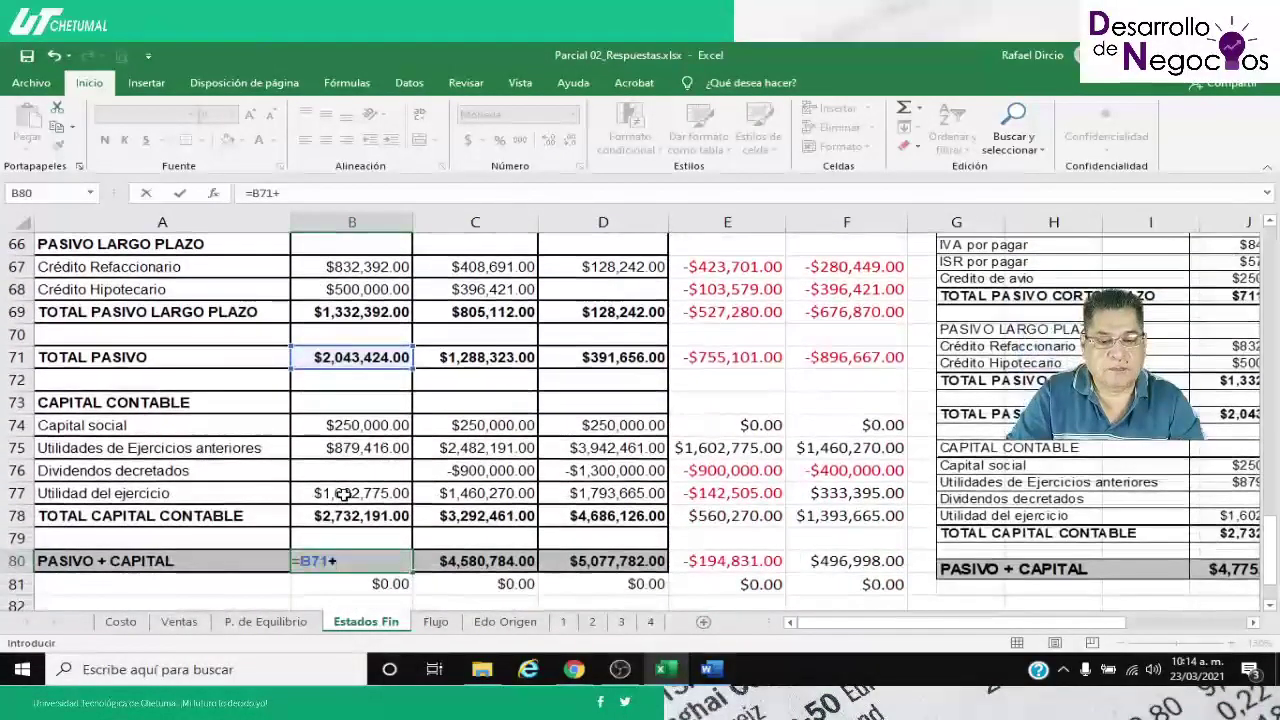
{"action": "left_click", "coordinate": [328, 519]}
{"action": "key", "text": "Return"}
{"action": "key", "text": "Up"}
Copy the PASIVO + CAPITAL formula from B80 to C80:D80
{"action": "left_click", "coordinate": [330, 518], "text": "ctrl"}
{"action": "key", "text": "Right"}
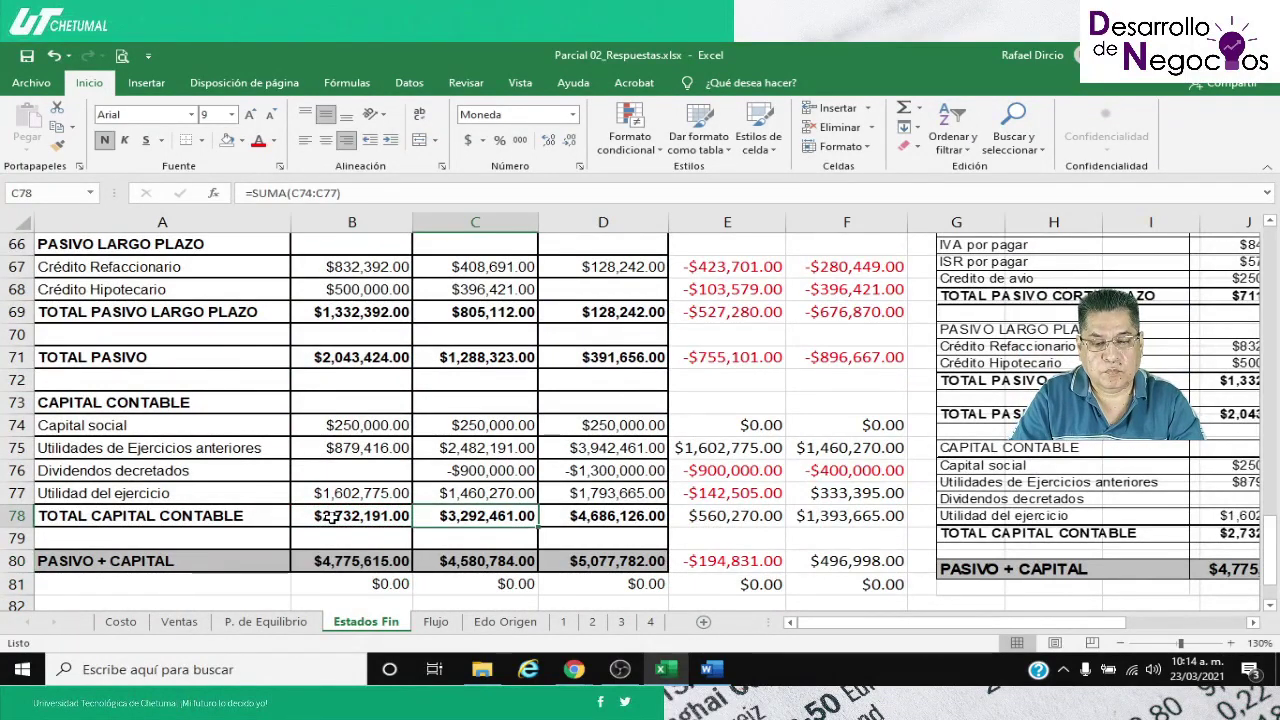
{"action": "key", "text": "Left"}
{"action": "key", "text": "Down"}
{"action": "key", "text": "Down"}
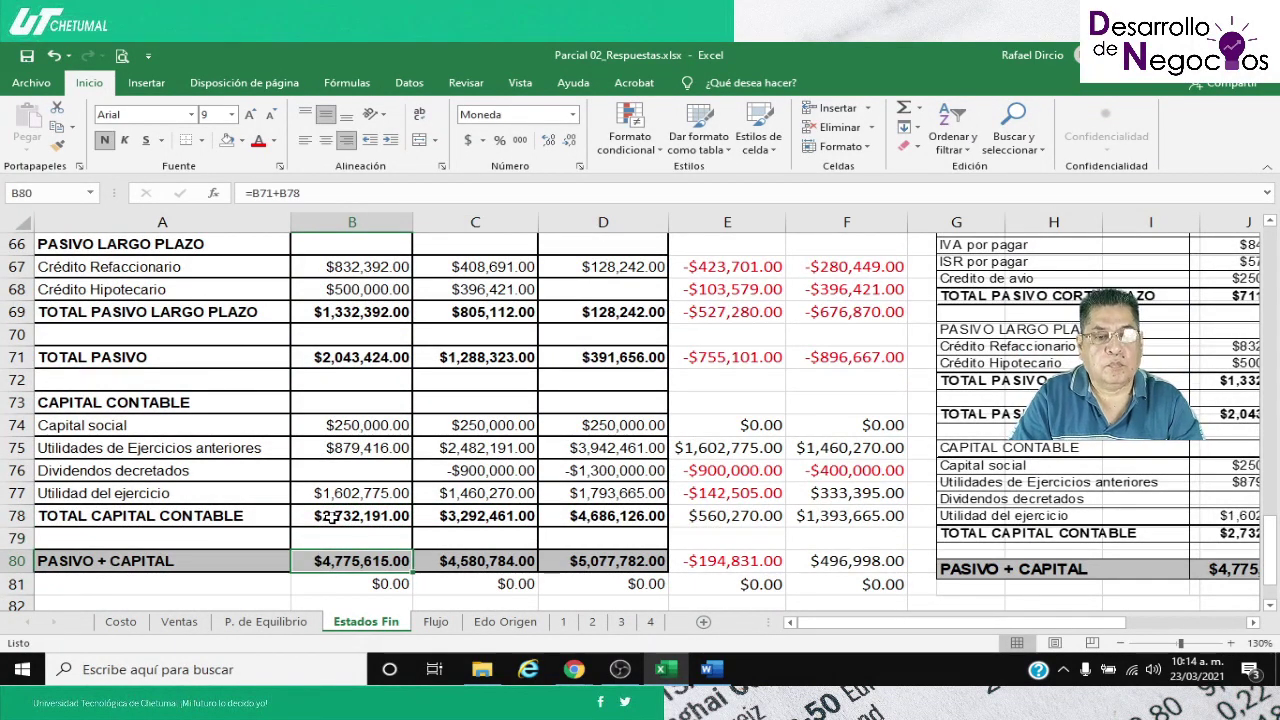
{"action": "key", "text": "ctrl+c"}
{"action": "key", "text": "Right"}
{"action": "key", "text": "shift+Right"}
{"action": "key", "text": "ctrl+v"}
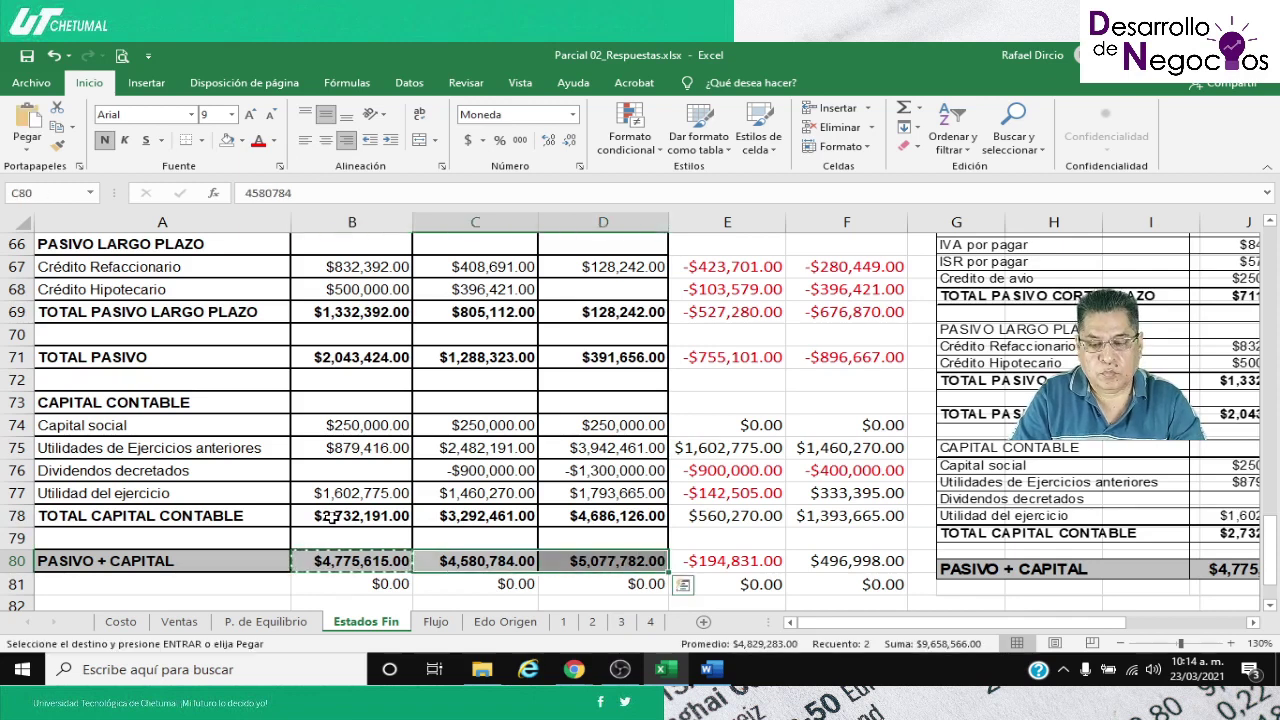
{"action": "key", "text": "Escape"}
Review the balance check in B81 and compare the sheet's capital figures with the pasted balance sheet picture
{"action": "key", "text": "Left"}
{"action": "key", "text": "Down"}
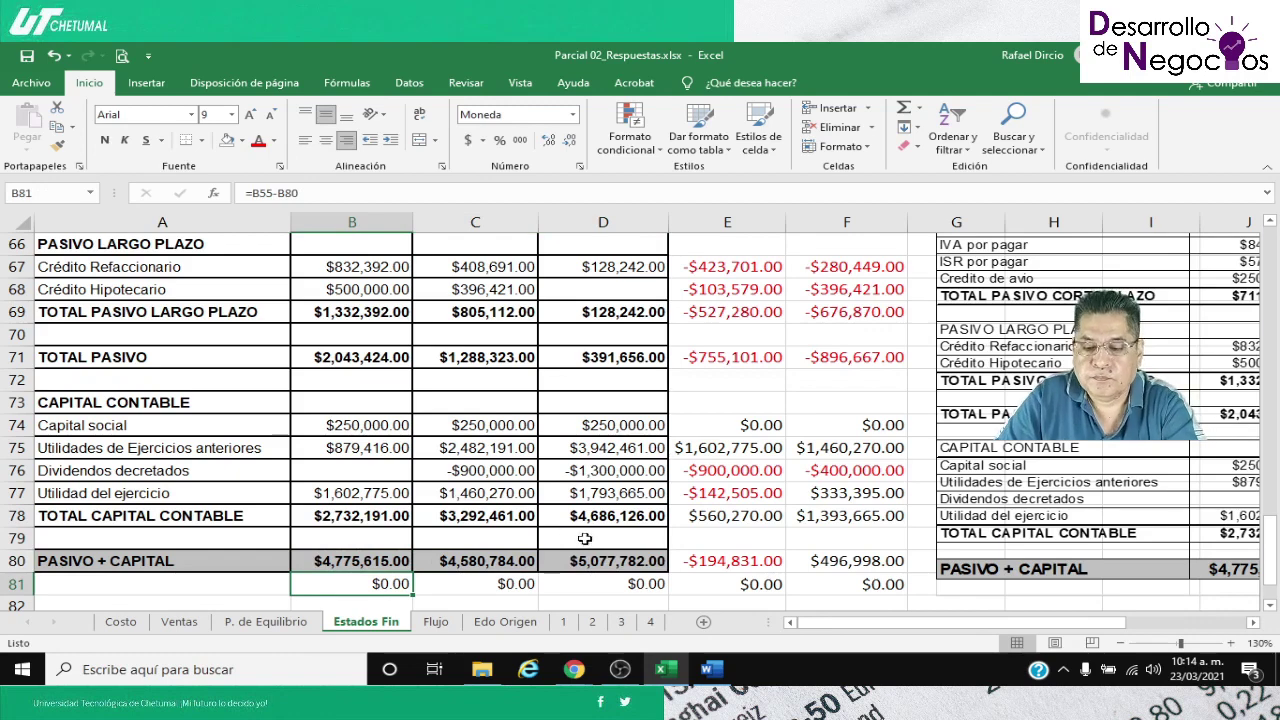
{"action": "left_click", "coordinate": [762, 532]}
{"action": "key", "text": "Right"}
{"action": "key", "text": "Right"}
{"action": "key", "text": "Right"}
{"action": "key", "text": "Right"}
{"action": "key", "text": "Right"}
{"action": "key", "text": "Right"}
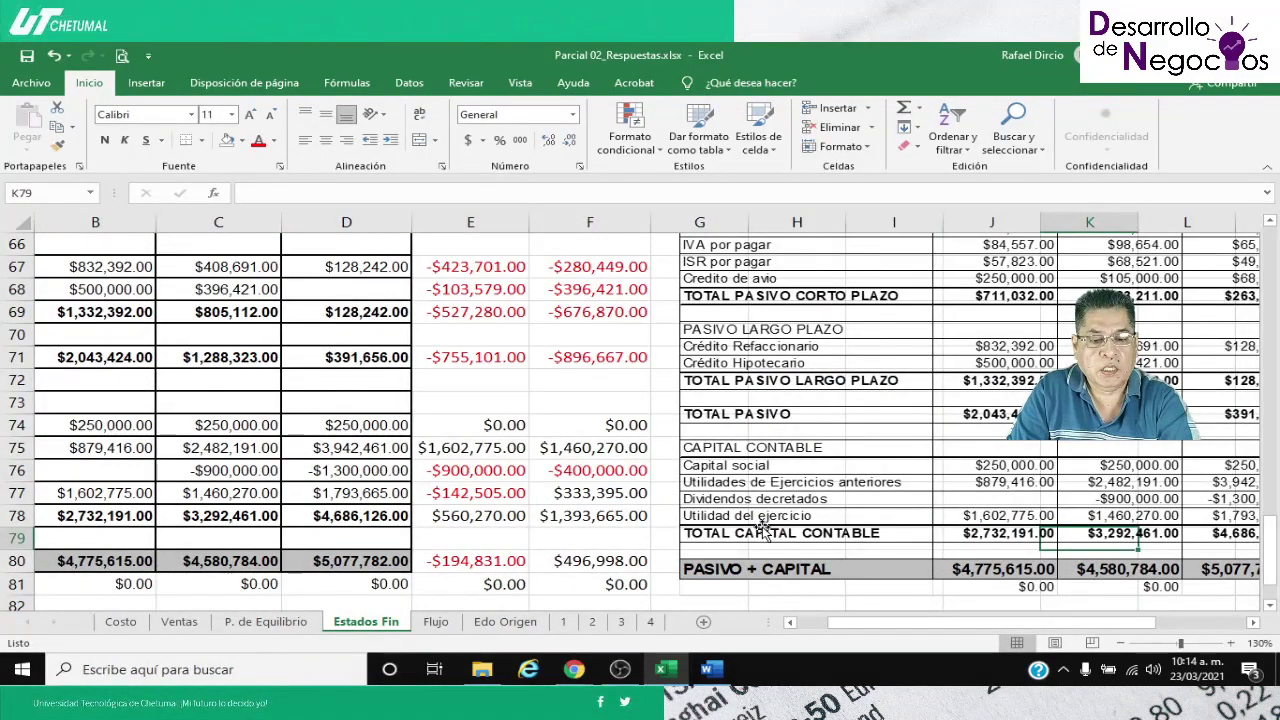
Check the 2017 and 2018 capital totals in the sheet against those columns of the pasted balance sheet picture
{"action": "key", "text": "Right"}
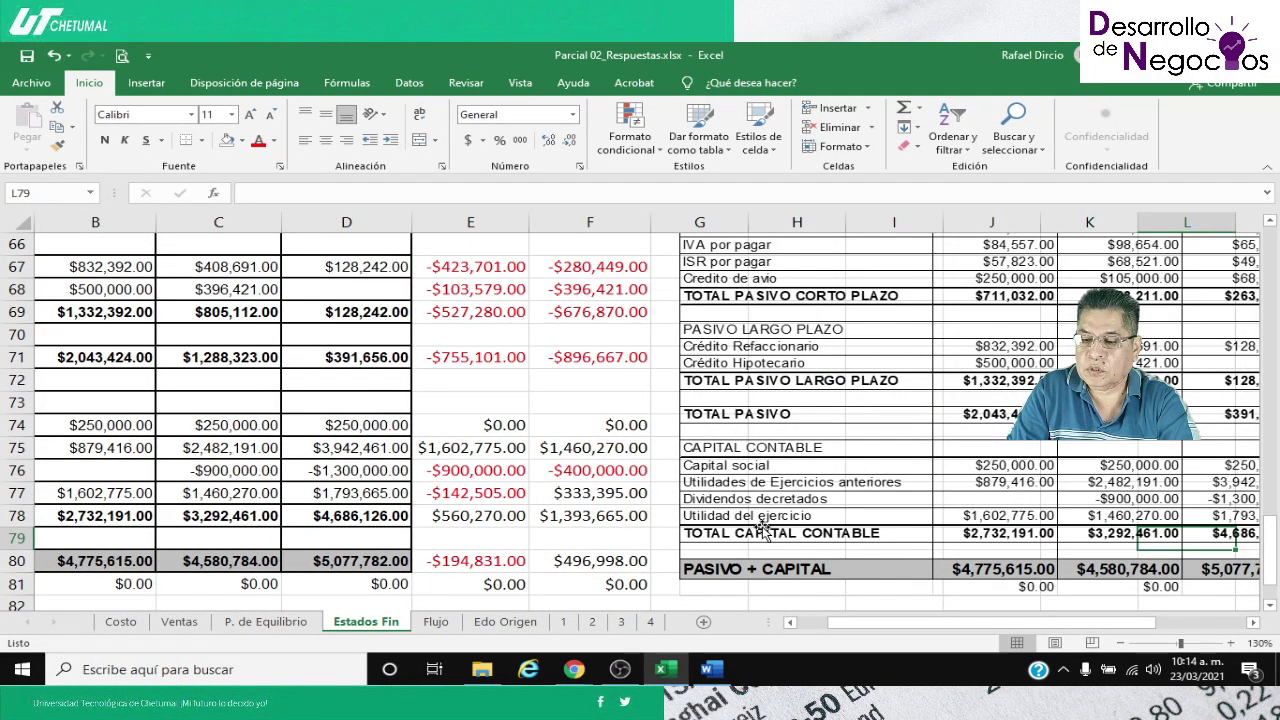
{"action": "key", "text": "Right"}
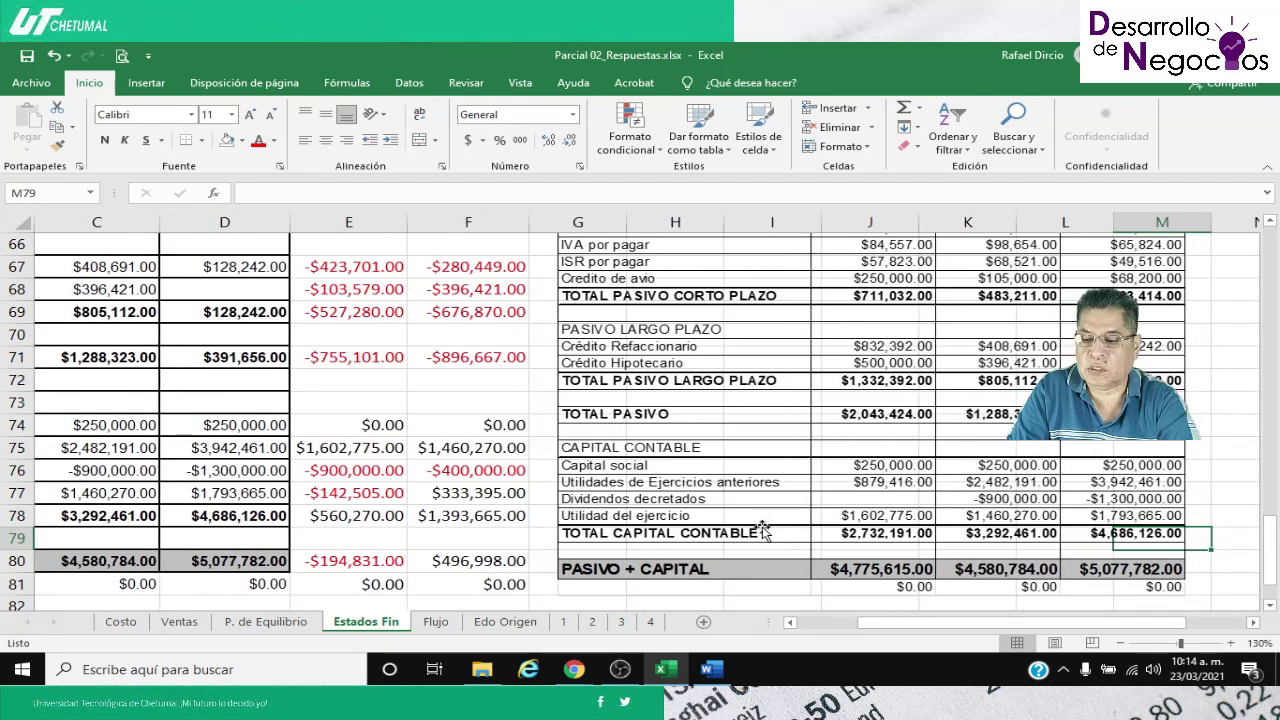
{"action": "key", "text": "Left"}
{"action": "key", "text": "Left"}
{"action": "key", "text": "Left"}
{"action": "key", "text": "Left"}
{"action": "key", "text": "Left"}
{"action": "key", "text": "Left"}
{"action": "key", "text": "Left"}
{"action": "key", "text": "Left"}
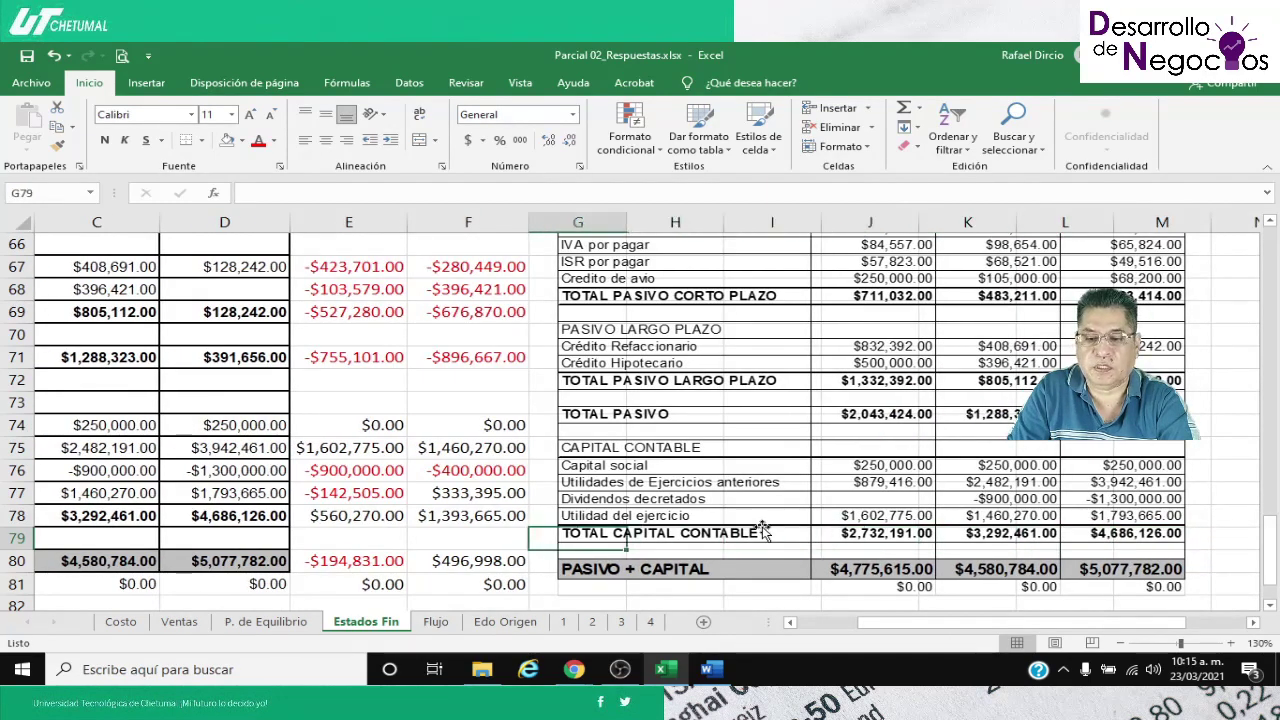
Replace the fixed TOTAL PASIVO value in B71 with a formula adding TOTAL PASIVO CORTO PLAZO B64 and TOTAL PASIVO LARGO PLAZO B69
{"action": "key", "text": "Left"}
{"action": "key", "text": "Up"}
{"action": "key", "text": "Up"}
{"action": "key", "text": "Up"}
{"action": "key", "text": "Up"}
{"action": "key", "text": "Up"}
{"action": "key", "text": "Up"}
{"action": "key", "text": "Up"}
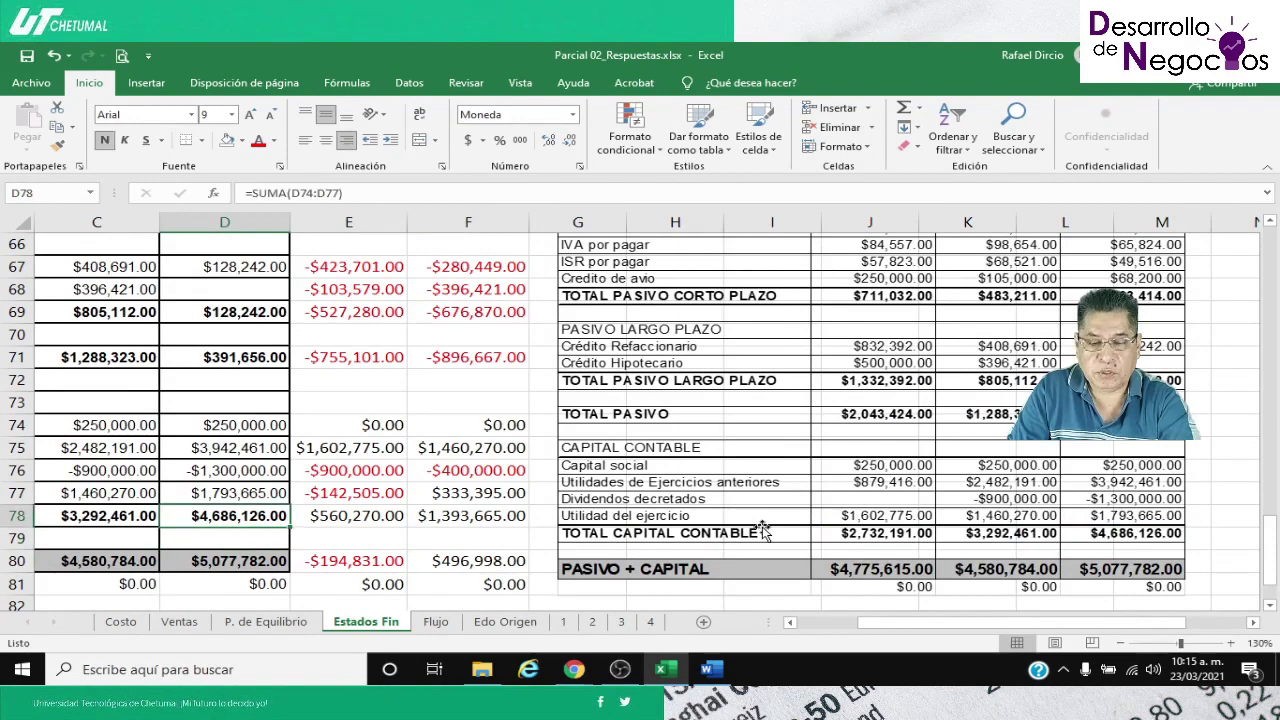
{"action": "key", "text": "Up"}
{"action": "key", "text": "Left"}
{"action": "key", "text": "Left"}
{"action": "key", "text": "Left"}
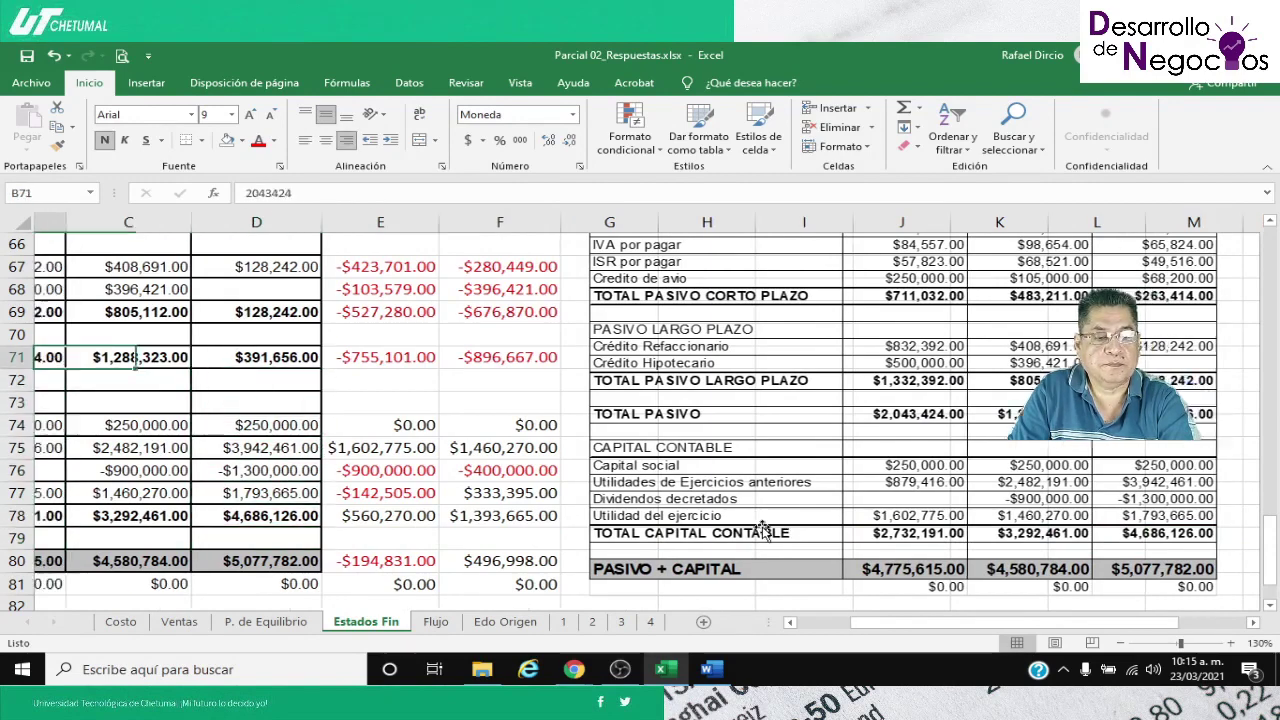
{"action": "key", "text": "Right"}
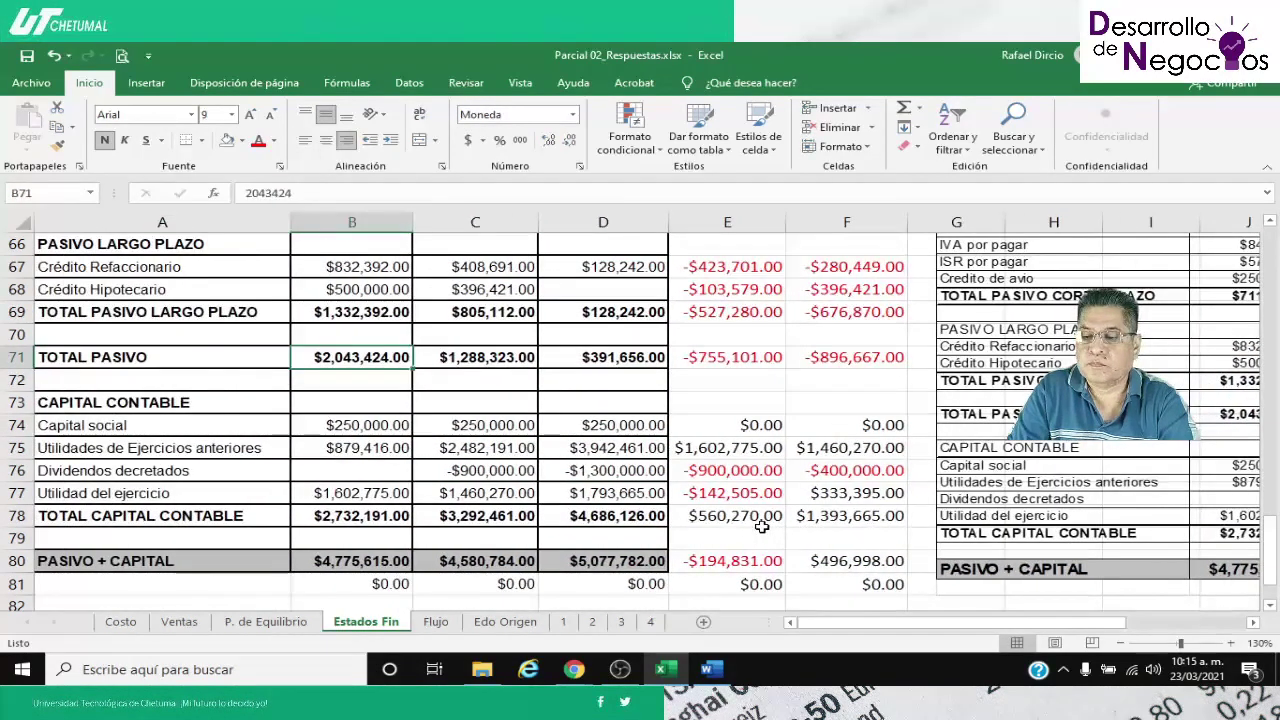
{"action": "key", "text": "Right"}
{"action": "key", "text": "Left"}
{"action": "key", "text": "Right"}
{"action": "key", "text": "Left"}
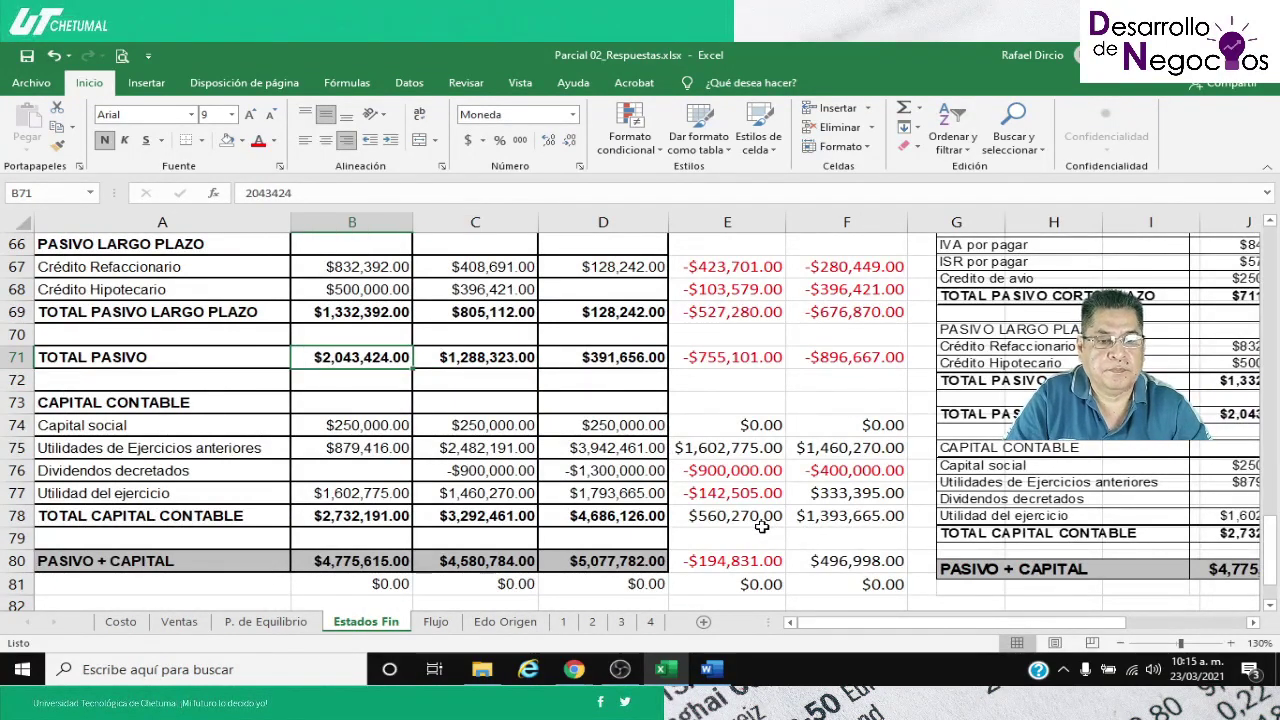
{"action": "type", "text": "="}
{"action": "scroll", "coordinate": [762, 527], "scroll_direction": "up", "scroll_amount": 2}
{"action": "left_click", "coordinate": [340, 338]}
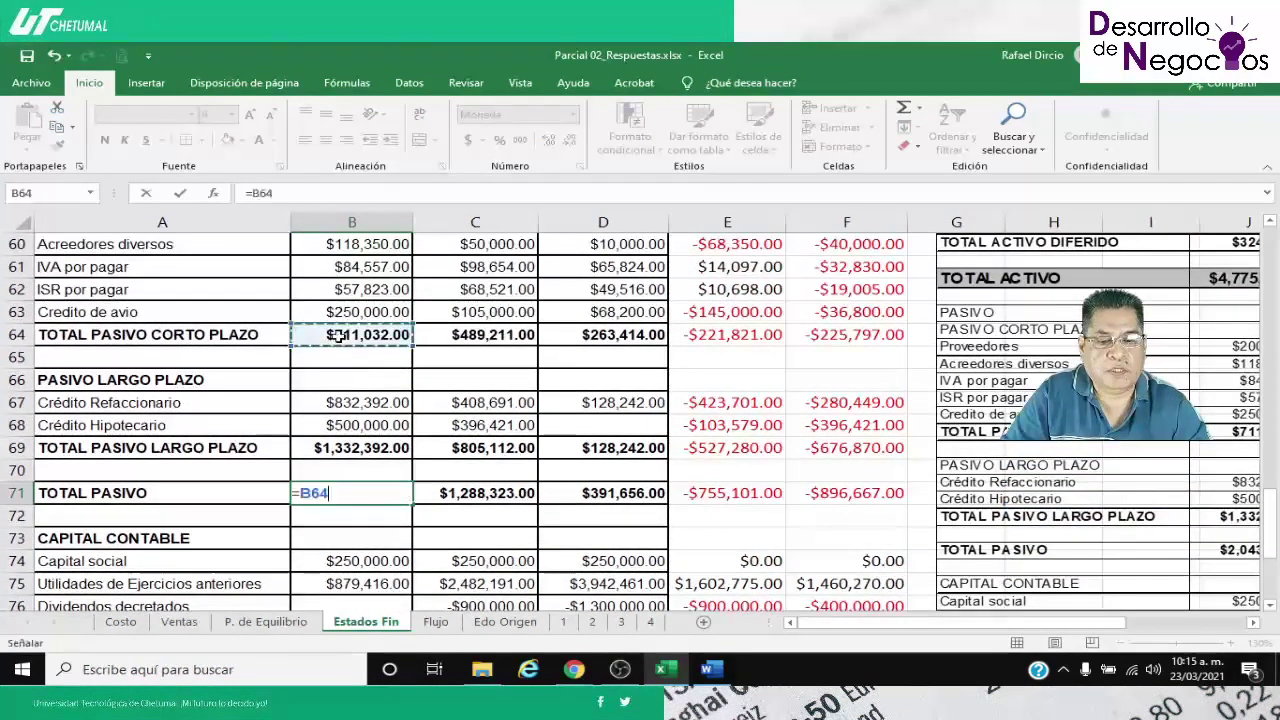
{"action": "type", "text": "+"}
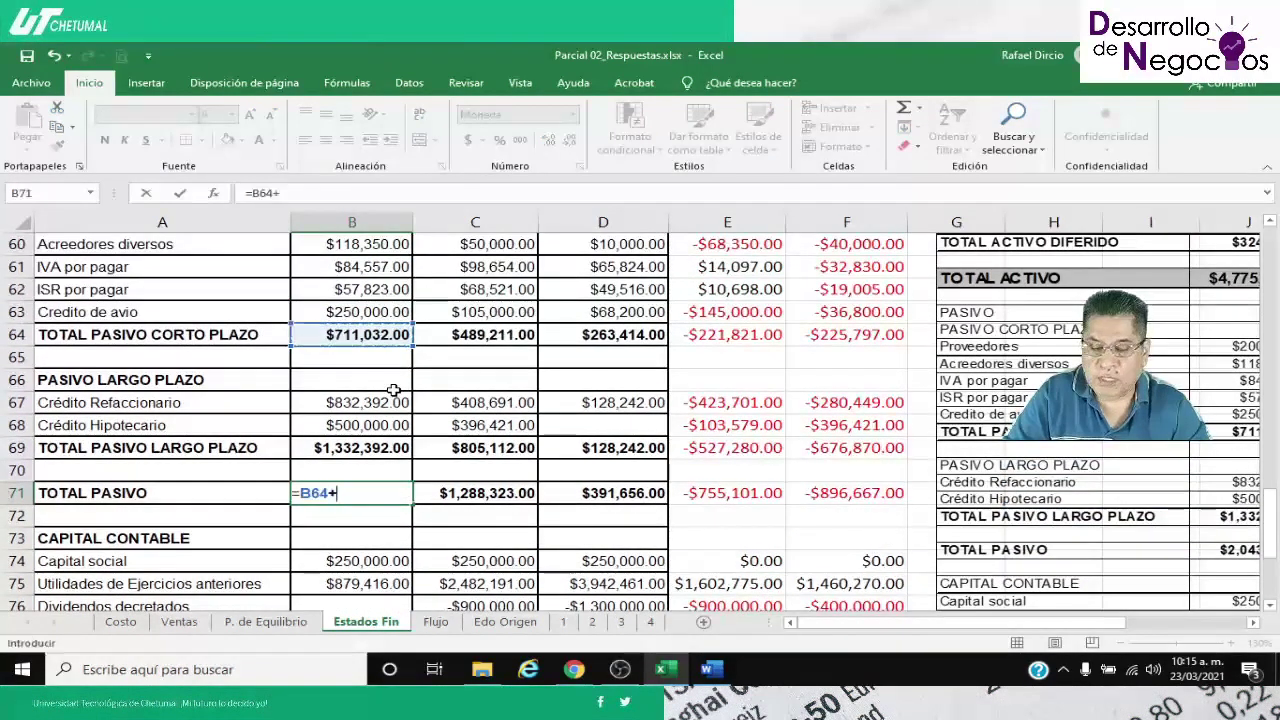
{"action": "left_click", "coordinate": [348, 446]}
{"action": "key", "text": "Return"}
Copy the TOTAL PASIVO formula from B71 to C71:D71
{"action": "key", "text": "Up"}
{"action": "key", "text": "ctrl+c"}
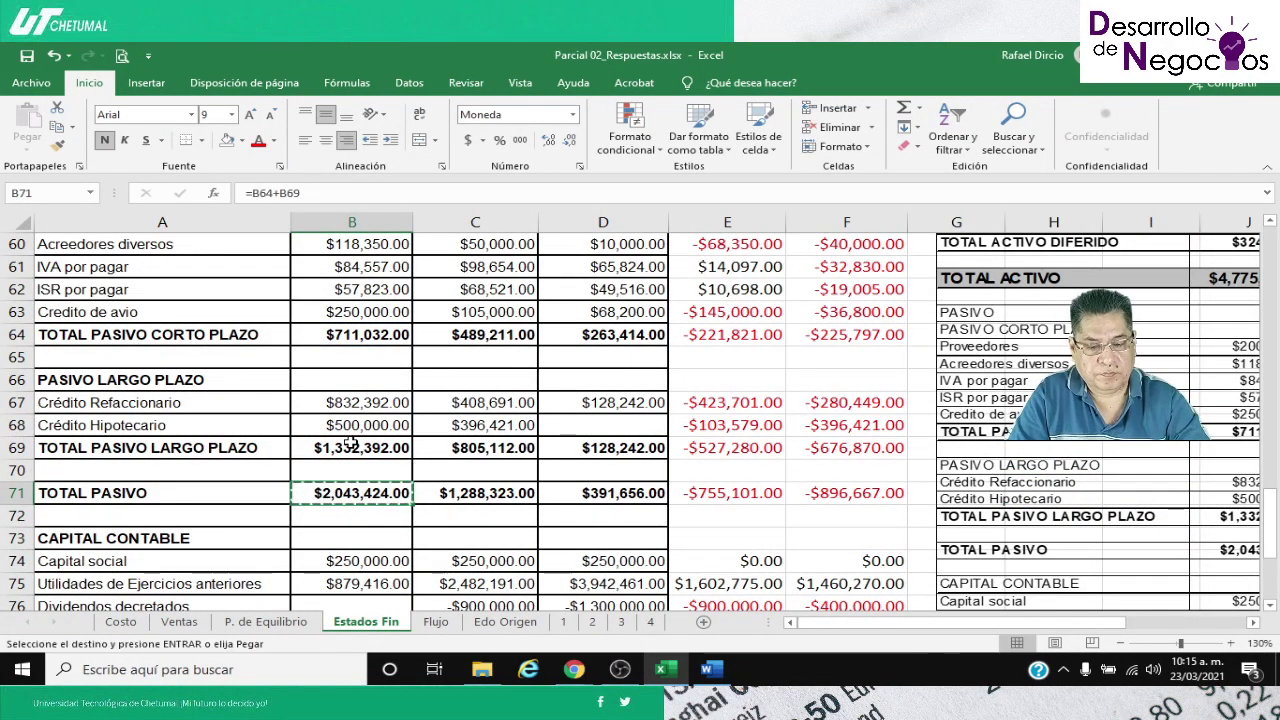
{"action": "key", "text": "Right"}
{"action": "key", "text": "shift+Right"}
{"action": "key", "text": "ctrl+v"}
{"action": "key", "text": "Escape"}
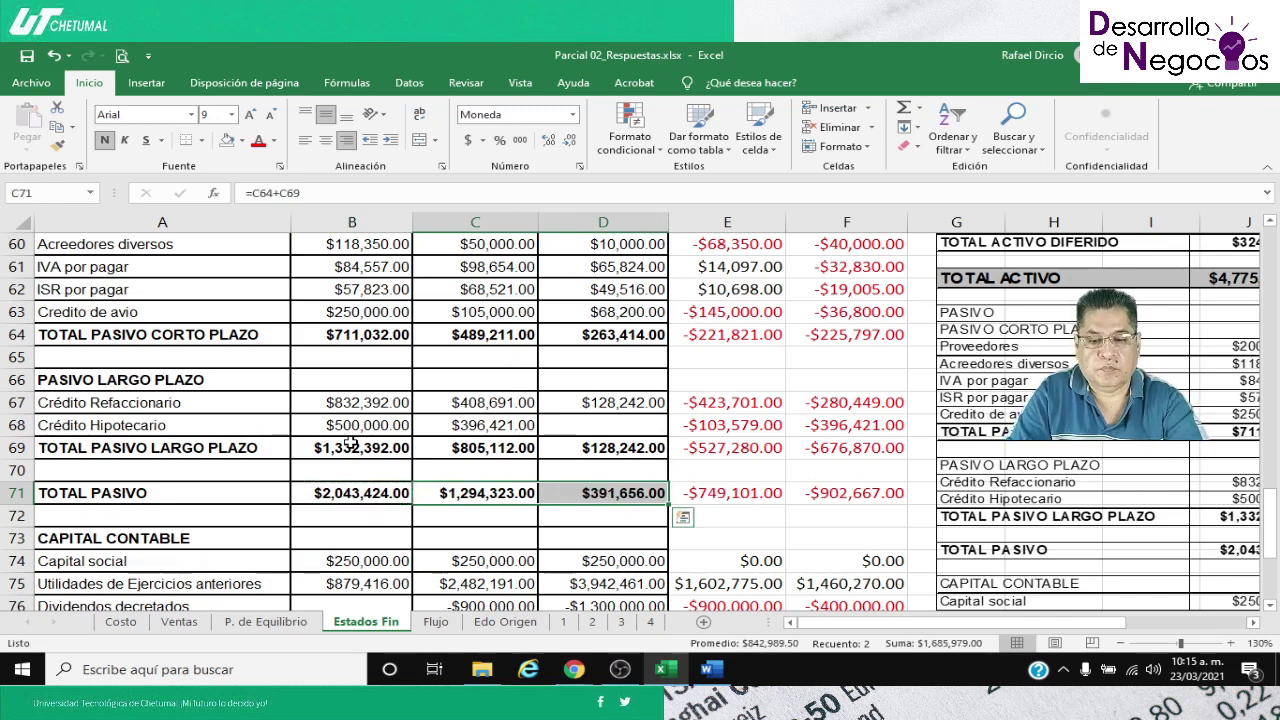
Shift the pasted balance sheet picture slightly upward to compare its liability rows with the sheet's PASIVO figures
{"action": "key", "text": "Left"}
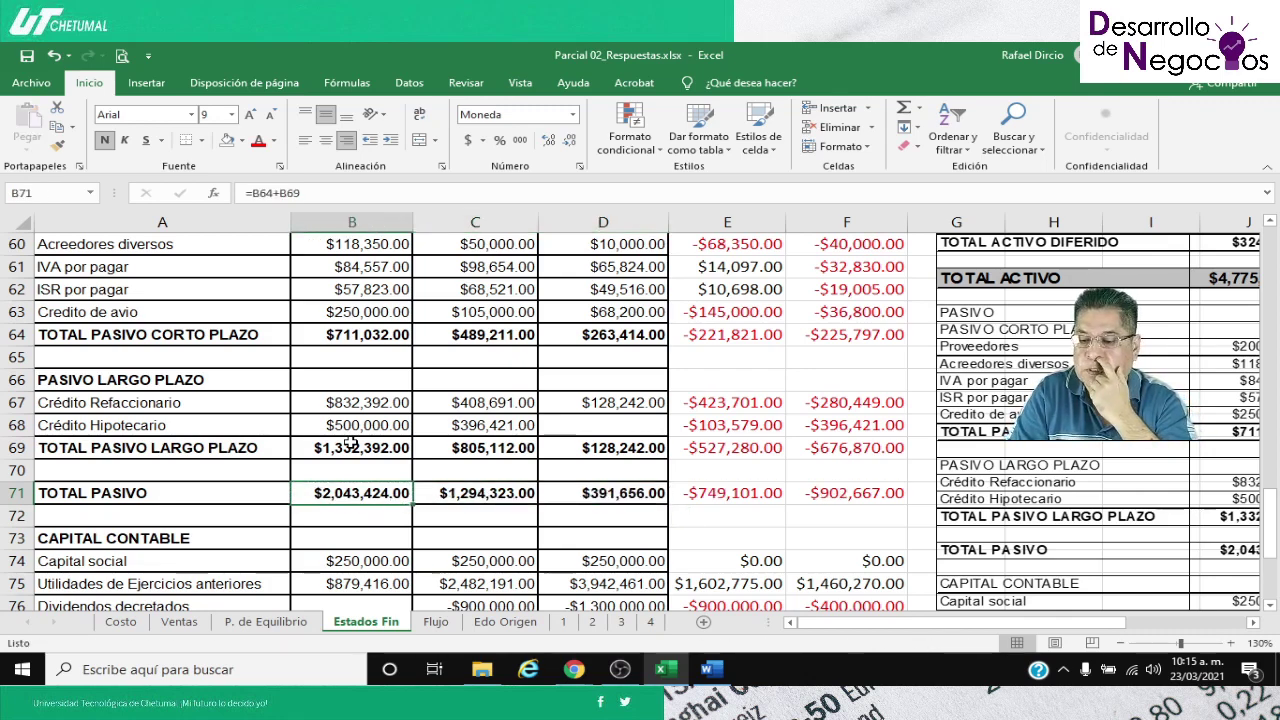
{"action": "key", "text": "Right"}
{"action": "key", "text": "Right"}
{"action": "key", "text": "Right"}
{"action": "key", "text": "Right"}
{"action": "key", "text": "Right"}
{"action": "key", "text": "Right"}
{"action": "key", "text": "Right"}
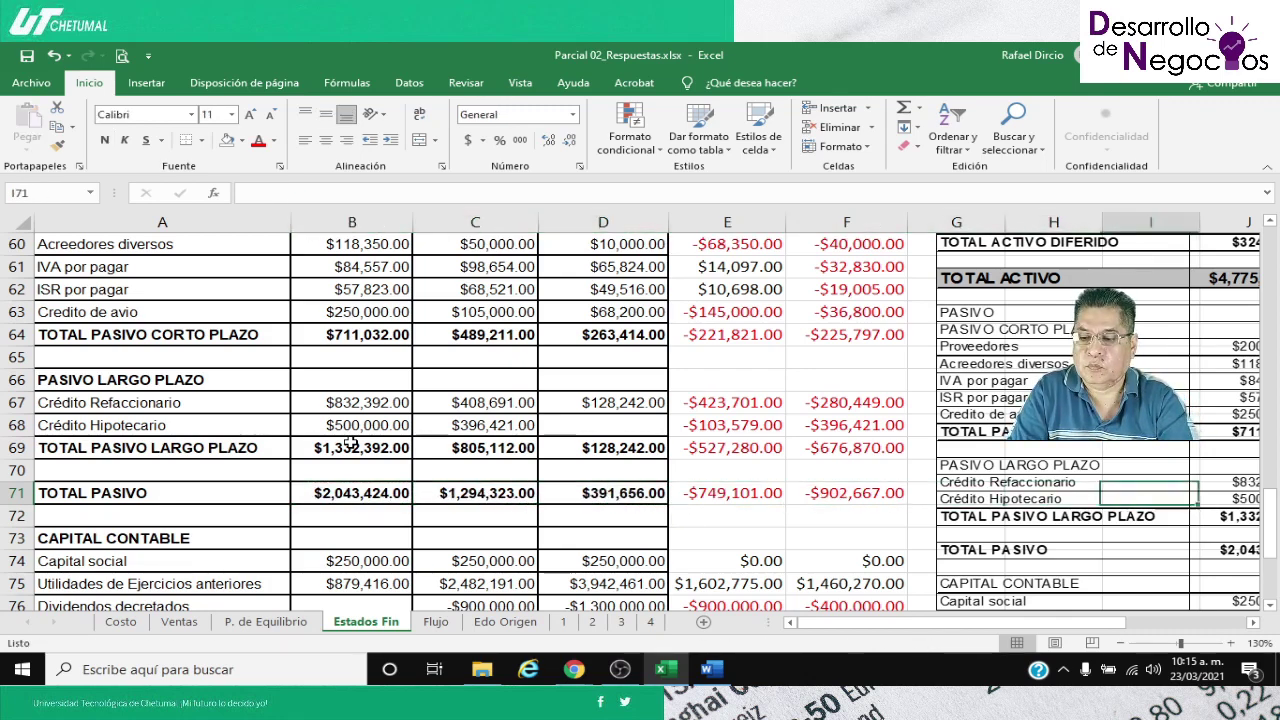
{"action": "key", "text": "Right"}
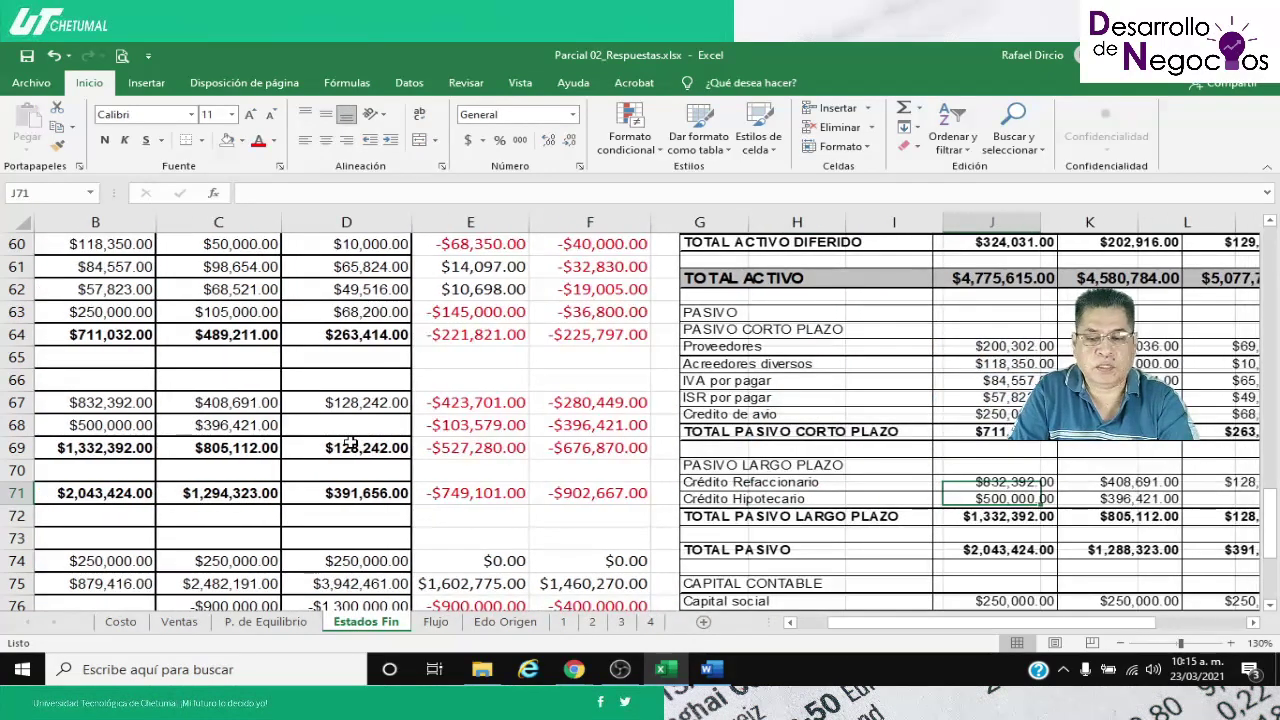
{"action": "left_click_drag", "start_coordinate": [817, 455], "coordinate": [801, 427]}
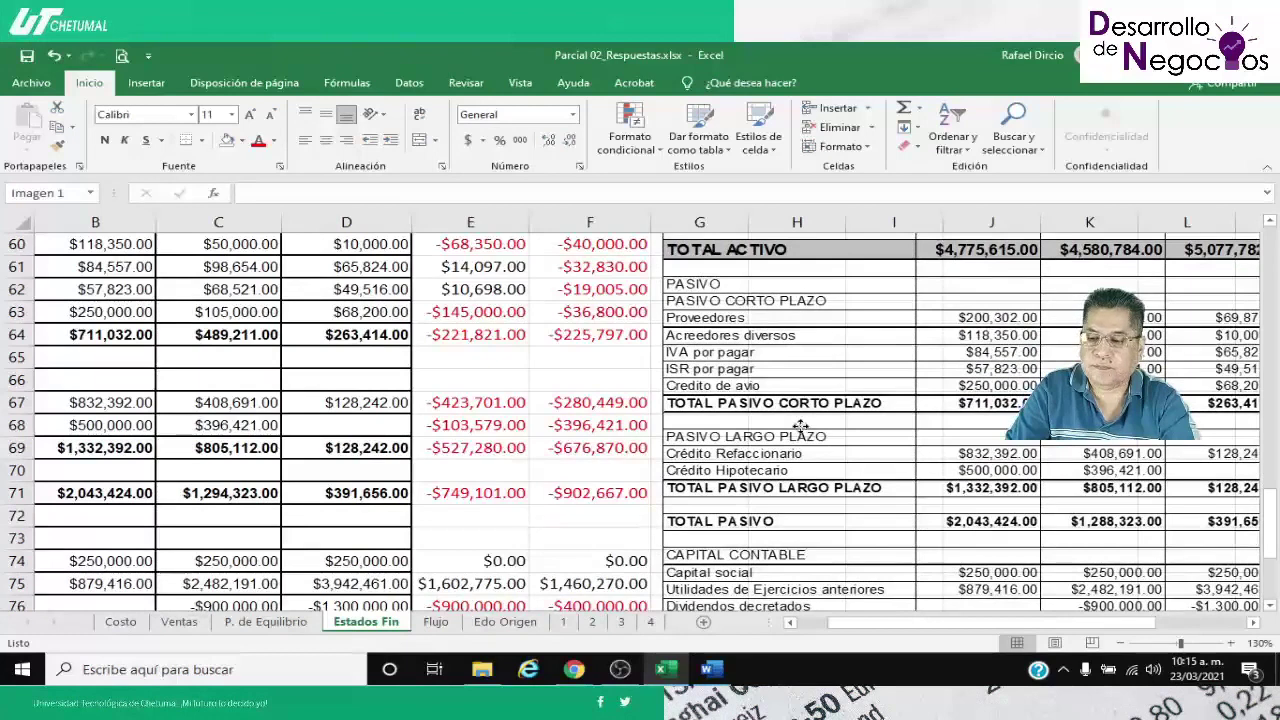
Replace the fixed TOTAL PASIVO LARGO PLAZO value in B69 with a sum of B67:B68
{"action": "left_click", "coordinate": [125, 403]}
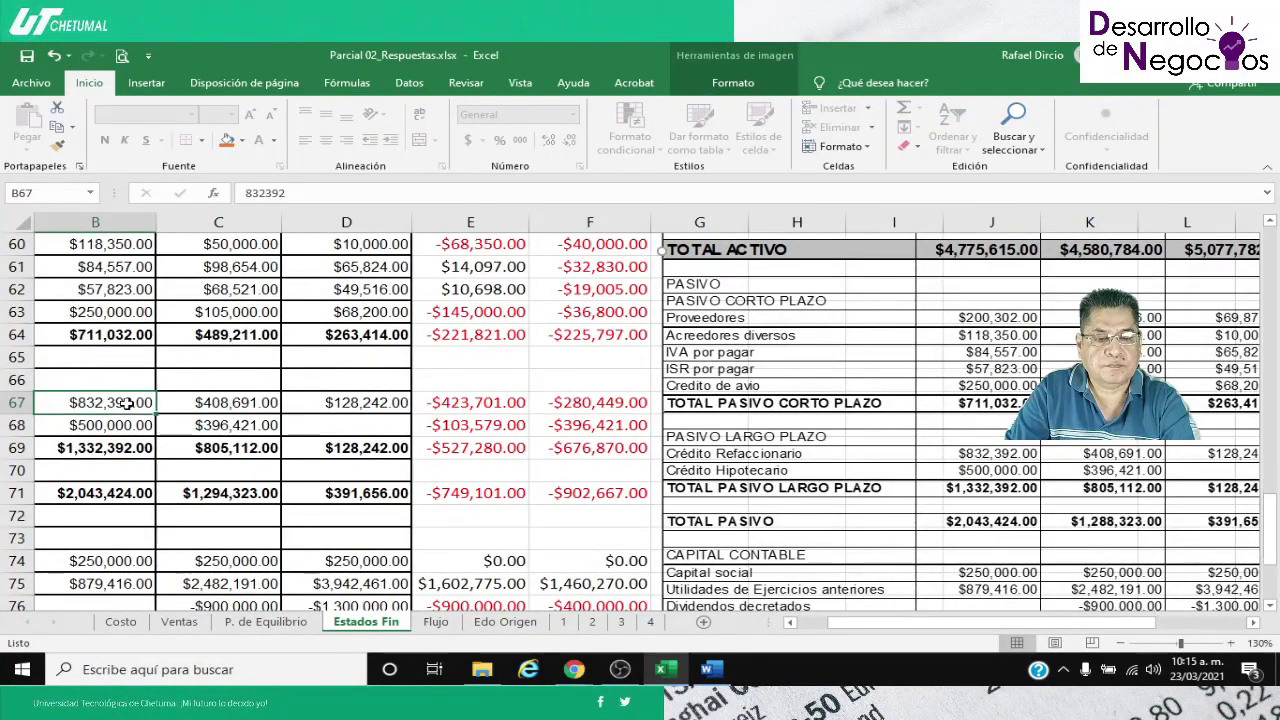
{"action": "key", "text": "Down"}
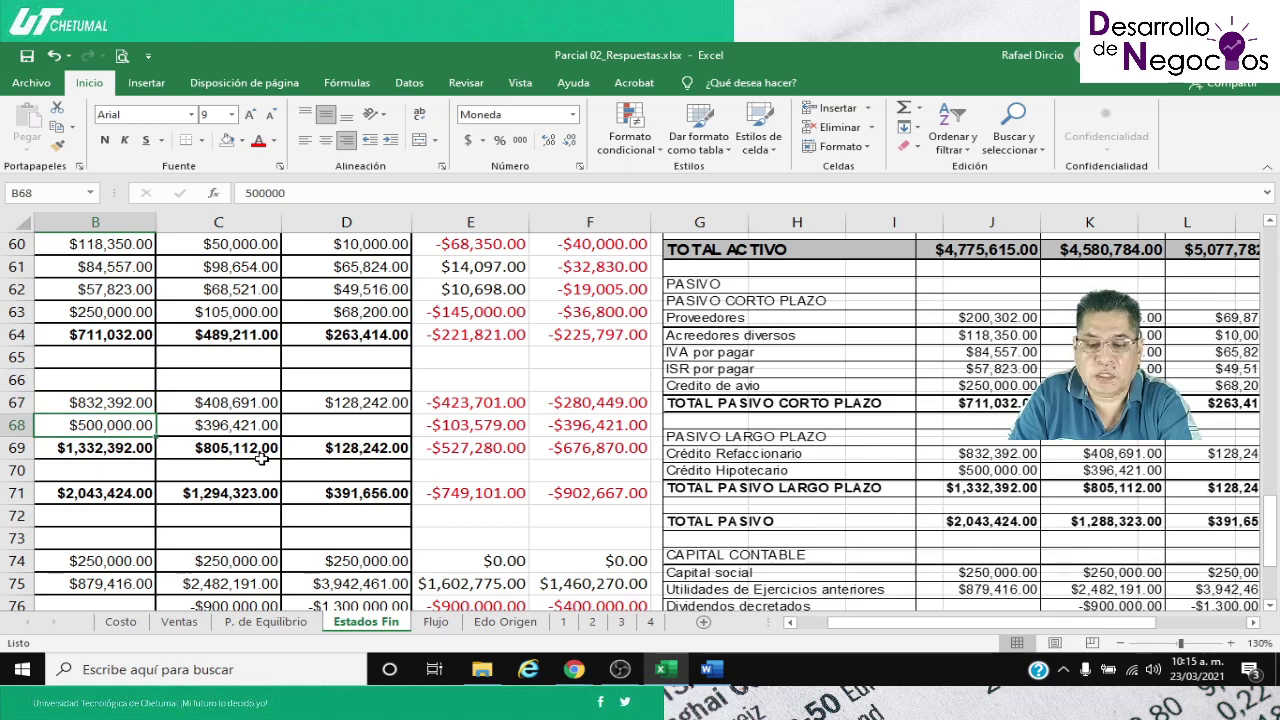
{"action": "key", "text": "Down"}
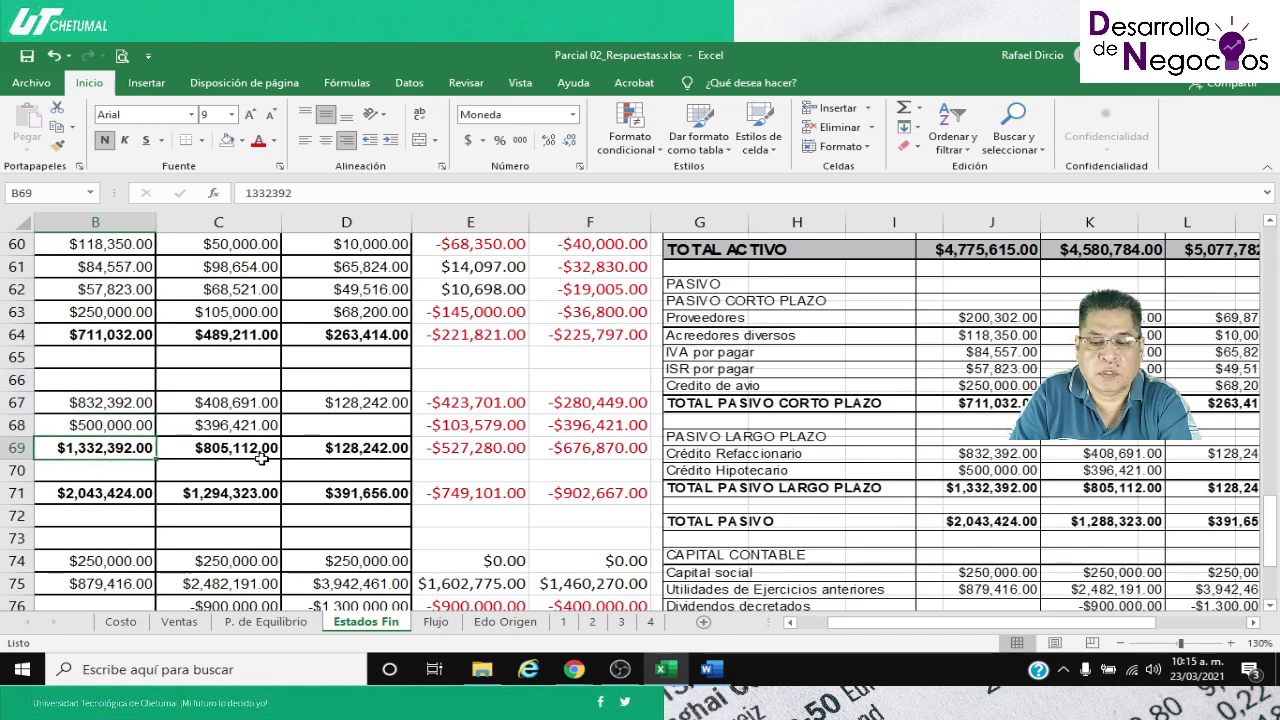
{"action": "left_click", "coordinate": [903, 110]}
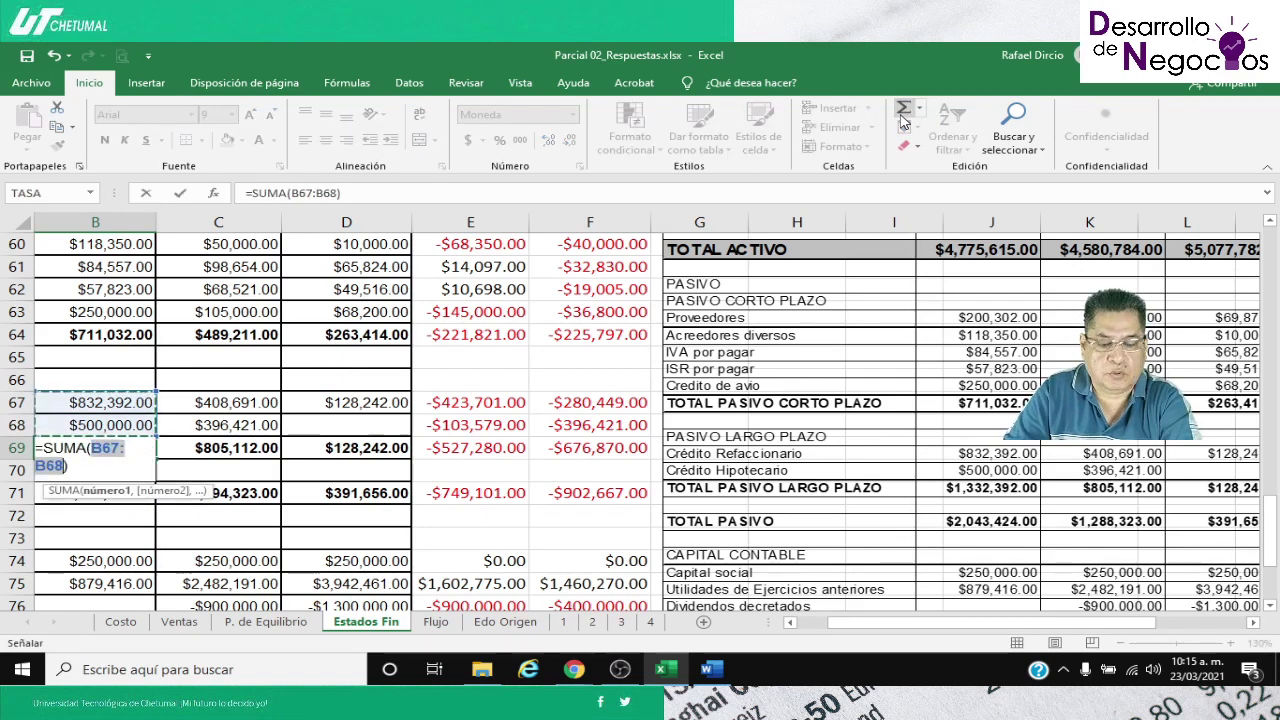
{"action": "left_click", "coordinate": [902, 112]}
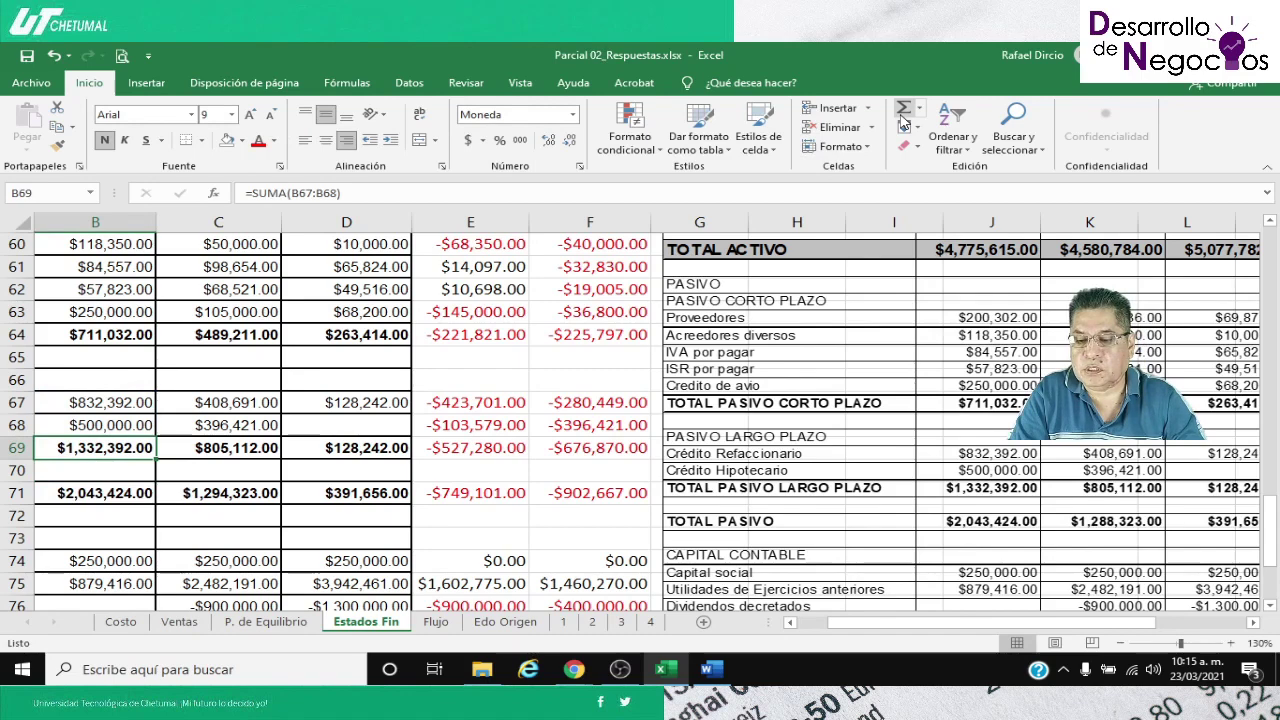
Copy the TOTAL PASIVO LARGO PLAZO sum from B69 to C69 and D69
{"action": "key", "text": "ctrl+c"}
{"action": "key", "text": "Right"}
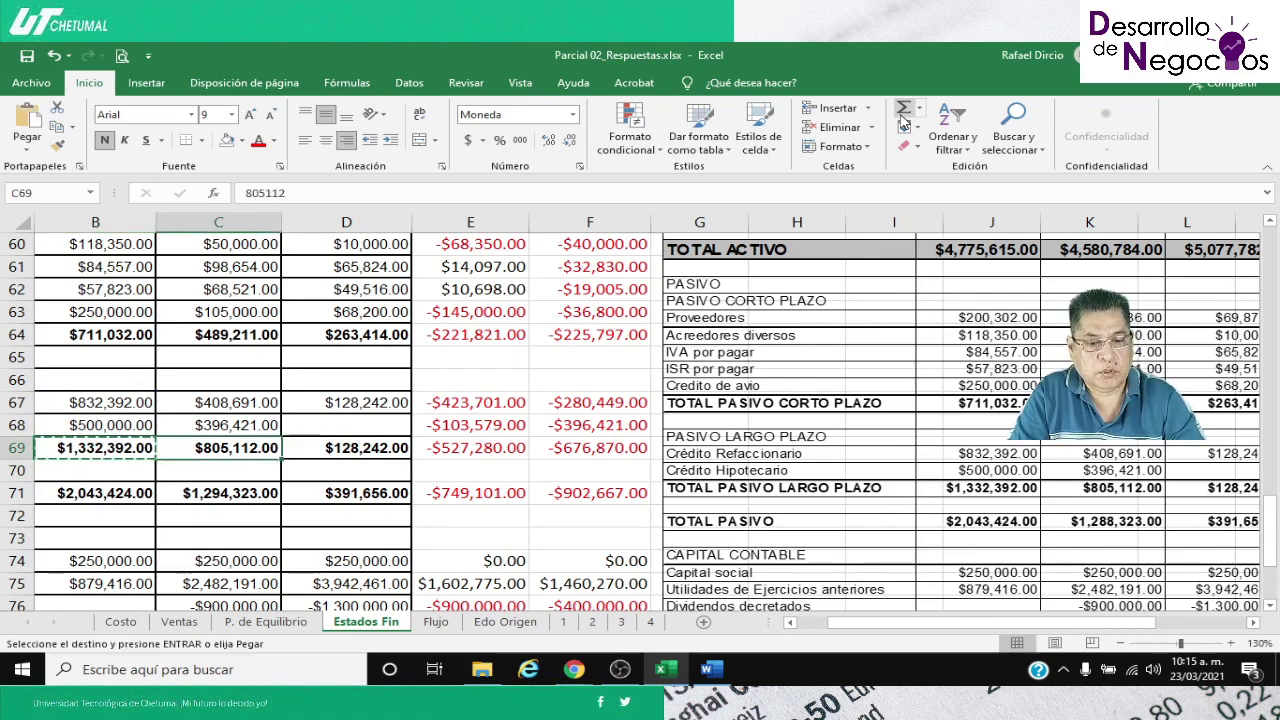
{"action": "key", "text": "Return"}
{"action": "key", "text": "ctrl+c"}
{"action": "key", "text": "Right"}
{"action": "key", "text": "Return"}
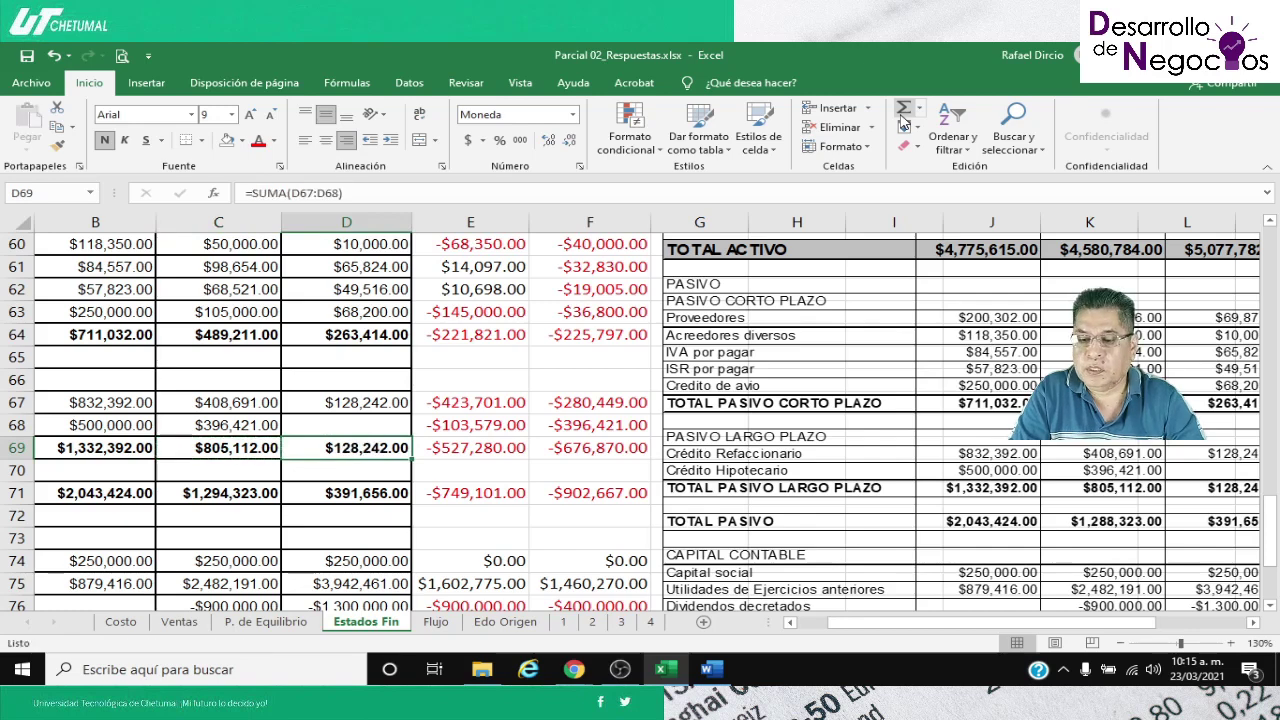
Compare the PASIVO LARGO PLAZO totals in row 69 with the pasted balance sheet picture
{"action": "key", "text": "Right"}
{"action": "key", "text": "Right"}
{"action": "key", "text": "Right"}
{"action": "key", "text": "Right"}
{"action": "key", "text": "Right"}
{"action": "key", "text": "Right"}
{"action": "key", "text": "Right"}
{"action": "key", "text": "Right"}
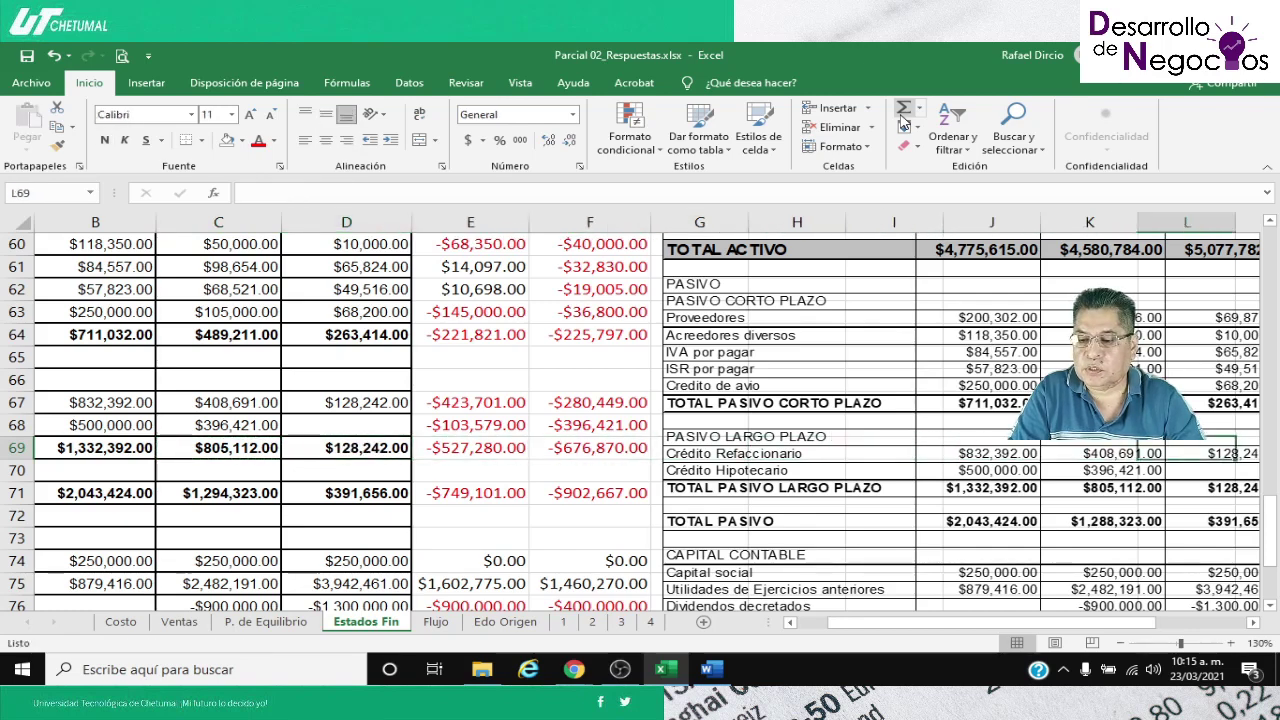
Replace the fixed TOTAL PASIVO CORTO PLAZO value in B64 with a sum of B59:B63
{"action": "key", "text": "Left"}
{"action": "key", "text": "Left"}
{"action": "key", "text": "Left"}
{"action": "key", "text": "Left"}
{"action": "key", "text": "Left"}
{"action": "key", "text": "Left"}
{"action": "key", "text": "Left"}
{"action": "key", "text": "Left"}
{"action": "key", "text": "Left"}
{"action": "key", "text": "Left"}
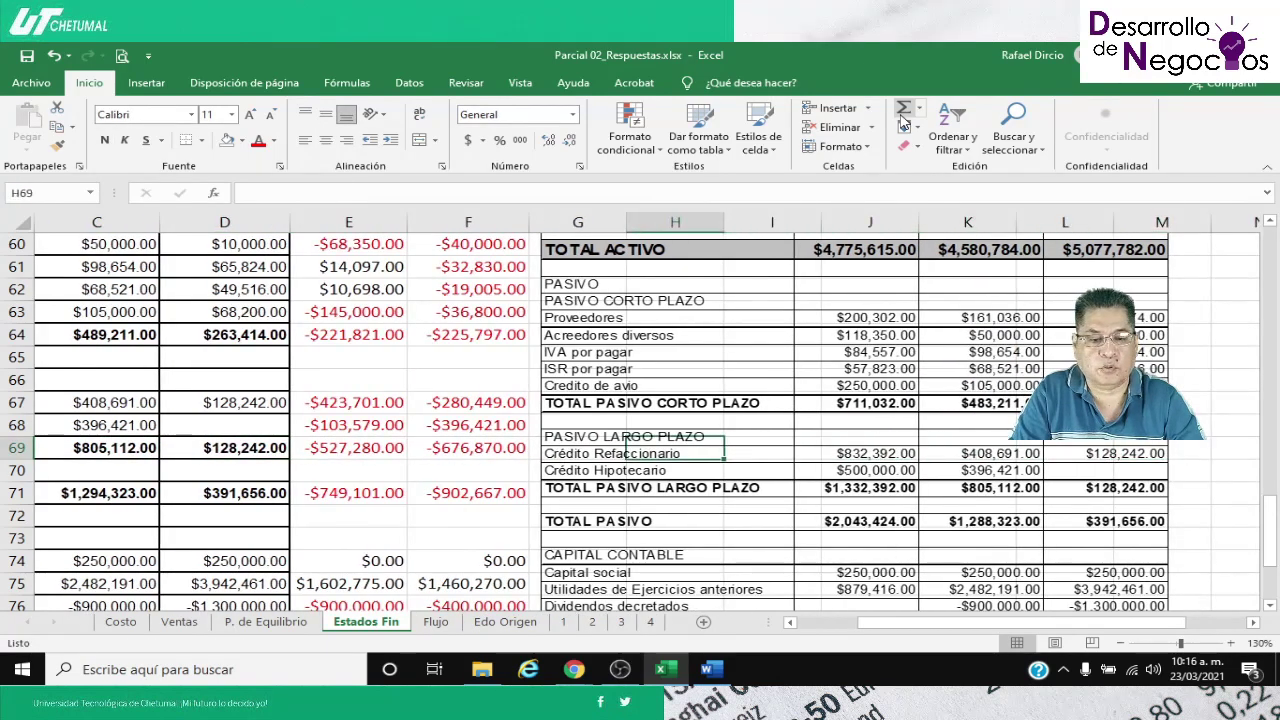
{"action": "key", "text": "Up"}
{"action": "key", "text": "Up"}
{"action": "key", "text": "Up"}
{"action": "key", "text": "Up"}
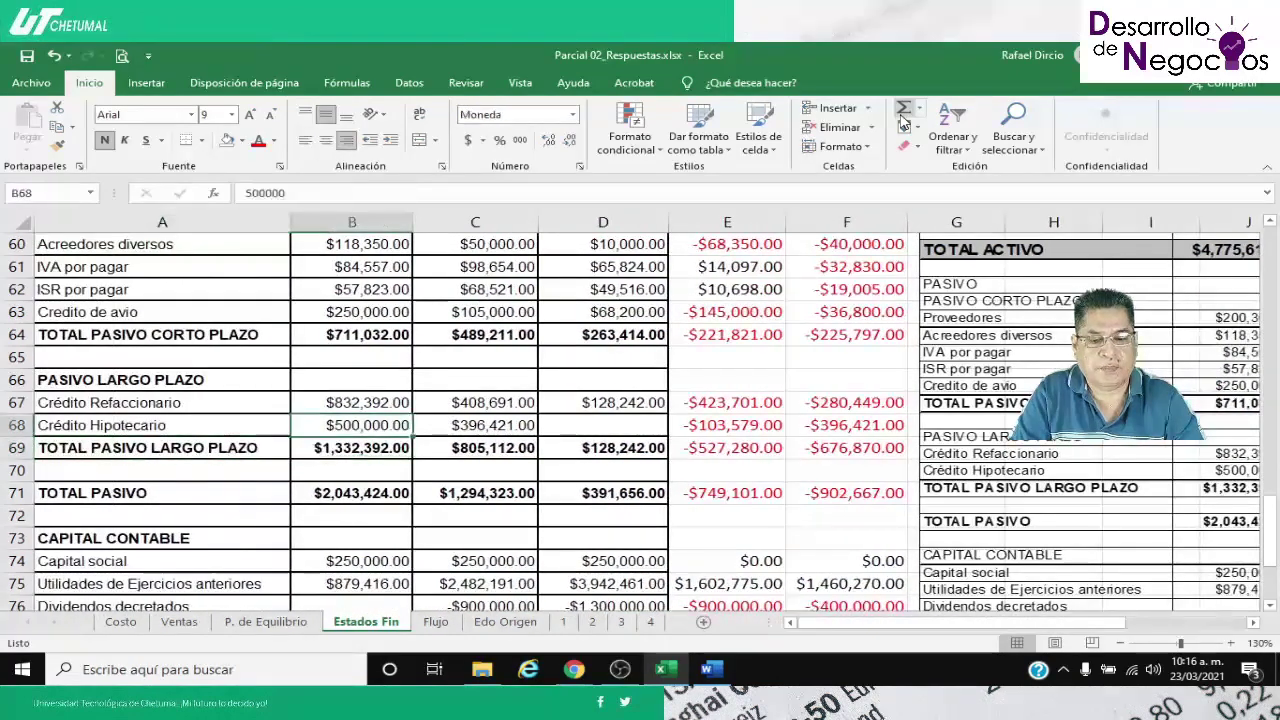
{"action": "key", "text": "Up"}
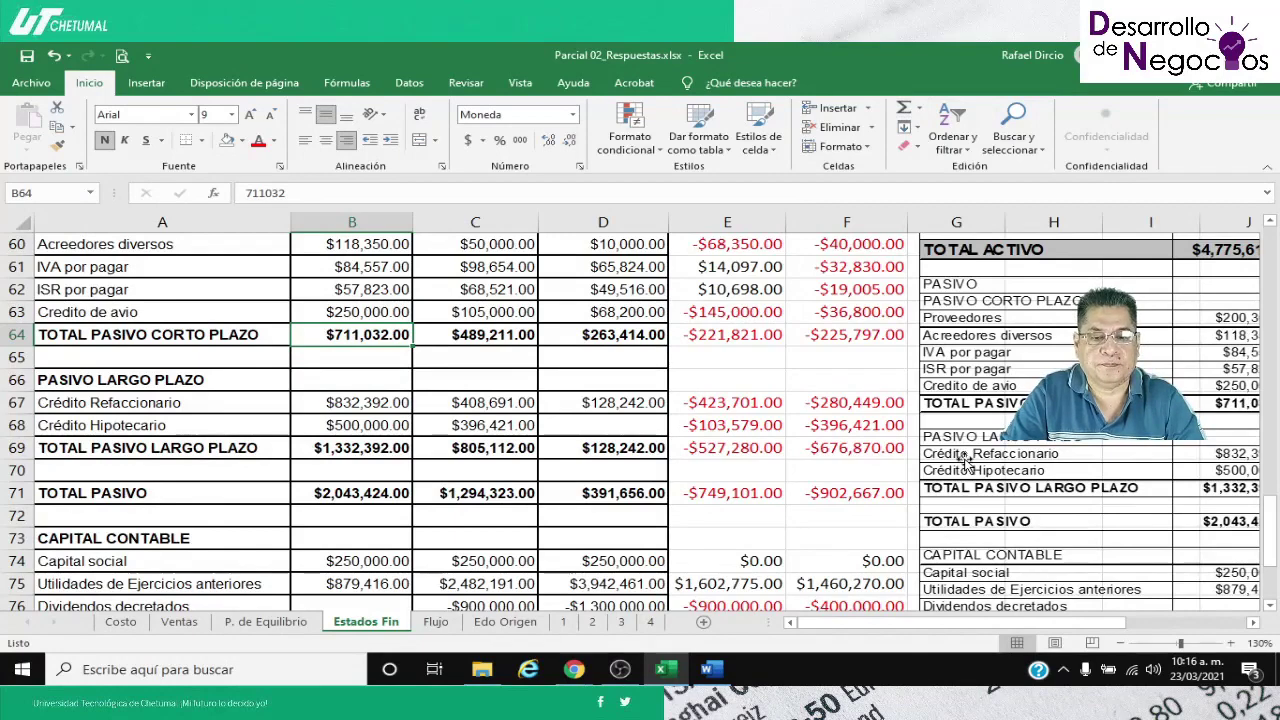
{"action": "scroll", "coordinate": [965, 458], "scroll_direction": "up", "scroll_amount": 2}
{"action": "scroll", "coordinate": [947, 473], "scroll_direction": "down", "scroll_amount": 1}
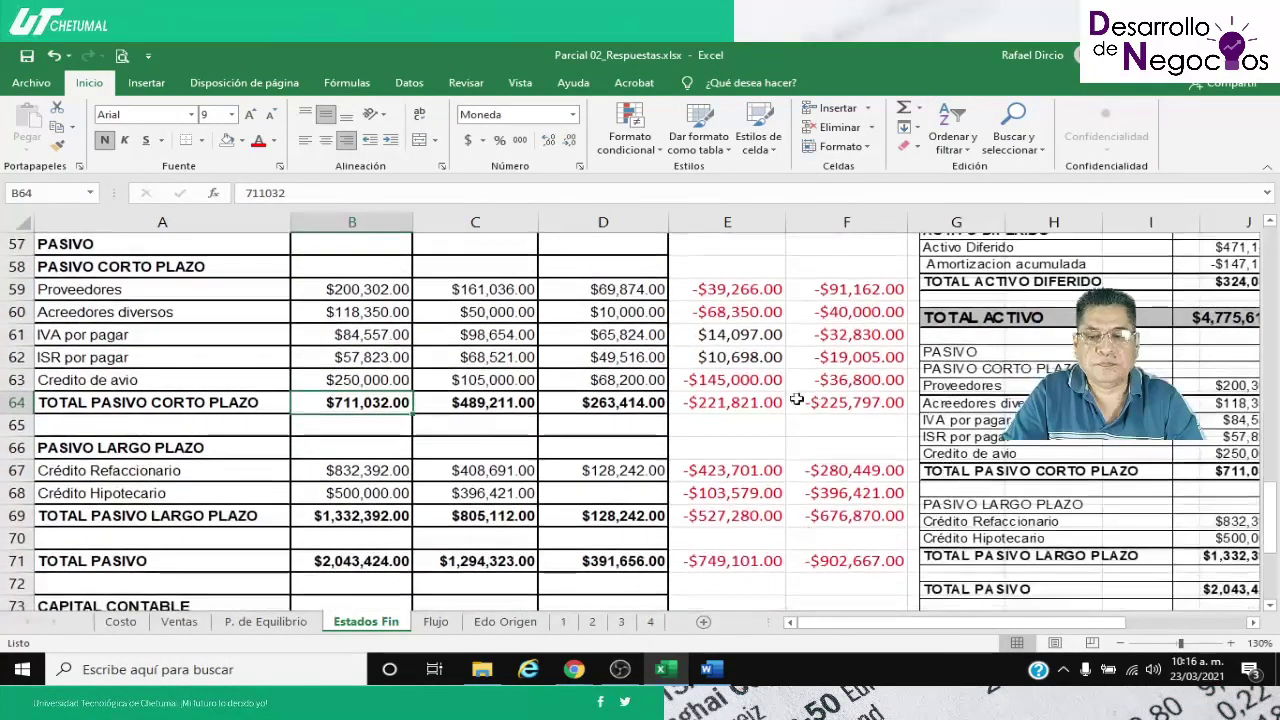
{"action": "left_click", "coordinate": [905, 108]}
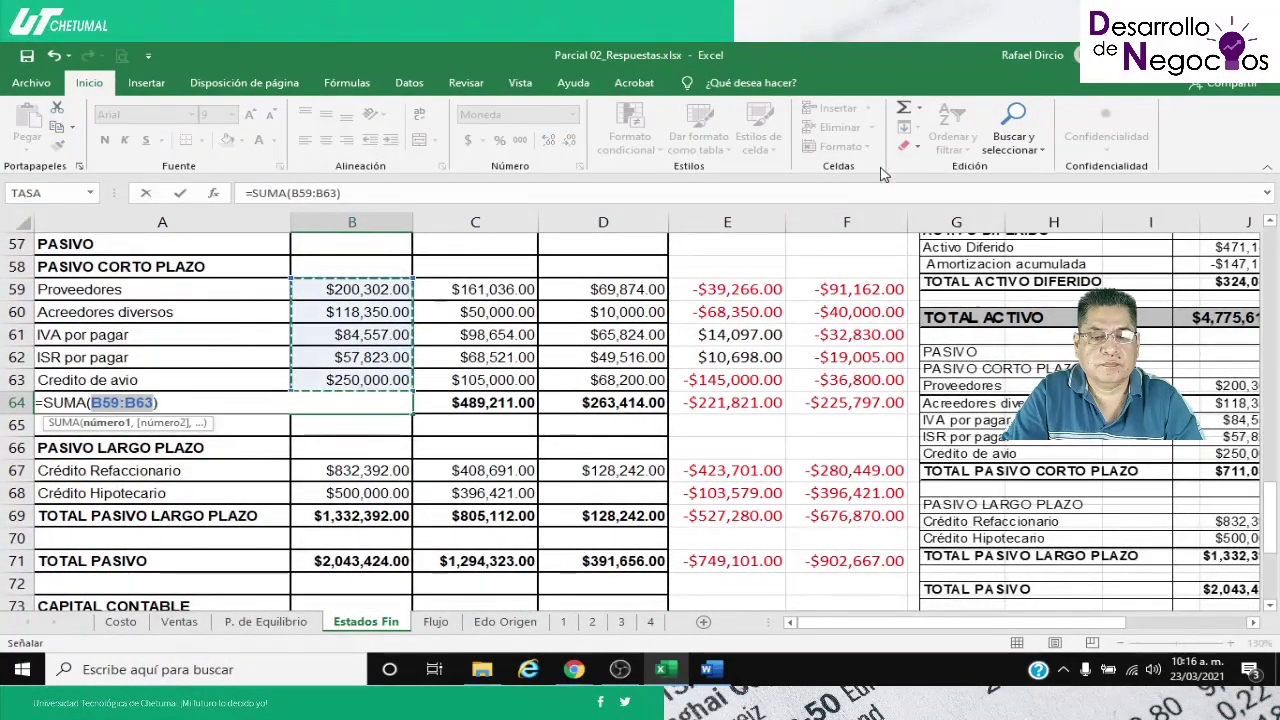
{"action": "key", "text": "Up"}
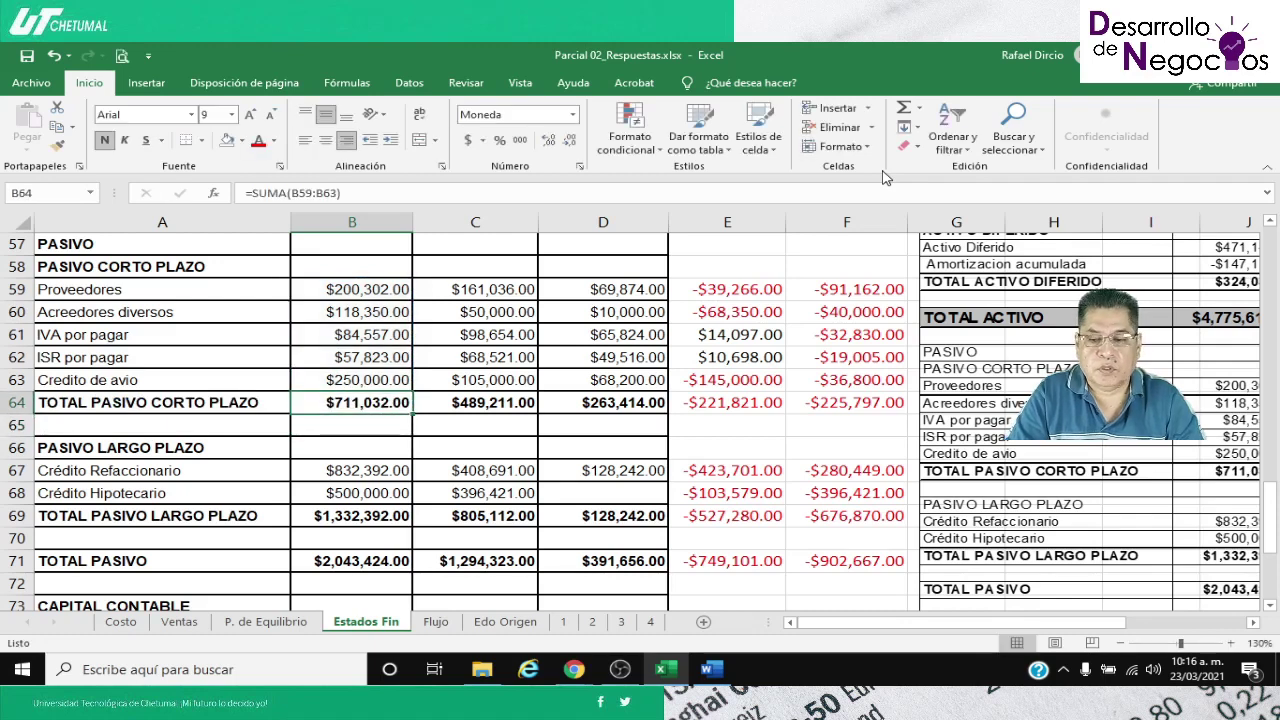
Copy the TOTAL PASIVO CORTO PLAZO sum from B64 to C64:D64
{"action": "key", "text": "ctrl+c"}
{"action": "key", "text": "Right"}
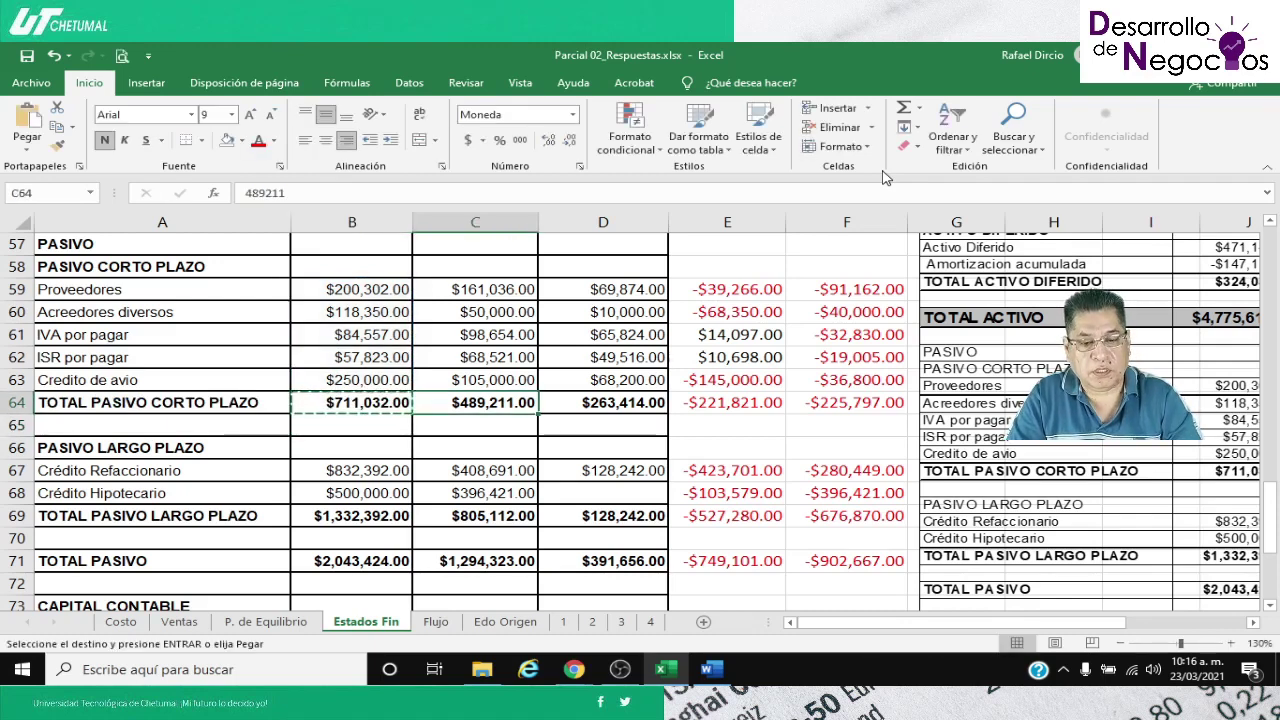
{"action": "key", "text": "shift+Right"}
{"action": "key", "text": "Return"}
Compare the PASIVO CORTO PLAZO and TOTAL PASIVO figures with all three years of the pasted balance sheet picture
{"action": "key", "text": "Right"}
{"action": "key", "text": "Right"}
{"action": "key", "text": "Right"}
{"action": "key", "text": "Right"}
{"action": "key", "text": "Right"}
{"action": "key", "text": "Right"}
{"action": "key", "text": "Right"}
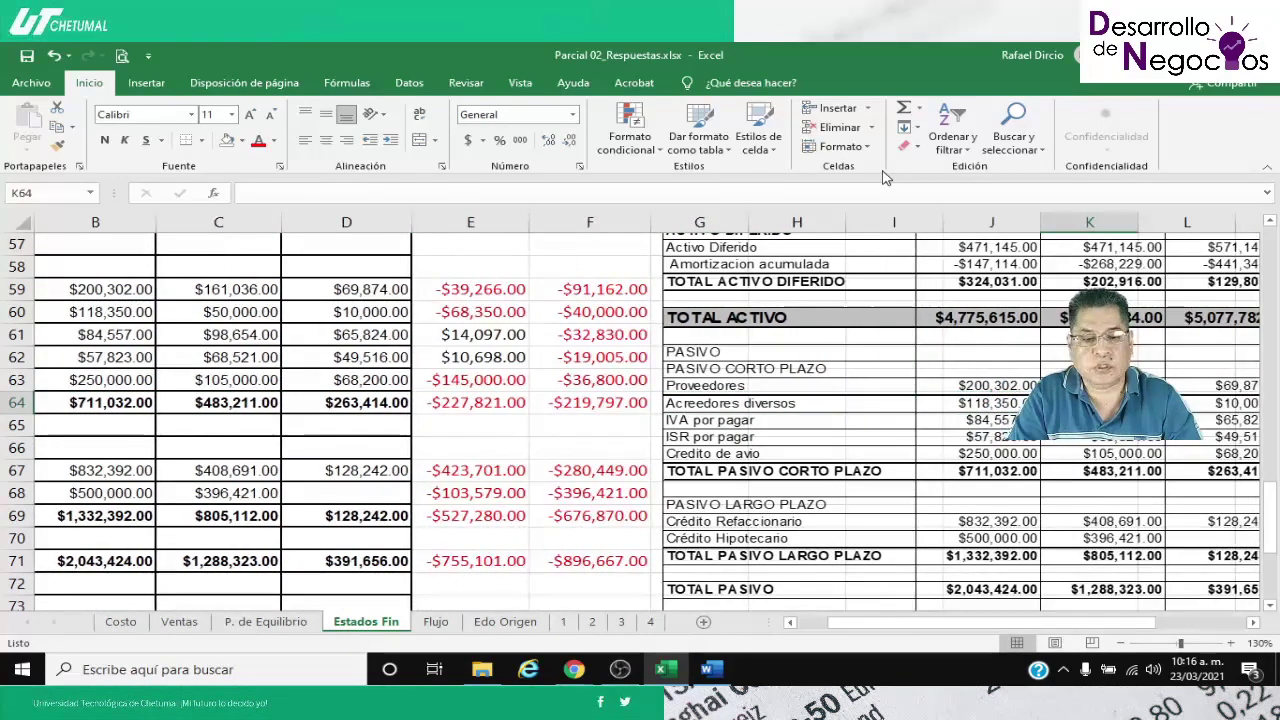
{"action": "key", "text": "Right"}
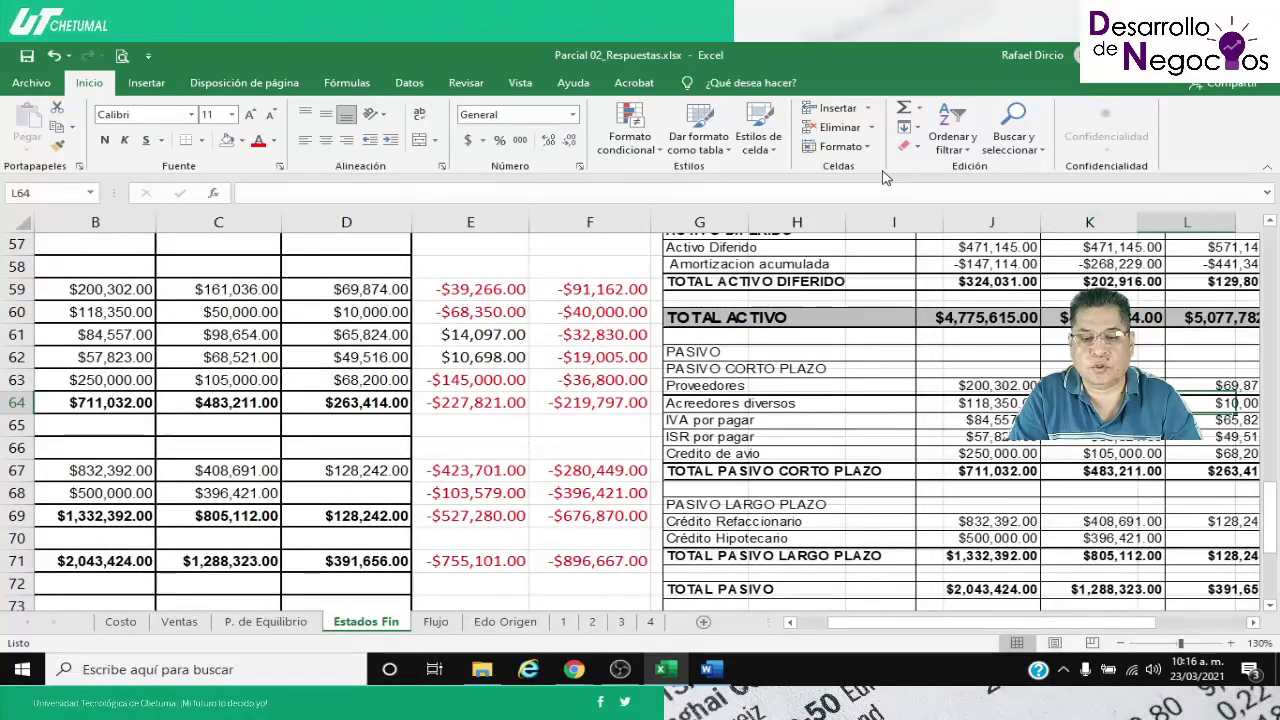
{"action": "key", "text": "Right"}
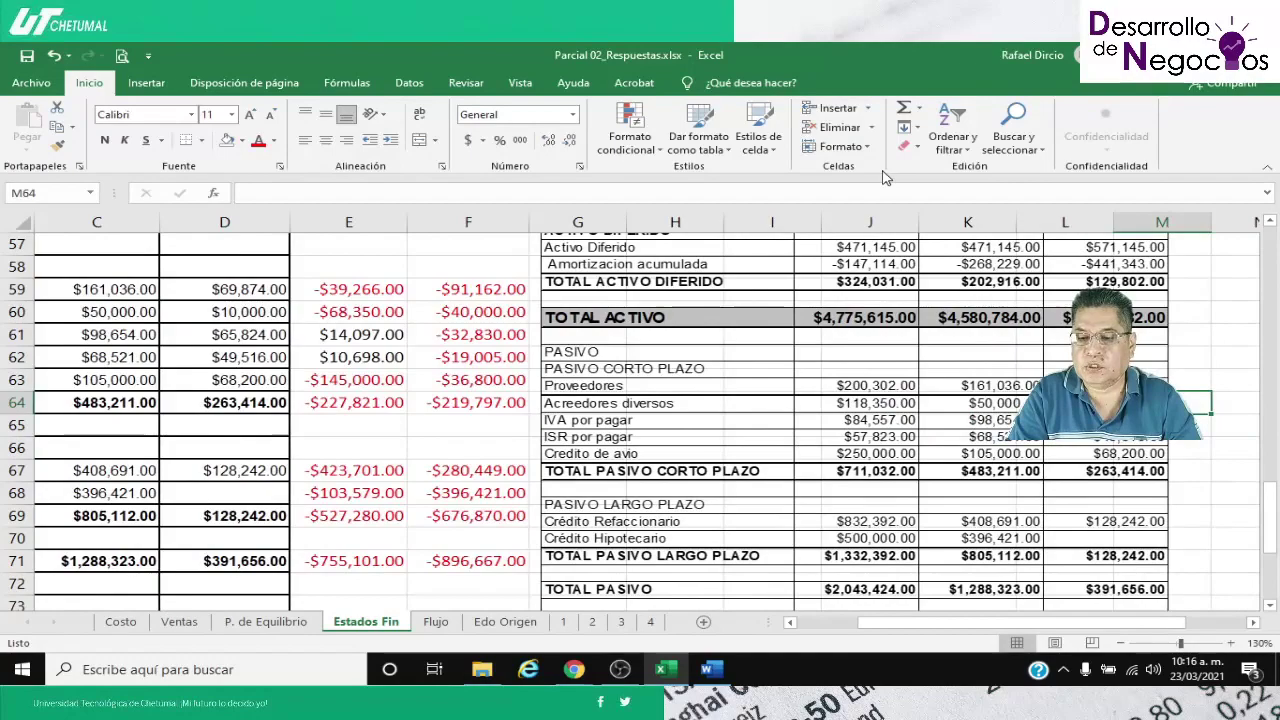
Examine the CAPITAL CONTABLE and PASIVO + CAPITAL figures and the check formula in B81
{"action": "key", "text": "Left"}
{"action": "key", "text": "Left"}
{"action": "key", "text": "Left"}
{"action": "key", "text": "Left"}
{"action": "key", "text": "Left"}
{"action": "key", "text": "Left"}
{"action": "key", "text": "Left"}
{"action": "key", "text": "Left"}
{"action": "key", "text": "Left"}
{"action": "key", "text": "Left"}
{"action": "key", "text": "Left"}
{"action": "key", "text": "Left"}
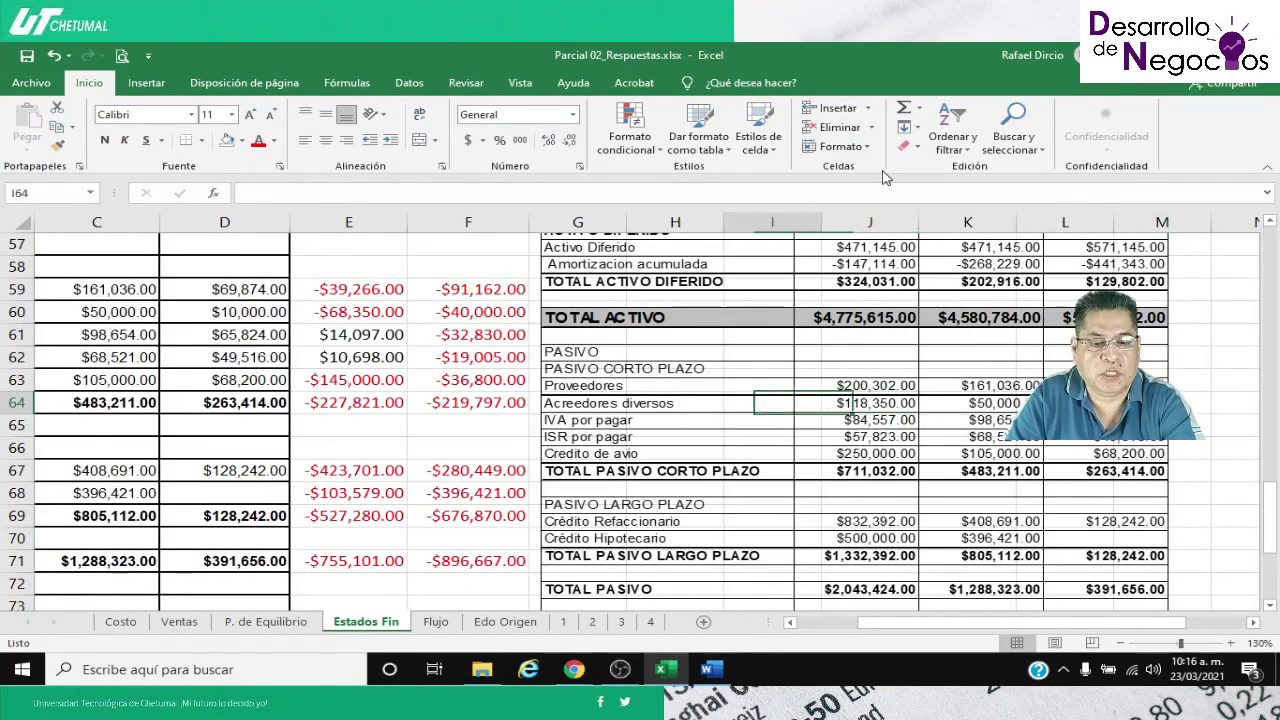
{"action": "key", "text": "Down"}
{"action": "key", "text": "Down"}
{"action": "key", "text": "Down"}
{"action": "key", "text": "Down"}
{"action": "key", "text": "Down"}
{"action": "key", "text": "Down"}
{"action": "key", "text": "Down"}
{"action": "key", "text": "Down"}
{"action": "key", "text": "Down"}
{"action": "key", "text": "Down"}
{"action": "key", "text": "Down"}
{"action": "key", "text": "Down"}
{"action": "key", "text": "Down"}
{"action": "key", "text": "Down"}
{"action": "key", "text": "Down"}
{"action": "key", "text": "Down"}
{"action": "key", "text": "Down"}
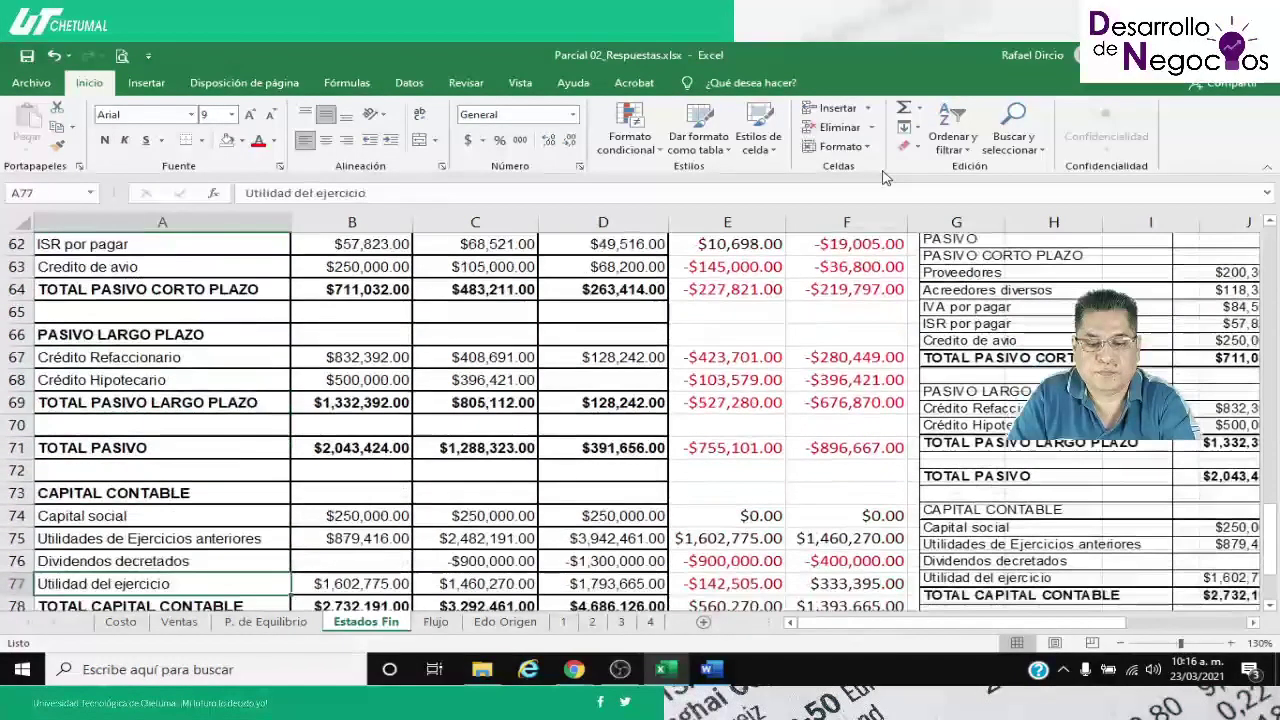
{"action": "key", "text": "Down"}
{"action": "key", "text": "Up"}
{"action": "key", "text": "Up"}
{"action": "key", "text": "Right"}
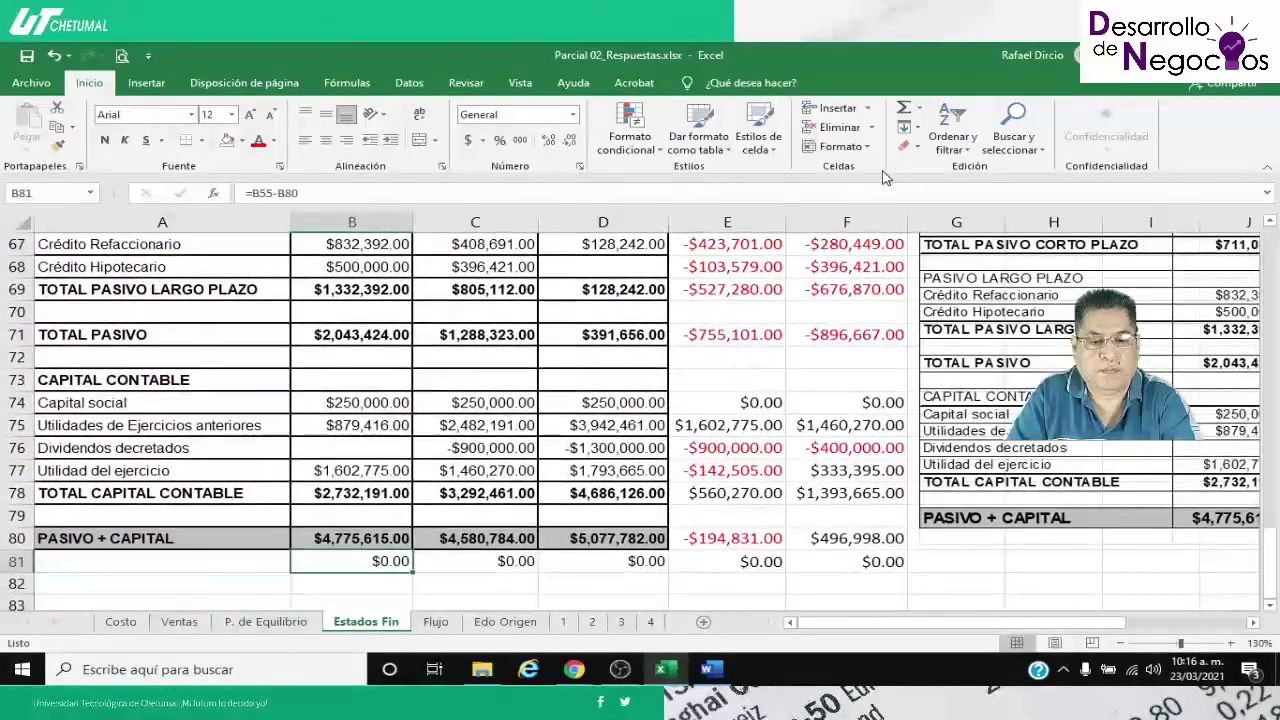
Replace the fixed TOTAL ACTIVO value in B55 with the formula =B38+B48+B53
{"action": "key", "text": "Up"}
{"action": "key", "text": "Up"}
{"action": "key", "text": "Up"}
{"action": "key", "text": "Up"}
{"action": "key", "text": "Up"}
{"action": "key", "text": "Up"}
{"action": "key", "text": "Up"}
{"action": "key", "text": "Up"}
{"action": "key", "text": "Up"}
{"action": "key", "text": "Up"}
{"action": "key", "text": "Up"}
{"action": "key", "text": "Up"}
{"action": "key", "text": "Up"}
{"action": "key", "text": "Up"}
{"action": "key", "text": "Up"}
{"action": "key", "text": "Up"}
{"action": "key", "text": "Up"}
{"action": "key", "text": "Up"}
{"action": "key", "text": "Up"}
{"action": "key", "text": "Up"}
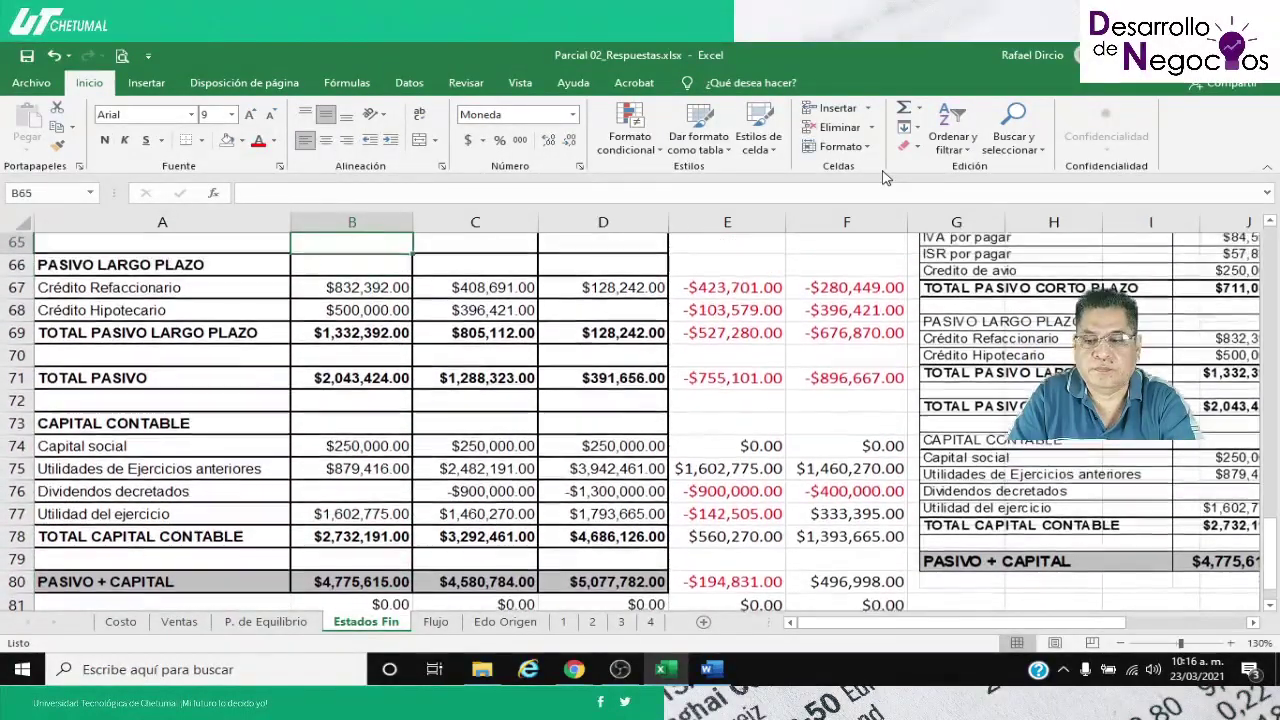
{"action": "key", "text": "Up"}
{"action": "key", "text": "Up"}
{"action": "key", "text": "Up"}
{"action": "key", "text": "Up"}
{"action": "key", "text": "Up"}
{"action": "key", "text": "Up"}
{"action": "key", "text": "Up"}
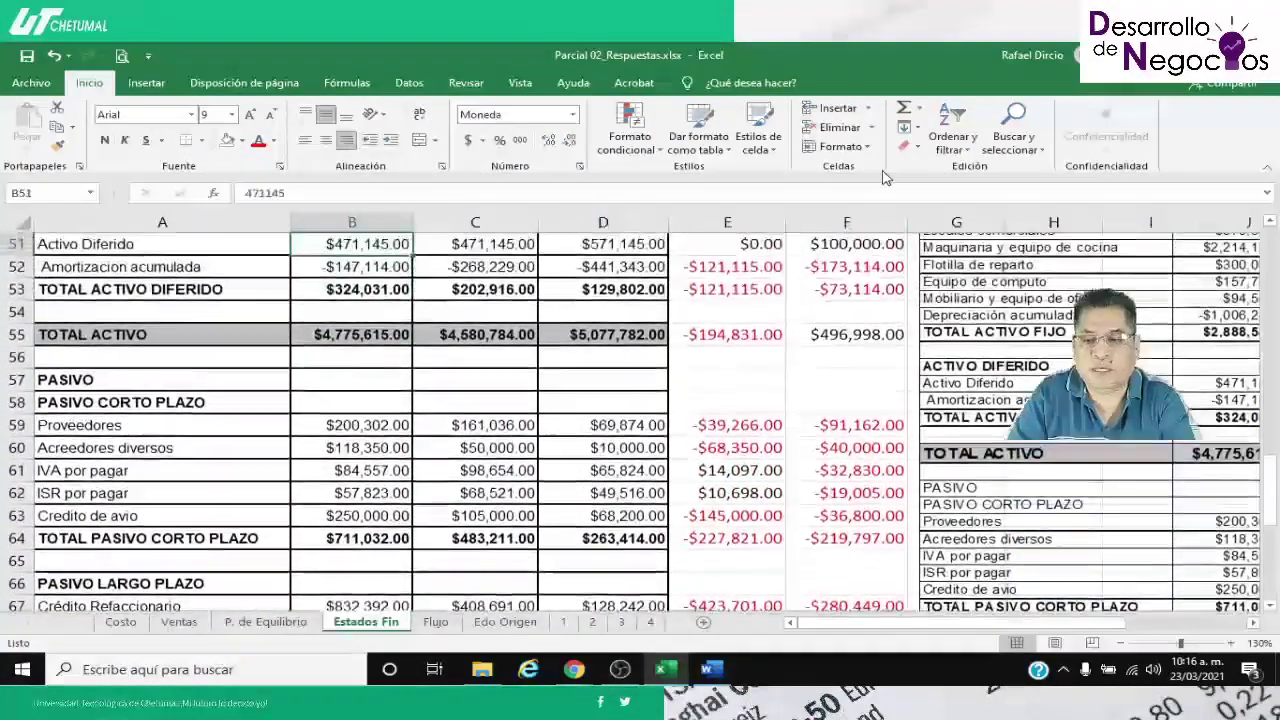
{"action": "key", "text": "Up"}
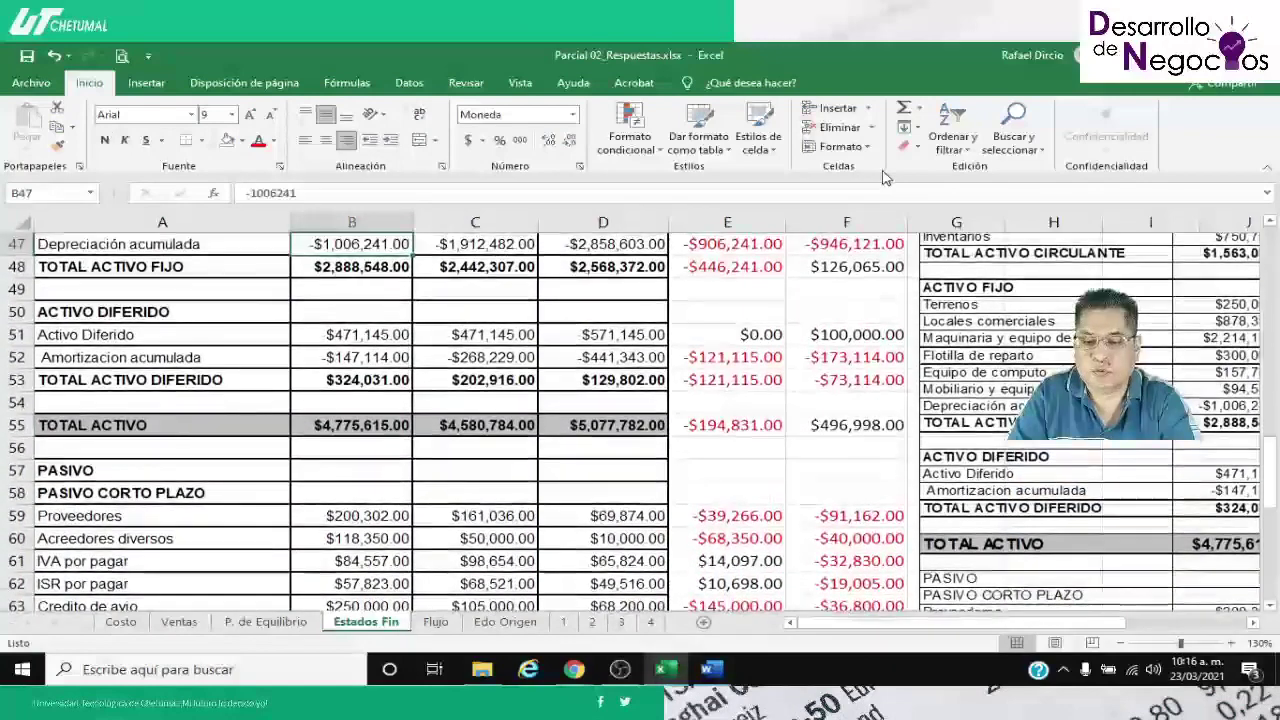
{"action": "key", "text": "Down"}
{"action": "key", "text": "Down"}
{"action": "key", "text": "Down"}
{"action": "key", "text": "Down"}
{"action": "key", "text": "Down"}
{"action": "key", "text": "Down"}
{"action": "key", "text": "Down"}
{"action": "key", "text": "Down"}
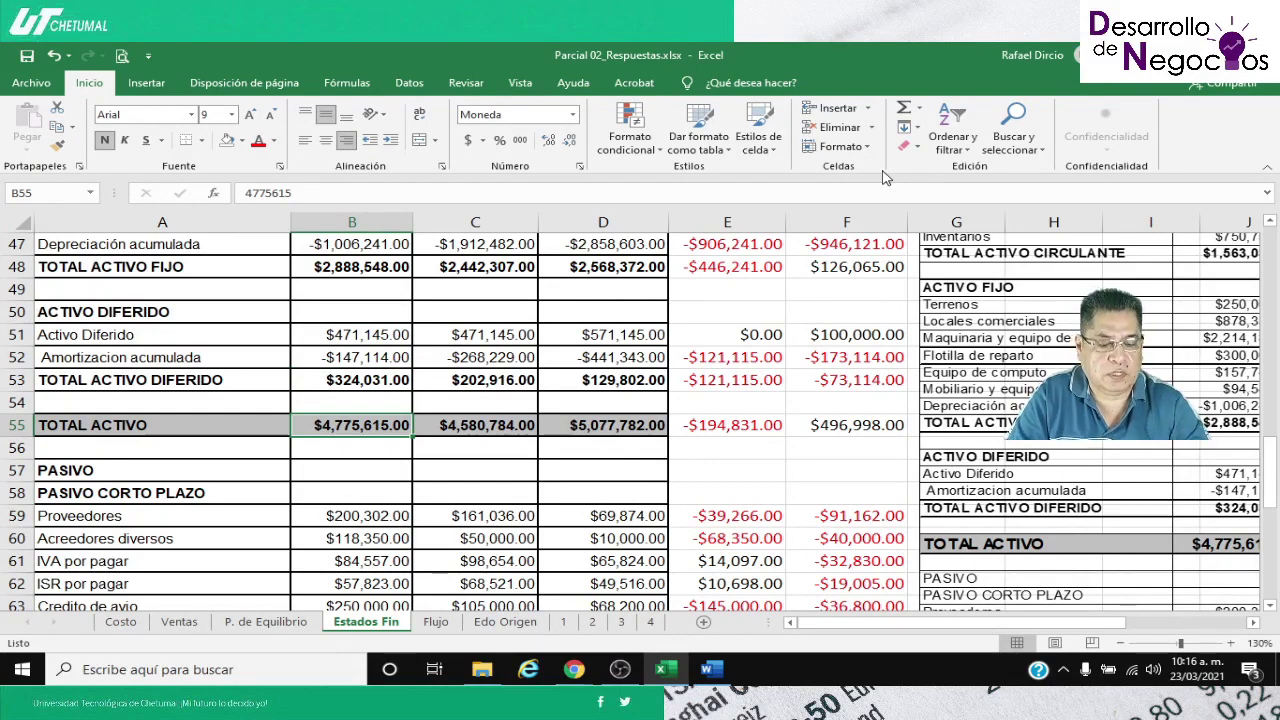
{"action": "type", "text": "="}
{"action": "scroll", "coordinate": [540, 350], "scroll_direction": "up", "scroll_amount": 3}
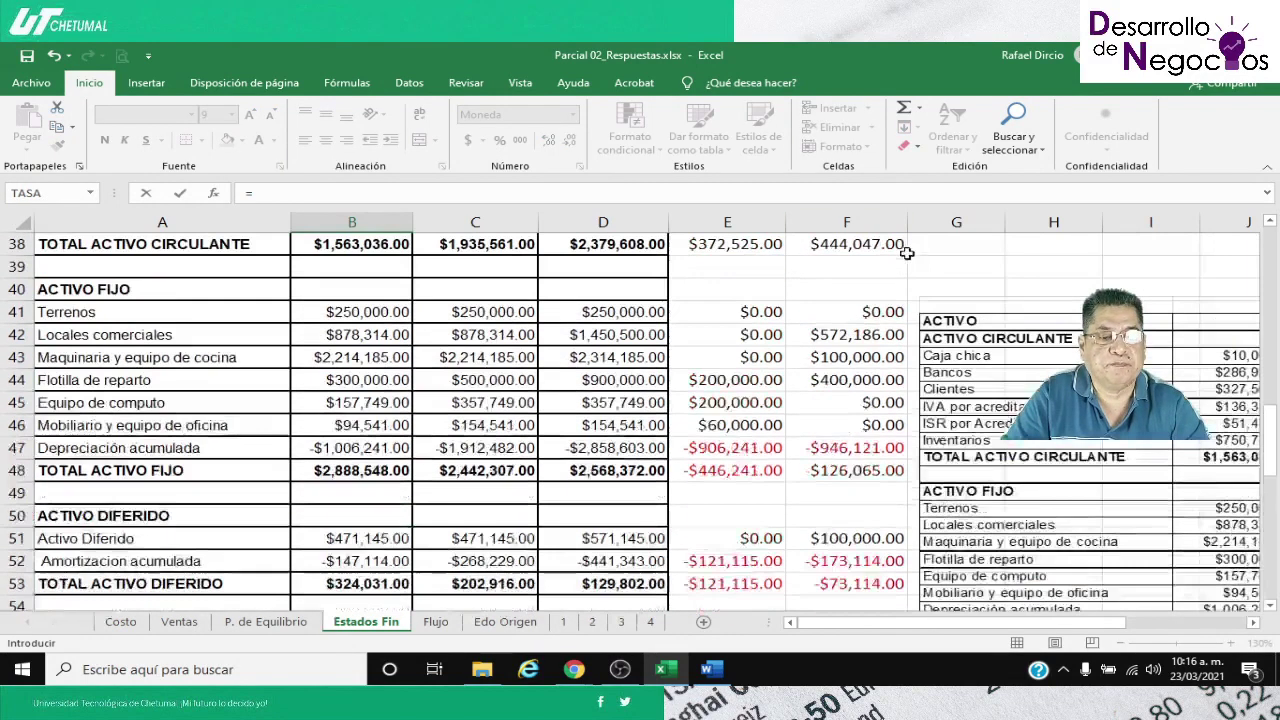
{"action": "left_click", "coordinate": [345, 243]}
{"action": "type", "text": "+"}
{"action": "left_click", "coordinate": [375, 468]}
{"action": "type", "text": "+"}
{"action": "left_click", "coordinate": [323, 584]}
{"action": "key", "text": "Return"}
{"action": "key", "text": "Up"}
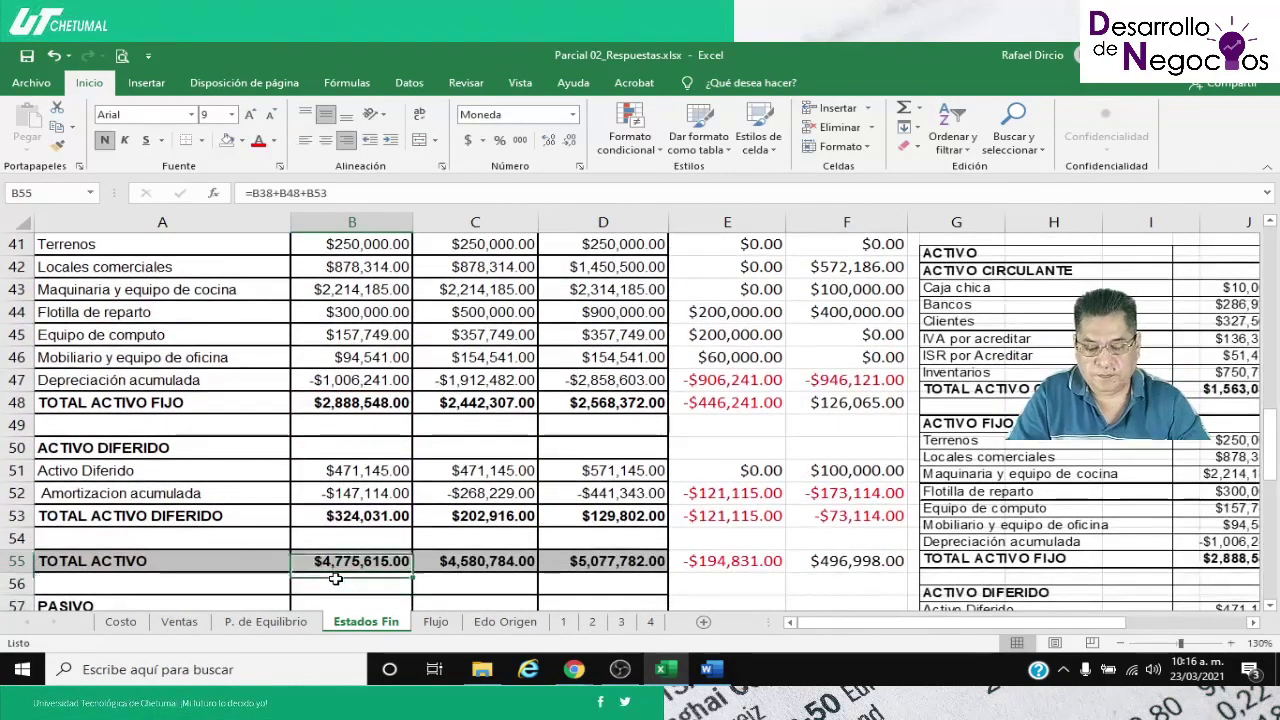
Copy the TOTAL ACTIVO formula from B55 to C55:D55
{"action": "key", "text": "ctrl+c"}
{"action": "key", "text": "Right"}
{"action": "key", "text": "shift+Right"}
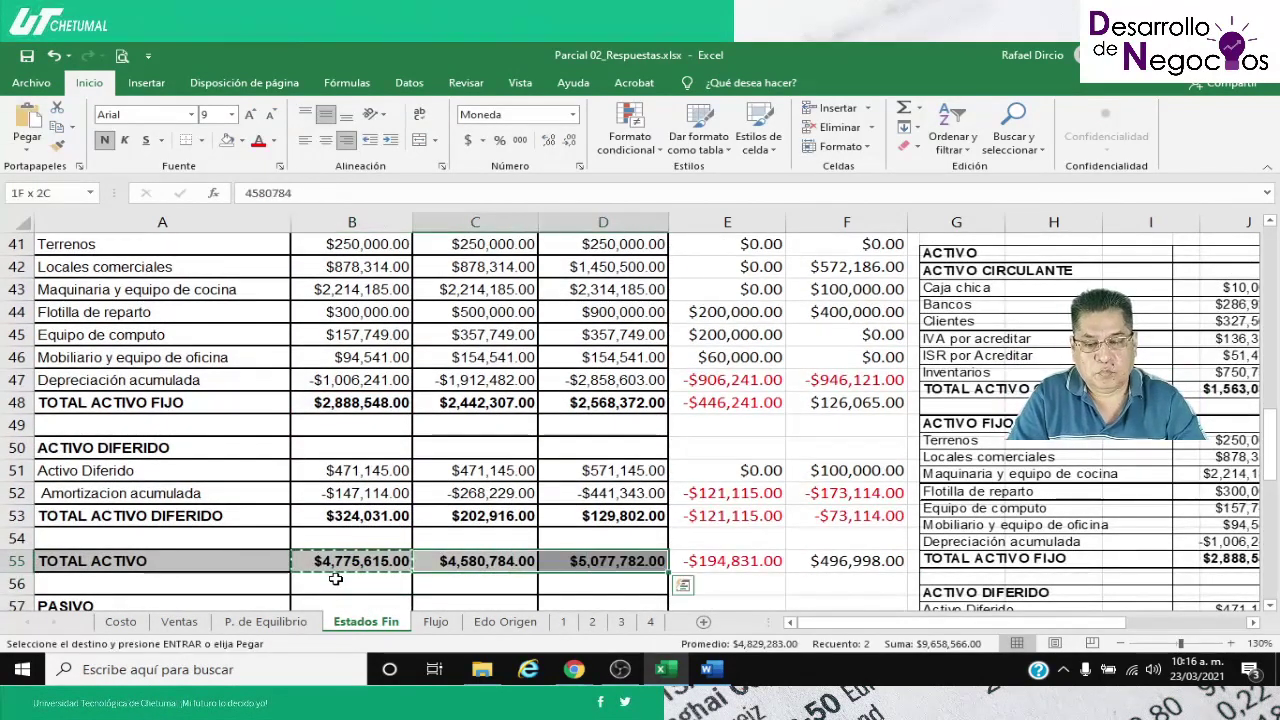
{"action": "key", "text": "ctrl+v"}
{"action": "key", "text": "Right"}
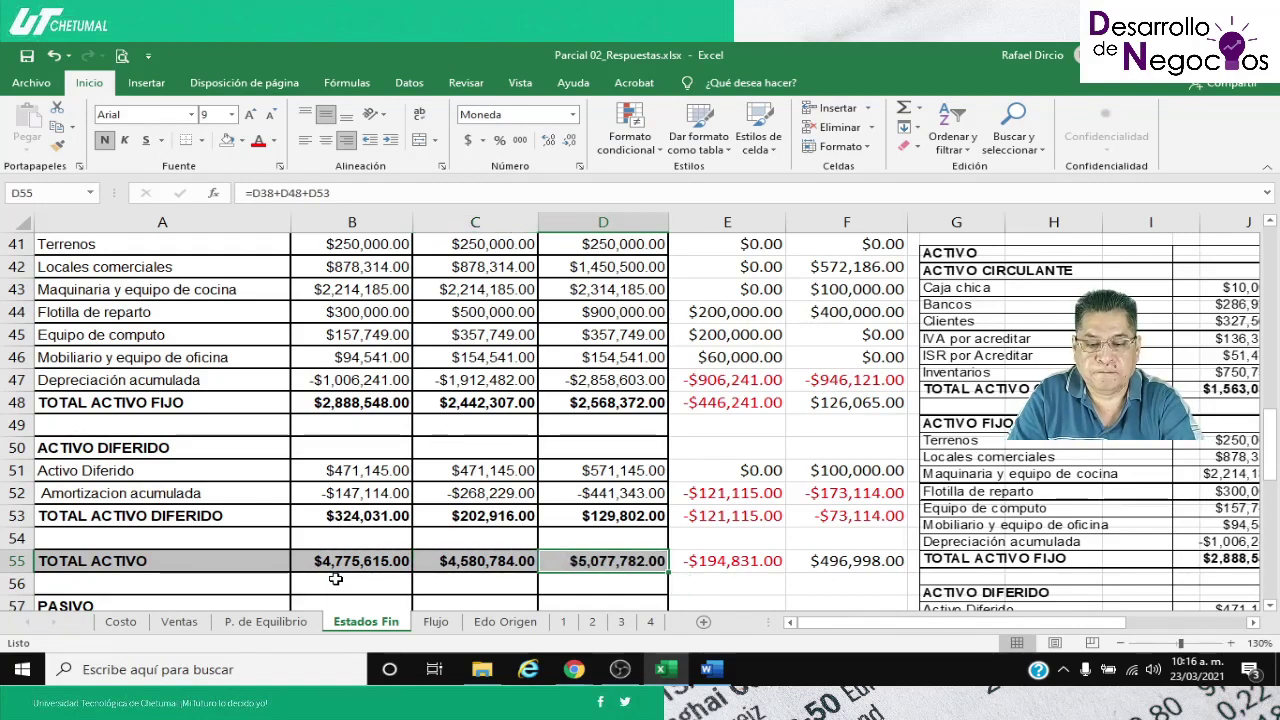
Move the pasted balance sheet picture up so its TOTAL ACTIVO line sits beside row 55
{"action": "key", "text": "Down"}
{"action": "key", "text": "Down"}
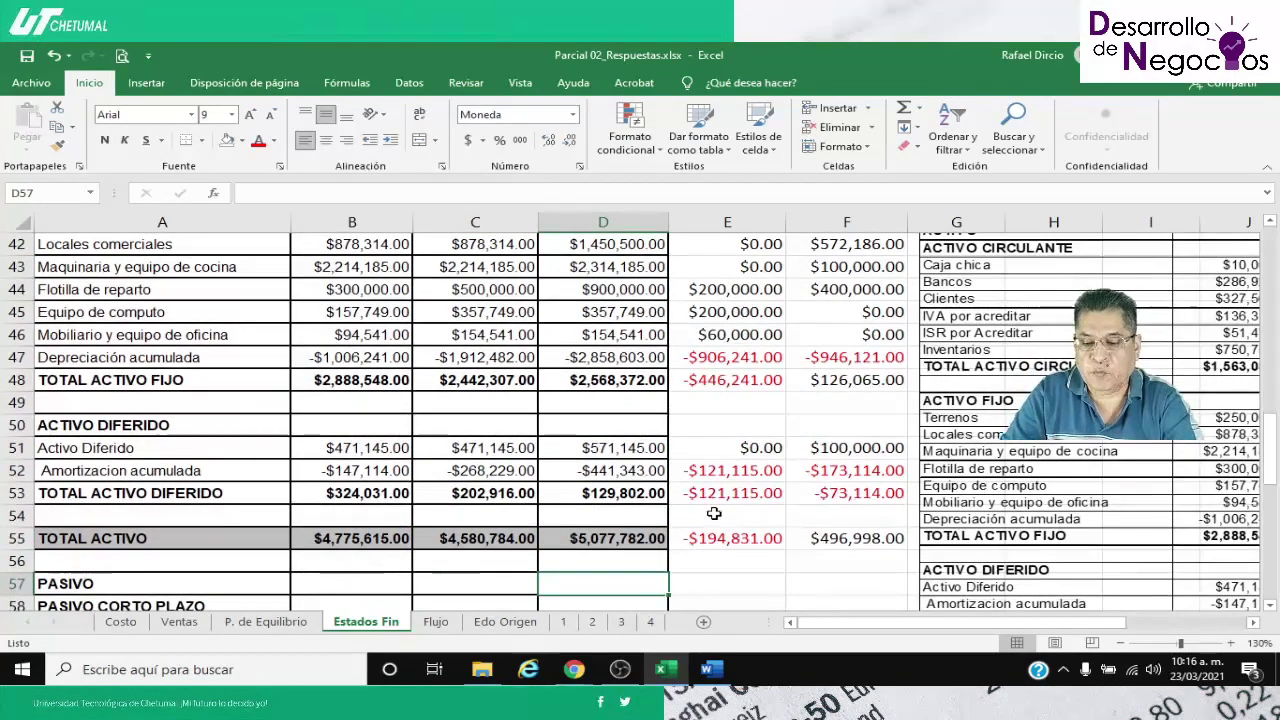
{"action": "scroll", "coordinate": [714, 514], "scroll_direction": "down", "scroll_amount": 1}
{"action": "left_click_drag", "start_coordinate": [1077, 564], "coordinate": [1071, 449]}
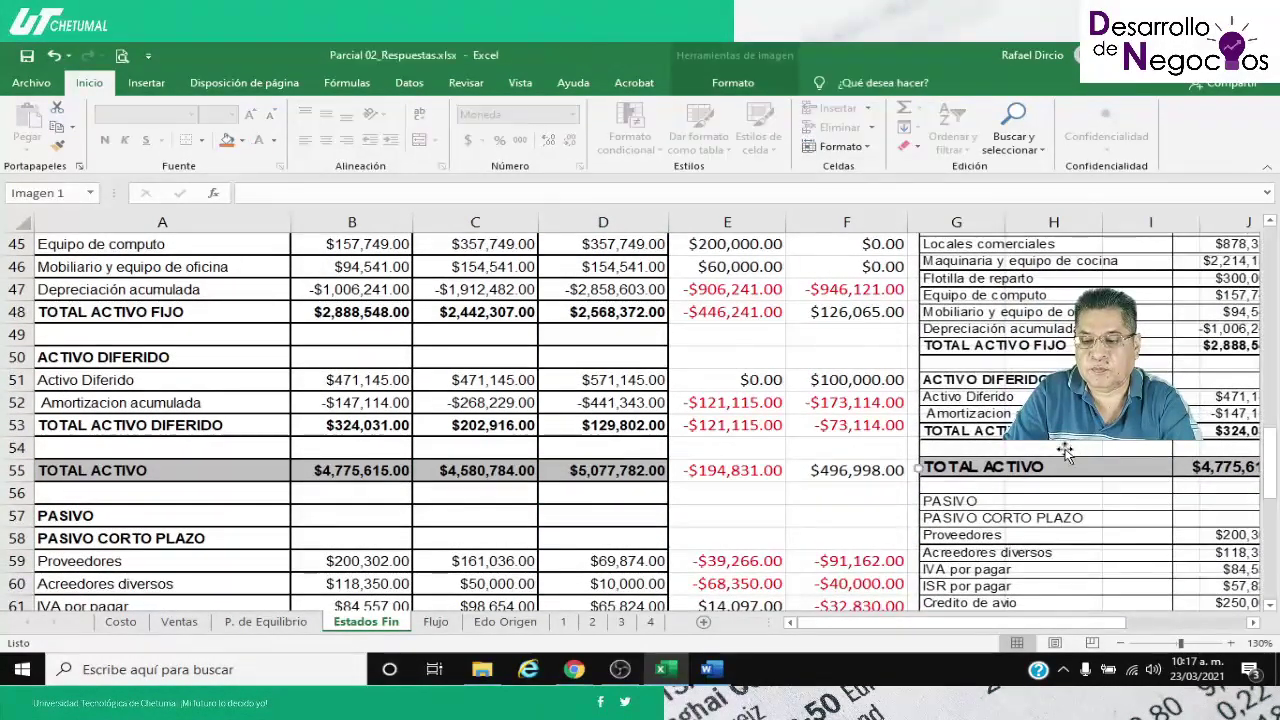
Compare the TOTAL ACTIVO figures in row 55 with all three years of the pasted balance sheet picture
{"action": "left_click", "coordinate": [356, 477]}
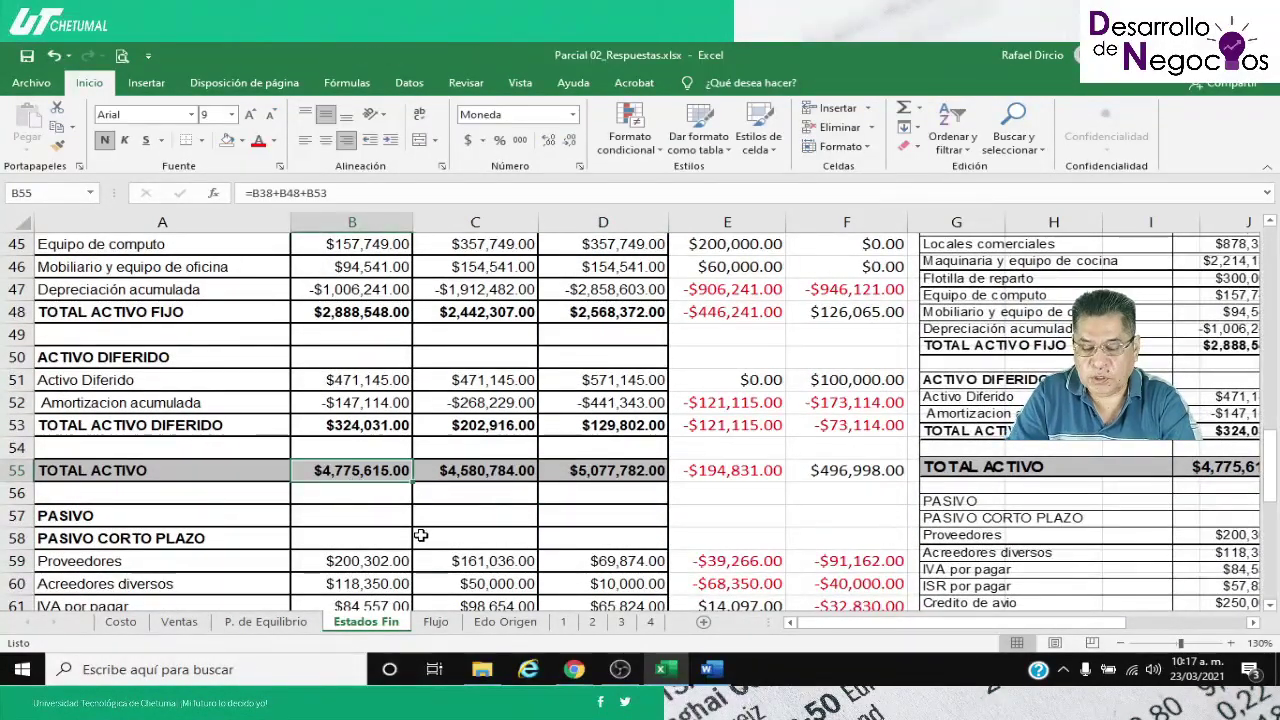
{"action": "key", "text": "Right"}
{"action": "key", "text": "Right"}
{"action": "key", "text": "Right"}
{"action": "key", "text": "Right"}
{"action": "key", "text": "Right"}
{"action": "key", "text": "Right"}
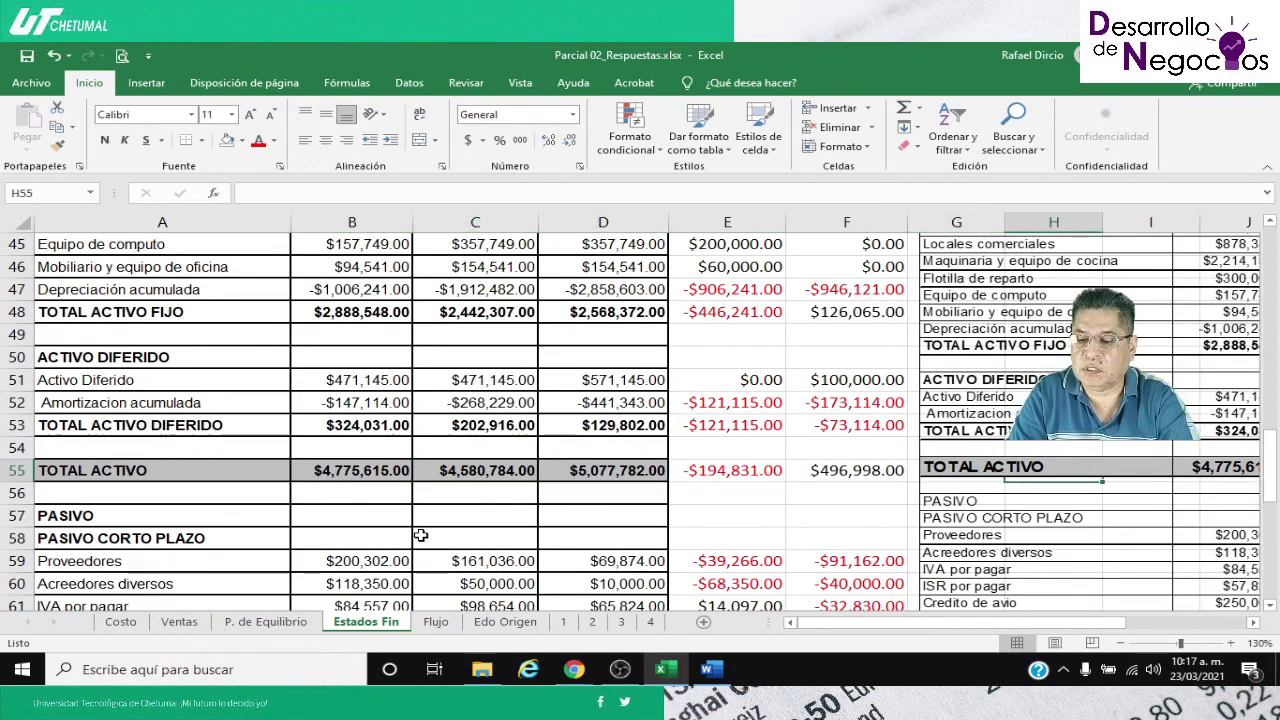
{"action": "key", "text": "Right"}
{"action": "key", "text": "Right"}
{"action": "key", "text": "Right"}
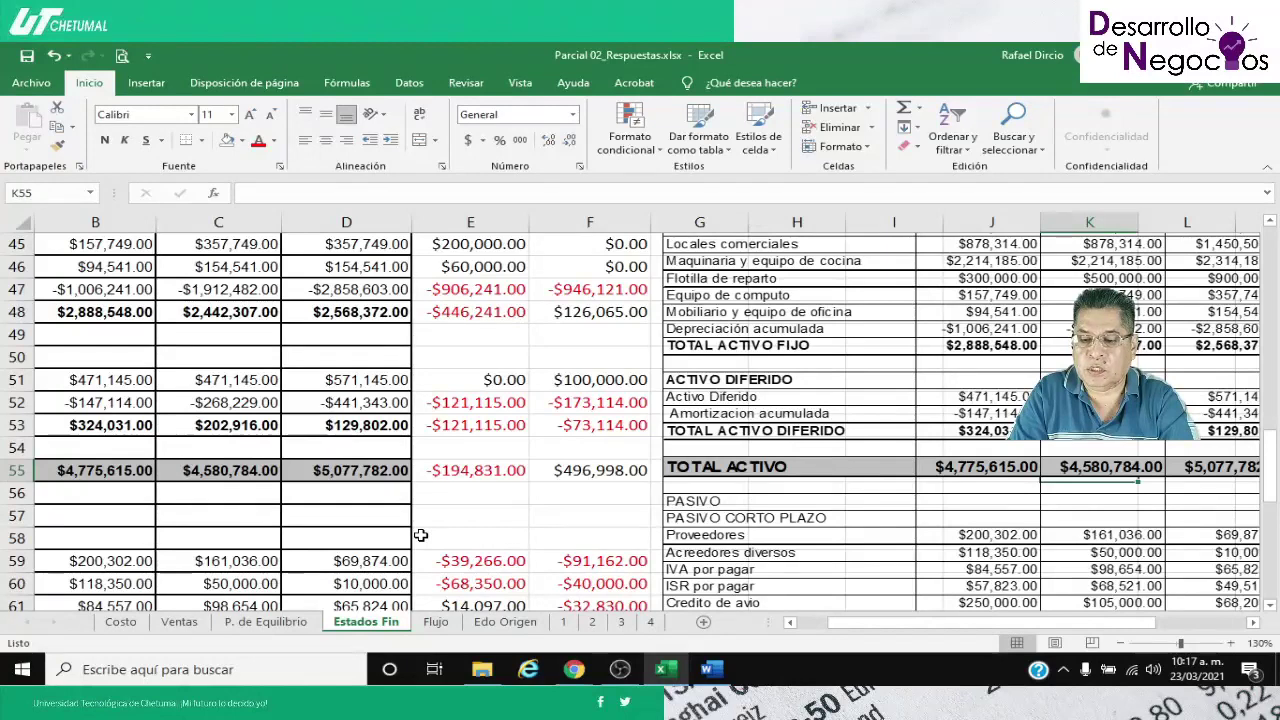
{"action": "key", "text": "Right"}
{"action": "key", "text": "Right"}
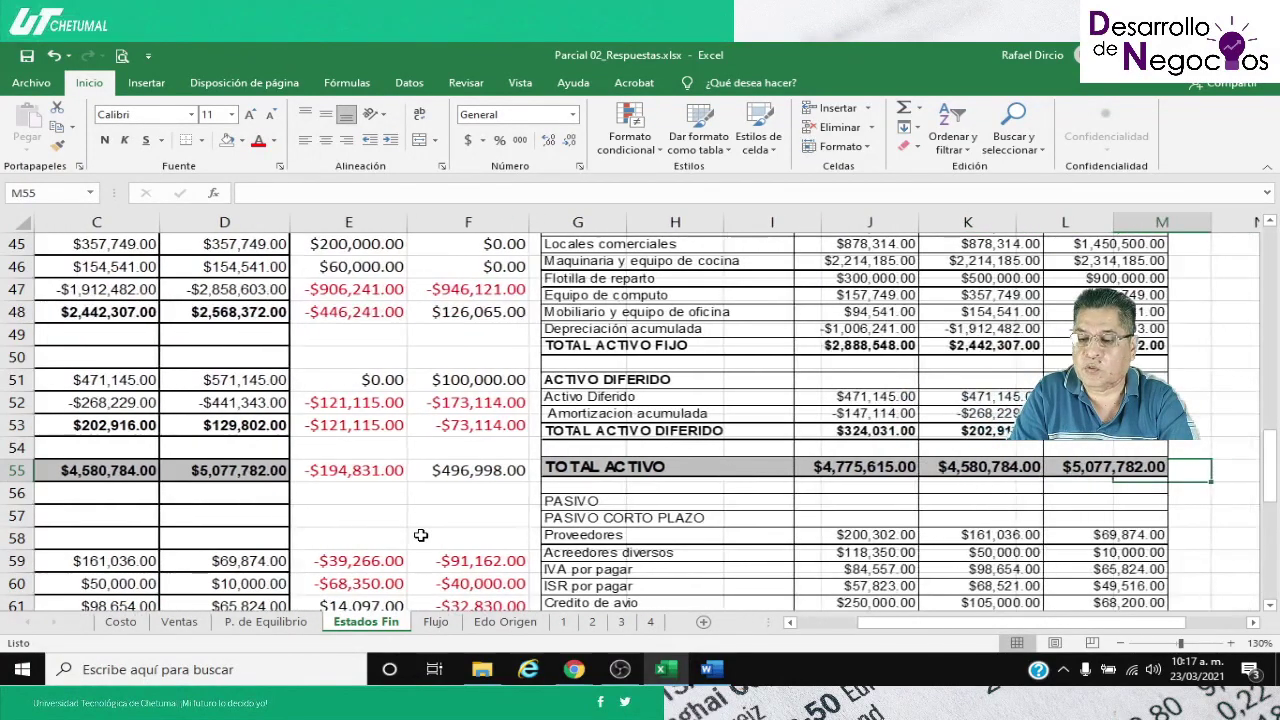
{"action": "key", "text": "Left"}
{"action": "key", "text": "Left"}
{"action": "key", "text": "Left"}
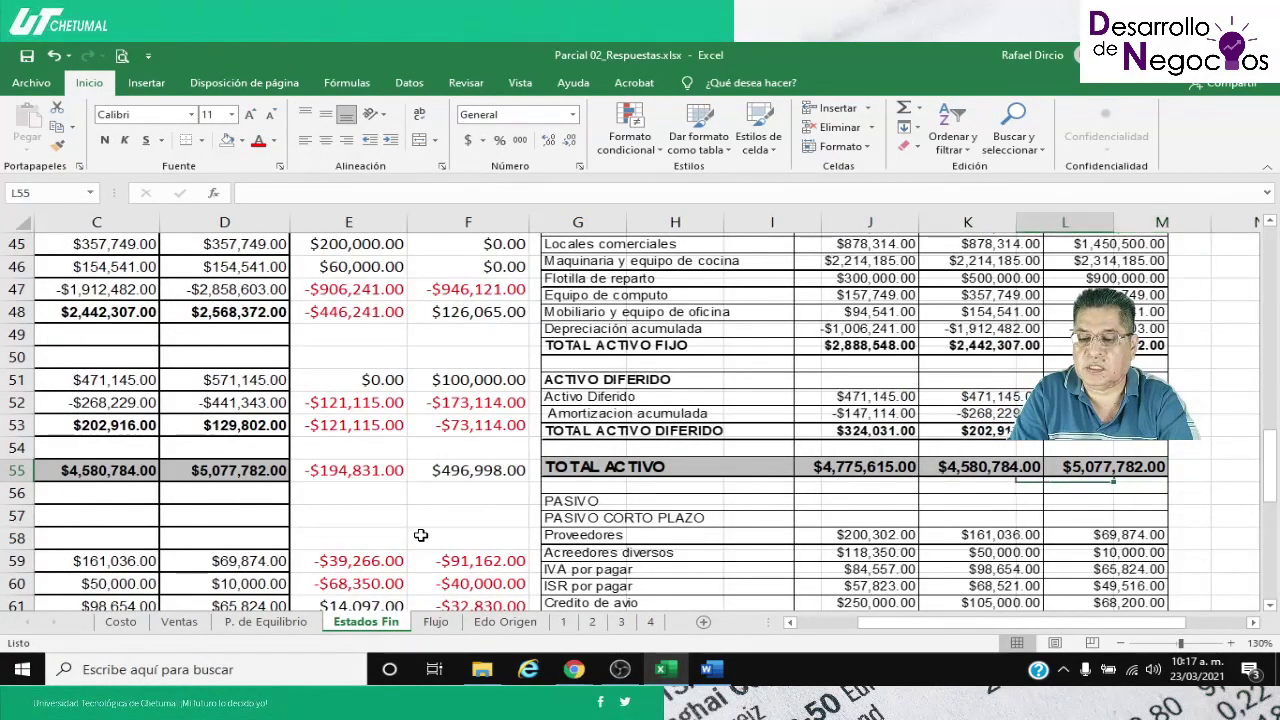
Replace the fixed TOTAL ACTIVO DIFERIDO value in B53 with a sum of B51:B52
{"action": "key", "text": "Home"}
{"action": "key", "text": "Right"}
{"action": "key", "text": "Up"}
{"action": "key", "text": "Up"}
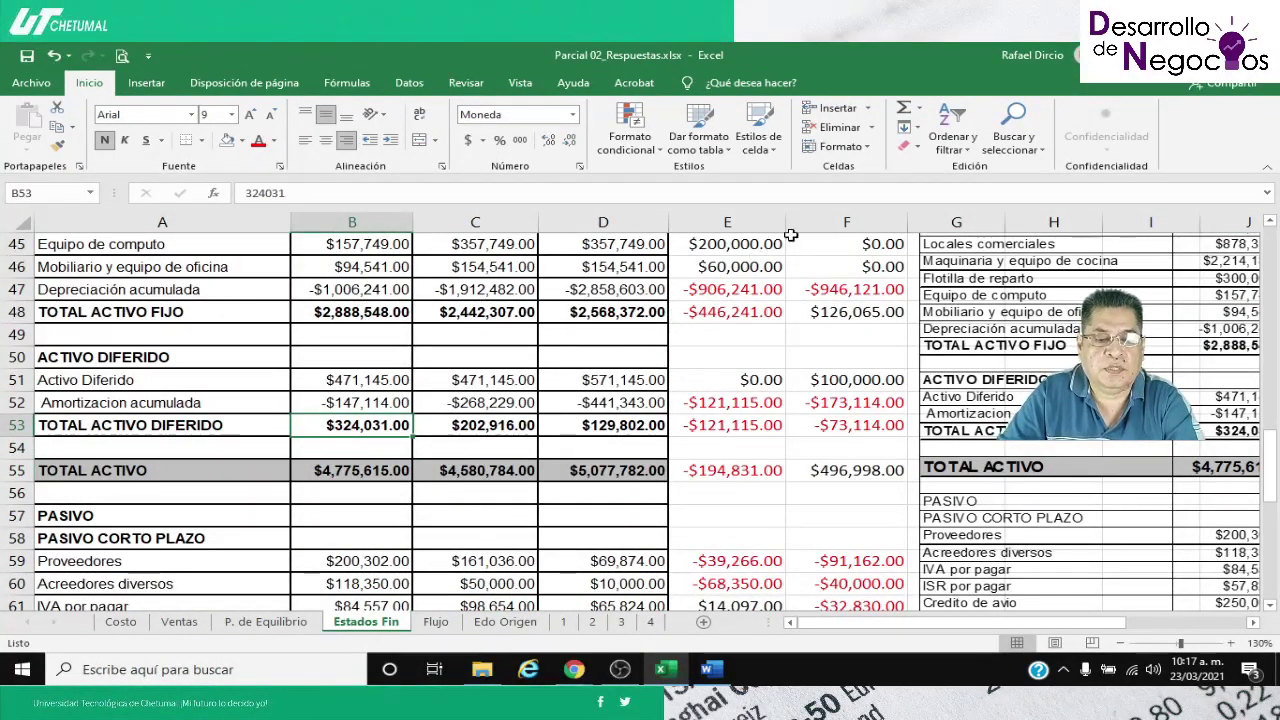
{"action": "left_click", "coordinate": [905, 108]}
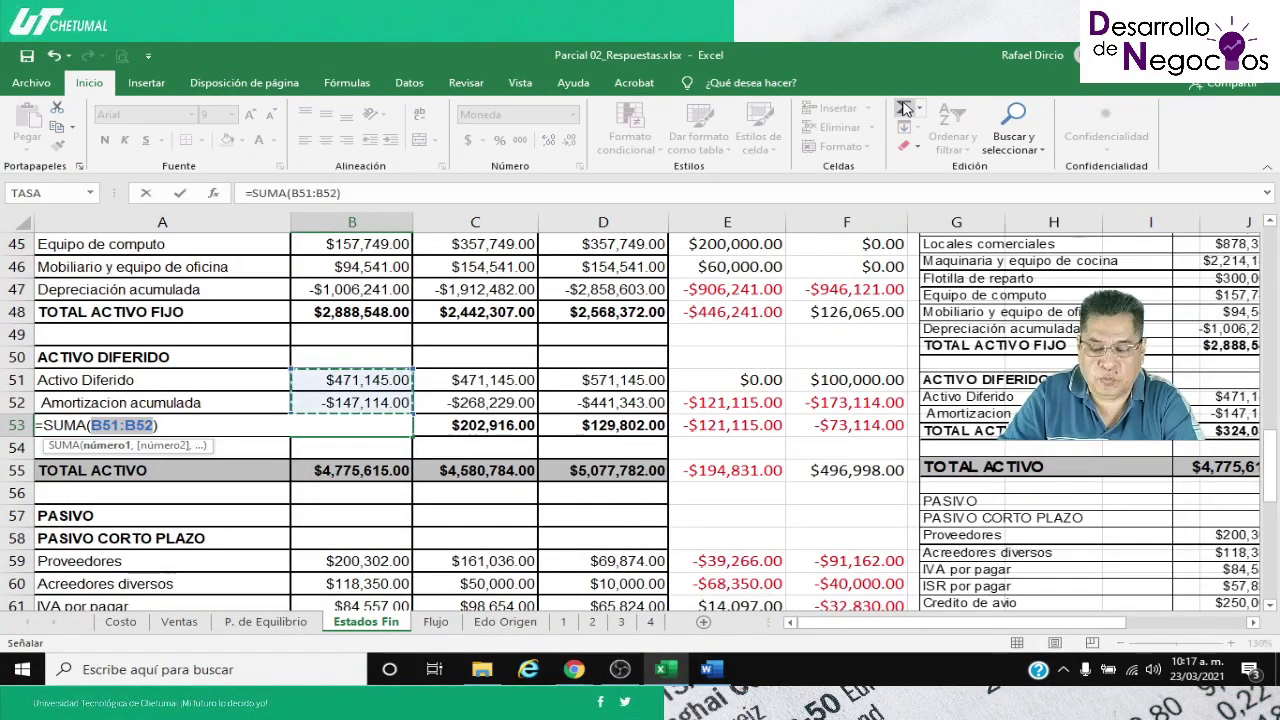
{"action": "left_click", "coordinate": [905, 108]}
Copy the TOTAL ACTIVO DIFERIDO sum from B53 to C53:D53
{"action": "key", "text": "ctrl+c"}
{"action": "key", "text": "Right"}
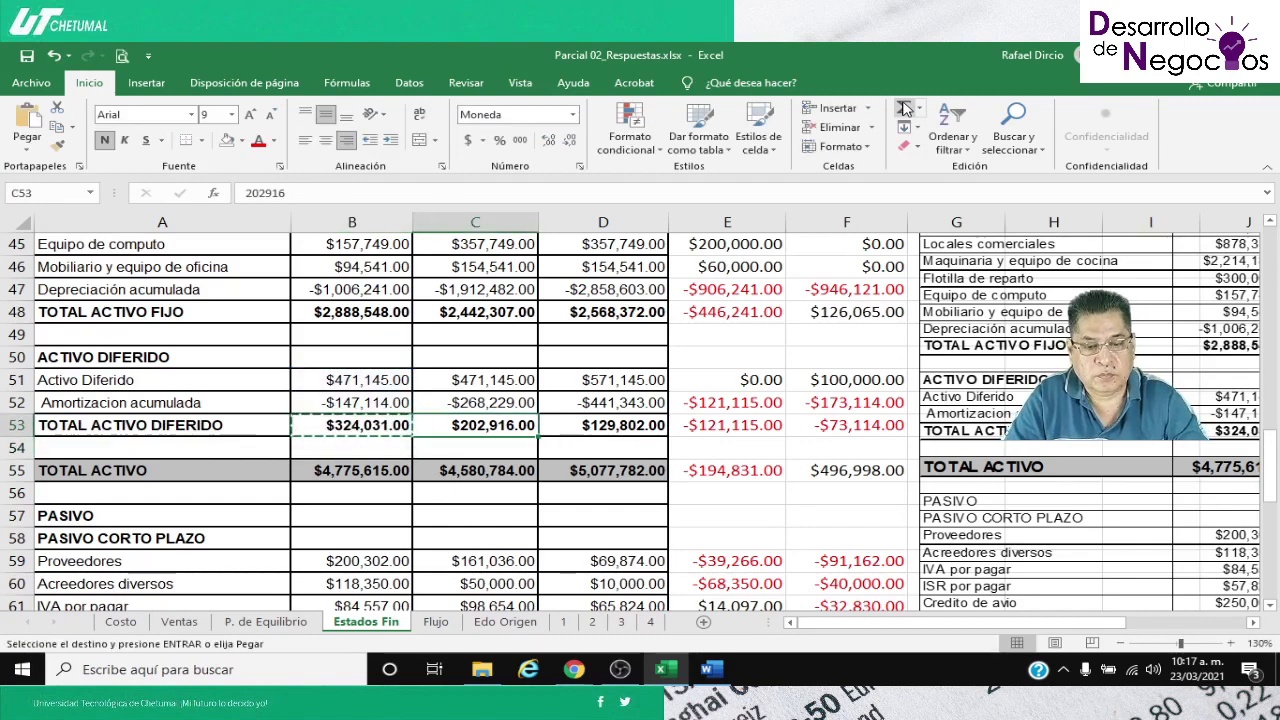
{"action": "key", "text": "shift+Right"}
{"action": "key", "text": "Return"}
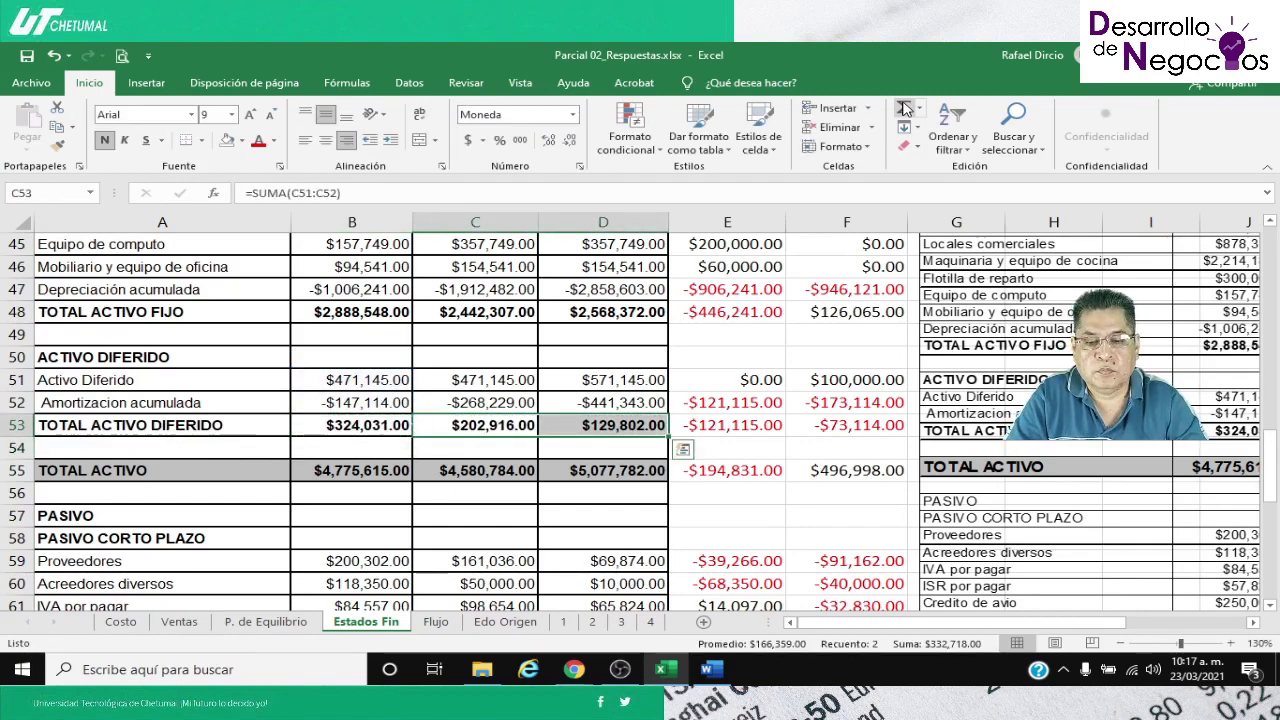
Replace the fixed TOTAL ACTIVO FIJO value in B48 with a sum of B41:B47
{"action": "key", "text": "Up"}
{"action": "key", "text": "Up"}
{"action": "key", "text": "Up"}
{"action": "key", "text": "Up"}
{"action": "key", "text": "Up"}
{"action": "key", "text": "Left"}
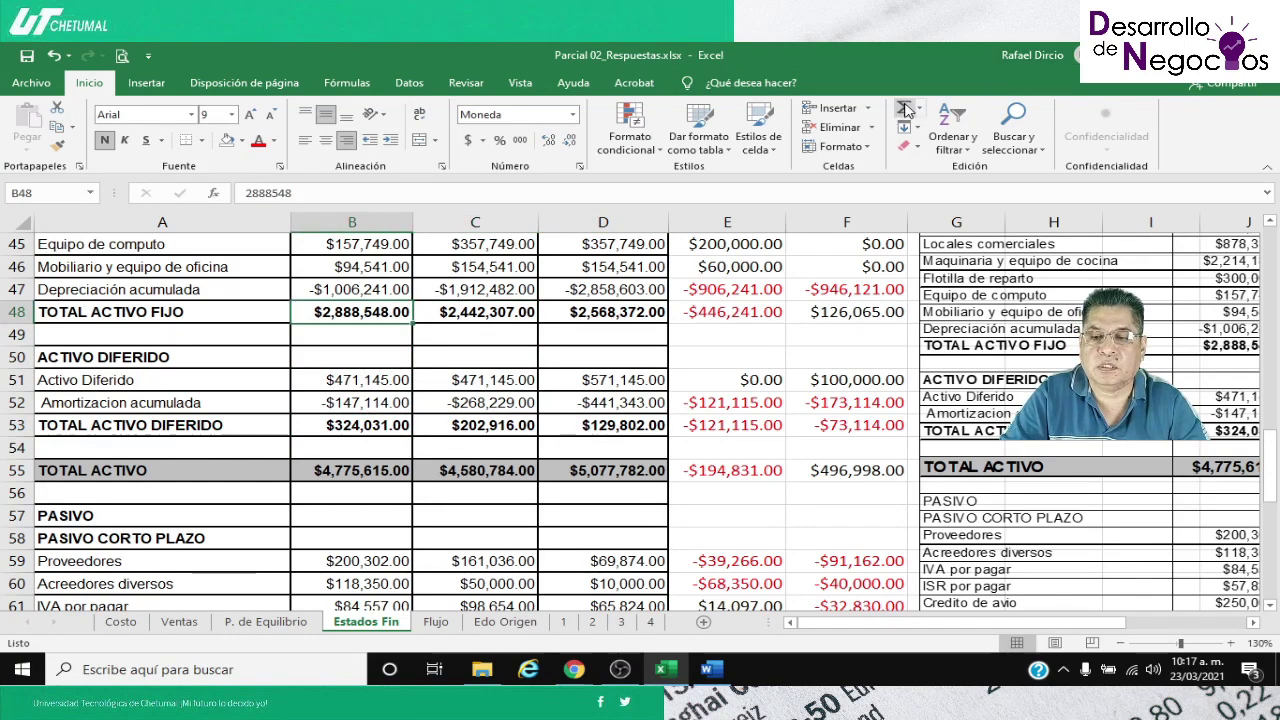
{"action": "left_click", "coordinate": [904, 110]}
{"action": "scroll", "coordinate": [862, 266], "scroll_direction": "up", "scroll_amount": 2}
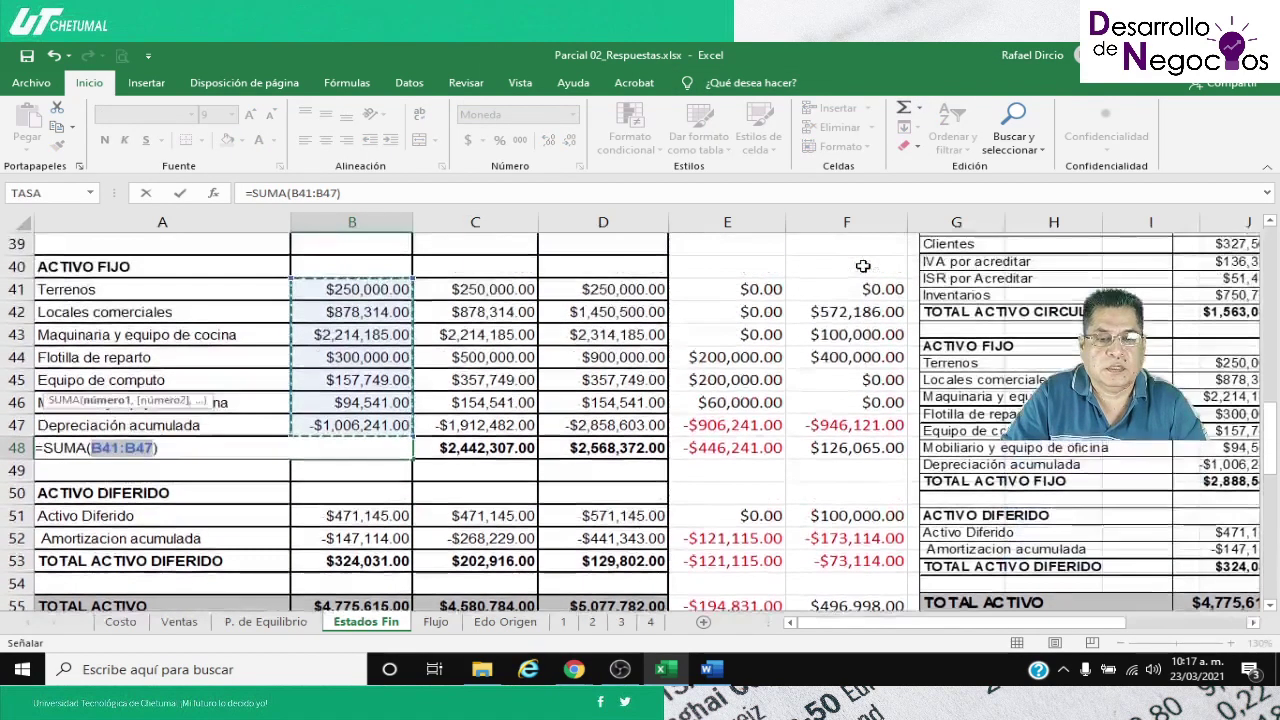
{"action": "key", "text": "ctrl+Return"}
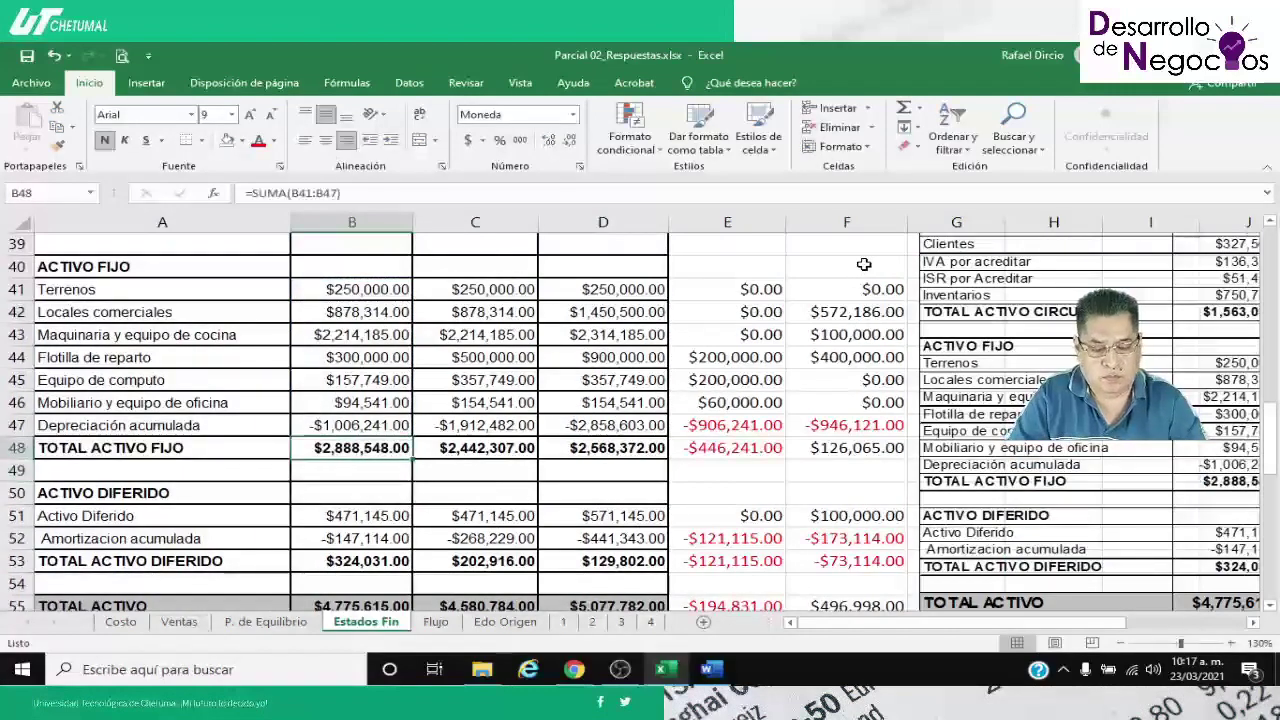
Copy the TOTAL ACTIVO FIJO sum from B48 to C48:D48
{"action": "key", "text": "ctrl+c"}
{"action": "key", "text": "Right"}
{"action": "key", "text": "shift+Right"}
{"action": "key", "text": "ctrl+v"}
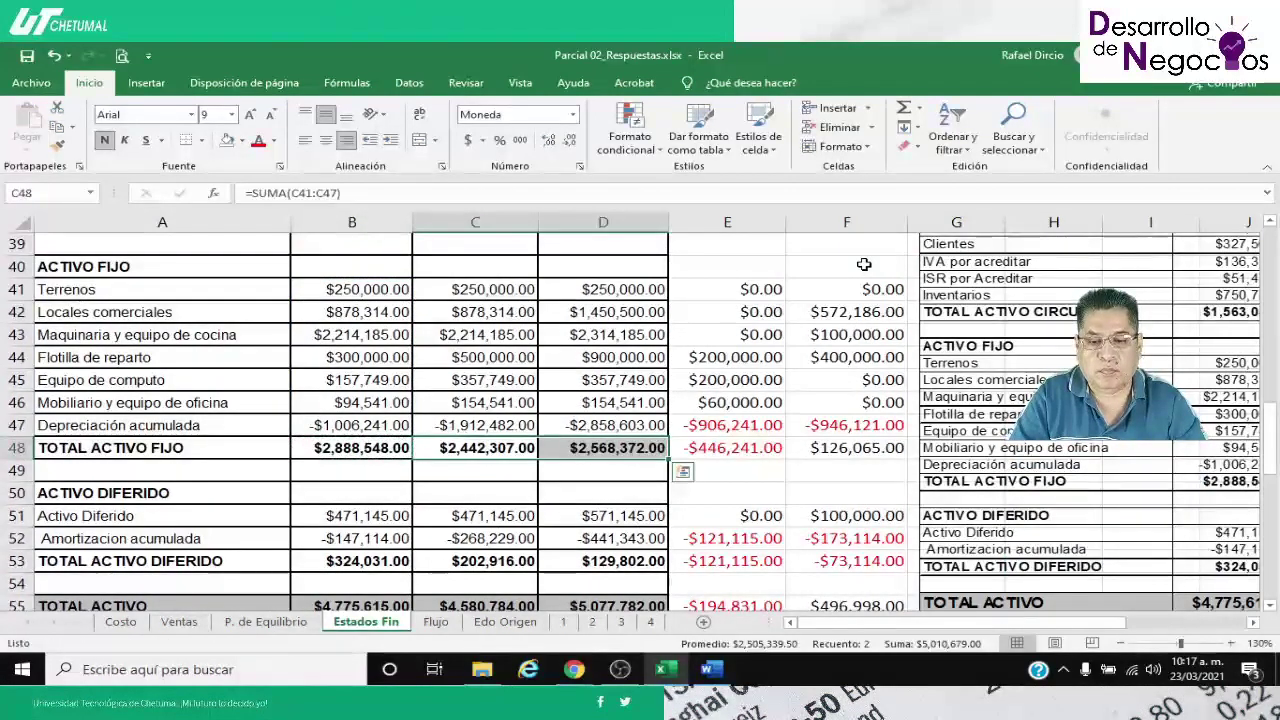
Replace the fixed TOTAL ACTIVO CIRCULANTE value in B38 with a sum of B32:B37
{"action": "key", "text": "Left"}
{"action": "key", "text": "Up"}
{"action": "key", "text": "Up"}
{"action": "key", "text": "Up"}
{"action": "key", "text": "Up"}
{"action": "key", "text": "Up"}
{"action": "key", "text": "Up"}
{"action": "key", "text": "Up"}
{"action": "key", "text": "Up"}
{"action": "key", "text": "Up"}
{"action": "key", "text": "Up"}
{"action": "key", "text": "Up"}
{"action": "key", "text": "Up"}
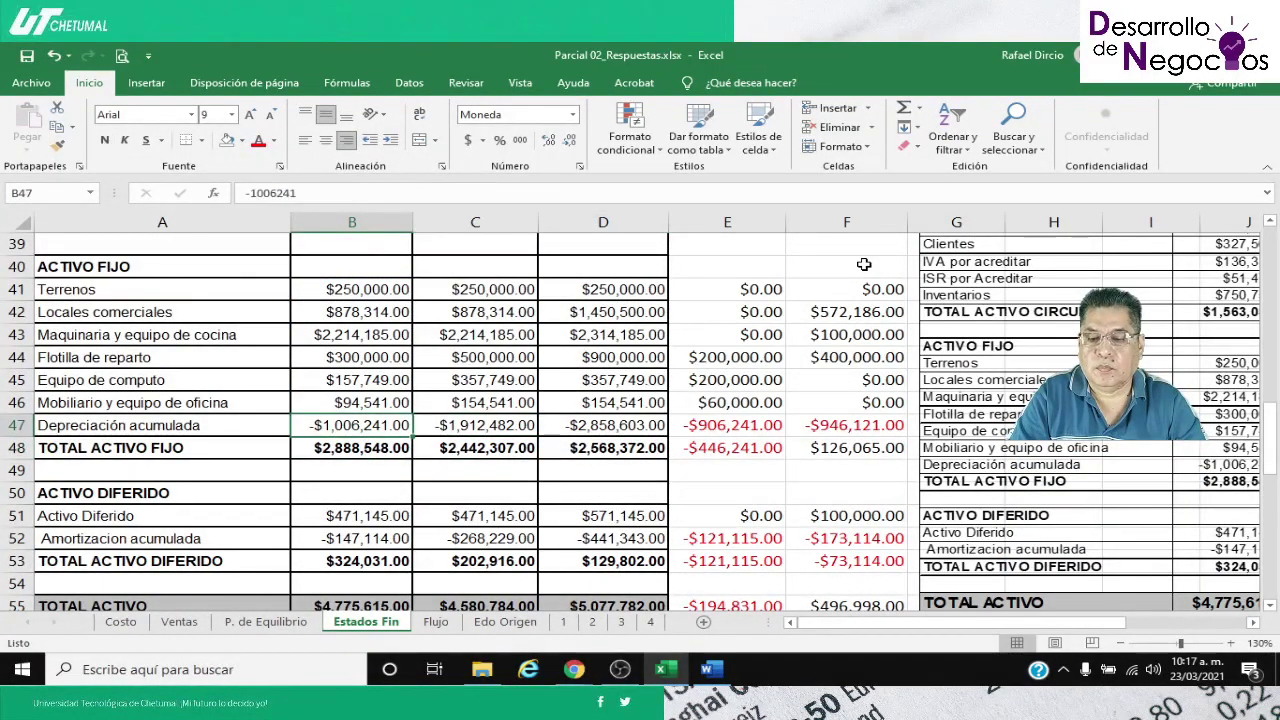
{"action": "key", "text": "Up"}
{"action": "key", "text": "Up"}
{"action": "key", "text": "Up"}
{"action": "key", "text": "Up"}
{"action": "key", "text": "Down"}
{"action": "key", "text": "Down"}
{"action": "key", "text": "Down"}
{"action": "key", "text": "Down"}
{"action": "key", "text": "Down"}
{"action": "key", "text": "Down"}
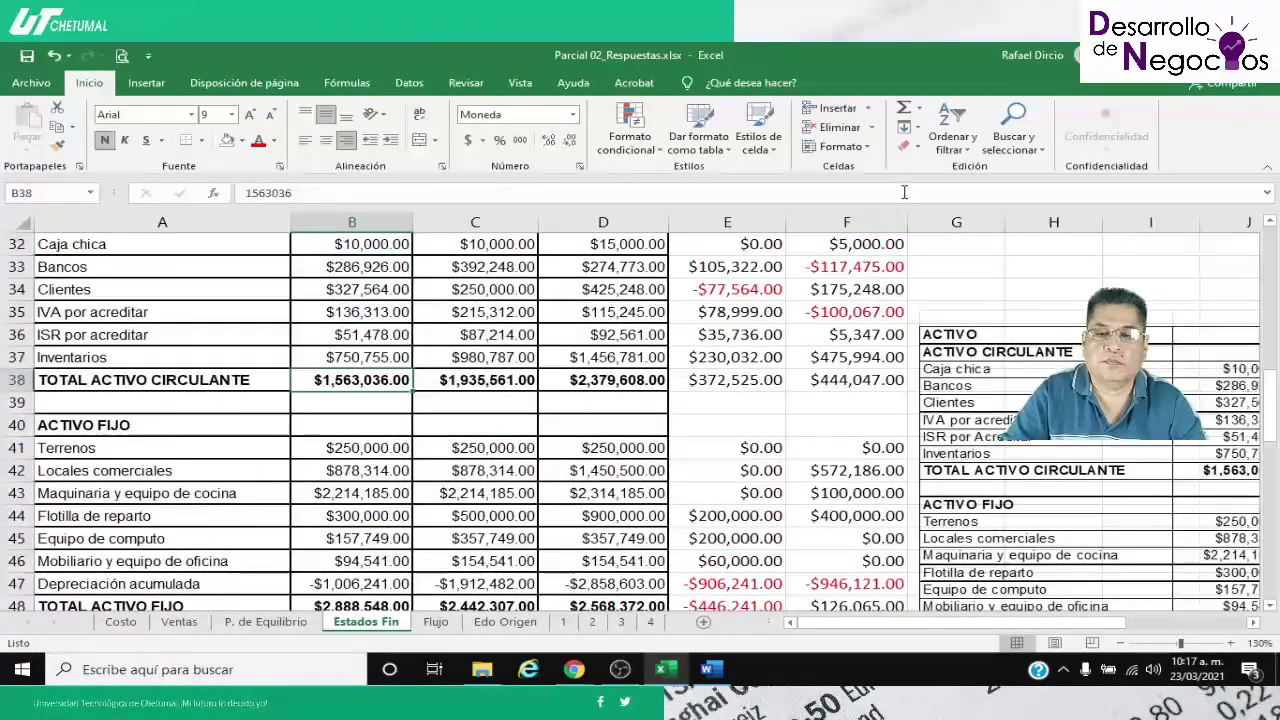
{"action": "left_click", "coordinate": [903, 107]}
{"action": "scroll", "coordinate": [697, 399], "scroll_direction": "up", "scroll_amount": 1}
{"action": "scroll", "coordinate": [697, 399], "scroll_direction": "up", "scroll_amount": 1}
{"action": "key", "text": "ctrl+Return"}
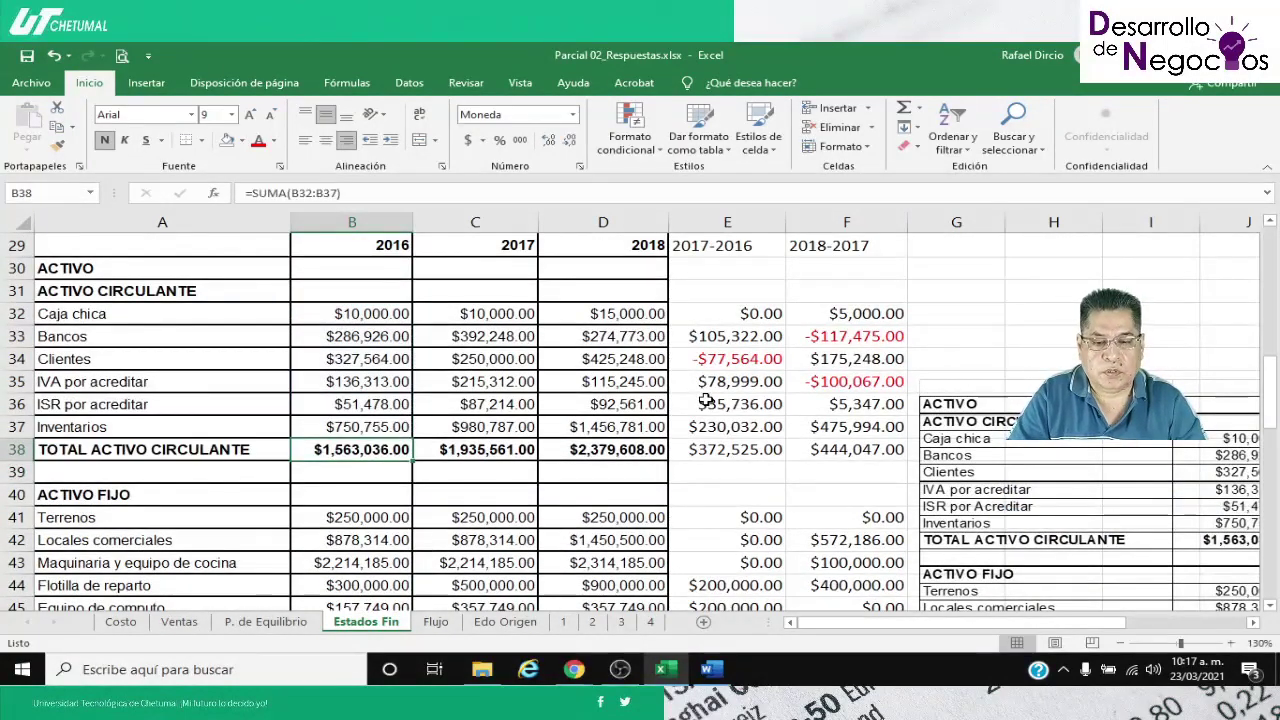
Copy the TOTAL ACTIVO CIRCULANTE sum from B38 to C38:D38
{"action": "key", "text": "ctrl+c"}
{"action": "key", "text": "Right"}
{"action": "key", "text": "shift+Right"}
{"action": "key", "text": "ctrl+v"}
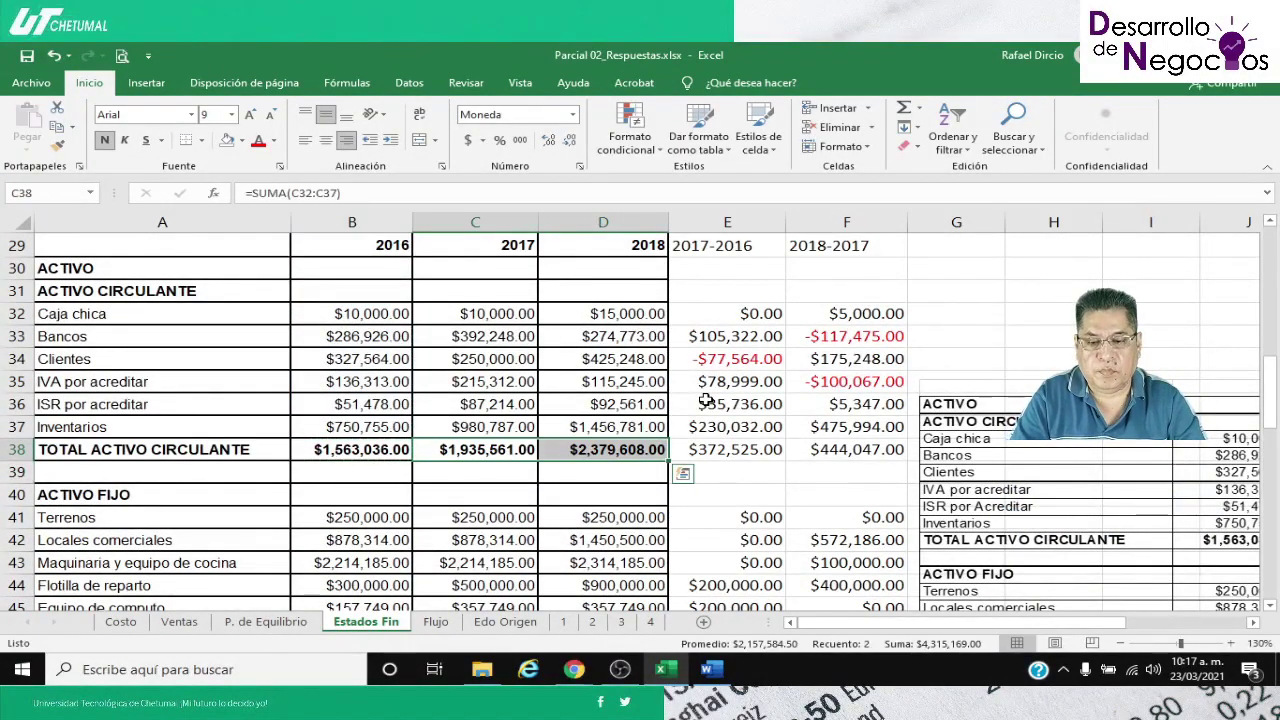
Check the balance formula in B81 of Estados Fin against the TOTAL ACTIVO and PASIVO + CAPITAL cells it references
{"action": "scroll", "coordinate": [660, 445], "scroll_direction": "down", "scroll_amount": 16}
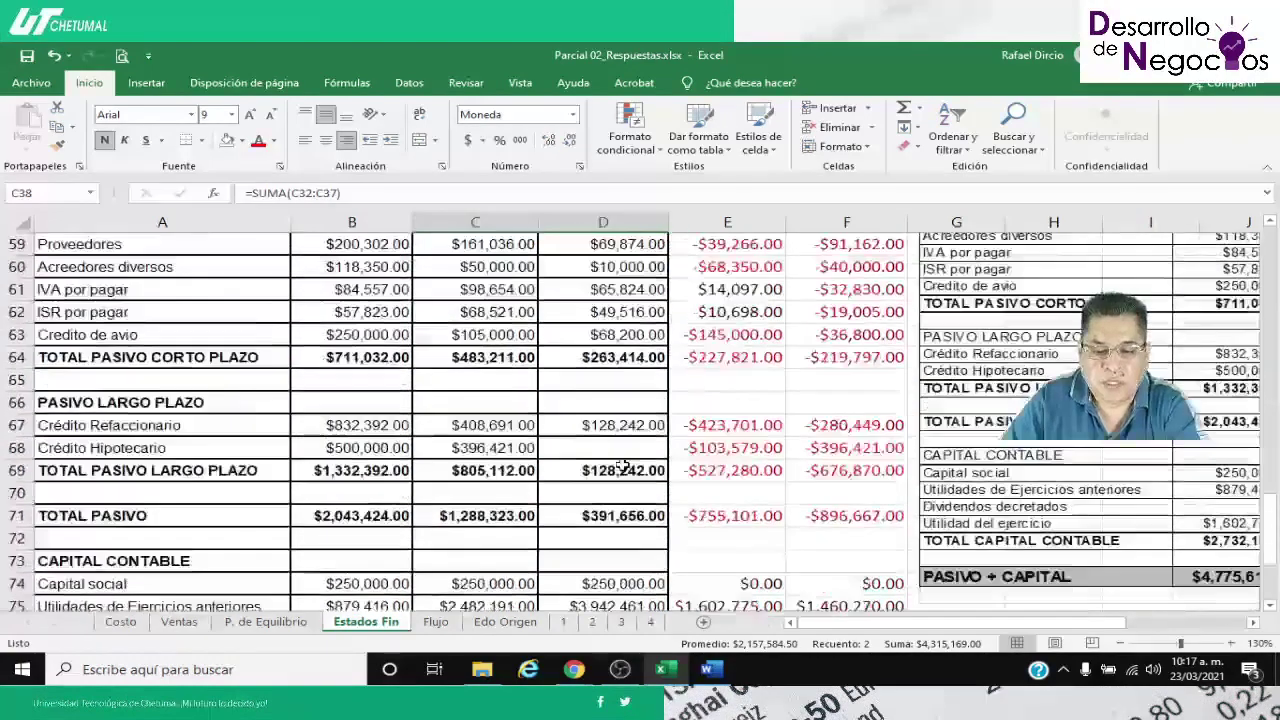
{"action": "left_click", "coordinate": [372, 335]}
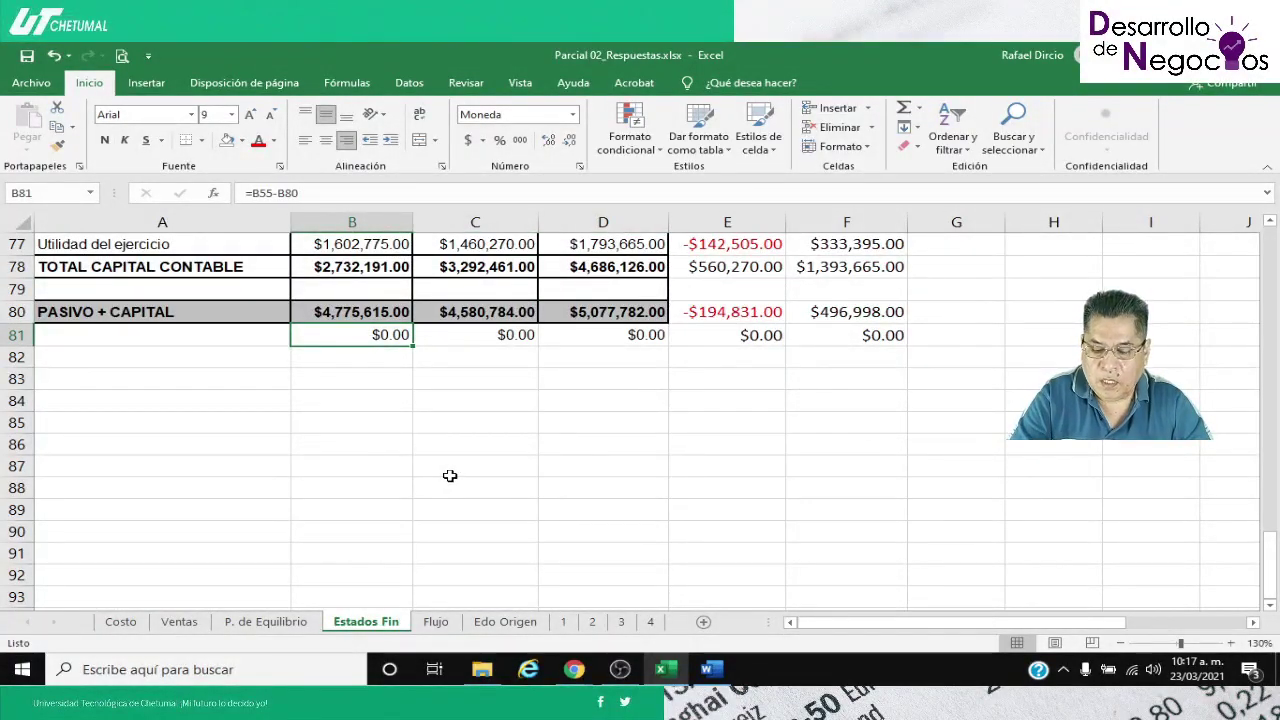
{"action": "key", "text": "F2"}
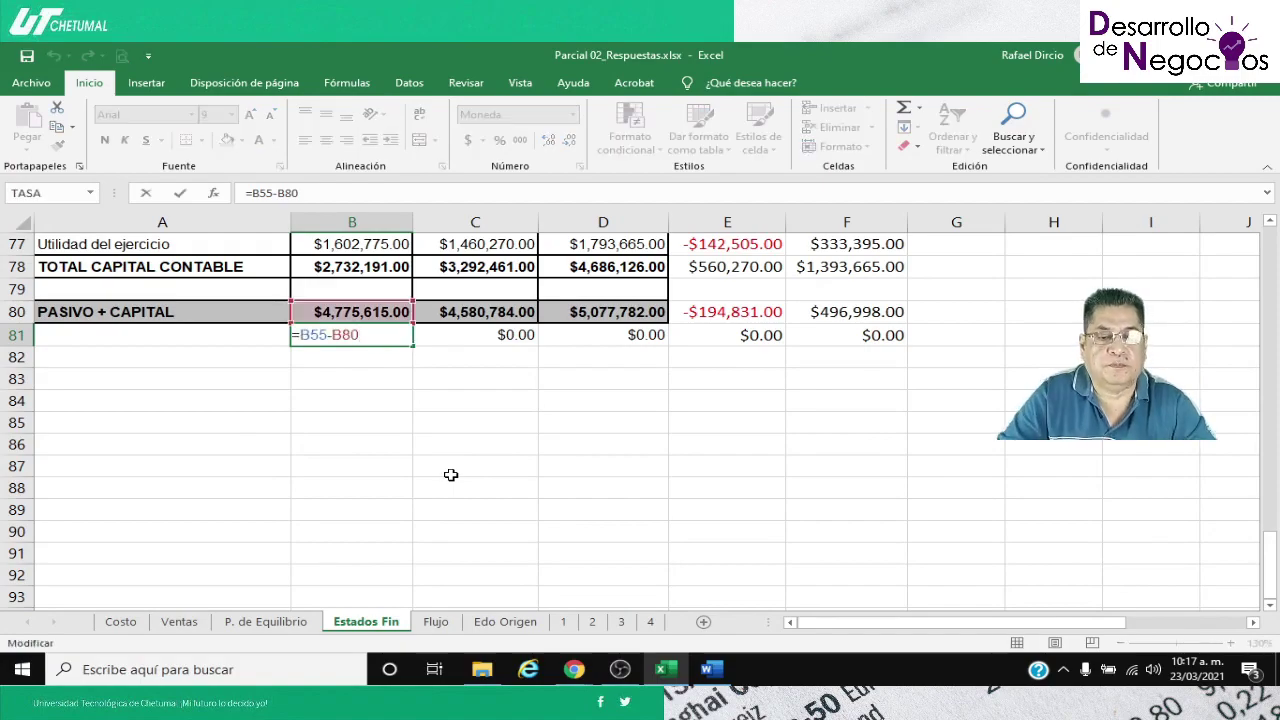
{"action": "scroll", "coordinate": [451, 475], "scroll_direction": "up", "scroll_amount": 10}
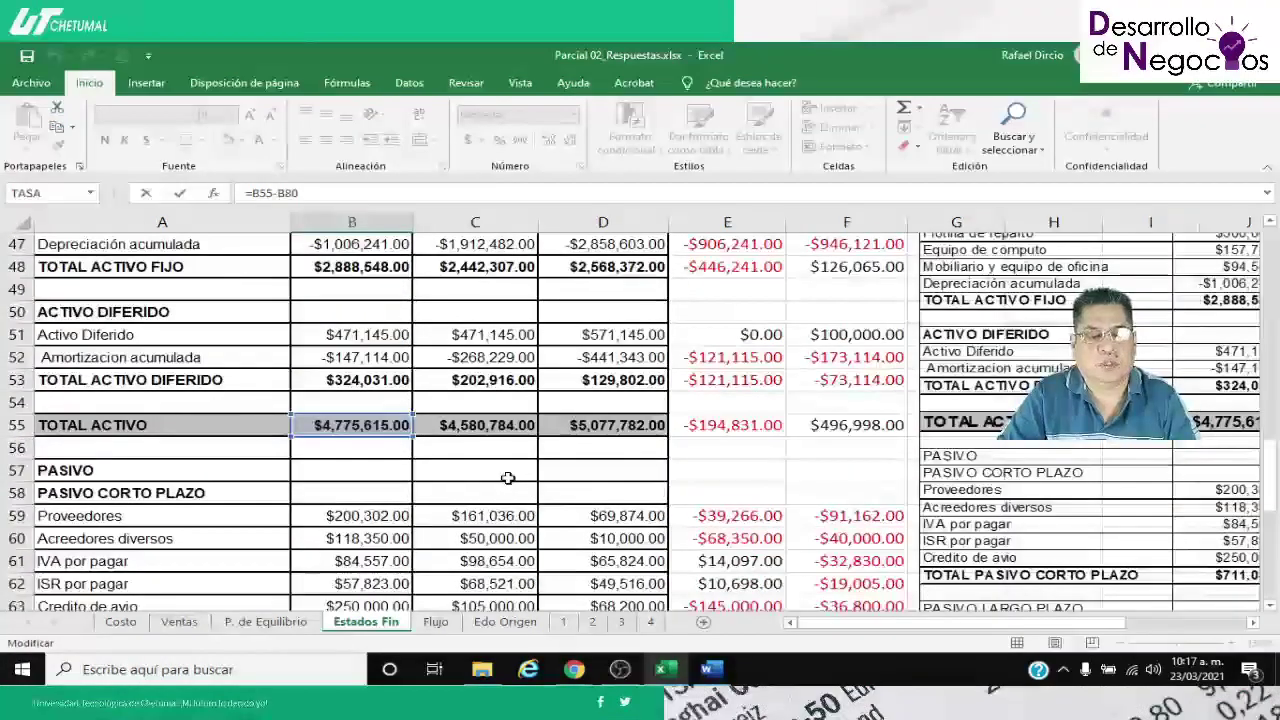
{"action": "scroll", "coordinate": [508, 478], "scroll_direction": "down", "scroll_amount": 7}
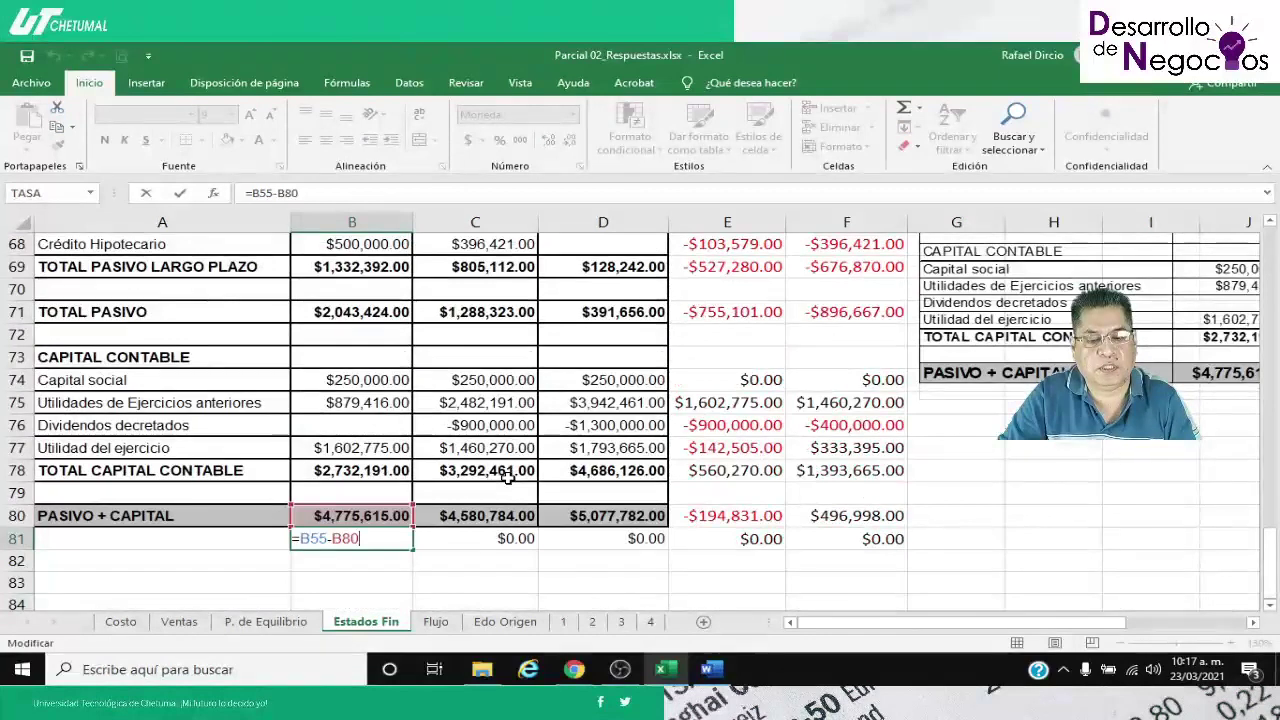
{"action": "key", "text": "Return"}
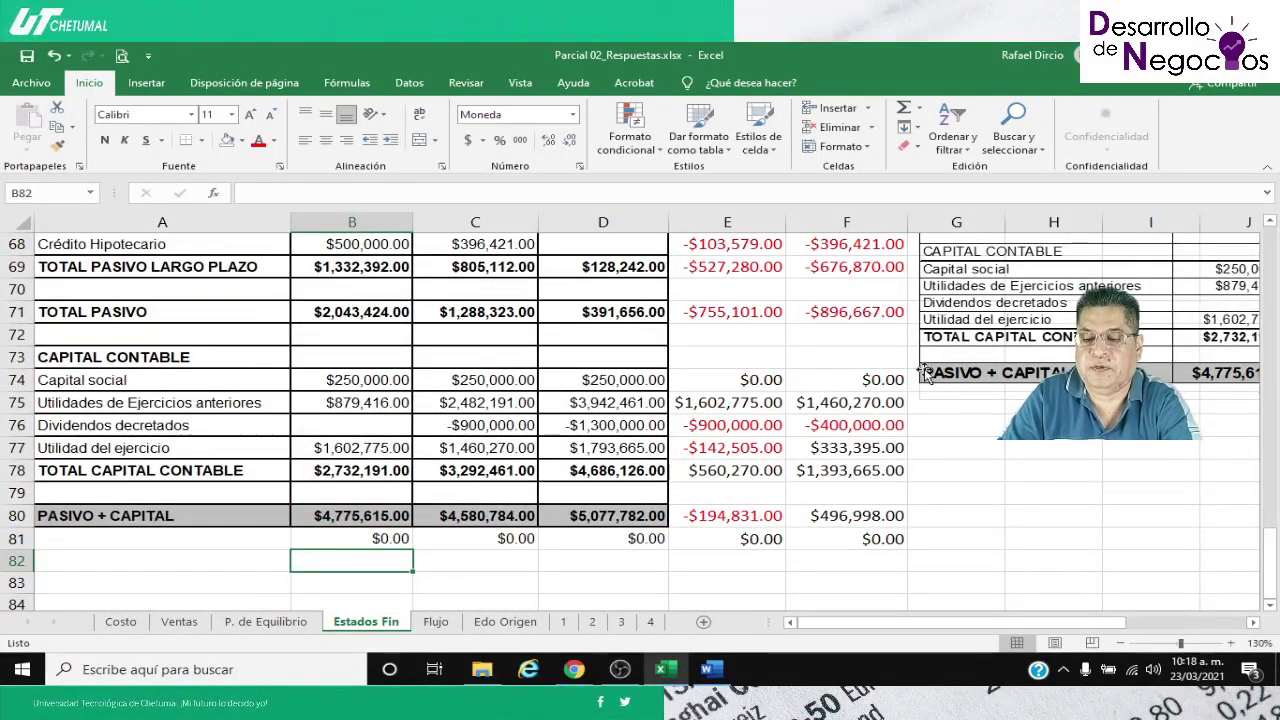
Delete the reference picture of the balance sheet placed beside the Estados Fin table
{"action": "left_click", "coordinate": [987, 352]}
{"action": "key", "text": "Delete"}
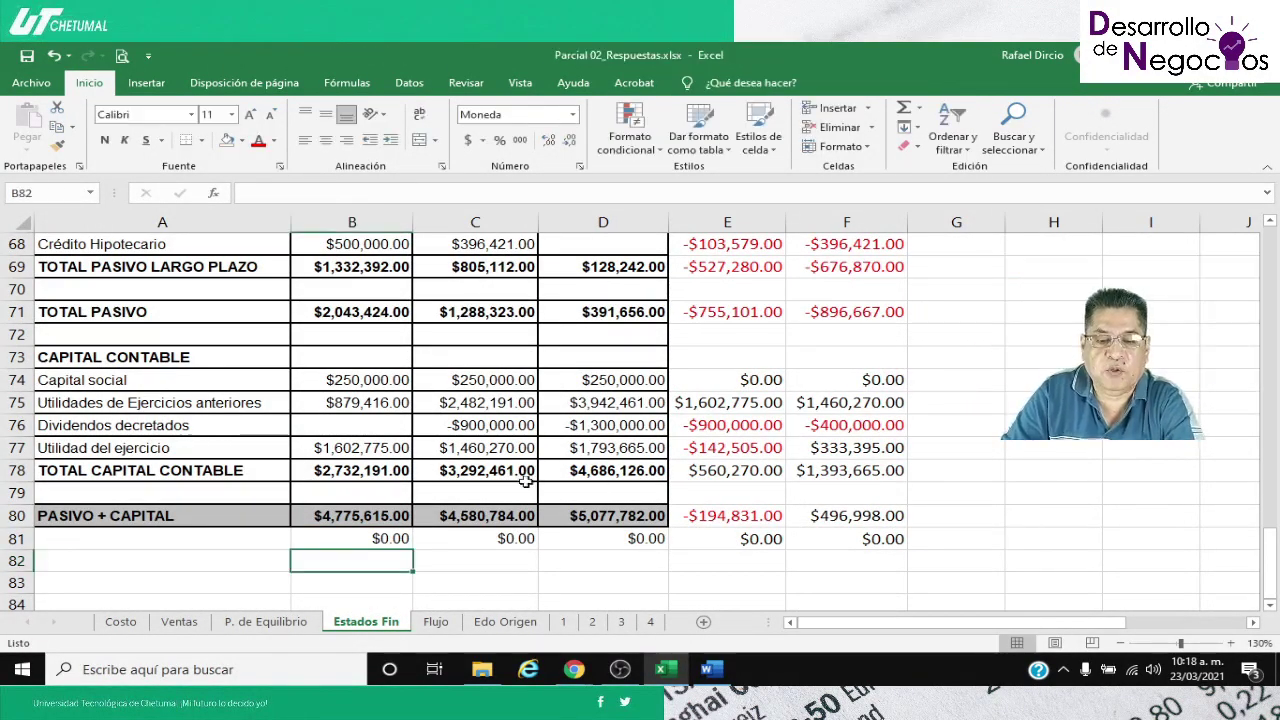
Review the 2017 - 2016 formulas in C5, C9, C15 and C16 of the Flujo sheet
{"action": "left_click", "coordinate": [436, 622]}
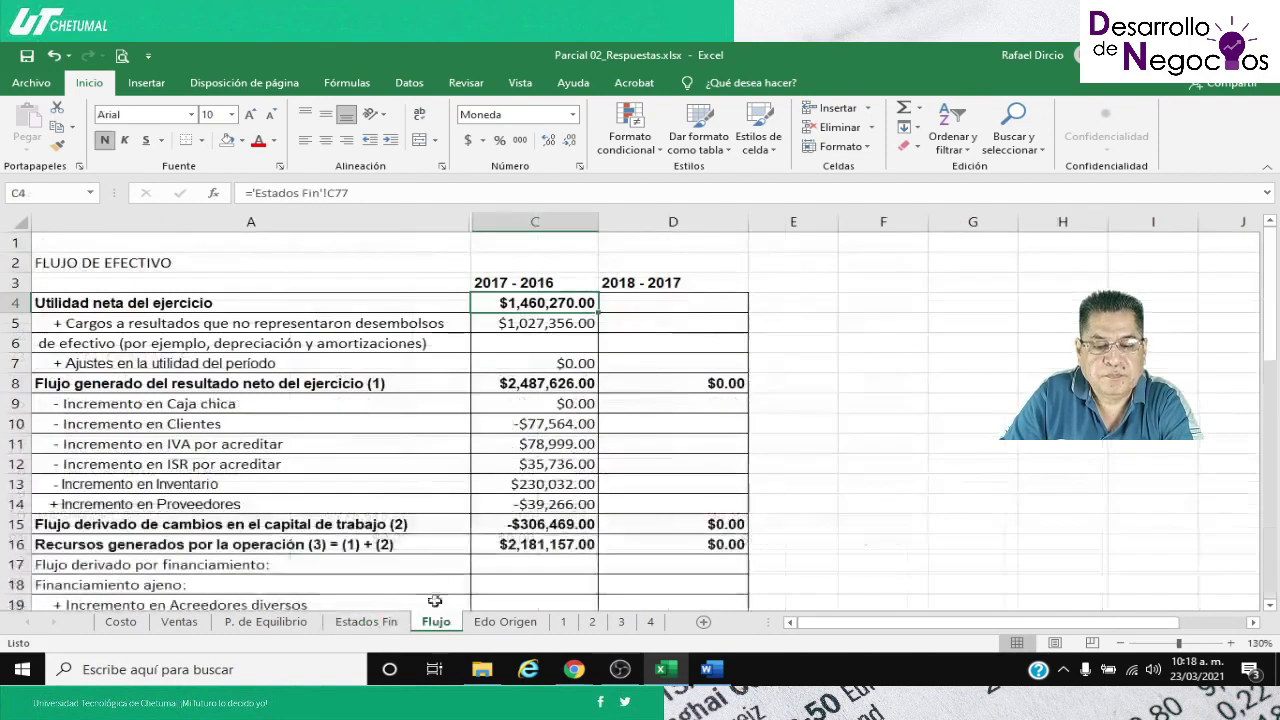
{"action": "left_click", "coordinate": [507, 327]}
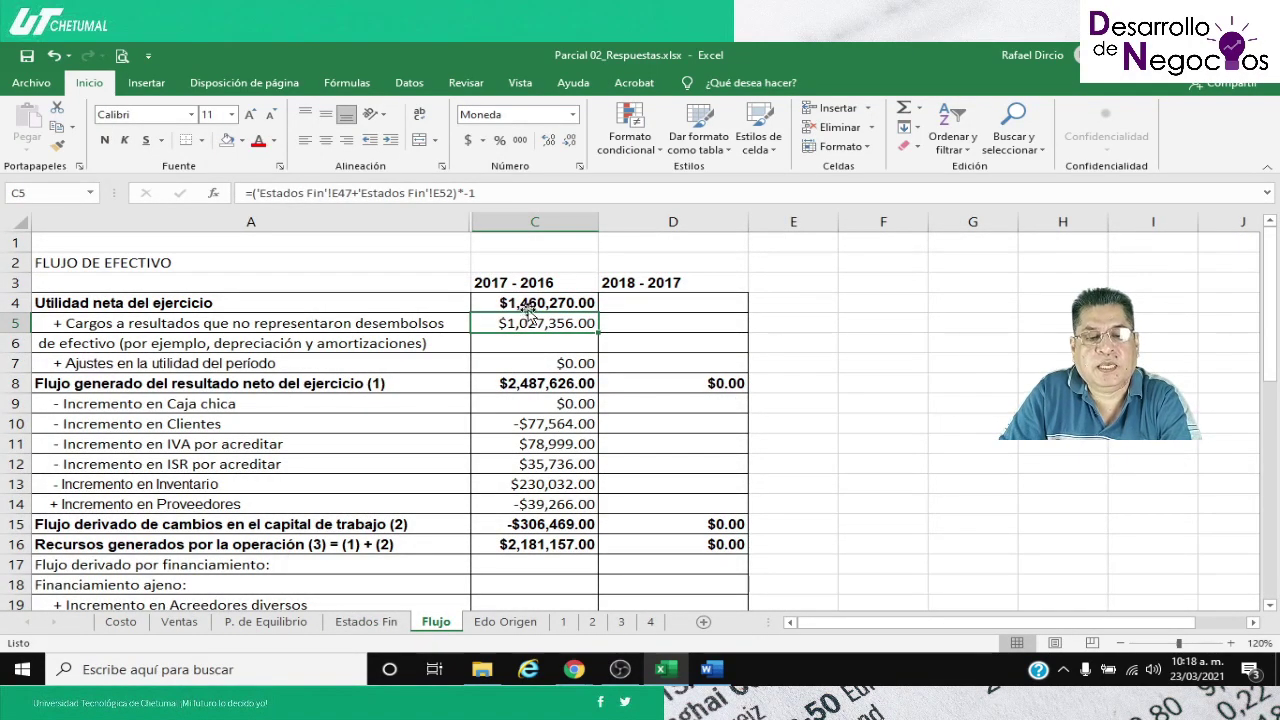
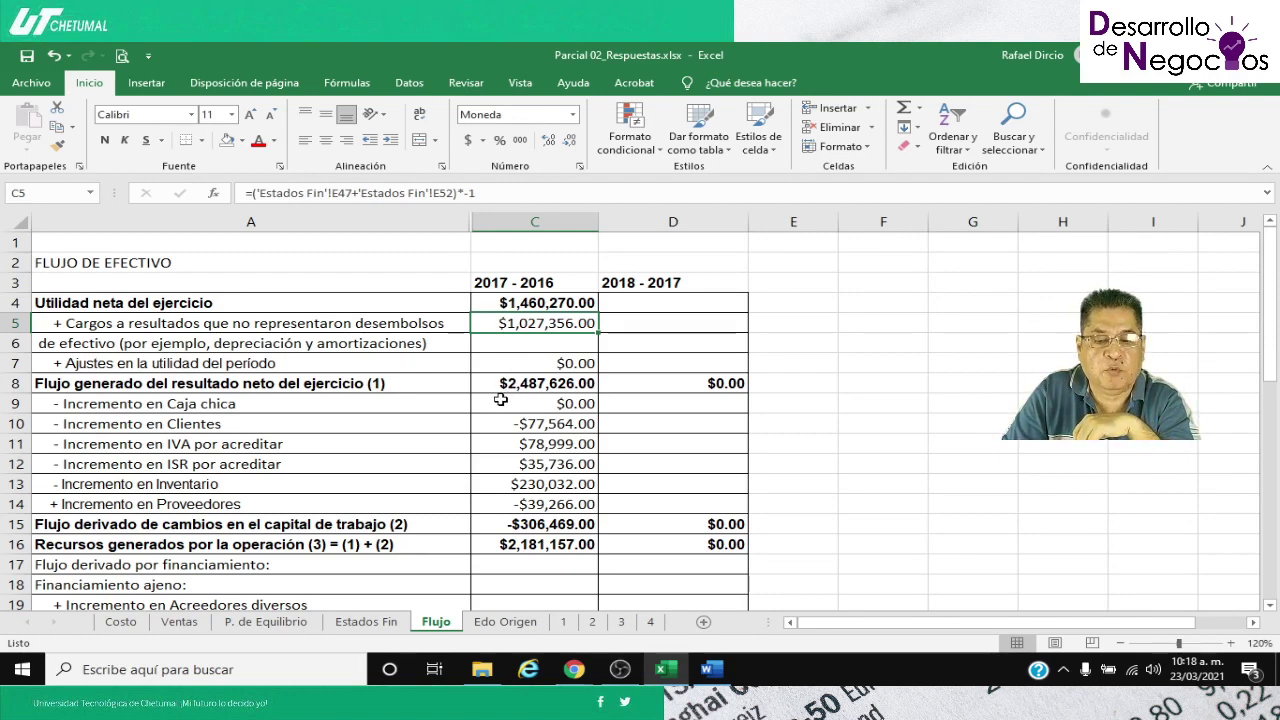
{"action": "left_click", "coordinate": [501, 399]}
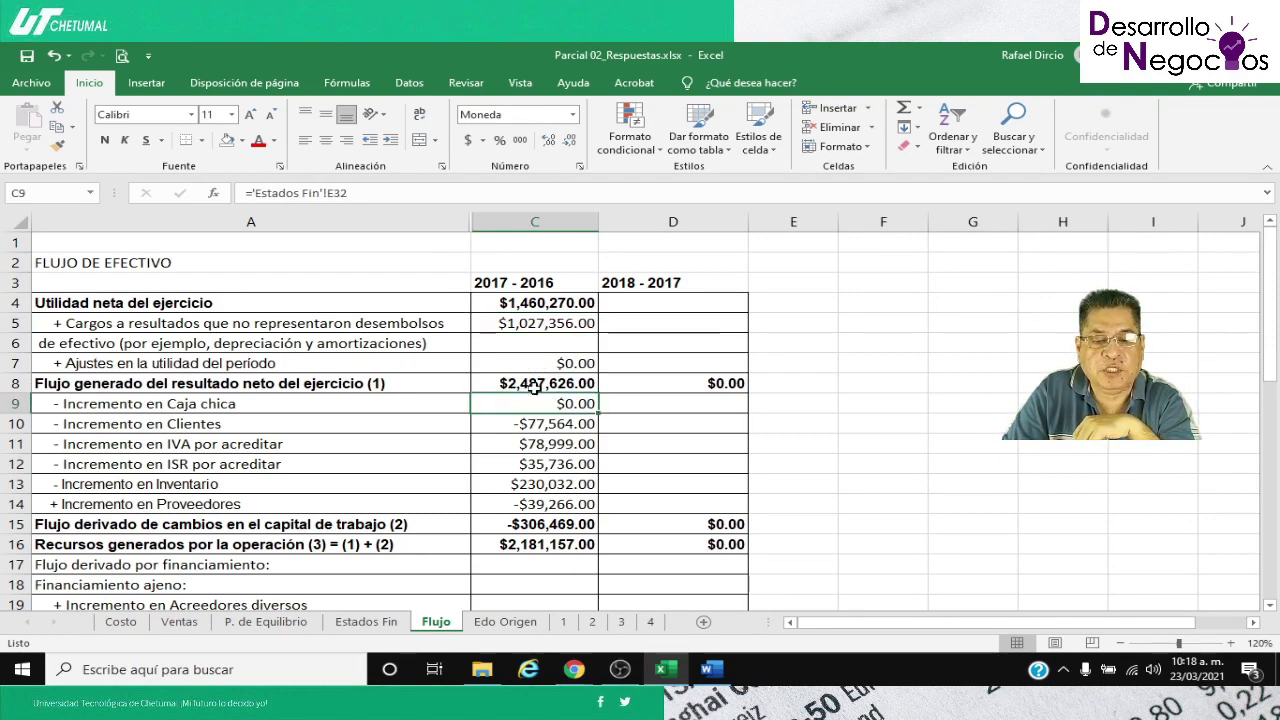
{"action": "left_click", "coordinate": [509, 527]}
{"action": "scroll", "coordinate": [505, 549], "scroll_direction": "down", "scroll_amount": 1}
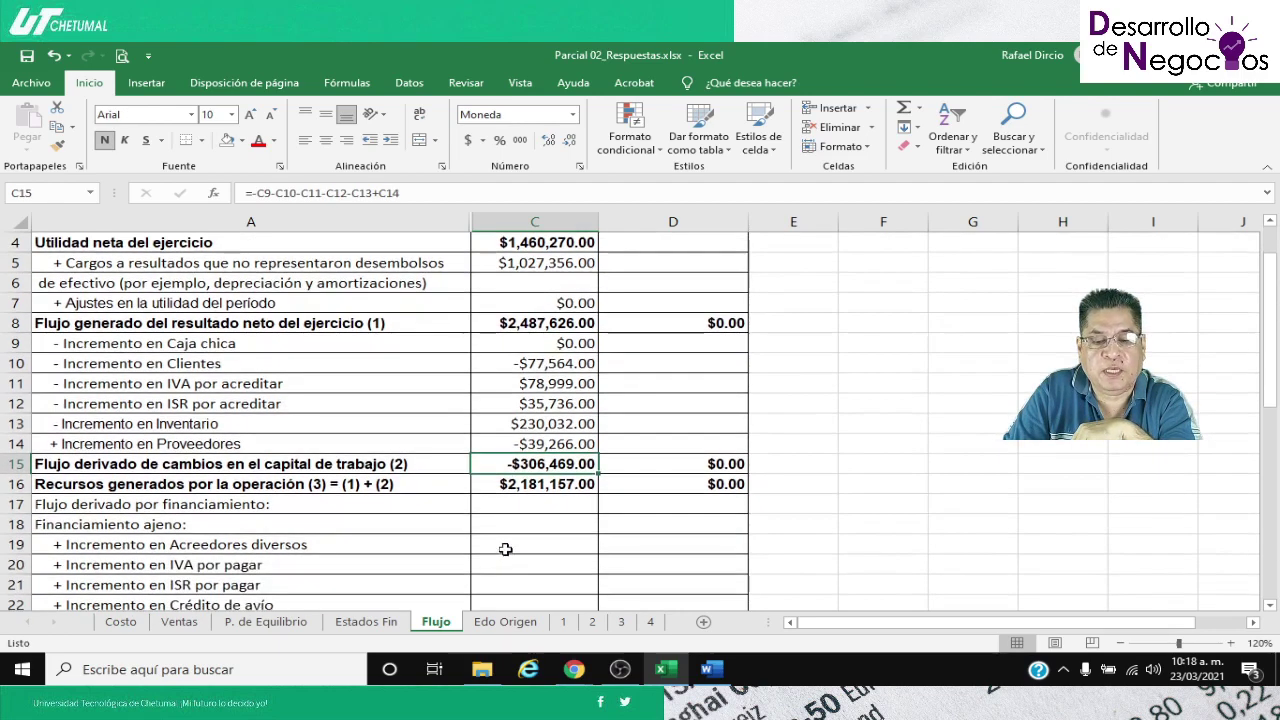
{"action": "scroll", "coordinate": [505, 549], "scroll_direction": "down", "scroll_amount": 1}
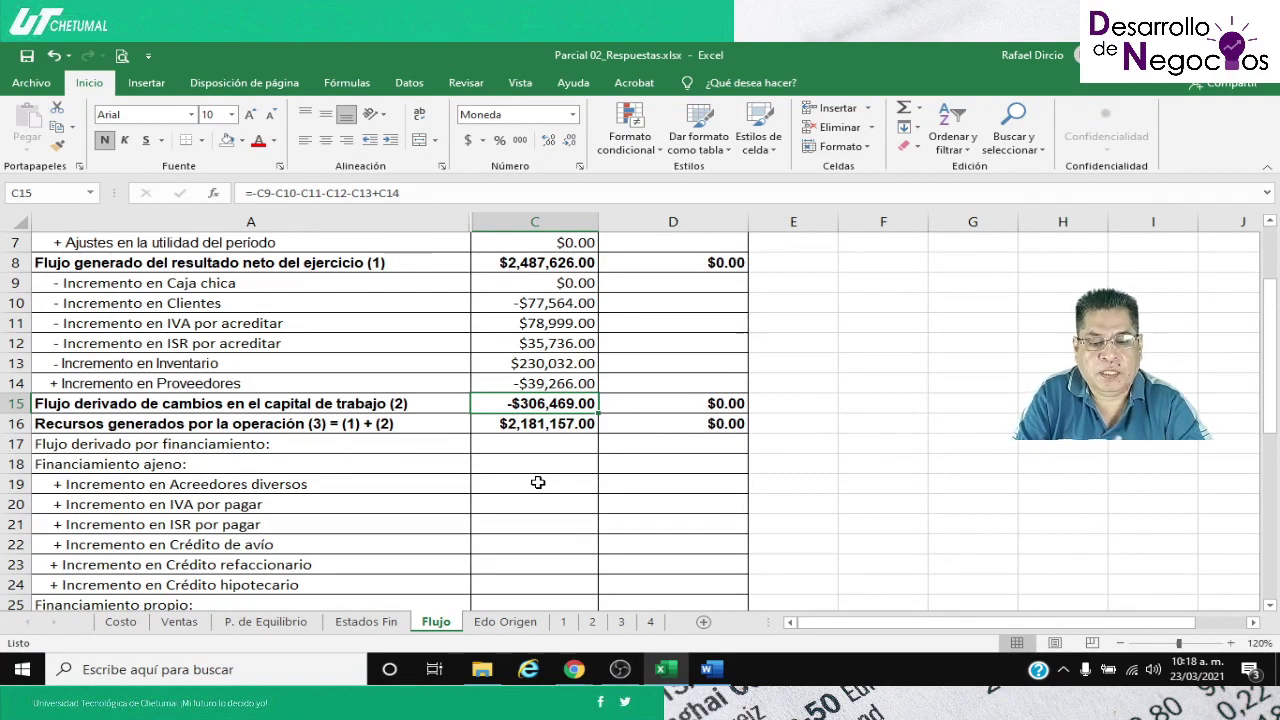
{"action": "key", "text": "Down"}
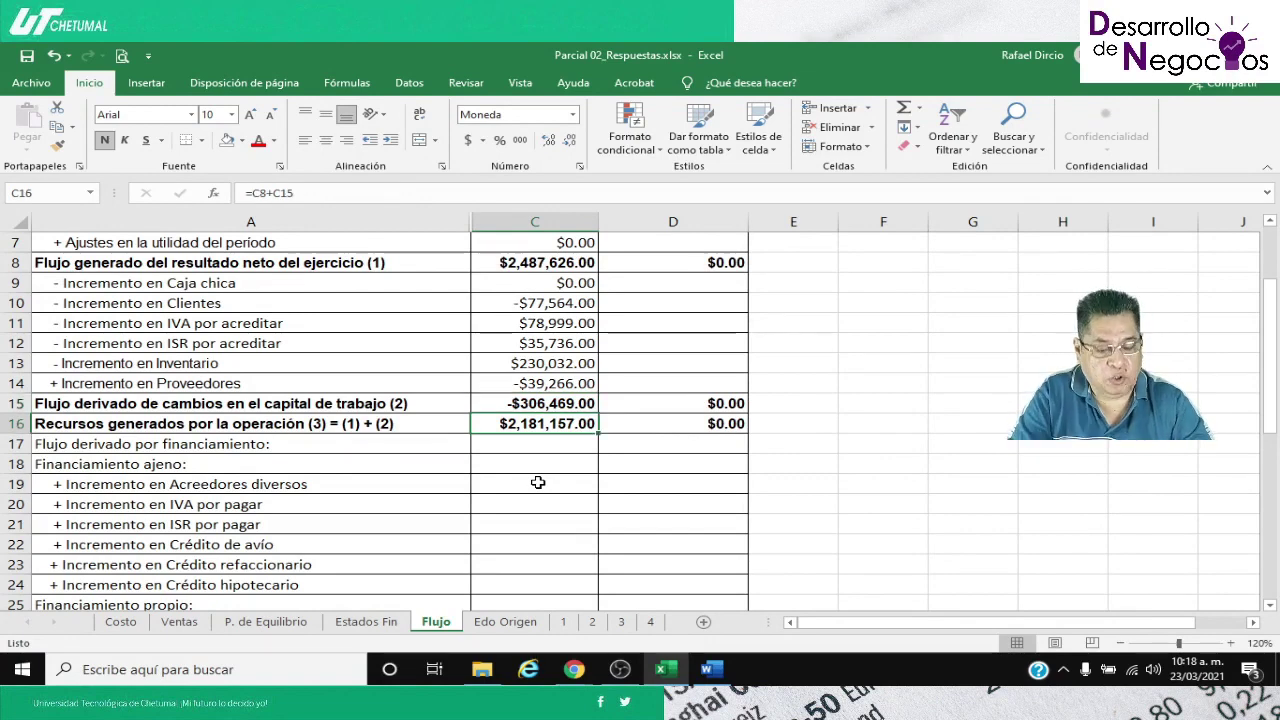
{"action": "key", "text": "F2"}
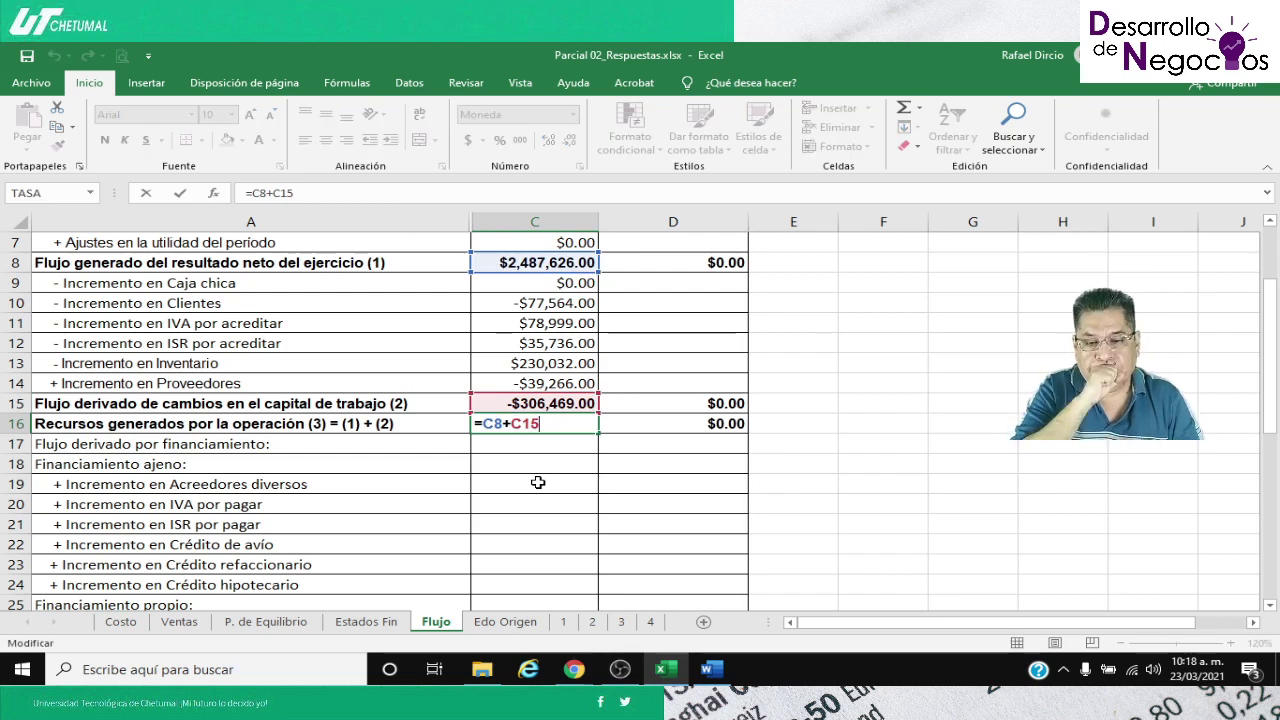
{"action": "key", "text": "Return"}
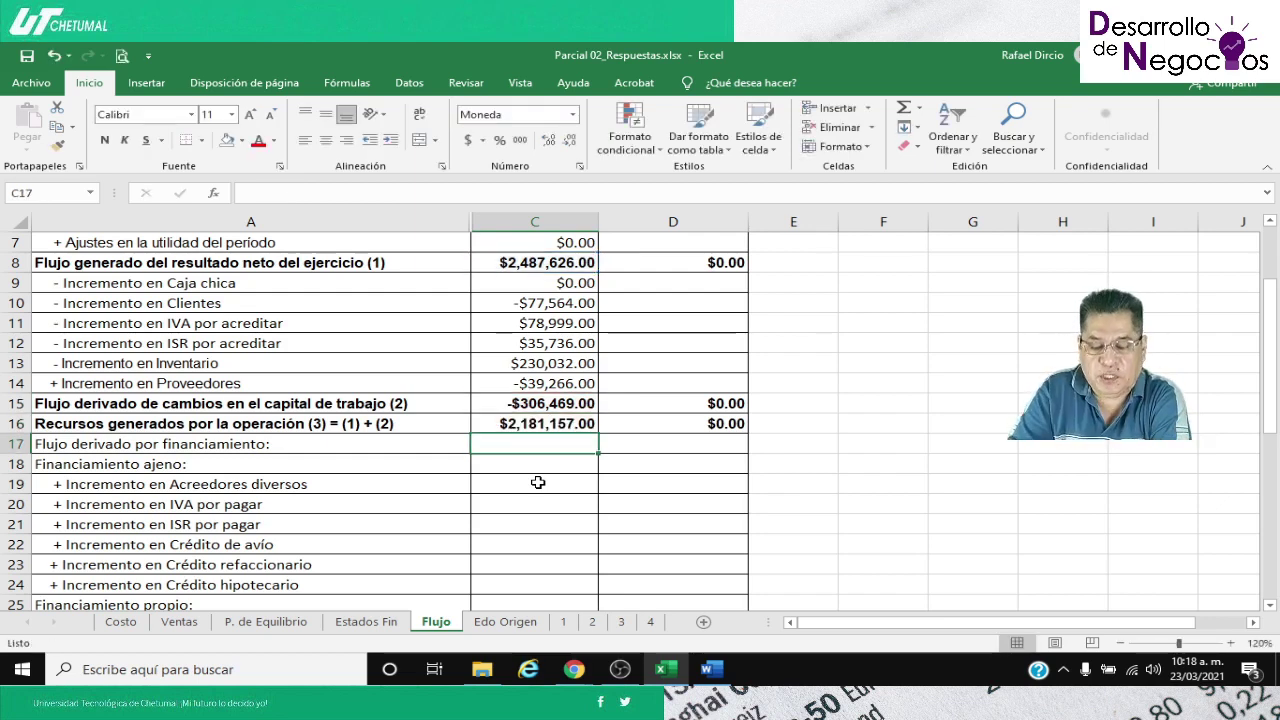
Link Incremento en Acreedores diversos in C19 of Flujo to the 2017-2016 change in Estados Fin E60
{"action": "key", "text": "Down"}
{"action": "key", "text": "Down"}
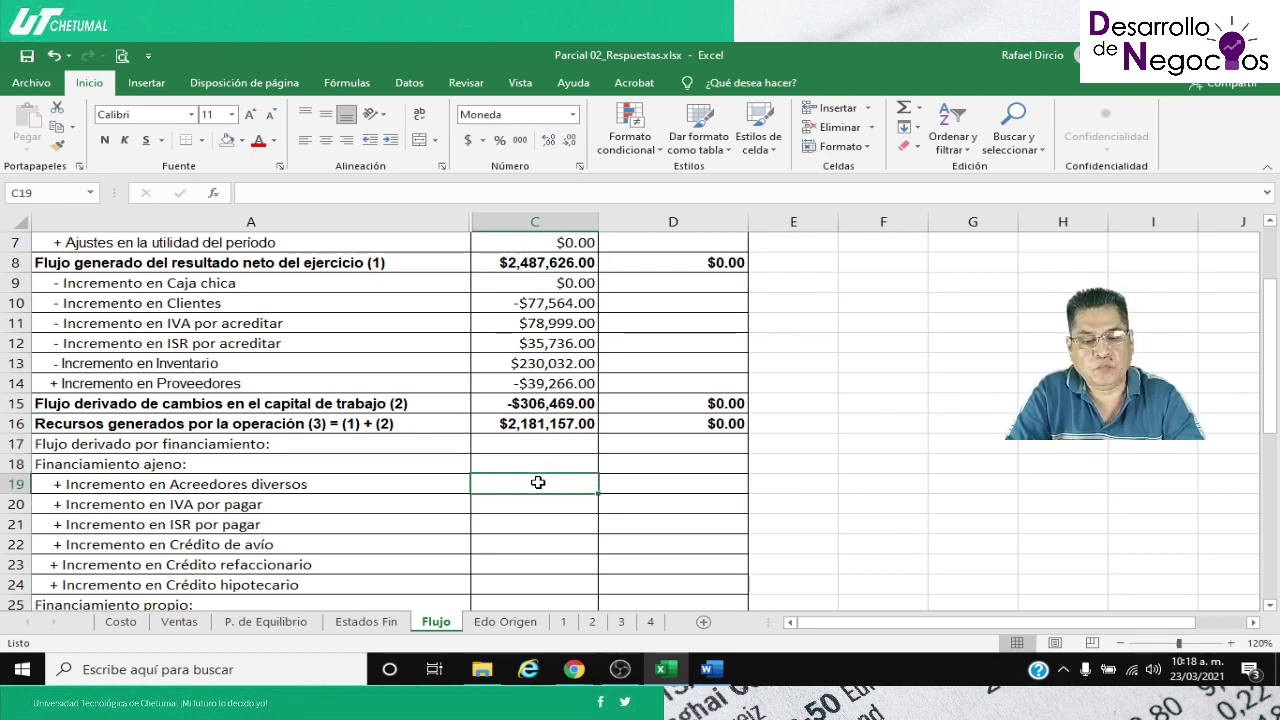
{"action": "type", "text": "="}
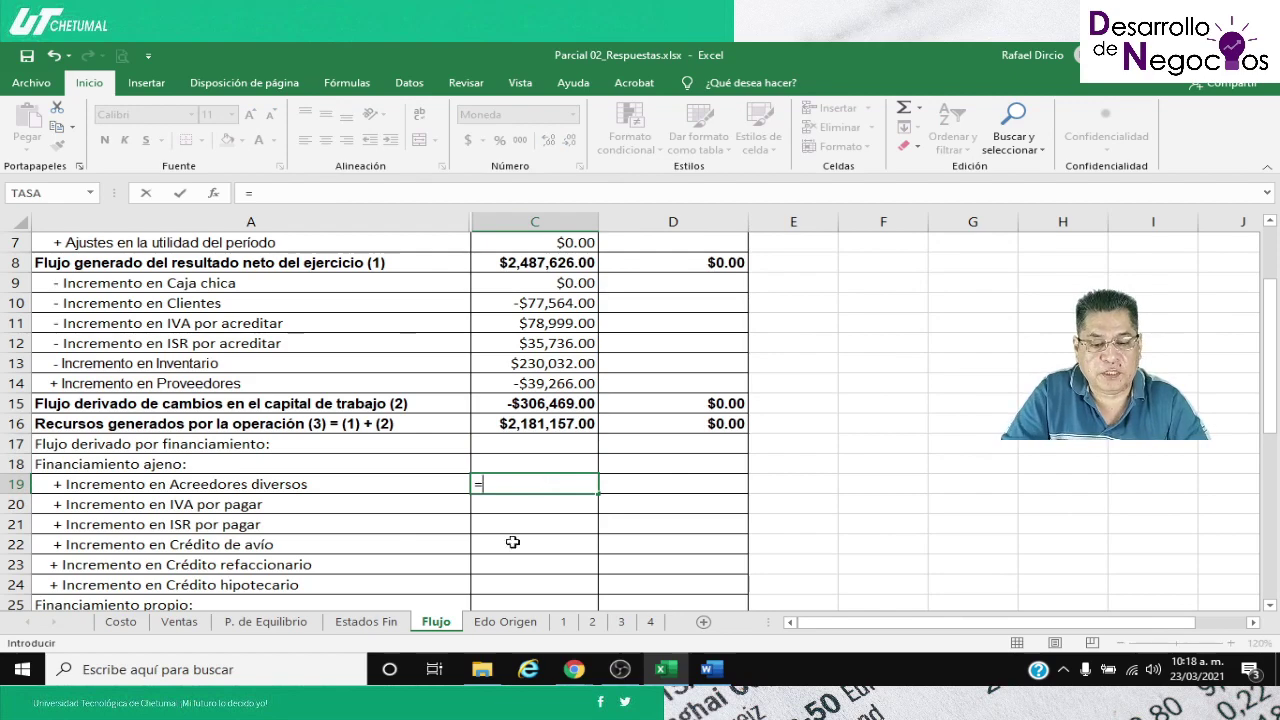
{"action": "left_click", "coordinate": [365, 621]}
{"action": "scroll", "coordinate": [420, 568], "scroll_direction": "up", "scroll_amount": 5}
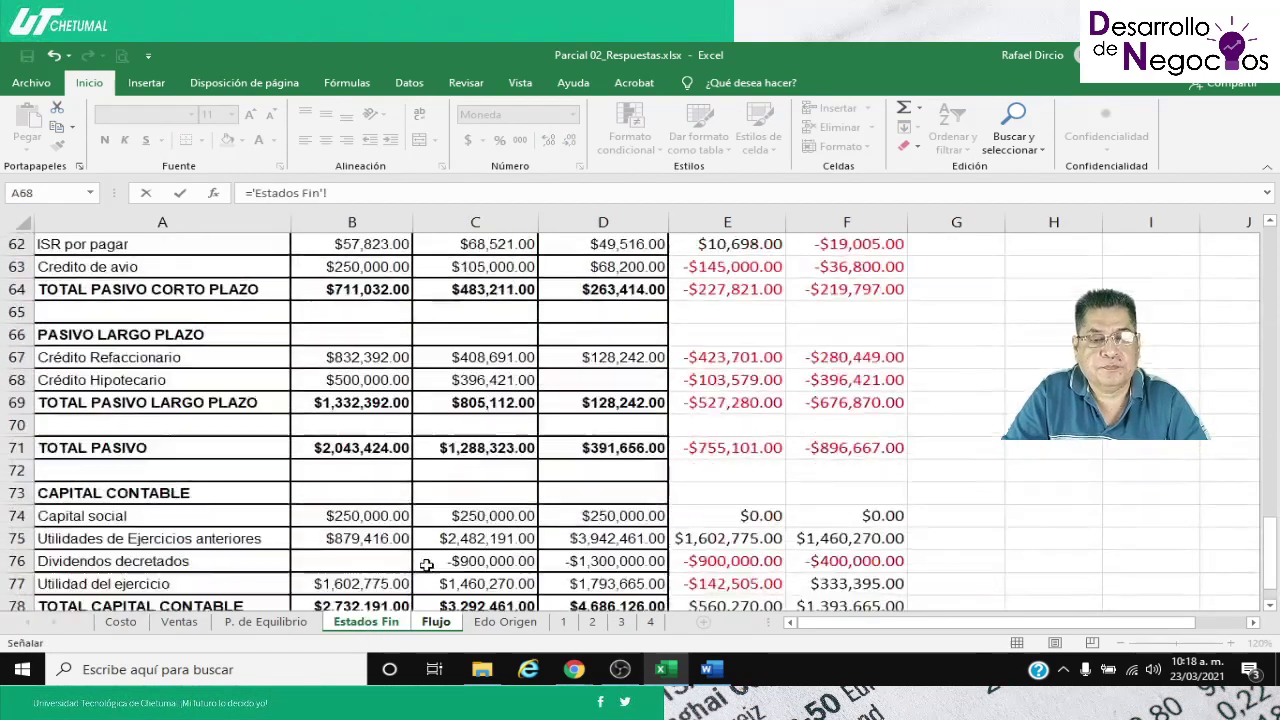
{"action": "left_click", "coordinate": [697, 404]}
{"action": "key", "text": "Return"}
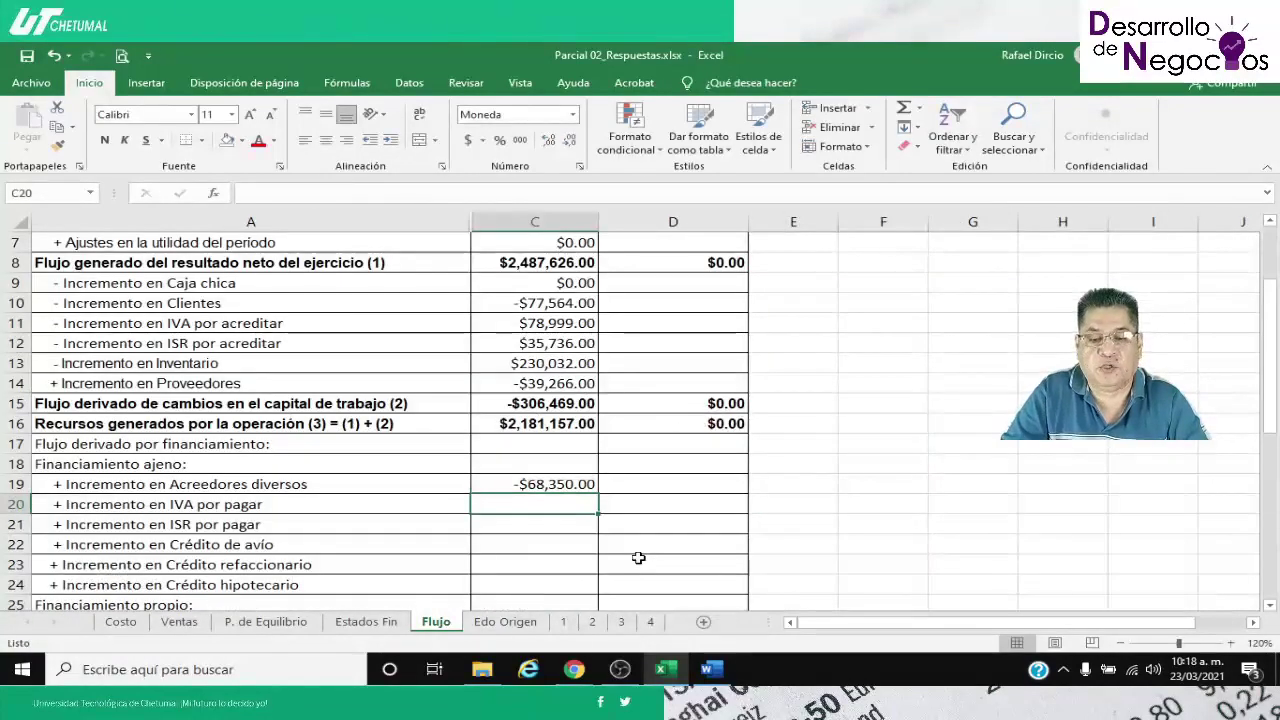
Fill the C19 formula down to C22 for IVA por pagar, ISR por pagar and Crédito de avío
{"action": "scroll", "coordinate": [488, 594], "scroll_direction": "down", "scroll_amount": 1}
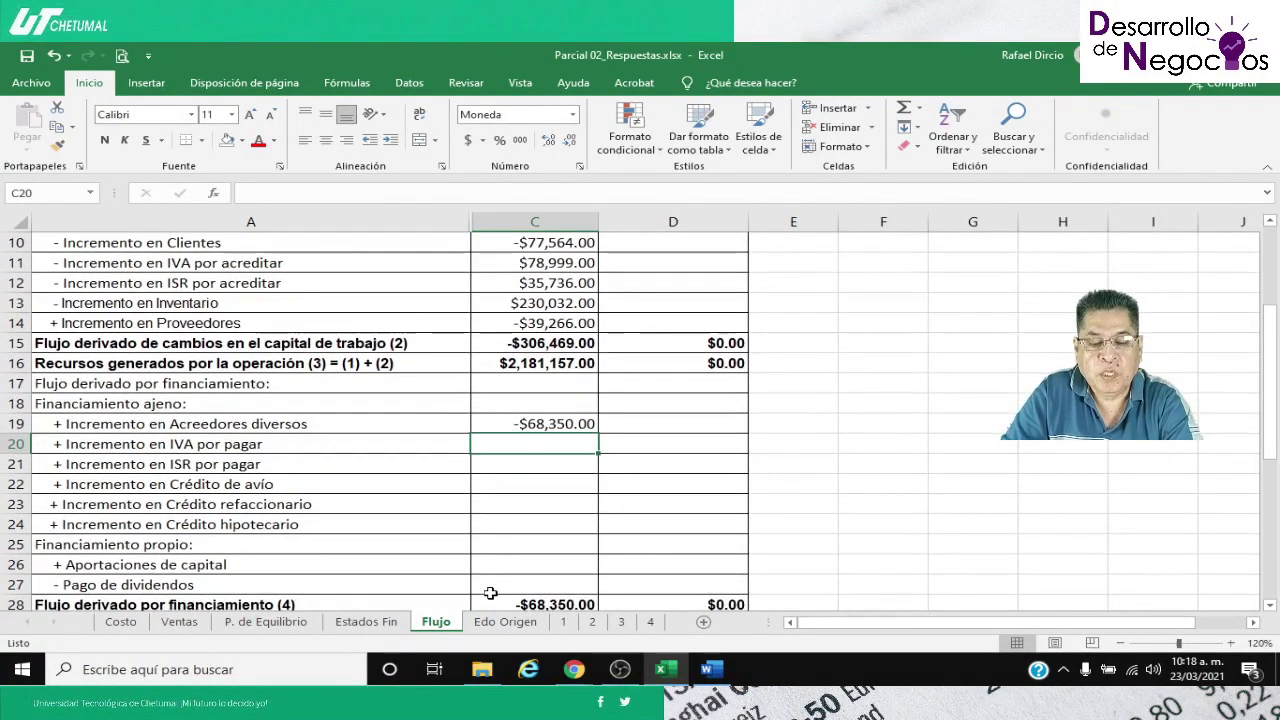
{"action": "left_click", "coordinate": [527, 424]}
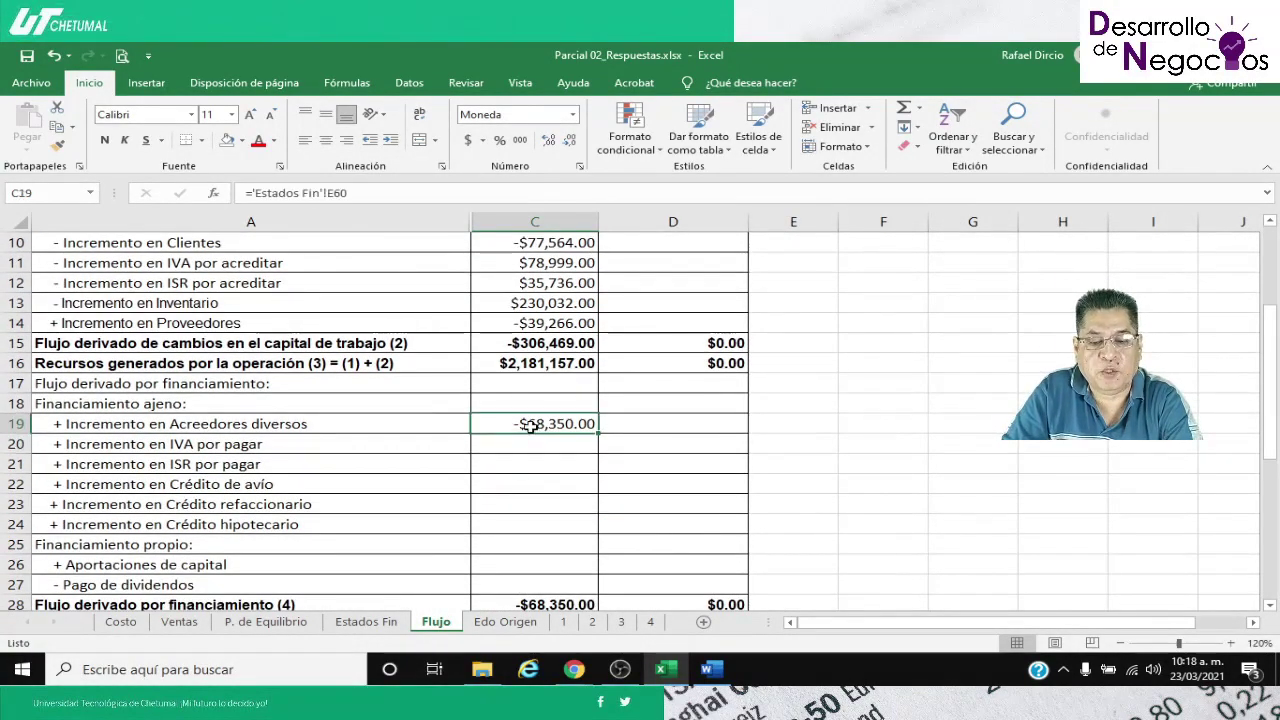
{"action": "left_click_drag", "start_coordinate": [600, 437], "coordinate": [589, 491]}
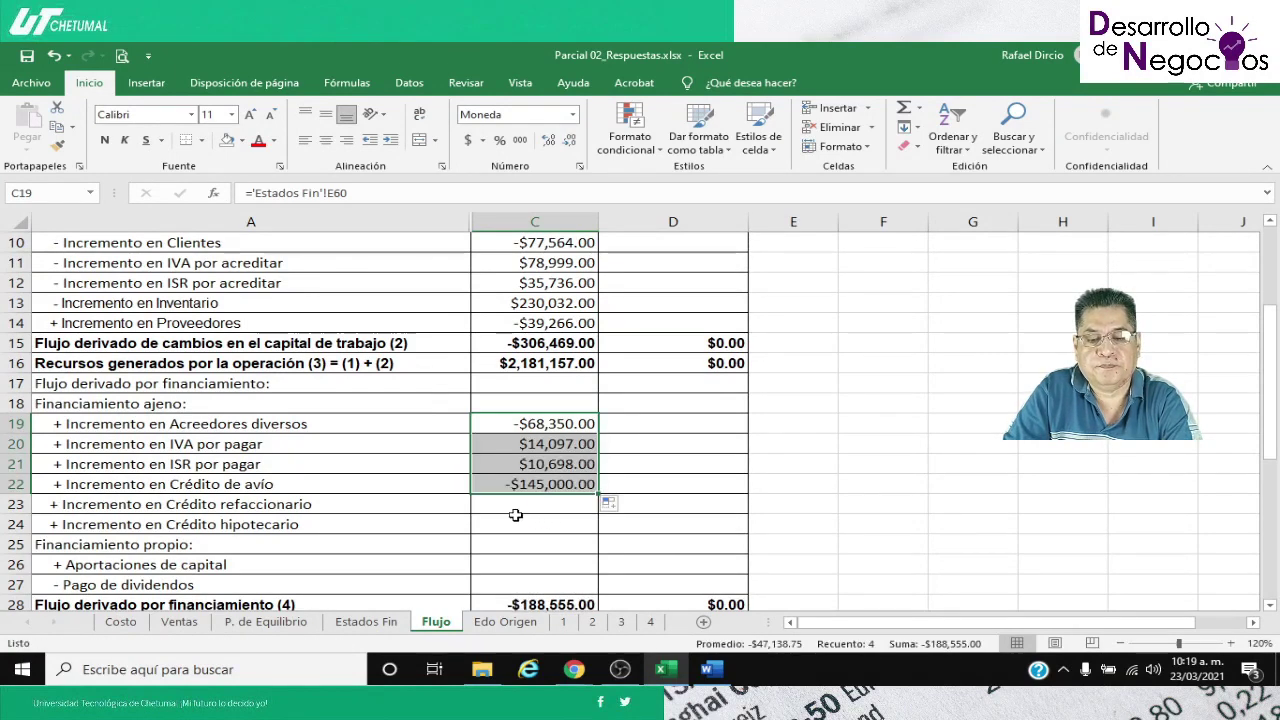
Link Incremento en Crédito refaccionario in C23 to Estados Fin E67 and fill the formula down to Crédito hipotecario in C24
{"action": "left_click", "coordinate": [517, 510]}
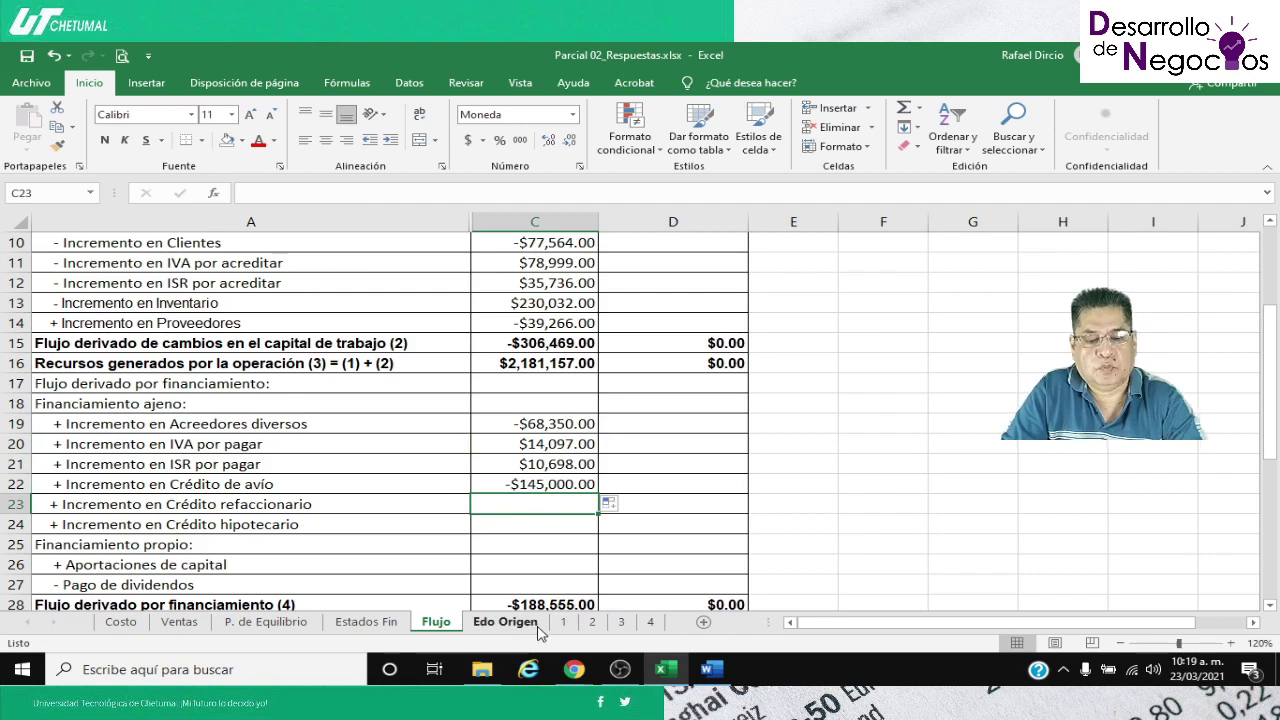
{"action": "type", "text": "="}
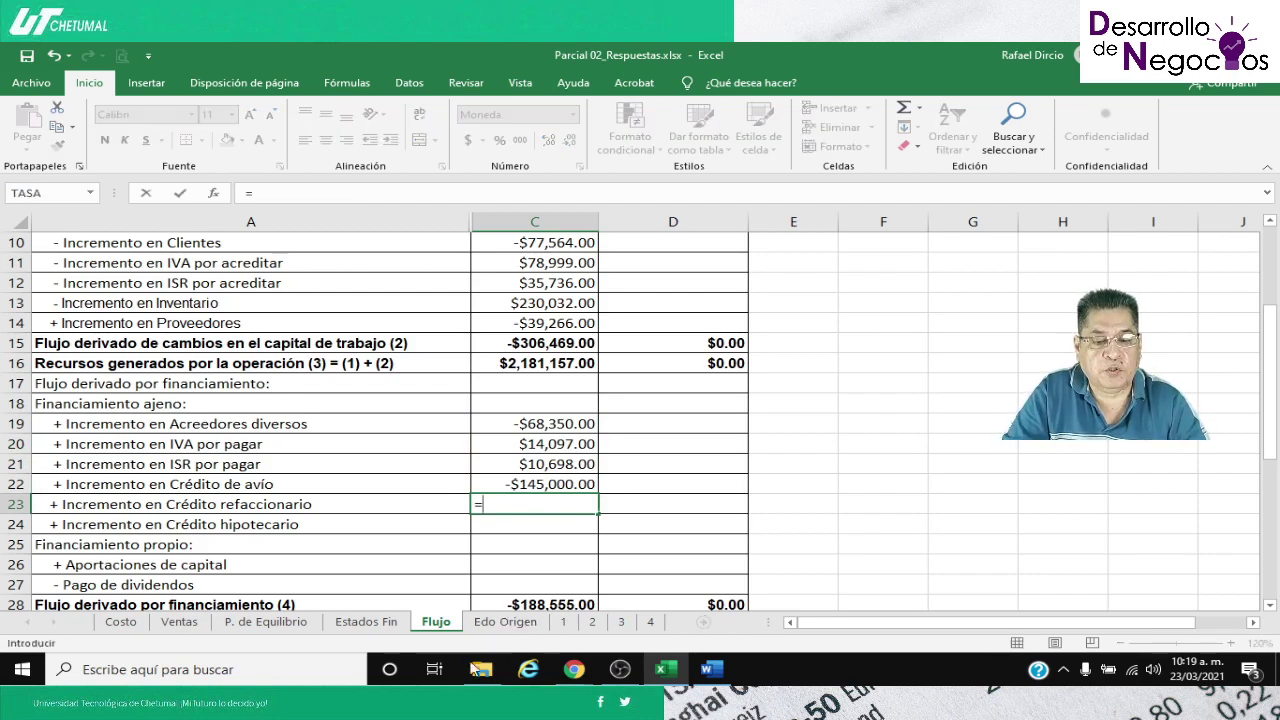
{"action": "left_click", "coordinate": [366, 621]}
{"action": "scroll", "coordinate": [508, 527], "scroll_direction": "down", "scroll_amount": 1}
{"action": "left_click", "coordinate": [700, 494]}
{"action": "key", "text": "Return"}
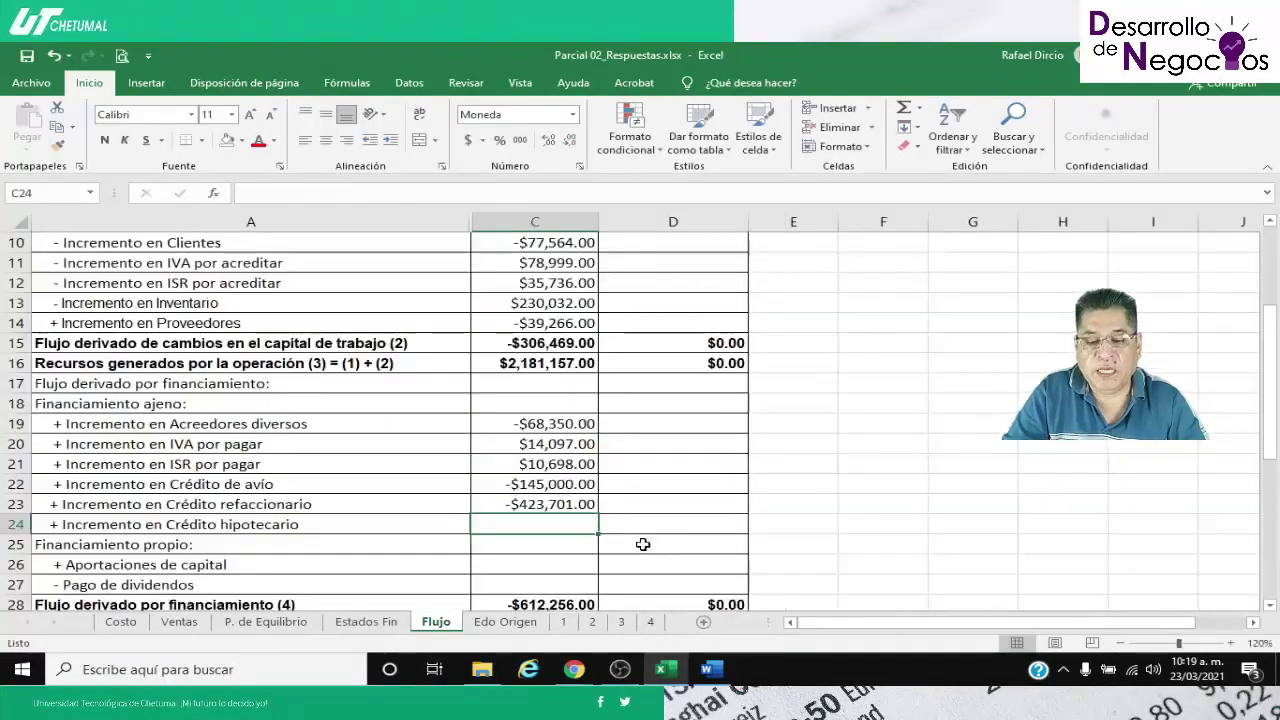
{"action": "left_click", "coordinate": [583, 510]}
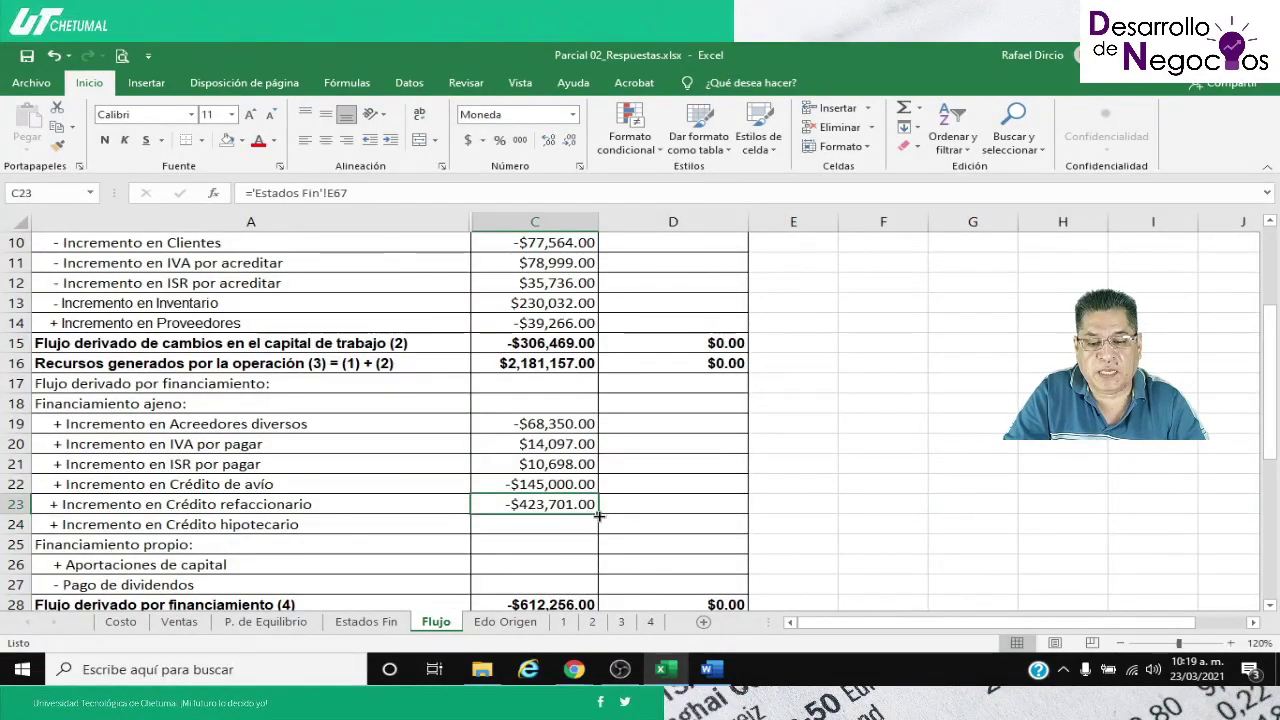
{"action": "left_click_drag", "start_coordinate": [597, 520], "coordinate": [595, 530]}
Link Aportaciones de capital in C26 to the 2017-2016 change in Capital social, Estados Fin E74
{"action": "left_click", "coordinate": [541, 564]}
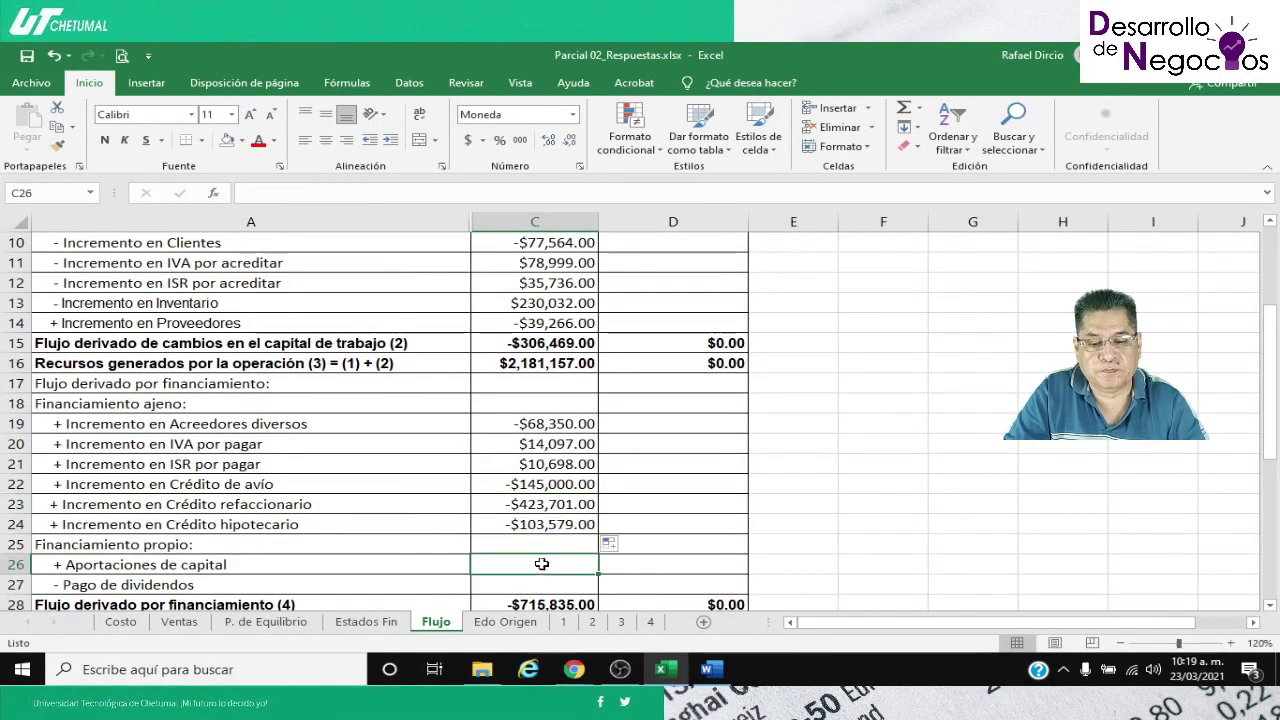
{"action": "type", "text": "="}
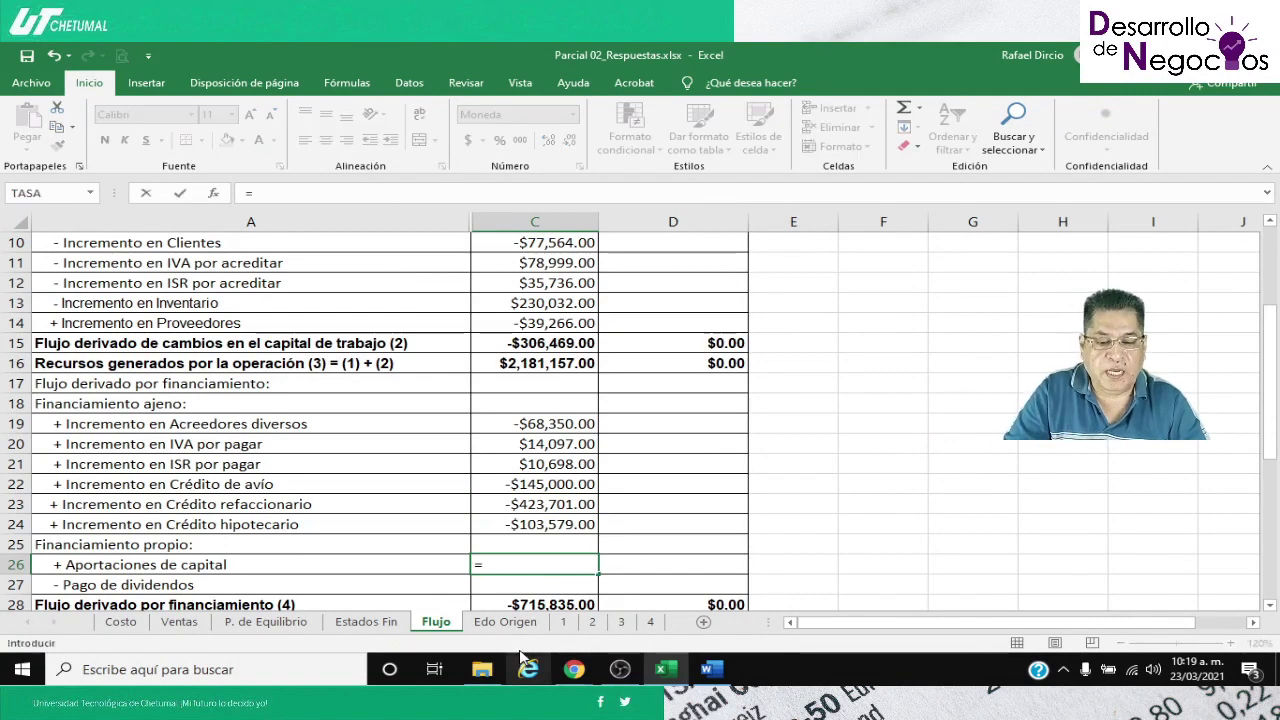
{"action": "left_click", "coordinate": [380, 624]}
{"action": "scroll", "coordinate": [578, 468], "scroll_direction": "down", "scroll_amount": 4}
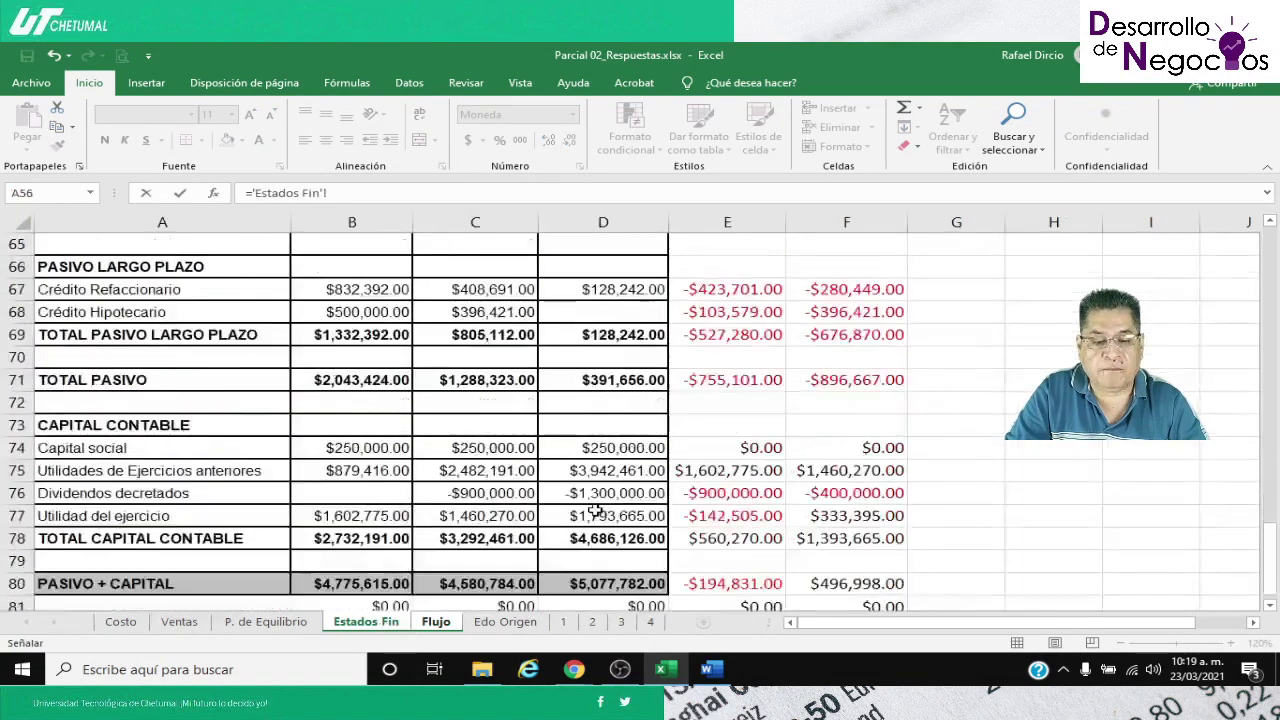
{"action": "left_click", "coordinate": [716, 378]}
{"action": "key", "text": "Return"}
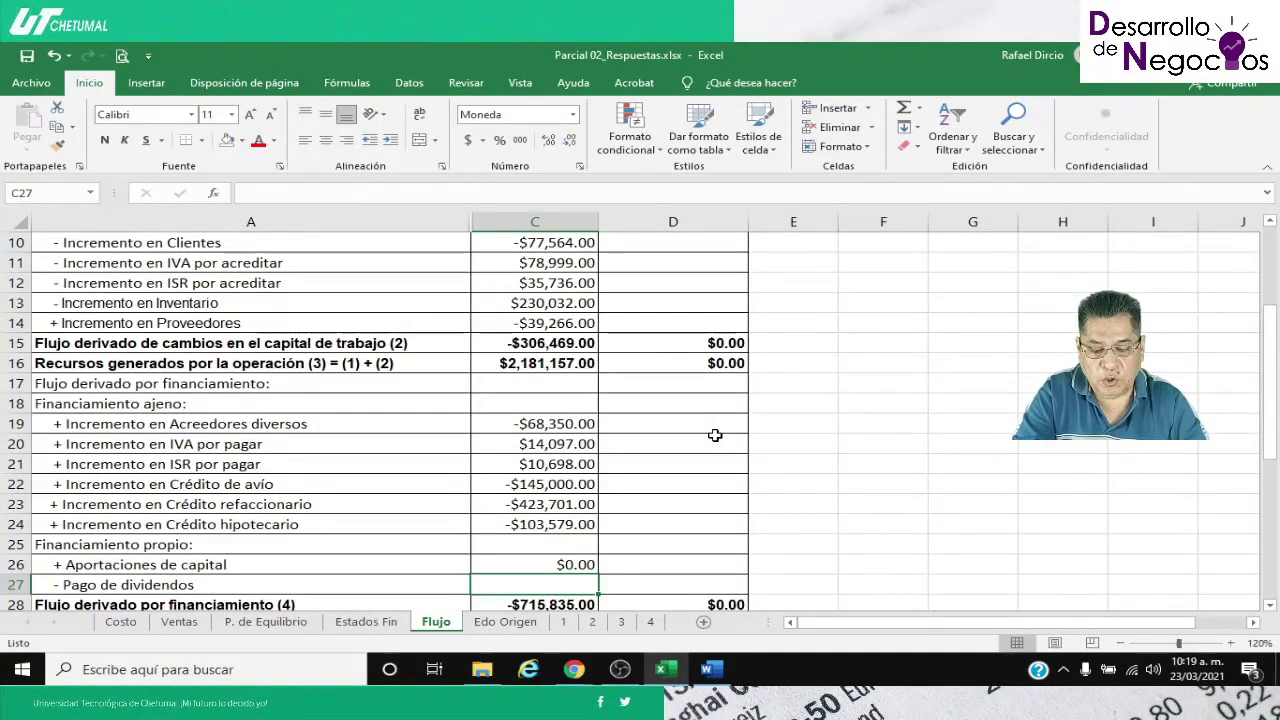
Set Pago de dividendos in C27 to the Dividendos decretados change in Estados Fin E76 multiplied by -1
{"action": "type", "text": "="}
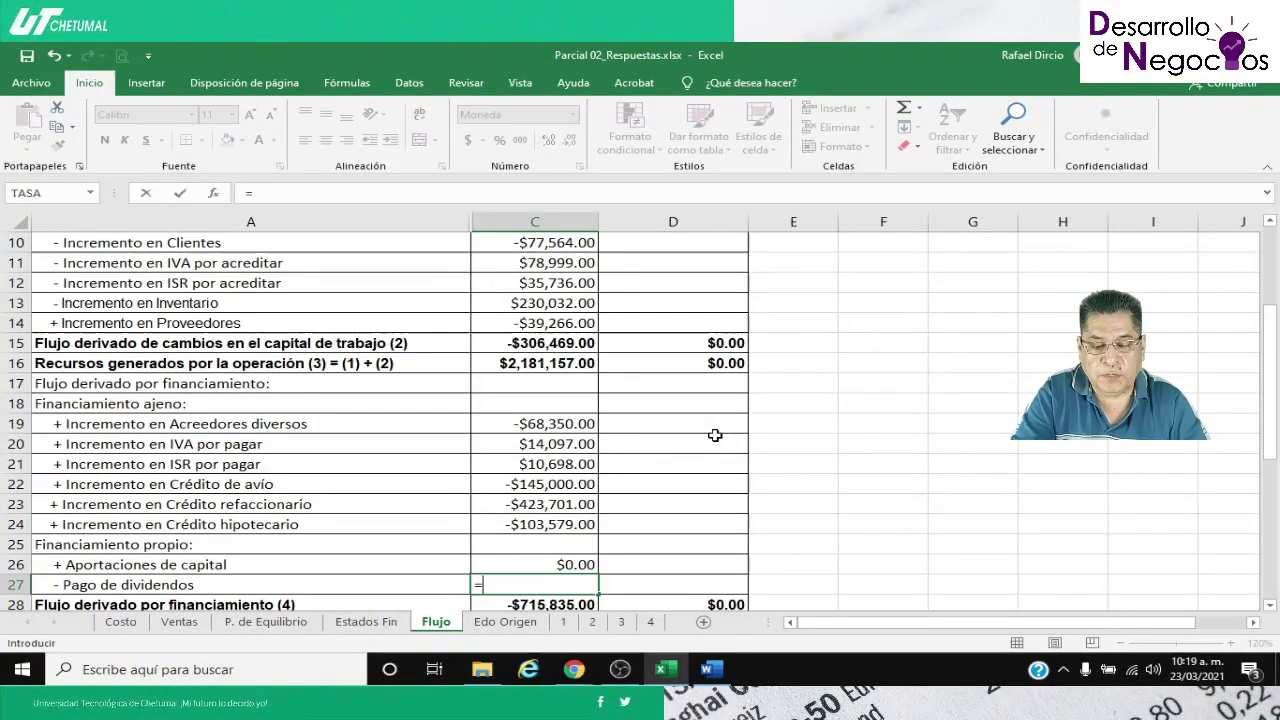
{"action": "left_click", "coordinate": [366, 621]}
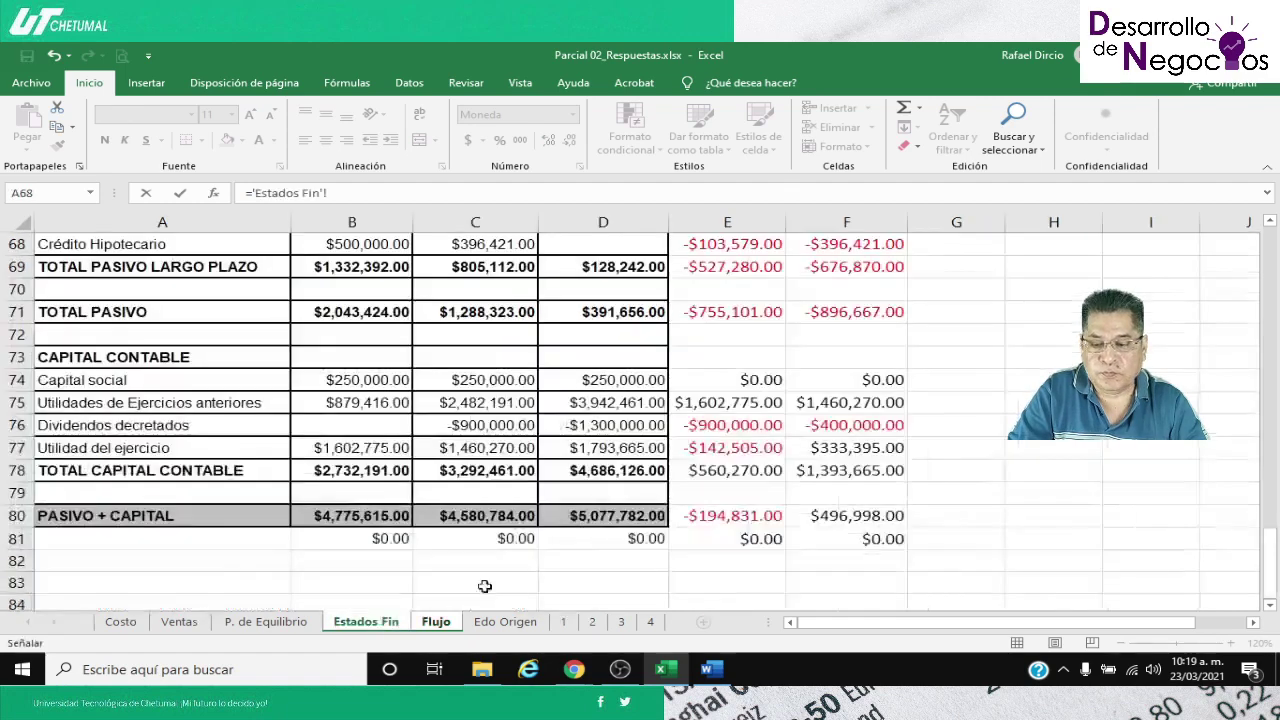
{"action": "left_click", "coordinate": [710, 425]}
{"action": "type", "text": "*-1"}
{"action": "key", "text": "Return"}
Examine the formula for Flujo derivado por financiamiento in C28 and the cells it references
{"action": "scroll", "coordinate": [715, 507], "scroll_direction": "down", "scroll_amount": 1}
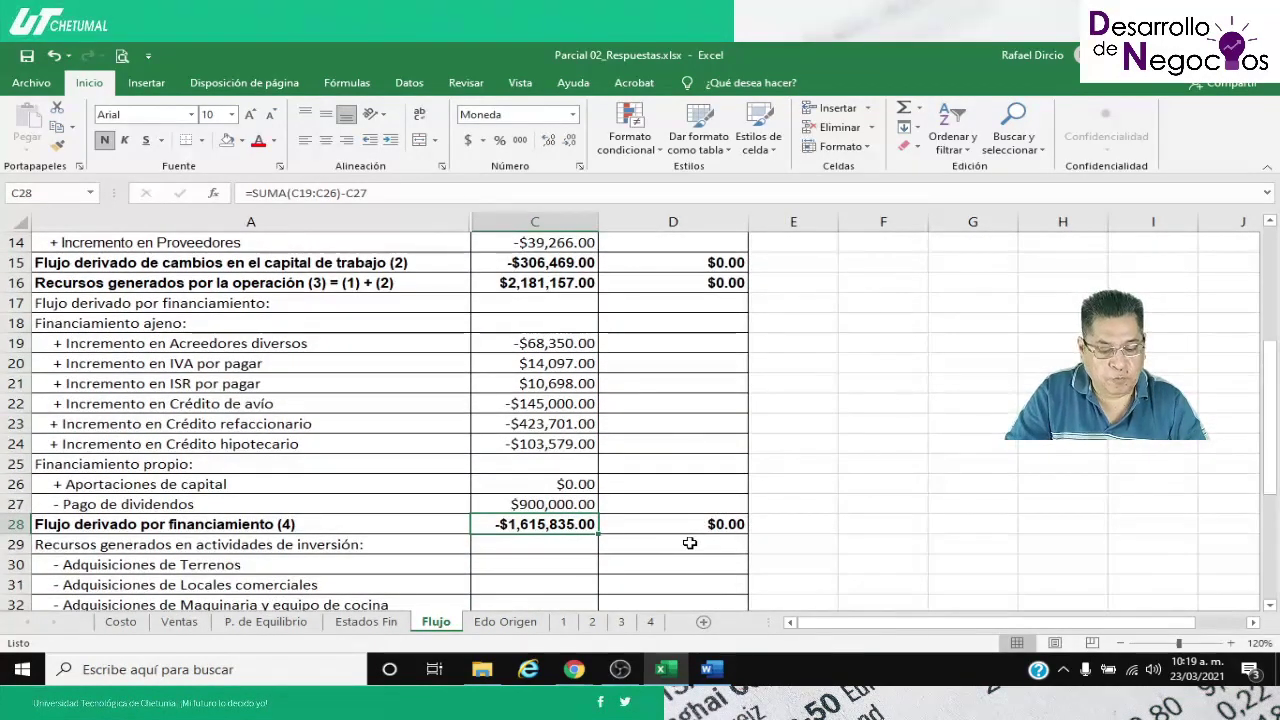
{"action": "key", "text": "F2"}
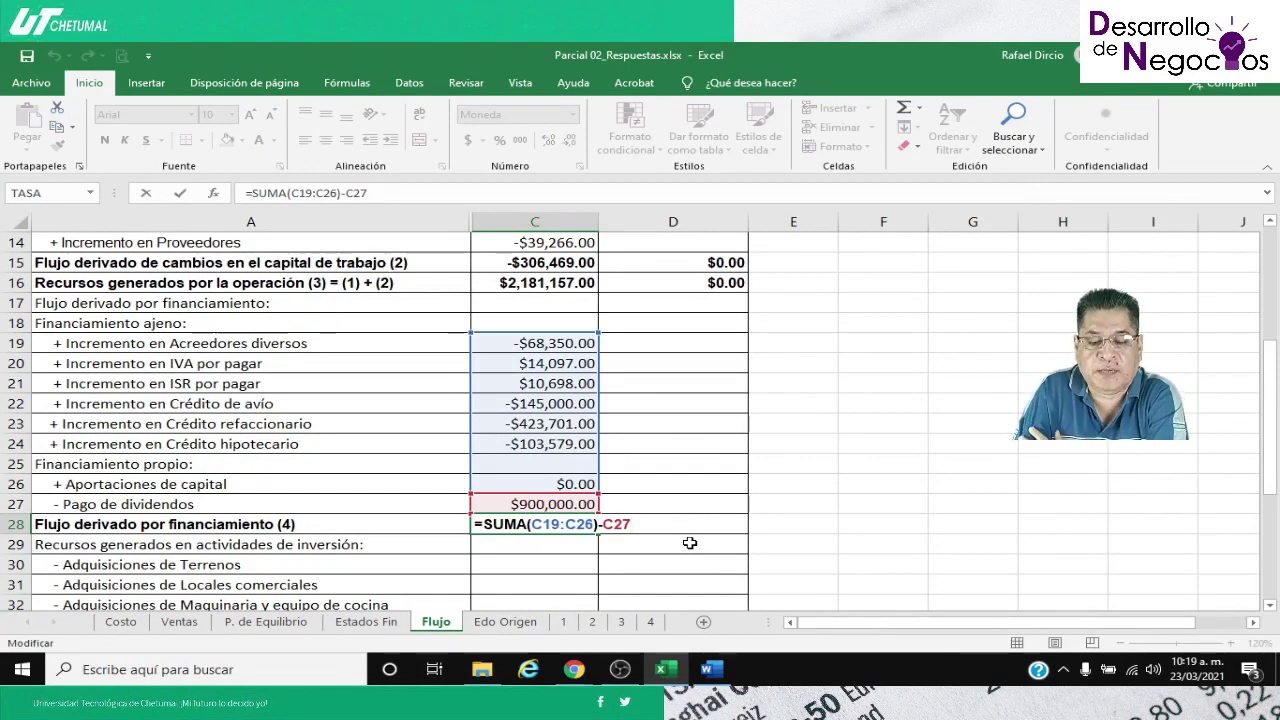
{"action": "key", "text": "Return"}
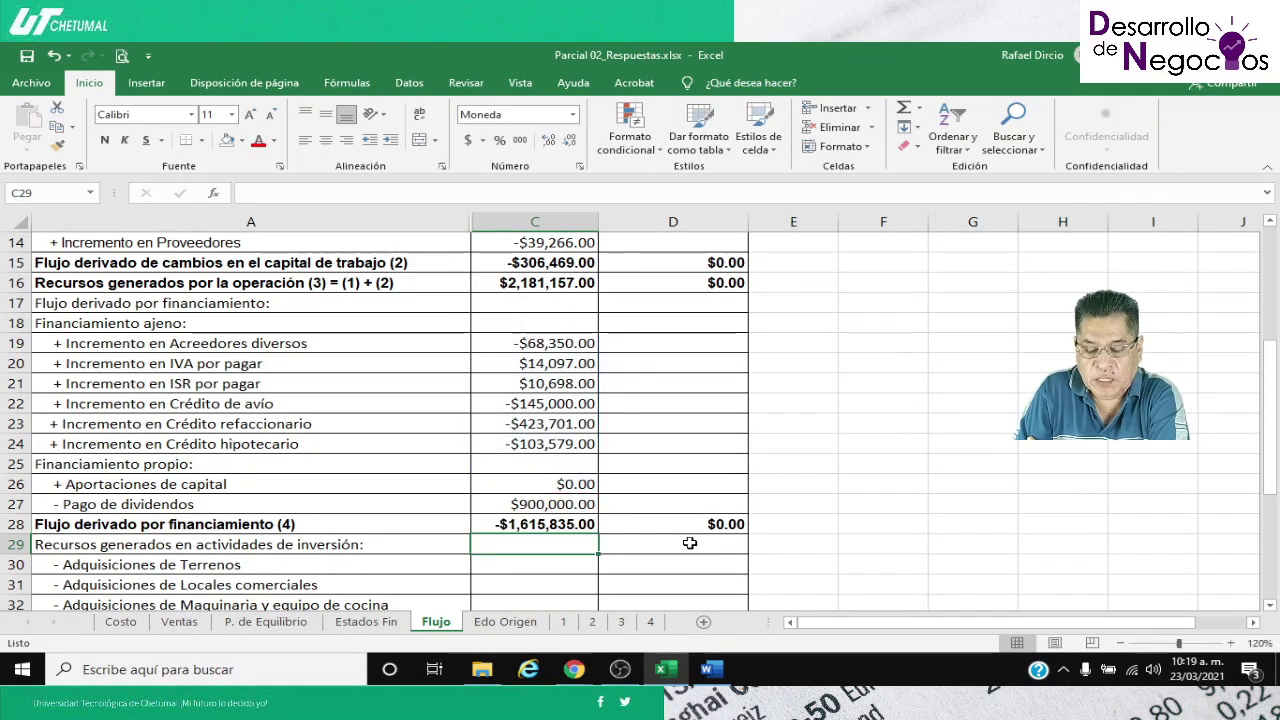
{"action": "key", "text": "Up"}
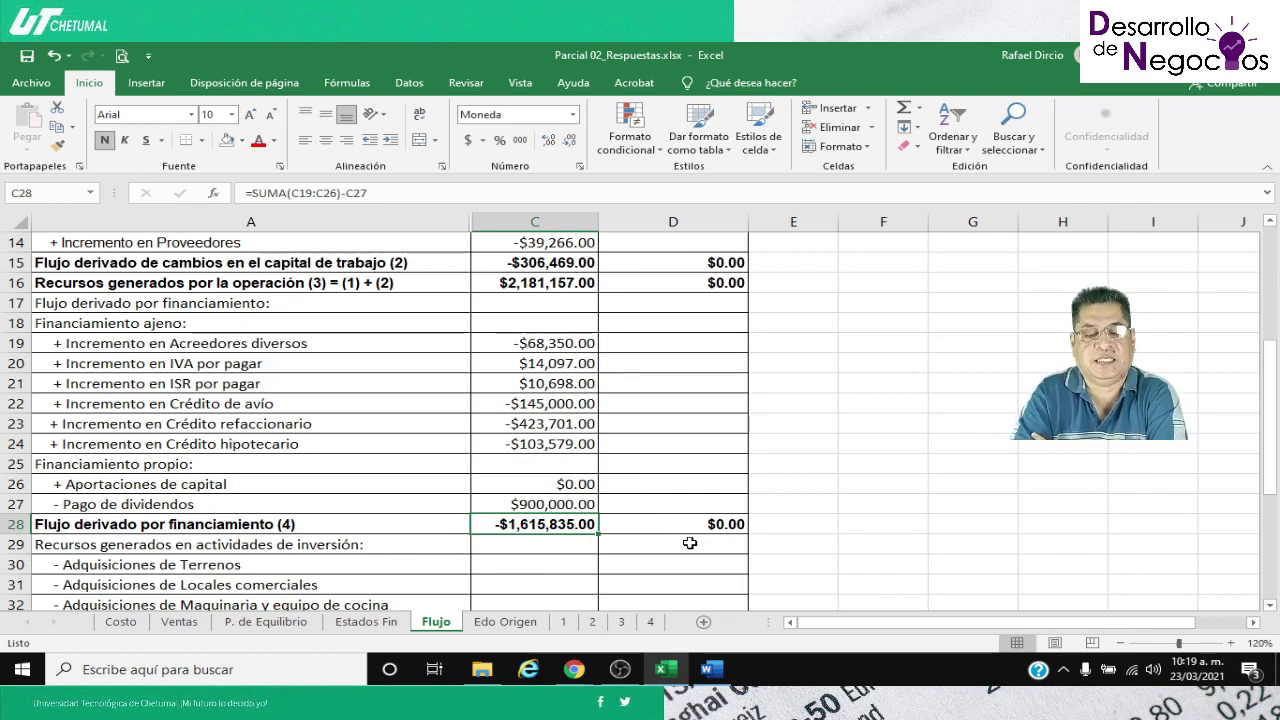
Link Adquisiciones de Terrenos in C30 to the 2017-2016 change in Terrenos, Estados Fin E41
{"action": "key", "text": "Down"}
{"action": "key", "text": "Down"}
{"action": "key", "text": "Down"}
{"action": "key", "text": "Down"}
{"action": "key", "text": "Down"}
{"action": "key", "text": "Down"}
{"action": "key", "text": "Down"}
{"action": "key", "text": "Down"}
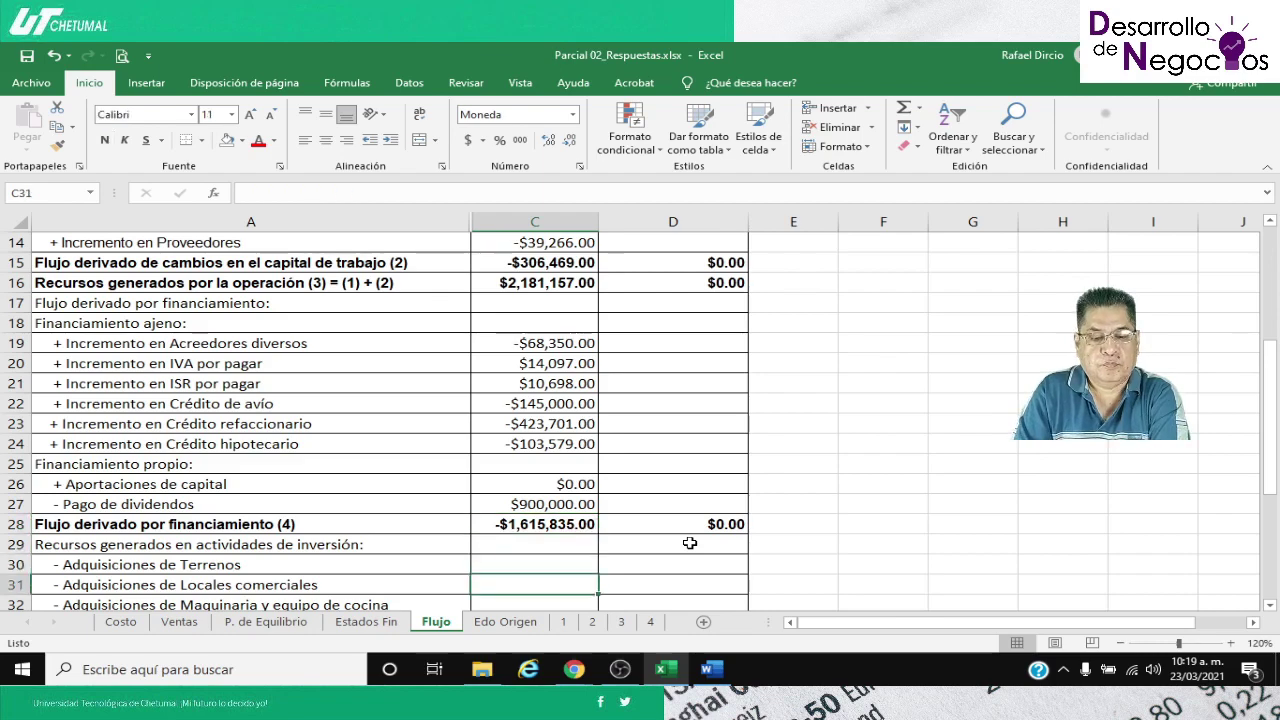
{"action": "key", "text": "Up"}
{"action": "key", "text": "Up"}
{"action": "key", "text": "Up"}
{"action": "key", "text": "Up"}
{"action": "key", "text": "Up"}
{"action": "key", "text": "Up"}
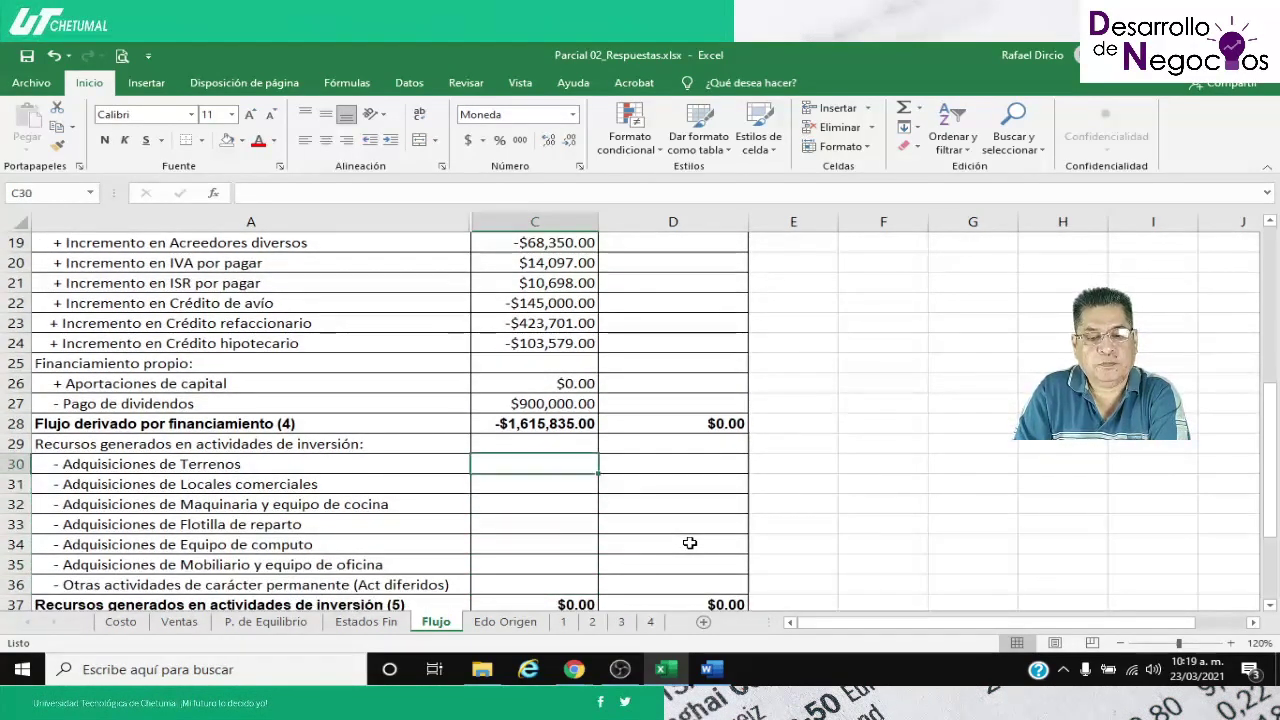
{"action": "type", "text": "="}
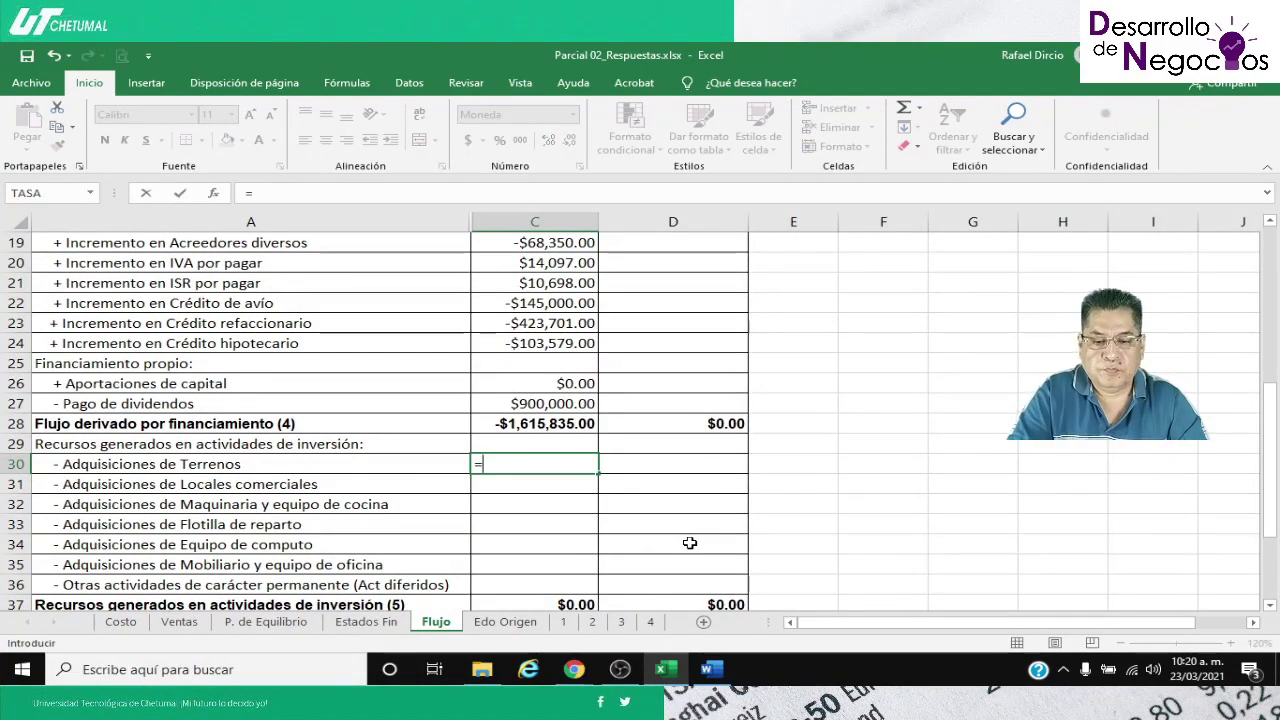
{"action": "left_click", "coordinate": [376, 622]}
{"action": "scroll", "coordinate": [576, 515], "scroll_direction": "up", "scroll_amount": 6}
{"action": "scroll", "coordinate": [576, 515], "scroll_direction": "up", "scroll_amount": 4}
{"action": "left_click", "coordinate": [726, 316]}
{"action": "key", "text": "Return"}
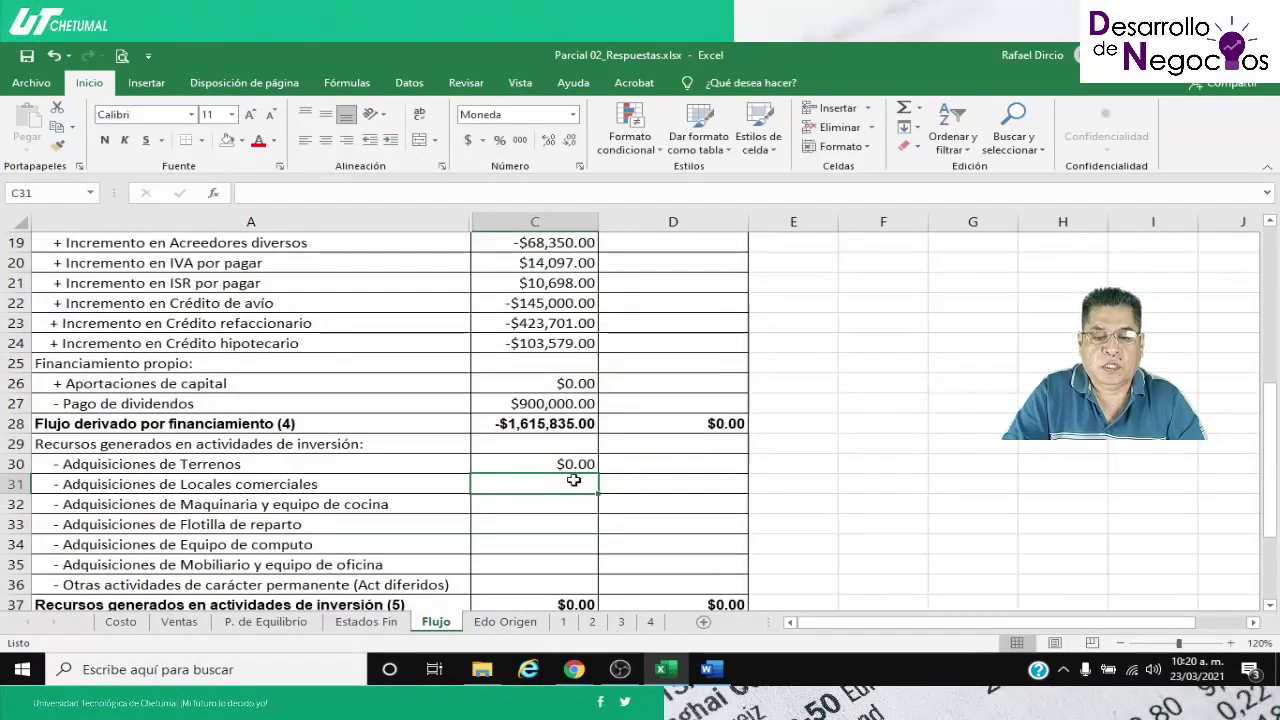
Fill the C30 formula down to Mobiliario y equipo de oficina in C35 and compare it with the Activo Fijo changes in Estados Fin
{"action": "left_click", "coordinate": [576, 464]}
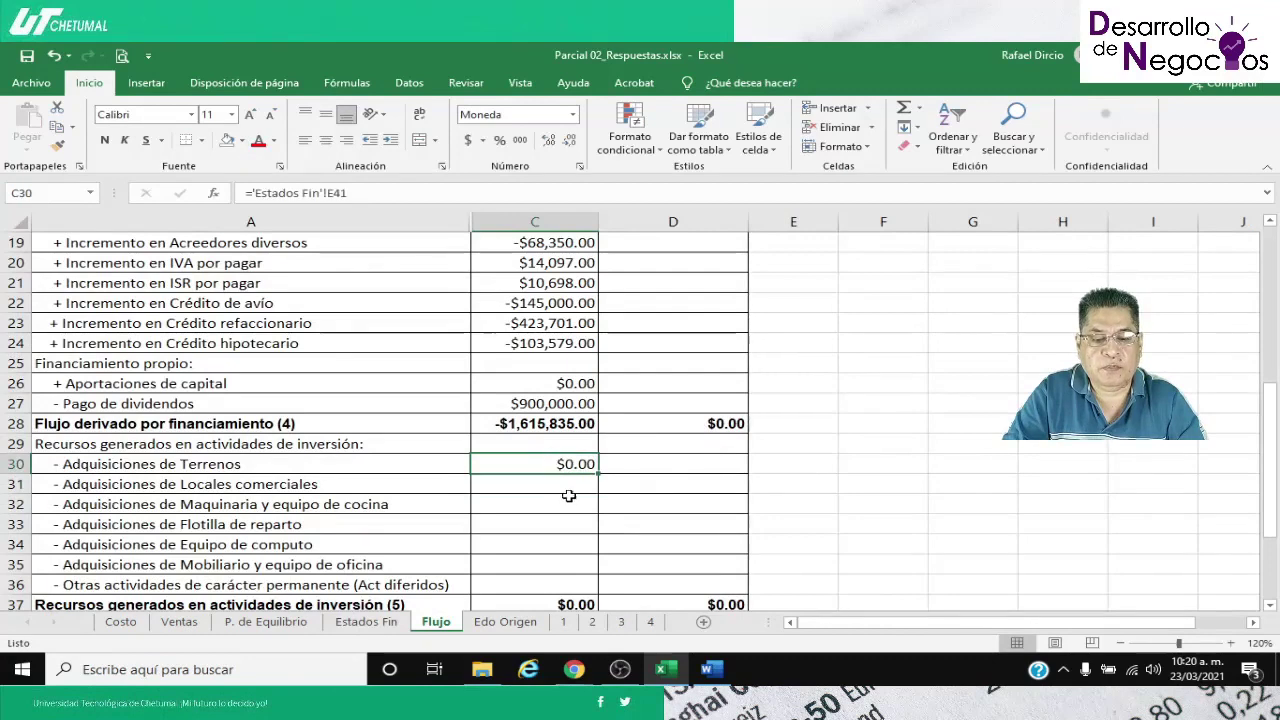
{"action": "left_click_drag", "start_coordinate": [598, 479], "coordinate": [578, 570]}
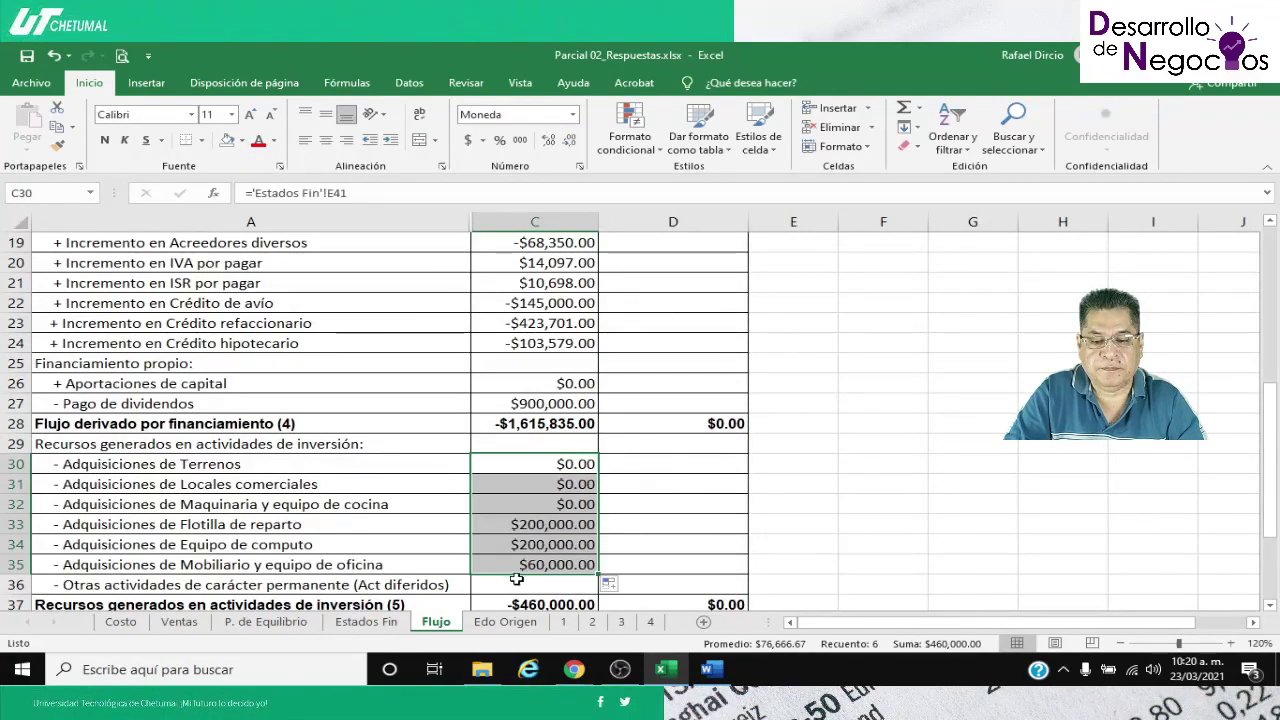
{"action": "left_click", "coordinate": [387, 629]}
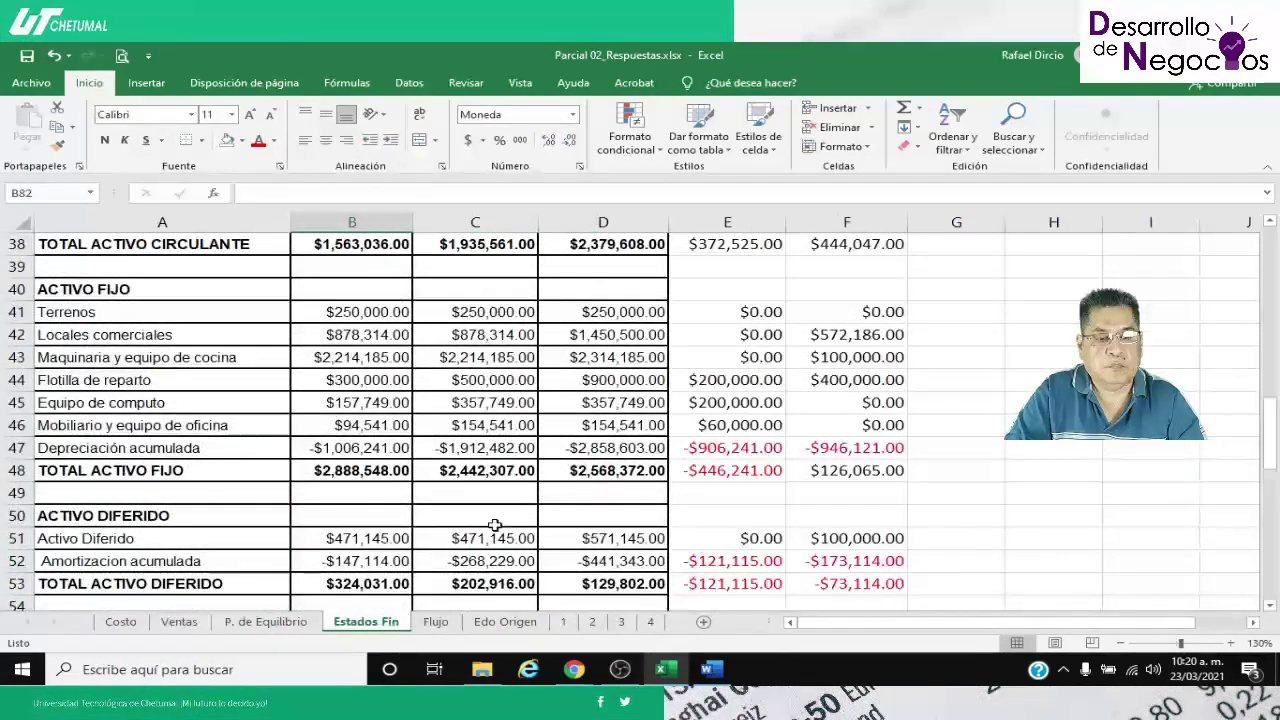
{"action": "left_click", "coordinate": [455, 626]}
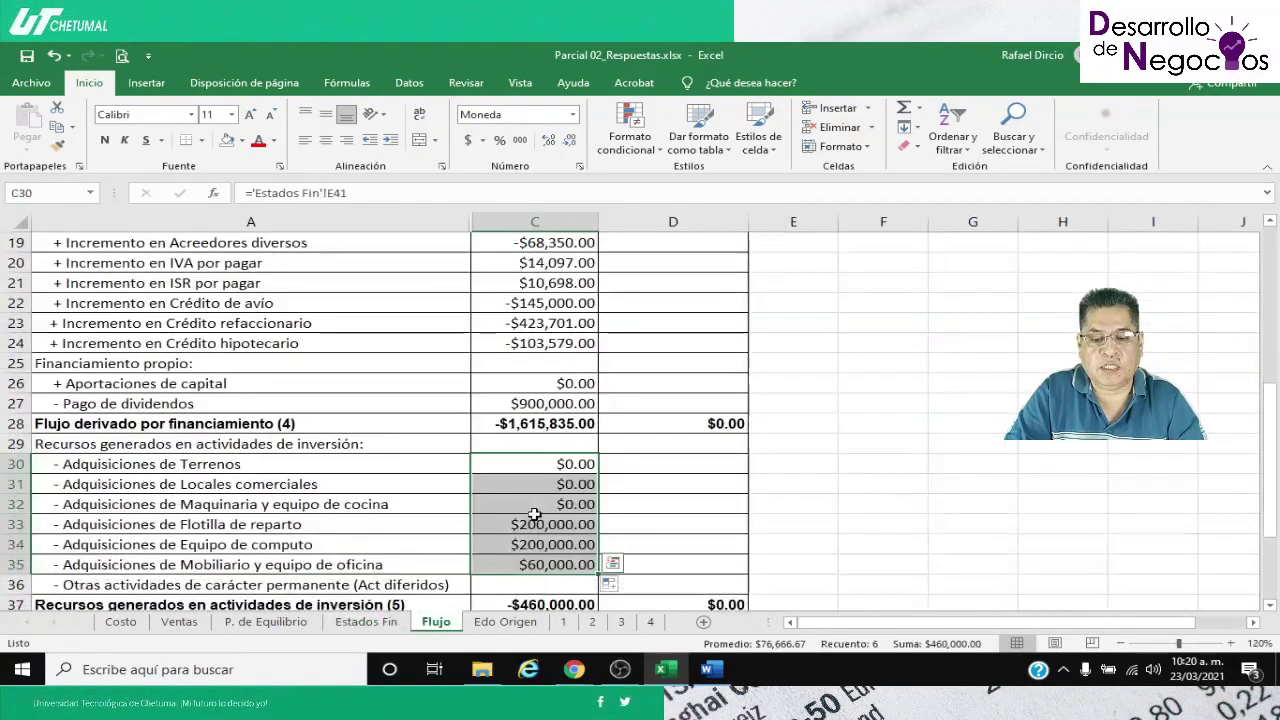
Link Otras actividades de carácter permanente in C36 to the 2017-2016 change in Activo Diferido, Estados Fin E51
{"action": "scroll", "coordinate": [535, 505], "scroll_direction": "down", "scroll_amount": 2}
{"action": "left_click", "coordinate": [527, 463]}
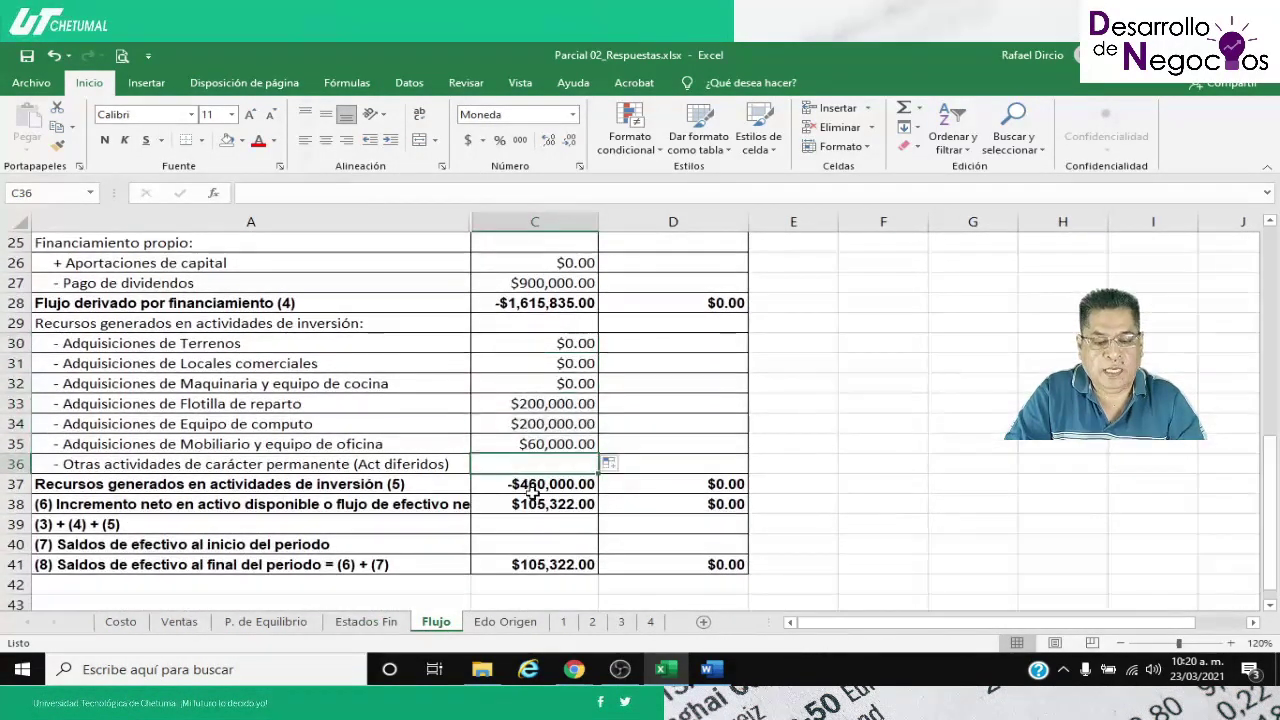
{"action": "type", "text": "="}
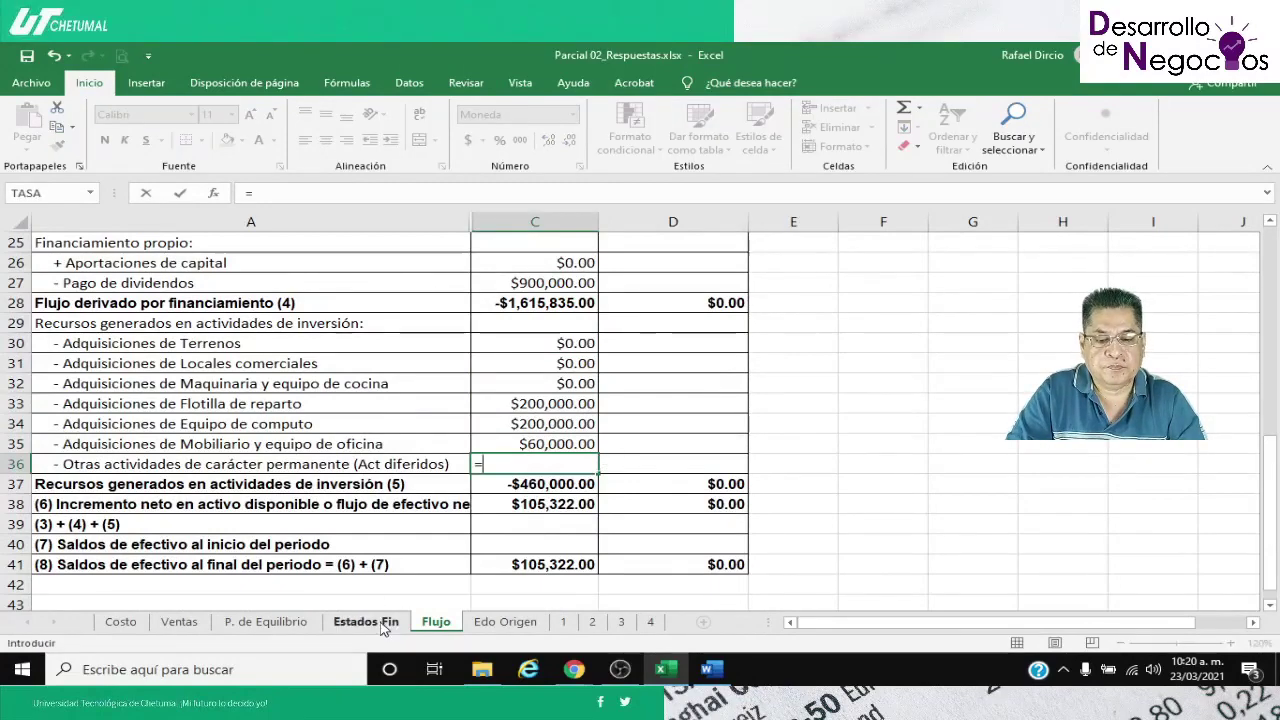
{"action": "left_click", "coordinate": [366, 622]}
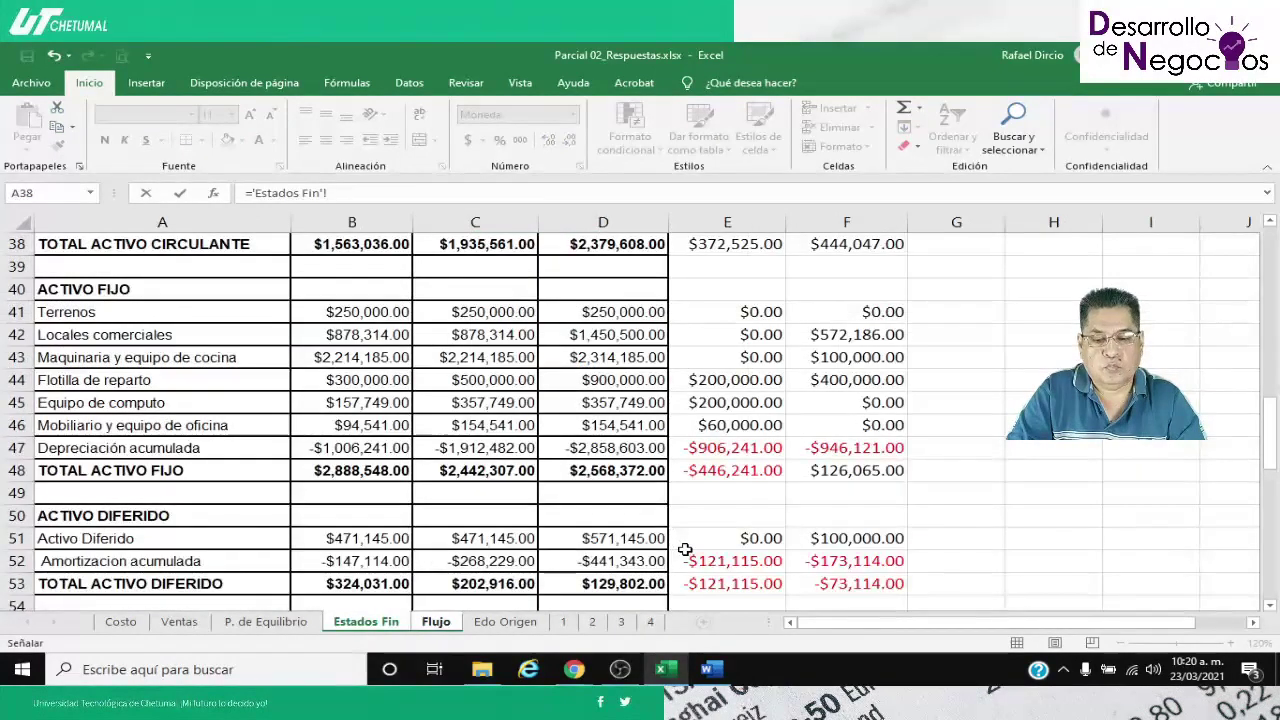
{"action": "scroll", "coordinate": [685, 549], "scroll_direction": "down", "scroll_amount": 1}
{"action": "left_click", "coordinate": [735, 470]}
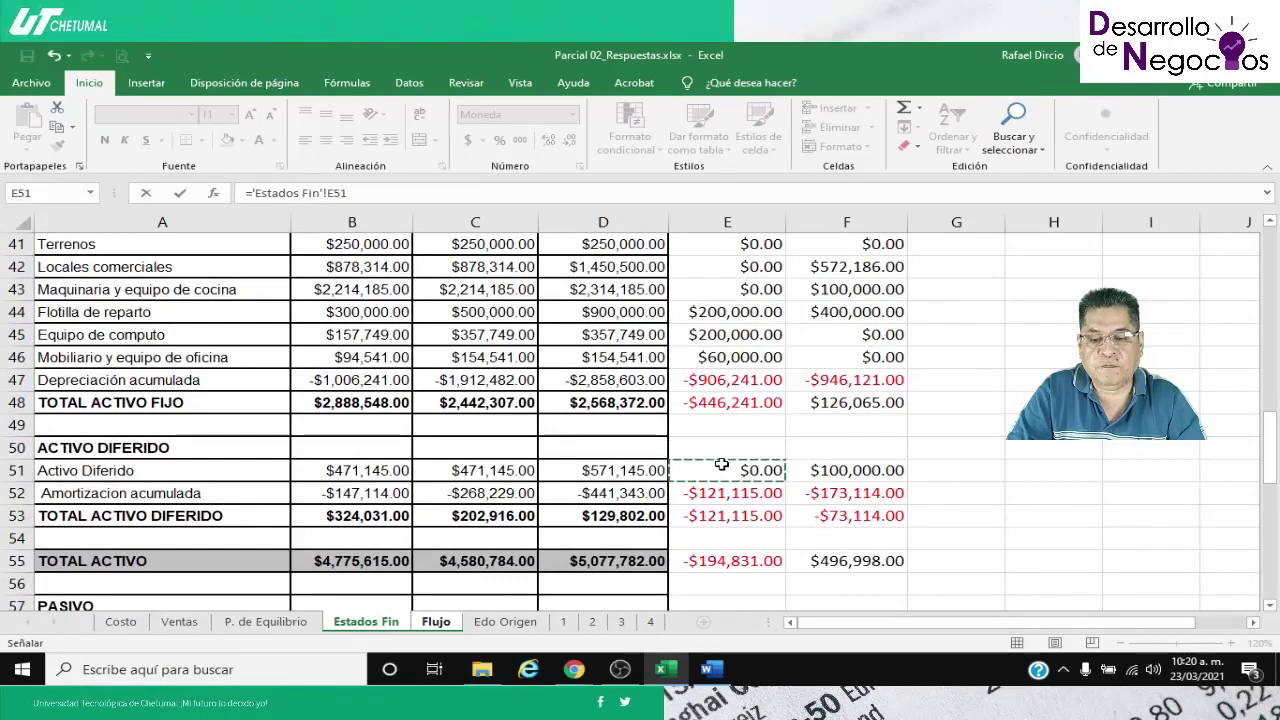
{"action": "key", "text": "Return"}
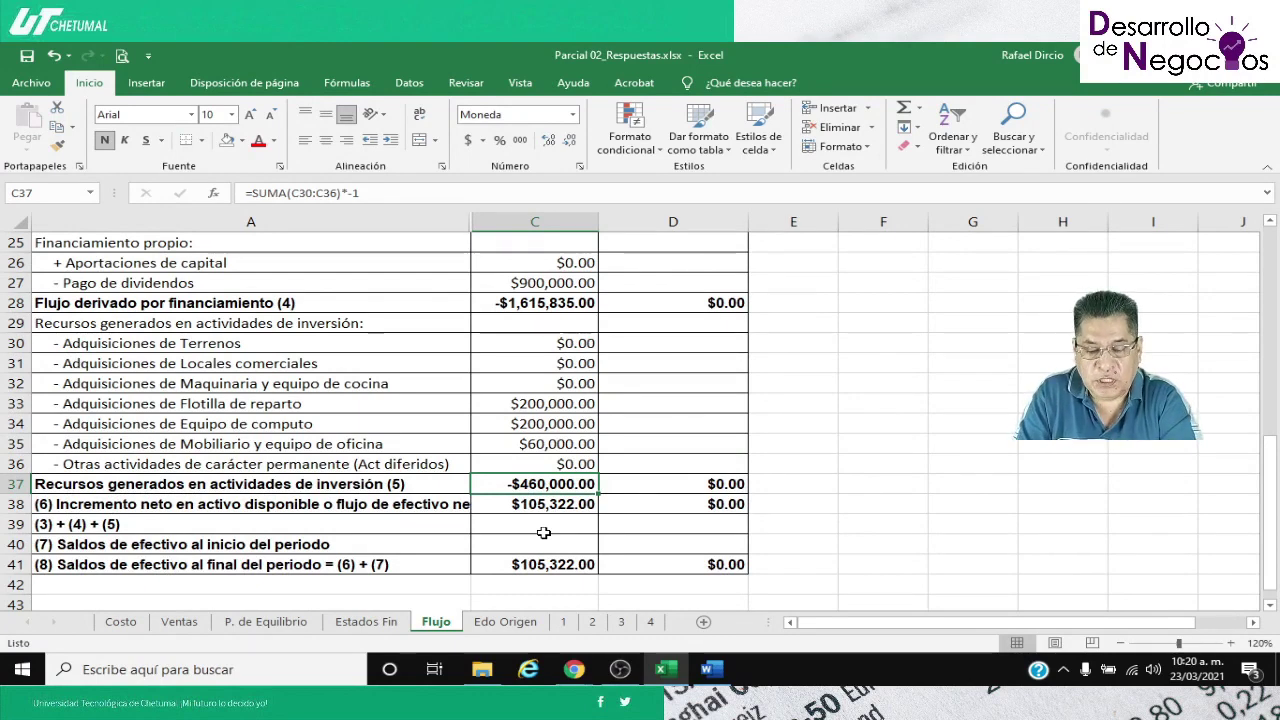
Link Saldos de efectivo al inicio del periodo in C40 to the 2016 Bancos balance, Estados Fin B33
{"action": "key", "text": "Down"}
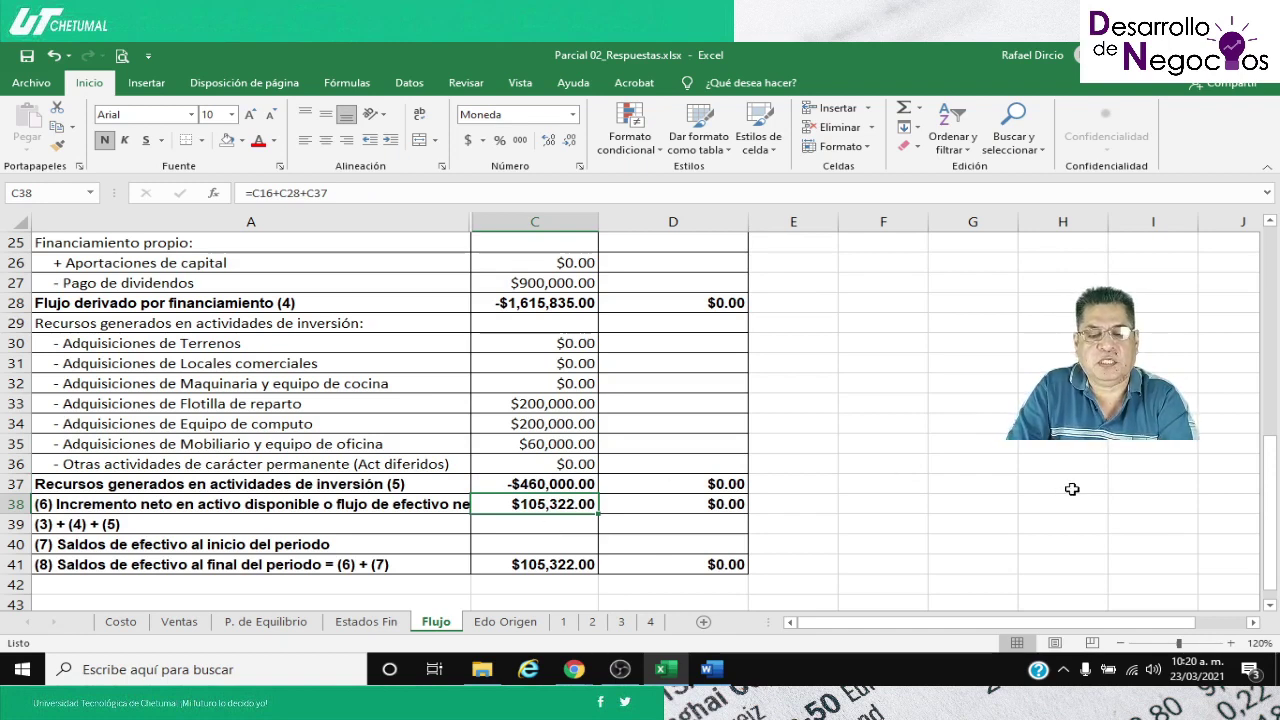
{"action": "key", "text": "Down"}
{"action": "key", "text": "Down"}
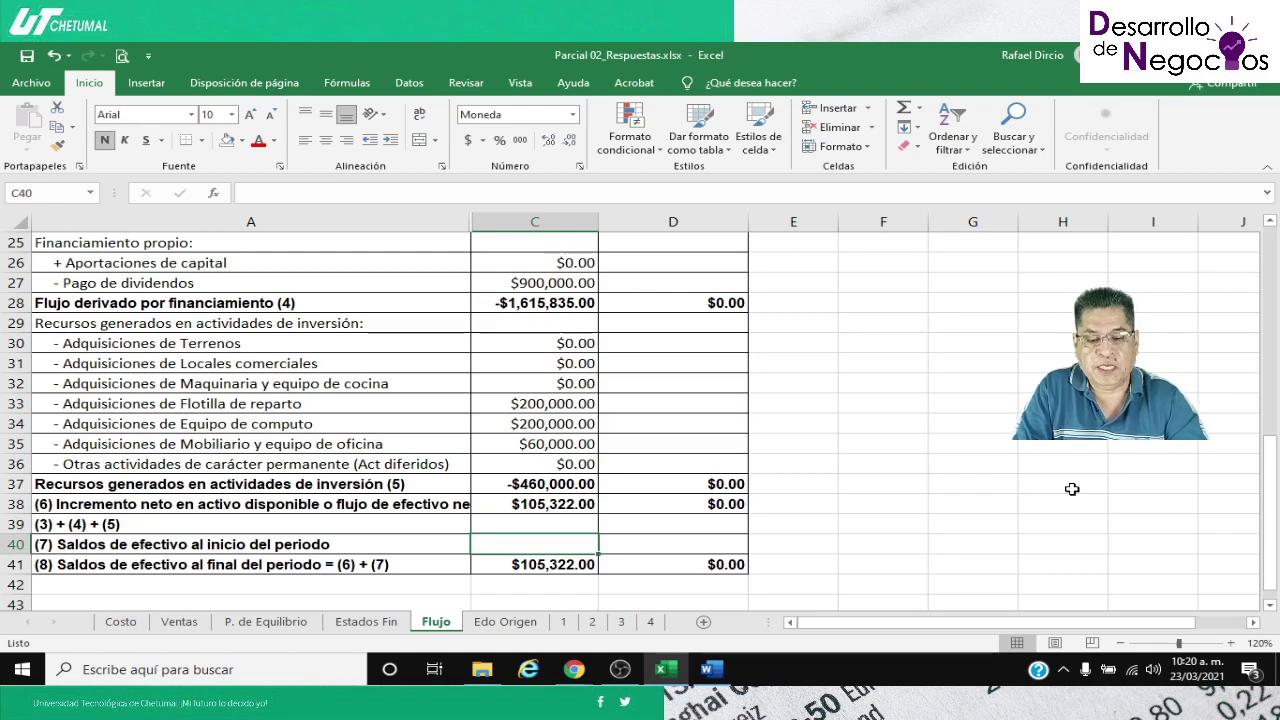
{"action": "type", "text": "="}
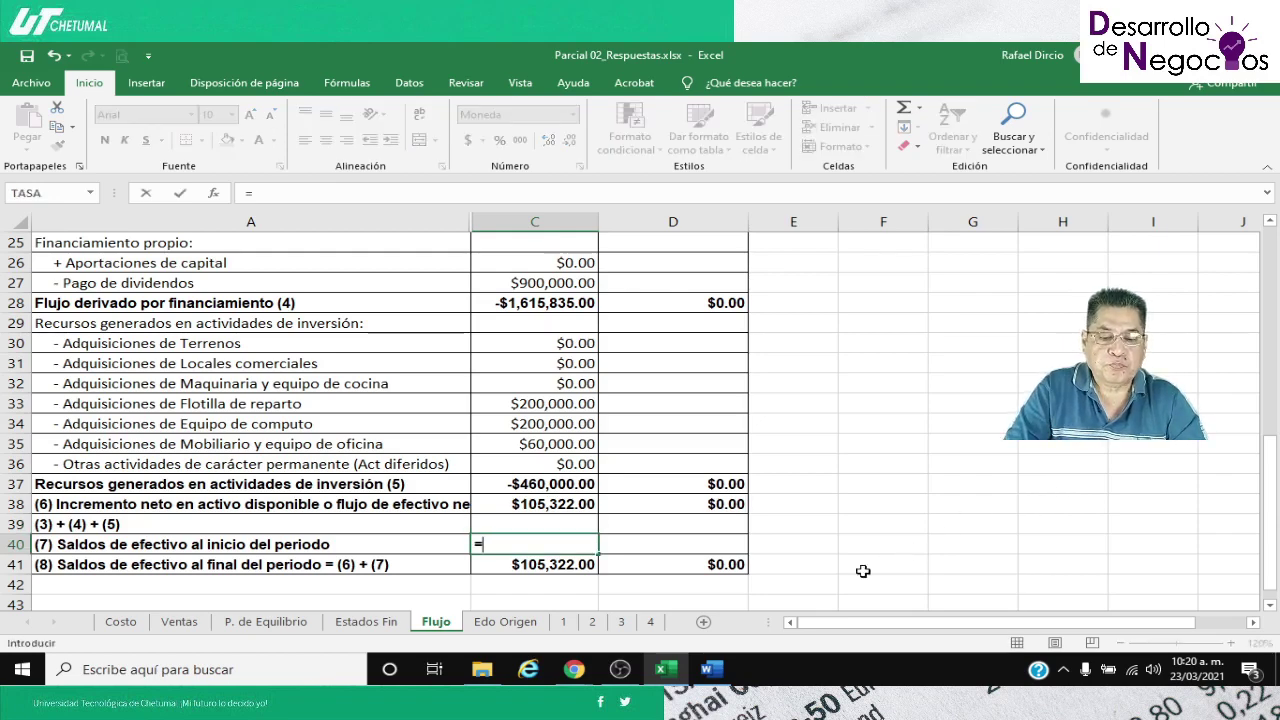
{"action": "left_click", "coordinate": [355, 622]}
{"action": "scroll", "coordinate": [453, 576], "scroll_direction": "up", "scroll_amount": 7}
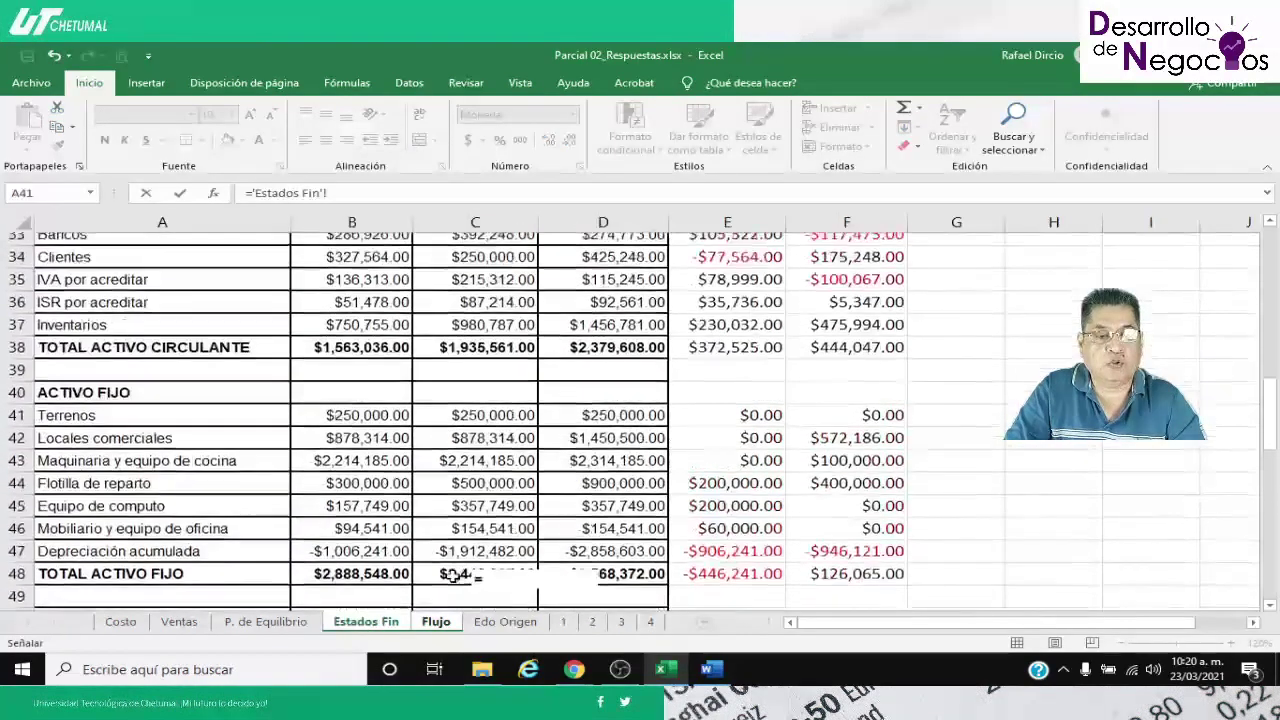
{"action": "left_click", "coordinate": [341, 539]}
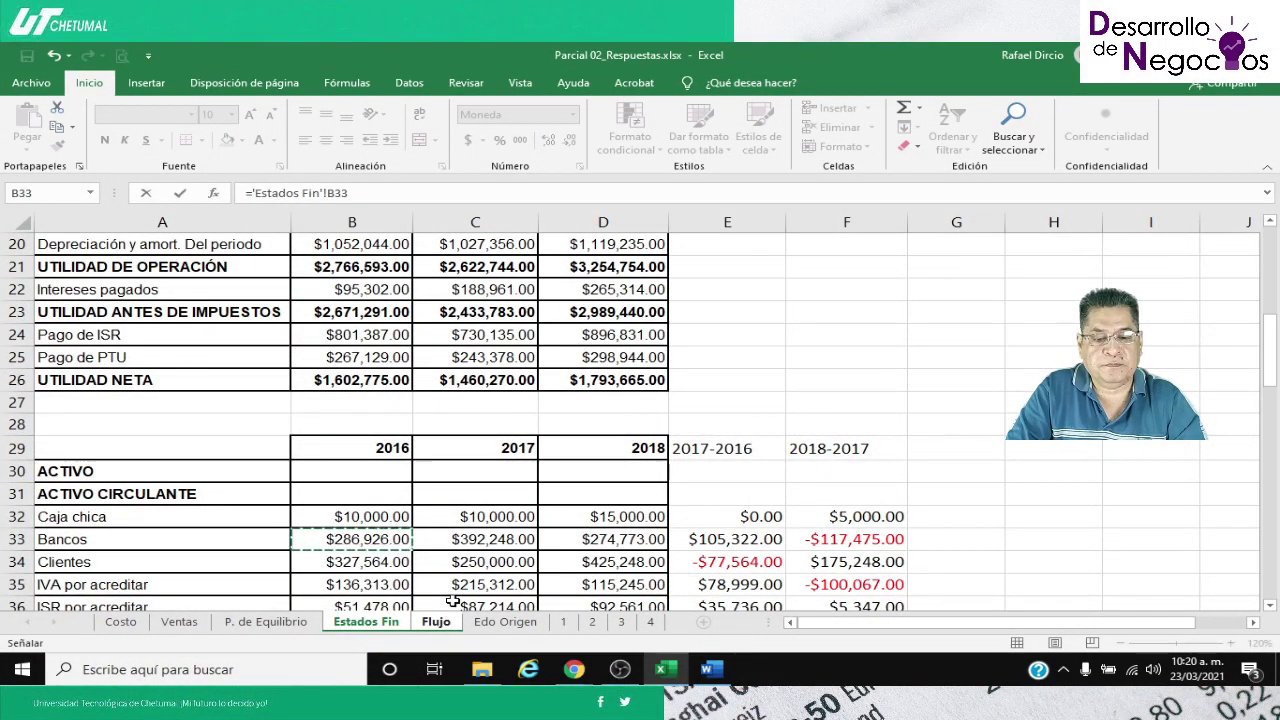
{"action": "key", "text": "Return"}
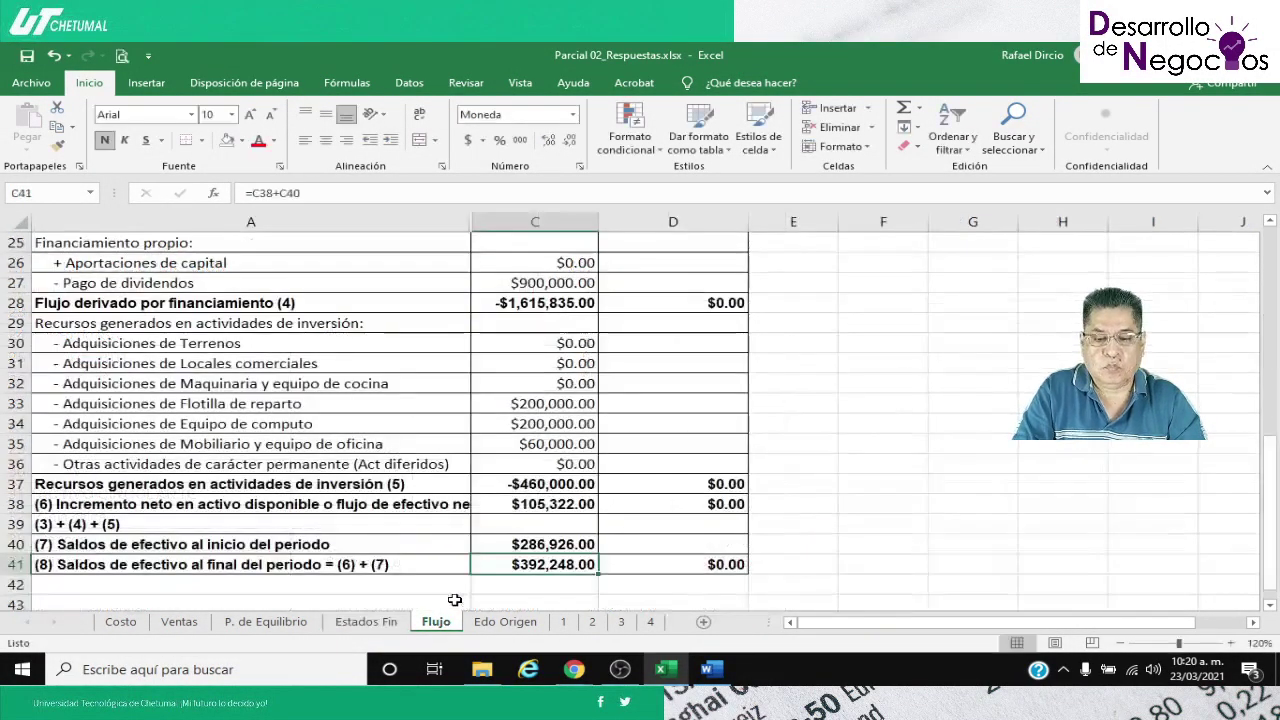
{"action": "key", "text": "Up"}
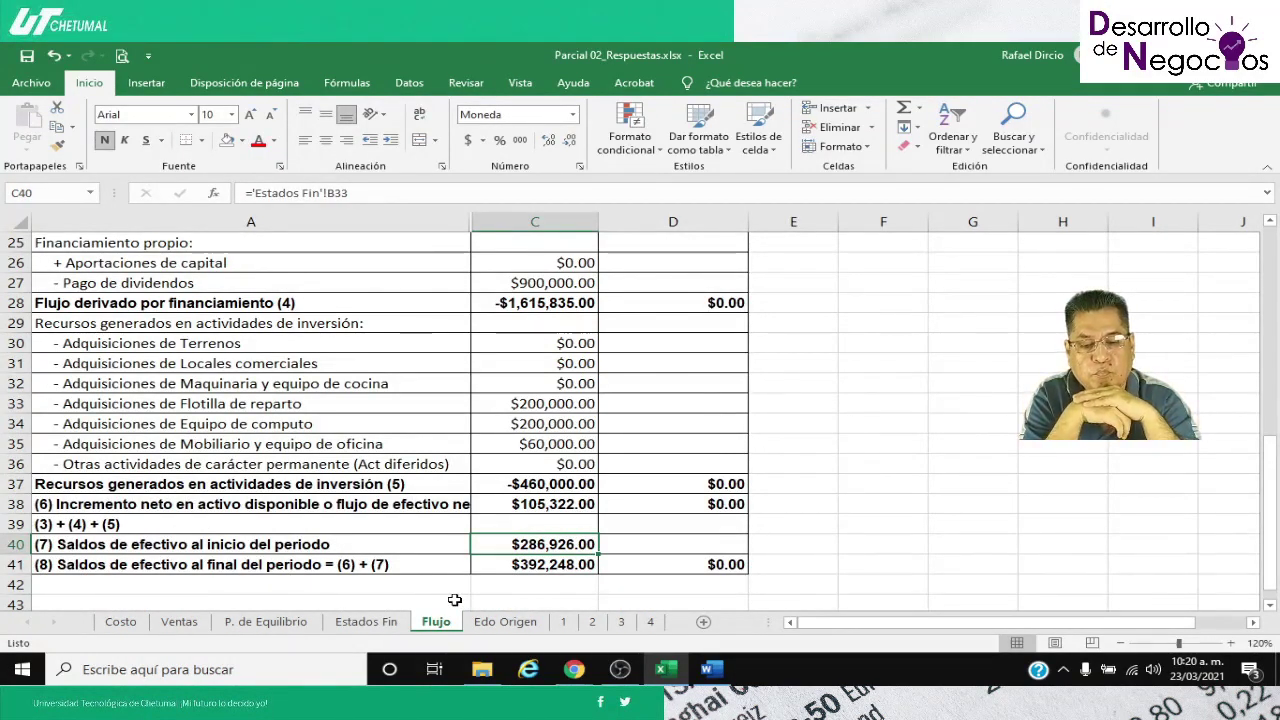
Trace Incremento en Crédito hipotecario in C24 back to the 2016 and 2017 balances and their difference in Estados Fin row 68
{"action": "scroll", "coordinate": [462, 573], "scroll_direction": "up", "scroll_amount": 2}
{"action": "scroll", "coordinate": [462, 573], "scroll_direction": "up", "scroll_amount": 1}
{"action": "left_click", "coordinate": [537, 345]}
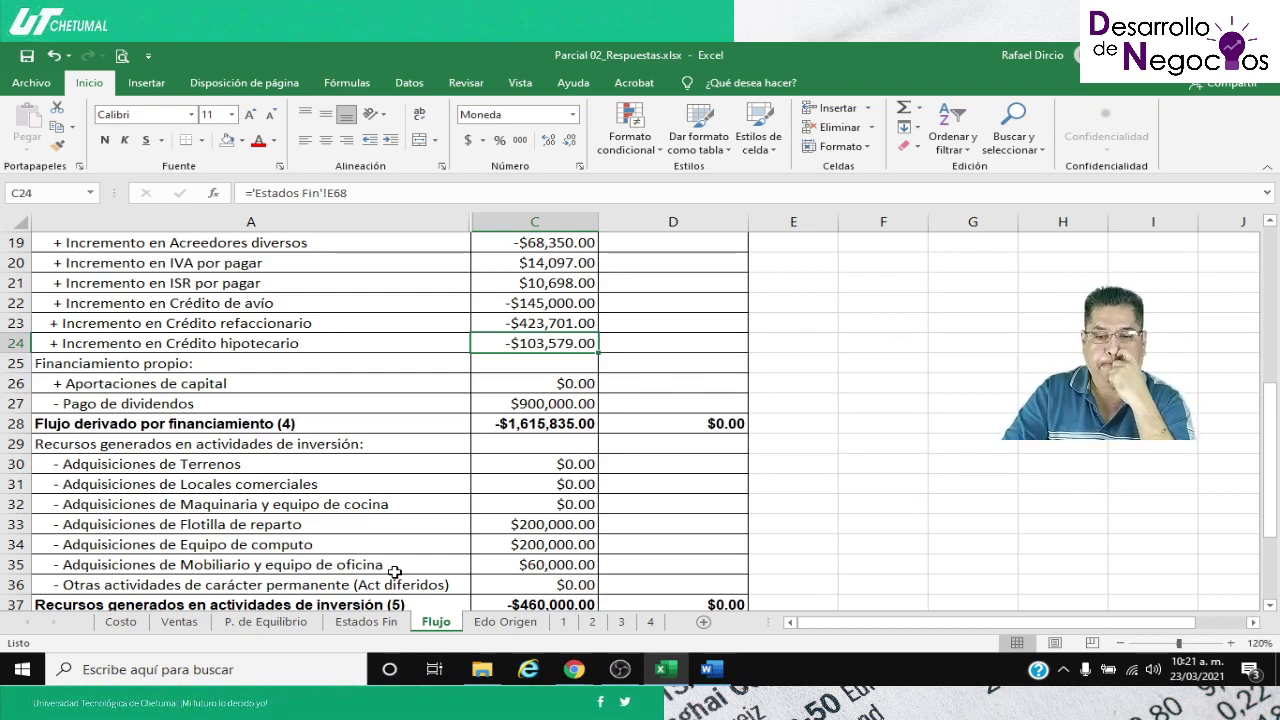
{"action": "left_click", "coordinate": [367, 623]}
{"action": "scroll", "coordinate": [638, 510], "scroll_direction": "down", "scroll_amount": 6}
{"action": "scroll", "coordinate": [638, 510], "scroll_direction": "down", "scroll_amount": 6}
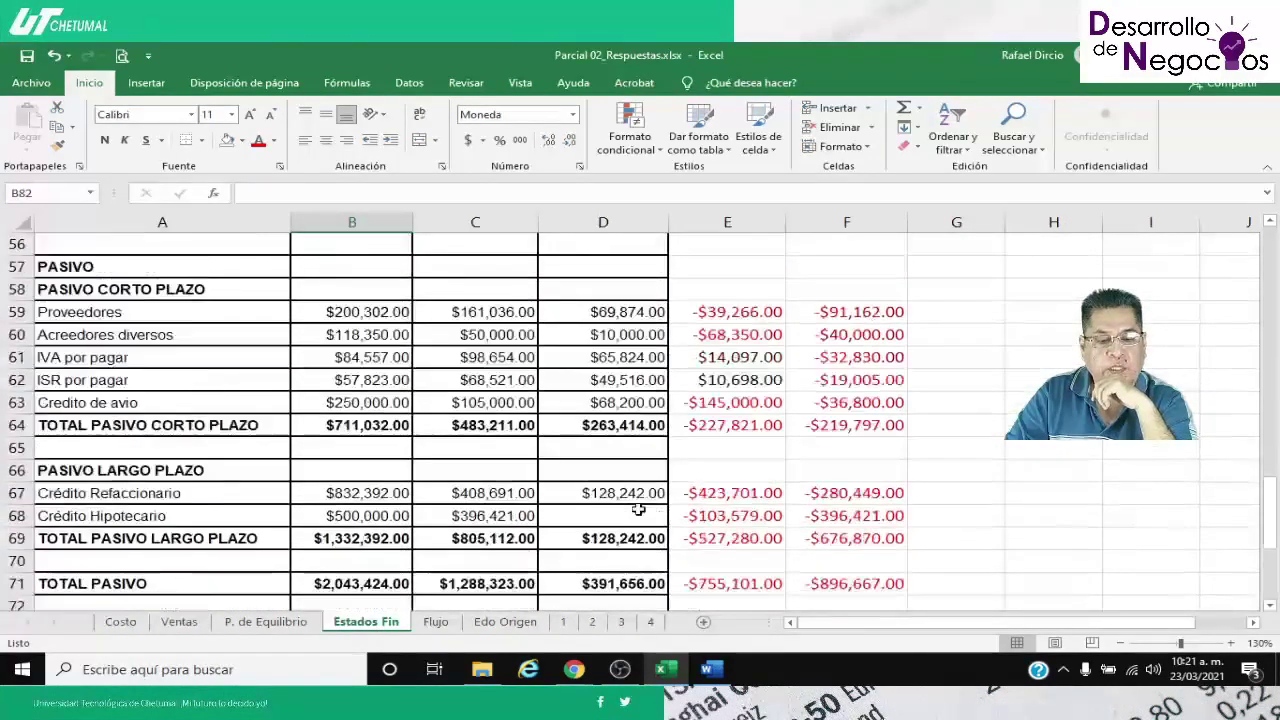
{"action": "left_click", "coordinate": [355, 516]}
{"action": "left_click", "coordinate": [463, 518]}
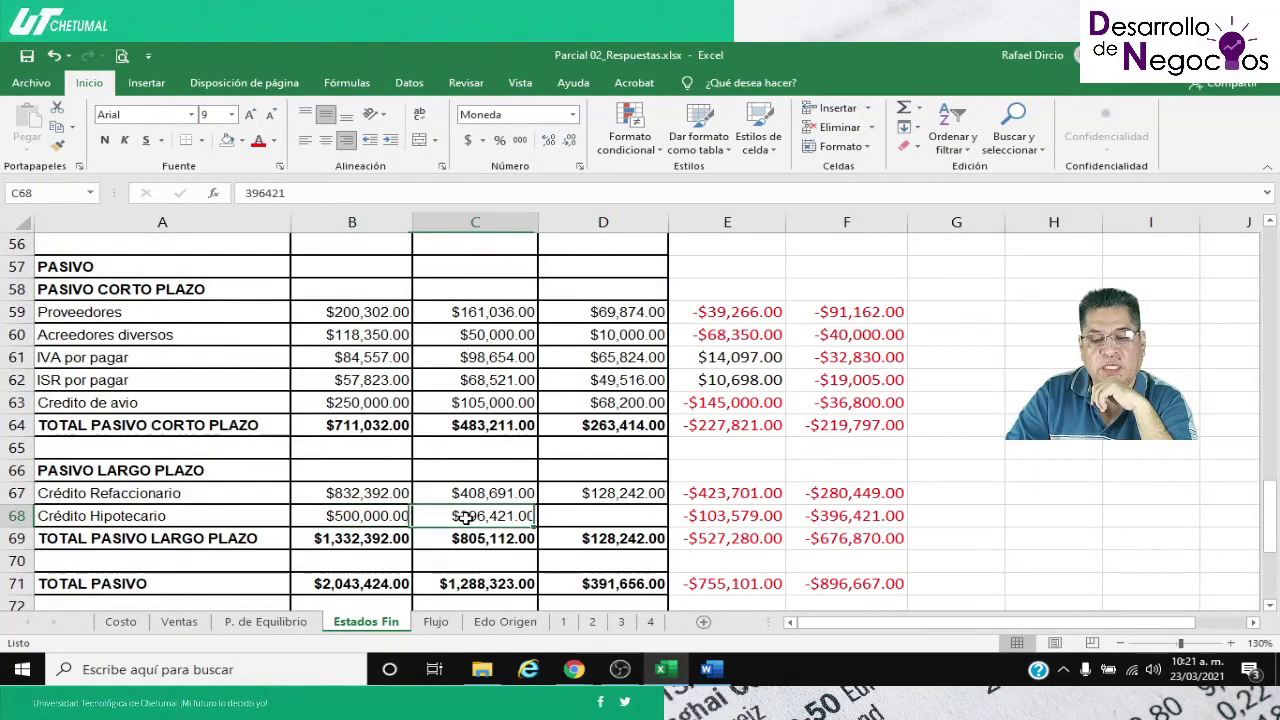
{"action": "left_click", "coordinate": [697, 515]}
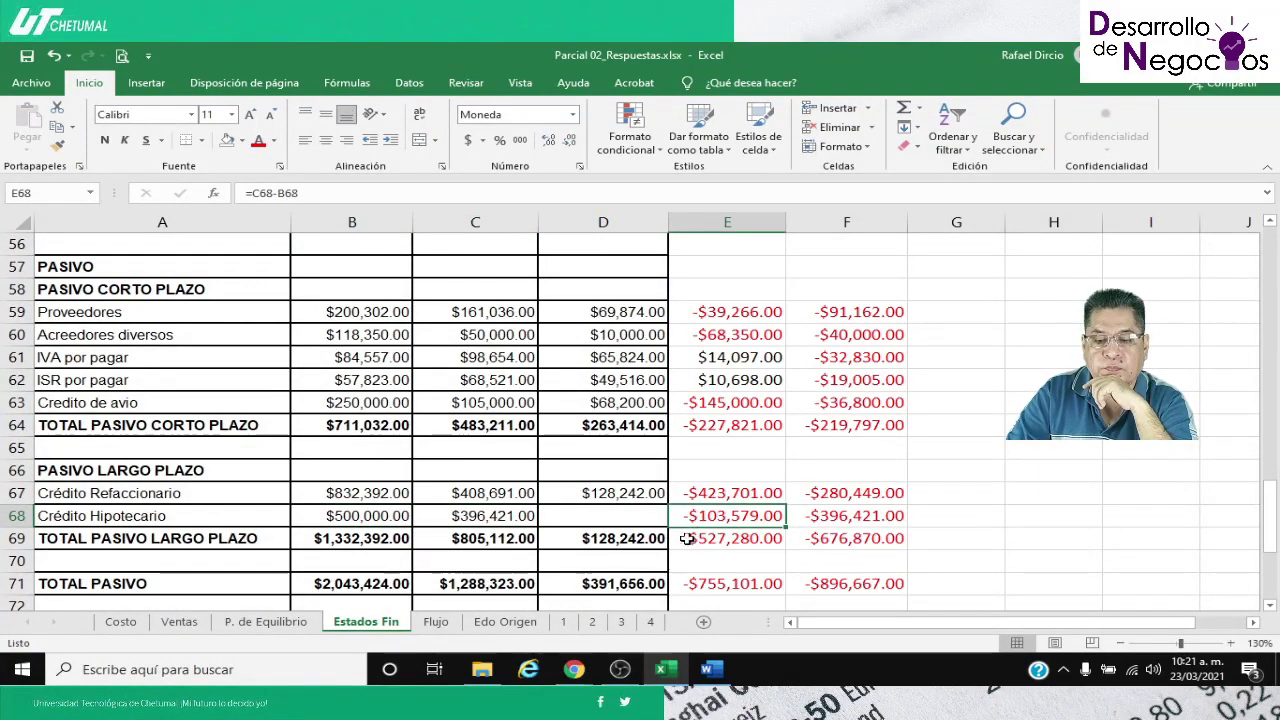
{"action": "left_click", "coordinate": [437, 622]}
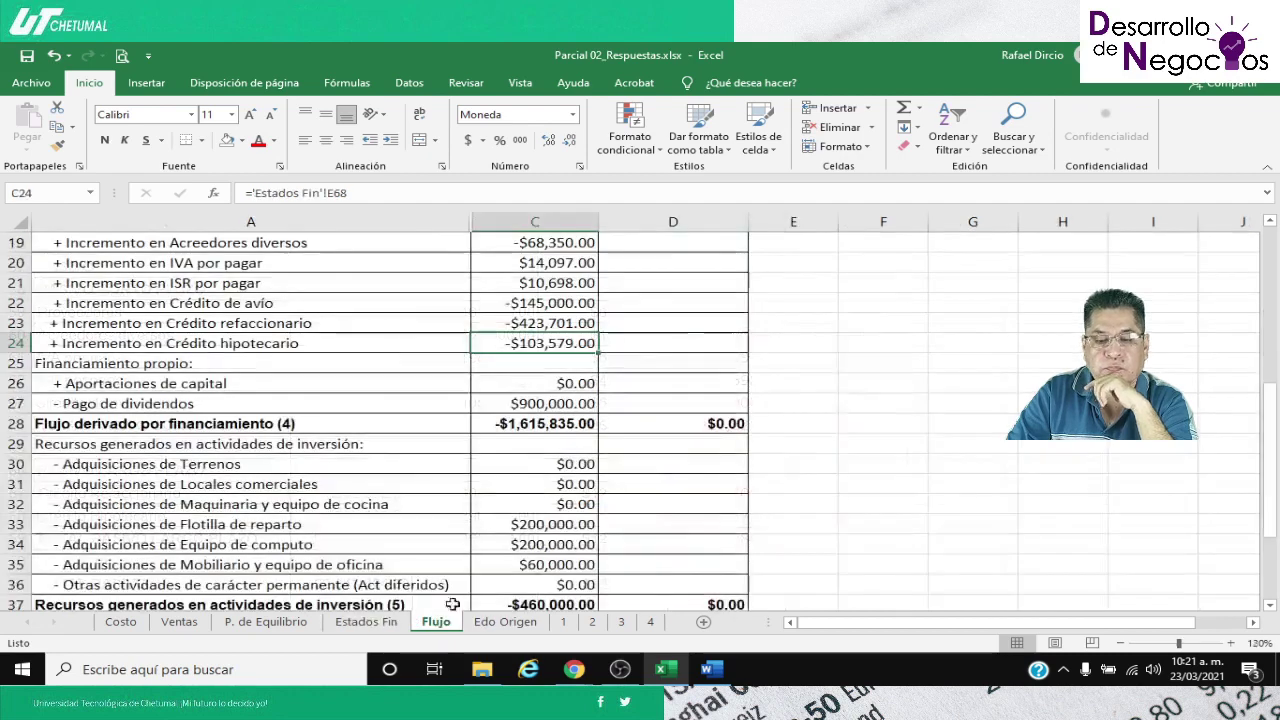
{"action": "left_click", "coordinate": [366, 622]}
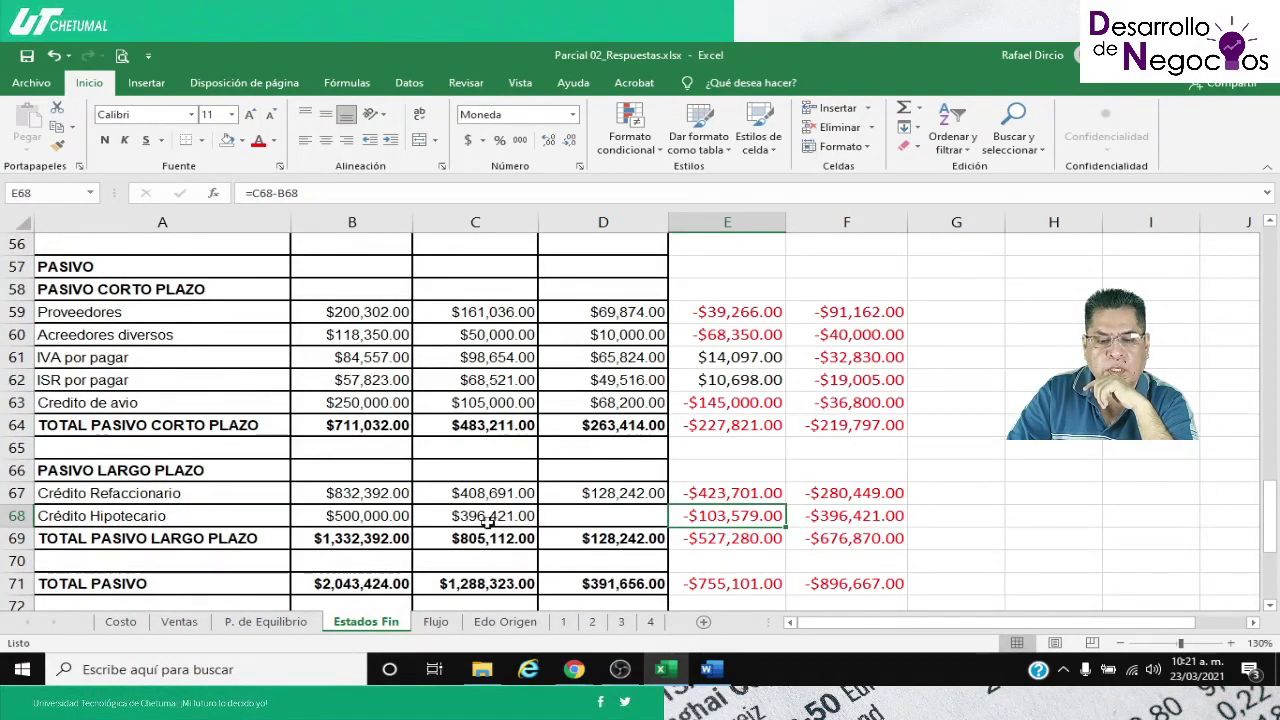
{"action": "left_click", "coordinate": [472, 518]}
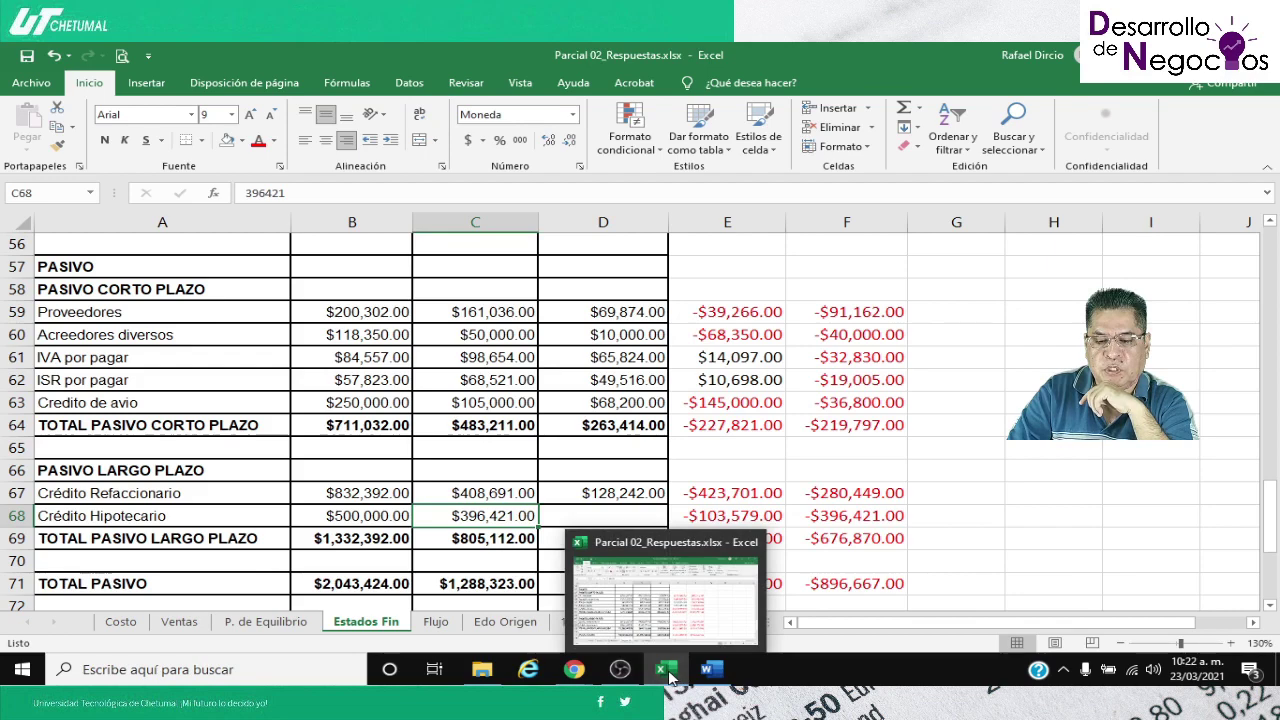
Check Crédito Hipotecario against the balance sheet in the Word document 13_2o Examen Parcial A.docx, and review the Capital Contable section in Estados Fin
{"action": "left_click", "coordinate": [718, 672]}
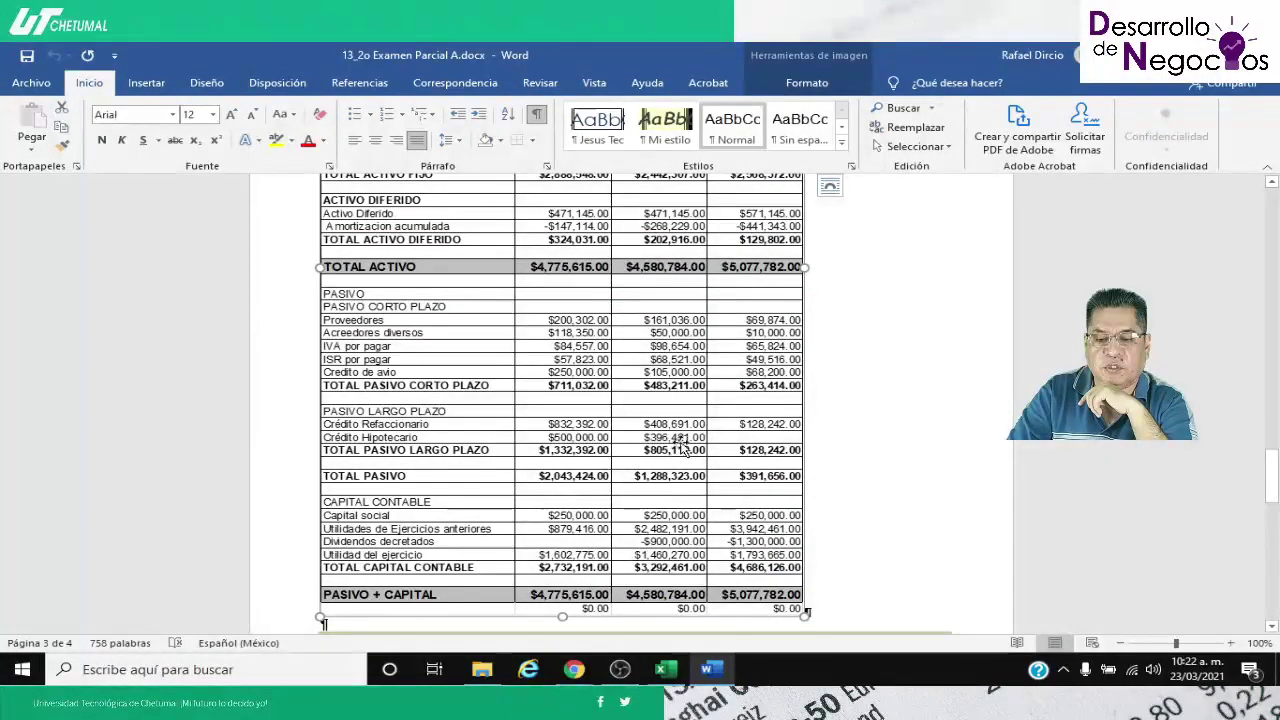
{"action": "left_click", "coordinate": [676, 676]}
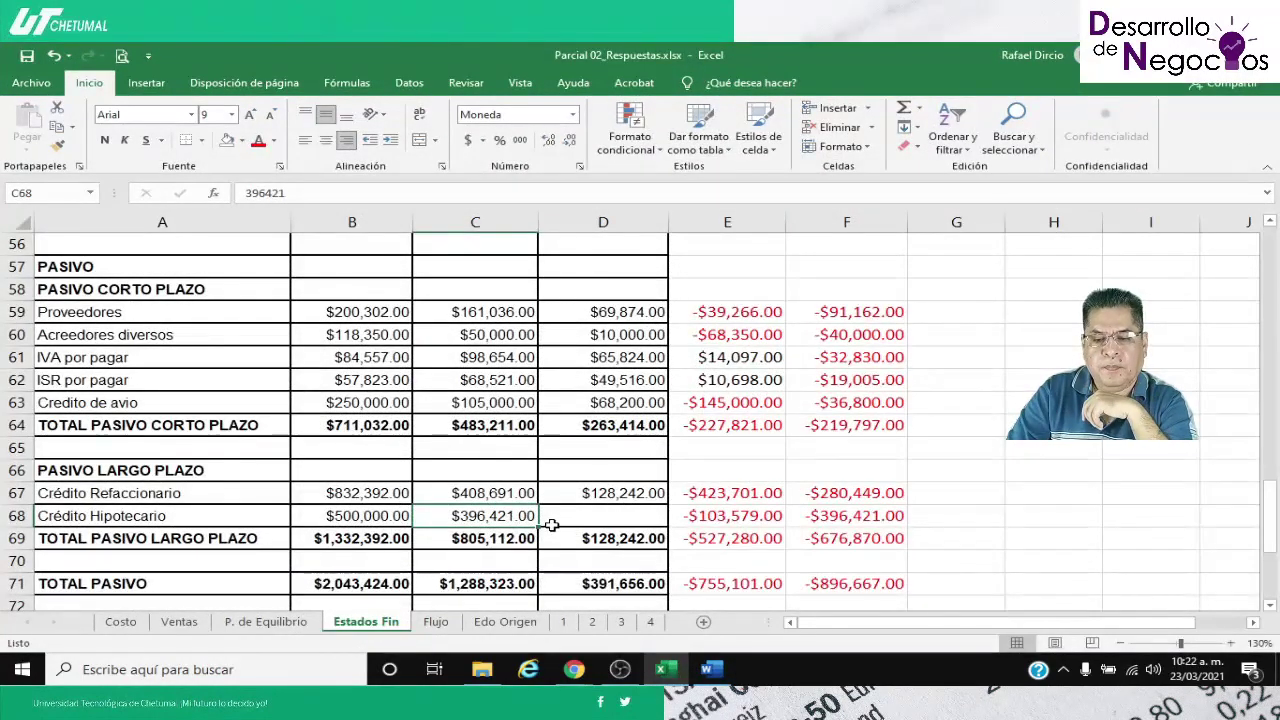
{"action": "scroll", "coordinate": [550, 520], "scroll_direction": "down", "scroll_amount": 1}
{"action": "scroll", "coordinate": [544, 516], "scroll_direction": "down", "scroll_amount": 5}
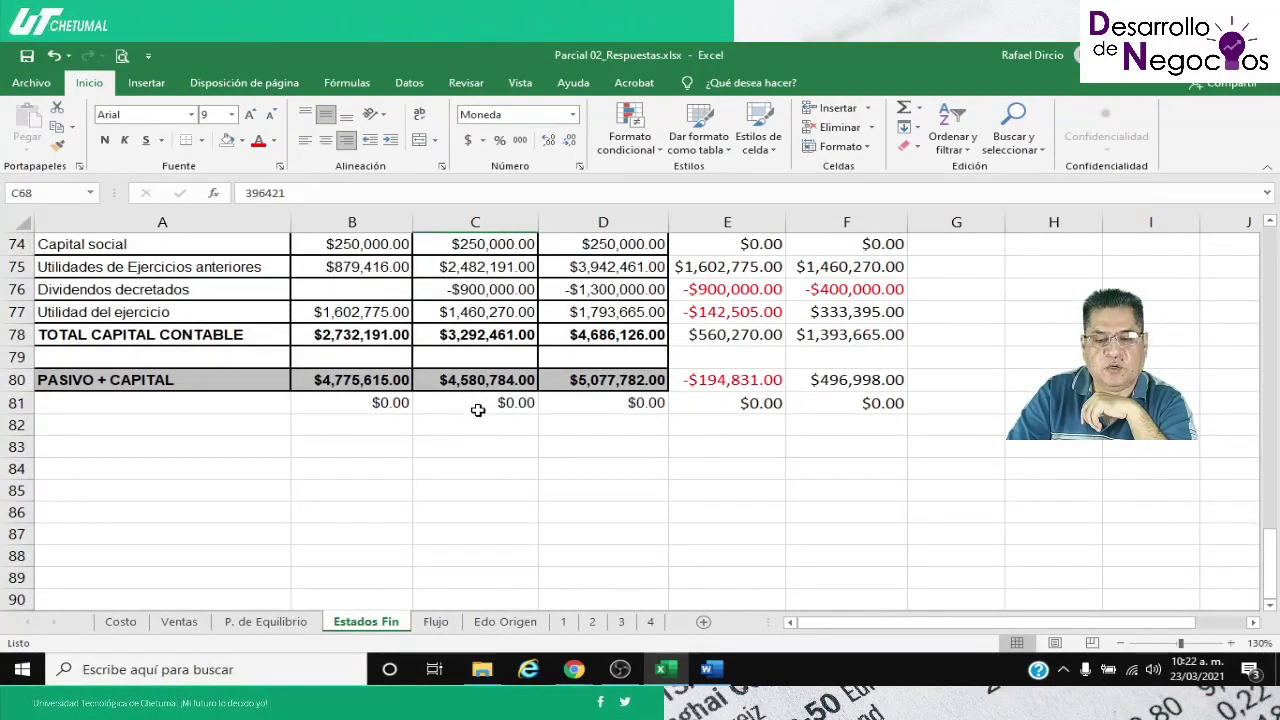
{"action": "scroll", "coordinate": [686, 499], "scroll_direction": "up", "scroll_amount": 6}
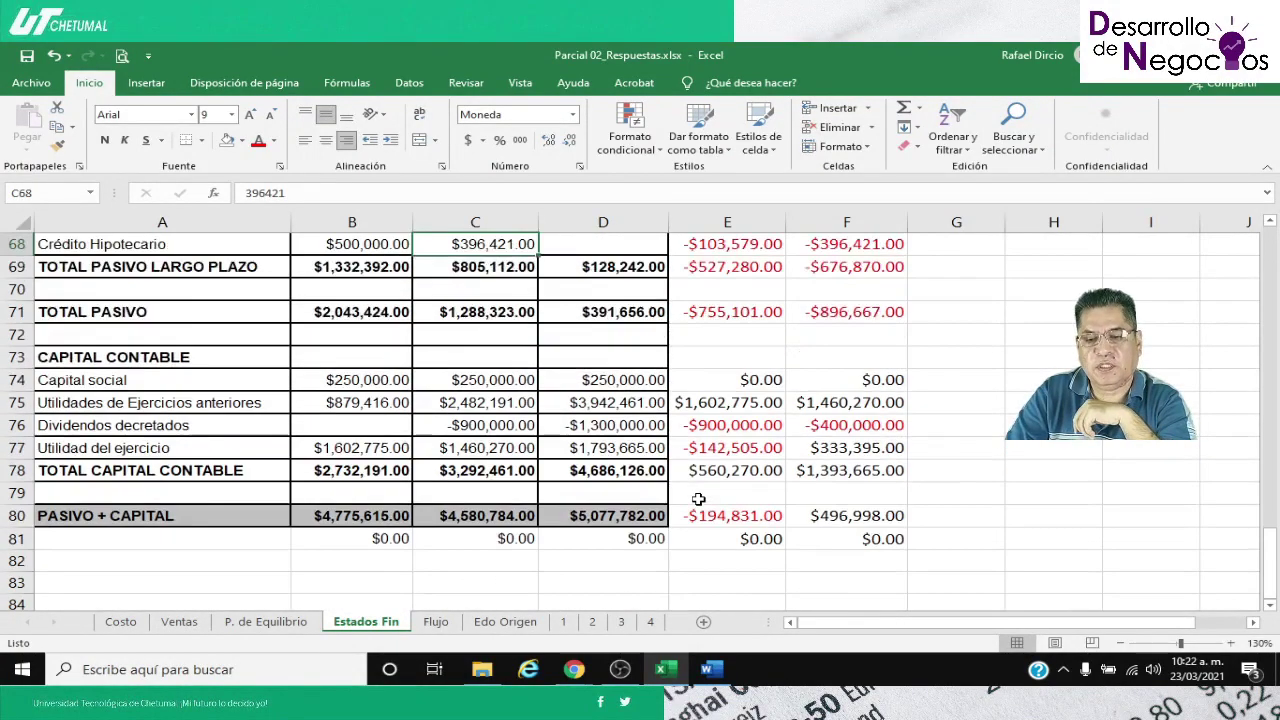
{"action": "scroll", "coordinate": [698, 499], "scroll_direction": "down", "scroll_amount": 1}
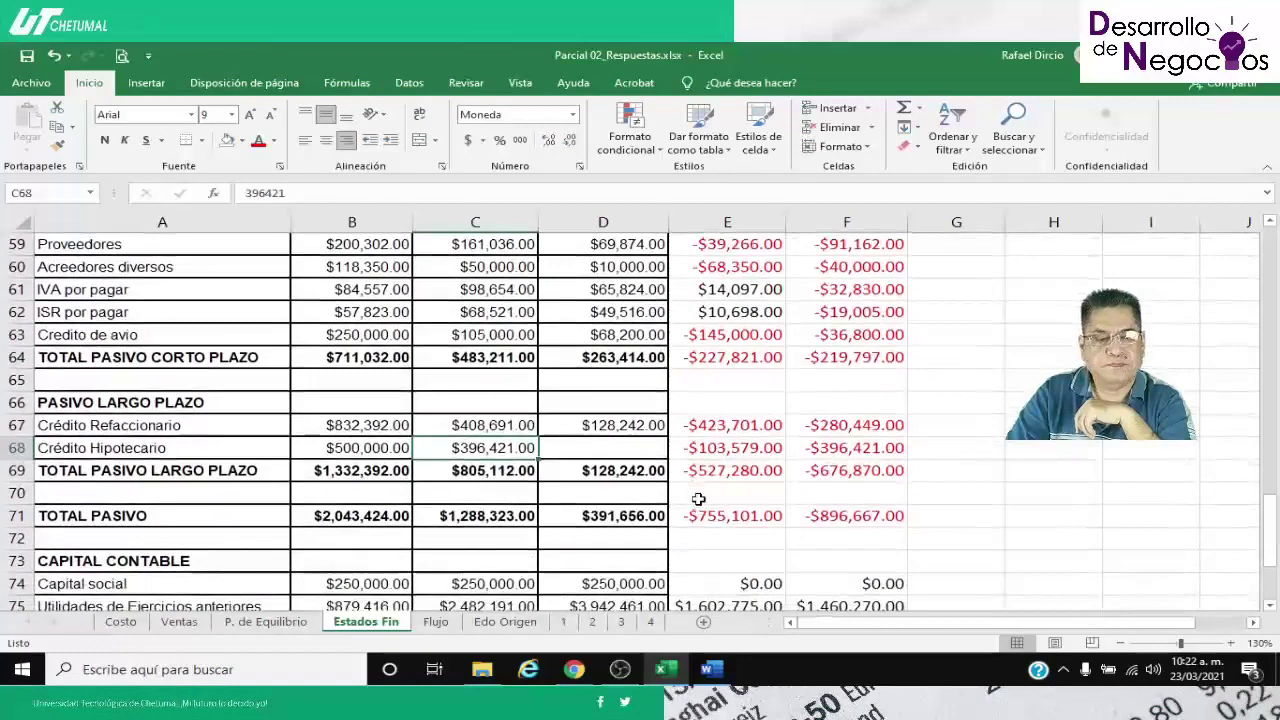
{"action": "scroll", "coordinate": [696, 500], "scroll_direction": "down", "scroll_amount": 1}
{"action": "scroll", "coordinate": [648, 350], "scroll_direction": "up", "scroll_amount": 1}
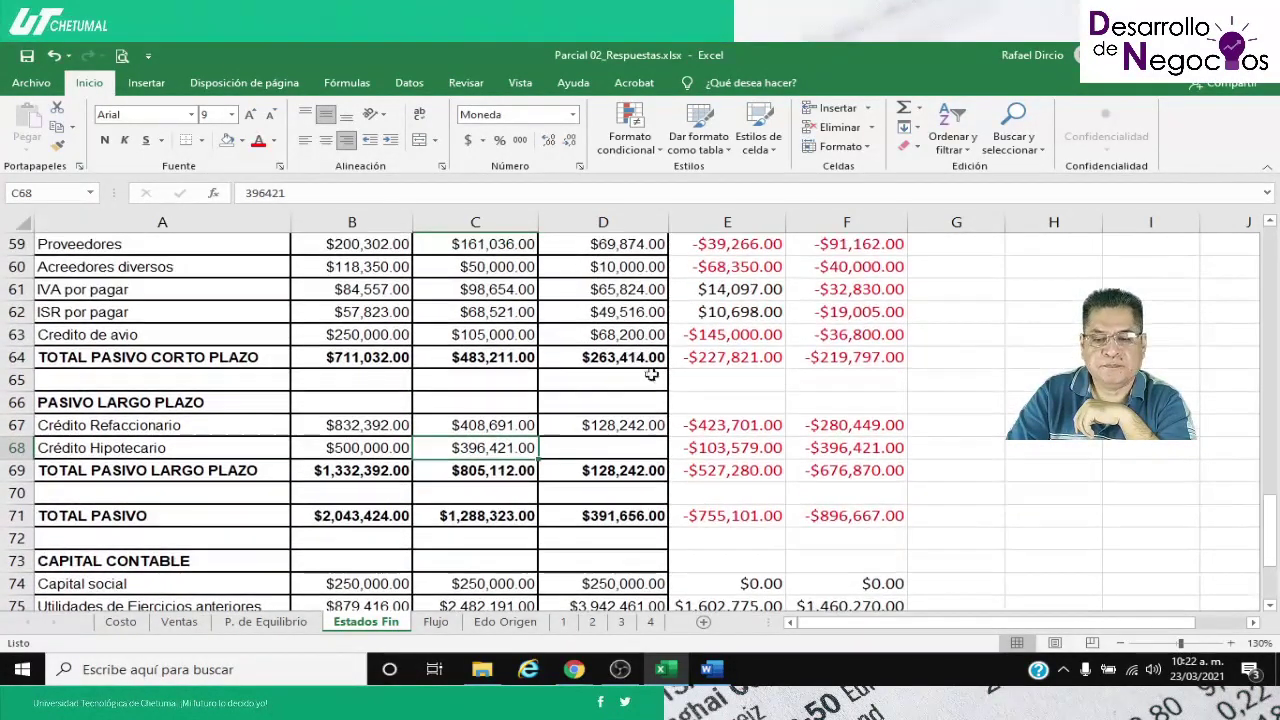
Add a check formula in Flujo C42 that subtracts the 2017 Bancos balance, Estados Fin C33, from the final cash balance in C41
{"action": "left_click", "coordinate": [436, 622]}
{"action": "scroll", "coordinate": [593, 511], "scroll_direction": "down", "scroll_amount": 3}
{"action": "scroll", "coordinate": [593, 511], "scroll_direction": "down", "scroll_amount": 1}
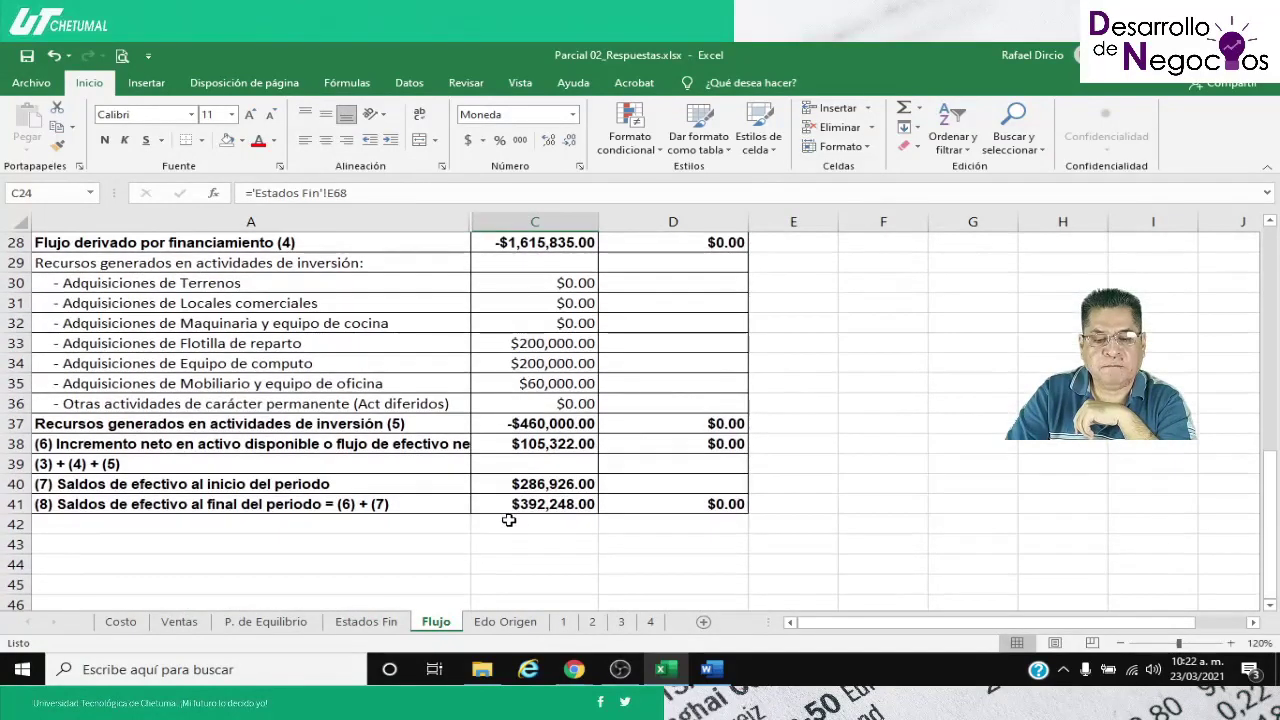
{"action": "left_click", "coordinate": [510, 522]}
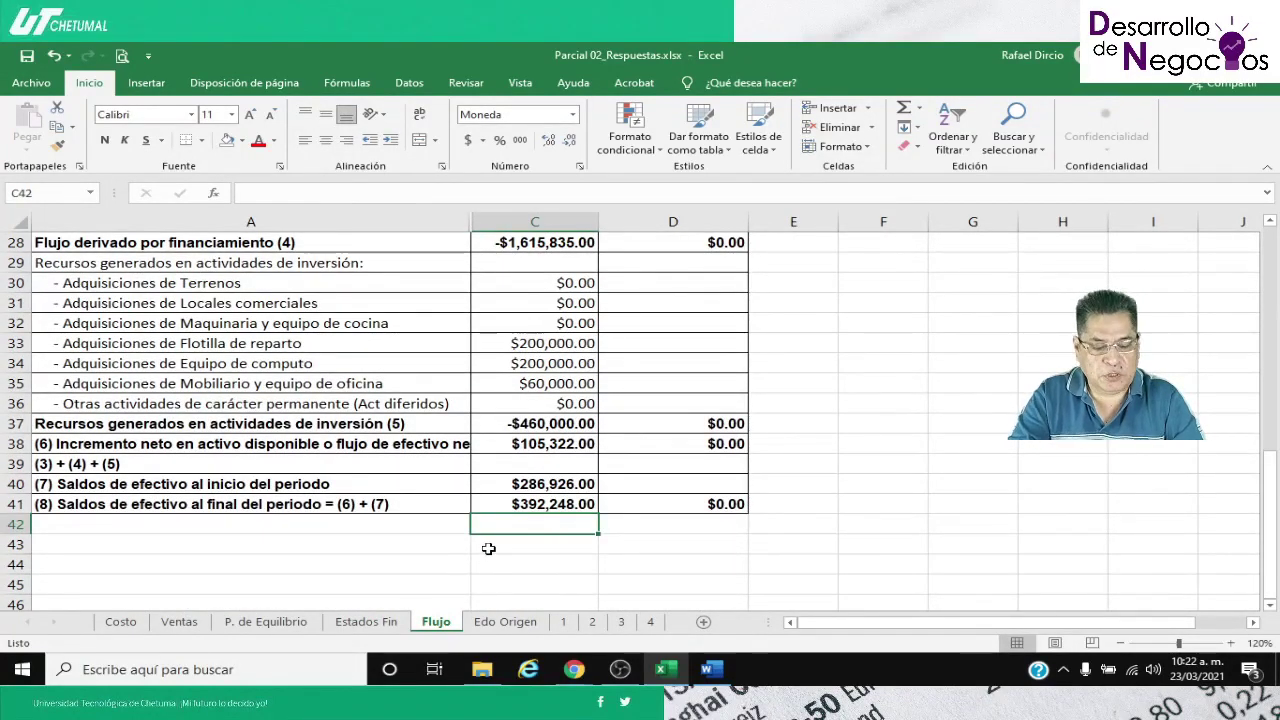
{"action": "type", "text": "="}
{"action": "key", "text": "Up"}
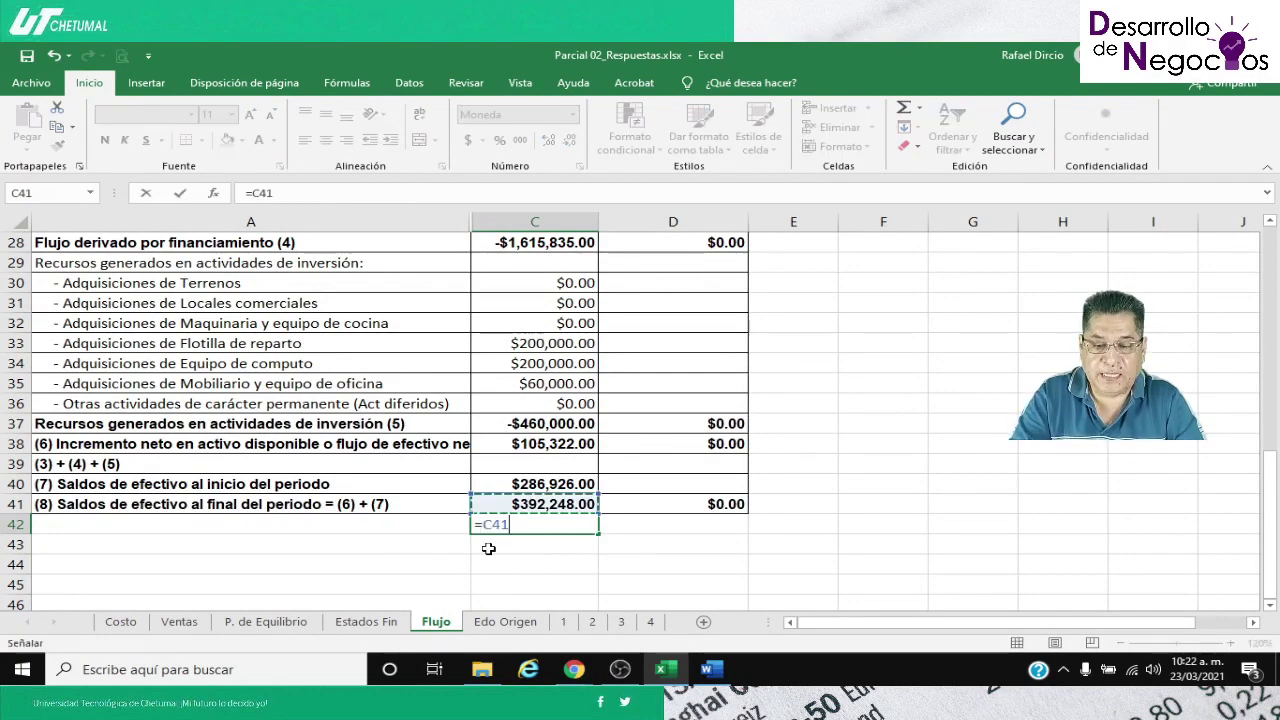
{"action": "type", "text": "-"}
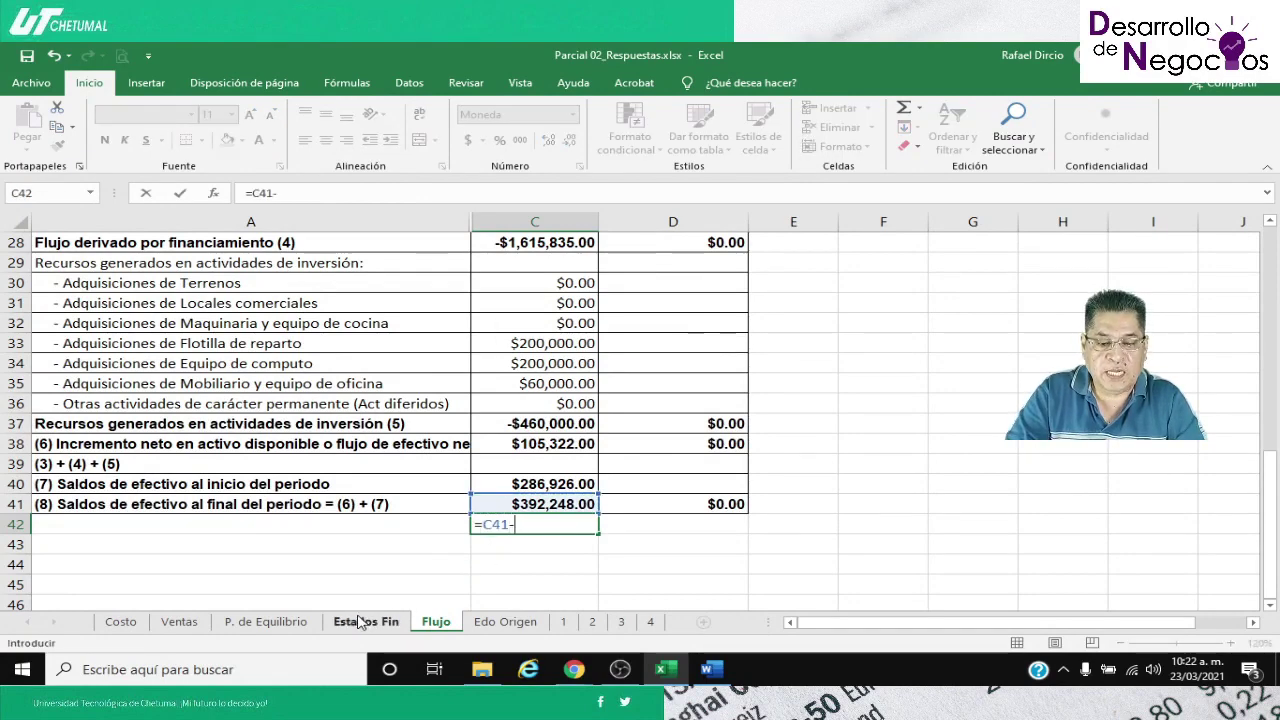
{"action": "left_click", "coordinate": [366, 621]}
{"action": "scroll", "coordinate": [465, 590], "scroll_direction": "up", "scroll_amount": 2}
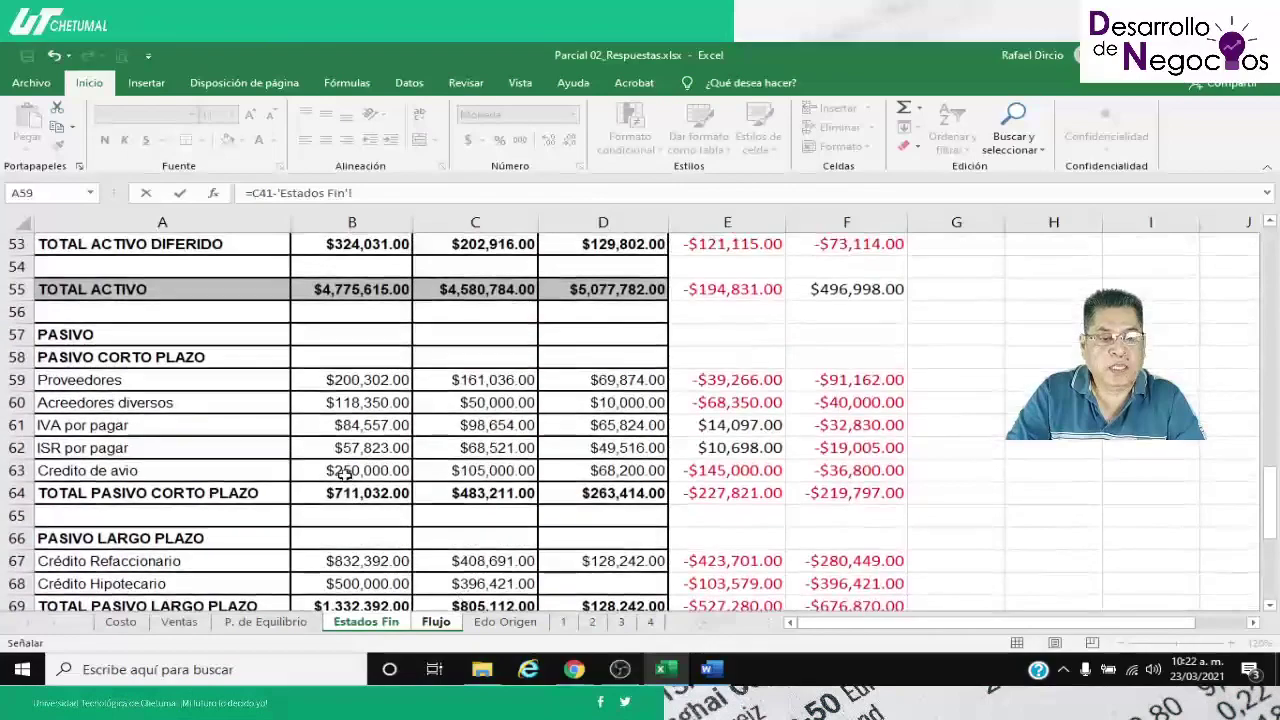
{"action": "scroll", "coordinate": [345, 466], "scroll_direction": "up", "scroll_amount": 7}
{"action": "scroll", "coordinate": [384, 466], "scroll_direction": "up", "scroll_amount": 3}
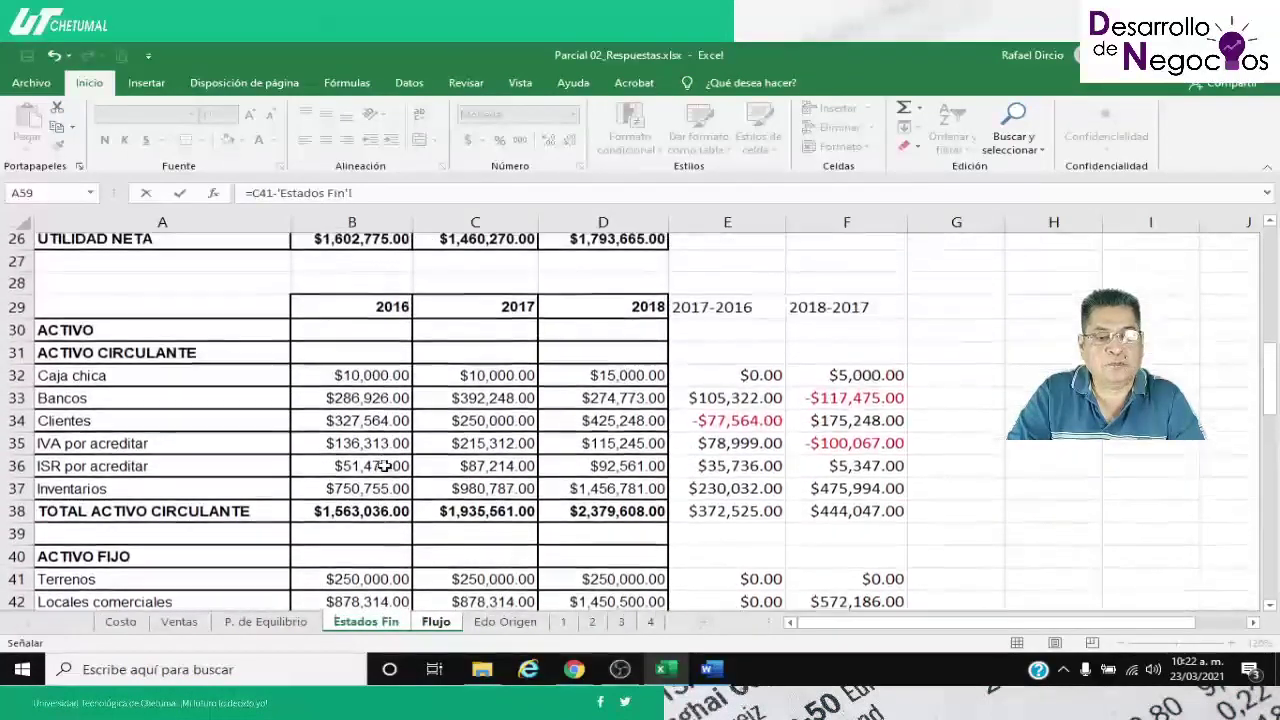
{"action": "left_click", "coordinate": [452, 403]}
{"action": "key", "text": "Return"}
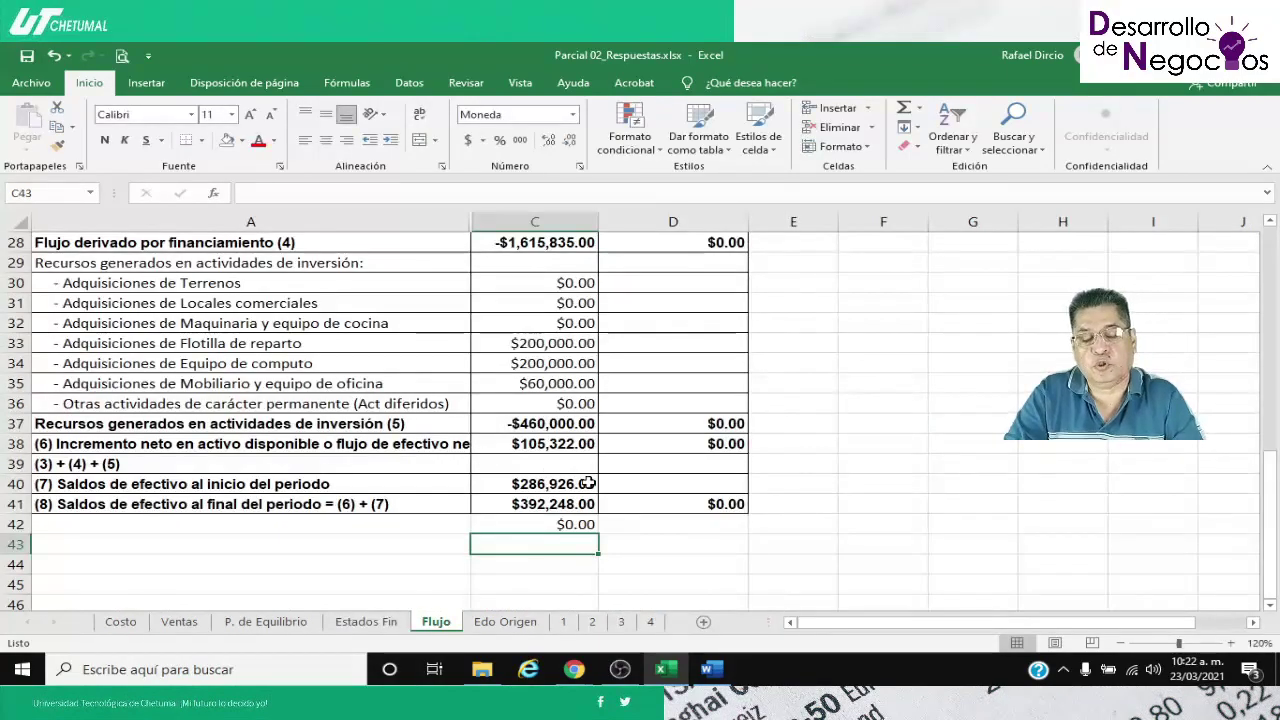
Review the 2017 - 2016 cash flow lines, look in on the Google Meet call, and return to the Excel workbook
{"action": "scroll", "coordinate": [678, 545], "scroll_direction": "up", "scroll_amount": 3}
{"action": "scroll", "coordinate": [678, 545], "scroll_direction": "up", "scroll_amount": 6}
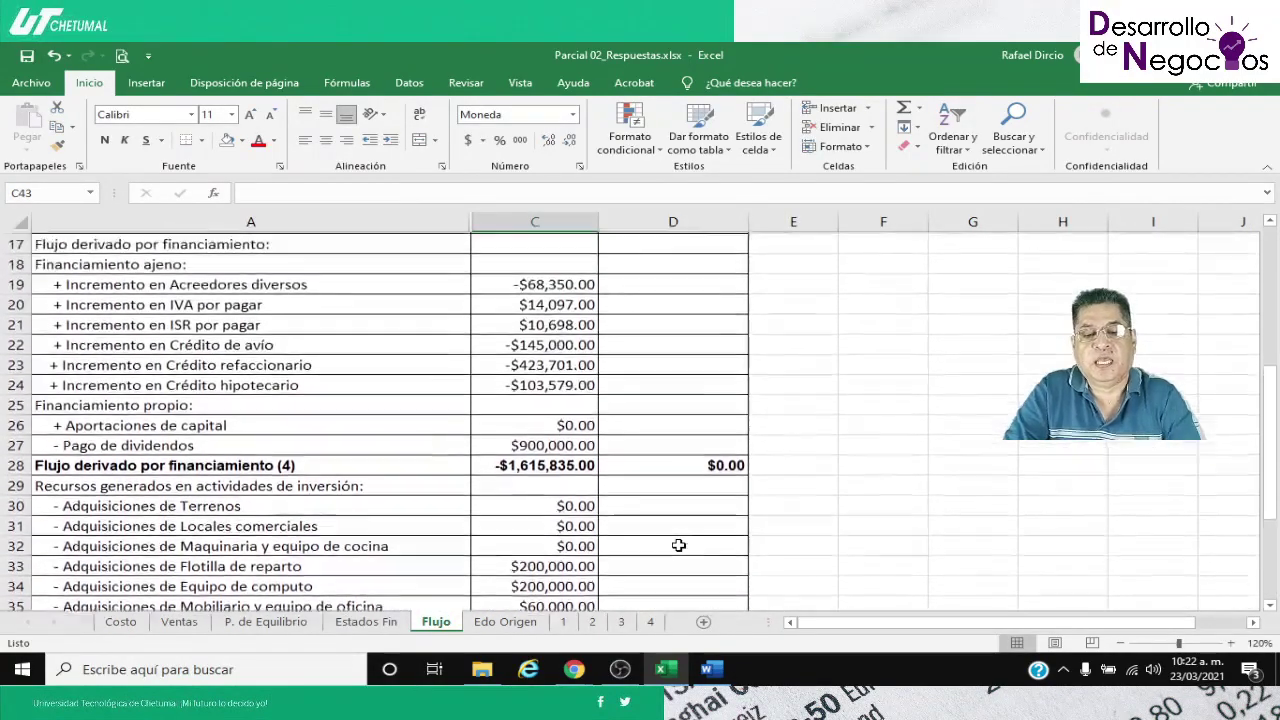
{"action": "scroll", "coordinate": [678, 545], "scroll_direction": "up", "scroll_amount": 1}
{"action": "scroll", "coordinate": [678, 545], "scroll_direction": "down", "scroll_amount": 5}
{"action": "key", "text": "alt+Tab"}
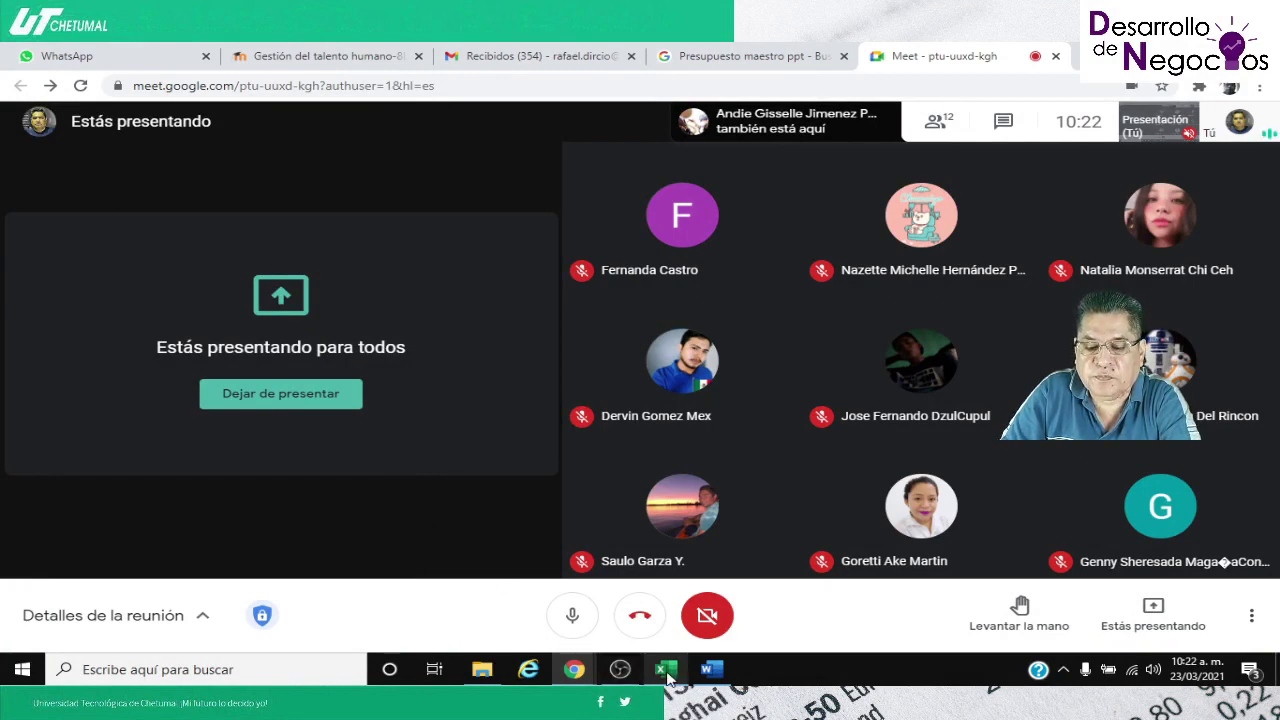
{"action": "mouse_move", "coordinate": [667, 670]}
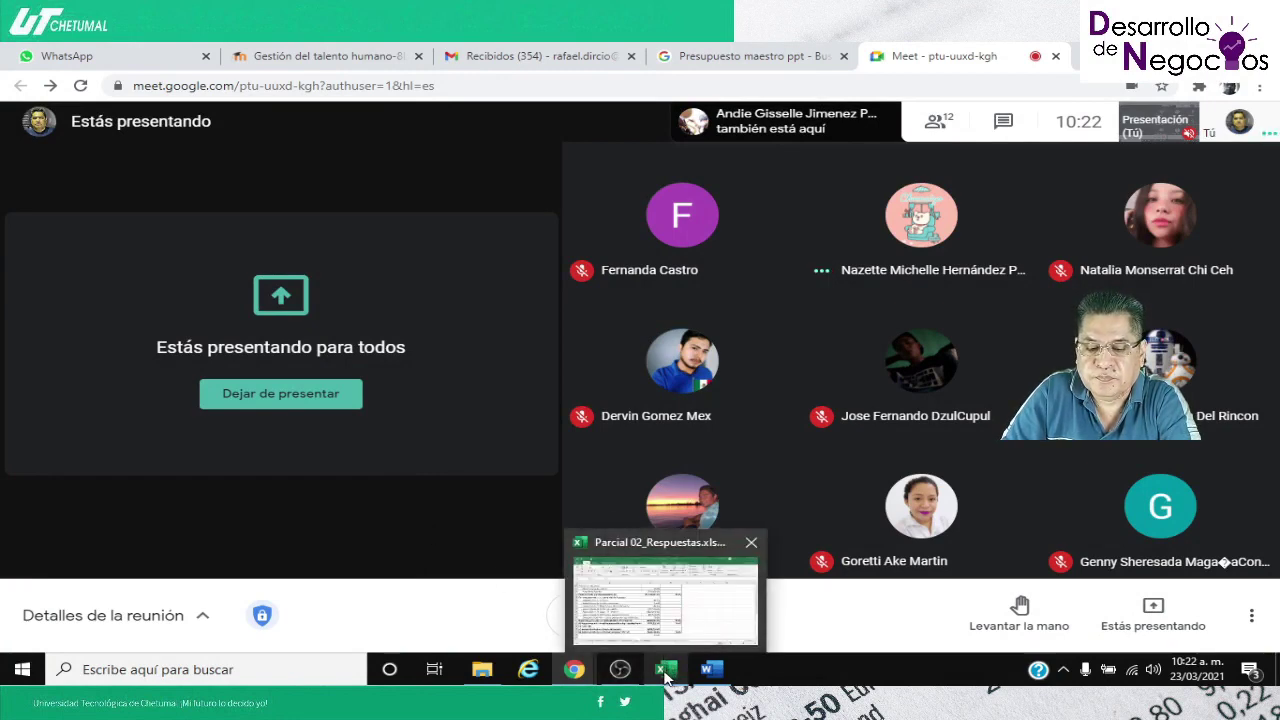
{"action": "left_click", "coordinate": [667, 670]}
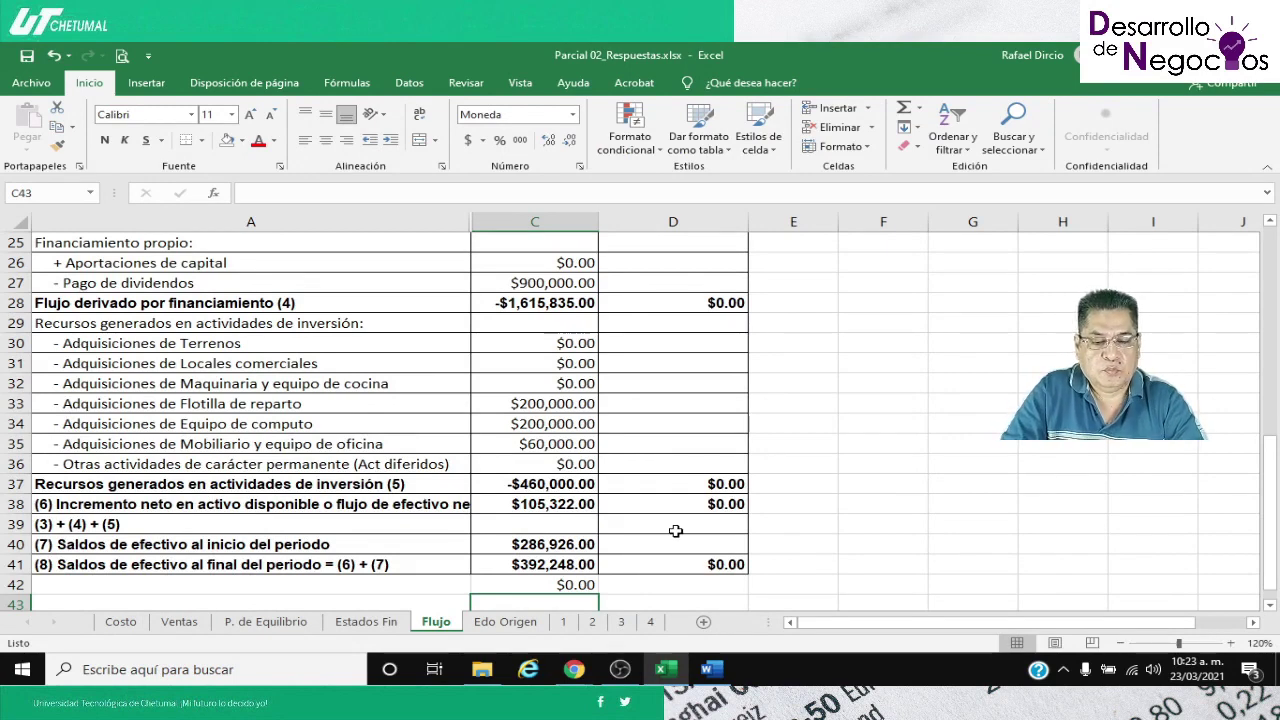
Inspect the references of the check formula in C42 and review the 2017 - 2016 statement it depends on
{"action": "left_click", "coordinate": [507, 584]}
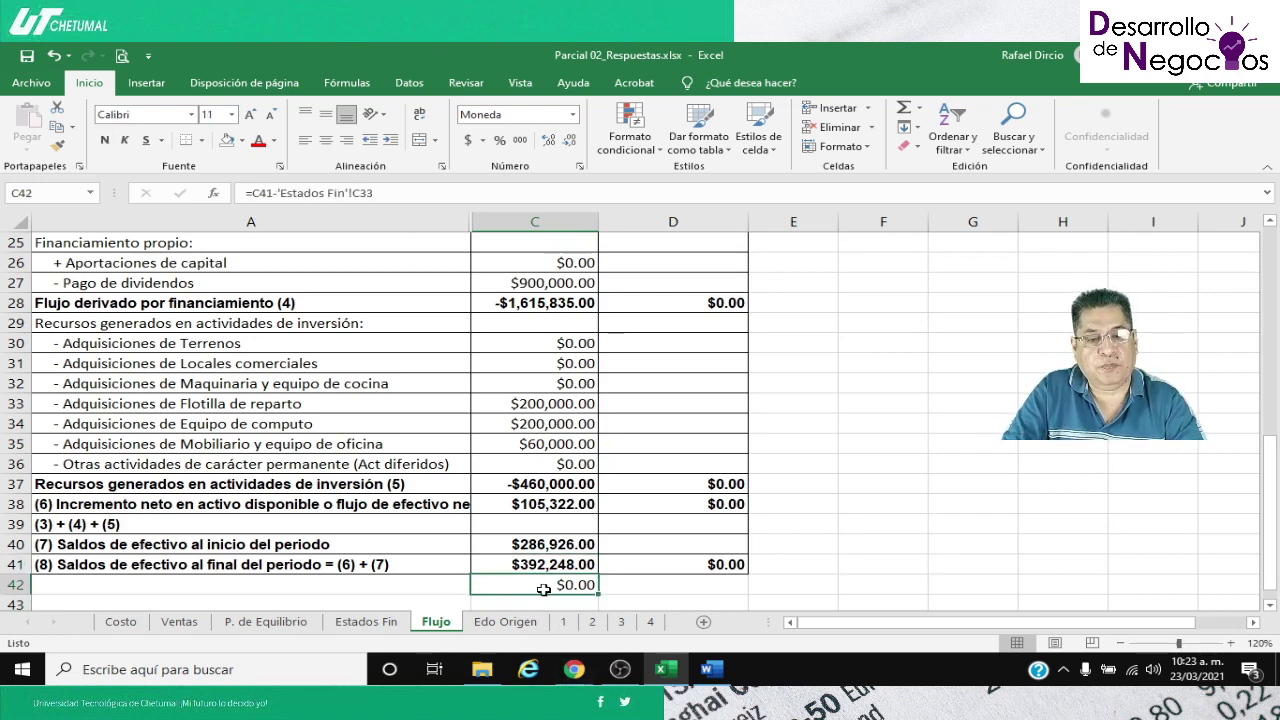
{"action": "key", "text": "F2"}
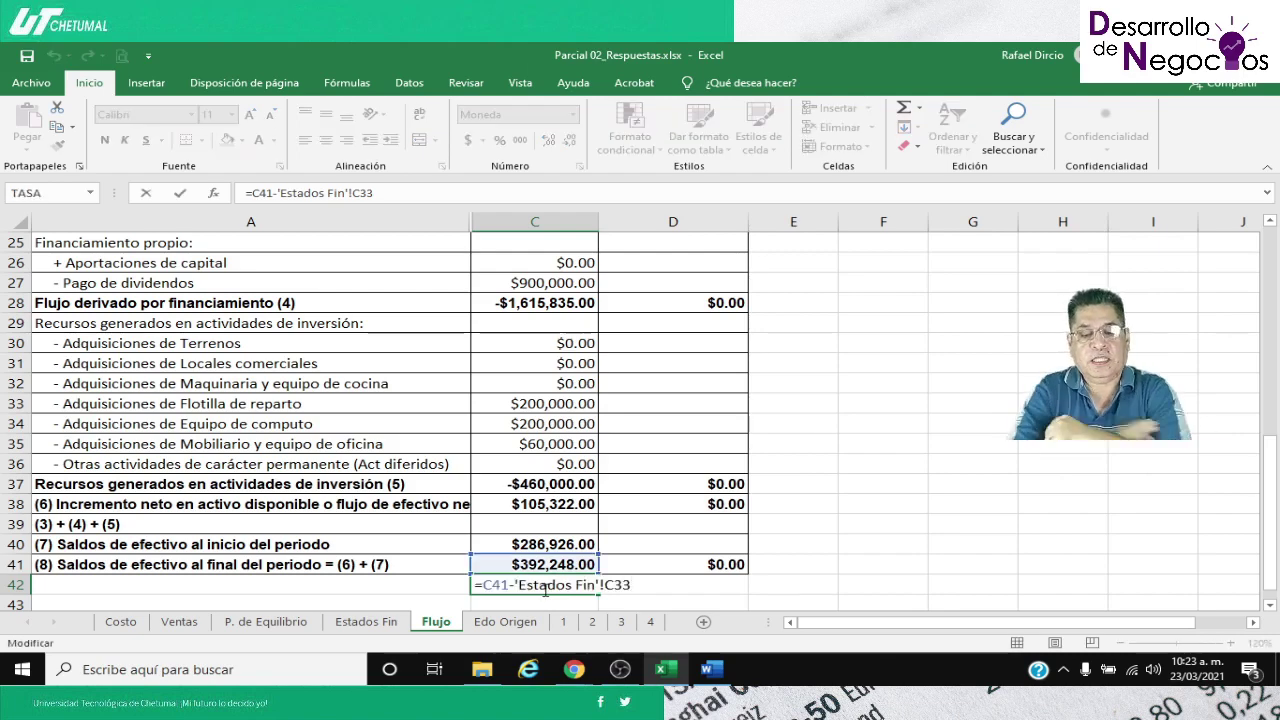
{"action": "scroll", "coordinate": [657, 560], "scroll_direction": "up", "scroll_amount": 8}
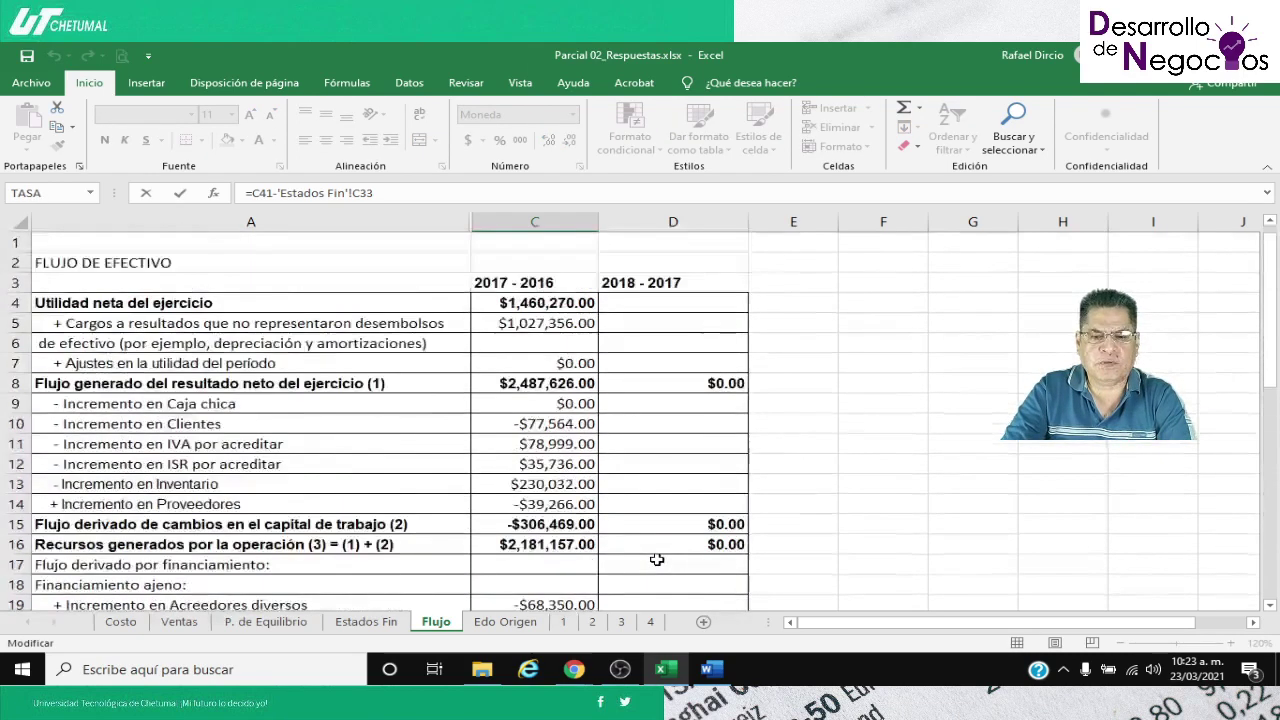
{"action": "scroll", "coordinate": [657, 560], "scroll_direction": "down", "scroll_amount": 2}
{"action": "scroll", "coordinate": [657, 560], "scroll_direction": "down", "scroll_amount": 6}
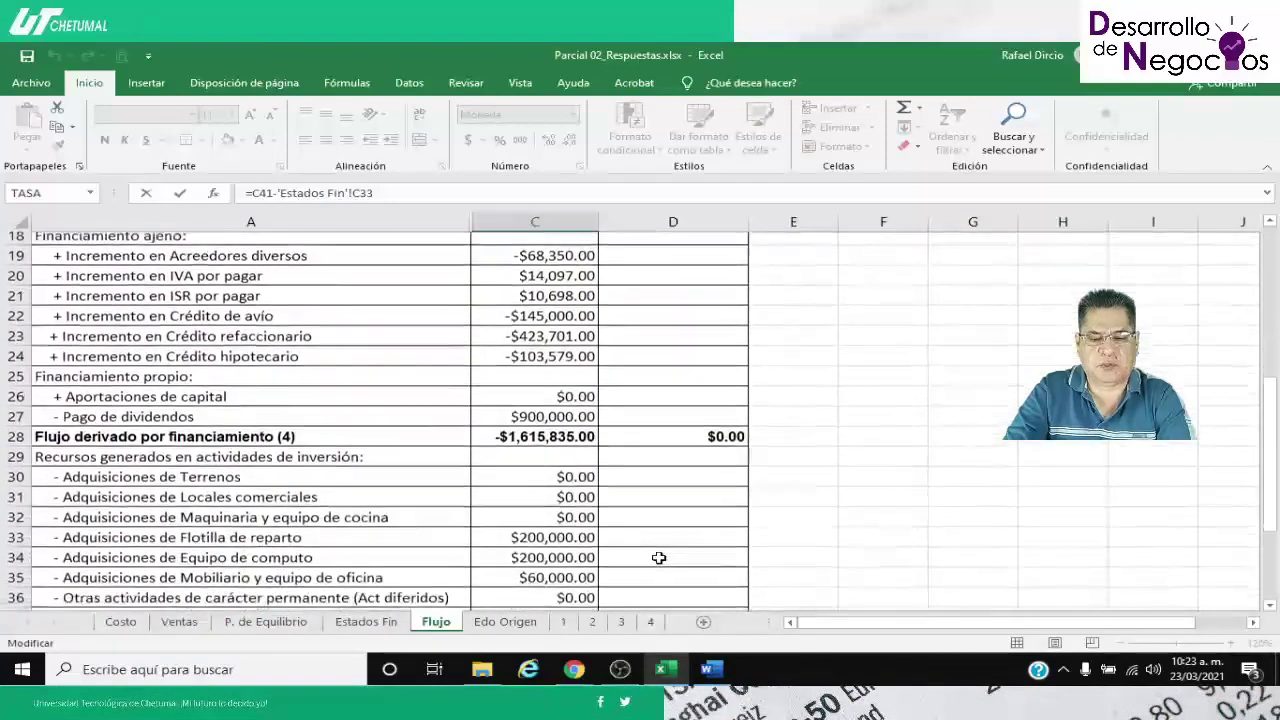
{"action": "scroll", "coordinate": [659, 558], "scroll_direction": "down", "scroll_amount": 1}
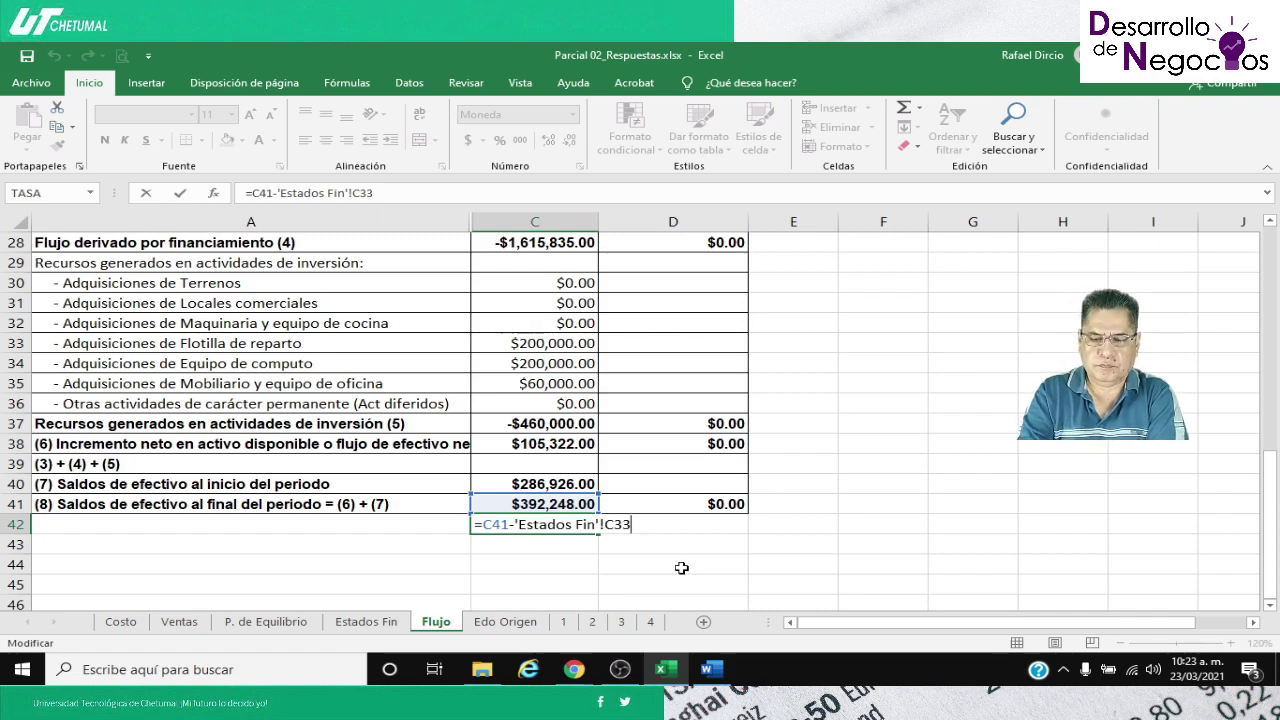
{"action": "key", "text": "Return"}
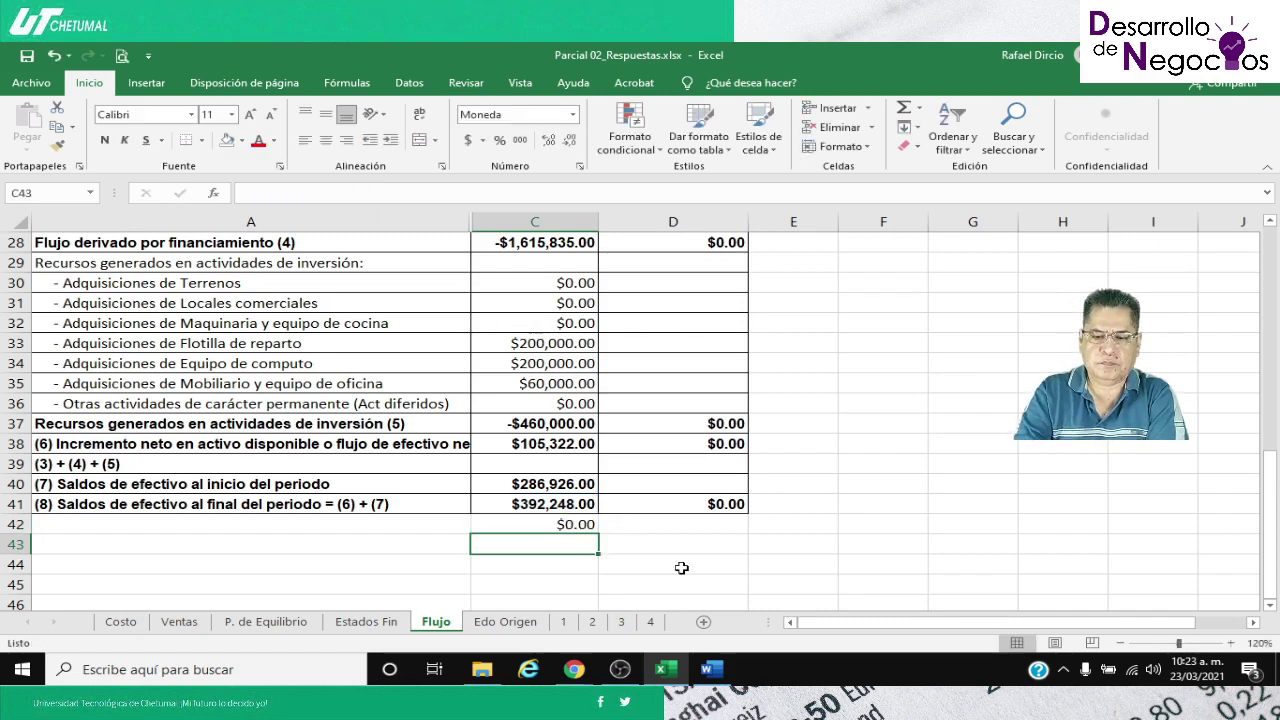
Compare the check formula in C42 with the Incremento en Caja chica link in C9
{"action": "left_click", "coordinate": [548, 524]}
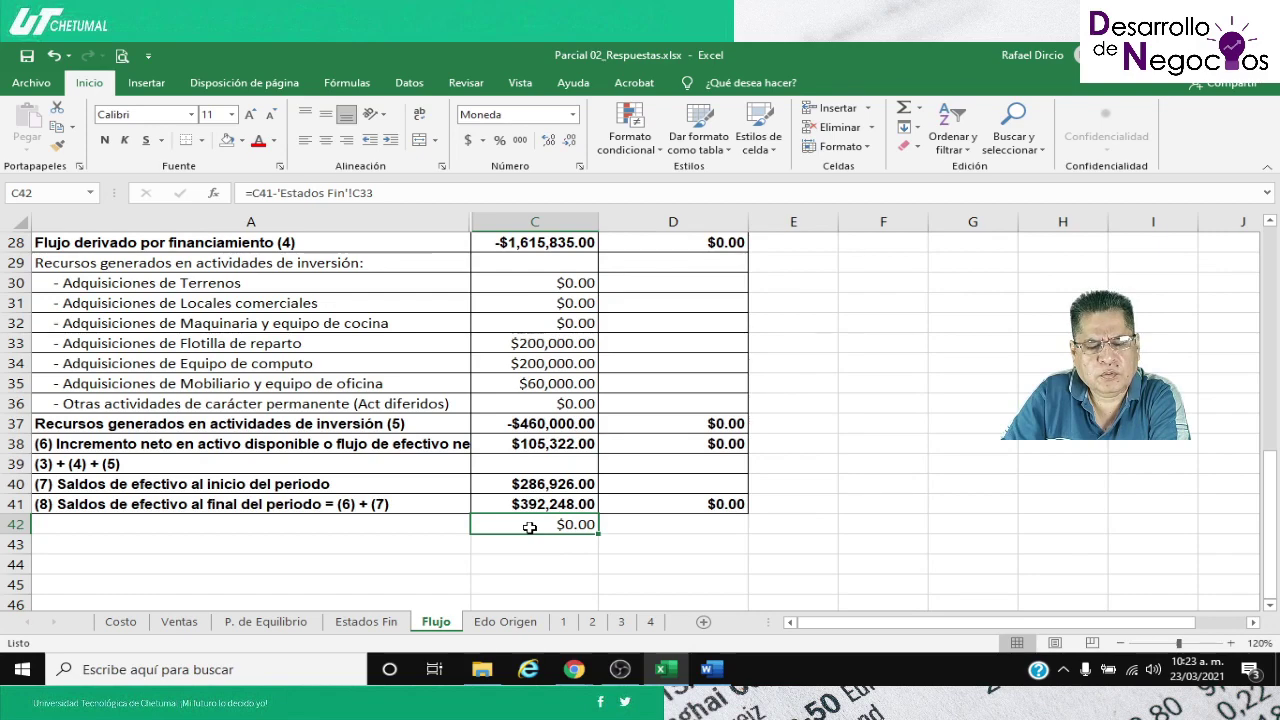
{"action": "scroll", "coordinate": [517, 525], "scroll_direction": "up", "scroll_amount": 2}
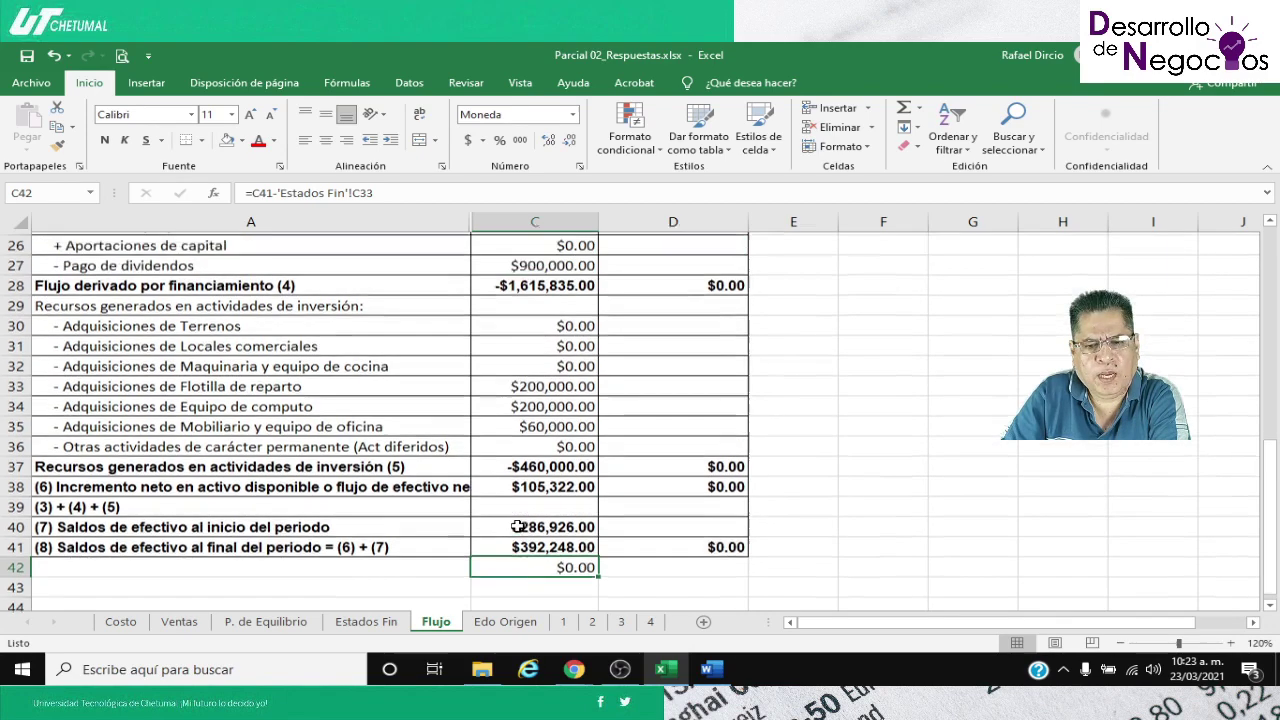
{"action": "scroll", "coordinate": [517, 525], "scroll_direction": "up", "scroll_amount": 7}
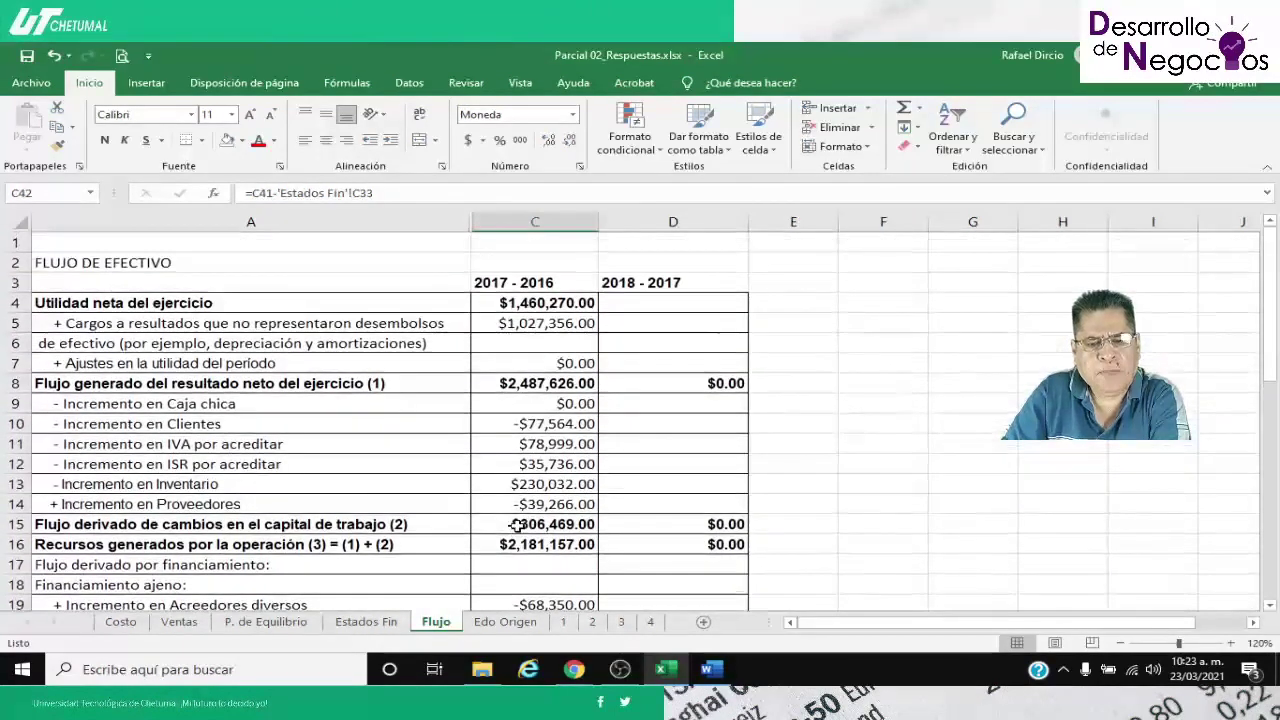
{"action": "left_click", "coordinate": [517, 403]}
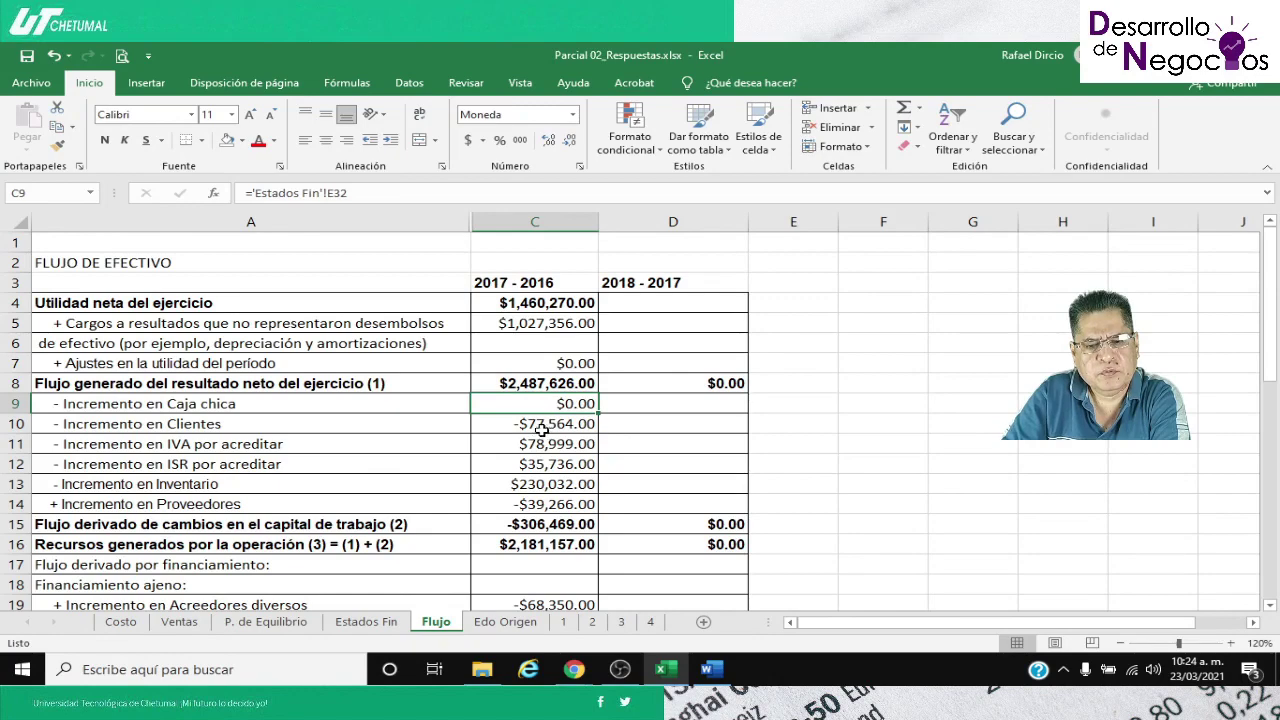
{"action": "scroll", "coordinate": [510, 543], "scroll_direction": "down", "scroll_amount": 10}
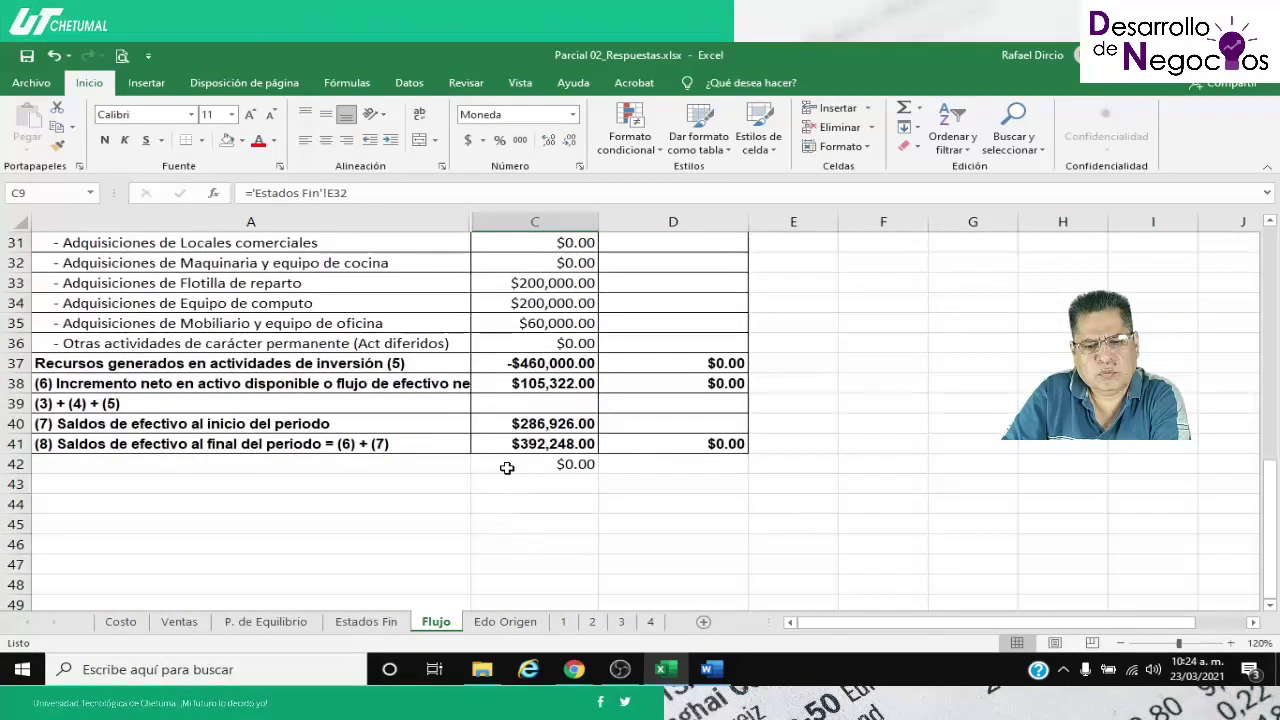
Go over the investment, financing and operating sections from the C42 check back up to Incremento en Caja chica in C9
{"action": "left_click", "coordinate": [507, 466]}
{"action": "scroll", "coordinate": [520, 490], "scroll_direction": "up", "scroll_amount": 5}
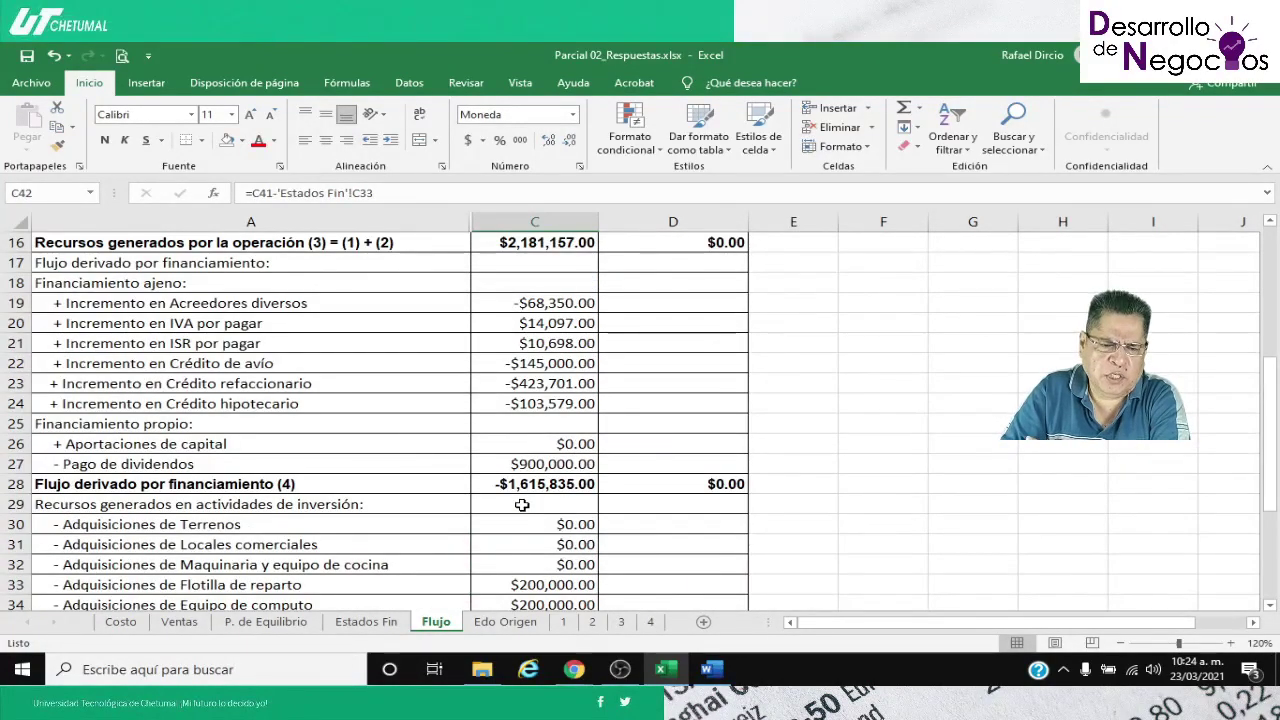
{"action": "scroll", "coordinate": [522, 505], "scroll_direction": "down", "scroll_amount": 7}
{"action": "scroll", "coordinate": [522, 505], "scroll_direction": "up", "scroll_amount": 4}
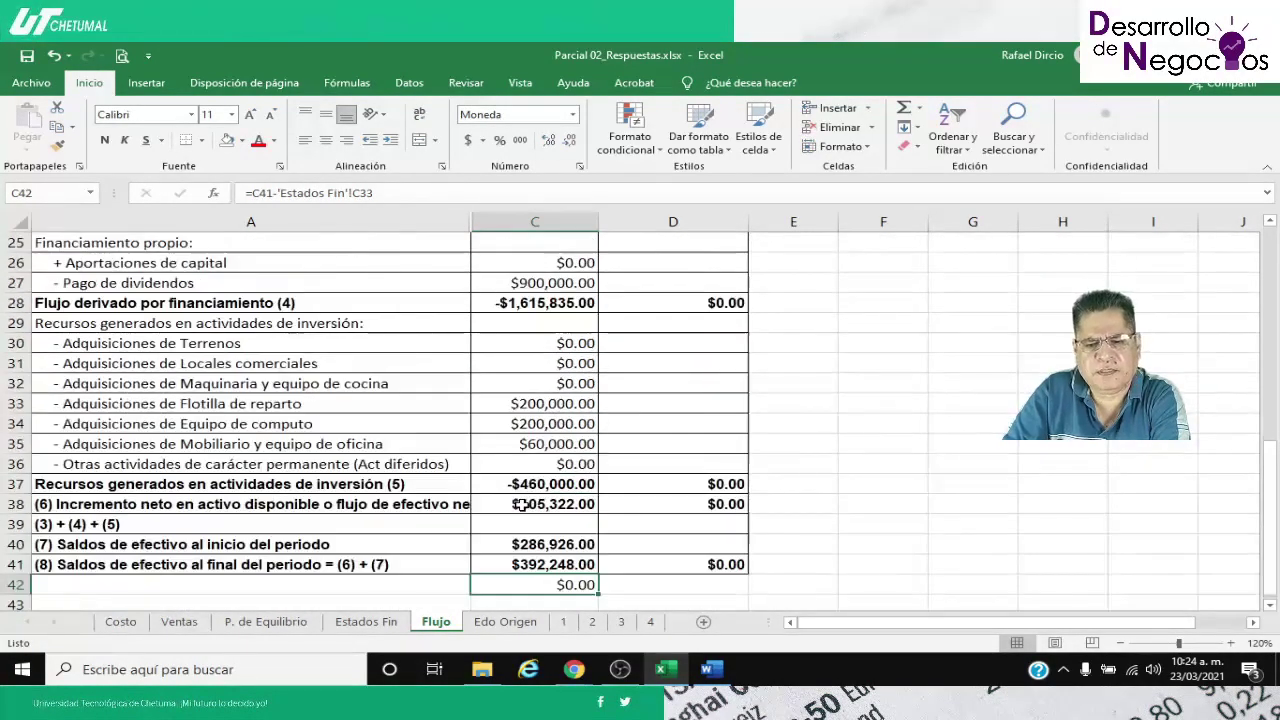
{"action": "scroll", "coordinate": [560, 590], "scroll_direction": "up", "scroll_amount": 3}
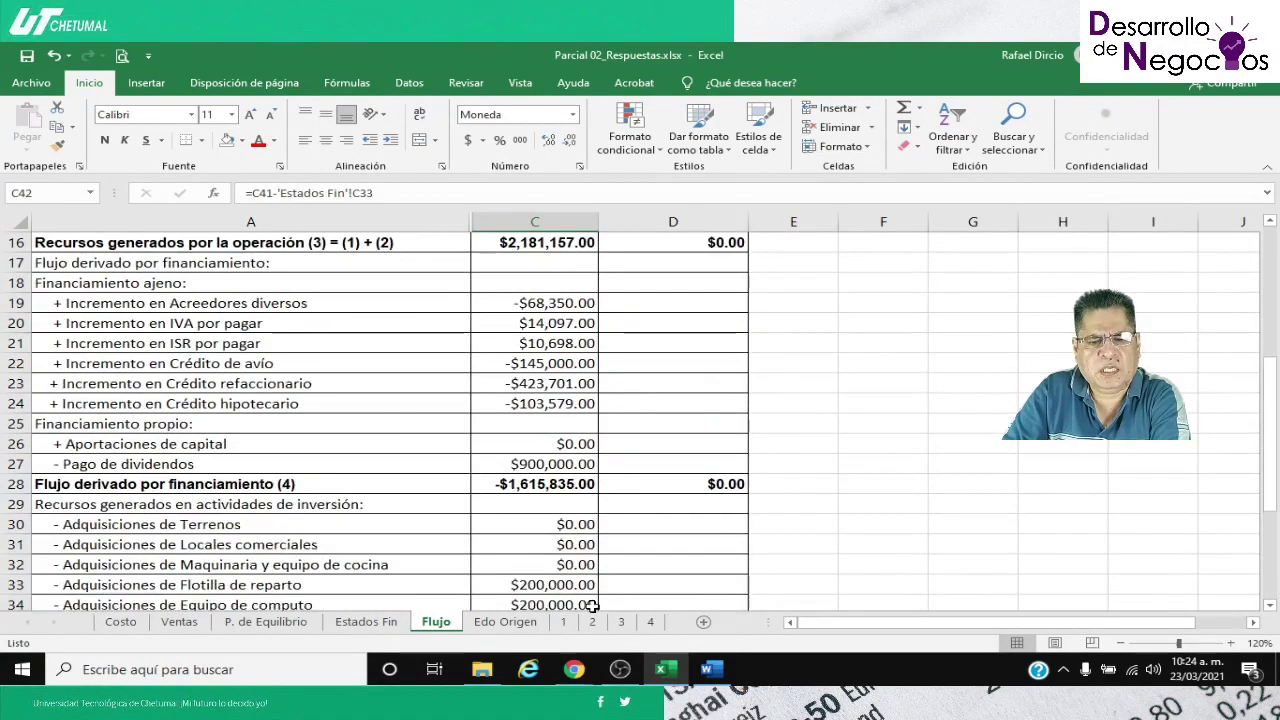
{"action": "scroll", "coordinate": [373, 507], "scroll_direction": "up", "scroll_amount": 1}
{"action": "scroll", "coordinate": [603, 363], "scroll_direction": "up", "scroll_amount": 1}
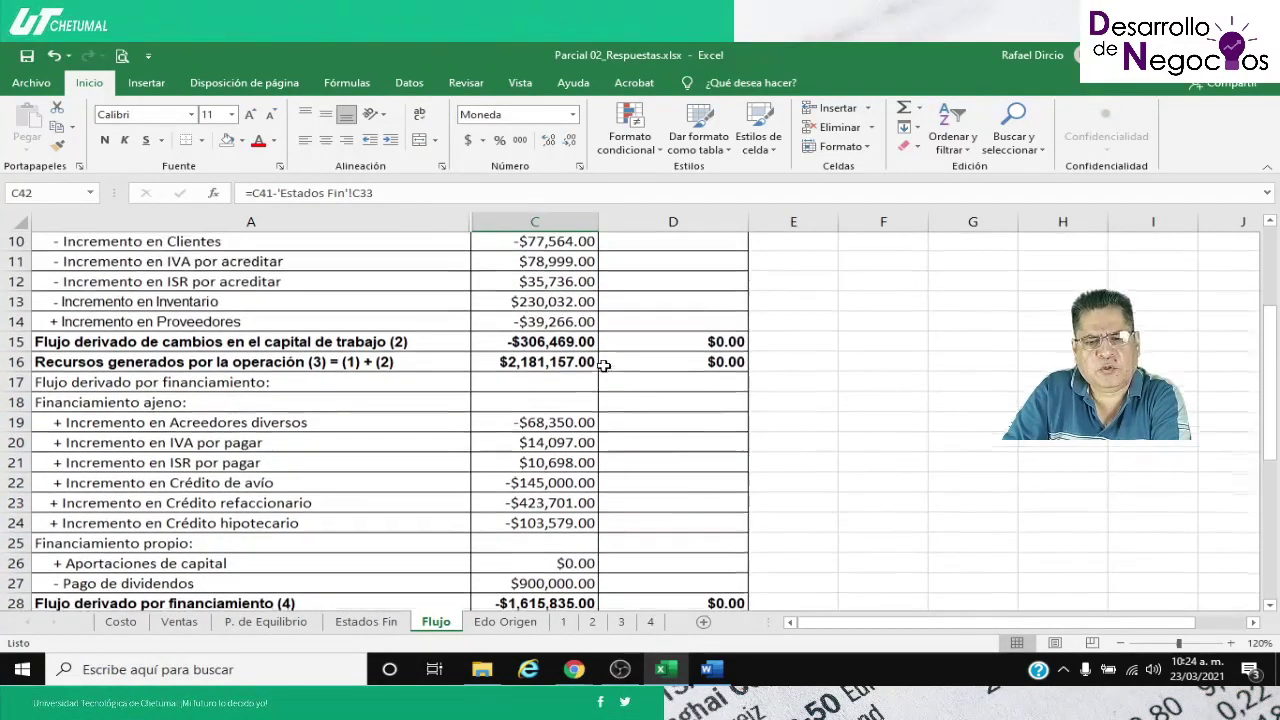
{"action": "scroll", "coordinate": [471, 381], "scroll_direction": "up", "scroll_amount": 2}
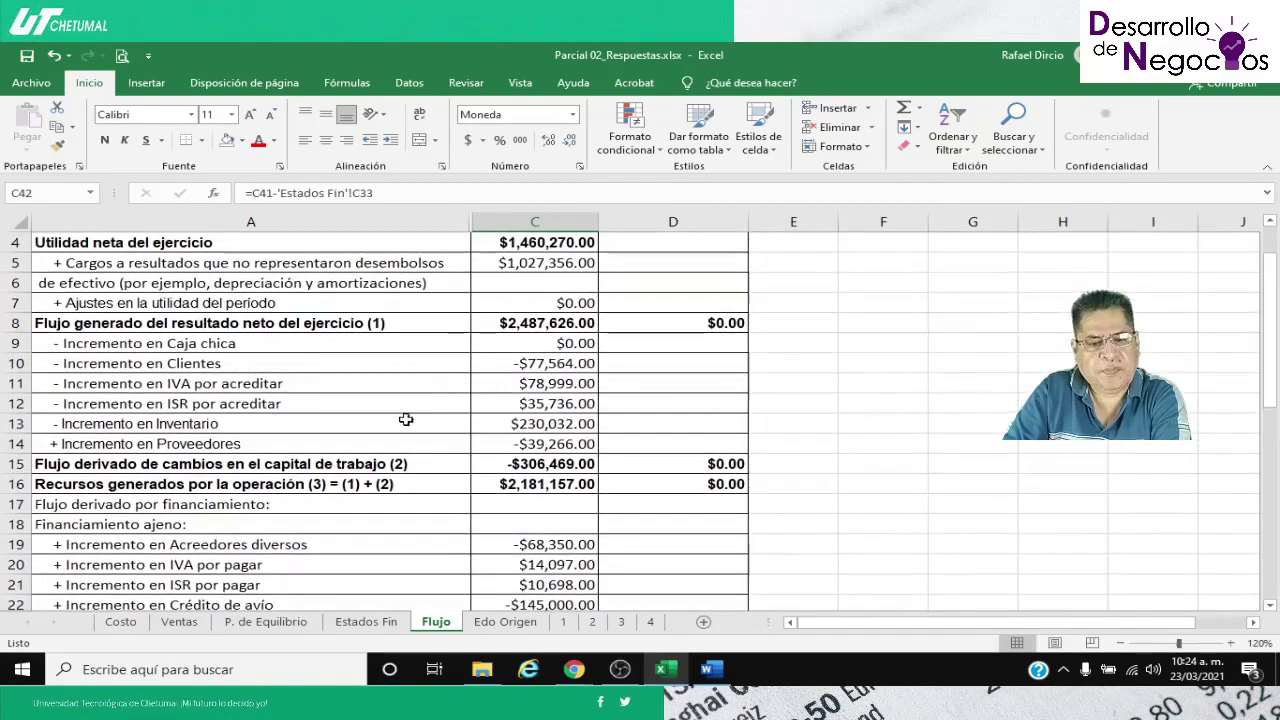
{"action": "left_click", "coordinate": [569, 343]}
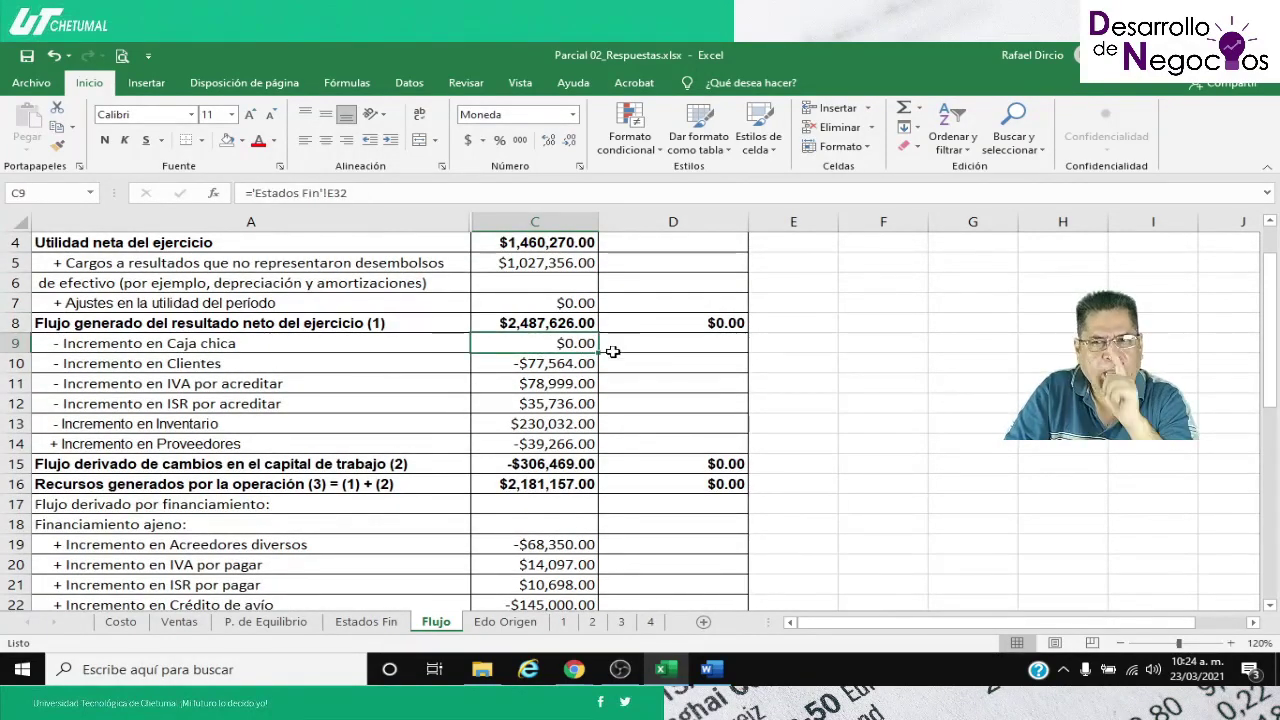
Examine the formula for Saldos de efectivo al final del periodo in C41 and look over the full cash flow statement
{"action": "scroll", "coordinate": [580, 463], "scroll_direction": "down", "scroll_amount": 2}
{"action": "scroll", "coordinate": [576, 464], "scroll_direction": "down", "scroll_amount": 7}
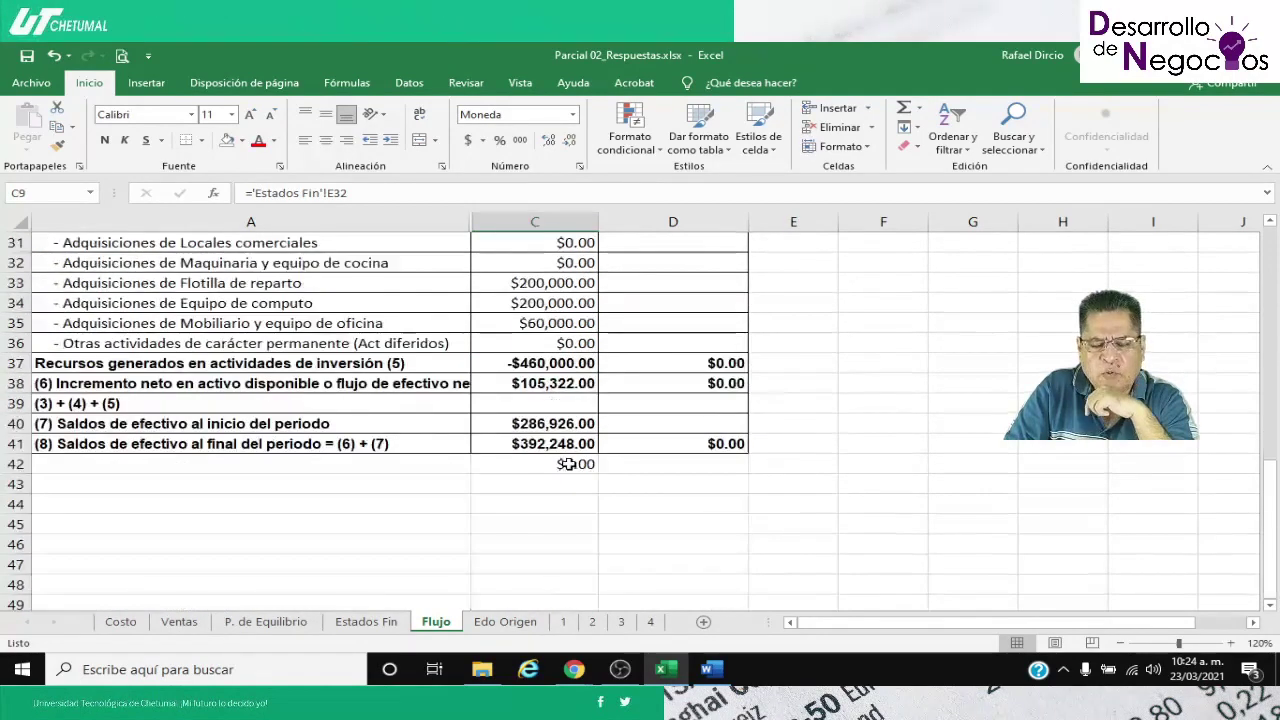
{"action": "left_click", "coordinate": [519, 449]}
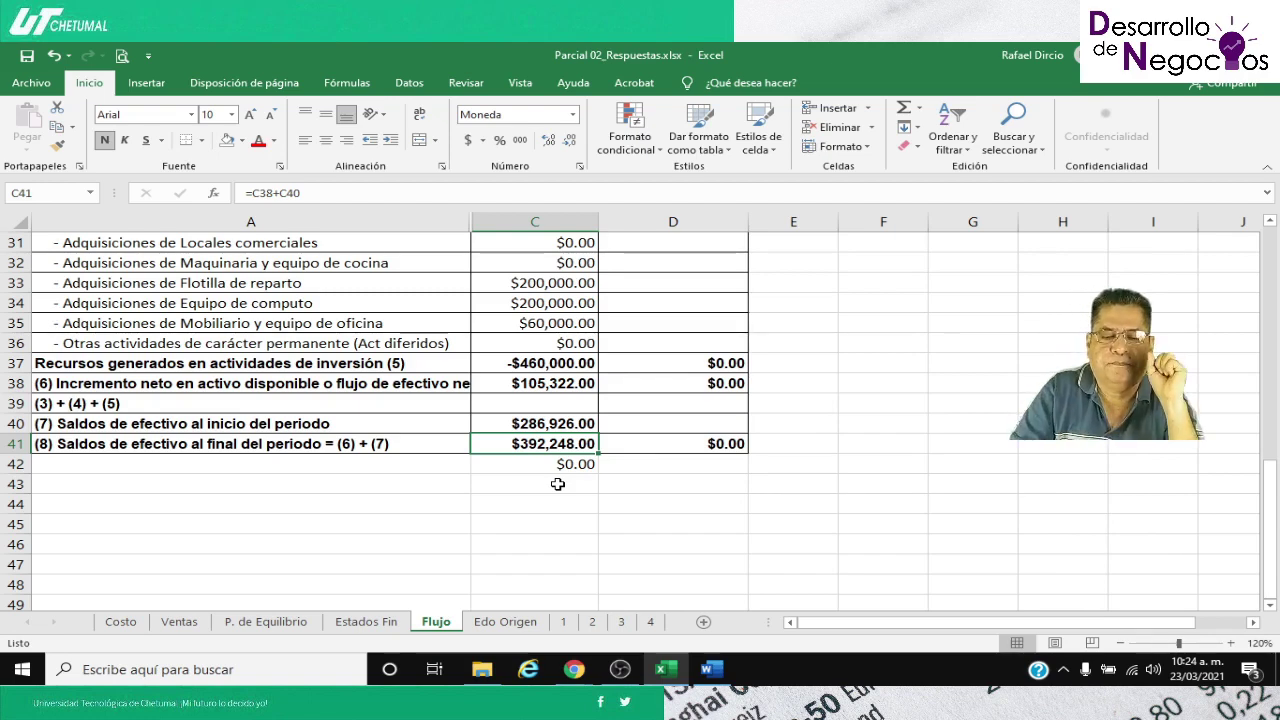
{"action": "scroll", "coordinate": [610, 485], "scroll_direction": "up", "scroll_amount": 8}
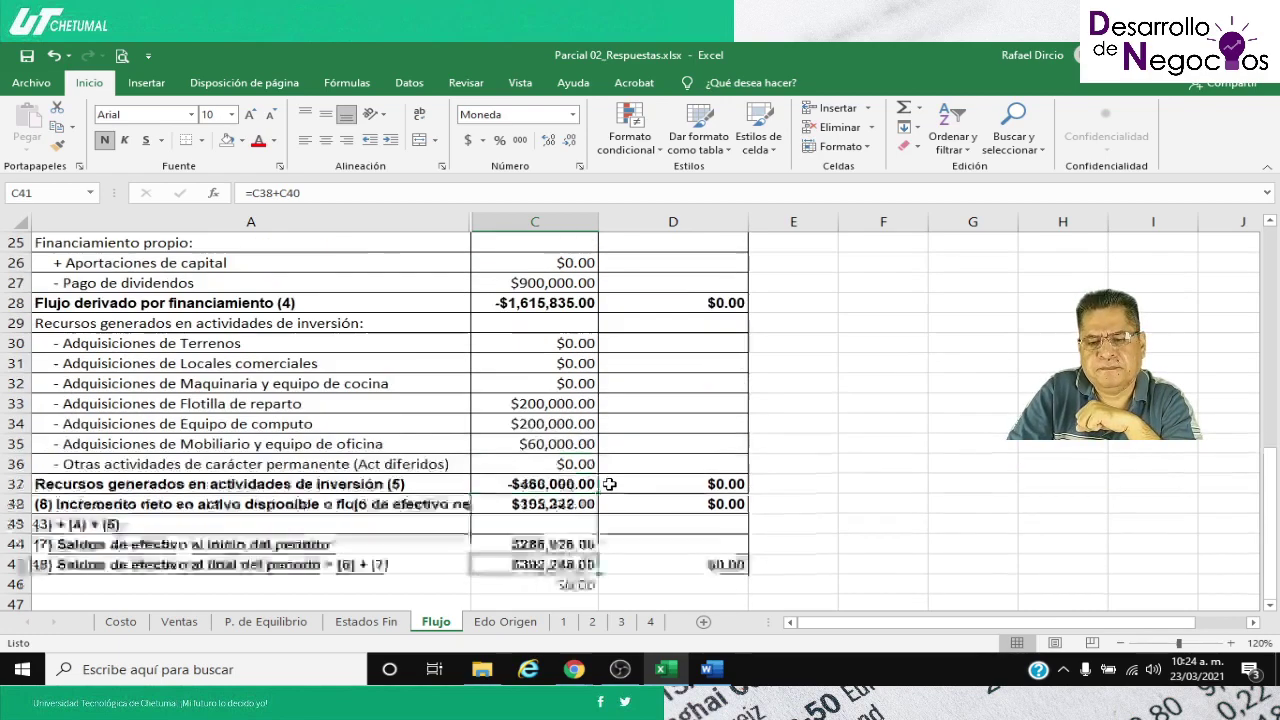
{"action": "scroll", "coordinate": [610, 484], "scroll_direction": "up", "scroll_amount": 2}
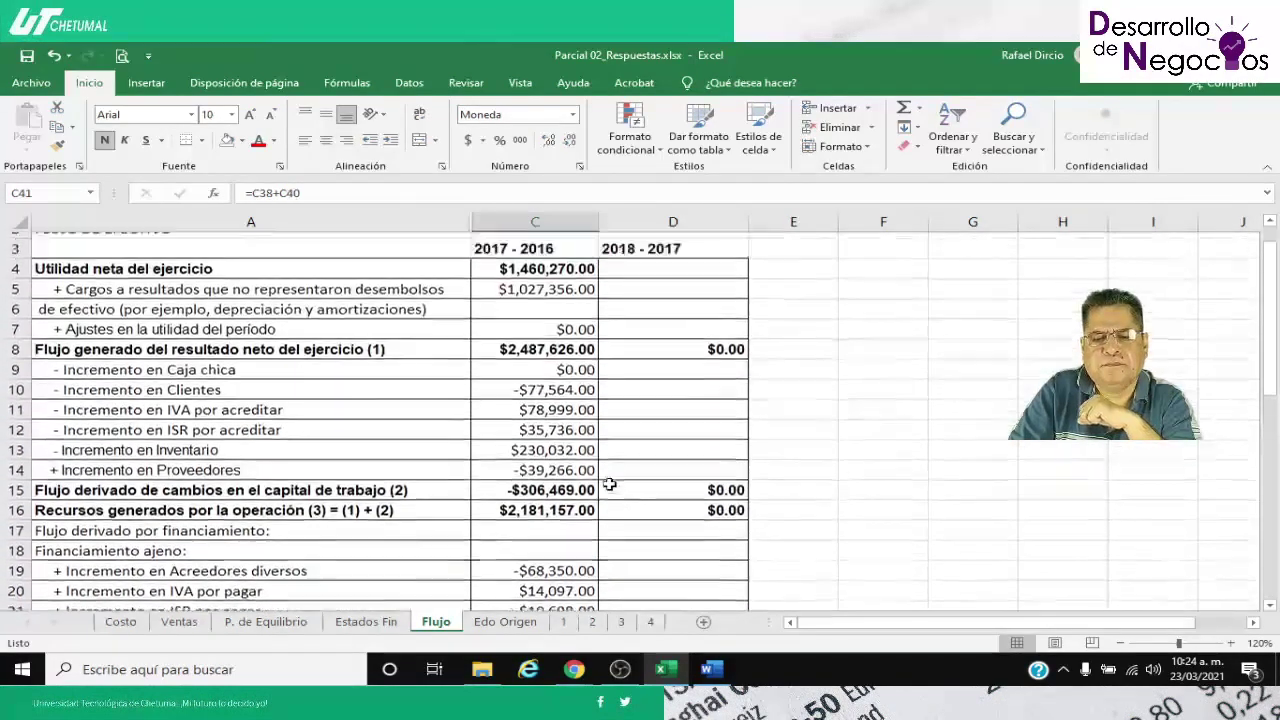
{"action": "scroll", "coordinate": [600, 536], "scroll_direction": "down", "scroll_amount": 9}
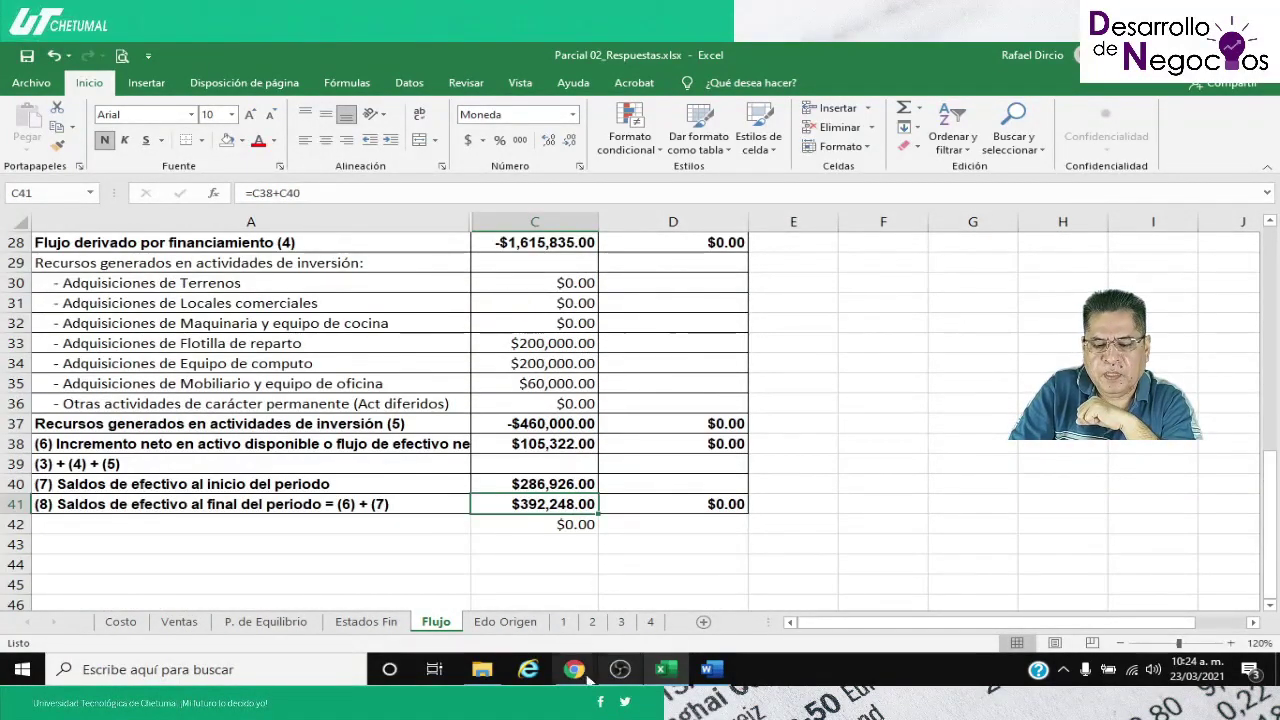
Switch to the Google Meet call to check on the class, and return to the Parcial 02_Respuestas workbook in Excel
{"action": "mouse_move", "coordinate": [574, 669]}
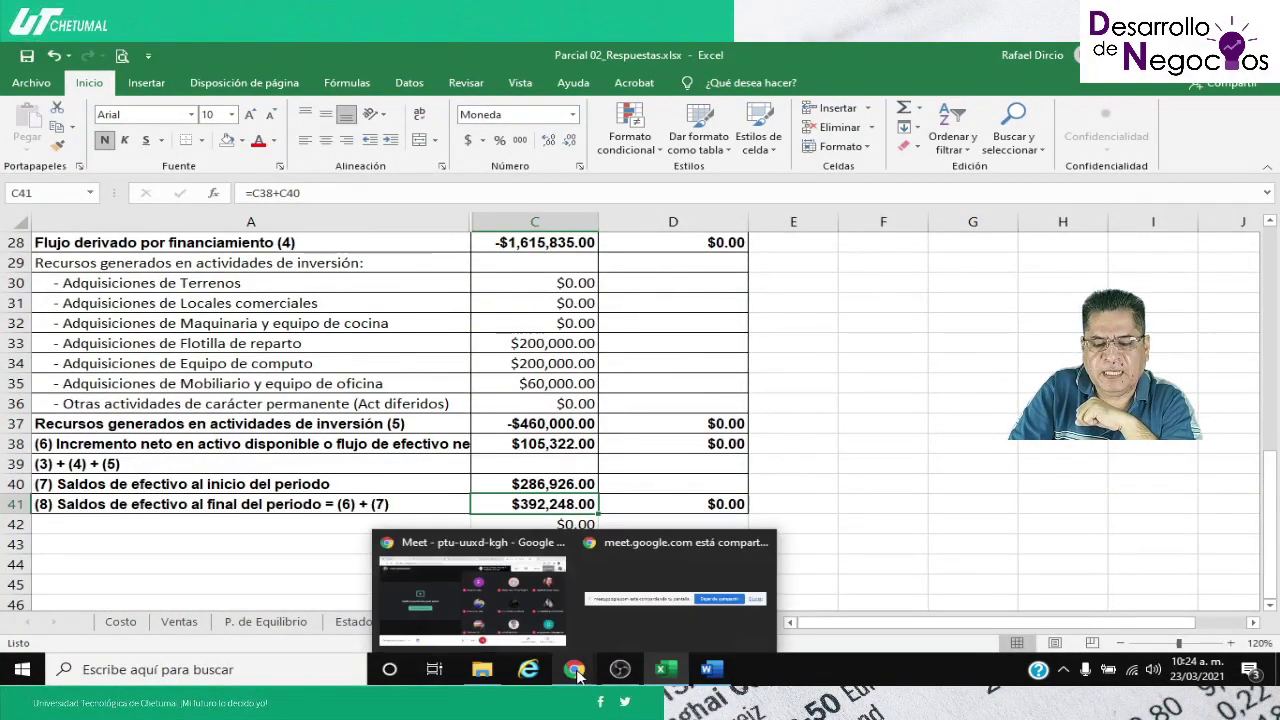
{"action": "left_click", "coordinate": [452, 585]}
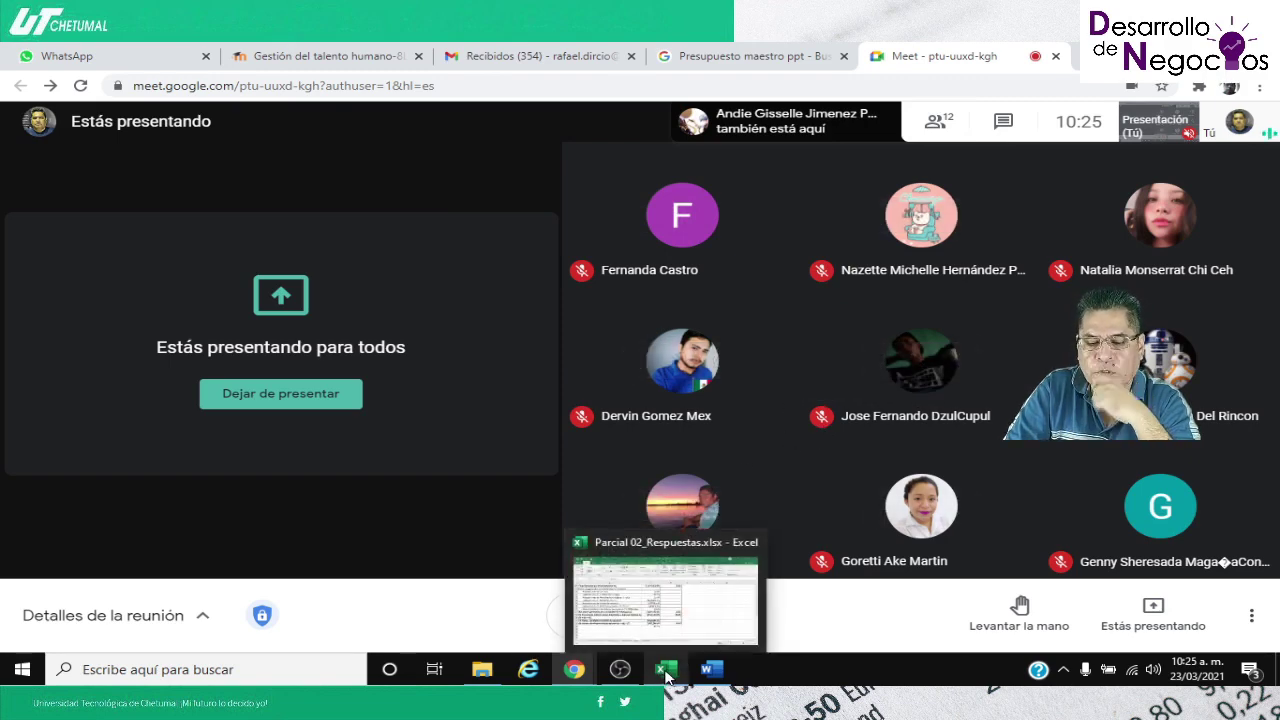
{"action": "left_click", "coordinate": [665, 678]}
Go over the cash flow statement down to the check in C42, and delete the hidden column B from the Flujo sheet
{"action": "scroll", "coordinate": [693, 507], "scroll_direction": "up", "scroll_amount": 7}
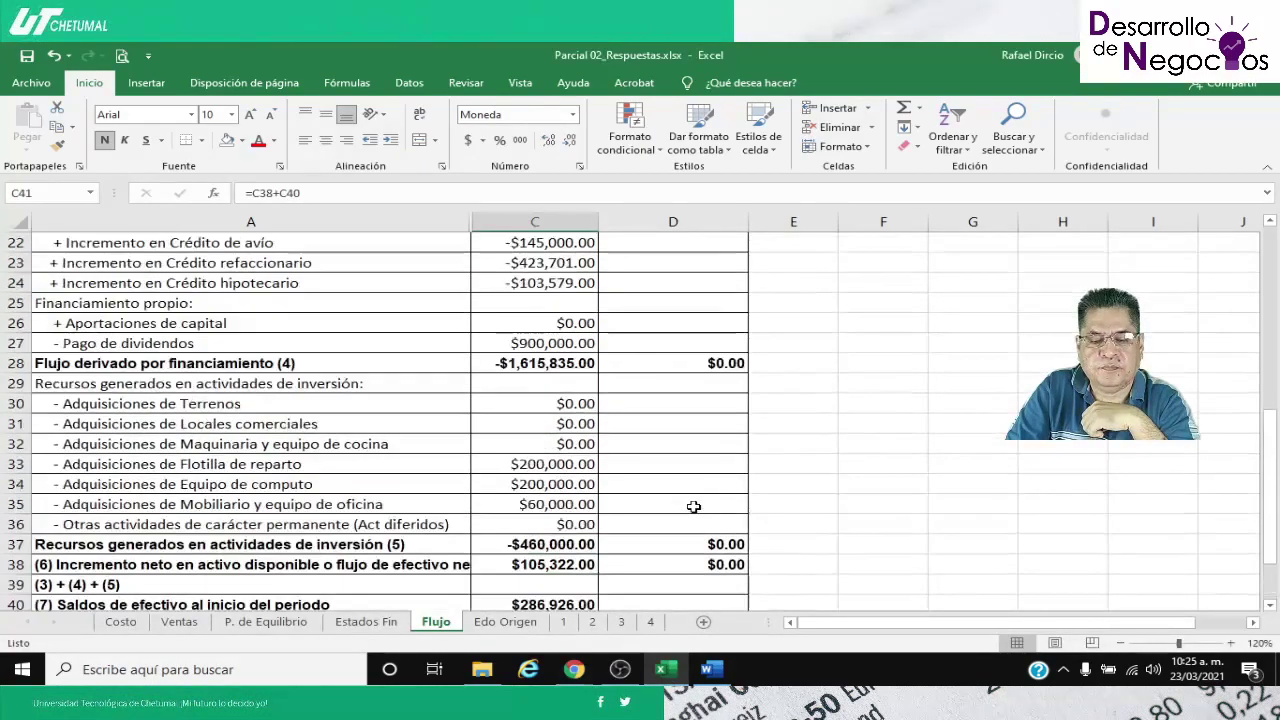
{"action": "scroll", "coordinate": [626, 472], "scroll_direction": "down", "scroll_amount": 5}
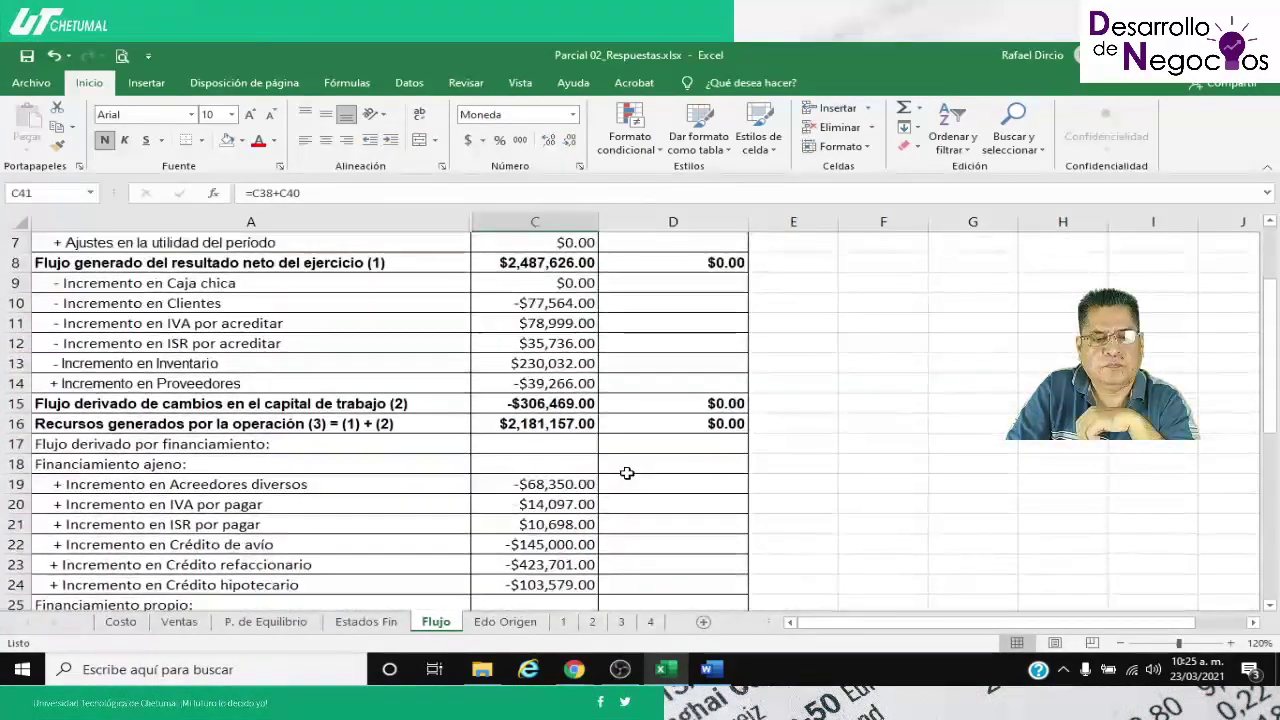
{"action": "scroll", "coordinate": [626, 472], "scroll_direction": "down", "scroll_amount": 2}
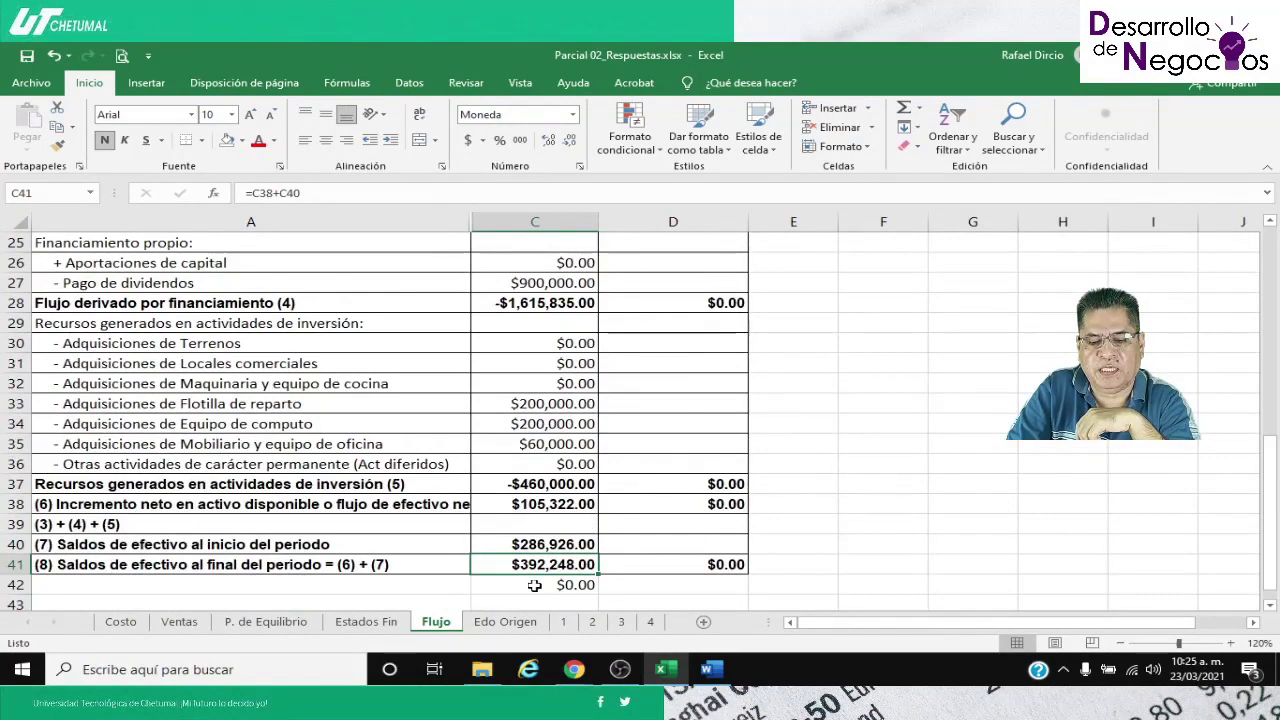
{"action": "left_click", "coordinate": [577, 584]}
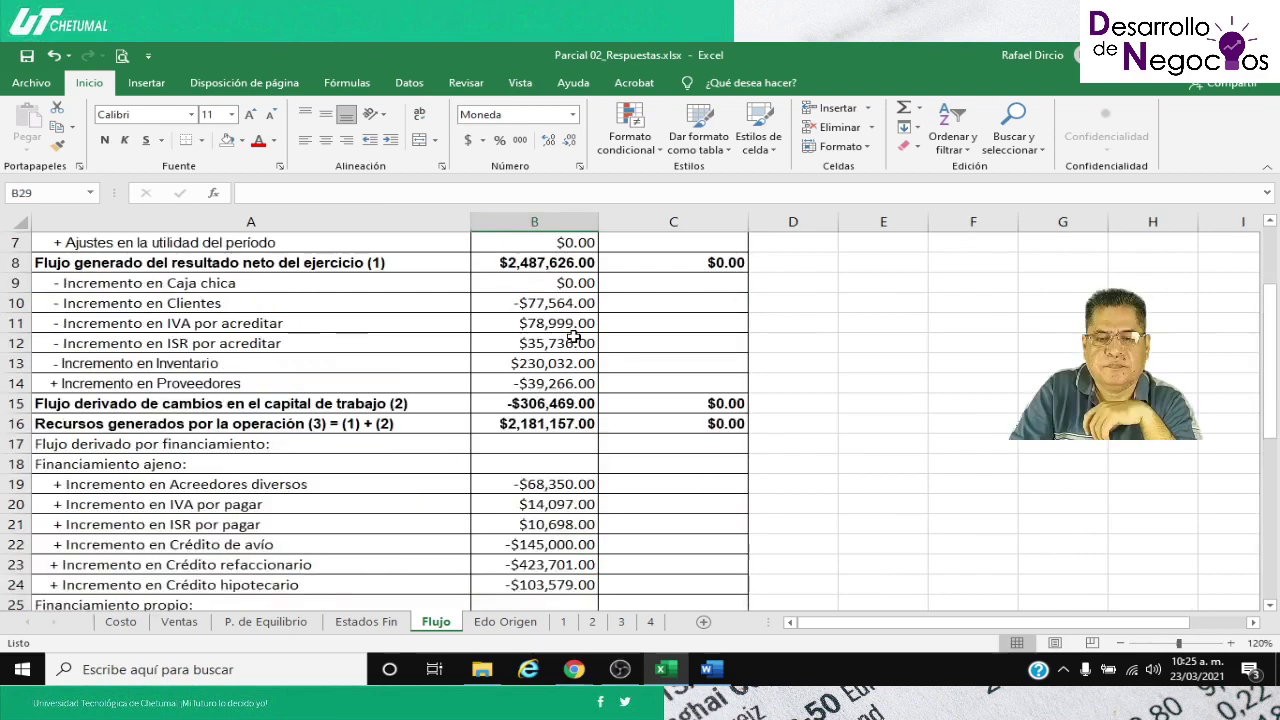
Select the 2017 - 2016 figures of the cash flow statement from Utilidad neta del ejercicio in B4 downward
{"action": "scroll", "coordinate": [573, 337], "scroll_direction": "up", "scroll_amount": 2}
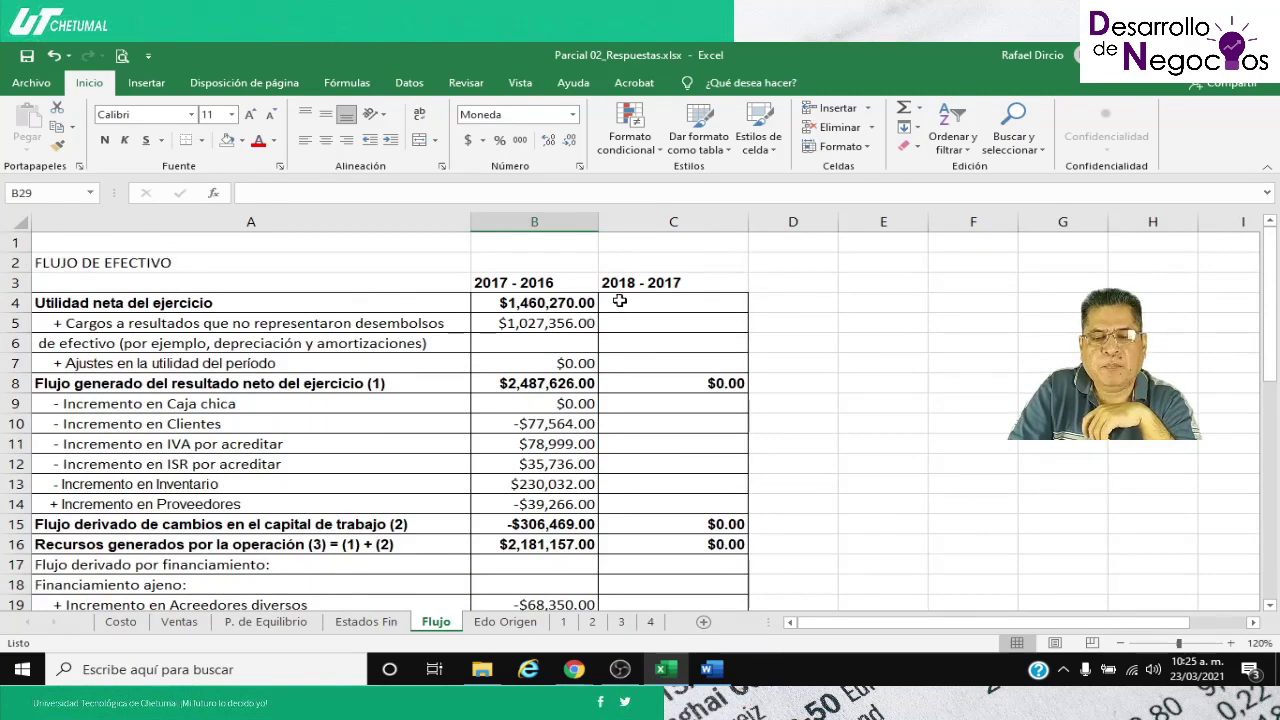
{"action": "scroll", "coordinate": [603, 364], "scroll_direction": "down", "scroll_amount": 8}
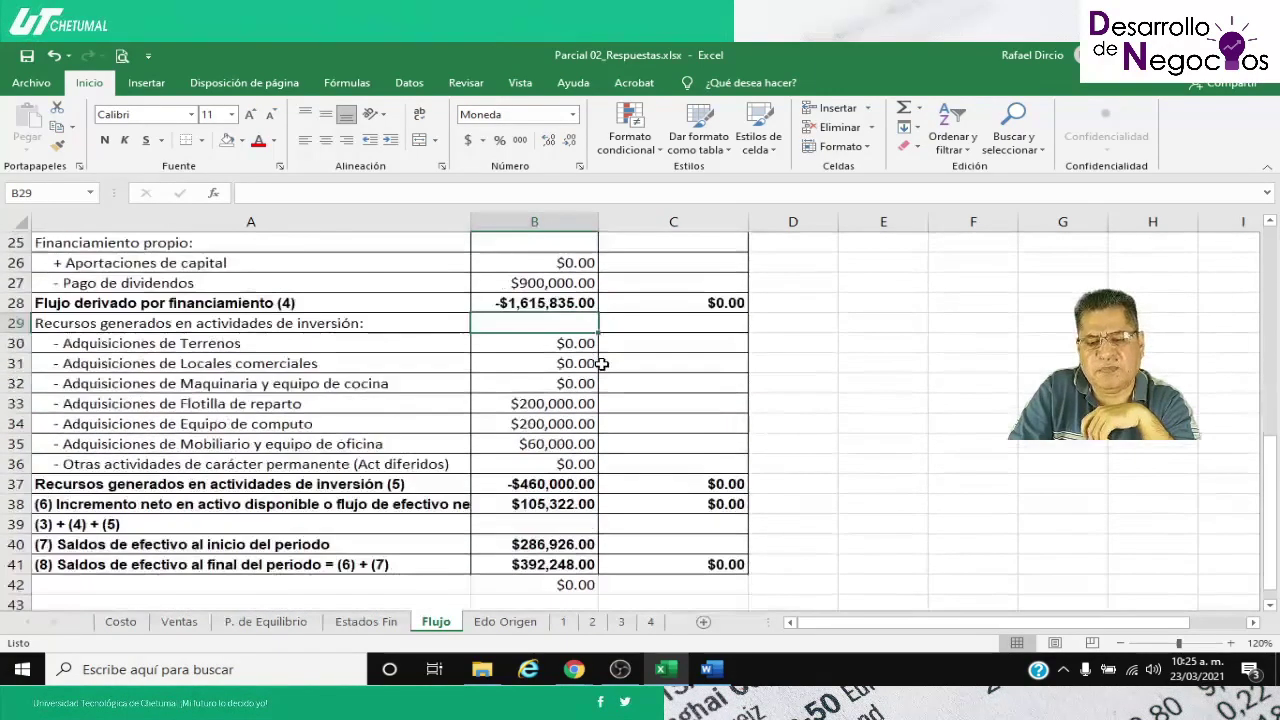
{"action": "scroll", "coordinate": [603, 364], "scroll_direction": "up", "scroll_amount": 8}
{"action": "left_click", "coordinate": [527, 306]}
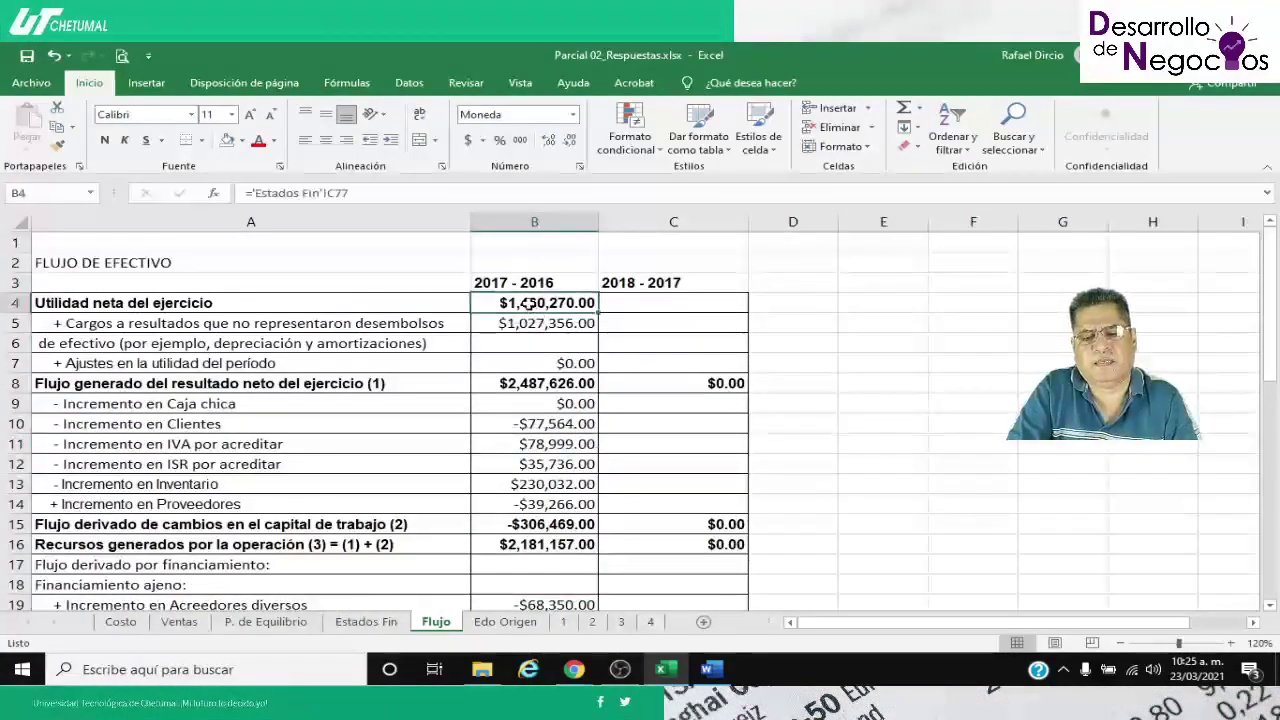
{"action": "key", "text": "shift+Down"}
{"action": "key", "text": "shift+Down"}
{"action": "key", "text": "shift+Down"}
{"action": "key", "text": "shift+Down"}
{"action": "key", "text": "shift+Down"}
{"action": "key", "text": "shift+Down"}
{"action": "key", "text": "shift+Down"}
{"action": "key", "text": "shift+Down"}
{"action": "key", "text": "shift+Down"}
{"action": "key", "text": "shift+Down"}
{"action": "key", "text": "shift+Down"}
{"action": "key", "text": "shift+Down"}
{"action": "key", "text": "shift+Down"}
{"action": "key", "text": "shift+Down"}
{"action": "key", "text": "shift+Down"}
{"action": "key", "text": "shift+Down"}
{"action": "key", "text": "shift+Down"}
{"action": "key", "text": "shift+Down"}
{"action": "key", "text": "shift+Down"}
{"action": "key", "text": "shift+Down"}
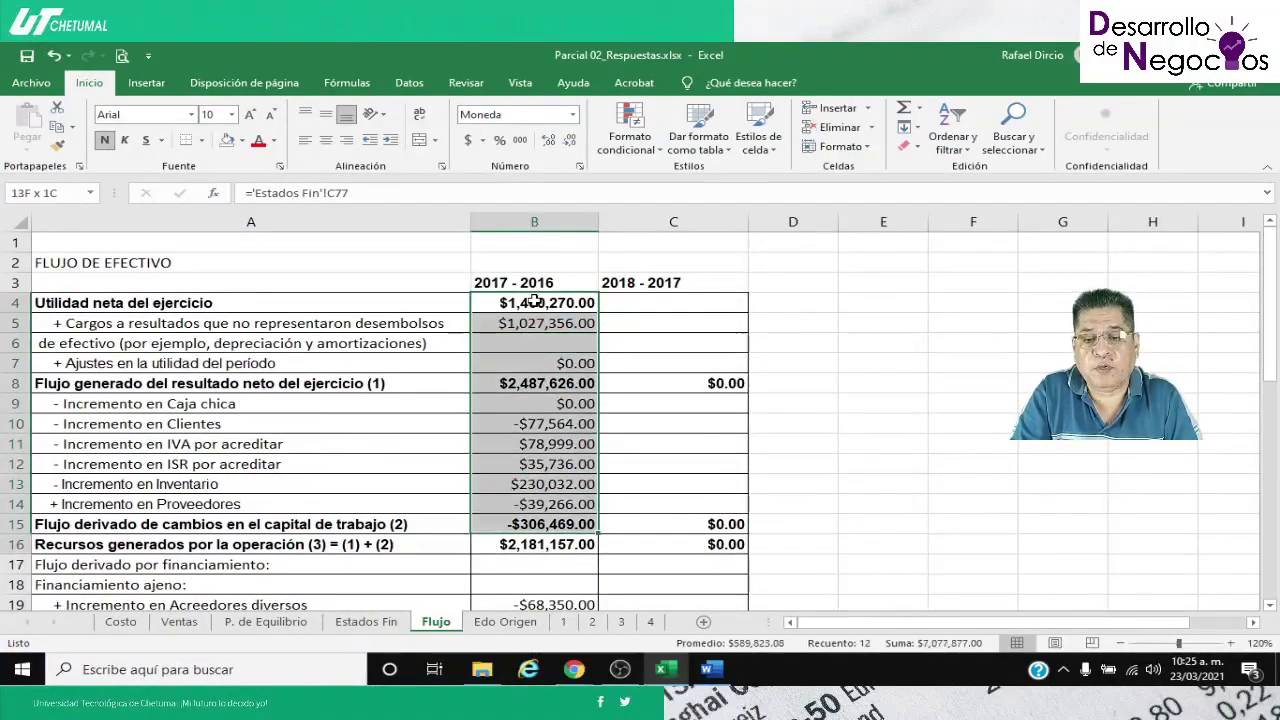
Copy the 2017 - 2016 cash flow formulas in B4:B42 into the 2018 - 2017 column starting at C4
{"action": "key", "text": "shift+Down"}
{"action": "key", "text": "shift+Down"}
{"action": "key", "text": "shift+Down"}
{"action": "key", "text": "shift+Down"}
{"action": "key", "text": "shift+Down"}
{"action": "key", "text": "shift+Down"}
{"action": "key", "text": "shift+Down"}
{"action": "key", "text": "shift+Down"}
{"action": "key", "text": "shift+Down"}
{"action": "key", "text": "shift+Down"}
{"action": "key", "text": "shift+Down"}
{"action": "key", "text": "shift+Down"}
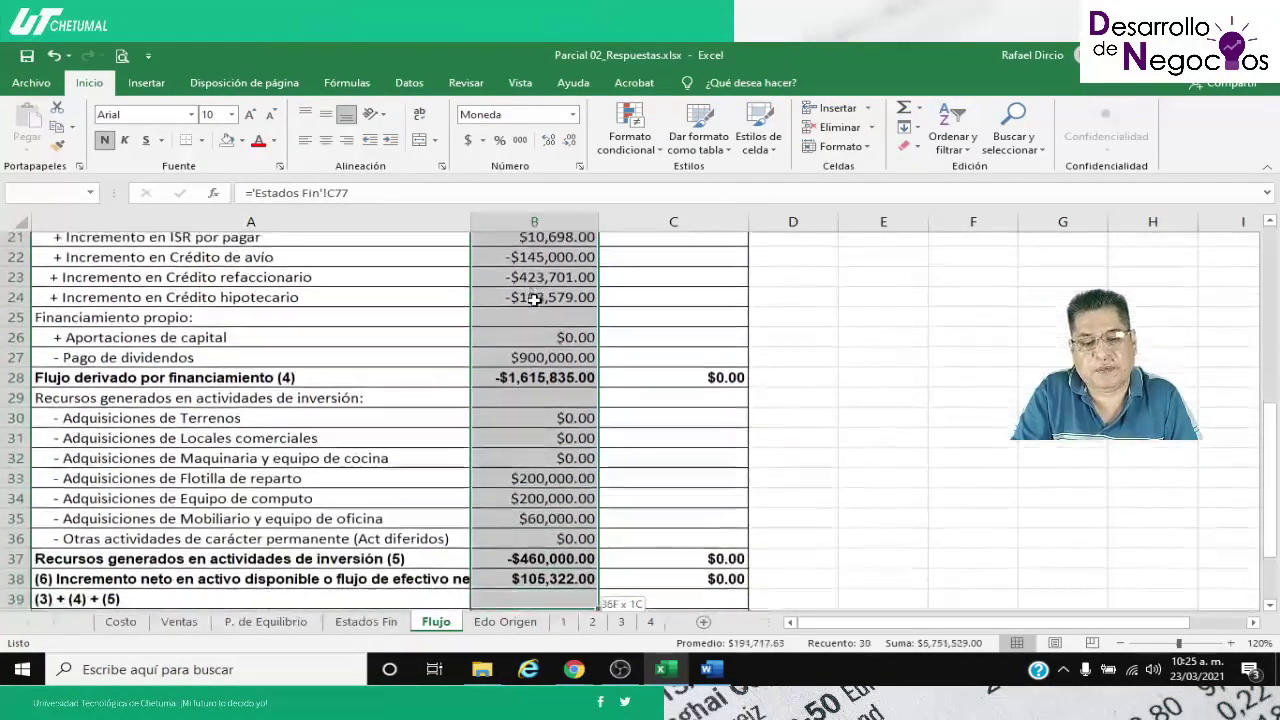
{"action": "key", "text": "shift+Up"}
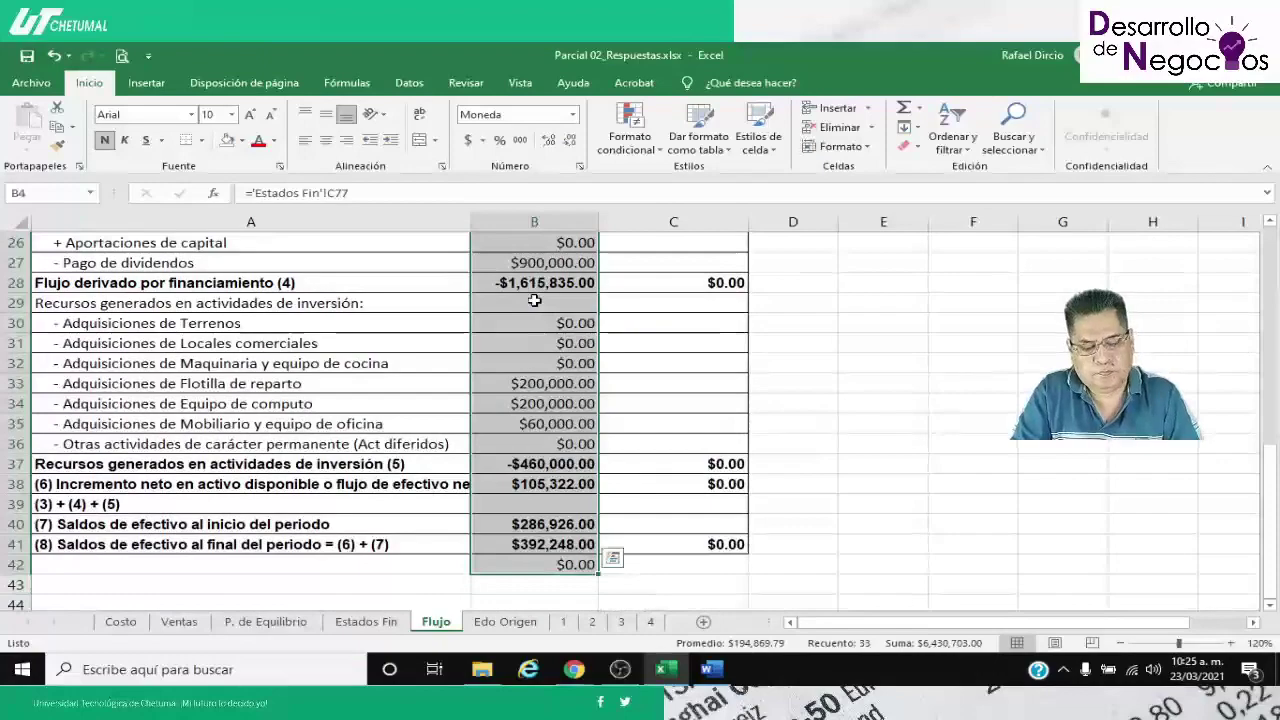
{"action": "key", "text": "ctrl+c"}
{"action": "scroll", "coordinate": [654, 366], "scroll_direction": "up", "scroll_amount": 8}
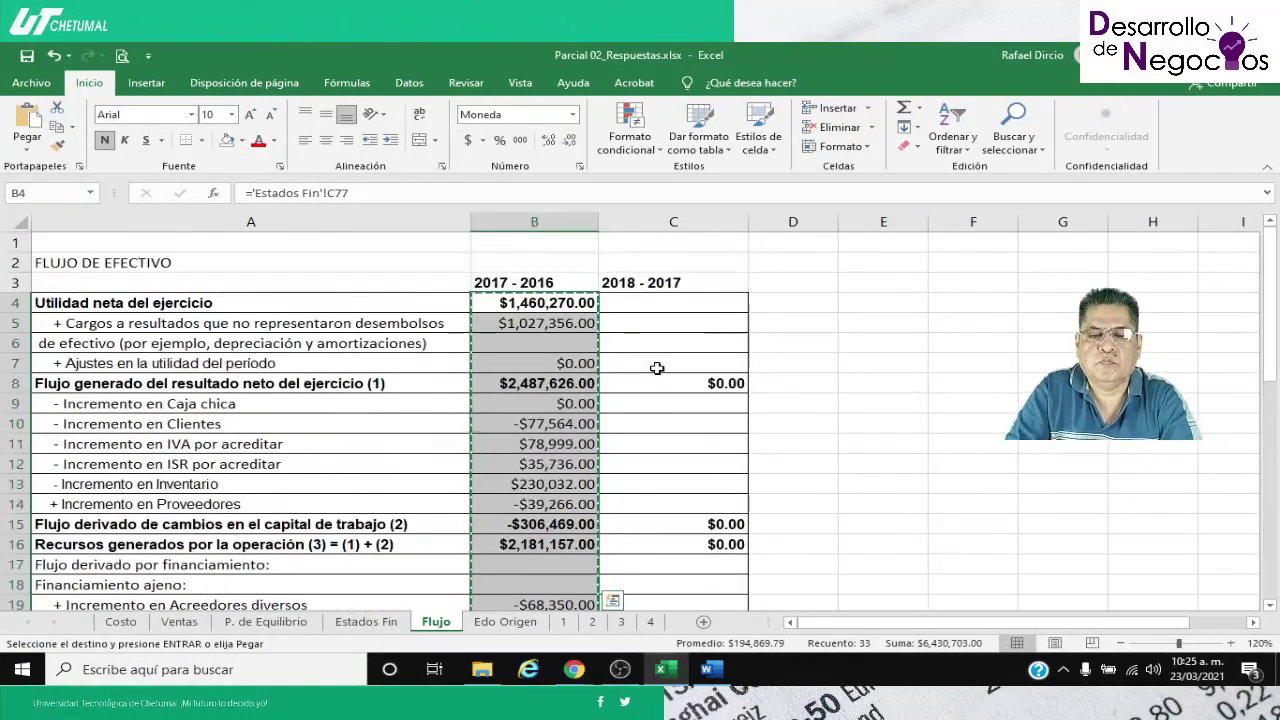
{"action": "left_click", "coordinate": [655, 299]}
{"action": "key", "text": "Return"}
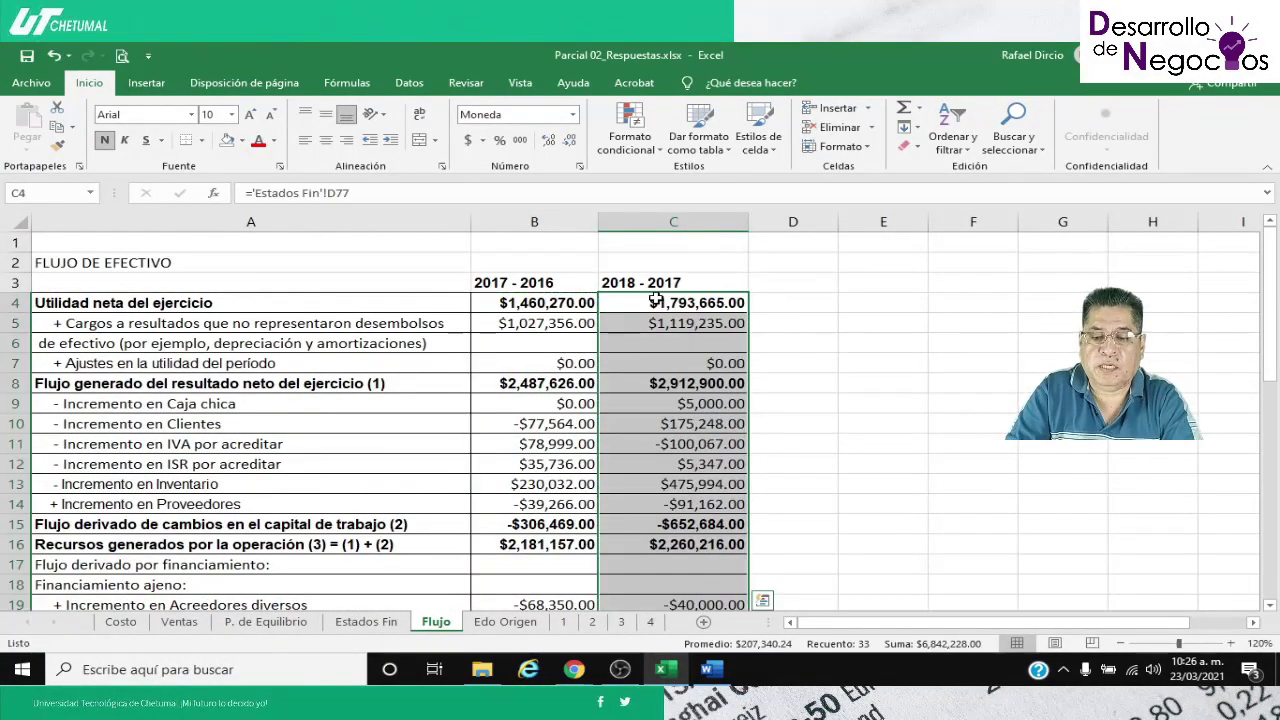
Review the 2018 - 2017 column down to the check in C42, and inspect the net increment formulas in B38 and C38
{"action": "scroll", "coordinate": [633, 374], "scroll_direction": "down", "scroll_amount": 5}
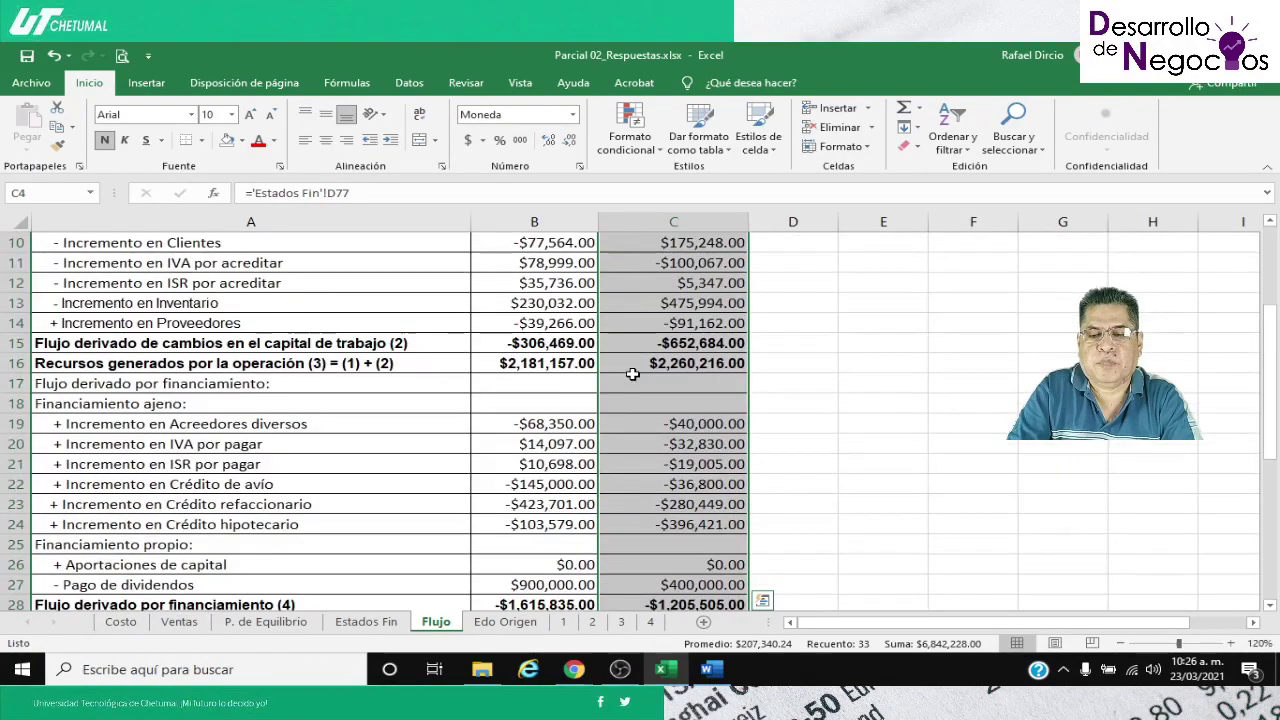
{"action": "scroll", "coordinate": [633, 374], "scroll_direction": "down", "scroll_amount": 4}
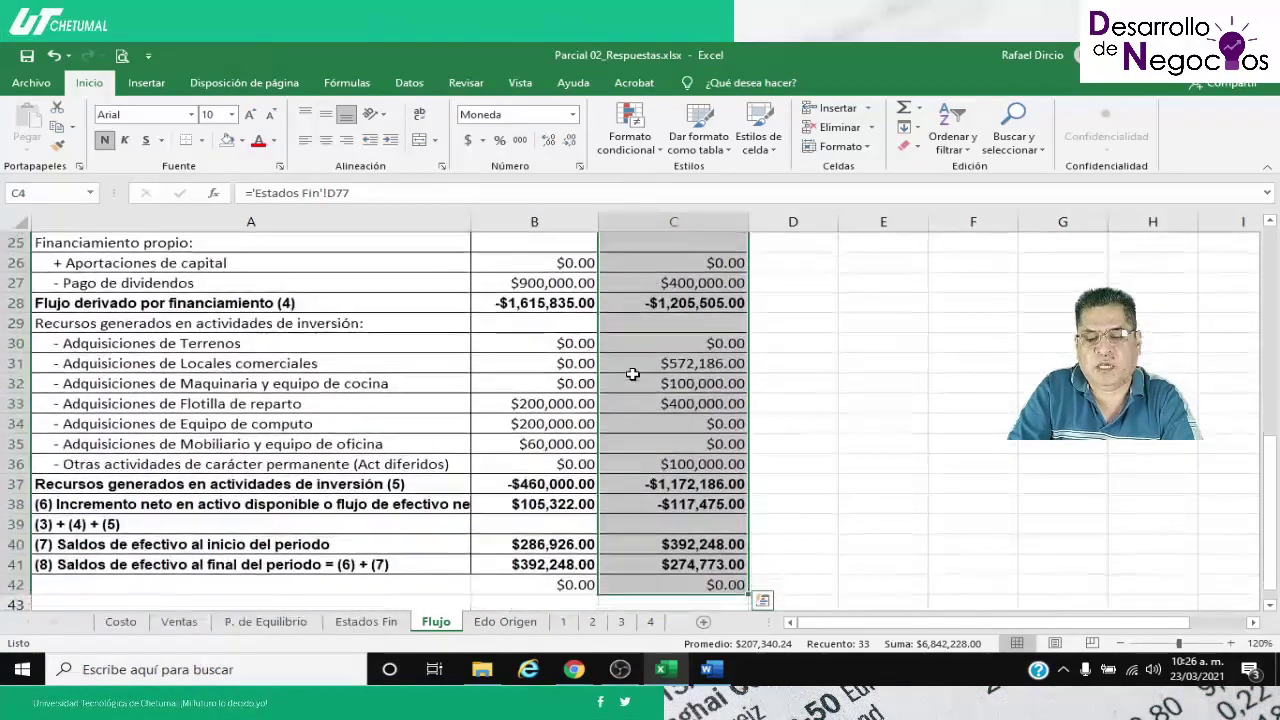
{"action": "left_click", "coordinate": [679, 525]}
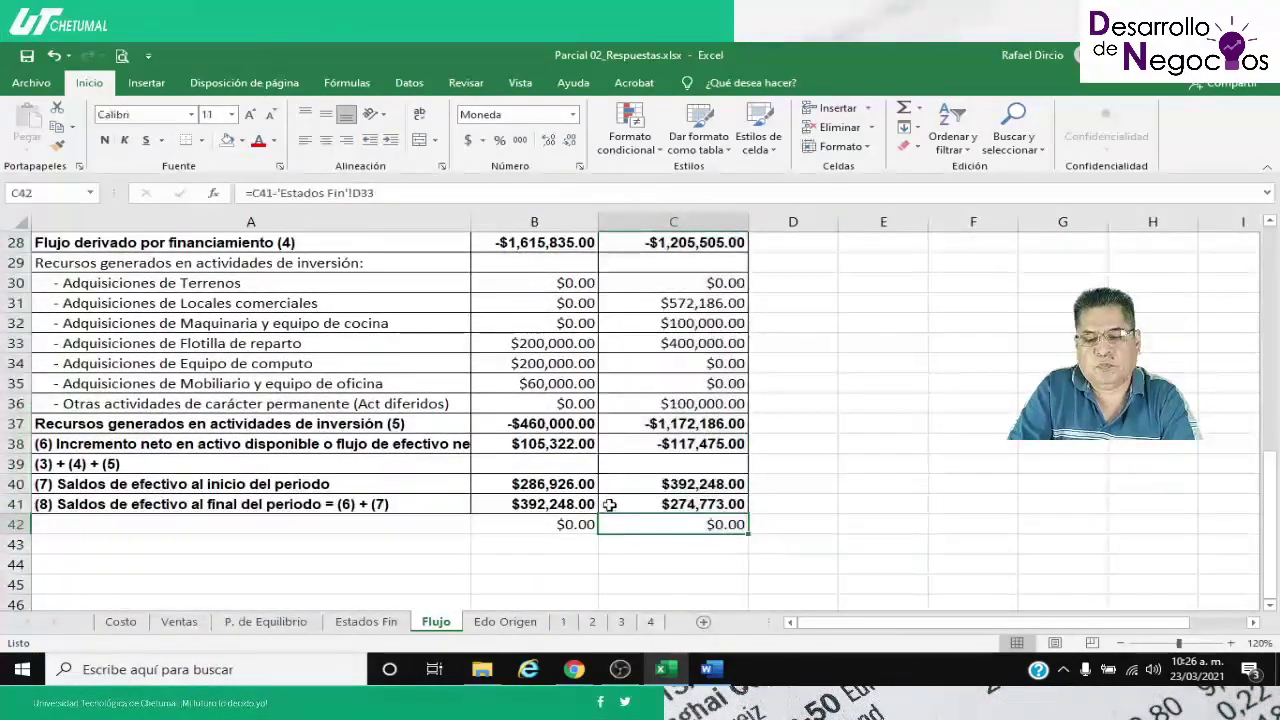
{"action": "left_click", "coordinate": [545, 446]}
{"action": "left_click", "coordinate": [632, 446]}
Narrow column C slightly to fit its amounts, and inspect the net increment and opening balance formulas in B38 and B40
{"action": "left_click_drag", "start_coordinate": [745, 225], "coordinate": [736, 224]}
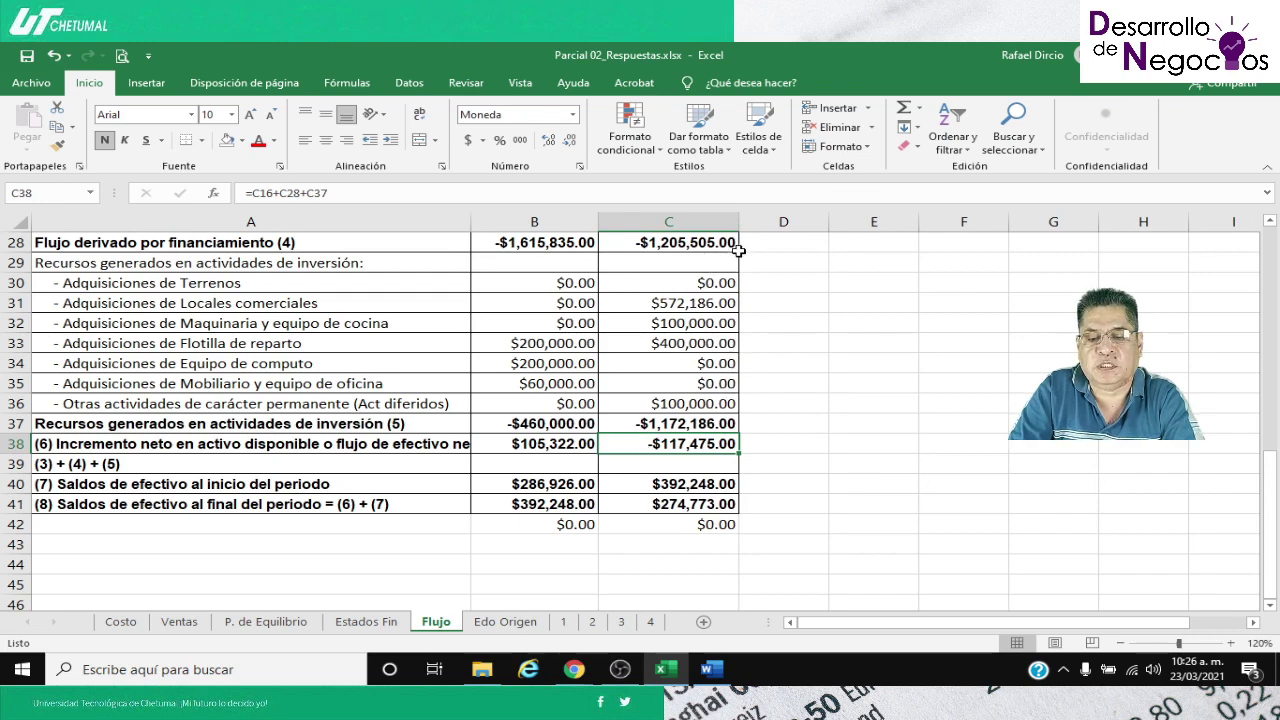
{"action": "left_click_drag", "start_coordinate": [736, 234], "coordinate": [732, 234]}
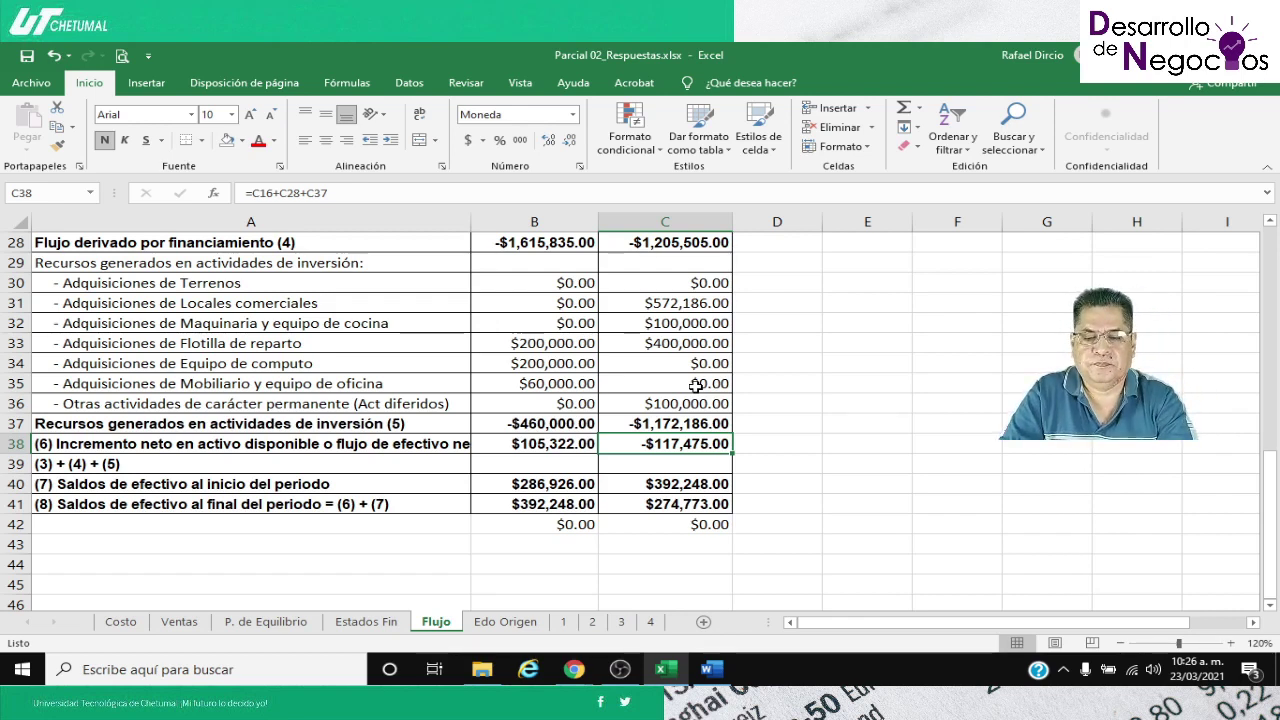
{"action": "left_click", "coordinate": [518, 447]}
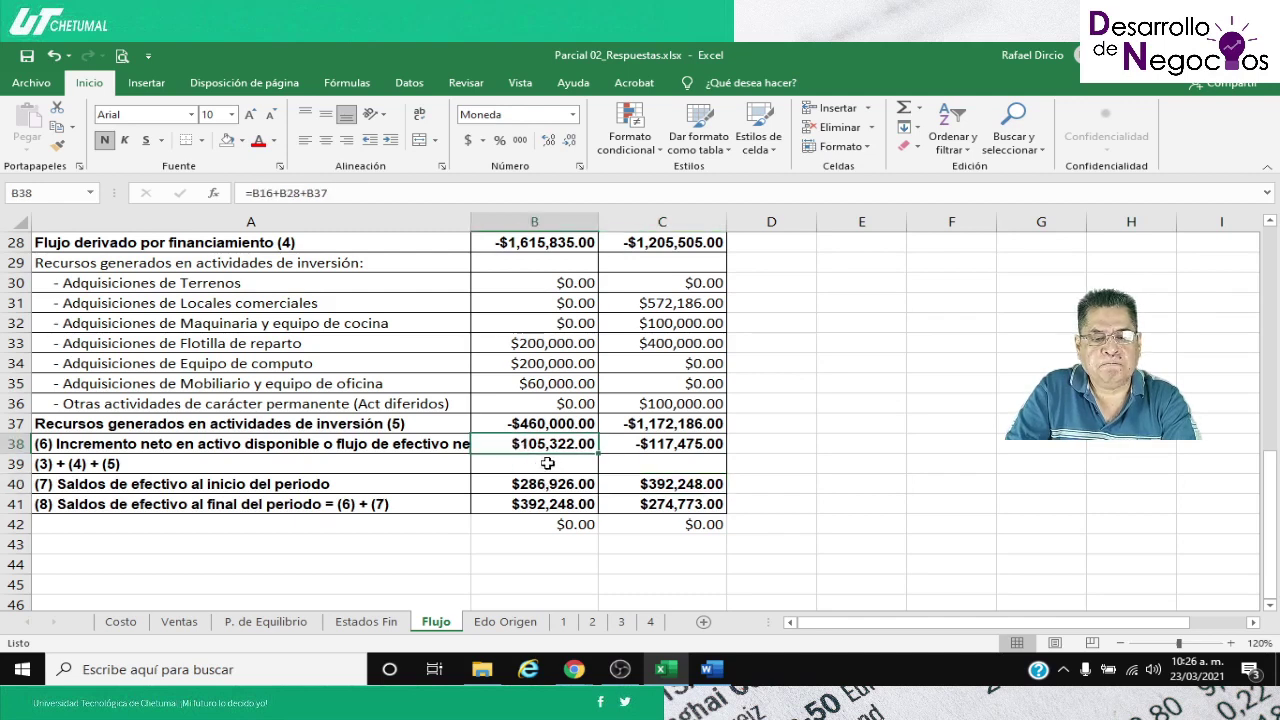
{"action": "left_click", "coordinate": [530, 484]}
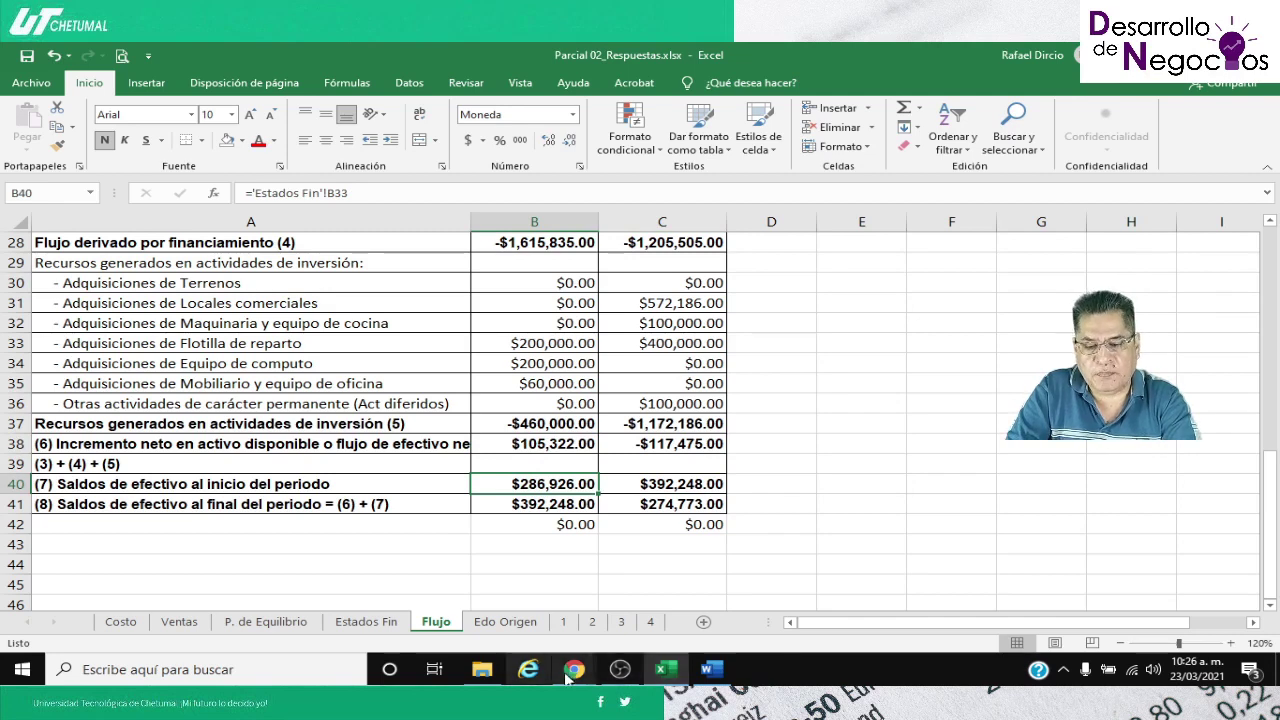
Check the Google Meet call in Chrome, return to Excel and look over the Flujo sheet's financing and investment rows
{"action": "mouse_move", "coordinate": [574, 669]}
{"action": "left_click", "coordinate": [538, 590]}
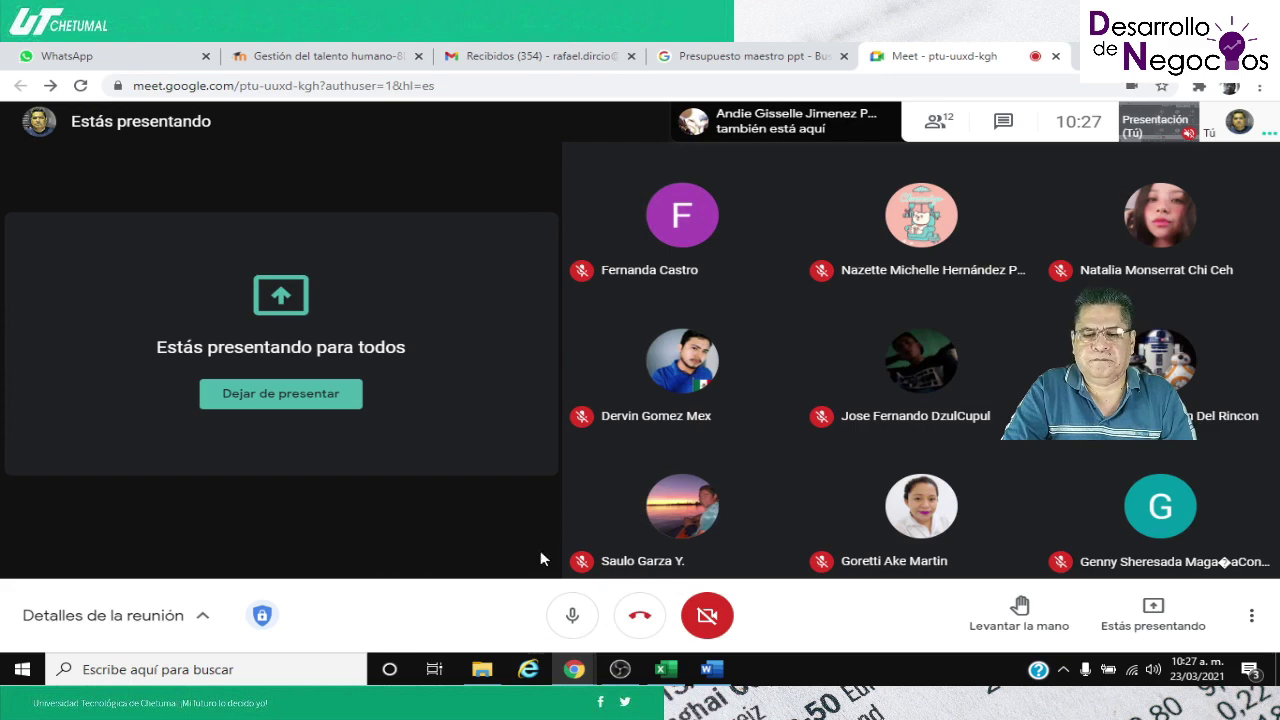
{"action": "left_click", "coordinate": [666, 669]}
{"action": "scroll", "coordinate": [718, 446], "scroll_direction": "up", "scroll_amount": 9}
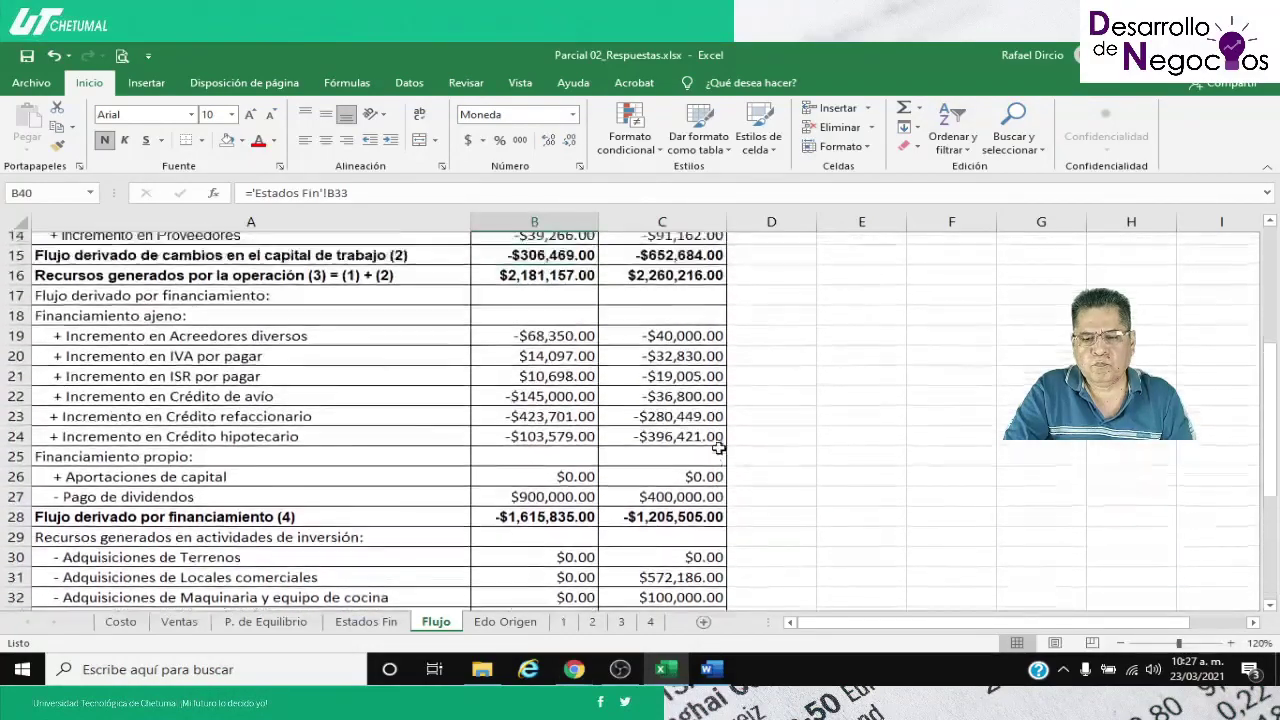
{"action": "scroll", "coordinate": [718, 446], "scroll_direction": "down", "scroll_amount": 9}
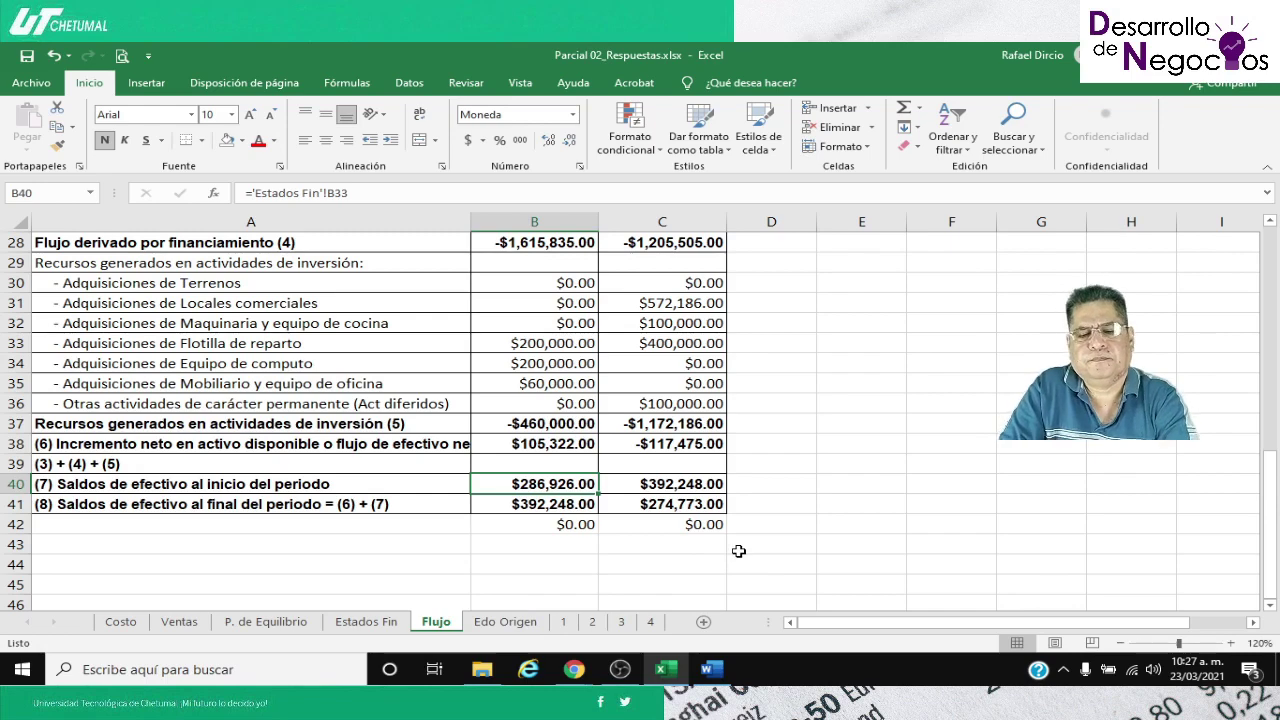
Look over the Edo Origen sheet from its totals upward and return to the Flujo sheet
{"action": "left_click", "coordinate": [495, 622]}
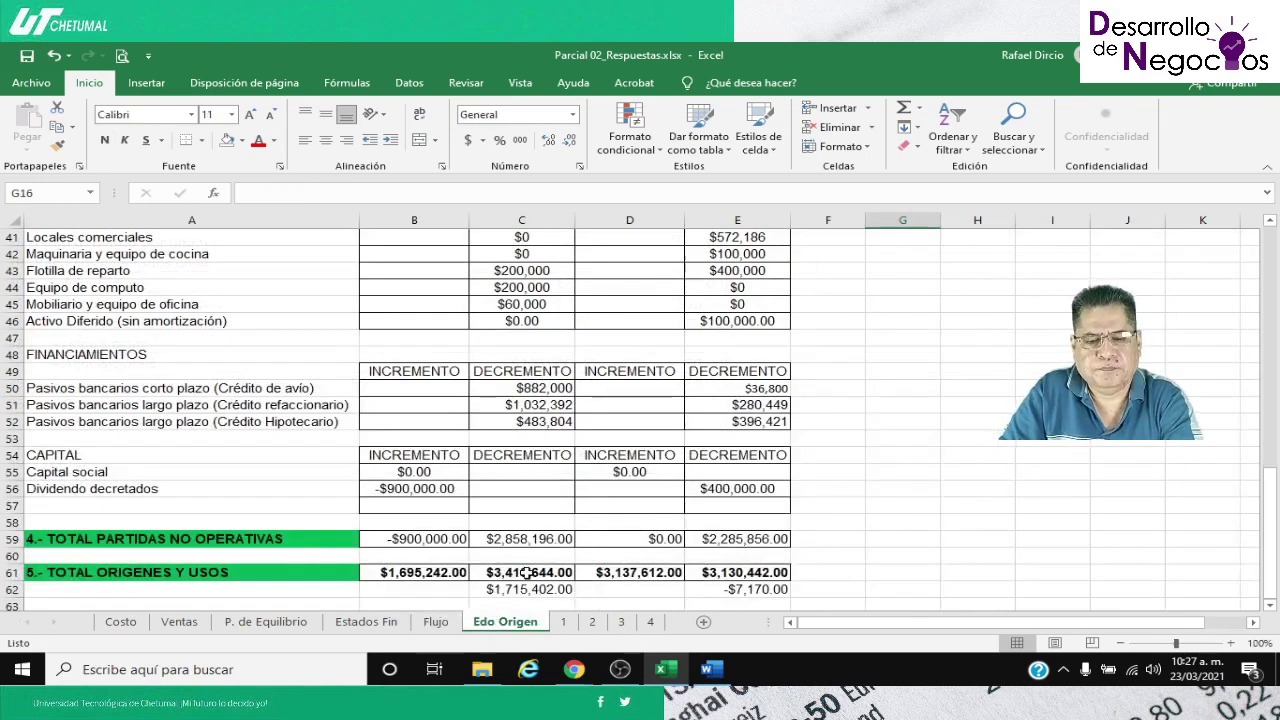
{"action": "scroll", "coordinate": [525, 568], "scroll_direction": "up", "scroll_amount": 13}
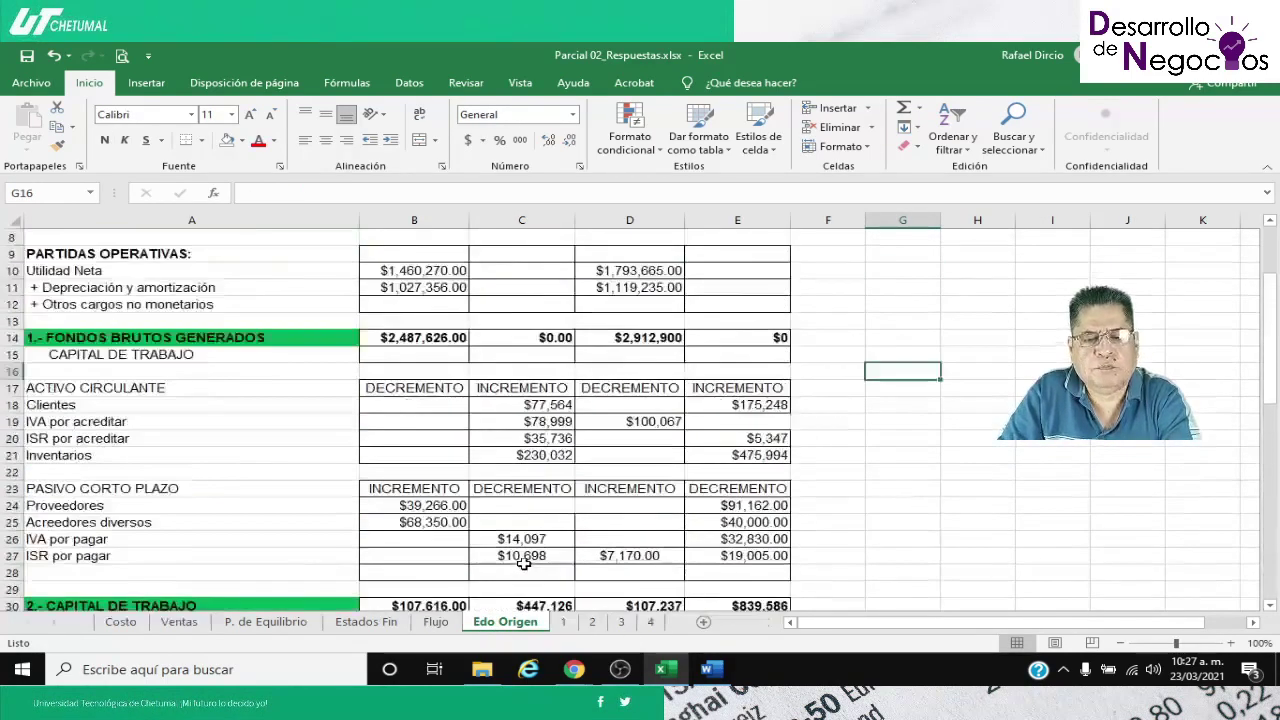
{"action": "key", "text": "ctrl+Page_Up"}
Set the font of the entire Flujo sheet to Arial
{"action": "scroll", "coordinate": [510, 533], "scroll_direction": "up", "scroll_amount": 6}
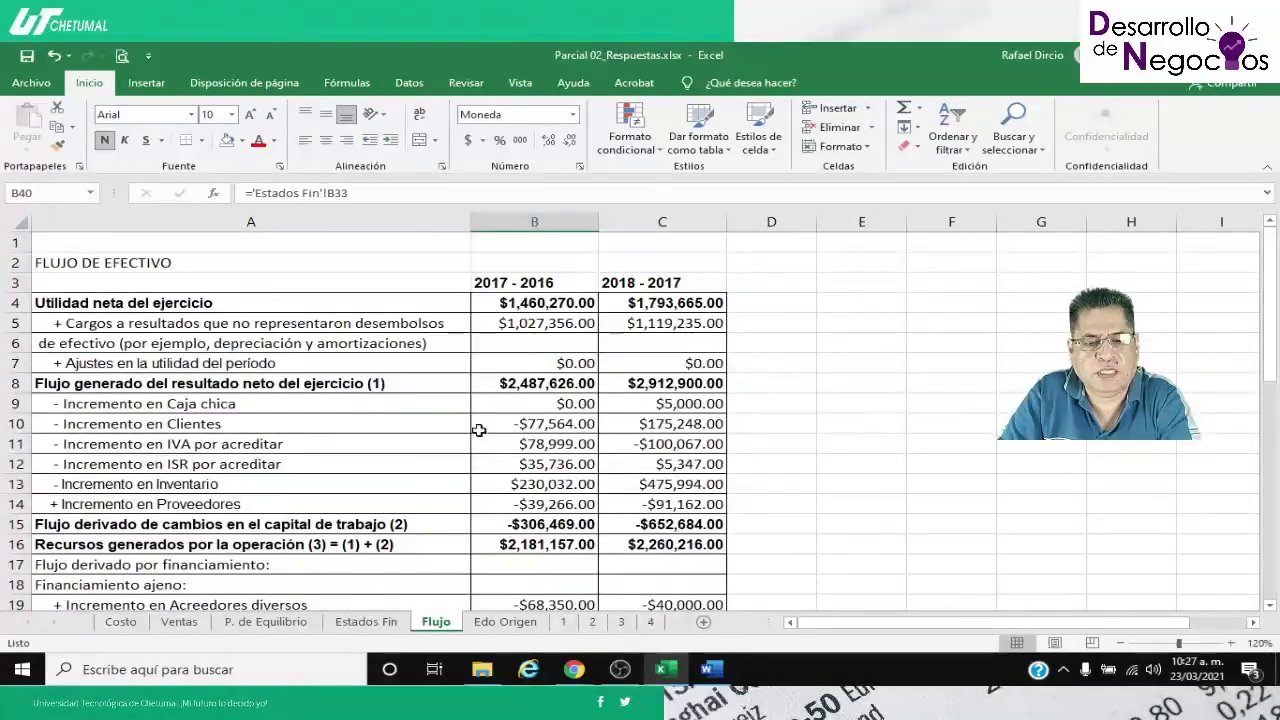
{"action": "key", "text": "ctrl+a"}
{"action": "left_click", "coordinate": [192, 115]}
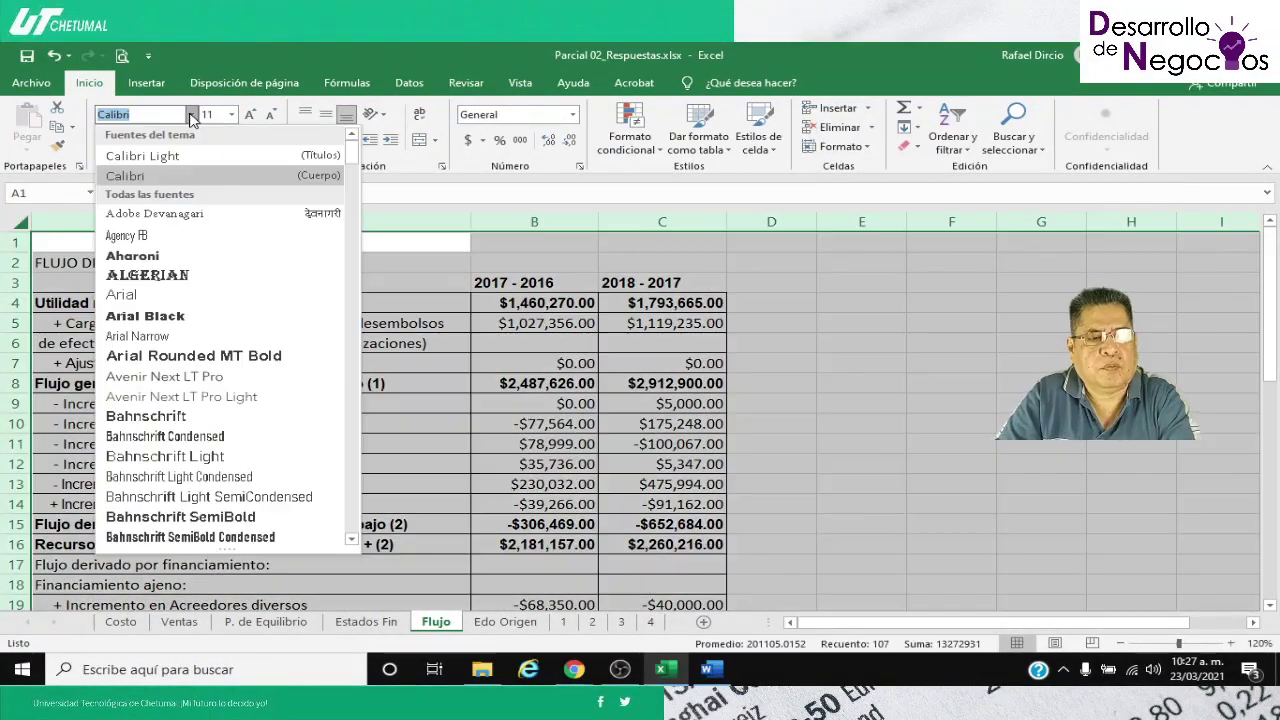
{"action": "type", "text": "Arial"}
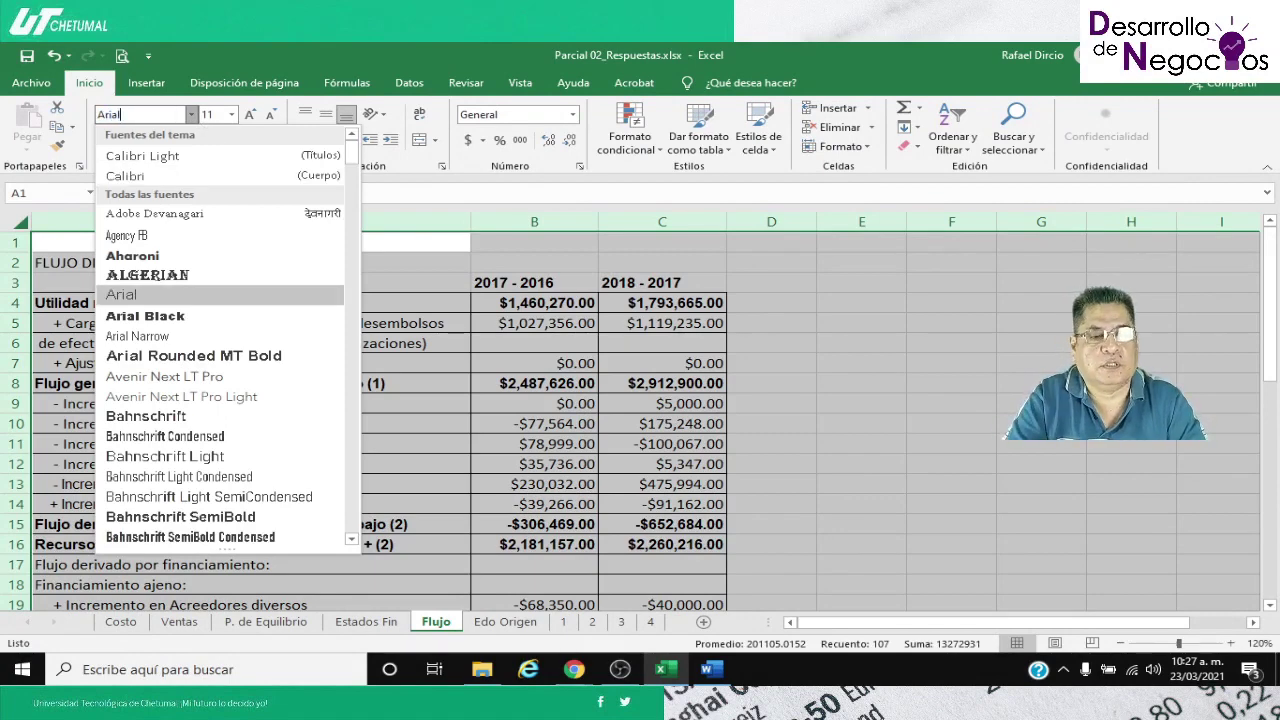
{"action": "key", "text": "Return"}
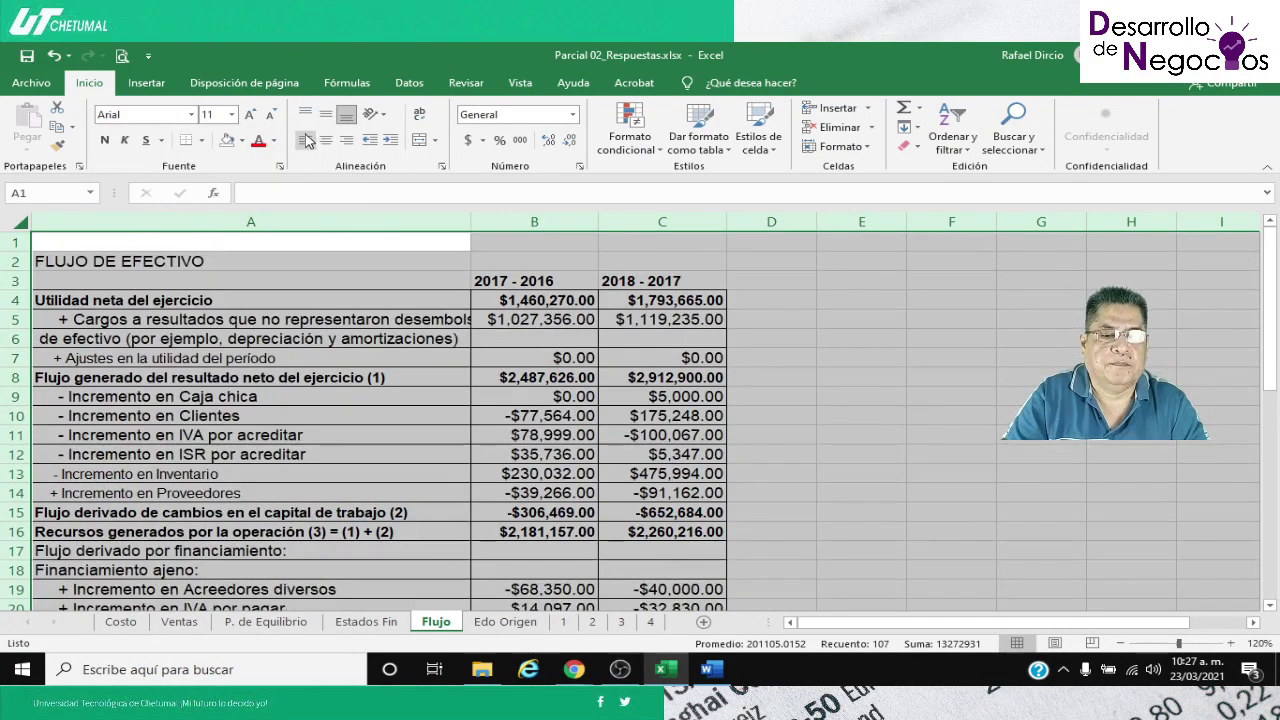
Set the font size of all cells in the Flujo sheet to 11
{"action": "left_click", "coordinate": [557, 357]}
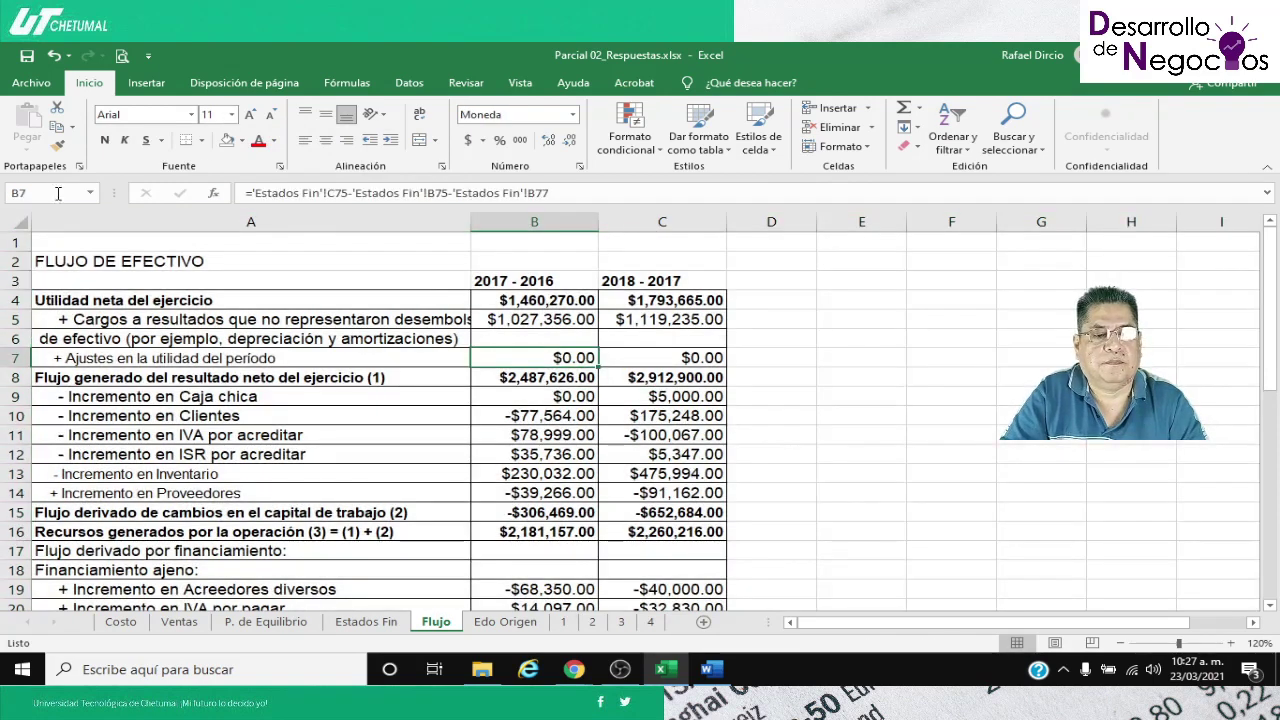
{"action": "left_click", "coordinate": [15, 216]}
{"action": "left_click", "coordinate": [230, 117]}
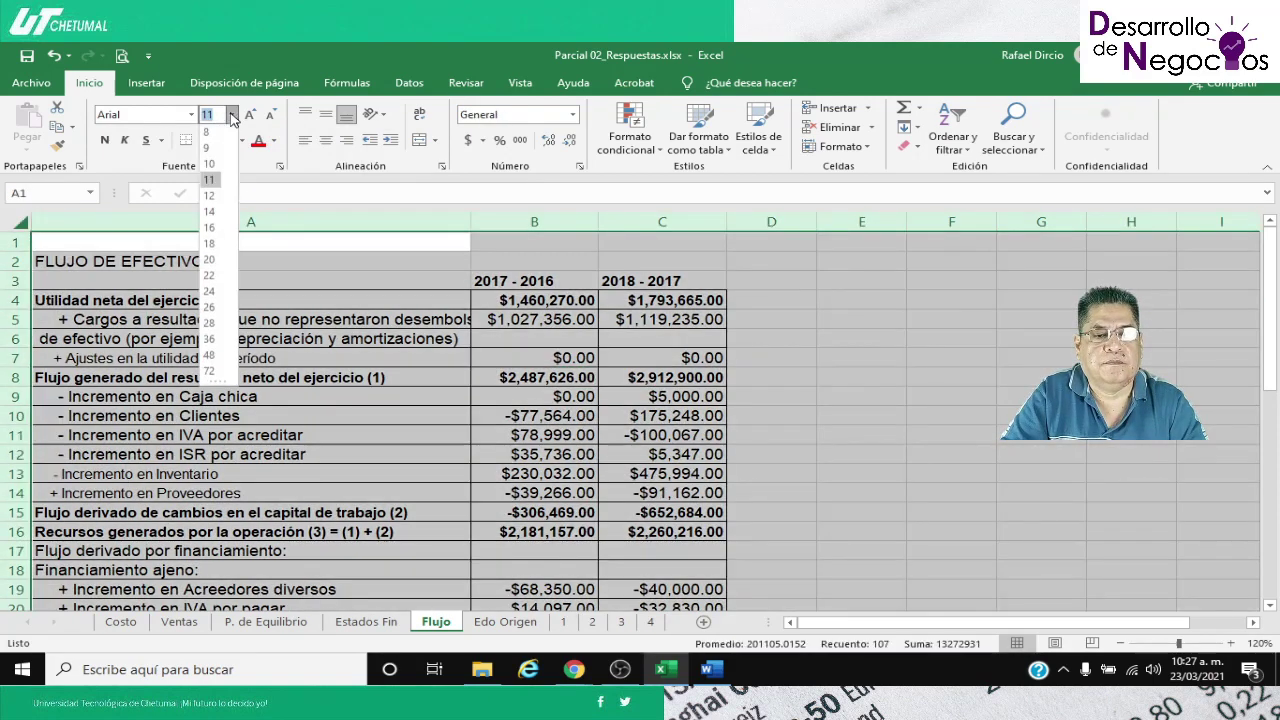
{"action": "left_click", "coordinate": [212, 198]}
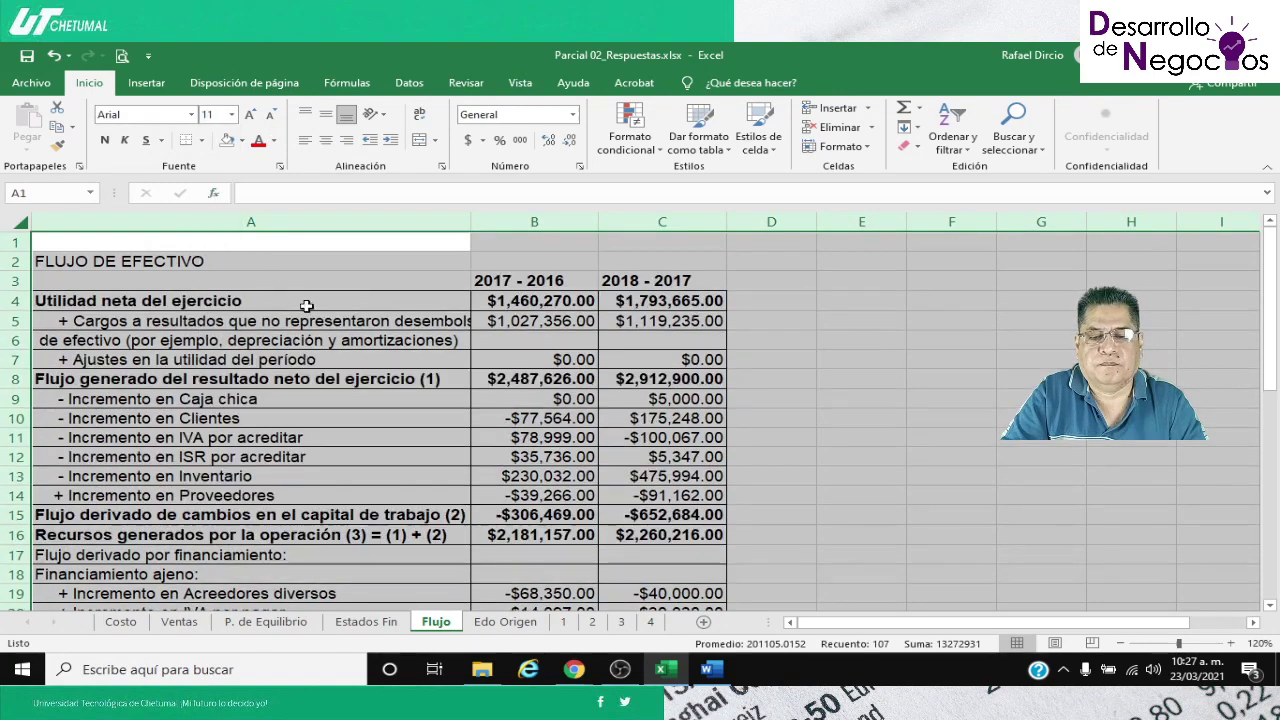
Widen column A so the long non-cash charges description in row 5 fits
{"action": "left_click", "coordinate": [410, 336]}
{"action": "scroll", "coordinate": [400, 301], "scroll_direction": "down", "scroll_amount": 2}
{"action": "scroll", "coordinate": [400, 301], "scroll_direction": "up", "scroll_amount": 2}
{"action": "left_click_drag", "start_coordinate": [475, 229], "coordinate": [500, 224]}
Inspect the row 42 formulas in B42 and C42 that compare the final cash balances with the Estados Fin sheet
{"action": "scroll", "coordinate": [531, 313], "scroll_direction": "down", "scroll_amount": 5}
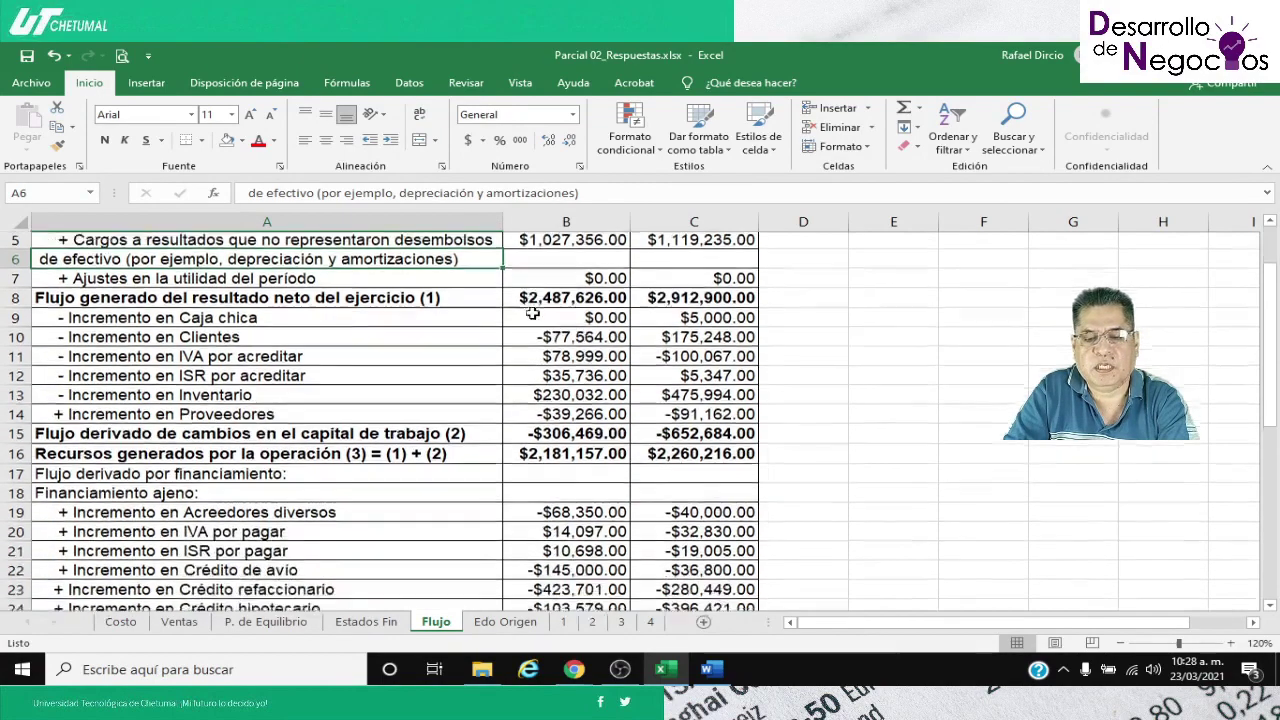
{"action": "scroll", "coordinate": [532, 313], "scroll_direction": "down", "scroll_amount": 4}
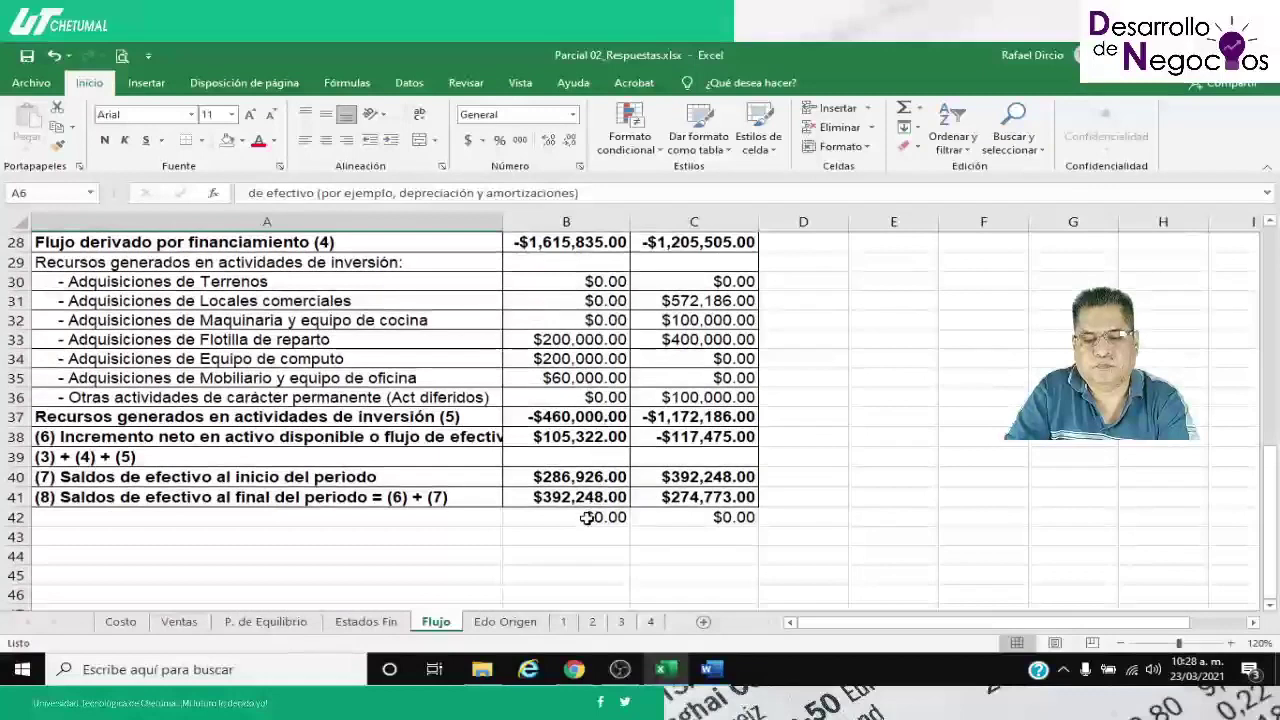
{"action": "left_click", "coordinate": [588, 516]}
{"action": "left_click", "coordinate": [672, 519]}
{"action": "left_click", "coordinate": [594, 516]}
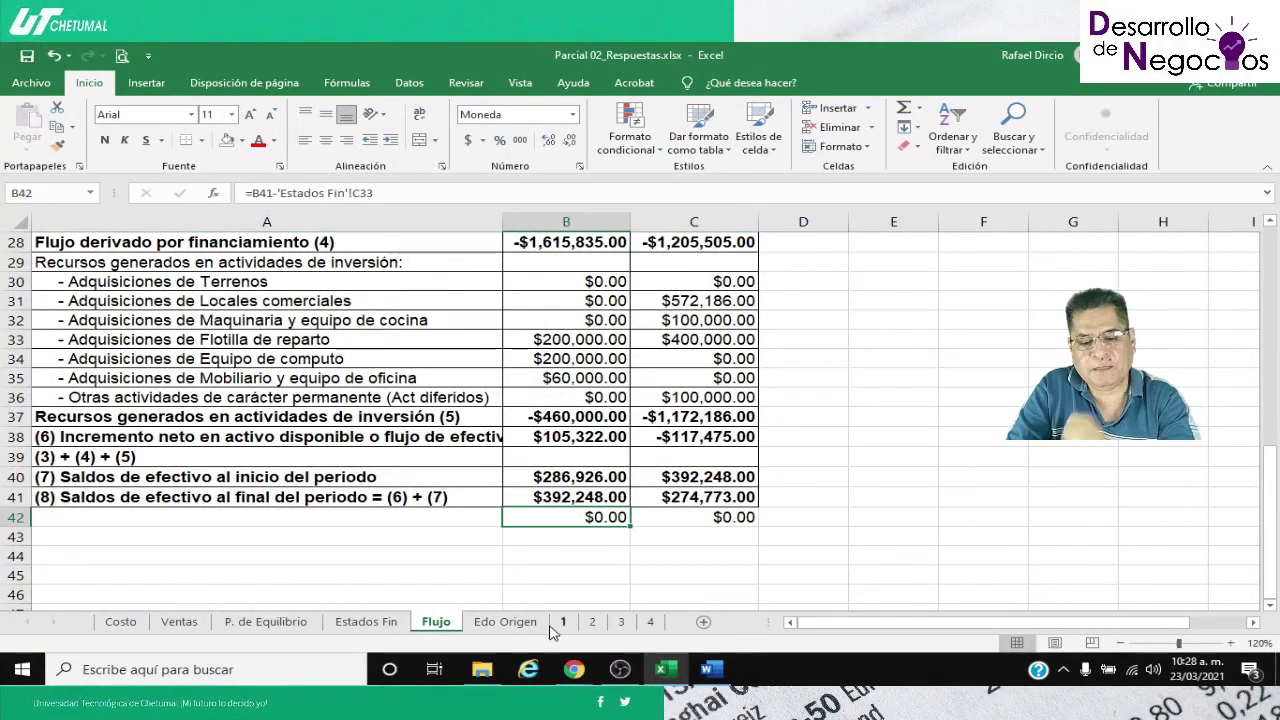
Switch to the Google Meet call in Chrome, review its participant list, close it and view the Moodle grading page
{"action": "left_click", "coordinate": [576, 678]}
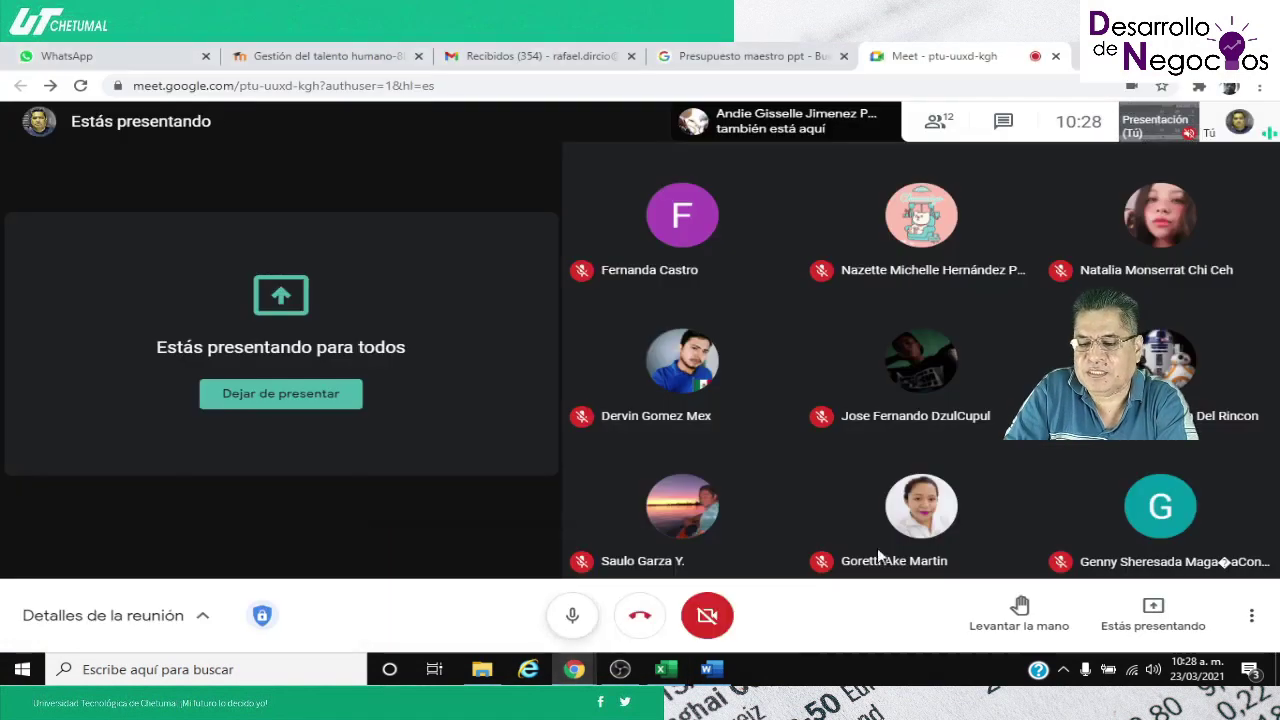
{"action": "left_click", "coordinate": [470, 580]}
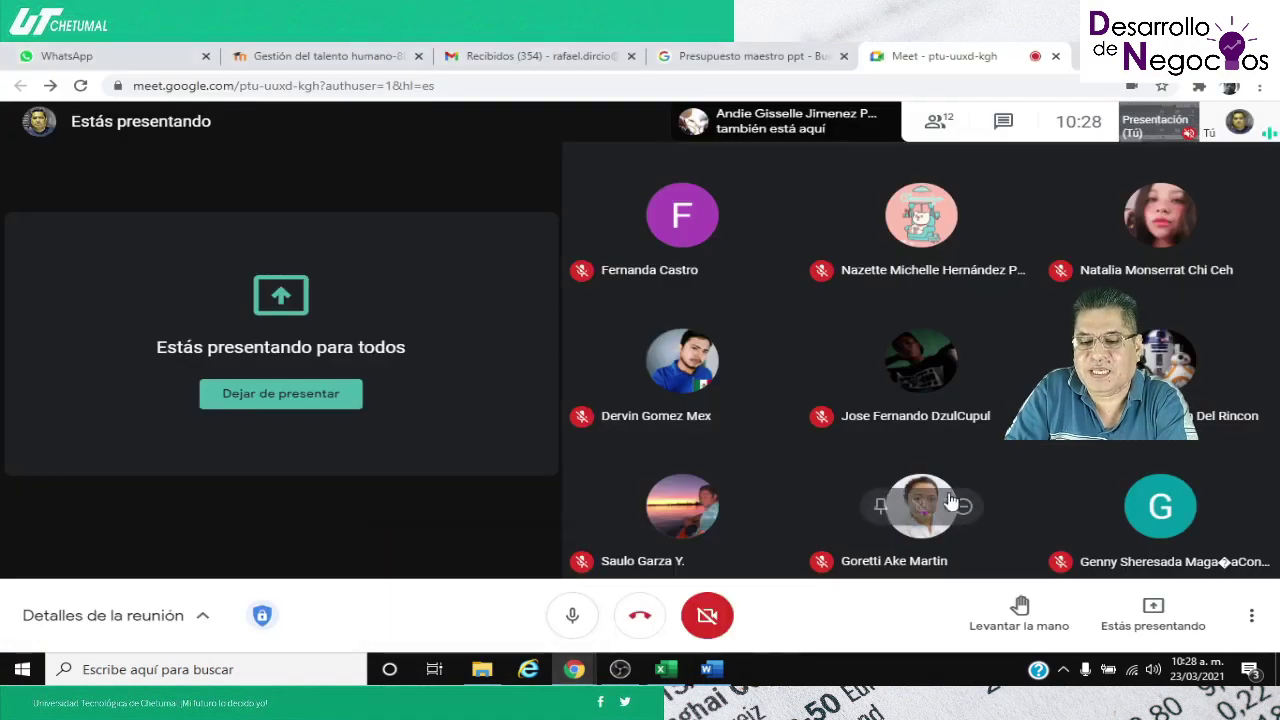
{"action": "left_click", "coordinate": [935, 128]}
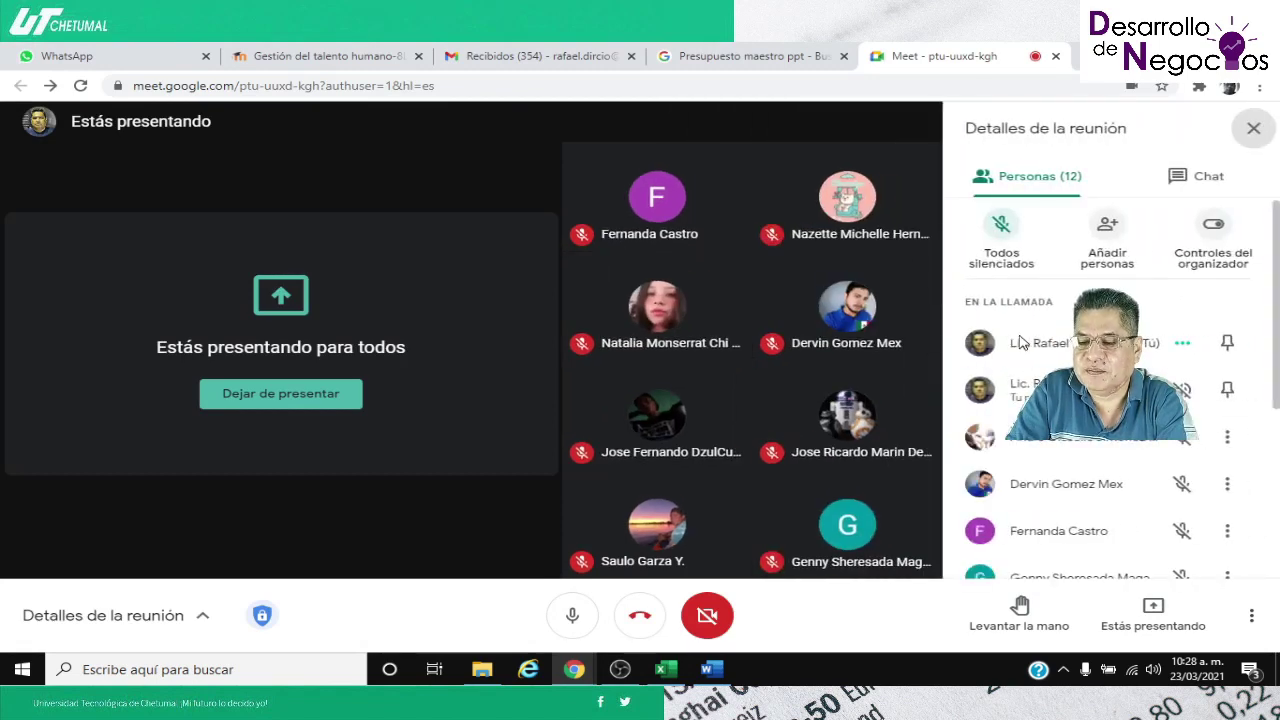
{"action": "scroll", "coordinate": [1022, 343], "scroll_direction": "down", "scroll_amount": 2}
{"action": "scroll", "coordinate": [1021, 343], "scroll_direction": "down", "scroll_amount": 2}
{"action": "scroll", "coordinate": [1020, 342], "scroll_direction": "up", "scroll_amount": 5}
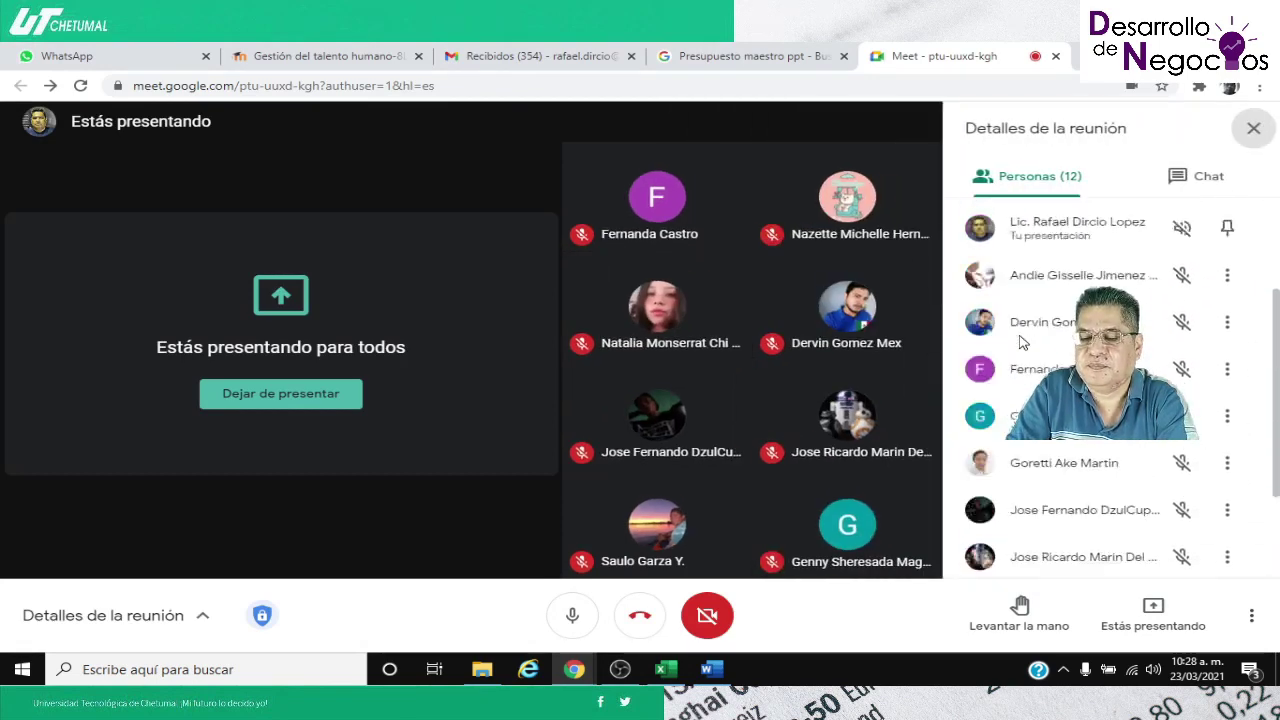
{"action": "left_click", "coordinate": [1253, 128]}
{"action": "left_click", "coordinate": [275, 60]}
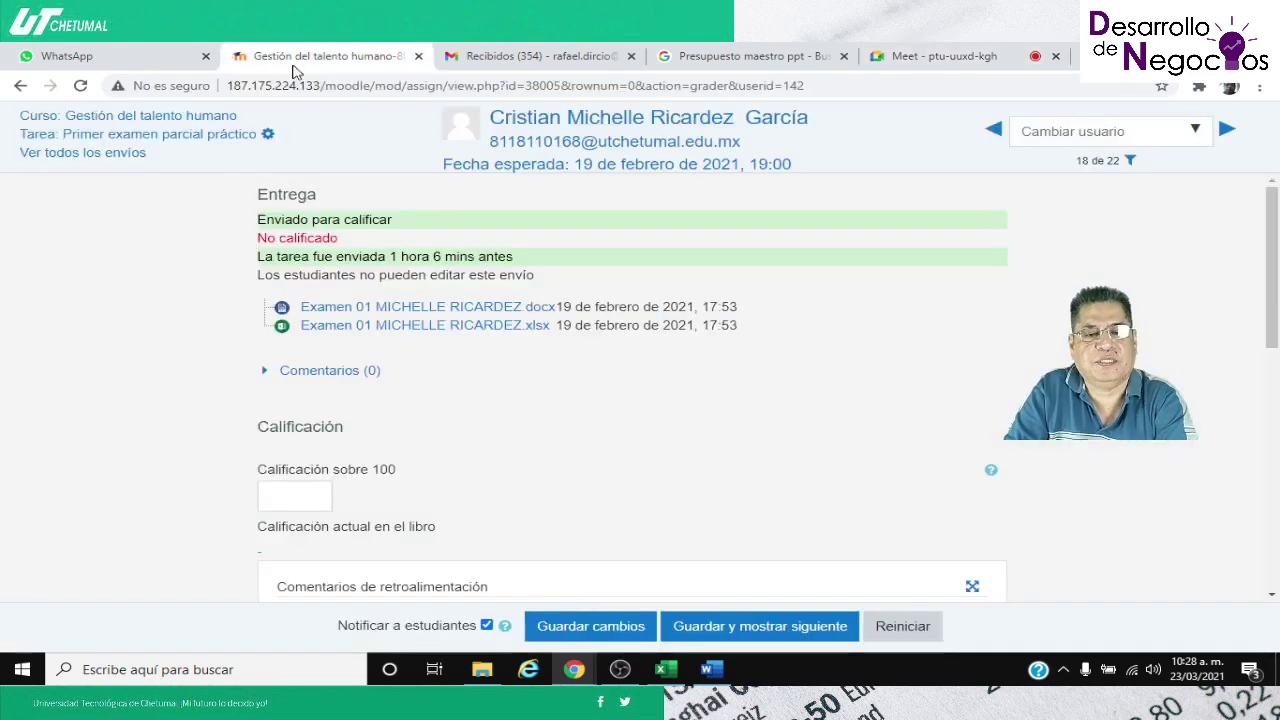
Return to Excel and review the operating items and current assets down to Clientes in the Edo Origen sheet
{"action": "left_click", "coordinate": [666, 669]}
{"action": "left_click", "coordinate": [488, 623]}
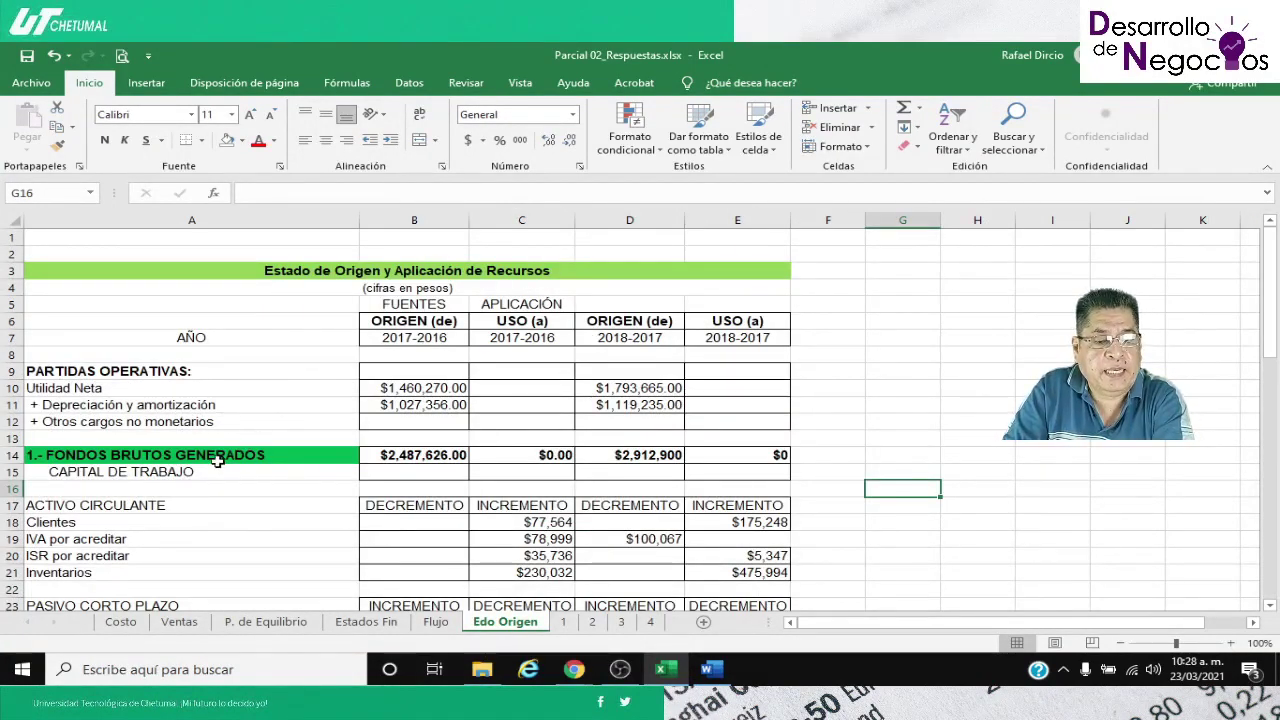
{"action": "scroll", "coordinate": [217, 461], "scroll_direction": "down", "scroll_amount": 2}
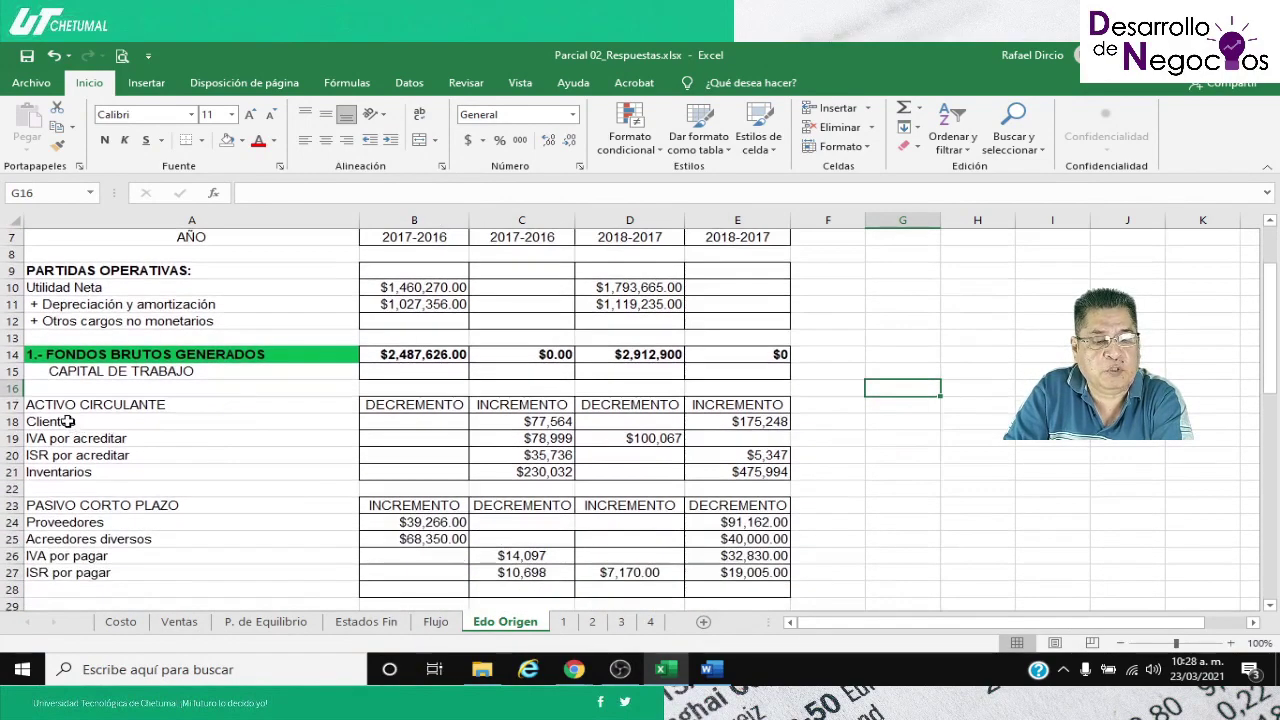
{"action": "left_click", "coordinate": [72, 420]}
Delete the empty row 36 below Bancos in the Generación Neta Operativa section
{"action": "scroll", "coordinate": [239, 455], "scroll_direction": "down", "scroll_amount": 1}
{"action": "scroll", "coordinate": [239, 455], "scroll_direction": "down", "scroll_amount": 3}
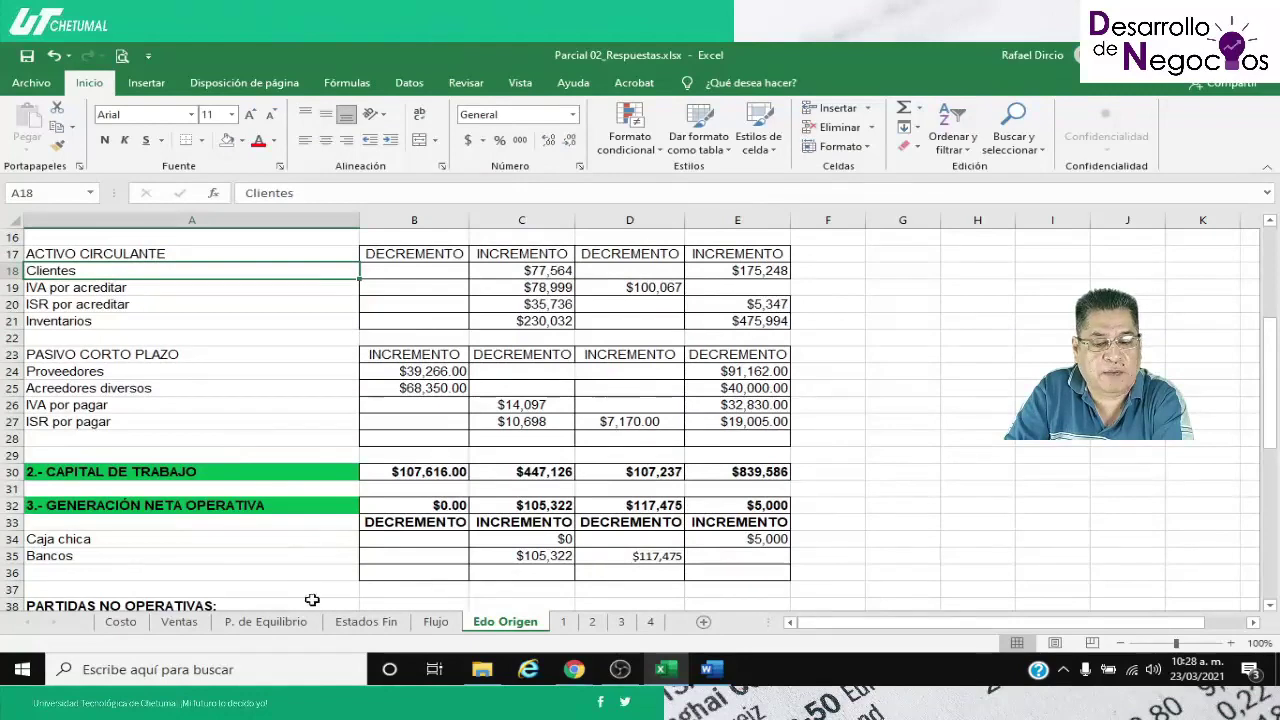
{"action": "right_click", "coordinate": [5, 572]}
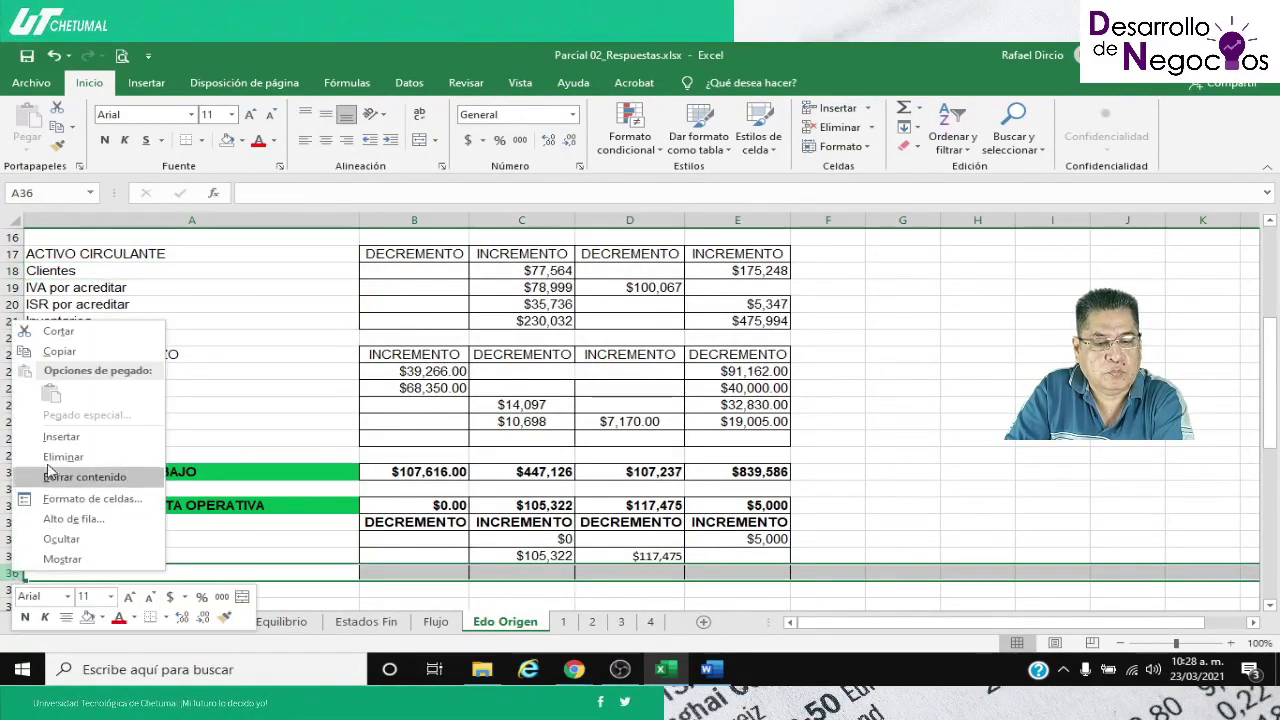
{"action": "left_click", "coordinate": [56, 457]}
{"action": "left_click", "coordinate": [125, 278]}
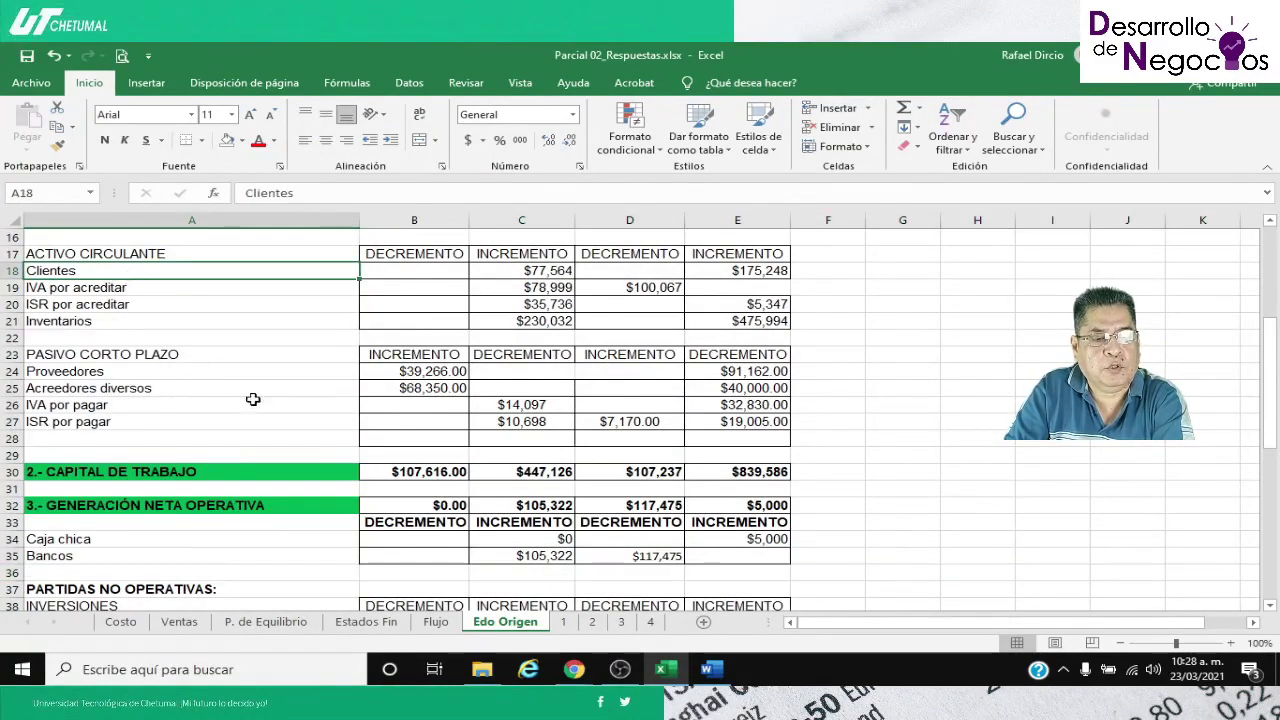
Review the Activo Circulante items and the Pasivo Corto Plazo items from Proveedores to ISR por pagar
{"action": "scroll", "coordinate": [238, 397], "scroll_direction": "up", "scroll_amount": 2}
{"action": "scroll", "coordinate": [296, 424], "scroll_direction": "down", "scroll_amount": 1}
{"action": "scroll", "coordinate": [296, 424], "scroll_direction": "down", "scroll_amount": 2}
{"action": "scroll", "coordinate": [240, 420], "scroll_direction": "up", "scroll_amount": 3}
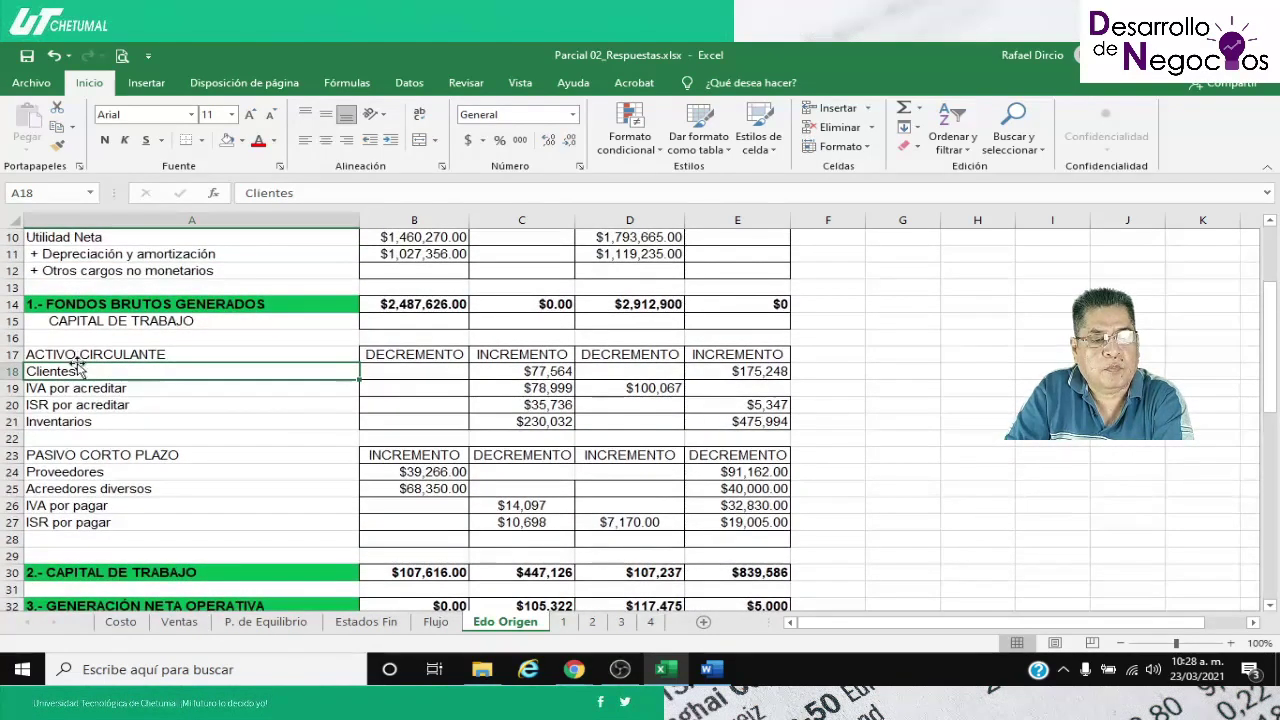
{"action": "left_click", "coordinate": [74, 389]}
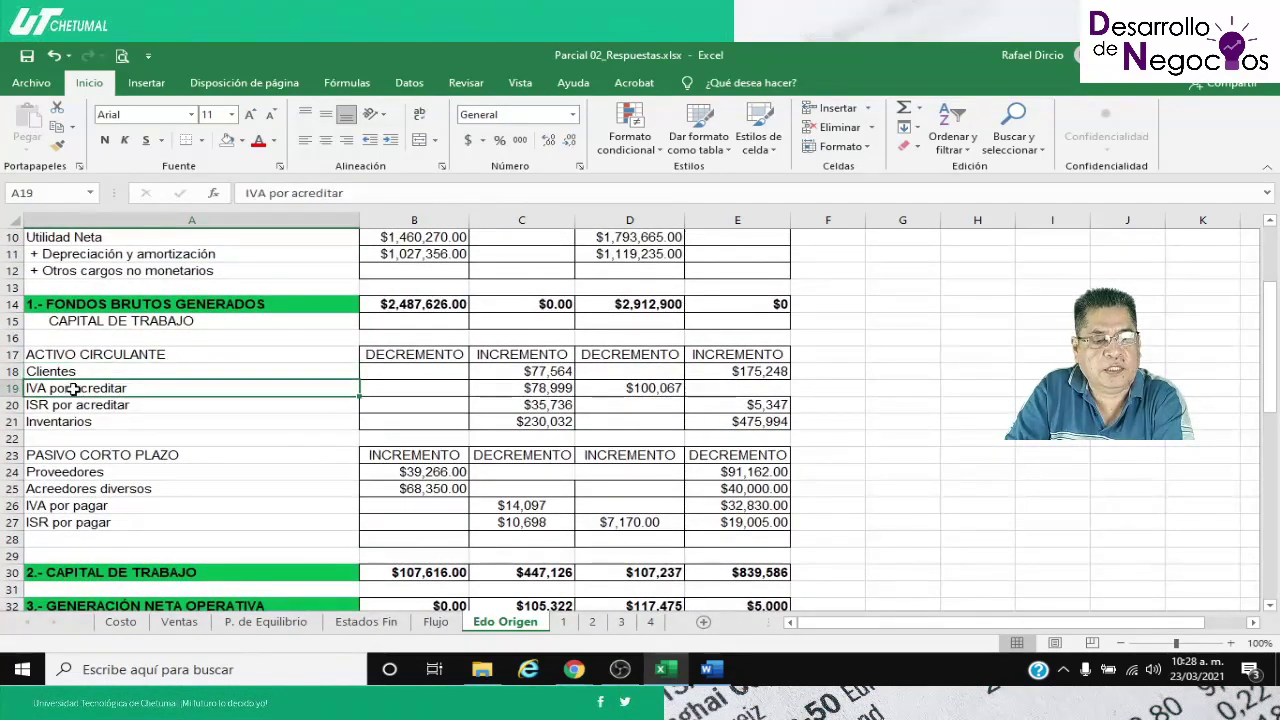
{"action": "left_click", "coordinate": [94, 406]}
{"action": "left_click", "coordinate": [91, 422]}
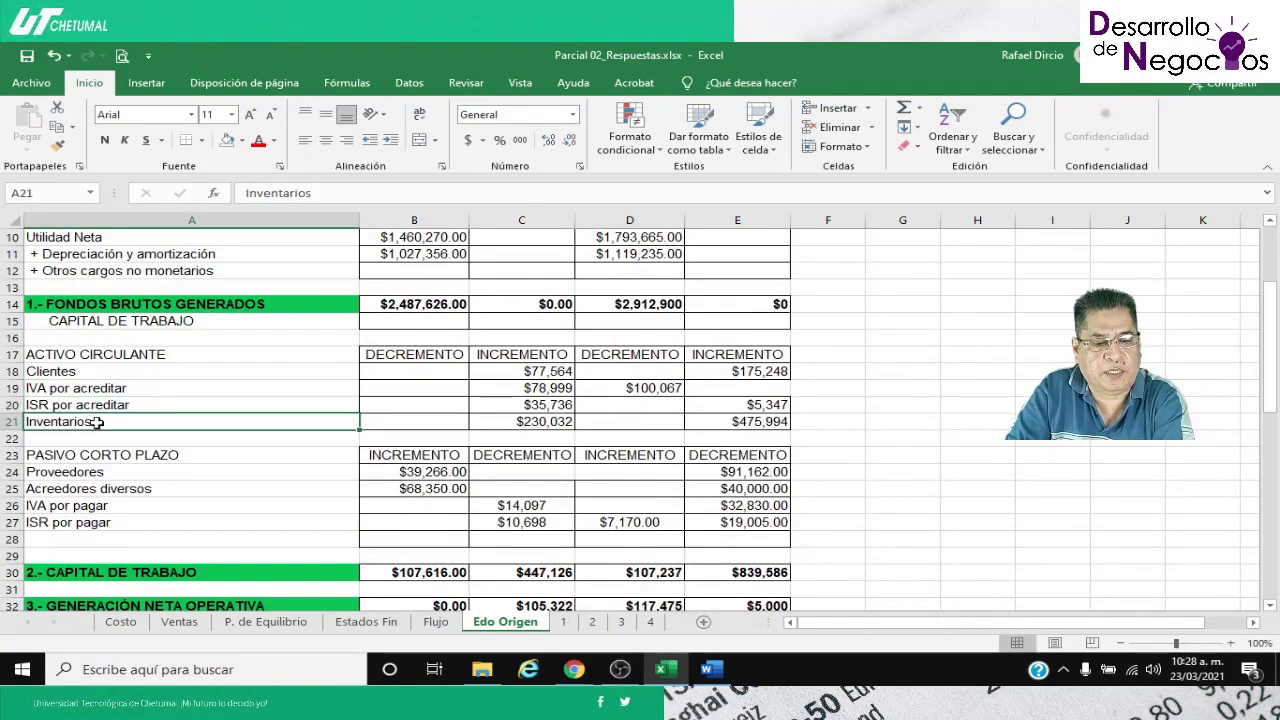
{"action": "scroll", "coordinate": [133, 455], "scroll_direction": "down", "scroll_amount": 1}
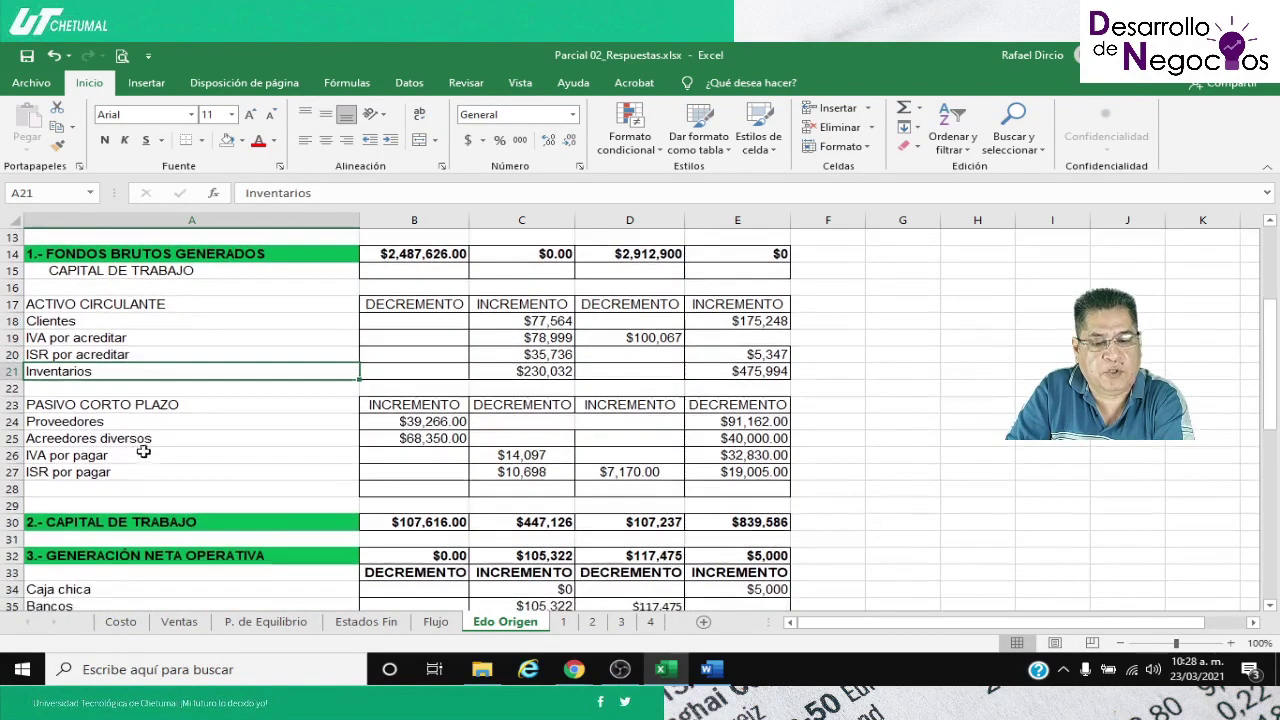
{"action": "left_click", "coordinate": [87, 424]}
{"action": "left_click", "coordinate": [91, 442]}
{"action": "left_click", "coordinate": [94, 456]}
{"action": "left_click", "coordinate": [92, 475]}
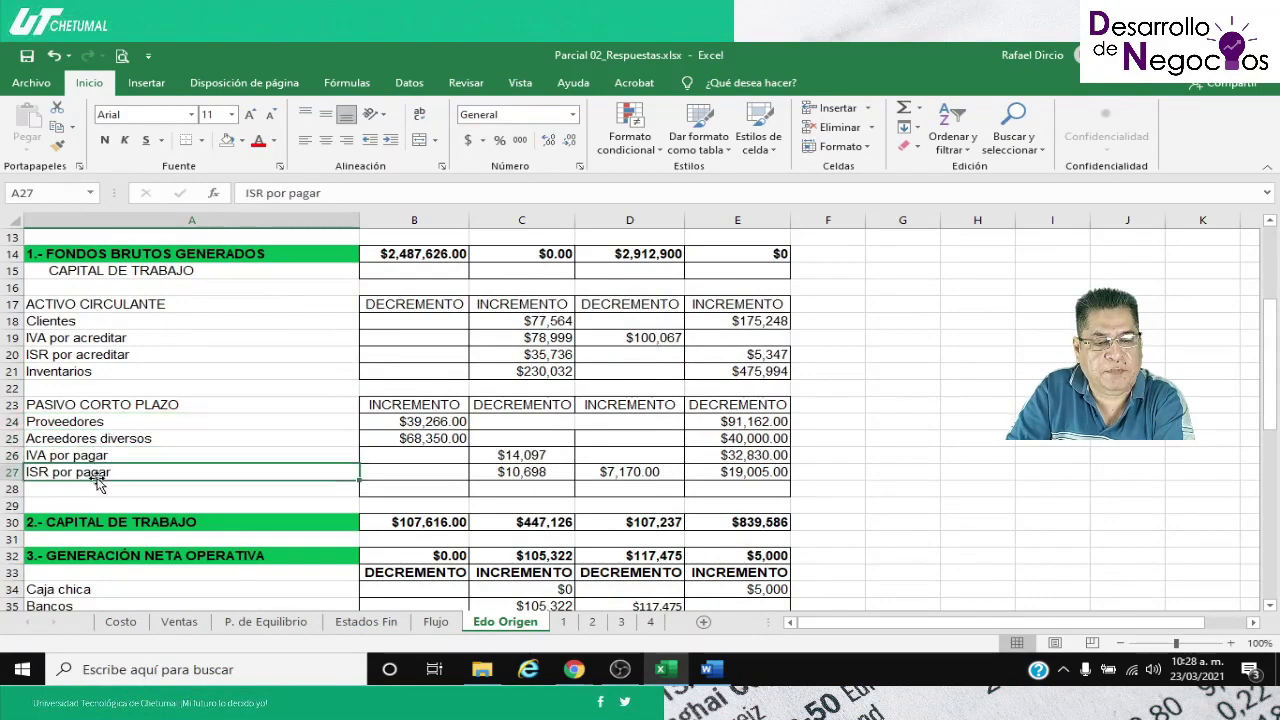
Delete the empty bordered row 28 below ISR por pagar in the Pasivo Corto Plazo section
{"action": "scroll", "coordinate": [12, 489], "scroll_direction": "down", "scroll_amount": 7}
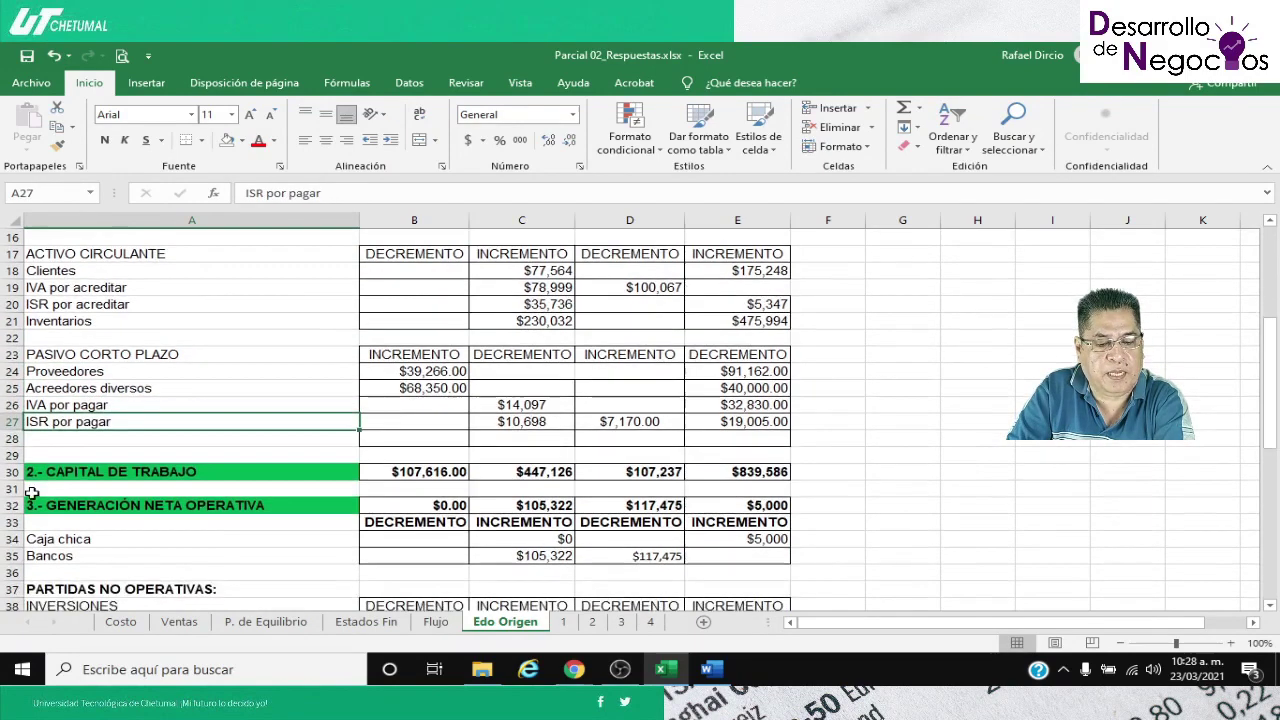
{"action": "scroll", "coordinate": [32, 491], "scroll_direction": "up", "scroll_amount": 5}
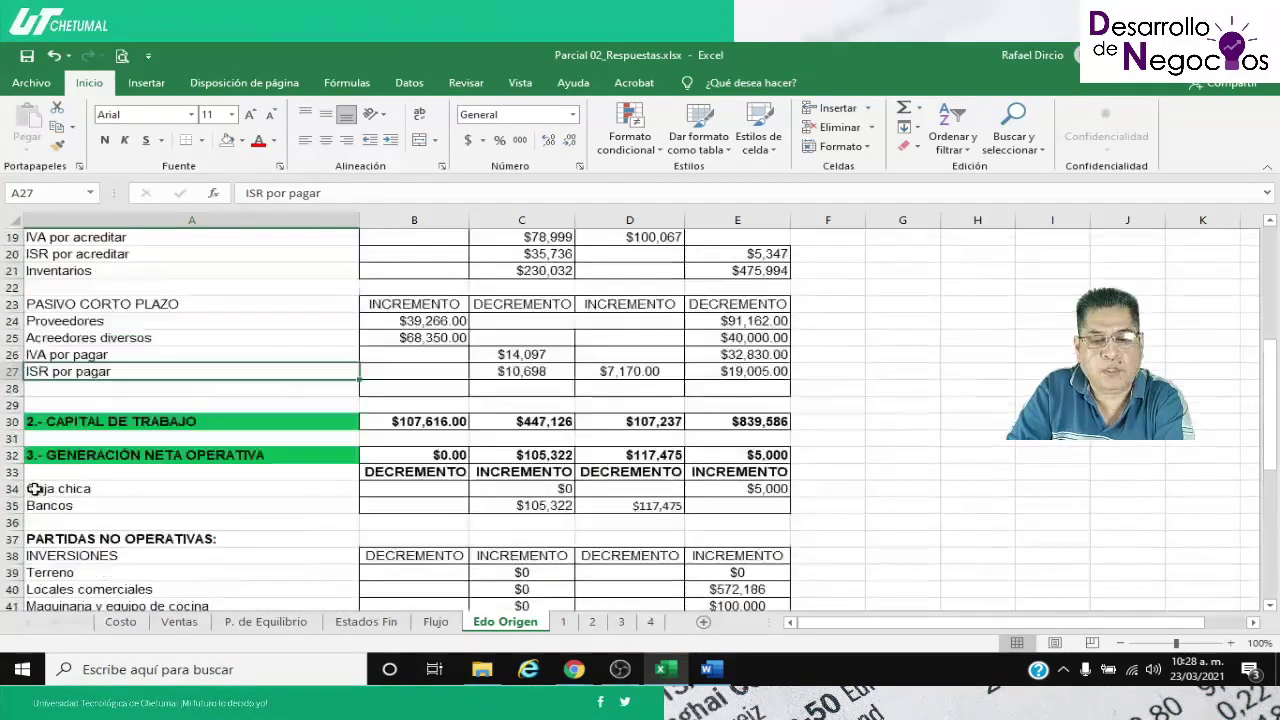
{"action": "right_click", "coordinate": [12, 388]}
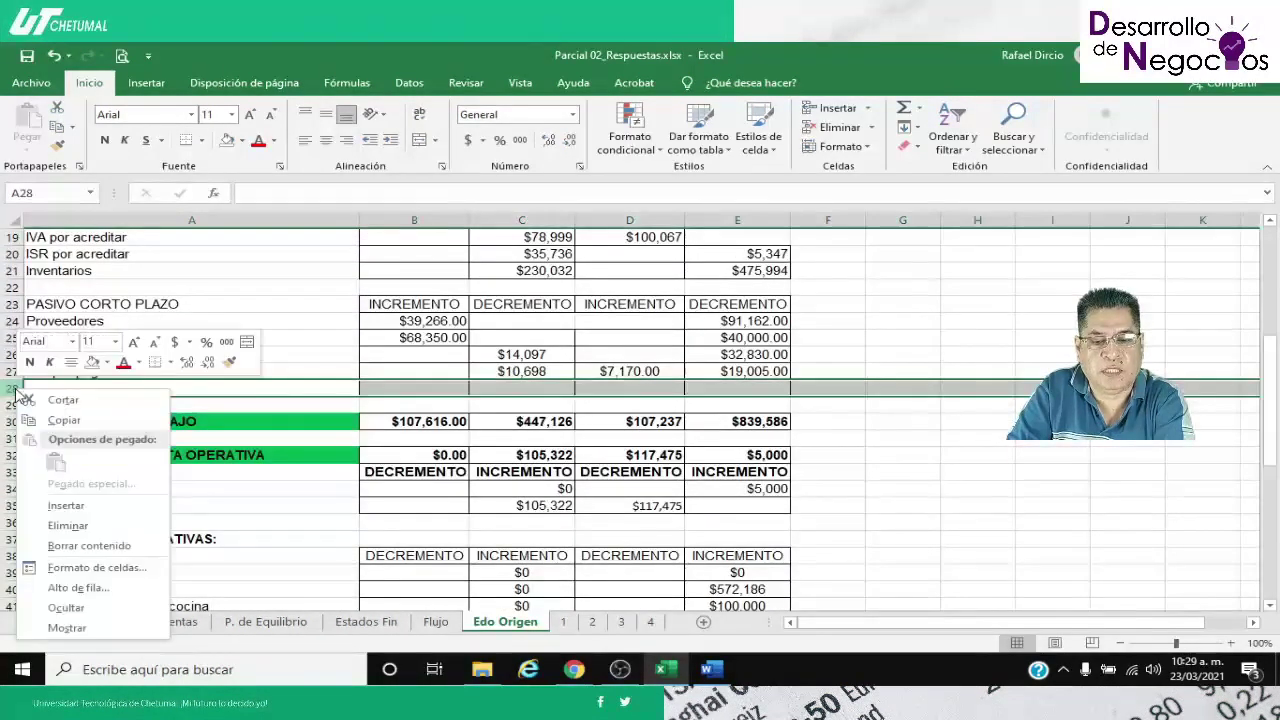
{"action": "left_click", "coordinate": [94, 527]}
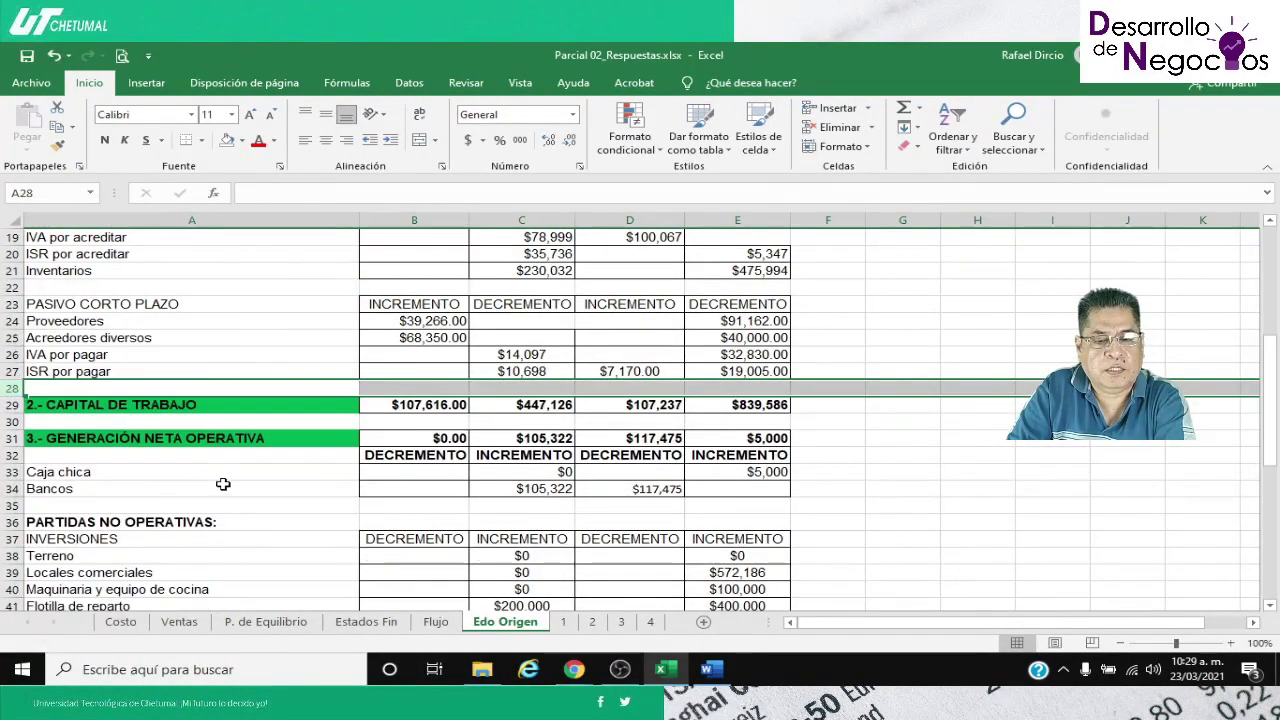
Review the non-operating Inversiones items from Terreno down to Equipo de computo
{"action": "scroll", "coordinate": [222, 471], "scroll_direction": "down", "scroll_amount": 2}
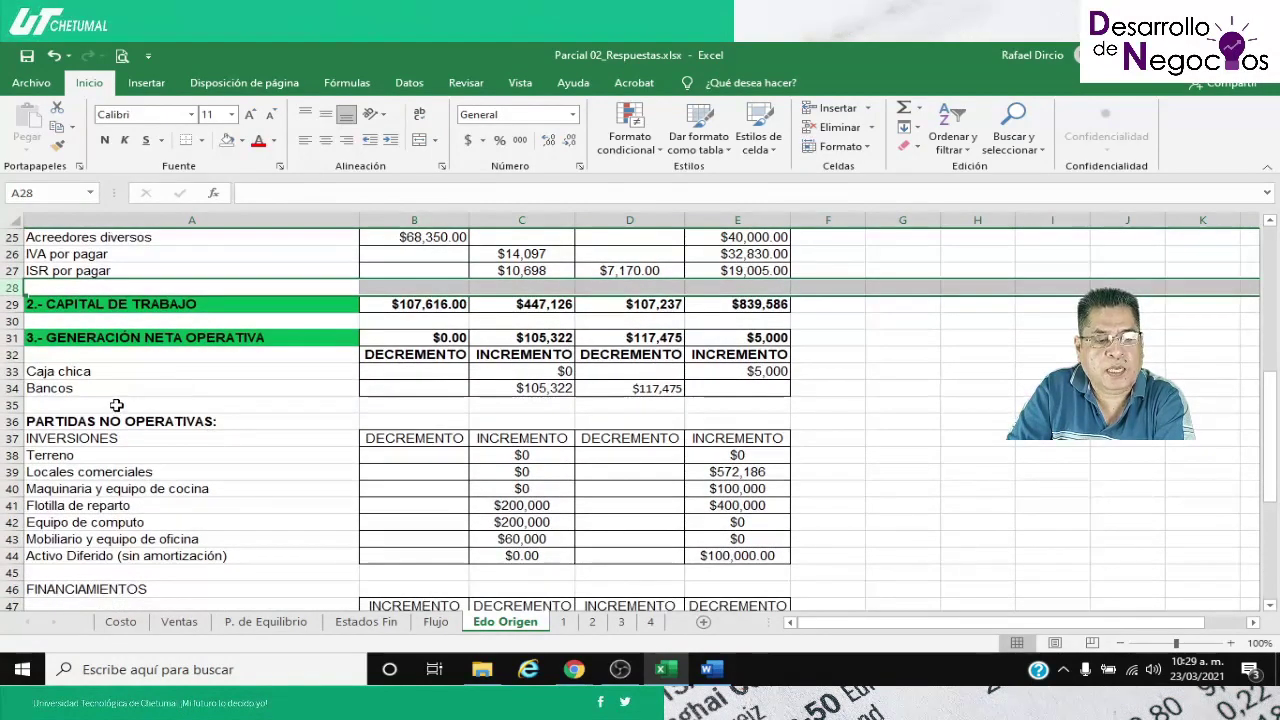
{"action": "scroll", "coordinate": [163, 343], "scroll_direction": "down", "scroll_amount": 1}
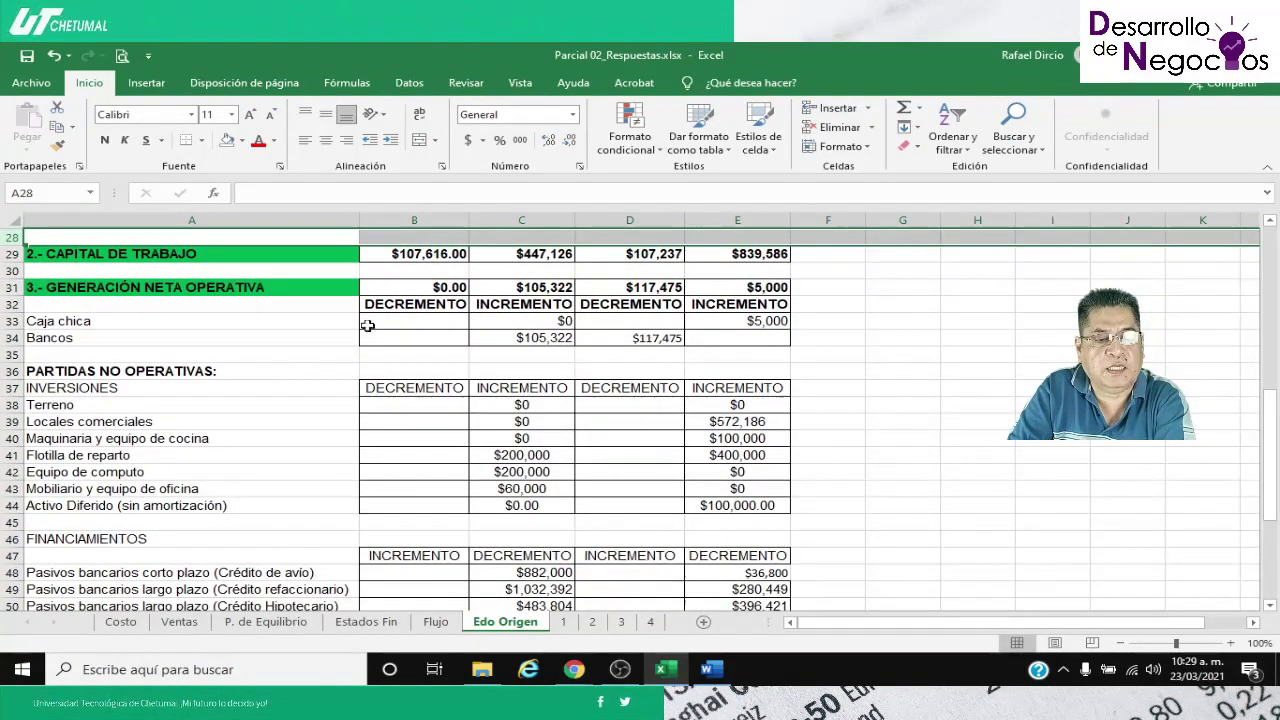
{"action": "left_click", "coordinate": [90, 406]}
{"action": "left_click", "coordinate": [97, 438]}
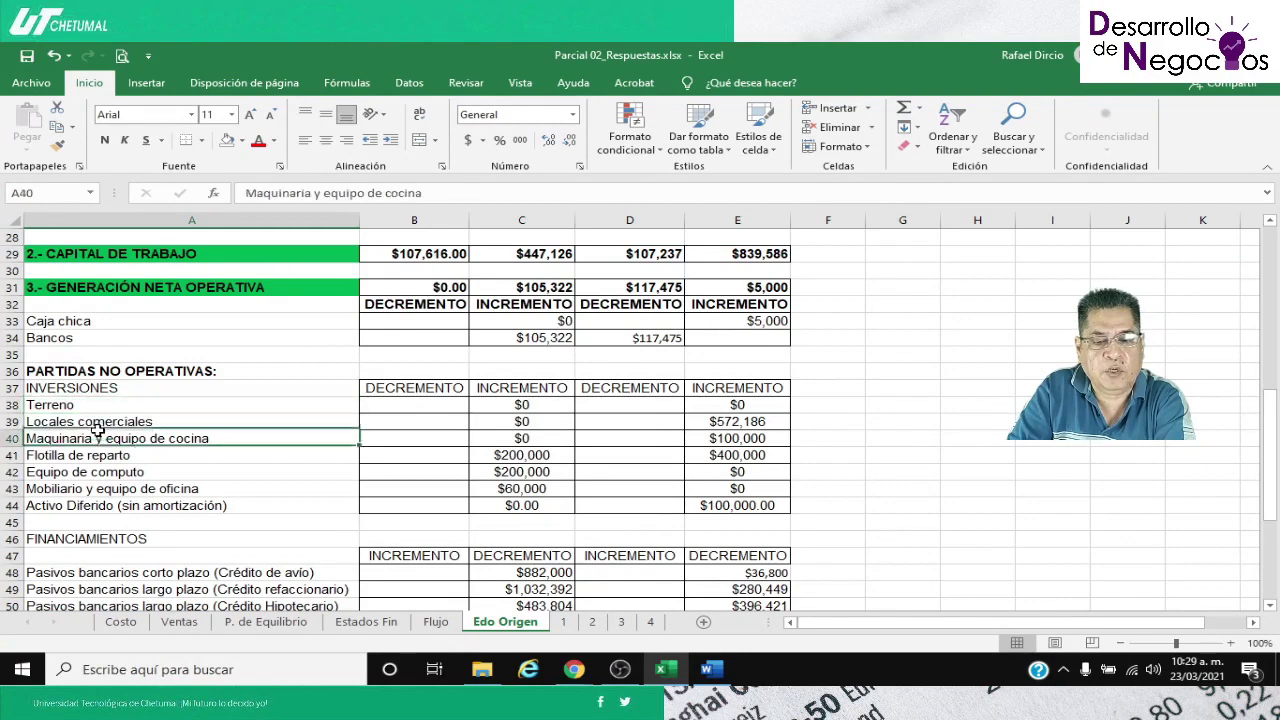
{"action": "left_click", "coordinate": [90, 455]}
{"action": "left_click", "coordinate": [82, 471]}
Move the FINANCIAMIENTOS heading from A46 to A47 so it sits on the INCREMENTO/DECREMENTO header row
{"action": "scroll", "coordinate": [82, 473], "scroll_direction": "down", "scroll_amount": 3}
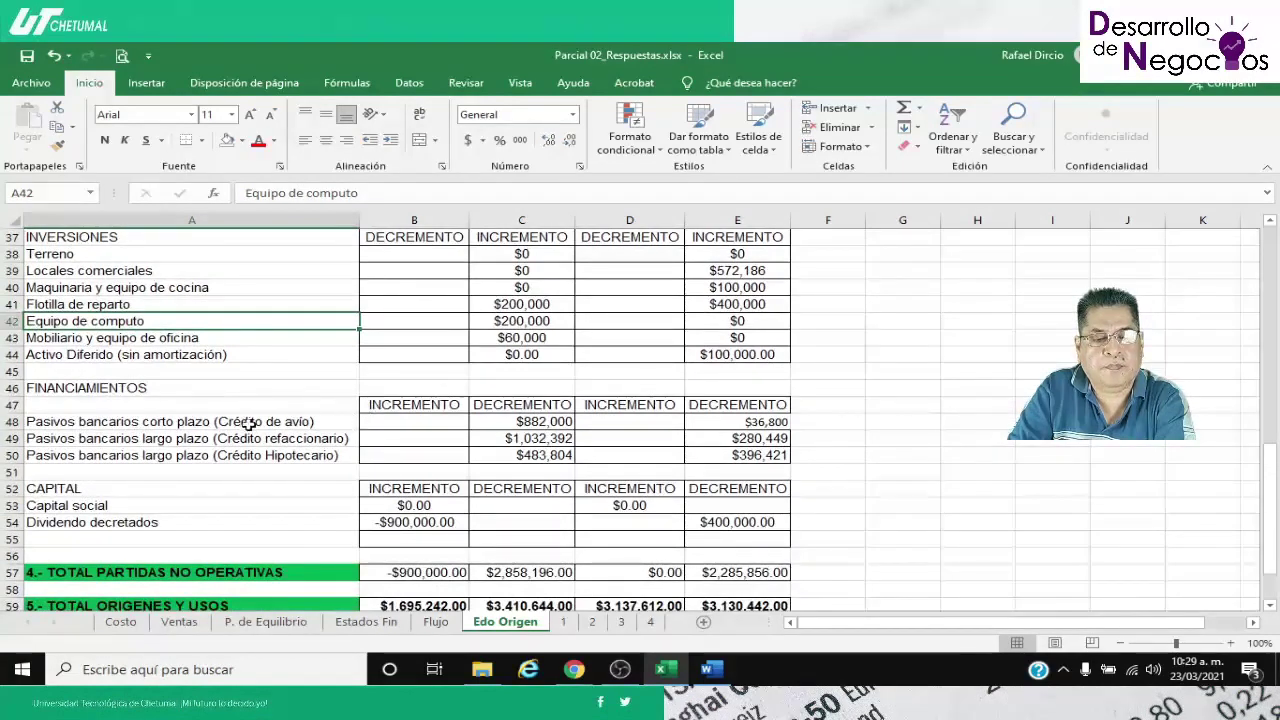
{"action": "left_click", "coordinate": [90, 391]}
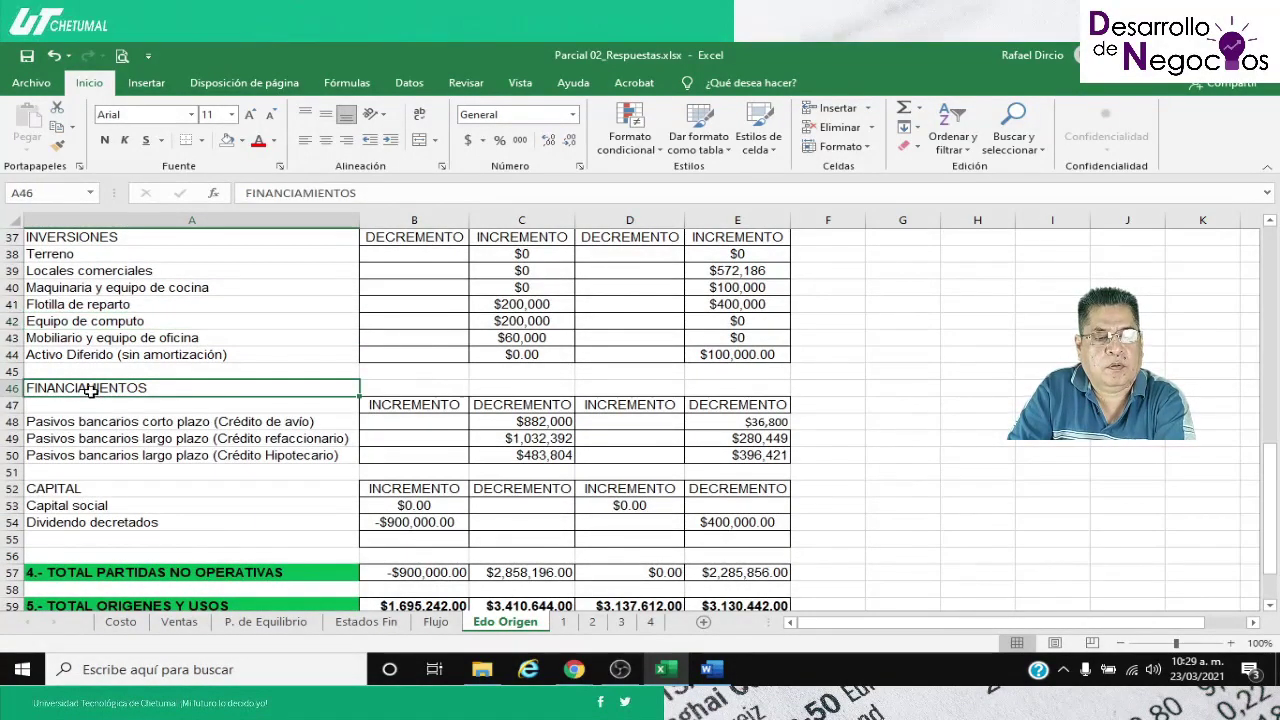
{"action": "key", "text": "ctrl+c"}
{"action": "left_click", "coordinate": [192, 404]}
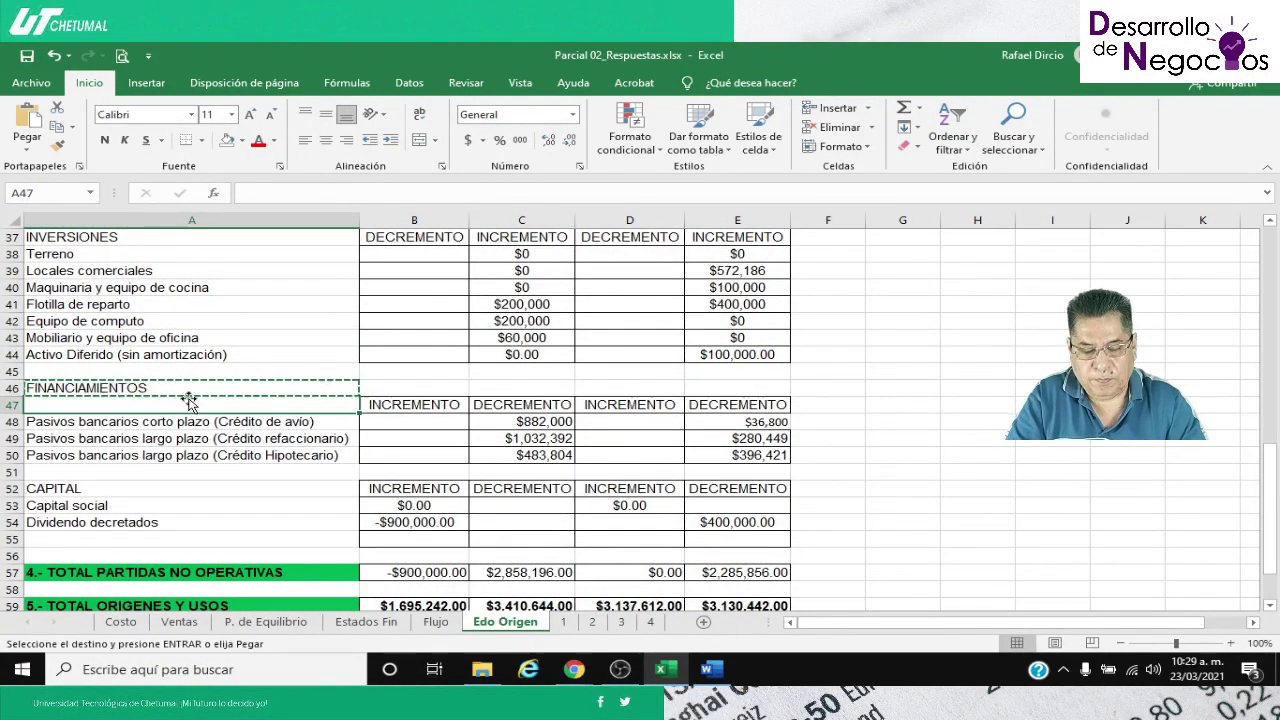
{"action": "key", "text": "ctrl+v"}
{"action": "key", "text": "Up"}
{"action": "key", "text": "Delete"}
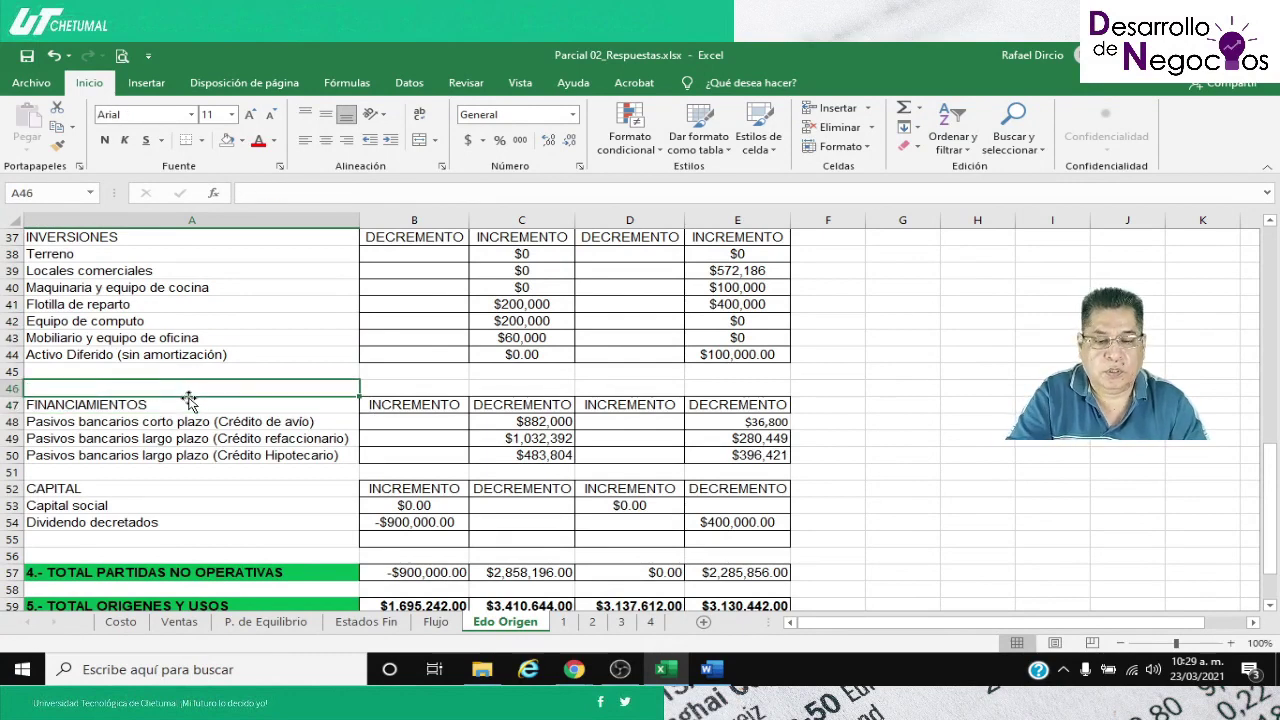
Delete the surplus empty row 45 above the FINANCIAMIENTOS heading
{"action": "left_click", "coordinate": [12, 372]}
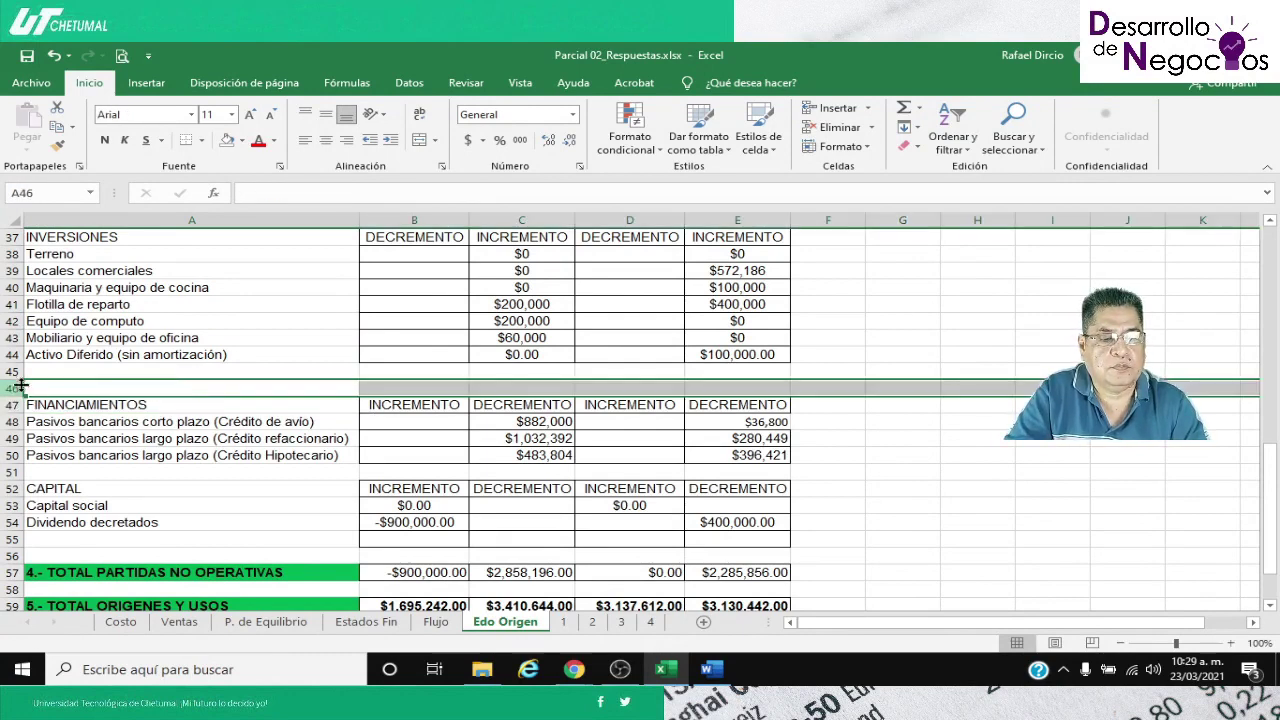
{"action": "right_click", "coordinate": [16, 376]}
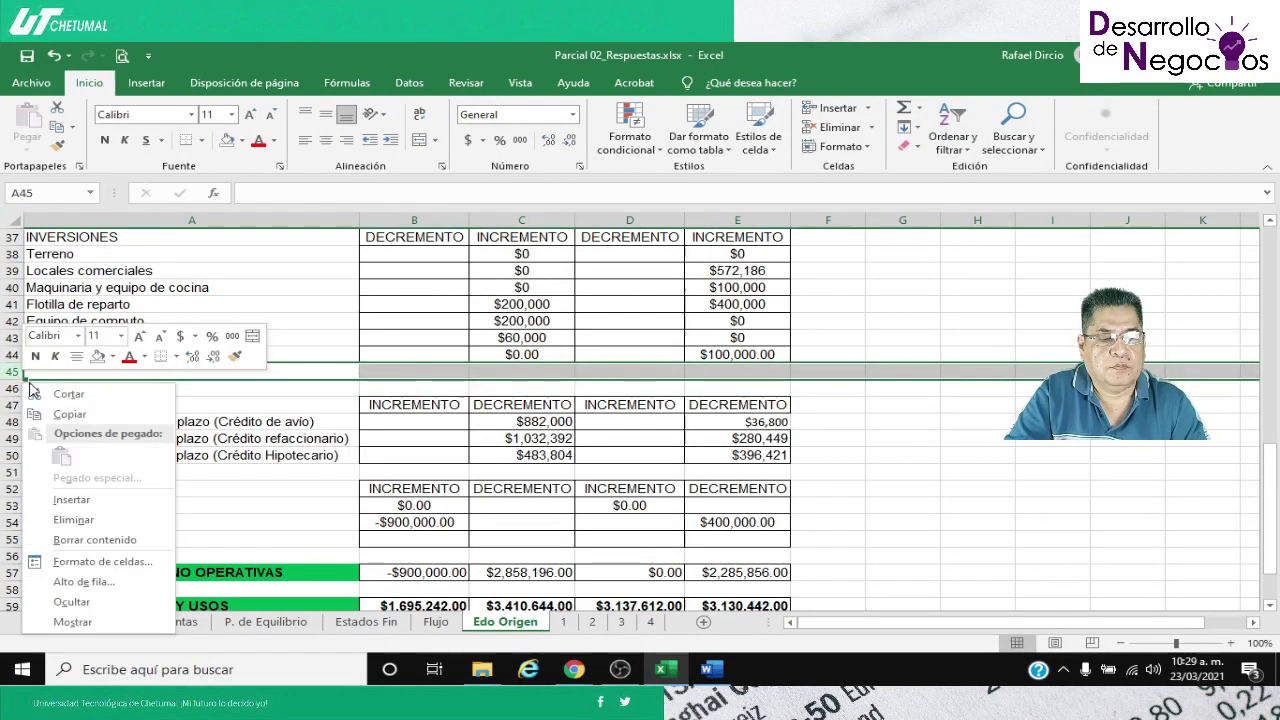
{"action": "left_click", "coordinate": [120, 522]}
{"action": "left_click", "coordinate": [130, 390]}
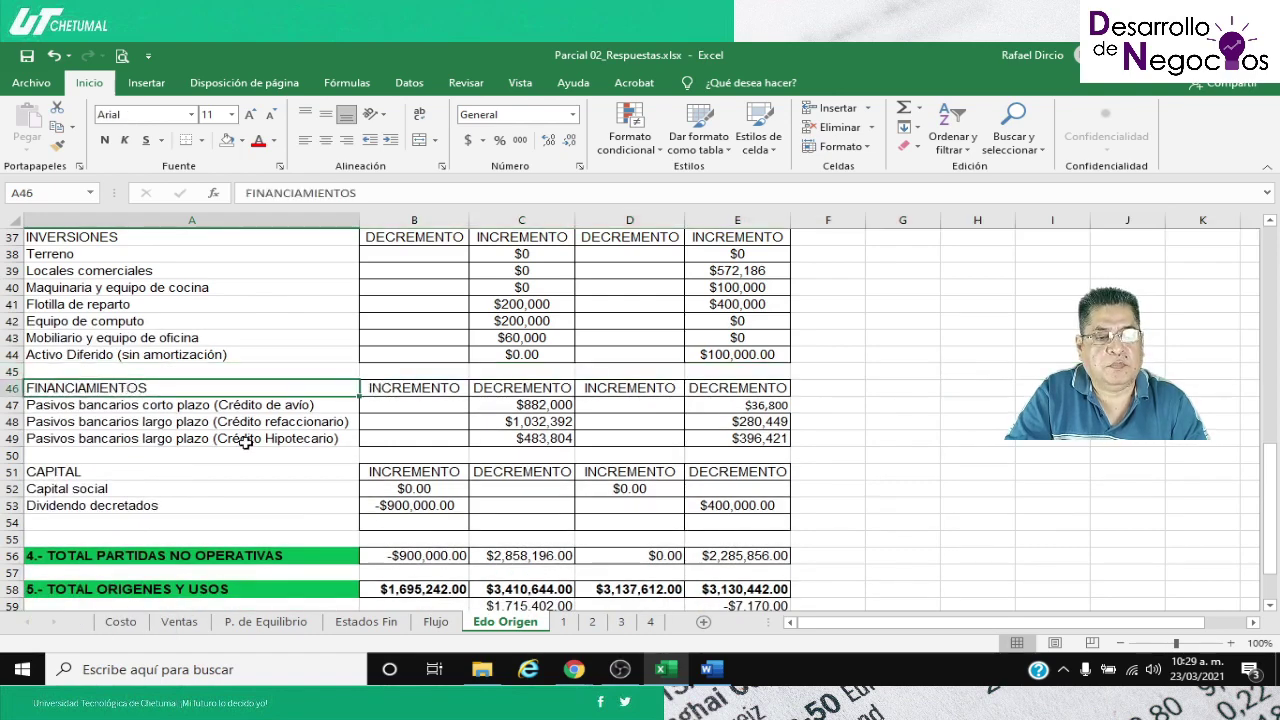
Review the Inversiones, Financiamientos and Capital sections down to the Total Orígenes y Usos row
{"action": "scroll", "coordinate": [245, 443], "scroll_direction": "up", "scroll_amount": 2}
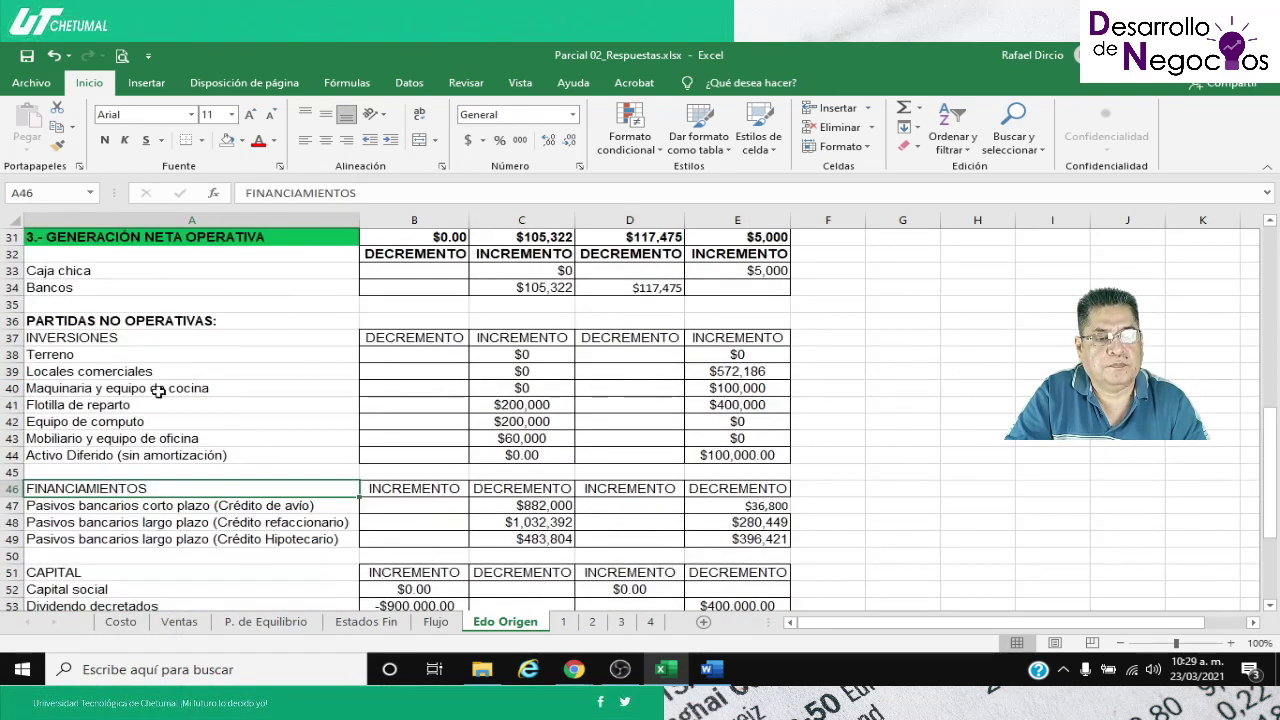
{"action": "scroll", "coordinate": [158, 392], "scroll_direction": "down", "scroll_amount": 2}
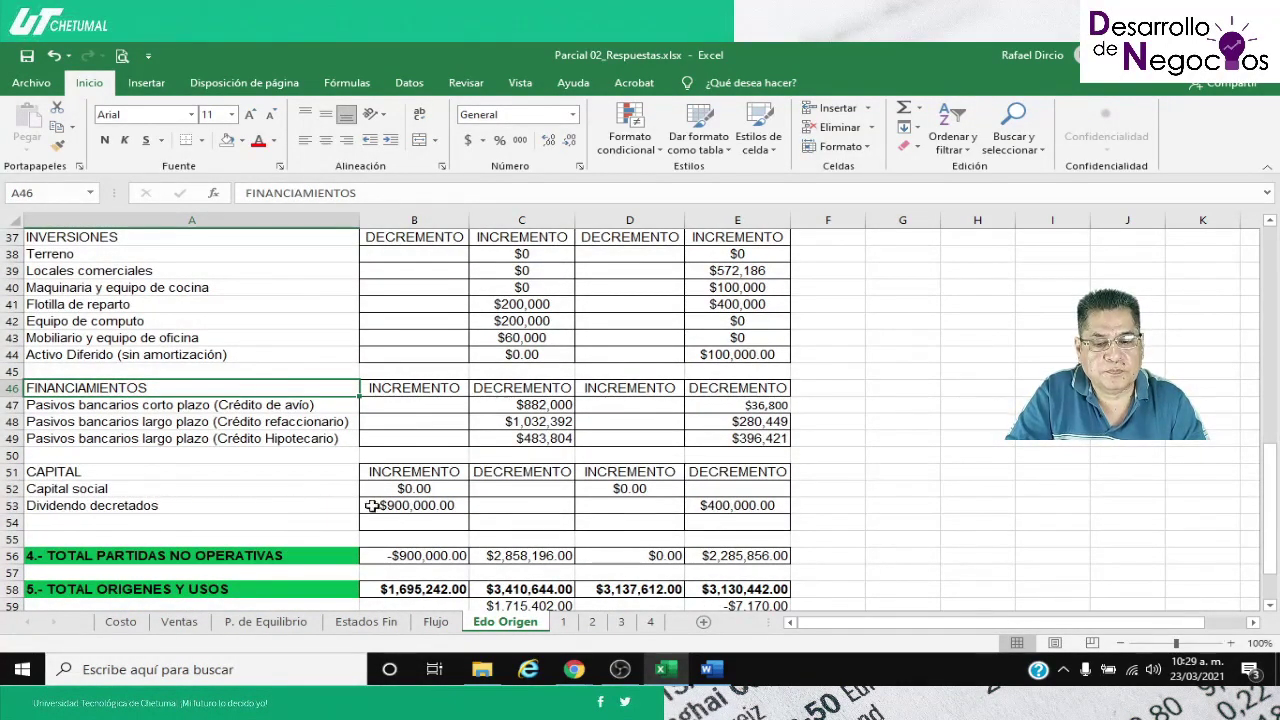
{"action": "scroll", "coordinate": [292, 503], "scroll_direction": "down", "scroll_amount": 1}
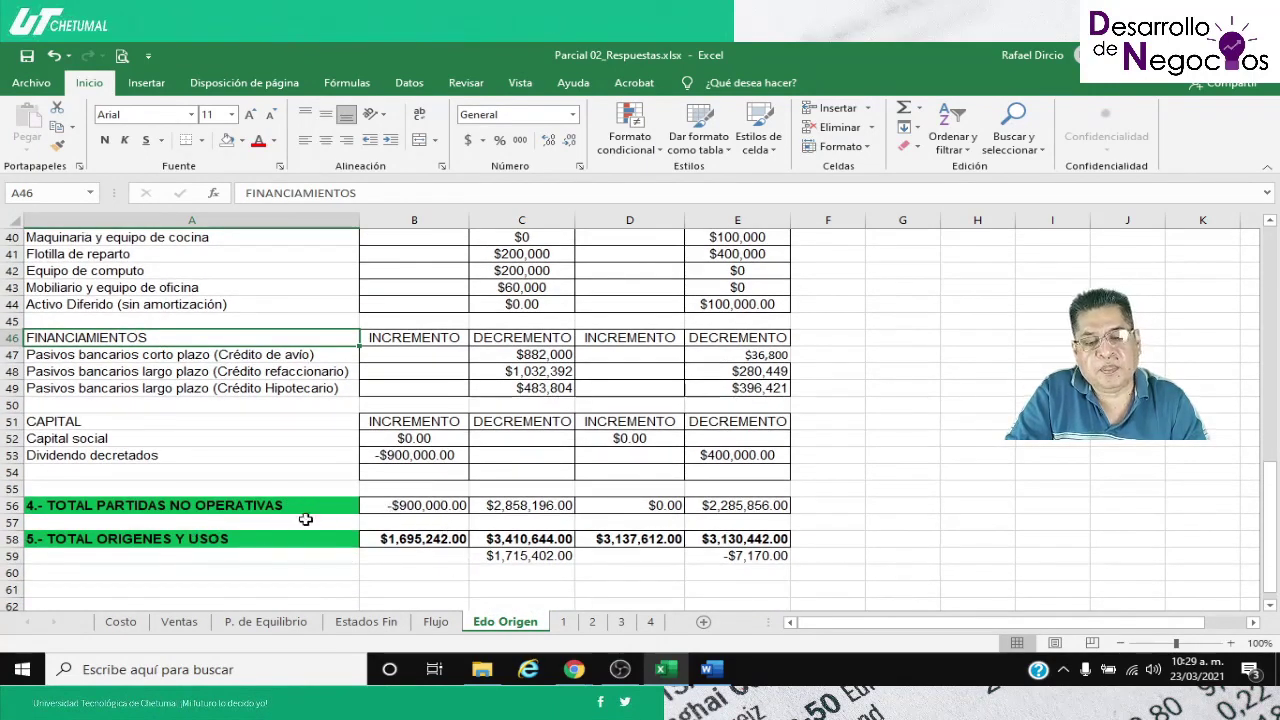
{"action": "scroll", "coordinate": [357, 505], "scroll_direction": "down", "scroll_amount": 1}
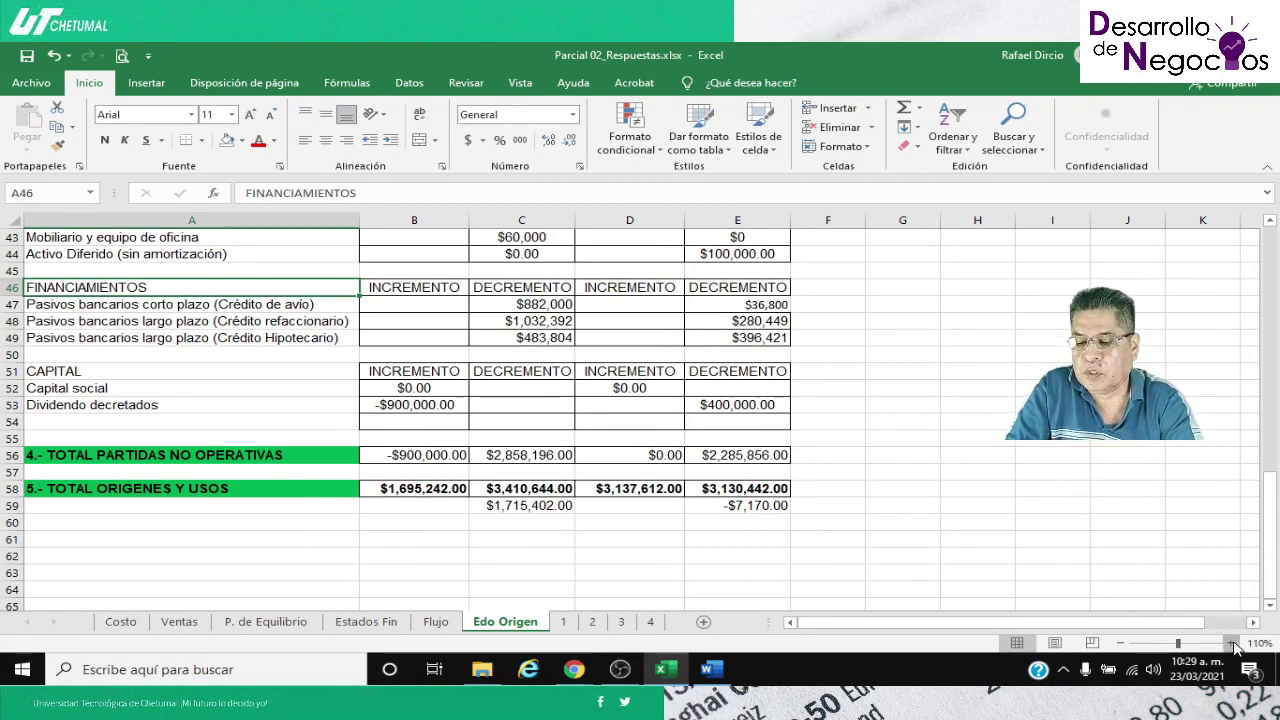
Enlarge the sheet to 120% and inspect the Utilidad Neta formulas in B10 and D10
{"action": "left_click", "coordinate": [1231, 643]}
{"action": "left_click", "coordinate": [1233, 644]}
{"action": "scroll", "coordinate": [1141, 585], "scroll_direction": "up", "scroll_amount": 2}
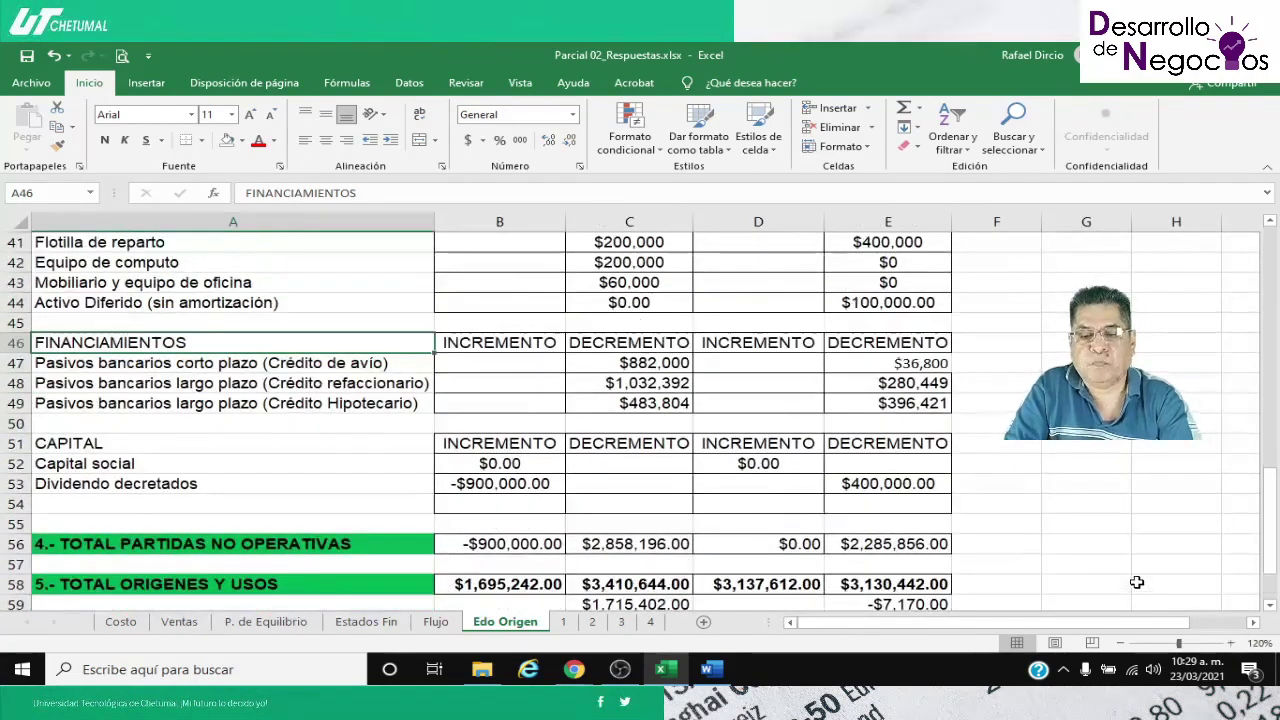
{"action": "scroll", "coordinate": [1141, 578], "scroll_direction": "up", "scroll_amount": 11}
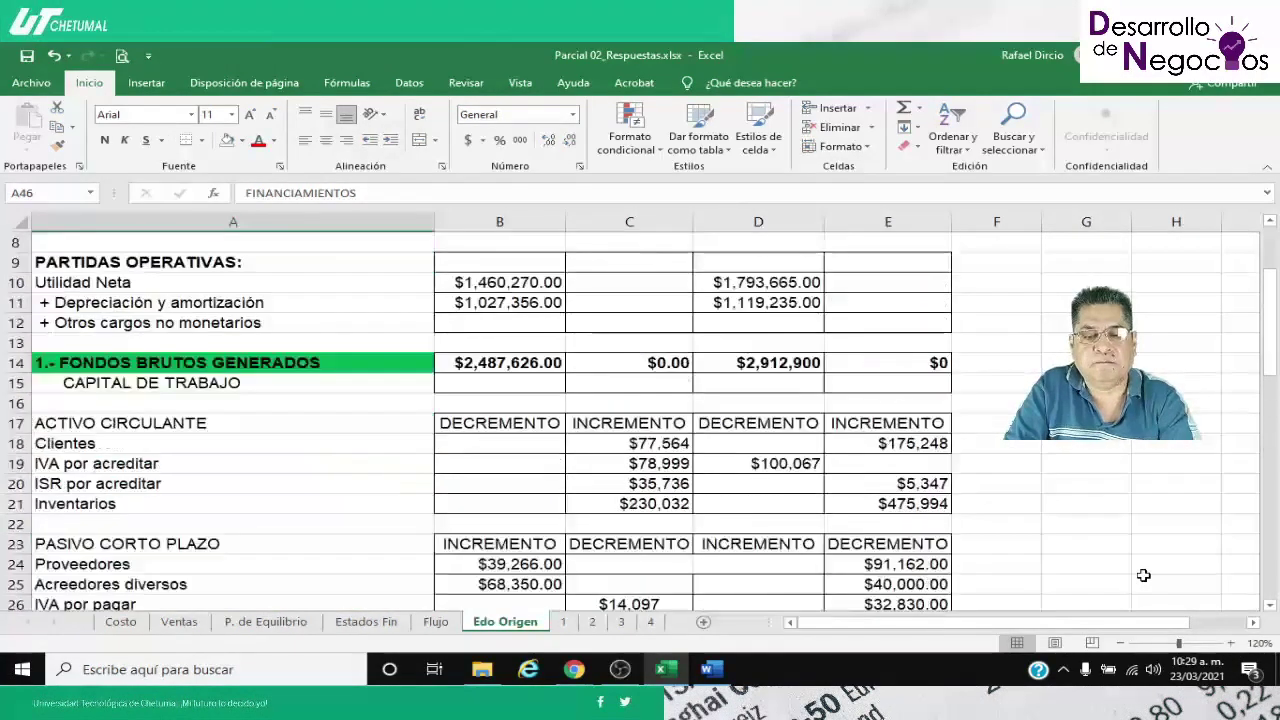
{"action": "scroll", "coordinate": [1143, 575], "scroll_direction": "up", "scroll_amount": 1}
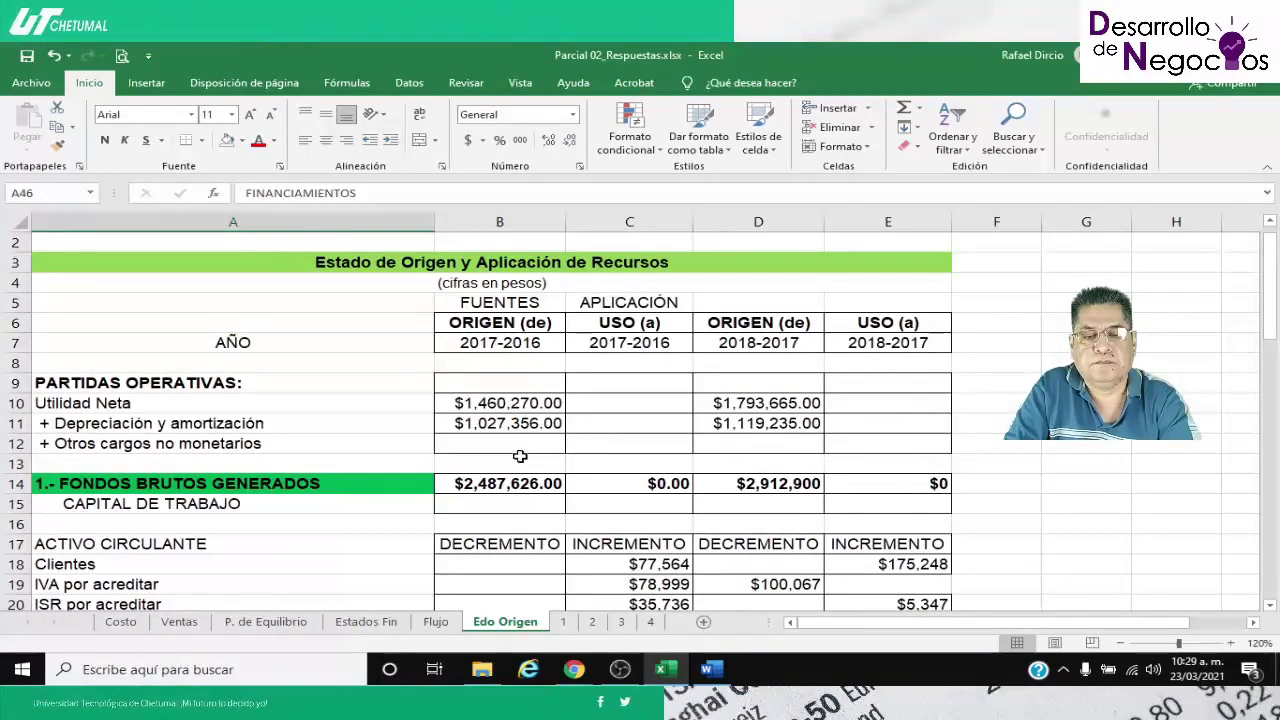
{"action": "left_click", "coordinate": [499, 406]}
{"action": "left_click", "coordinate": [729, 406]}
{"action": "left_click", "coordinate": [498, 412]}
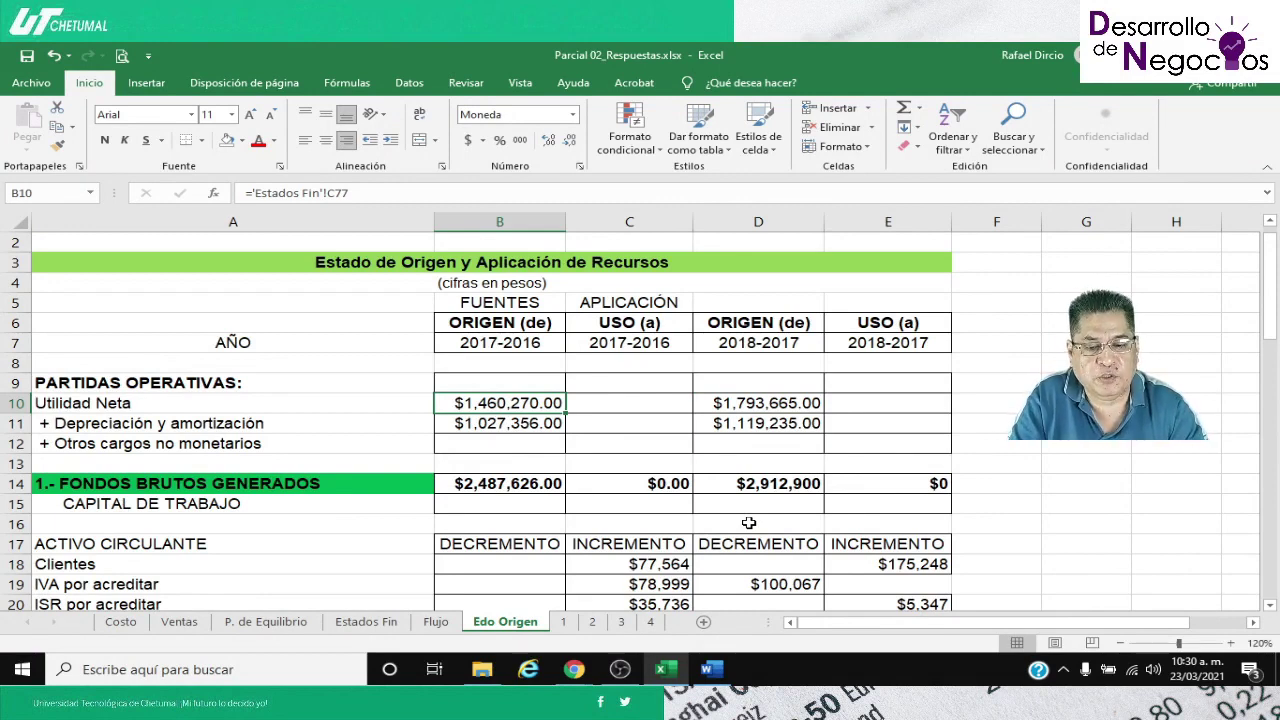
{"action": "key", "text": "Up"}
{"action": "key", "text": "Down"}
{"action": "key", "text": "Down"}
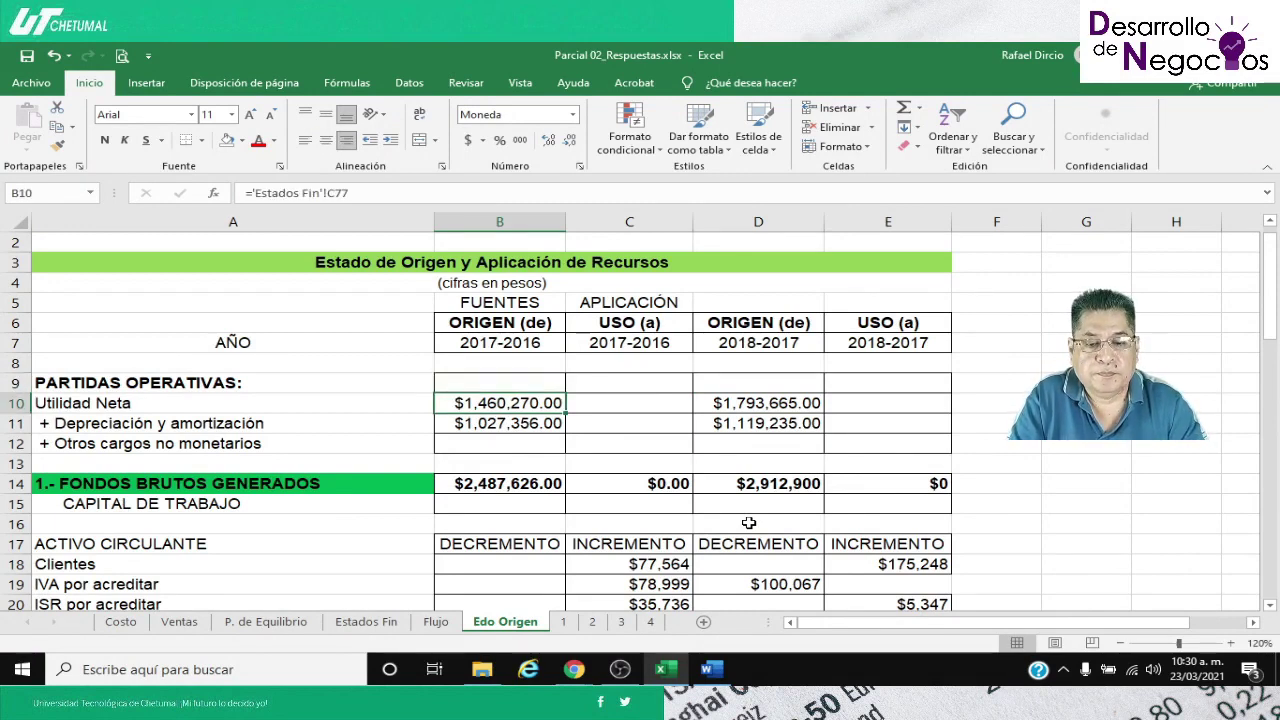
{"action": "key", "text": "Up"}
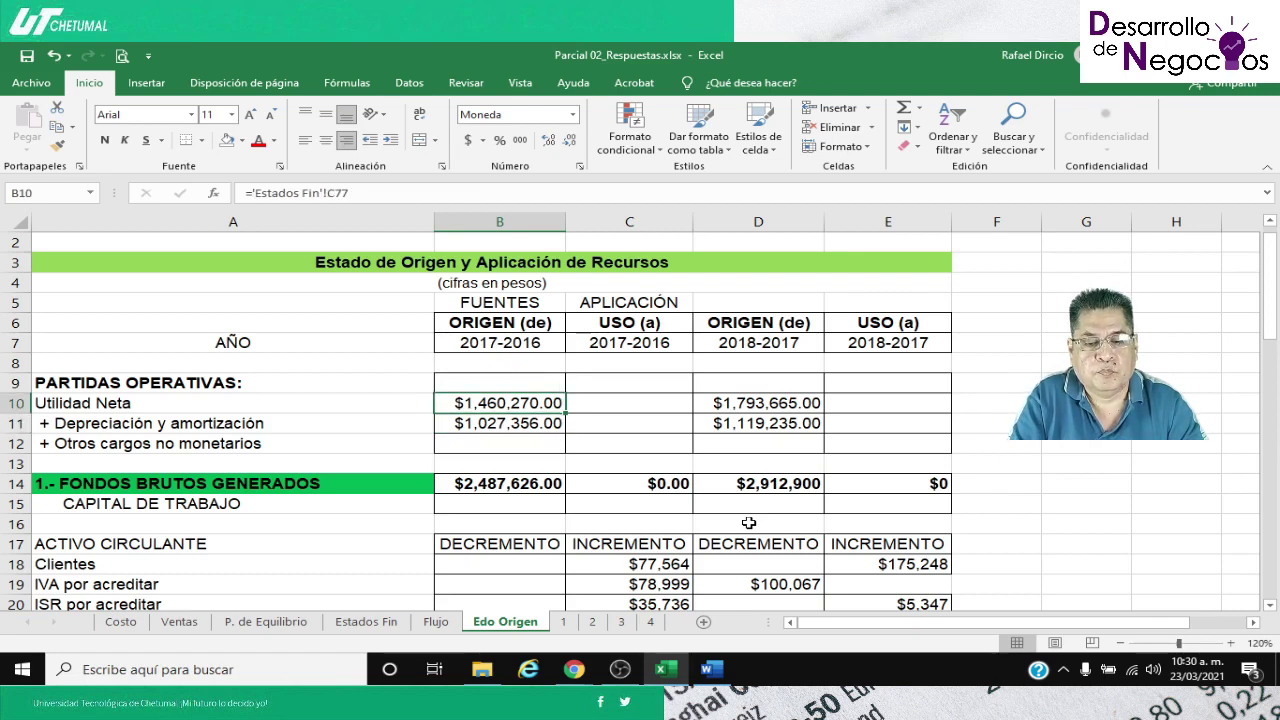
Clear the Utilidad Neta and Depreciación y amortización values in B10:E11 for both periods
{"action": "key", "text": "shift+Down"}
{"action": "key", "text": "shift+Right"}
{"action": "key", "text": "shift+Right"}
{"action": "key", "text": "shift+Right"}
{"action": "key", "text": "Delete"}
Link the 2017-2016 Utilidad Neta origin in B10 to the 2017 Utilidad del ejercicio, ='Estados Fin'!C77
{"action": "key", "text": "Left"}
{"action": "key", "text": "Right"}
{"action": "type", "text": "="}
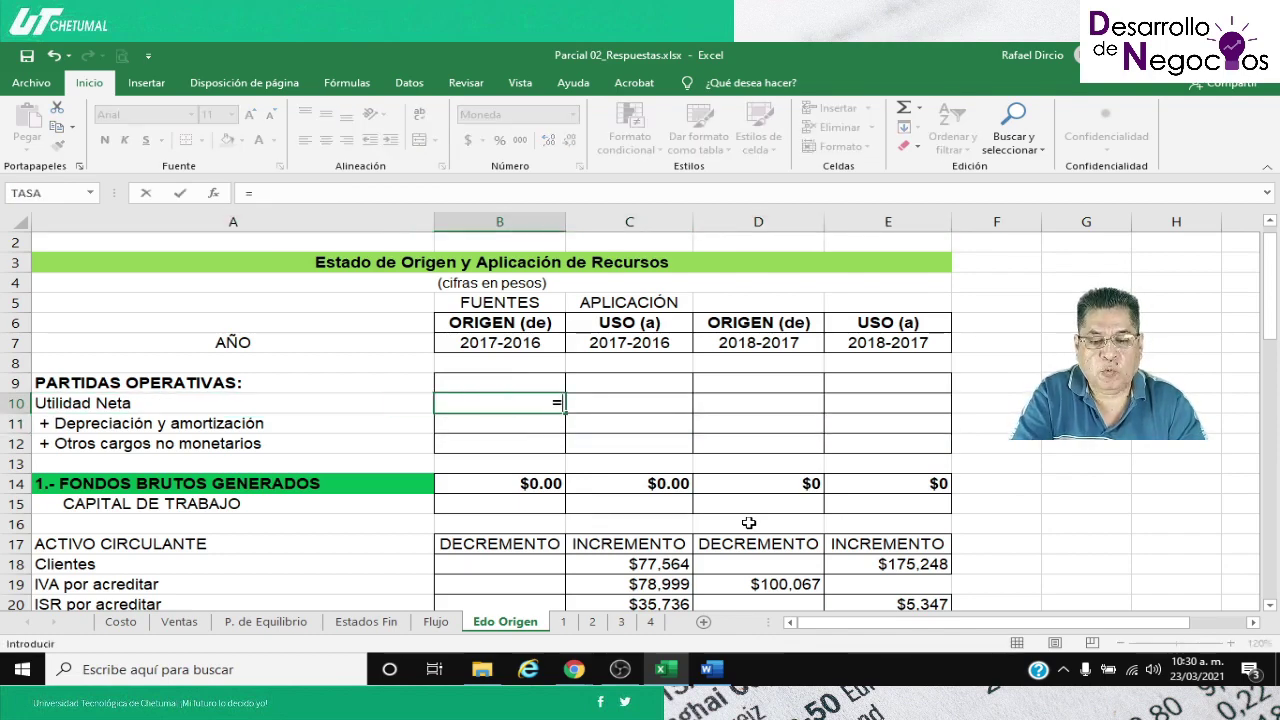
{"action": "left_click", "coordinate": [386, 626]}
{"action": "scroll", "coordinate": [486, 548], "scroll_direction": "down", "scroll_amount": 11}
{"action": "scroll", "coordinate": [486, 548], "scroll_direction": "down", "scroll_amount": 2}
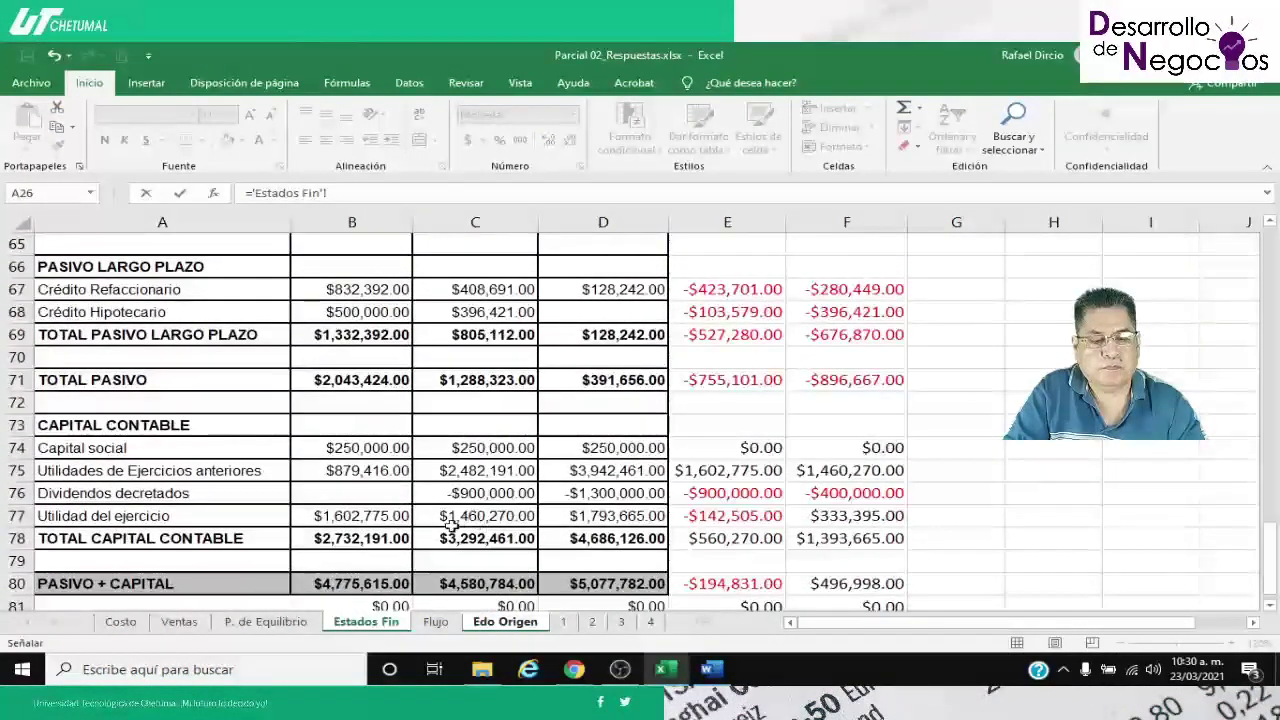
{"action": "left_click", "coordinate": [452, 520]}
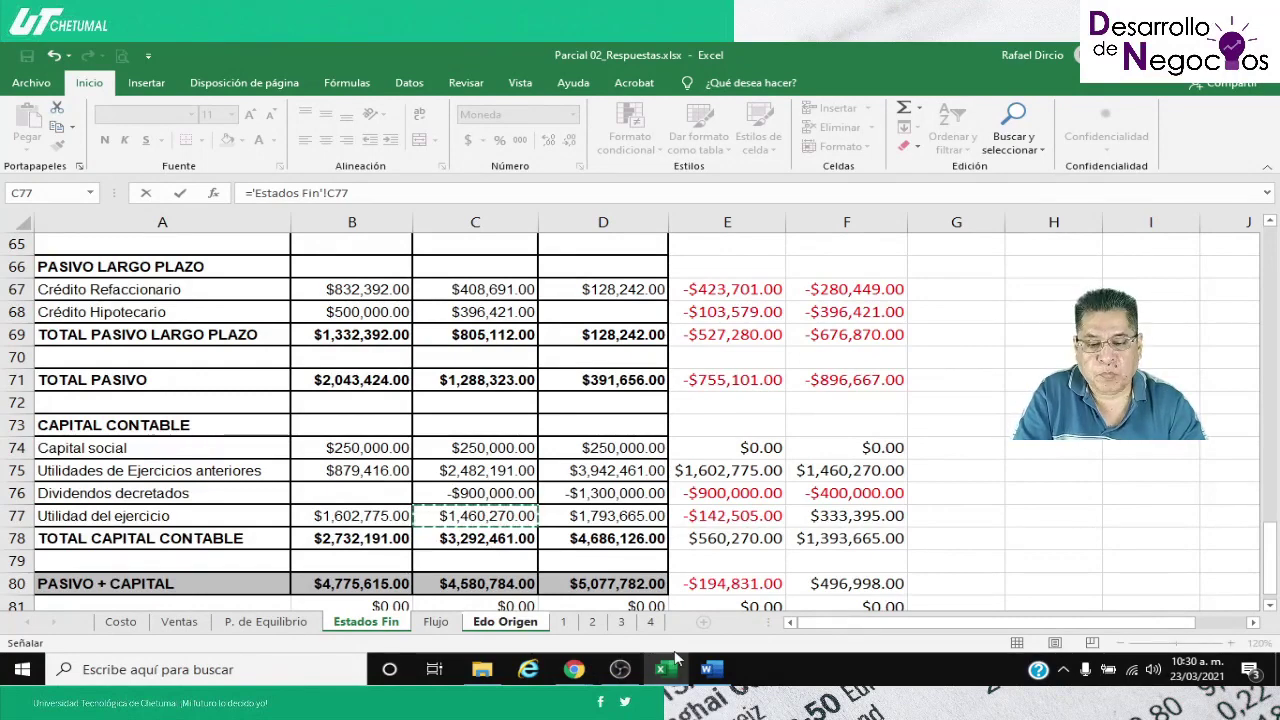
{"action": "key", "text": "Return"}
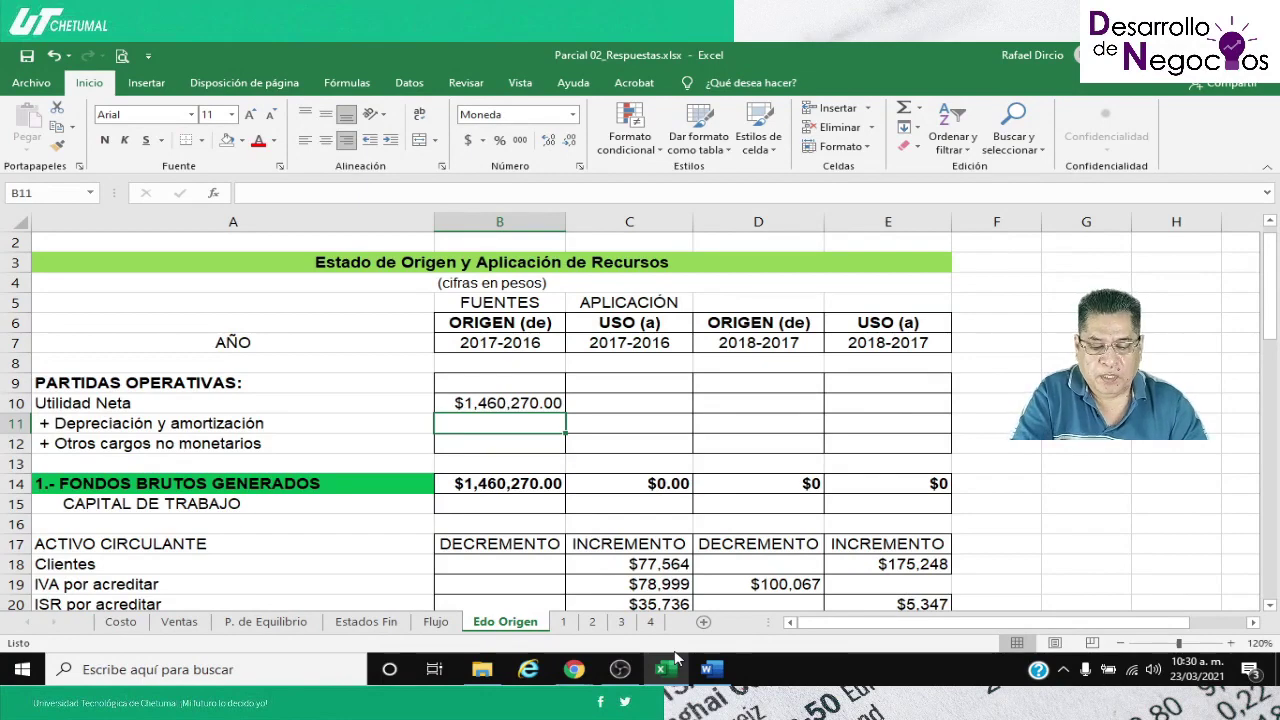
Calculate the 2017-2016 Depreciación y amortización in B11 as =('Estados Fin'!E47+'Estados Fin'!E52)*-1
{"action": "type", "text": "="}
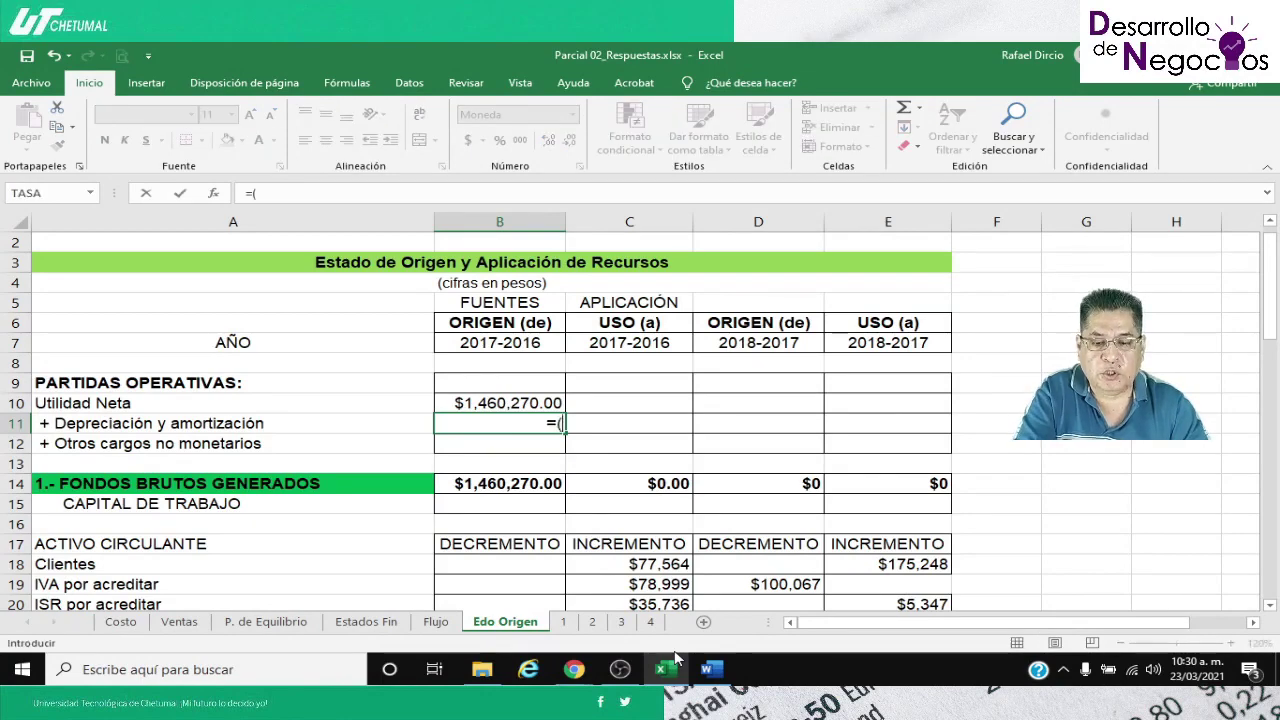
{"action": "type", "text": "("}
{"action": "left_click", "coordinate": [366, 621]}
{"action": "scroll", "coordinate": [635, 549], "scroll_direction": "up", "scroll_amount": 2}
{"action": "scroll", "coordinate": [635, 549], "scroll_direction": "up", "scroll_amount": 5}
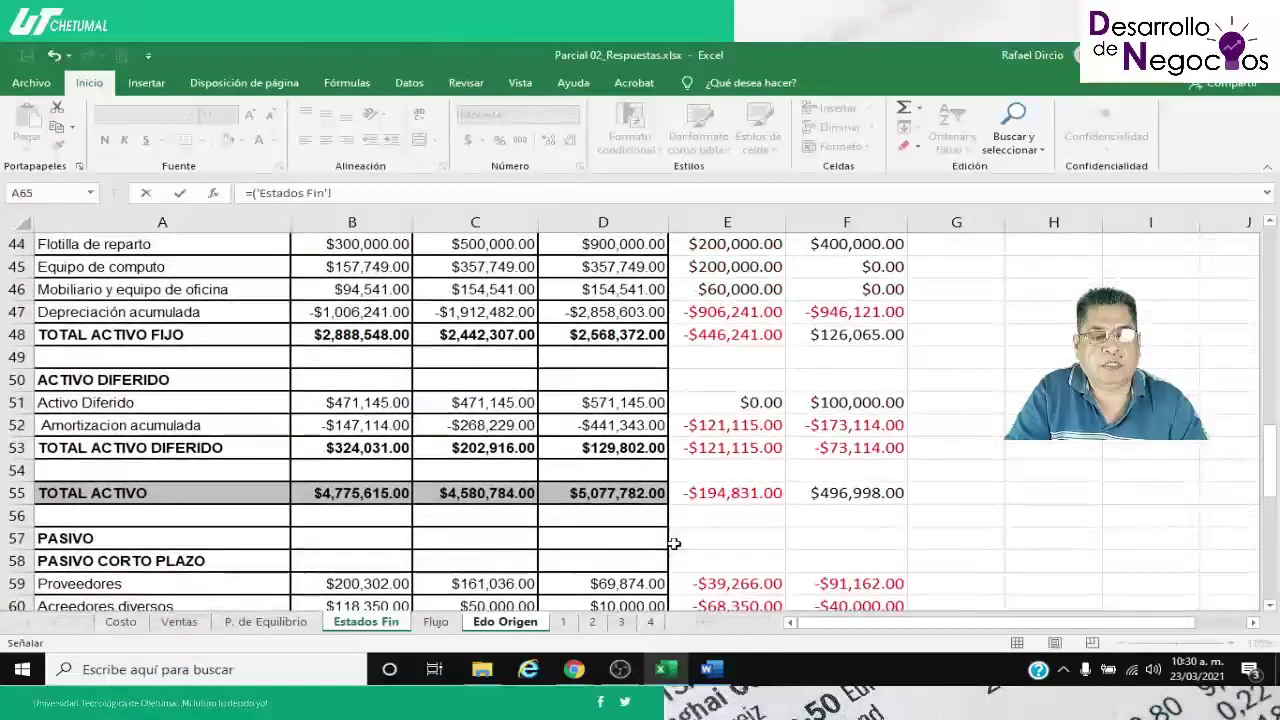
{"action": "left_click", "coordinate": [724, 313]}
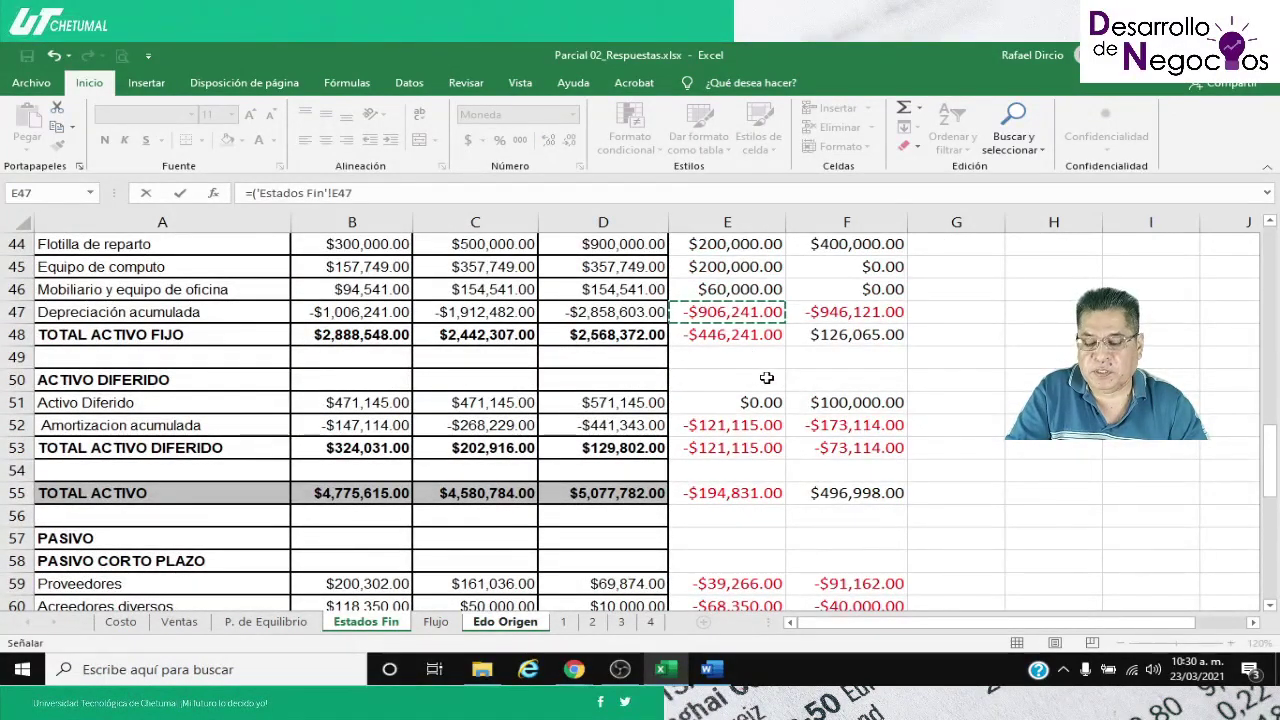
{"action": "type", "text": "+"}
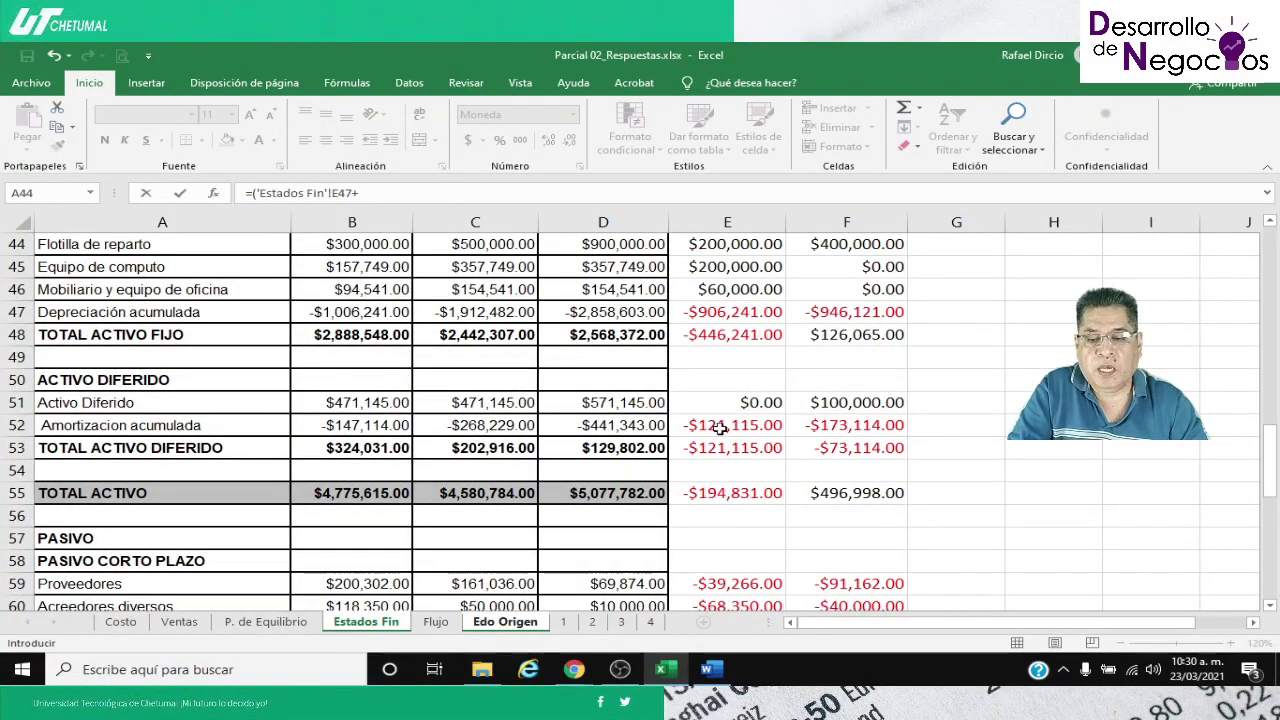
{"action": "left_click", "coordinate": [722, 427]}
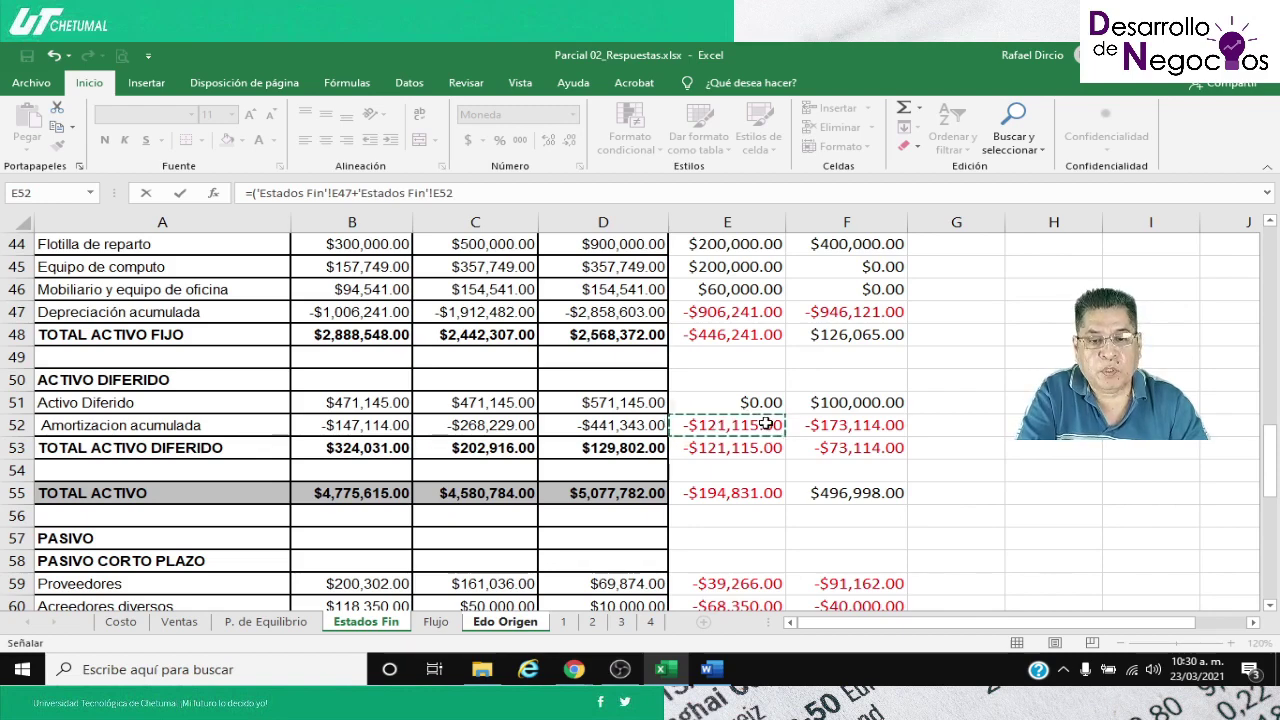
{"action": "type", "text": ")*-1"}
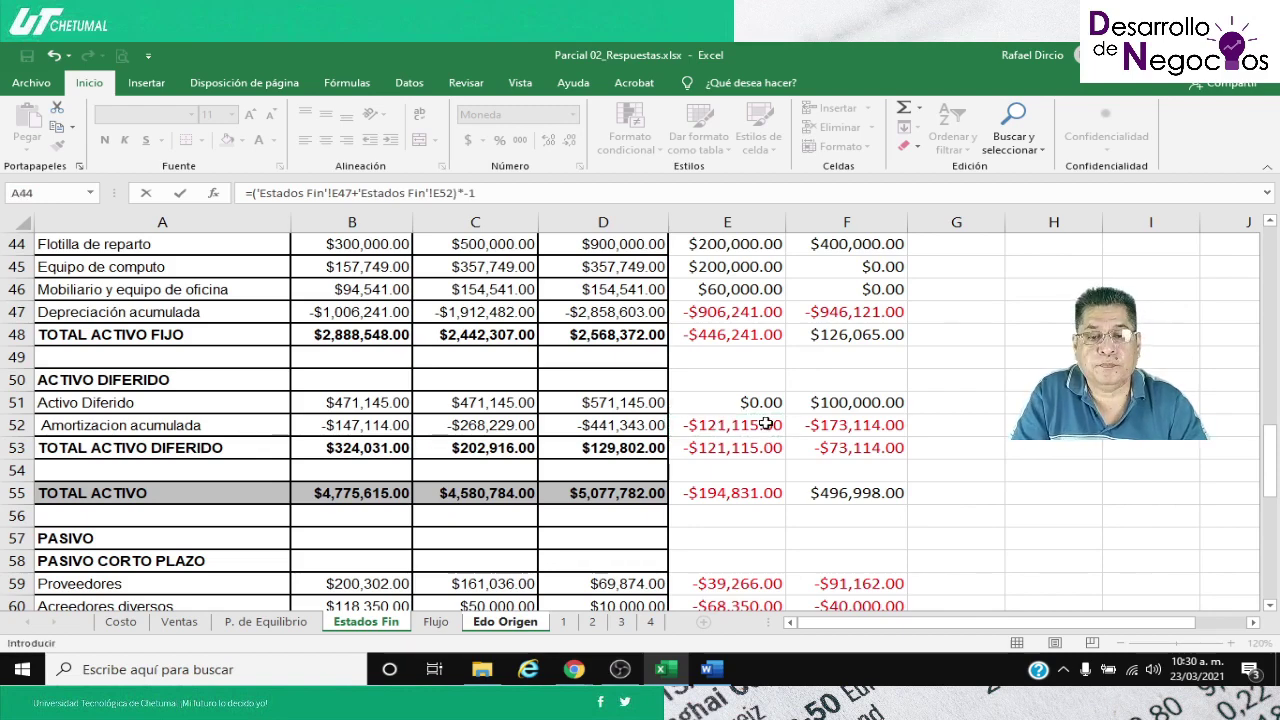
{"action": "key", "text": "Return"}
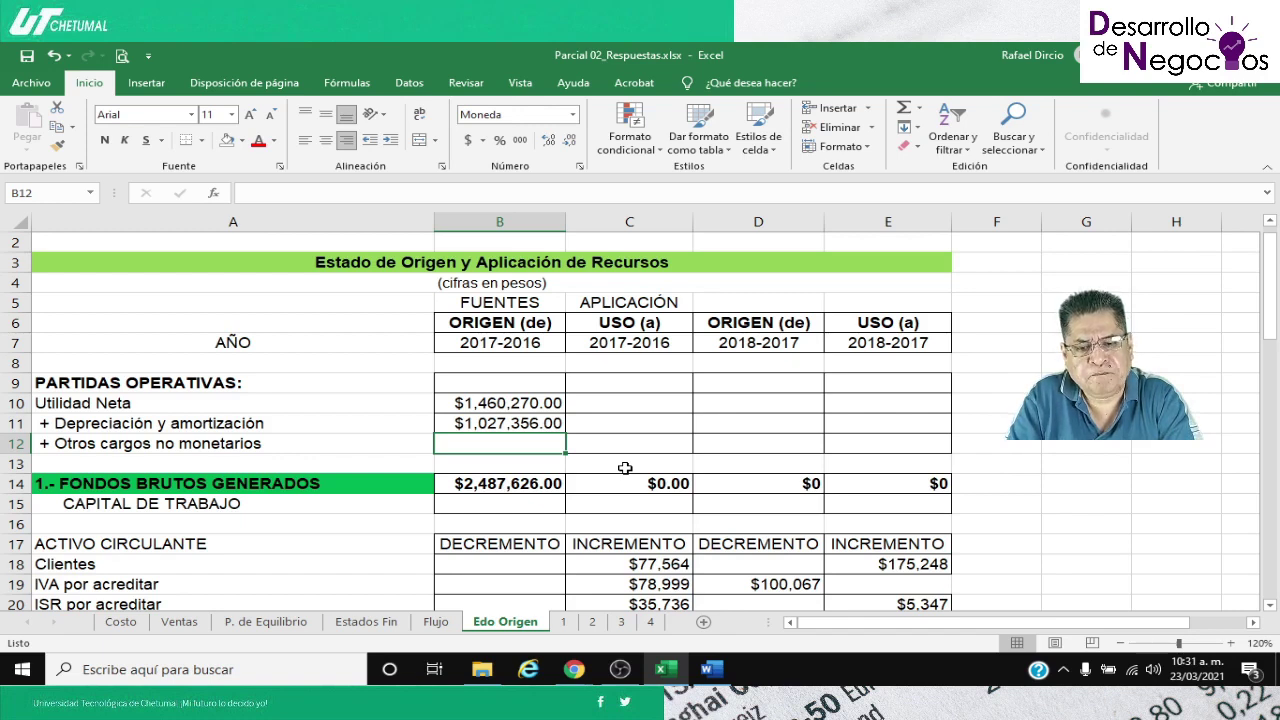
Remove the green fill from the FONDOS BRUTOS GENERADOS heading in A14
{"action": "key", "text": "Right"}
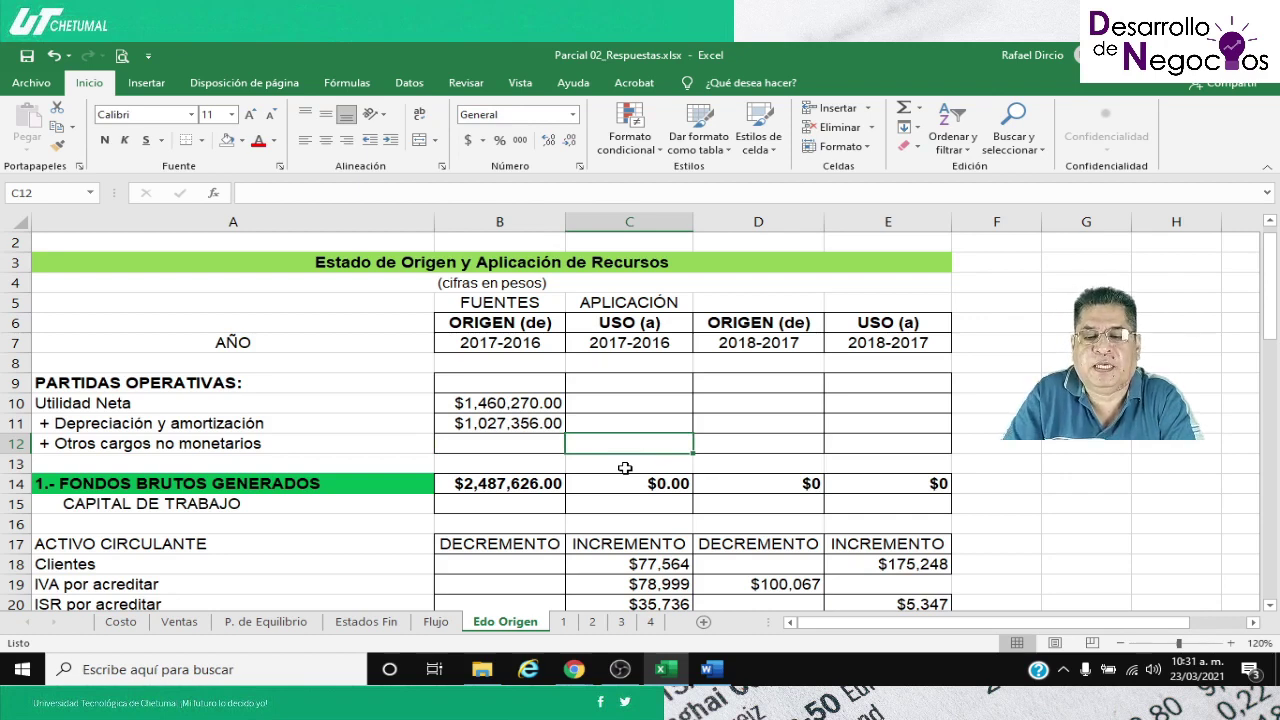
{"action": "left_click", "coordinate": [181, 484]}
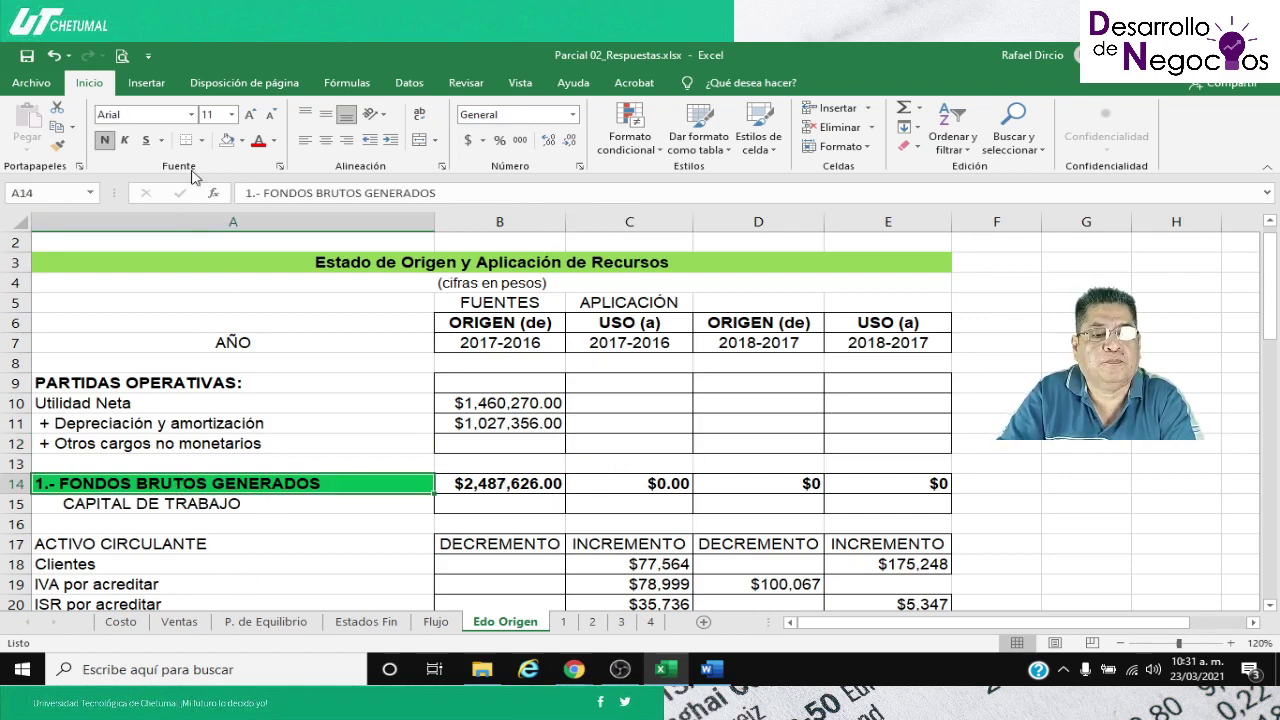
{"action": "left_click", "coordinate": [228, 141]}
Inspect the Fondos Brutos Generados sum formulas for the 2017-2016 origin and use in B14 and C14
{"action": "left_click", "coordinate": [466, 481]}
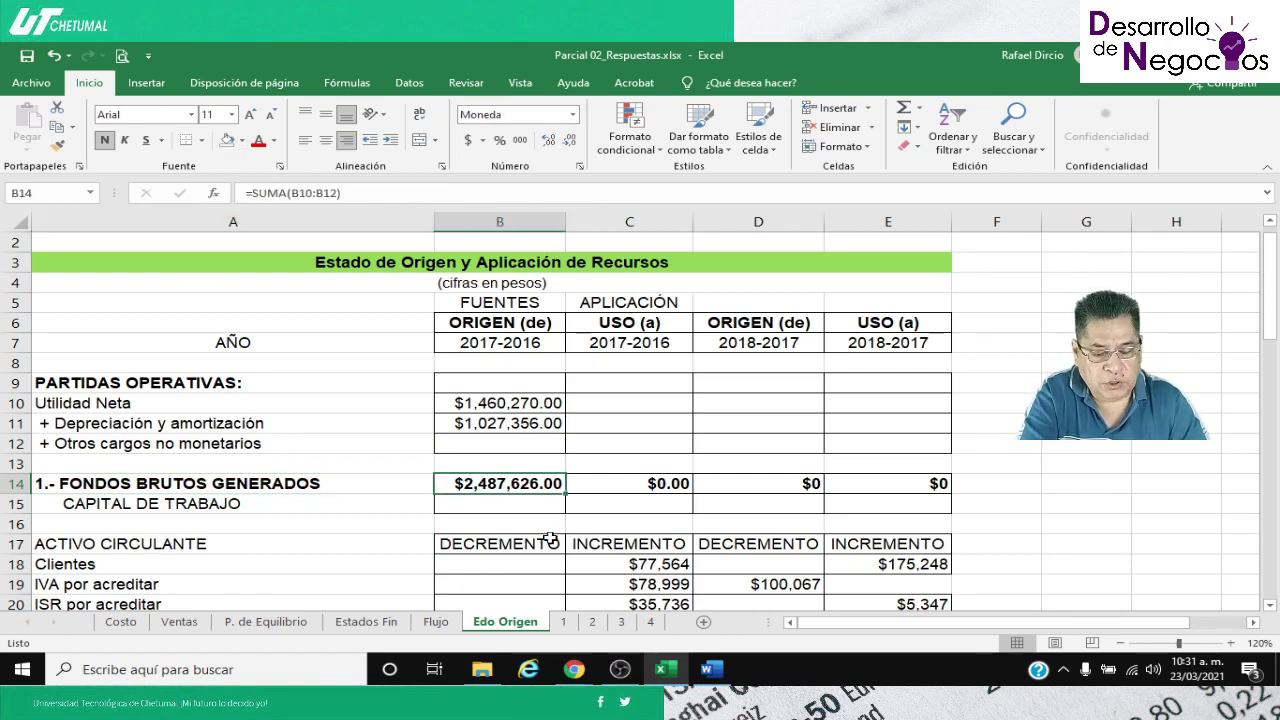
{"action": "key", "text": "F2"}
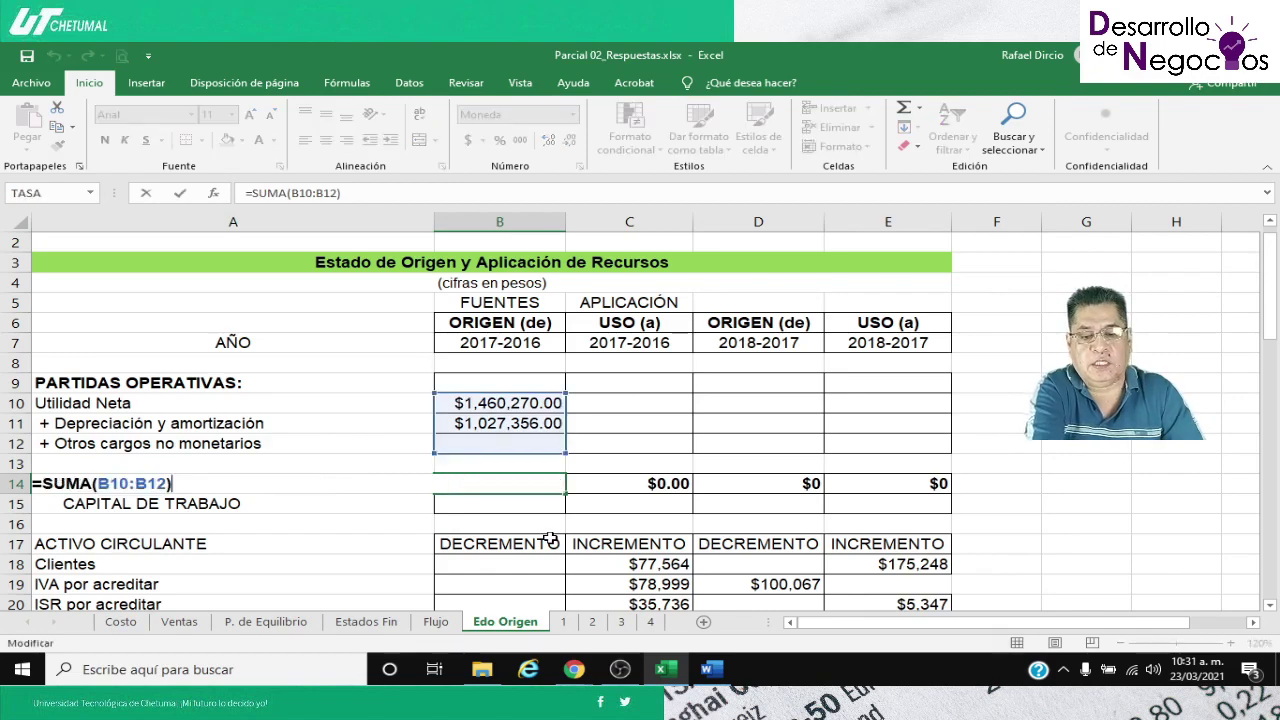
{"action": "key", "text": "Return"}
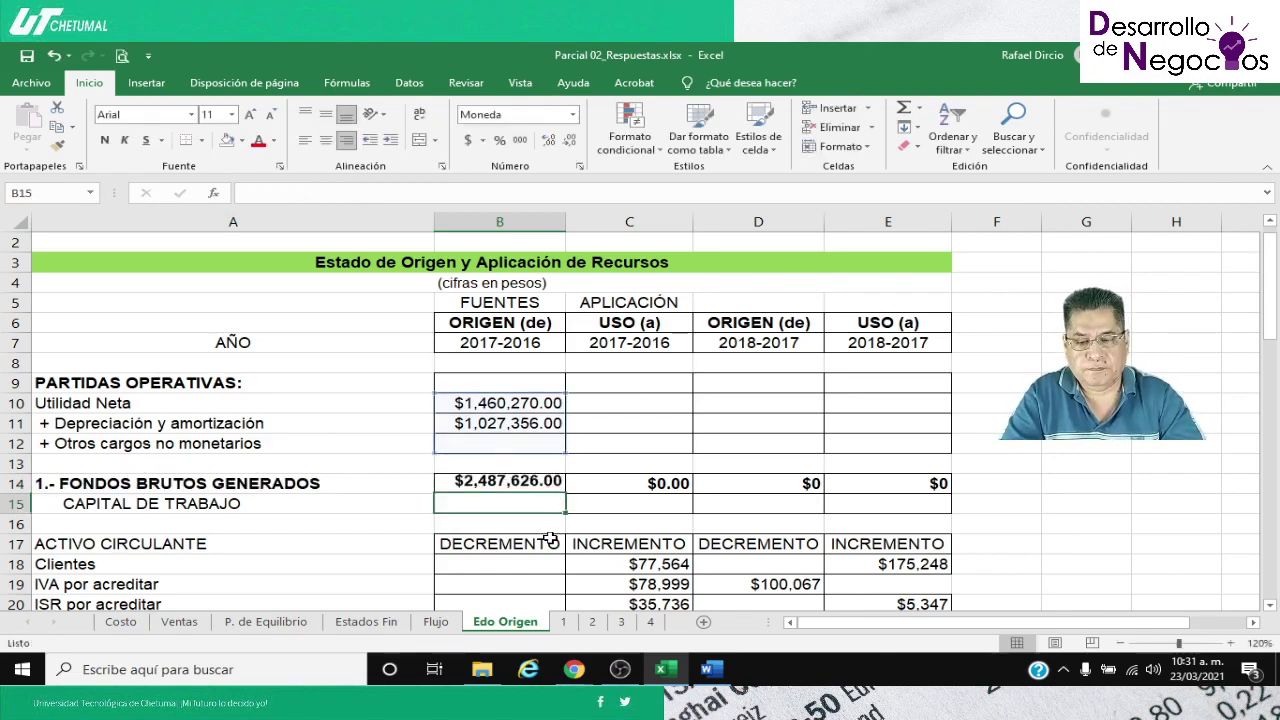
{"action": "left_click", "coordinate": [620, 481]}
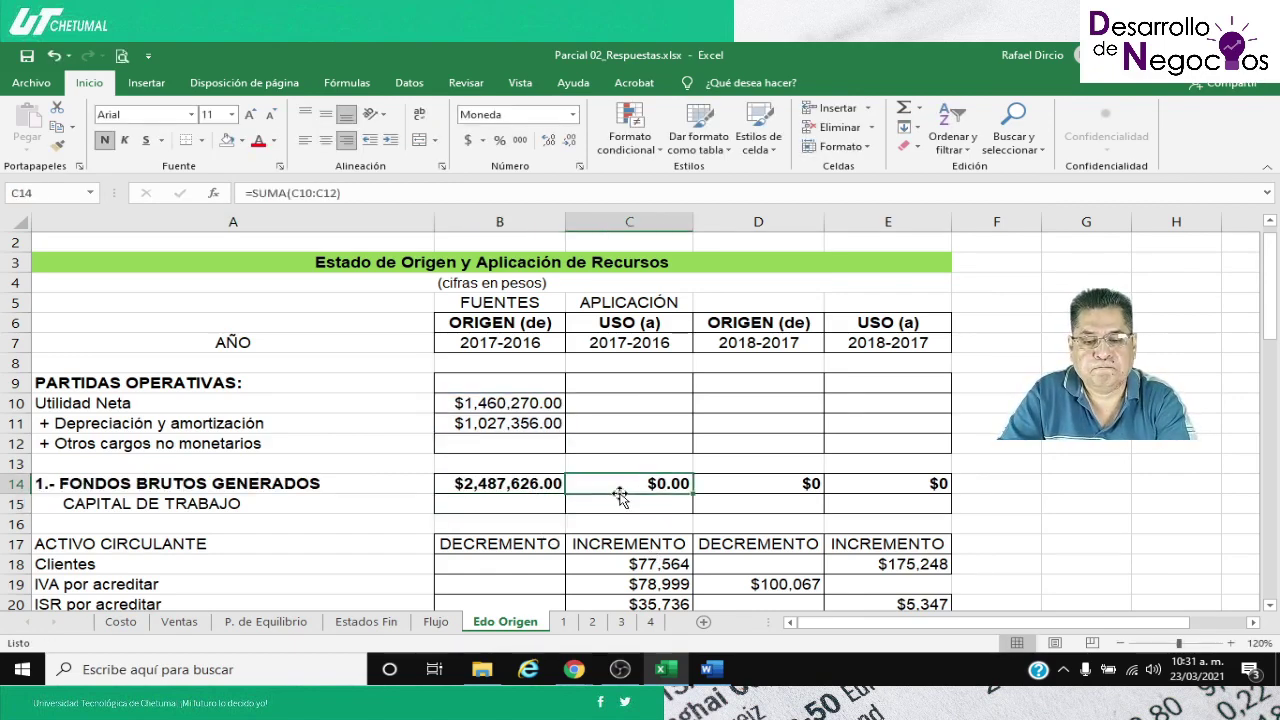
{"action": "scroll", "coordinate": [600, 485], "scroll_direction": "down", "scroll_amount": 2}
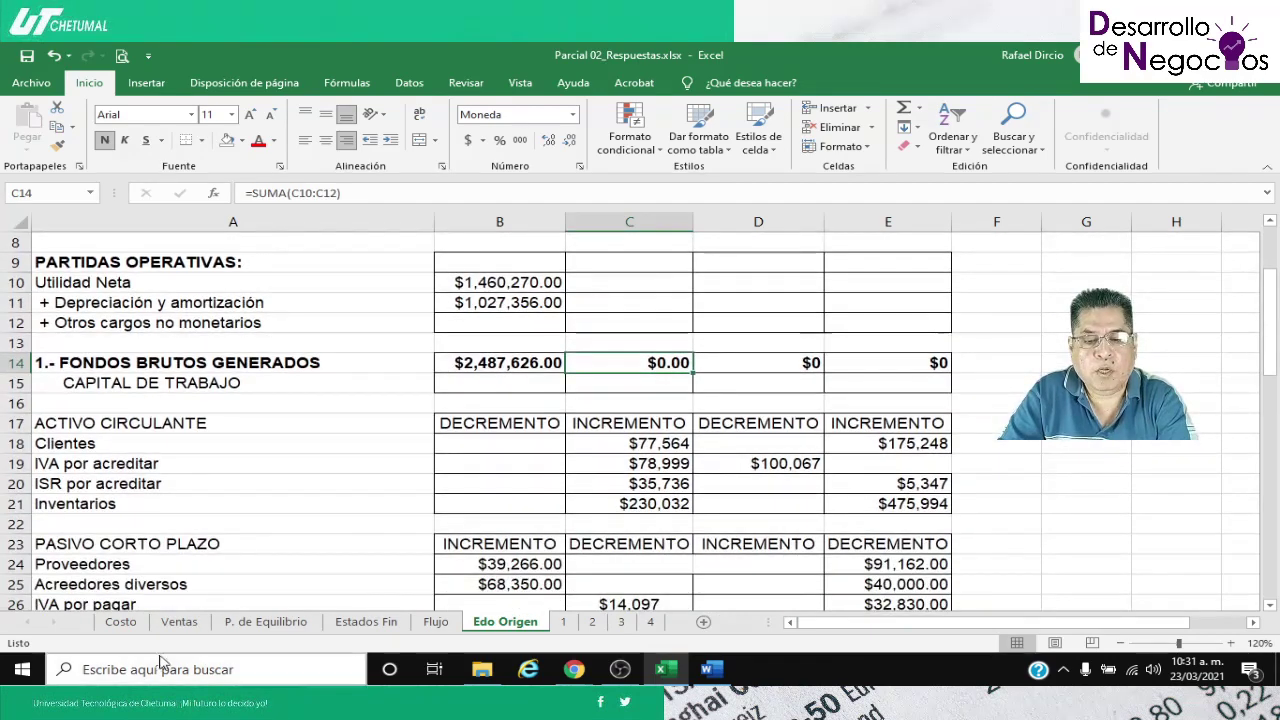
Compare the Clientes formula in C18 with the 2017-2016 Clientes variation on the Estados Fin sheet
{"action": "left_click", "coordinate": [594, 444]}
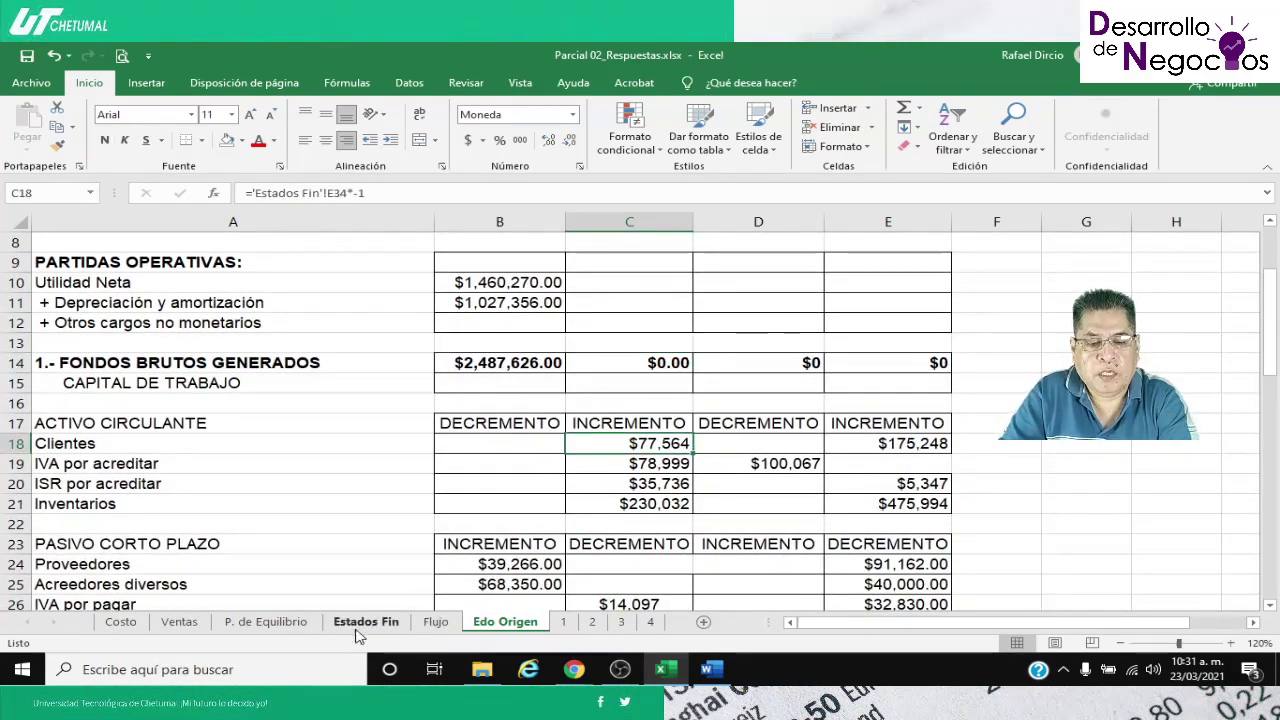
{"action": "left_click", "coordinate": [424, 614]}
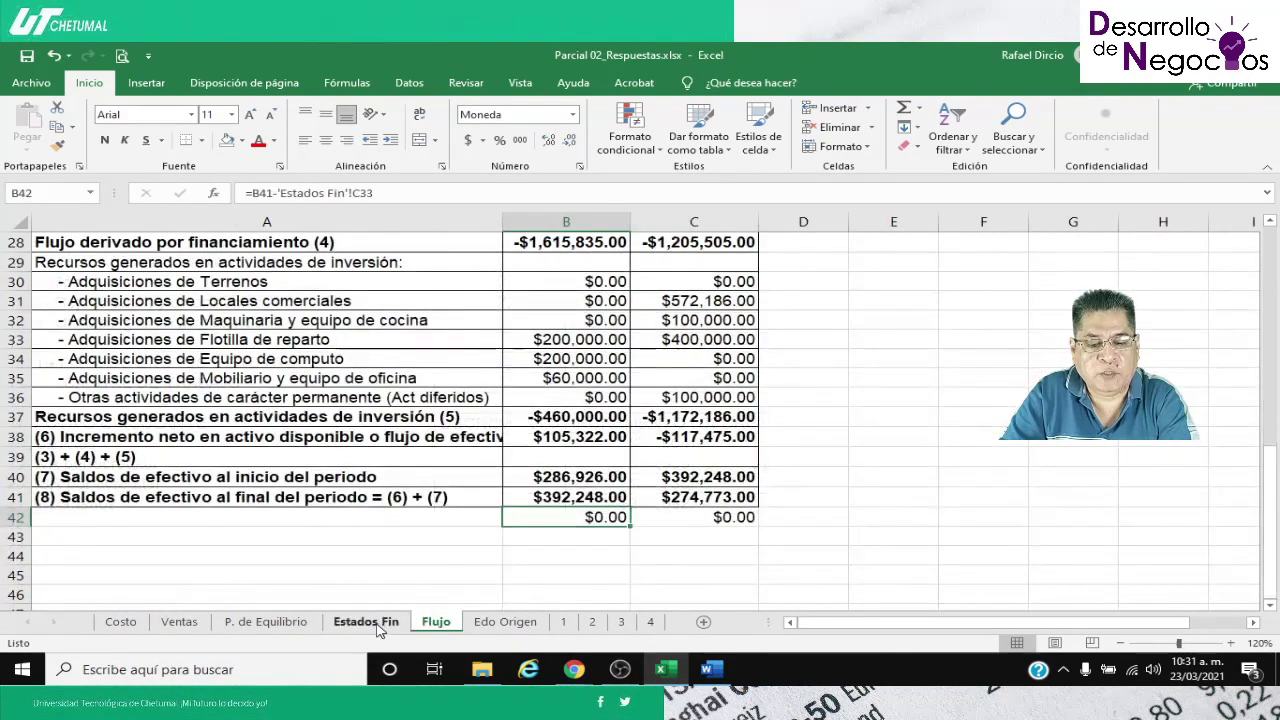
{"action": "left_click", "coordinate": [386, 622]}
{"action": "scroll", "coordinate": [455, 565], "scroll_direction": "up", "scroll_amount": 3}
{"action": "scroll", "coordinate": [462, 562], "scroll_direction": "up", "scroll_amount": 4}
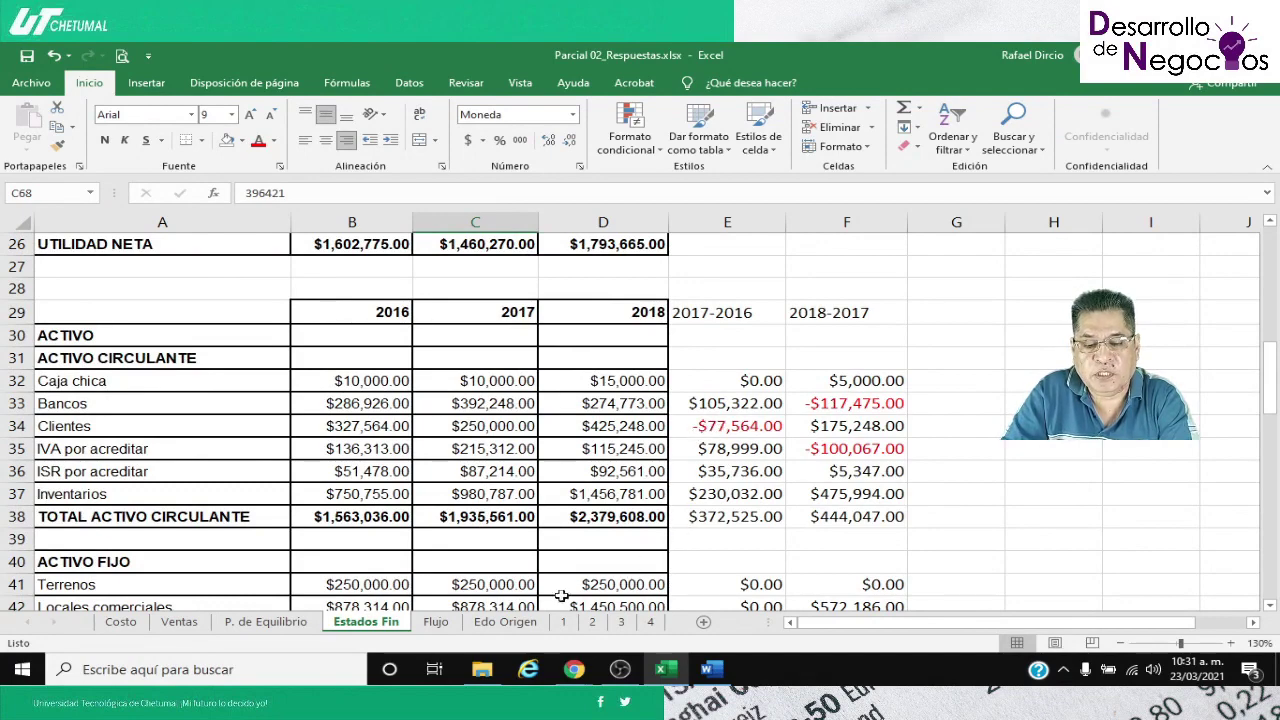
{"action": "left_click", "coordinate": [502, 622]}
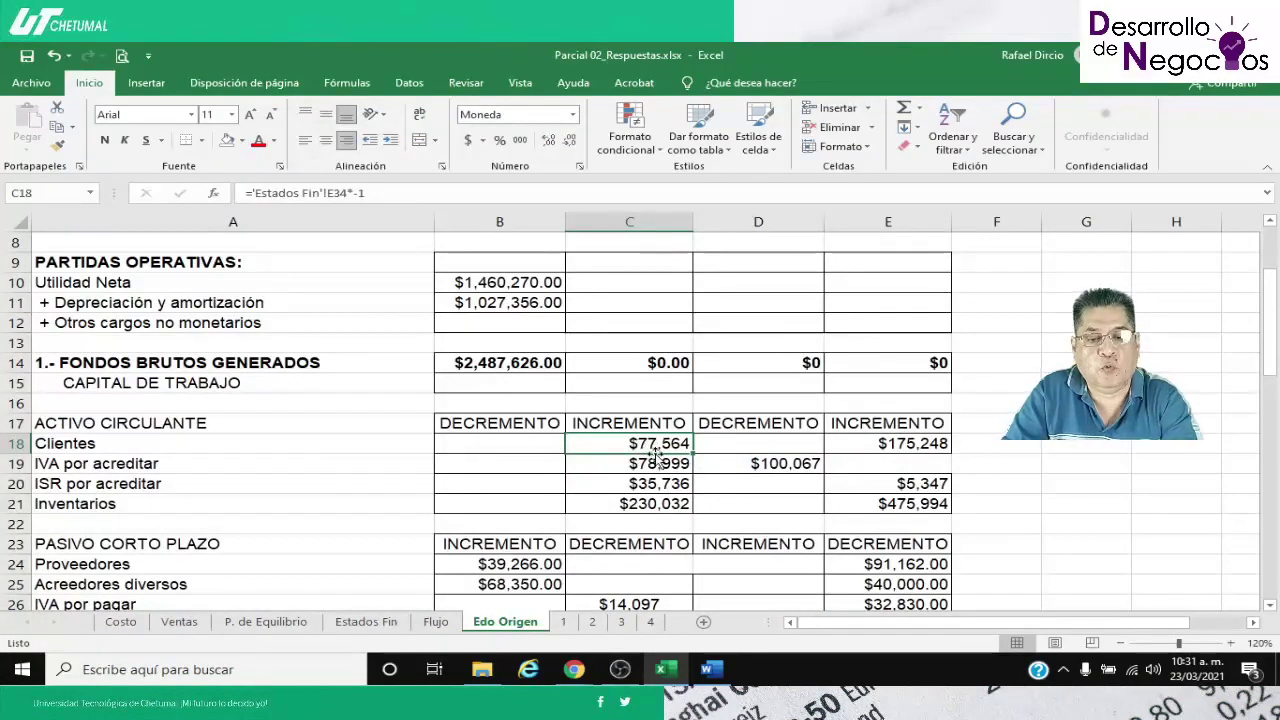
Clear the 2017-2016 INCREMENTO values of the Activo Circulante accounts in C18:C21
{"action": "key", "text": "shift+Down"}
{"action": "key", "text": "shift+Down"}
{"action": "key", "text": "shift+Down"}
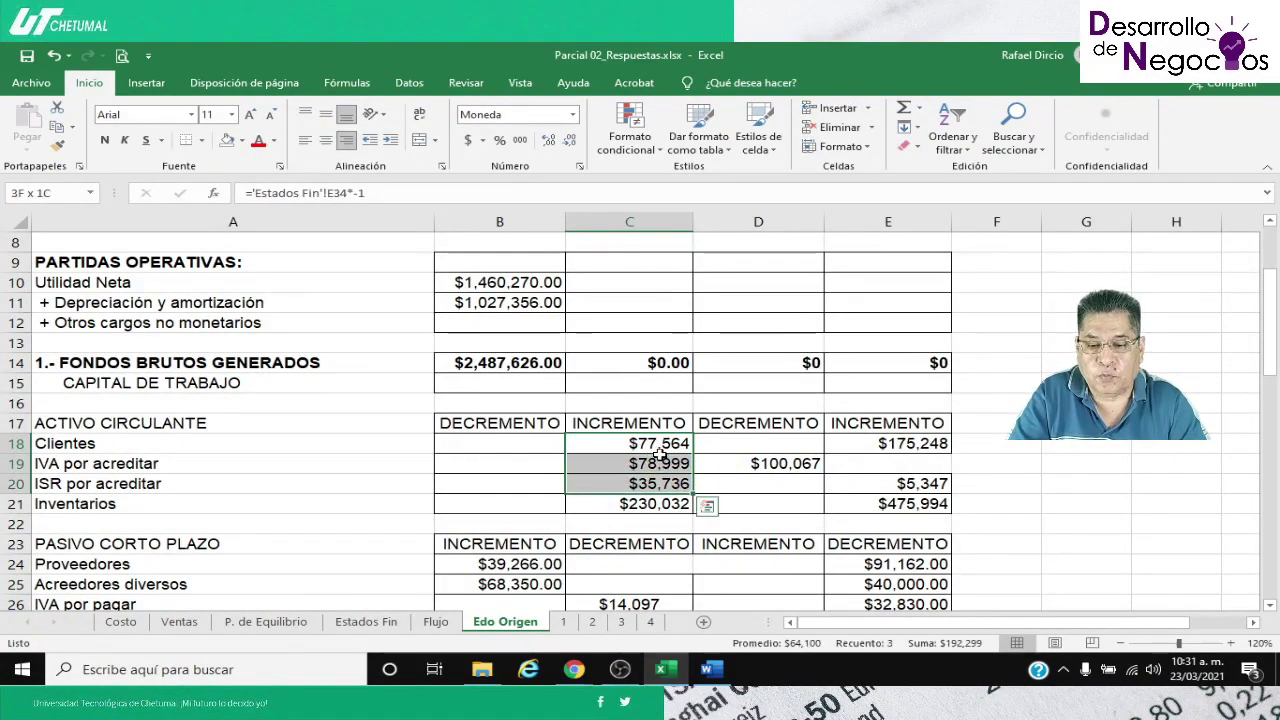
{"action": "key", "text": "Delete"}
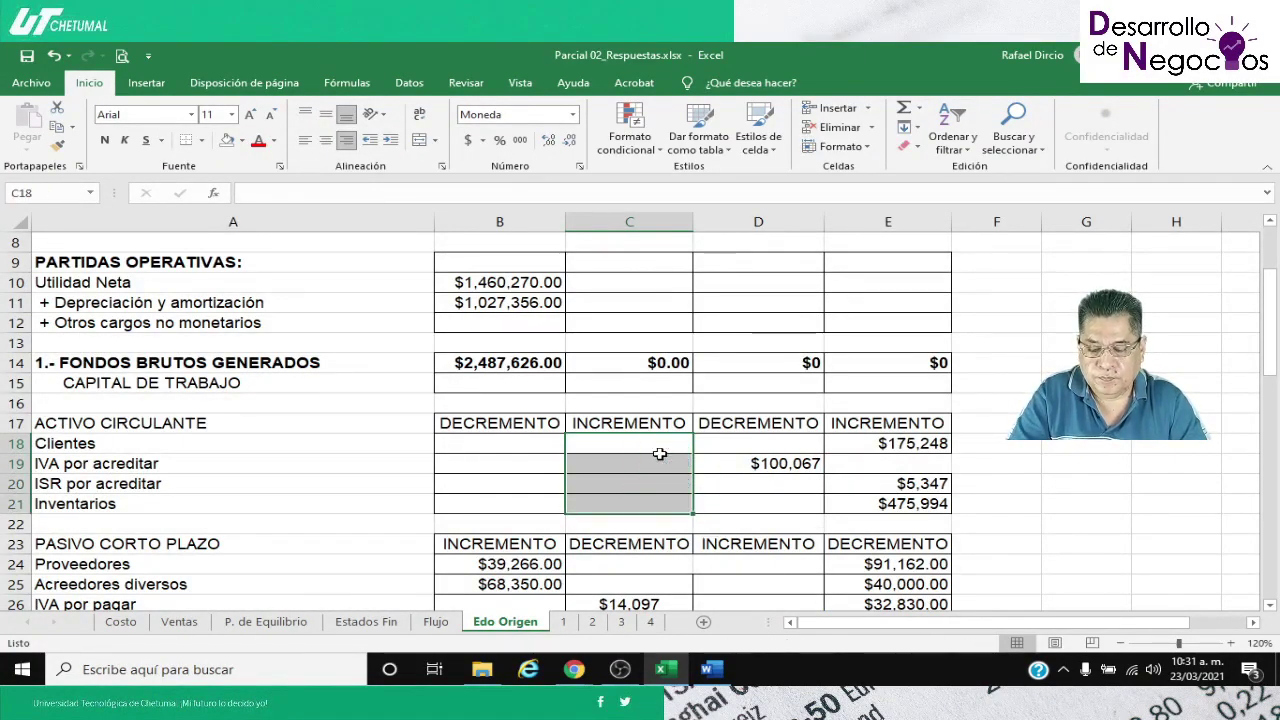
Enter the 2017-2016 Clientes decrement in B18 as ='Estados Fin'!E34*-1
{"action": "key", "text": "Up"}
{"action": "key", "text": "Down"}
{"action": "key", "text": "Left"}
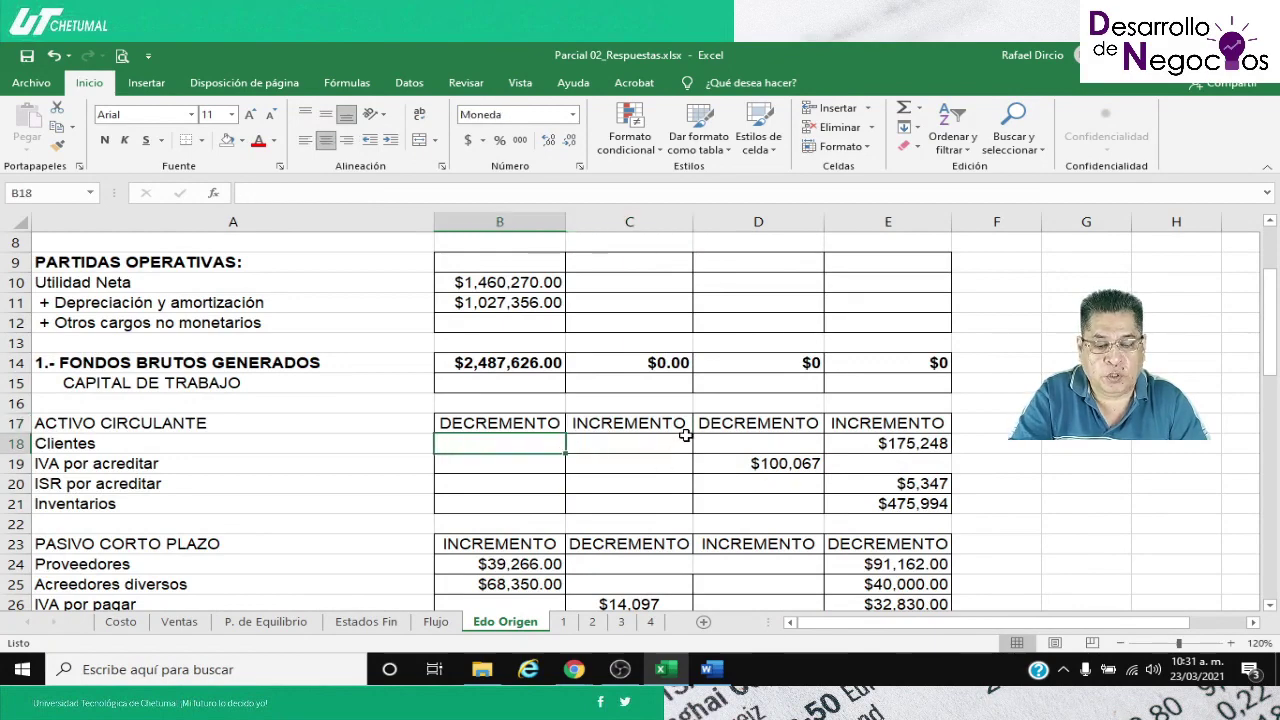
{"action": "type", "text": "="}
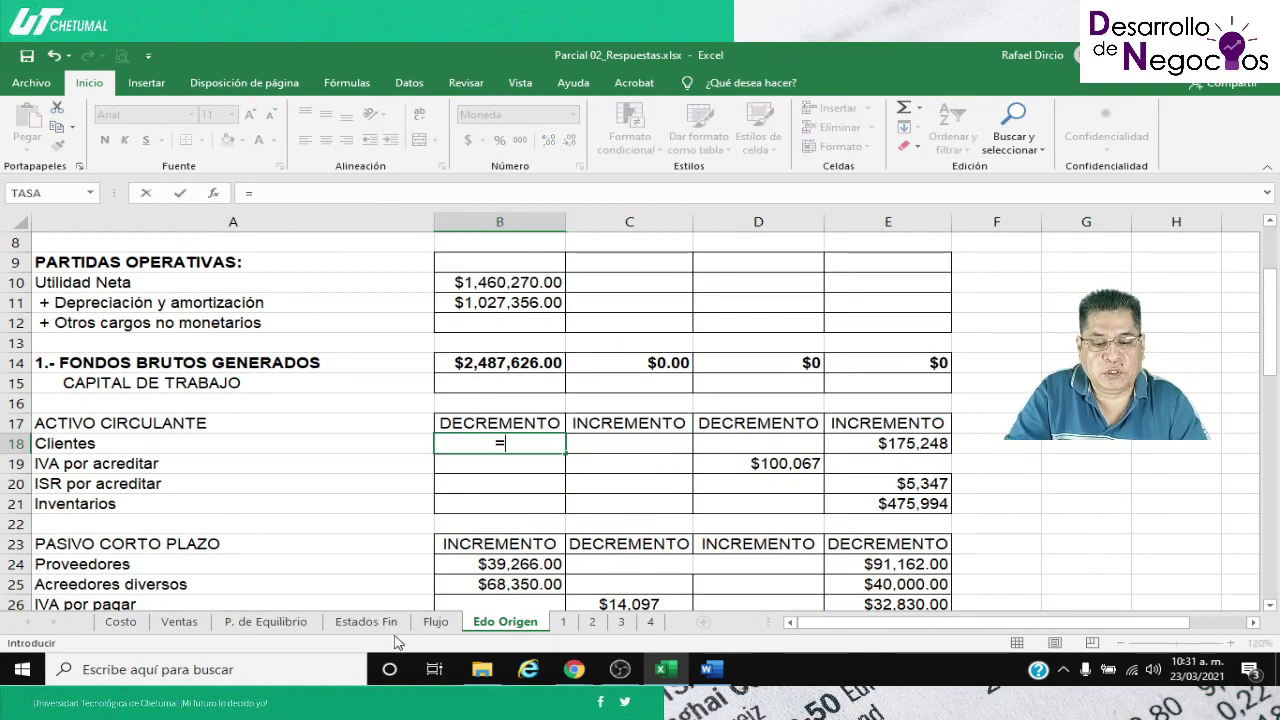
{"action": "left_click", "coordinate": [368, 622]}
{"action": "left_click", "coordinate": [695, 426]}
{"action": "type", "text": "*-1"}
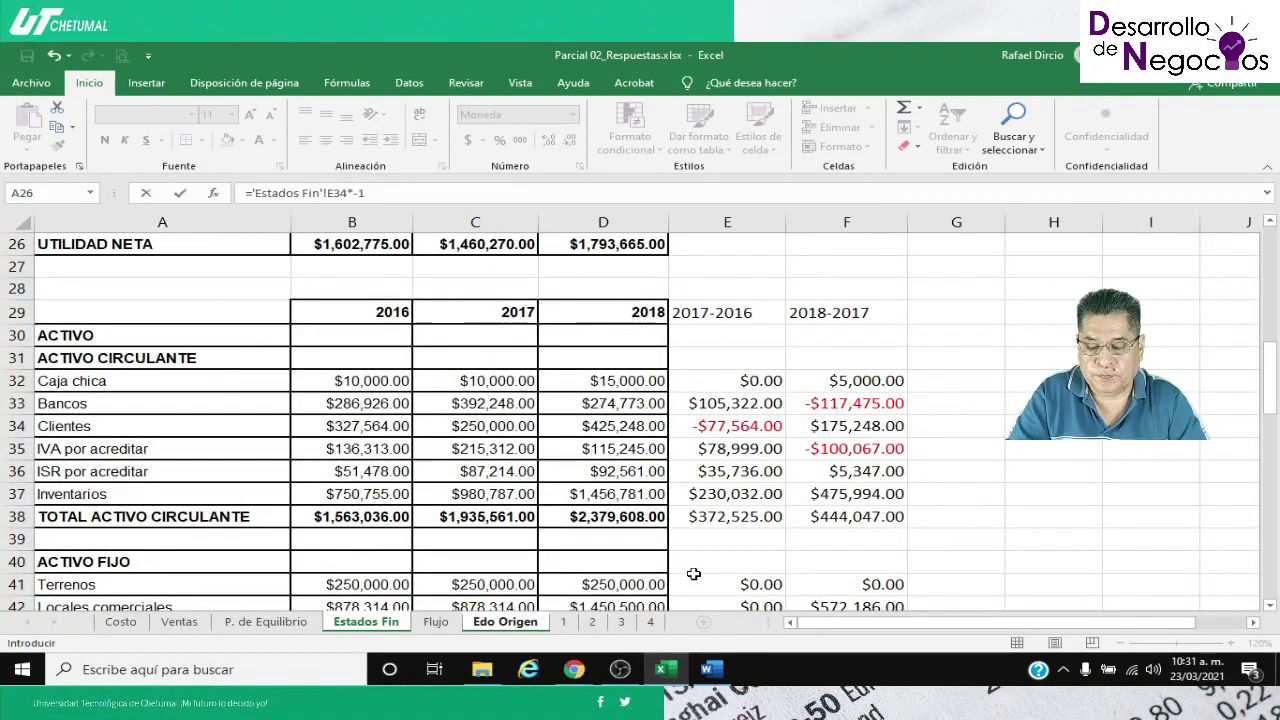
{"action": "key", "text": "ctrl+Return"}
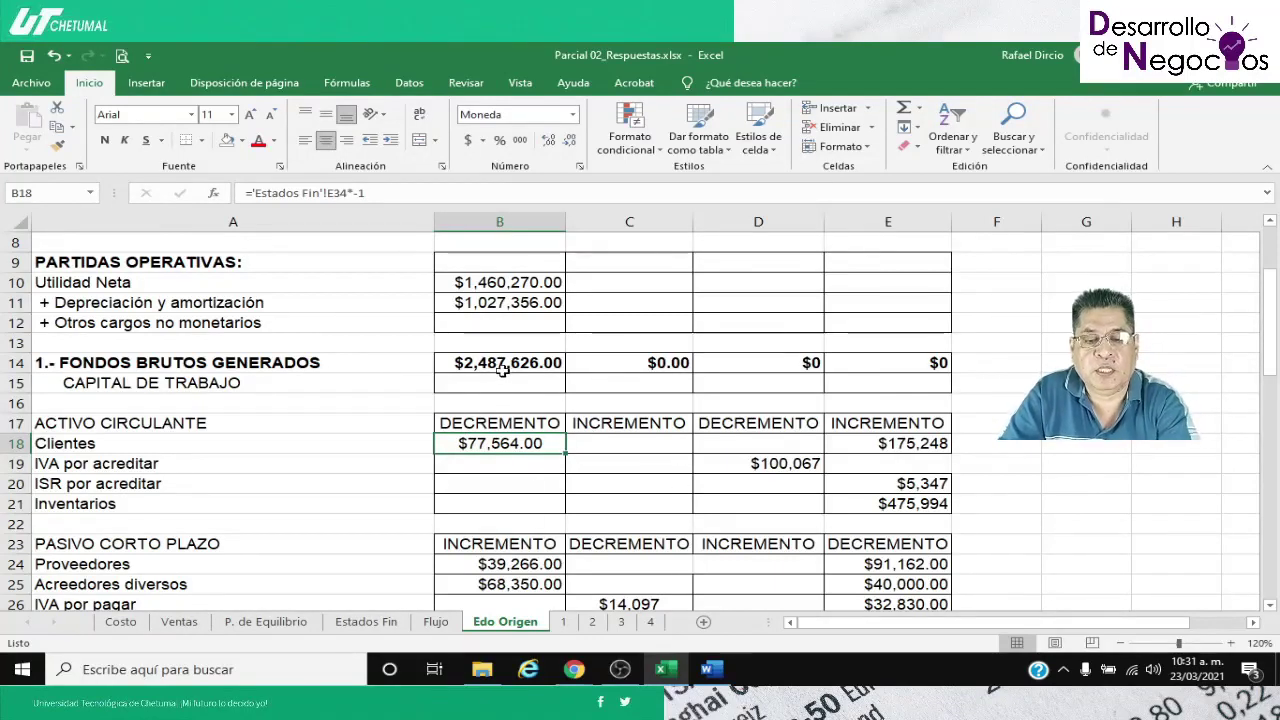
Copy the cell formatting of B11 onto the Clientes decrement in B18
{"action": "left_click", "coordinate": [476, 303]}
{"action": "left_click", "coordinate": [57, 145]}
{"action": "left_click", "coordinate": [488, 444]}
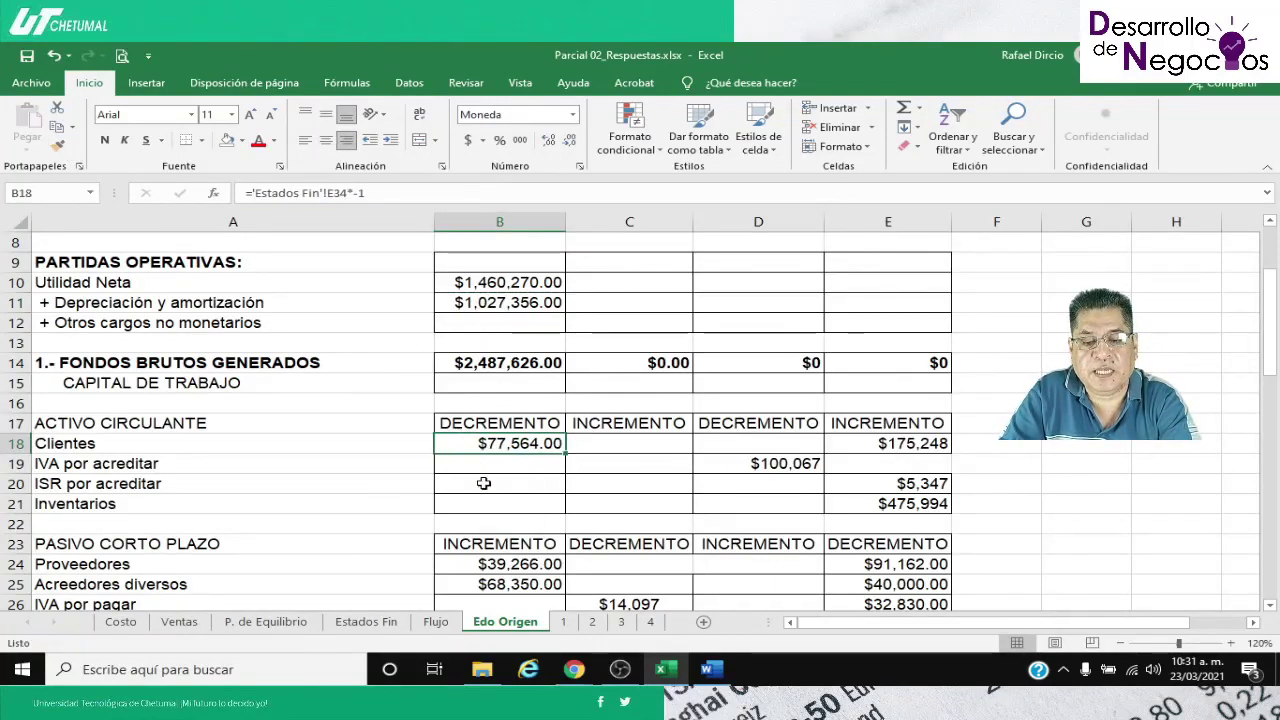
Enter the 2017-2016 IVA por acreditar increment in C19 as ='Estados Fin'!E35
{"action": "left_click", "coordinate": [598, 466]}
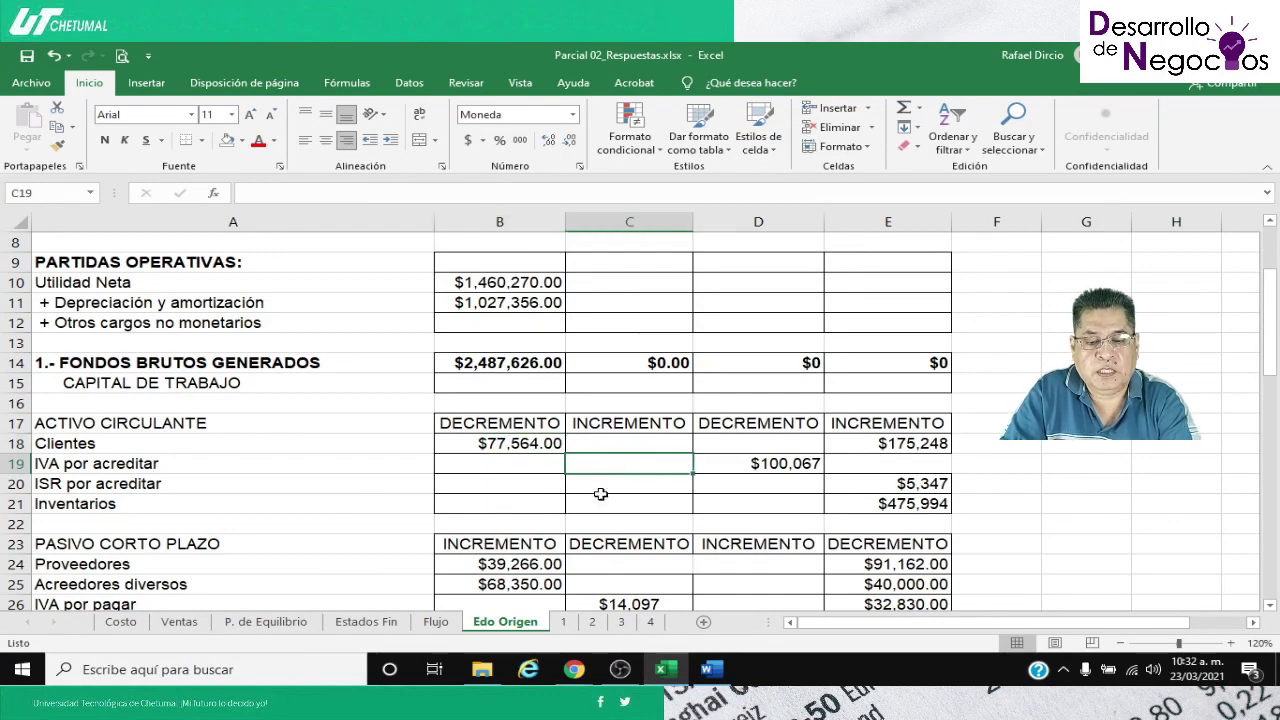
{"action": "left_click", "coordinate": [366, 622]}
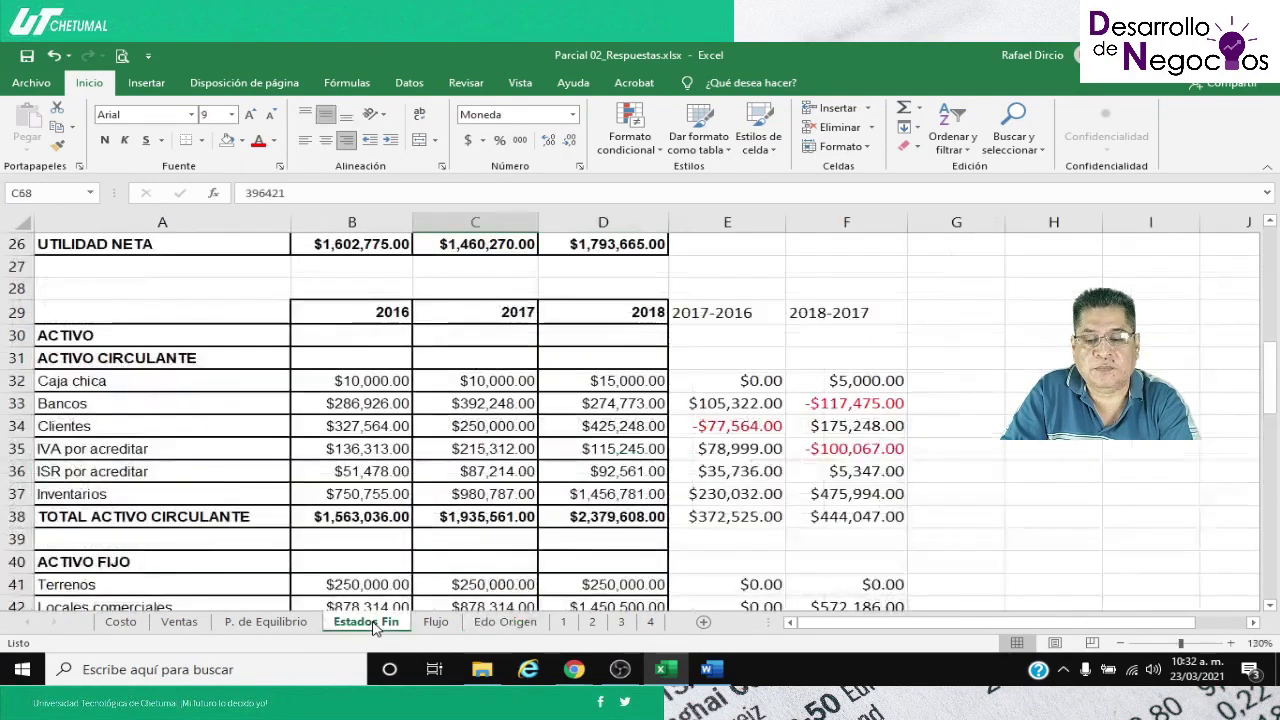
{"action": "left_click", "coordinate": [432, 625]}
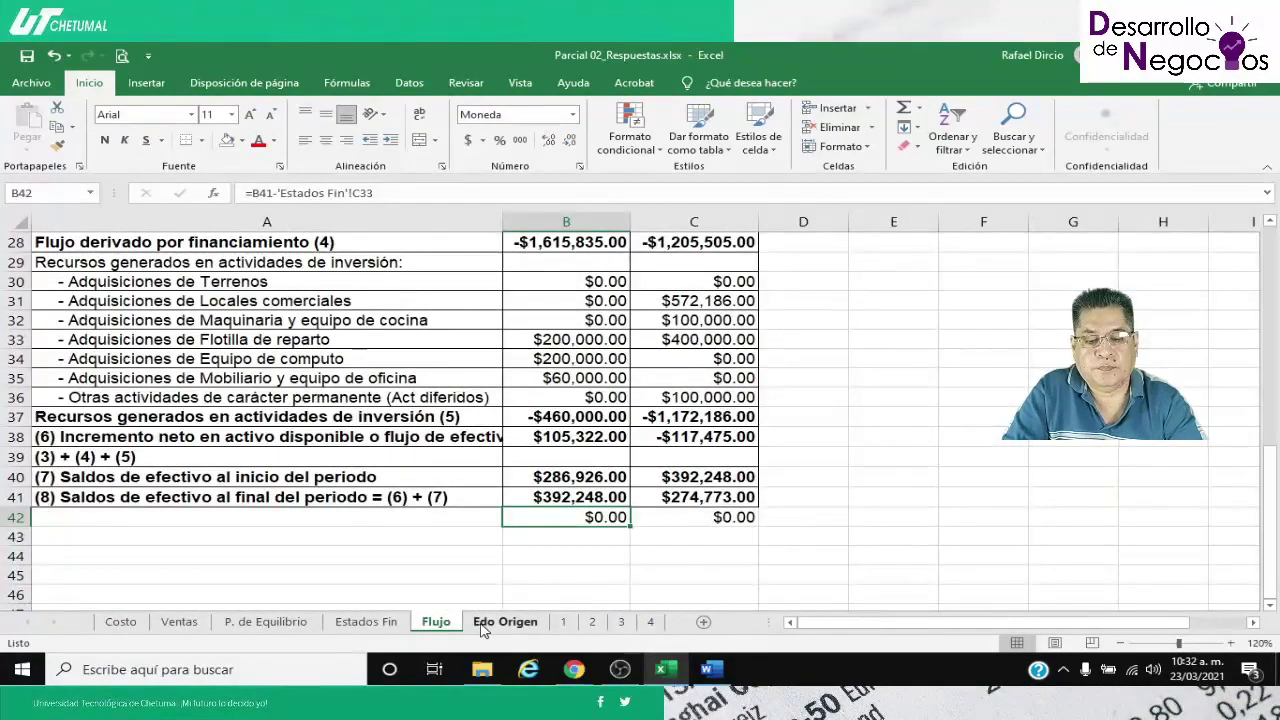
{"action": "left_click", "coordinate": [483, 624]}
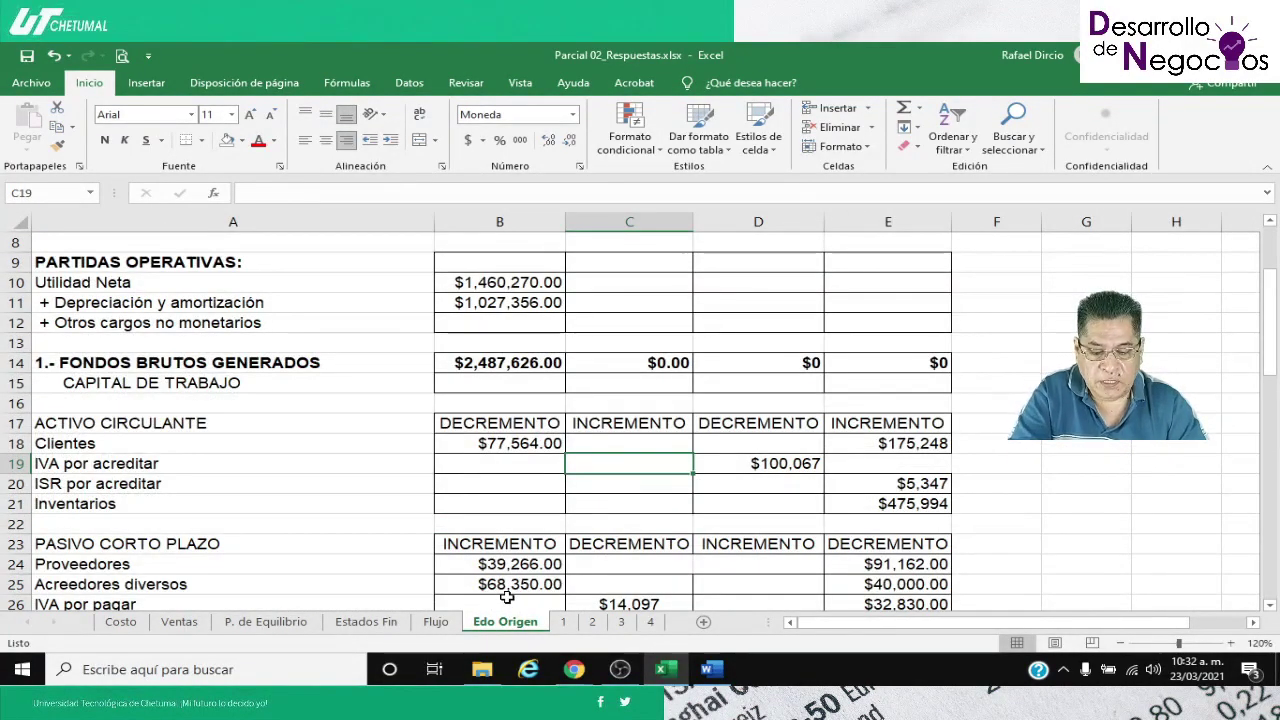
{"action": "type", "text": "="}
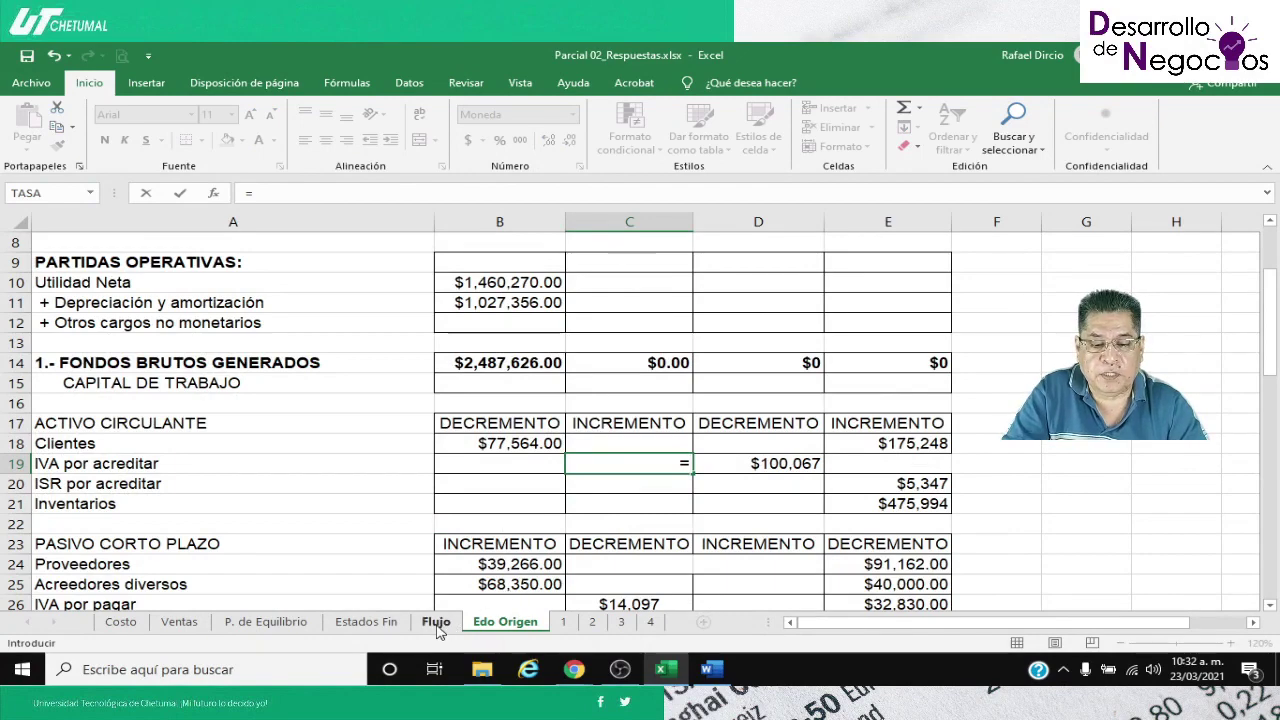
{"action": "left_click", "coordinate": [366, 621]}
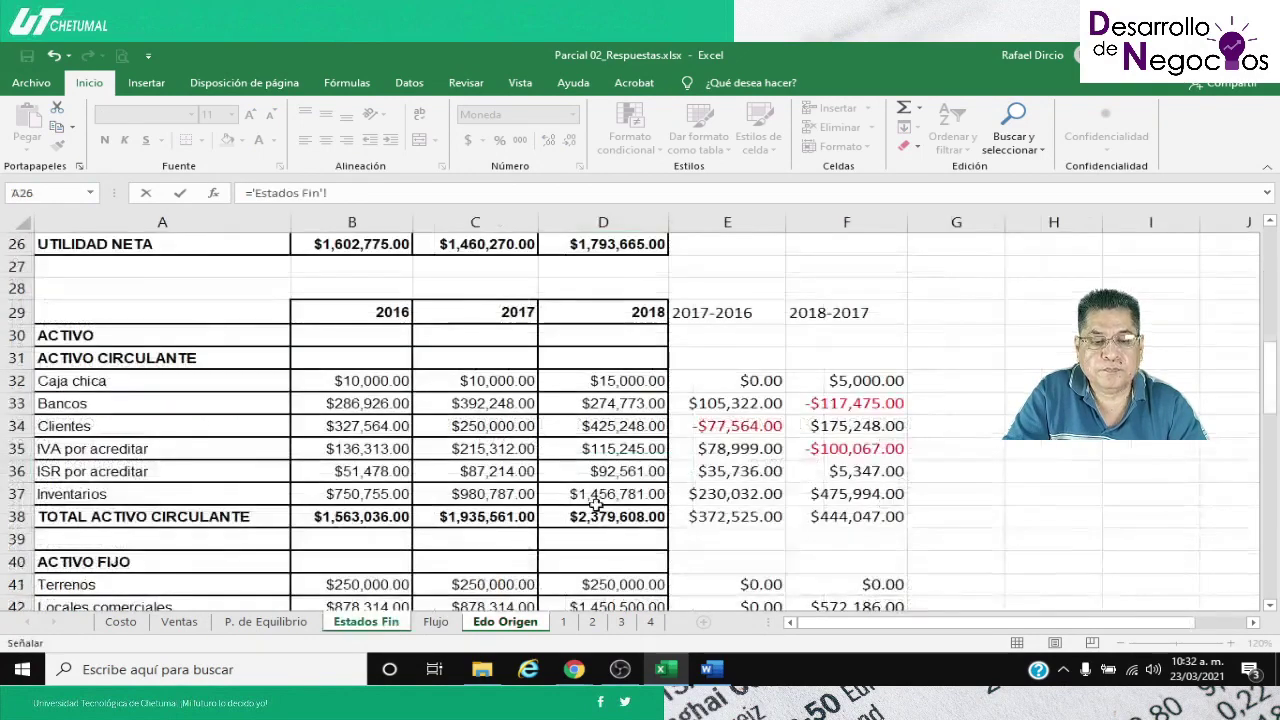
{"action": "left_click", "coordinate": [727, 449]}
{"action": "key", "text": "Return"}
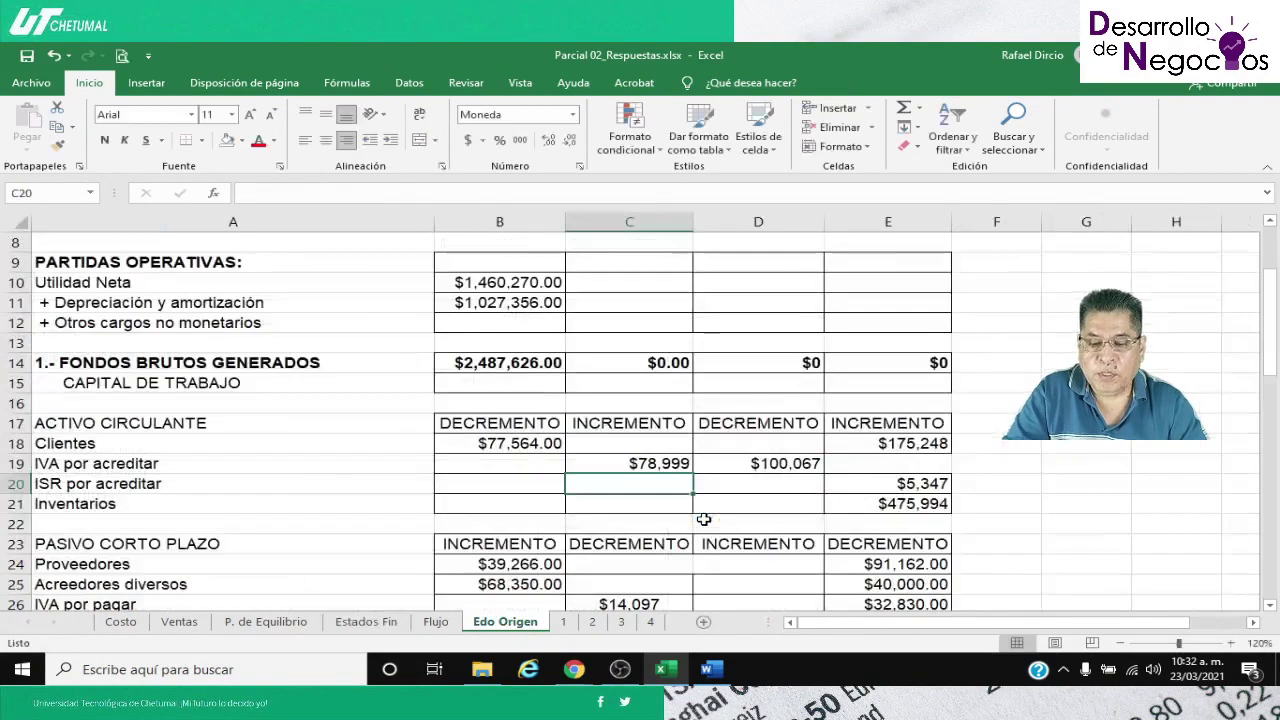
Copy B18's cell formatting onto C19 and fill its formula down through Inventarios in C21
{"action": "left_click", "coordinate": [538, 446]}
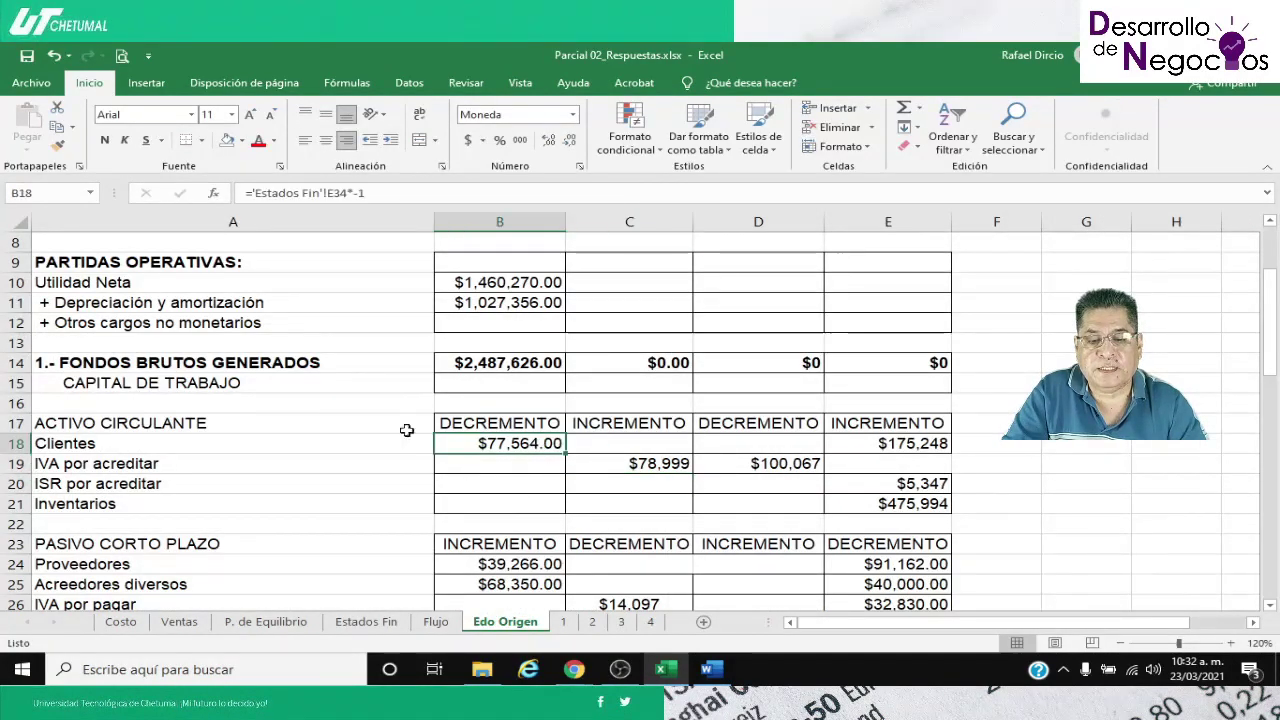
{"action": "mouse_move", "coordinate": [624, 465]}
{"action": "left_mouse_down"}
{"action": "mouse_move", "coordinate": [626, 500]}
{"action": "mouse_move", "coordinate": [624, 466]}
{"action": "mouse_move", "coordinate": [690, 490]}
{"action": "mouse_move", "coordinate": [690, 507]}
{"action": "left_mouse_up"}
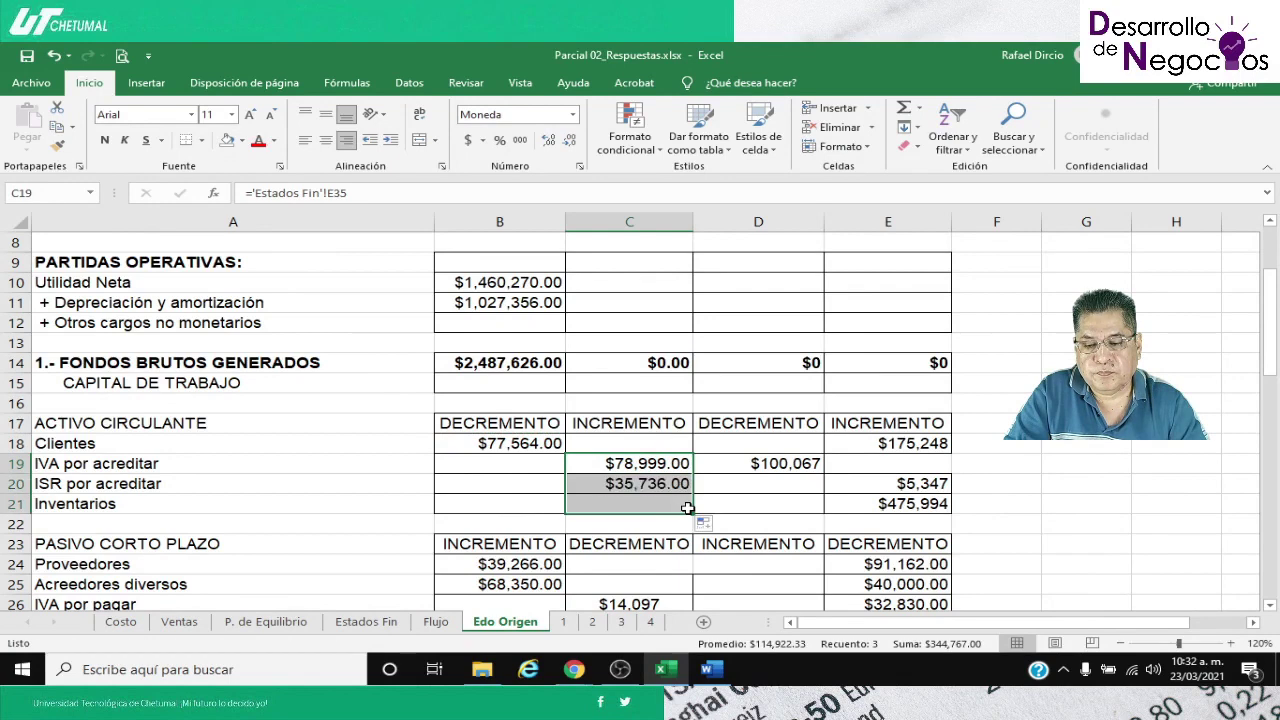
{"action": "left_click", "coordinate": [612, 465]}
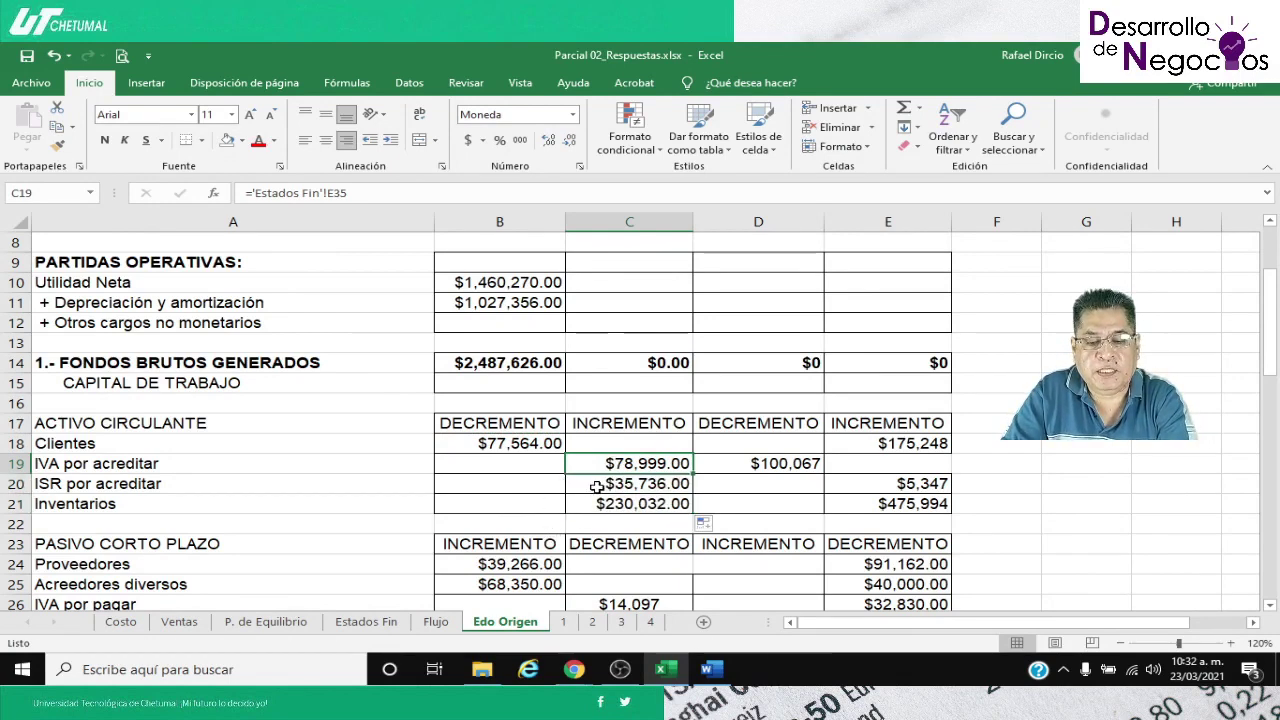
{"action": "left_click", "coordinate": [600, 484]}
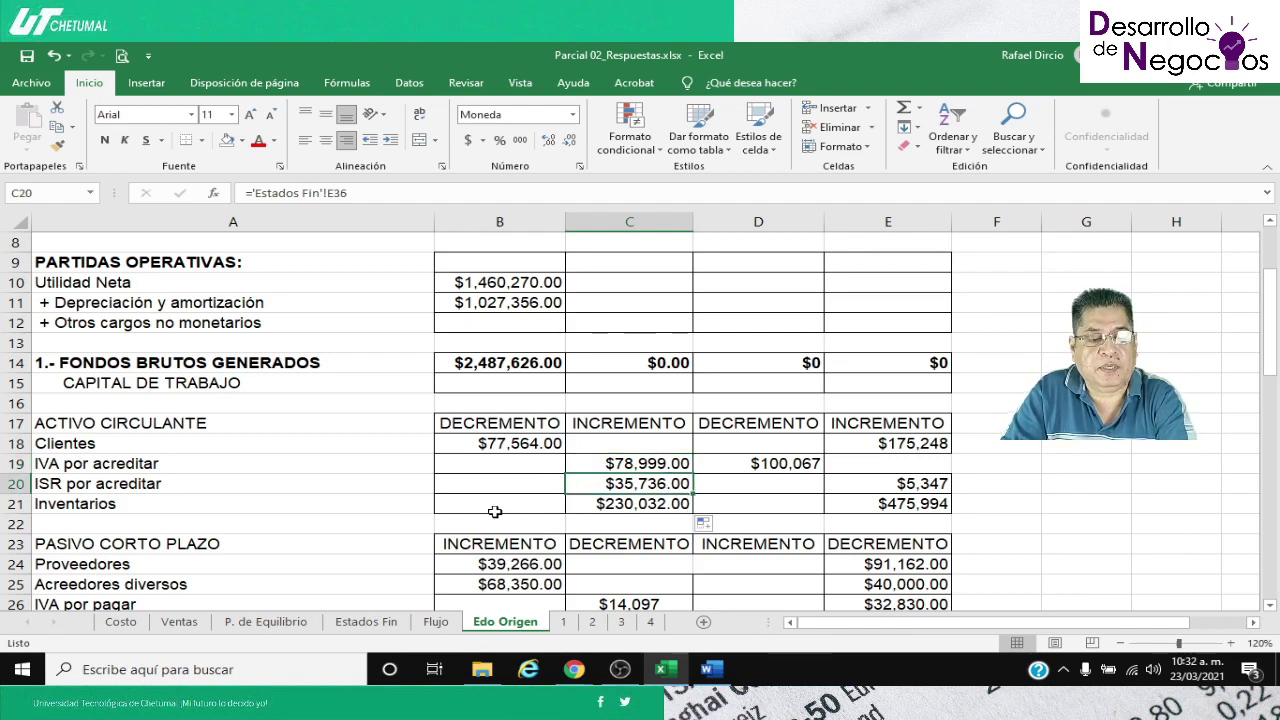
{"action": "left_click", "coordinate": [608, 507]}
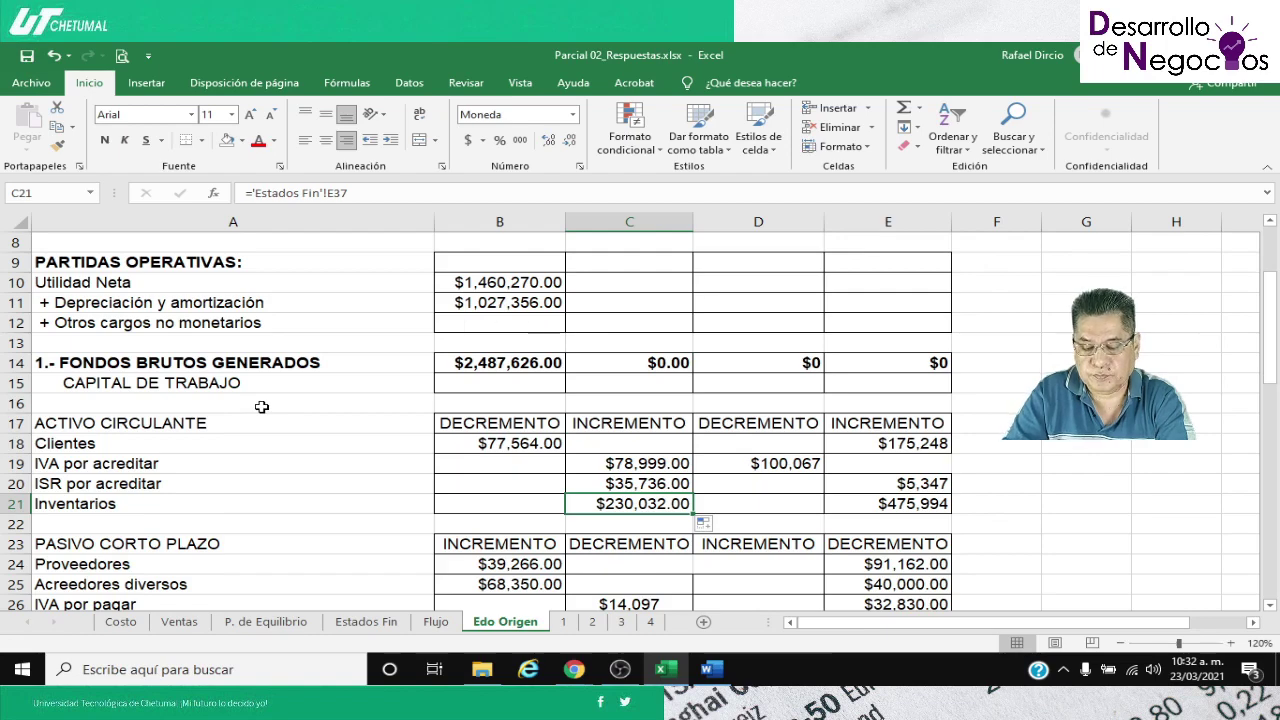
Clear the 2017-2016 values of the Pasivo Corto Plazo accounts in B24:C27 and apply all borders to the range
{"action": "key", "text": "Down"}
{"action": "key", "text": "Down"}
{"action": "key", "text": "Down"}
{"action": "key", "text": "Down"}
{"action": "key", "text": "Down"}
{"action": "key", "text": "Down"}
{"action": "key", "text": "Down"}
{"action": "key", "text": "Up"}
{"action": "key", "text": "Up"}
{"action": "key", "text": "Up"}
{"action": "key", "text": "Up"}
{"action": "key", "text": "Left"}
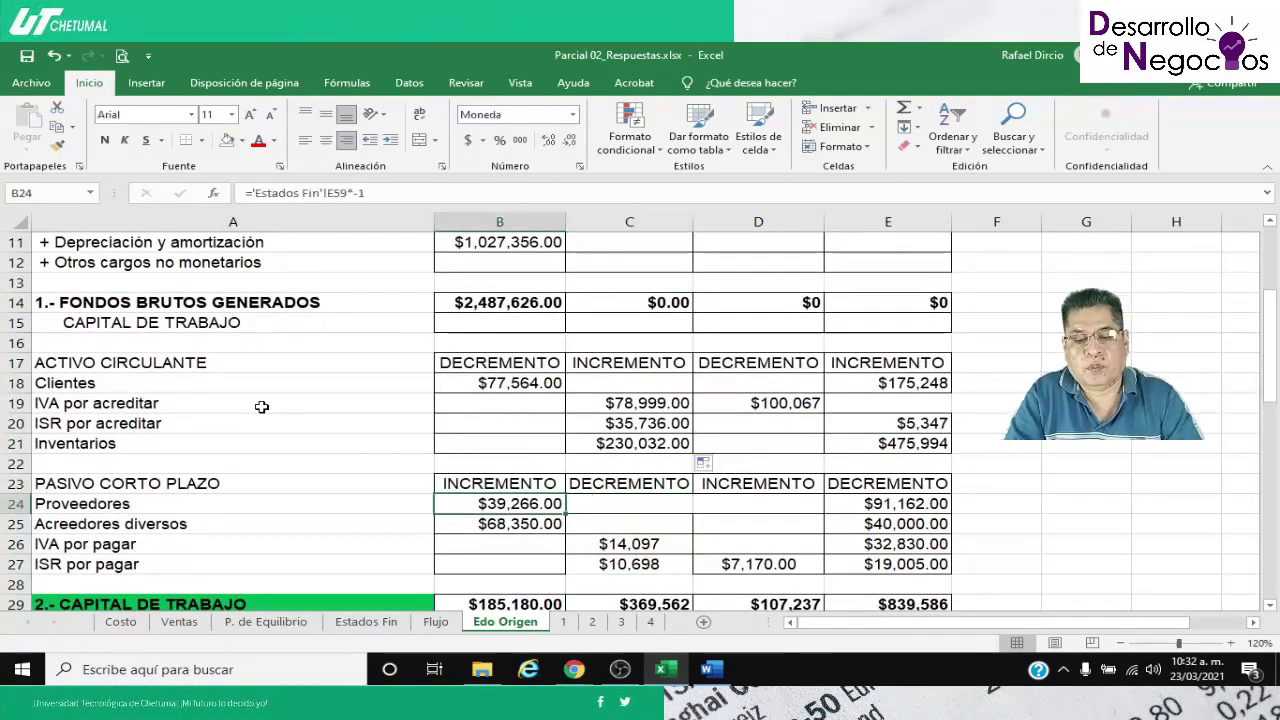
{"action": "key", "text": "shift+Right"}
{"action": "key", "text": "shift+Down"}
{"action": "key", "text": "shift+Down"}
{"action": "key", "text": "shift+Down"}
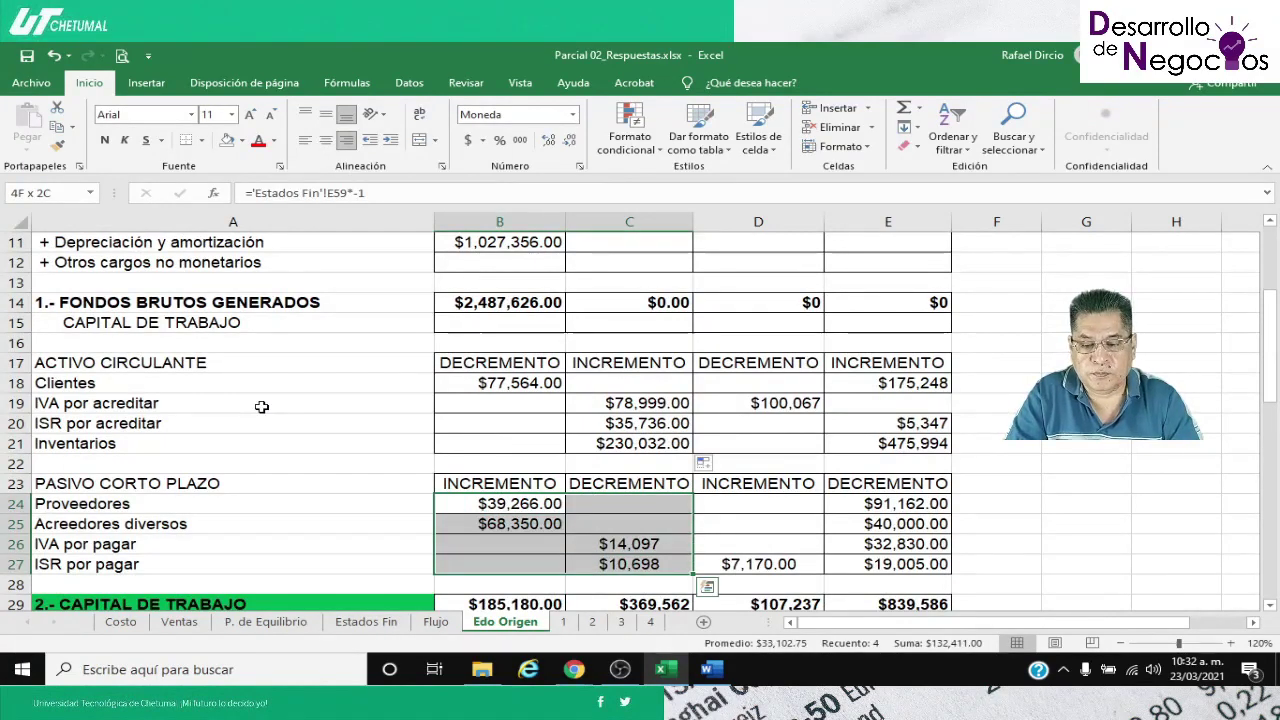
{"action": "key", "text": "Delete"}
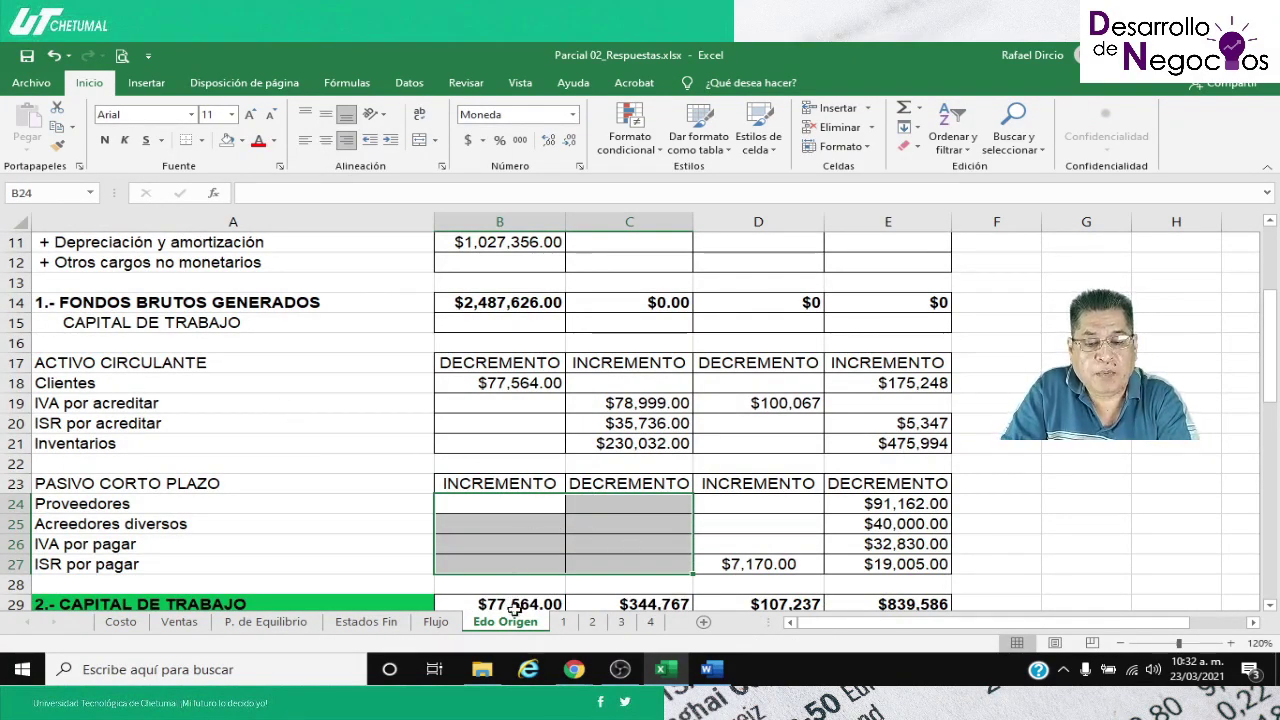
{"action": "left_click", "coordinate": [201, 141]}
{"action": "left_click", "coordinate": [229, 285]}
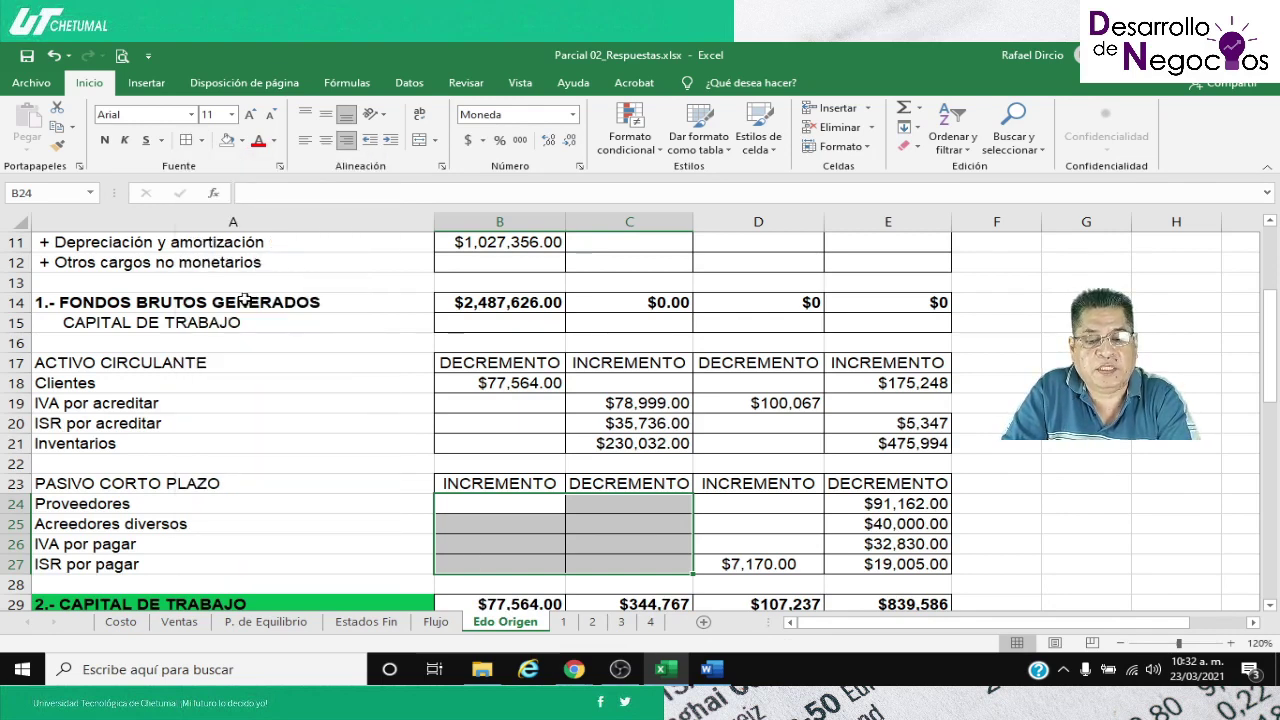
Enter the 2017-2016 Proveedores decrement in C24 as ='Estados Fin'!E59*-1
{"action": "left_click", "coordinate": [464, 504]}
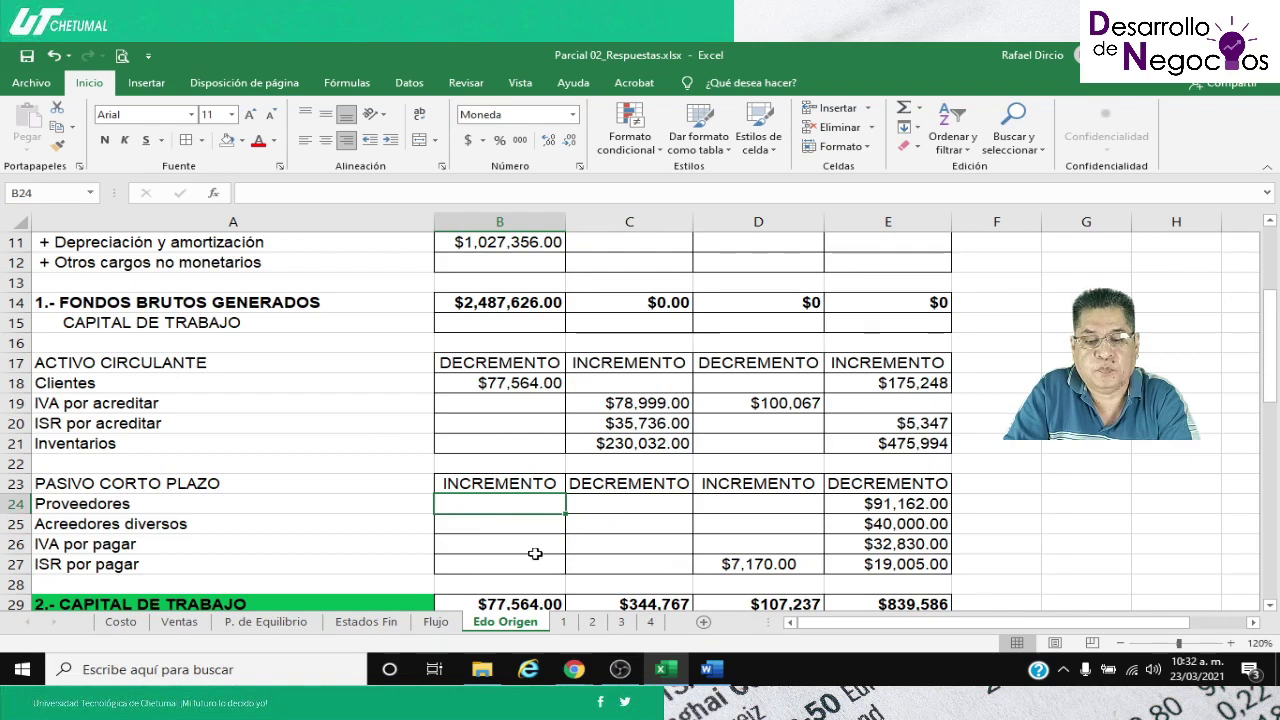
{"action": "left_click", "coordinate": [366, 622]}
{"action": "scroll", "coordinate": [439, 506], "scroll_direction": "down", "scroll_amount": 9}
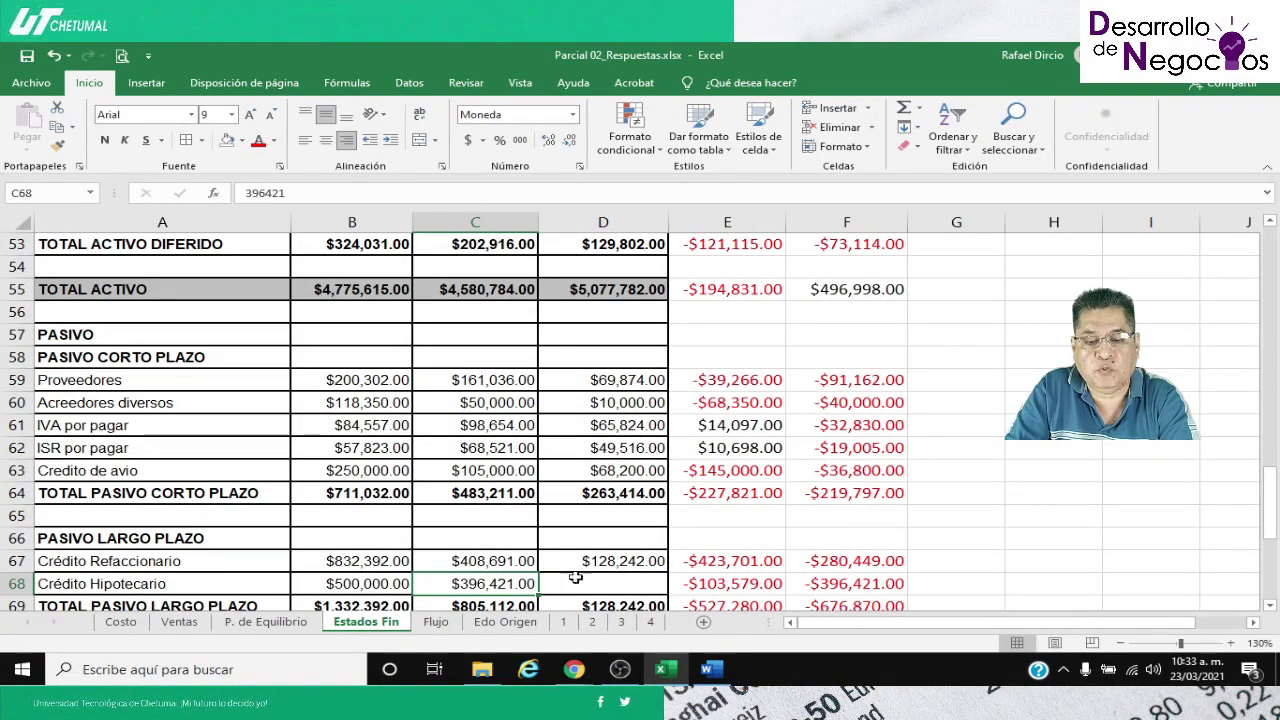
{"action": "left_click", "coordinate": [436, 622]}
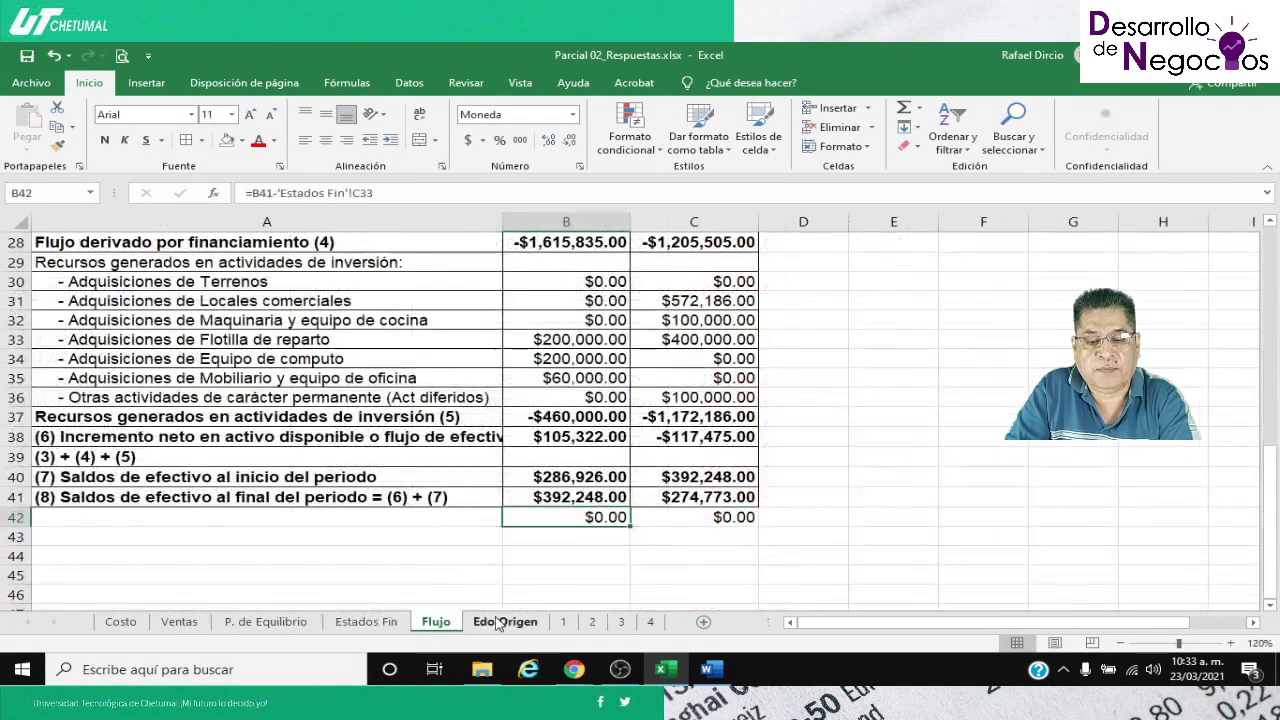
{"action": "left_click", "coordinate": [505, 622]}
{"action": "left_click", "coordinate": [600, 502]}
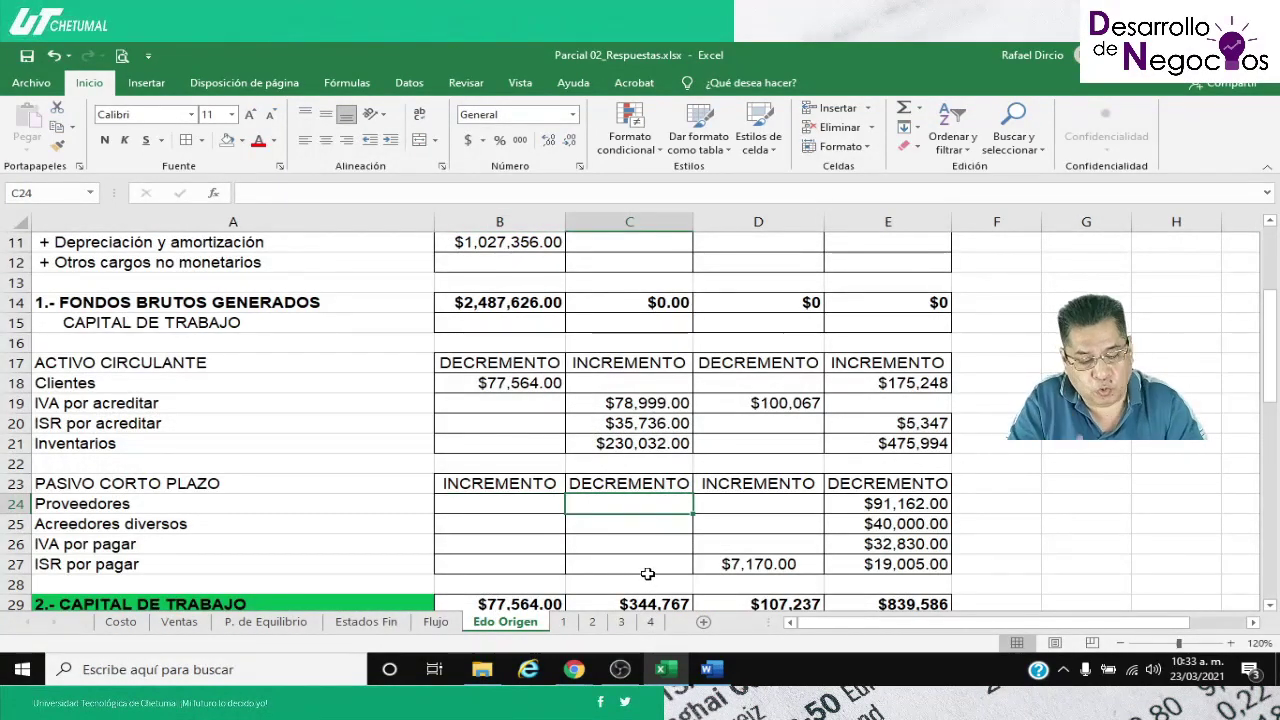
{"action": "type", "text": "="}
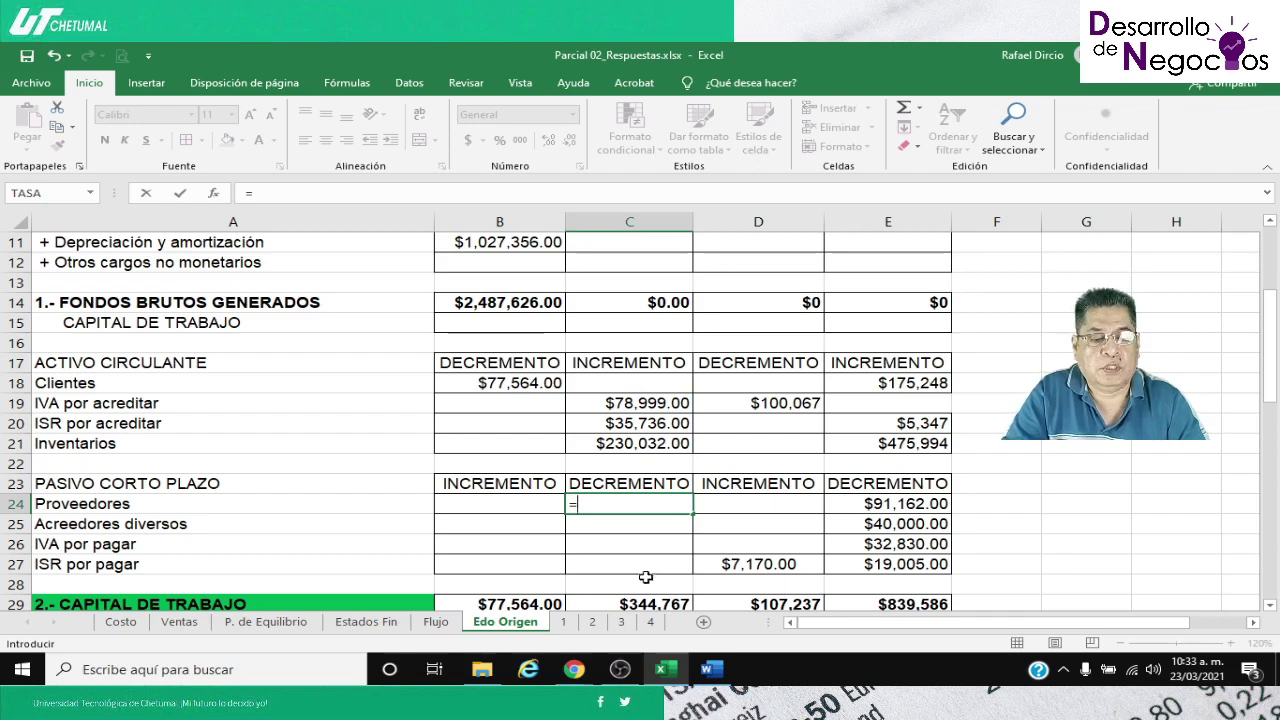
{"action": "left_click", "coordinate": [366, 622]}
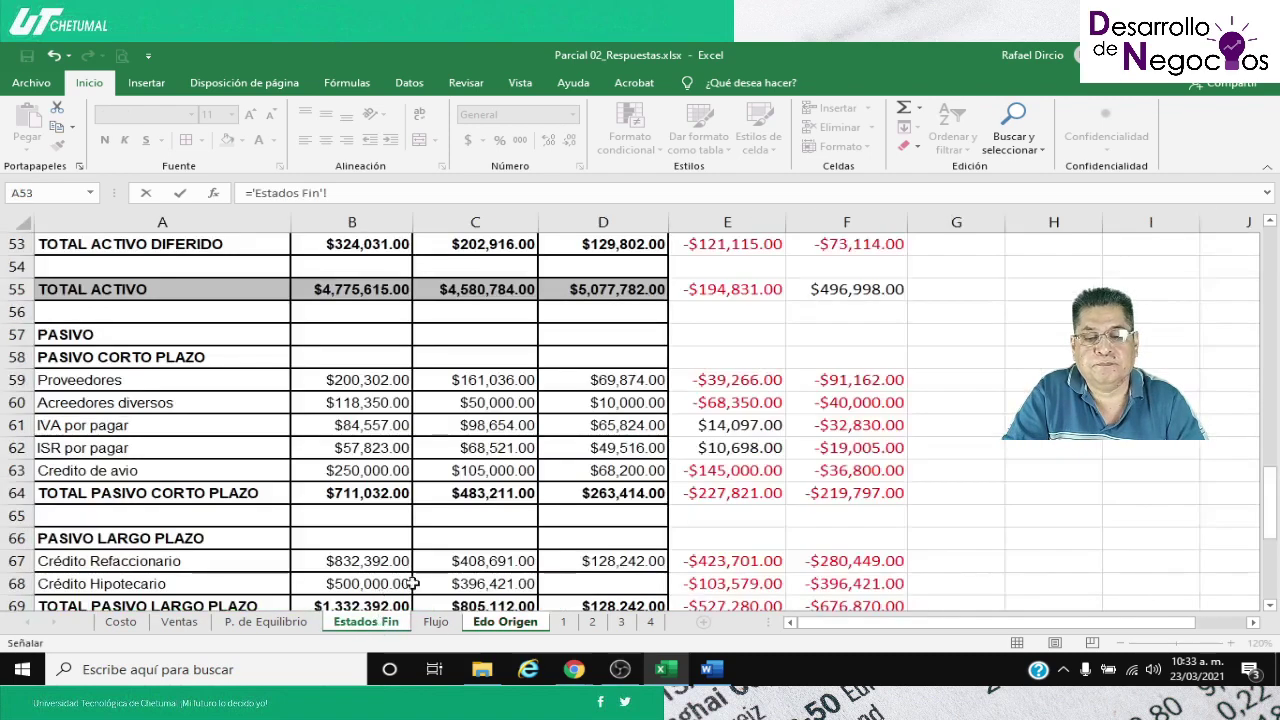
{"action": "left_click", "coordinate": [713, 383]}
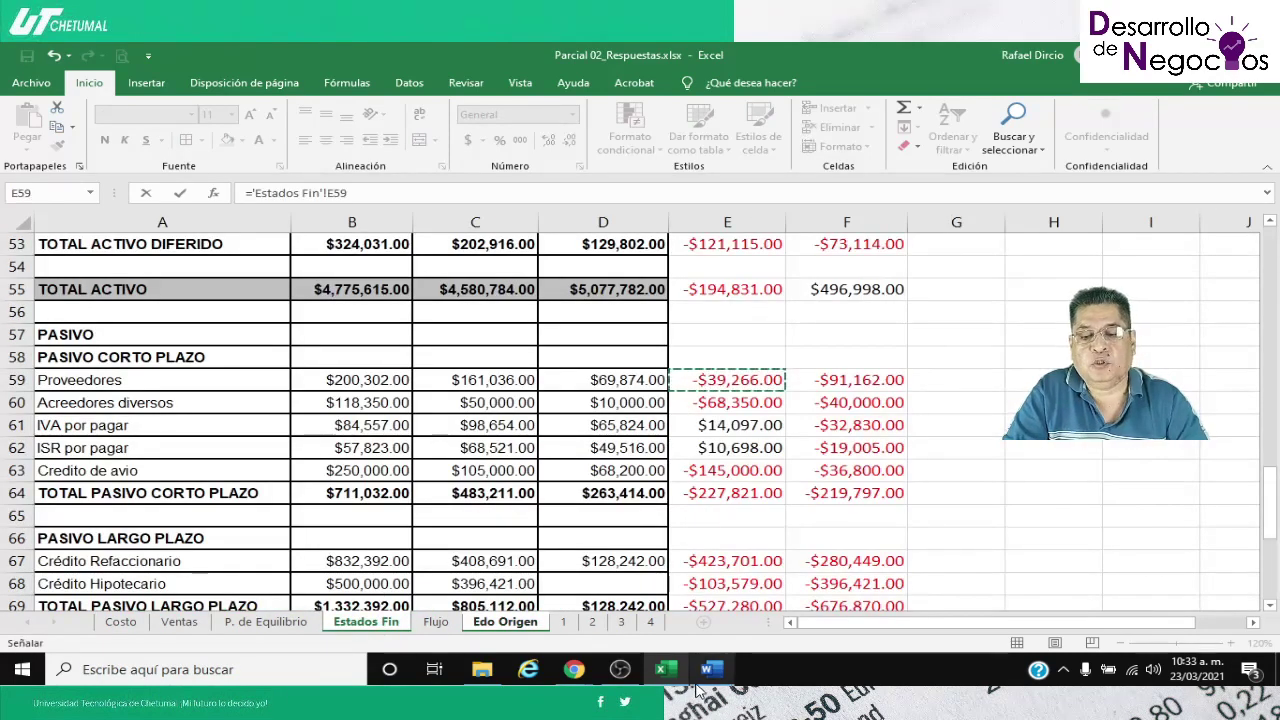
{"action": "mouse_move", "coordinate": [700, 688]}
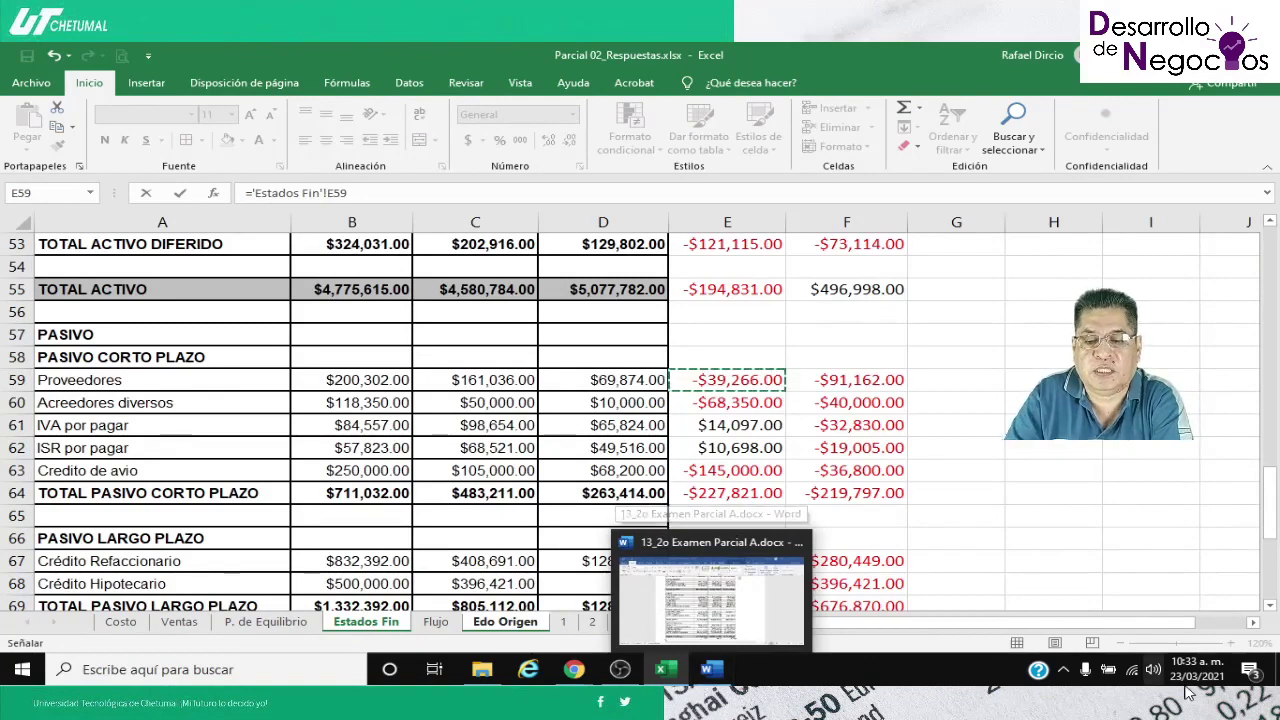
{"action": "type", "text": "*-1"}
{"action": "key", "text": "Return"}
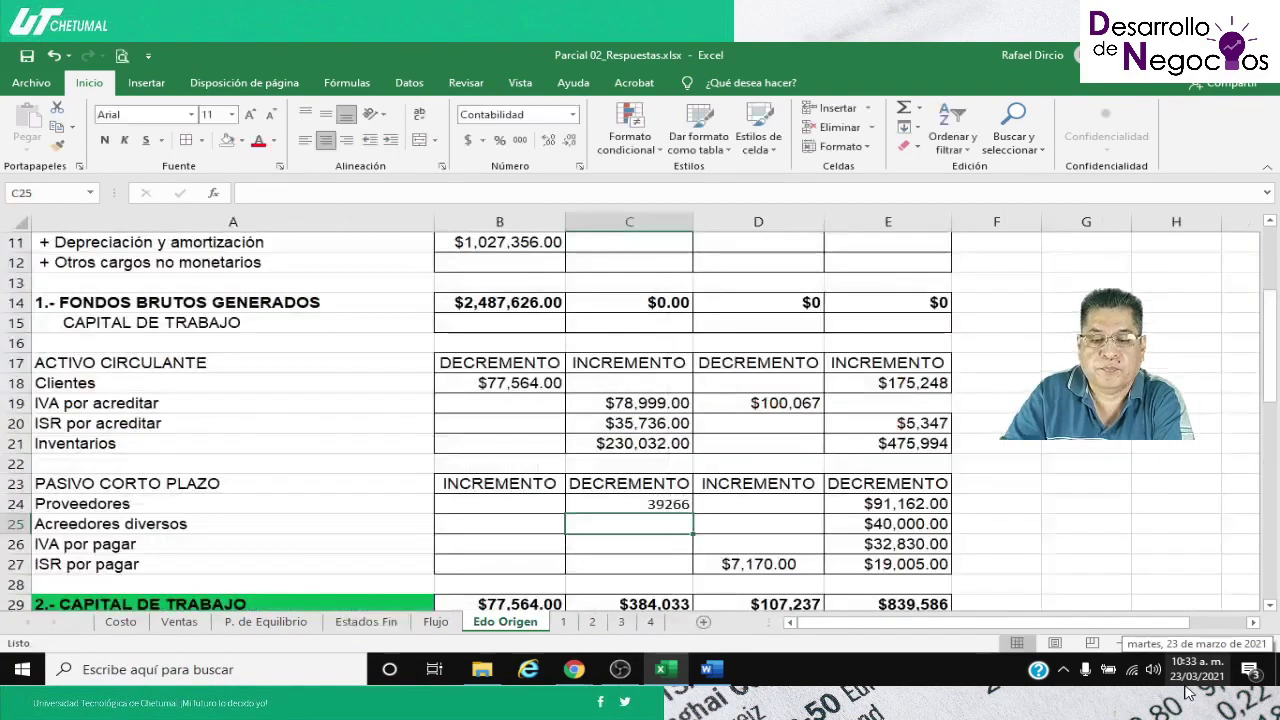
Copy C21's cell formatting onto C24 and fill its formula down to Acreedores diversos in C25
{"action": "left_click", "coordinate": [590, 443]}
{"action": "left_click", "coordinate": [57, 145]}
{"action": "left_click", "coordinate": [621, 503]}
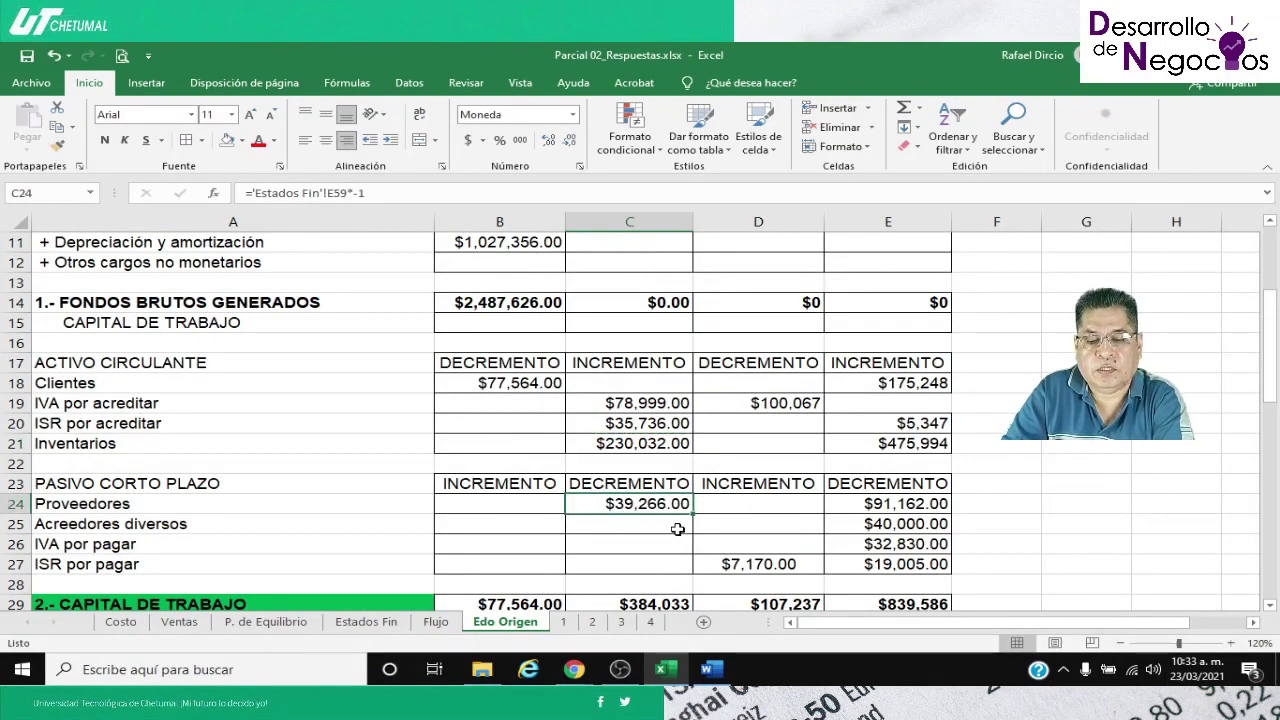
{"action": "left_click_drag", "start_coordinate": [694, 516], "coordinate": [641, 552]}
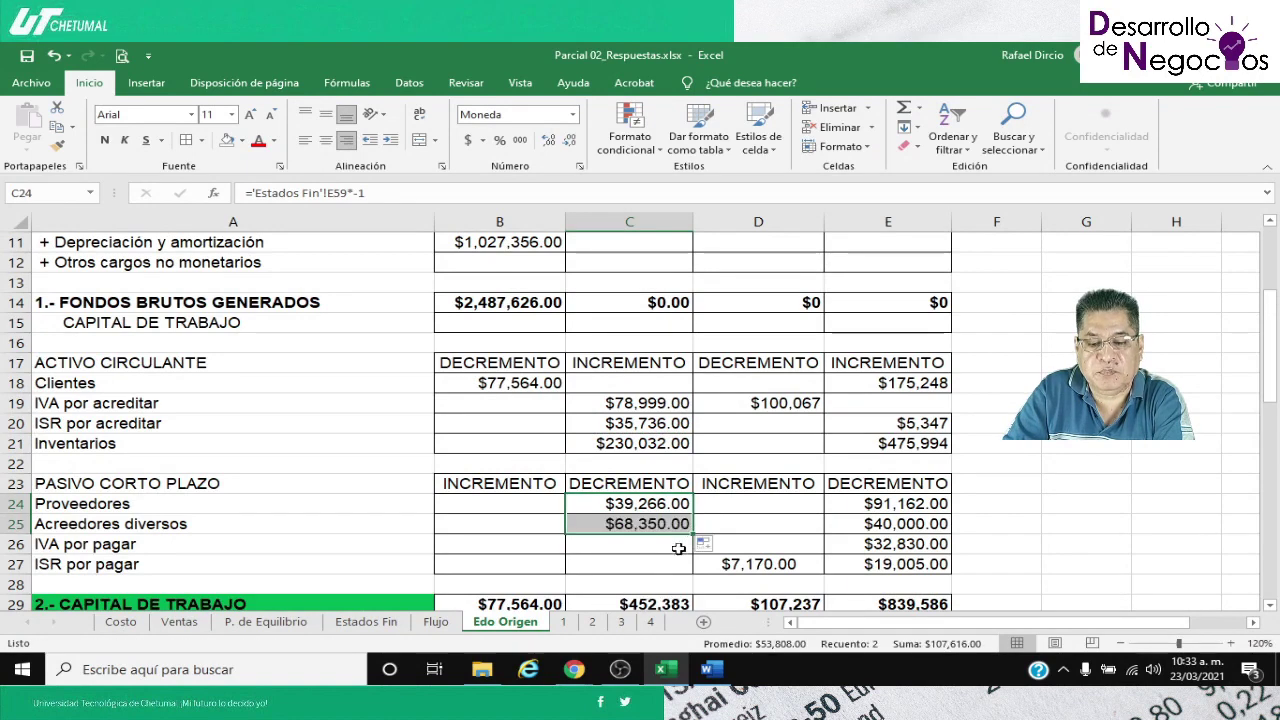
{"action": "left_click", "coordinate": [620, 527]}
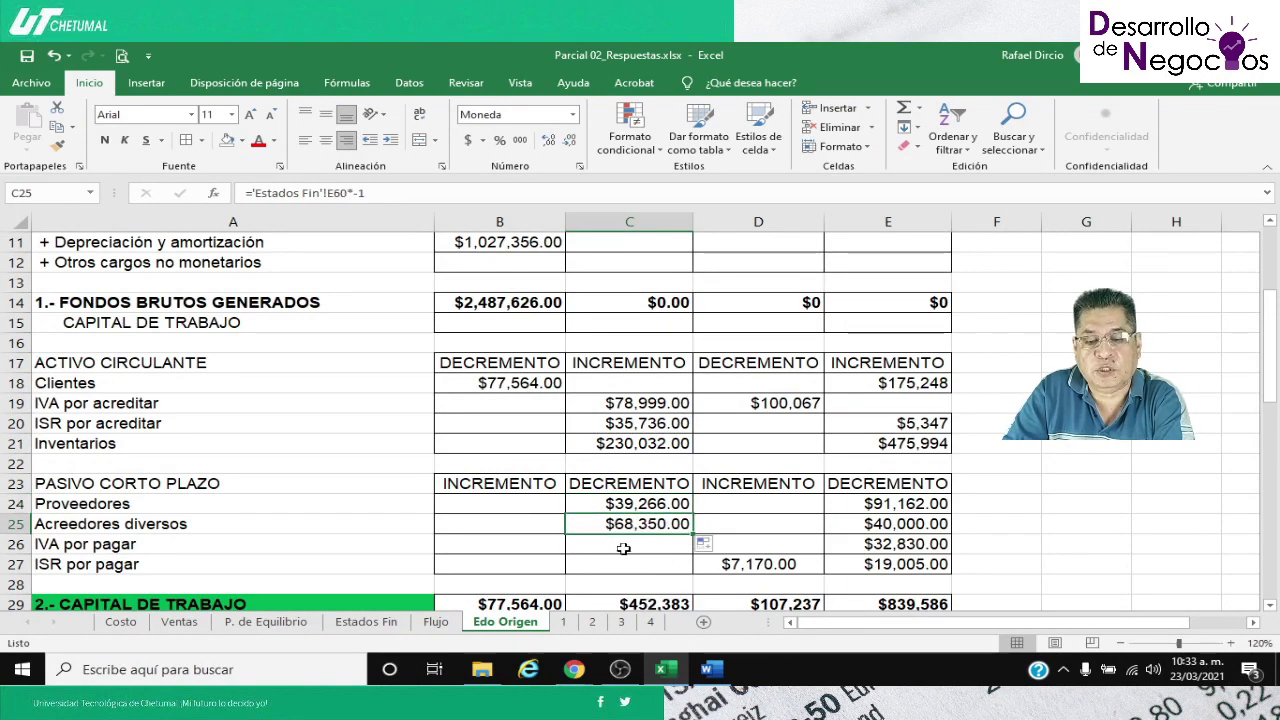
Enter the 2017-2016 IVA por pagar increment in B26 as ='Estados Fin'!E61
{"action": "left_click", "coordinate": [518, 545]}
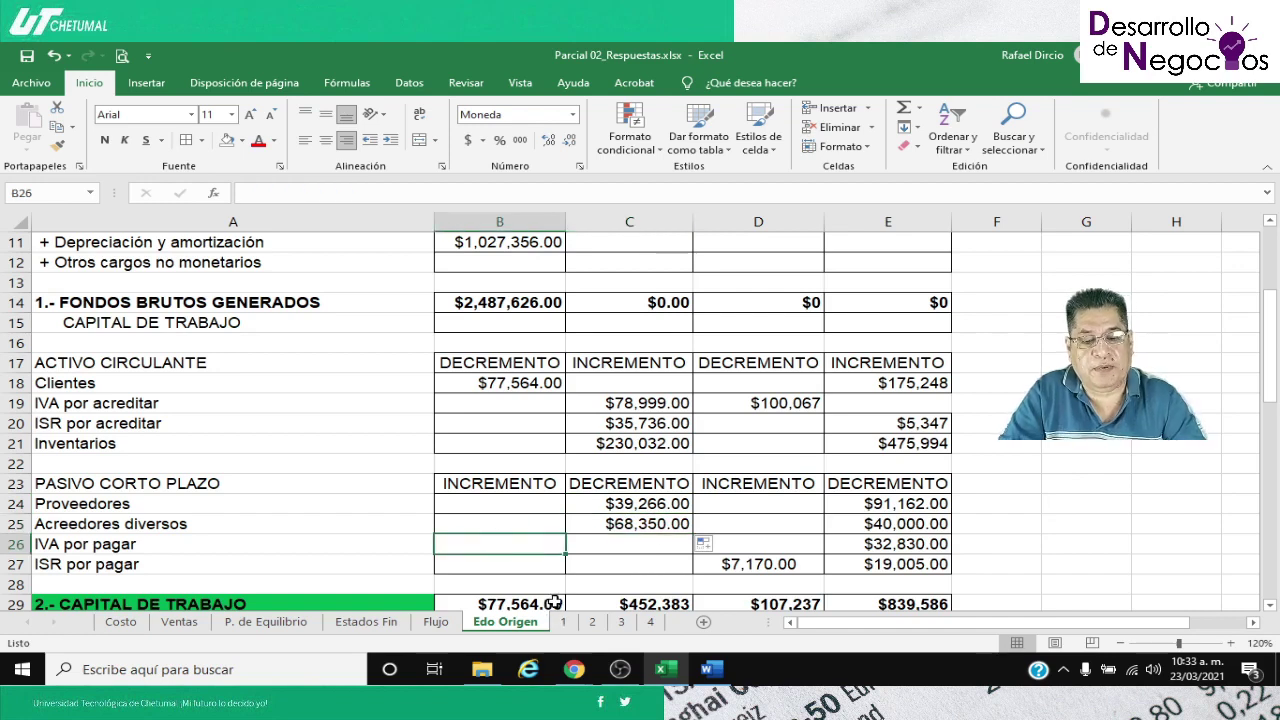
{"action": "type", "text": "="}
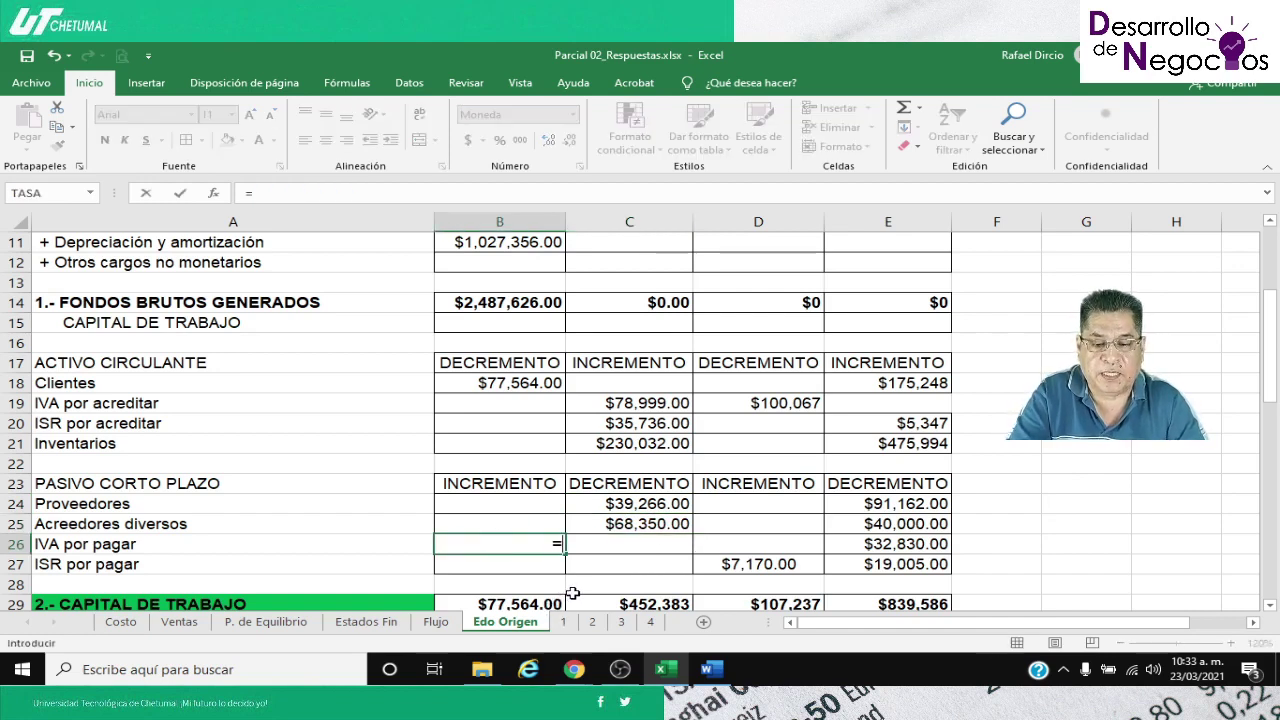
{"action": "left_click", "coordinate": [366, 622]}
{"action": "scroll", "coordinate": [400, 500], "scroll_direction": "down", "scroll_amount": 1}
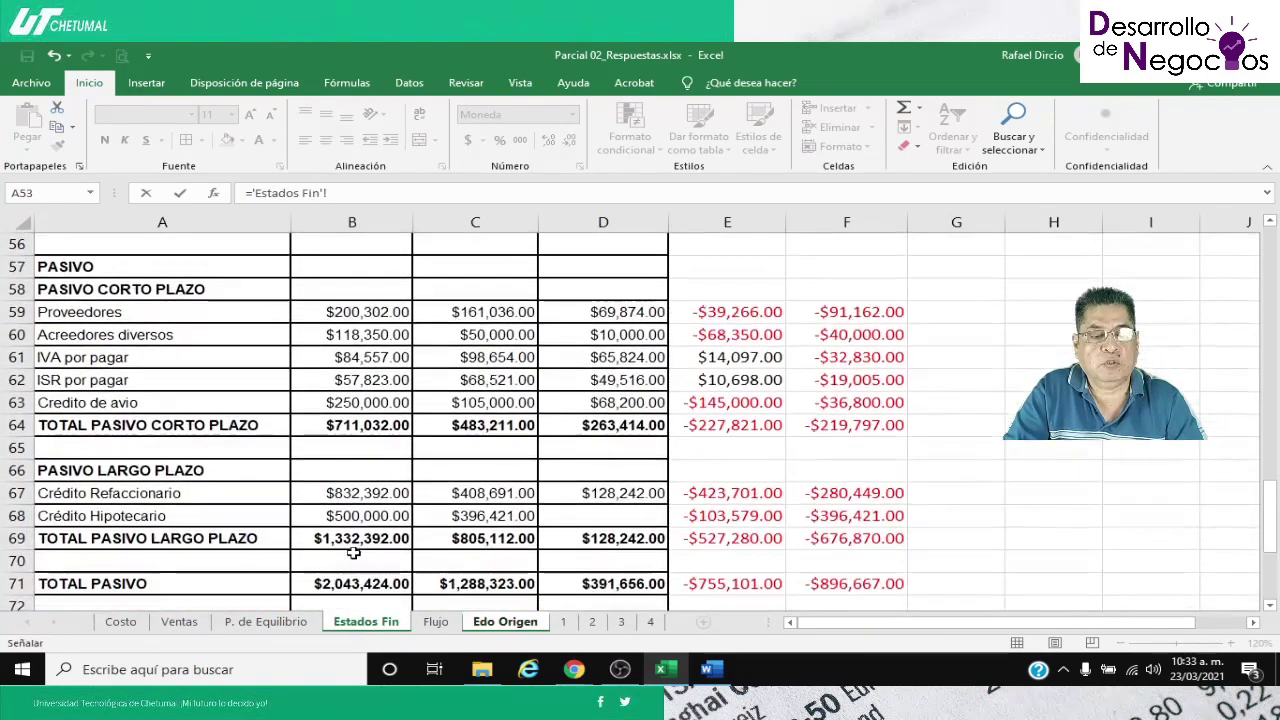
{"action": "left_click", "coordinate": [686, 357]}
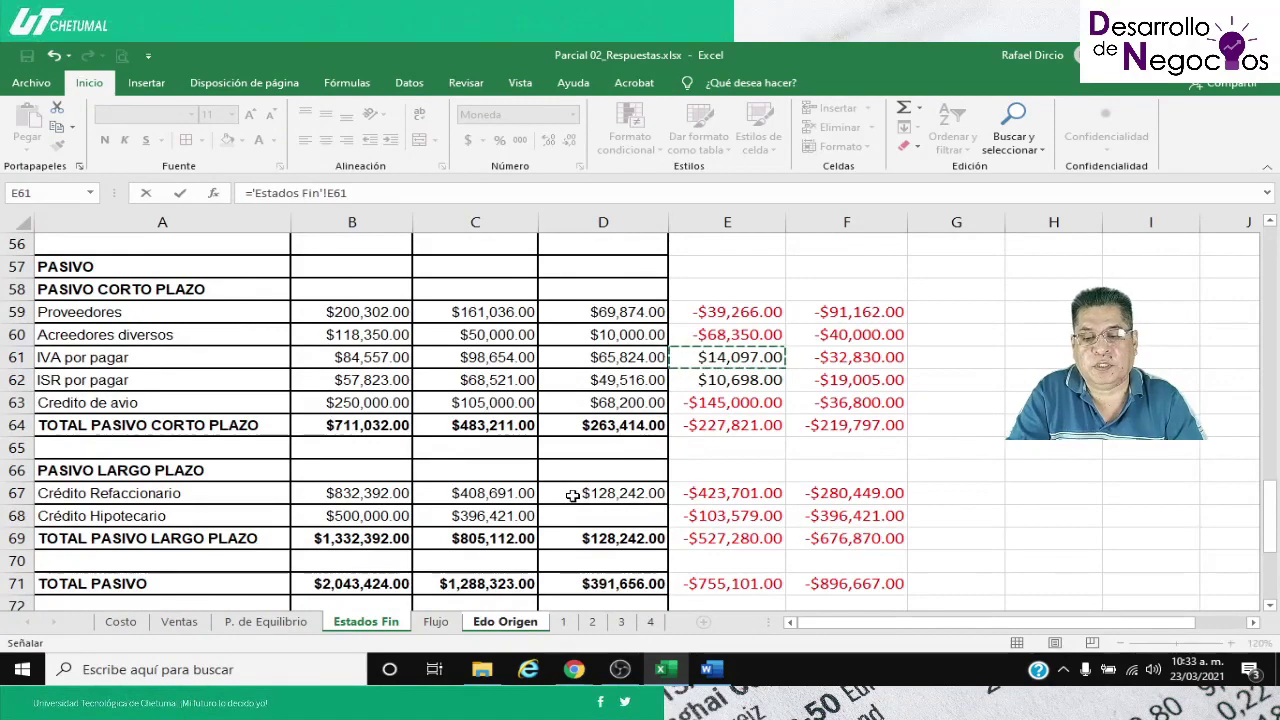
{"action": "key", "text": "Return"}
Copy the IVA por pagar formula from B26 to ISR por pagar in B27
{"action": "key", "text": "Up"}
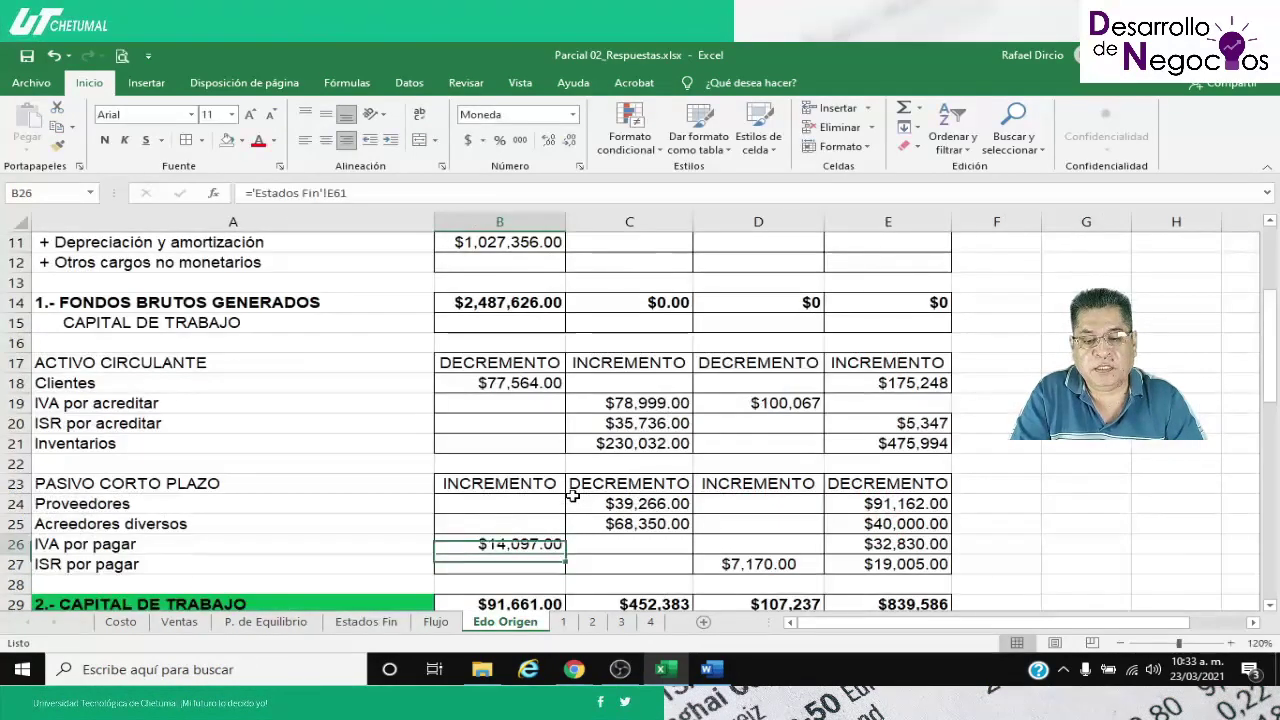
{"action": "key", "text": "ctrl+c"}
{"action": "key", "text": "Down"}
{"action": "key", "text": "Return"}
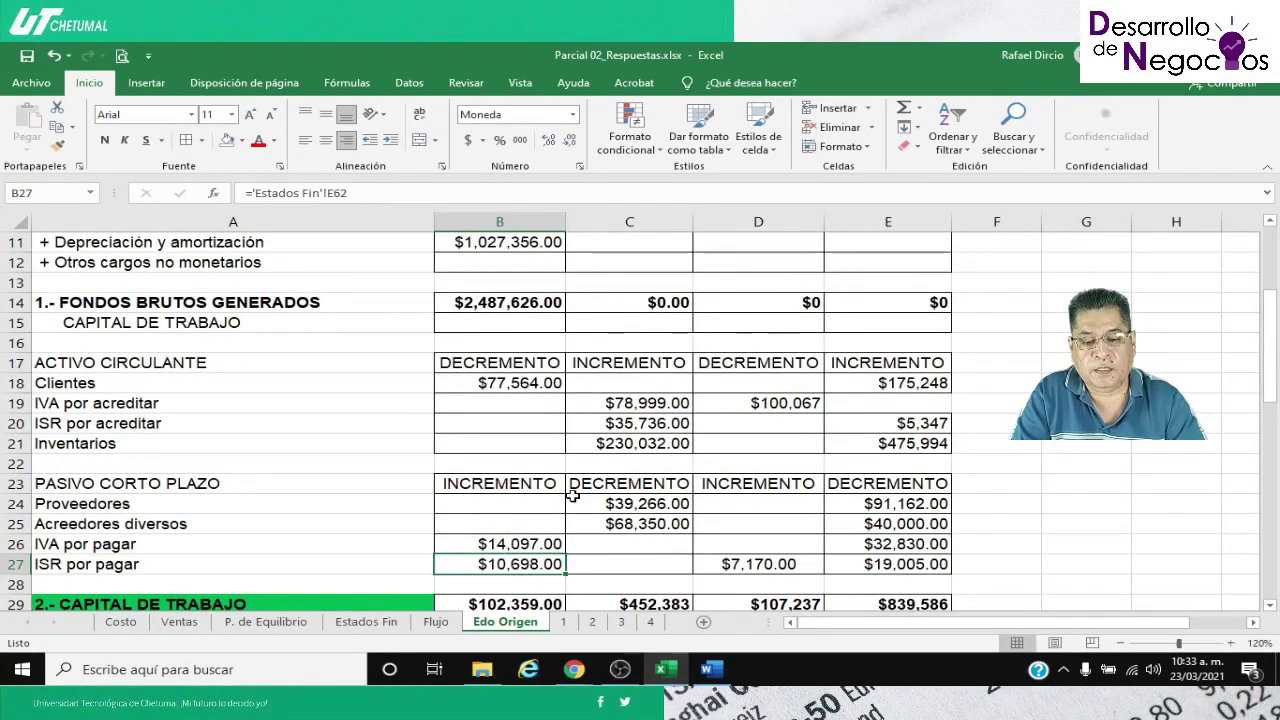
{"action": "scroll", "coordinate": [569, 490], "scroll_direction": "up", "scroll_amount": 3}
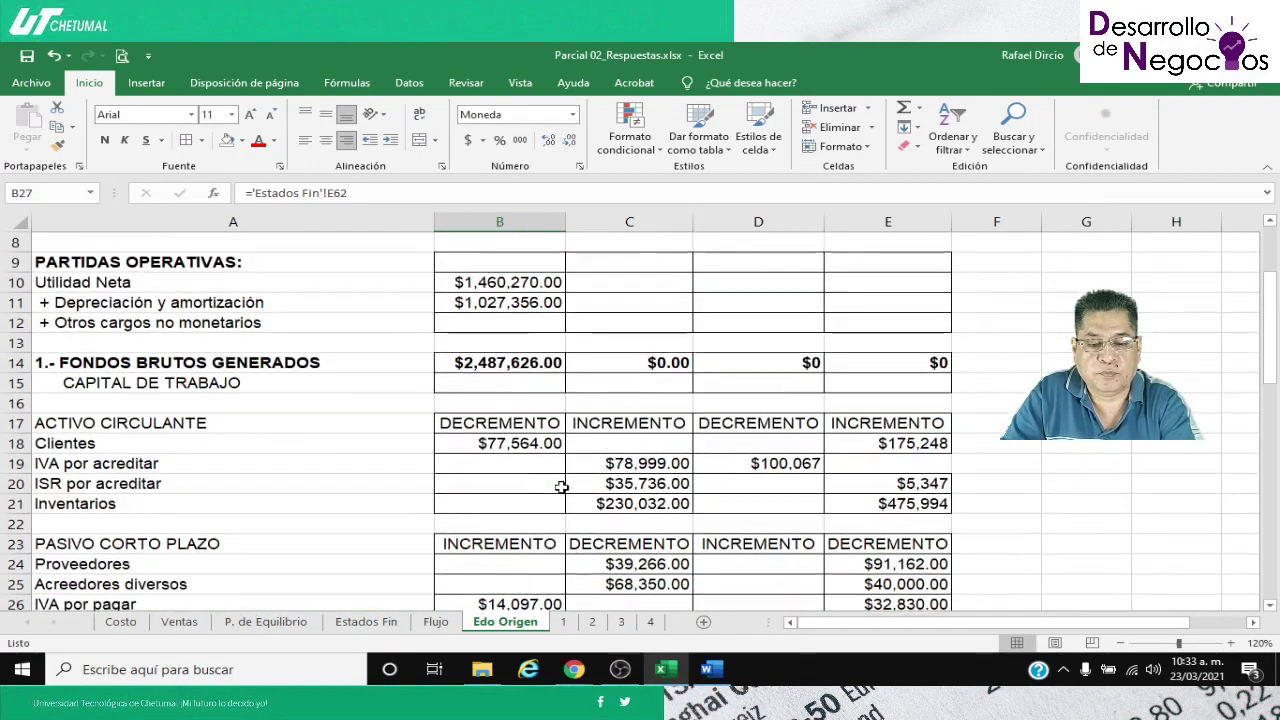
Check the 2.- Capital de Trabajo sum formula in B29 and copy that cell's formatting onto C29
{"action": "scroll", "coordinate": [565, 594], "scroll_direction": "down", "scroll_amount": 2}
{"action": "scroll", "coordinate": [555, 600], "scroll_direction": "down", "scroll_amount": 3}
{"action": "left_click", "coordinate": [520, 483]}
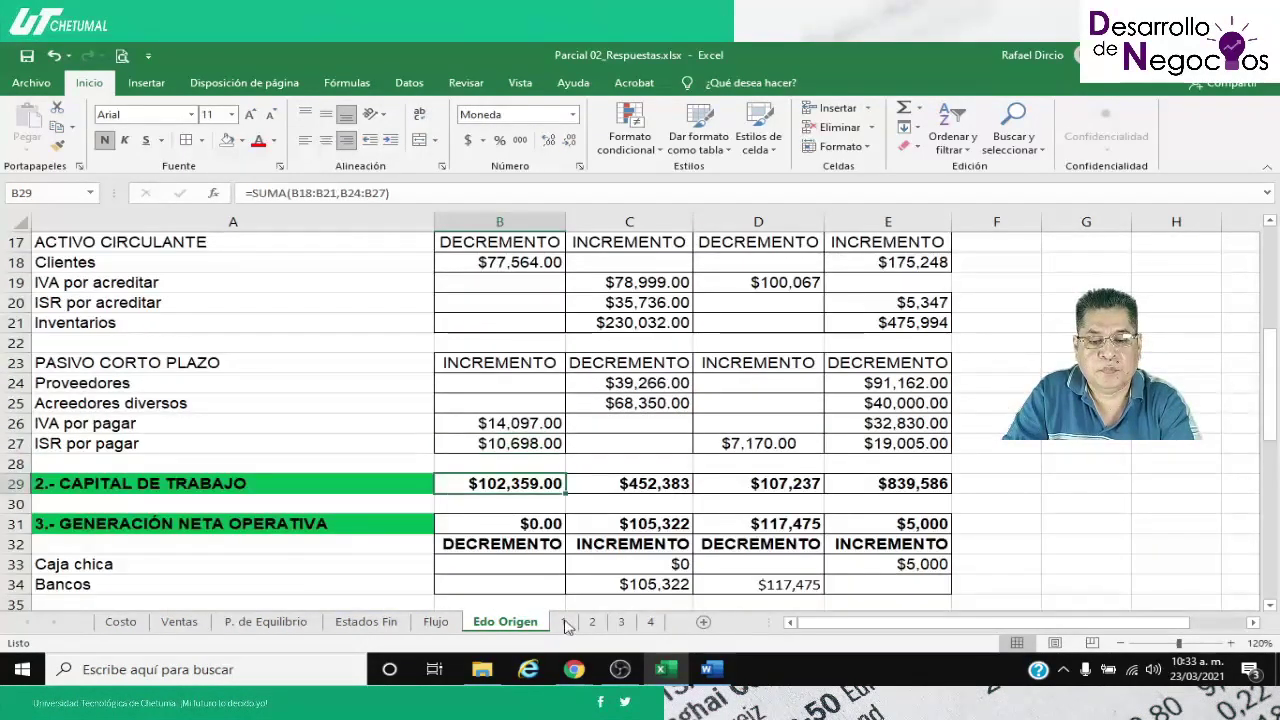
{"action": "key", "text": "F2"}
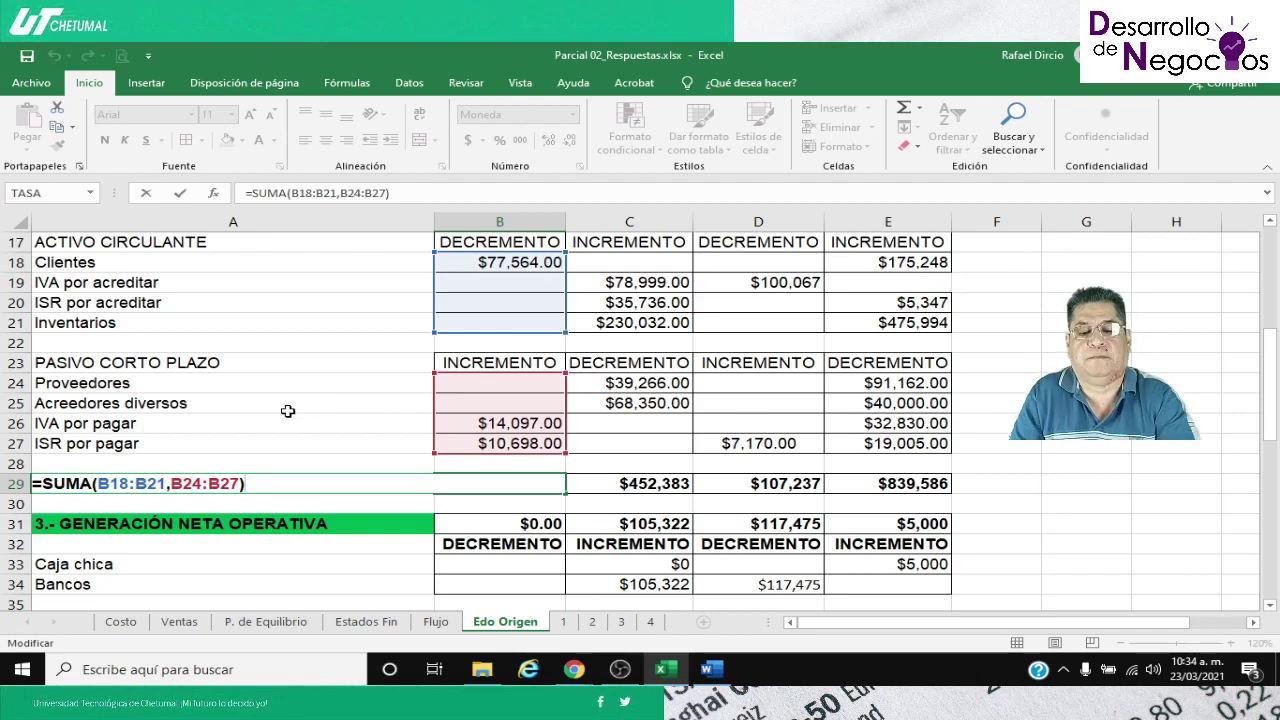
{"action": "key", "text": "Return"}
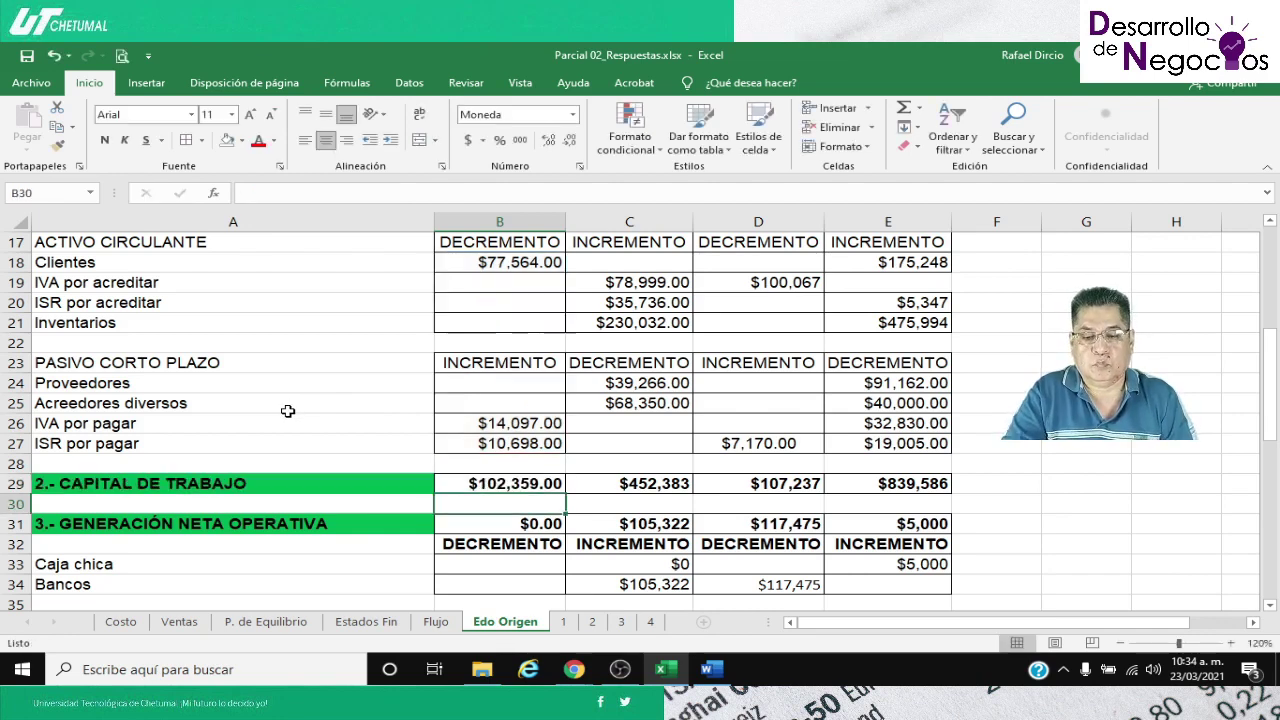
{"action": "left_click", "coordinate": [520, 480]}
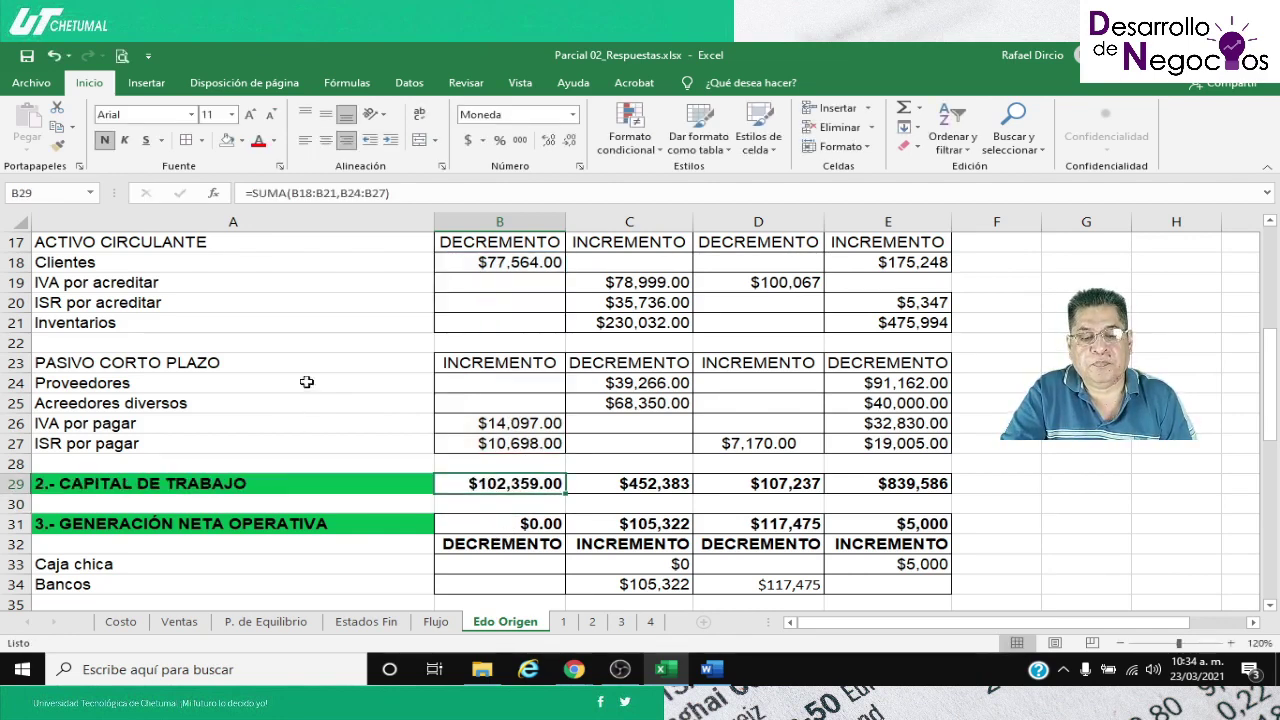
{"action": "left_click", "coordinate": [58, 148]}
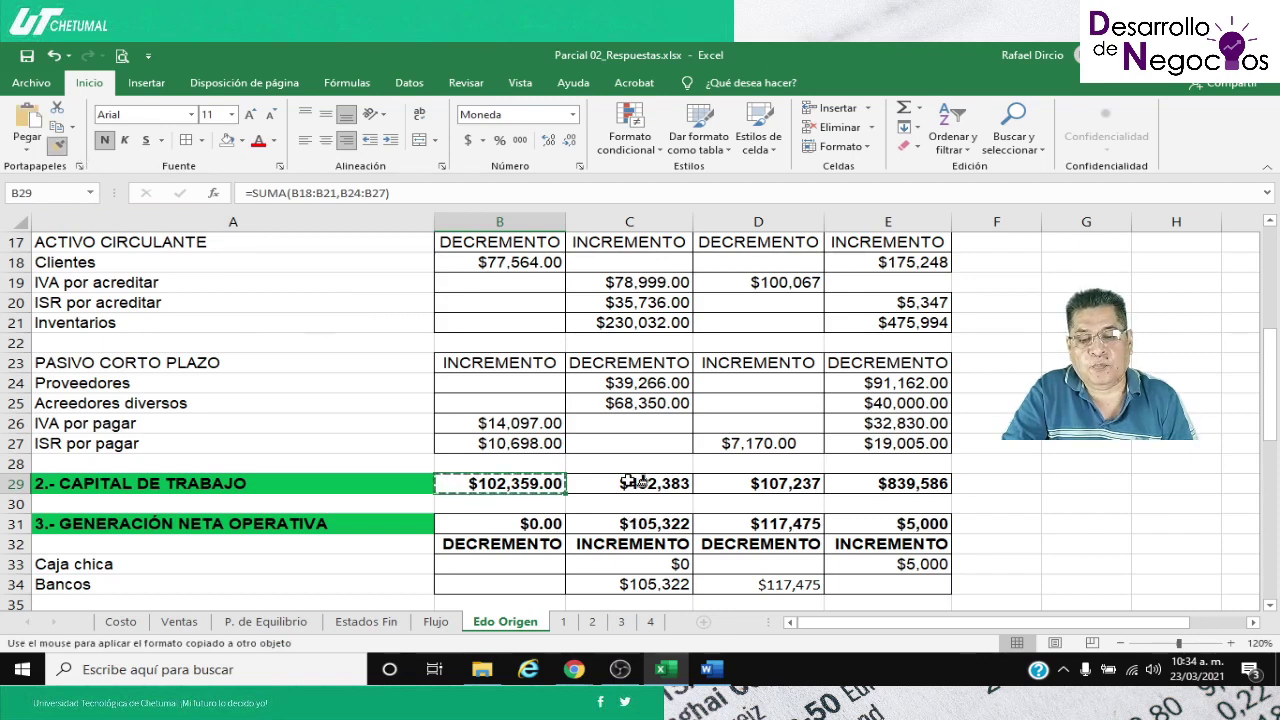
{"action": "left_click", "coordinate": [632, 484]}
Remove the green fill from the 2.- Capital de Trabajo label in A29 and copy its formatting onto 3.- Generación Neta Operativa in A31
{"action": "left_click", "coordinate": [296, 484]}
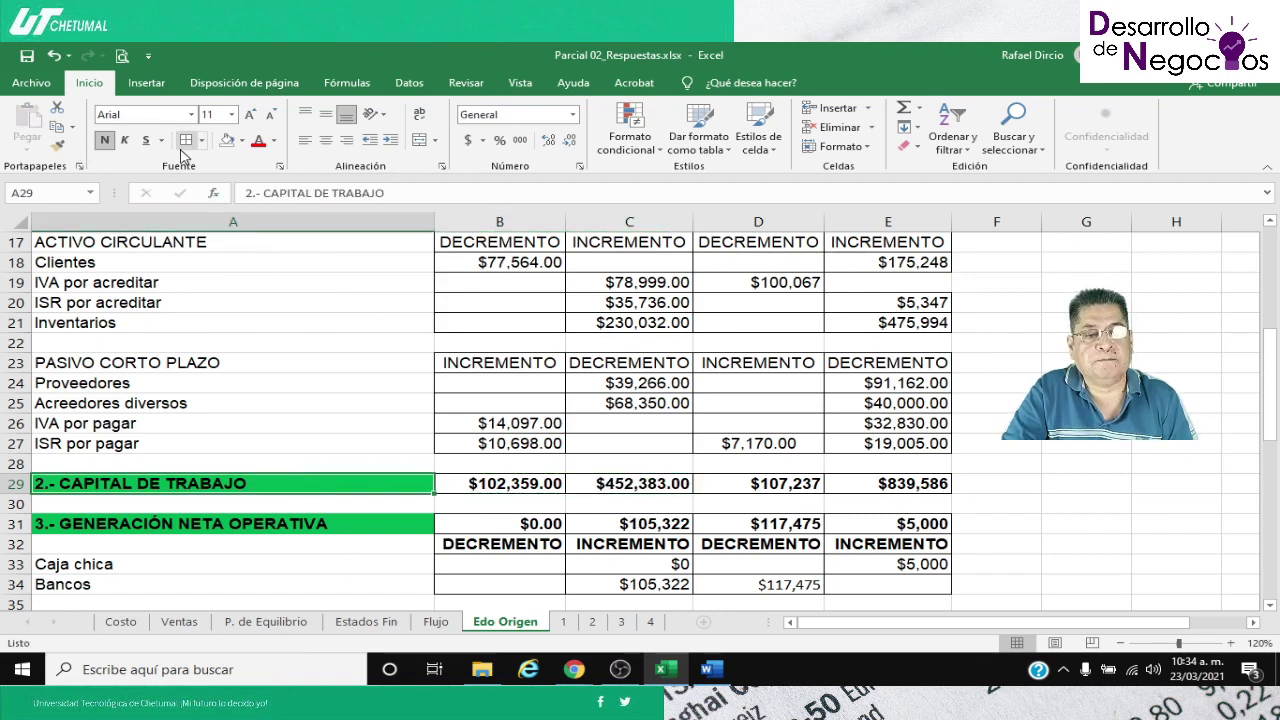
{"action": "left_click", "coordinate": [228, 140]}
{"action": "left_click", "coordinate": [452, 483]}
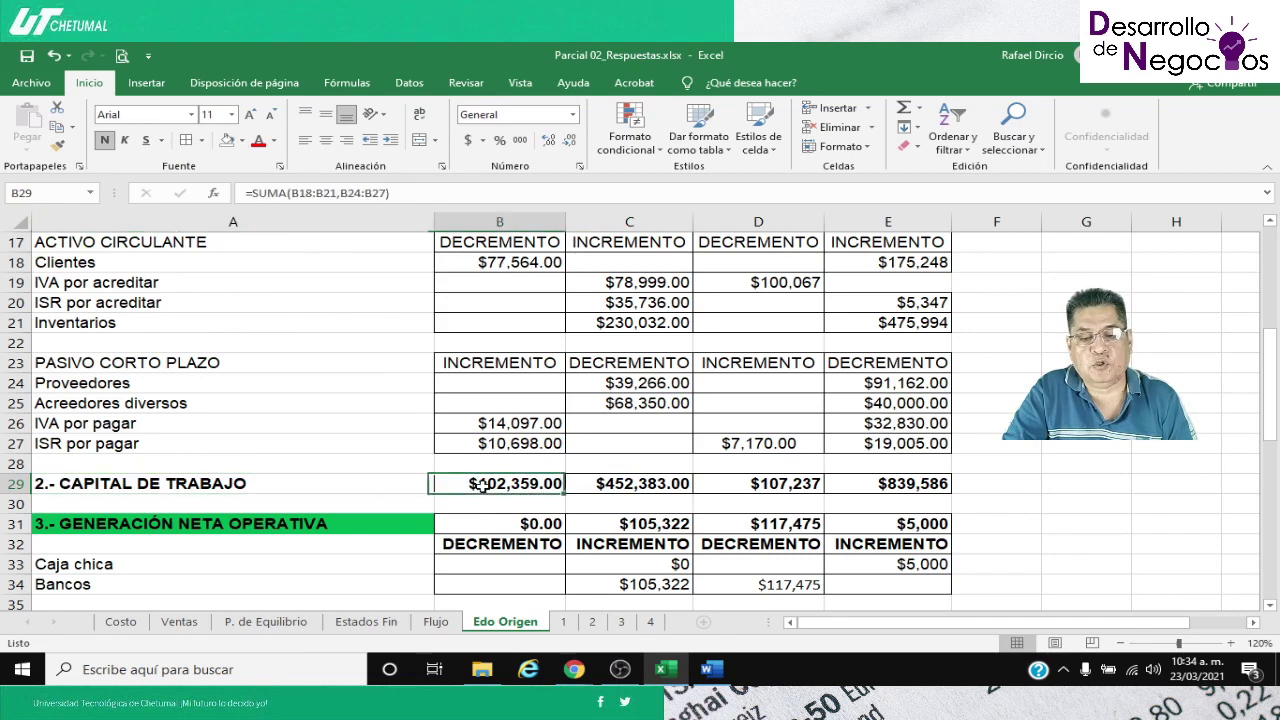
{"action": "left_click", "coordinate": [624, 483]}
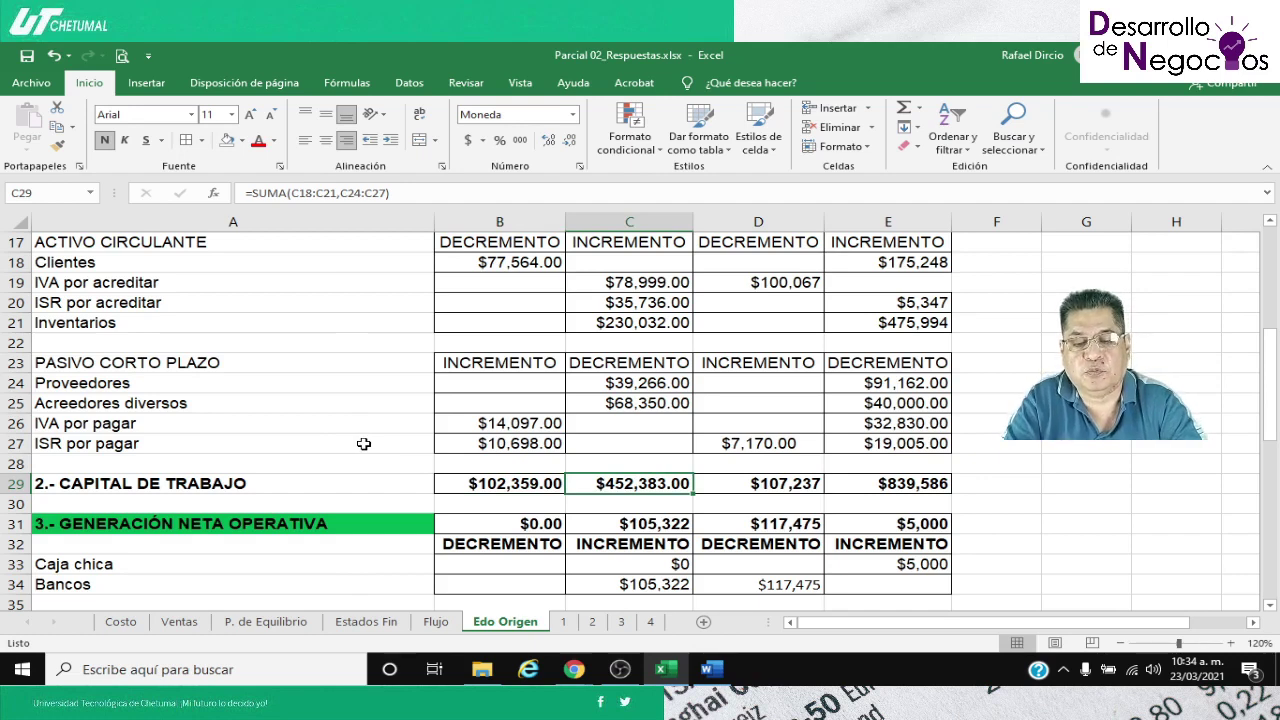
{"action": "left_click", "coordinate": [237, 485]}
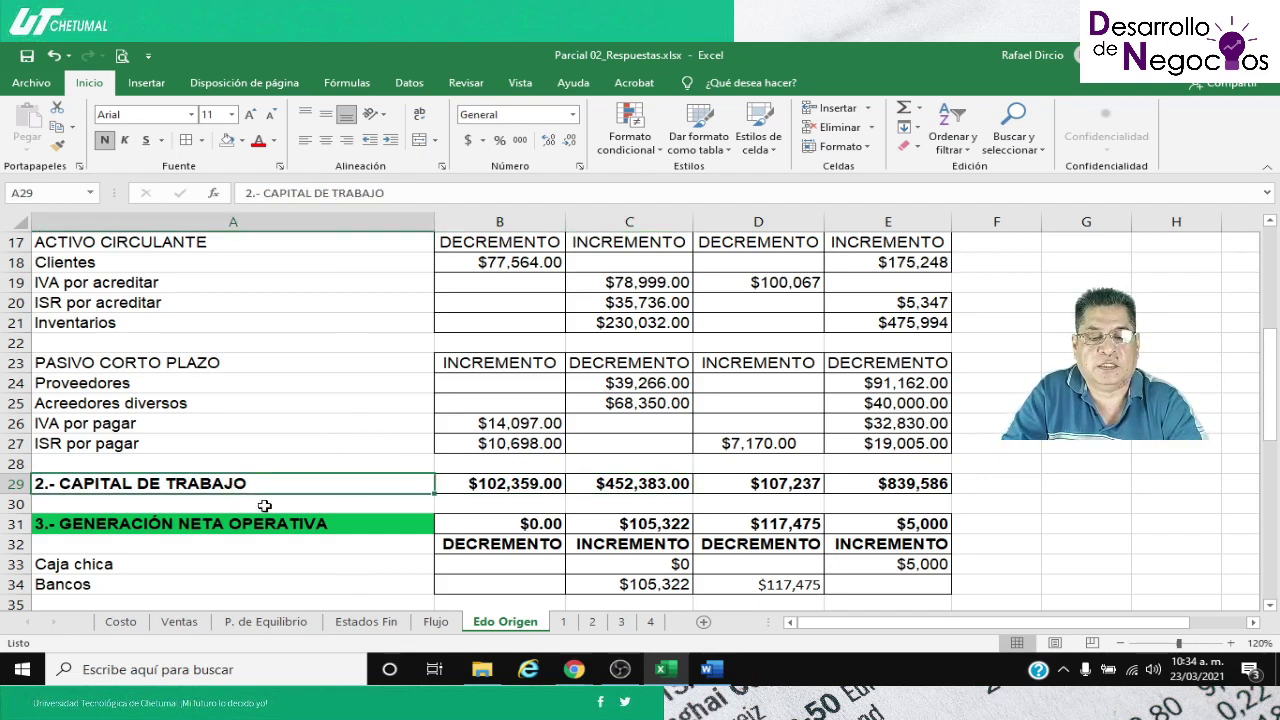
{"action": "left_click", "coordinate": [73, 147]}
{"action": "left_click", "coordinate": [226, 526]}
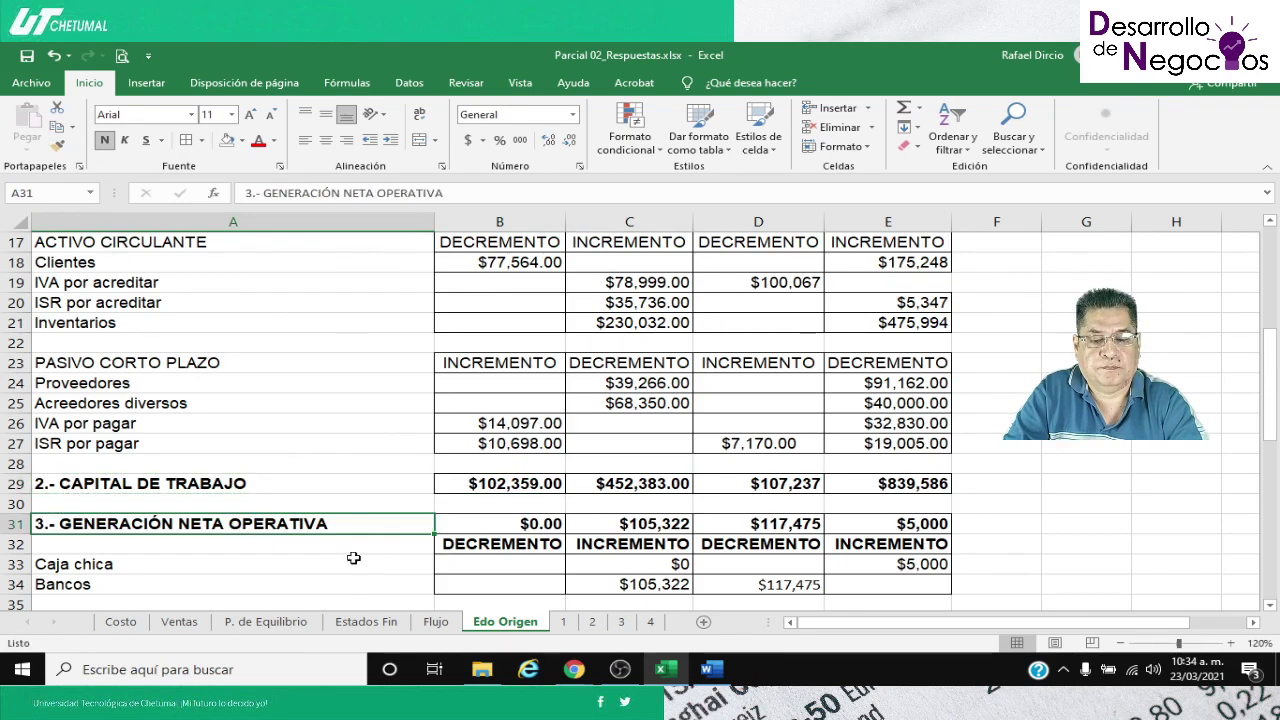
Copy the formatting of ISR por pagar in B27 onto the Caja chica and Bancos increments in C33:C34
{"action": "scroll", "coordinate": [395, 569], "scroll_direction": "down", "scroll_amount": 1}
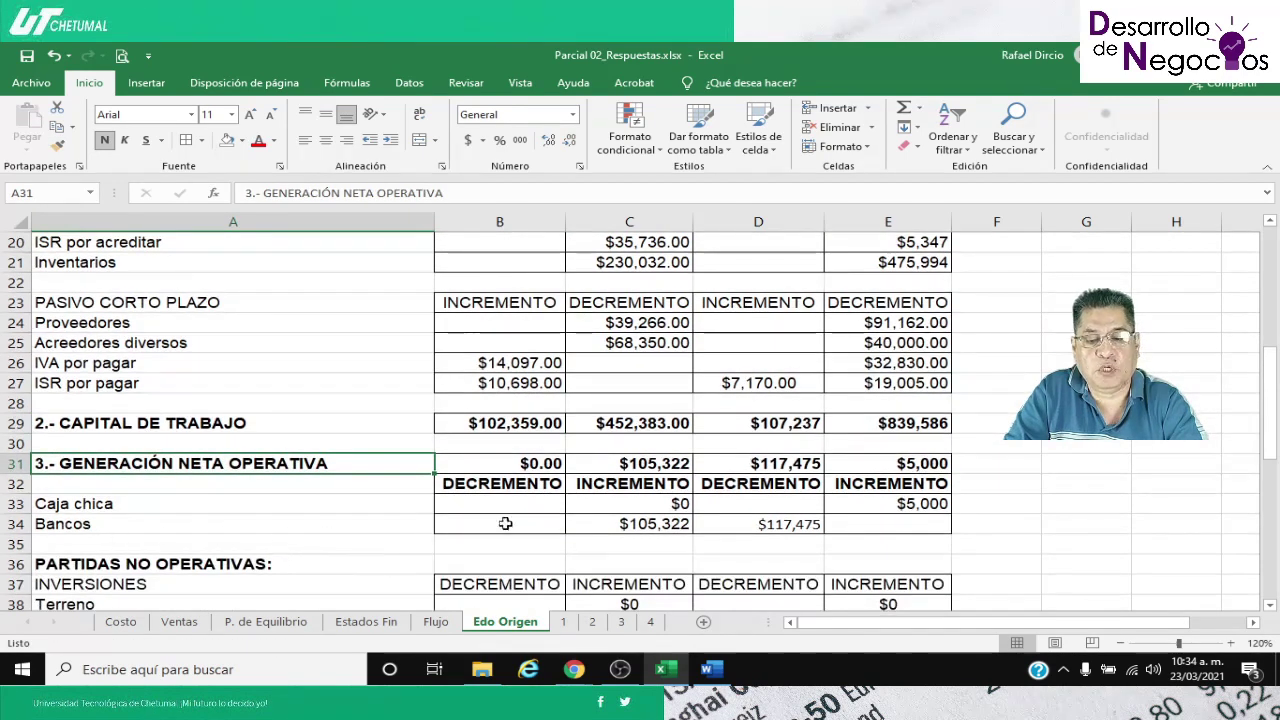
{"action": "left_click", "coordinate": [497, 383]}
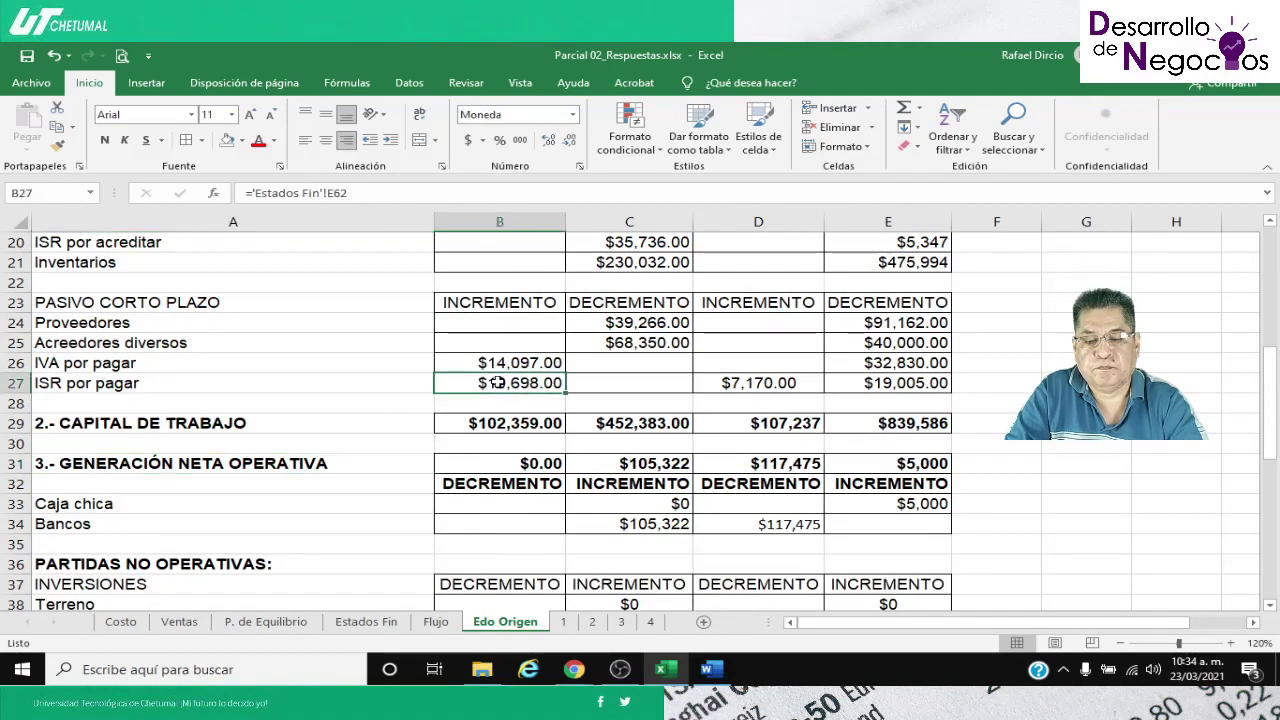
{"action": "left_click", "coordinate": [57, 145]}
{"action": "left_click", "coordinate": [618, 503]}
{"action": "left_click_drag", "start_coordinate": [618, 503], "coordinate": [611, 518]}
Enter the 2017-2016 Caja chica increment in C33 as ='Estados Fin'!E32 and copy the formula to Bancos in C34
{"action": "left_click", "coordinate": [607, 507]}
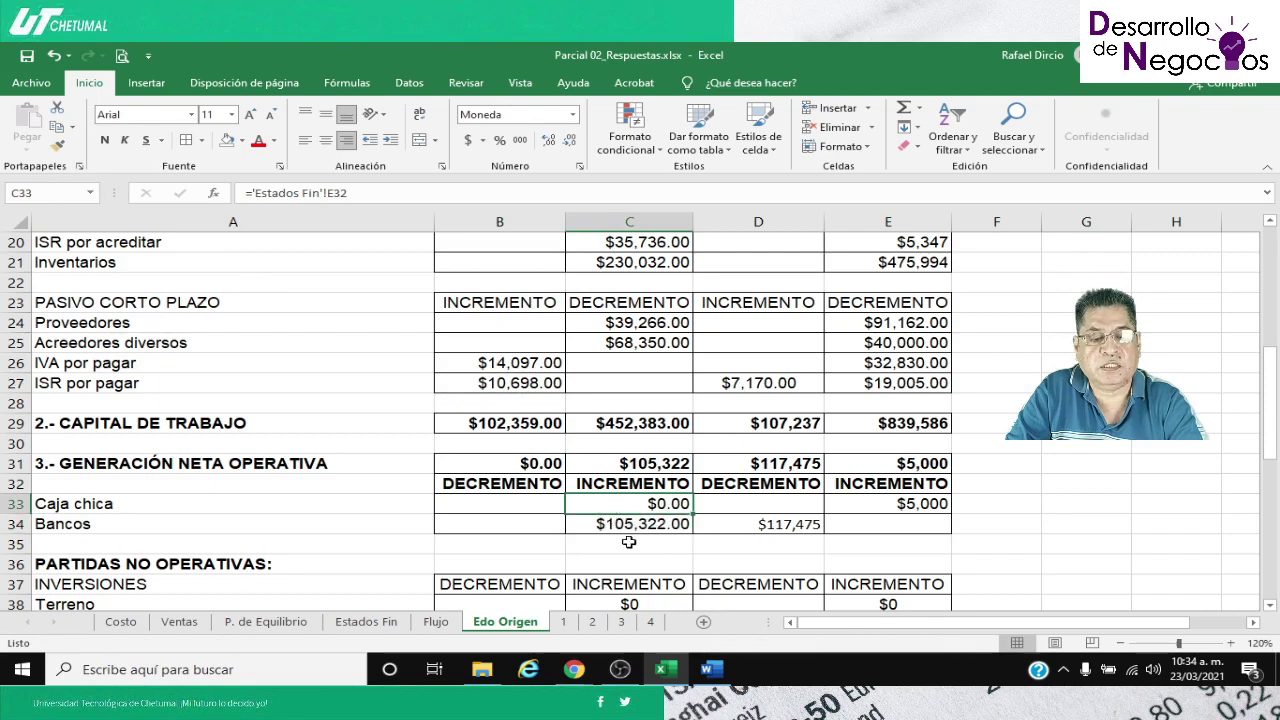
{"action": "type", "text": "="}
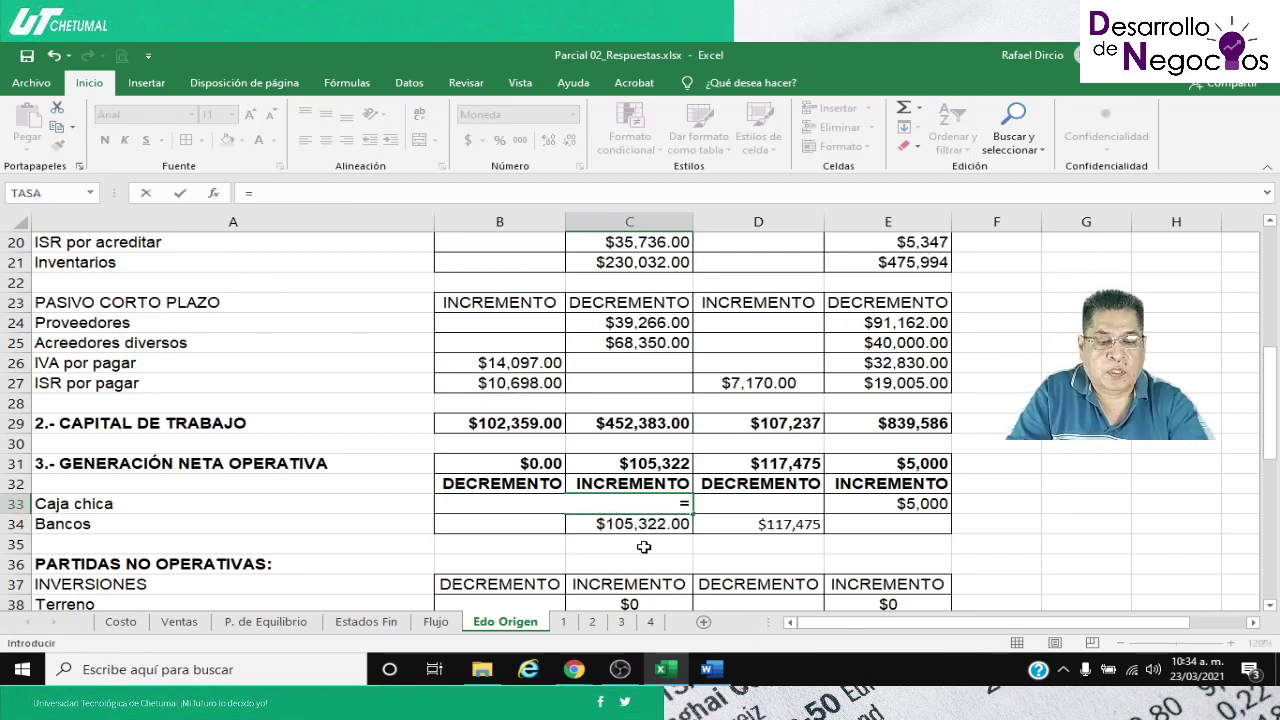
{"action": "left_click", "coordinate": [366, 621]}
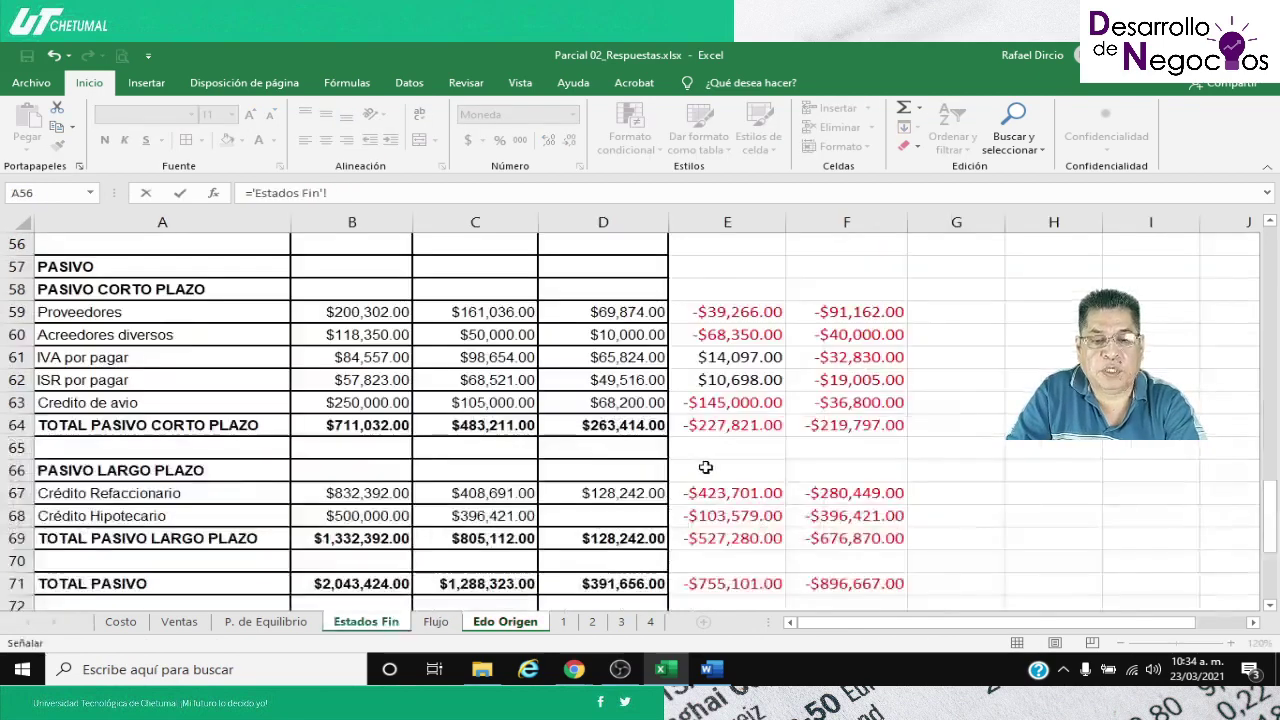
{"action": "scroll", "coordinate": [700, 467], "scroll_direction": "up", "scroll_amount": 11}
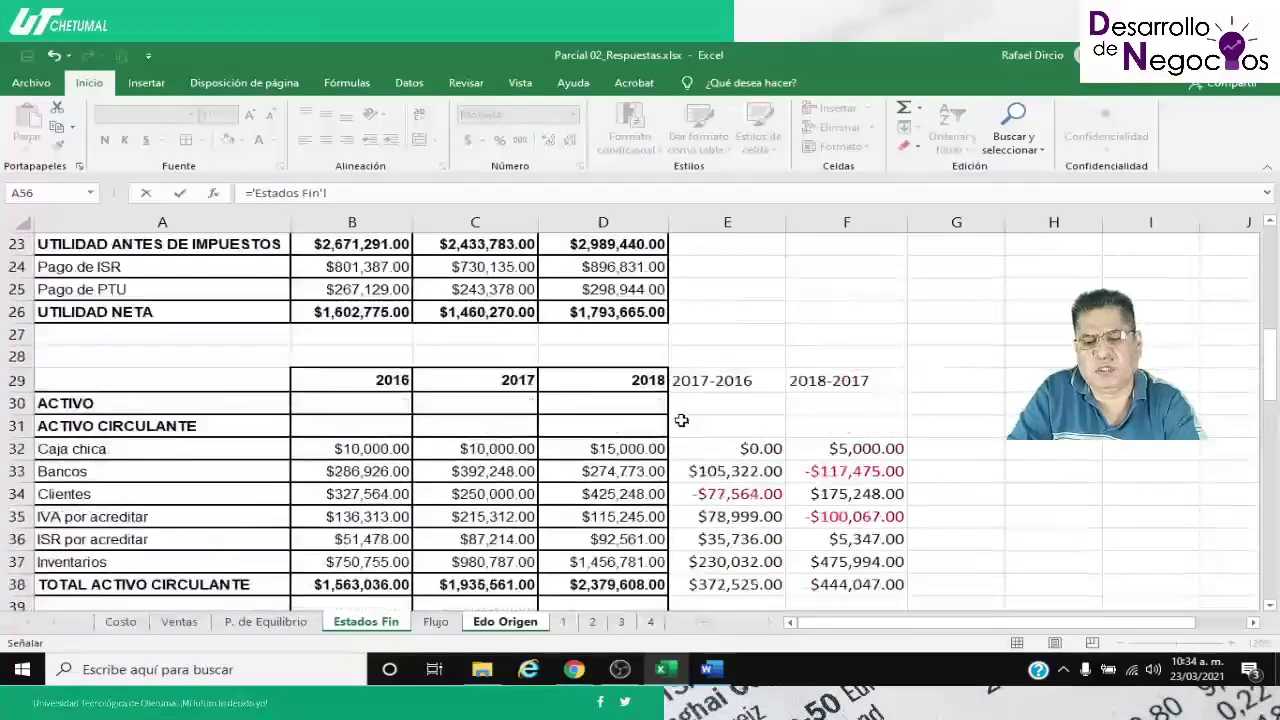
{"action": "left_click", "coordinate": [702, 449]}
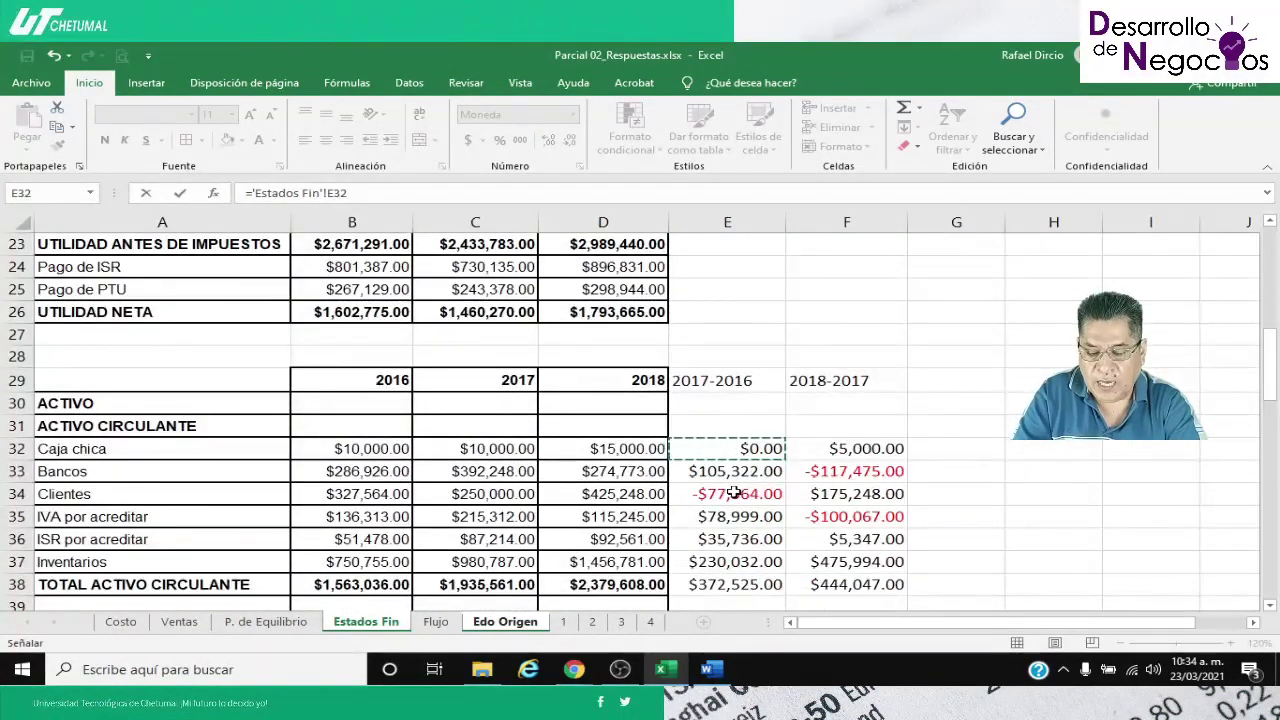
{"action": "key", "text": "Return"}
{"action": "key", "text": "Up"}
{"action": "key", "text": "ctrl+c"}
{"action": "key", "text": "Down"}
{"action": "key", "text": "Return"}
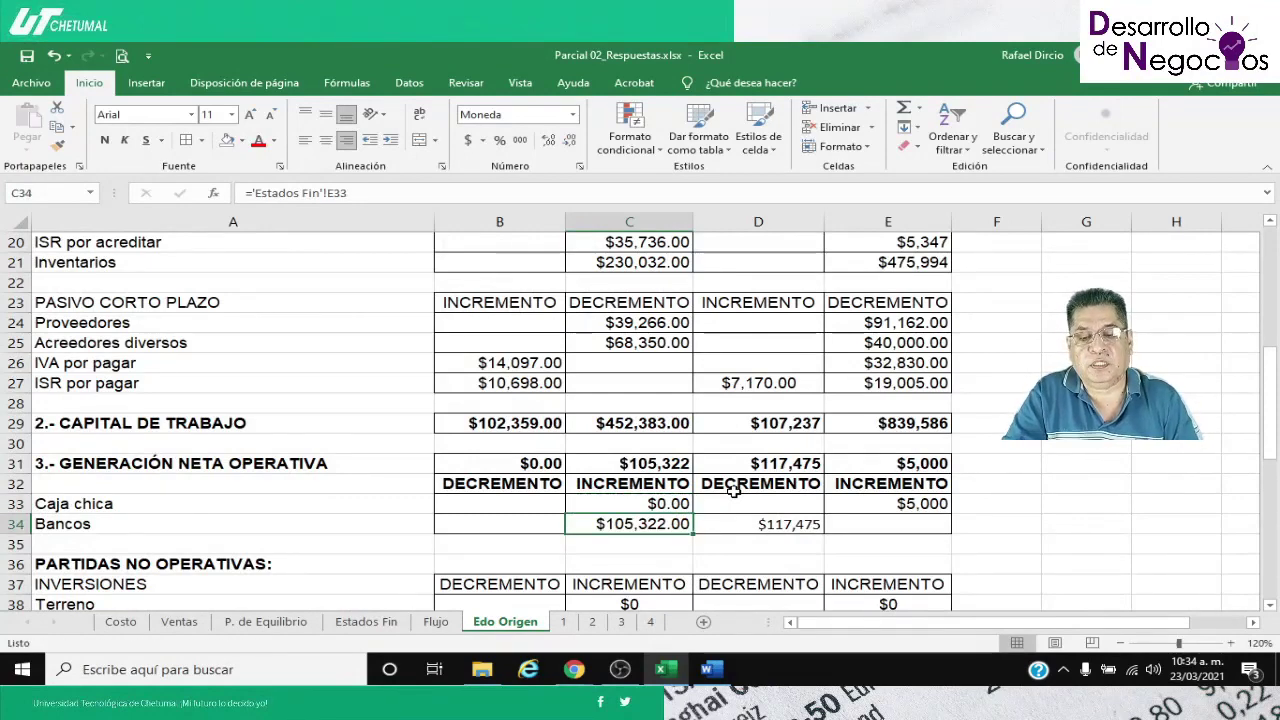
Copy the formatting of the 3.- Generación Neta Operativa total in B31 onto C31
{"action": "left_click", "coordinate": [526, 465]}
{"action": "left_click", "coordinate": [57, 145]}
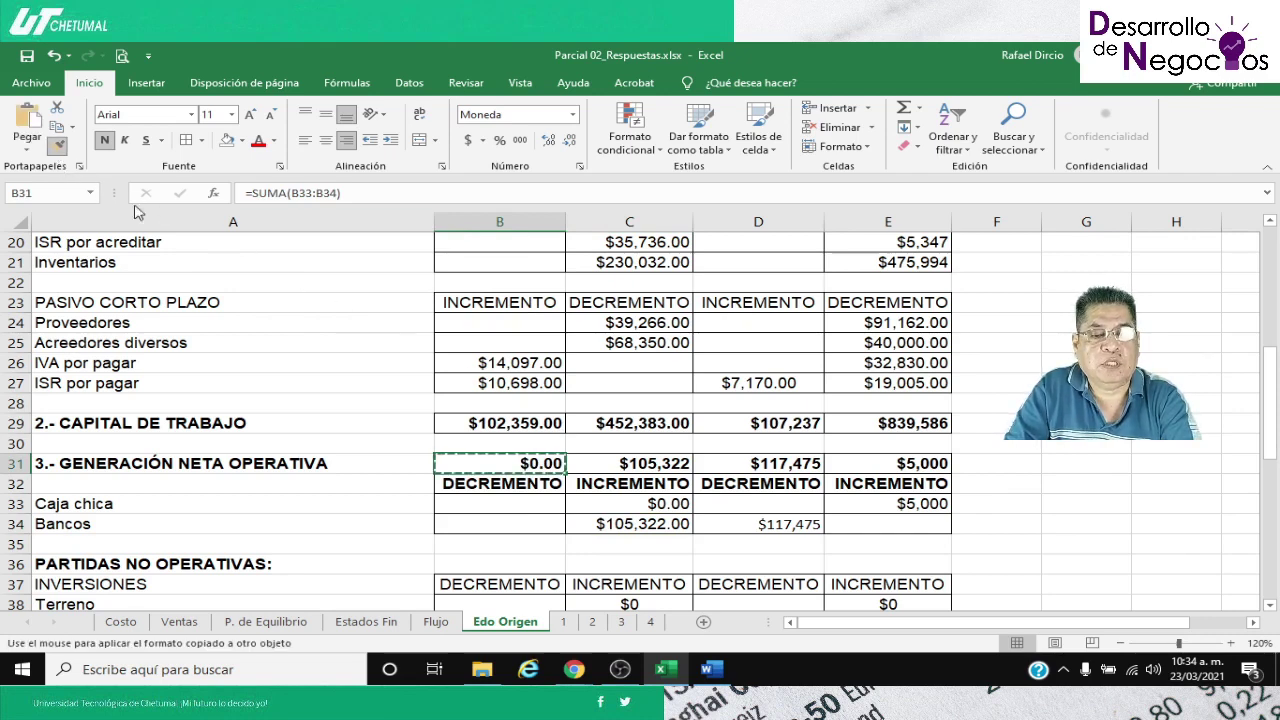
{"action": "left_click", "coordinate": [612, 474]}
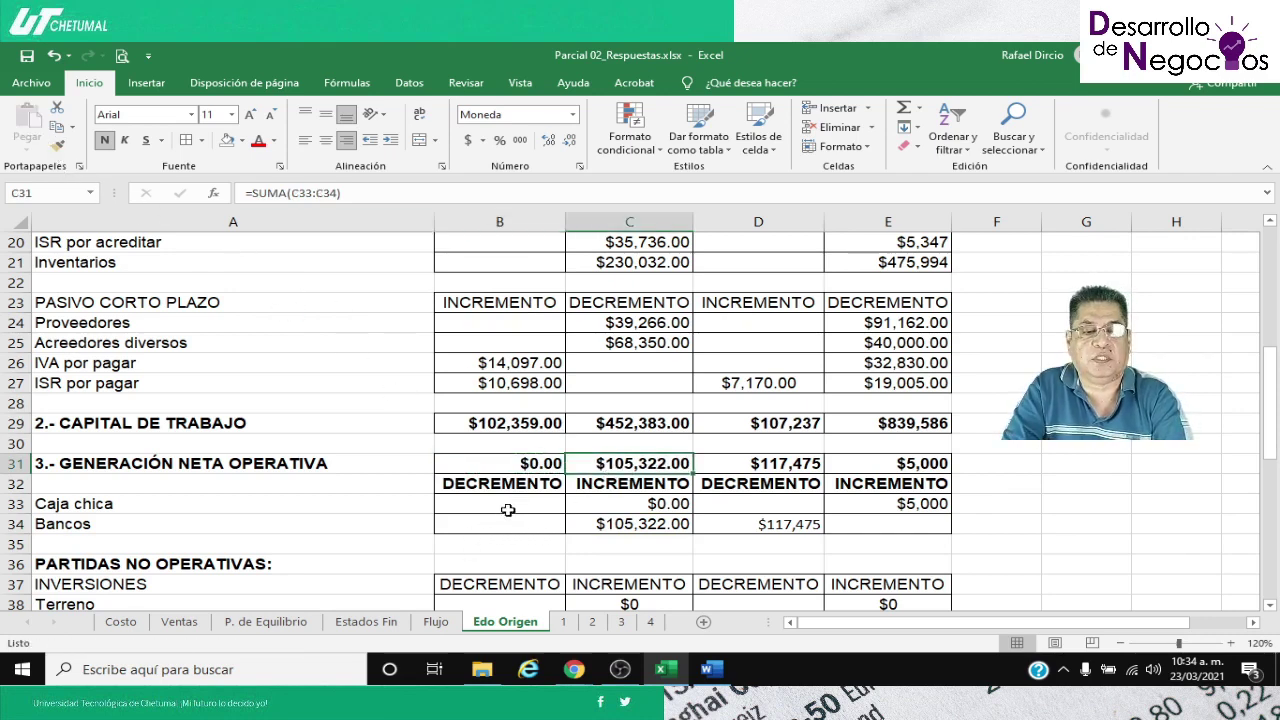
{"action": "left_click", "coordinate": [309, 507]}
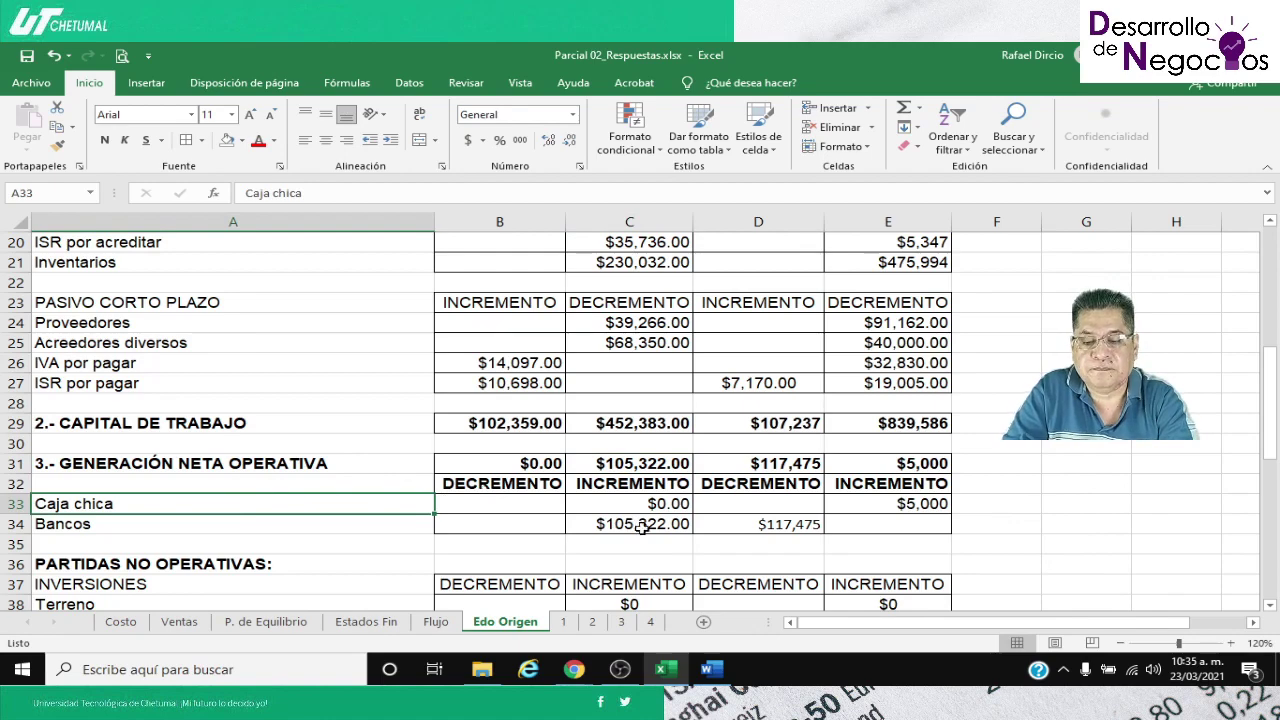
Clear the 2018-2017 Activo circulante figures in D18:E21
{"action": "scroll", "coordinate": [641, 527], "scroll_direction": "down", "scroll_amount": 1}
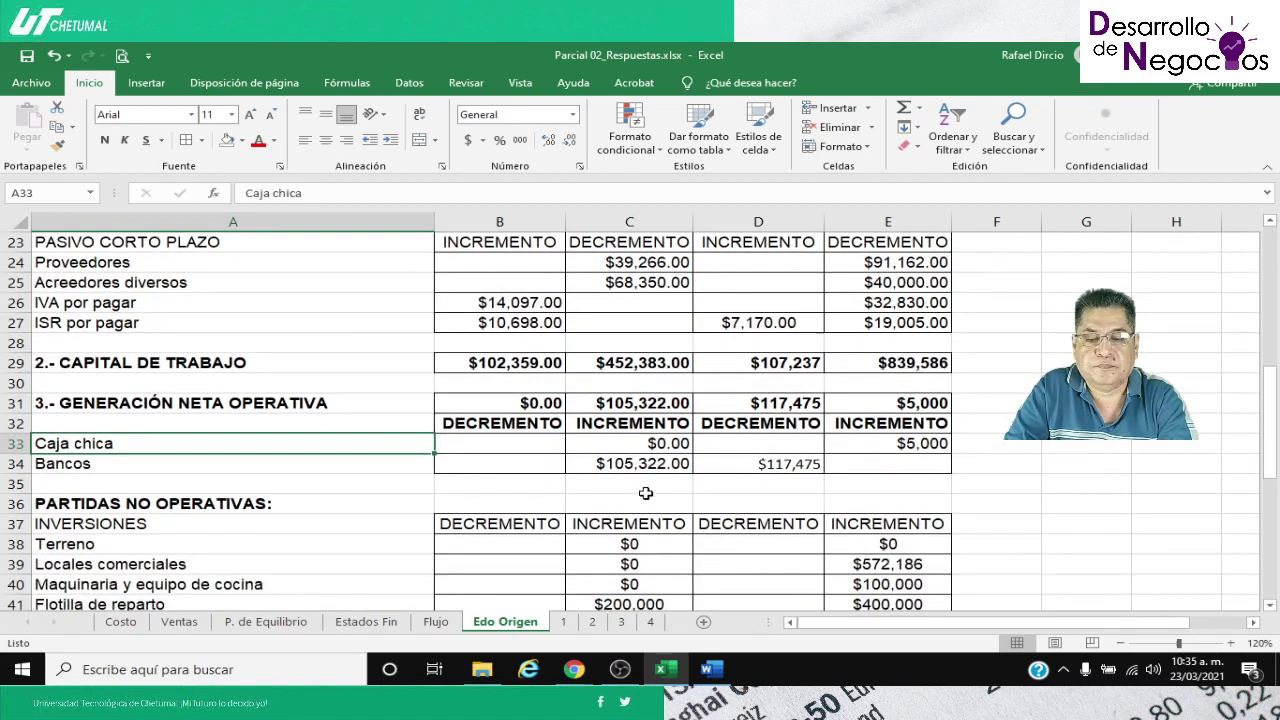
{"action": "scroll", "coordinate": [665, 488], "scroll_direction": "up", "scroll_amount": 4}
{"action": "scroll", "coordinate": [668, 488], "scroll_direction": "up", "scroll_amount": 3}
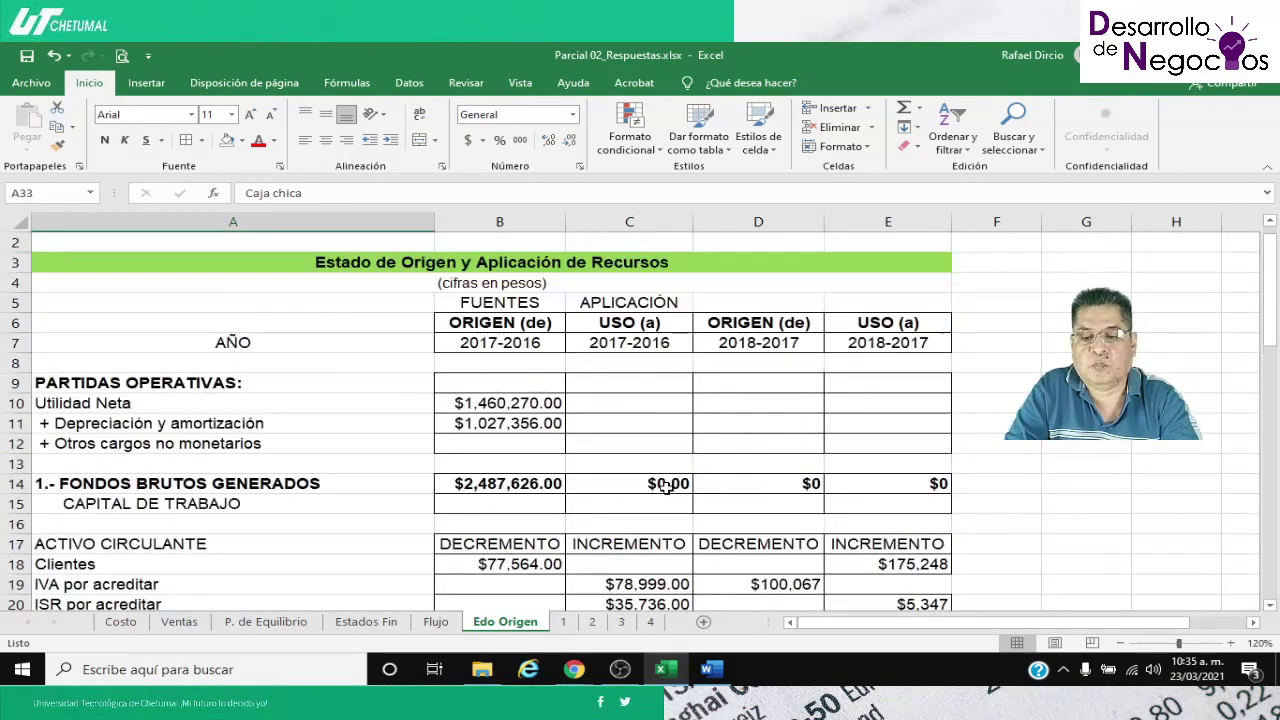
{"action": "scroll", "coordinate": [746, 440], "scroll_direction": "down", "scroll_amount": 2}
{"action": "left_click", "coordinate": [752, 444]}
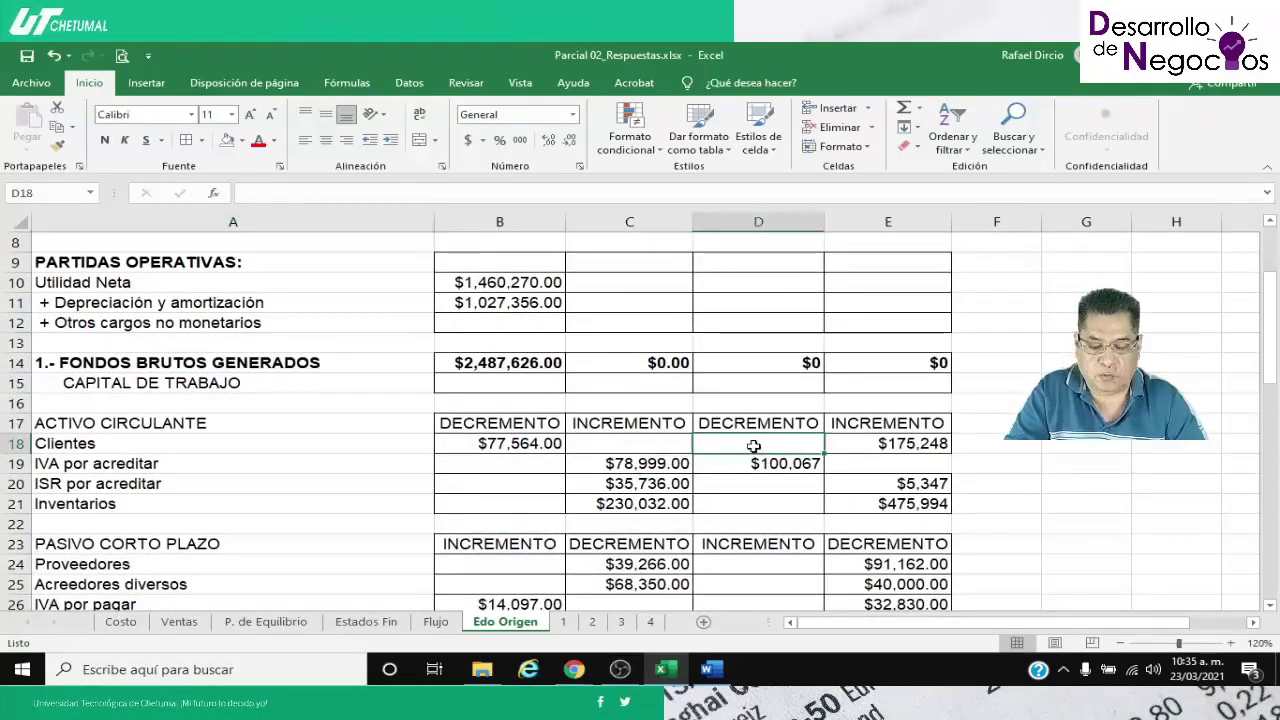
{"action": "key", "text": "shift+Down"}
{"action": "key", "text": "shift+Down"}
{"action": "key", "text": "shift+Down"}
{"action": "key", "text": "shift+Down"}
{"action": "key", "text": "shift+Right"}
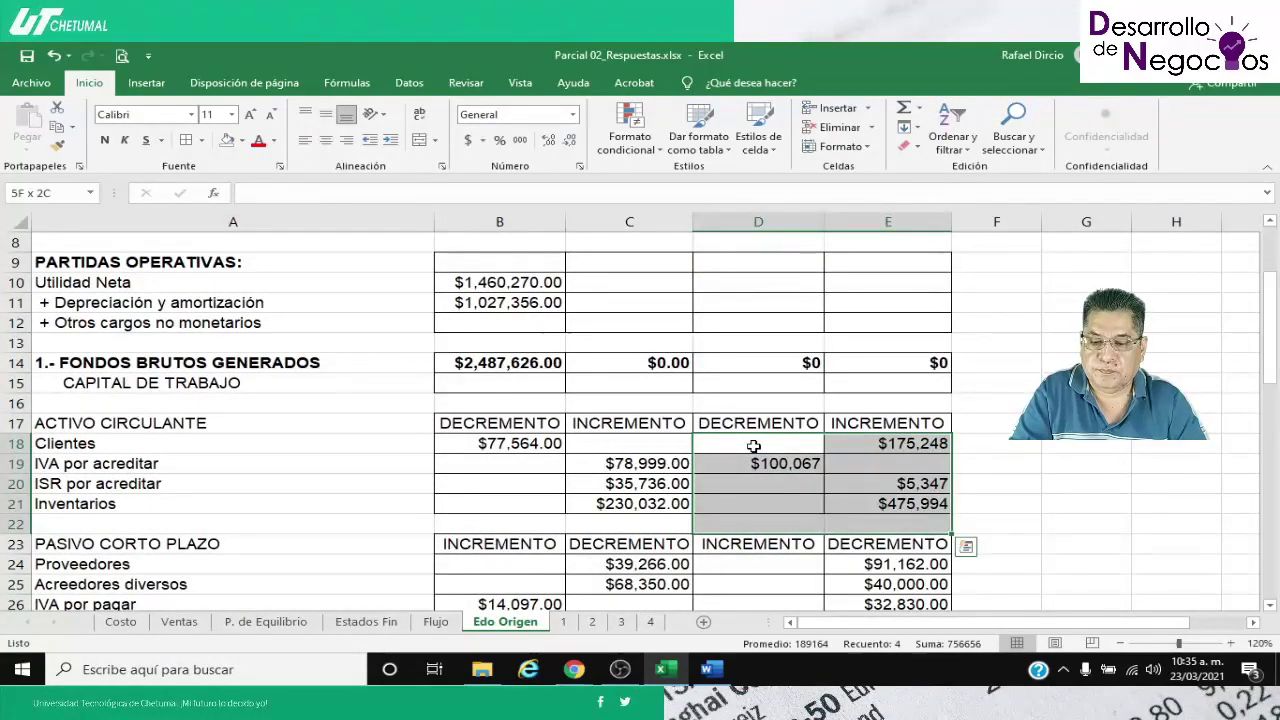
{"action": "key", "text": "shift+Up"}
{"action": "key", "text": "Delete"}
Clear the 2018-2017 Pasivo corto plazo figures in D24:E28
{"action": "scroll", "coordinate": [792, 448], "scroll_direction": "down", "scroll_amount": 2}
{"action": "left_click_drag", "start_coordinate": [772, 446], "coordinate": [779, 450]}
{"action": "key", "text": "shift+Down"}
{"action": "key", "text": "shift+Down"}
{"action": "key", "text": "shift+Down"}
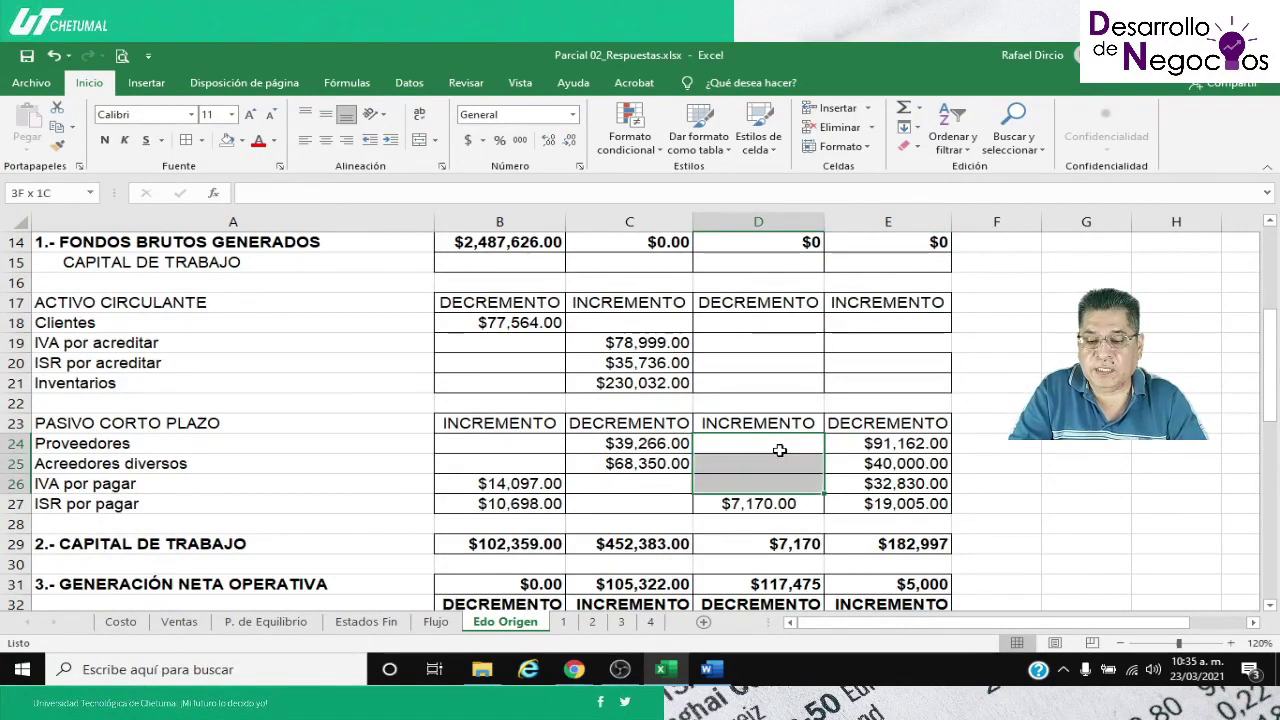
{"action": "key", "text": "shift+Right"}
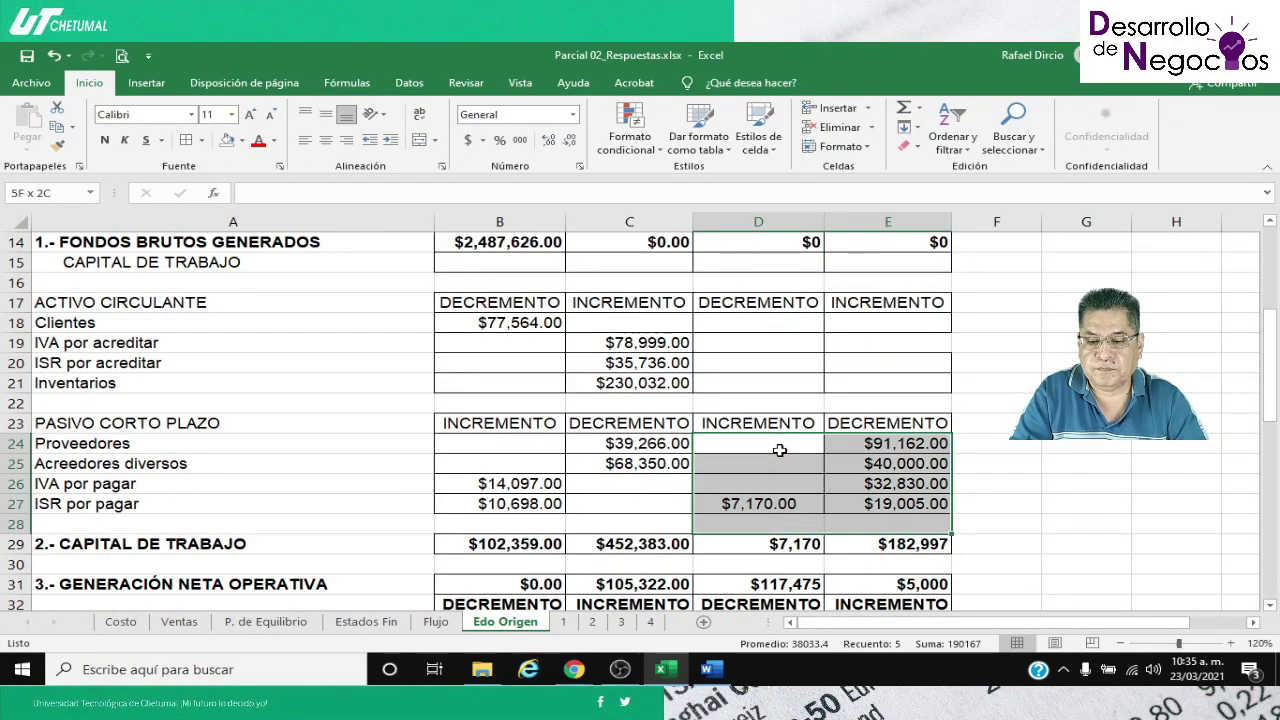
{"action": "key", "text": "Delete"}
Clear the 2018-2017 Caja chica and Bancos figures in D33:E34, then select the 2017-2016 Generación Neta Operativa total in C31
{"action": "scroll", "coordinate": [779, 450], "scroll_direction": "down", "scroll_amount": 2}
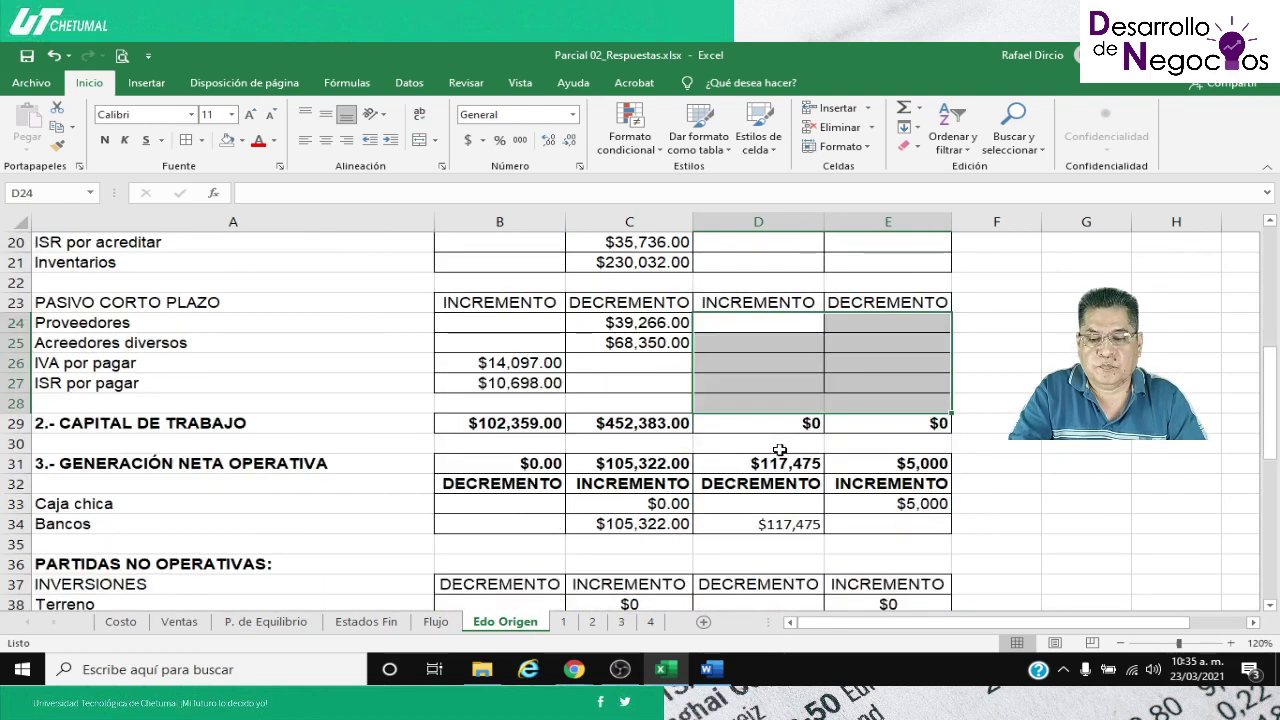
{"action": "scroll", "coordinate": [562, 461], "scroll_direction": "down", "scroll_amount": 1}
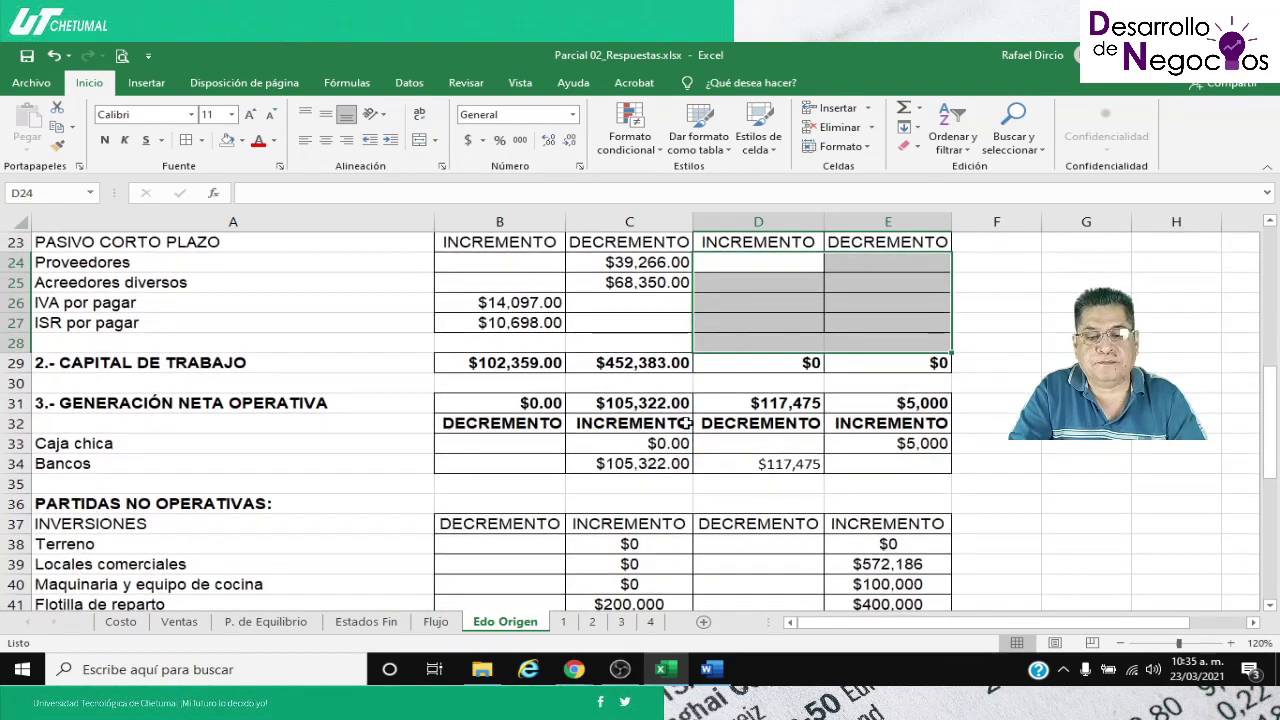
{"action": "left_click", "coordinate": [765, 447]}
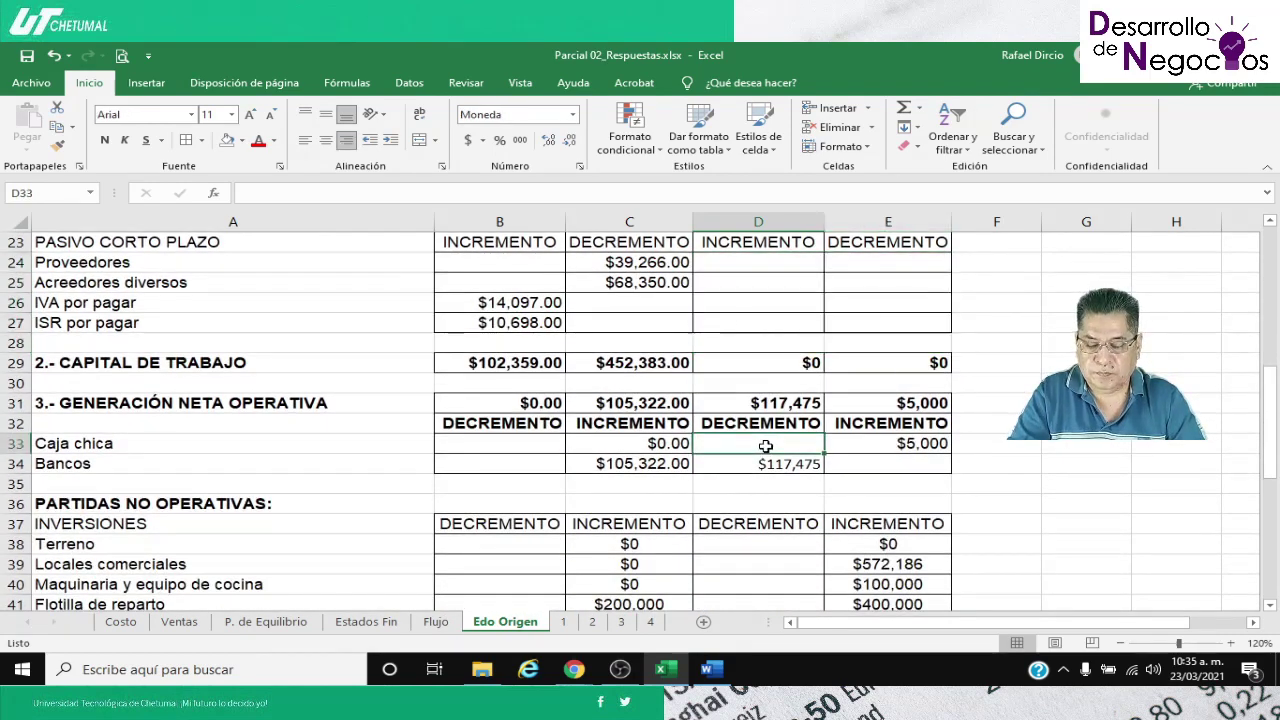
{"action": "key", "text": "shift+Down"}
{"action": "key", "text": "shift+Right"}
{"action": "key", "text": "Delete"}
{"action": "key", "text": "Left"}
{"action": "key", "text": "Left"}
{"action": "key", "text": "Up"}
{"action": "key", "text": "Up"}
{"action": "key", "text": "Right"}
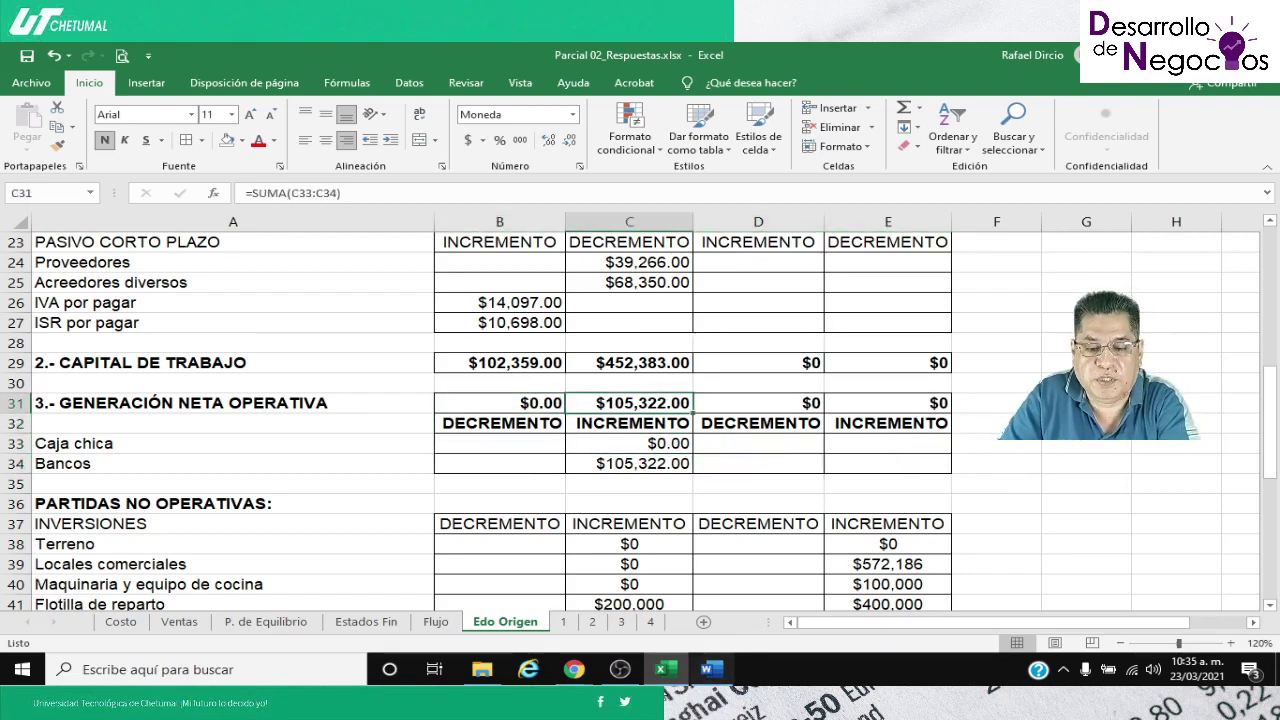
Switch to Chrome and look over the Google Meet call
{"action": "left_click", "coordinate": [574, 669]}
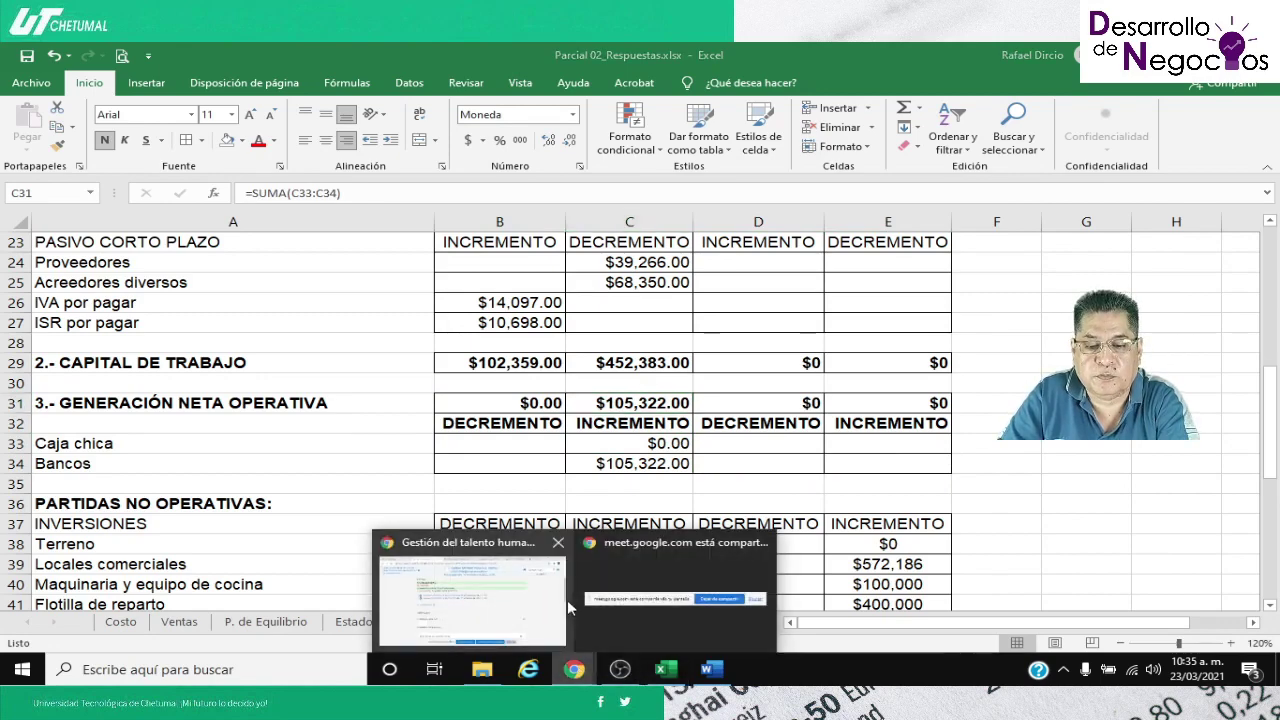
{"action": "left_click", "coordinate": [517, 593]}
{"action": "left_click", "coordinate": [940, 56]}
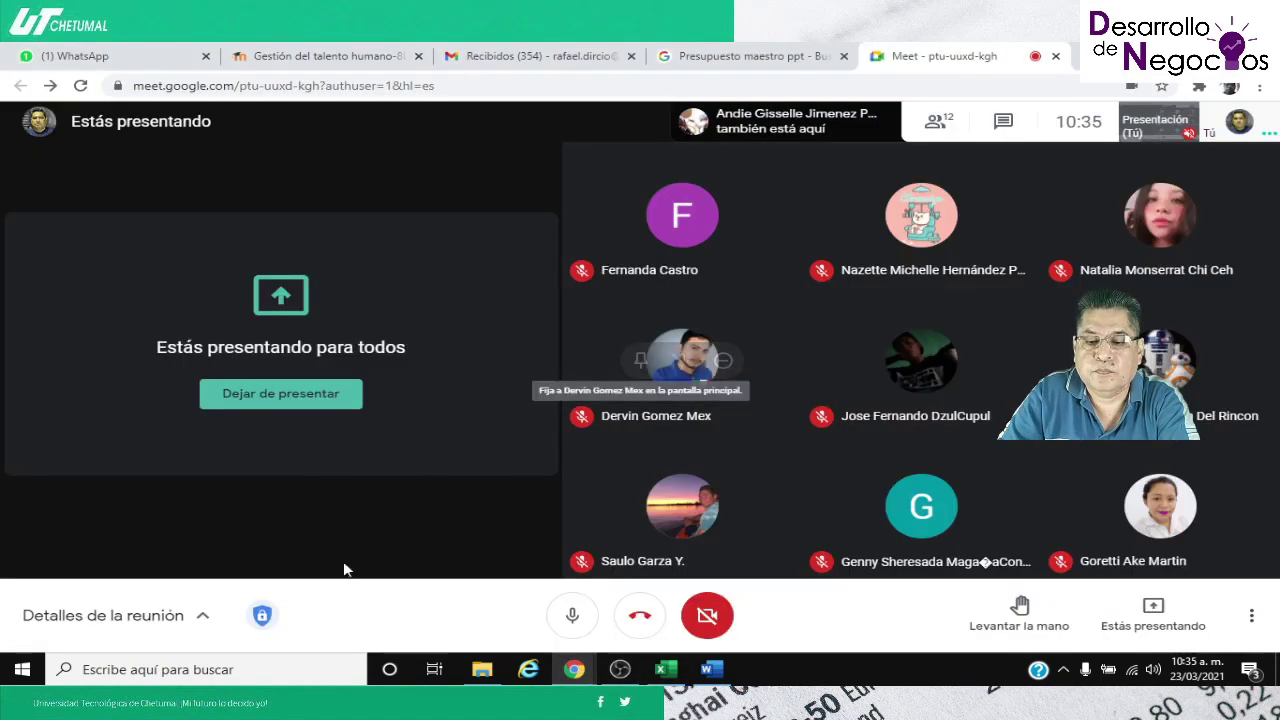
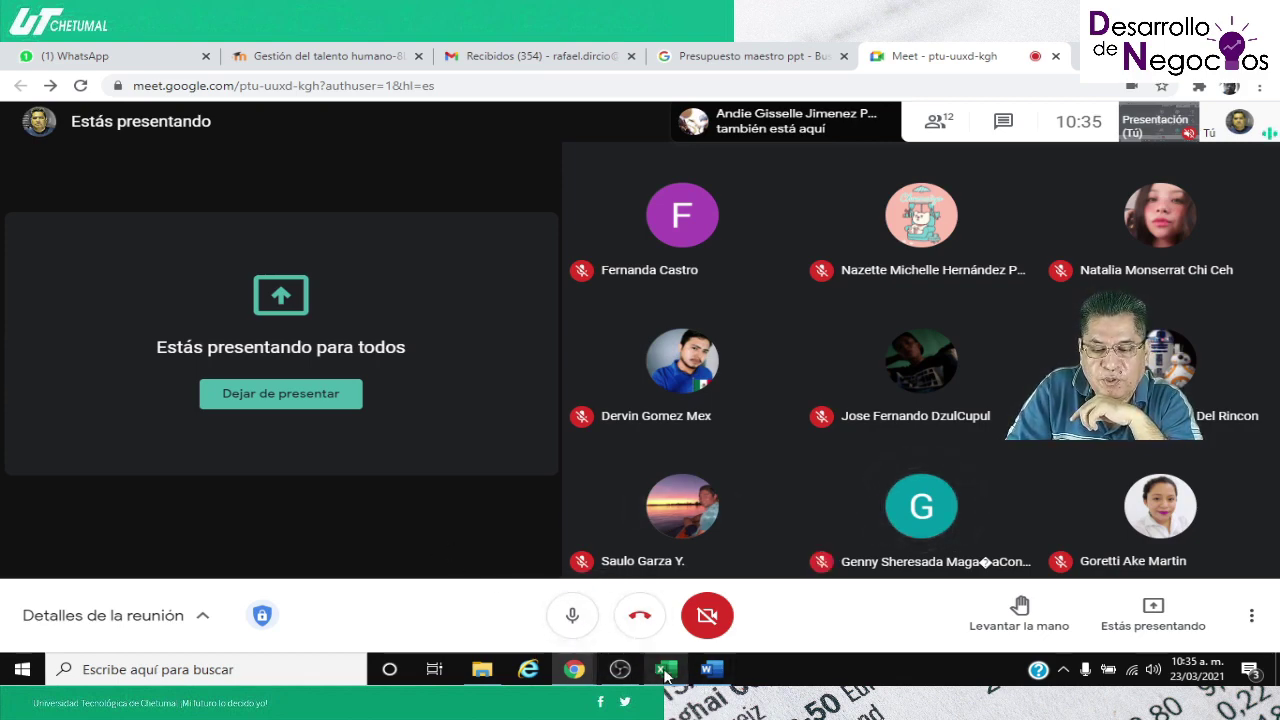
{"action": "mouse_move", "coordinate": [672, 673]}
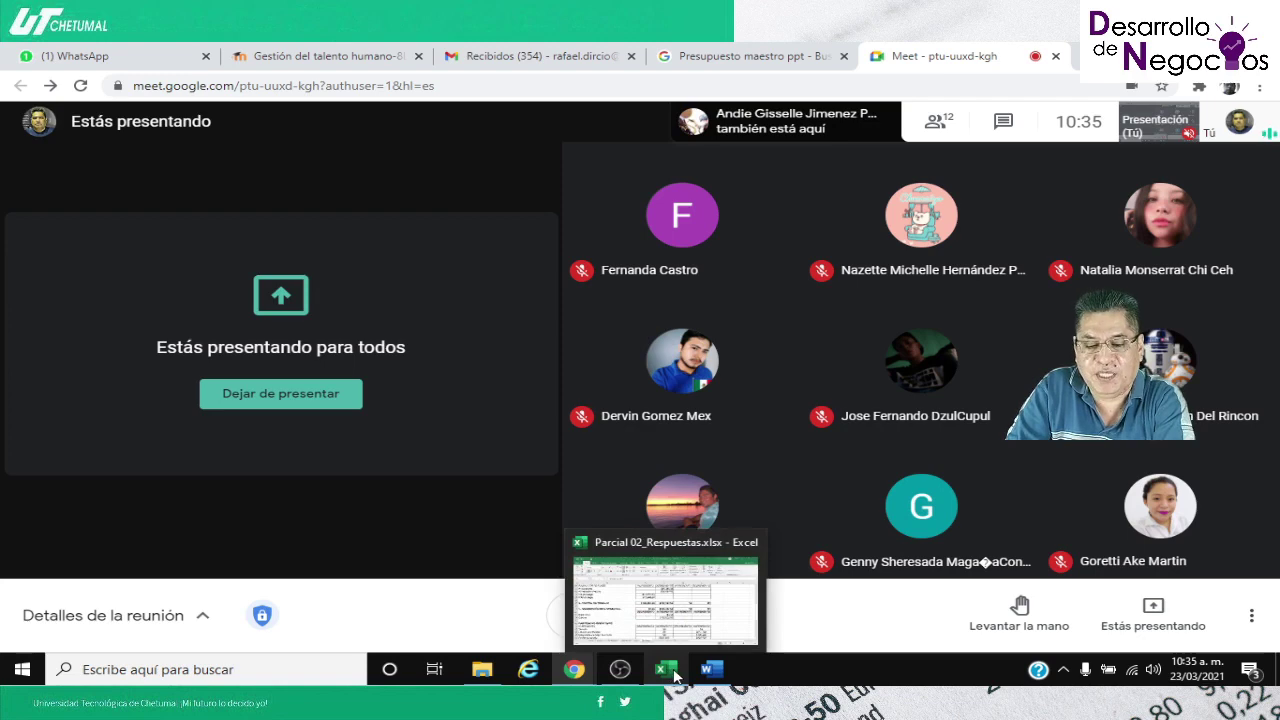
Check the participant list of the Google Meet call in Chrome and return to the Excel workbook
{"action": "left_click", "coordinate": [577, 548]}
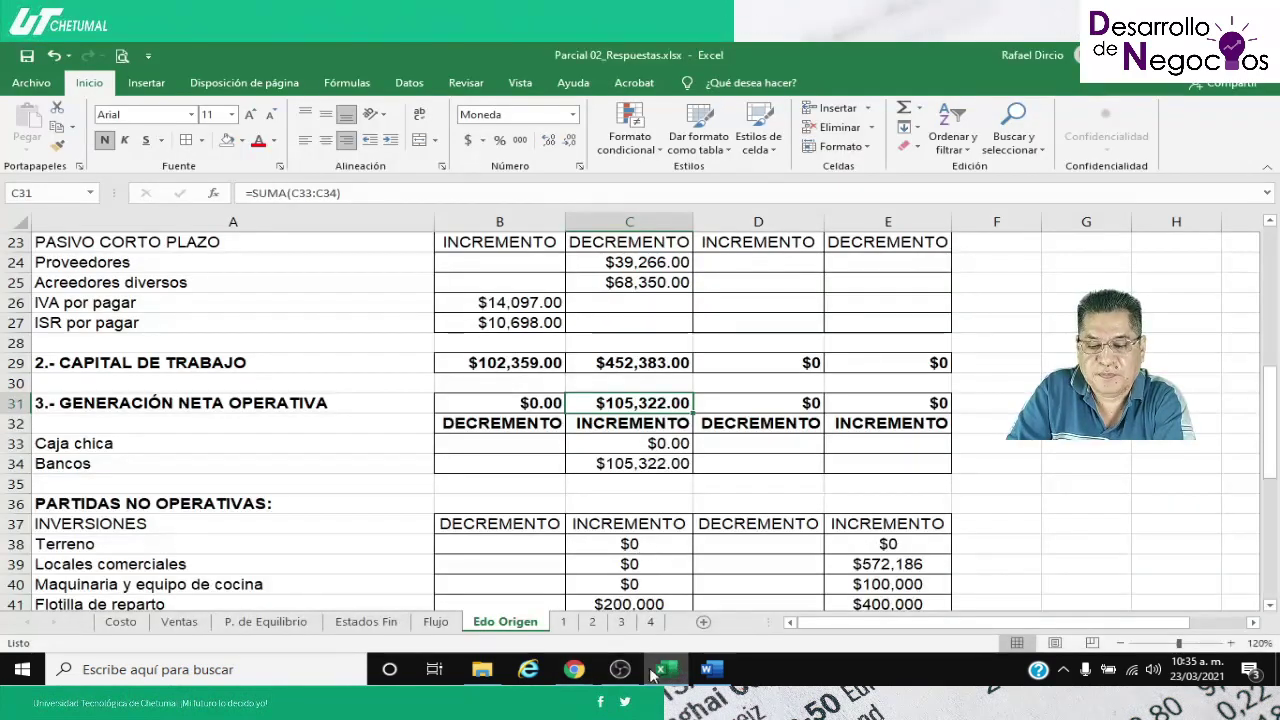
{"action": "mouse_move", "coordinate": [574, 669]}
{"action": "left_click", "coordinate": [472, 597]}
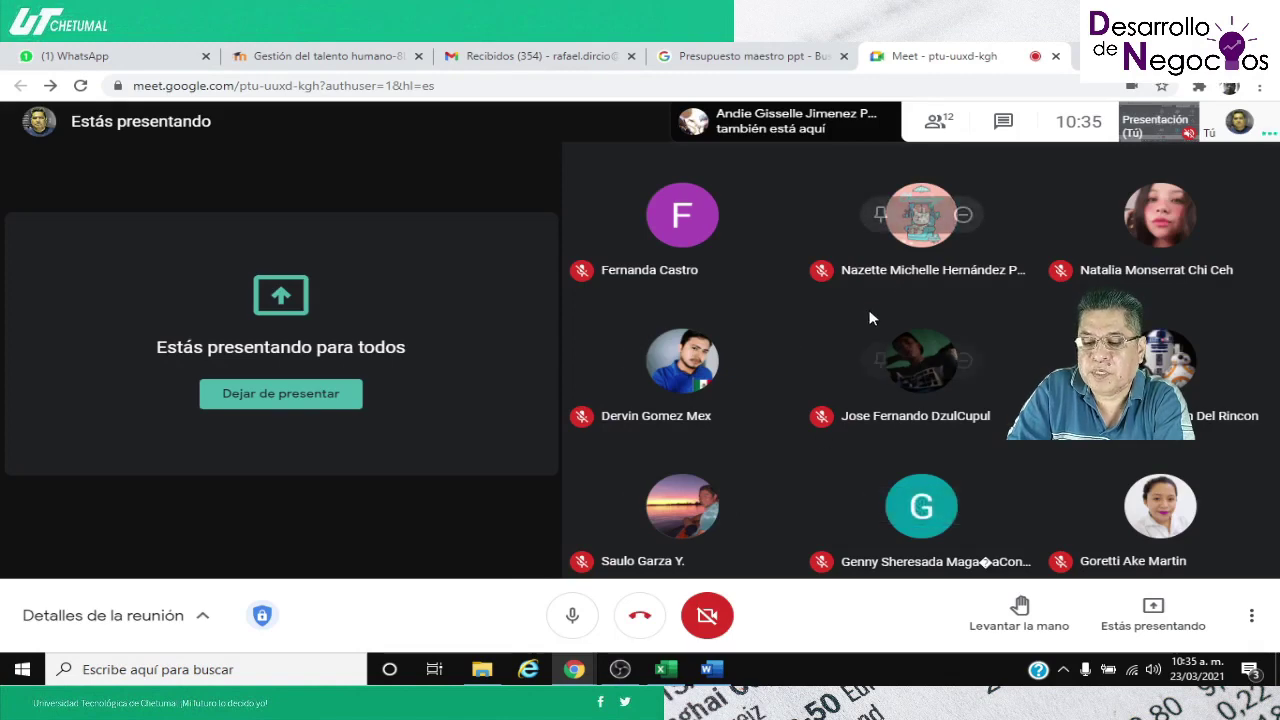
{"action": "left_click", "coordinate": [932, 122]}
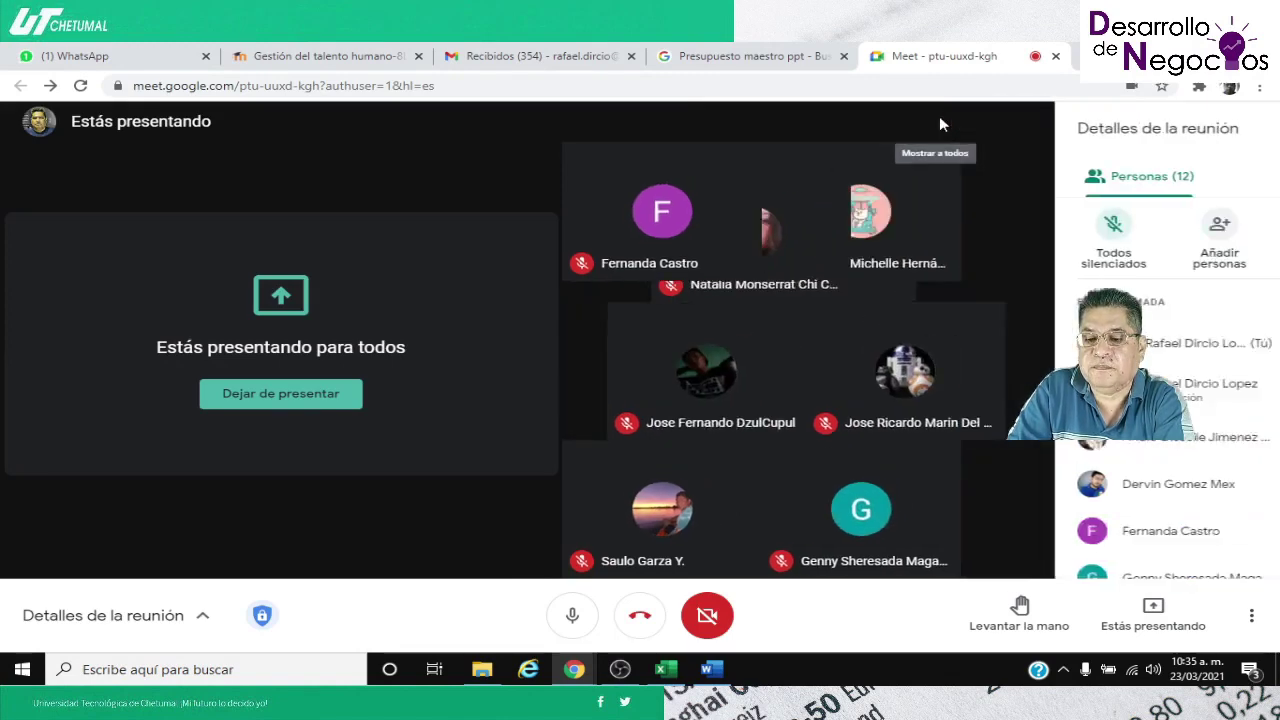
{"action": "left_click", "coordinate": [666, 669]}
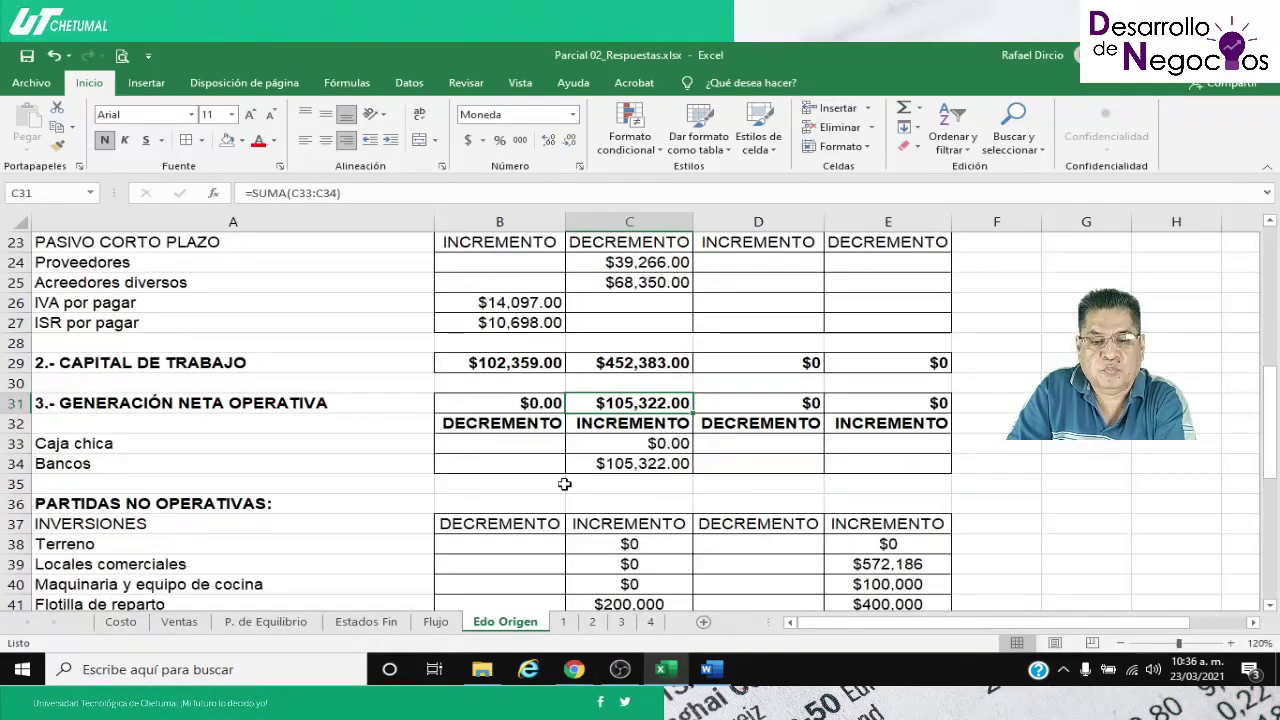
Make the INVERSIONES heading in A37 and the FINANCIAMIENTOS heading in A46 bold
{"action": "scroll", "coordinate": [565, 484], "scroll_direction": "down", "scroll_amount": 1}
{"action": "scroll", "coordinate": [565, 484], "scroll_direction": "up", "scroll_amount": 5}
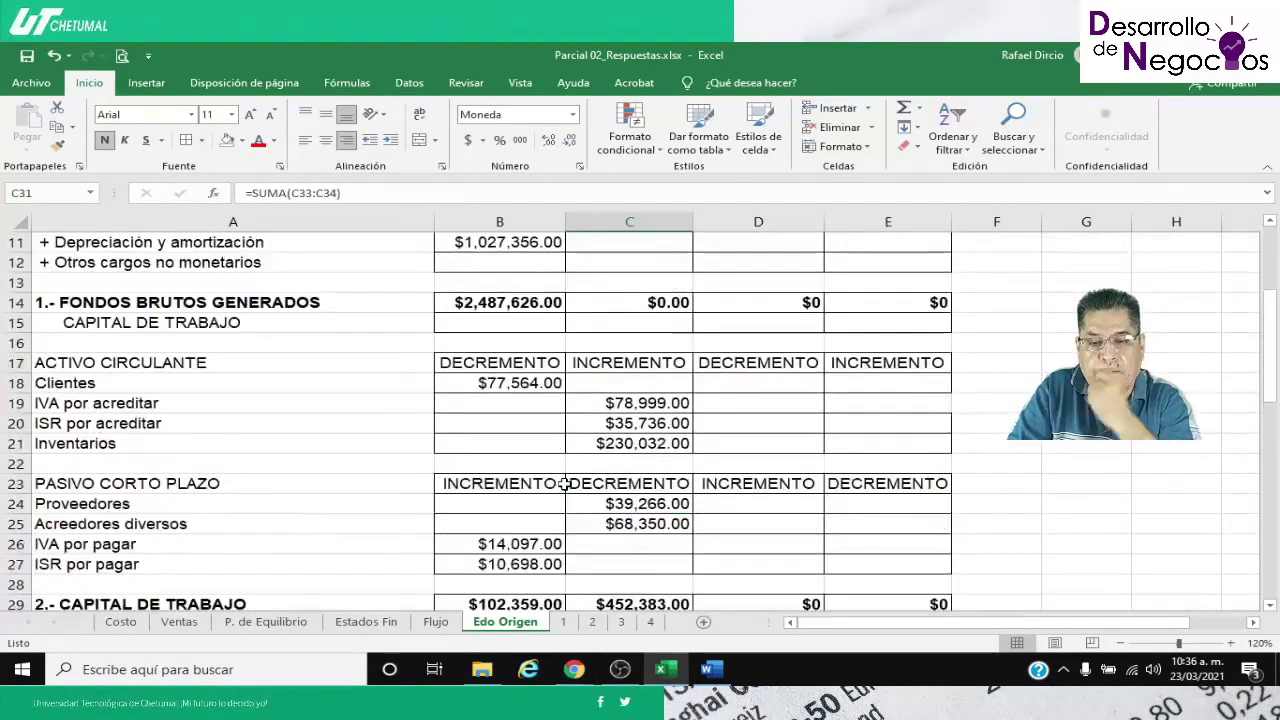
{"action": "scroll", "coordinate": [565, 484], "scroll_direction": "down", "scroll_amount": 6}
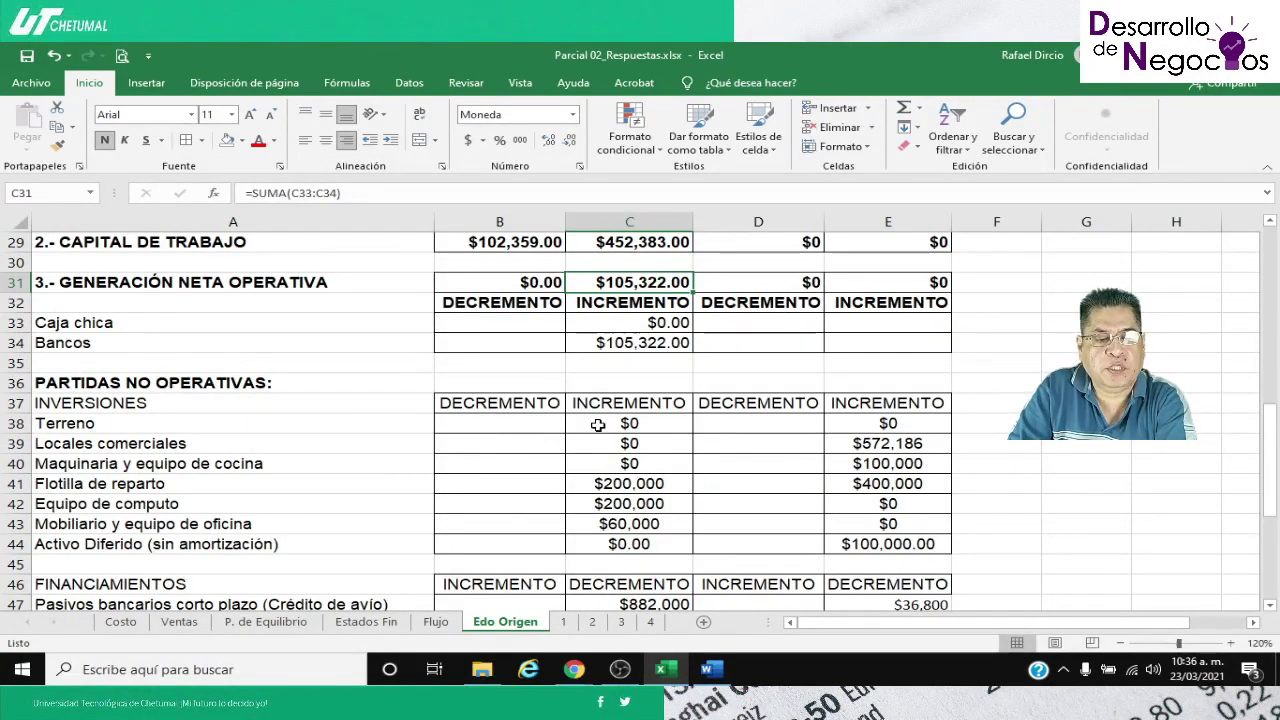
{"action": "left_click", "coordinate": [259, 408]}
{"action": "key", "text": "ctrl+n"}
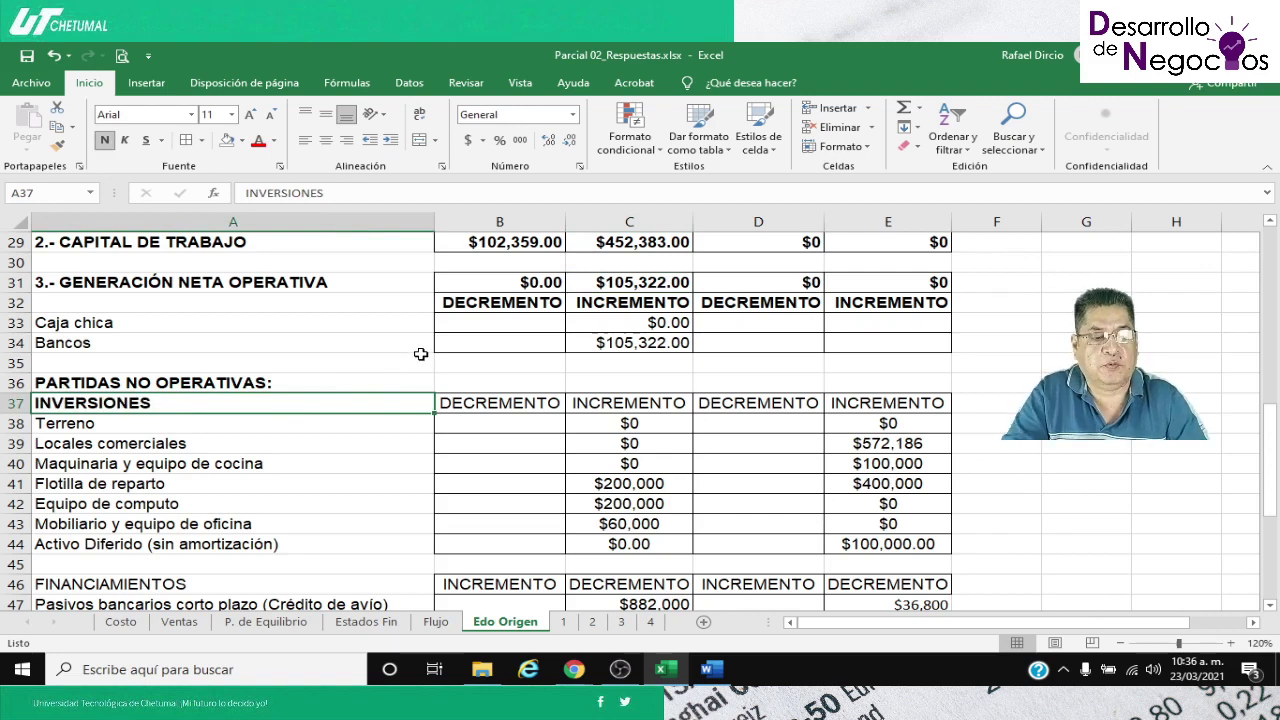
{"action": "left_click", "coordinate": [96, 586]}
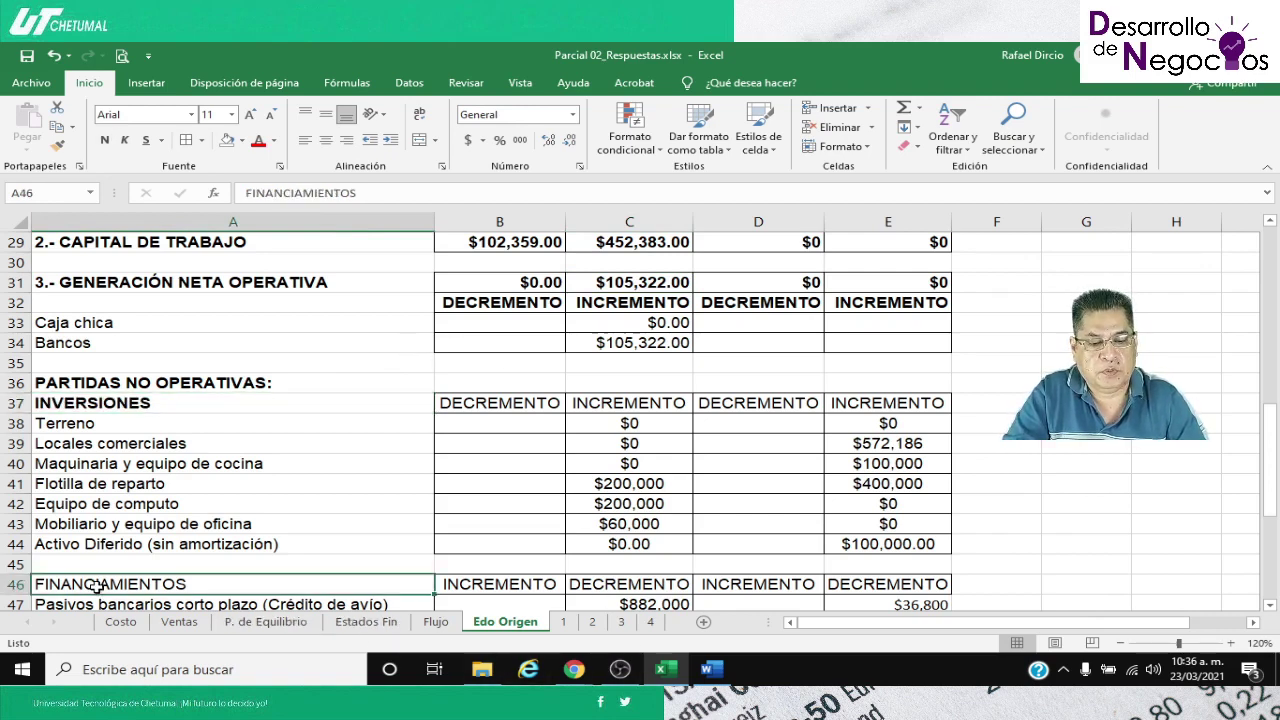
{"action": "key", "text": "ctrl+n"}
Switch to the Google Meet call in Chrome, close its chat and return to the Excel workbook
{"action": "key", "text": "alt+Tab"}
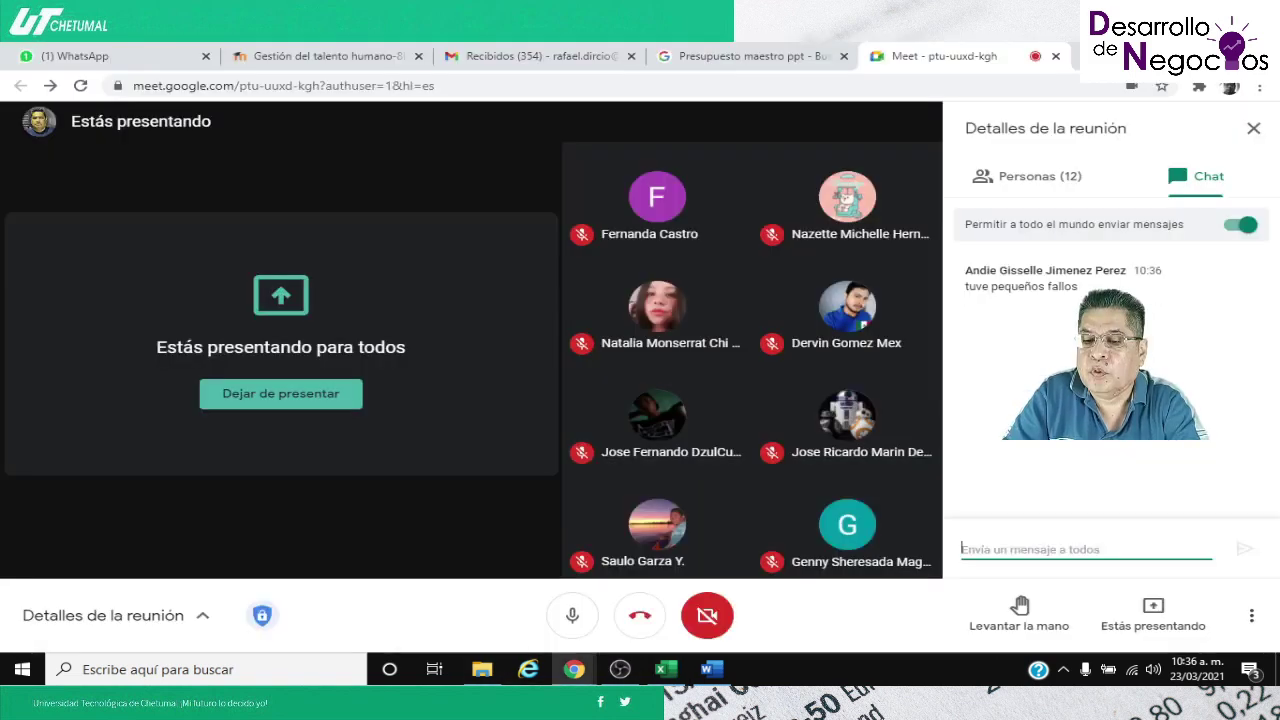
{"action": "left_click", "coordinate": [1254, 128]}
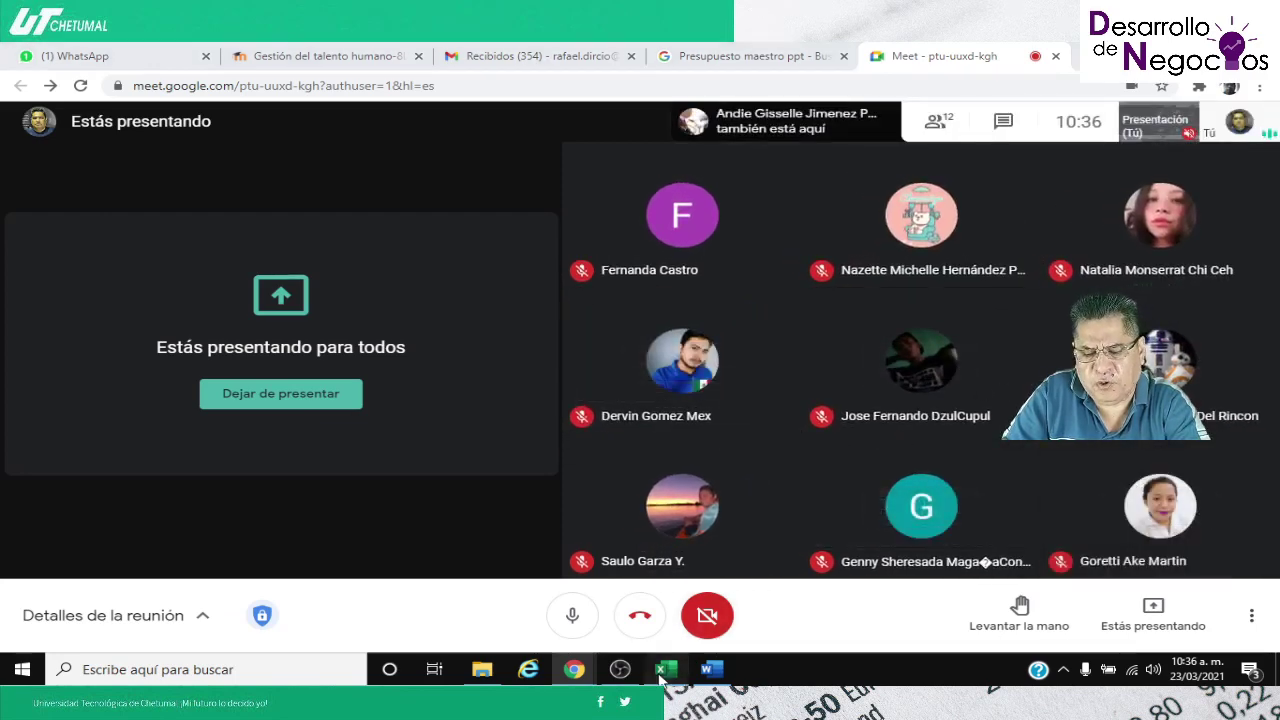
{"action": "left_click", "coordinate": [666, 669]}
Clear the 2017-2016 Inversiones increment figures in C38:C44 and select the Terreno cell C38
{"action": "scroll", "coordinate": [522, 450], "scroll_direction": "up", "scroll_amount": 1}
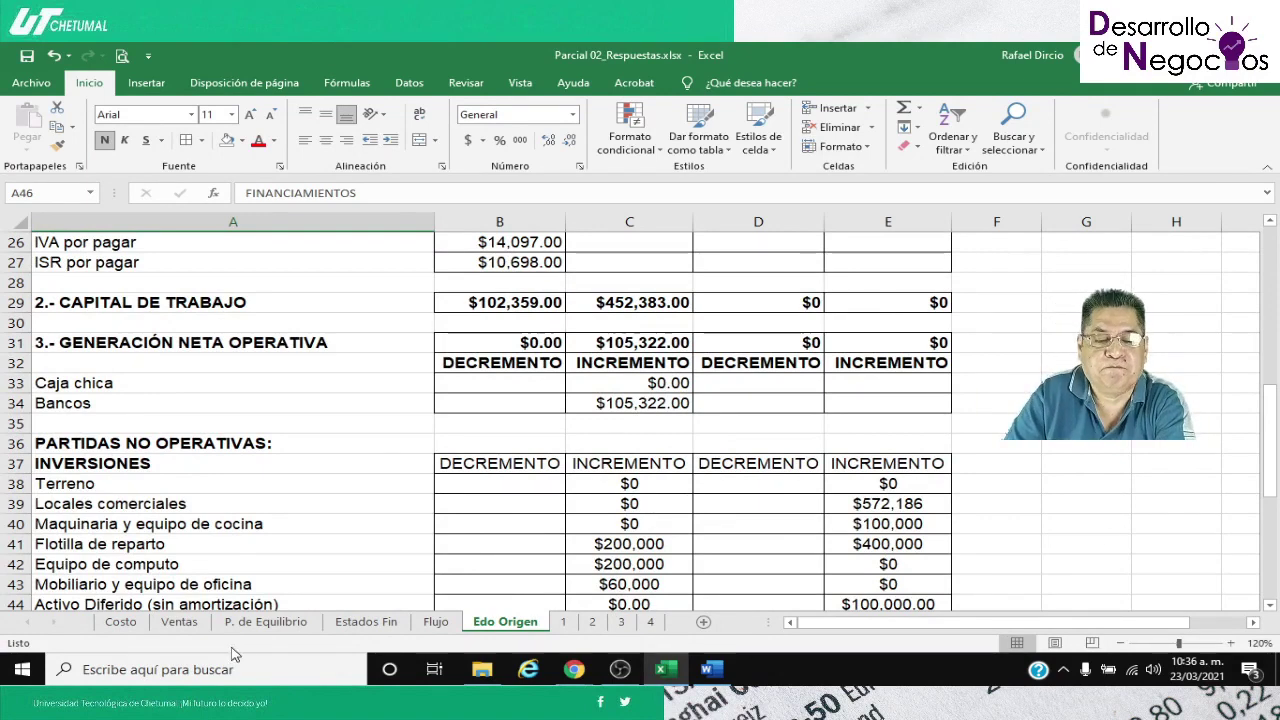
{"action": "scroll", "coordinate": [380, 569], "scroll_direction": "down", "scroll_amount": 2}
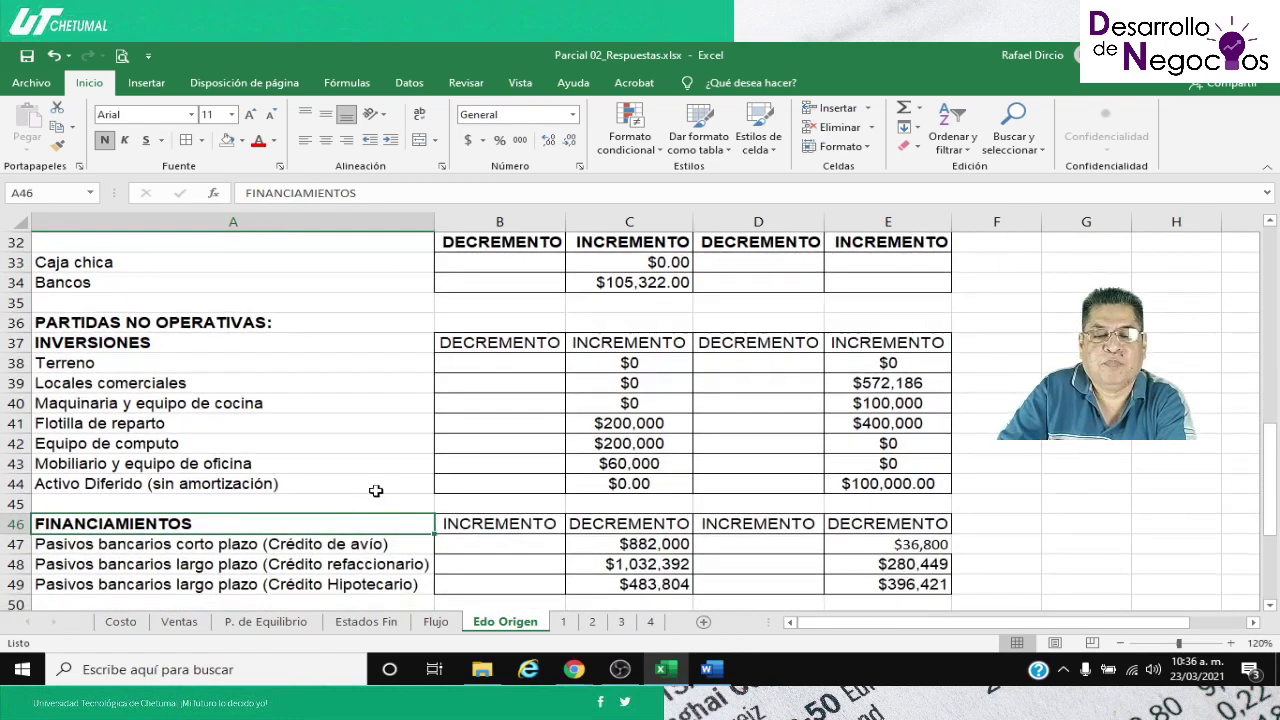
{"action": "left_click_drag", "start_coordinate": [607, 367], "coordinate": [650, 458]}
{"action": "key", "text": "Delete"}
{"action": "key", "text": "shift+Up"}
{"action": "key", "text": "shift+Up"}
{"action": "key", "text": "shift+Up"}
{"action": "key", "text": "shift+Up"}
{"action": "key", "text": "shift+Up"}
{"action": "key", "text": "shift+Up"}
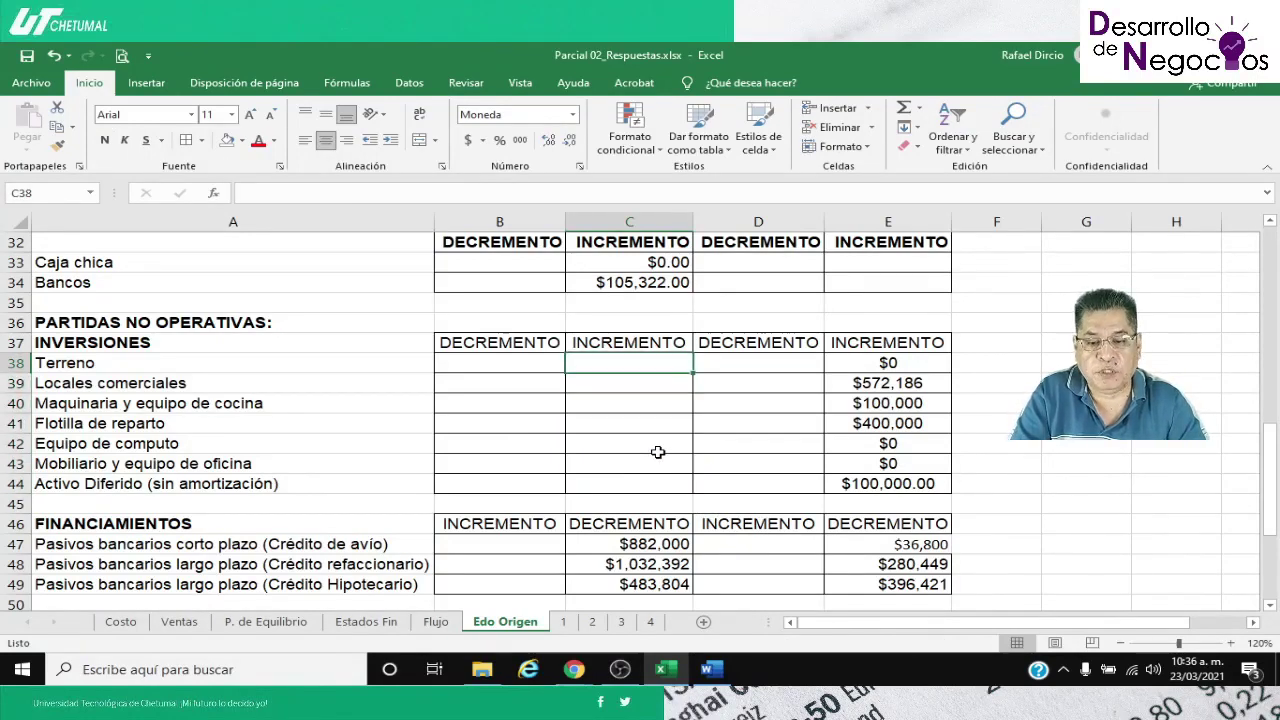
Link the Terreno increment in C38 to the 2017-2016 Terrenos difference with ='Estados Fin'!E41
{"action": "type", "text": "="}
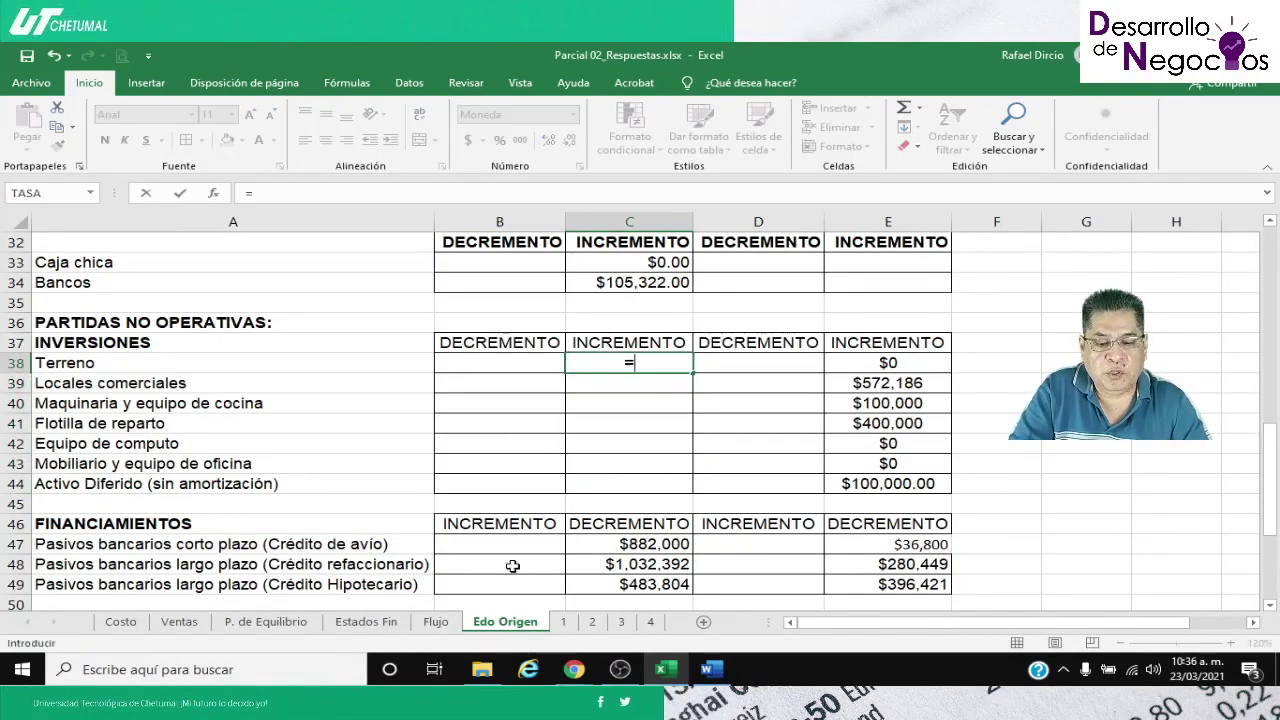
{"action": "left_click", "coordinate": [366, 621]}
{"action": "scroll", "coordinate": [617, 540], "scroll_direction": "down", "scroll_amount": 2}
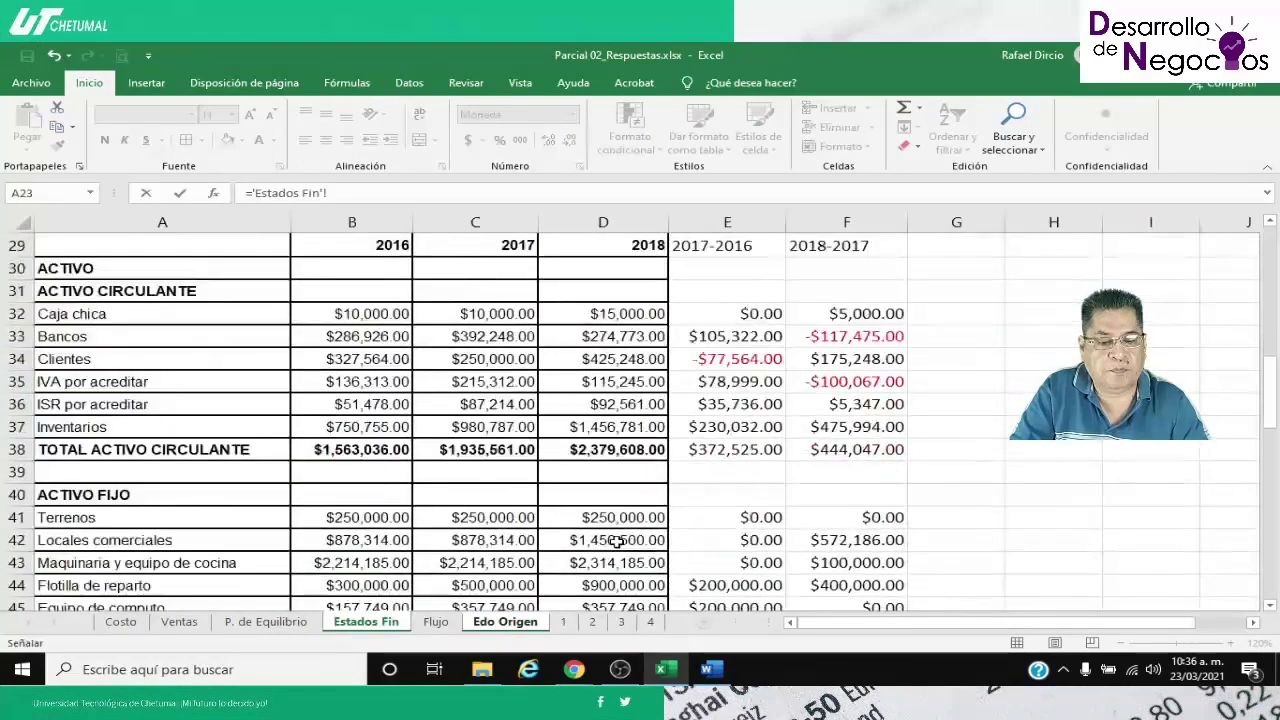
{"action": "scroll", "coordinate": [617, 540], "scroll_direction": "down", "scroll_amount": 2}
{"action": "left_click", "coordinate": [710, 382]}
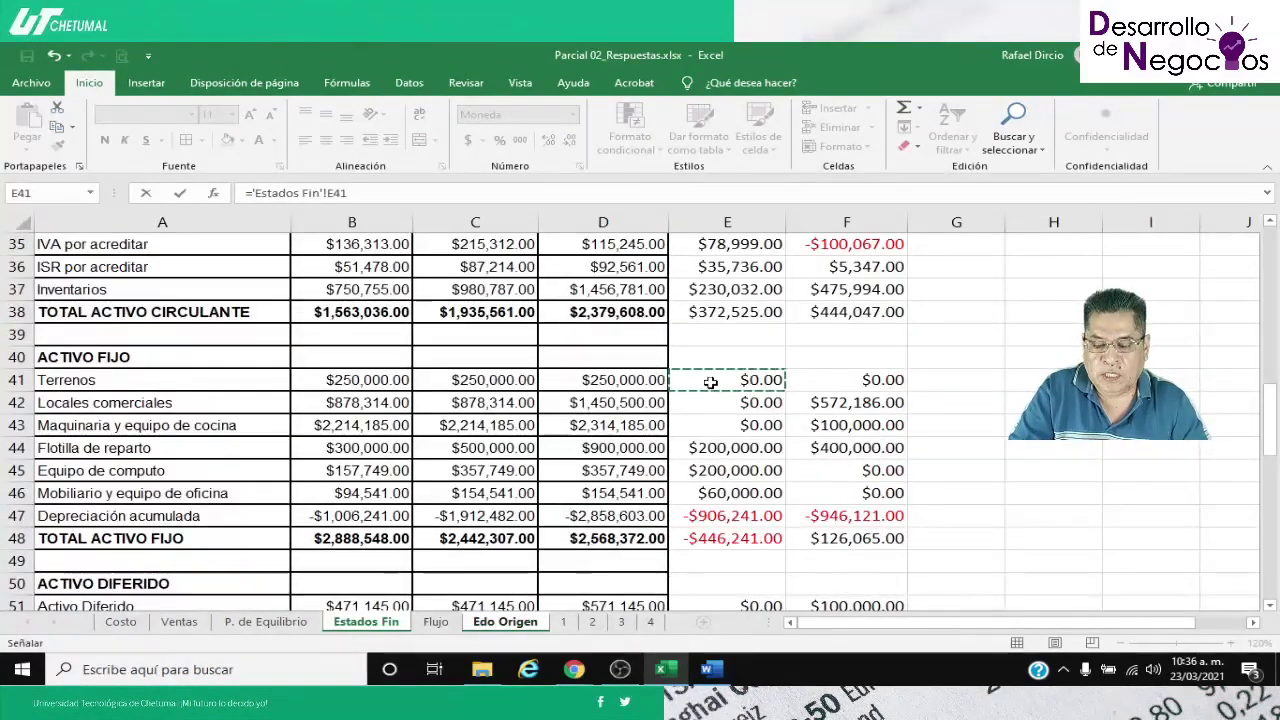
{"action": "key", "text": "Return"}
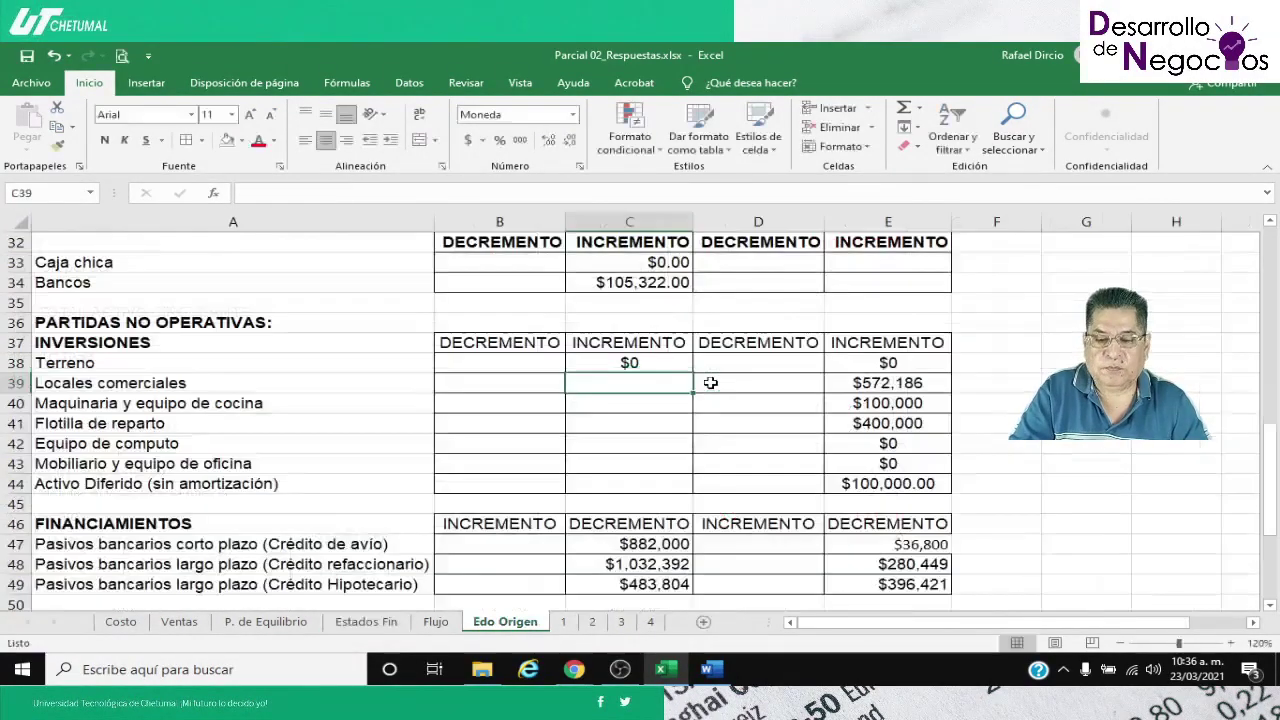
Copy the cell format of Bancos in C34 onto B38:C44 and fill the Terreno formula down through C43
{"action": "left_click", "coordinate": [614, 284]}
{"action": "left_click", "coordinate": [56, 148]}
{"action": "mouse_move", "coordinate": [466, 366]}
{"action": "left_mouse_down"}
{"action": "mouse_move", "coordinate": [646, 408]}
{"action": "mouse_move", "coordinate": [633, 483]}
{"action": "left_mouse_up"}
{"action": "left_click", "coordinate": [607, 369]}
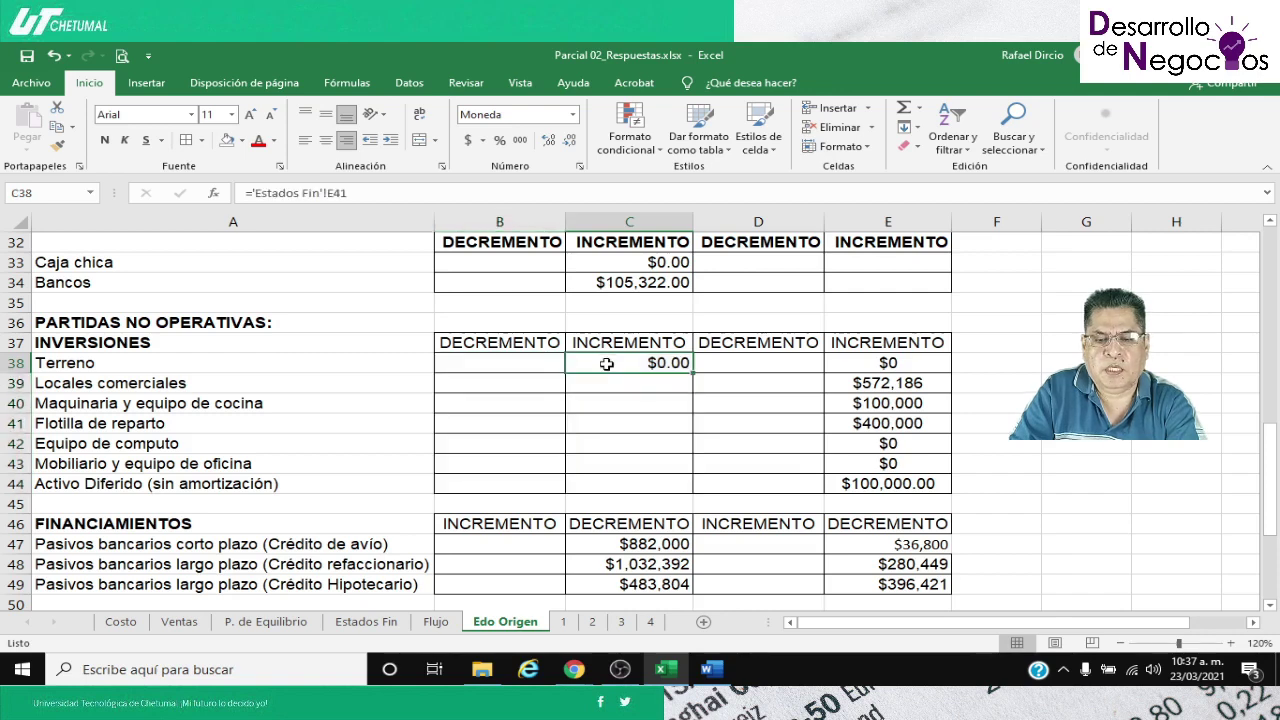
{"action": "left_click_drag", "start_coordinate": [691, 371], "coordinate": [677, 490]}
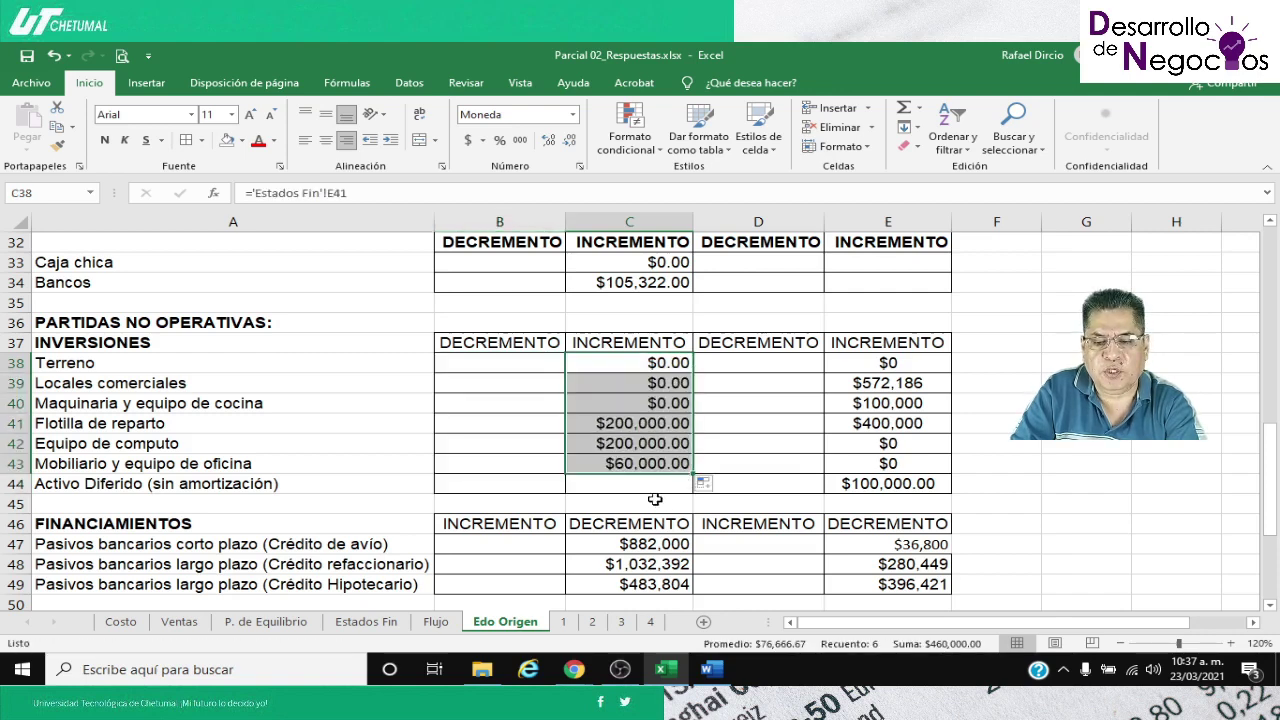
Link Activo Diferido in C44 to ='Estados Fin'!E51 and check the linked formulas in C41:C43
{"action": "left_click", "coordinate": [608, 485]}
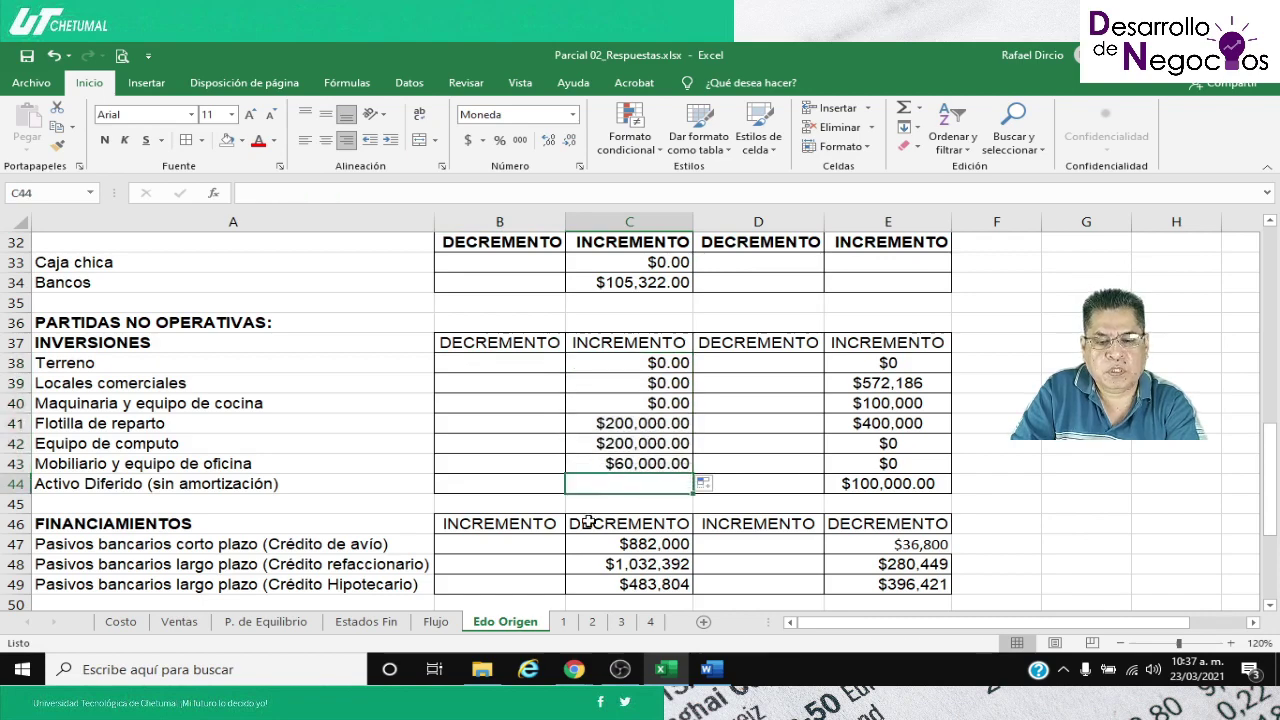
{"action": "type", "text": "="}
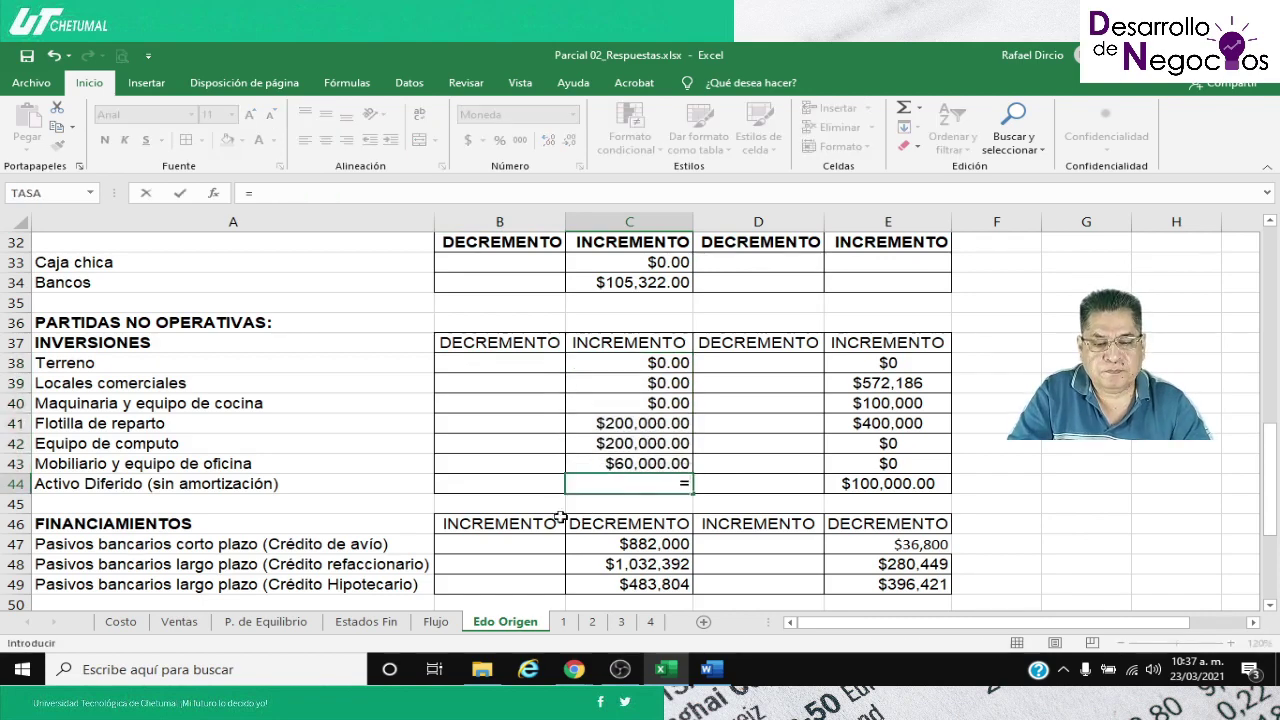
{"action": "left_click", "coordinate": [384, 621]}
{"action": "scroll", "coordinate": [420, 575], "scroll_direction": "down", "scroll_amount": 1}
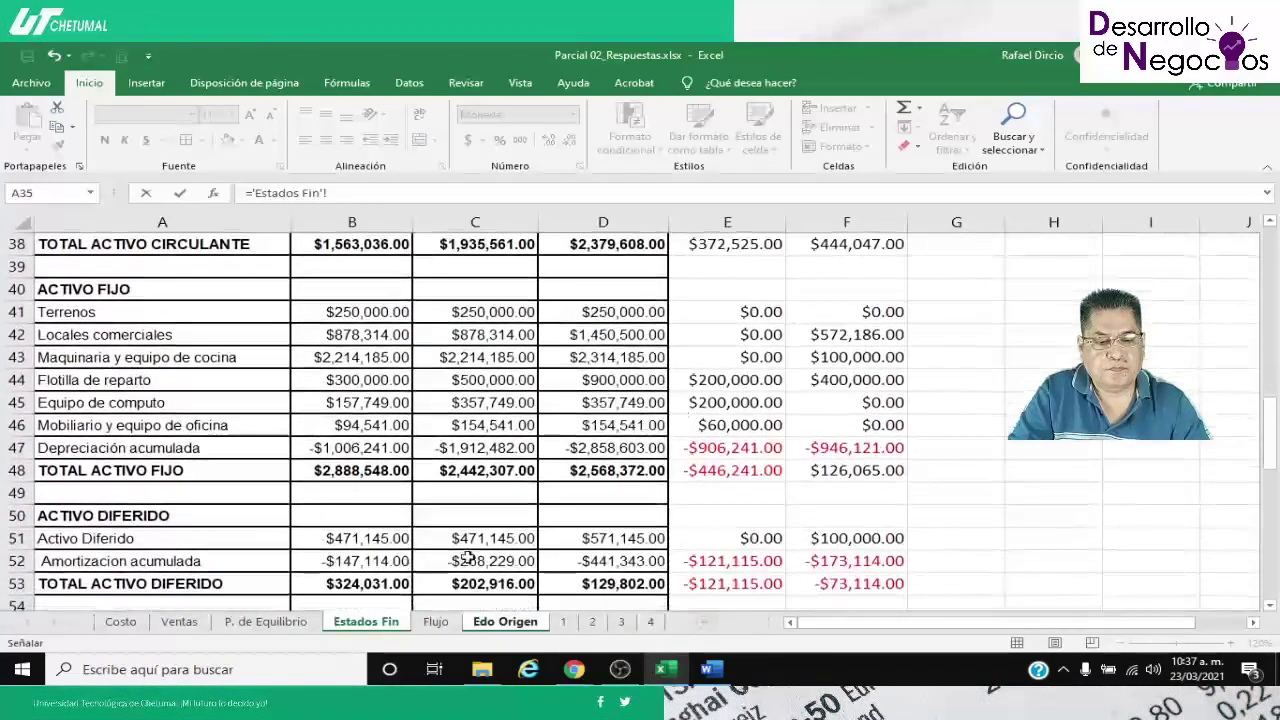
{"action": "left_click", "coordinate": [704, 540]}
{"action": "key", "text": "Return"}
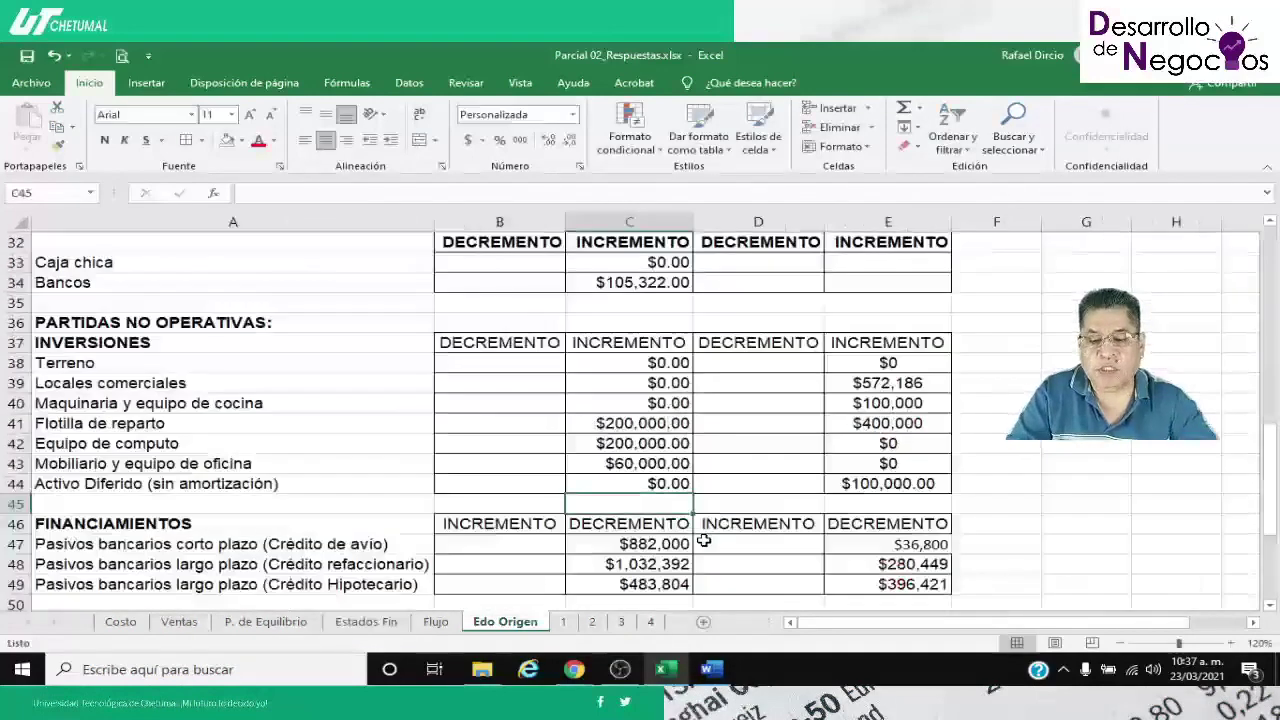
{"action": "left_click", "coordinate": [601, 427]}
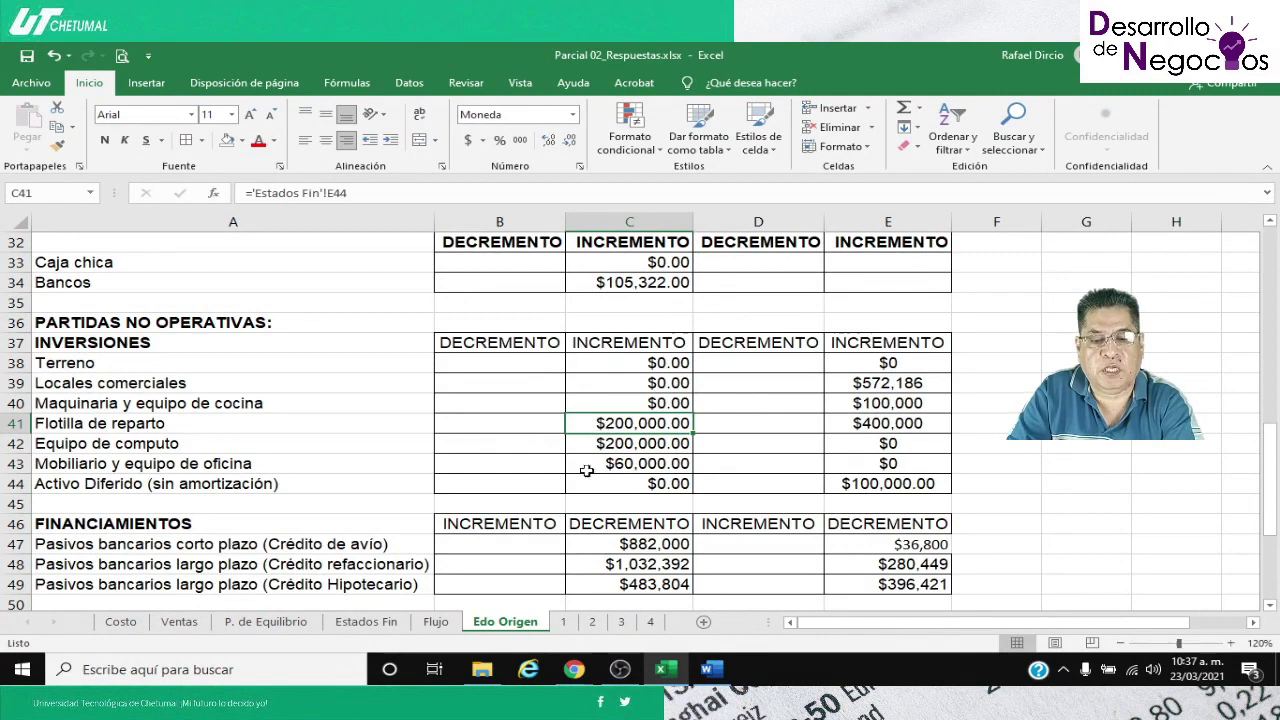
{"action": "left_click", "coordinate": [612, 446]}
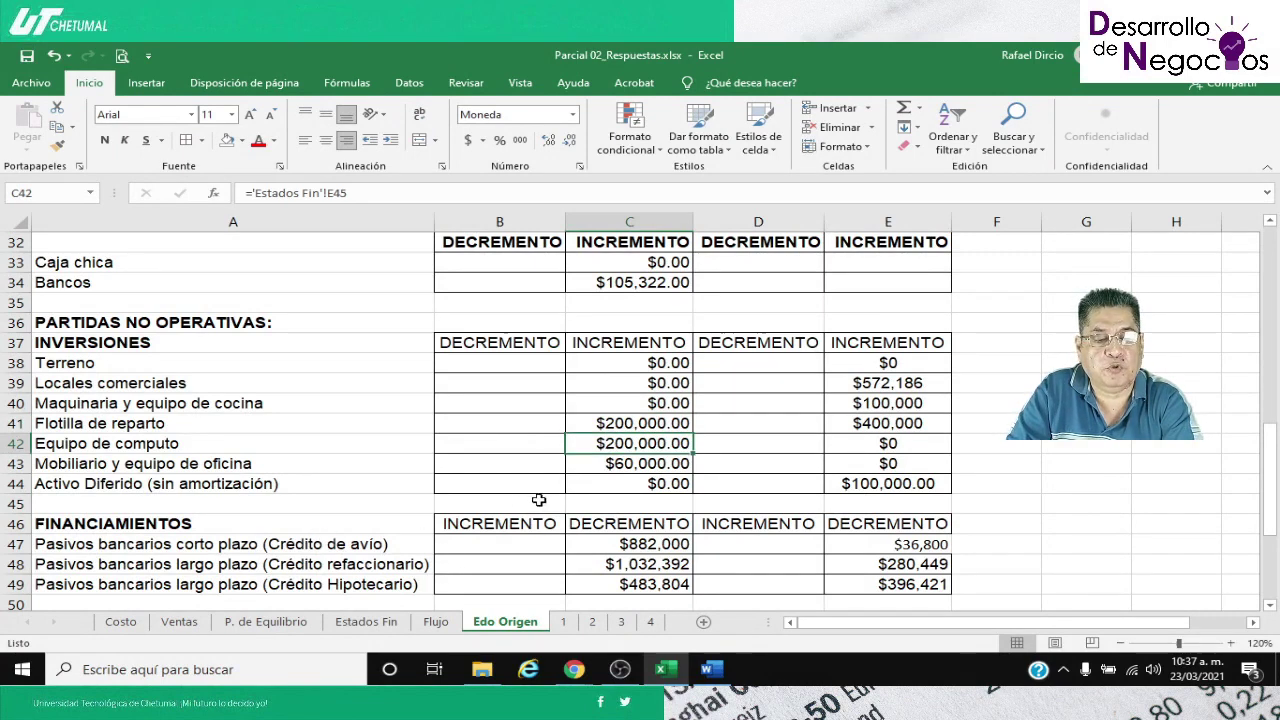
{"action": "left_click", "coordinate": [636, 465]}
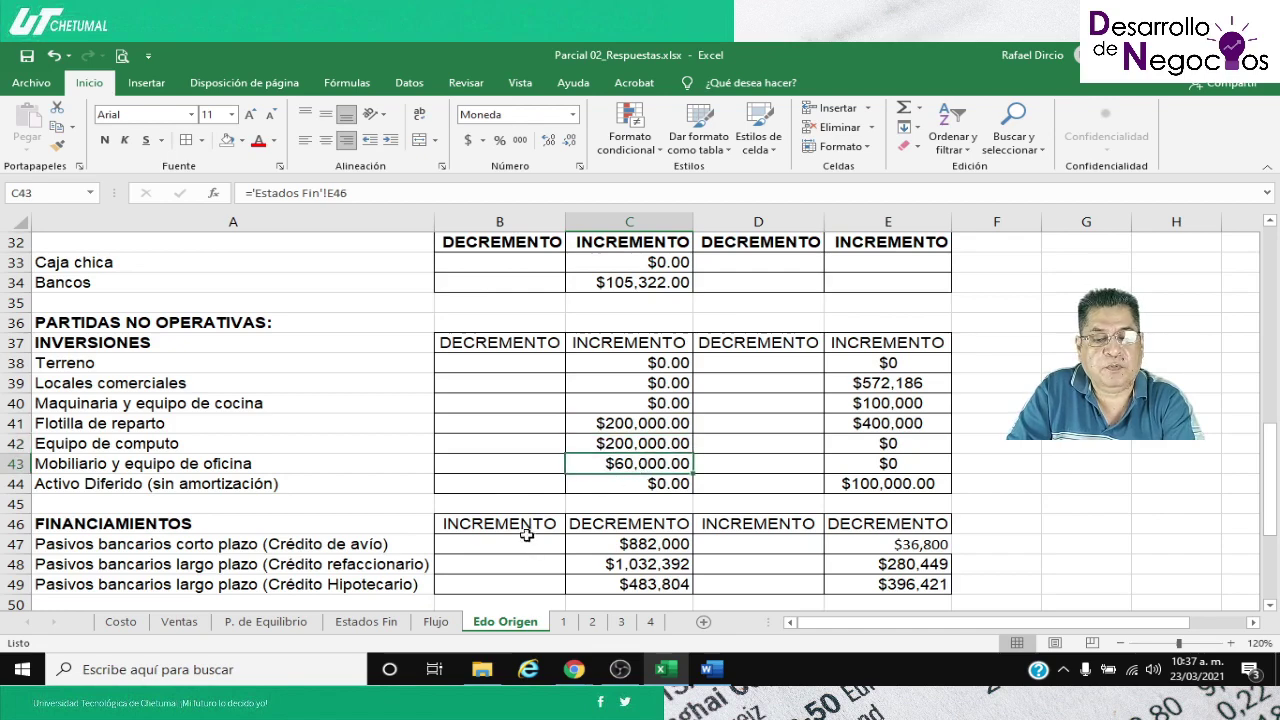
Copy the cell format of Activo Diferido in C44 onto the Financiamientos decrement cells C47:C49
{"action": "left_click", "coordinate": [612, 487]}
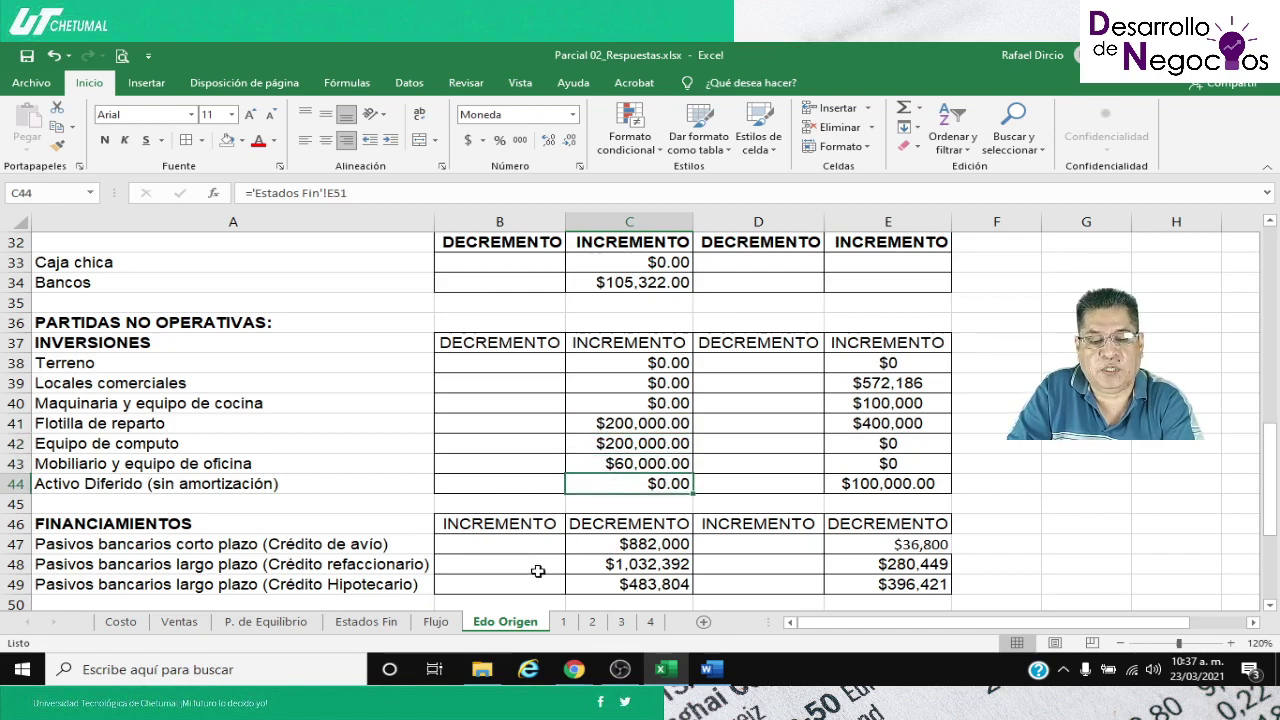
{"action": "scroll", "coordinate": [535, 572], "scroll_direction": "down", "scroll_amount": 1}
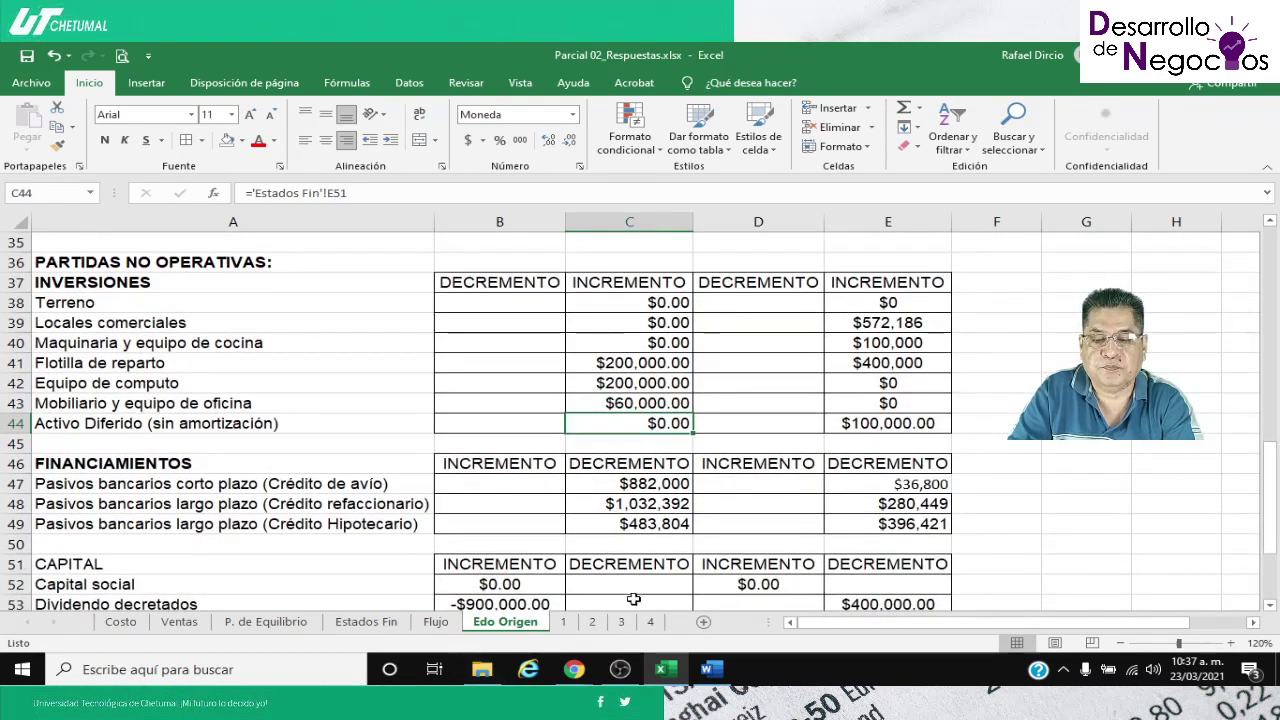
{"action": "left_click", "coordinate": [57, 146]}
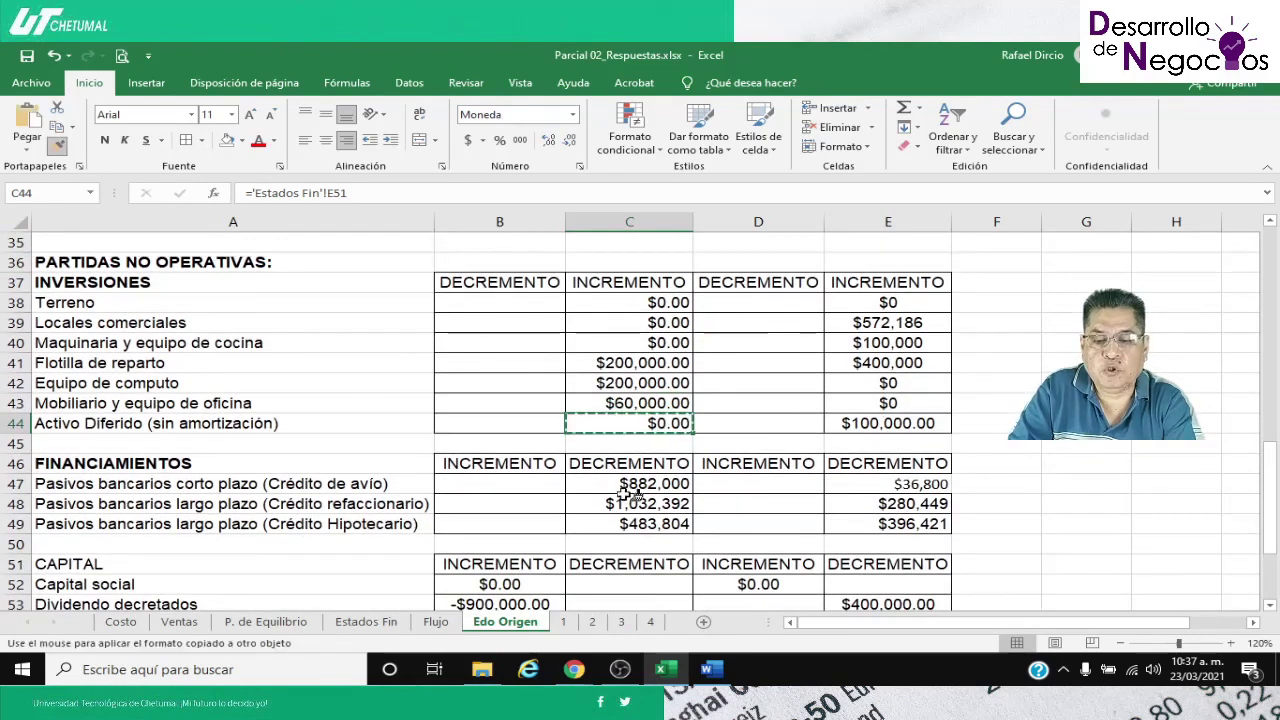
{"action": "left_click_drag", "start_coordinate": [626, 484], "coordinate": [628, 522]}
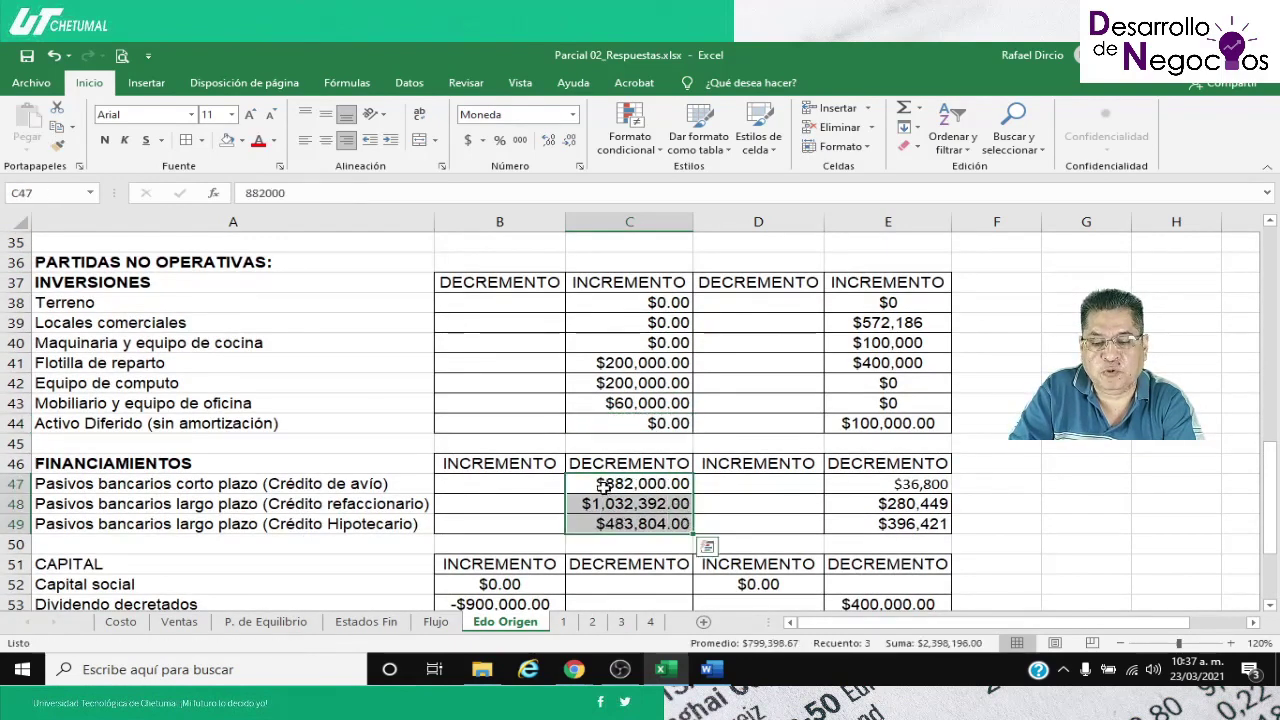
Clear the 2017-2016 Financiamientos decrement figures in C47:C49
{"action": "left_click", "coordinate": [604, 487]}
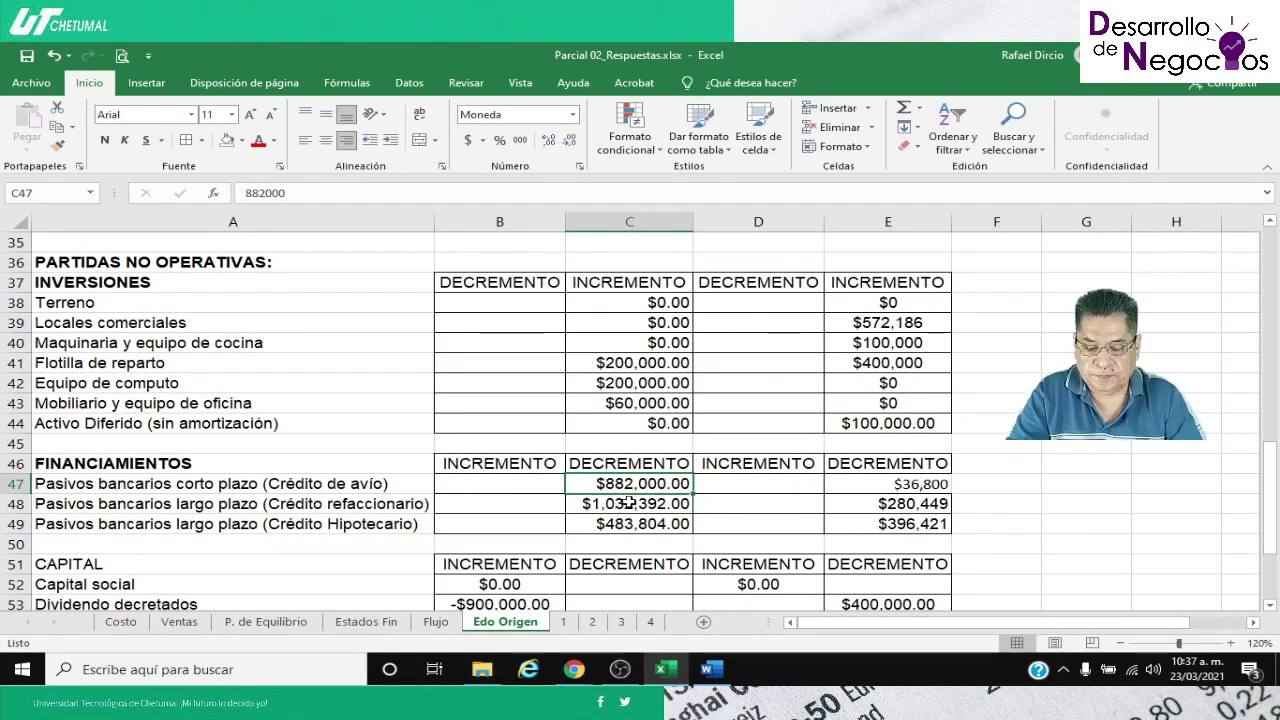
{"action": "key", "text": "shift+Down"}
{"action": "key", "text": "shift+Down"}
{"action": "key", "text": "Delete"}
Link the Crédito de avío decrement in C47 to the 2017-2016 change with ='Estados Fin'!E63*-1
{"action": "left_click", "coordinate": [641, 498]}
{"action": "key", "text": "Up"}
{"action": "type", "text": "="}
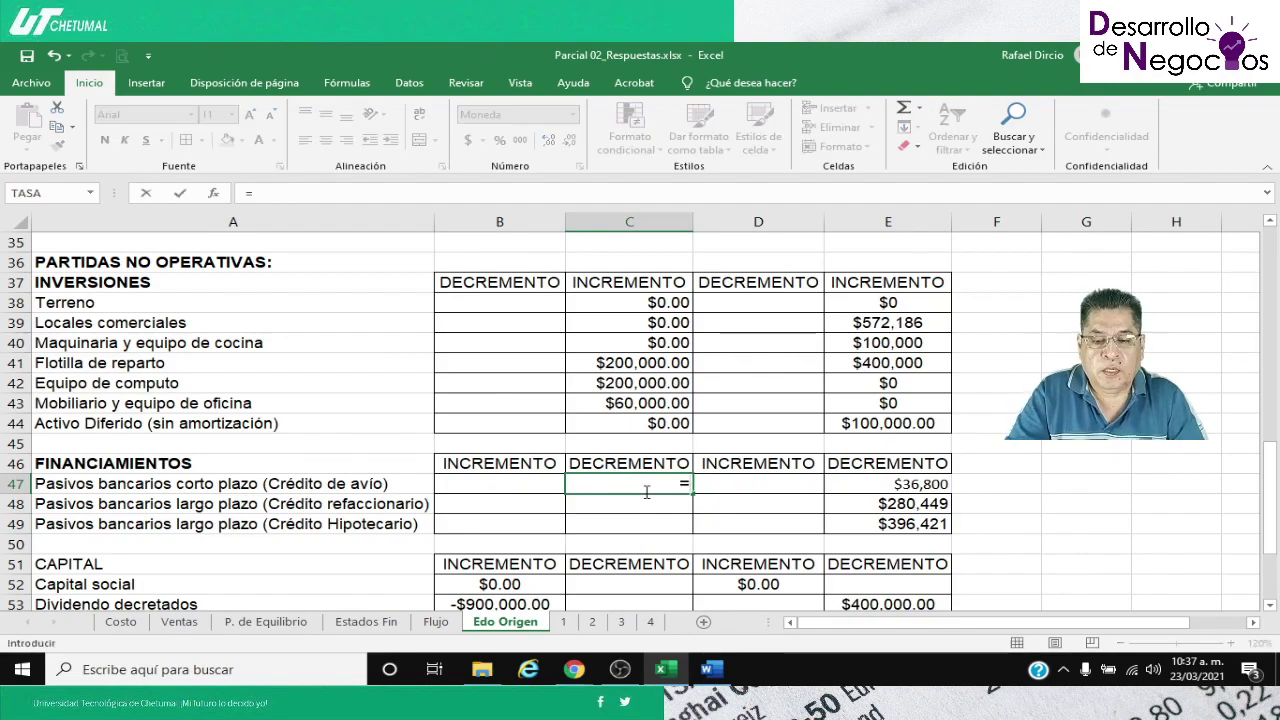
{"action": "left_click", "coordinate": [390, 621]}
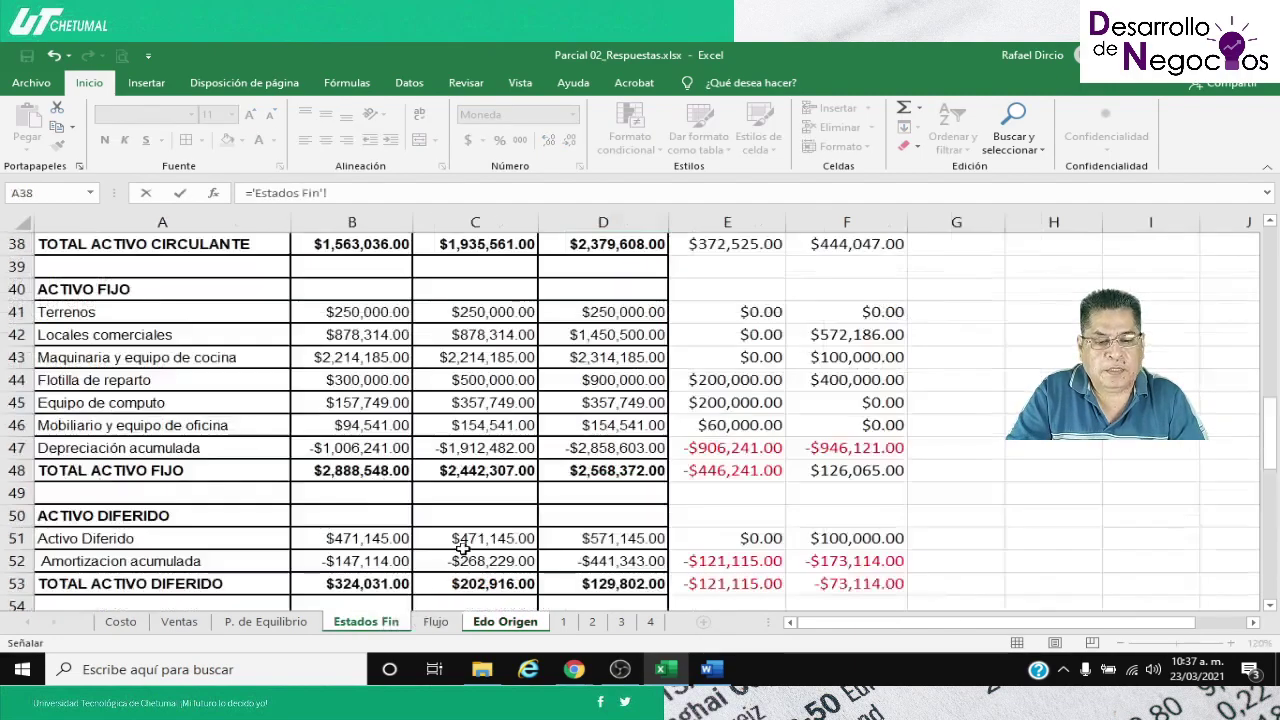
{"action": "scroll", "coordinate": [463, 549], "scroll_direction": "down", "scroll_amount": 7}
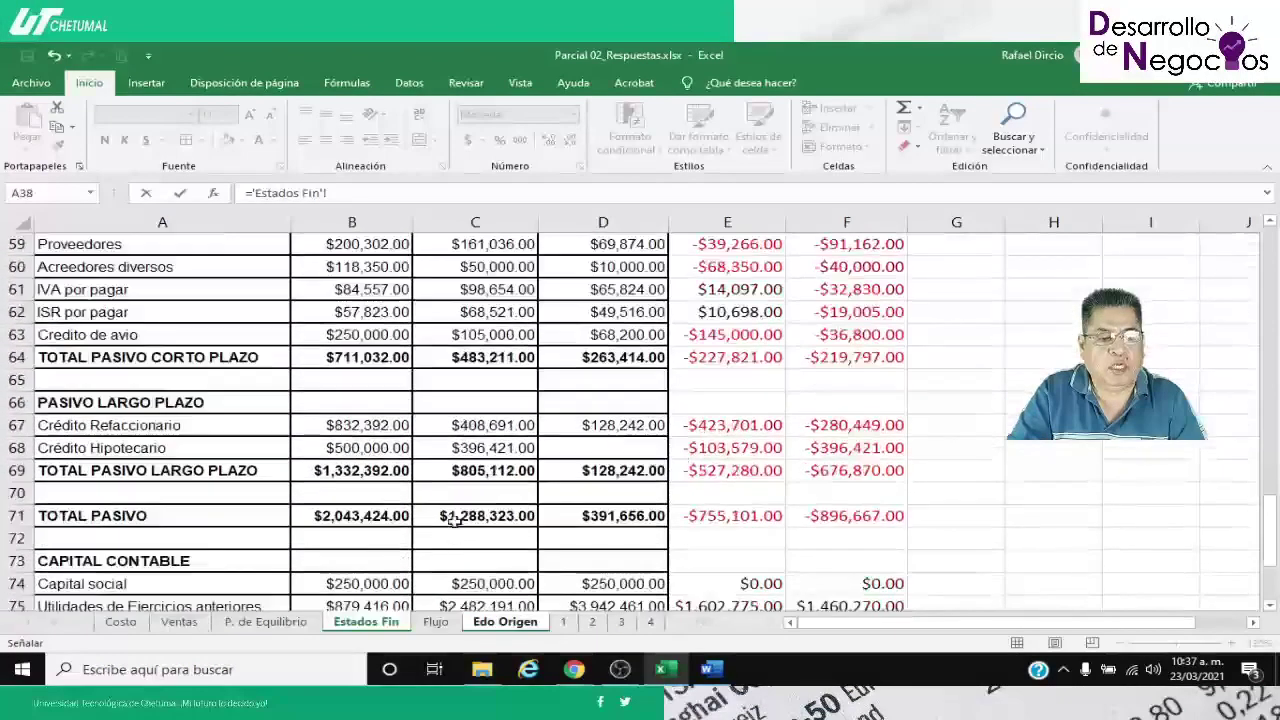
{"action": "left_click", "coordinate": [703, 337]}
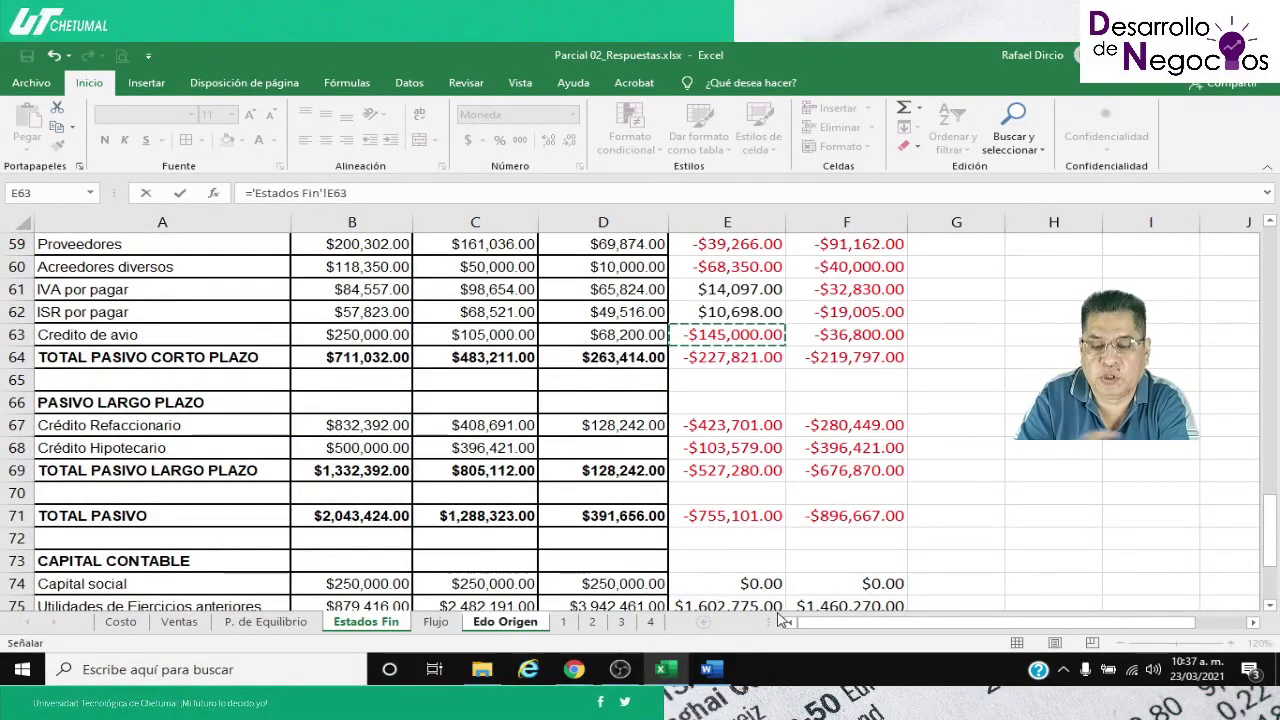
{"action": "type", "text": "*-1"}
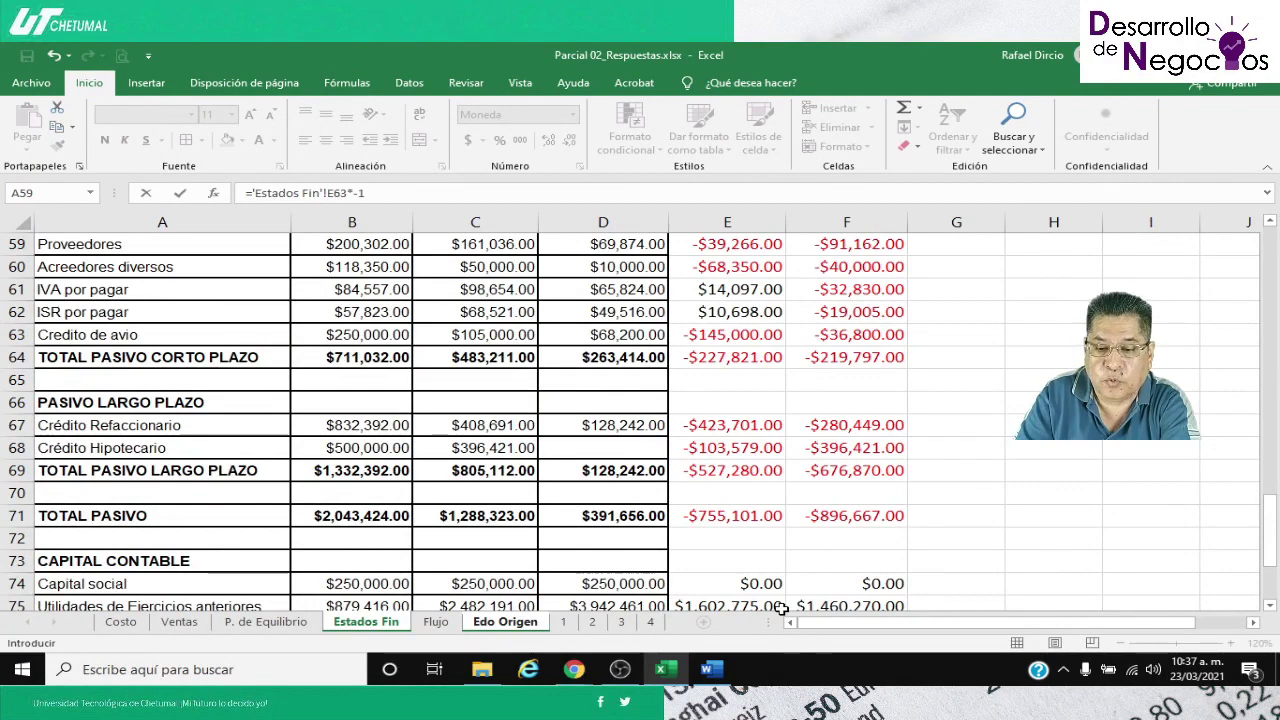
{"action": "key", "text": "Return"}
{"action": "key", "text": "Up"}
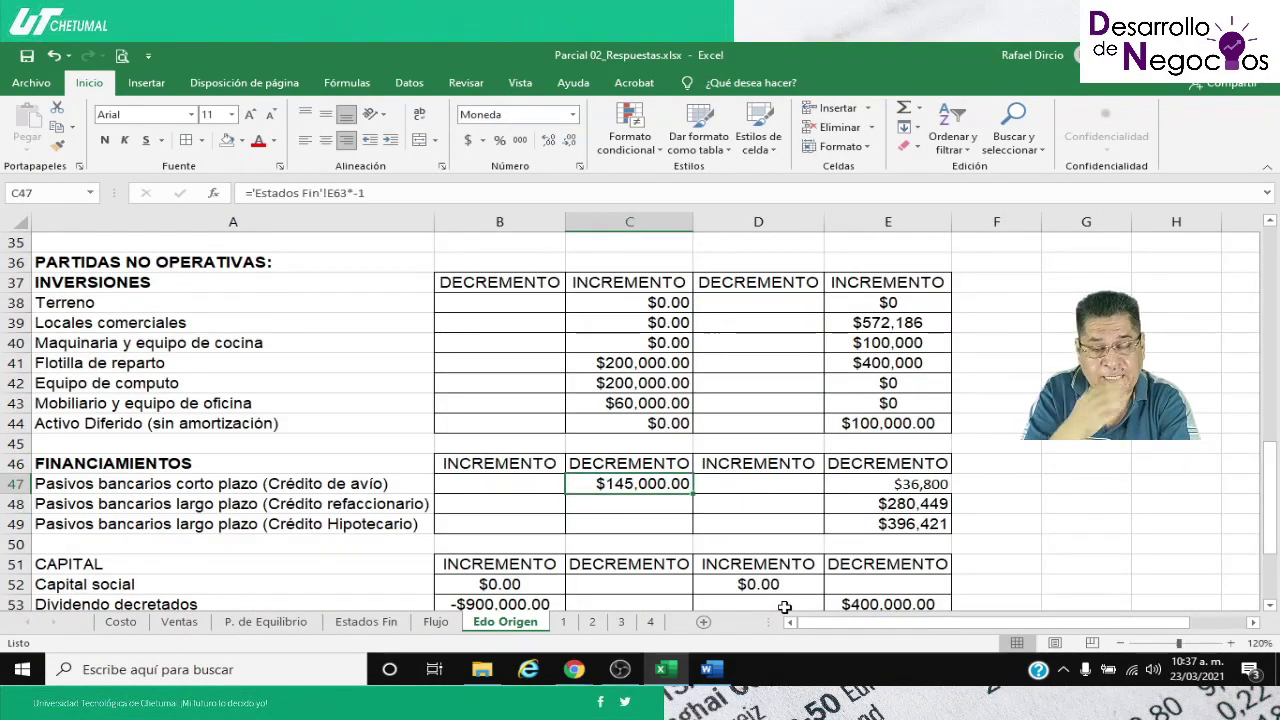
Link the Crédito refaccionario decrement in C48 with ='Estados Fin'!E67*-1
{"action": "key", "text": "Down"}
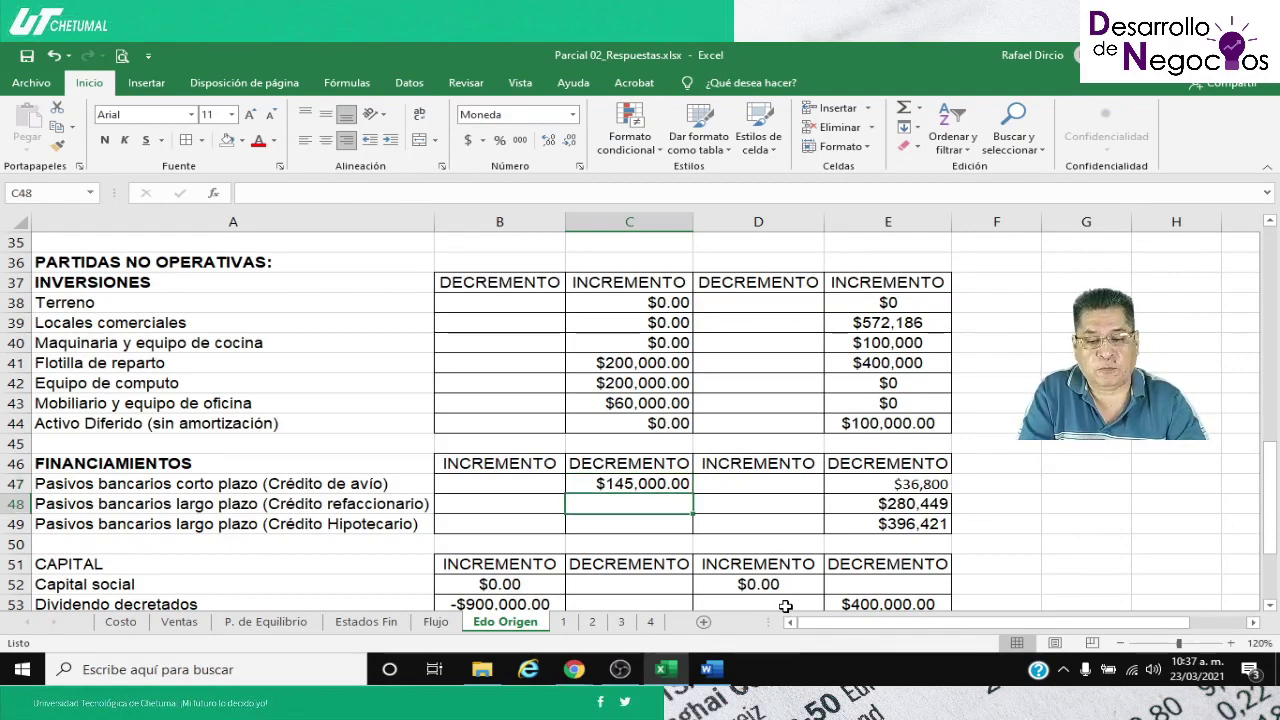
{"action": "type", "text": "="}
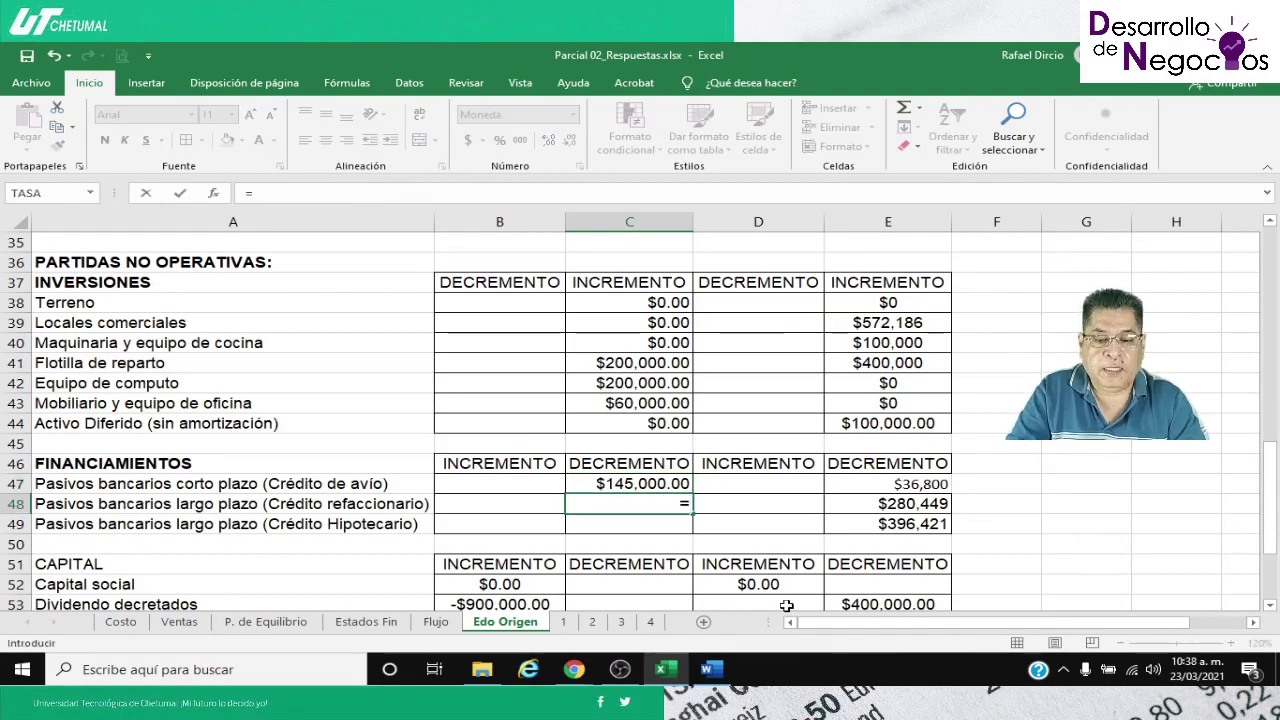
{"action": "left_click", "coordinate": [366, 622]}
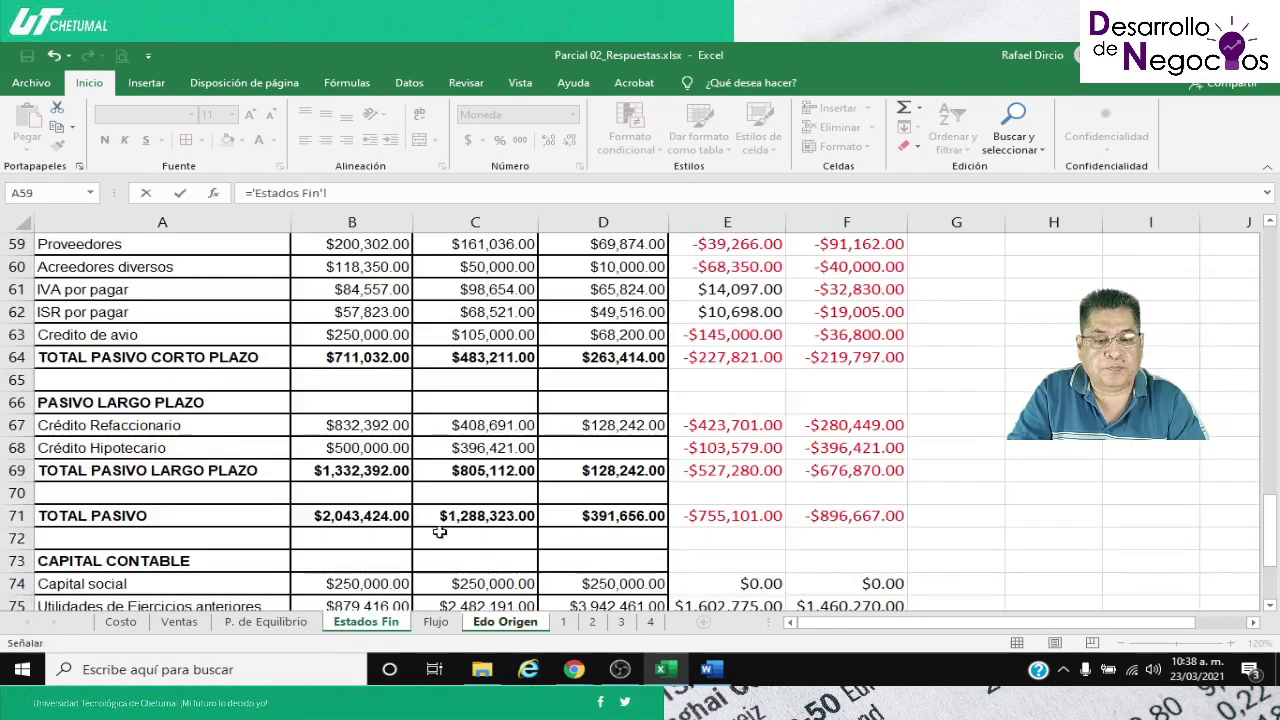
{"action": "left_click", "coordinate": [700, 425]}
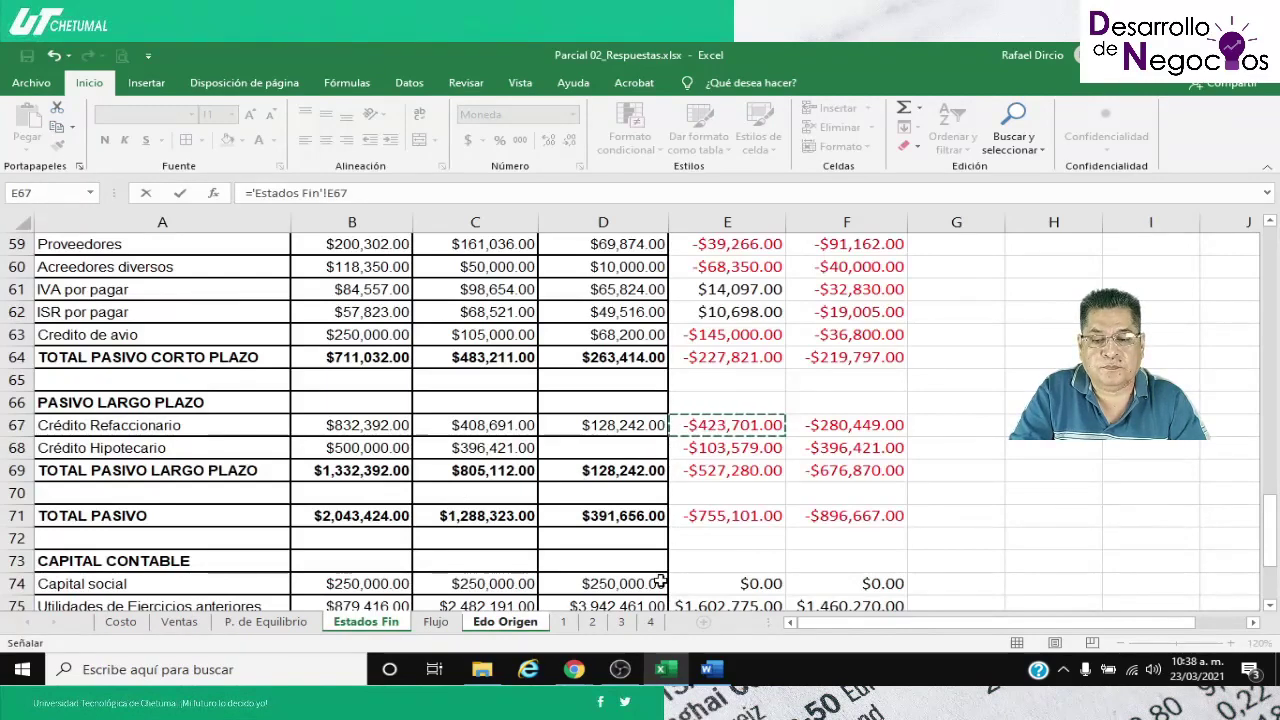
{"action": "key", "text": "Return"}
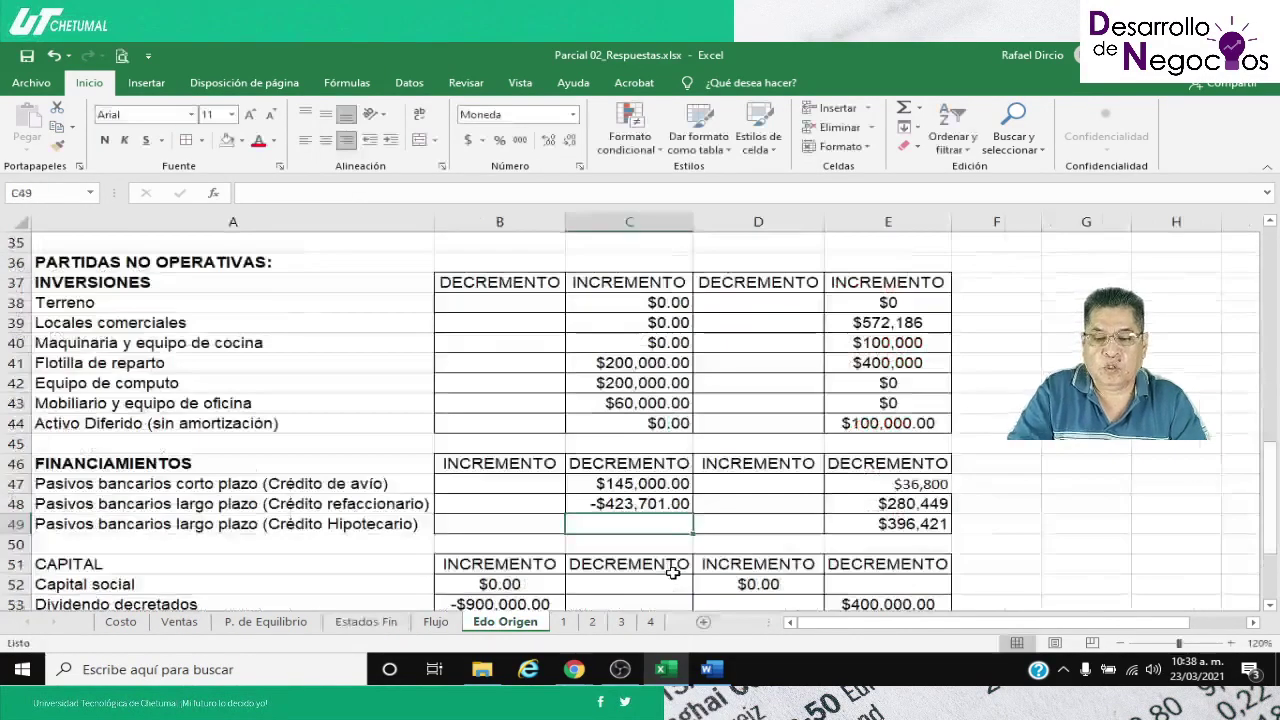
{"action": "left_click", "coordinate": [620, 503]}
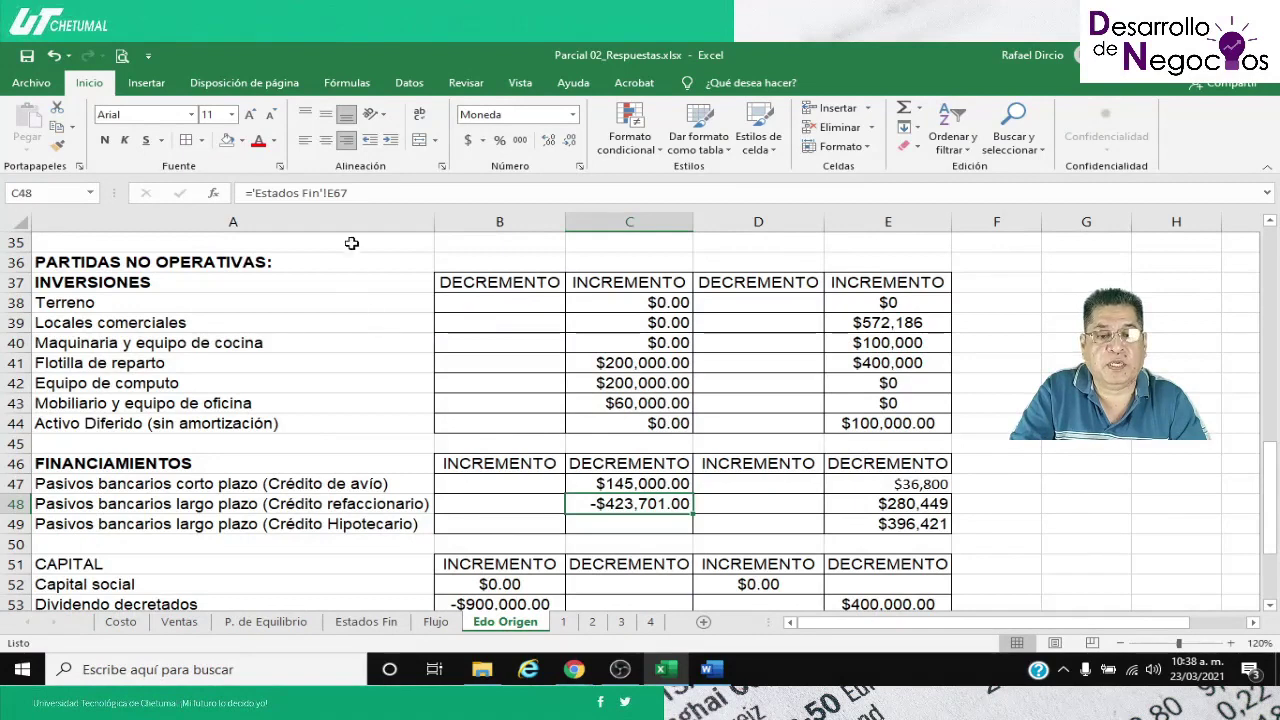
{"action": "left_click", "coordinate": [360, 192]}
{"action": "type", "text": "*"}
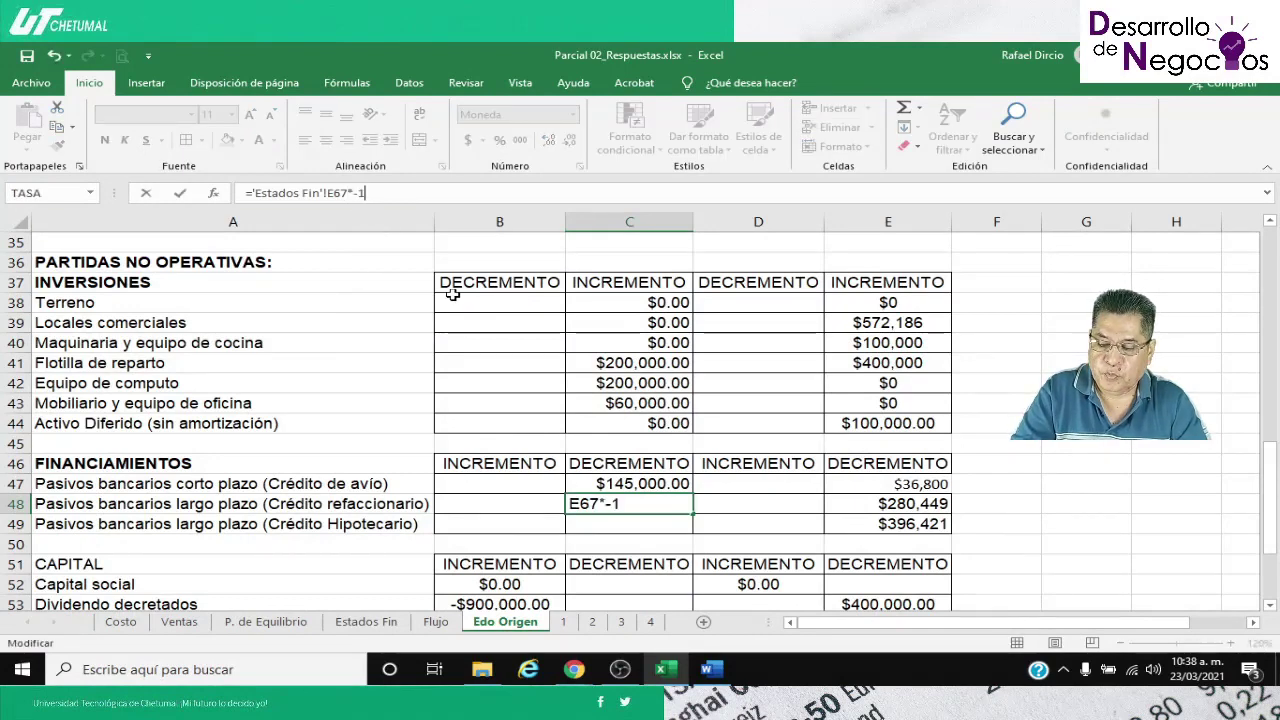
{"action": "key", "text": "Return"}
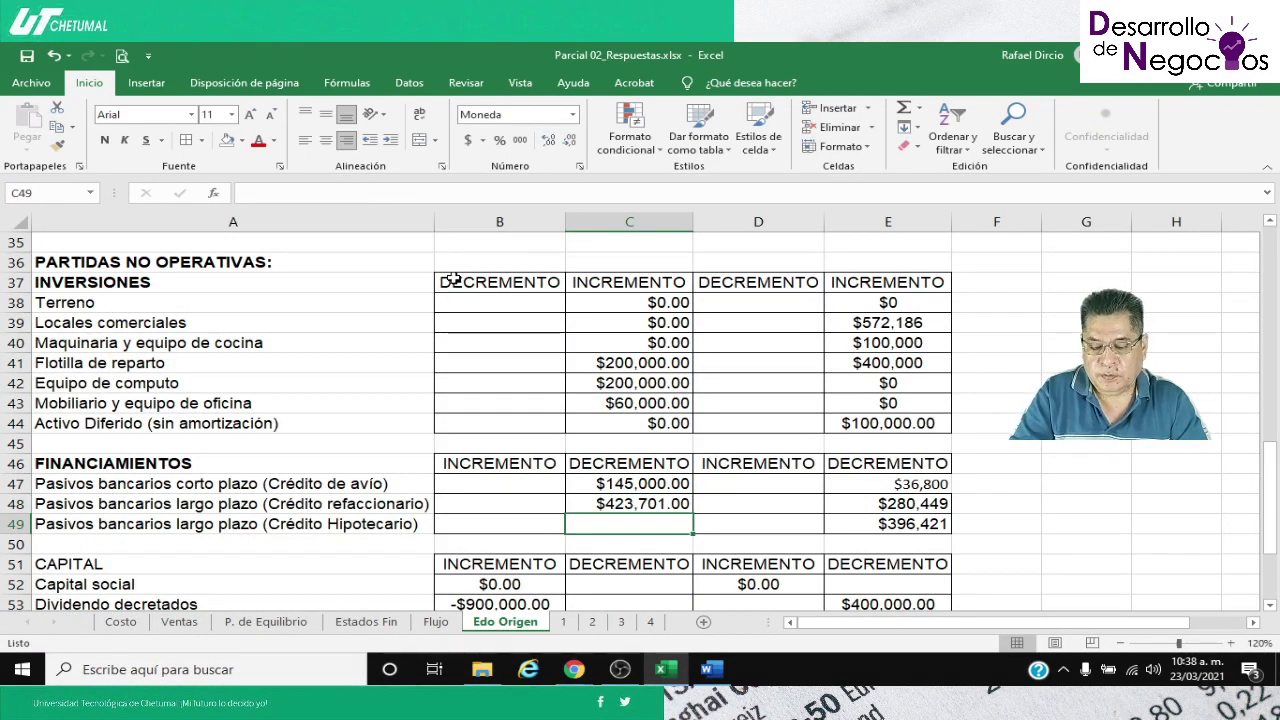
Copy the Crédito refaccionario formula from C48 to the Crédito Hipotecario decrement in C49
{"action": "key", "text": "Up"}
{"action": "key", "text": "ctrl+c"}
{"action": "key", "text": "Down"}
{"action": "key", "text": "Return"}
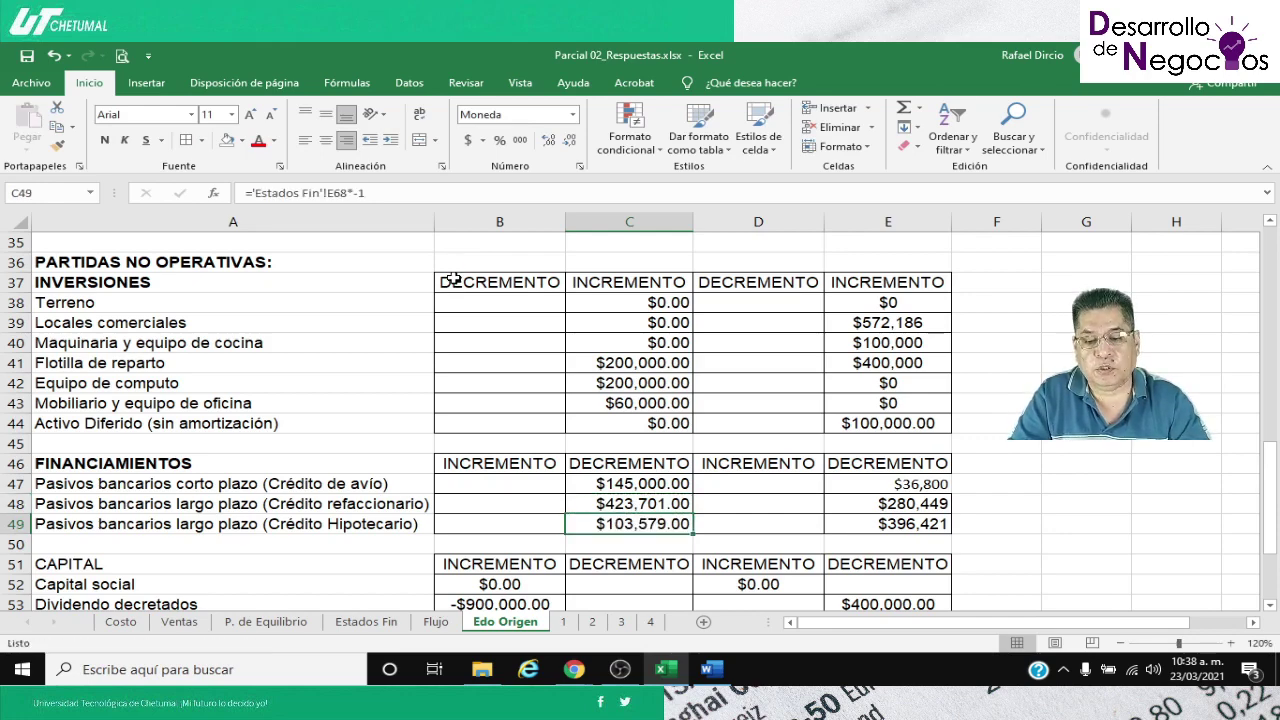
{"action": "scroll", "coordinate": [570, 520], "scroll_direction": "down", "scroll_amount": 1}
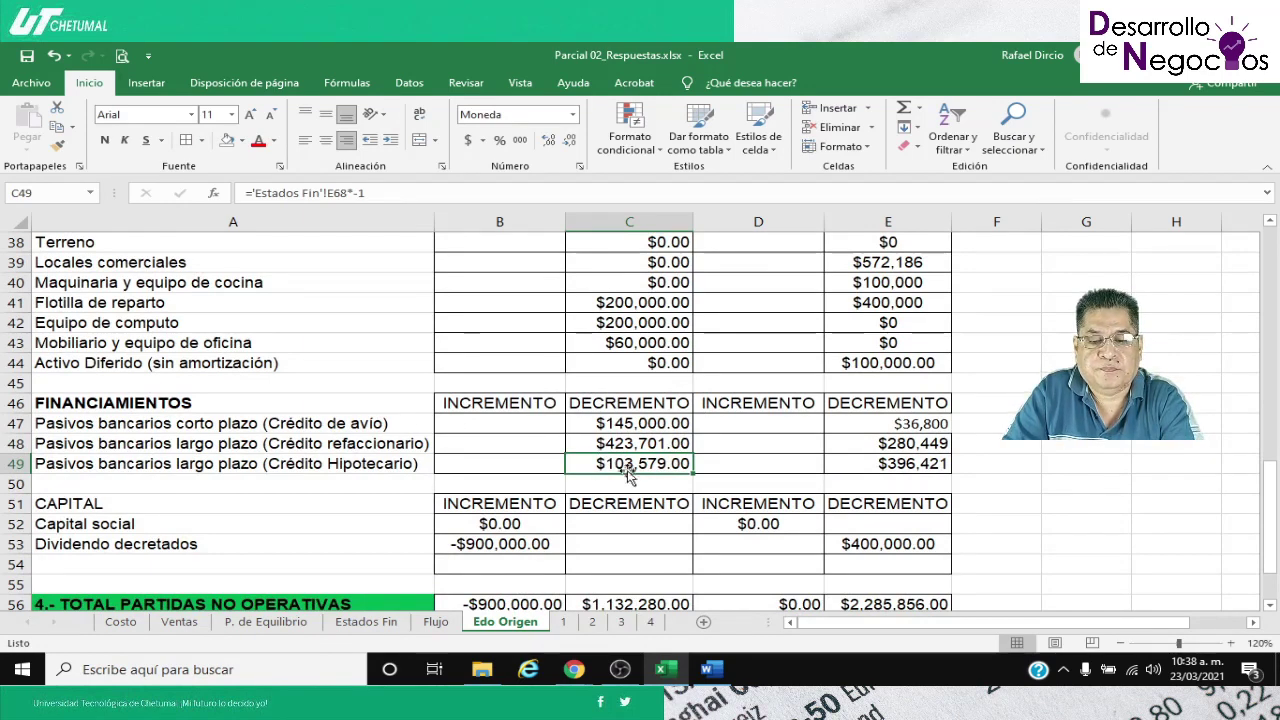
{"action": "left_click", "coordinate": [612, 421]}
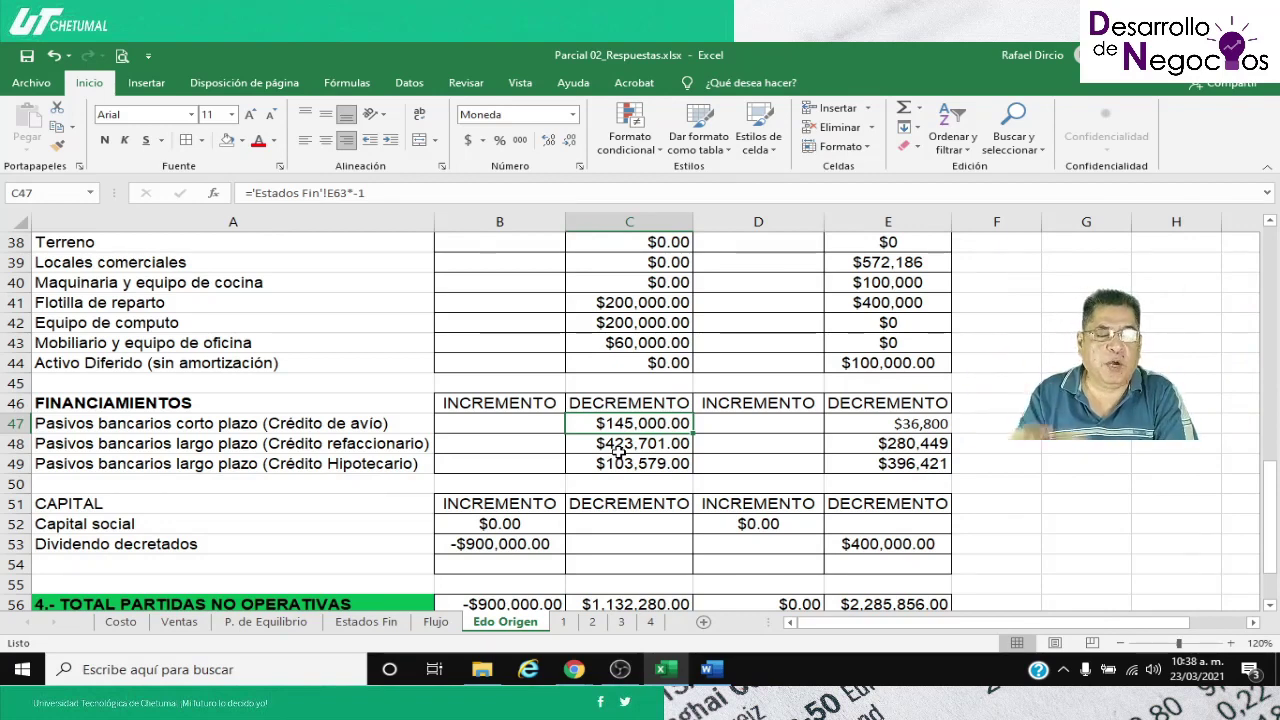
Copy the cell format of Crédito Hipotecario in C49 onto the Capital cells B52:C54
{"action": "left_click", "coordinate": [608, 461]}
{"action": "left_click", "coordinate": [57, 146]}
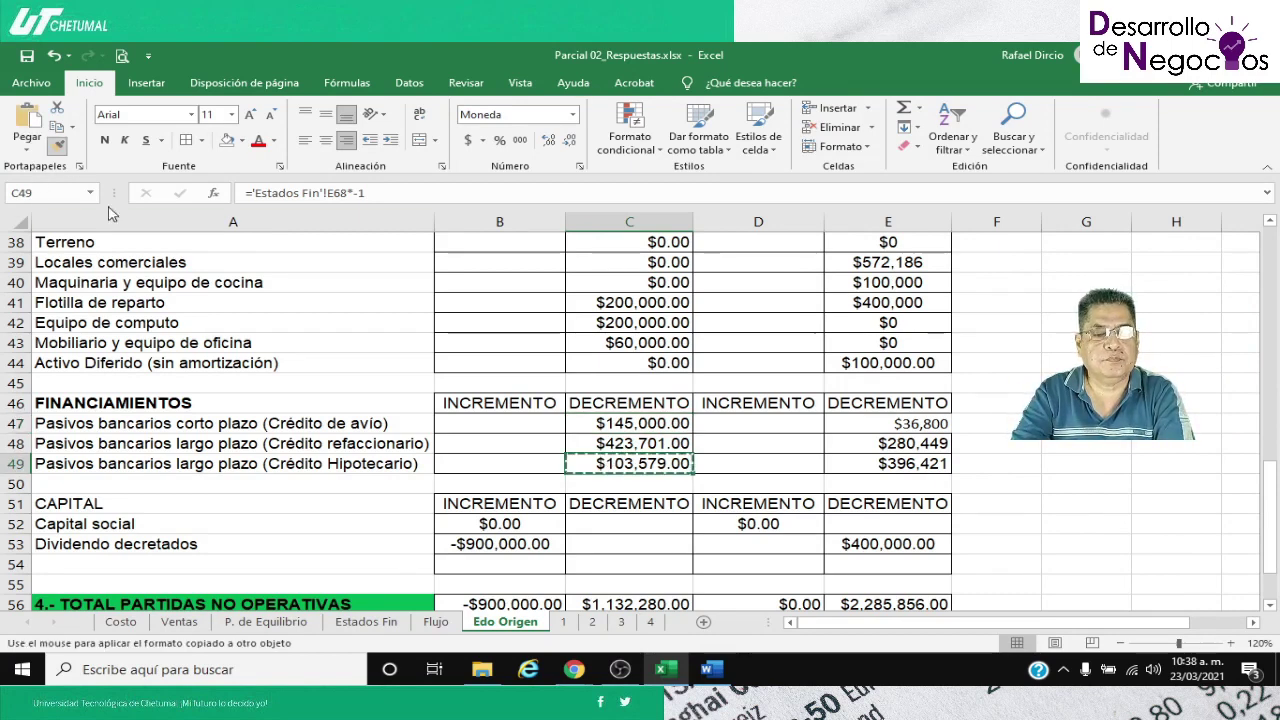
{"action": "mouse_move", "coordinate": [500, 526]}
{"action": "left_mouse_down"}
{"action": "mouse_move", "coordinate": [590, 536]}
{"action": "mouse_move", "coordinate": [584, 567]}
{"action": "left_mouse_up"}
Clear the Capital social and Dividendo decretados increment figures in B52:B53
{"action": "left_click", "coordinate": [500, 524]}
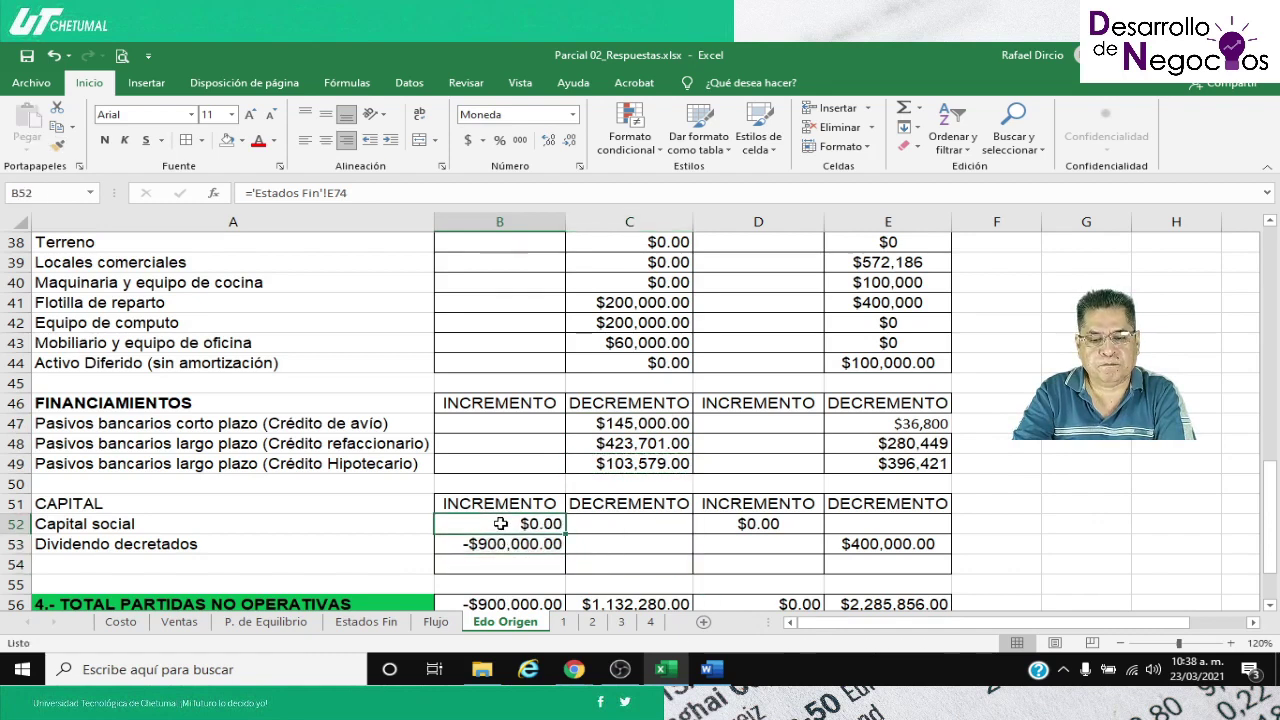
{"action": "double_click", "coordinate": [502, 524]}
{"action": "key", "text": "Return"}
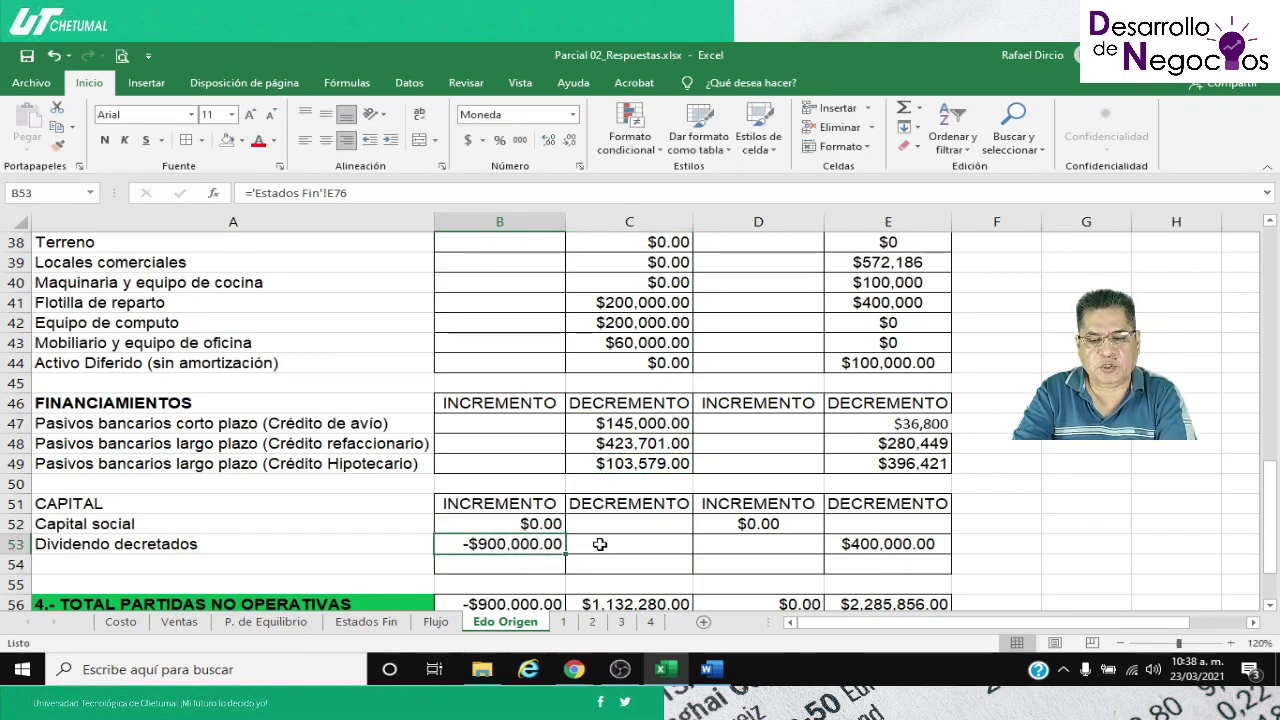
{"action": "key", "text": "Up"}
{"action": "key", "text": "shift+Down"}
{"action": "key", "text": "Delete"}
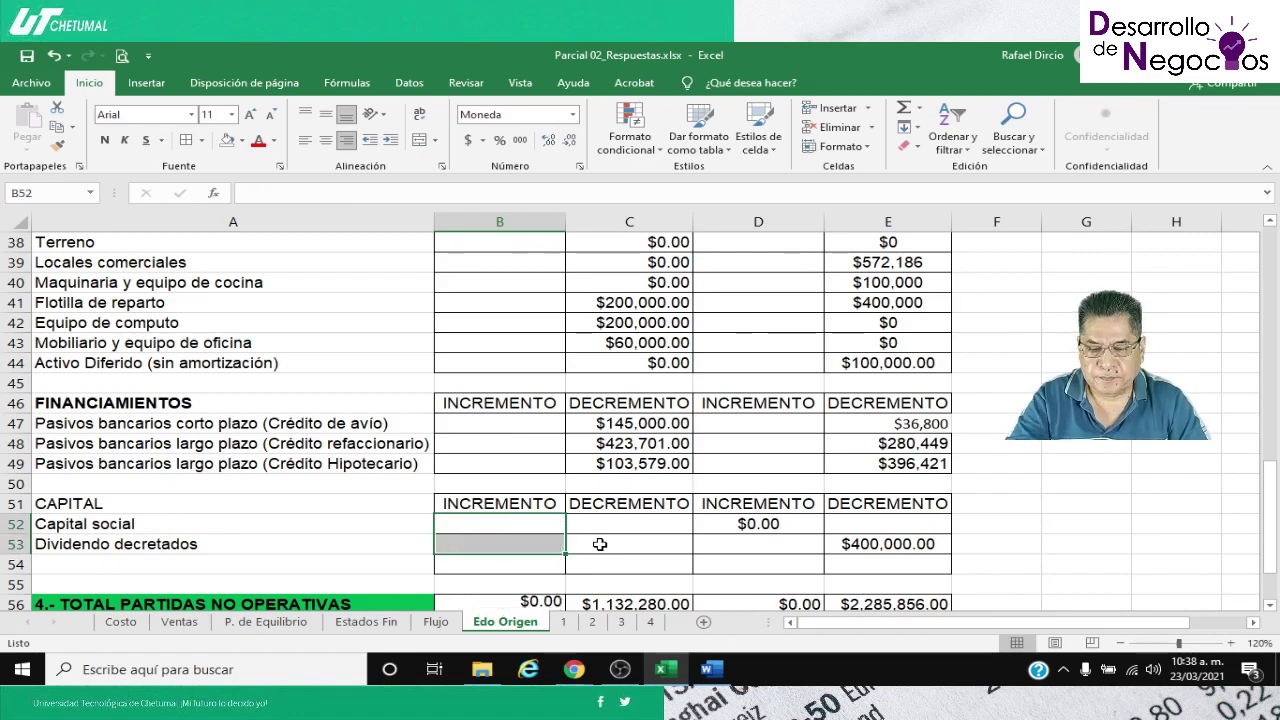
{"action": "key", "text": "Up"}
{"action": "key", "text": "Down"}
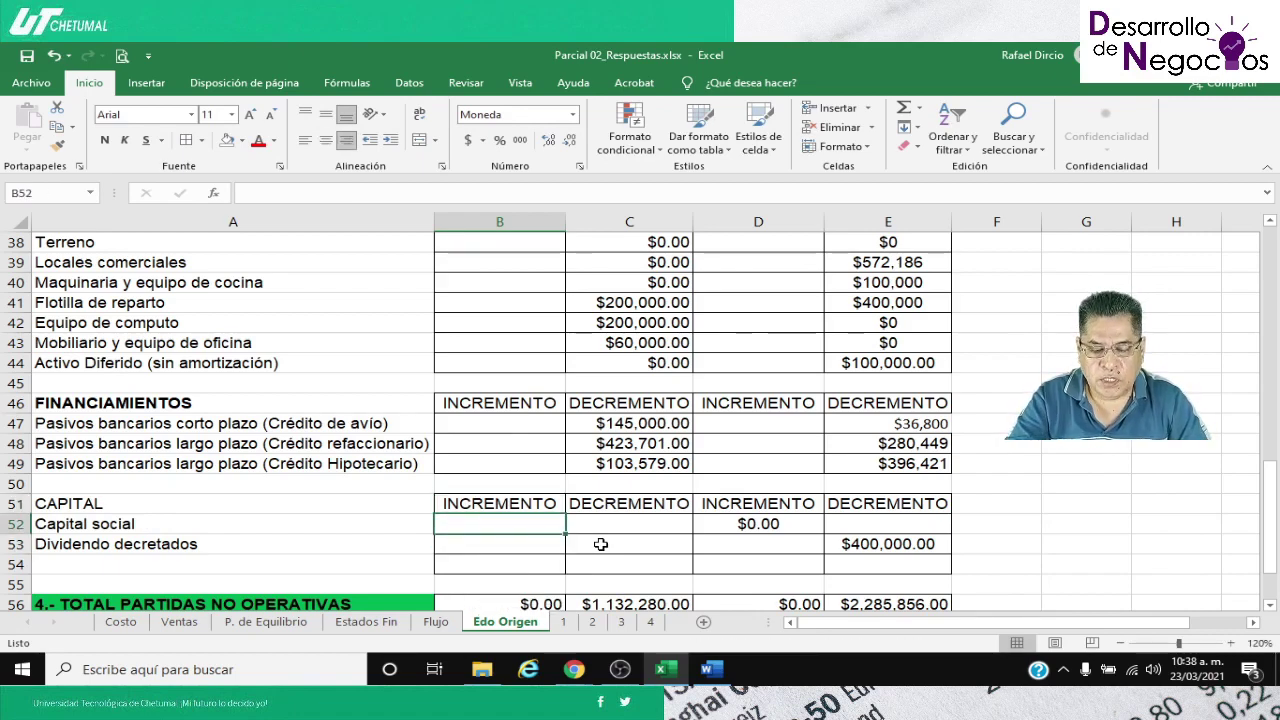
Link the Capital social increment in B52 to ='Estados Fin'!E74
{"action": "type", "text": "="}
{"action": "left_click", "coordinate": [366, 621]}
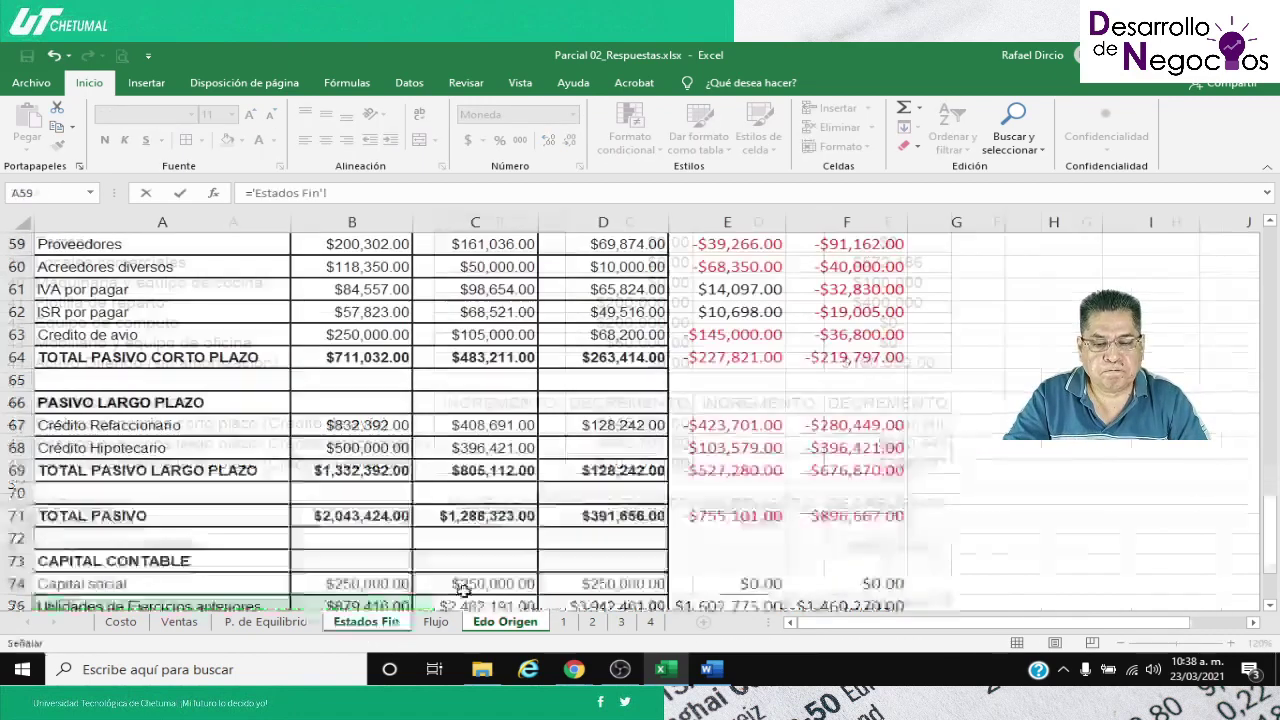
{"action": "scroll", "coordinate": [590, 582], "scroll_direction": "down", "scroll_amount": 2}
{"action": "scroll", "coordinate": [590, 582], "scroll_direction": "down", "scroll_amount": 1}
{"action": "left_click", "coordinate": [700, 384]}
{"action": "key", "text": "Return"}
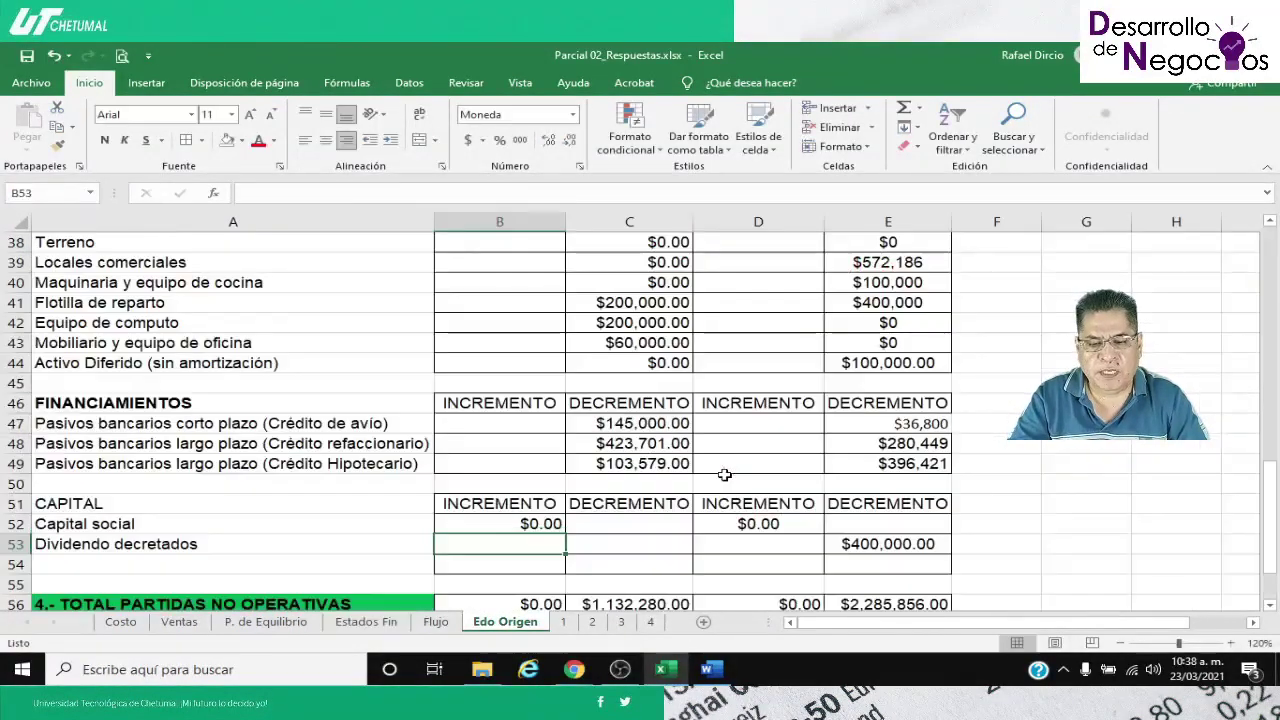
Link the Dividendo decretados decrement in C53 with ='Estados Fin'!E76*-1
{"action": "key", "text": "Right"}
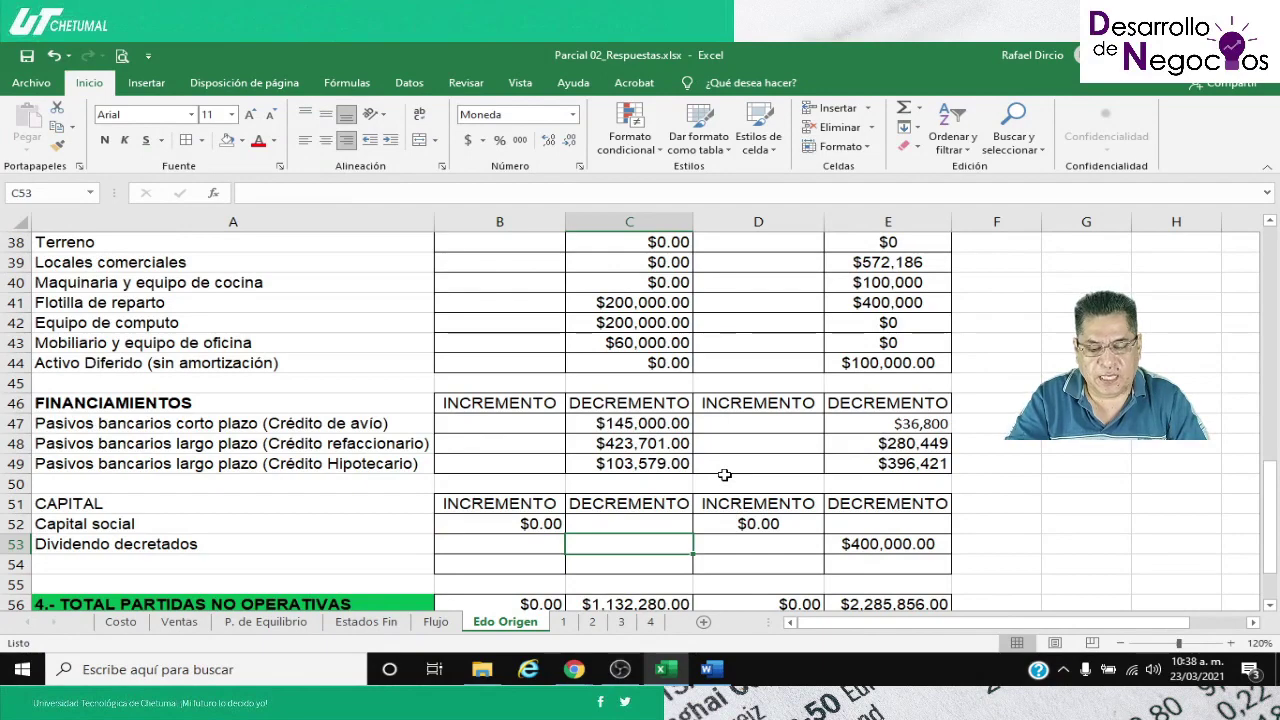
{"action": "type", "text": "="}
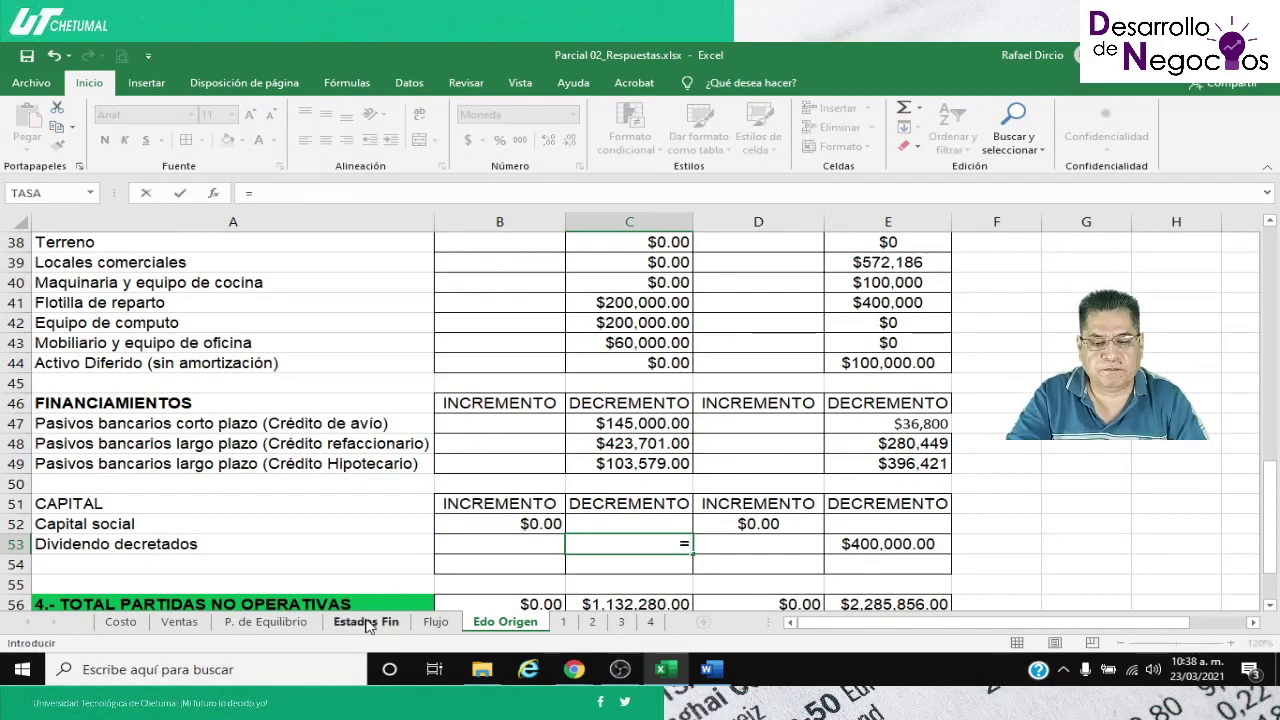
{"action": "left_click", "coordinate": [368, 622]}
{"action": "left_click", "coordinate": [696, 426]}
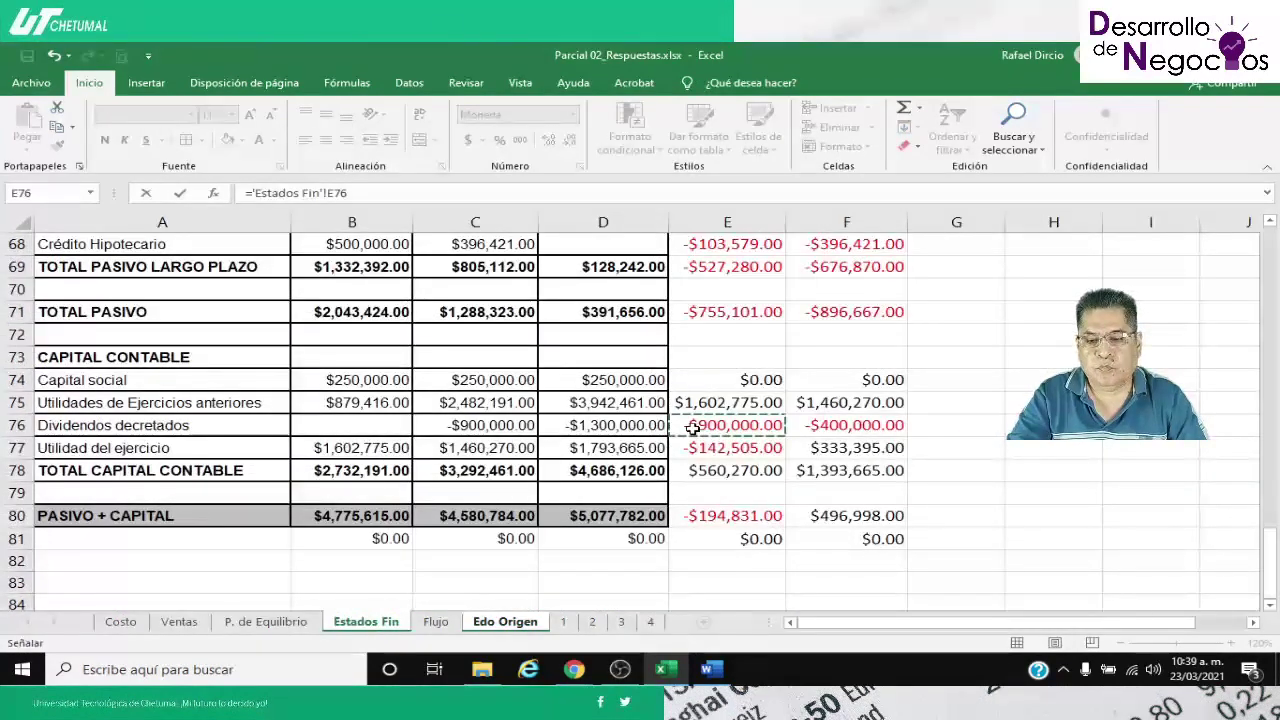
{"action": "type", "text": "*"}
{"action": "key", "text": "Return"}
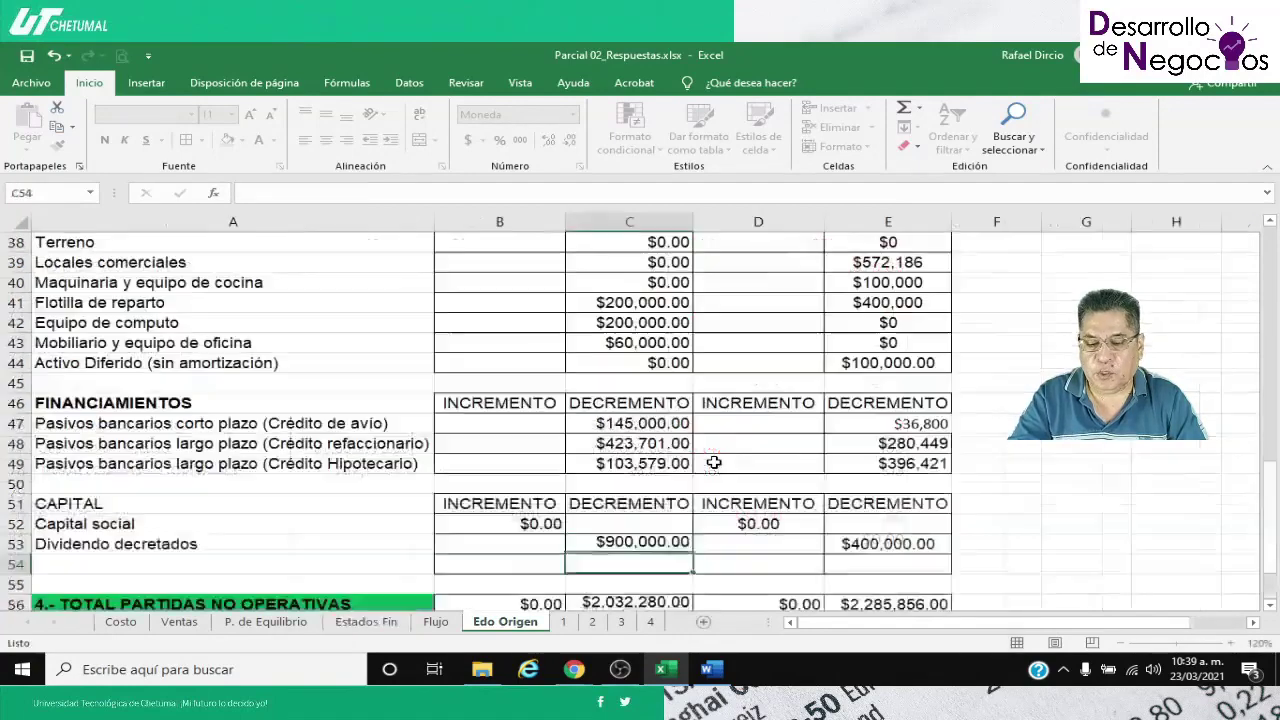
Check the 2017-2016 totals in rows 56 and 58, their SUMA formulas and the difference between origins and uses in C59
{"action": "key", "text": "Down"}
{"action": "key", "text": "Down"}
{"action": "key", "text": "Down"}
{"action": "key", "text": "Down"}
{"action": "key", "text": "Down"}
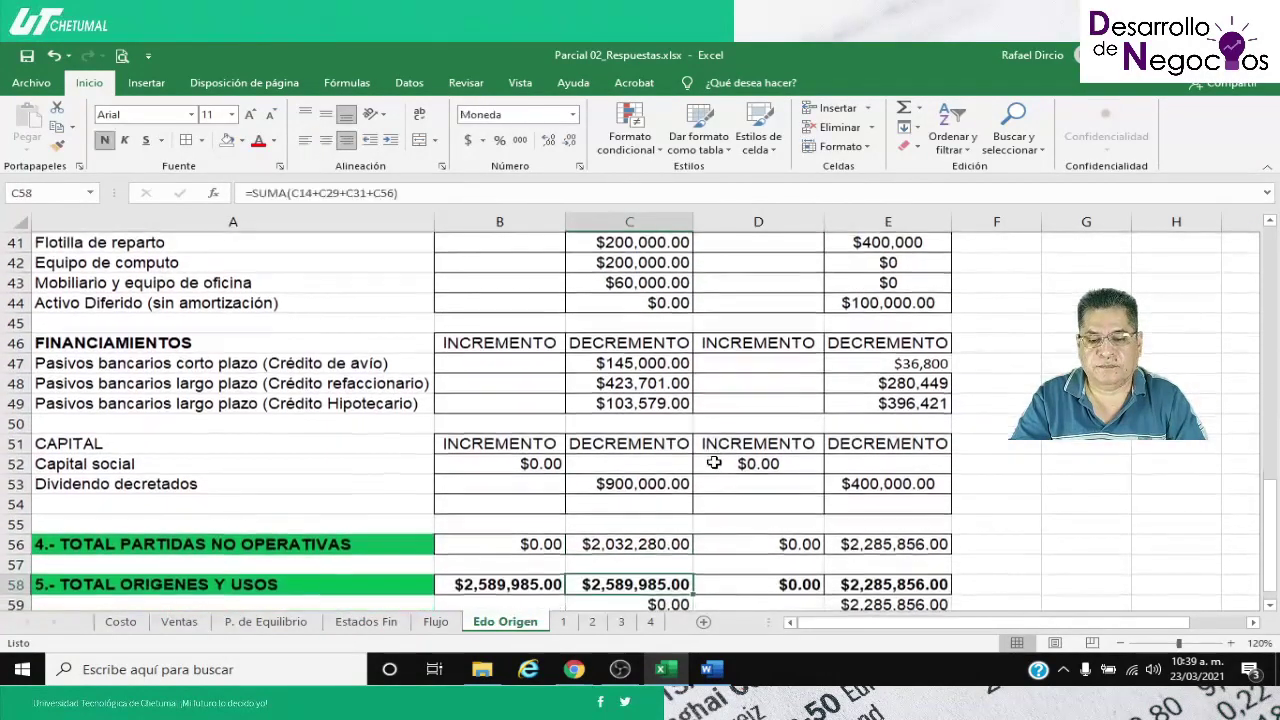
{"action": "key", "text": "Up"}
{"action": "key", "text": "Up"}
{"action": "key", "text": "Up"}
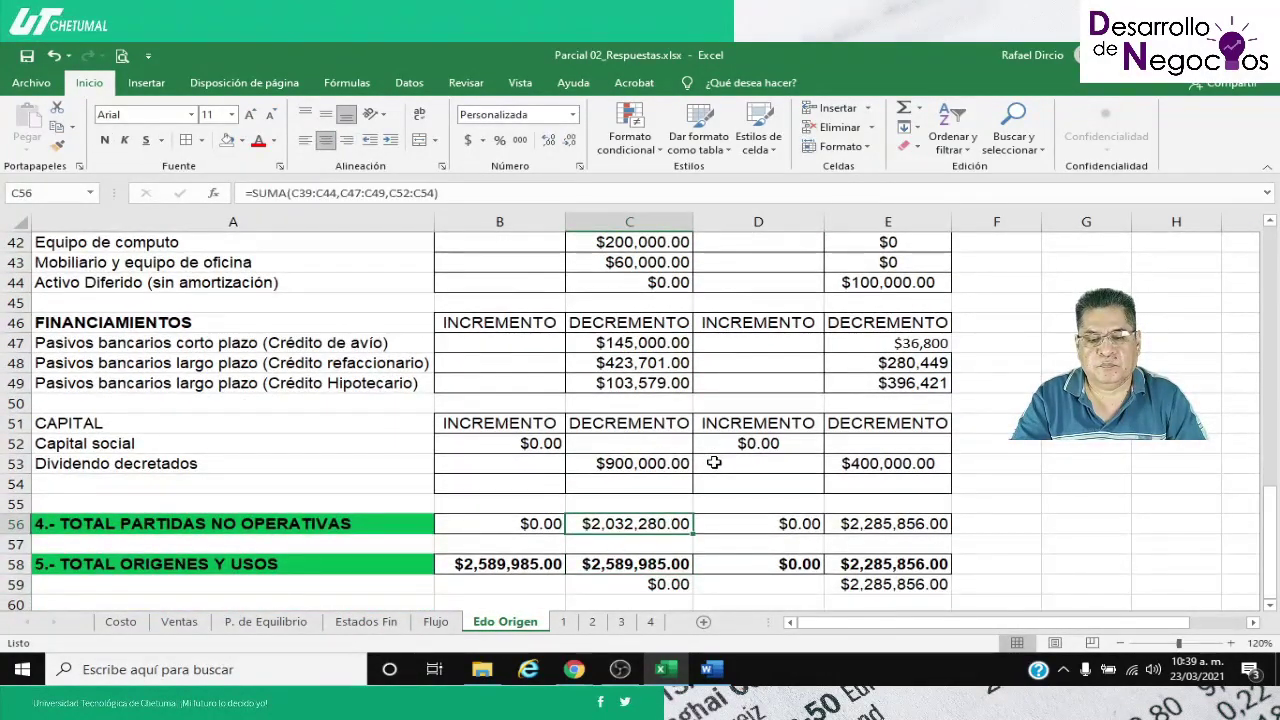
{"action": "key", "text": "Left"}
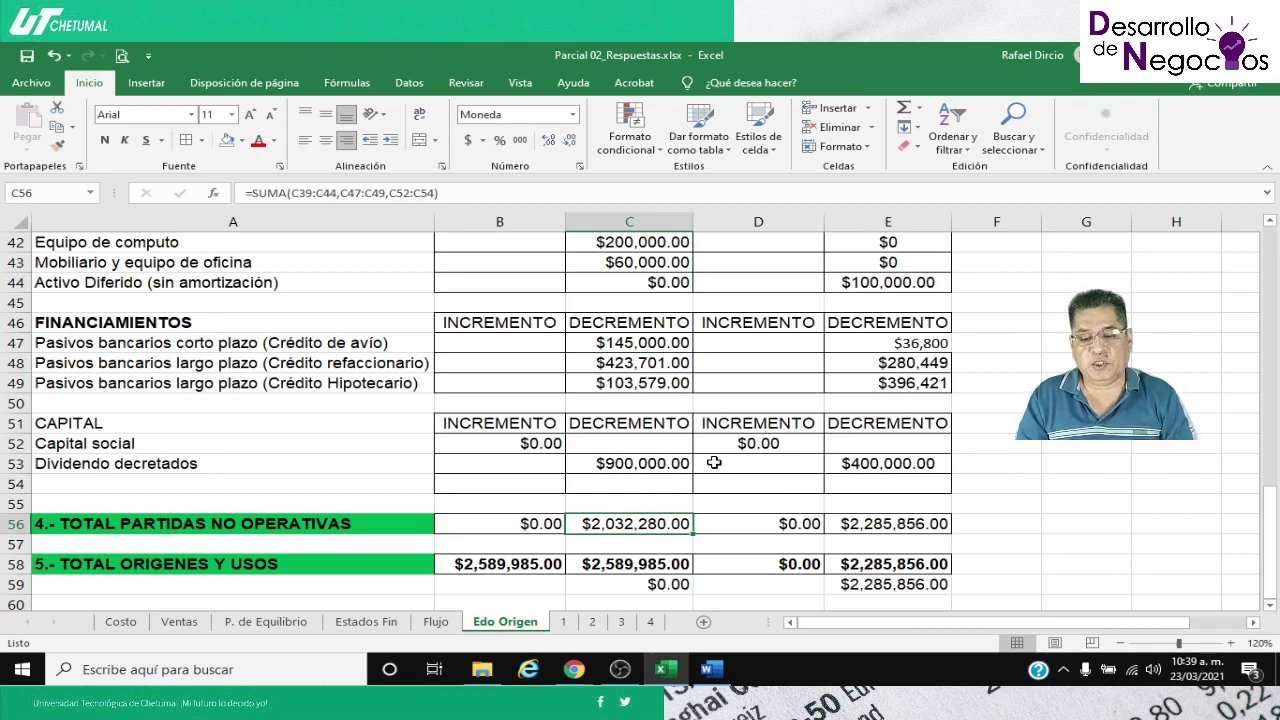
{"action": "key", "text": "Down"}
{"action": "key", "text": "Down"}
{"action": "key", "text": "Down"}
{"action": "key", "text": "Down"}
{"action": "key", "text": "Down"}
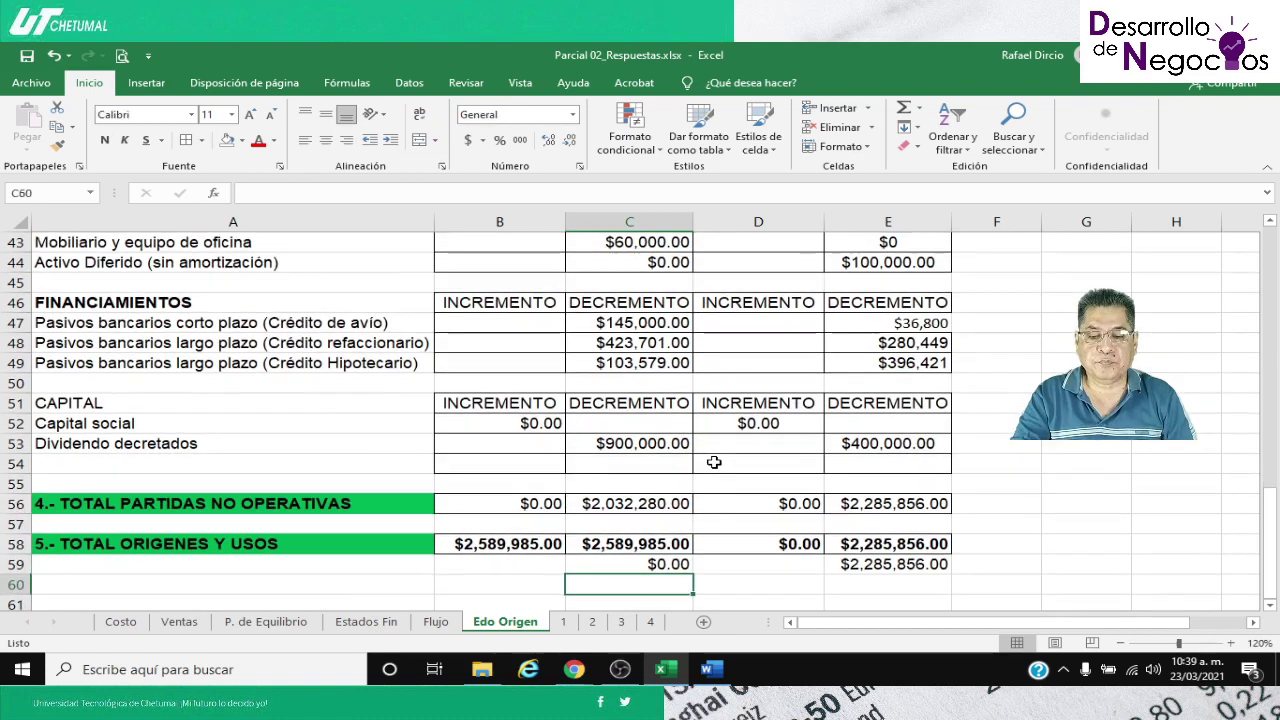
{"action": "key", "text": "Up"}
{"action": "key", "text": "Up"}
{"action": "key", "text": "Up"}
{"action": "key", "text": "Left"}
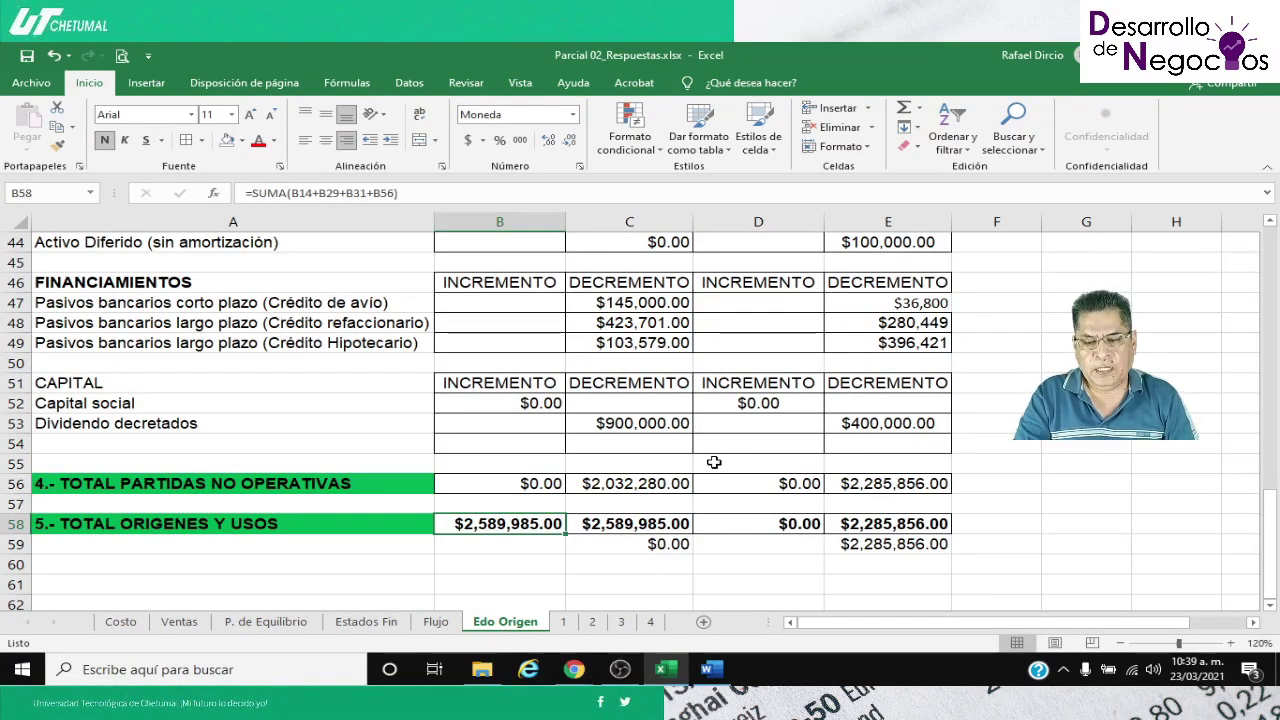
{"action": "key", "text": "Right"}
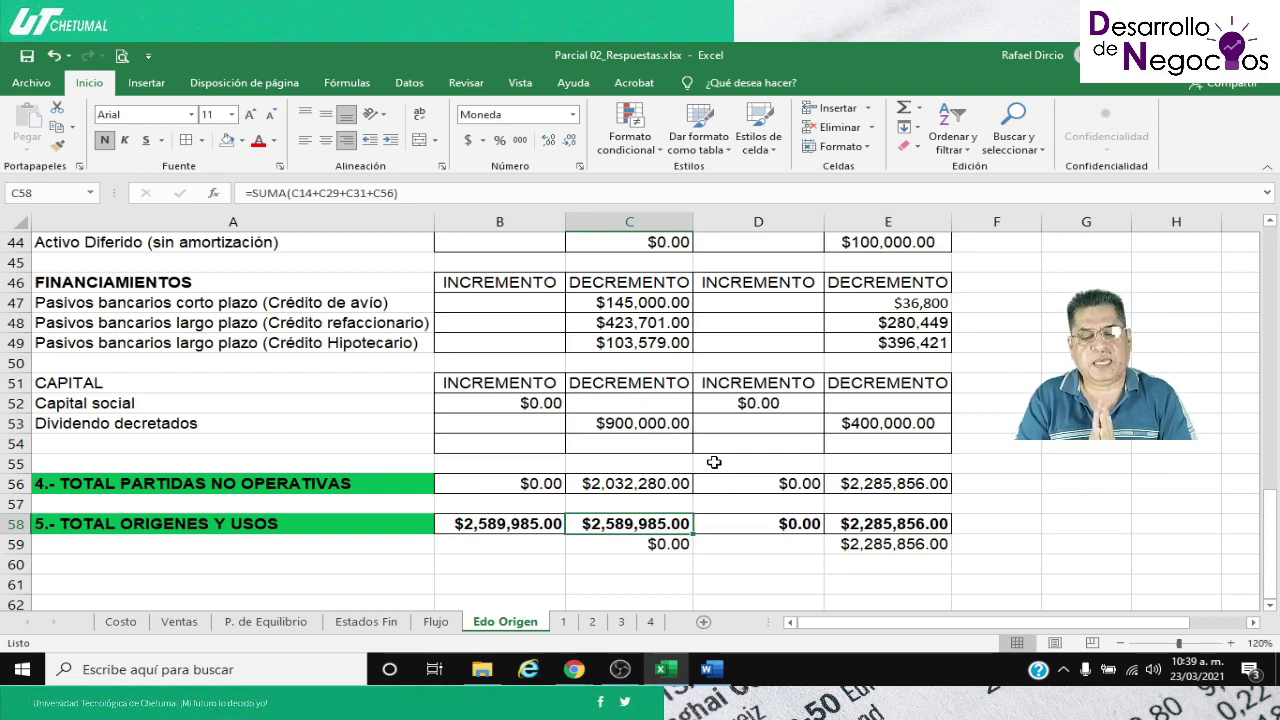
{"action": "key", "text": "Down"}
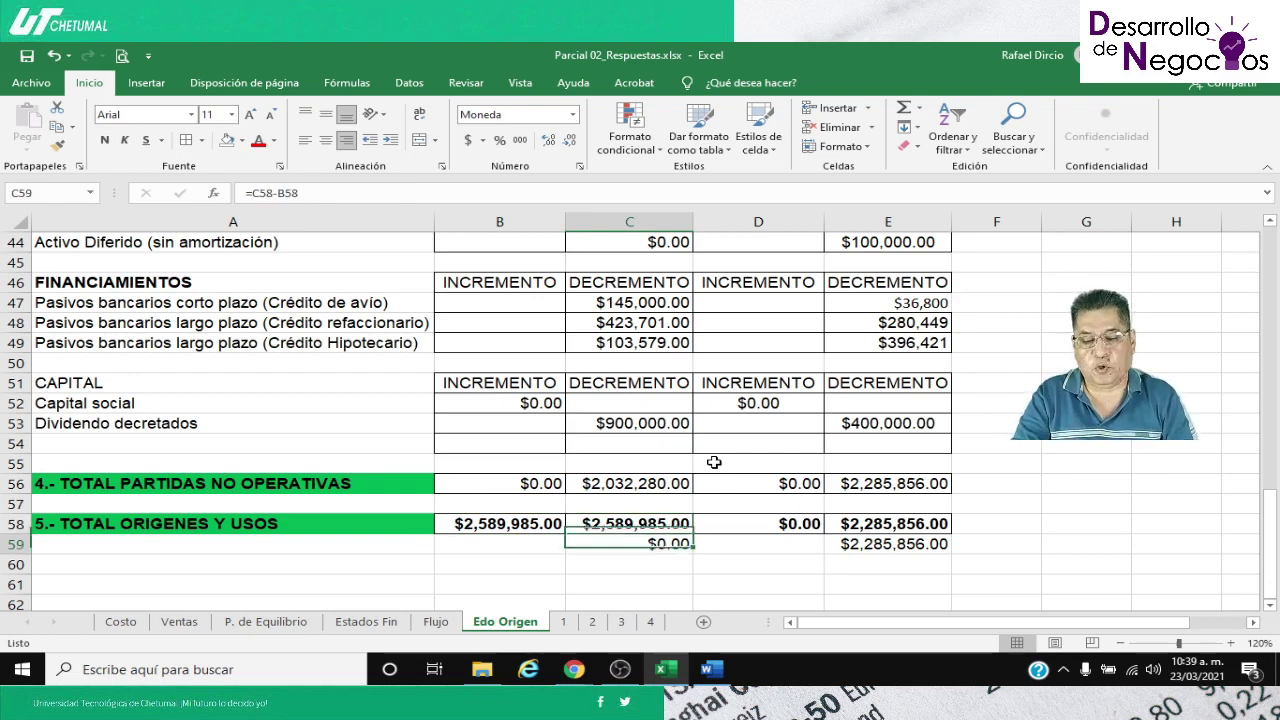
Check the formula in C59 for the 2017-2016 difference between origins and uses
{"action": "key", "text": "F2"}
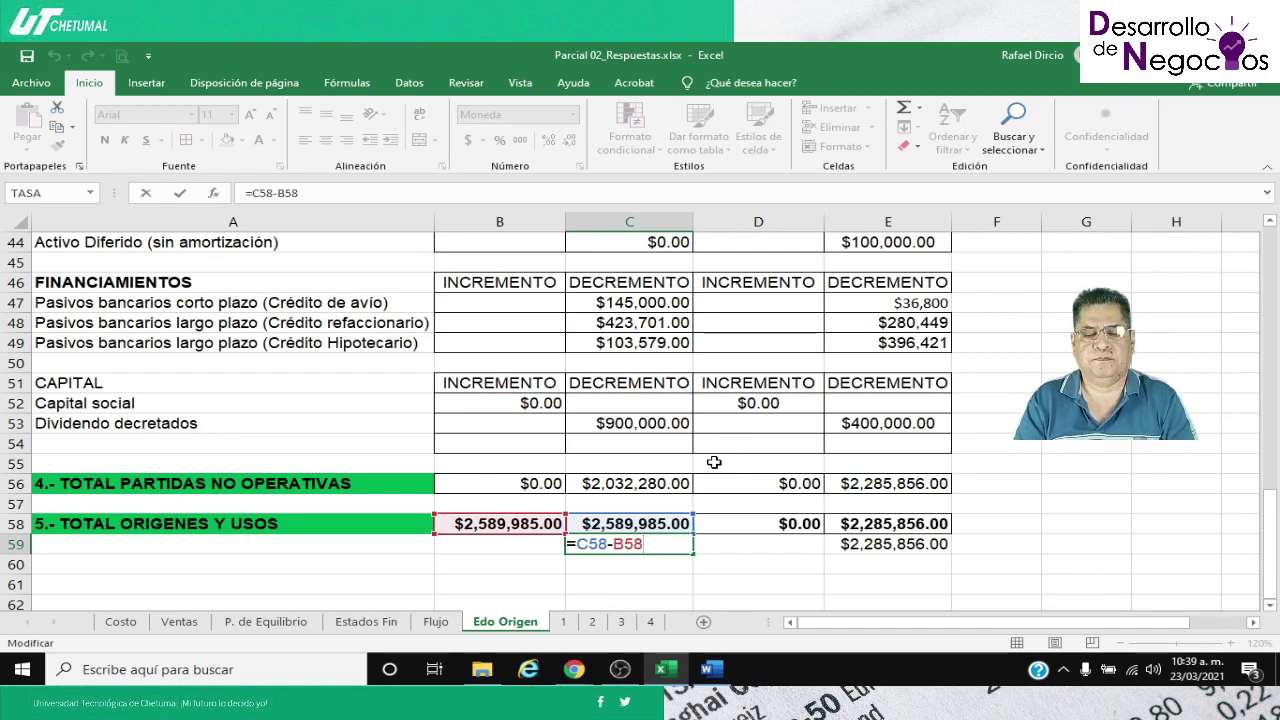
{"action": "key", "text": "Return"}
{"action": "key", "text": "Up"}
{"action": "key", "text": "Up"}
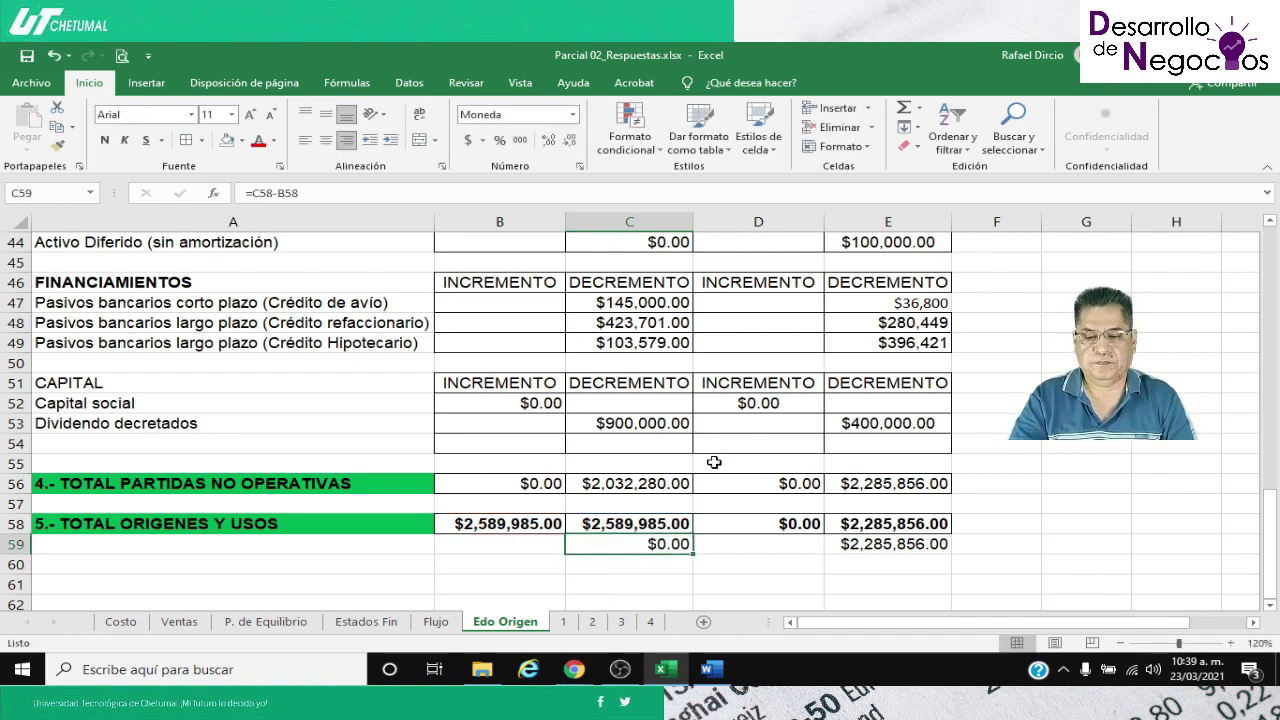
{"action": "key", "text": "Left"}
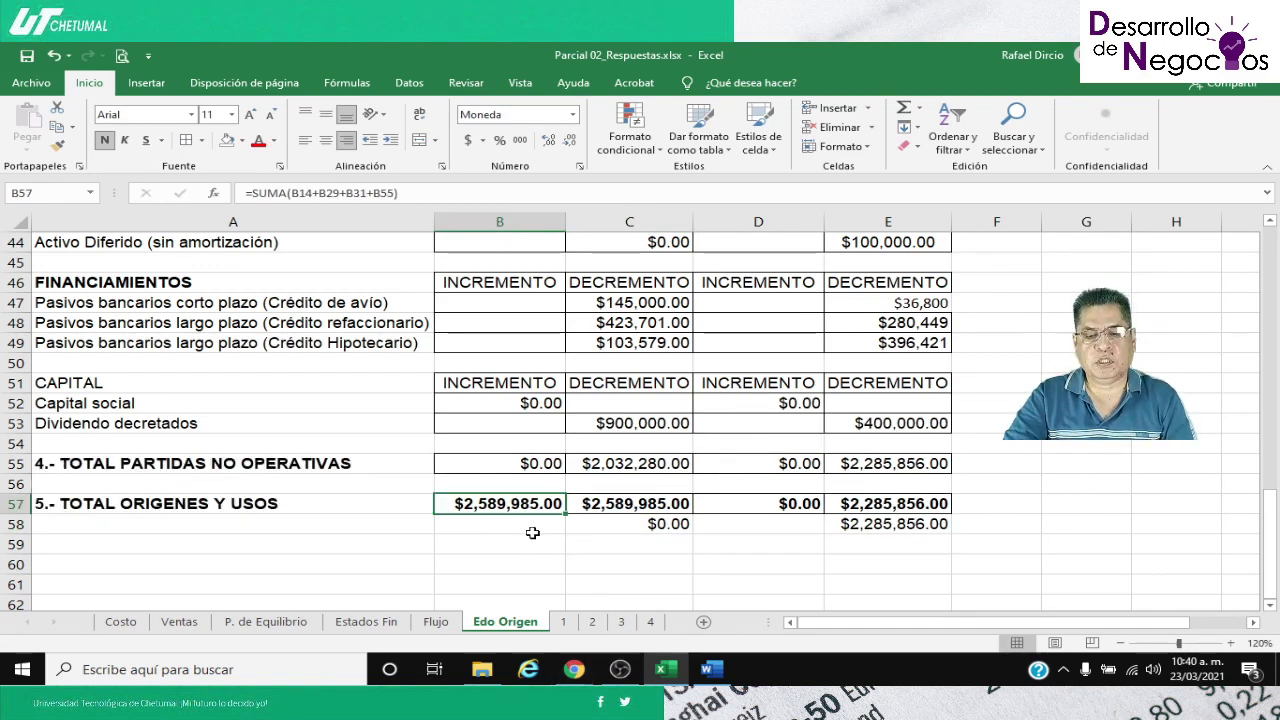
Switch to the Google Meet call in Chrome to check on the participants and return to the Edo Origen sheet in Excel
{"action": "left_click", "coordinate": [573, 672]}
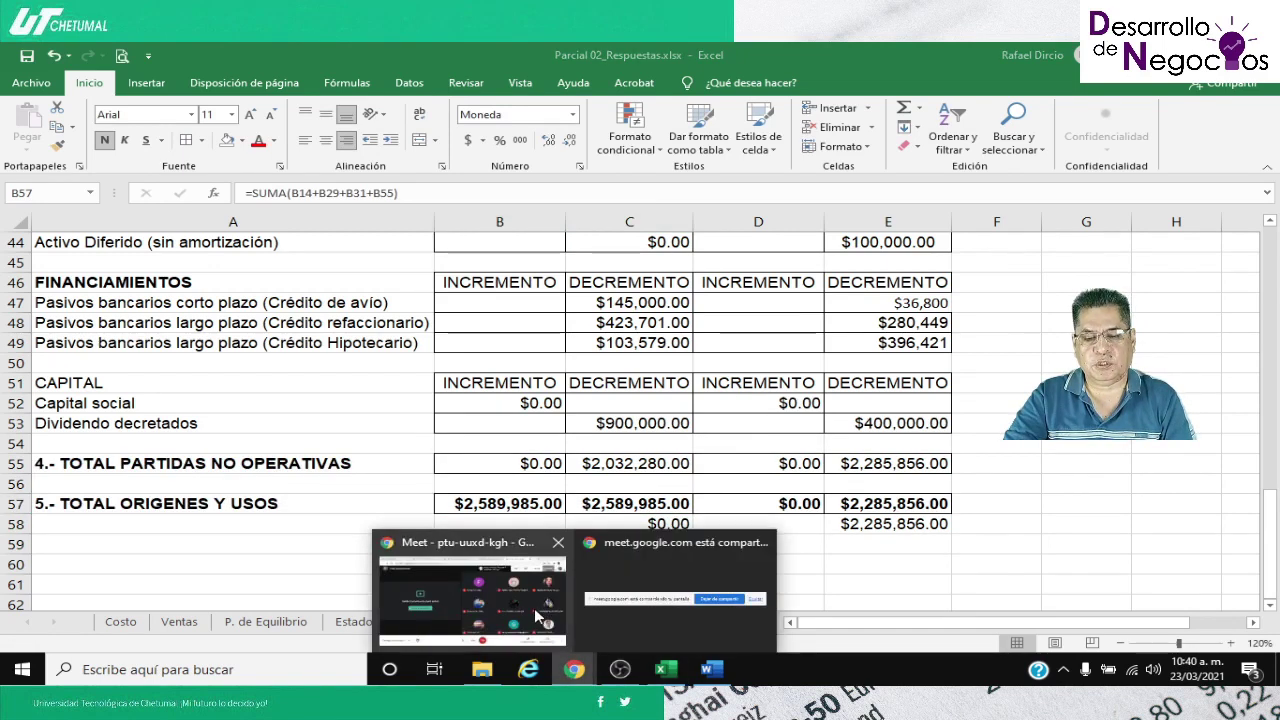
{"action": "left_click", "coordinate": [550, 630]}
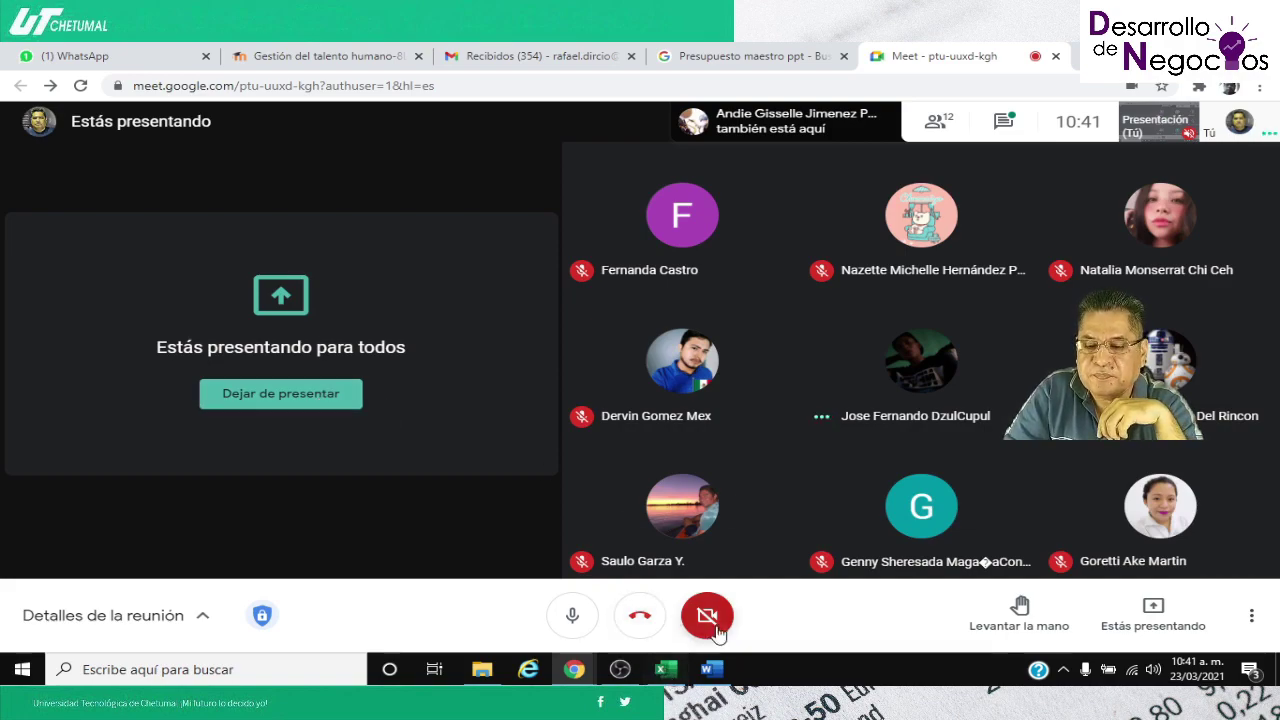
{"action": "left_click", "coordinate": [666, 669]}
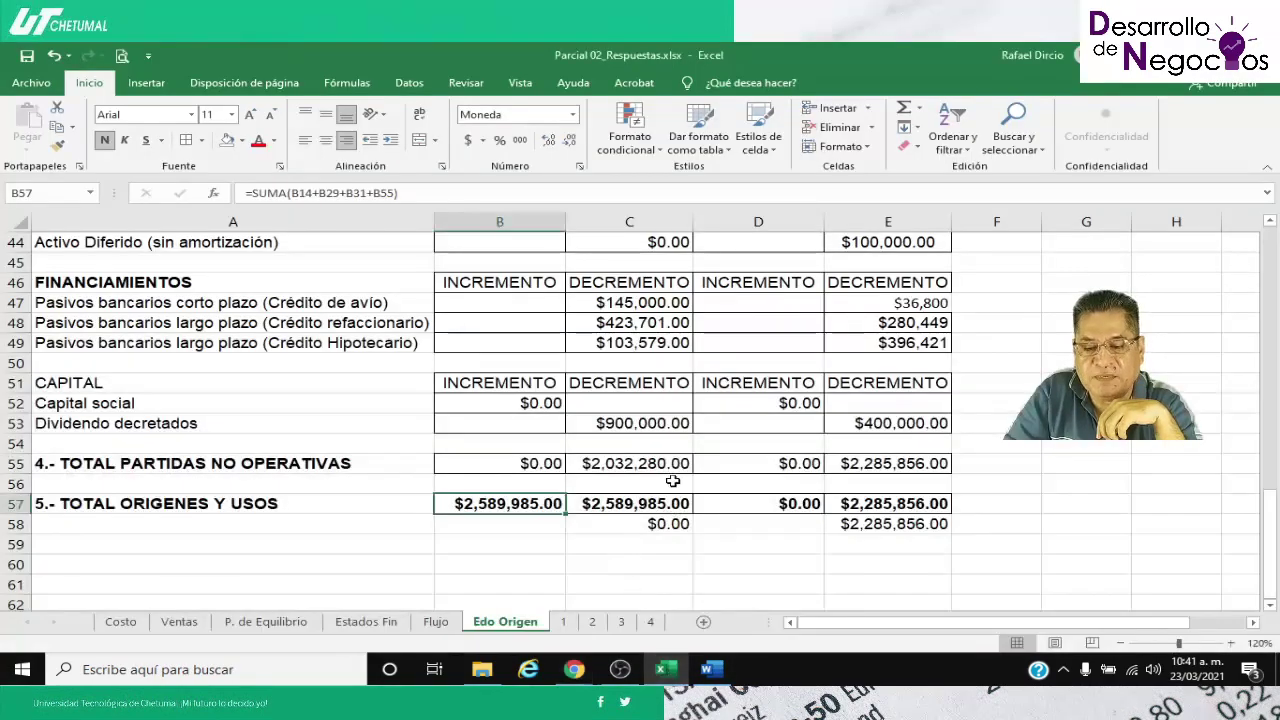
{"action": "scroll", "coordinate": [673, 481], "scroll_direction": "up", "scroll_amount": 5}
{"action": "scroll", "coordinate": [673, 481], "scroll_direction": "down", "scroll_amount": 2}
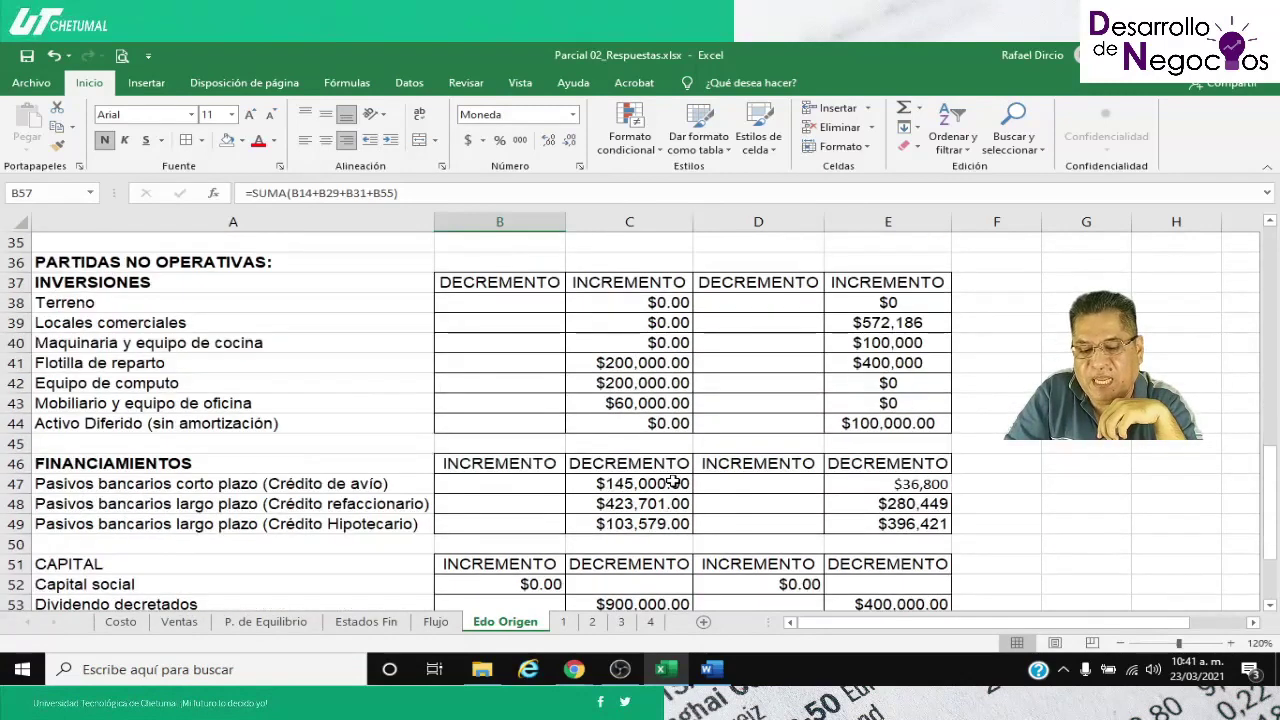
{"action": "mouse_move", "coordinate": [575, 665]}
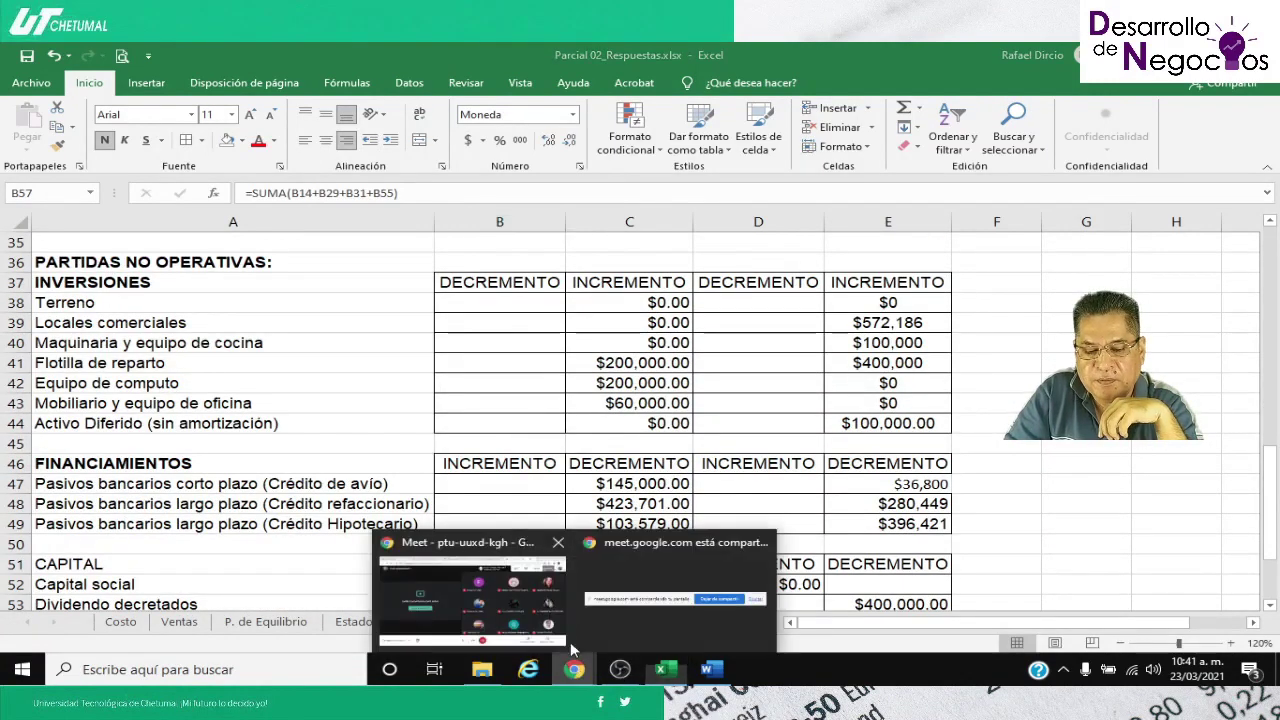
{"action": "left_click", "coordinate": [472, 598]}
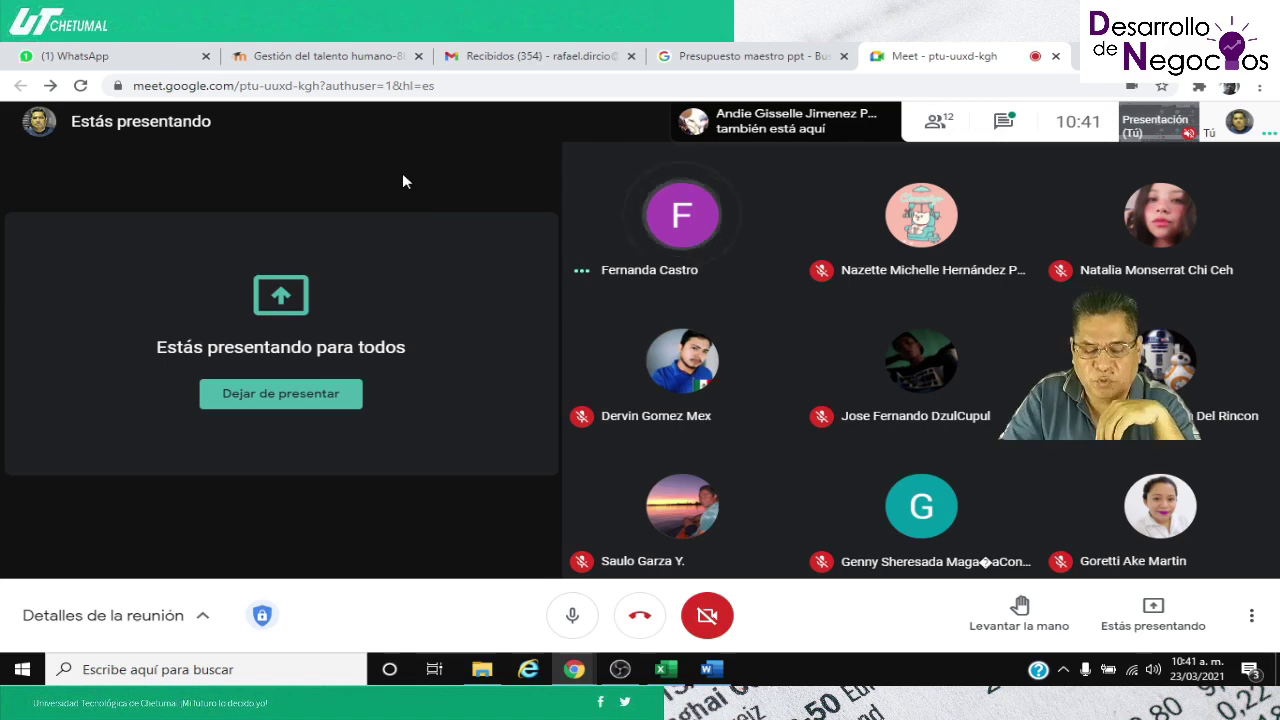
{"action": "left_click", "coordinate": [666, 669]}
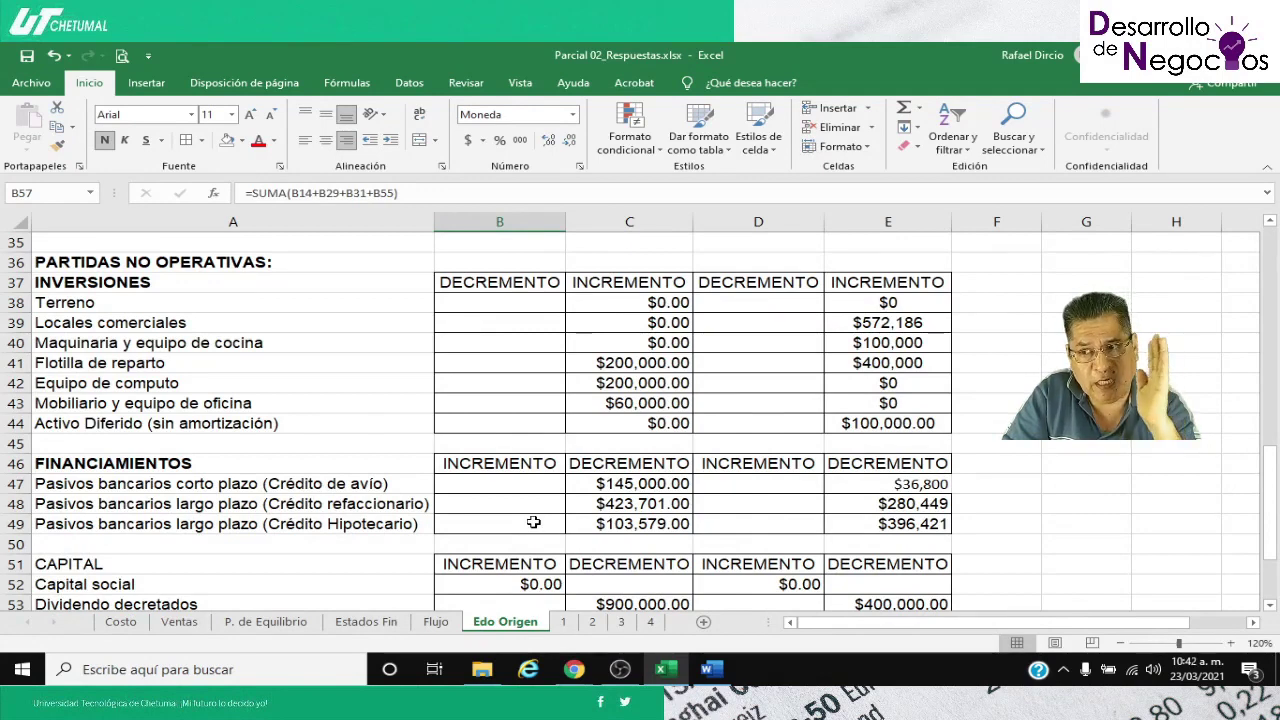
Review the DECREMENTO and INCREMENTO columns of the INVERSIONES block and the 2017-2016 TOTAL ORIGENES Y USOS formulas in B57 and C57
{"action": "left_click", "coordinate": [517, 416]}
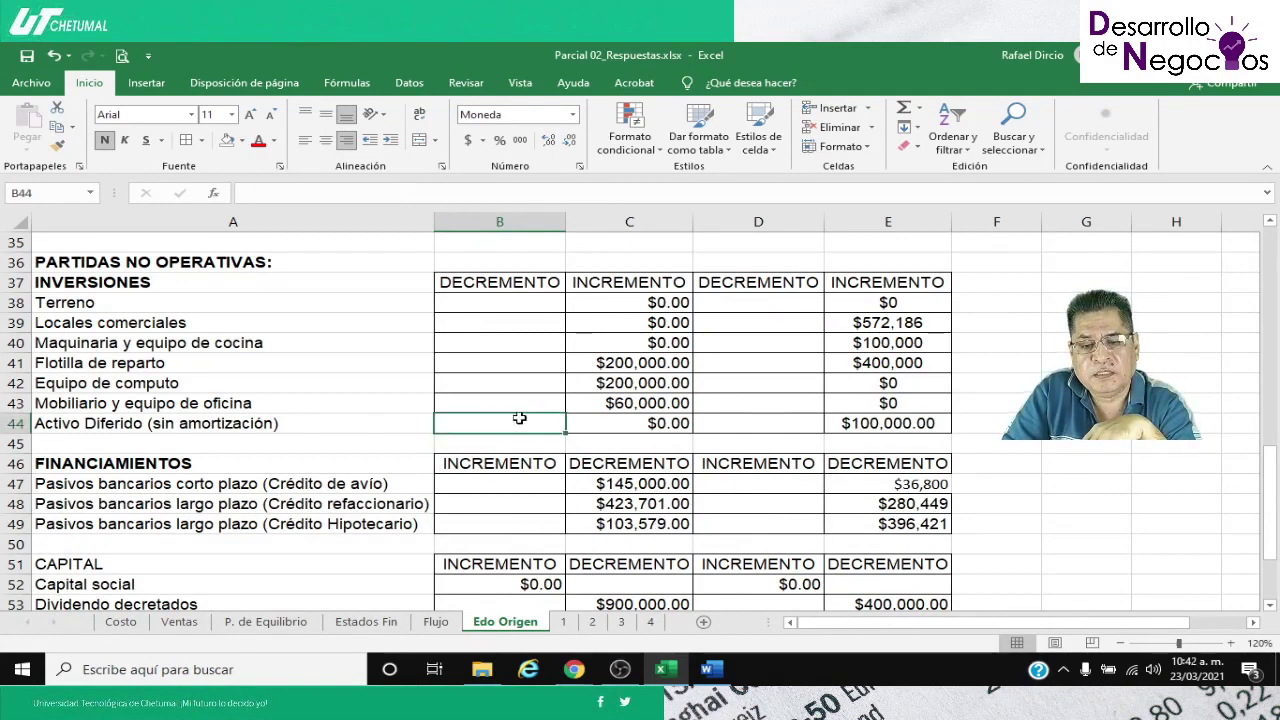
{"action": "left_click", "coordinate": [592, 390]}
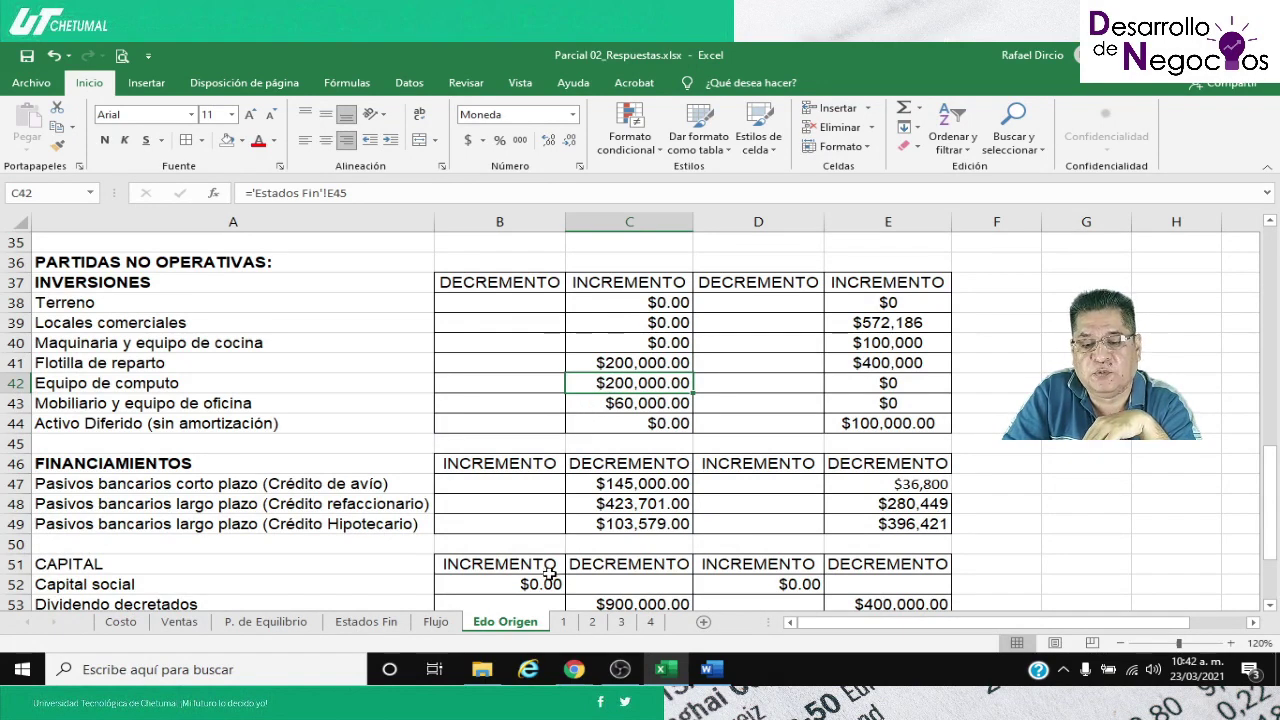
{"action": "left_click", "coordinate": [460, 285]}
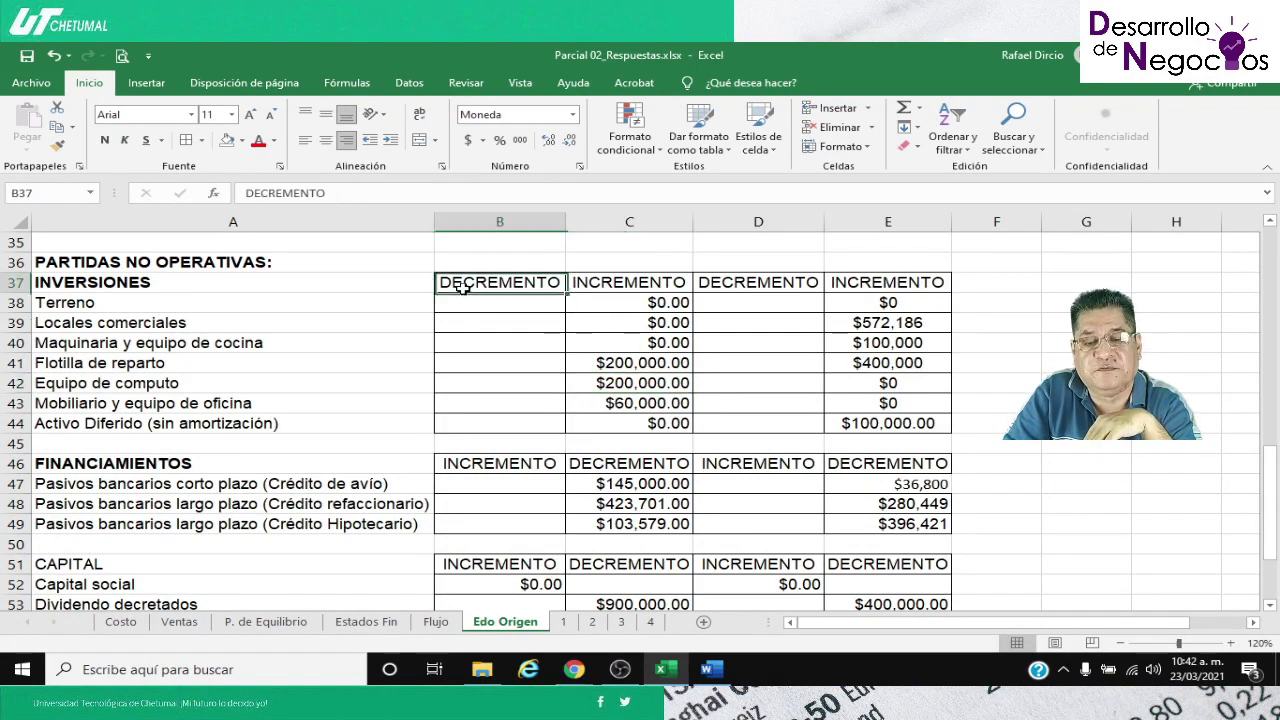
{"action": "left_click", "coordinate": [627, 285]}
{"action": "left_click", "coordinate": [519, 285]}
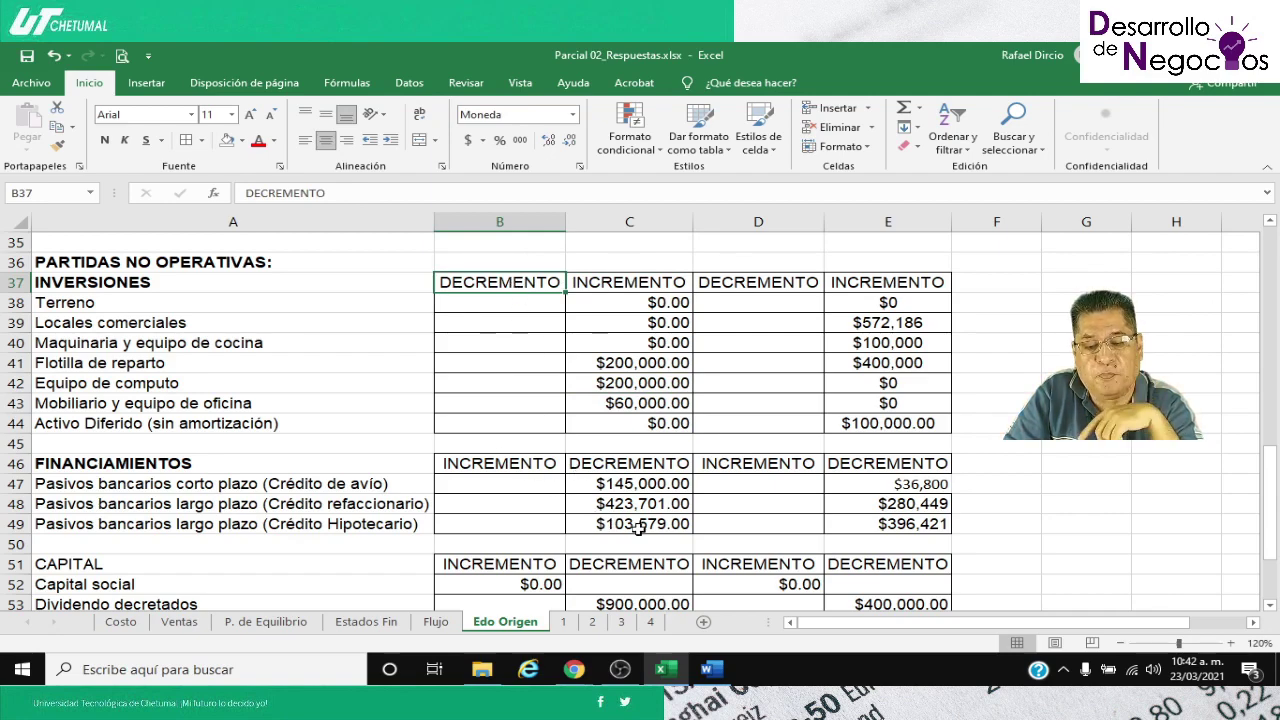
{"action": "scroll", "coordinate": [638, 530], "scroll_direction": "down", "scroll_amount": 3}
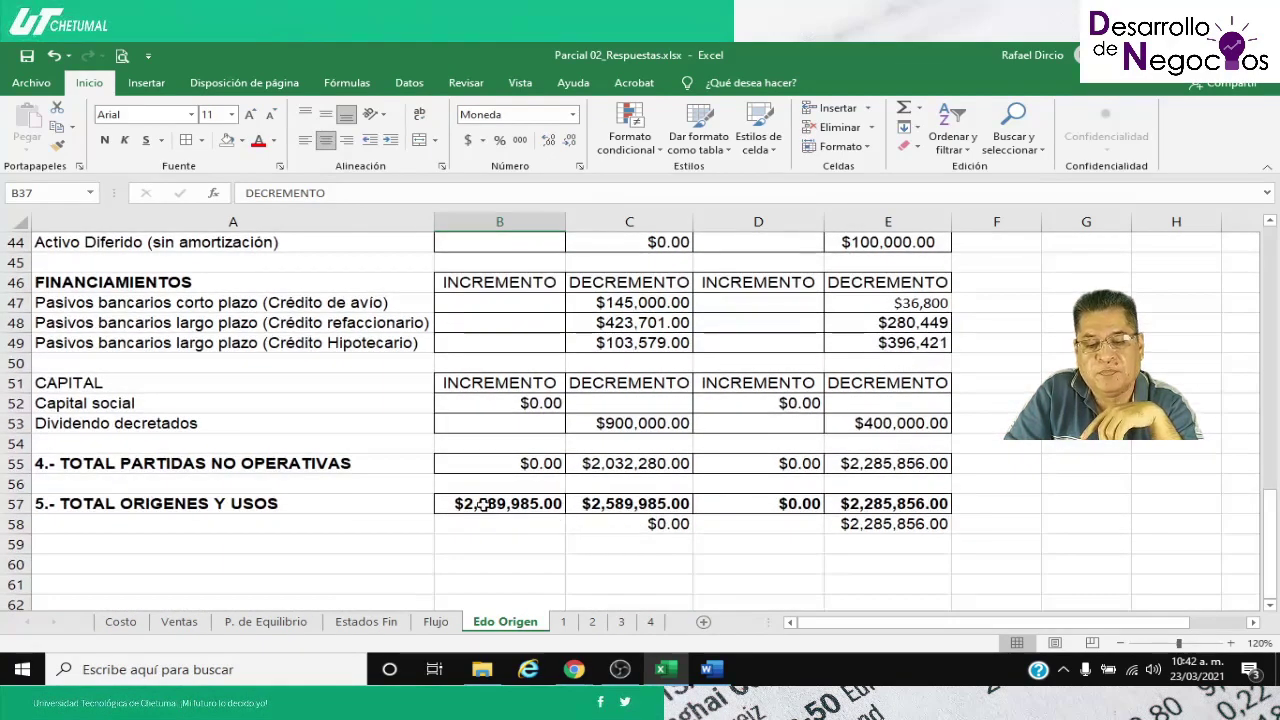
{"action": "left_click", "coordinate": [482, 506]}
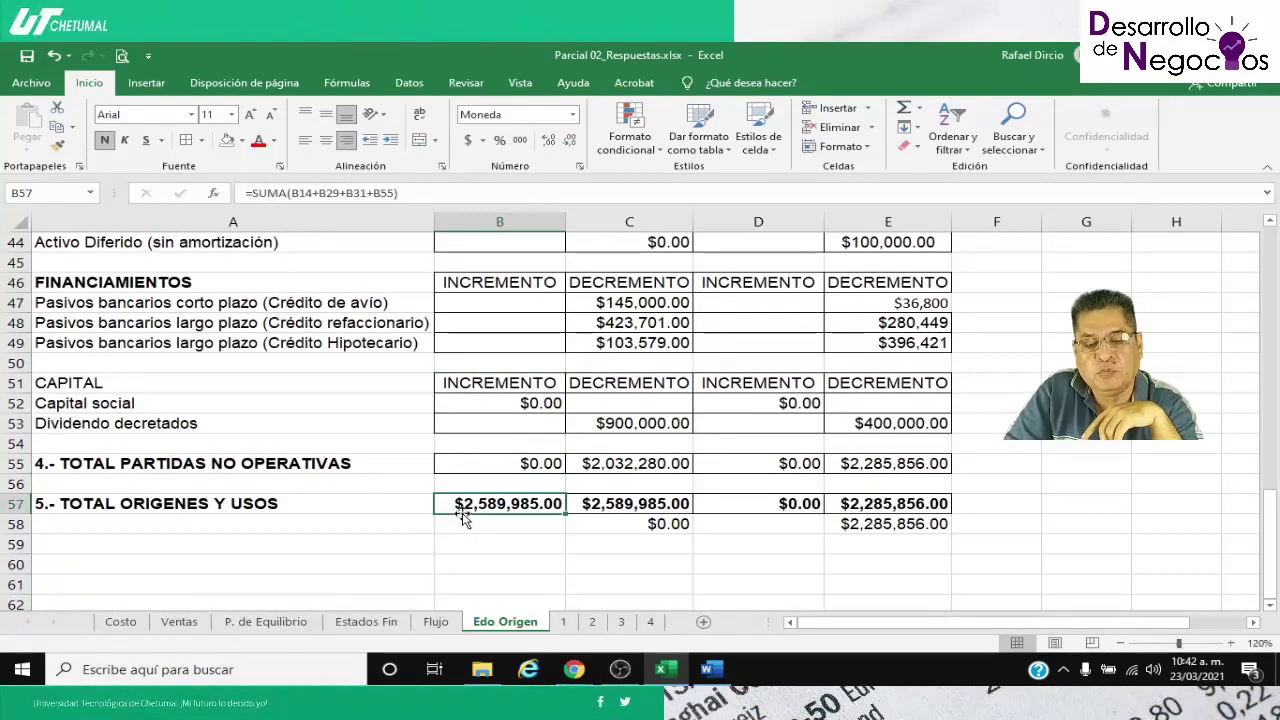
{"action": "left_click", "coordinate": [622, 506]}
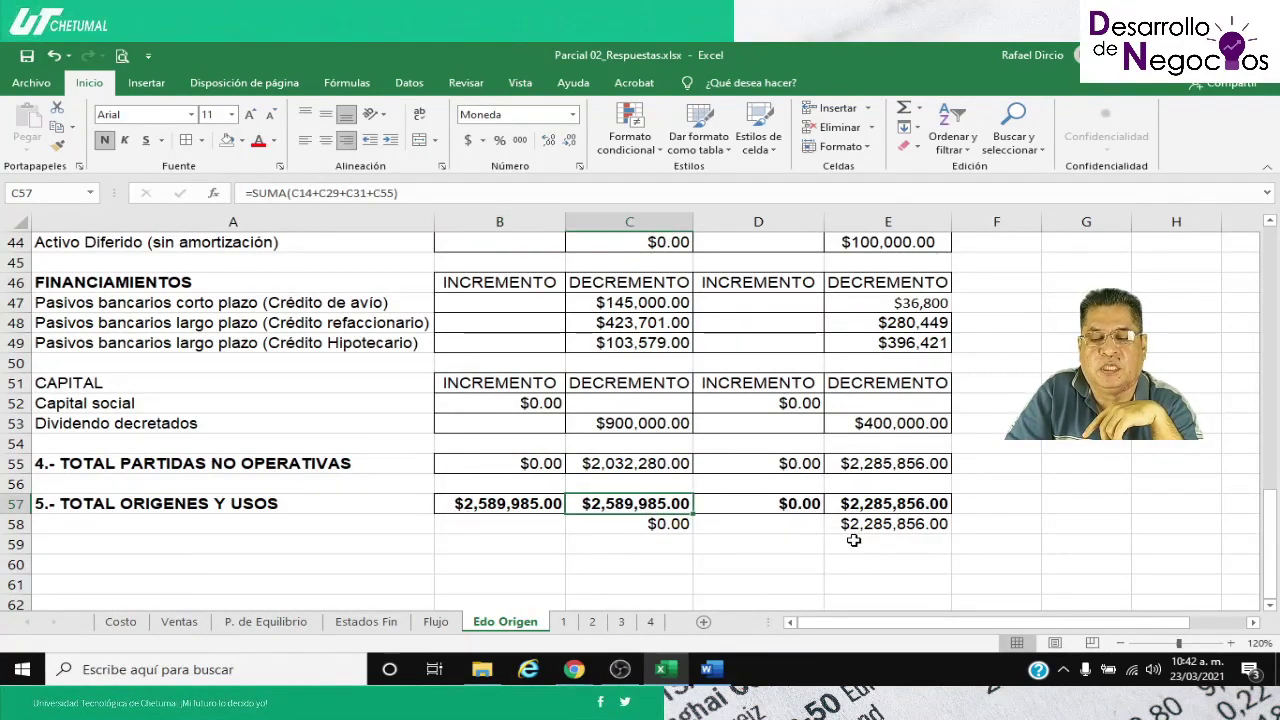
Link the 2018-2017 Utilidad Neta origin in D10 to ='Estados Fin'!D77
{"action": "scroll", "coordinate": [853, 540], "scroll_direction": "up", "scroll_amount": 9}
{"action": "scroll", "coordinate": [853, 540], "scroll_direction": "up", "scroll_amount": 2}
{"action": "scroll", "coordinate": [853, 540], "scroll_direction": "down", "scroll_amount": 1}
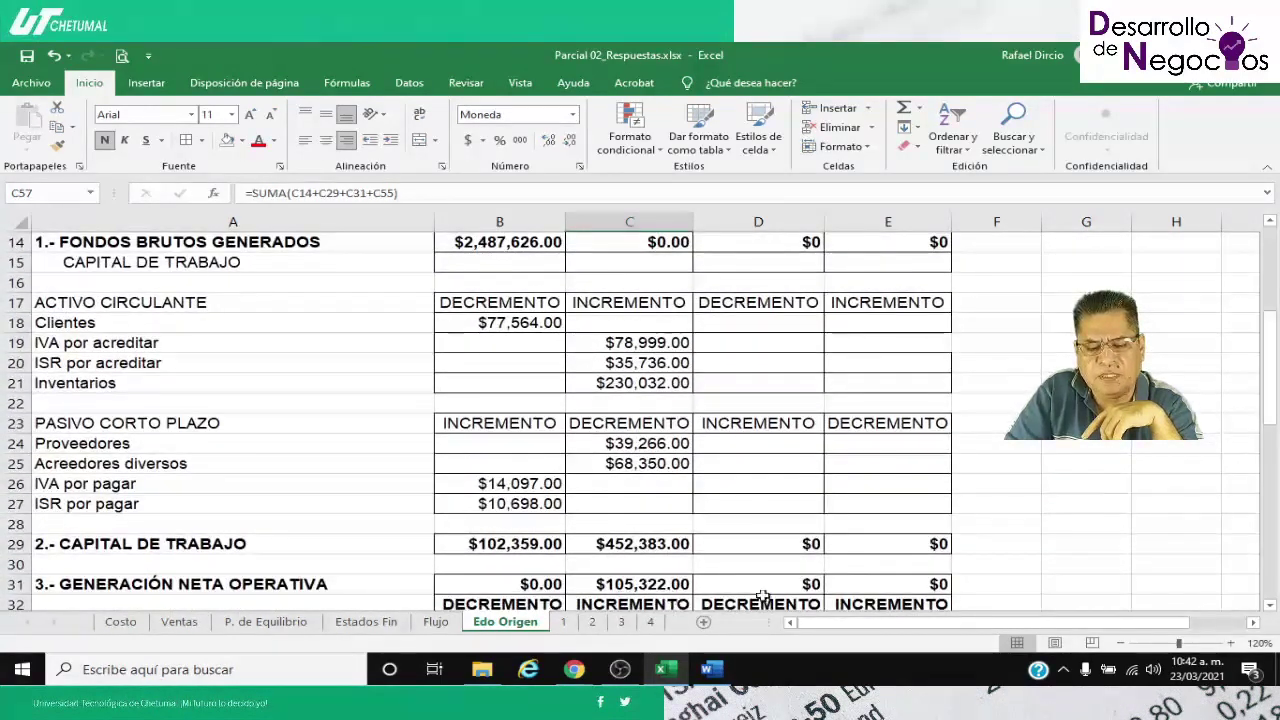
{"action": "scroll", "coordinate": [772, 515], "scroll_direction": "up", "scroll_amount": 1}
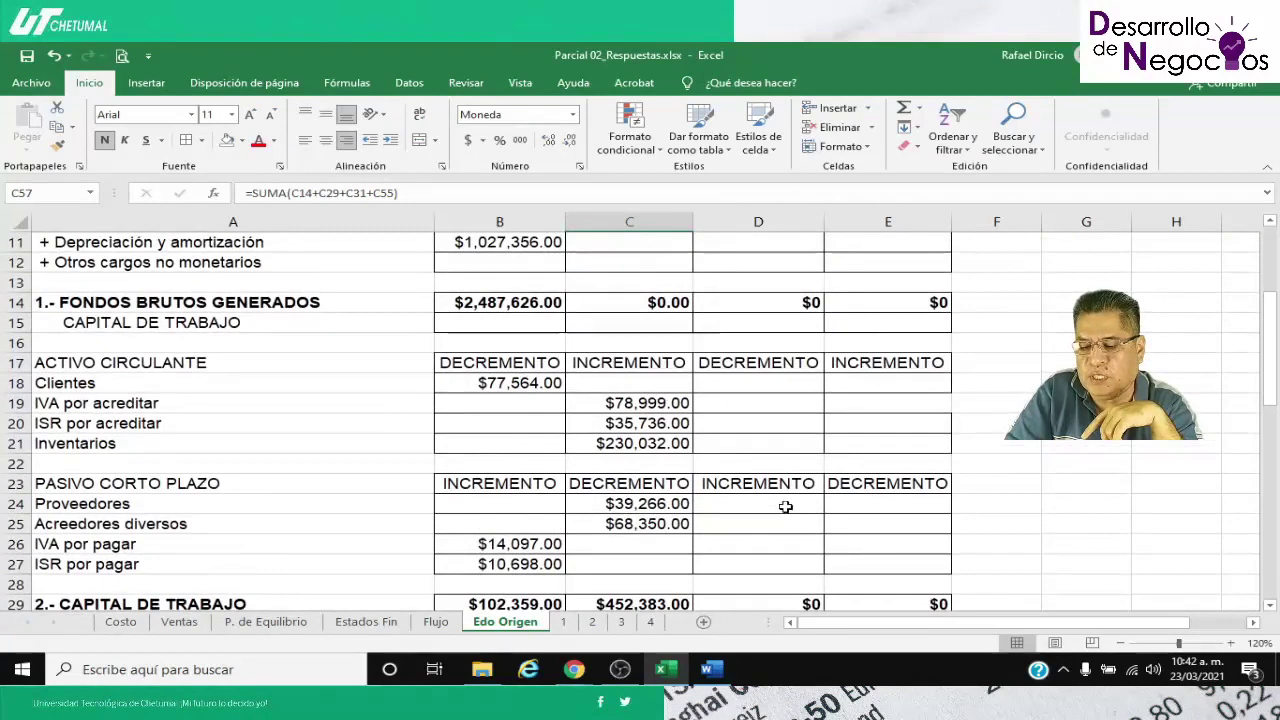
{"action": "scroll", "coordinate": [775, 505], "scroll_direction": "up", "scroll_amount": 3}
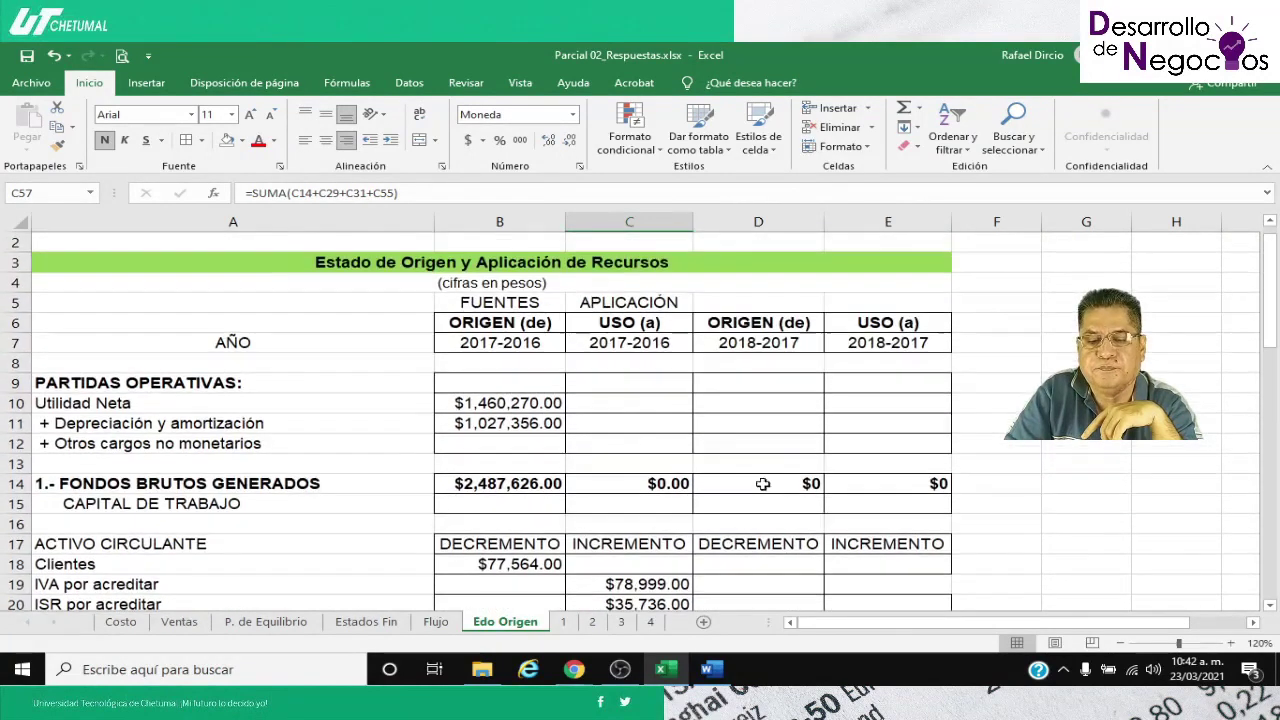
{"action": "left_click", "coordinate": [722, 408]}
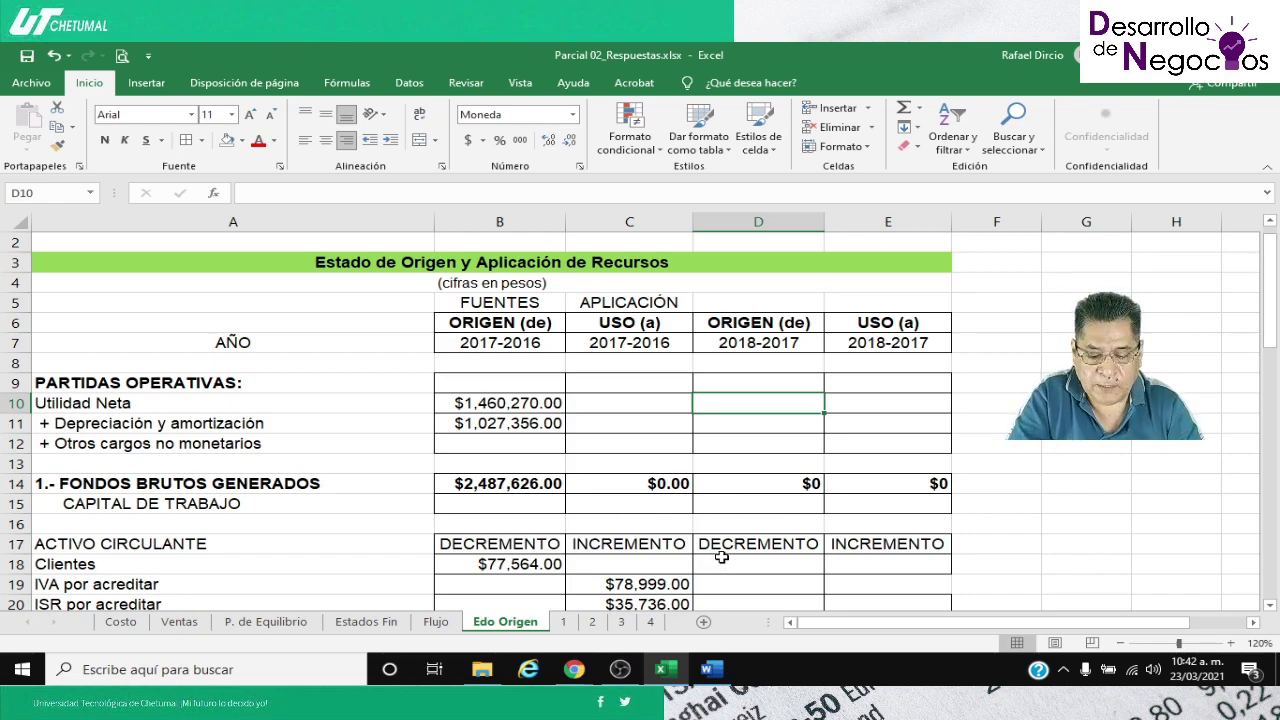
{"action": "type", "text": "="}
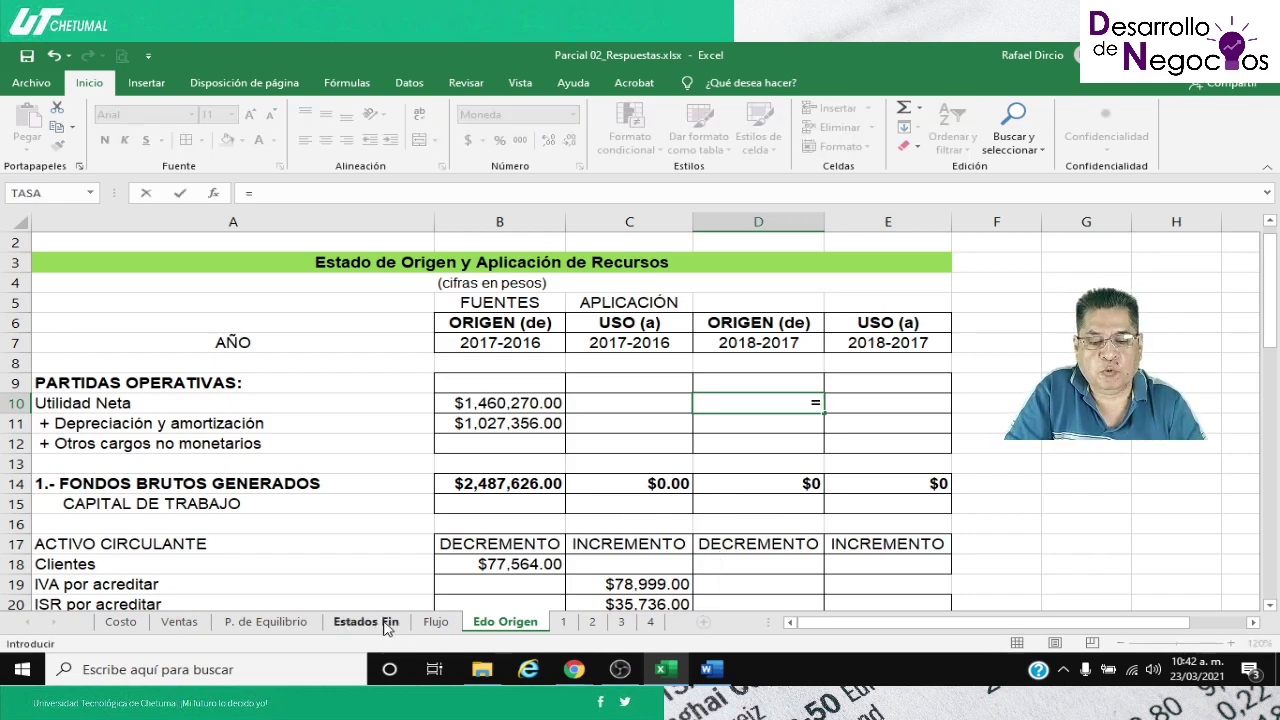
{"action": "left_click", "coordinate": [385, 622]}
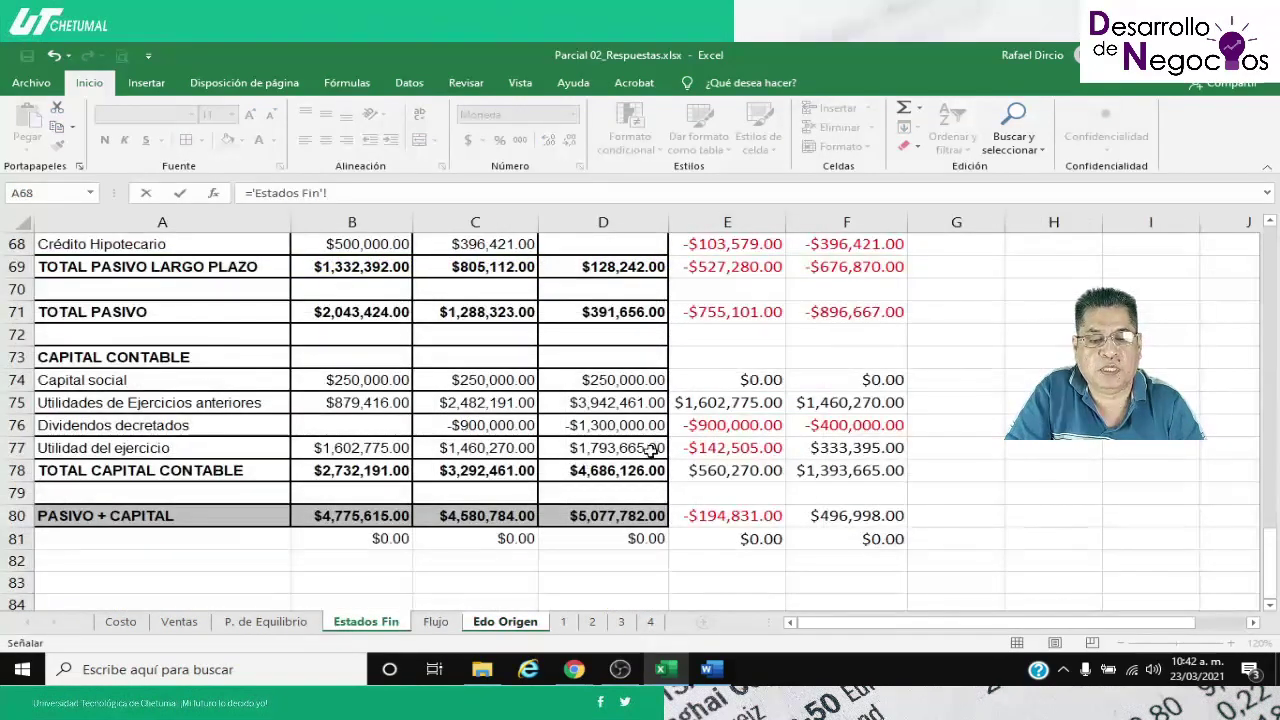
{"action": "scroll", "coordinate": [620, 455], "scroll_direction": "up", "scroll_amount": 8}
{"action": "scroll", "coordinate": [680, 464], "scroll_direction": "up", "scroll_amount": 6}
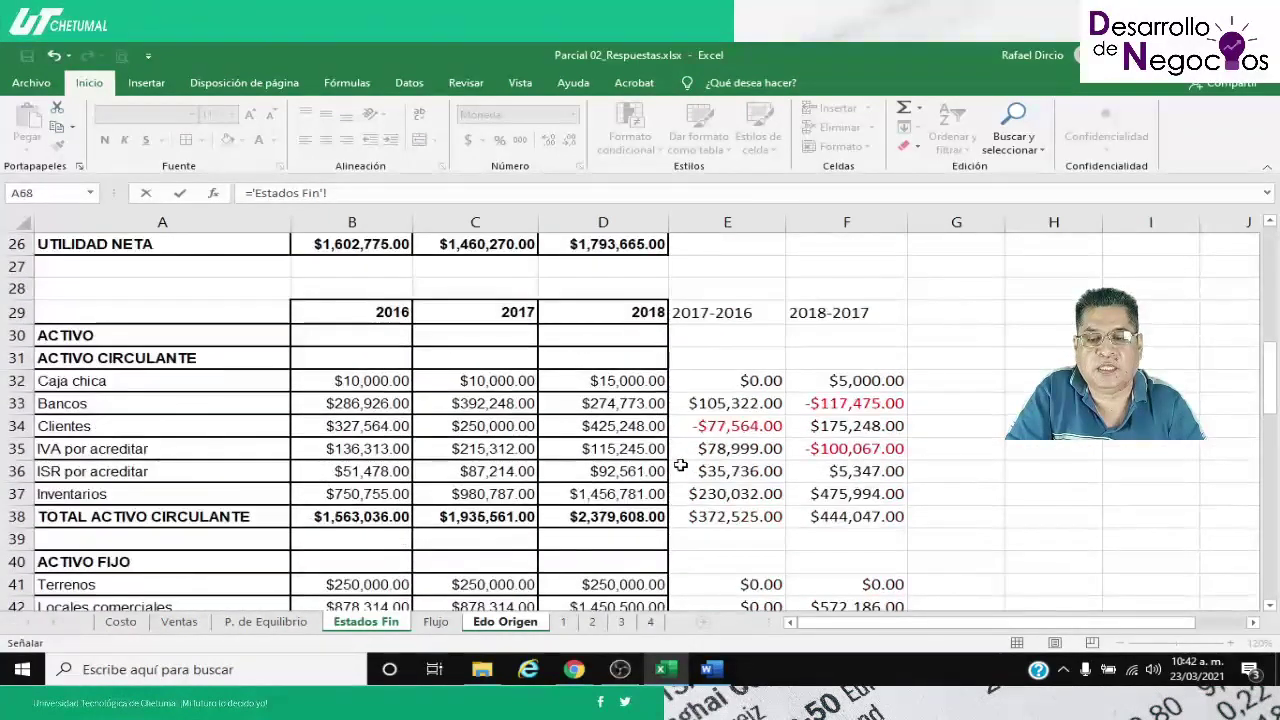
{"action": "scroll", "coordinate": [675, 468], "scroll_direction": "down", "scroll_amount": 9}
{"action": "scroll", "coordinate": [673, 471], "scroll_direction": "down", "scroll_amount": 5}
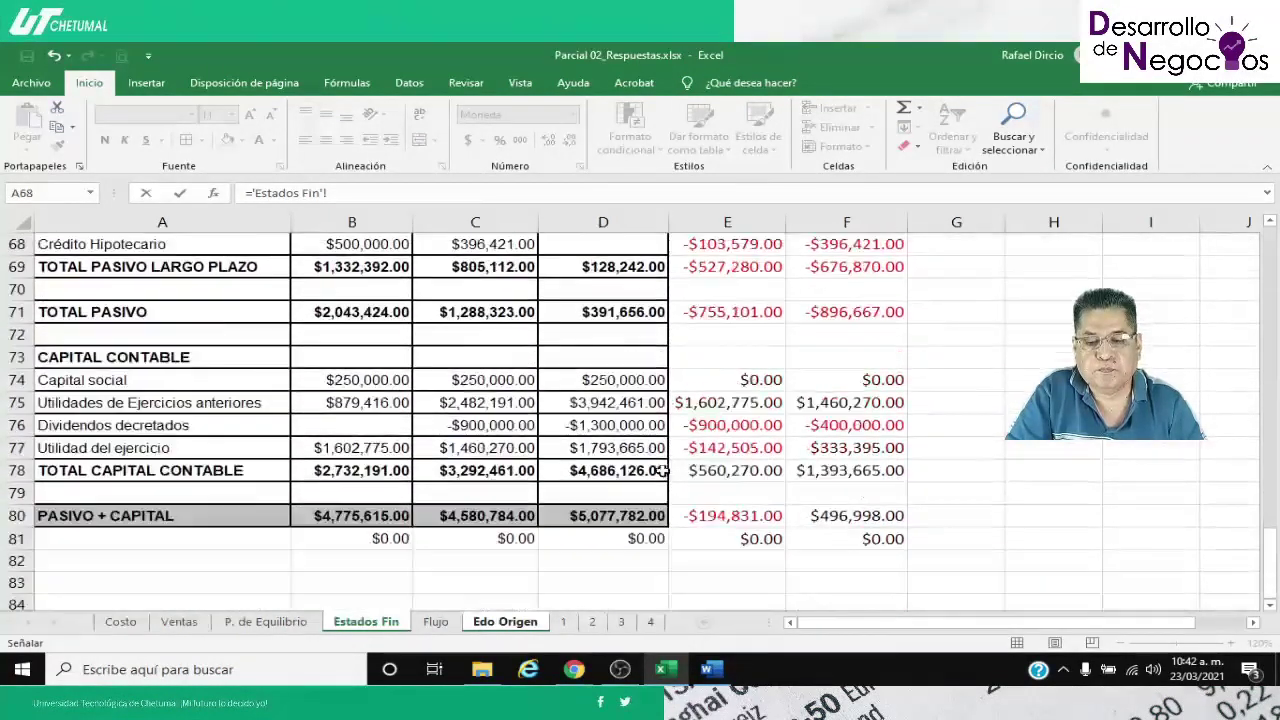
{"action": "left_click", "coordinate": [587, 448]}
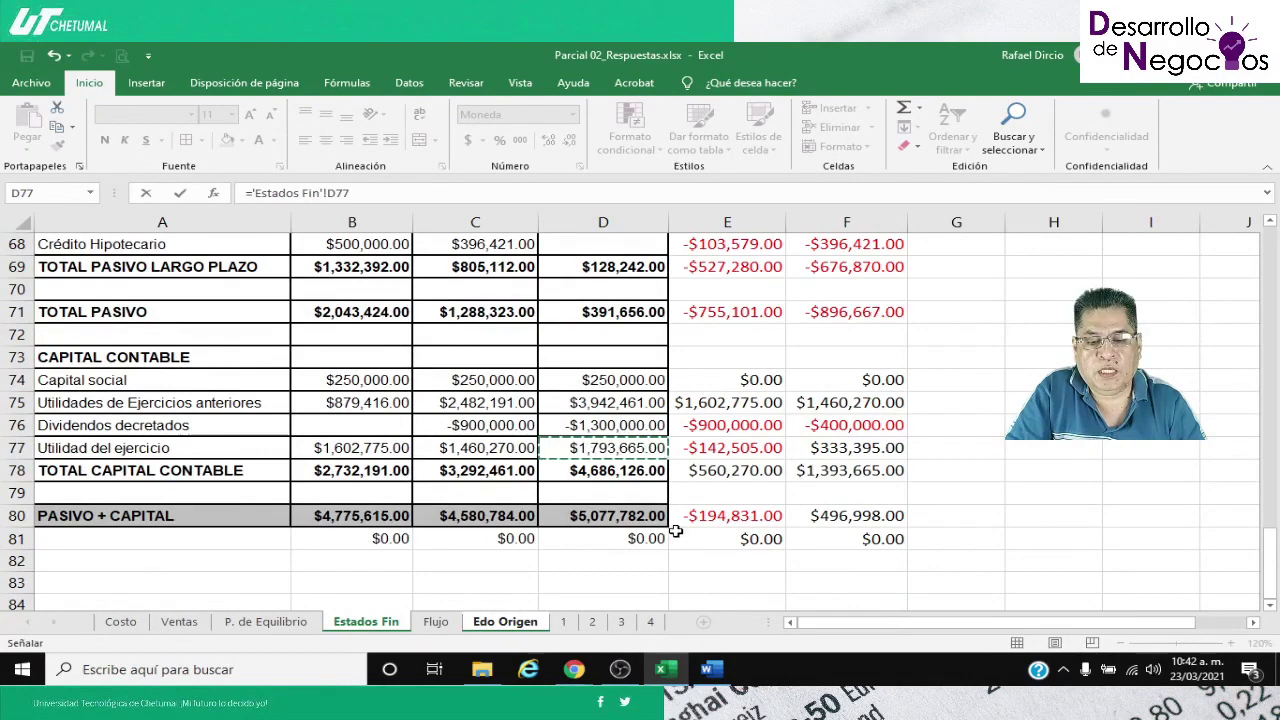
{"action": "key", "text": "Return"}
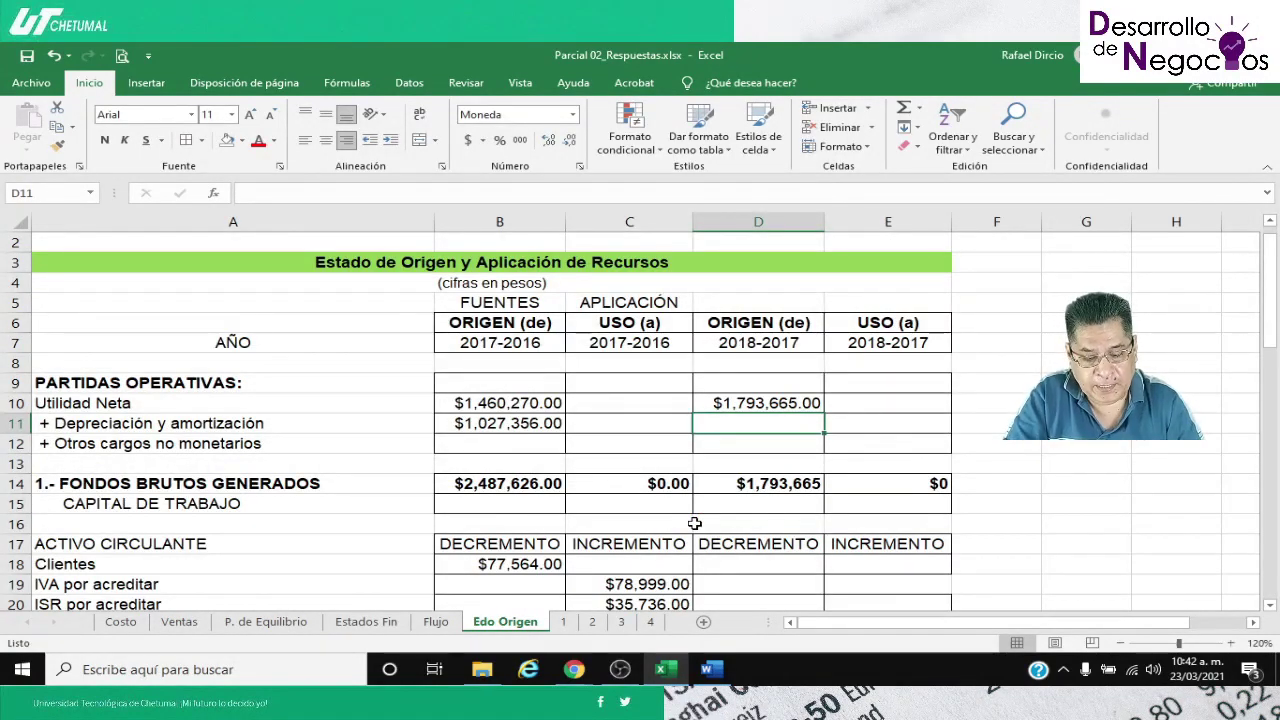
Calculate the 2018-2017 Depreciación y amortización origin in D11 with =('Estados Fin'!F47+'Estados Fin'!F52)*-1
{"action": "type", "text": "=("}
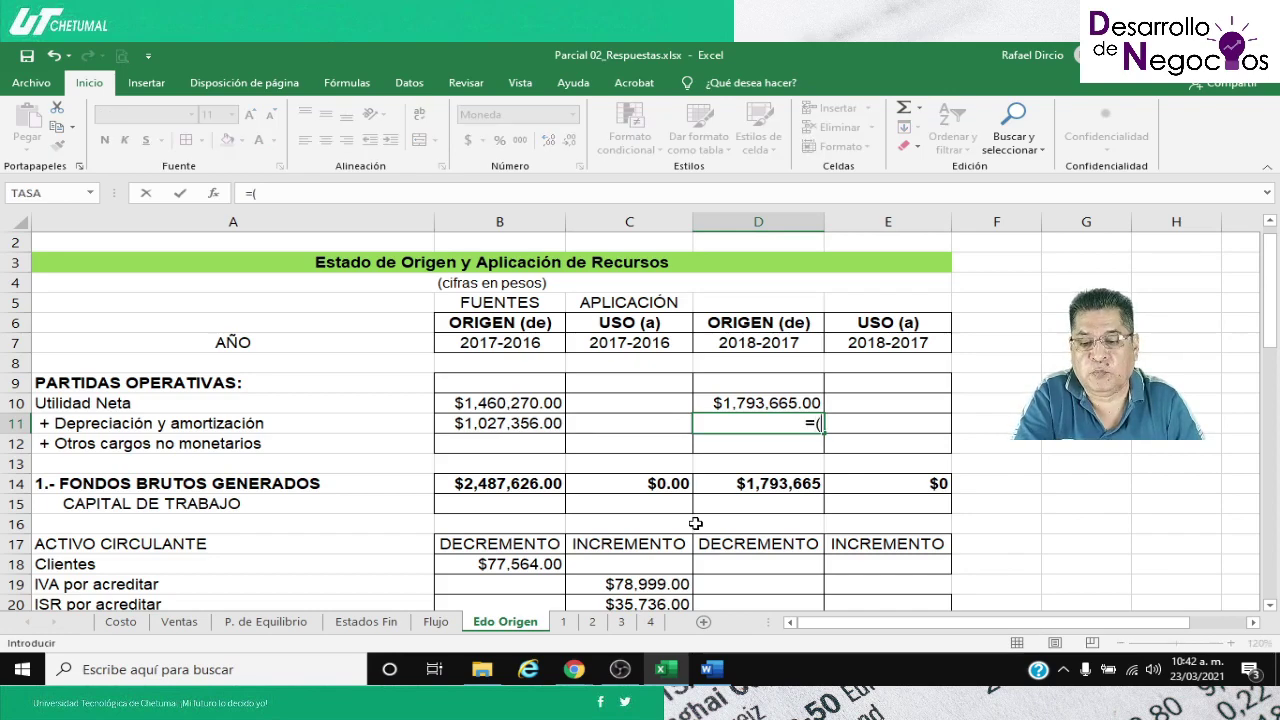
{"action": "left_click", "coordinate": [362, 622]}
{"action": "scroll", "coordinate": [760, 534], "scroll_direction": "up", "scroll_amount": 7}
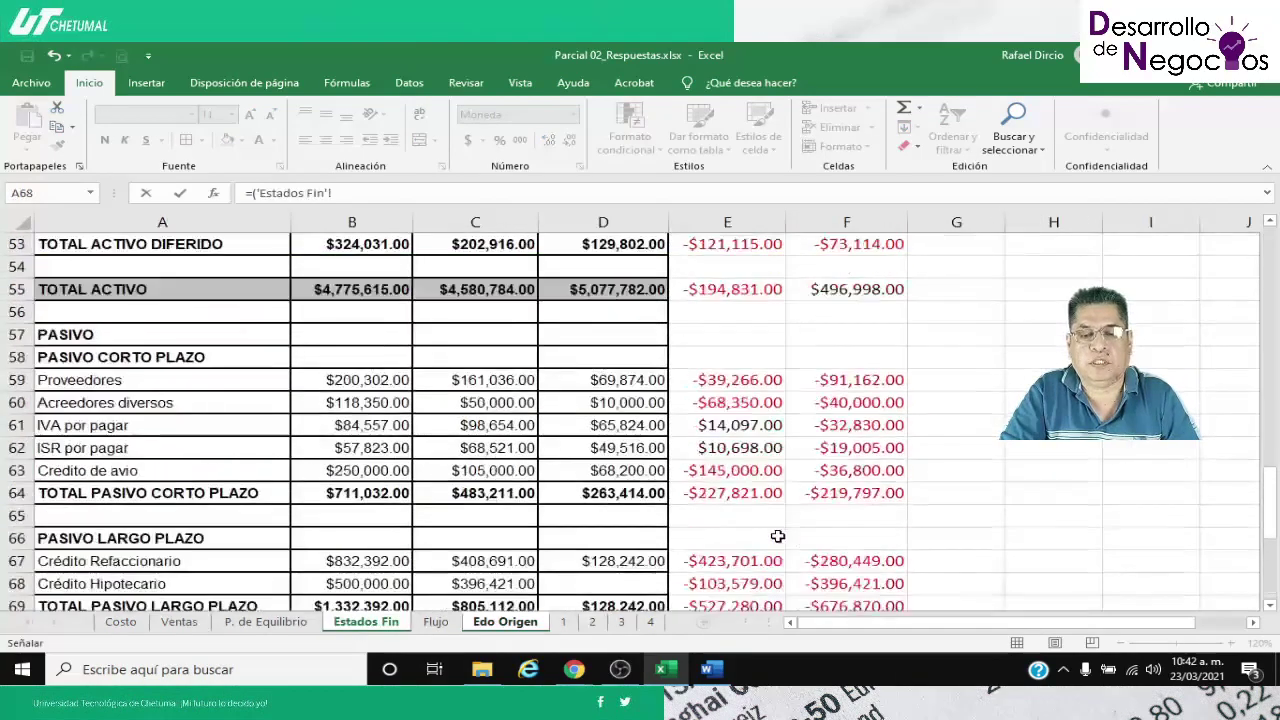
{"action": "scroll", "coordinate": [778, 536], "scroll_direction": "up", "scroll_amount": 1}
{"action": "left_click", "coordinate": [848, 314]}
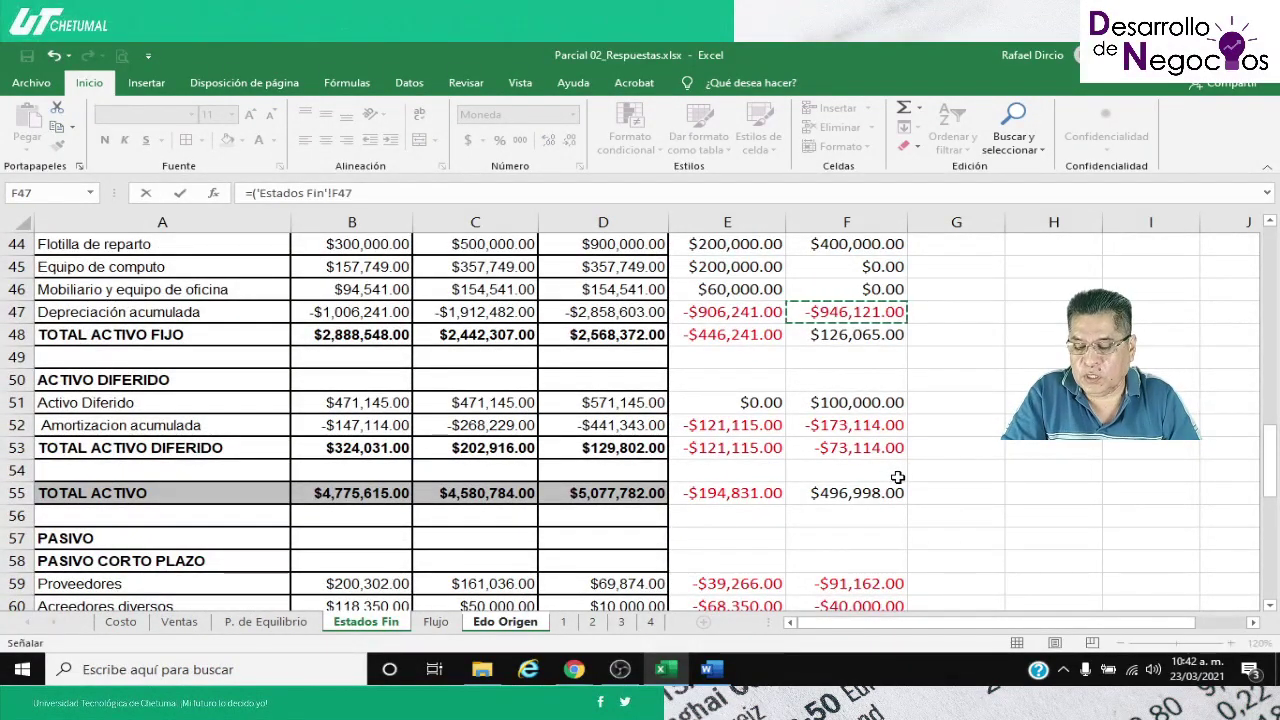
{"action": "type", "text": "+"}
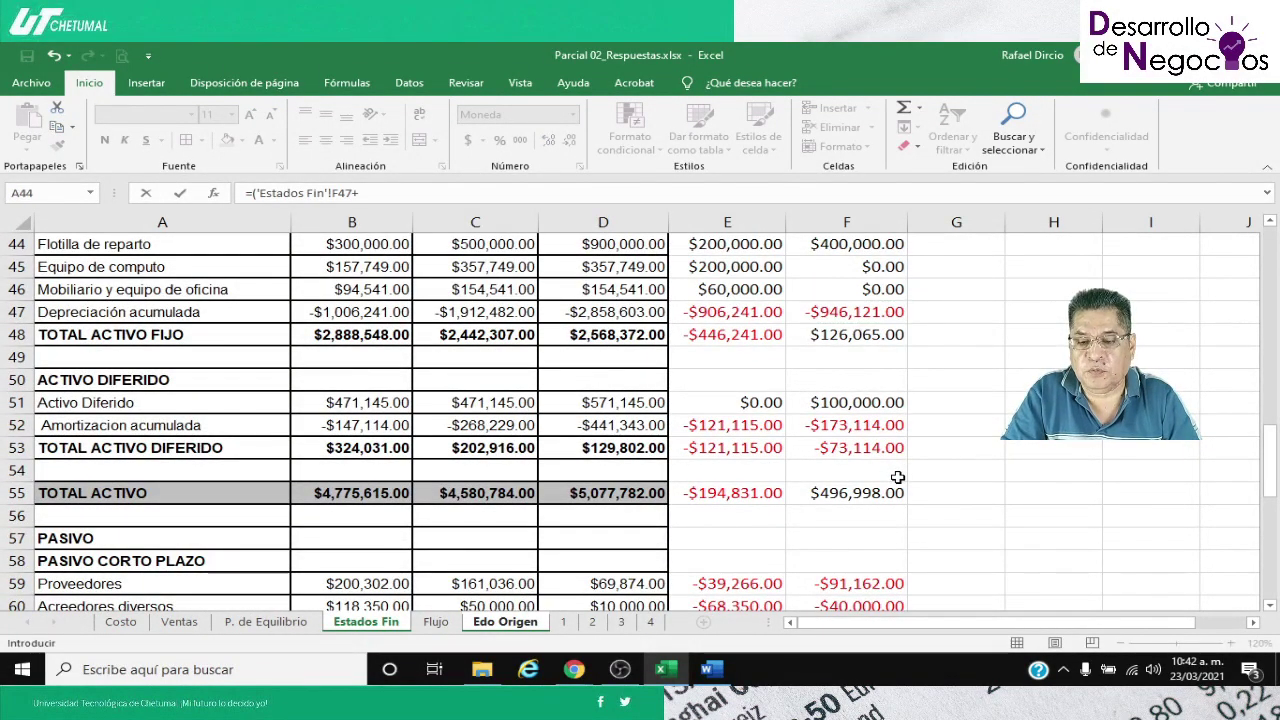
{"action": "left_click", "coordinate": [860, 427]}
{"action": "type", "text": ")"}
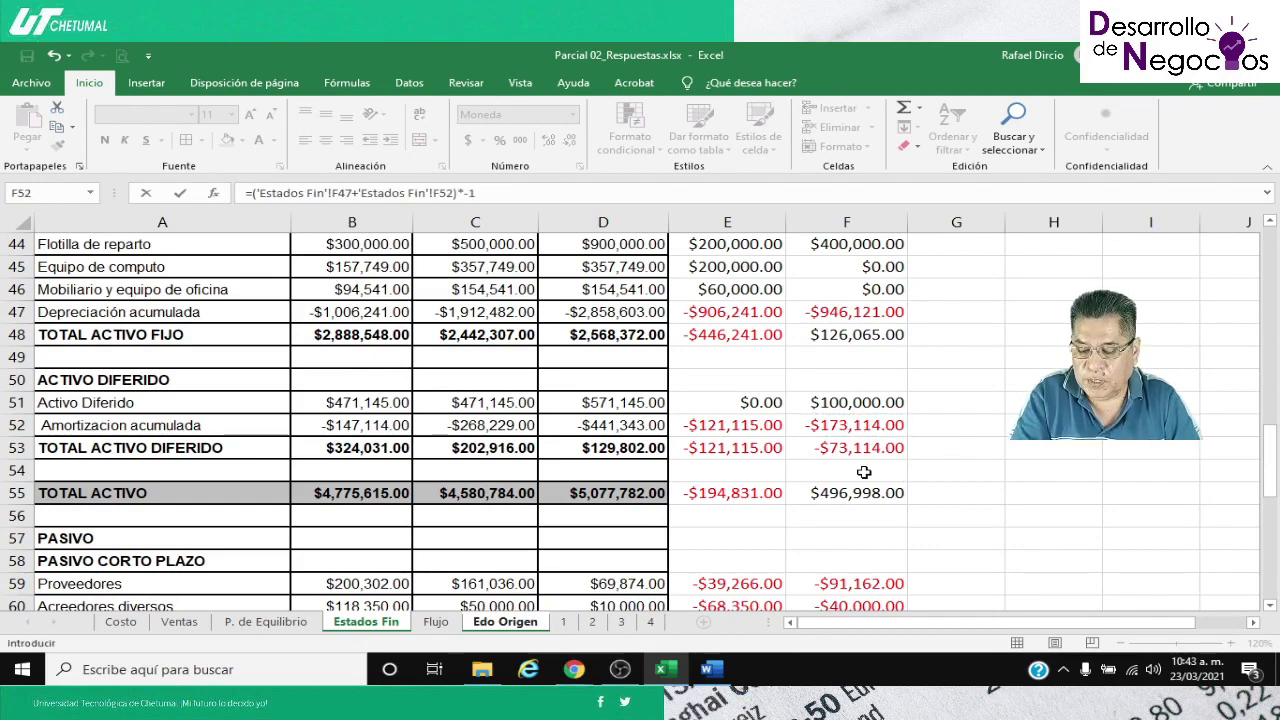
{"action": "type", "text": "*-1"}
{"action": "key", "text": "Return"}
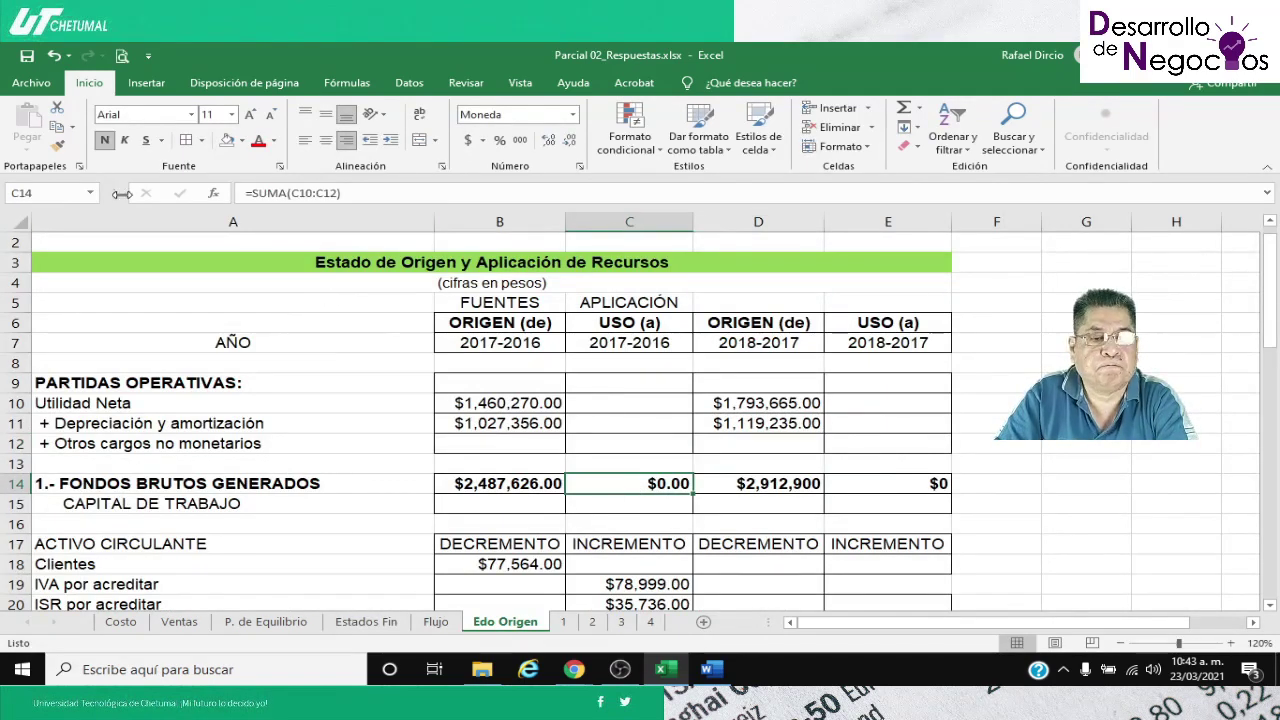
Copy the two-decimal currency format of C14 to the 2018-2017 FONDOS BRUTOS GENERADOS totals in D14:E14
{"action": "left_click", "coordinate": [57, 145]}
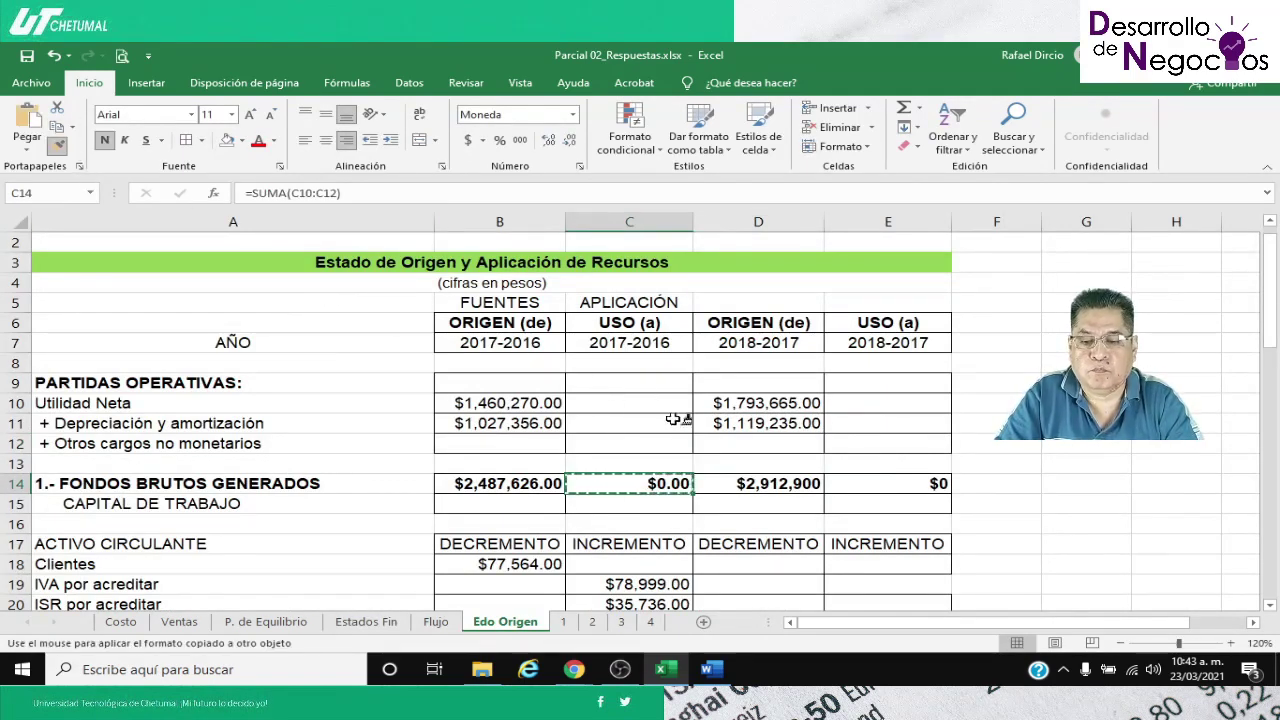
{"action": "left_click_drag", "start_coordinate": [778, 483], "coordinate": [858, 486]}
{"action": "scroll", "coordinate": [877, 494], "scroll_direction": "down", "scroll_amount": 2}
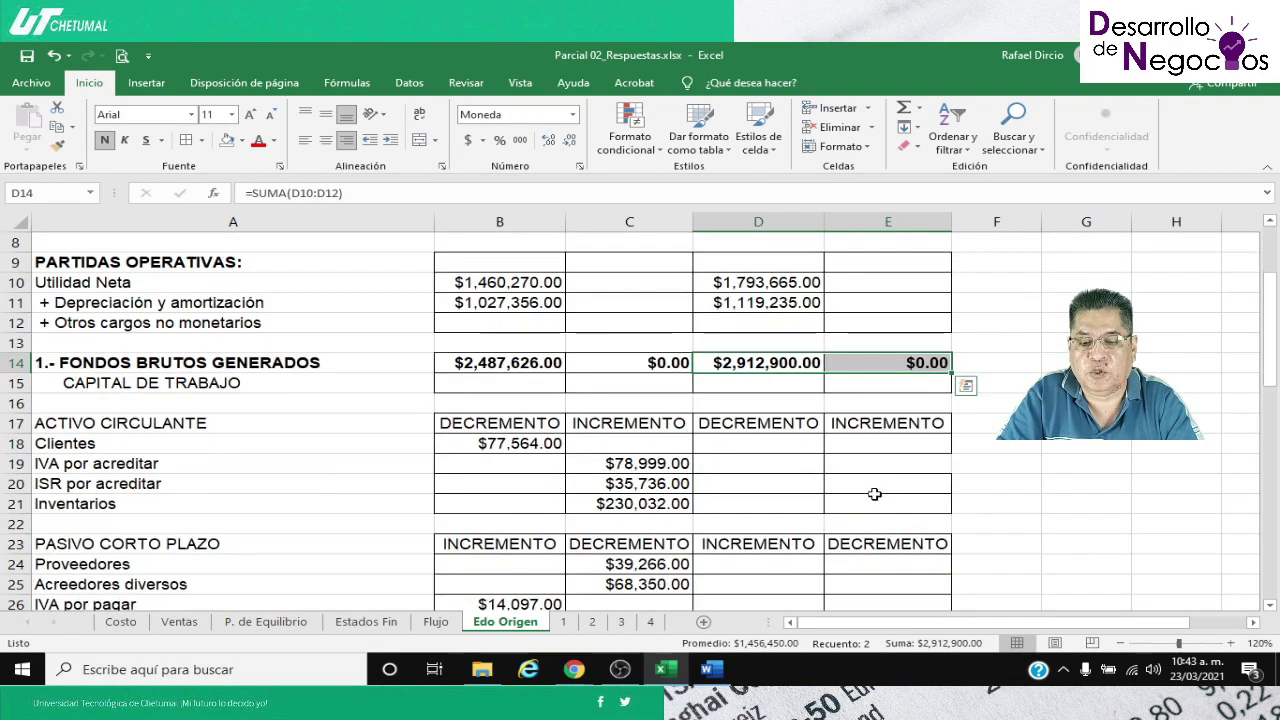
Check the 2018-2017 variation of Clientes in Estados Fin to decide its column in the ACTIVO CIRCULANTE block of Edo Origen
{"action": "left_click_drag", "start_coordinate": [780, 444], "coordinate": [890, 507]}
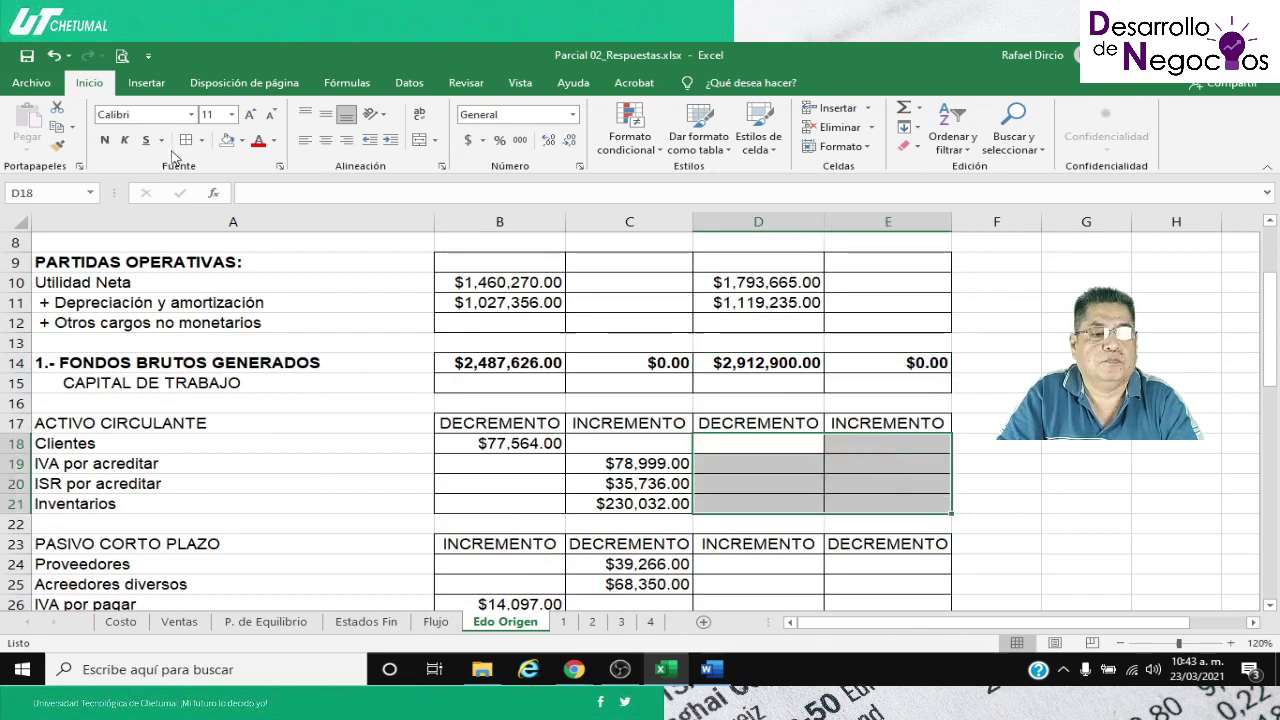
{"action": "left_click", "coordinate": [731, 441]}
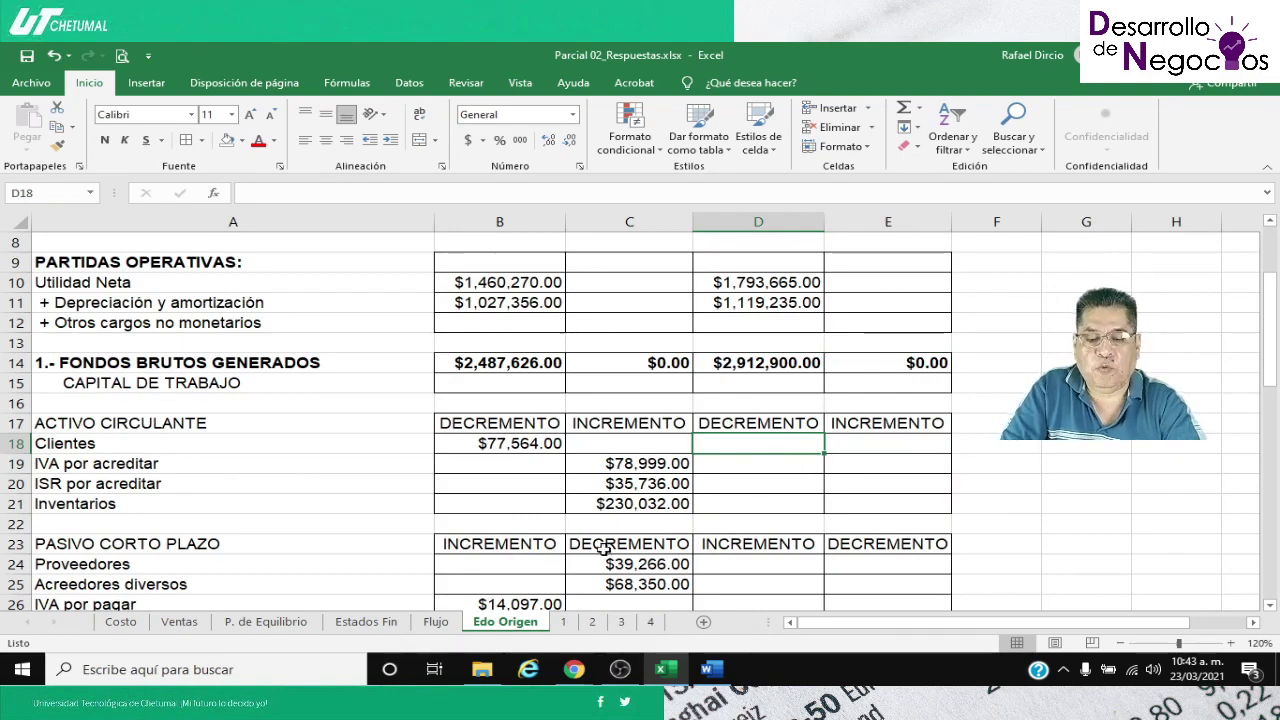
{"action": "left_click", "coordinate": [355, 622]}
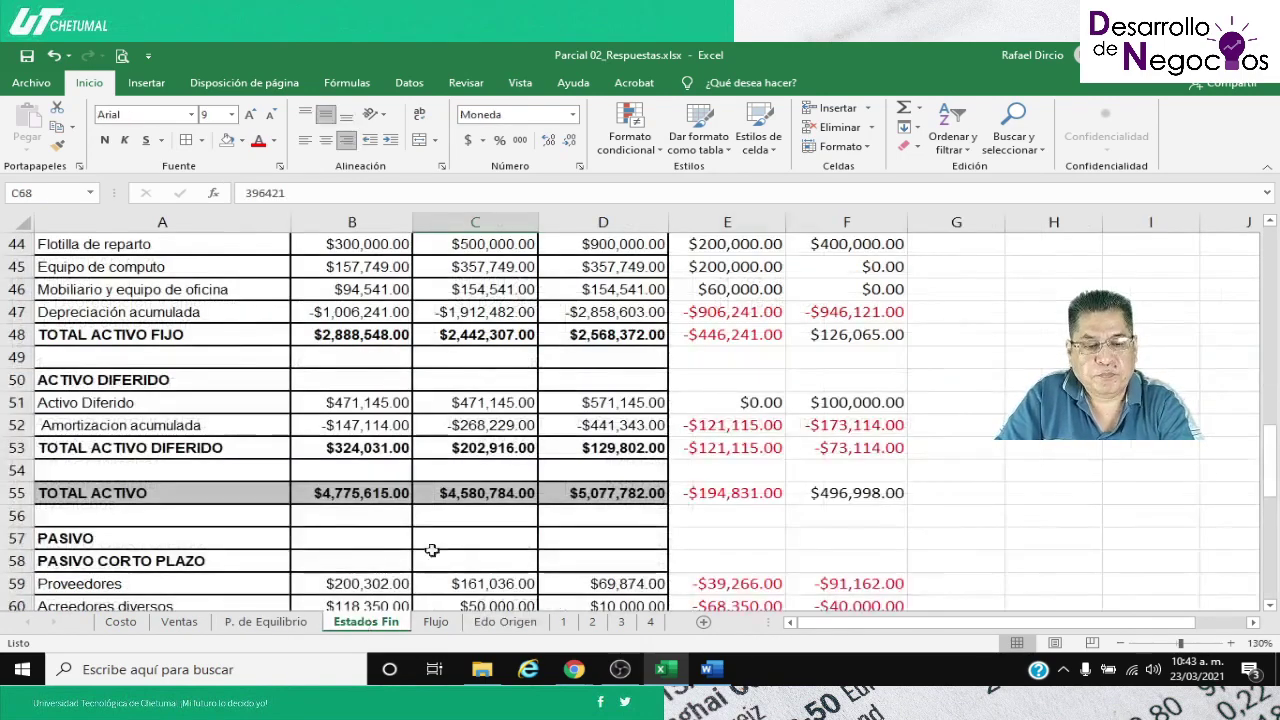
{"action": "scroll", "coordinate": [461, 516], "scroll_direction": "up", "scroll_amount": 4}
{"action": "scroll", "coordinate": [461, 516], "scroll_direction": "up", "scroll_amount": 2}
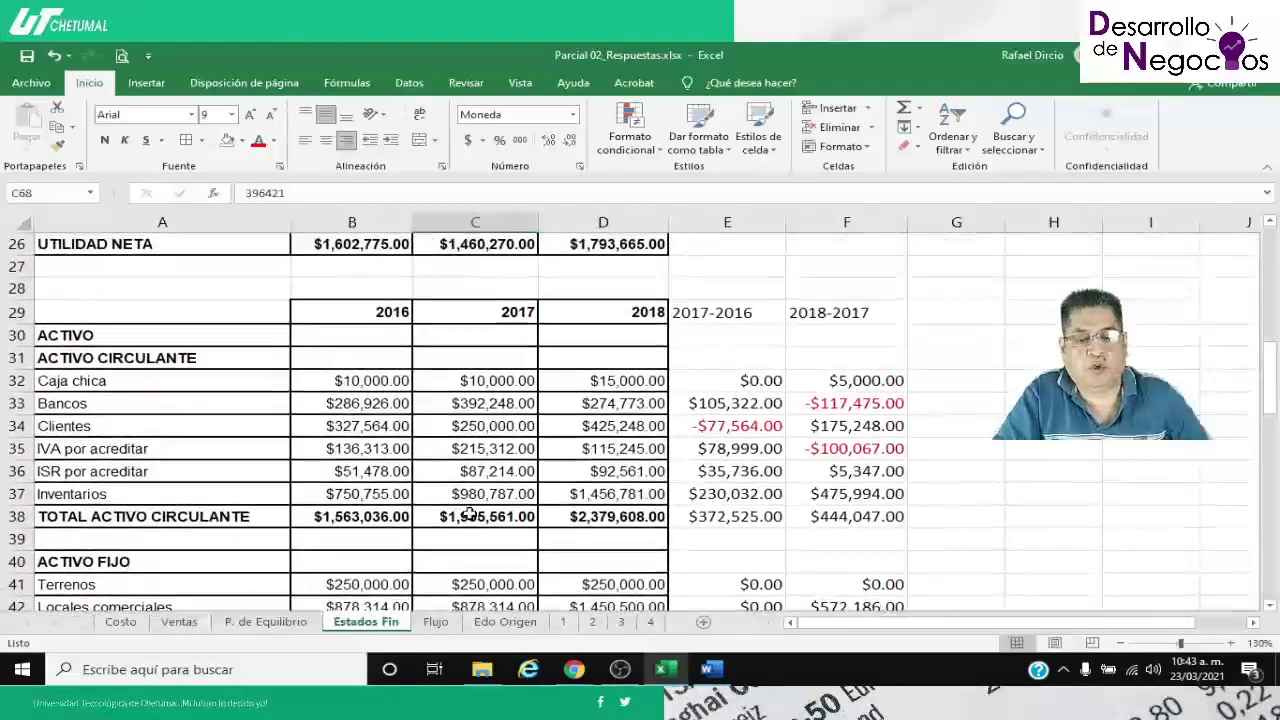
{"action": "left_click", "coordinate": [831, 426]}
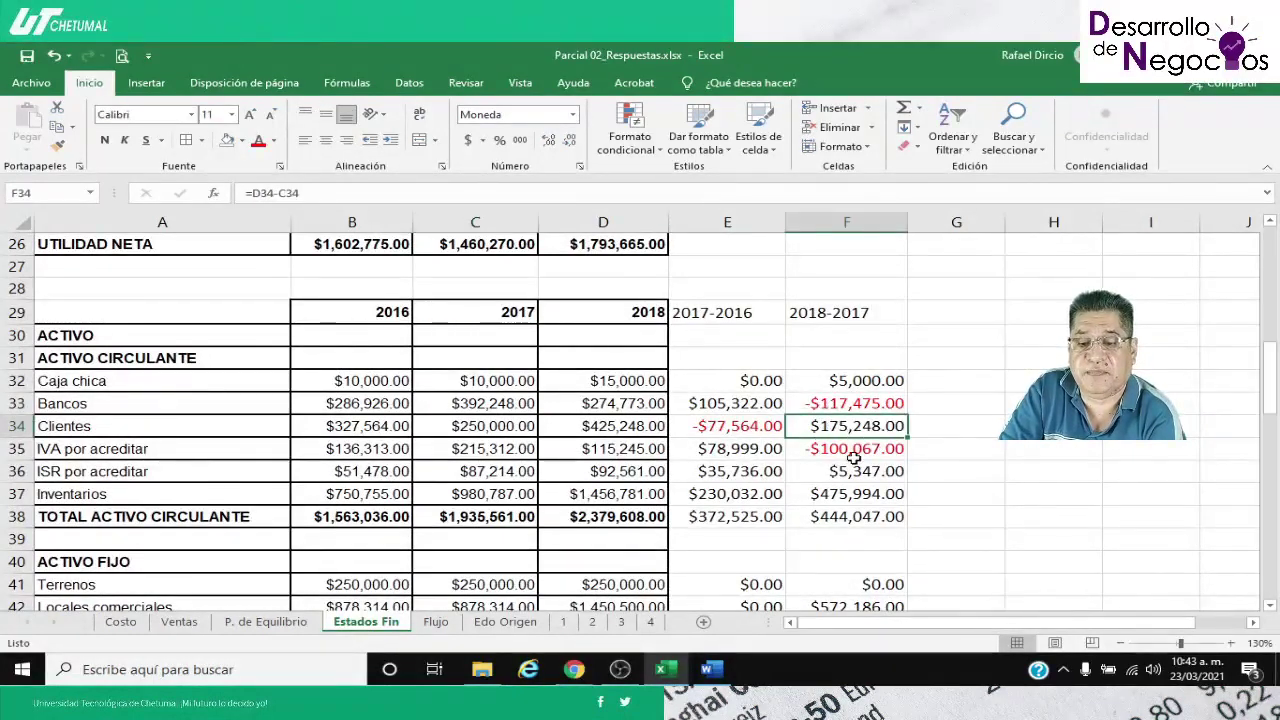
{"action": "left_click", "coordinate": [438, 624]}
{"action": "left_click", "coordinate": [528, 620]}
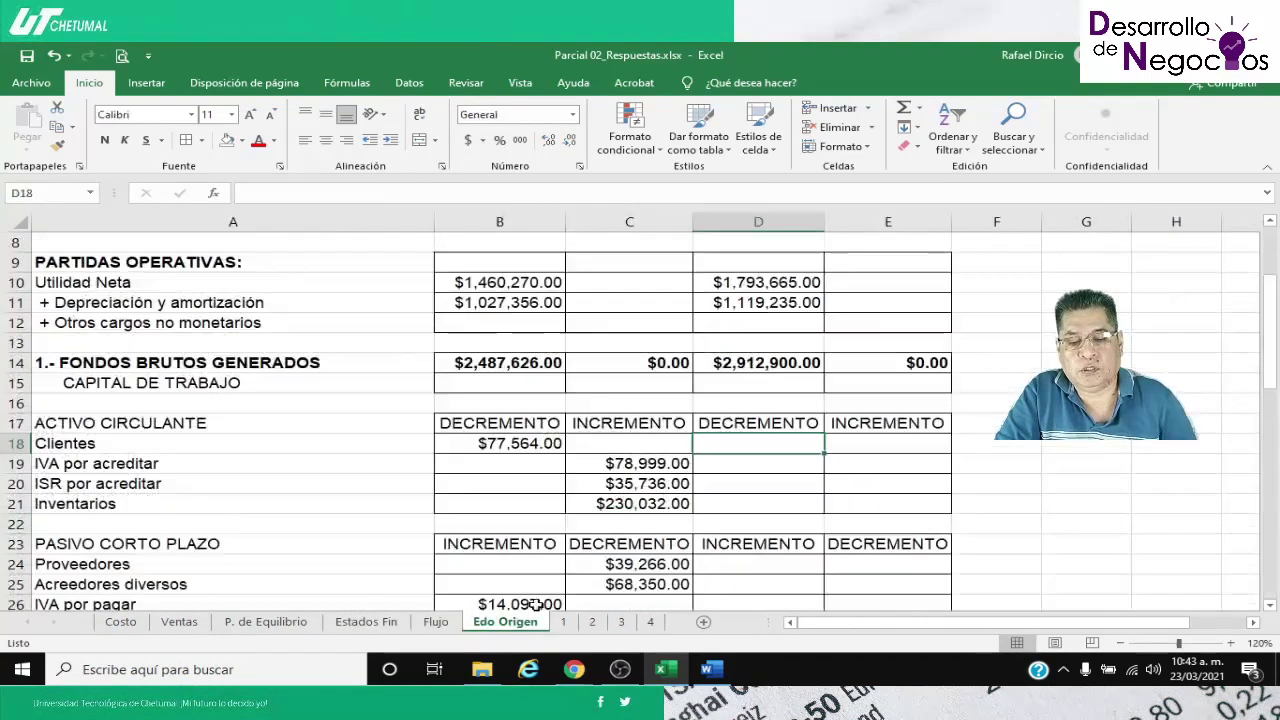
Link the 2018-2017 INCREMENTO of Clientes in E18 of Edo Origen to ='Estados Fin'!F34
{"action": "key", "text": "Right"}
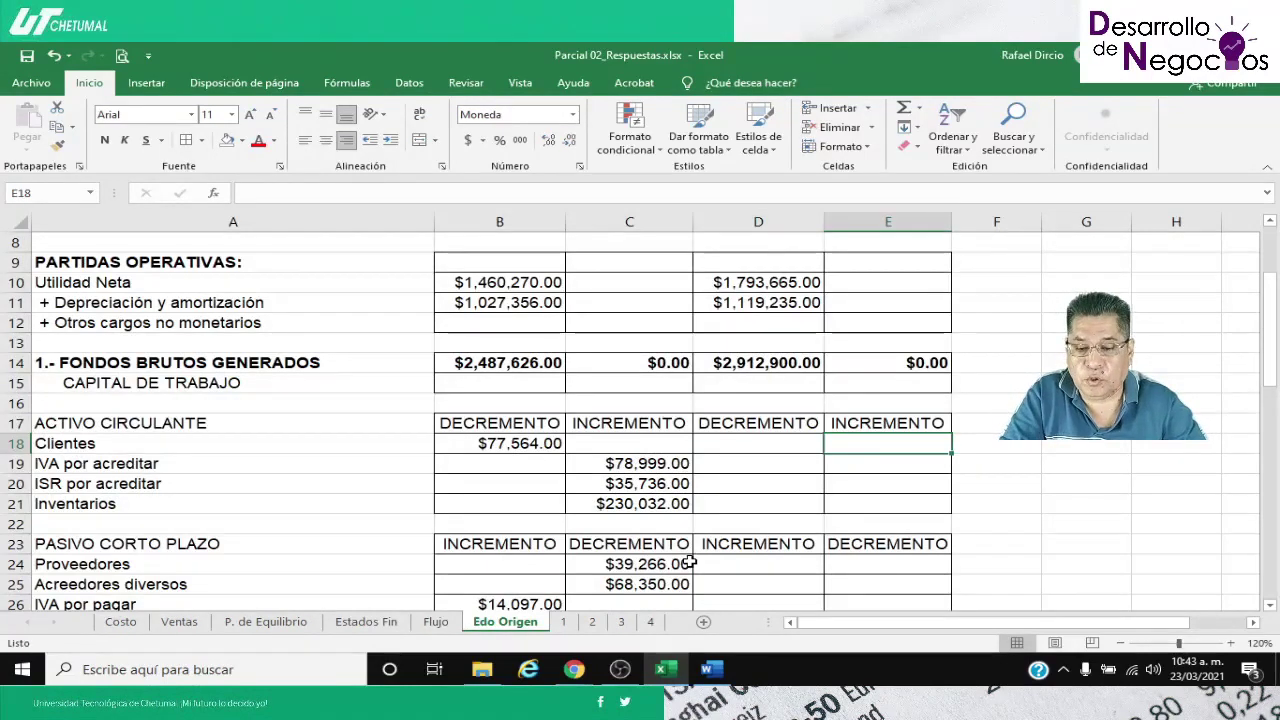
{"action": "type", "text": "="}
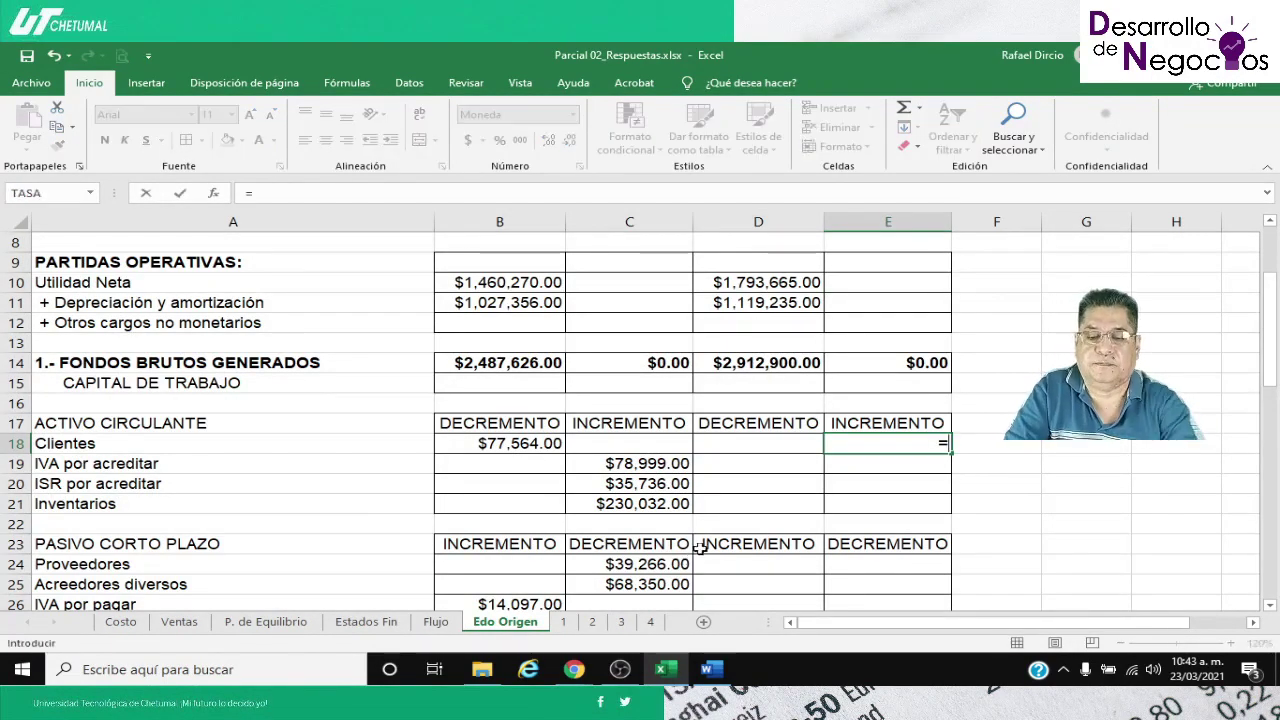
{"action": "left_click", "coordinate": [366, 621]}
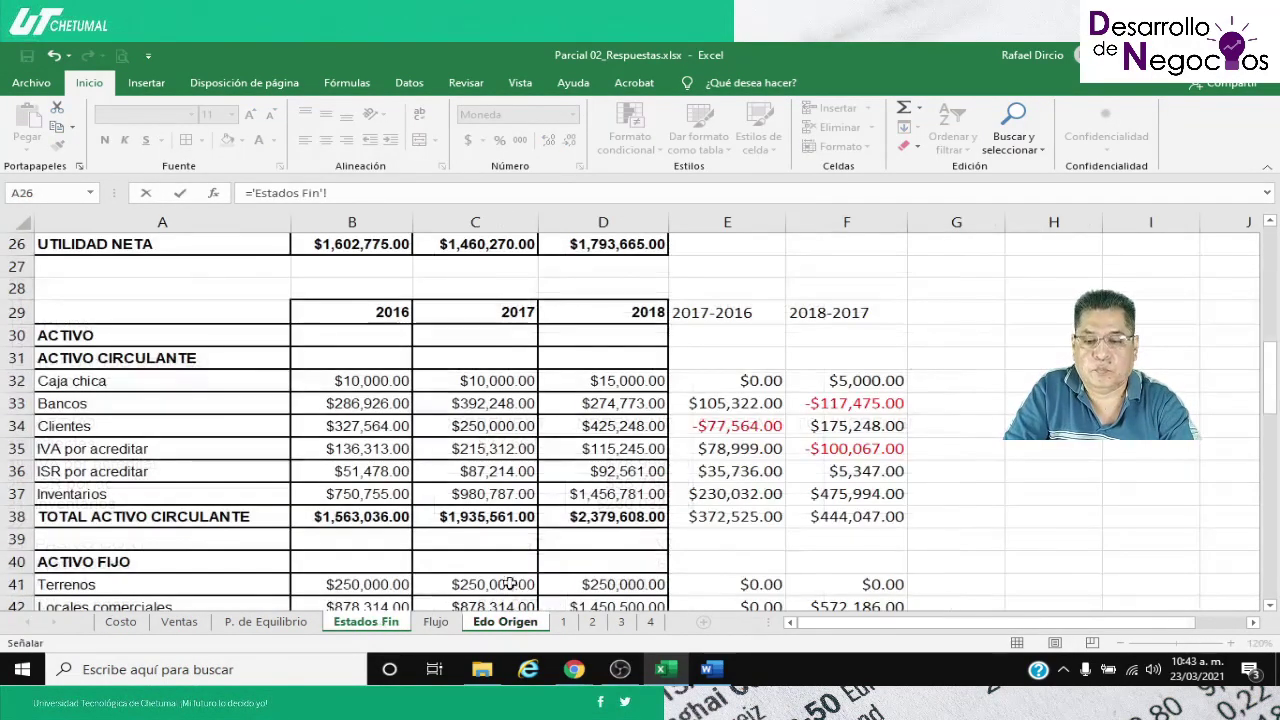
{"action": "left_click", "coordinate": [834, 428]}
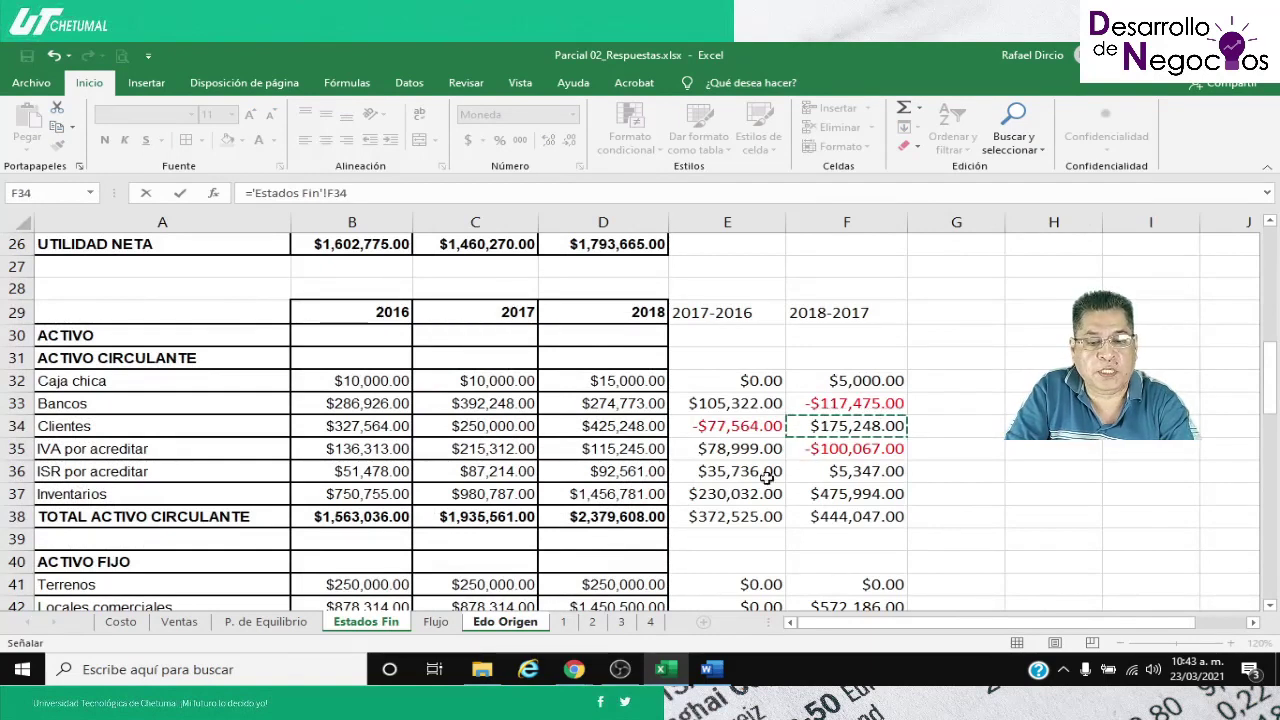
{"action": "key", "text": "Return"}
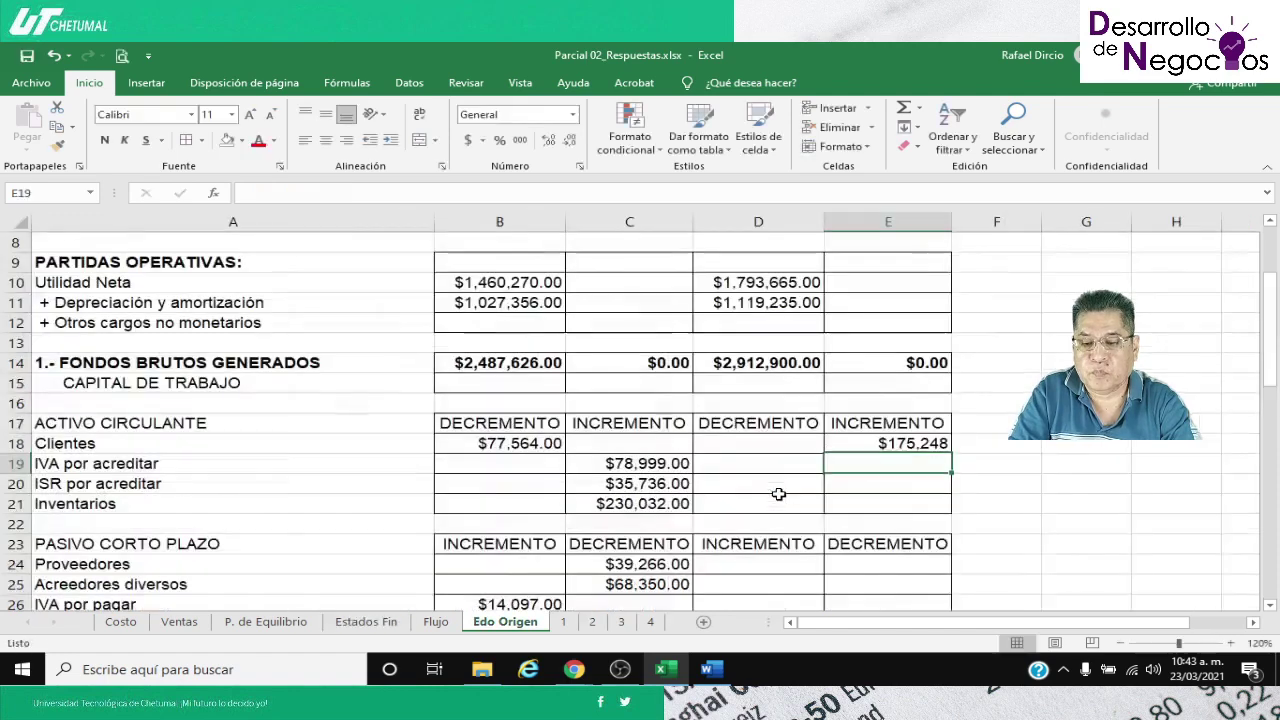
Copy the two-decimal currency format of B18 to the 2018-2017 Clientes increment in E18
{"action": "left_click", "coordinate": [505, 457]}
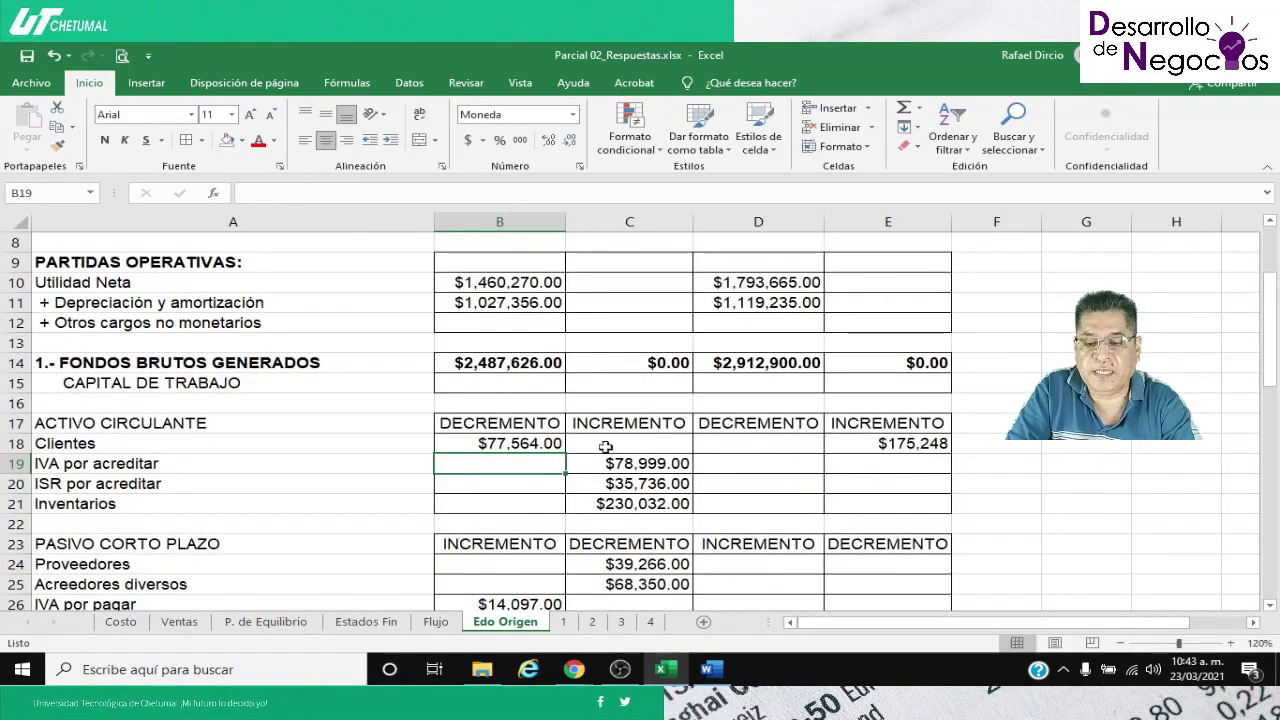
{"action": "key", "text": "Up"}
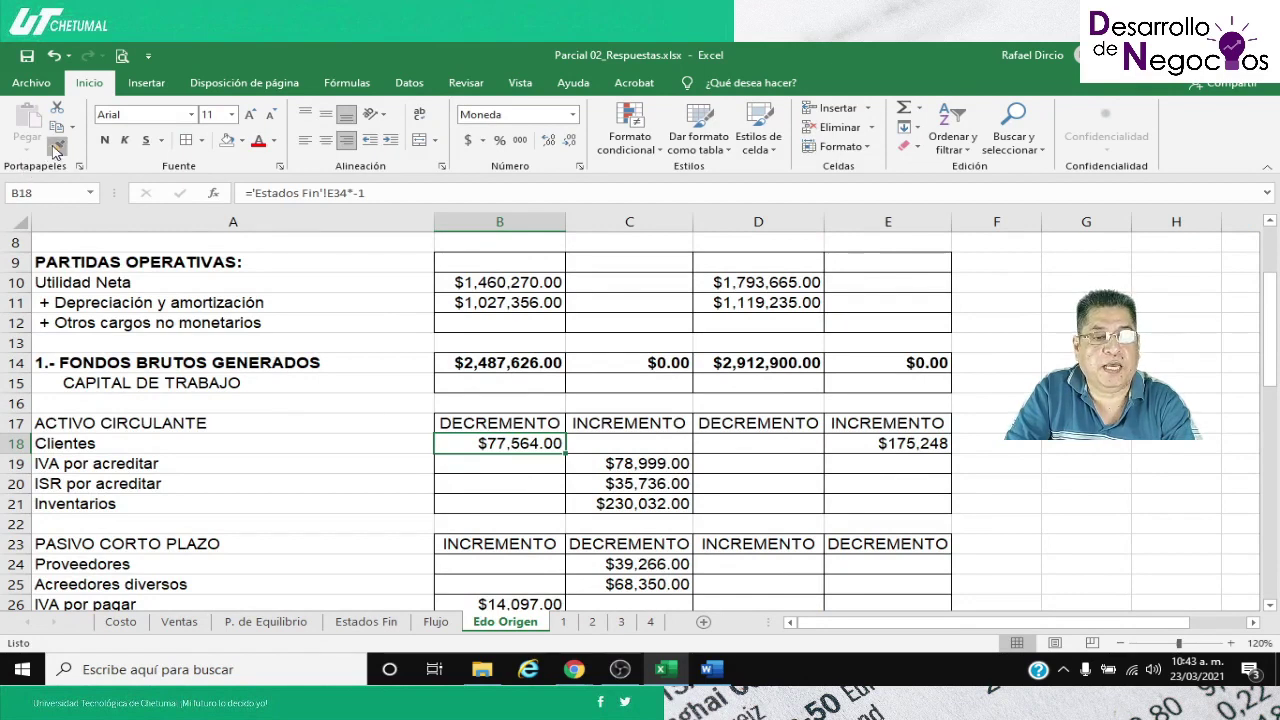
{"action": "left_click", "coordinate": [857, 444]}
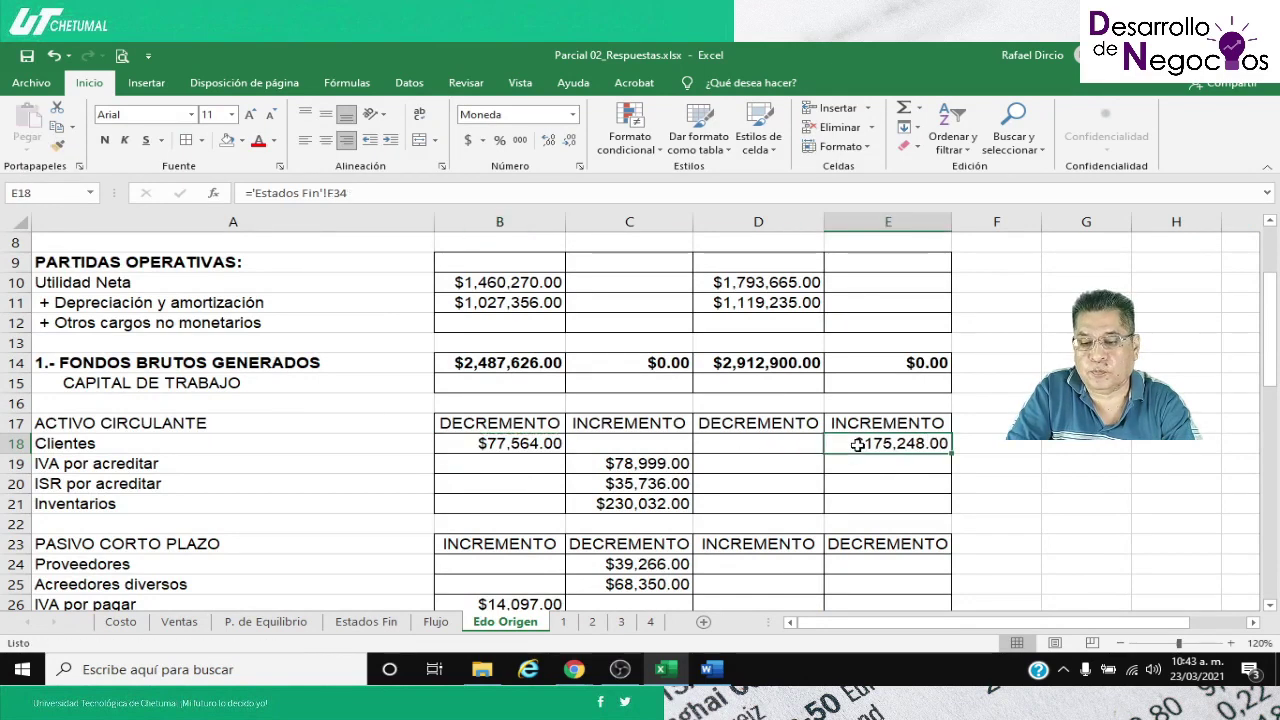
Calculate the 2018-2017 DECREMENTO of IVA por acreditar in D19 with ='Estados Fin'!F35*-1
{"action": "left_click", "coordinate": [766, 464]}
{"action": "type", "text": "="}
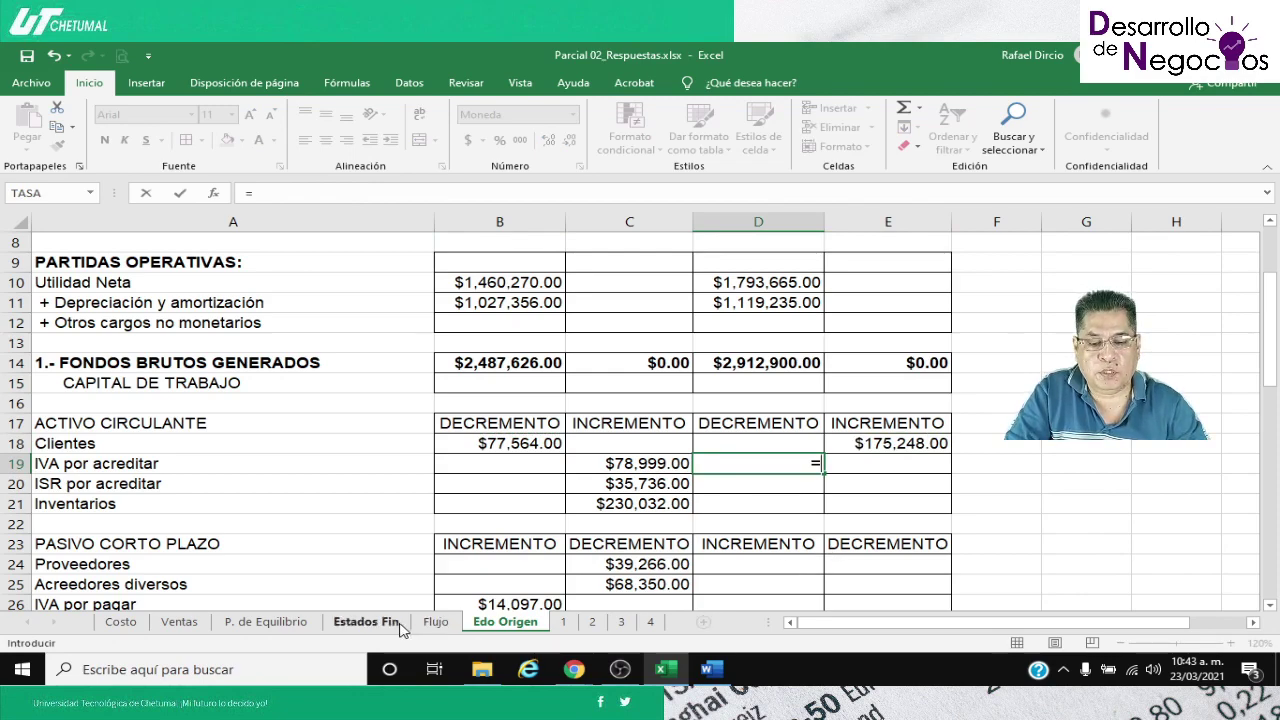
{"action": "left_click", "coordinate": [366, 621]}
{"action": "left_click", "coordinate": [838, 452]}
{"action": "type", "text": "*-1"}
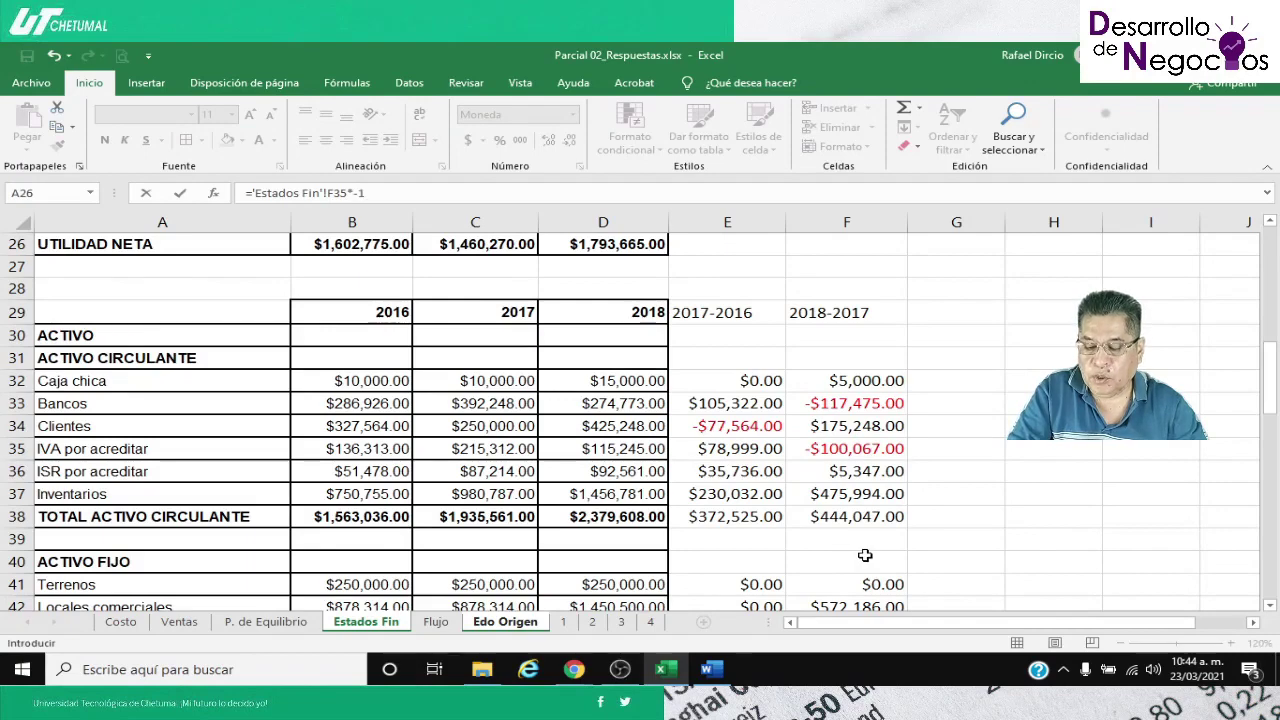
{"action": "key", "text": "Return"}
Copy the two-decimal currency format of C19 to the 2018-2017 IVA por acreditar decrement in D19
{"action": "left_click", "coordinate": [652, 466]}
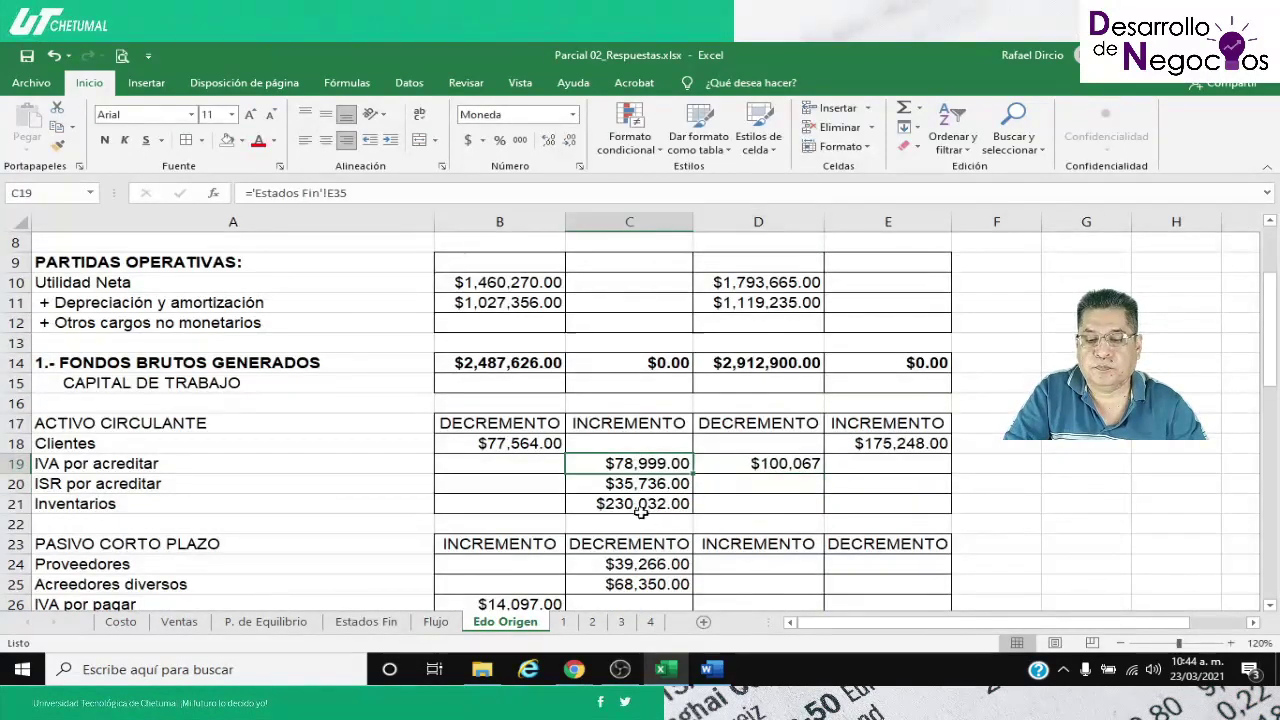
{"action": "left_click", "coordinate": [57, 146]}
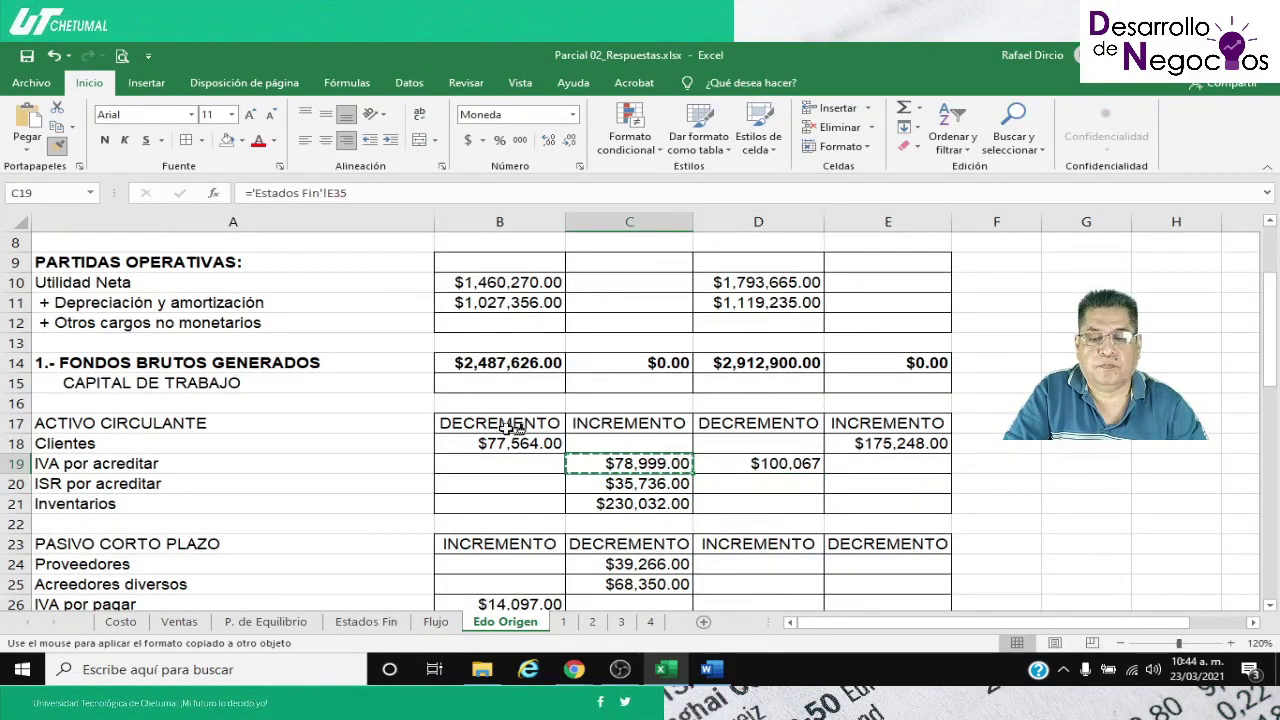
{"action": "left_click", "coordinate": [760, 466]}
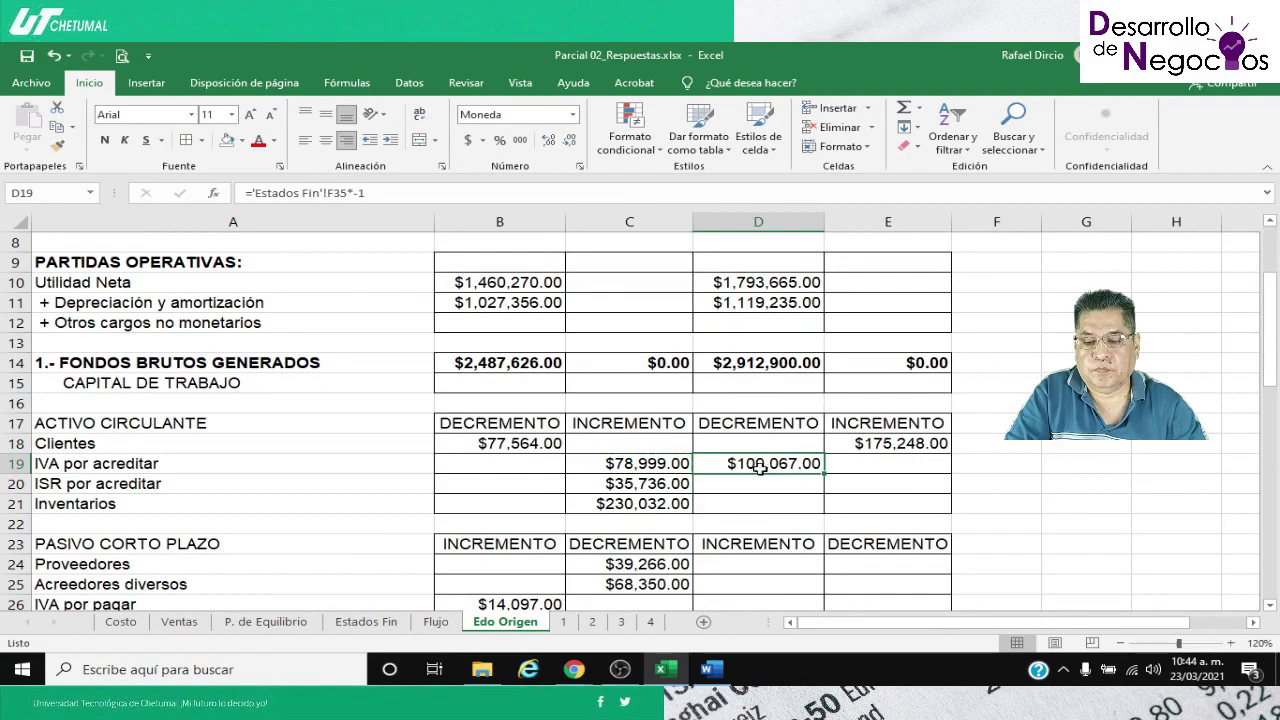
Copy the Clientes formula in E18 to E20:E21 for the 2018-2017 increments of ISR por acreditar and Inventarios
{"action": "left_click", "coordinate": [366, 621]}
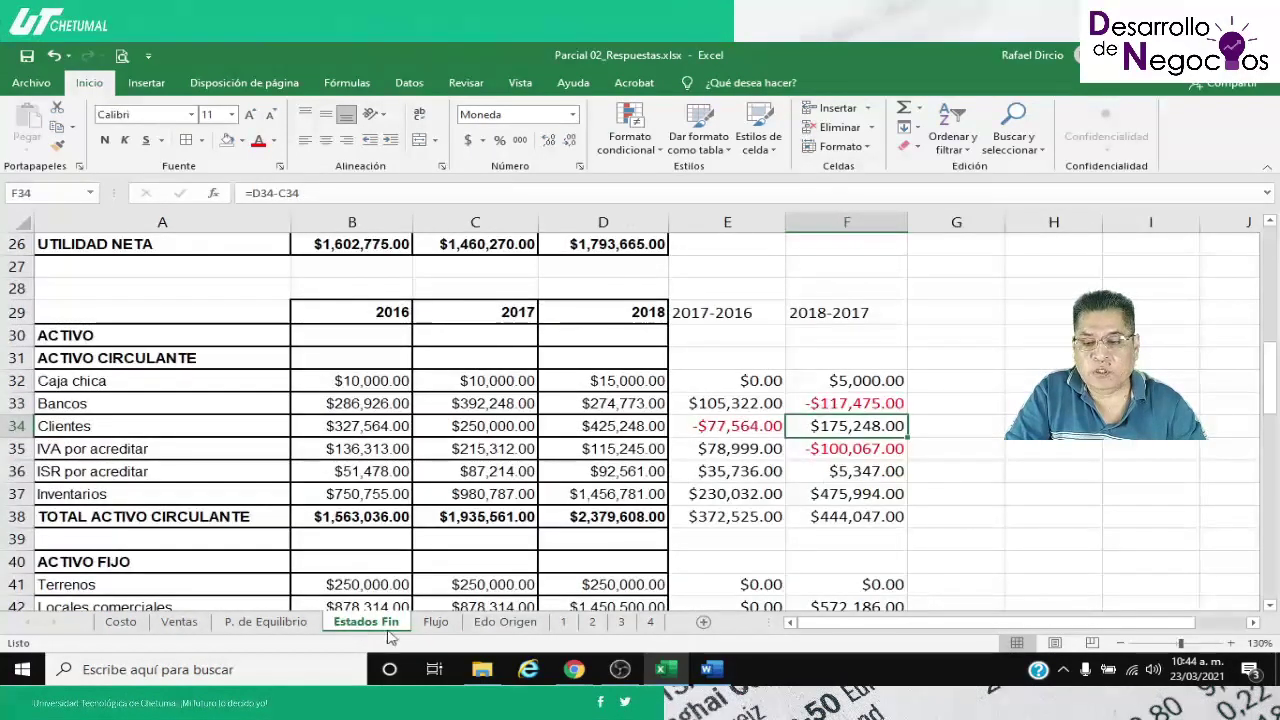
{"action": "left_click", "coordinate": [436, 623]}
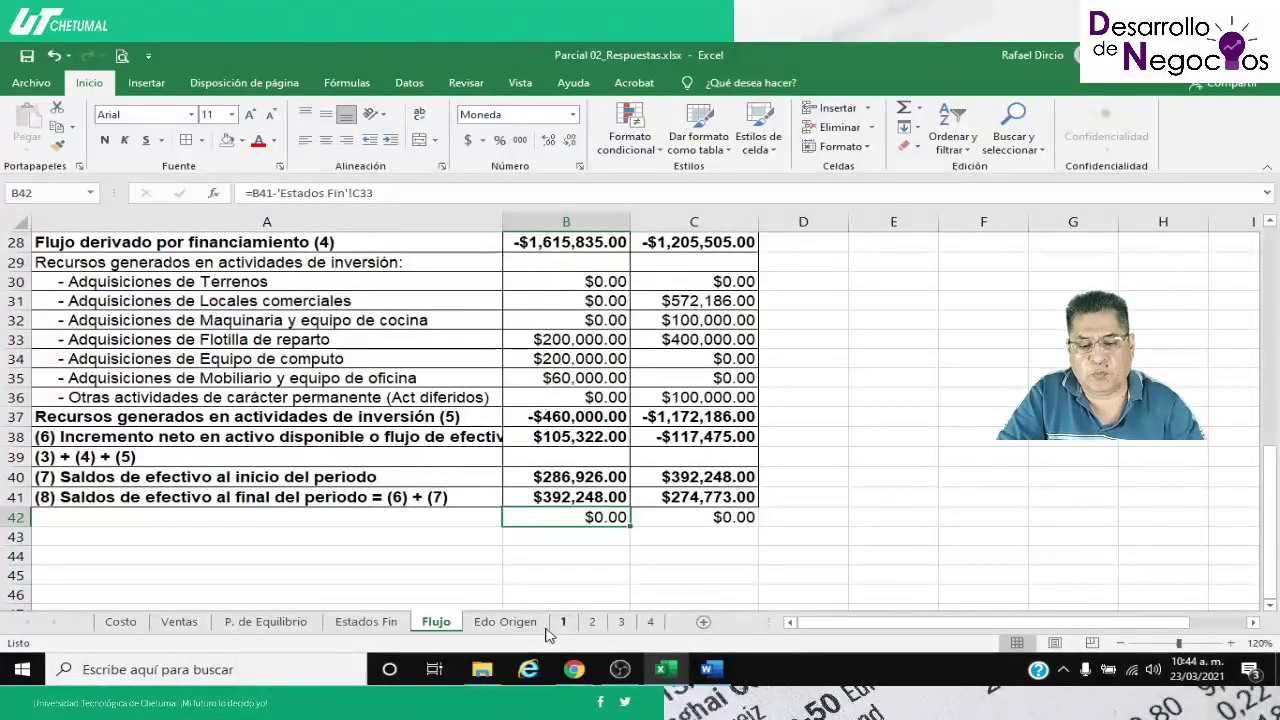
{"action": "left_click", "coordinate": [505, 621]}
{"action": "left_click", "coordinate": [864, 443]}
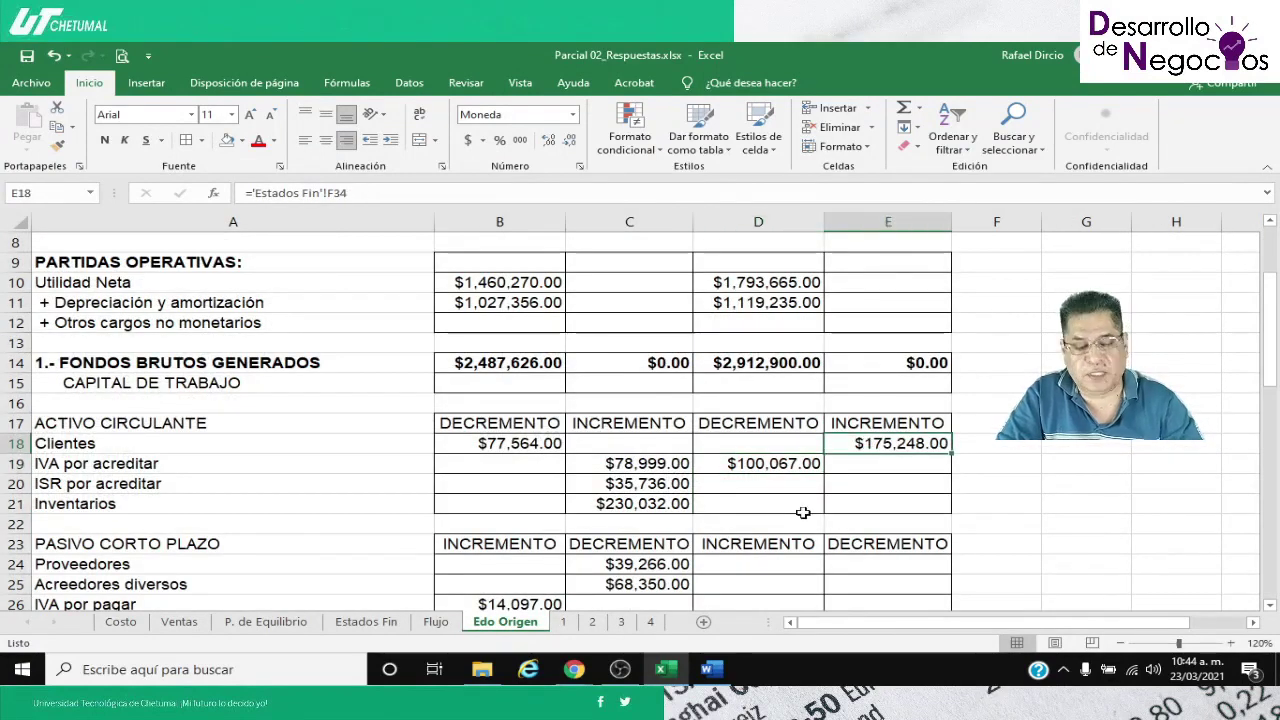
{"action": "key", "text": "ctrl+c"}
{"action": "left_click_drag", "start_coordinate": [863, 486], "coordinate": [860, 502]}
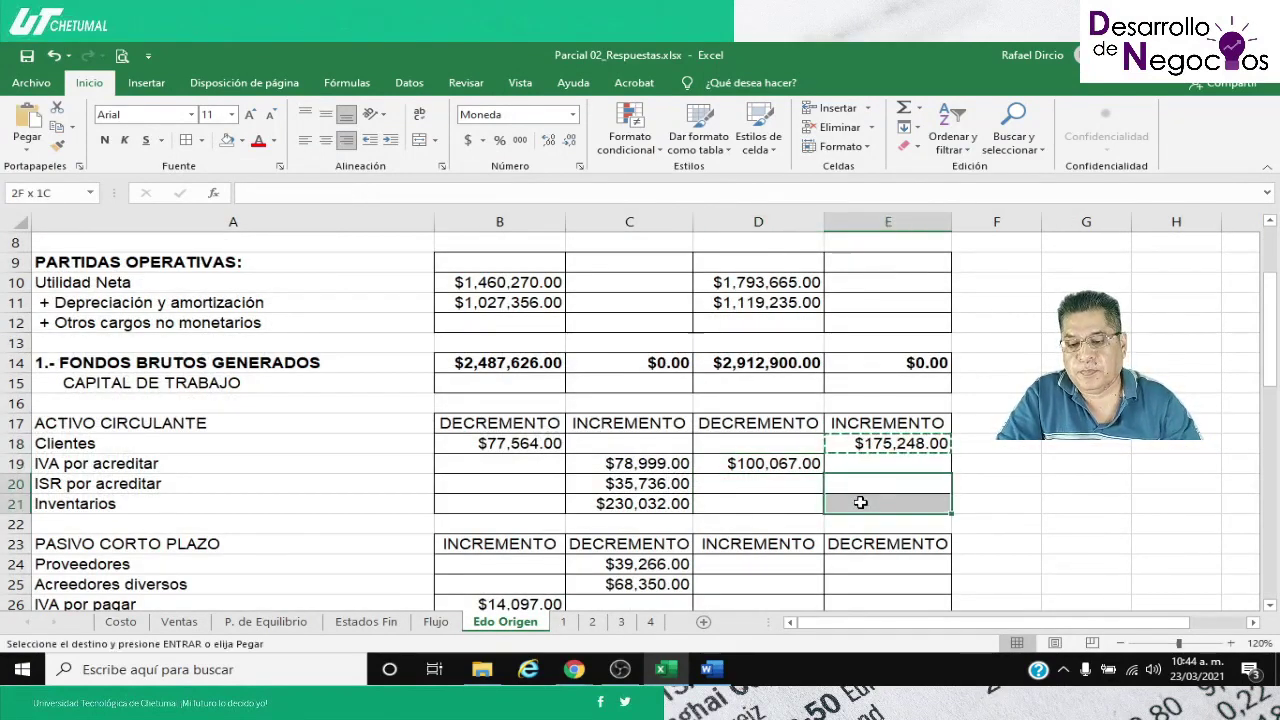
{"action": "key", "text": "Return"}
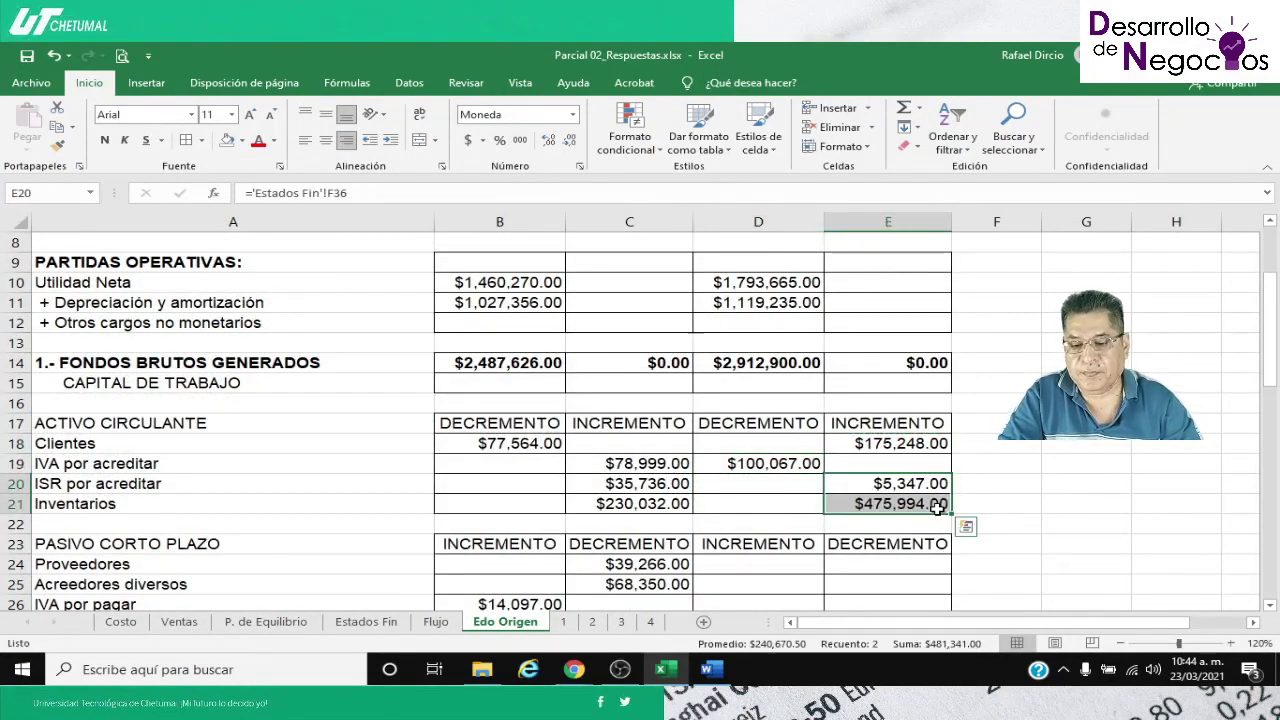
Review the 2018-2017 ACTIVO CIRCULANTE entries and the PASIVO CORTO PLAZO block down to the Proveedores row
{"action": "left_click", "coordinate": [982, 483]}
{"action": "key", "text": "Down"}
{"action": "key", "text": "Down"}
{"action": "key", "text": "Down"}
{"action": "key", "text": "Down"}
{"action": "key", "text": "Down"}
{"action": "key", "text": "Down"}
{"action": "key", "text": "Down"}
{"action": "key", "text": "Down"}
{"action": "key", "text": "Down"}
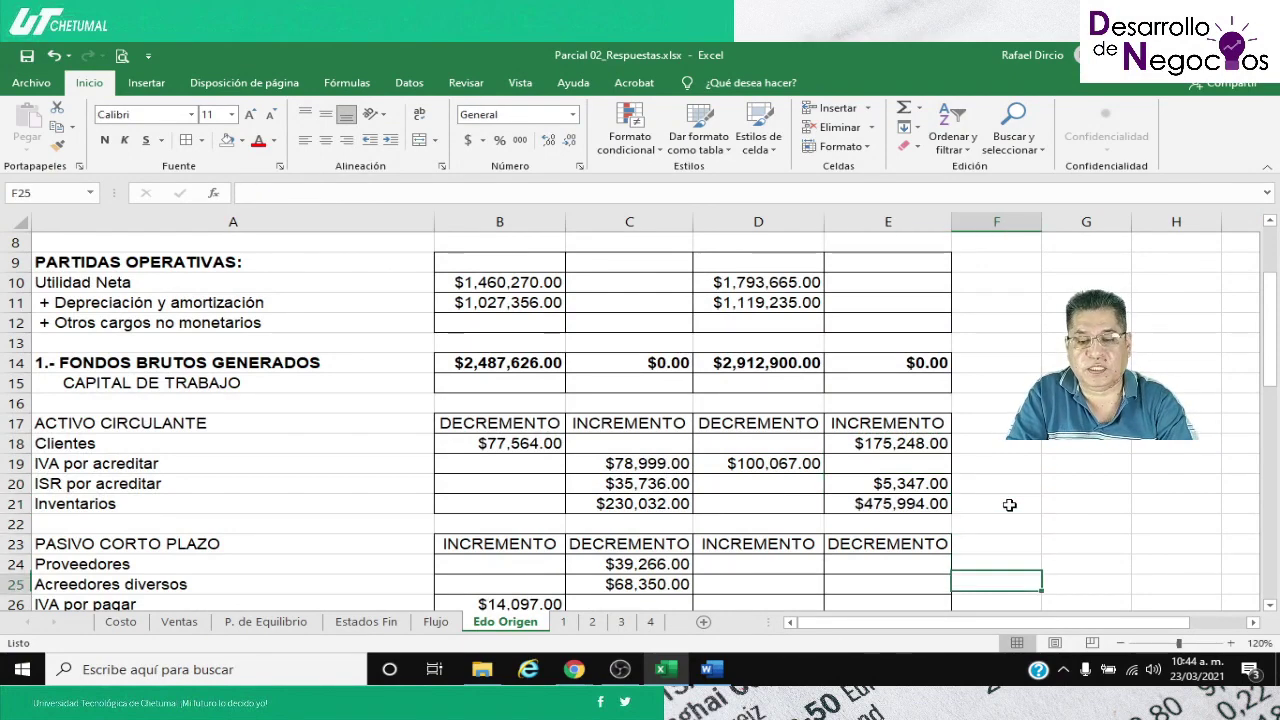
{"action": "key", "text": "Up"}
{"action": "key", "text": "Up"}
{"action": "key", "text": "Up"}
{"action": "key", "text": "Up"}
{"action": "key", "text": "Up"}
{"action": "key", "text": "Up"}
{"action": "key", "text": "Up"}
{"action": "key", "text": "Up"}
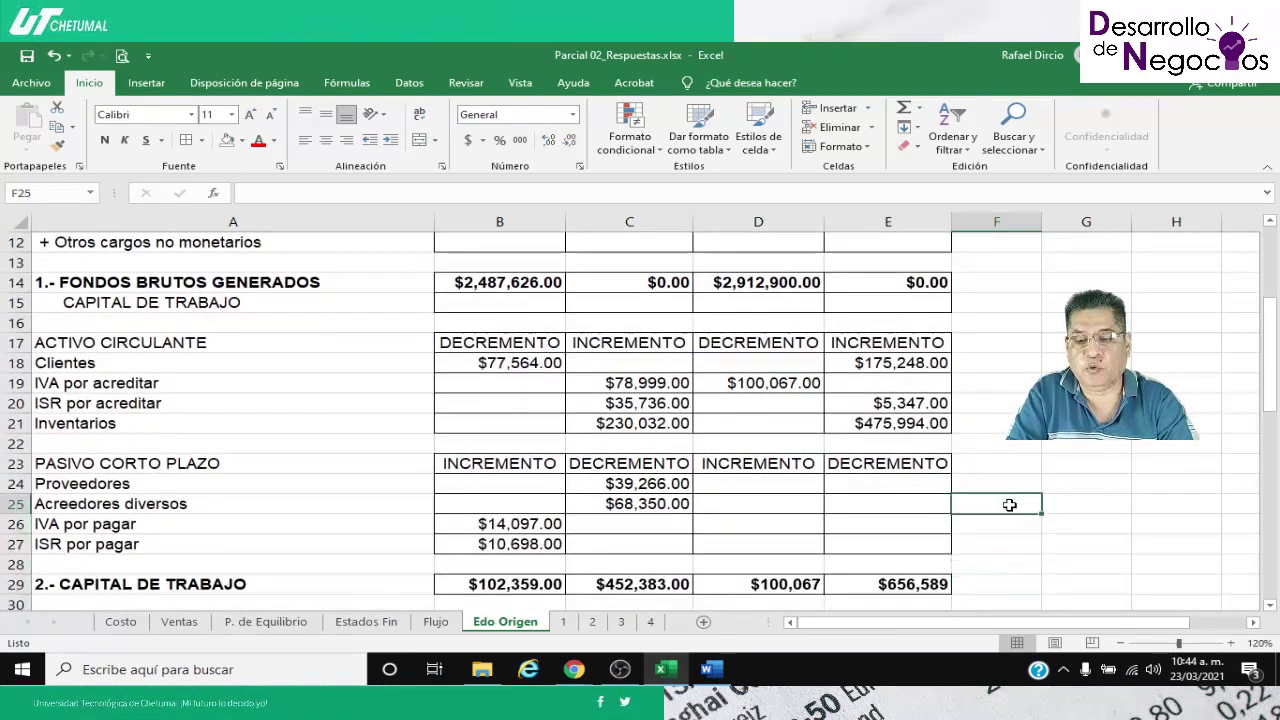
{"action": "key", "text": "Left"}
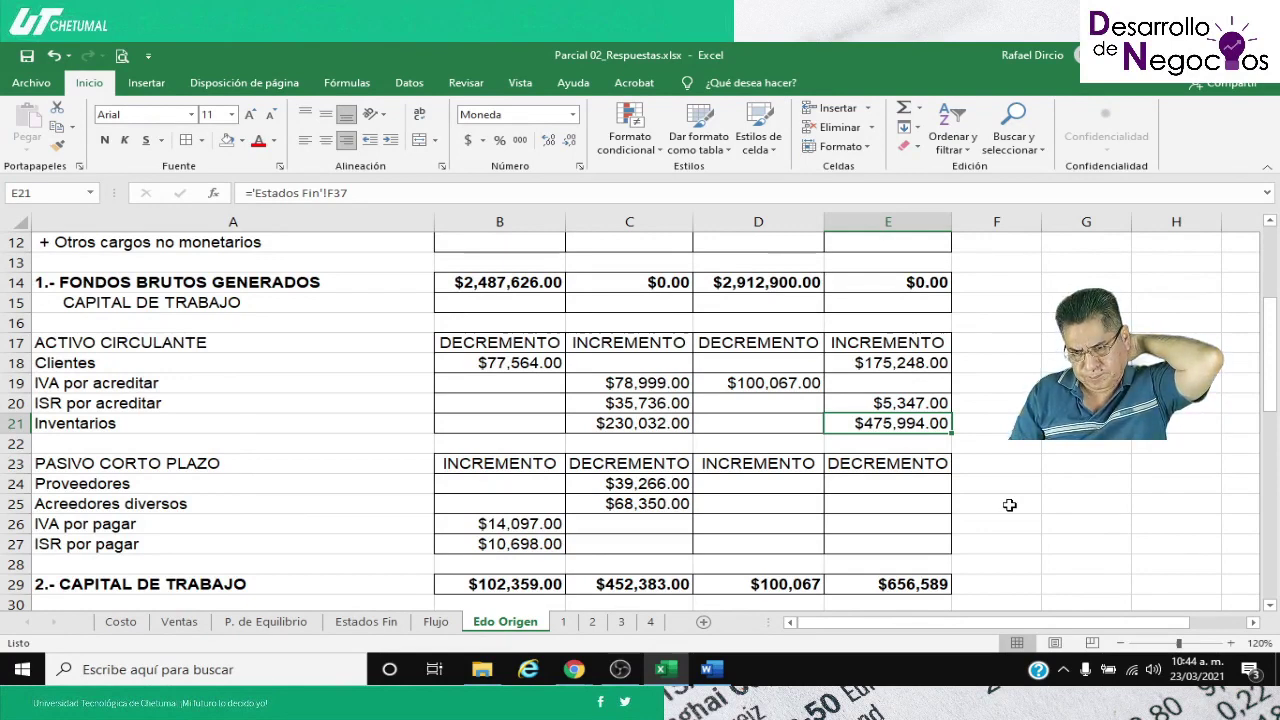
{"action": "key", "text": "Down"}
{"action": "key", "text": "Down"}
{"action": "key", "text": "Down"}
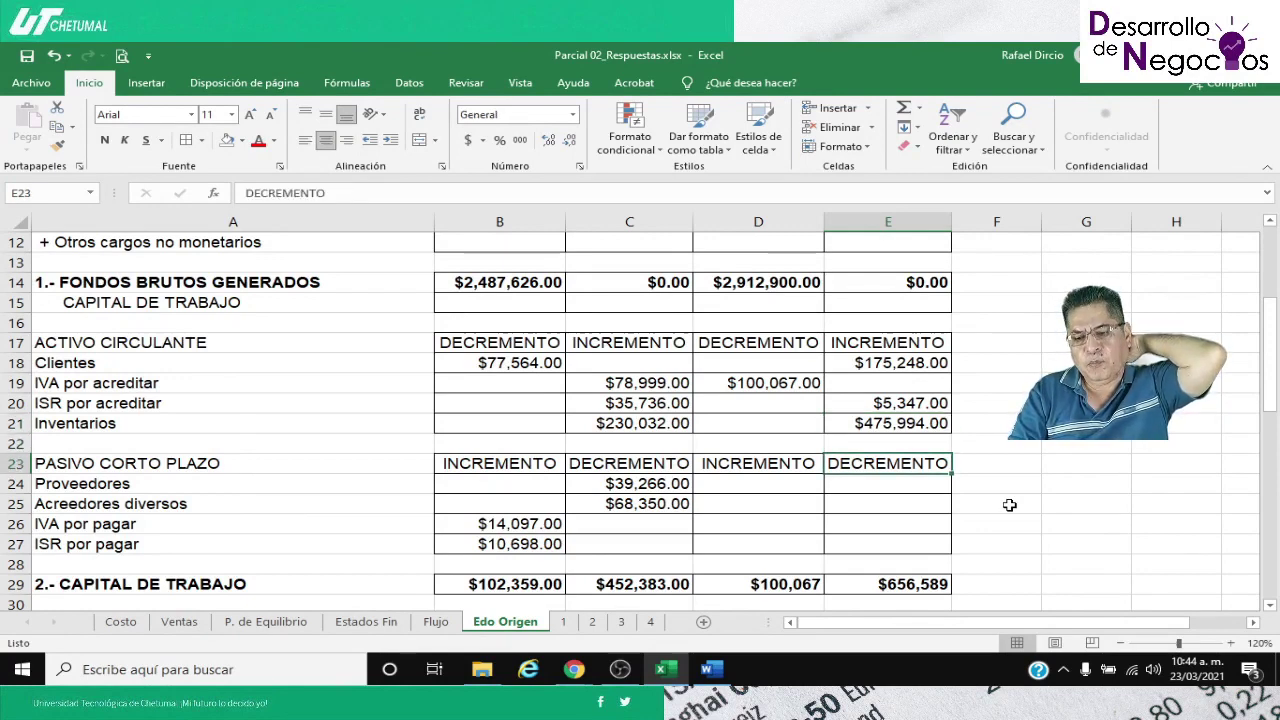
{"action": "key", "text": "Left"}
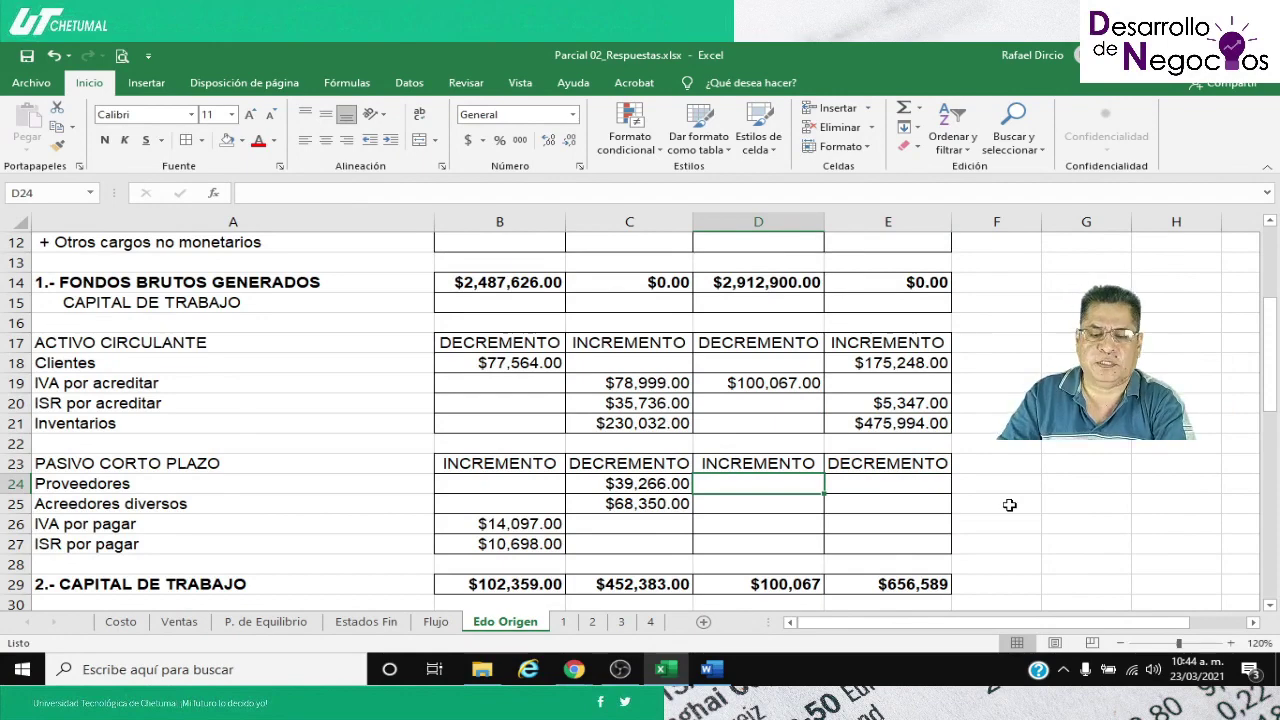
Check the 2018-2017 variations of the PASIVO CORTO PLAZO accounts in Estados Fin and return to the Proveedores DECREMENTO cell E24 in Edo Origen
{"action": "left_click", "coordinate": [360, 621]}
{"action": "scroll", "coordinate": [479, 553], "scroll_direction": "down", "scroll_amount": 6}
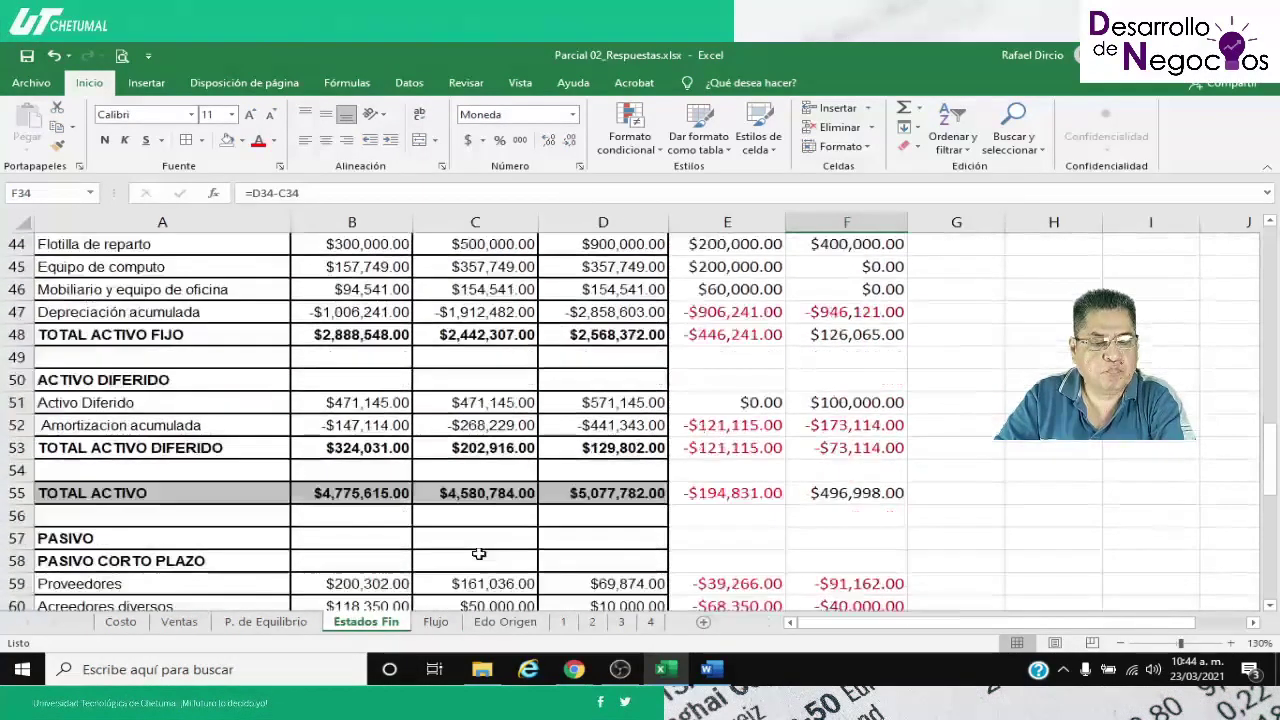
{"action": "scroll", "coordinate": [479, 553], "scroll_direction": "down", "scroll_amount": 2}
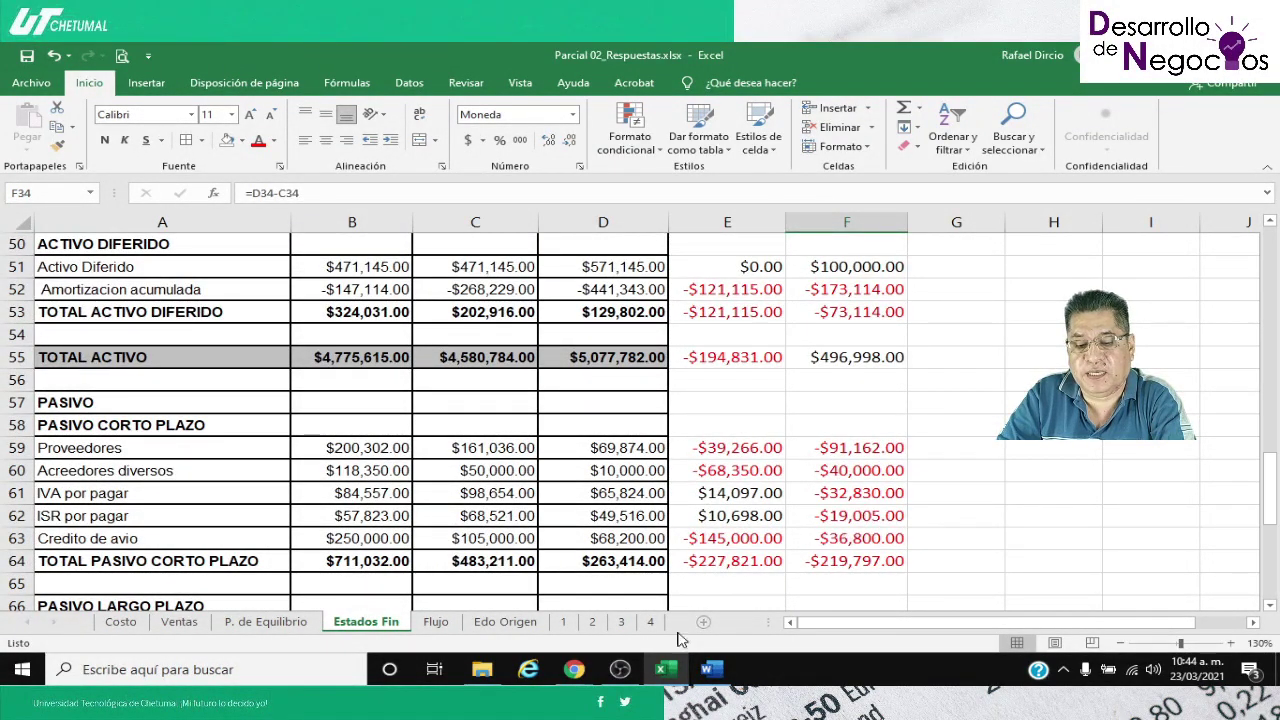
{"action": "left_click", "coordinate": [436, 622]}
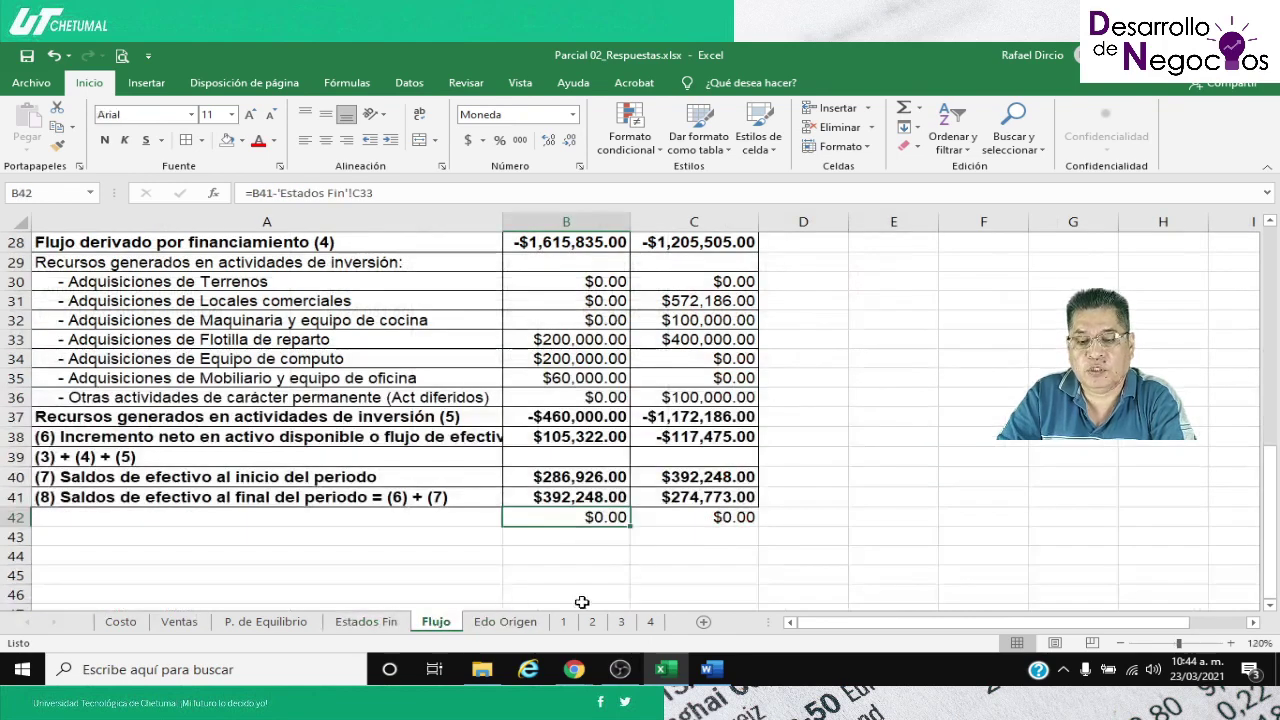
{"action": "left_click", "coordinate": [505, 622]}
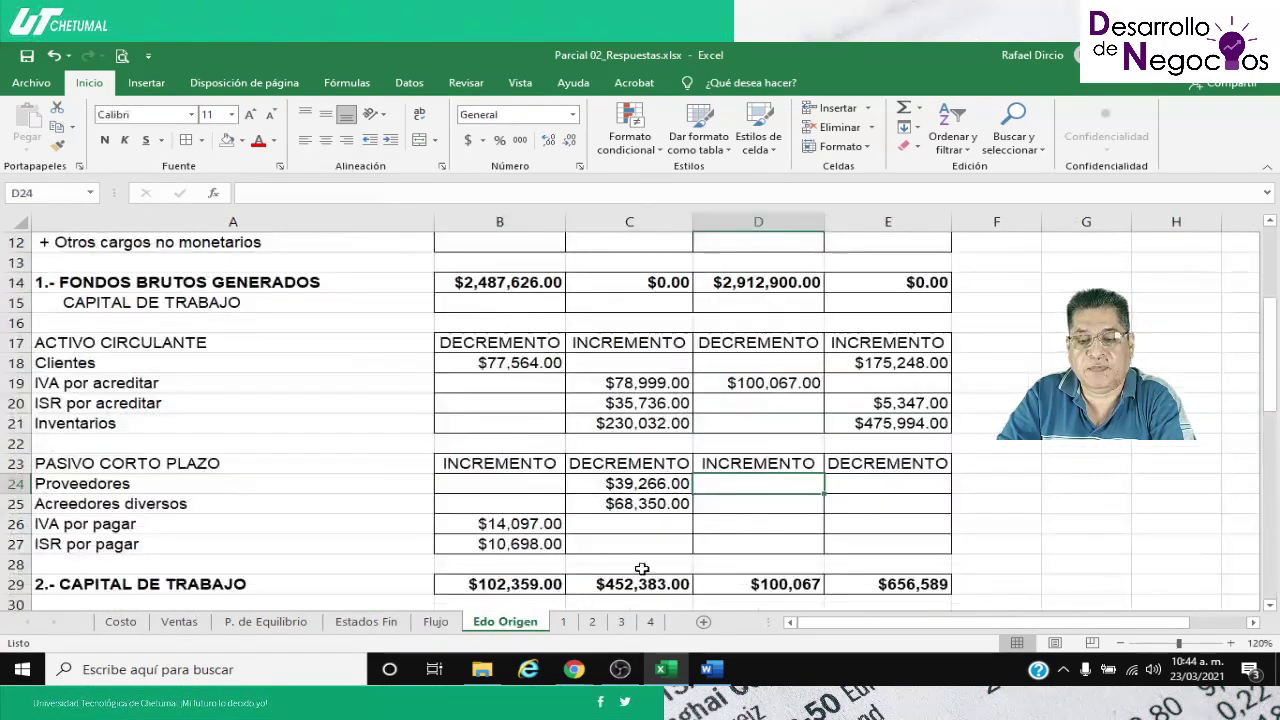
{"action": "left_click", "coordinate": [858, 489]}
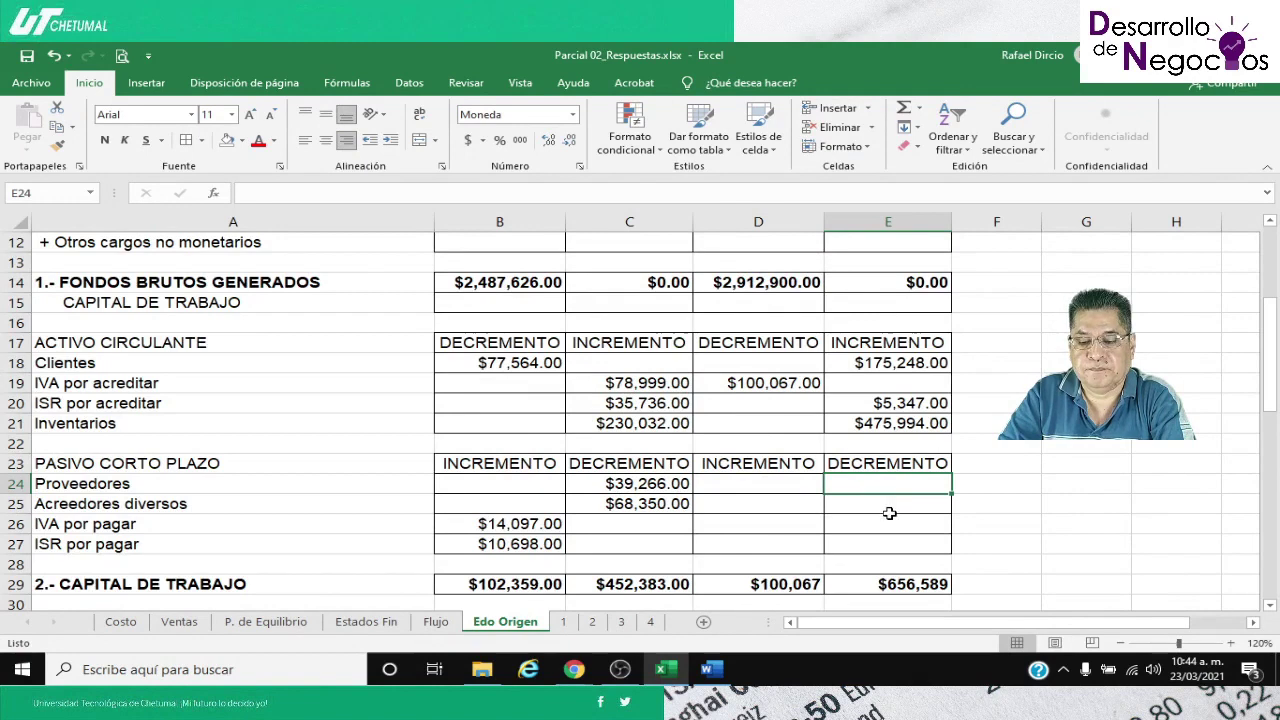
{"action": "scroll", "coordinate": [884, 516], "scroll_direction": "down", "scroll_amount": 1}
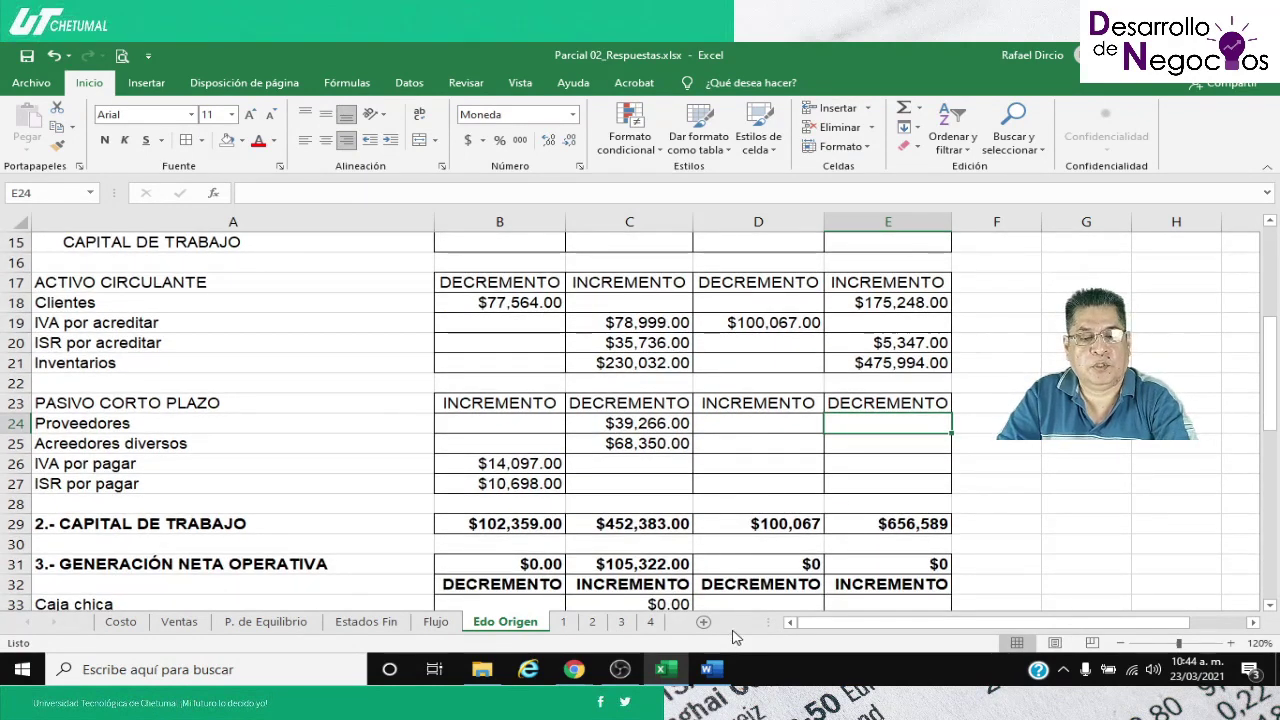
Enter ='Estados Fin'!F59*-1 in E24 for the 2018-2017 Proveedores decrement
{"action": "type", "text": "="}
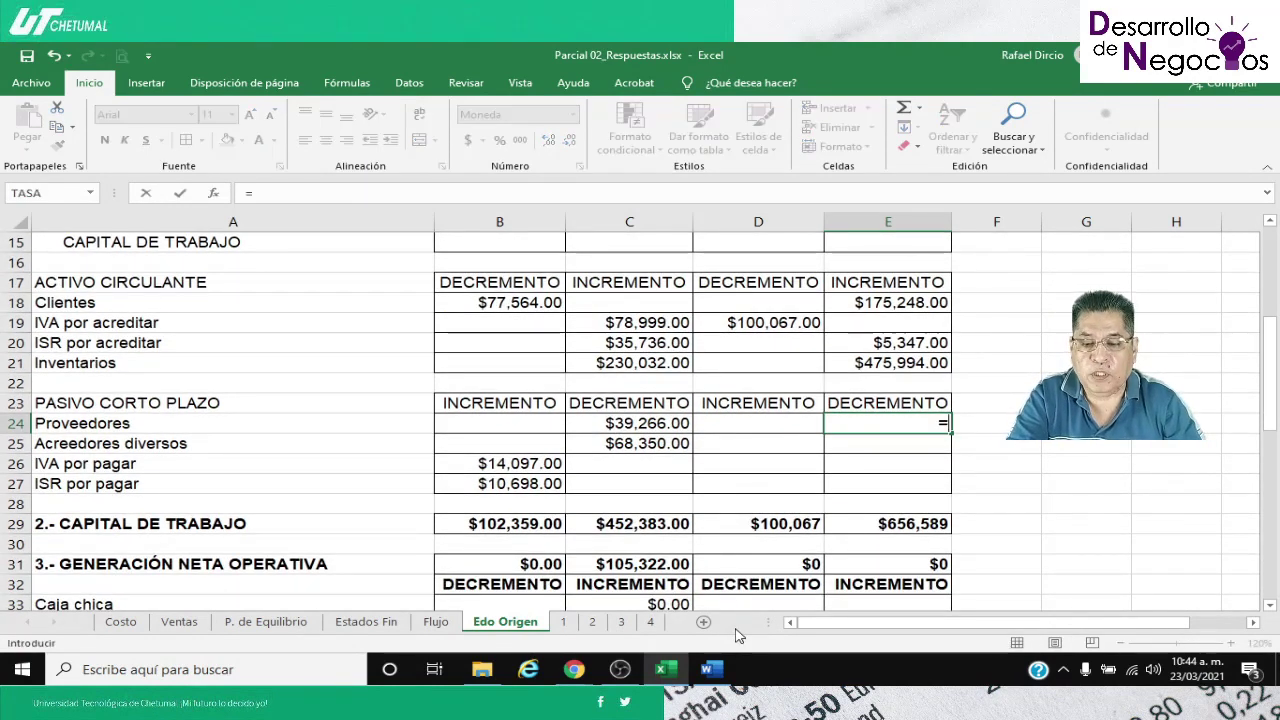
{"action": "left_click", "coordinate": [370, 624]}
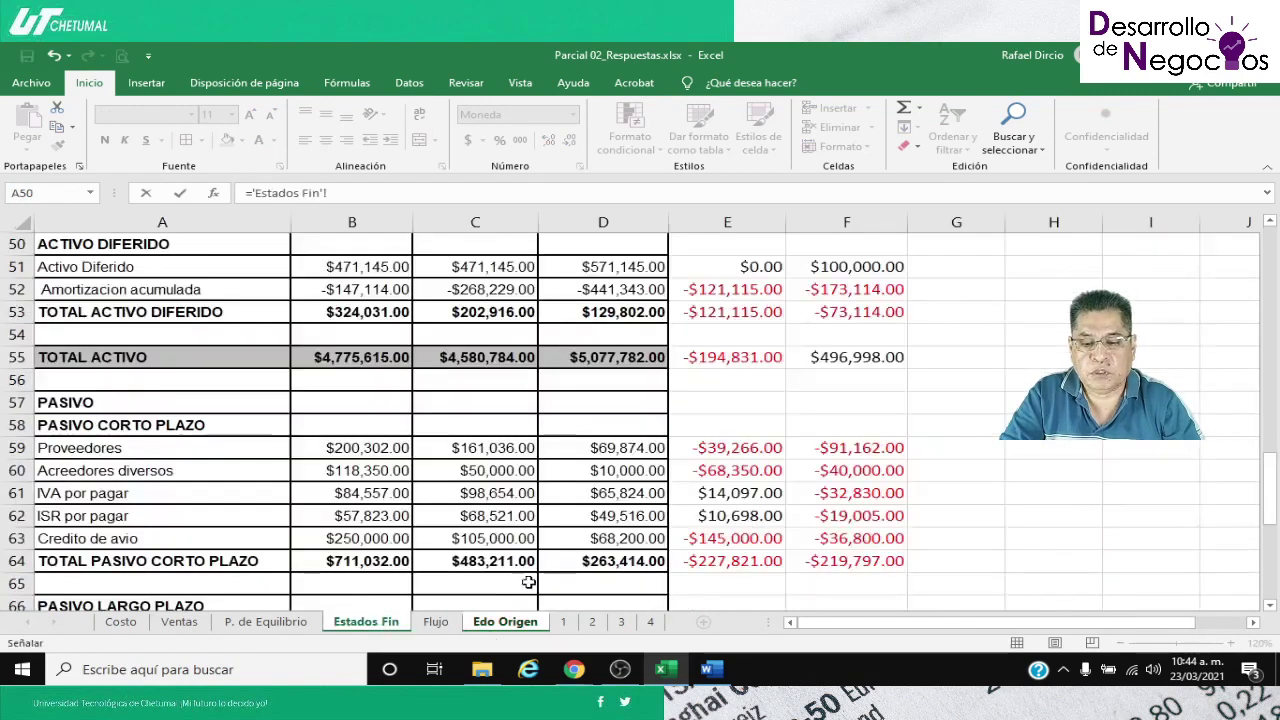
{"action": "left_click", "coordinate": [832, 450]}
{"action": "type", "text": "*"}
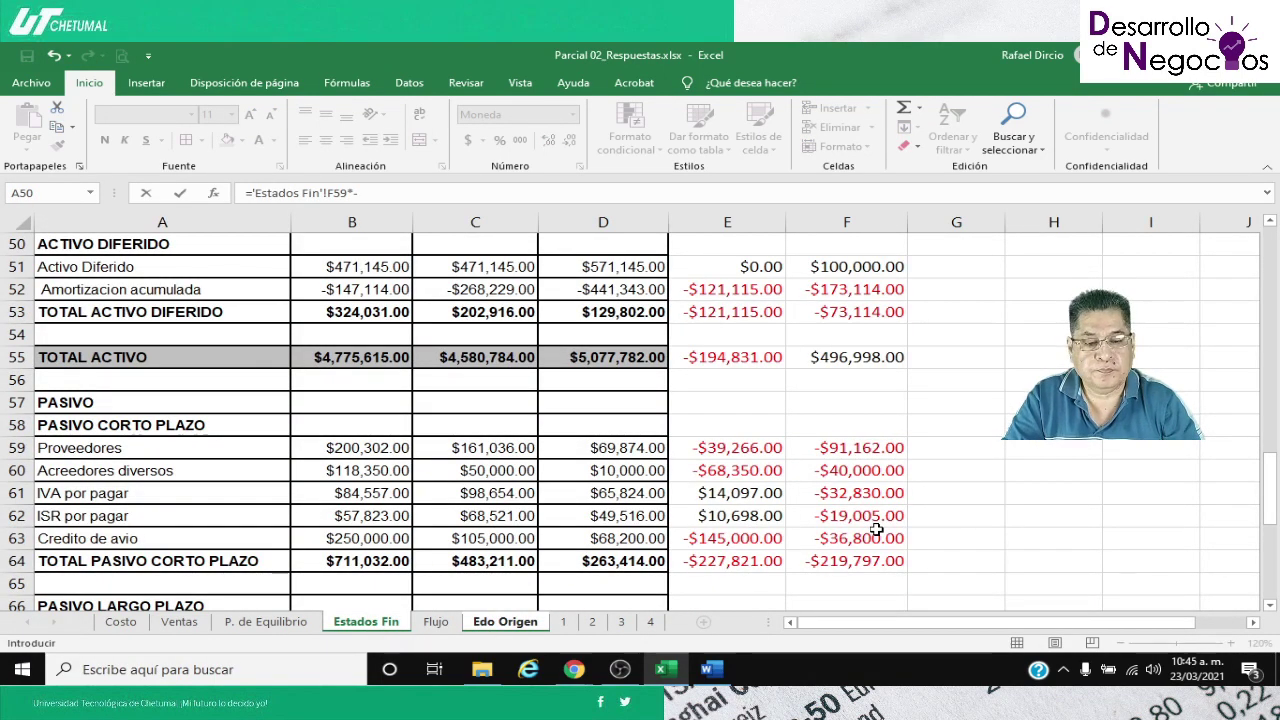
{"action": "key", "text": "Return"}
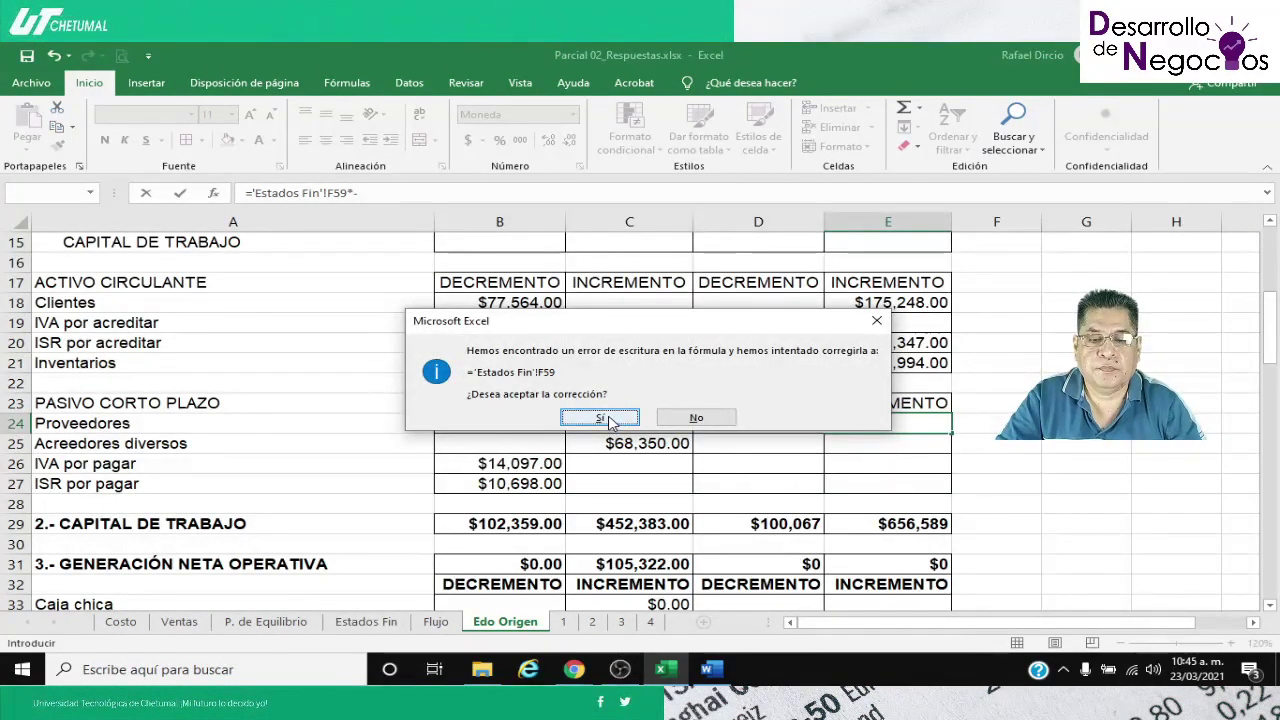
{"action": "left_click", "coordinate": [696, 420]}
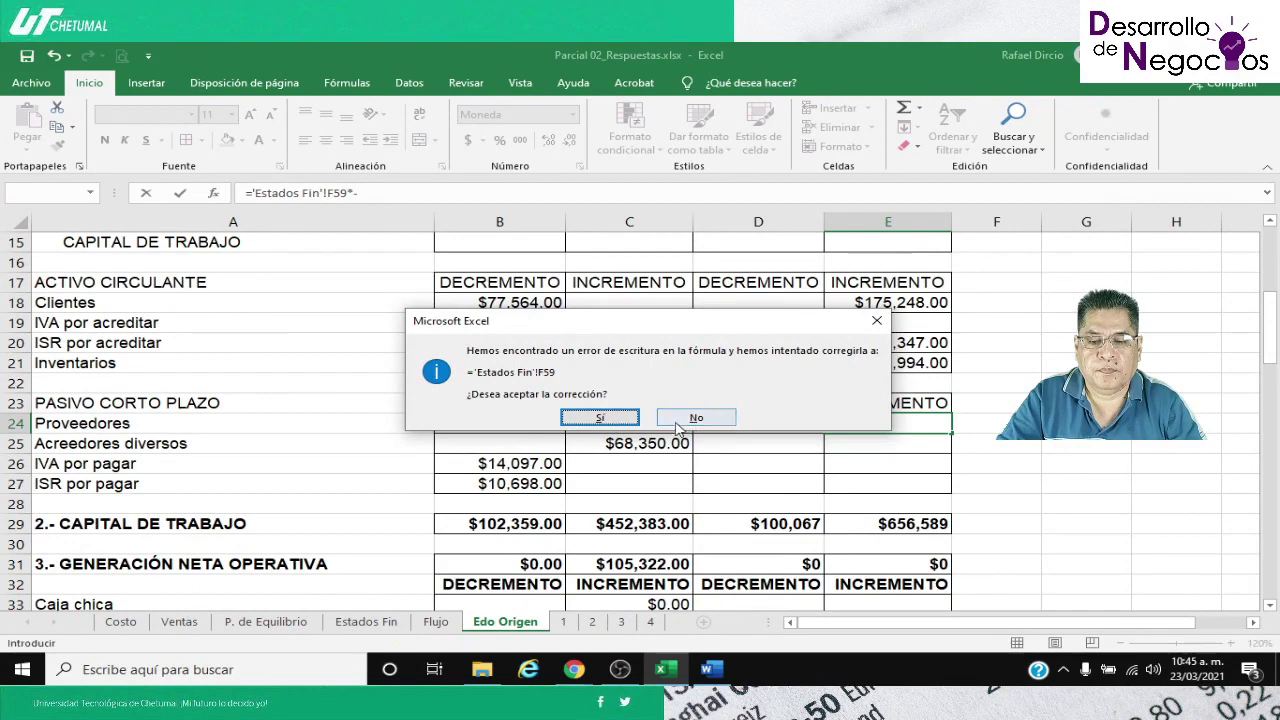
{"action": "left_click", "coordinate": [647, 411]}
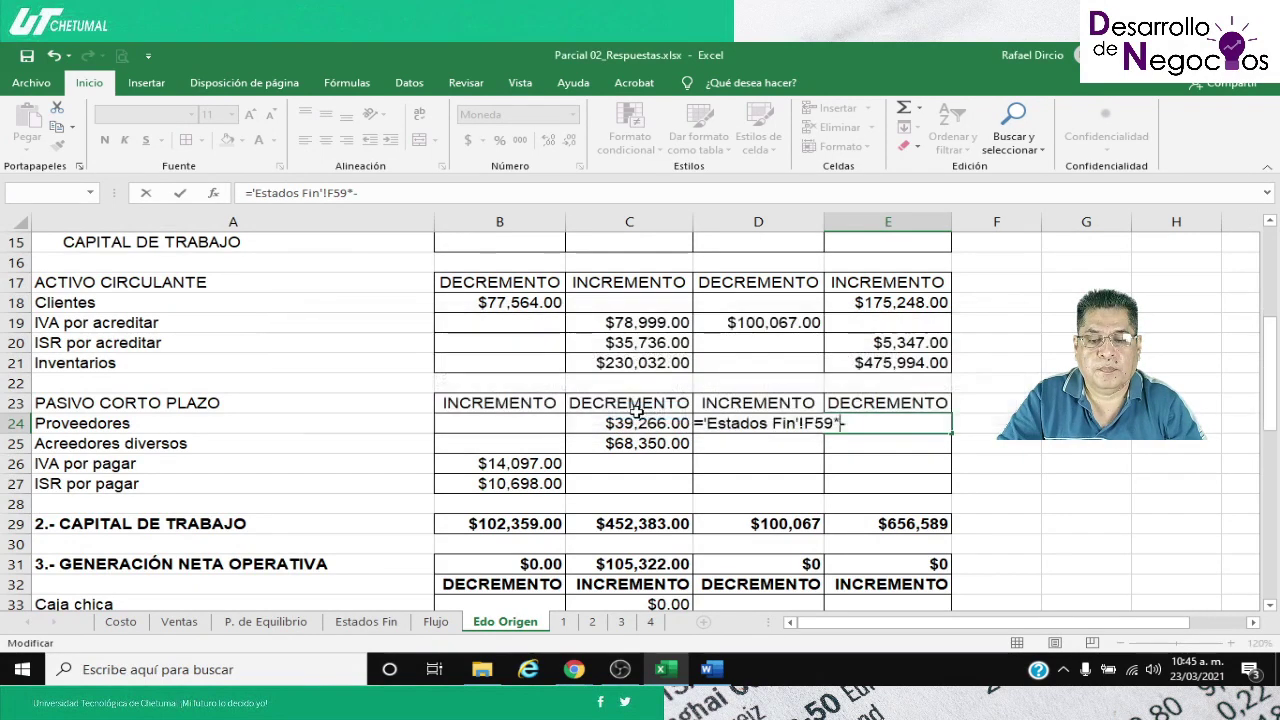
{"action": "type", "text": "1"}
{"action": "key", "text": "Return"}
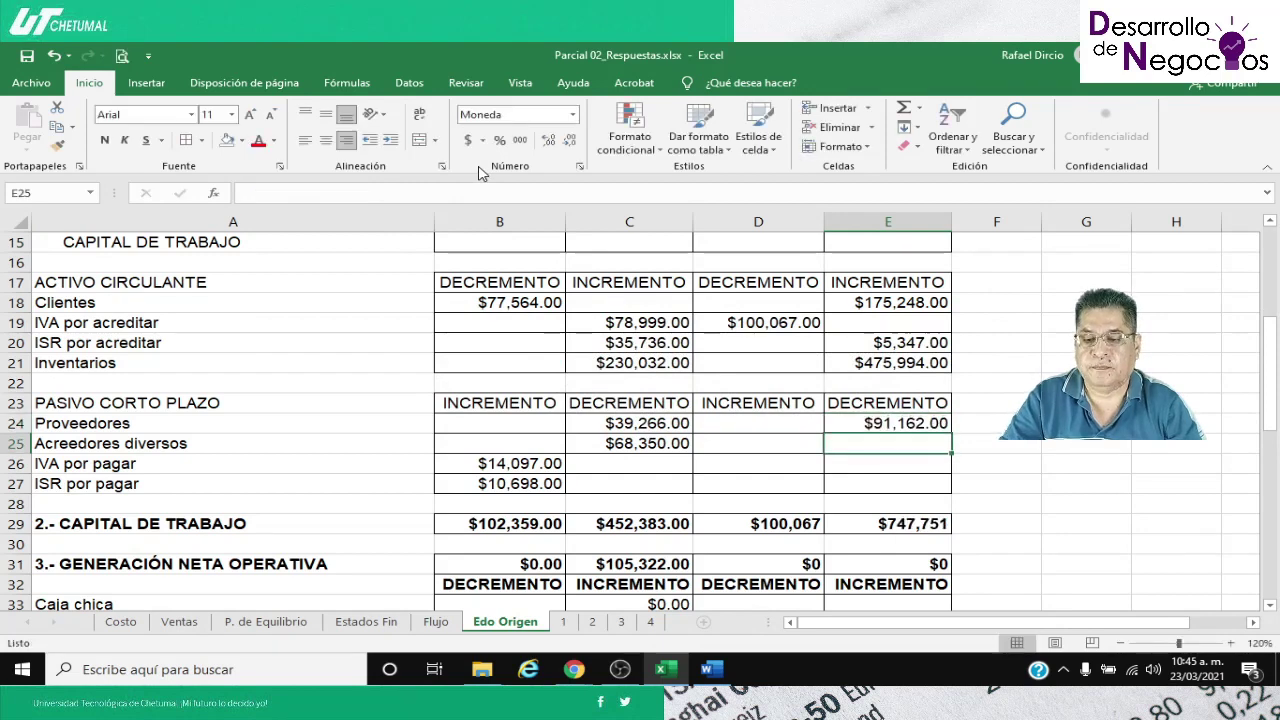
Copy the Proveedores formula in E24 to E25:E27 for the 2018-2017 decrements of Acreedores diversos, IVA por pagar and ISR por pagar
{"action": "left_click", "coordinate": [877, 423]}
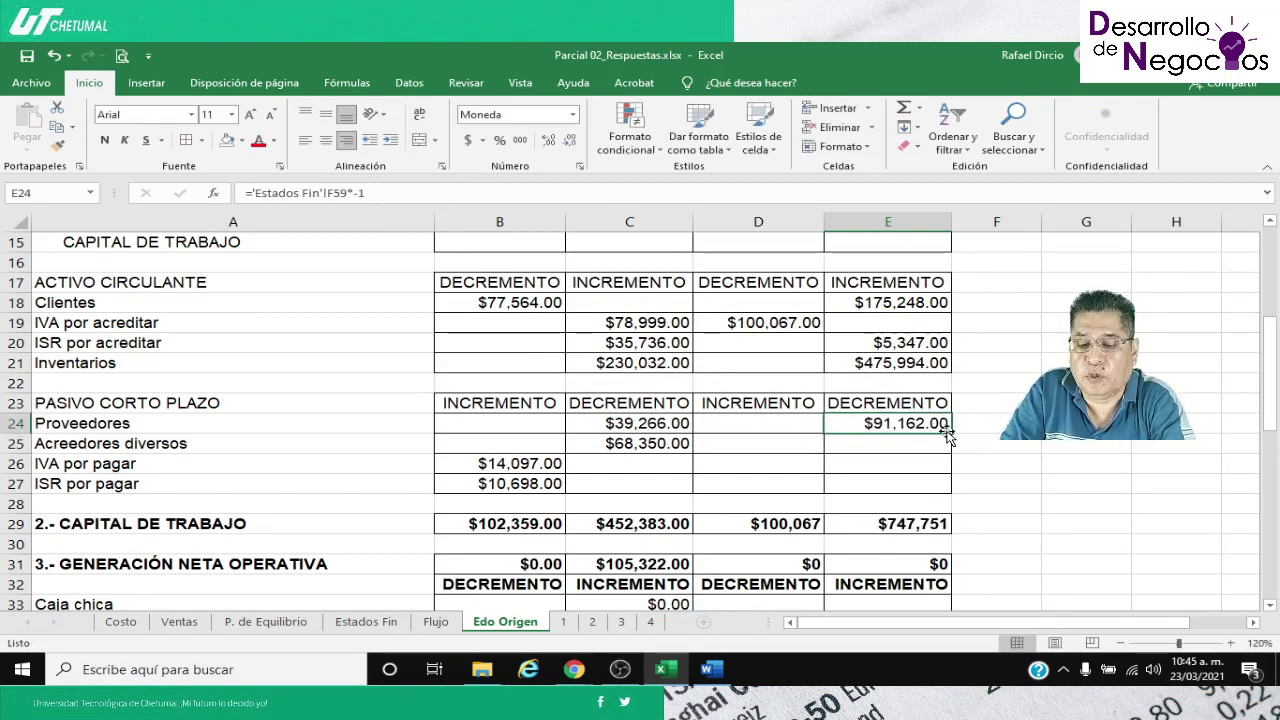
{"action": "left_click_drag", "start_coordinate": [951, 436], "coordinate": [948, 492]}
{"action": "left_click", "coordinate": [876, 441]}
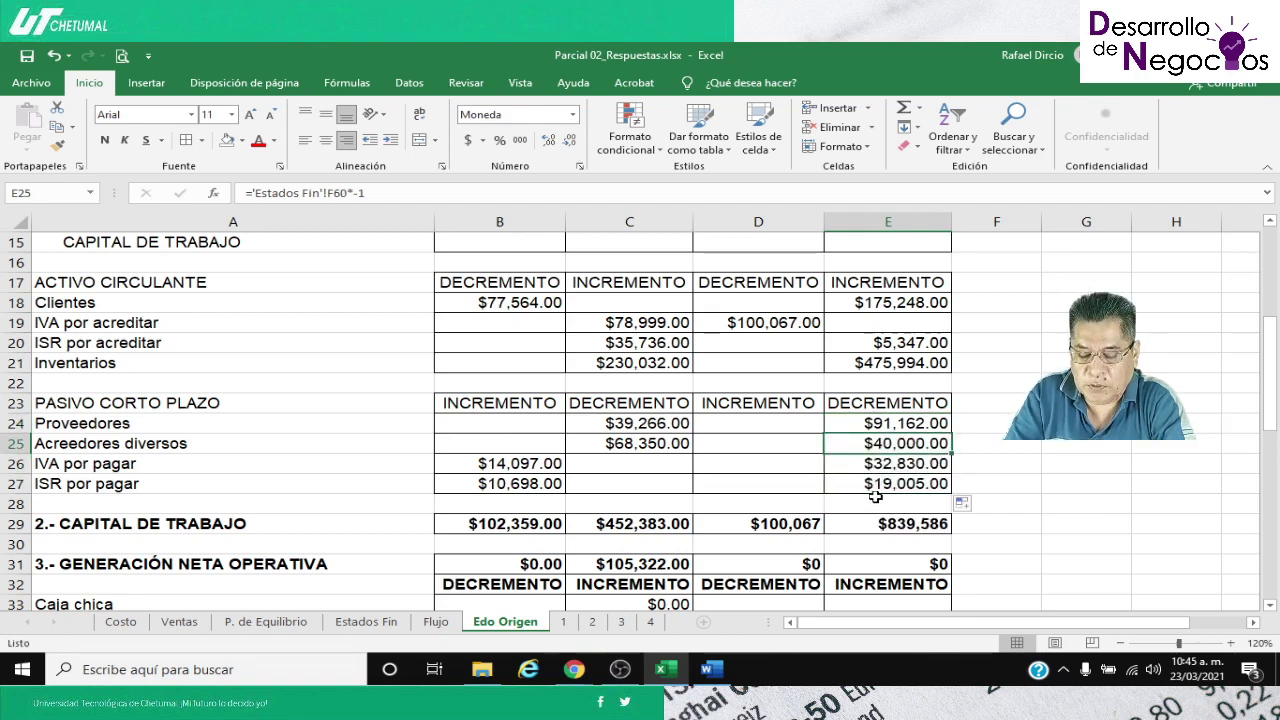
{"action": "key", "text": "Down"}
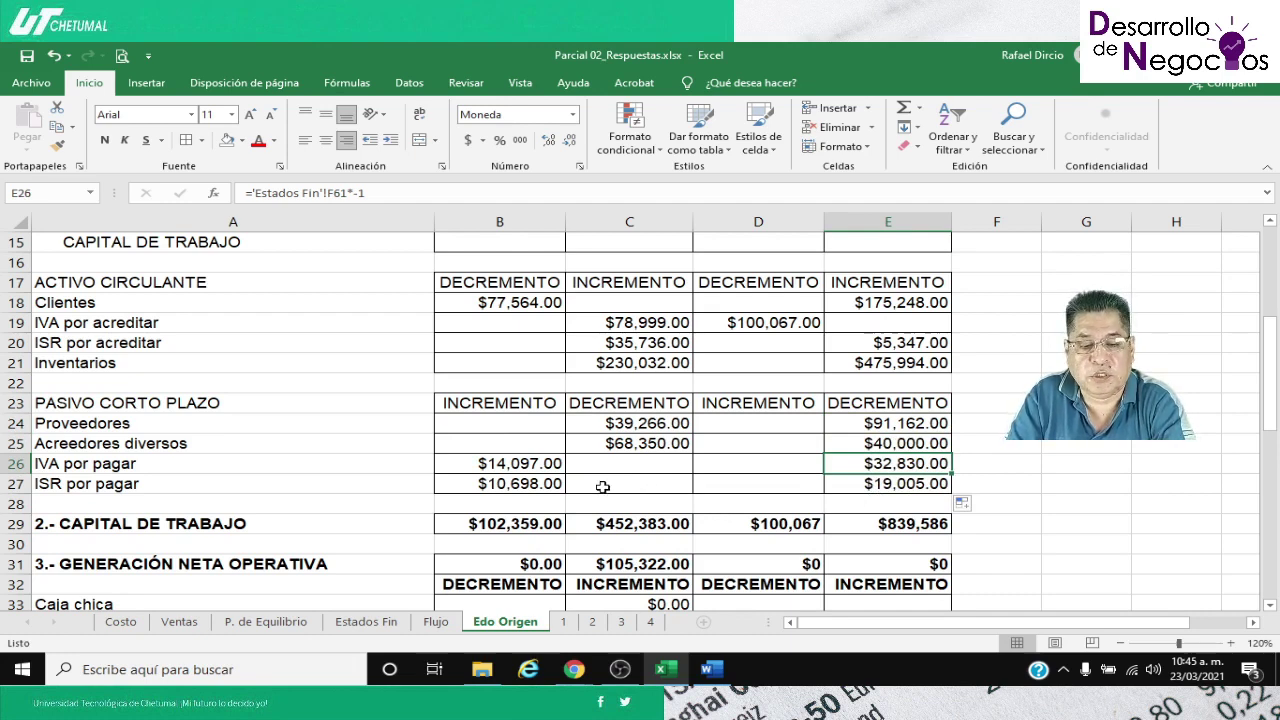
{"action": "key", "text": "Down"}
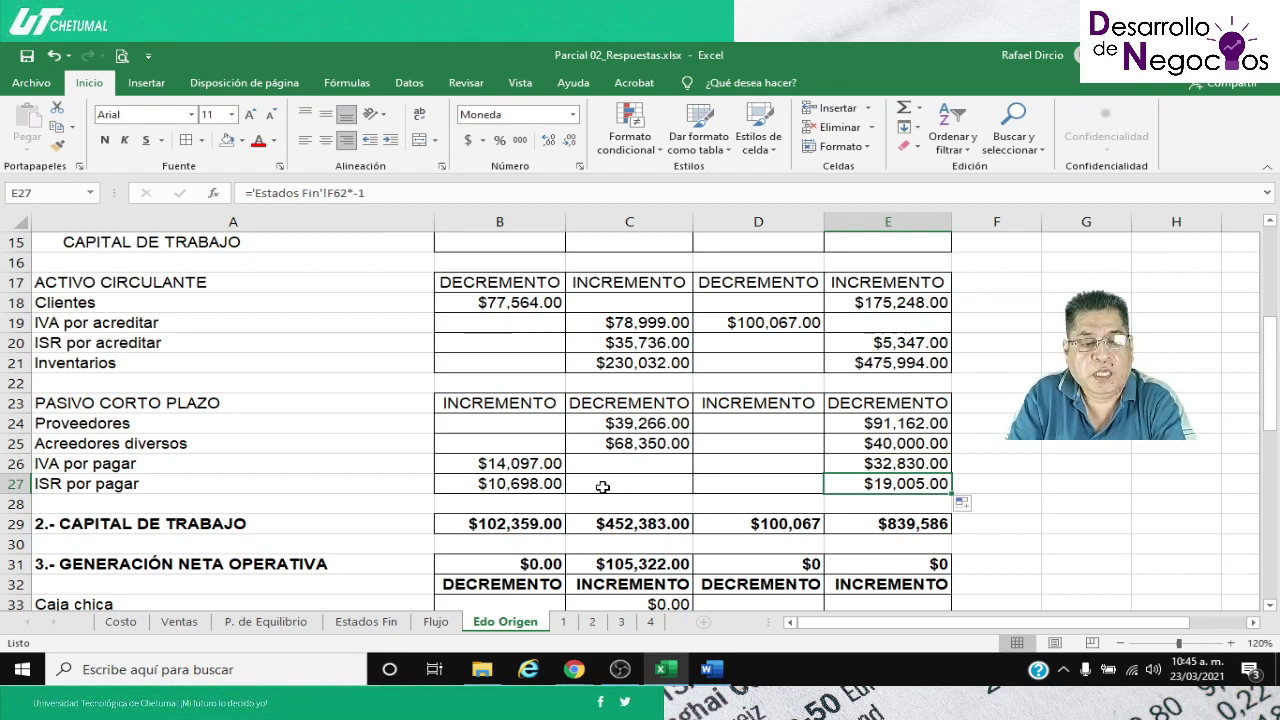
Copy the CAPITAL DE TRABAJO total in C29, with its two-decimal currency format, to the 2018-2017 totals in D29:E29
{"action": "key", "text": "Down"}
{"action": "key", "text": "Down"}
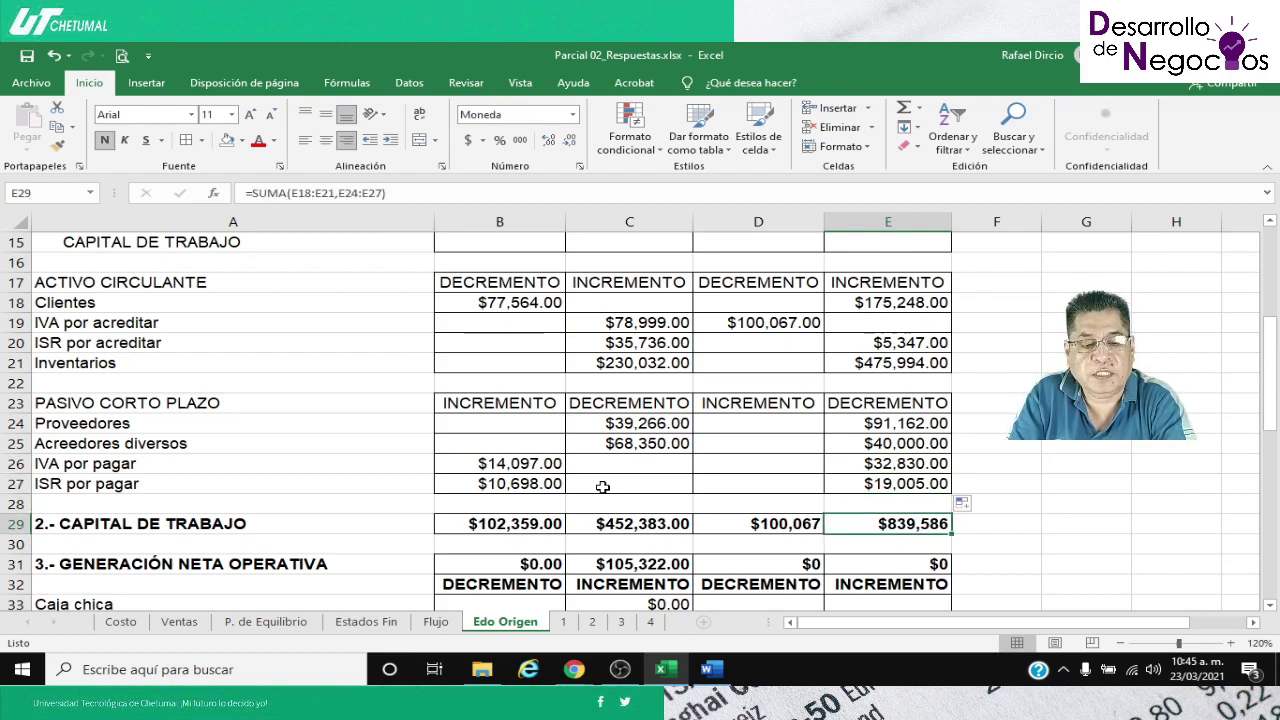
{"action": "key", "text": "Left"}
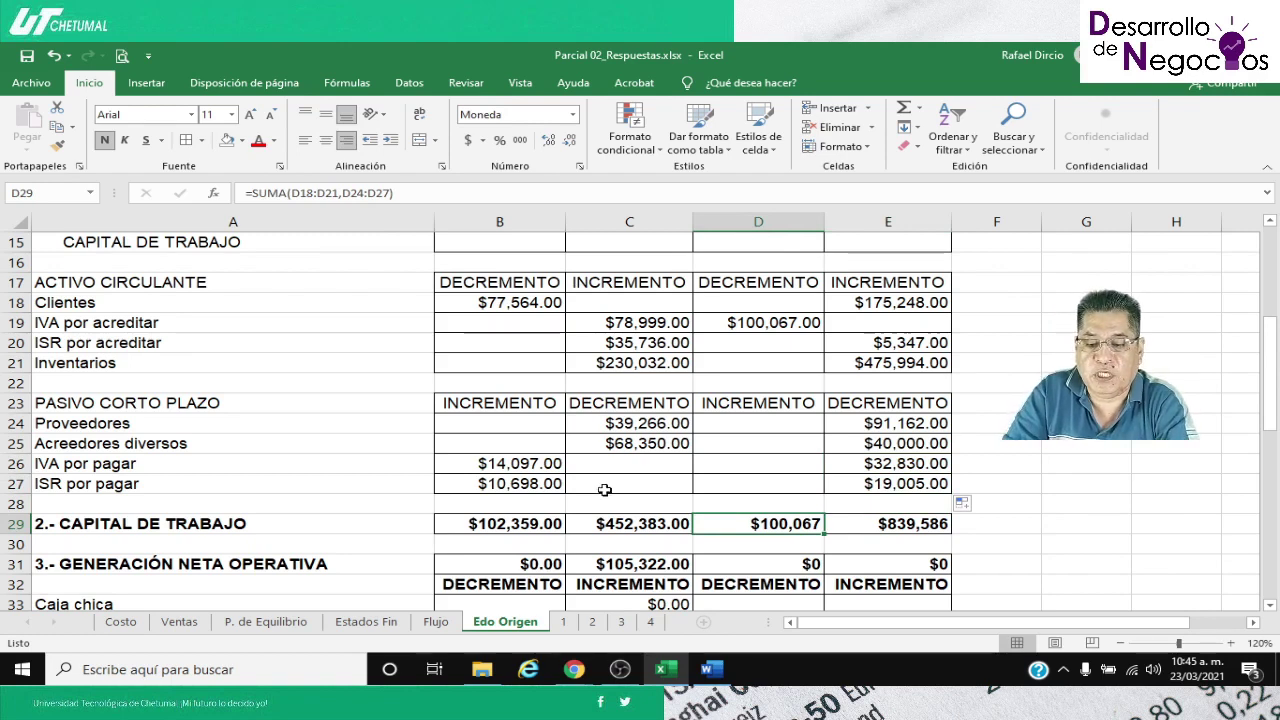
{"action": "left_click", "coordinate": [615, 523]}
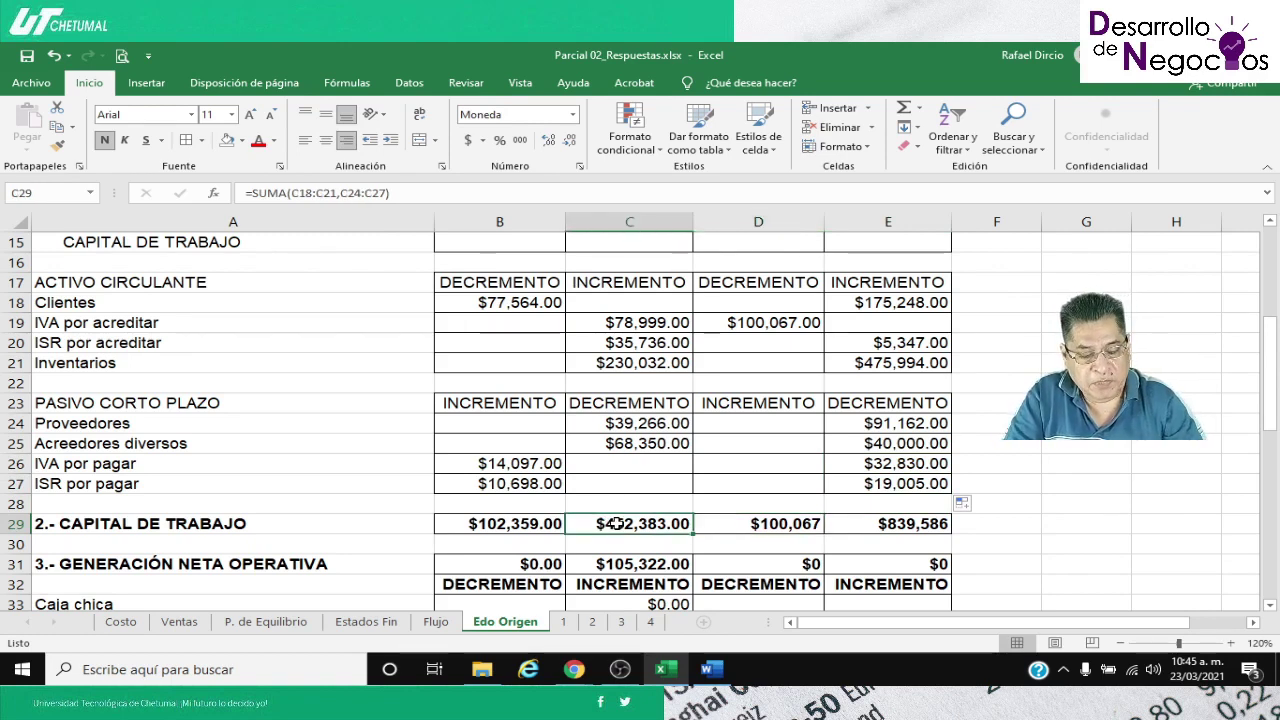
{"action": "key", "text": "ctrl+c"}
{"action": "key", "text": "Right"}
{"action": "key", "text": "shift+Right"}
{"action": "key", "text": "ctrl+v"}
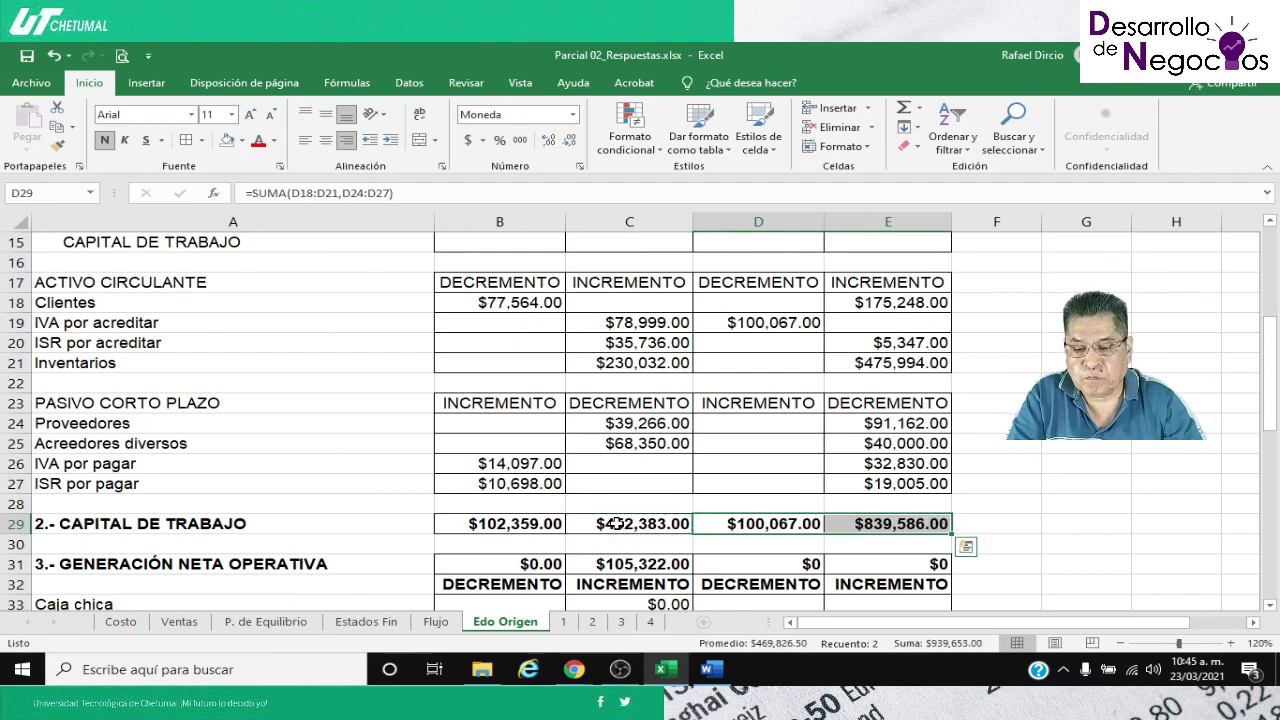
{"action": "key", "text": "Left"}
{"action": "key", "text": "Right"}
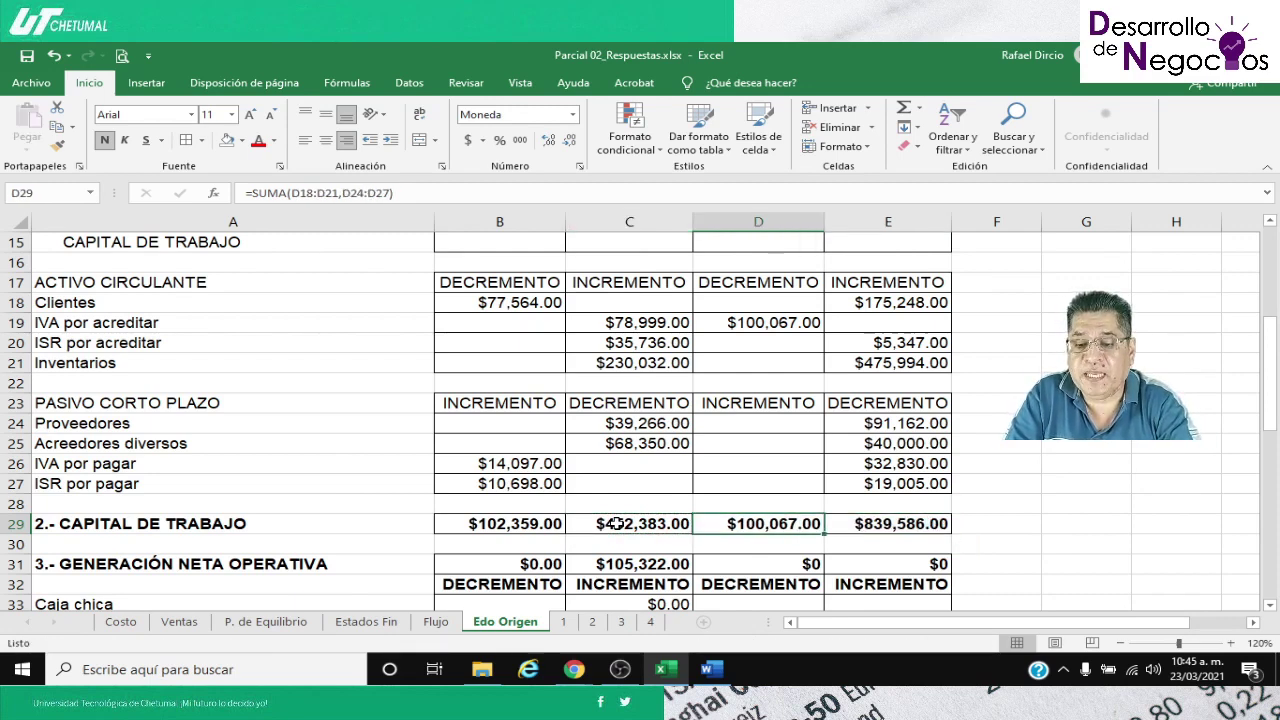
{"action": "key", "text": "Right"}
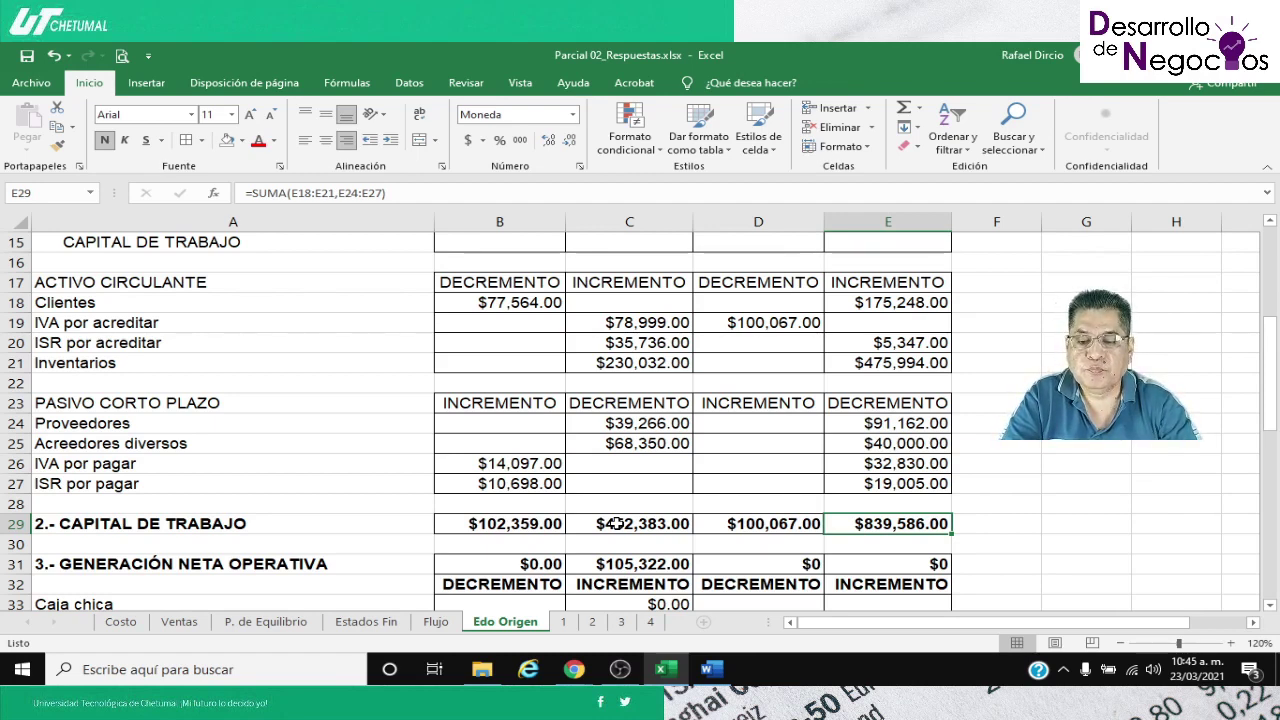
Check the 2018-2017 variations of Caja chica and Bancos in Estados Fin and return to the Caja chica INCREMENTO cell E33 in Edo Origen
{"action": "key", "text": "Left"}
{"action": "key", "text": "Down"}
{"action": "key", "text": "Down"}
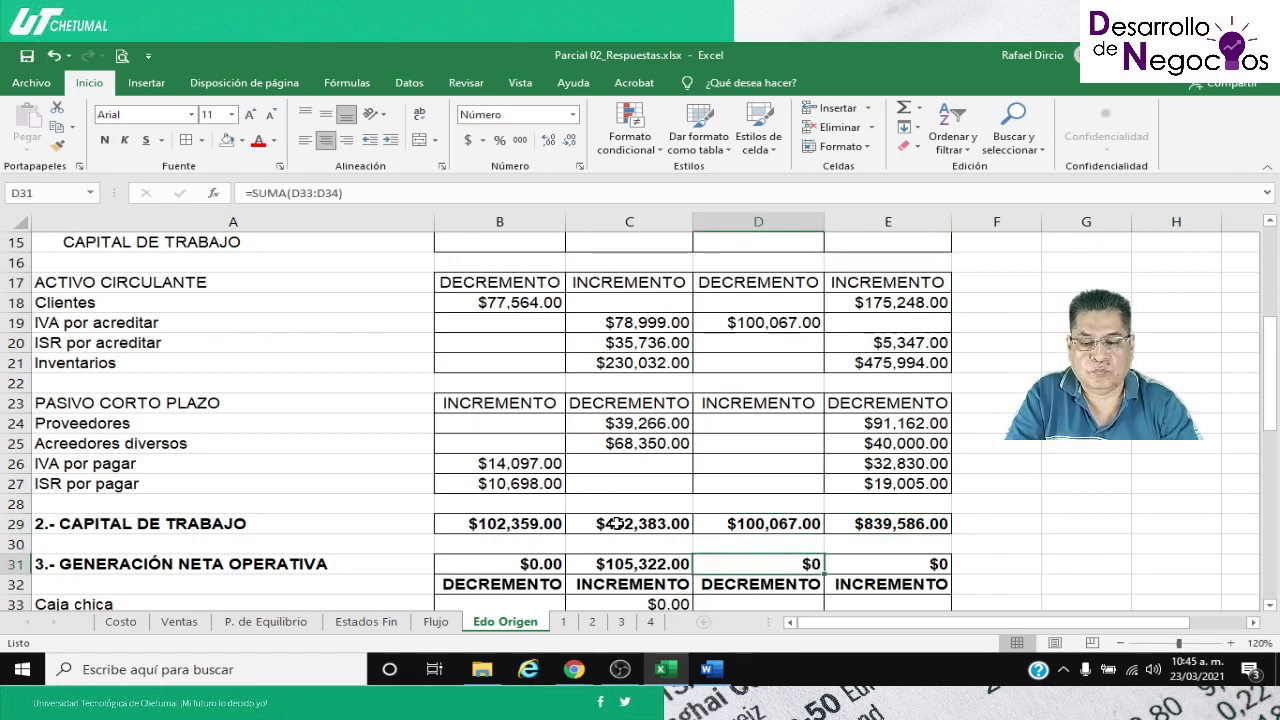
{"action": "key", "text": "Down"}
{"action": "key", "text": "Down"}
{"action": "key", "text": "Down"}
{"action": "key", "text": "Up"}
{"action": "key", "text": "Right"}
{"action": "left_click", "coordinate": [378, 622]}
{"action": "scroll", "coordinate": [434, 572], "scroll_direction": "up", "scroll_amount": 4}
{"action": "scroll", "coordinate": [434, 572], "scroll_direction": "up", "scroll_amount": 5}
{"action": "scroll", "coordinate": [434, 572], "scroll_direction": "down", "scroll_amount": 1}
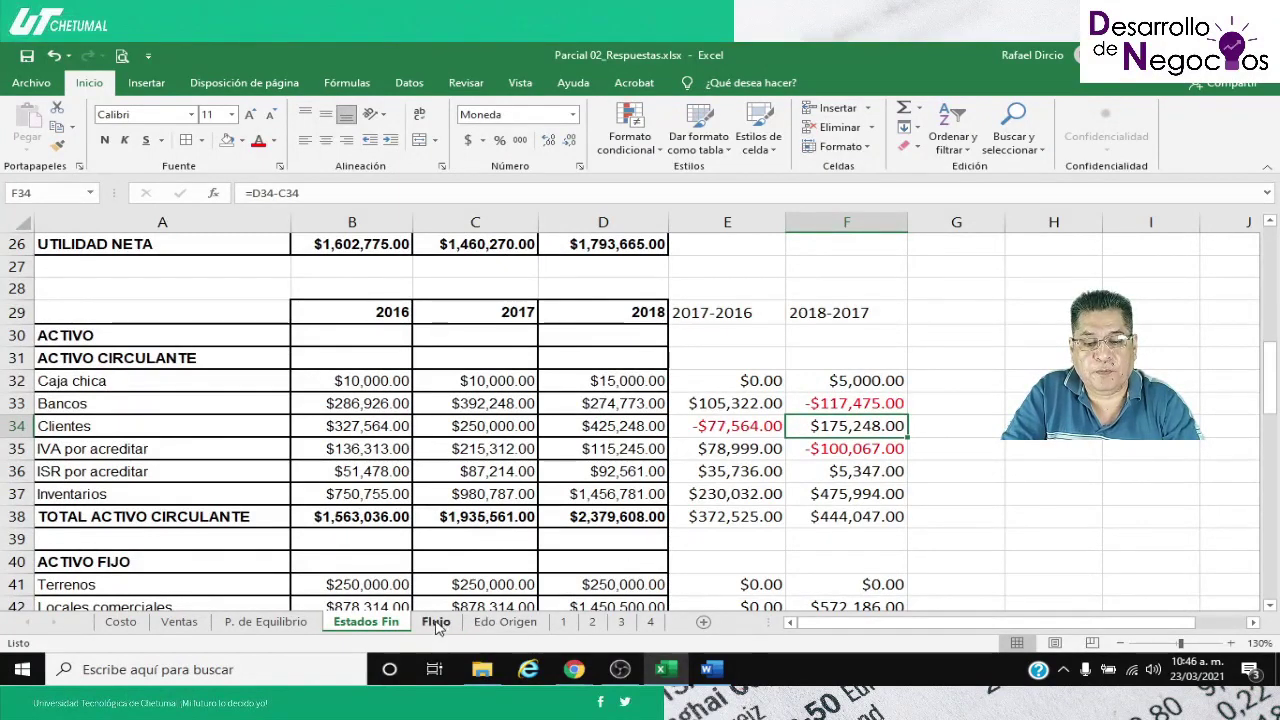
{"action": "left_click", "coordinate": [505, 622]}
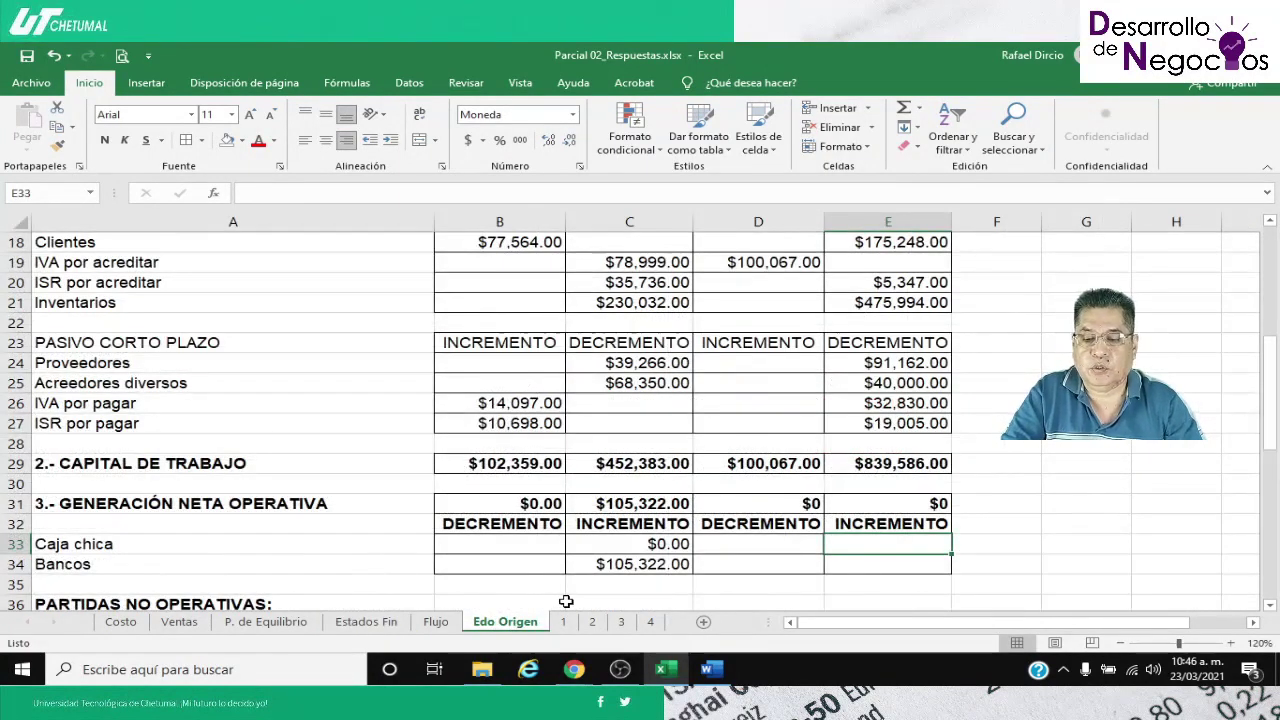
Link the 2018-2017 Caja chica increment in E33 to F32 of Estados Fin and give it the currency format of C33
{"action": "type", "text": "="}
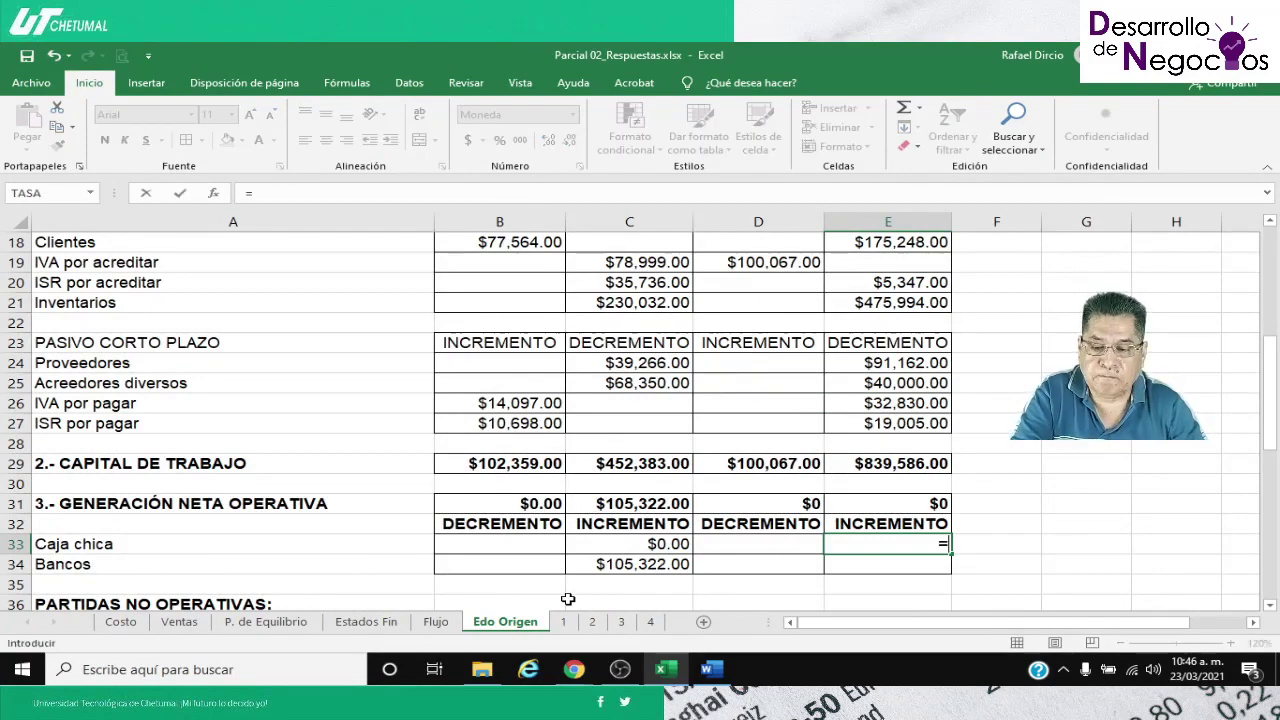
{"action": "left_click", "coordinate": [386, 622]}
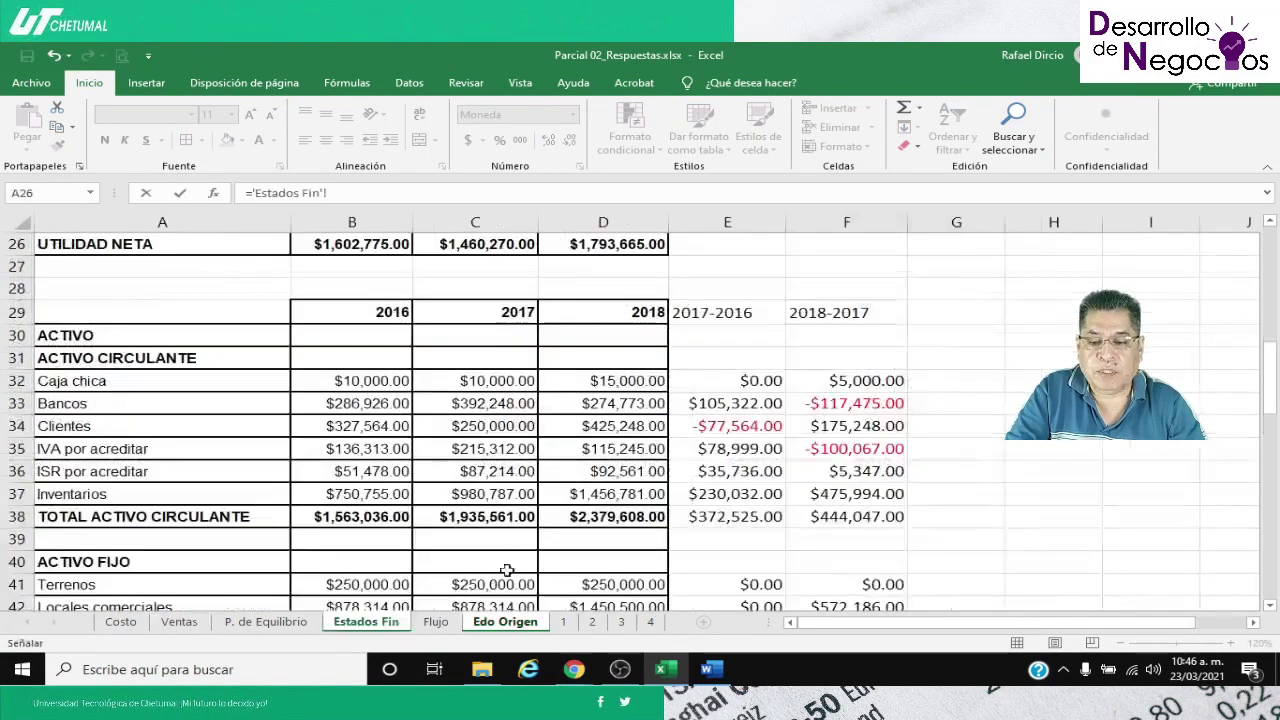
{"action": "left_click", "coordinate": [845, 381]}
{"action": "key", "text": "Return"}
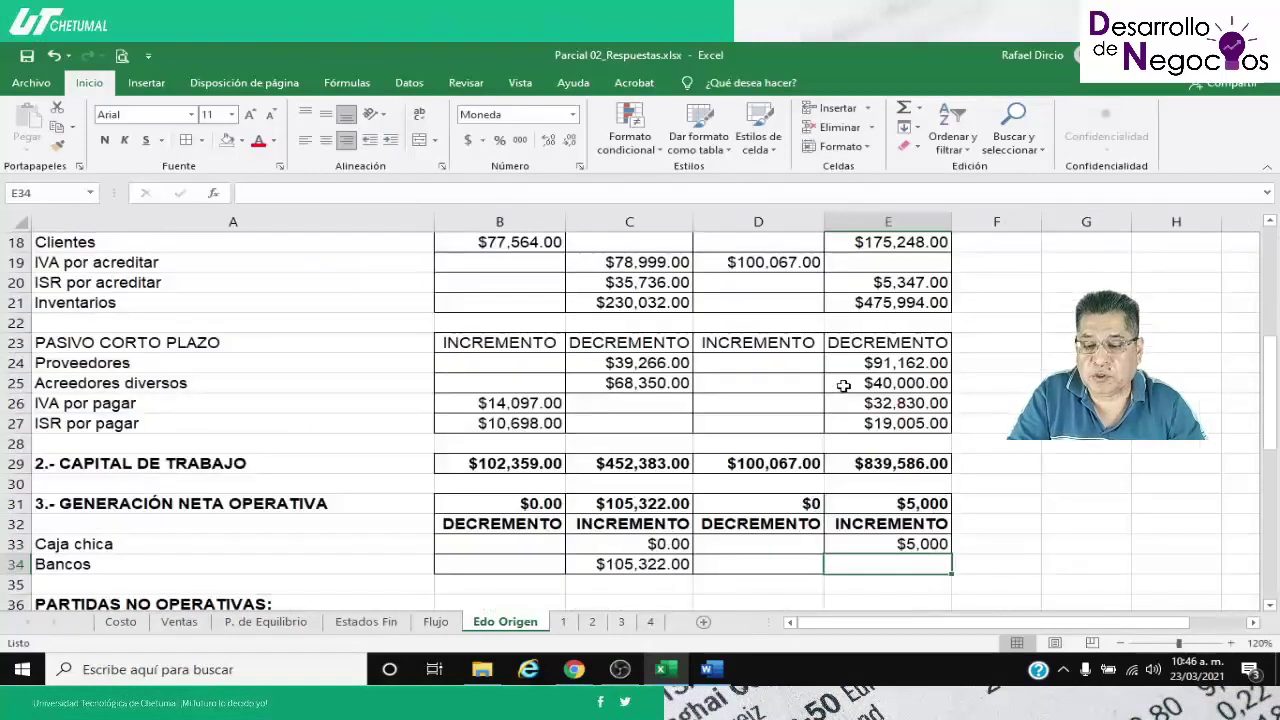
{"action": "left_click", "coordinate": [660, 545]}
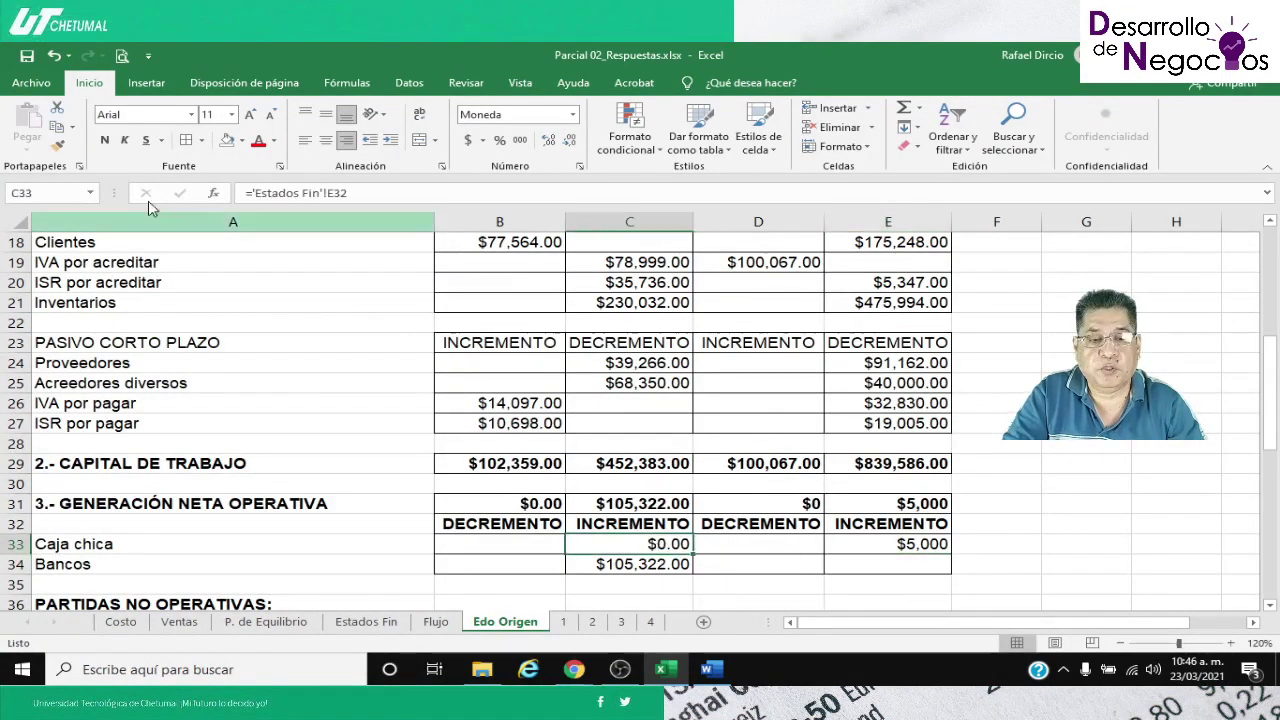
{"action": "left_click", "coordinate": [57, 150]}
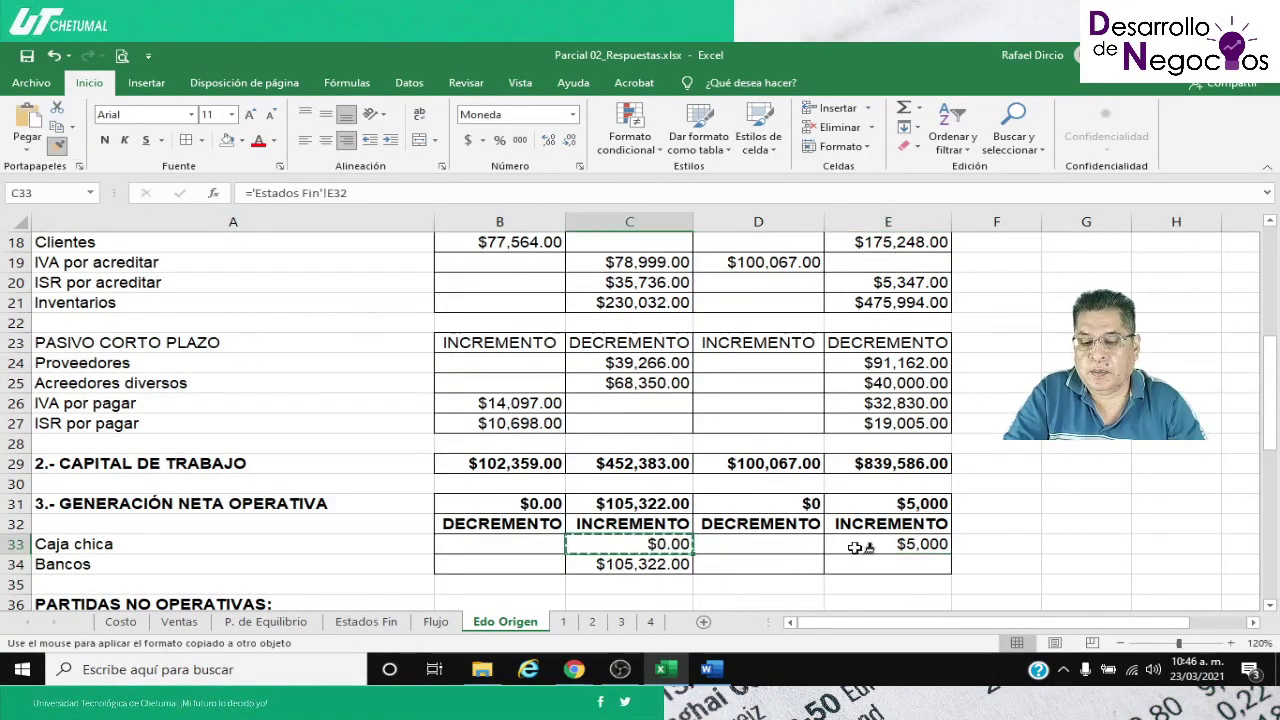
{"action": "left_click", "coordinate": [885, 544]}
Enter ='Estados Fin'!F33*-1 in D34 for the 2018-2017 Bancos decrement and apply the currency format of C34 to it
{"action": "left_click", "coordinate": [760, 566]}
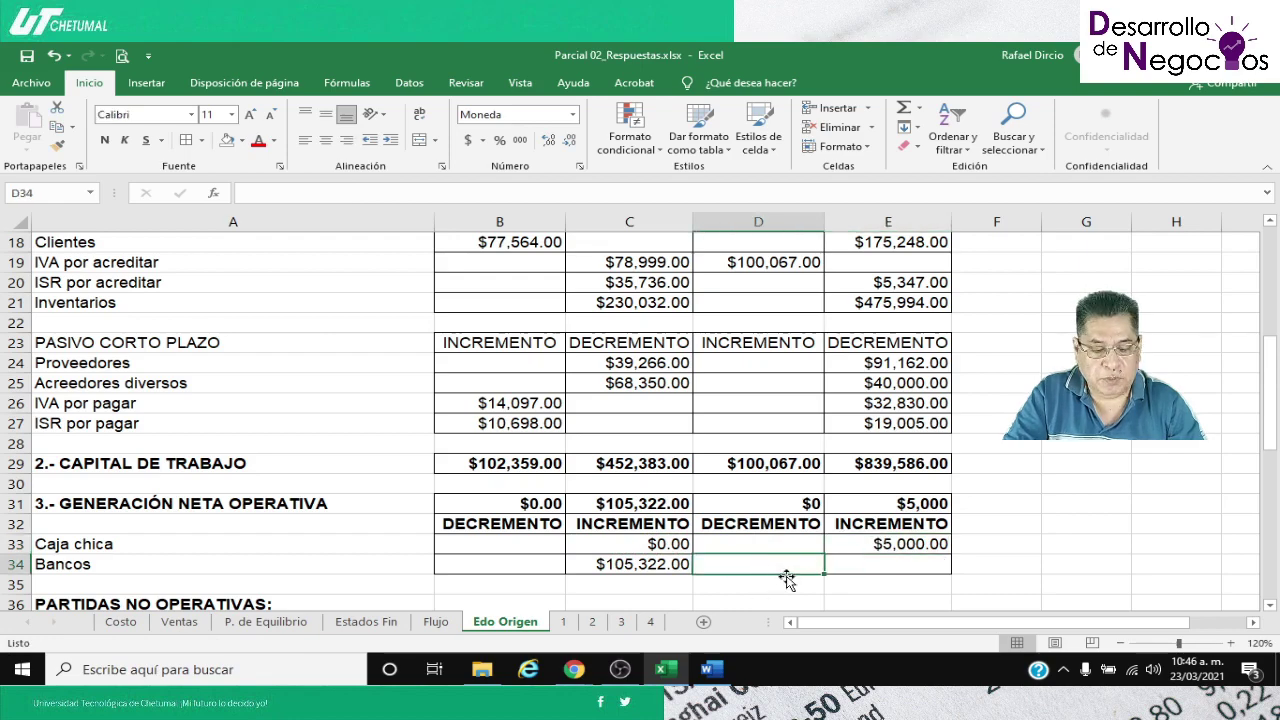
{"action": "type", "text": "="}
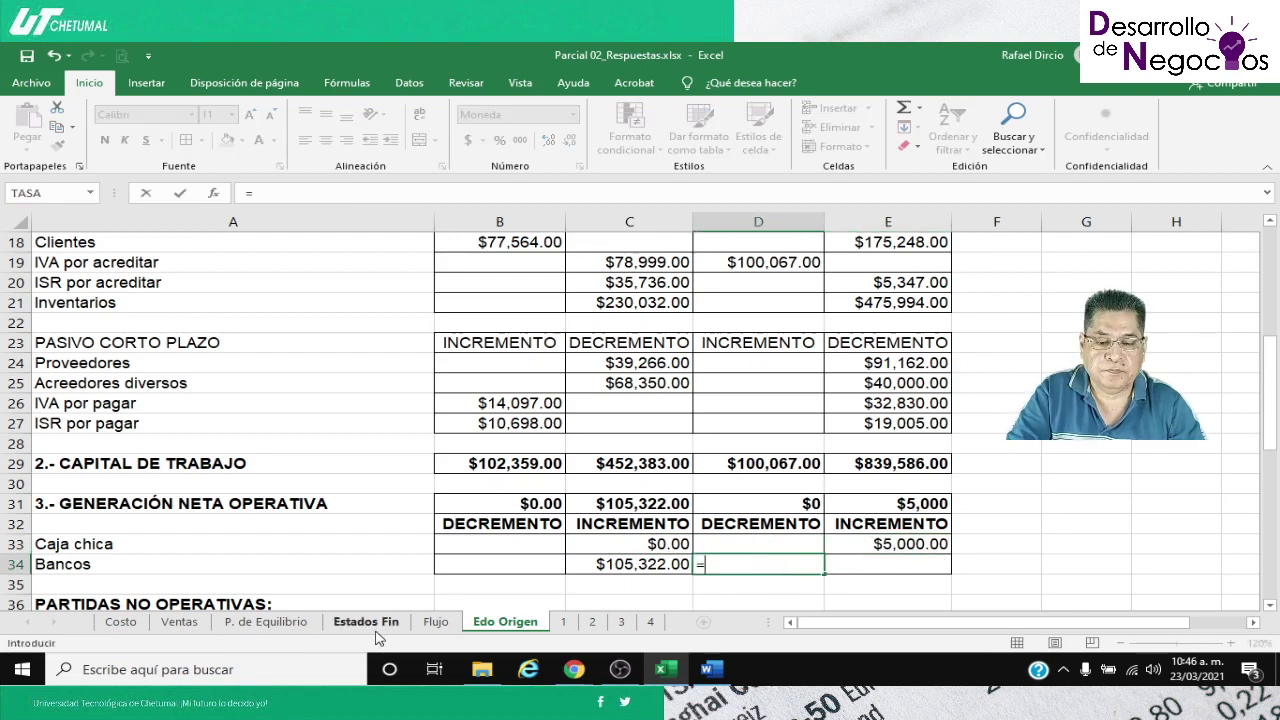
{"action": "left_click", "coordinate": [393, 622]}
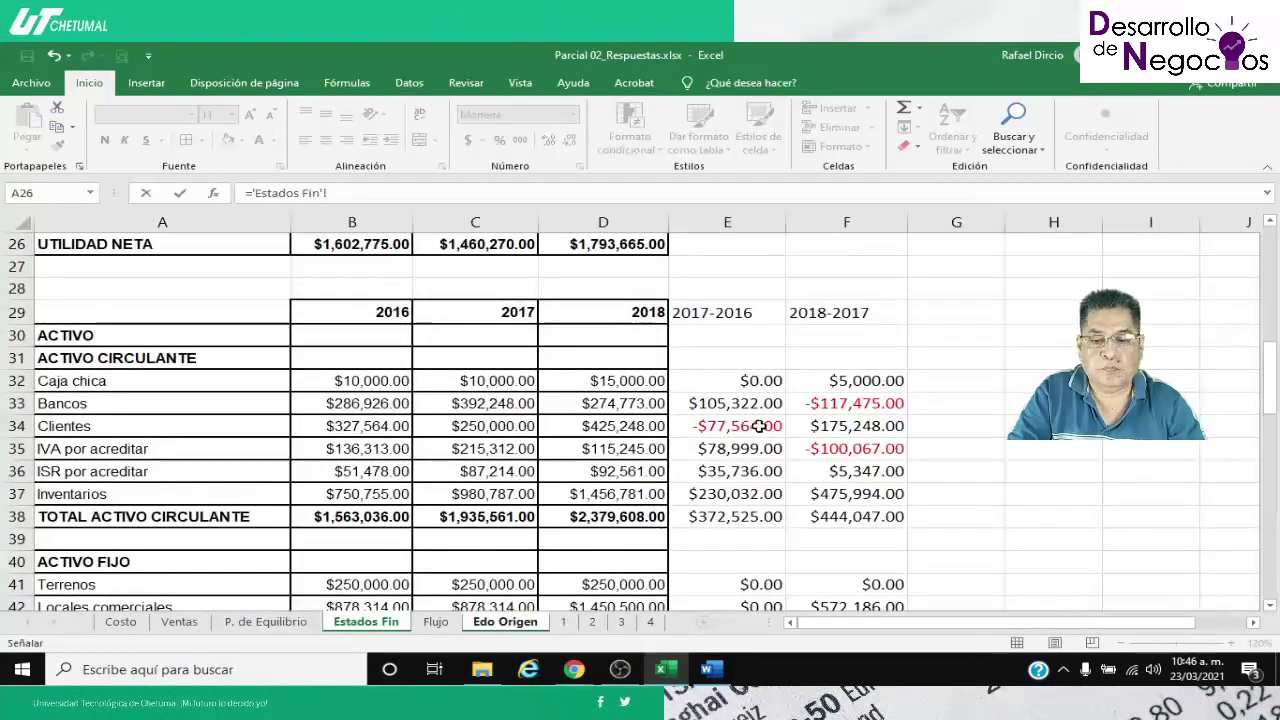
{"action": "left_click", "coordinate": [816, 405]}
{"action": "type", "text": "*-1"}
{"action": "key", "text": "Return"}
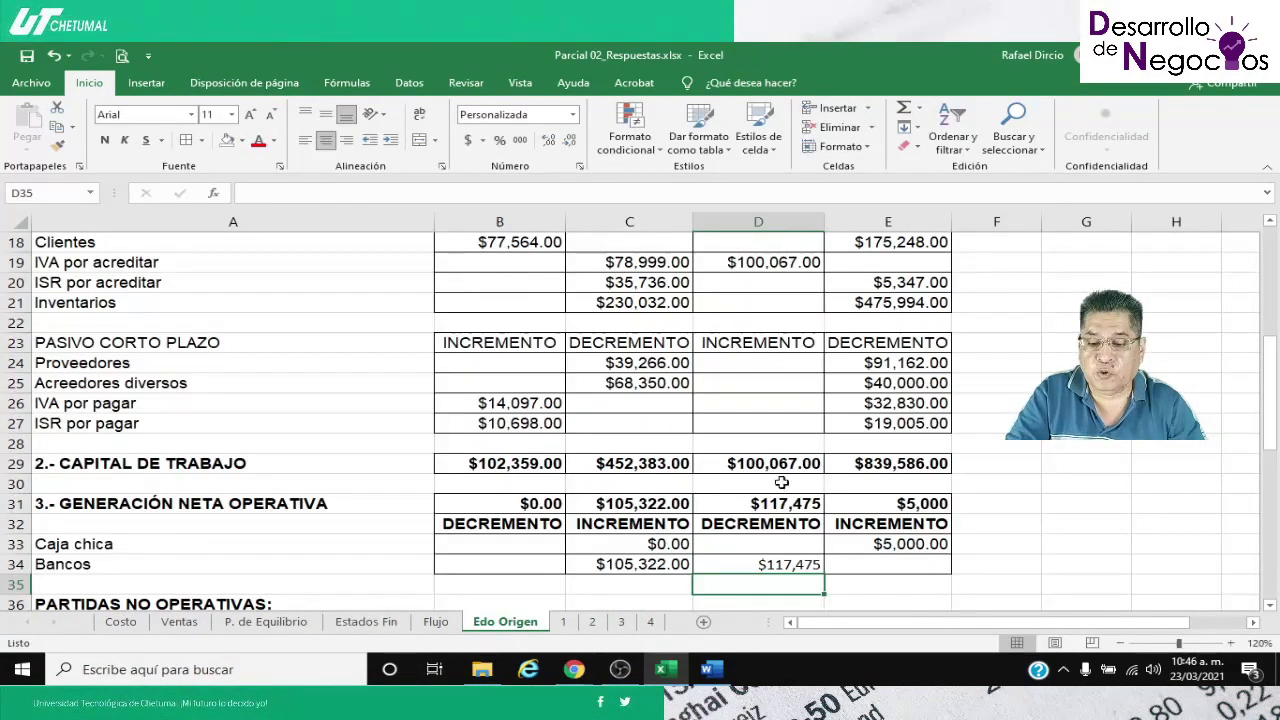
{"action": "left_click", "coordinate": [618, 562]}
{"action": "left_click", "coordinate": [60, 146]}
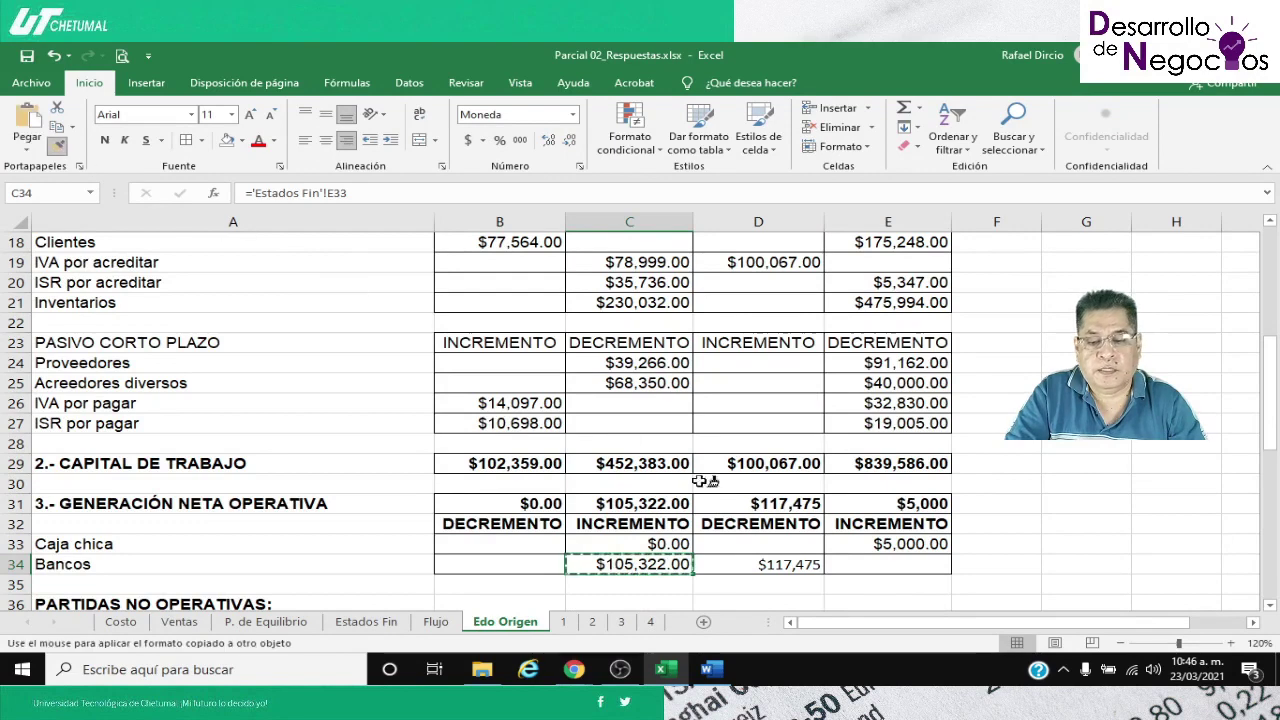
{"action": "left_click", "coordinate": [742, 564]}
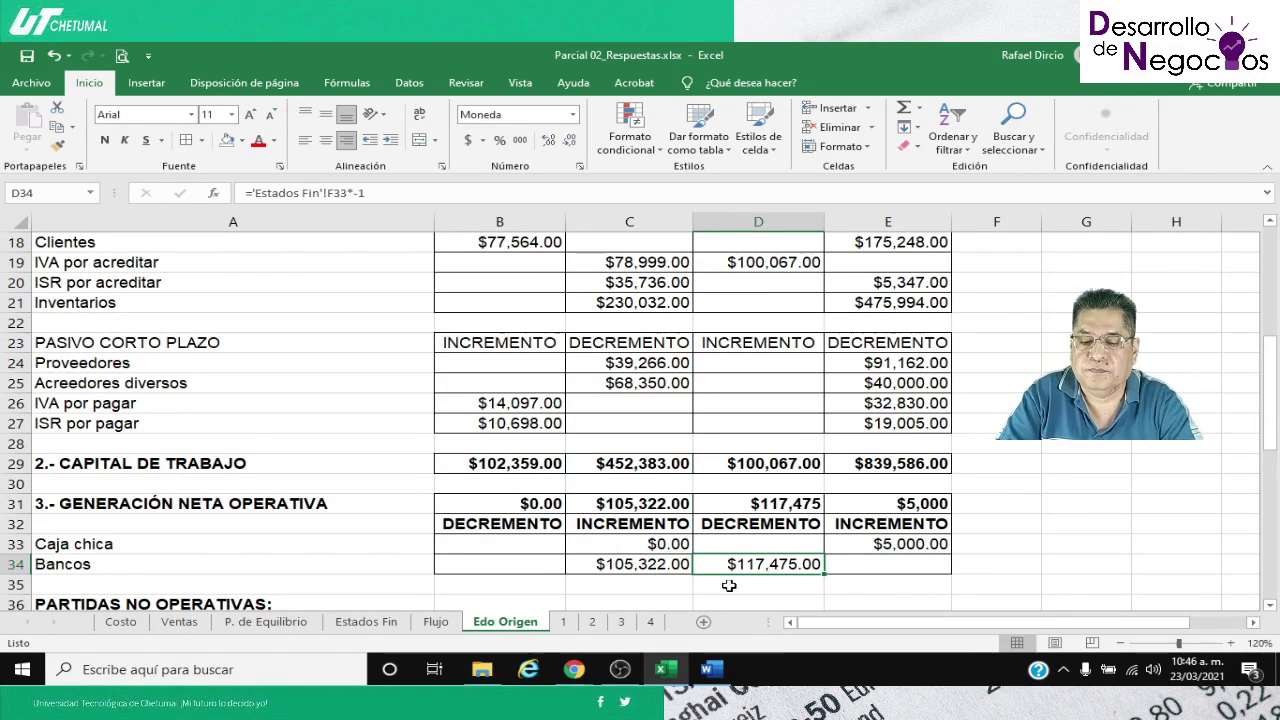
Copy the two-decimal currency format of C31 to the 2018-2017 GENERACIÓN NETA OPERATIVA totals in D31:E31
{"action": "left_click", "coordinate": [635, 510]}
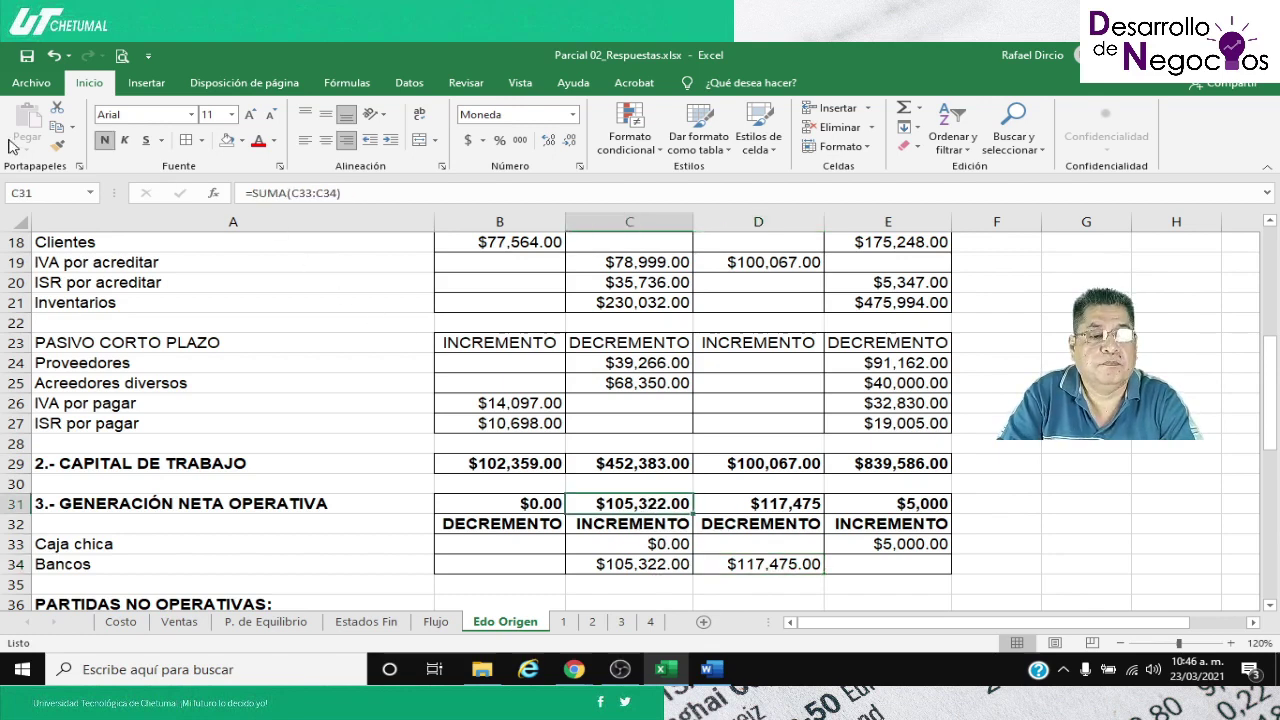
{"action": "left_click", "coordinate": [57, 146]}
{"action": "left_click_drag", "start_coordinate": [741, 504], "coordinate": [850, 505]}
Copy the currency format of the INVERSIONES increments in C38:C44 to the 2018-2017 increments in E38:E44
{"action": "scroll", "coordinate": [764, 509], "scroll_direction": "down", "scroll_amount": 1}
{"action": "scroll", "coordinate": [764, 509], "scroll_direction": "down", "scroll_amount": 1}
{"action": "scroll", "coordinate": [722, 507], "scroll_direction": "down", "scroll_amount": 1}
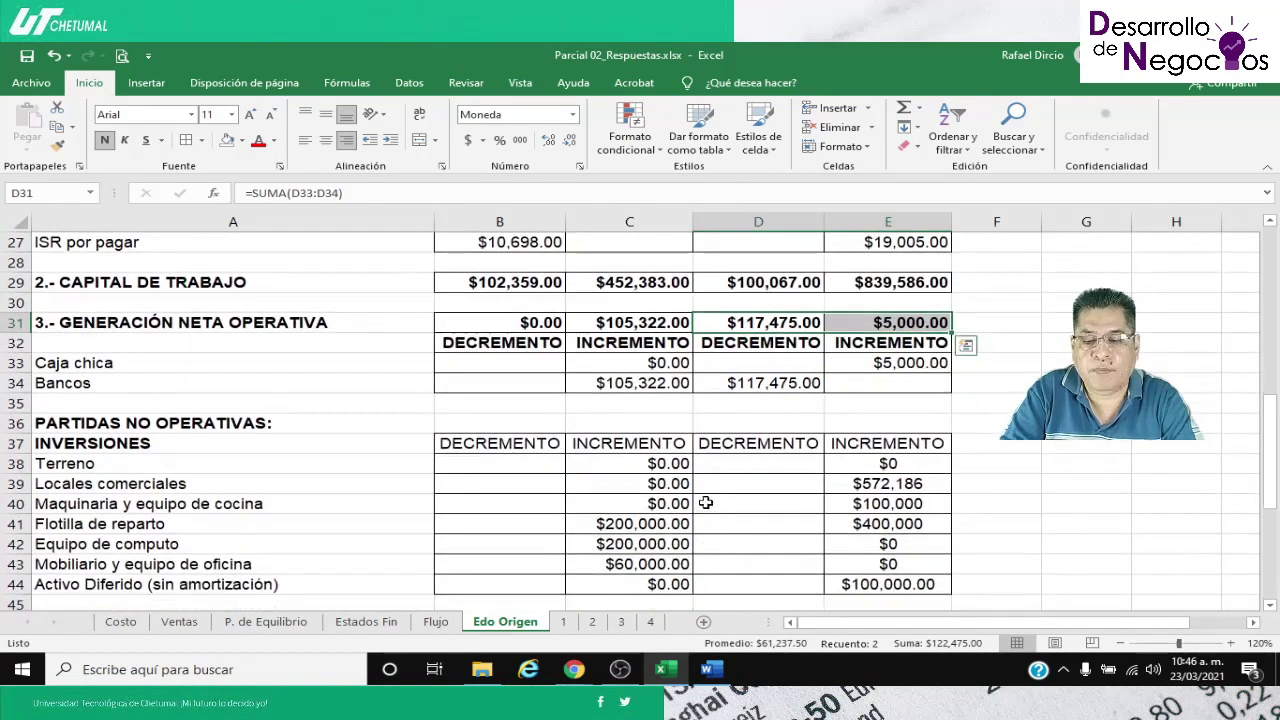
{"action": "scroll", "coordinate": [710, 483], "scroll_direction": "down", "scroll_amount": 1}
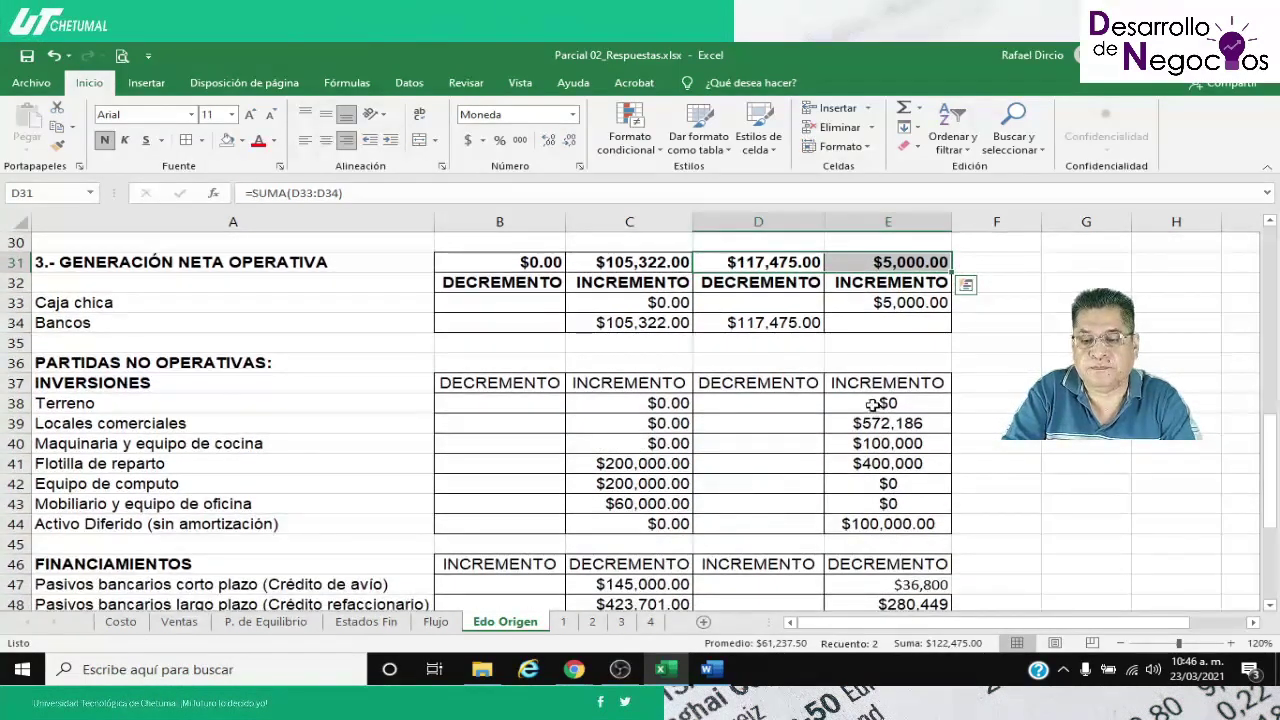
{"action": "left_click_drag", "start_coordinate": [650, 403], "coordinate": [652, 523]}
{"action": "left_click", "coordinate": [59, 150]}
{"action": "left_click_drag", "start_coordinate": [858, 401], "coordinate": [872, 524]}
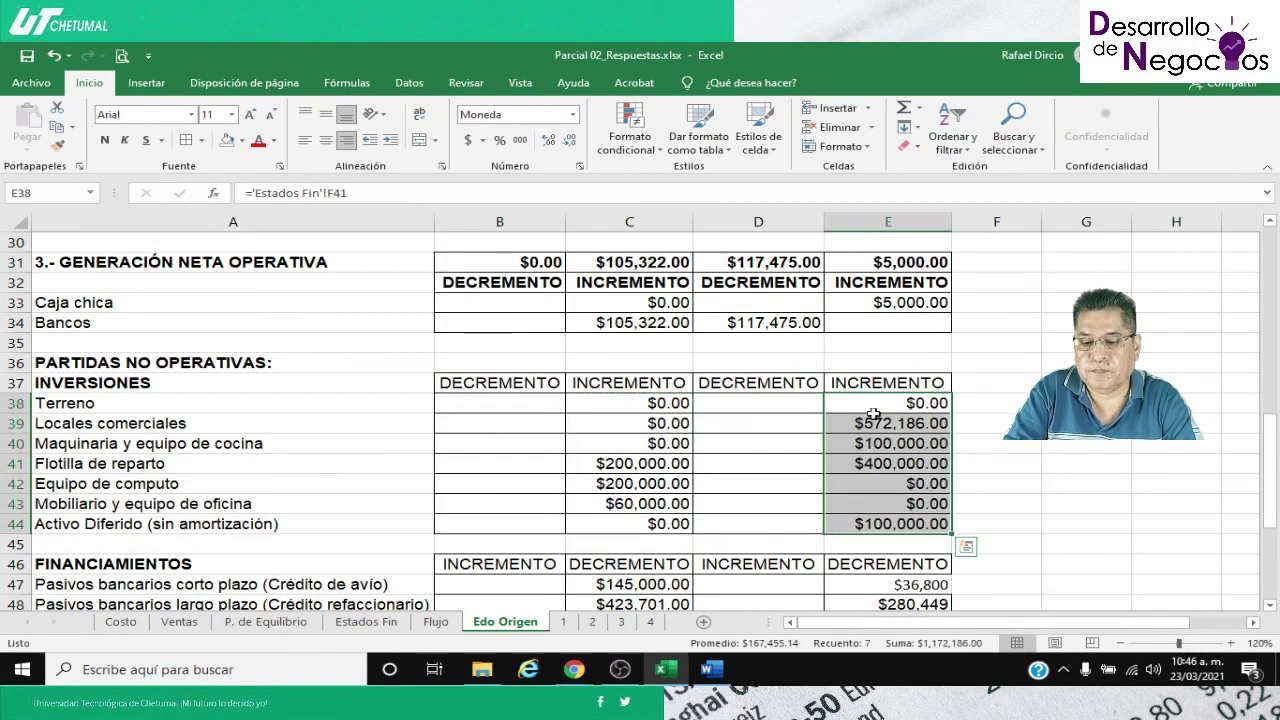
Link the 2018-2017 Terreno increment in E38 to F41 of Estados Fin and fill the formula down to E43
{"action": "left_click", "coordinate": [872, 405]}
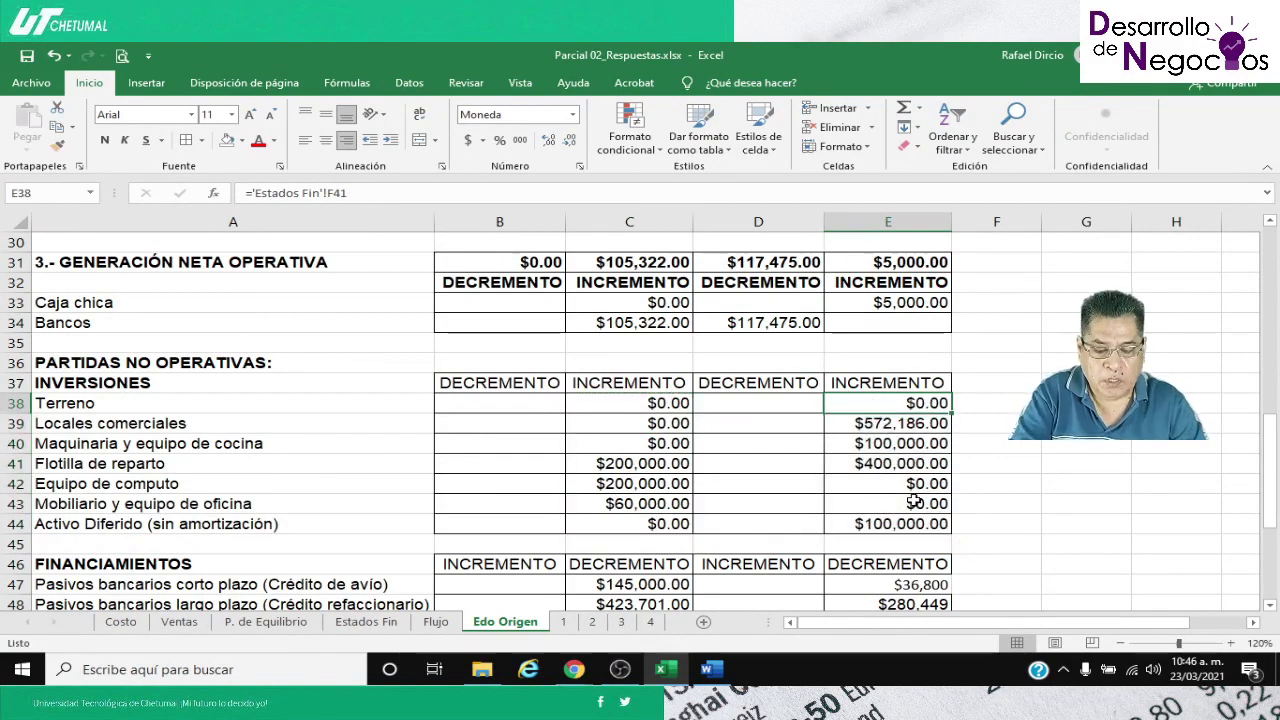
{"action": "type", "text": "="}
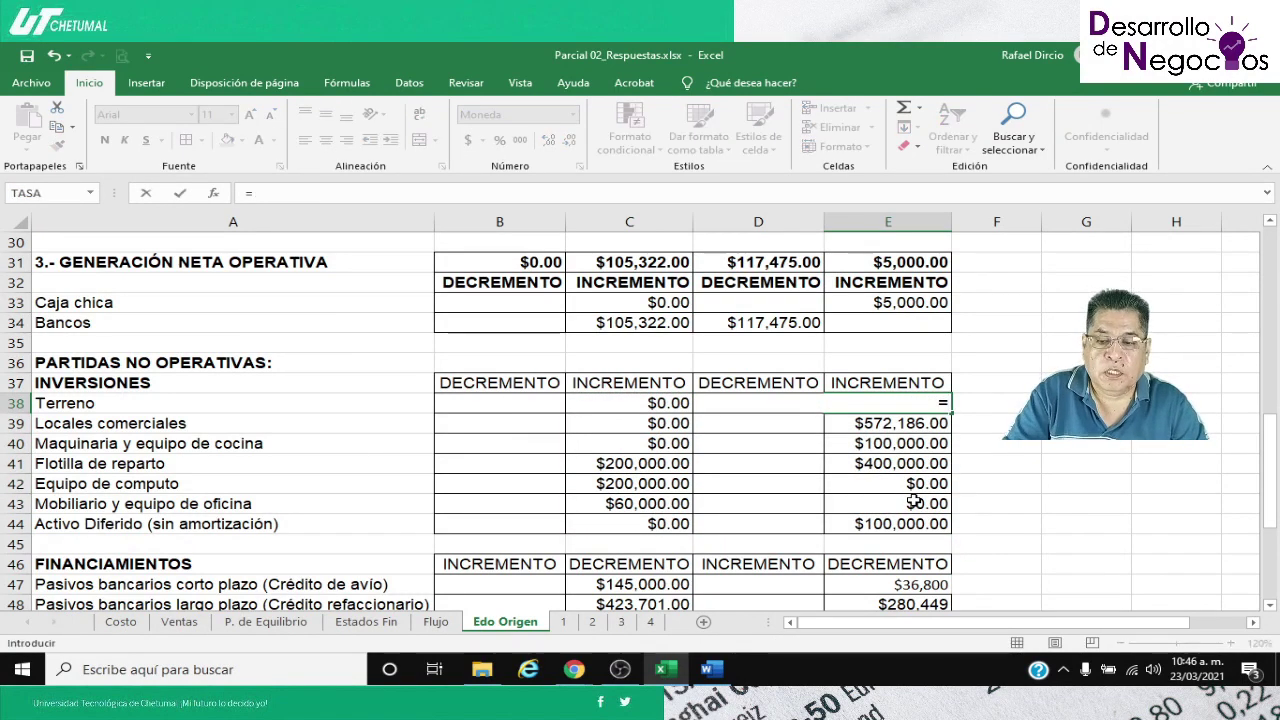
{"action": "left_click", "coordinate": [366, 621]}
{"action": "scroll", "coordinate": [608, 560], "scroll_direction": "down", "scroll_amount": 2}
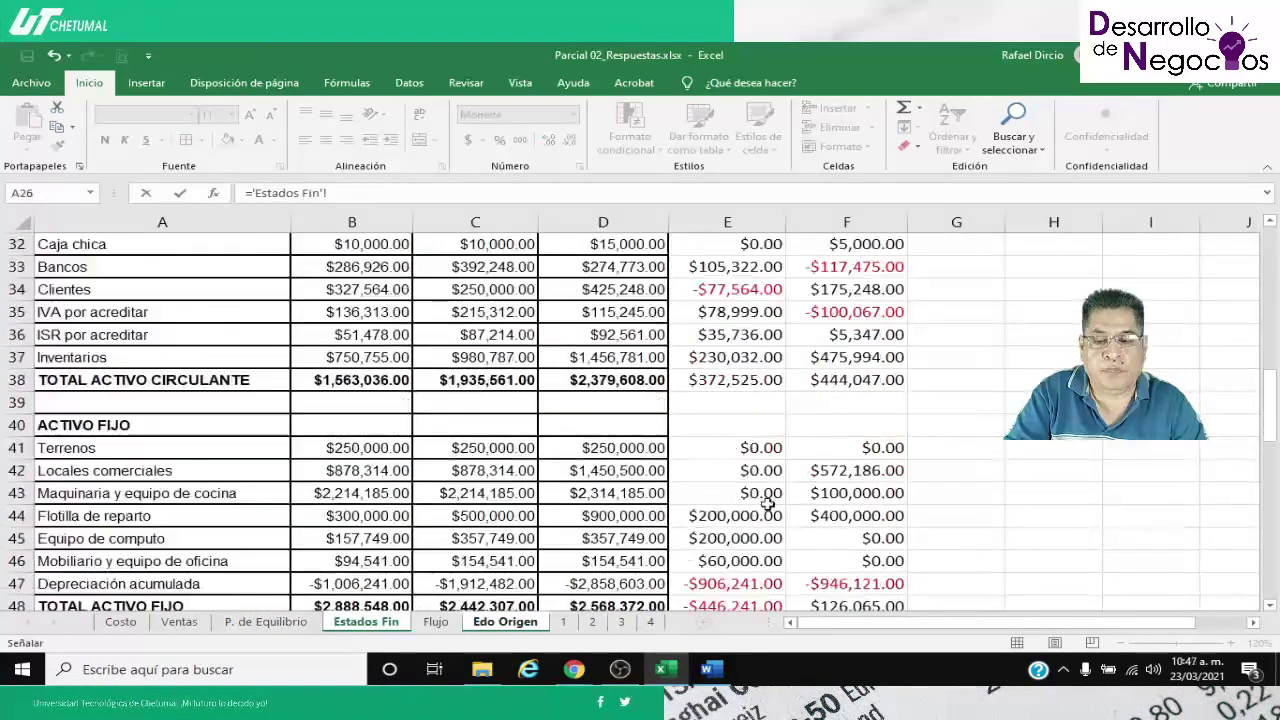
{"action": "left_click", "coordinate": [846, 447]}
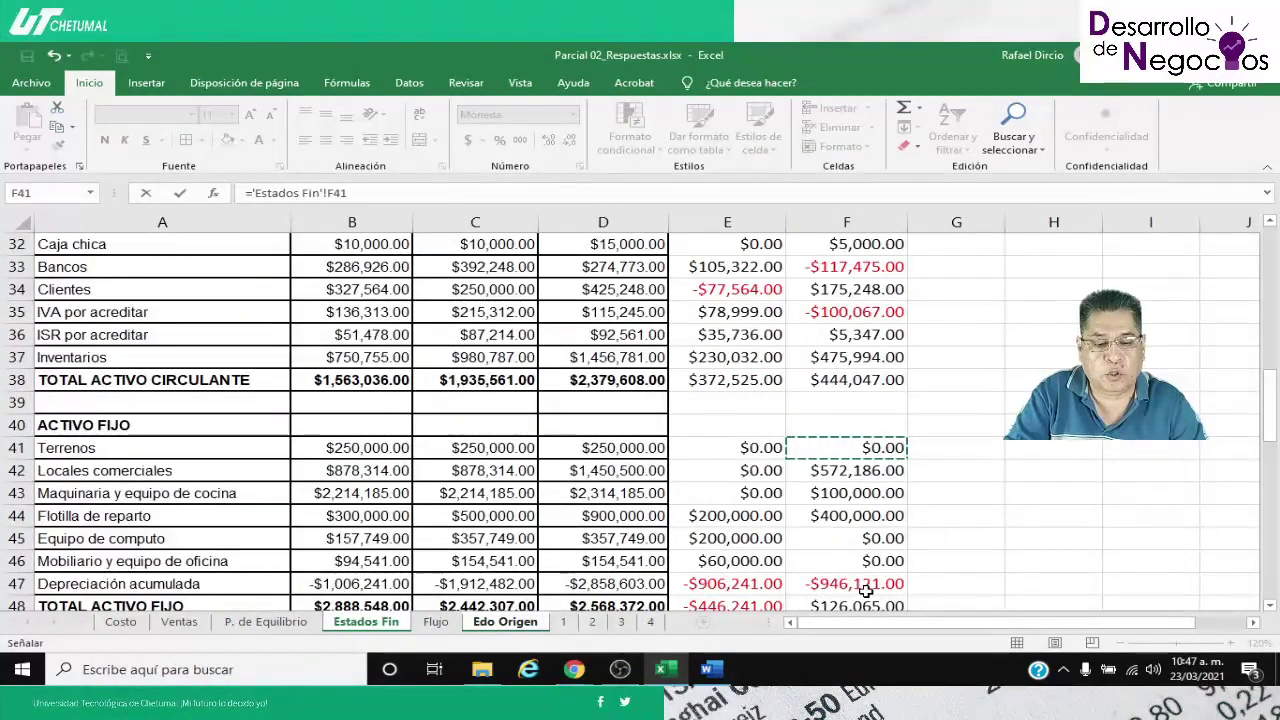
{"action": "key", "text": "Return"}
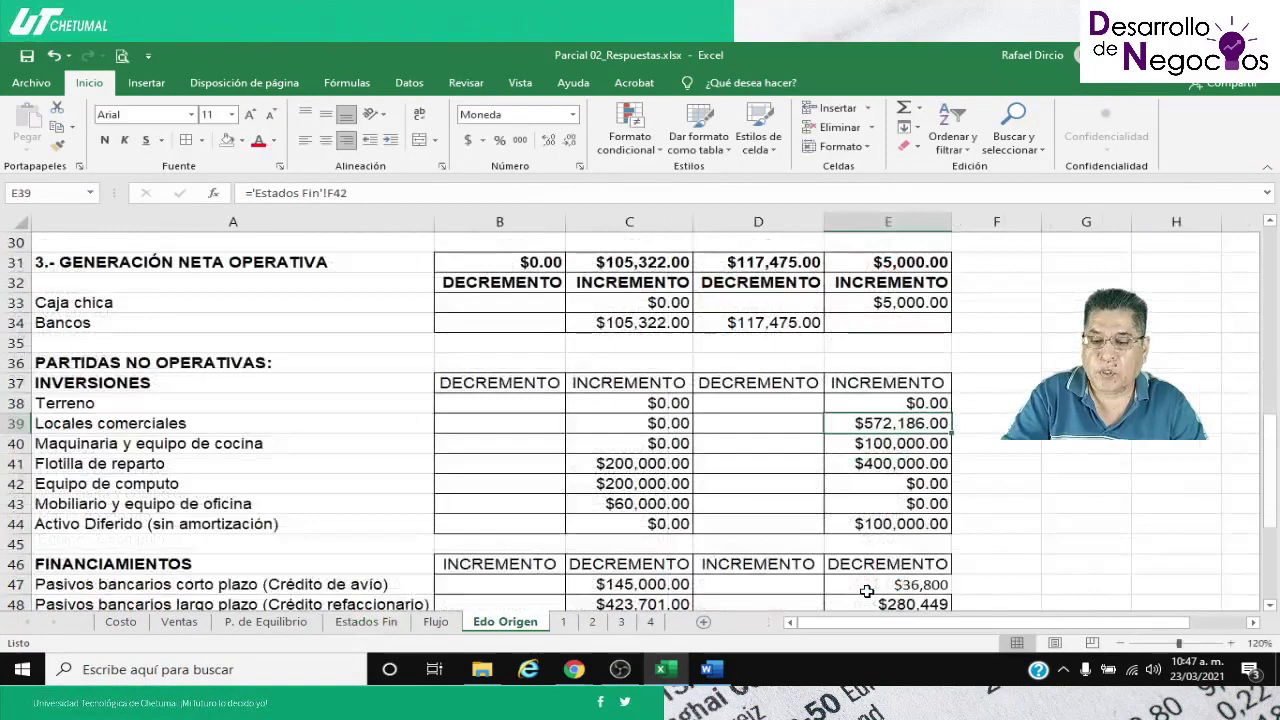
{"action": "left_click", "coordinate": [944, 407]}
{"action": "left_click_drag", "start_coordinate": [954, 413], "coordinate": [958, 511]}
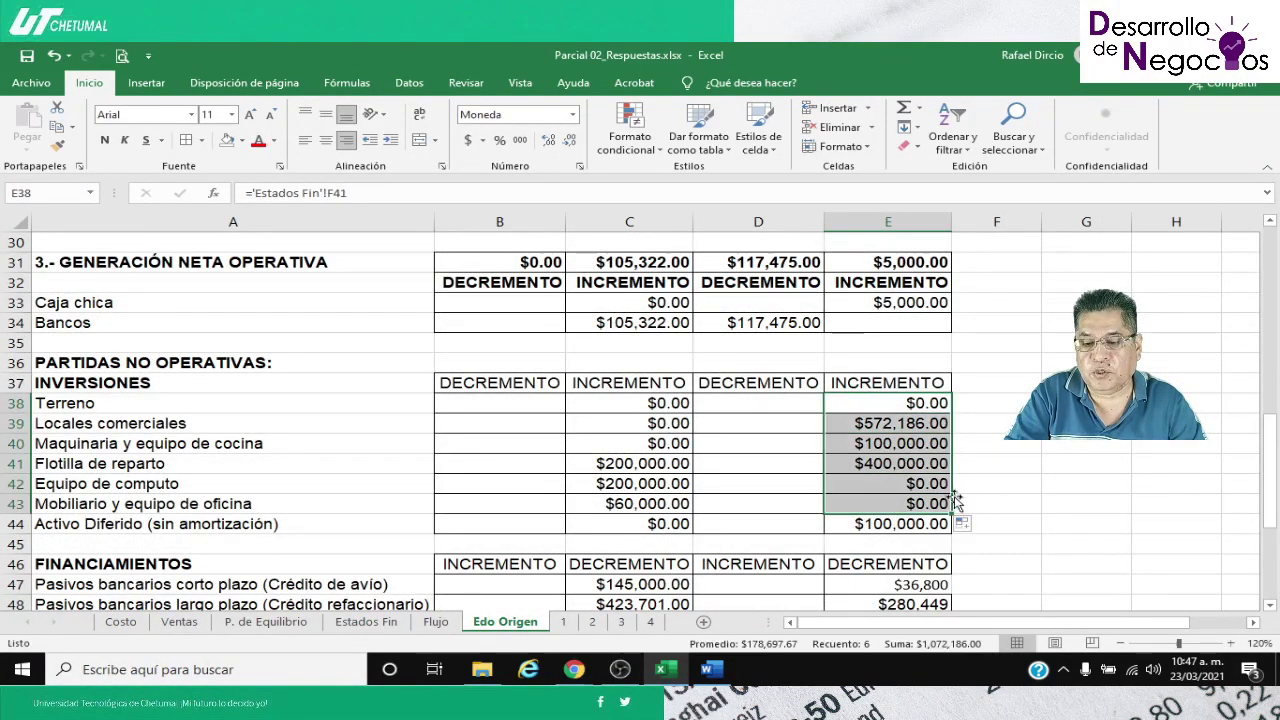
Review the linked formulas of the 2018-2017 INVERSIONES increments from Locales comerciales to Activo Diferido in E39:E44
{"action": "left_click", "coordinate": [877, 430]}
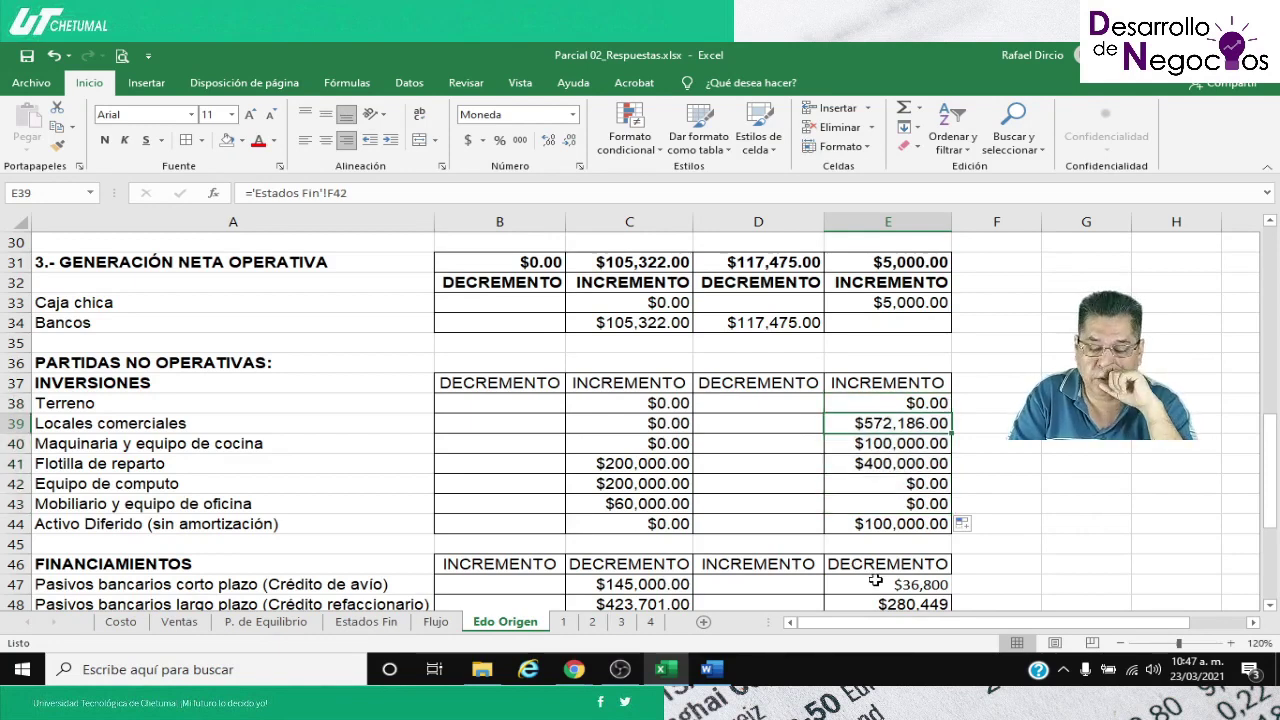
{"action": "key", "text": "Down"}
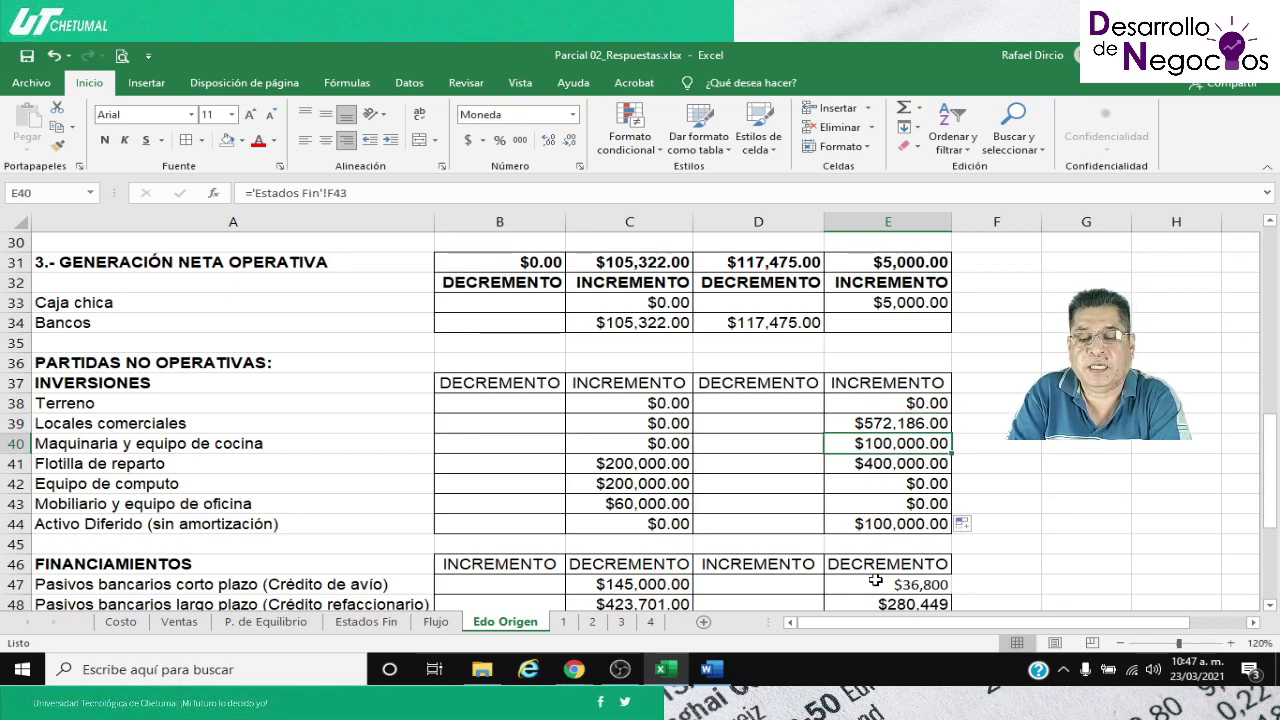
{"action": "key", "text": "Down"}
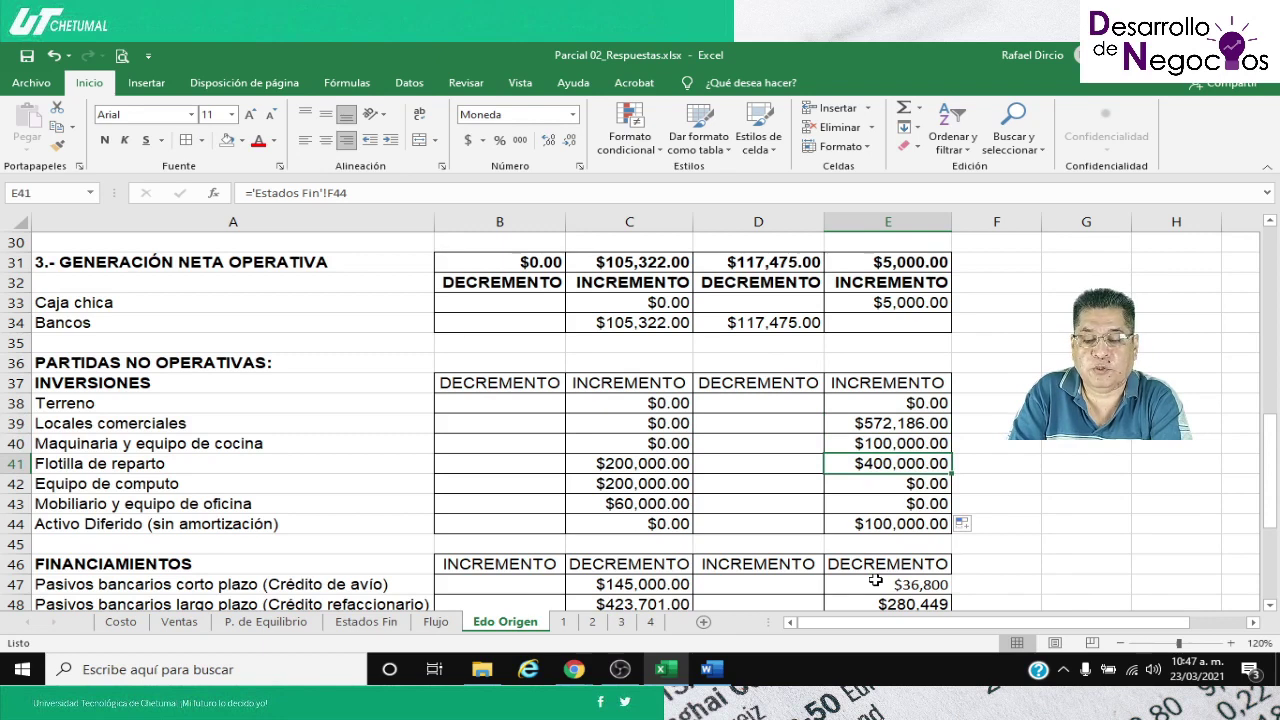
{"action": "key", "text": "Down"}
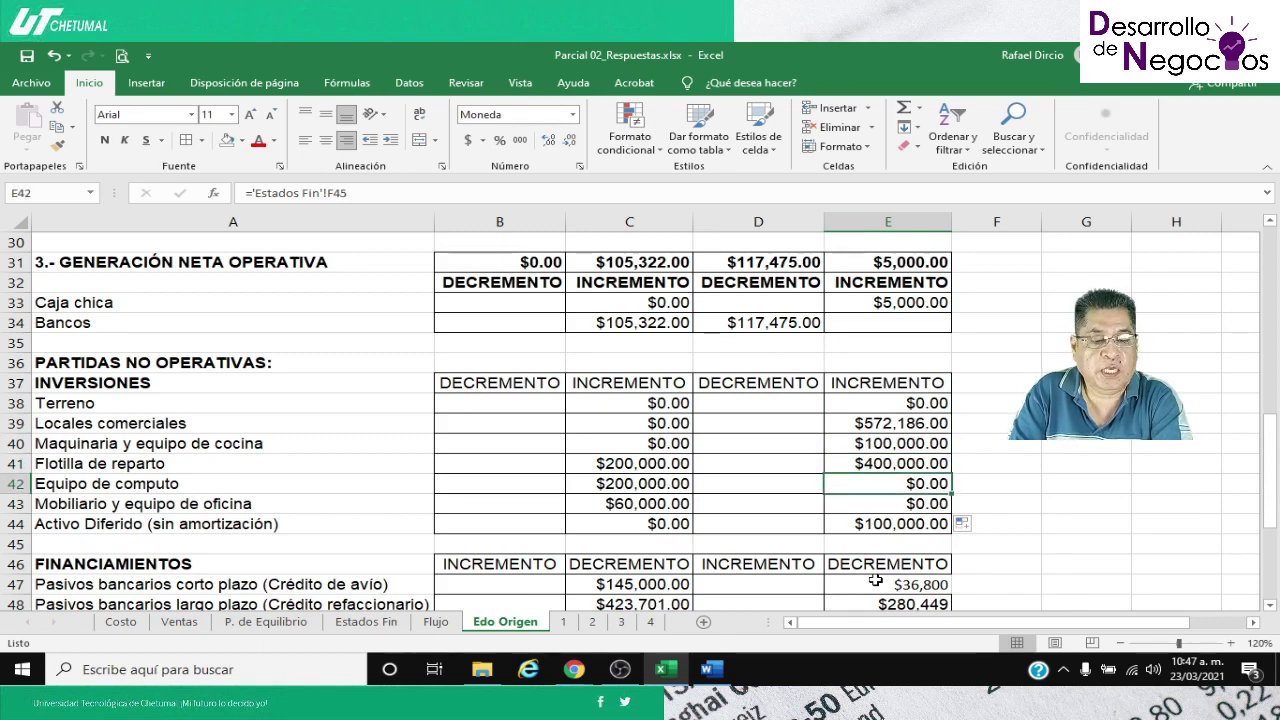
{"action": "key", "text": "Down"}
{"action": "key", "text": "Down"}
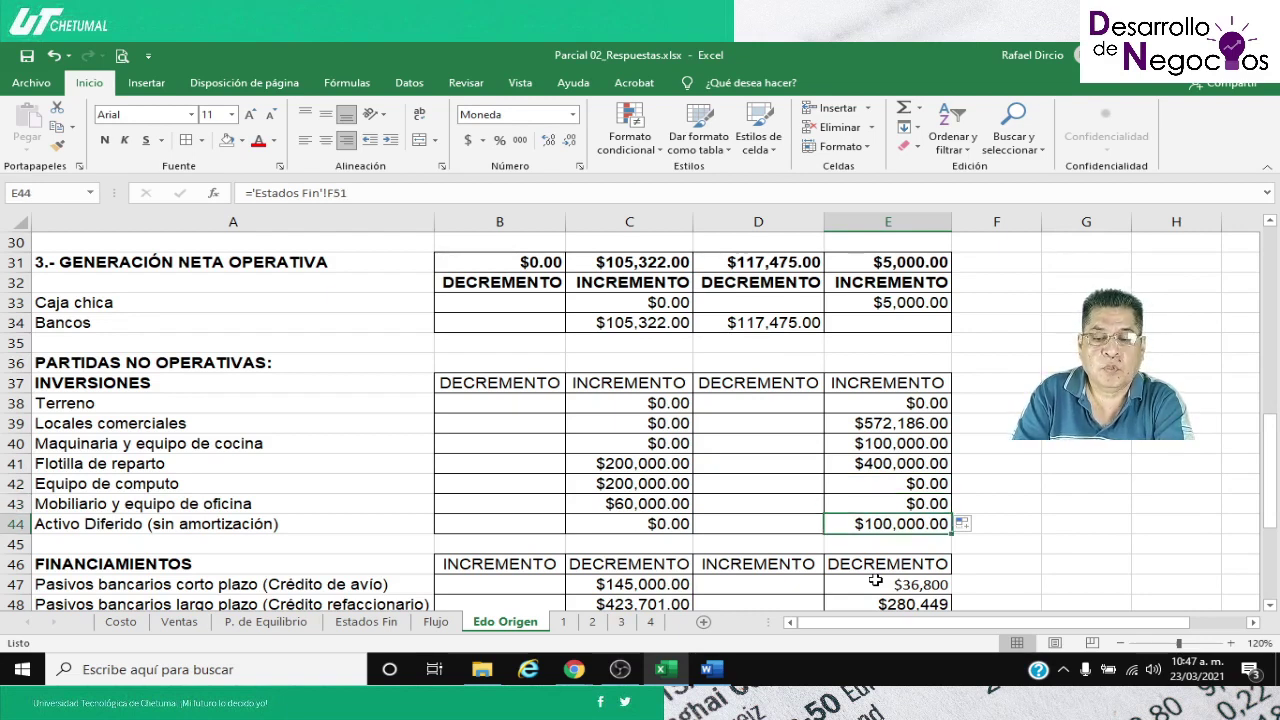
{"action": "key", "text": "Left"}
{"action": "key", "text": "Left"}
{"action": "key", "text": "Right"}
{"action": "key", "text": "Right"}
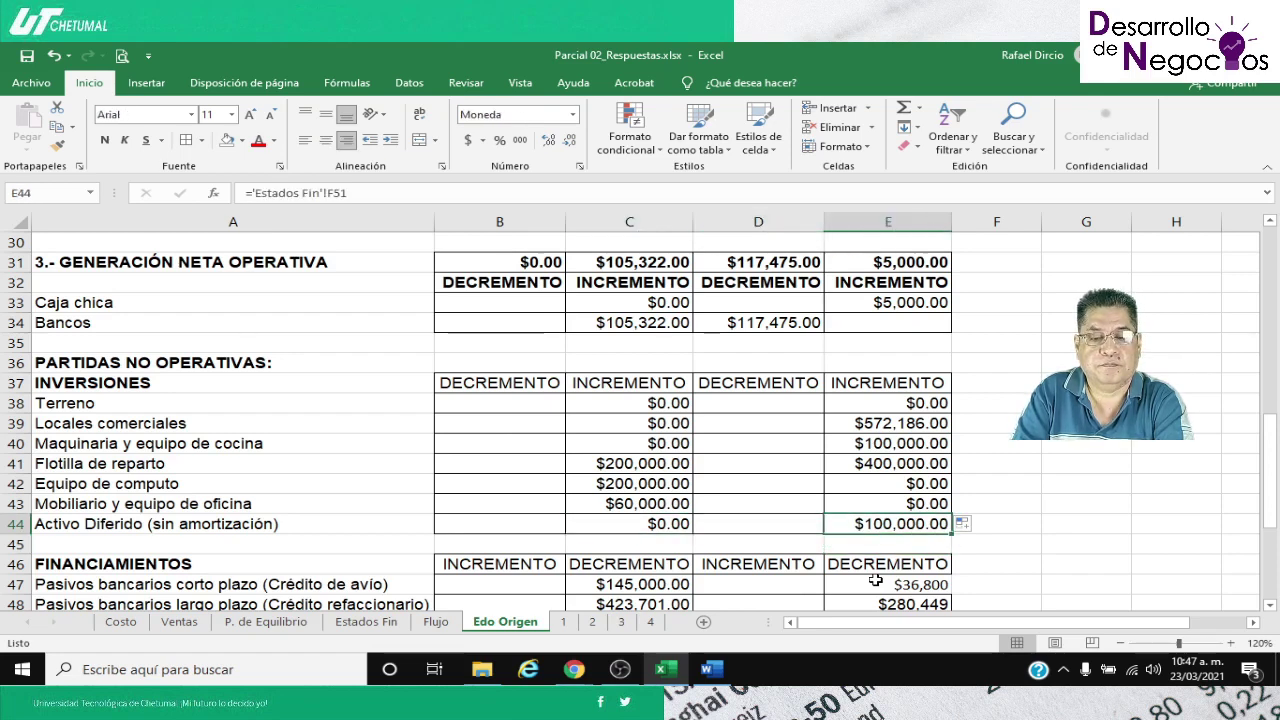
Copy the currency format of C47 to the 2018-2017 FINANCIAMIENTOS decrements in E47:E49
{"action": "key", "text": "Down"}
{"action": "key", "text": "Down"}
{"action": "key", "text": "Down"}
{"action": "key", "text": "Down"}
{"action": "key", "text": "Down"}
{"action": "key", "text": "Down"}
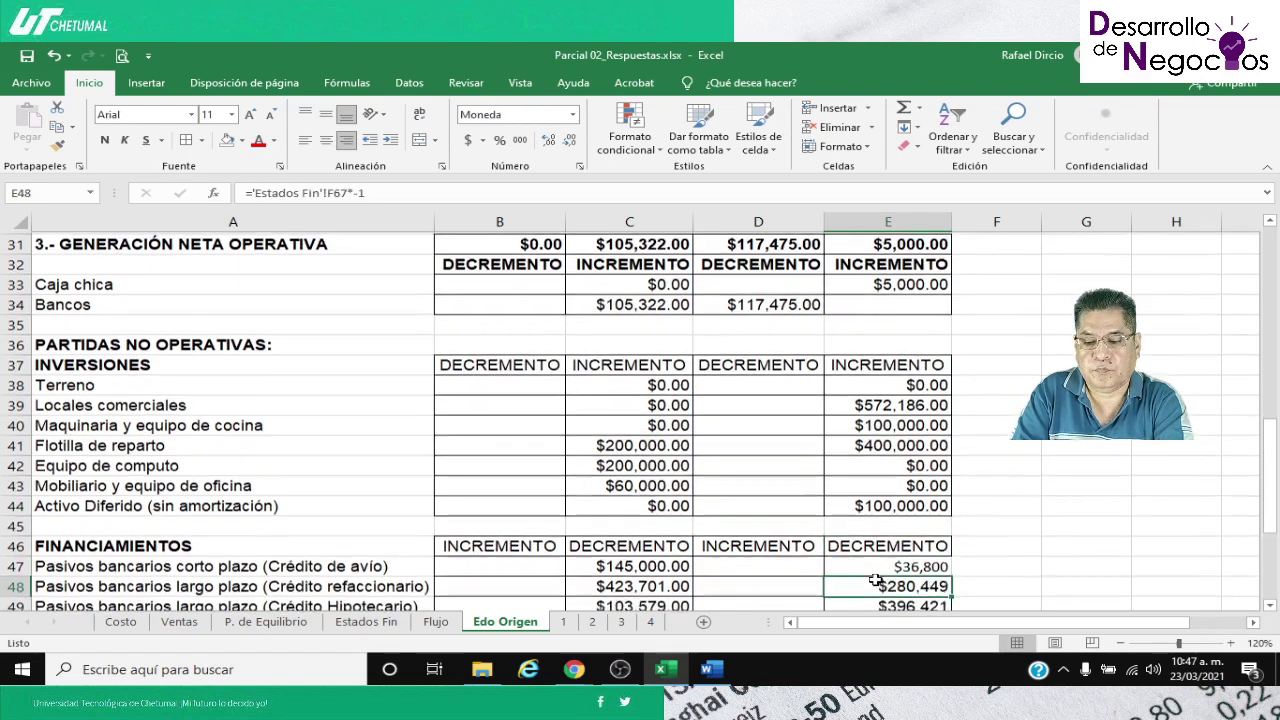
{"action": "key", "text": "Down"}
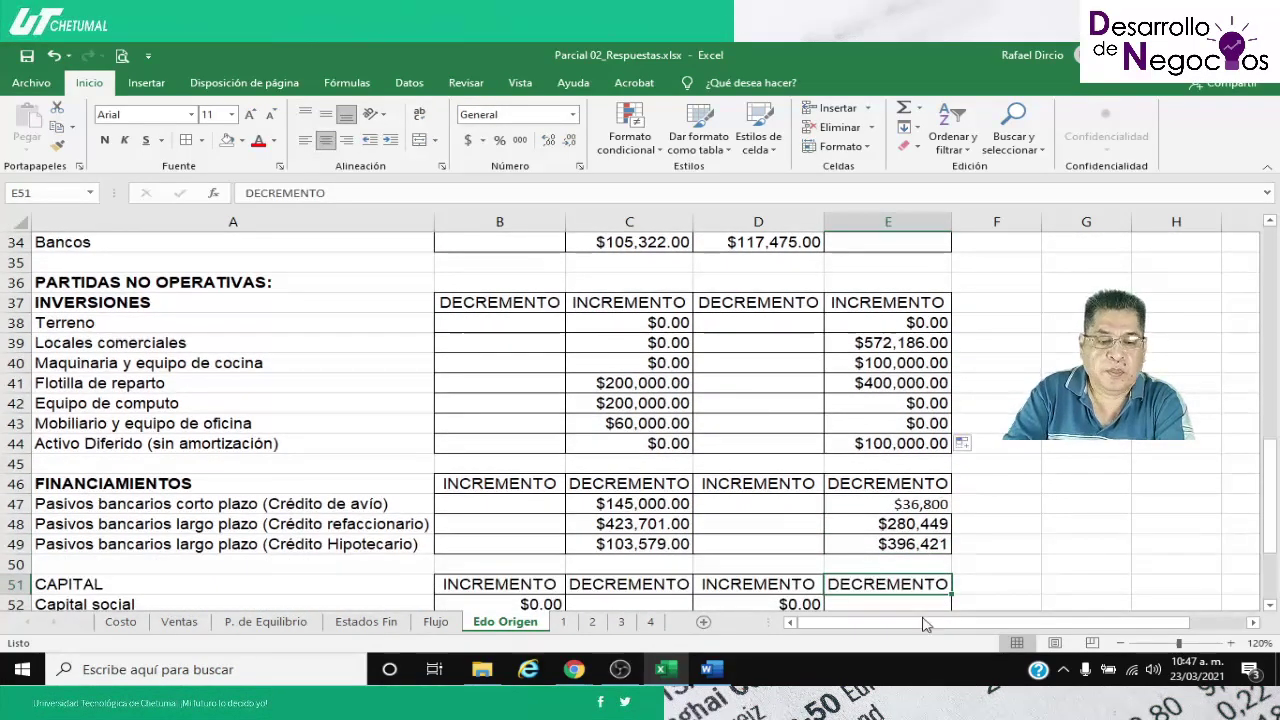
{"action": "left_click", "coordinate": [640, 505]}
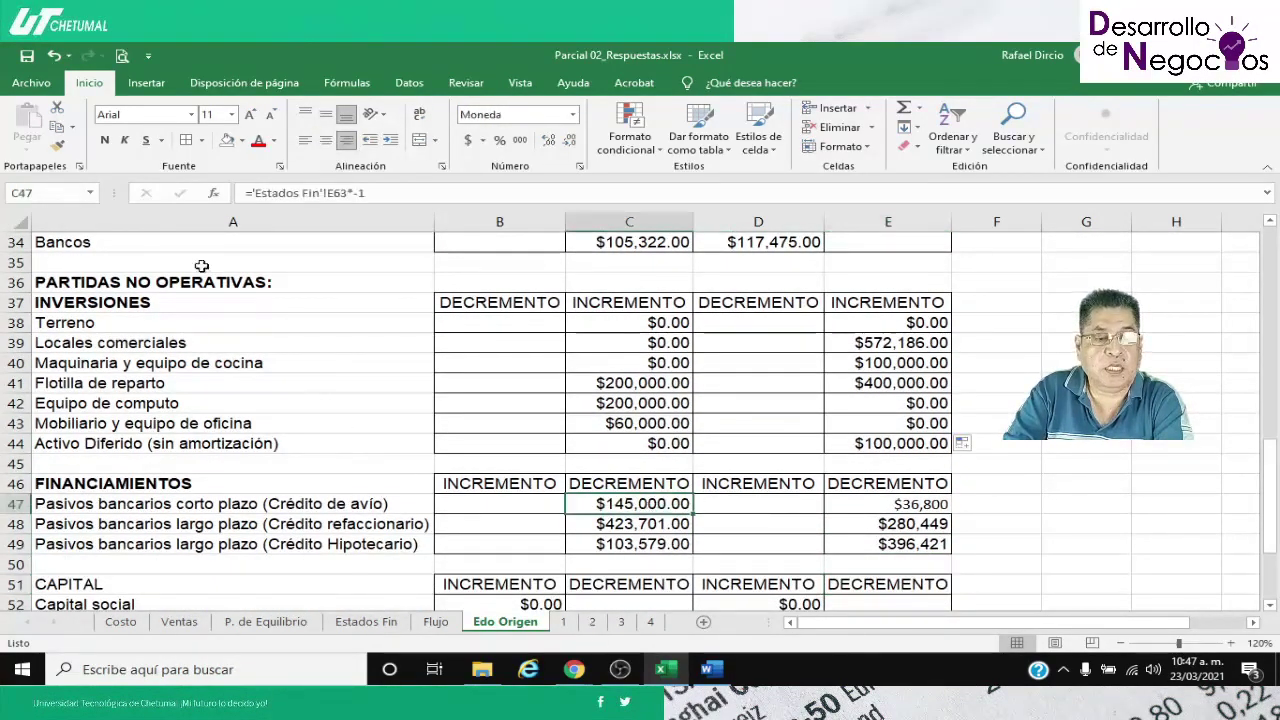
{"action": "left_click", "coordinate": [58, 146]}
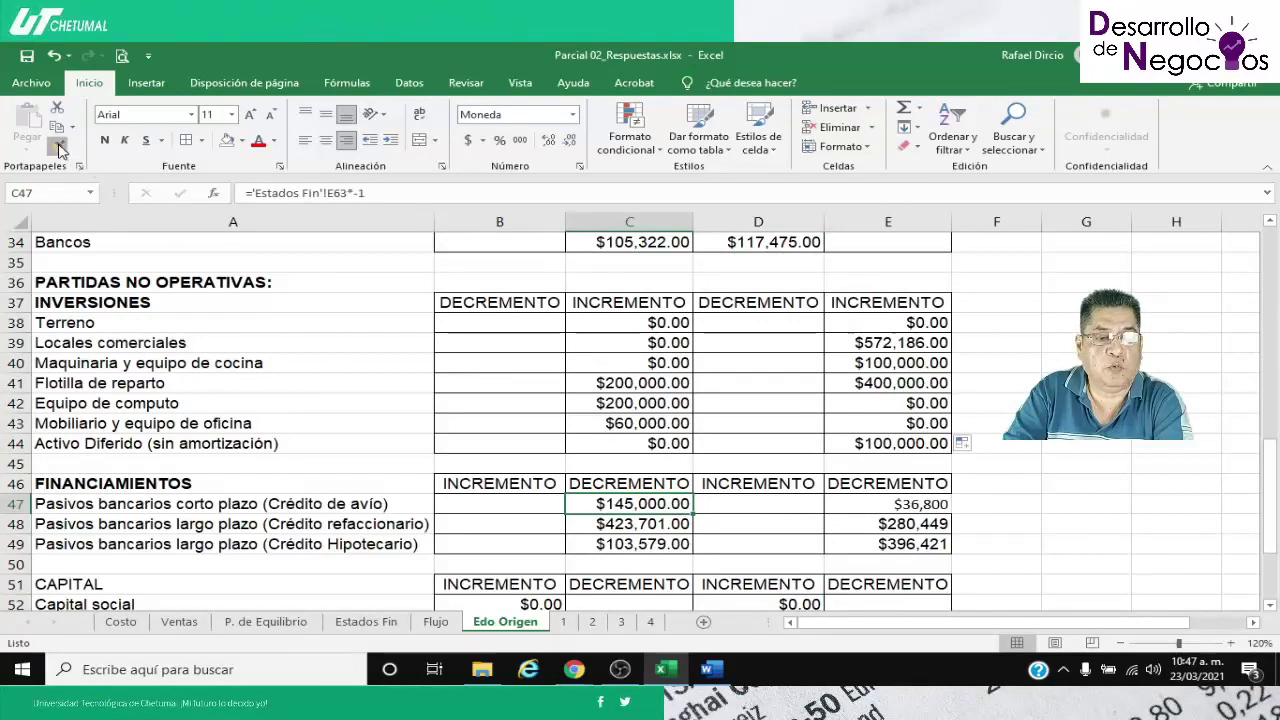
{"action": "left_click", "coordinate": [880, 508]}
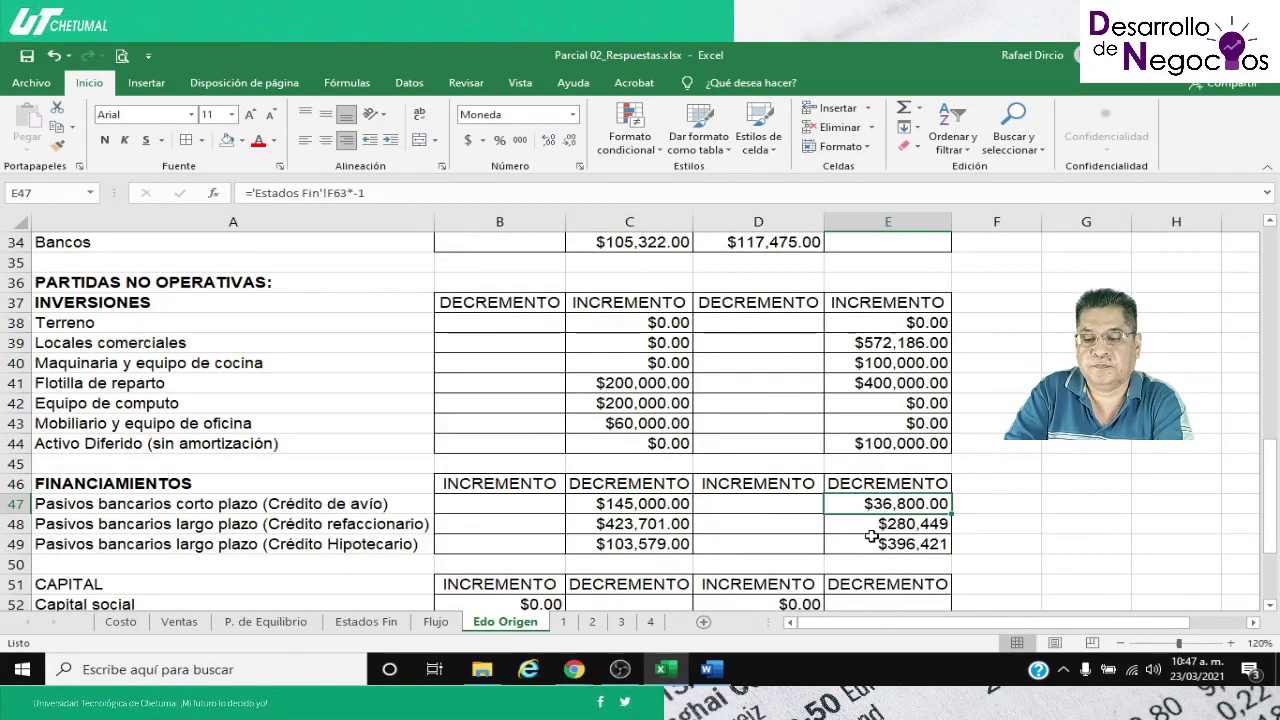
{"action": "left_click", "coordinate": [58, 146]}
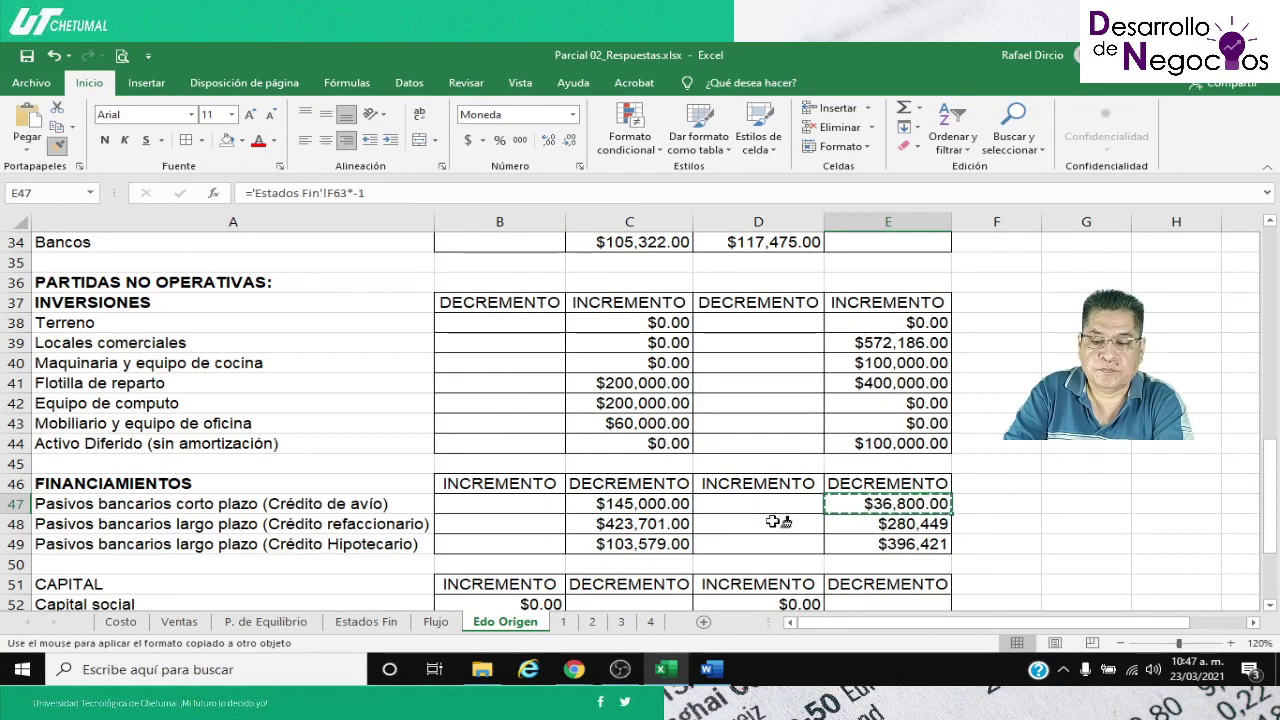
{"action": "left_click_drag", "start_coordinate": [892, 523], "coordinate": [895, 545]}
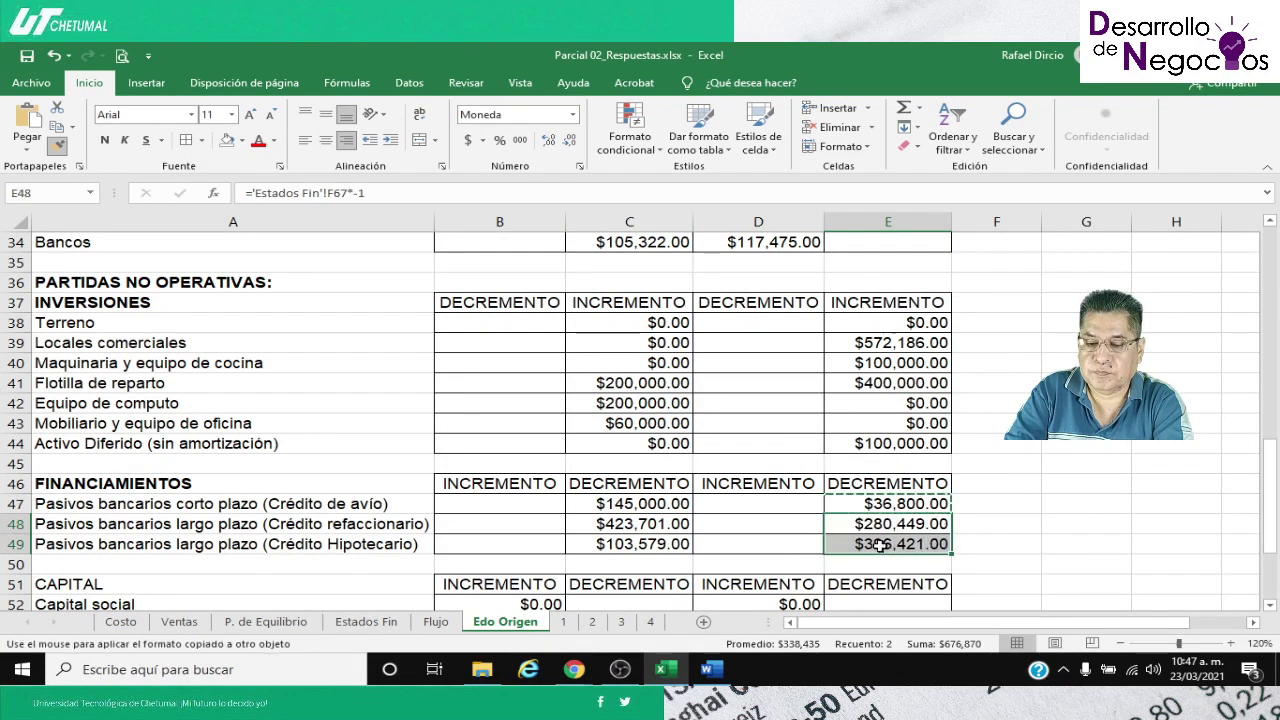
Link the 2018-2017 Crédito de avío decrement in E47 to F63 of Estados Fin, accepting the proposed formula correction
{"action": "left_click", "coordinate": [872, 505]}
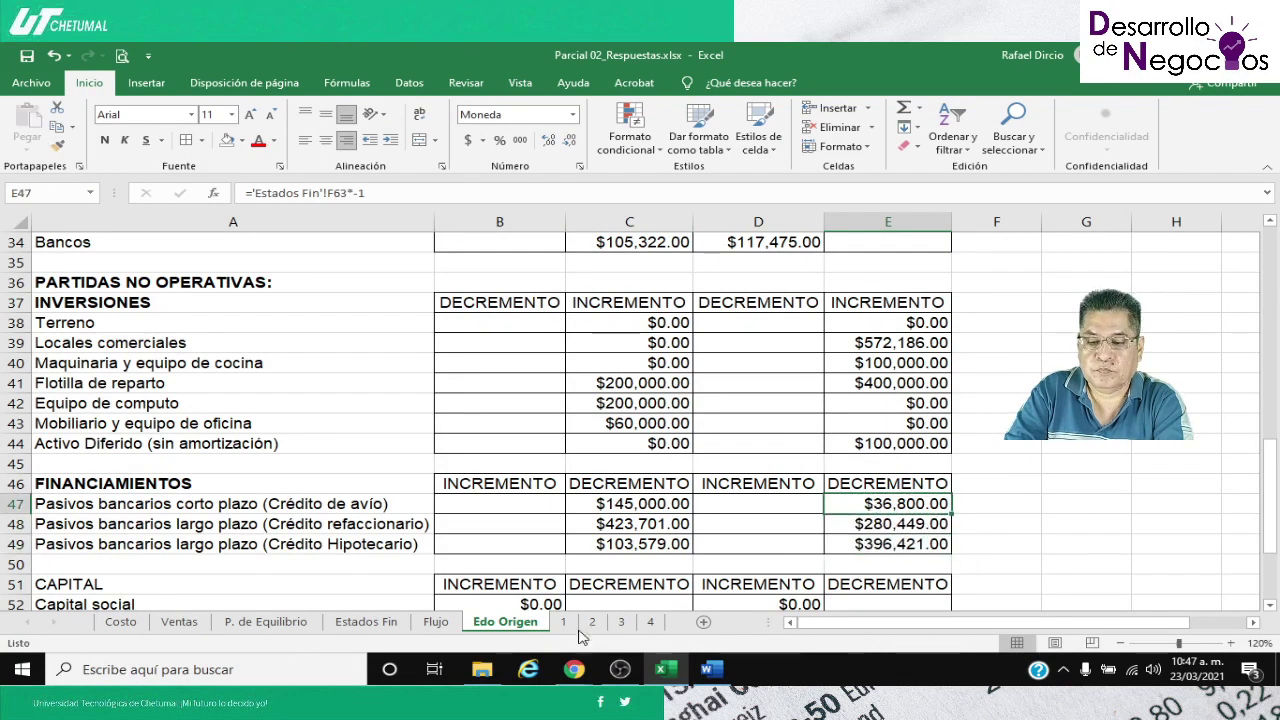
{"action": "left_click", "coordinate": [266, 622]}
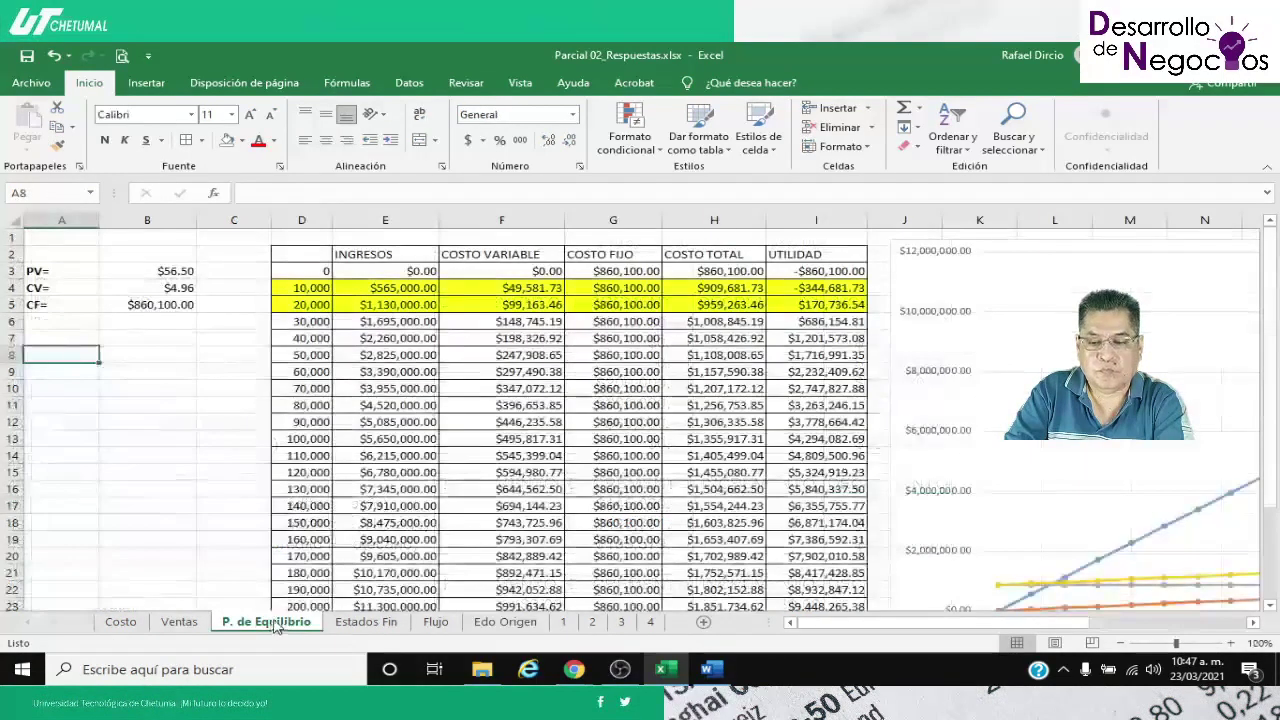
{"action": "left_click", "coordinate": [392, 623]}
{"action": "left_click", "coordinate": [505, 622]}
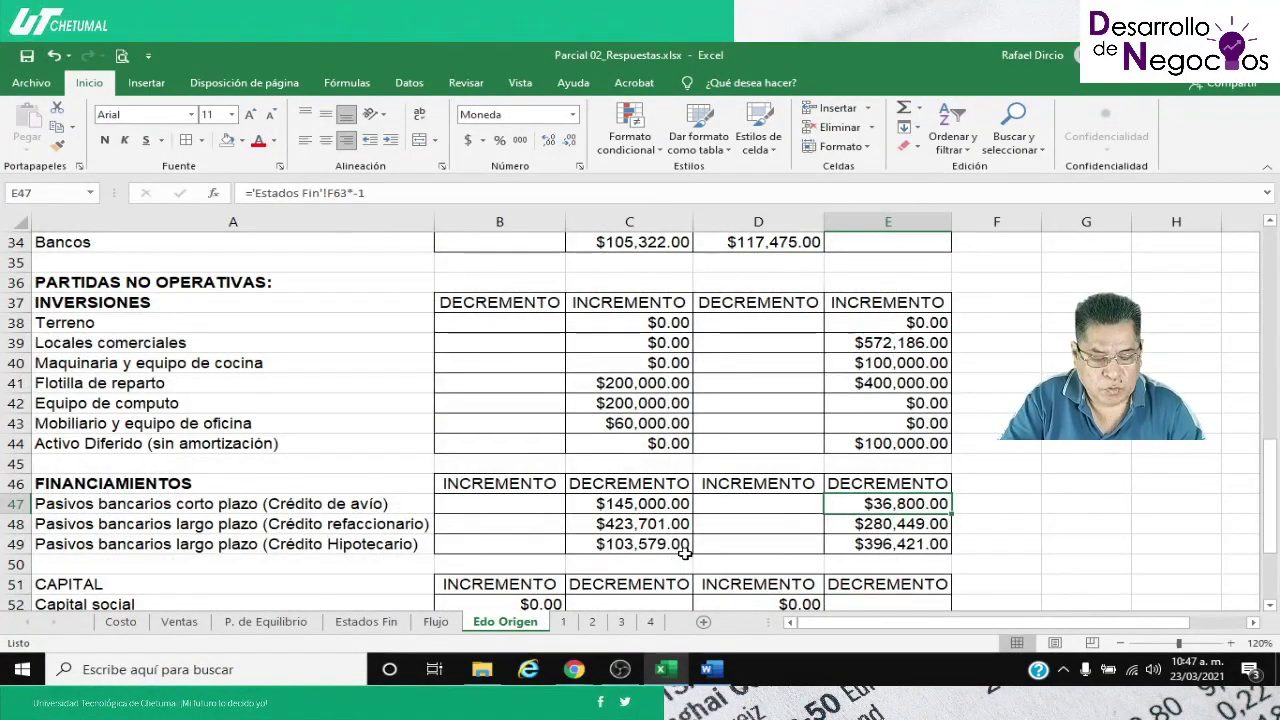
{"action": "type", "text": "="}
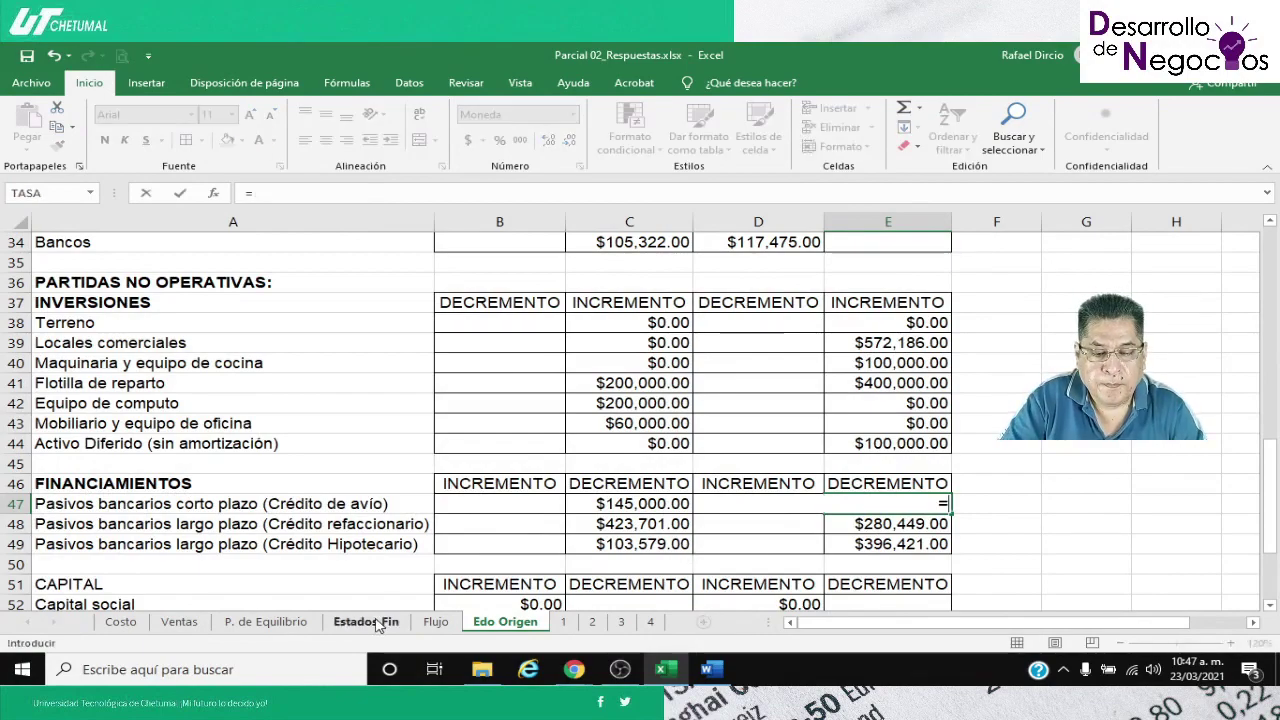
{"action": "left_click", "coordinate": [366, 621]}
{"action": "scroll", "coordinate": [527, 540], "scroll_direction": "down", "scroll_amount": 2}
{"action": "scroll", "coordinate": [527, 540], "scroll_direction": "down", "scroll_amount": 5}
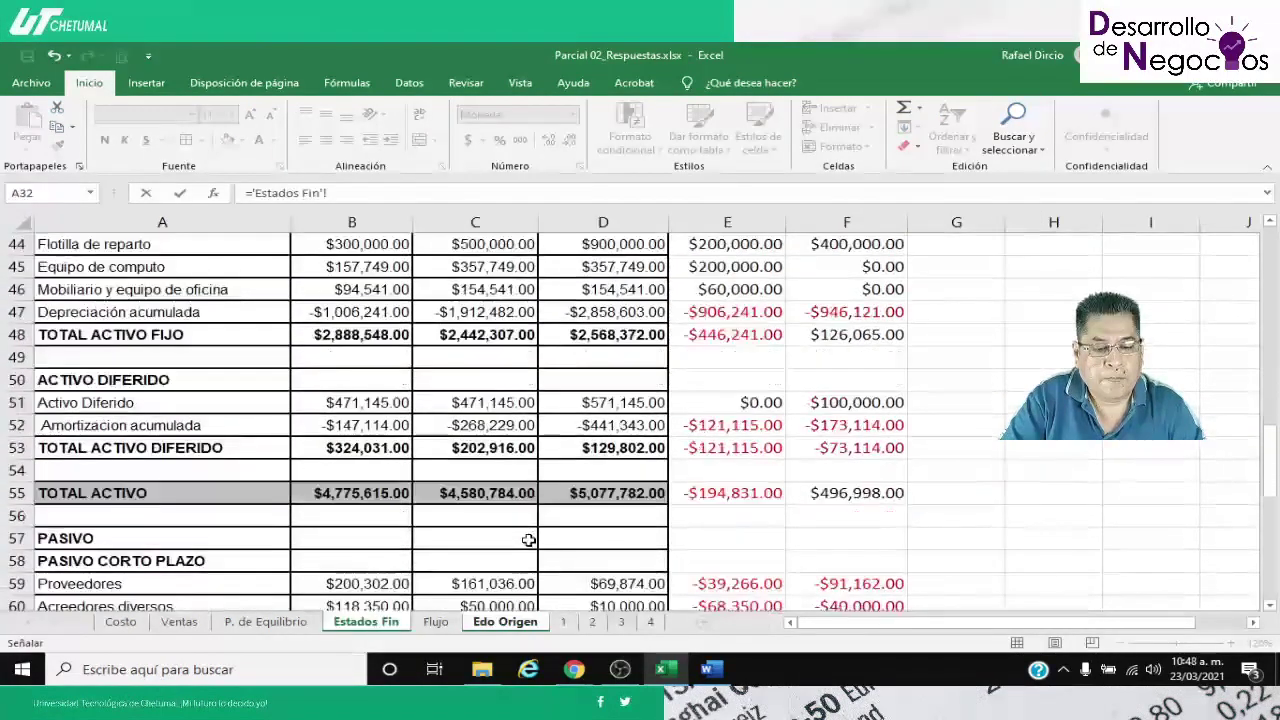
{"action": "left_click", "coordinate": [808, 472]}
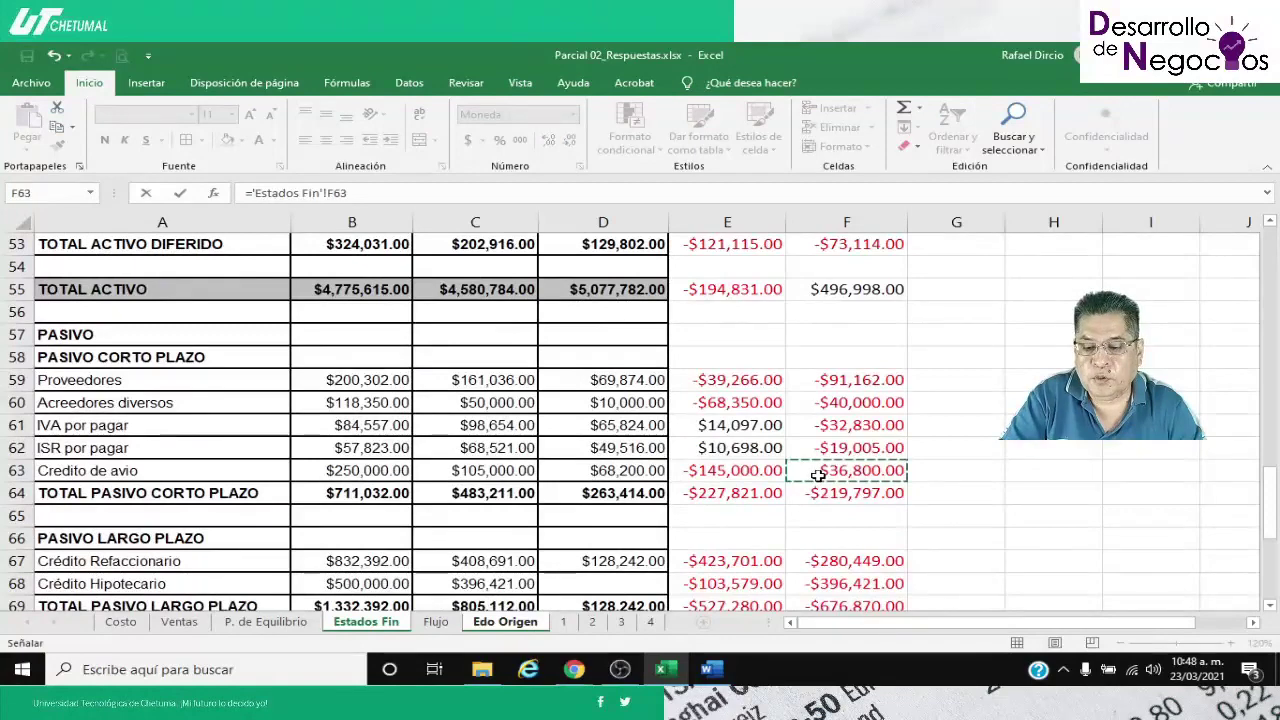
{"action": "type", "text": "*-"}
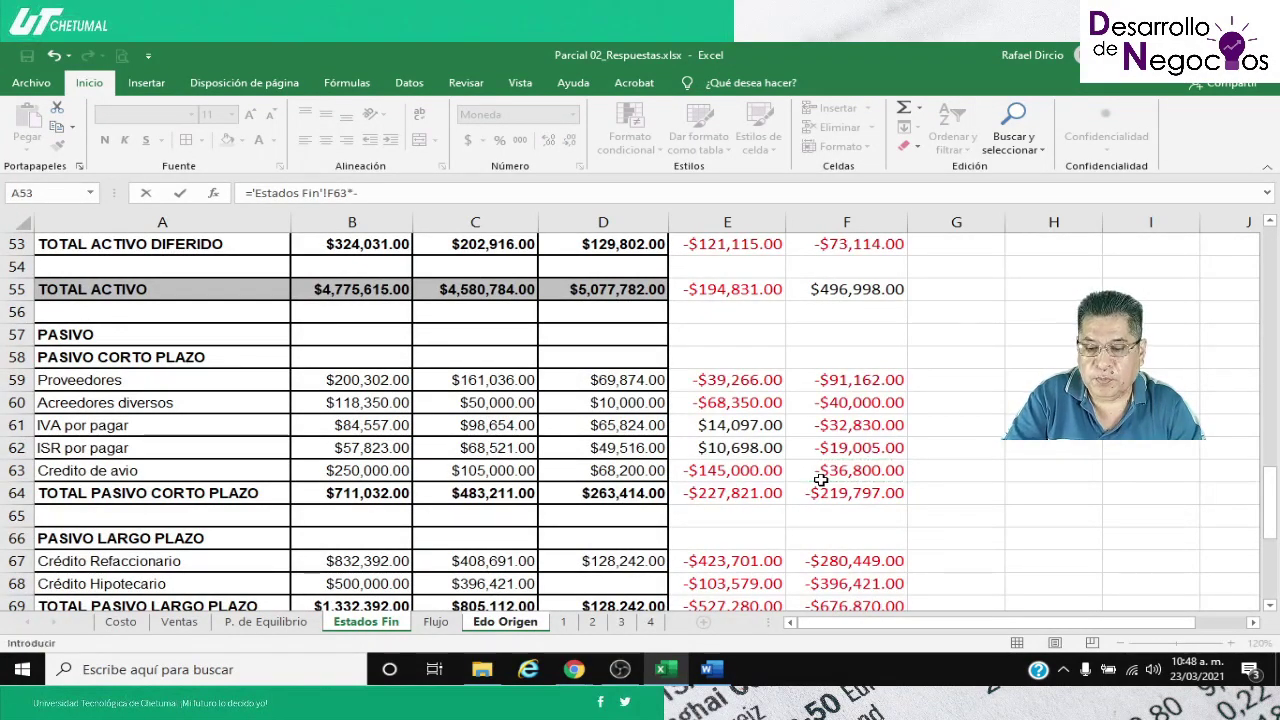
{"action": "key", "text": "Return"}
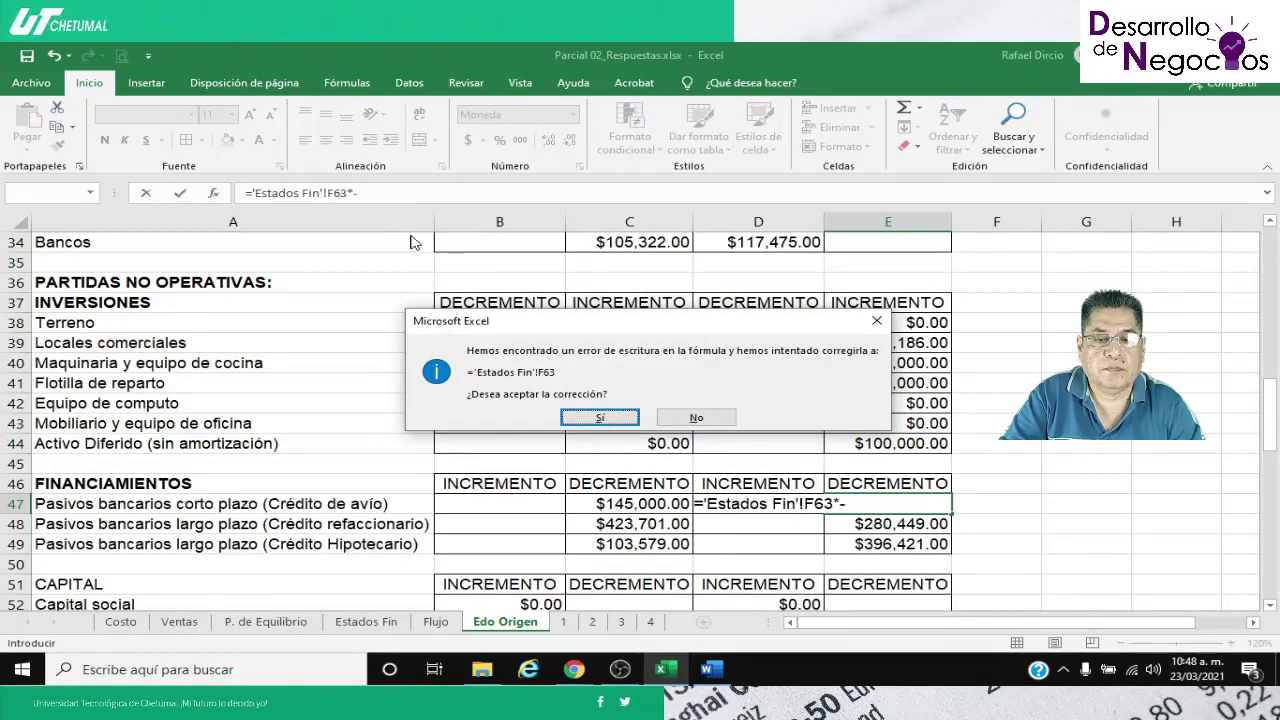
{"action": "left_click", "coordinate": [600, 418]}
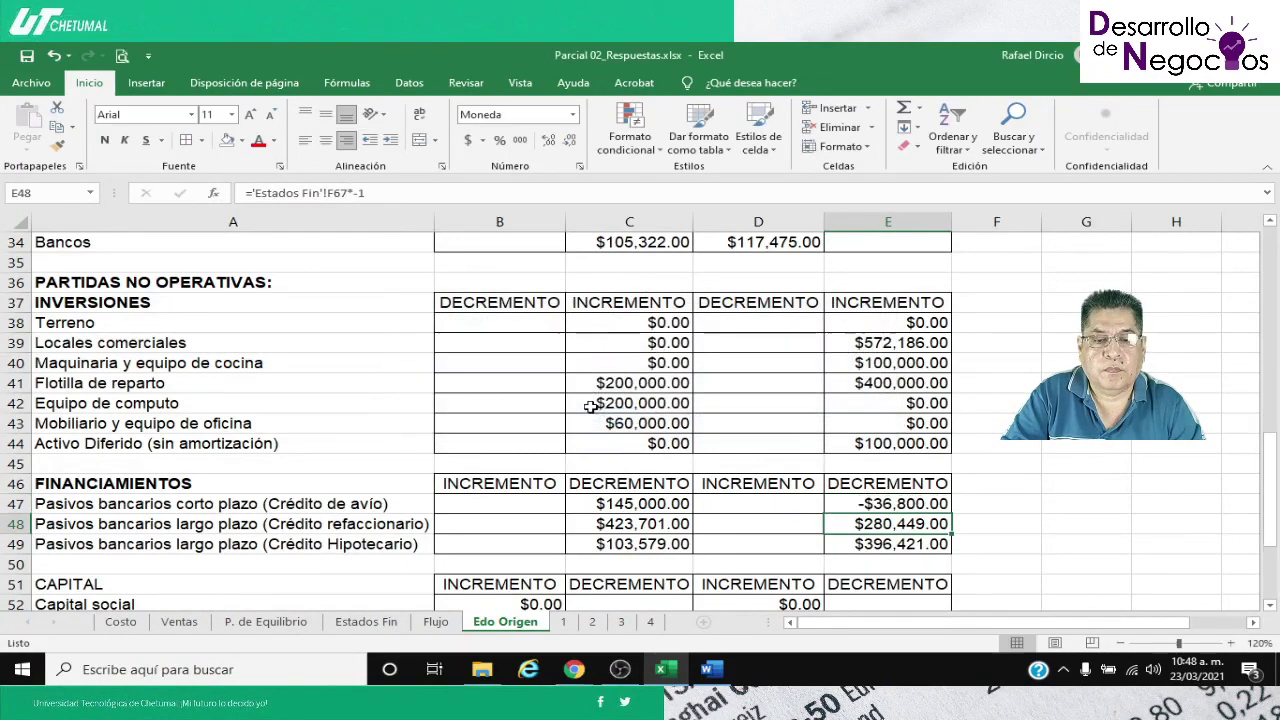
Edit the Crédito de avío formula in E47 to read ='Estados Fin'!F63*-1
{"action": "left_click", "coordinate": [866, 503]}
{"action": "key", "text": "F2"}
{"action": "key", "text": "BackSpace"}
{"action": "key", "text": "BackSpace"}
{"action": "key", "text": "BackSpace"}
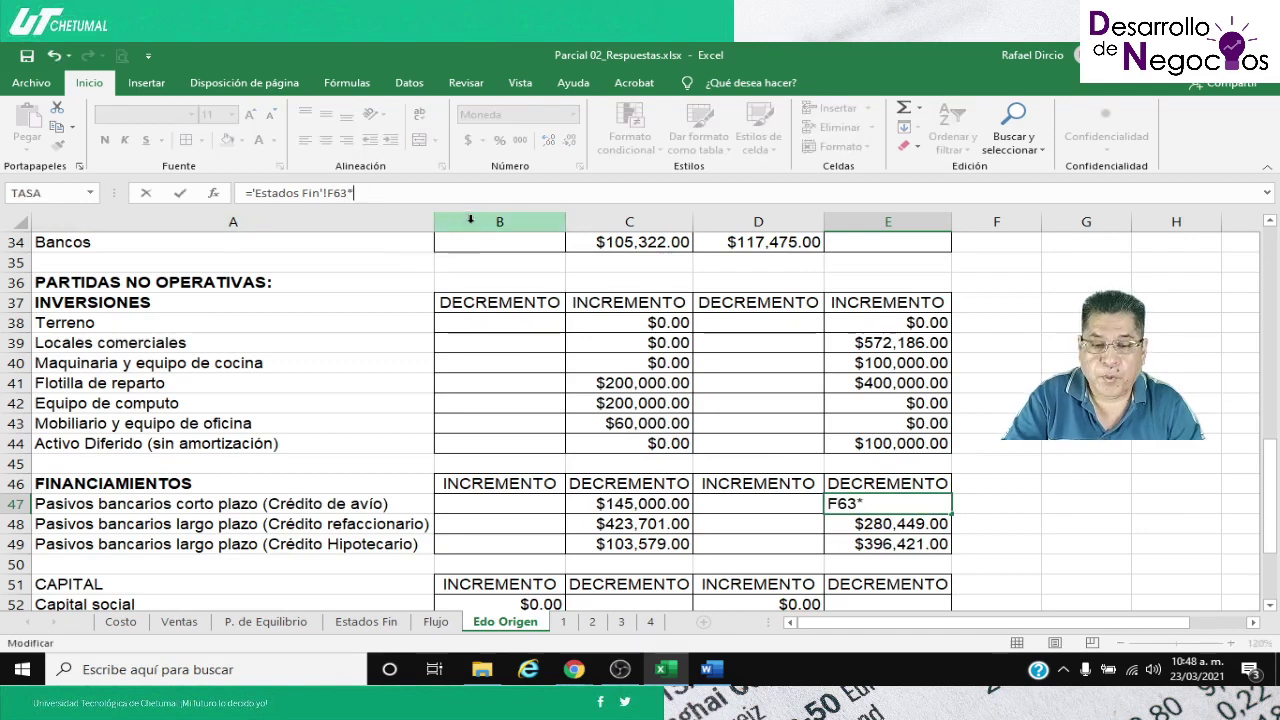
{"action": "type", "text": "*-1"}
{"action": "key", "text": "Return"}
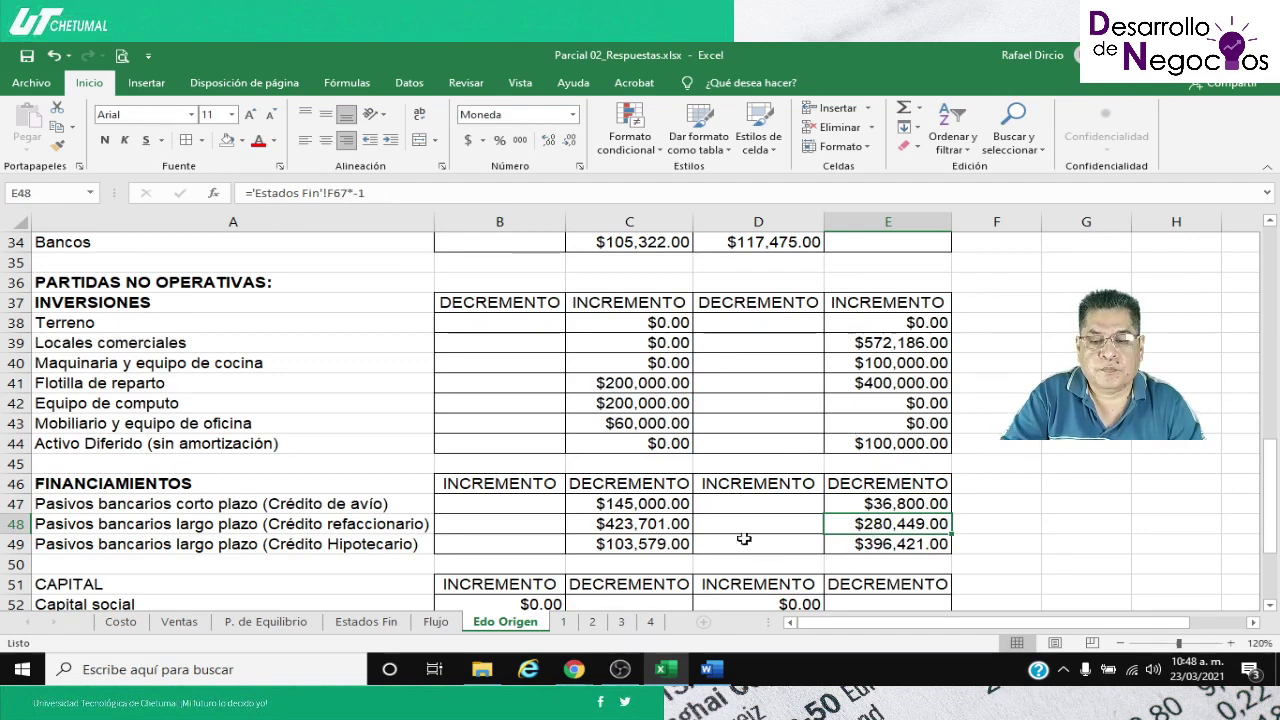
Check the formulas of the 2018-2017 Crédito refaccionario and Crédito Hipotecario decrements in E48:E49
{"action": "left_click", "coordinate": [682, 526]}
{"action": "left_click", "coordinate": [862, 545]}
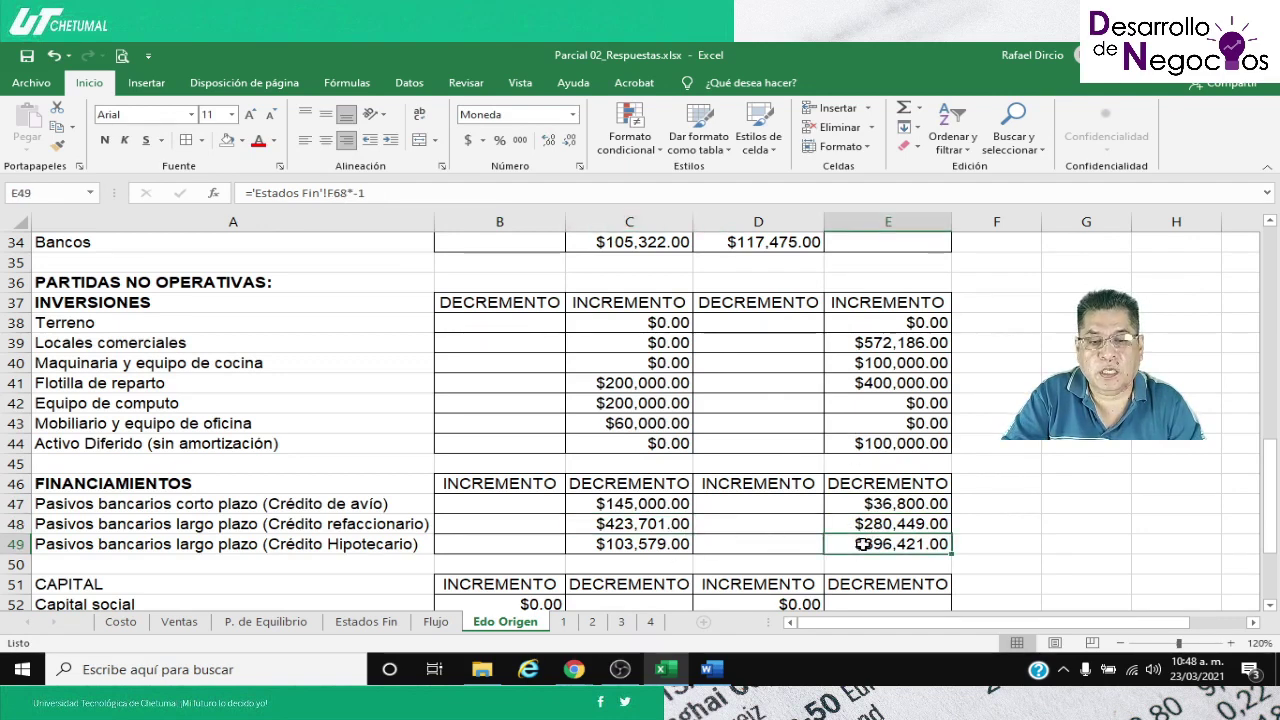
{"action": "left_click", "coordinate": [867, 523]}
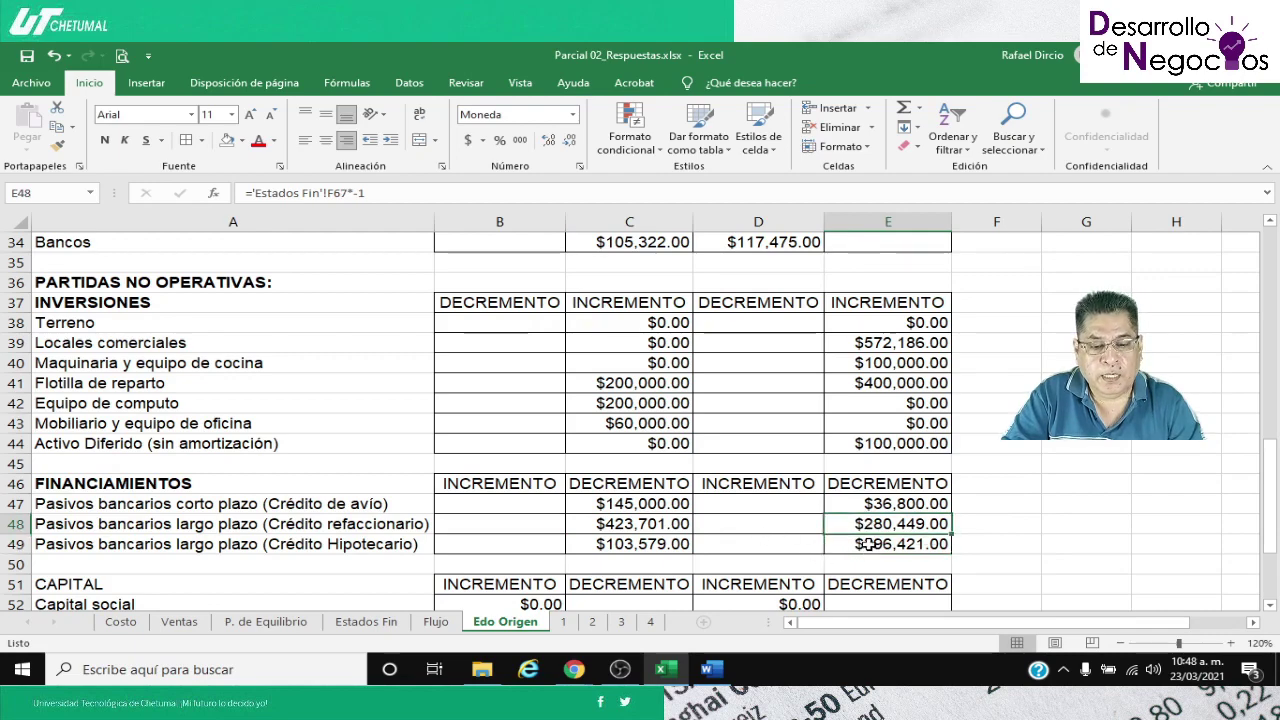
{"action": "scroll", "coordinate": [866, 544], "scroll_direction": "down", "scroll_amount": 1}
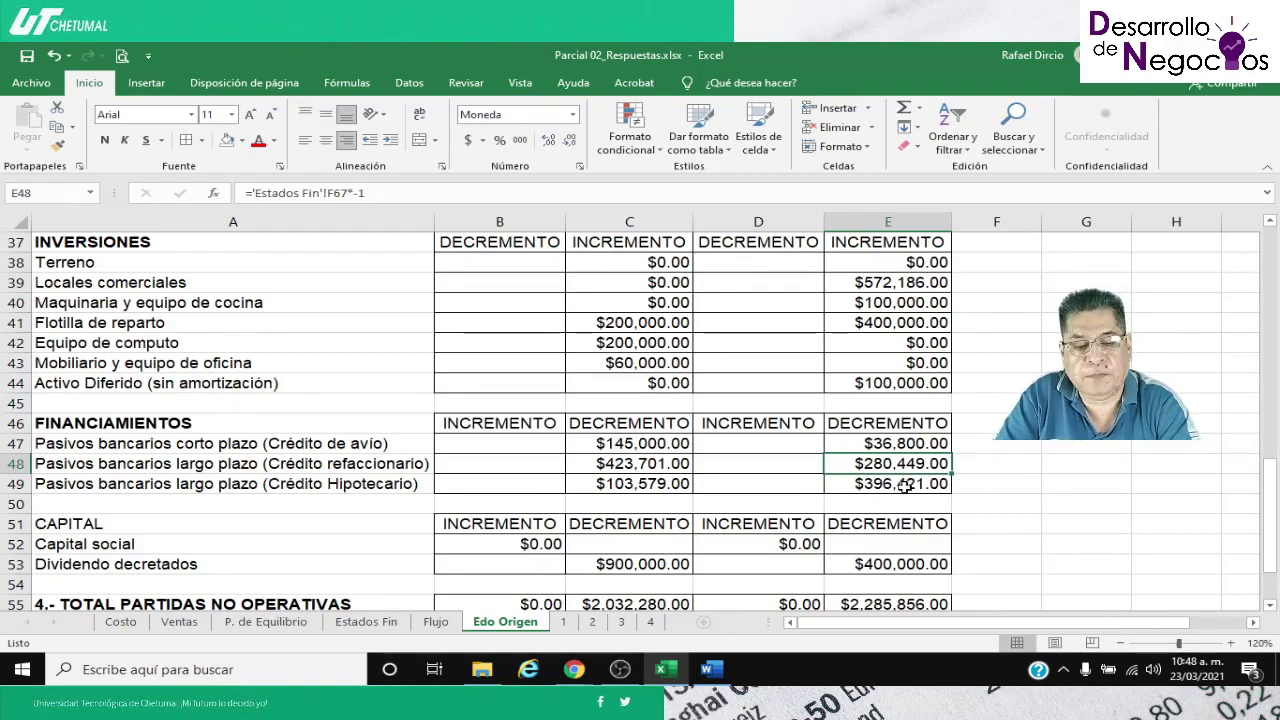
Examine the second period's formulas for the mortgage credit, share capital, declared dividends, non-operating totals and total origins and uses on the Edo Origen sheet
{"action": "scroll", "coordinate": [893, 484], "scroll_direction": "down", "scroll_amount": 1}
{"action": "left_click", "coordinate": [869, 421]}
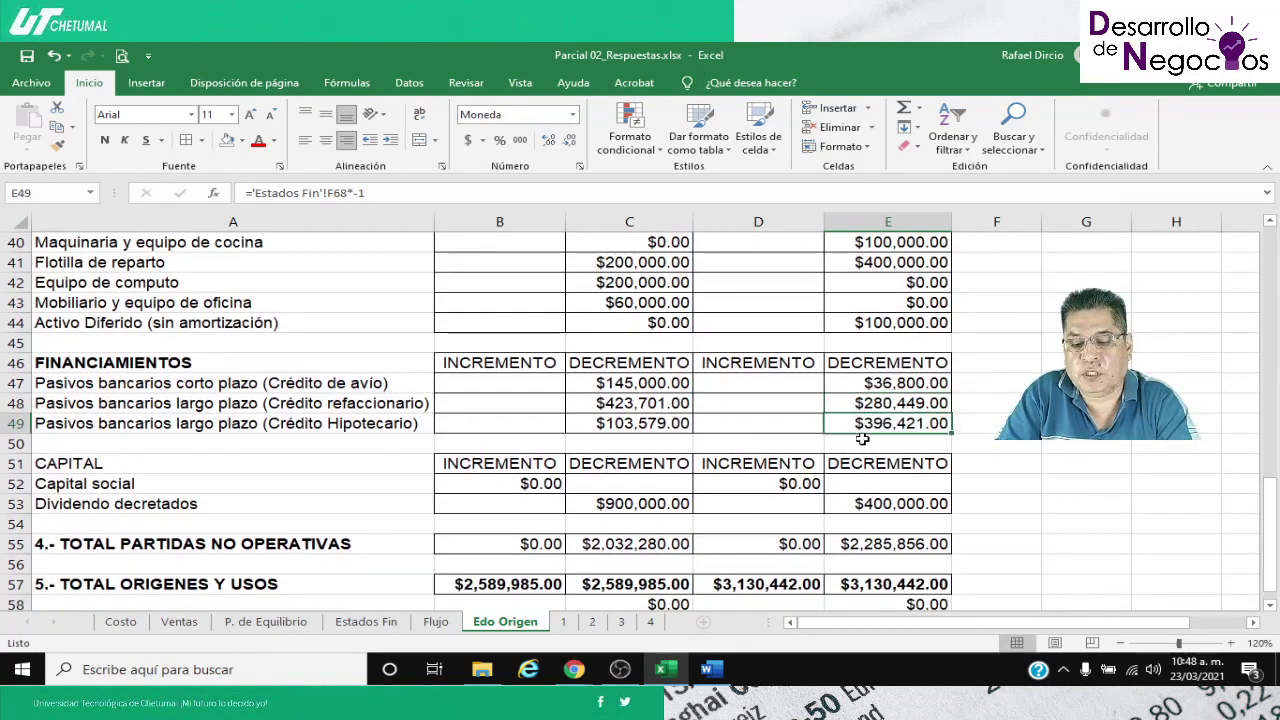
{"action": "left_click", "coordinate": [753, 483]}
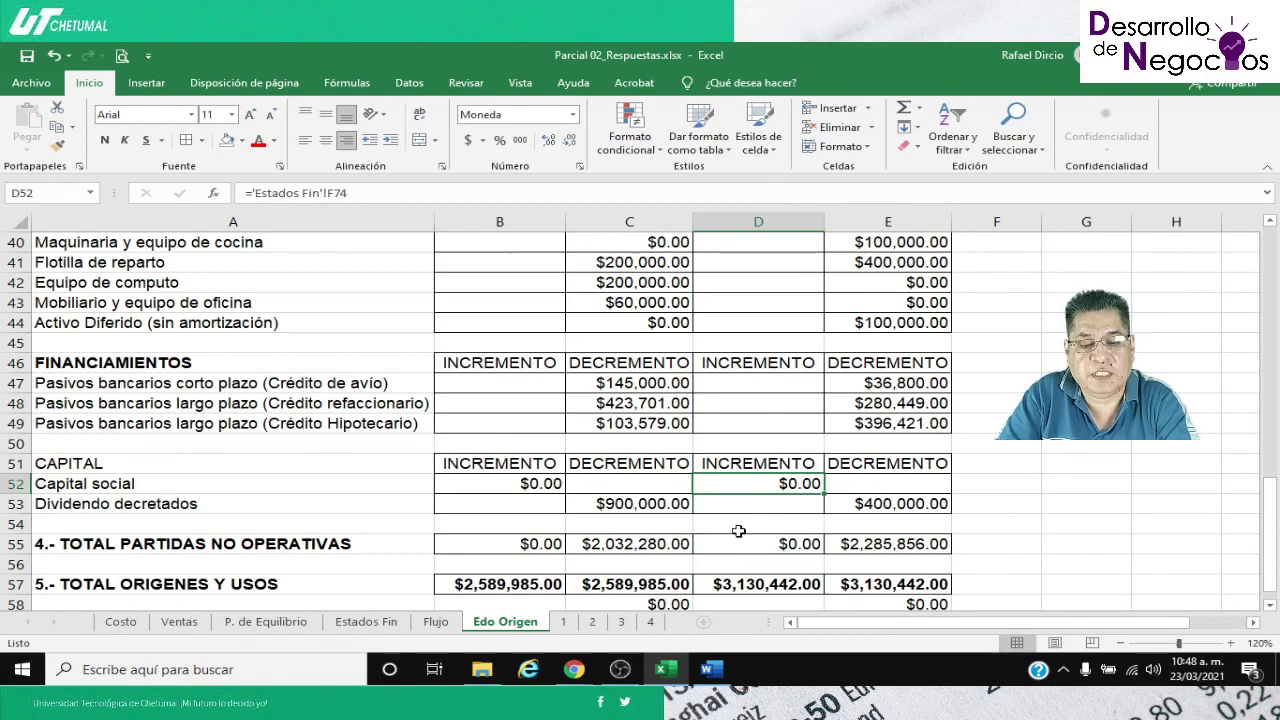
{"action": "scroll", "coordinate": [740, 518], "scroll_direction": "down", "scroll_amount": 1}
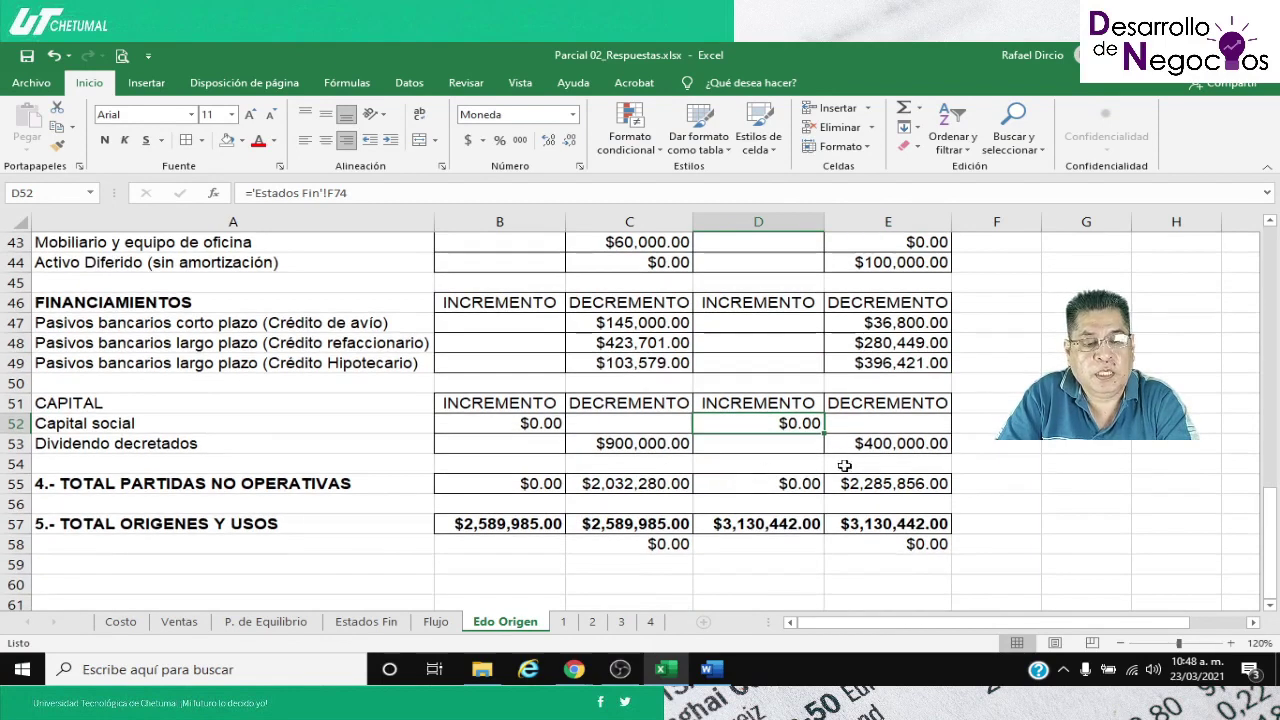
{"action": "left_click", "coordinate": [875, 445]}
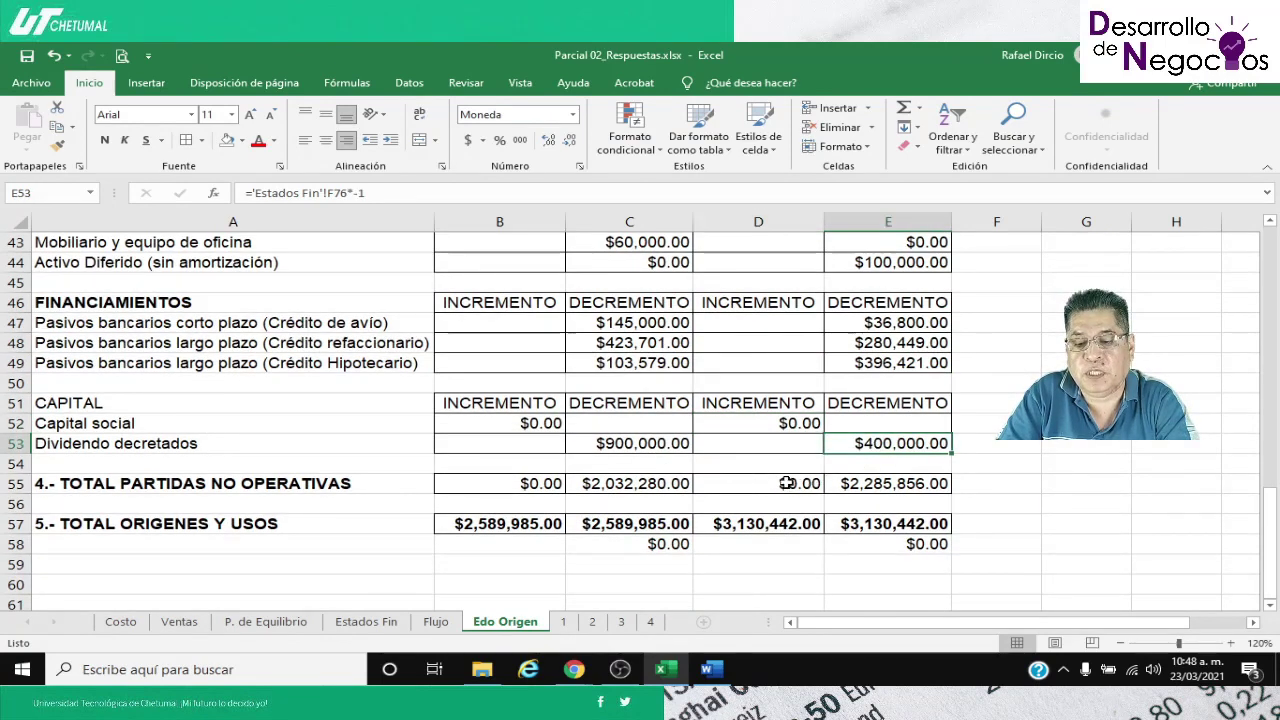
{"action": "left_click", "coordinate": [761, 484]}
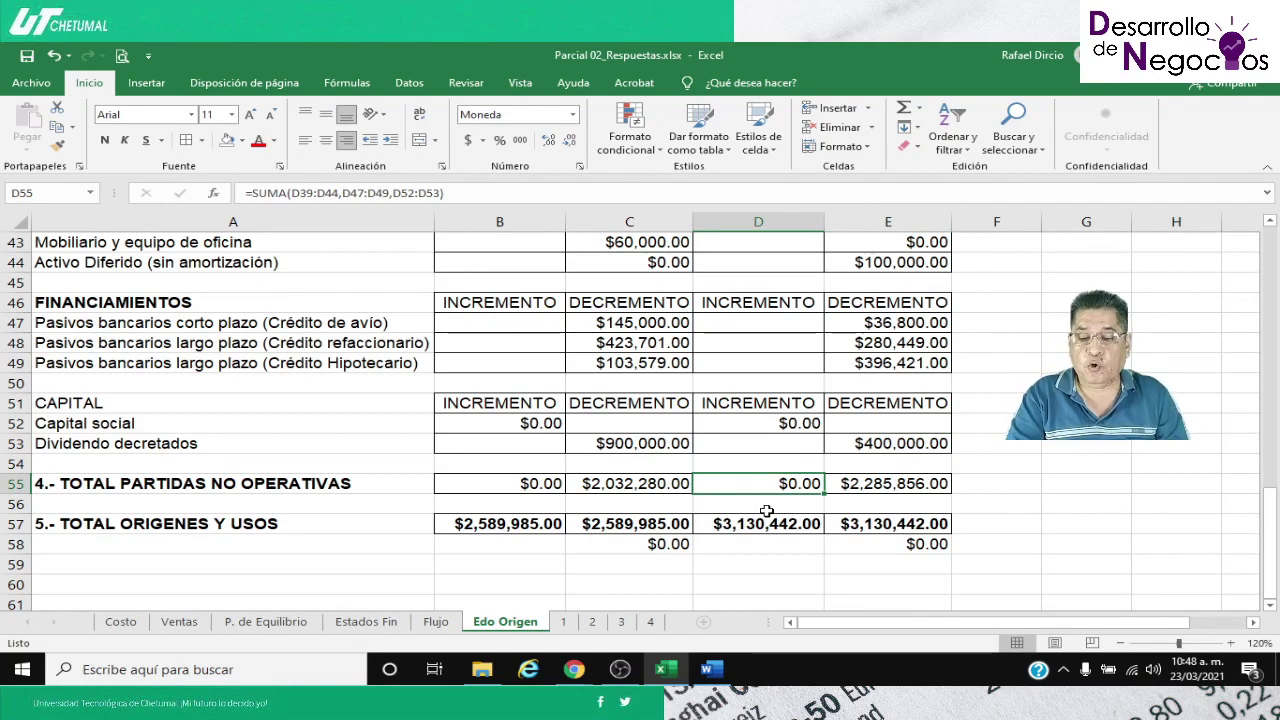
{"action": "key", "text": "Right"}
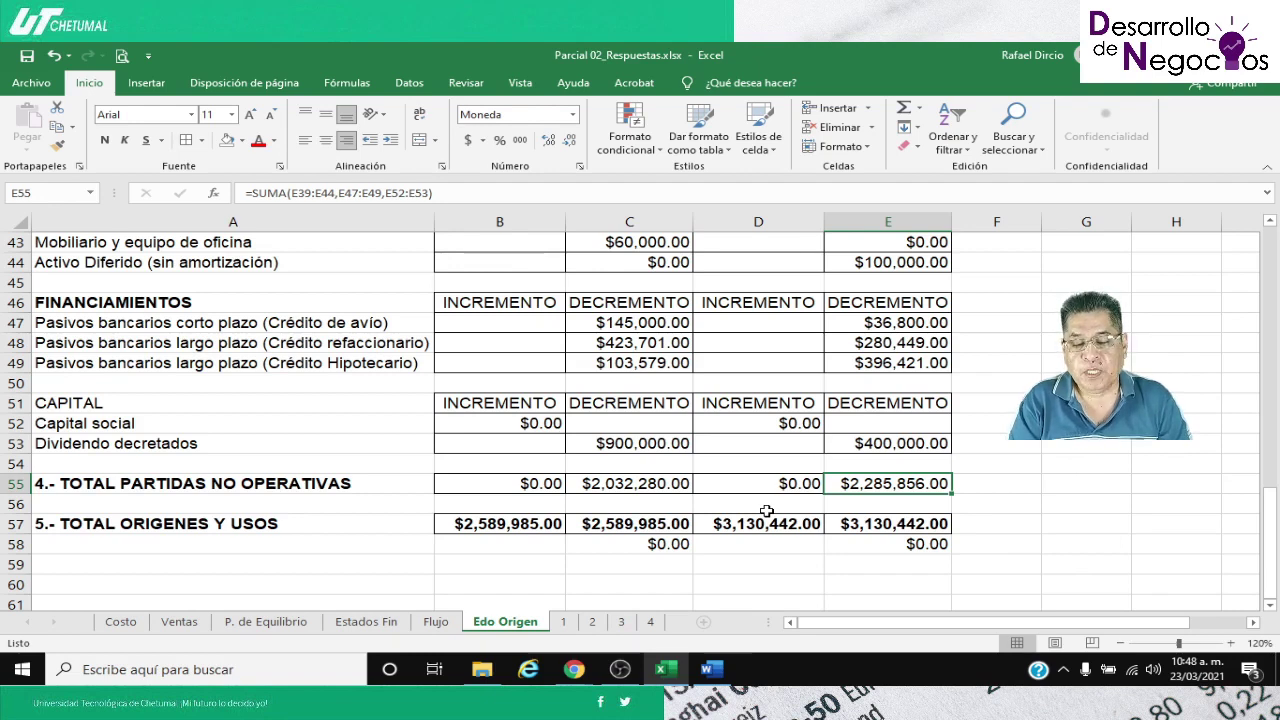
{"action": "key", "text": "Down"}
{"action": "key", "text": "Down"}
{"action": "key", "text": "Left"}
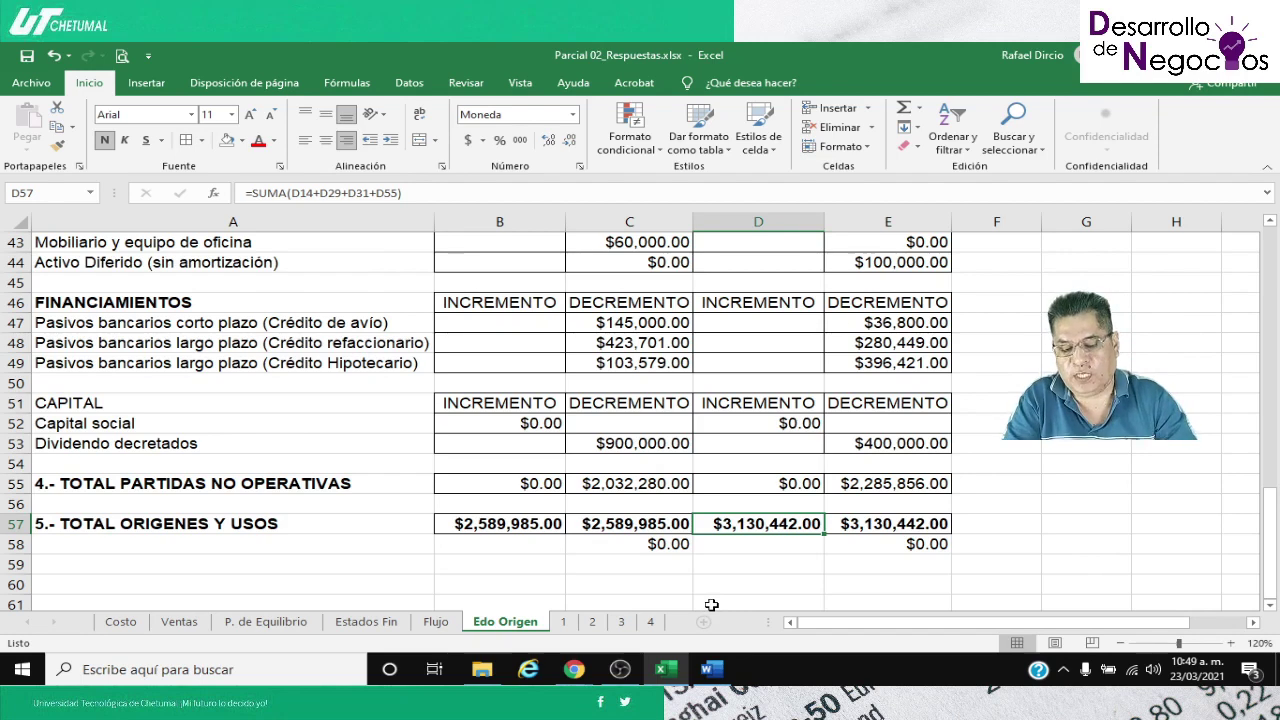
Fill the Total Orígenes y Usos amounts in B57:E57 with yellow
{"action": "key", "text": "Left"}
{"action": "key", "text": "Left"}
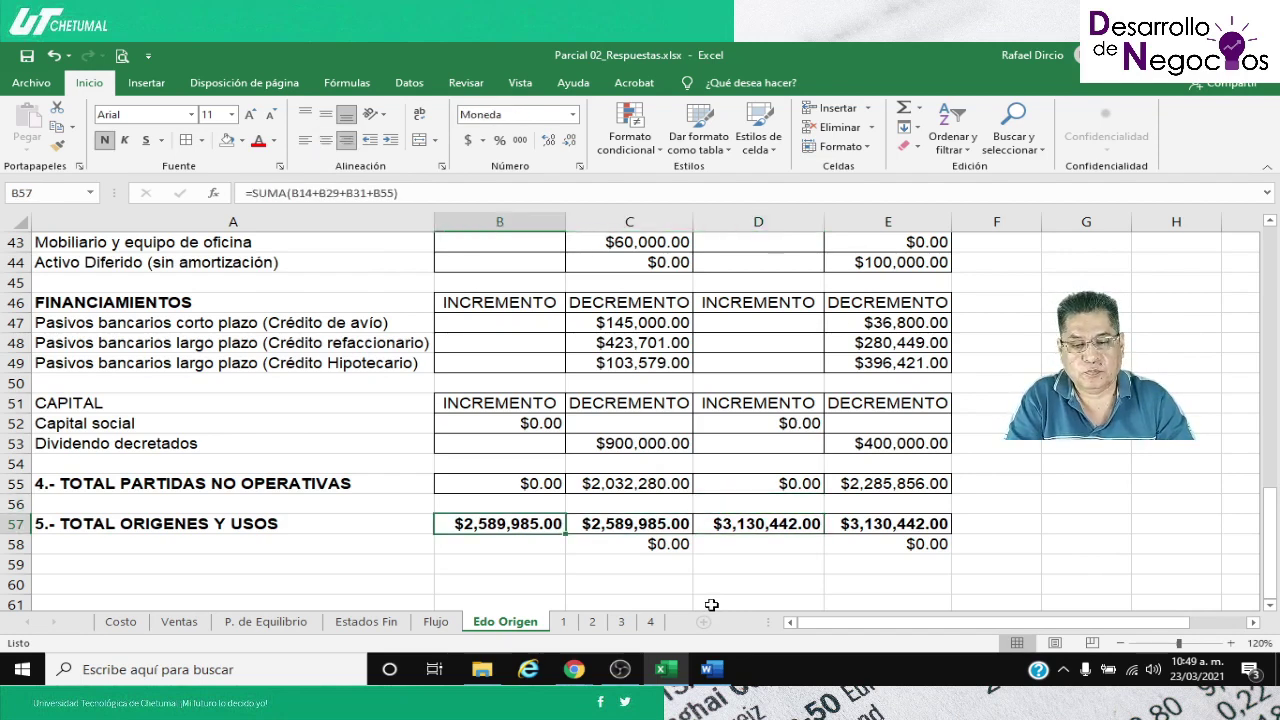
{"action": "key", "text": "shift+Right"}
{"action": "key", "text": "shift+Right"}
{"action": "key", "text": "shift+Right"}
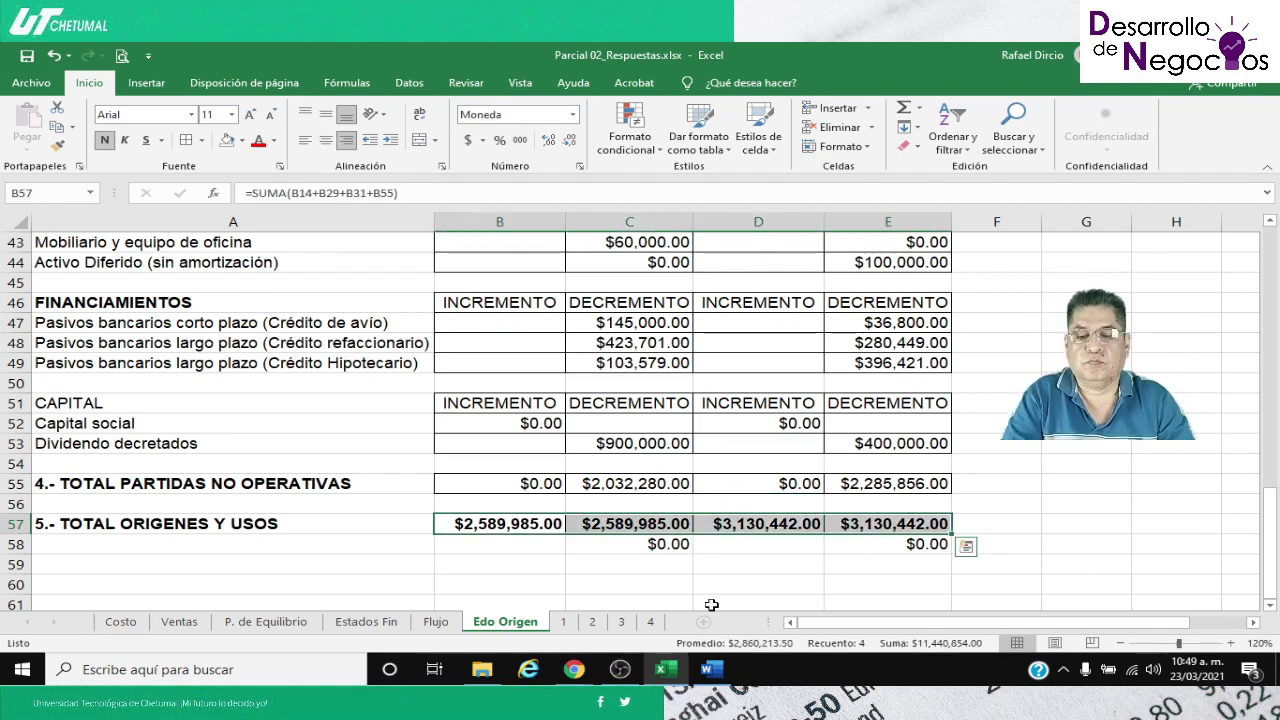
{"action": "left_click", "coordinate": [241, 141]}
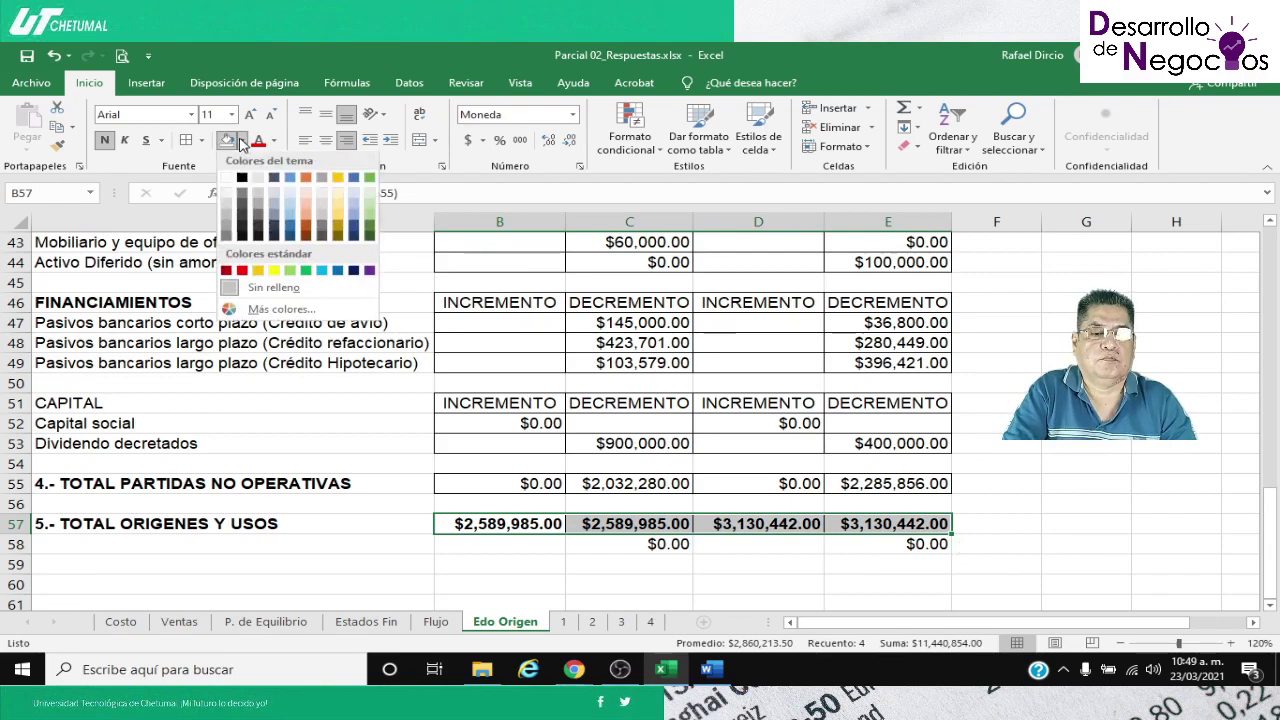
{"action": "left_click", "coordinate": [274, 271]}
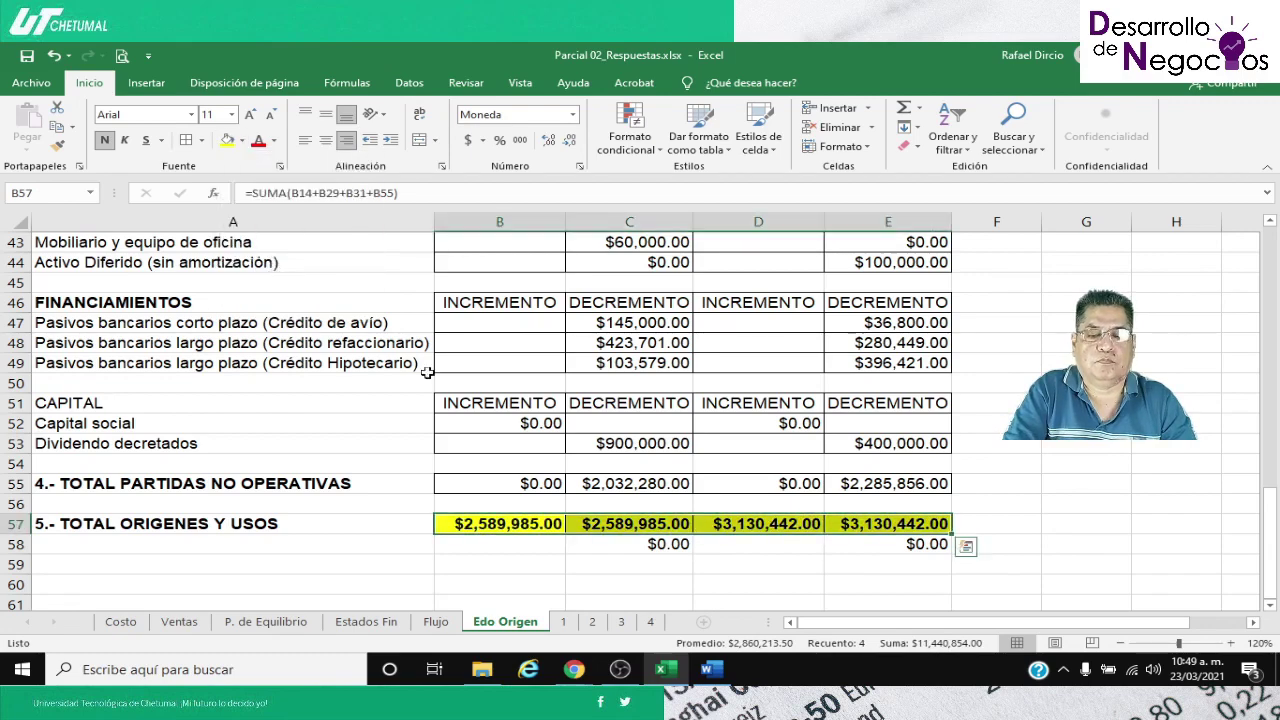
{"action": "left_click", "coordinate": [513, 440]}
Switch to the Google Meet call in Chrome to check on the participants, returning to the Excel workbook's total rows
{"action": "scroll", "coordinate": [1025, 502], "scroll_direction": "up", "scroll_amount": 4}
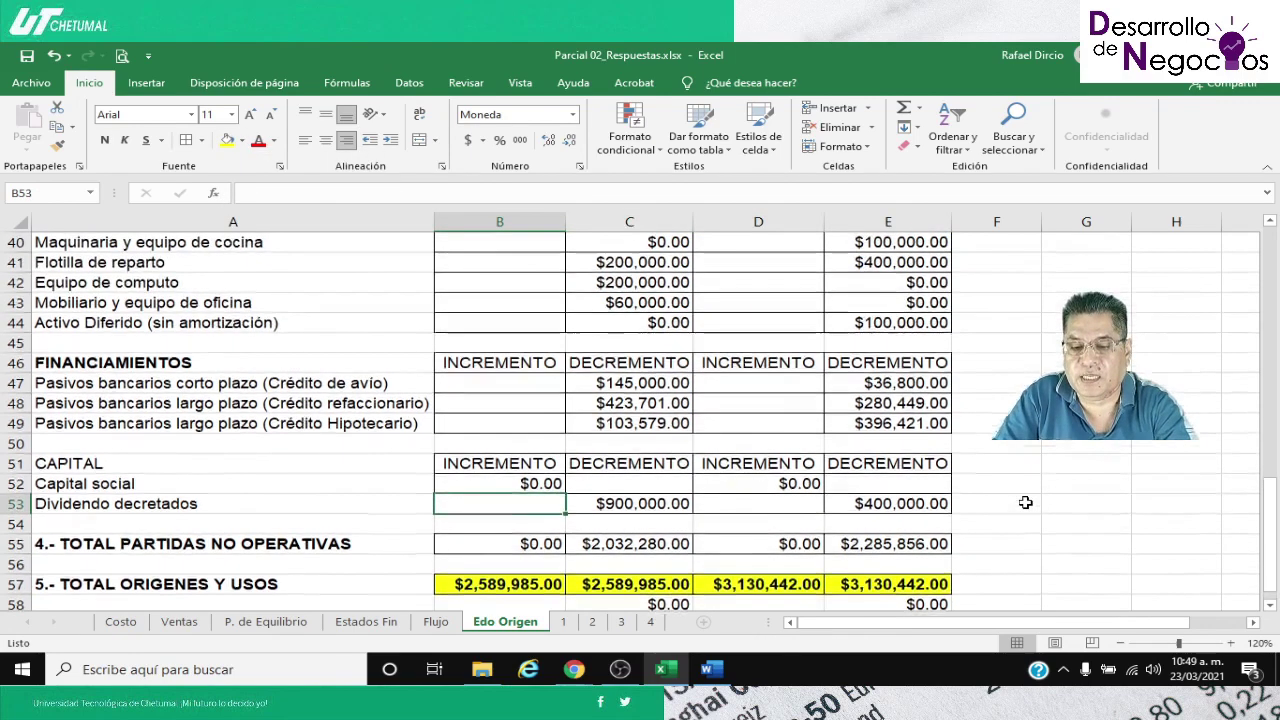
{"action": "scroll", "coordinate": [1025, 502], "scroll_direction": "down", "scroll_amount": 3}
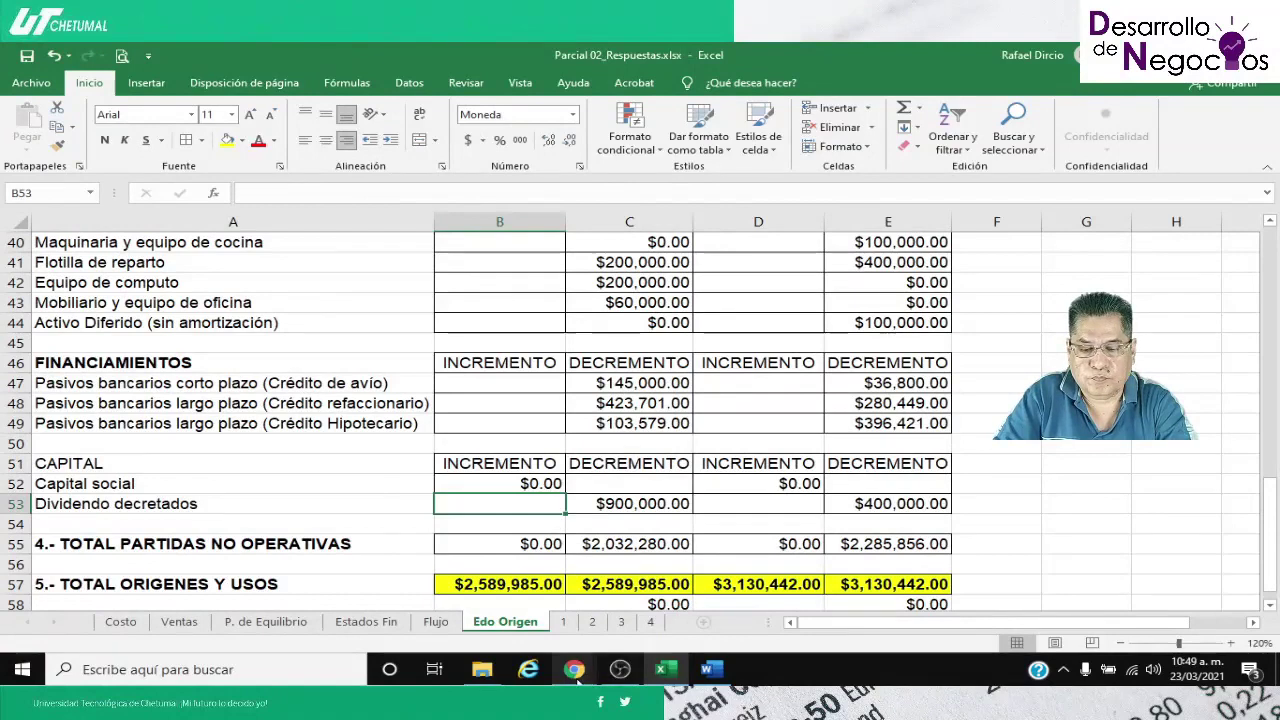
{"action": "mouse_move", "coordinate": [573, 672]}
{"action": "left_click", "coordinate": [487, 597]}
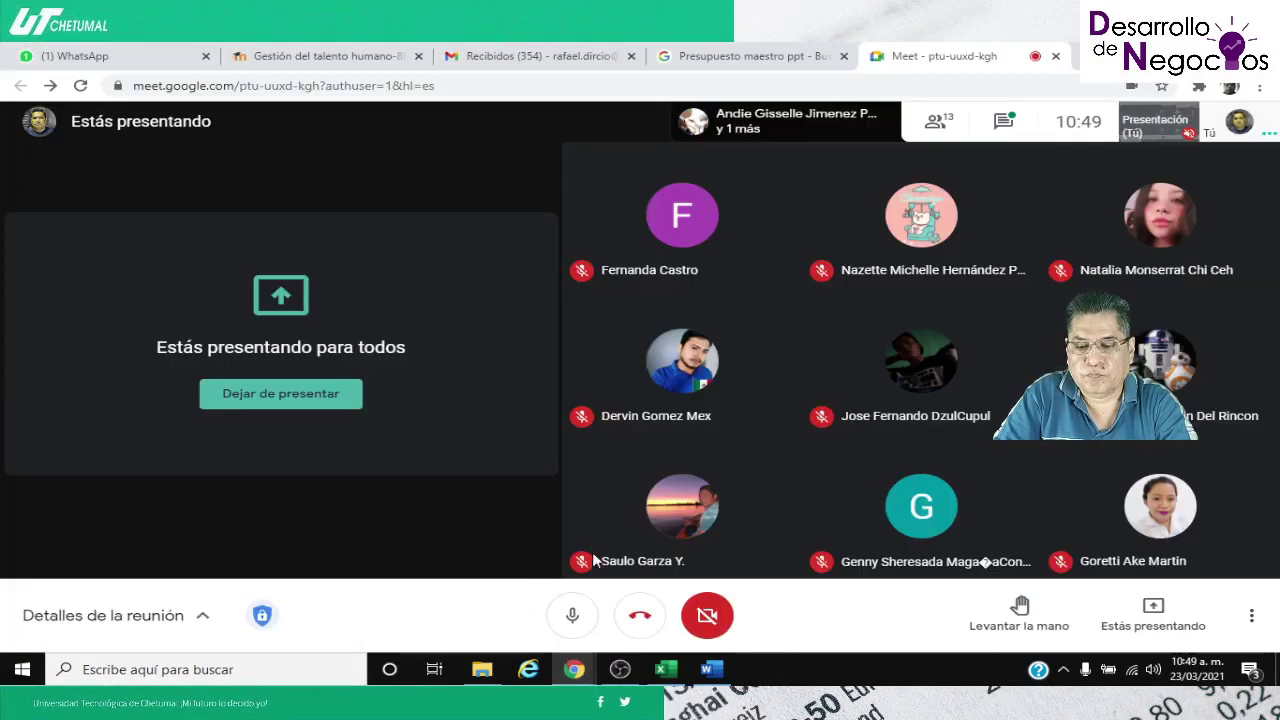
{"action": "left_click", "coordinate": [665, 669]}
{"action": "scroll", "coordinate": [733, 548], "scroll_direction": "down", "scroll_amount": 1}
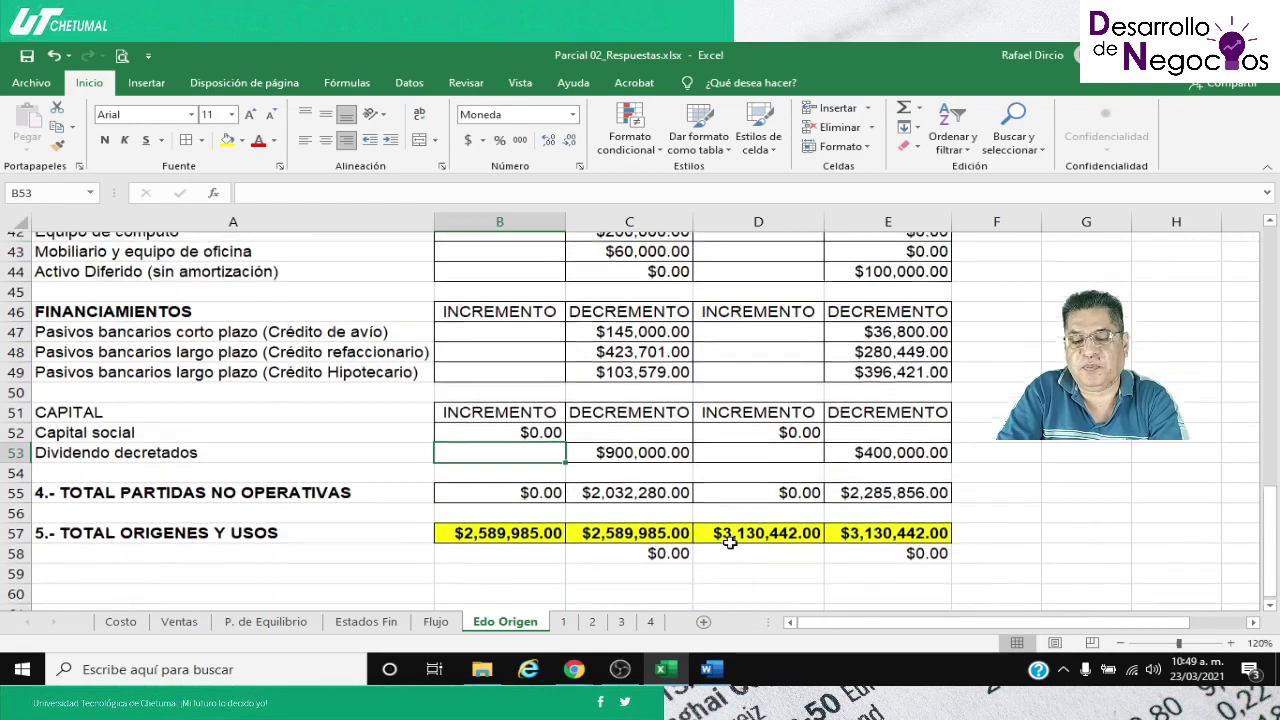
{"action": "scroll", "coordinate": [729, 531], "scroll_direction": "up", "scroll_amount": 1}
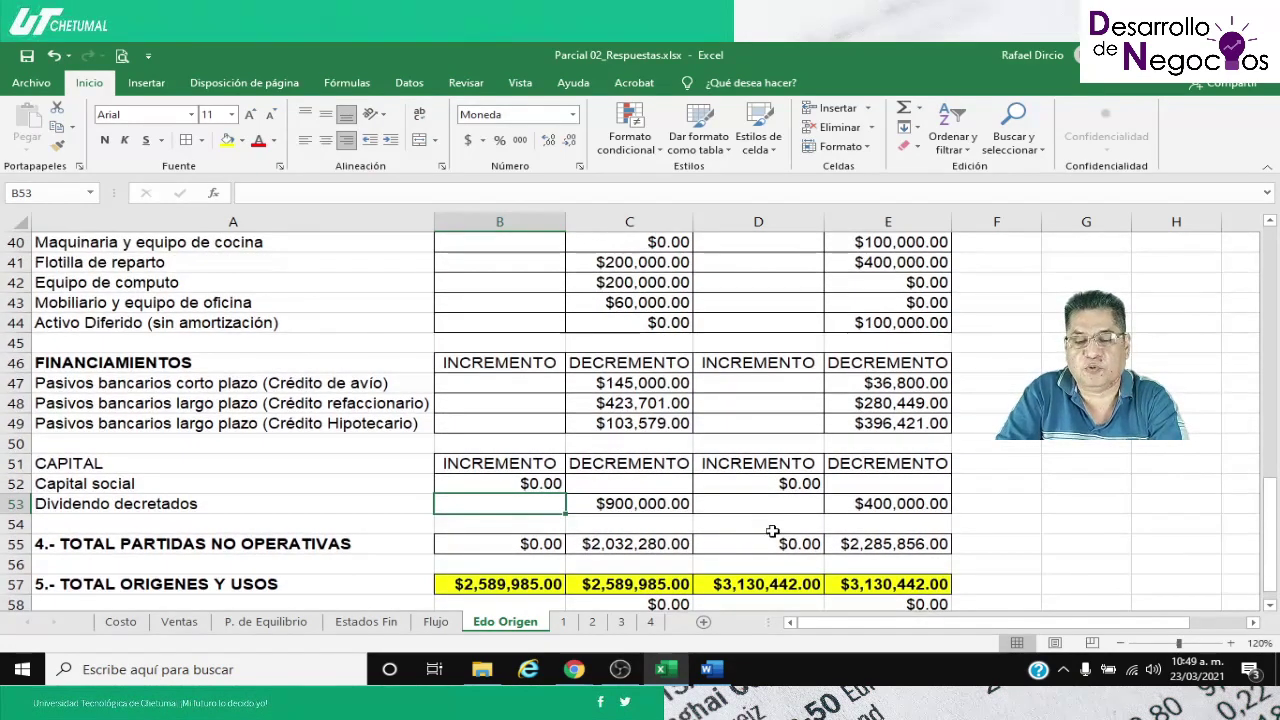
{"action": "left_click", "coordinate": [574, 669]}
{"action": "left_click", "coordinate": [513, 609]}
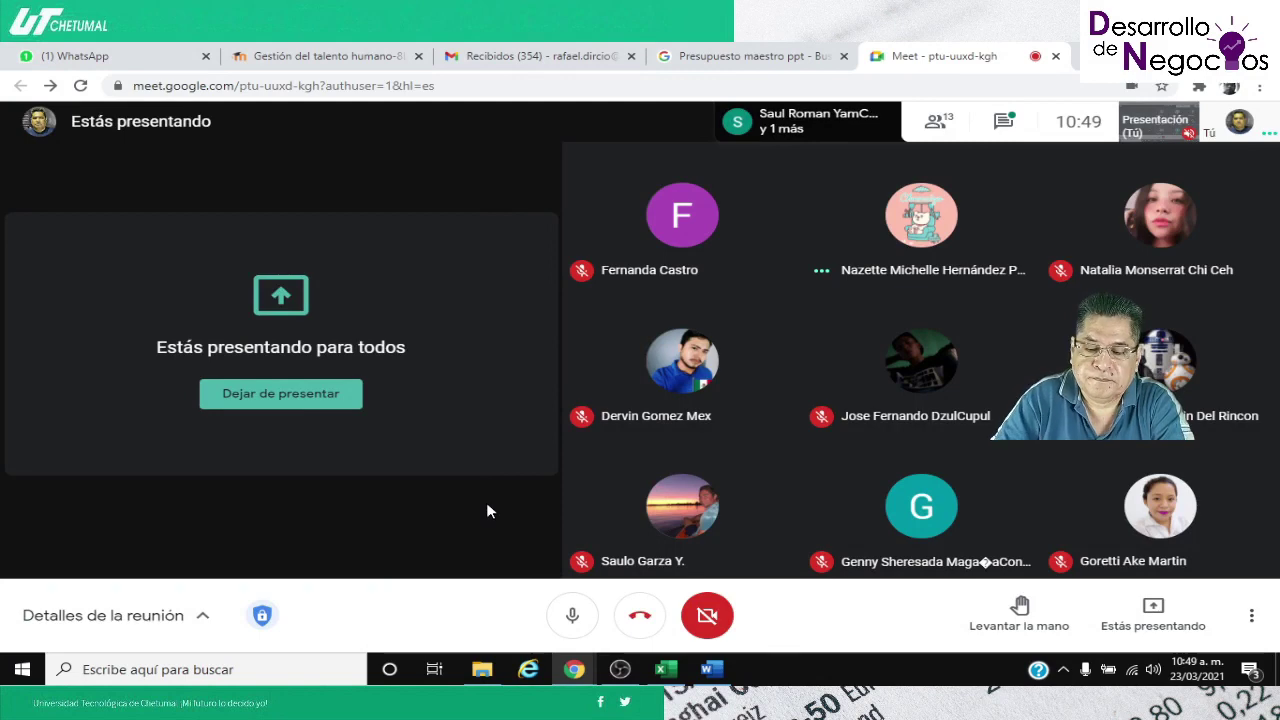
{"action": "left_click", "coordinate": [660, 670]}
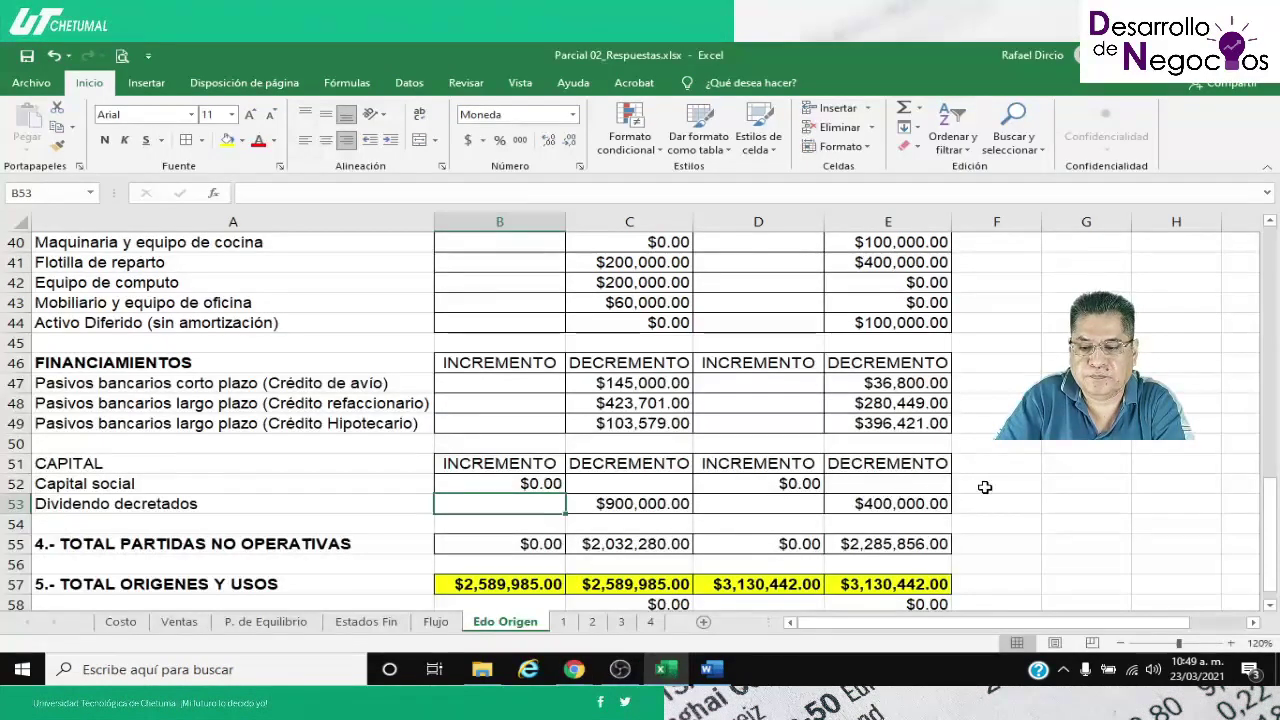
{"action": "scroll", "coordinate": [905, 488], "scroll_direction": "down", "scroll_amount": 1}
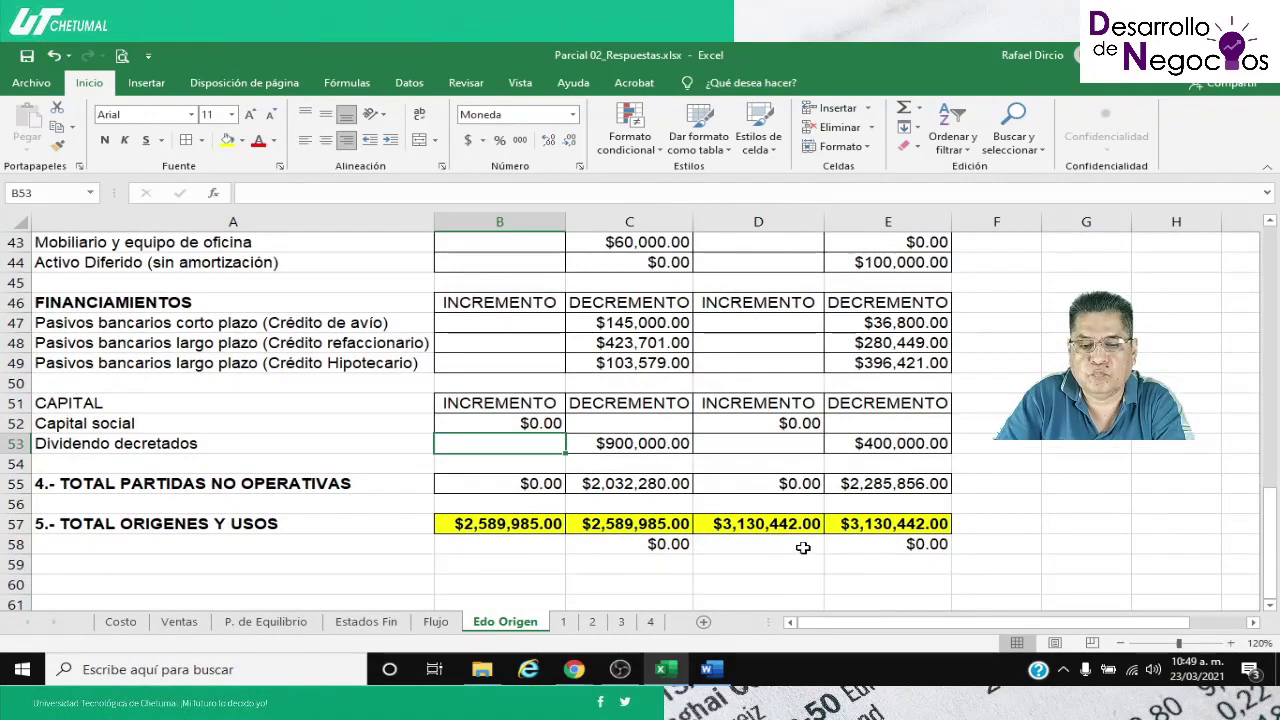
Examine the Caja chica and Bancos rows under Generación Neta Operativa, along with the non-operating items and total origins and uses
{"action": "scroll", "coordinate": [803, 548], "scroll_direction": "up", "scroll_amount": 4}
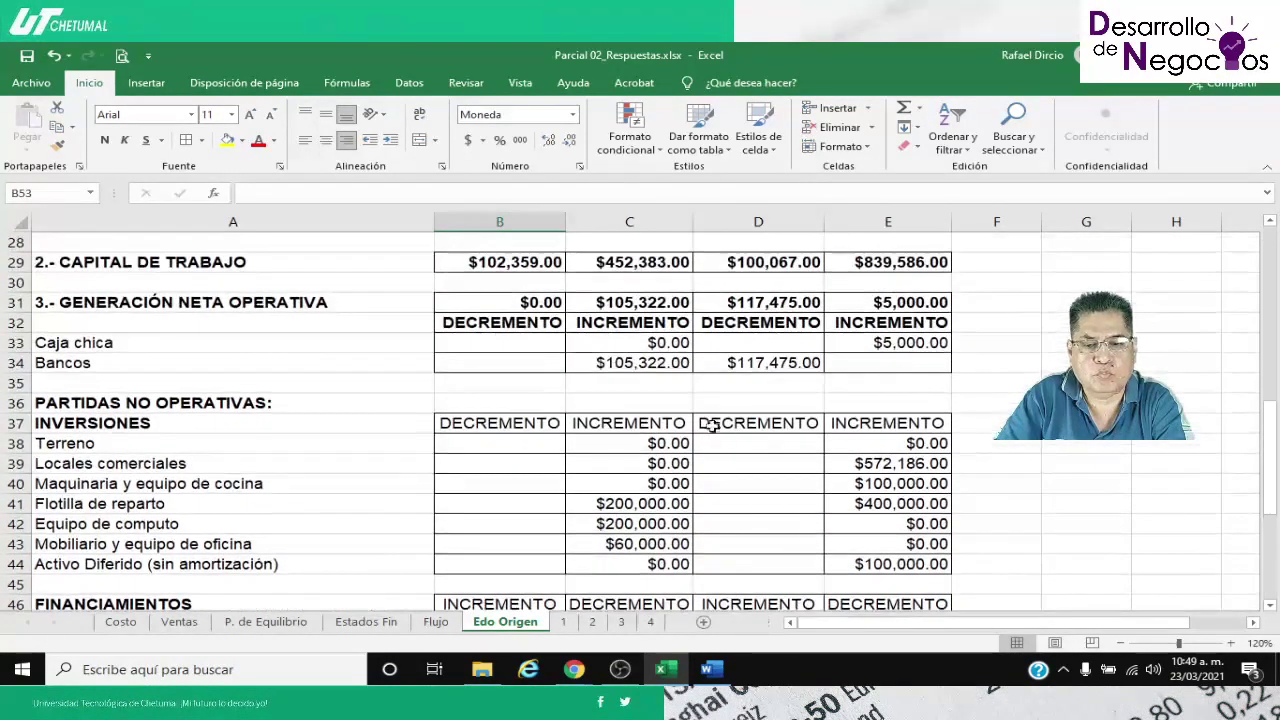
{"action": "left_click", "coordinate": [758, 346]}
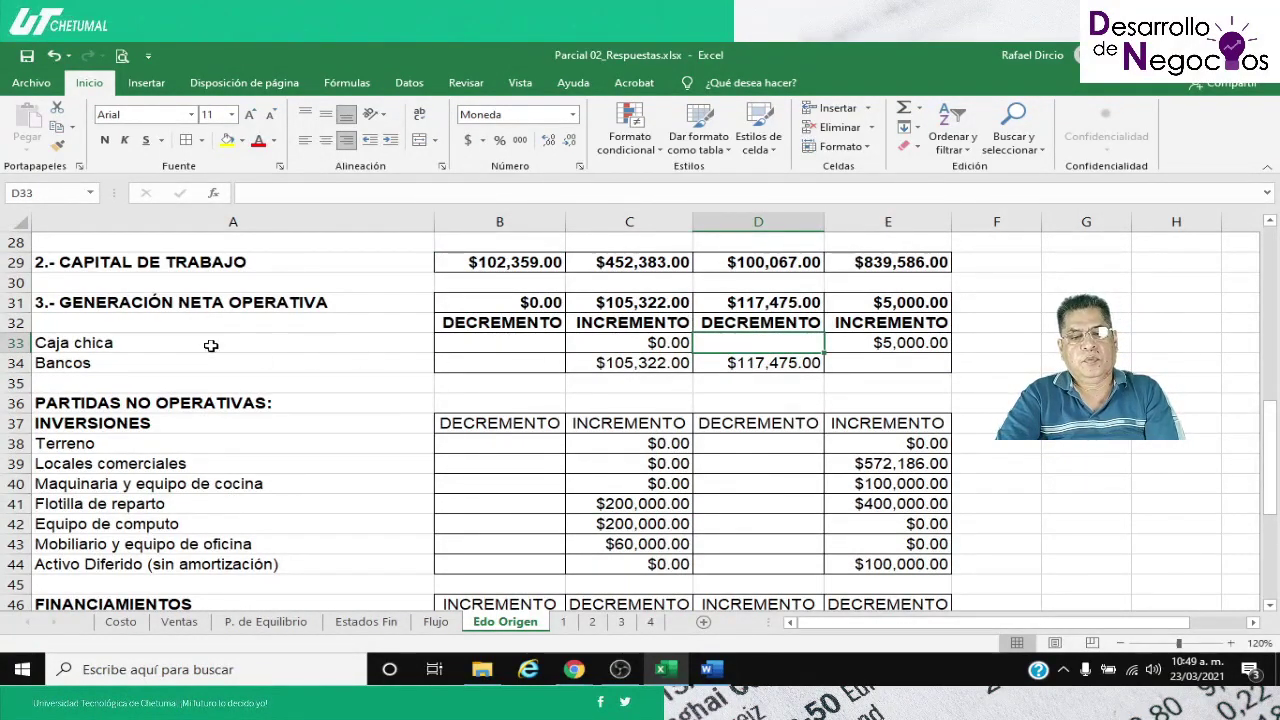
{"action": "left_click", "coordinate": [250, 346]}
{"action": "left_click", "coordinate": [250, 363]}
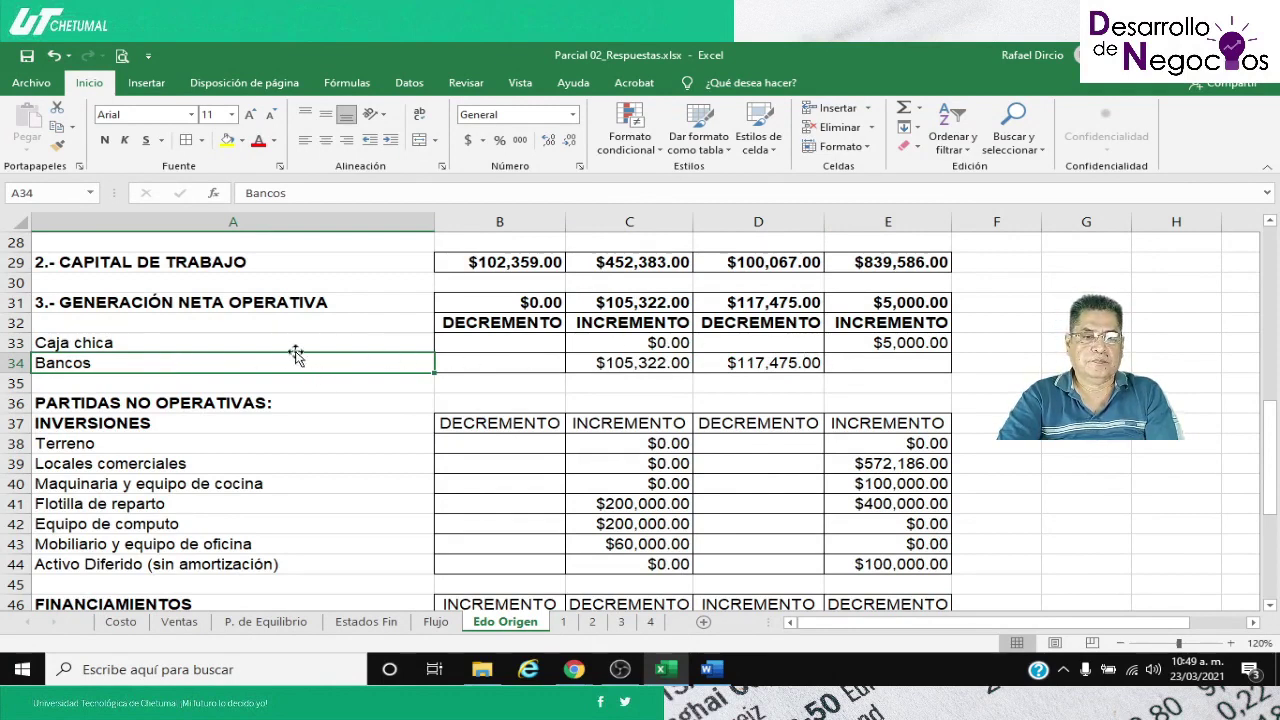
{"action": "left_click", "coordinate": [327, 343]}
{"action": "left_click", "coordinate": [560, 342]}
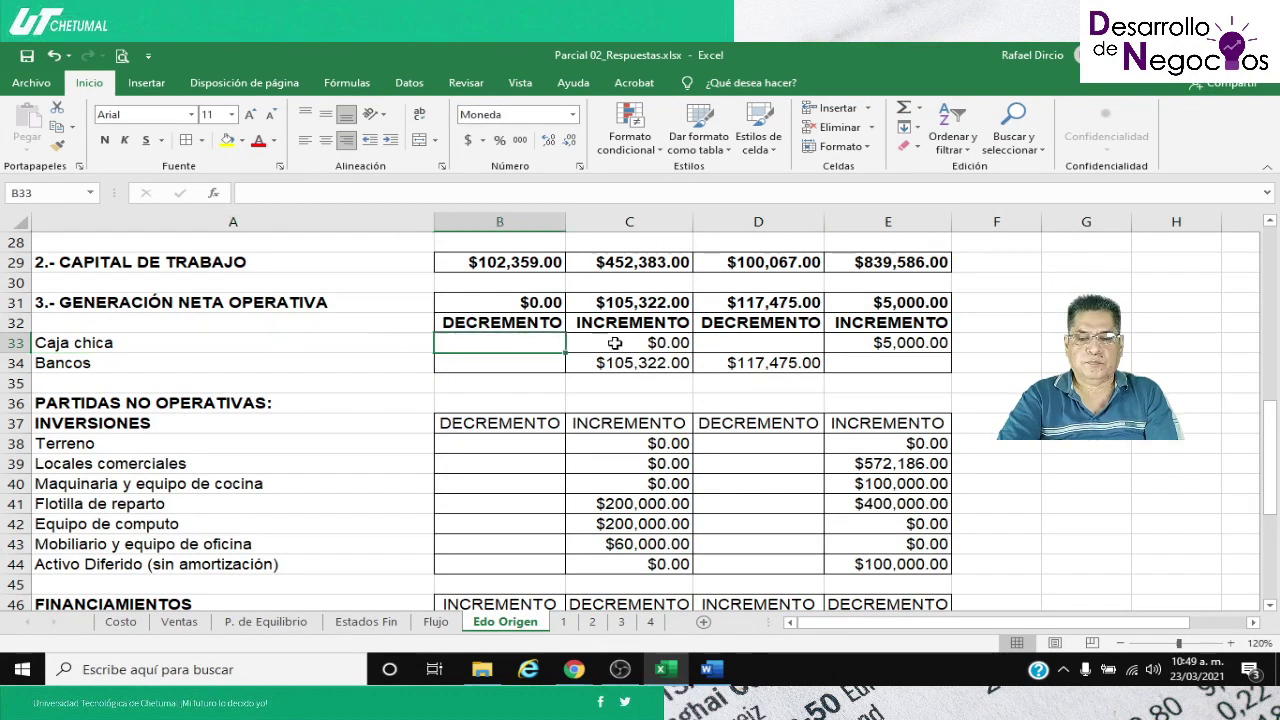
{"action": "left_click", "coordinate": [616, 343]}
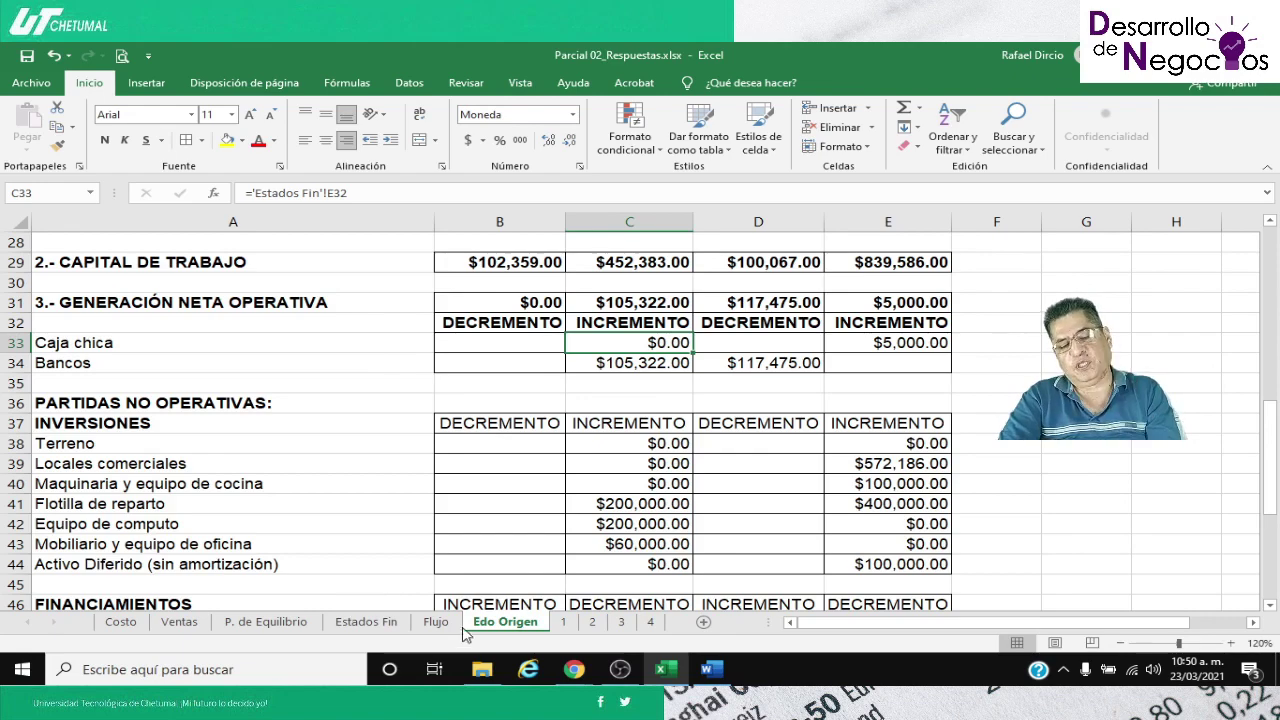
{"action": "left_click", "coordinate": [103, 363]}
{"action": "left_click", "coordinate": [118, 346]}
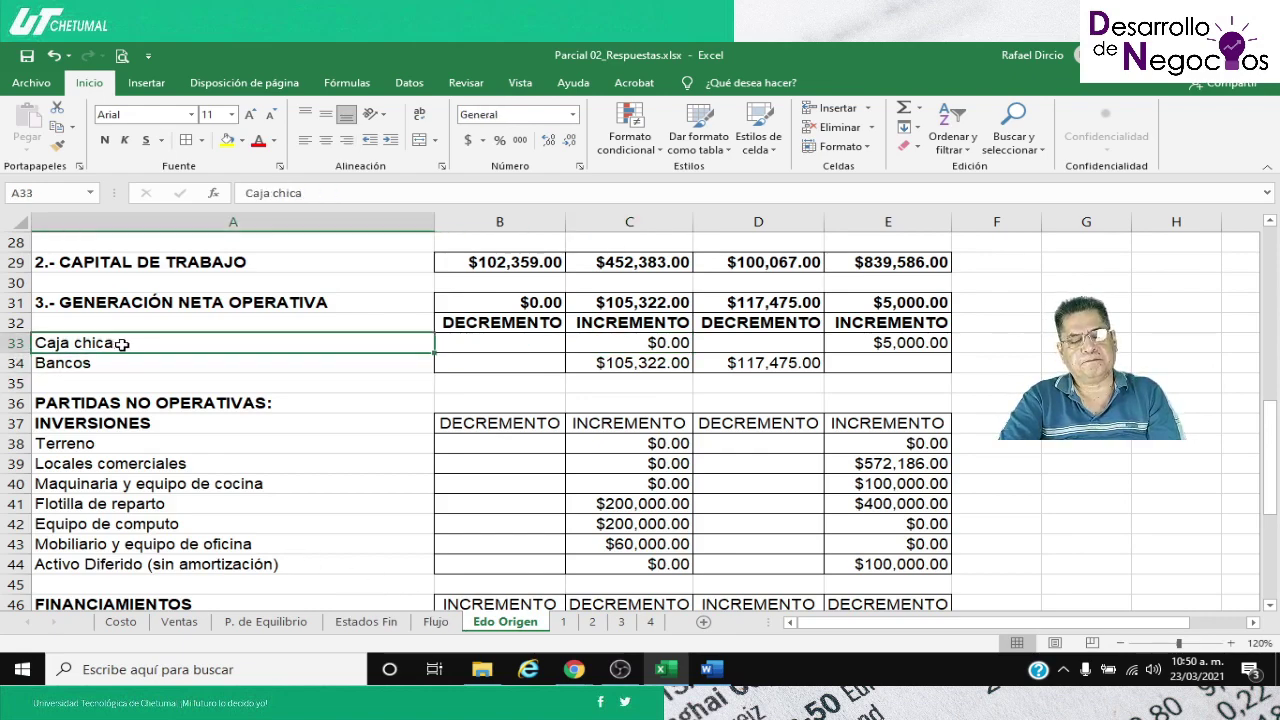
{"action": "scroll", "coordinate": [600, 366], "scroll_direction": "down", "scroll_amount": 3}
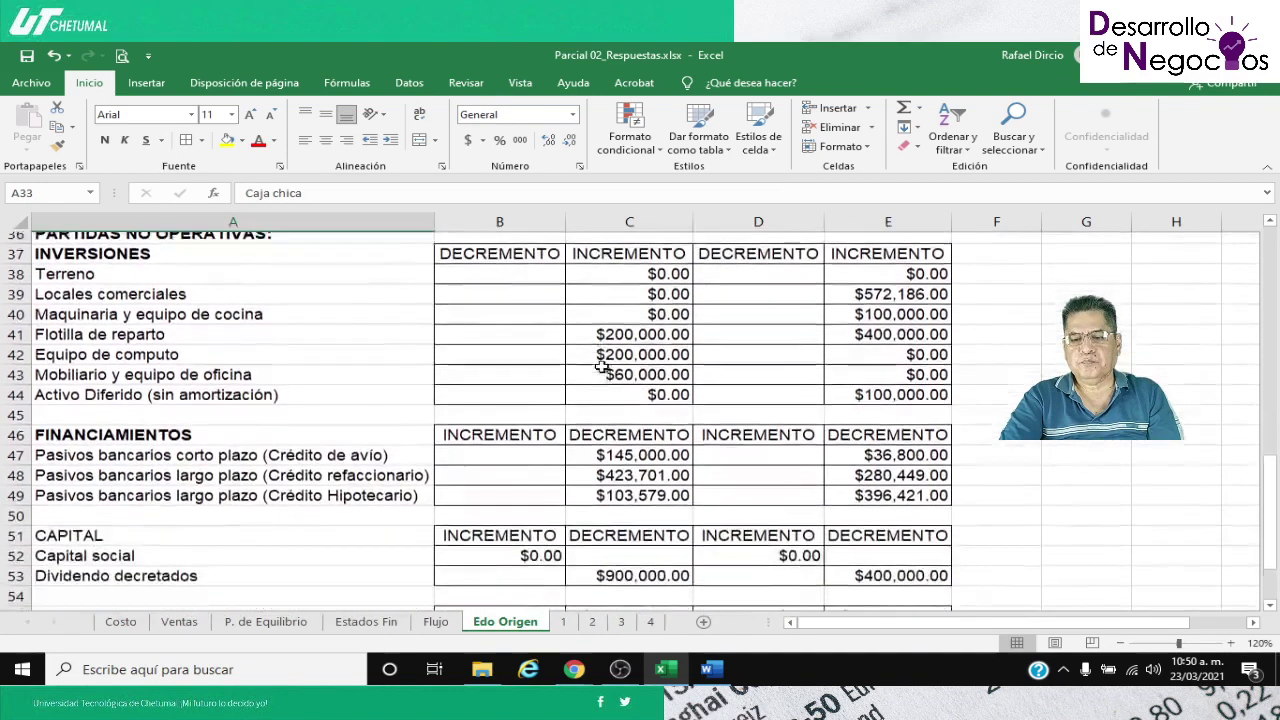
{"action": "scroll", "coordinate": [599, 367], "scroll_direction": "down", "scroll_amount": 3}
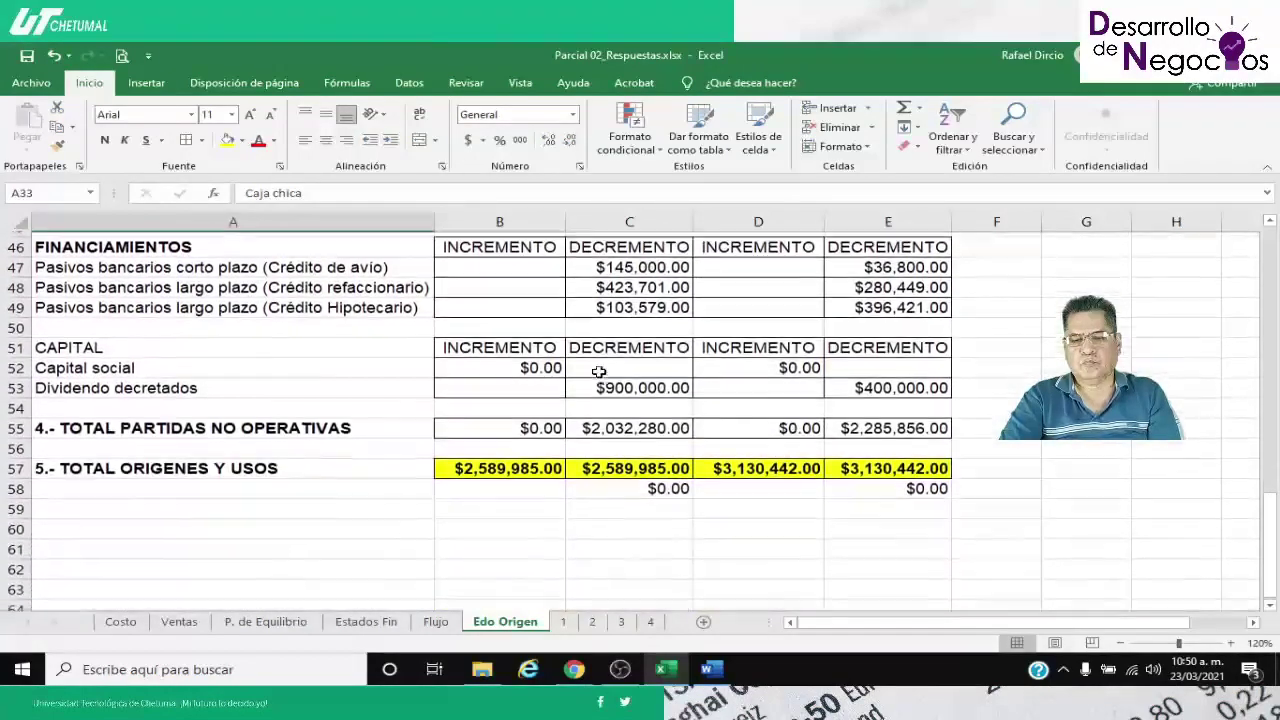
{"action": "scroll", "coordinate": [597, 370], "scroll_direction": "up", "scroll_amount": 5}
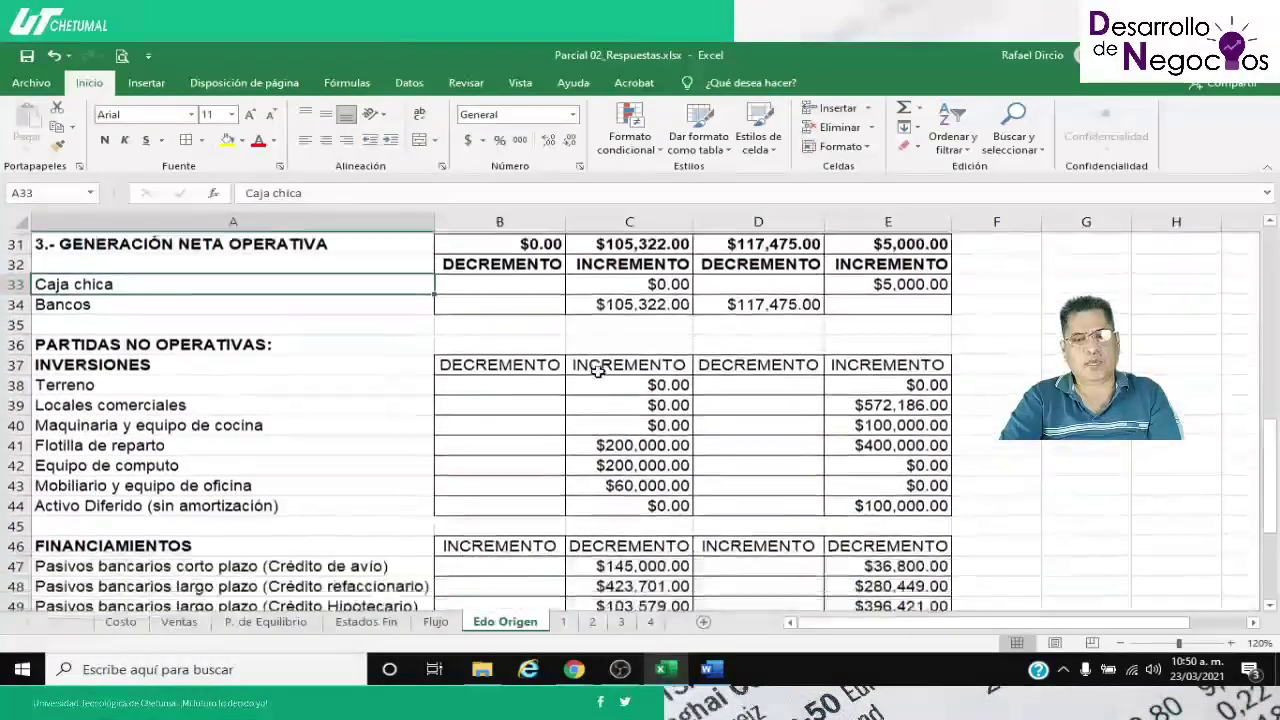
{"action": "scroll", "coordinate": [597, 370], "scroll_direction": "down", "scroll_amount": 4}
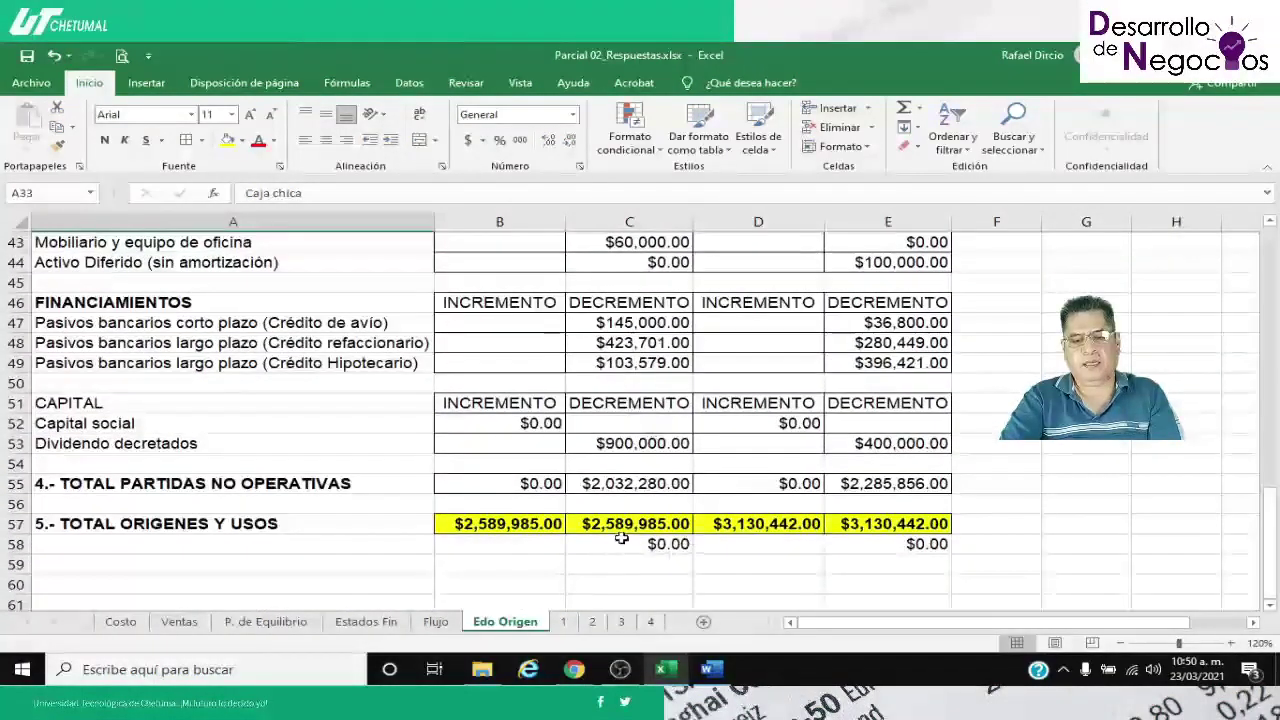
Read the meeting chat in Google Meet and return to cell D58 below the totals in the Excel workbook
{"action": "mouse_move", "coordinate": [578, 672]}
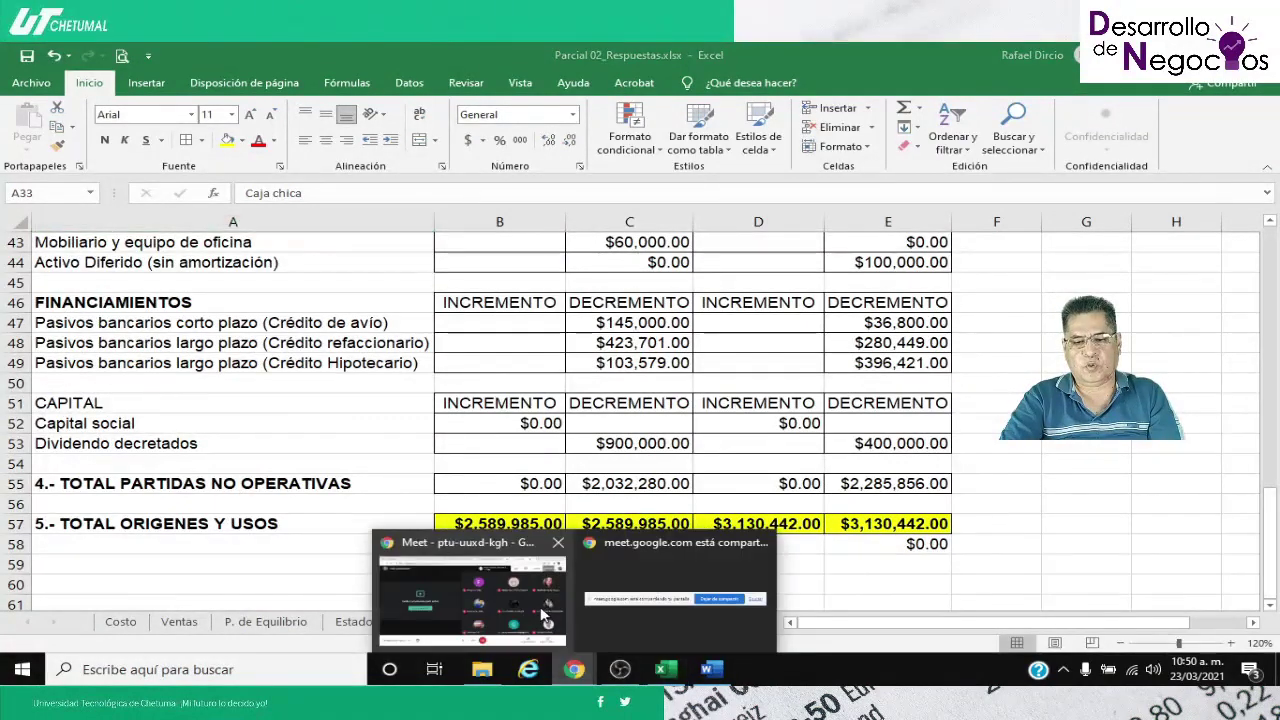
{"action": "left_click", "coordinate": [618, 534]}
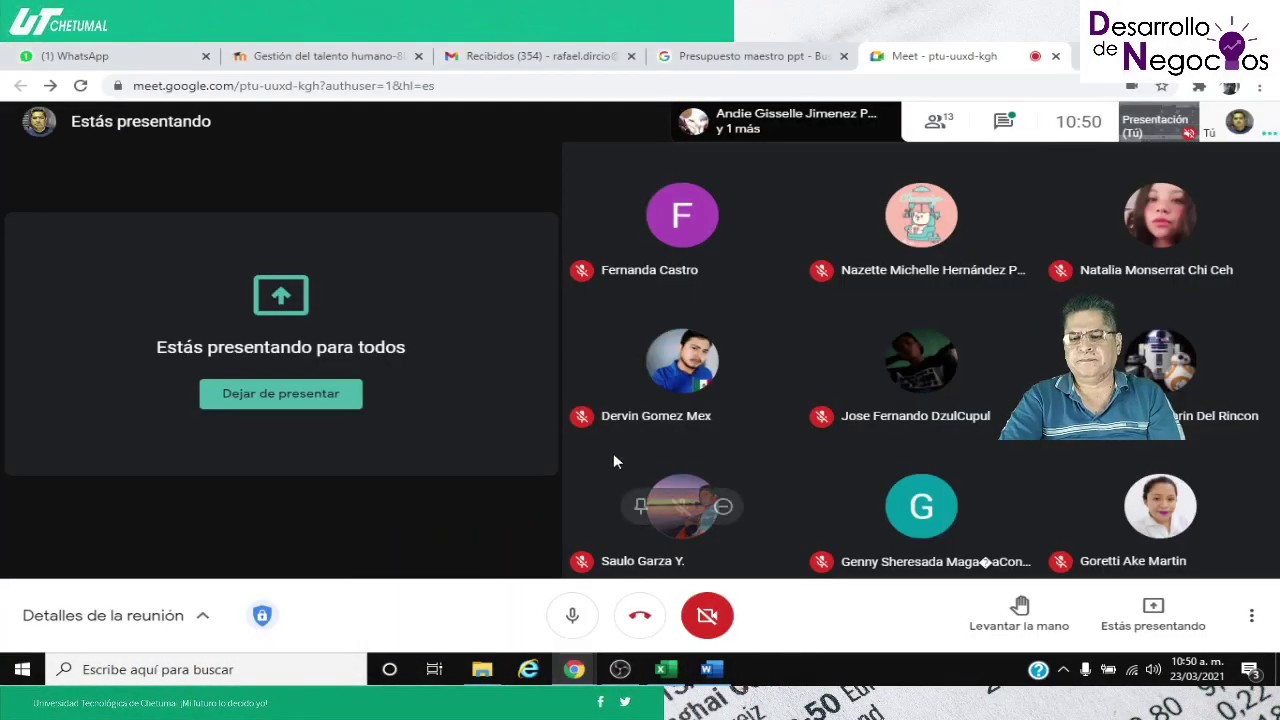
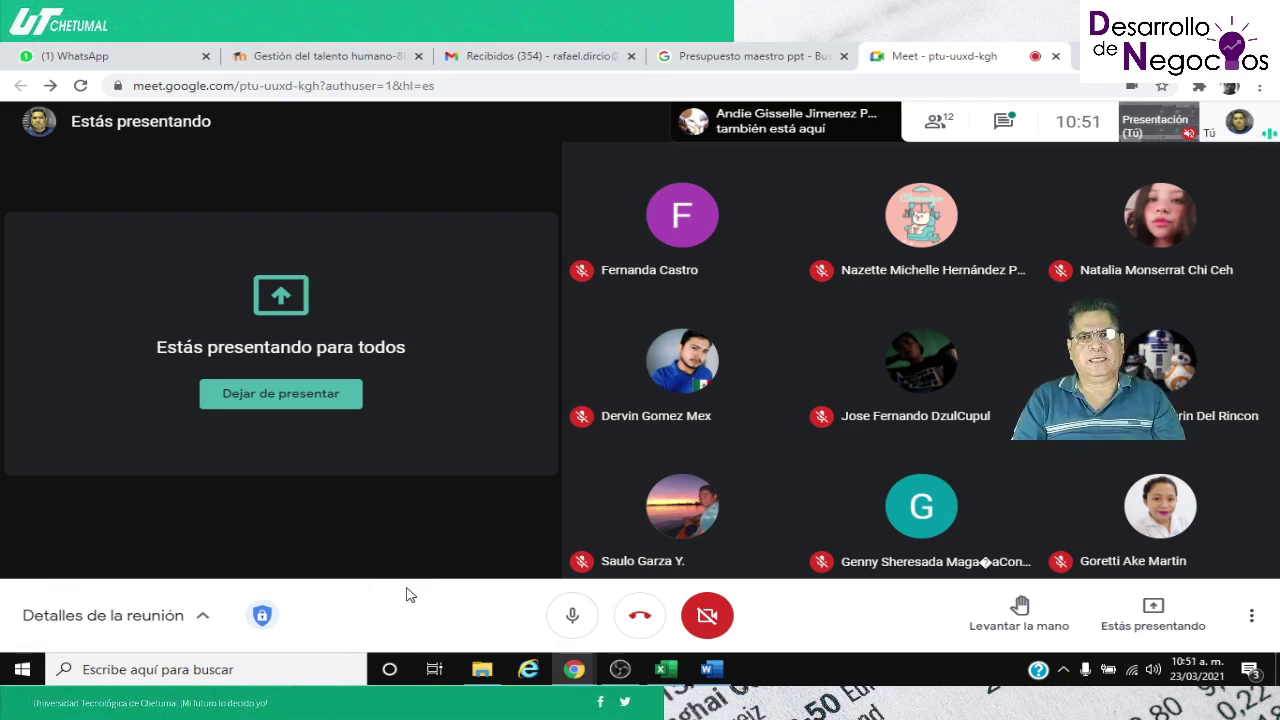
{"action": "left_click", "coordinate": [1003, 121]}
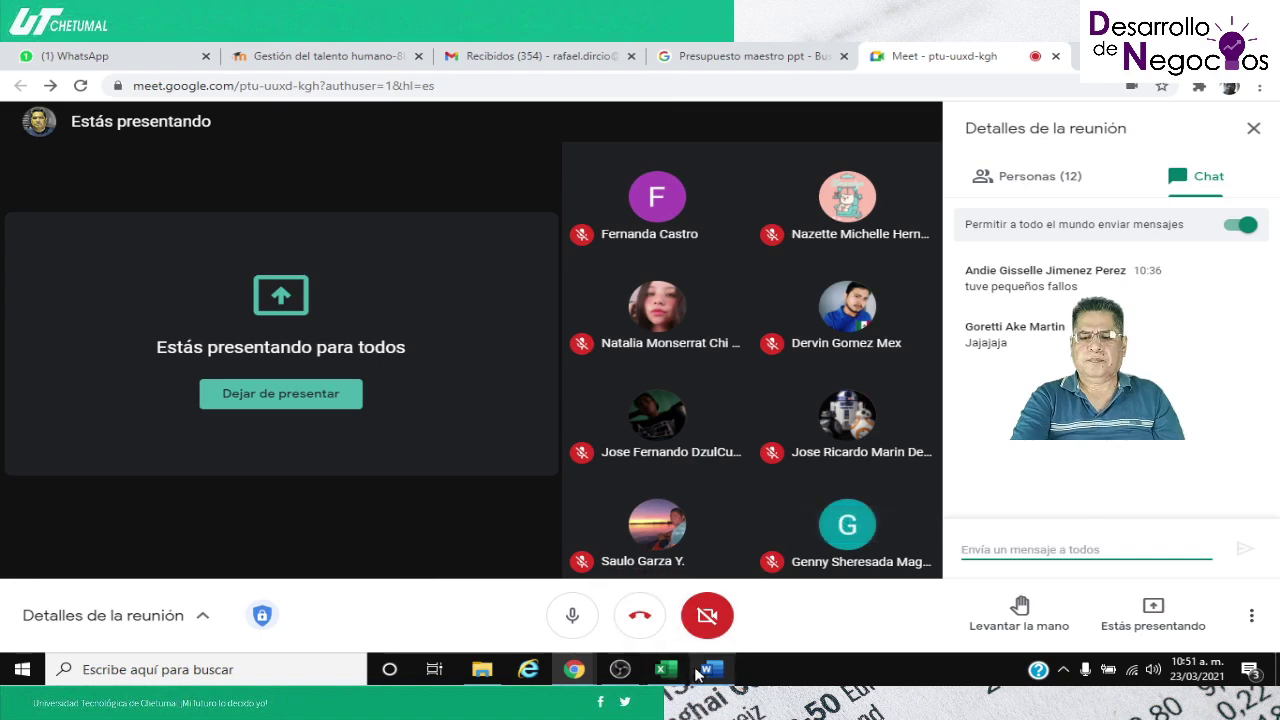
{"action": "left_click", "coordinate": [668, 670]}
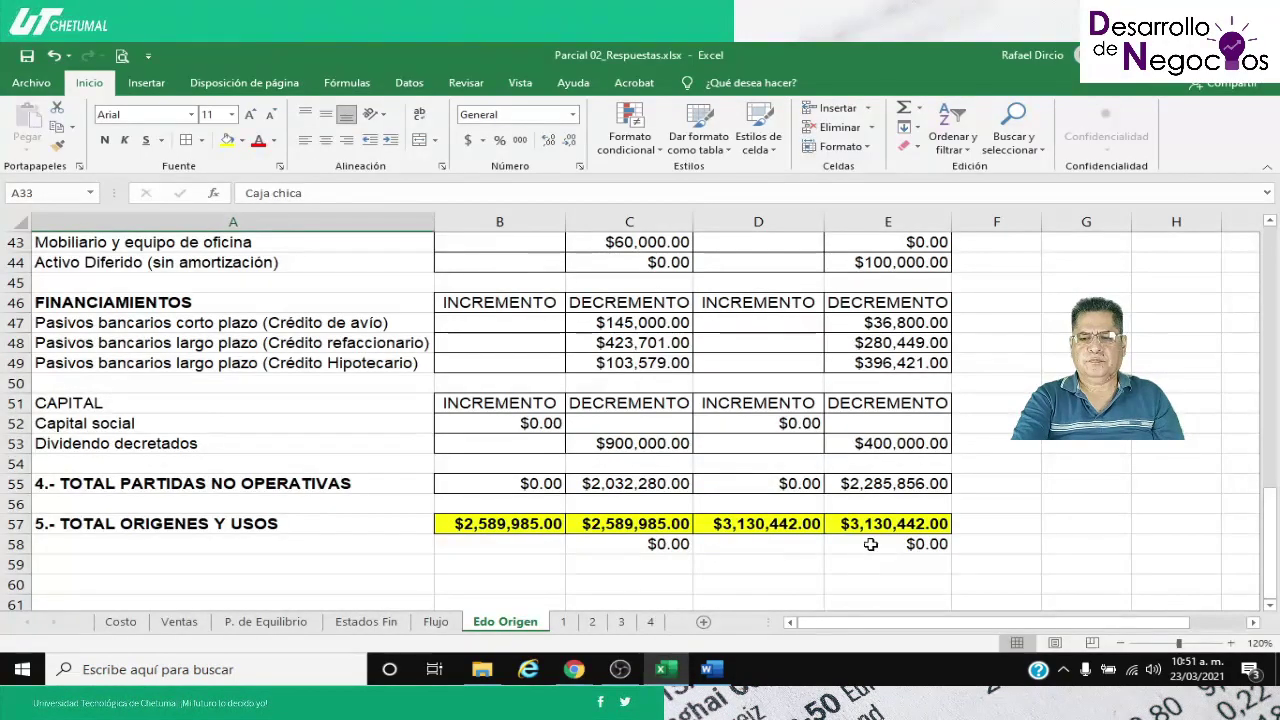
{"action": "left_click", "coordinate": [771, 549]}
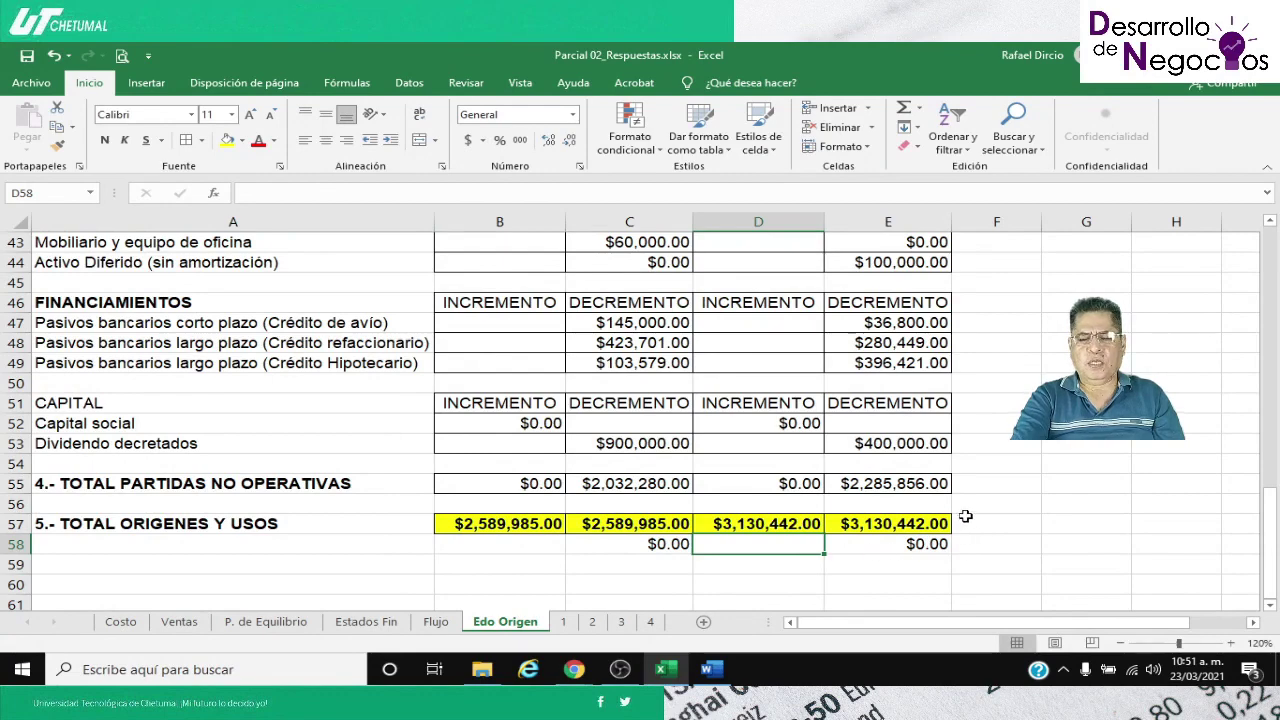
Delete the empty first row above the Estado de Origen y Aplicación de Recursos title and check the total in E56
{"action": "scroll", "coordinate": [966, 516], "scroll_direction": "up", "scroll_amount": 9}
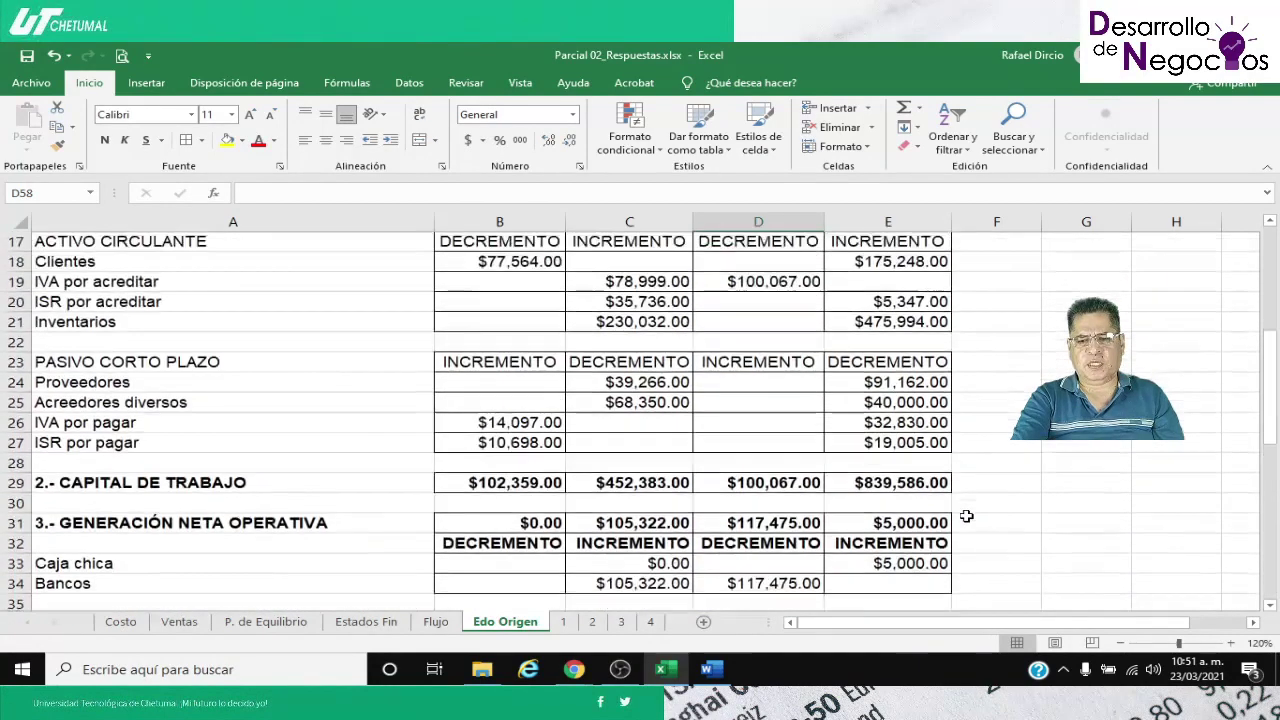
{"action": "scroll", "coordinate": [966, 516], "scroll_direction": "up", "scroll_amount": 5}
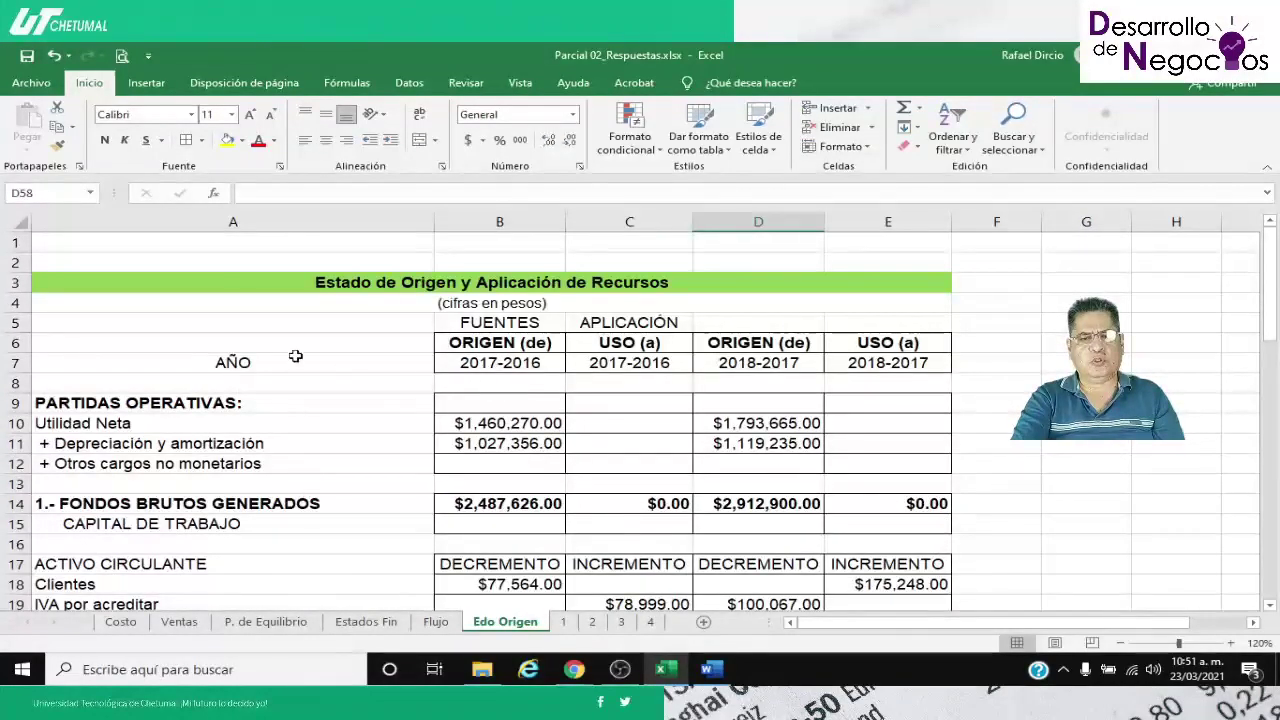
{"action": "left_click", "coordinate": [20, 240]}
{"action": "right_click", "coordinate": [20, 240]}
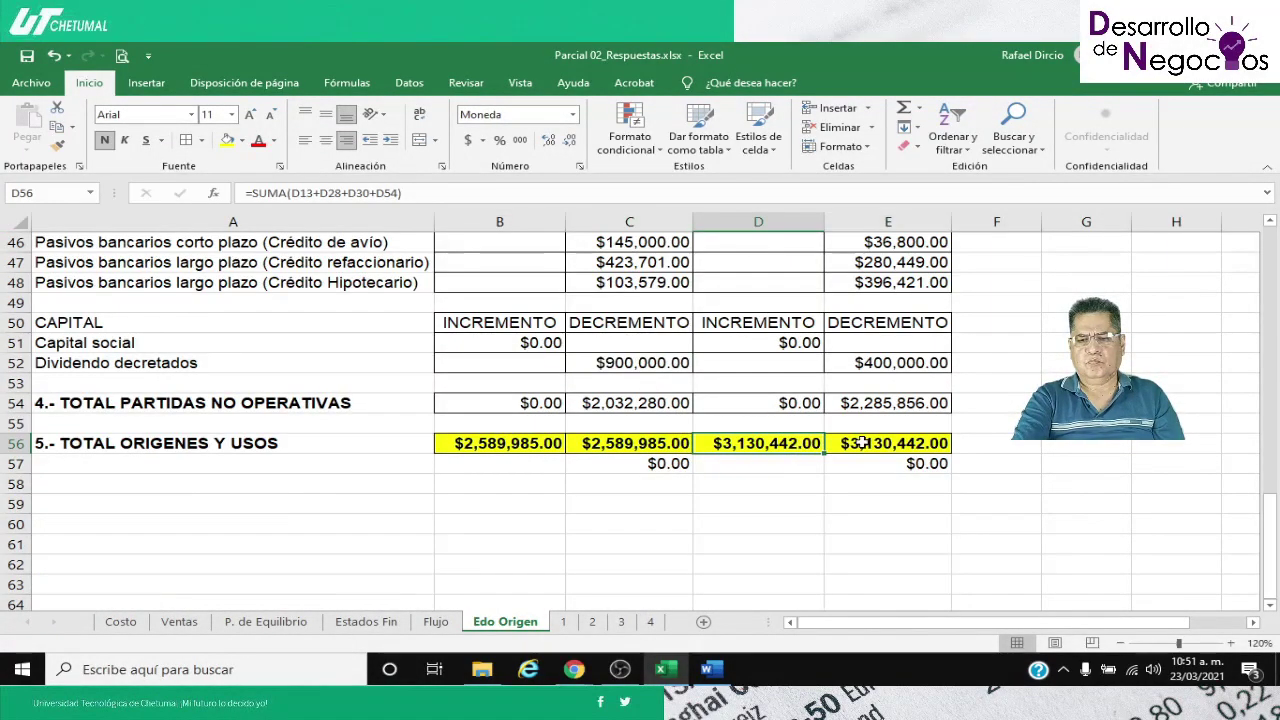
{"action": "left_click", "coordinate": [866, 443]}
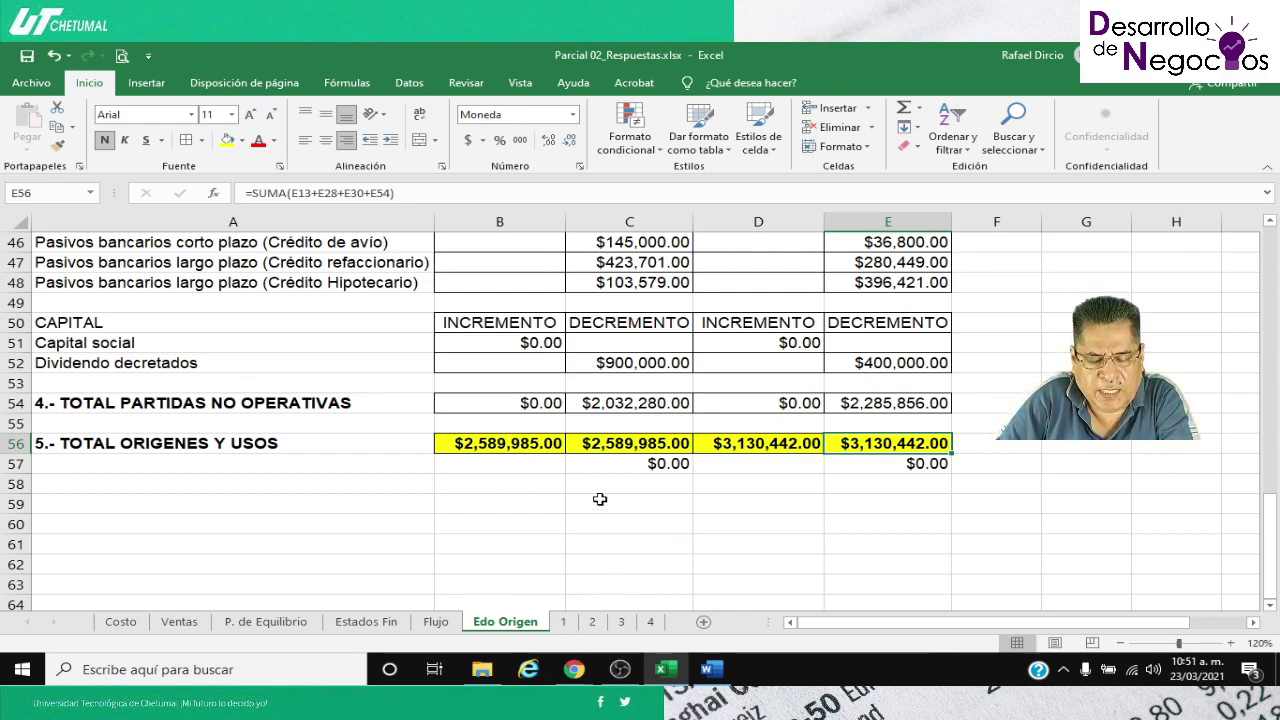
Open the empty sheet 1 of the workbook and select cell B7
{"action": "left_click", "coordinate": [440, 497]}
{"action": "left_click", "coordinate": [563, 623]}
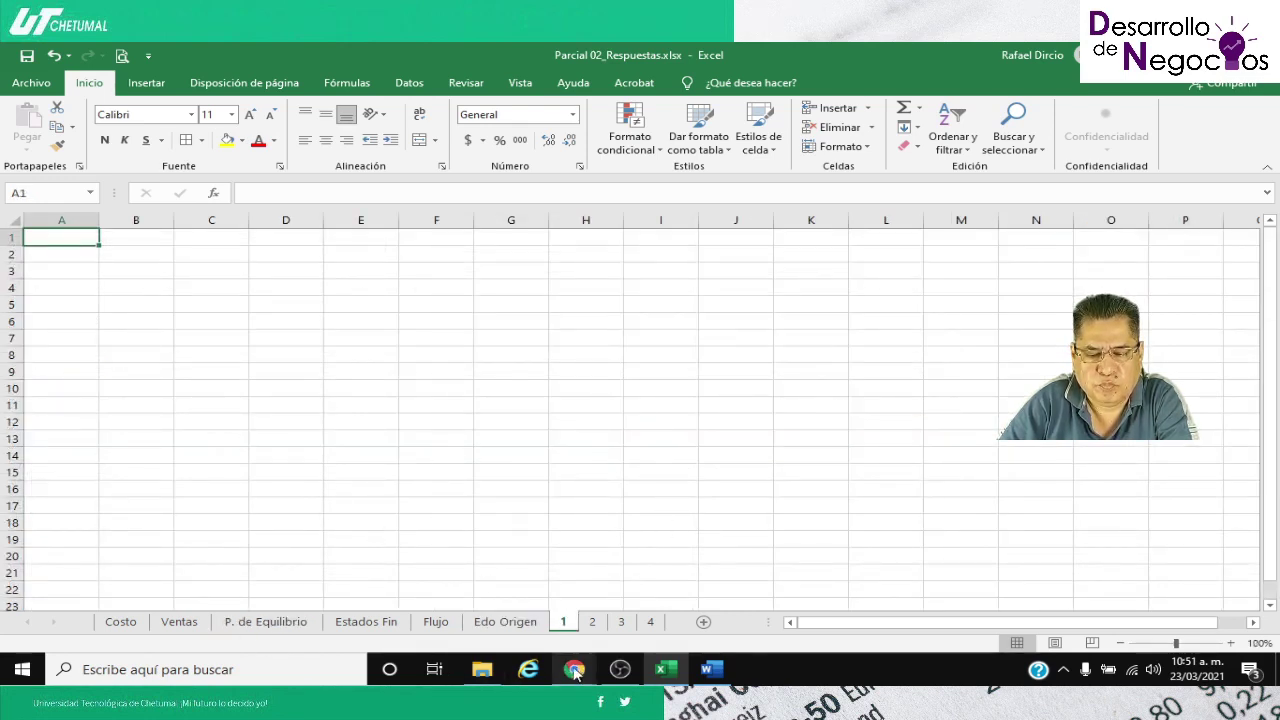
{"action": "left_click", "coordinate": [334, 419]}
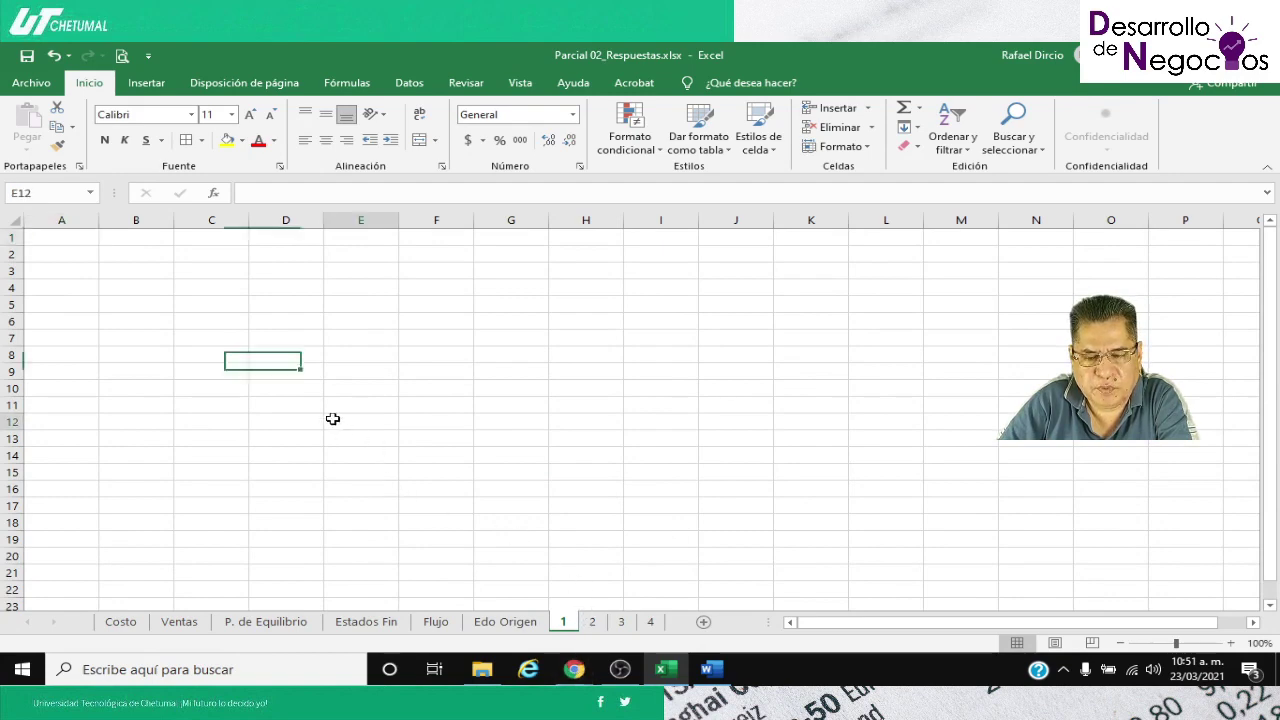
{"action": "left_click", "coordinate": [143, 336]}
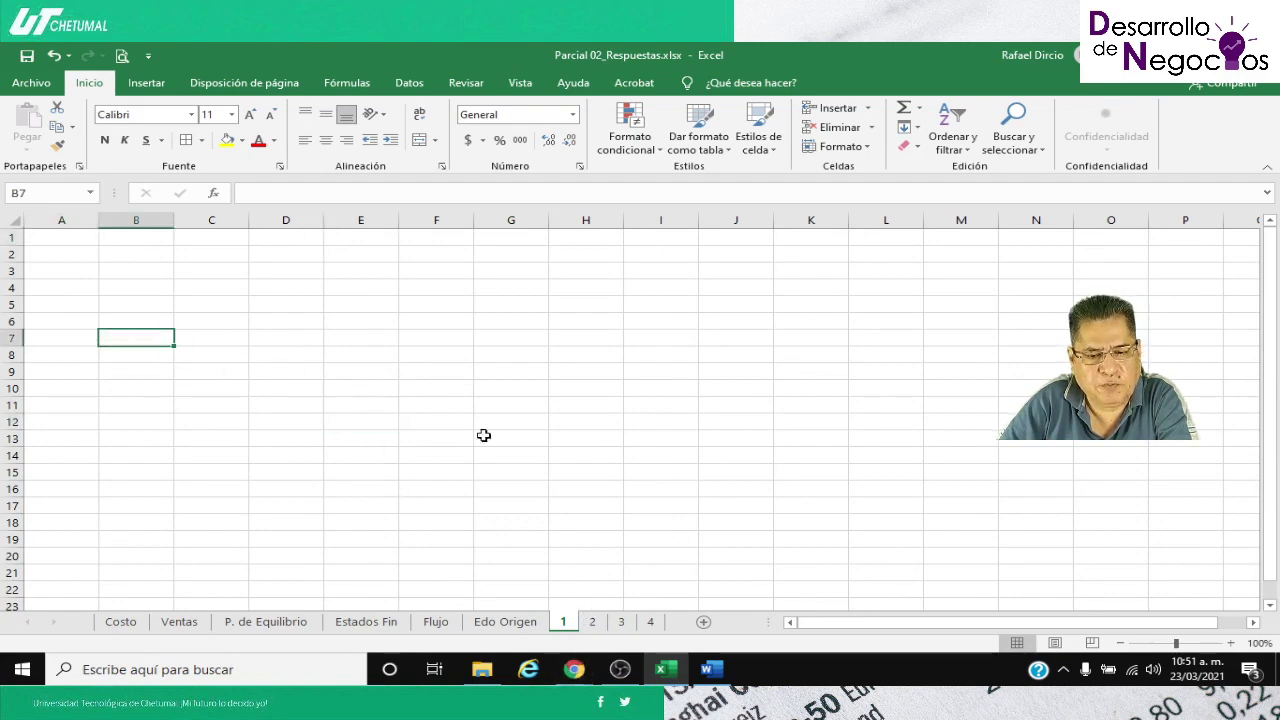
Switch to the 13_2o Examen Parcial A document in Word and read the four Sección III Punto de equilibrio exercises
{"action": "left_click", "coordinate": [480, 670]}
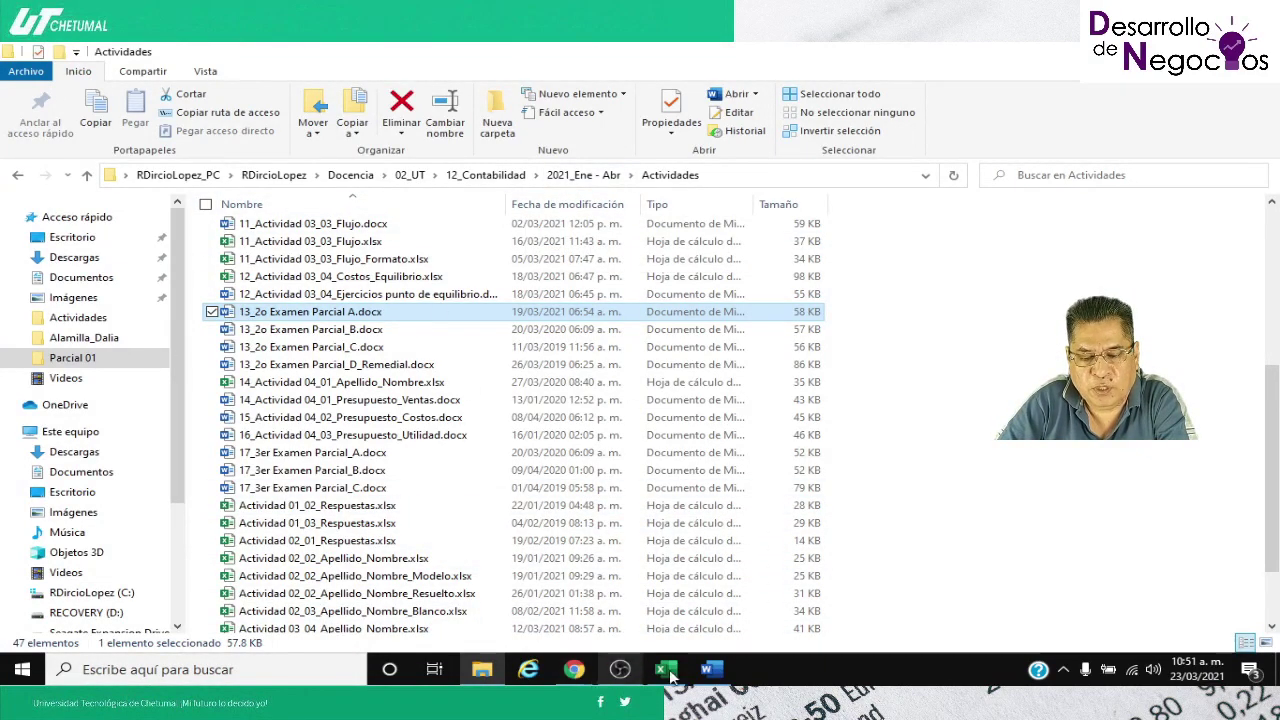
{"action": "left_click", "coordinate": [680, 627]}
{"action": "scroll", "coordinate": [600, 500], "scroll_direction": "down", "scroll_amount": 8}
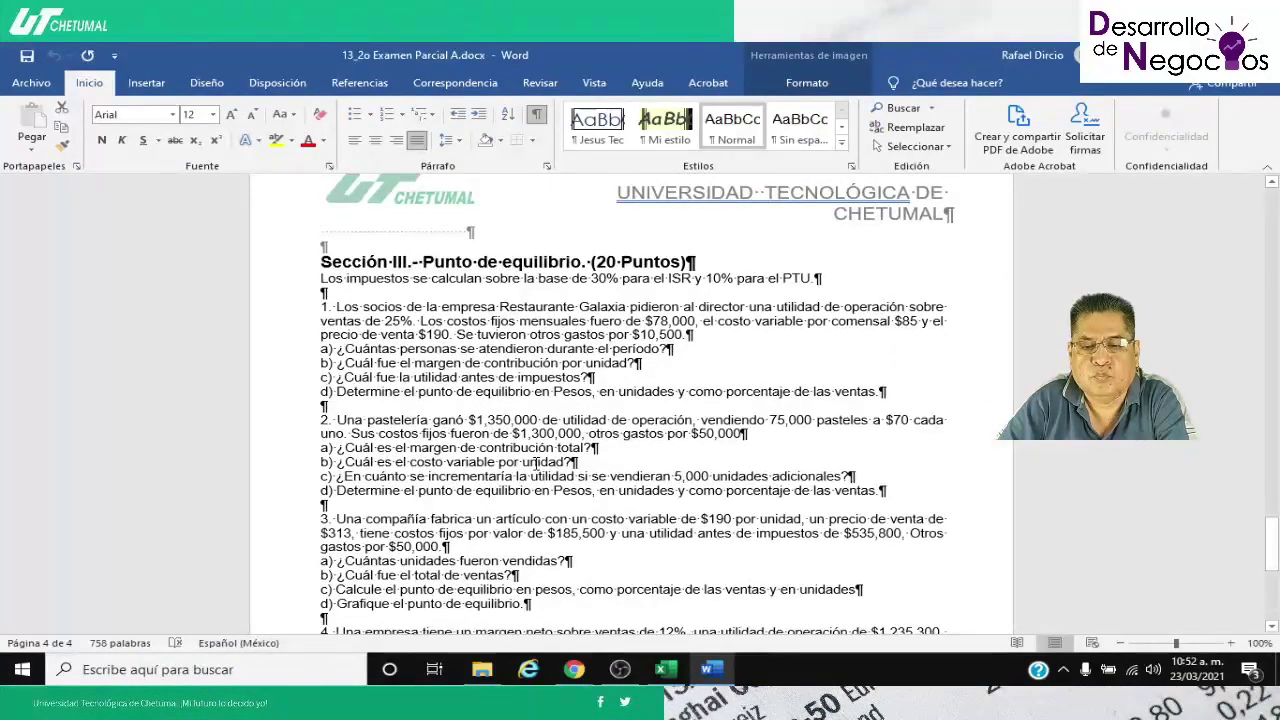
{"action": "scroll", "coordinate": [536, 463], "scroll_direction": "down", "scroll_amount": 2}
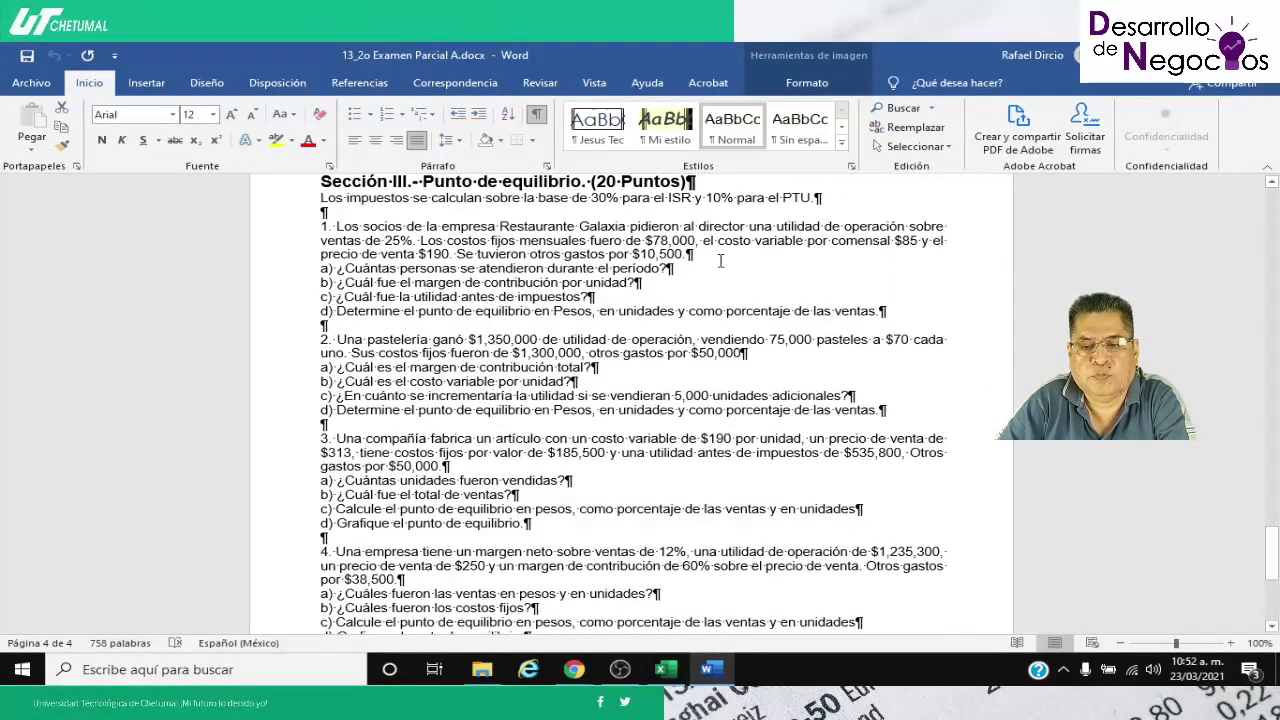
{"action": "scroll", "coordinate": [404, 275], "scroll_direction": "down", "scroll_amount": 5}
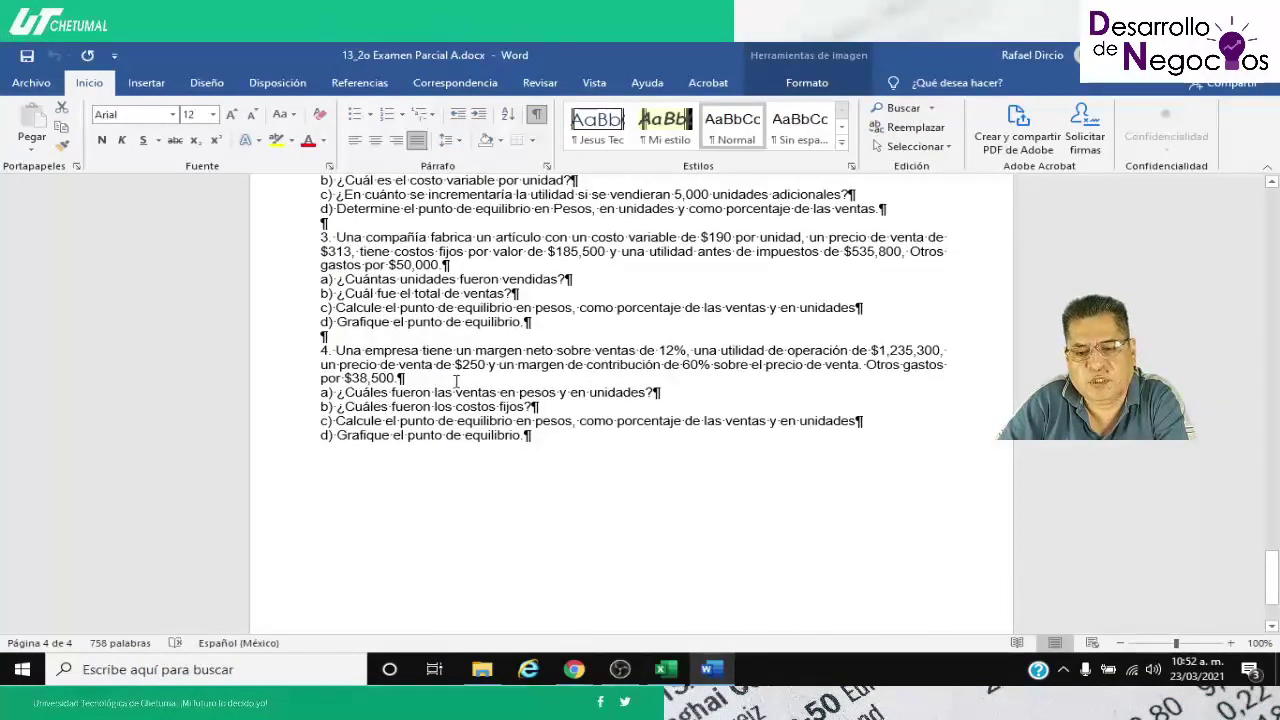
{"action": "scroll", "coordinate": [456, 381], "scroll_direction": "up", "scroll_amount": 6}
{"action": "scroll", "coordinate": [456, 381], "scroll_direction": "down", "scroll_amount": 1}
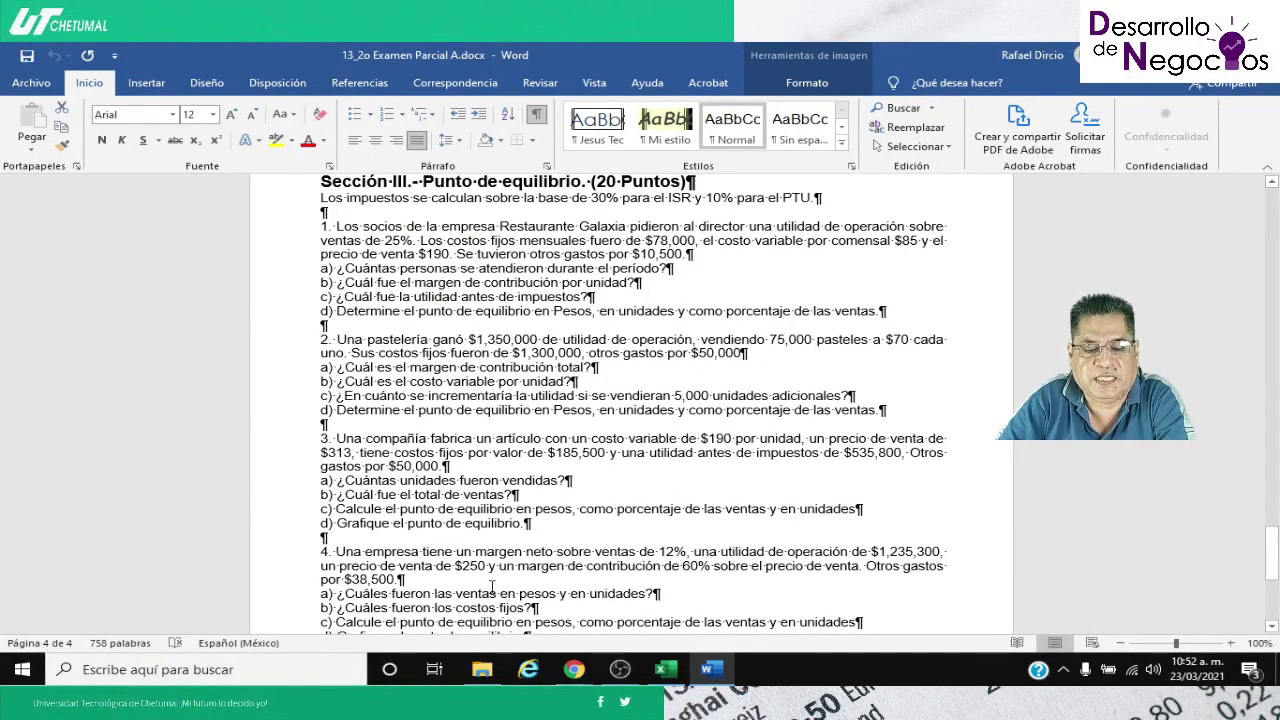
Return to Parcial 02_Respuestas.xlsx in Excel, look through sheets 2, 3 and 4, and save the workbook from sheet 1
{"action": "left_click", "coordinate": [666, 669]}
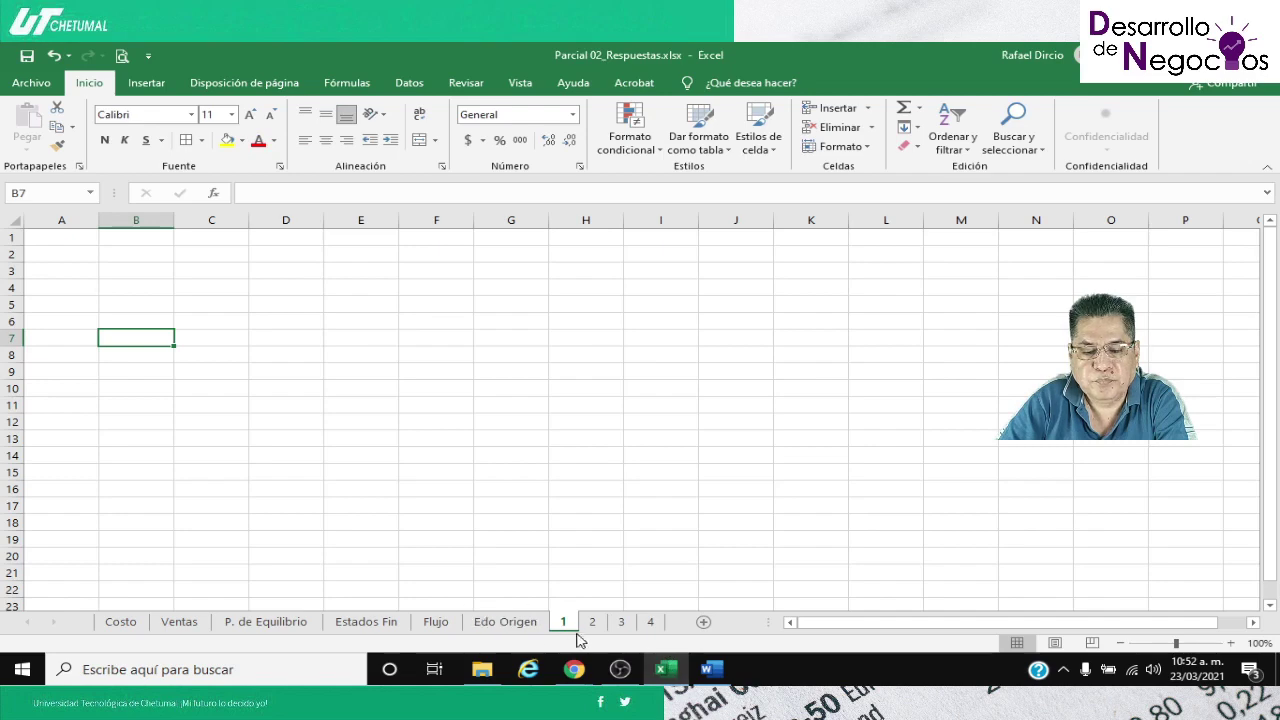
{"action": "left_click", "coordinate": [592, 622]}
{"action": "left_click", "coordinate": [621, 622]}
{"action": "left_click", "coordinate": [650, 622]}
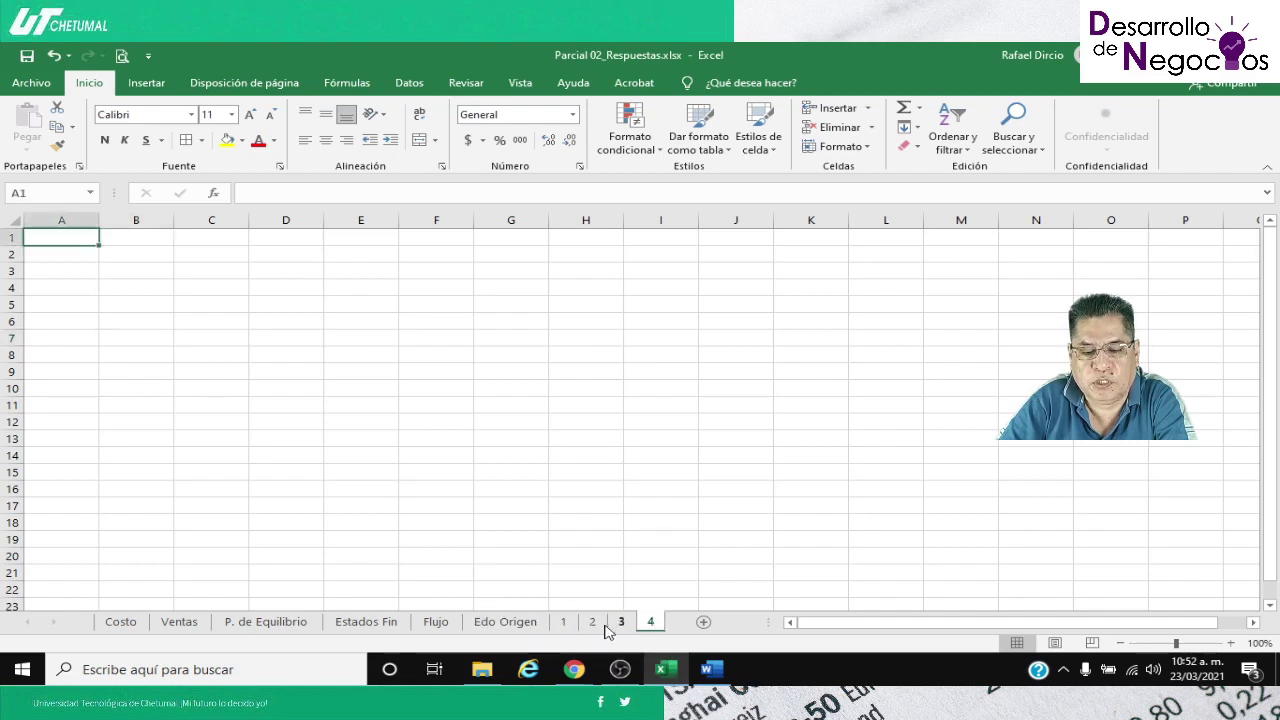
{"action": "left_click", "coordinate": [563, 622]}
{"action": "left_click", "coordinate": [27, 55]}
Switch to File Explorer and open 12_Actividad 03_04_Costos_Equilibrio.xlsx from the Actividades folder
{"action": "left_click", "coordinate": [484, 670]}
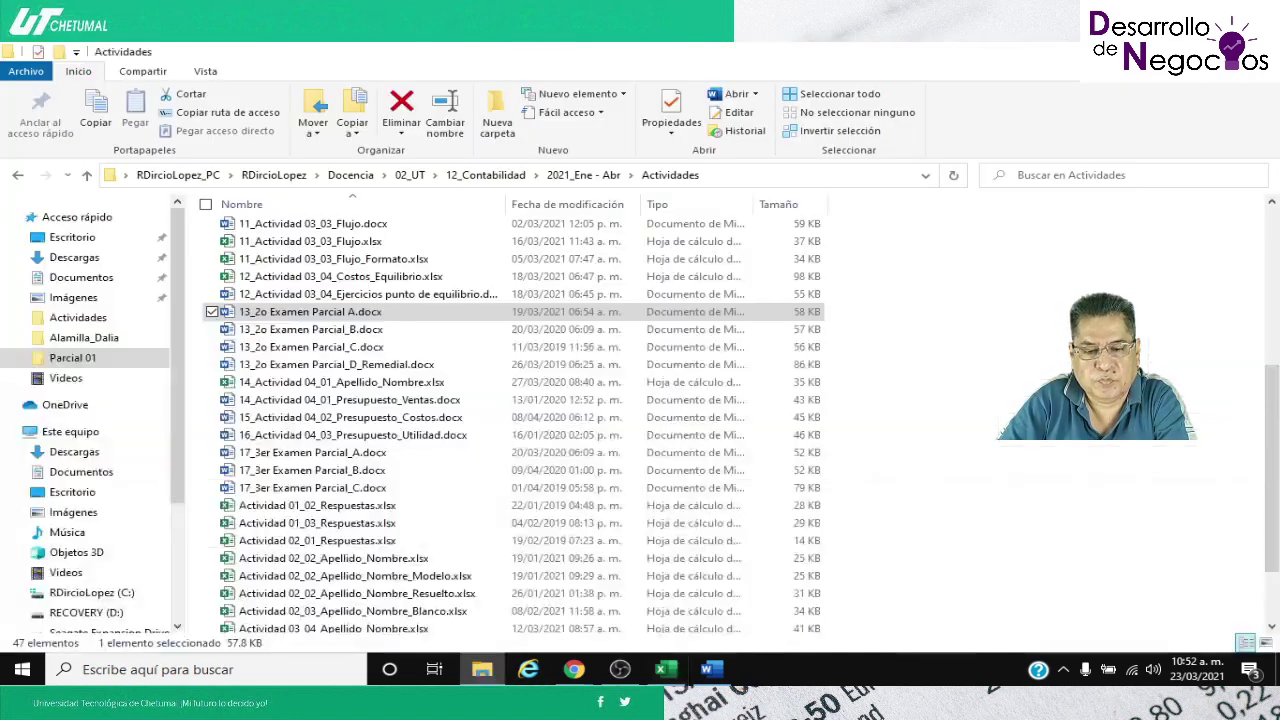
{"action": "scroll", "coordinate": [383, 538], "scroll_direction": "down", "scroll_amount": 2}
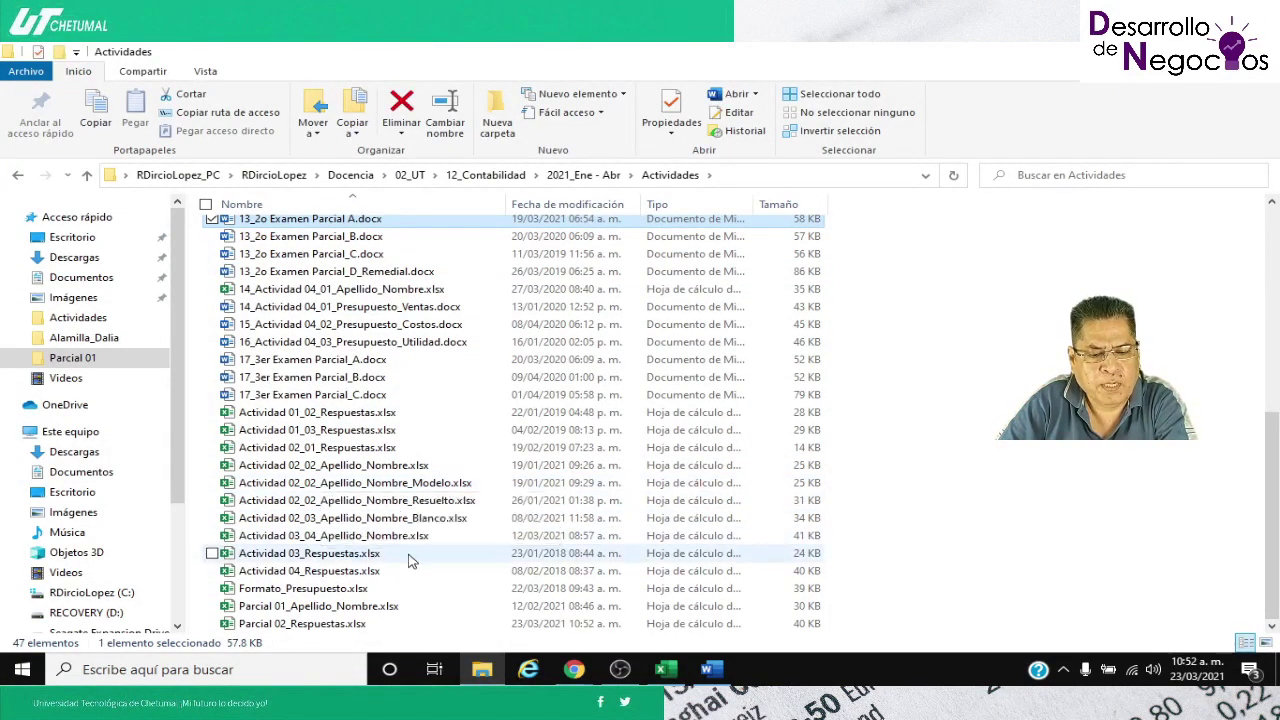
{"action": "double_click", "coordinate": [373, 537]}
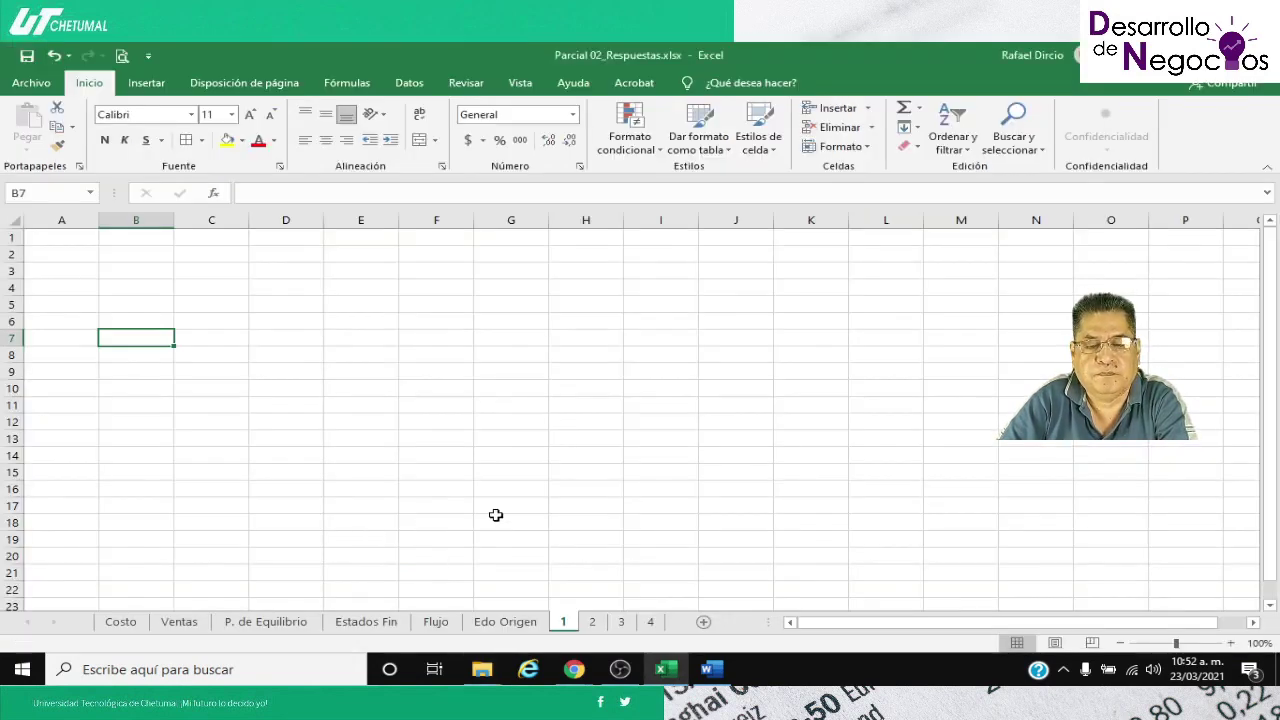
{"action": "key", "text": "alt+Tab"}
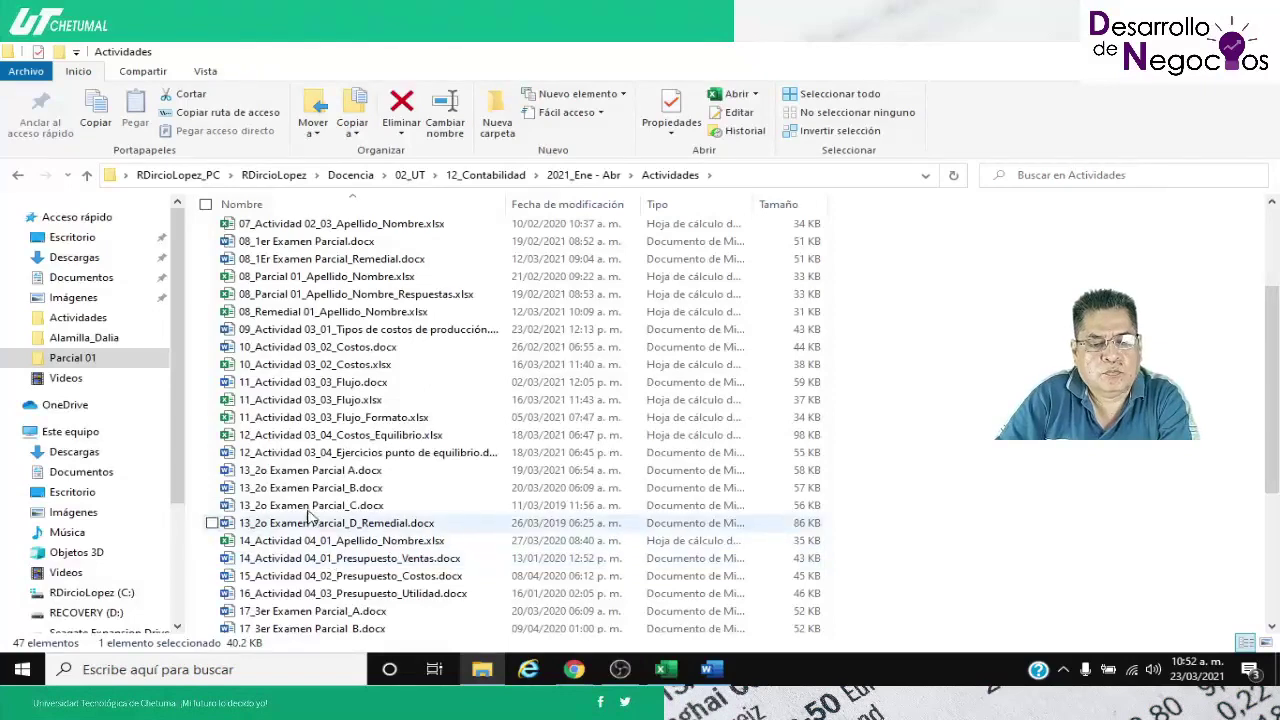
{"action": "double_click", "coordinate": [295, 442]}
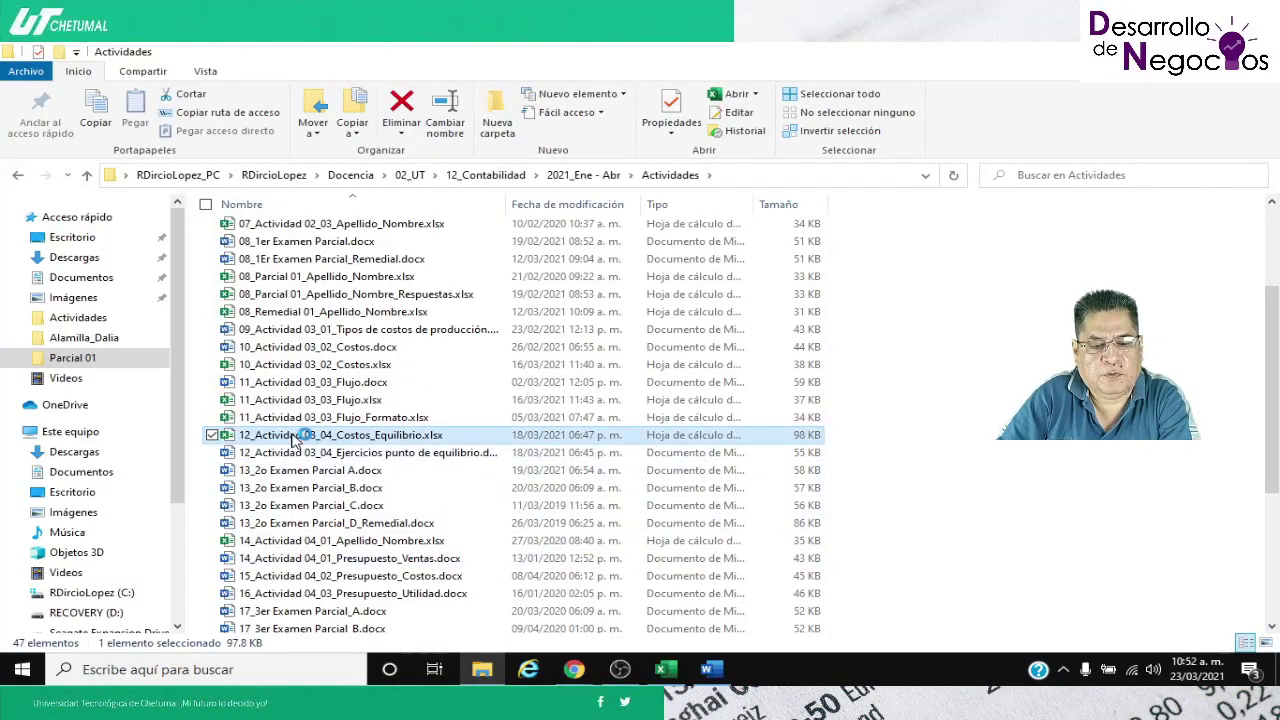
Examine the break-even solution on the Caso 1 sheet, compare the Caso 2 to Caso 4 sheets, and return to Caso 1
{"action": "scroll", "coordinate": [354, 548], "scroll_direction": "up", "scroll_amount": 5}
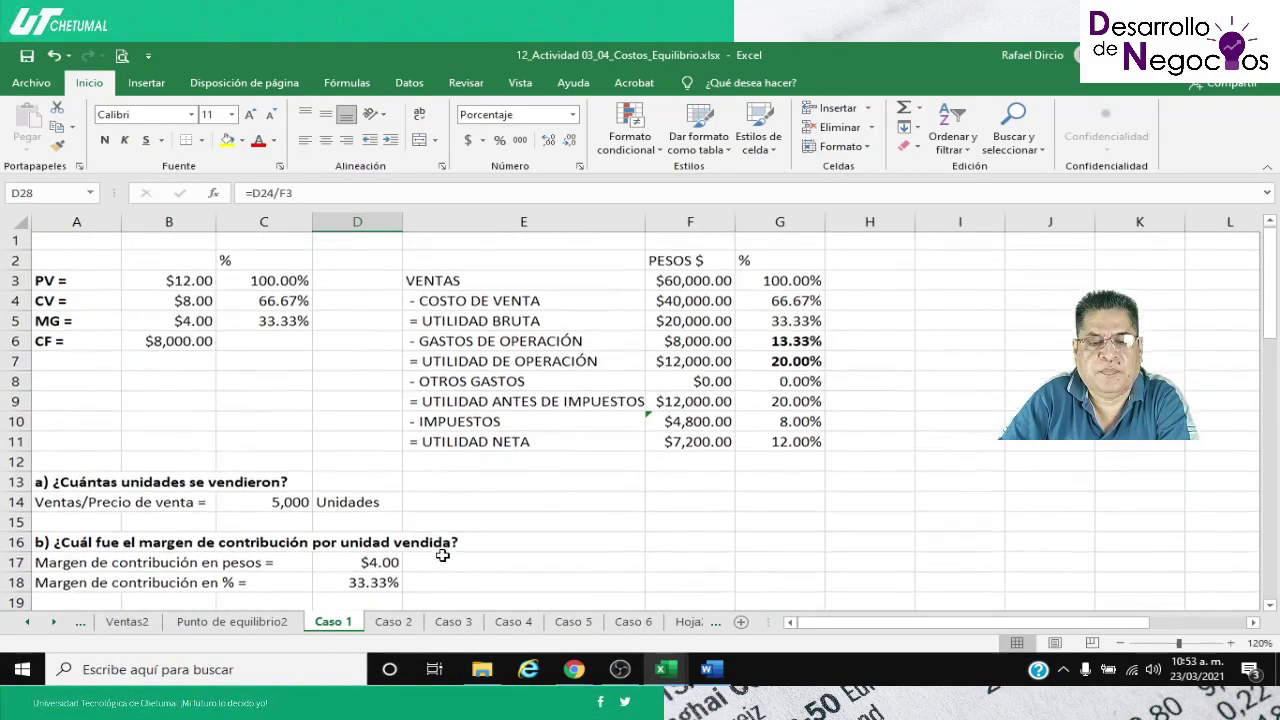
{"action": "left_click", "coordinate": [90, 383]}
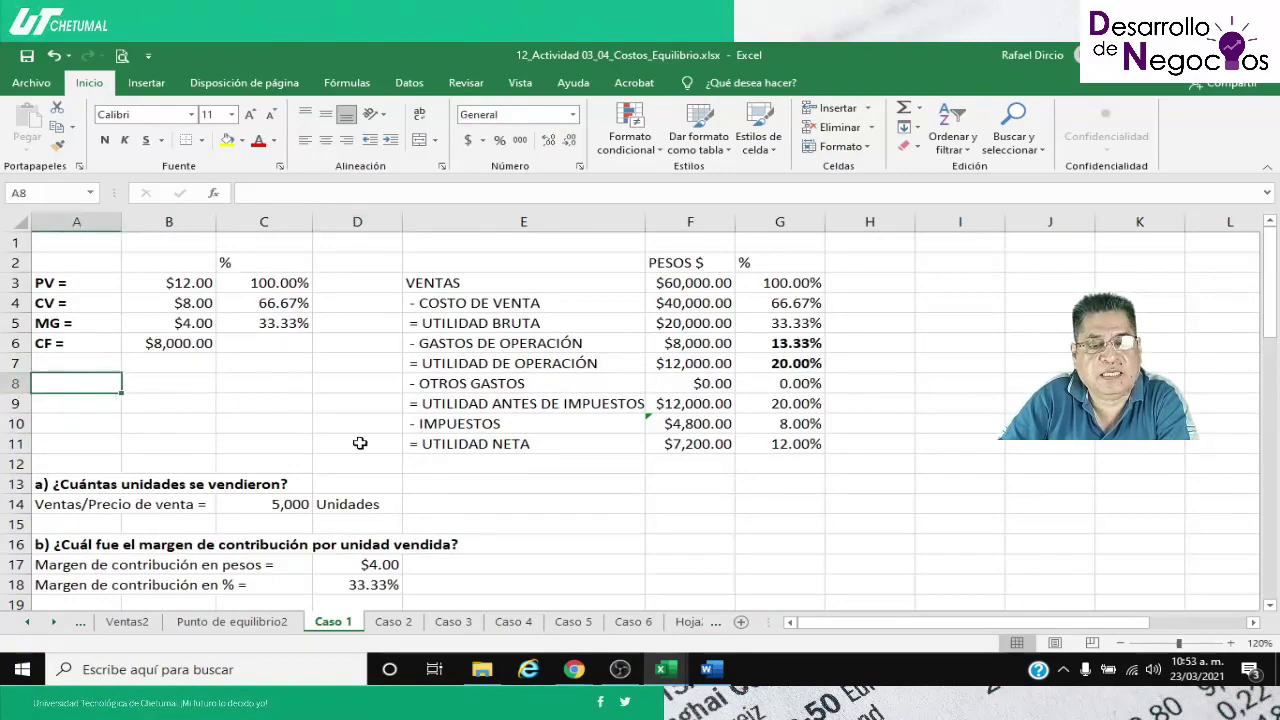
{"action": "scroll", "coordinate": [467, 498], "scroll_direction": "down", "scroll_amount": 2}
{"action": "scroll", "coordinate": [467, 498], "scroll_direction": "down", "scroll_amount": 13}
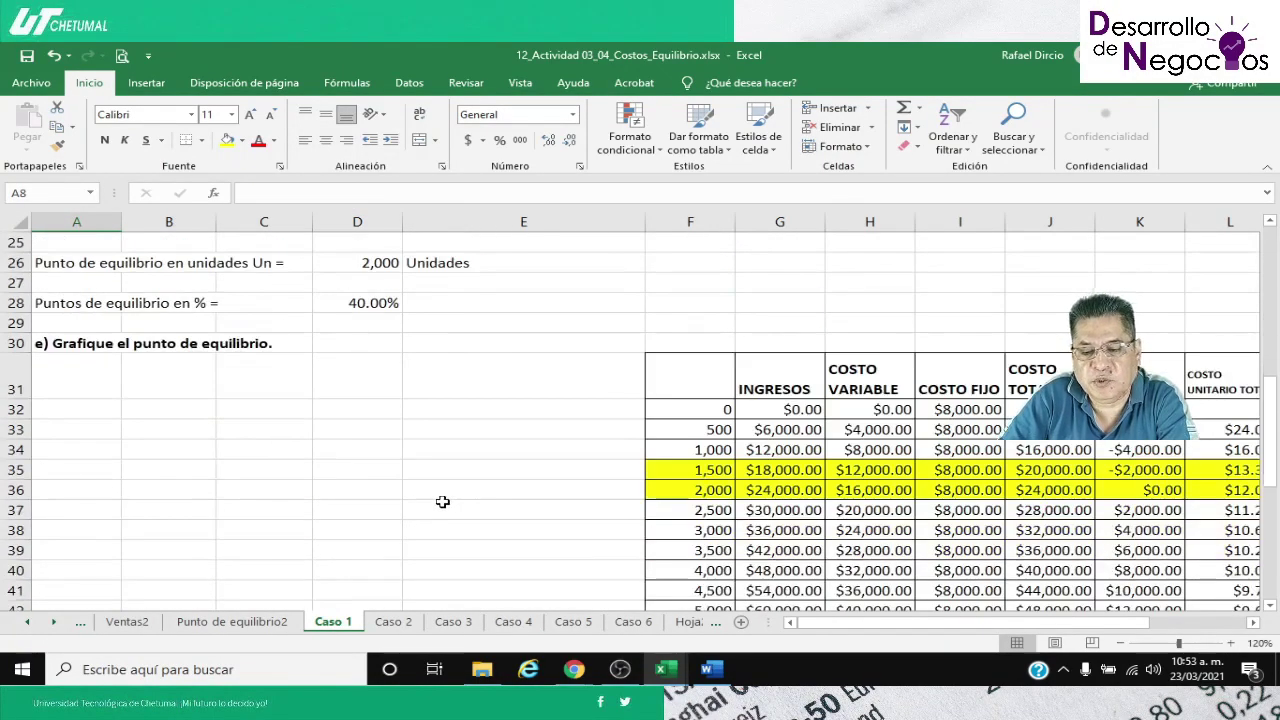
{"action": "scroll", "coordinate": [442, 501], "scroll_direction": "up", "scroll_amount": 15}
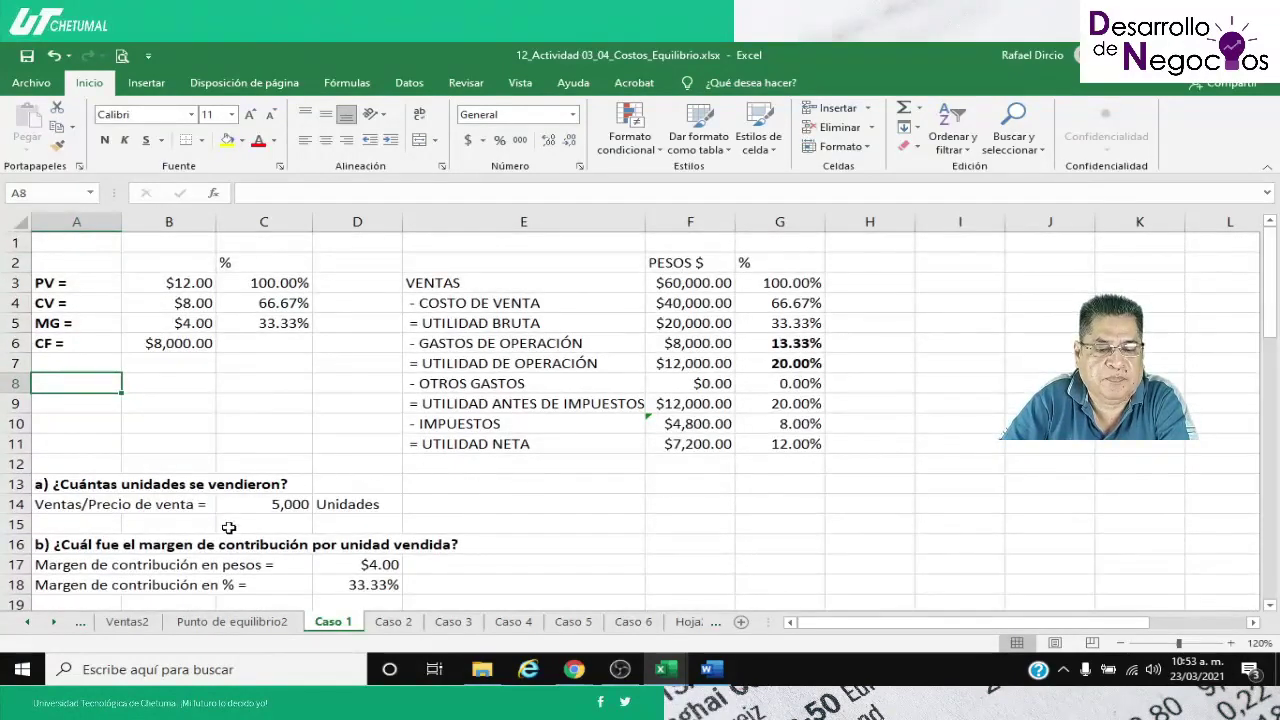
{"action": "left_click", "coordinate": [398, 622]}
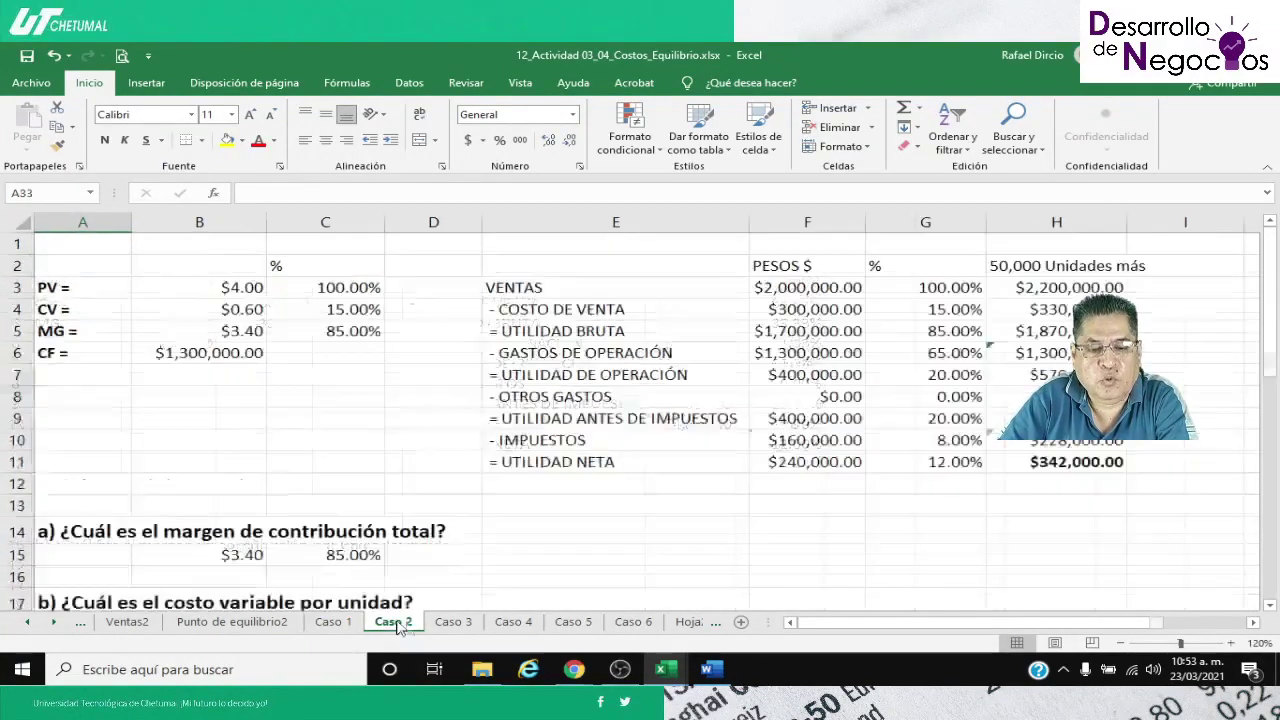
{"action": "left_click", "coordinate": [453, 622]}
{"action": "left_click", "coordinate": [507, 622]}
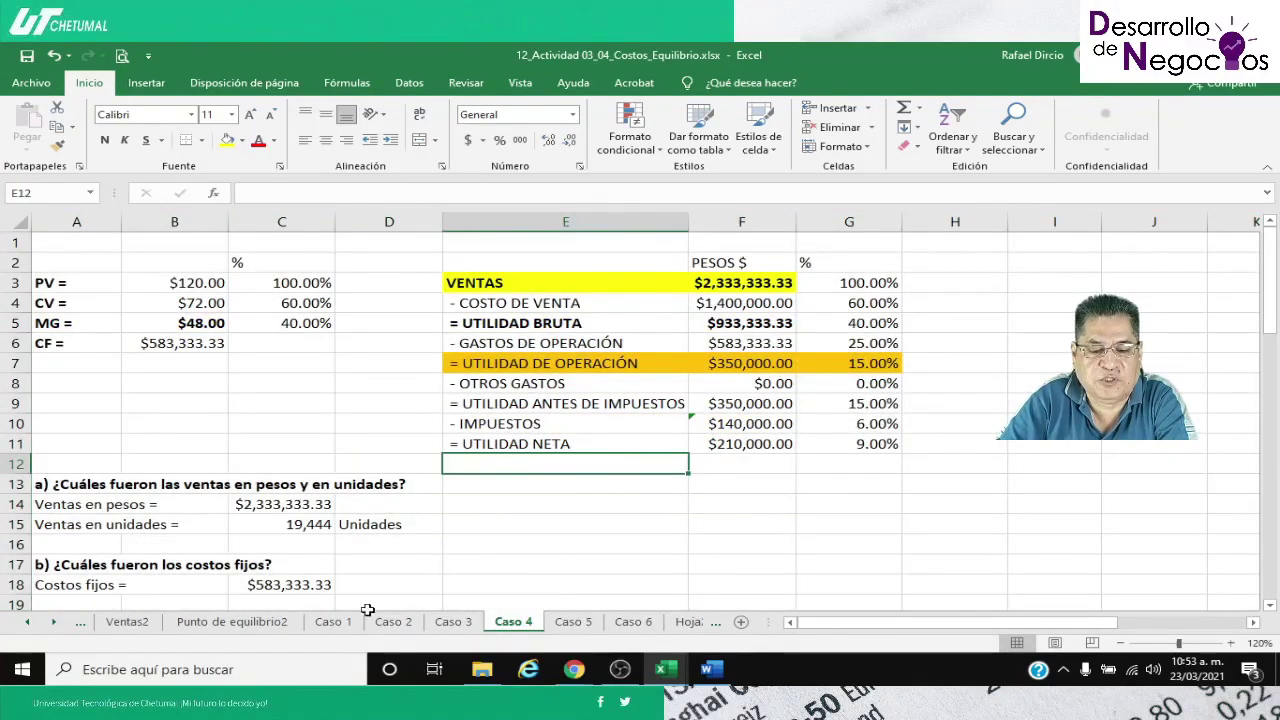
{"action": "left_click", "coordinate": [333, 622]}
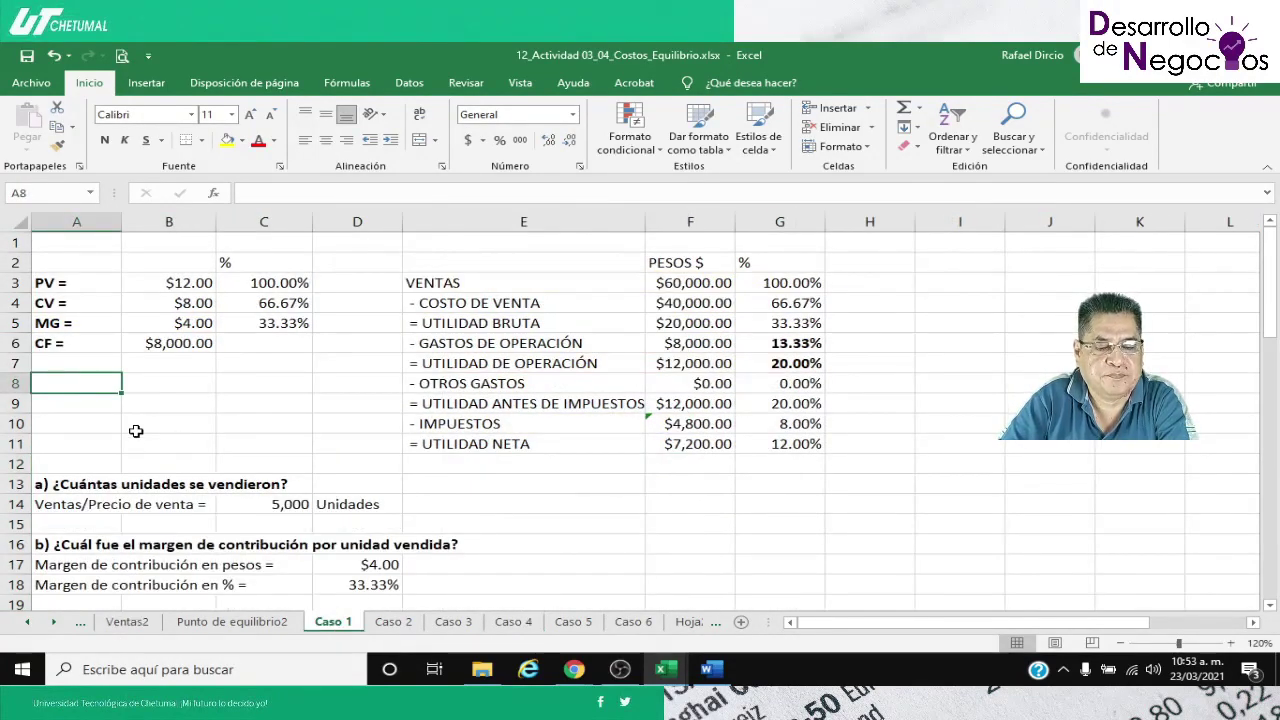
Copy the entire Caso 1 sheet and paste it over sheet 1 of Parcial 02_Respuestas.xlsx
{"action": "left_click", "coordinate": [136, 431]}
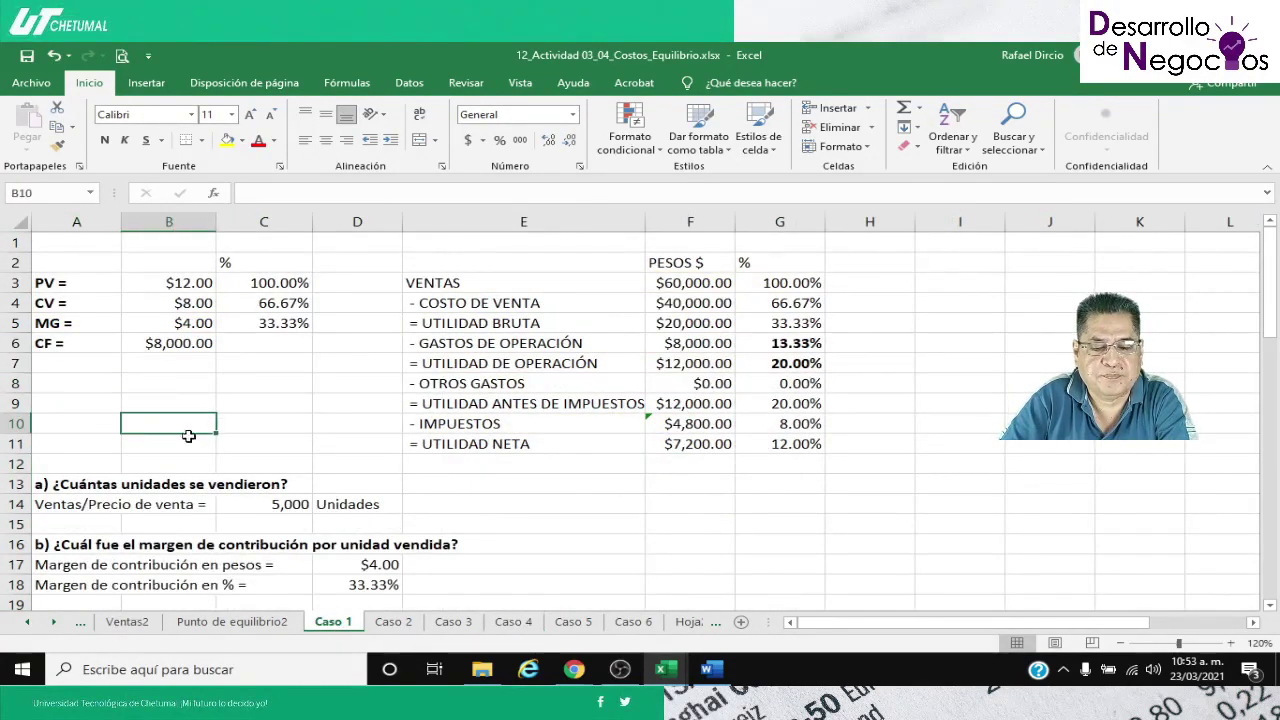
{"action": "left_click", "coordinate": [18, 224]}
{"action": "key", "text": "ctrl+c"}
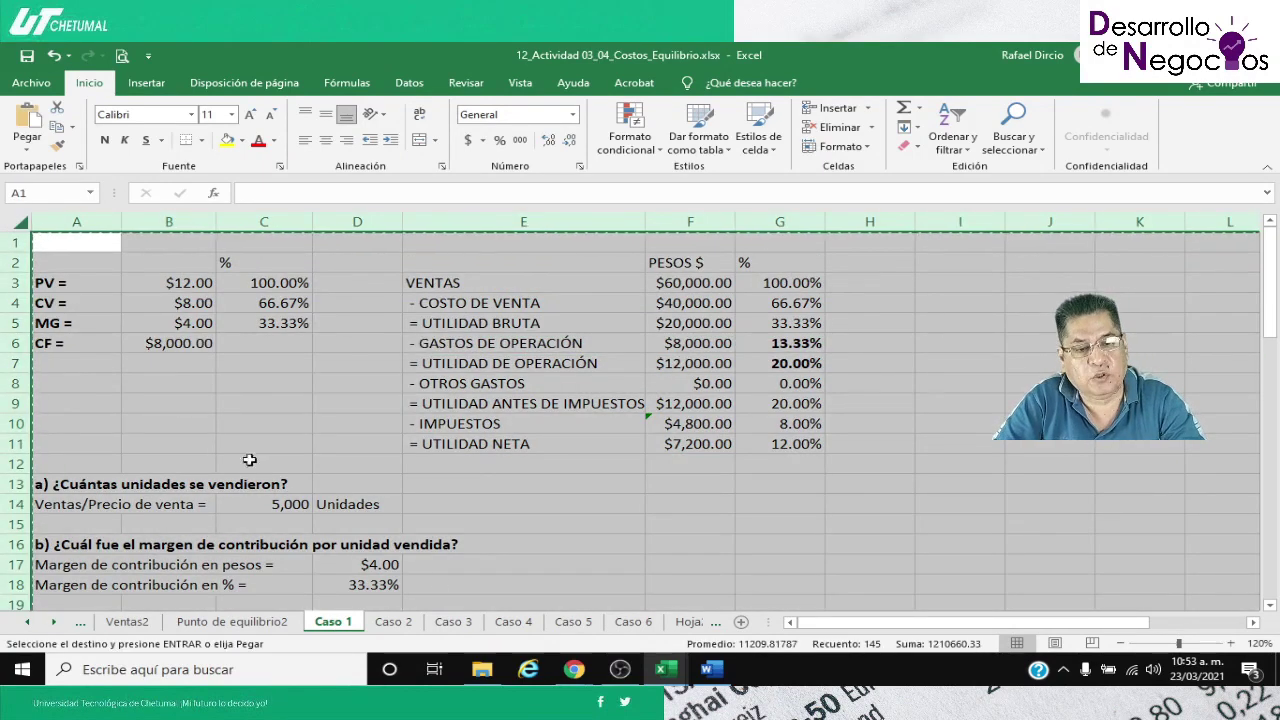
{"action": "mouse_move", "coordinate": [667, 672]}
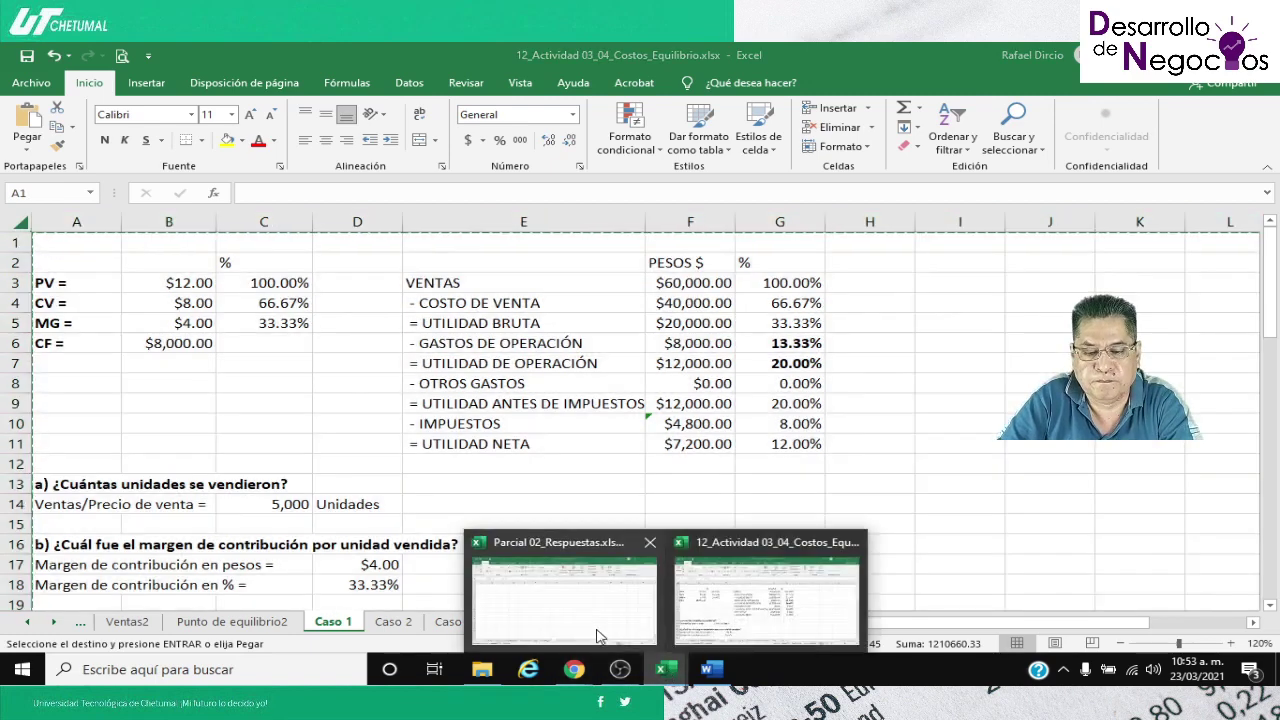
{"action": "left_click", "coordinate": [580, 600]}
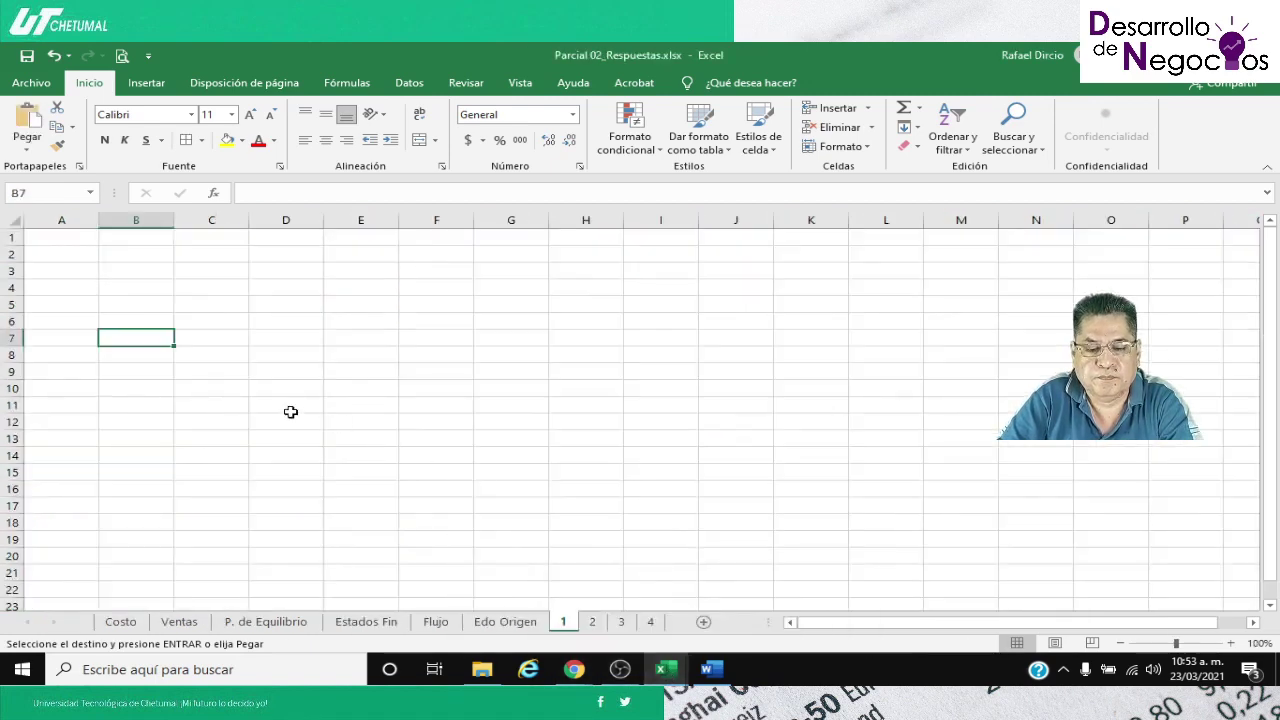
{"action": "left_click", "coordinate": [11, 222]}
{"action": "key", "text": "Return"}
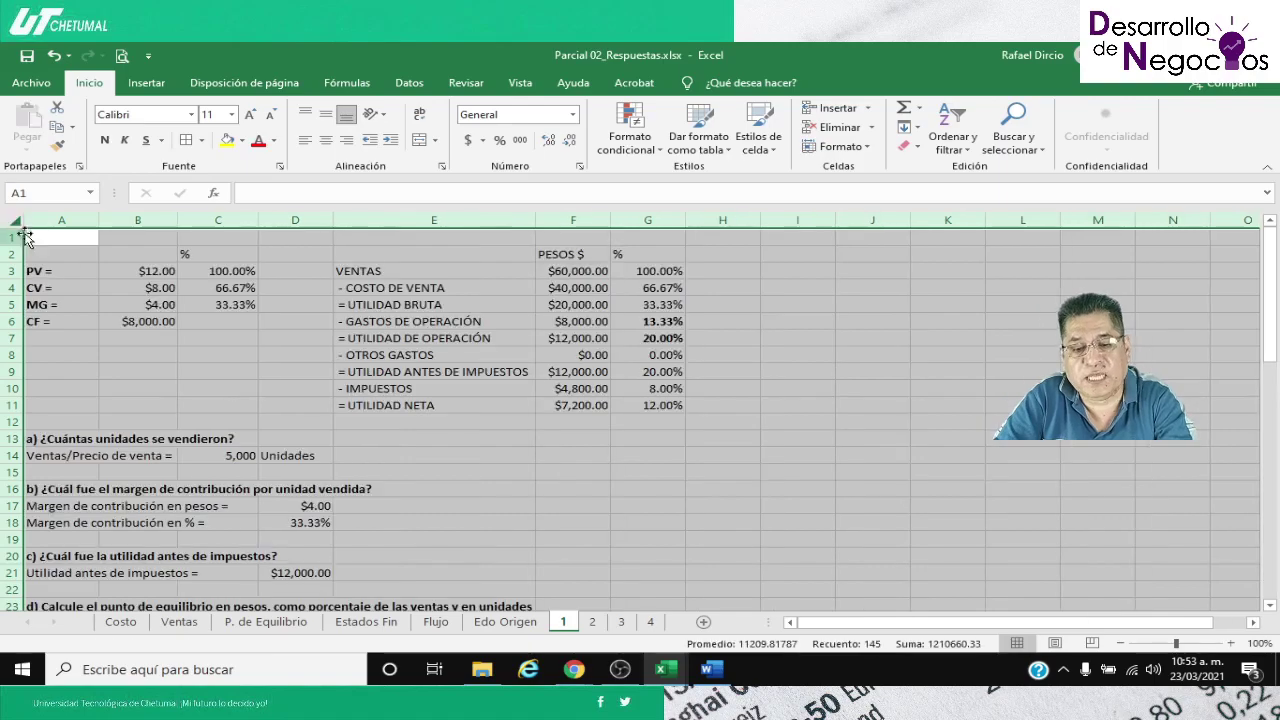
{"action": "left_click", "coordinate": [240, 363]}
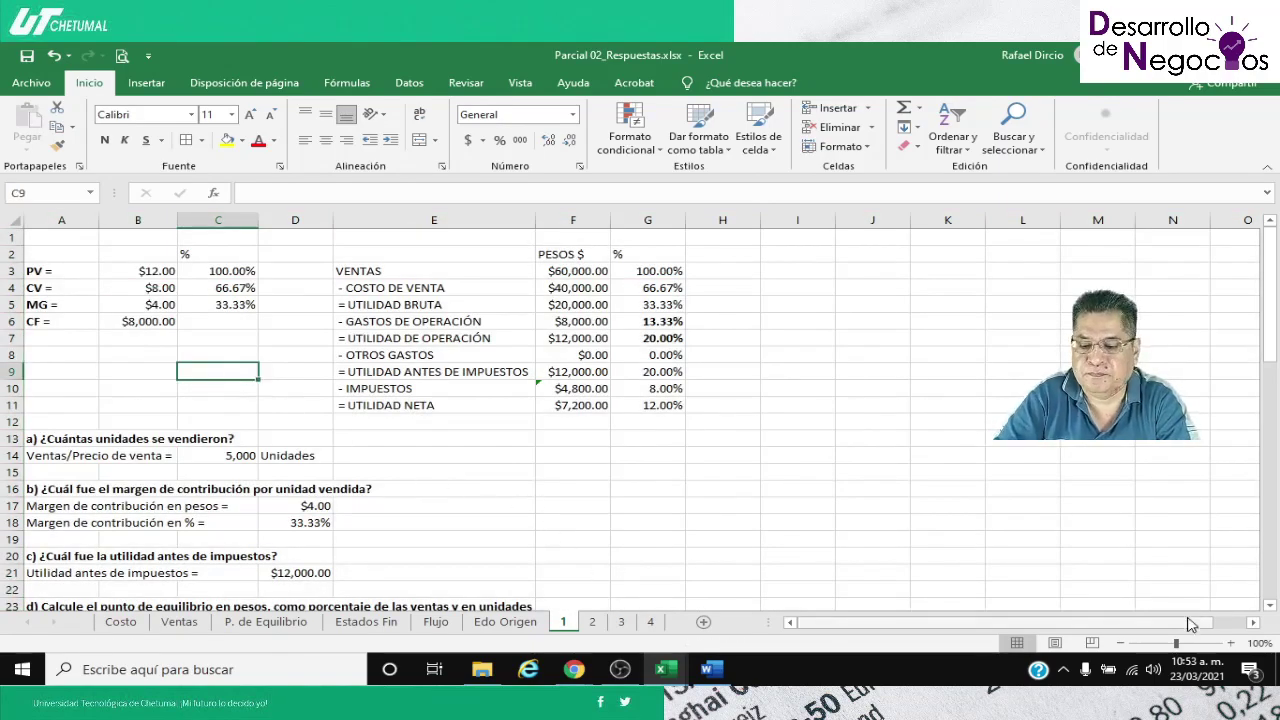
Zoom sheet 1 to 130% and select cell A9 so the columns show from A
{"action": "left_click", "coordinate": [1232, 644]}
{"action": "left_click", "coordinate": [1232, 644]}
{"action": "left_click", "coordinate": [1232, 644]}
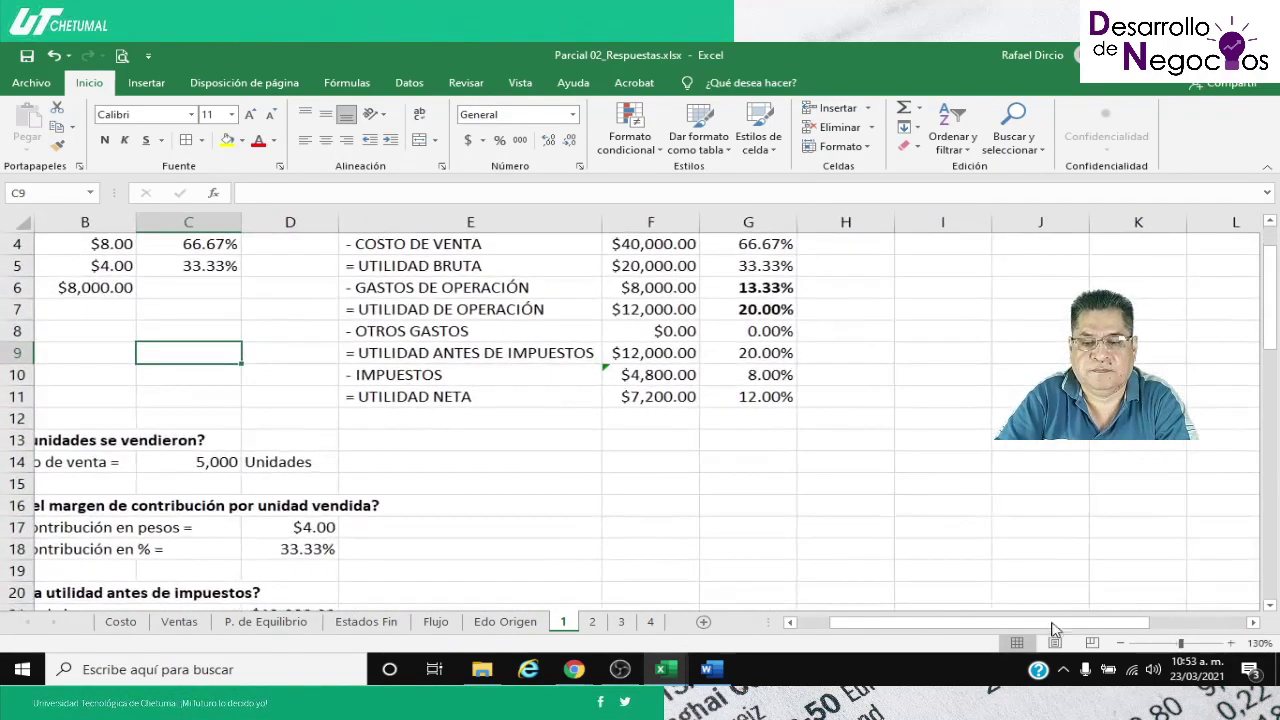
{"action": "scroll", "coordinate": [500, 600], "scroll_direction": "up", "scroll_amount": 1}
{"action": "key", "text": "Left"}
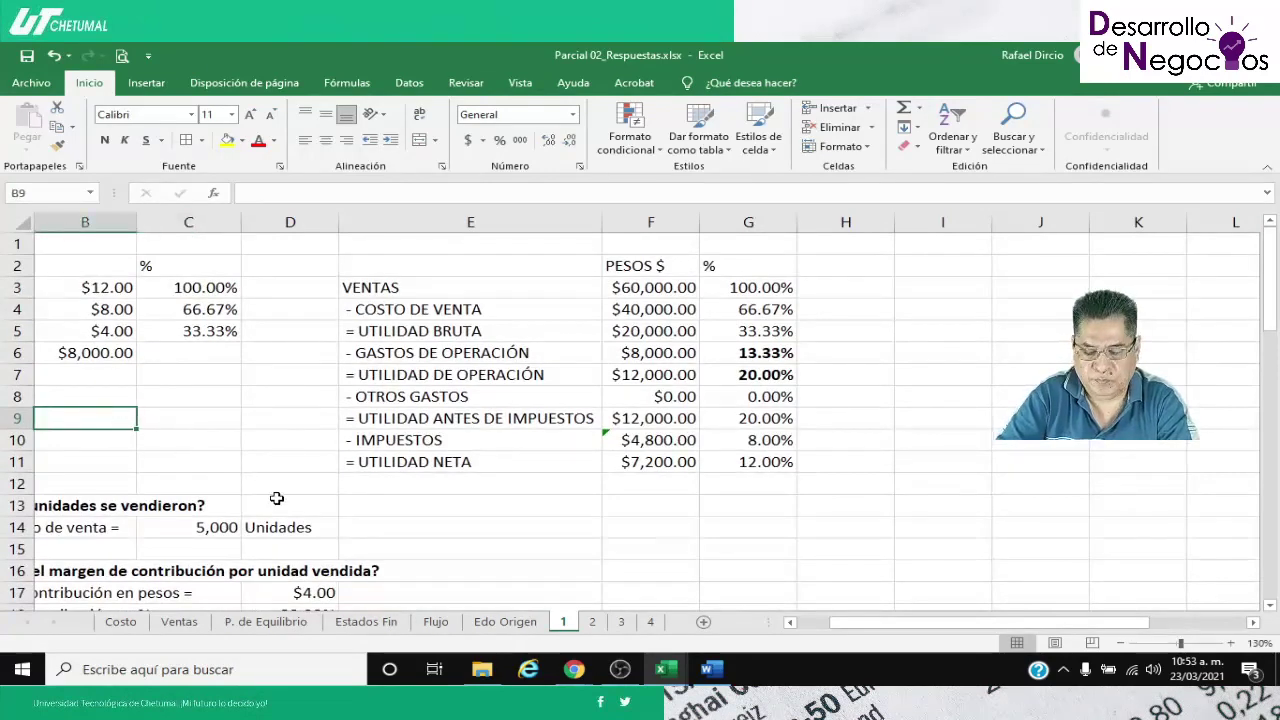
{"action": "key", "text": "Left"}
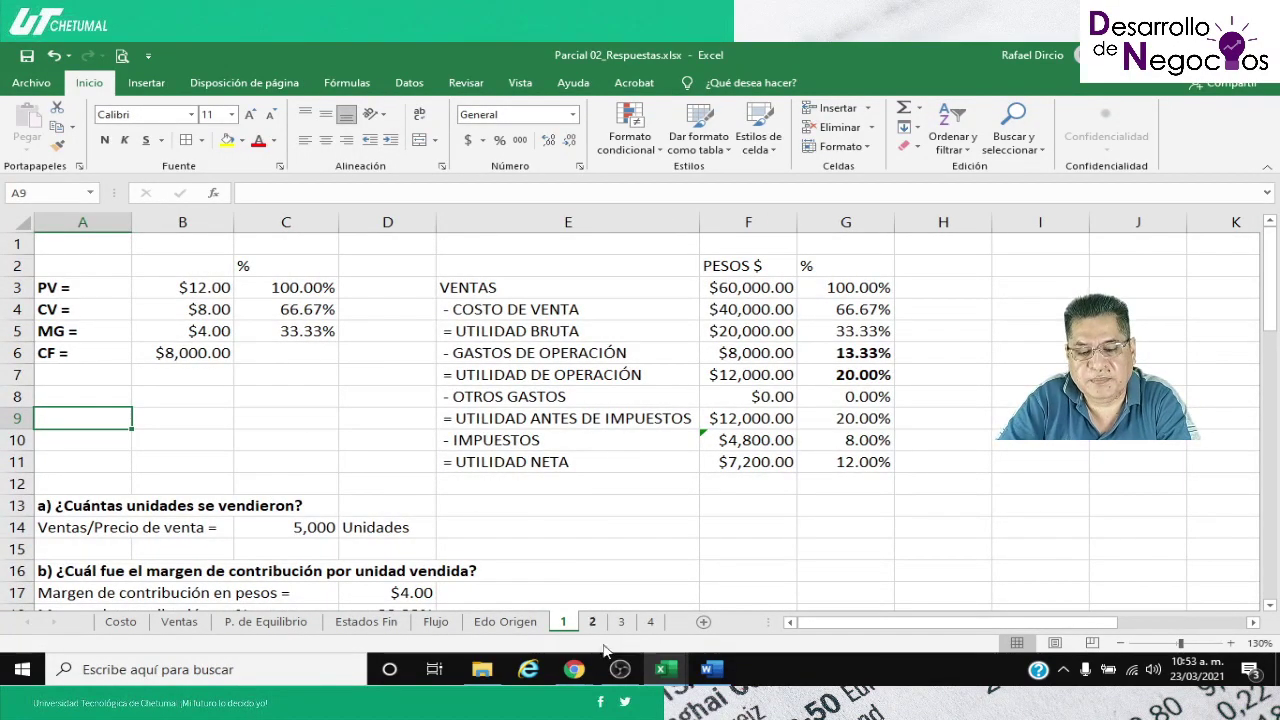
Switch to Word to read break-even exercise 1, close the 12_Actividad 03_04 workbook, and return to Parcial 02_Respuestas.xlsx in Excel
{"action": "left_click", "coordinate": [714, 674]}
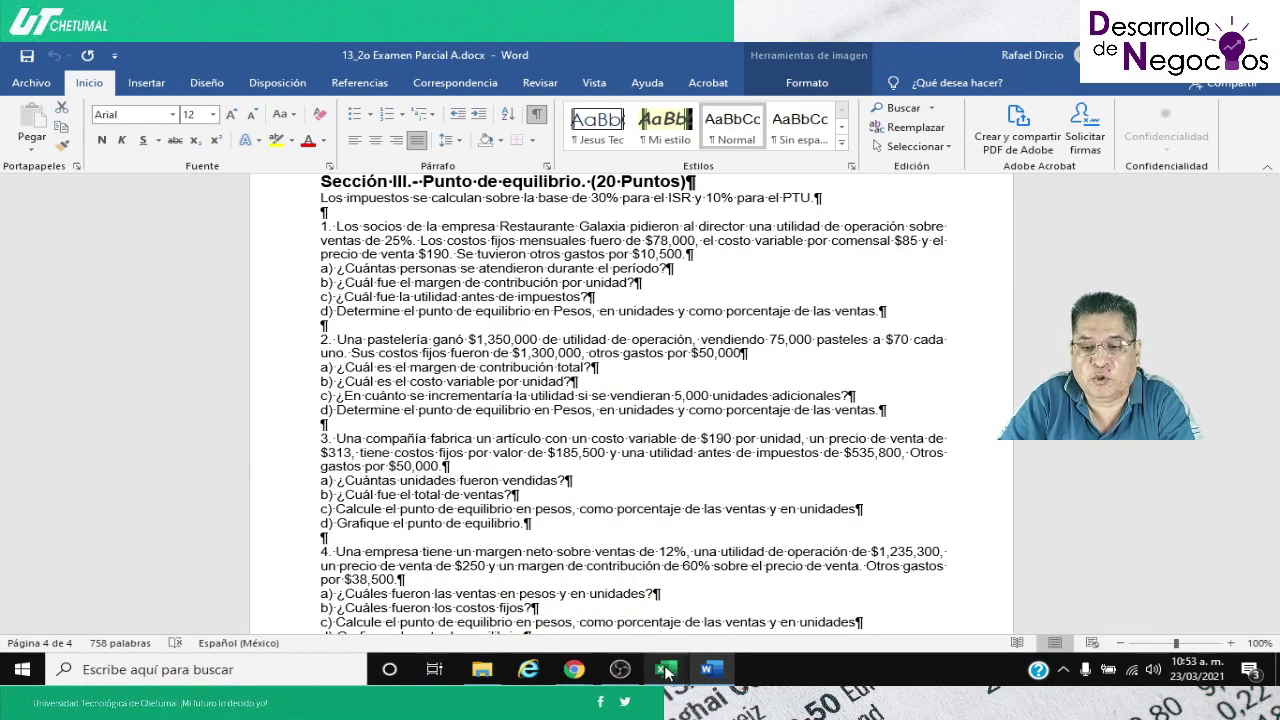
{"action": "mouse_move", "coordinate": [667, 673]}
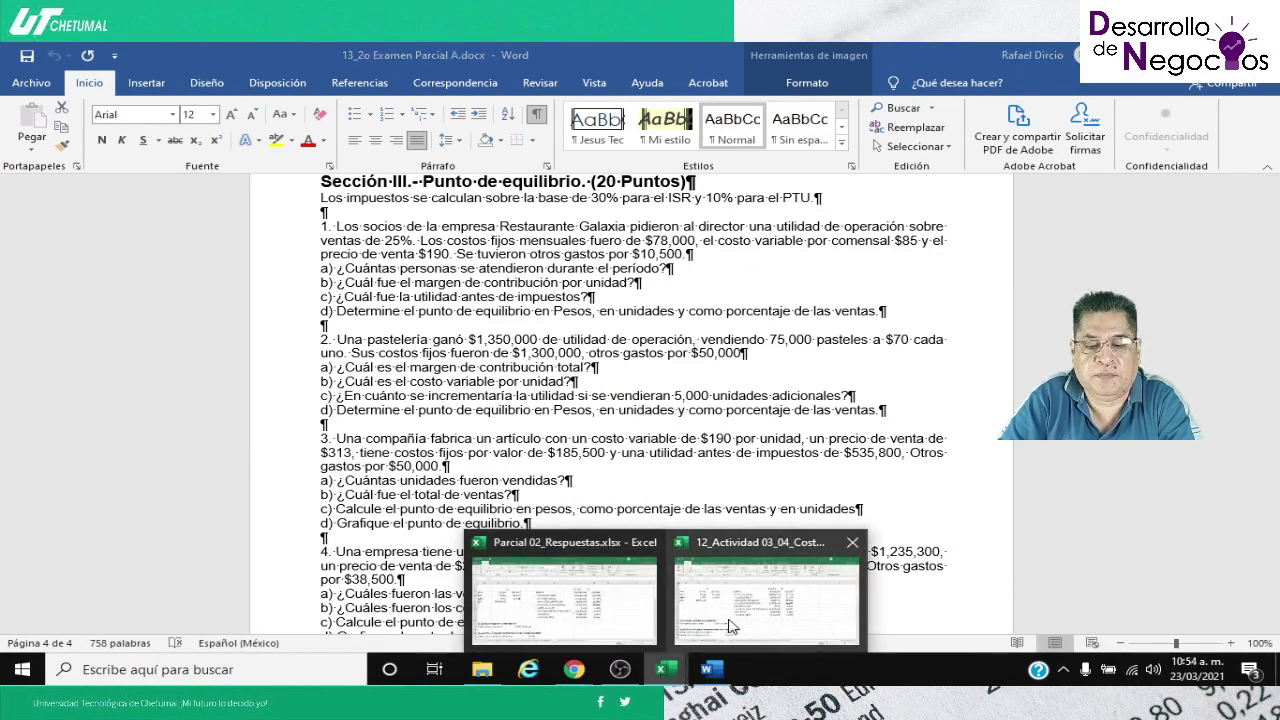
{"action": "mouse_move", "coordinate": [733, 626]}
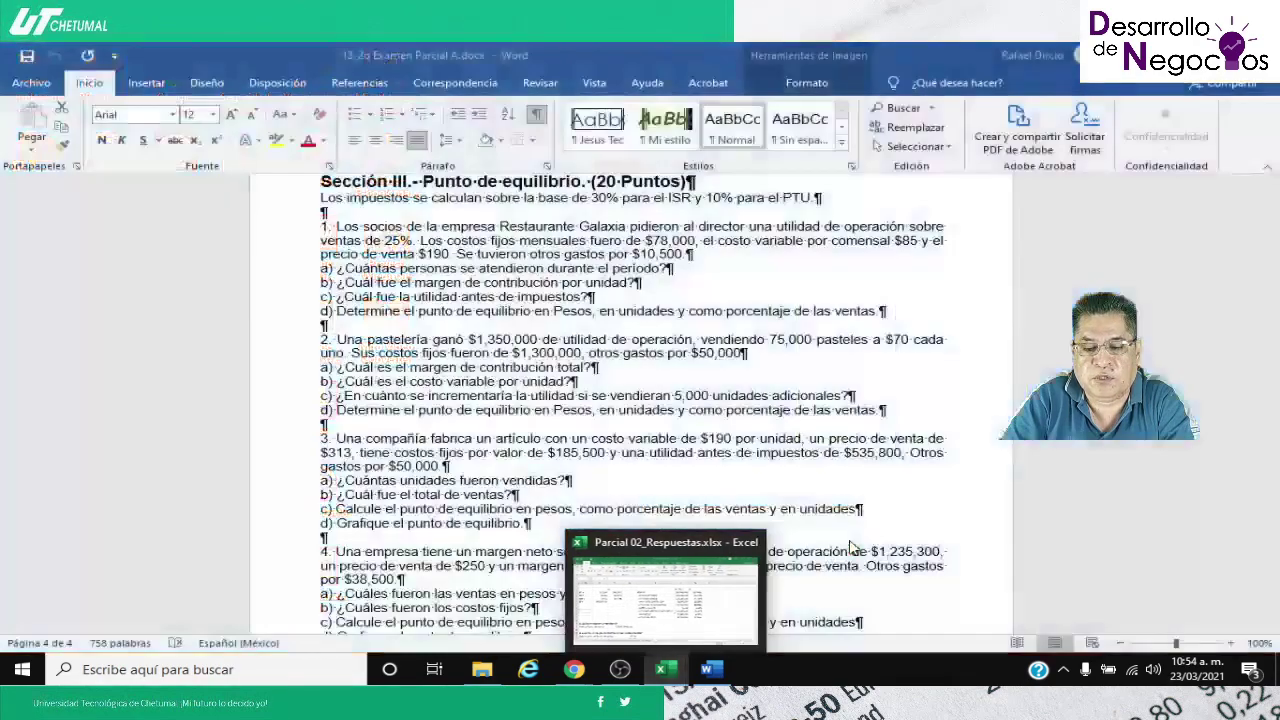
{"action": "left_click", "coordinate": [700, 575]}
Set the unit price in B3 to 190 and the variable cost in B4 to 85, checking exercise 1 in Word
{"action": "left_click", "coordinate": [155, 286]}
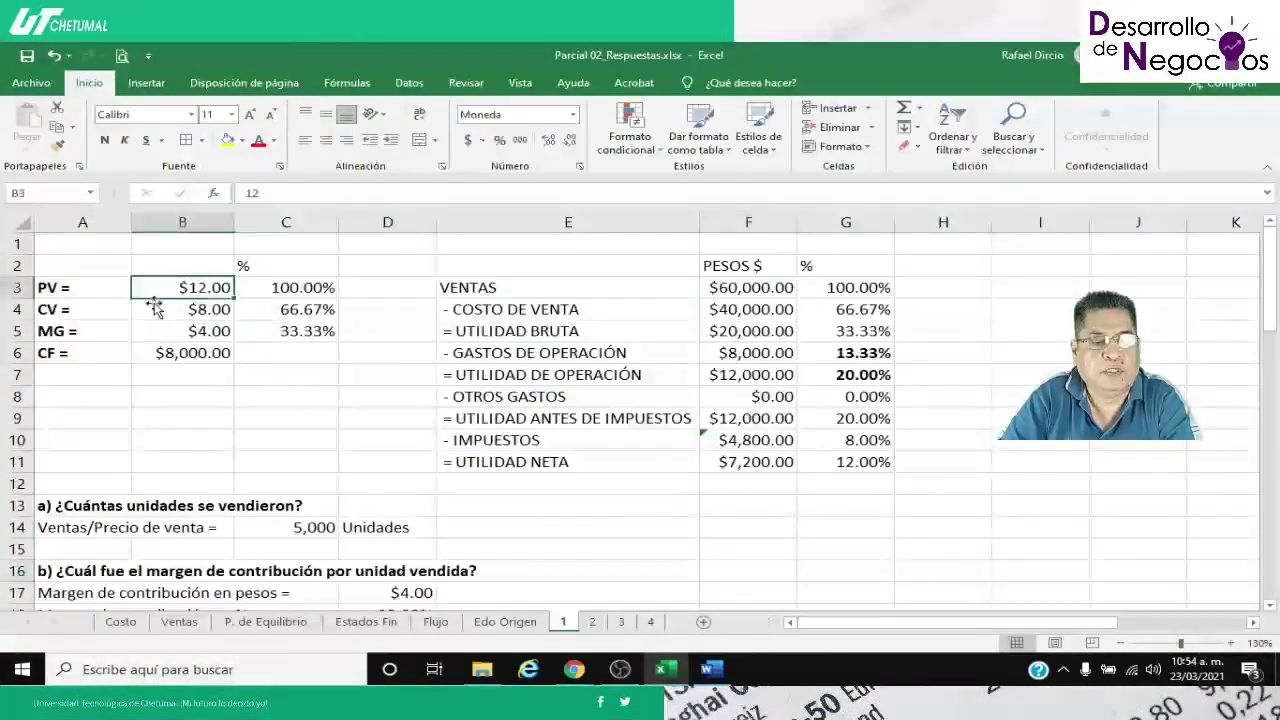
{"action": "type", "text": "190"}
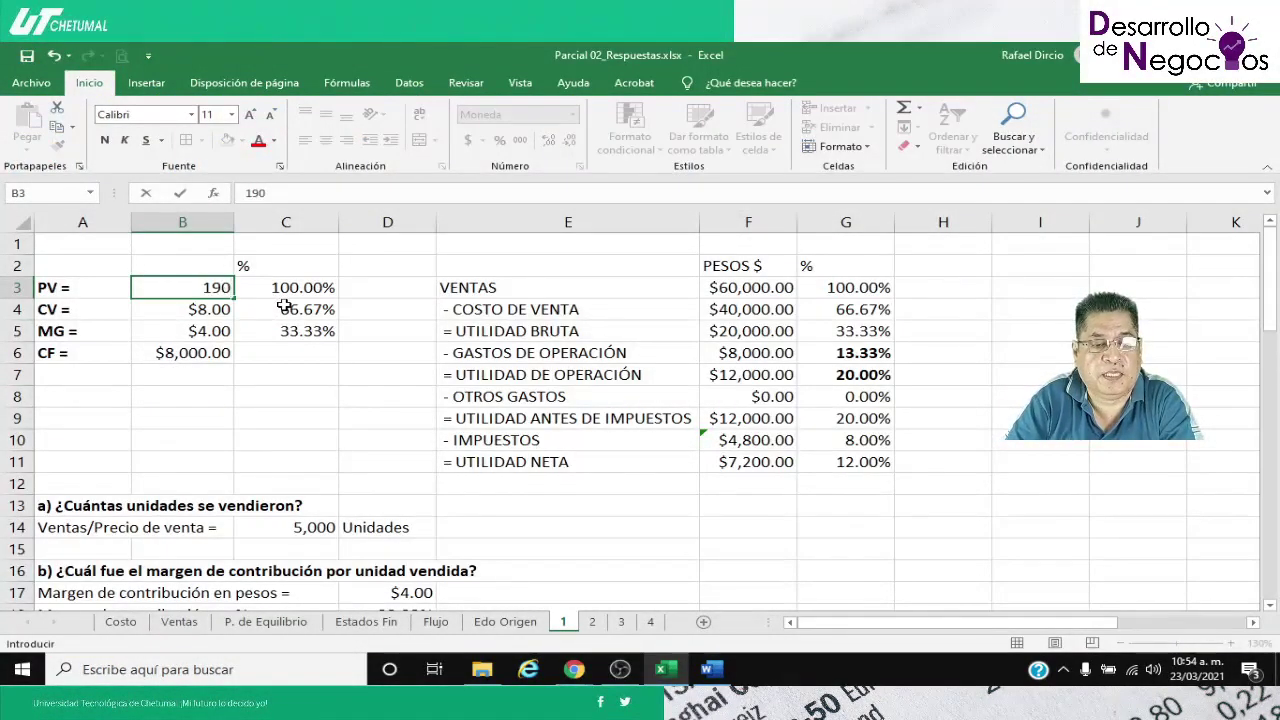
{"action": "key", "text": "Return"}
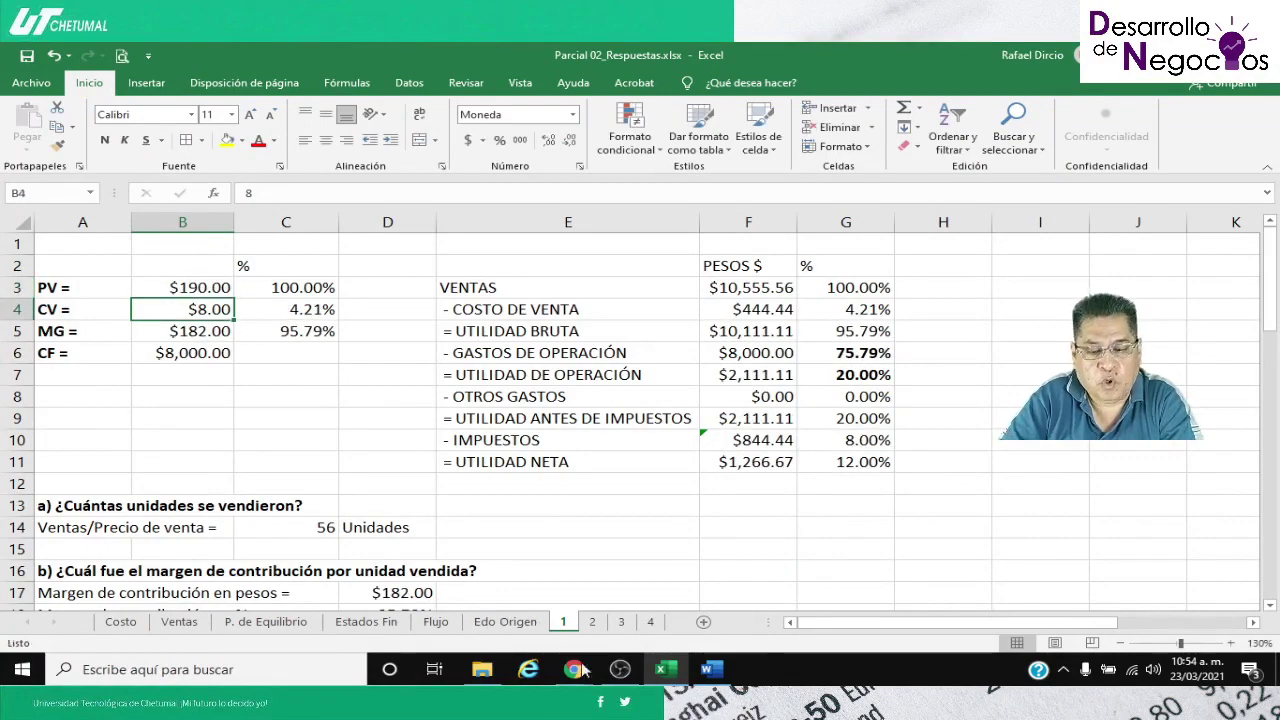
{"action": "mouse_move", "coordinate": [670, 680]}
{"action": "left_click", "coordinate": [709, 677]}
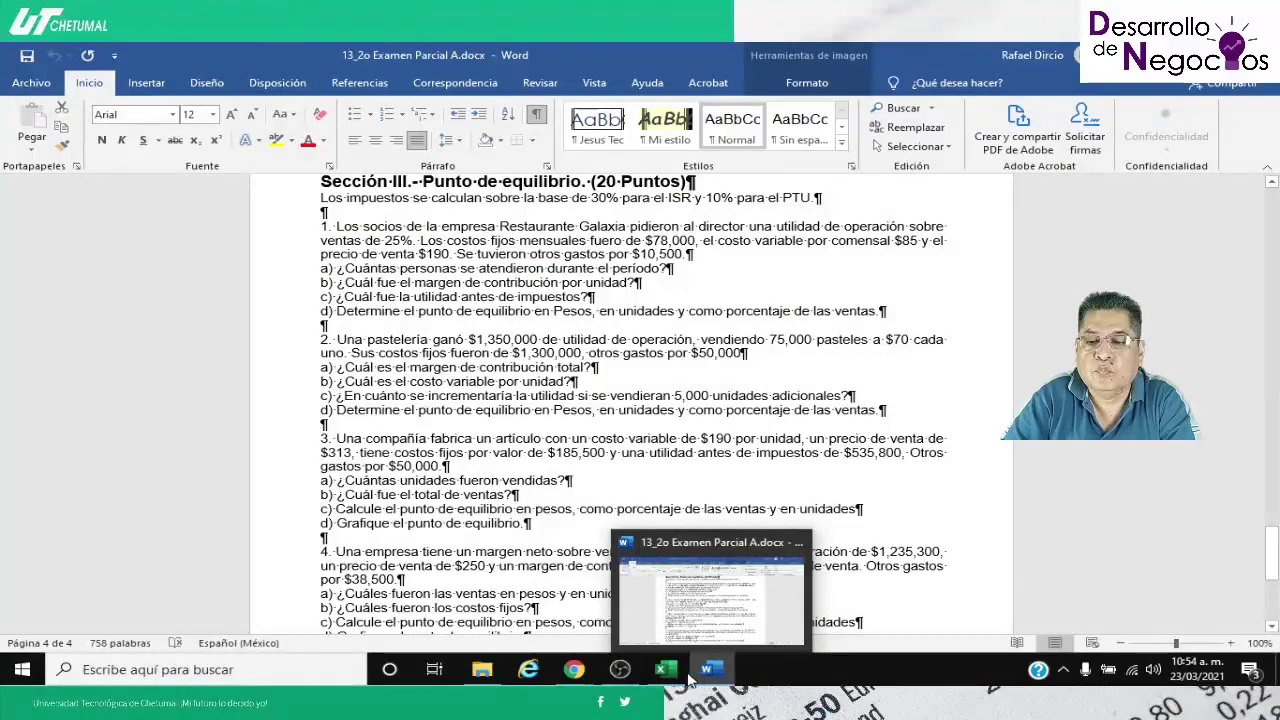
{"action": "left_click", "coordinate": [667, 676]}
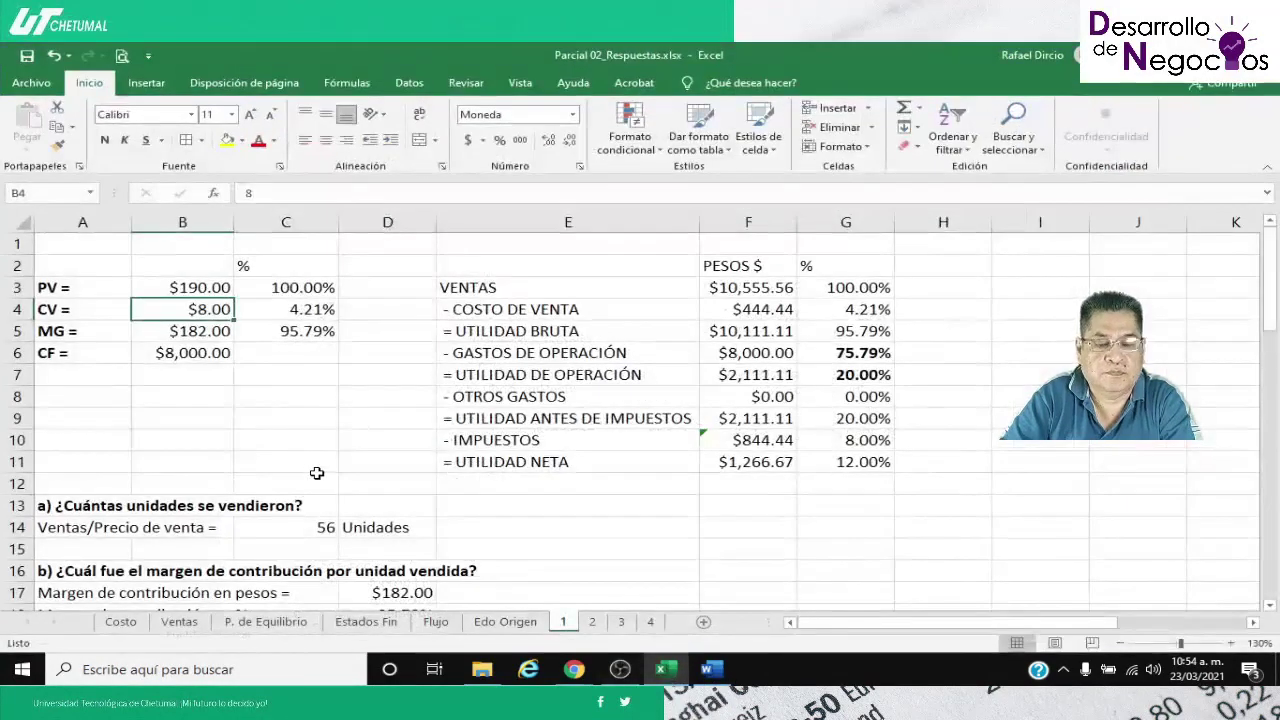
{"action": "type", "text": "85"}
{"action": "key", "text": "Return"}
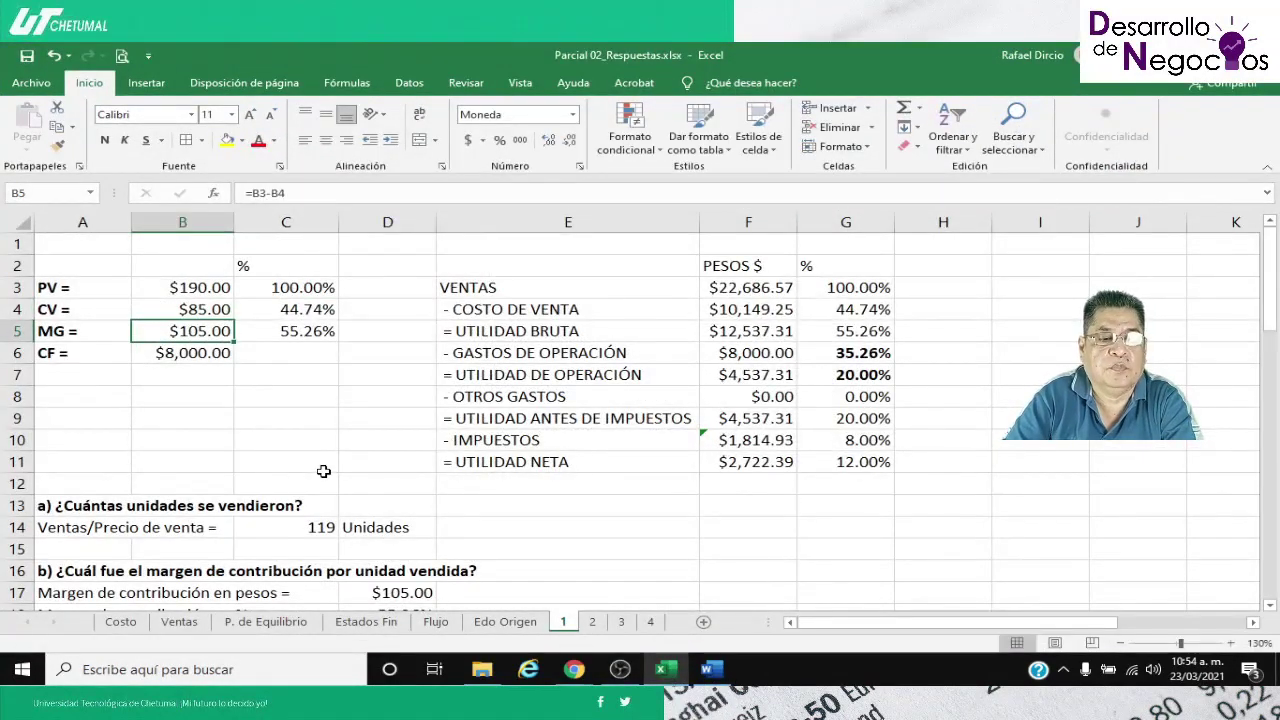
Check the fixed costs of exercise 1 in Word and set CF in B6 of the Excel sheet to 78000
{"action": "left_click", "coordinate": [285, 332]}
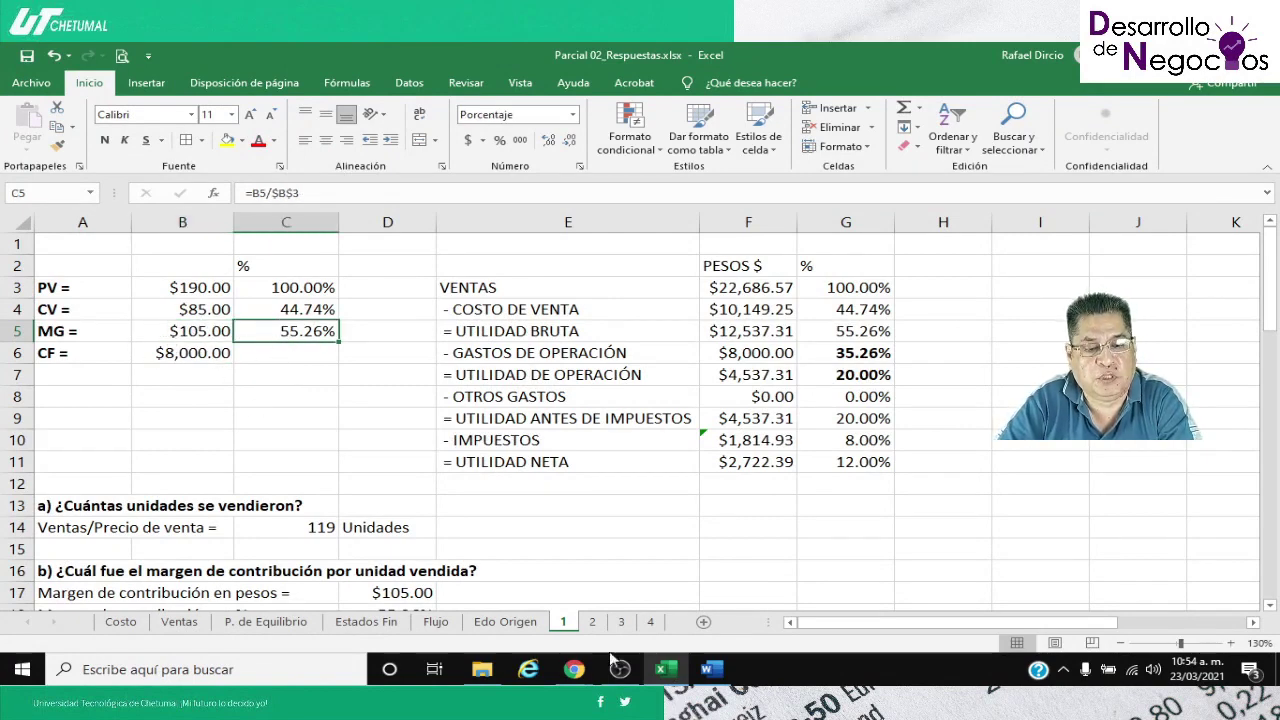
{"action": "left_click", "coordinate": [710, 674]}
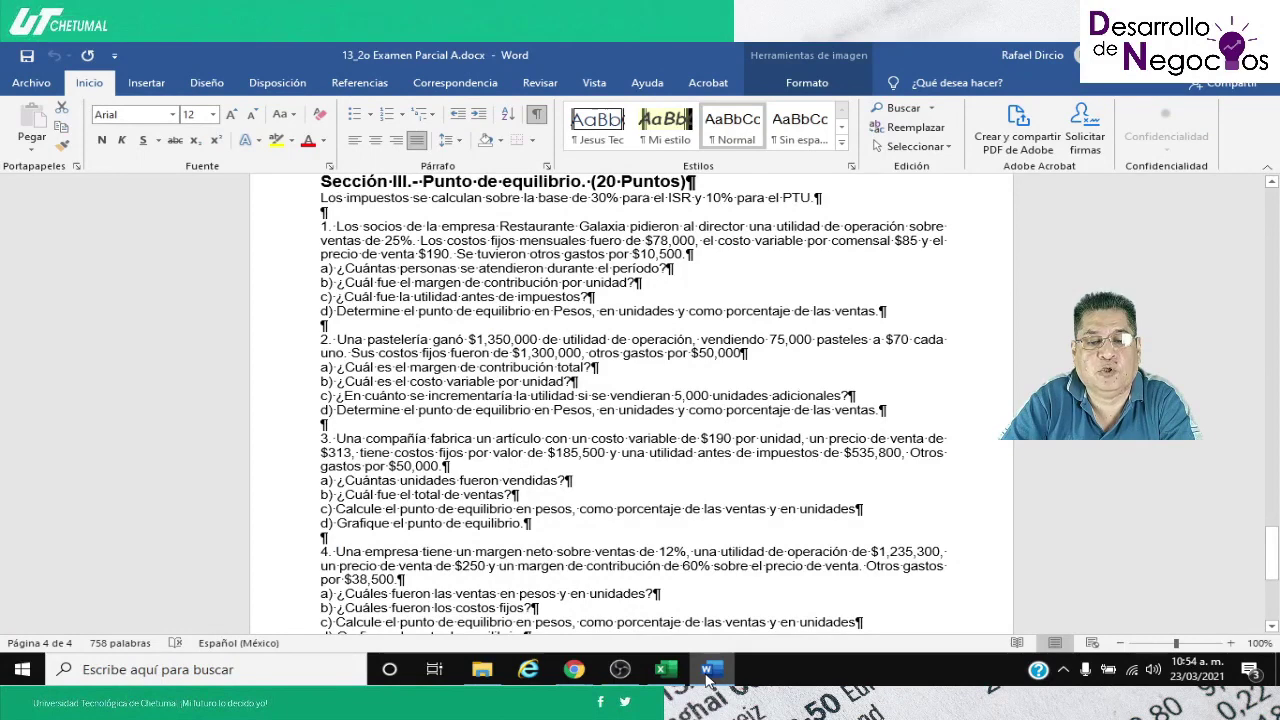
{"action": "left_click", "coordinate": [666, 669]}
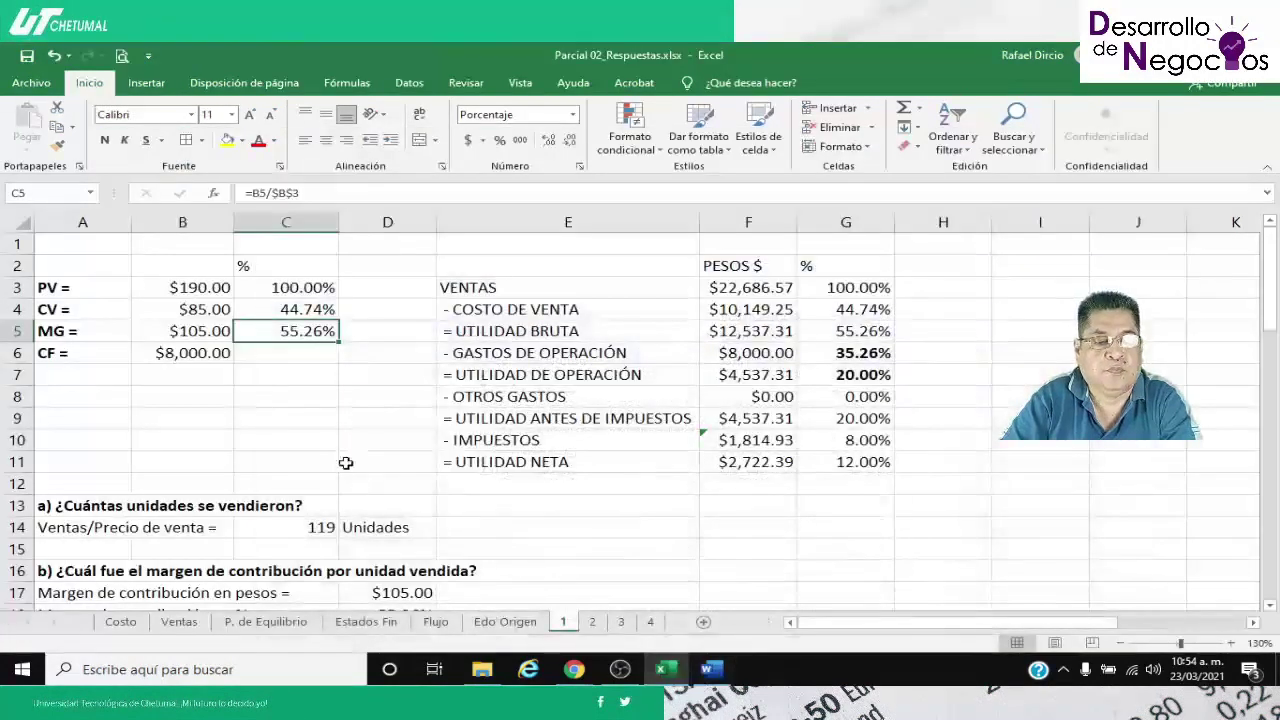
{"action": "left_click", "coordinate": [199, 358]}
{"action": "type", "text": "7"}
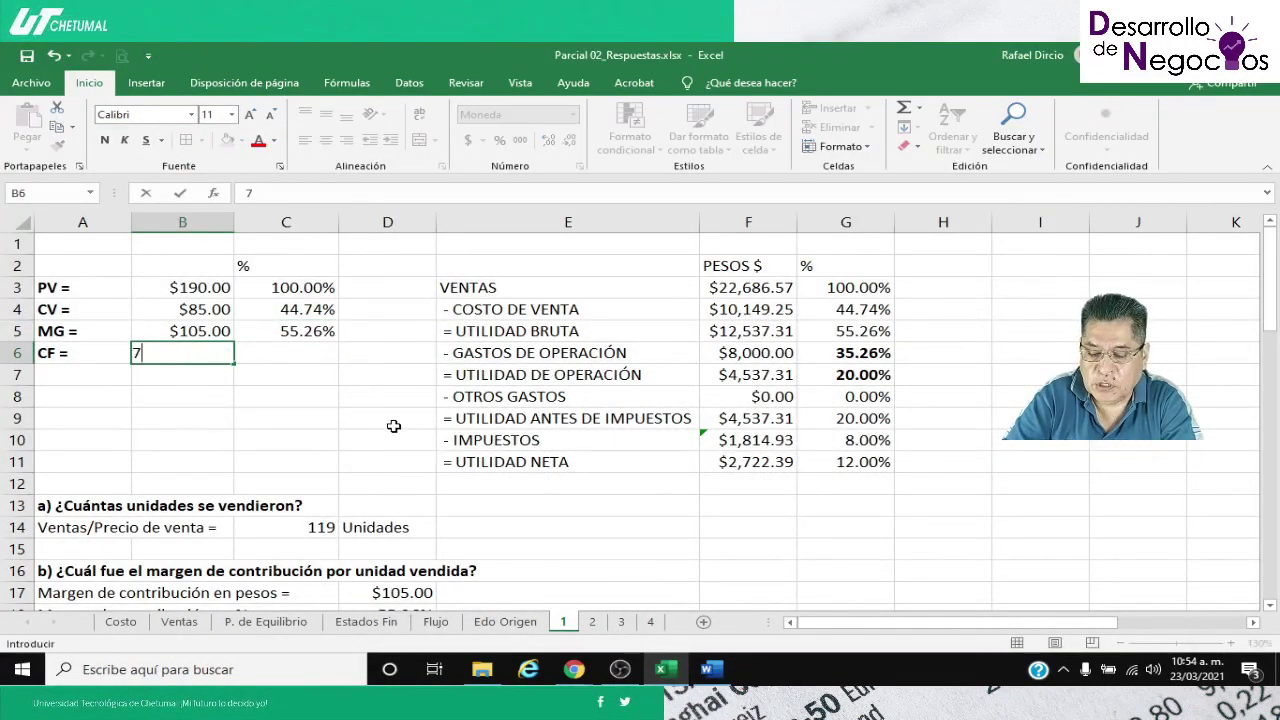
{"action": "type", "text": "800"}
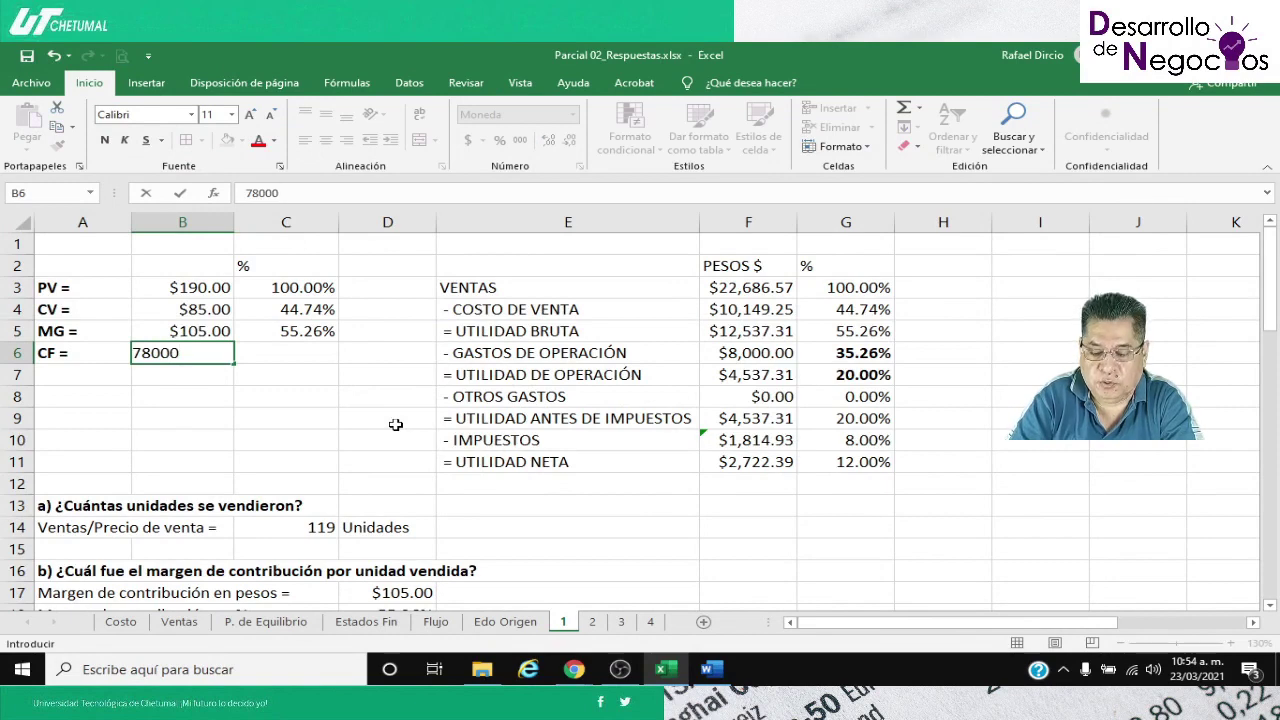
{"action": "key", "text": "Return"}
Link the operating expenses in F6 to the fixed costs with =B6 and fit column F's width to its amounts
{"action": "key", "text": "Up"}
{"action": "key", "text": "Right"}
{"action": "key", "text": "Right"}
{"action": "key", "text": "Right"}
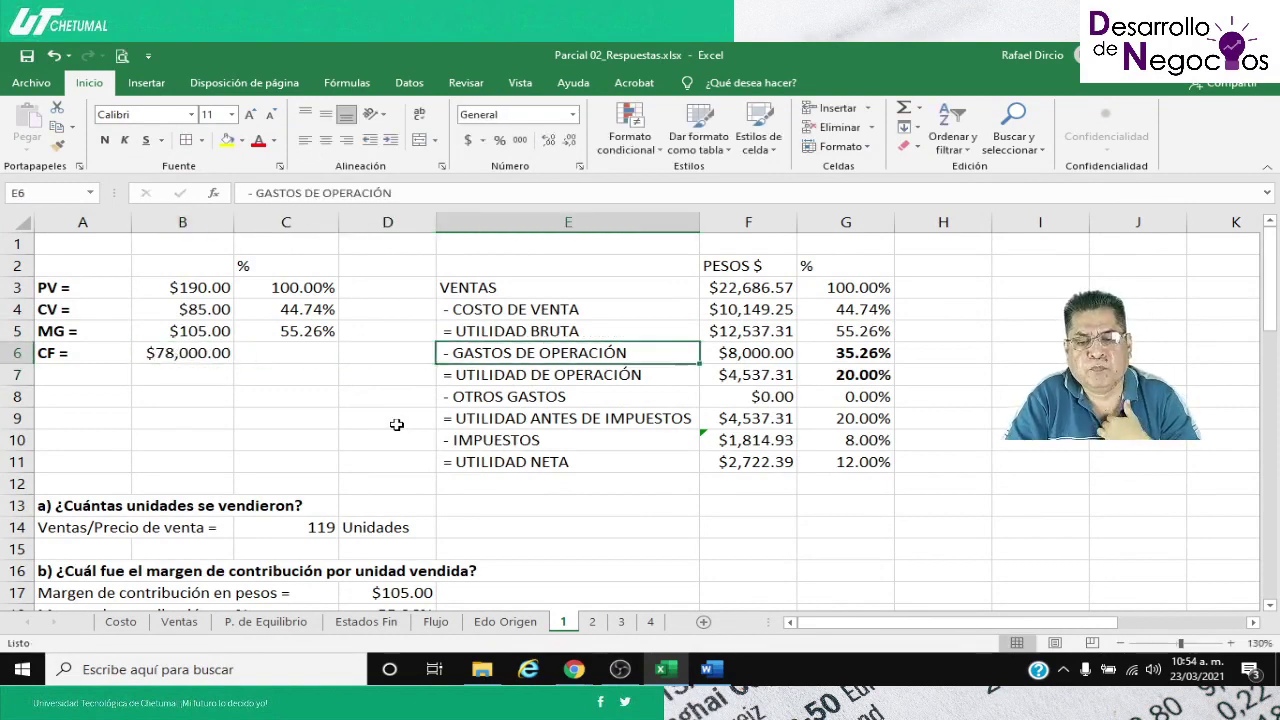
{"action": "key", "text": "Right"}
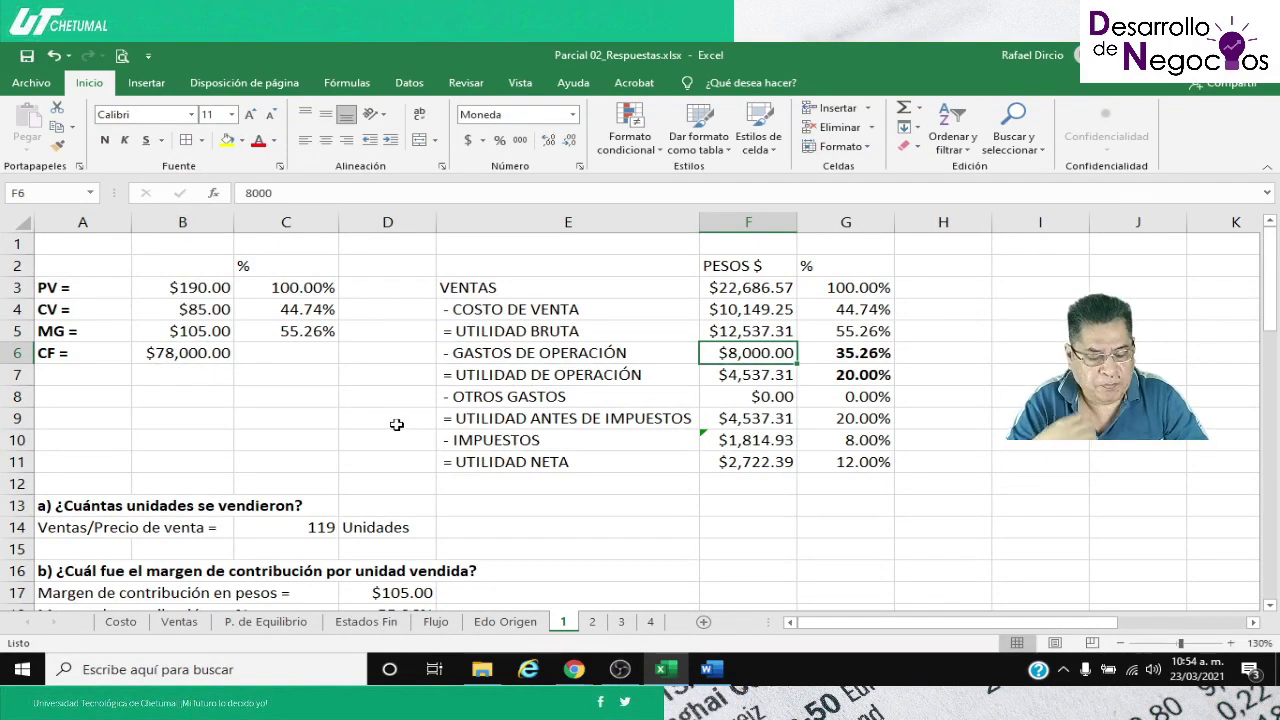
{"action": "type", "text": "="}
{"action": "key", "text": "Left"}
{"action": "key", "text": "Left"}
{"action": "key", "text": "Left"}
{"action": "key", "text": "Left"}
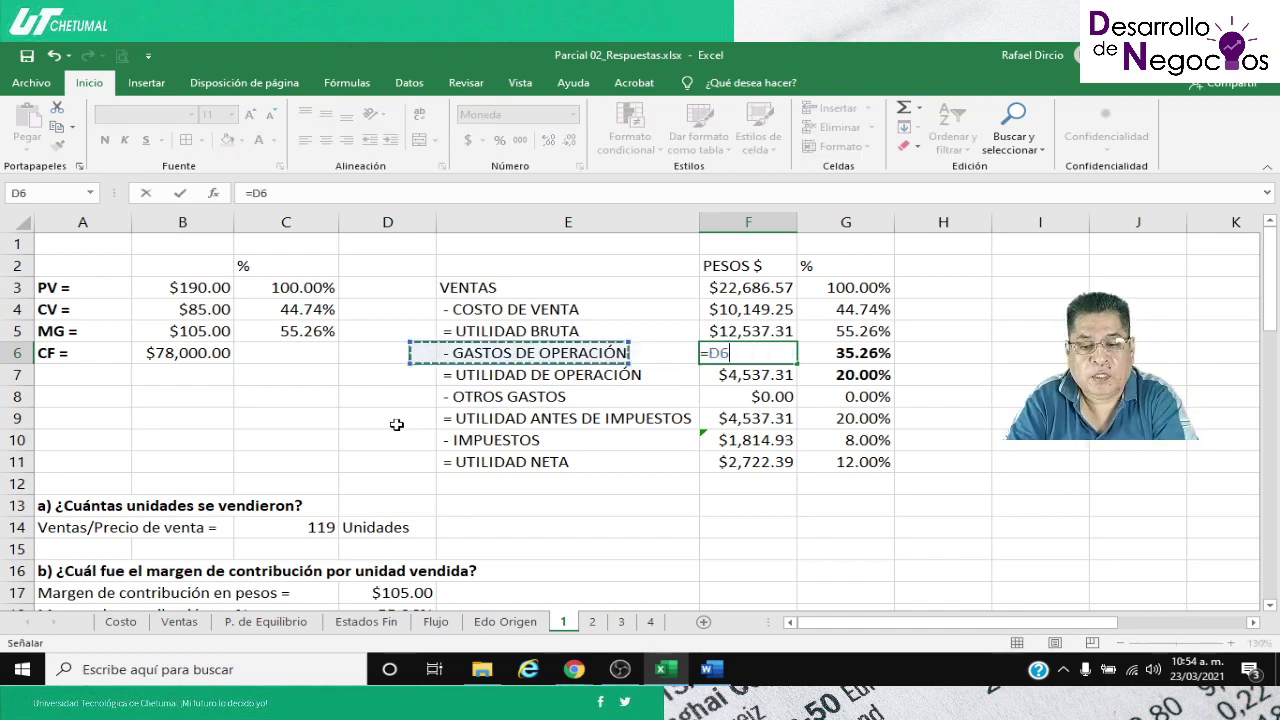
{"action": "key", "text": "Return"}
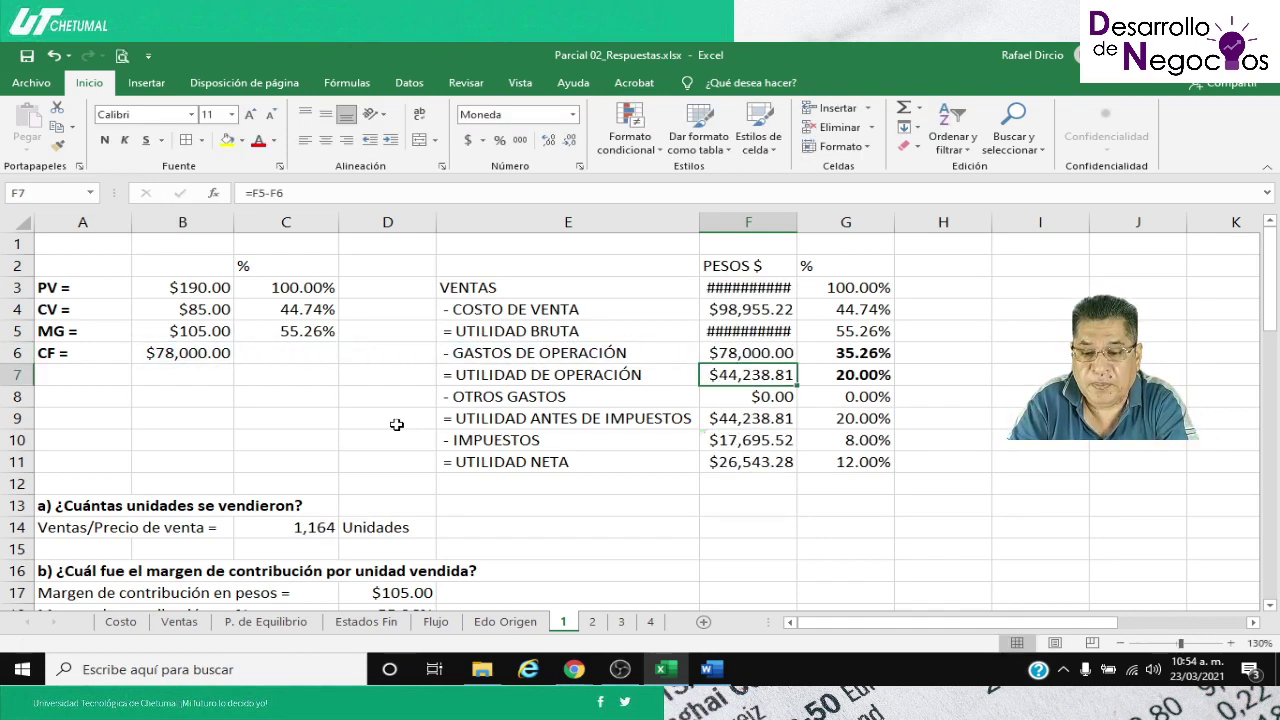
{"action": "key", "text": "Up"}
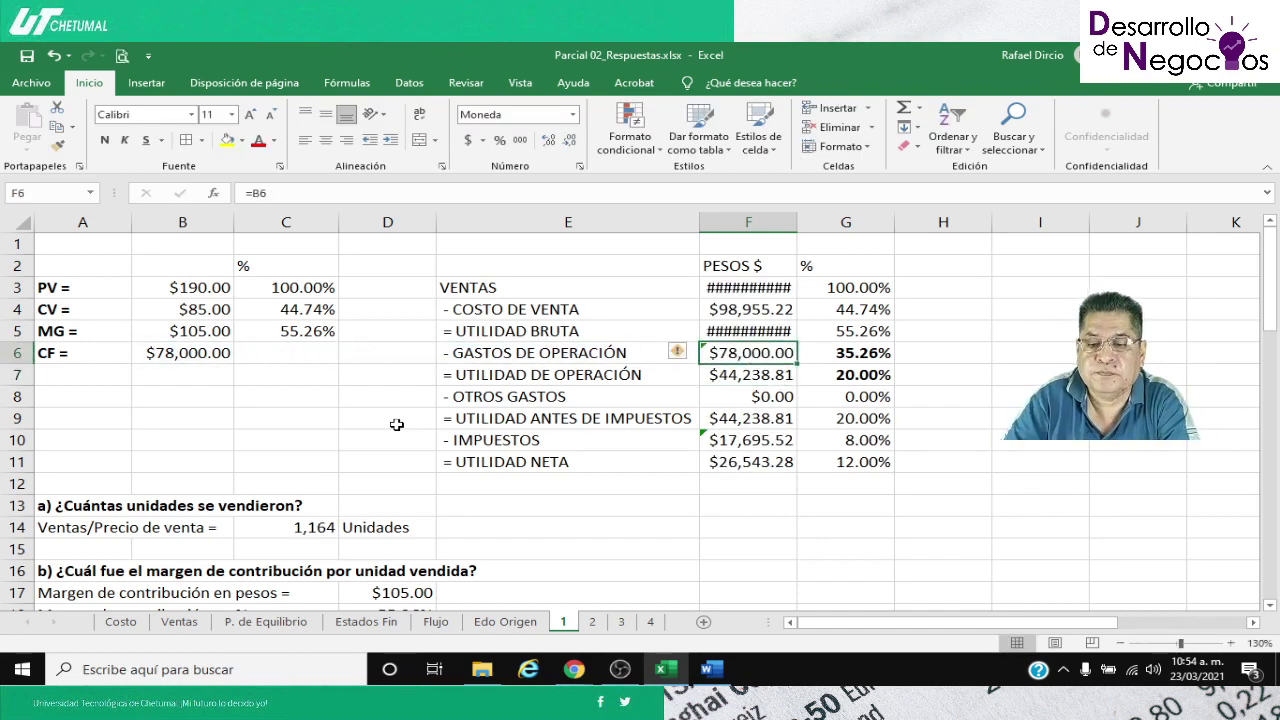
{"action": "double_click", "coordinate": [798, 229]}
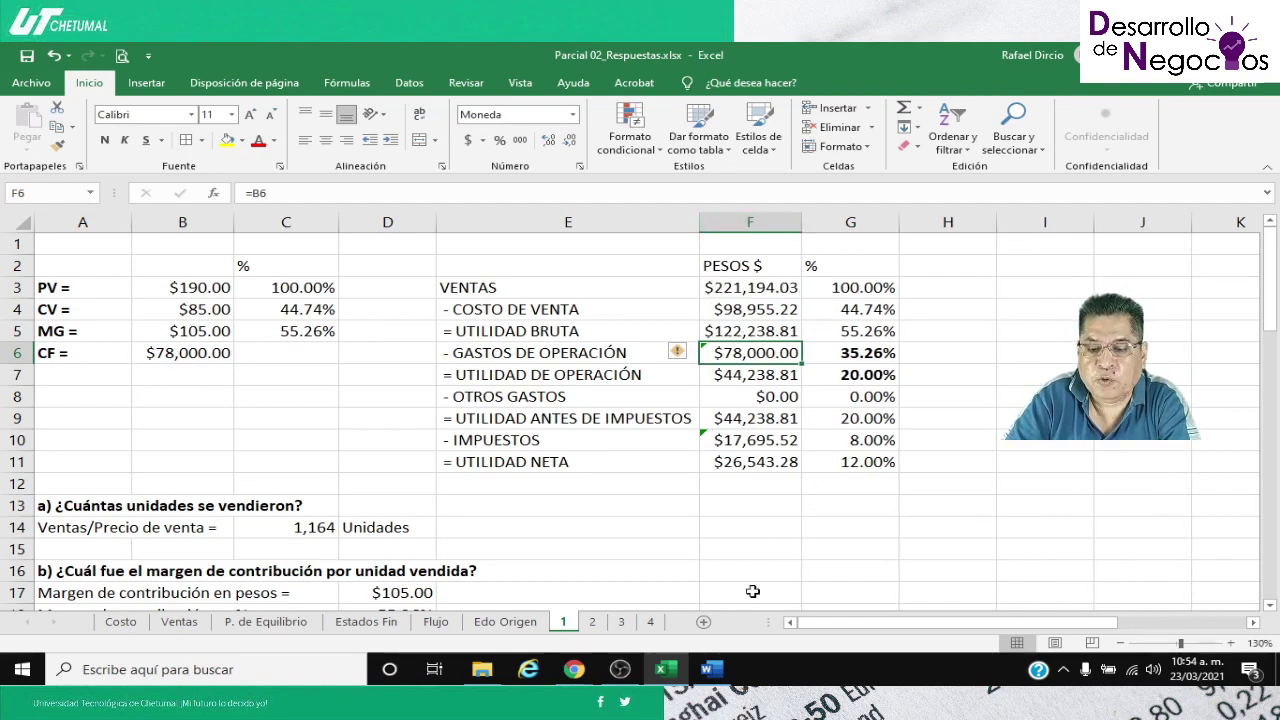
Check the requested operating profit in the Word exam and set its percentage in G7 of the Excel sheet to 25%
{"action": "left_click", "coordinate": [714, 672]}
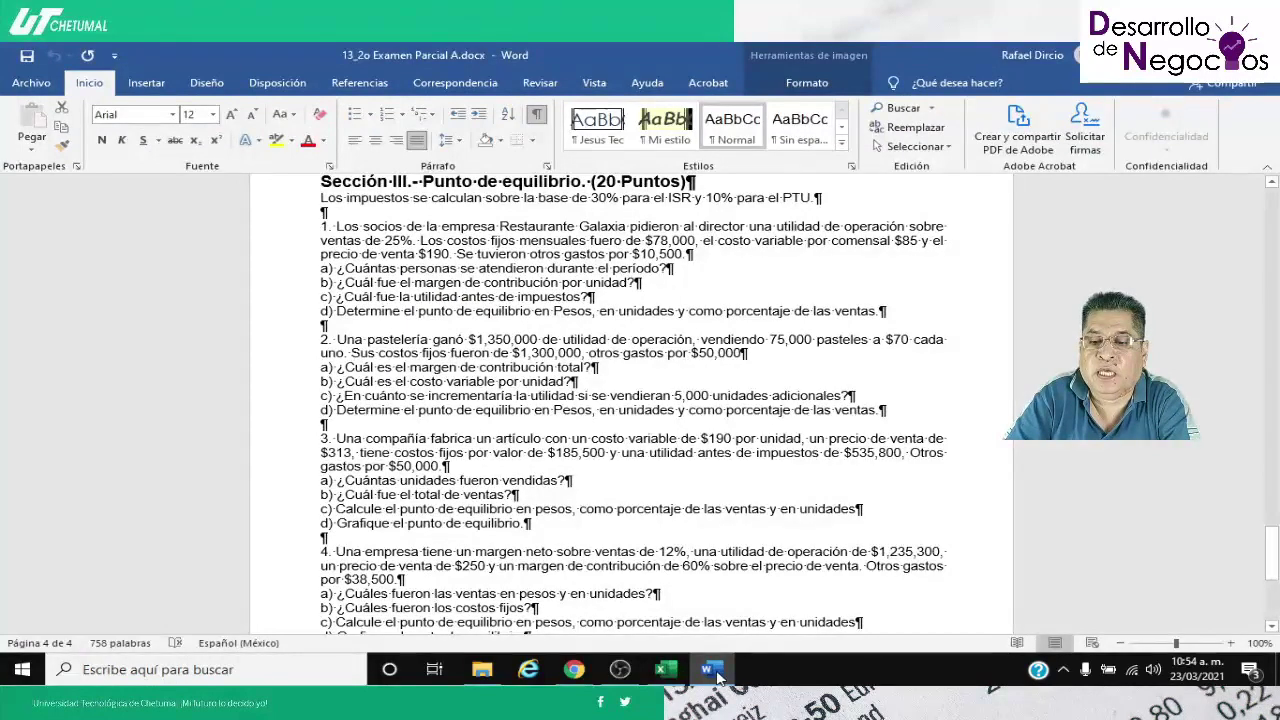
{"action": "left_click", "coordinate": [714, 672]}
{"action": "left_click", "coordinate": [828, 384]}
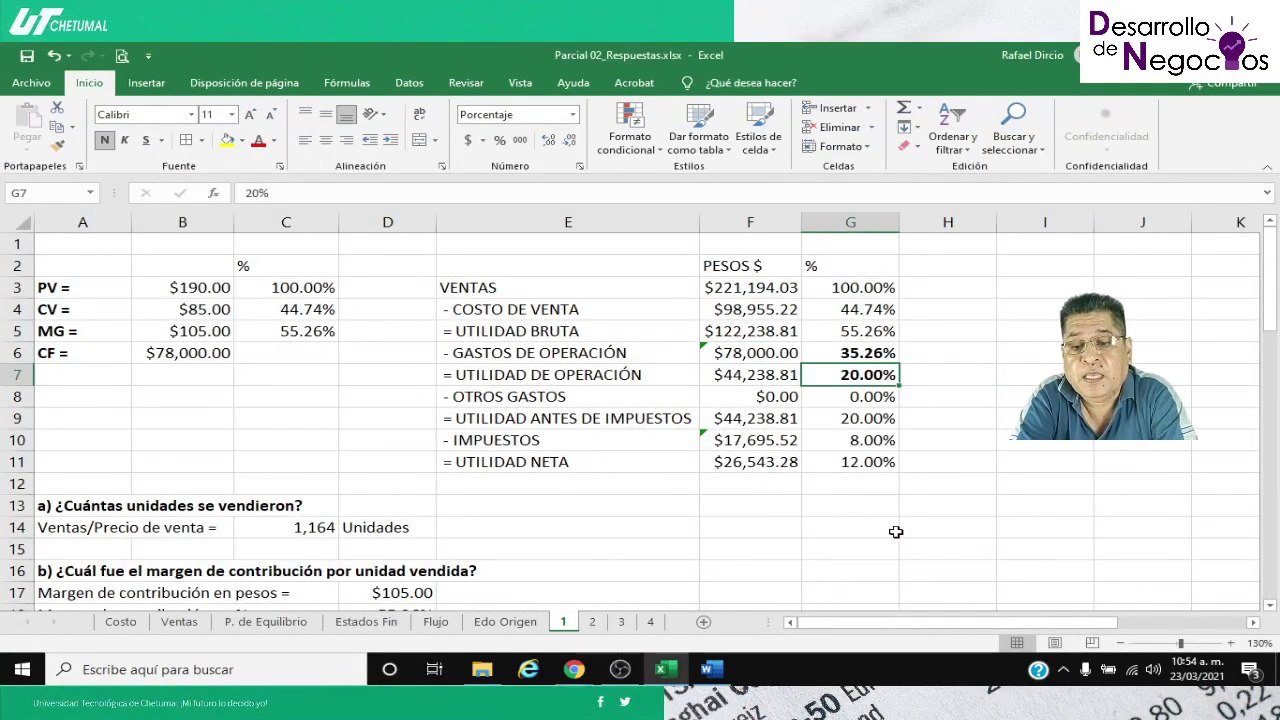
{"action": "type", "text": "25"}
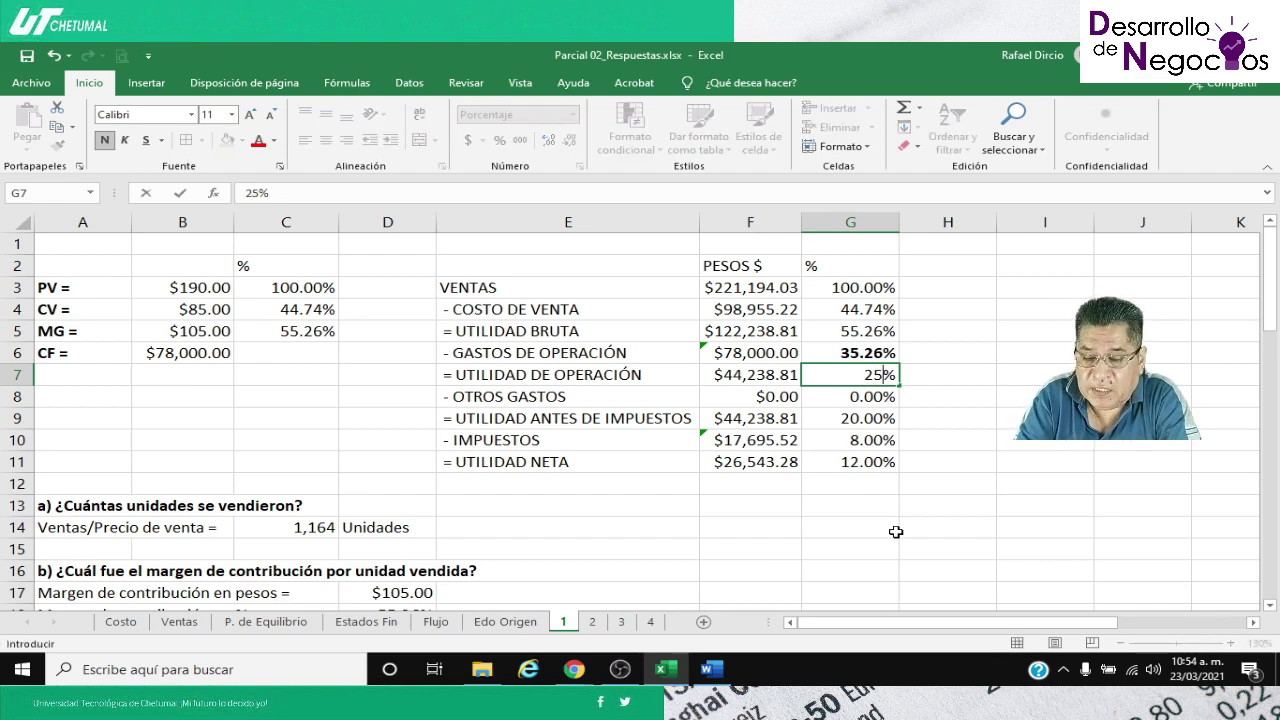
{"action": "key", "text": "Return"}
Check the other expenses of exercise 1 in Word and enter 10,500 for OTROS GASTOS in F8 of the Excel sheet
{"action": "key", "text": "Up"}
{"action": "key", "text": "Left"}
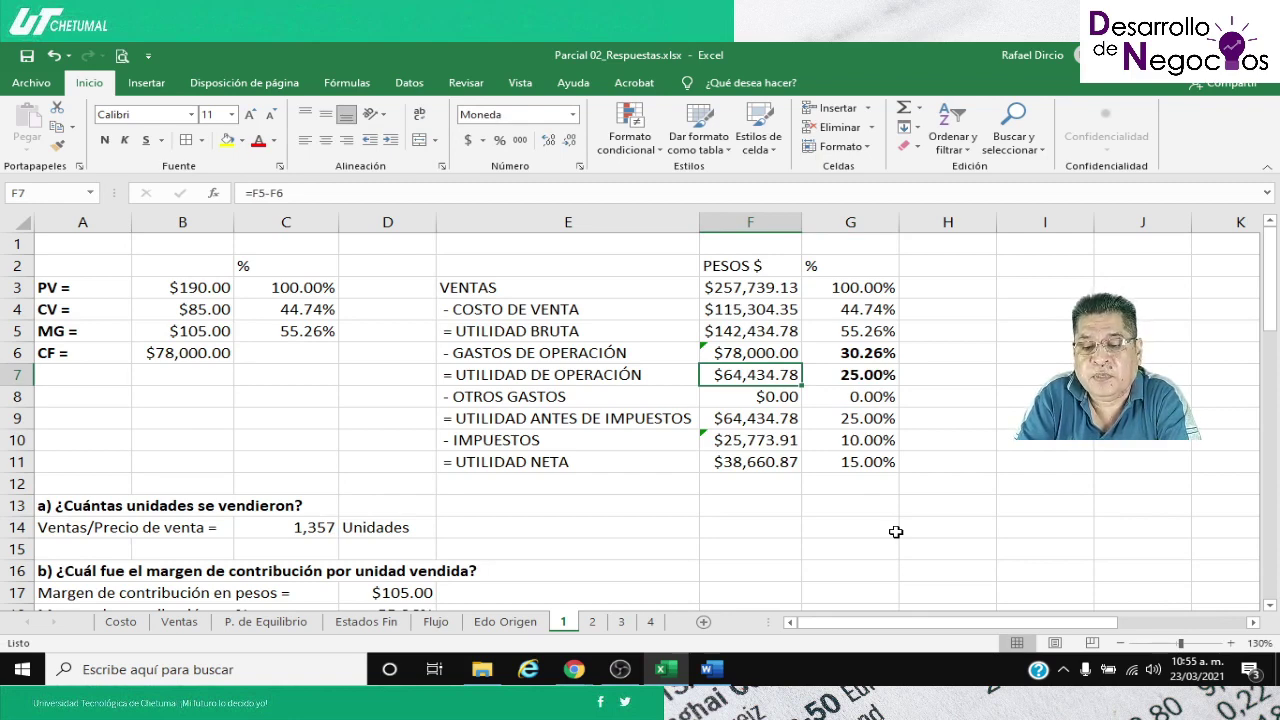
{"action": "key", "text": "Down"}
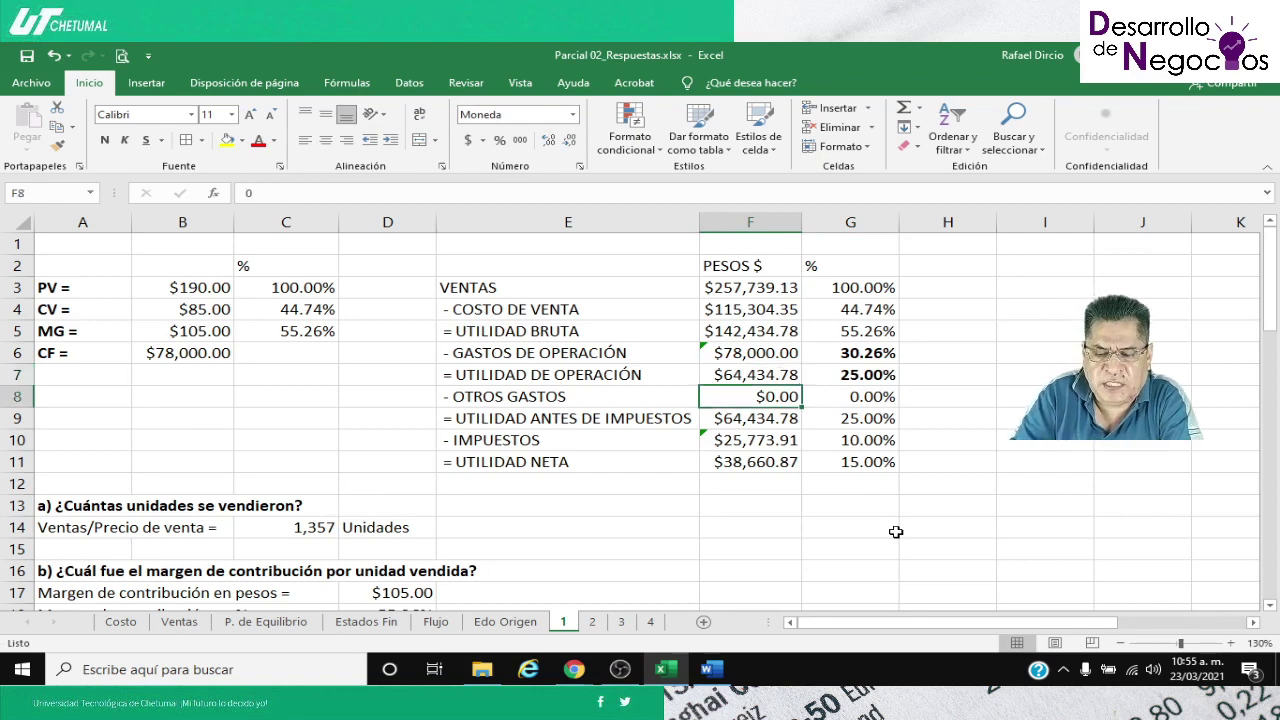
{"action": "left_click", "coordinate": [722, 675]}
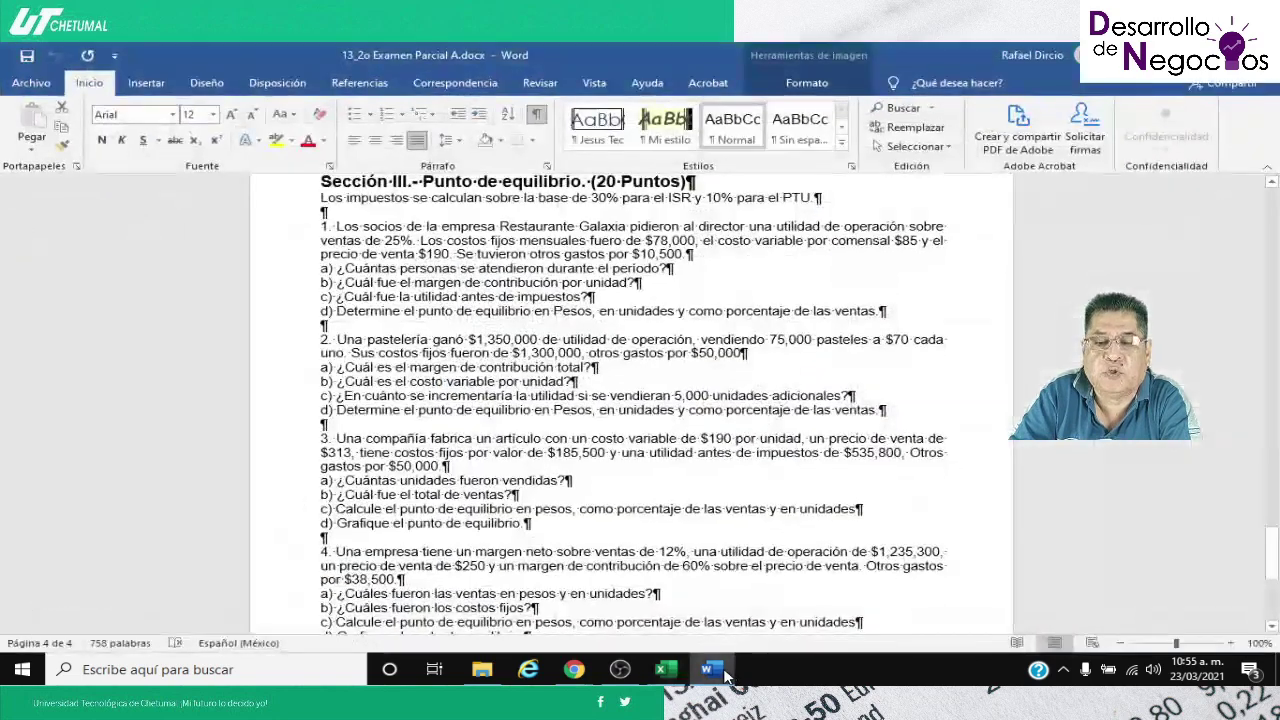
{"action": "left_click", "coordinate": [722, 675]}
{"action": "type", "text": "10,500"}
{"action": "key", "text": "Return"}
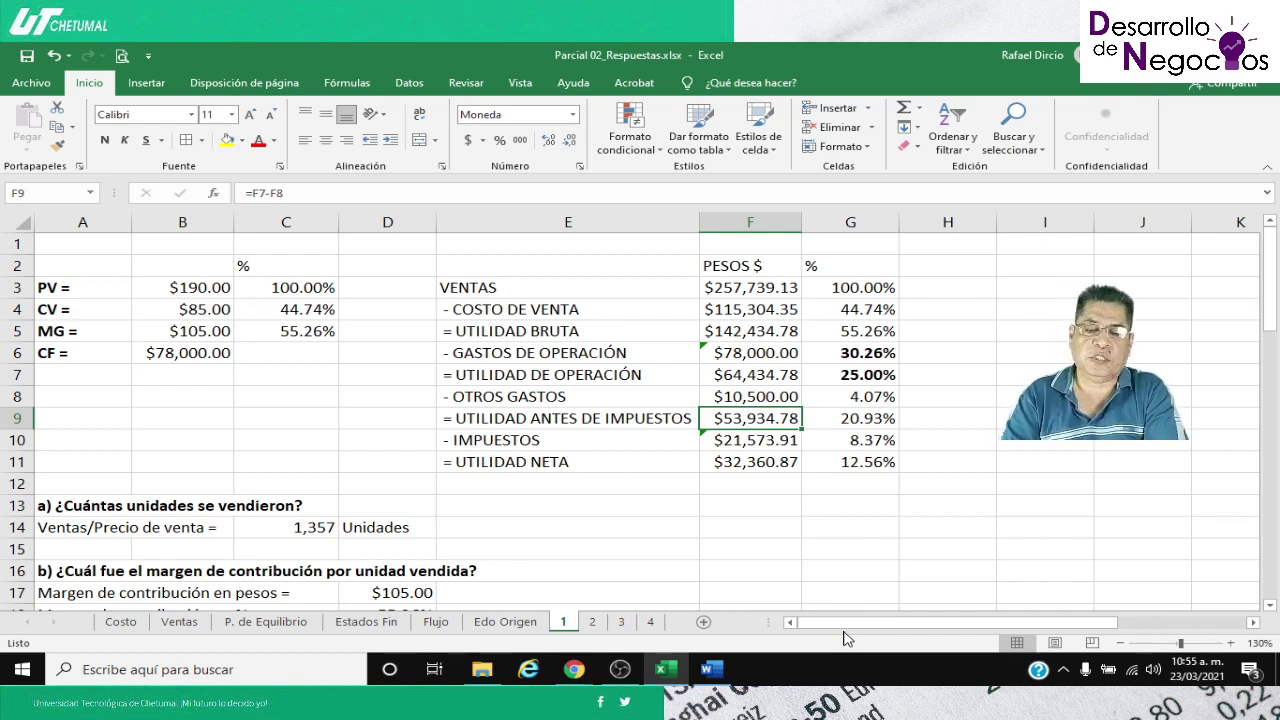
Review the income statement rows, fill the operating expenses amount in F6 with yellow, and select F7
{"action": "key", "text": "Down"}
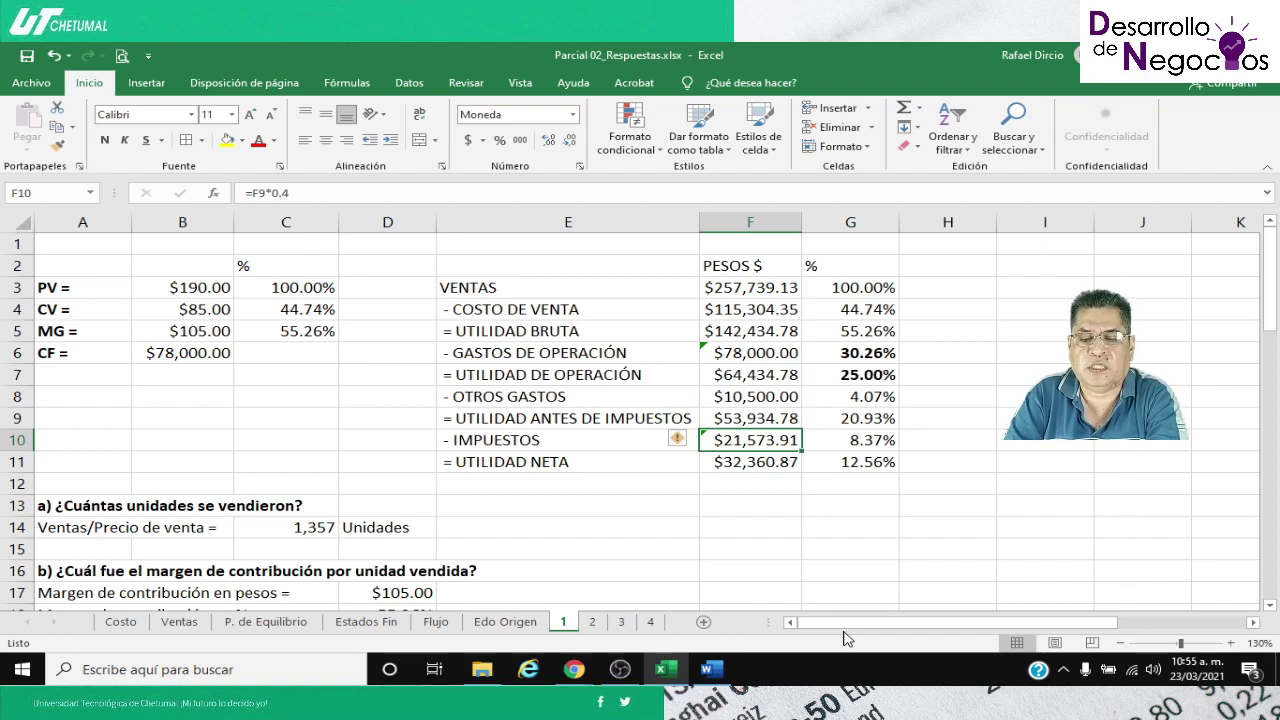
{"action": "key", "text": "Down"}
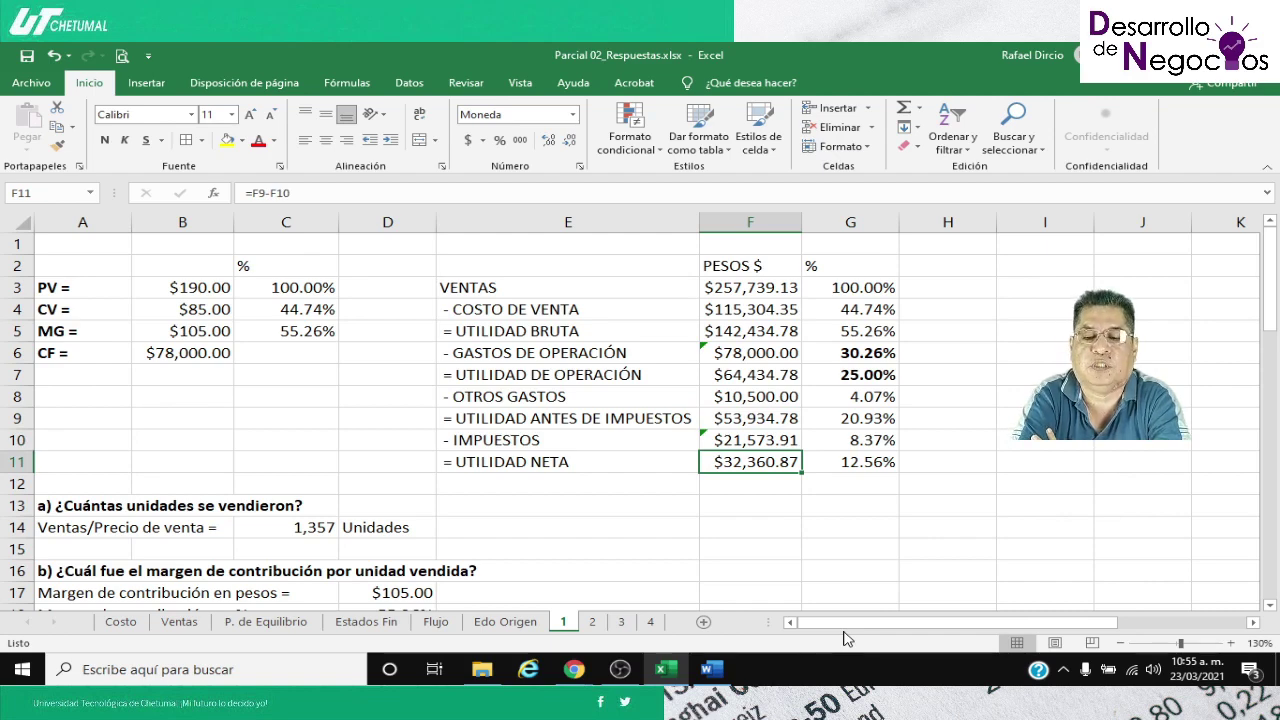
{"action": "key", "text": "Up"}
{"action": "key", "text": "Up"}
{"action": "key", "text": "Up"}
{"action": "key", "text": "Up"}
{"action": "key", "text": "Up"}
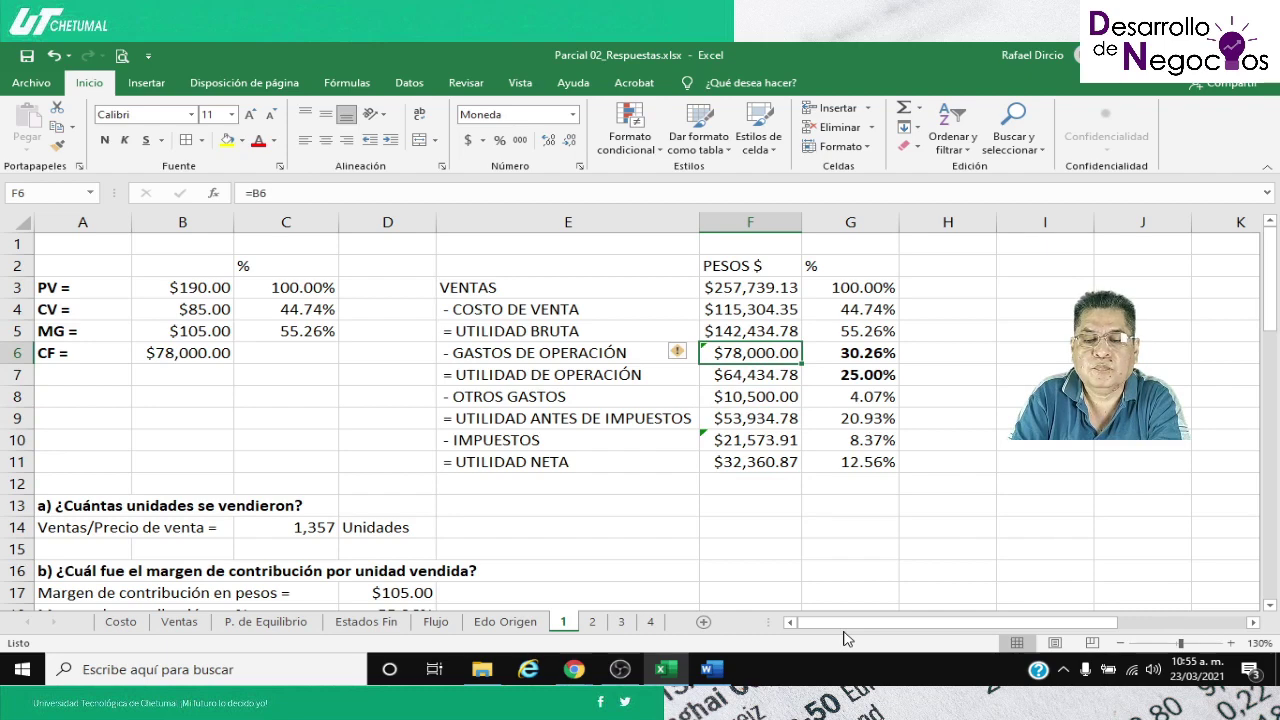
{"action": "key", "text": "Left"}
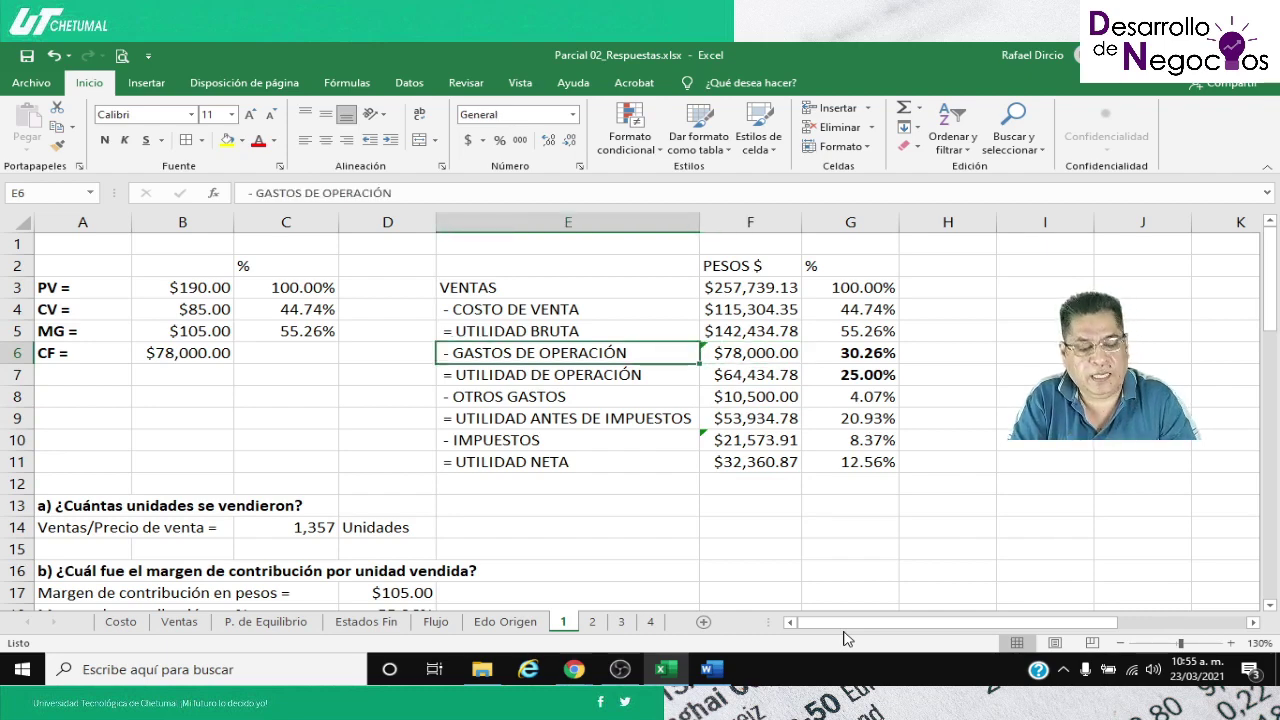
{"action": "key", "text": "shift+Right"}
{"action": "key", "text": "shift+Right"}
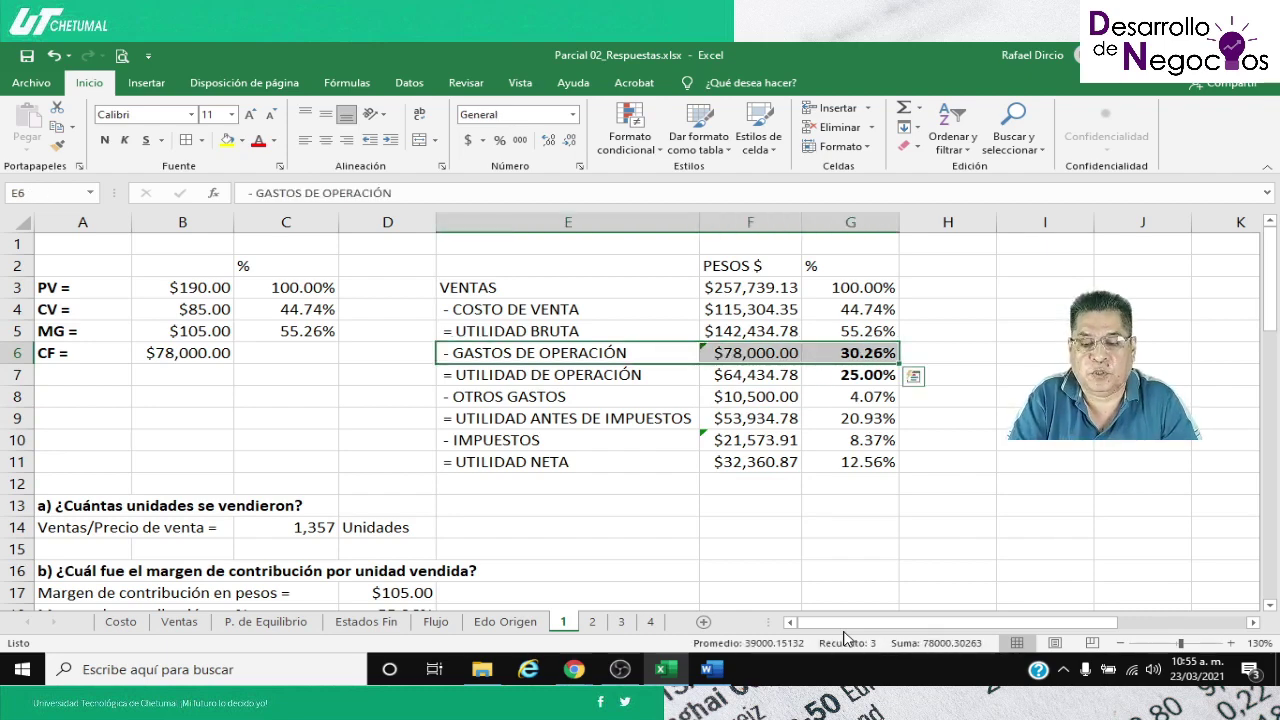
{"action": "key", "text": "Right"}
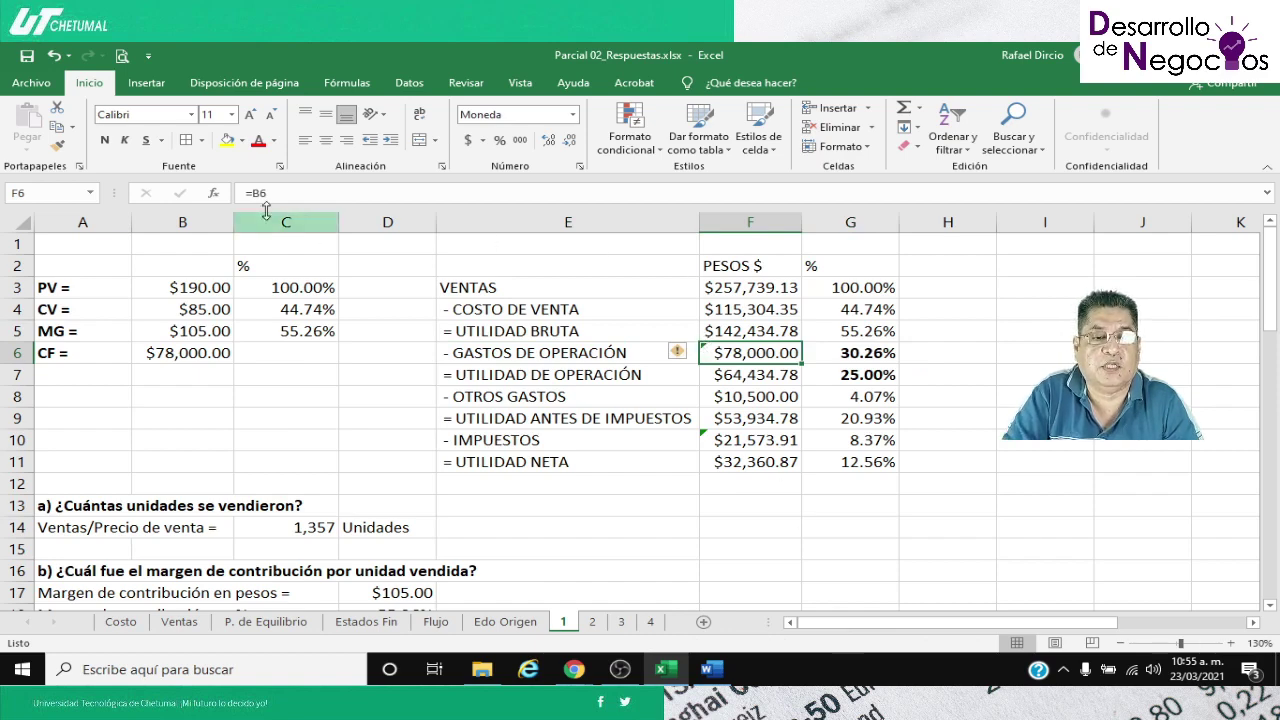
{"action": "left_click", "coordinate": [227, 140]}
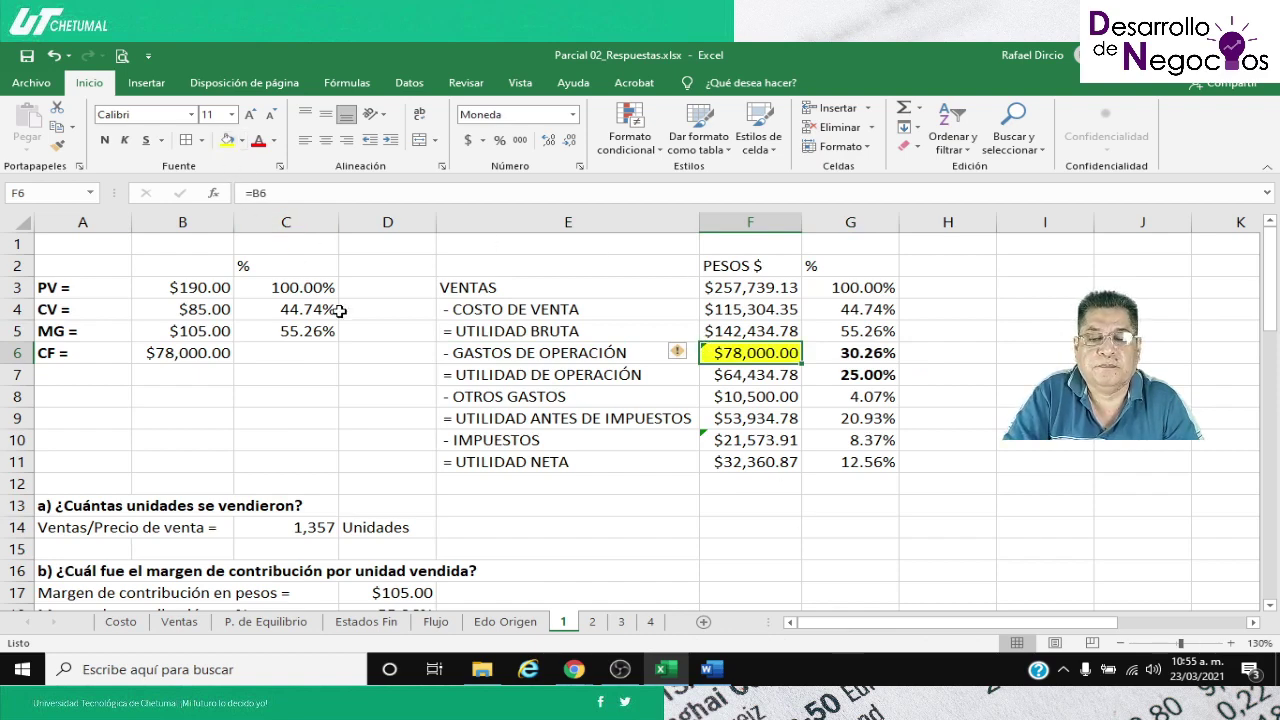
{"action": "left_click", "coordinate": [740, 374]}
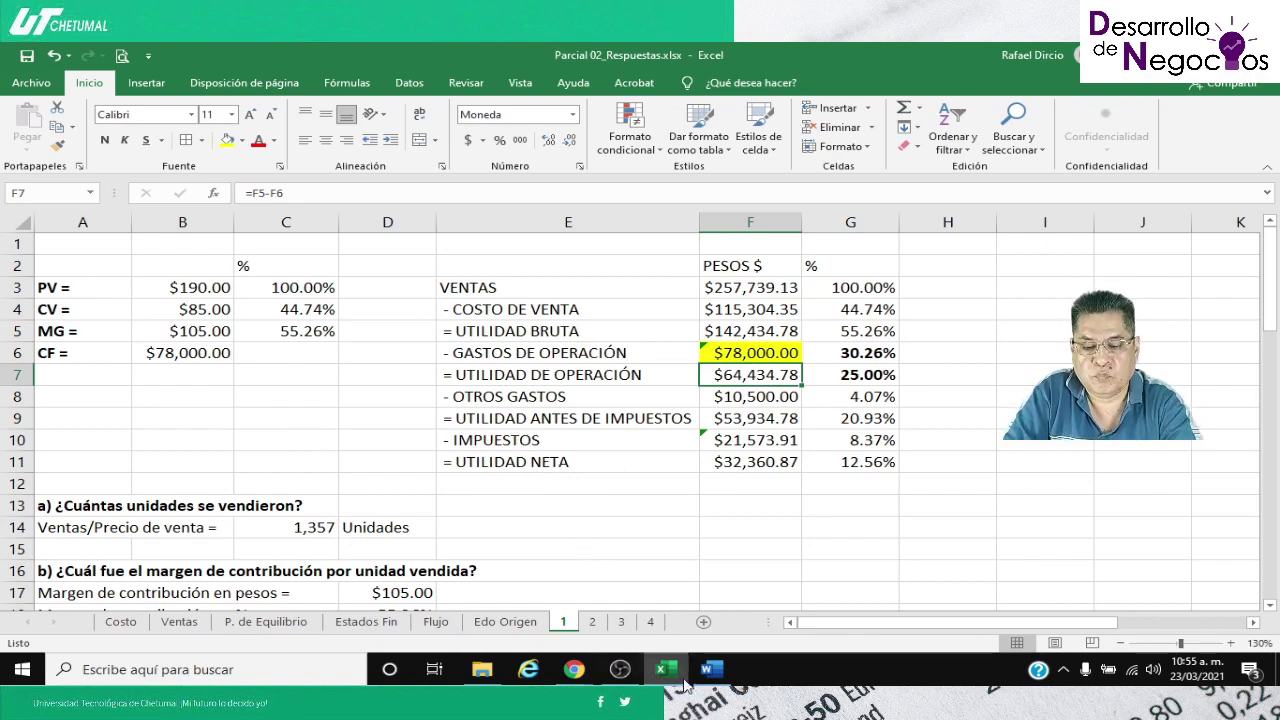
Copy question a) of exercise 1, "¿Cuántas personas se atendieron durante el período?", from the Word exam into A13 of the Excel sheet
{"action": "left_click", "coordinate": [711, 669]}
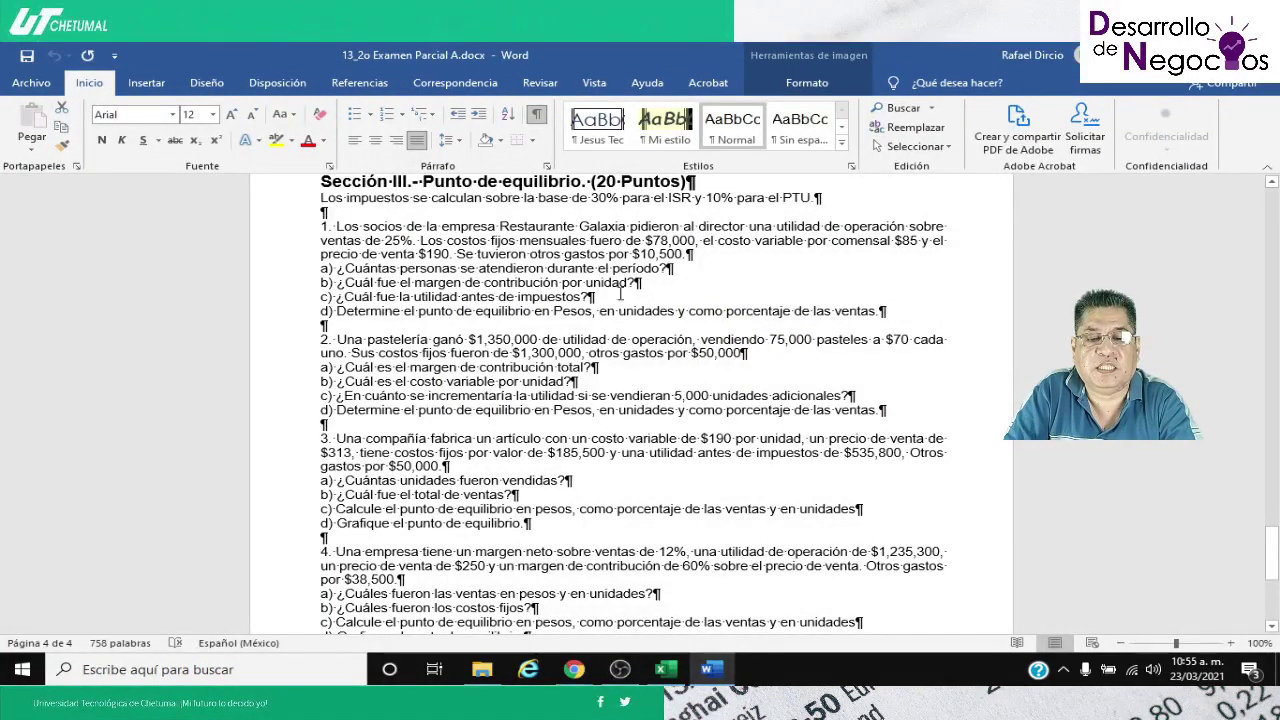
{"action": "left_click", "coordinate": [668, 678]}
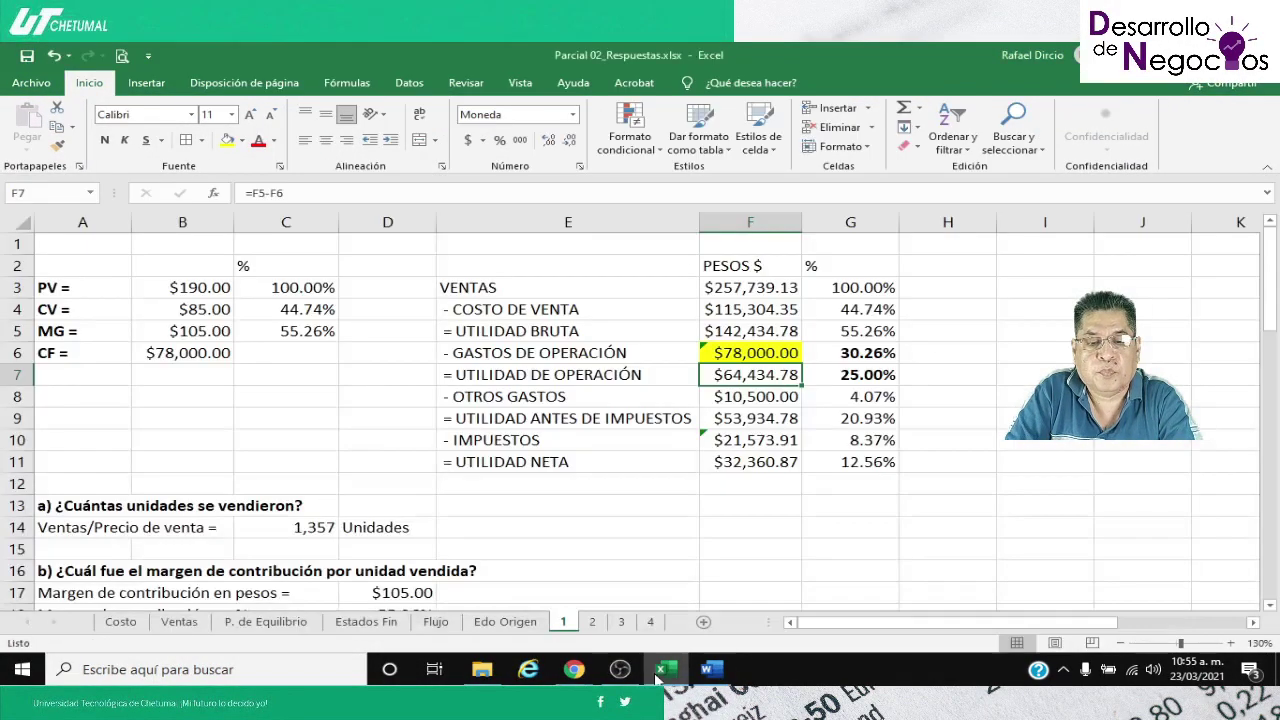
{"action": "left_click", "coordinate": [712, 670]}
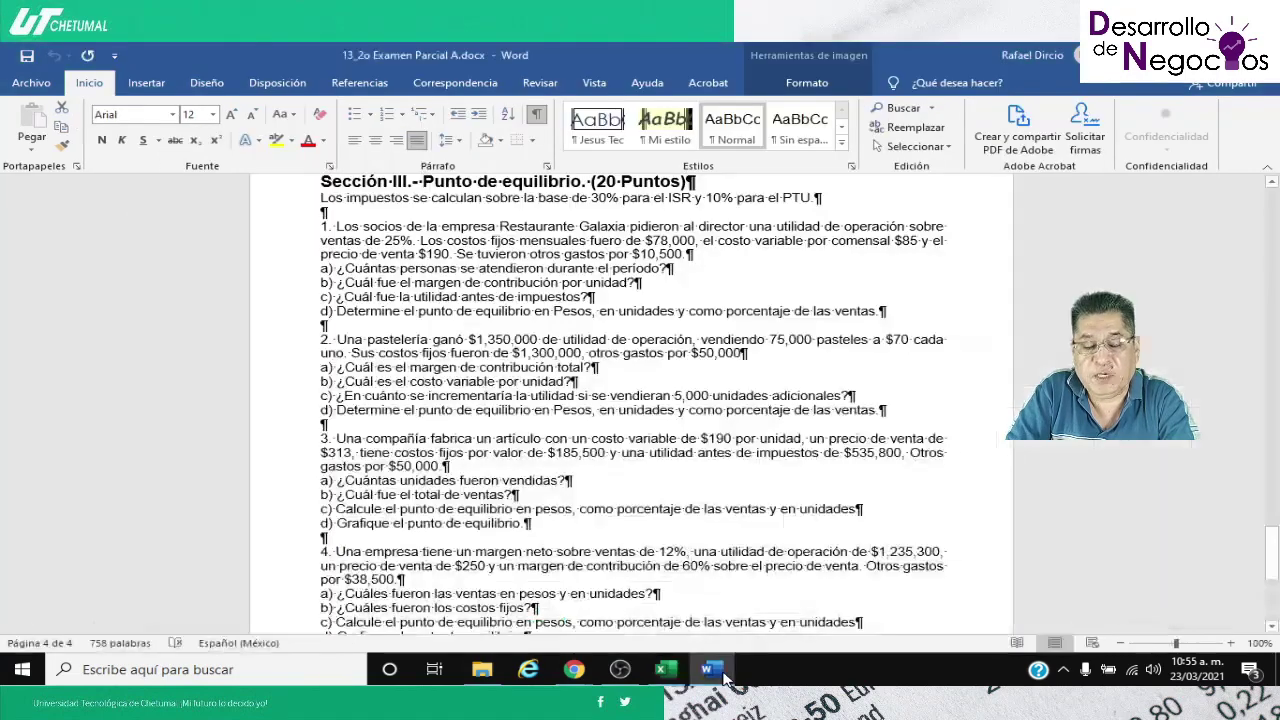
{"action": "left_click_drag", "start_coordinate": [316, 268], "coordinate": [678, 268]}
{"action": "key", "text": "ctrl+c"}
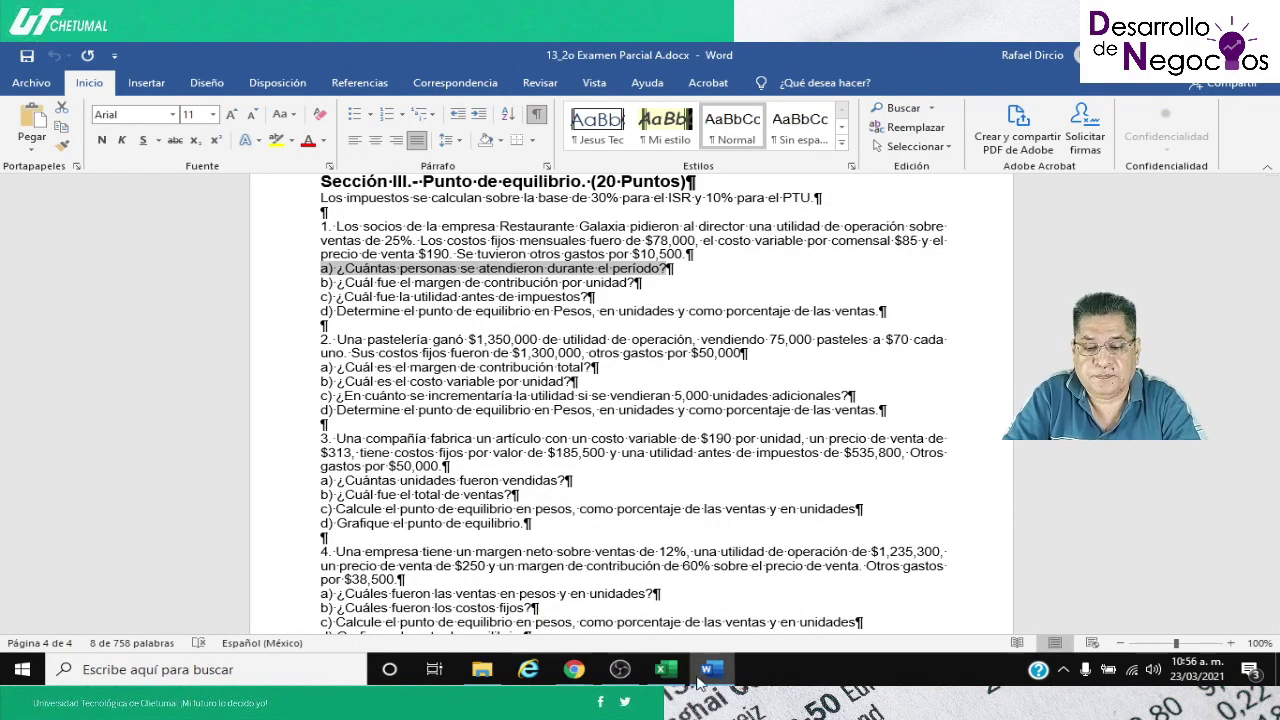
{"action": "left_click", "coordinate": [666, 669]}
{"action": "left_click", "coordinate": [64, 506]}
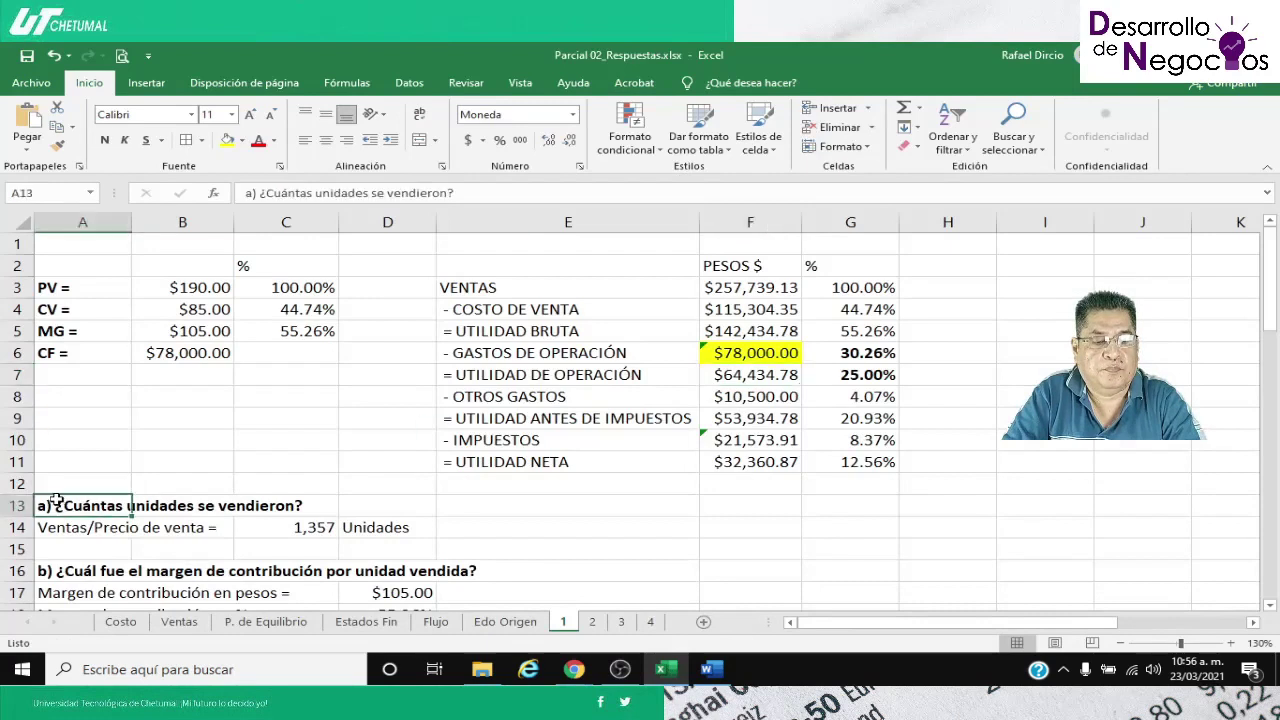
{"action": "key", "text": "ctrl+v"}
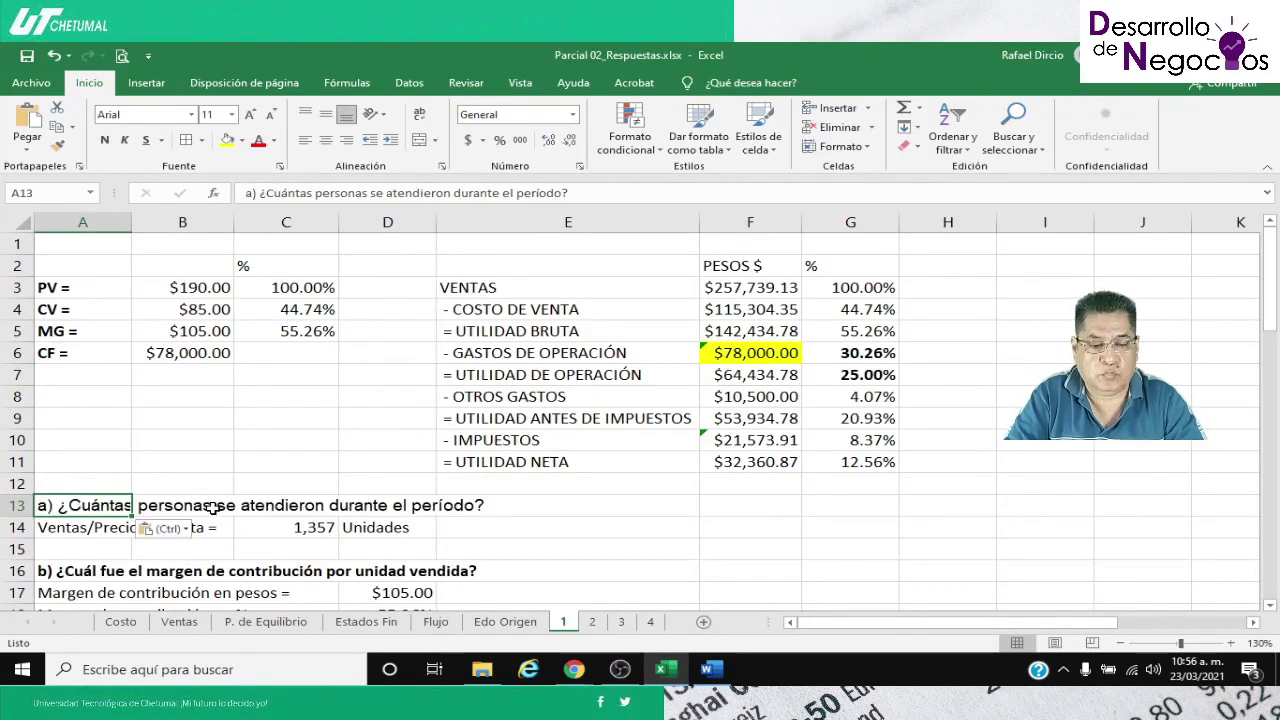
{"action": "key", "text": "Down"}
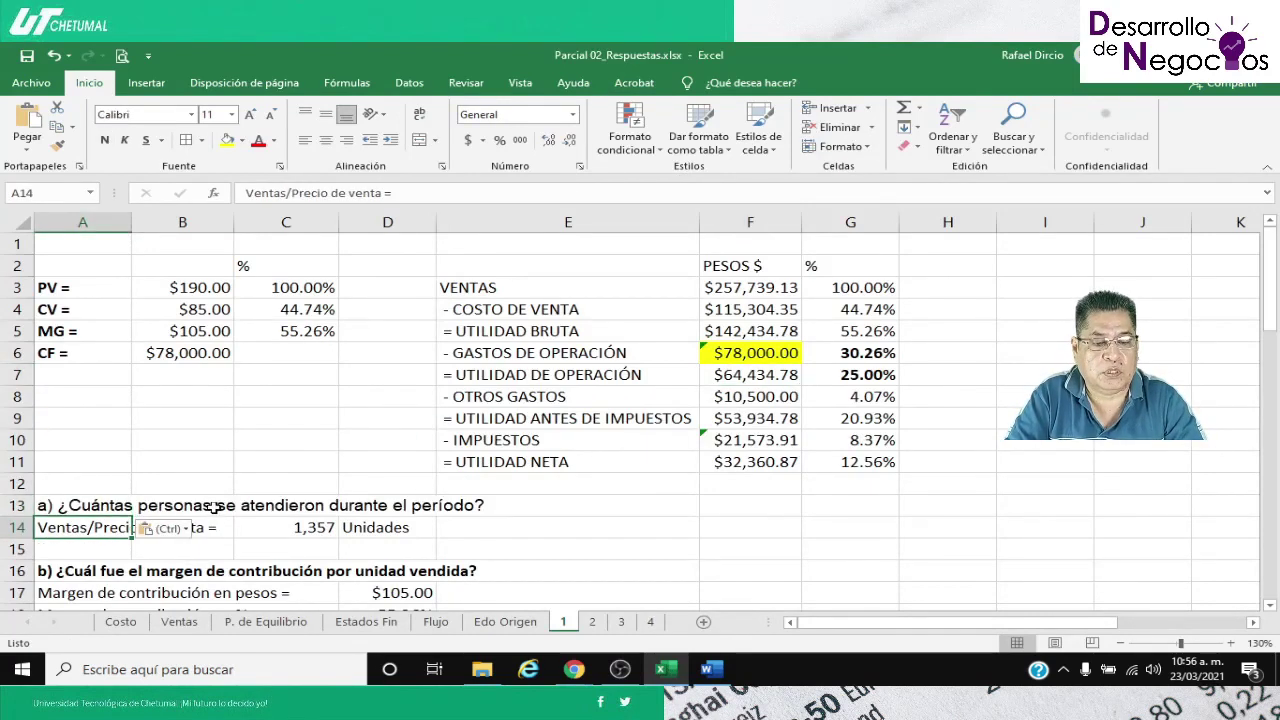
Copy the bold heading format of question b) in A16 onto question a) in A13 with the Format Painter
{"action": "left_click", "coordinate": [50, 571]}
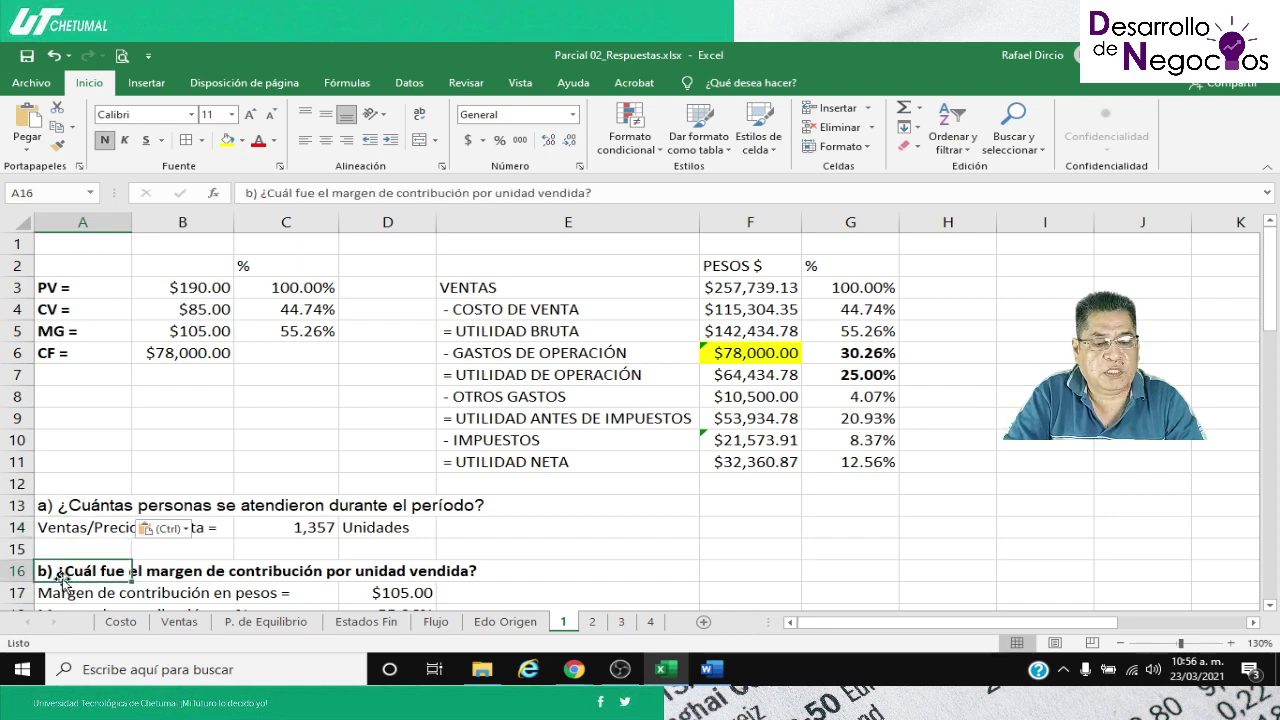
{"action": "left_click", "coordinate": [62, 150]}
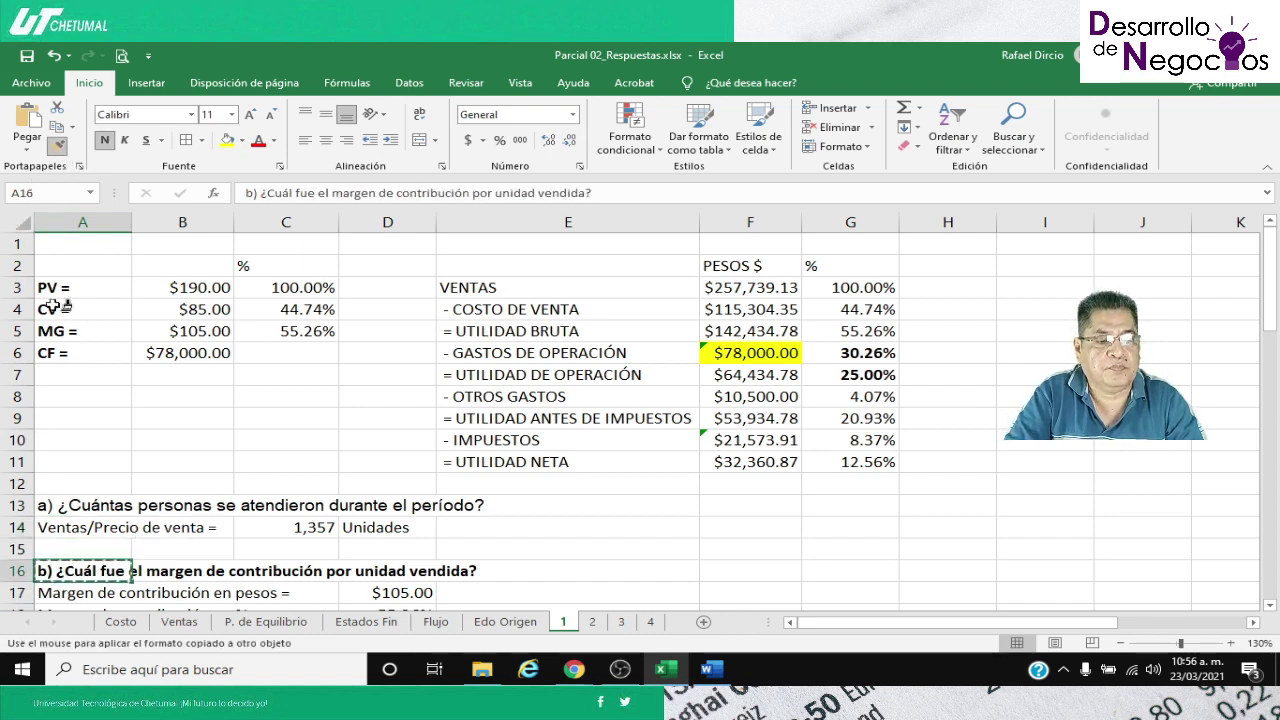
{"action": "left_click", "coordinate": [62, 505]}
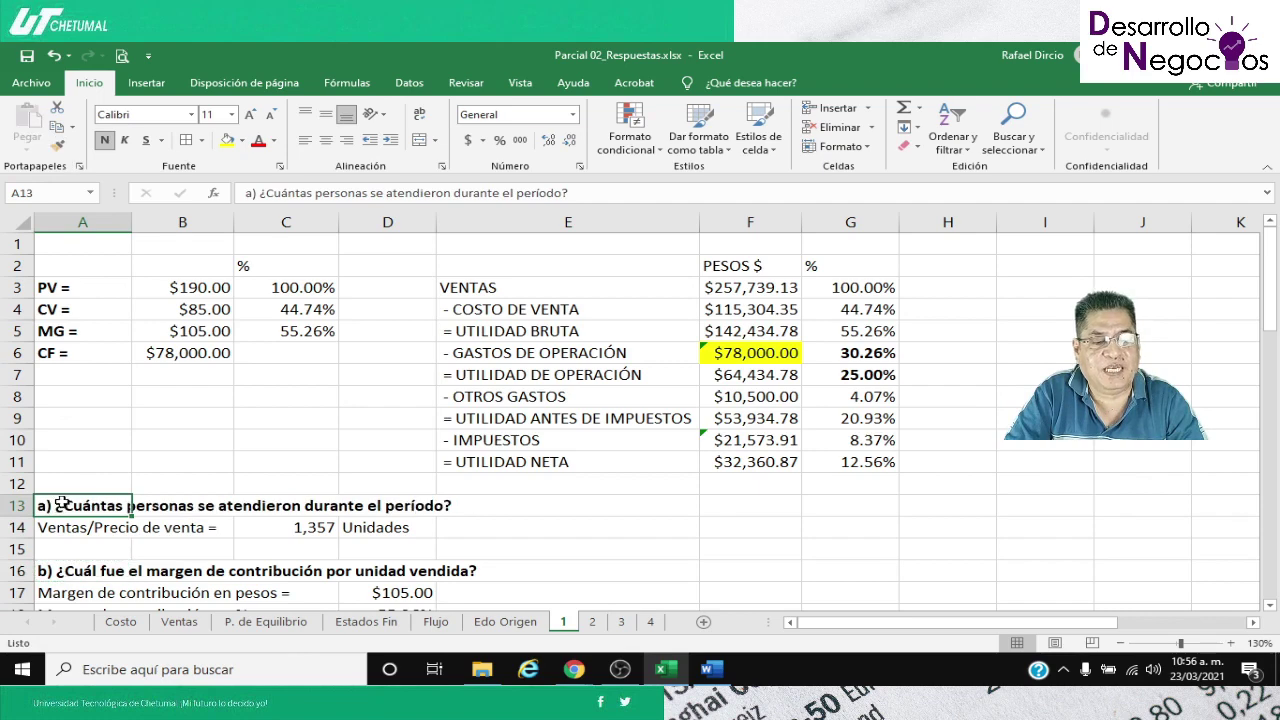
Check the =F3/B3 formula in C14 and change the unit label beside it in D14 to Personas
{"action": "left_click", "coordinate": [120, 534]}
{"action": "left_click", "coordinate": [290, 530]}
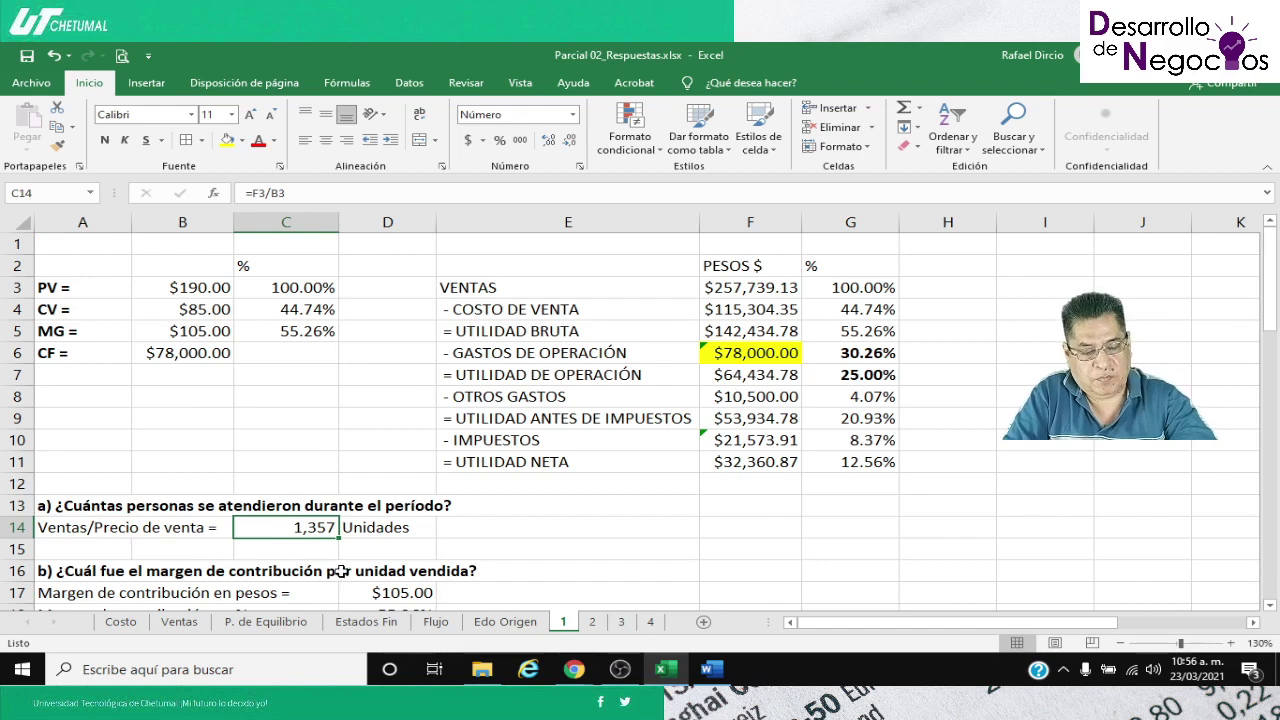
{"action": "key", "text": "F2"}
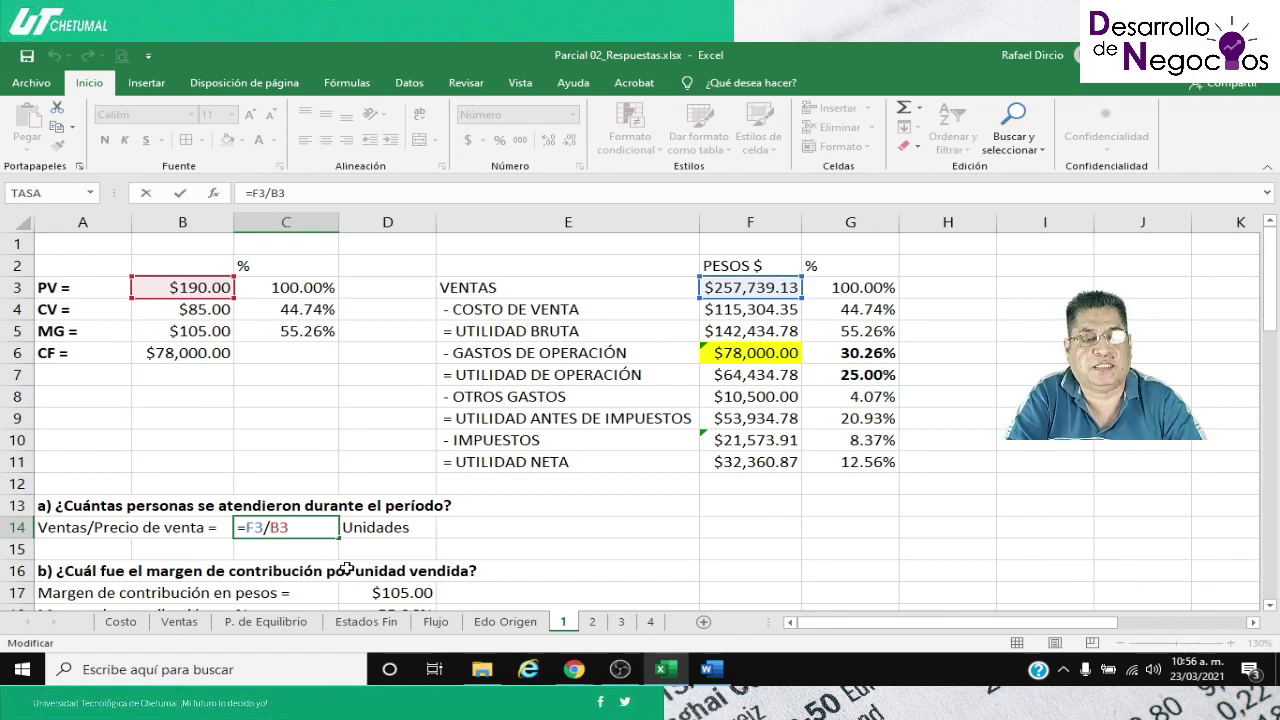
{"action": "key", "text": "Return"}
{"action": "key", "text": "Up"}
{"action": "key", "text": "Right"}
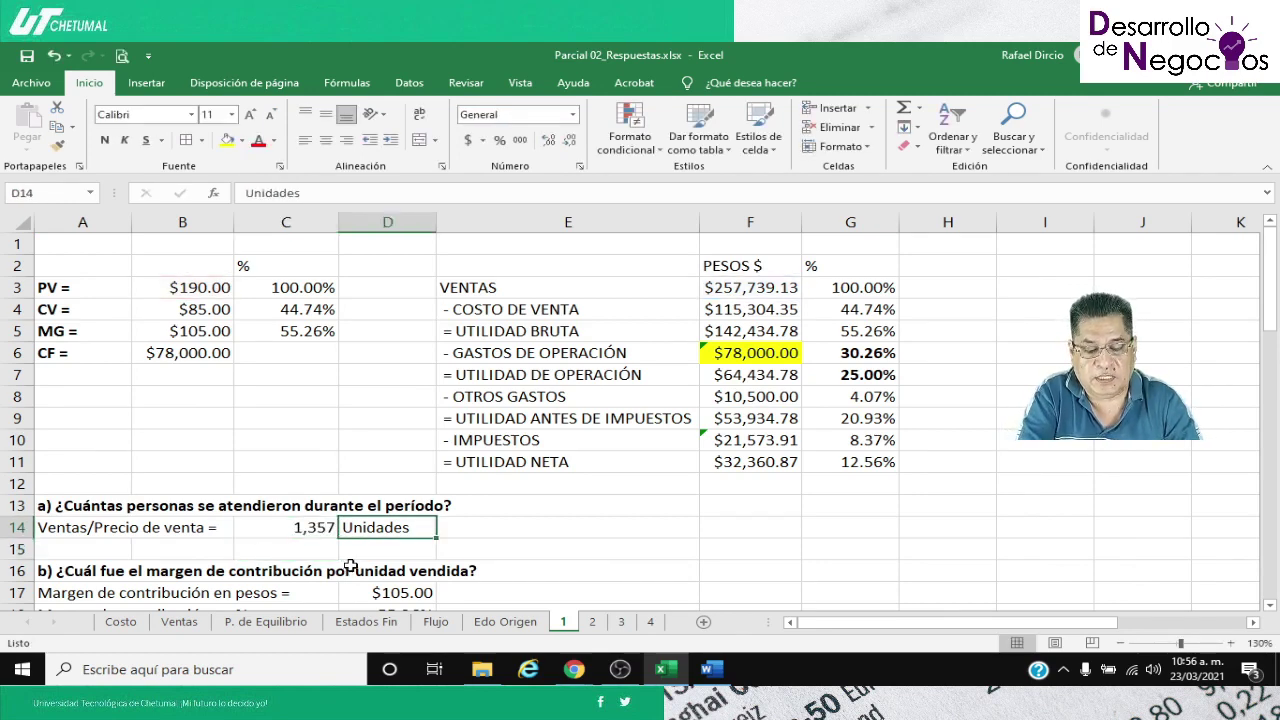
{"action": "type", "text": "Personas"}
{"action": "key", "text": "Return"}
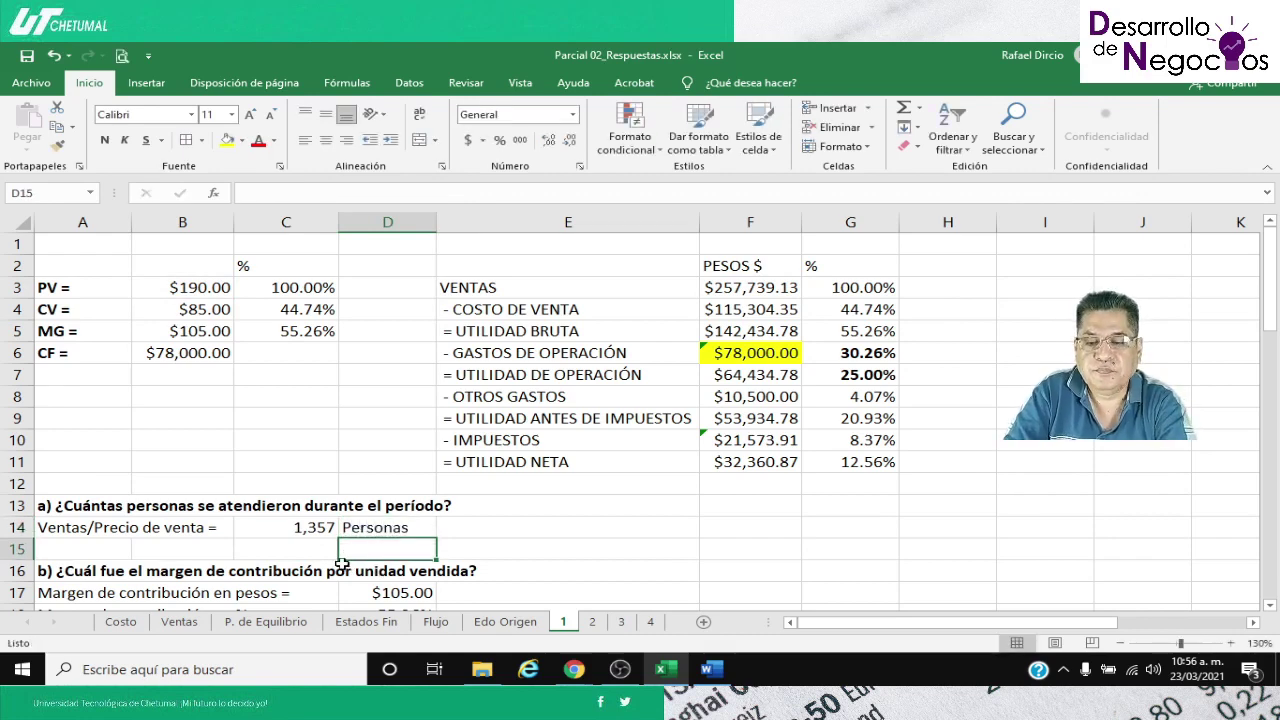
Switch to the Google Meet call in Chrome, close its chat panel, and return to Excel to review F6 and G7
{"action": "scroll", "coordinate": [342, 563], "scroll_direction": "down", "scroll_amount": 1}
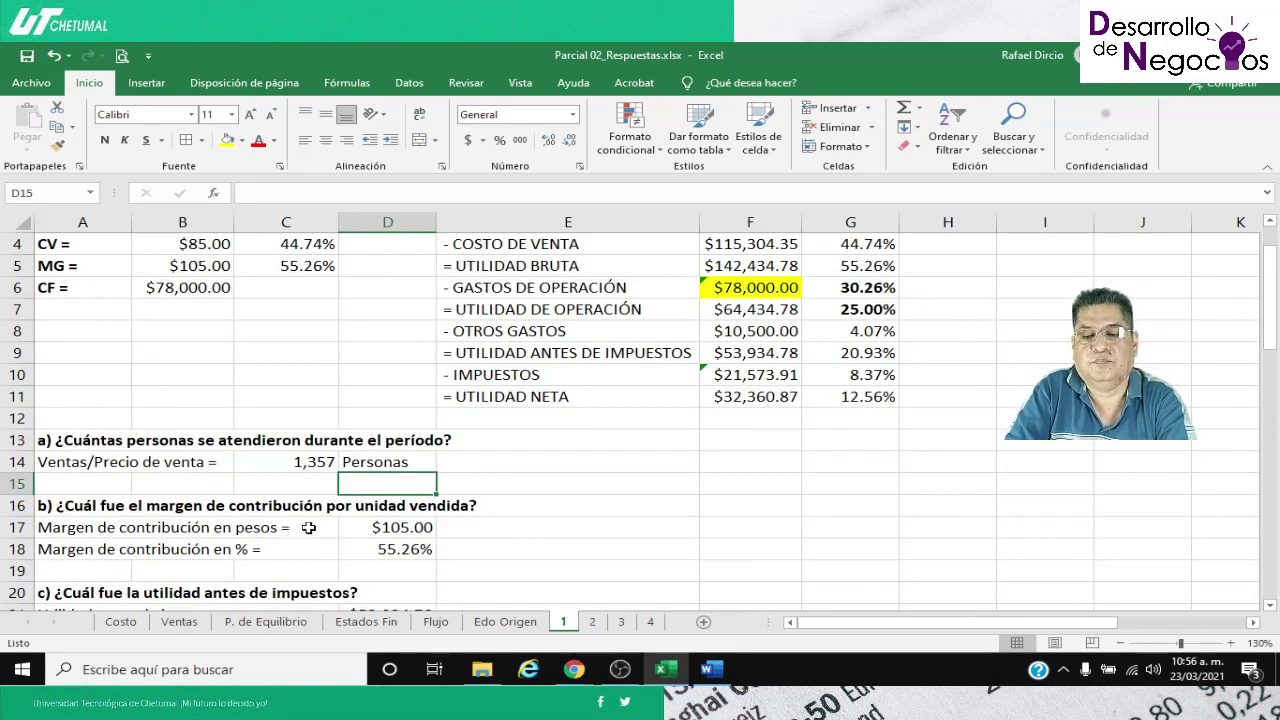
{"action": "scroll", "coordinate": [309, 527], "scroll_direction": "up", "scroll_amount": 1}
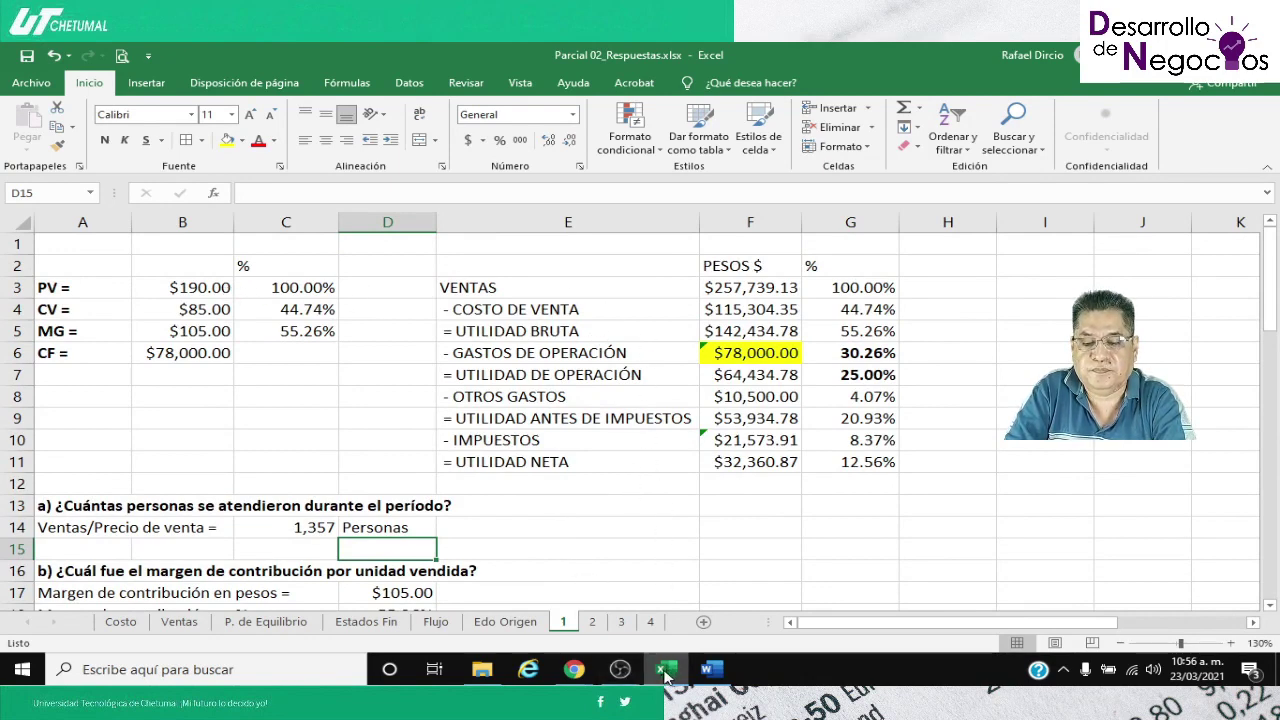
{"action": "mouse_move", "coordinate": [574, 669]}
{"action": "left_click", "coordinate": [517, 552]}
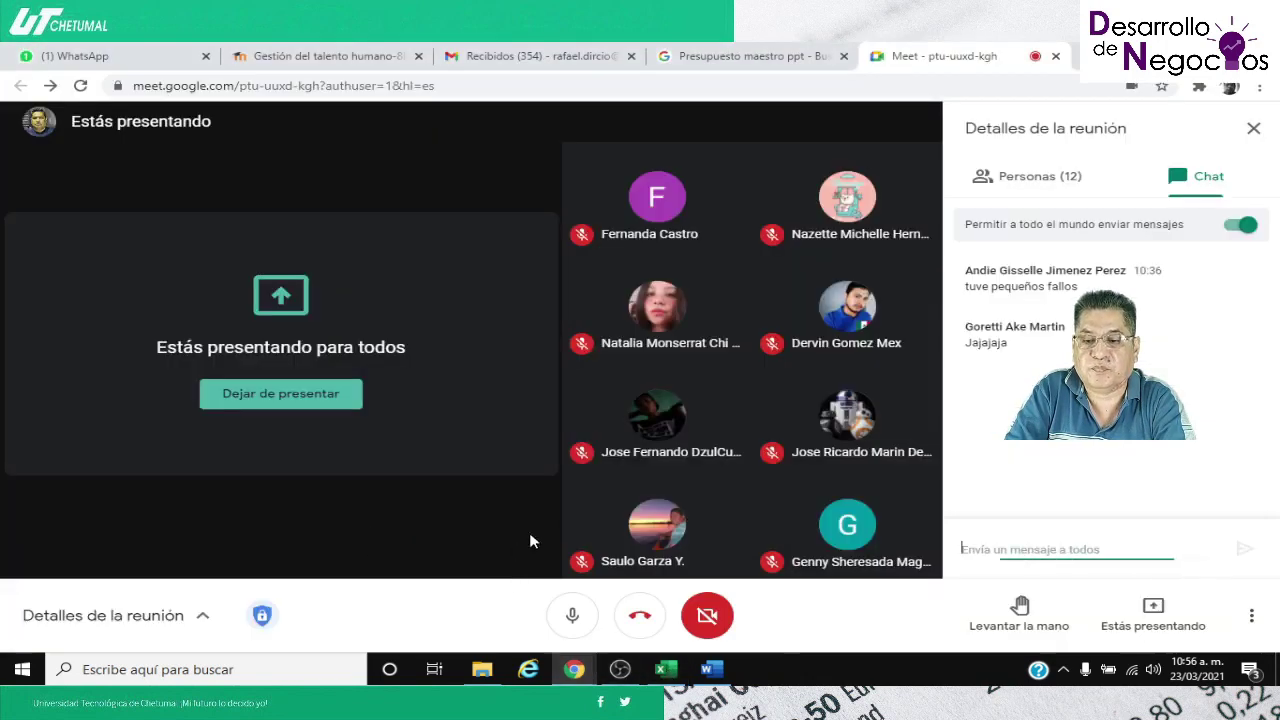
{"action": "left_click", "coordinate": [1253, 128]}
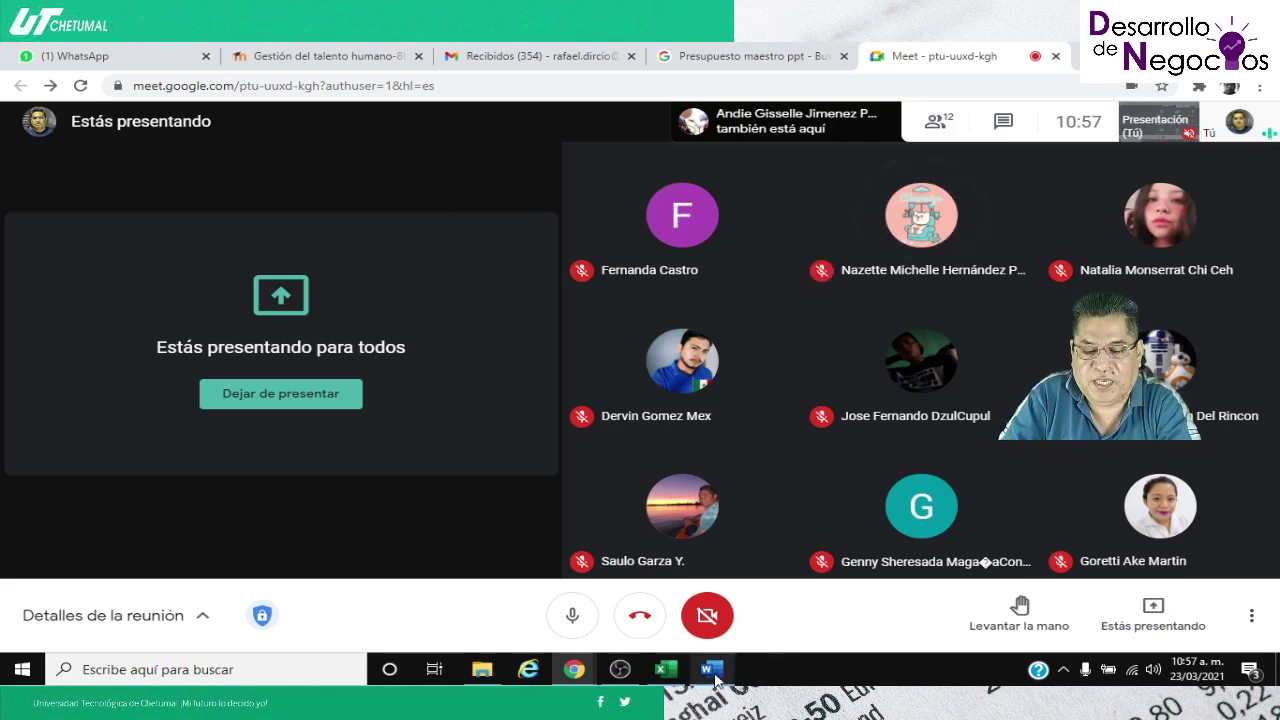
{"action": "left_click", "coordinate": [666, 669]}
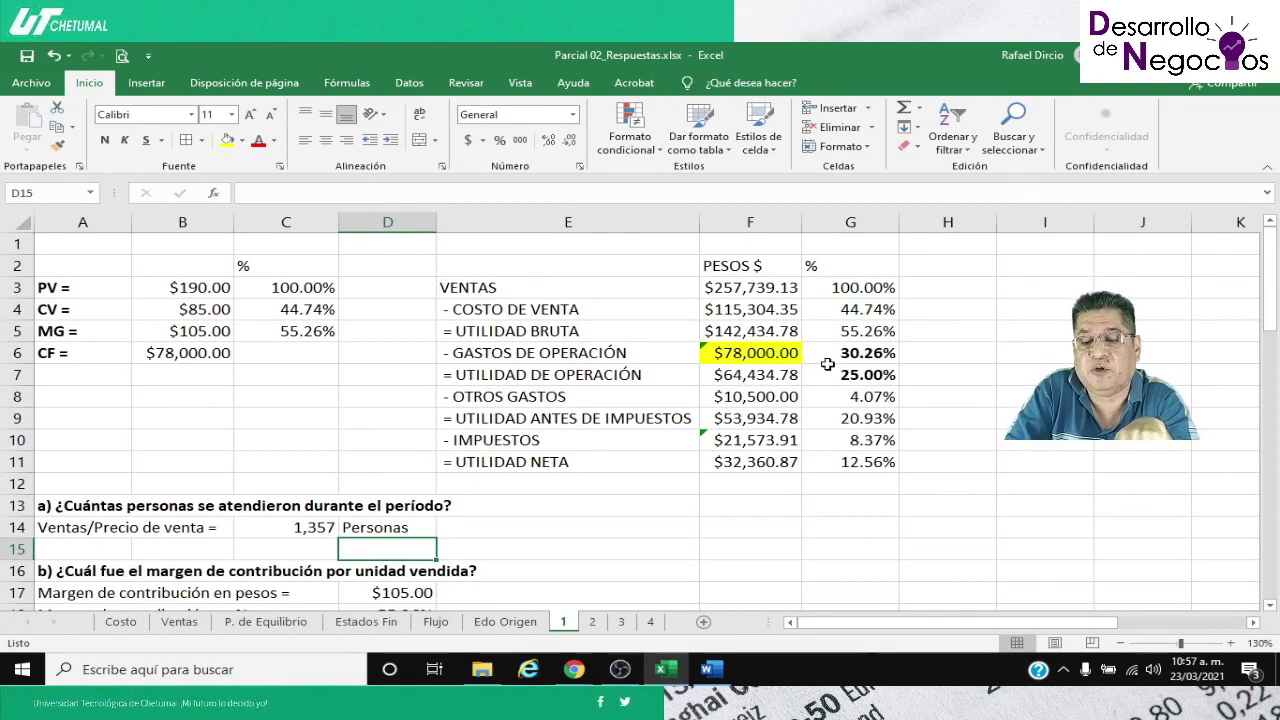
{"action": "left_click", "coordinate": [789, 353]}
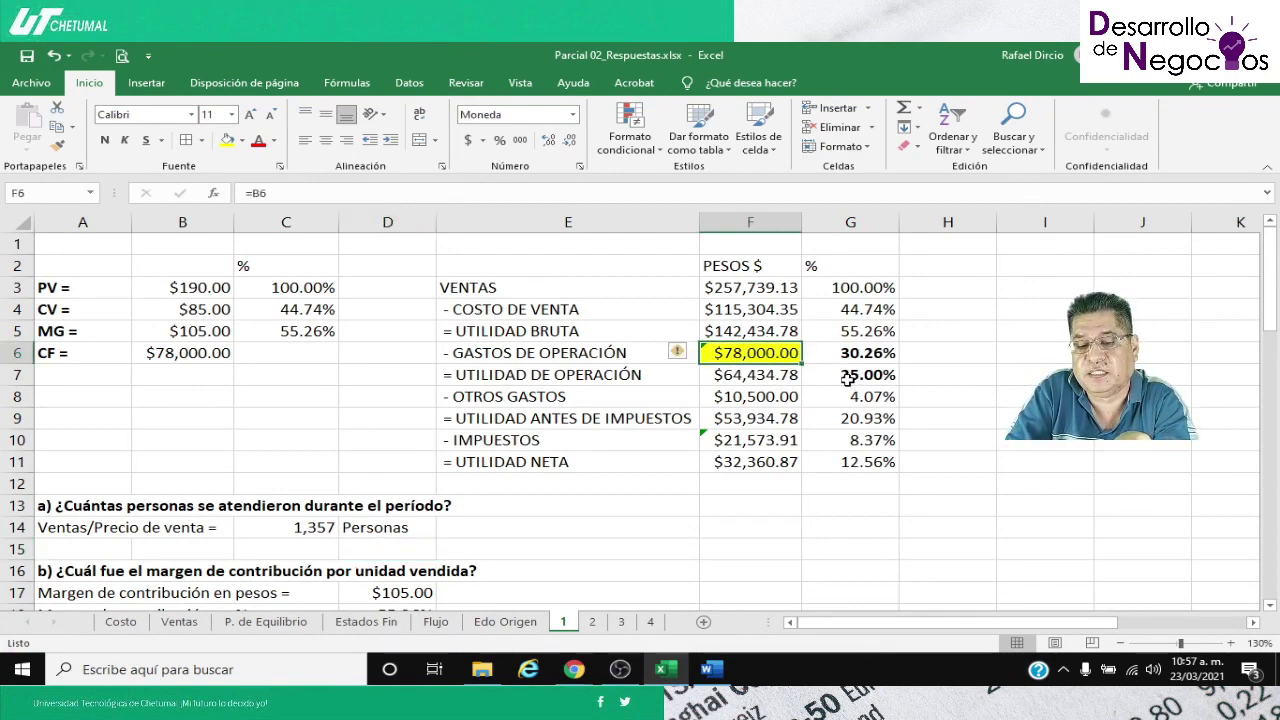
{"action": "left_click", "coordinate": [846, 378]}
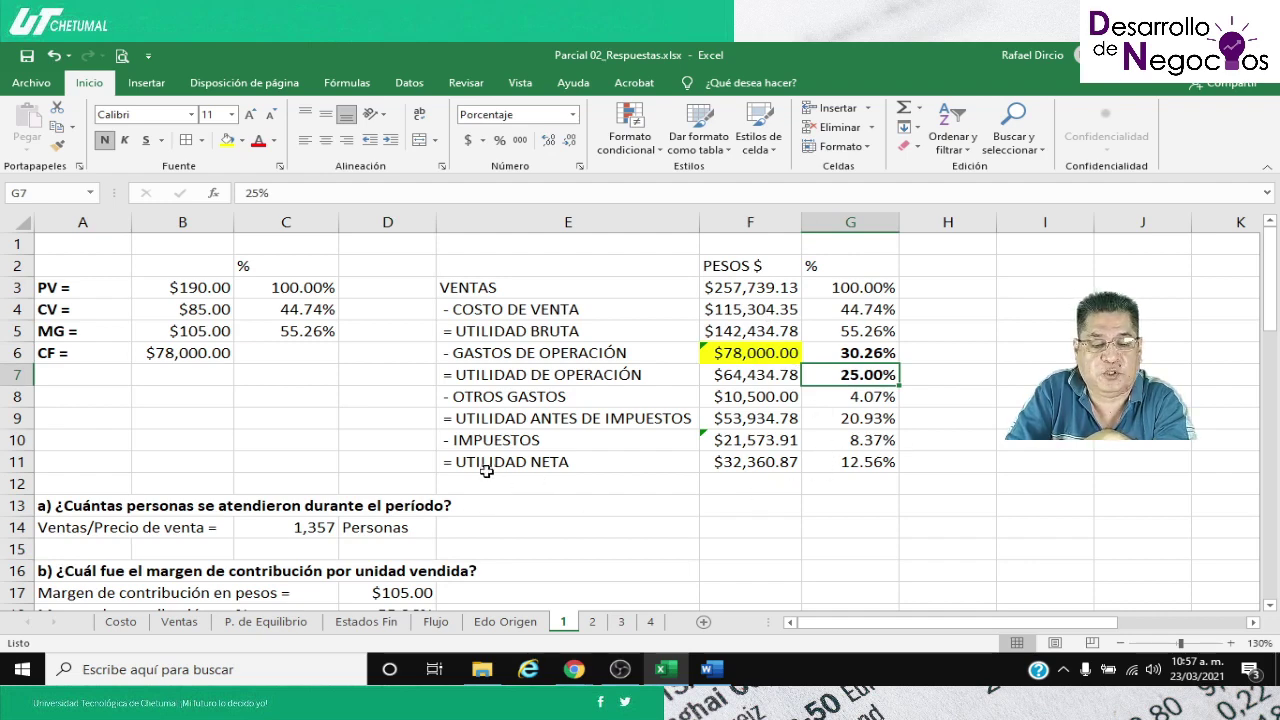
Check question b) in the Word exam and shorten A16 in Excel to "b) ¿Cuál fue el margen de contribución por unidad?"
{"action": "scroll", "coordinate": [487, 471], "scroll_direction": "down", "scroll_amount": 2}
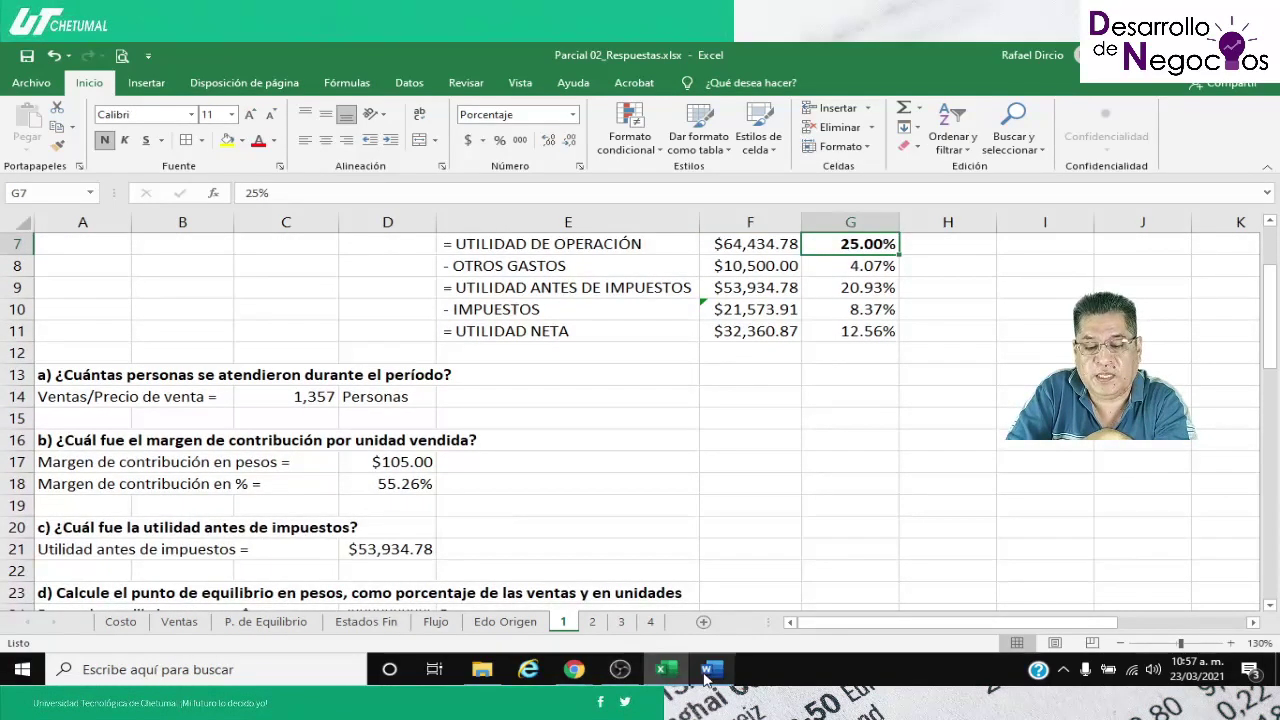
{"action": "left_click", "coordinate": [706, 676]}
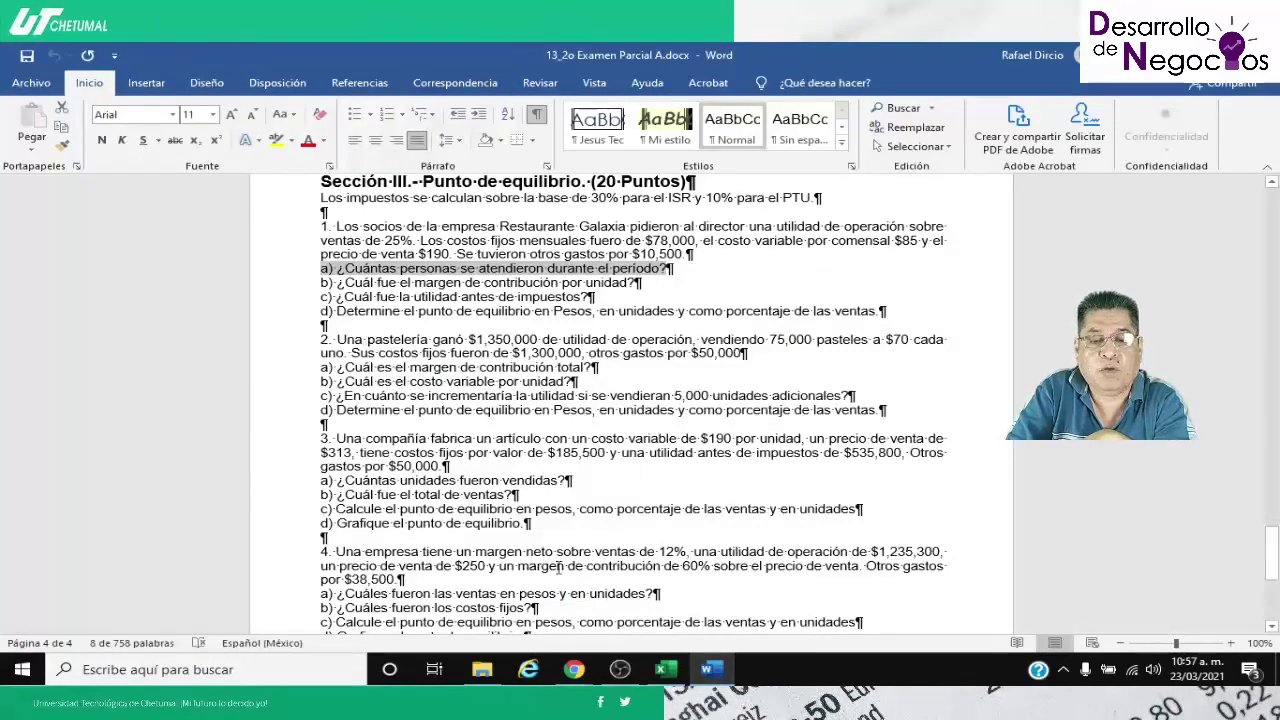
{"action": "left_click", "coordinate": [662, 672]}
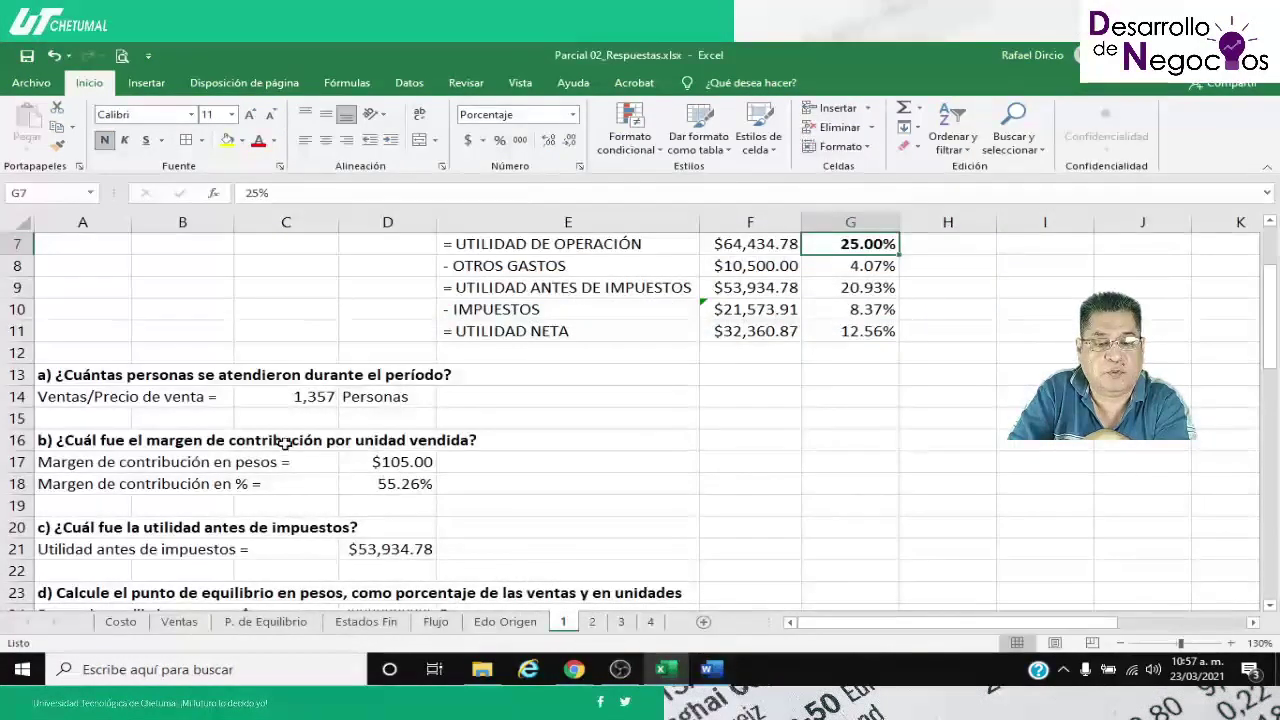
{"action": "left_click", "coordinate": [110, 442]}
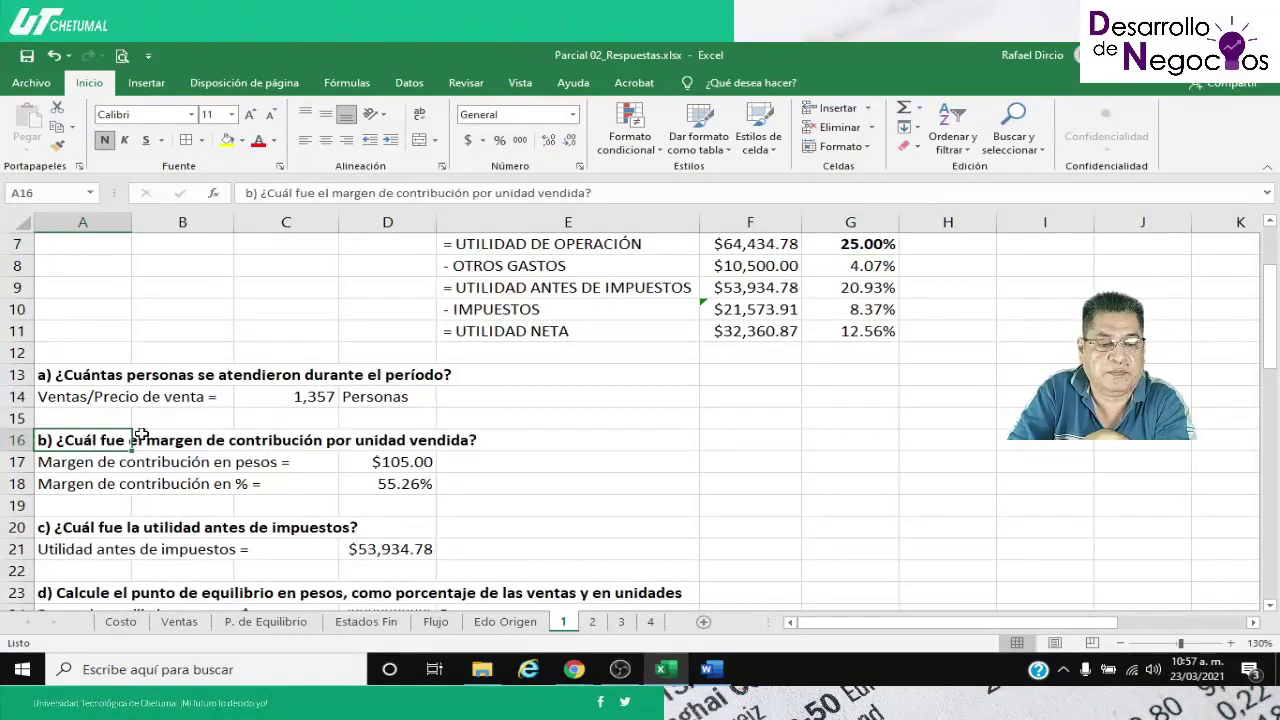
{"action": "left_click", "coordinate": [589, 197]}
{"action": "key", "text": "BackSpace"}
{"action": "key", "text": "BackSpace"}
{"action": "key", "text": "BackSpace"}
{"action": "key", "text": "BackSpace"}
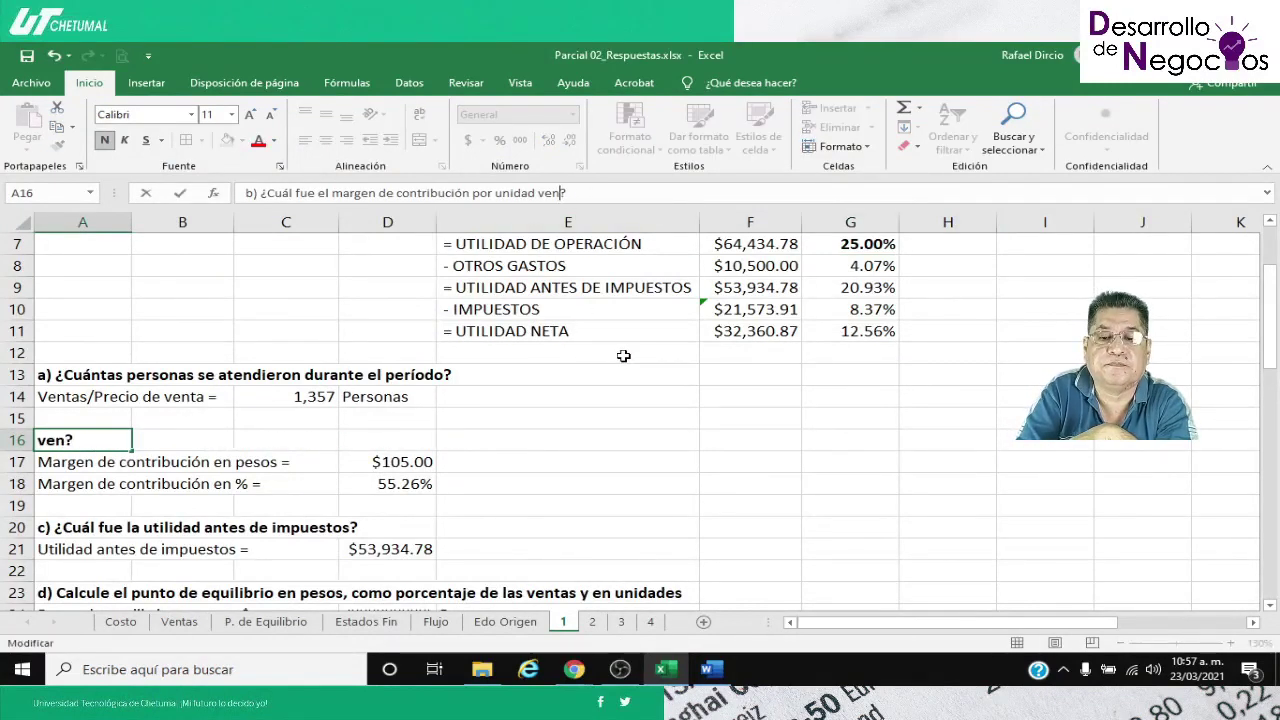
{"action": "key", "text": "BackSpace"}
{"action": "key", "text": "Return"}
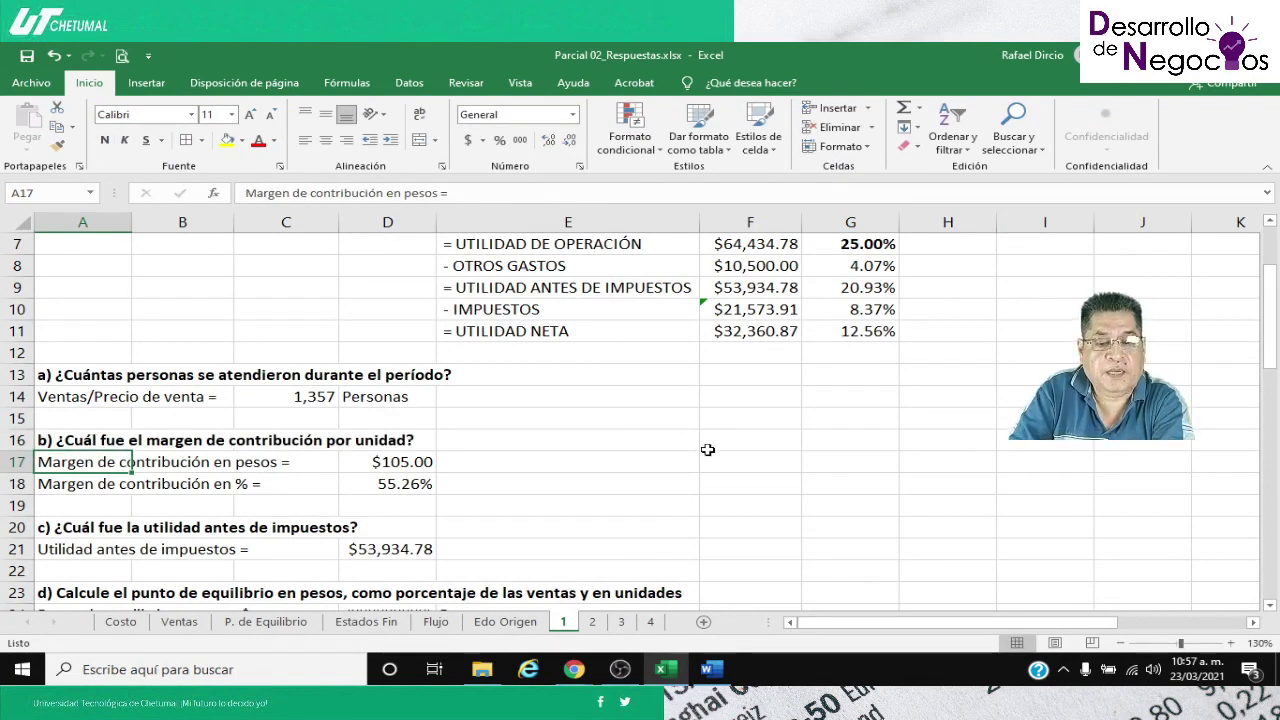
Review the contribution margin formulas in D17 and D18 against the unit data, and compare the remaining questions with the Word exam
{"action": "scroll", "coordinate": [707, 450], "scroll_direction": "up", "scroll_amount": 2}
{"action": "scroll", "coordinate": [700, 450], "scroll_direction": "down", "scroll_amount": 1}
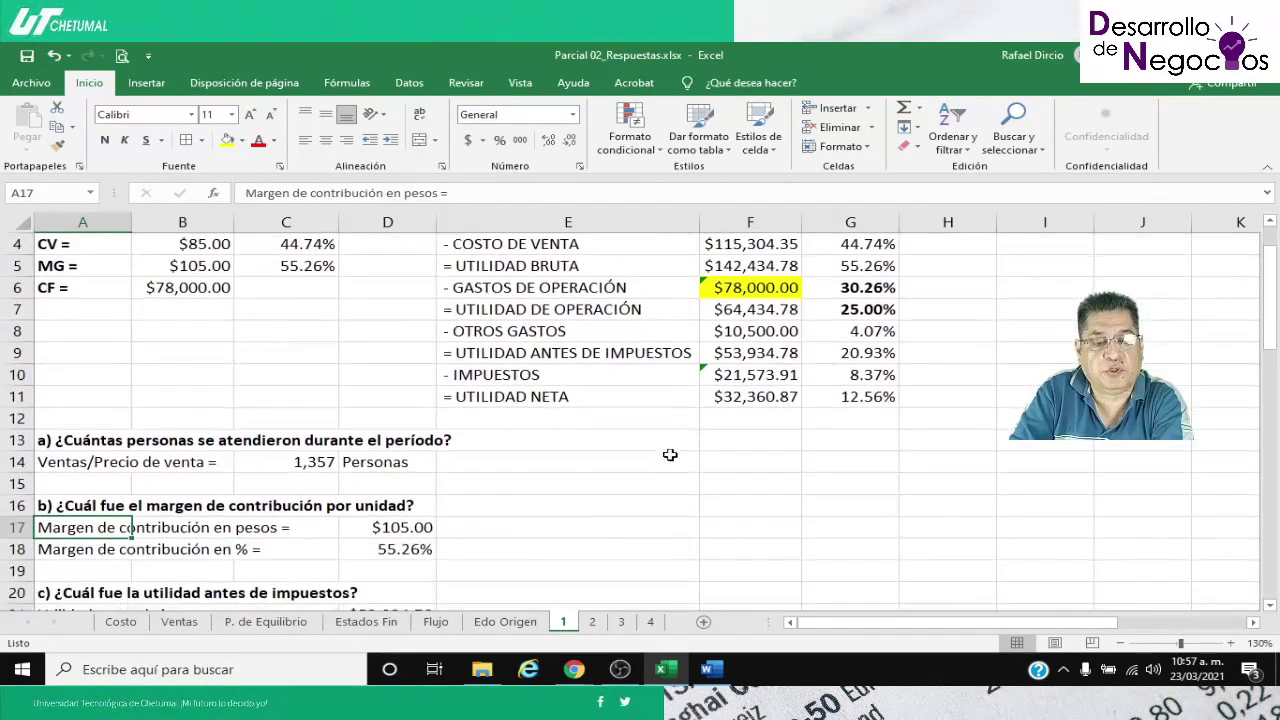
{"action": "left_click", "coordinate": [433, 530]}
{"action": "scroll", "coordinate": [440, 528], "scroll_direction": "up", "scroll_amount": 1}
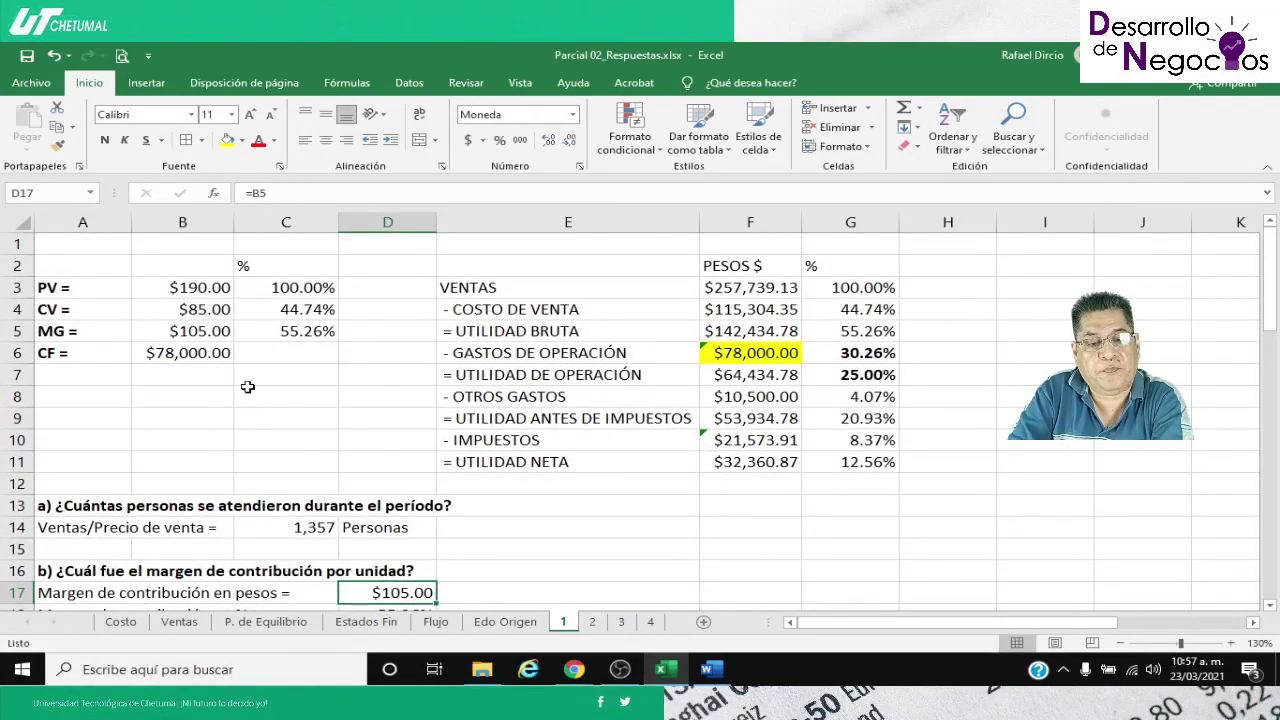
{"action": "scroll", "coordinate": [248, 387], "scroll_direction": "down", "scroll_amount": 2}
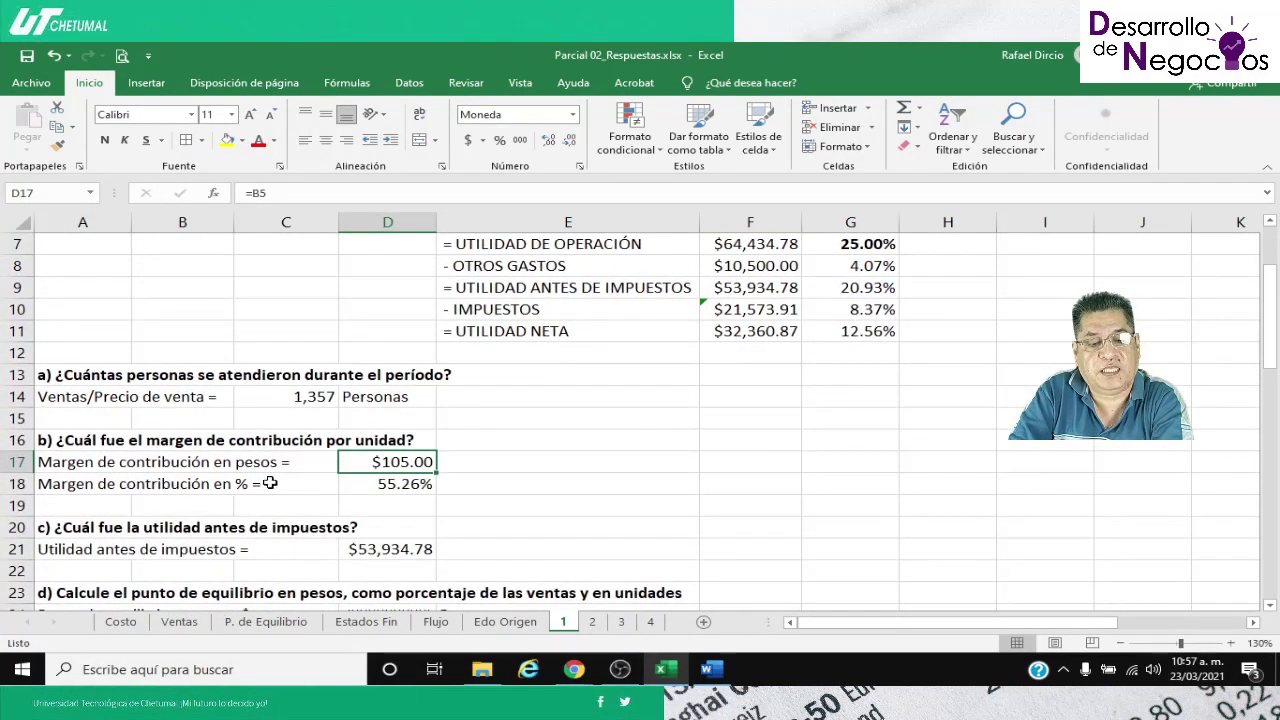
{"action": "left_click", "coordinate": [368, 488]}
{"action": "scroll", "coordinate": [303, 578], "scroll_direction": "up", "scroll_amount": 2}
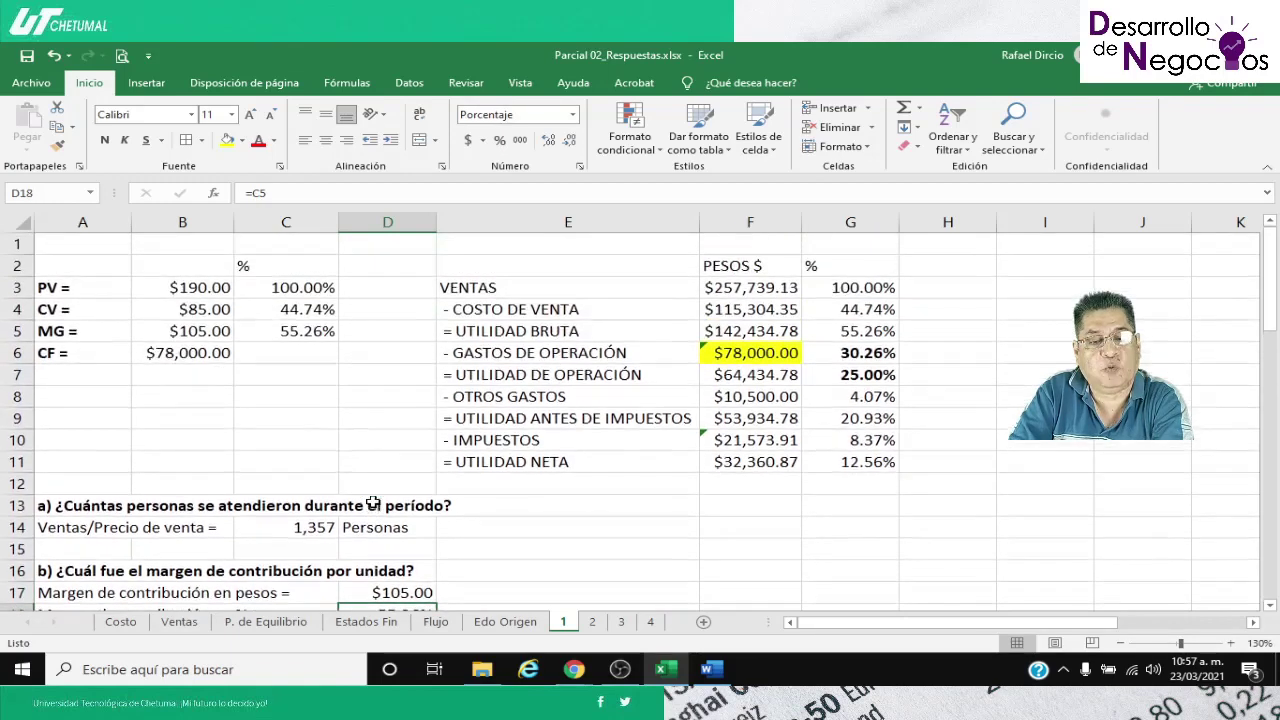
{"action": "scroll", "coordinate": [289, 384], "scroll_direction": "down", "scroll_amount": 1}
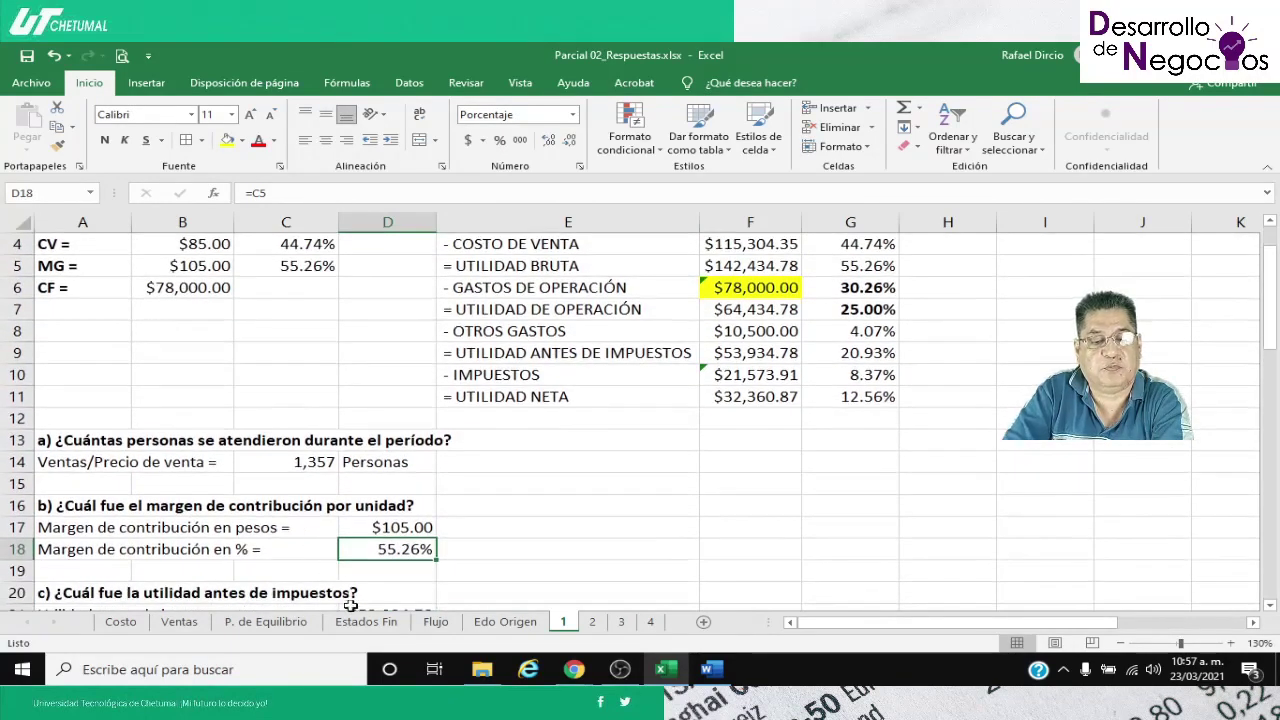
{"action": "scroll", "coordinate": [313, 578], "scroll_direction": "down", "scroll_amount": 2}
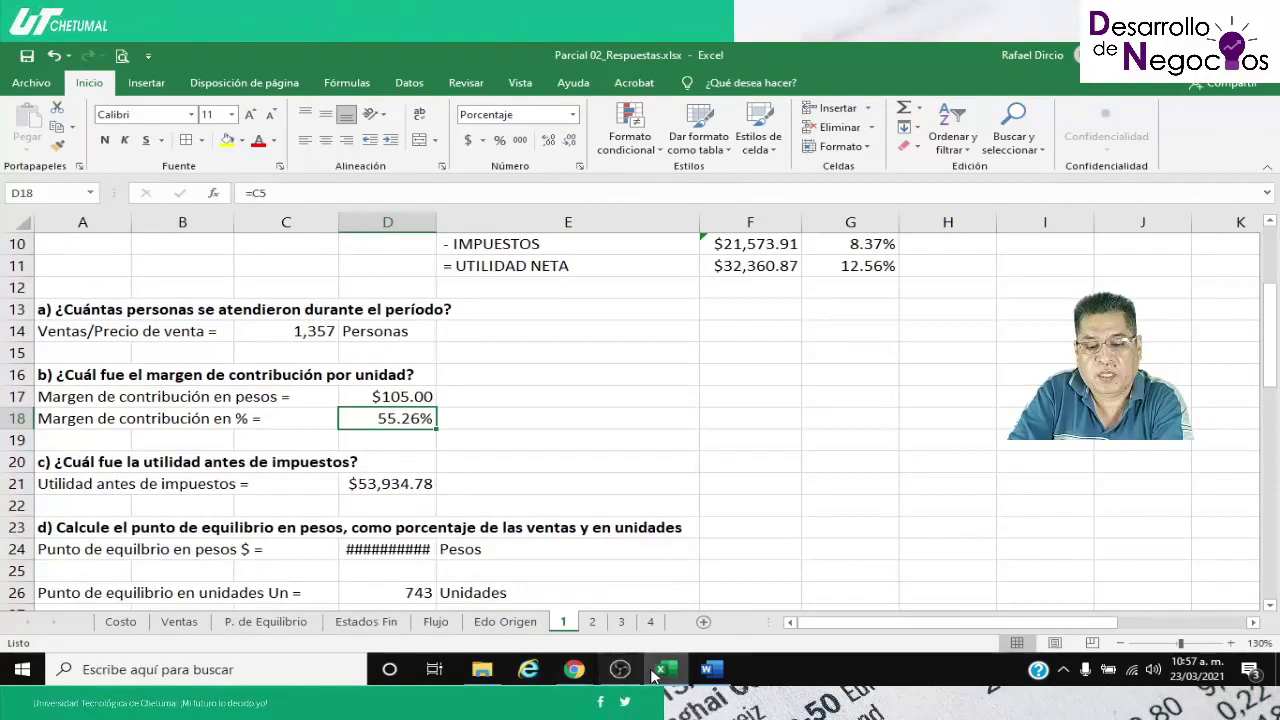
{"action": "left_click", "coordinate": [711, 671]}
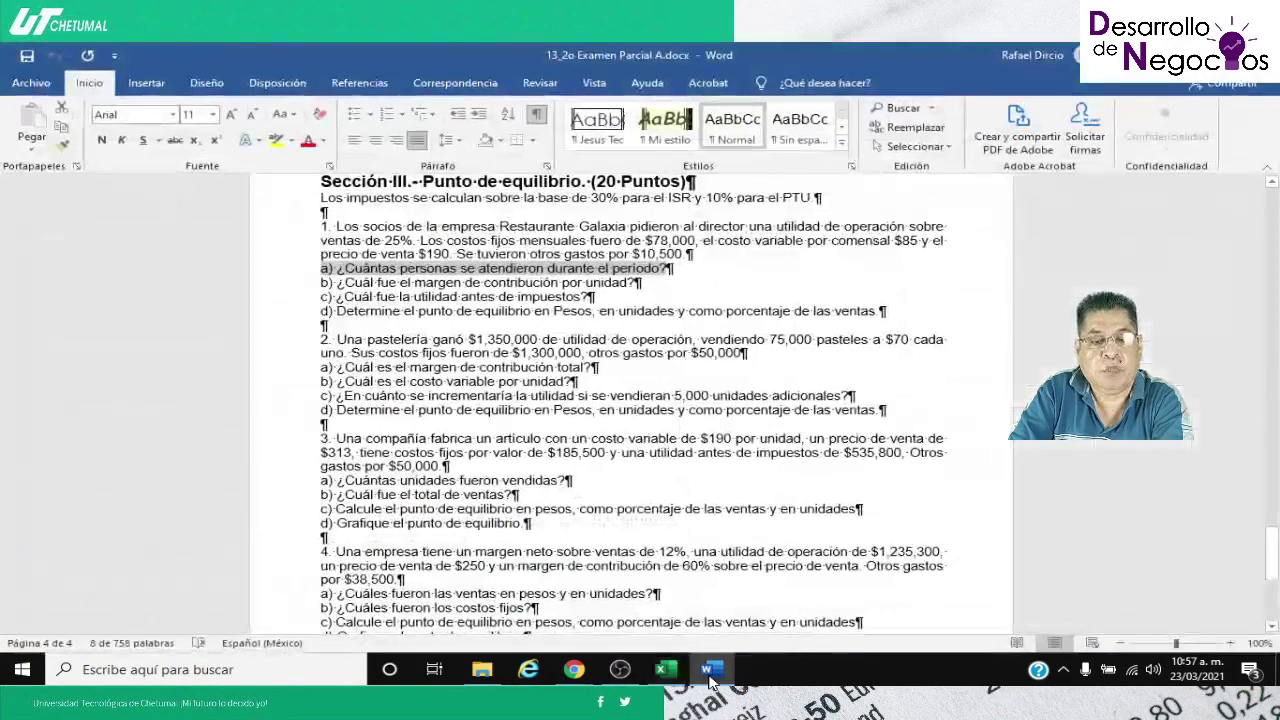
{"action": "left_click", "coordinate": [666, 669]}
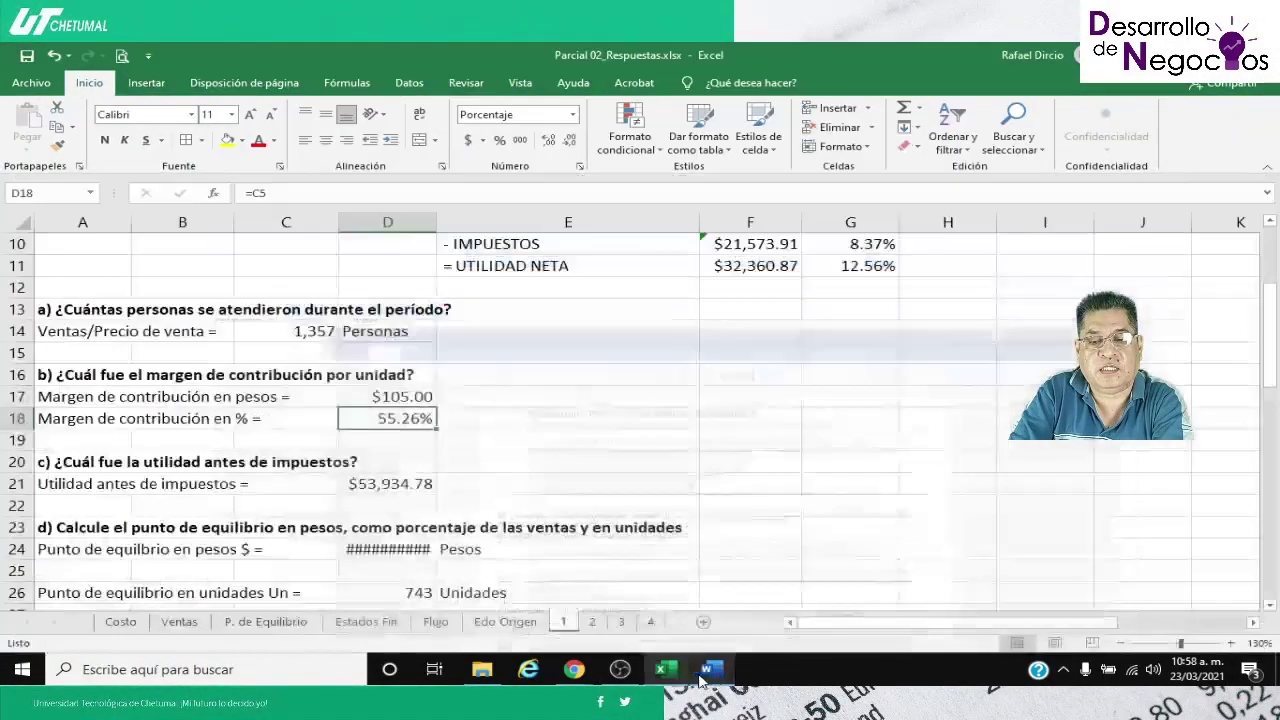
Check the pre-tax profit formula in D21 and widen column D so the break-even amount in D24 fits
{"action": "left_click", "coordinate": [349, 483]}
{"action": "scroll", "coordinate": [706, 341], "scroll_direction": "up", "scroll_amount": 1}
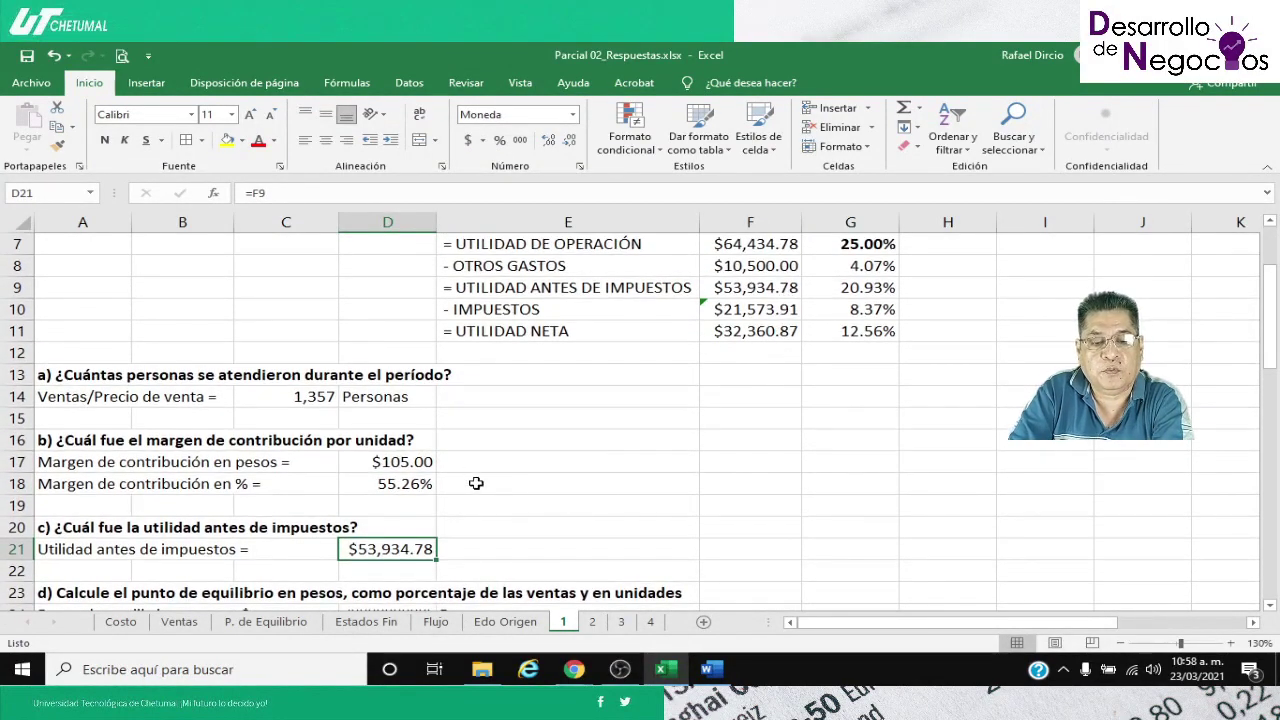
{"action": "scroll", "coordinate": [445, 486], "scroll_direction": "down", "scroll_amount": 2}
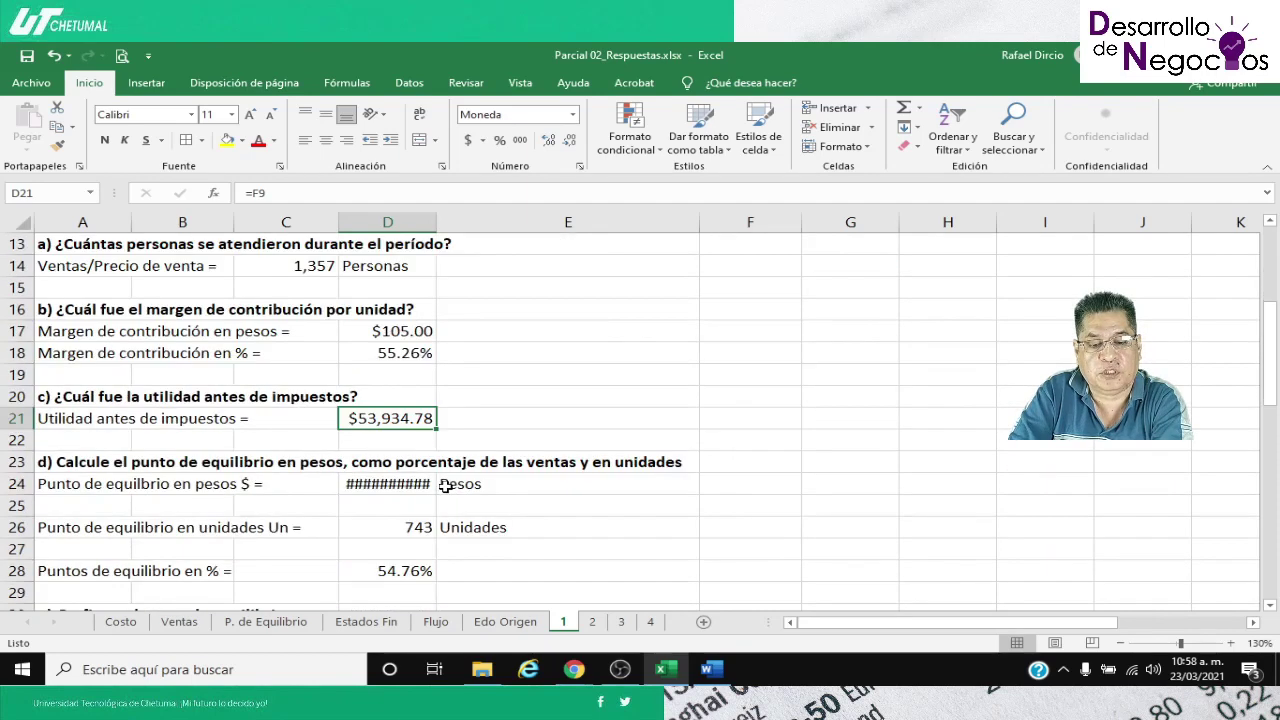
{"action": "left_click_drag", "start_coordinate": [436, 220], "coordinate": [446, 220]}
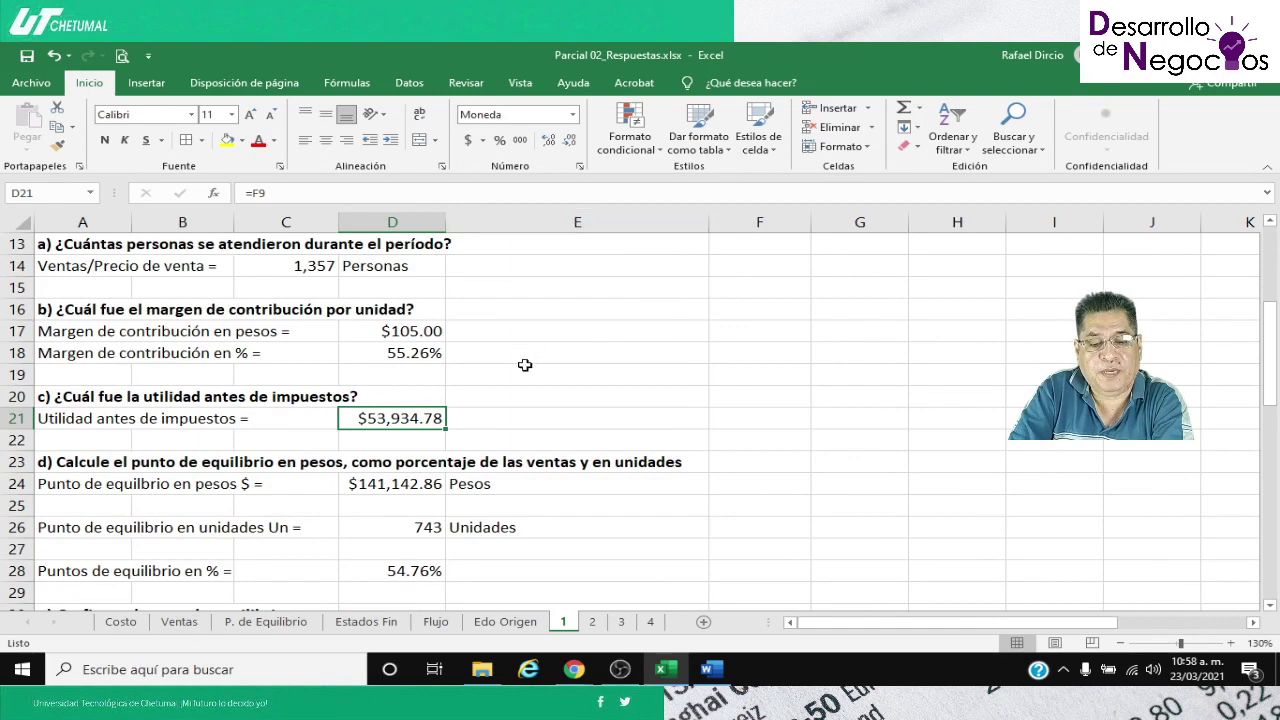
Review the break-even in pesos formula in D24 against the fixed costs and unit data
{"action": "left_click", "coordinate": [376, 484]}
{"action": "scroll", "coordinate": [805, 498], "scroll_direction": "up", "scroll_amount": 4}
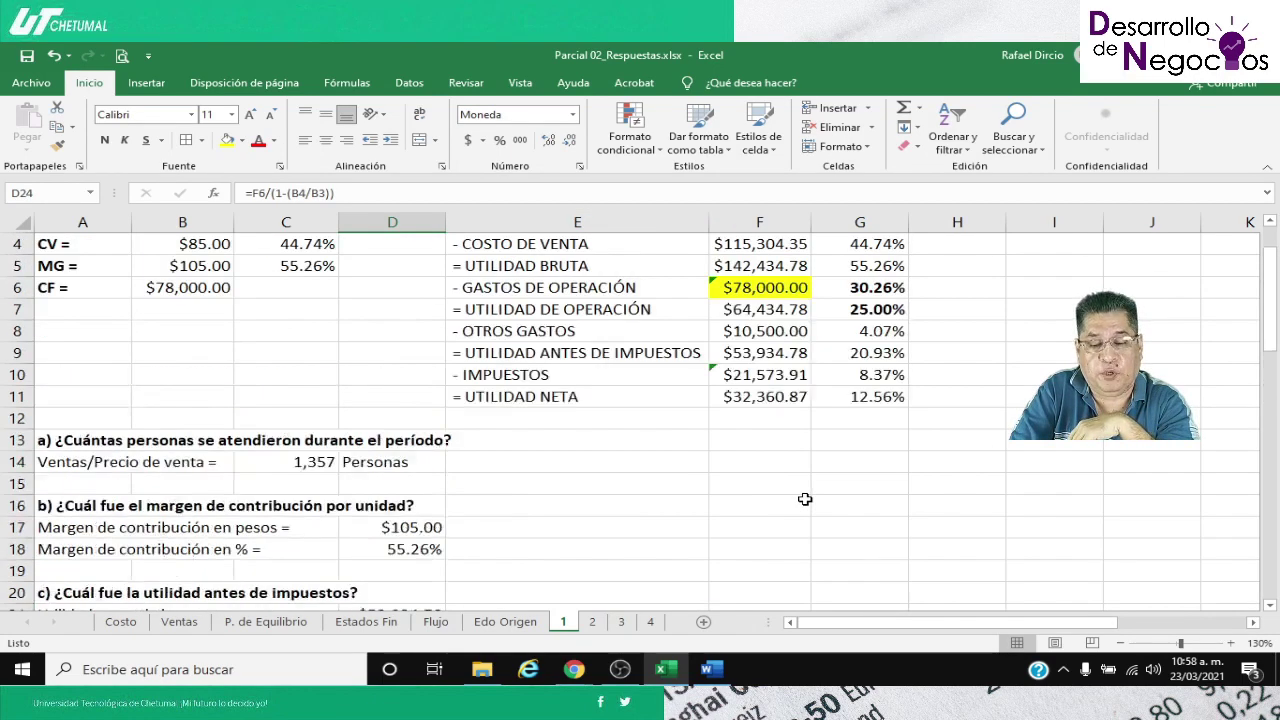
{"action": "scroll", "coordinate": [805, 498], "scroll_direction": "down", "scroll_amount": 4}
{"action": "scroll", "coordinate": [805, 498], "scroll_direction": "down", "scroll_amount": 1}
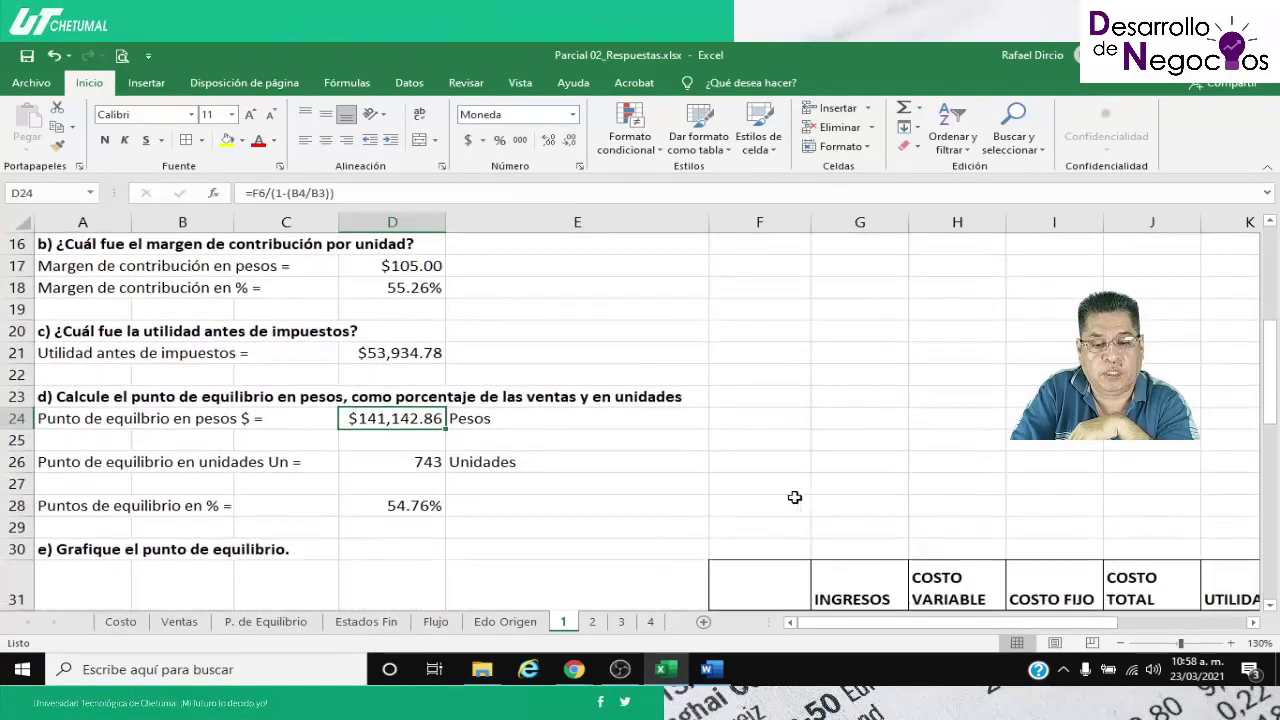
Change the unit label in E26, beside the break-even in units, to Persona
{"action": "left_click", "coordinate": [468, 464]}
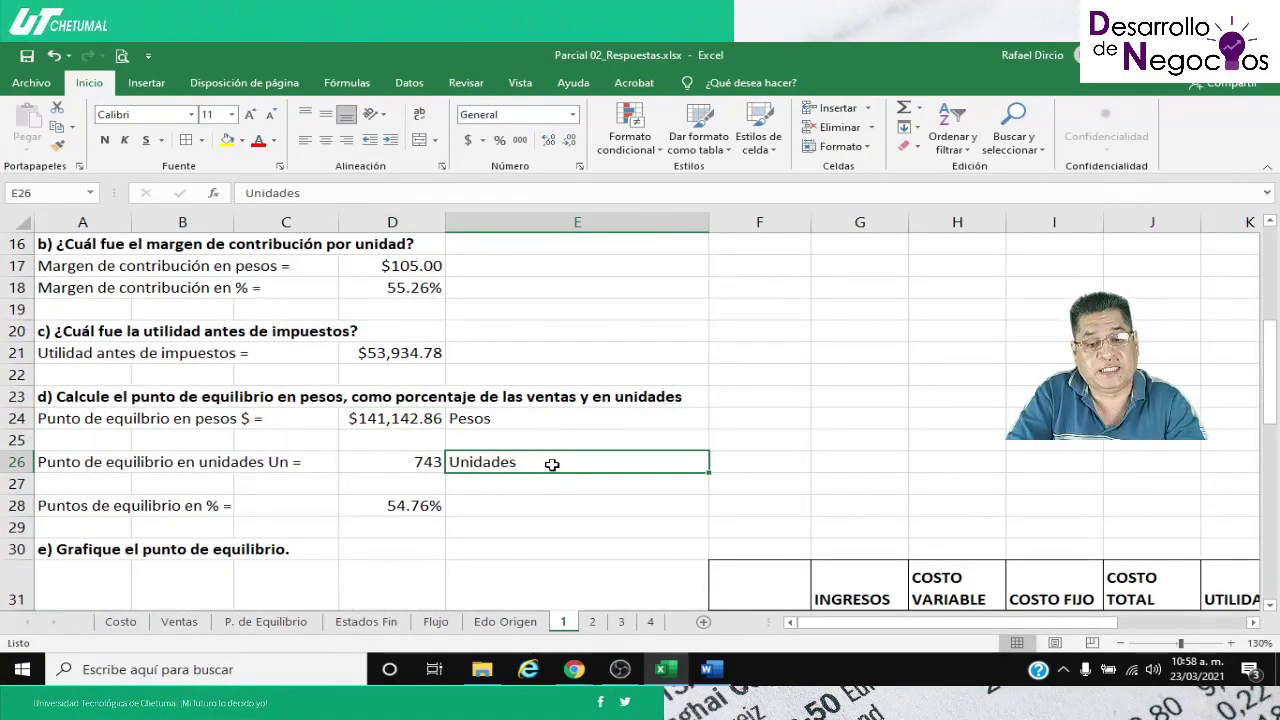
{"action": "type", "text": "Persona"}
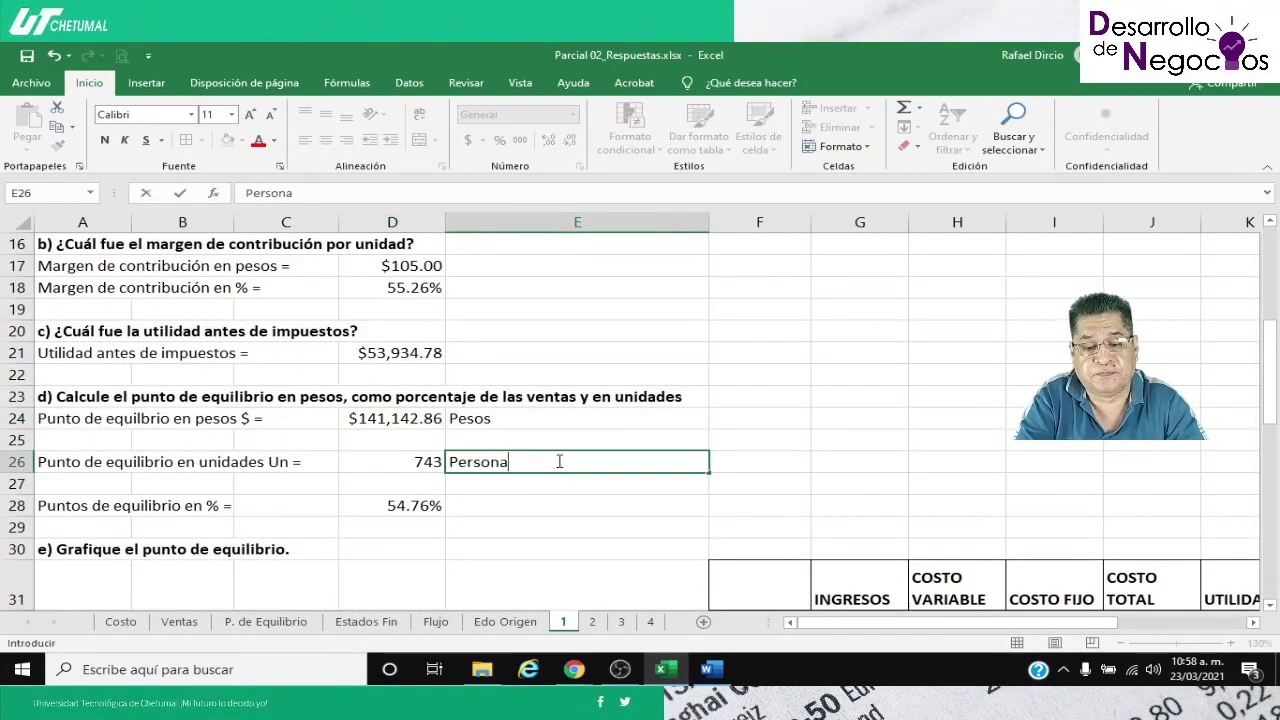
{"action": "key", "text": "Return"}
{"action": "key", "text": "Down"}
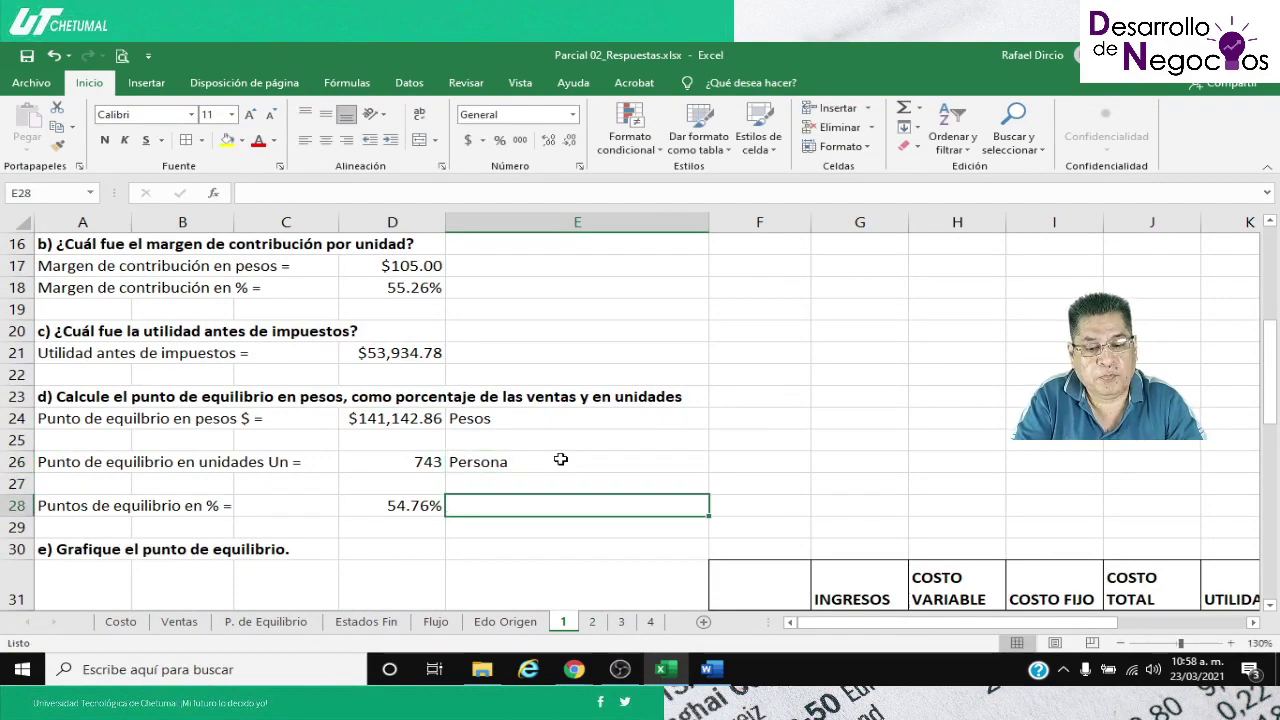
Check the break-even percentage formula in D28 and compare the answers with the data table for question e)
{"action": "key", "text": "Left"}
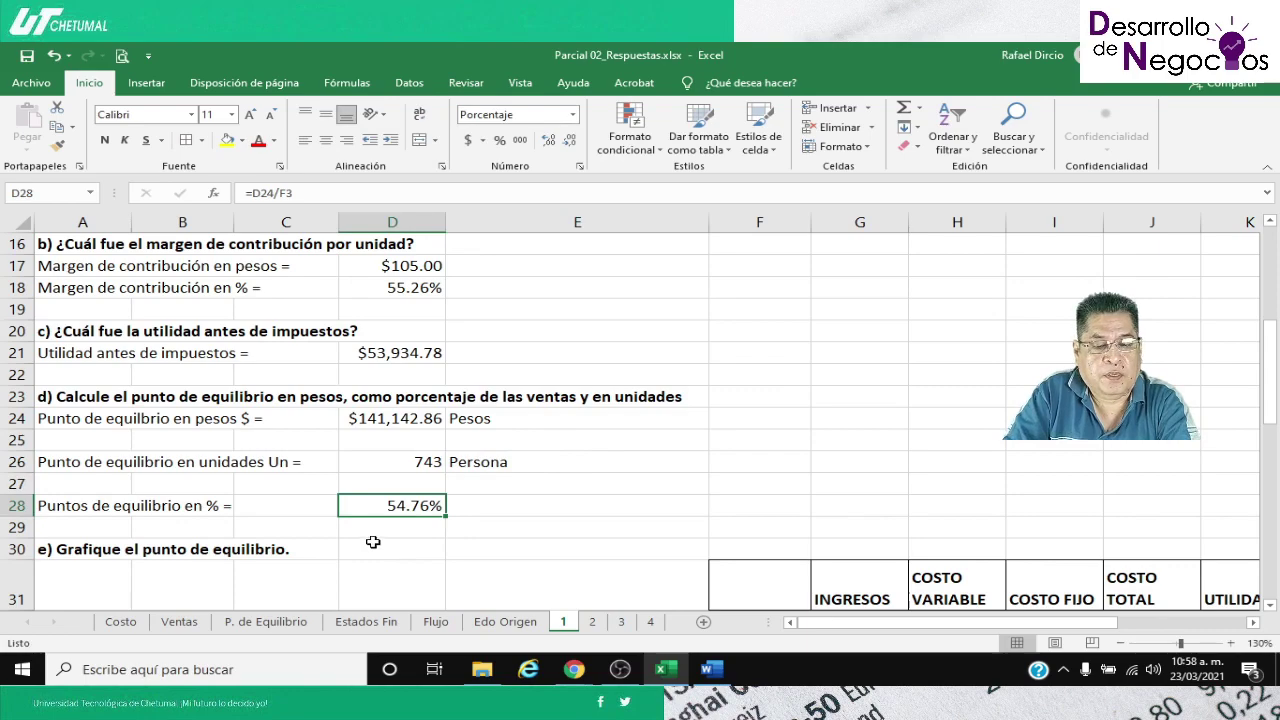
{"action": "scroll", "coordinate": [372, 543], "scroll_direction": "down", "scroll_amount": 3}
{"action": "scroll", "coordinate": [383, 519], "scroll_direction": "up", "scroll_amount": 3}
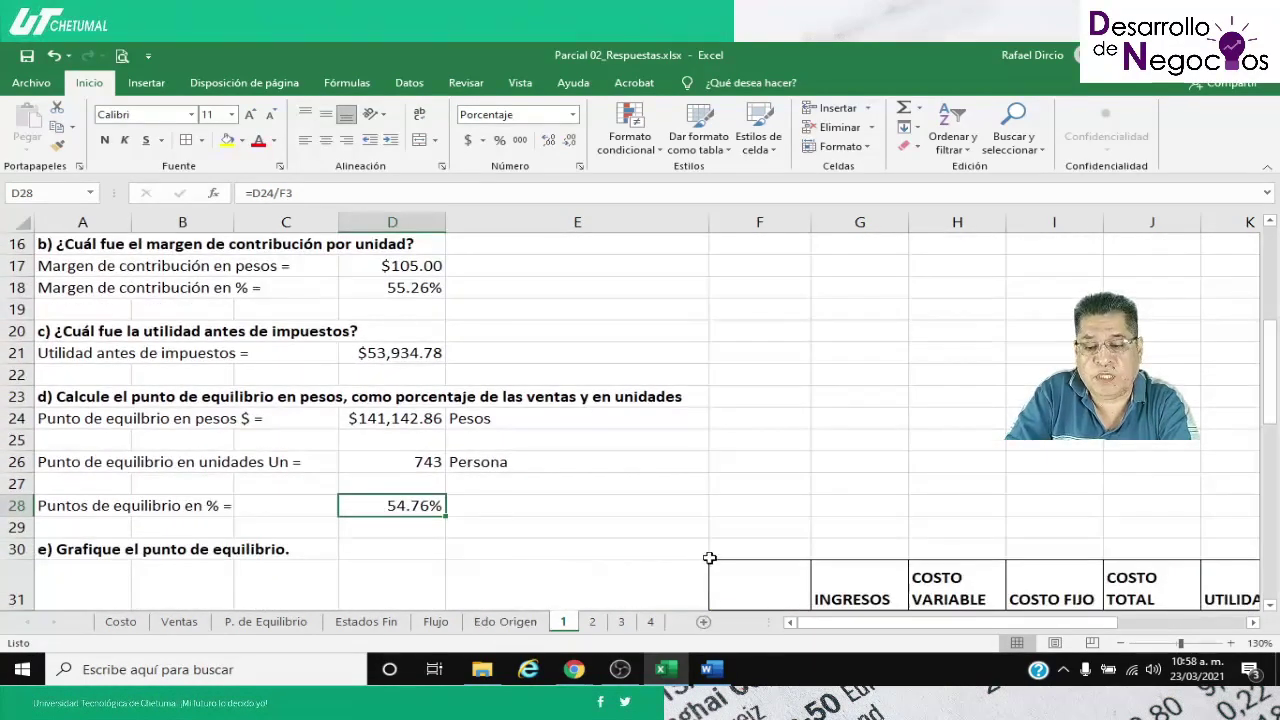
{"action": "scroll", "coordinate": [704, 549], "scroll_direction": "down", "scroll_amount": 2}
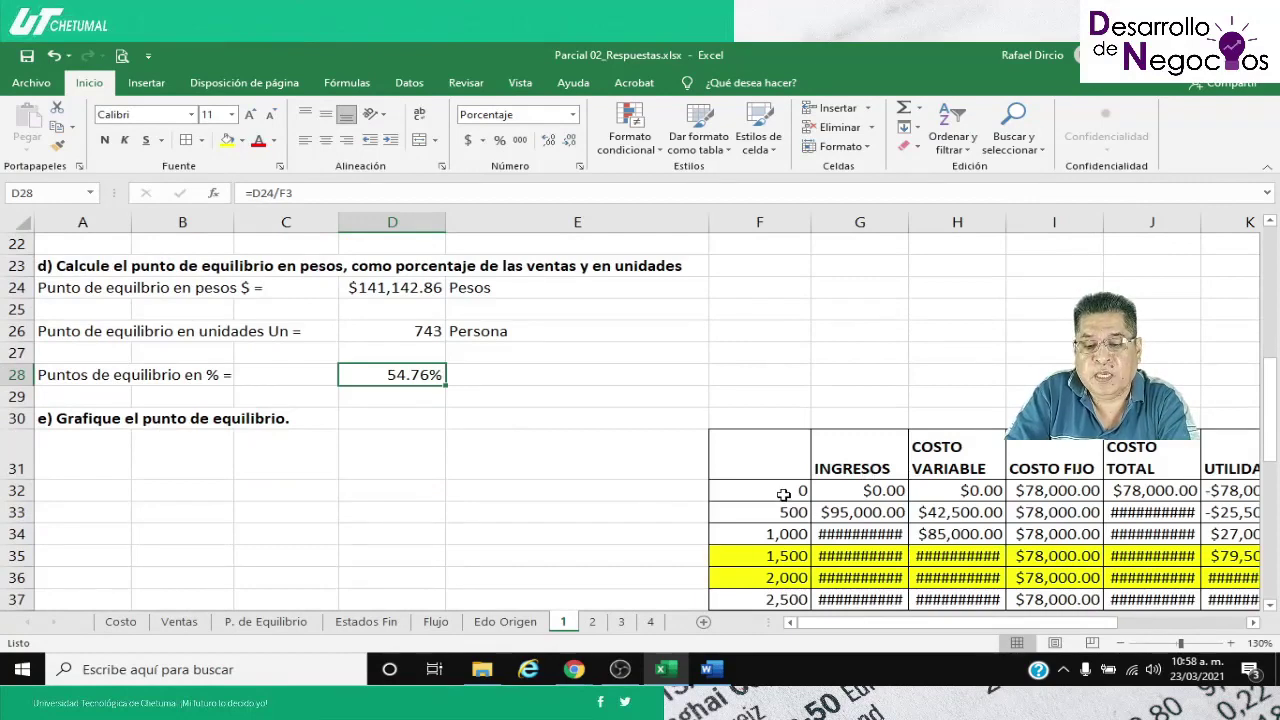
{"action": "scroll", "coordinate": [573, 497], "scroll_direction": "up", "scroll_amount": 2}
{"action": "scroll", "coordinate": [565, 498], "scroll_direction": "up", "scroll_amount": 2}
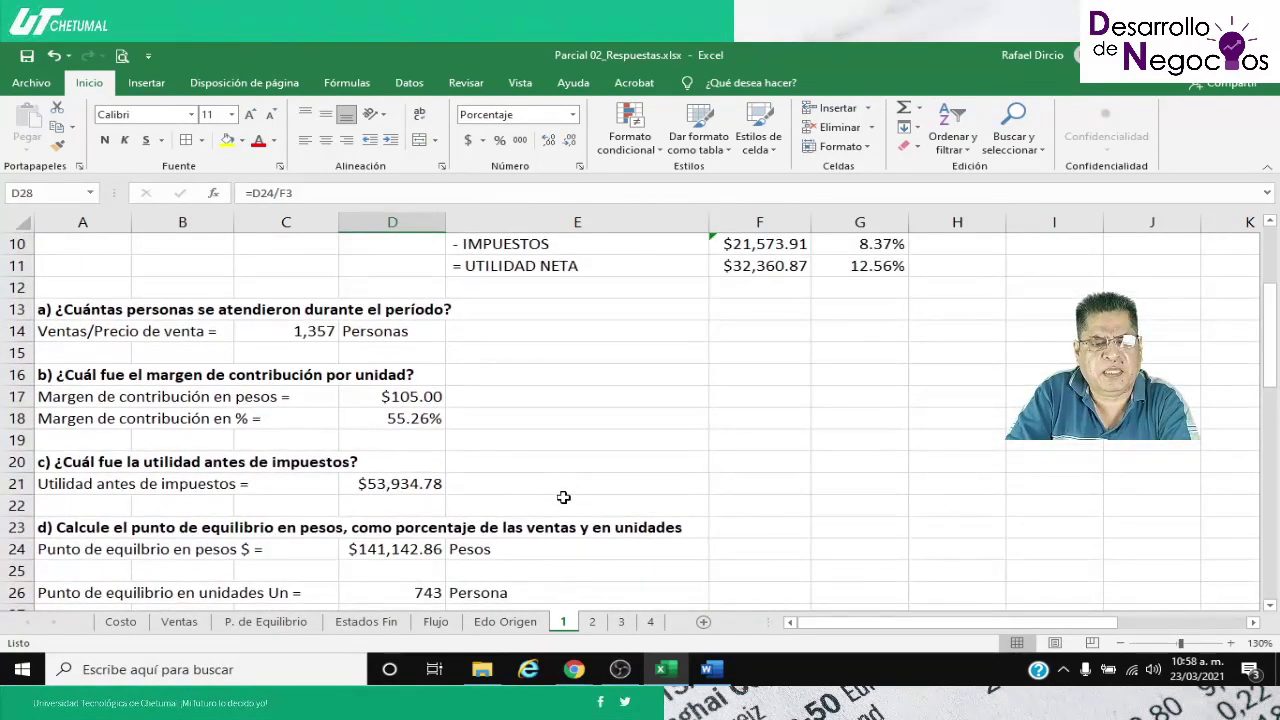
{"action": "scroll", "coordinate": [563, 498], "scroll_direction": "down", "scroll_amount": 5}
{"action": "scroll", "coordinate": [565, 497], "scroll_direction": "down", "scroll_amount": 1}
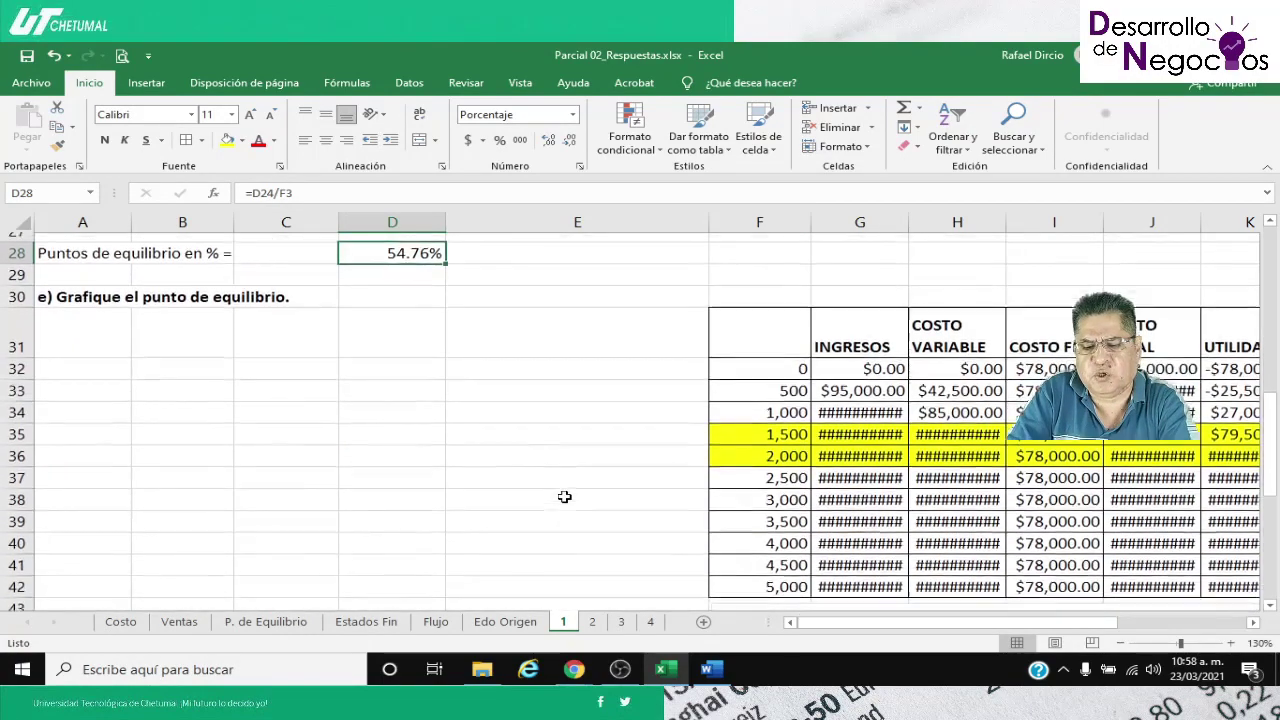
Set the table's quantities to increments of 200 by entering 200 in F33 and 400 in F34 and extending the series to 2,000 in F42
{"action": "left_click", "coordinate": [760, 359]}
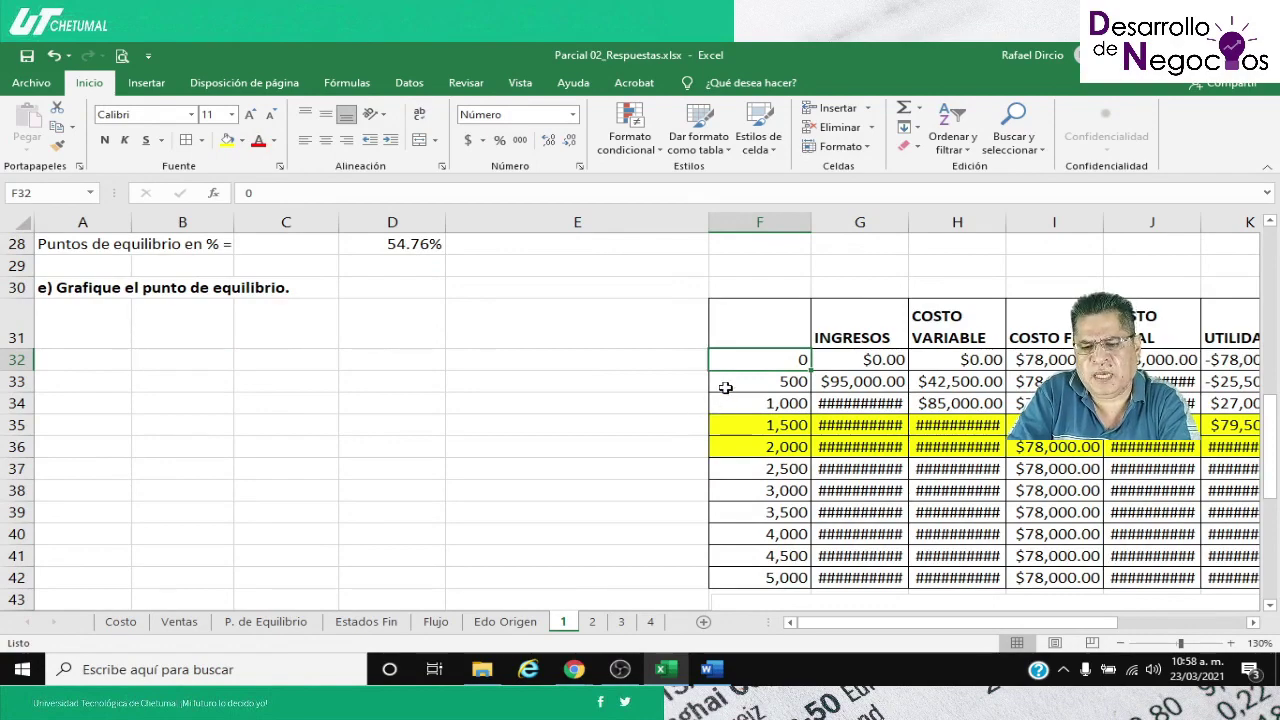
{"action": "scroll", "coordinate": [715, 394], "scroll_direction": "up", "scroll_amount": 2}
{"action": "scroll", "coordinate": [713, 394], "scroll_direction": "down", "scroll_amount": 1}
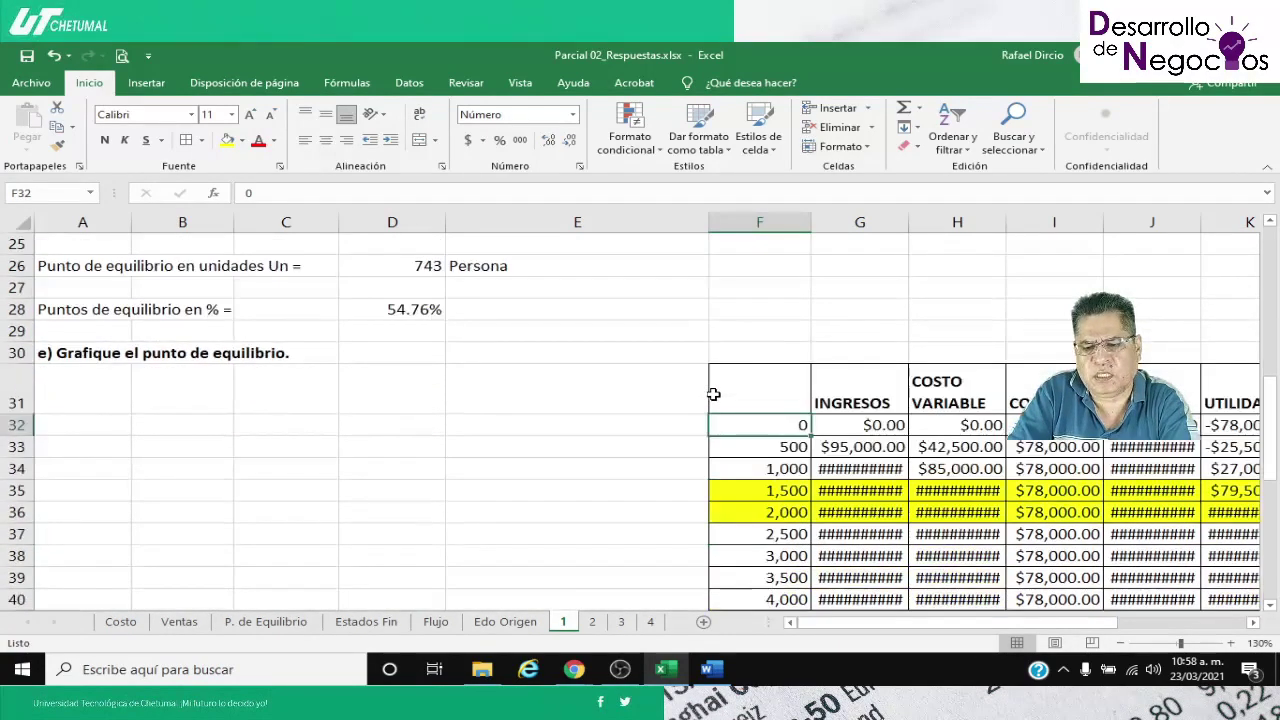
{"action": "scroll", "coordinate": [713, 394], "scroll_direction": "down", "scroll_amount": 1}
{"action": "left_click", "coordinate": [742, 386]}
{"action": "type", "text": "20"}
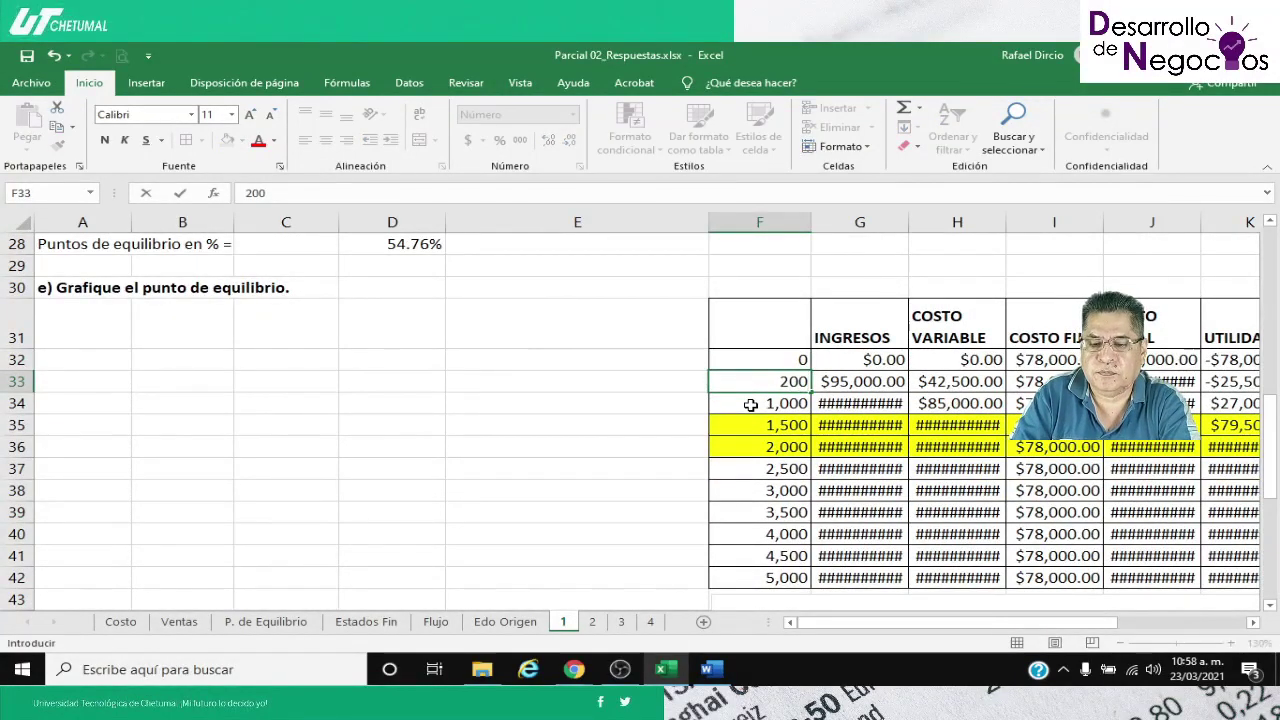
{"action": "key", "text": "Return"}
{"action": "type", "text": "400"}
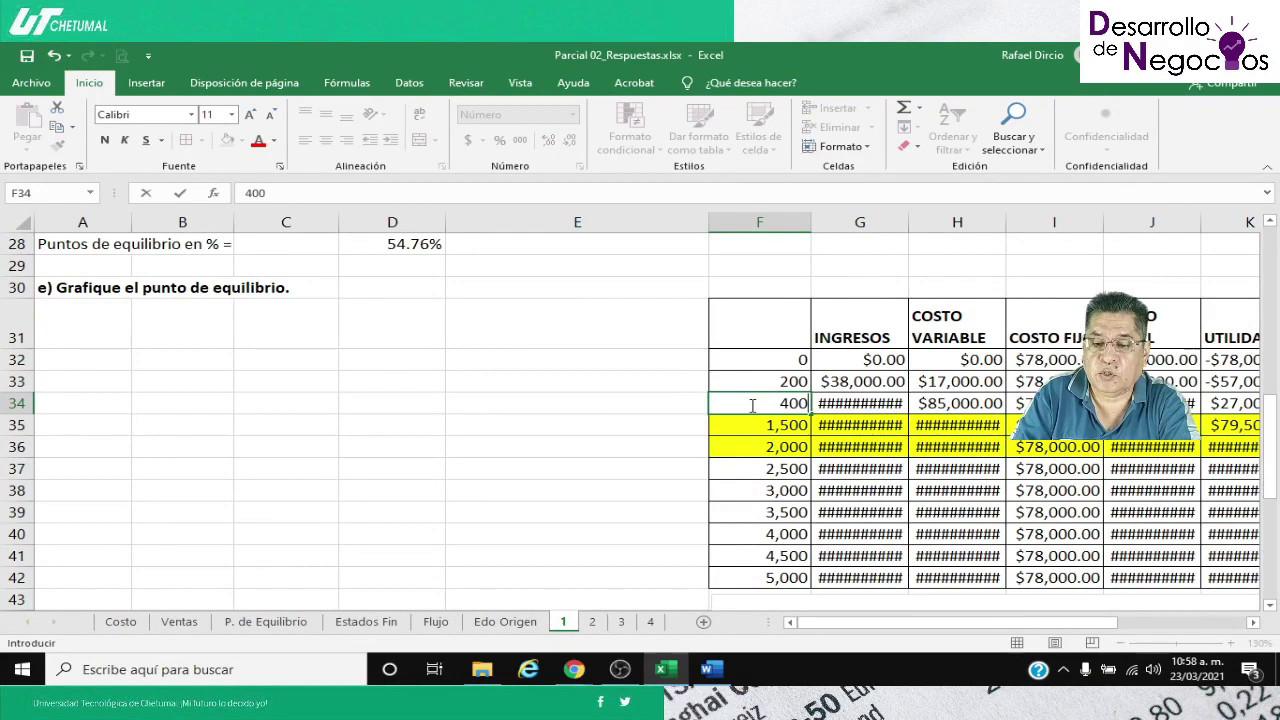
{"action": "key", "text": "Return"}
{"action": "left_click_drag", "start_coordinate": [748, 357], "coordinate": [812, 580]}
Autofit the widths of columns G, H, J and K so all the table's amounts can be read
{"action": "left_click", "coordinate": [843, 463]}
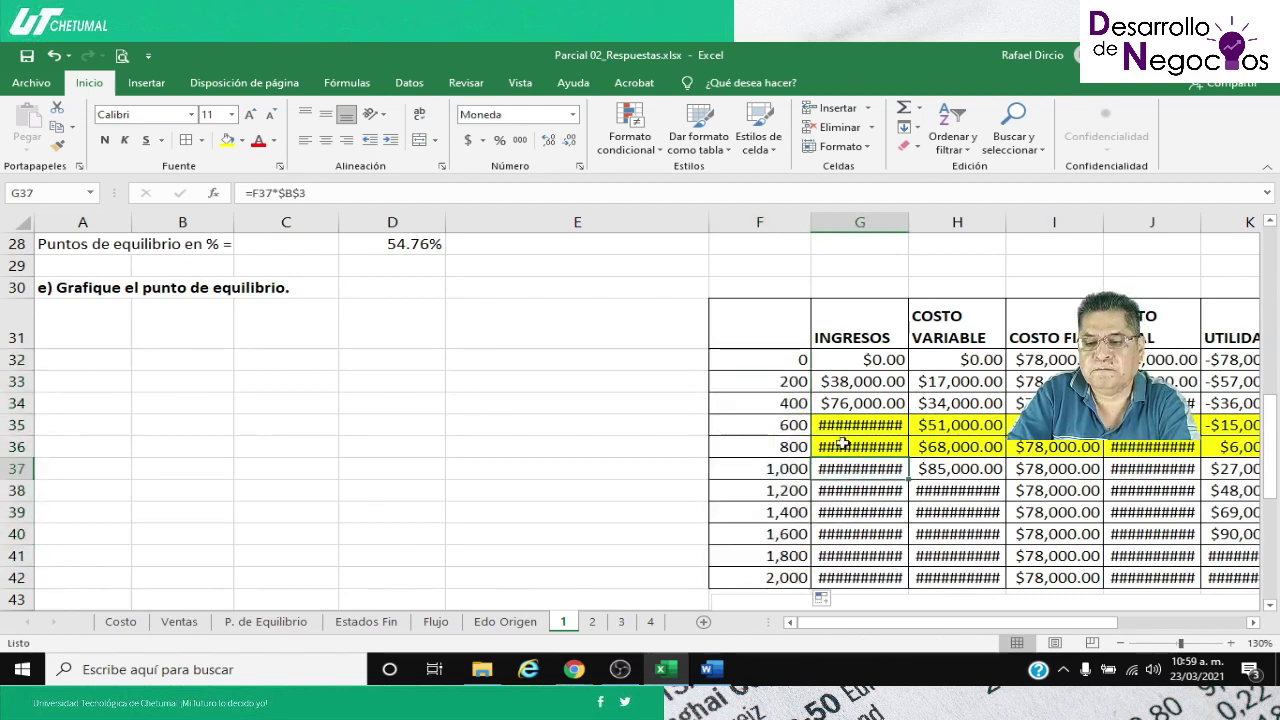
{"action": "double_click", "coordinate": [910, 218]}
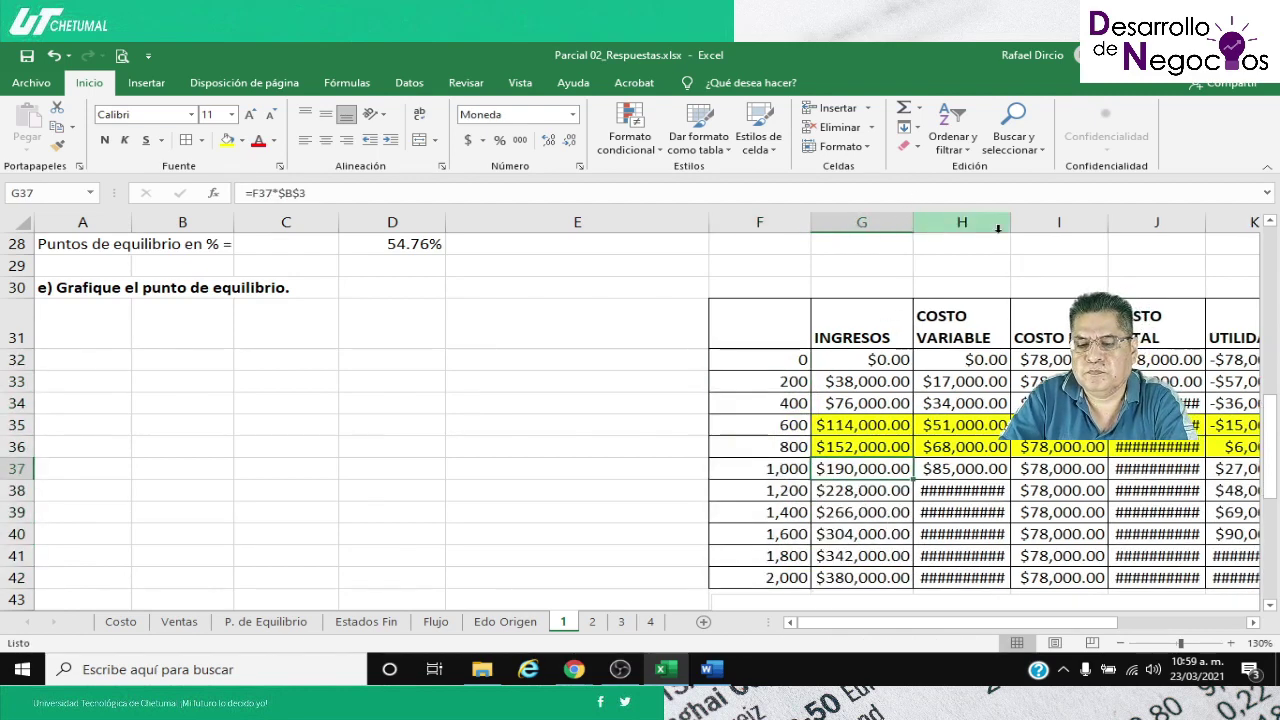
{"action": "double_click", "coordinate": [1007, 222]}
{"action": "left_click", "coordinate": [997, 385]}
{"action": "key", "text": "Right"}
{"action": "key", "text": "Right"}
{"action": "key", "text": "Right"}
{"action": "key", "text": "Right"}
{"action": "key", "text": "Right"}
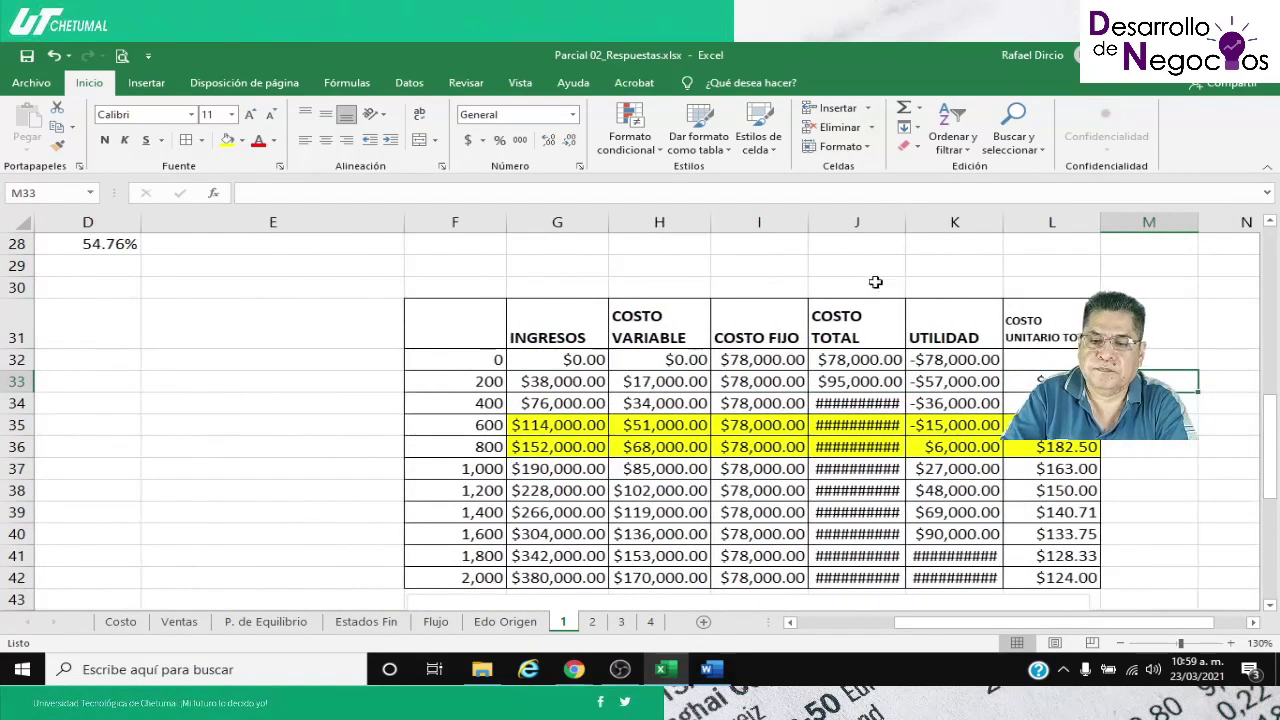
{"action": "double_click", "coordinate": [905, 221]}
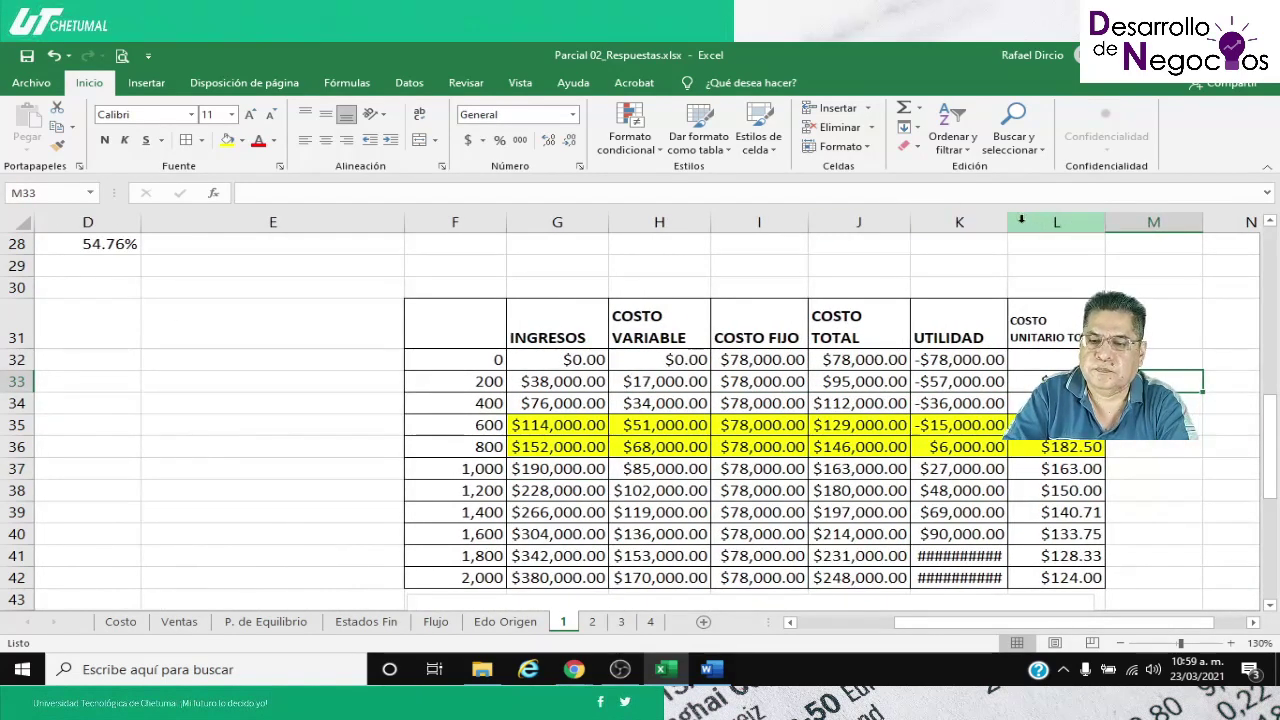
{"action": "double_click", "coordinate": [1007, 221]}
Delete the old Punto de equilibrio chart below the table
{"action": "scroll", "coordinate": [1003, 406], "scroll_direction": "down", "scroll_amount": 3}
{"action": "scroll", "coordinate": [1003, 406], "scroll_direction": "down", "scroll_amount": 2}
{"action": "left_click", "coordinate": [813, 401]}
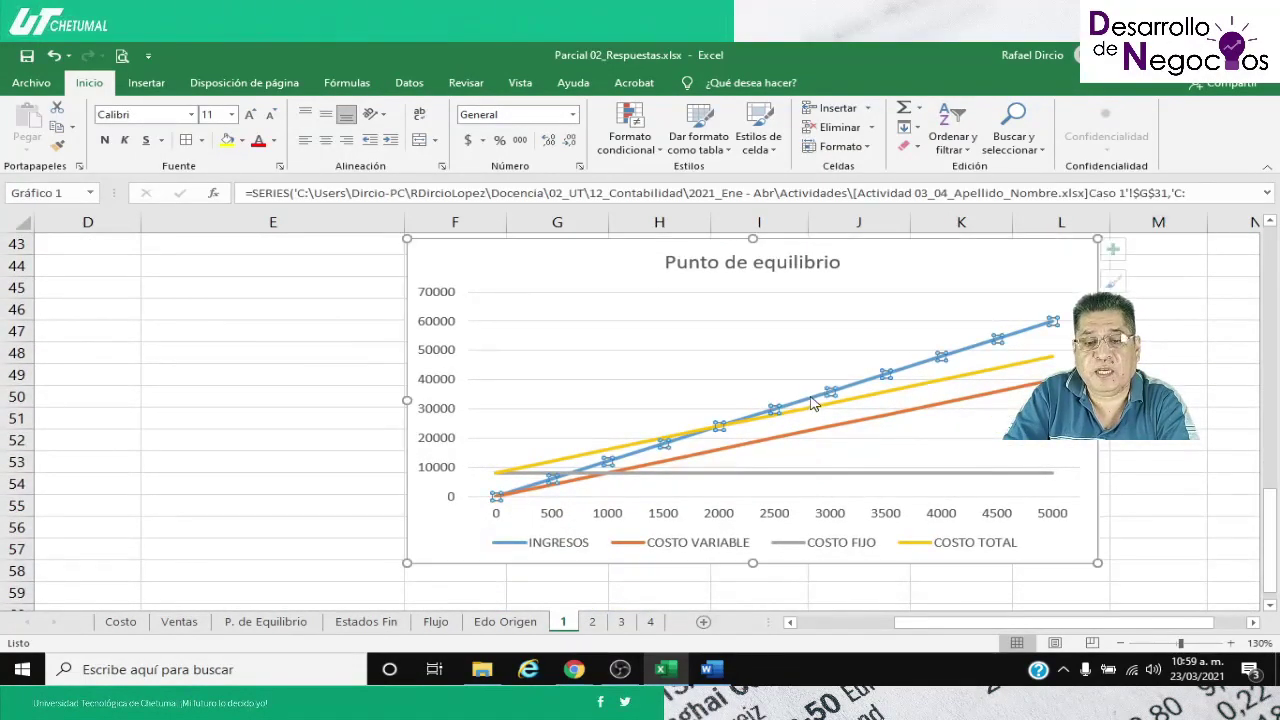
{"action": "left_click", "coordinate": [1222, 374]}
{"action": "left_click", "coordinate": [986, 241]}
{"action": "key", "text": "Delete"}
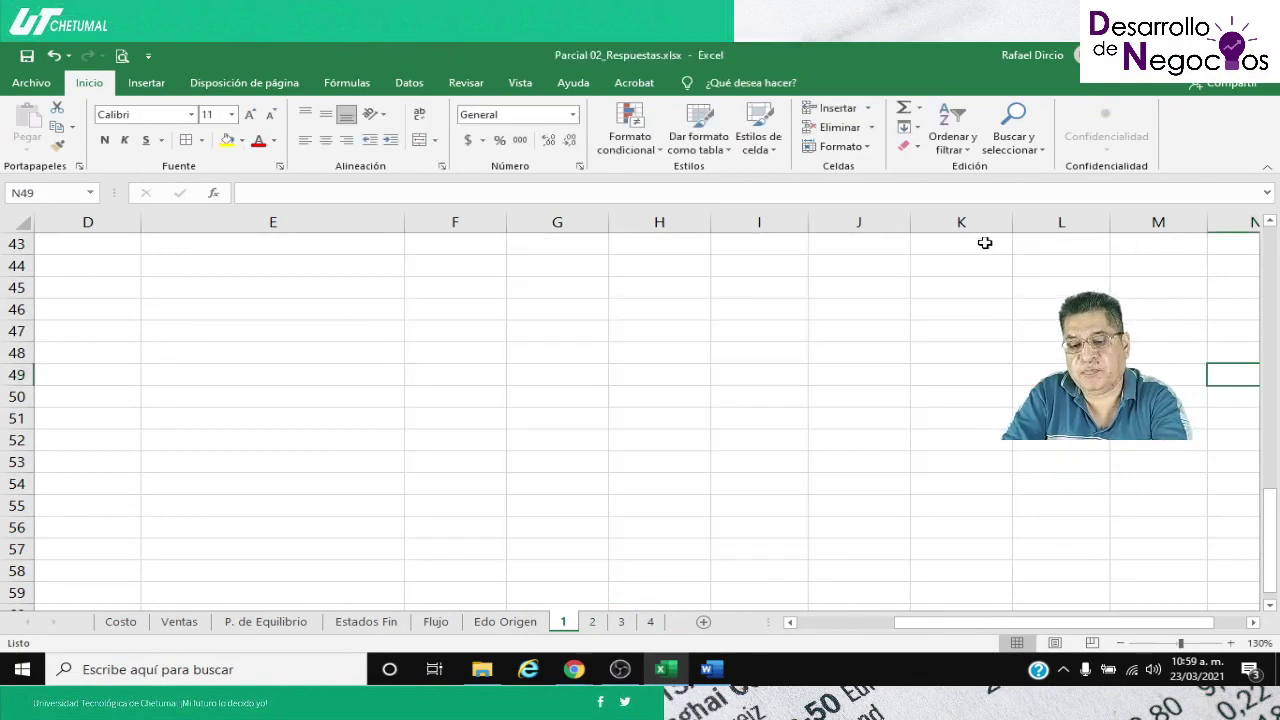
Compare the highlighted 600 and 800 rows of the table with the break-even in units in D26
{"action": "scroll", "coordinate": [927, 452], "scroll_direction": "up", "scroll_amount": 5}
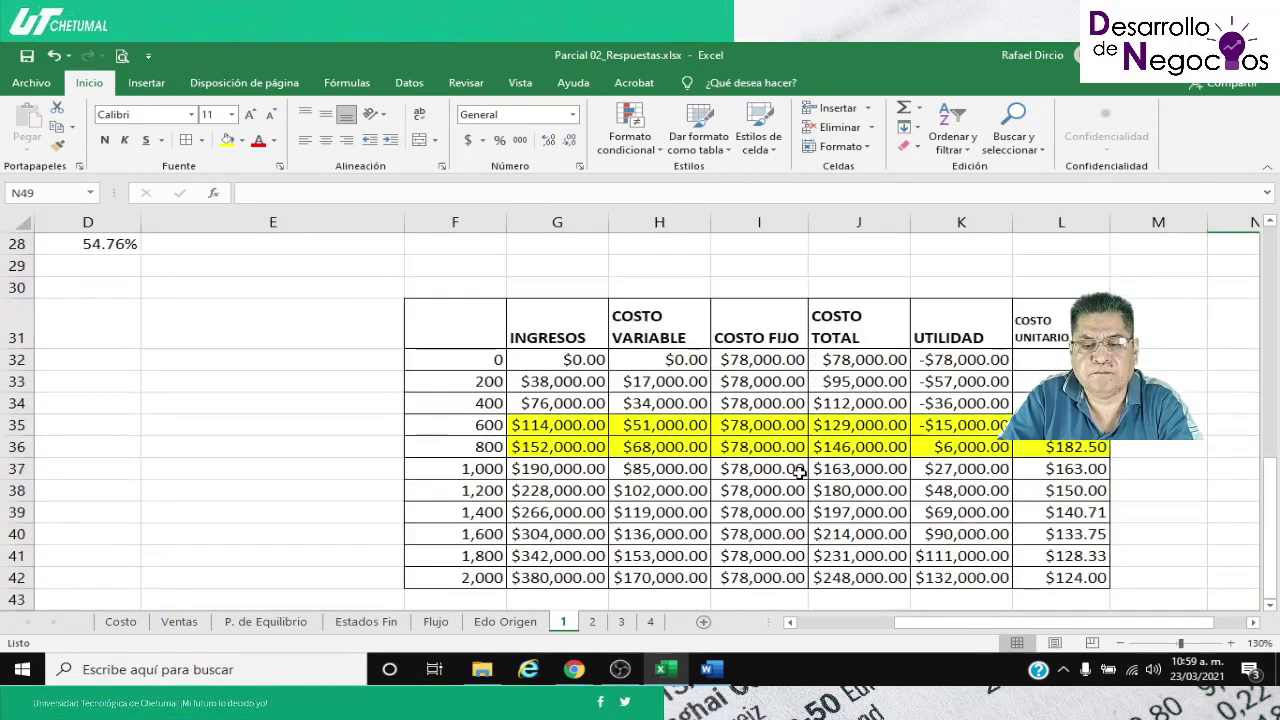
{"action": "left_click_drag", "start_coordinate": [460, 325], "coordinate": [858, 580]}
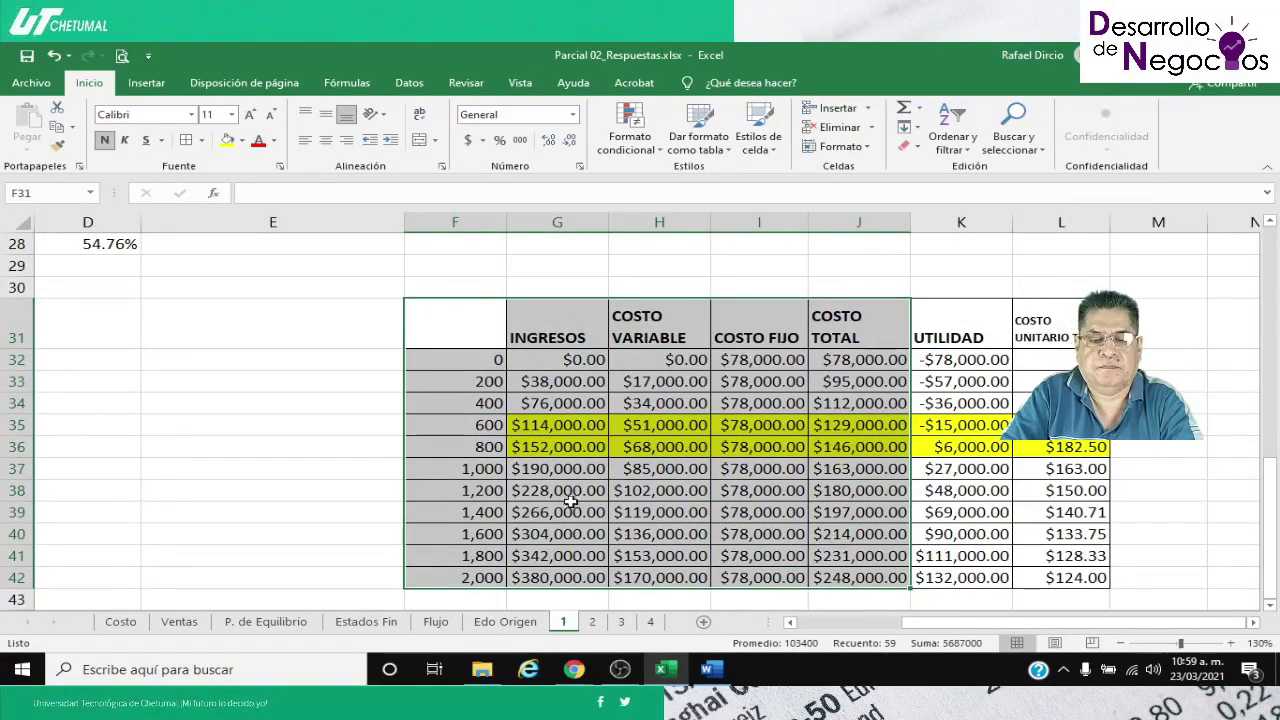
{"action": "left_click", "coordinate": [736, 445]}
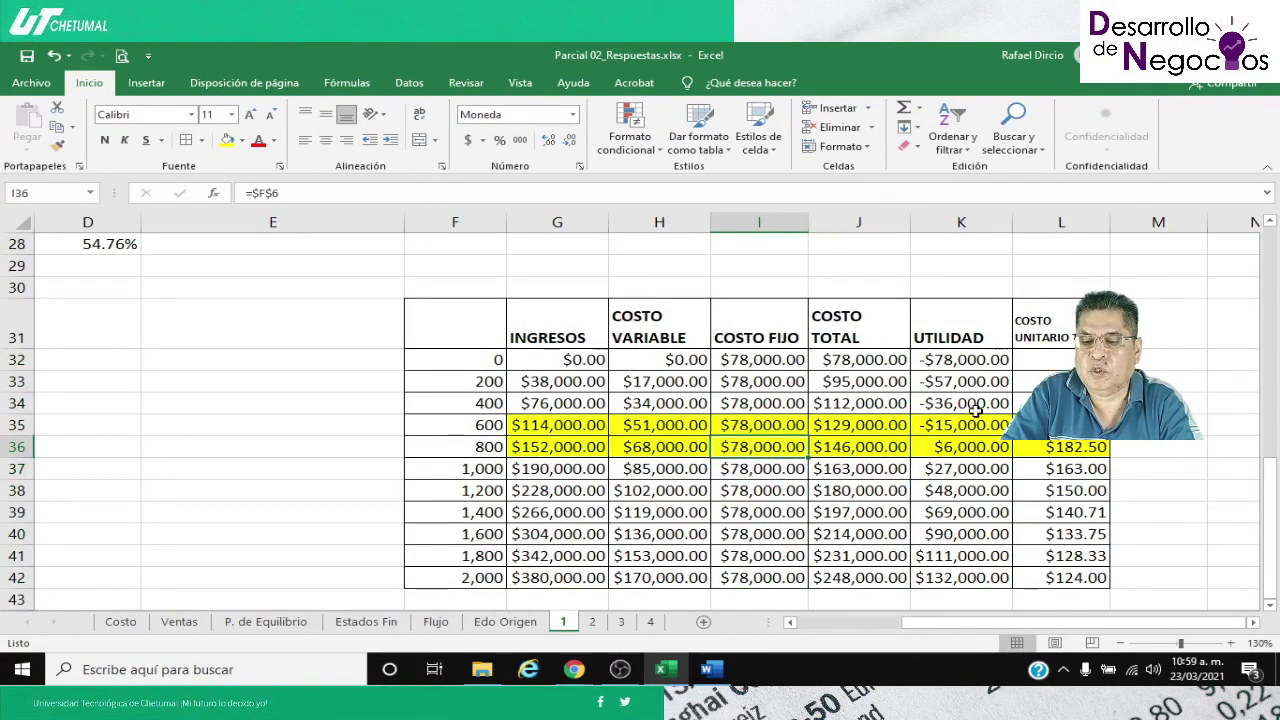
{"action": "left_click", "coordinate": [479, 440]}
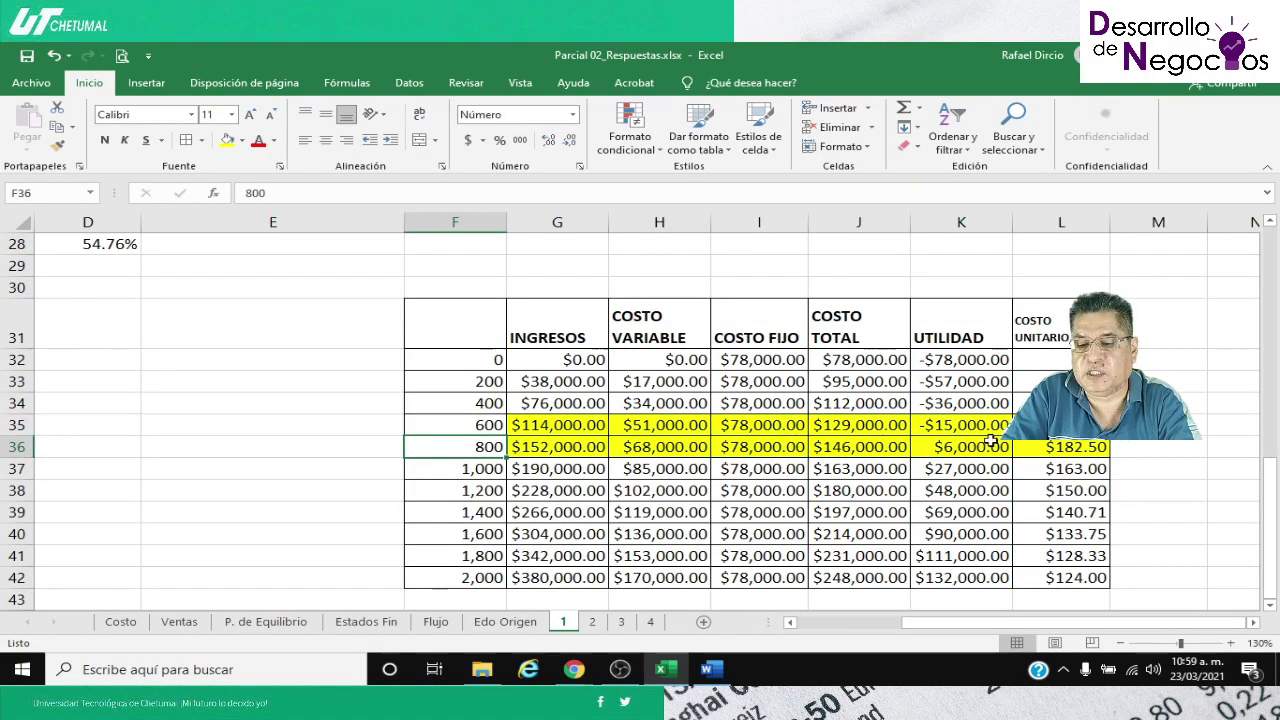
{"action": "scroll", "coordinate": [122, 418], "scroll_direction": "up", "scroll_amount": 2}
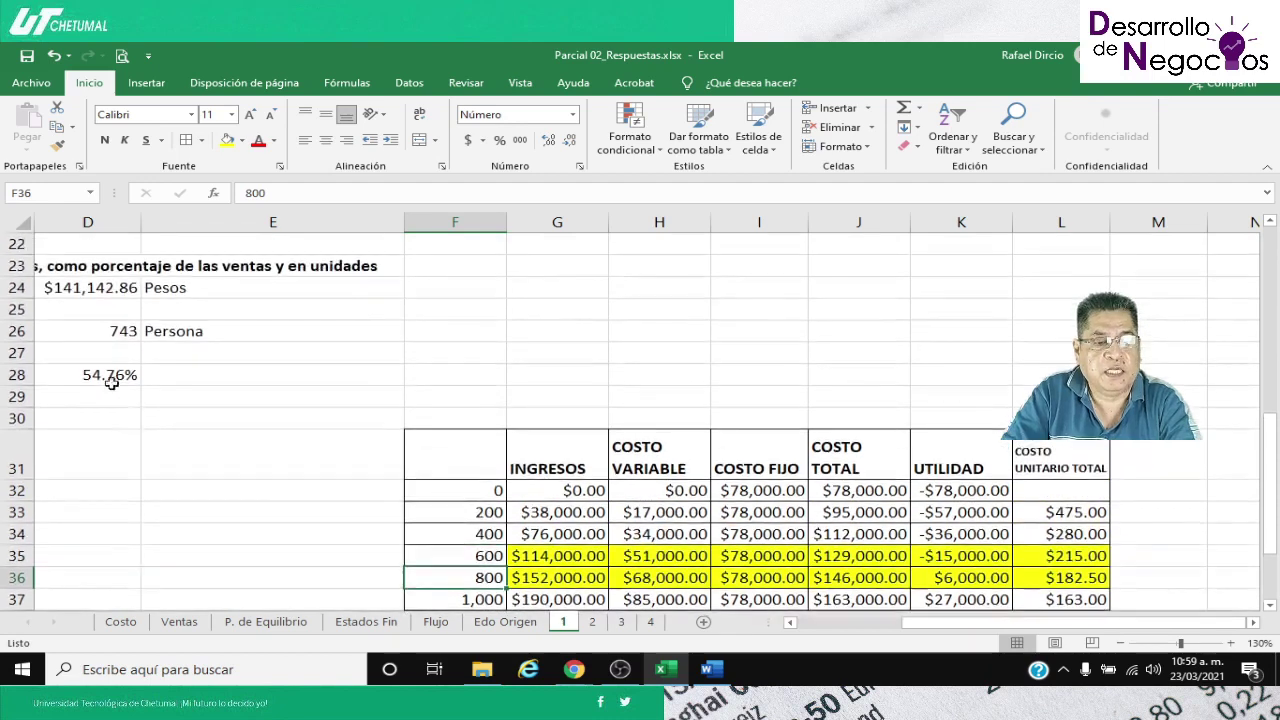
{"action": "left_click", "coordinate": [87, 331]}
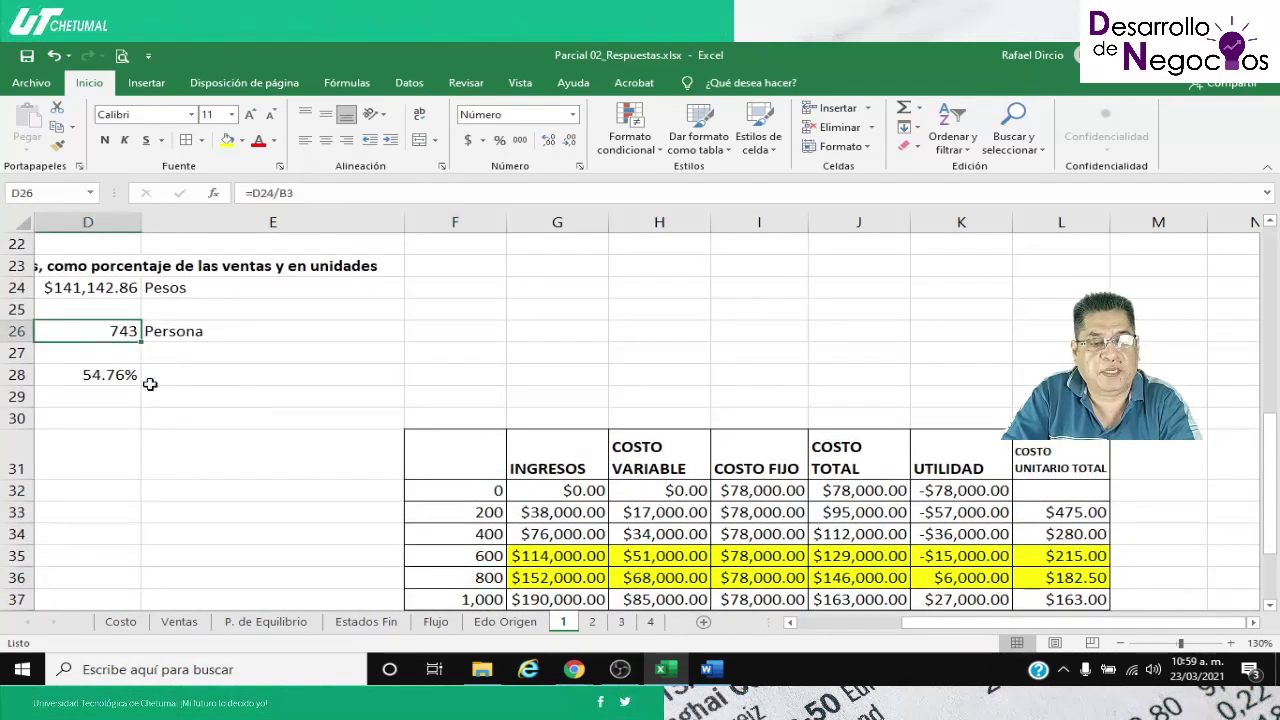
Correct the unit label in E26 to Personas
{"action": "left_click", "coordinate": [193, 336]}
{"action": "key", "text": "F2"}
{"action": "type", "text": "s"}
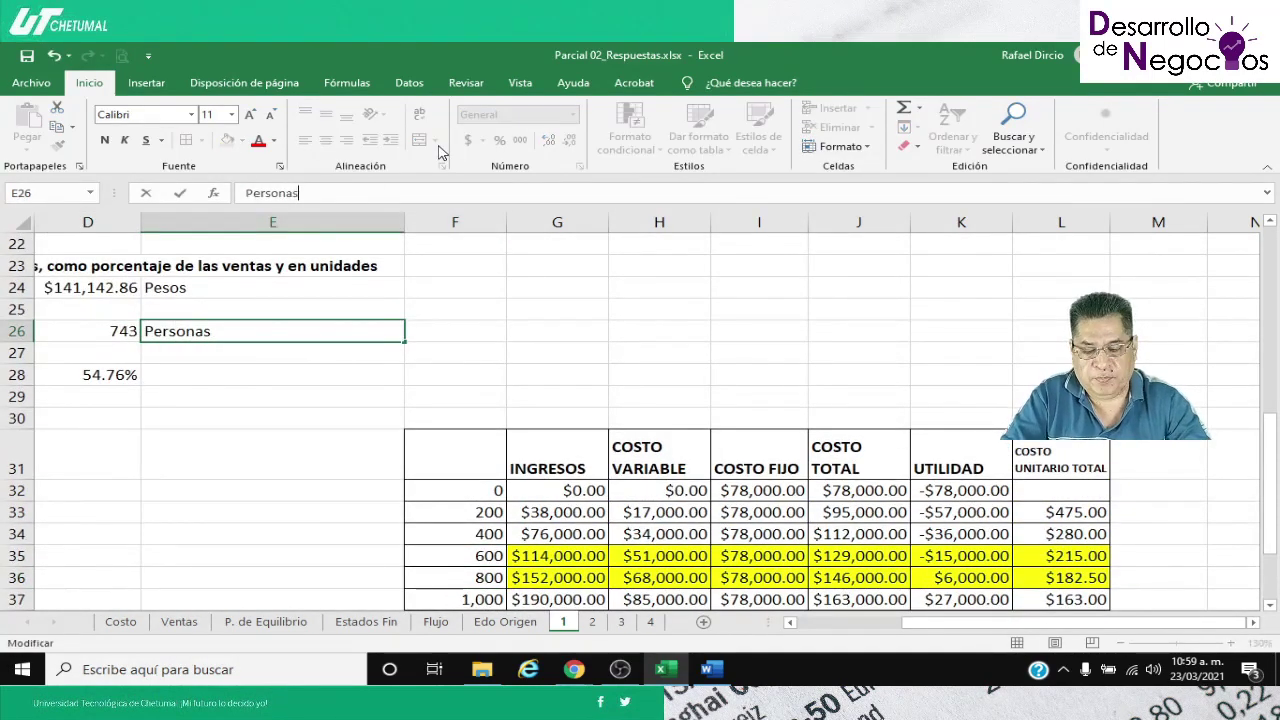
{"action": "key", "text": "Return"}
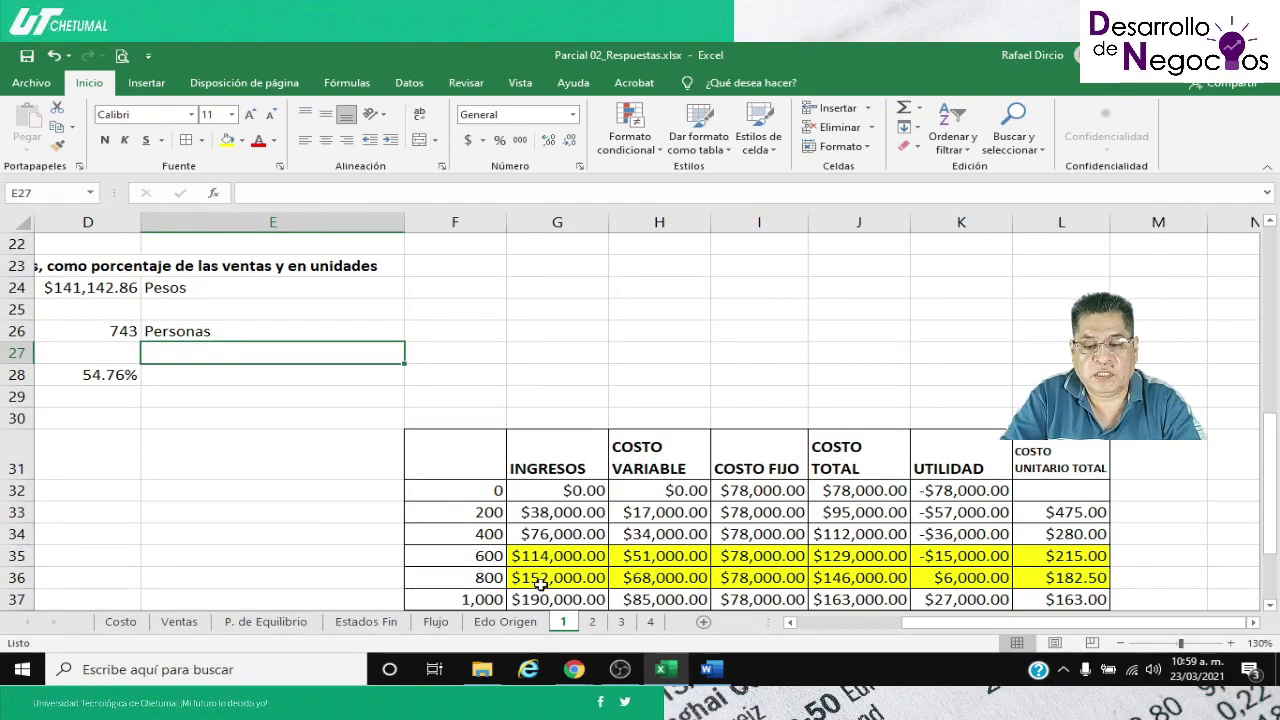
Insert a line chart of F31:J42 and place it directly below the table, widened to reach column L
{"action": "scroll", "coordinate": [538, 587], "scroll_direction": "down", "scroll_amount": 4}
{"action": "scroll", "coordinate": [660, 540], "scroll_direction": "up", "scroll_amount": 2}
{"action": "left_click_drag", "start_coordinate": [462, 327], "coordinate": [905, 582]}
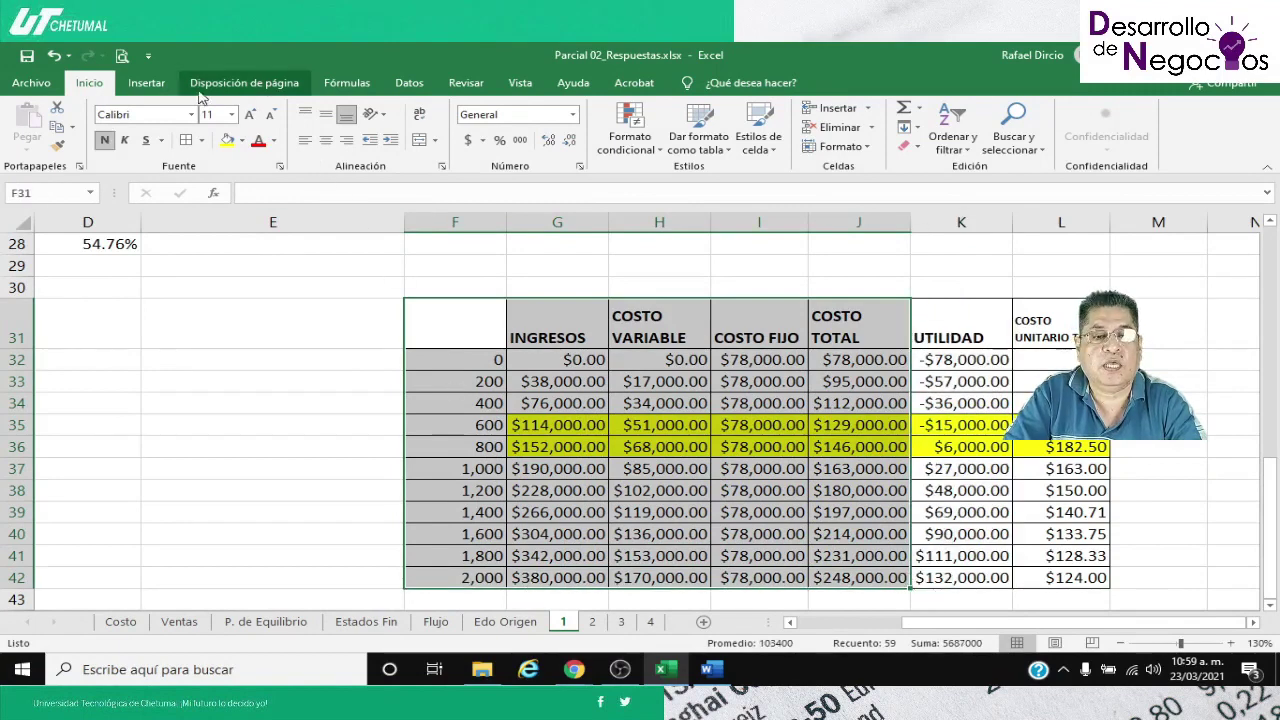
{"action": "left_click", "coordinate": [147, 86]}
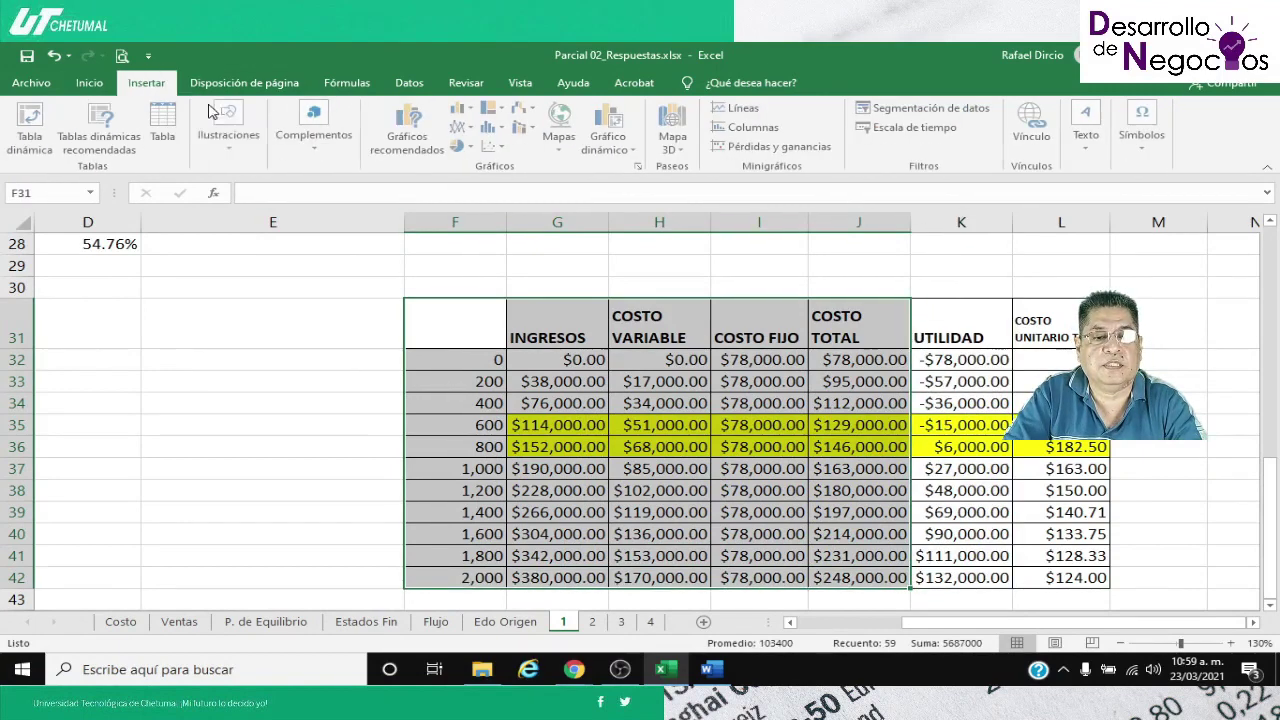
{"action": "left_click", "coordinate": [461, 127]}
{"action": "left_click", "coordinate": [476, 178]}
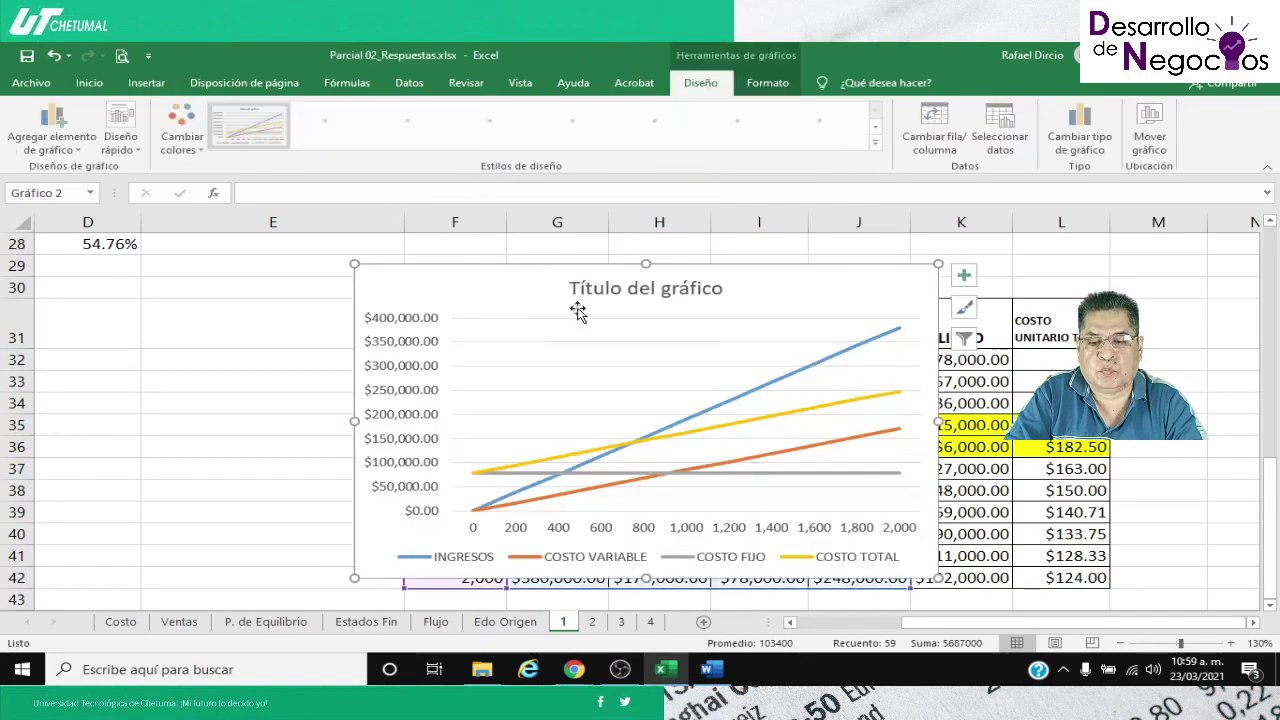
{"action": "left_click_drag", "start_coordinate": [545, 272], "coordinate": [600, 314]}
{"action": "left_click_drag", "start_coordinate": [998, 468], "coordinate": [1088, 466]}
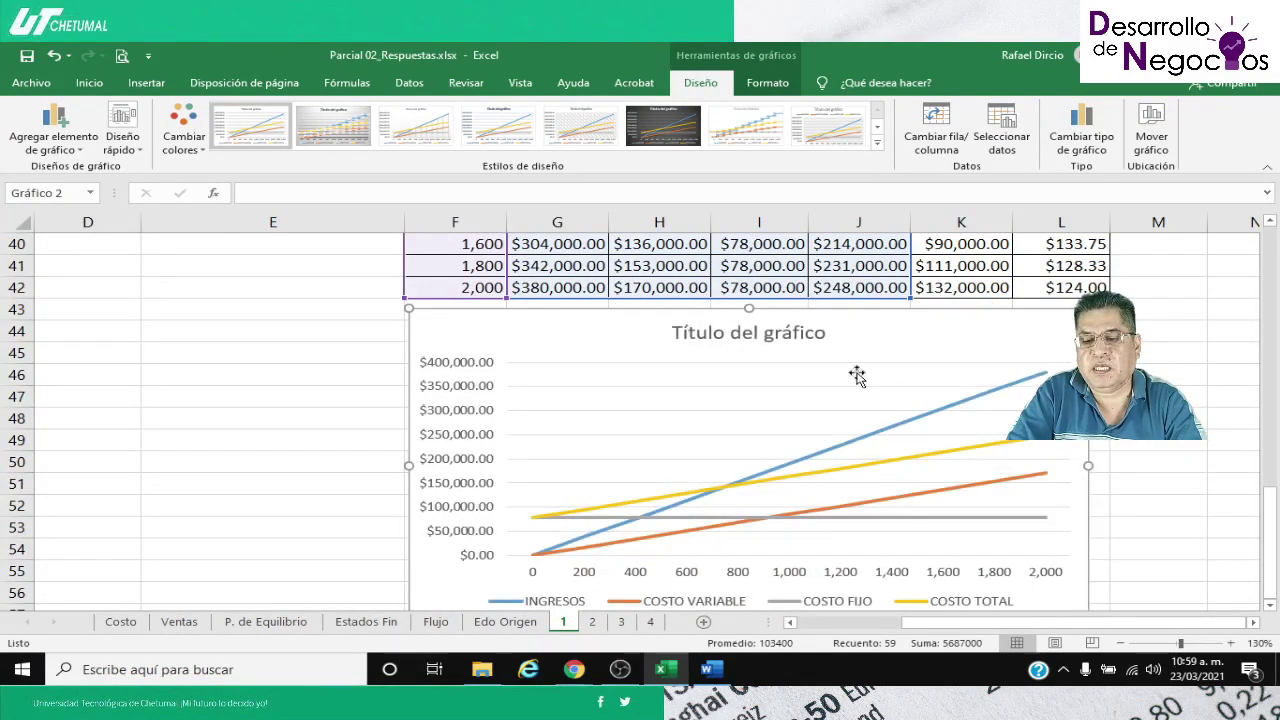
Replace the placeholder title of the line chart with PUNTO DE EQUILIBRIO and close the title formatting options
{"action": "double_click", "coordinate": [783, 338]}
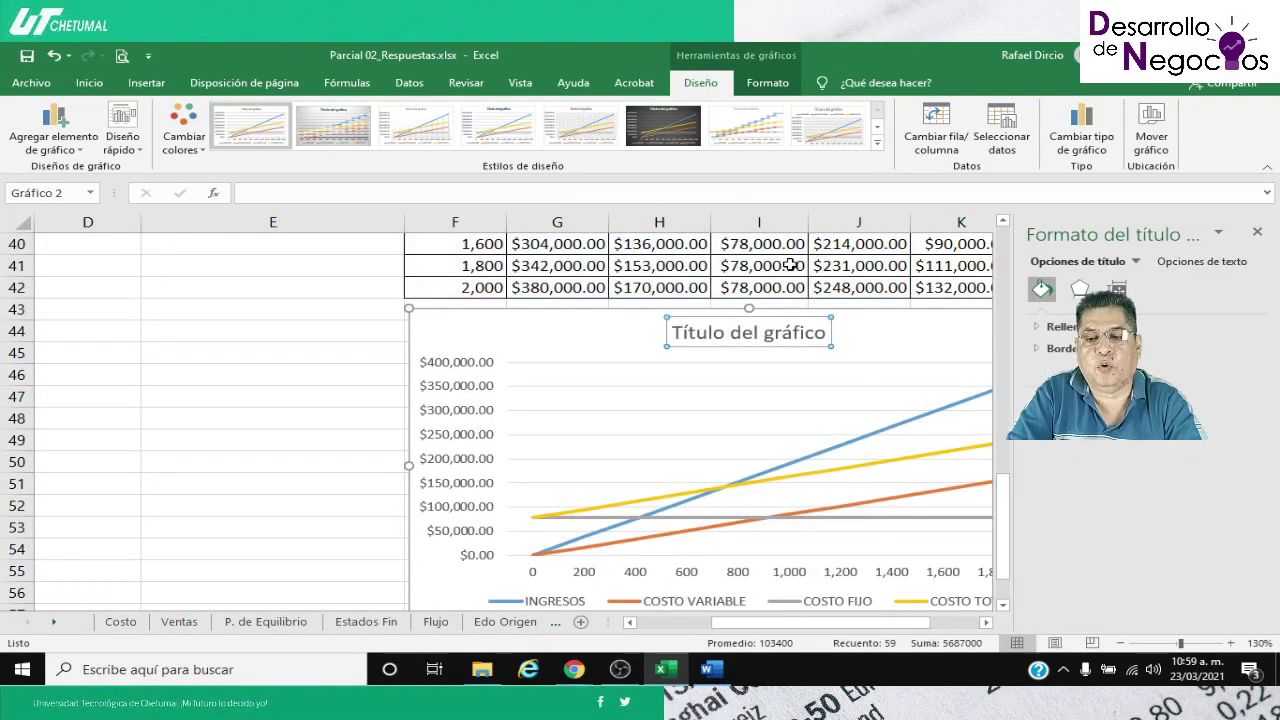
{"action": "left_click", "coordinate": [828, 338]}
{"action": "key", "text": "BackSpace"}
{"action": "key", "text": "BackSpace"}
{"action": "key", "text": "BackSpace"}
{"action": "key", "text": "BackSpace"}
{"action": "key", "text": "BackSpace"}
{"action": "key", "text": "BackSpace"}
{"action": "key", "text": "BackSpace"}
{"action": "key", "text": "BackSpace"}
{"action": "key", "text": "BackSpace"}
{"action": "key", "text": "BackSpace"}
{"action": "key", "text": "BackSpace"}
{"action": "key", "text": "BackSpace"}
{"action": "key", "text": "BackSpace"}
{"action": "key", "text": "BackSpace"}
{"action": "key", "text": "BackSpace"}
{"action": "key", "text": "BackSpace"}
{"action": "key", "text": "BackSpace"}
{"action": "key", "text": "BackSpace"}
{"action": "type", "text": "PUNTO DE EQUI"}
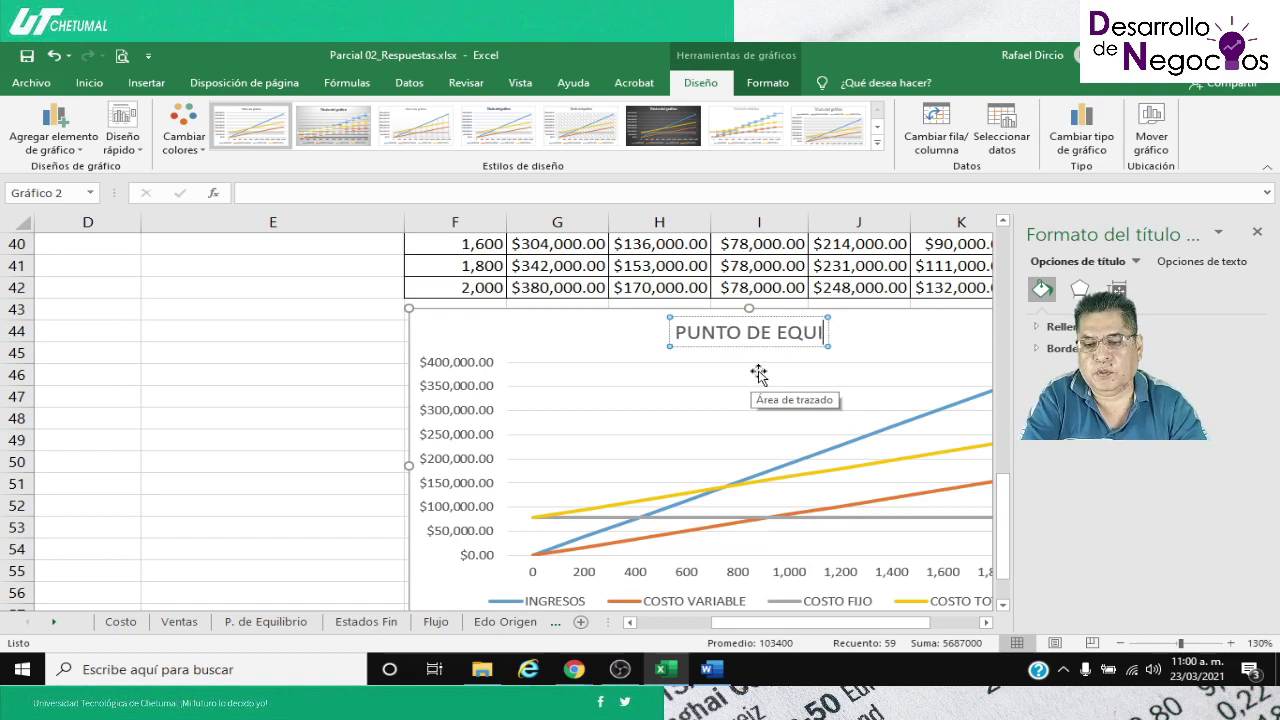
{"action": "type", "text": "LIBRIO"}
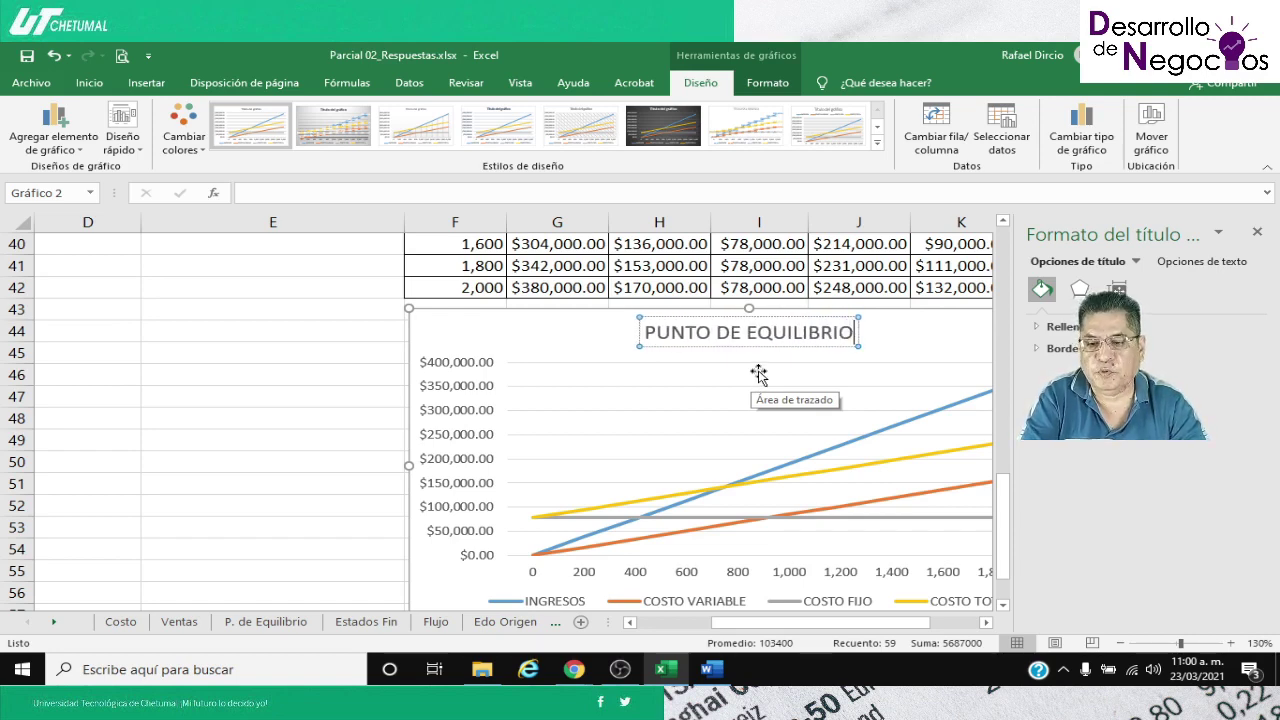
{"action": "left_click", "coordinate": [363, 488]}
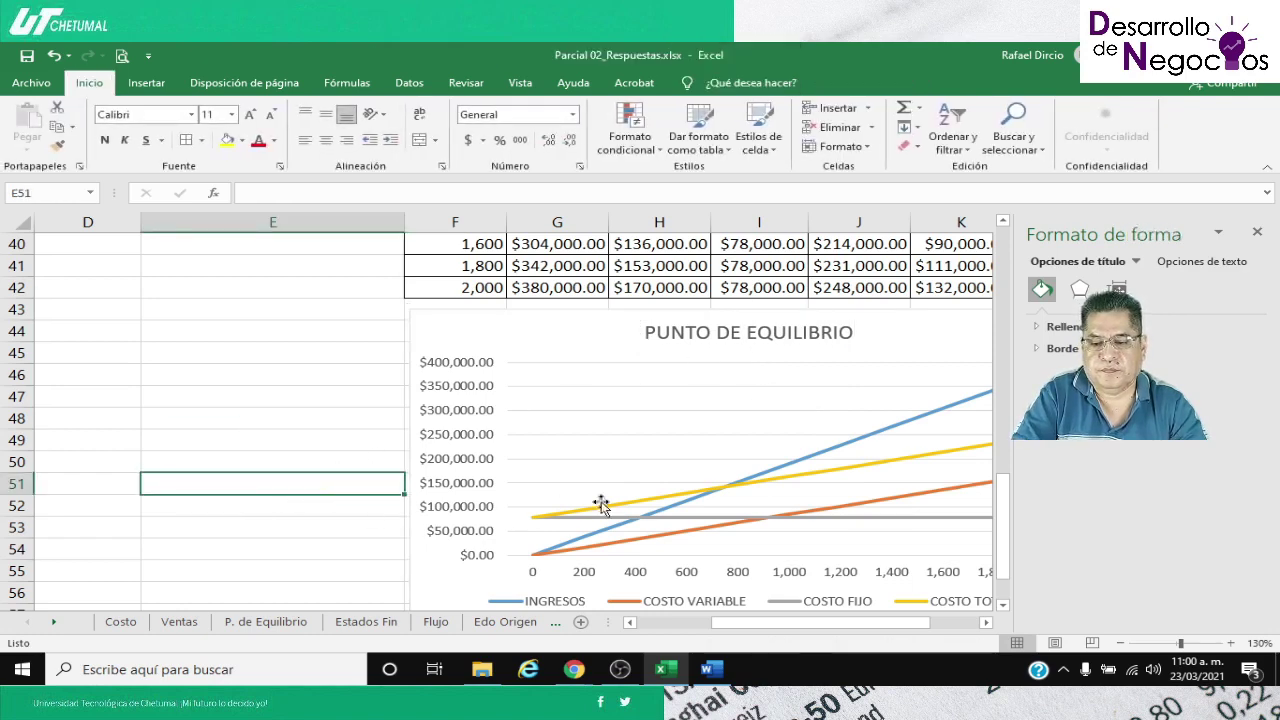
{"action": "left_click", "coordinate": [1255, 232]}
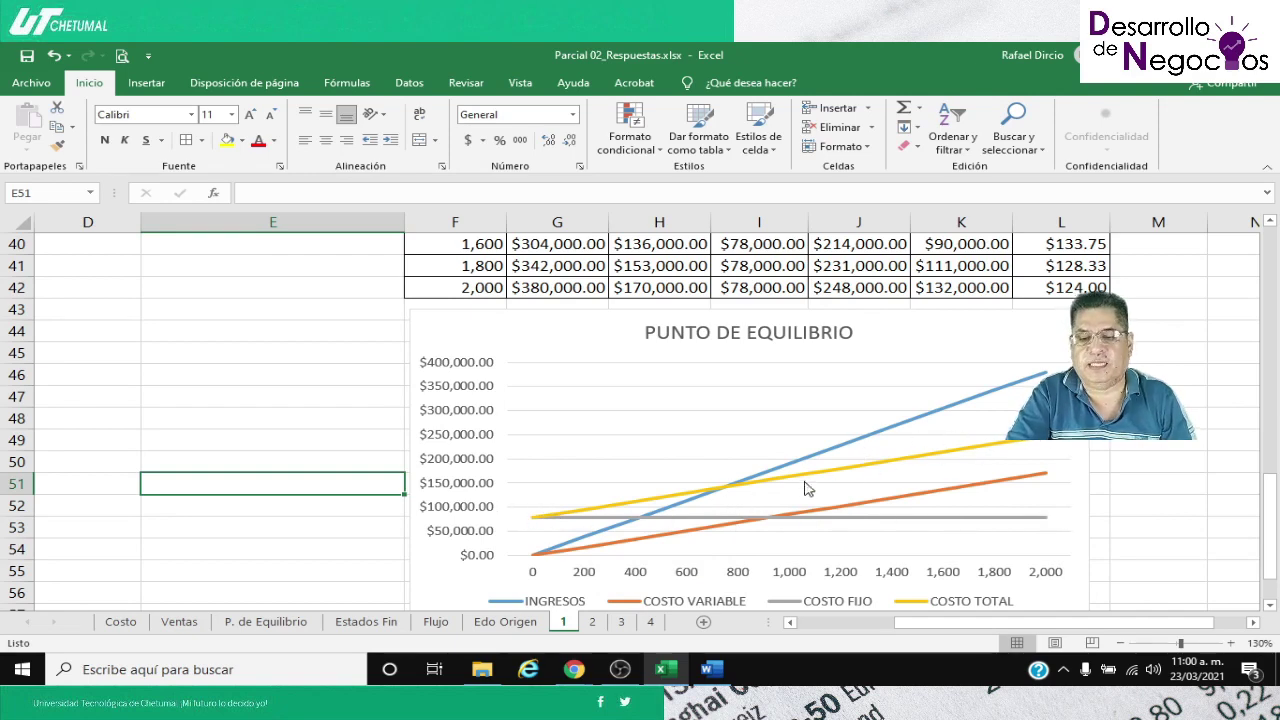
Compare the crossing of the INGRESOS and COSTO TOTAL lines in the chart with the break-even answers in section d
{"action": "mouse_move", "coordinate": [727, 490]}
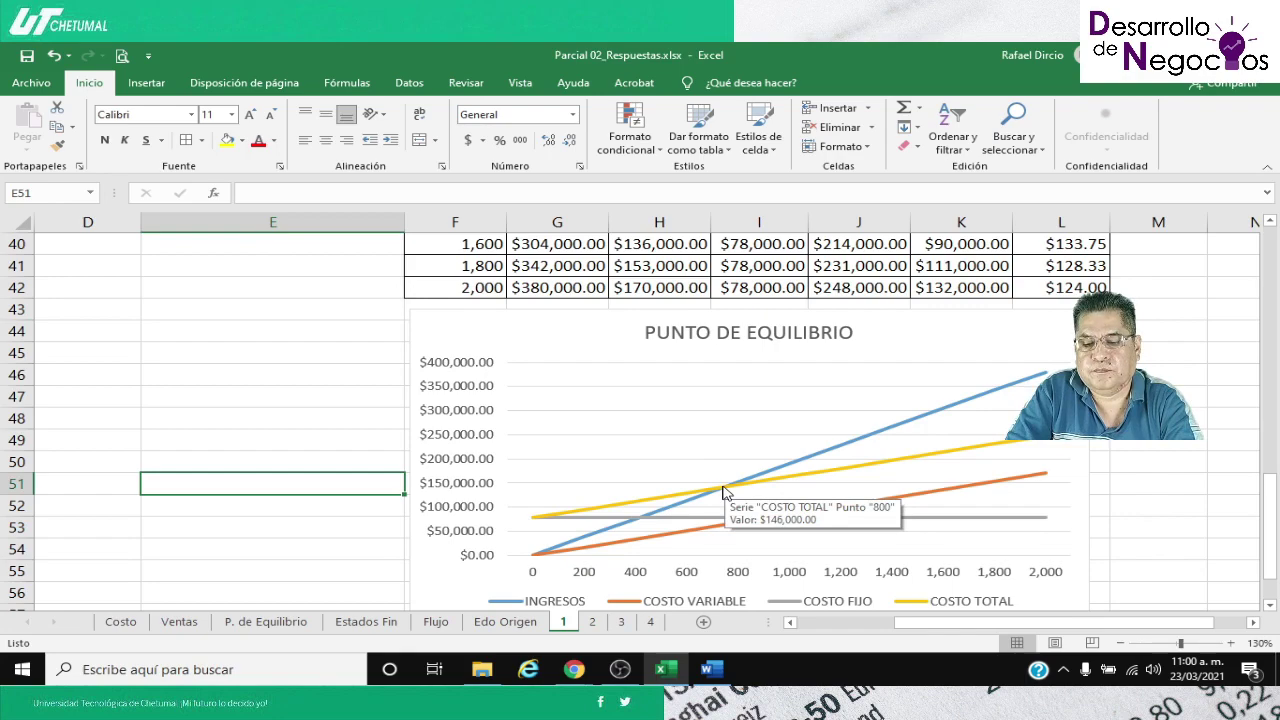
{"action": "scroll", "coordinate": [724, 492], "scroll_direction": "up", "scroll_amount": 4}
{"action": "scroll", "coordinate": [724, 492], "scroll_direction": "down", "scroll_amount": 5}
{"action": "scroll", "coordinate": [724, 492], "scroll_direction": "up", "scroll_amount": 9}
{"action": "left_click", "coordinate": [349, 445]}
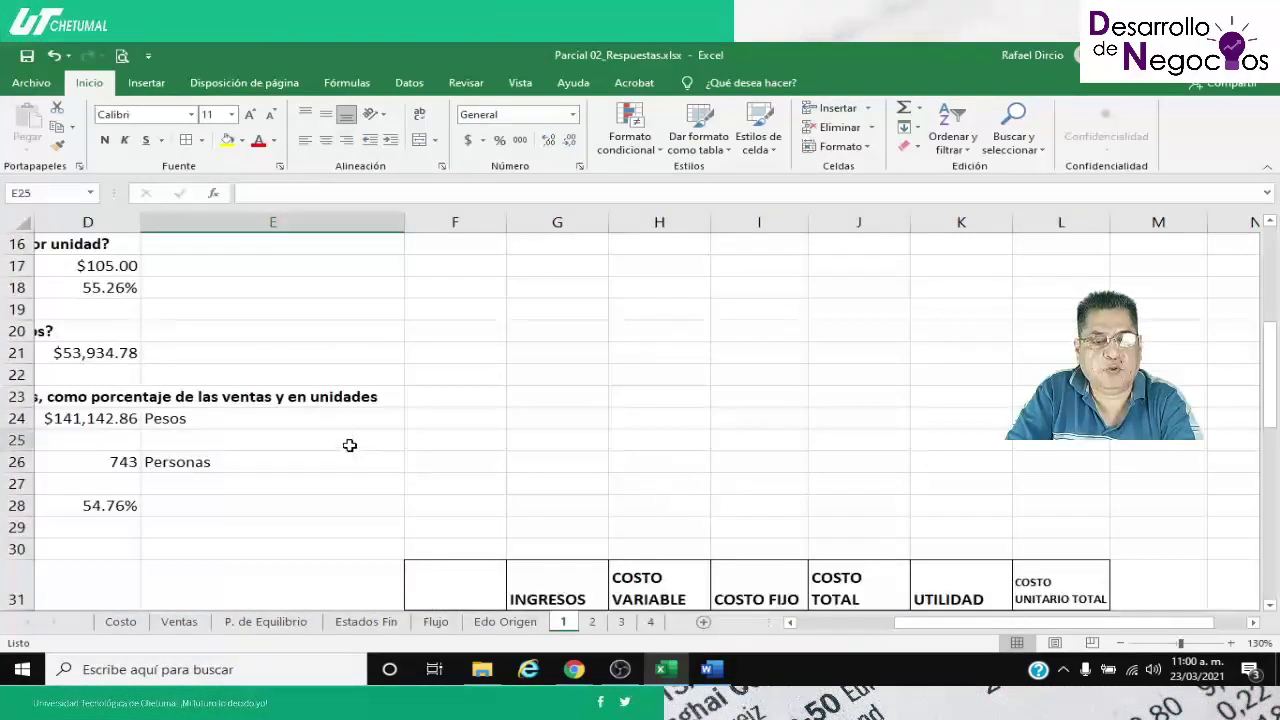
{"action": "key", "text": "Left"}
{"action": "key", "text": "Left"}
{"action": "key", "text": "Left"}
{"action": "key", "text": "Left"}
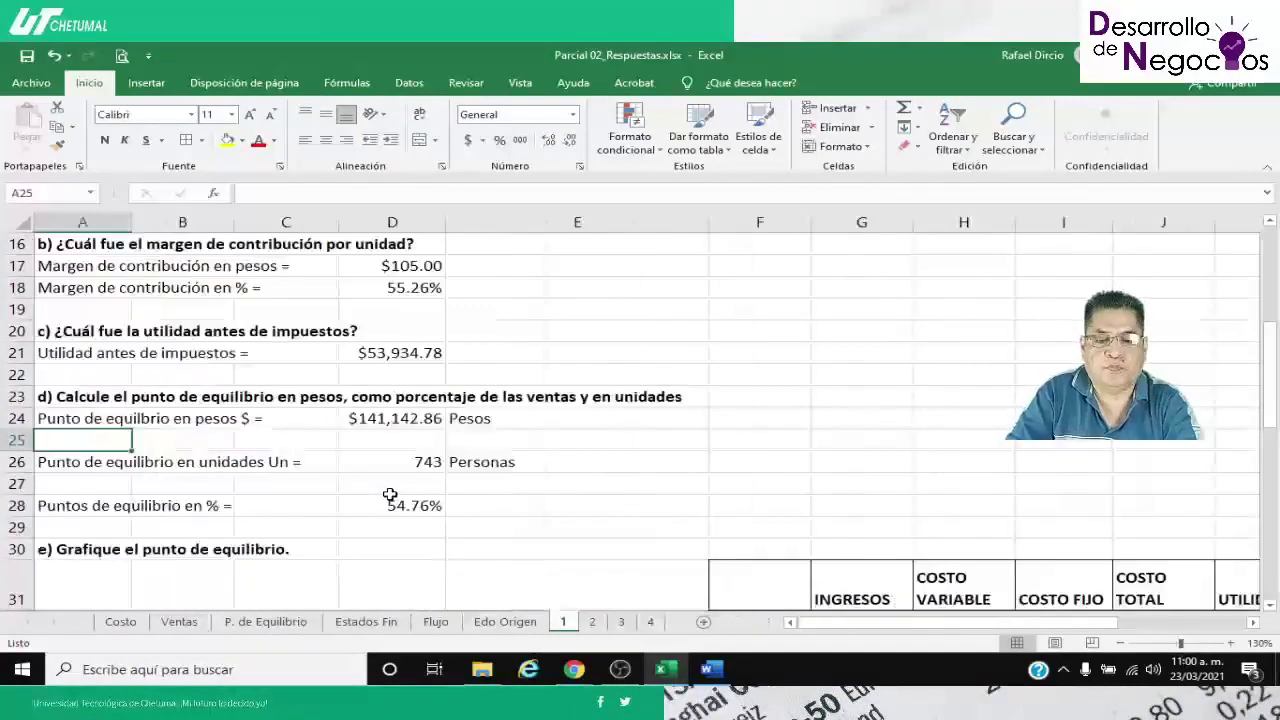
Save the Parcial 02_Respuestas.xlsx workbook
{"action": "scroll", "coordinate": [390, 495], "scroll_direction": "up", "scroll_amount": 5}
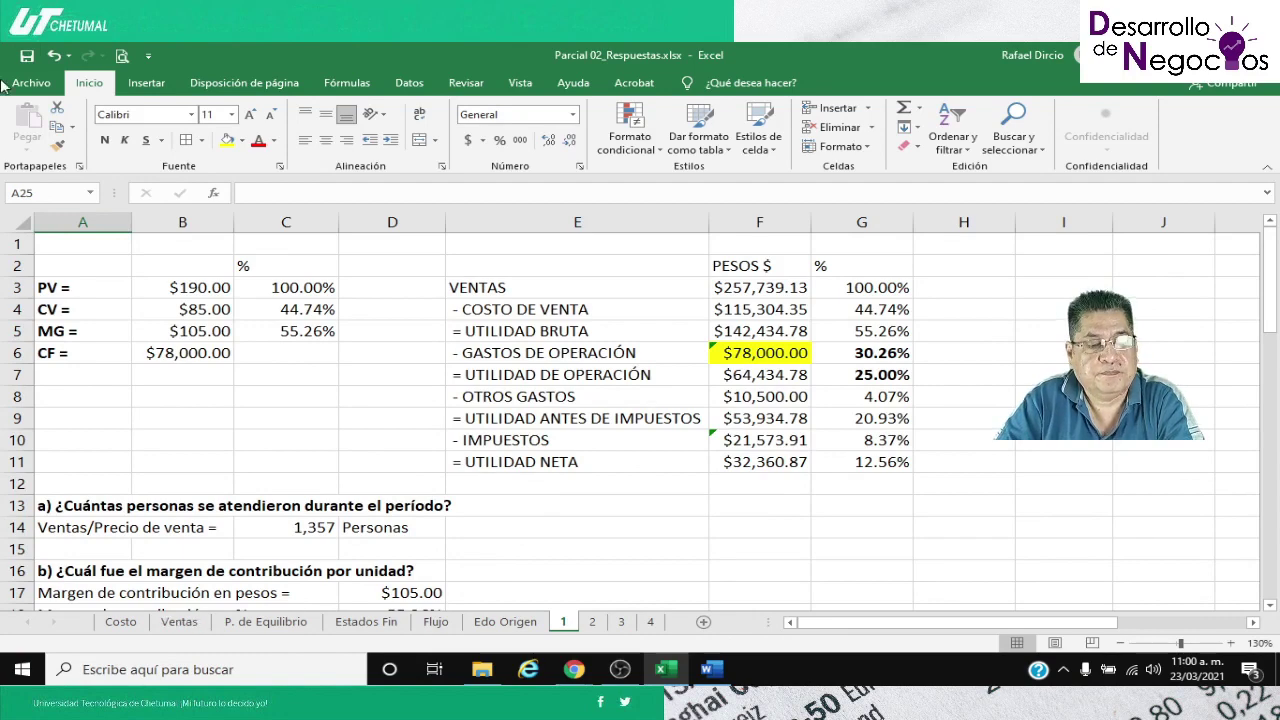
{"action": "left_click", "coordinate": [27, 55]}
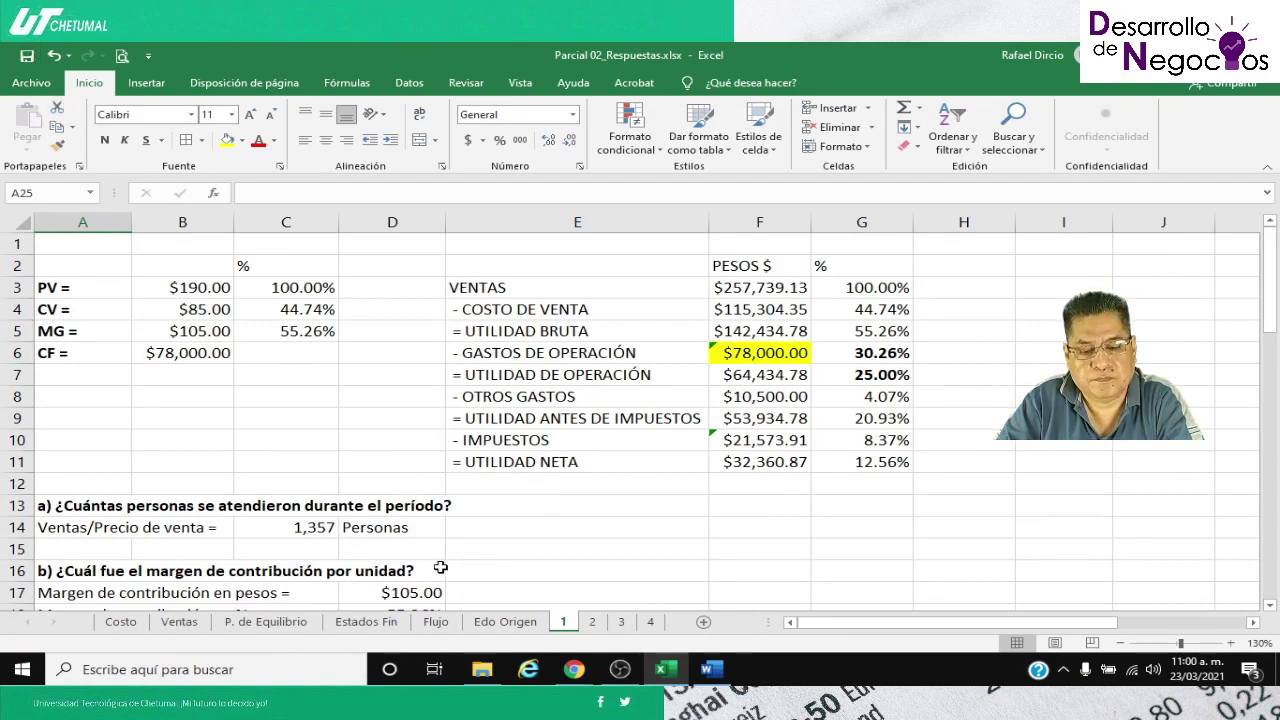
Check in on the class in the Google Meet call in Chrome and return to the Excel answers workbook
{"action": "scroll", "coordinate": [538, 581], "scroll_direction": "down", "scroll_amount": 6}
{"action": "scroll", "coordinate": [538, 556], "scroll_direction": "down", "scroll_amount": 4}
{"action": "scroll", "coordinate": [536, 551], "scroll_direction": "up", "scroll_amount": 1}
{"action": "mouse_move", "coordinate": [575, 672]}
{"action": "left_click", "coordinate": [513, 585]}
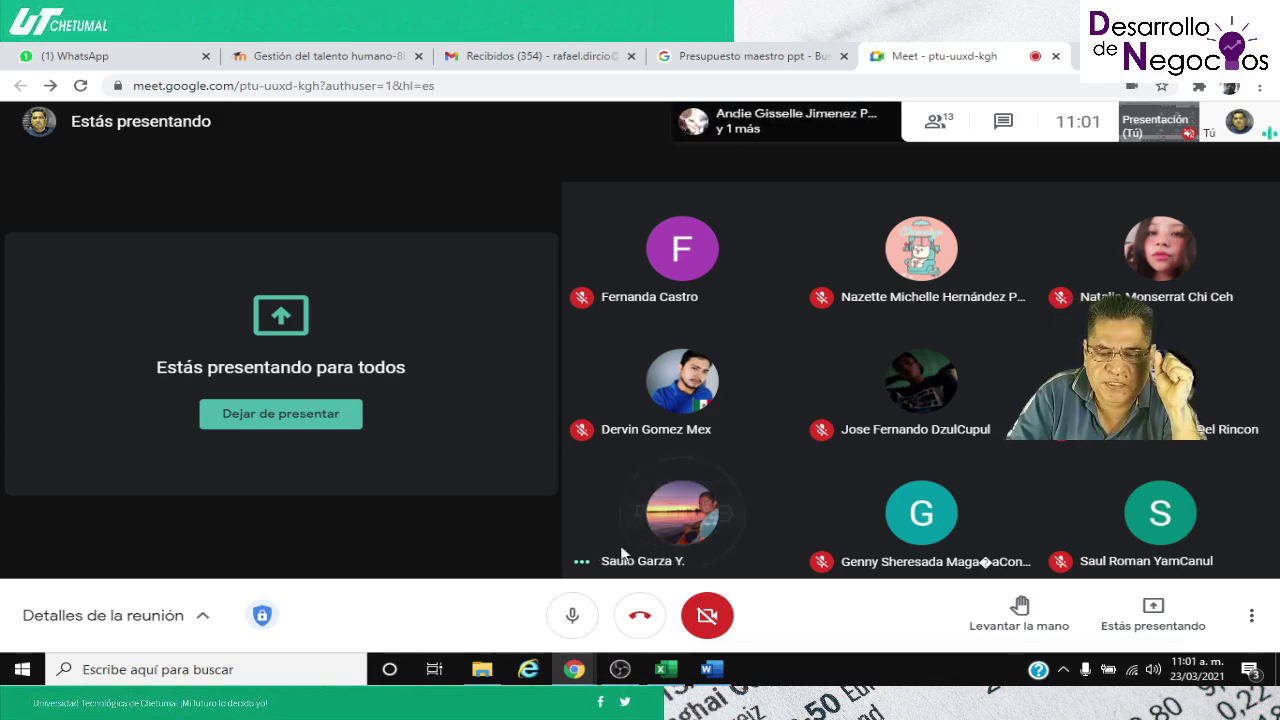
{"action": "left_click", "coordinate": [670, 671]}
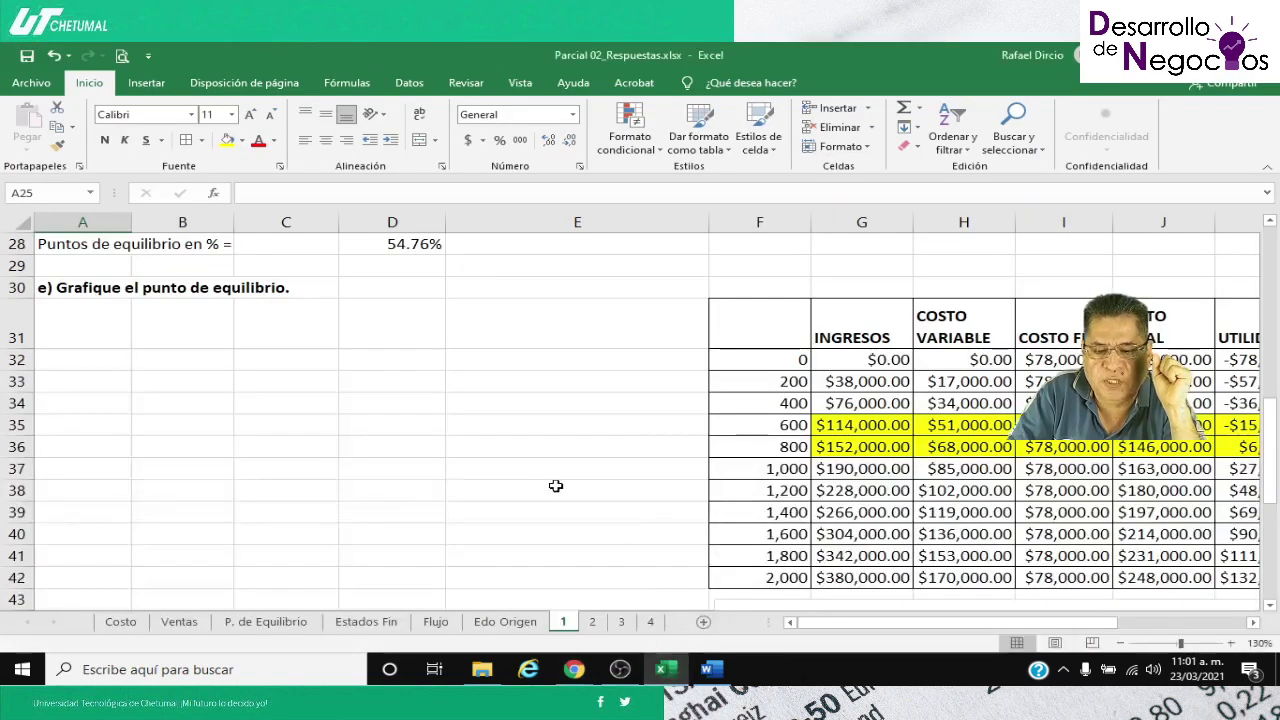
Review sheet 1 of exercise 1, from the income statement through answers a to e, including the table and chart
{"action": "scroll", "coordinate": [557, 486], "scroll_direction": "up", "scroll_amount": 9}
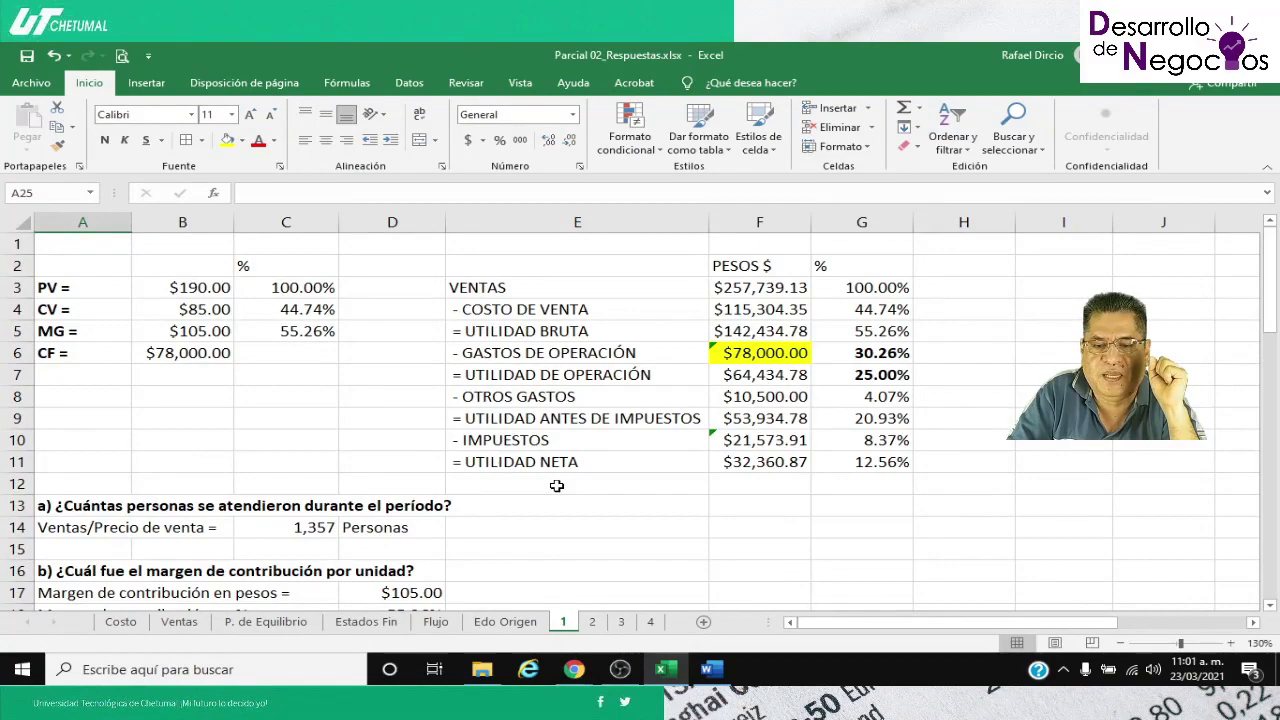
{"action": "scroll", "coordinate": [557, 486], "scroll_direction": "down", "scroll_amount": 1}
{"action": "scroll", "coordinate": [557, 486], "scroll_direction": "up", "scroll_amount": 1}
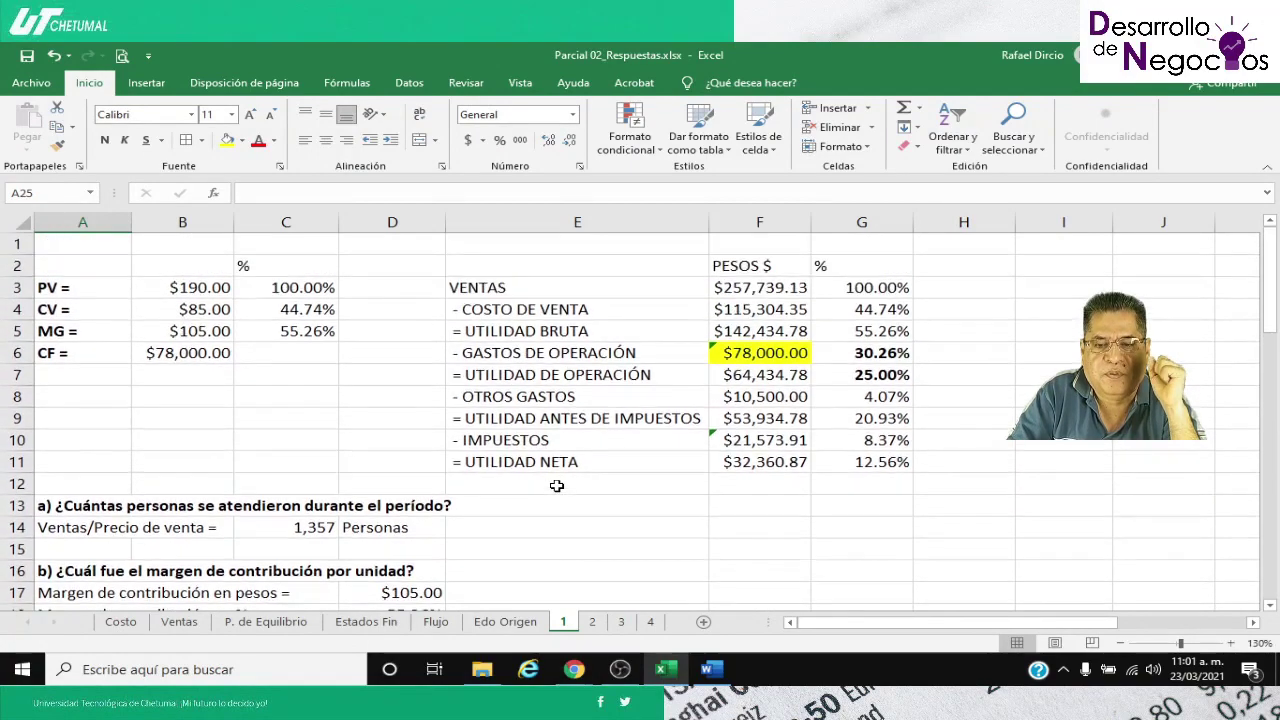
{"action": "scroll", "coordinate": [557, 486], "scroll_direction": "down", "scroll_amount": 7}
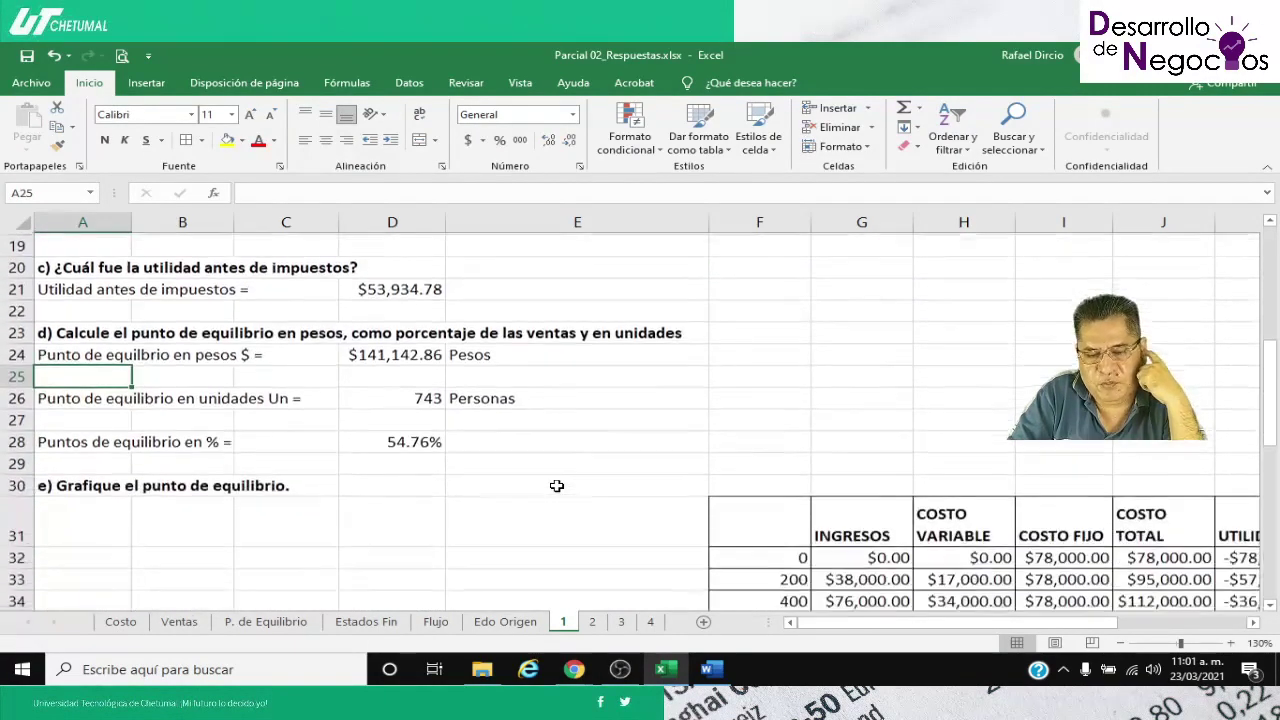
{"action": "scroll", "coordinate": [557, 483], "scroll_direction": "down", "scroll_amount": 2}
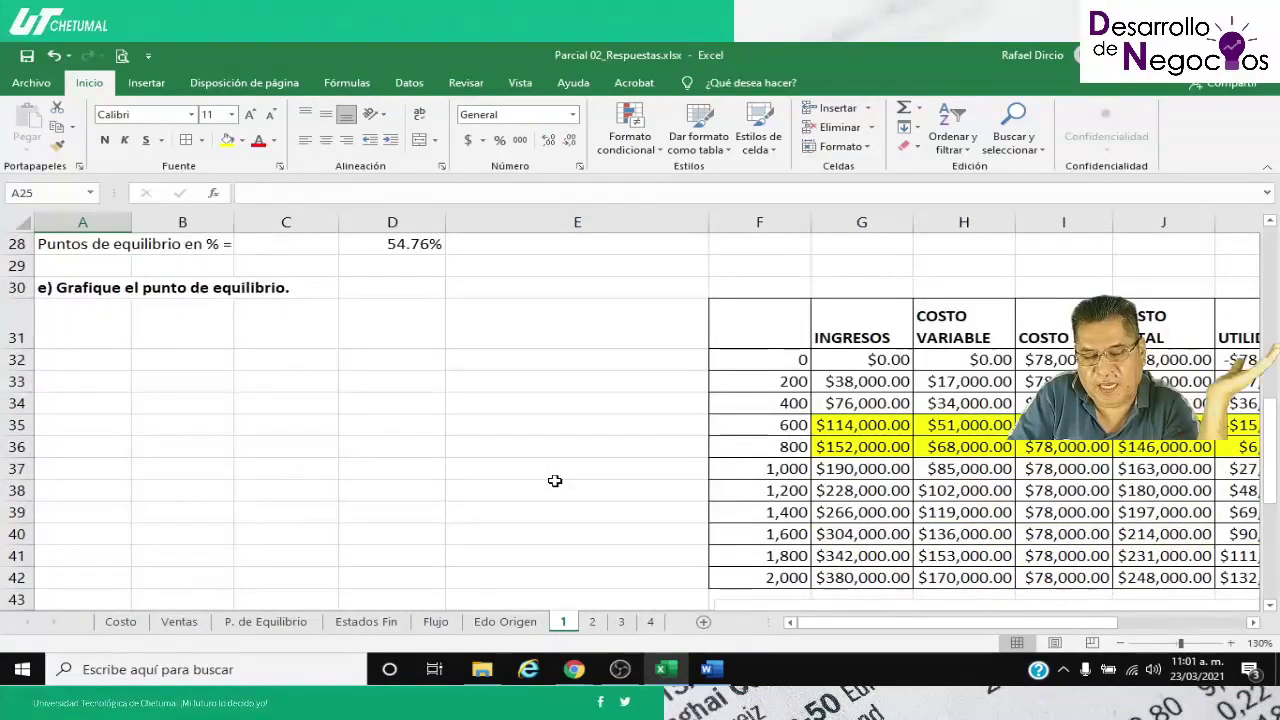
{"action": "scroll", "coordinate": [520, 455], "scroll_direction": "down", "scroll_amount": 1}
{"action": "scroll", "coordinate": [545, 450], "scroll_direction": "up", "scroll_amount": 3}
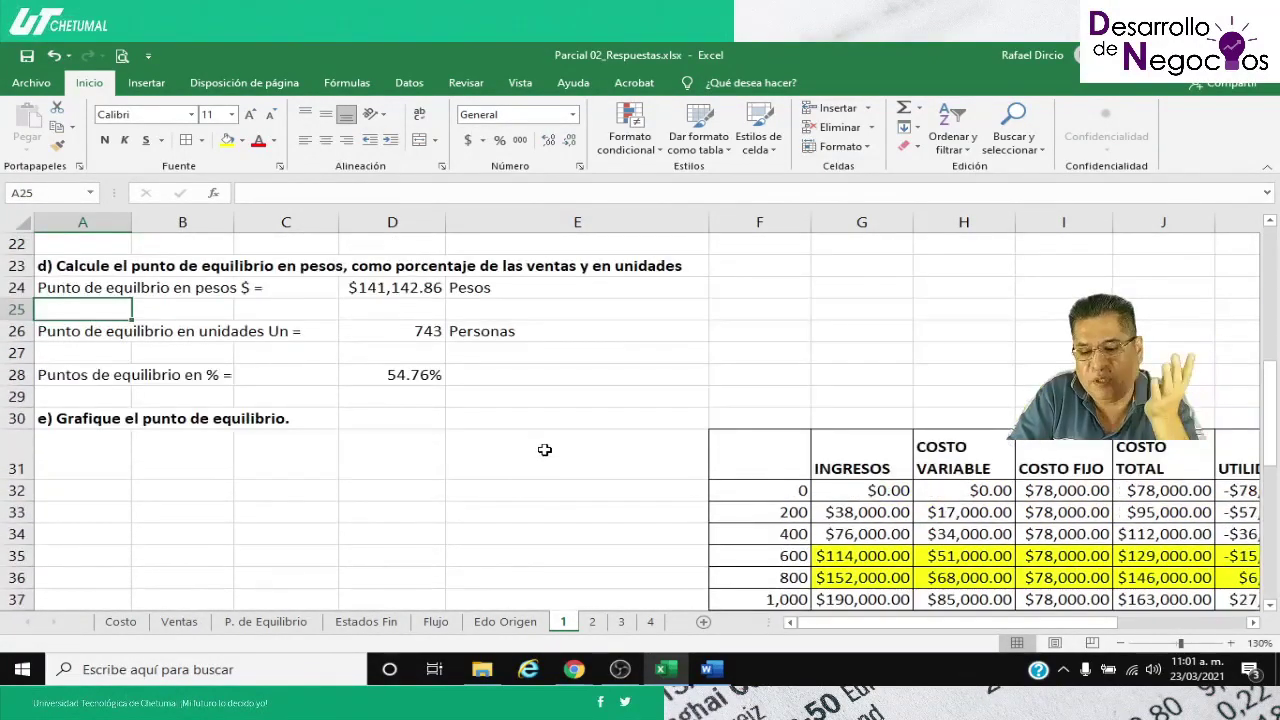
{"action": "scroll", "coordinate": [545, 450], "scroll_direction": "up", "scroll_amount": 7}
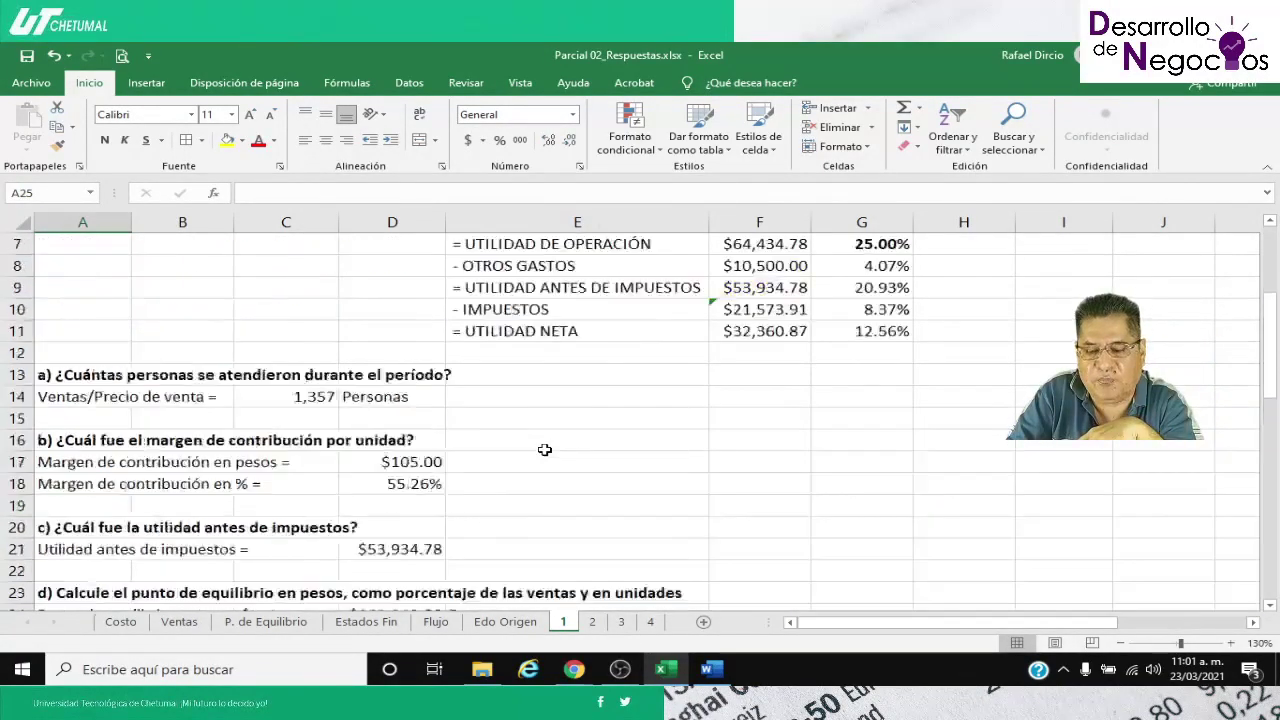
{"action": "scroll", "coordinate": [545, 450], "scroll_direction": "down", "scroll_amount": 4}
{"action": "scroll", "coordinate": [545, 450], "scroll_direction": "down", "scroll_amount": 12}
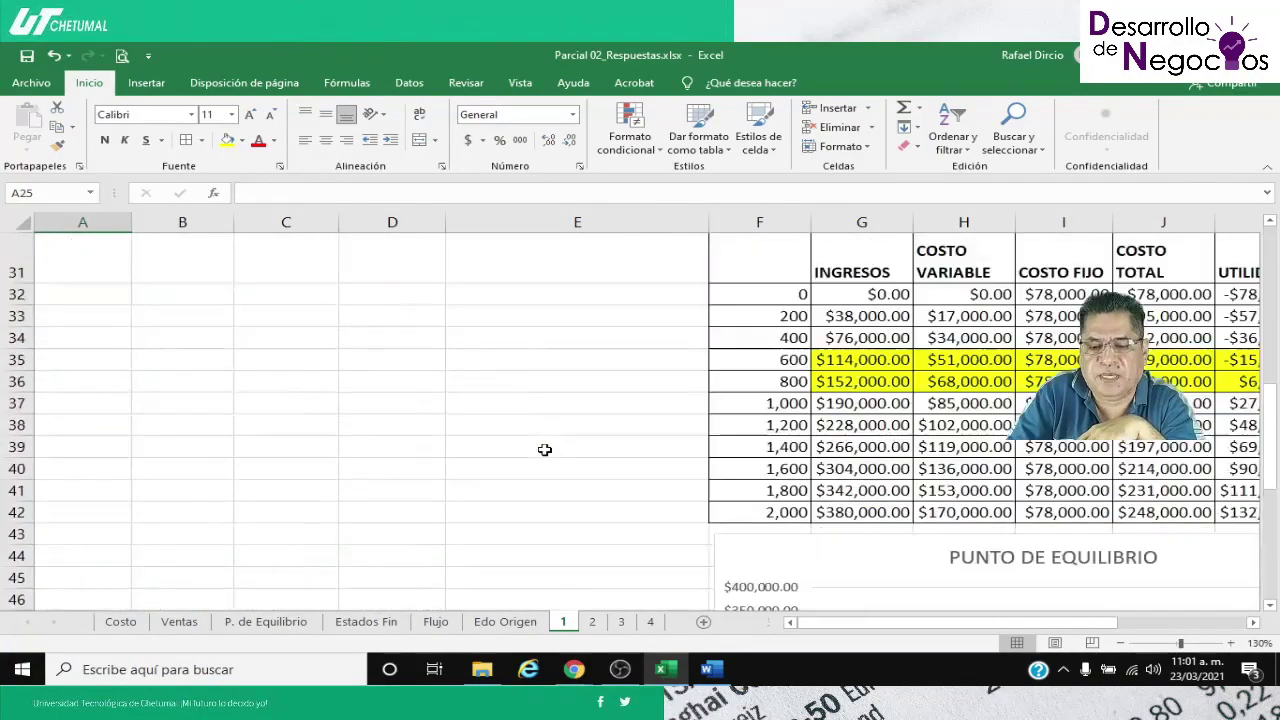
{"action": "scroll", "coordinate": [545, 450], "scroll_direction": "up", "scroll_amount": 16}
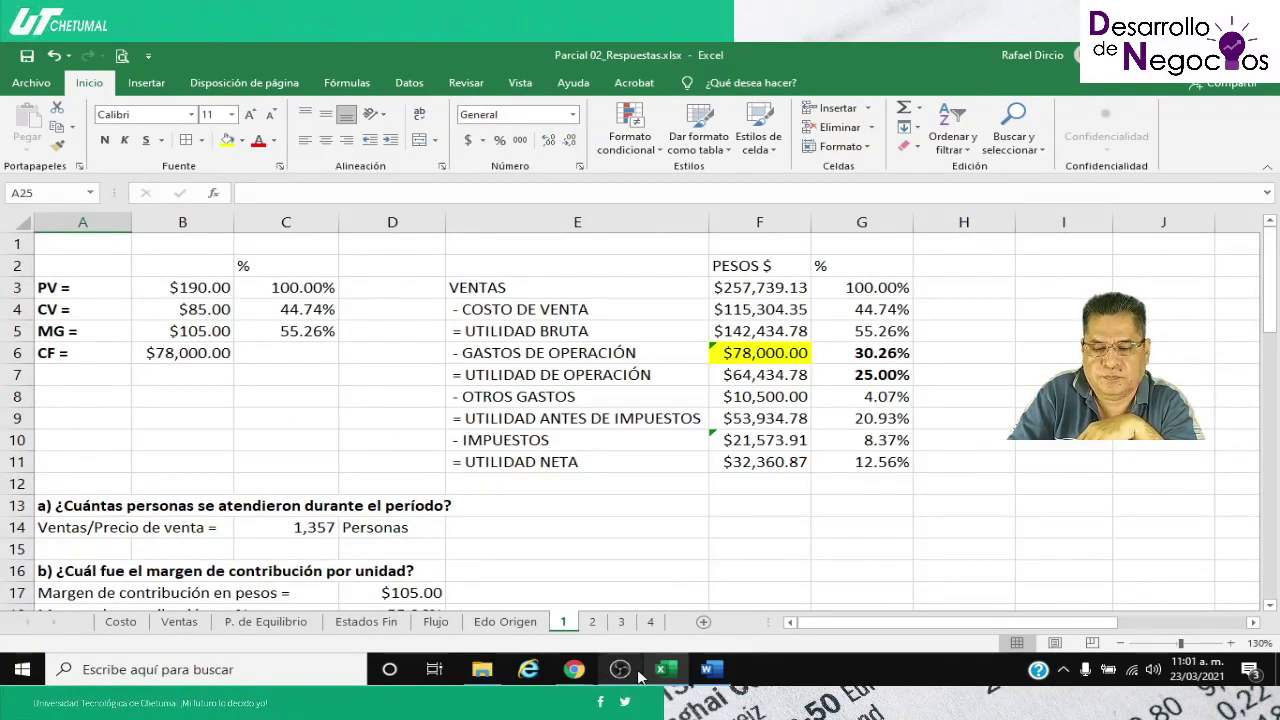
Read exercise 2 of Sección III in the Word exam 13_2o Examen Parcial A.docx and return to Excel
{"action": "left_click", "coordinate": [711, 669]}
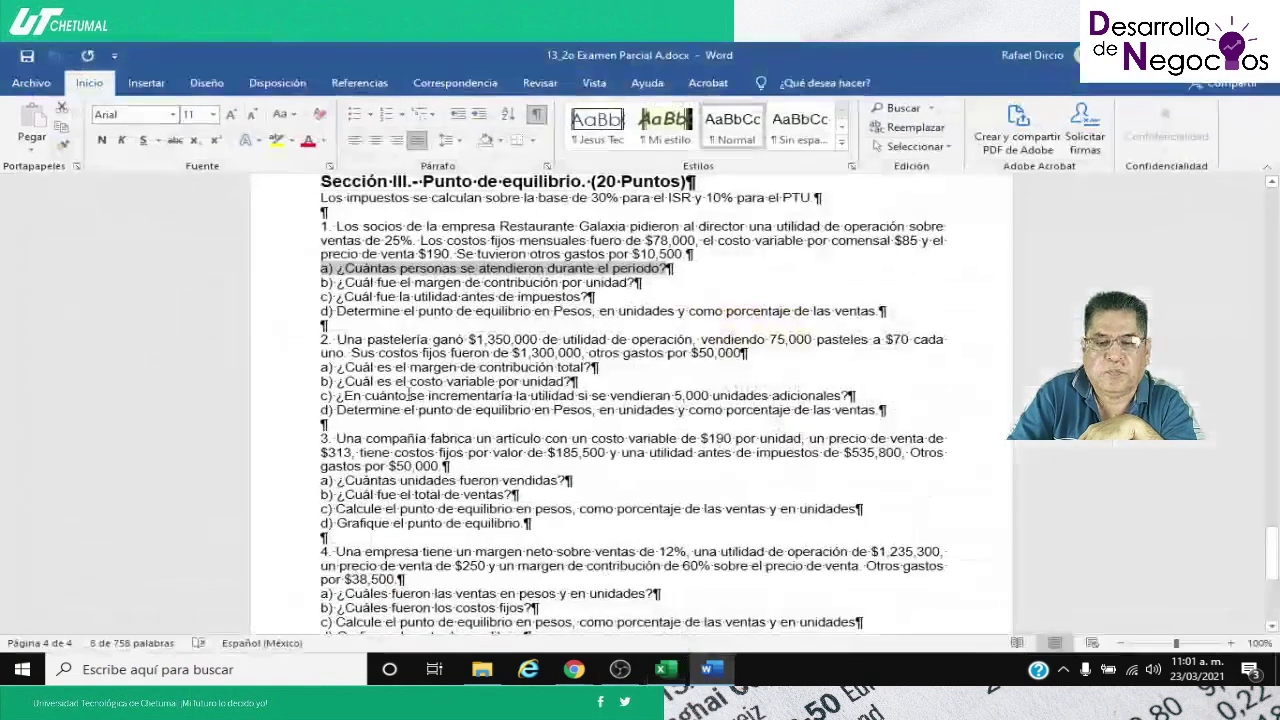
{"action": "left_click", "coordinate": [395, 268]}
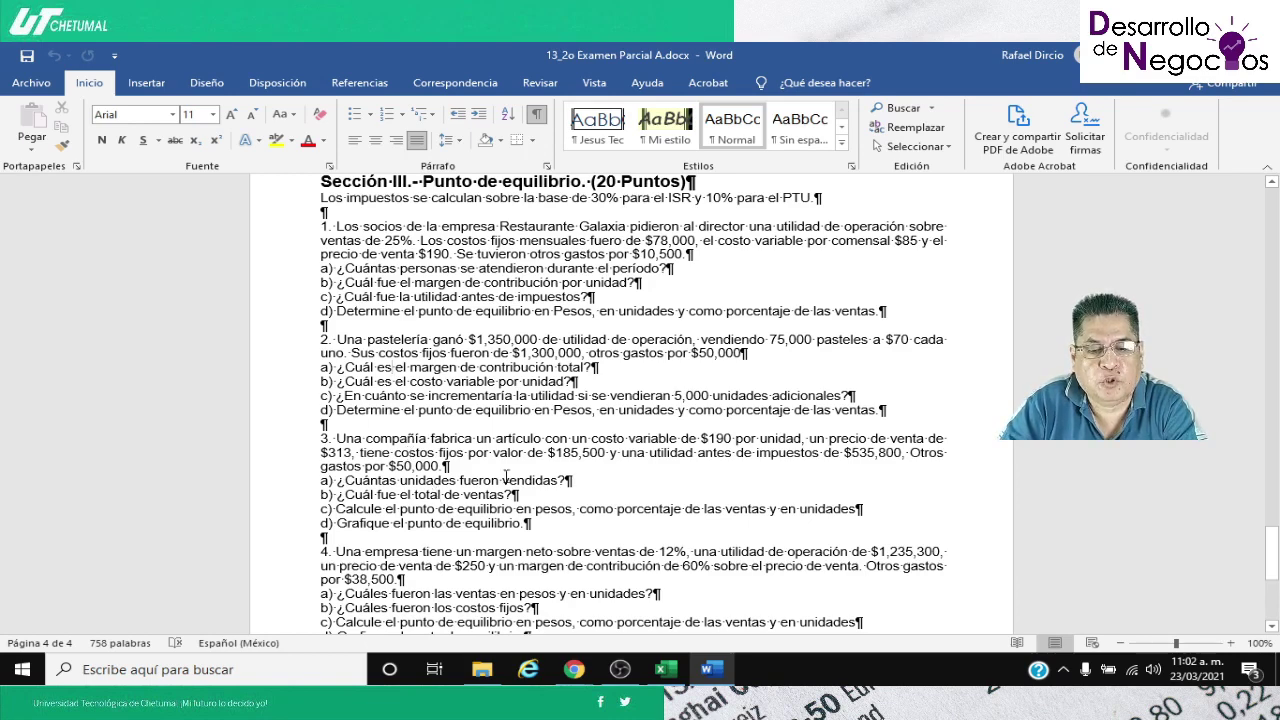
{"action": "left_click", "coordinate": [663, 677]}
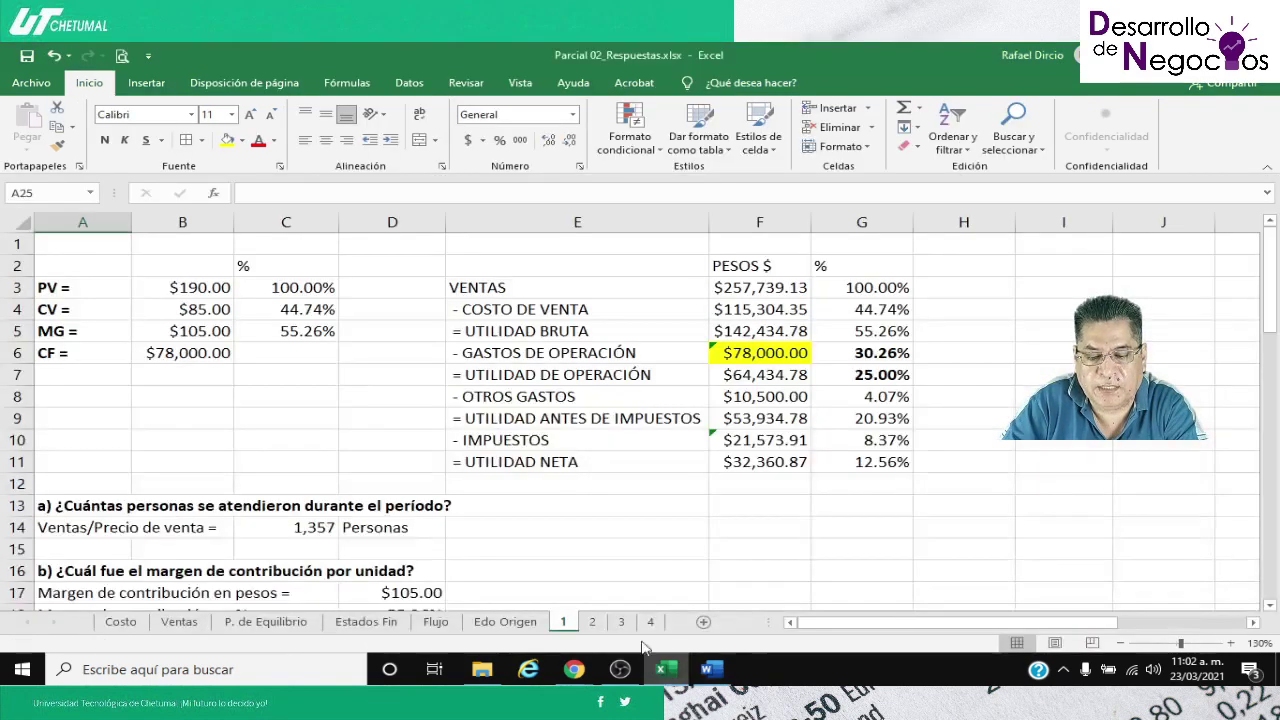
{"action": "left_click", "coordinate": [667, 673]}
{"action": "left_click", "coordinate": [667, 673]}
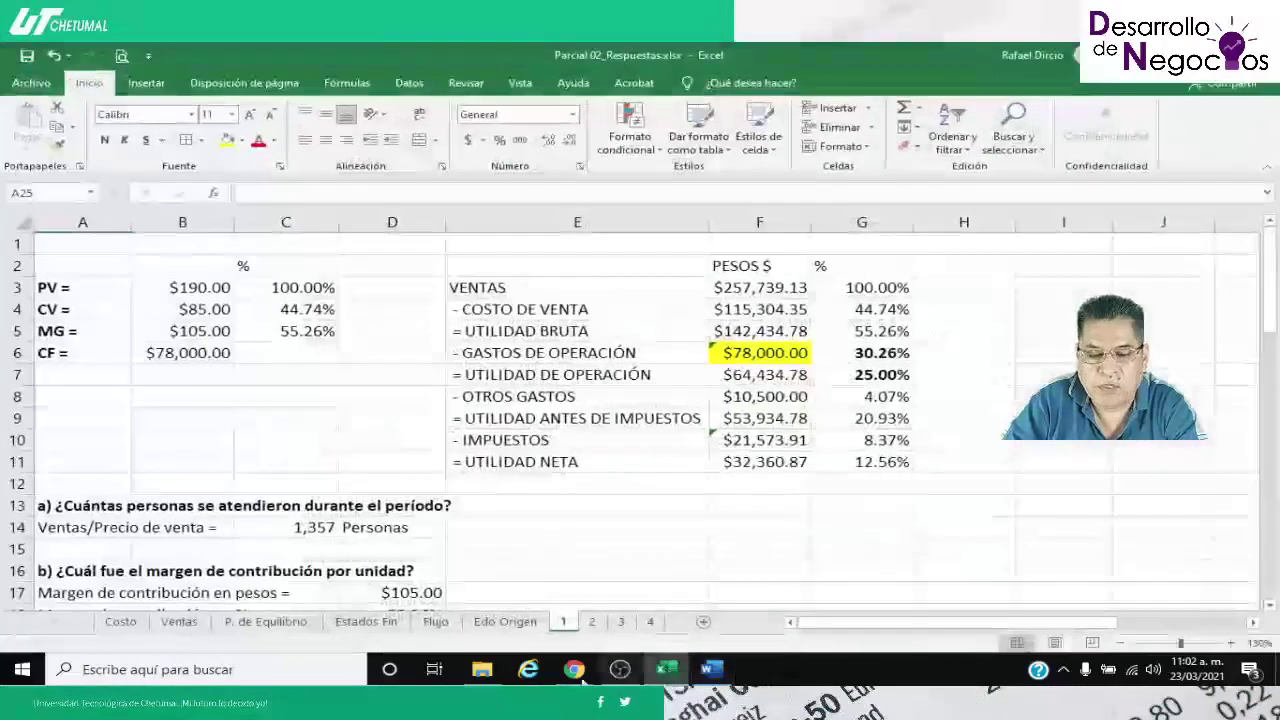
Open 12_Actividad 03_04_Costos_Equilibrio.xlsx from the Actividades folder without updating its external links
{"action": "left_click", "coordinate": [482, 669]}
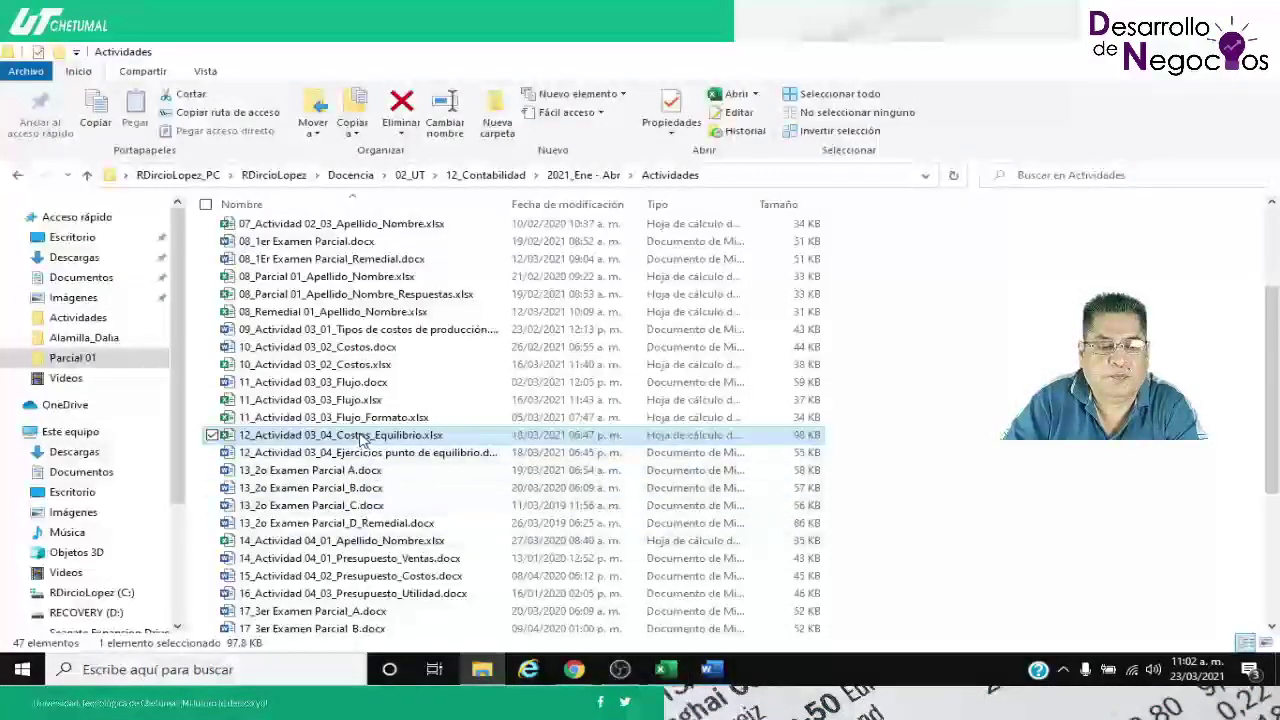
{"action": "key", "text": "alt+Tab"}
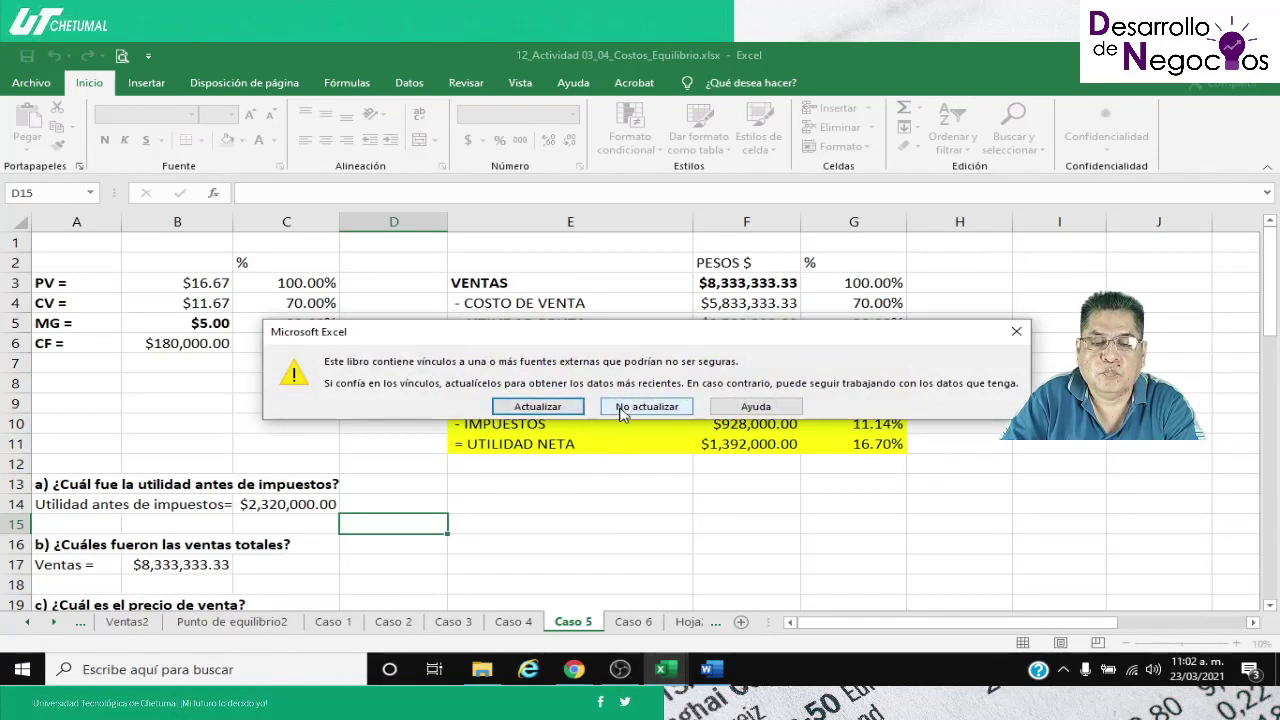
{"action": "left_click", "coordinate": [609, 407]}
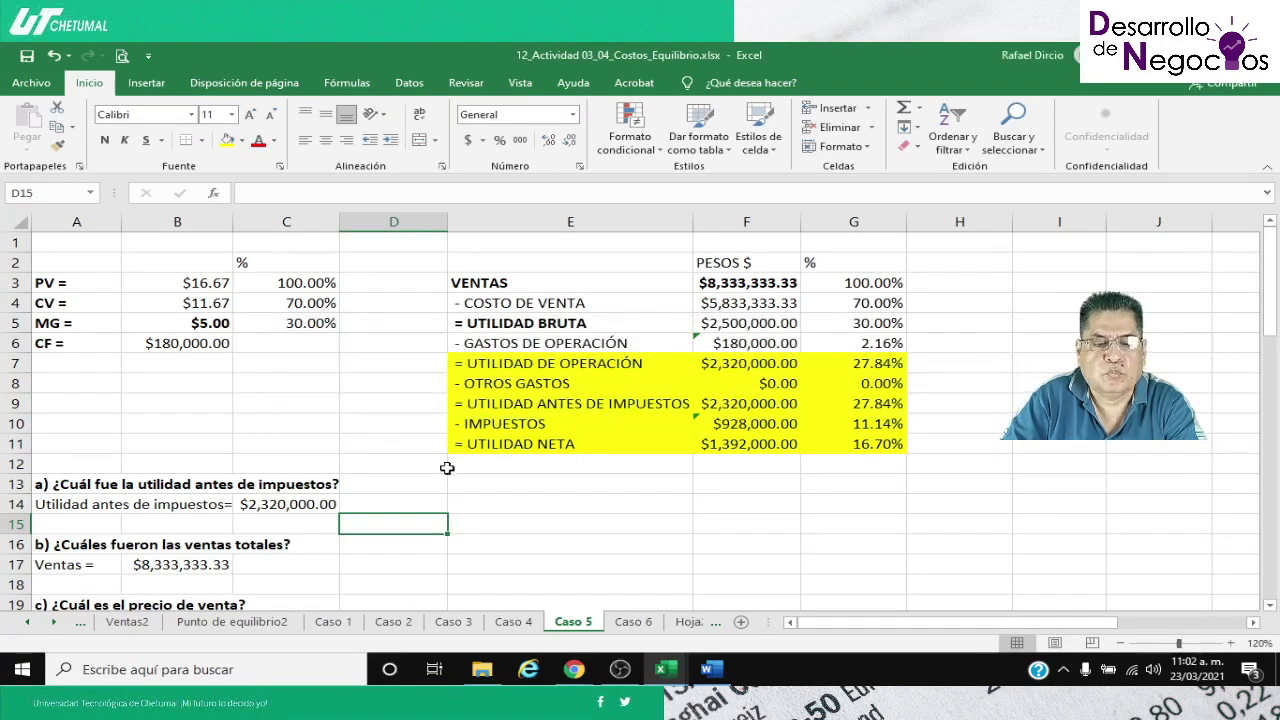
Show the Caso 2 sheet and examine its price data, income statement and questions a to e
{"action": "left_click", "coordinate": [330, 623]}
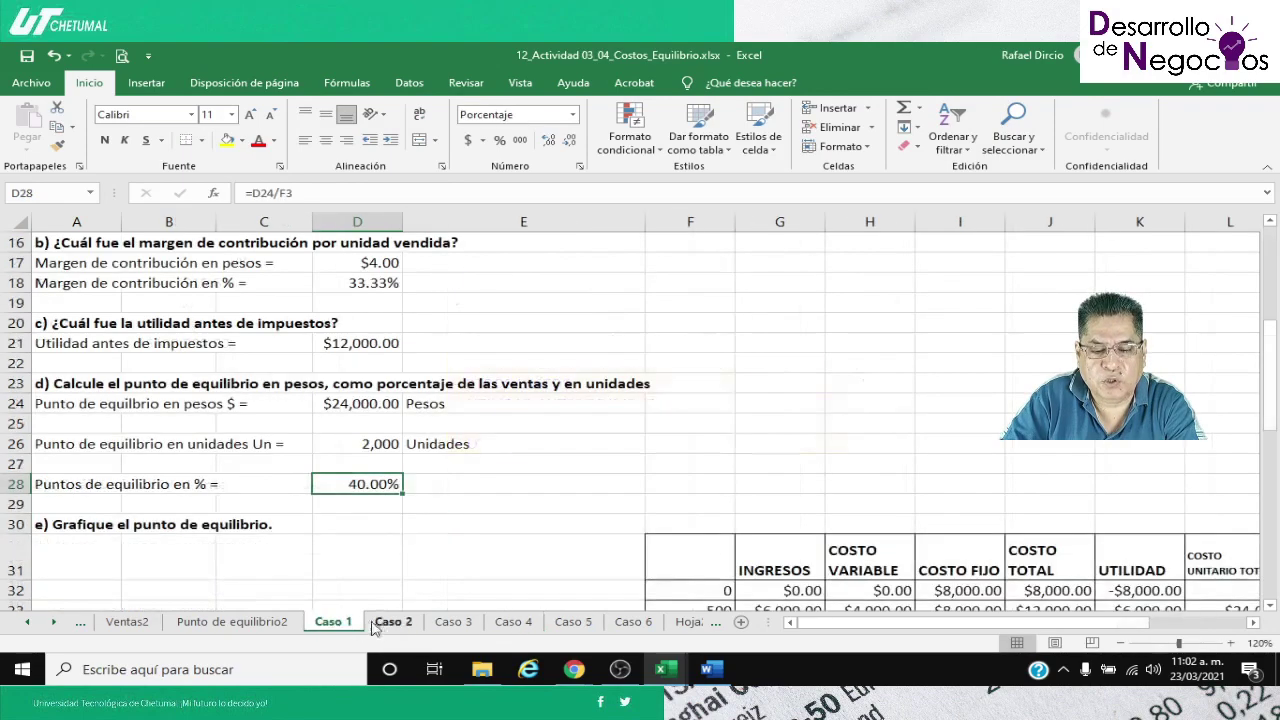
{"action": "left_click", "coordinate": [388, 622]}
{"action": "scroll", "coordinate": [424, 551], "scroll_direction": "down", "scroll_amount": 4}
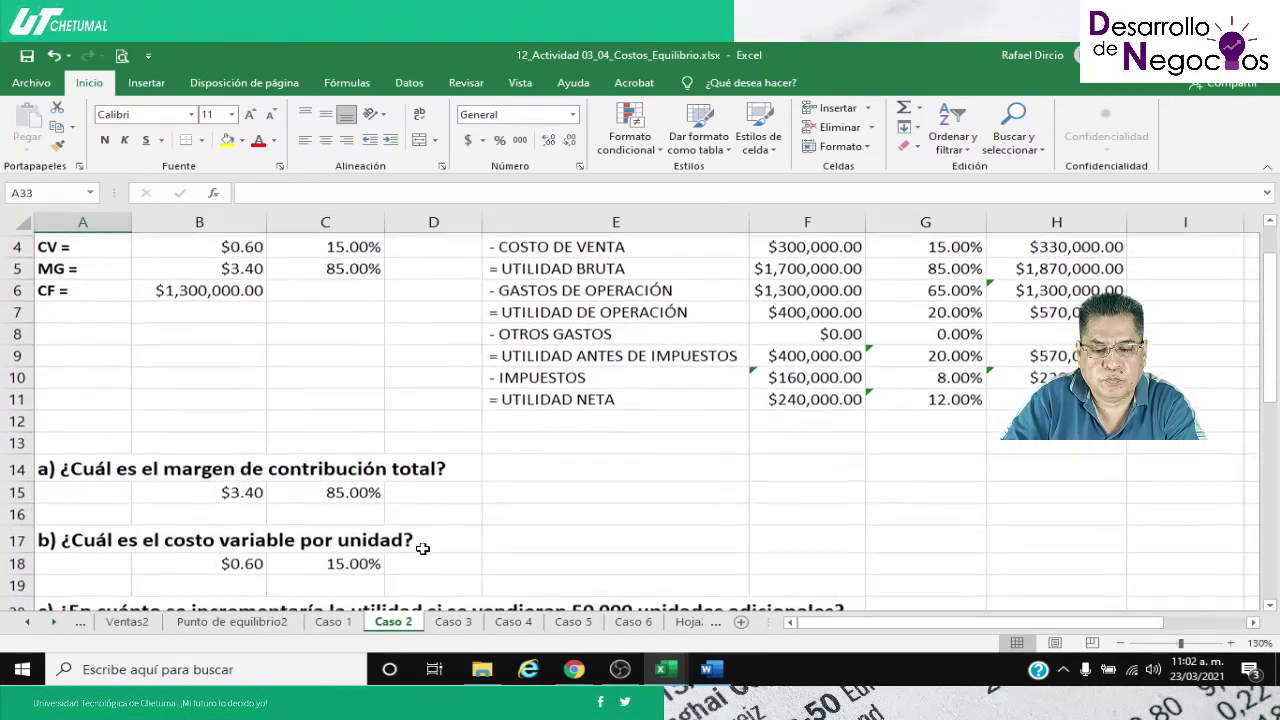
{"action": "scroll", "coordinate": [422, 540], "scroll_direction": "down", "scroll_amount": 2}
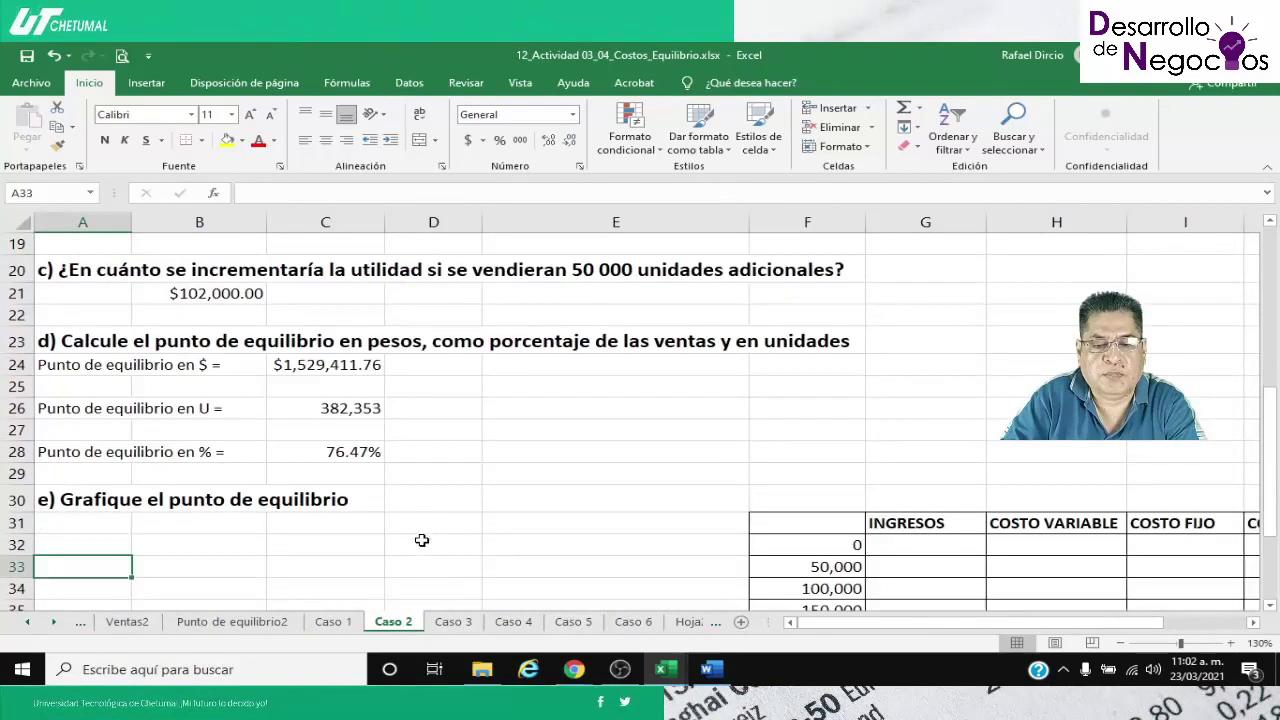
{"action": "scroll", "coordinate": [422, 540], "scroll_direction": "up", "scroll_amount": 6}
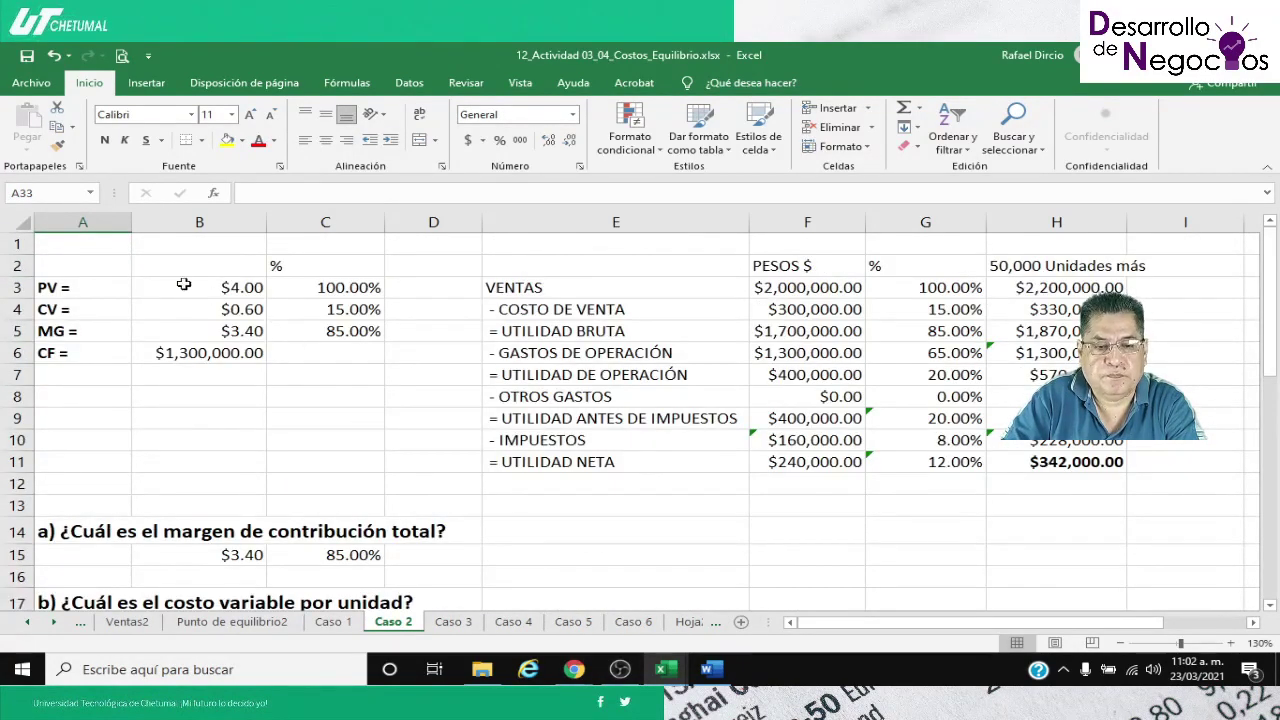
Recheck the exercise 2 wording in the Word exam and switch to Parcial 02_Respuestas.xlsx in Excel
{"action": "left_click", "coordinate": [712, 670]}
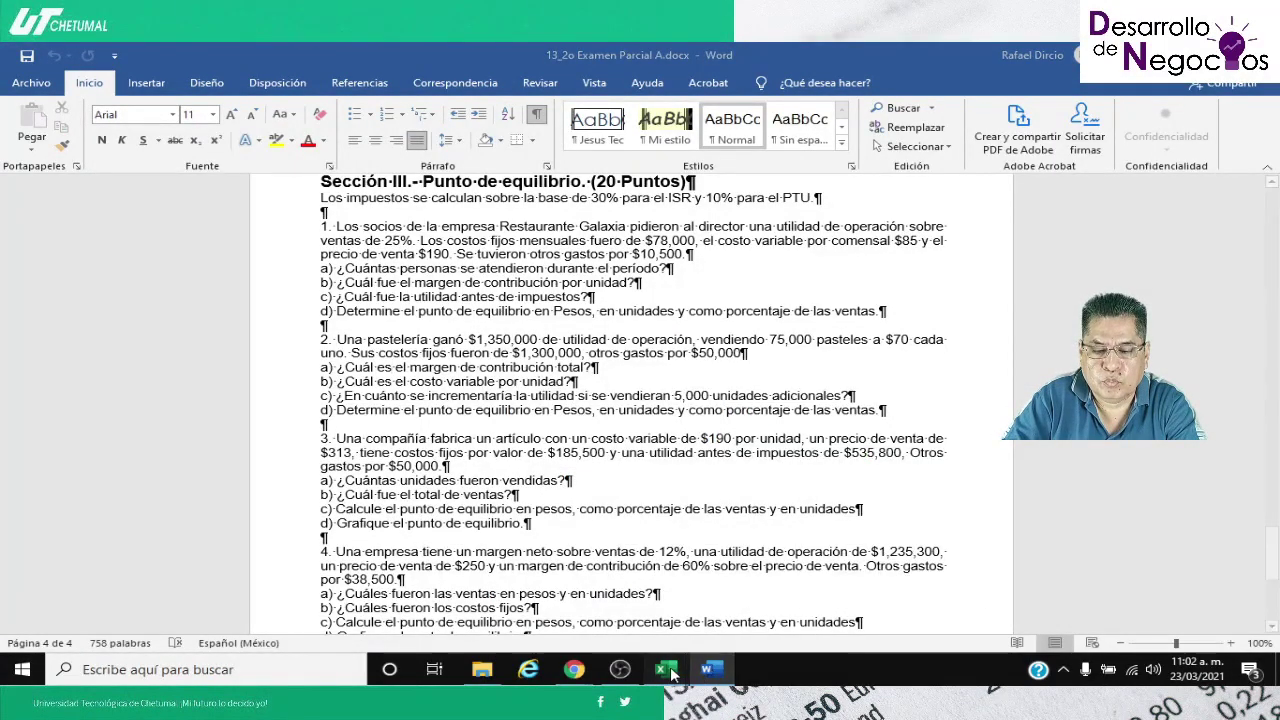
{"action": "mouse_move", "coordinate": [666, 671]}
{"action": "left_click", "coordinate": [620, 595]}
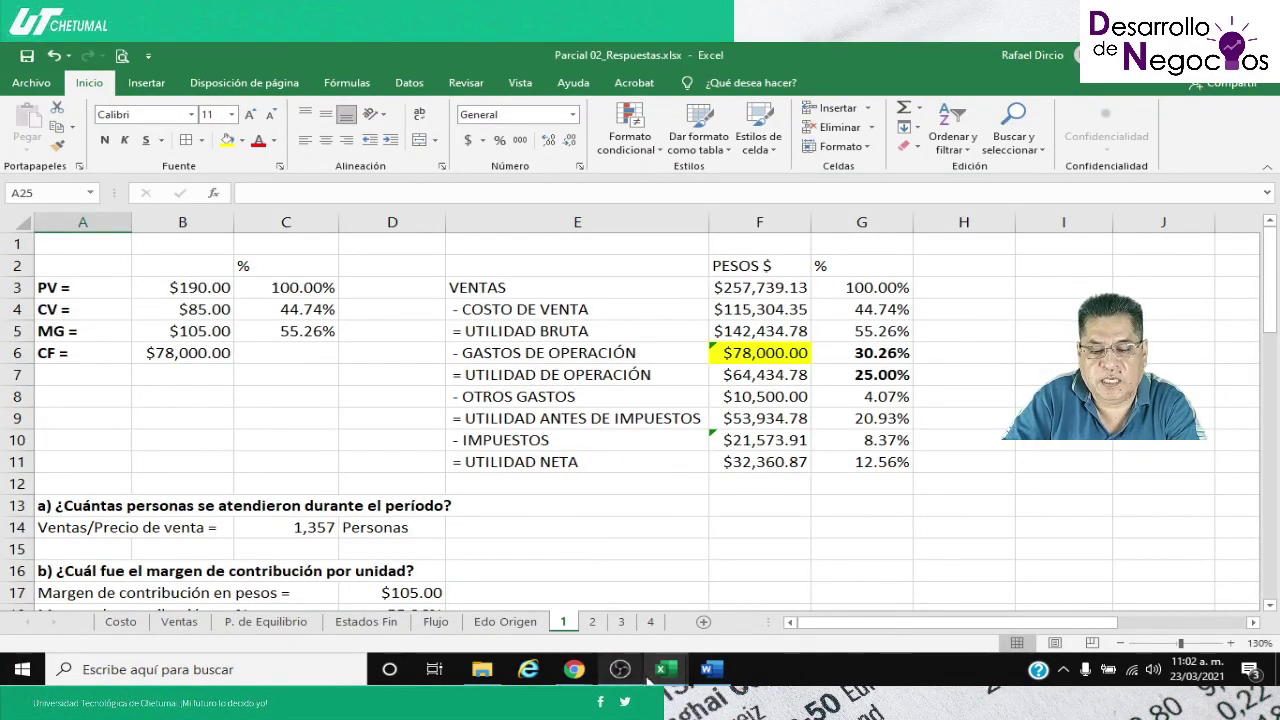
Switch to 12_Actividad 03_04_Costos_Equilibrio.xlsx and copy the entire contents of the Caso 2 sheet
{"action": "mouse_move", "coordinate": [666, 676]}
{"action": "left_click", "coordinate": [730, 605]}
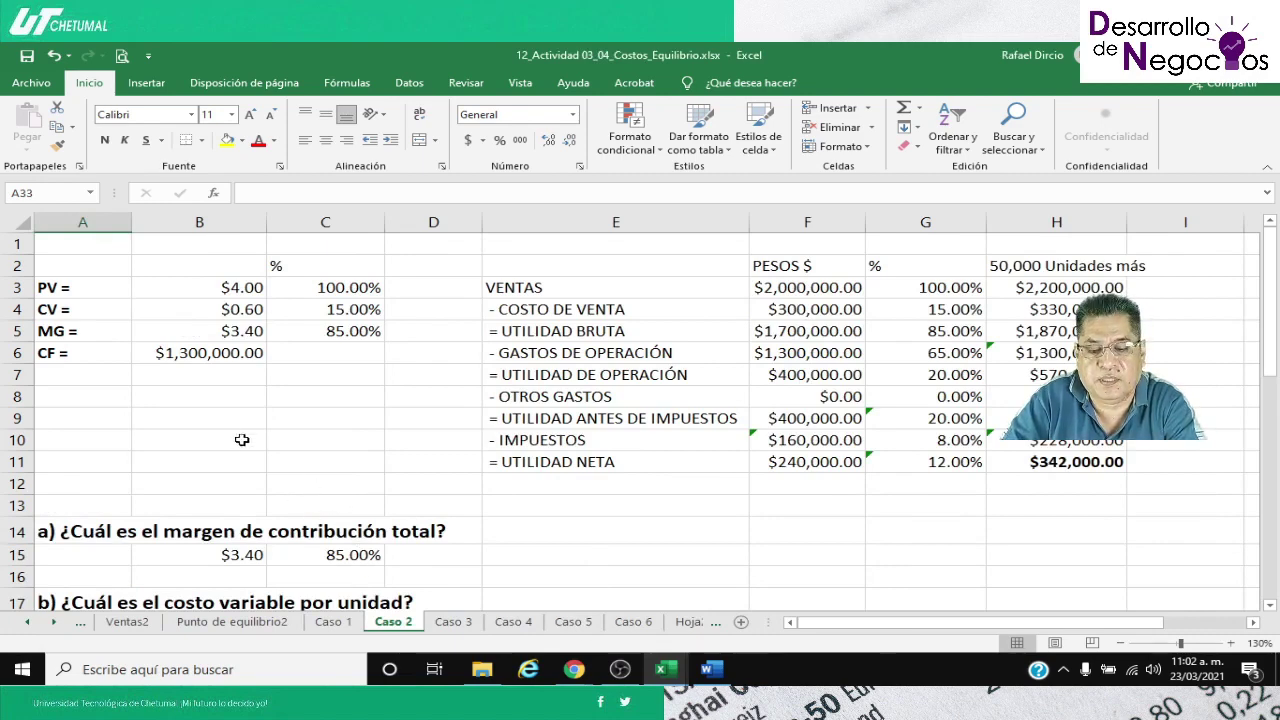
{"action": "left_click", "coordinate": [28, 223]}
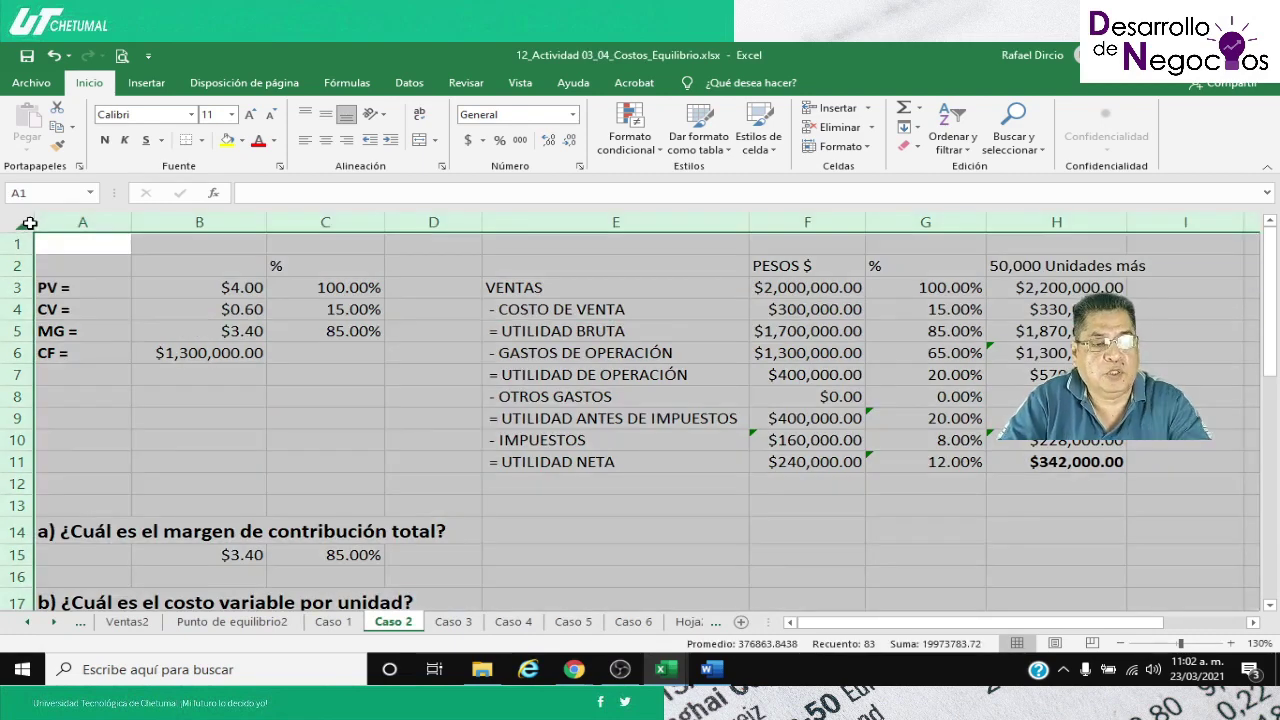
{"action": "key", "text": "ctrl+c"}
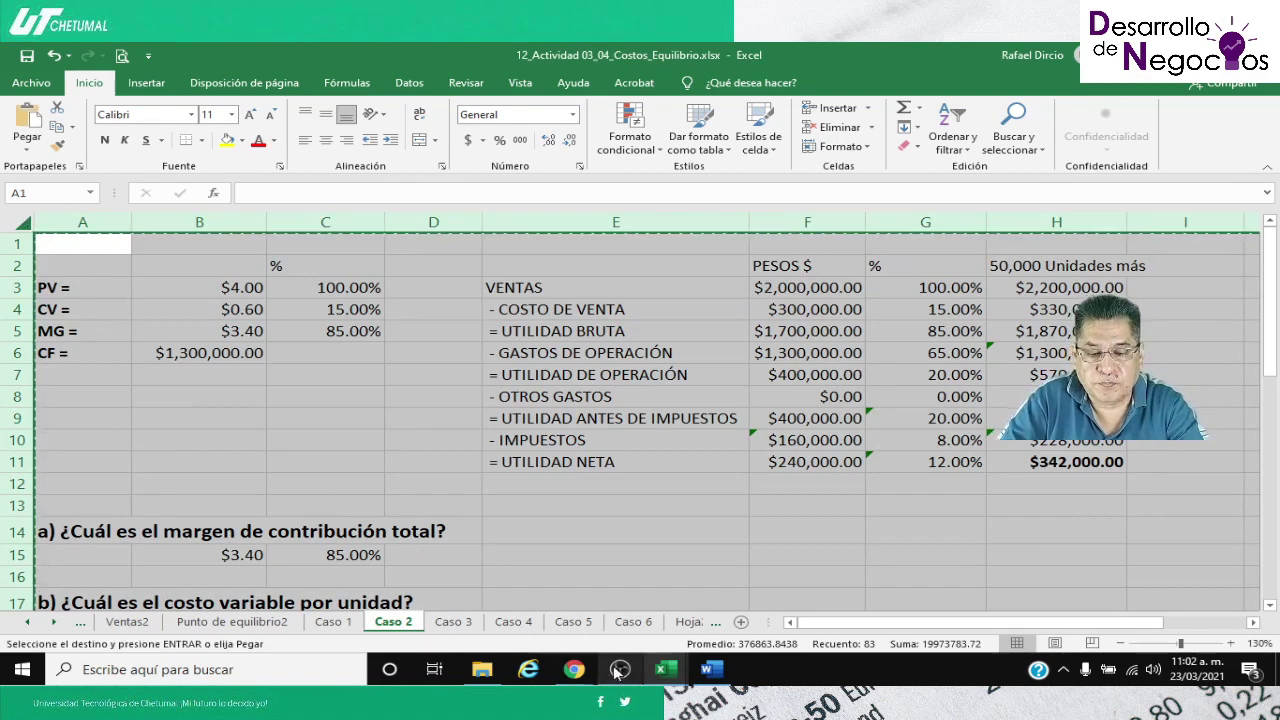
Paste the copied Caso 2 contents over the whole of sheet 2 in Parcial 02_Respuestas.xlsx
{"action": "left_click", "coordinate": [662, 672]}
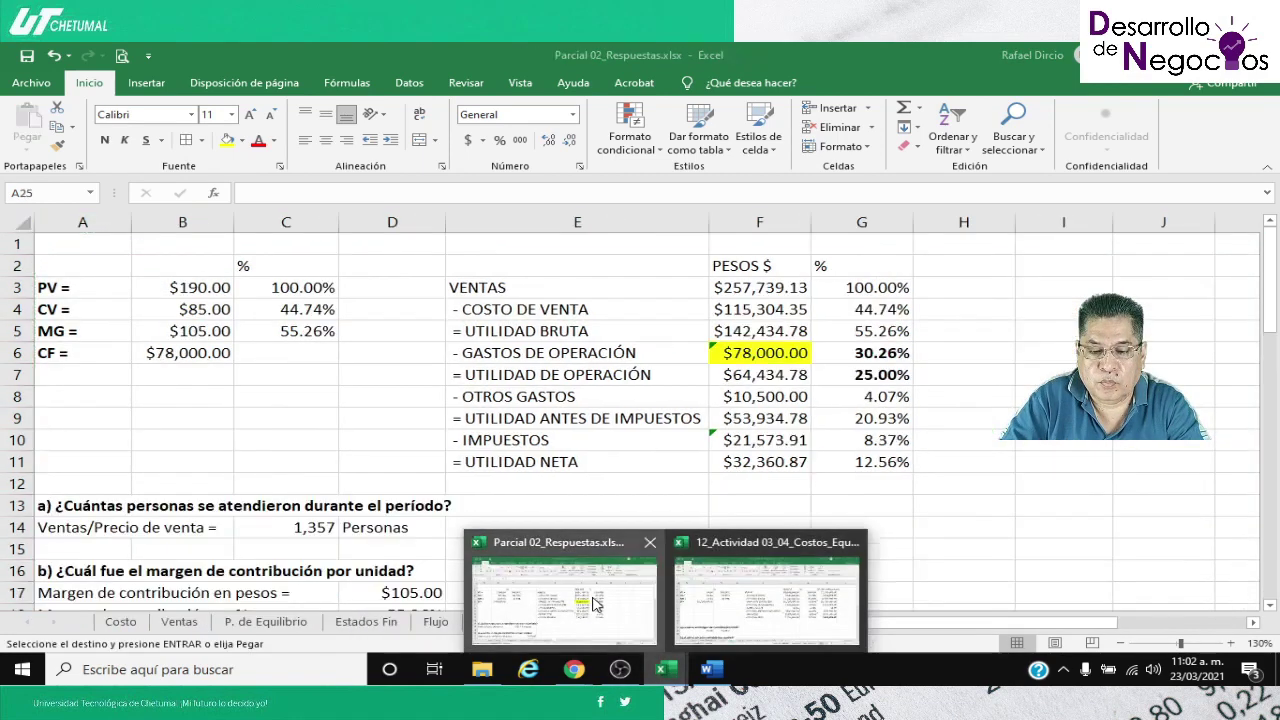
{"action": "left_click", "coordinate": [557, 641]}
{"action": "left_click", "coordinate": [591, 622]}
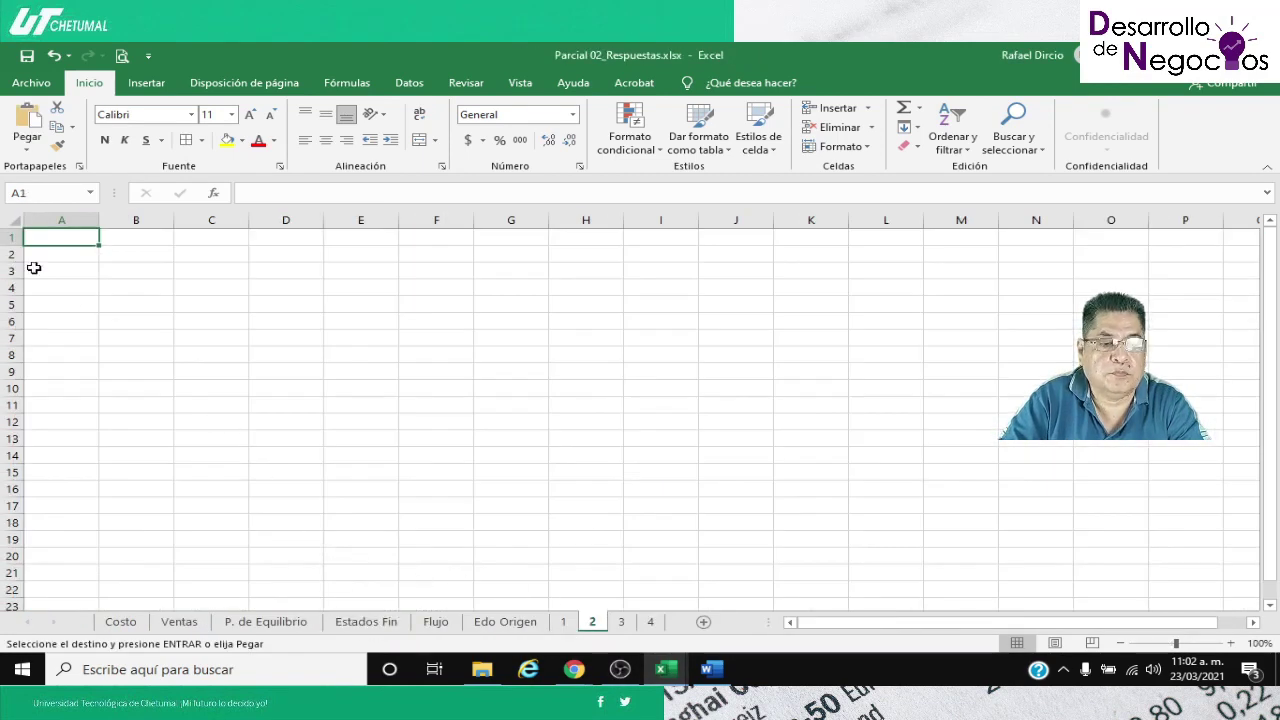
{"action": "left_click", "coordinate": [14, 220]}
{"action": "key", "text": "Return"}
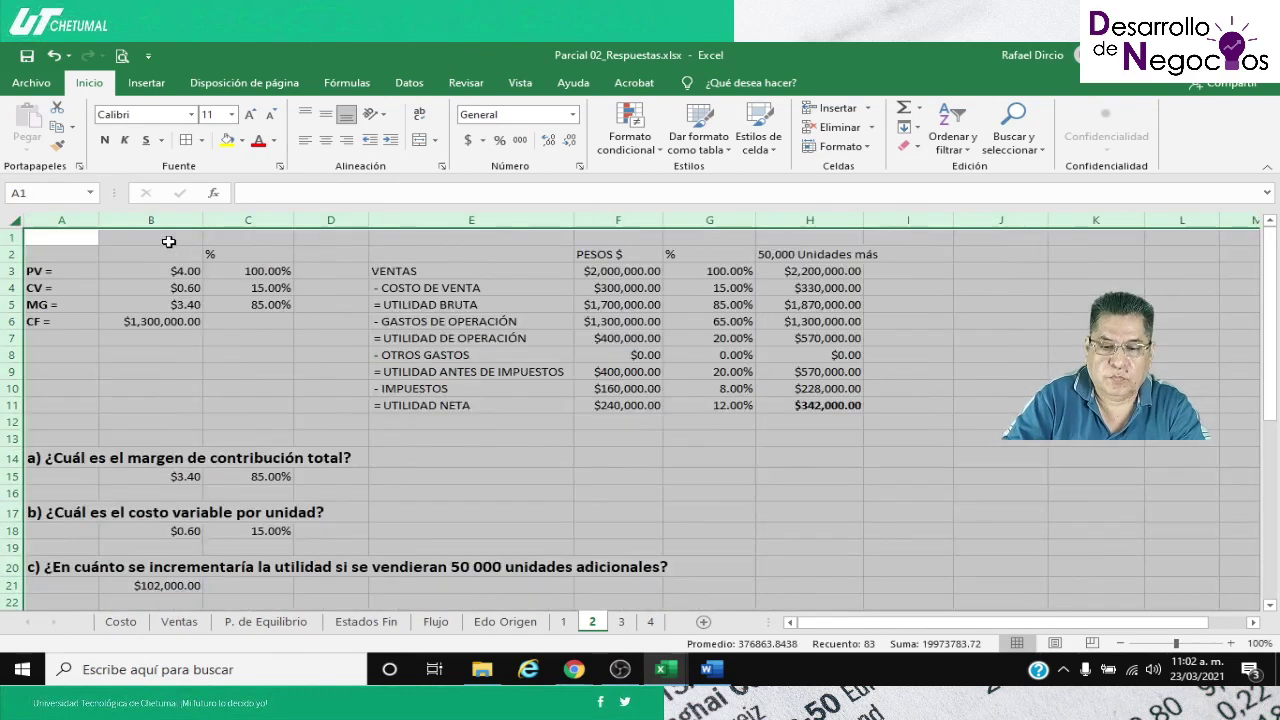
{"action": "left_click", "coordinate": [248, 388]}
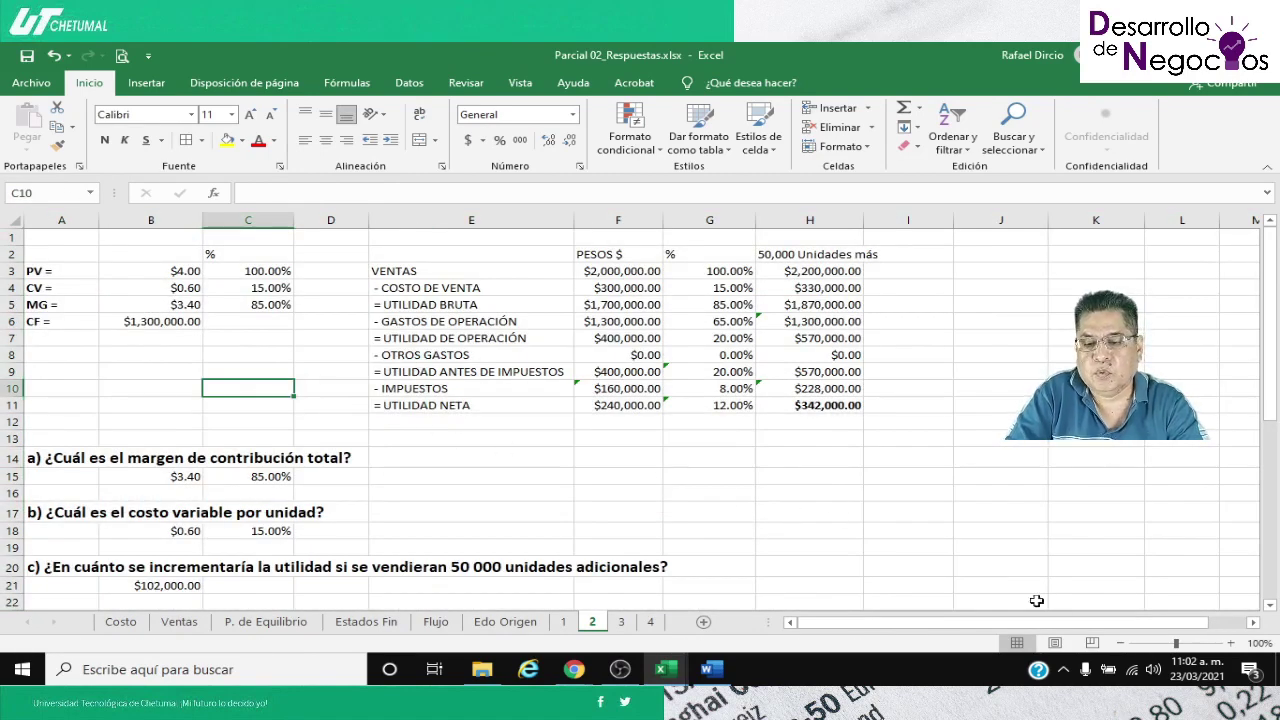
Set the zoom of sheet 2 to 120% to view the price data and the income statement together
{"action": "left_click", "coordinate": [1231, 643]}
{"action": "left_click", "coordinate": [1231, 643]}
{"action": "left_click", "coordinate": [1231, 643]}
{"action": "left_click", "coordinate": [1231, 643]}
{"action": "scroll", "coordinate": [543, 504], "scroll_direction": "up", "scroll_amount": 1}
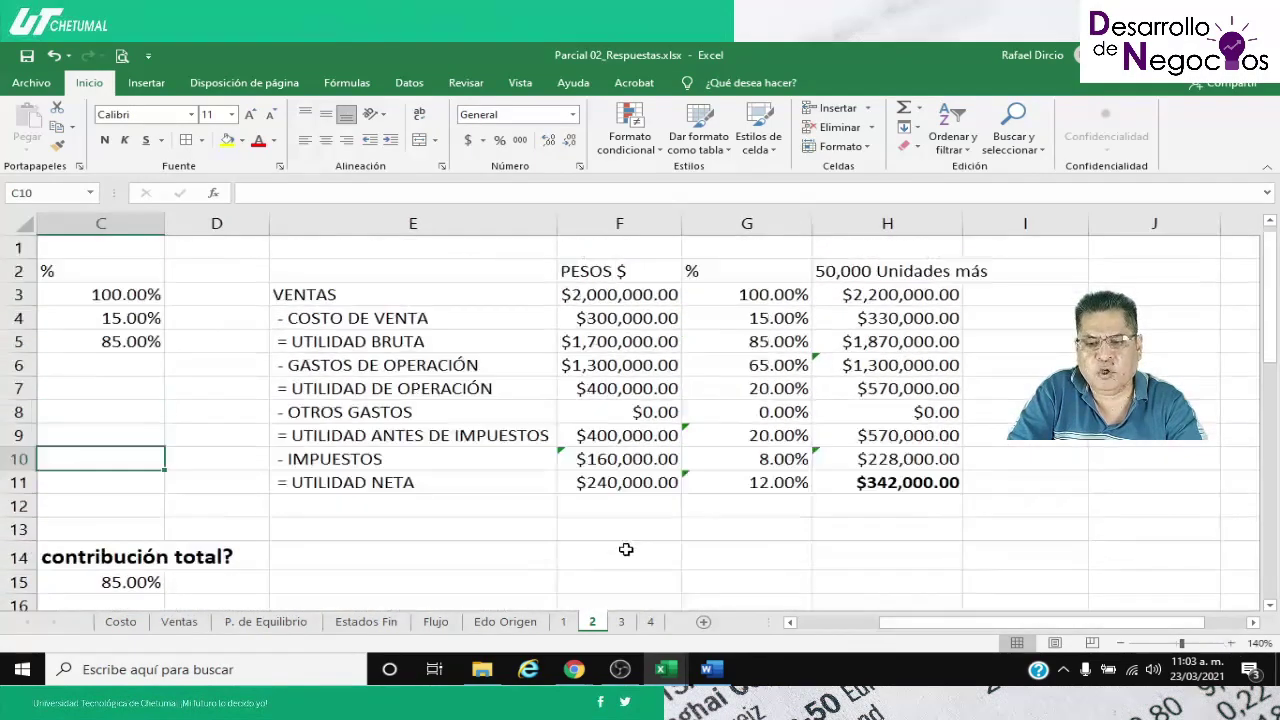
{"action": "key", "text": "Home"}
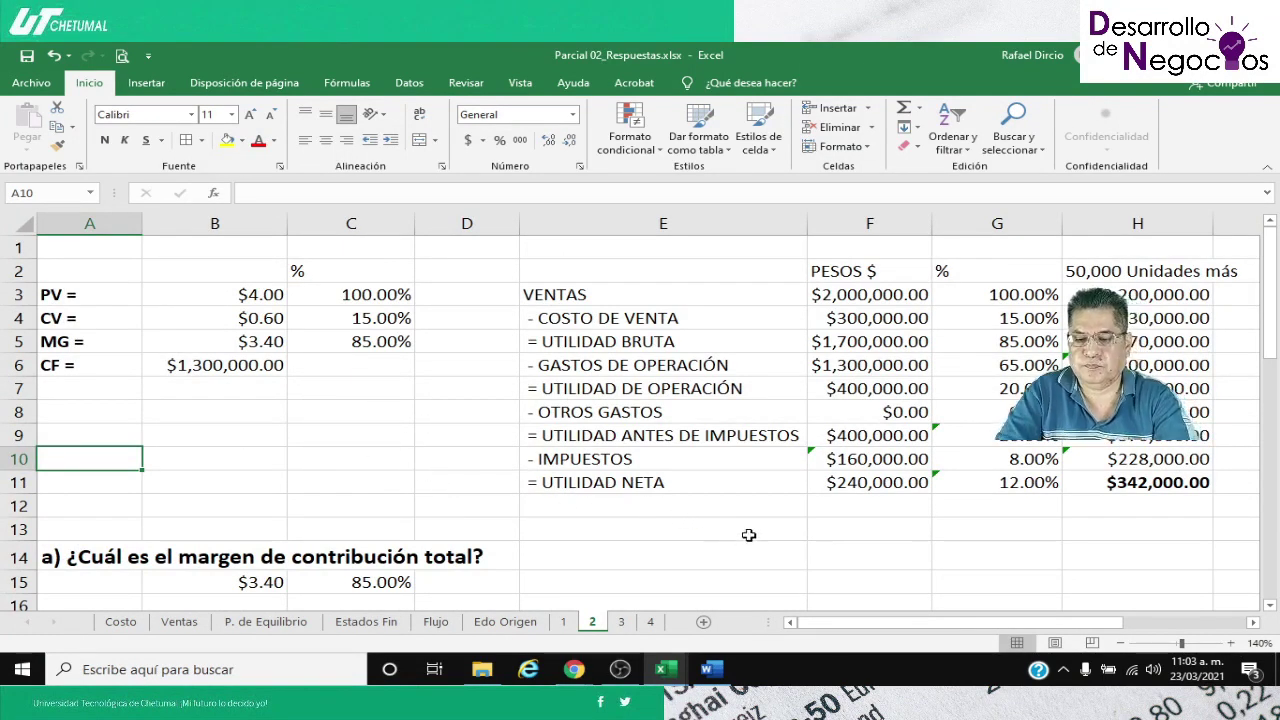
{"action": "left_click_drag", "start_coordinate": [912, 622], "coordinate": [820, 610]}
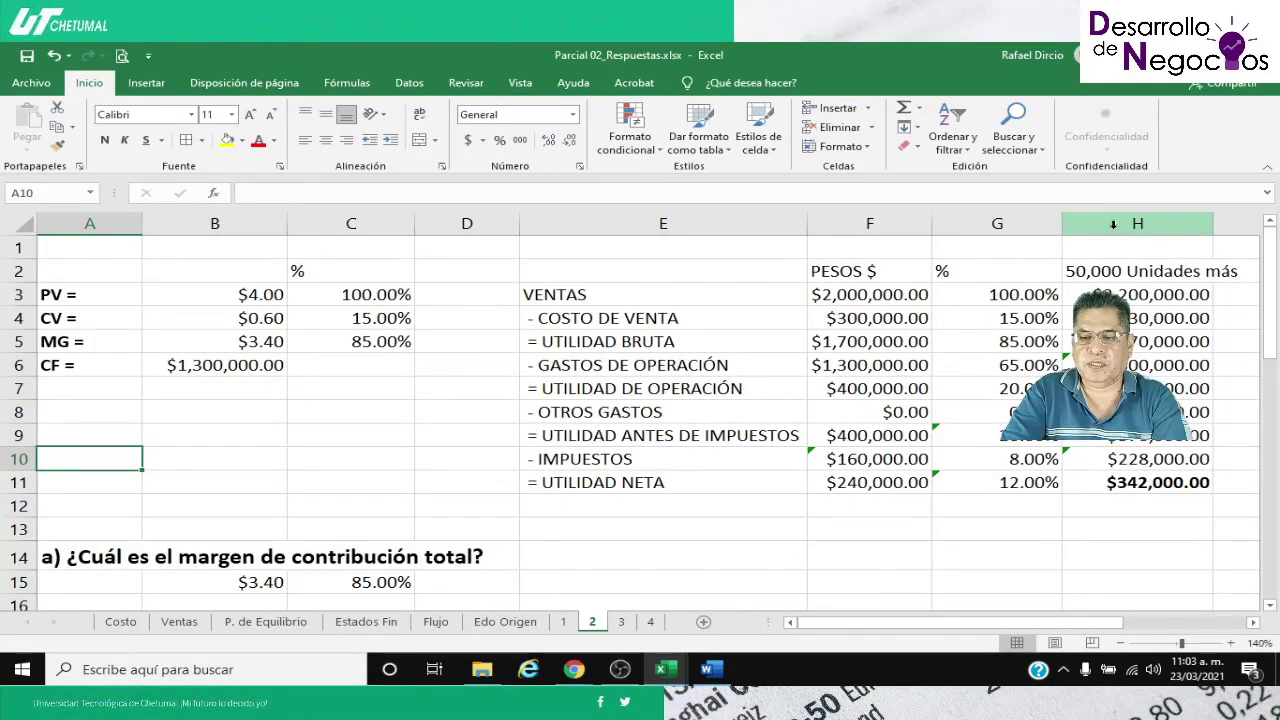
{"action": "left_click", "coordinate": [1124, 642]}
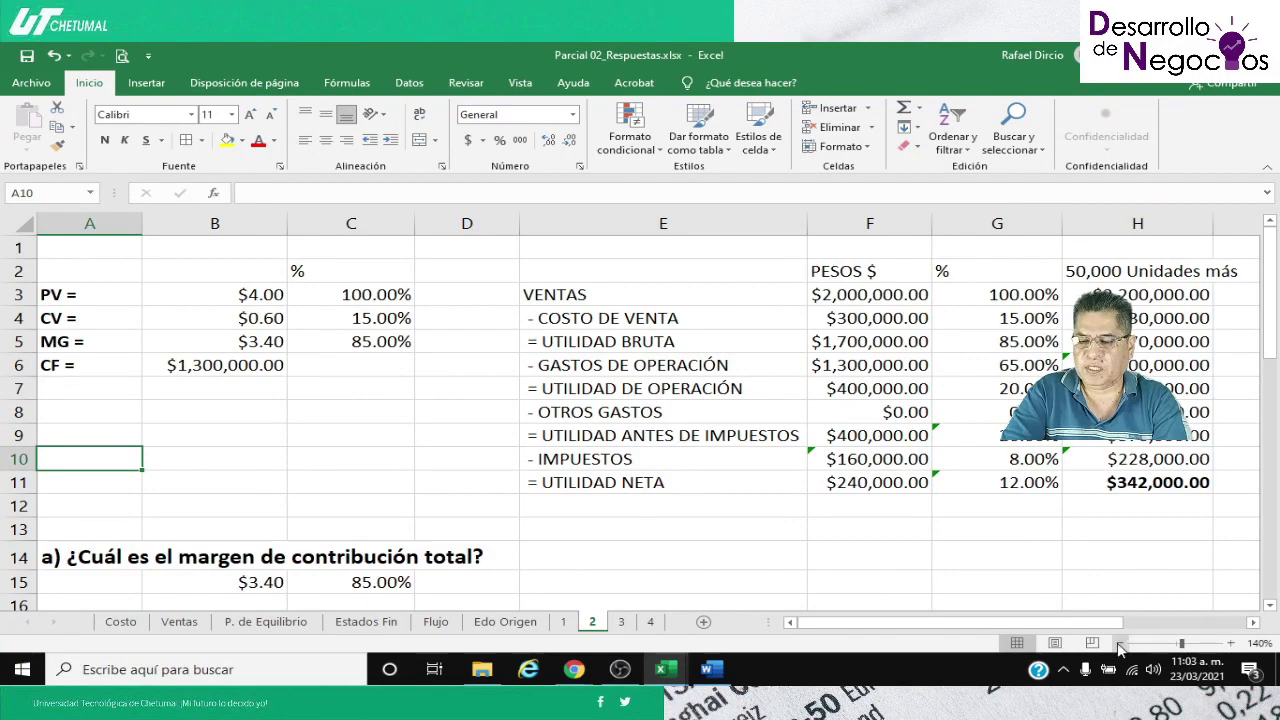
{"action": "left_click", "coordinate": [1124, 642]}
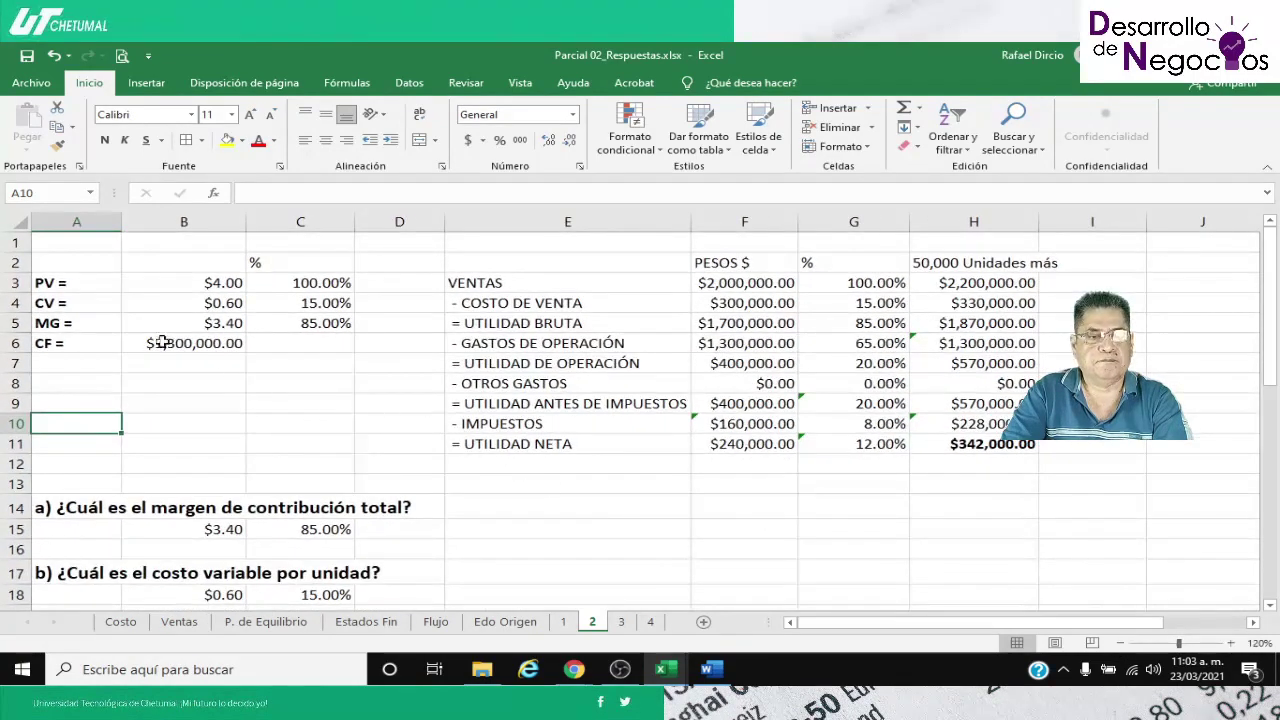
Check exercise 2 in the Word exam and examine the price, variable cost, margin and fixed cost cells B3 to B6 on sheet 2
{"action": "left_click", "coordinate": [713, 672]}
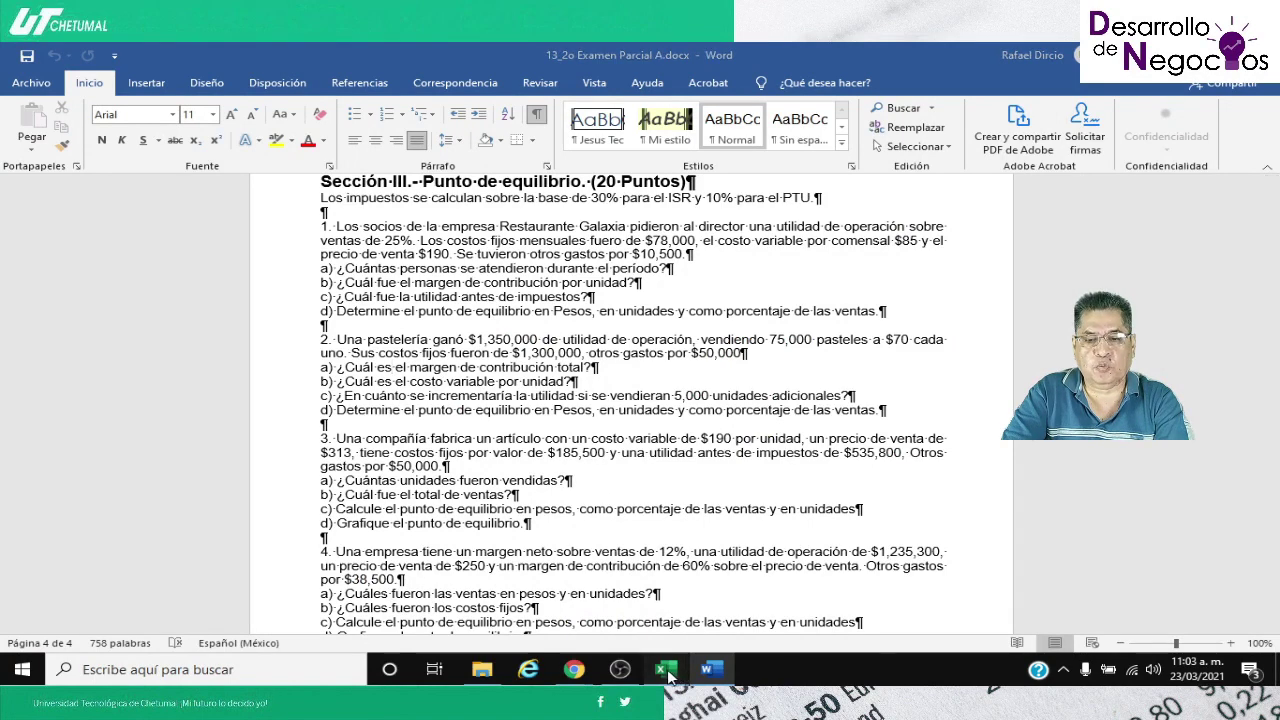
{"action": "mouse_move", "coordinate": [667, 676]}
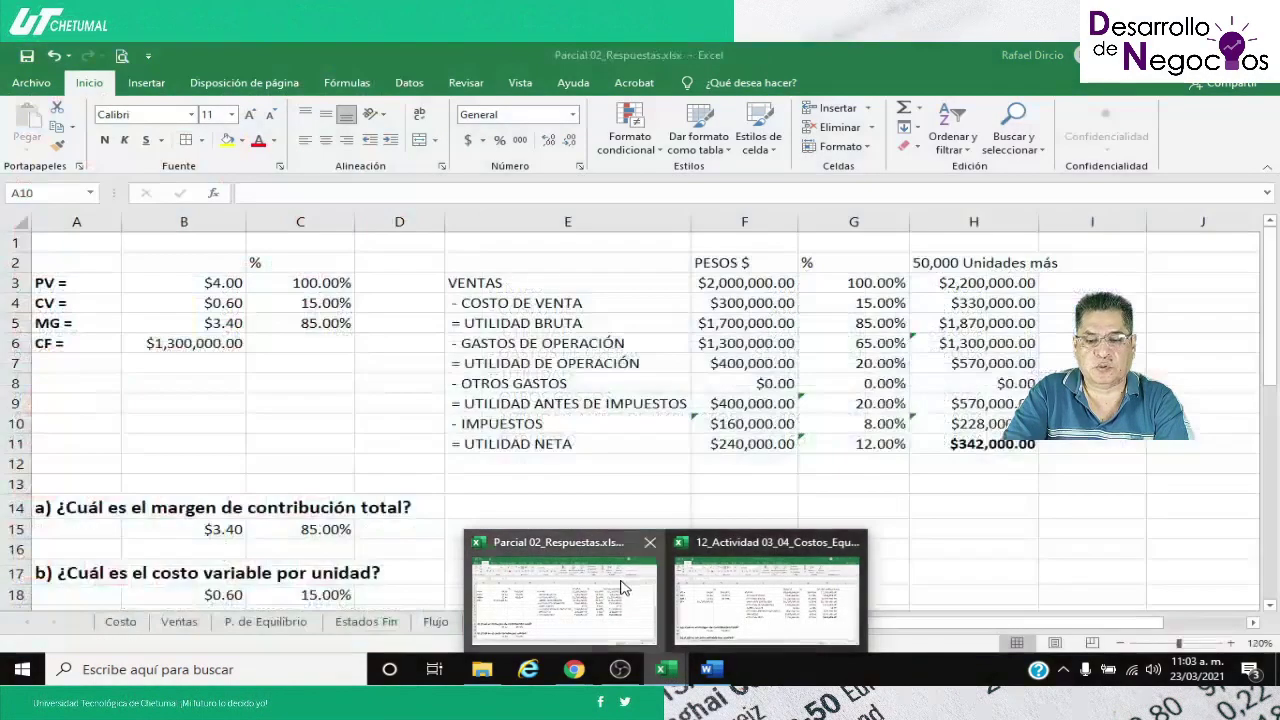
{"action": "left_click", "coordinate": [565, 595]}
{"action": "left_click", "coordinate": [176, 343]}
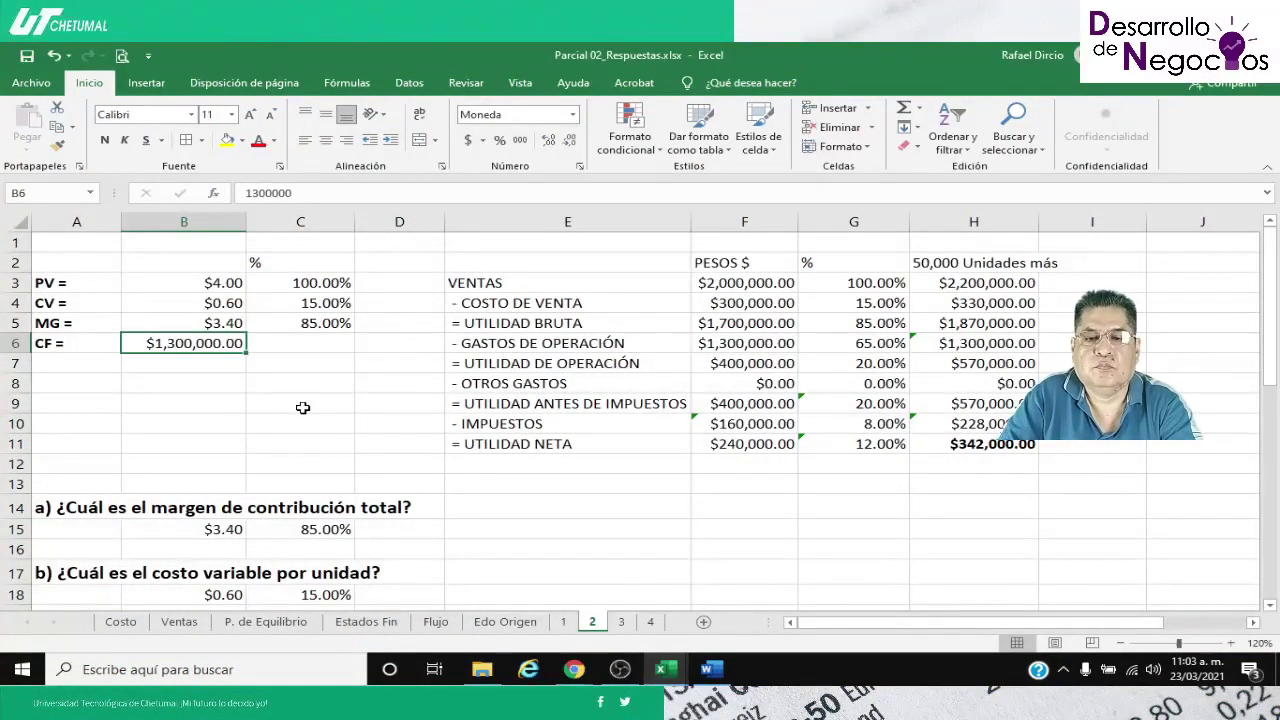
{"action": "left_click", "coordinate": [137, 362]}
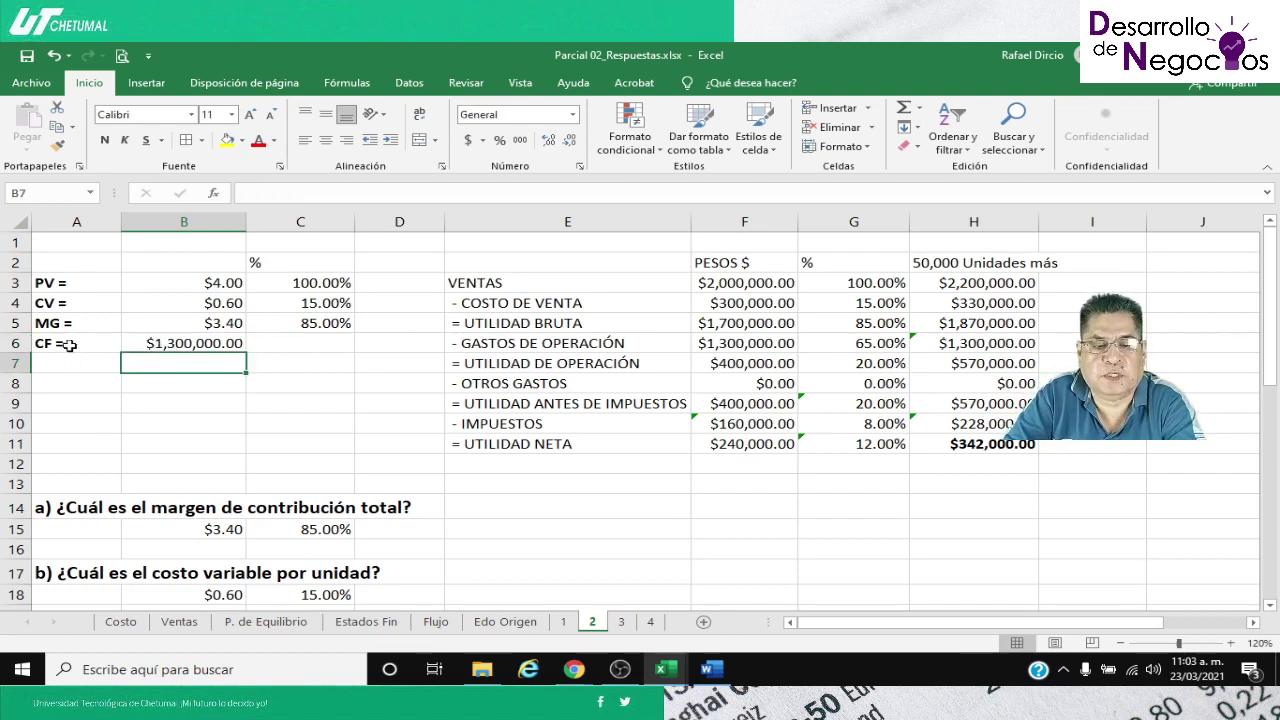
{"action": "left_click", "coordinate": [182, 344]}
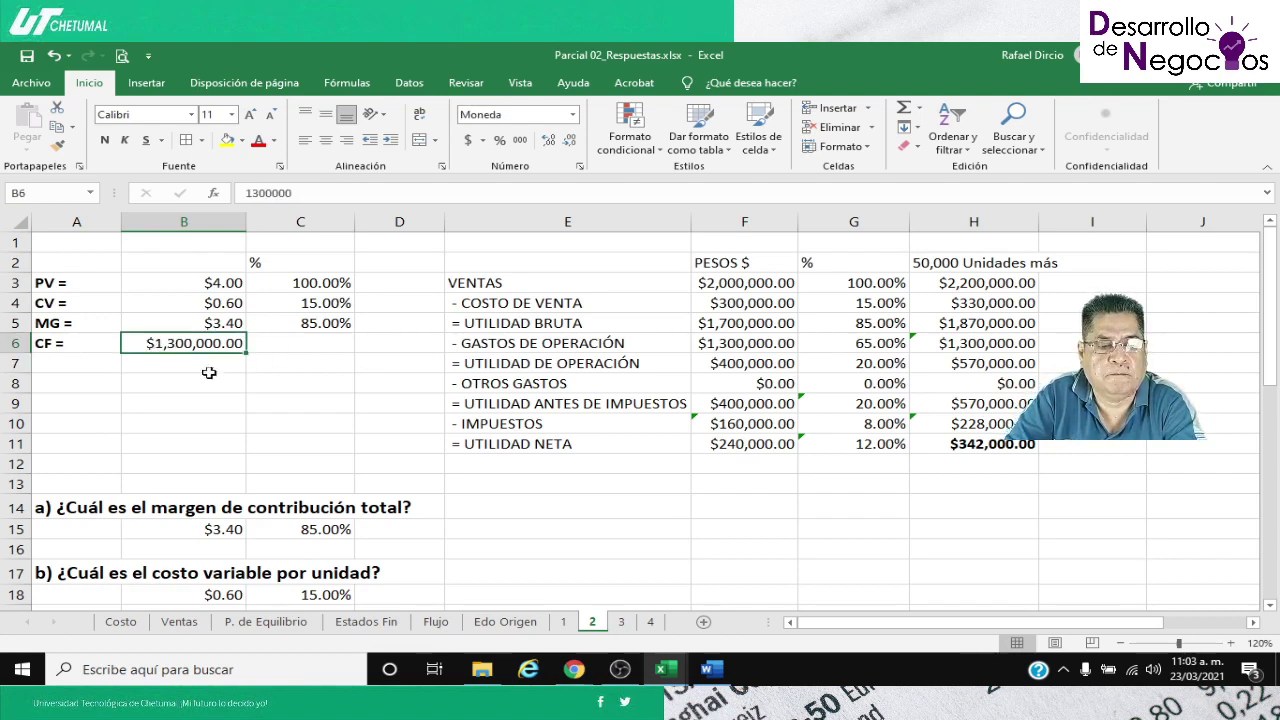
{"action": "left_click", "coordinate": [180, 288]}
{"action": "left_click", "coordinate": [171, 302]}
{"action": "left_click", "coordinate": [172, 325]}
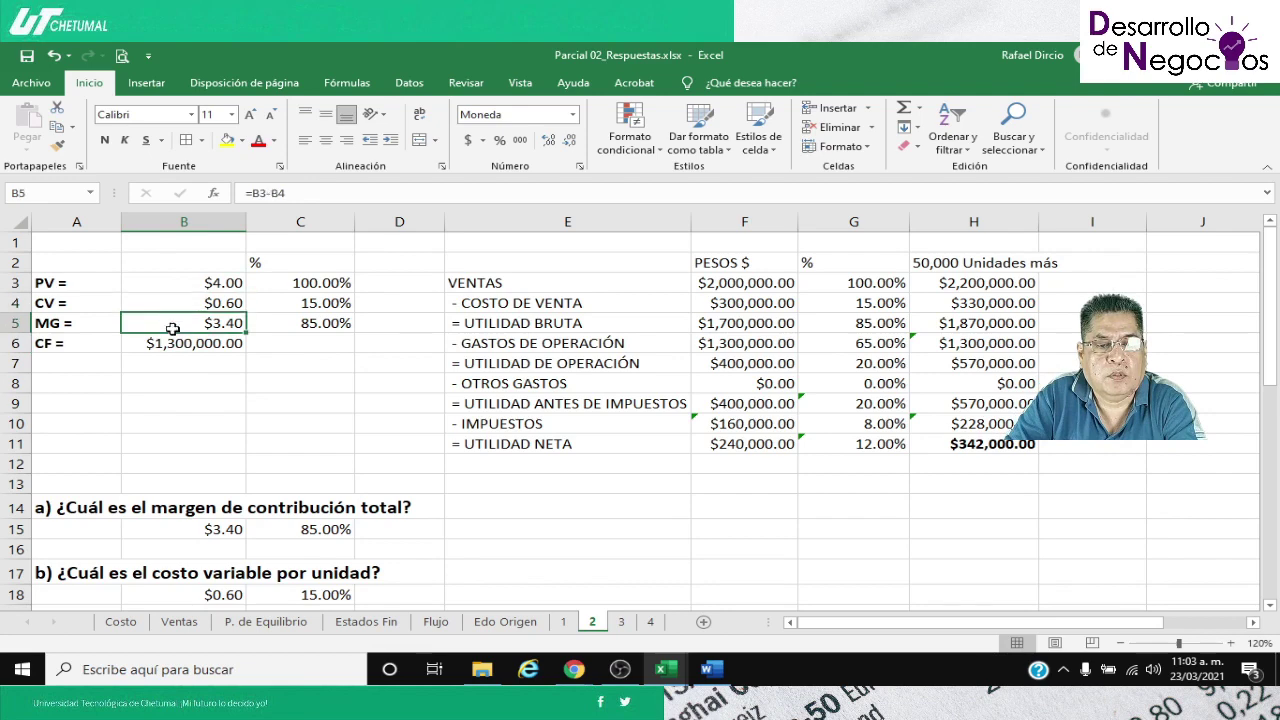
{"action": "left_click", "coordinate": [173, 300]}
{"action": "left_click", "coordinate": [171, 285]}
{"action": "left_click", "coordinate": [174, 305]}
{"action": "left_click", "coordinate": [175, 286]}
{"action": "left_click", "coordinate": [175, 343]}
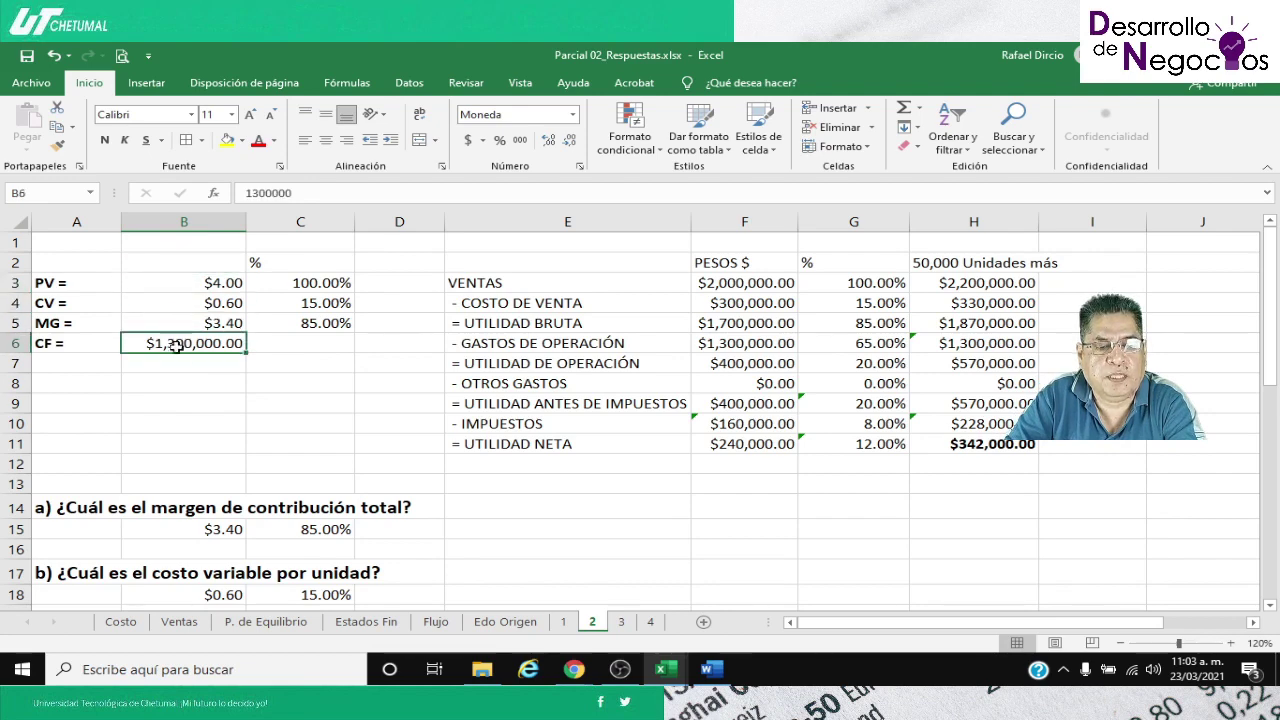
Recheck exercise 2 in the Word exam and set the sale price PV in B3 of sheet 2 to 70
{"action": "left_click", "coordinate": [711, 670]}
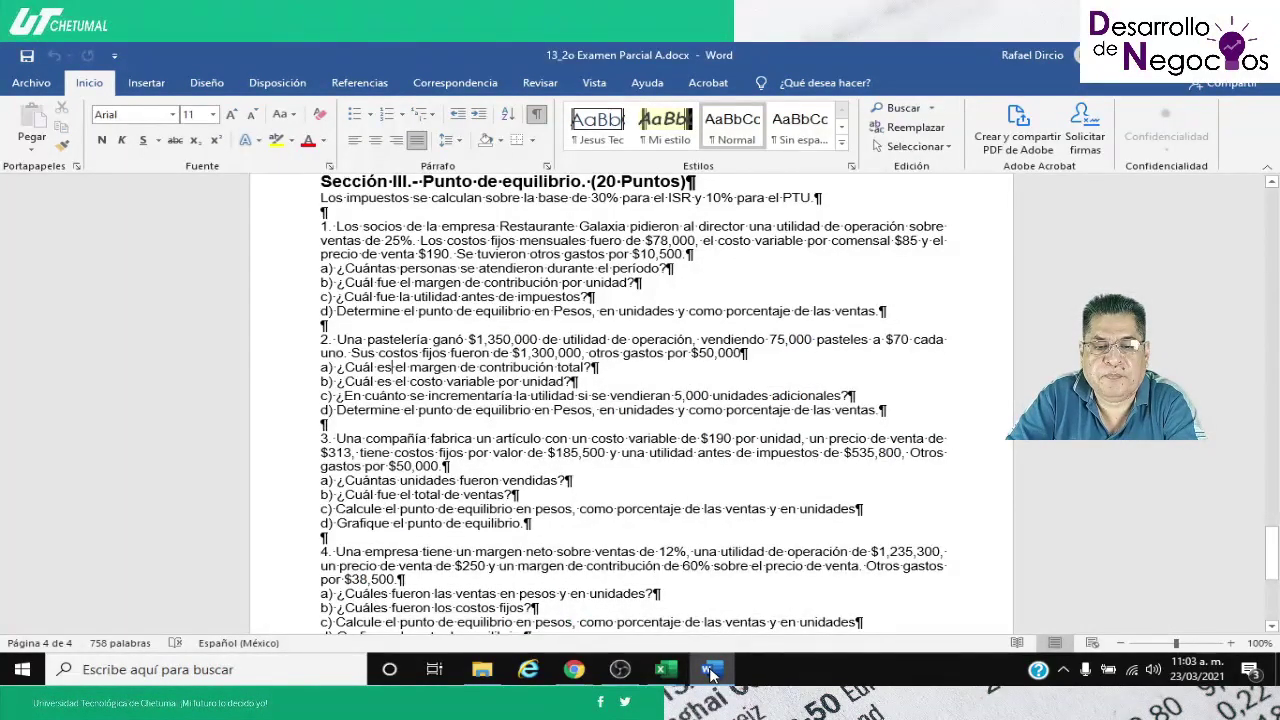
{"action": "left_click", "coordinate": [666, 669]}
{"action": "left_click", "coordinate": [176, 282]}
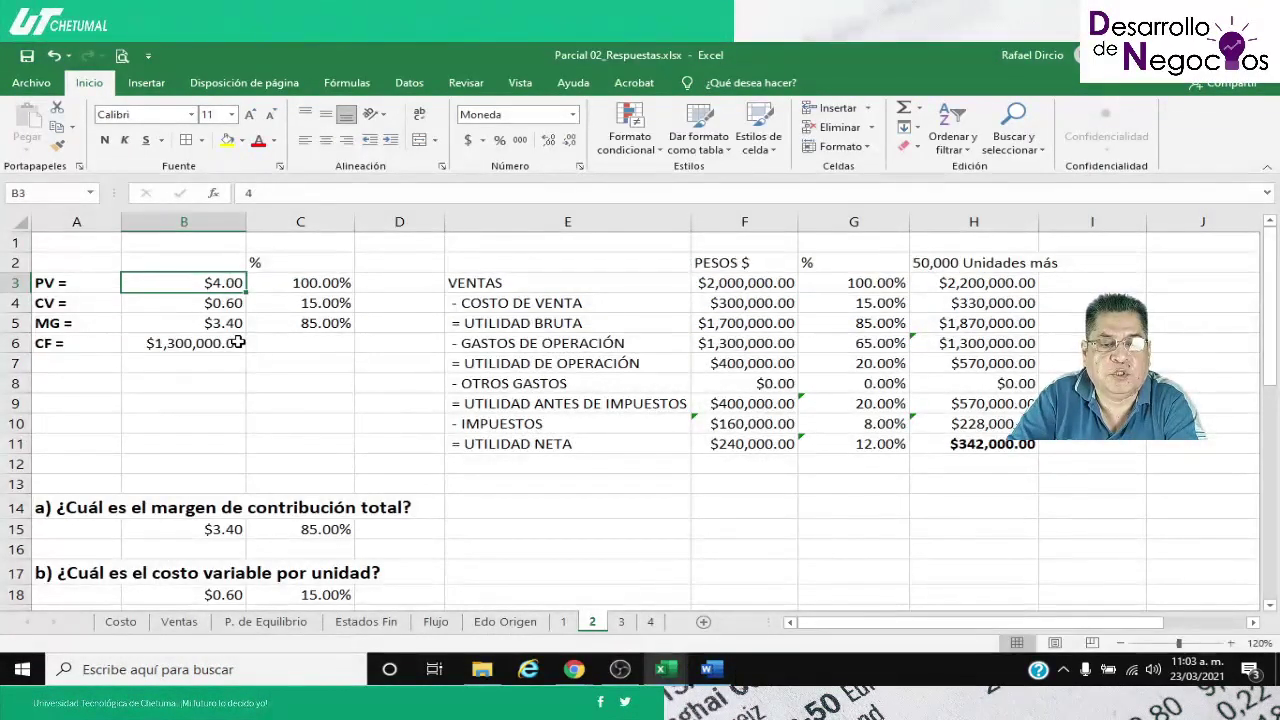
{"action": "type", "text": "70"}
{"action": "key", "text": "Return"}
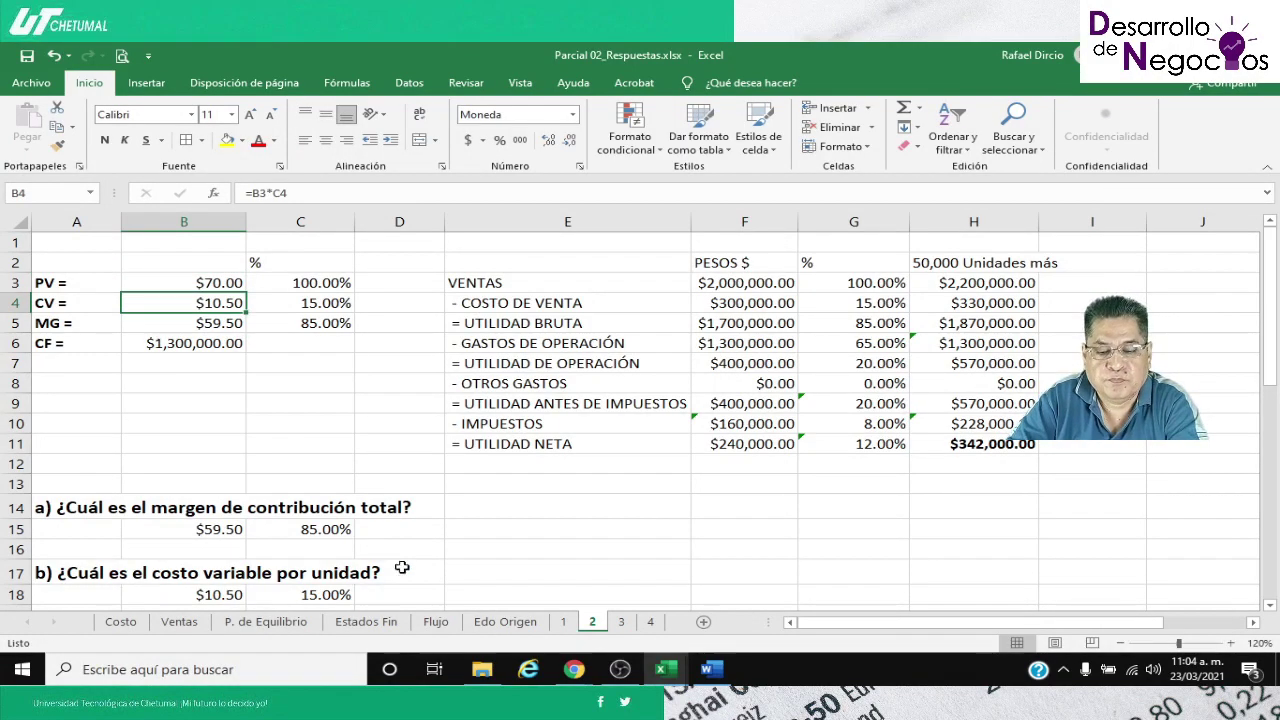
Look up the bakery's operating profit in the Word exam and set UTILIDAD DE OPERACIÓN in F7 to 1350000
{"action": "left_click", "coordinate": [711, 670]}
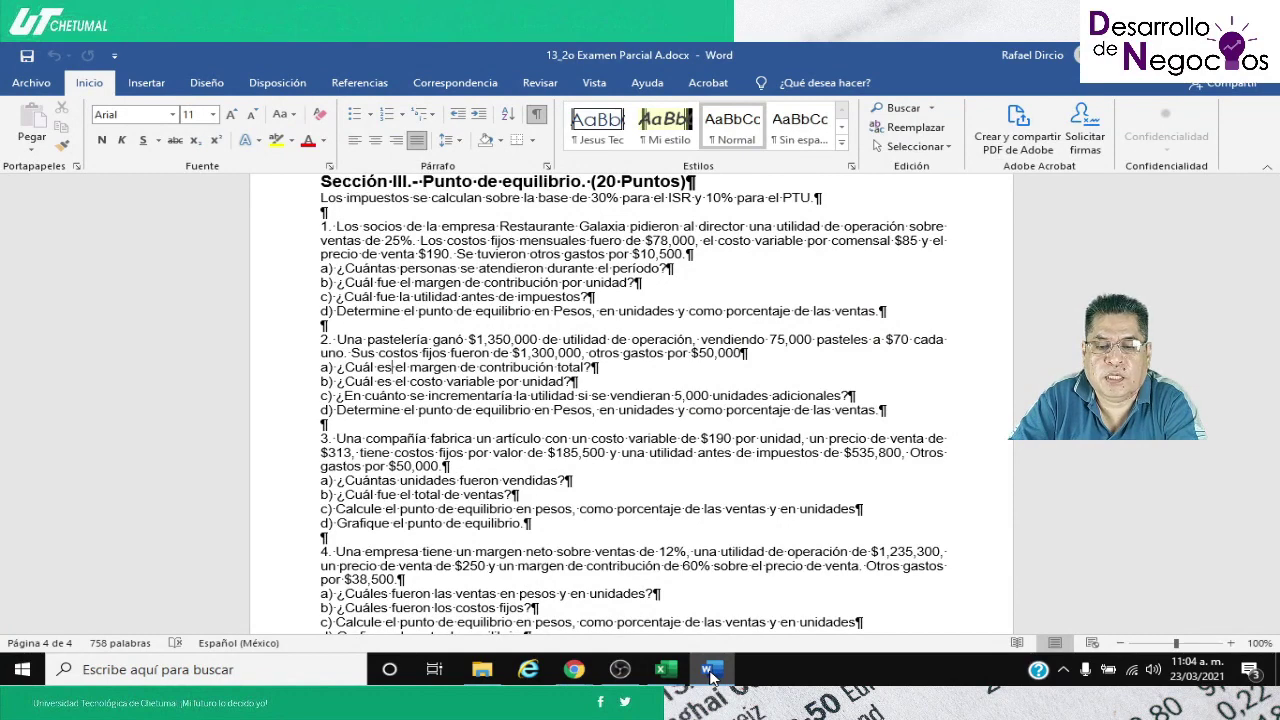
{"action": "left_click", "coordinate": [712, 672]}
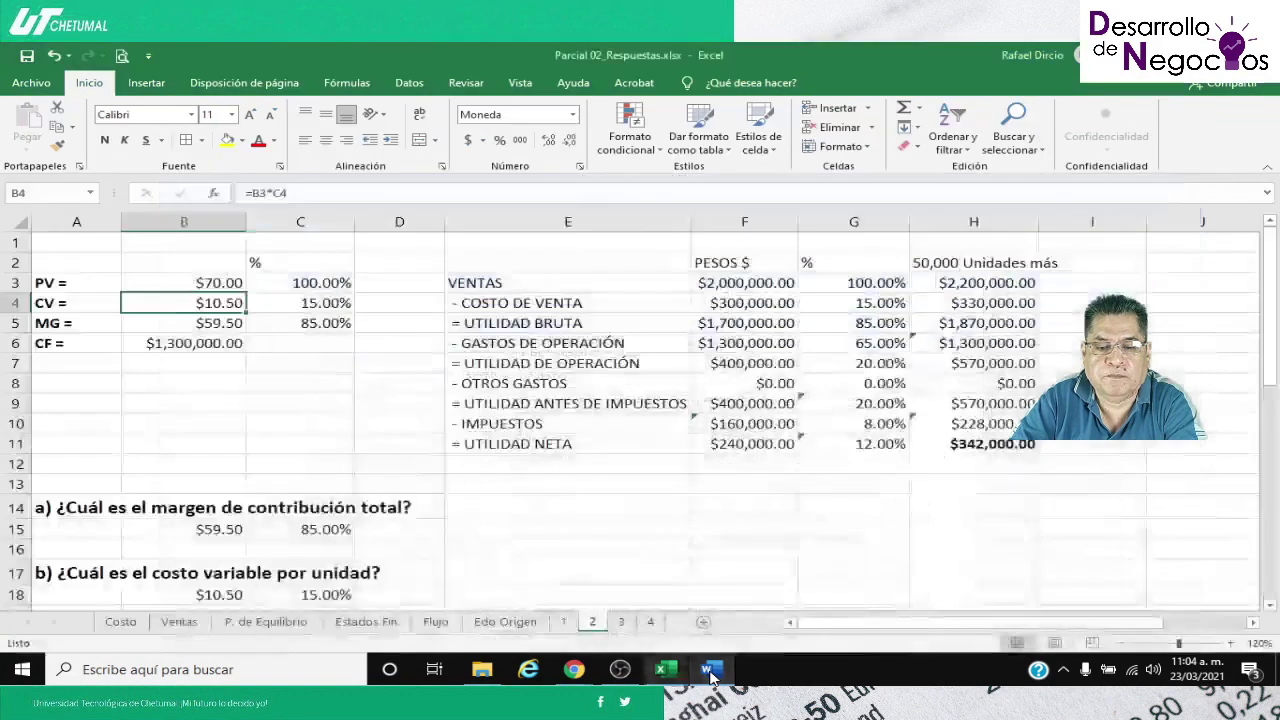
{"action": "left_click", "coordinate": [715, 345]}
{"action": "left_click", "coordinate": [718, 365]}
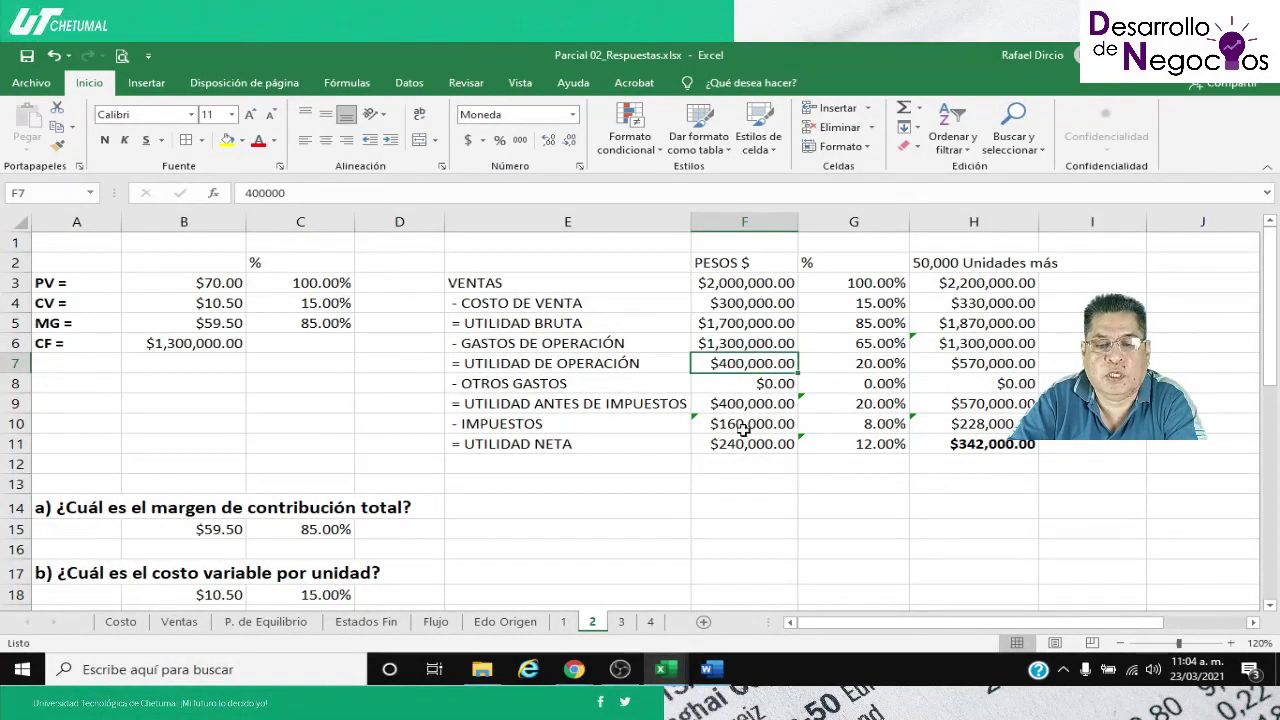
{"action": "left_click", "coordinate": [714, 671]}
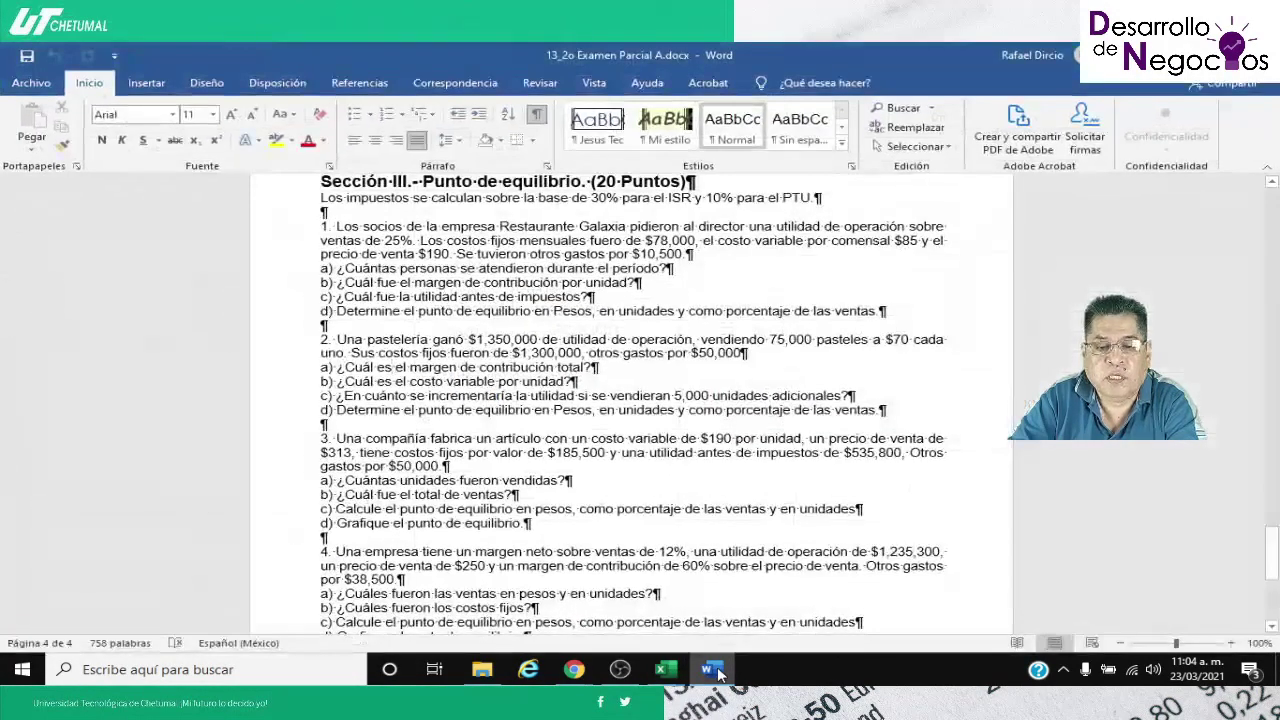
{"action": "left_click", "coordinate": [714, 671]}
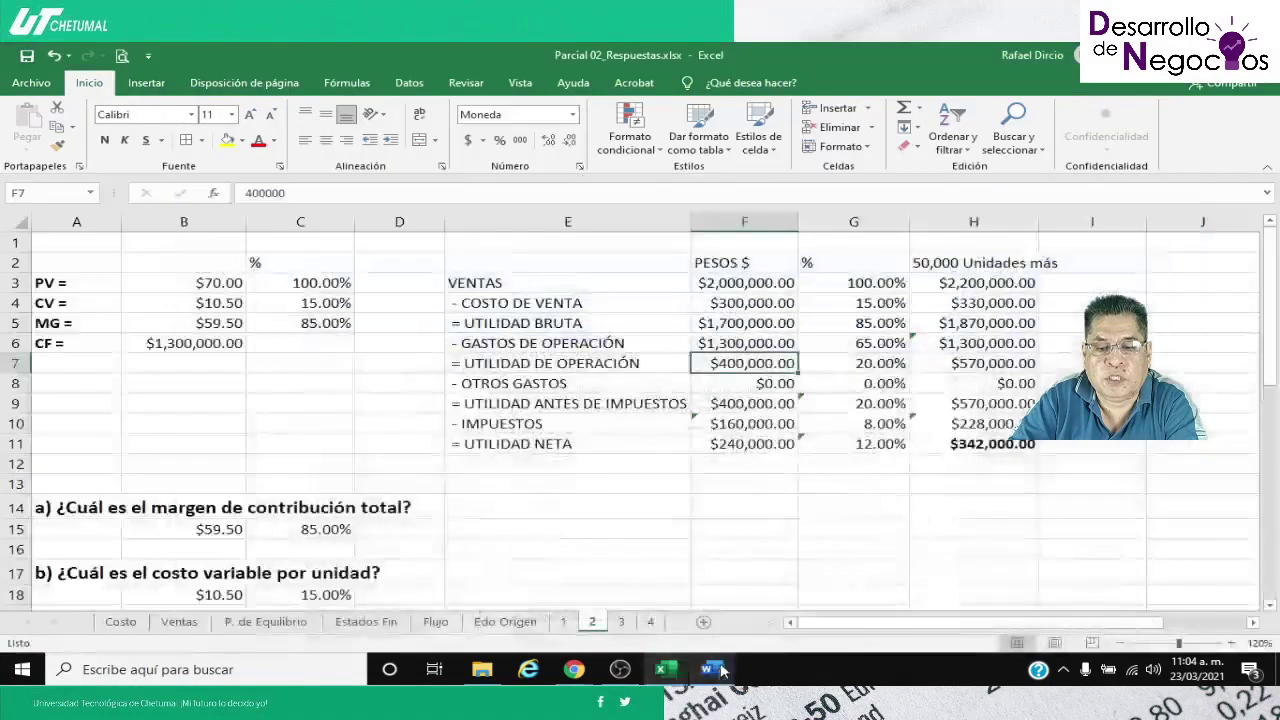
{"action": "type", "text": "1350000"}
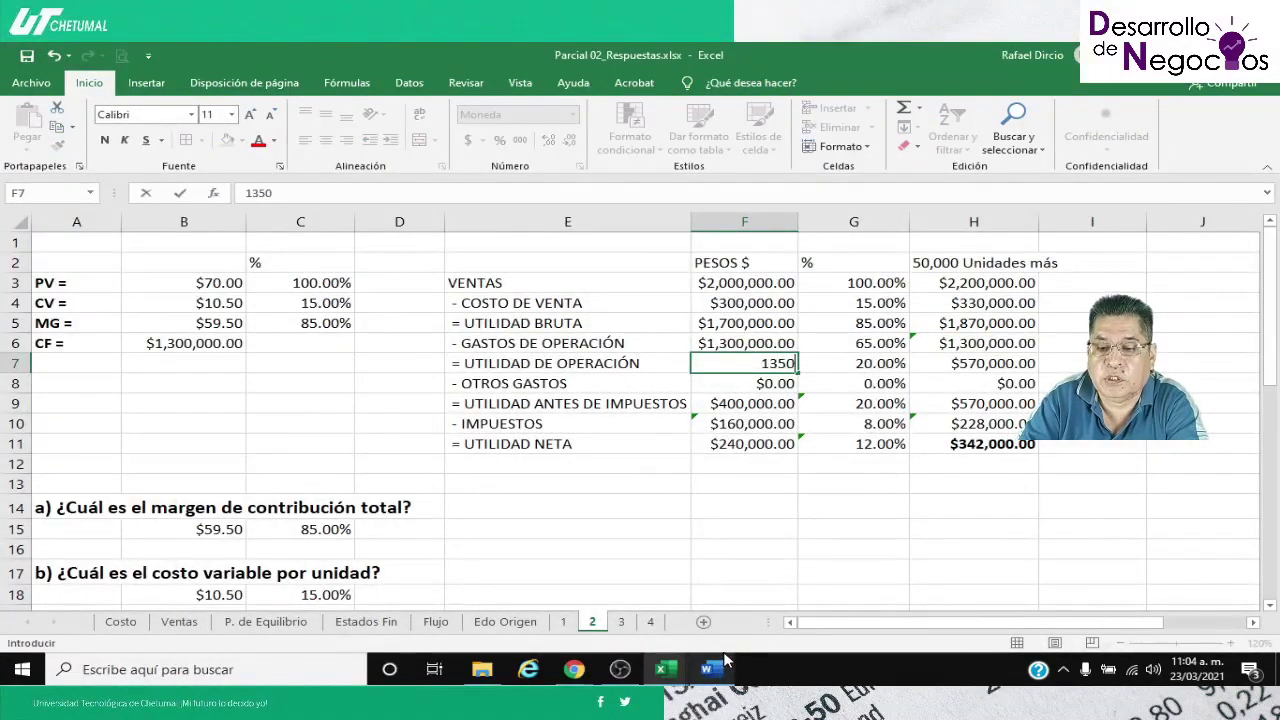
{"action": "key", "text": "Return"}
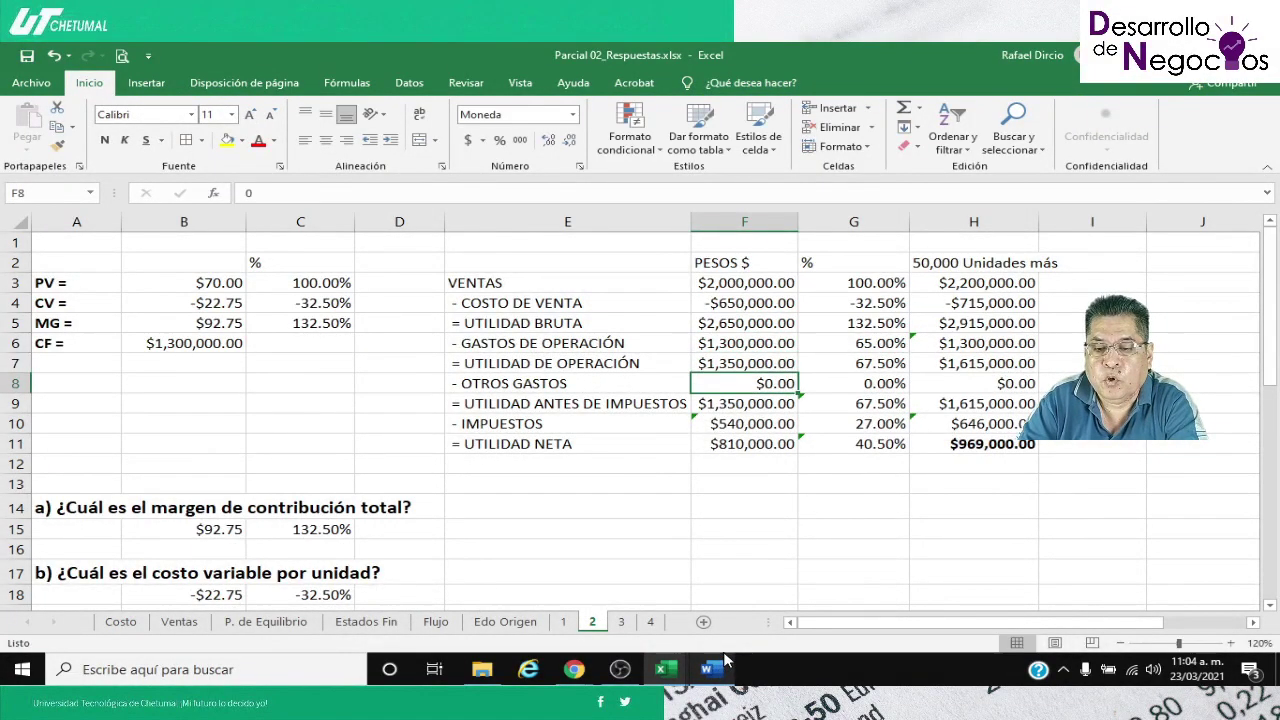
Set OTROS GASTOS in F8 of the income statement to 50000
{"action": "type", "text": "50,00"}
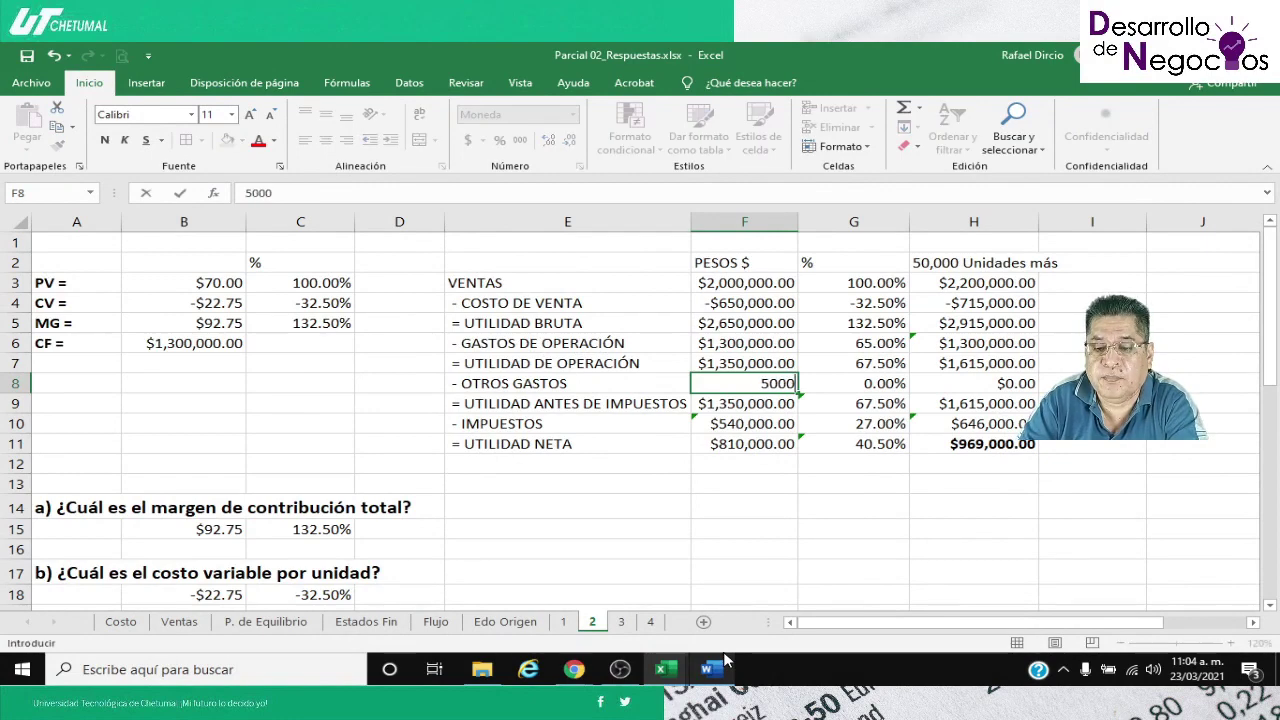
{"action": "type", "text": "0"}
{"action": "key", "text": "Return"}
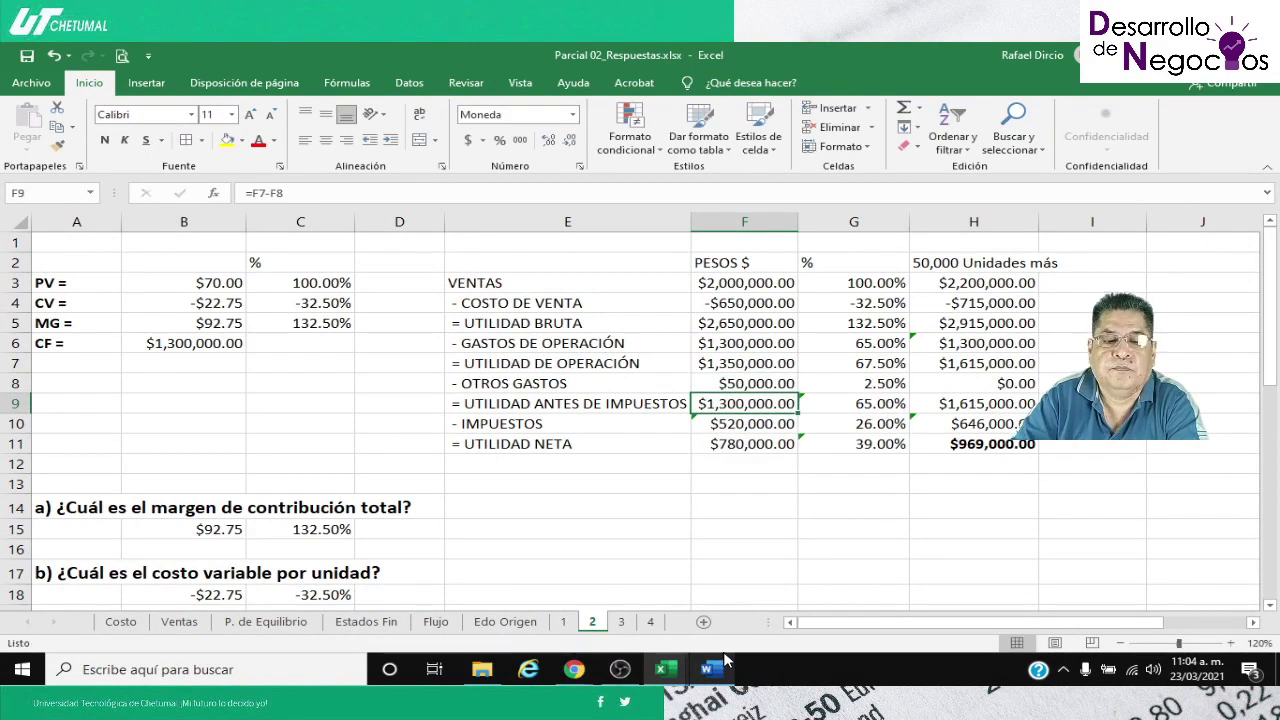
Examine the tax, net profit and operating expense cells of the income statement, and reread exercise 2 in the Word exam
{"action": "left_click", "coordinate": [715, 424]}
{"action": "left_click", "coordinate": [714, 444]}
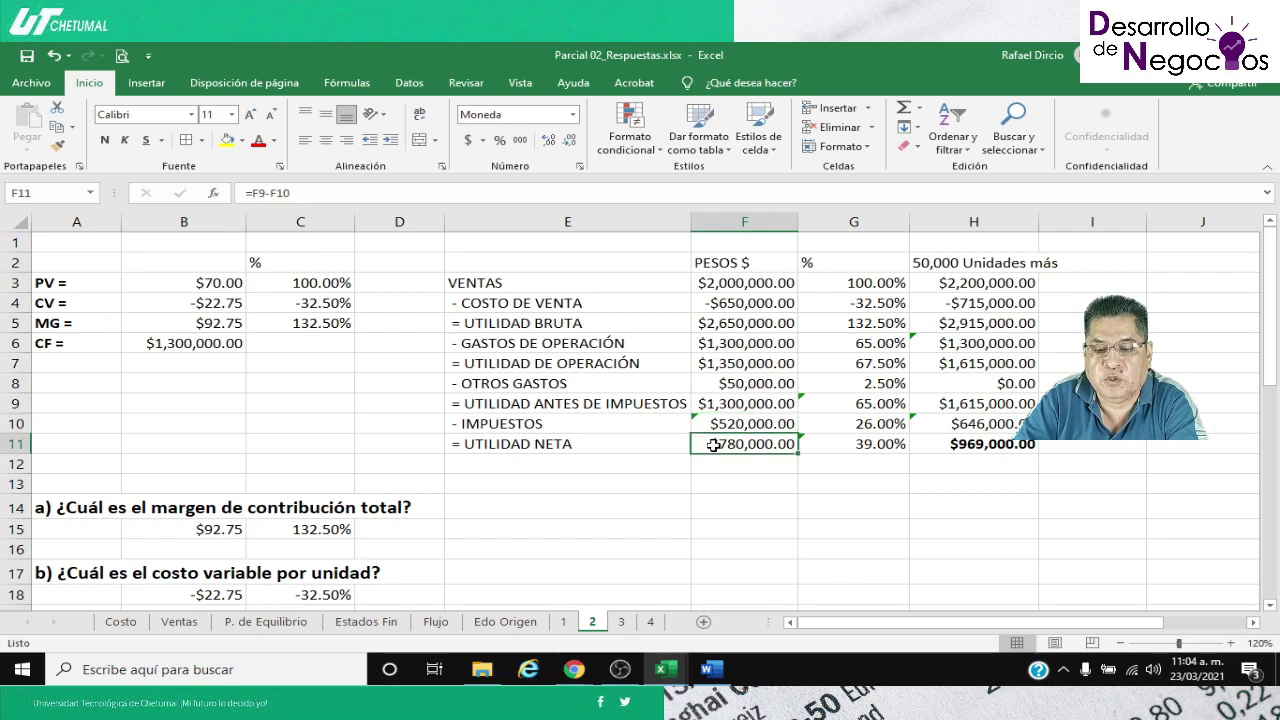
{"action": "left_click", "coordinate": [716, 346]}
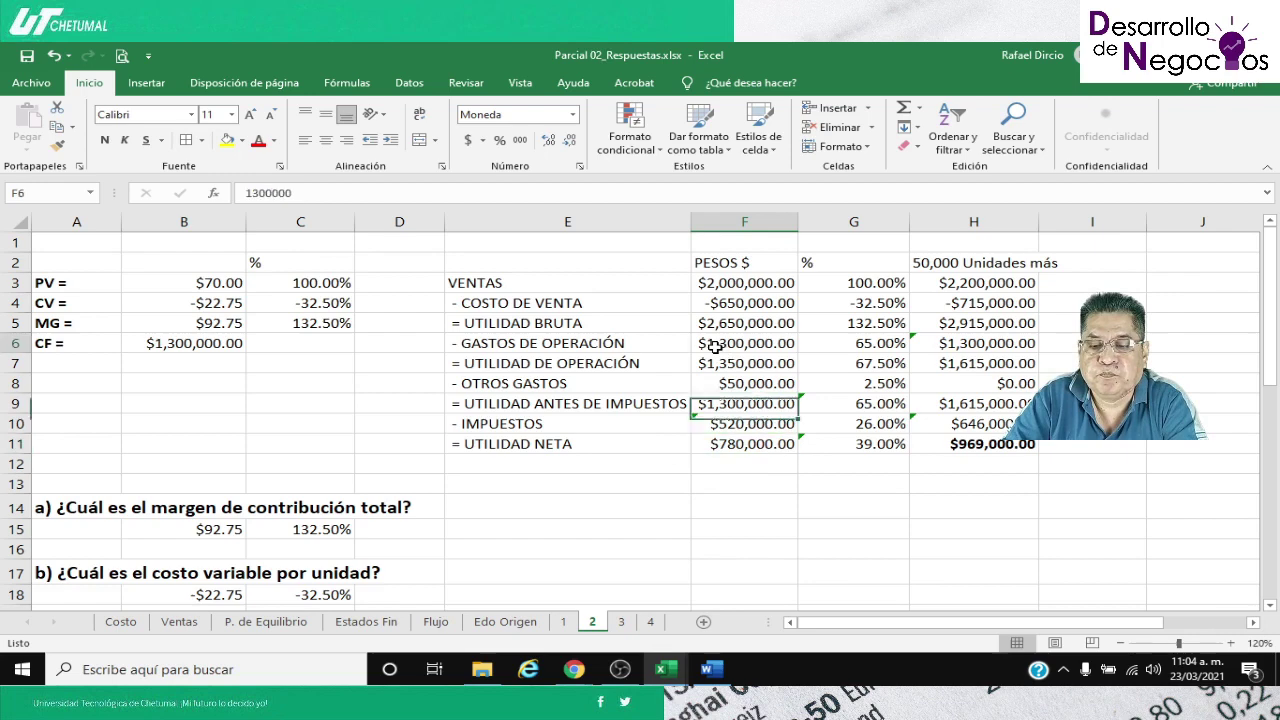
{"action": "left_click", "coordinate": [845, 344]}
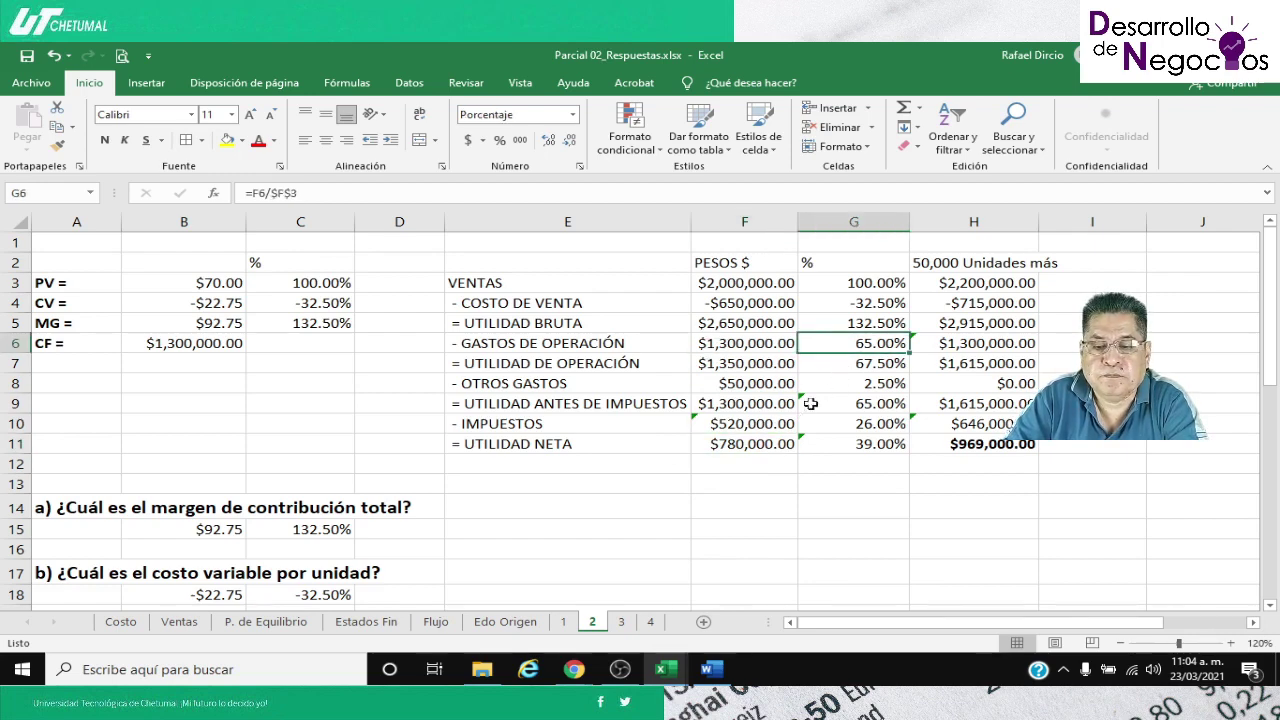
{"action": "left_click", "coordinate": [711, 670]}
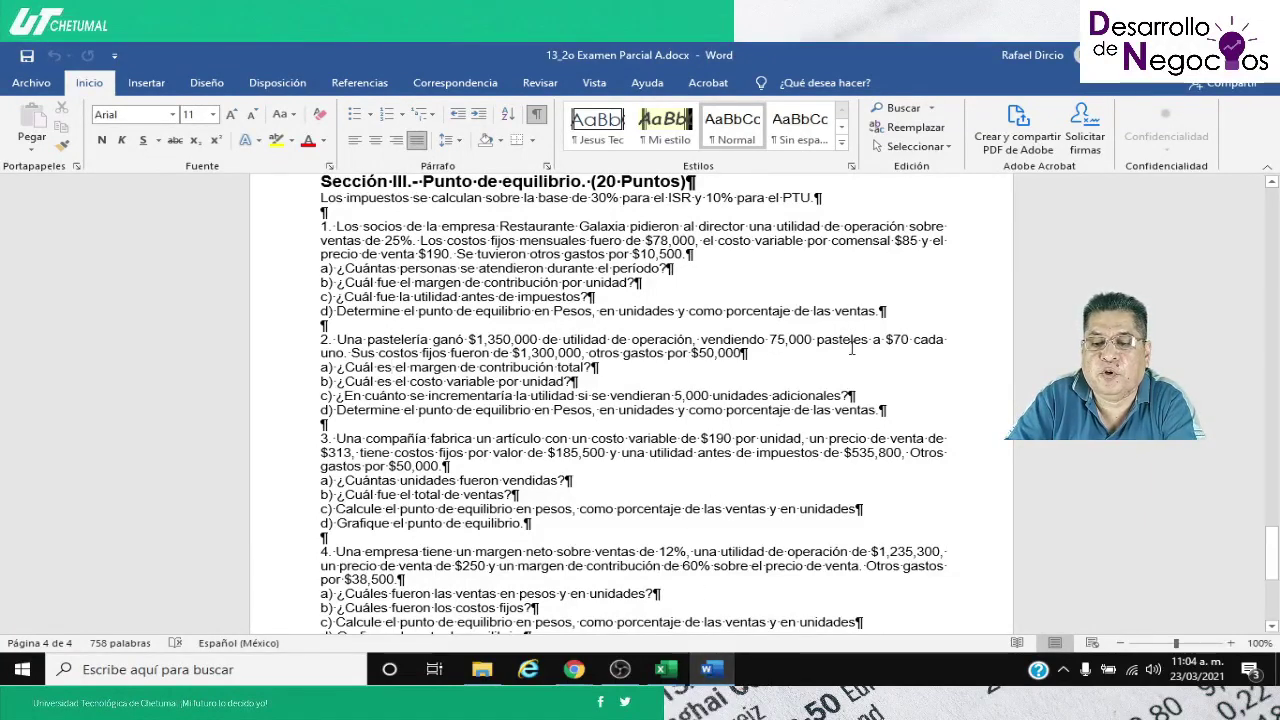
Switch to the Excel answers workbook and set VENTAS in F3 of sheet 2 to =75000*70
{"action": "left_click", "coordinate": [638, 594]}
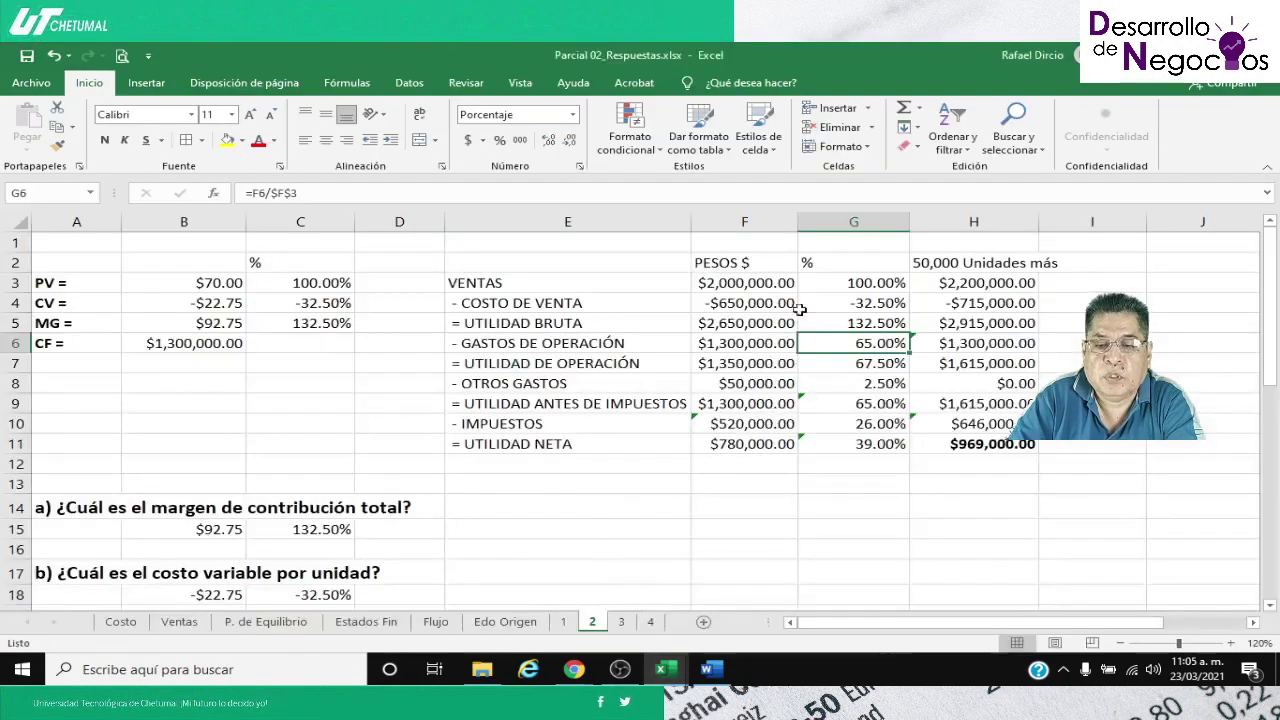
{"action": "left_click", "coordinate": [746, 281]}
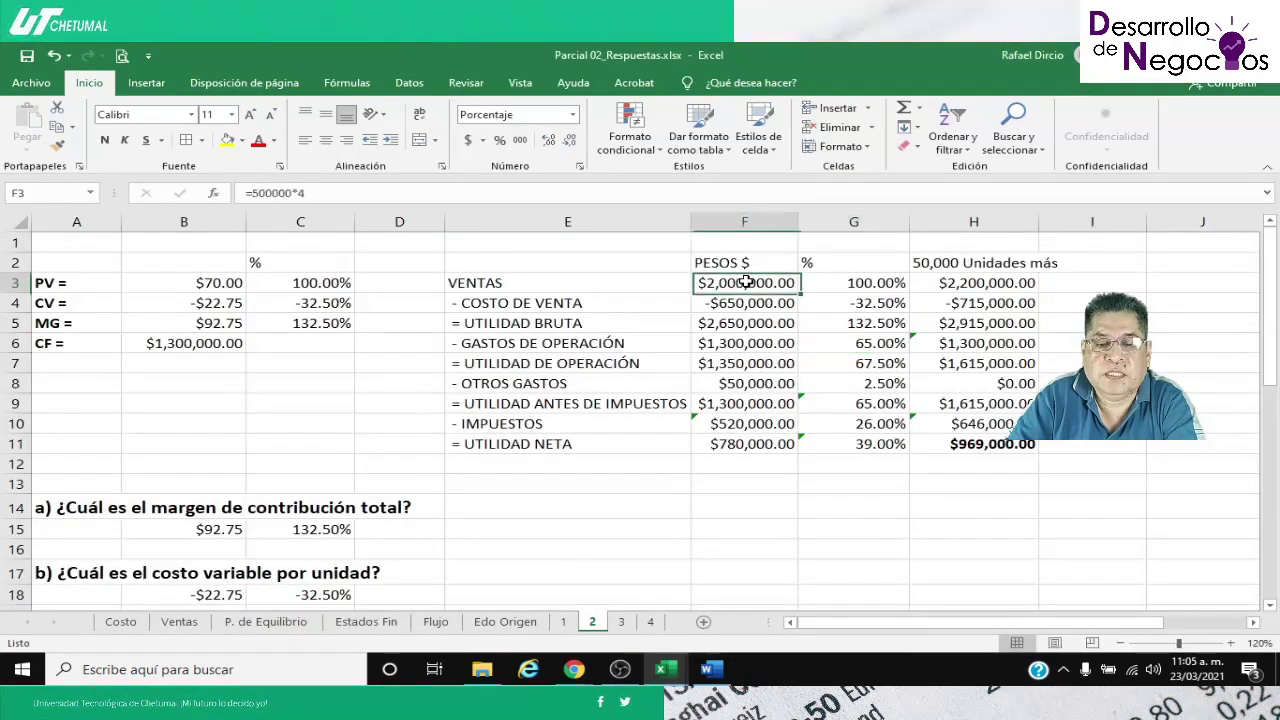
{"action": "left_click", "coordinate": [258, 196]}
{"action": "type", "text": "7"}
{"action": "key", "text": "Delete"}
{"action": "key", "text": "Delete"}
{"action": "key", "text": "Delete"}
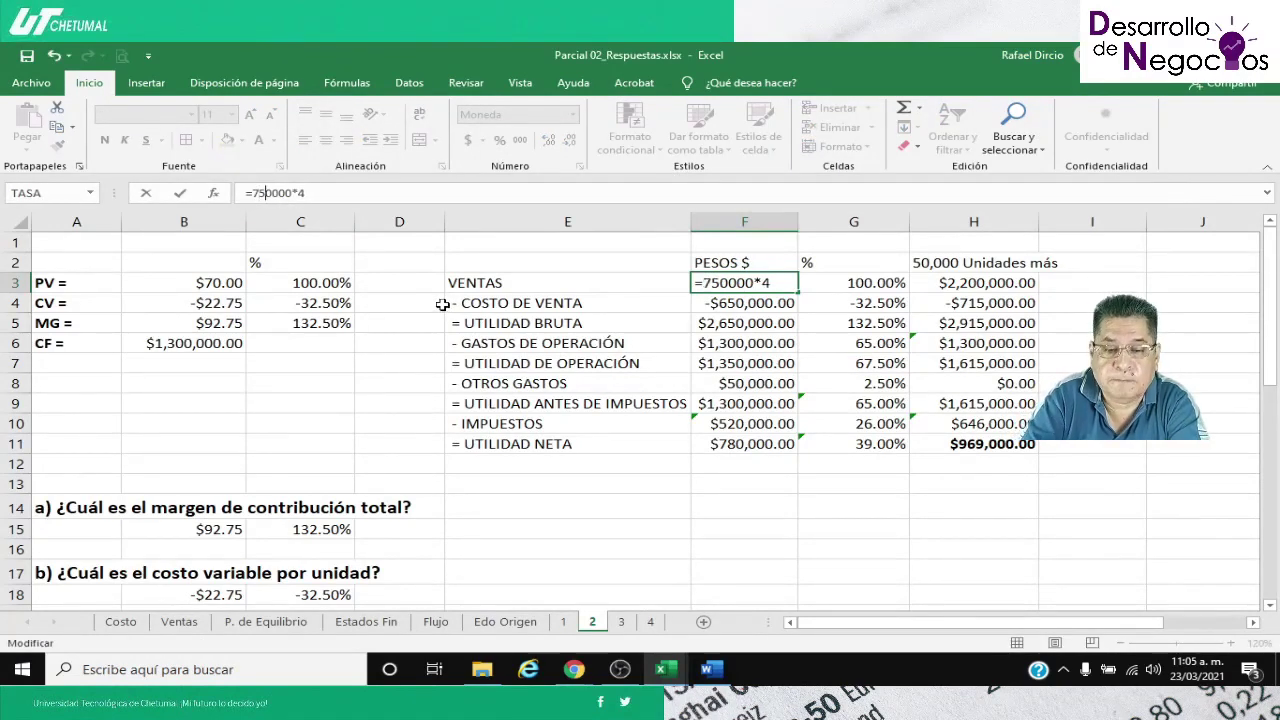
{"action": "type", "text": "0*"}
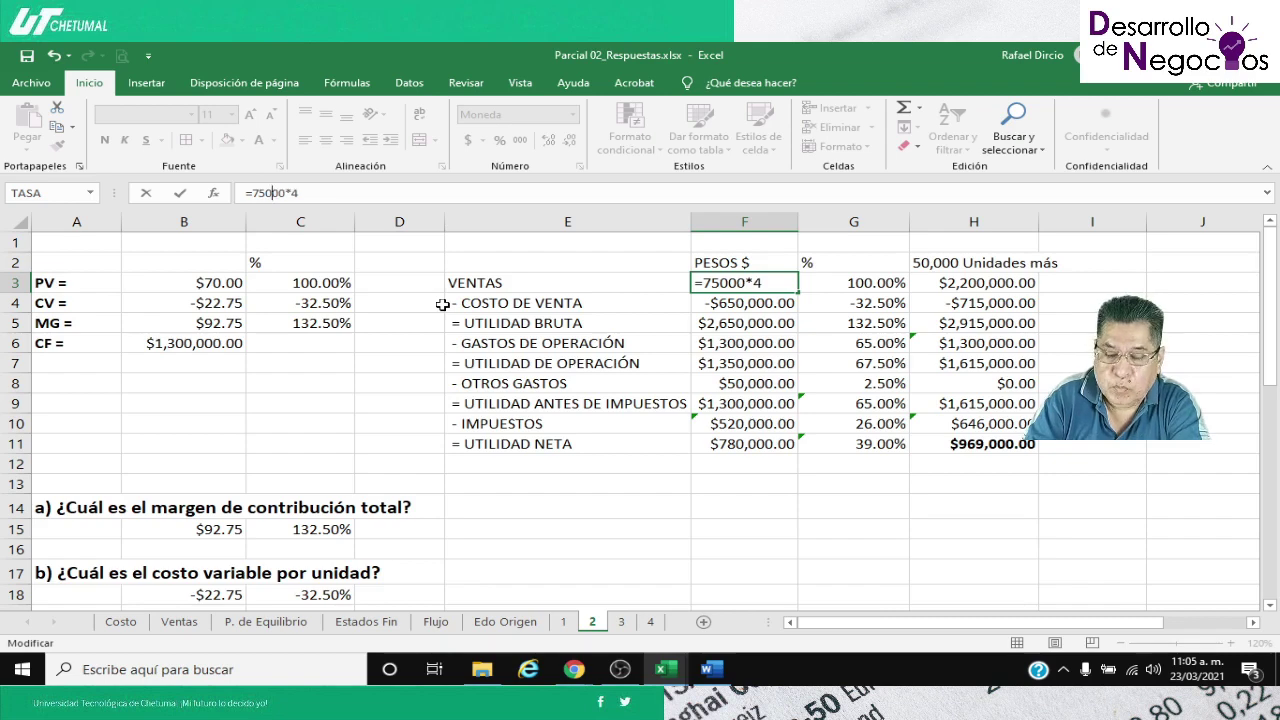
{"action": "type", "text": "70"}
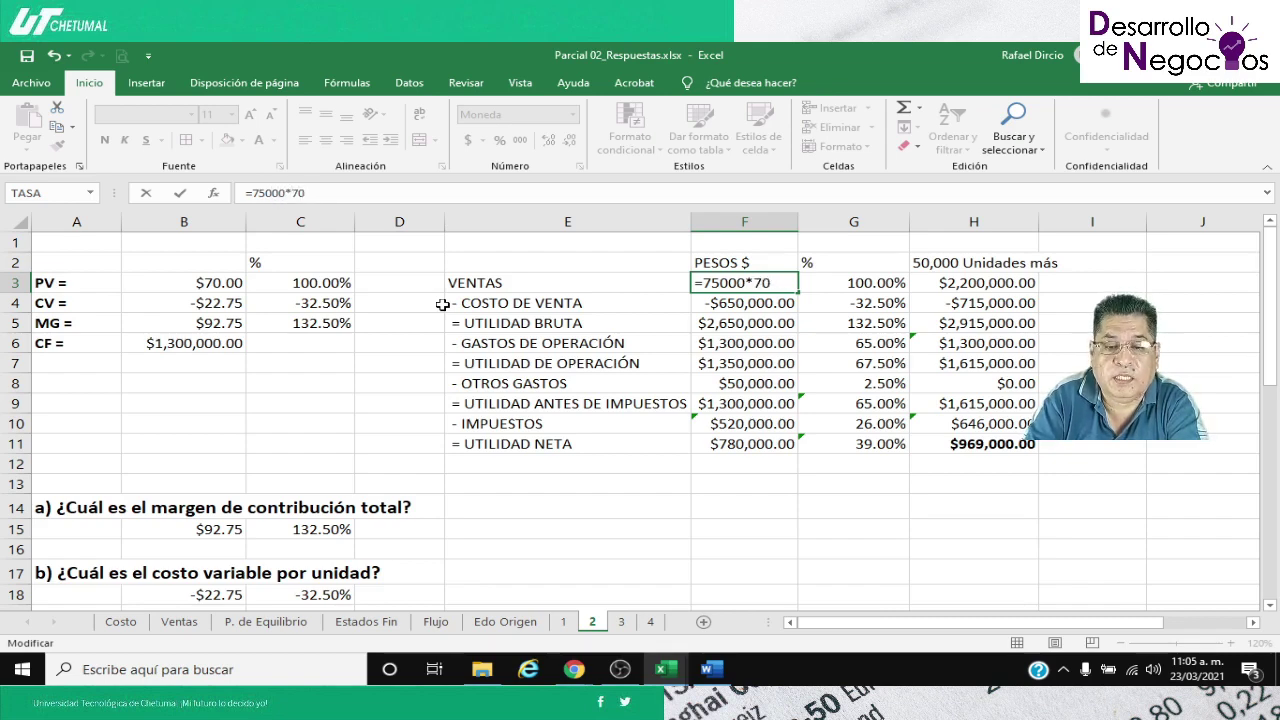
{"action": "key", "text": "Return"}
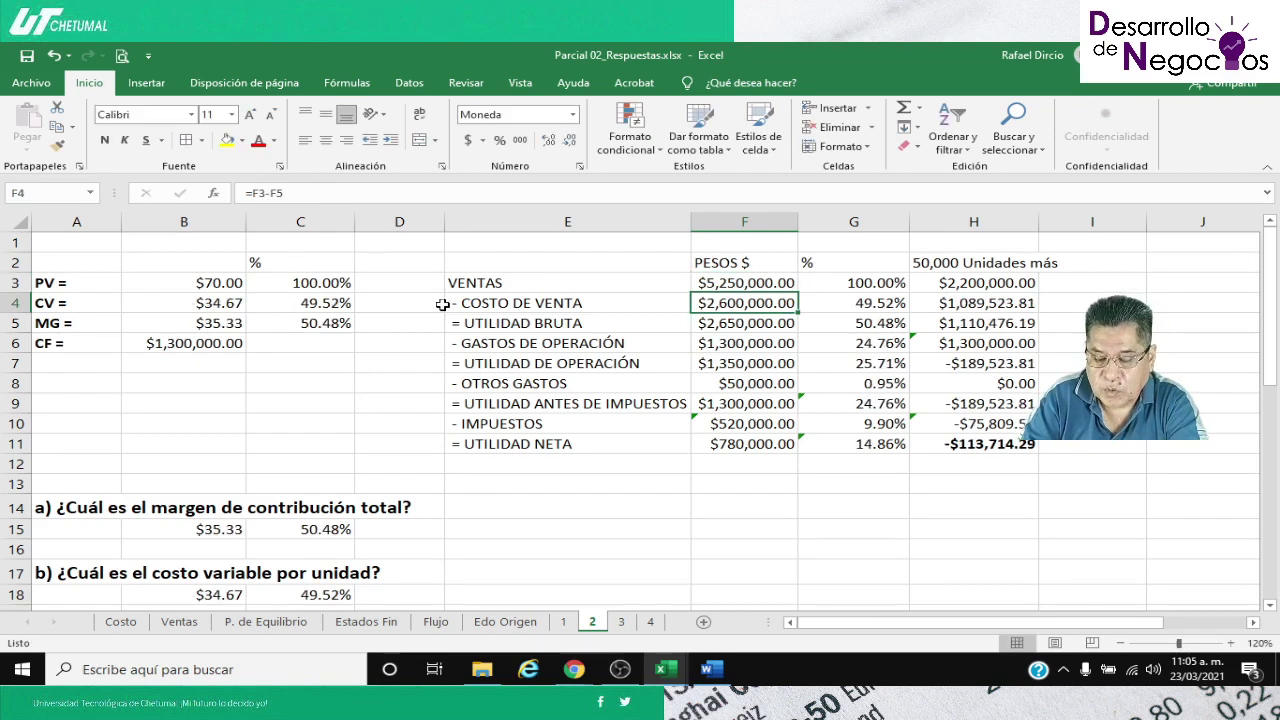
Examine the formulas and amounts in the PESOS column of the income statement, from VENTAS down to UTILIDAD NETA
{"action": "key", "text": "Up"}
{"action": "key", "text": "Down"}
{"action": "key", "text": "Down"}
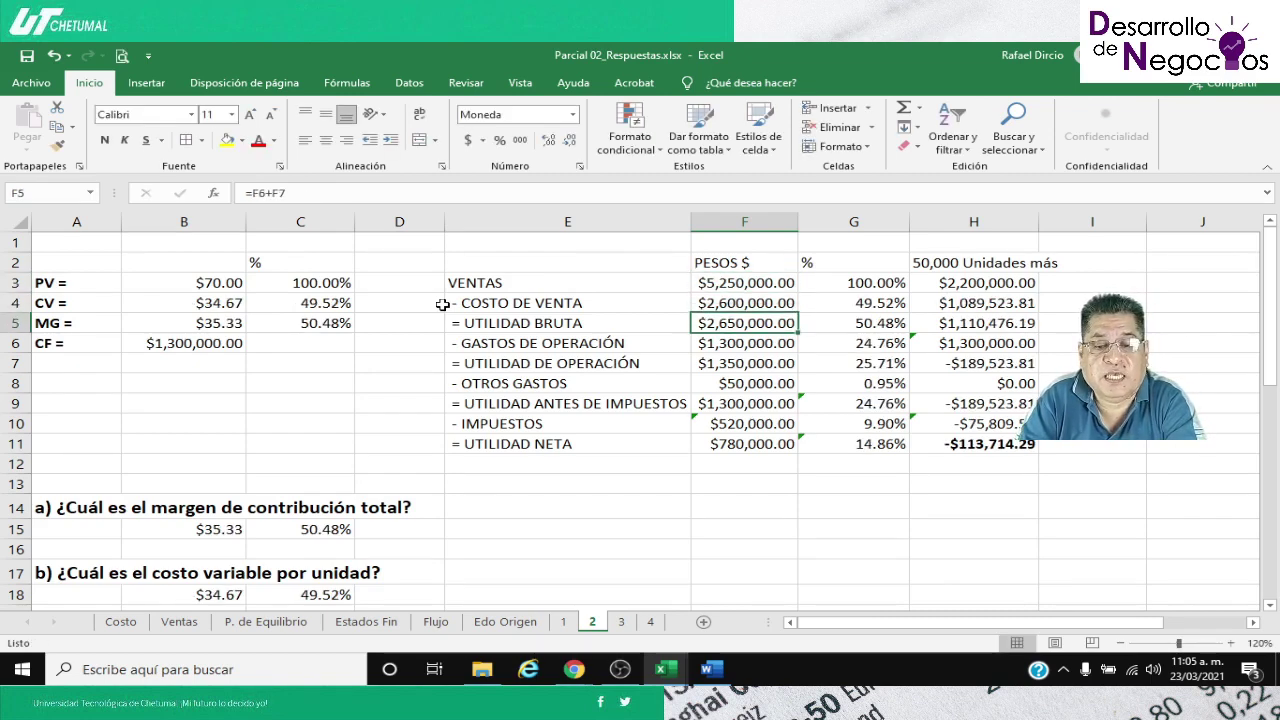
{"action": "key", "text": "Up"}
{"action": "key", "text": "Up"}
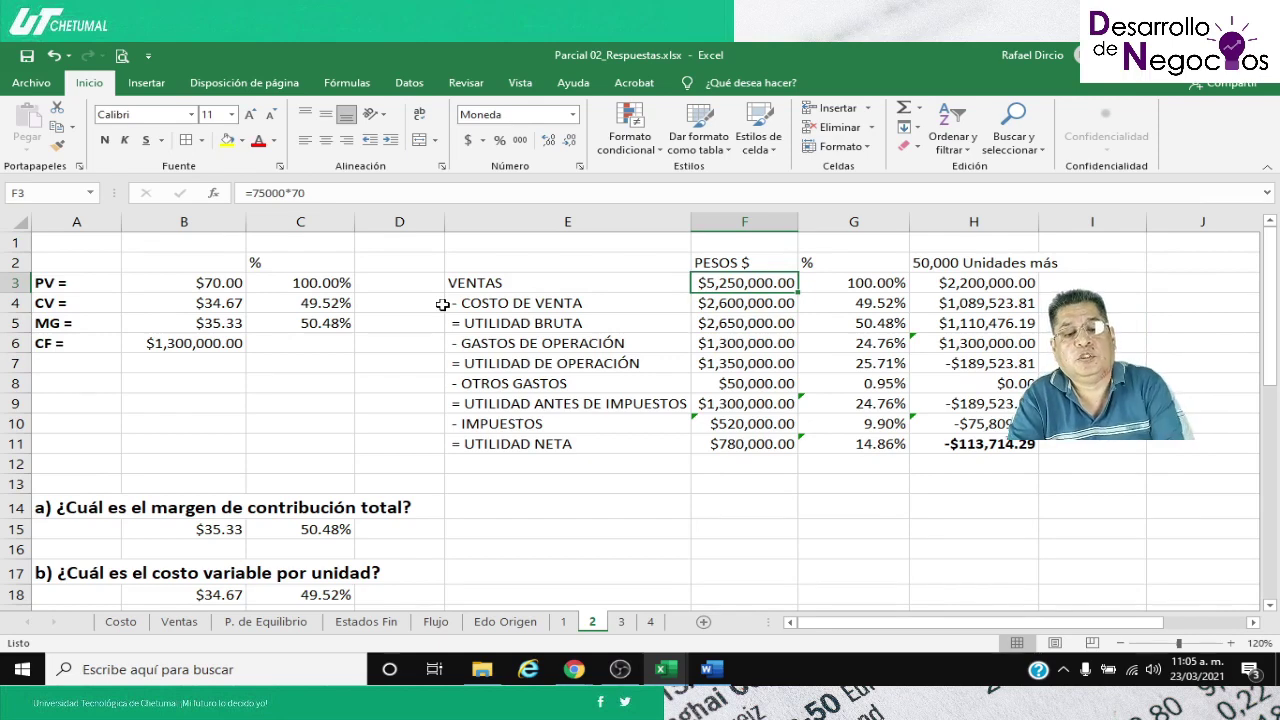
{"action": "key", "text": "Down"}
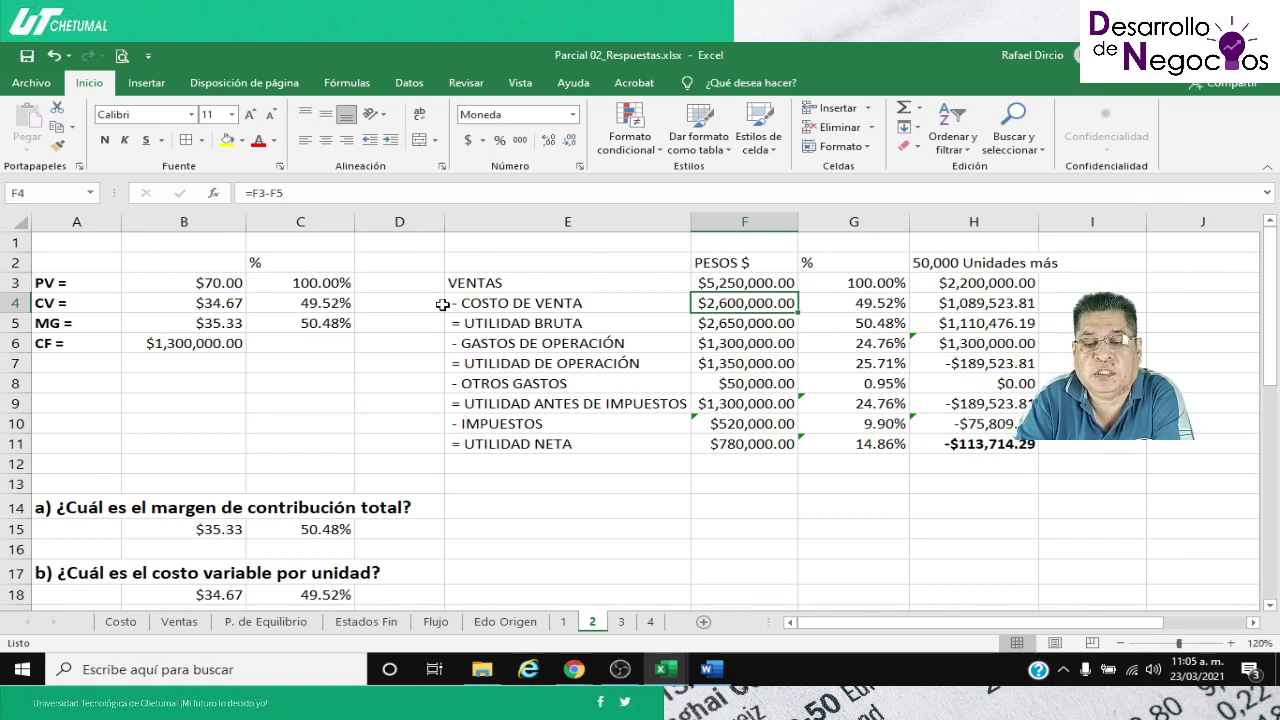
{"action": "key", "text": "Down"}
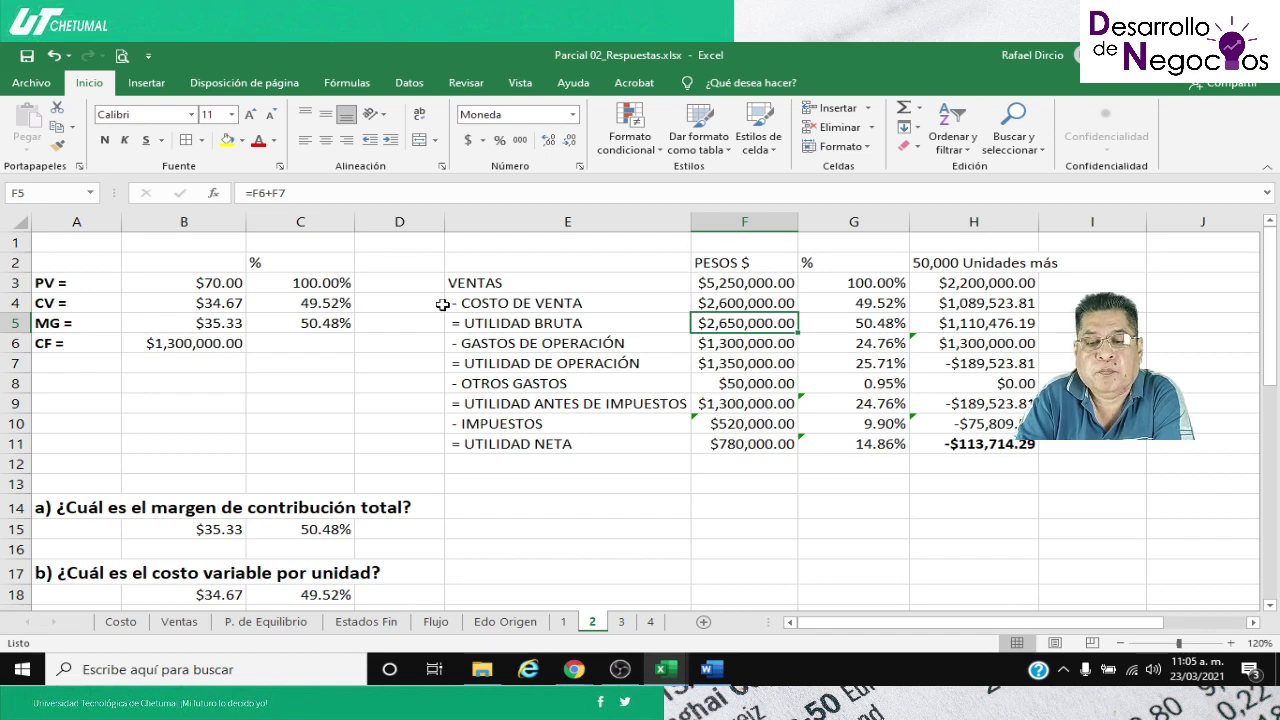
{"action": "key", "text": "Down"}
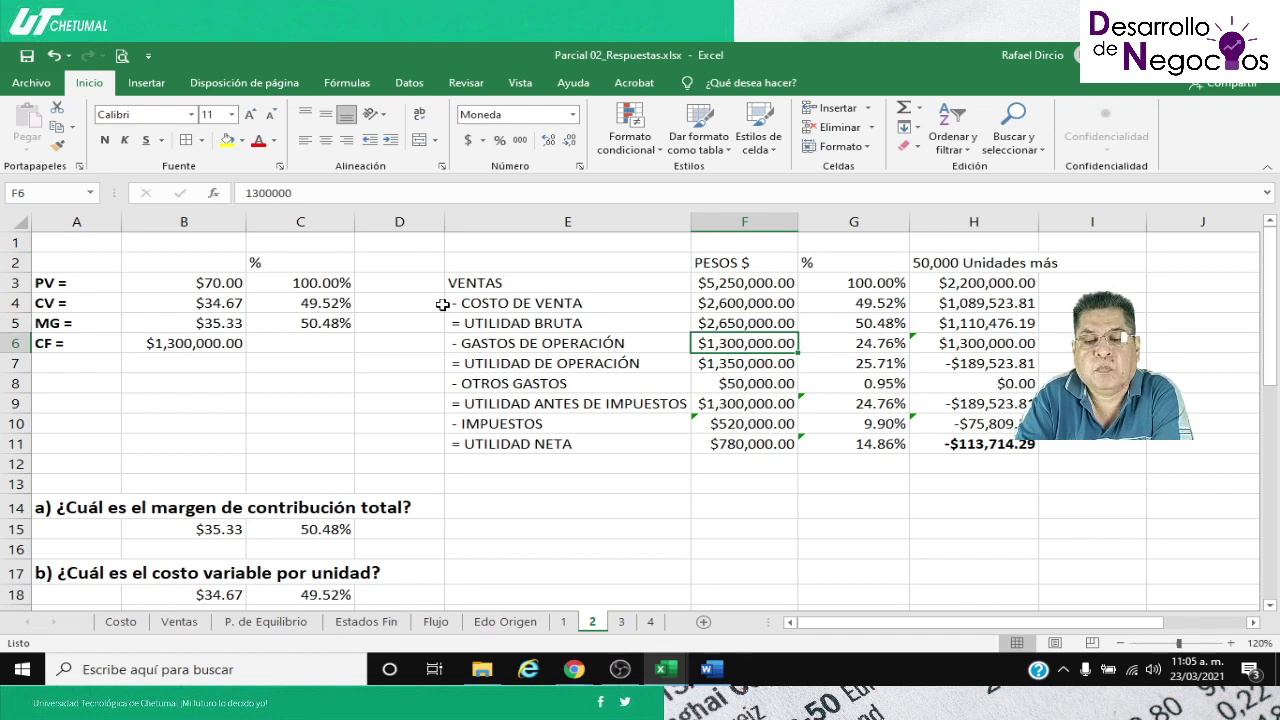
{"action": "key", "text": "Down"}
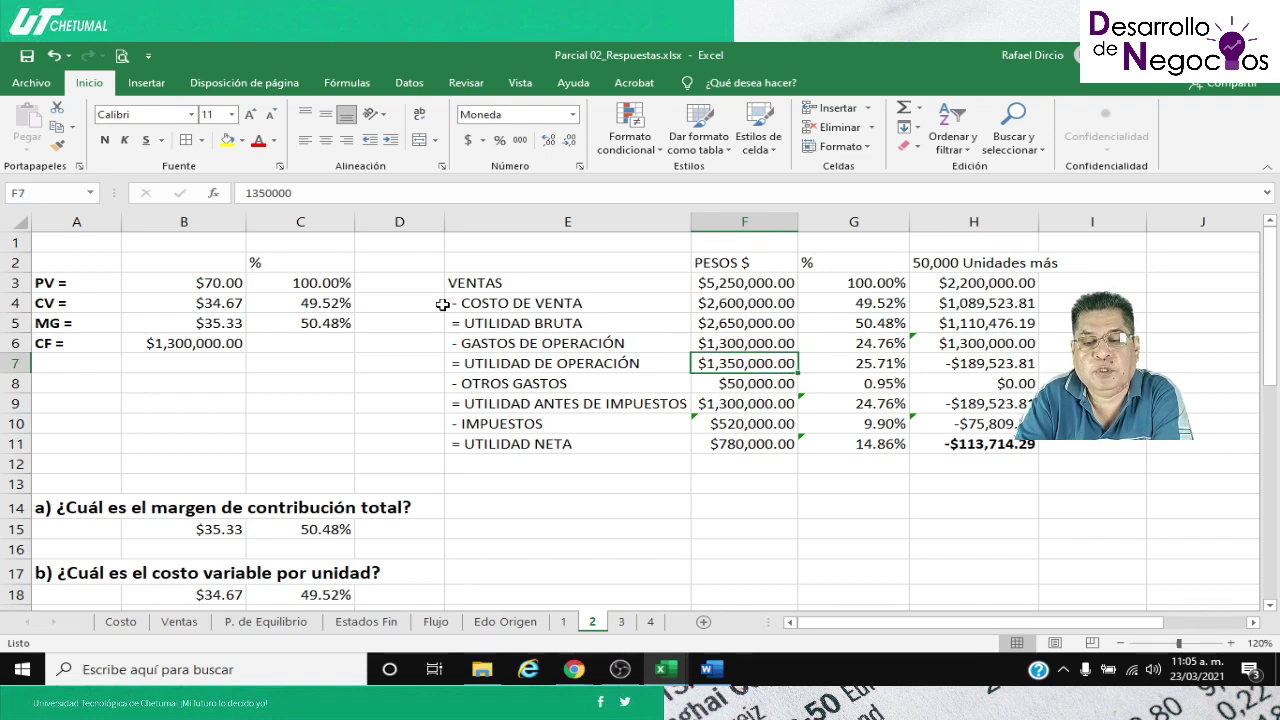
{"action": "key", "text": "Down"}
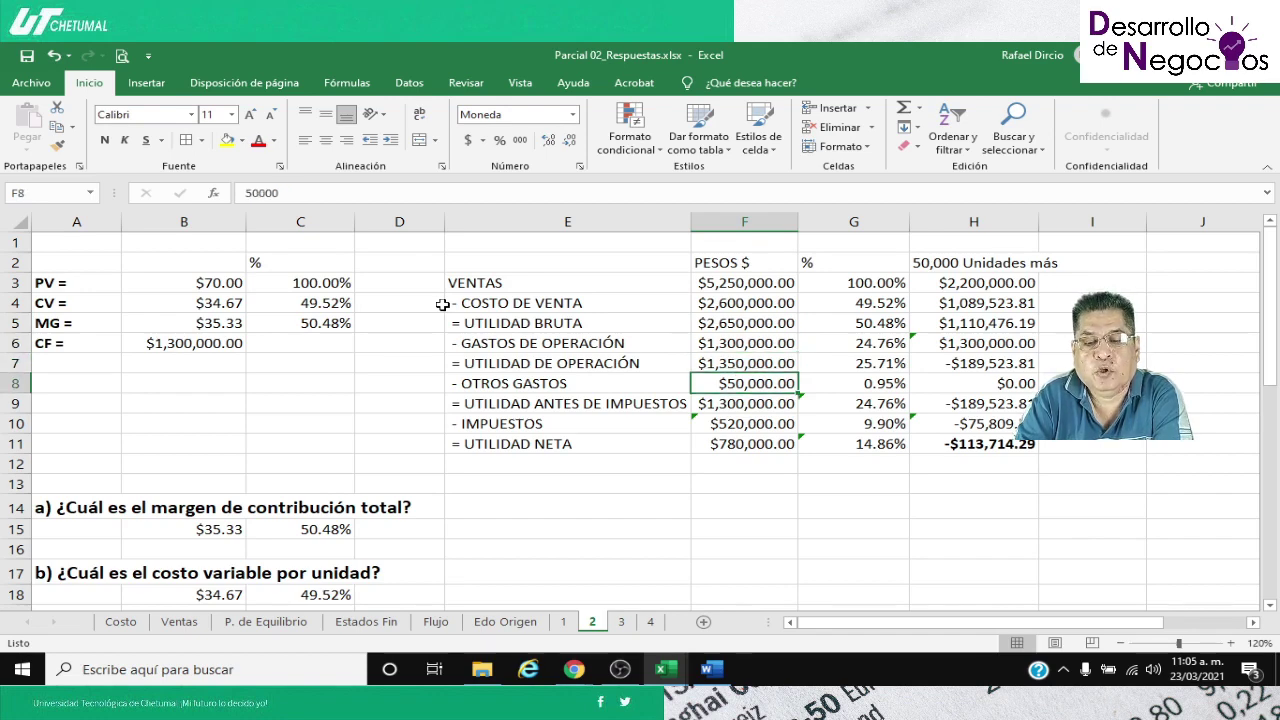
{"action": "key", "text": "Down"}
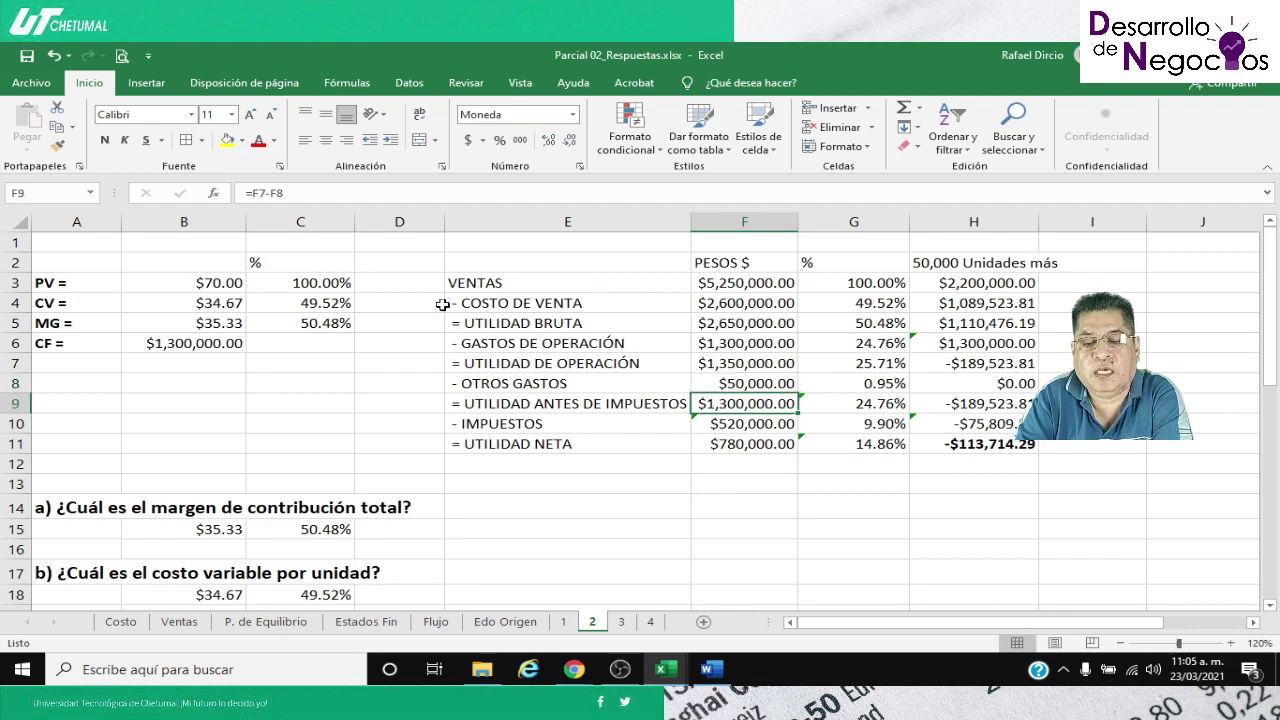
{"action": "key", "text": "Down"}
{"action": "key", "text": "Down"}
{"action": "key", "text": "Up"}
{"action": "key", "text": "Up"}
{"action": "key", "text": "Up"}
{"action": "key", "text": "Up"}
{"action": "key", "text": "Up"}
{"action": "key", "text": "Up"}
{"action": "key", "text": "Up"}
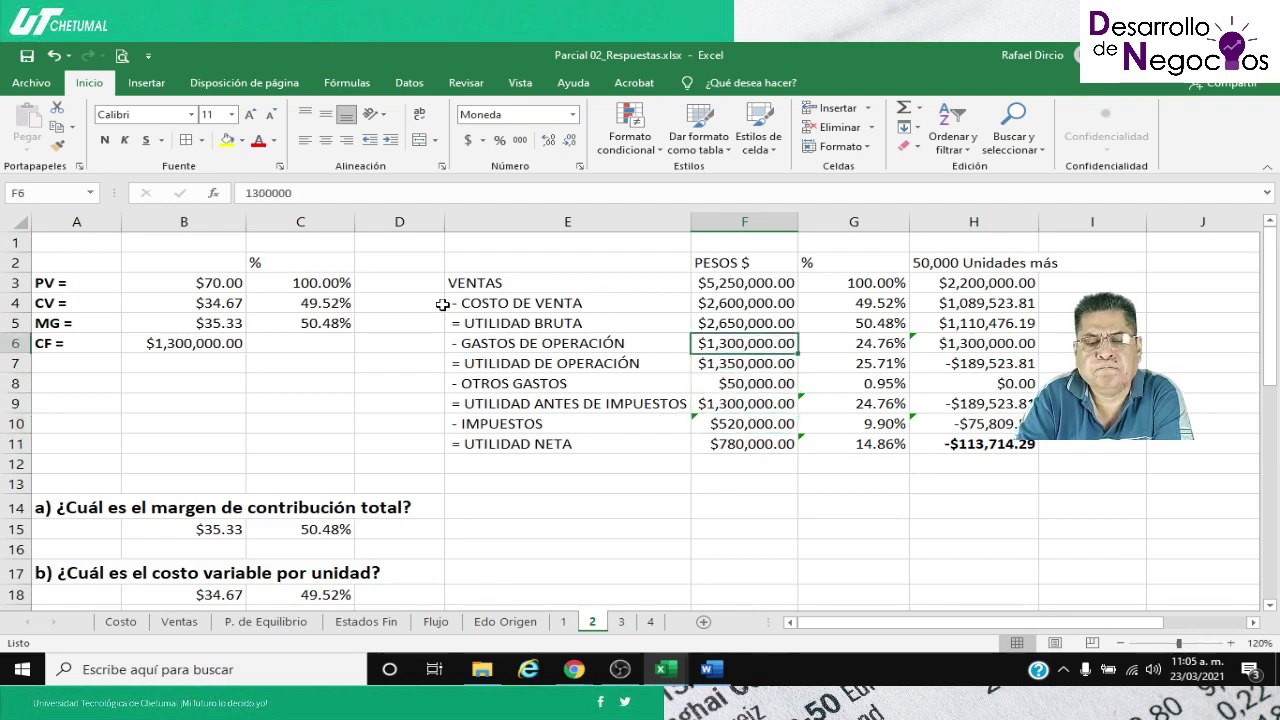
Examine the cost and margin percentages in the income statement and the CV, MG and CF cells of the unit data
{"action": "key", "text": "Right"}
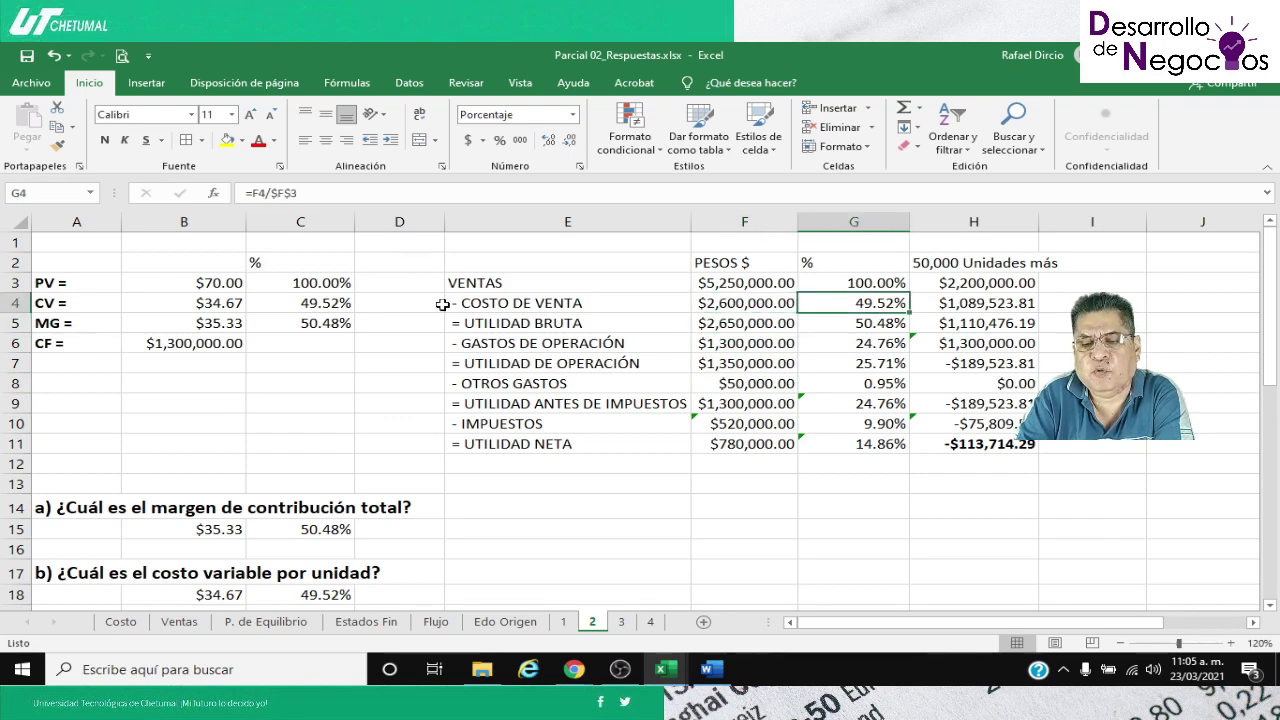
{"action": "key", "text": "Down"}
{"action": "key", "text": "Up"}
{"action": "key", "text": "Left"}
{"action": "key", "text": "Left"}
{"action": "key", "text": "Left"}
{"action": "key", "text": "Left"}
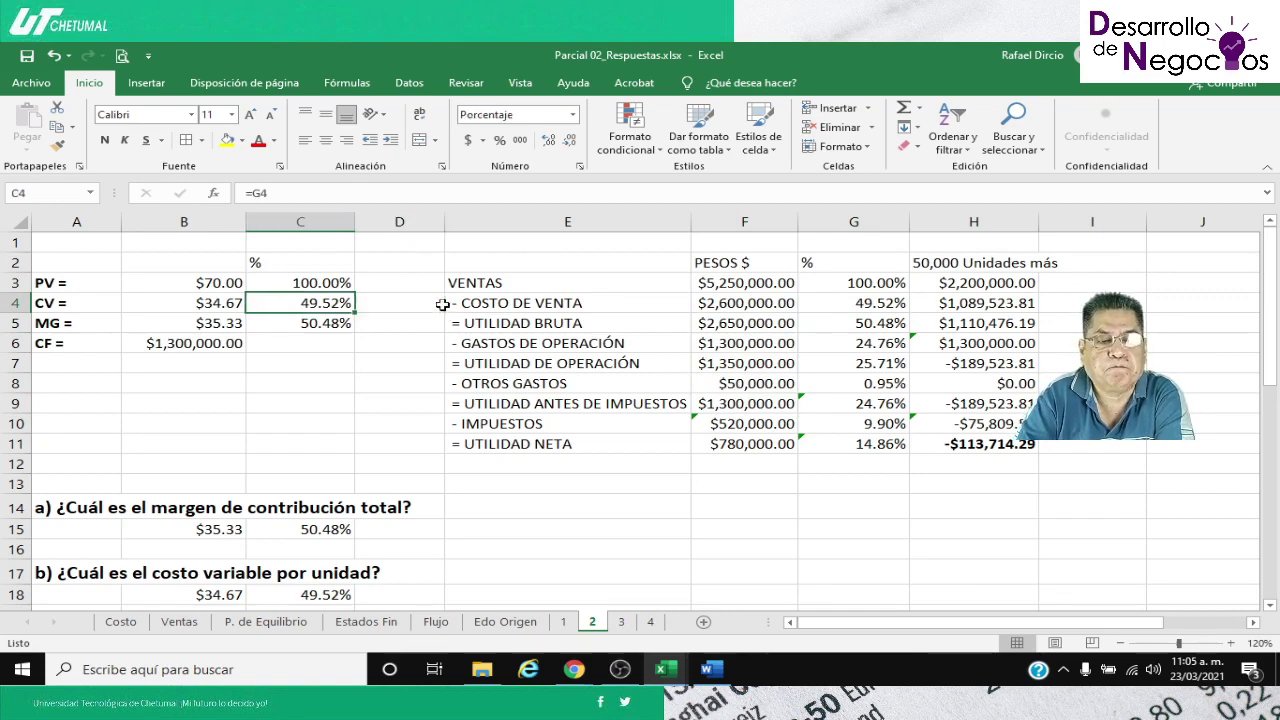
{"action": "key", "text": "Left"}
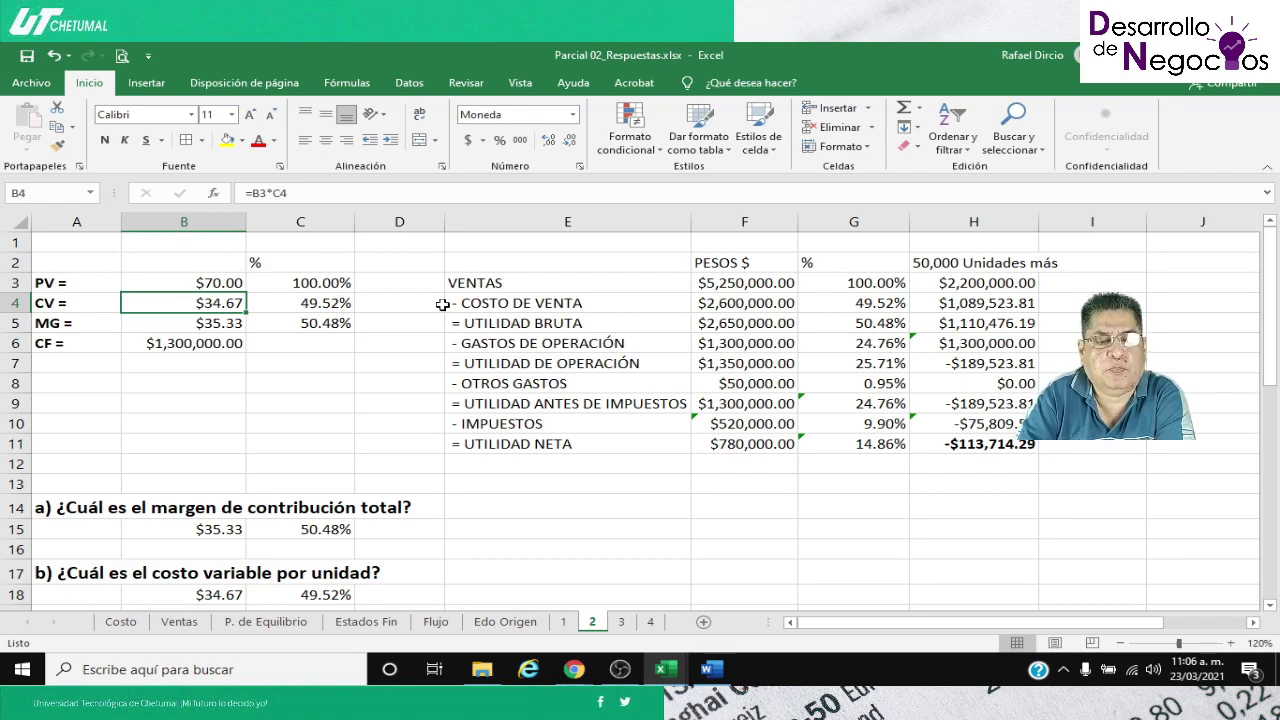
{"action": "key", "text": "Down"}
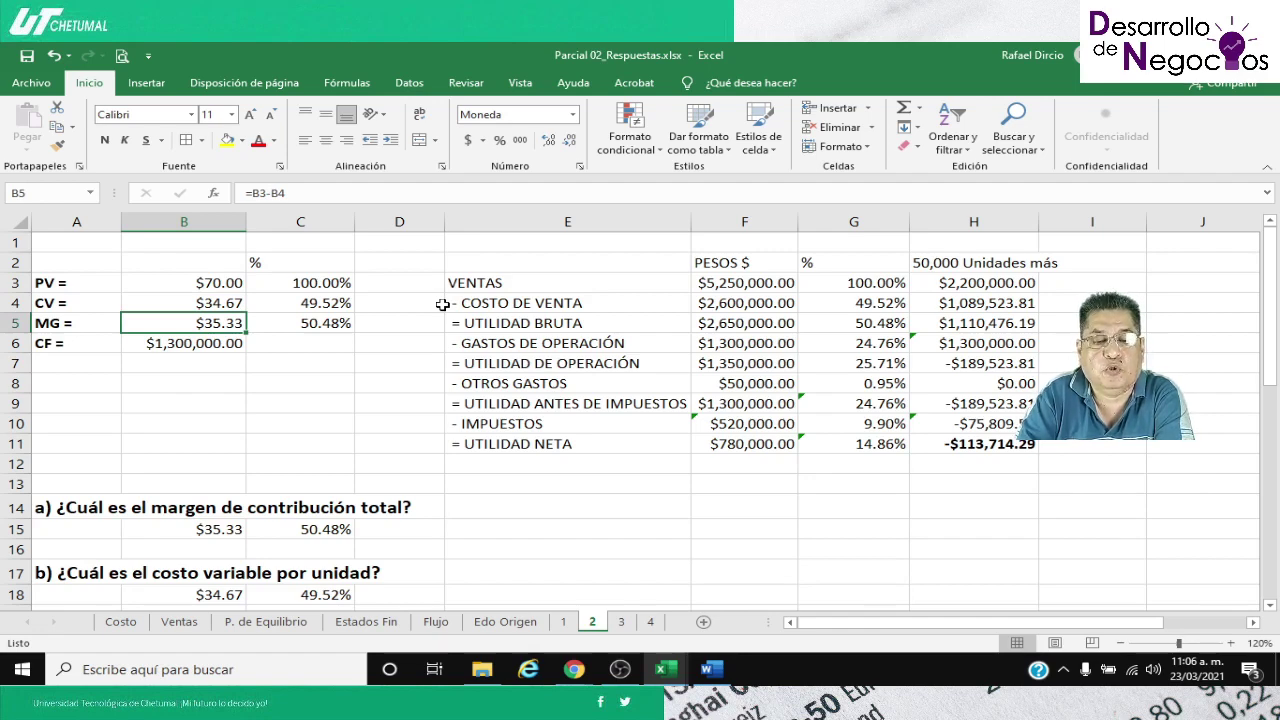
{"action": "key", "text": "Down"}
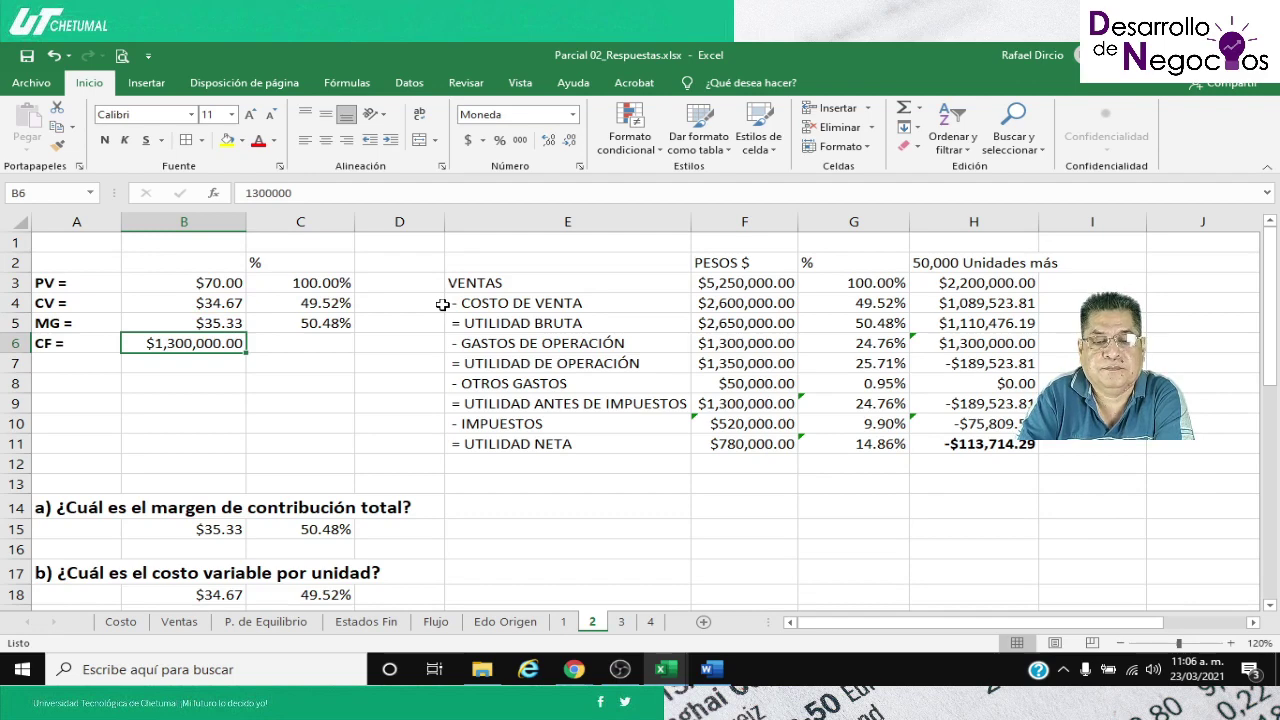
Check the answers to questions a) and b) on contribution margin and unit variable cost against exercise 2 in the Word exam
{"action": "key", "text": "Down"}
{"action": "key", "text": "Down"}
{"action": "key", "text": "Down"}
{"action": "key", "text": "Down"}
{"action": "key", "text": "Down"}
{"action": "key", "text": "Down"}
{"action": "key", "text": "Down"}
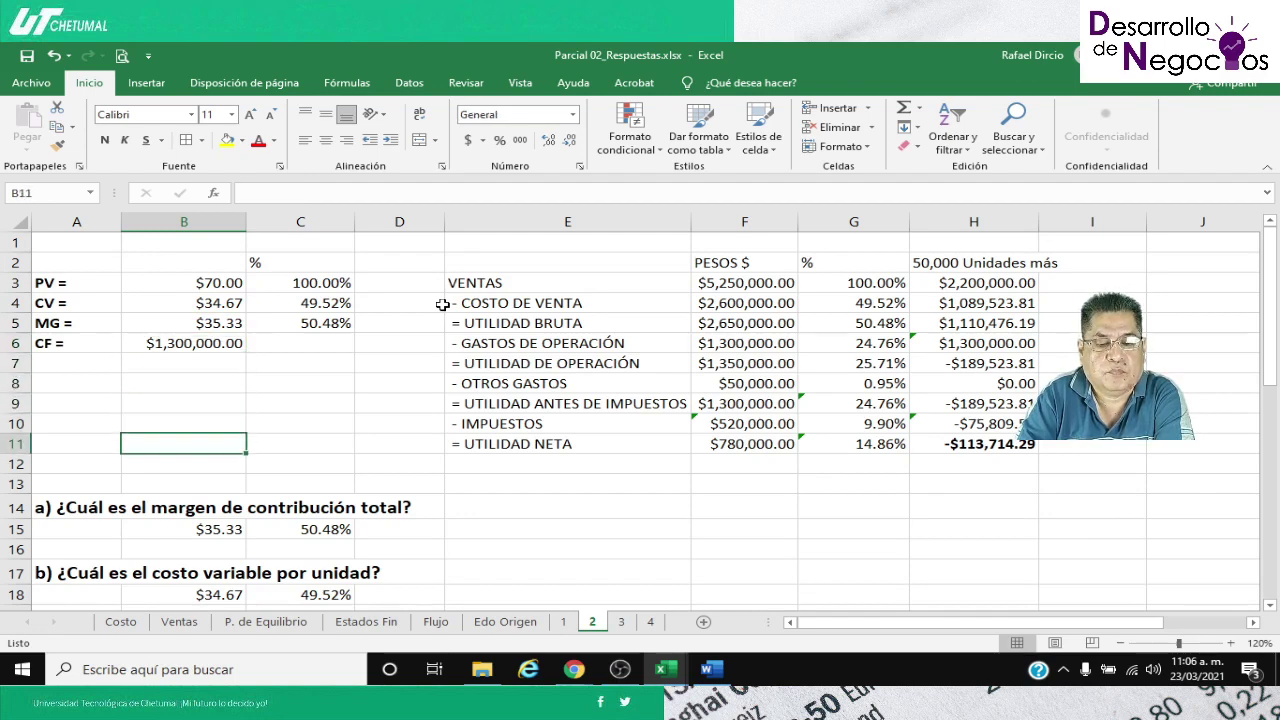
{"action": "key", "text": "Down"}
{"action": "key", "text": "Down"}
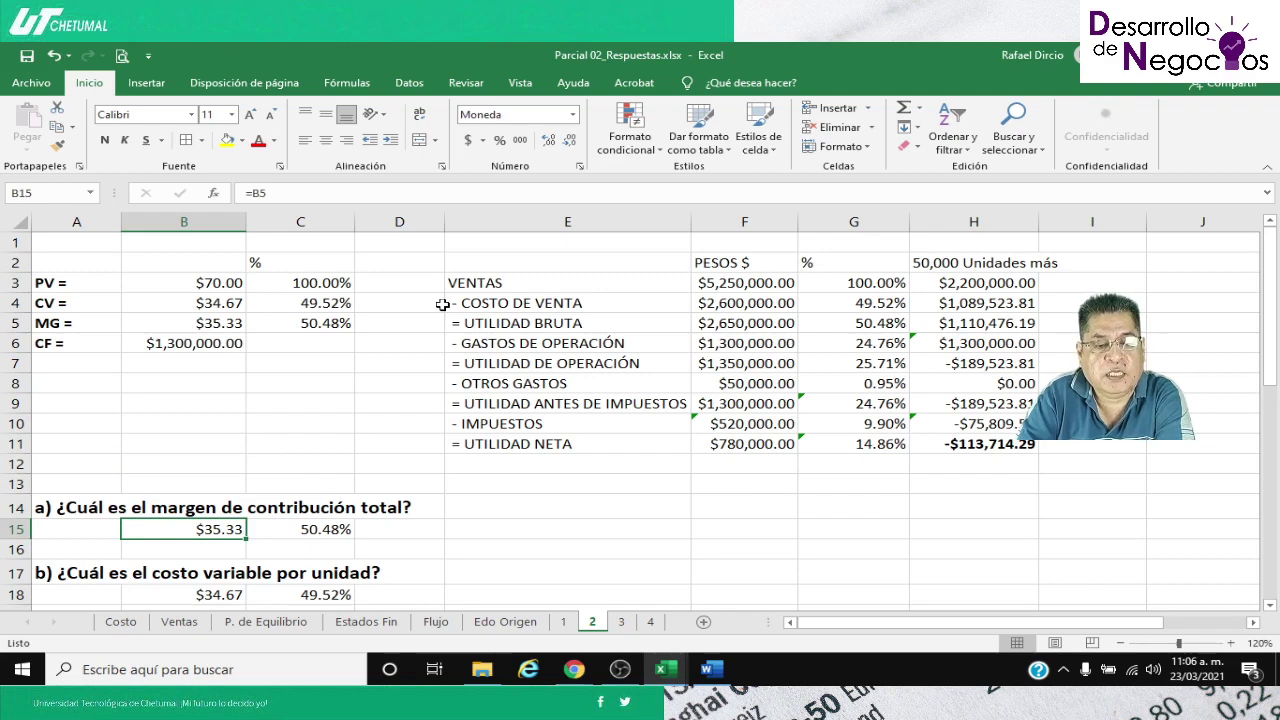
{"action": "key", "text": "Right"}
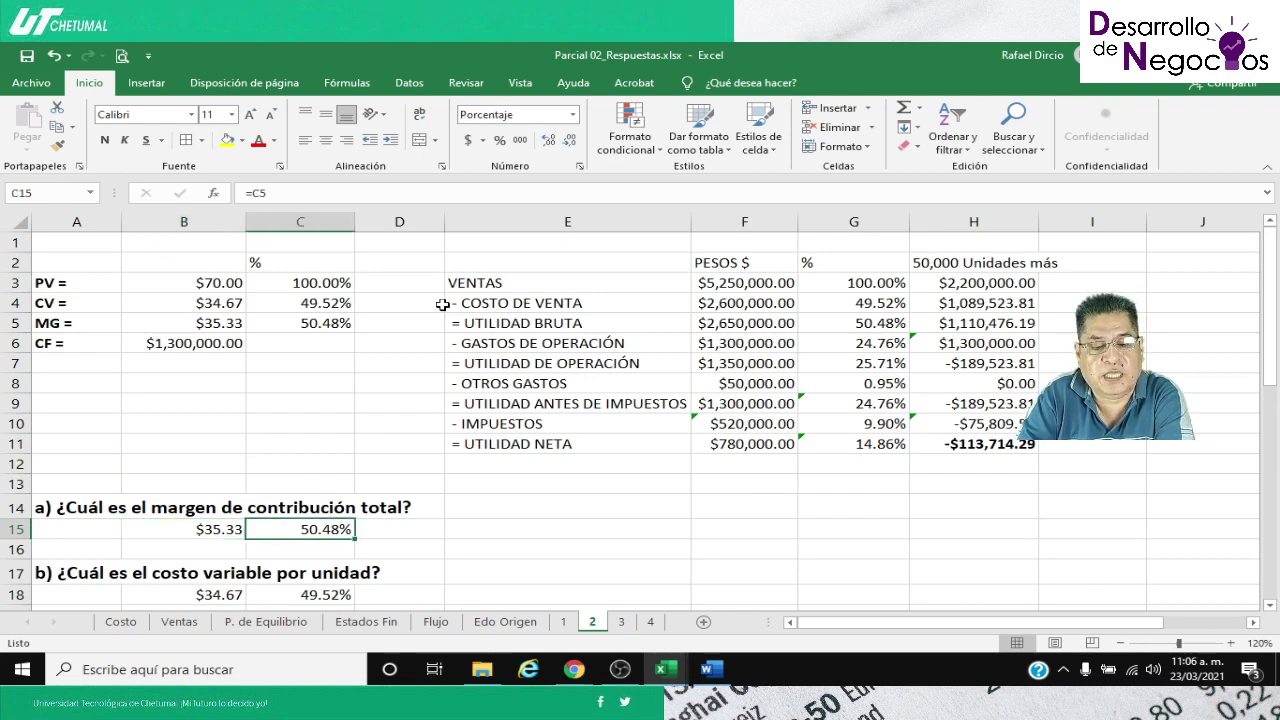
{"action": "left_click", "coordinate": [720, 676]}
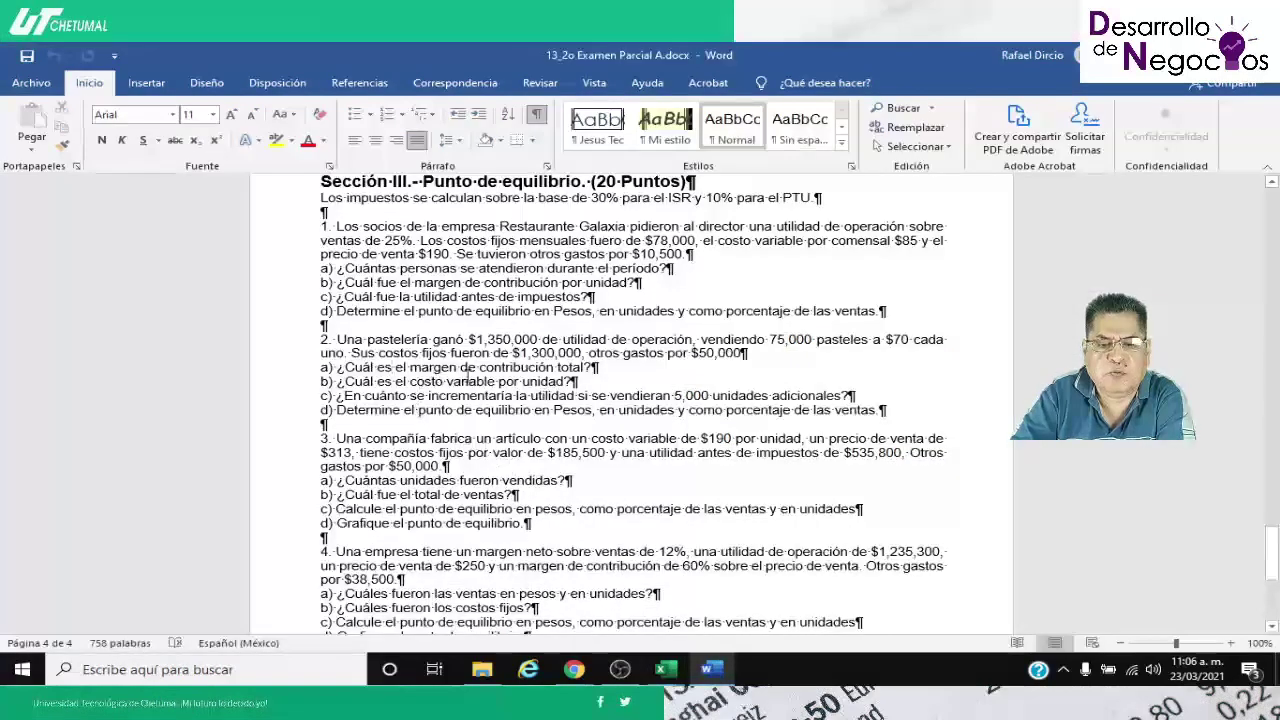
{"action": "left_click", "coordinate": [666, 669]}
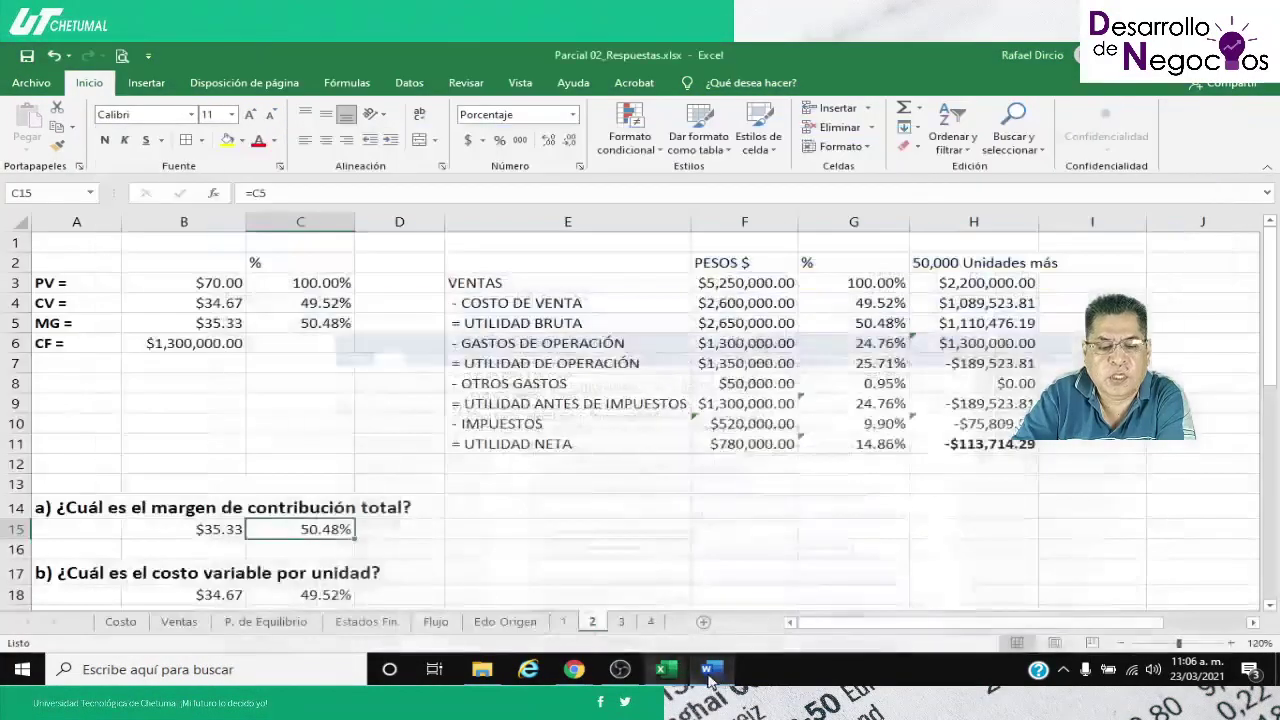
{"action": "scroll", "coordinate": [396, 586], "scroll_direction": "down", "scroll_amount": 1}
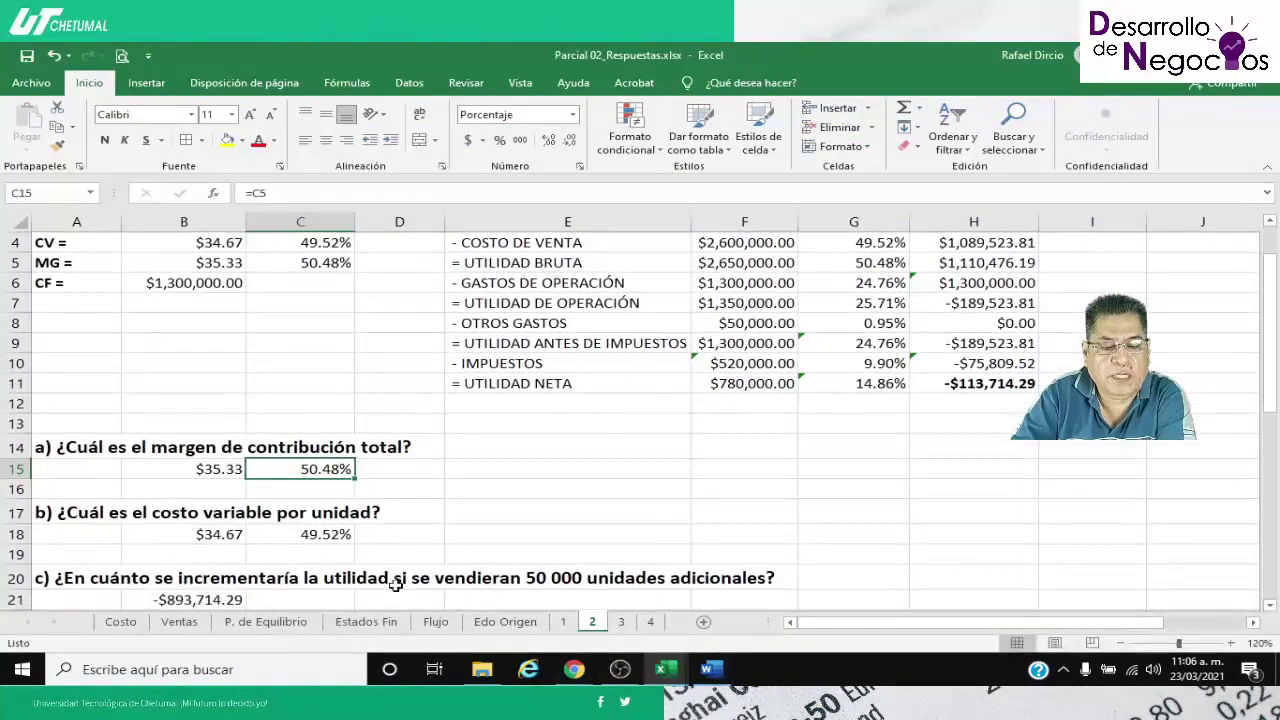
{"action": "left_click", "coordinate": [202, 538]}
{"action": "left_click", "coordinate": [286, 535]}
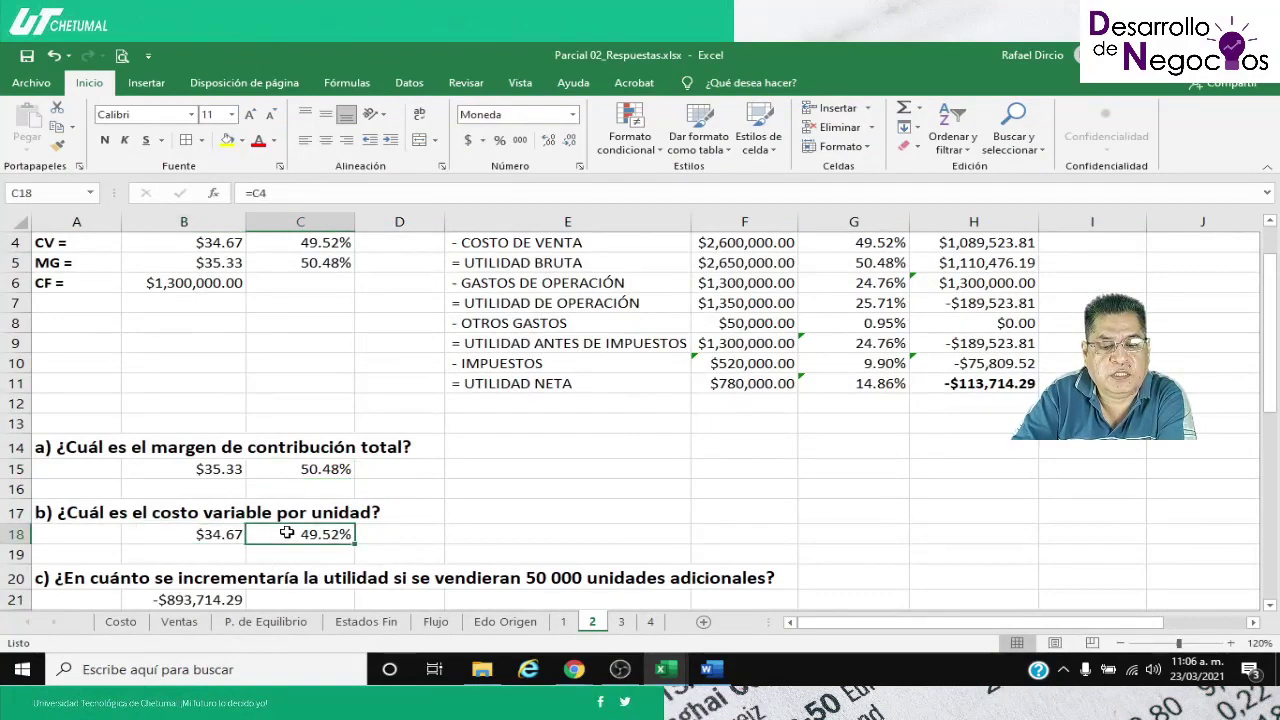
{"action": "scroll", "coordinate": [383, 561], "scroll_direction": "down", "scroll_amount": 1}
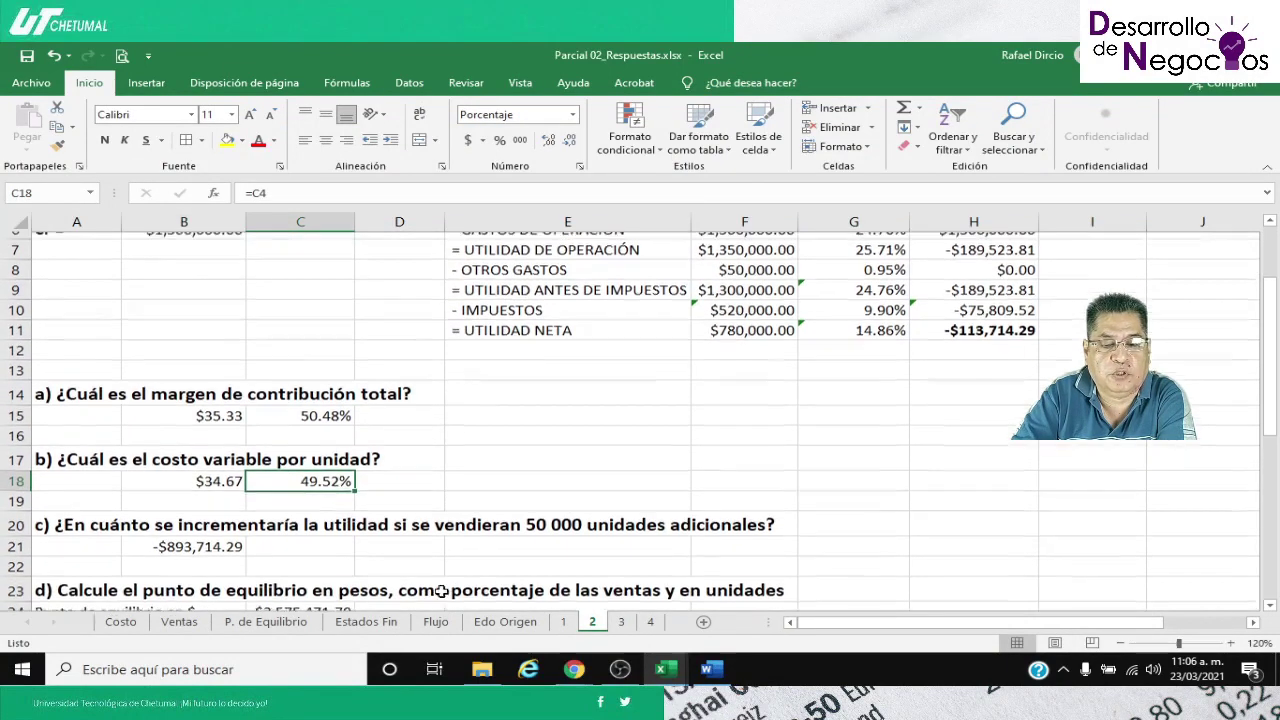
{"action": "scroll", "coordinate": [415, 578], "scroll_direction": "up", "scroll_amount": 1}
Recheck question c) in the Word exam and change its additional units in A20 of sheet 2 to 5,000
{"action": "left_click", "coordinate": [708, 670]}
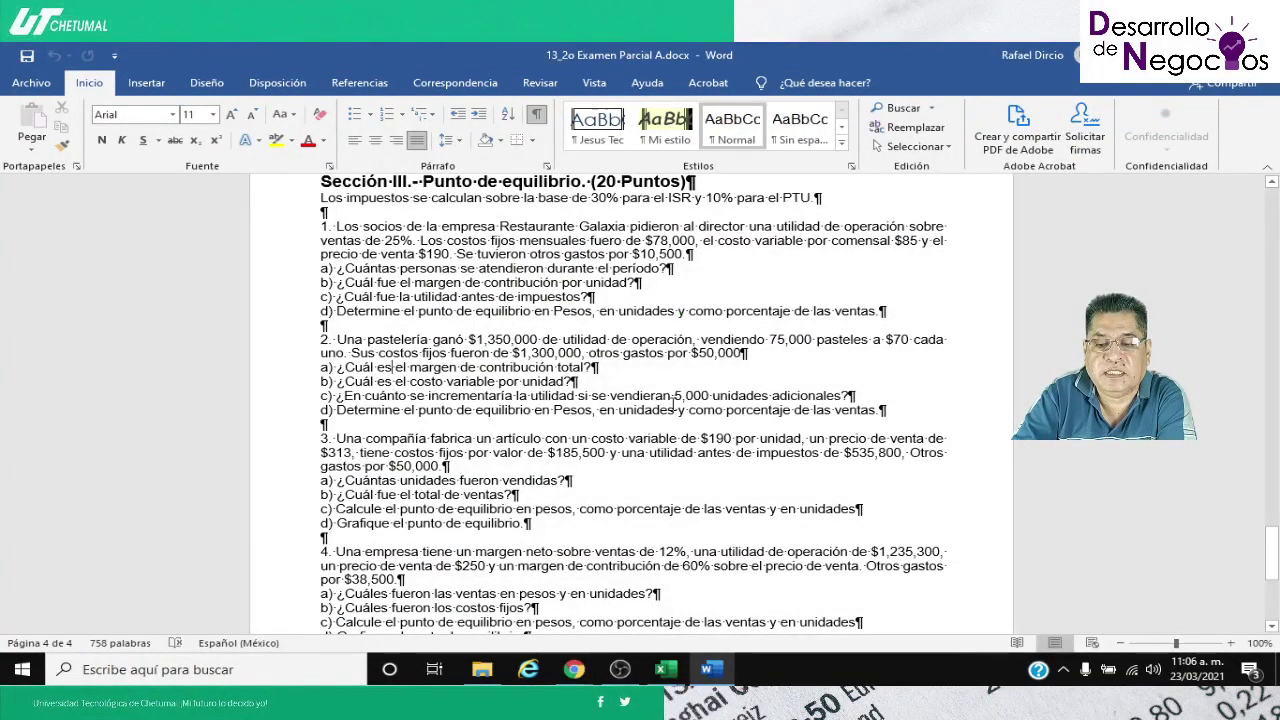
{"action": "mouse_move", "coordinate": [667, 673]}
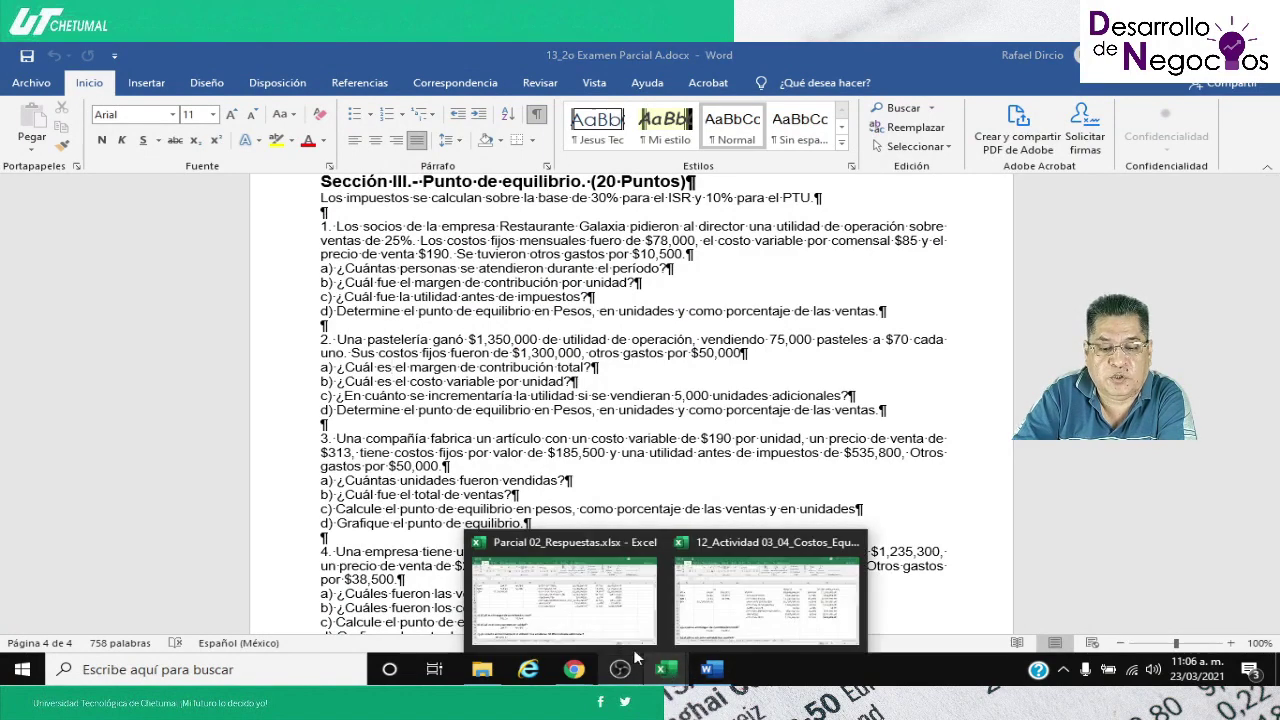
{"action": "left_click", "coordinate": [605, 625]}
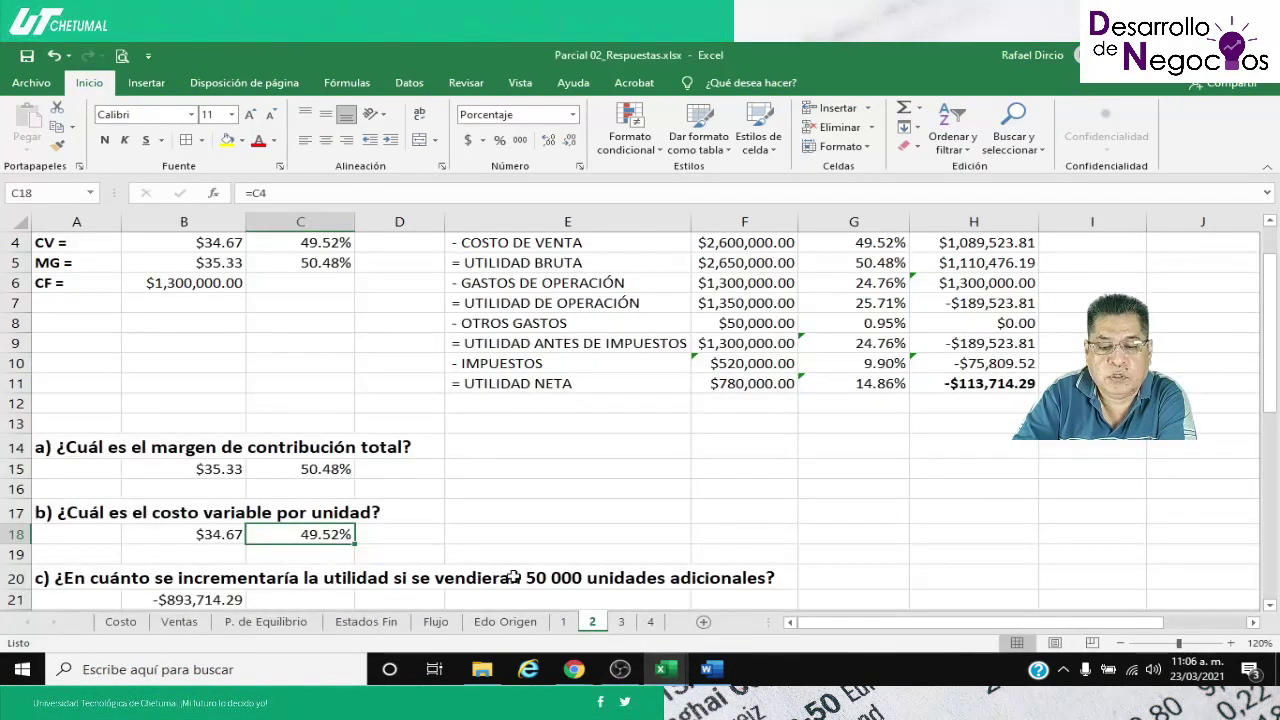
{"action": "left_click", "coordinate": [477, 583]}
{"action": "left_click", "coordinate": [84, 578]}
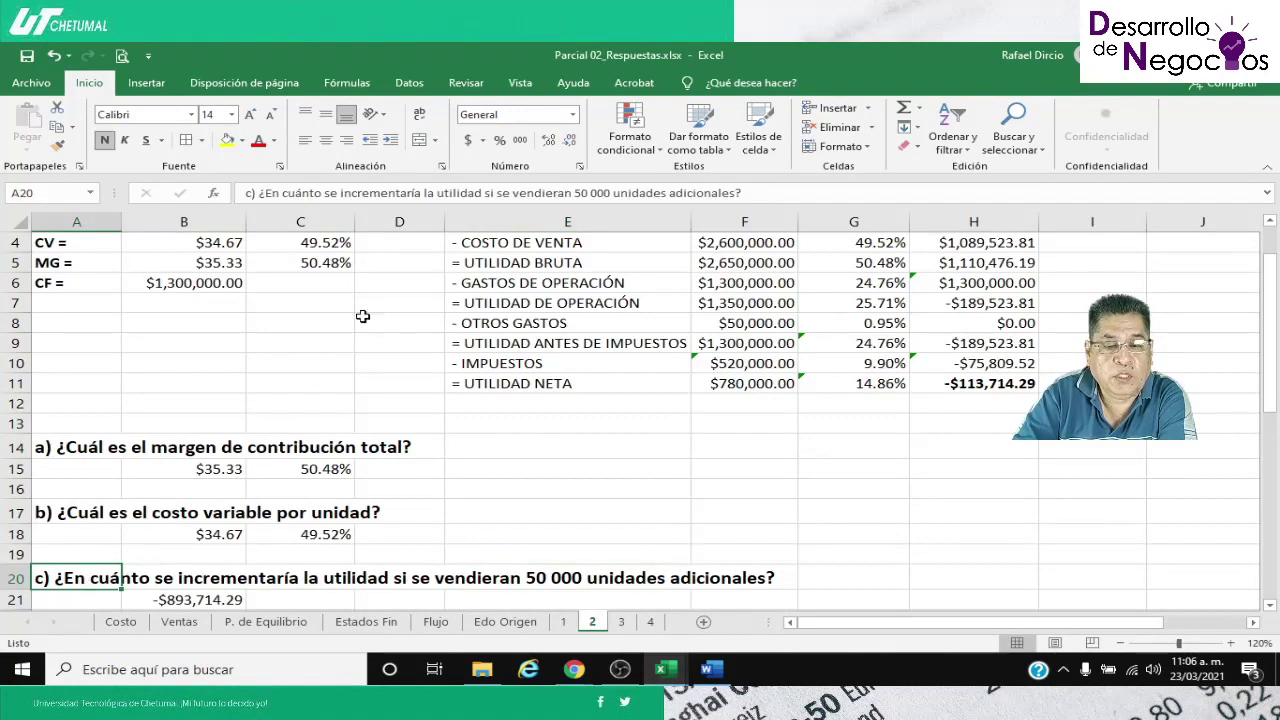
{"action": "left_click", "coordinate": [585, 193]}
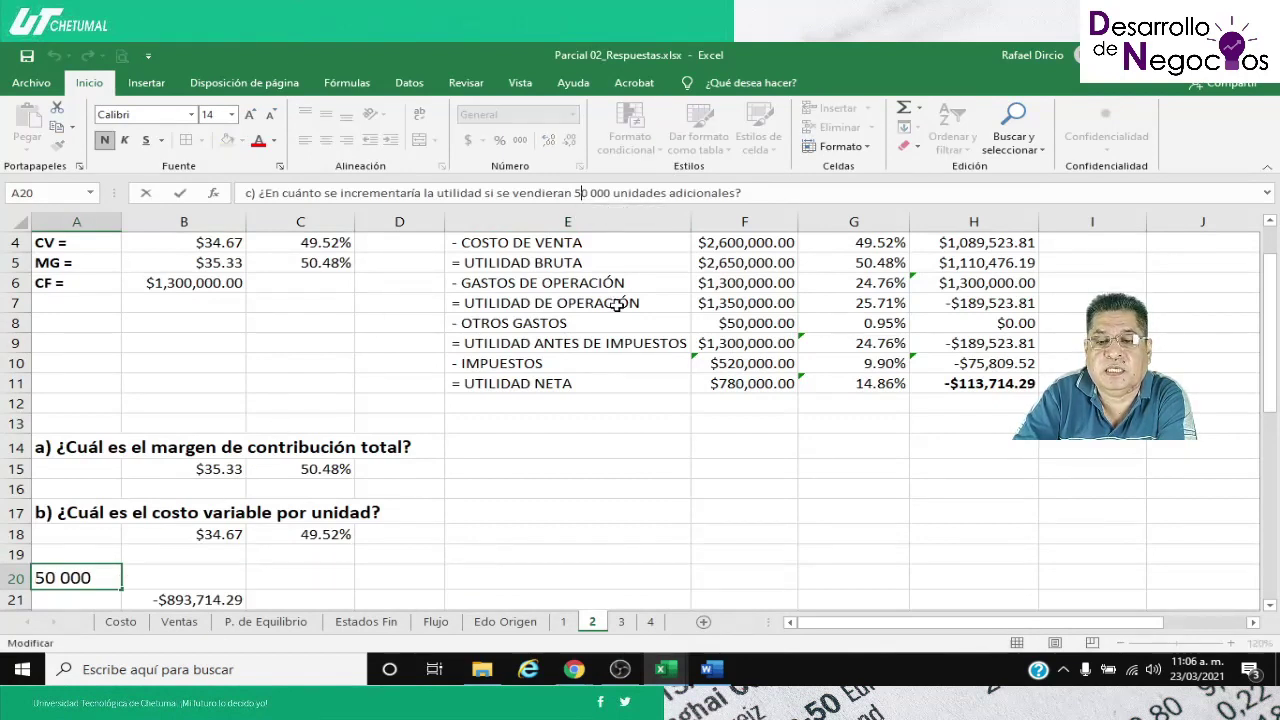
{"action": "type", "text": ","}
{"action": "key", "text": "Delete"}
{"action": "key", "text": "Delete"}
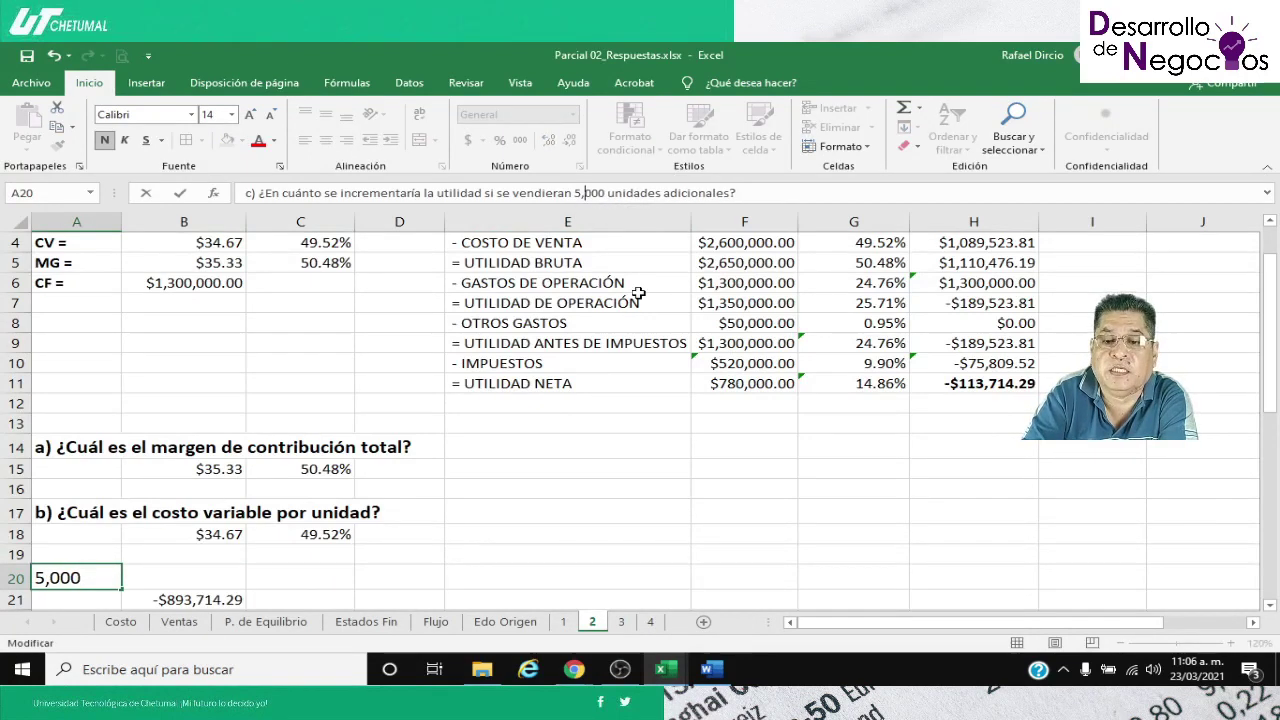
{"action": "key", "text": "Return"}
{"action": "scroll", "coordinate": [636, 292], "scroll_direction": "up", "scroll_amount": 1}
{"action": "scroll", "coordinate": [624, 290], "scroll_direction": "down", "scroll_amount": 2}
{"action": "scroll", "coordinate": [622, 289], "scroll_direction": "down", "scroll_amount": 4}
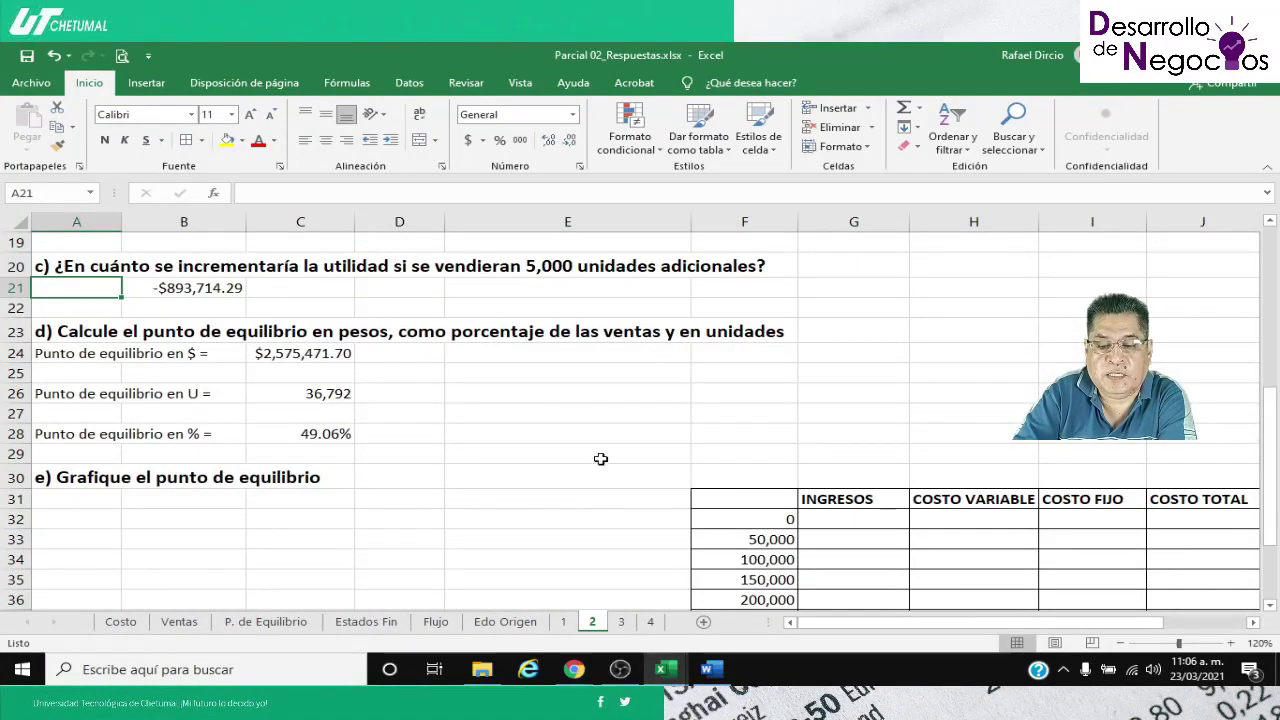
Look over the rest of exercise 2 on sheet 2, including the break-even answers and the empty graph table
{"action": "scroll", "coordinate": [595, 456], "scroll_direction": "down", "scroll_amount": 2}
{"action": "scroll", "coordinate": [669, 453], "scroll_direction": "down", "scroll_amount": 2}
{"action": "scroll", "coordinate": [674, 453], "scroll_direction": "up", "scroll_amount": 3}
{"action": "scroll", "coordinate": [675, 453], "scroll_direction": "up", "scroll_amount": 7}
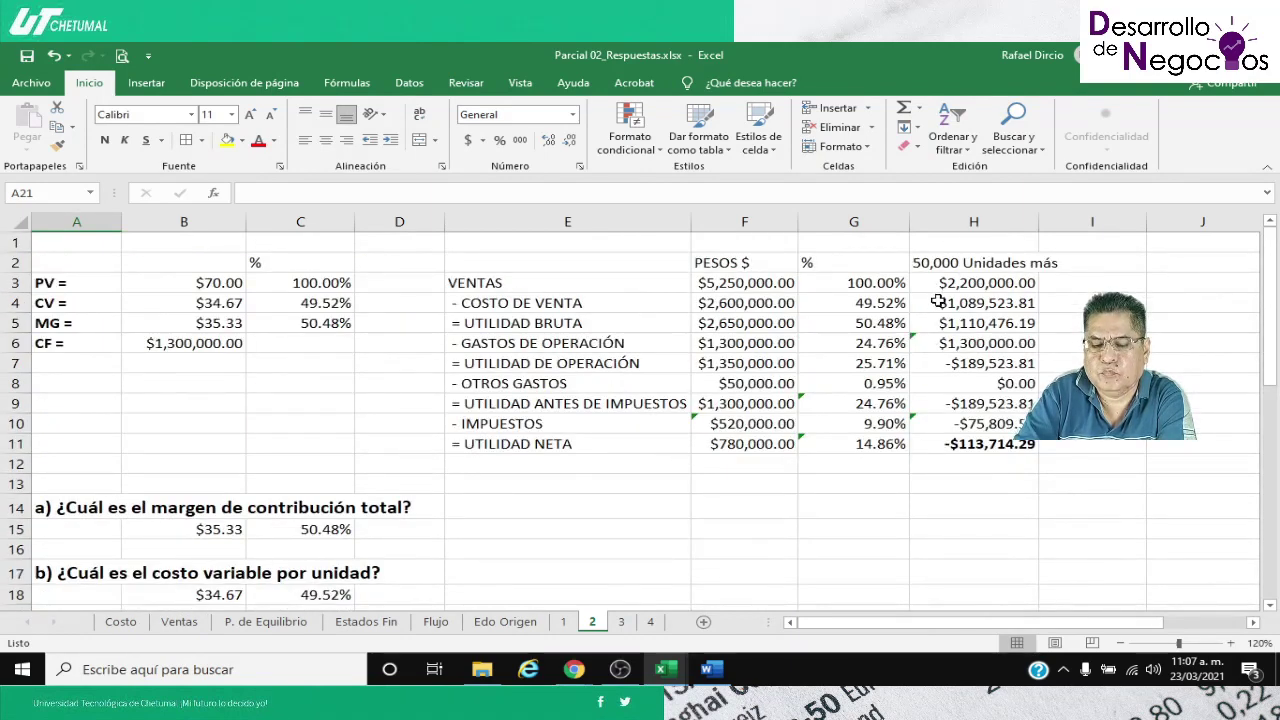
{"action": "scroll", "coordinate": [776, 524], "scroll_direction": "down", "scroll_amount": 9}
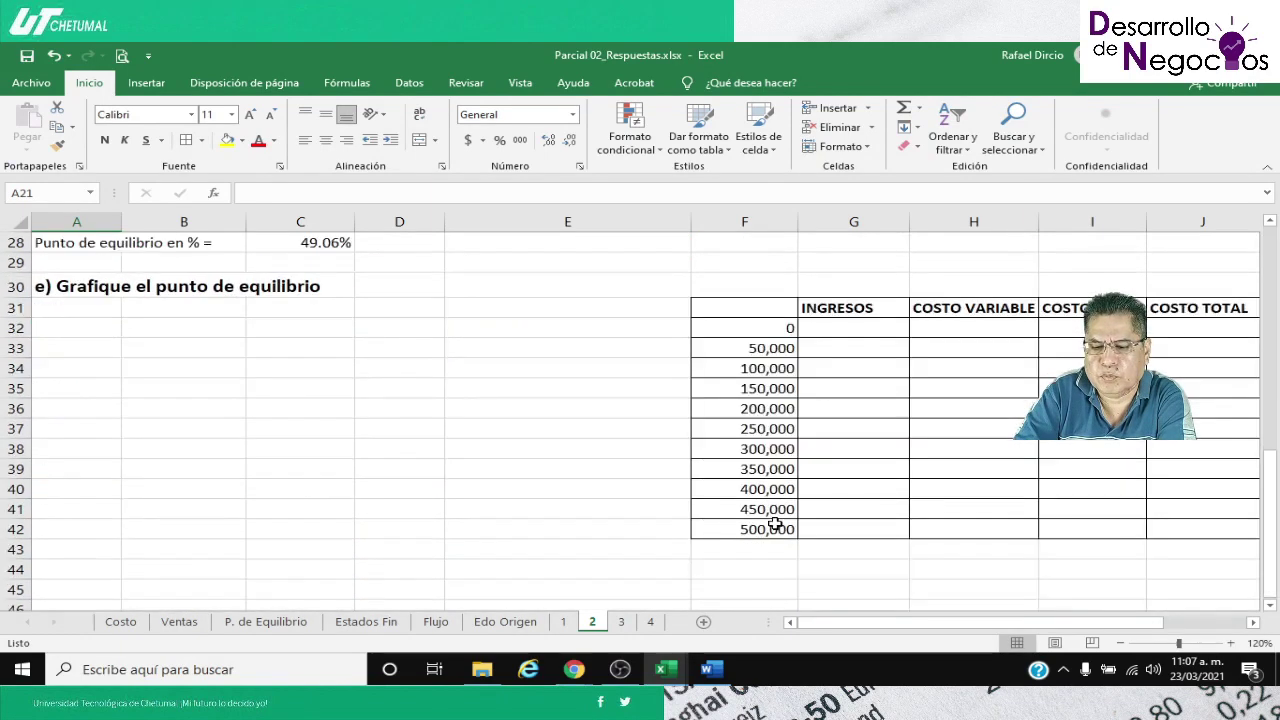
{"action": "scroll", "coordinate": [771, 523], "scroll_direction": "down", "scroll_amount": 2}
{"action": "scroll", "coordinate": [771, 523], "scroll_direction": "up", "scroll_amount": 2}
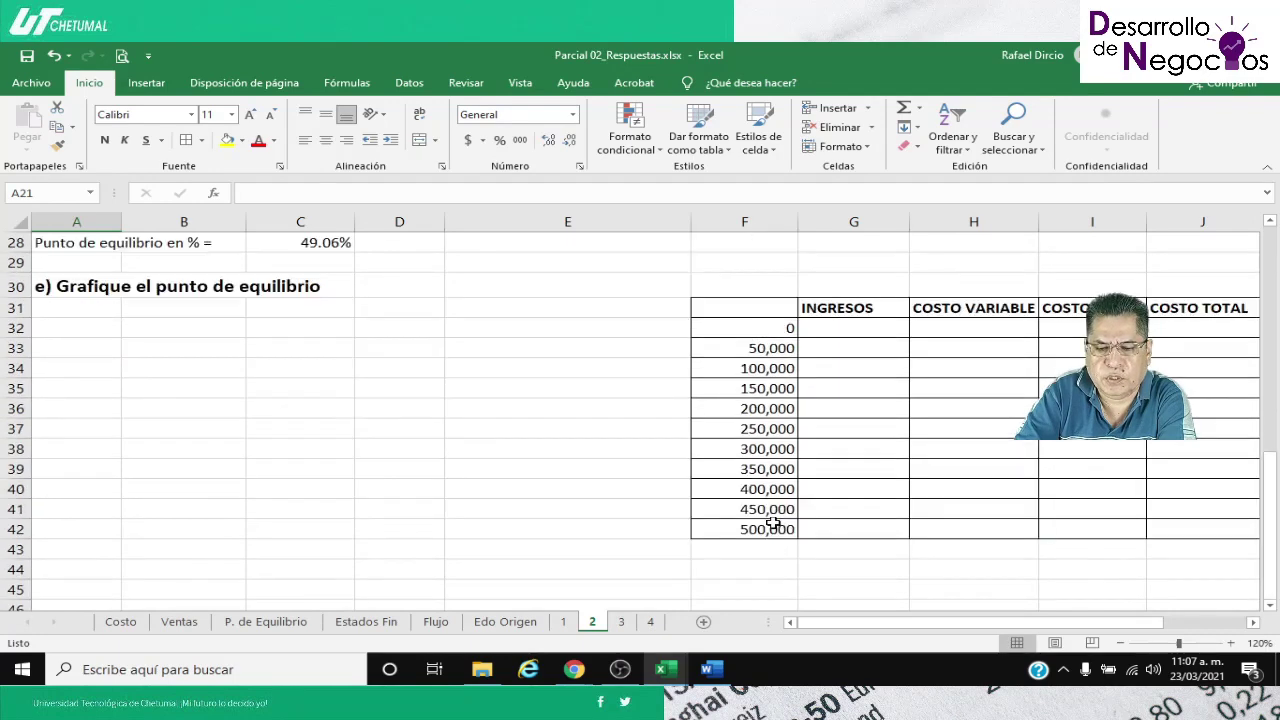
{"action": "scroll", "coordinate": [775, 399], "scroll_direction": "up", "scroll_amount": 2}
{"action": "scroll", "coordinate": [775, 399], "scroll_direction": "up", "scroll_amount": 7}
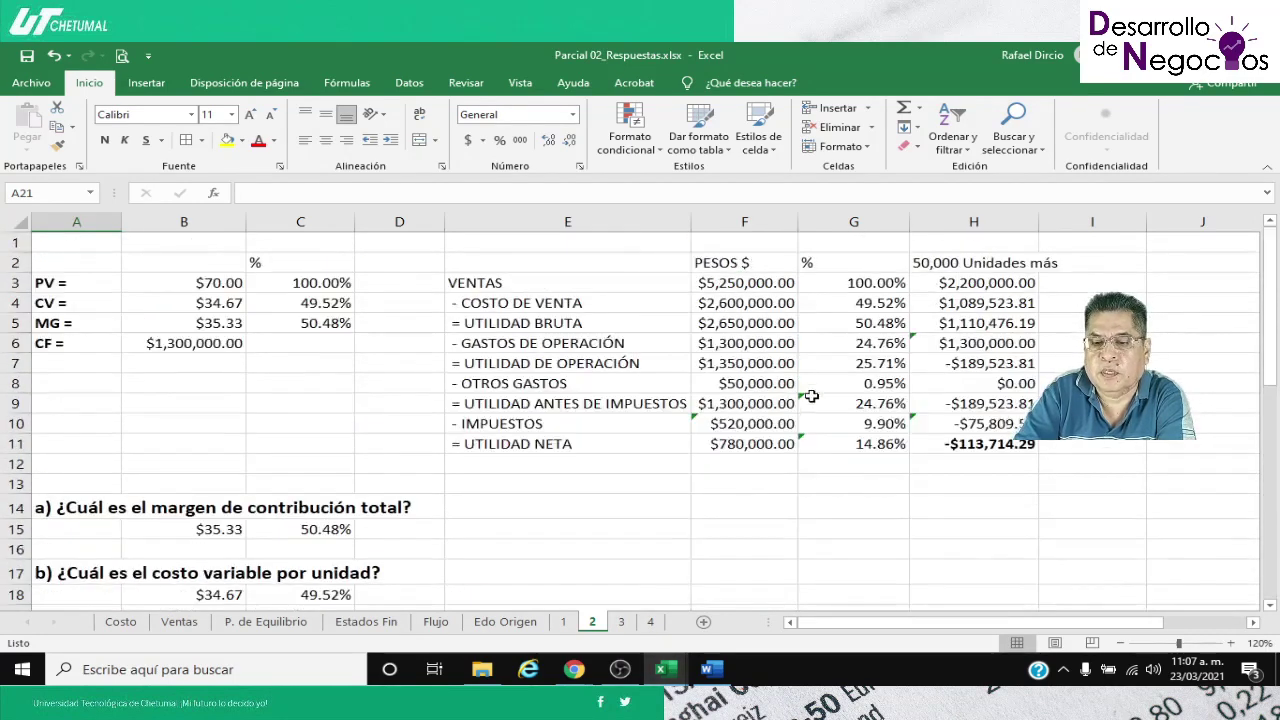
Change the heading in H2 of the income statement to "5,000 Unidades más"
{"action": "left_click", "coordinate": [935, 263]}
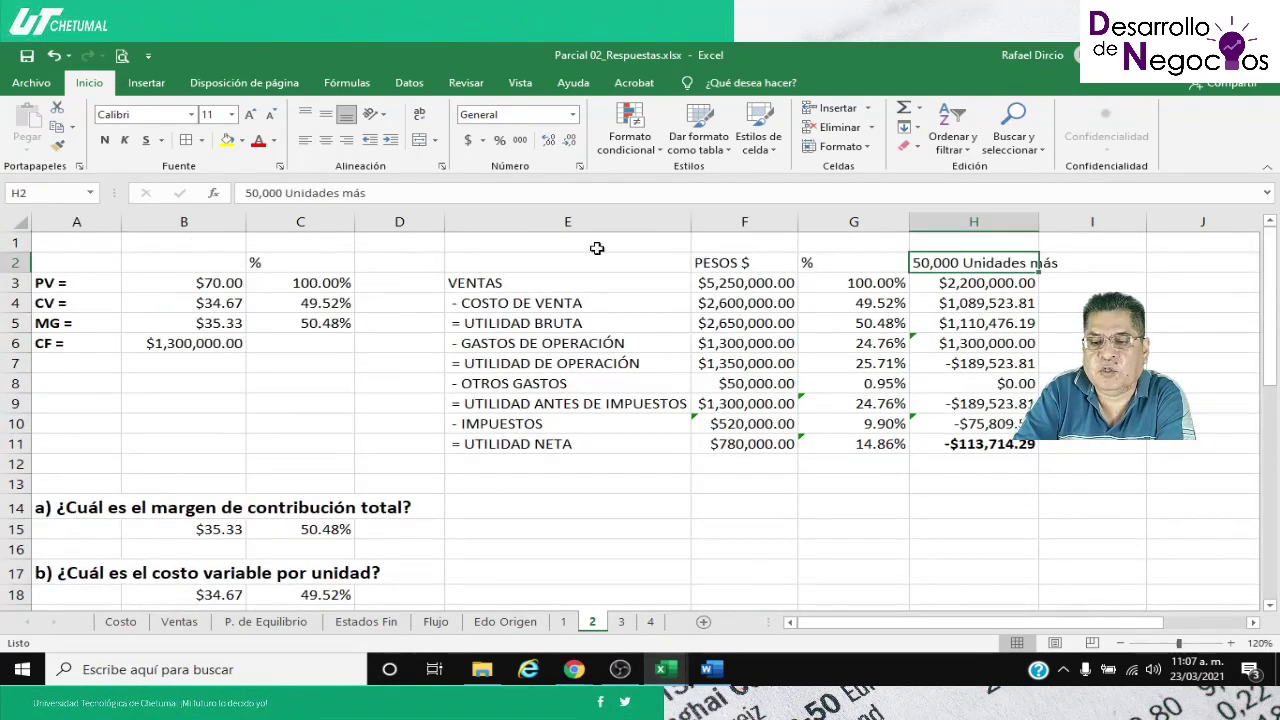
{"action": "left_click", "coordinate": [252, 193]}
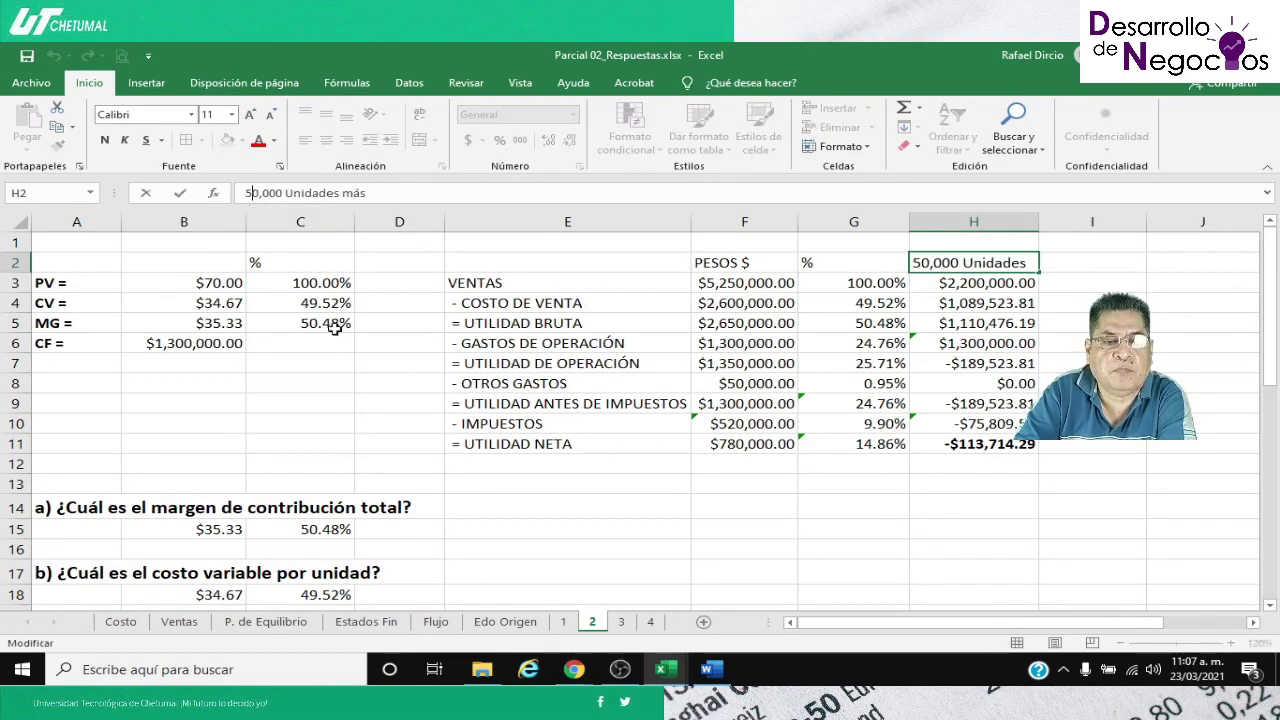
{"action": "key", "text": "Delete"}
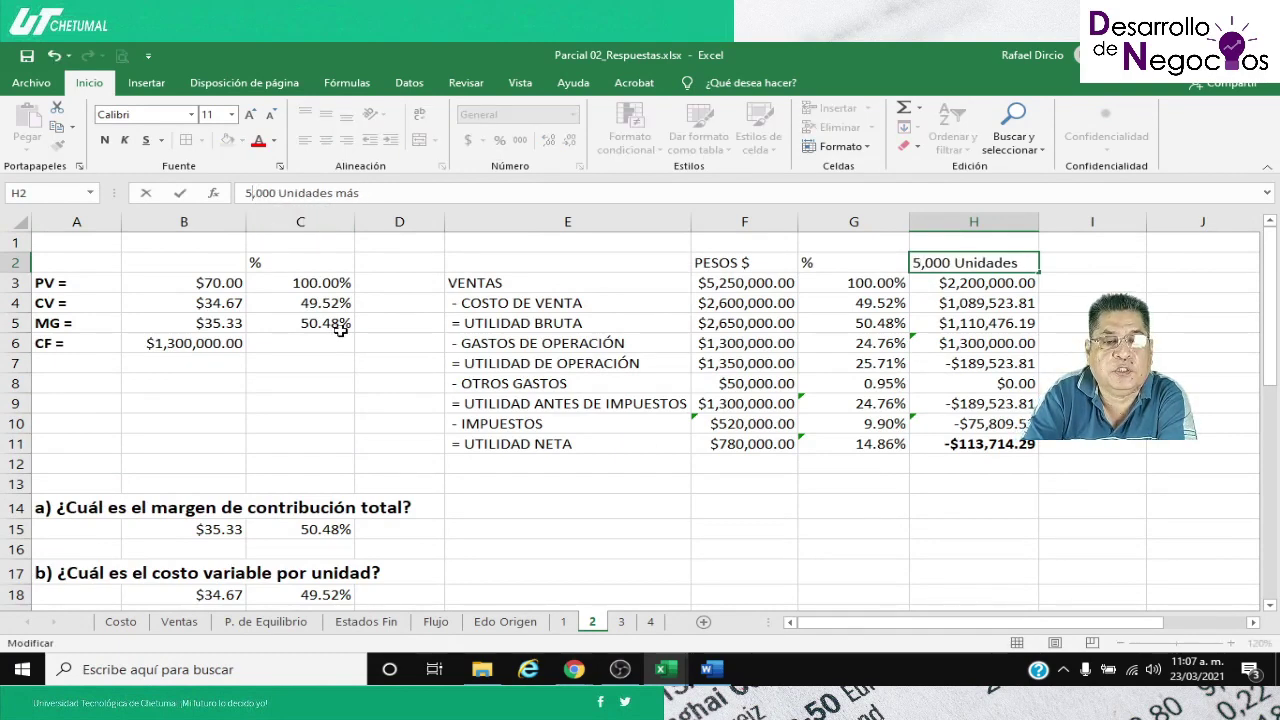
{"action": "key", "text": "Return"}
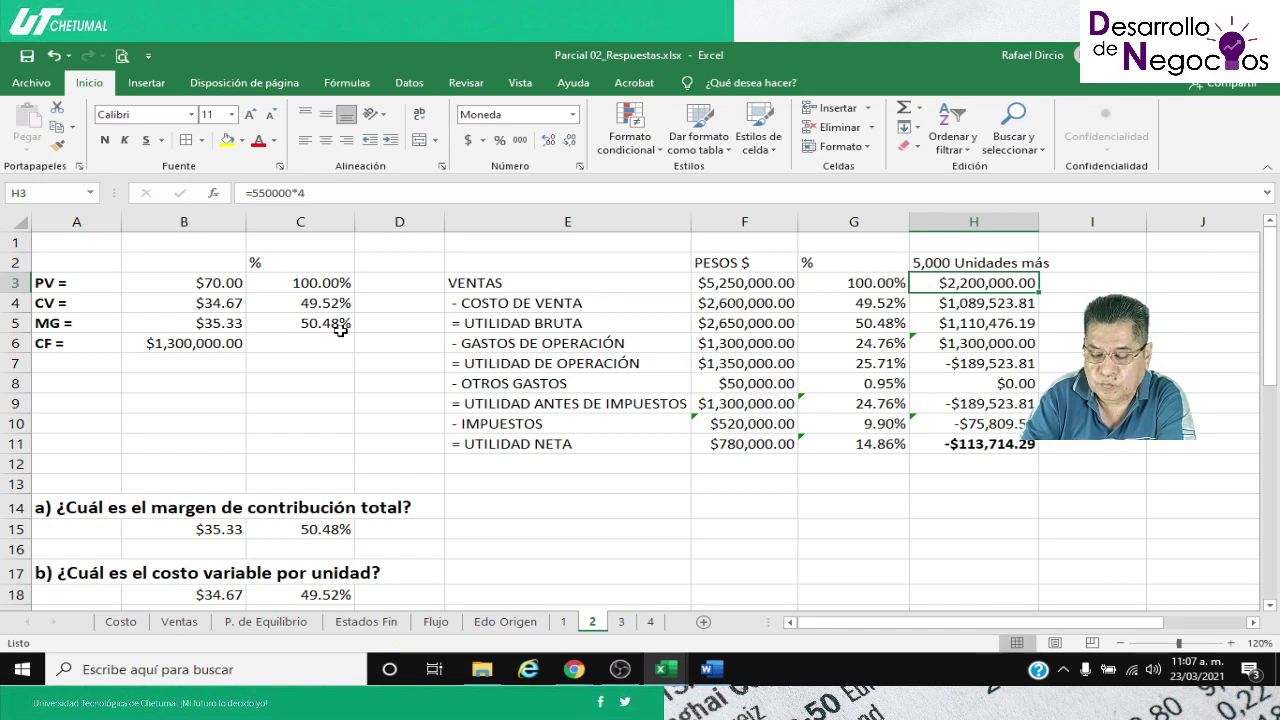
Compare the VENTAS formulas in F3 and H3, and copy the one from F3 into H3
{"action": "key", "text": "Left"}
{"action": "key", "text": "Left"}
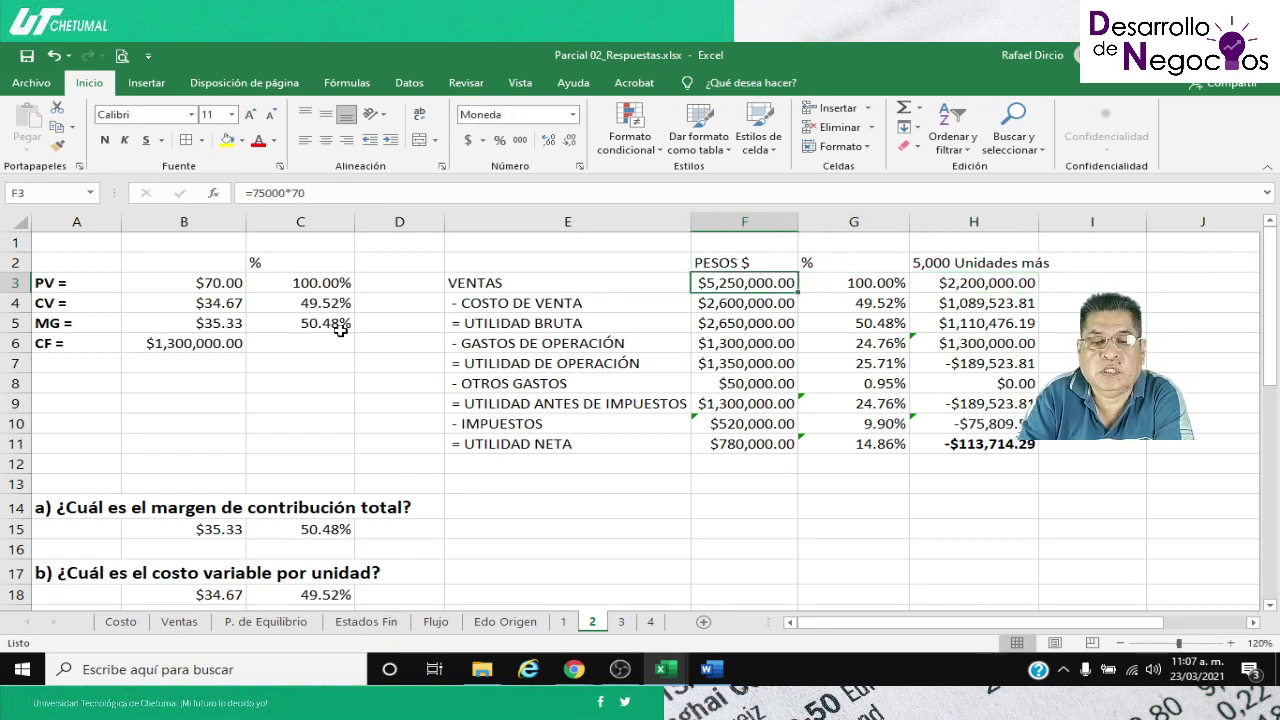
{"action": "key", "text": "Right"}
{"action": "key", "text": "Right"}
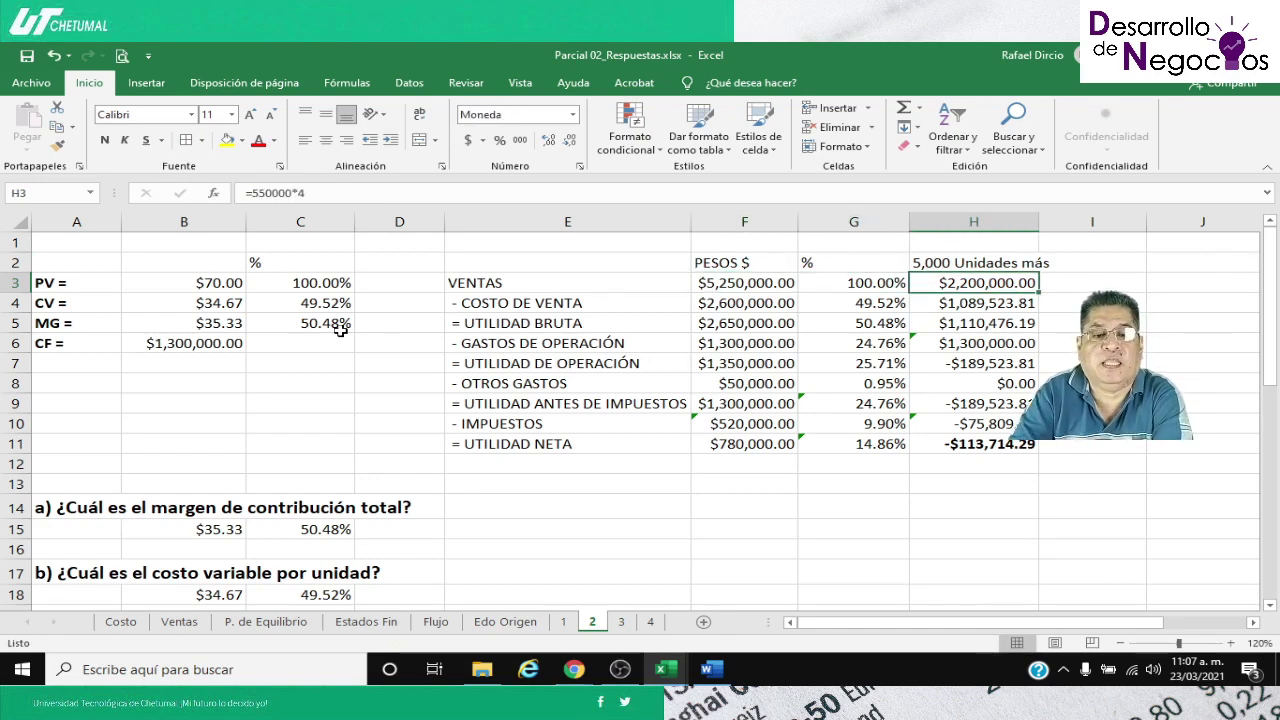
{"action": "left_click", "coordinate": [715, 284]}
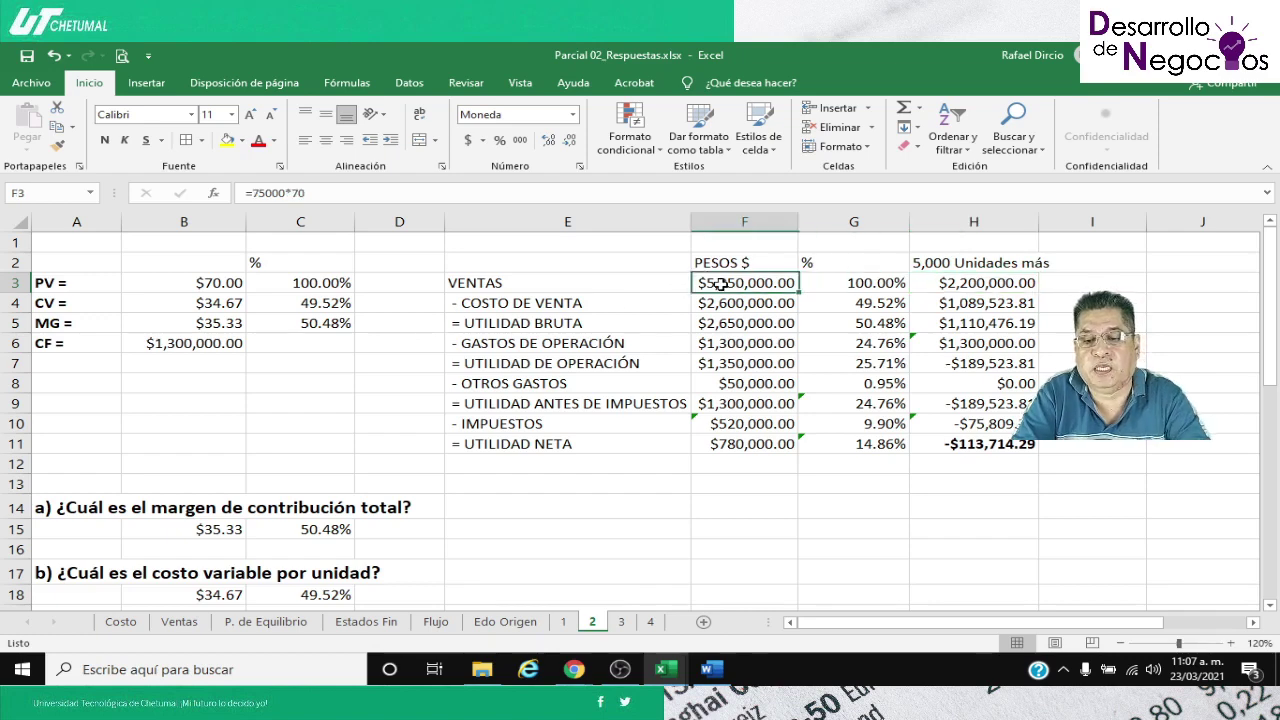
{"action": "key", "text": "ctrl+c"}
{"action": "key", "text": "Right"}
{"action": "key", "text": "Right"}
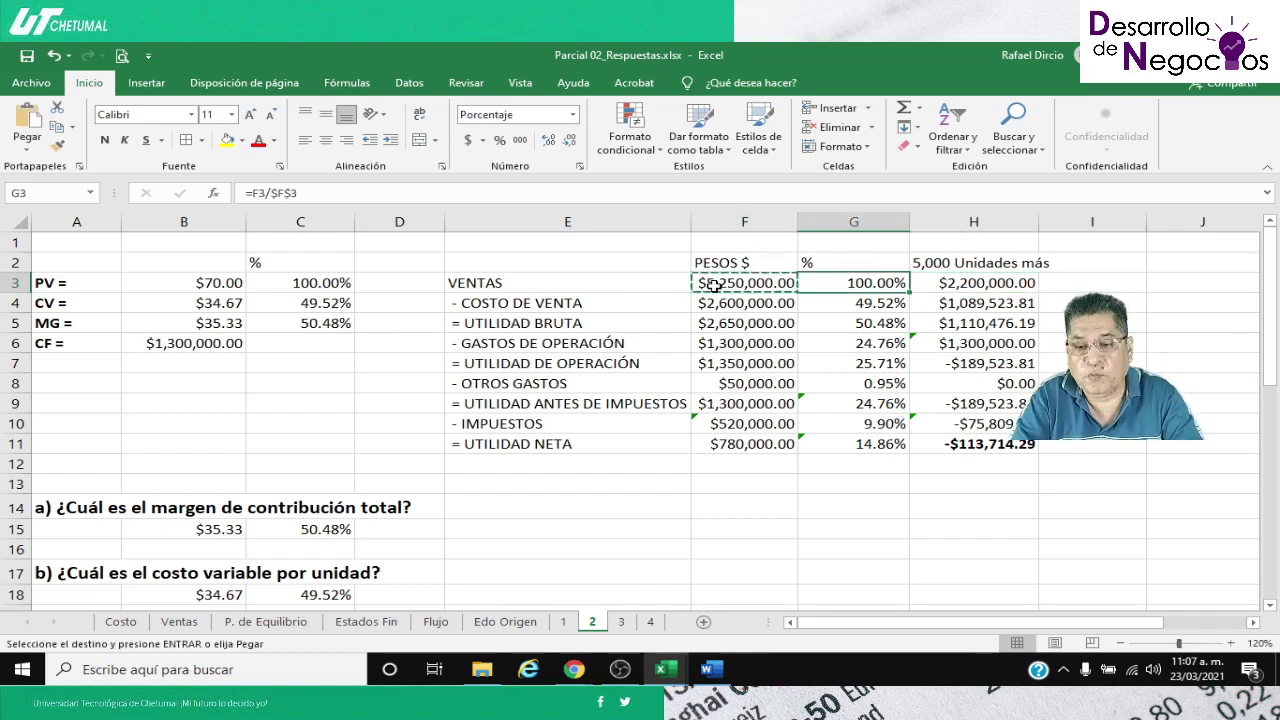
{"action": "key", "text": "ctrl+v"}
{"action": "key", "text": "Escape"}
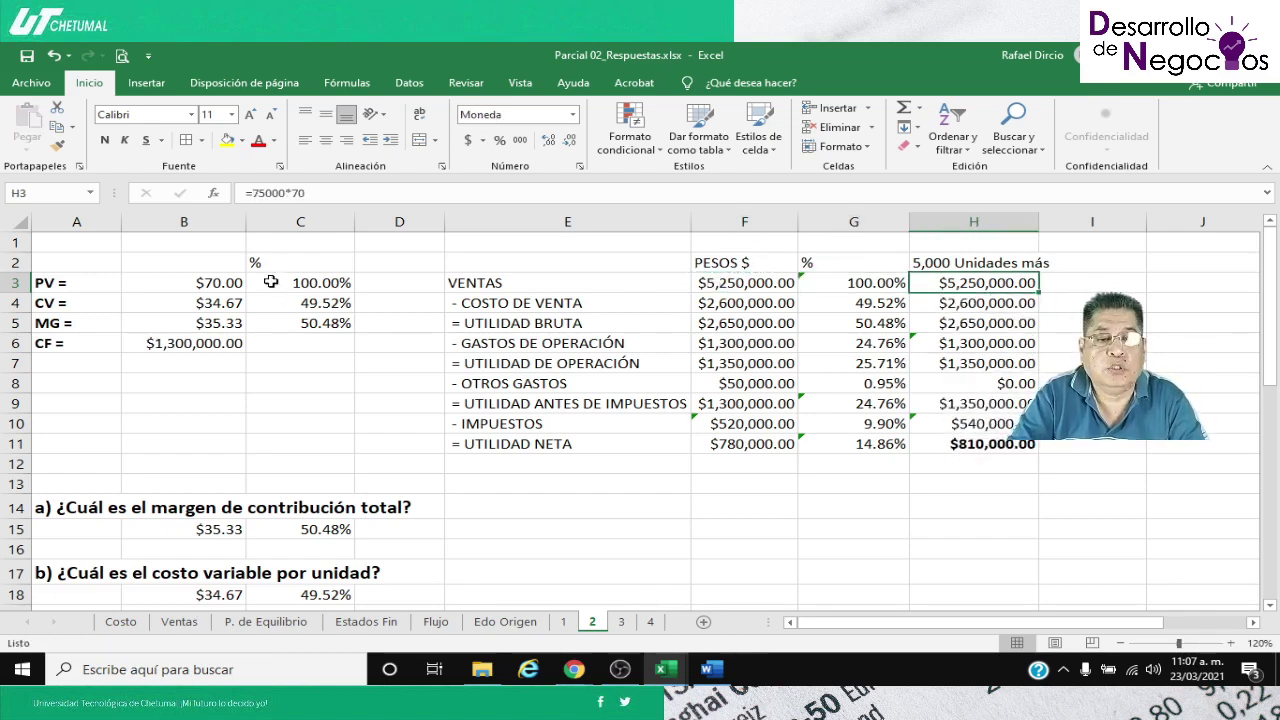
Edit the VENTAS formula in H3 to =80000*70
{"action": "left_click", "coordinate": [252, 193]}
{"action": "type", "text": "80"}
{"action": "key", "text": "Delete"}
{"action": "key", "text": "Delete"}
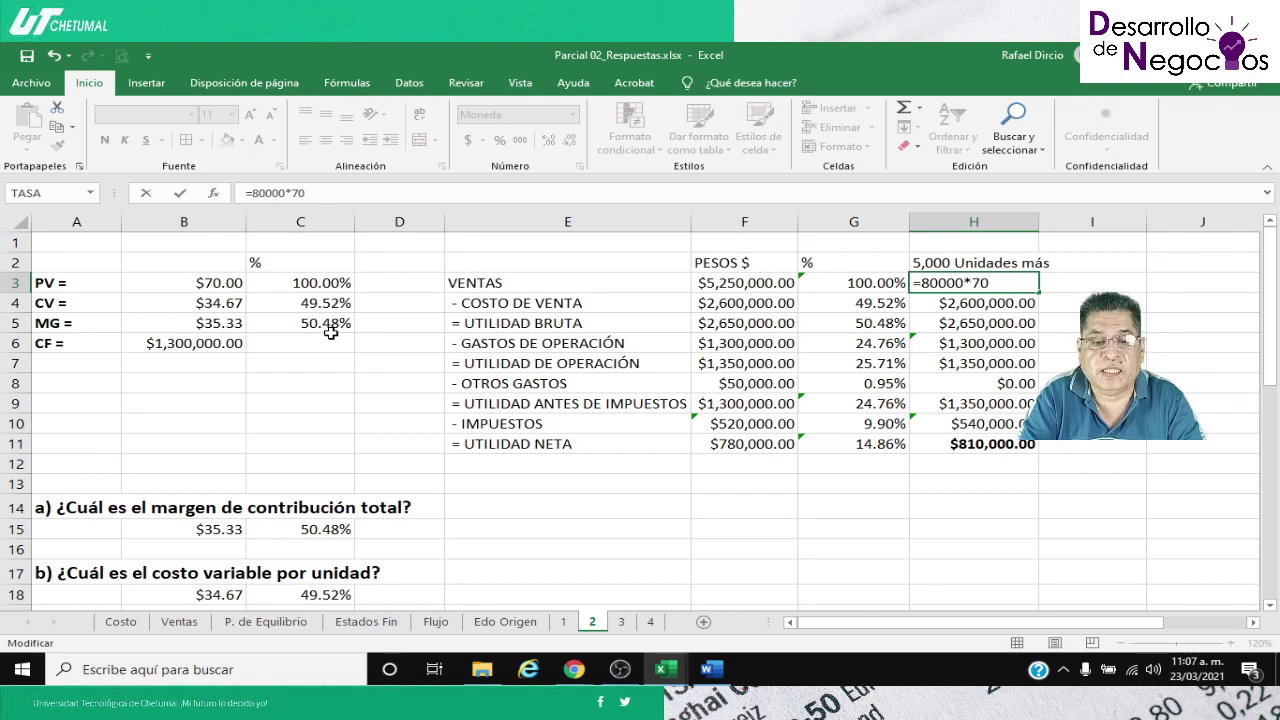
{"action": "key", "text": "Return"}
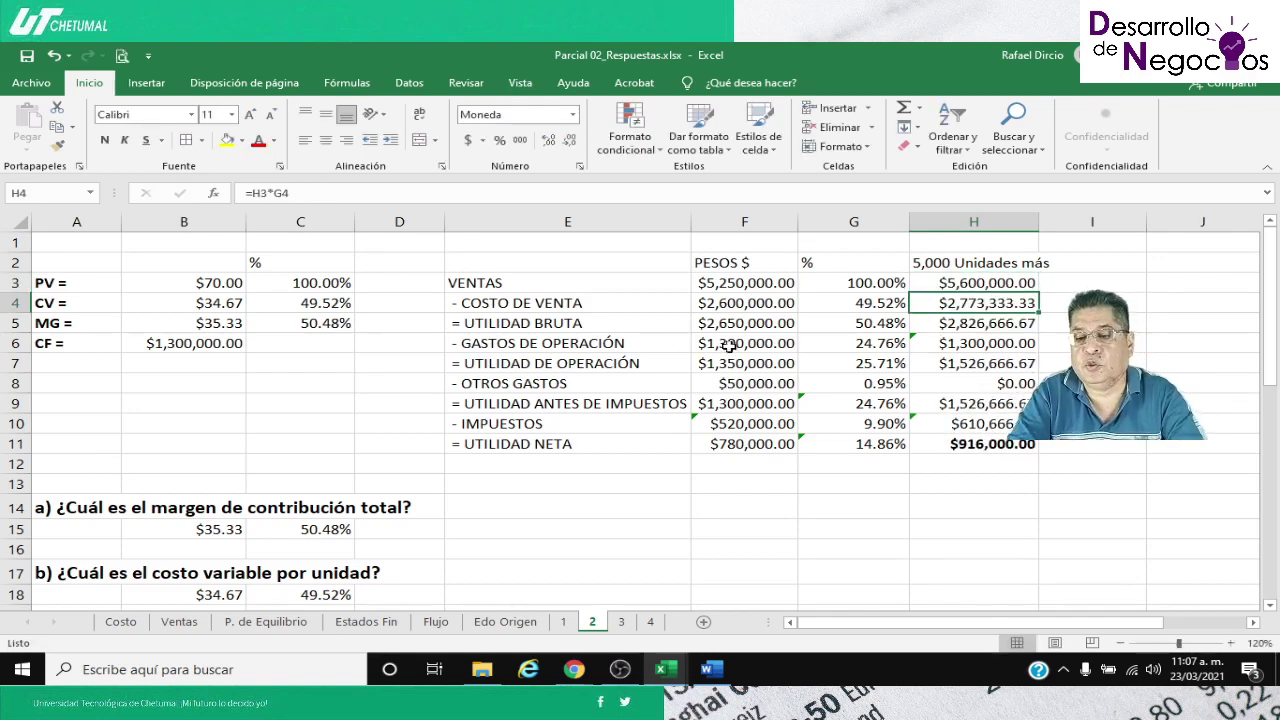
Examine the formulas in the "5,000 Unidades más" column, from VENTAS down to UTILIDAD DE OPERACIÓN
{"action": "left_click", "coordinate": [1119, 644]}
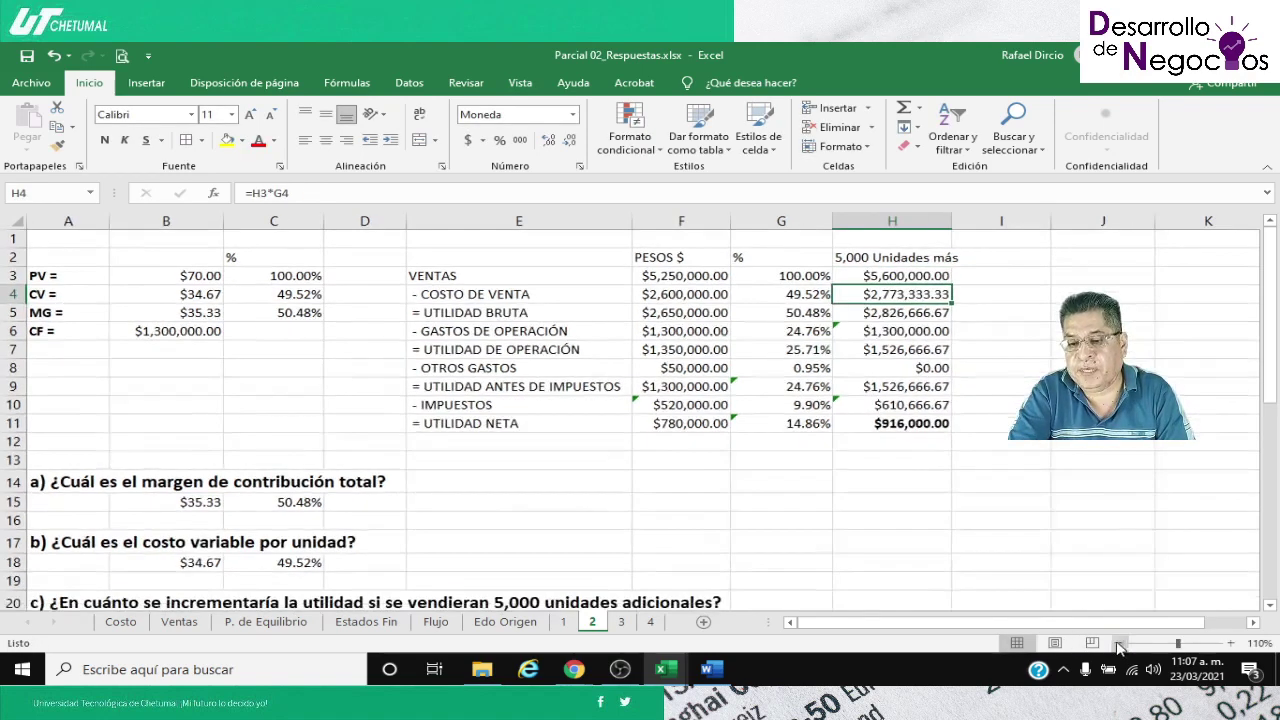
{"action": "key", "text": "Up"}
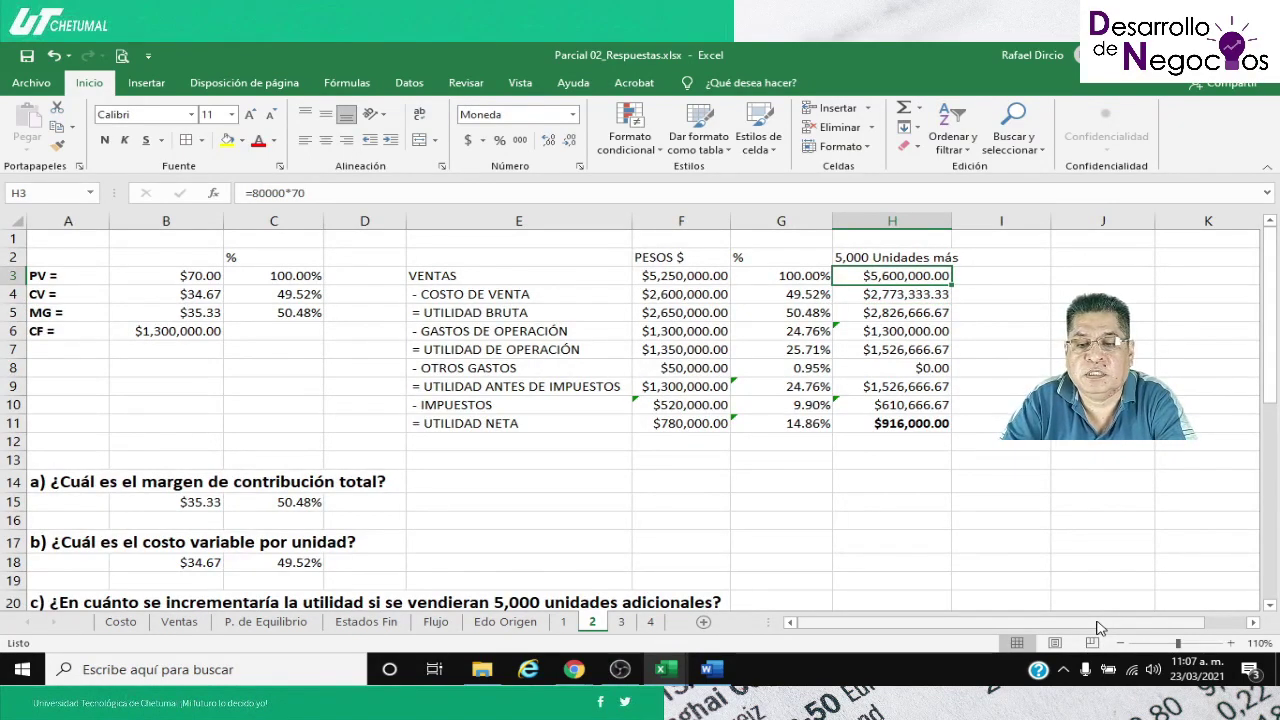
{"action": "key", "text": "Right"}
{"action": "key", "text": "Right"}
{"action": "key", "text": "Right"}
{"action": "key", "text": "Right"}
{"action": "key", "text": "Left"}
{"action": "key", "text": "Left"}
{"action": "key", "text": "Left"}
{"action": "key", "text": "Left"}
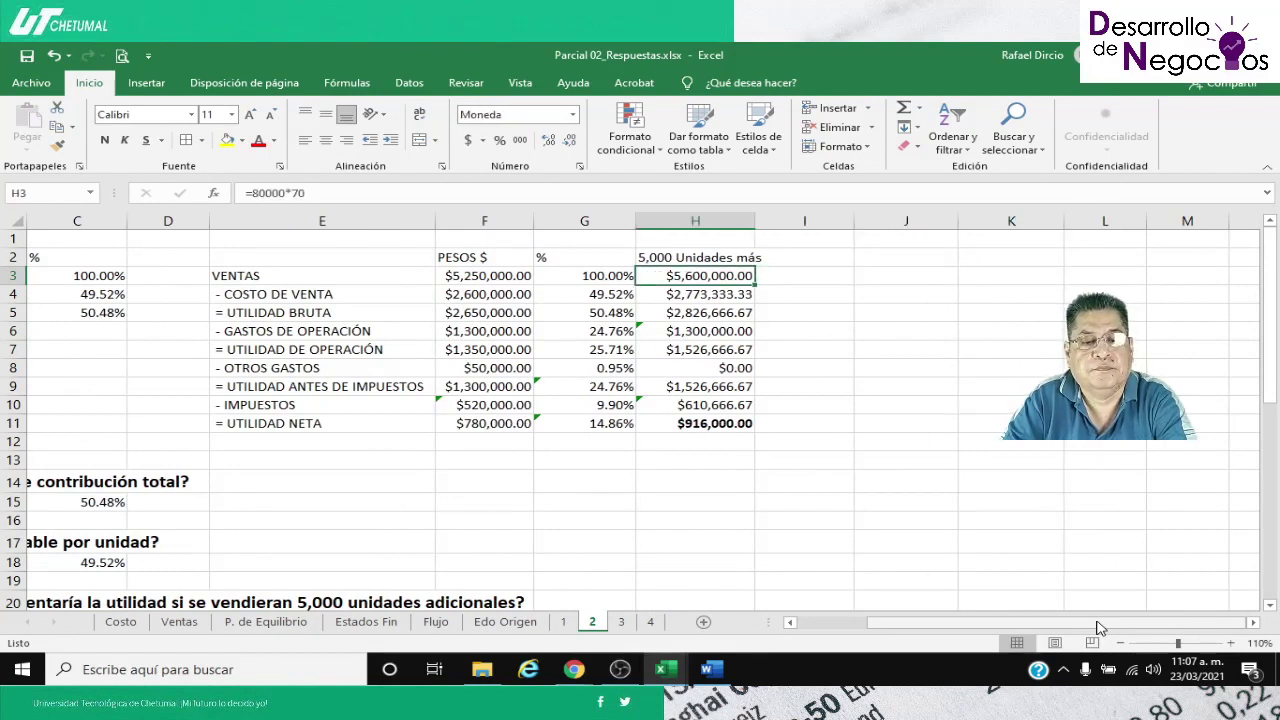
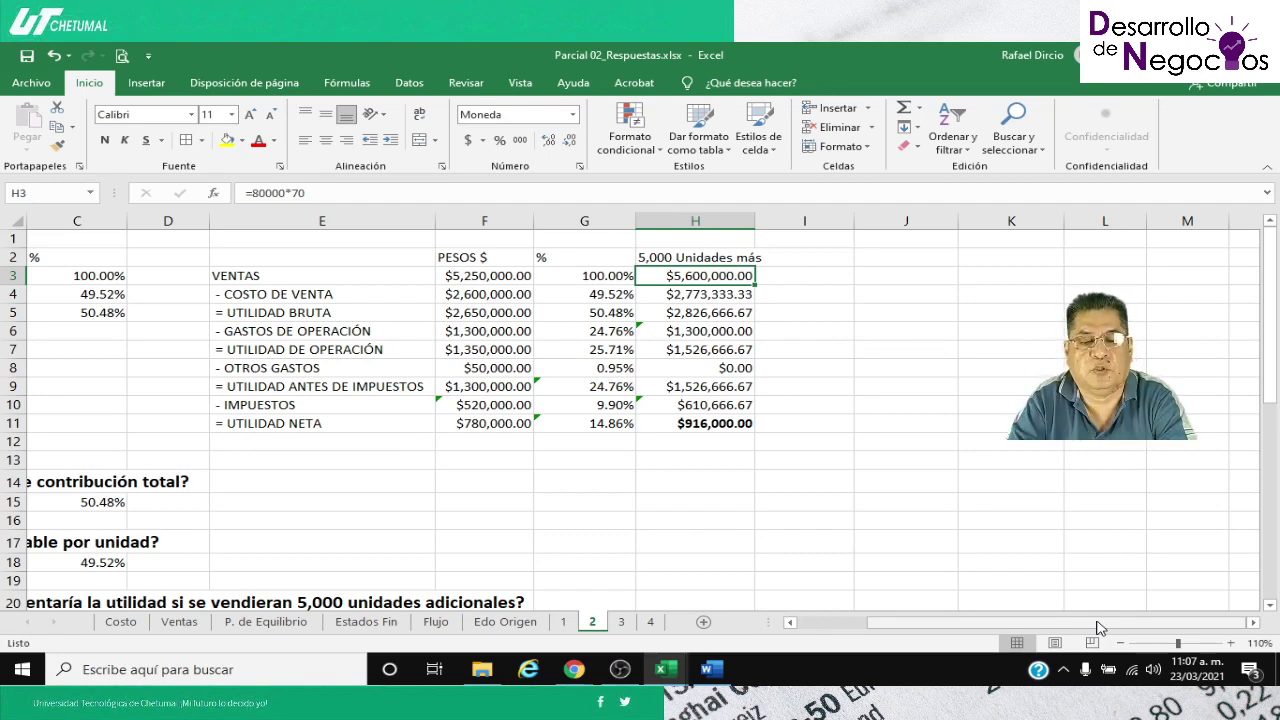
{"action": "key", "text": "Down"}
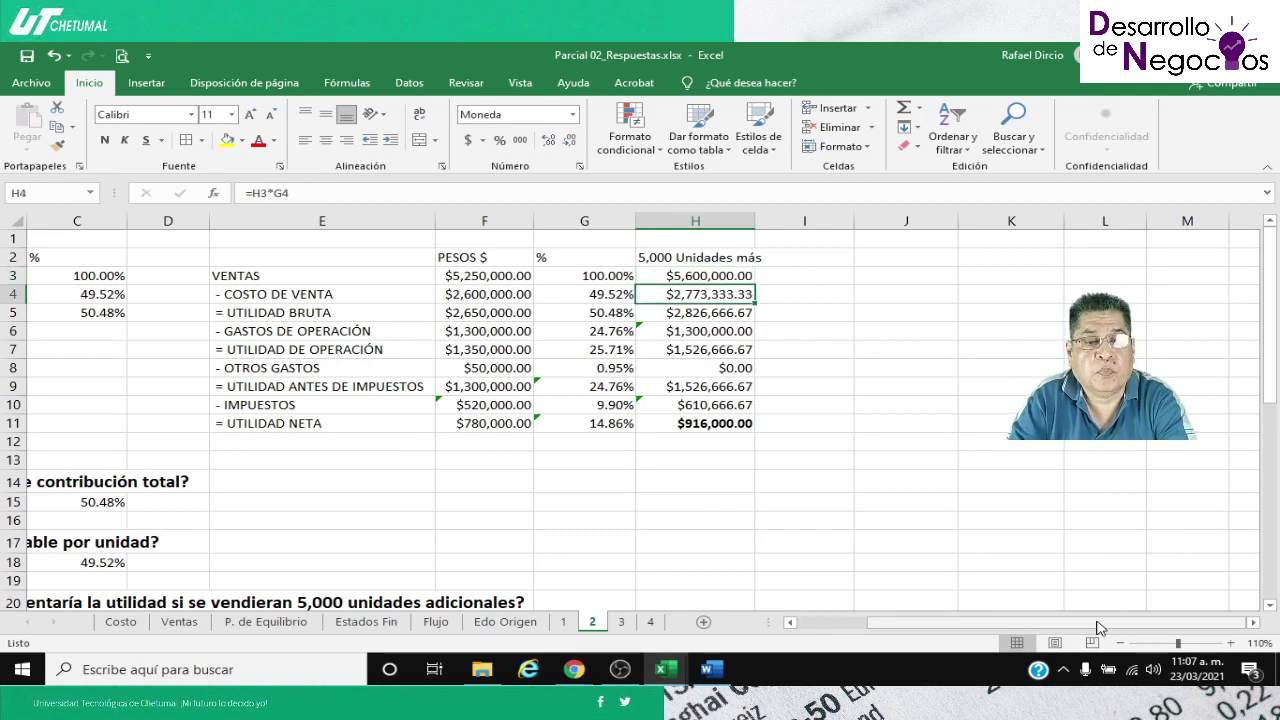
{"action": "key", "text": "F2"}
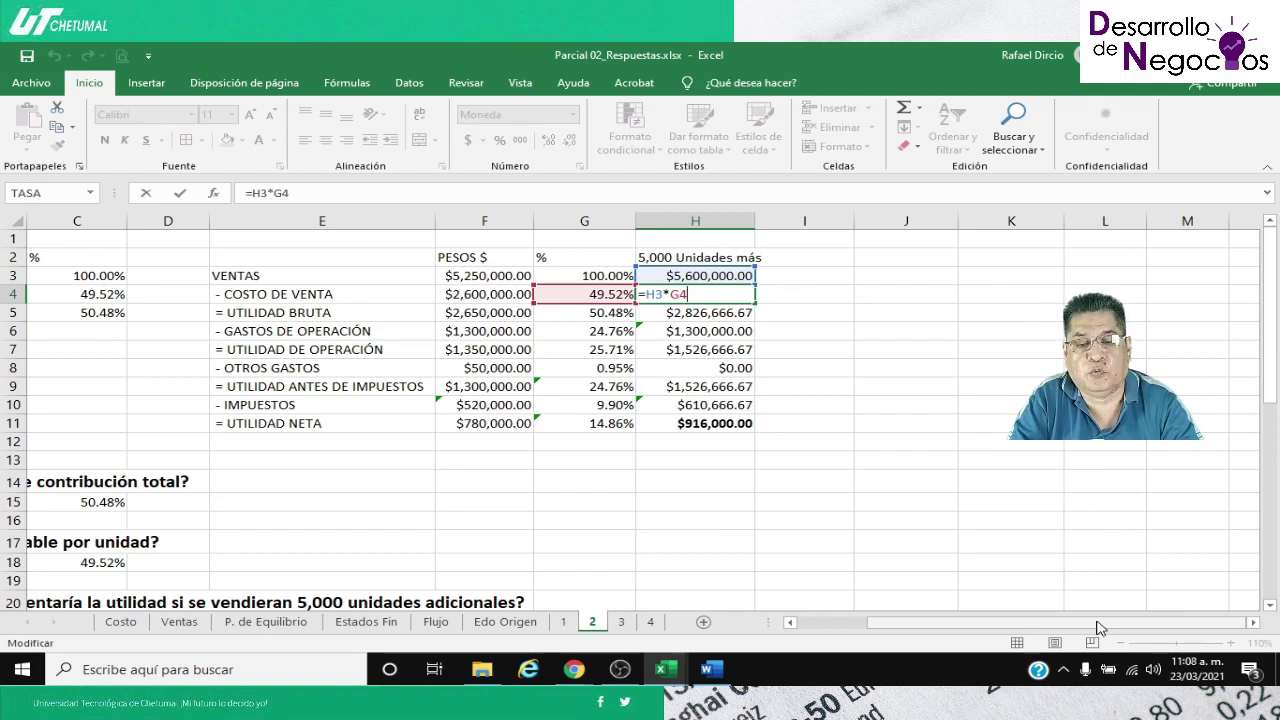
{"action": "key", "text": "Return"}
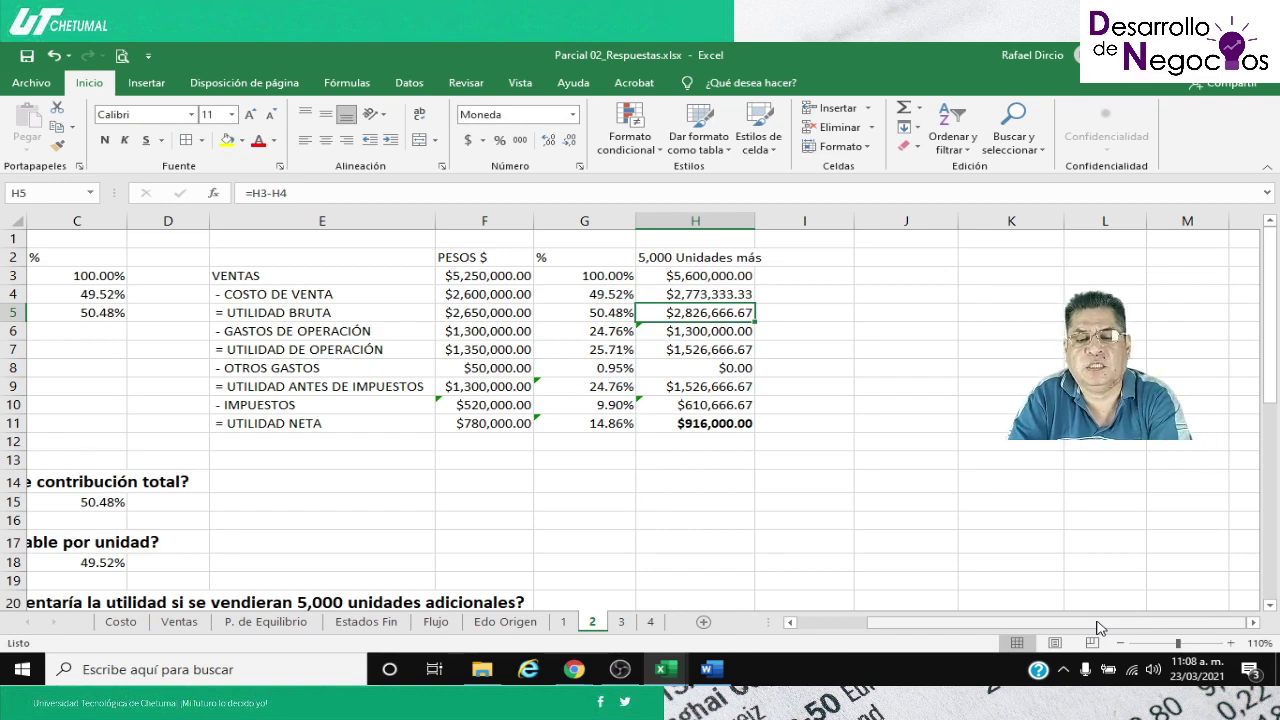
{"action": "key", "text": "Down"}
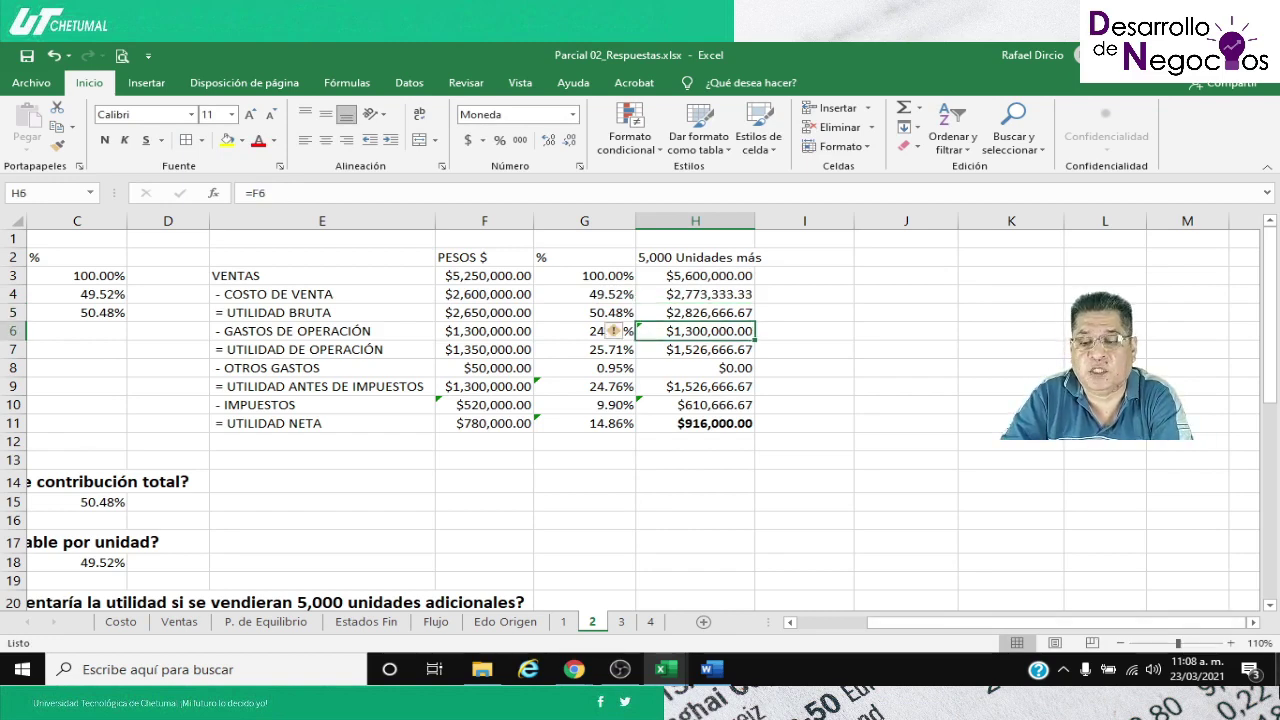
{"action": "left_click", "coordinate": [1231, 643]}
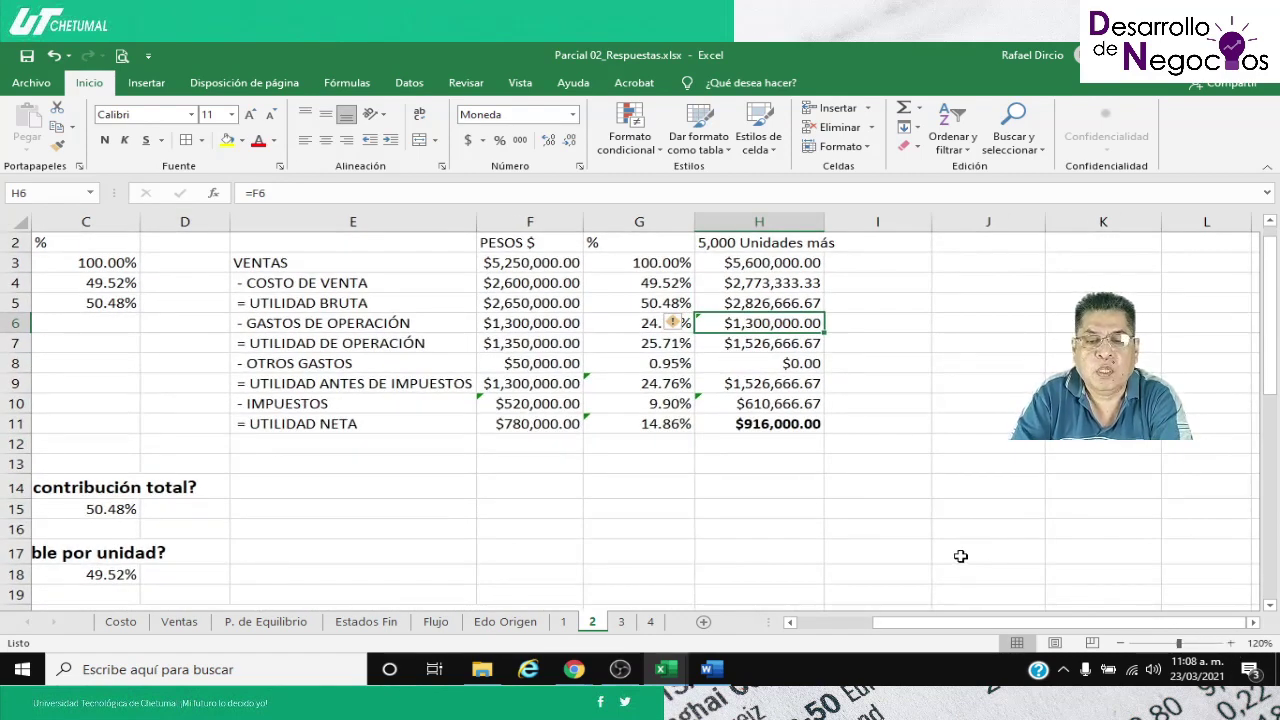
{"action": "key", "text": "Down"}
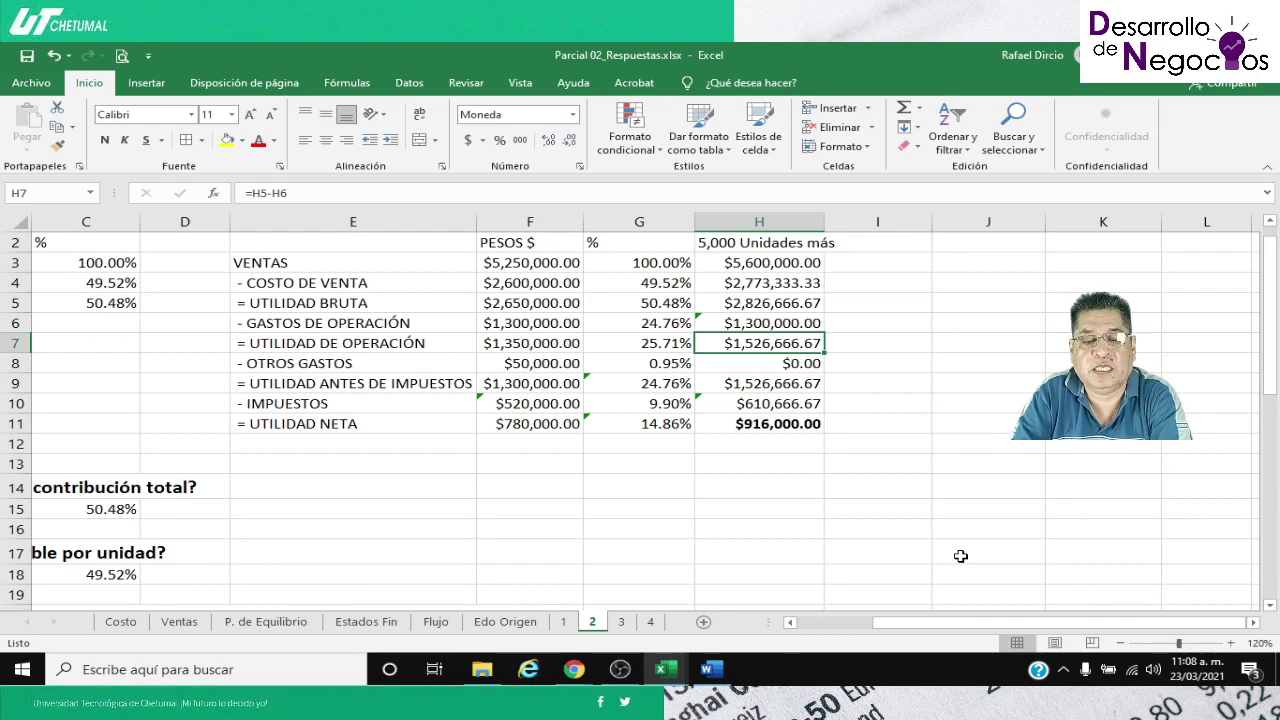
Set OTROS GASTOS in H8 to 50000 for the additional-units scenario
{"action": "key", "text": "Down"}
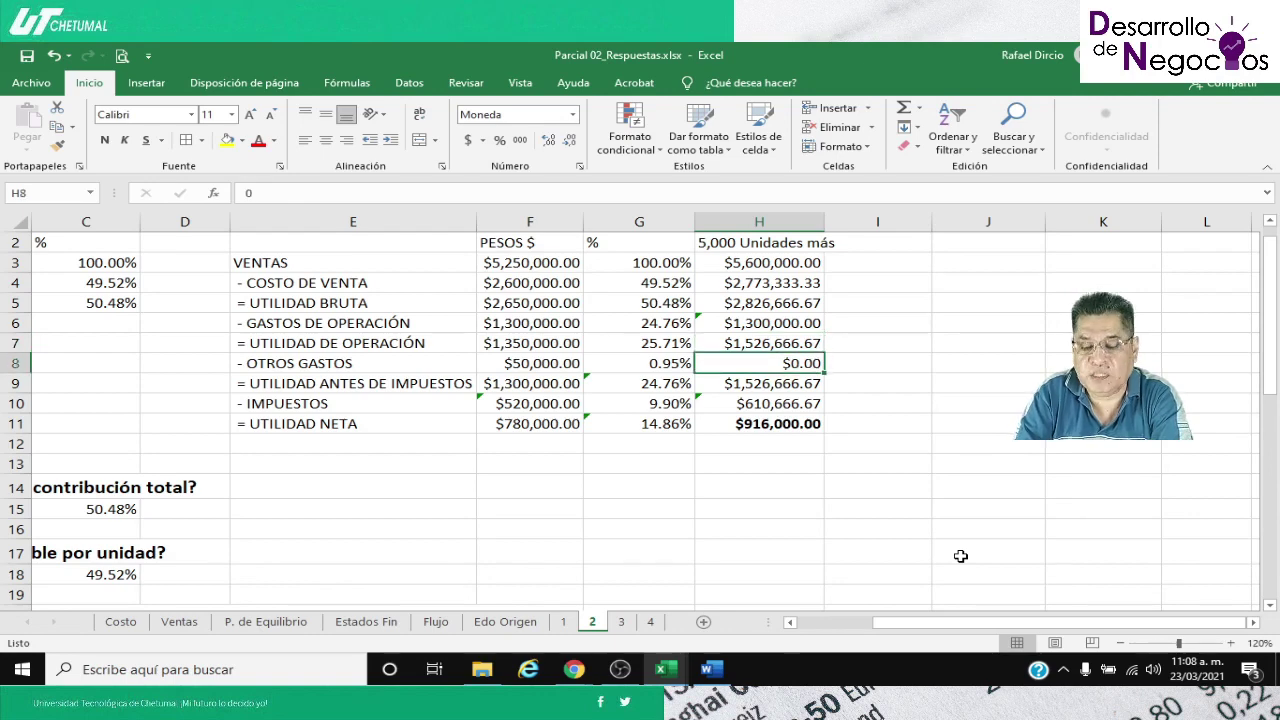
{"action": "type", "text": "50000"}
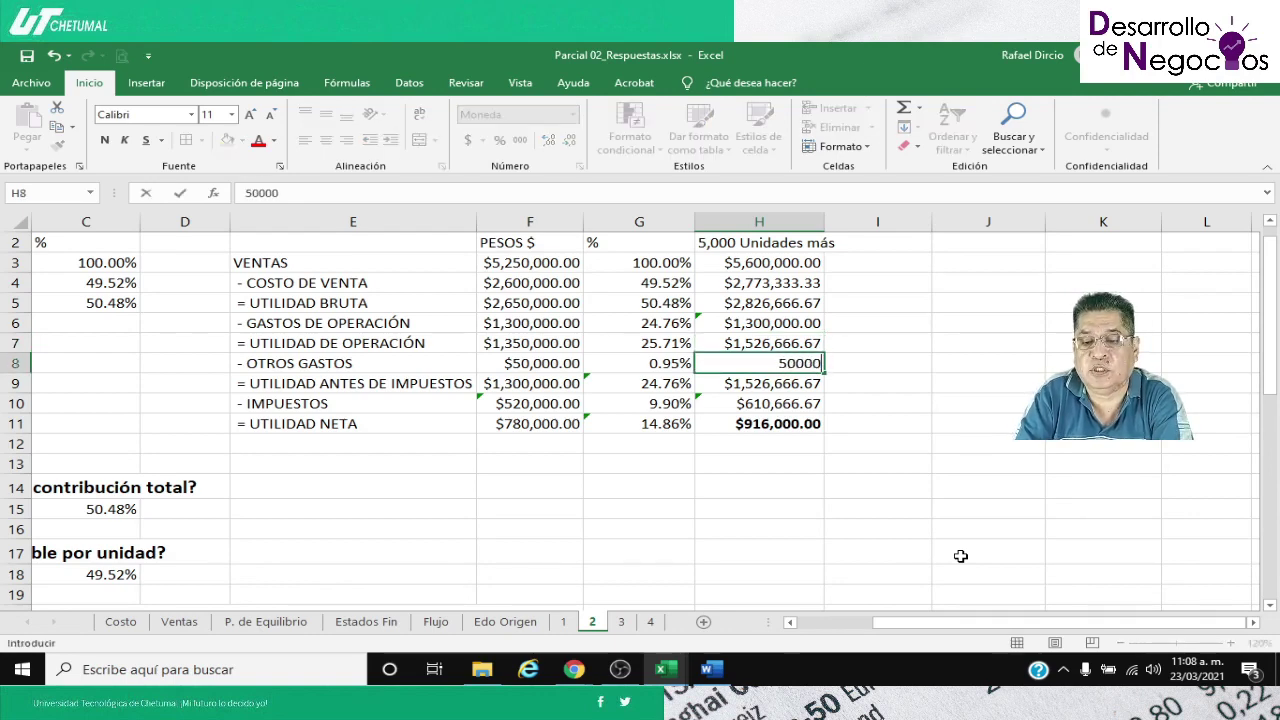
{"action": "key", "text": "Return"}
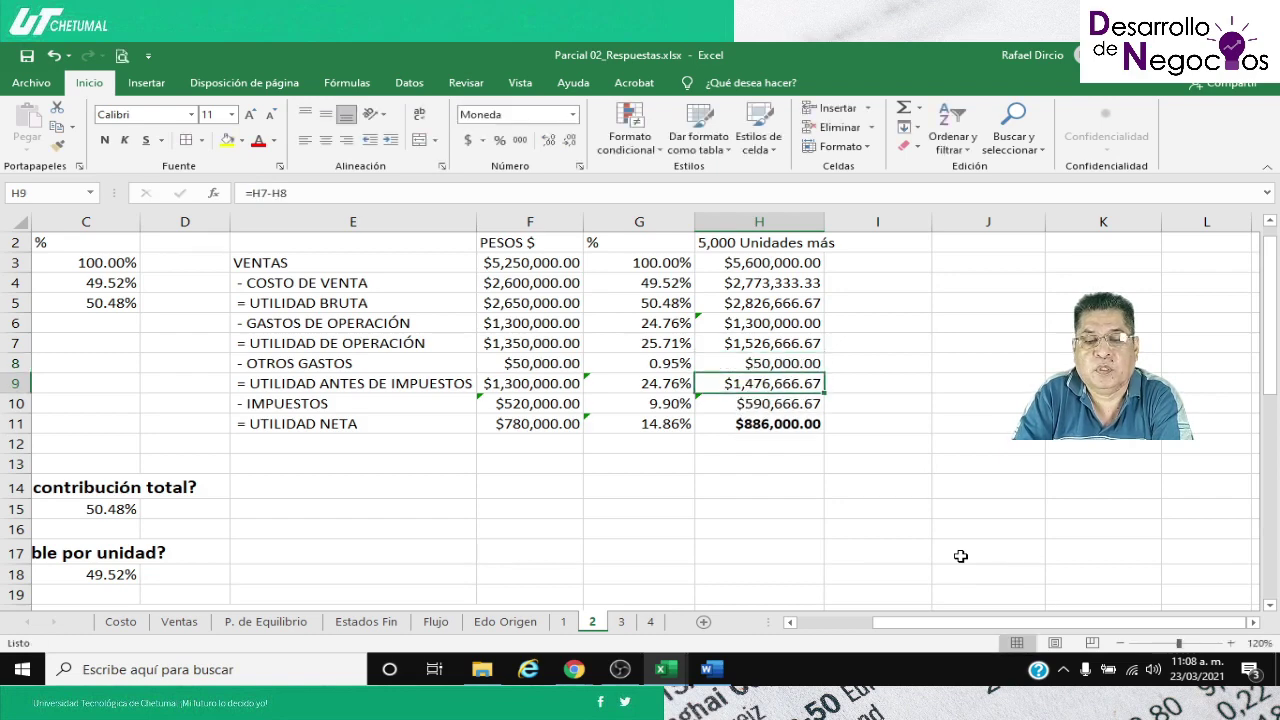
Examine the formulas for UTILIDAD ANTES DE IMPUESTOS, IMPUESTOS and UTILIDAD NETA in column H
{"action": "key", "text": "Left"}
{"action": "key", "text": "Right"}
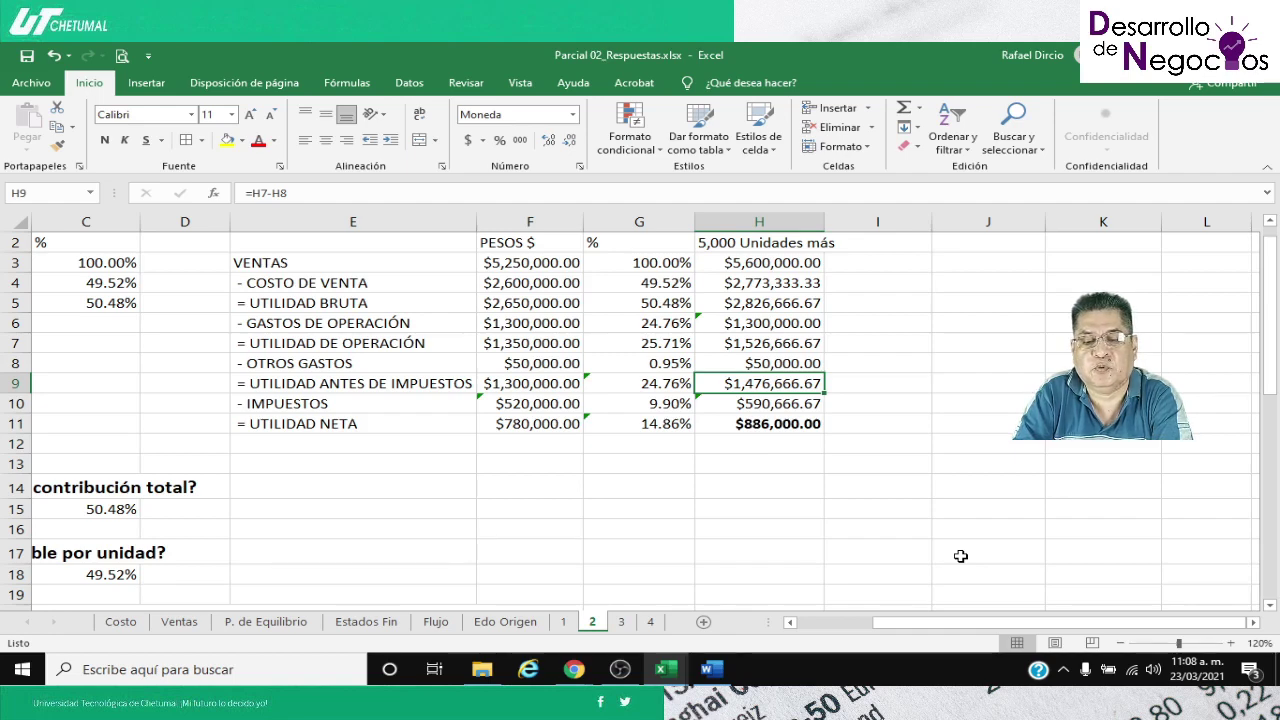
{"action": "key", "text": "Down"}
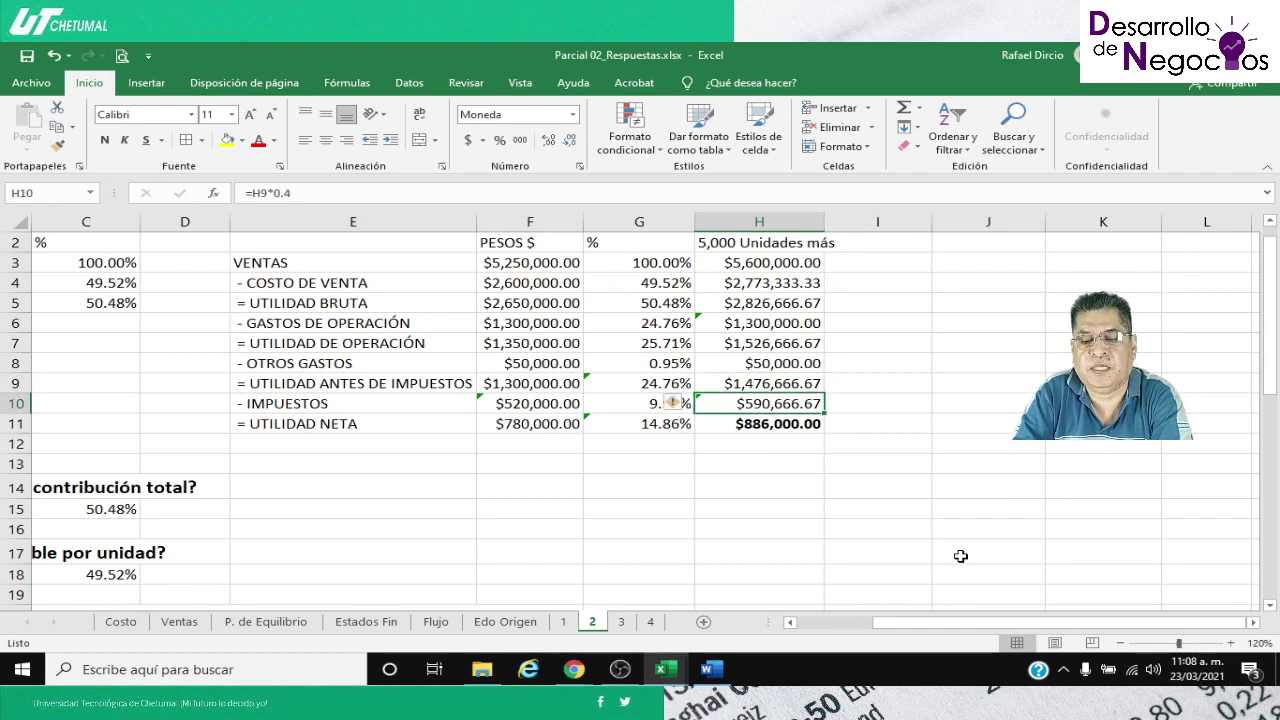
{"action": "key", "text": "Down"}
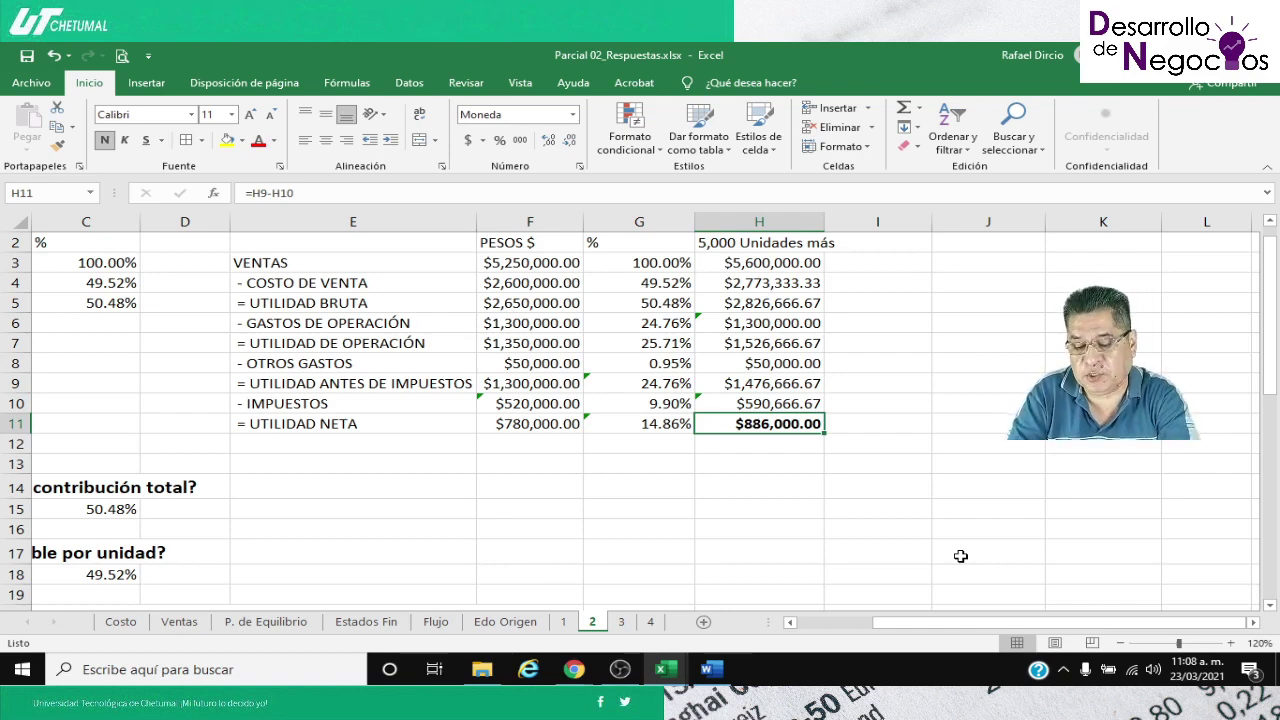
Check the answer to question c) on the profit increase from 5,000 additional units in row 21
{"action": "key", "text": "Down"}
{"action": "key", "text": "Down"}
{"action": "key", "text": "Down"}
{"action": "key", "text": "Down"}
{"action": "key", "text": "Down"}
{"action": "key", "text": "Down"}
{"action": "key", "text": "Down"}
{"action": "key", "text": "Down"}
{"action": "key", "text": "Down"}
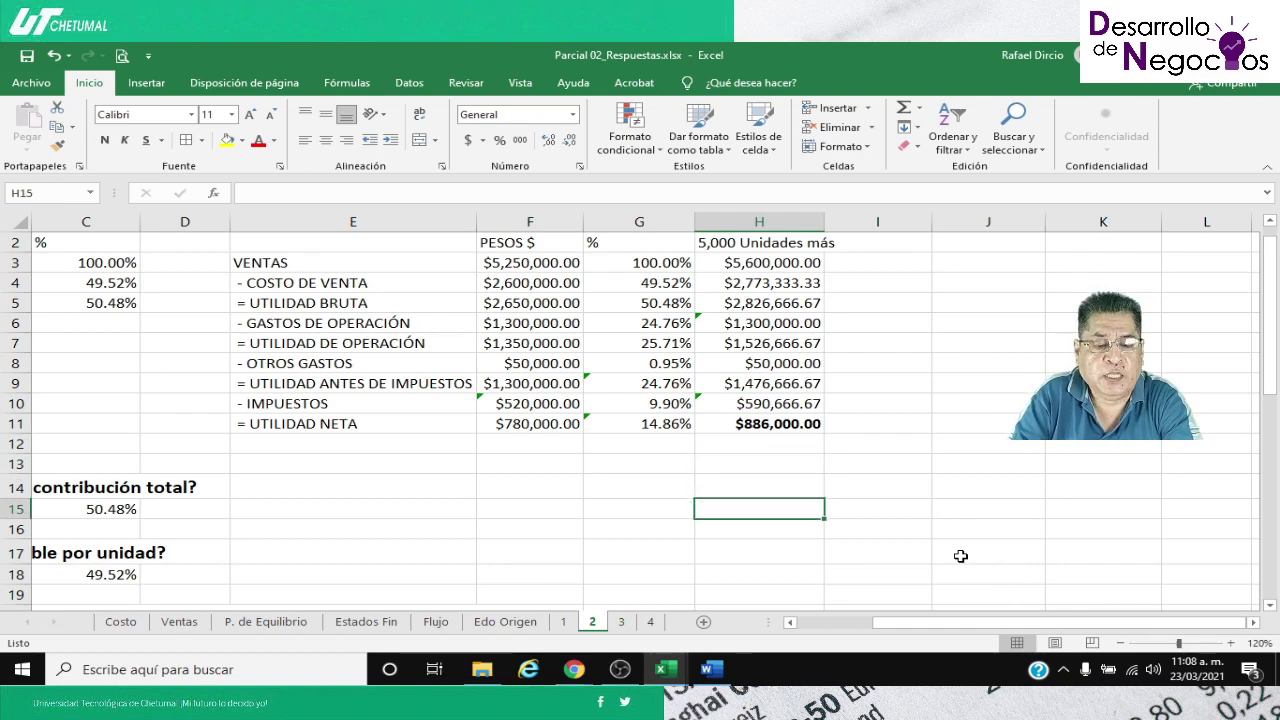
{"action": "key", "text": "Down"}
{"action": "key", "text": "Left"}
{"action": "key", "text": "Left"}
{"action": "key", "text": "Left"}
{"action": "key", "text": "Left"}
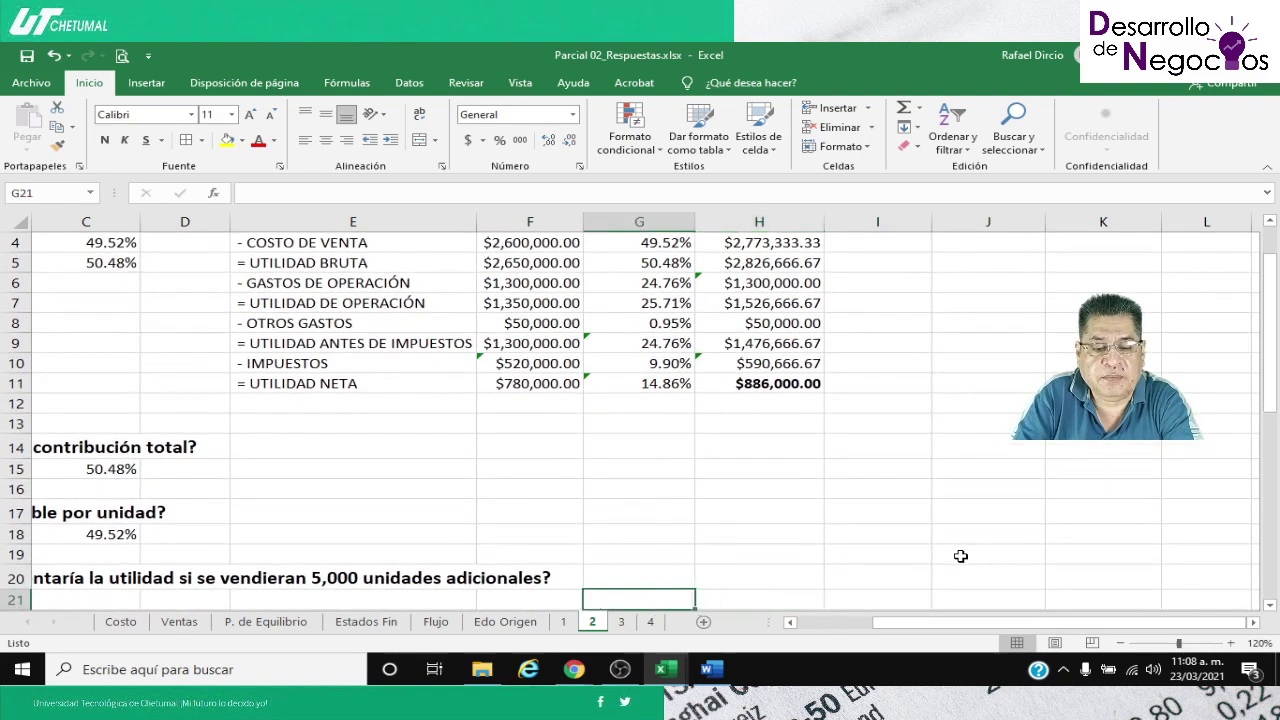
{"action": "key", "text": "Left"}
{"action": "key", "text": "Left"}
{"action": "key", "text": "Left"}
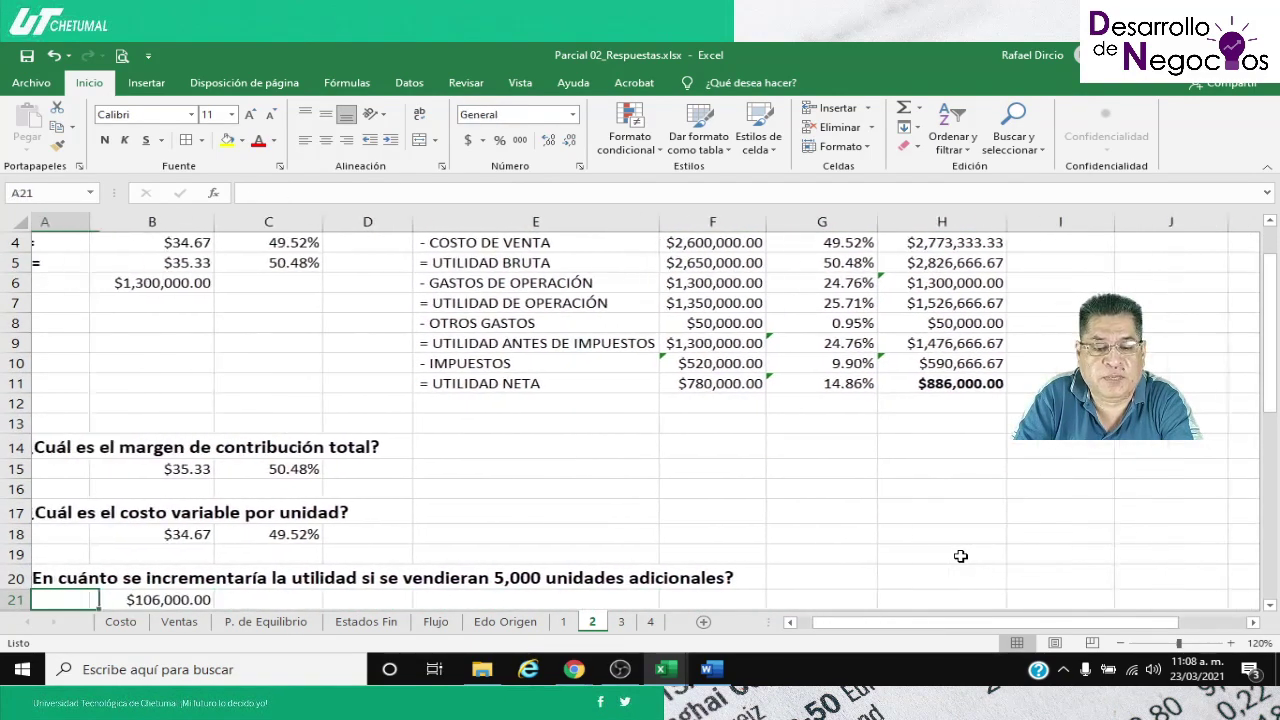
{"action": "key", "text": "Down"}
{"action": "key", "text": "Down"}
{"action": "key", "text": "Down"}
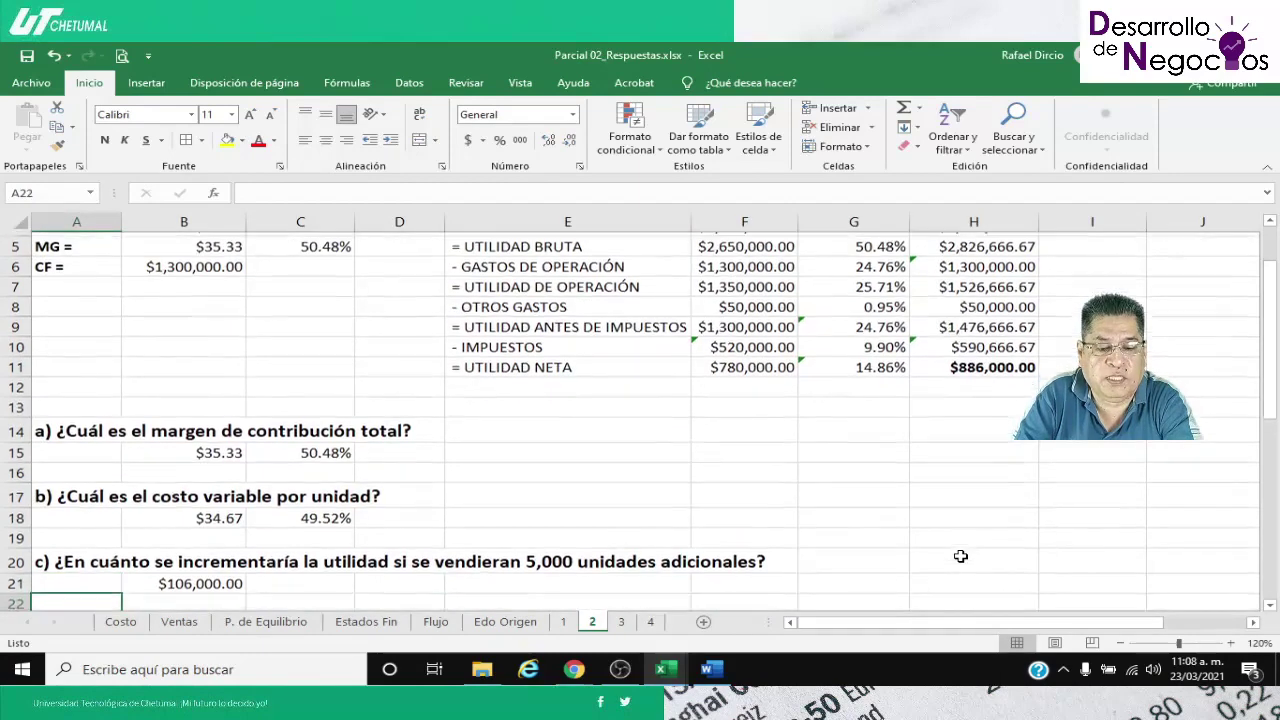
Examine the formula in B21 behind the answer to question c)
{"action": "key", "text": "Up"}
{"action": "key", "text": "Up"}
{"action": "key", "text": "Up"}
{"action": "key", "text": "Right"}
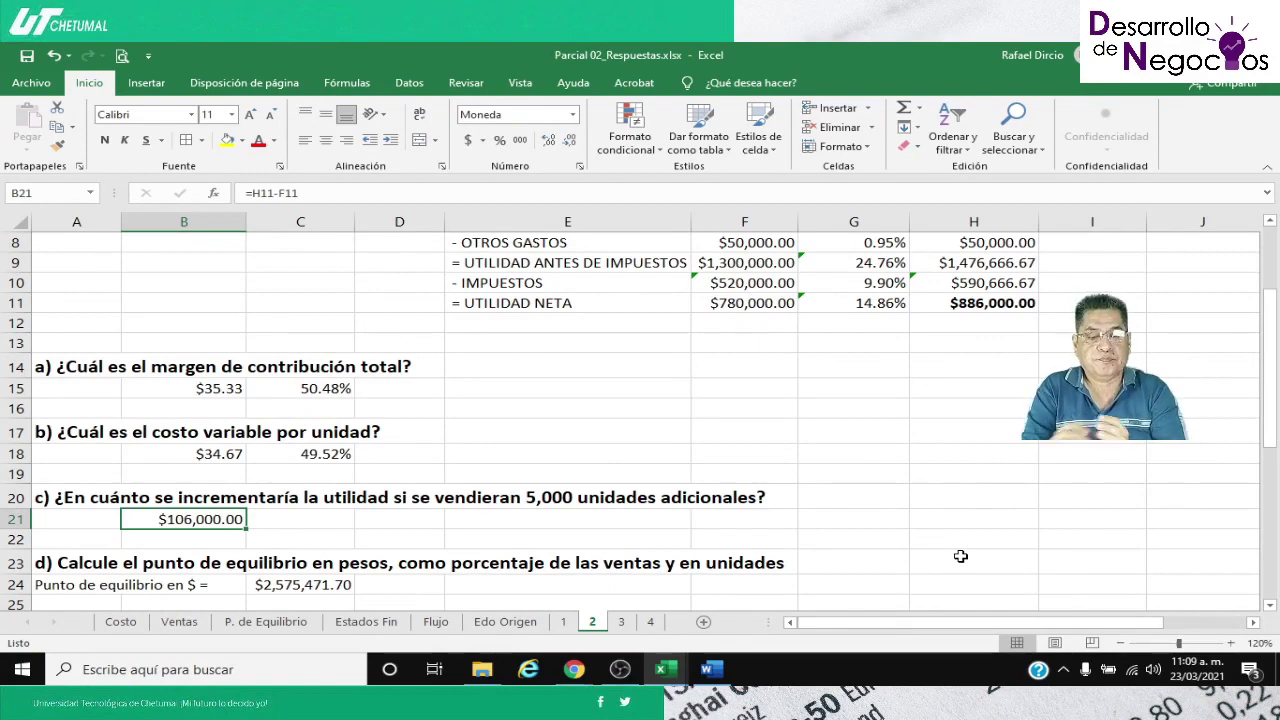
Examine the break-even formulas in pesos, units and percentage under question d), in C24, C26 and C28
{"action": "key", "text": "Down"}
{"action": "key", "text": "Down"}
{"action": "key", "text": "Down"}
{"action": "key", "text": "Down"}
{"action": "key", "text": "Down"}
{"action": "key", "text": "Down"}
{"action": "key", "text": "Down"}
{"action": "key", "text": "Down"}
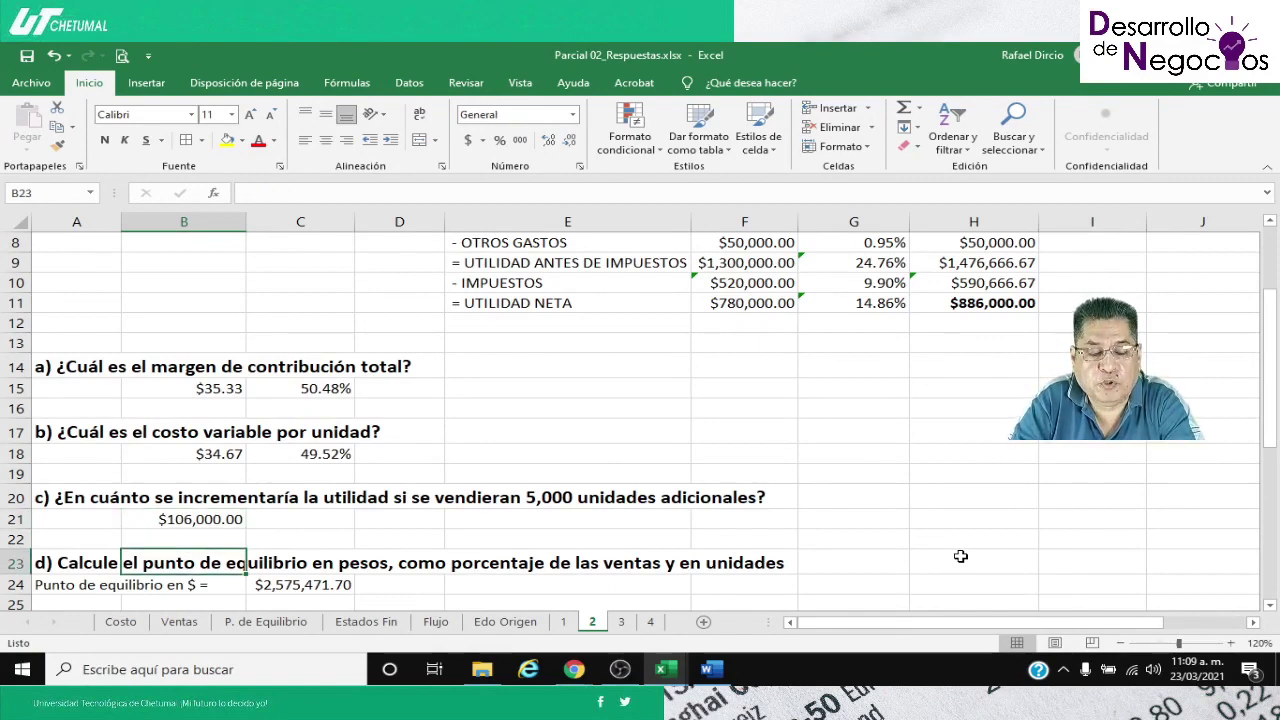
{"action": "key", "text": "Up"}
{"action": "key", "text": "Up"}
{"action": "key", "text": "Up"}
{"action": "key", "text": "Up"}
{"action": "key", "text": "Up"}
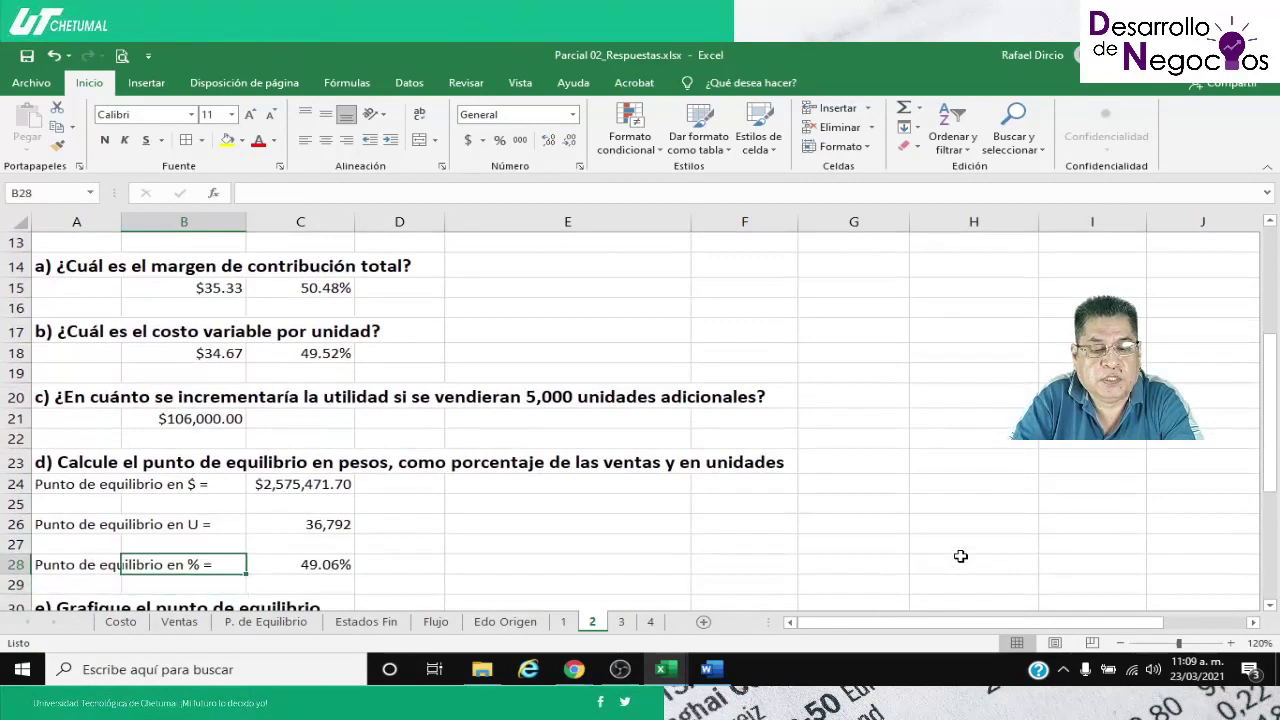
{"action": "key", "text": "Right"}
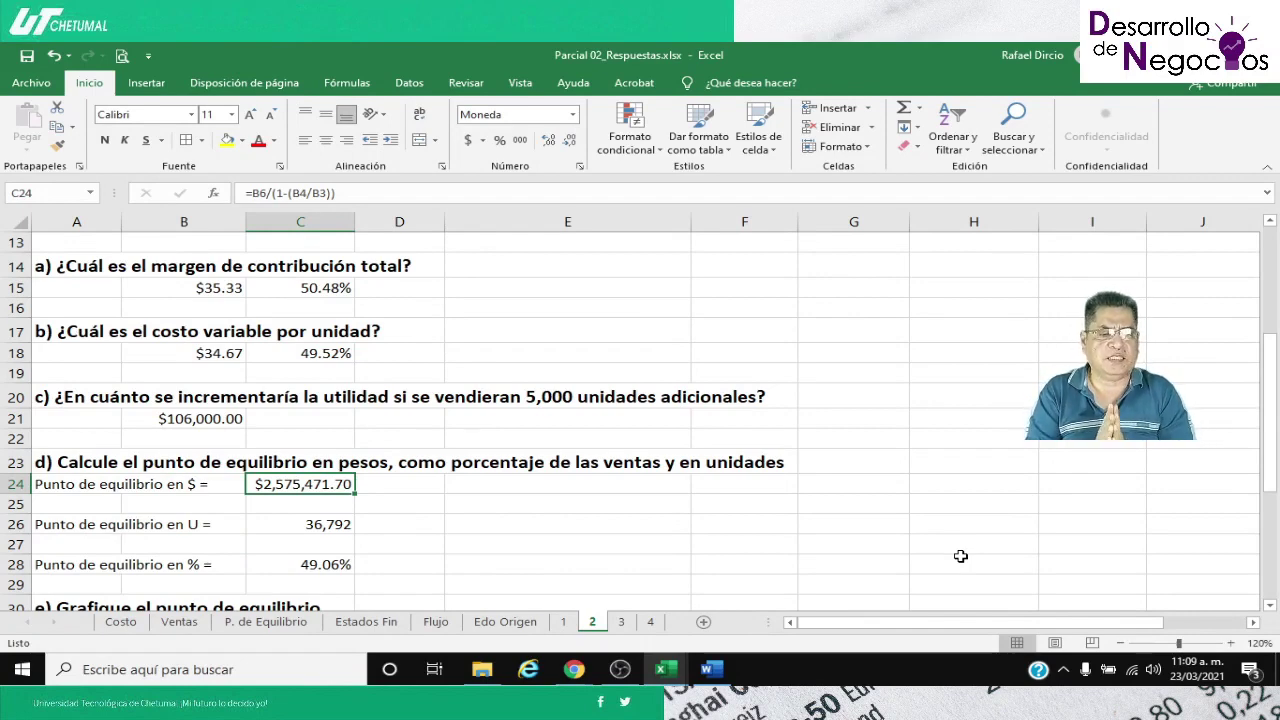
{"action": "key", "text": "Down"}
{"action": "key", "text": "Down"}
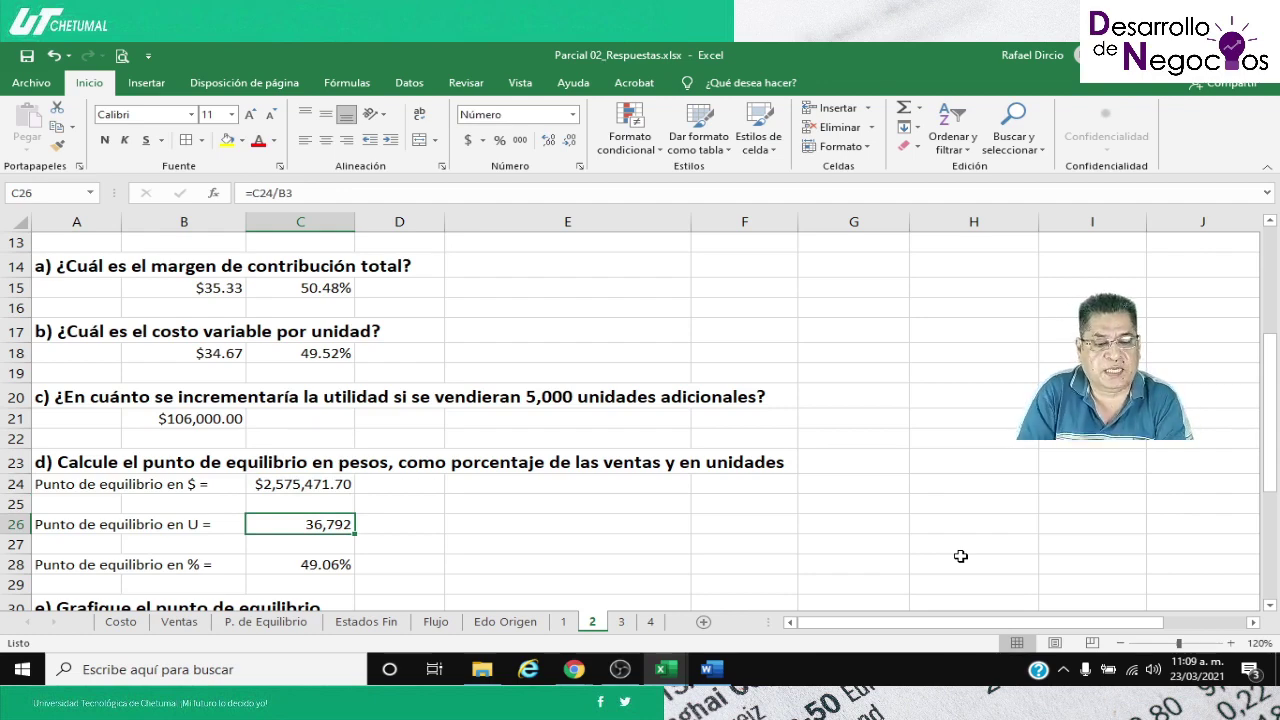
{"action": "key", "text": "Down"}
{"action": "key", "text": "Down"}
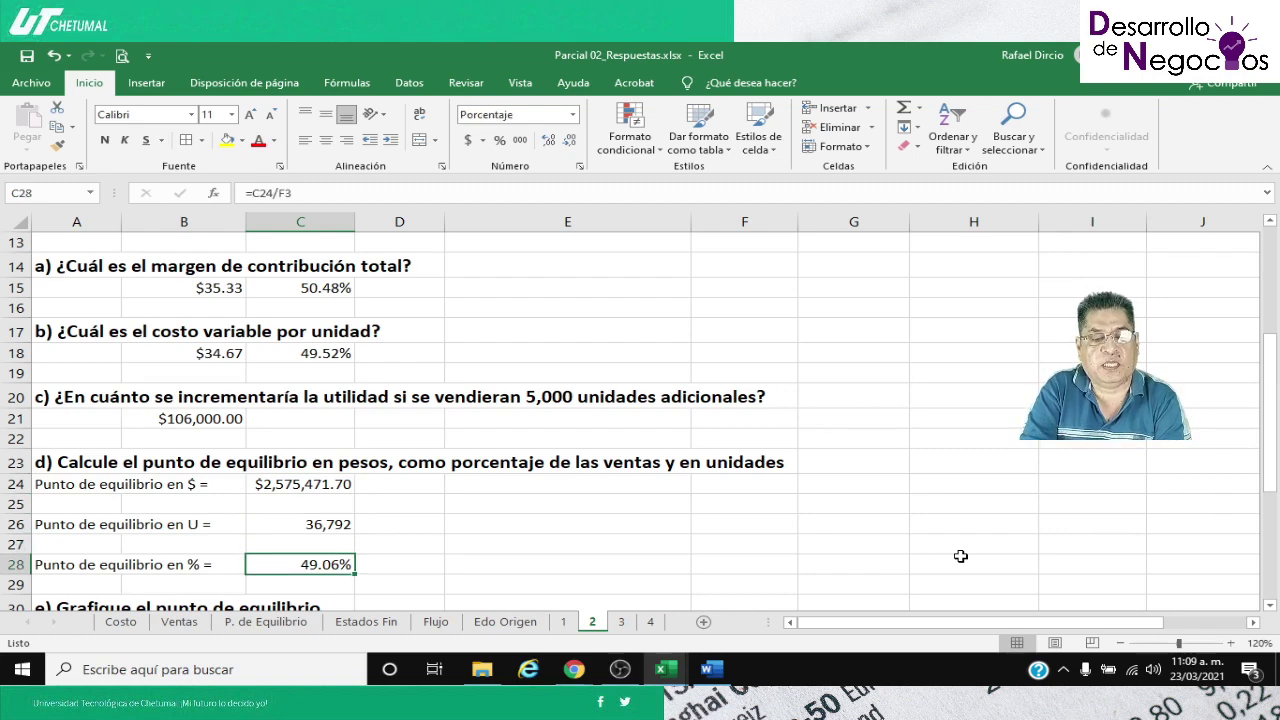
Review the copied table under question e), from its headings in row 31 to the last unit level in row 42
{"action": "key", "text": "Down"}
{"action": "key", "text": "Down"}
{"action": "key", "text": "Down"}
{"action": "key", "text": "Down"}
{"action": "key", "text": "Down"}
{"action": "key", "text": "Down"}
{"action": "key", "text": "Down"}
{"action": "key", "text": "Down"}
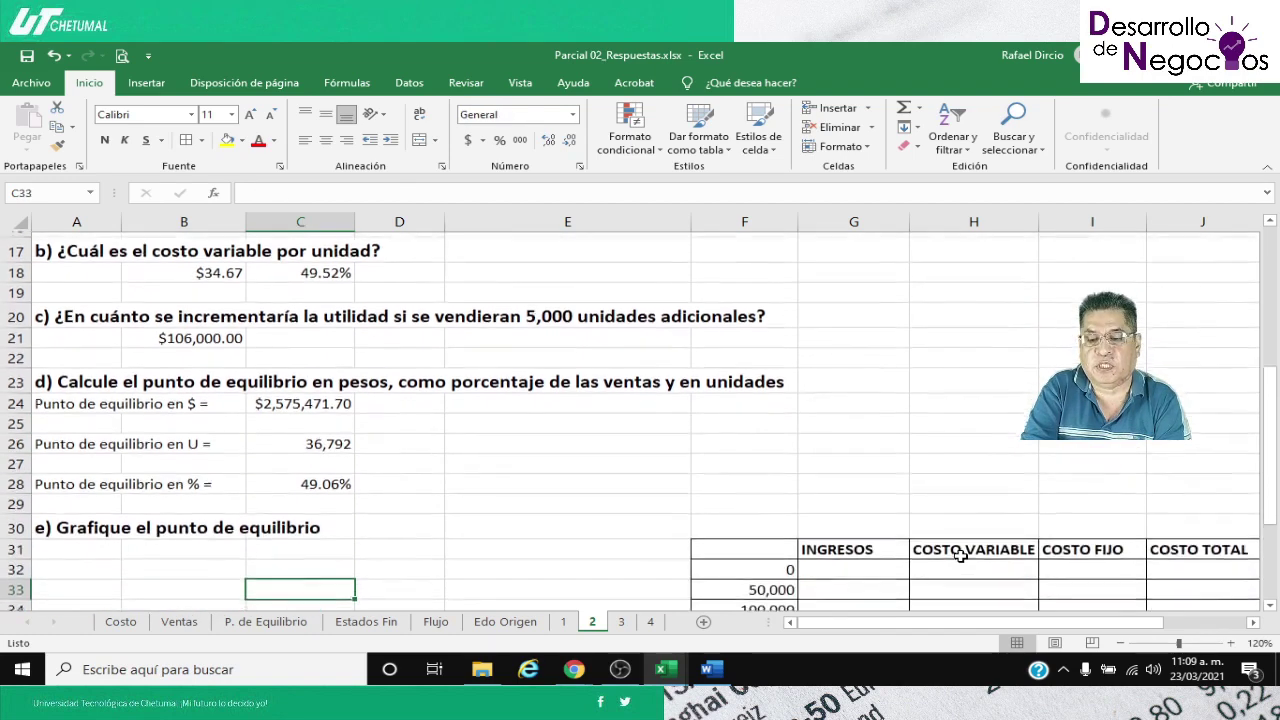
{"action": "key", "text": "Down"}
{"action": "key", "text": "Down"}
{"action": "key", "text": "Down"}
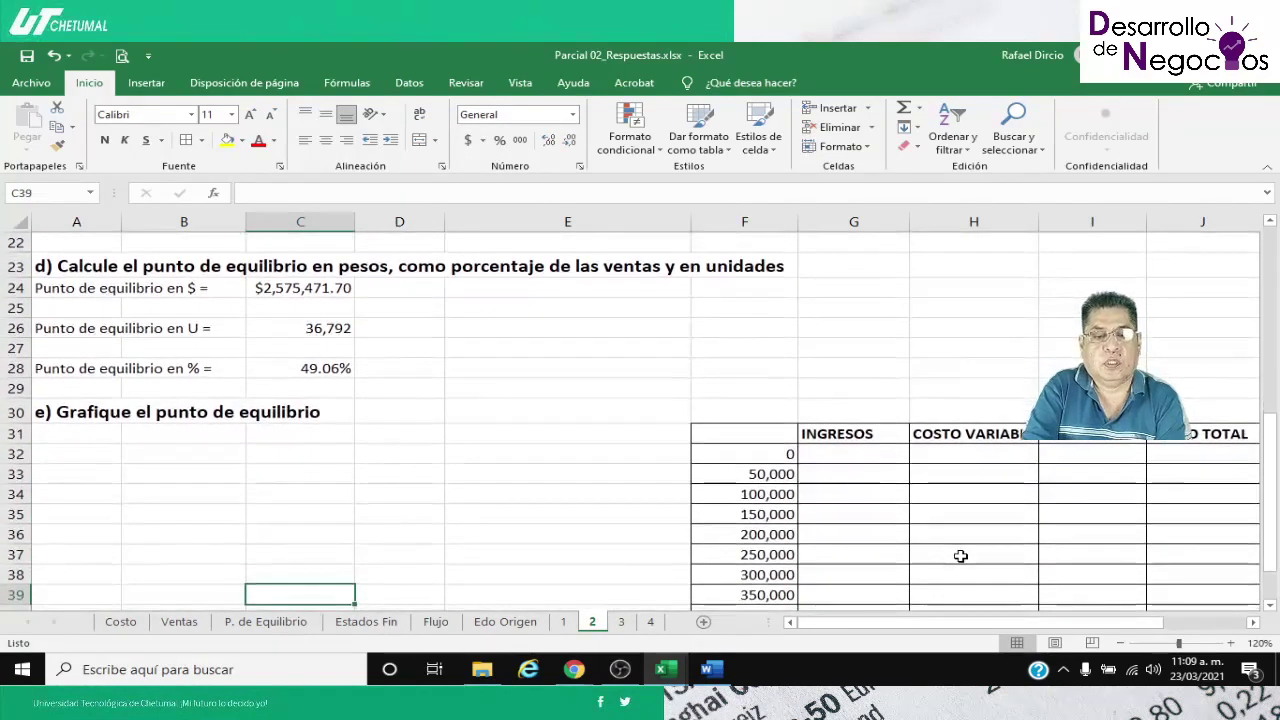
{"action": "scroll", "coordinate": [815, 535], "scroll_direction": "up", "scroll_amount": 1}
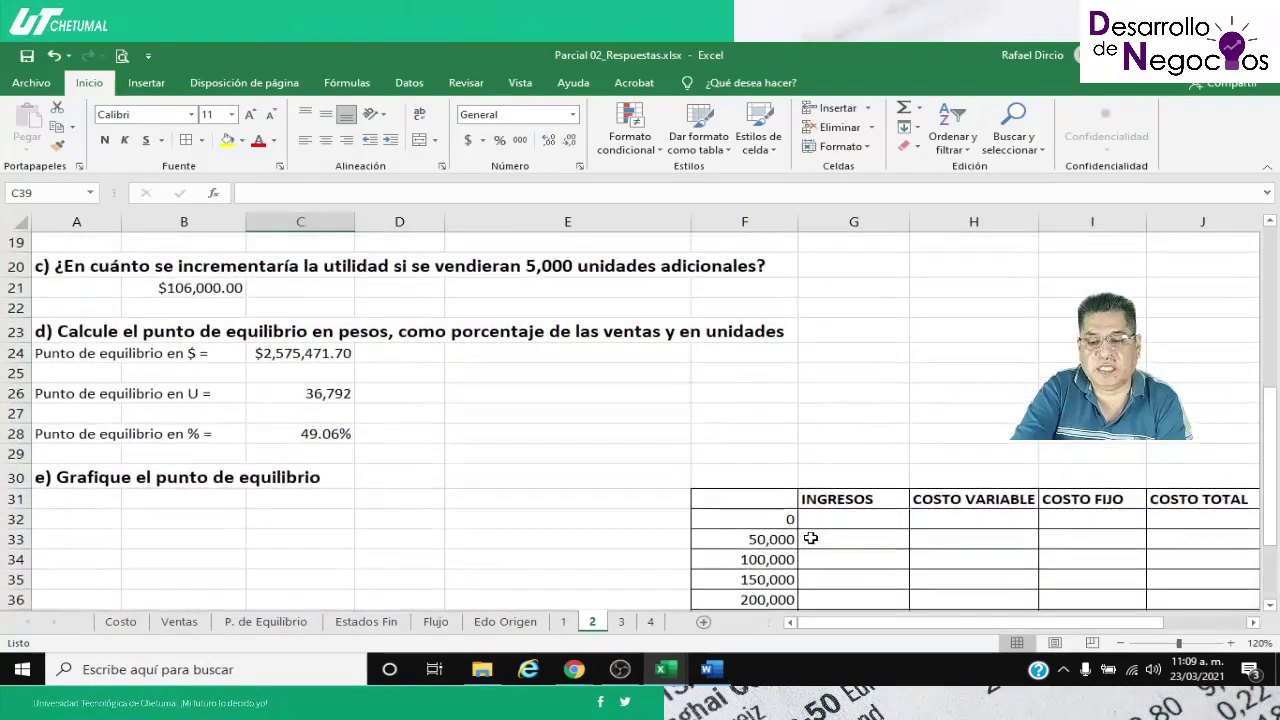
{"action": "scroll", "coordinate": [812, 534], "scroll_direction": "down", "scroll_amount": 2}
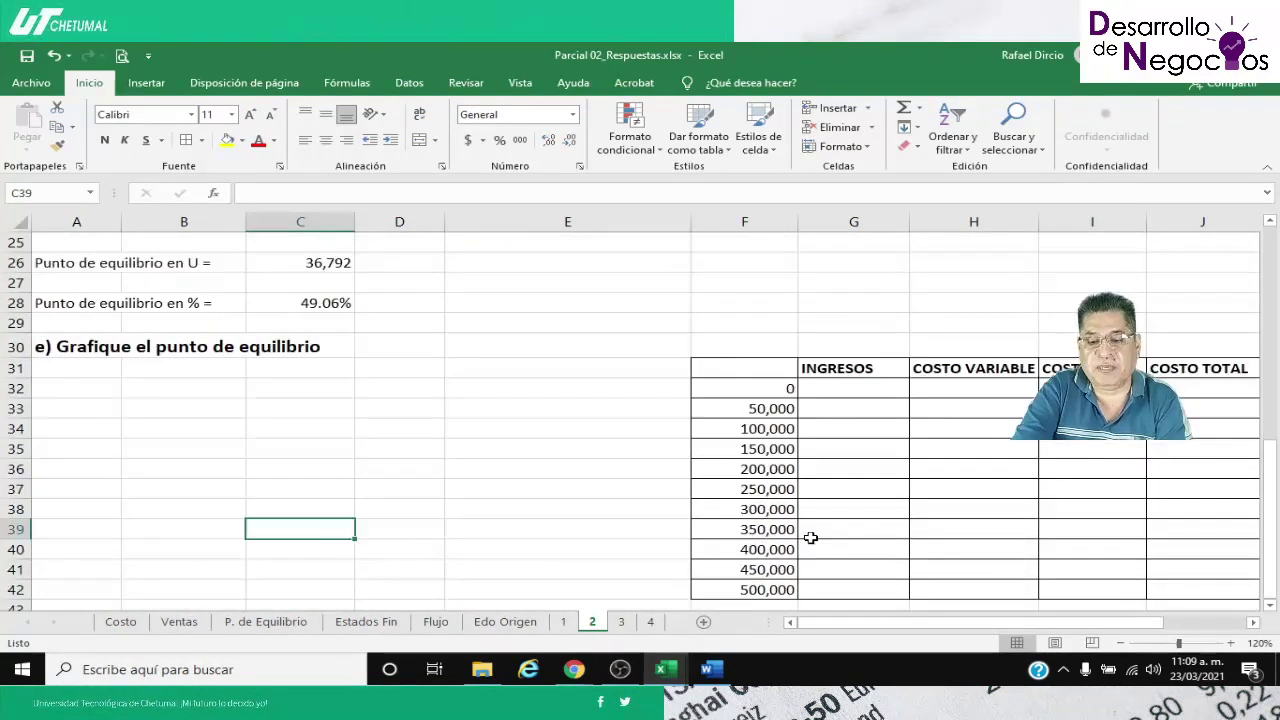
{"action": "left_click", "coordinate": [726, 382]}
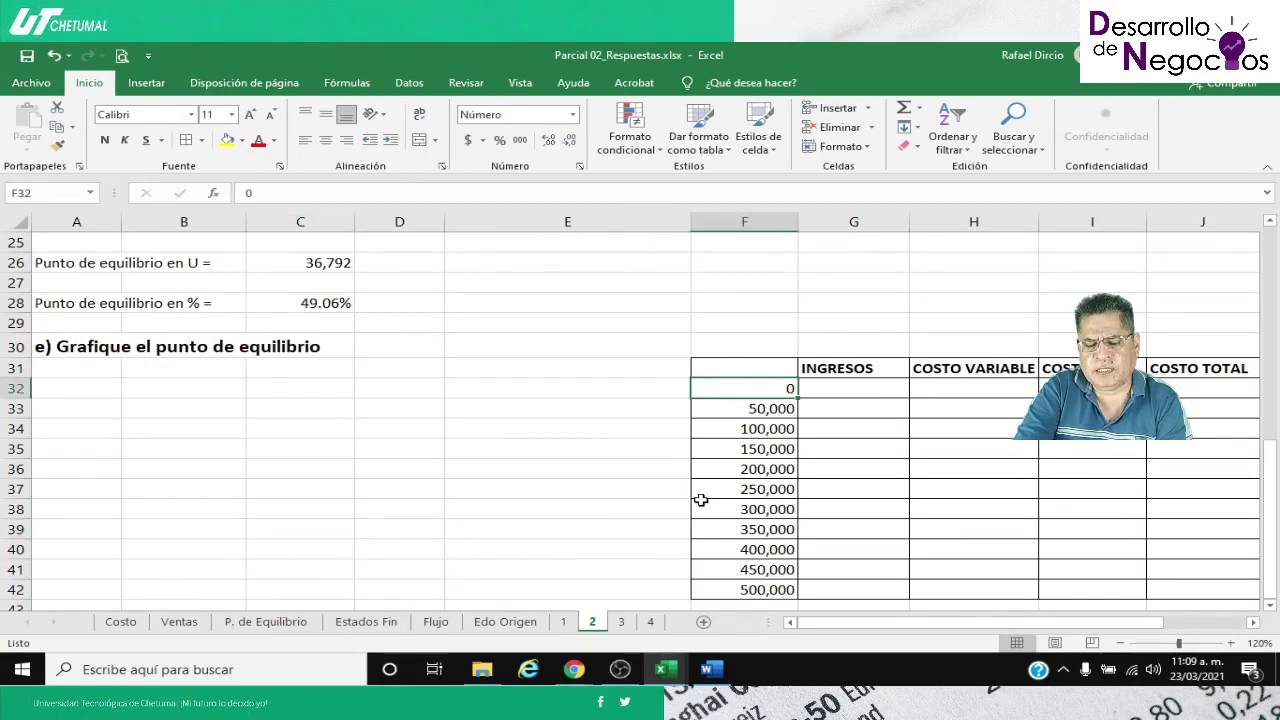
{"action": "scroll", "coordinate": [702, 501], "scroll_direction": "down", "scroll_amount": 1}
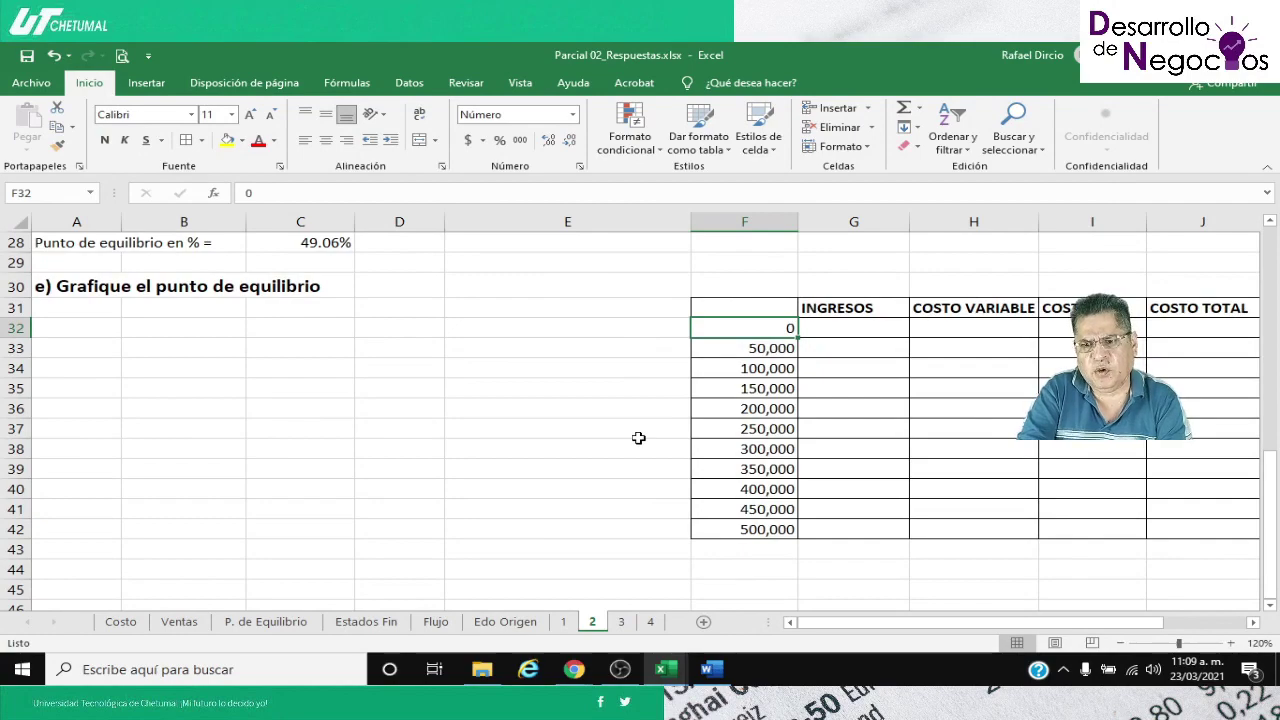
Check the number of units used in the VENTAS formula in F3
{"action": "scroll", "coordinate": [638, 438], "scroll_direction": "up", "scroll_amount": 6}
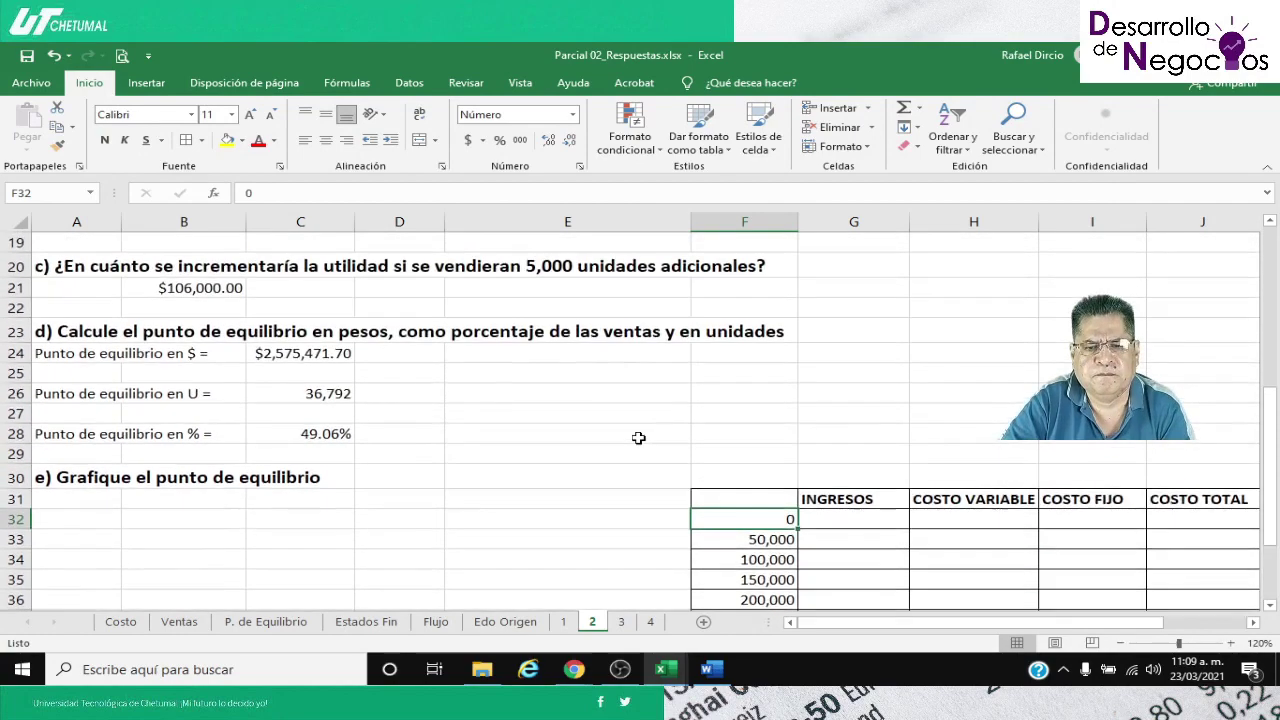
{"action": "scroll", "coordinate": [638, 438], "scroll_direction": "up", "scroll_amount": 3}
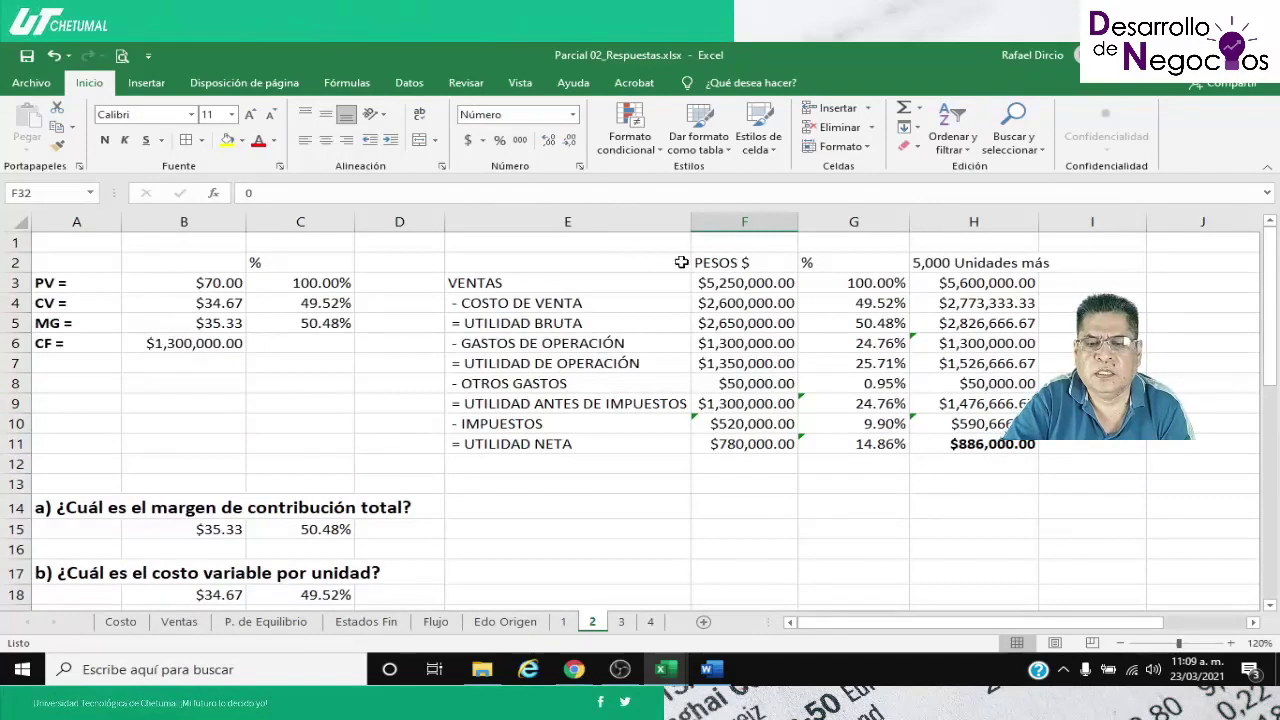
{"action": "left_click", "coordinate": [728, 282]}
{"action": "scroll", "coordinate": [656, 385], "scroll_direction": "down", "scroll_amount": 2}
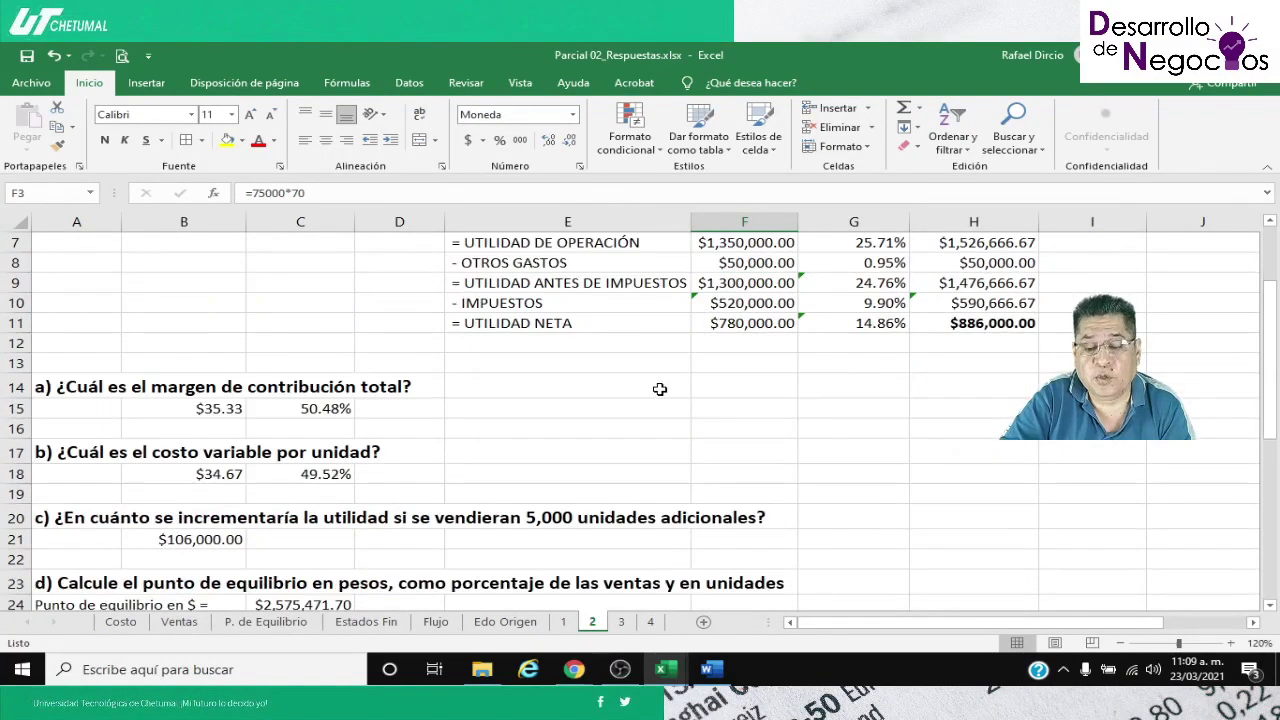
{"action": "scroll", "coordinate": [656, 385], "scroll_direction": "up", "scroll_amount": 1}
{"action": "scroll", "coordinate": [656, 385], "scroll_direction": "down", "scroll_amount": 7}
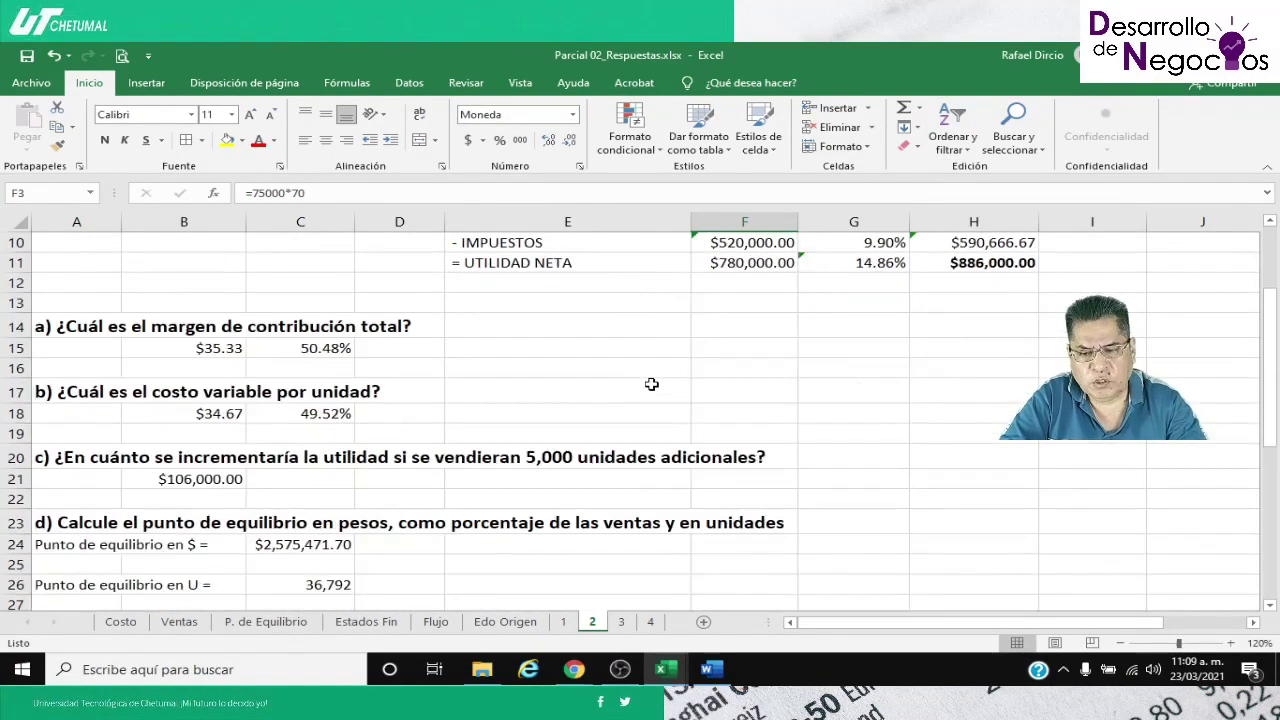
Set the unit levels in F33 to 7,500 and F34 to 15,000, and extend the series from F32 down to F42
{"action": "left_click", "coordinate": [717, 405]}
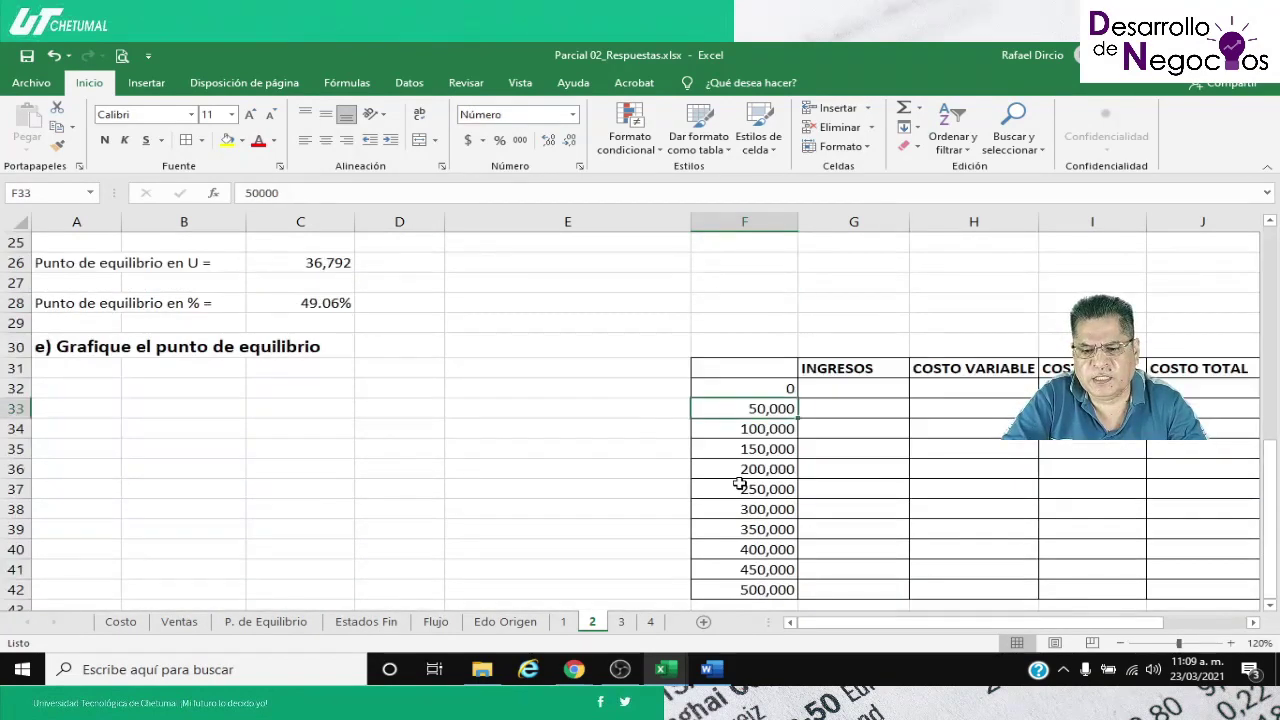
{"action": "scroll", "coordinate": [740, 485], "scroll_direction": "up", "scroll_amount": 7}
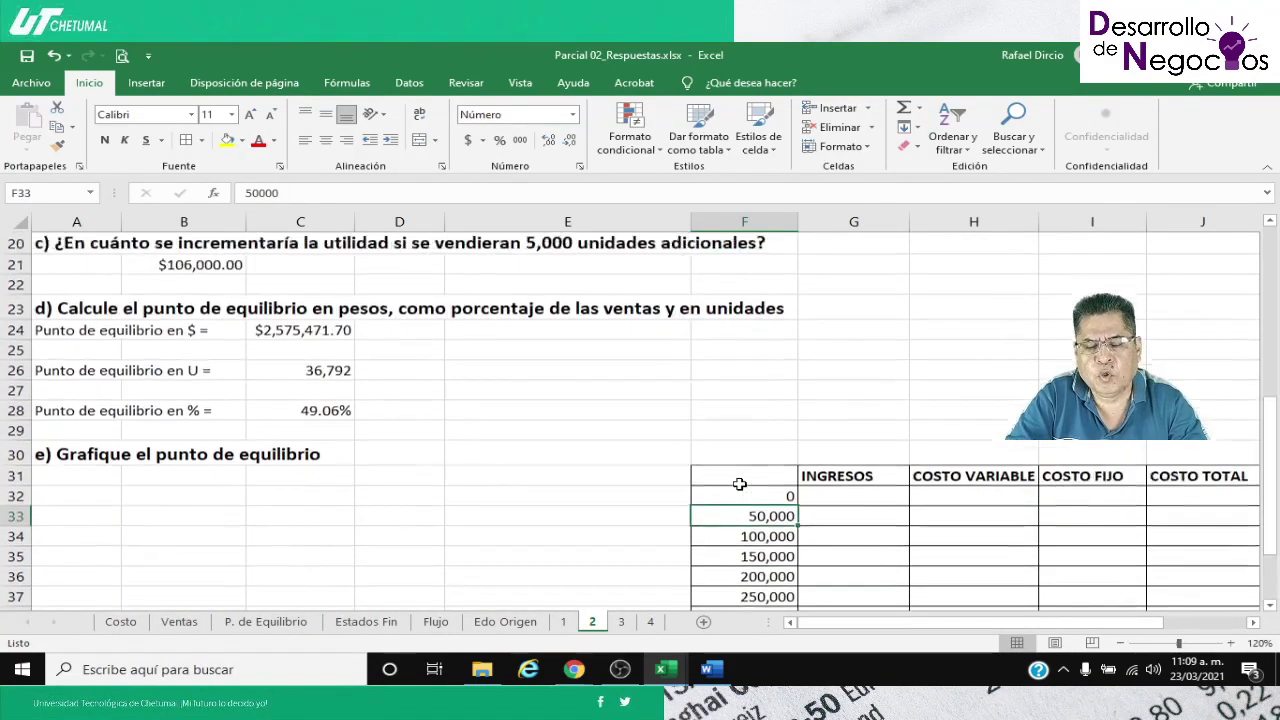
{"action": "scroll", "coordinate": [743, 486], "scroll_direction": "up", "scroll_amount": 1}
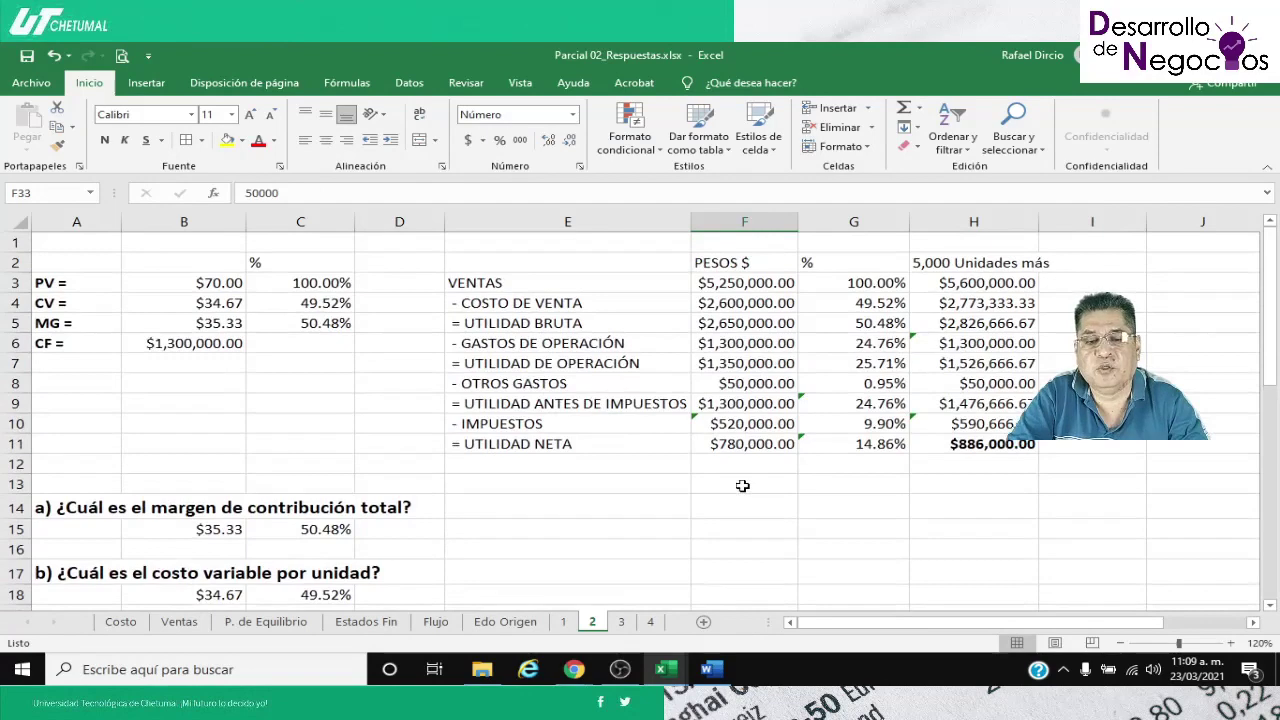
{"action": "scroll", "coordinate": [743, 486], "scroll_direction": "down", "scroll_amount": 6}
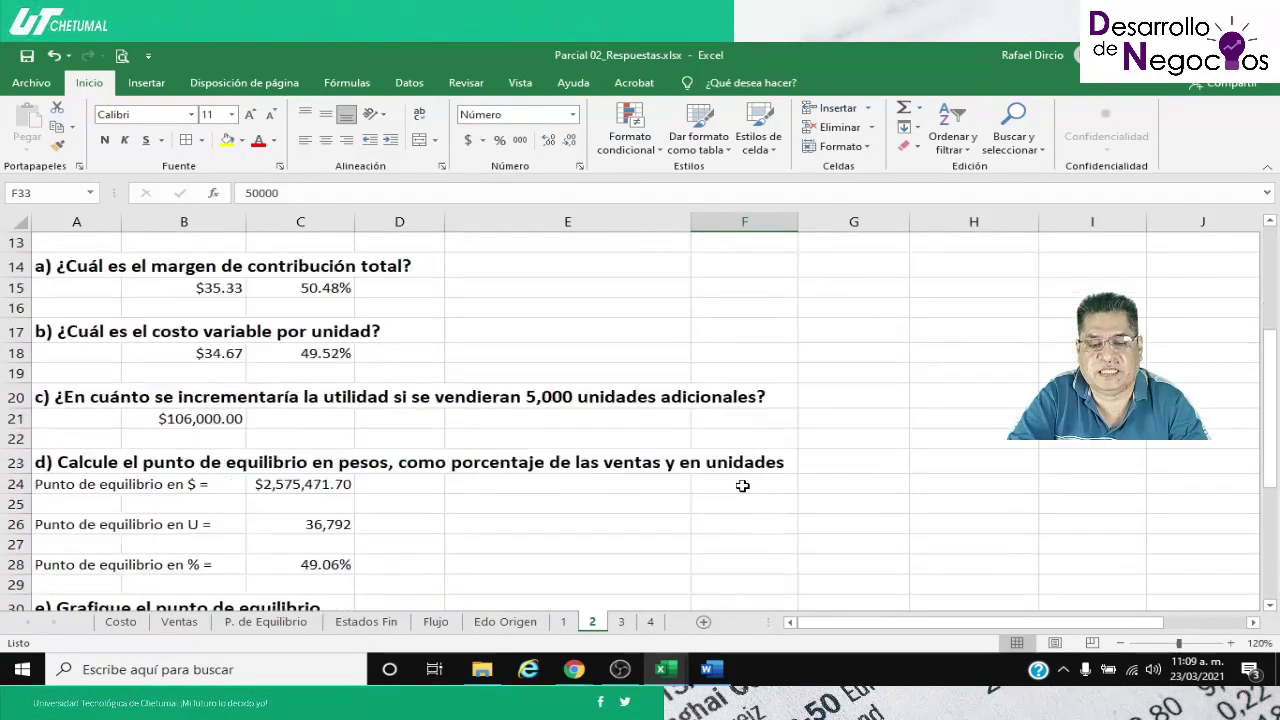
{"action": "scroll", "coordinate": [718, 486], "scroll_direction": "down", "scroll_amount": 3}
{"action": "type", "text": "7"}
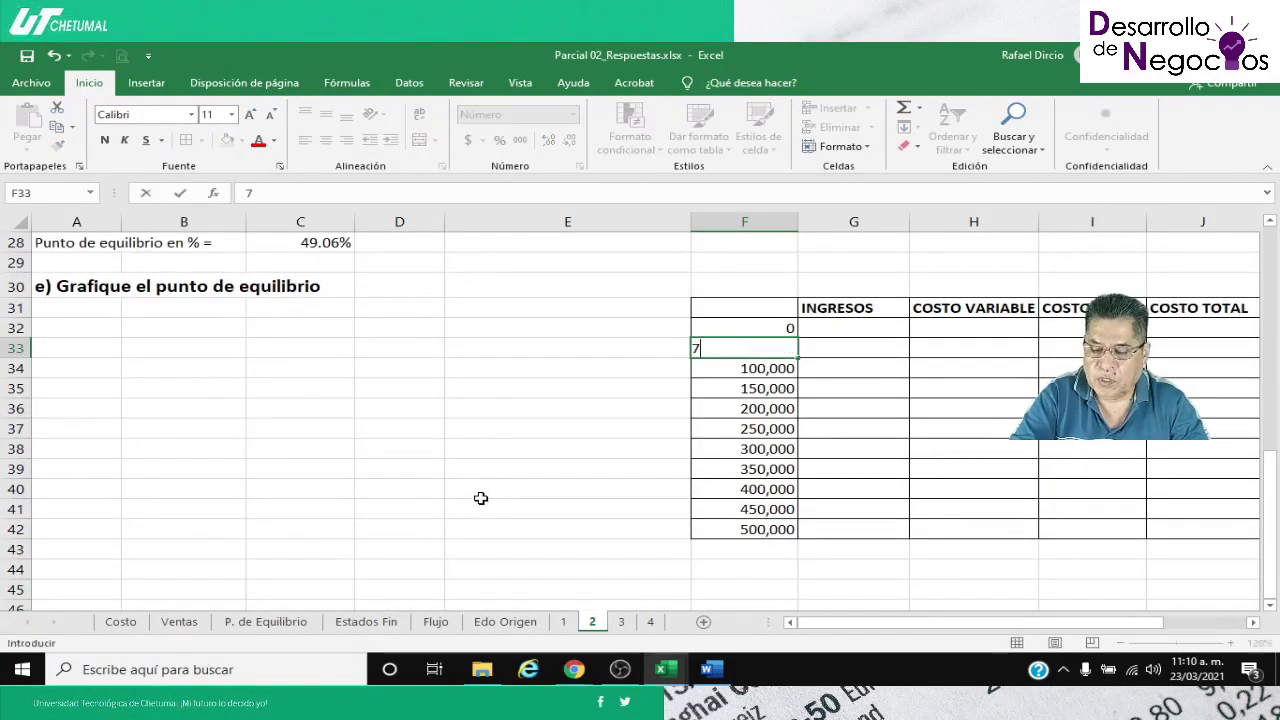
{"action": "type", "text": ",500"}
{"action": "key", "text": "Return"}
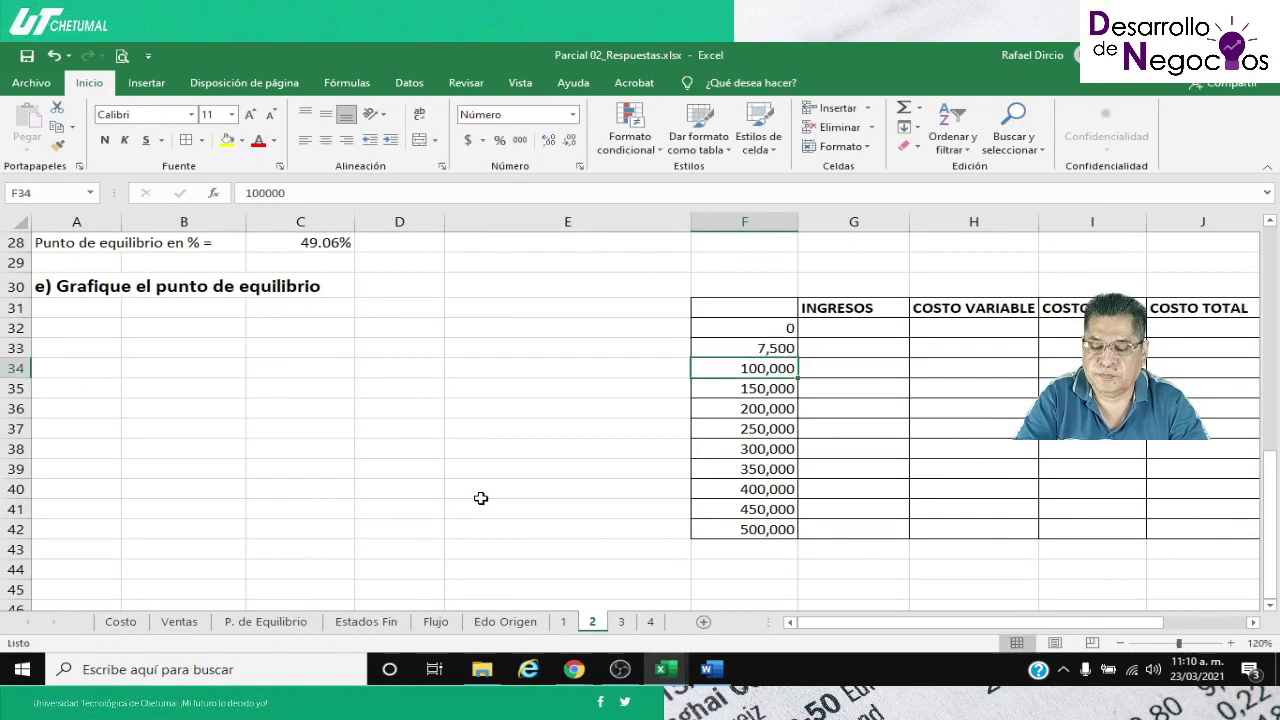
{"action": "type", "text": "15000"}
{"action": "key", "text": "Return"}
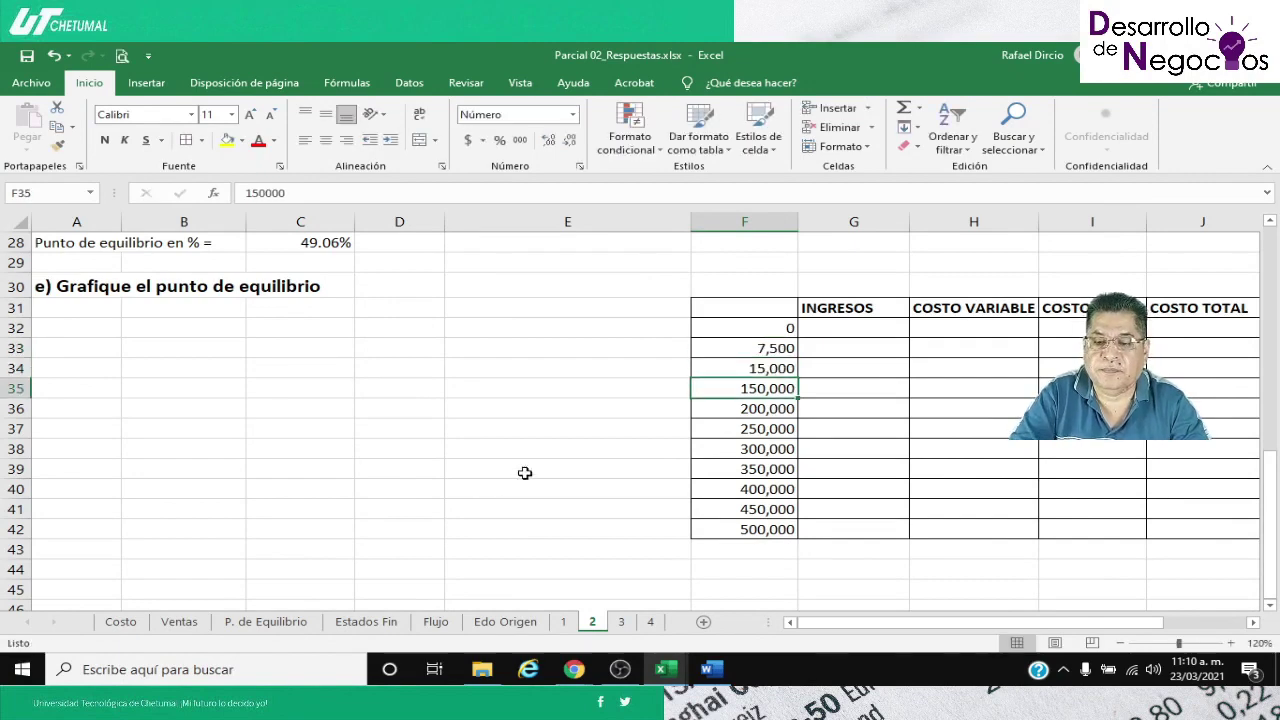
{"action": "left_click_drag", "start_coordinate": [756, 328], "coordinate": [789, 544]}
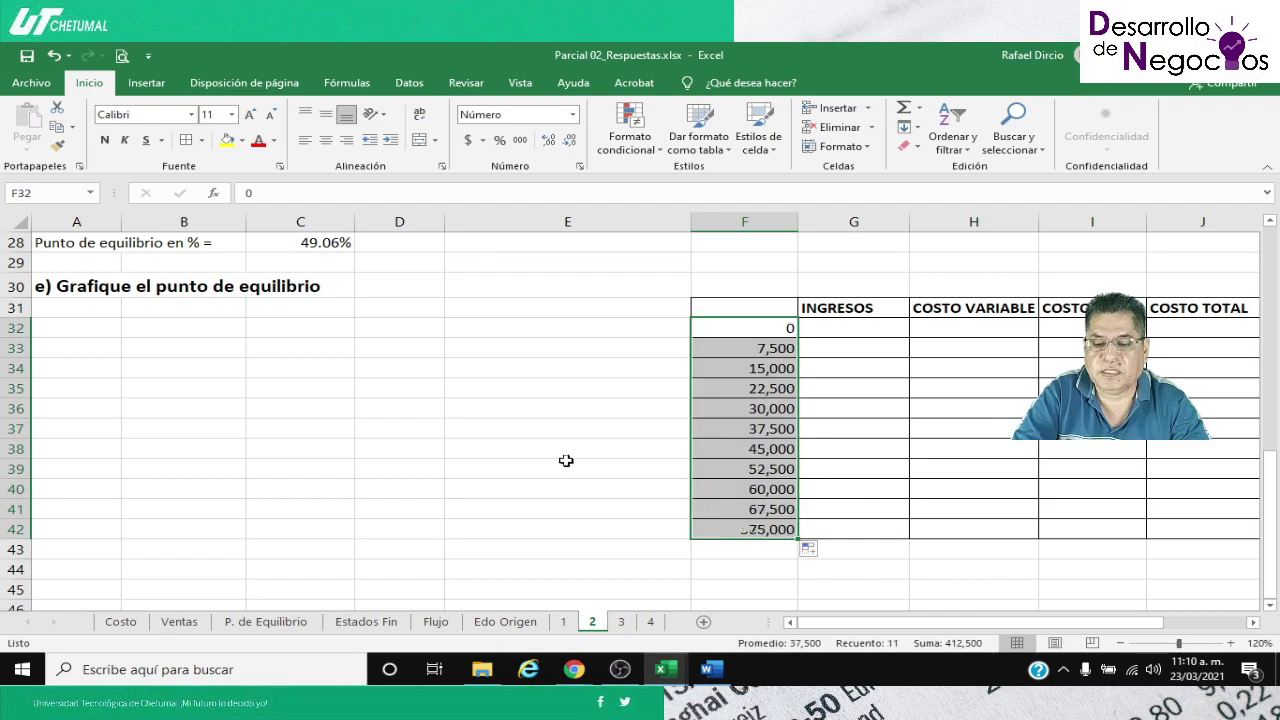
Compare the VENTAS formula in F3 with the last unit level of the question e) table
{"action": "scroll", "coordinate": [570, 457], "scroll_direction": "up", "scroll_amount": 1}
{"action": "scroll", "coordinate": [570, 457], "scroll_direction": "up", "scroll_amount": 8}
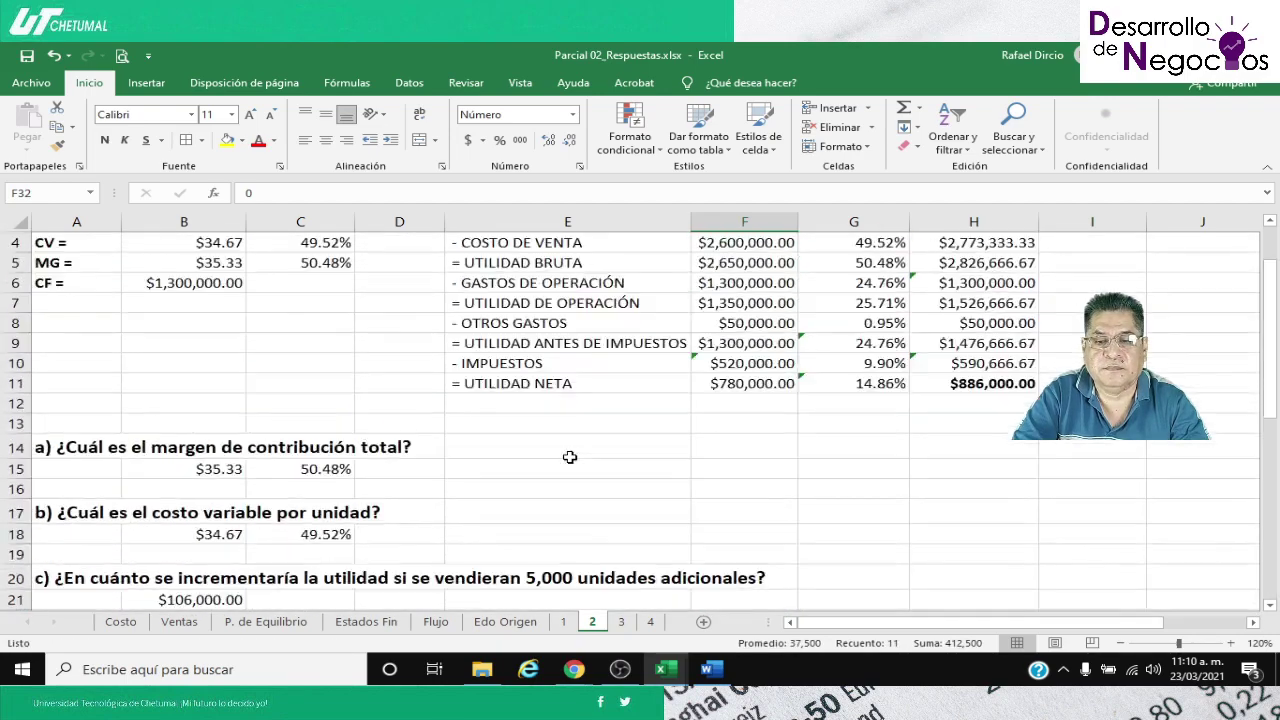
{"action": "left_click", "coordinate": [720, 289]}
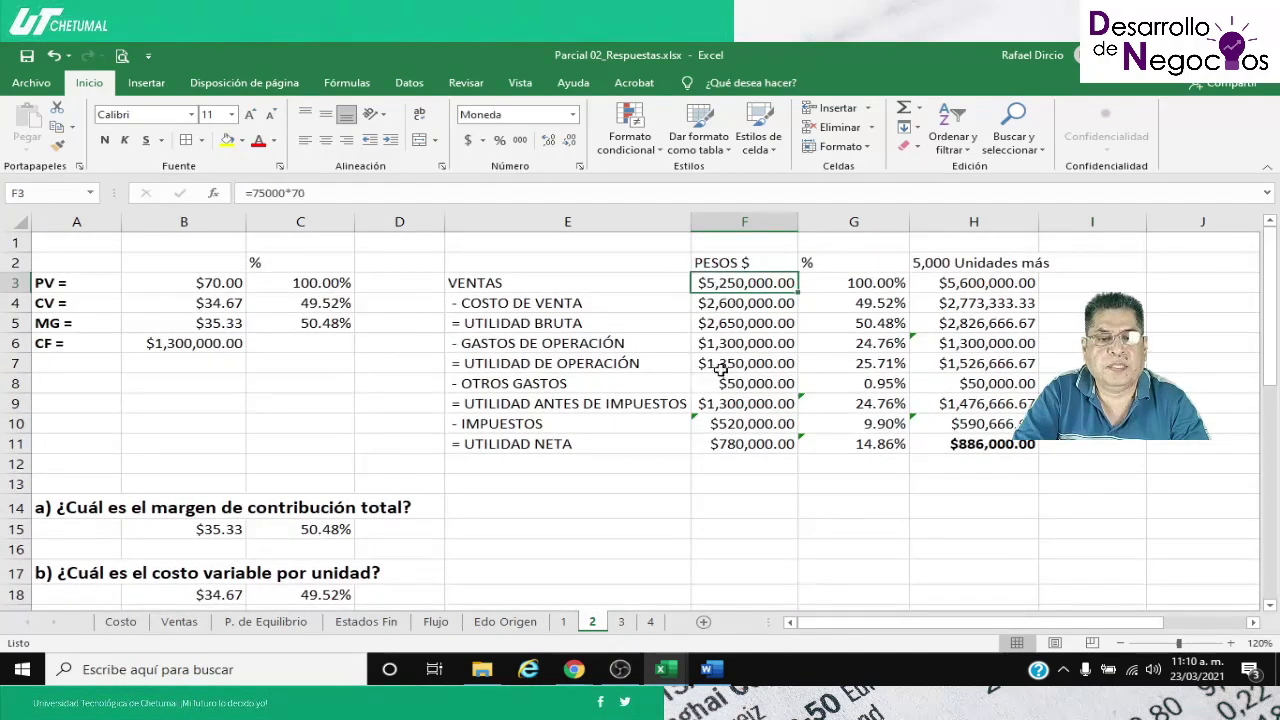
{"action": "scroll", "coordinate": [687, 440], "scroll_direction": "down", "scroll_amount": 3}
{"action": "scroll", "coordinate": [687, 440], "scroll_direction": "down", "scroll_amount": 7}
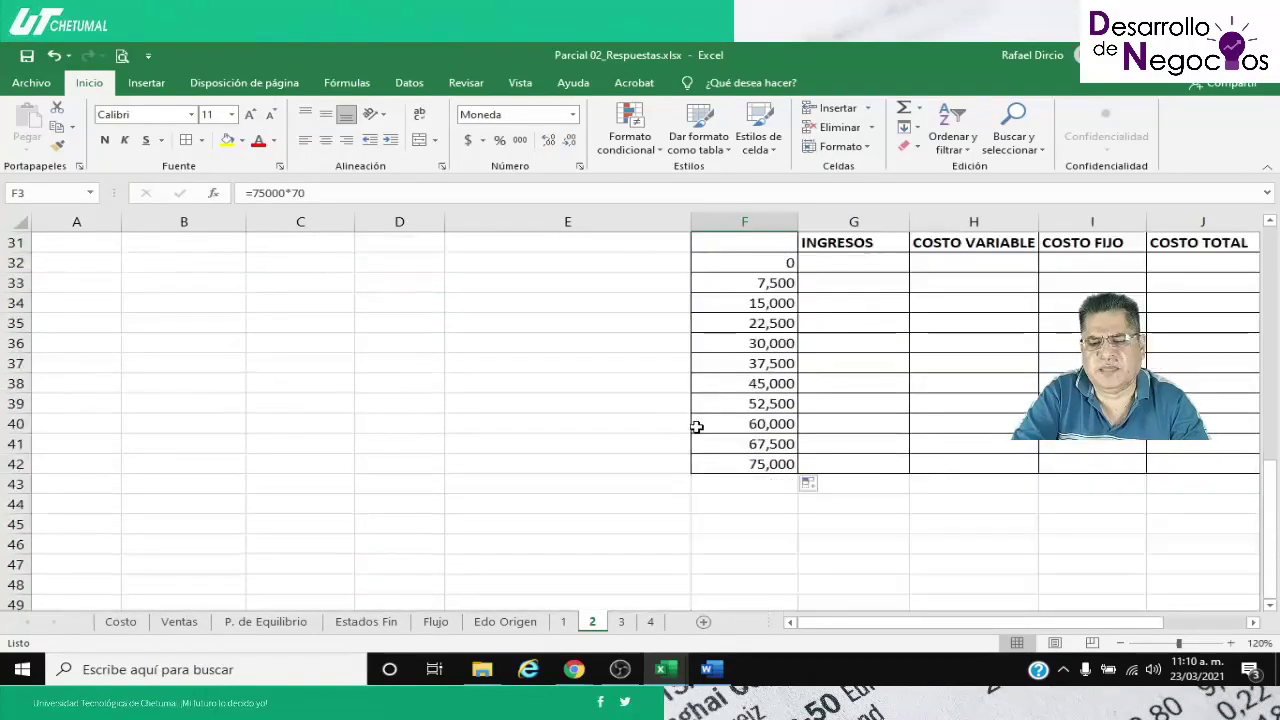
Look over the empty columns of the question e) table, from INGRESOS to UTILIDAD
{"action": "left_click", "coordinate": [855, 331]}
{"action": "scroll", "coordinate": [900, 343], "scroll_direction": "up", "scroll_amount": 1}
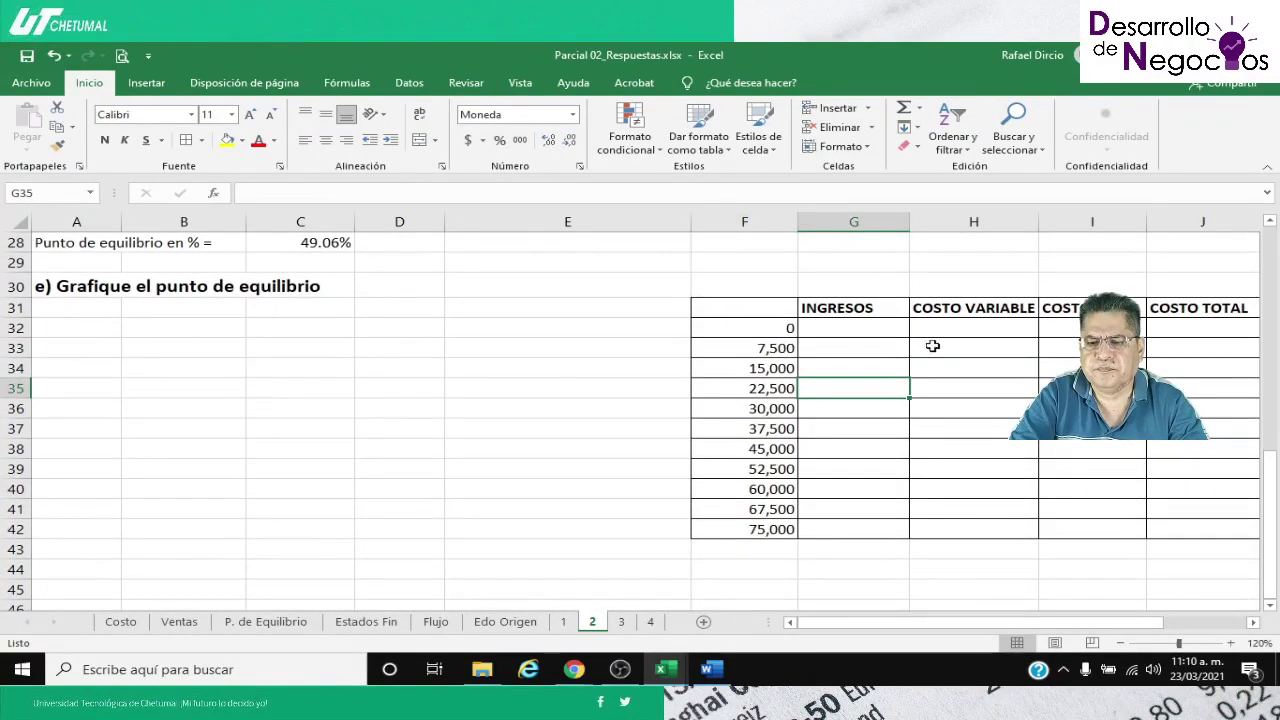
{"action": "left_click", "coordinate": [952, 337]}
{"action": "key", "text": "Right"}
{"action": "key", "text": "Right"}
{"action": "key", "text": "Right"}
{"action": "key", "text": "Right"}
{"action": "key", "text": "Left"}
{"action": "key", "text": "Left"}
{"action": "key", "text": "Left"}
{"action": "key", "text": "Left"}
{"action": "key", "text": "Left"}
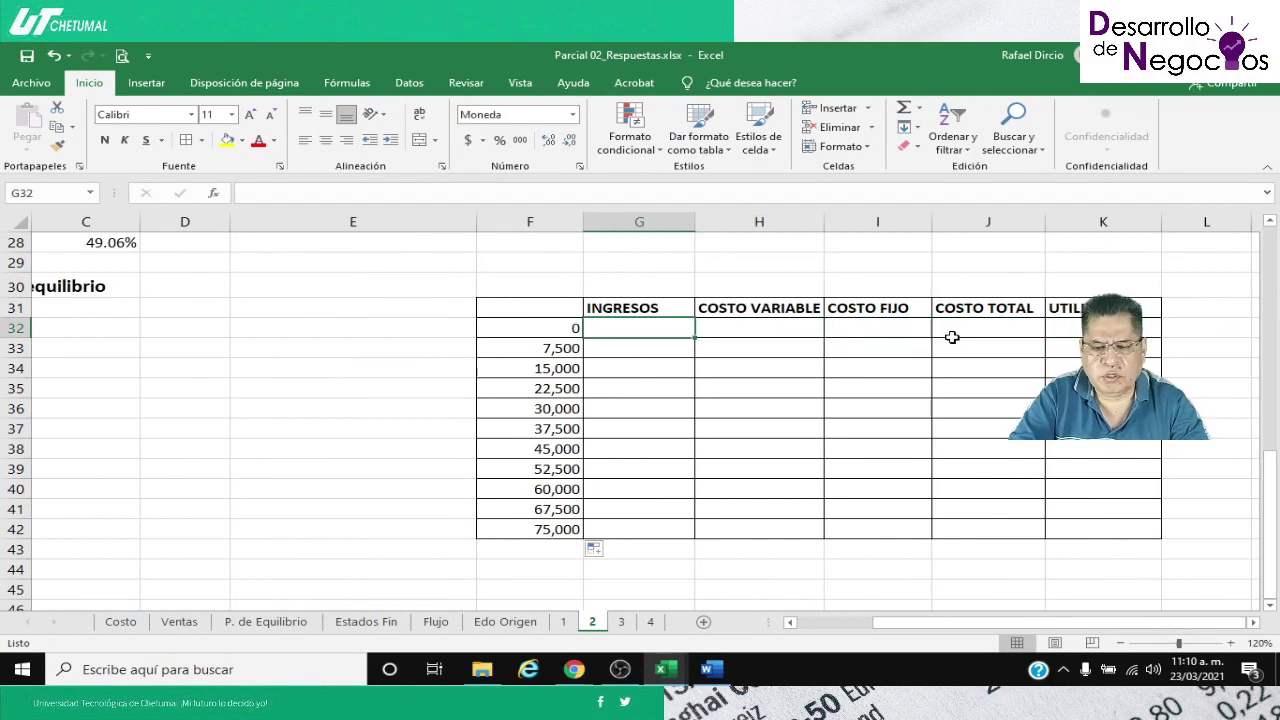
Save the workbook with the new unit levels
{"action": "scroll", "coordinate": [497, 291], "scroll_direction": "down", "scroll_amount": 3}
{"action": "scroll", "coordinate": [300, 290], "scroll_direction": "up", "scroll_amount": 3}
{"action": "left_click", "coordinate": [27, 55]}
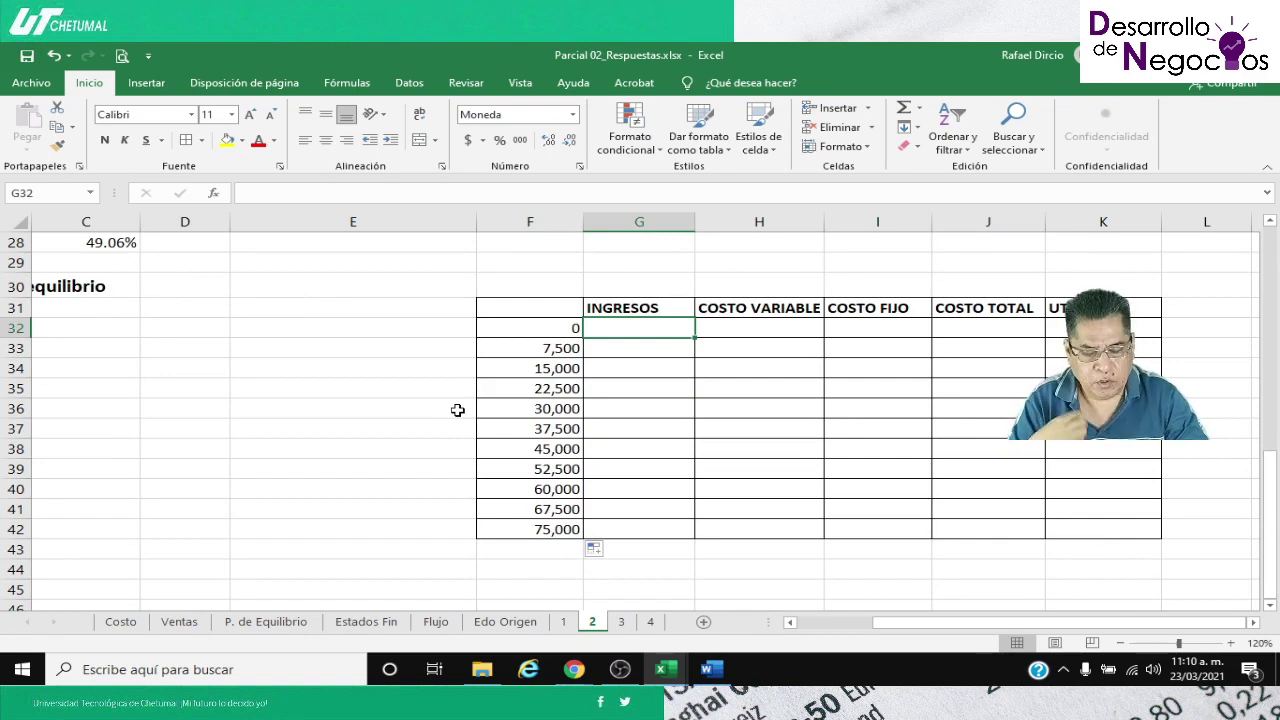
{"action": "key", "text": "Right"}
{"action": "key", "text": "Right"}
{"action": "key", "text": "Right"}
{"action": "key", "text": "Right"}
{"action": "key", "text": "Right"}
{"action": "key", "text": "Right"}
{"action": "key", "text": "Right"}
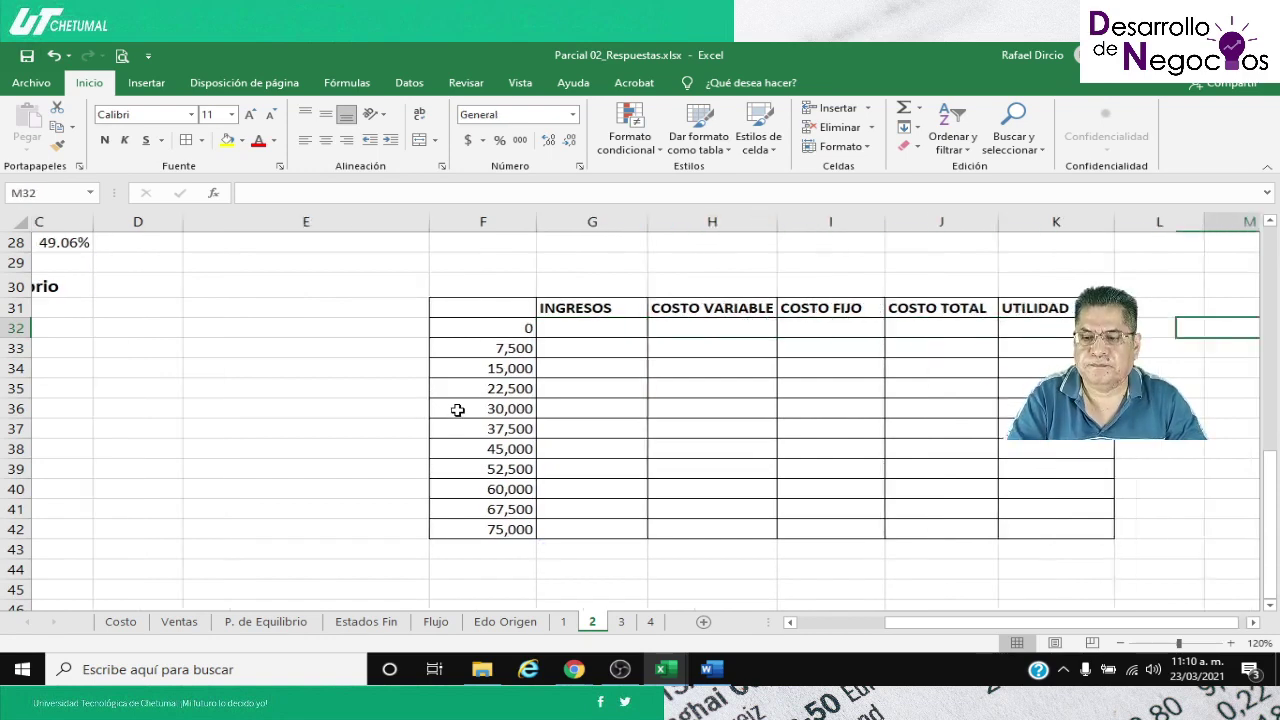
{"action": "key", "text": "Left"}
{"action": "key", "text": "Left"}
{"action": "key", "text": "Left"}
{"action": "key", "text": "Left"}
{"action": "key", "text": "Left"}
{"action": "key", "text": "Left"}
{"action": "key", "text": "Left"}
{"action": "key", "text": "Left"}
{"action": "key", "text": "Left"}
{"action": "key", "text": "Left"}
{"action": "key", "text": "Left"}
{"action": "key", "text": "Left"}
{"action": "key", "text": "Left"}
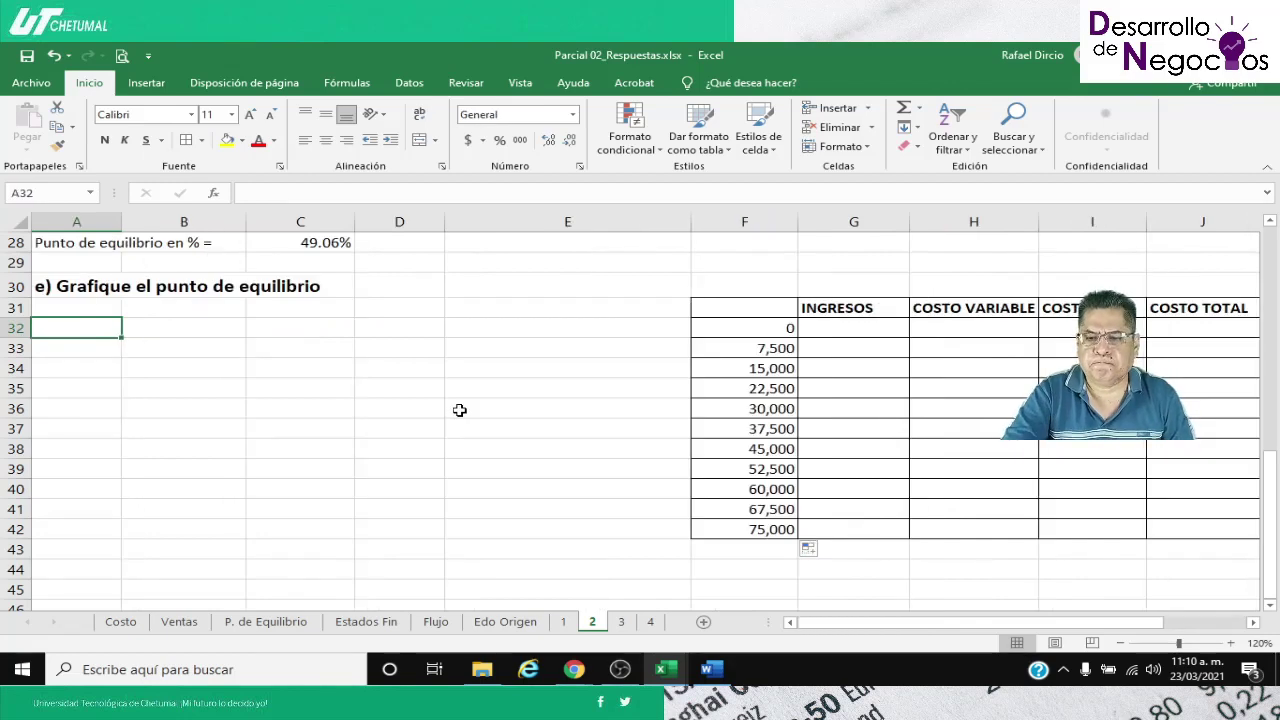
Look over the income statement down to UTILIDAD NETA on sheet 2 and switch to the Google Meet call in Chrome
{"action": "scroll", "coordinate": [457, 410], "scroll_direction": "up", "scroll_amount": 6}
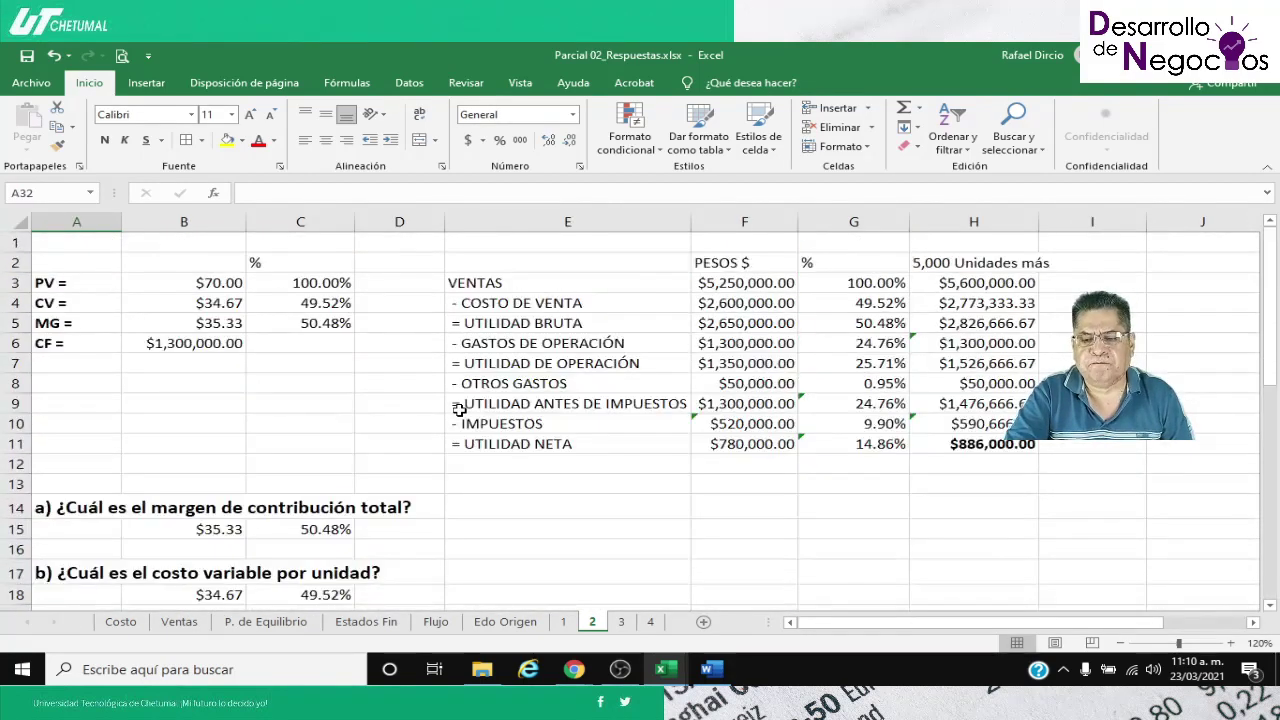
{"action": "left_click", "coordinate": [513, 445]}
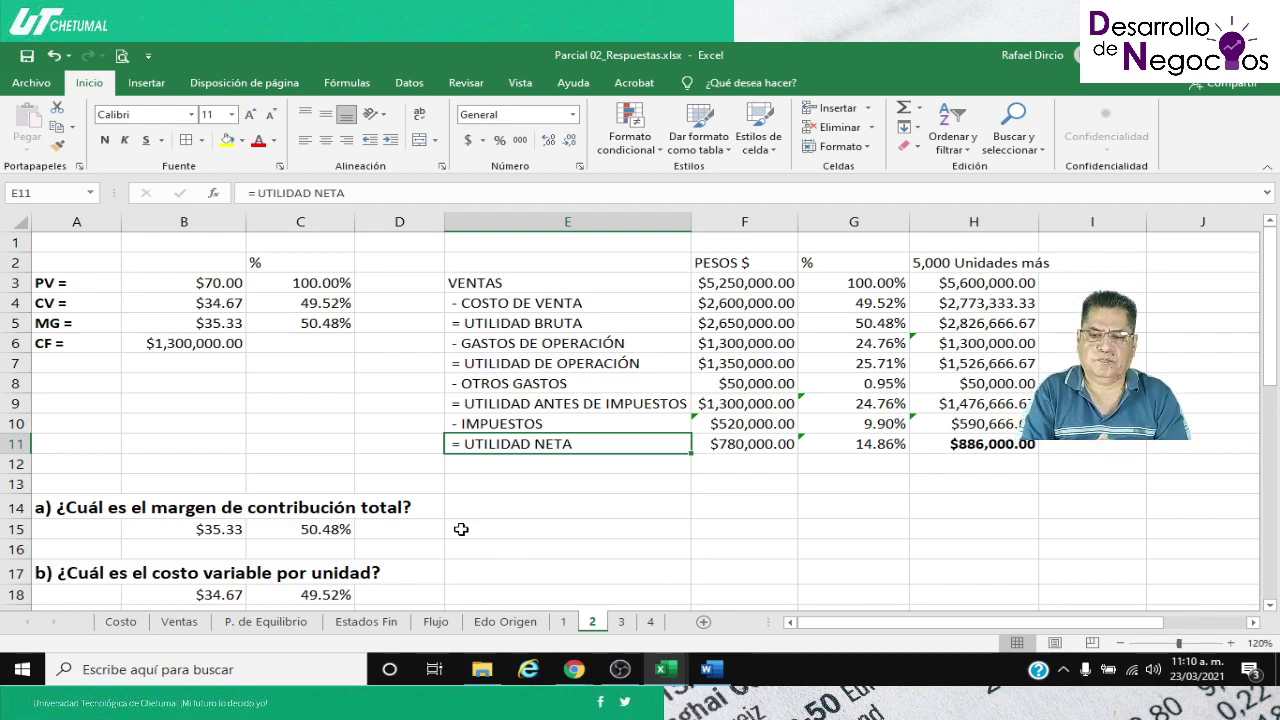
{"action": "left_click", "coordinate": [574, 669]}
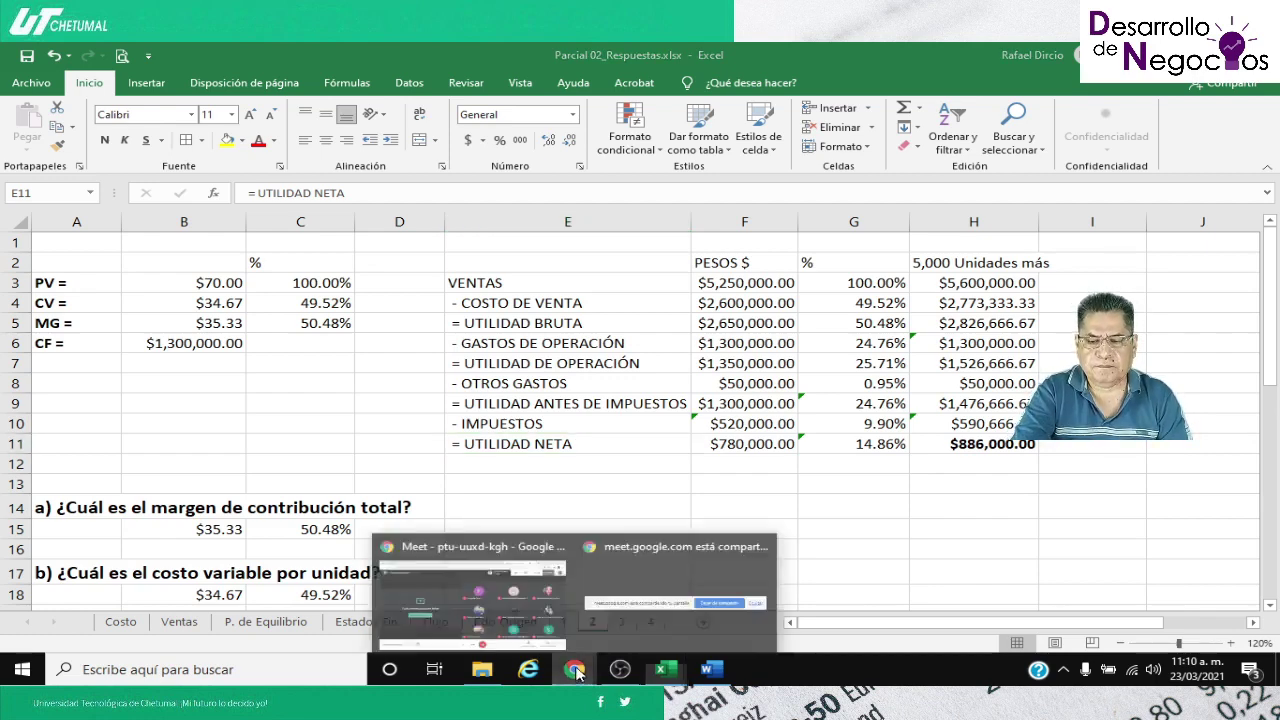
{"action": "left_click", "coordinate": [646, 478]}
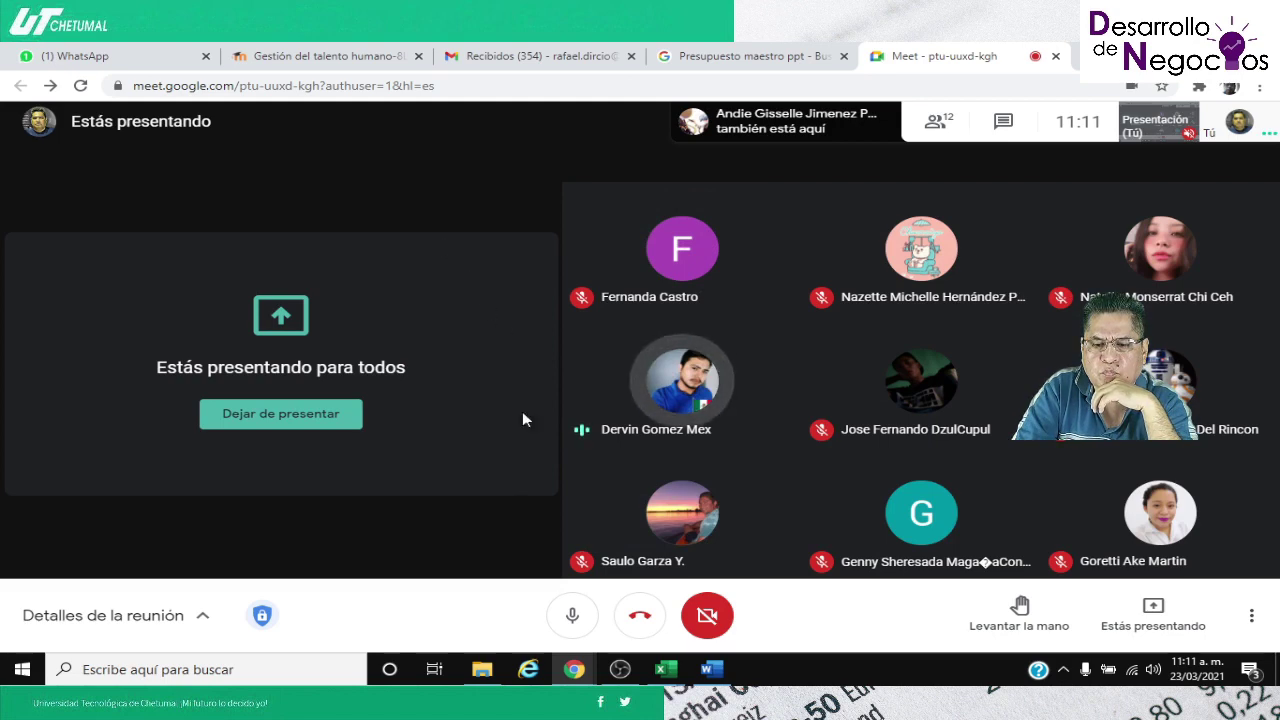
Glance at the Parcial 02_Respuestas.xlsx workbook in Excel and return to the Google Meet call to check the participants
{"action": "mouse_move", "coordinate": [665, 673]}
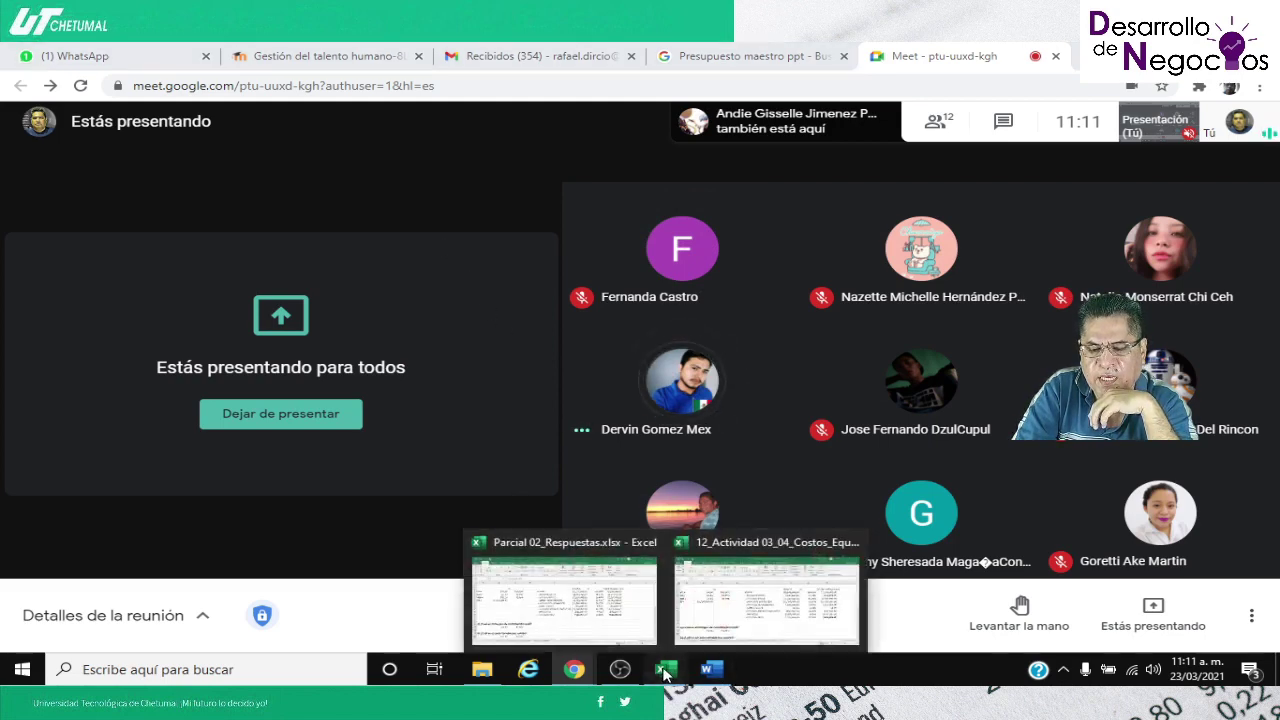
{"action": "left_click", "coordinate": [615, 606]}
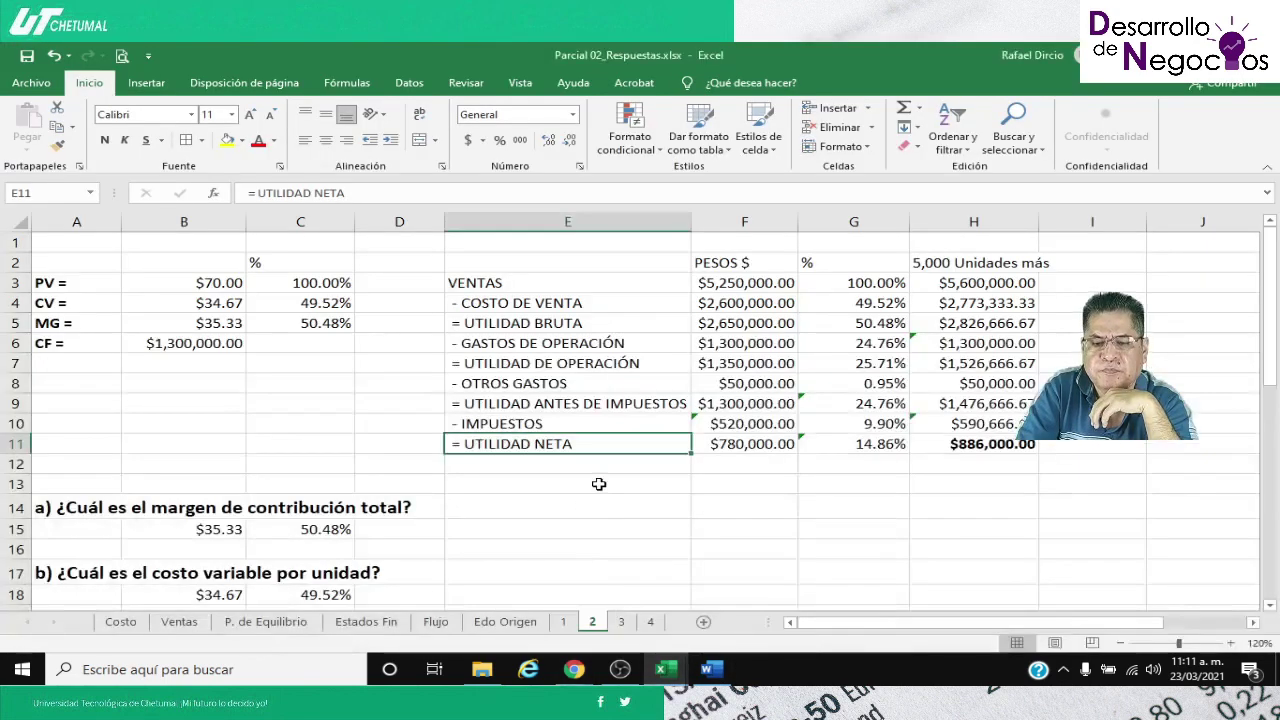
{"action": "left_click", "coordinate": [215, 391]}
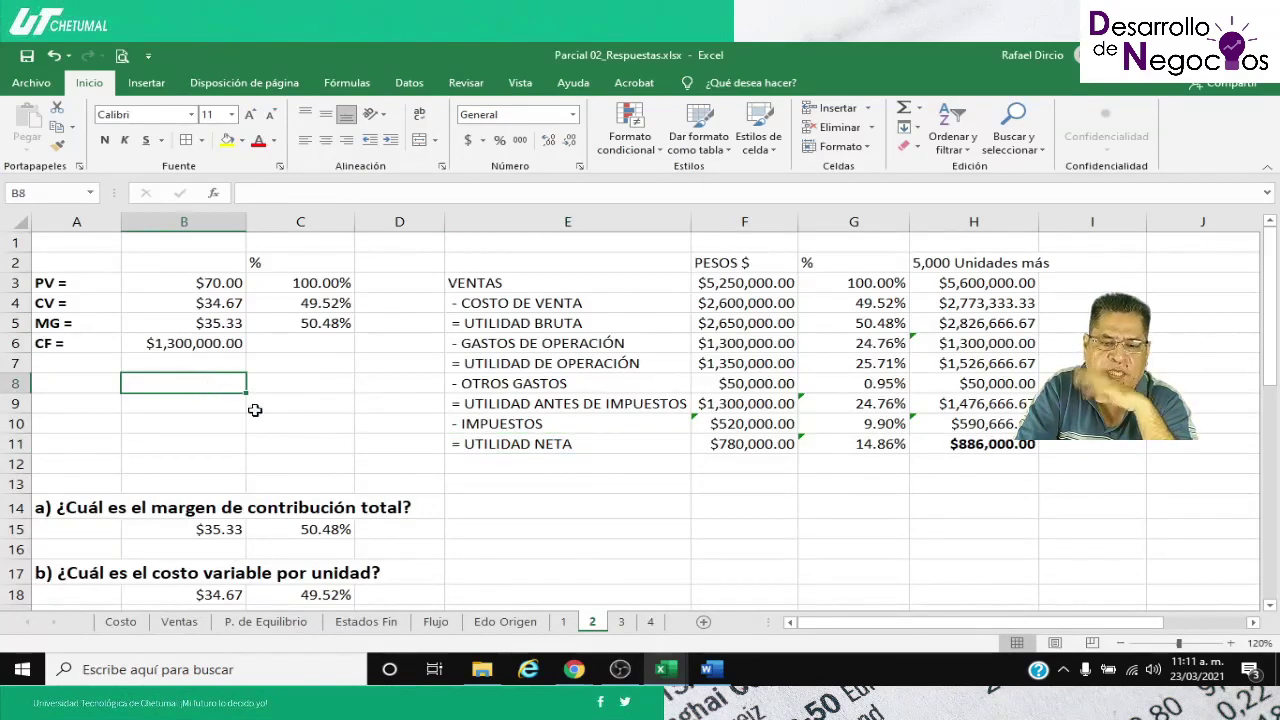
{"action": "mouse_move", "coordinate": [575, 665]}
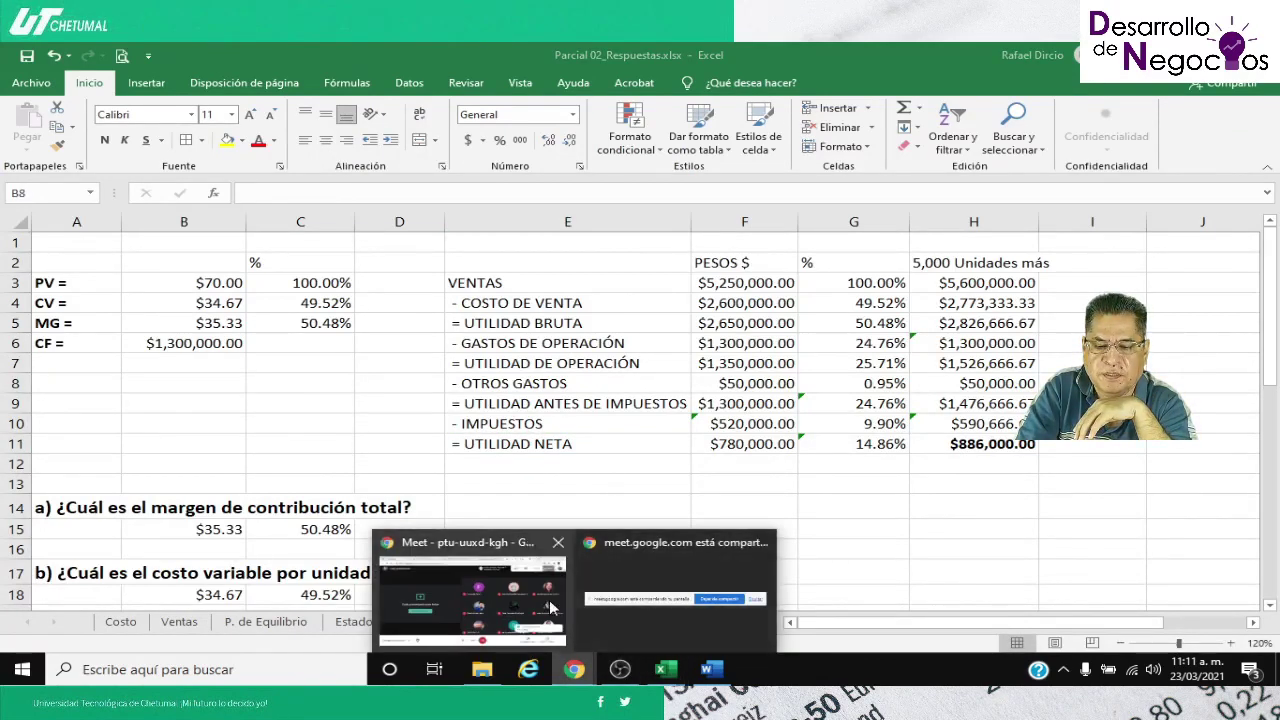
{"action": "left_click", "coordinate": [470, 595]}
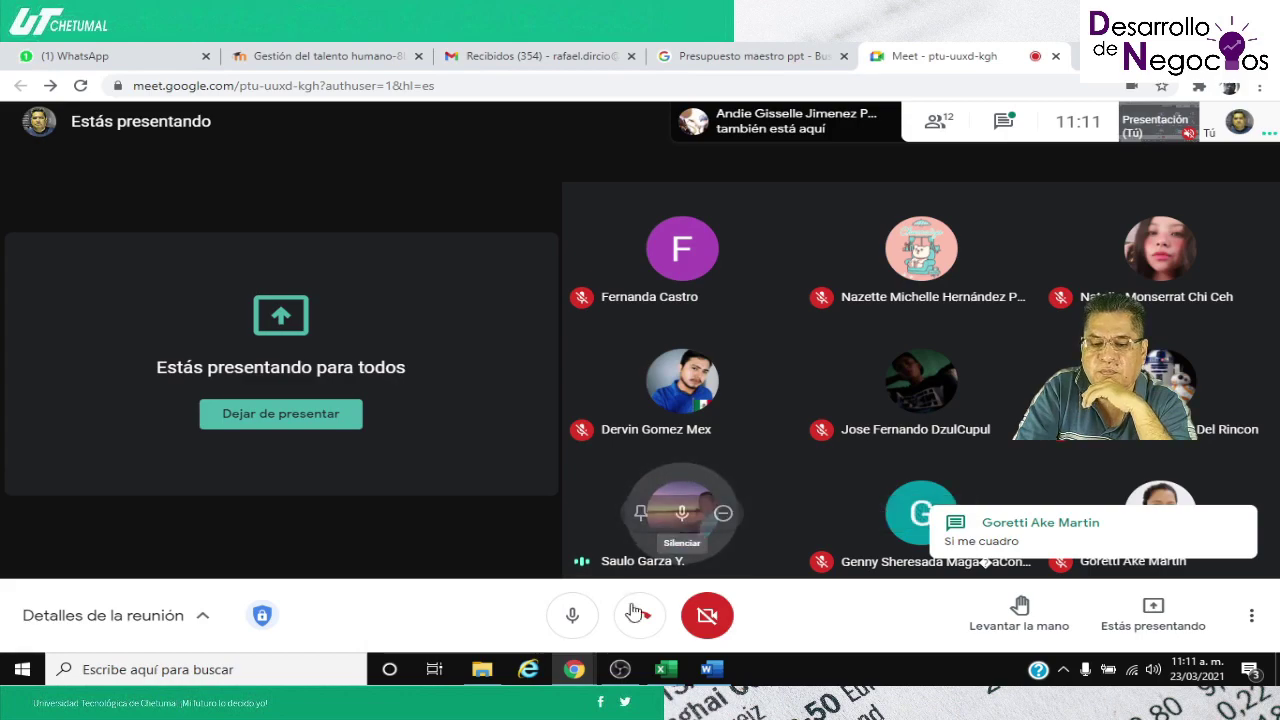
Switch to Parcial 02_Respuestas.xlsx and compare the UTILIDAD NETA in the 5,000 Unidades más column with the one in the PESOS $ column
{"action": "mouse_move", "coordinate": [670, 675]}
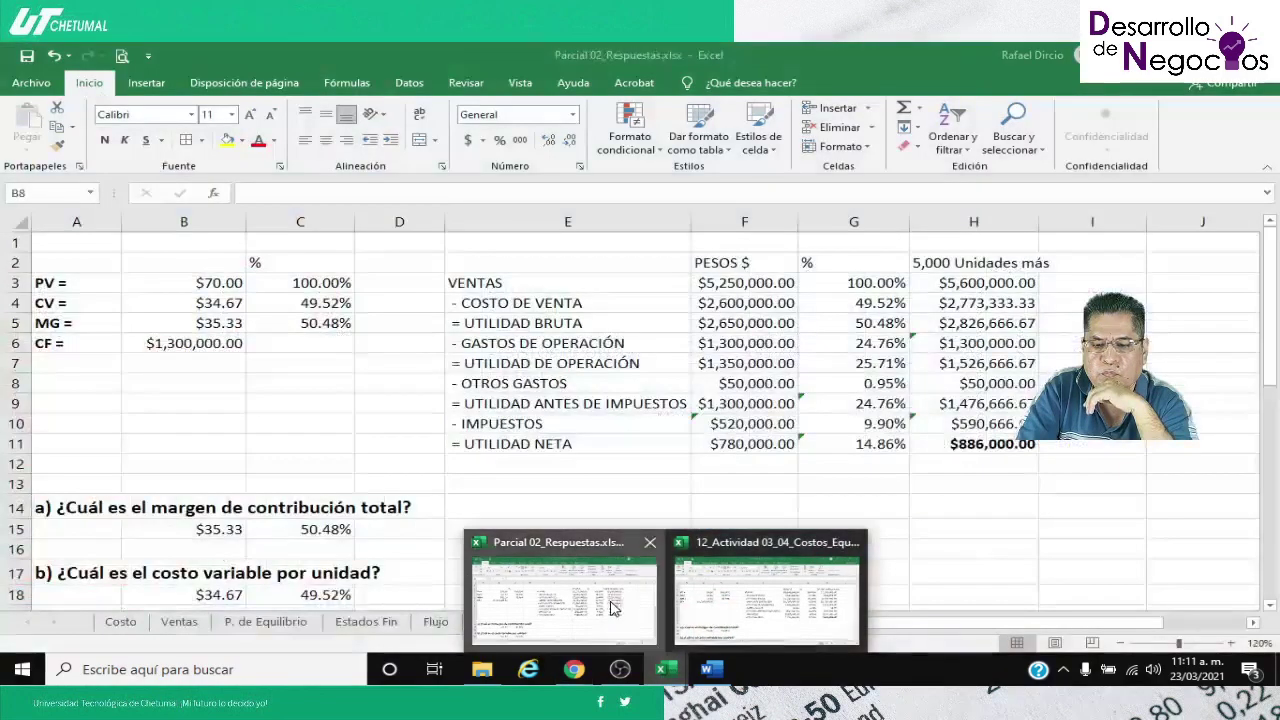
{"action": "left_click", "coordinate": [565, 598]}
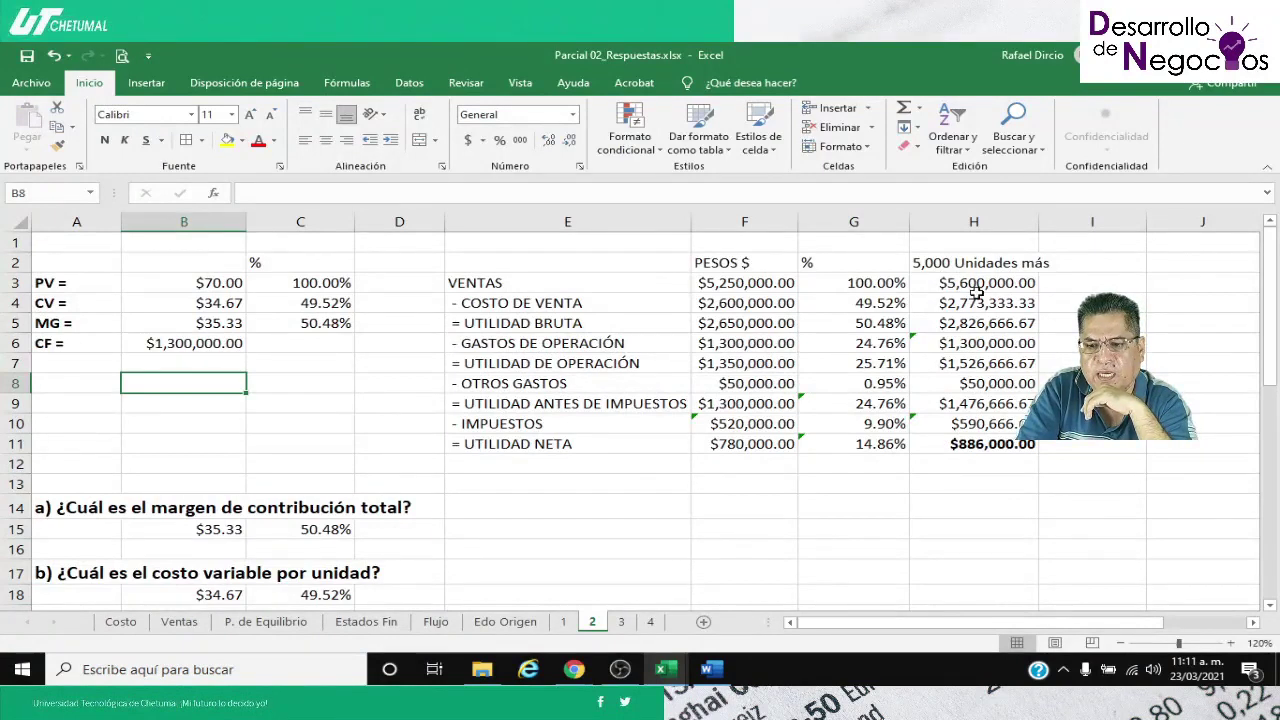
{"action": "left_click", "coordinate": [957, 447]}
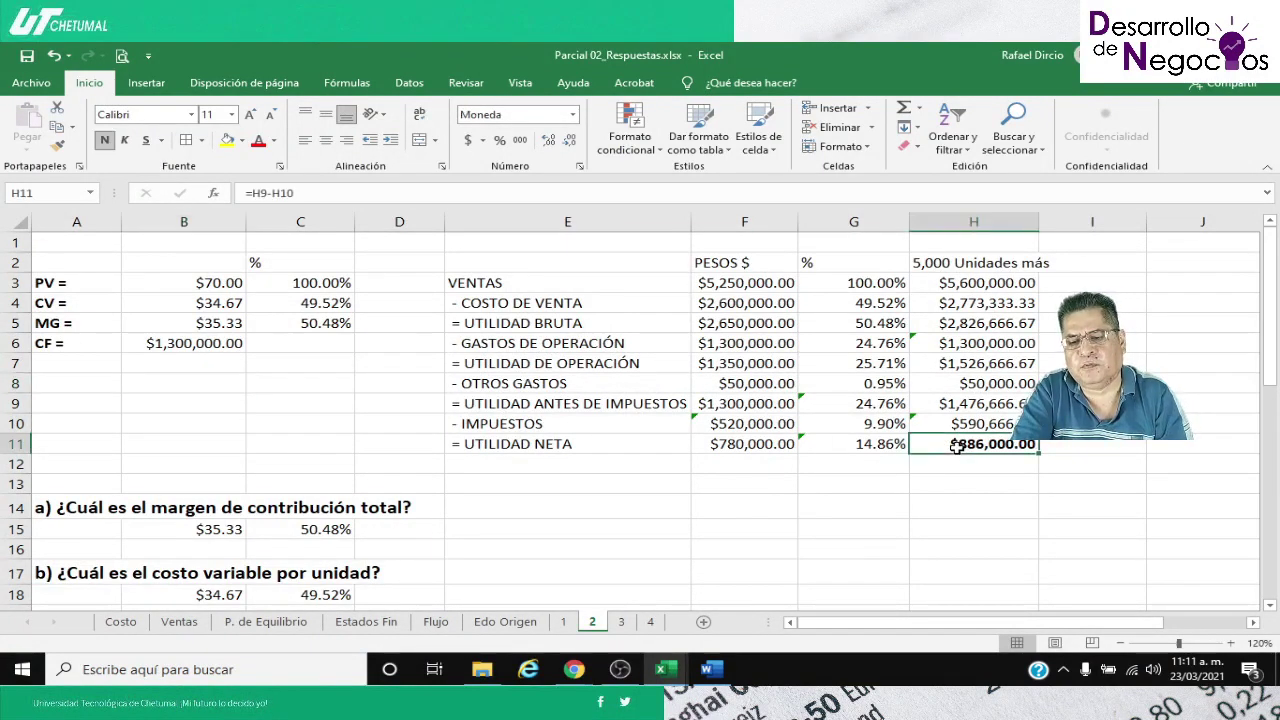
{"action": "left_click", "coordinate": [714, 447]}
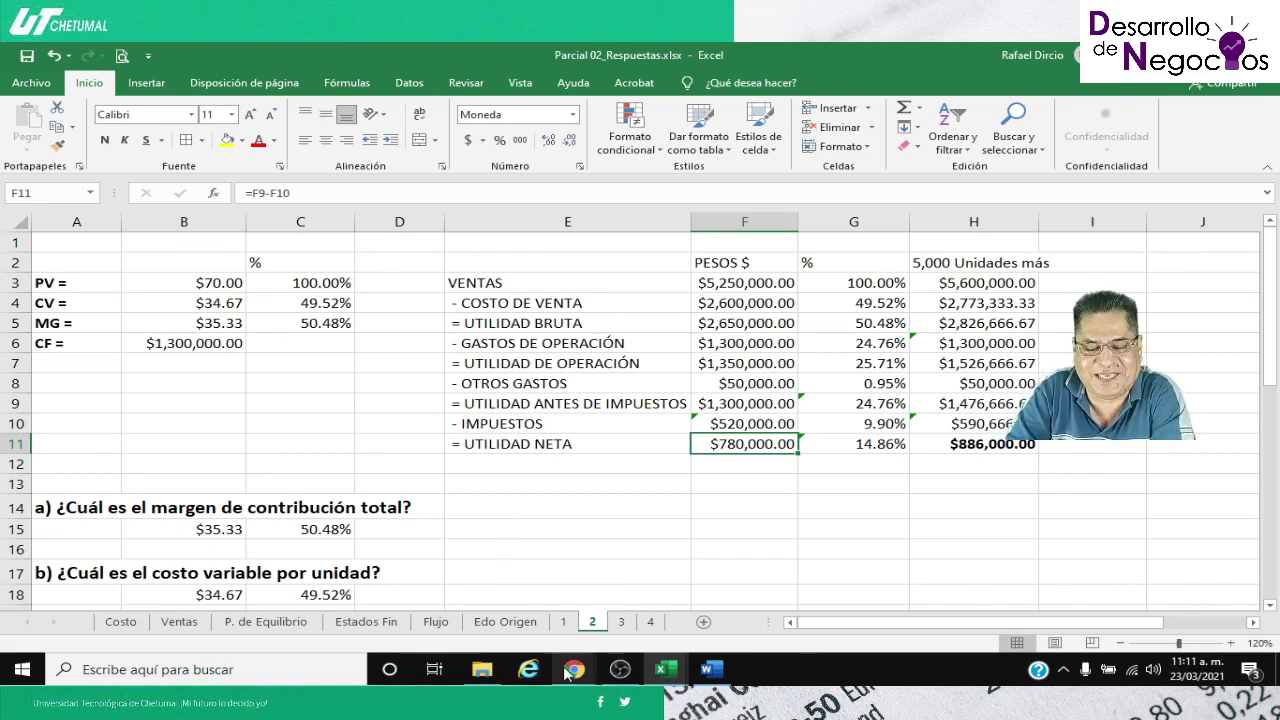
Switch to the Google Meet call, read the class chat messages and close the chat
{"action": "mouse_move", "coordinate": [574, 669]}
{"action": "left_click", "coordinate": [510, 626]}
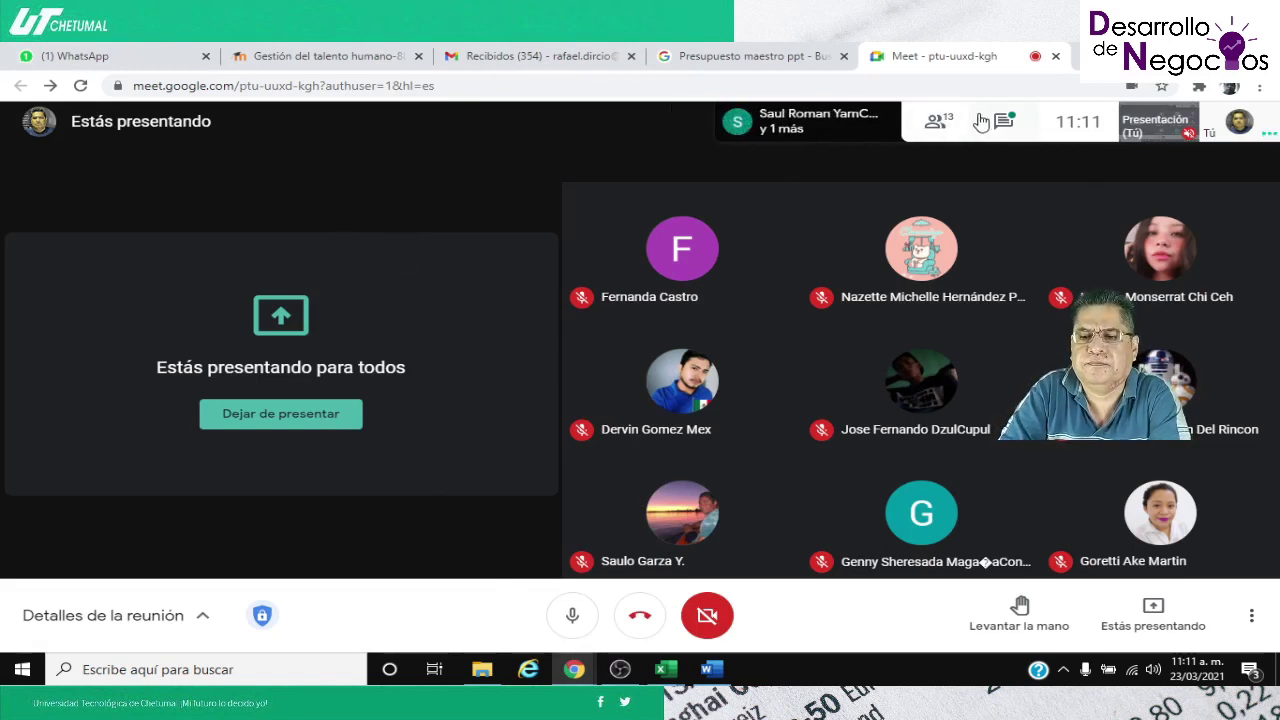
{"action": "left_click", "coordinate": [1003, 121]}
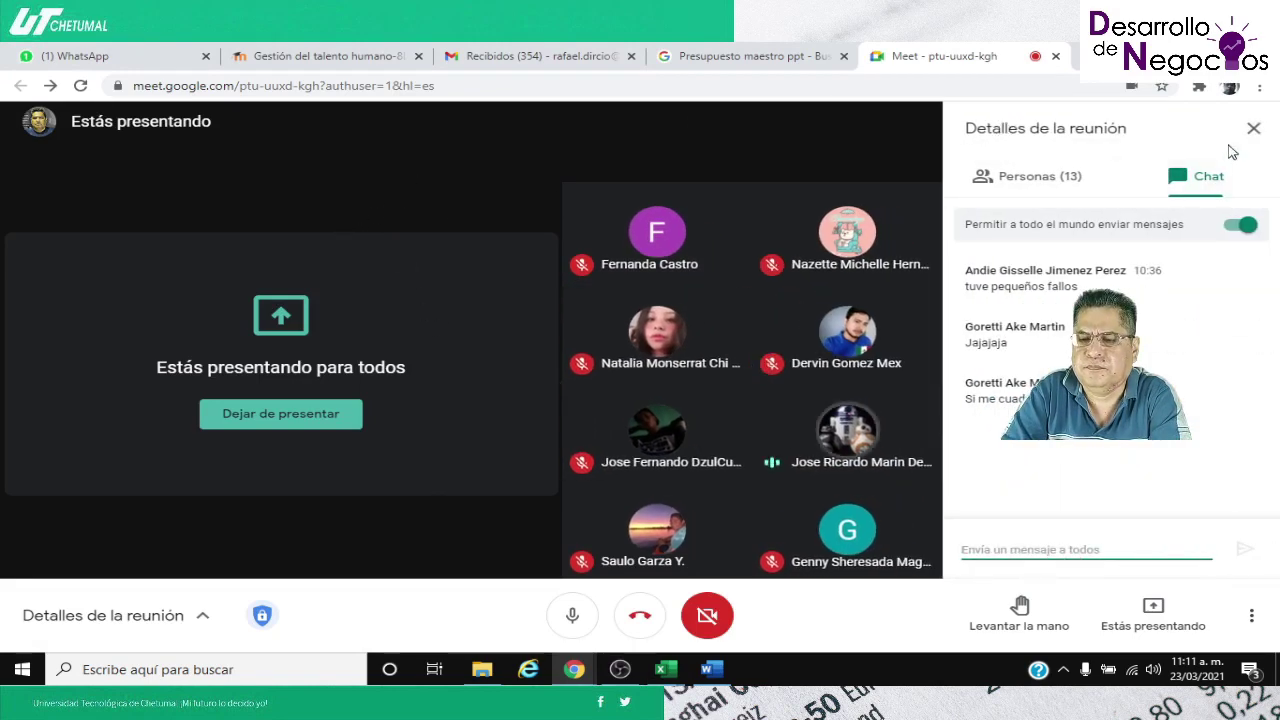
{"action": "left_click", "coordinate": [1251, 133]}
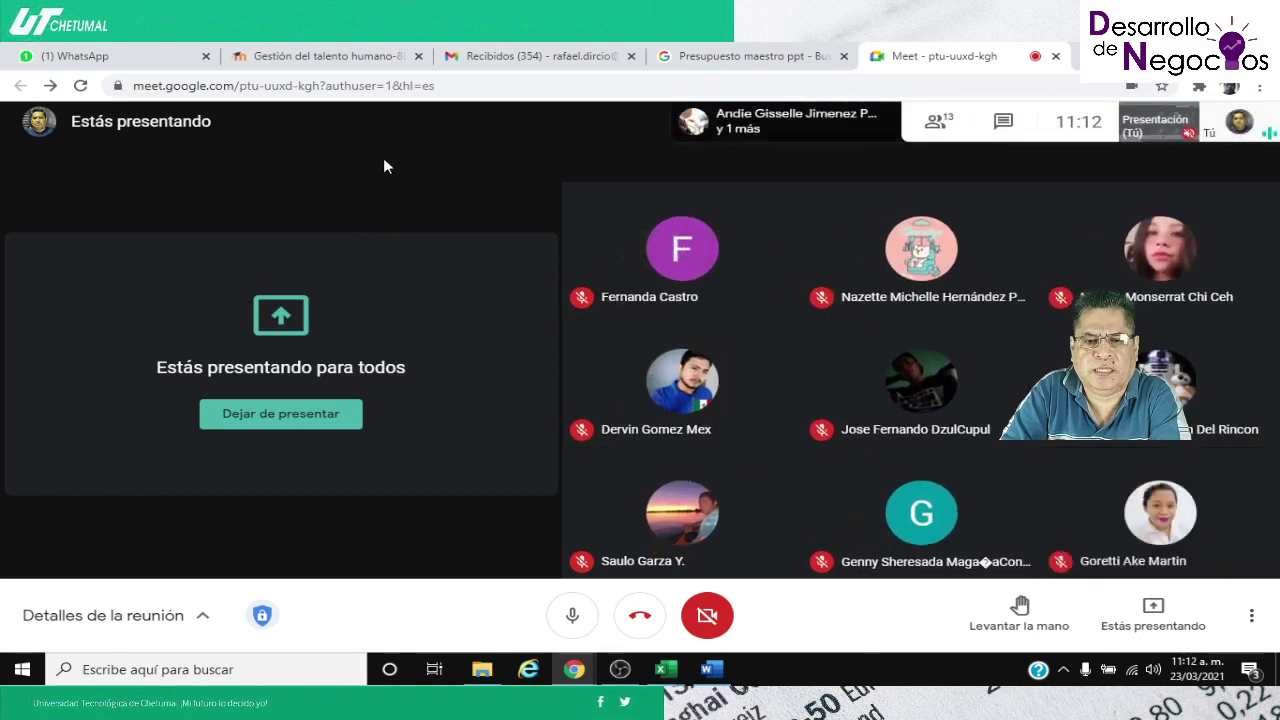
Switch to Parcial 02_Respuestas.xlsx and start the INGRESOS formula in G32 of the question e) table with =F32*
{"action": "mouse_move", "coordinate": [666, 669]}
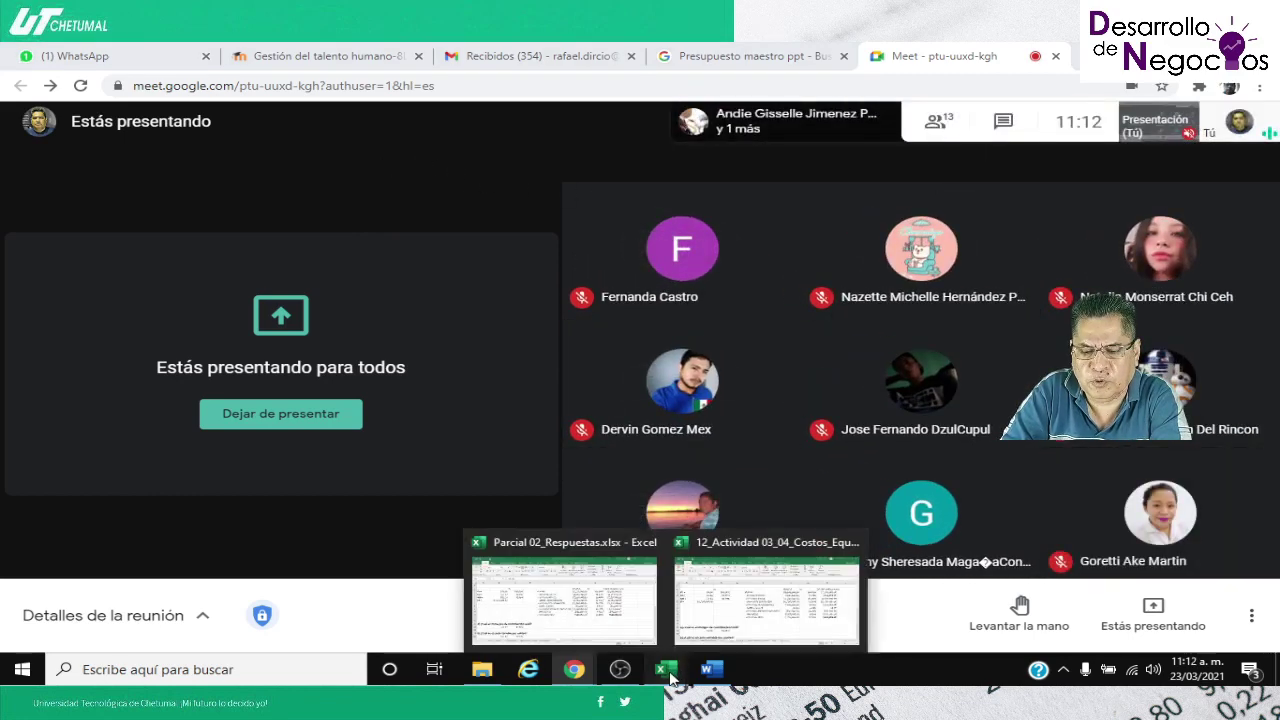
{"action": "left_click", "coordinate": [582, 597]}
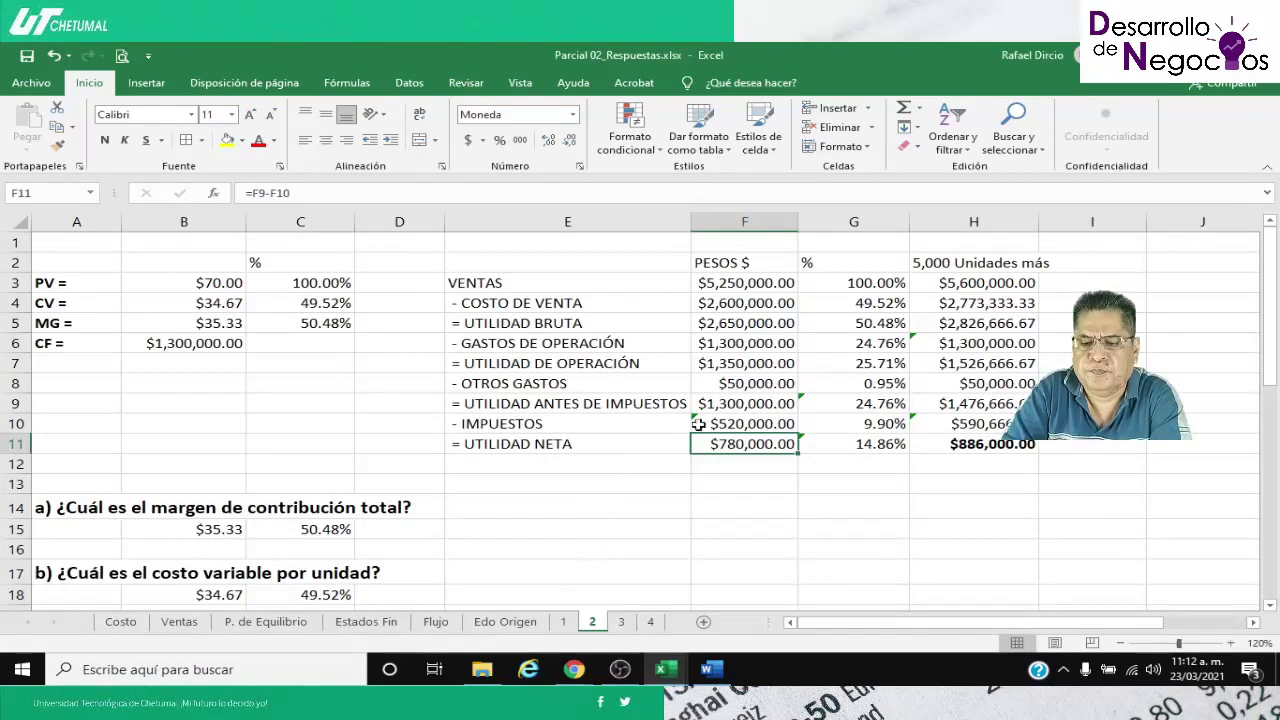
{"action": "scroll", "coordinate": [680, 410], "scroll_direction": "down", "scroll_amount": 9}
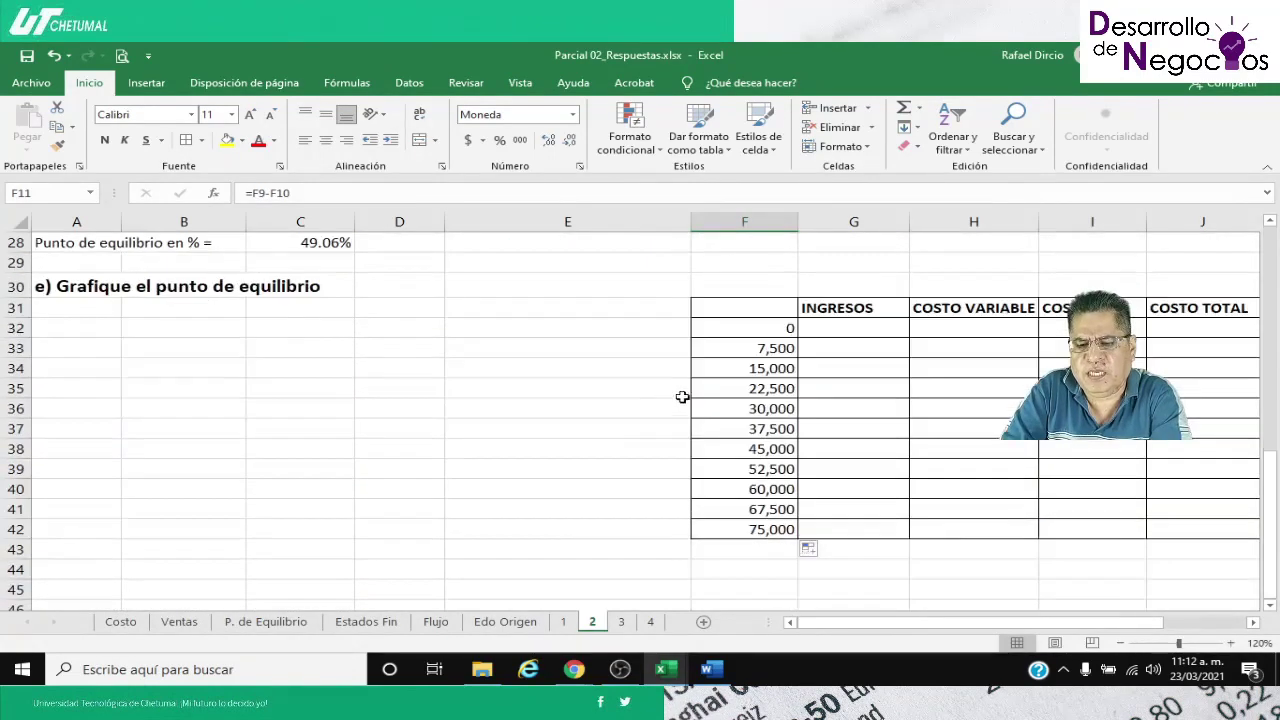
{"action": "left_click", "coordinate": [831, 328]}
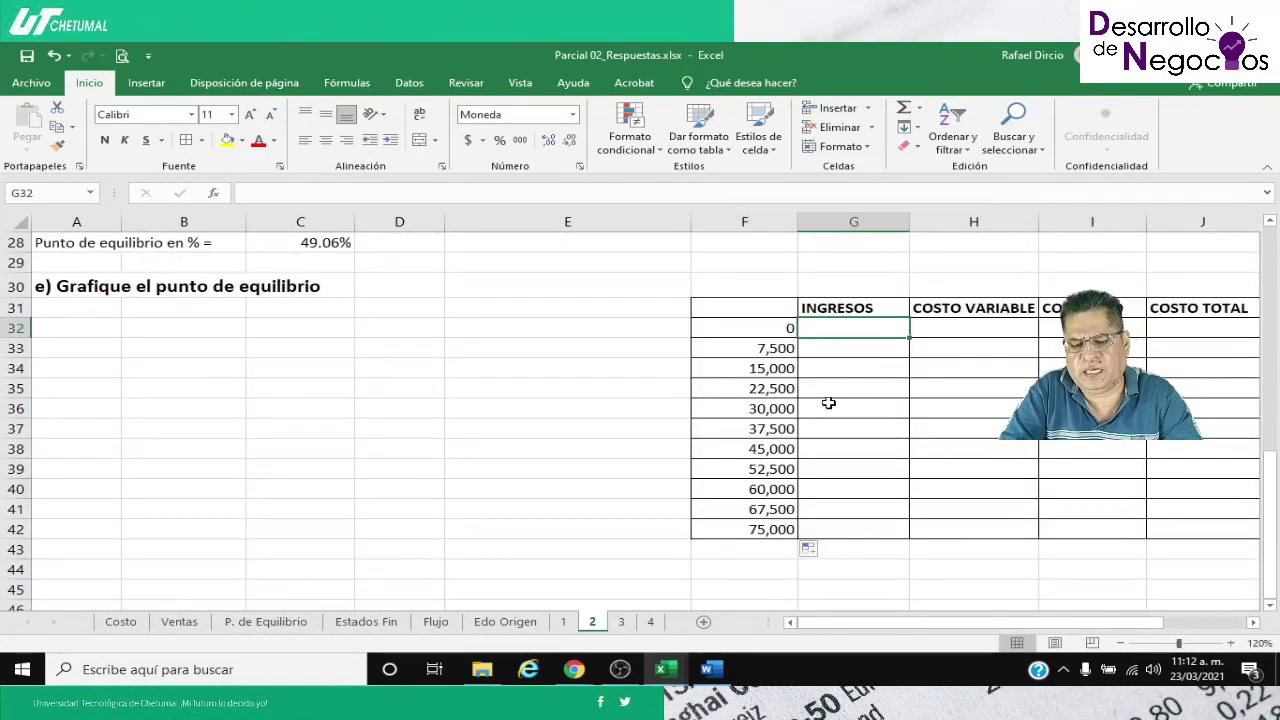
{"action": "type", "text": "="}
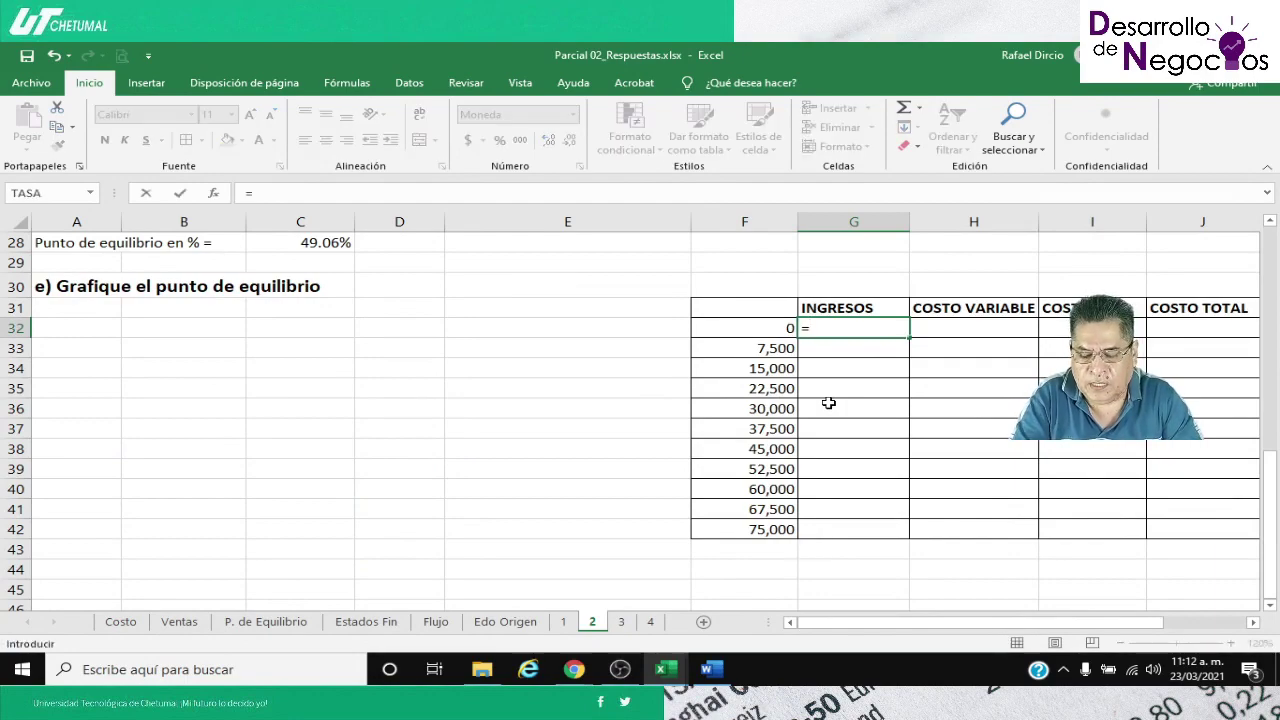
{"action": "key", "text": "Left"}
{"action": "type", "text": "*"}
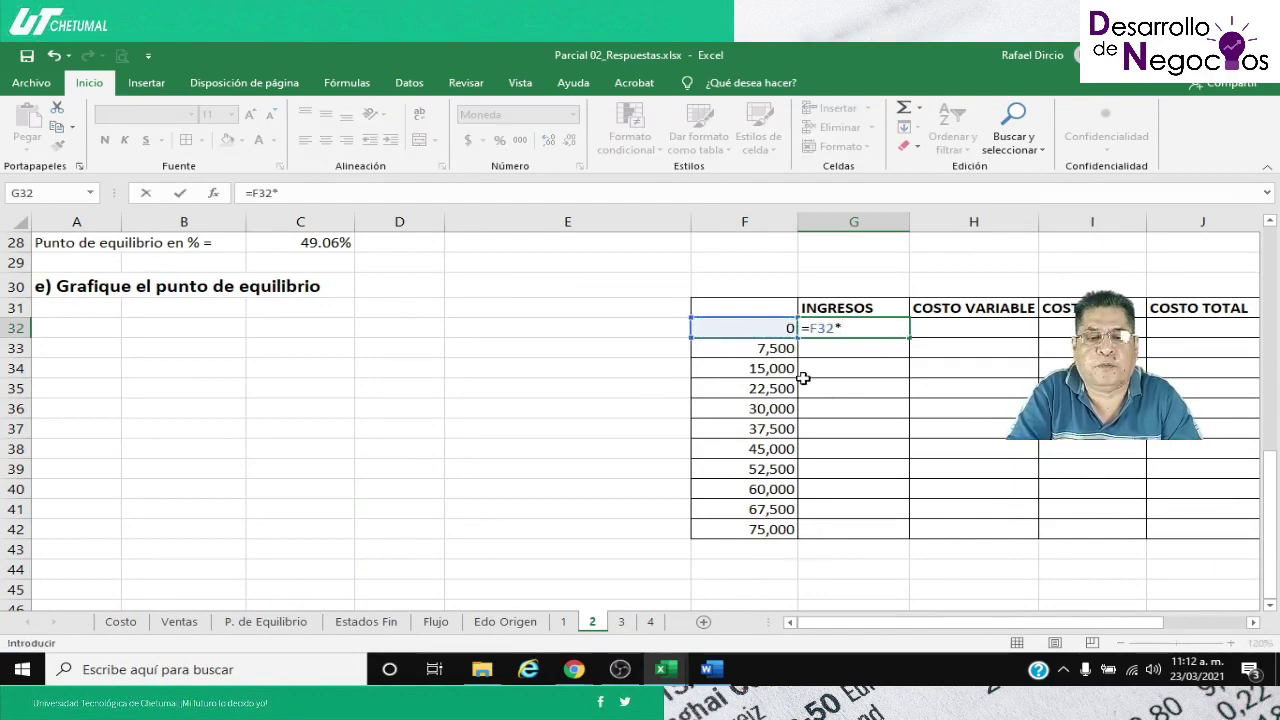
Complete the first INGRESOS formula as =F32*$B$3 and fill it down the column through row 42
{"action": "scroll", "coordinate": [810, 379], "scroll_direction": "up", "scroll_amount": 9}
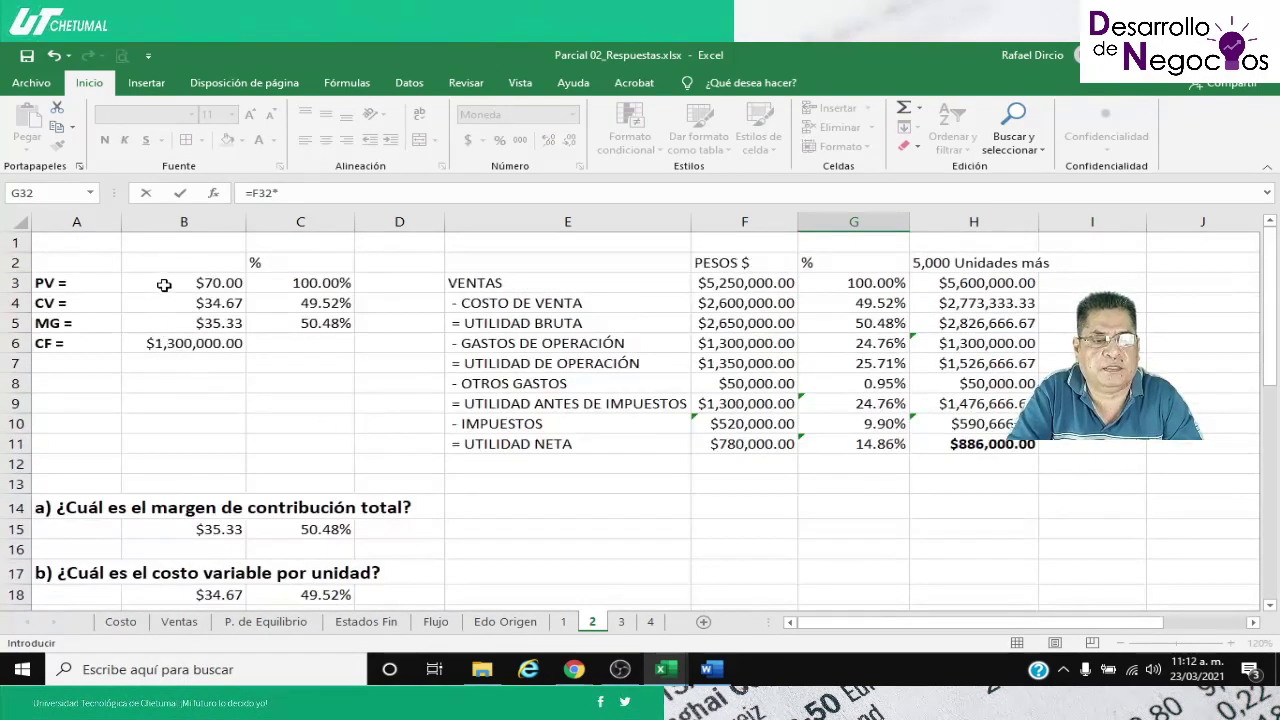
{"action": "left_click", "coordinate": [164, 285]}
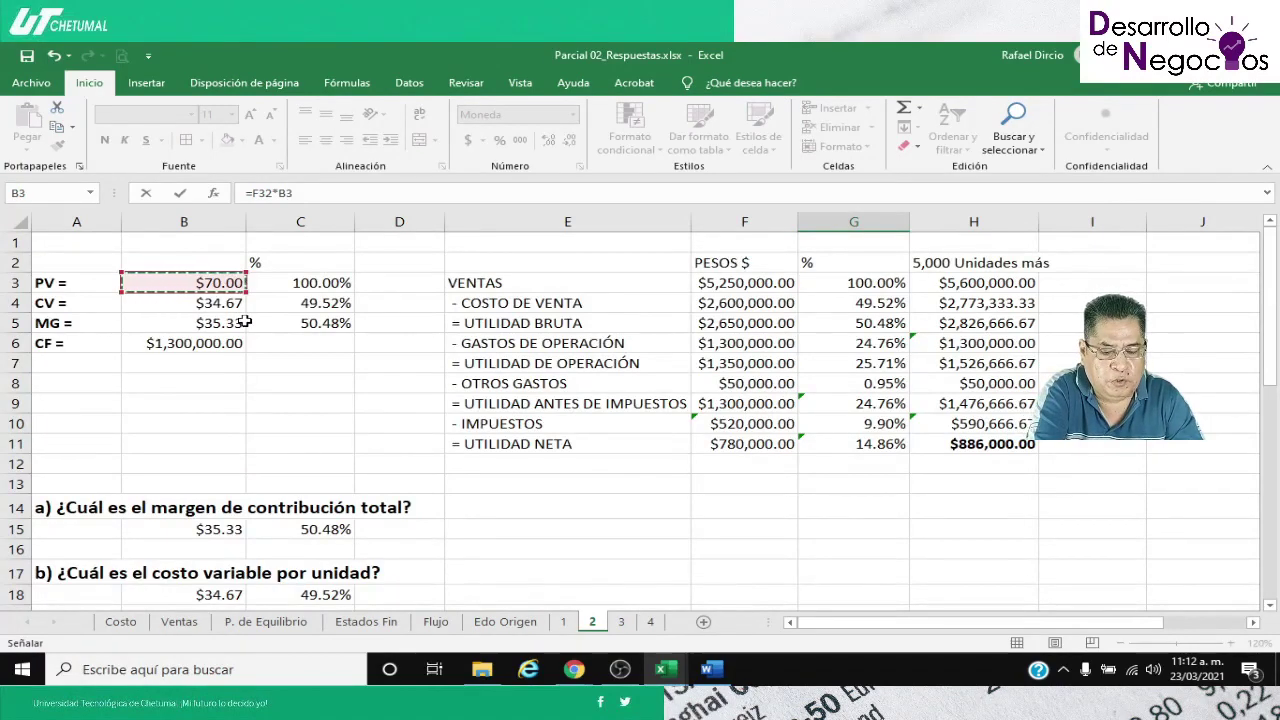
{"action": "key", "text": "F4"}
{"action": "key", "text": "Return"}
{"action": "scroll", "coordinate": [982, 370], "scroll_direction": "down", "scroll_amount": 2}
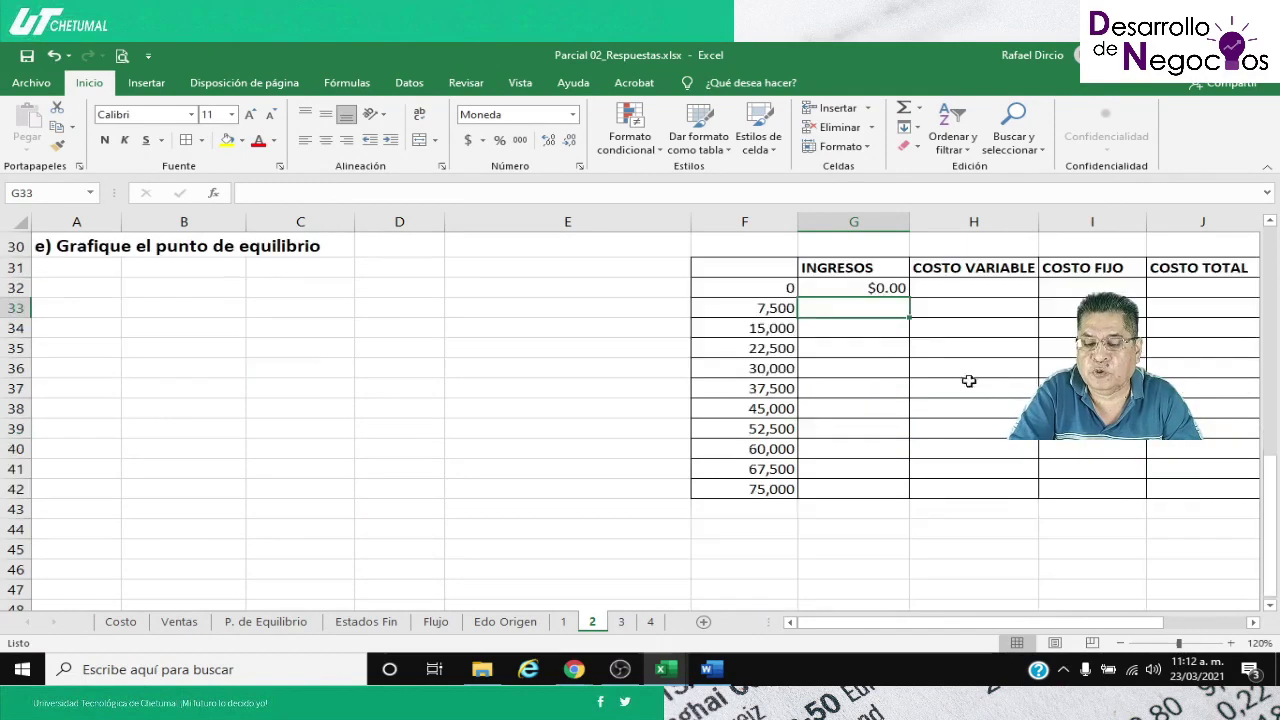
{"action": "left_click", "coordinate": [863, 288]}
{"action": "left_click_drag", "start_coordinate": [909, 297], "coordinate": [904, 494]}
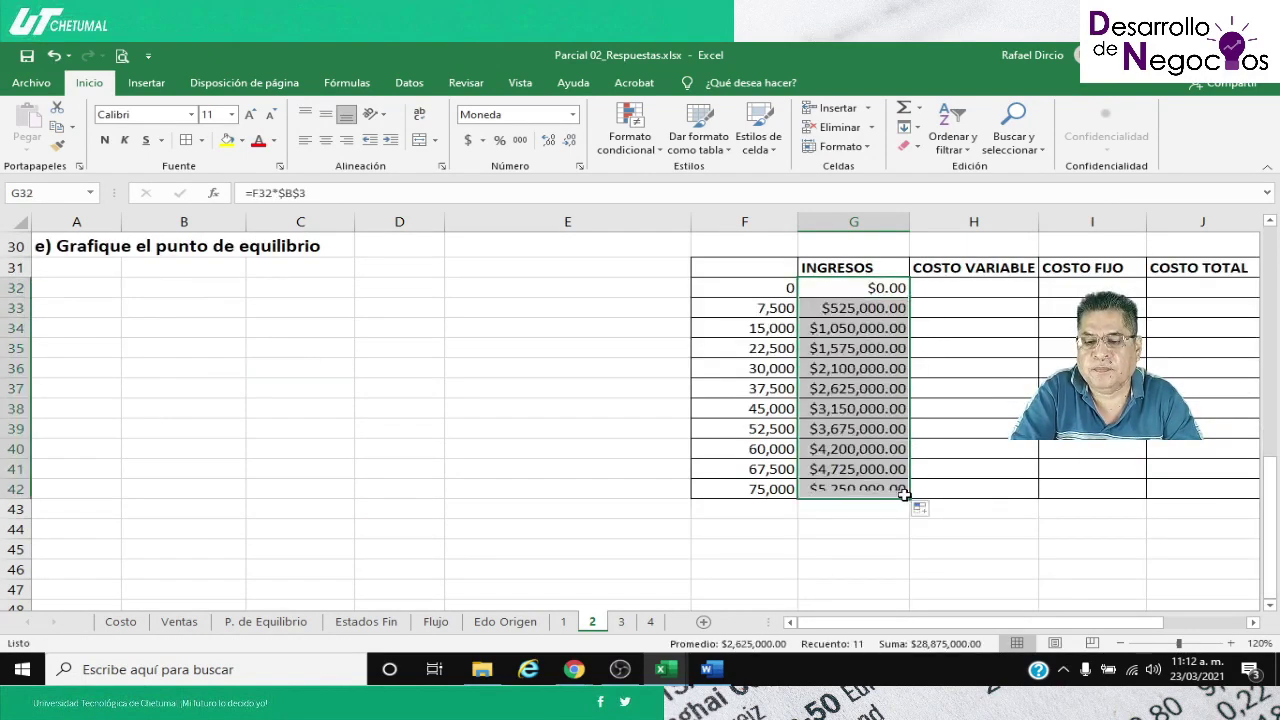
Enter =F32*$B$4 in H32, the first COSTO VARIABLE cell, using an absolute reference to the unit variable cost
{"action": "scroll", "coordinate": [880, 414], "scroll_direction": "up", "scroll_amount": 5}
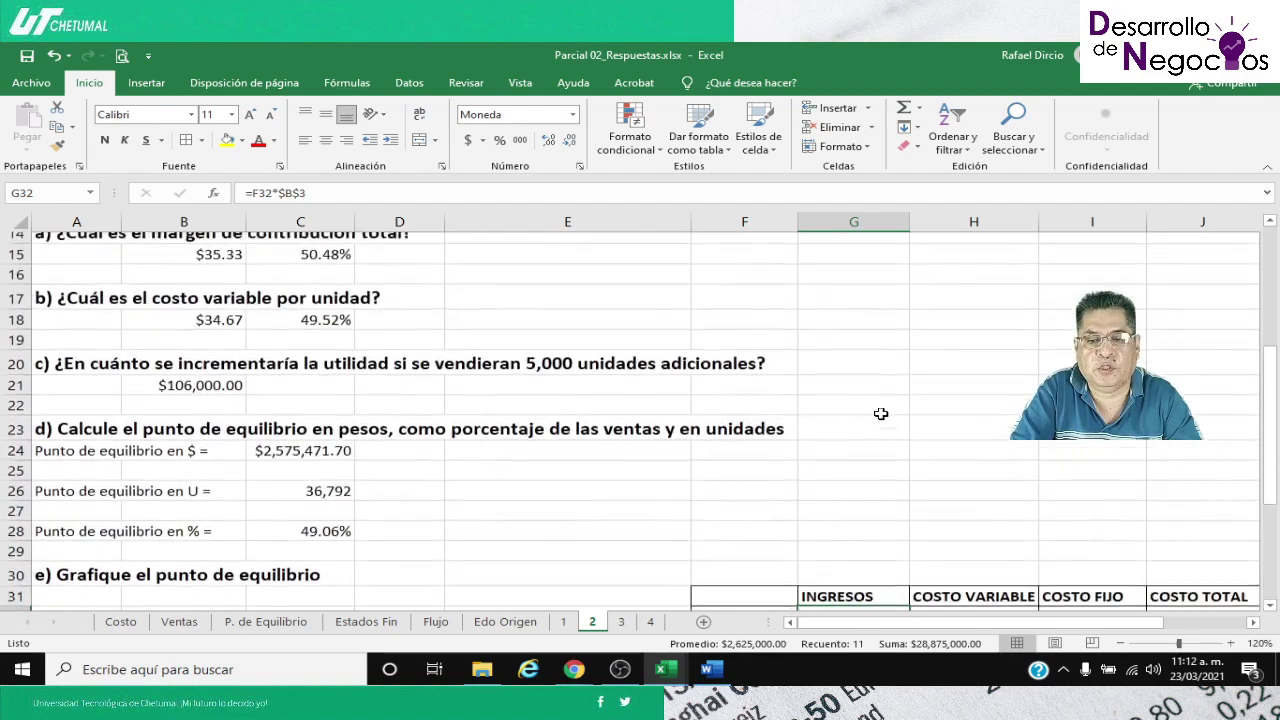
{"action": "scroll", "coordinate": [880, 414], "scroll_direction": "up", "scroll_amount": 5}
{"action": "scroll", "coordinate": [744, 310], "scroll_direction": "down", "scroll_amount": 2}
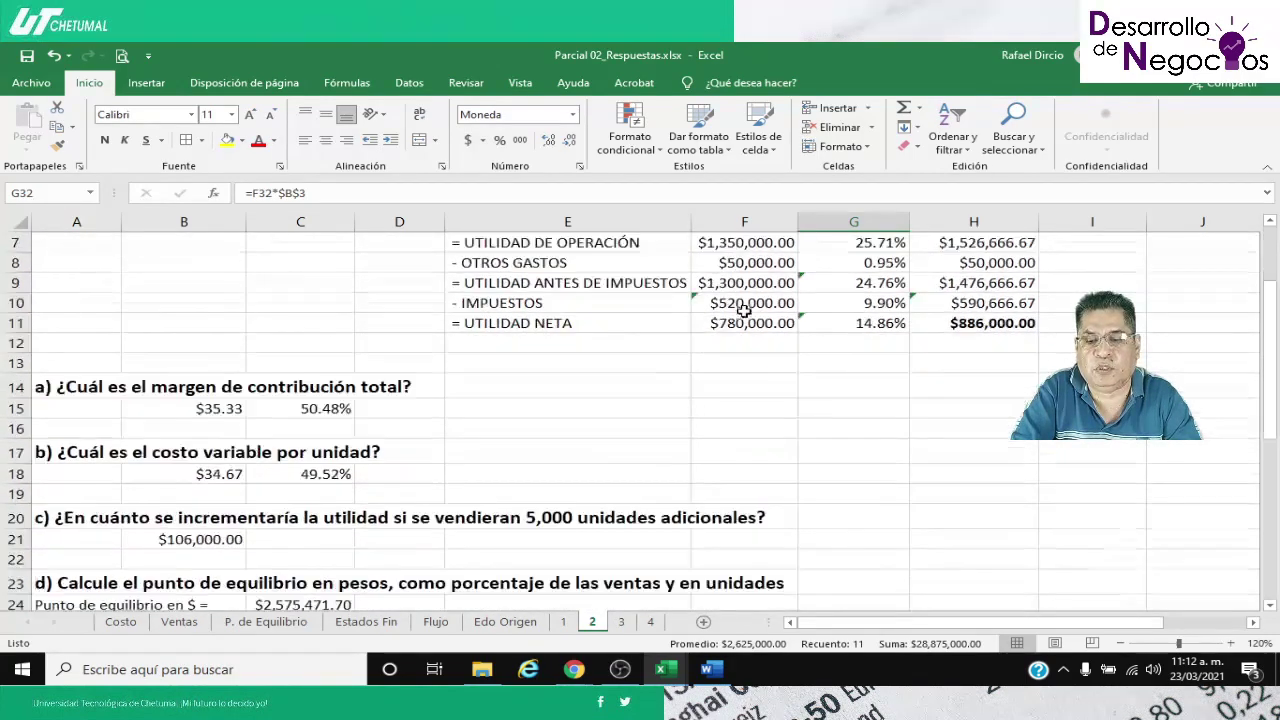
{"action": "scroll", "coordinate": [744, 310], "scroll_direction": "down", "scroll_amount": 5}
{"action": "key", "text": "Right"}
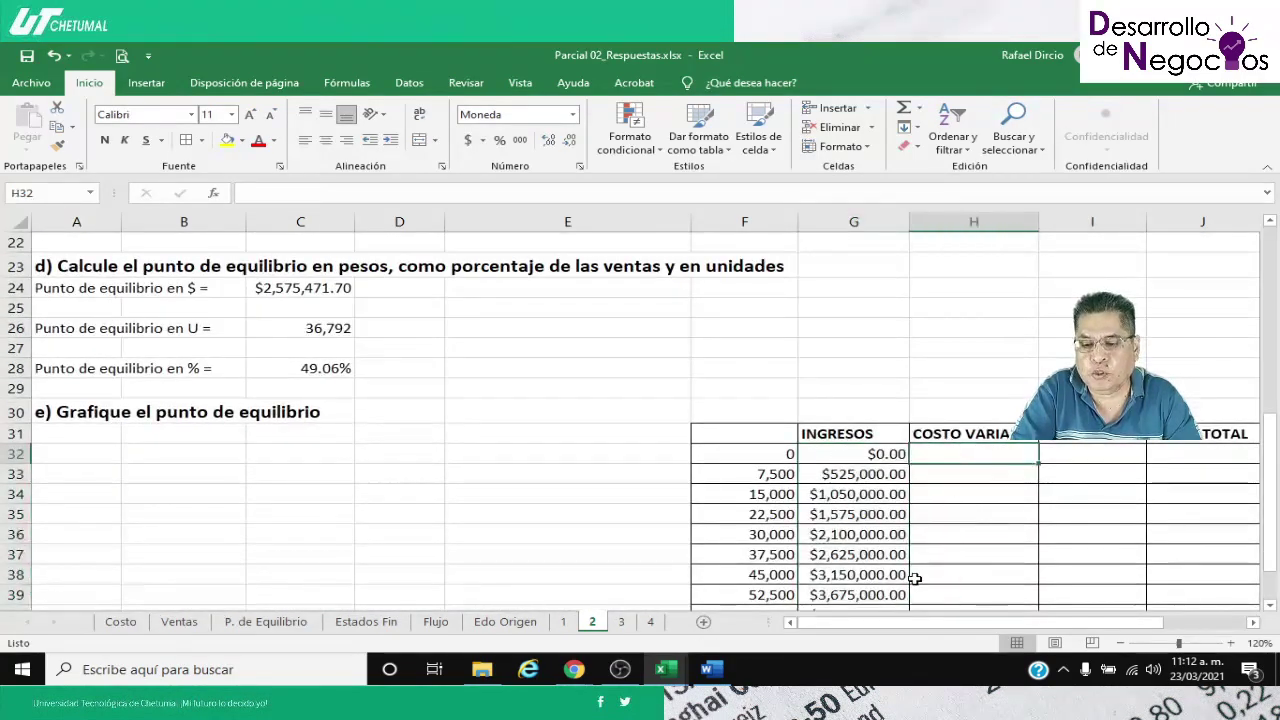
{"action": "type", "text": "="}
{"action": "key", "text": "Left"}
{"action": "key", "text": "Left"}
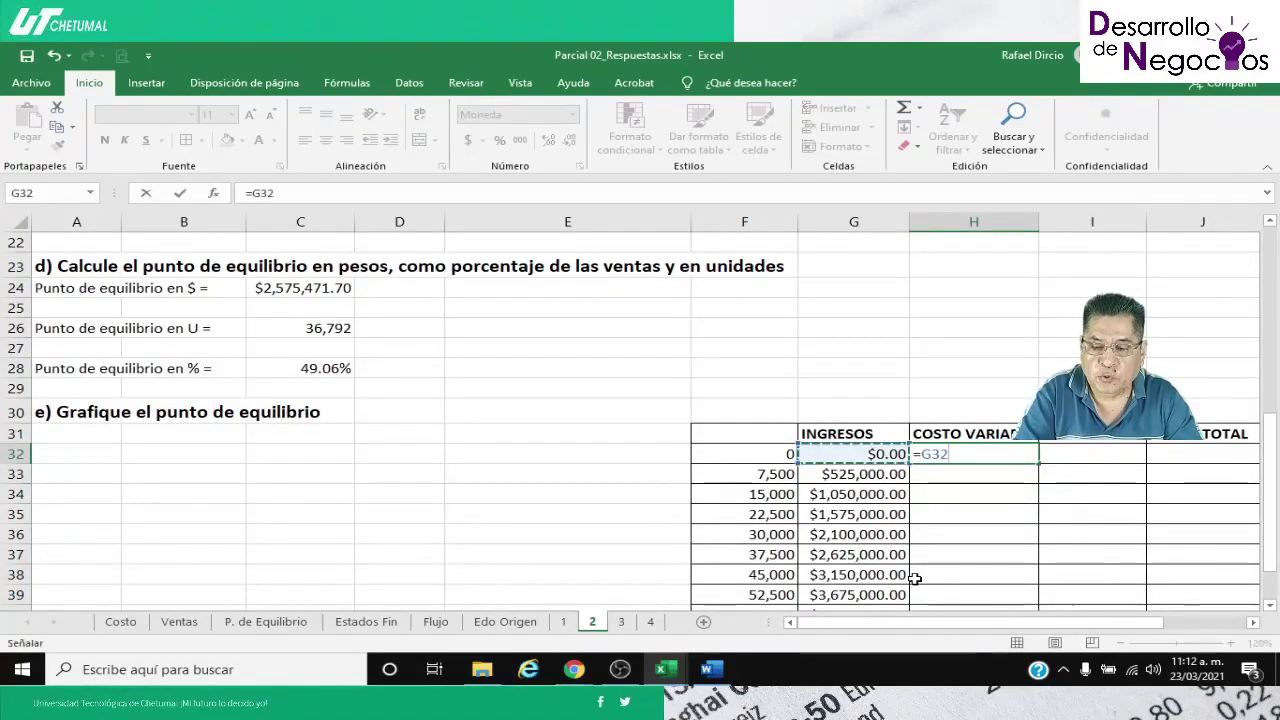
{"action": "type", "text": "*"}
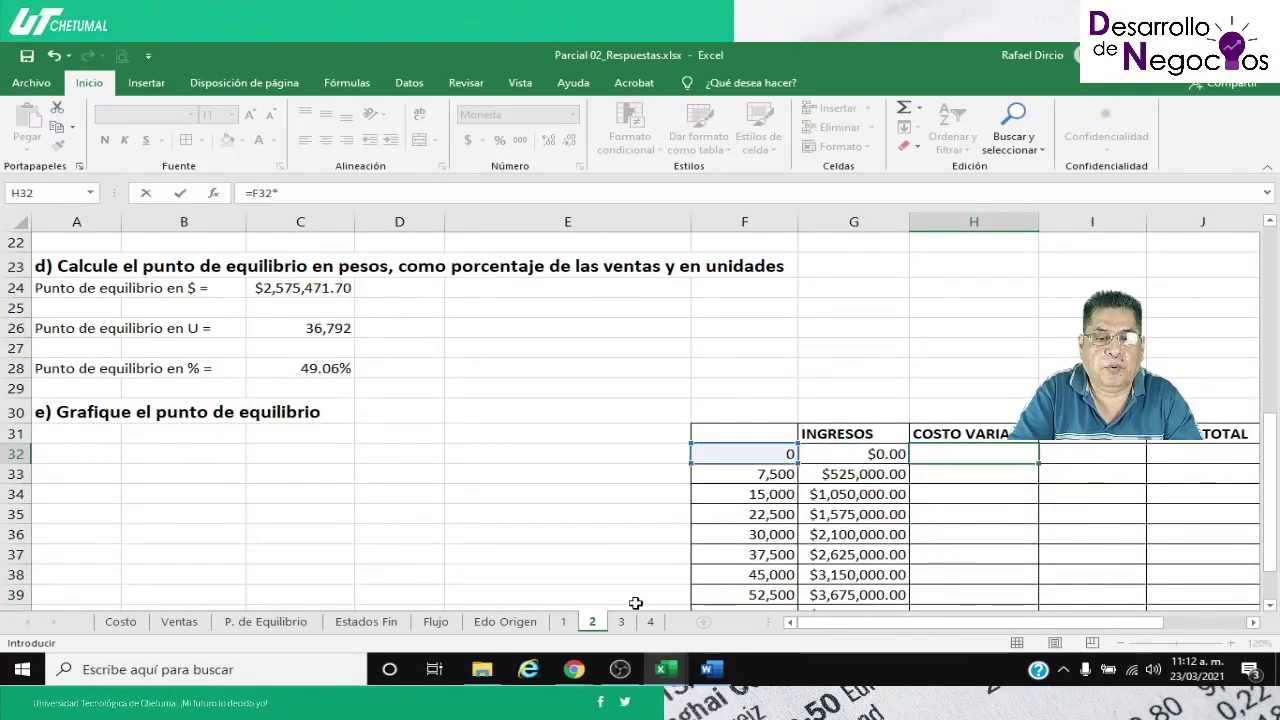
{"action": "scroll", "coordinate": [704, 600], "scroll_direction": "up", "scroll_amount": 3}
{"action": "scroll", "coordinate": [263, 378], "scroll_direction": "up", "scroll_amount": 4}
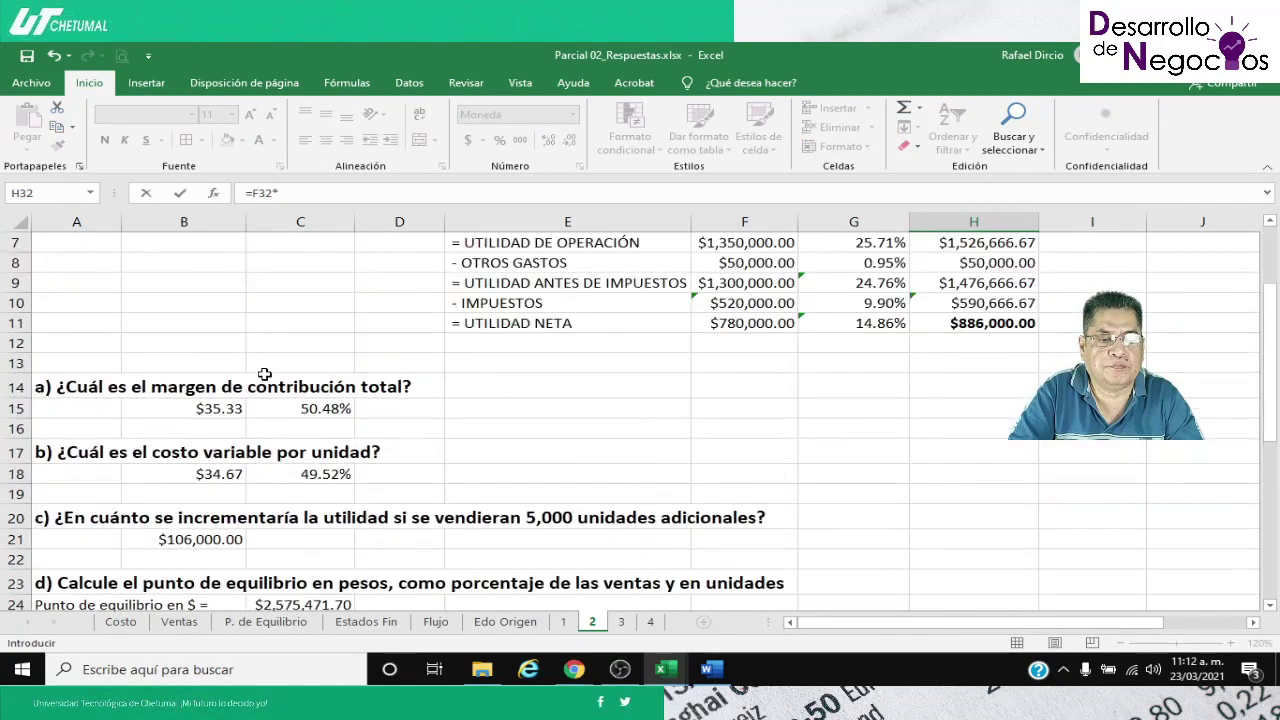
{"action": "left_click", "coordinate": [175, 307]}
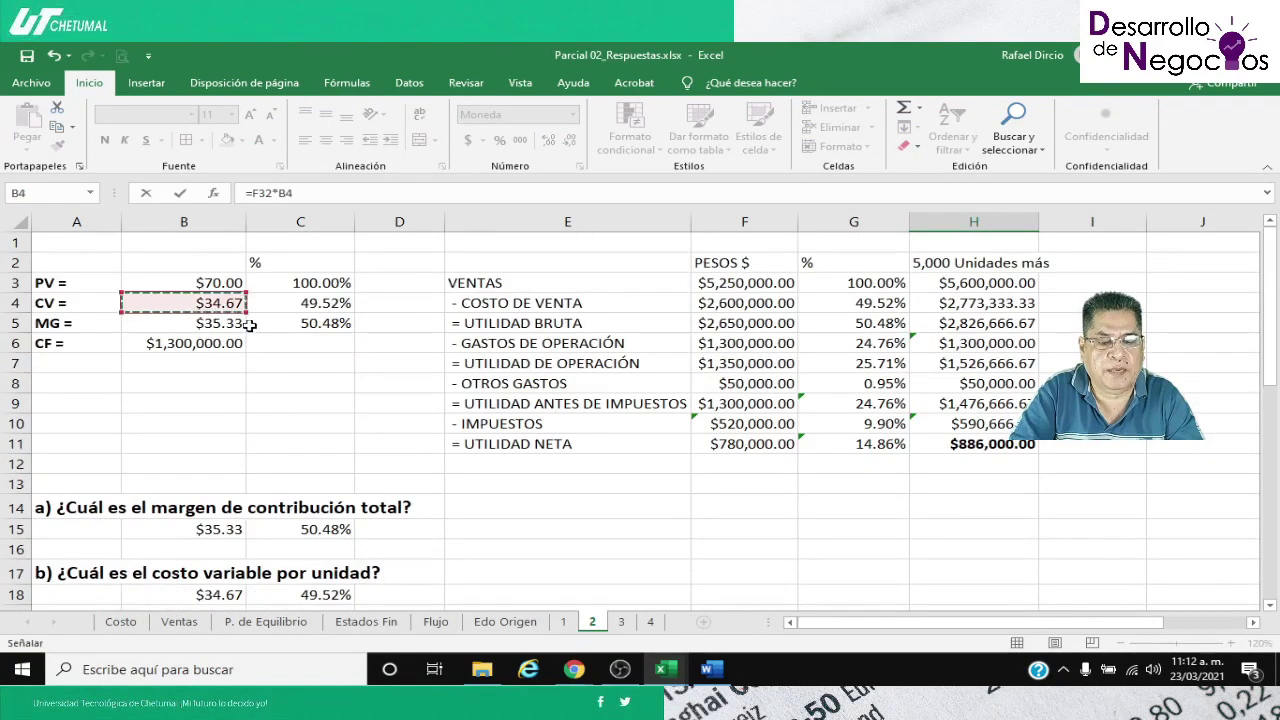
{"action": "key", "text": "F4"}
{"action": "scroll", "coordinate": [257, 321], "scroll_direction": "down", "scroll_amount": 8}
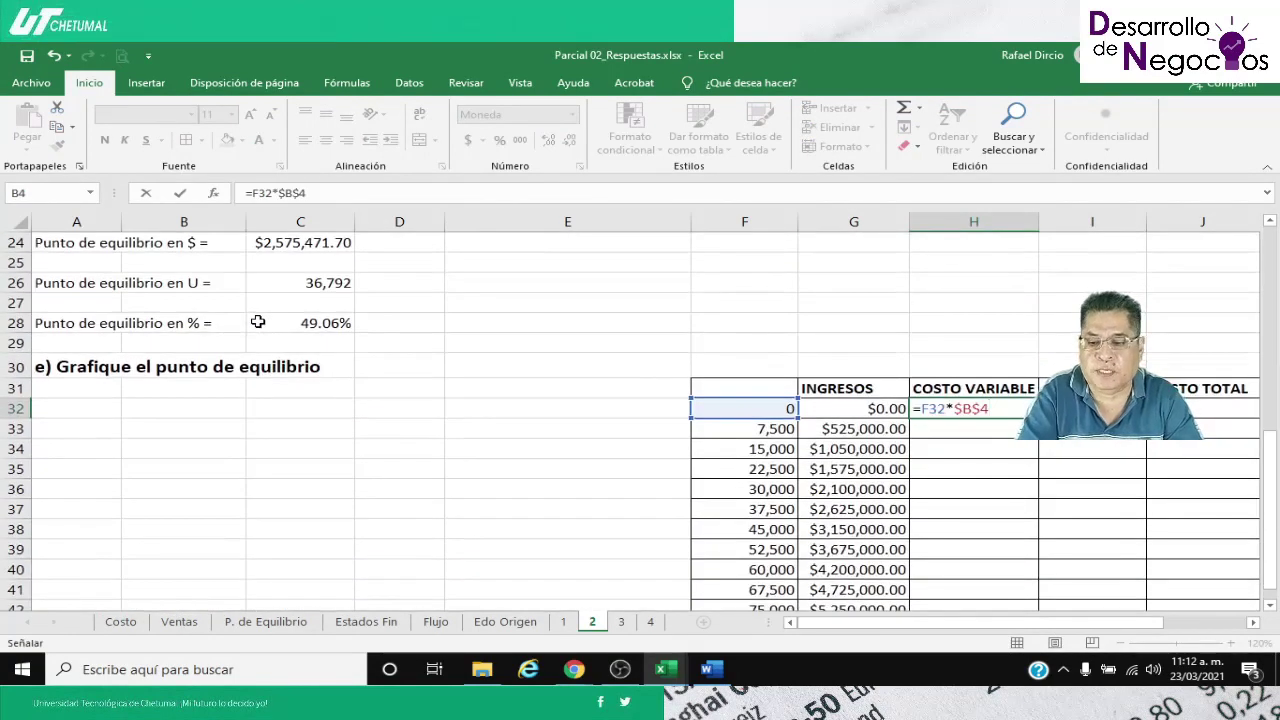
{"action": "key", "text": "Return"}
Fill the COSTO VARIABLE formula down from H32 through H42 and check the 7,500-unit row
{"action": "left_click", "coordinate": [973, 408]}
{"action": "left_click_drag", "start_coordinate": [1038, 418], "coordinate": [1021, 578]}
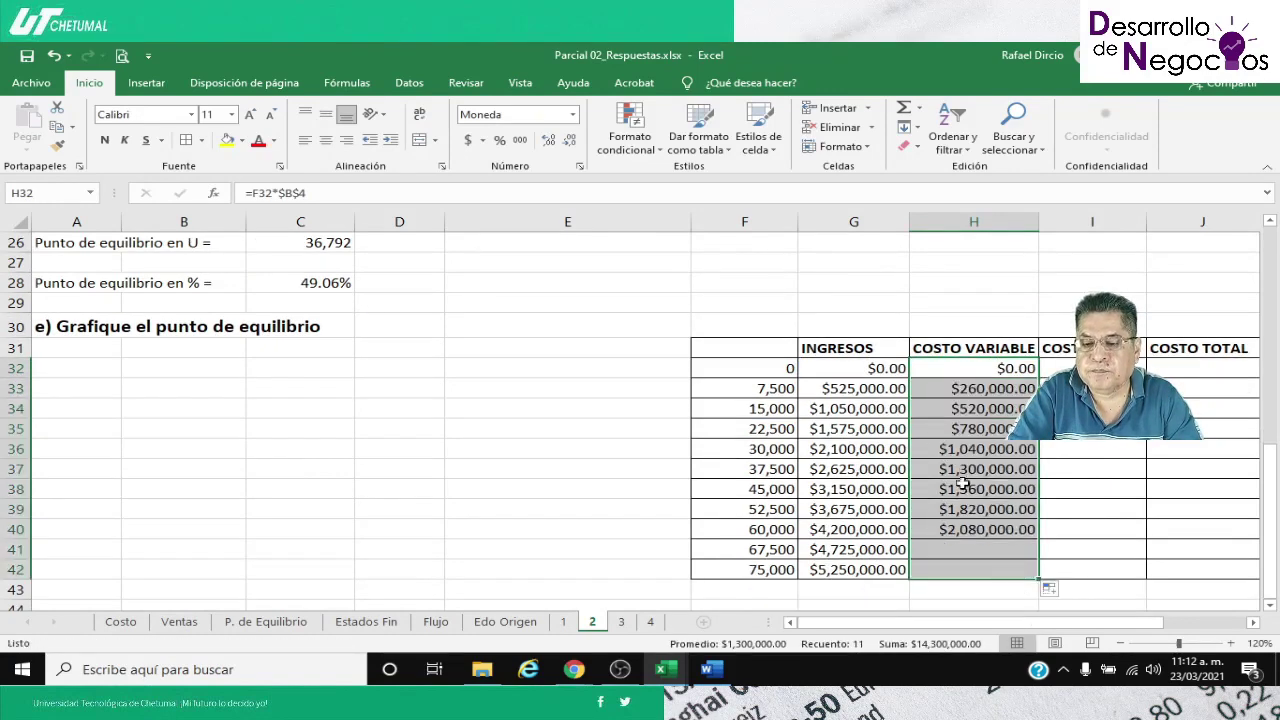
{"action": "left_click", "coordinate": [860, 395]}
{"action": "left_click", "coordinate": [958, 390]}
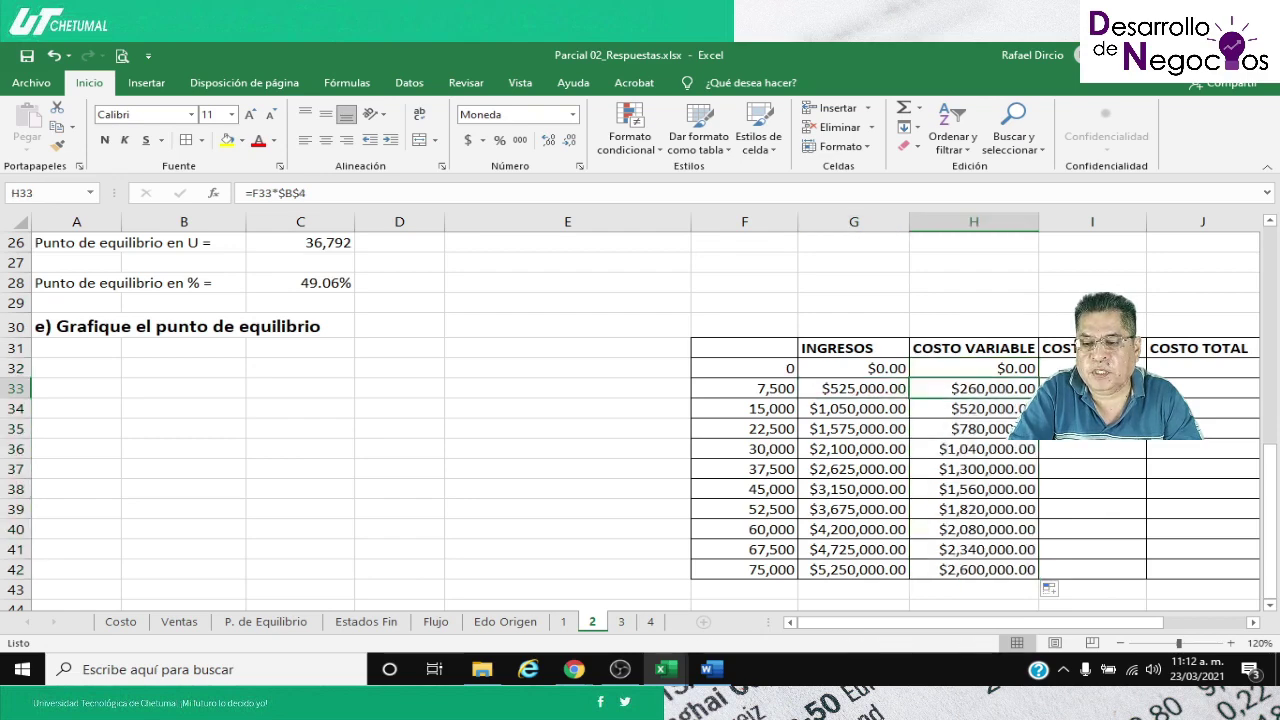
Enter =$B$6 in I32, the first COSTO FIJO cell, and fill it down through I42
{"action": "left_click", "coordinate": [1070, 368]}
{"action": "scroll", "coordinate": [1070, 368], "scroll_direction": "right", "scroll_amount": 2}
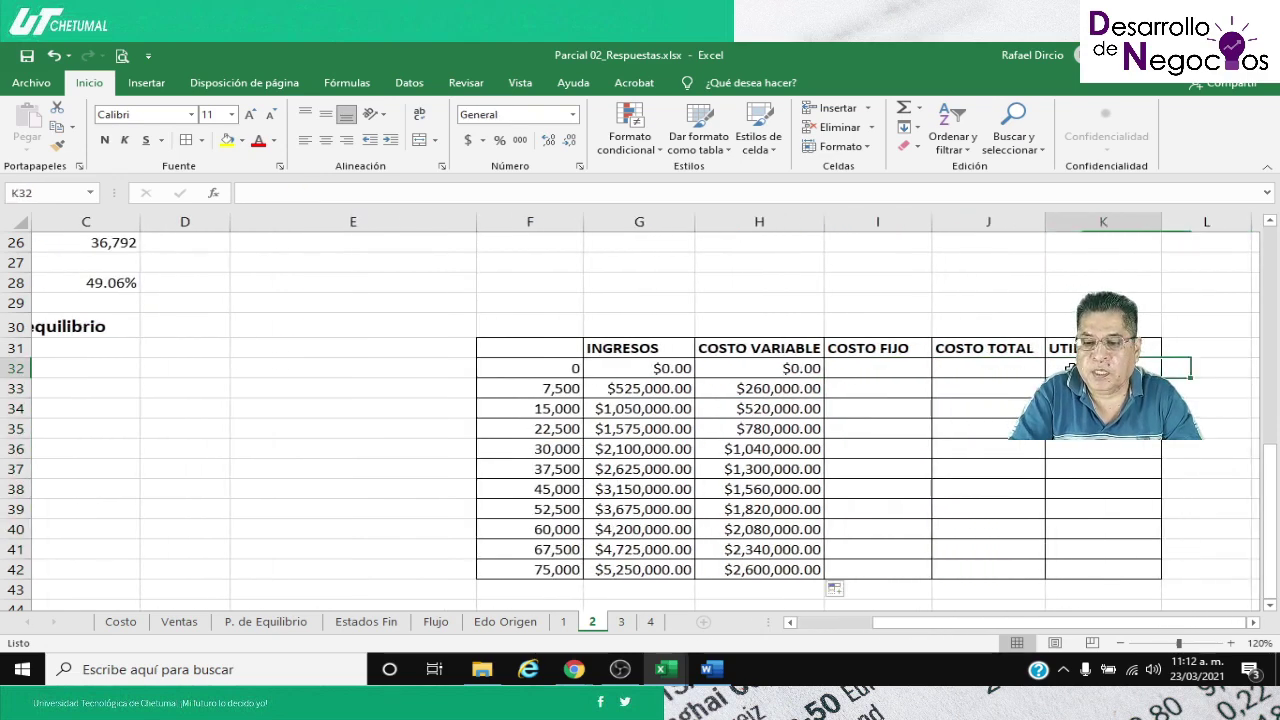
{"action": "type", "text": "="}
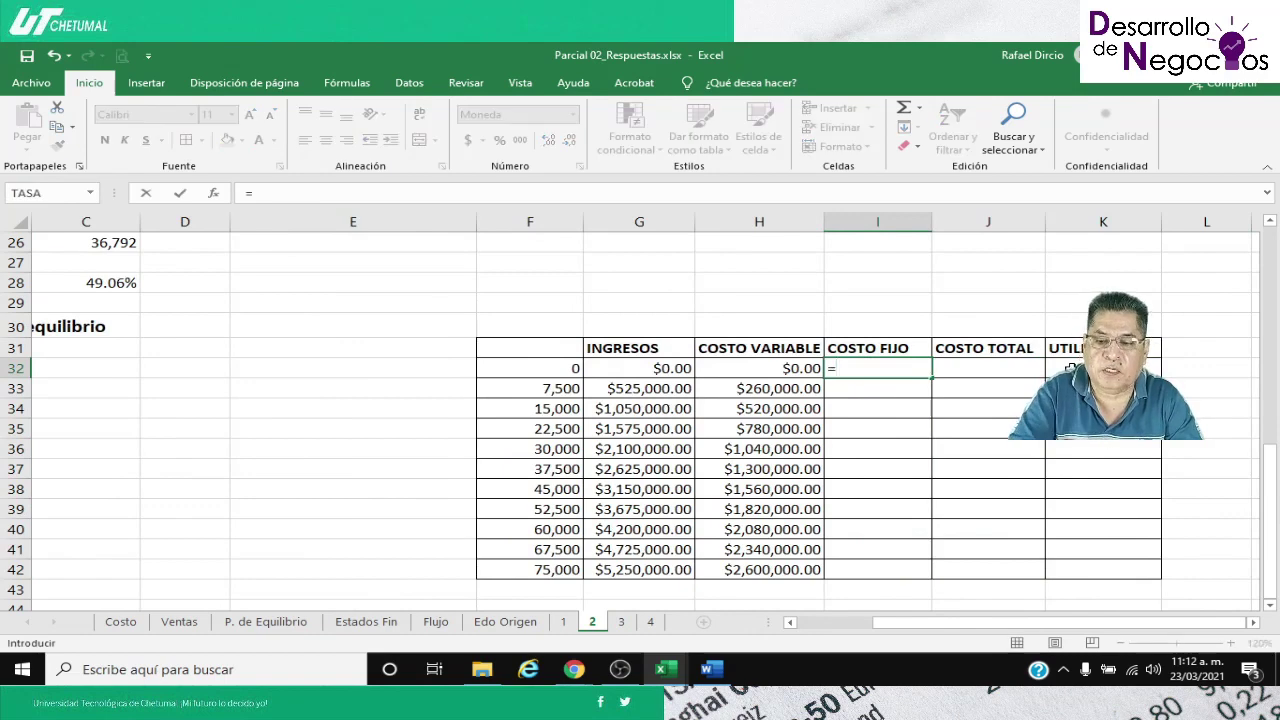
{"action": "scroll", "coordinate": [148, 469], "scroll_direction": "up", "scroll_amount": 4}
{"action": "scroll", "coordinate": [148, 469], "scroll_direction": "up", "scroll_amount": 4}
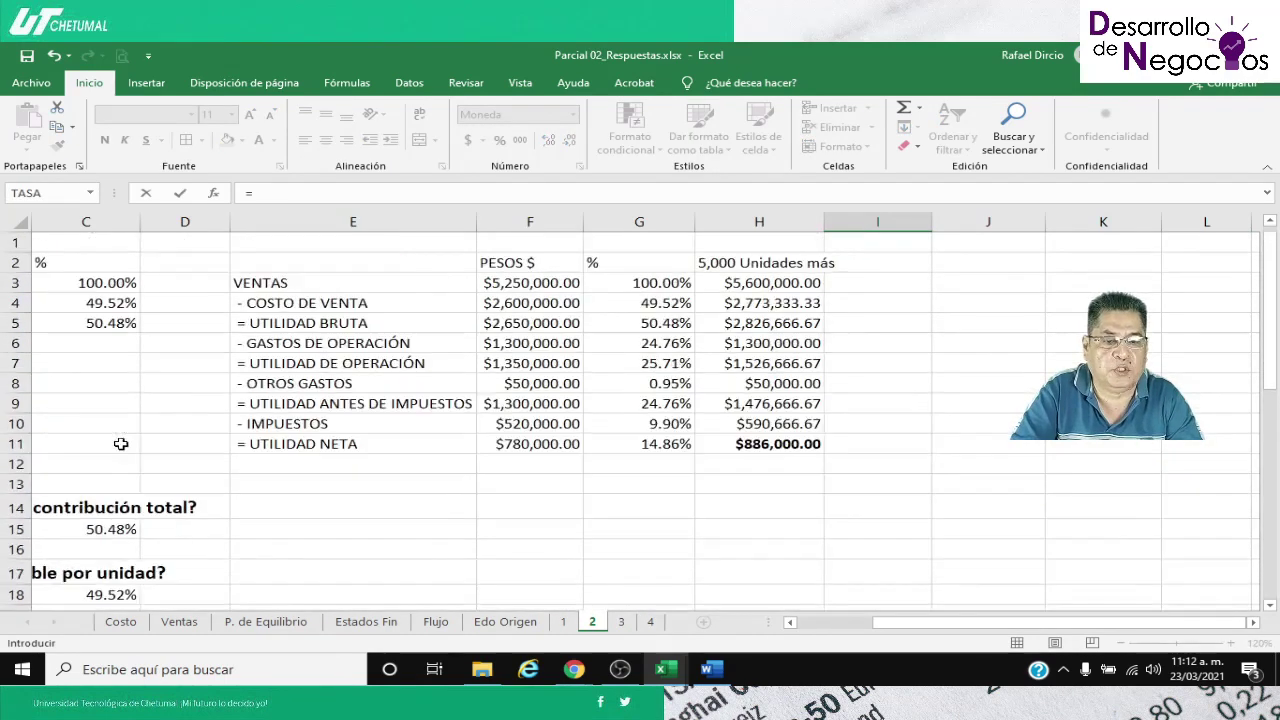
{"action": "left_click", "coordinate": [66, 362]}
{"action": "key", "text": "Left"}
{"action": "key", "text": "Left"}
{"action": "key", "text": "Up"}
{"action": "key", "text": "Right"}
{"action": "key", "text": "Return"}
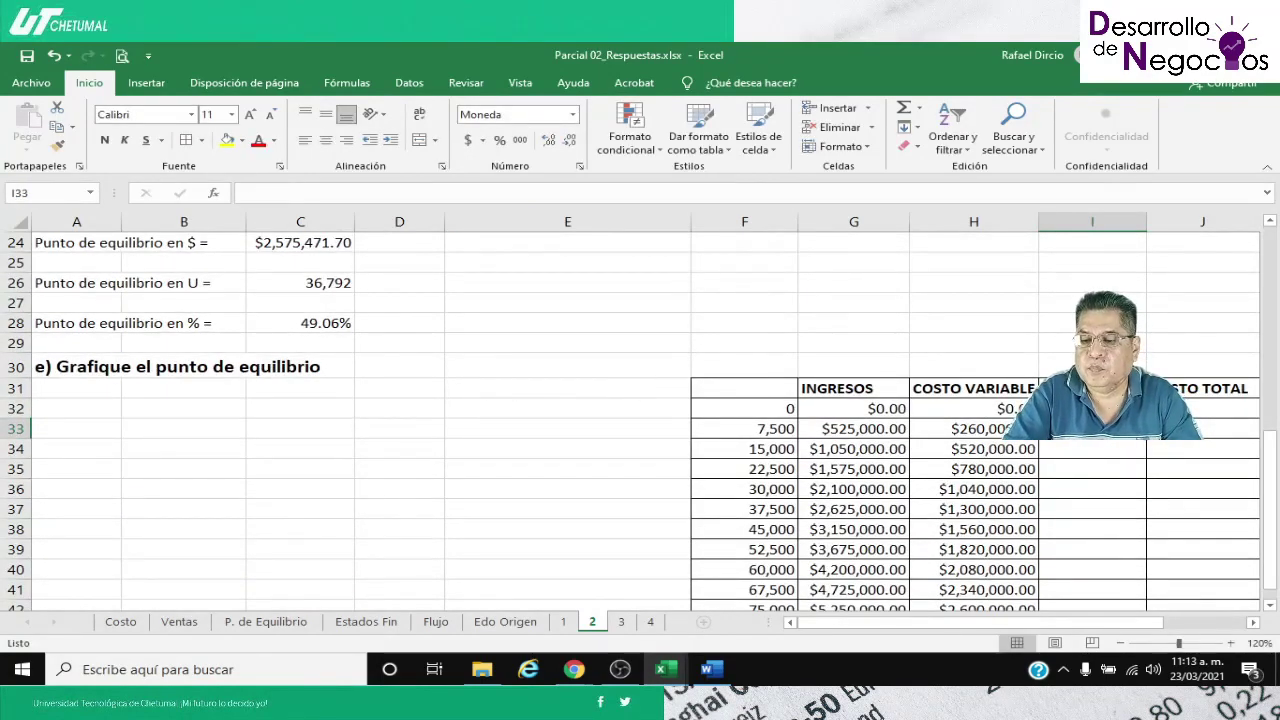
{"action": "key", "text": "Up"}
{"action": "left_click_drag", "start_coordinate": [1146, 418], "coordinate": [1137, 568]}
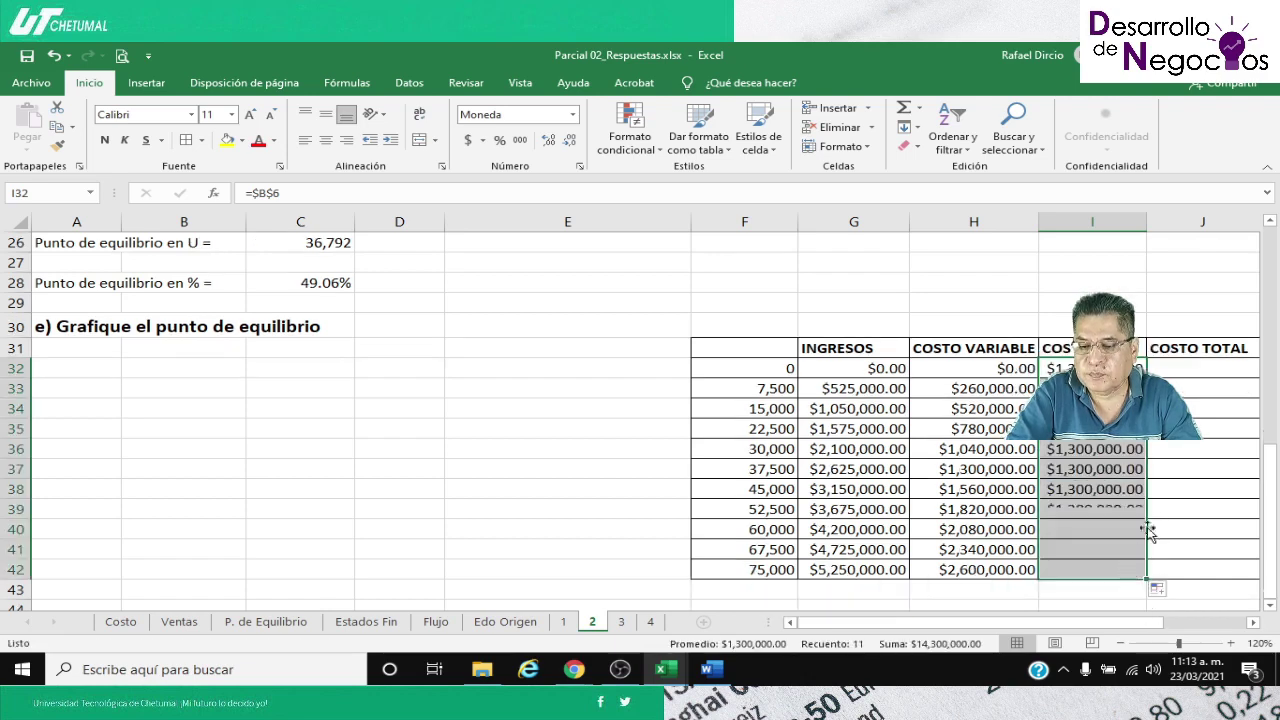
Enter =H32+I32 in J32, the first COSTO TOTAL cell, and fill it down through J42
{"action": "left_click", "coordinate": [1172, 466]}
{"action": "key", "text": "Right"}
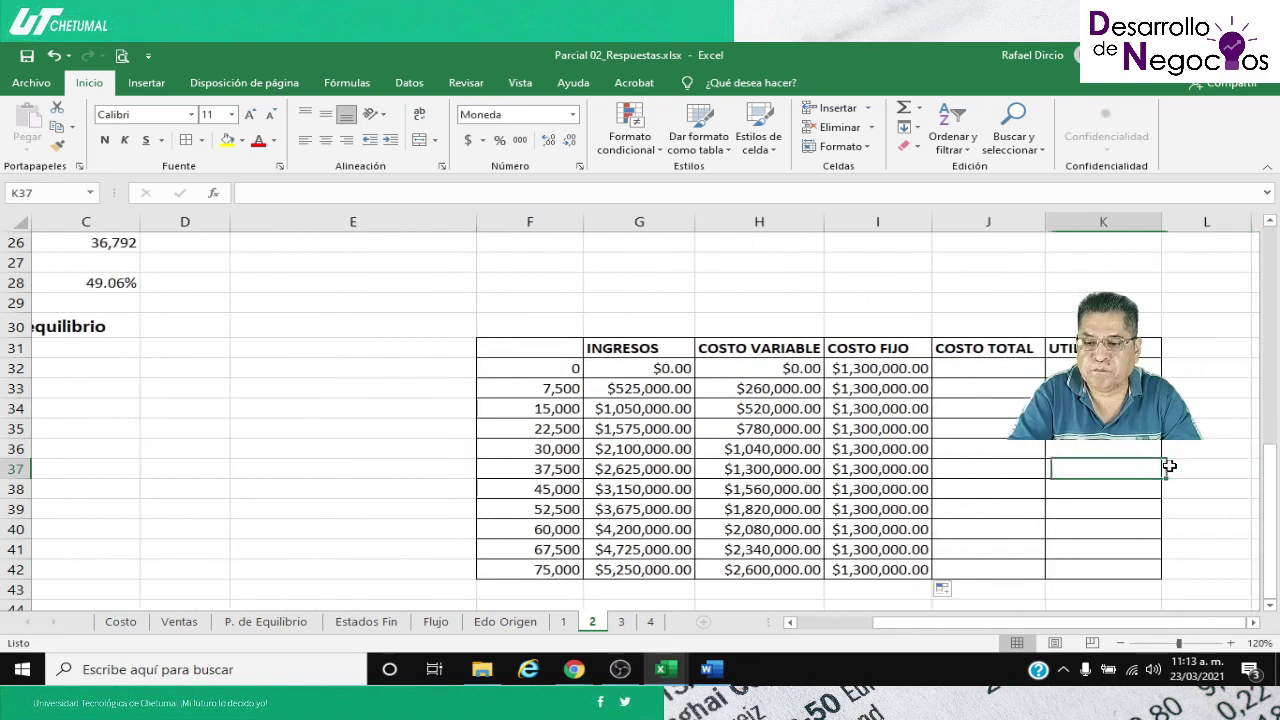
{"action": "key", "text": "Left"}
{"action": "key", "text": "Left"}
{"action": "key", "text": "Right"}
{"action": "key", "text": "Up"}
{"action": "key", "text": "Up"}
{"action": "key", "text": "Up"}
{"action": "key", "text": "Up"}
{"action": "key", "text": "Up"}
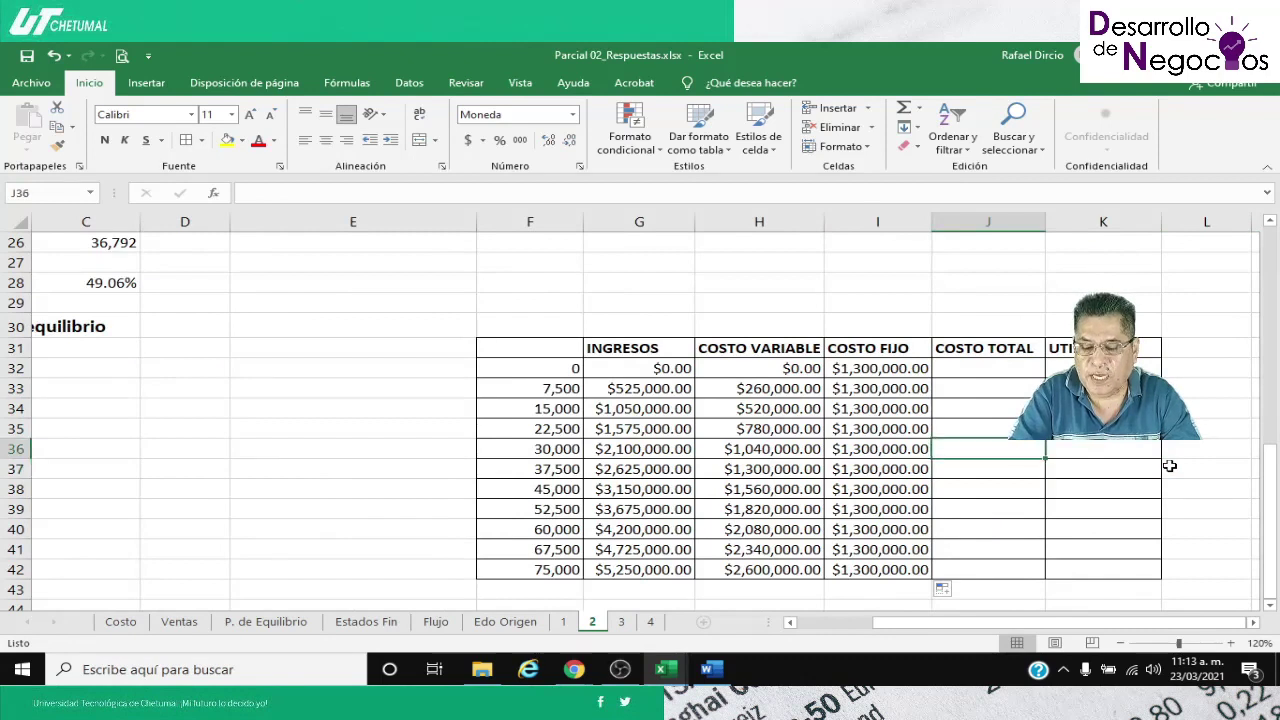
{"action": "type", "text": "="}
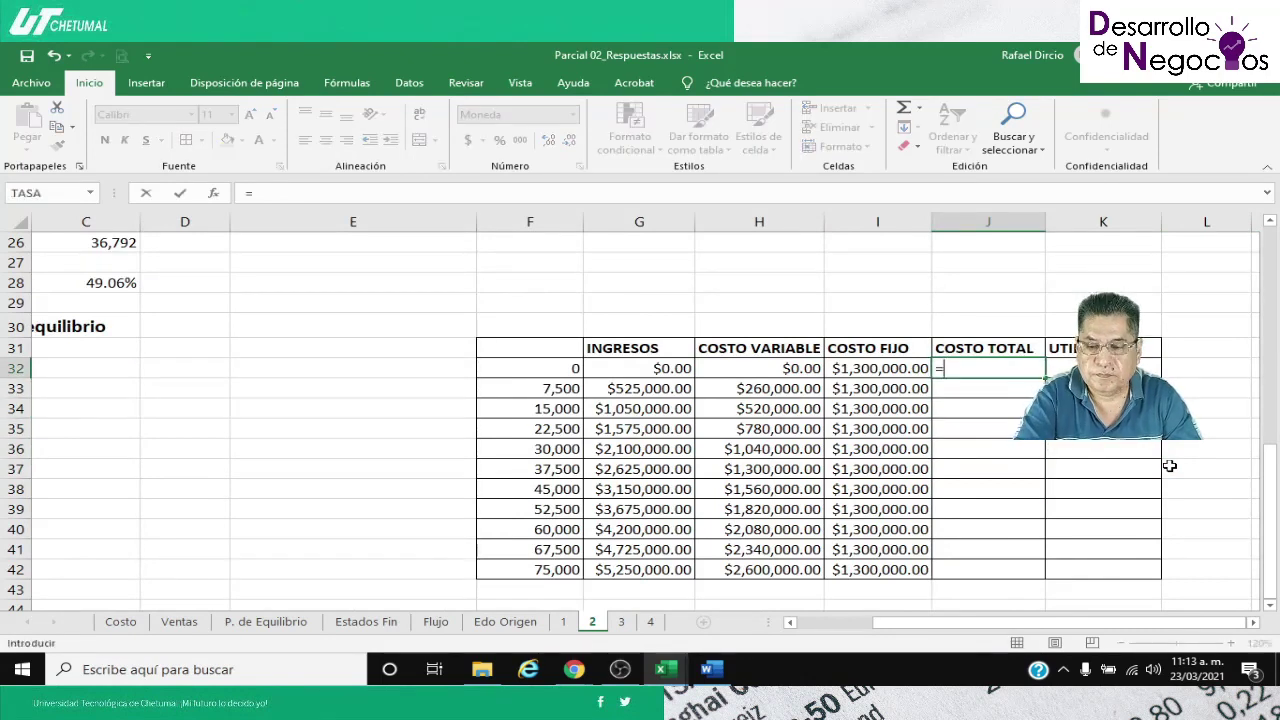
{"action": "left_click", "coordinate": [742, 367]}
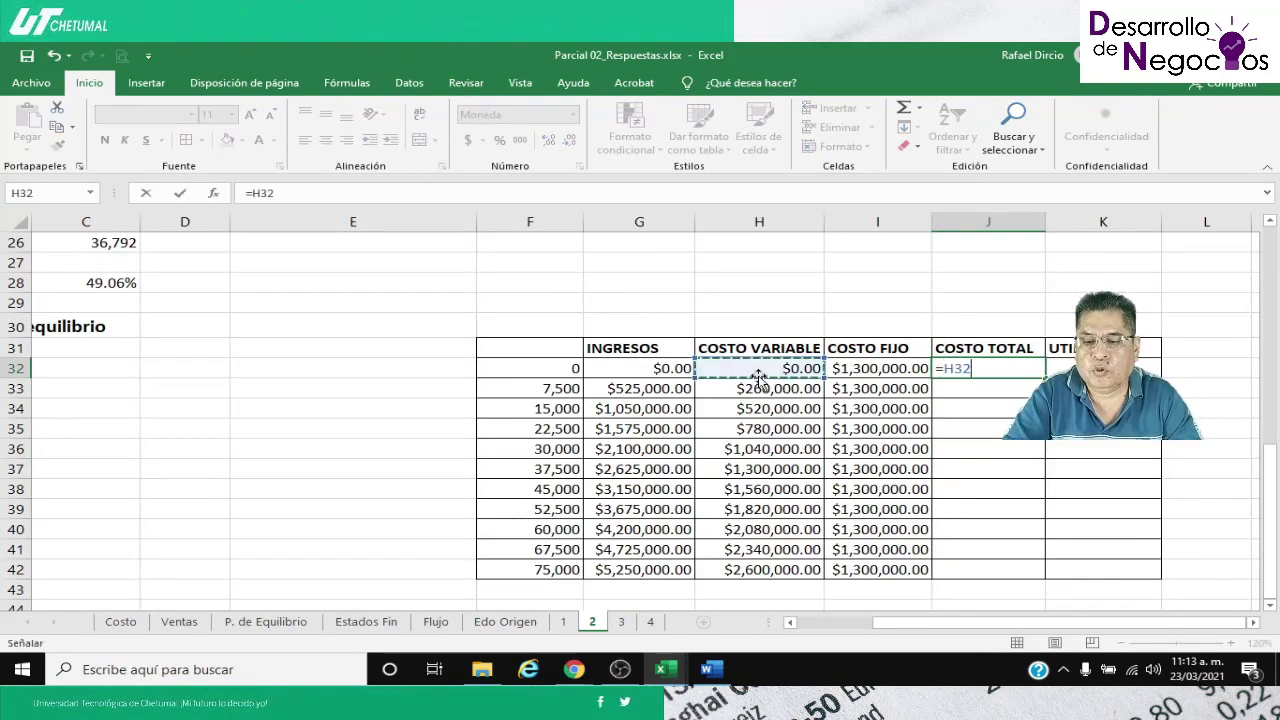
{"action": "type", "text": "+"}
{"action": "key", "text": "Left"}
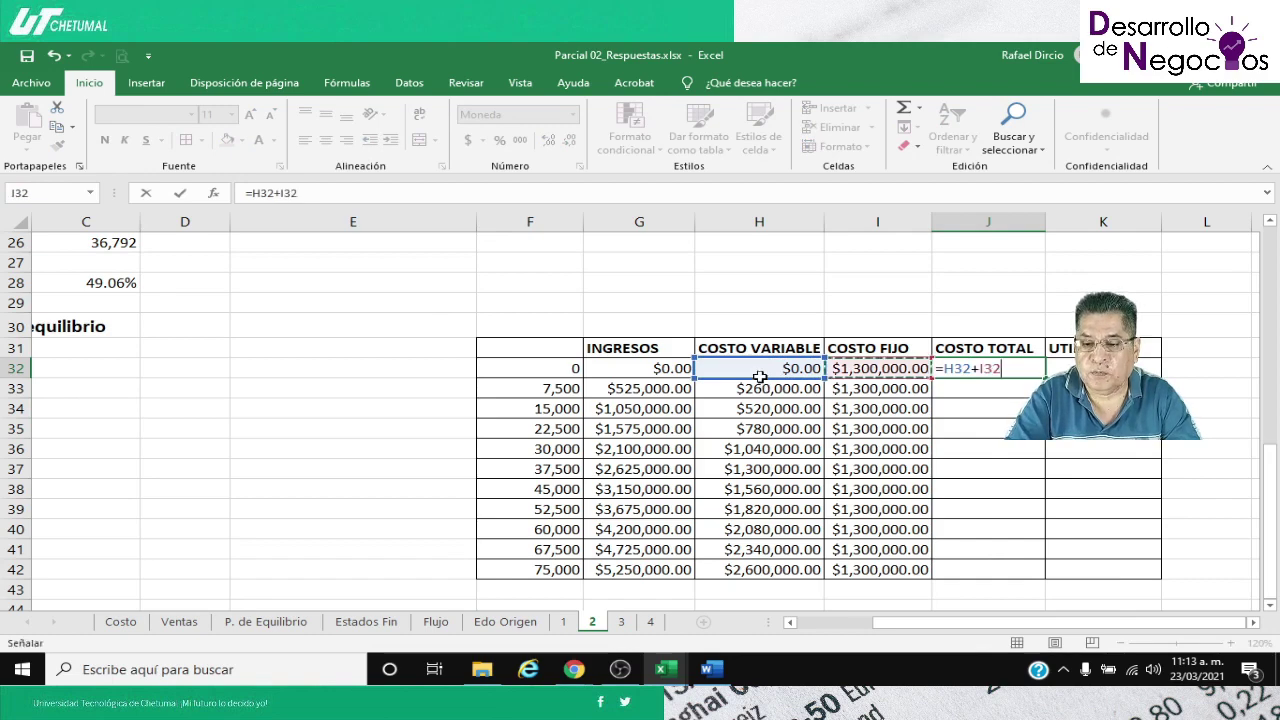
{"action": "key", "text": "ctrl+Return"}
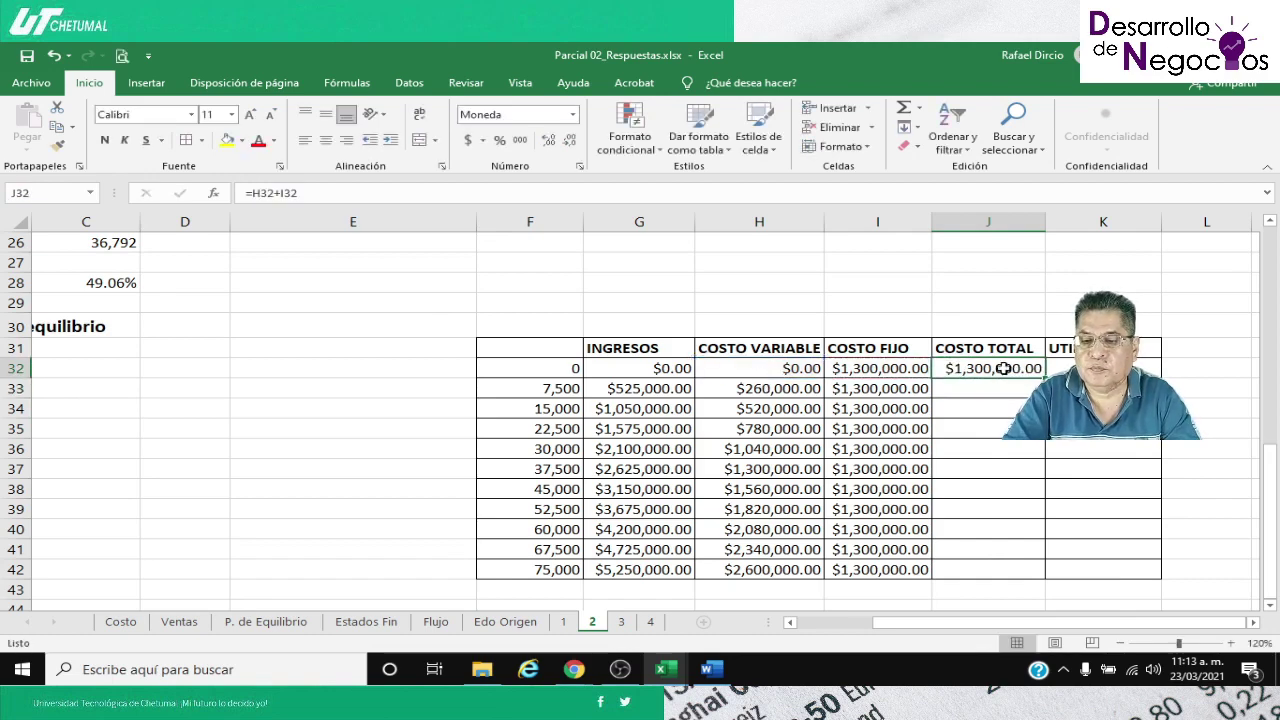
{"action": "left_click_drag", "start_coordinate": [1040, 381], "coordinate": [1042, 577]}
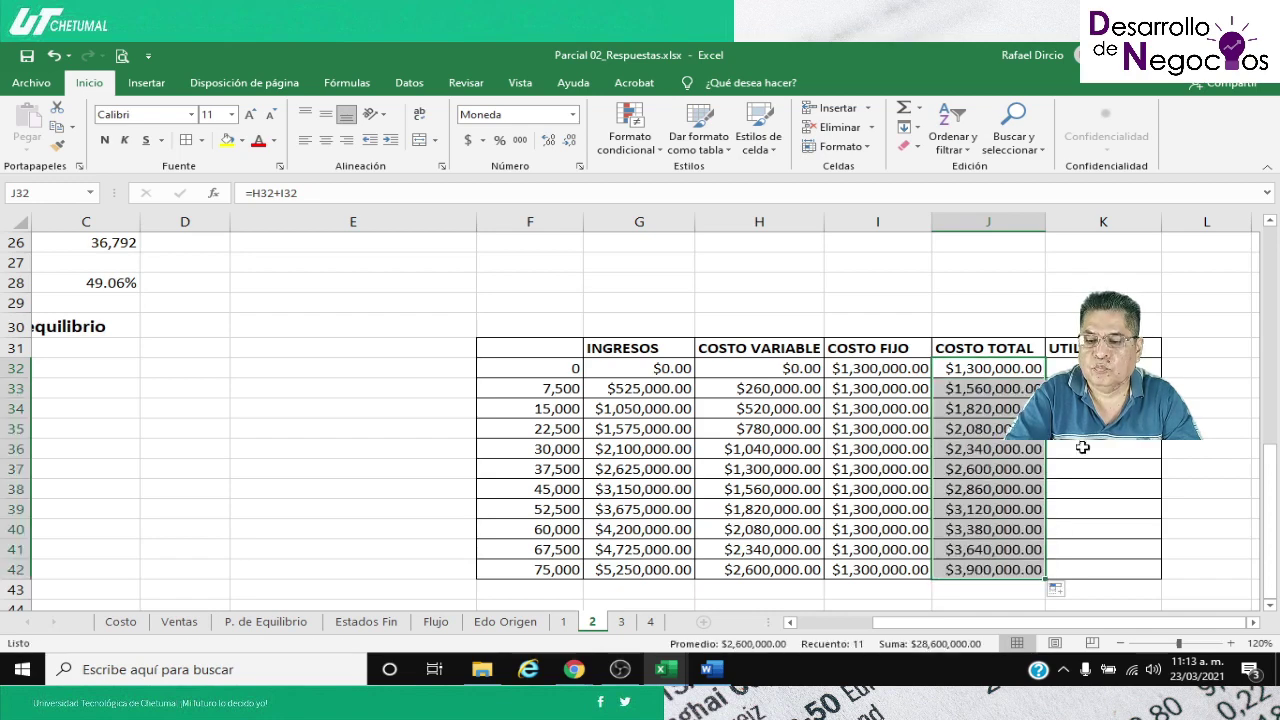
Begin a formula in K32, the first UTILIDAD cell
{"action": "left_click", "coordinate": [1100, 368]}
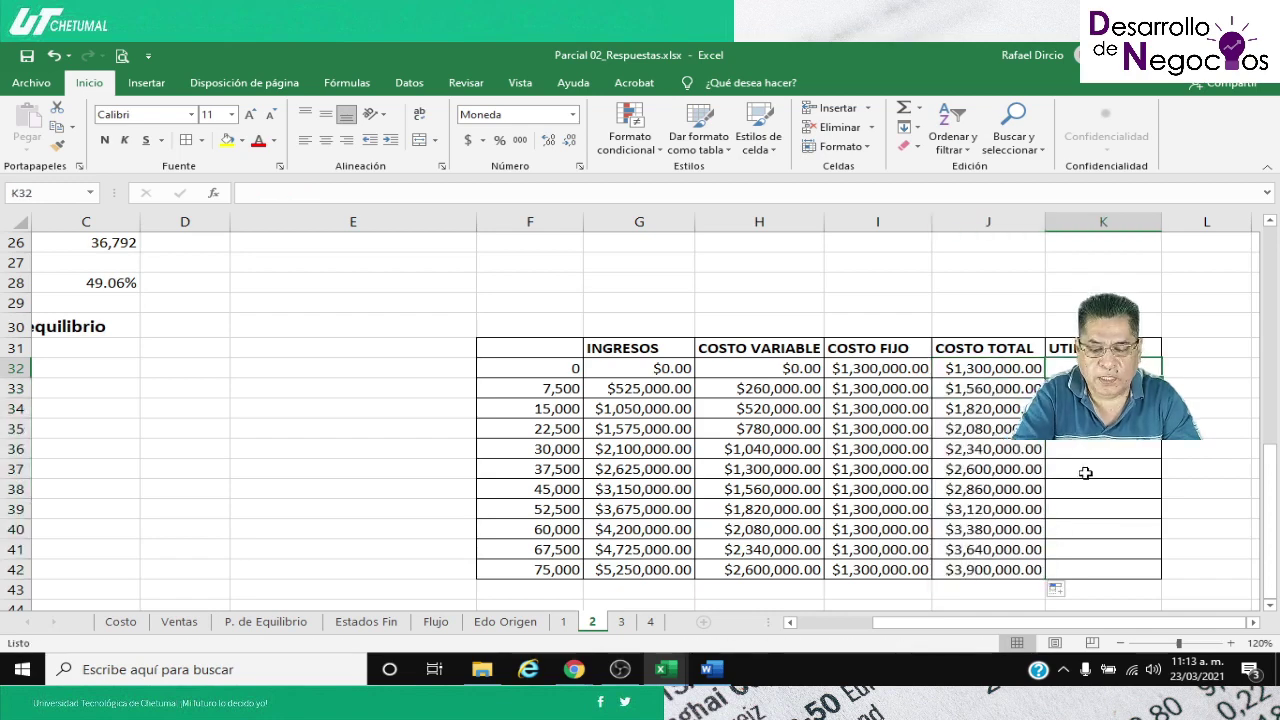
{"action": "type", "text": "="}
{"action": "key", "text": "Left"}
{"action": "key", "text": "Left"}
{"action": "key", "text": "Left"}
{"action": "key", "text": "Left"}
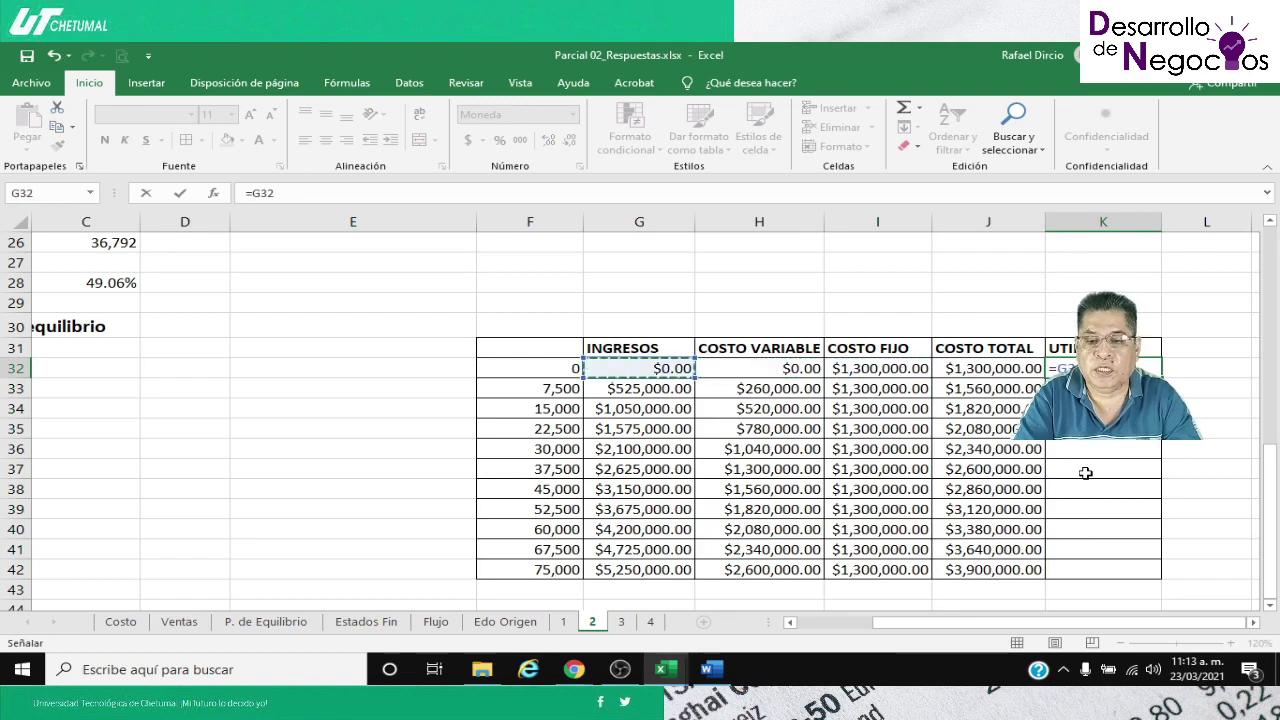
{"action": "key", "text": "Right"}
{"action": "key", "text": "Right"}
{"action": "key", "text": "Right"}
{"action": "key", "text": "Right"}
{"action": "key", "text": "Right"}
{"action": "key", "text": "Right"}
{"action": "key", "text": "Right"}
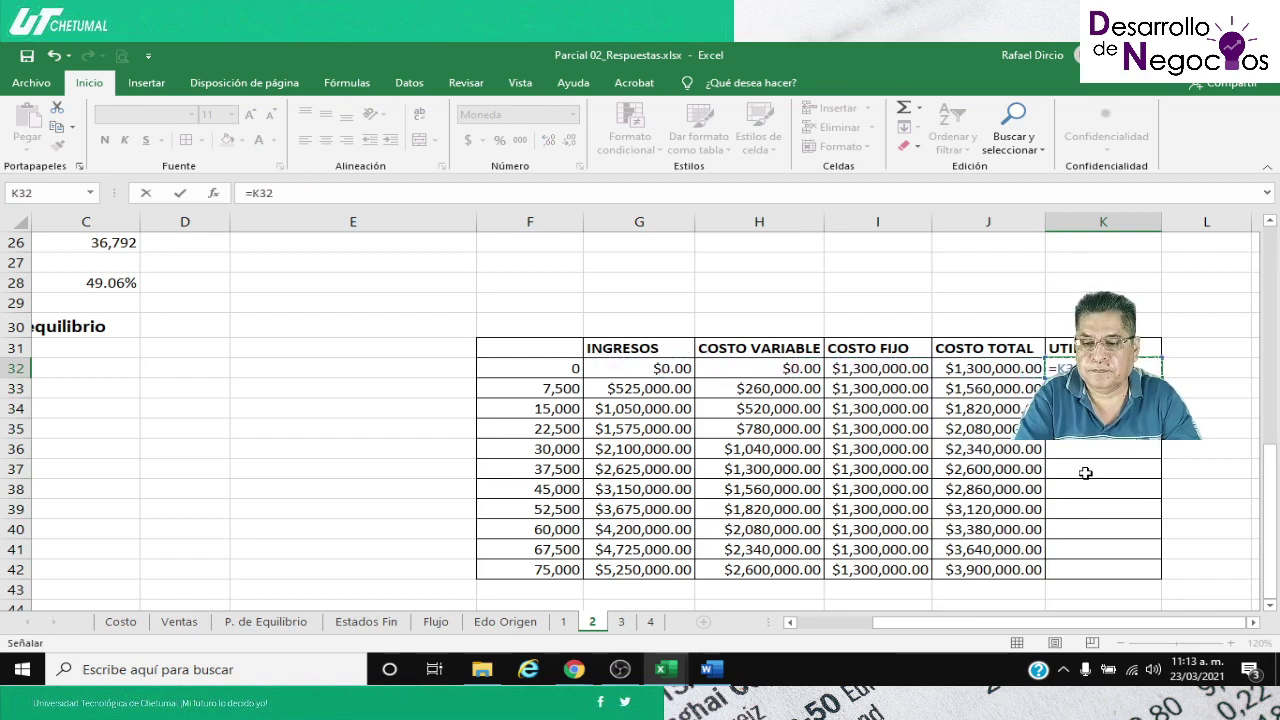
{"action": "key", "text": "Right"}
{"action": "key", "text": "Right"}
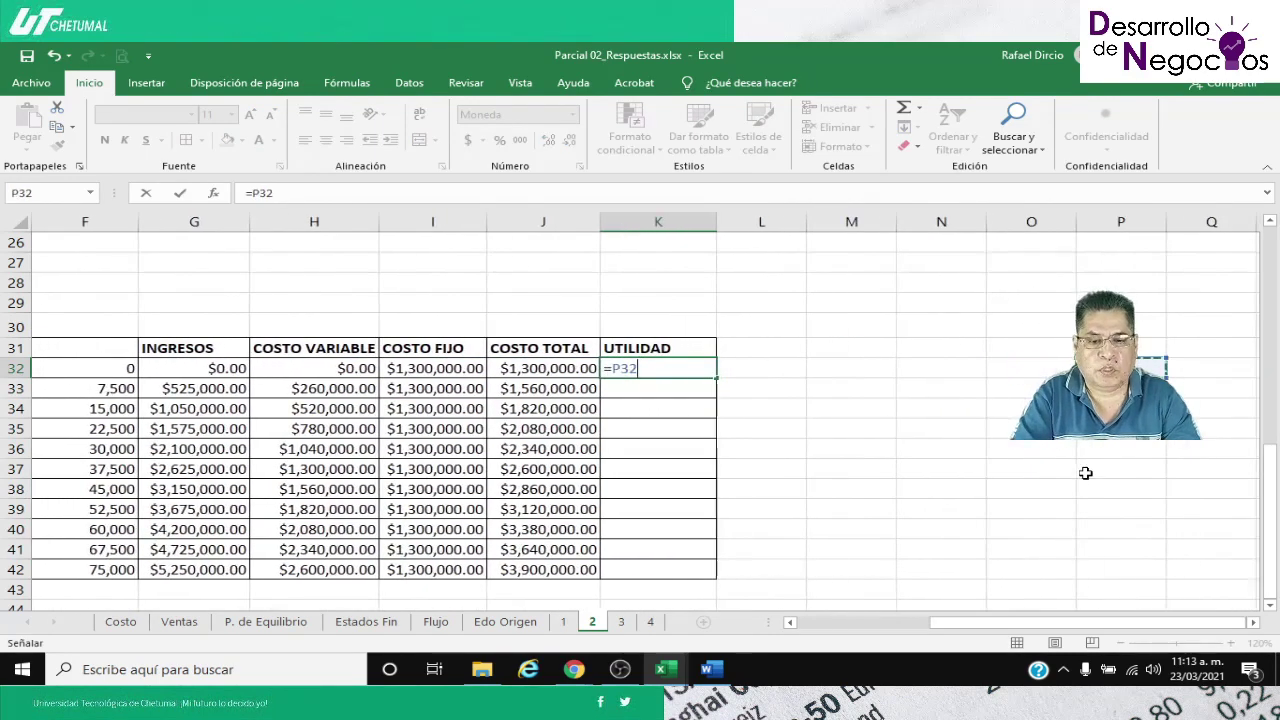
Complete the first UTILIDAD formula as =G32-J32, subtracting total cost from income
{"action": "left_click", "coordinate": [188, 369]}
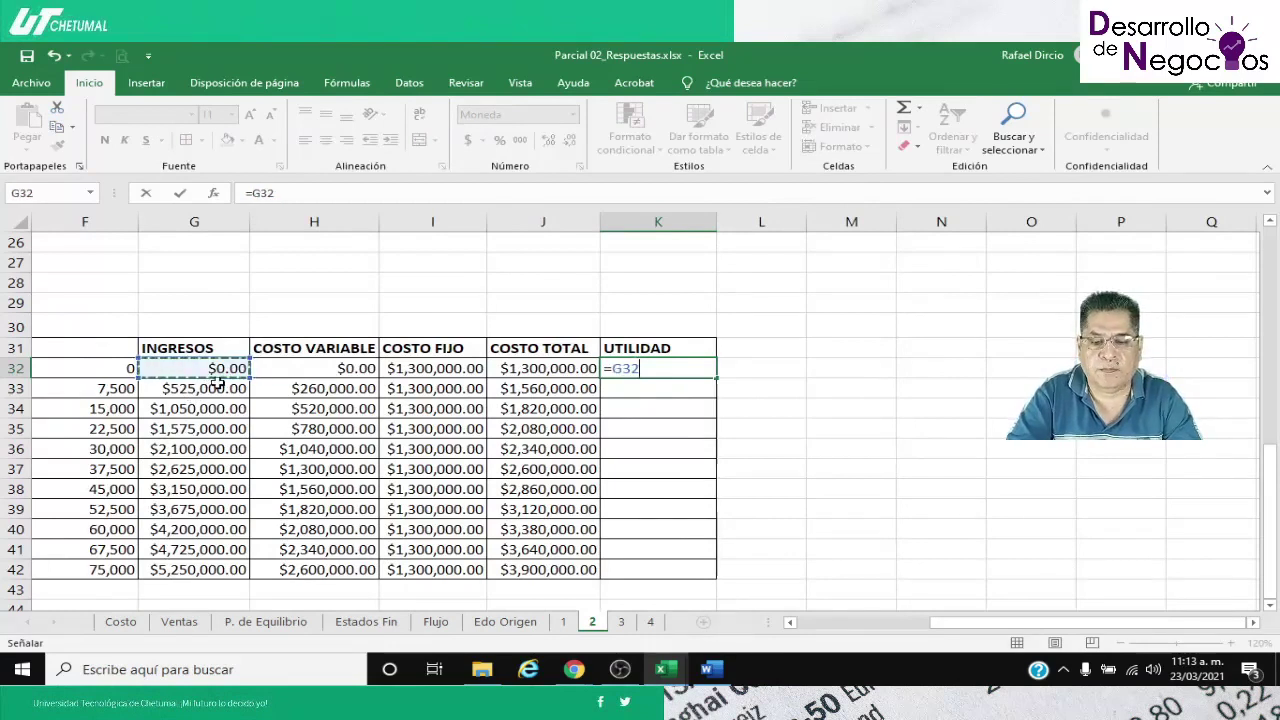
{"action": "type", "text": "-"}
{"action": "left_click", "coordinate": [409, 366]}
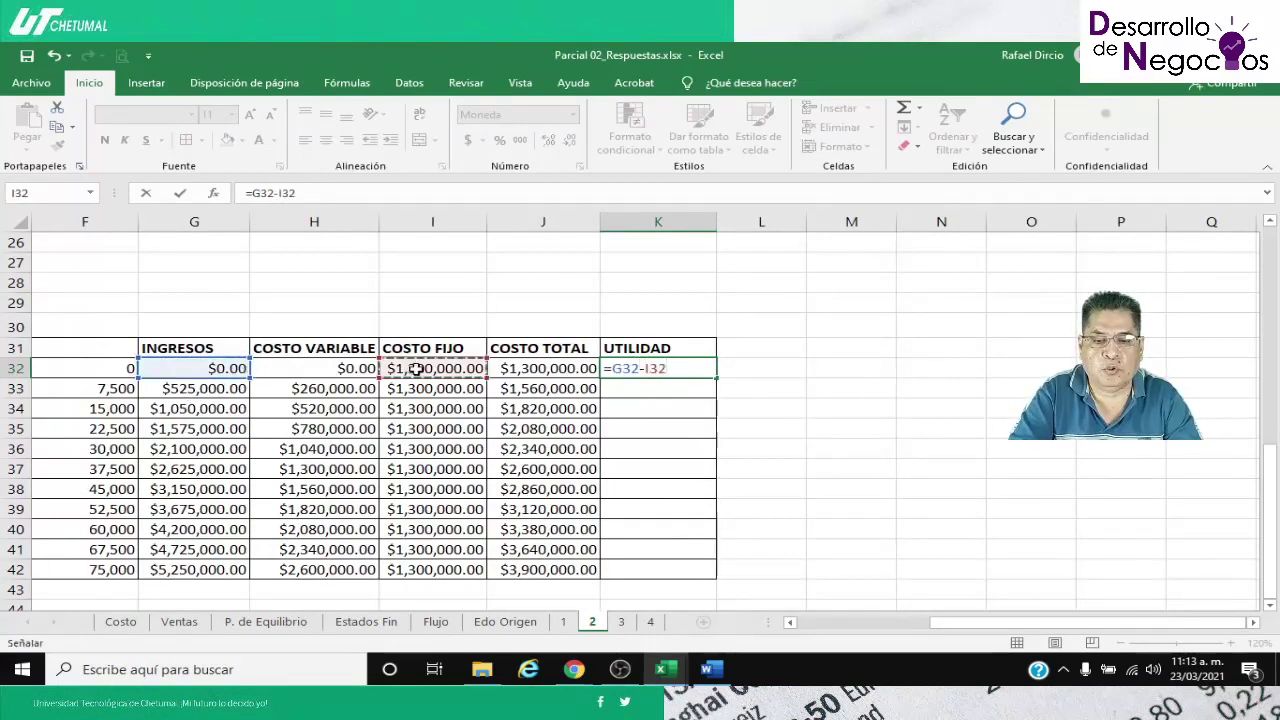
{"action": "left_click", "coordinate": [546, 376]}
{"action": "key", "text": "Return"}
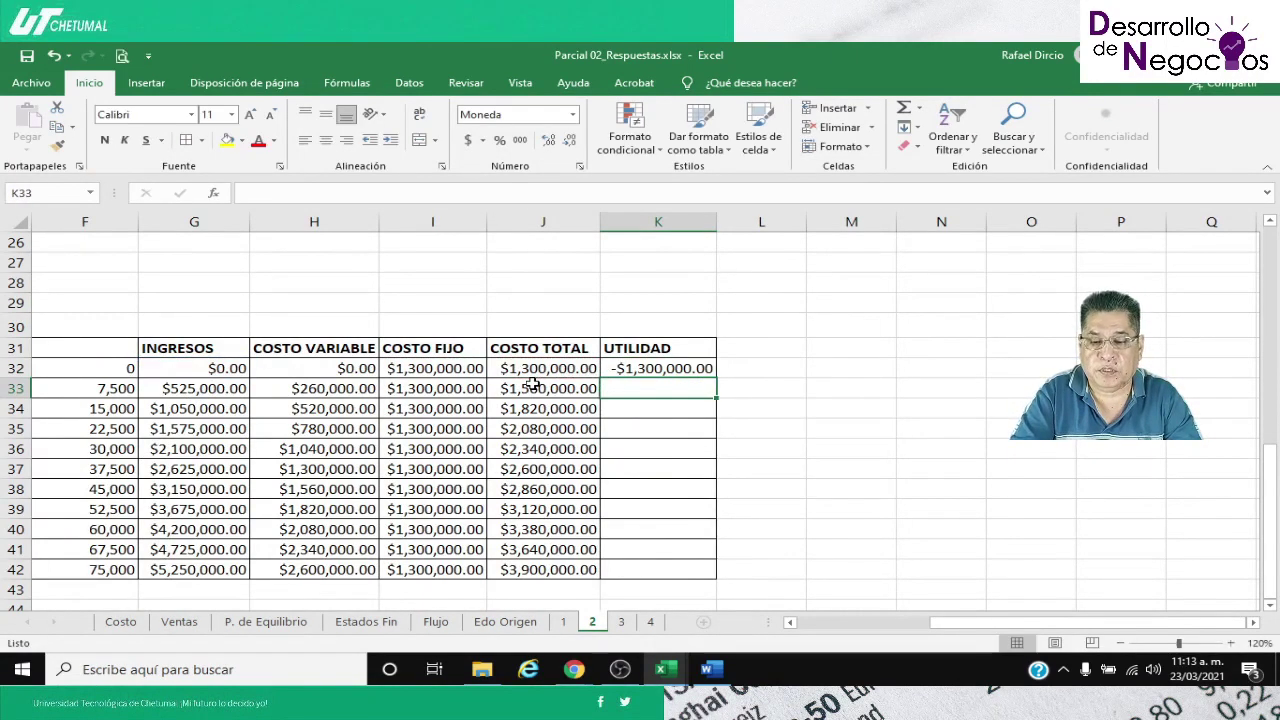
Fill the UTILIDAD formula down from K32 through K41 and check the 7,500 and 15,000-unit rows
{"action": "left_click", "coordinate": [642, 370]}
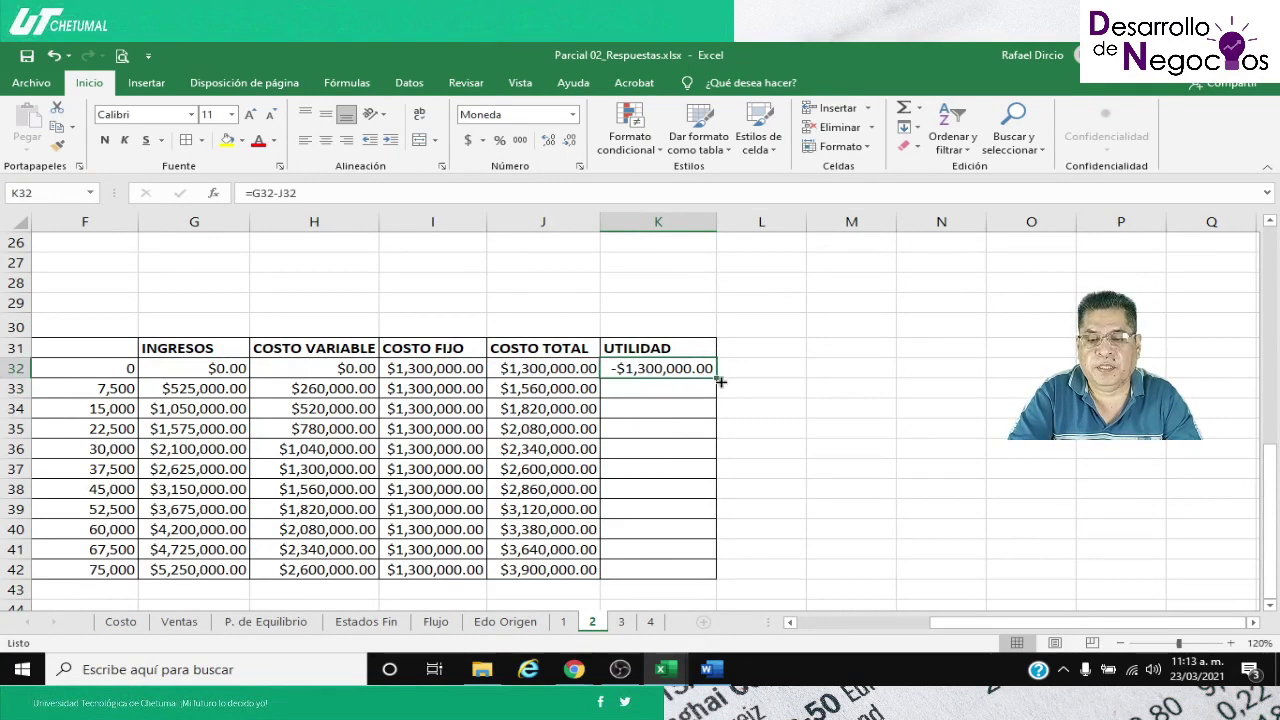
{"action": "left_click_drag", "start_coordinate": [717, 376], "coordinate": [693, 553]}
{"action": "left_click", "coordinate": [612, 391]}
{"action": "left_click", "coordinate": [613, 408]}
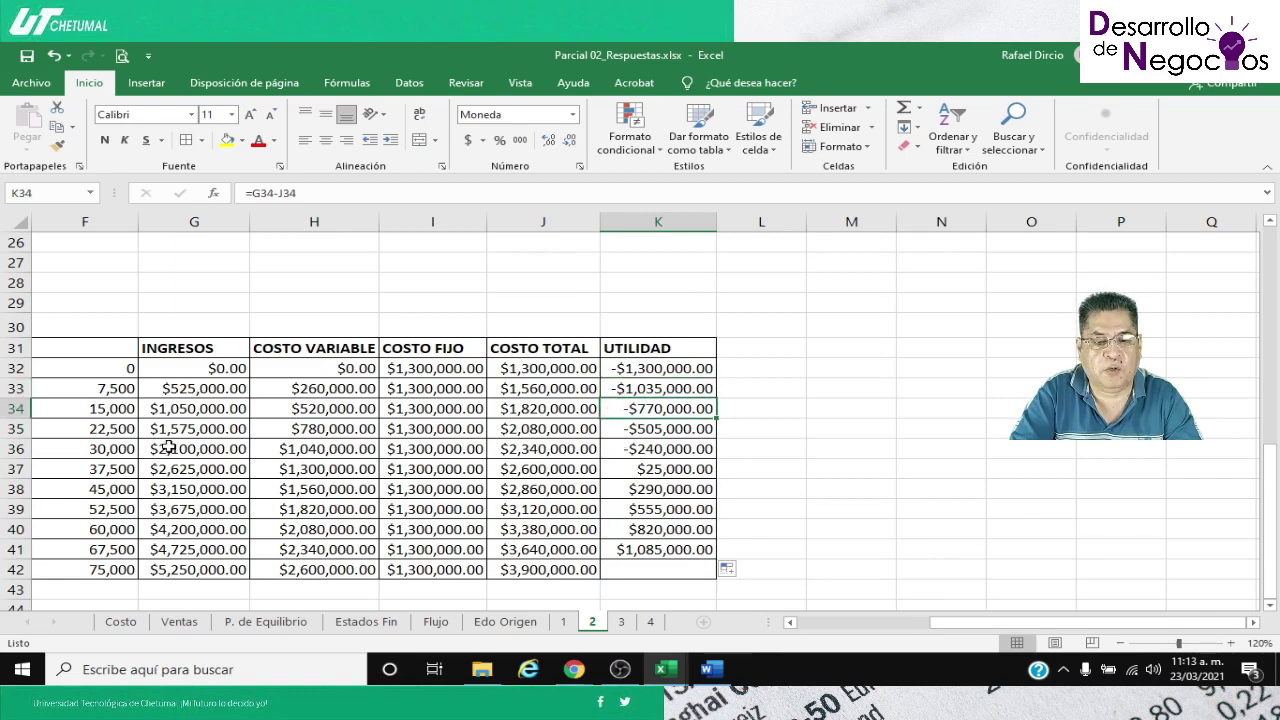
Fill the 30,000 and 37,500-unit rows of the table, F36:K37, with yellow
{"action": "left_click_drag", "start_coordinate": [108, 448], "coordinate": [620, 462]}
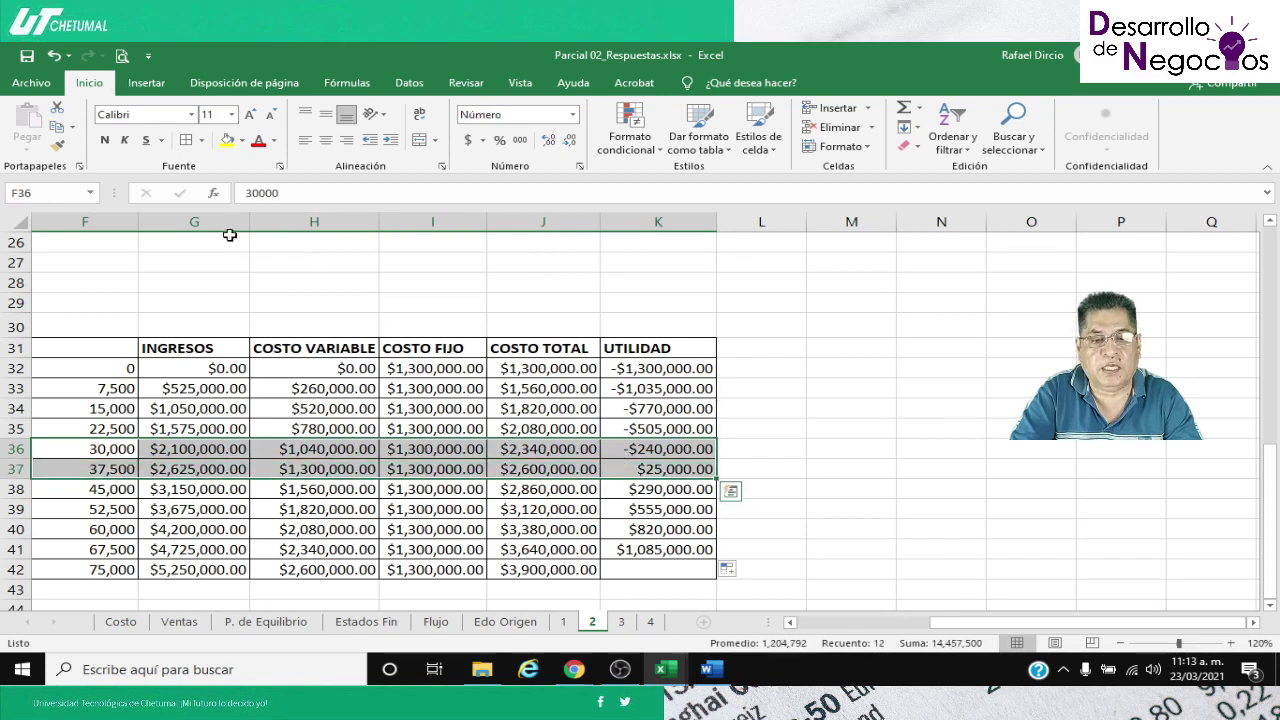
{"action": "left_click", "coordinate": [227, 140]}
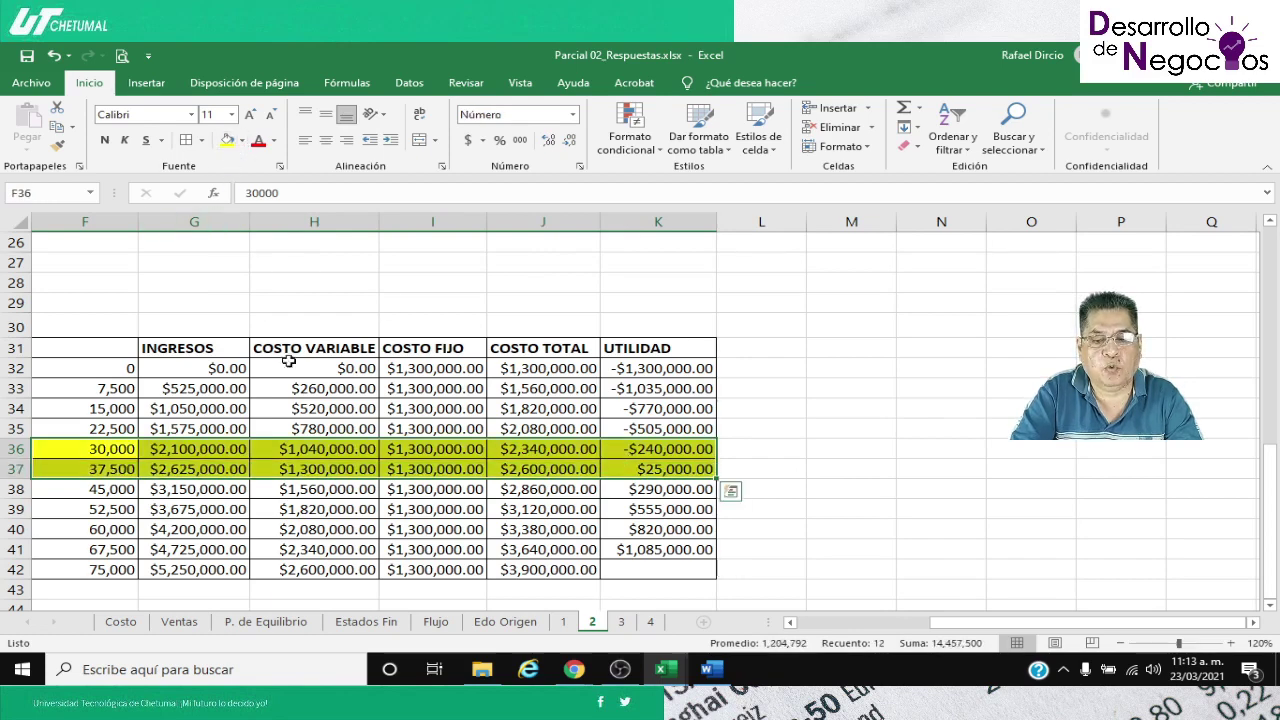
Insert a basic 2D line chart from F31:J42, leaving out the UTILIDAD column
{"action": "scroll", "coordinate": [311, 418], "scroll_direction": "down", "scroll_amount": 1}
{"action": "left_click", "coordinate": [106, 286]}
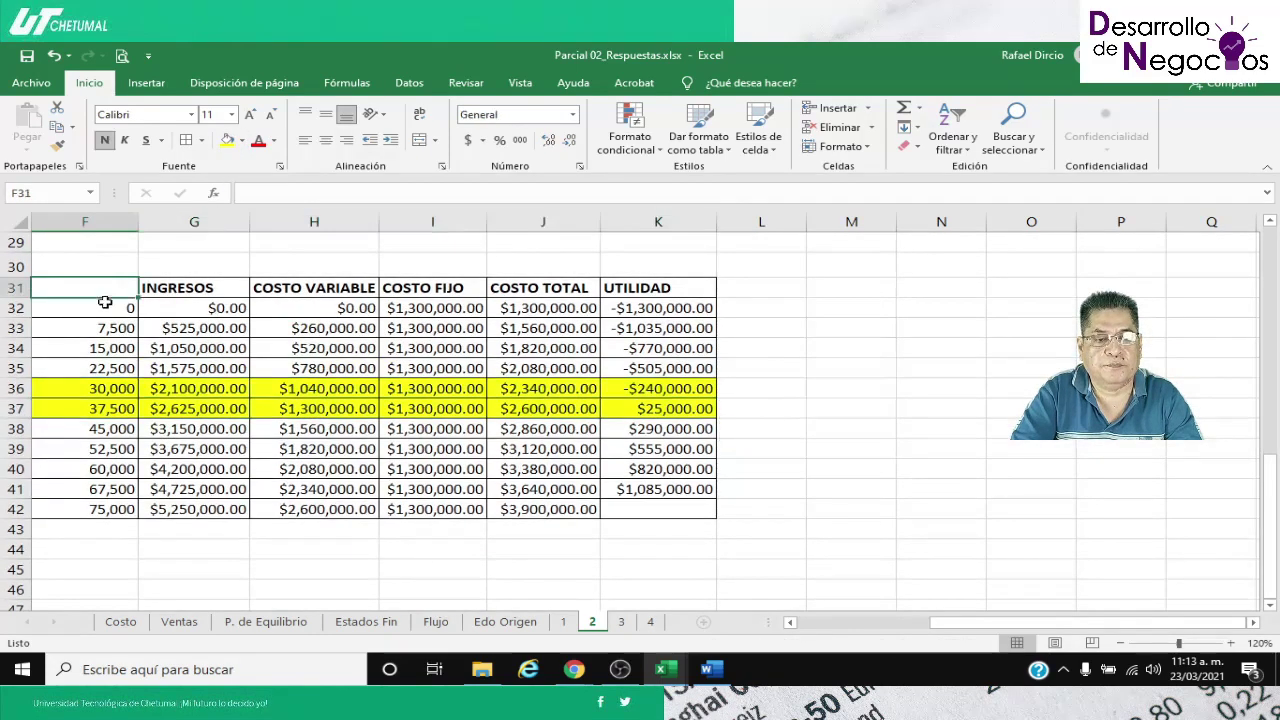
{"action": "key", "text": "shift+Right"}
{"action": "key", "text": "shift+Right"}
{"action": "key", "text": "shift+Right"}
{"action": "key", "text": "shift+Right"}
{"action": "key", "text": "shift+Down"}
{"action": "key", "text": "shift+Down"}
{"action": "key", "text": "shift+Down"}
{"action": "key", "text": "shift+Down"}
{"action": "key", "text": "shift+Down"}
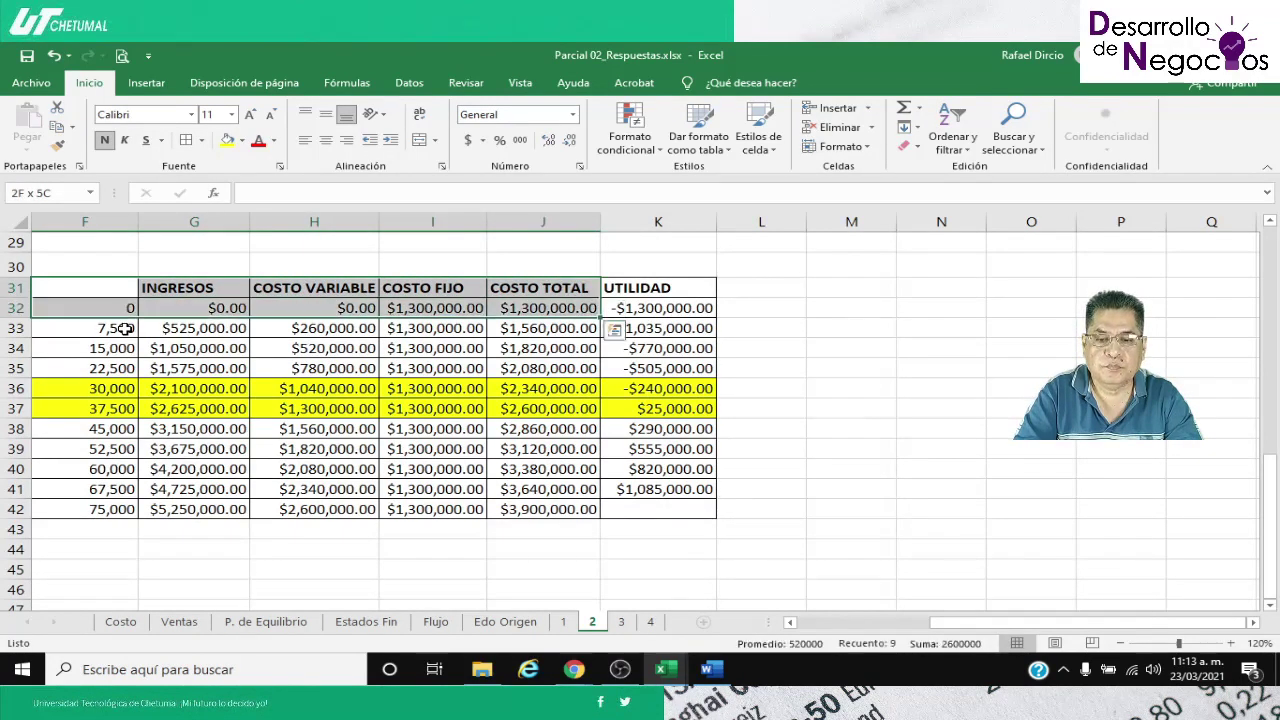
{"action": "key", "text": "shift+Down"}
{"action": "key", "text": "shift+Down"}
{"action": "key", "text": "shift+Down"}
{"action": "key", "text": "shift+Down"}
{"action": "key", "text": "shift+Down"}
{"action": "key", "text": "shift+Down"}
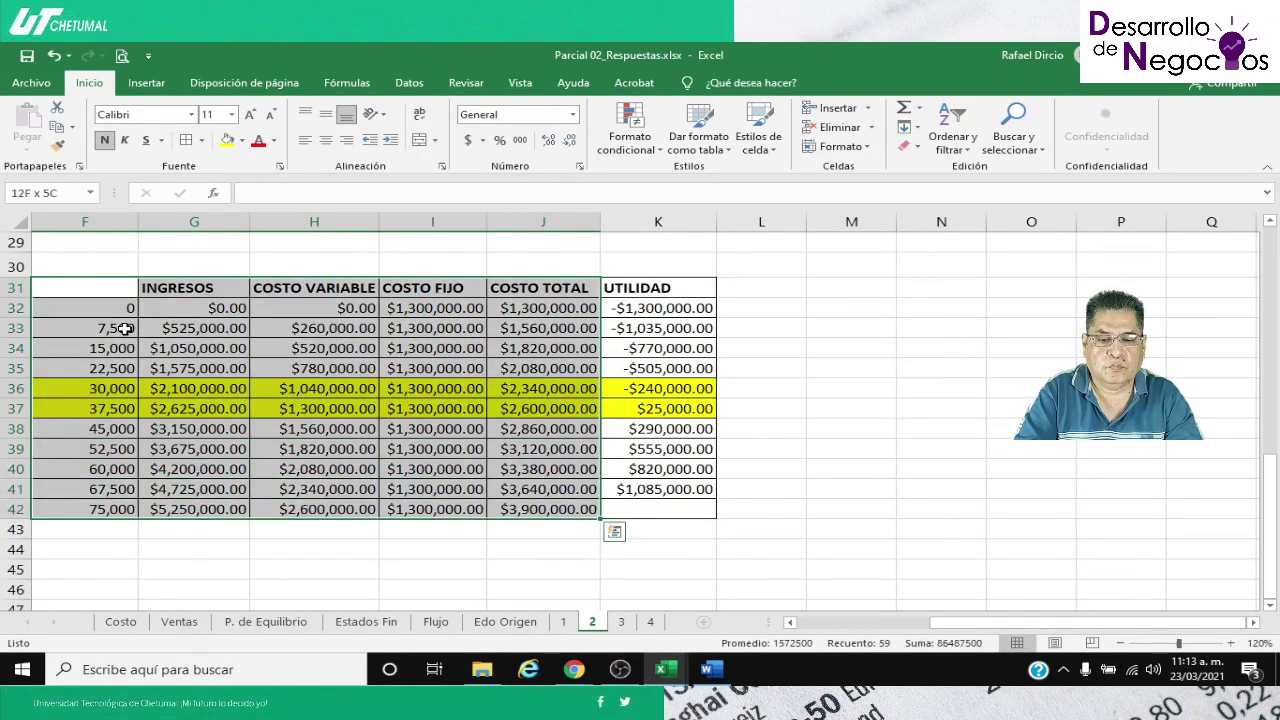
{"action": "left_click", "coordinate": [143, 85]}
{"action": "left_click", "coordinate": [462, 133]}
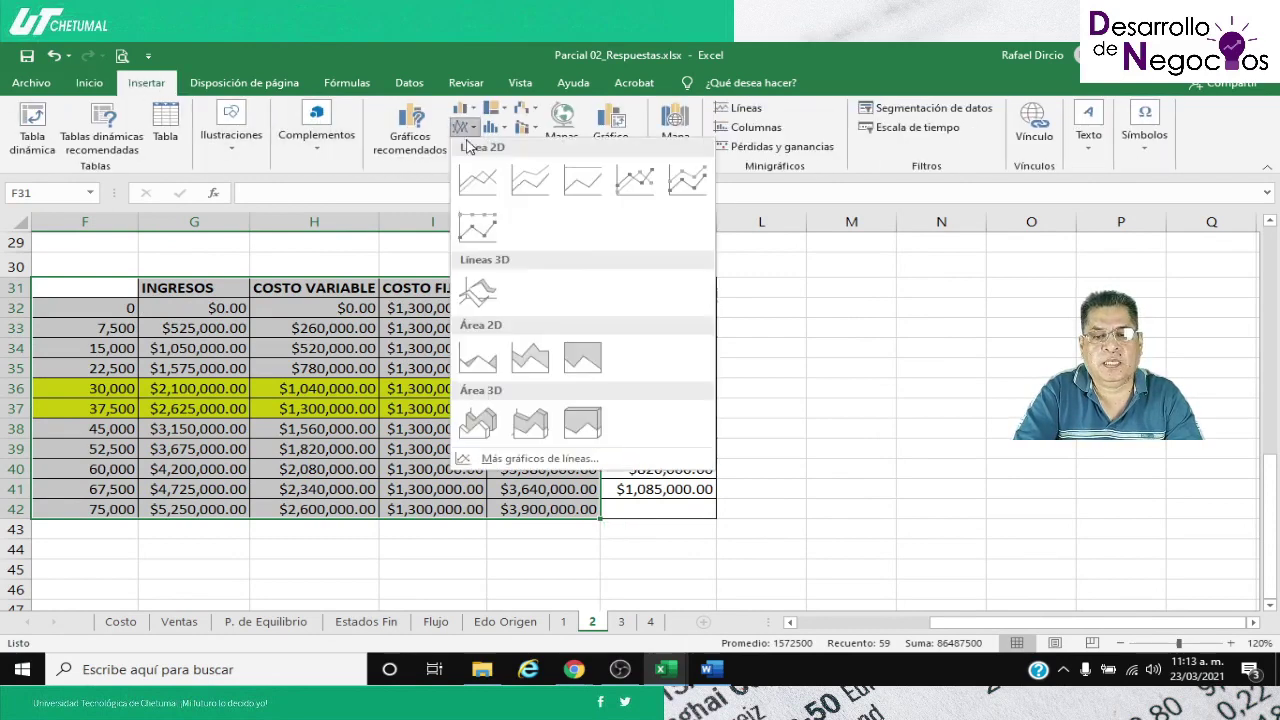
{"action": "left_click", "coordinate": [478, 176]}
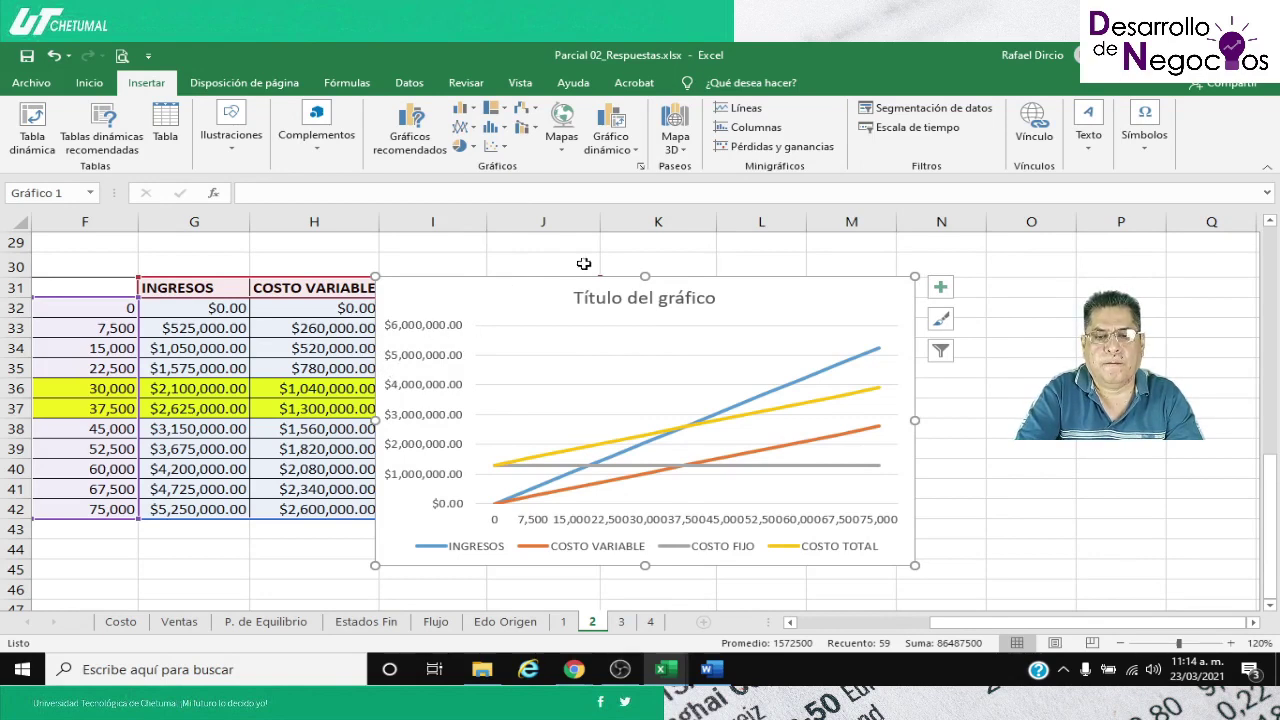
Move the line chart directly below the table, with its upper edge at row 43
{"action": "right_click", "coordinate": [757, 669]}
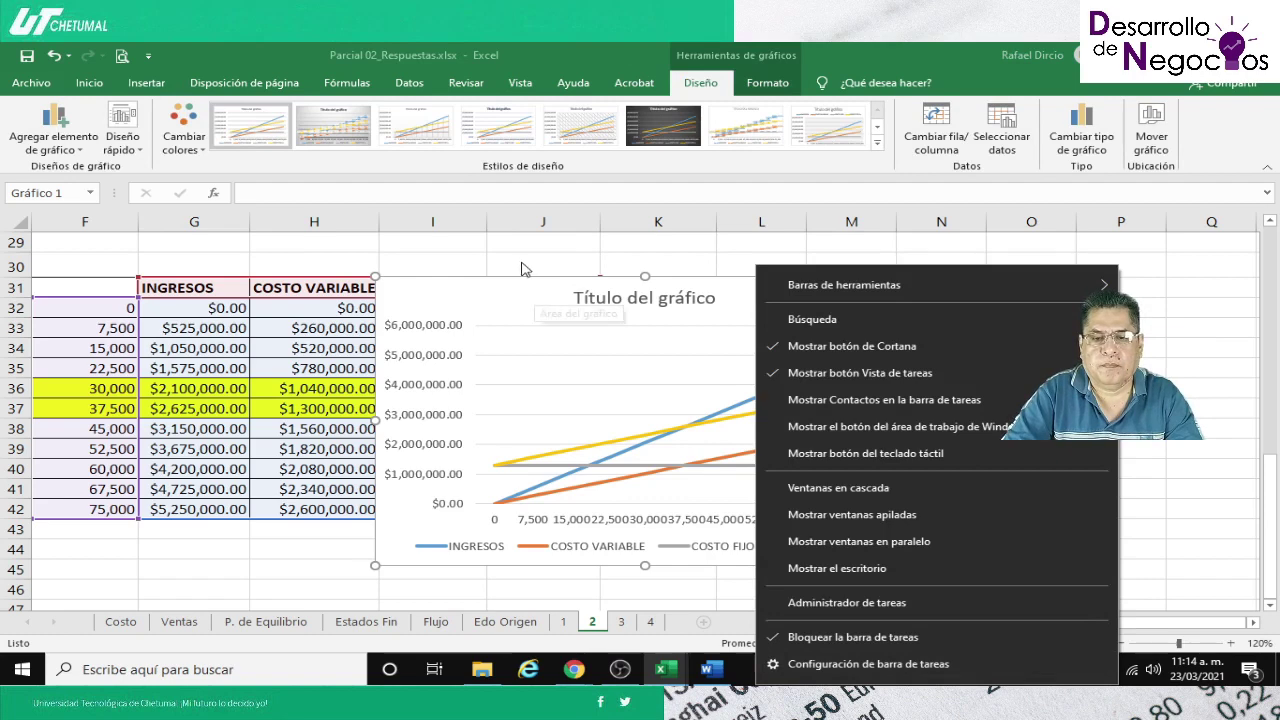
{"action": "left_click", "coordinate": [520, 268]}
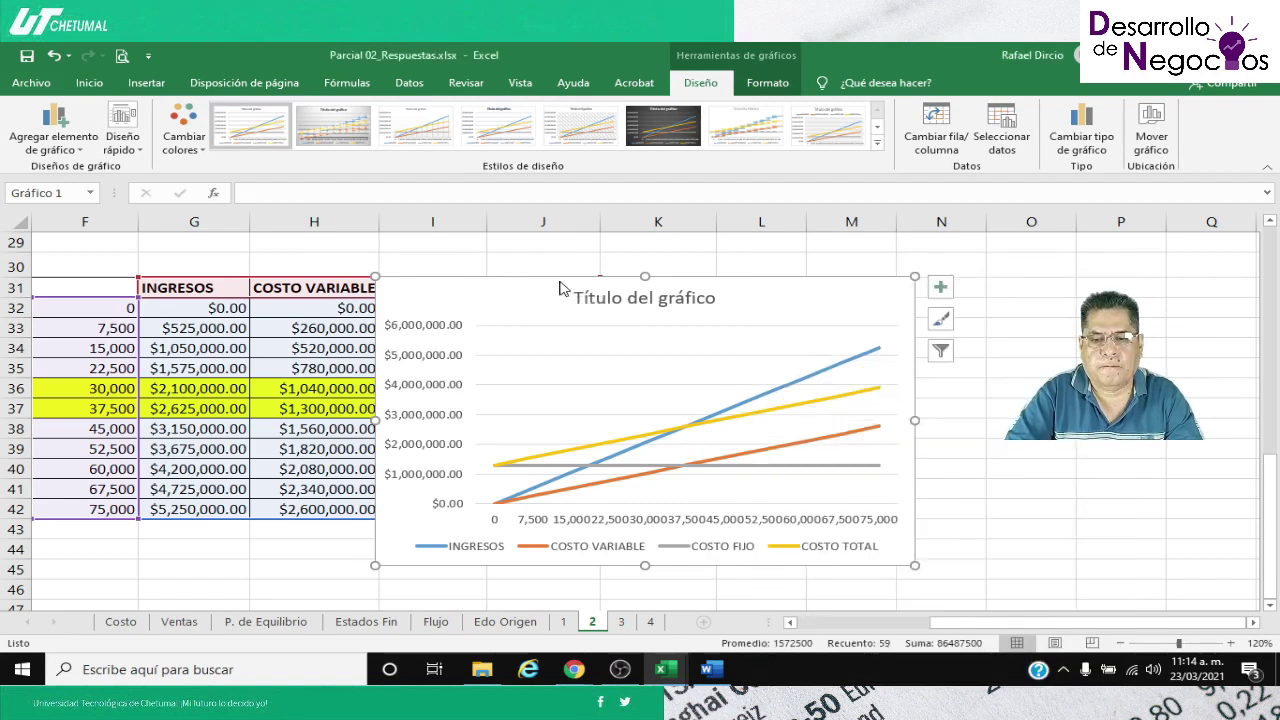
{"action": "left_click_drag", "start_coordinate": [871, 572], "coordinate": [574, 503]}
{"action": "scroll", "coordinate": [687, 516], "scroll_direction": "up", "scroll_amount": 3}
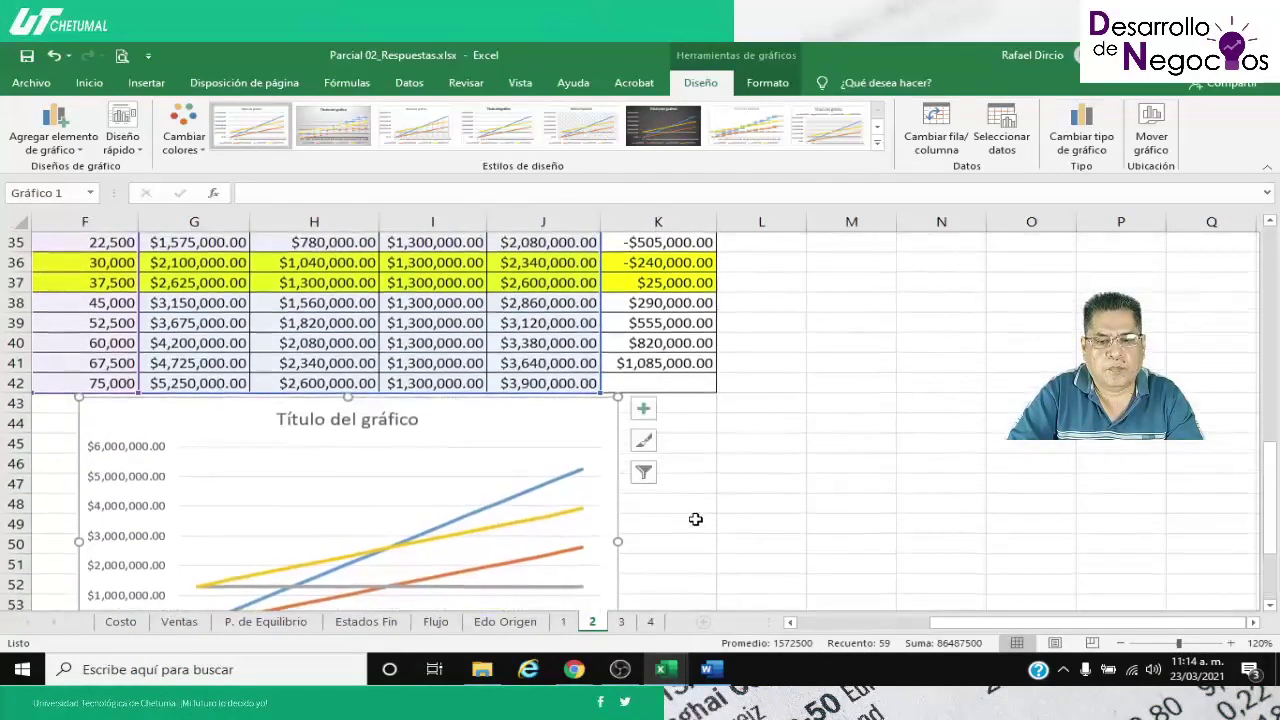
Replace the chart's placeholder title with "Punto de equilibrio"
{"action": "double_click", "coordinate": [415, 421]}
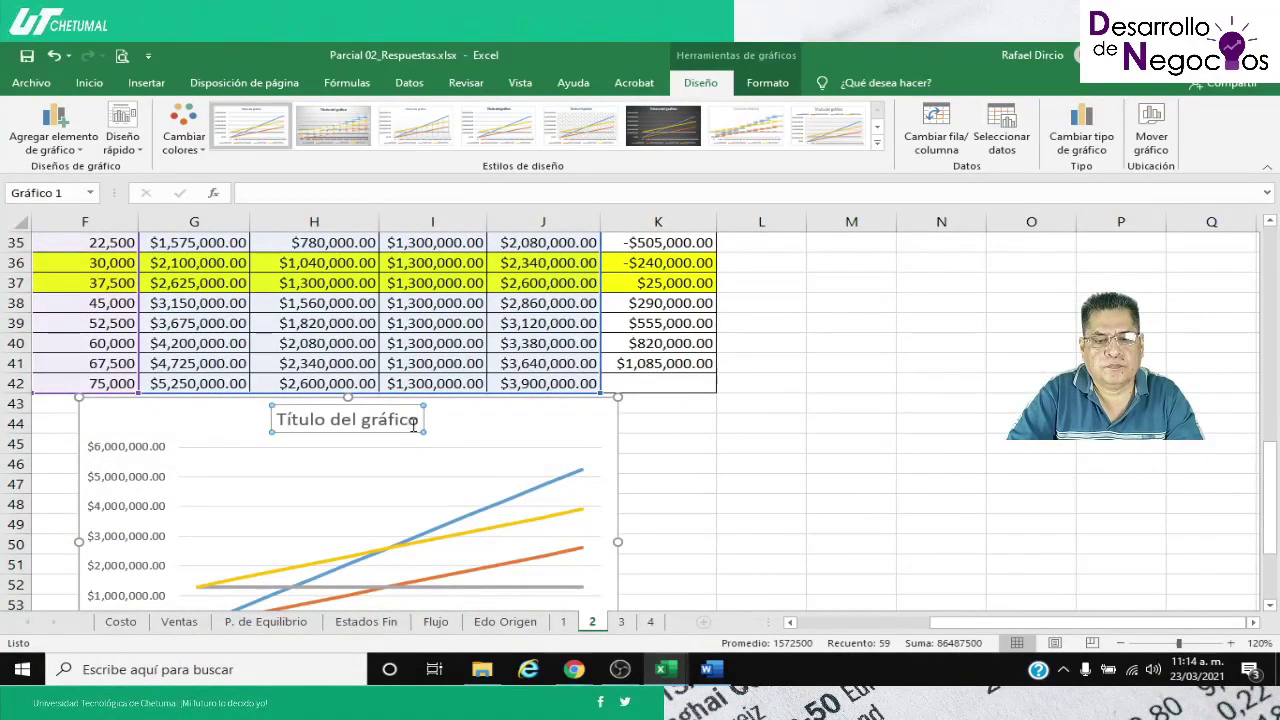
{"action": "left_click", "coordinate": [415, 421]}
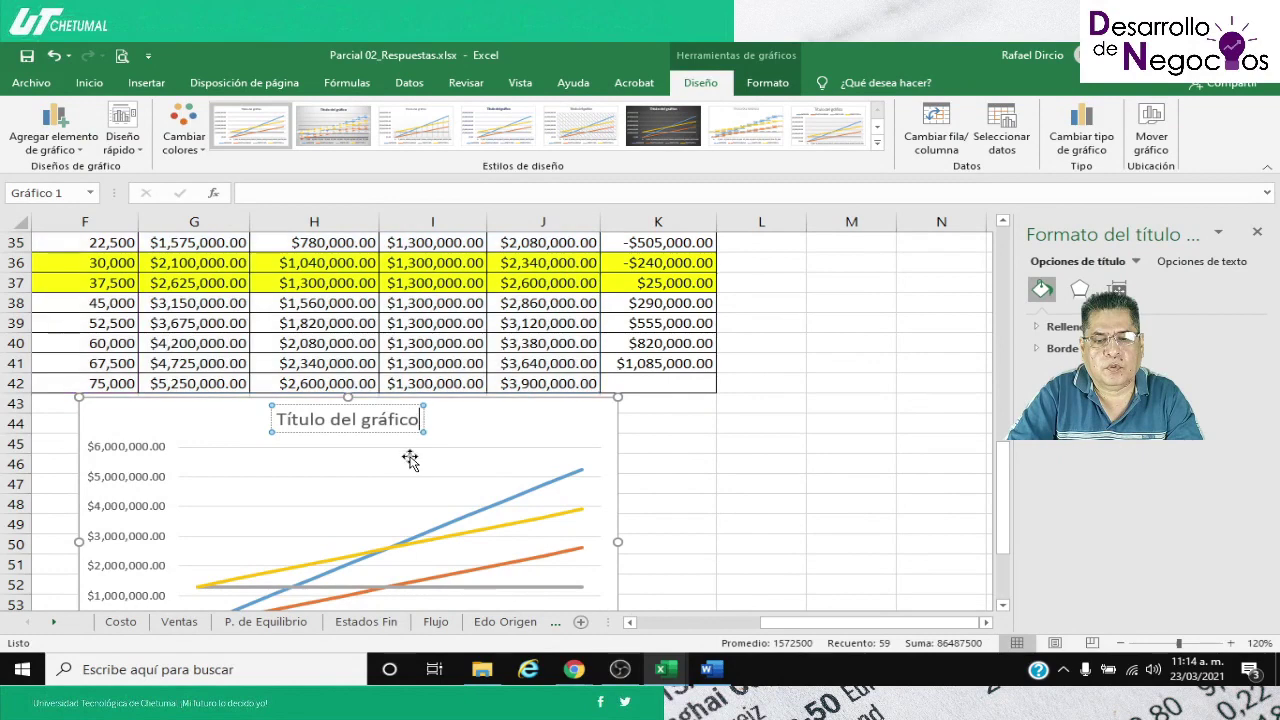
{"action": "key", "text": "BackSpace"}
{"action": "key", "text": "BackSpace"}
{"action": "key", "text": "BackSpace"}
{"action": "key", "text": "BackSpace"}
{"action": "key", "text": "BackSpace"}
{"action": "key", "text": "BackSpace"}
{"action": "key", "text": "BackSpace"}
{"action": "key", "text": "BackSpace"}
{"action": "key", "text": "BackSpace"}
{"action": "key", "text": "BackSpace"}
{"action": "key", "text": "BackSpace"}
{"action": "key", "text": "BackSpace"}
{"action": "key", "text": "BackSpace"}
{"action": "key", "text": "BackSpace"}
{"action": "key", "text": "BackSpace"}
{"action": "key", "text": "BackSpace"}
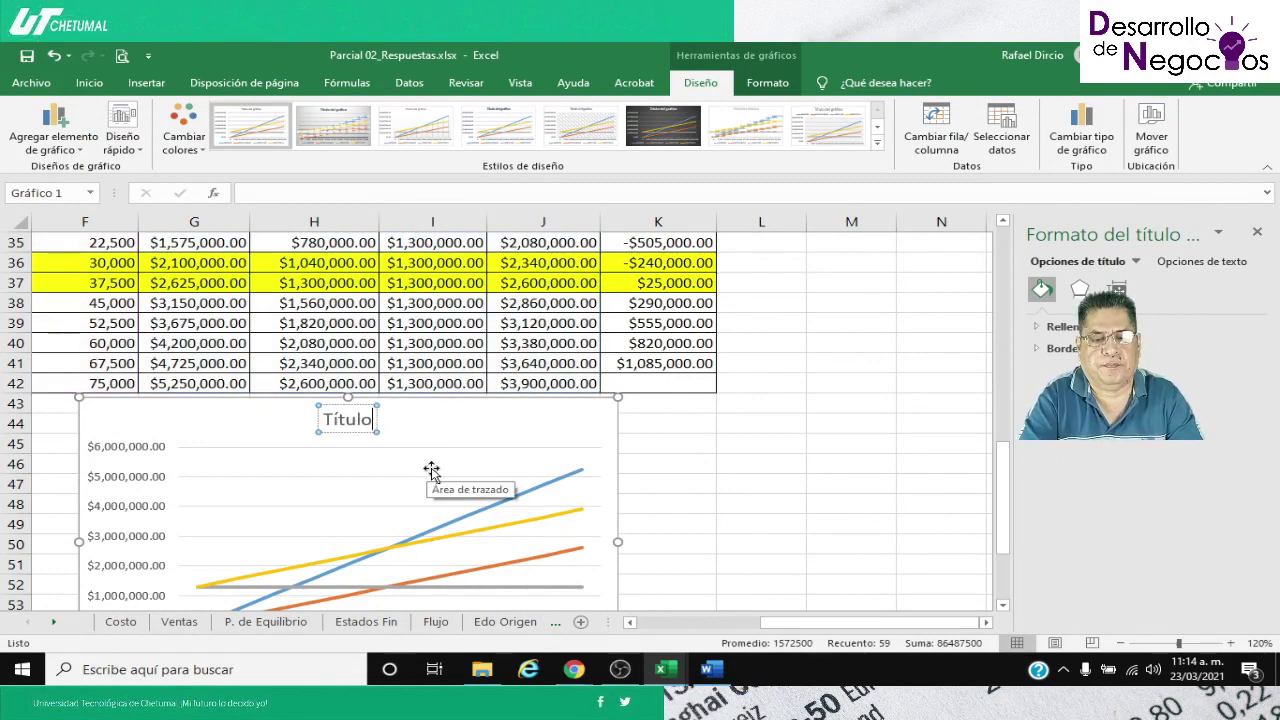
{"action": "key", "text": "BackSpace"}
{"action": "key", "text": "BackSpace"}
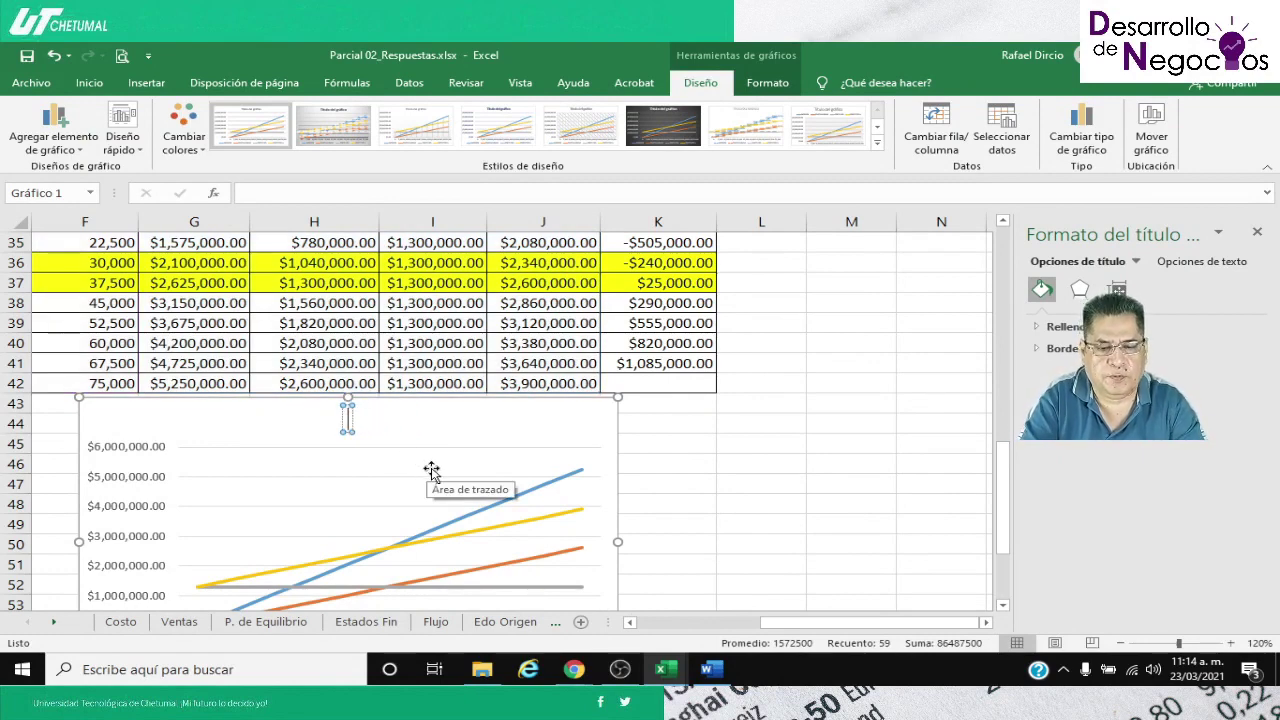
{"action": "type", "text": "Punto"}
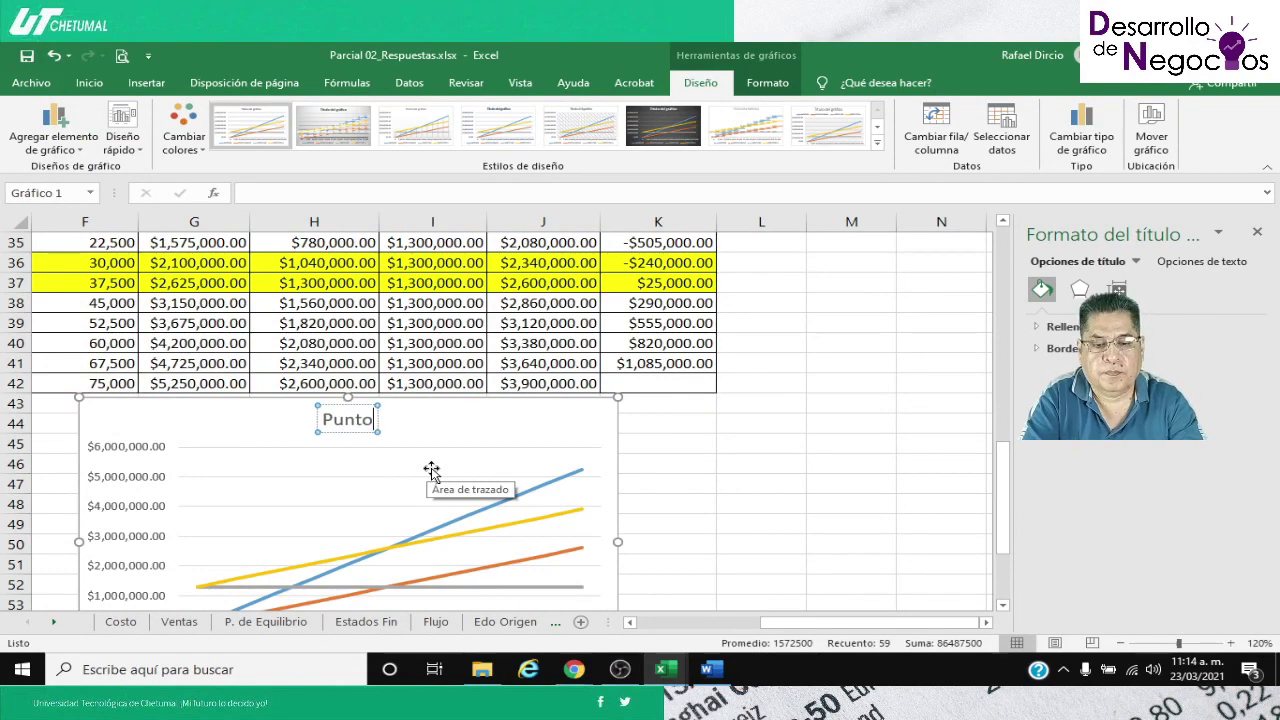
{"action": "type", "text": " de equi"}
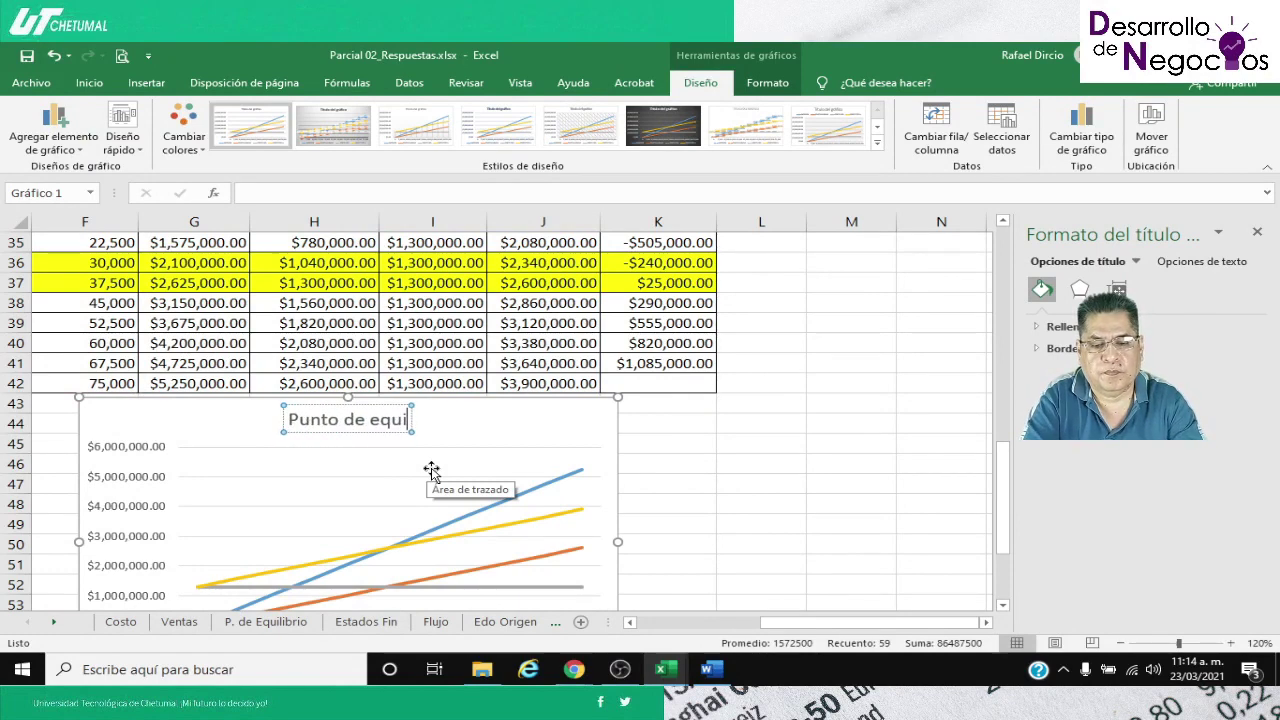
{"action": "type", "text": "librio"}
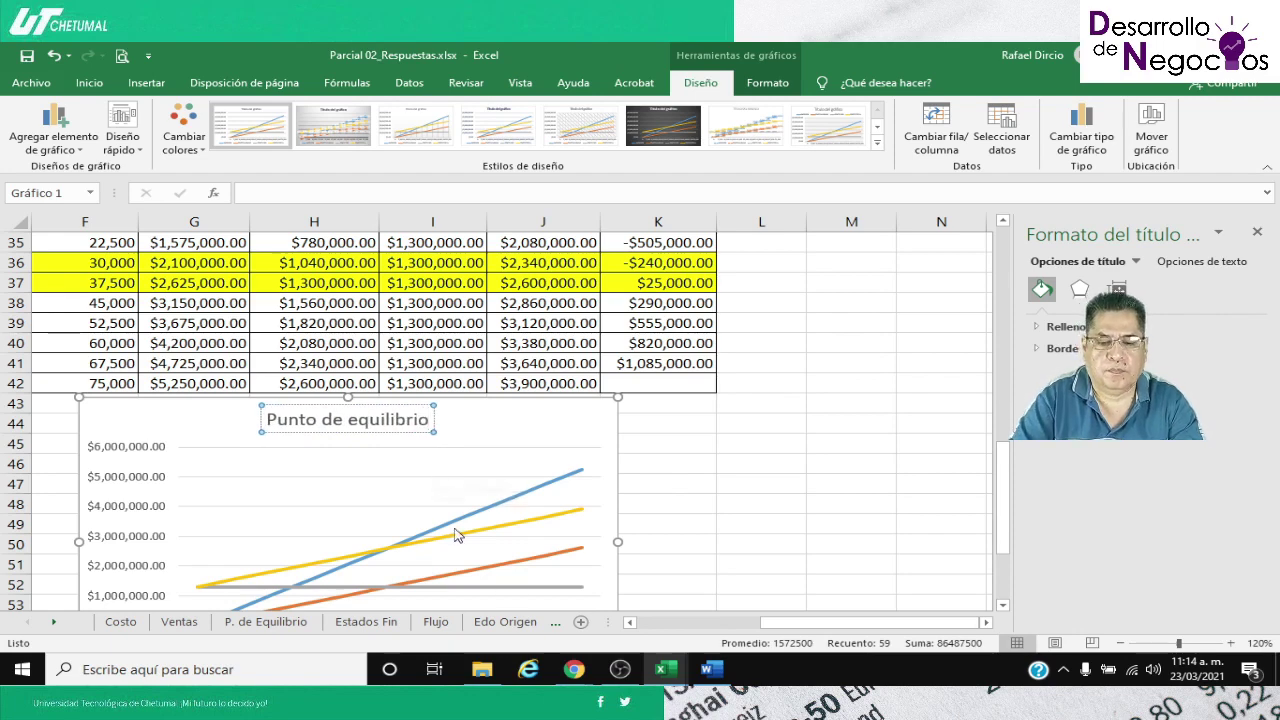
{"action": "left_click", "coordinate": [730, 482]}
Widen the chart to the right so that it extends into column K
{"action": "scroll", "coordinate": [663, 475], "scroll_direction": "down", "scroll_amount": 2}
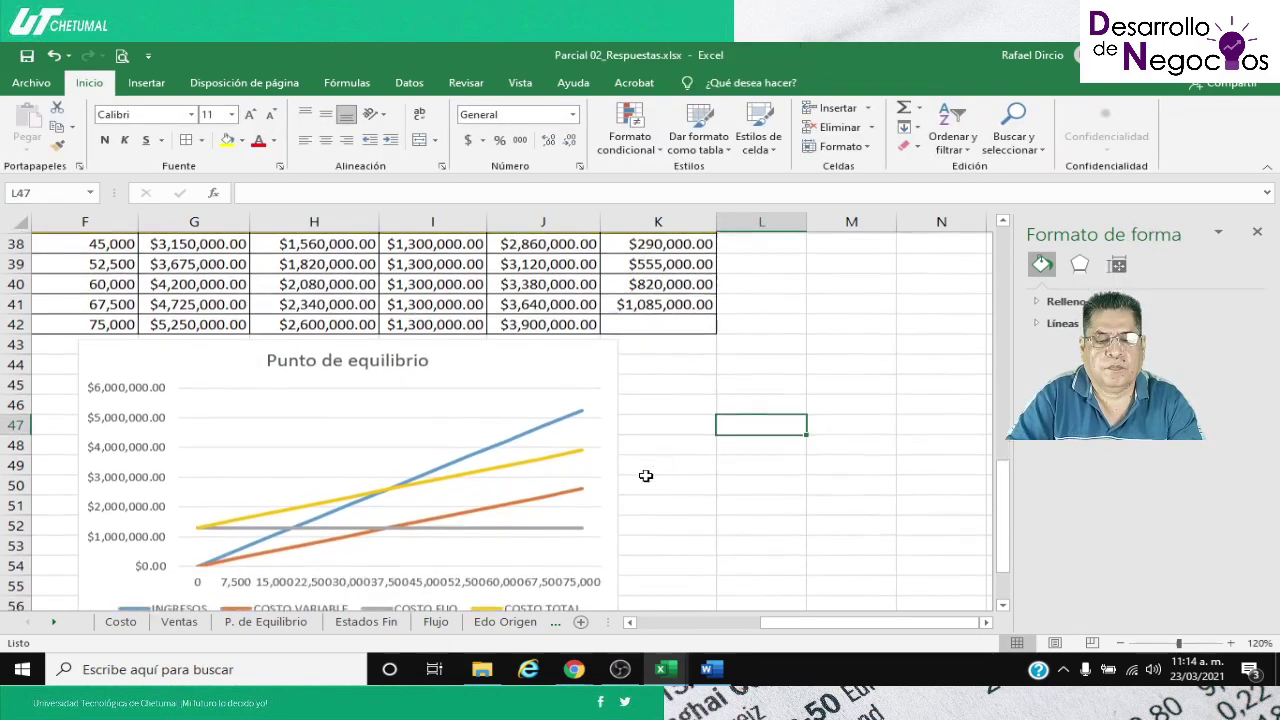
{"action": "left_click", "coordinate": [603, 438]}
{"action": "left_click_drag", "start_coordinate": [622, 420], "coordinate": [693, 426]}
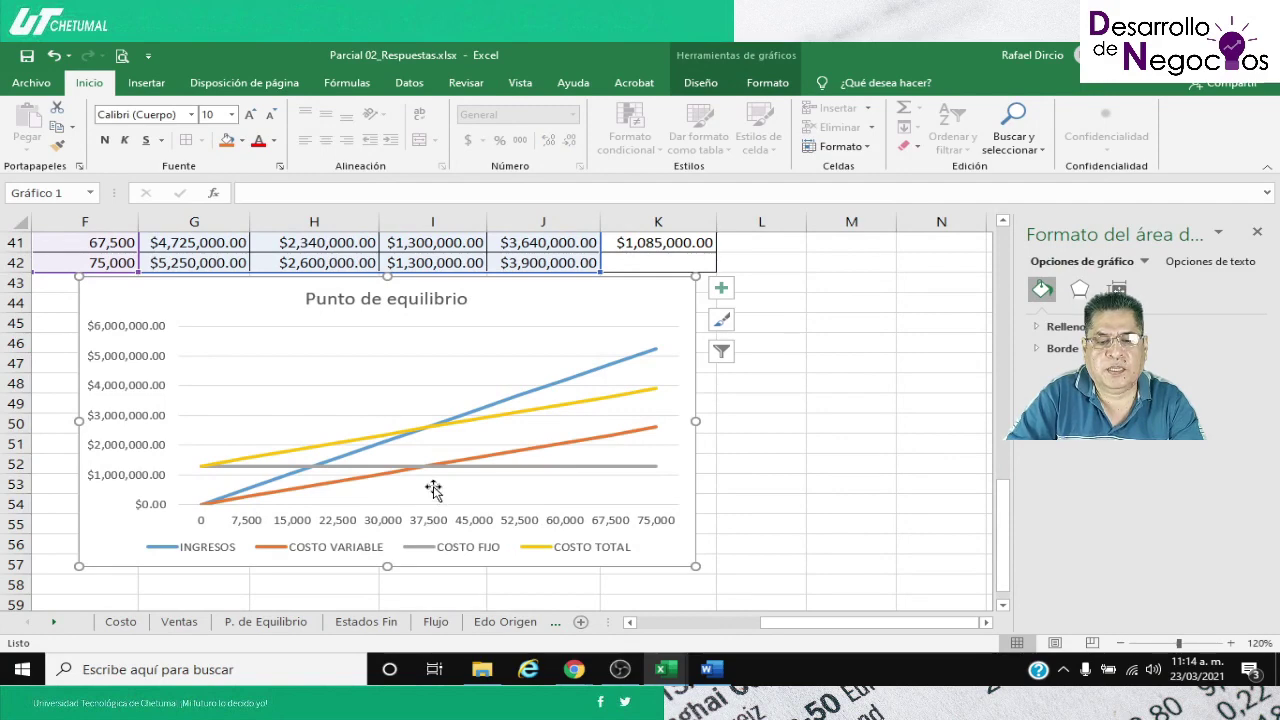
Compare the chart's income and total cost crossing with the yellow table rows, and save the workbook
{"action": "scroll", "coordinate": [466, 482], "scroll_direction": "up", "scroll_amount": 3}
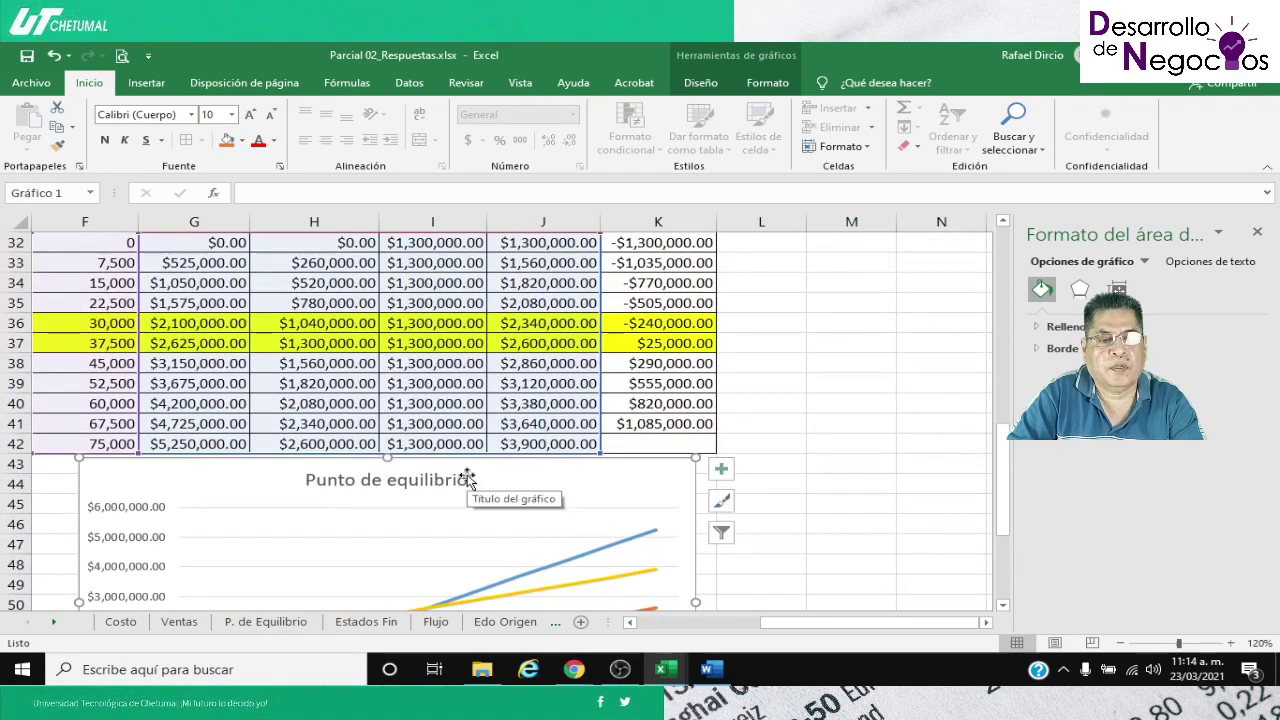
{"action": "scroll", "coordinate": [468, 490], "scroll_direction": "down", "scroll_amount": 3}
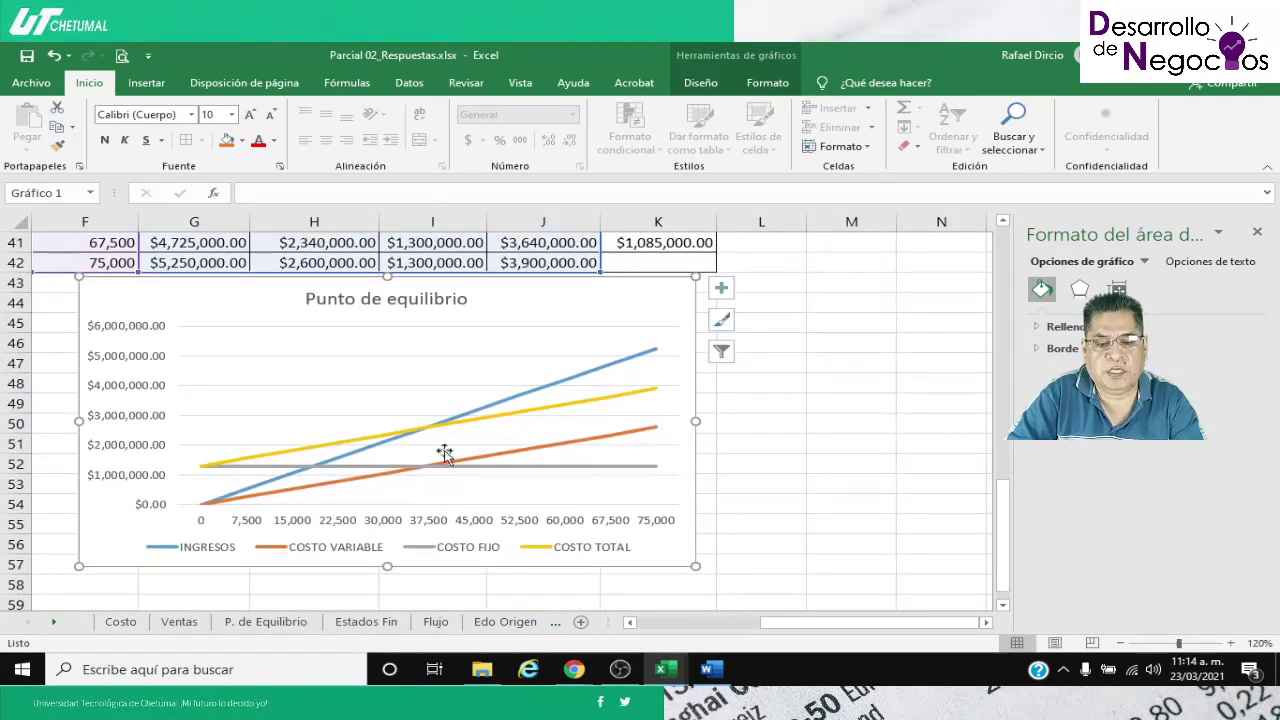
{"action": "left_click", "coordinate": [741, 441]}
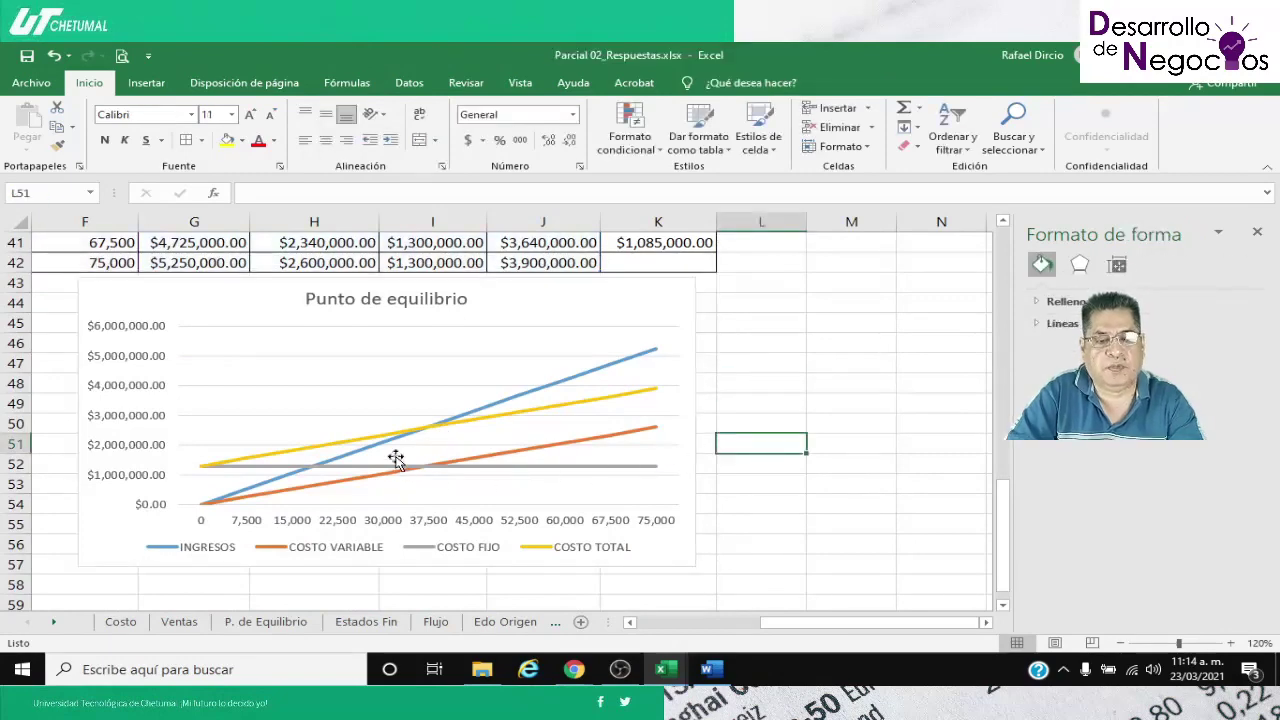
{"action": "scroll", "coordinate": [785, 401], "scroll_direction": "up", "scroll_amount": 3}
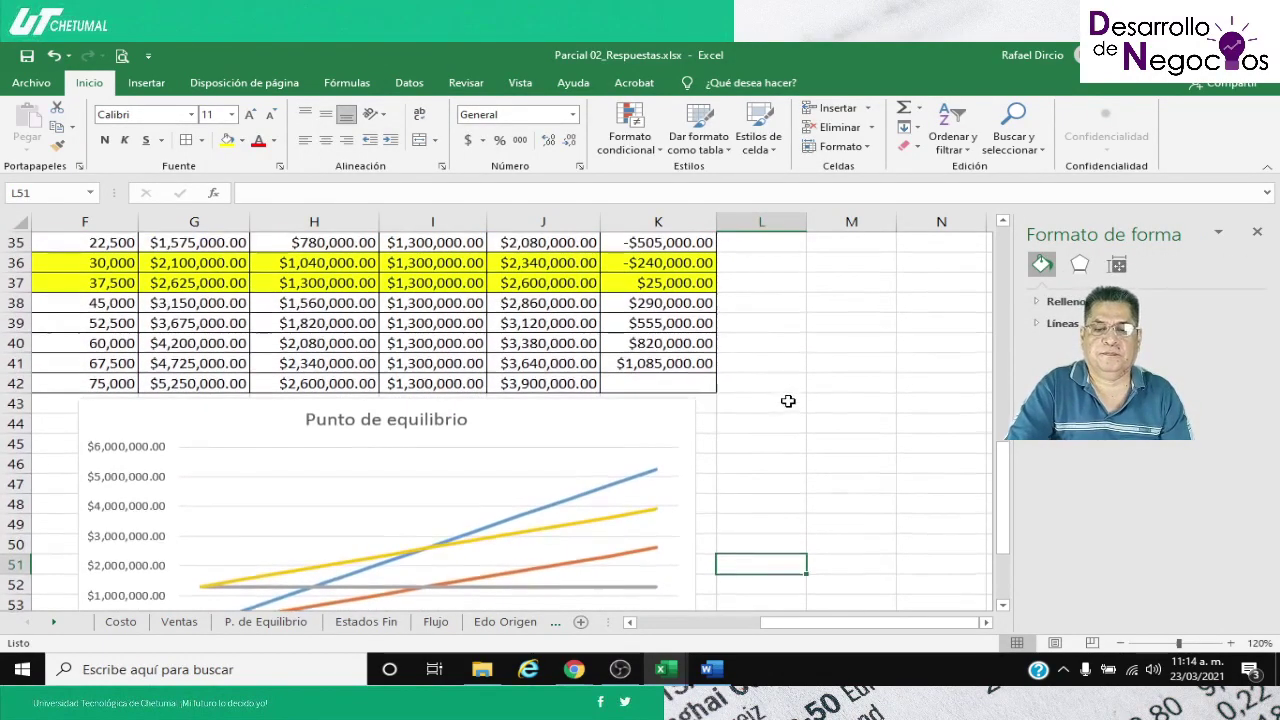
{"action": "scroll", "coordinate": [785, 401], "scroll_direction": "down", "scroll_amount": 2}
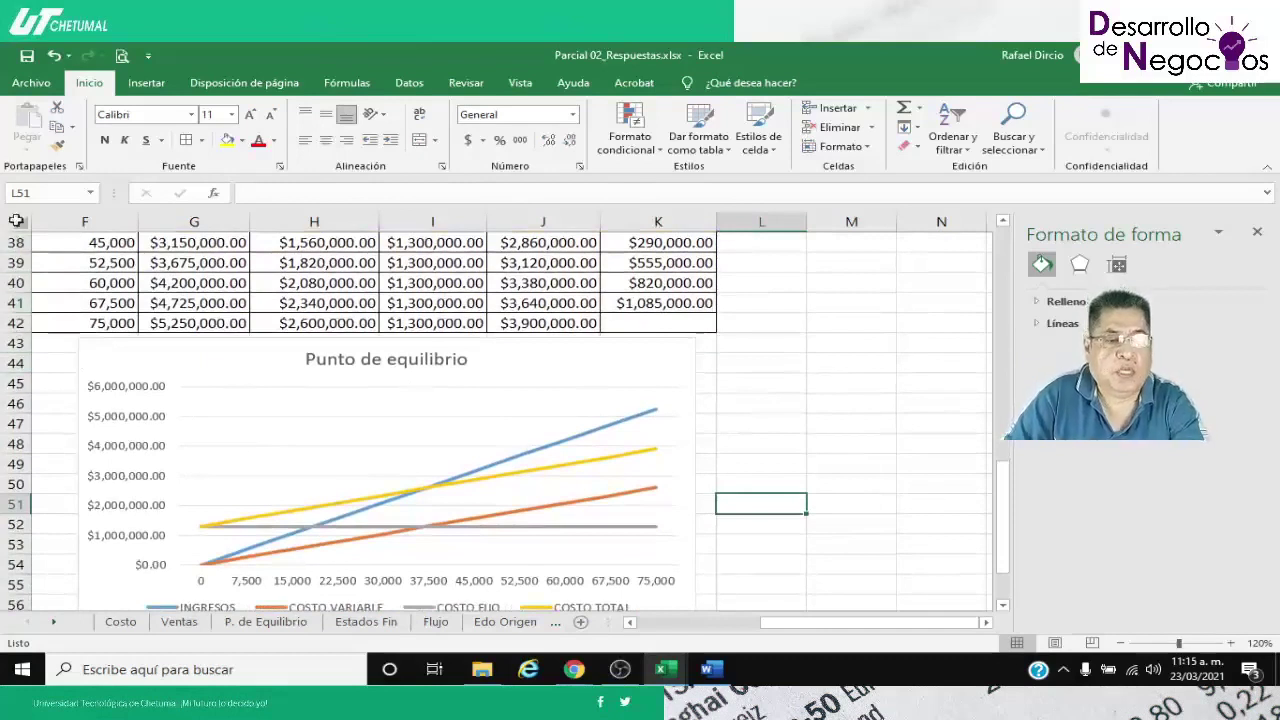
{"action": "left_click", "coordinate": [28, 58]}
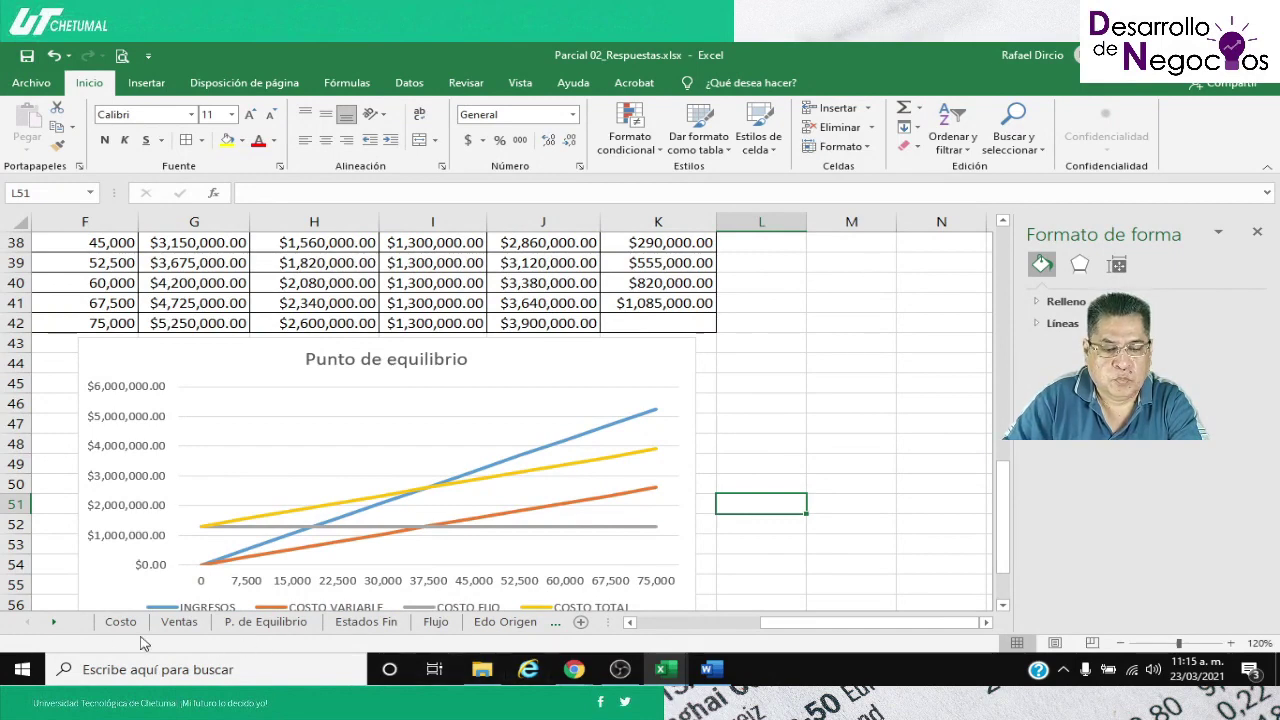
Open the empty sheet 3 of the workbook and close the shape formatting pane
{"action": "left_click", "coordinate": [54, 622]}
{"action": "left_click", "coordinate": [54, 622]}
{"action": "left_click", "coordinate": [54, 622]}
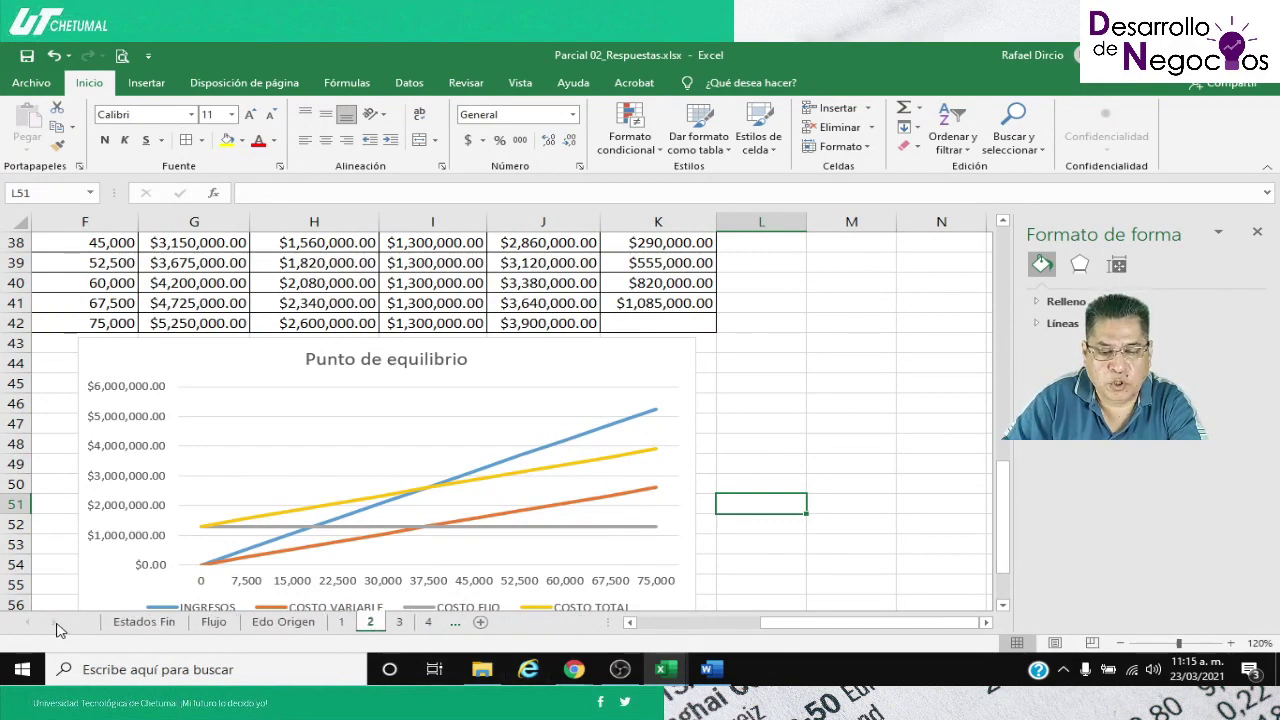
{"action": "left_click", "coordinate": [392, 622]}
{"action": "left_click", "coordinate": [343, 408]}
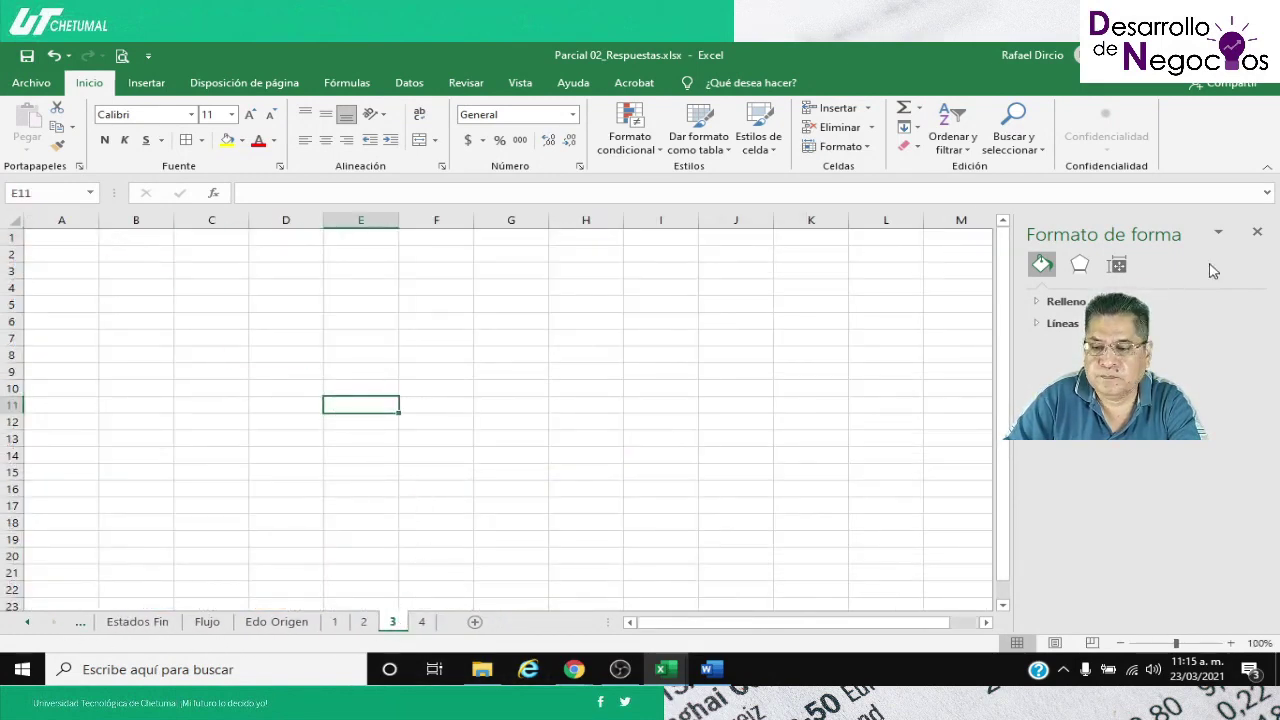
{"action": "left_click", "coordinate": [1259, 234]}
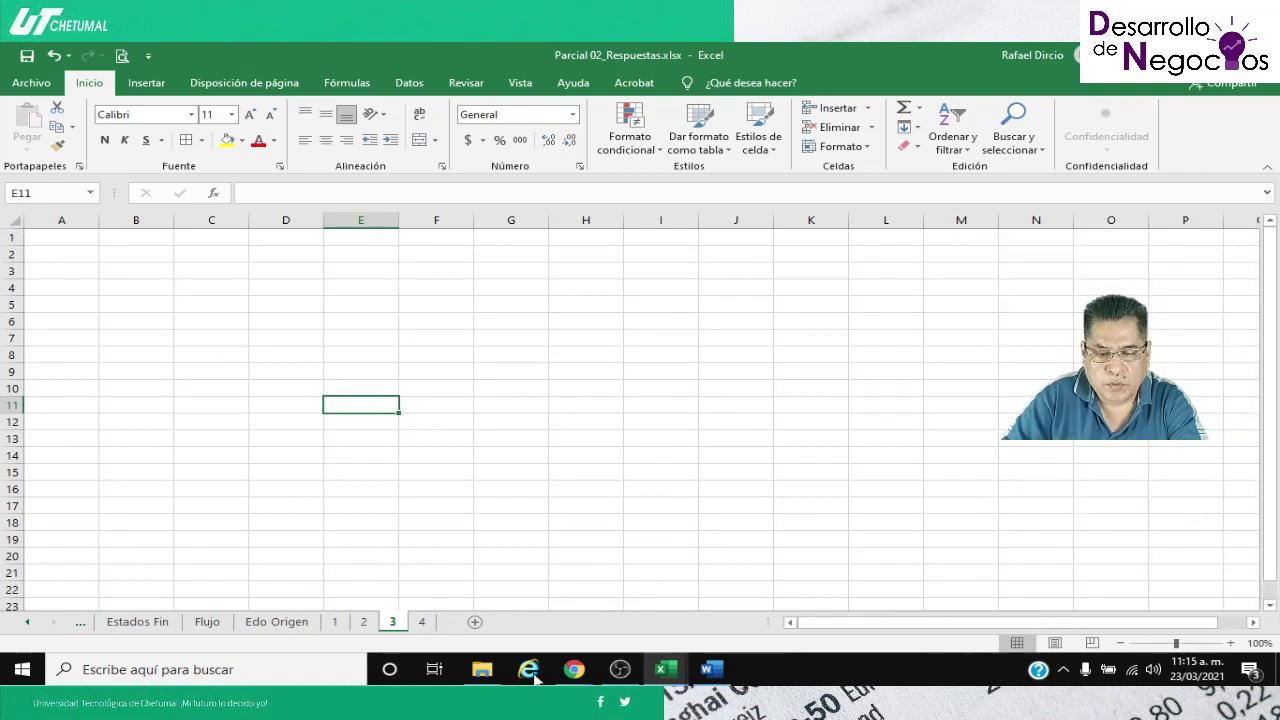
Switch to the workbook 12_Actividad 03_04_Costos_Equilibrio.xlsx and look through its Caso 3 sheet
{"action": "left_click", "coordinate": [666, 669]}
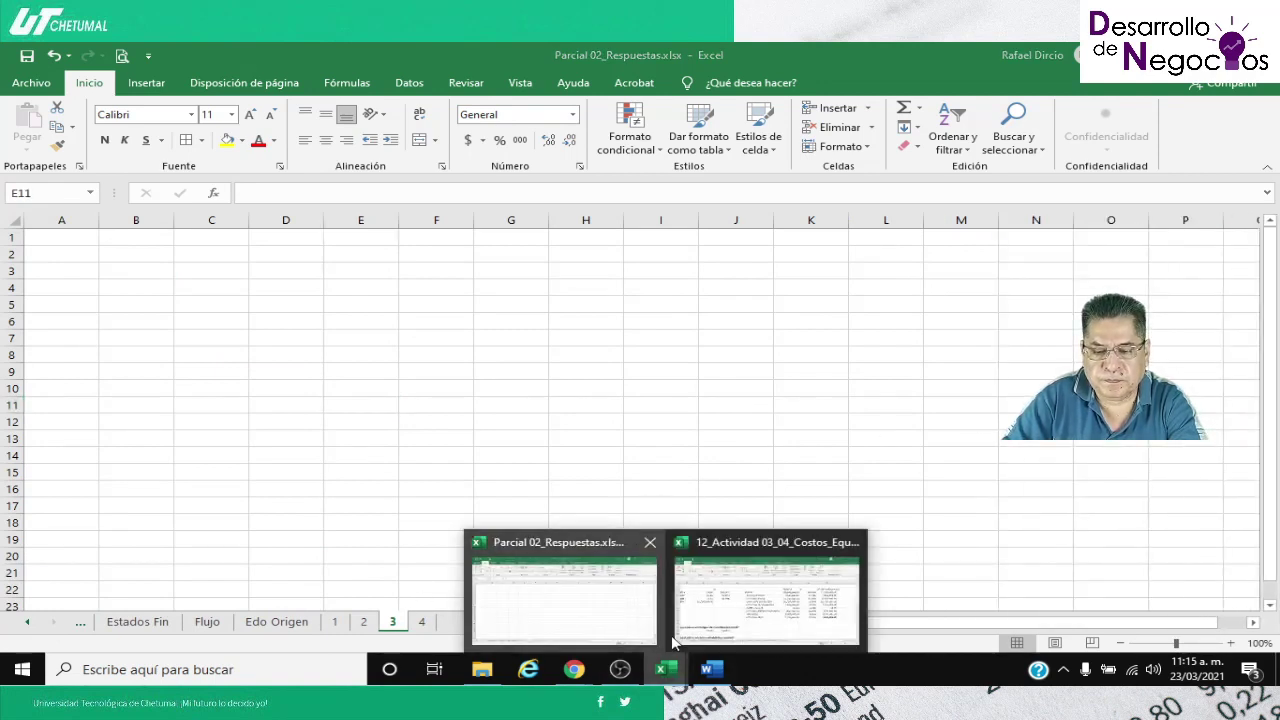
{"action": "left_click", "coordinate": [603, 606]}
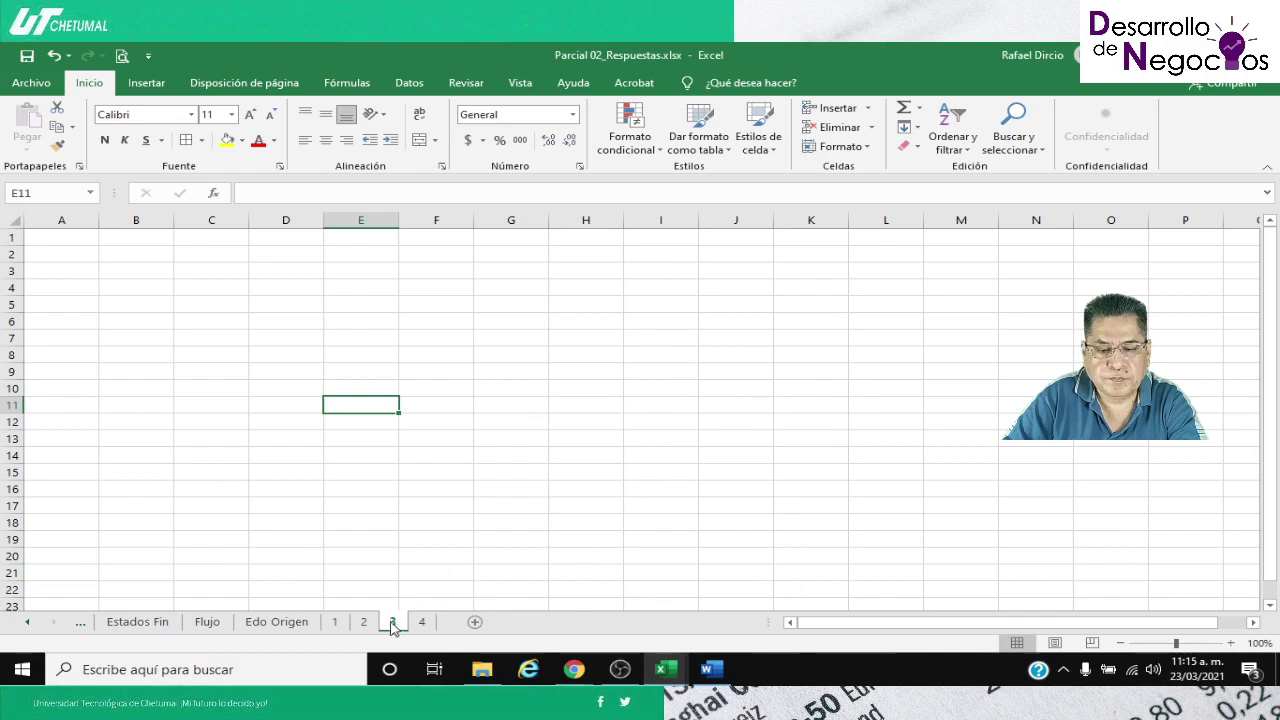
{"action": "left_click", "coordinate": [666, 669]}
{"action": "left_click", "coordinate": [748, 604]}
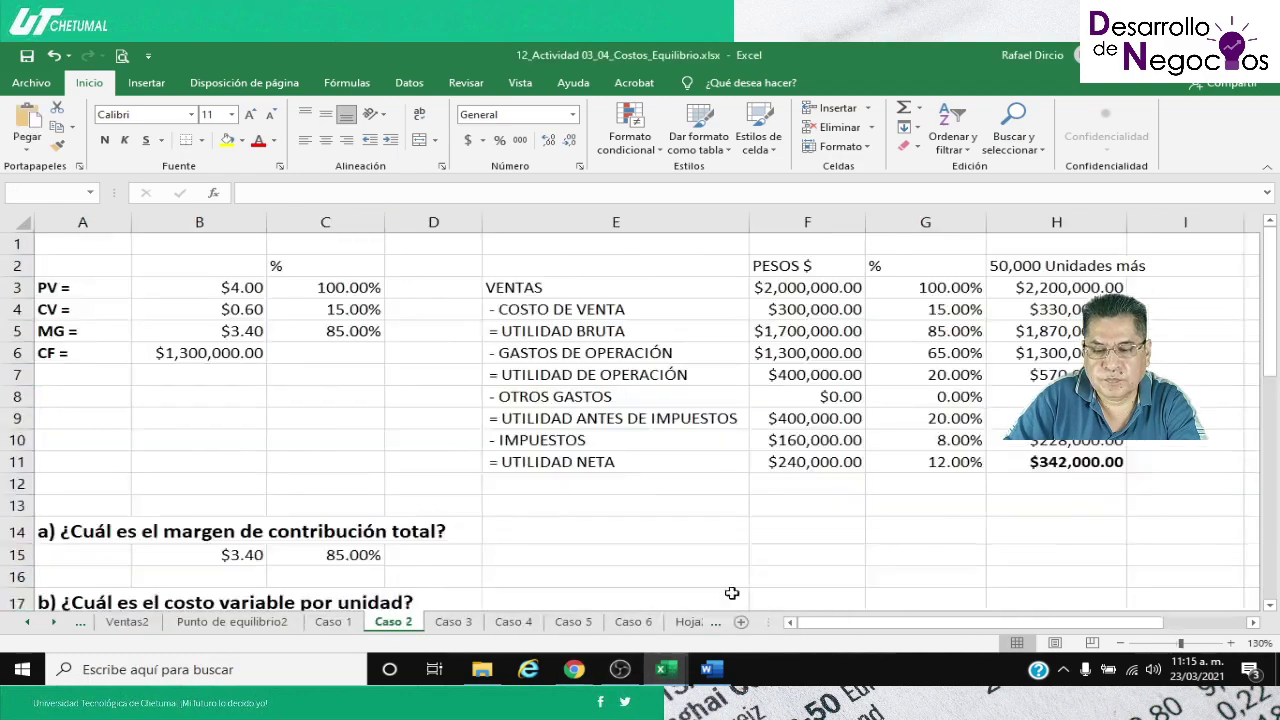
{"action": "left_click", "coordinate": [453, 621]}
{"action": "scroll", "coordinate": [374, 463], "scroll_direction": "down", "scroll_amount": 4}
{"action": "scroll", "coordinate": [374, 463], "scroll_direction": "down", "scroll_amount": 4}
{"action": "scroll", "coordinate": [374, 463], "scroll_direction": "up", "scroll_amount": 8}
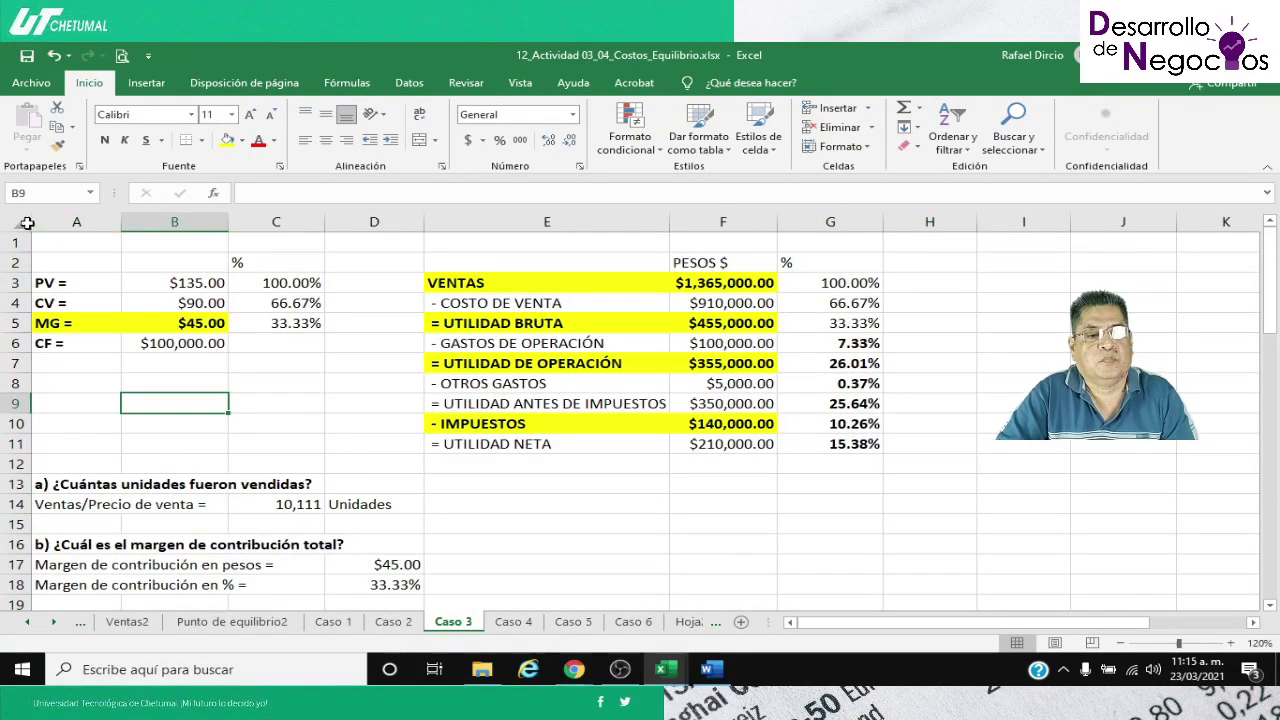
Copy the entire Caso 3 sheet and return to sheet 3 of Parcial 02_Respuestas.xlsx
{"action": "left_click", "coordinate": [20, 221]}
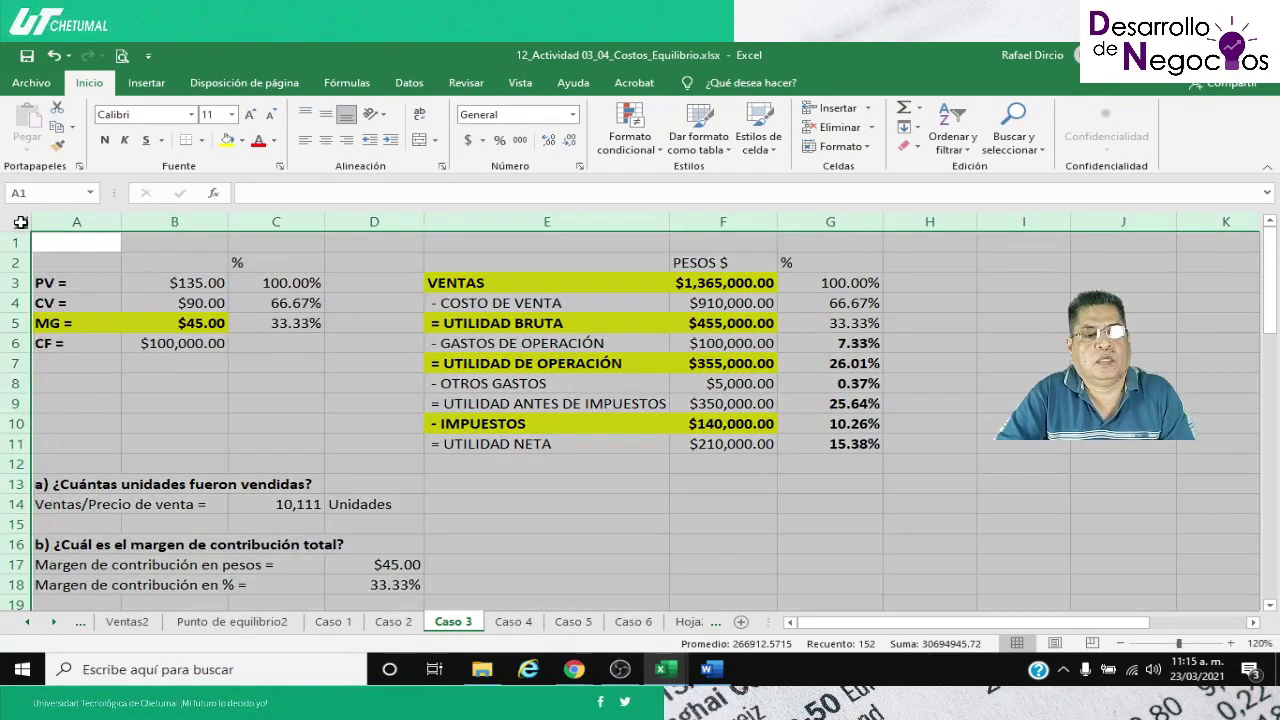
{"action": "key", "text": "ctrl+c"}
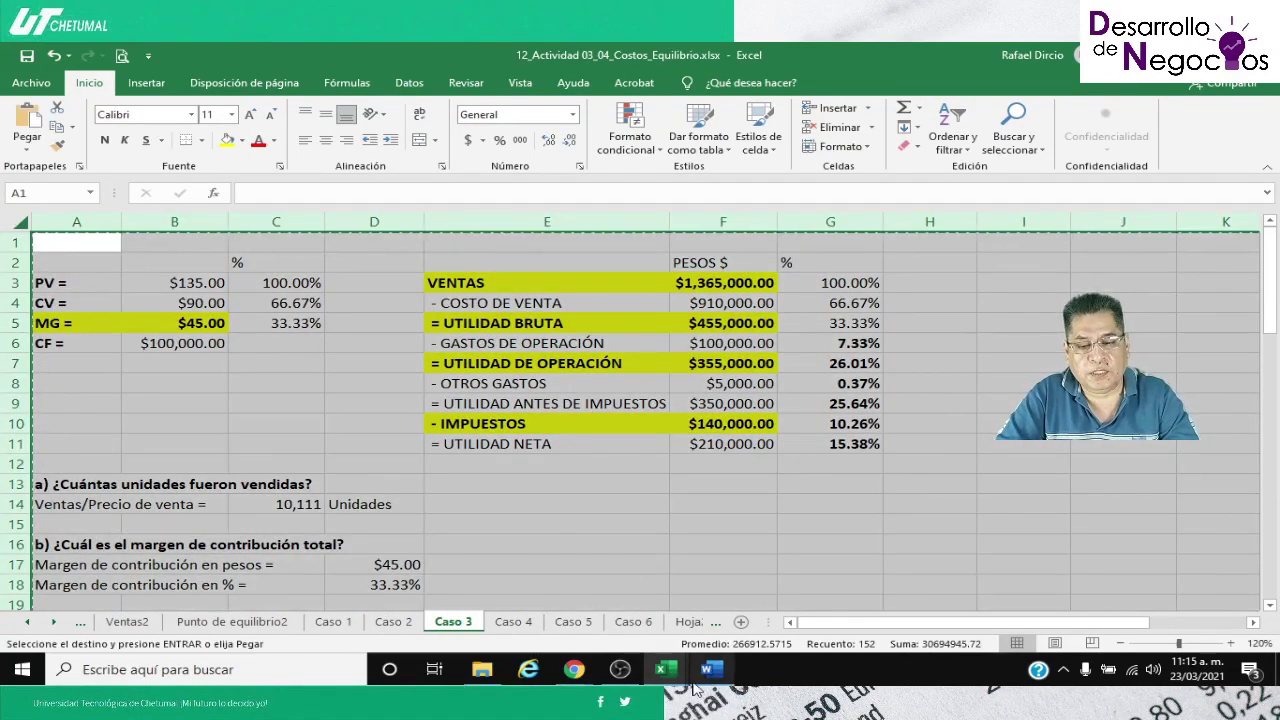
{"action": "mouse_move", "coordinate": [660, 678]}
{"action": "left_click", "coordinate": [594, 620]}
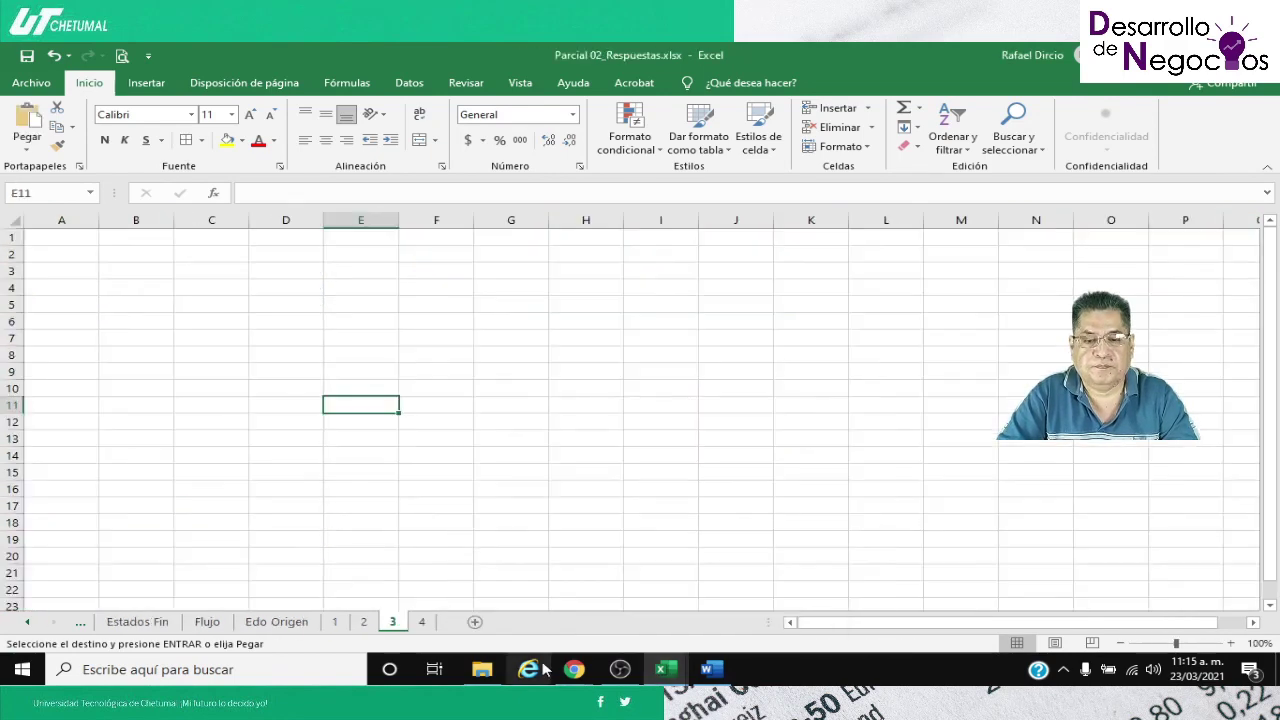
Paste the copied Caso 3 layout over the entire sheet 3 and delete its Punto de equilibrio chart
{"action": "left_click", "coordinate": [20, 221]}
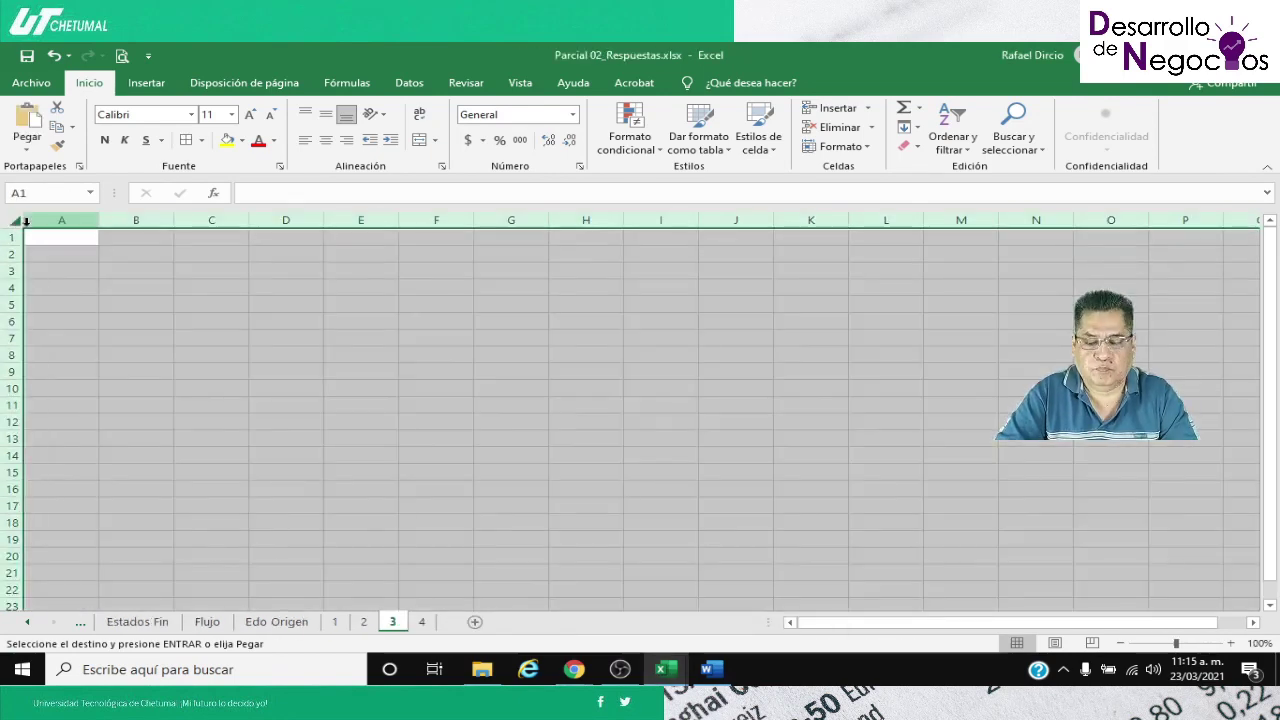
{"action": "key", "text": "Return"}
{"action": "scroll", "coordinate": [440, 505], "scroll_direction": "down", "scroll_amount": 10}
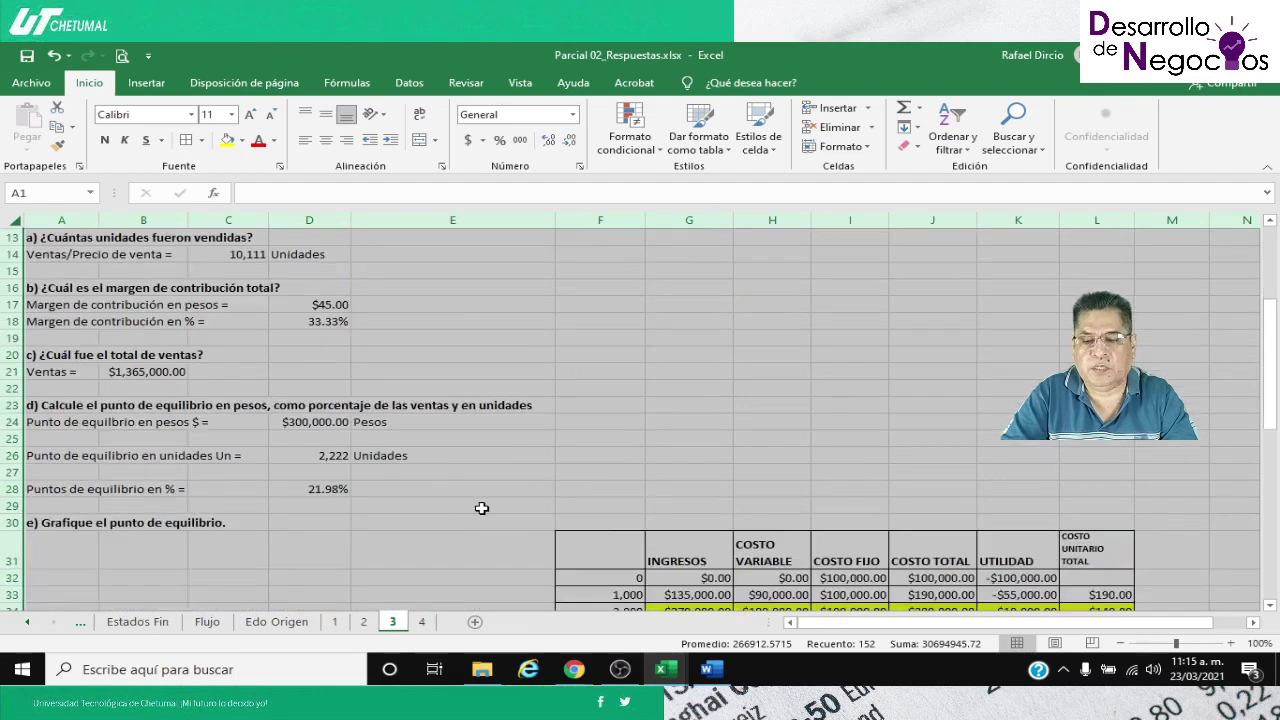
{"action": "scroll", "coordinate": [482, 511], "scroll_direction": "down", "scroll_amount": 1}
{"action": "left_click", "coordinate": [711, 418]}
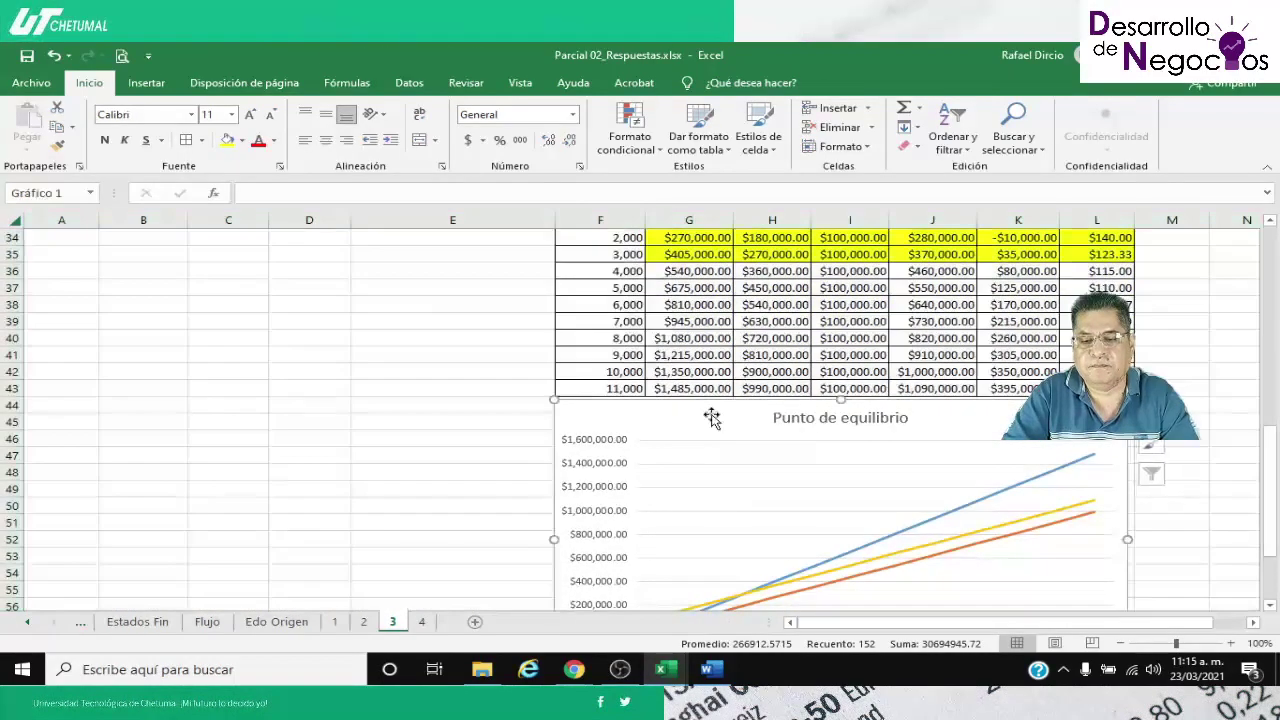
{"action": "key", "text": "Delete"}
{"action": "left_click", "coordinate": [391, 414]}
{"action": "scroll", "coordinate": [441, 424], "scroll_direction": "up", "scroll_amount": 11}
Switch to the Word document 13_2o Examen Parcial A.docx and read the data and questions of problem 3
{"action": "left_click", "coordinate": [118, 316]}
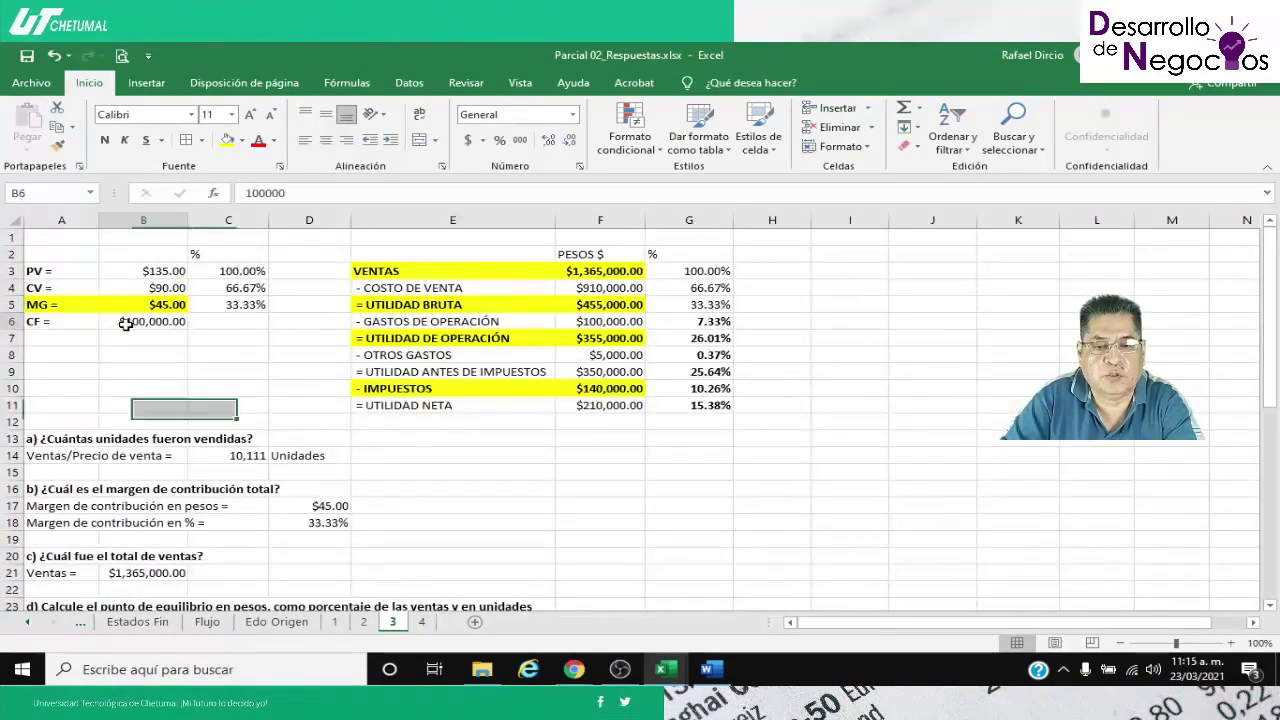
{"action": "left_click", "coordinate": [1231, 643]}
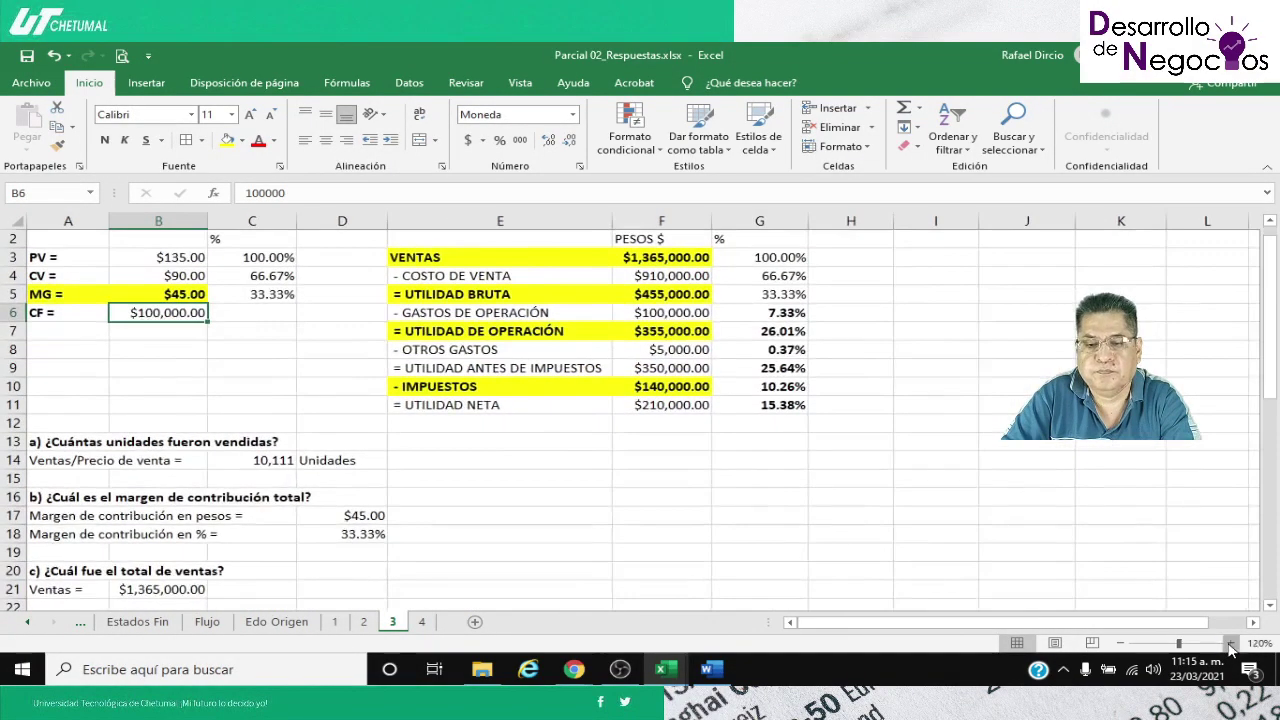
{"action": "left_click", "coordinate": [1231, 643]}
{"action": "scroll", "coordinate": [372, 576], "scroll_direction": "up", "scroll_amount": 1}
{"action": "key", "text": "Left"}
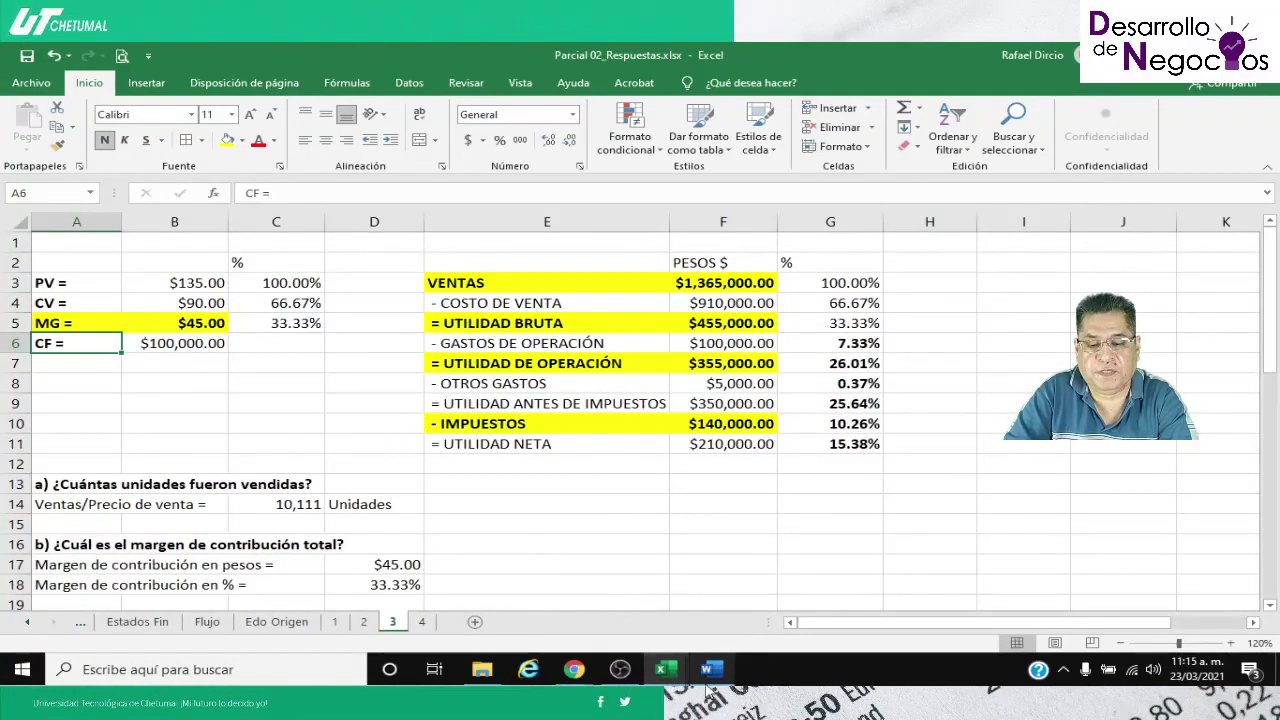
{"action": "mouse_move", "coordinate": [714, 676]}
{"action": "left_click", "coordinate": [737, 565]}
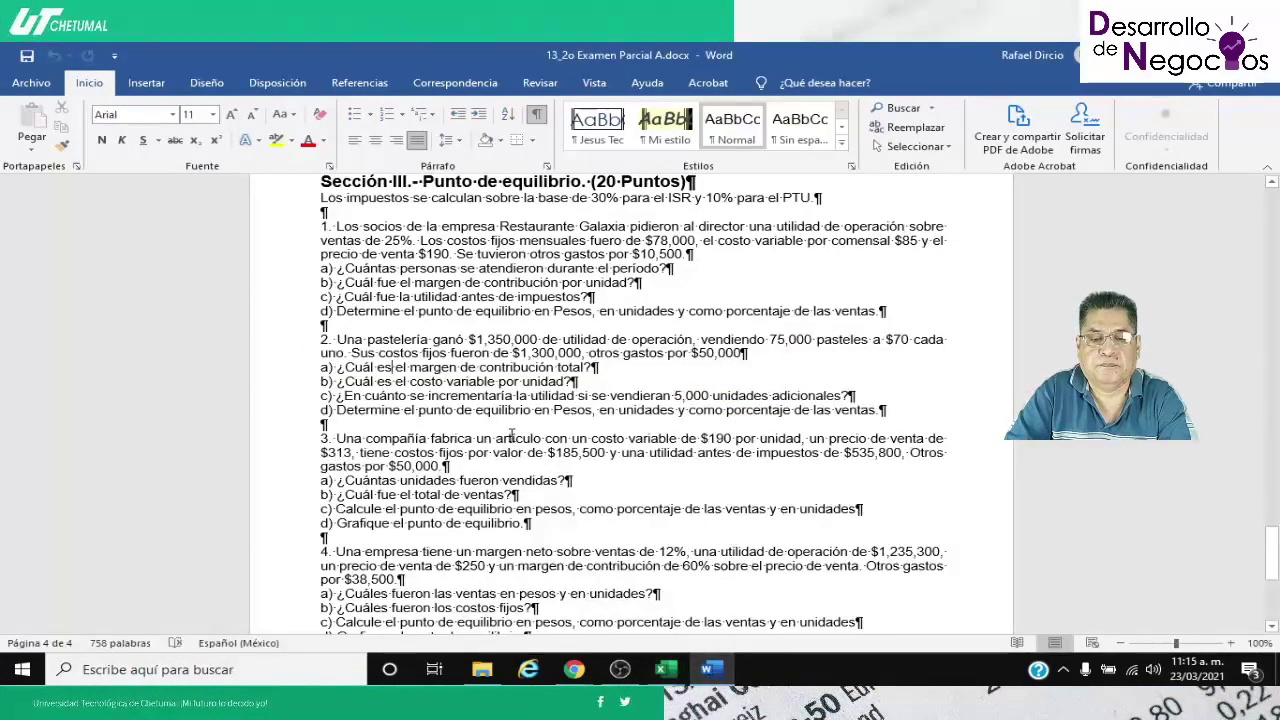
{"action": "scroll", "coordinate": [511, 436], "scroll_direction": "down", "scroll_amount": 4}
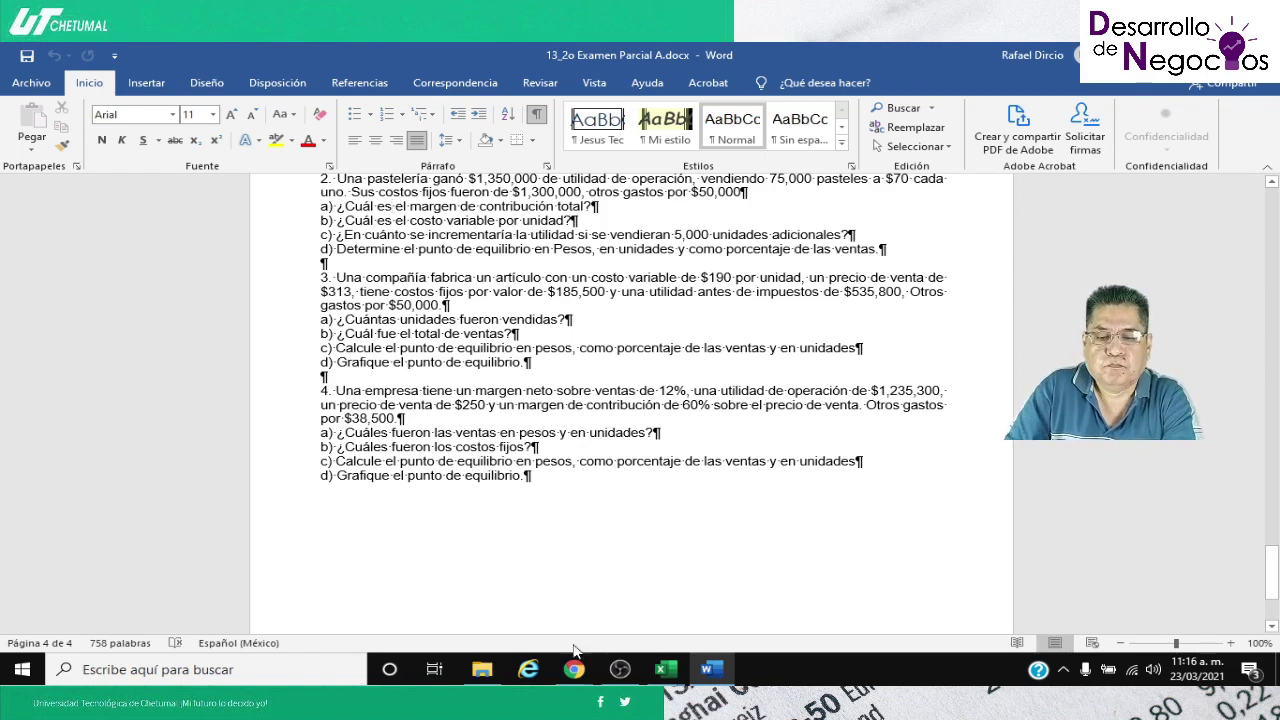
{"action": "mouse_move", "coordinate": [665, 672]}
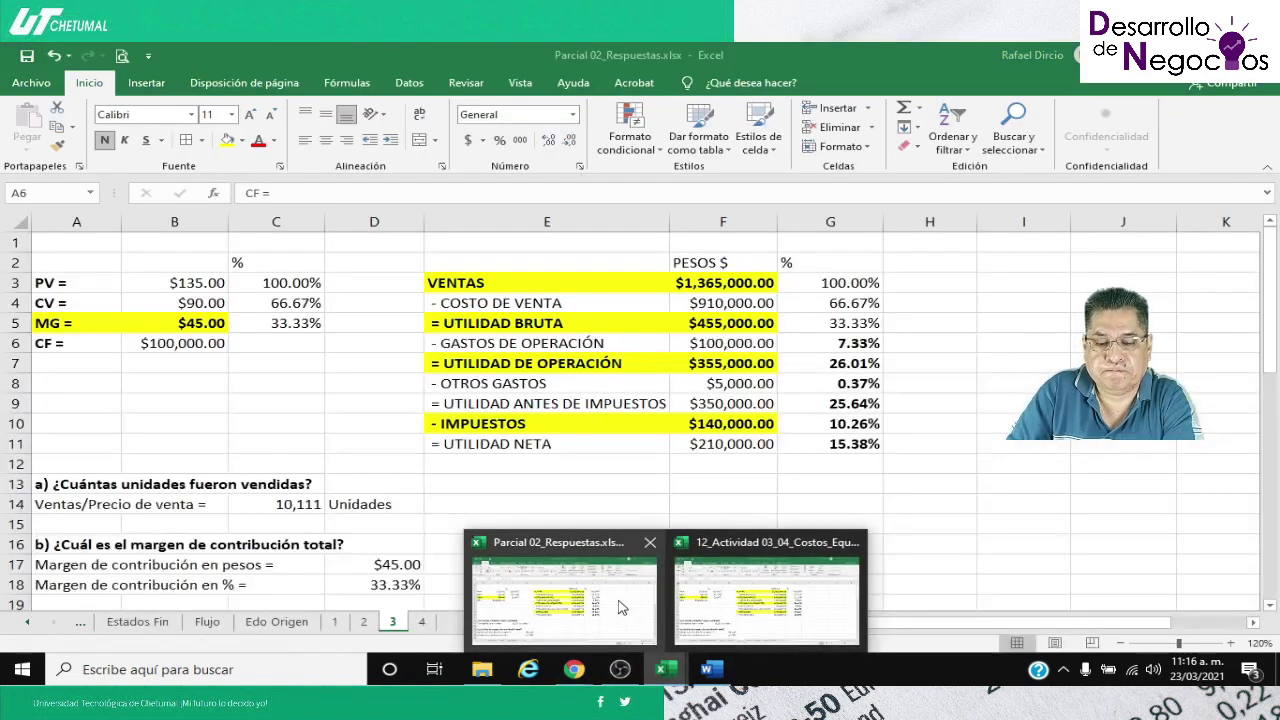
{"action": "left_click", "coordinate": [620, 607]}
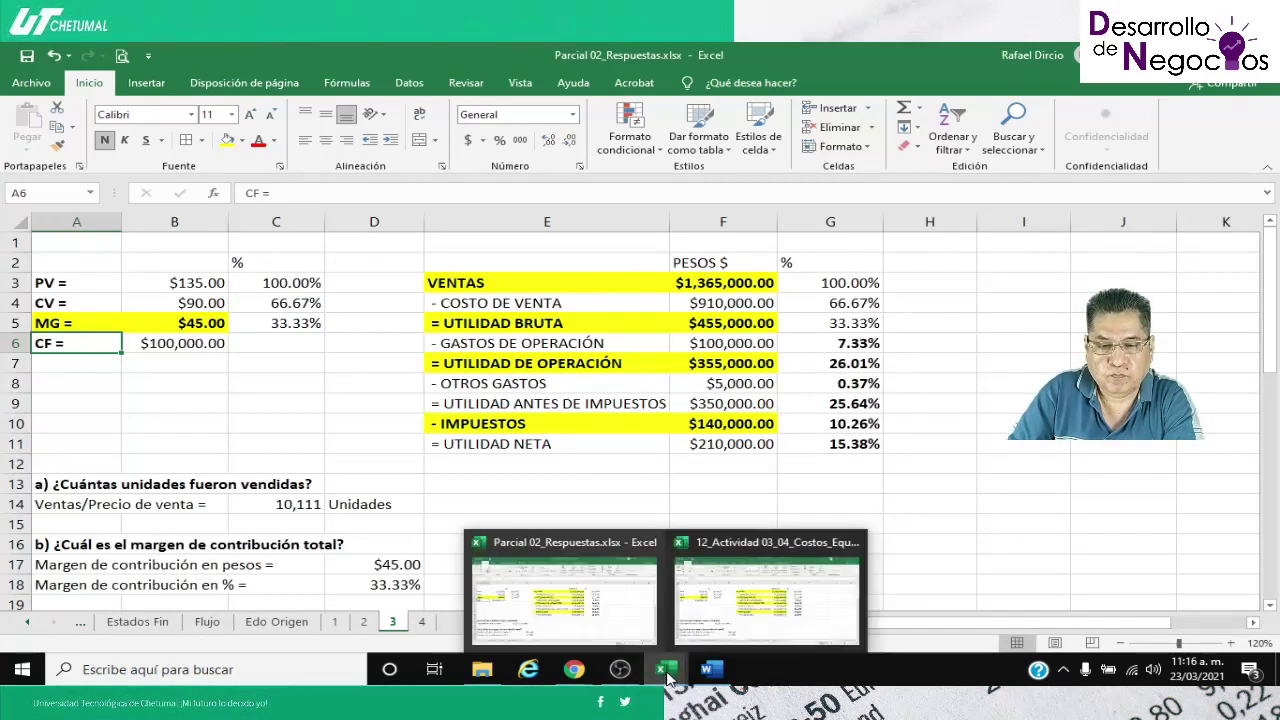
{"action": "left_click", "coordinate": [712, 671]}
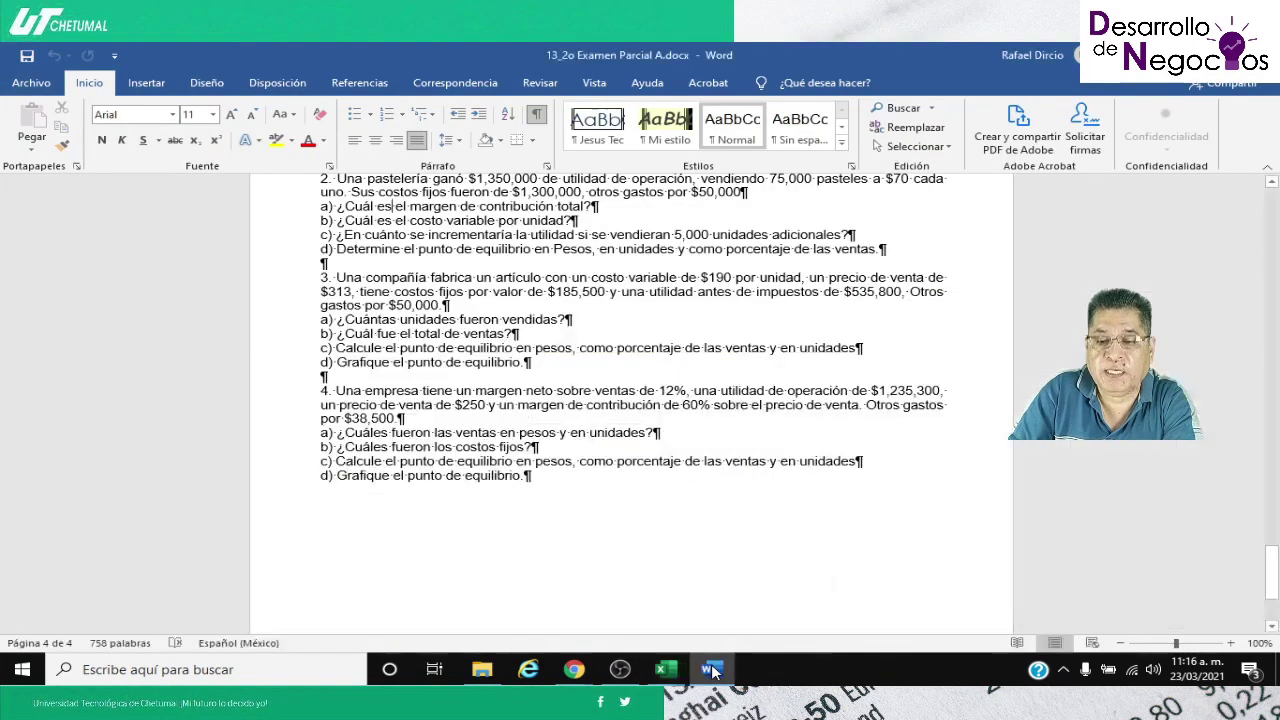
{"action": "mouse_move", "coordinate": [666, 669]}
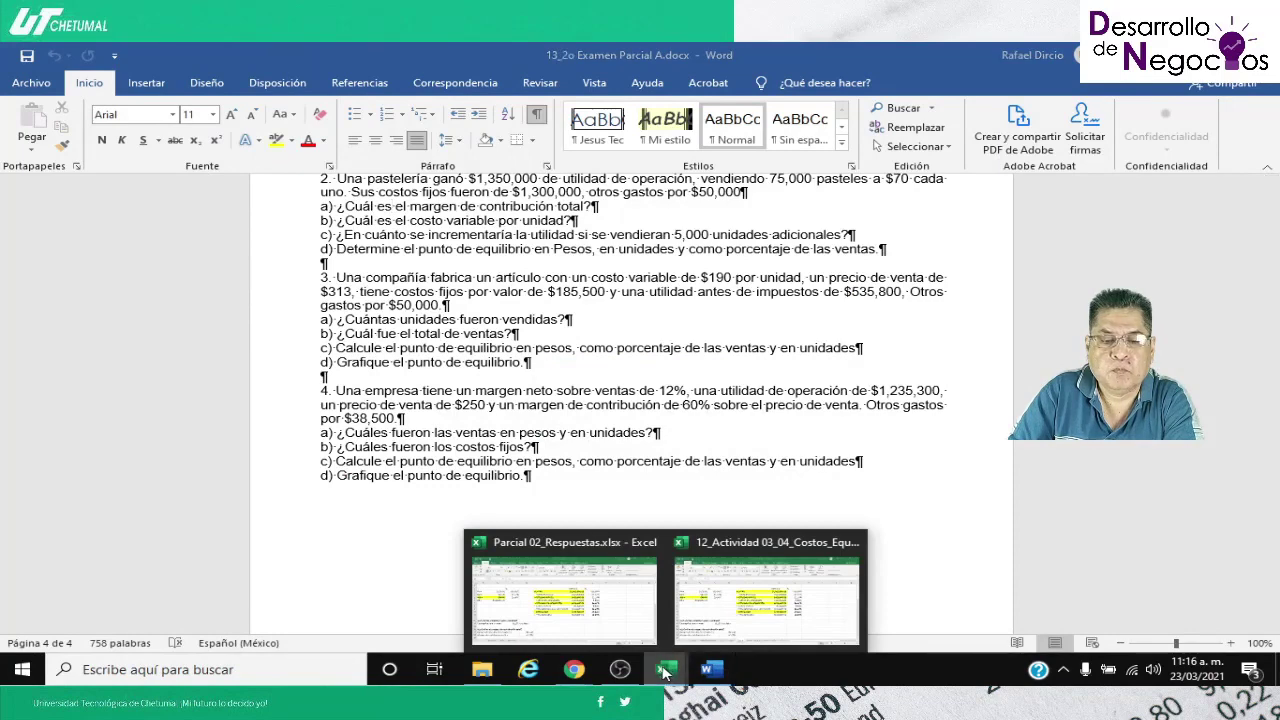
Return to sheet 3 of Parcial 02_Respuestas.xlsx and set the selling price PV in B3 to 313
{"action": "left_click", "coordinate": [628, 632]}
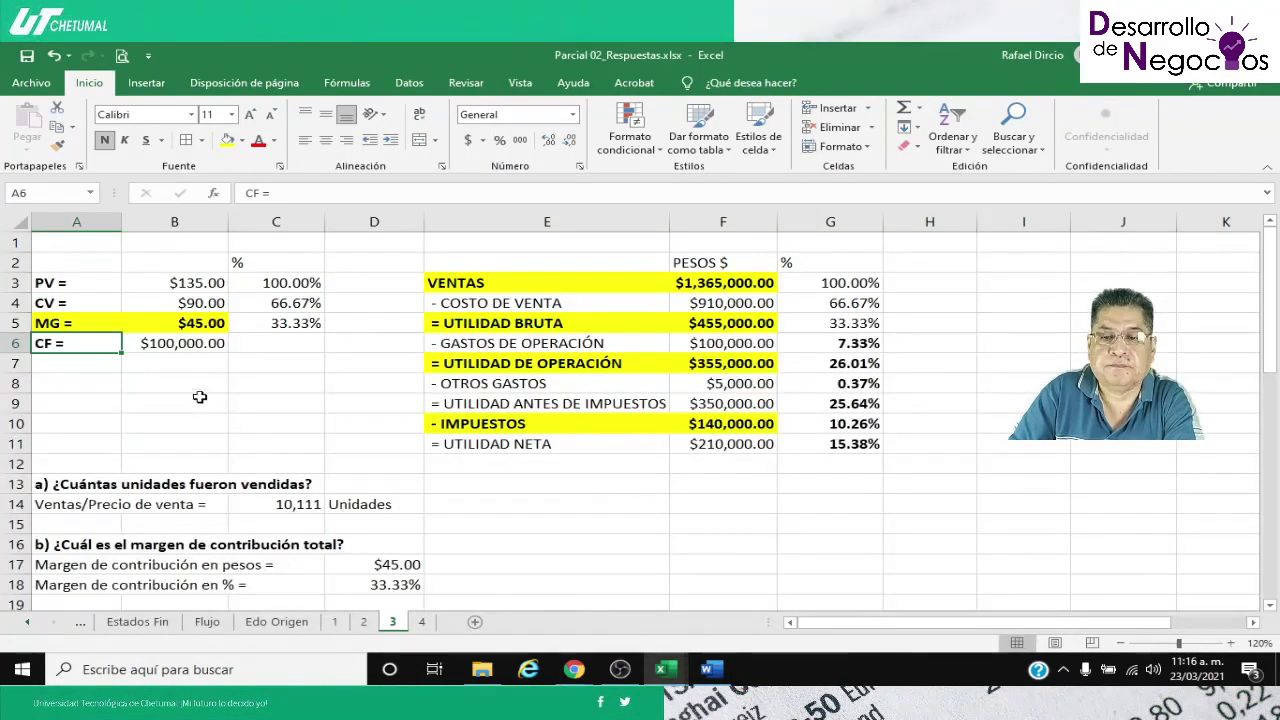
{"action": "left_click", "coordinate": [152, 288]}
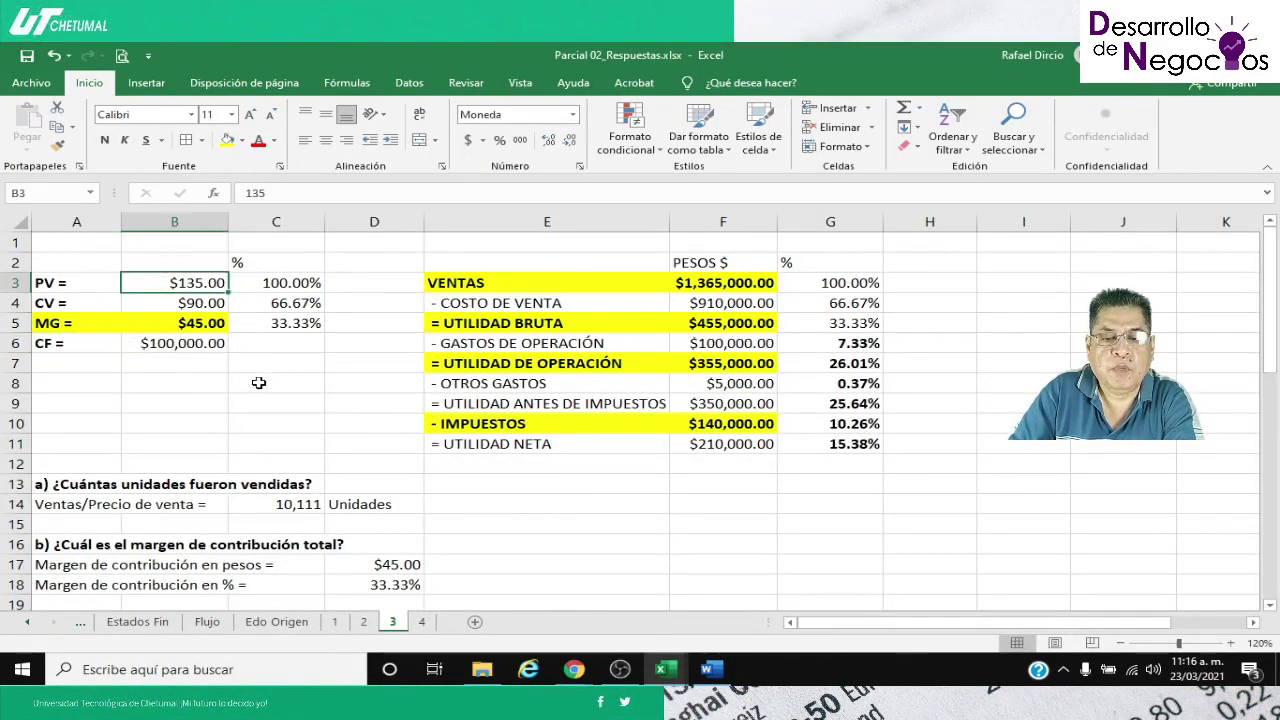
{"action": "type", "text": "3"}
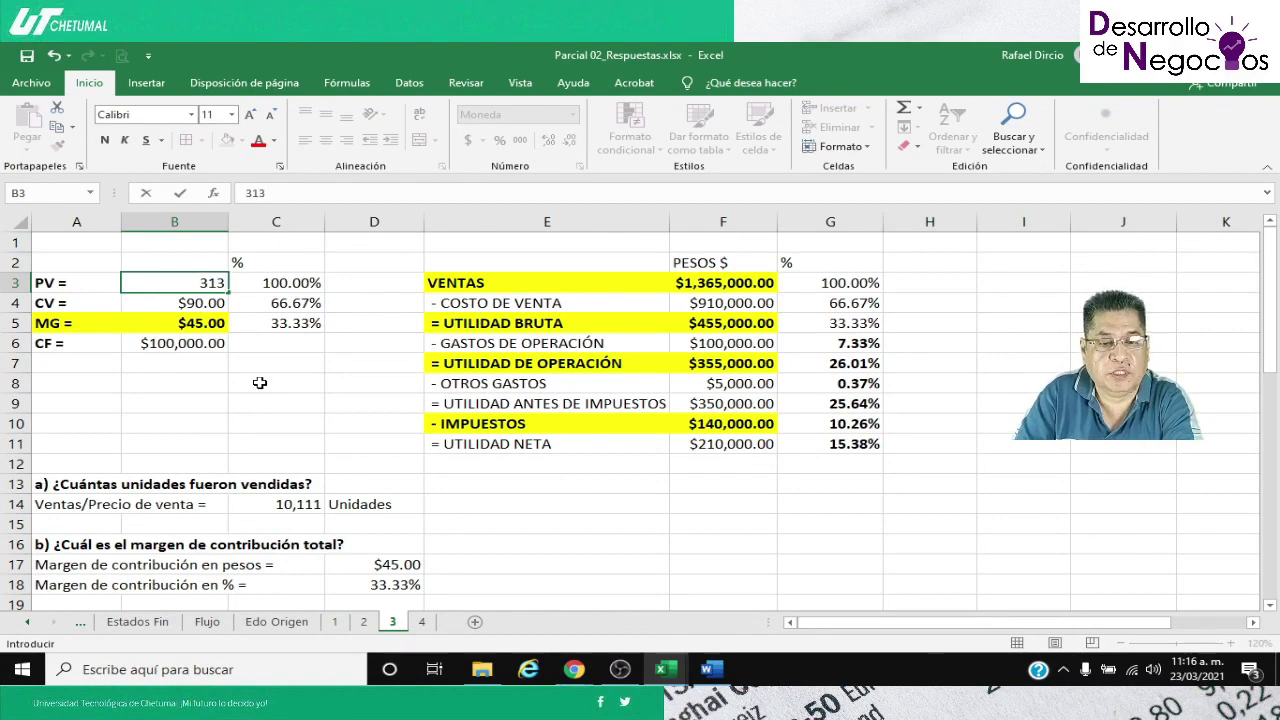
{"action": "type", "text": "13"}
{"action": "key", "text": "Return"}
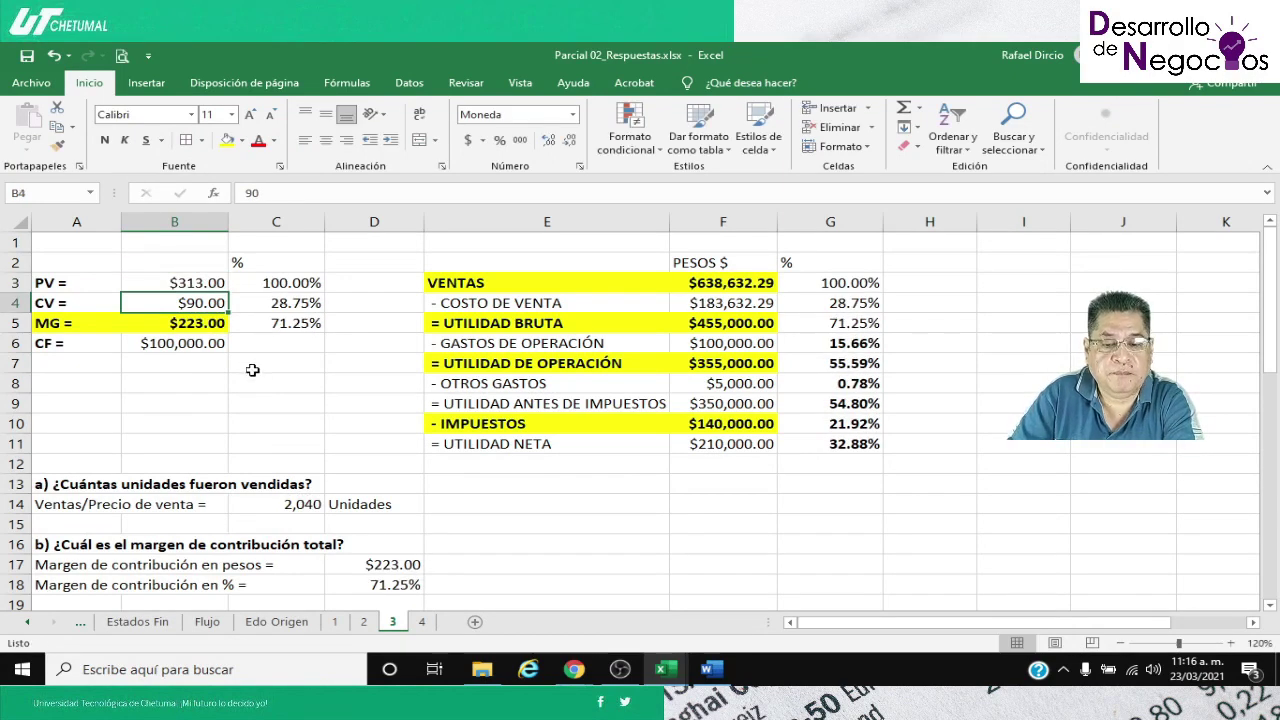
Check problem 3's variable cost in the Word exam and set CV in B4 of sheet 3 to 190
{"action": "left_click", "coordinate": [724, 678]}
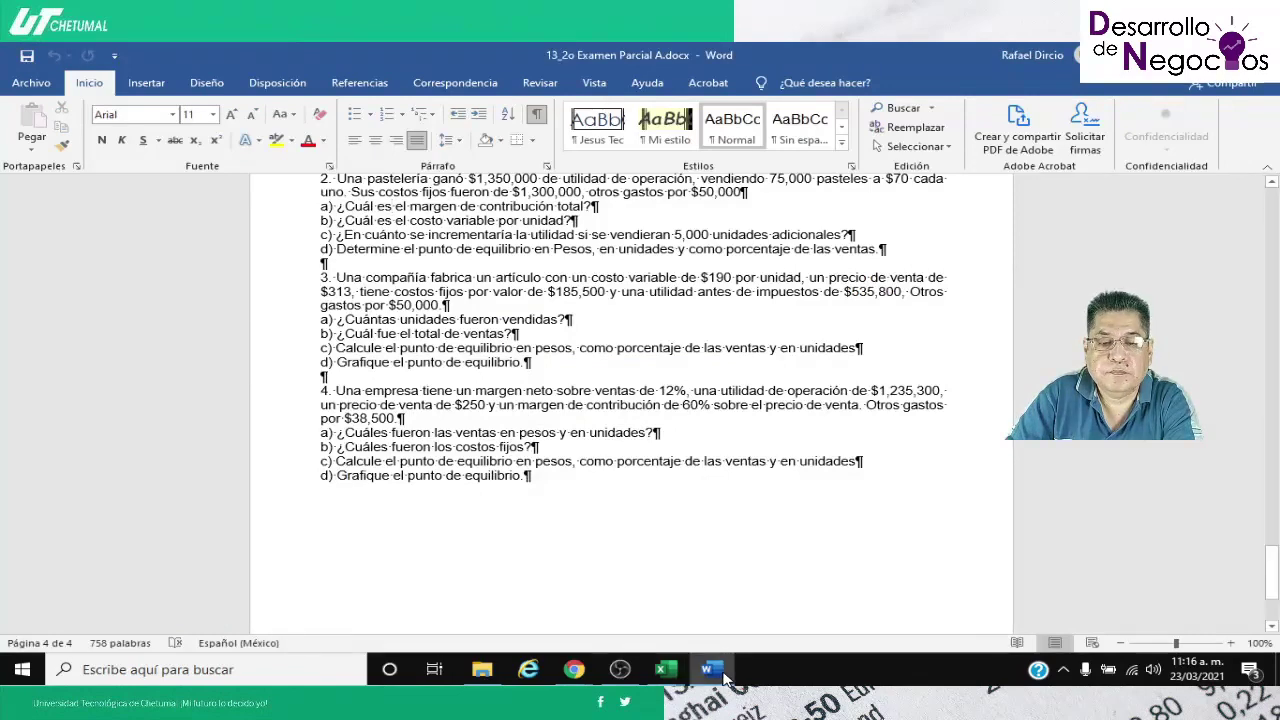
{"action": "left_click", "coordinate": [724, 678]}
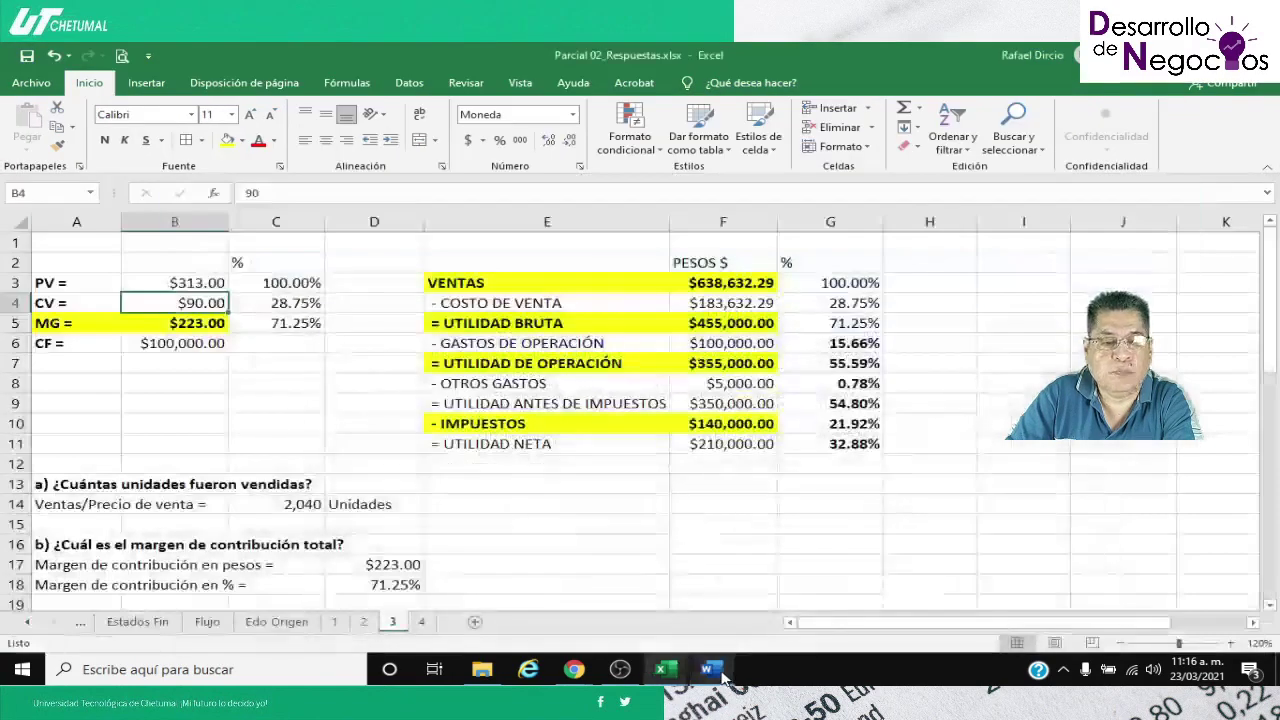
{"action": "type", "text": "190"}
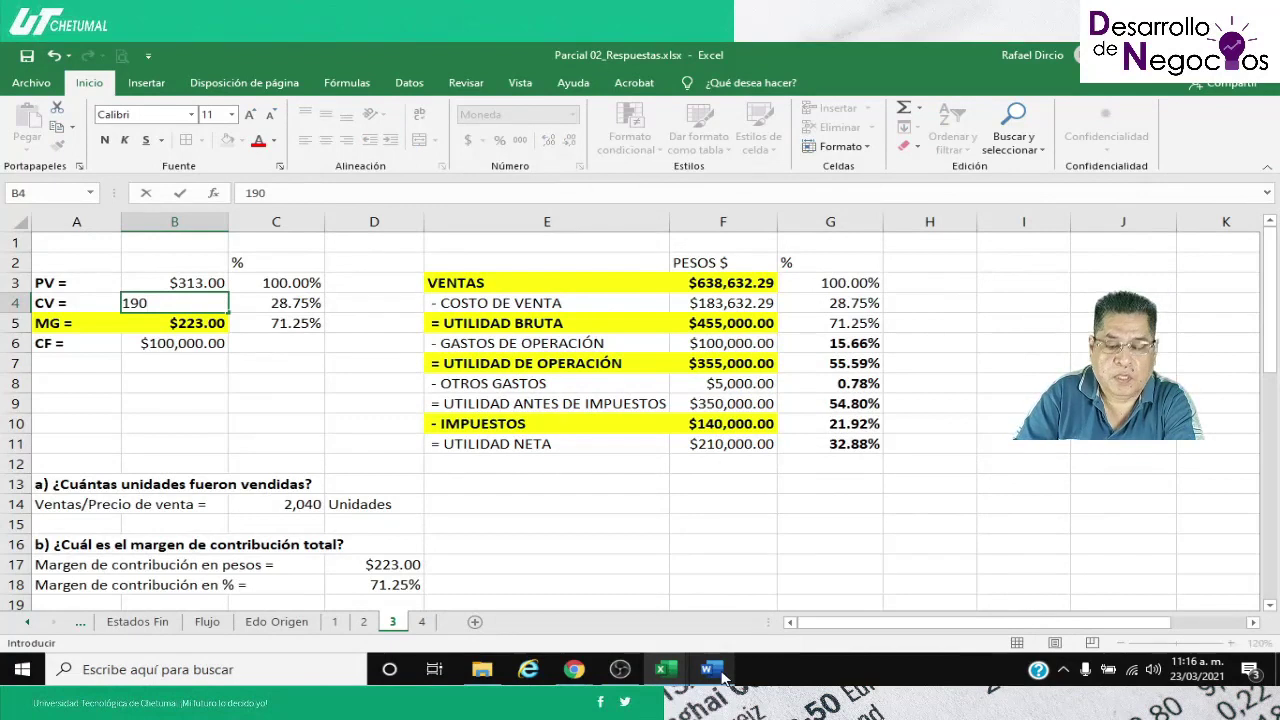
{"action": "key", "text": "Return"}
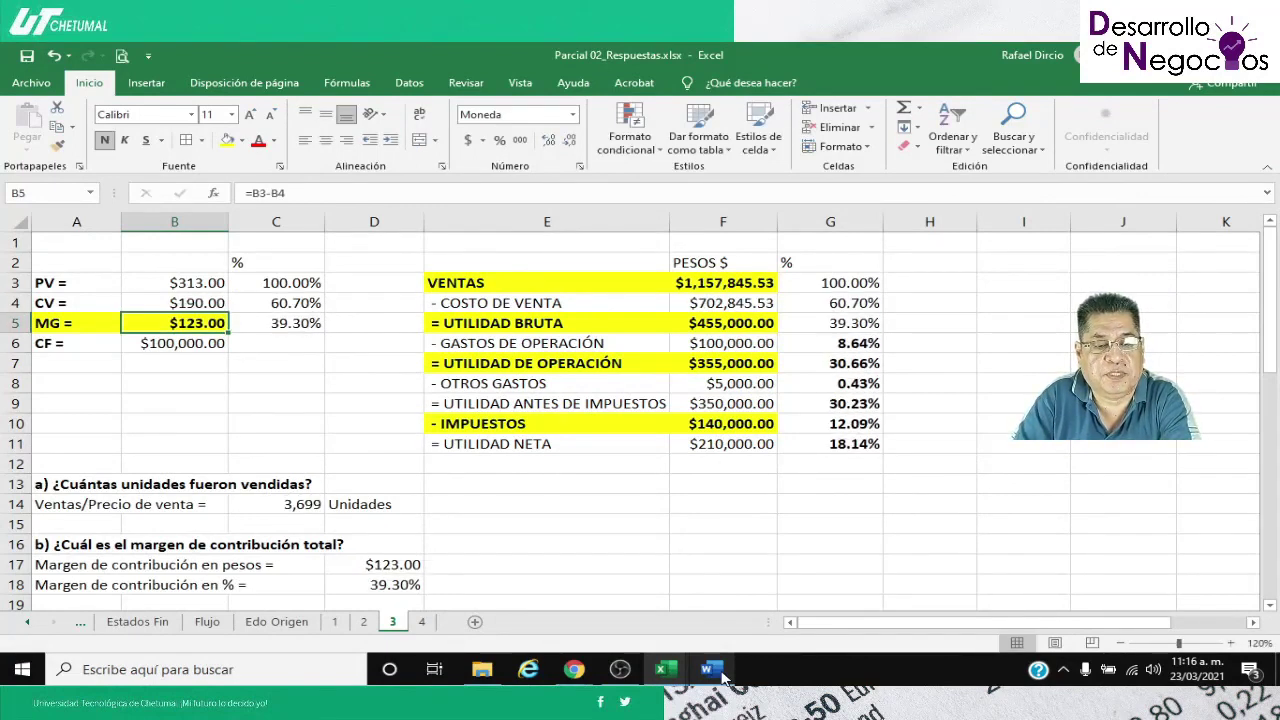
{"action": "key", "text": "Return"}
Check problem 3's fixed costs in the Word exam and set CF in B6 of sheet 3 to 185500
{"action": "left_click", "coordinate": [713, 670]}
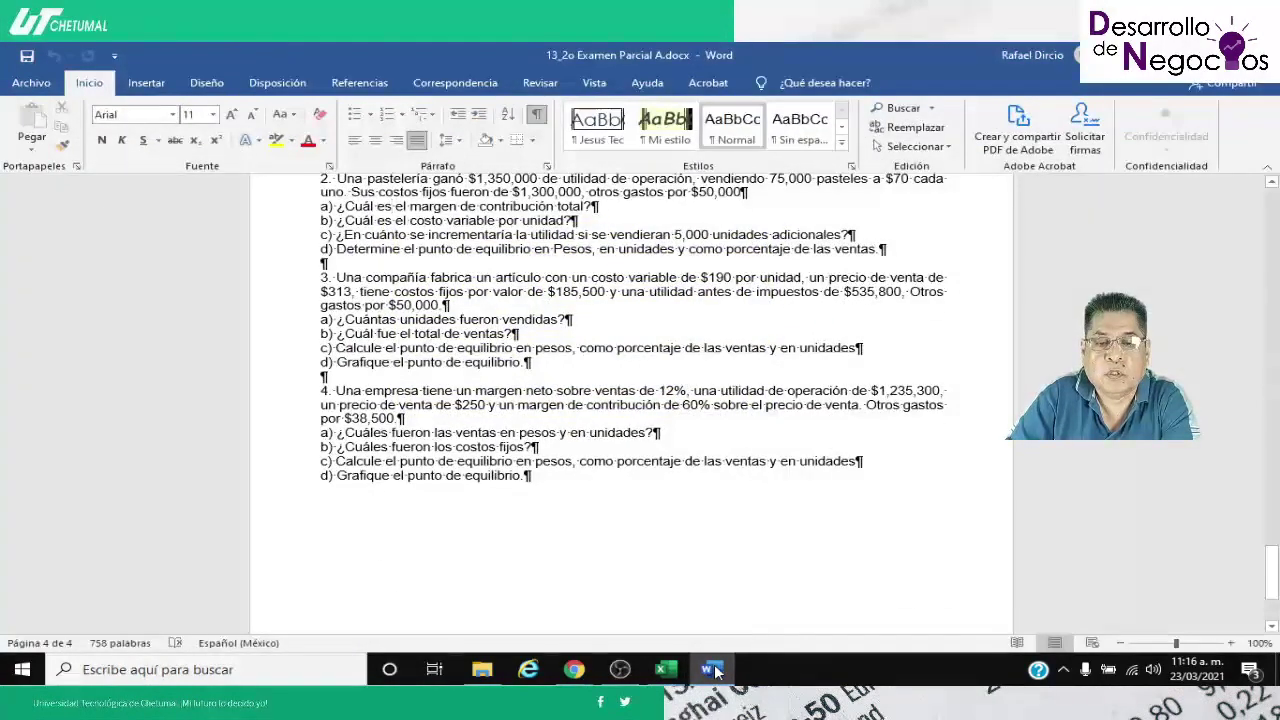
{"action": "left_click", "coordinate": [713, 670]}
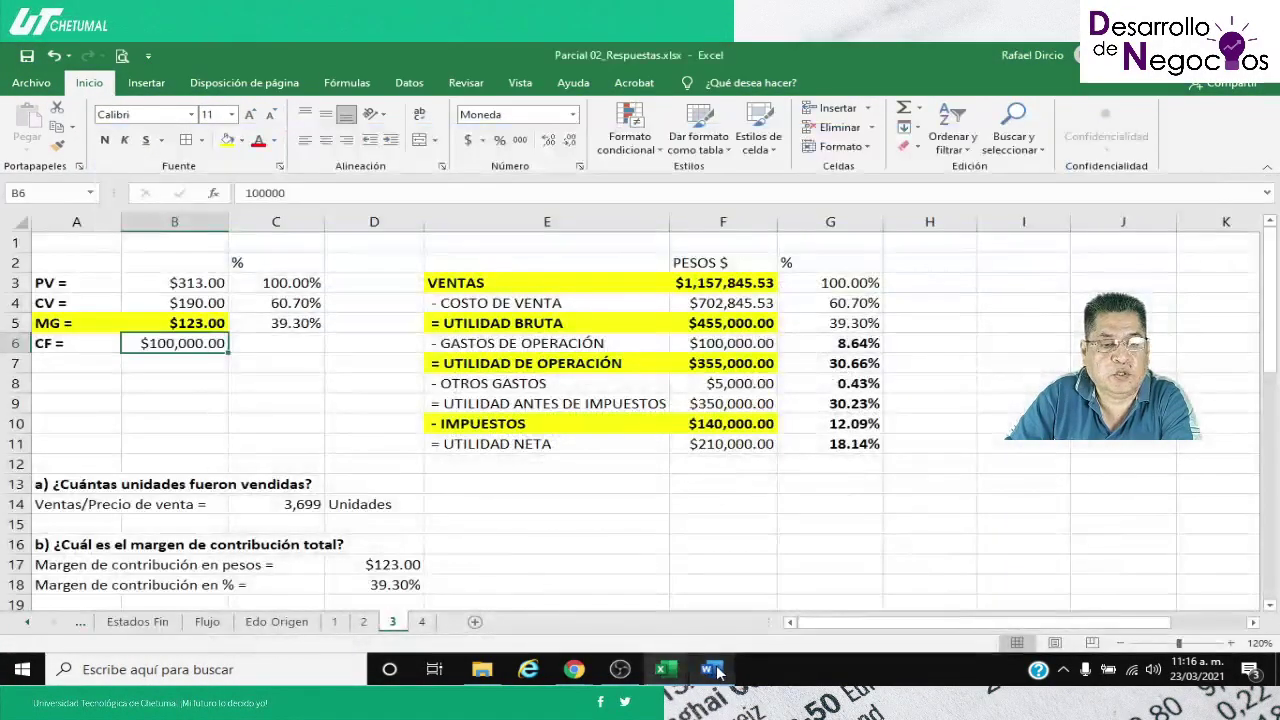
{"action": "type", "text": "185500"}
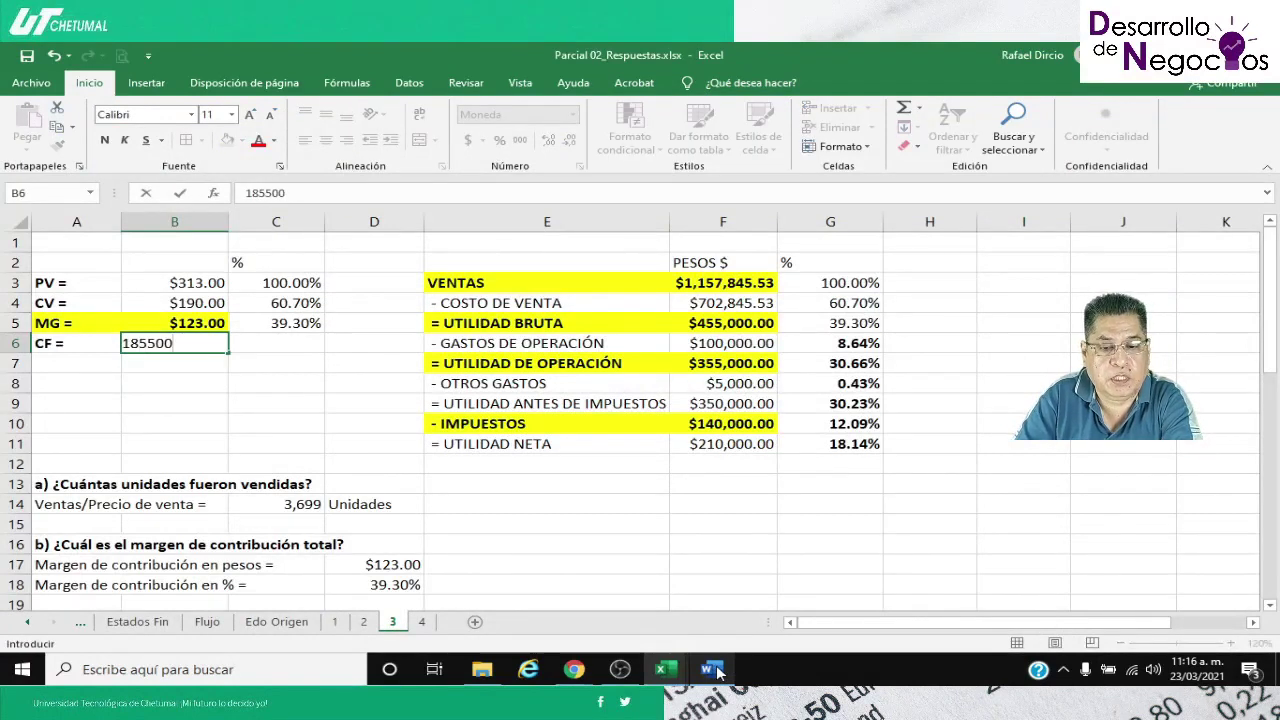
{"action": "key", "text": "Tab"}
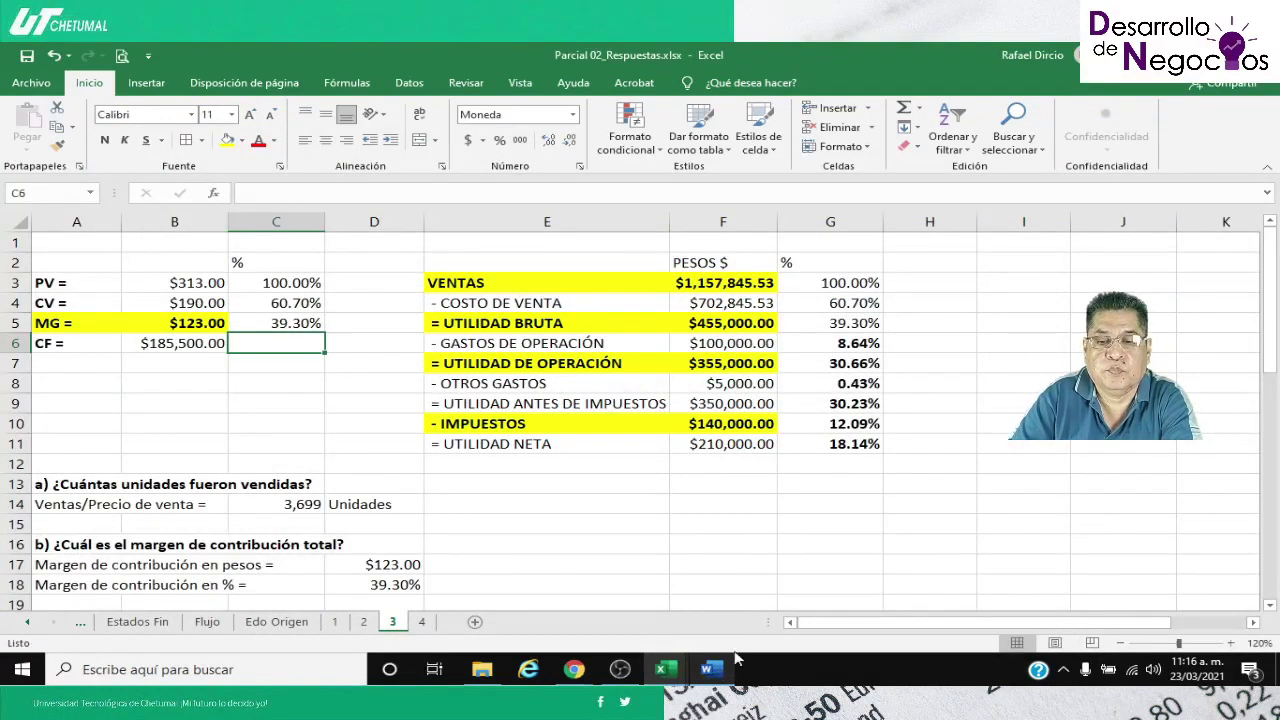
Link the GASTOS DE OPERACIÓN amount in F6 to the fixed cost in B6 with a formula
{"action": "left_click", "coordinate": [705, 345]}
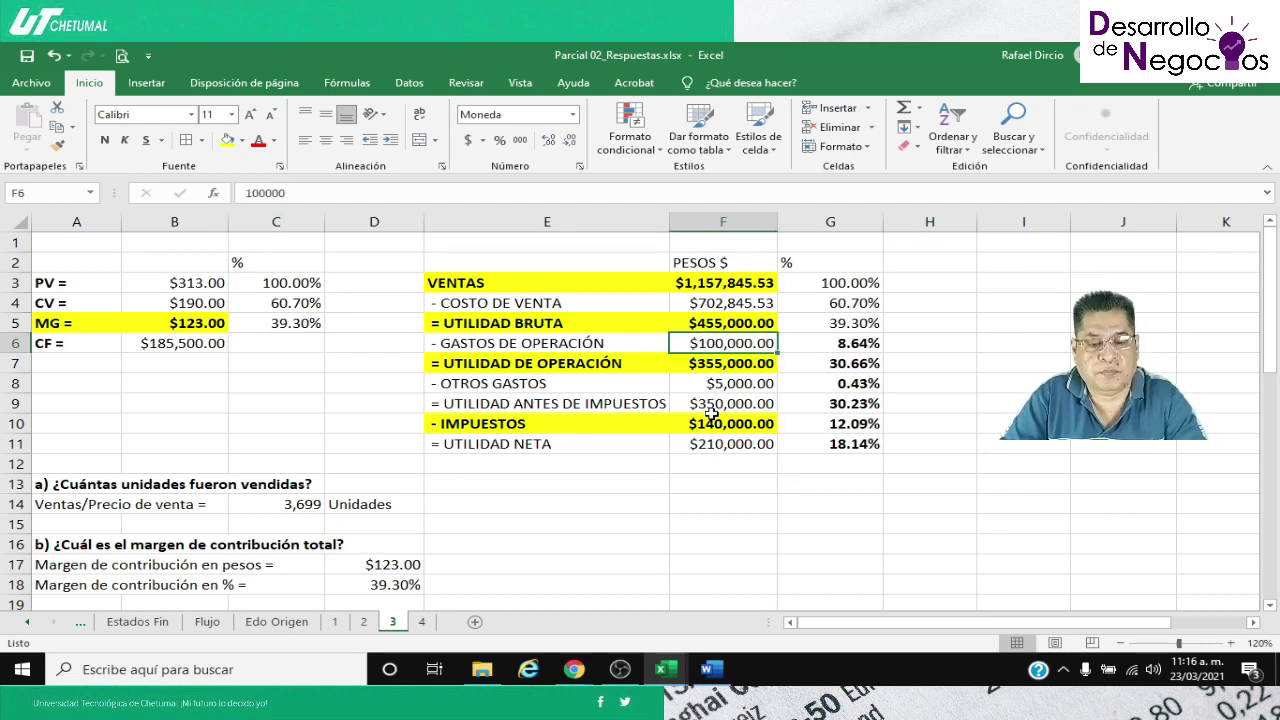
{"action": "type", "text": "="}
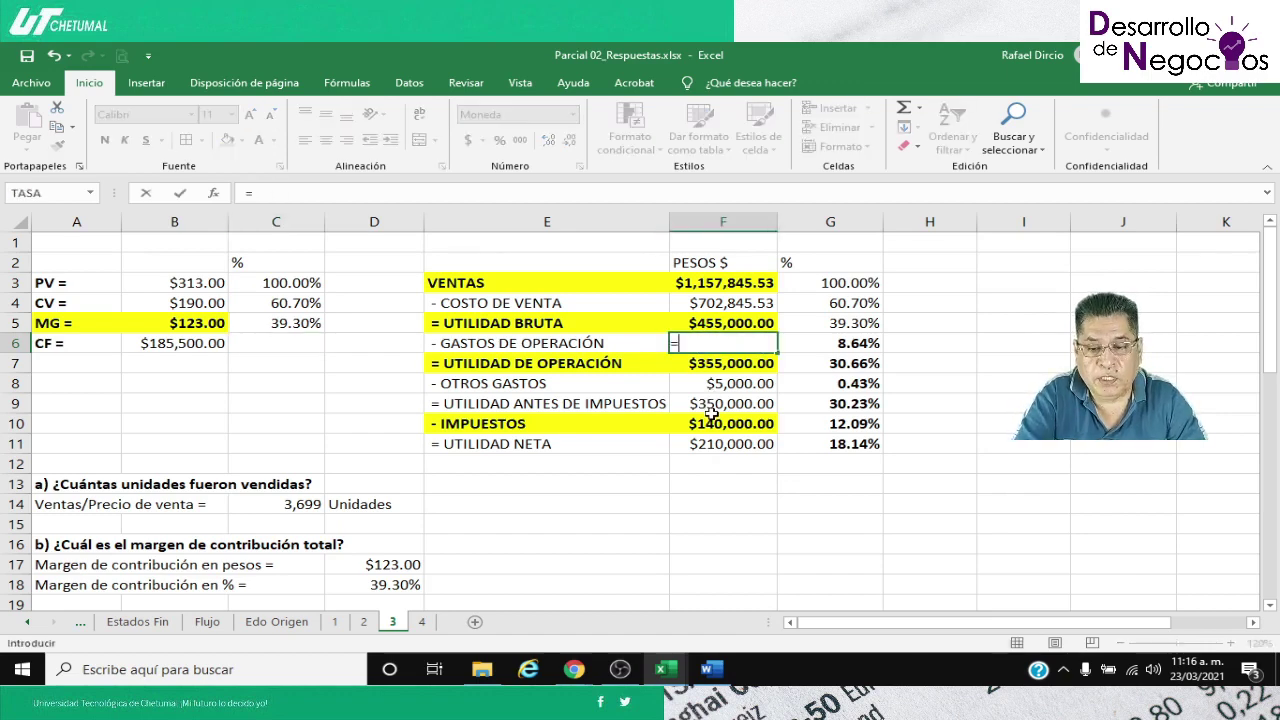
{"action": "left_click", "coordinate": [148, 344]}
{"action": "key", "text": "Return"}
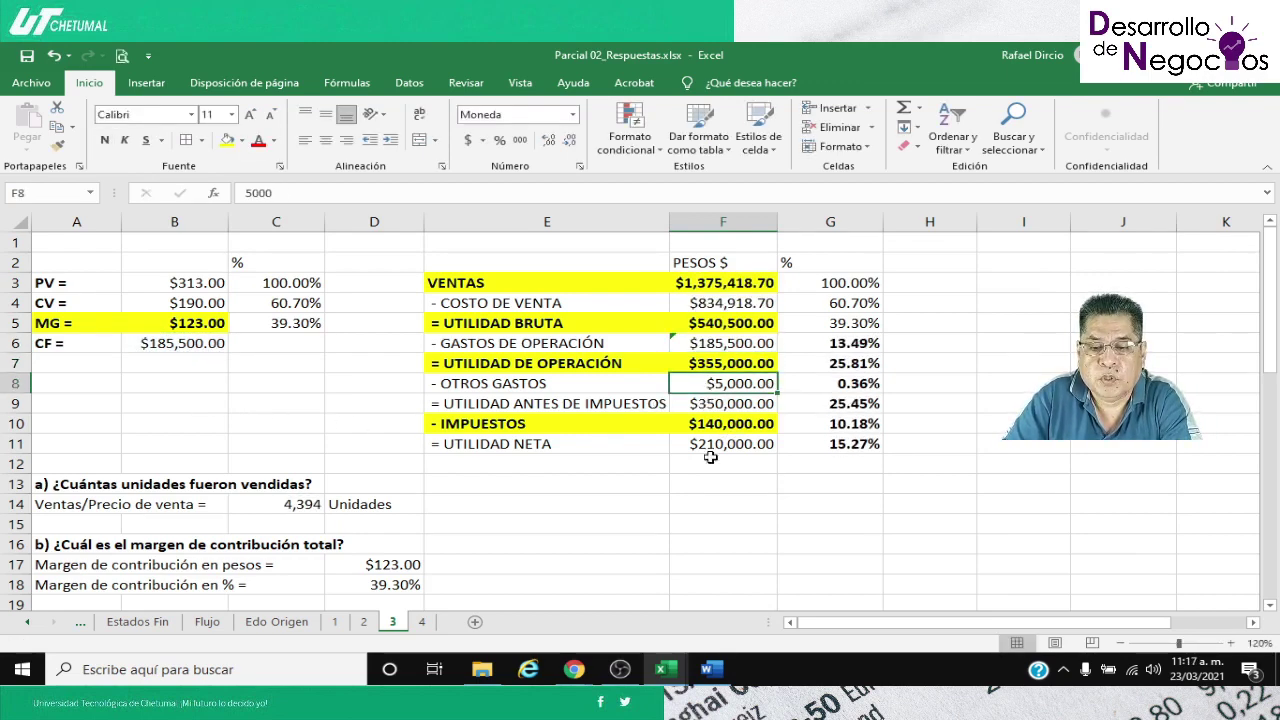
Check problem 3's other expenses in the Word exam and set OTROS GASTOS in F8 of sheet 3 to 50000
{"action": "left_click", "coordinate": [712, 670]}
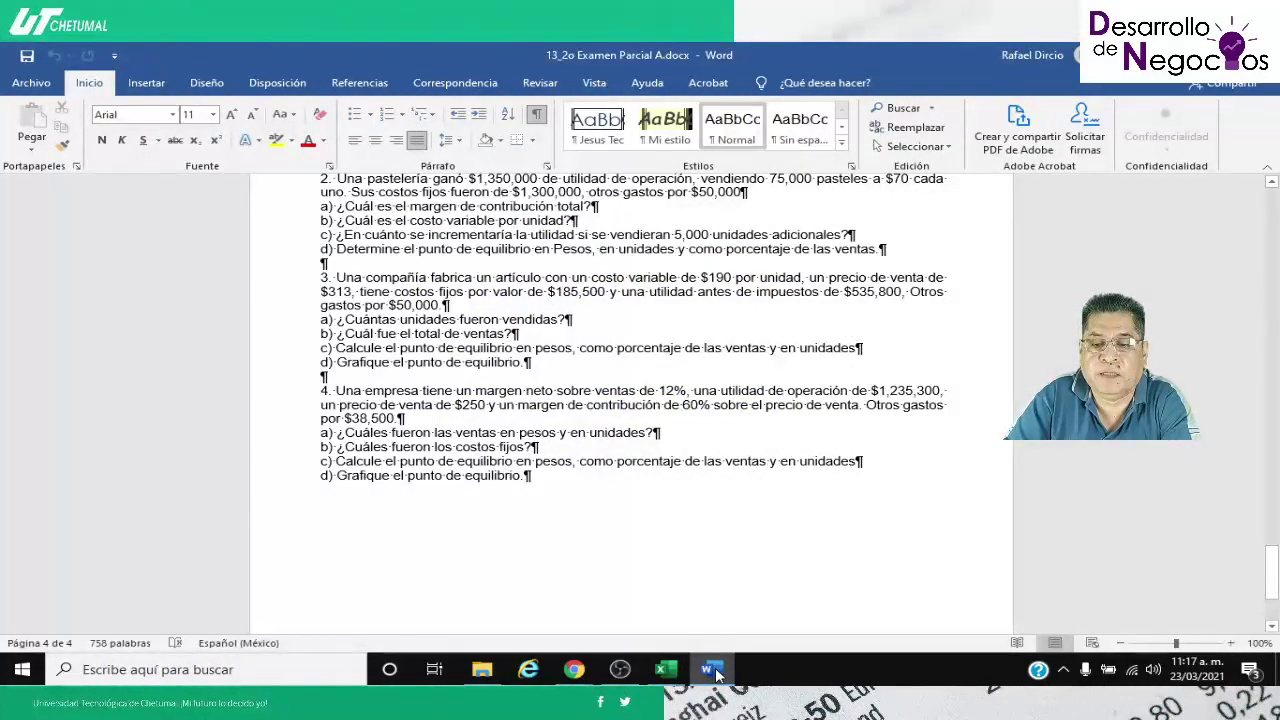
{"action": "left_click", "coordinate": [714, 672]}
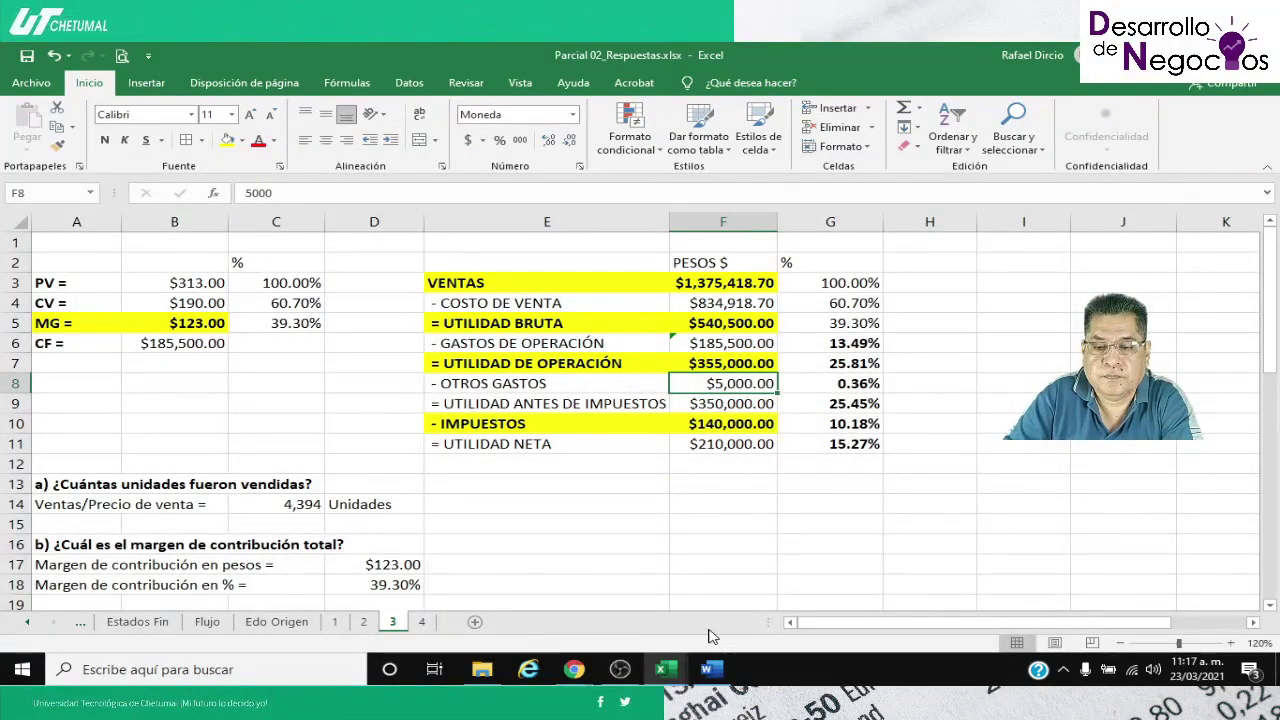
{"action": "type", "text": "50000"}
{"action": "key", "text": "Return"}
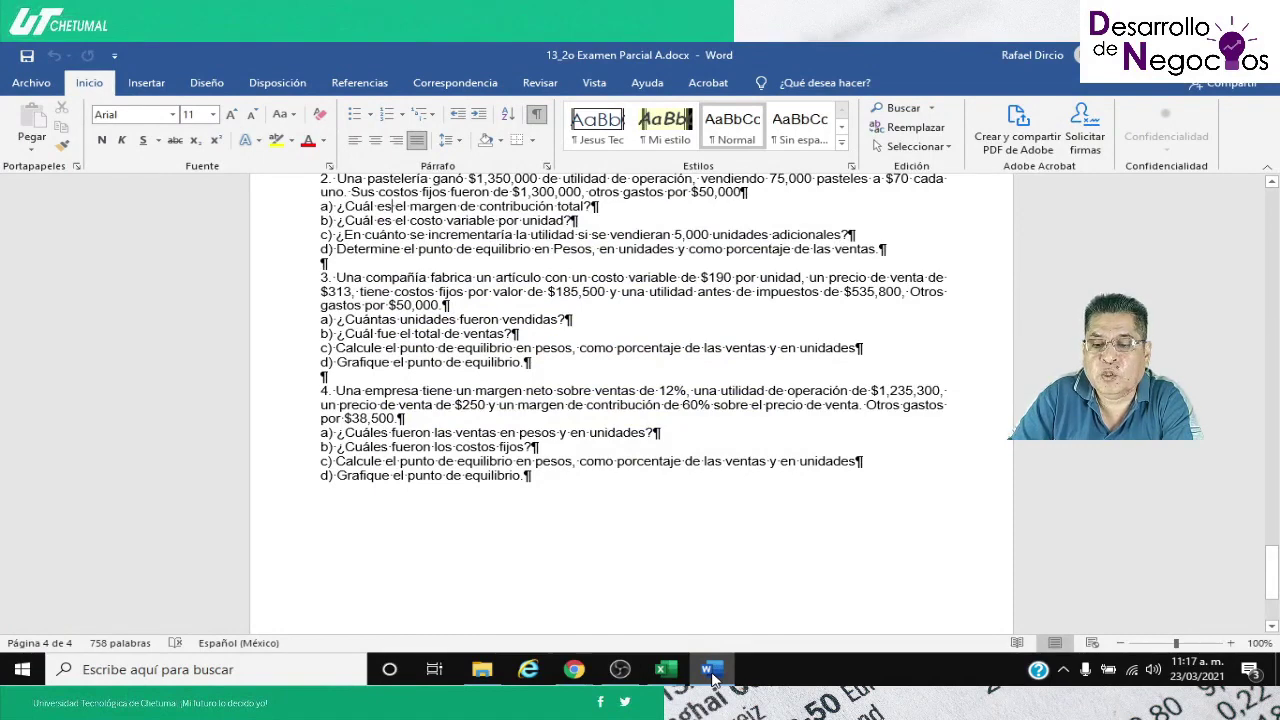
Return from the Word exam to sheet 3 and set UTILIDAD ANTES DE IMPUESTOS in F9 to 535800
{"action": "left_click", "coordinate": [712, 677]}
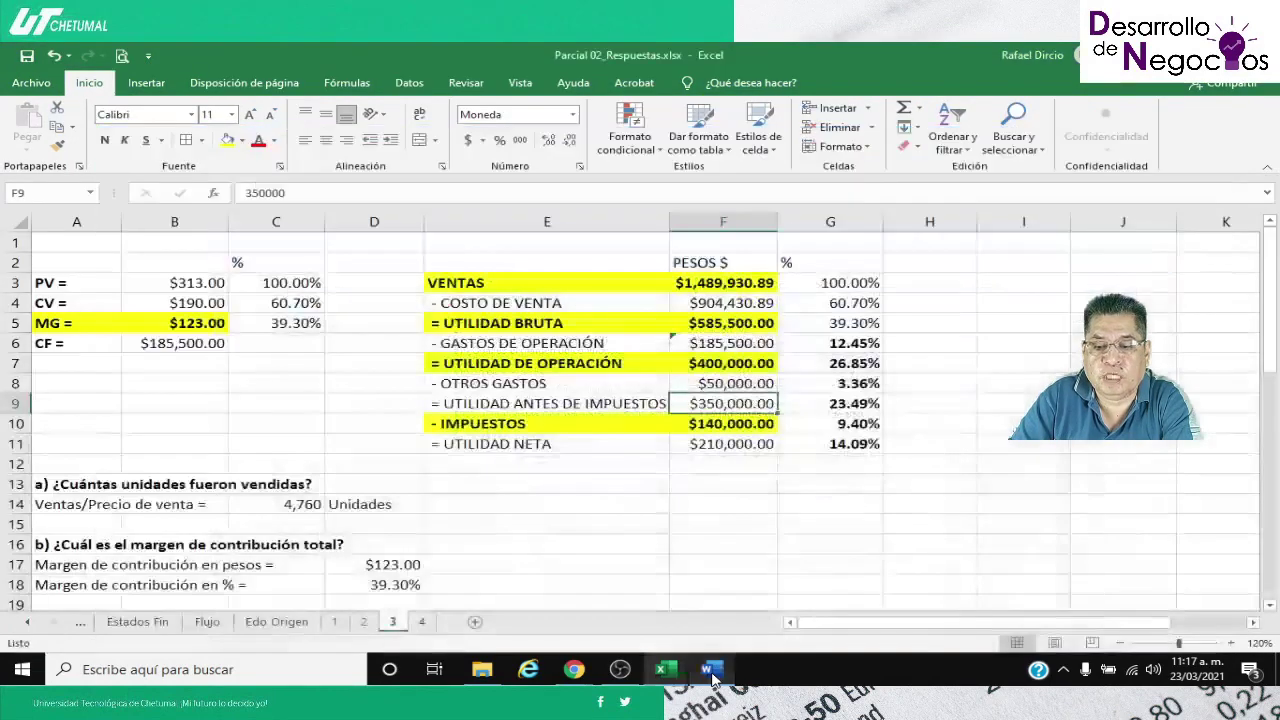
{"action": "type", "text": "3"}
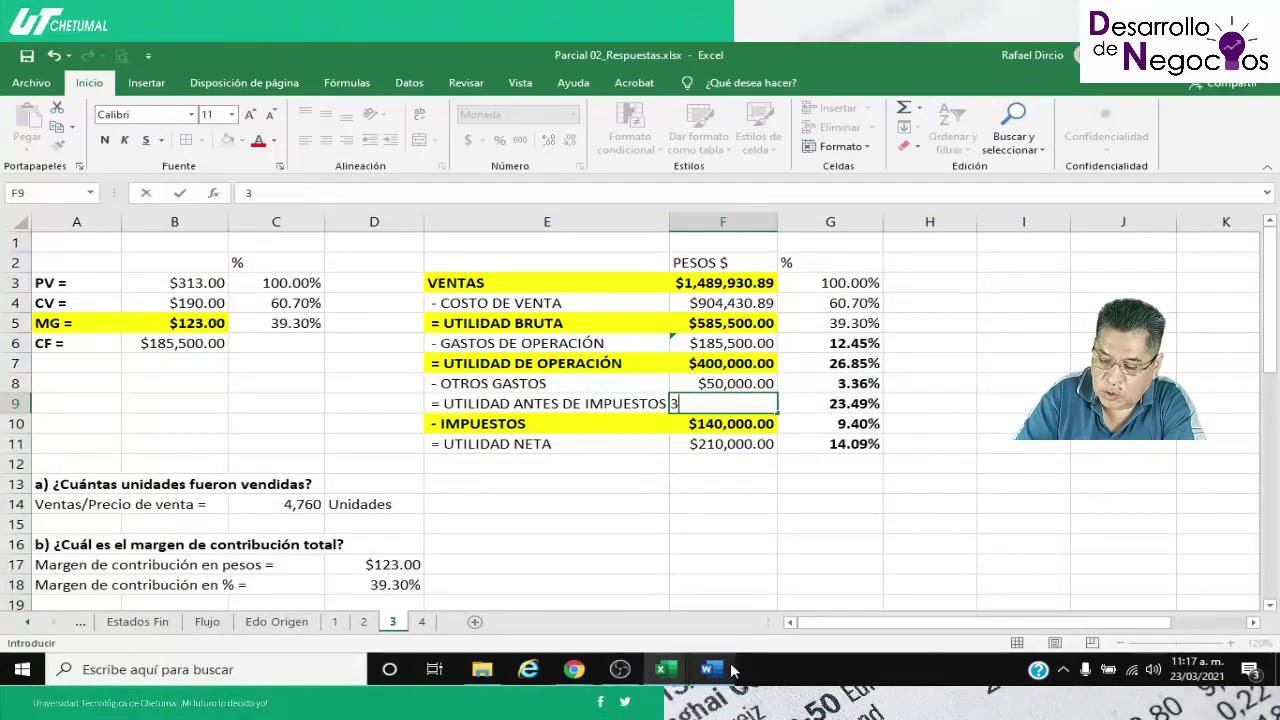
{"action": "type", "text": "35800"}
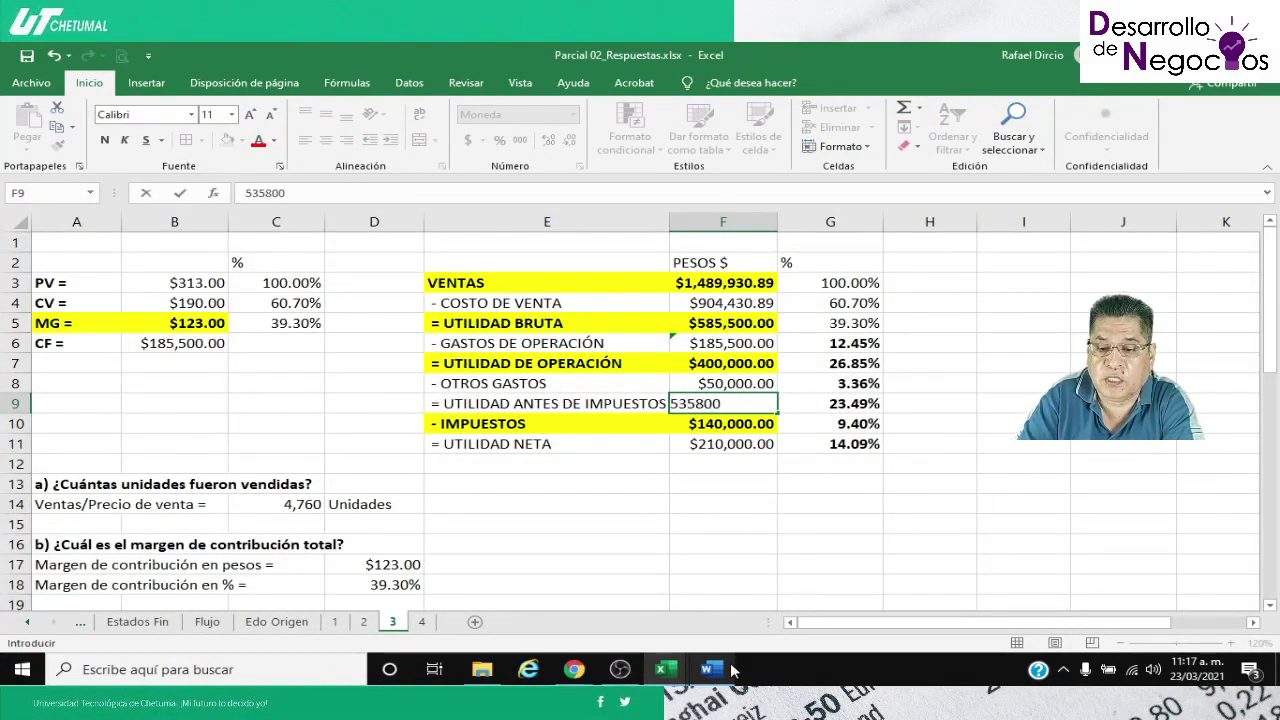
{"action": "key", "text": "Return"}
{"action": "key", "text": "Up"}
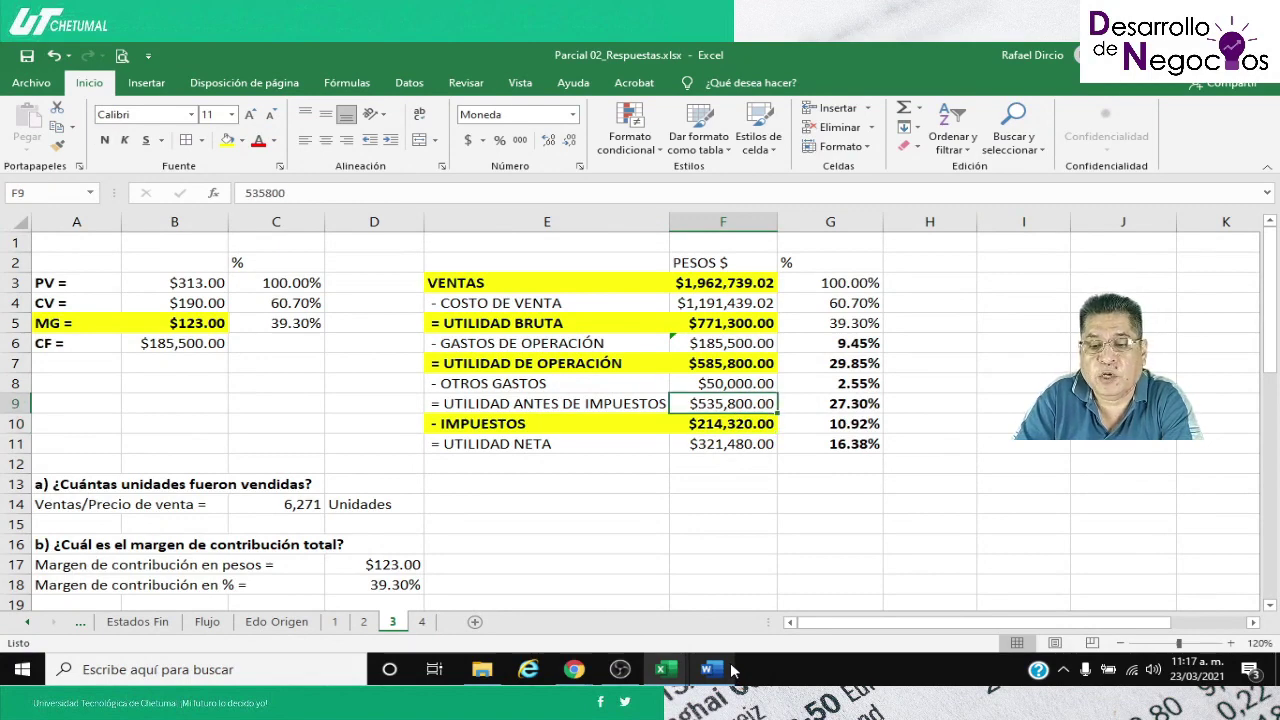
{"action": "key", "text": "Up"}
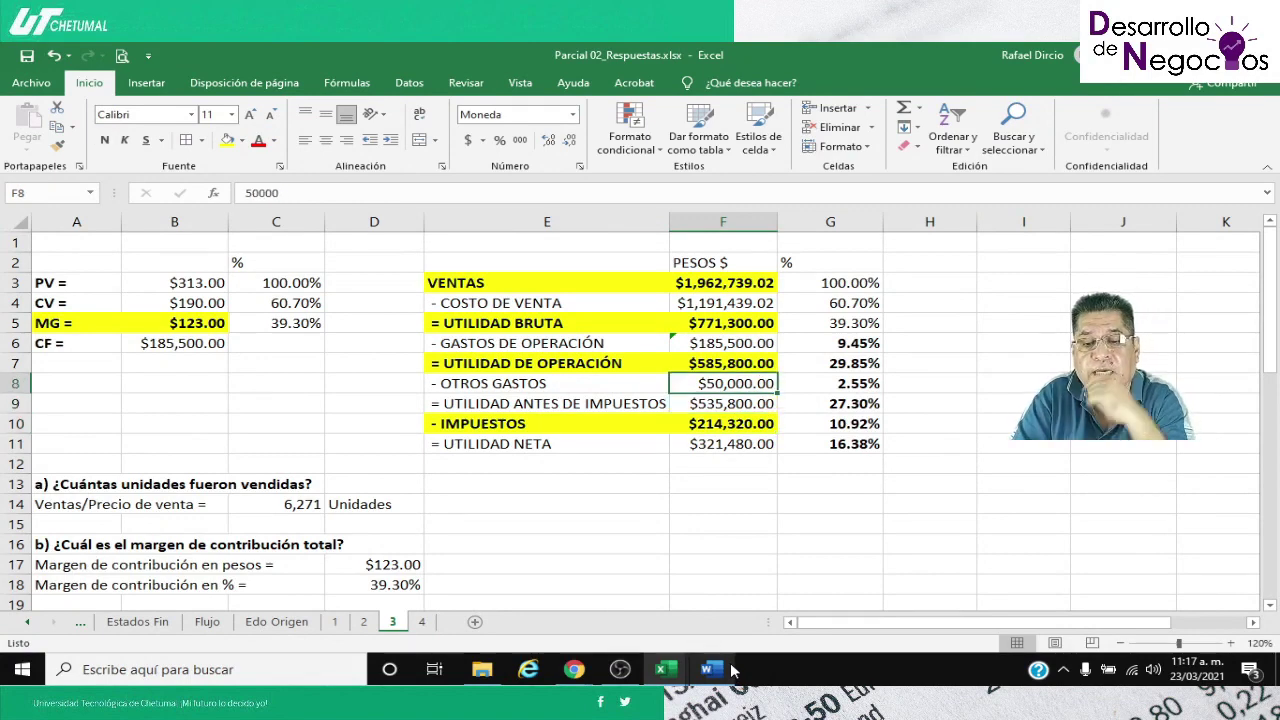
Review the formulas in the PESOS column of sheet 3's income statement from OTROS GASTOS up to VENTAS
{"action": "key", "text": "Up"}
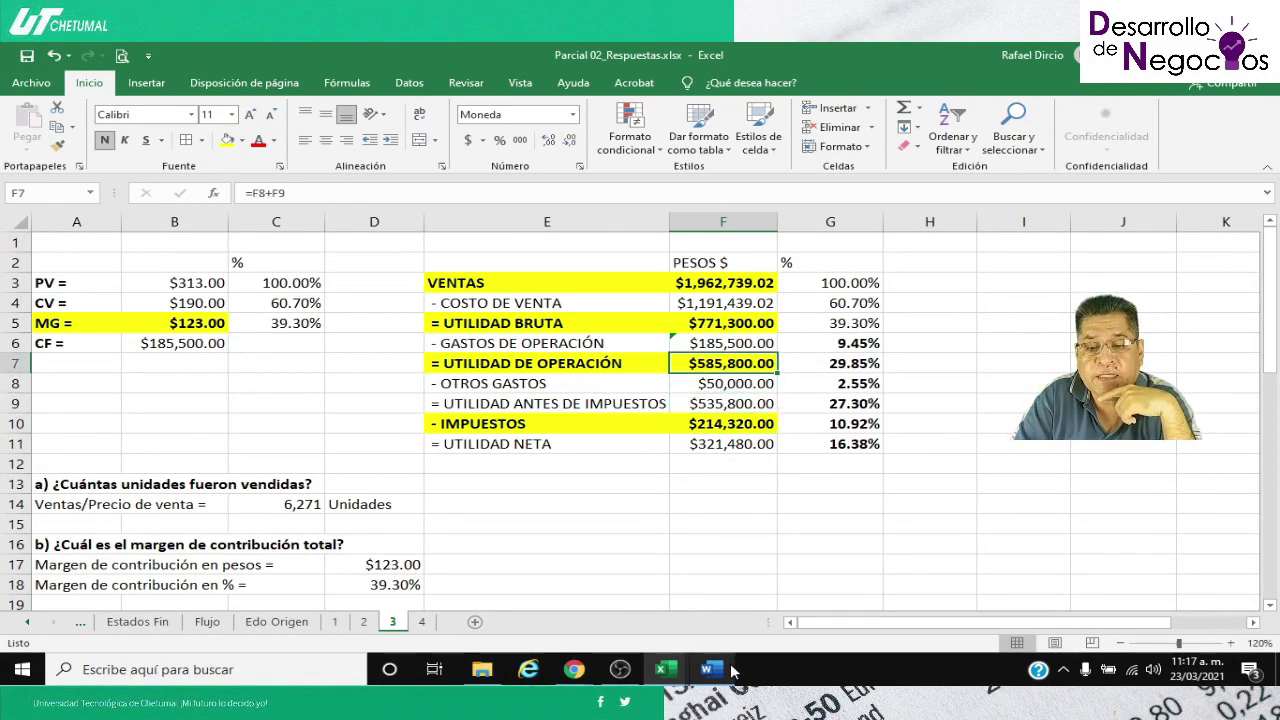
{"action": "key", "text": "Up"}
{"action": "key", "text": "Up"}
{"action": "key", "text": "Up"}
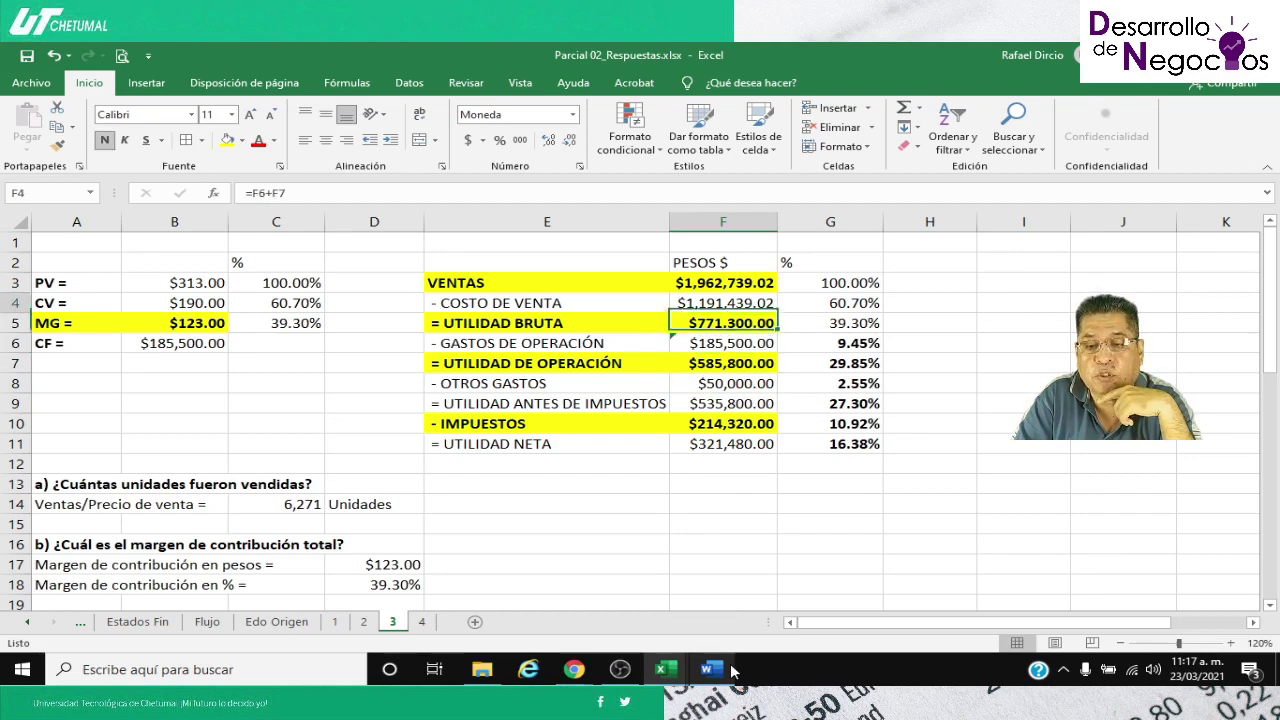
{"action": "key", "text": "Up"}
{"action": "key", "text": "Down"}
{"action": "key", "text": "Down"}
{"action": "key", "text": "Down"}
{"action": "key", "text": "Down"}
{"action": "key", "text": "Down"}
{"action": "key", "text": "Up"}
{"action": "key", "text": "Up"}
{"action": "key", "text": "Up"}
{"action": "key", "text": "Up"}
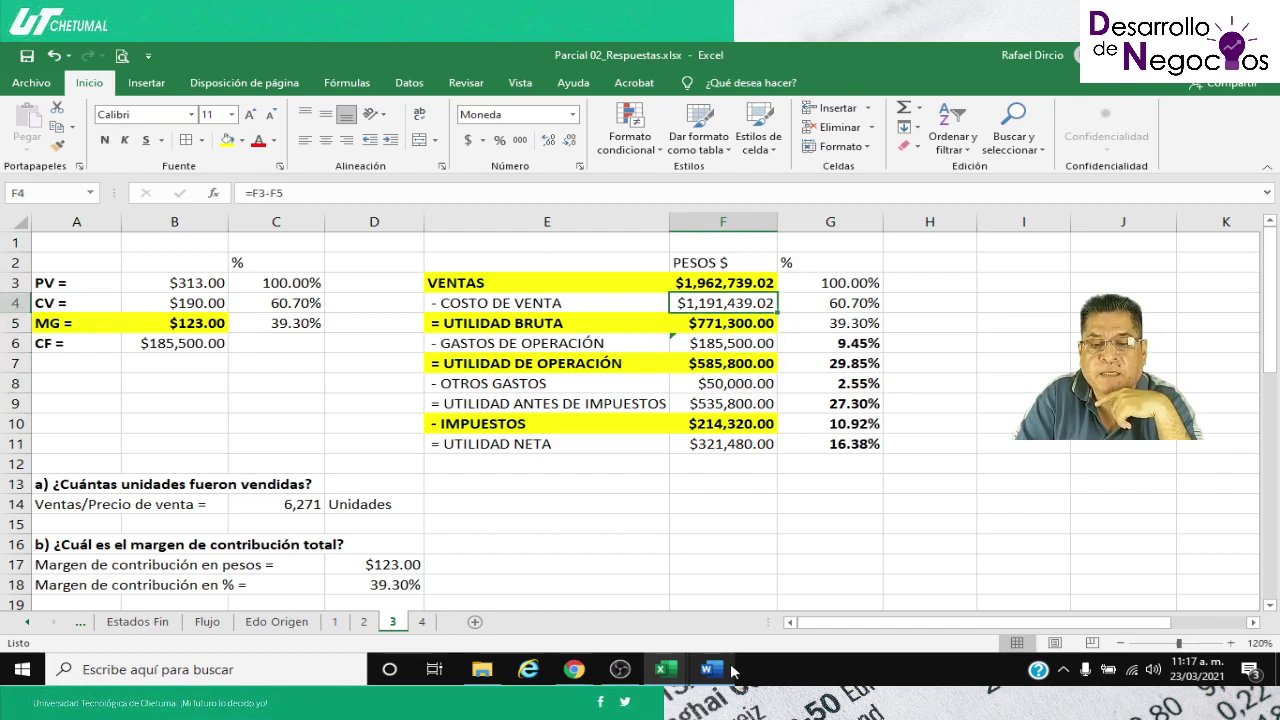
{"action": "key", "text": "Up"}
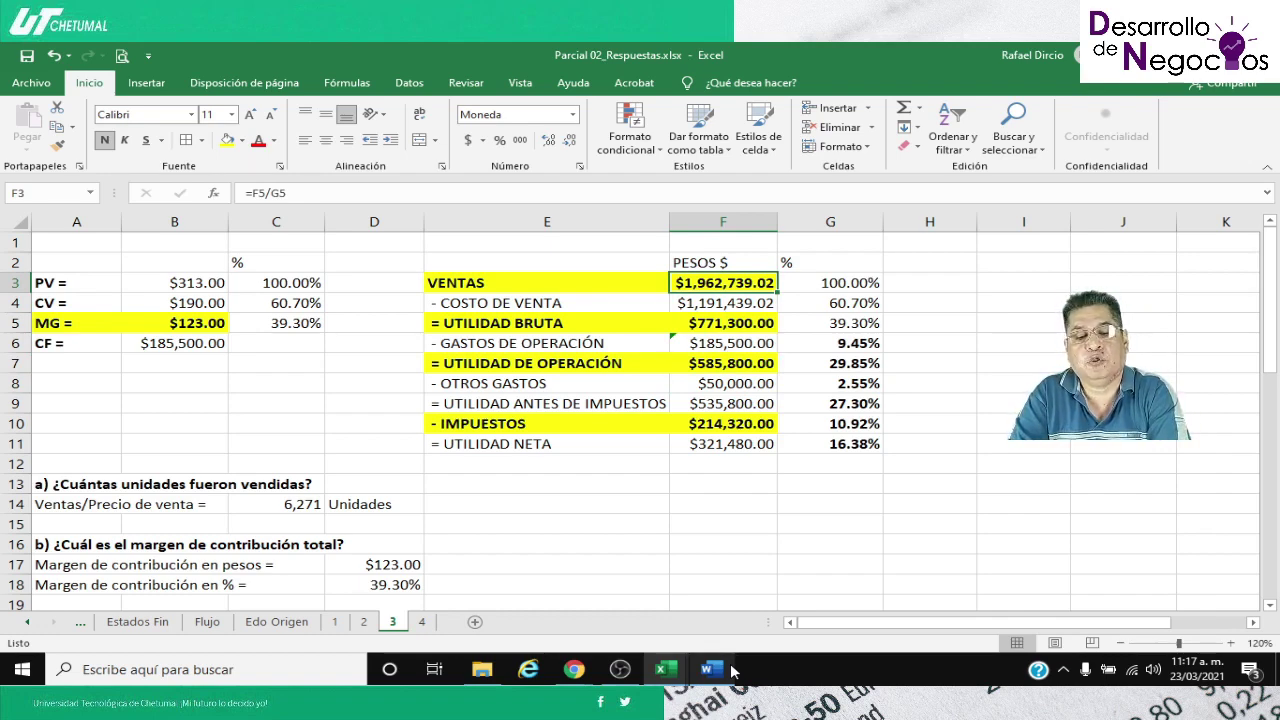
Examine each income statement amount and its formula in order from COSTO DE VENTA in F4 down to UTILIDAD NETA in F11
{"action": "key", "text": "Down"}
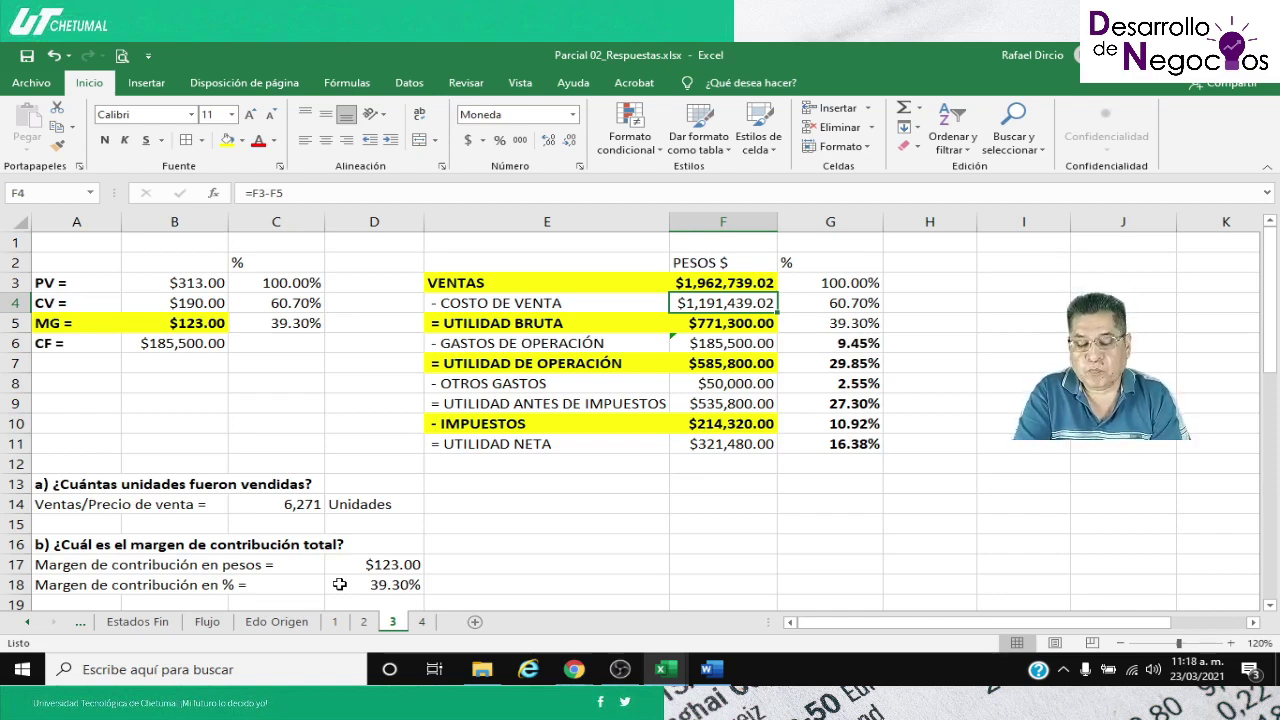
{"action": "key", "text": "Down"}
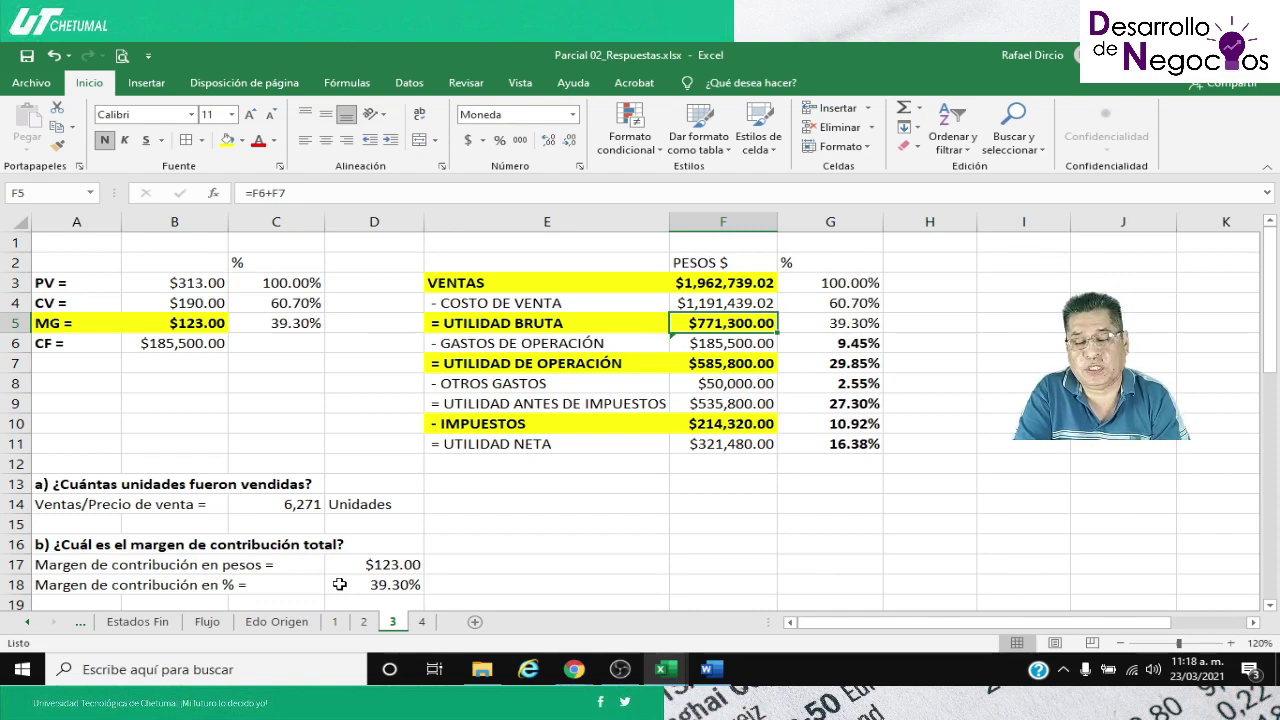
{"action": "key", "text": "Down"}
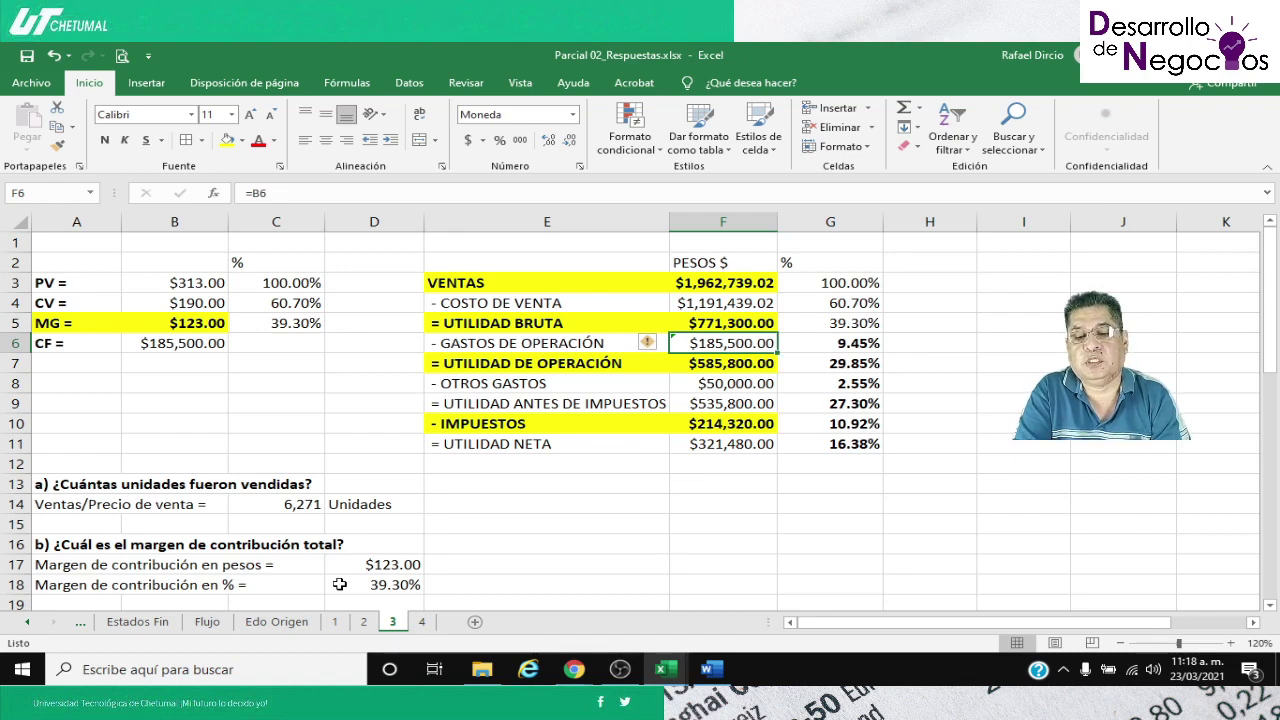
{"action": "key", "text": "Down"}
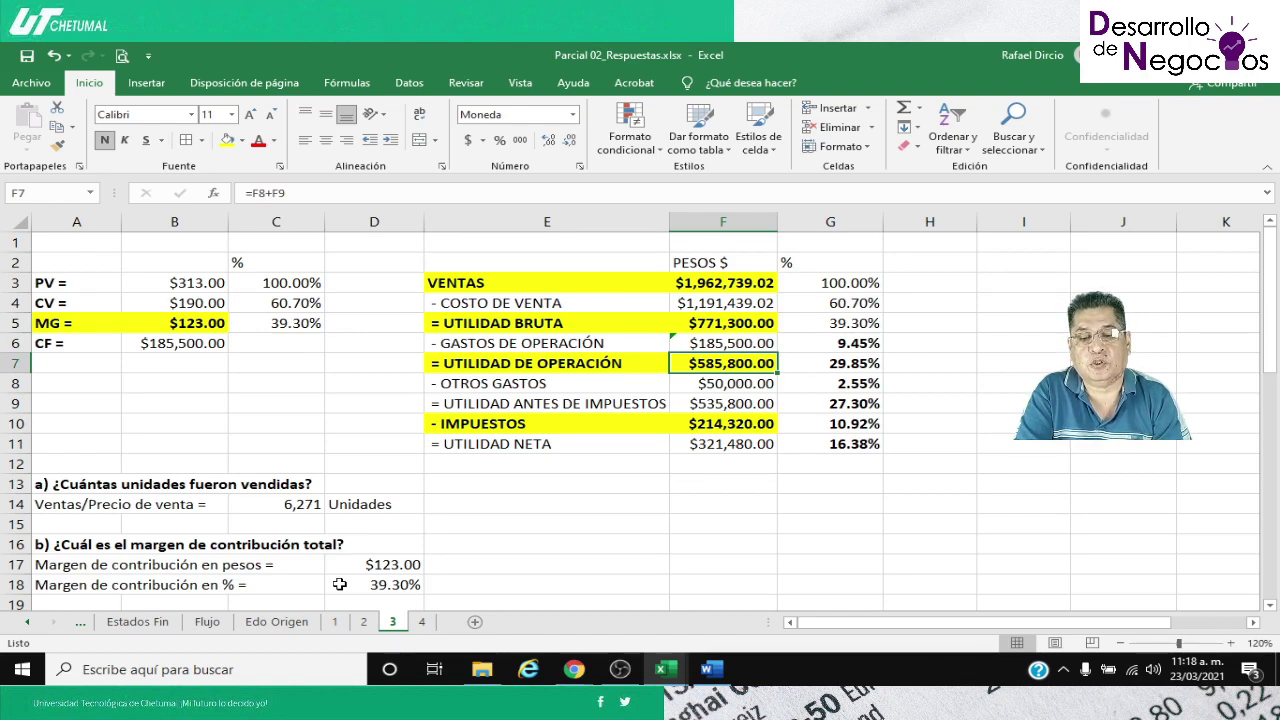
{"action": "key", "text": "Down"}
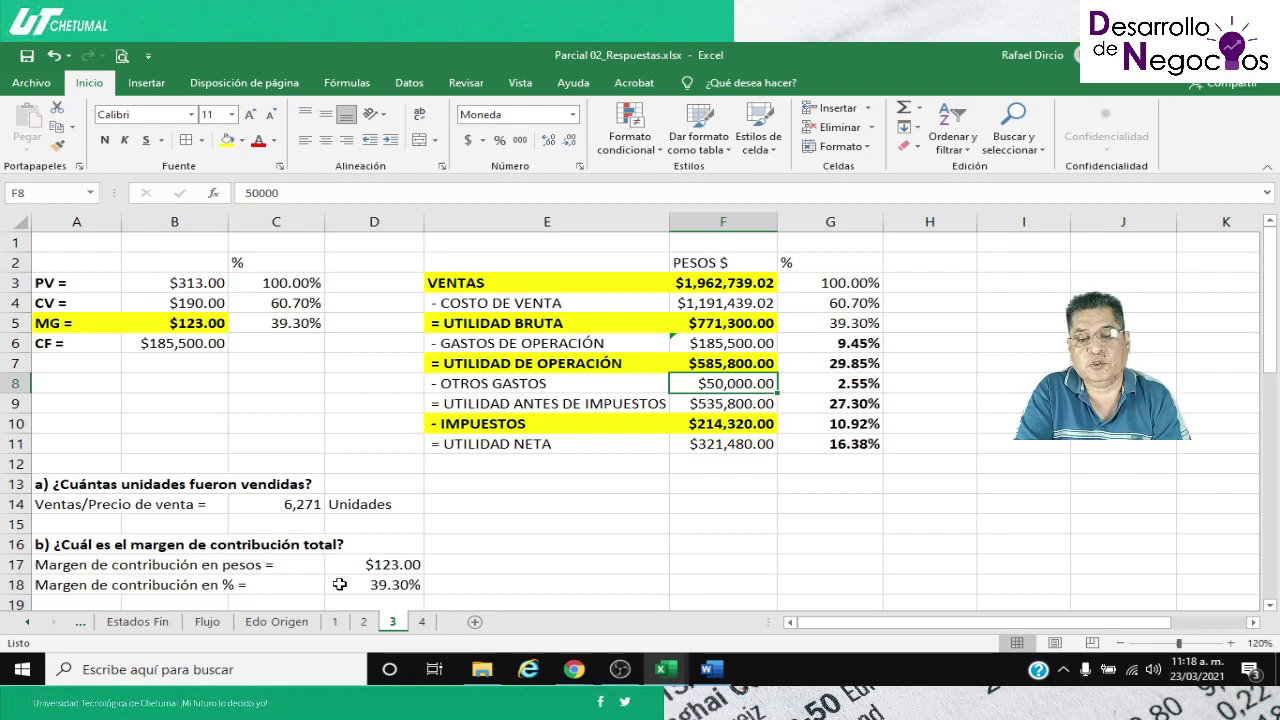
{"action": "key", "text": "Down"}
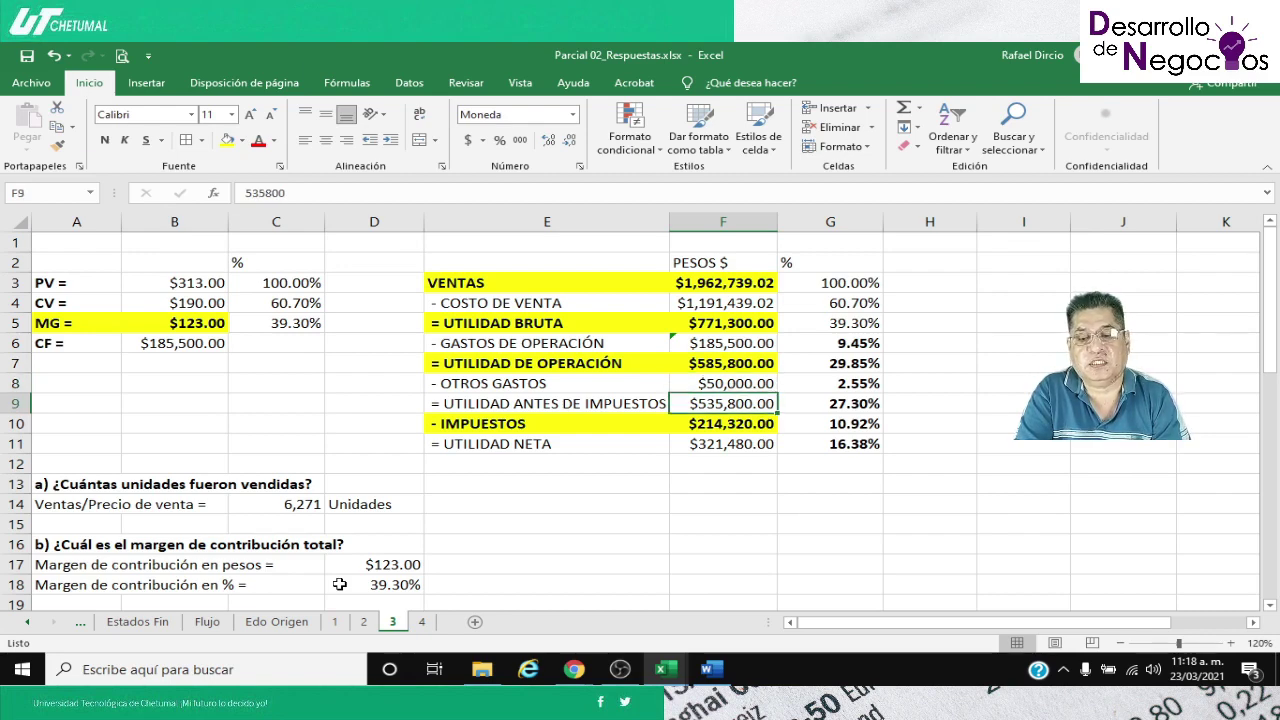
{"action": "key", "text": "Down"}
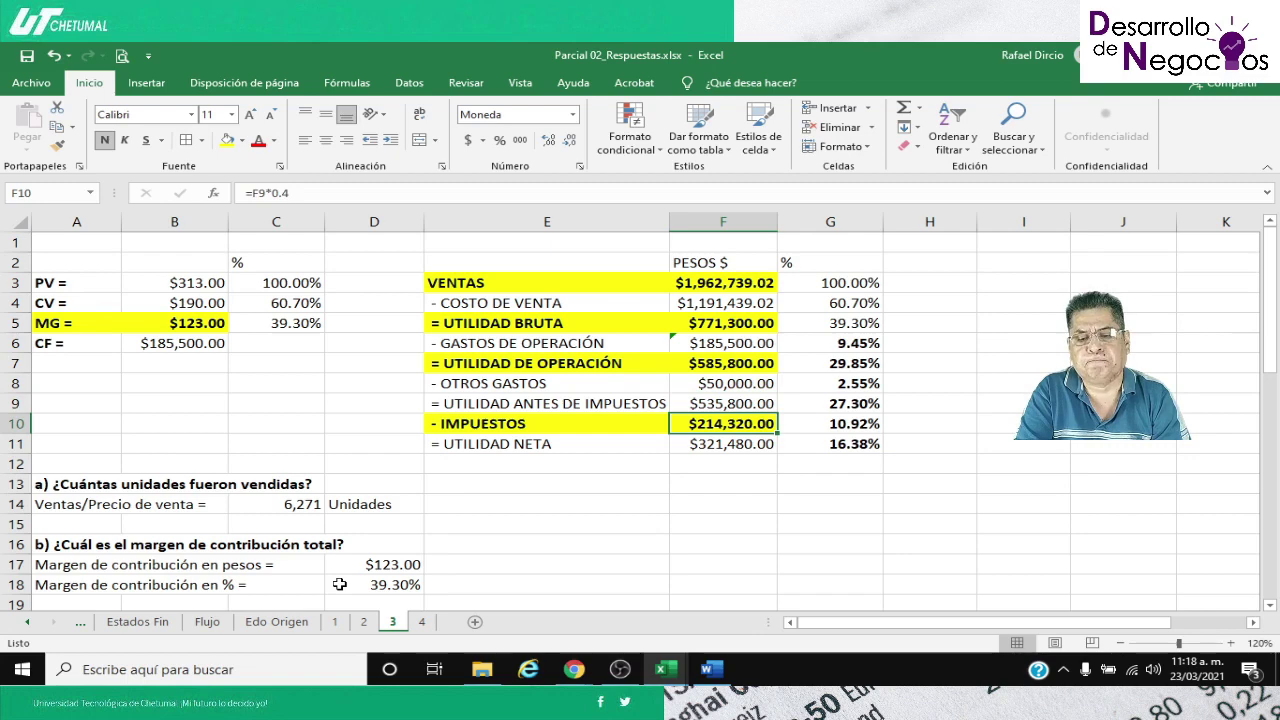
{"action": "key", "text": "Down"}
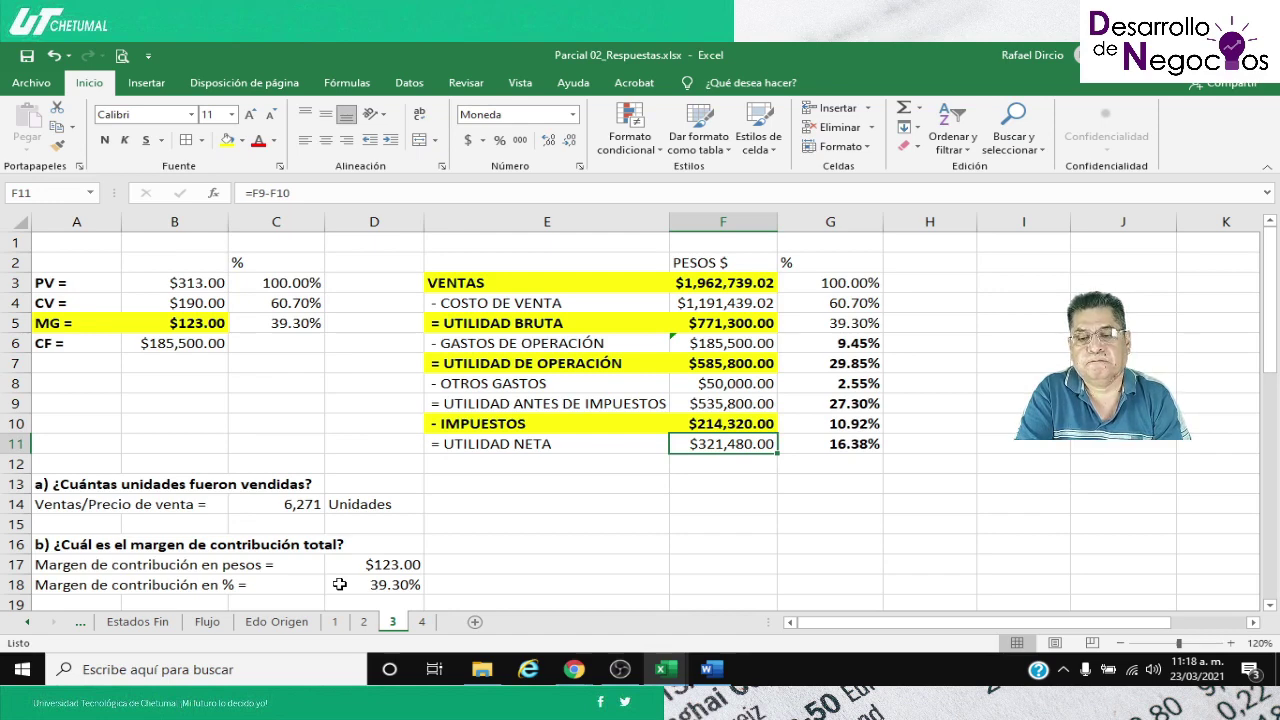
{"action": "key", "text": "Up"}
{"action": "key", "text": "Up"}
{"action": "key", "text": "Up"}
{"action": "key", "text": "Up"}
{"action": "key", "text": "Up"}
{"action": "key", "text": "Up"}
{"action": "key", "text": "Up"}
{"action": "key", "text": "Up"}
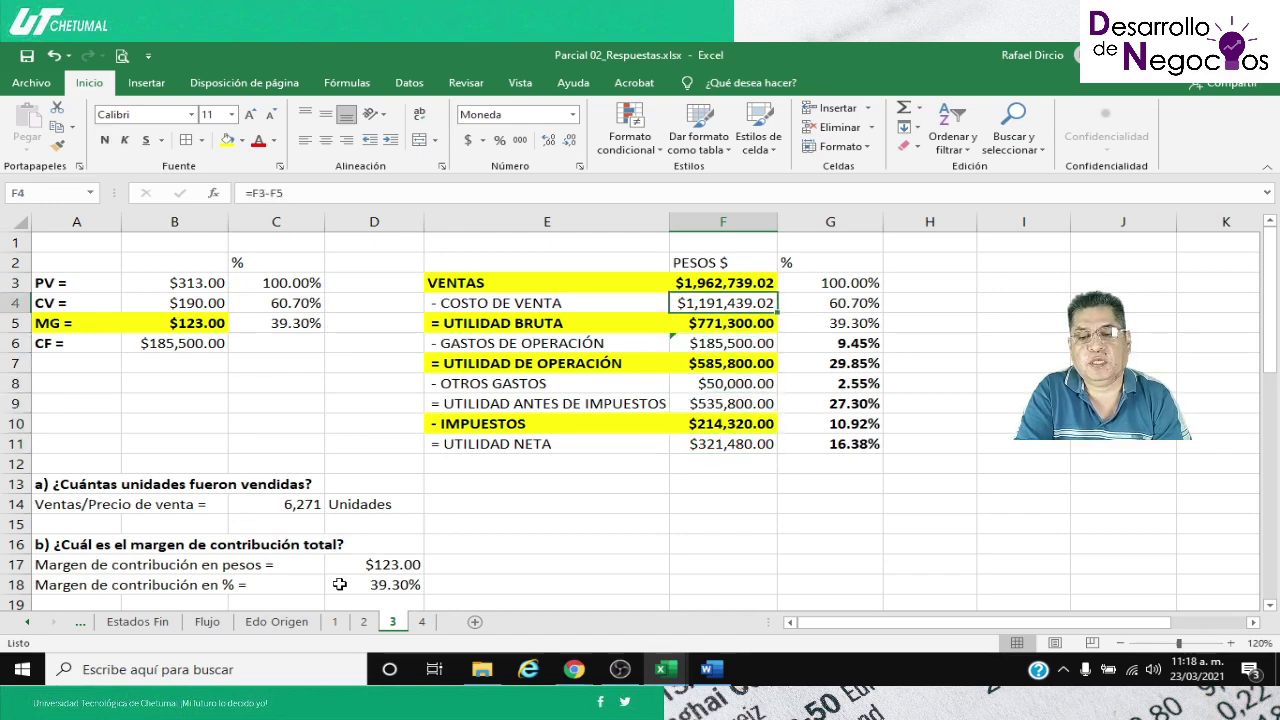
{"action": "key", "text": "Up"}
{"action": "key", "text": "Down"}
{"action": "key", "text": "Down"}
{"action": "key", "text": "Down"}
{"action": "key", "text": "Down"}
{"action": "key", "text": "Down"}
{"action": "key", "text": "Down"}
{"action": "key", "text": "Down"}
{"action": "key", "text": "Down"}
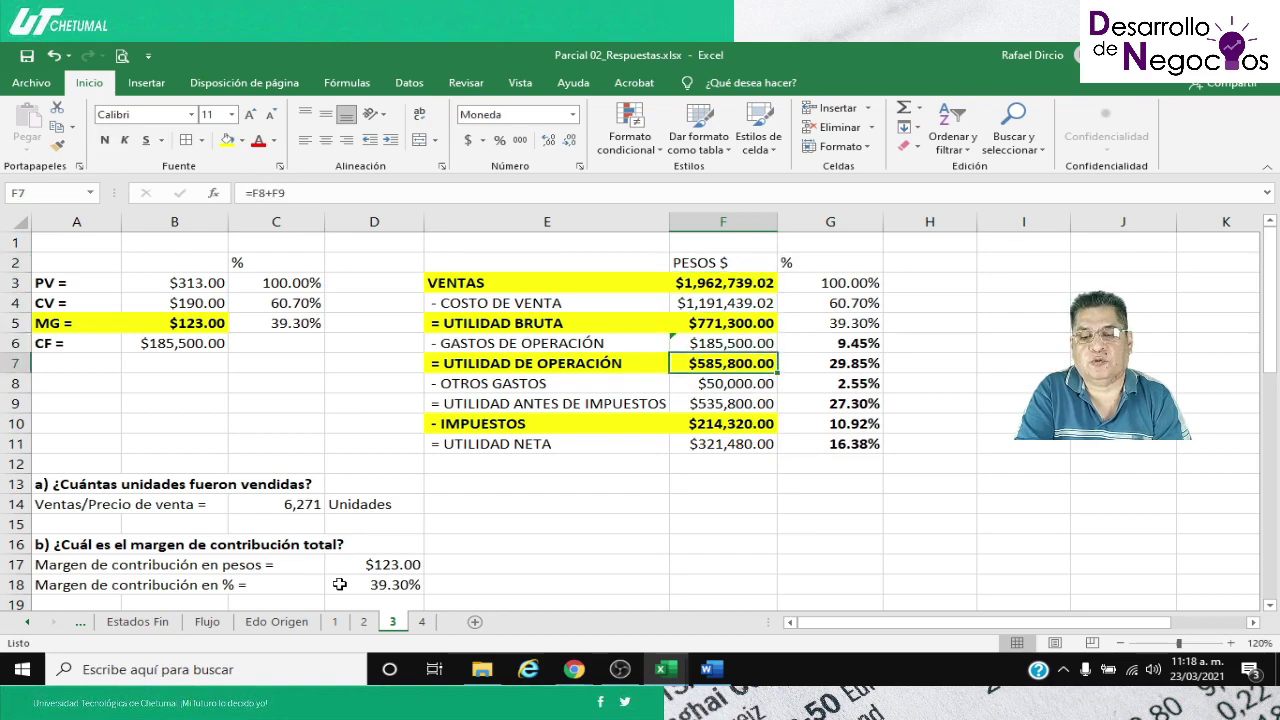
{"action": "key", "text": "Down"}
{"action": "key", "text": "Down"}
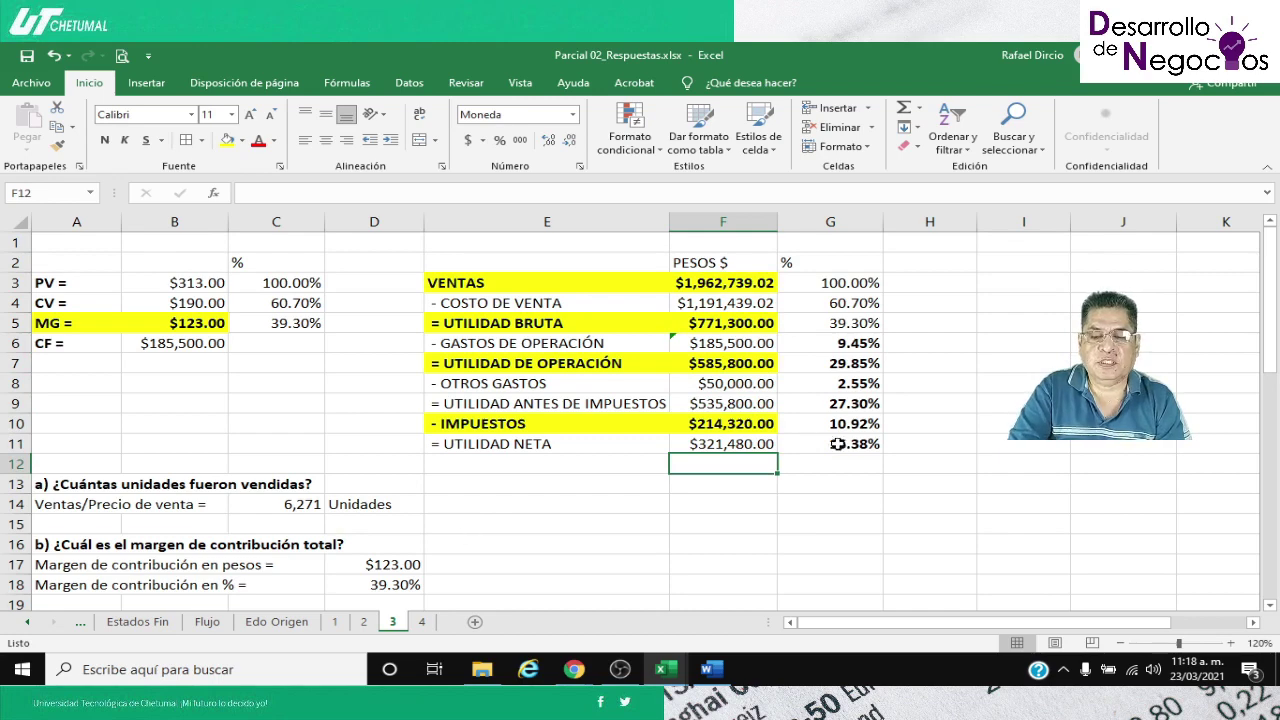
{"action": "left_click", "coordinate": [515, 483]}
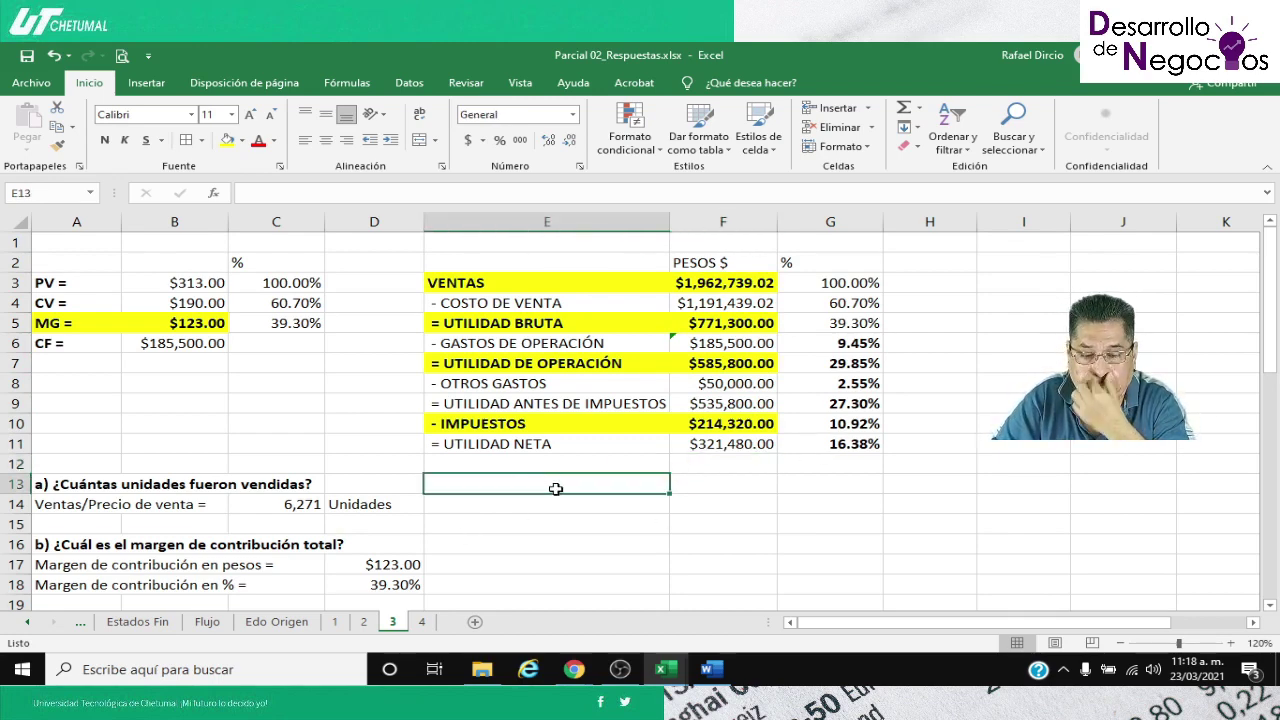
Check the Google Meet call in the browser and return to the Parcial 02_Respuestas.xlsx workbook
{"action": "mouse_move", "coordinate": [574, 669]}
{"action": "left_click", "coordinate": [535, 611]}
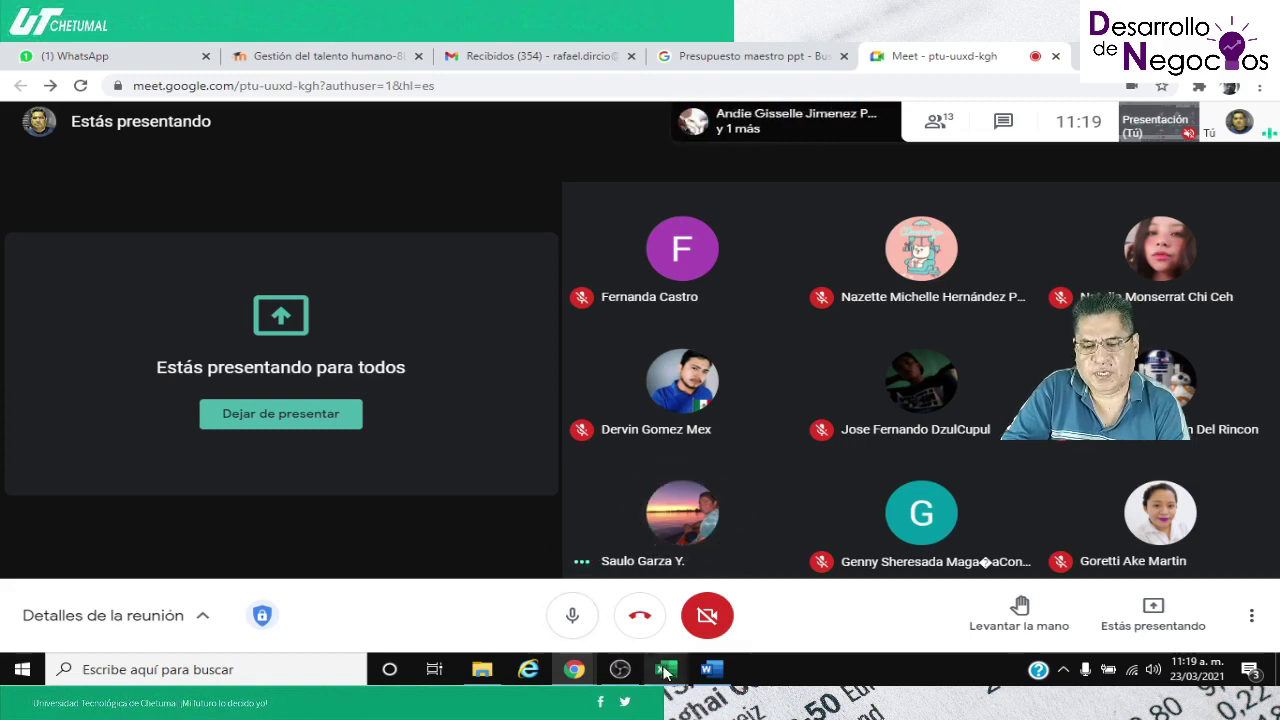
{"action": "mouse_move", "coordinate": [664, 668]}
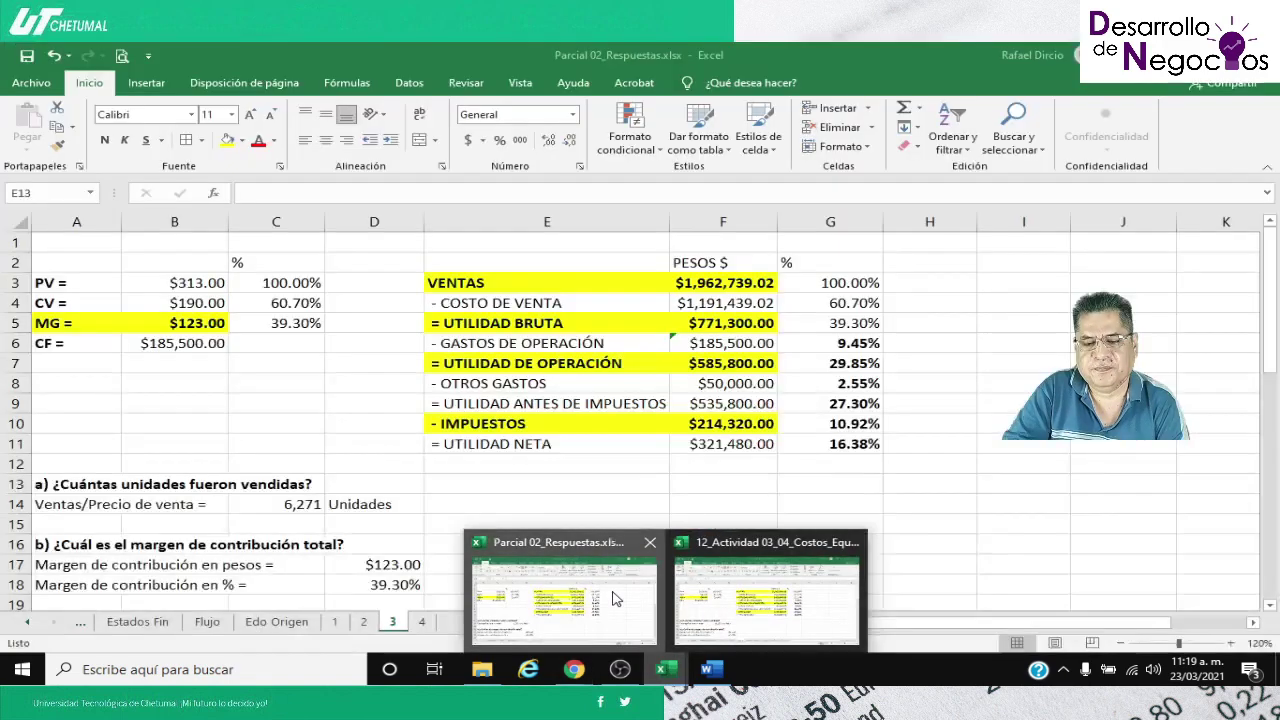
{"action": "left_click", "coordinate": [615, 598]}
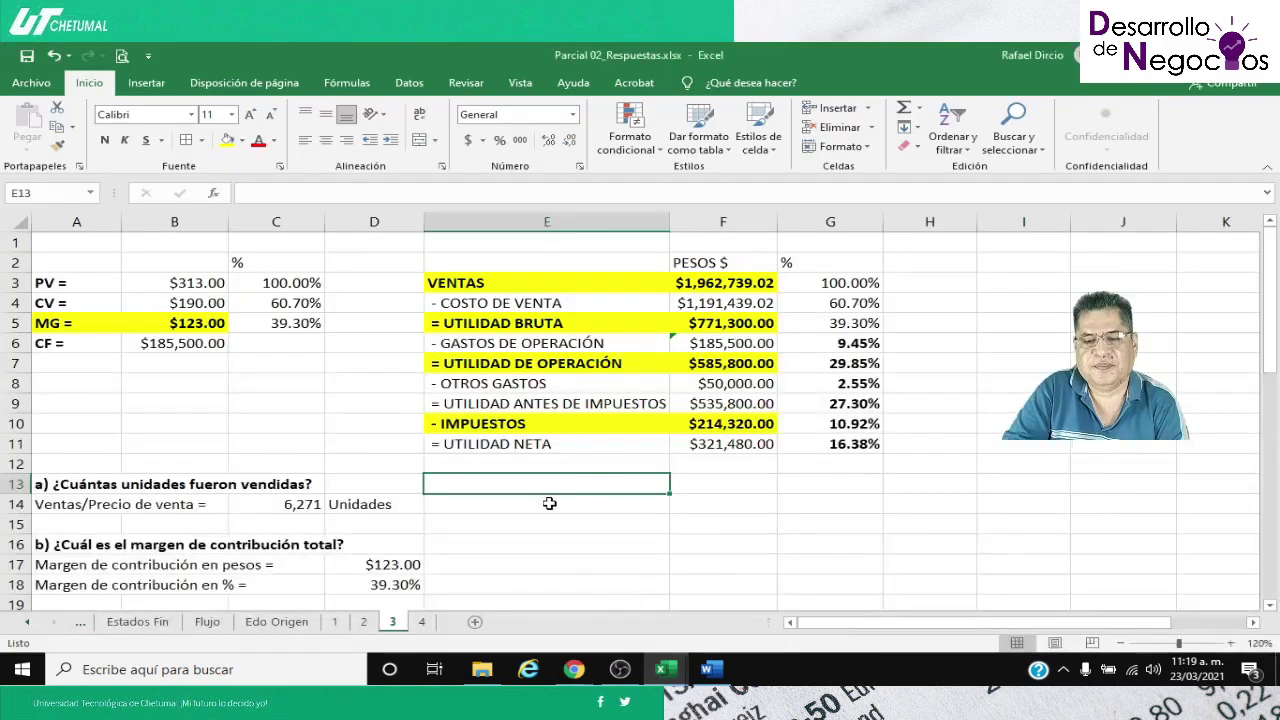
Compare questions a) to d) on sheet 3 with problem 3's questions in the Word exam and return to the answers workbook
{"action": "scroll", "coordinate": [583, 470], "scroll_direction": "down", "scroll_amount": 2}
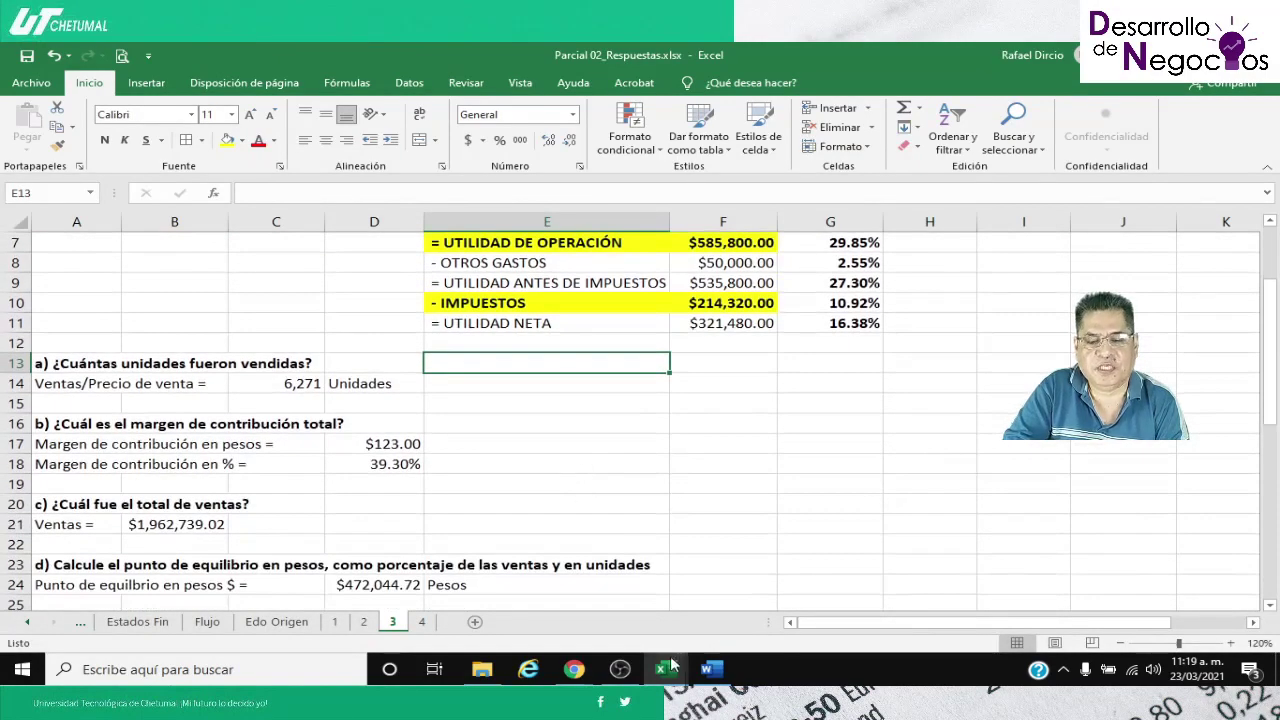
{"action": "left_click", "coordinate": [711, 669]}
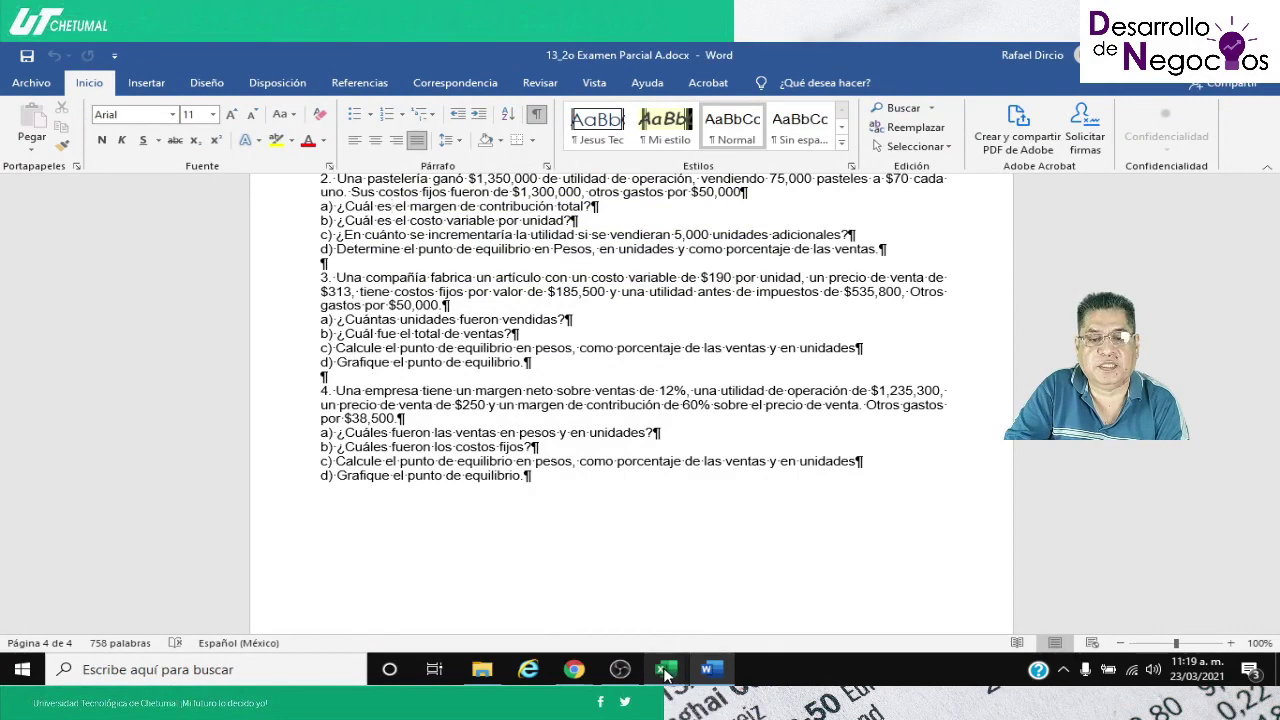
{"action": "mouse_move", "coordinate": [668, 672]}
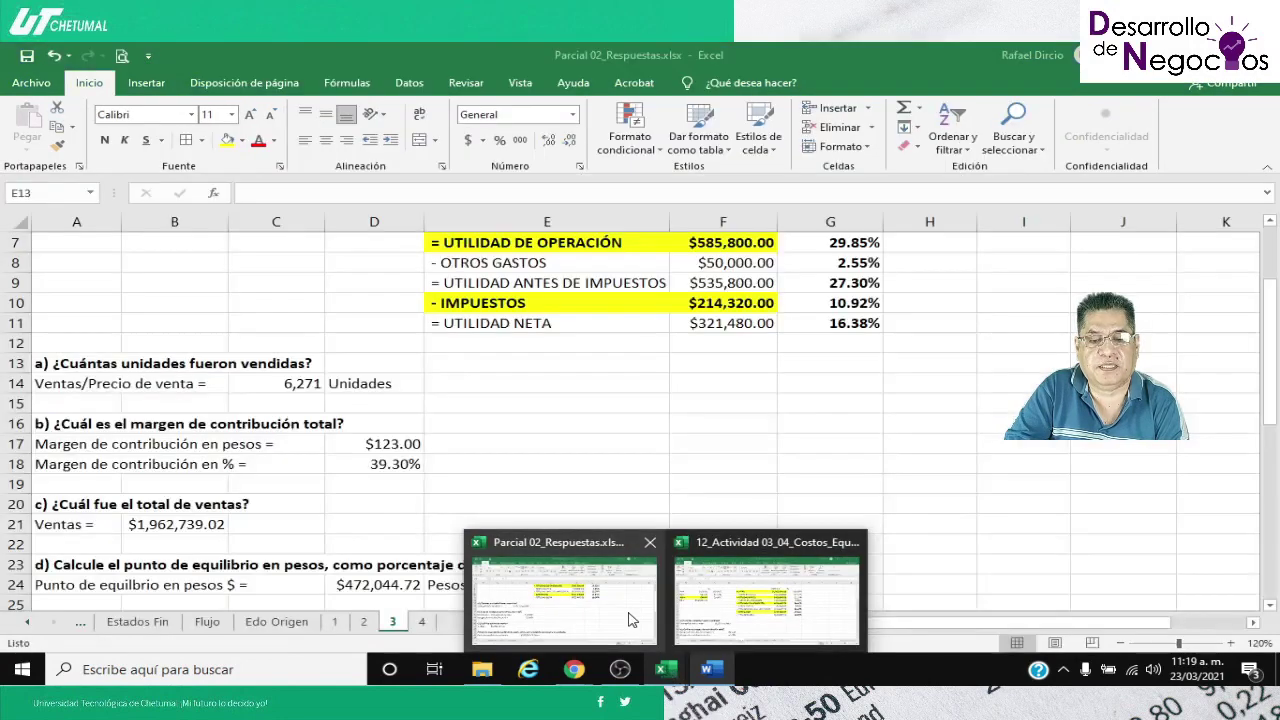
{"action": "left_click", "coordinate": [630, 619]}
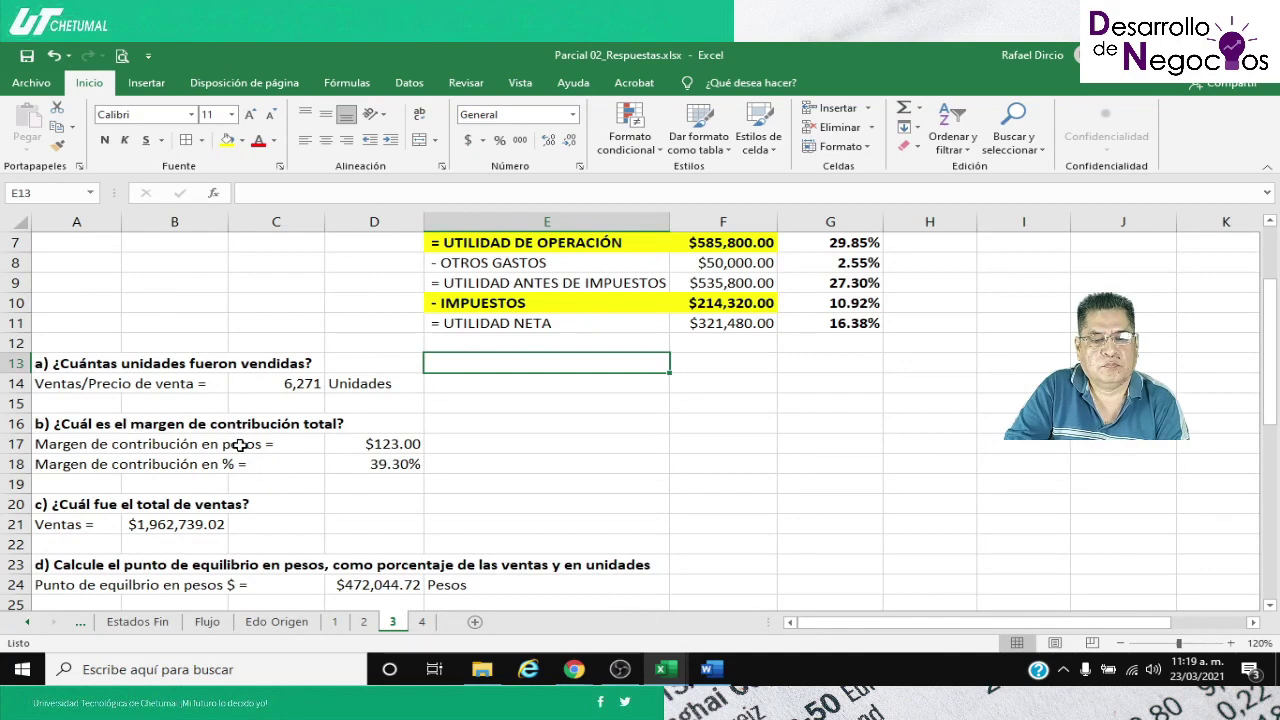
{"action": "scroll", "coordinate": [240, 445], "scroll_direction": "down", "scroll_amount": 1}
{"action": "scroll", "coordinate": [240, 445], "scroll_direction": "down", "scroll_amount": 1}
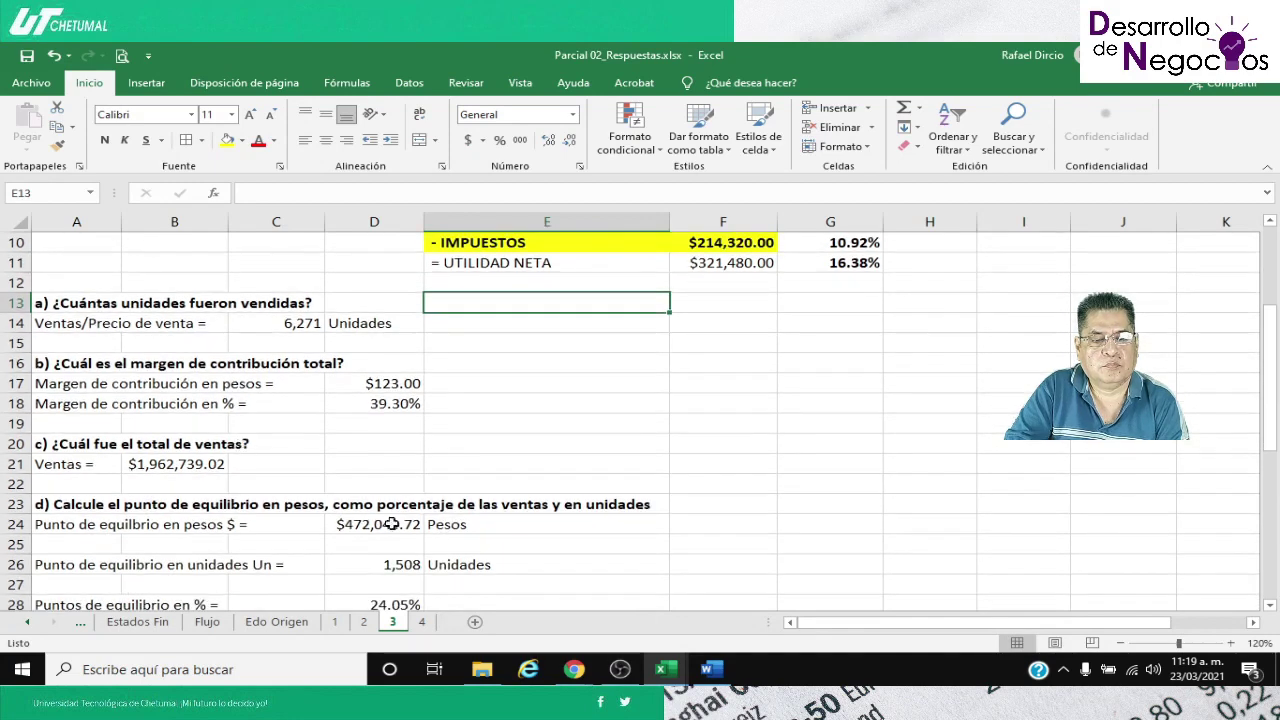
{"action": "left_click", "coordinate": [708, 670]}
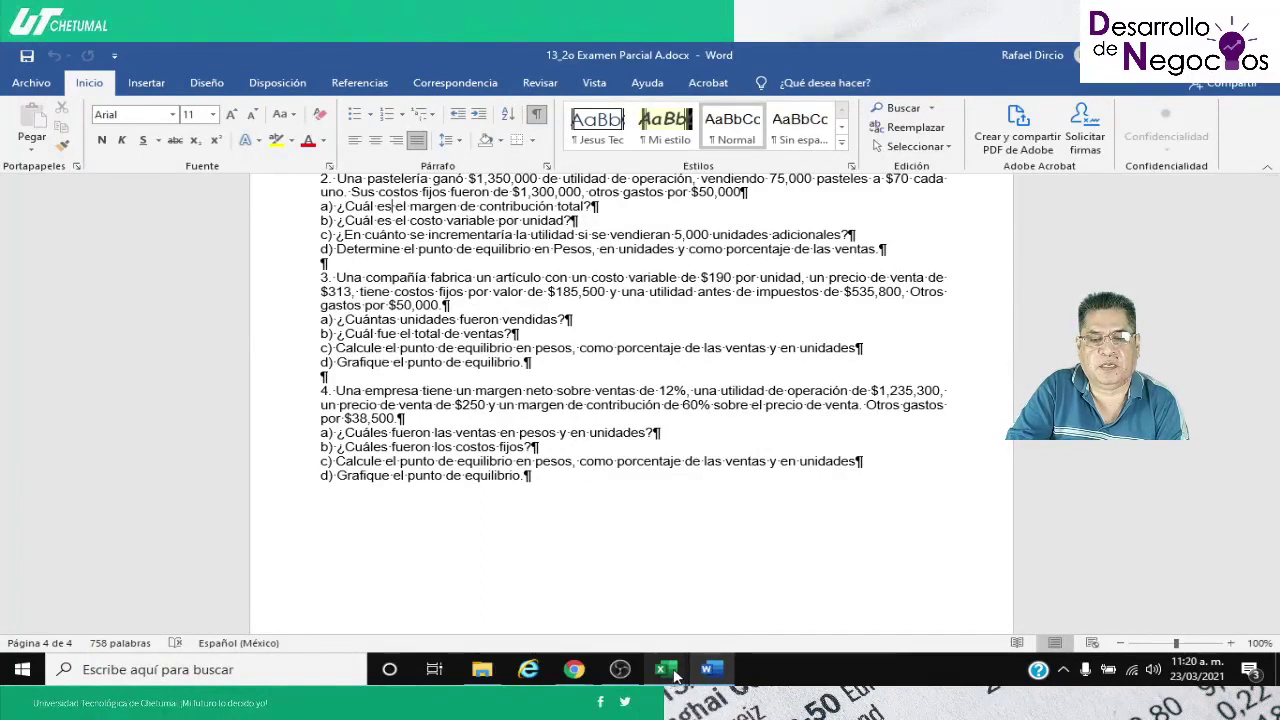
{"action": "mouse_move", "coordinate": [666, 673]}
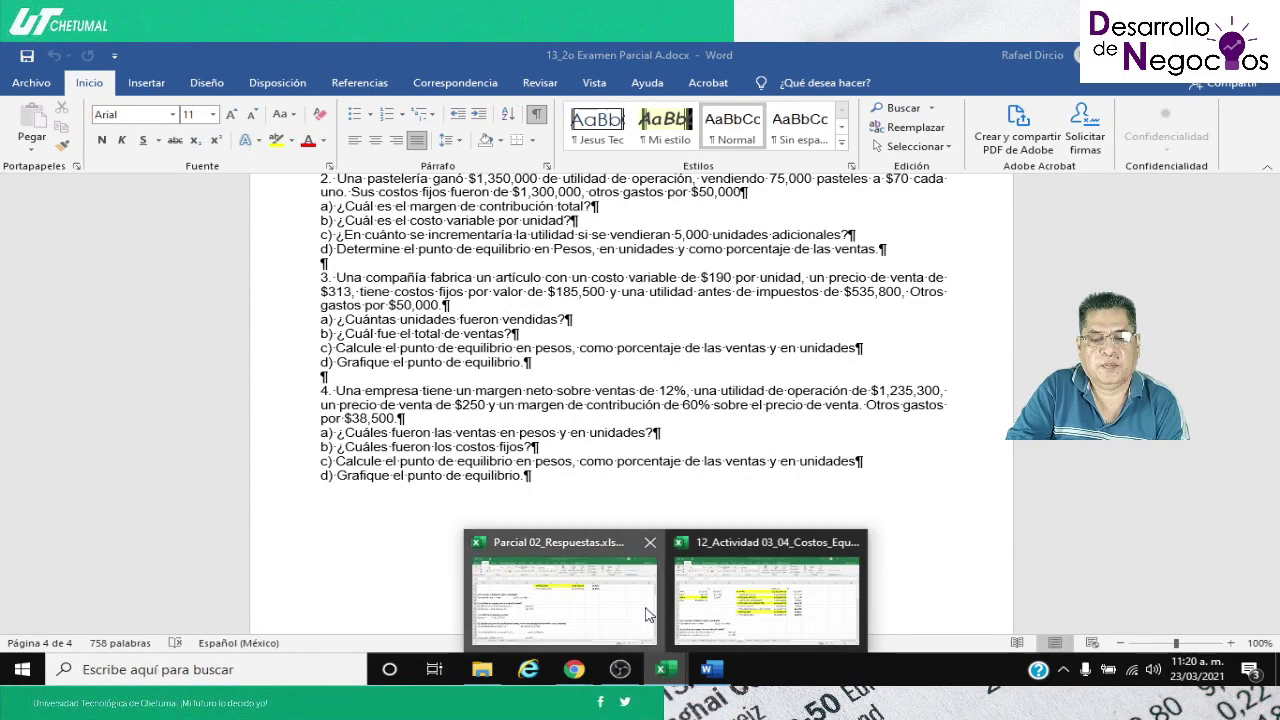
{"action": "left_click", "coordinate": [540, 575]}
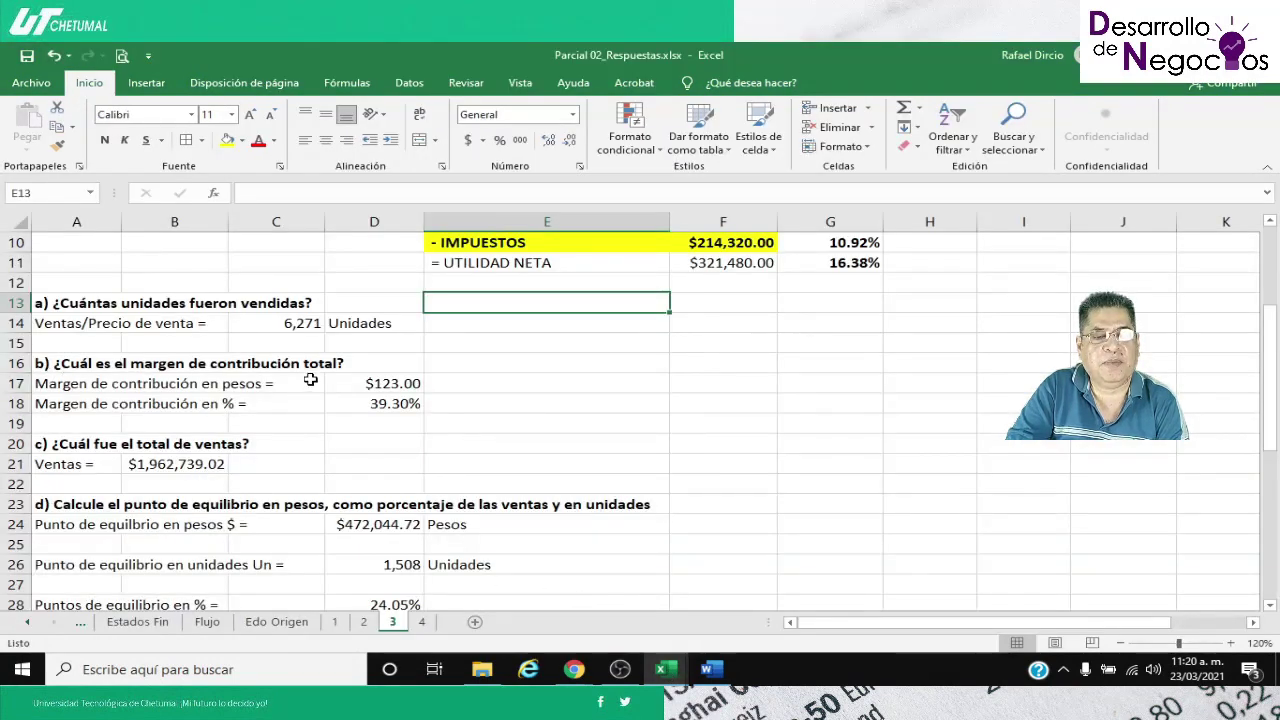
Look over the answer sections on sheet 3 from the units sold through the break-even point and its table
{"action": "scroll", "coordinate": [300, 389], "scroll_direction": "up", "scroll_amount": 2}
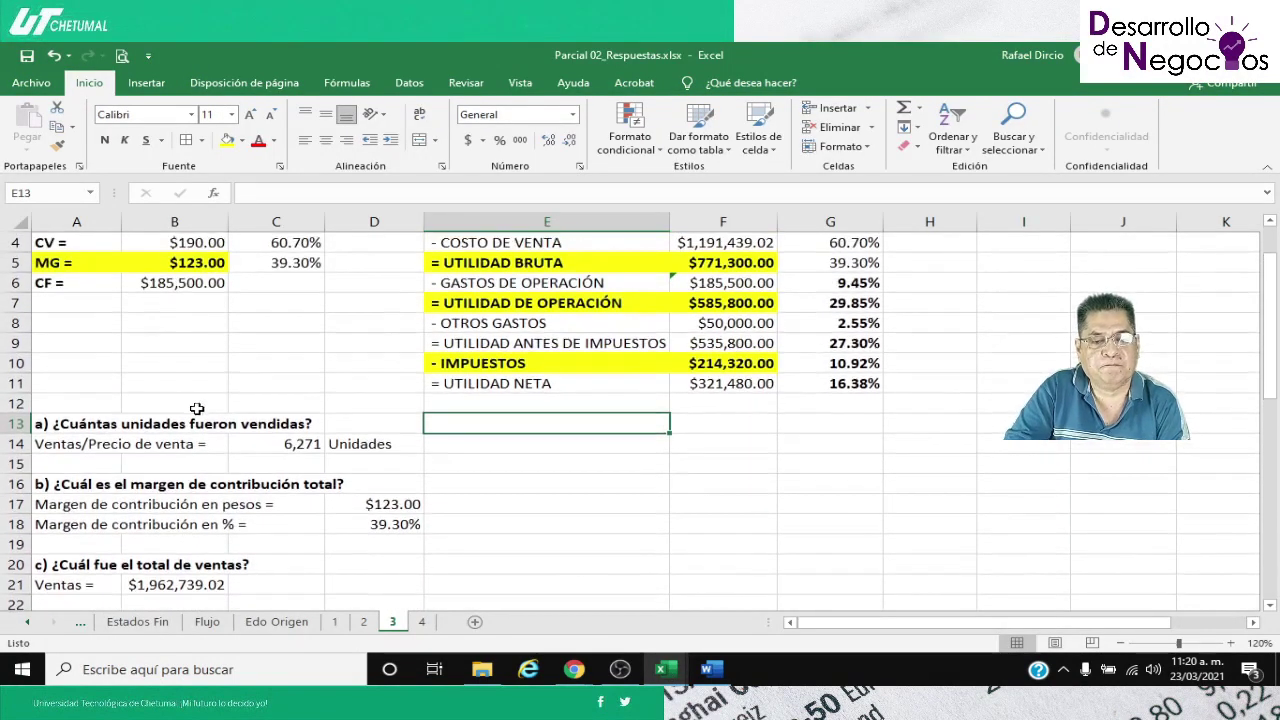
{"action": "scroll", "coordinate": [120, 409], "scroll_direction": "down", "scroll_amount": 2}
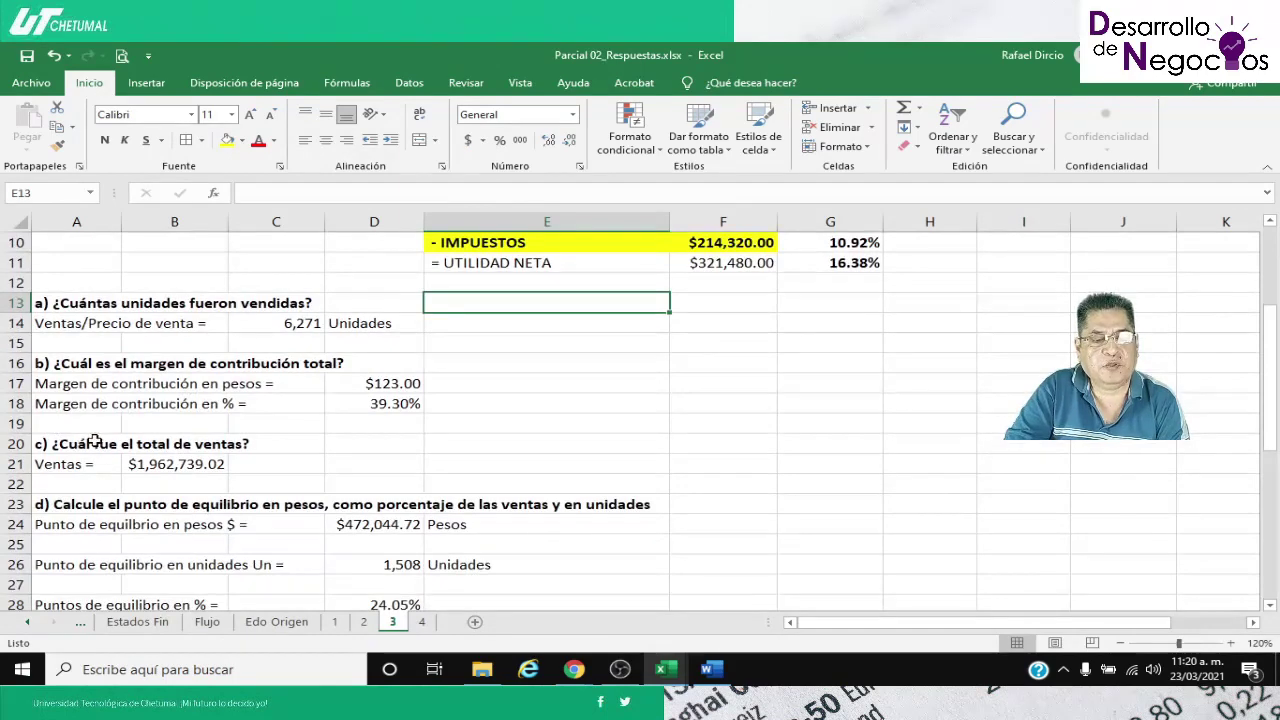
{"action": "scroll", "coordinate": [95, 445], "scroll_direction": "down", "scroll_amount": 3}
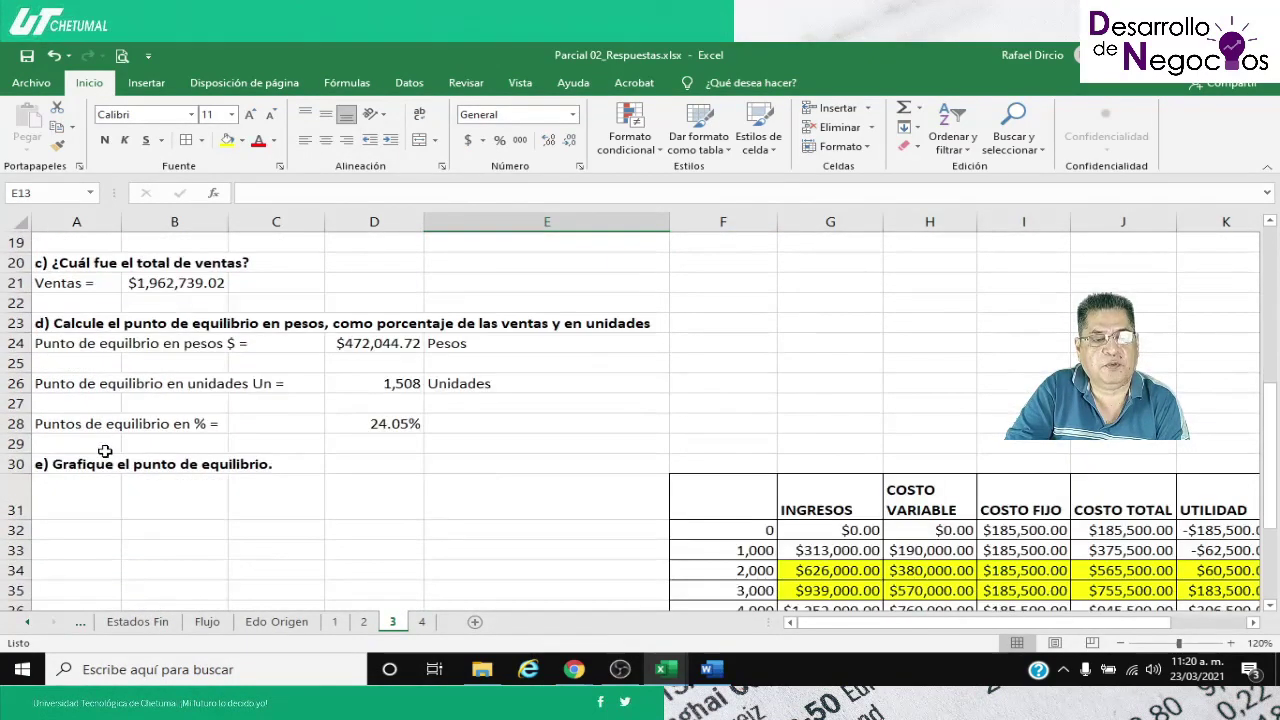
{"action": "scroll", "coordinate": [107, 450], "scroll_direction": "up", "scroll_amount": 6}
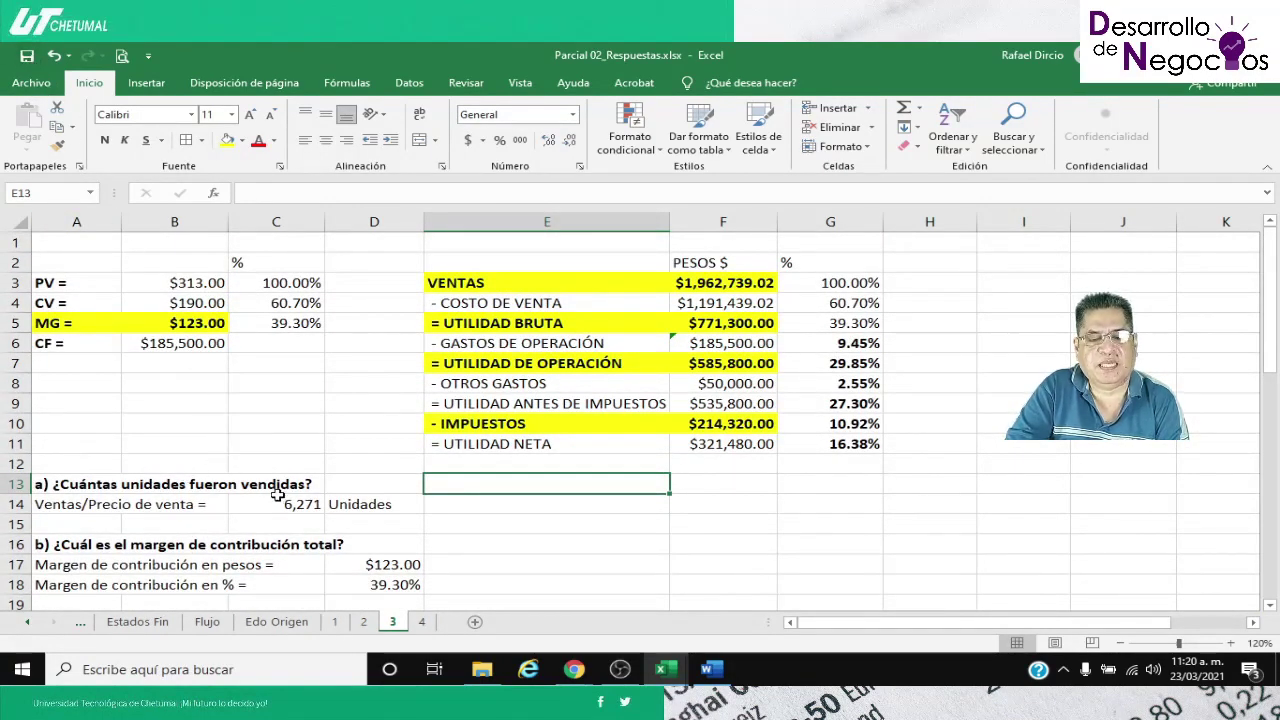
{"action": "scroll", "coordinate": [230, 470], "scroll_direction": "down", "scroll_amount": 1}
{"action": "scroll", "coordinate": [230, 455], "scroll_direction": "up", "scroll_amount": 1}
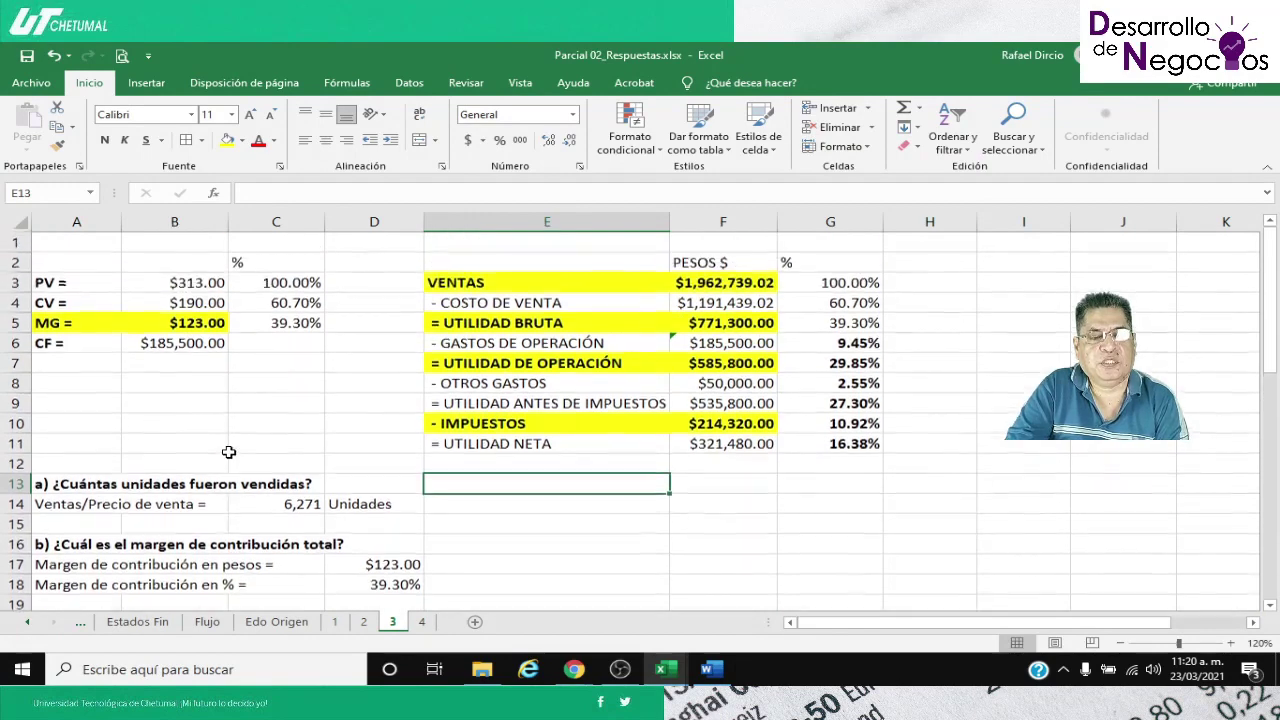
Inspect the formulas behind the units sold in C14 and the contribution margin in pesos and percent in D17 and D18
{"action": "left_click", "coordinate": [264, 508]}
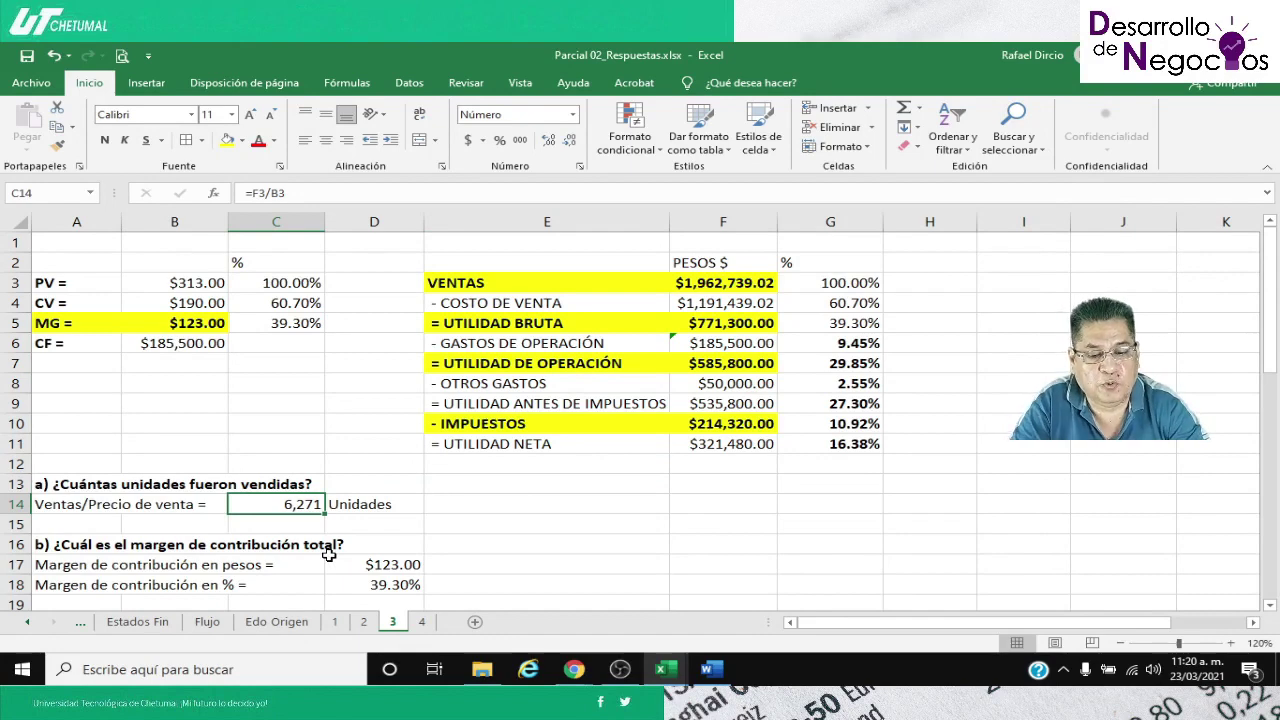
{"action": "scroll", "coordinate": [329, 556], "scroll_direction": "down", "scroll_amount": 1}
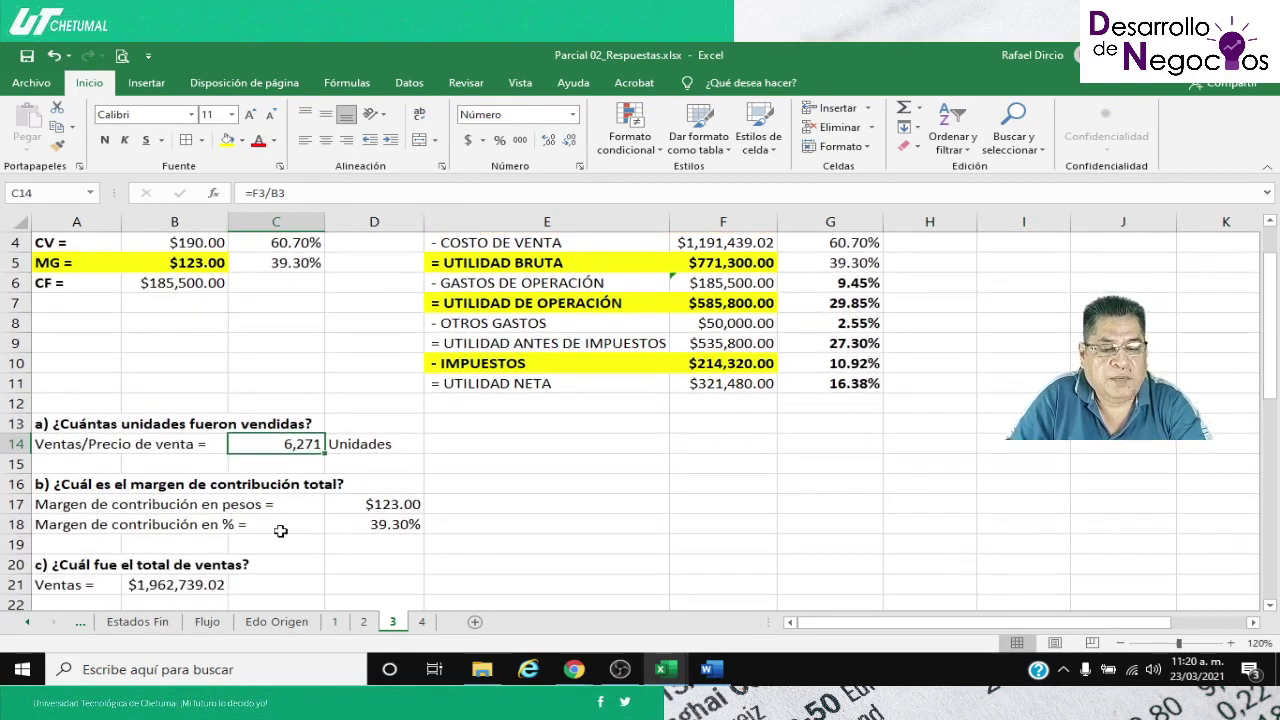
{"action": "left_click", "coordinate": [382, 505]}
{"action": "left_click", "coordinate": [372, 524]}
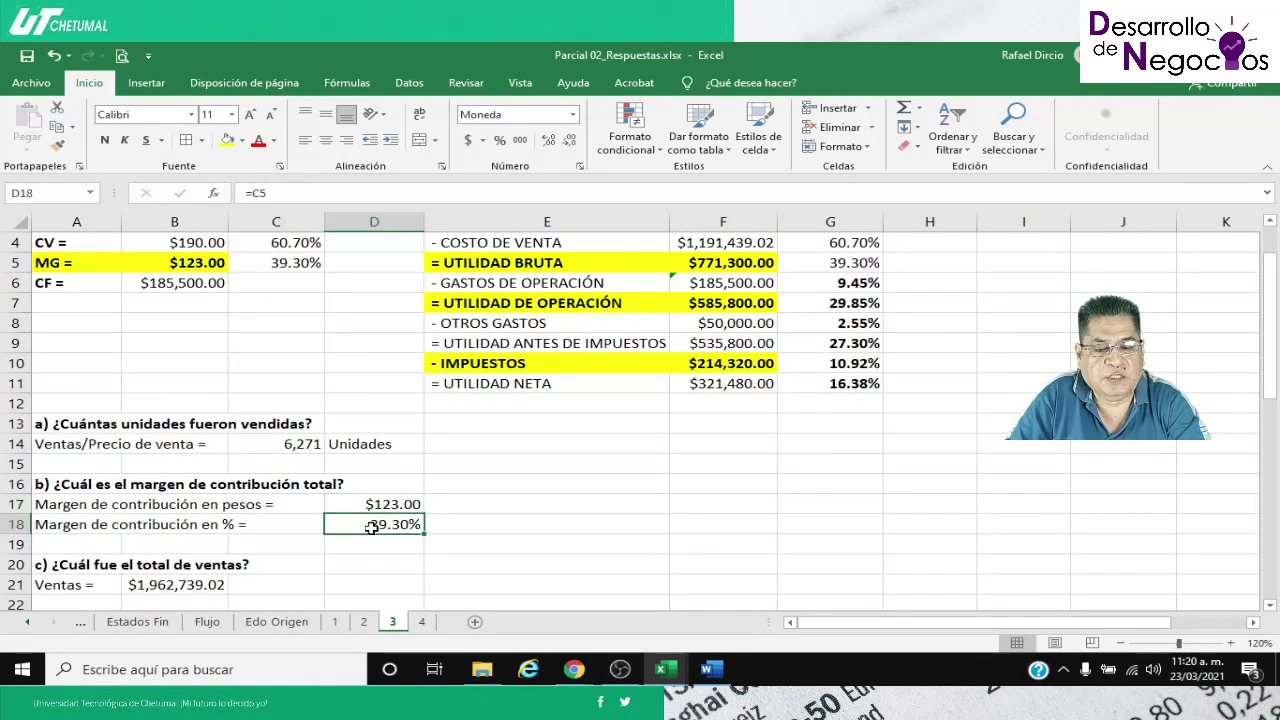
Inspect the formulas behind the total sales in B21 and the break-even point in pesos, units and percent in D24, D26 and D28
{"action": "scroll", "coordinate": [312, 500], "scroll_direction": "up", "scroll_amount": 1}
{"action": "scroll", "coordinate": [320, 490], "scroll_direction": "down", "scroll_amount": 3}
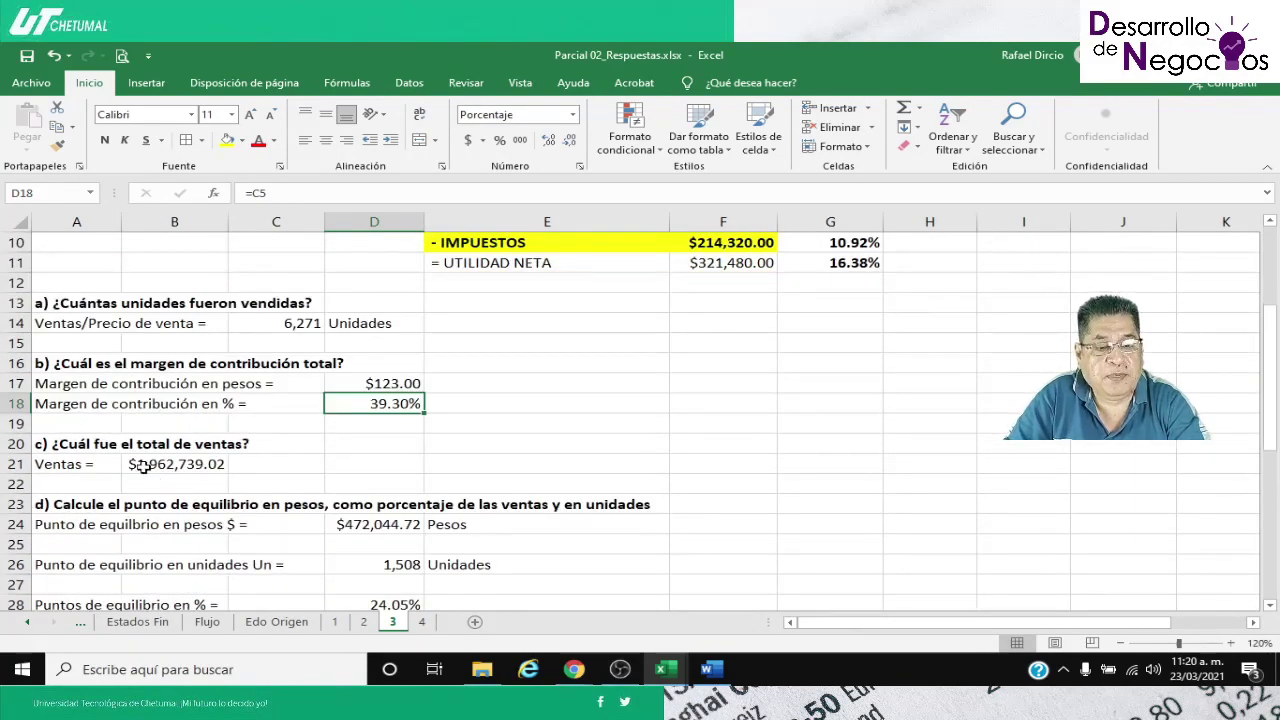
{"action": "left_click", "coordinate": [143, 466]}
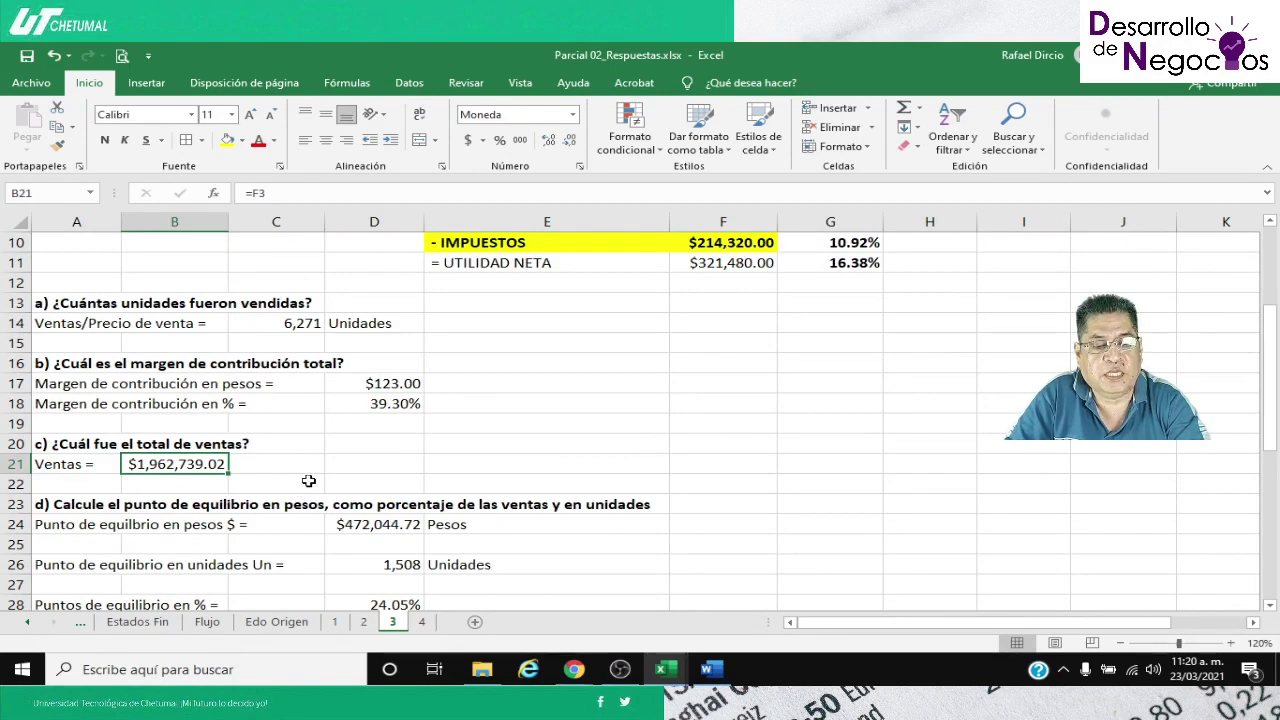
{"action": "scroll", "coordinate": [312, 483], "scroll_direction": "down", "scroll_amount": 2}
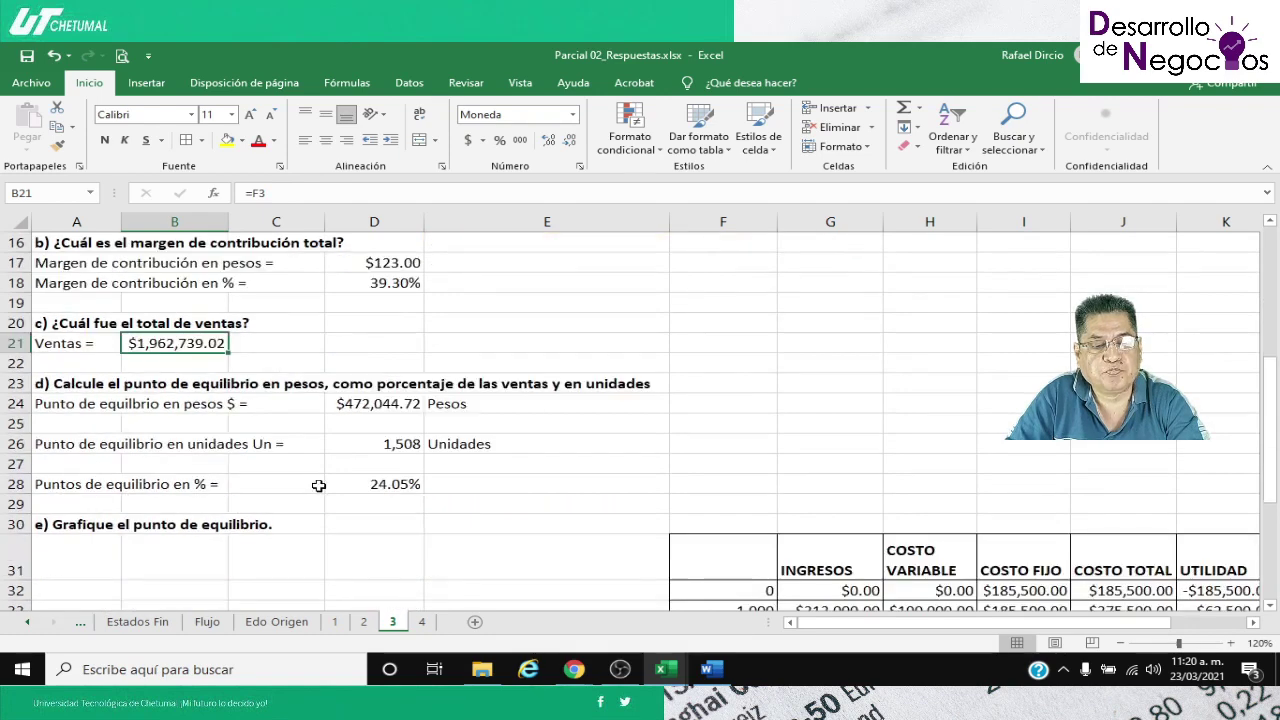
{"action": "scroll", "coordinate": [318, 485], "scroll_direction": "down", "scroll_amount": 1}
{"action": "left_click", "coordinate": [399, 350]}
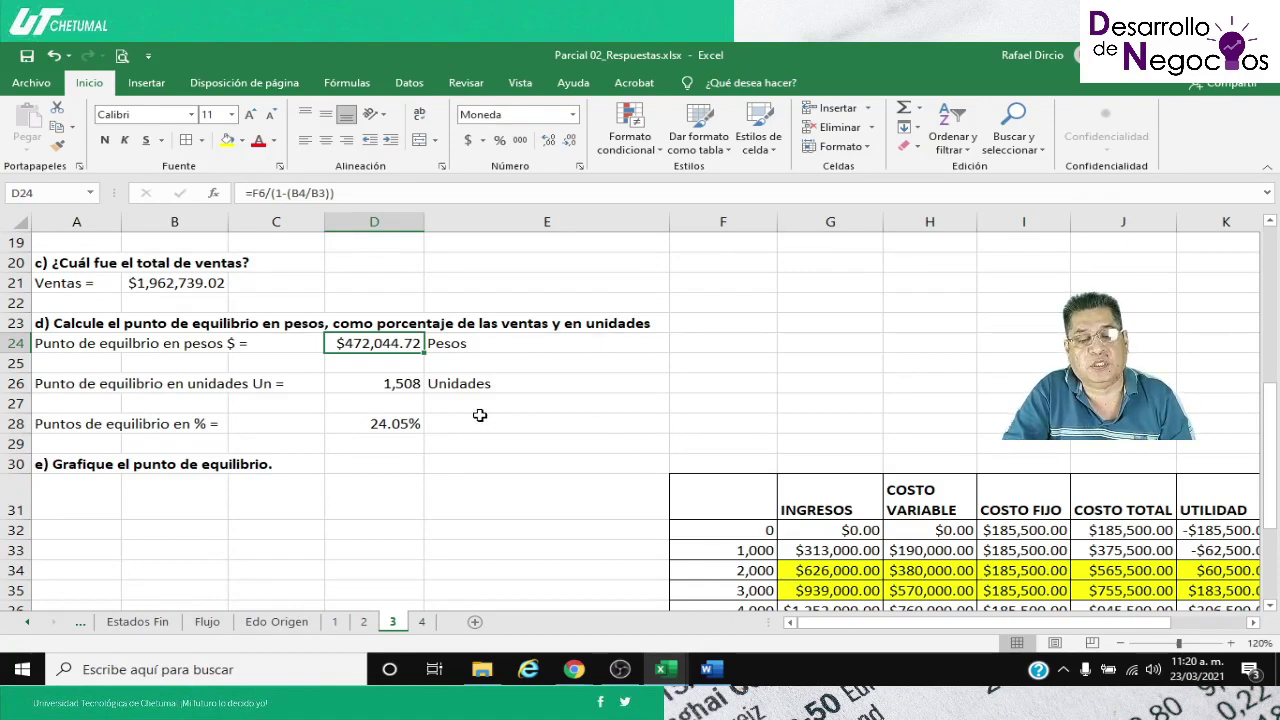
{"action": "left_click", "coordinate": [358, 383]}
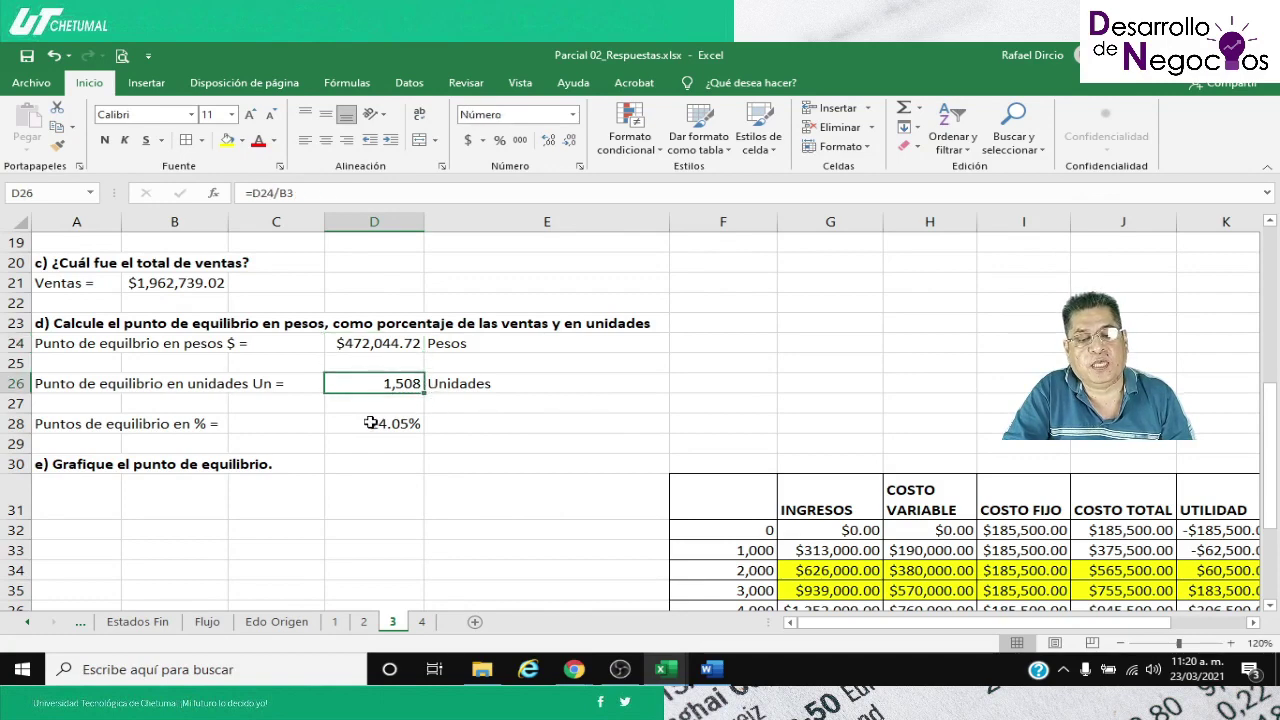
{"action": "left_click", "coordinate": [359, 423]}
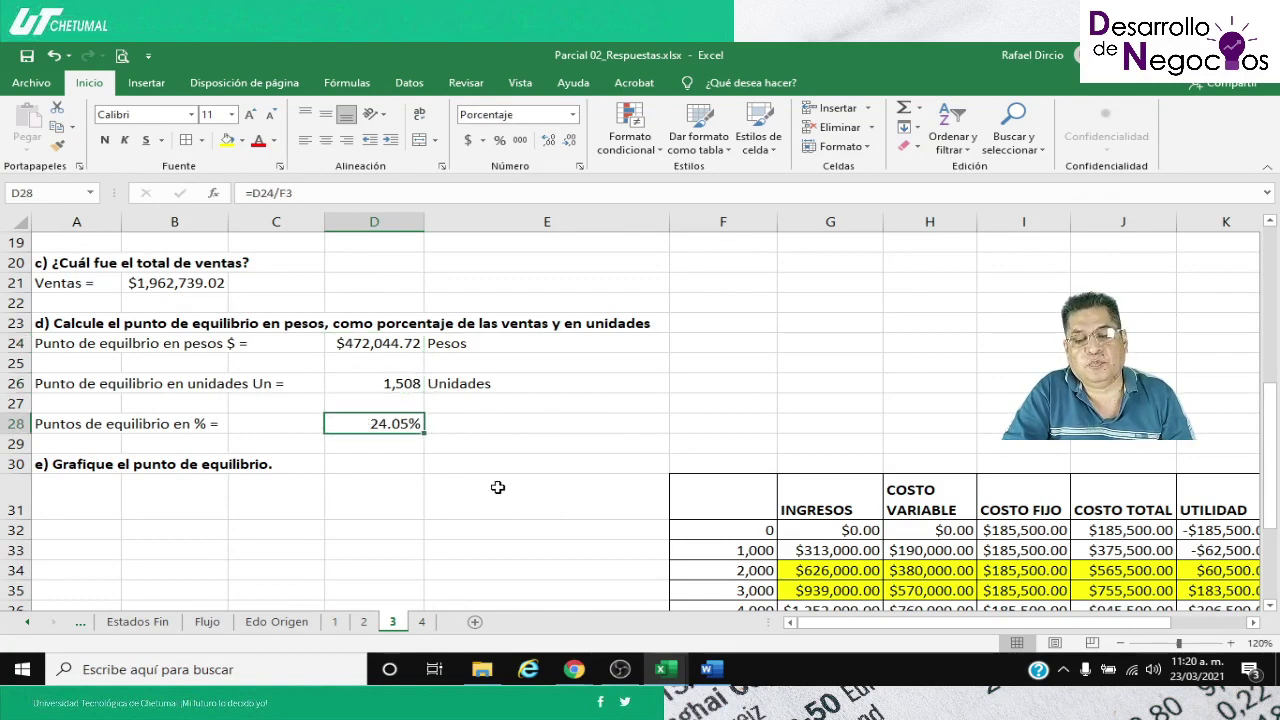
{"action": "scroll", "coordinate": [476, 477], "scroll_direction": "down", "scroll_amount": 4}
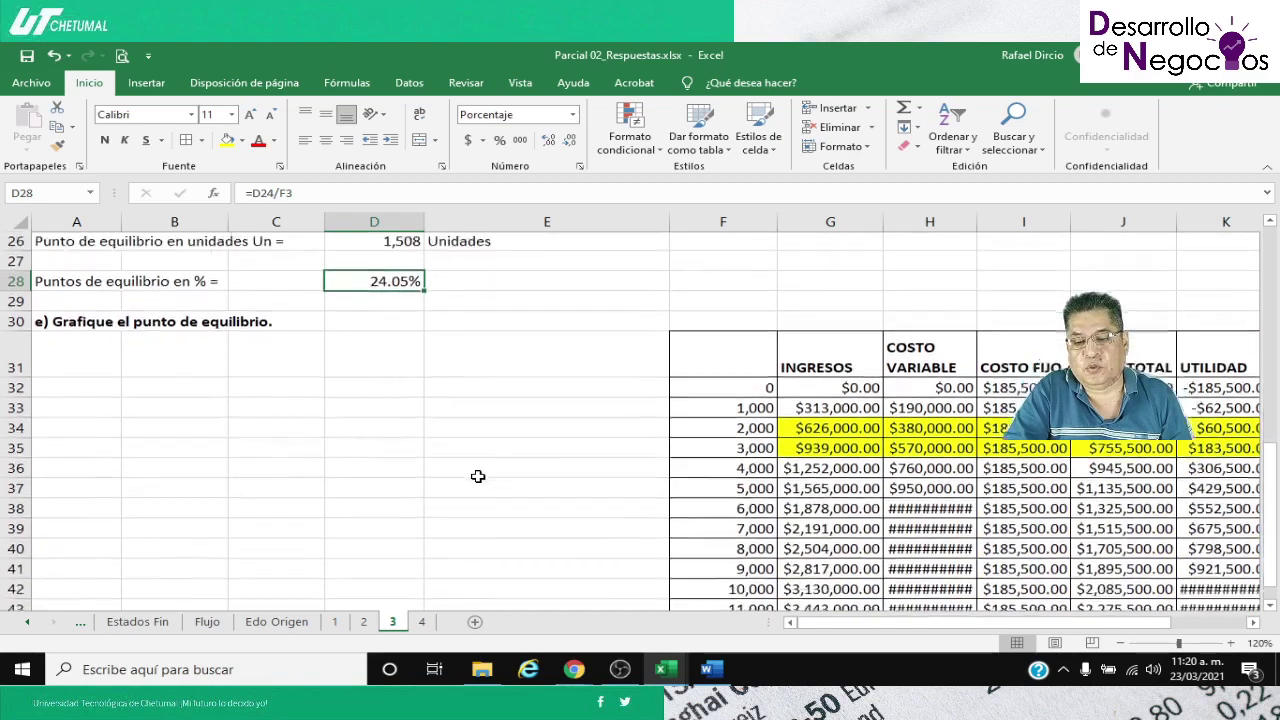
{"action": "scroll", "coordinate": [508, 471], "scroll_direction": "up", "scroll_amount": 3}
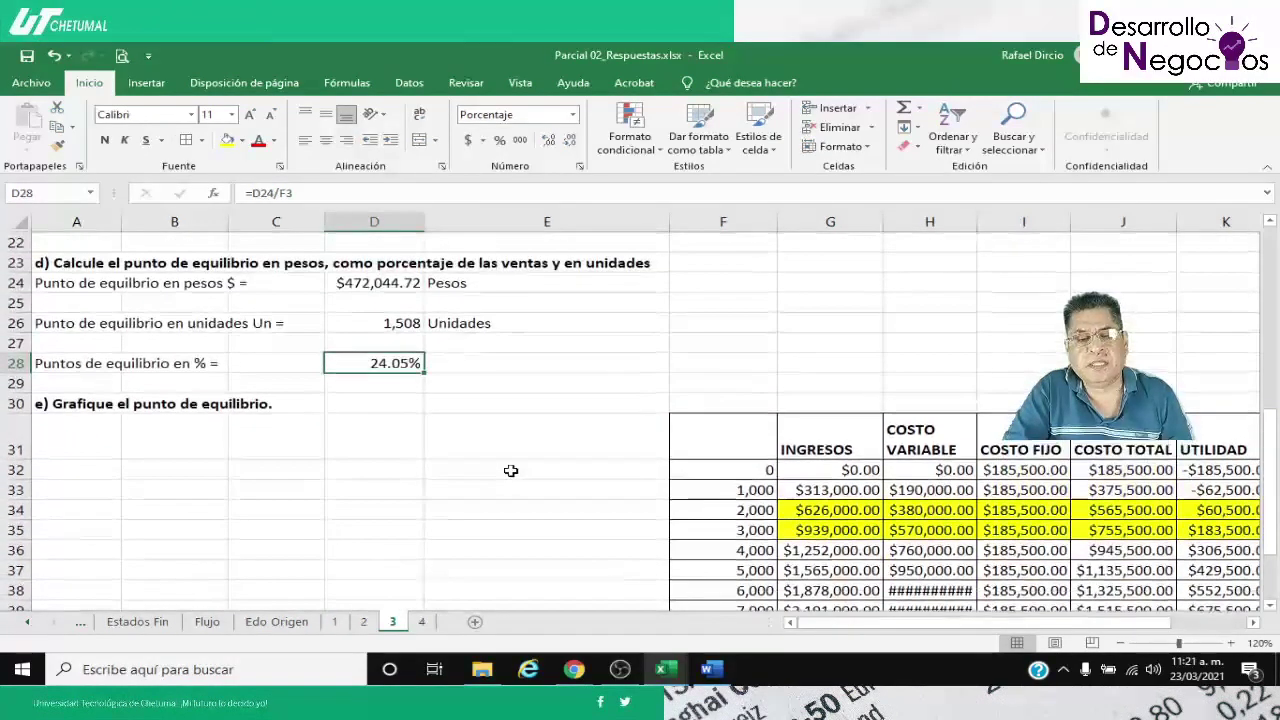
{"action": "scroll", "coordinate": [510, 470], "scroll_direction": "down", "scroll_amount": 2}
{"action": "scroll", "coordinate": [510, 470], "scroll_direction": "up", "scroll_amount": 7}
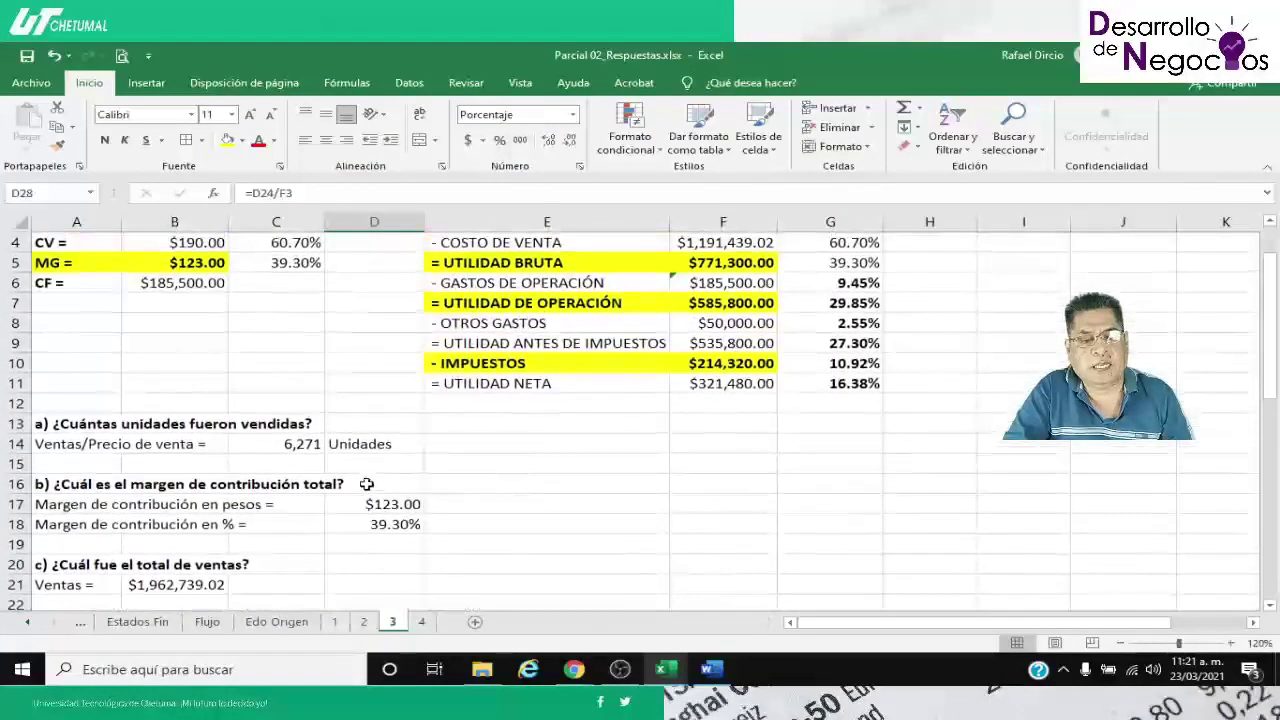
{"action": "scroll", "coordinate": [289, 463], "scroll_direction": "down", "scroll_amount": 2}
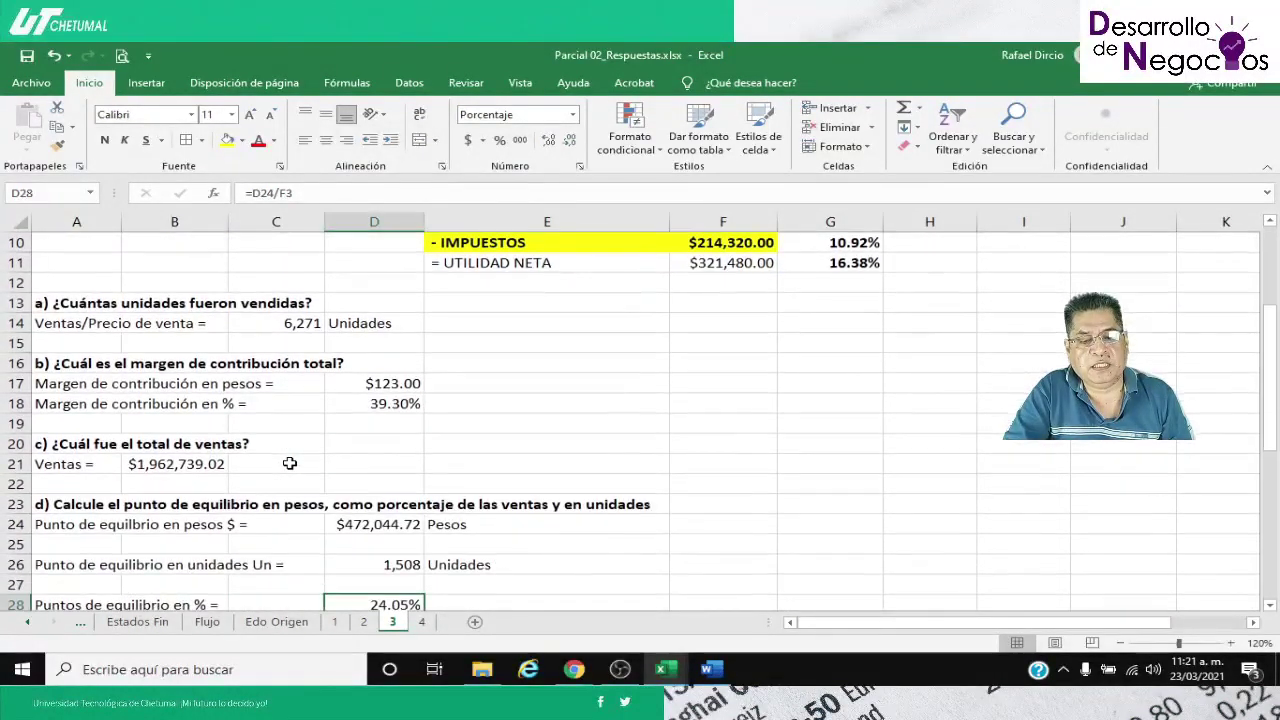
Change the break-even table's units to steps of 600, entering 600 in F33 and 1200 in F34 and extending the series to F43
{"action": "scroll", "coordinate": [289, 459], "scroll_direction": "down", "scroll_amount": 6}
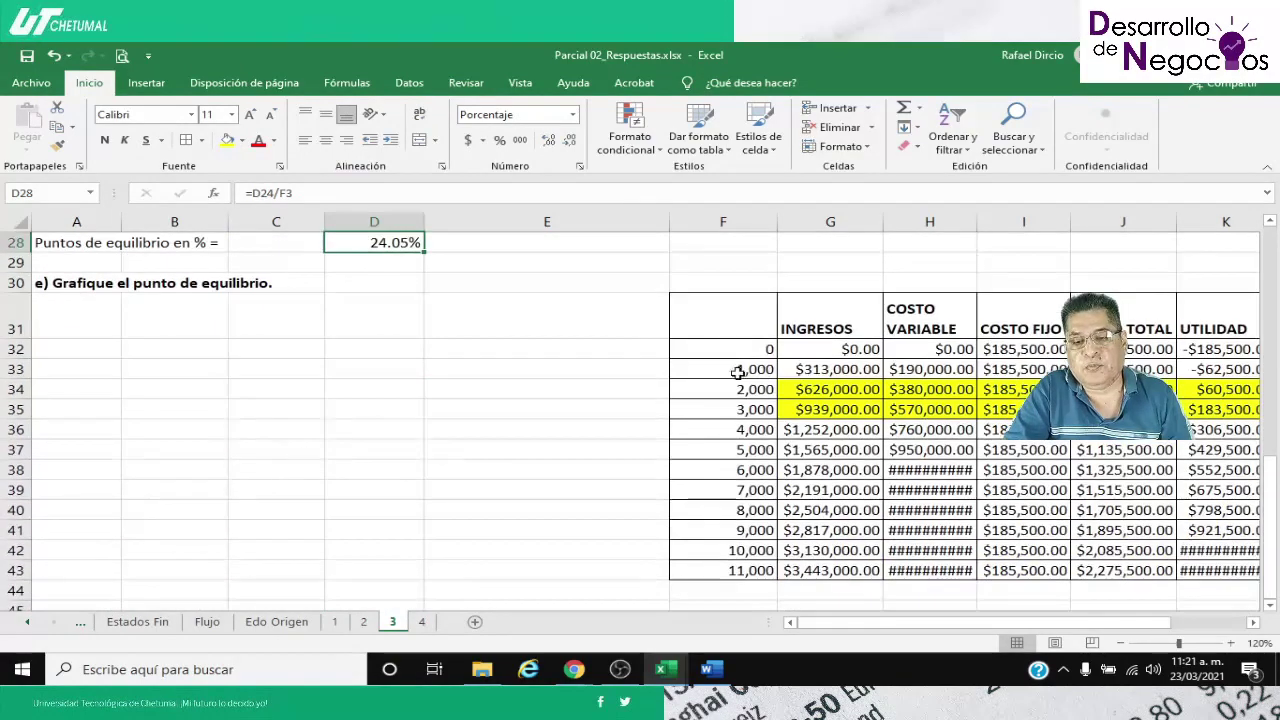
{"action": "left_click", "coordinate": [737, 372]}
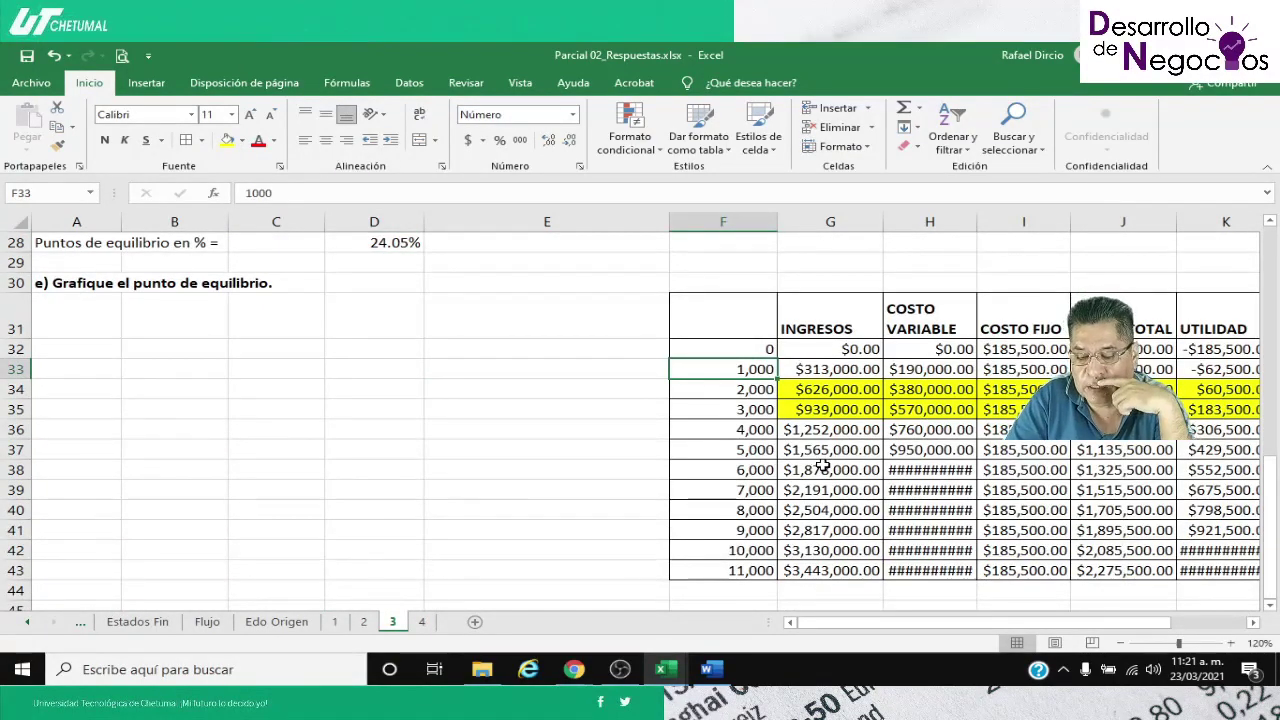
{"action": "type", "text": "6"}
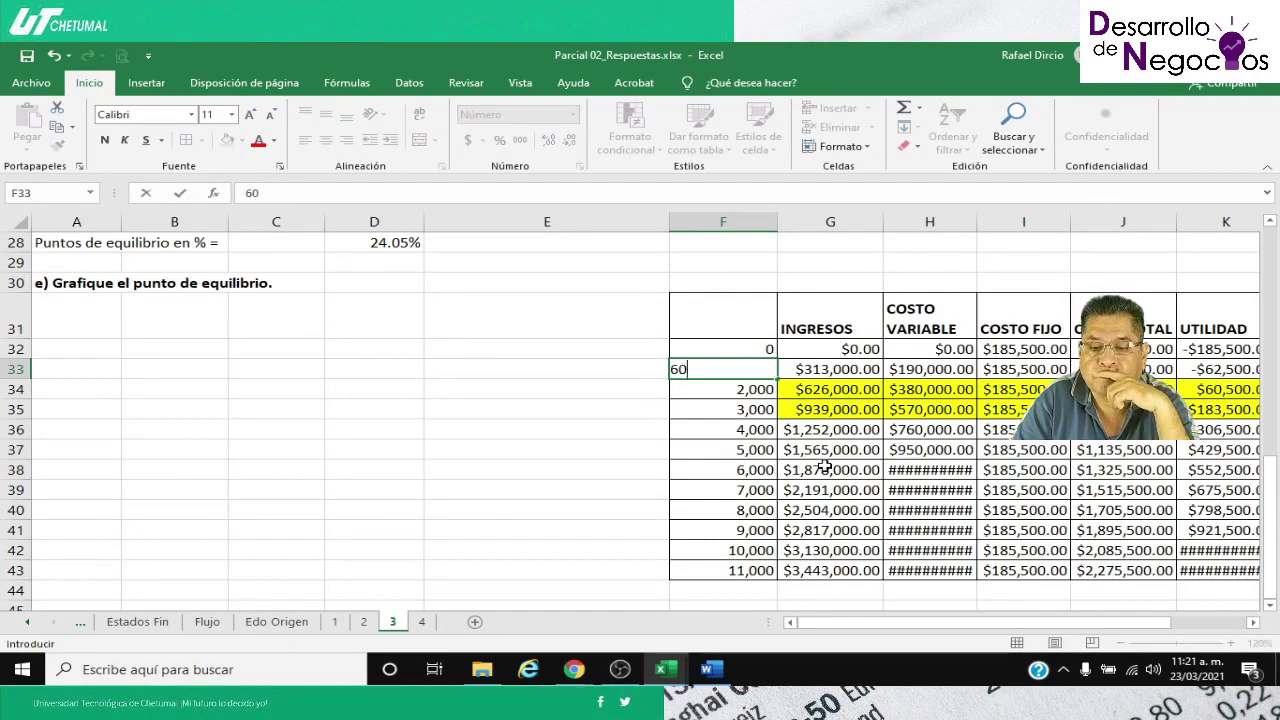
{"action": "key", "text": "Return"}
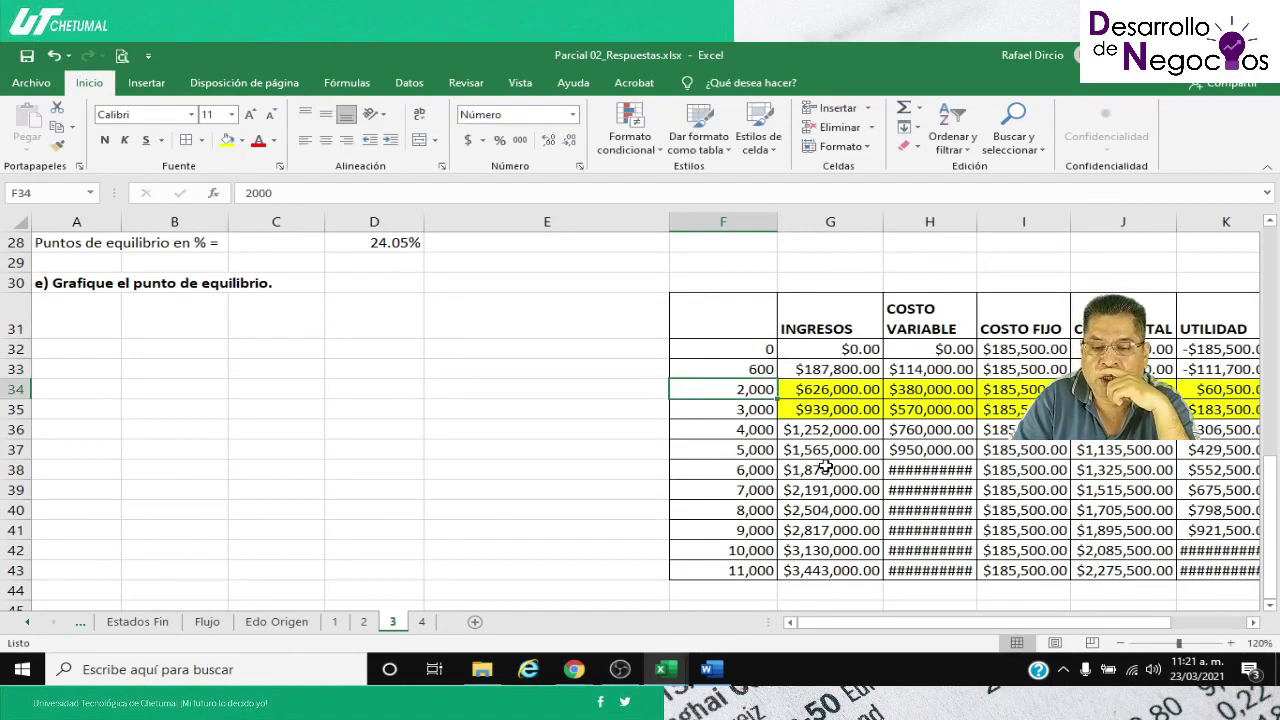
{"action": "type", "text": "12"}
{"action": "key", "text": "Return"}
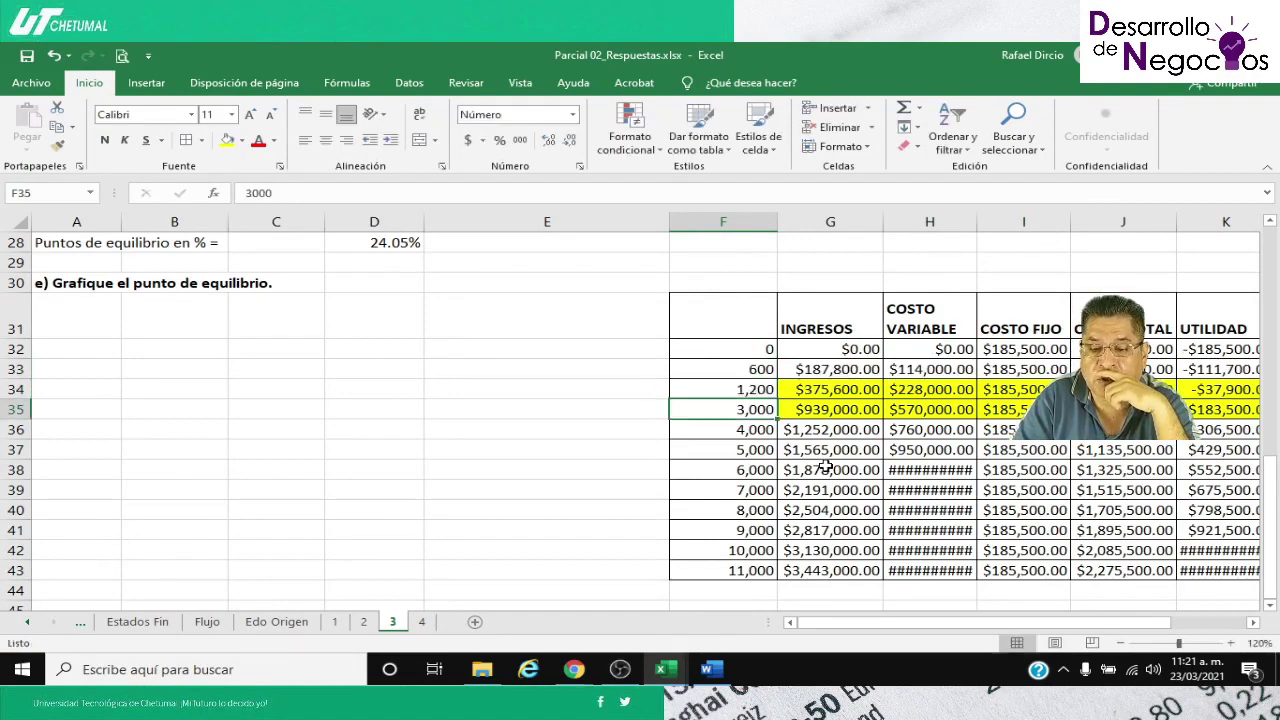
{"action": "left_click_drag", "start_coordinate": [709, 346], "coordinate": [776, 576]}
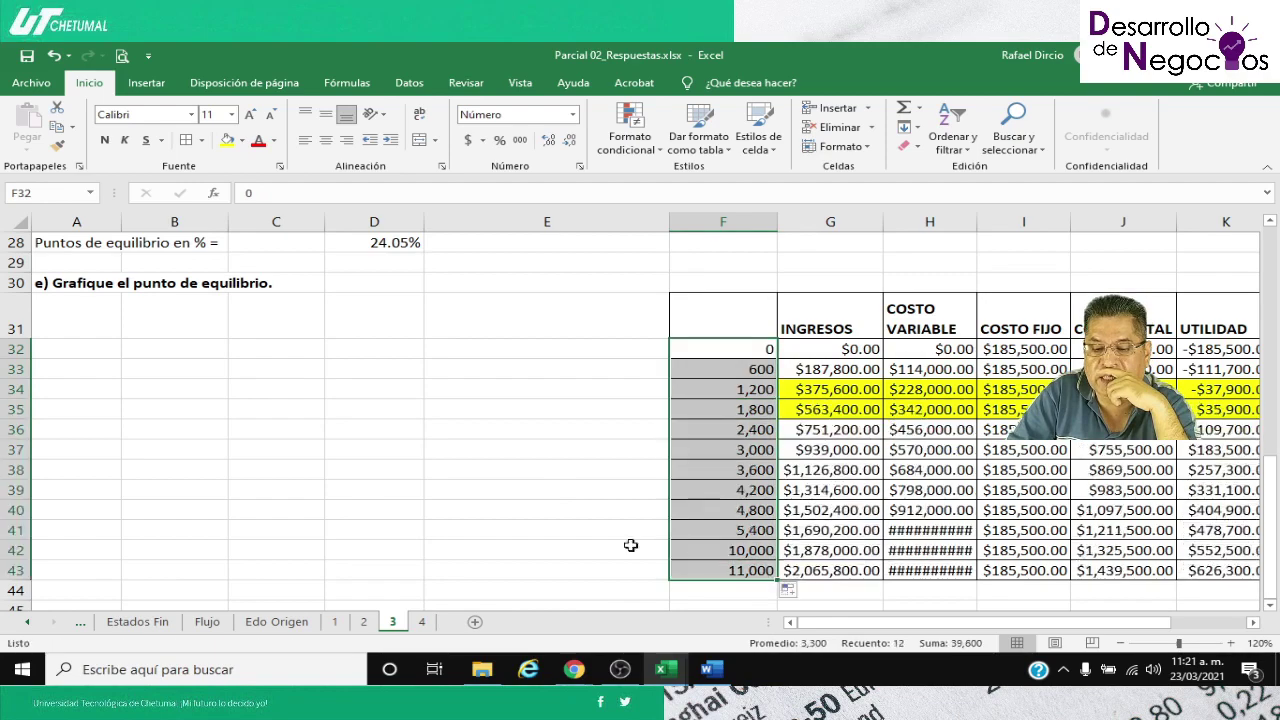
Widen the COSTO VARIABLE column H to fit its contents and check the table's profit and unit cost columns around rows 34 and 35
{"action": "scroll", "coordinate": [523, 457], "scroll_direction": "up", "scroll_amount": 2}
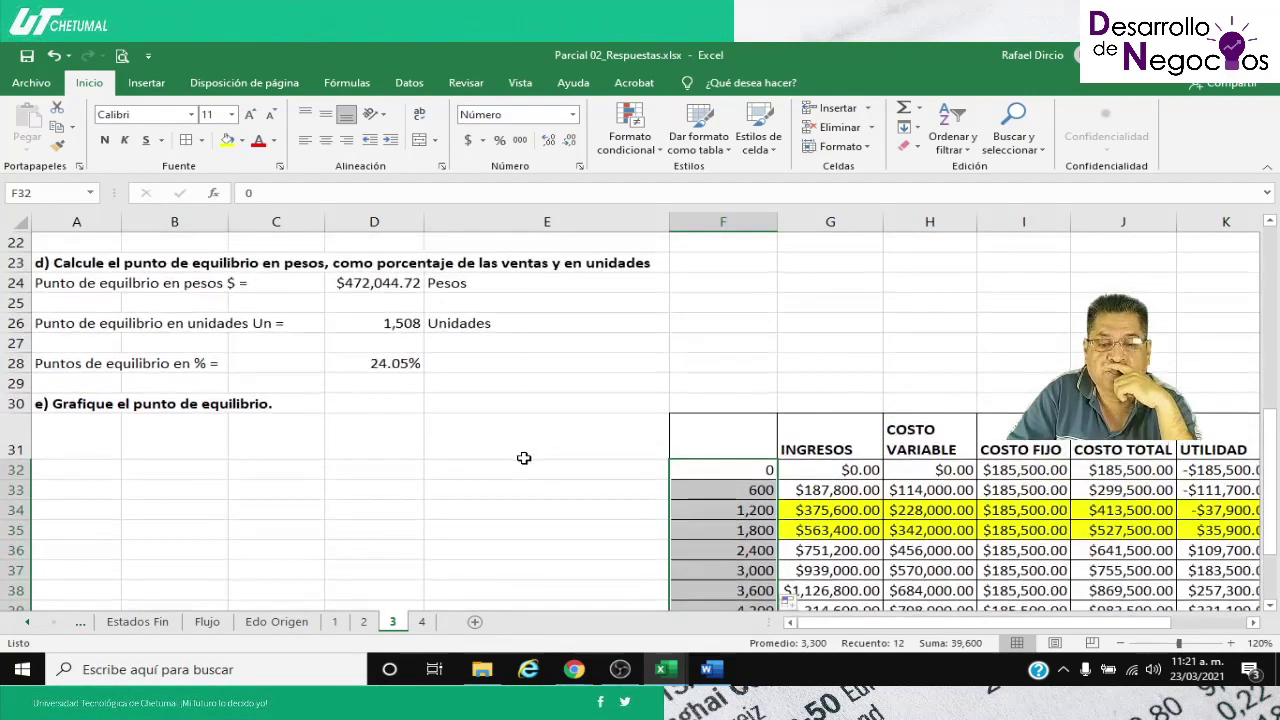
{"action": "scroll", "coordinate": [523, 457], "scroll_direction": "down", "scroll_amount": 3}
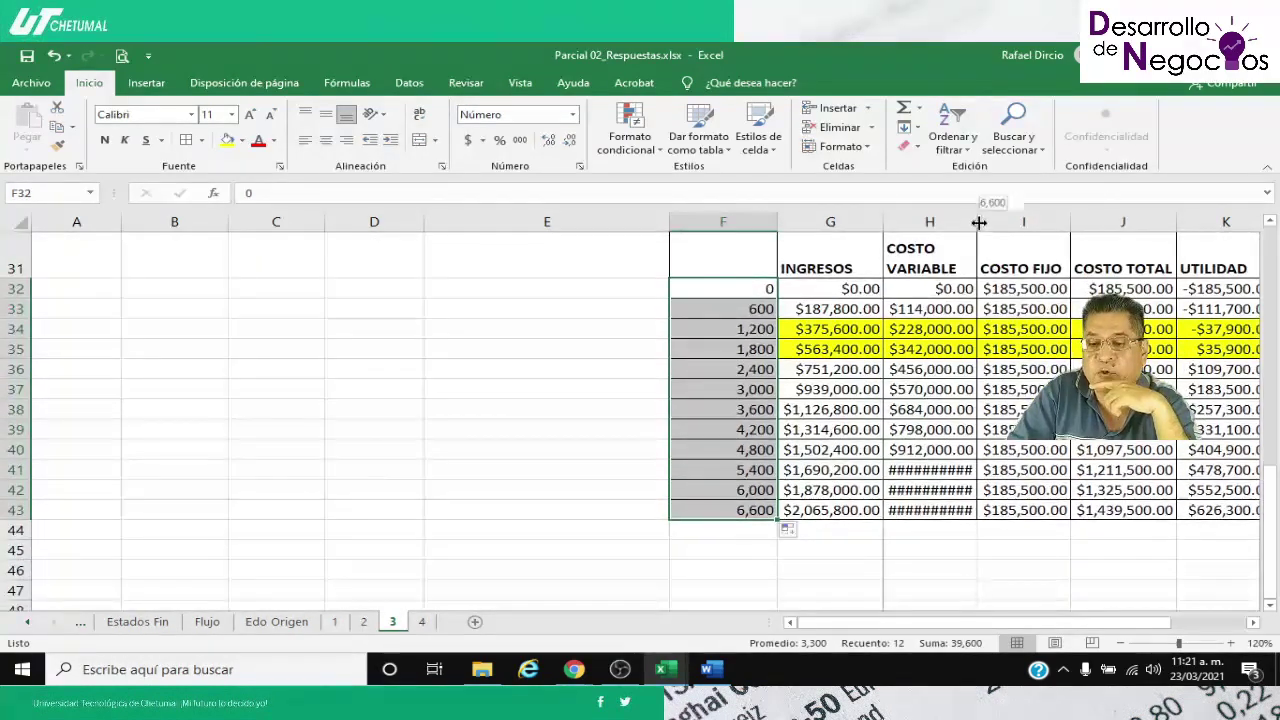
{"action": "double_click", "coordinate": [977, 221]}
{"action": "left_click", "coordinate": [930, 332]}
{"action": "key", "text": "Right"}
{"action": "key", "text": "Right"}
{"action": "key", "text": "Right"}
{"action": "key", "text": "Right"}
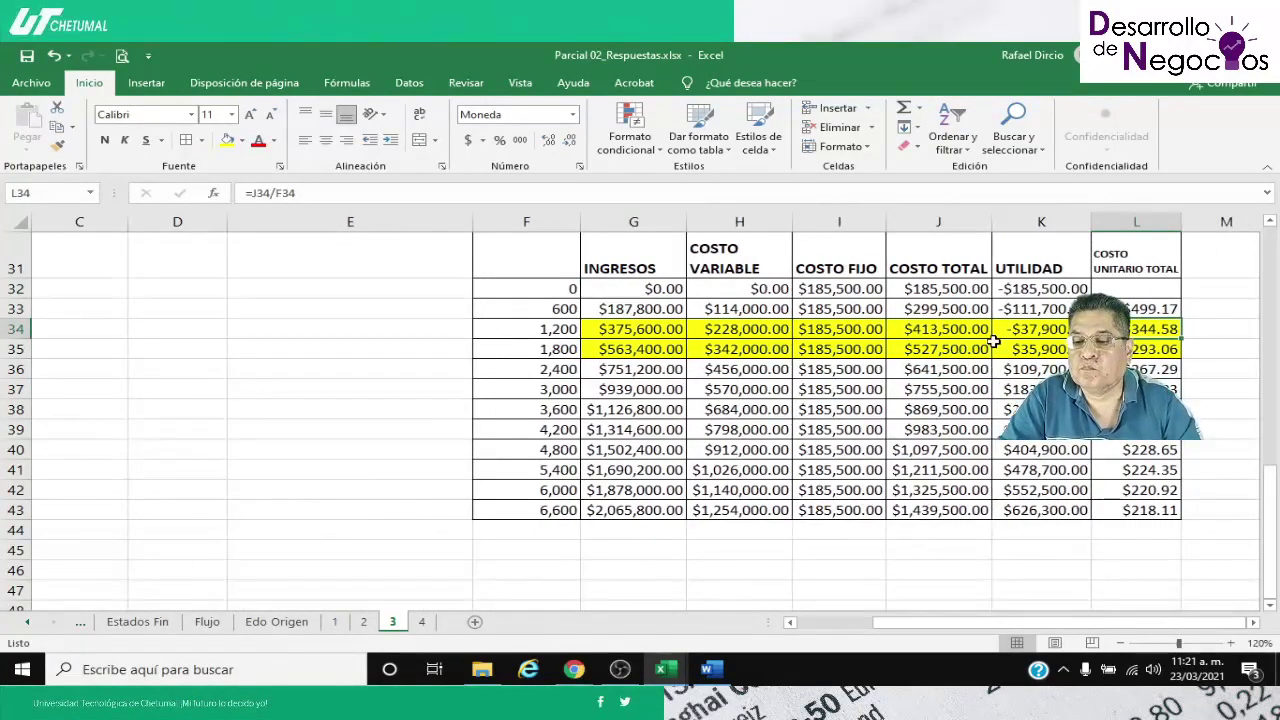
{"action": "left_click", "coordinate": [995, 343]}
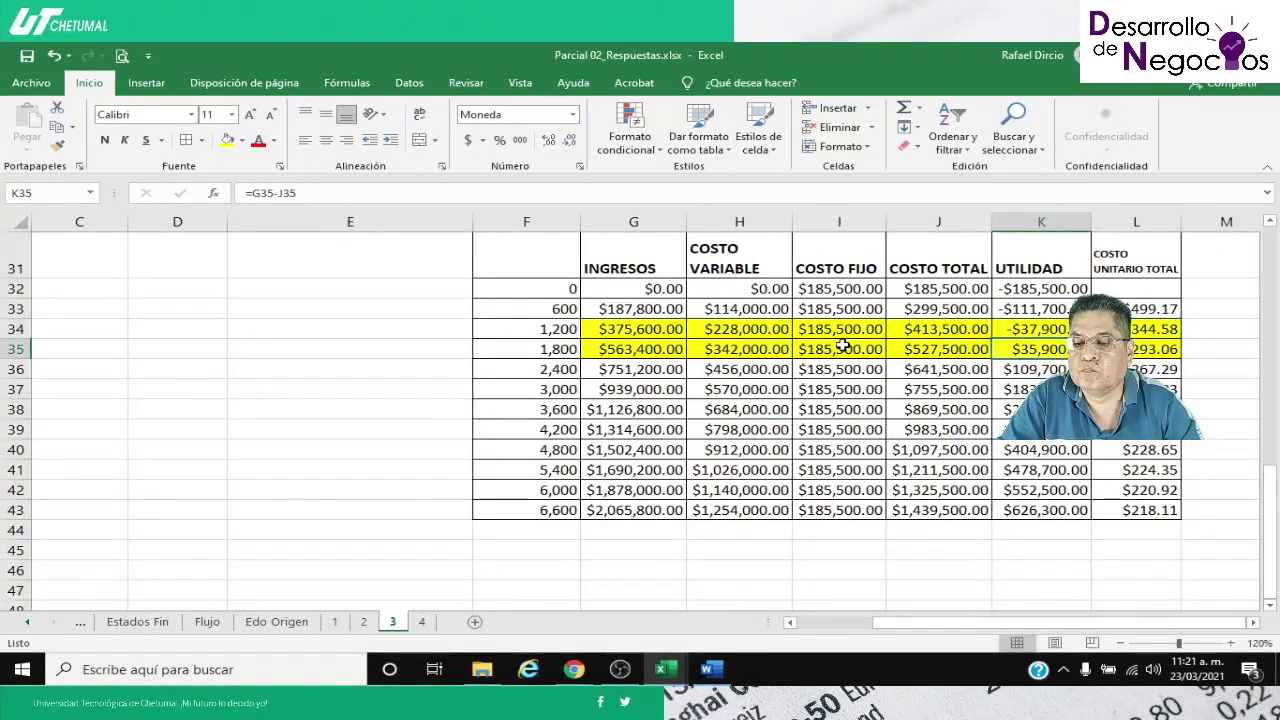
Fill the 1,200 and 1,800 unit cells F34:F35 with yellow and compare them with the break-even units in D26
{"action": "left_click", "coordinate": [538, 333]}
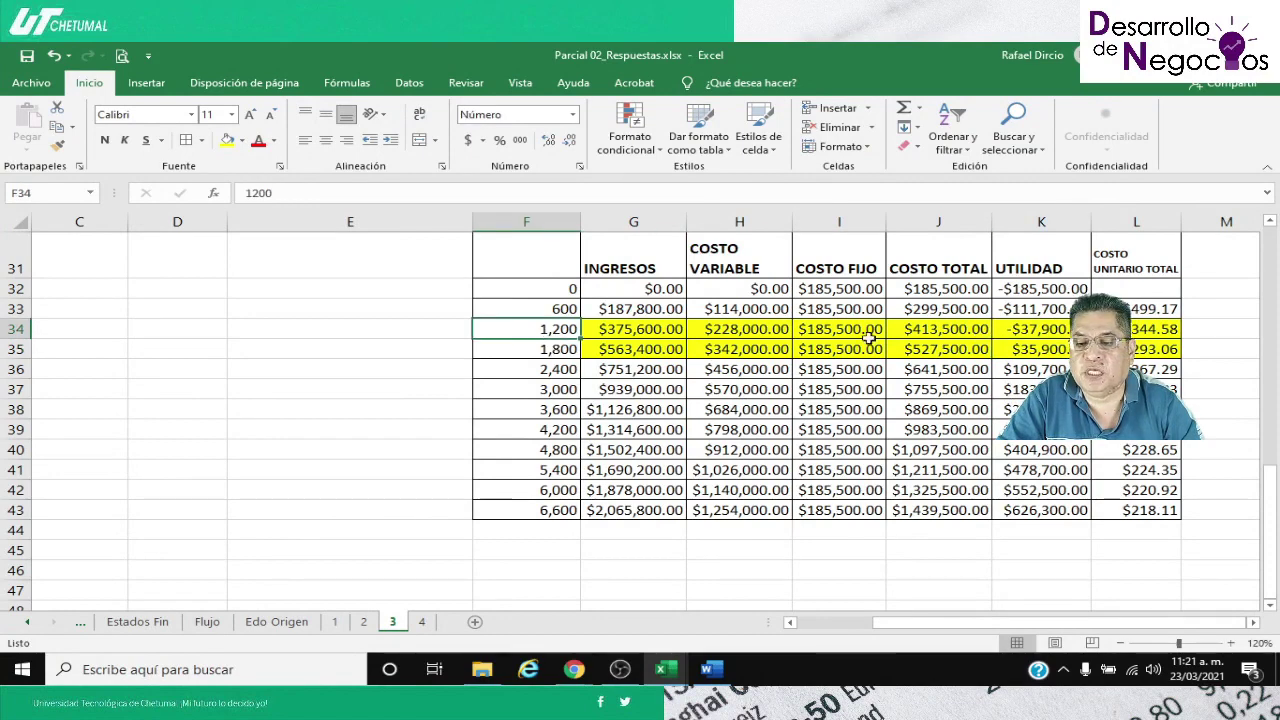
{"action": "left_click", "coordinate": [507, 341], "text": "shift"}
{"action": "left_click", "coordinate": [227, 140]}
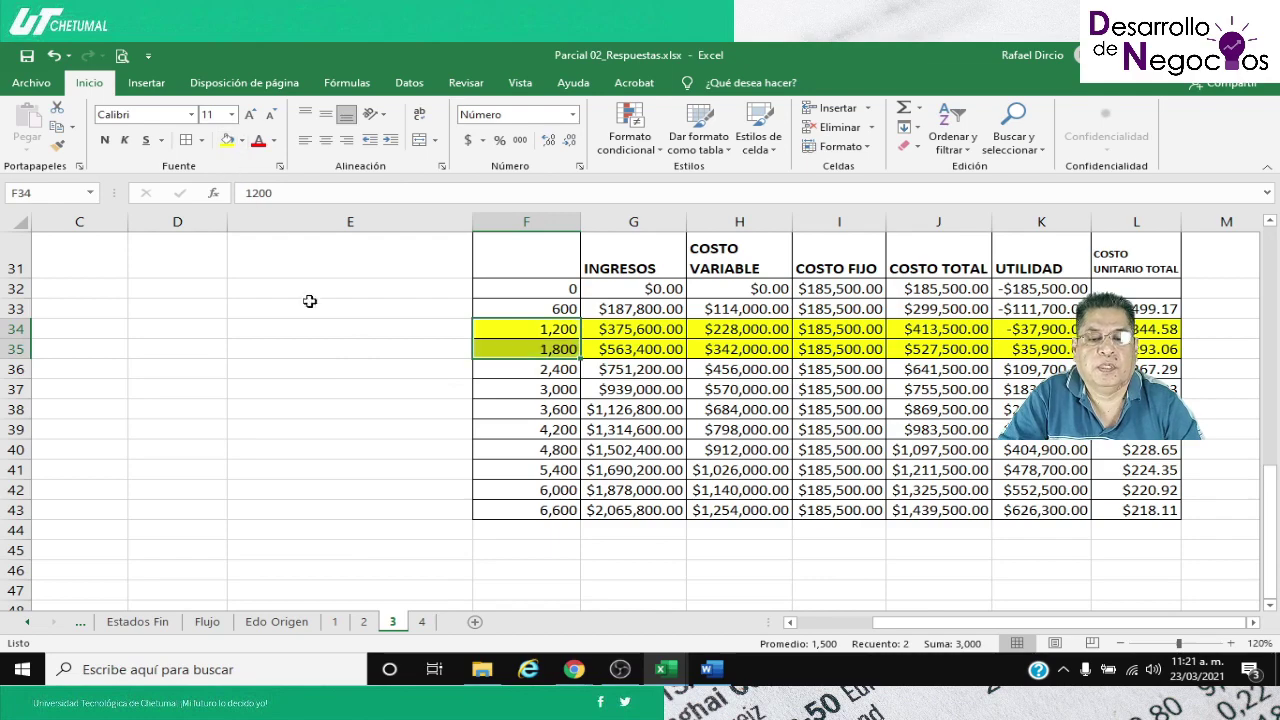
{"action": "scroll", "coordinate": [357, 357], "scroll_direction": "up", "scroll_amount": 3}
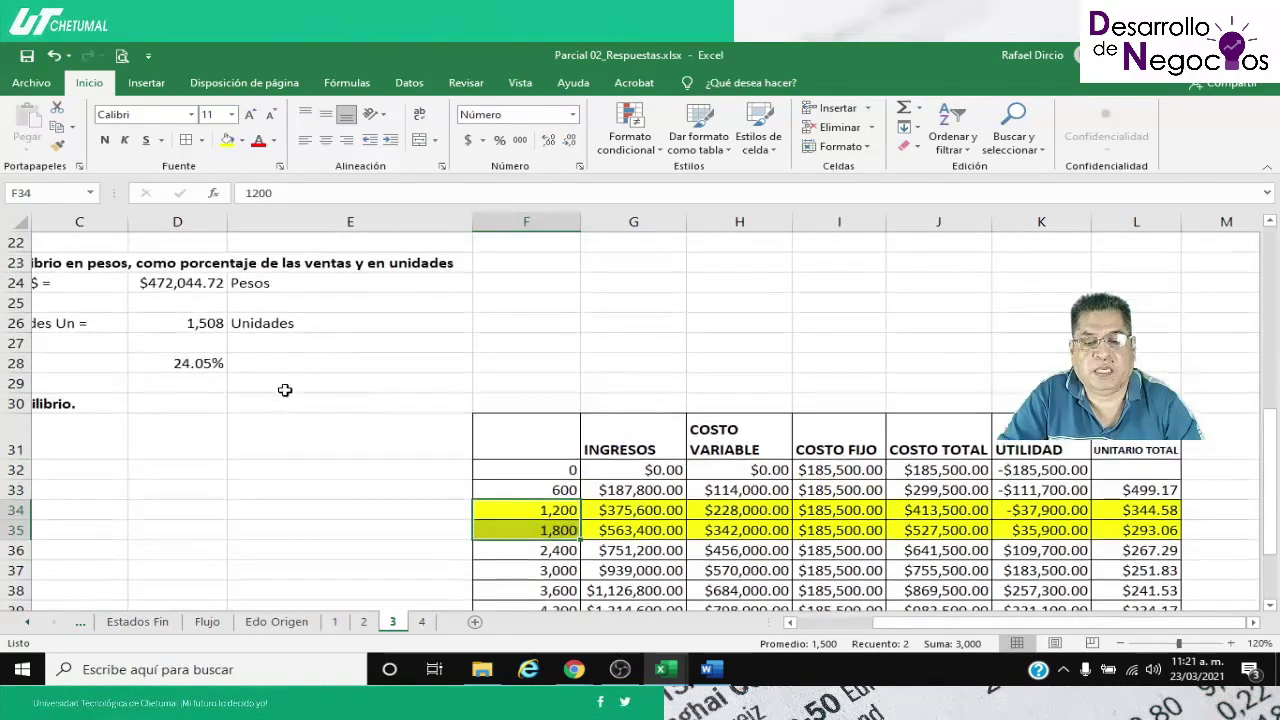
{"action": "scroll", "coordinate": [446, 471], "scroll_direction": "down", "scroll_amount": 1}
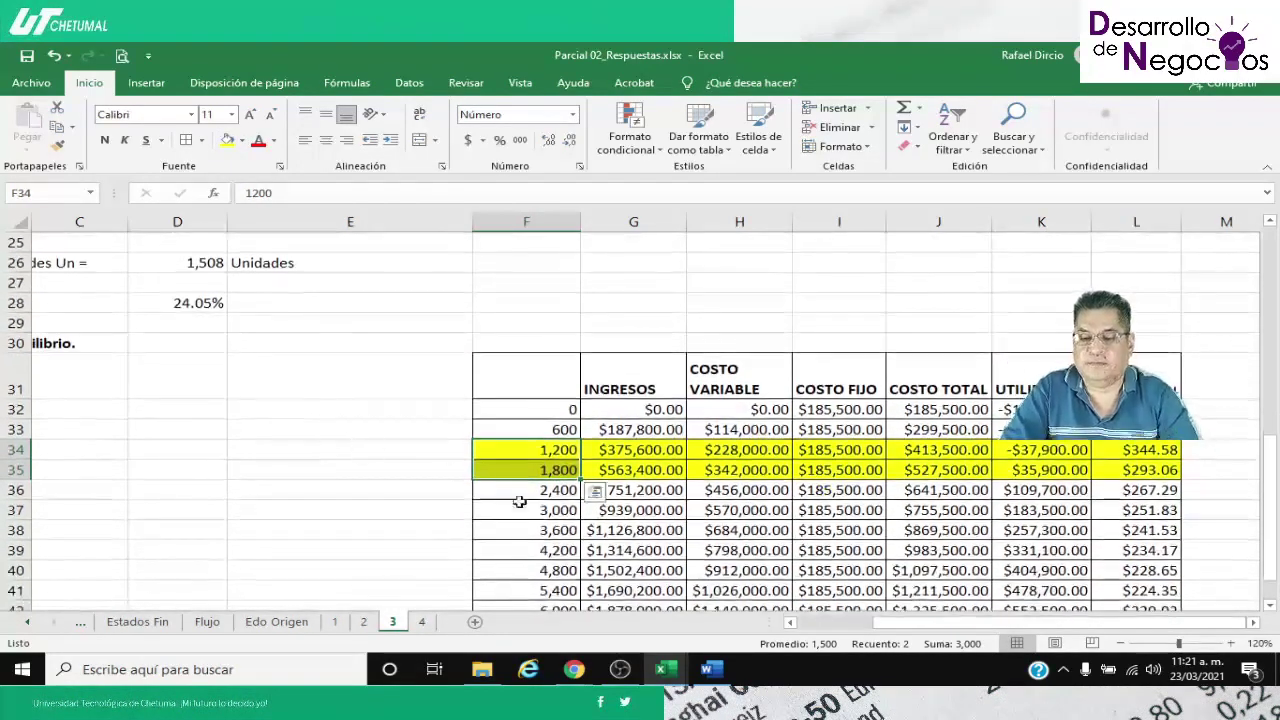
{"action": "scroll", "coordinate": [446, 471], "scroll_direction": "down", "scroll_amount": 2}
{"action": "left_click", "coordinate": [601, 573]}
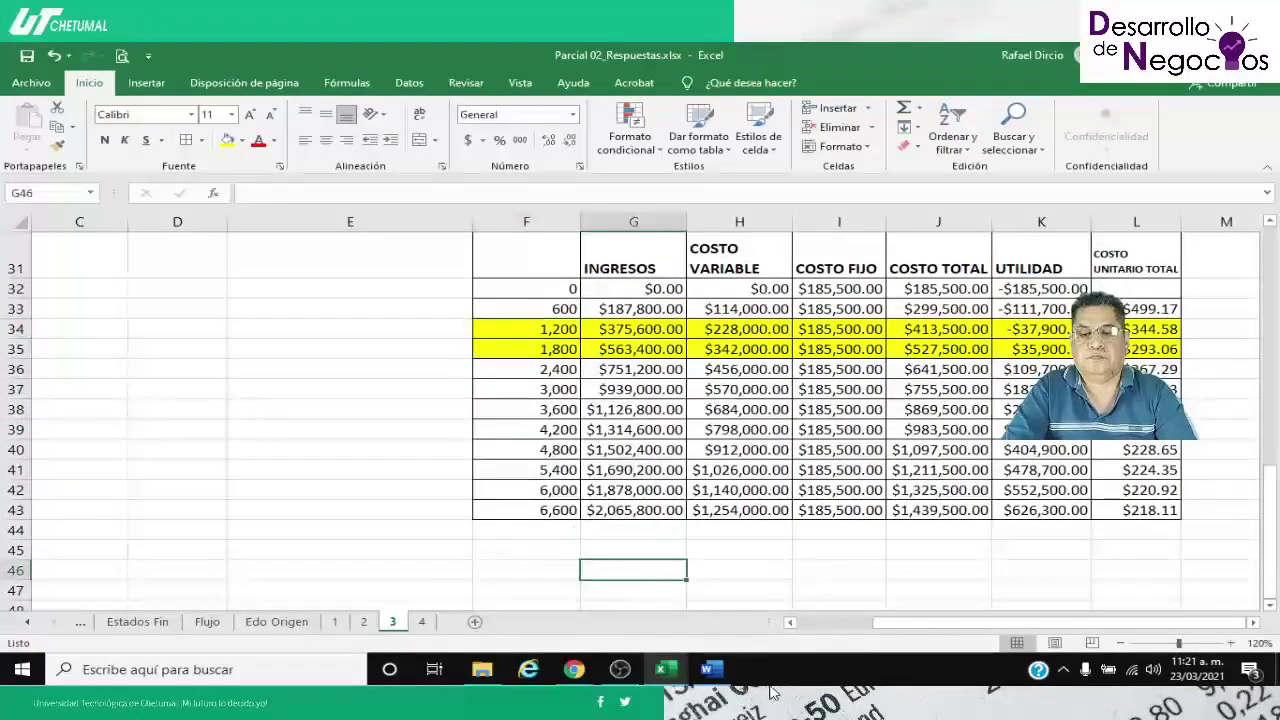
Insert a basic 2D line chart from F31:J43, covering units, income, variable cost, fixed cost and total cost
{"action": "left_click_drag", "start_coordinate": [548, 264], "coordinate": [905, 512]}
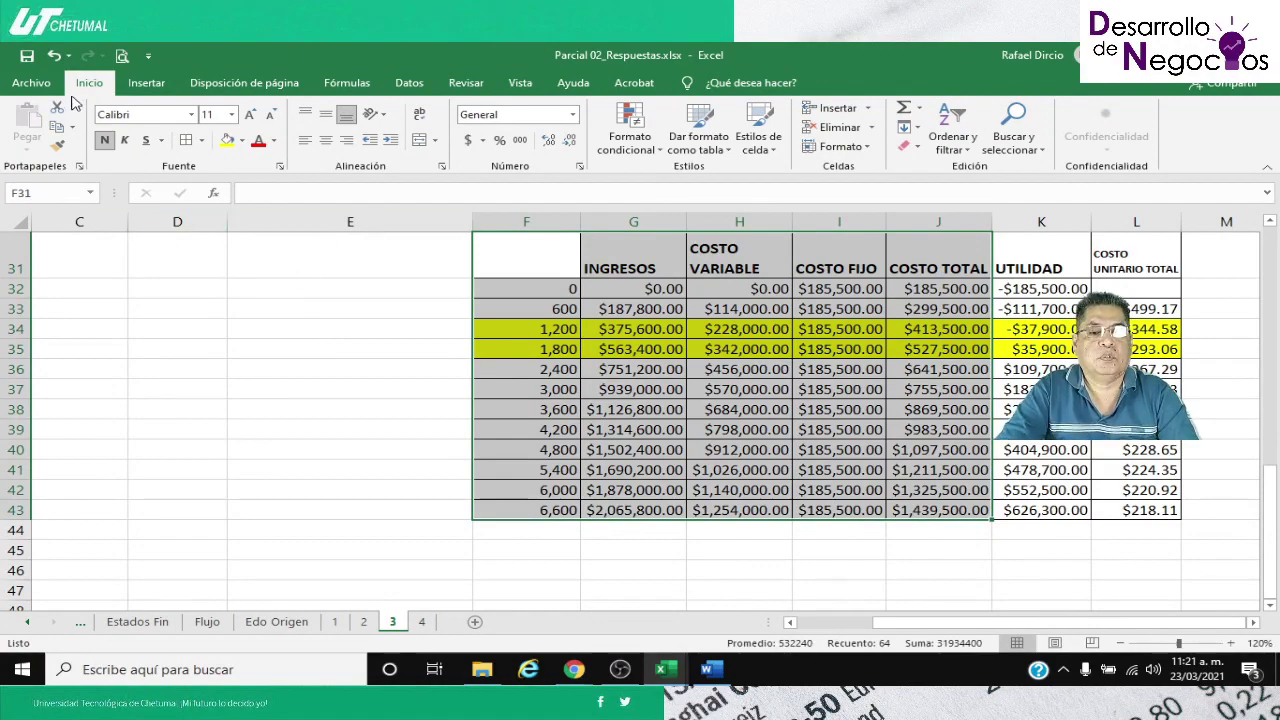
{"action": "left_click", "coordinate": [1120, 643]}
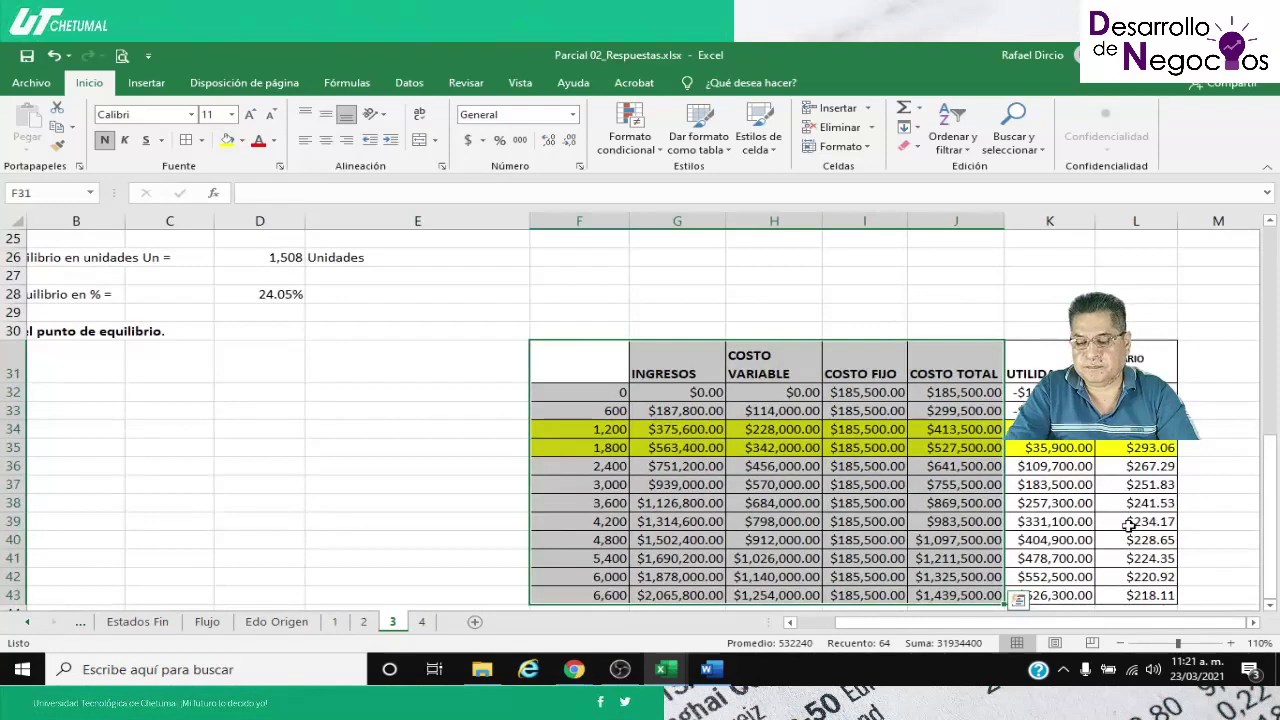
{"action": "key", "text": "Right"}
{"action": "key", "text": "Right"}
{"action": "key", "text": "Right"}
{"action": "key", "text": "Right"}
{"action": "key", "text": "Right"}
{"action": "key", "text": "Right"}
{"action": "key", "text": "Right"}
{"action": "key", "text": "Right"}
{"action": "key", "text": "Right"}
{"action": "key", "text": "Right"}
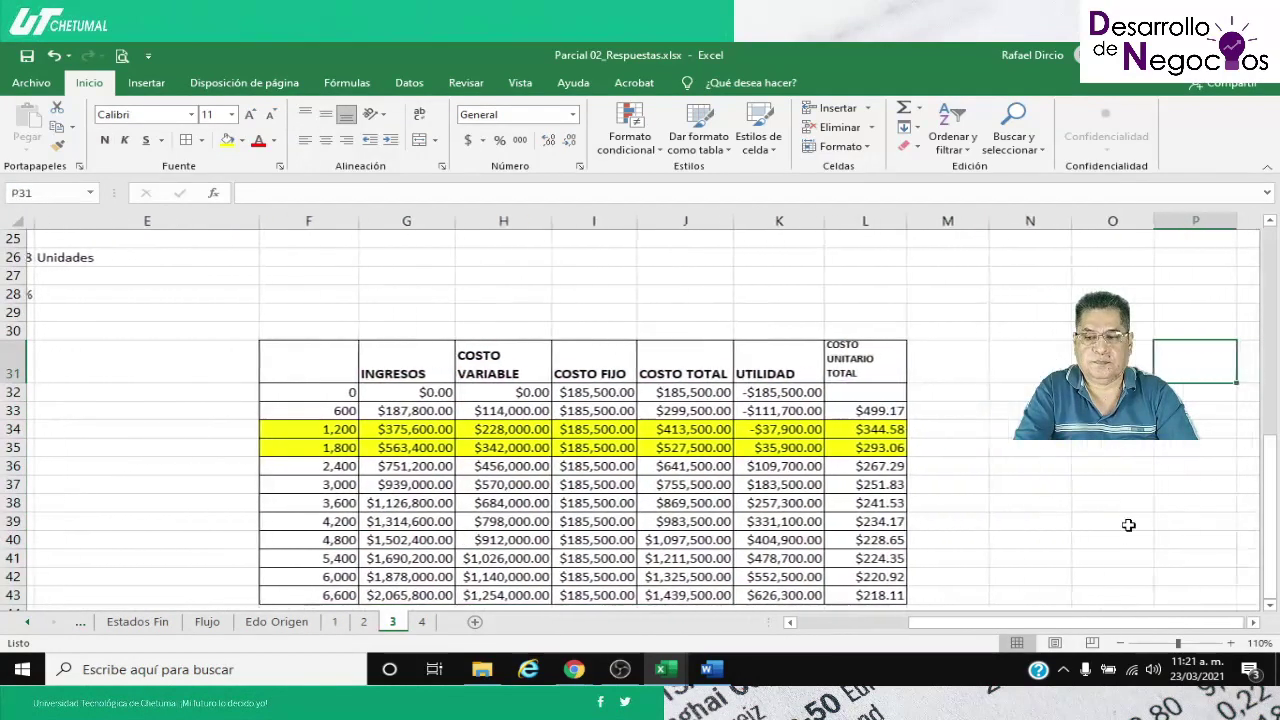
{"action": "key", "text": "Right"}
{"action": "key", "text": "Left"}
{"action": "key", "text": "Down"}
{"action": "key", "text": "Down"}
{"action": "key", "text": "Down"}
{"action": "key", "text": "Down"}
{"action": "key", "text": "Down"}
{"action": "key", "text": "Down"}
{"action": "key", "text": "Down"}
{"action": "key", "text": "Down"}
{"action": "key", "text": "Down"}
{"action": "key", "text": "Down"}
{"action": "key", "text": "Down"}
{"action": "key", "text": "Down"}
{"action": "key", "text": "Down"}
{"action": "key", "text": "Down"}
{"action": "key", "text": "Down"}
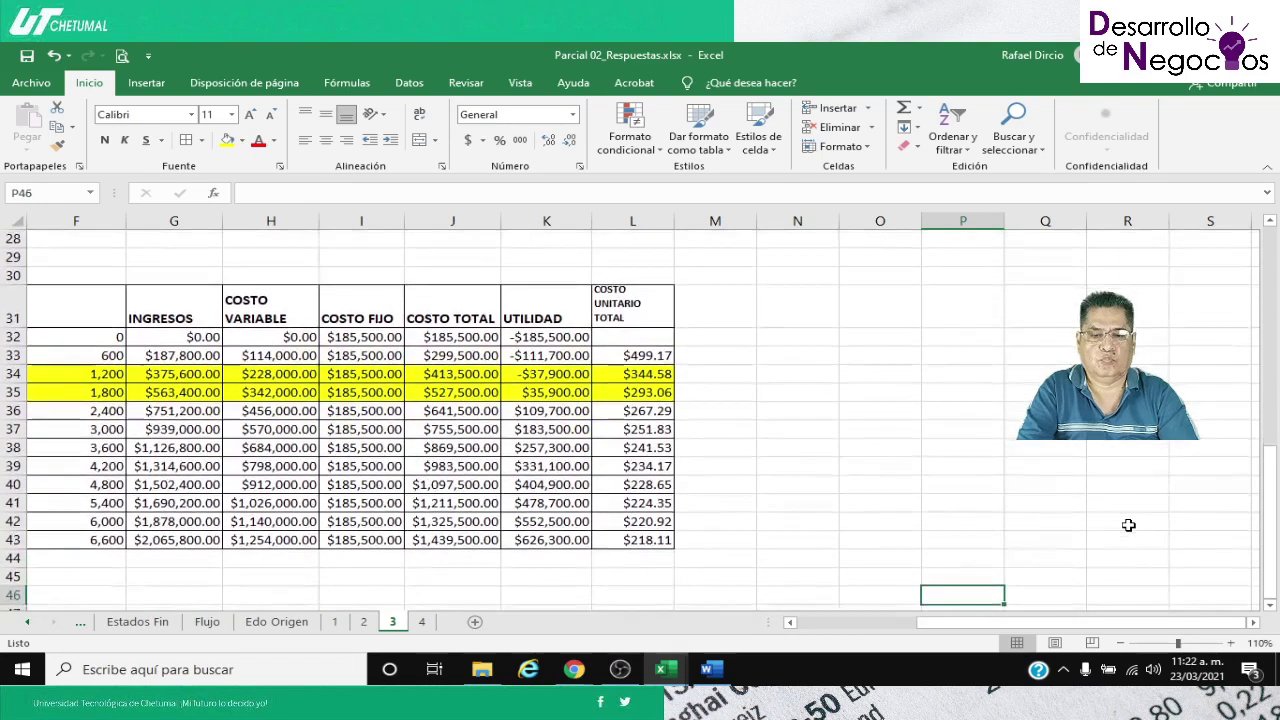
{"action": "left_click_drag", "start_coordinate": [95, 305], "coordinate": [421, 541]}
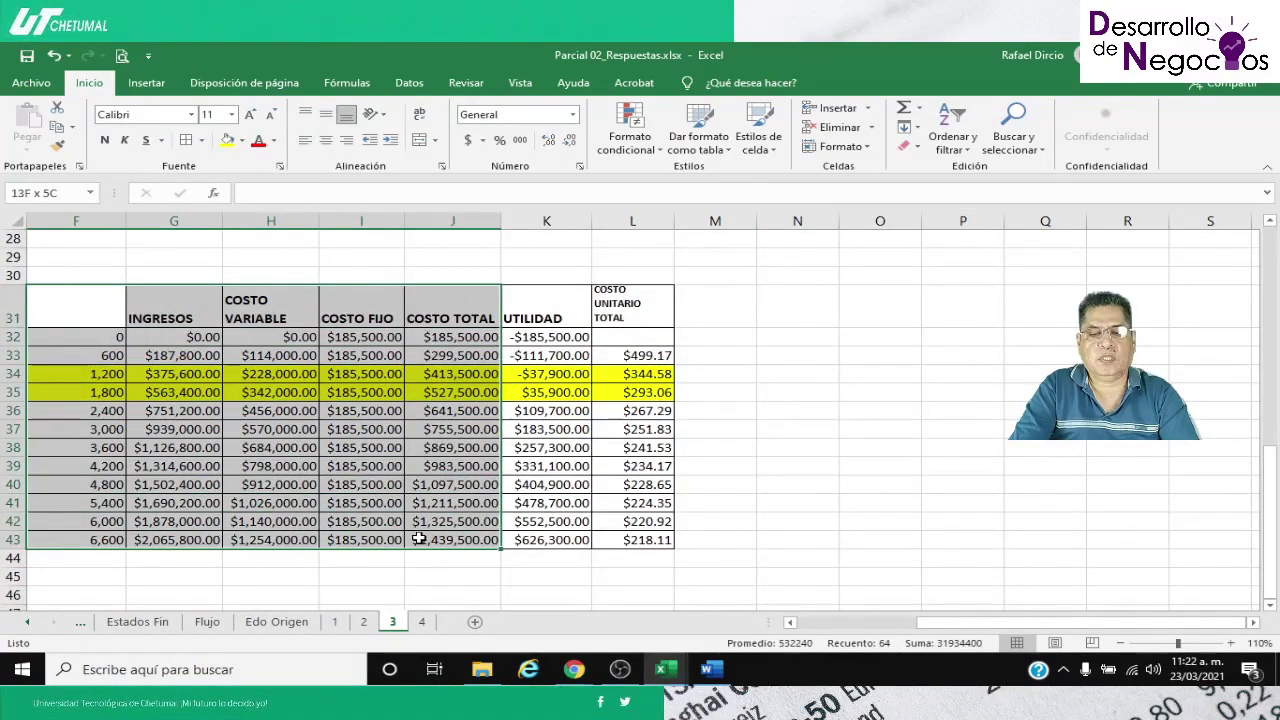
{"action": "left_click", "coordinate": [146, 82]}
{"action": "left_click", "coordinate": [463, 127]}
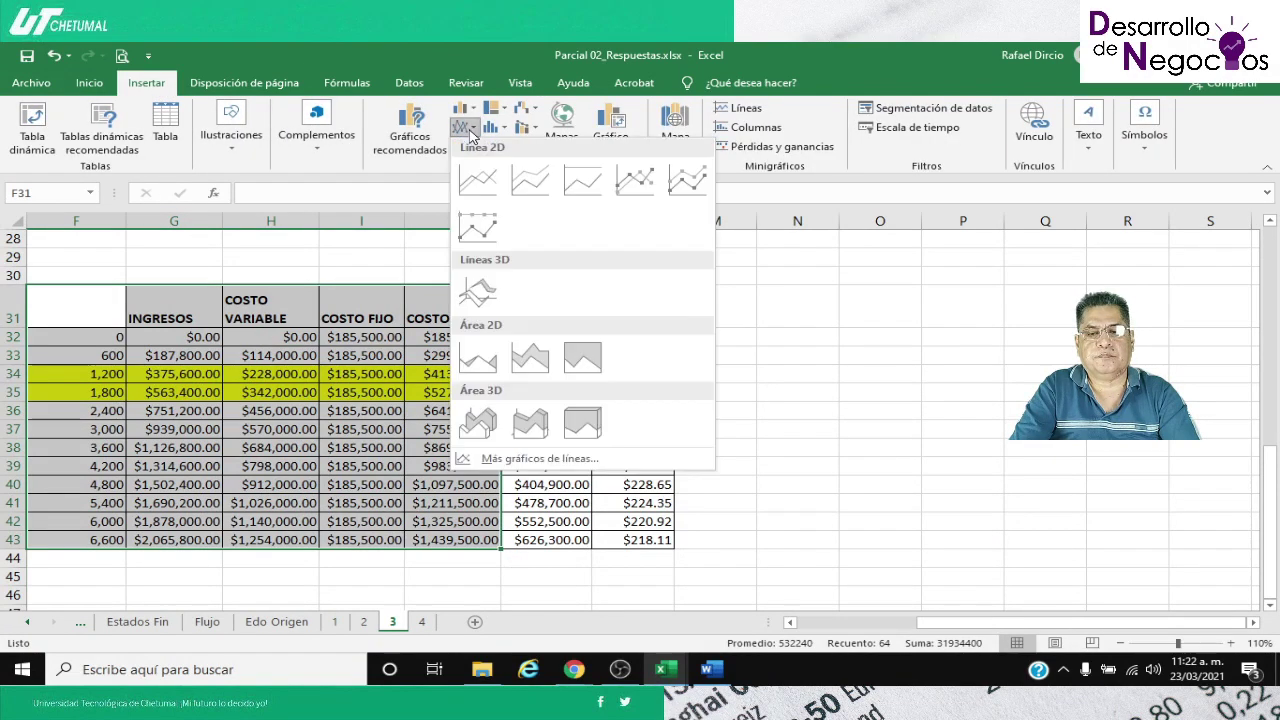
{"action": "left_click", "coordinate": [476, 181]}
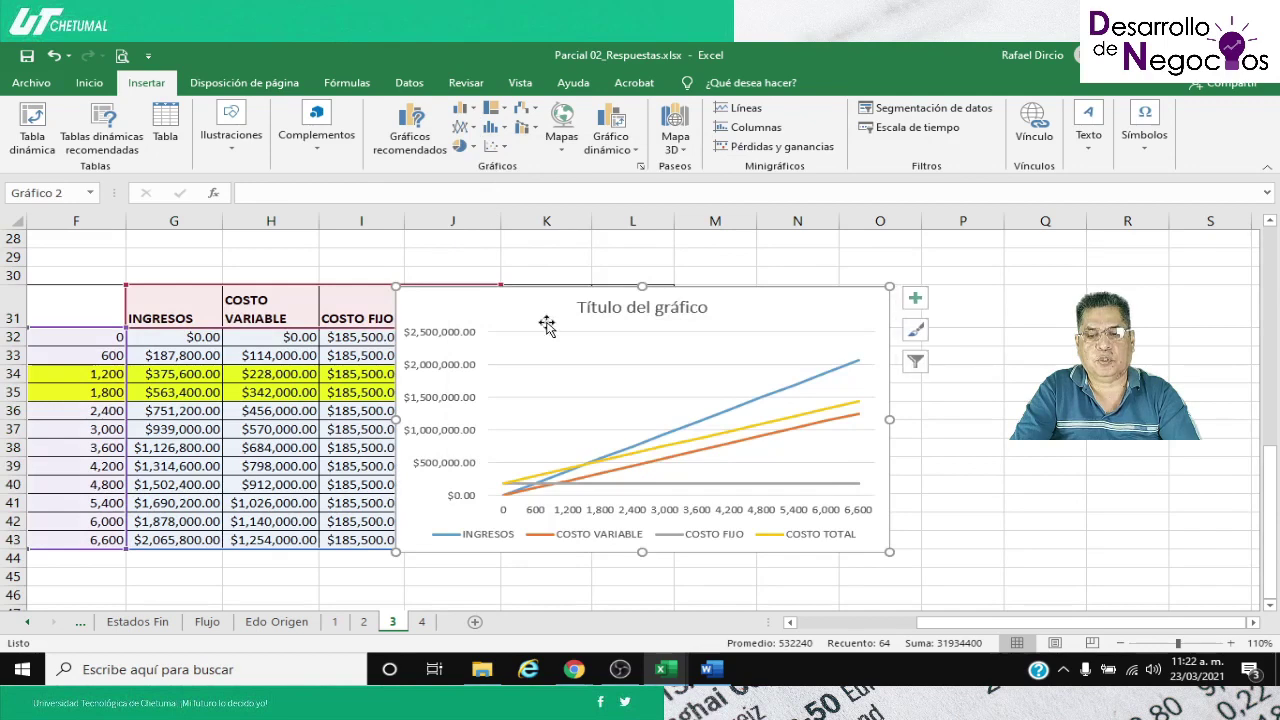
Move the break-even line chart directly below the table, starting at row 44, and deselect it
{"action": "scroll", "coordinate": [528, 292], "scroll_direction": "down", "scroll_amount": 1}
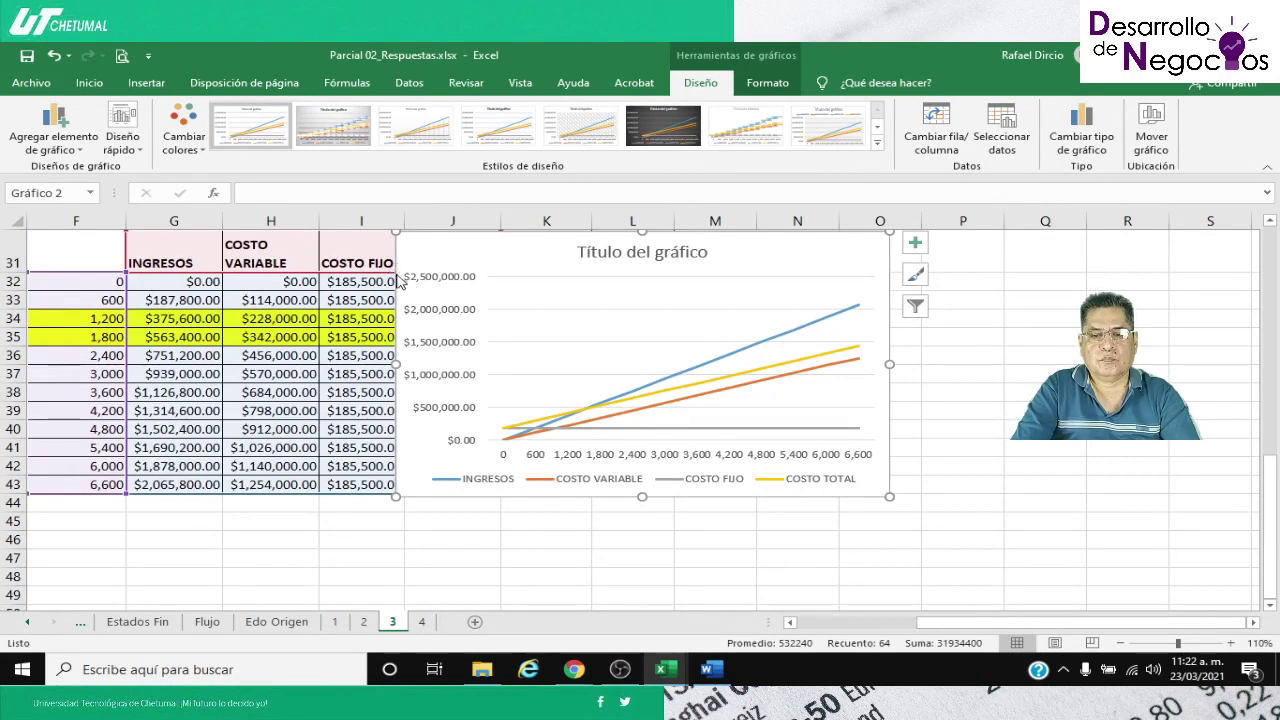
{"action": "left_click_drag", "start_coordinate": [606, 497], "coordinate": [258, 536]}
{"action": "left_click", "coordinate": [640, 500]}
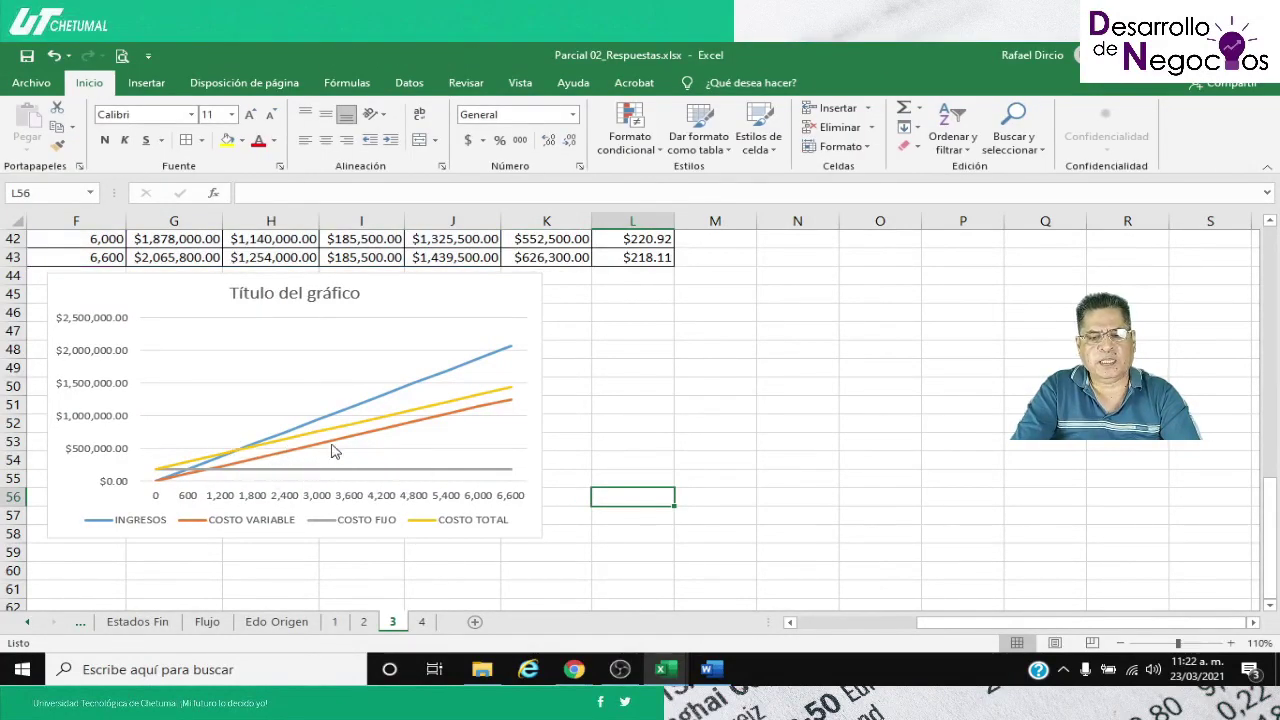
{"action": "left_click", "coordinate": [362, 441]}
{"action": "left_click", "coordinate": [598, 414]}
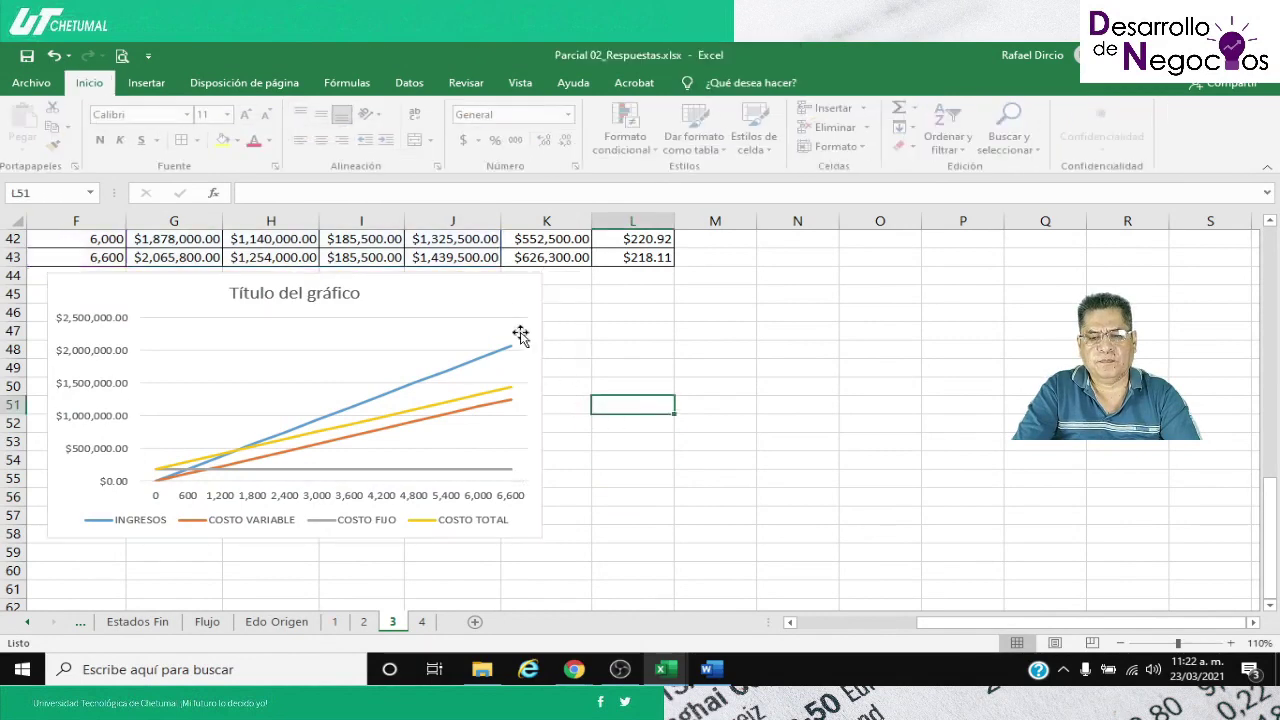
Widen the line chart to the table's full width through column L and replace its title with PUNTO DE EQUILIBRIO
{"action": "left_click", "coordinate": [515, 286]}
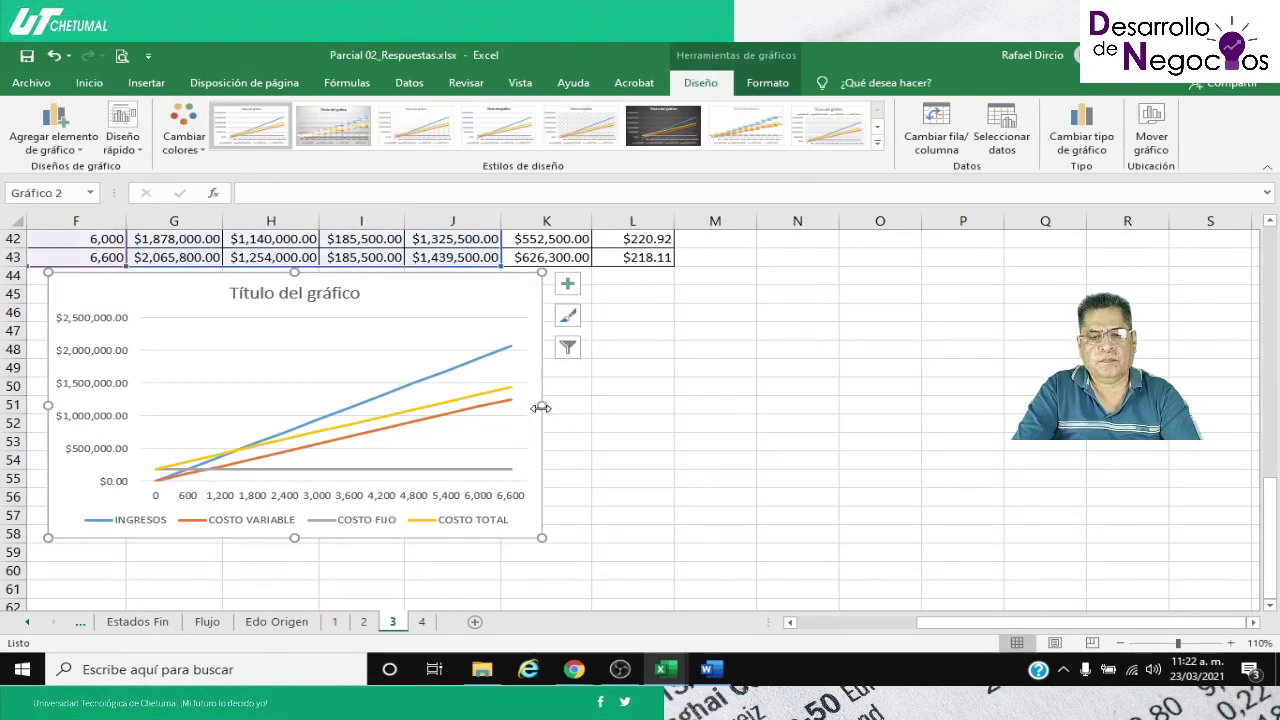
{"action": "left_click_drag", "start_coordinate": [541, 408], "coordinate": [665, 414]}
{"action": "double_click", "coordinate": [354, 296]}
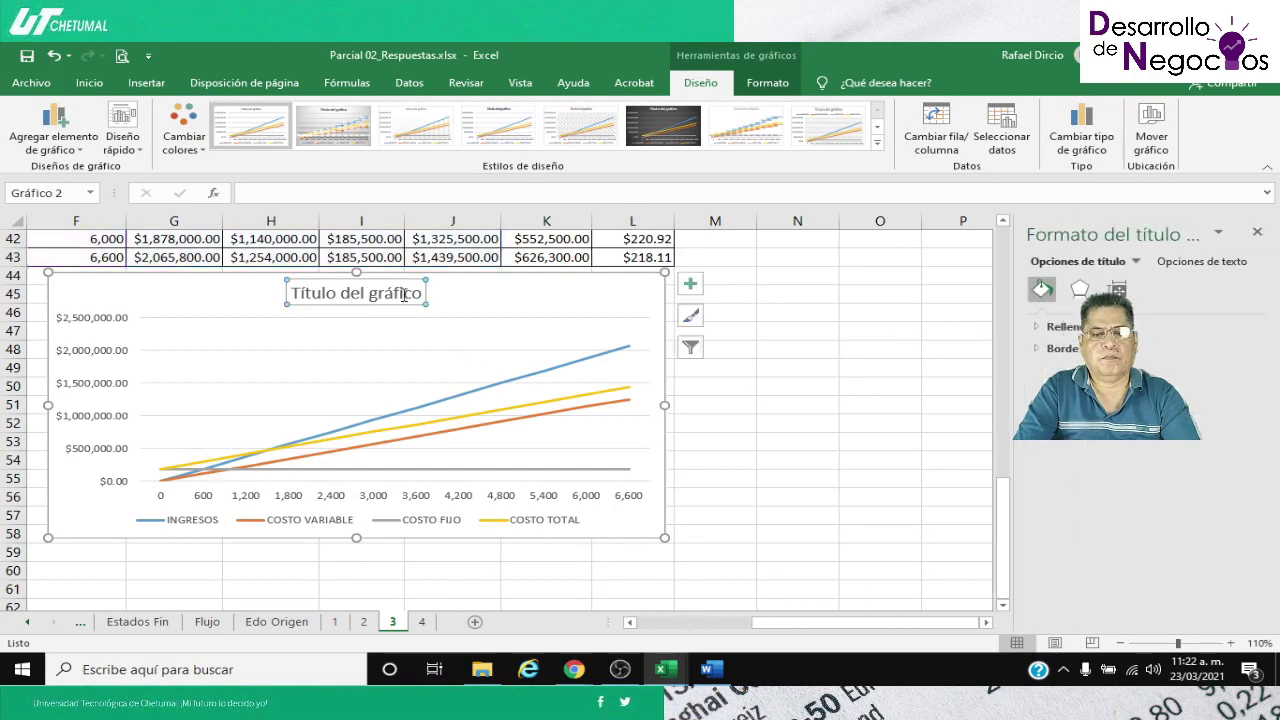
{"action": "key", "text": "BackSpace"}
{"action": "key", "text": "BackSpace"}
{"action": "key", "text": "BackSpace"}
{"action": "key", "text": "BackSpace"}
{"action": "key", "text": "BackSpace"}
{"action": "key", "text": "BackSpace"}
{"action": "key", "text": "BackSpace"}
{"action": "key", "text": "BackSpace"}
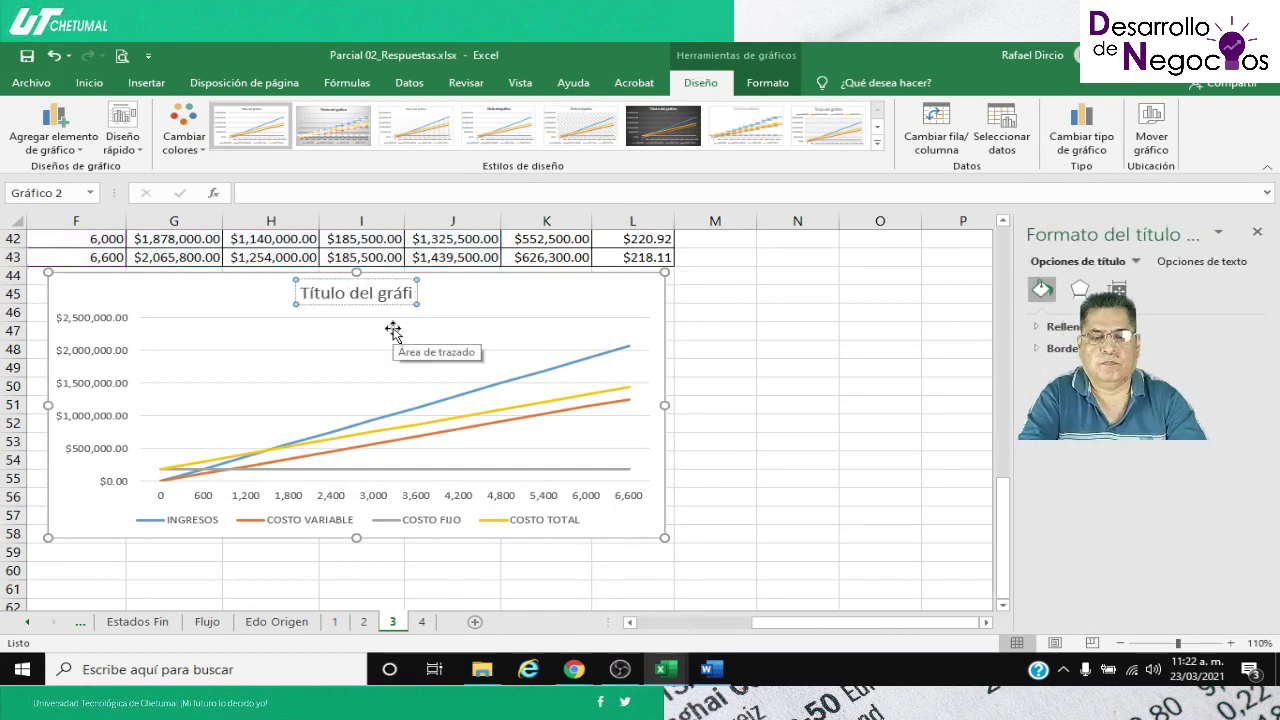
{"action": "key", "text": "BackSpace"}
{"action": "key", "text": "BackSpace"}
{"action": "key", "text": "BackSpace"}
{"action": "key", "text": "BackSpace"}
{"action": "key", "text": "BackSpace"}
{"action": "key", "text": "BackSpace"}
{"action": "key", "text": "BackSpace"}
{"action": "key", "text": "BackSpace"}
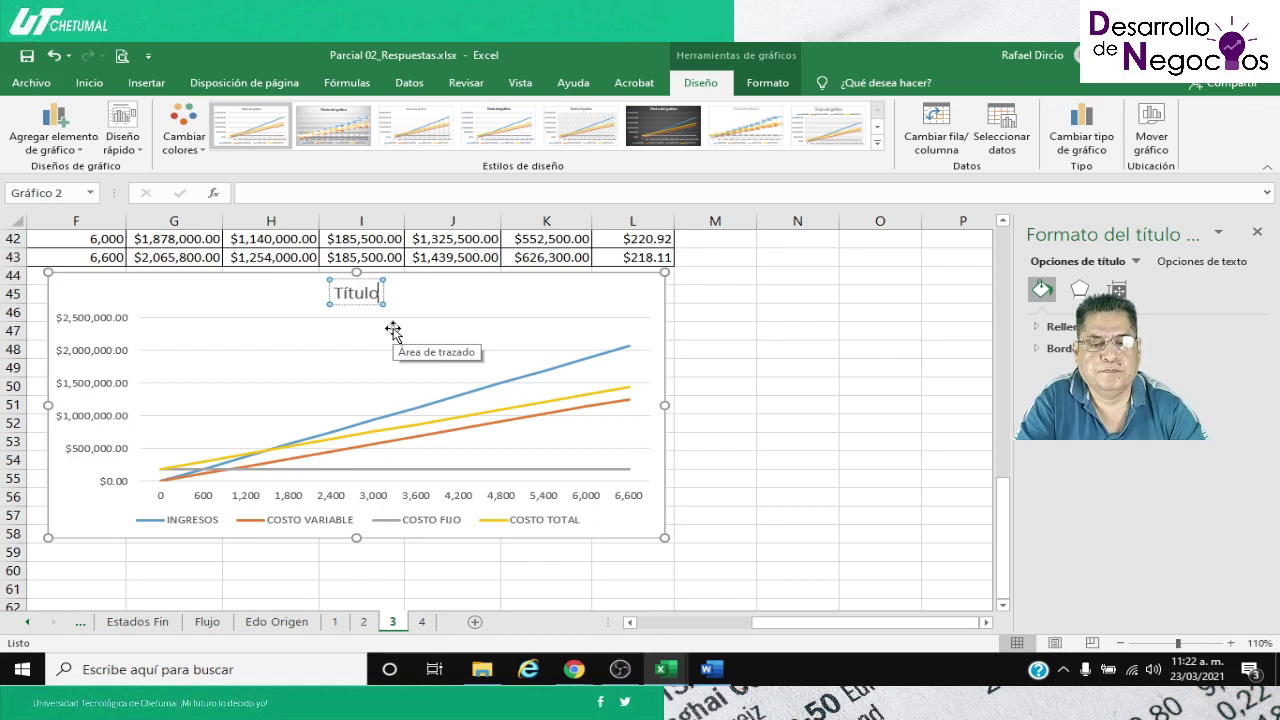
{"action": "key", "text": "BackSpace"}
{"action": "key", "text": "BackSpace"}
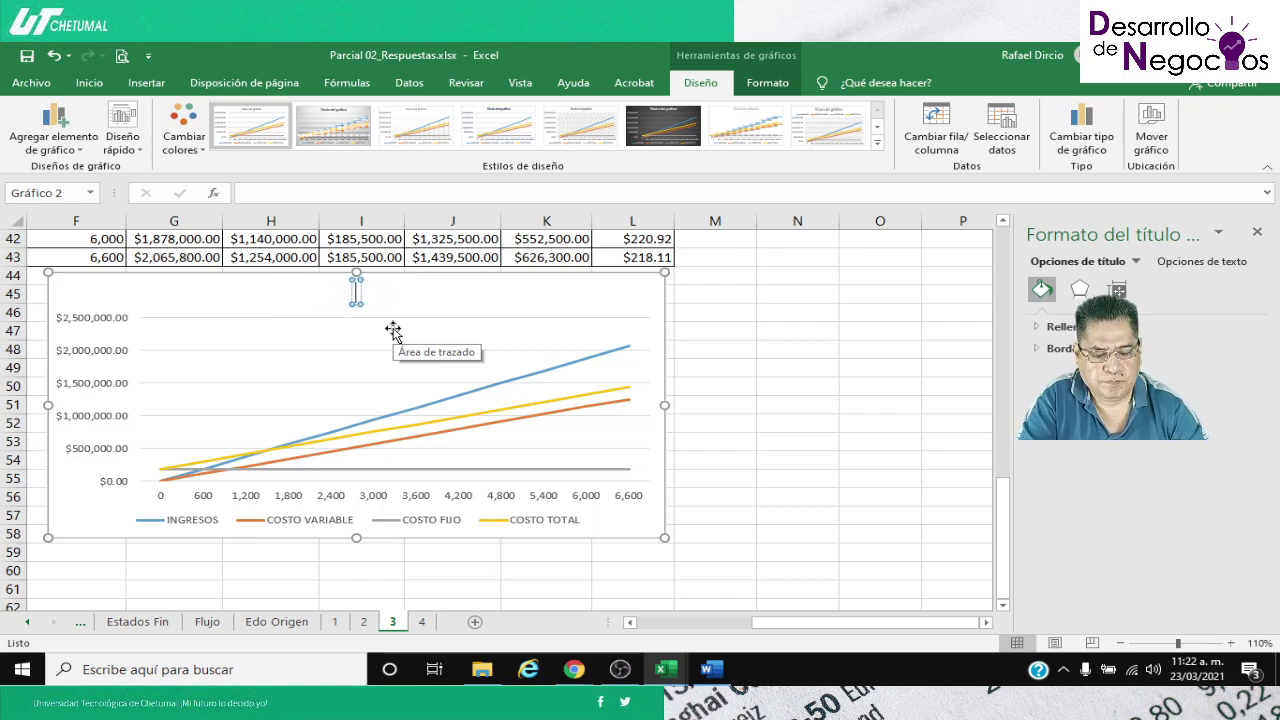
{"action": "type", "text": "PUNTO ED"}
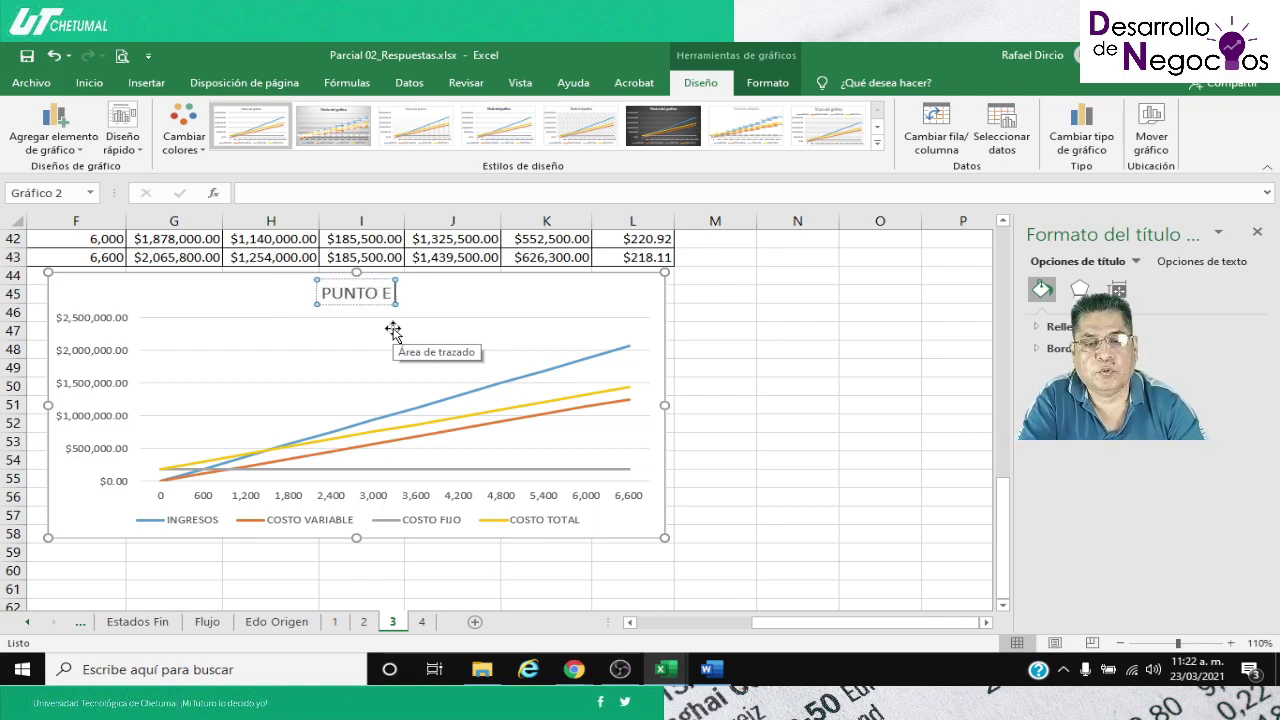
{"action": "key", "text": "BackSpace"}
{"action": "key", "text": "BackSpace"}
{"action": "type", "text": "DE EQUILIBRIO"}
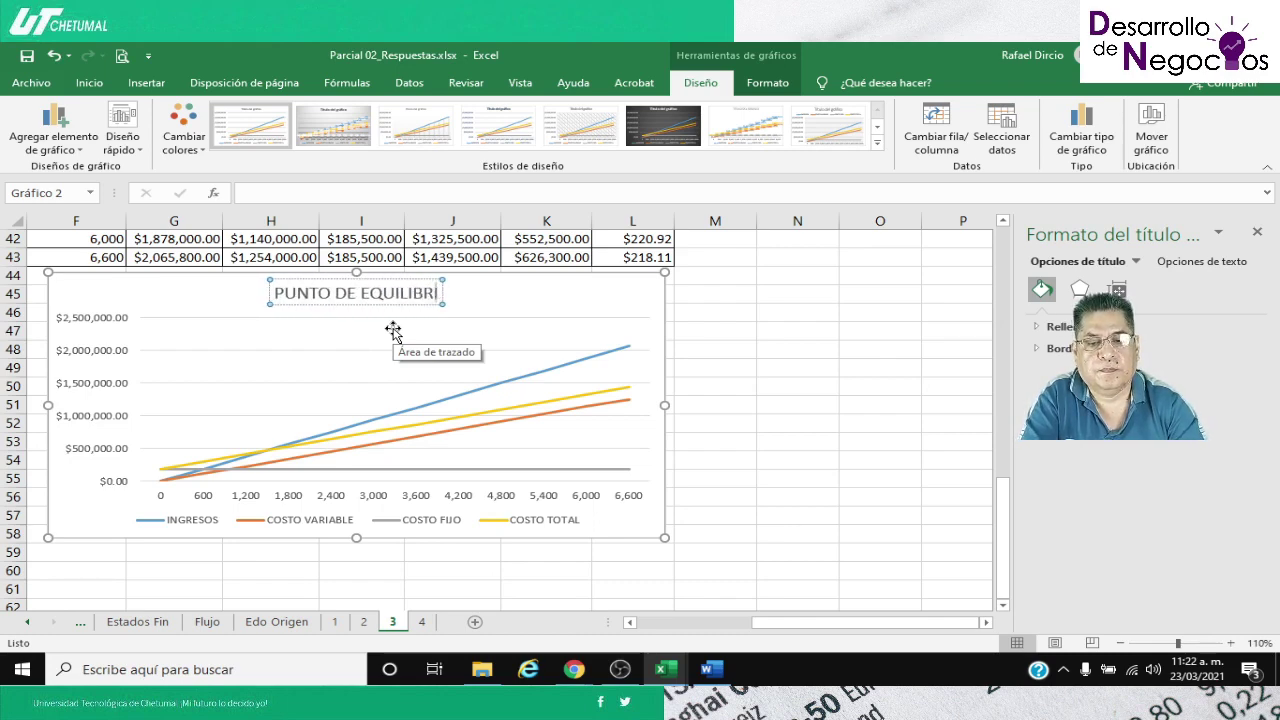
{"action": "left_click", "coordinate": [724, 444]}
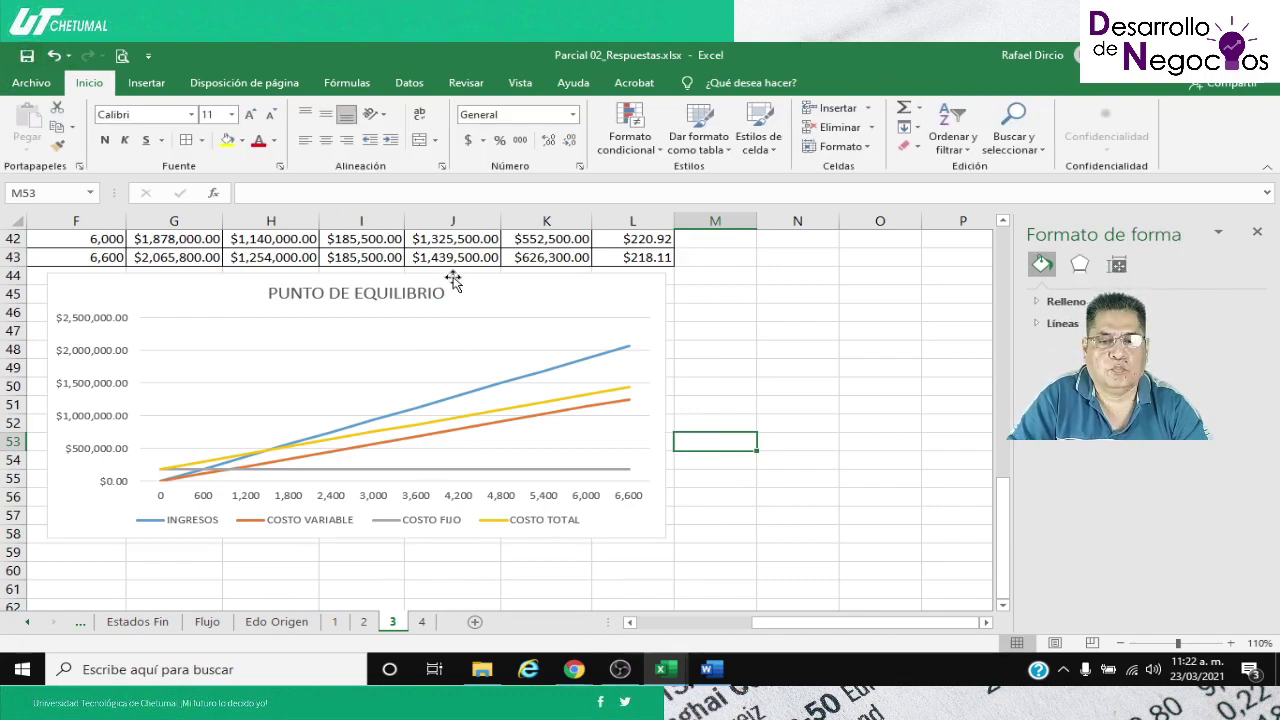
Review the finished chart against the break-even table on sheet 3 and close the shape formatting pane
{"action": "scroll", "coordinate": [452, 277], "scroll_direction": "up", "scroll_amount": 6}
{"action": "scroll", "coordinate": [452, 277], "scroll_direction": "down", "scroll_amount": 5}
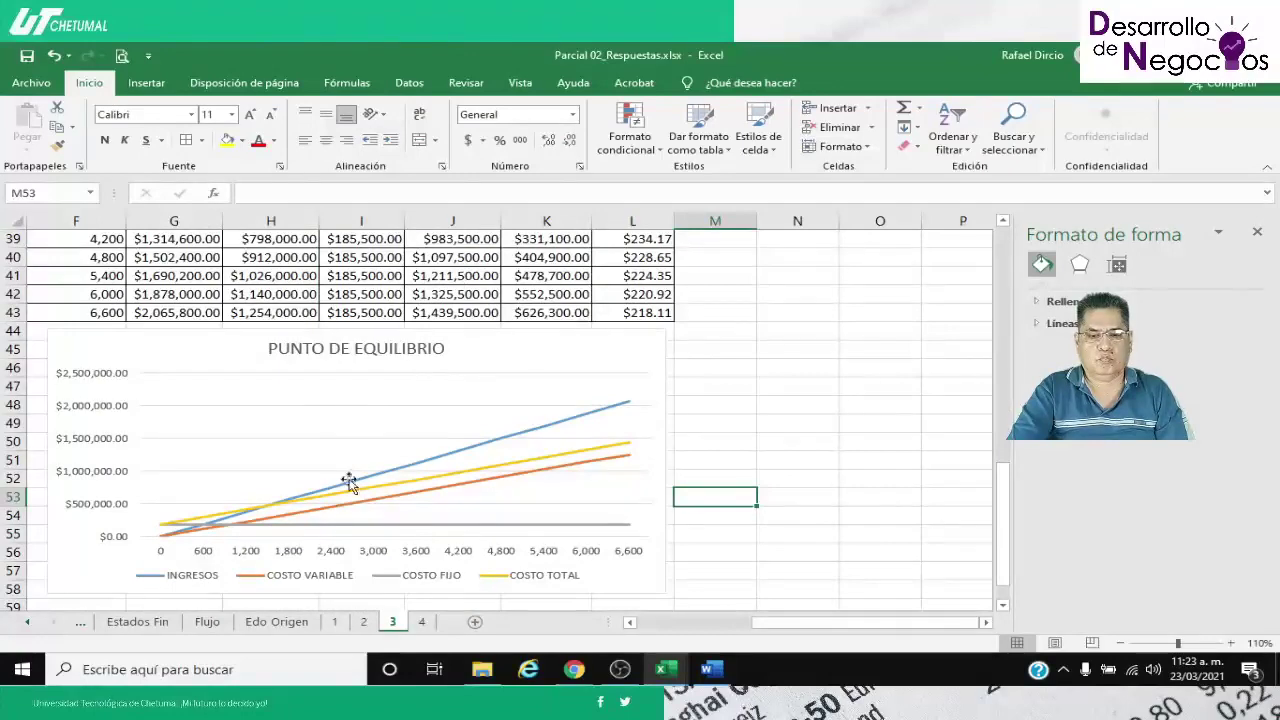
{"action": "scroll", "coordinate": [340, 503], "scroll_direction": "down", "scroll_amount": 1}
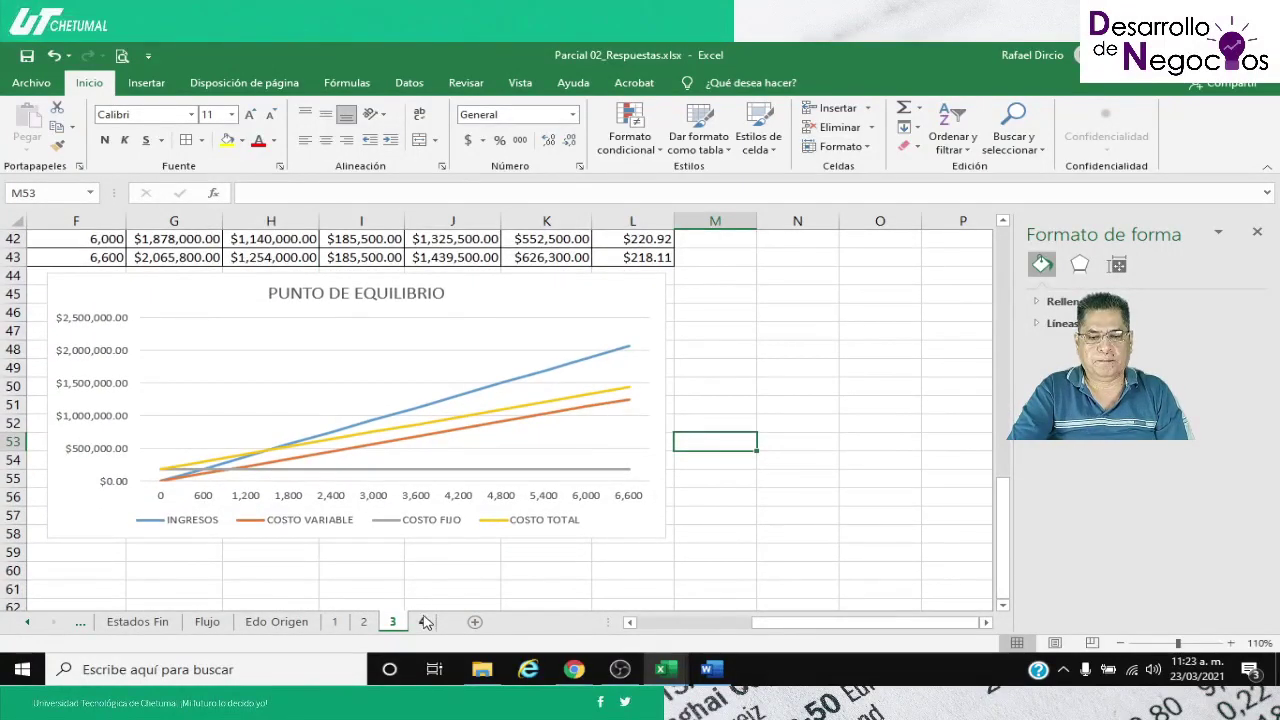
{"action": "left_click", "coordinate": [422, 622]}
{"action": "left_click", "coordinate": [392, 622]}
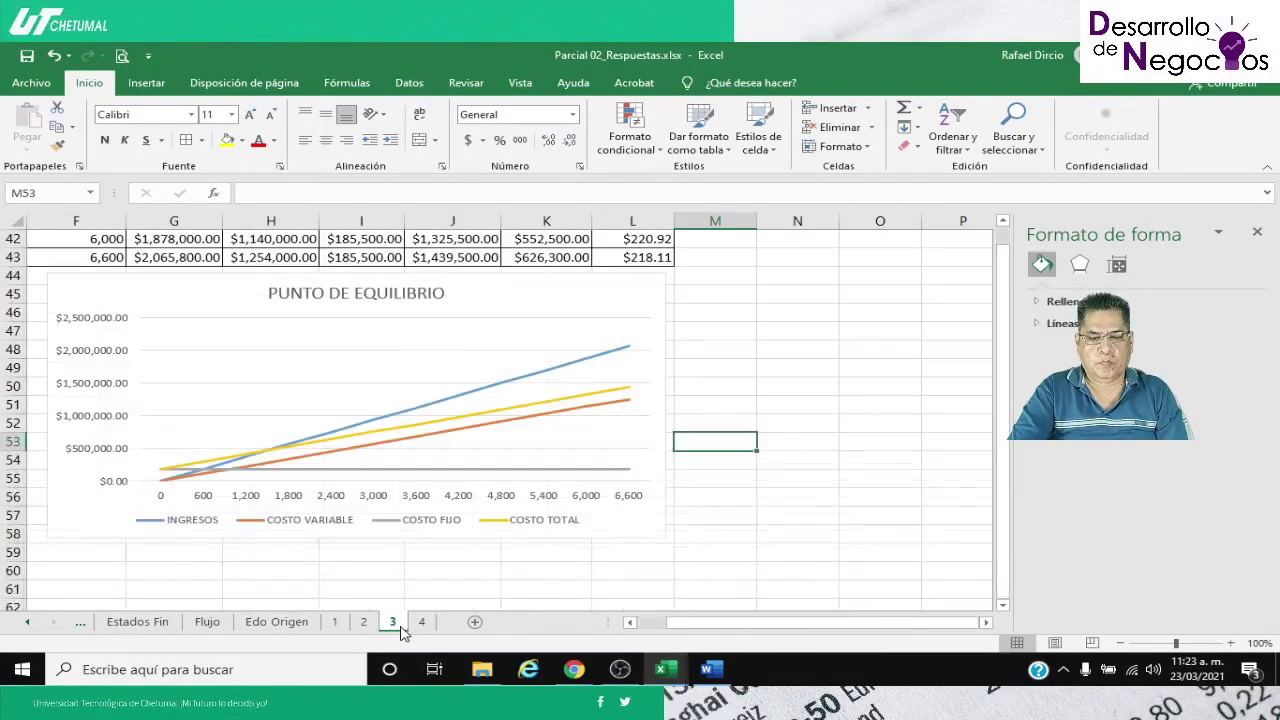
{"action": "scroll", "coordinate": [533, 500], "scroll_direction": "up", "scroll_amount": 4}
{"action": "scroll", "coordinate": [533, 497], "scroll_direction": "up", "scroll_amount": 1}
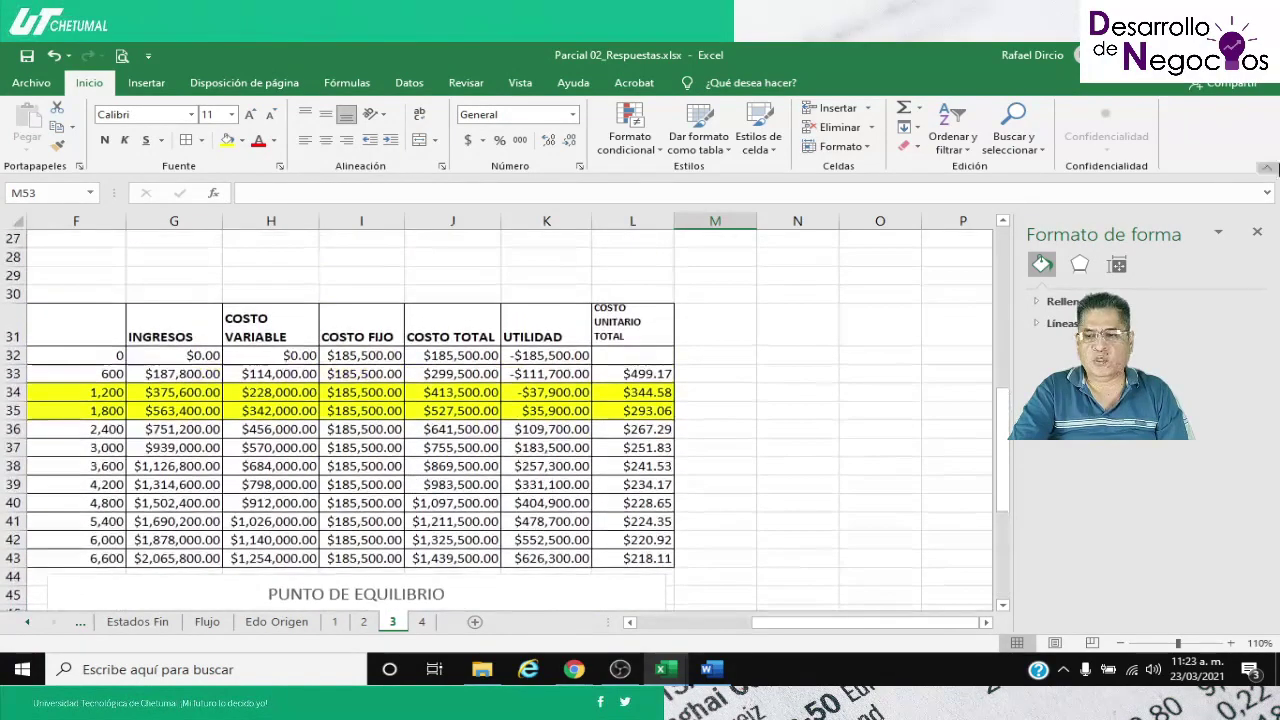
{"action": "left_click", "coordinate": [1257, 231]}
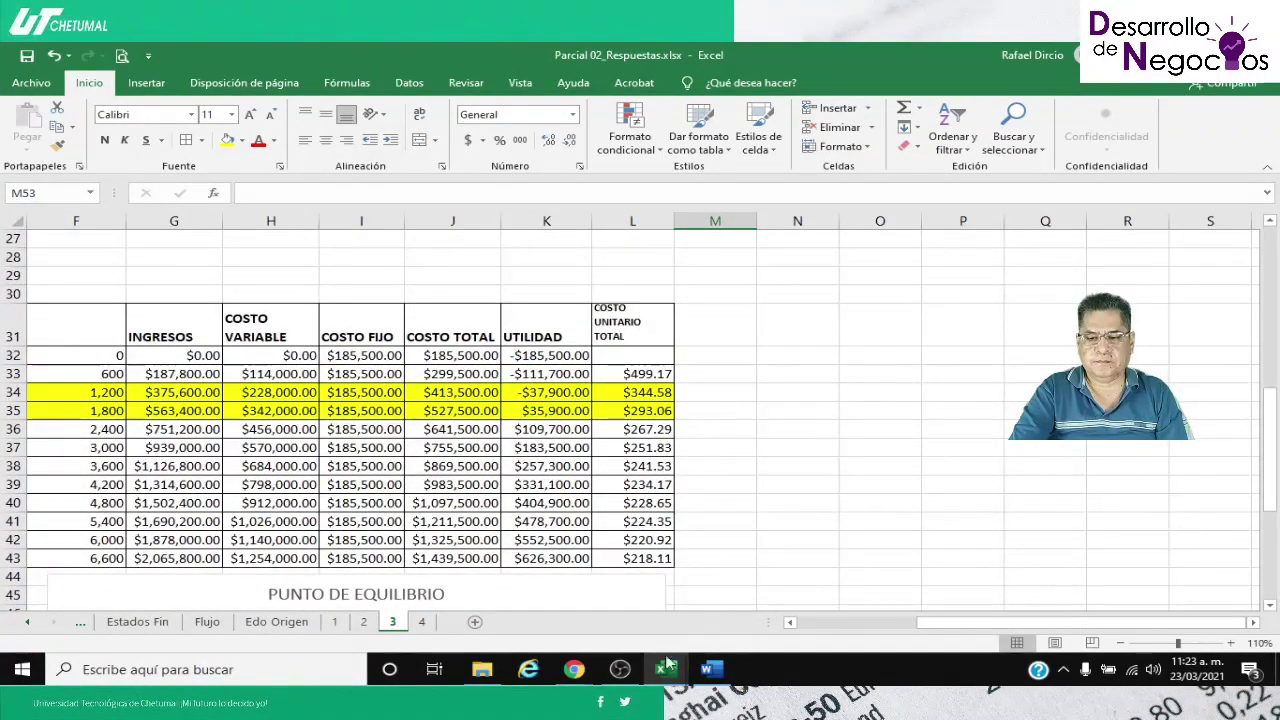
Check the Google Meet call for student replies and read exam problem 4 in the Word document
{"action": "mouse_move", "coordinate": [574, 669]}
{"action": "left_click", "coordinate": [470, 505]}
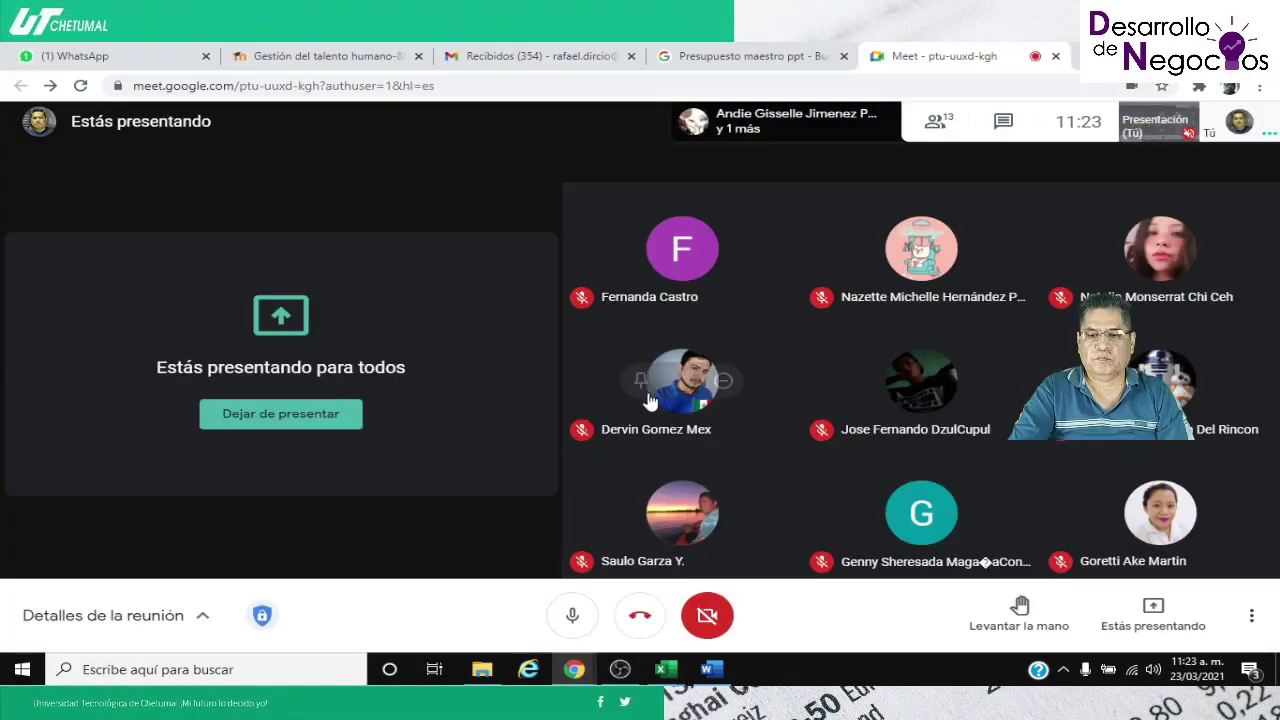
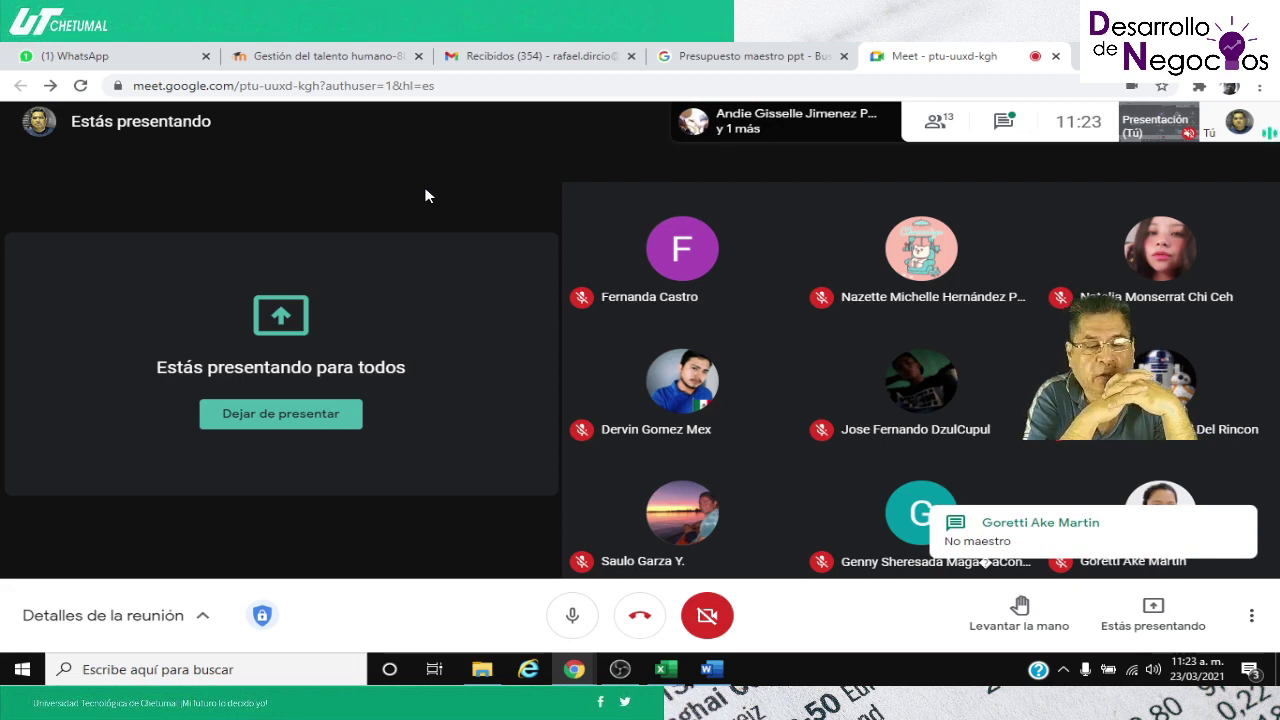
{"action": "left_click", "coordinate": [707, 672]}
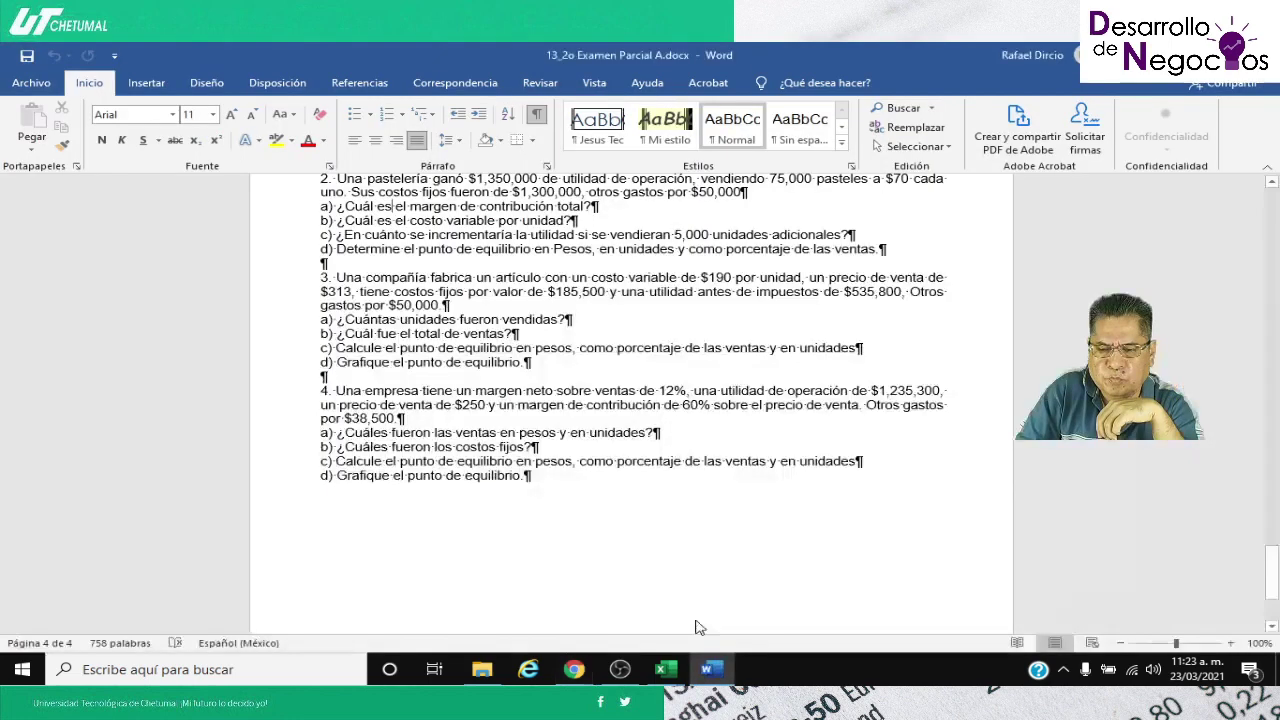
{"action": "scroll", "coordinate": [486, 415], "scroll_direction": "down", "scroll_amount": 1}
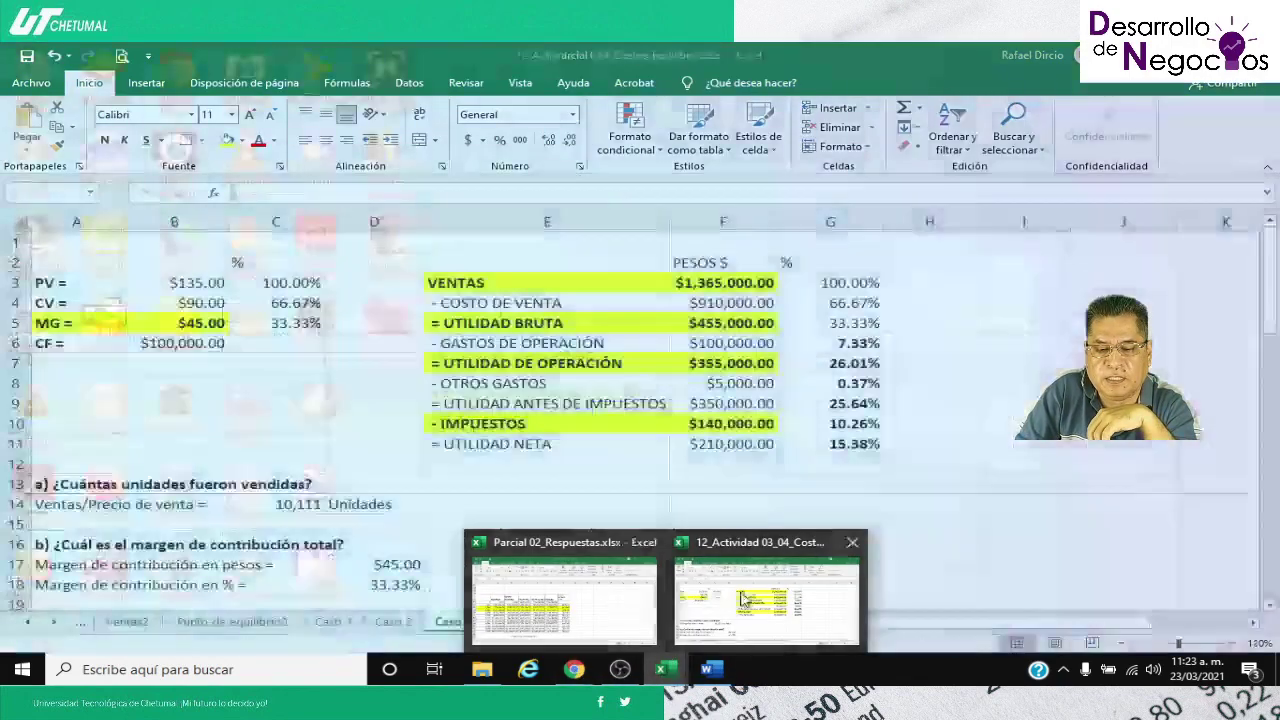
Open the Caso 4 sheet of 12_Actividad 03_04_Costos_Equilibrio.xlsx in Excel and examine its income statement, answers and break-even table
{"action": "left_click", "coordinate": [740, 610]}
{"action": "left_click", "coordinate": [512, 622]}
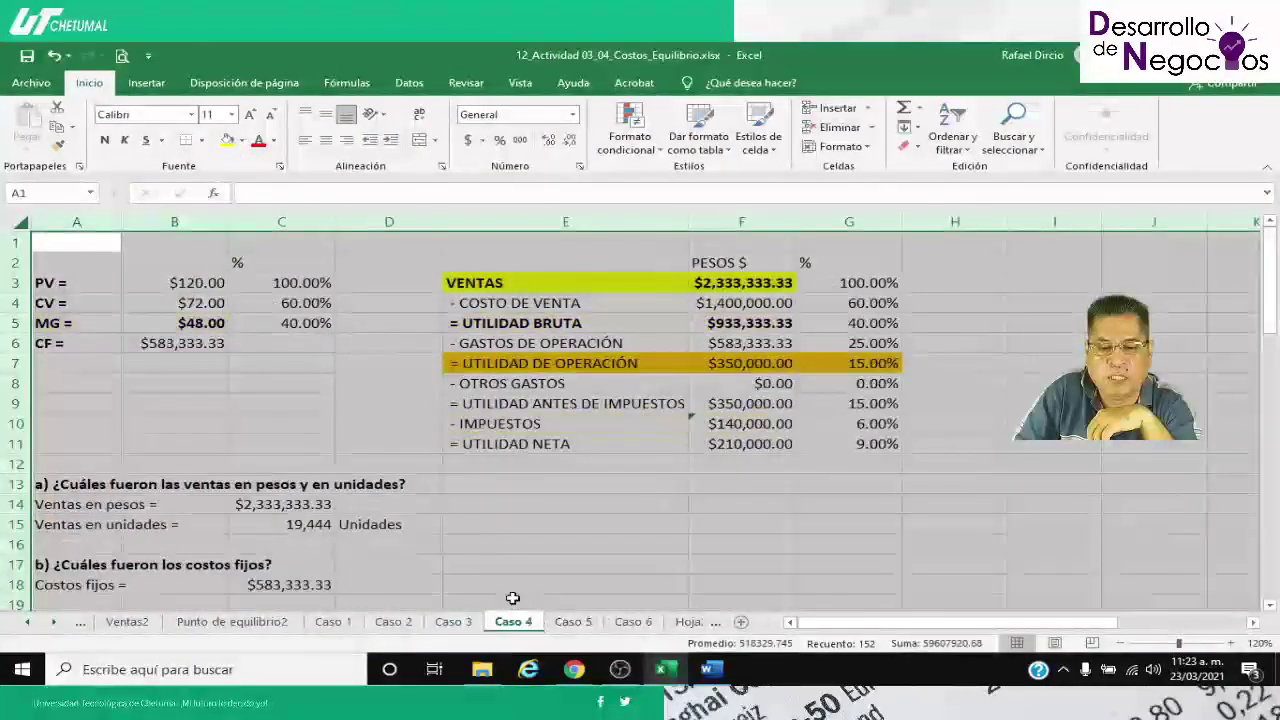
{"action": "left_click", "coordinate": [452, 480]}
{"action": "scroll", "coordinate": [449, 478], "scroll_direction": "down", "scroll_amount": 5}
{"action": "scroll", "coordinate": [445, 466], "scroll_direction": "down", "scroll_amount": 3}
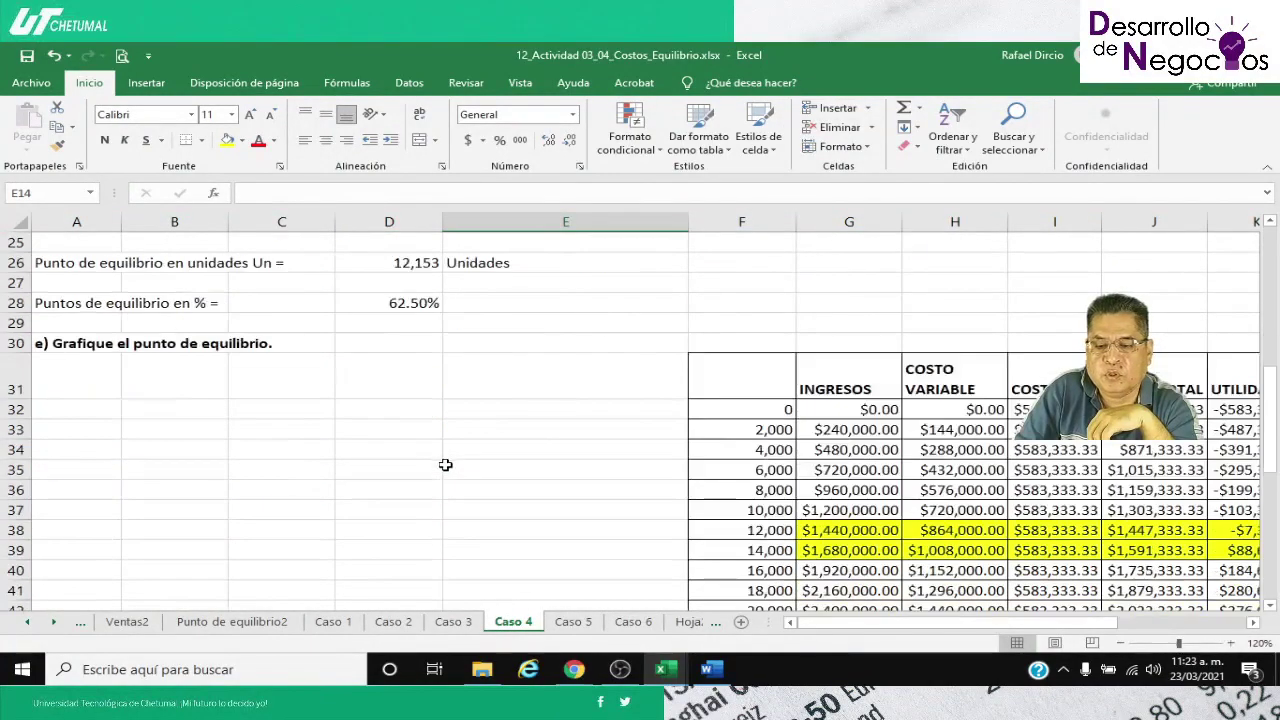
{"action": "scroll", "coordinate": [446, 445], "scroll_direction": "down", "scroll_amount": 3}
{"action": "scroll", "coordinate": [445, 440], "scroll_direction": "up", "scroll_amount": 4}
{"action": "scroll", "coordinate": [445, 440], "scroll_direction": "up", "scroll_amount": 7}
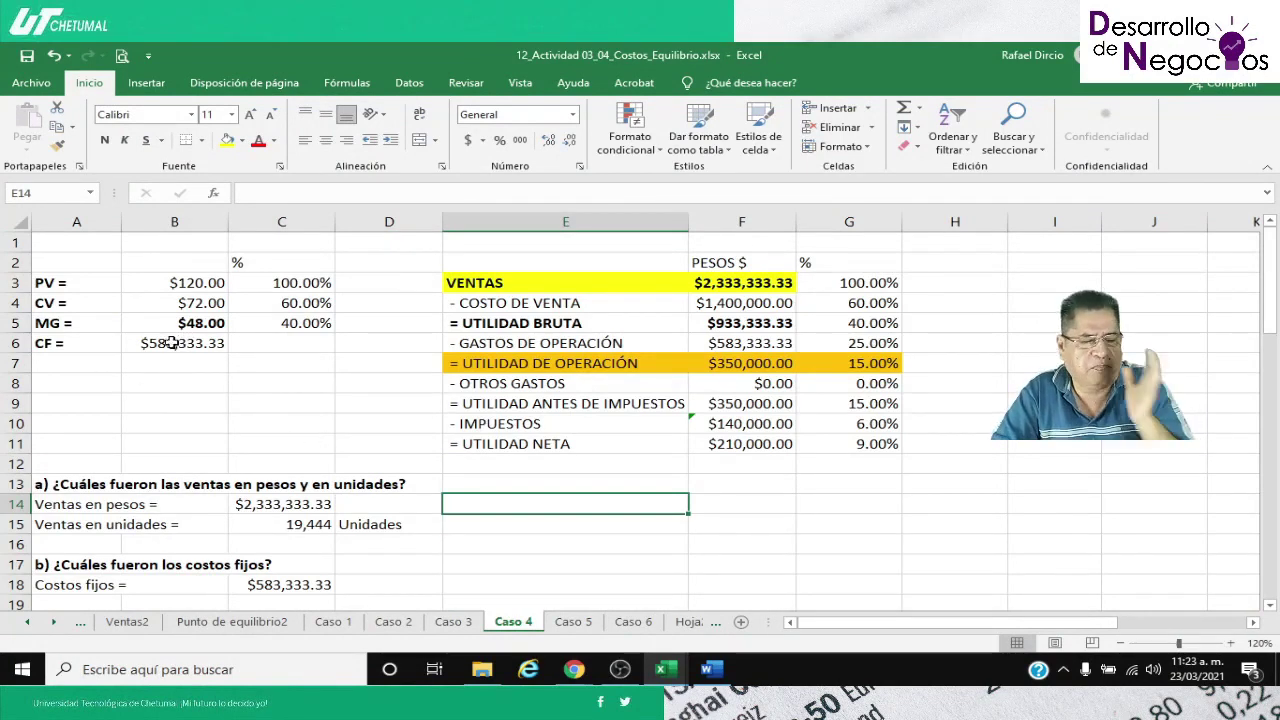
Copy the entire Caso 4 sheet and paste it from cell A1 onto sheet 4 of Parcial 02_Respuestas.xlsx
{"action": "left_click", "coordinate": [164, 381]}
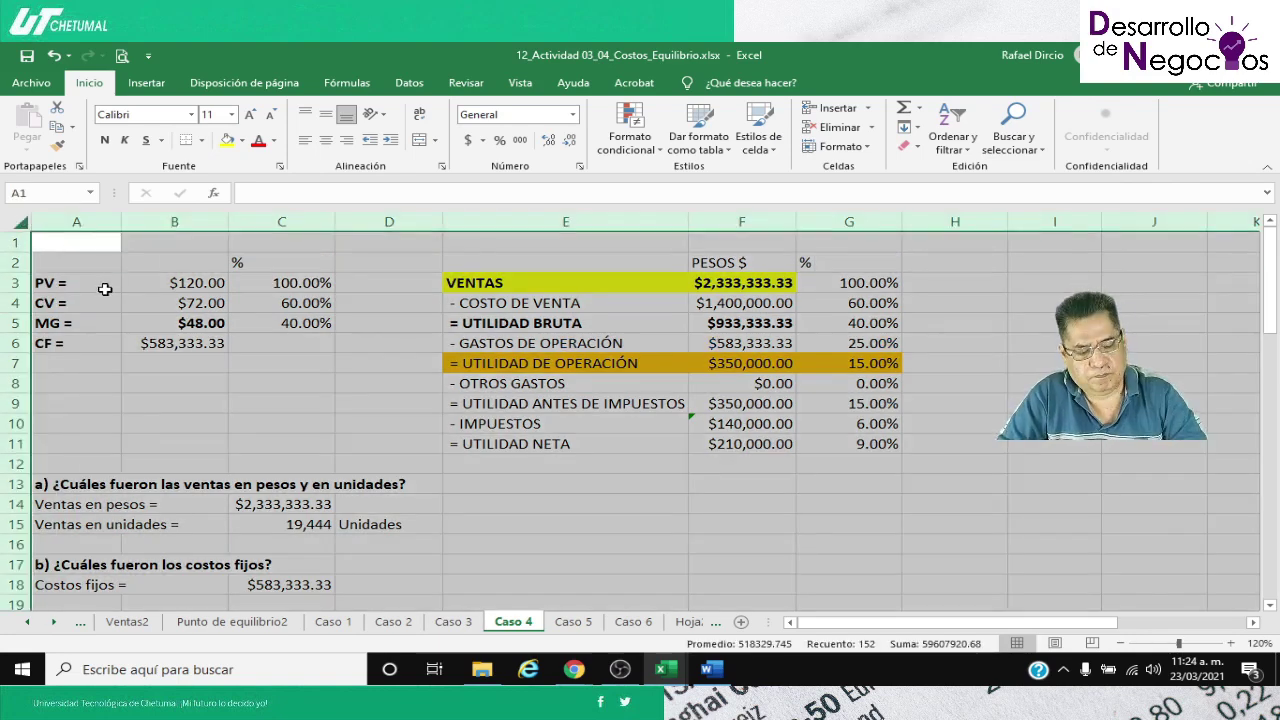
{"action": "key", "text": "ctrl+c"}
{"action": "mouse_move", "coordinate": [574, 677]}
{"action": "mouse_move", "coordinate": [666, 670]}
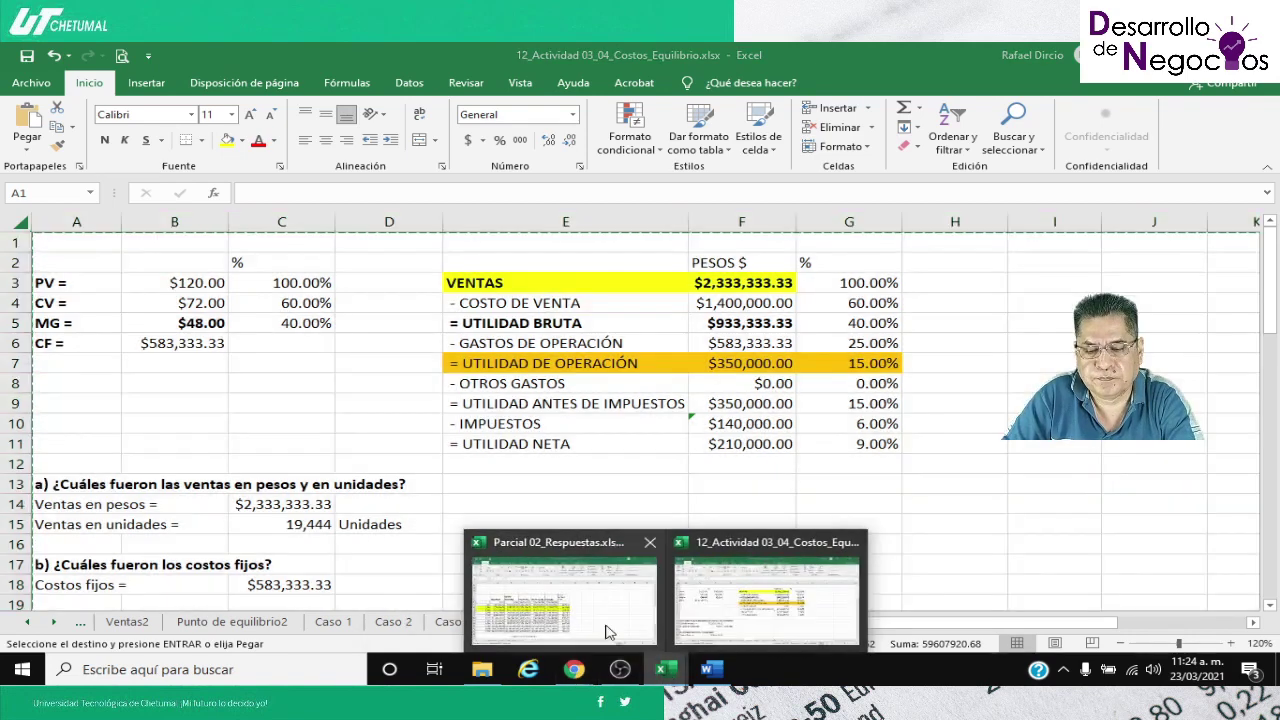
{"action": "left_click", "coordinate": [575, 623]}
{"action": "left_click", "coordinate": [421, 622]}
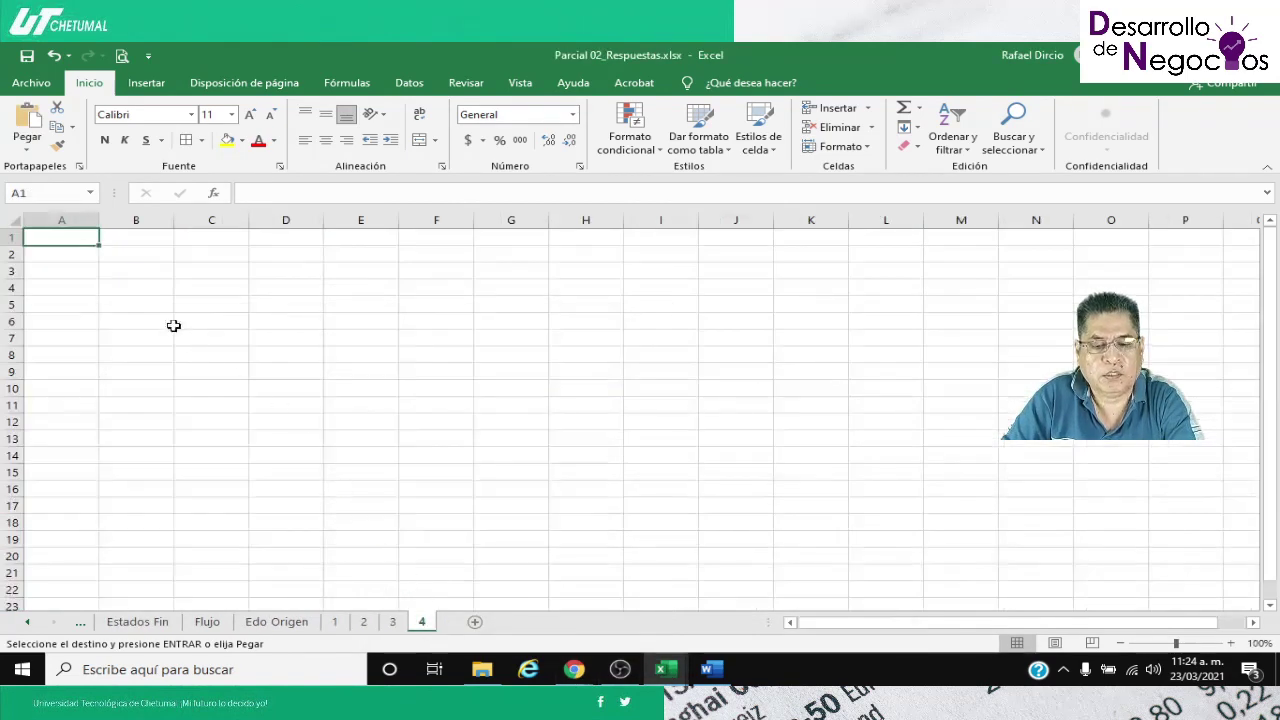
{"action": "key", "text": "ctrl+v"}
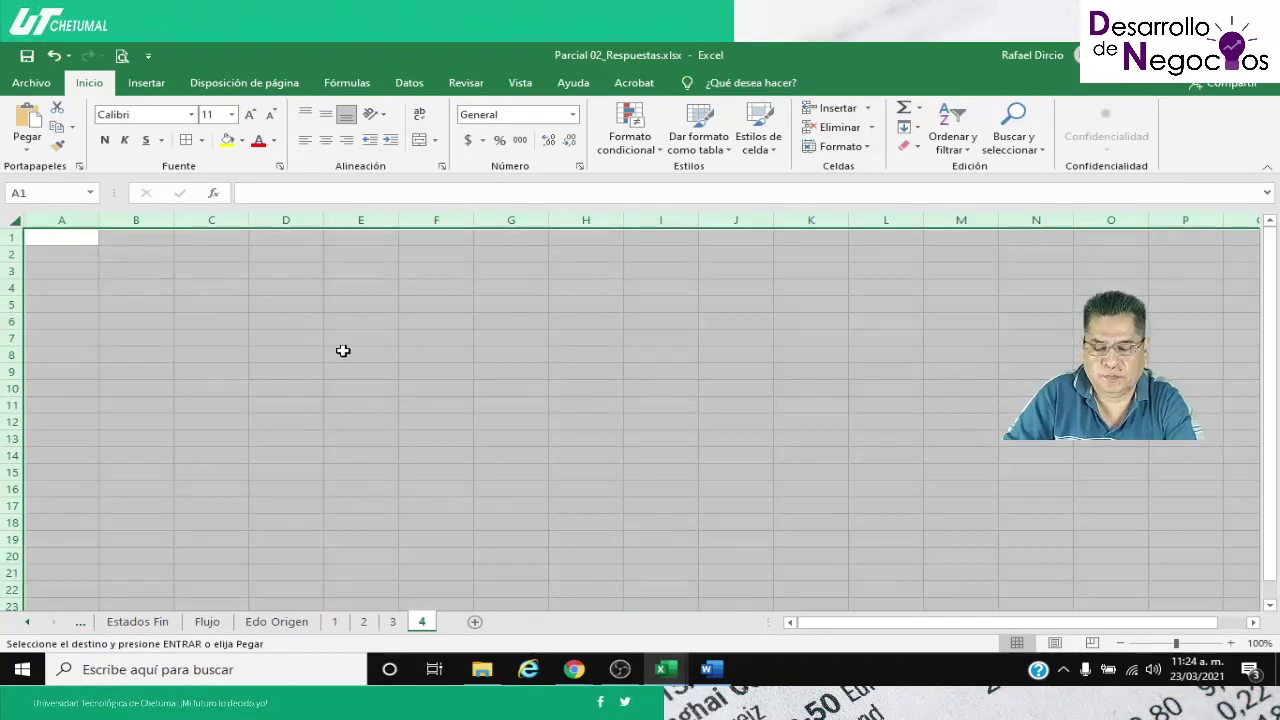
{"action": "left_click", "coordinate": [261, 336]}
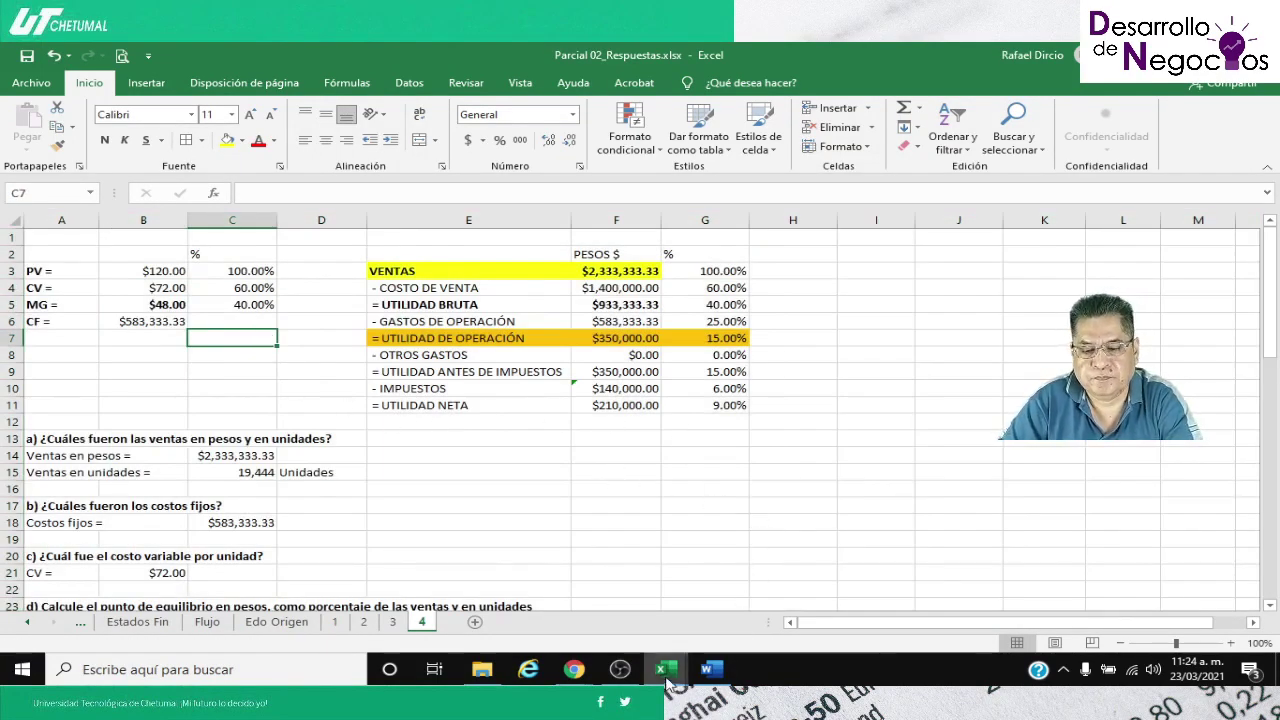
Delete the pasted Punto de equilibrio chart below the table on sheet 4
{"action": "mouse_move", "coordinate": [672, 665]}
{"action": "left_click", "coordinate": [740, 598]}
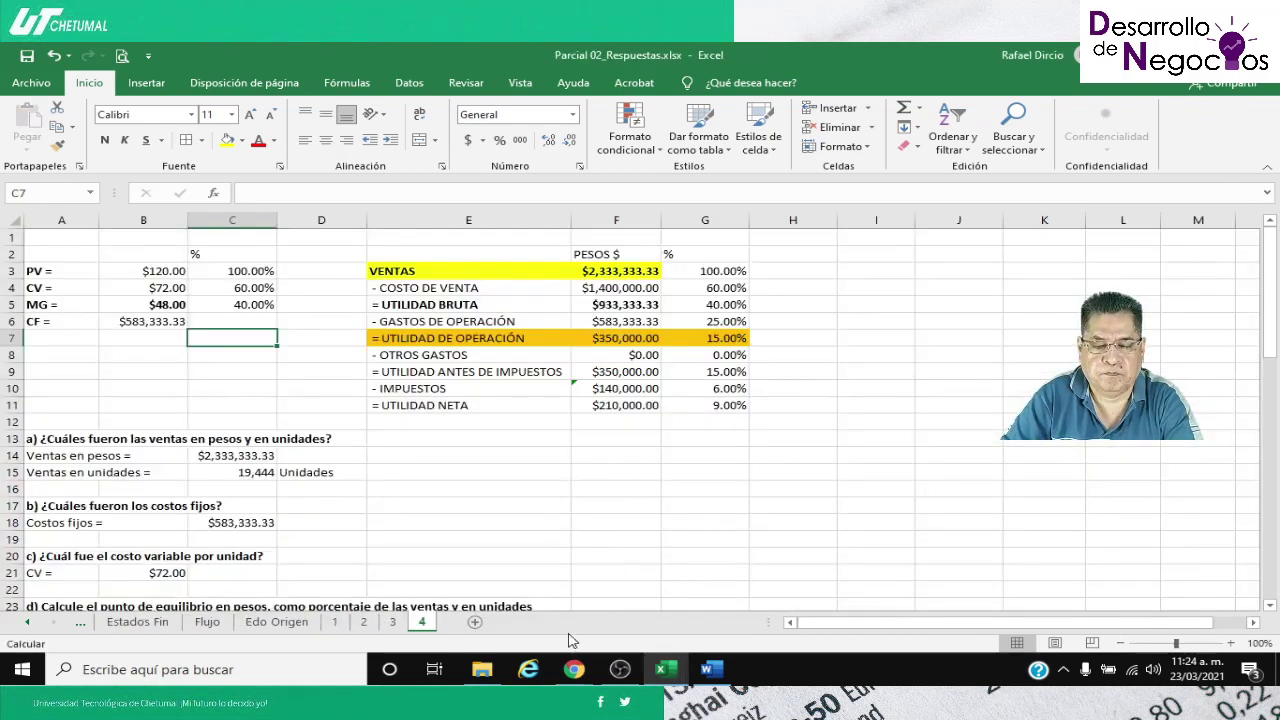
{"action": "scroll", "coordinate": [460, 500], "scroll_direction": "down", "scroll_amount": 12}
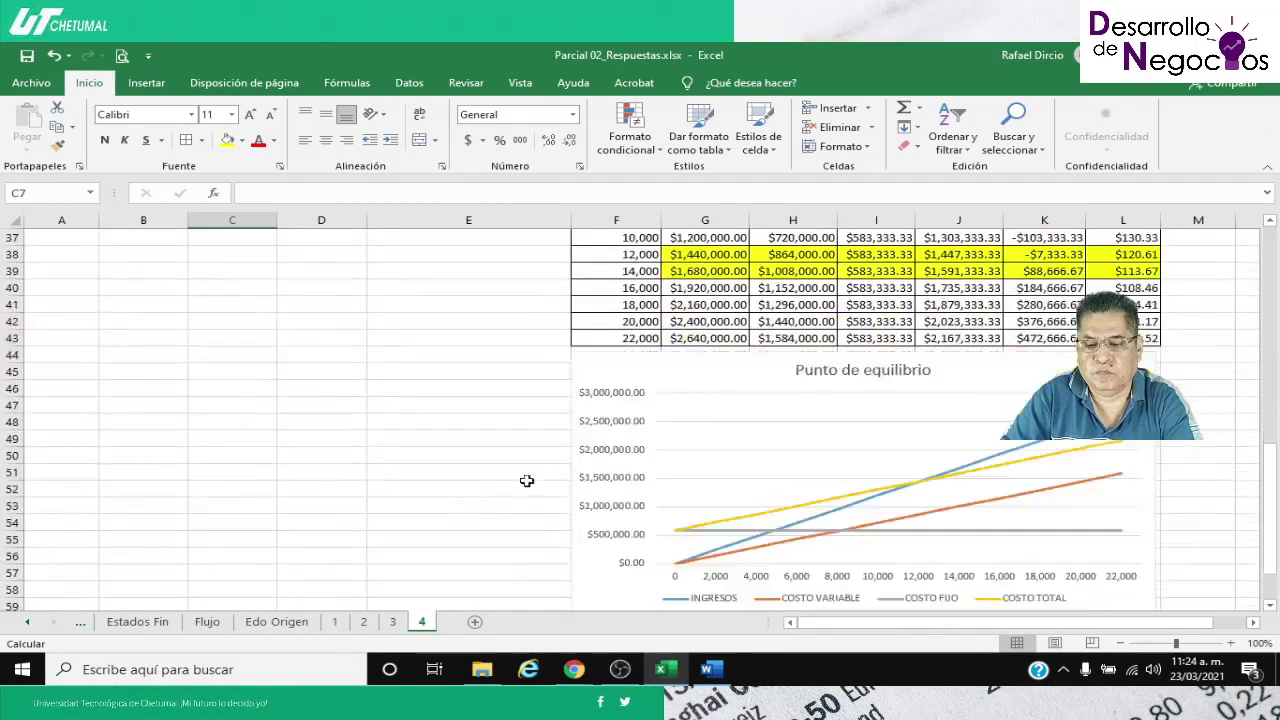
{"action": "left_click", "coordinate": [727, 364]}
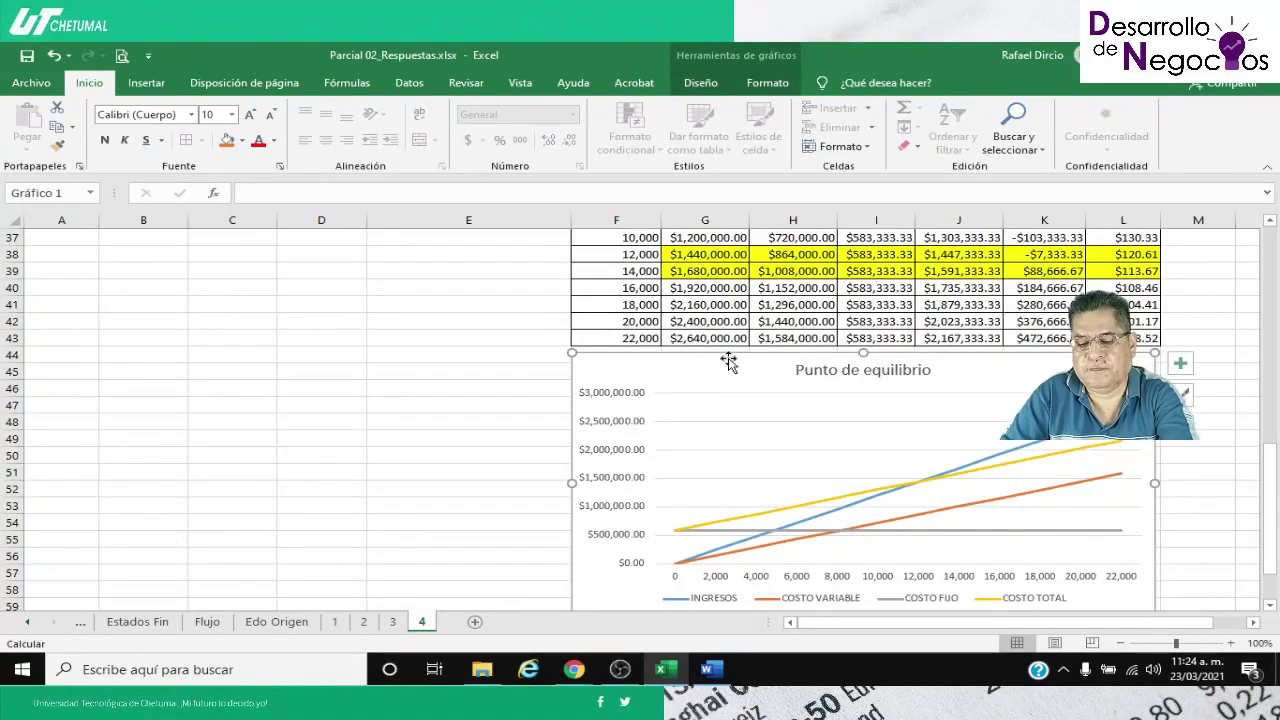
{"action": "key", "text": "Delete"}
{"action": "left_click", "coordinate": [484, 402]}
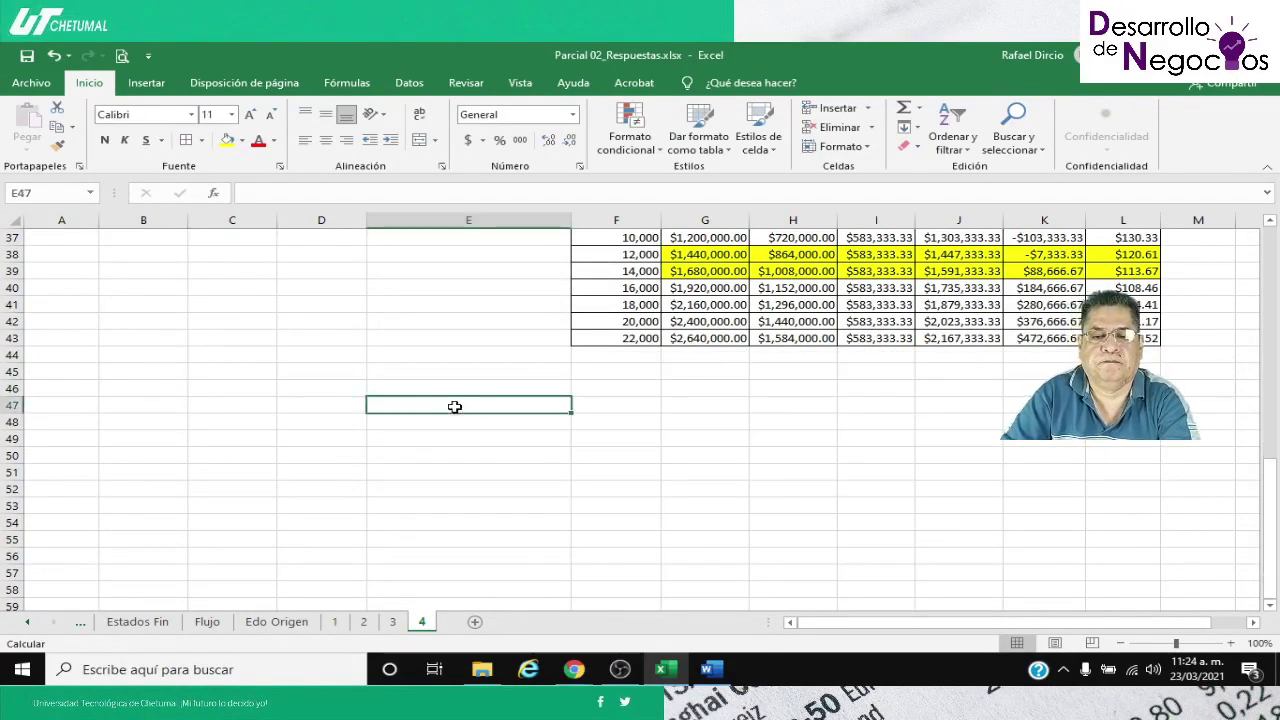
Check the pasted fixed cost in B6 and the unit margin formula in B5 on sheet 4
{"action": "scroll", "coordinate": [453, 400], "scroll_direction": "up", "scroll_amount": 7}
{"action": "scroll", "coordinate": [455, 390], "scroll_direction": "up", "scroll_amount": 3}
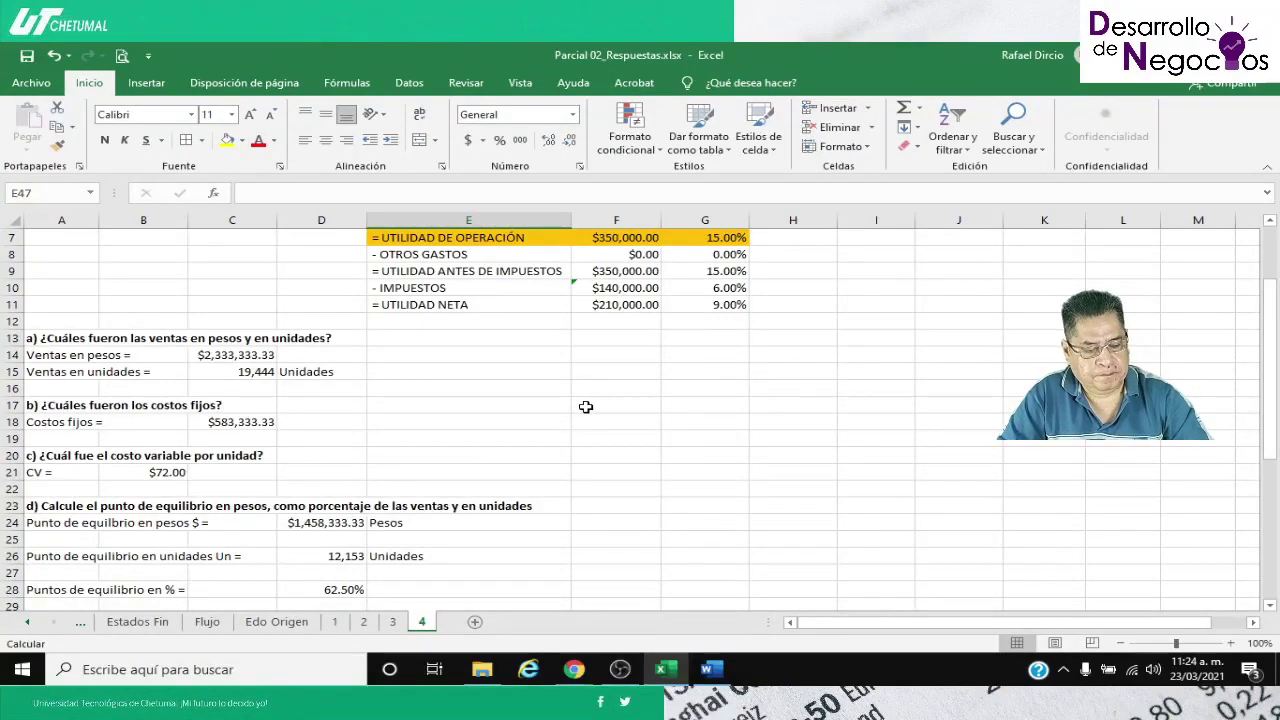
{"action": "scroll", "coordinate": [586, 407], "scroll_direction": "up", "scroll_amount": 2}
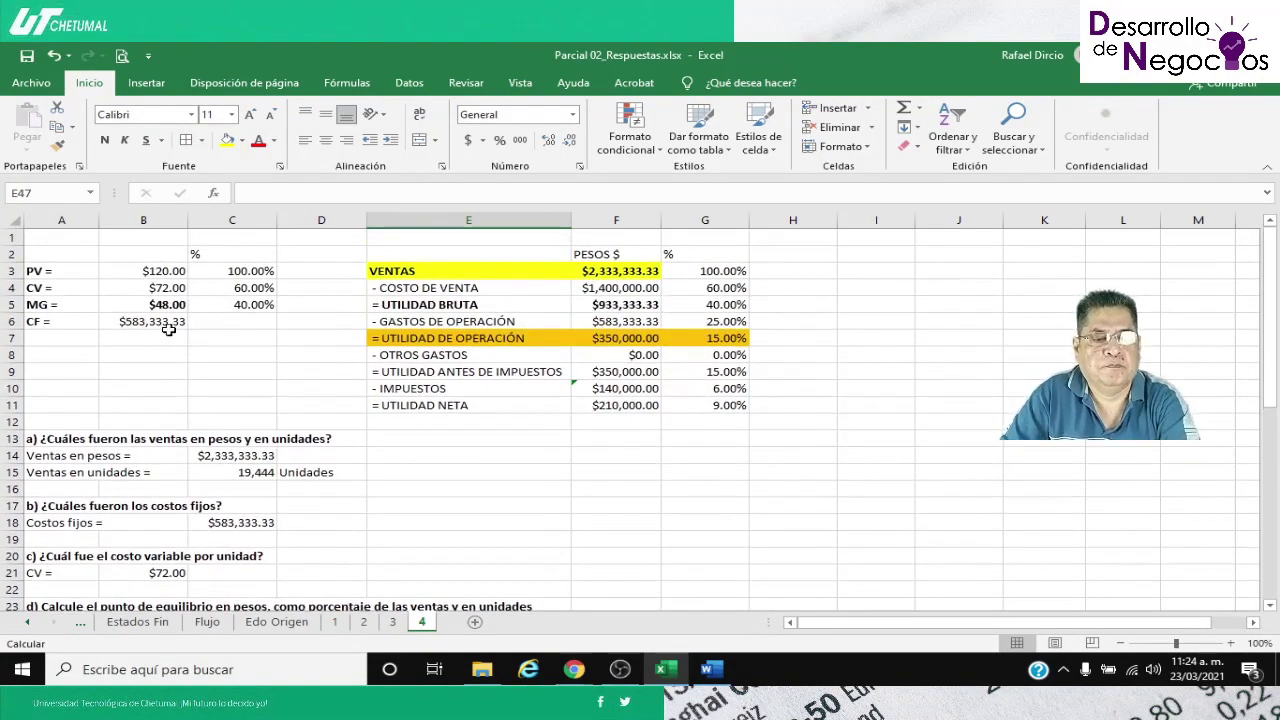
{"action": "left_click", "coordinate": [172, 328]}
{"action": "left_click", "coordinate": [150, 304]}
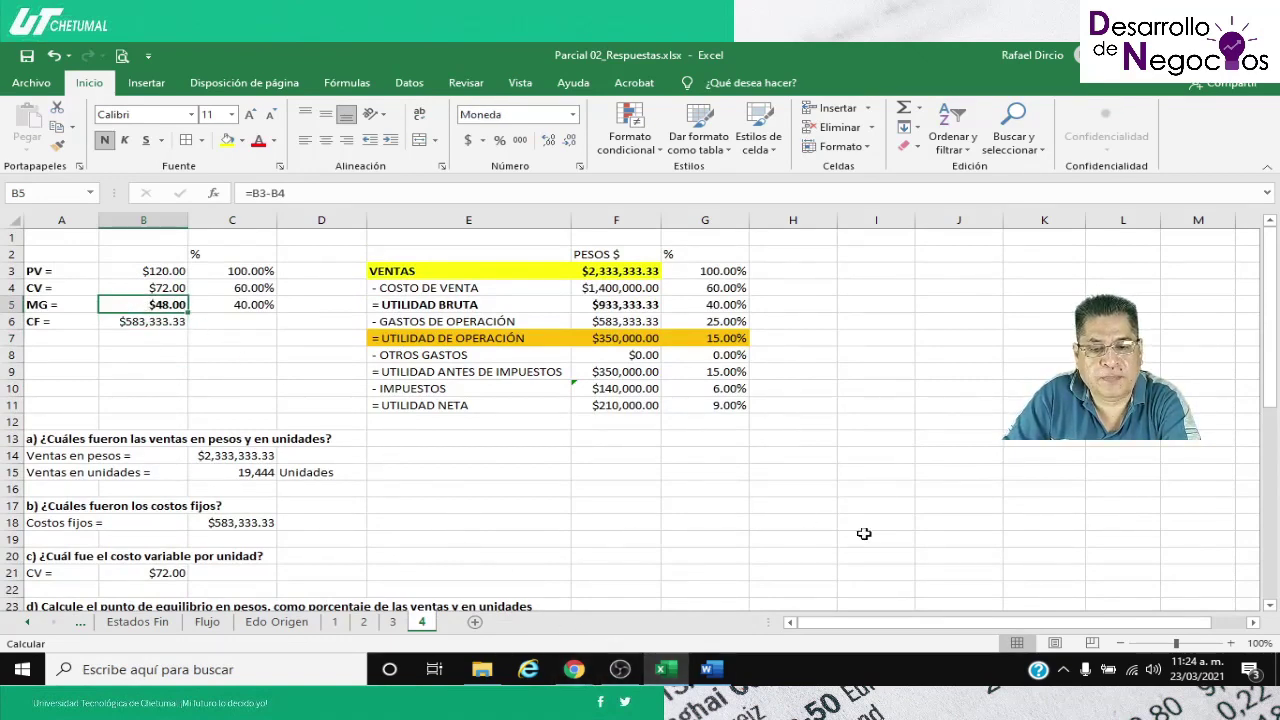
Zoom sheet 4 to 130% and bring column A back into view by selecting A9
{"action": "left_click", "coordinate": [1231, 643]}
{"action": "left_click", "coordinate": [1231, 643]}
{"action": "left_click", "coordinate": [1231, 643]}
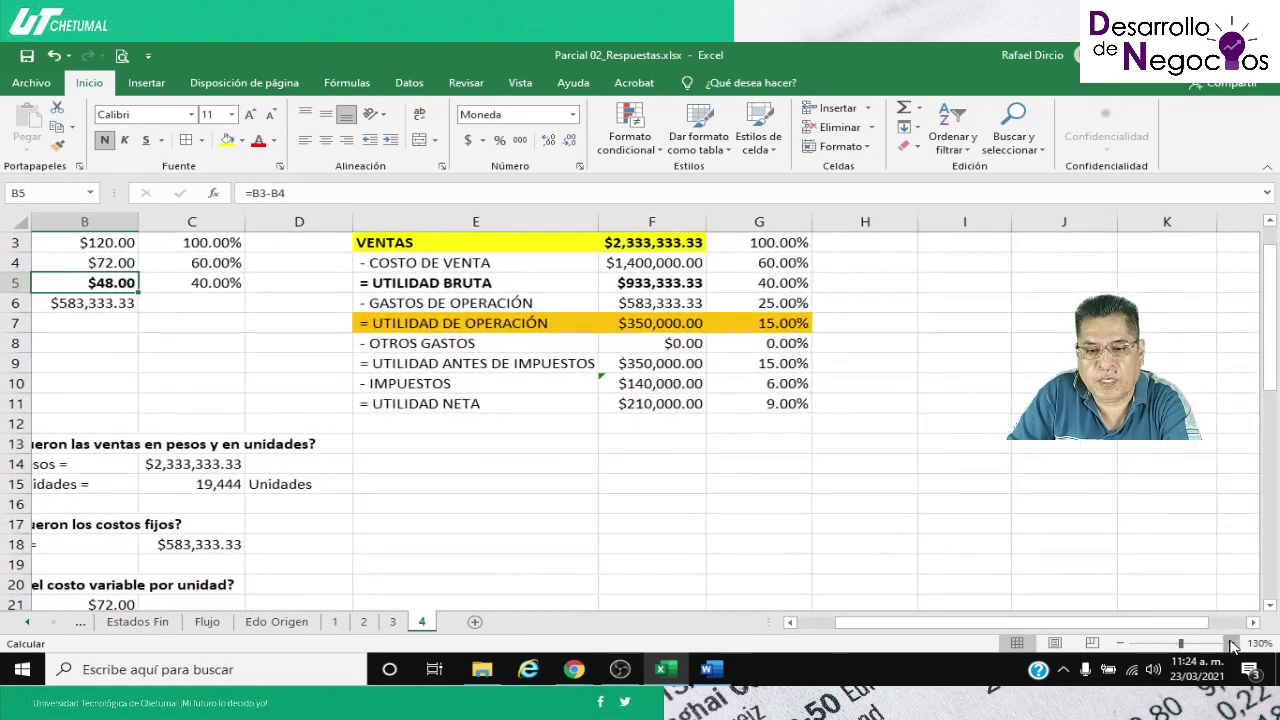
{"action": "scroll", "coordinate": [640, 515], "scroll_direction": "up", "scroll_amount": 1}
{"action": "left_click", "coordinate": [203, 410]}
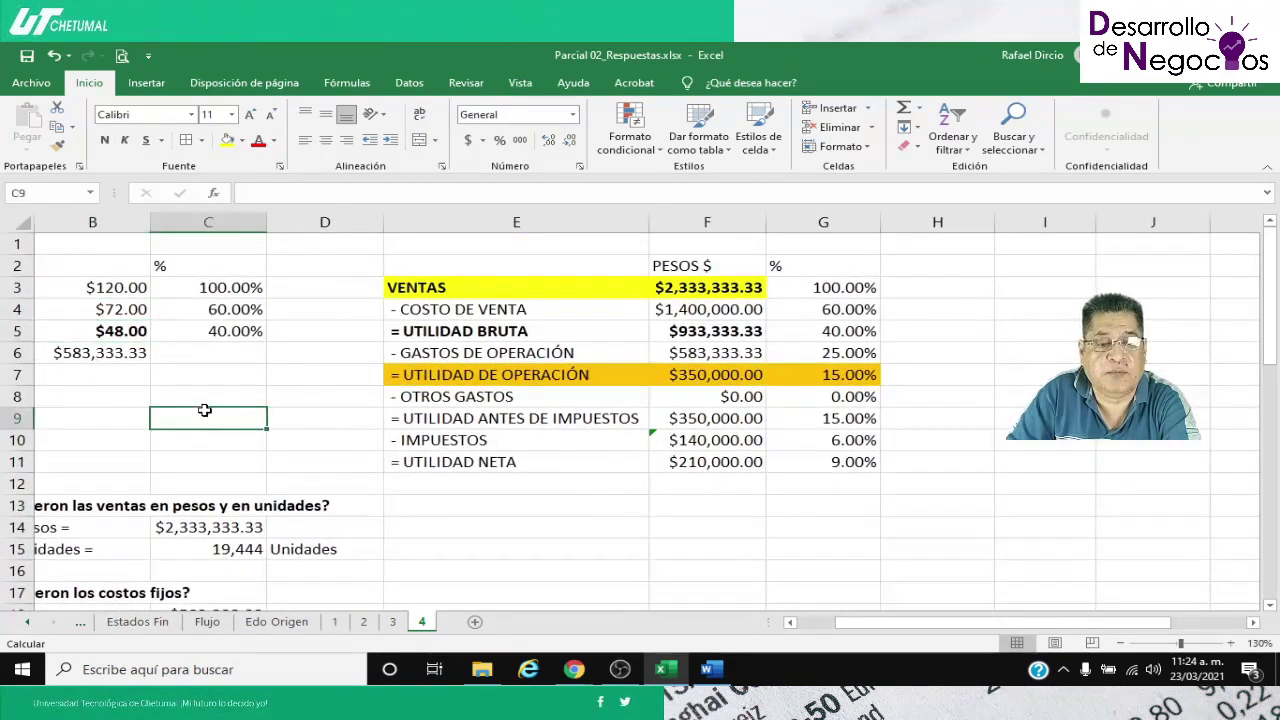
{"action": "key", "text": "Left"}
{"action": "key", "text": "Left"}
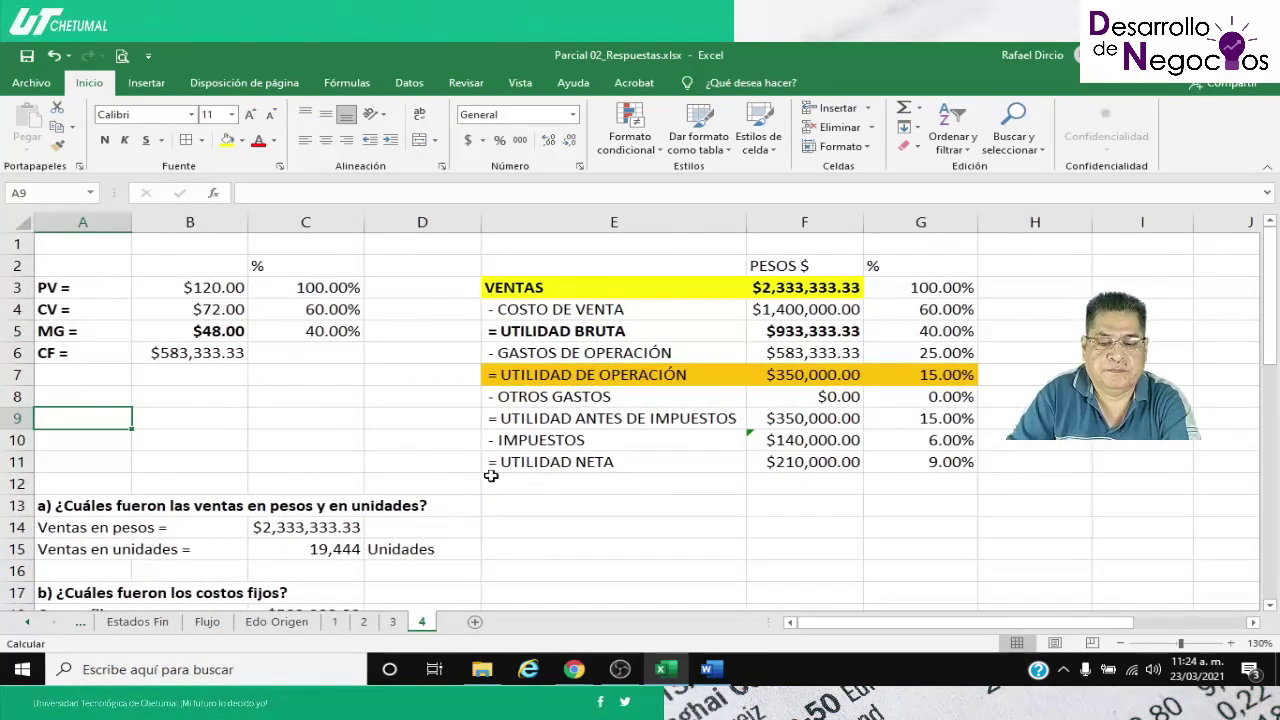
Read problem 4 in the Word exam, then return to Excel and set the selling price PV in B3 of sheet 4 to 250
{"action": "left_click", "coordinate": [711, 669]}
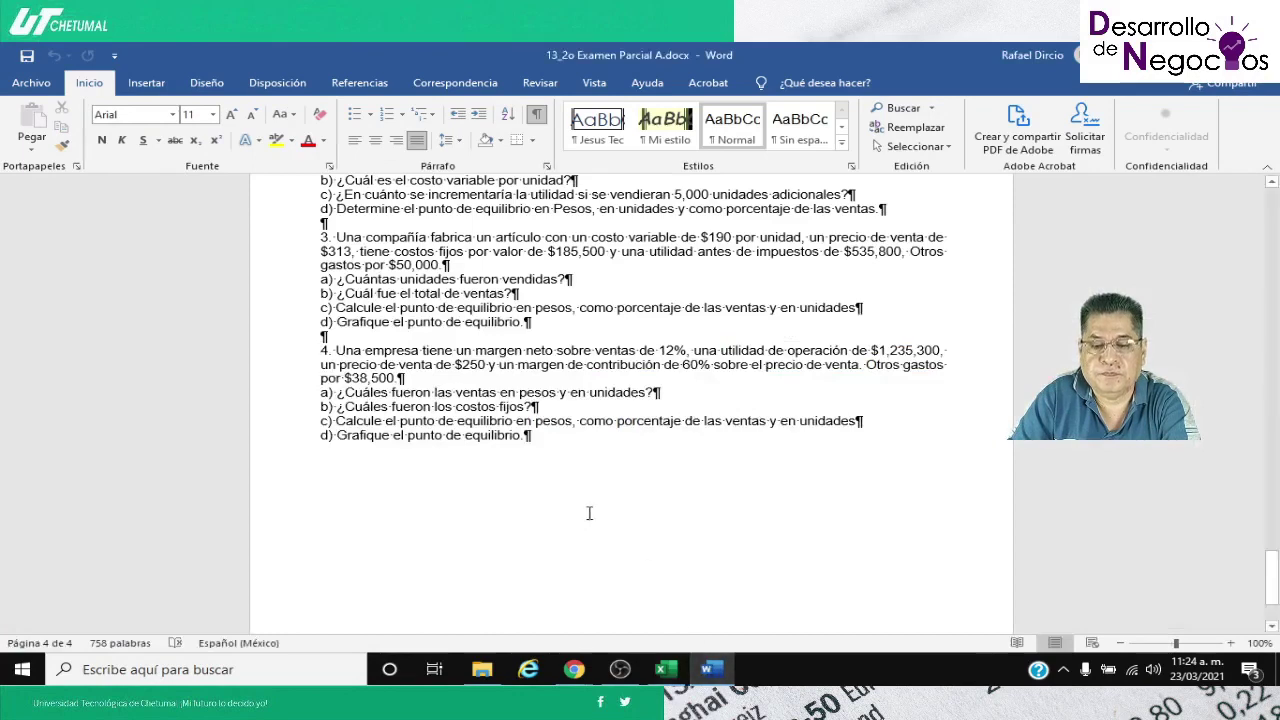
{"action": "scroll", "coordinate": [677, 486], "scroll_direction": "down", "scroll_amount": 2}
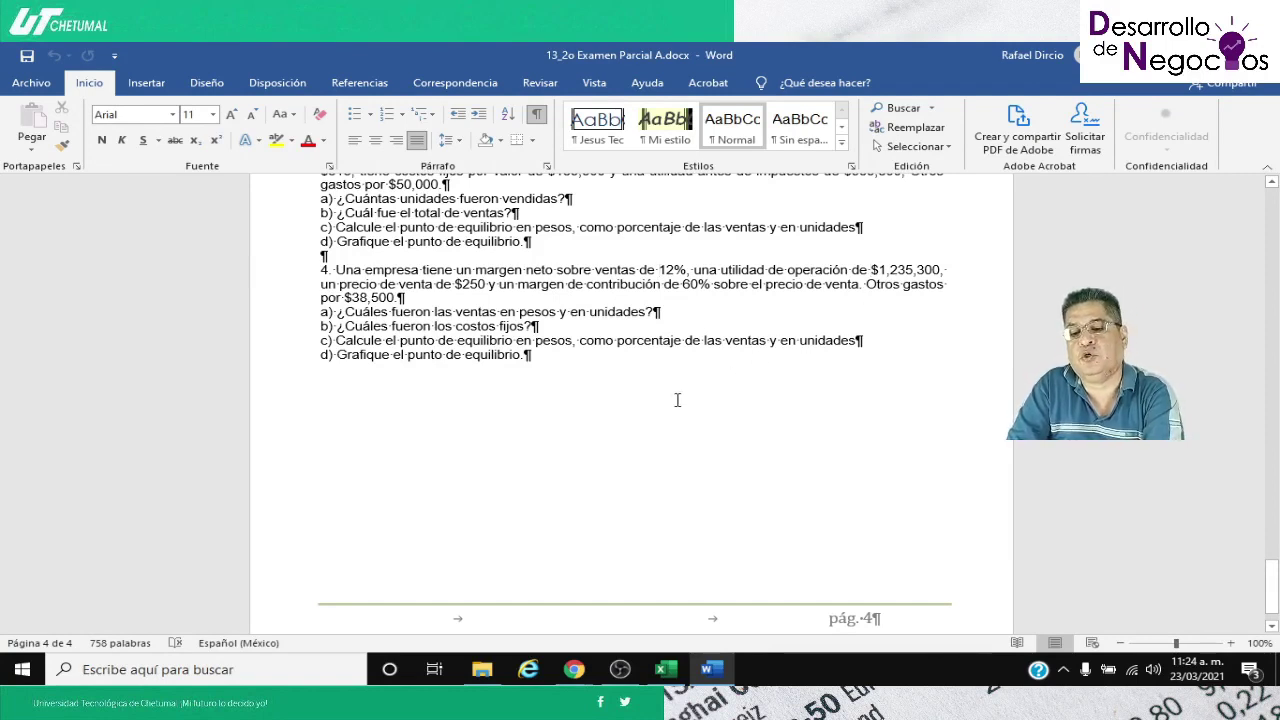
{"action": "left_click", "coordinate": [1230, 644]}
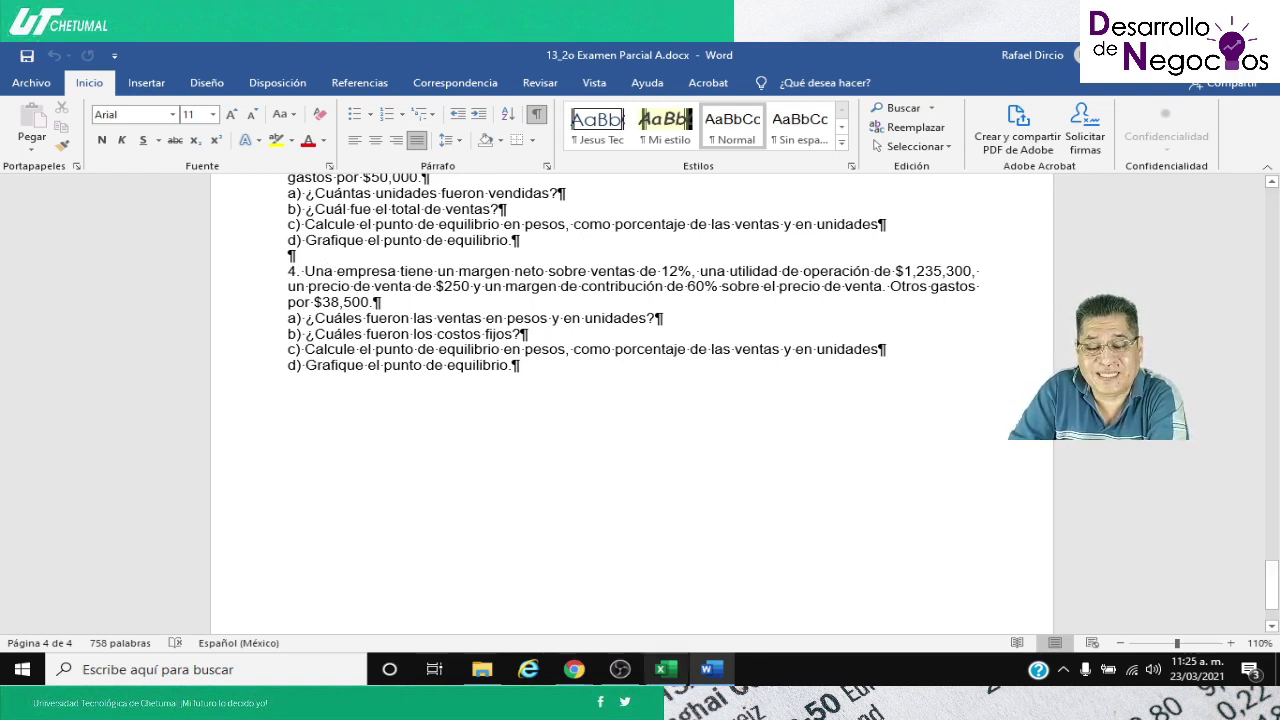
{"action": "left_click", "coordinate": [666, 670]}
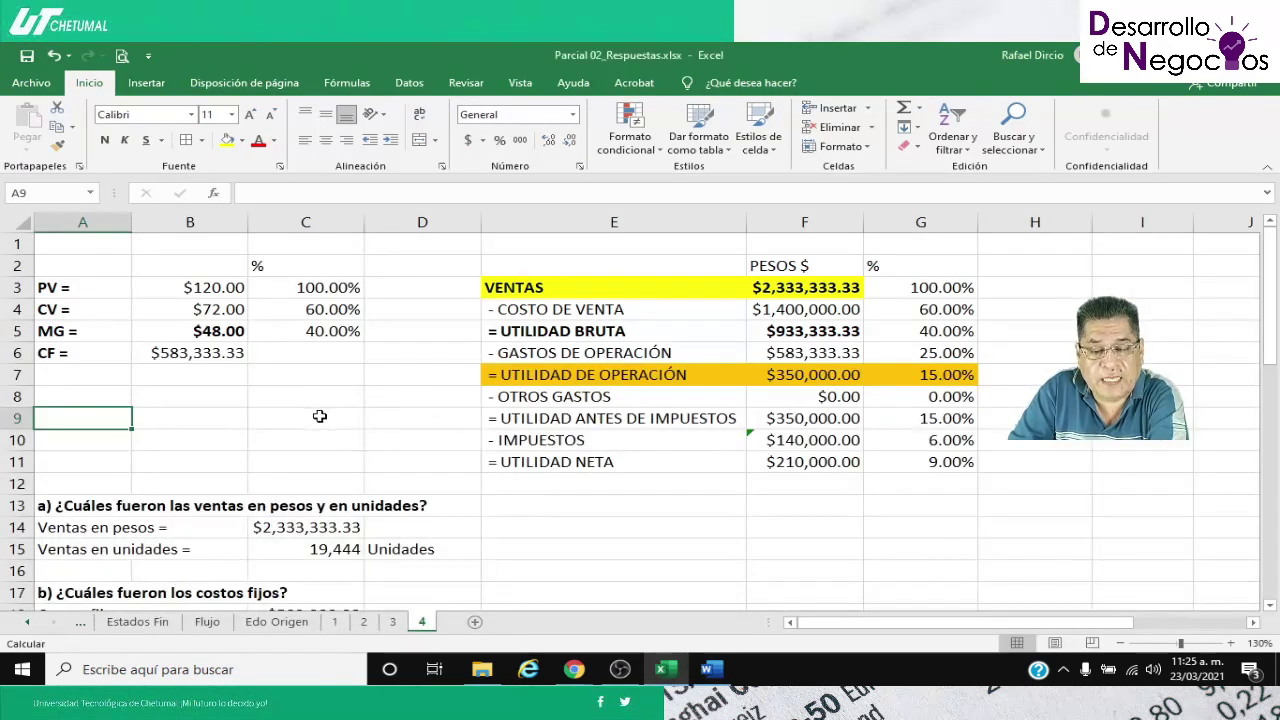
{"action": "left_click", "coordinate": [190, 287]}
{"action": "left_click", "coordinate": [717, 677]}
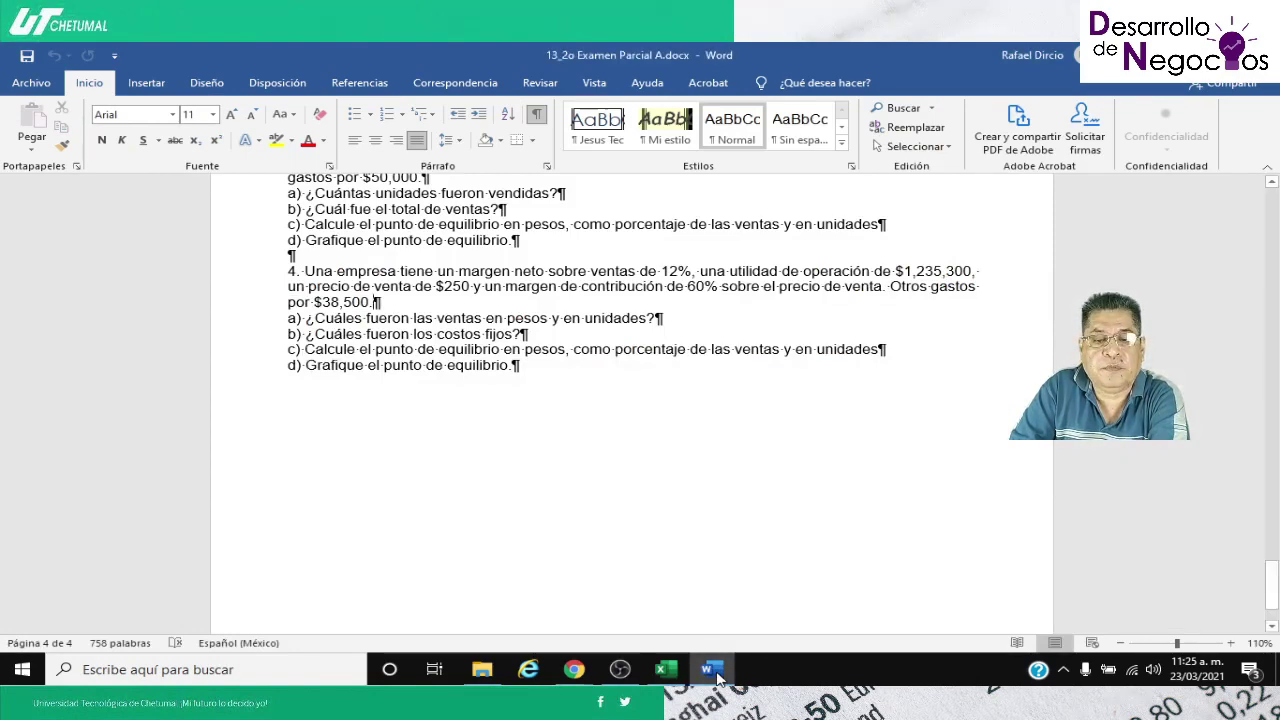
{"action": "left_click", "coordinate": [717, 677]}
{"action": "type", "text": "250"}
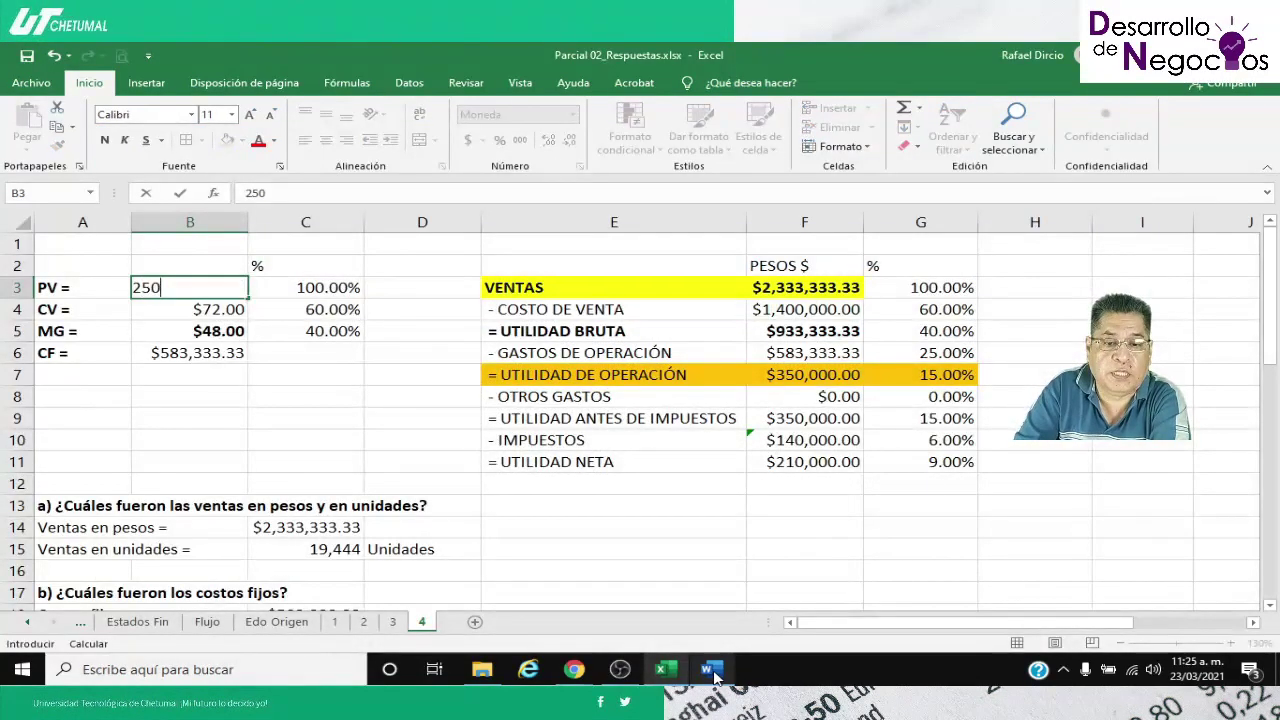
{"action": "key", "text": "Return"}
Check the contribution margin in the Word exam and set the MG percentage in C5 of sheet 4 to 60%
{"action": "key", "text": "Right"}
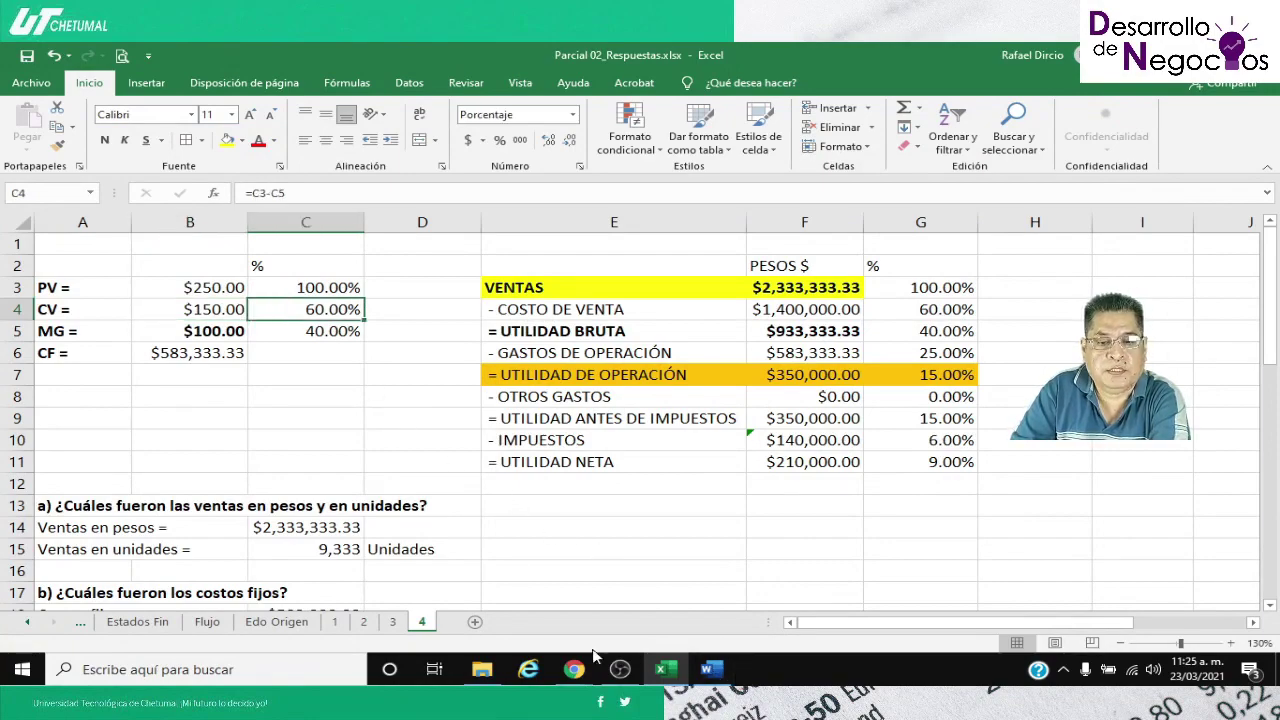
{"action": "left_click", "coordinate": [712, 670]}
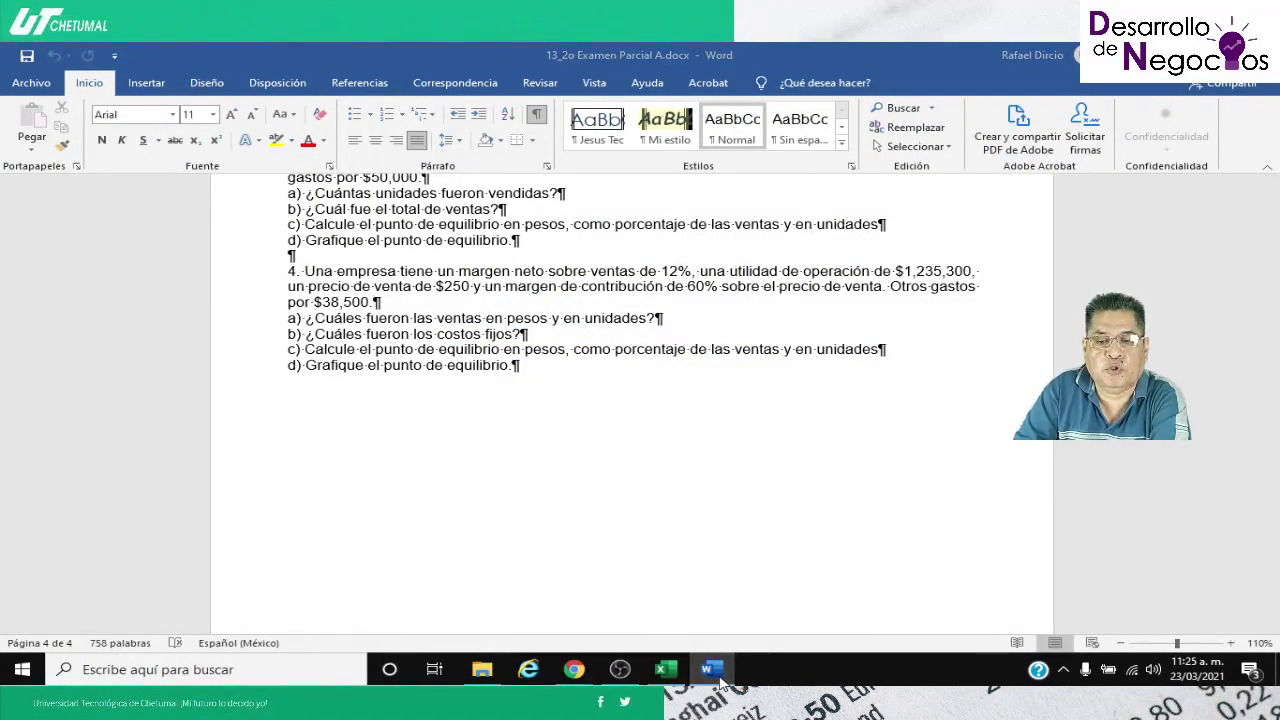
{"action": "left_click", "coordinate": [712, 670]}
{"action": "left_click", "coordinate": [300, 330]}
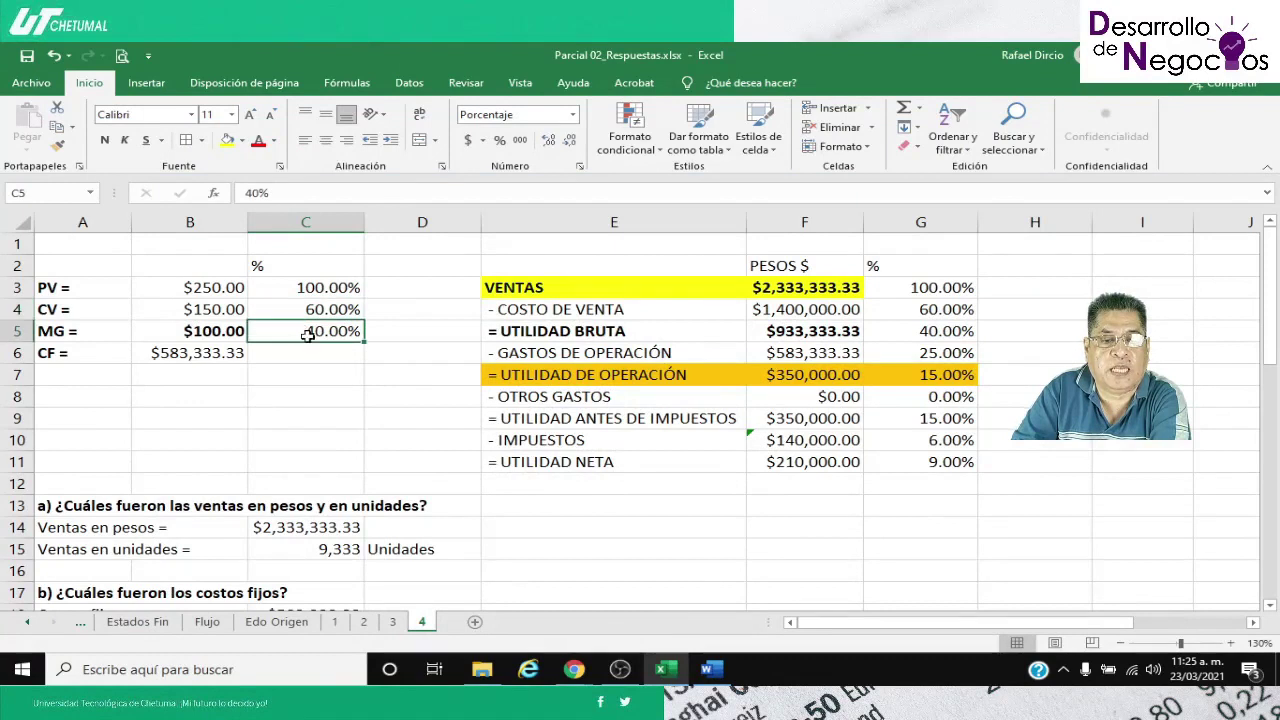
{"action": "left_click", "coordinate": [297, 312]}
{"action": "left_click", "coordinate": [296, 330]}
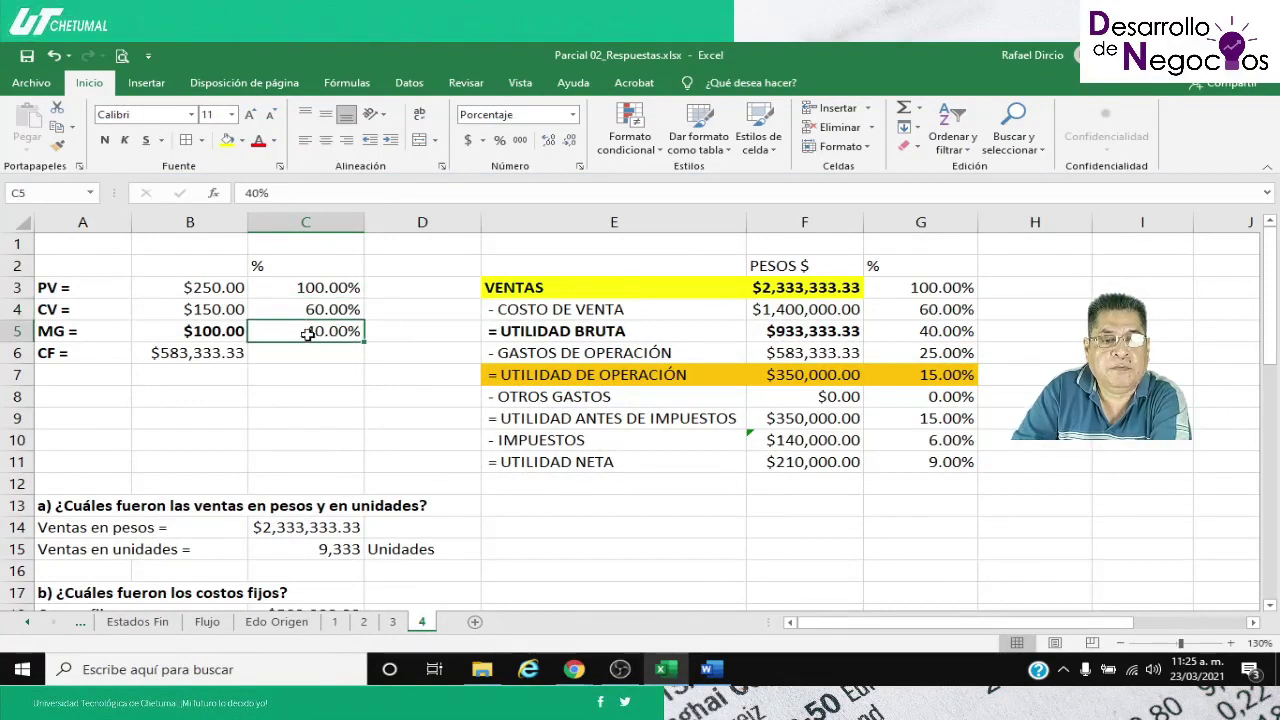
{"action": "type", "text": "60"}
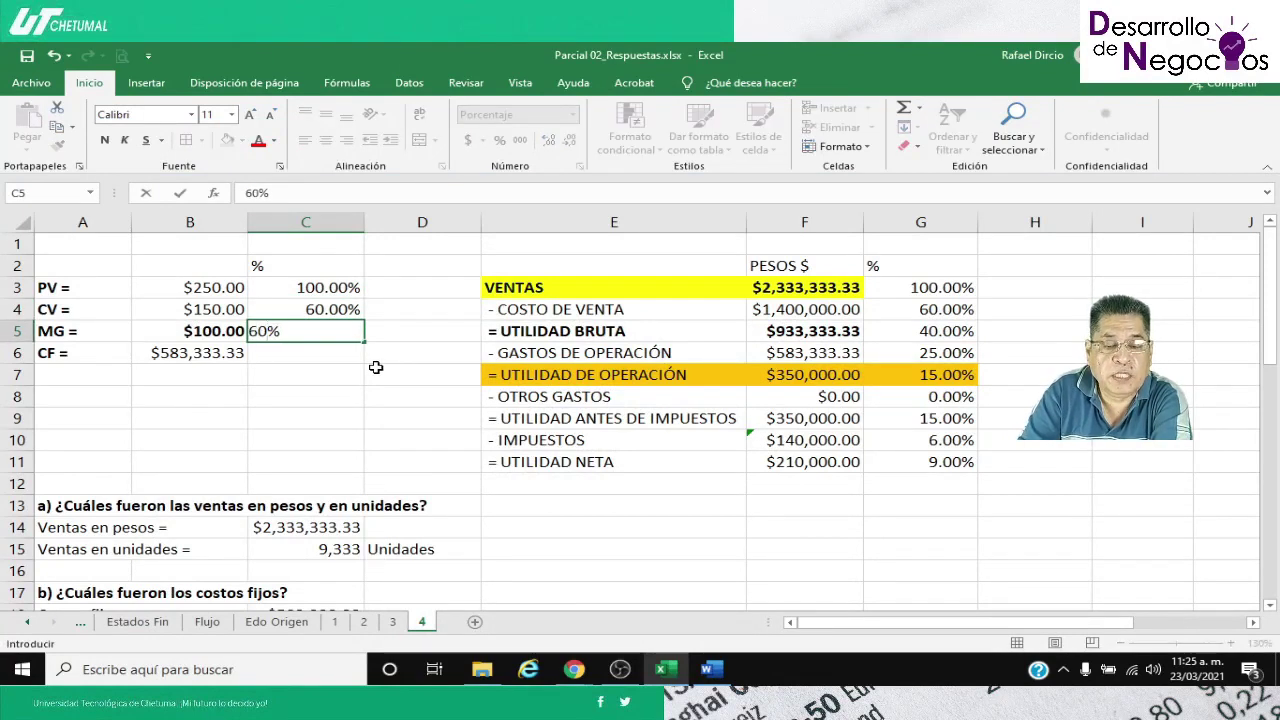
{"action": "key", "text": "Up"}
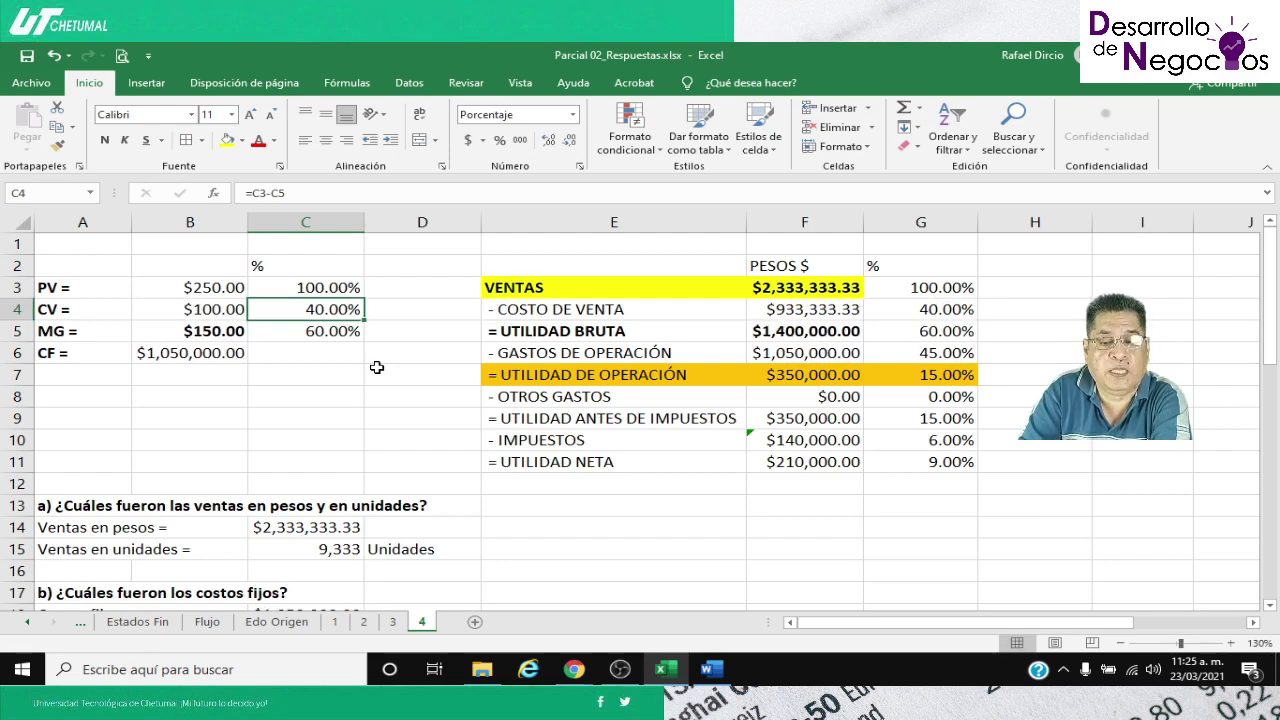
Examine the recalculated variable cost, unit margin and fixed cost in B4:B6 against the margin percentage in C5
{"action": "key", "text": "Left"}
{"action": "key", "text": "Right"}
{"action": "key", "text": "Left"}
{"action": "key", "text": "Down"}
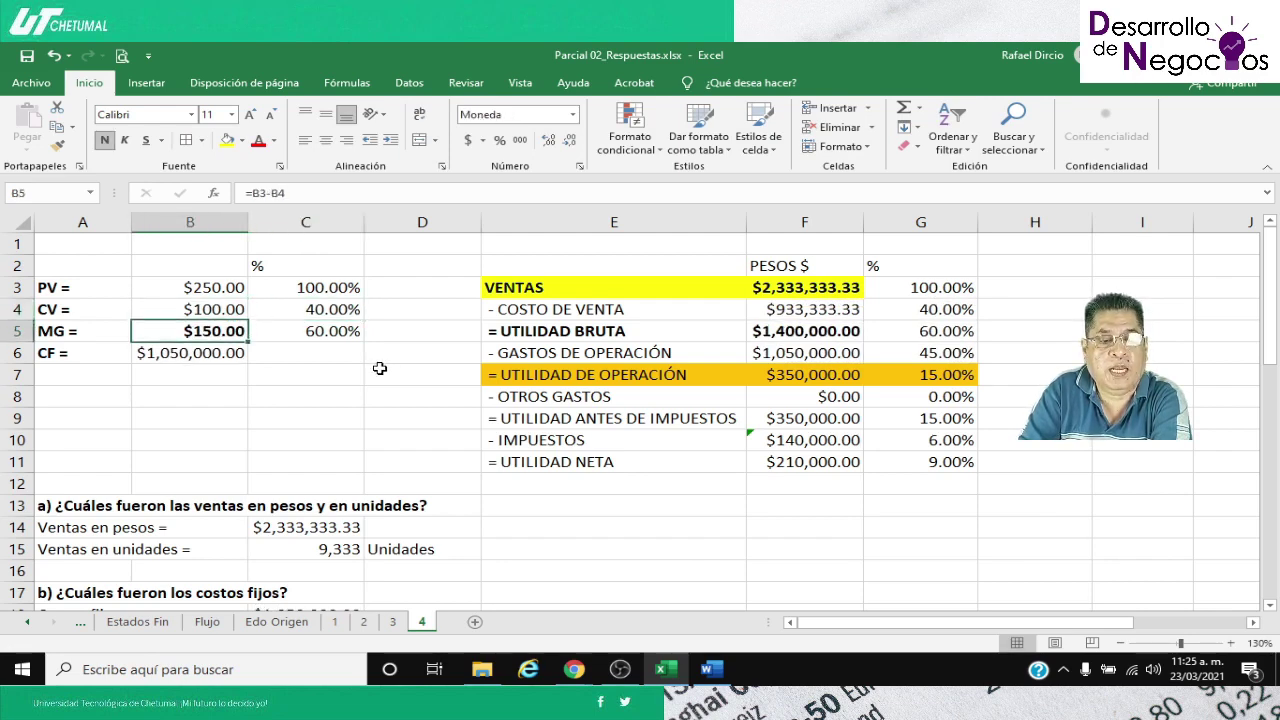
{"action": "key", "text": "Right"}
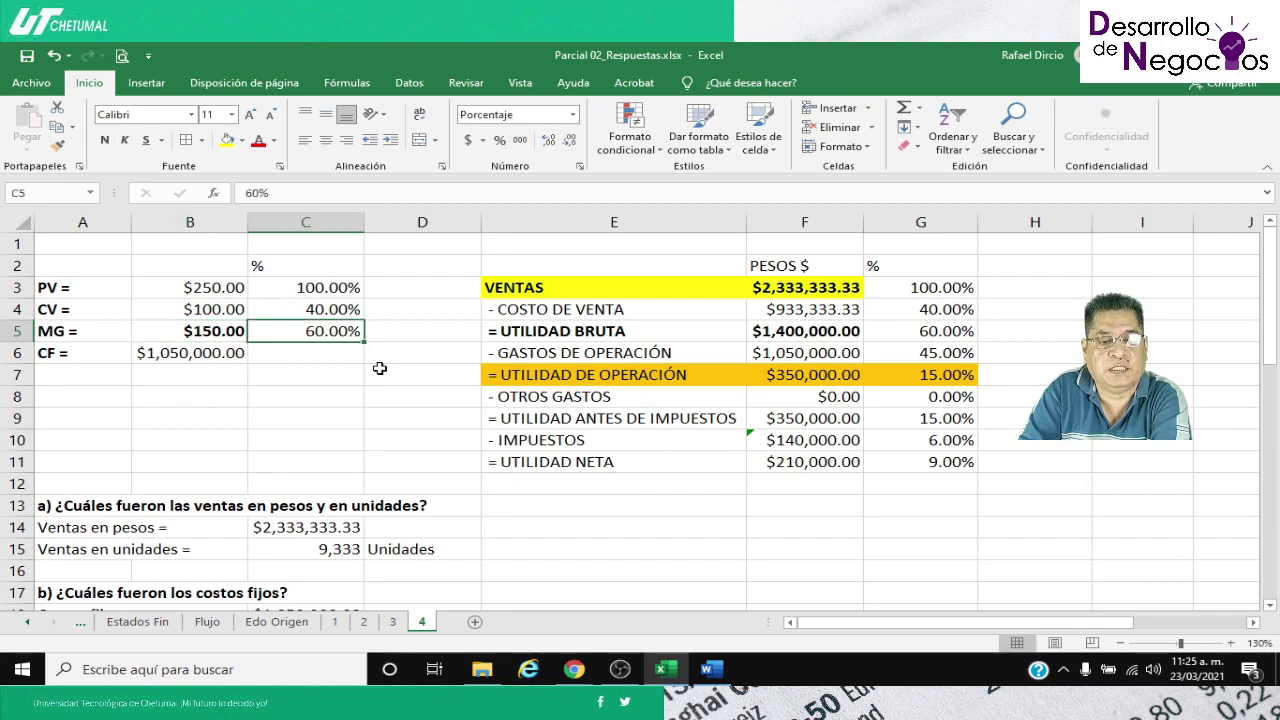
{"action": "key", "text": "Down"}
{"action": "key", "text": "Left"}
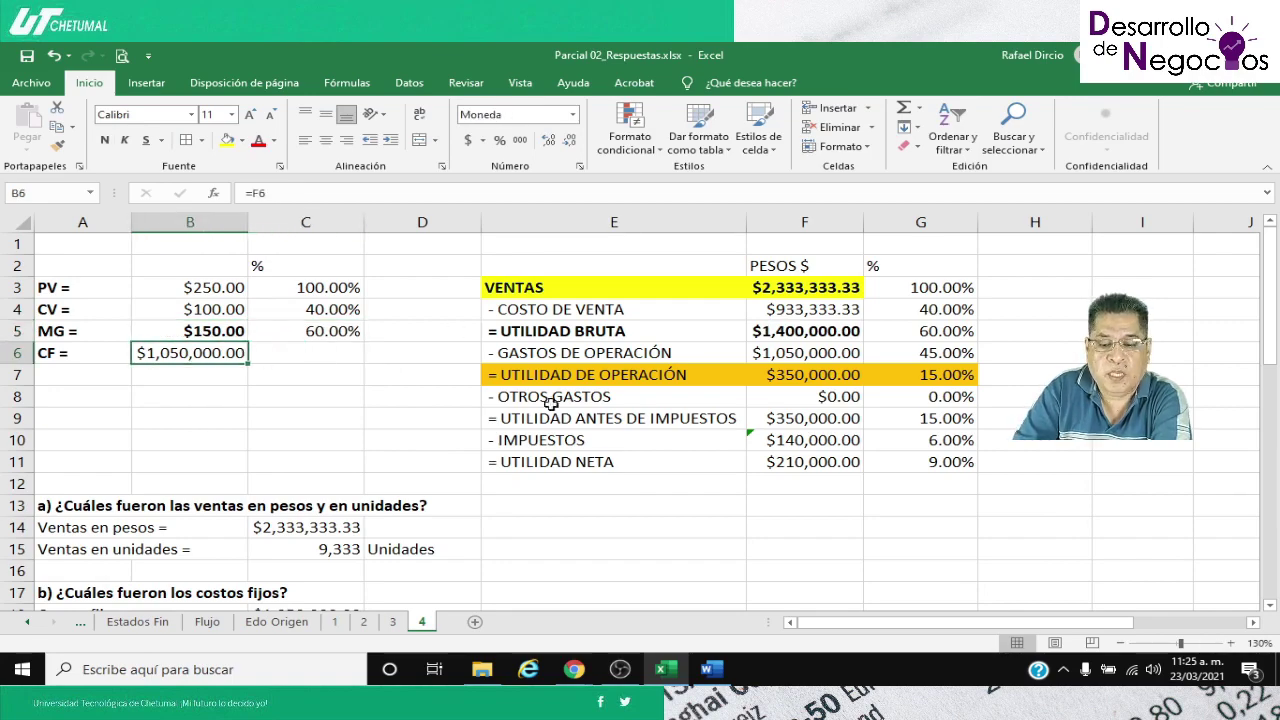
Look up the operating profit in the Word exam and enter 1235300 for UTILIDAD DE OPERACIÓN in F7
{"action": "left_click", "coordinate": [718, 677]}
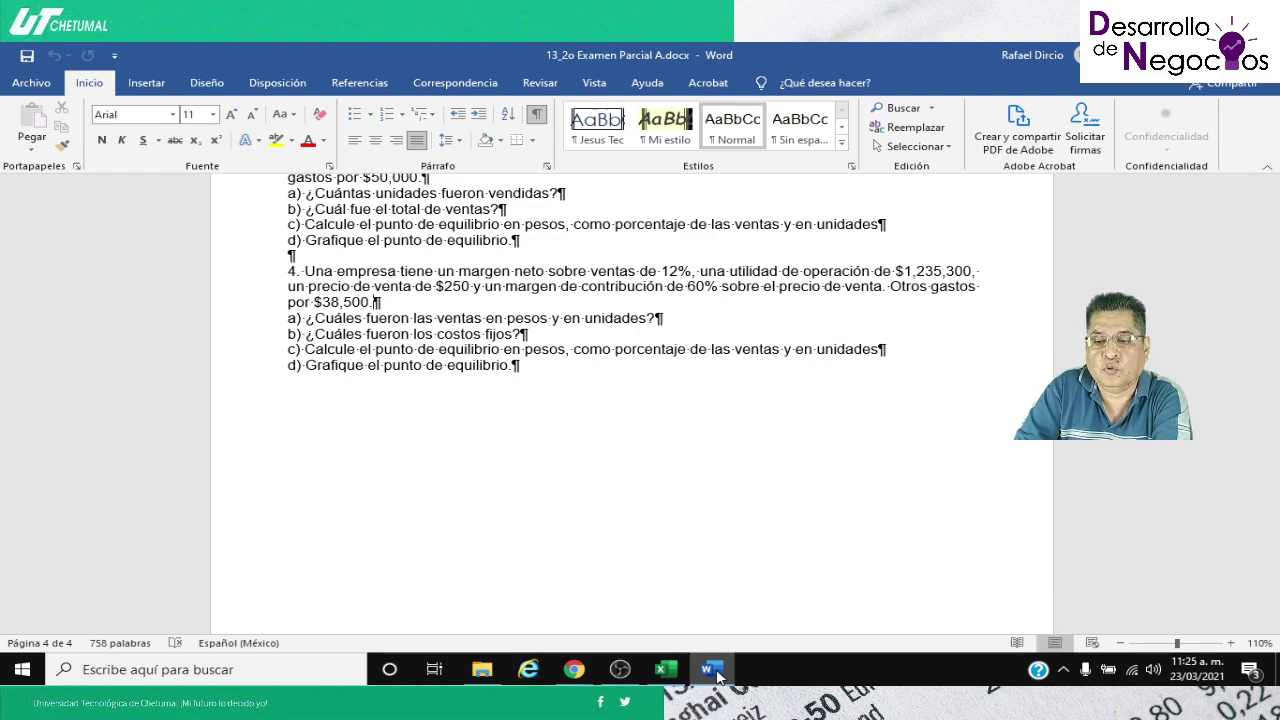
{"action": "left_click", "coordinate": [712, 669]}
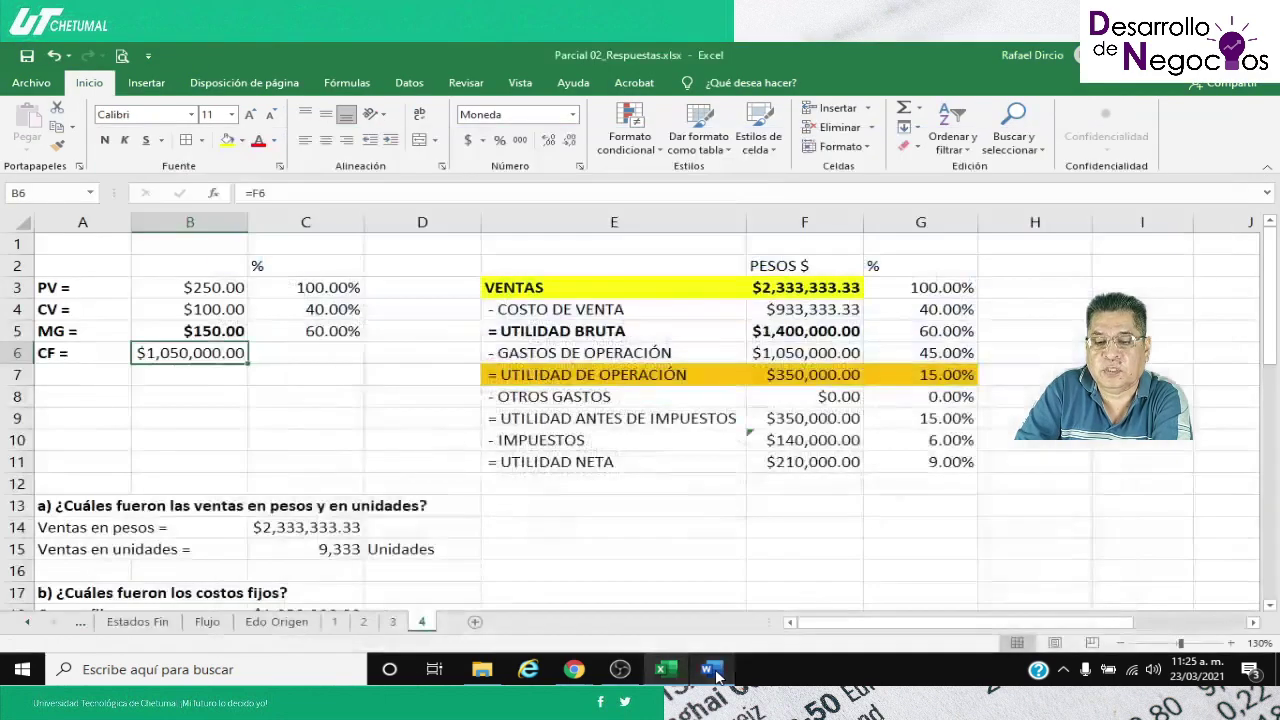
{"action": "left_click", "coordinate": [785, 375]}
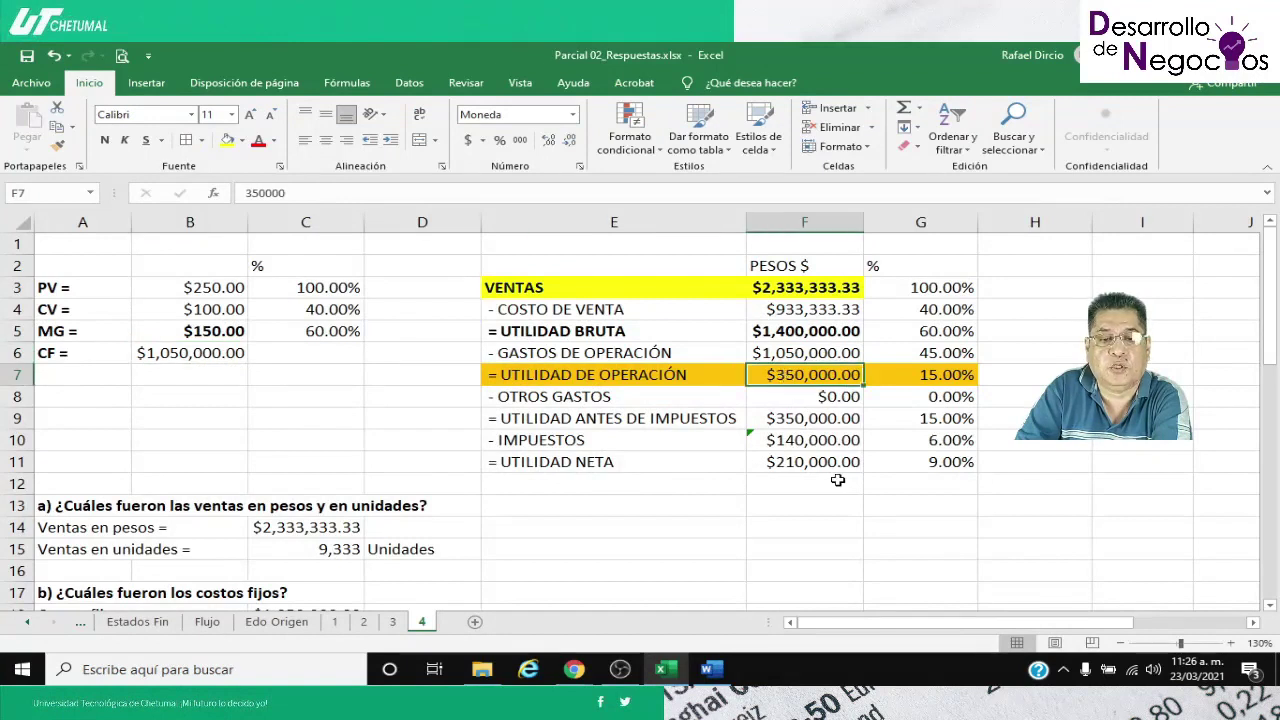
{"action": "type", "text": "1,23"}
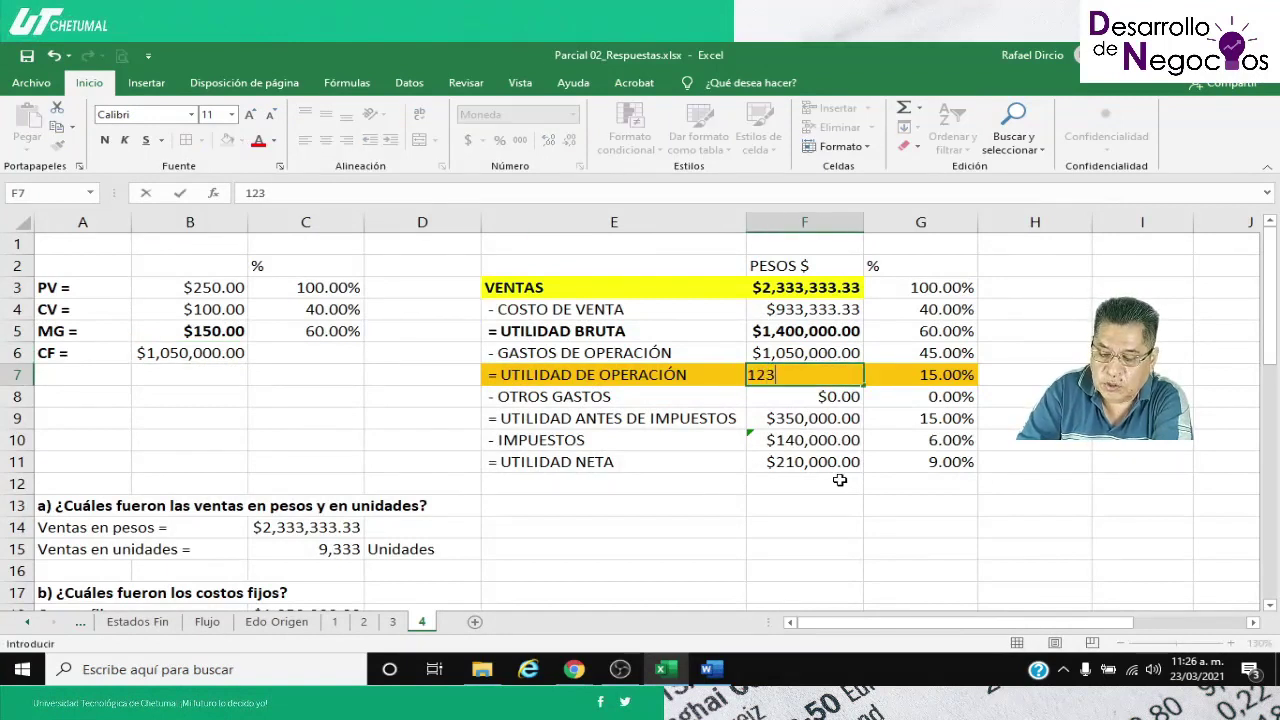
{"action": "type", "text": "5,300"}
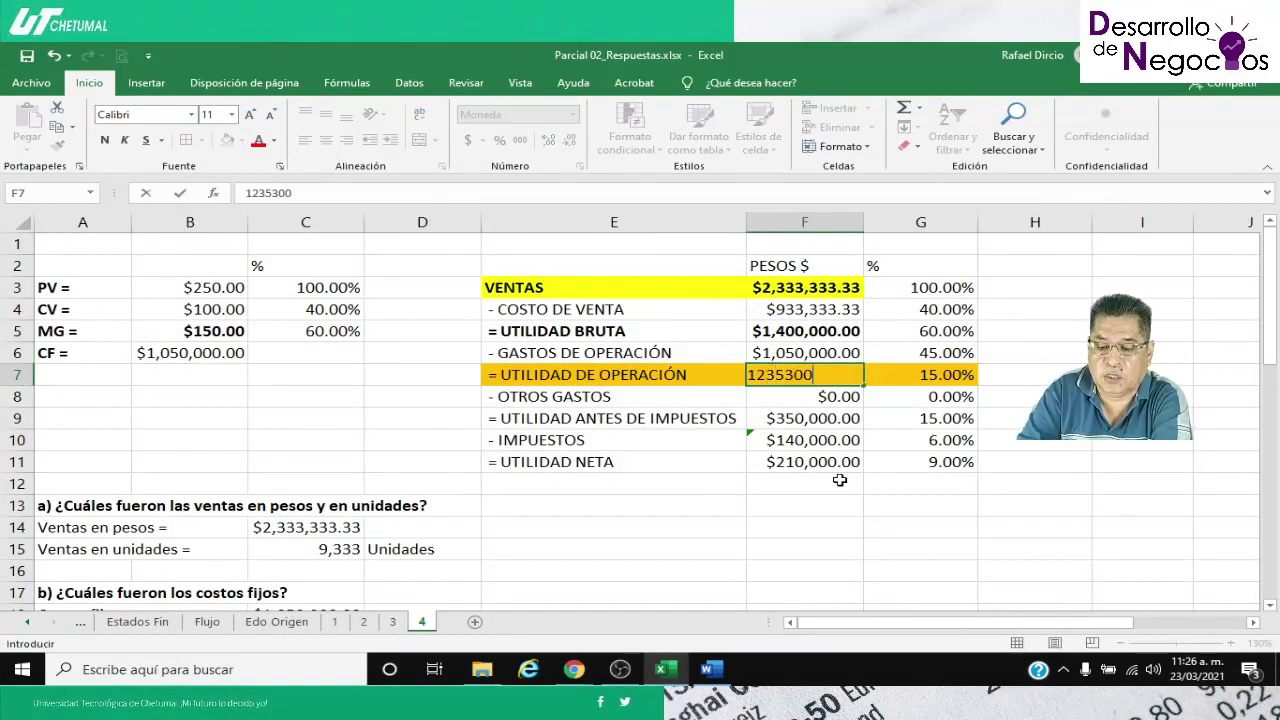
{"action": "key", "text": "Return"}
Look up the other expenses in the Word exam and enter 38500 for OTROS GASTOS in F8
{"action": "left_click", "coordinate": [712, 670]}
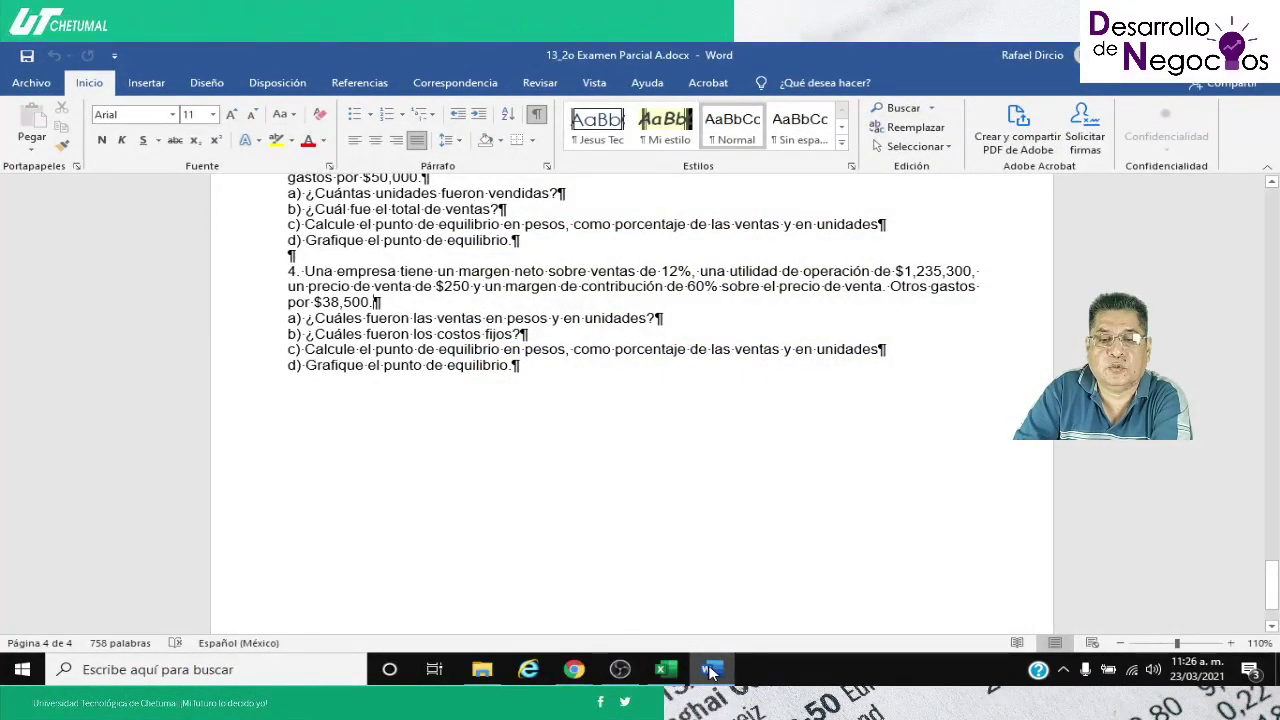
{"action": "left_click", "coordinate": [710, 670]}
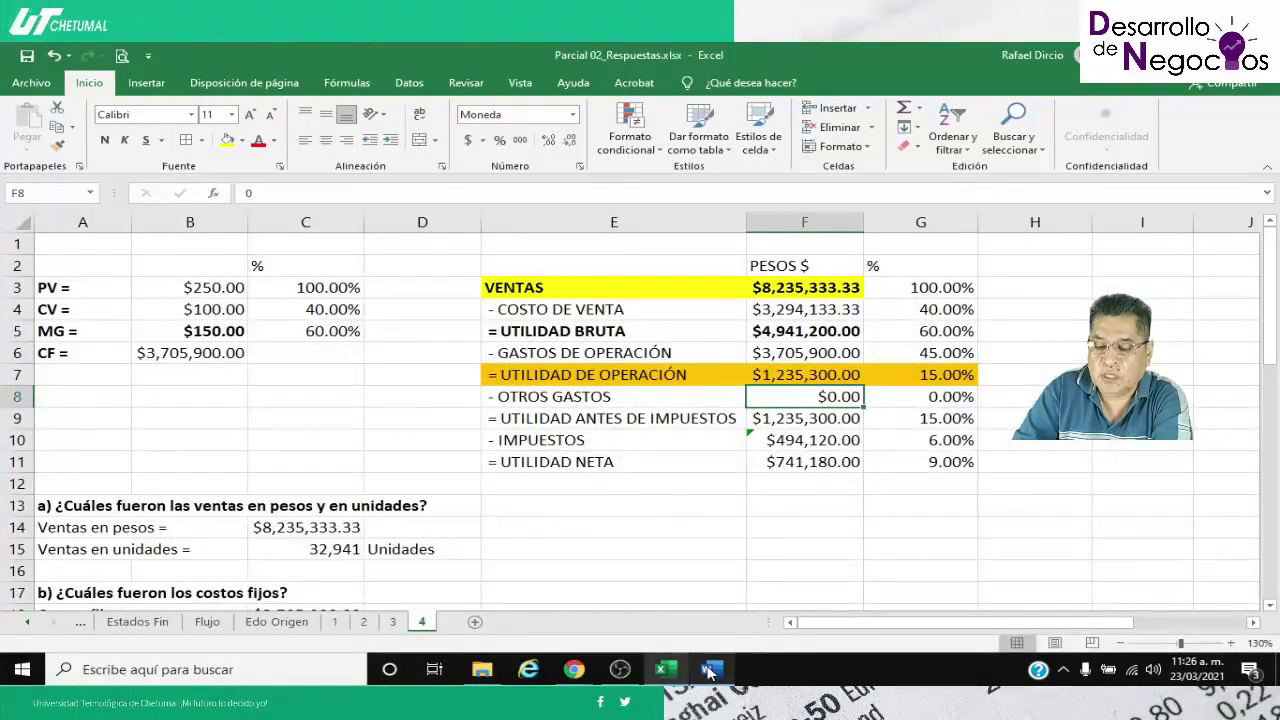
{"action": "type", "text": "38500"}
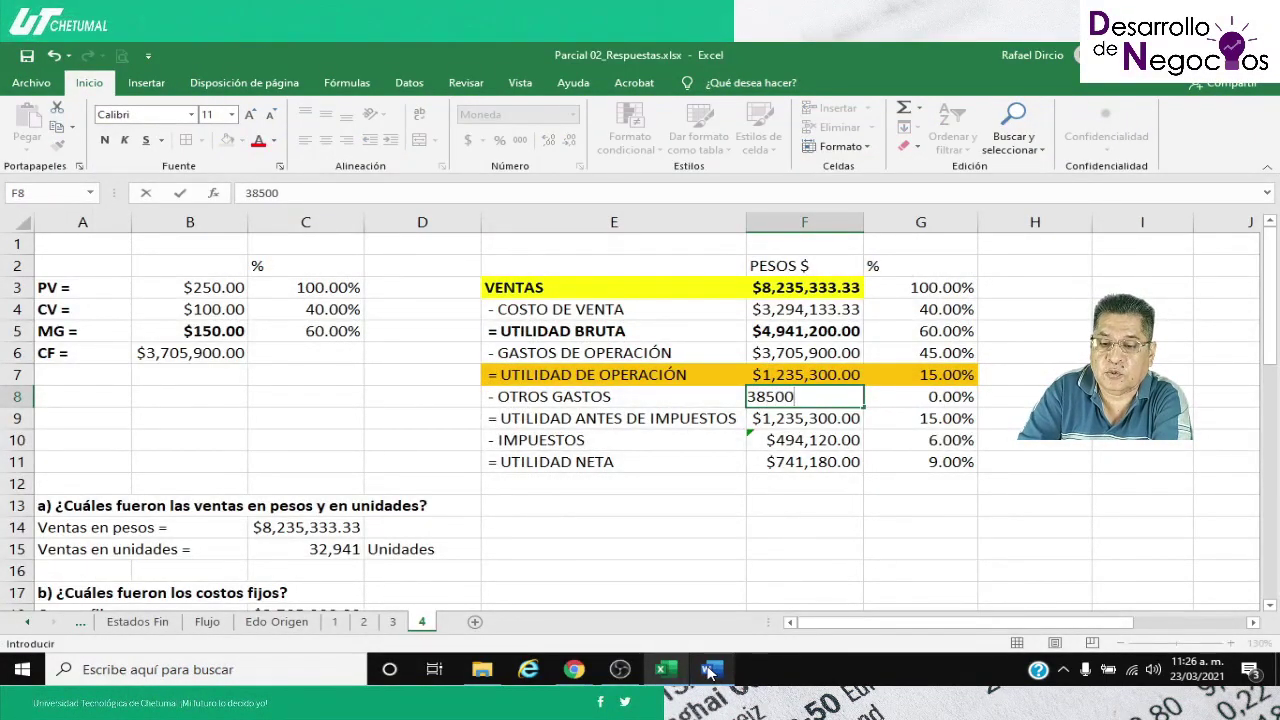
{"action": "key", "text": "Return"}
Examine the values and formulas of the income statement on sheet 4 from operating expenses down to net profit
{"action": "key", "text": "Down"}
{"action": "key", "text": "Down"}
{"action": "key", "text": "Down"}
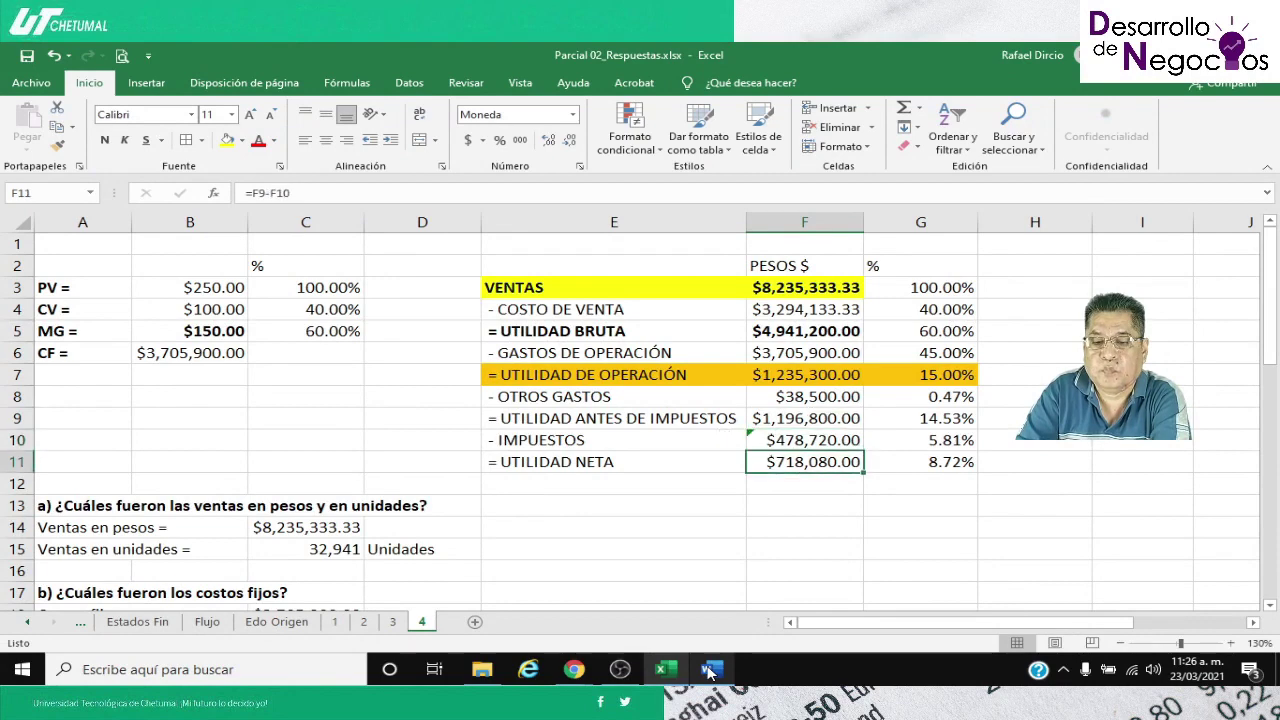
{"action": "key", "text": "Up"}
{"action": "key", "text": "Up"}
{"action": "key", "text": "Up"}
{"action": "key", "text": "Up"}
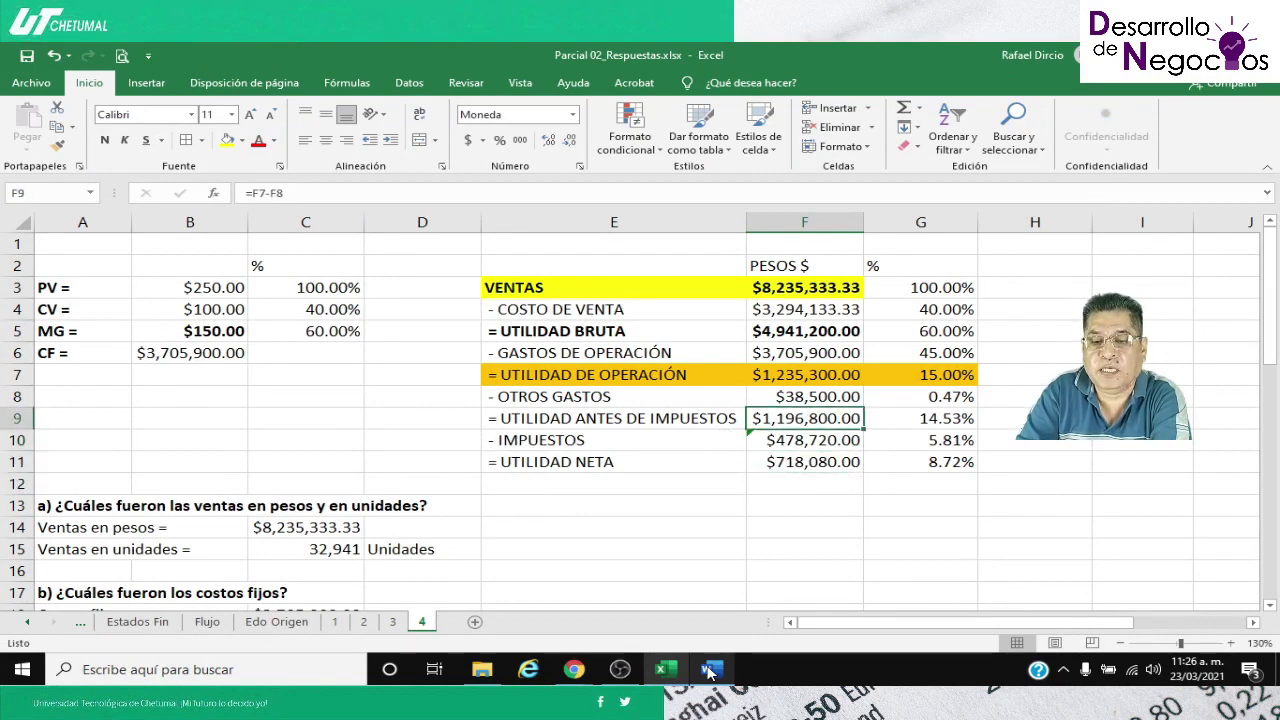
{"action": "key", "text": "Up"}
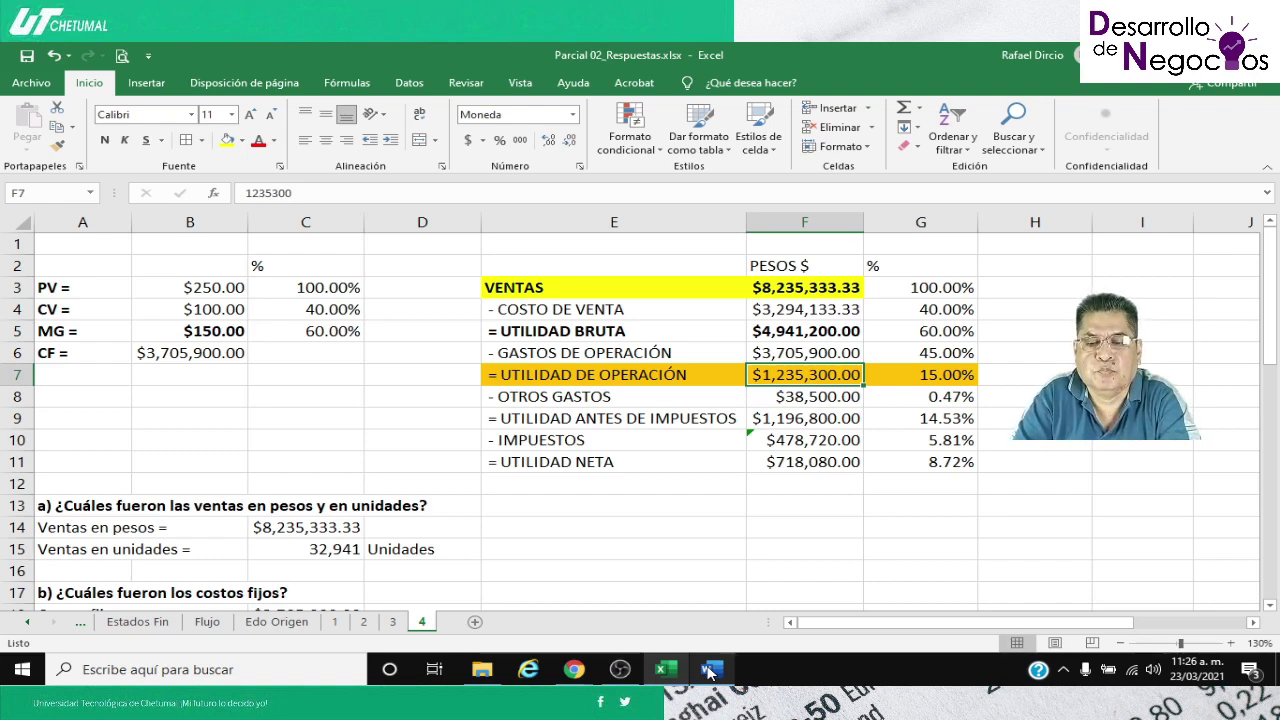
{"action": "key", "text": "Down"}
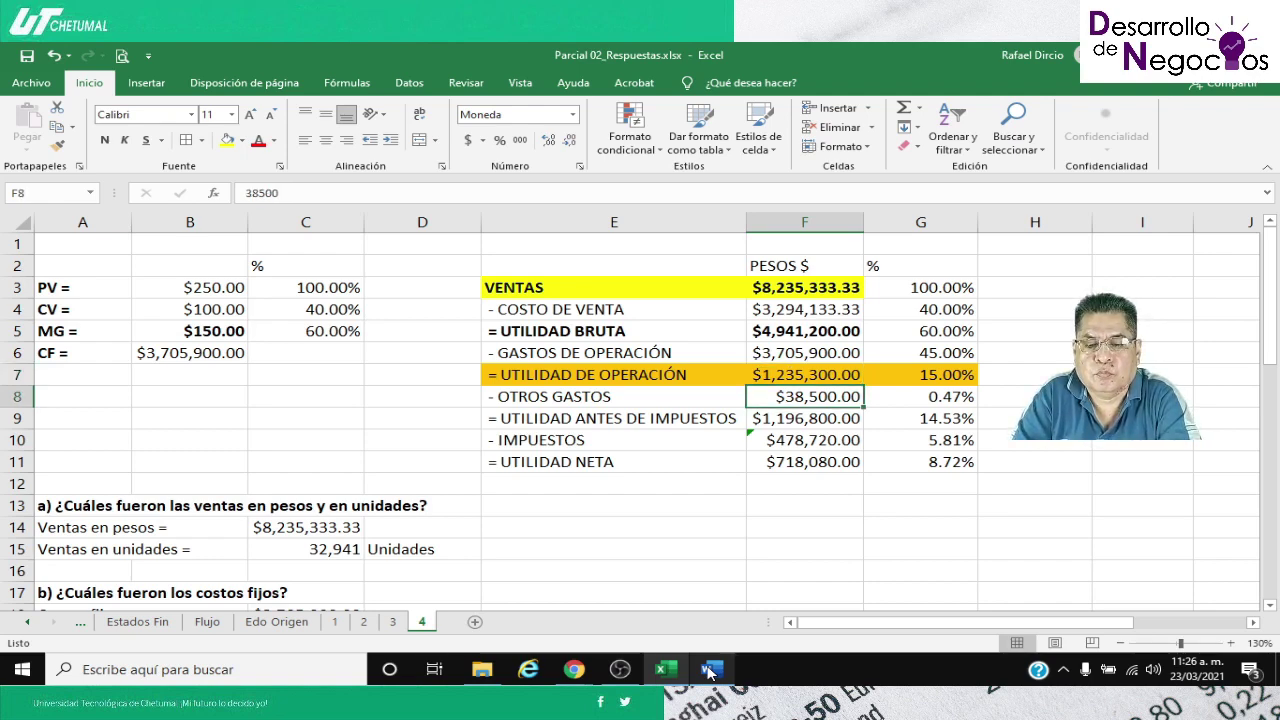
{"action": "key", "text": "Up"}
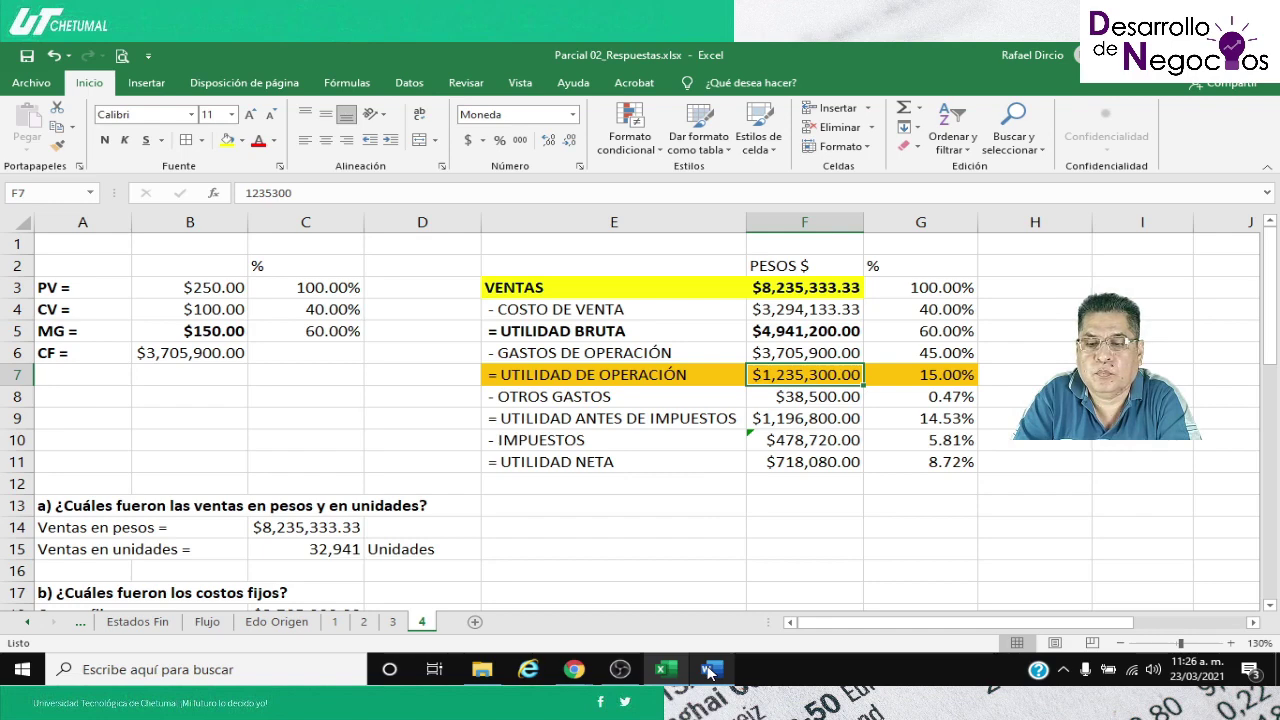
{"action": "key", "text": "Right"}
{"action": "key", "text": "Up"}
{"action": "key", "text": "Left"}
{"action": "key", "text": "Down"}
{"action": "key", "text": "Down"}
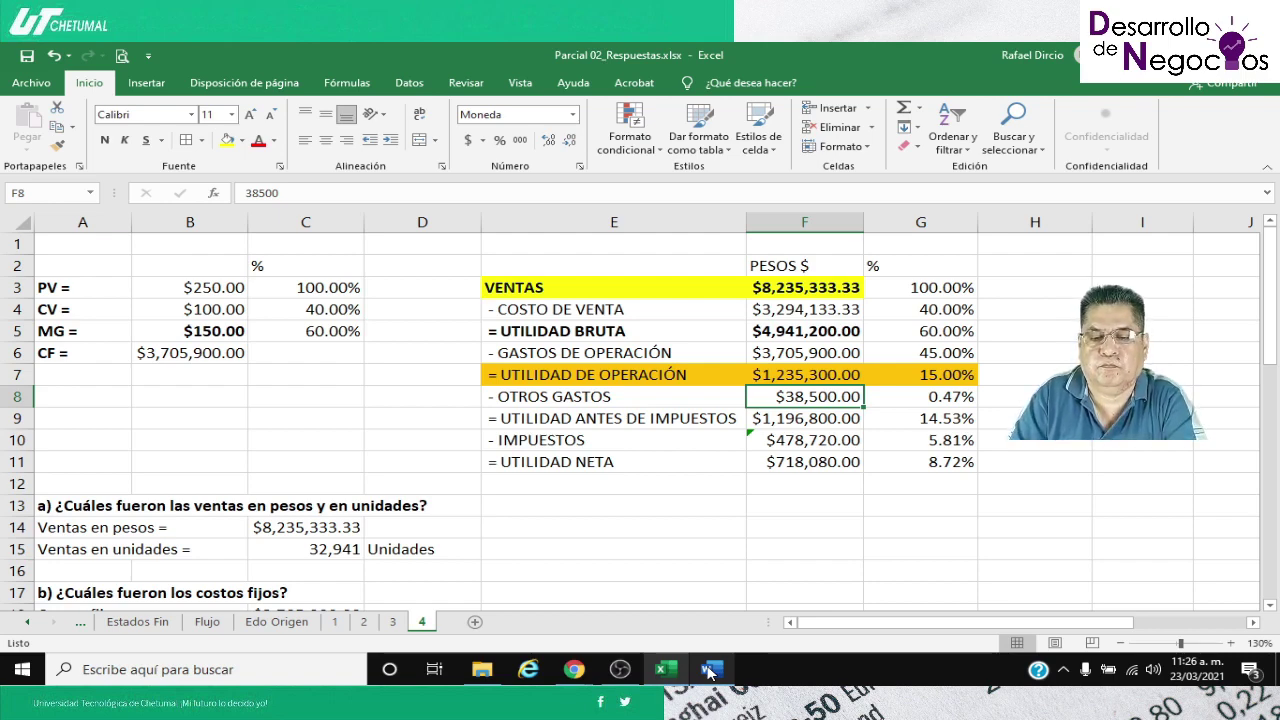
{"action": "key", "text": "Up"}
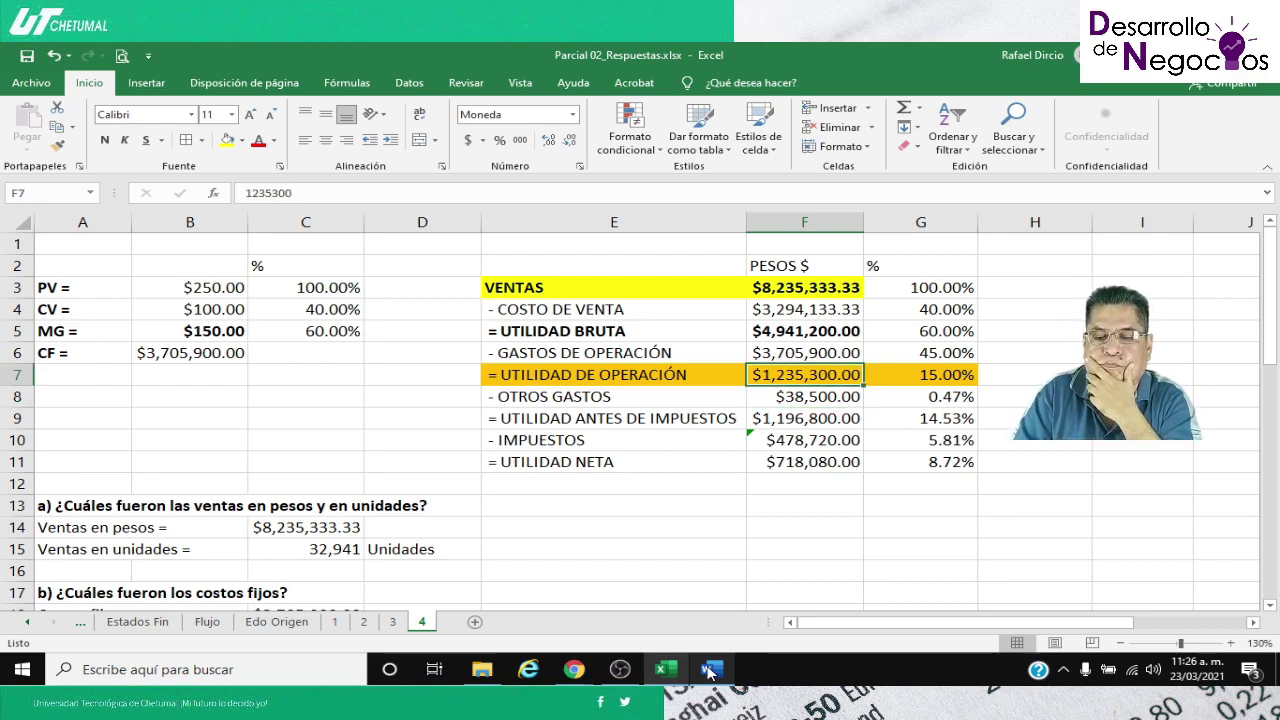
{"action": "key", "text": "Down"}
{"action": "key", "text": "Down"}
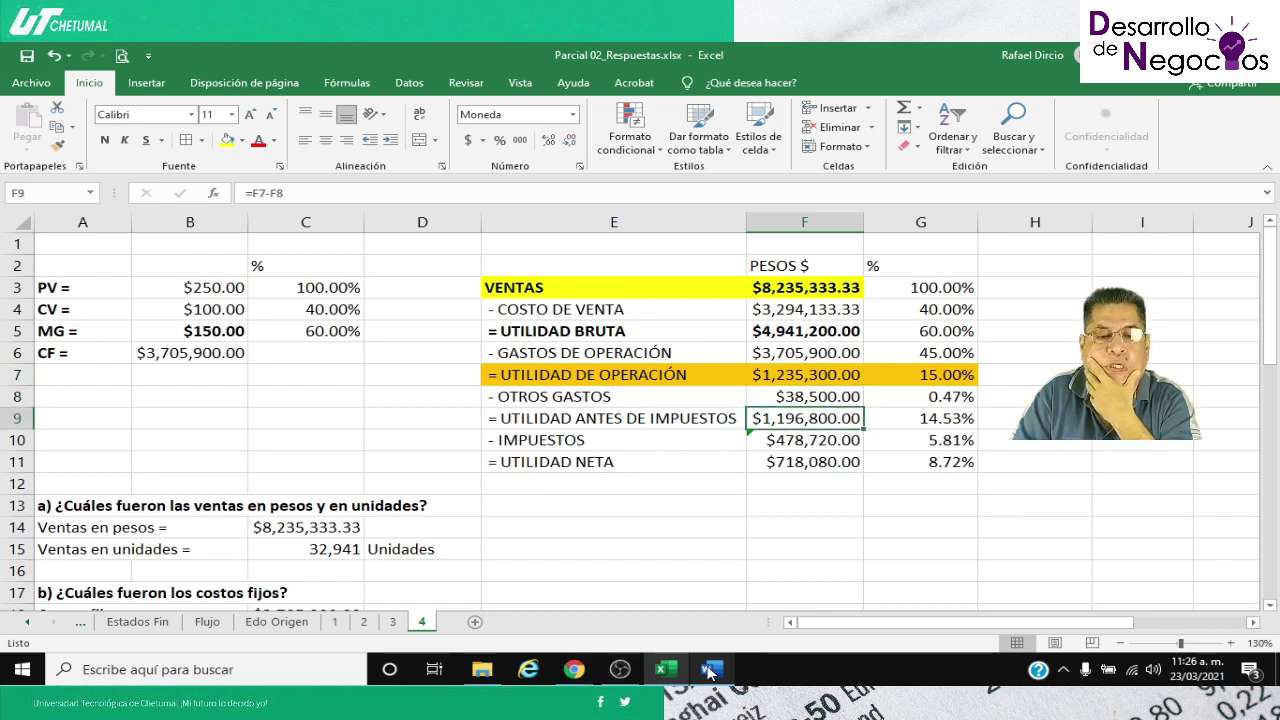
{"action": "key", "text": "Down"}
{"action": "key", "text": "Down"}
{"action": "key", "text": "Up"}
{"action": "key", "text": "Up"}
{"action": "key", "text": "Up"}
{"action": "key", "text": "Up"}
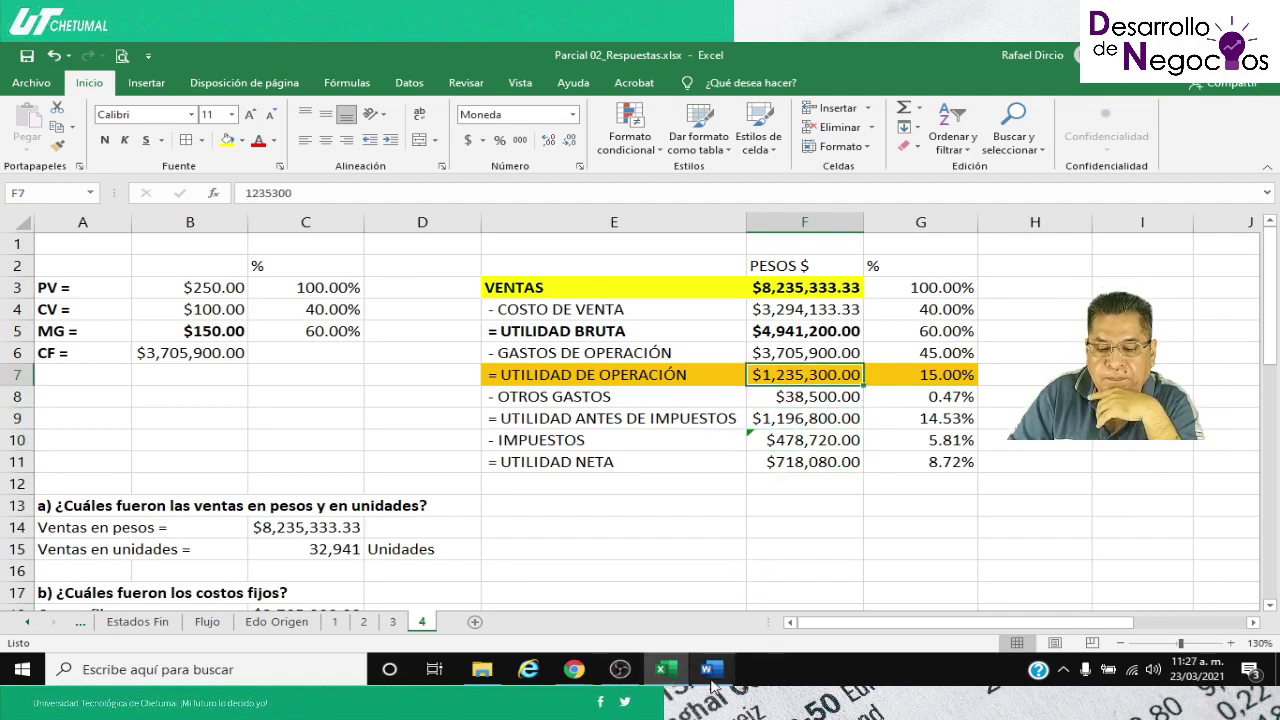
Recheck problem 4's data in the Word exam and inspect the UTILIDAD NETA percentage formula in G11 of the Excel sheet
{"action": "left_click", "coordinate": [707, 683]}
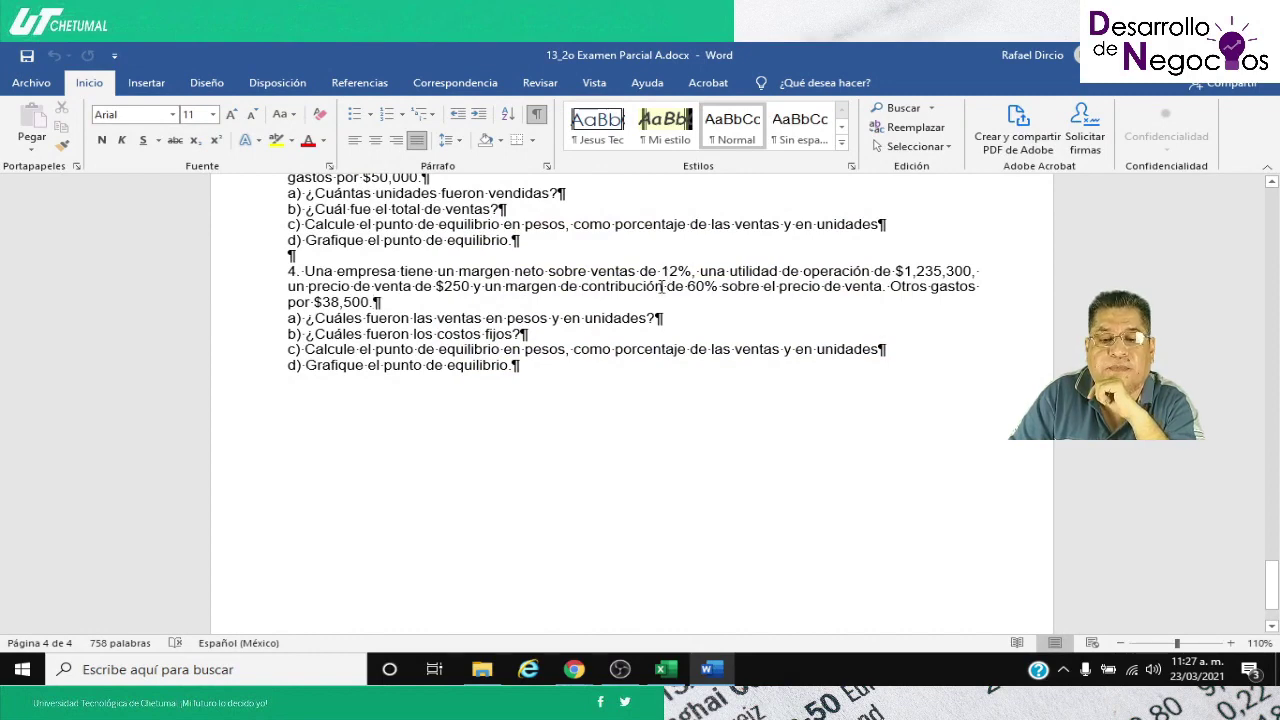
{"action": "left_click", "coordinate": [666, 669]}
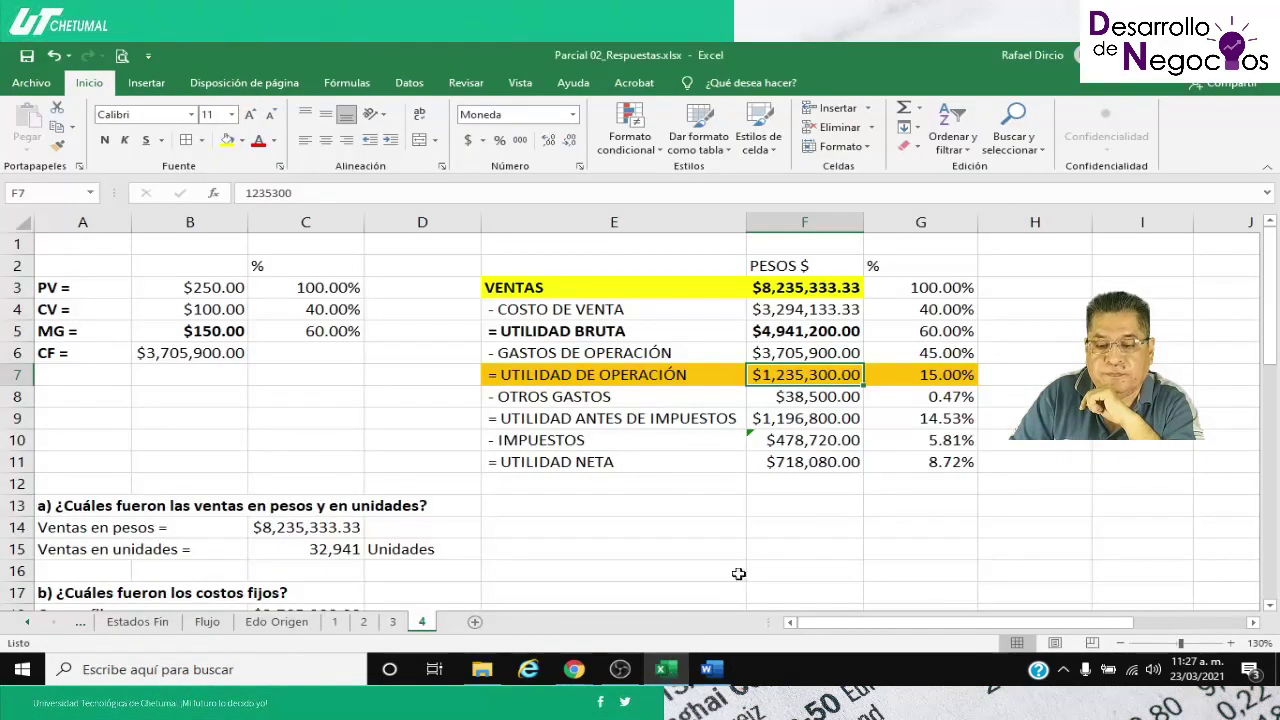
{"action": "left_click", "coordinate": [903, 462]}
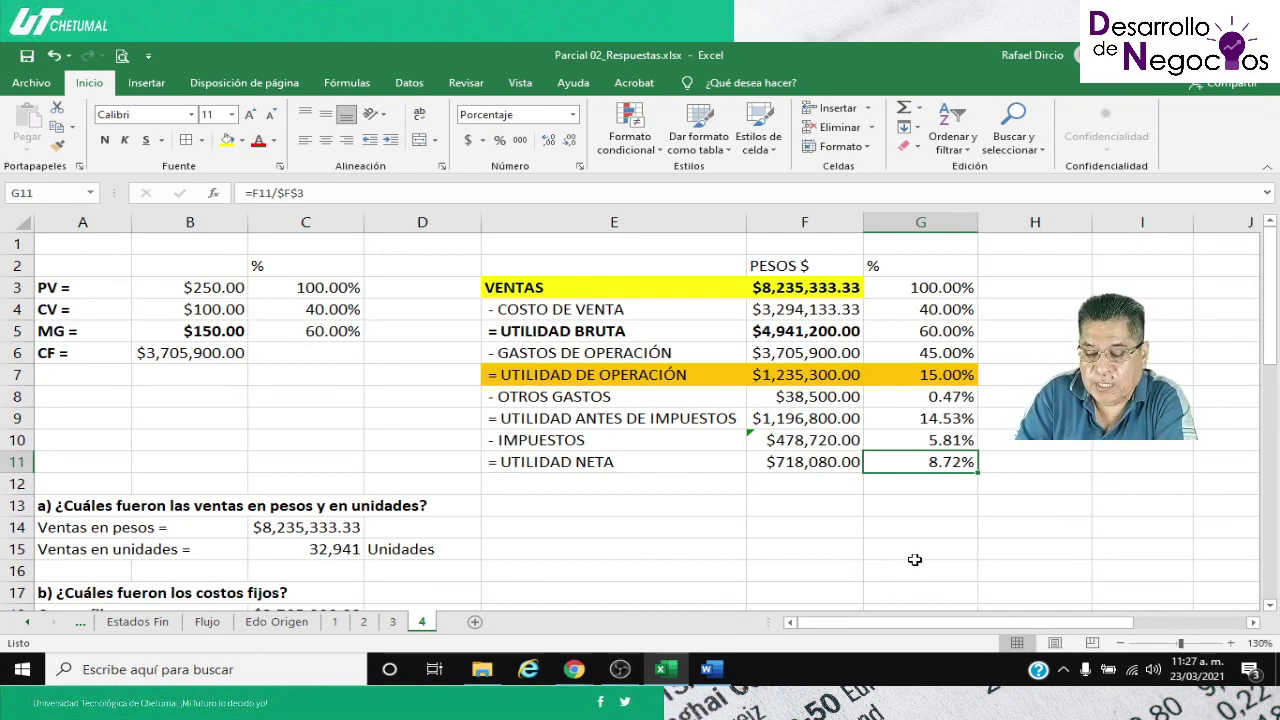
Enter 12% as the UTILIDAD NETA percentage in G11
{"action": "type", "text": "12%"}
{"action": "key", "text": "Return"}
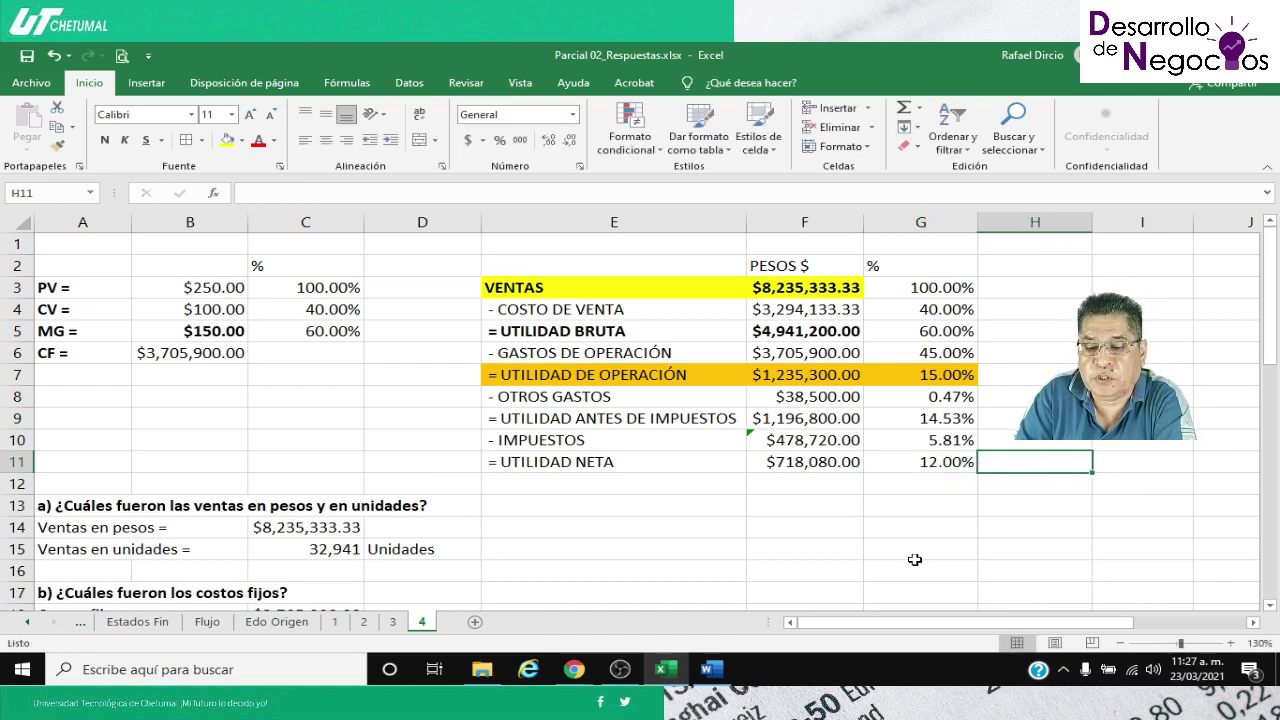
{"action": "key", "text": "Up"}
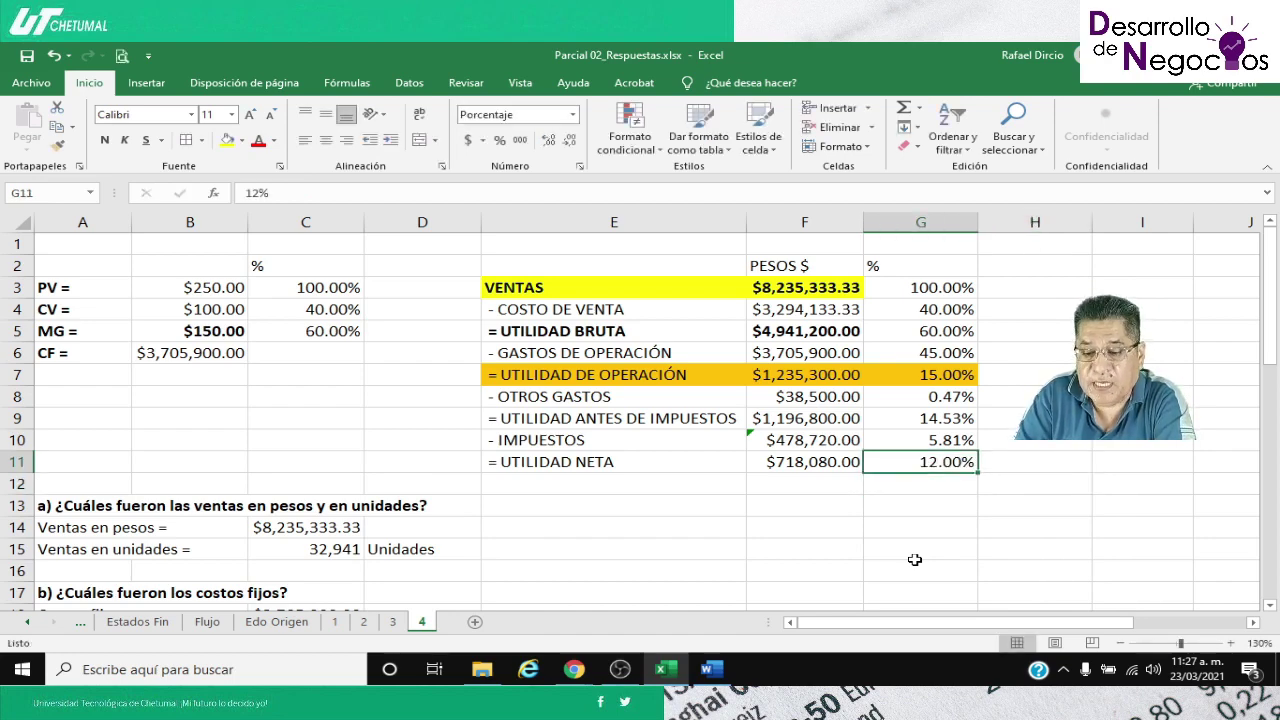
{"action": "key", "text": "Left"}
{"action": "key", "text": "Right"}
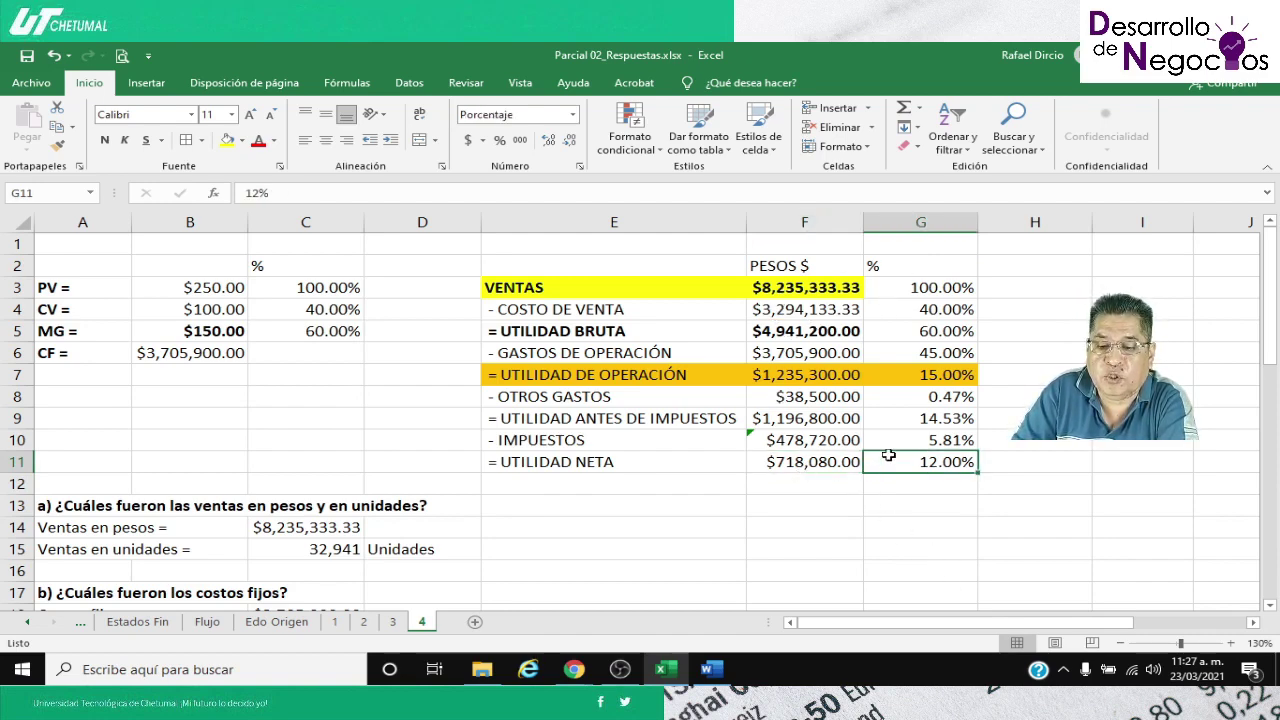
Recheck problem 4's data in the Word exam, read the Google Meet chat, and return to the Excel workbook
{"action": "left_click", "coordinate": [664, 681]}
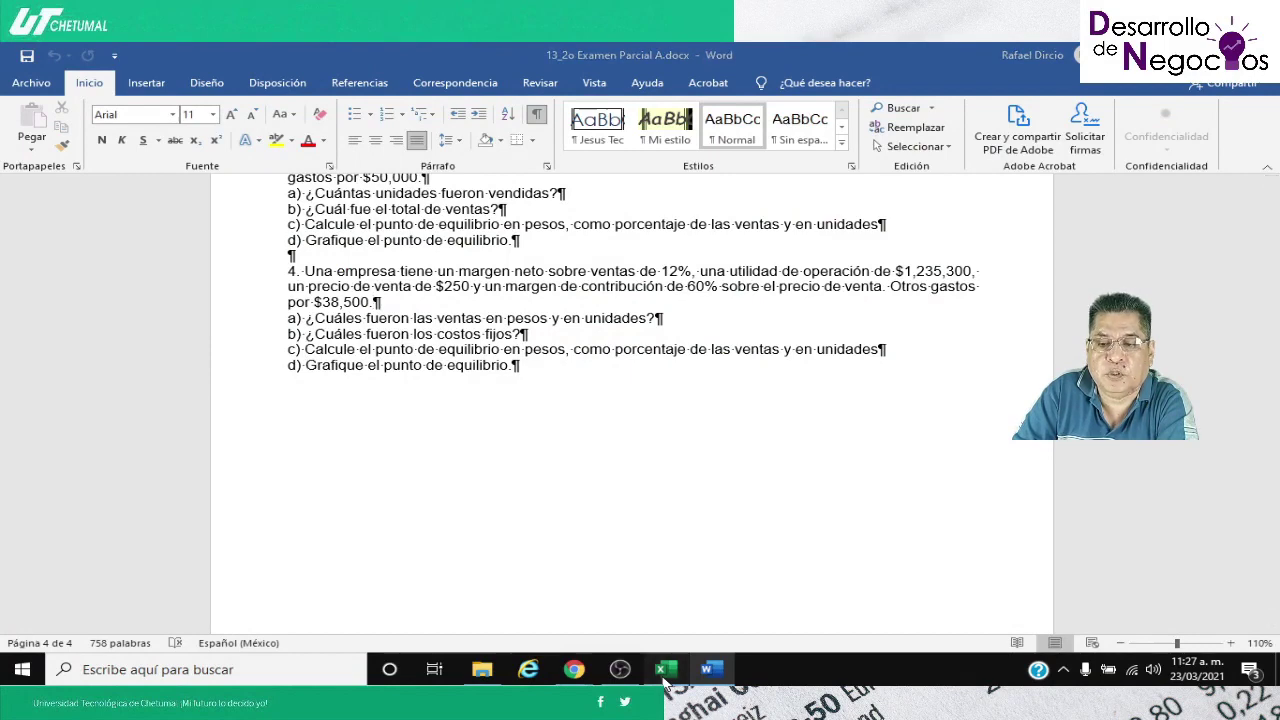
{"action": "left_click", "coordinate": [664, 680]}
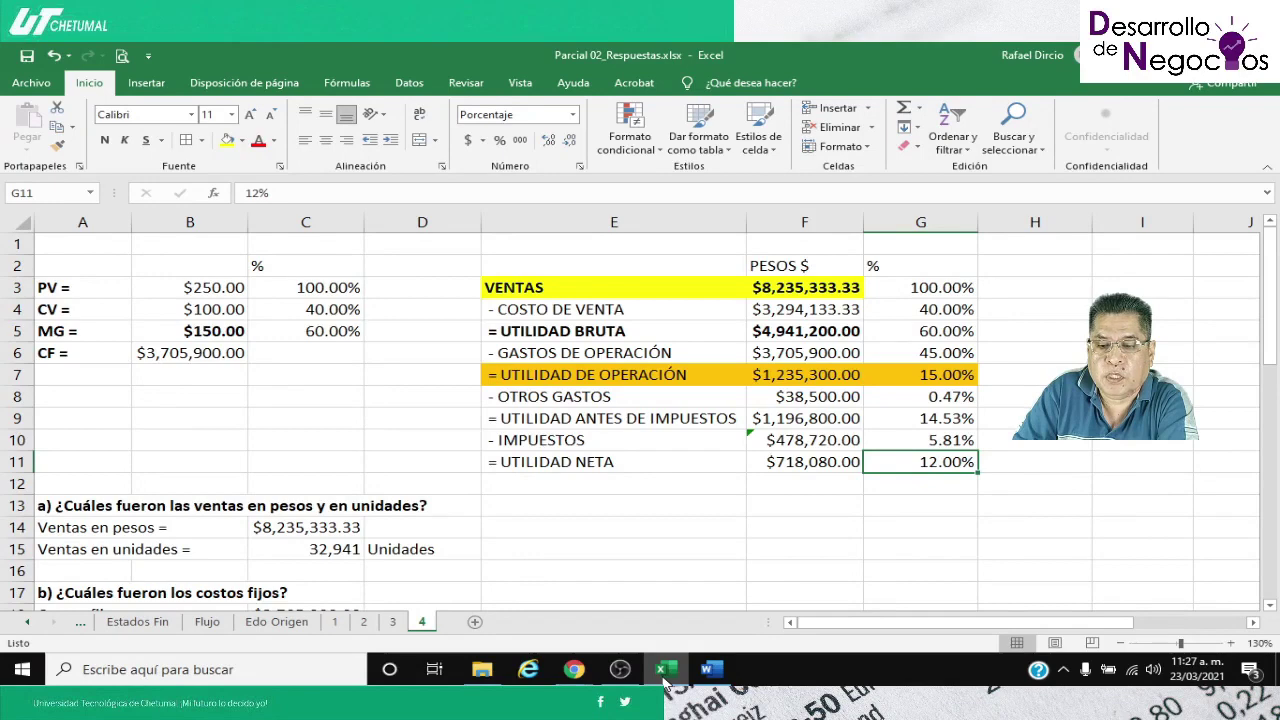
{"action": "left_click", "coordinate": [664, 680]}
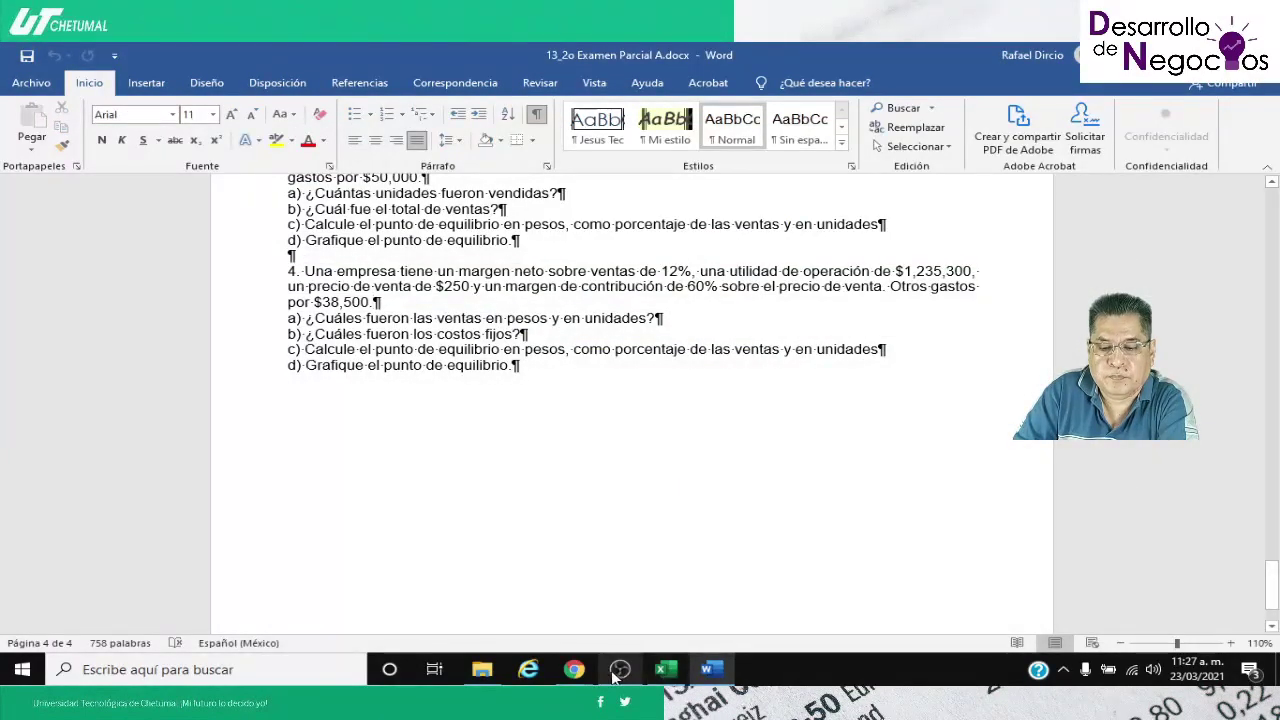
{"action": "mouse_move", "coordinate": [574, 669]}
{"action": "left_click", "coordinate": [557, 597]}
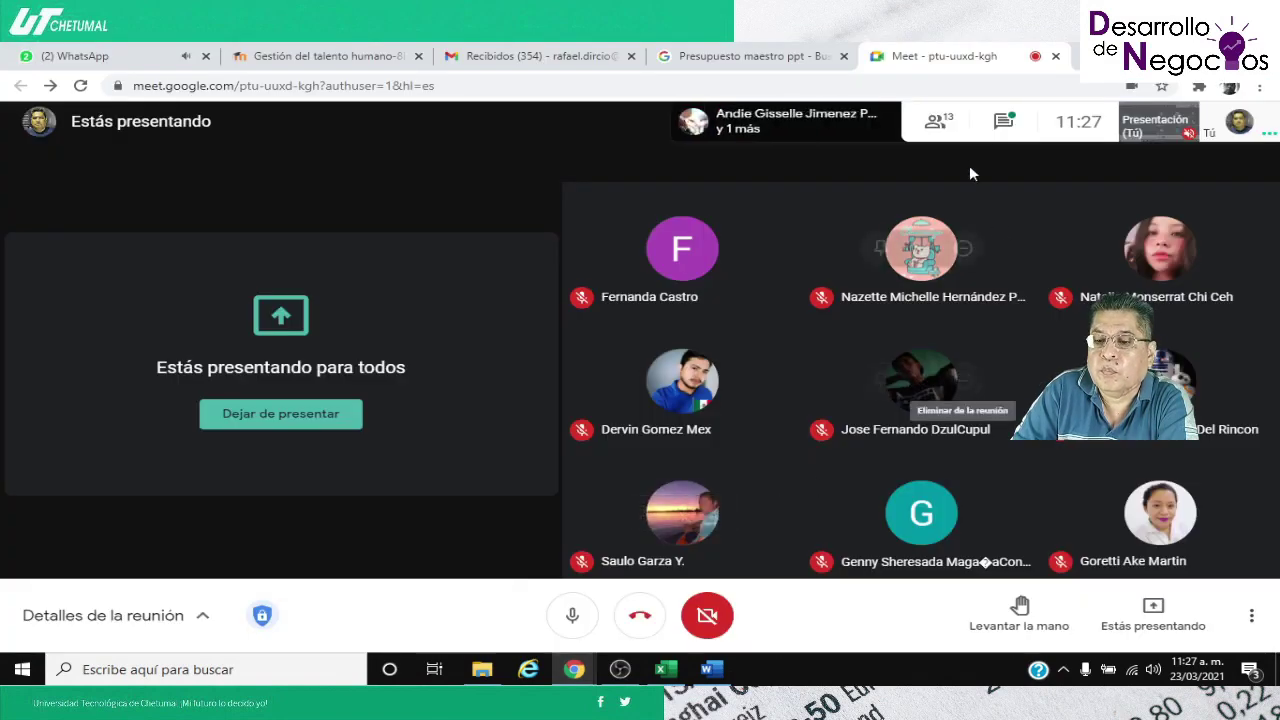
{"action": "left_click", "coordinate": [1003, 121]}
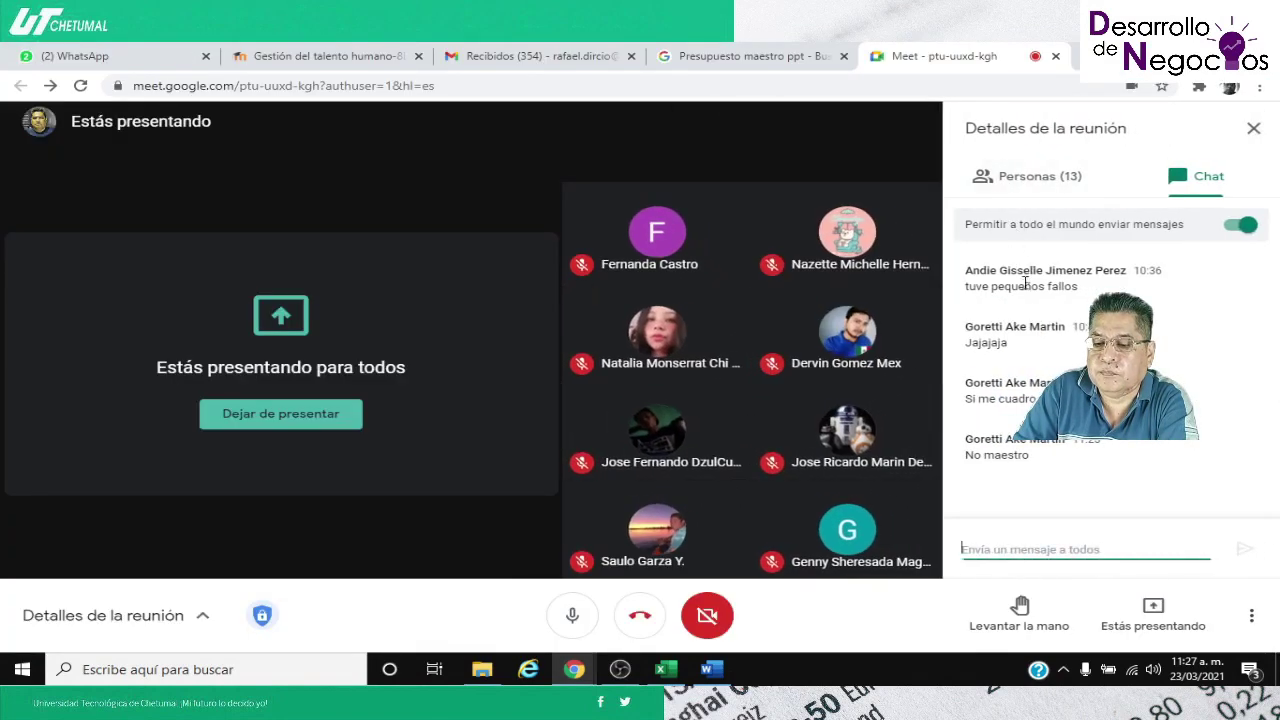
{"action": "left_click", "coordinate": [666, 669]}
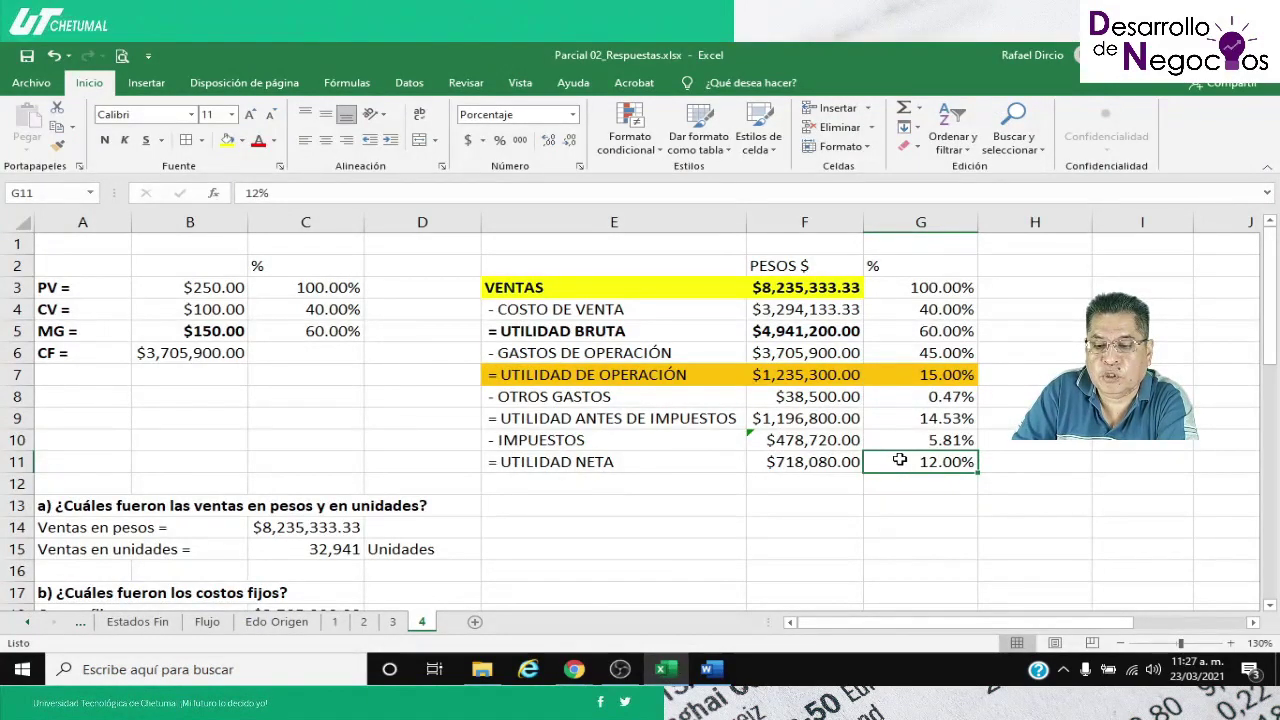
Make the net margin in G11 bold and clear the UTILIDAD DE OPERACIÓN percentage in G7
{"action": "key", "text": "ctrl+n"}
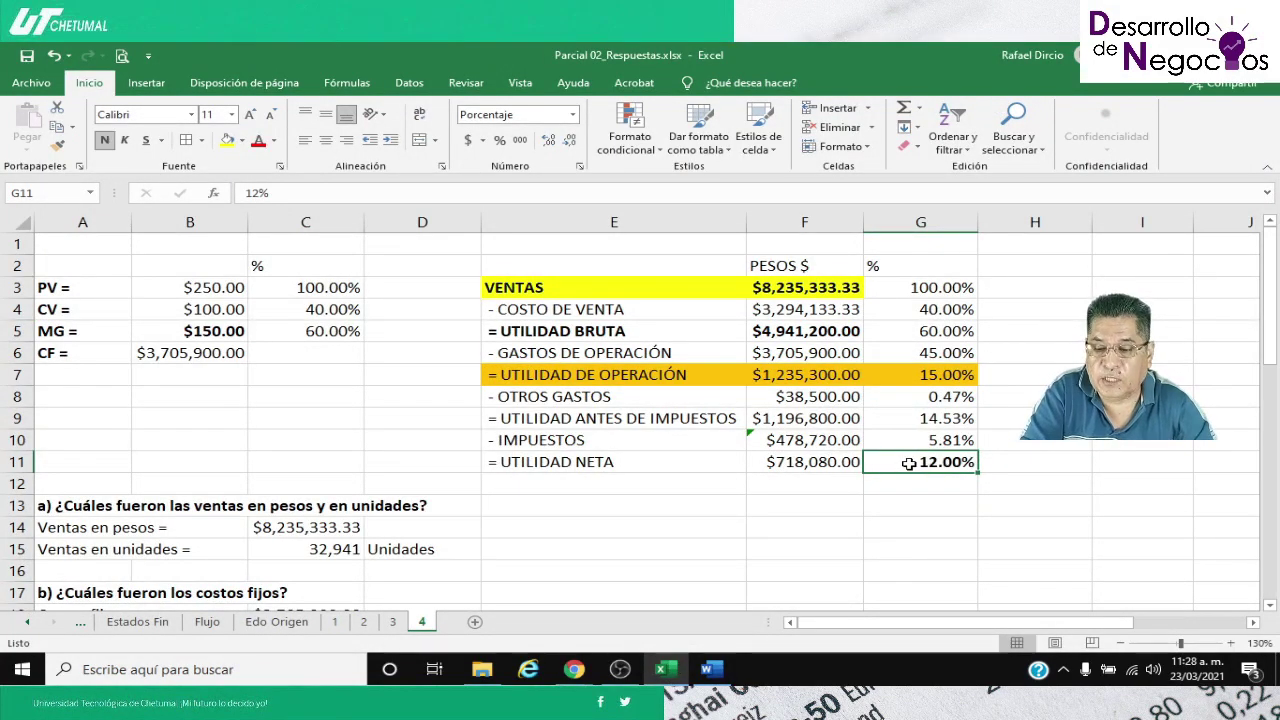
{"action": "left_click", "coordinate": [906, 378]}
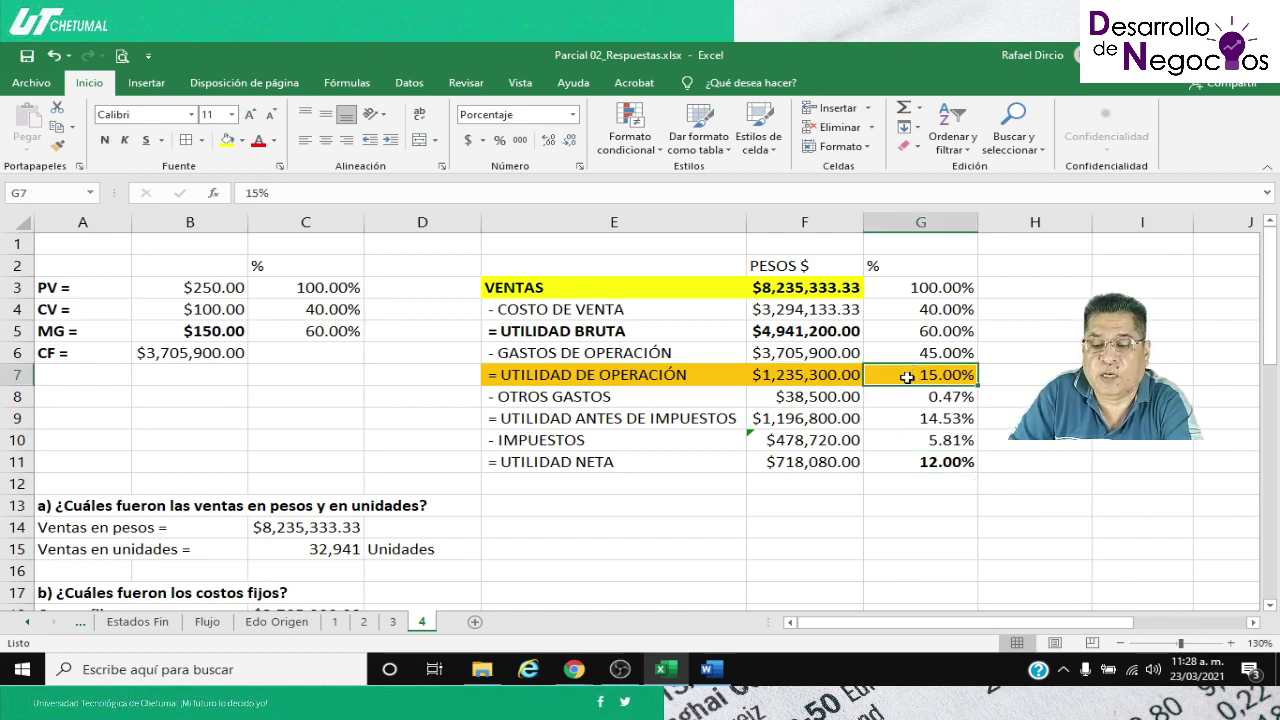
{"action": "key", "text": "Delete"}
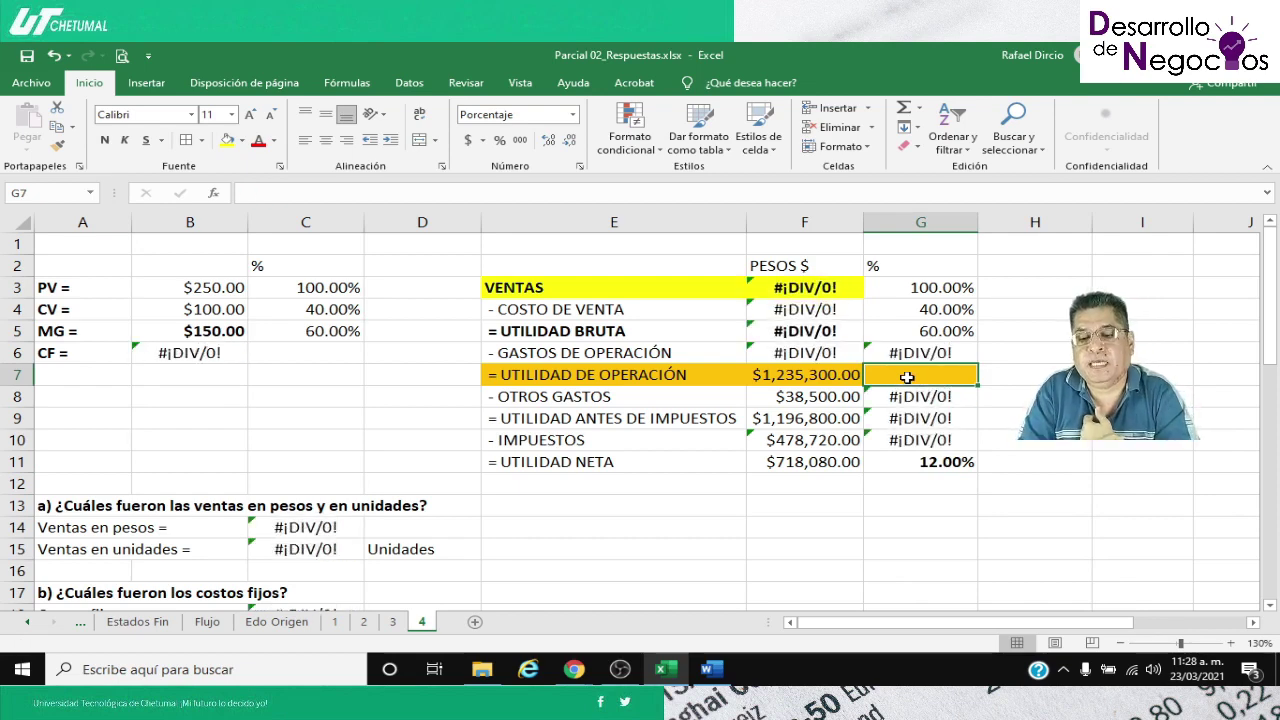
Examine the amounts and percentage formulas in the income statement rows from operating profit down to profit before taxes
{"action": "key", "text": "Down"}
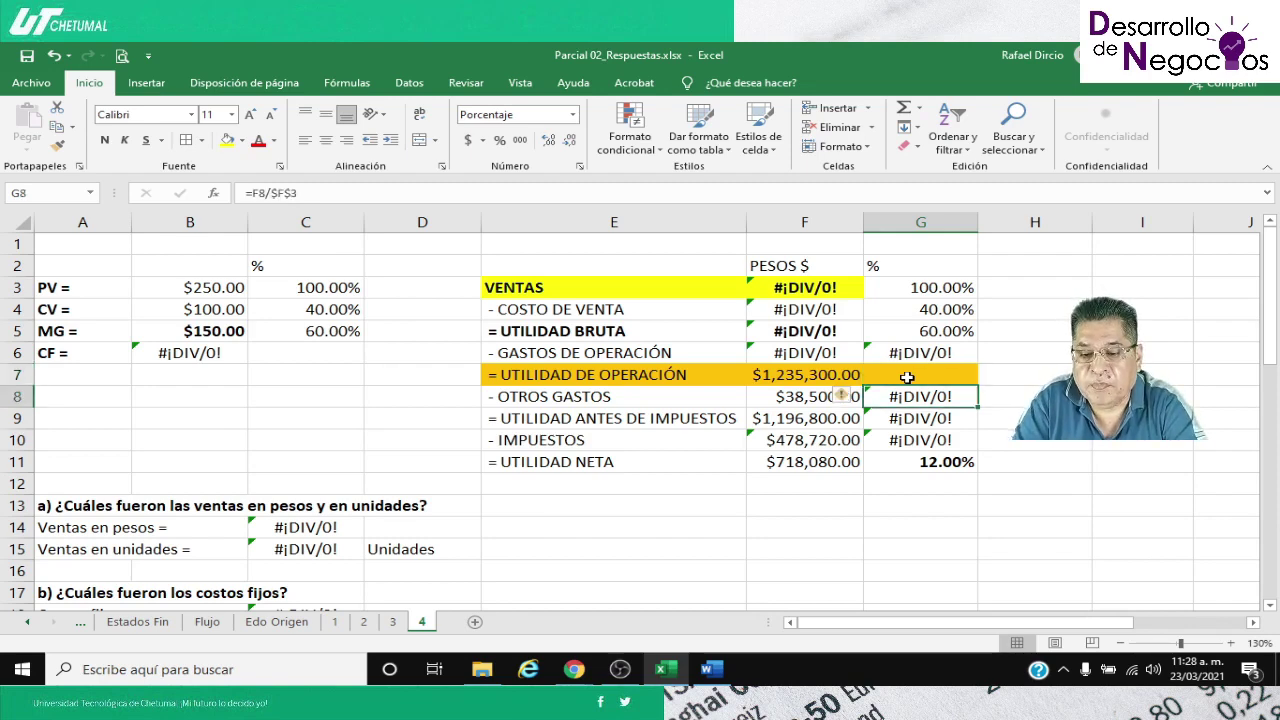
{"action": "key", "text": "Up"}
{"action": "key", "text": "Left"}
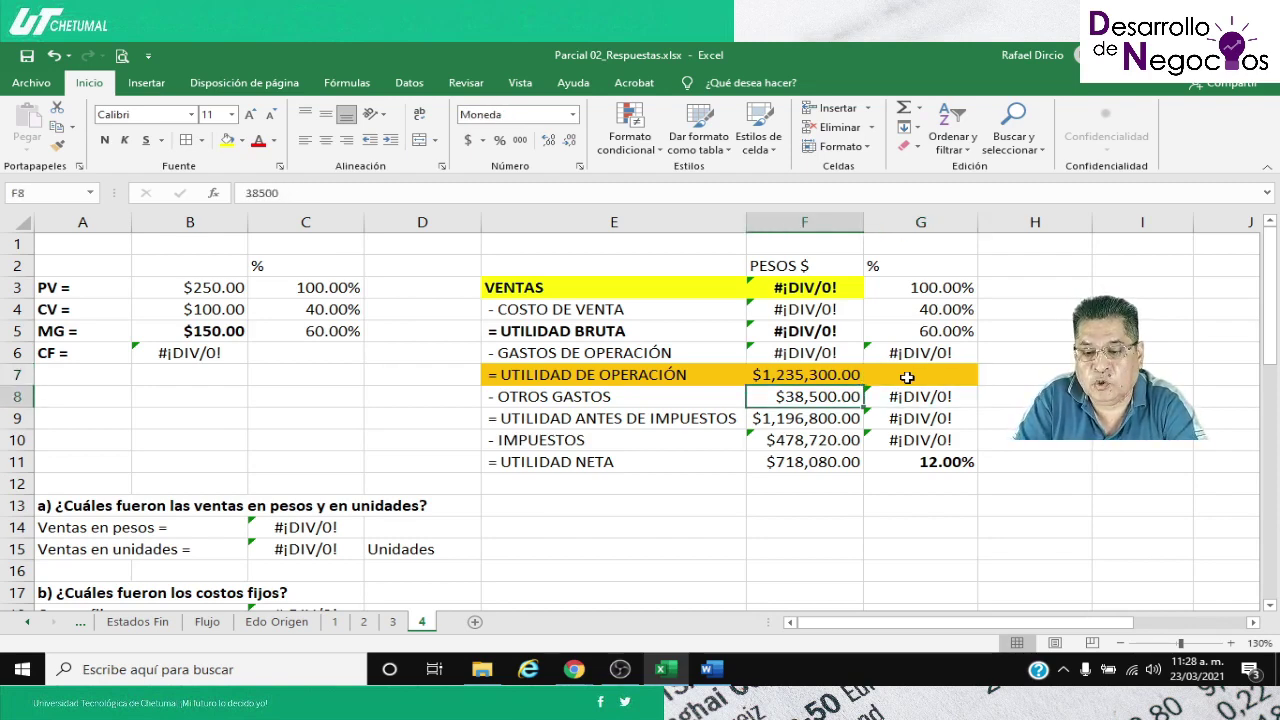
{"action": "key", "text": "Right"}
{"action": "key", "text": "Down"}
{"action": "key", "text": "Down"}
{"action": "key", "text": "Down"}
{"action": "key", "text": "Down"}
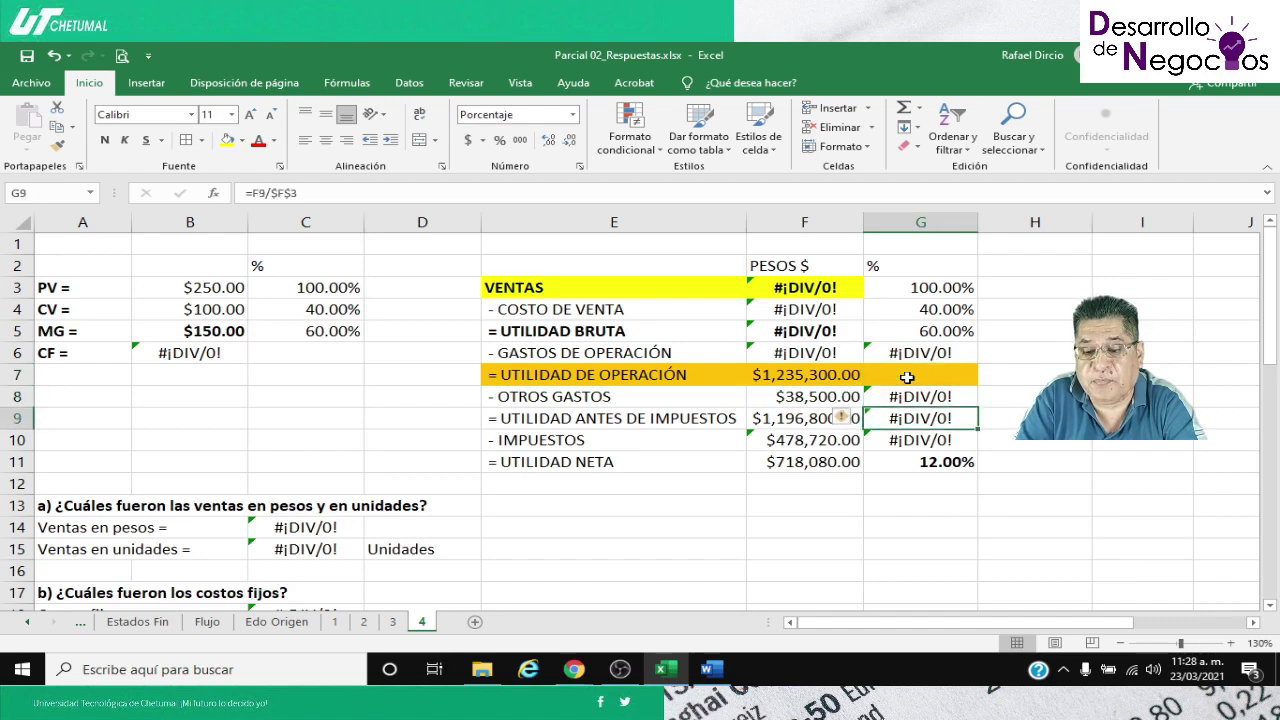
{"action": "key", "text": "Left"}
{"action": "key", "text": "Right"}
{"action": "key", "text": "Left"}
Change the VENTAS formula in F3 to =F11/G11 so that sales derive from net profit and the net margin
{"action": "key", "text": "Up"}
{"action": "key", "text": "Up"}
{"action": "key", "text": "Up"}
{"action": "key", "text": "Up"}
{"action": "key", "text": "Up"}
{"action": "key", "text": "Up"}
{"action": "key", "text": "Up"}
{"action": "key", "text": "Up"}
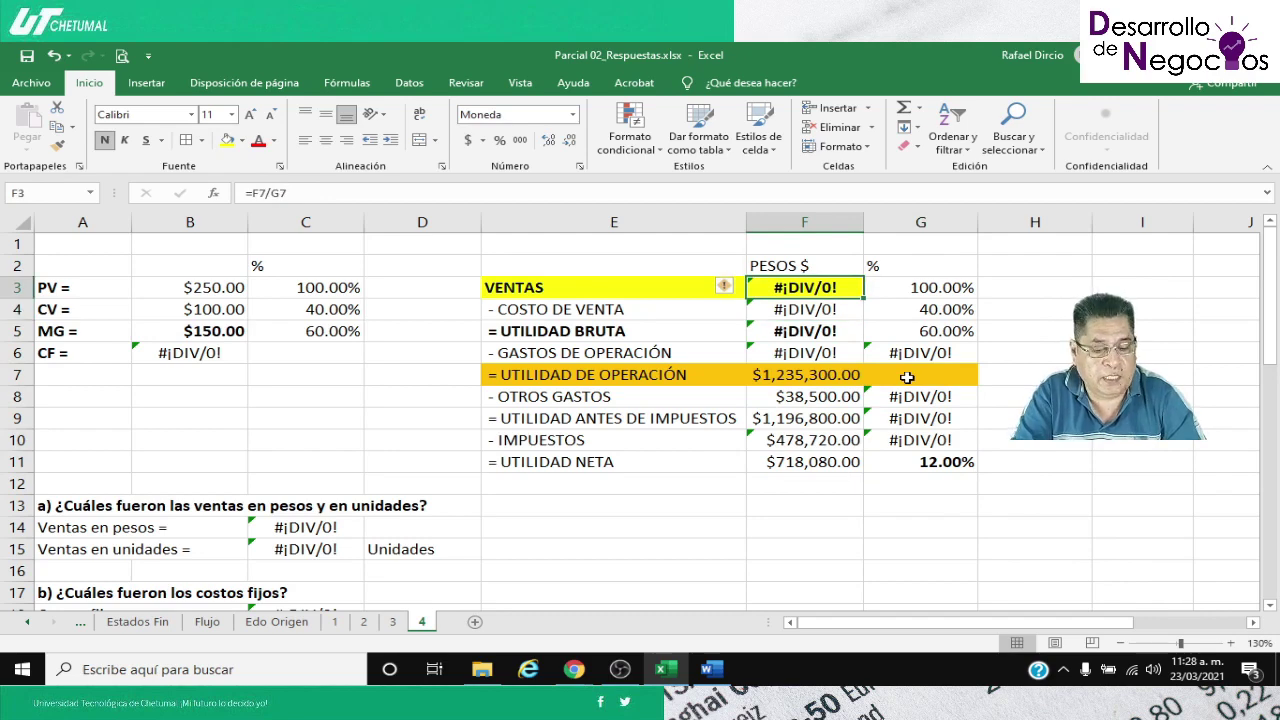
{"action": "key", "text": "F2"}
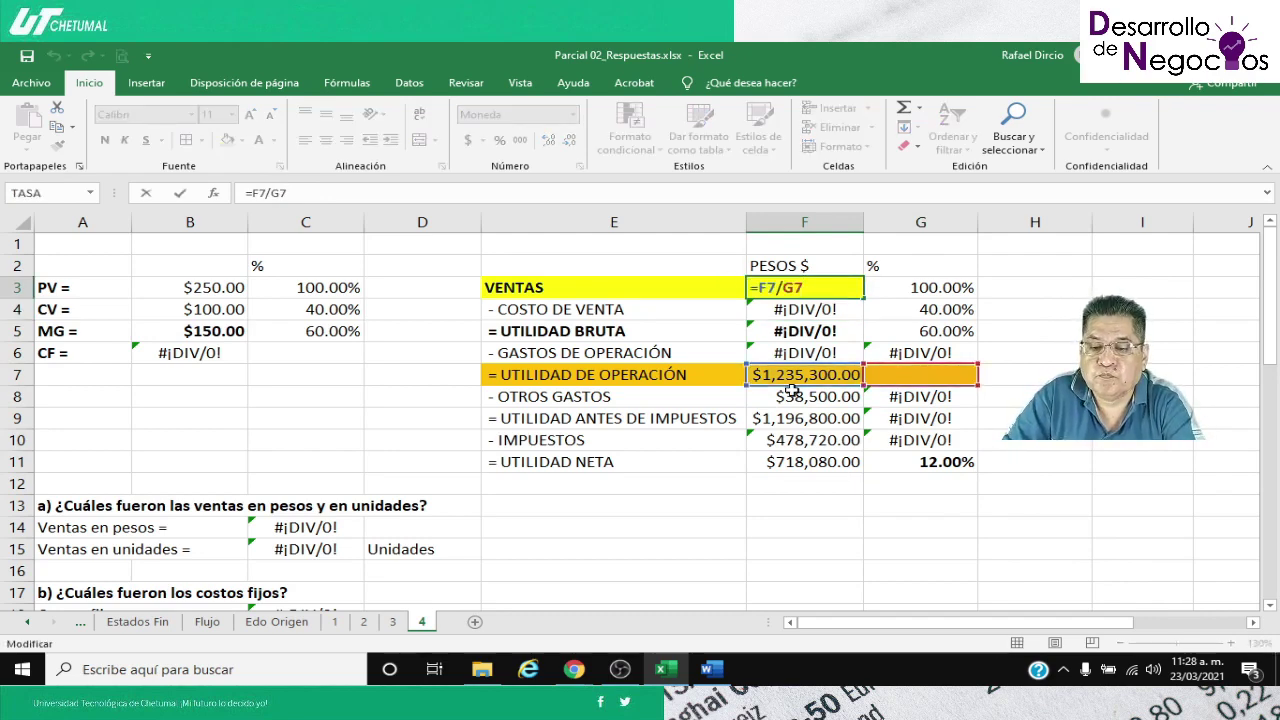
{"action": "left_click_drag", "start_coordinate": [790, 386], "coordinate": [793, 472]}
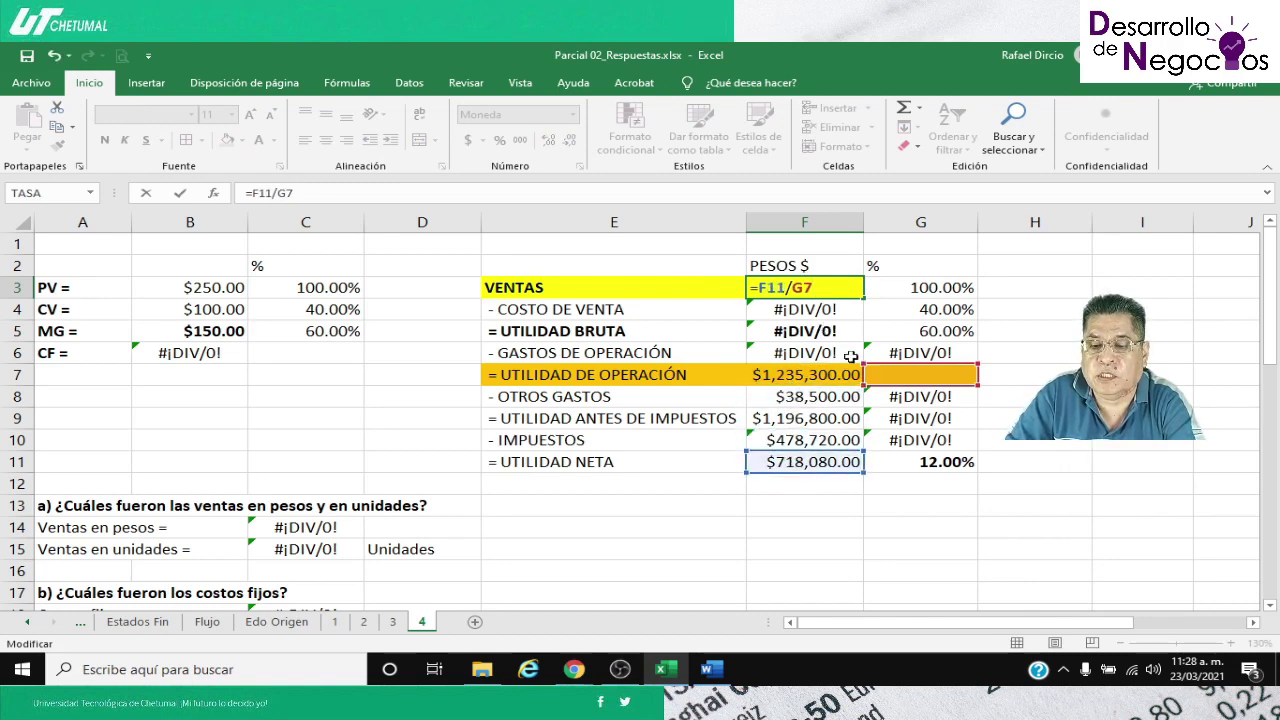
{"action": "left_click_drag", "start_coordinate": [887, 386], "coordinate": [912, 461]}
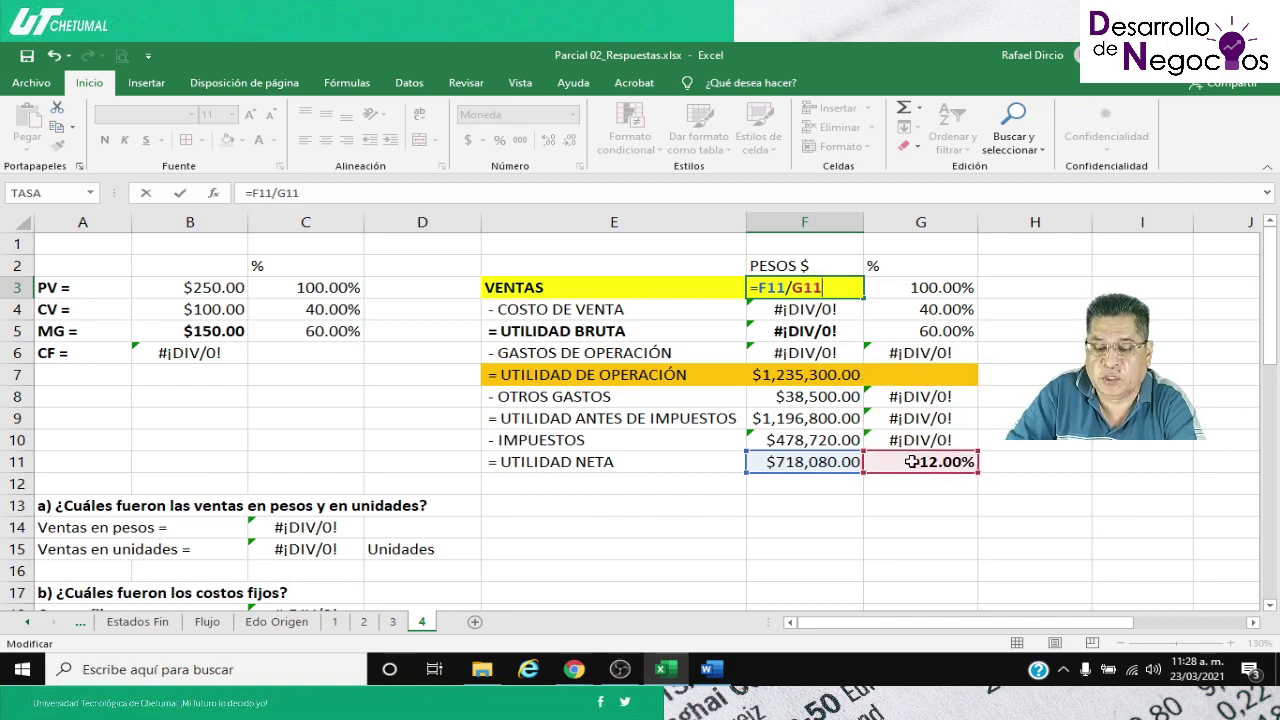
{"action": "key", "text": "ctrl+Return"}
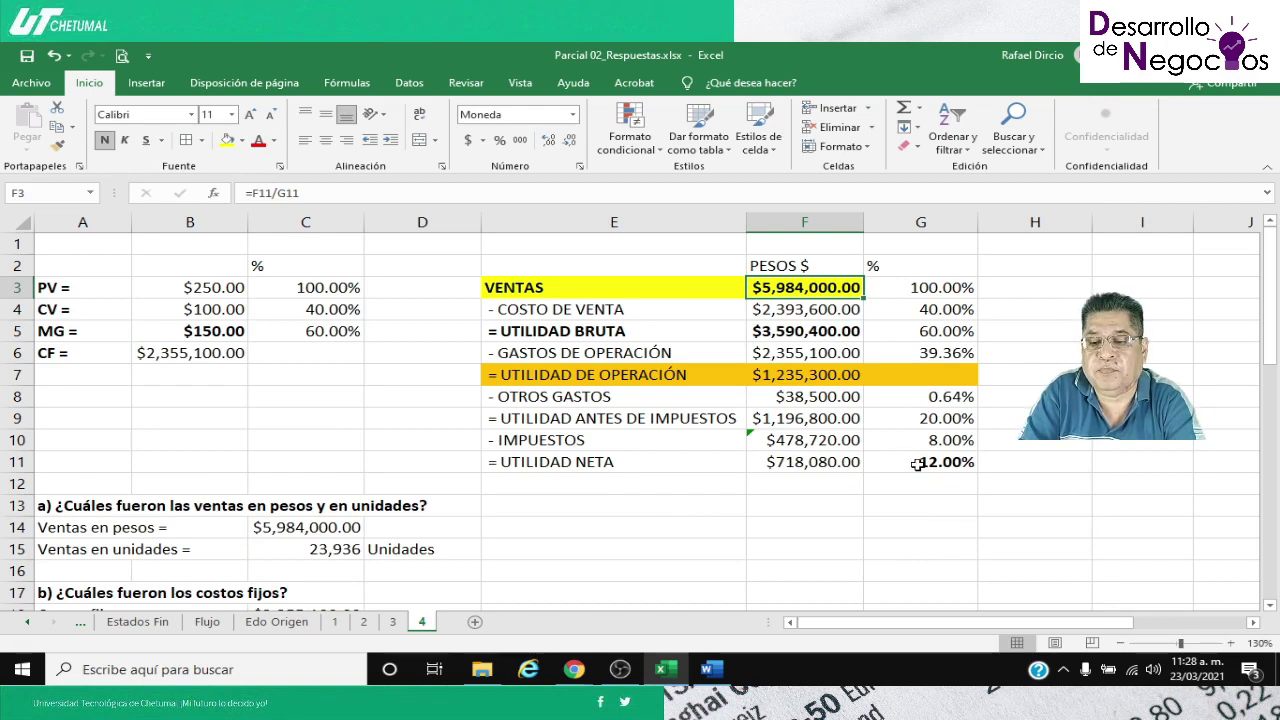
Review the cost and gross profit formulas and copy the percentage formula from G6 into G7 for UTILIDAD DE OPERACIÓN
{"action": "key", "text": "Right"}
{"action": "key", "text": "Down"}
{"action": "key", "text": "Left"}
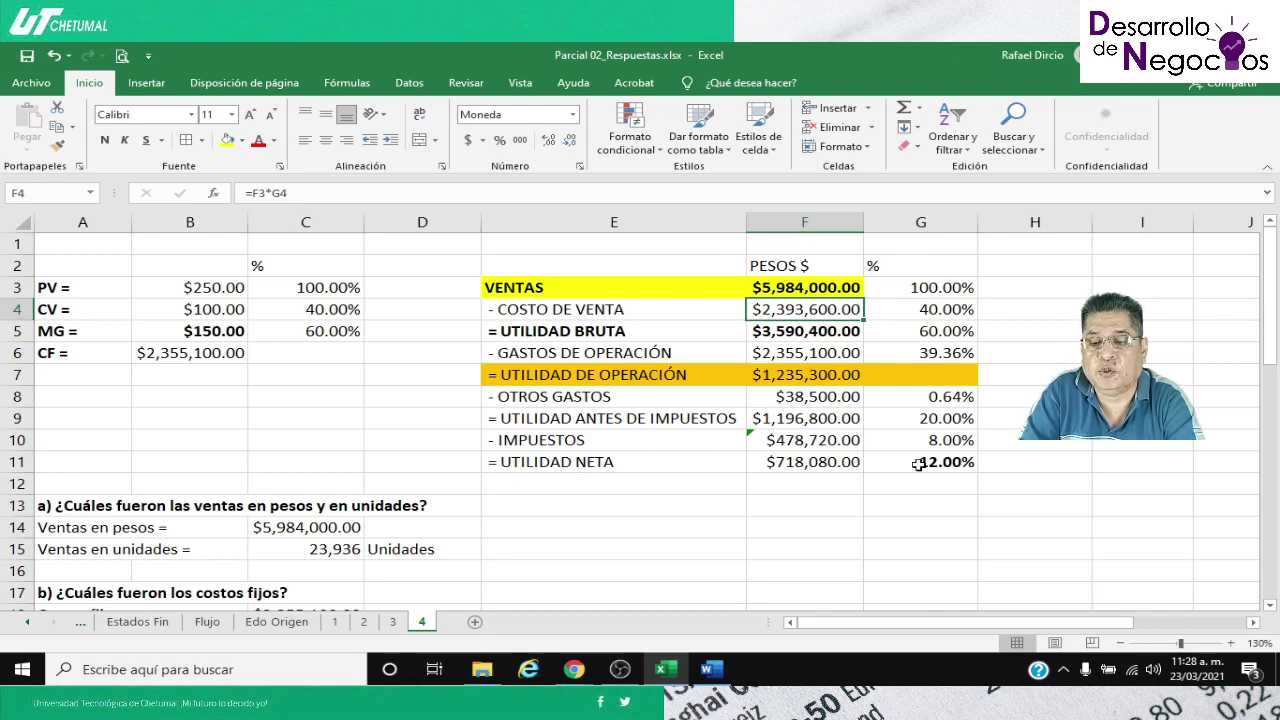
{"action": "key", "text": "Down"}
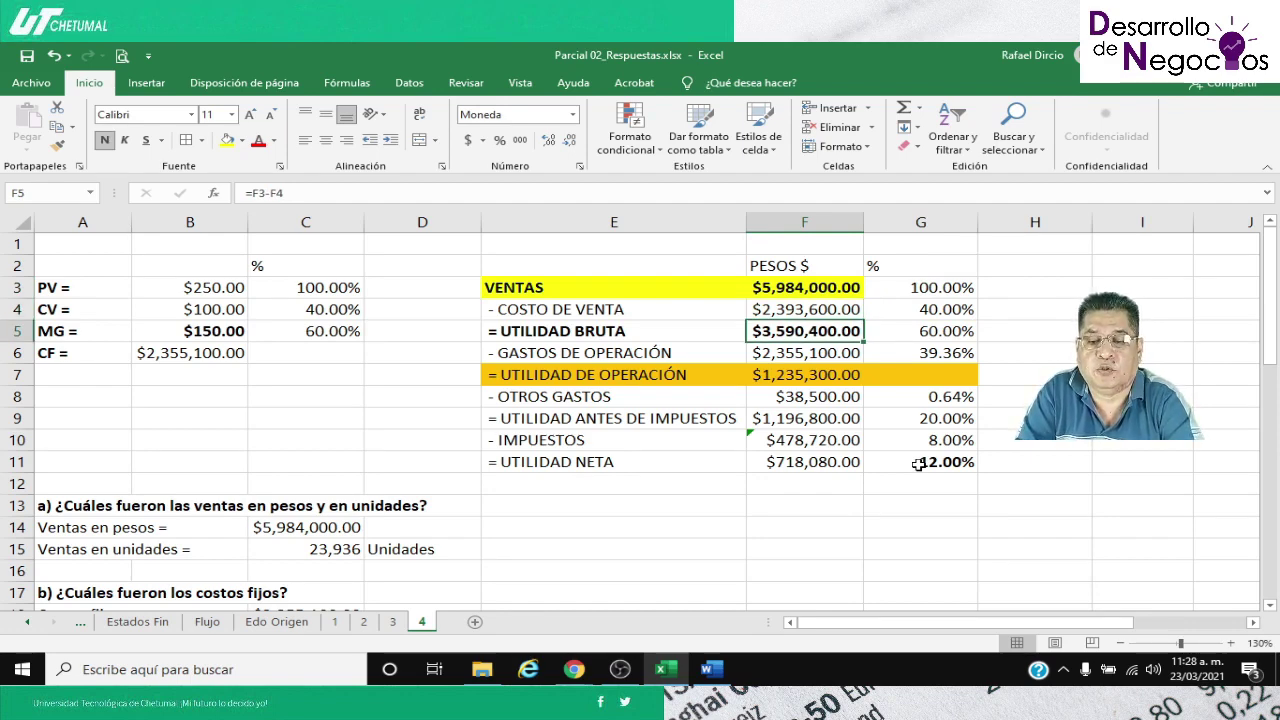
{"action": "key", "text": "Down"}
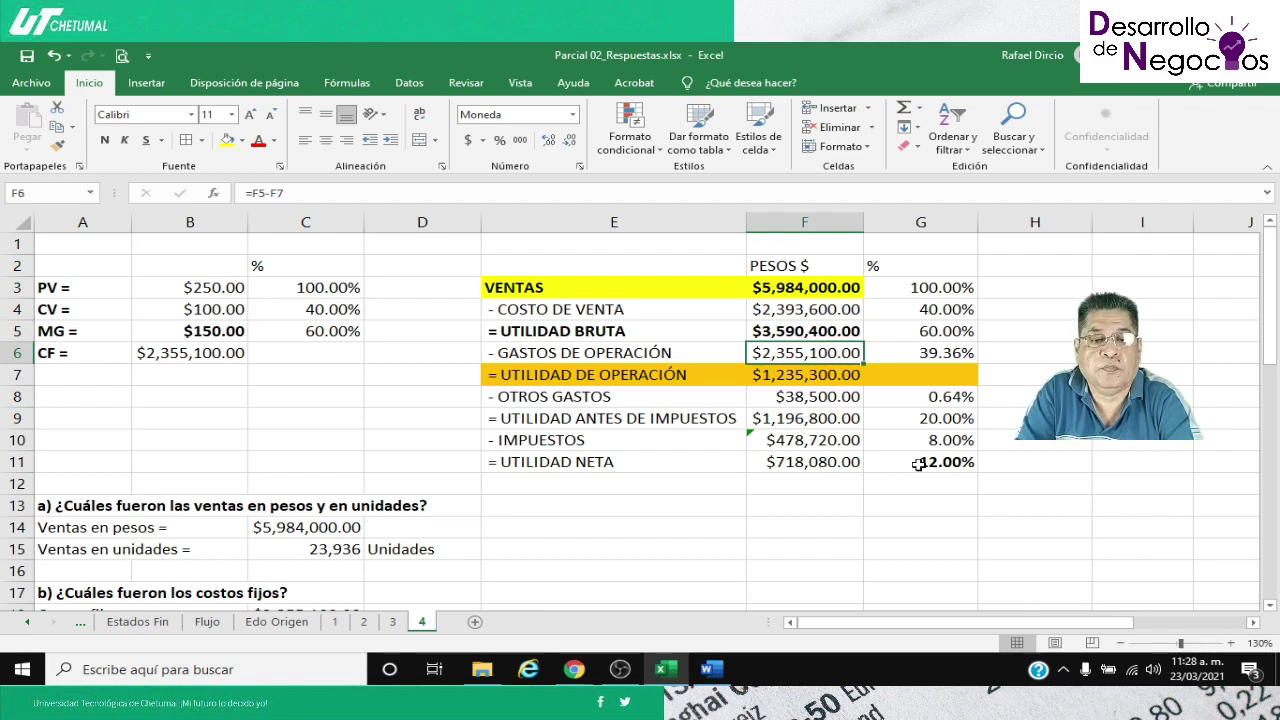
{"action": "key", "text": "Right"}
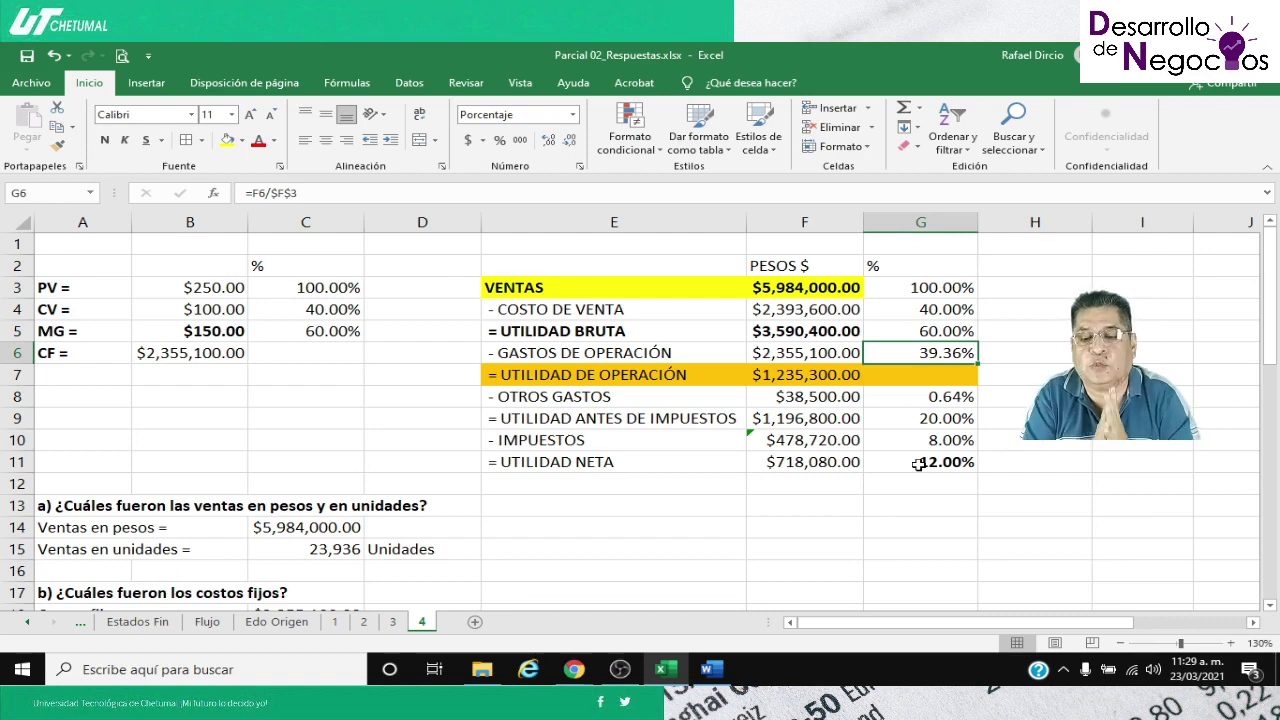
{"action": "key", "text": "ctrl+c"}
{"action": "key", "text": "Down"}
{"action": "key", "text": "ctrl+v"}
{"action": "key", "text": "Escape"}
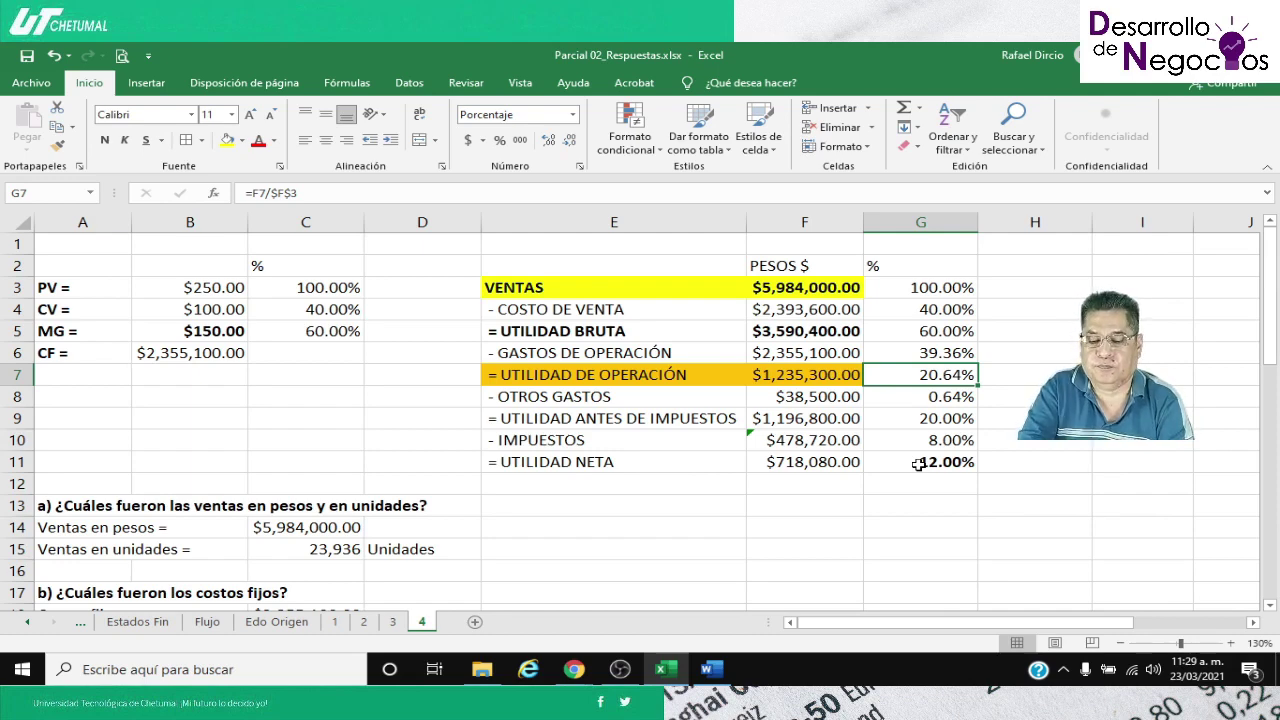
{"action": "key", "text": "Left"}
{"action": "key", "text": "Right"}
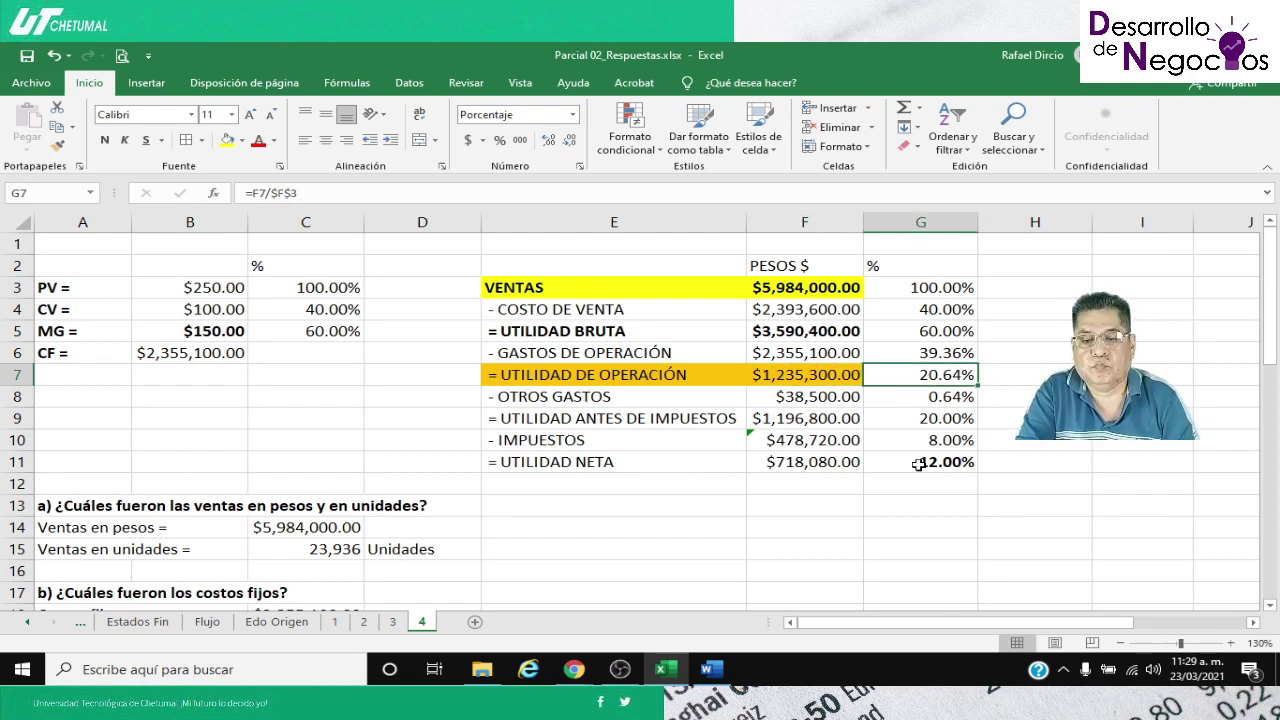
Check the remaining percentages and highlight the UTILIDAD NETA row E11:G11 with a yellow fill
{"action": "key", "text": "Down"}
{"action": "key", "text": "Down"}
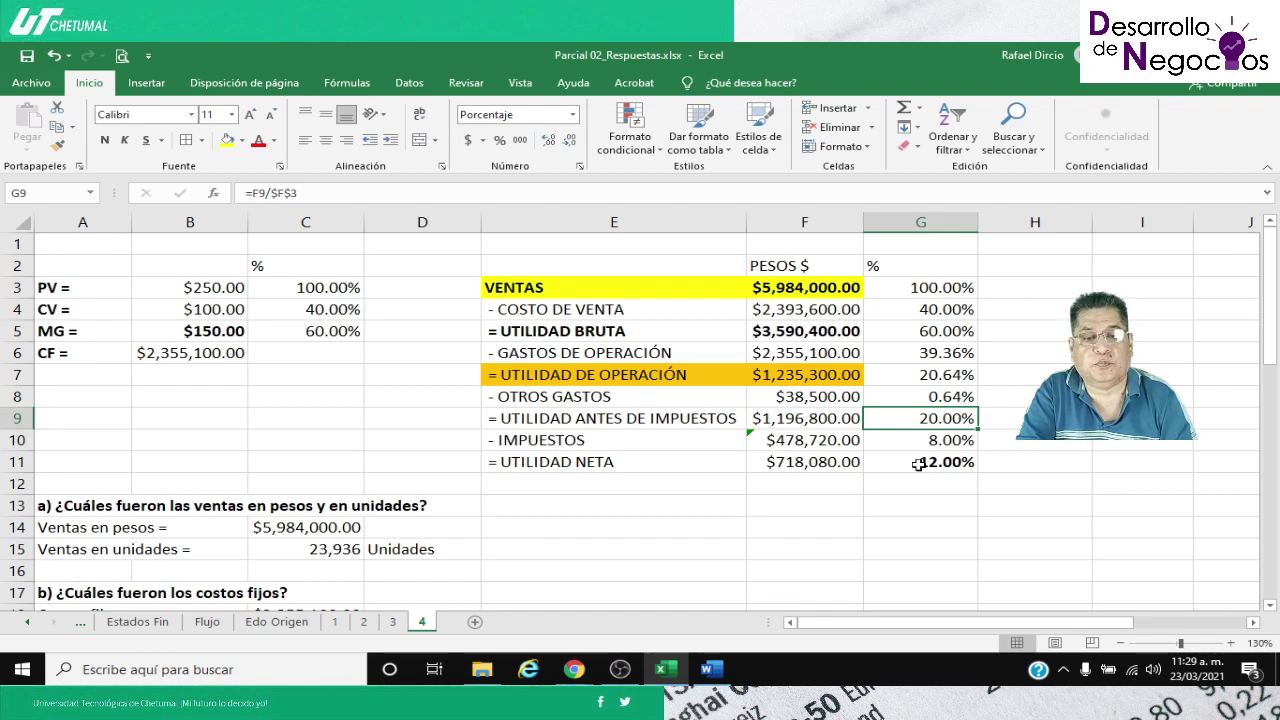
{"action": "key", "text": "Down"}
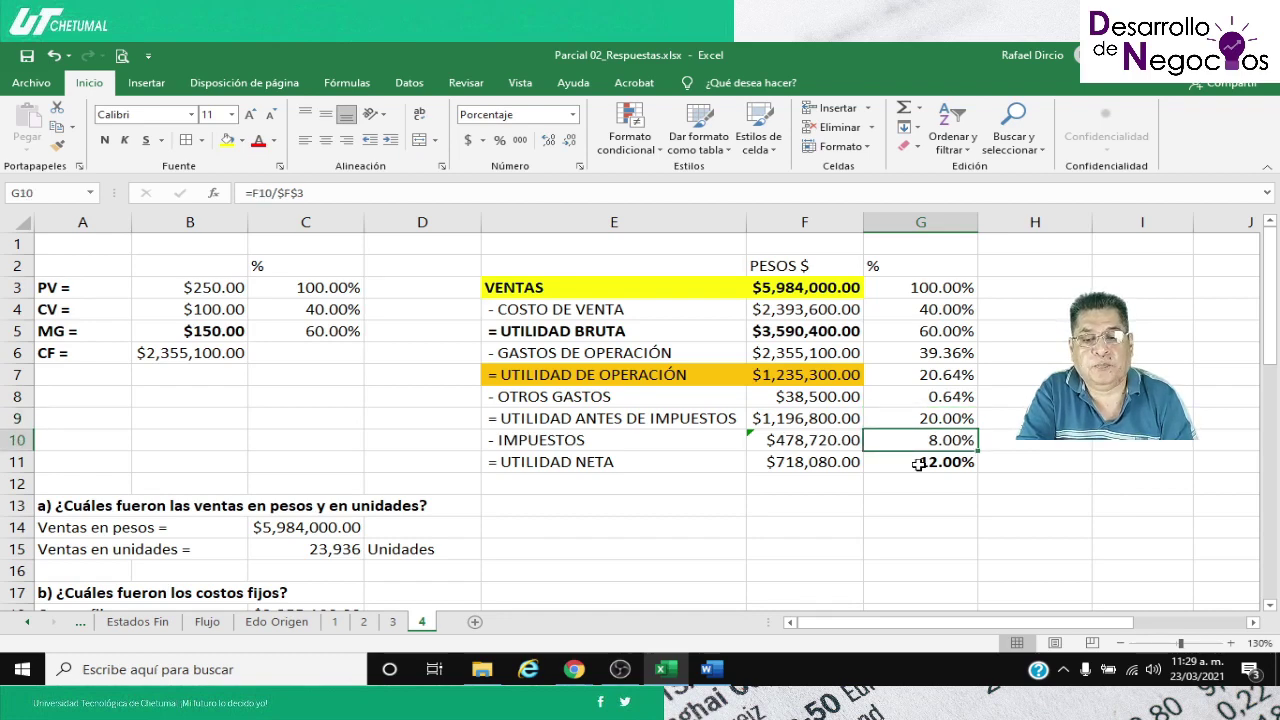
{"action": "key", "text": "Down"}
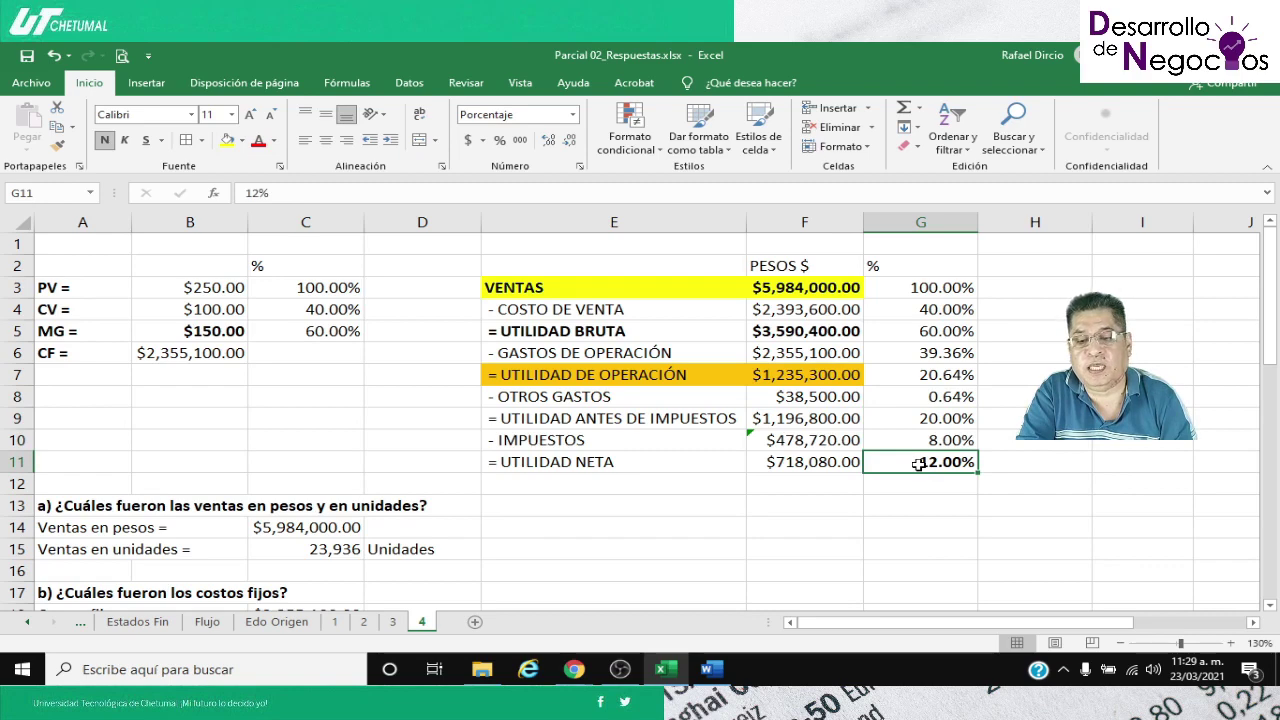
{"action": "key", "text": "Left"}
{"action": "key", "text": "Left"}
{"action": "key", "text": "shift+Right"}
{"action": "key", "text": "shift+Right"}
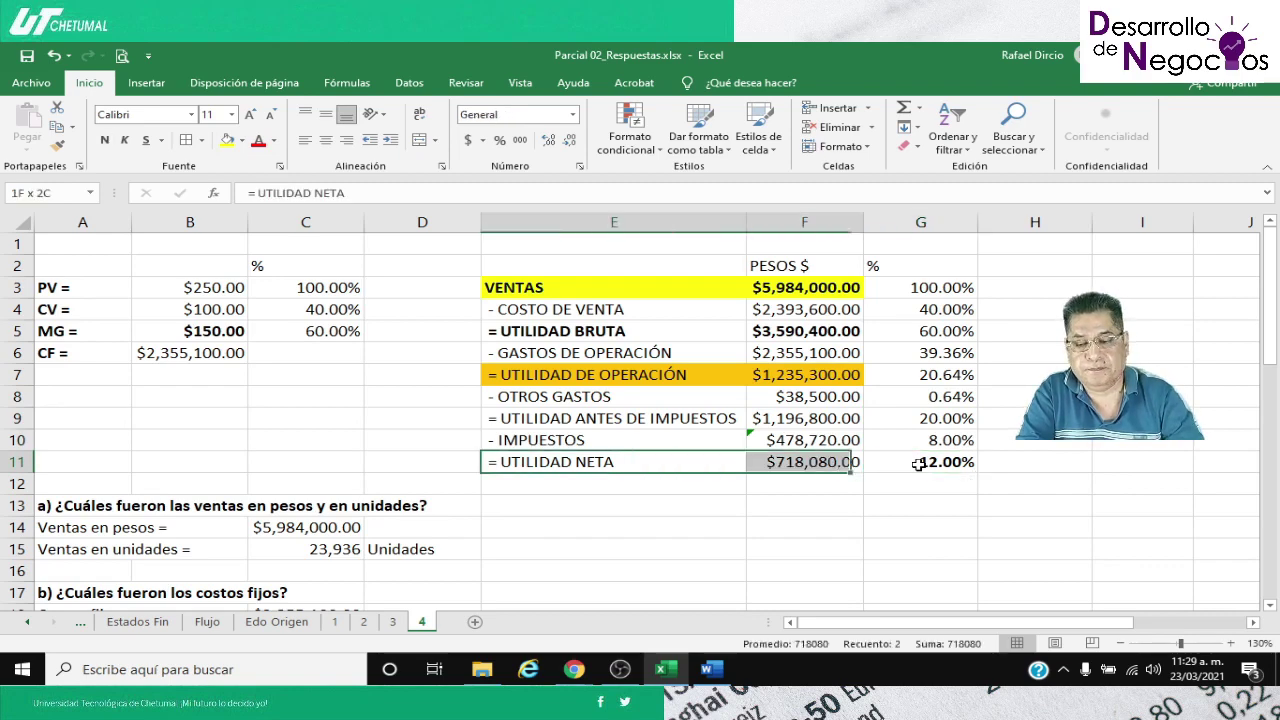
{"action": "left_click", "coordinate": [227, 140]}
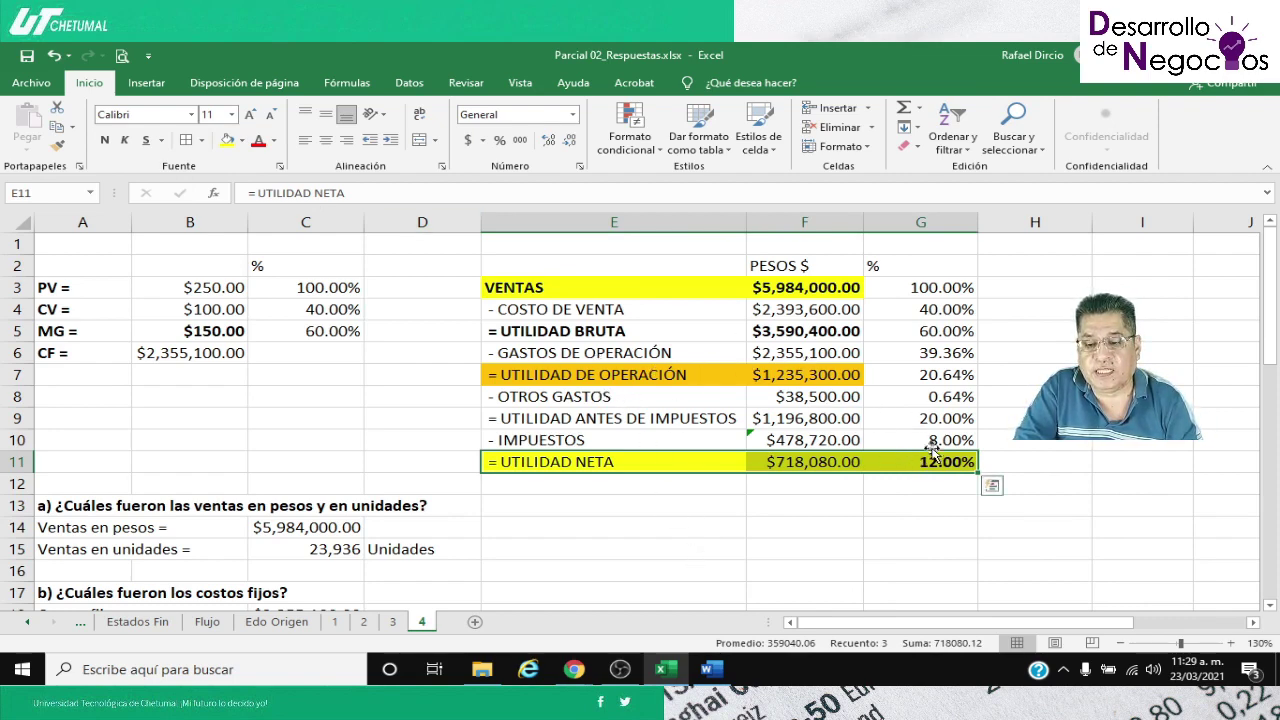
{"action": "left_click", "coordinate": [824, 465]}
{"action": "left_click", "coordinate": [899, 465]}
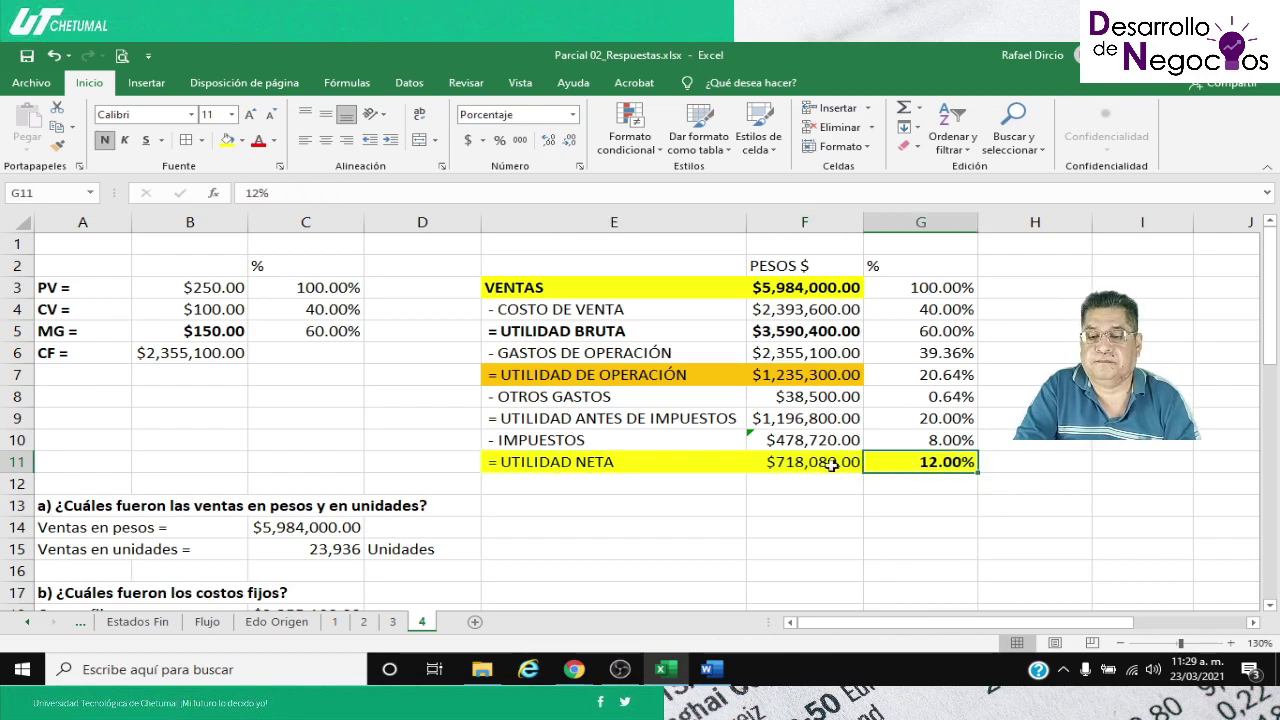
Compare problem 4's questions in the Word exam with the answer section below the income statement on sheet 4 in Excel
{"action": "scroll", "coordinate": [392, 417], "scroll_direction": "down", "scroll_amount": 1}
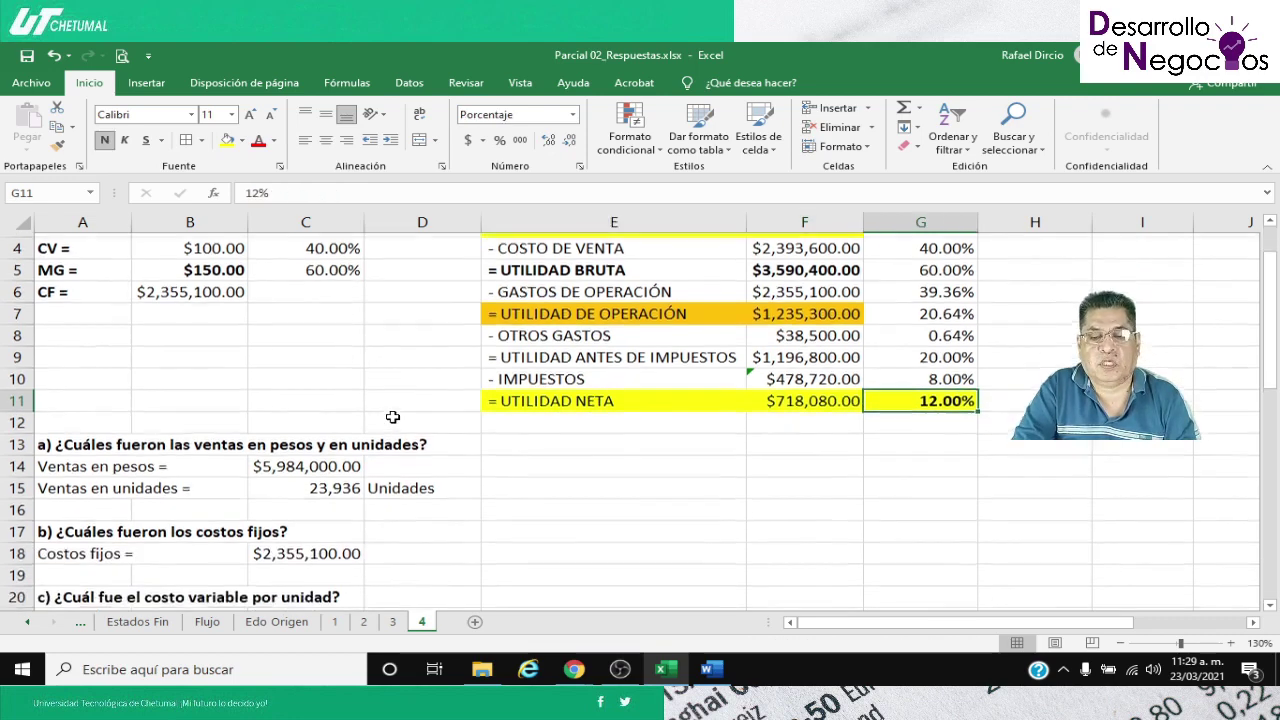
{"action": "left_click", "coordinate": [716, 670]}
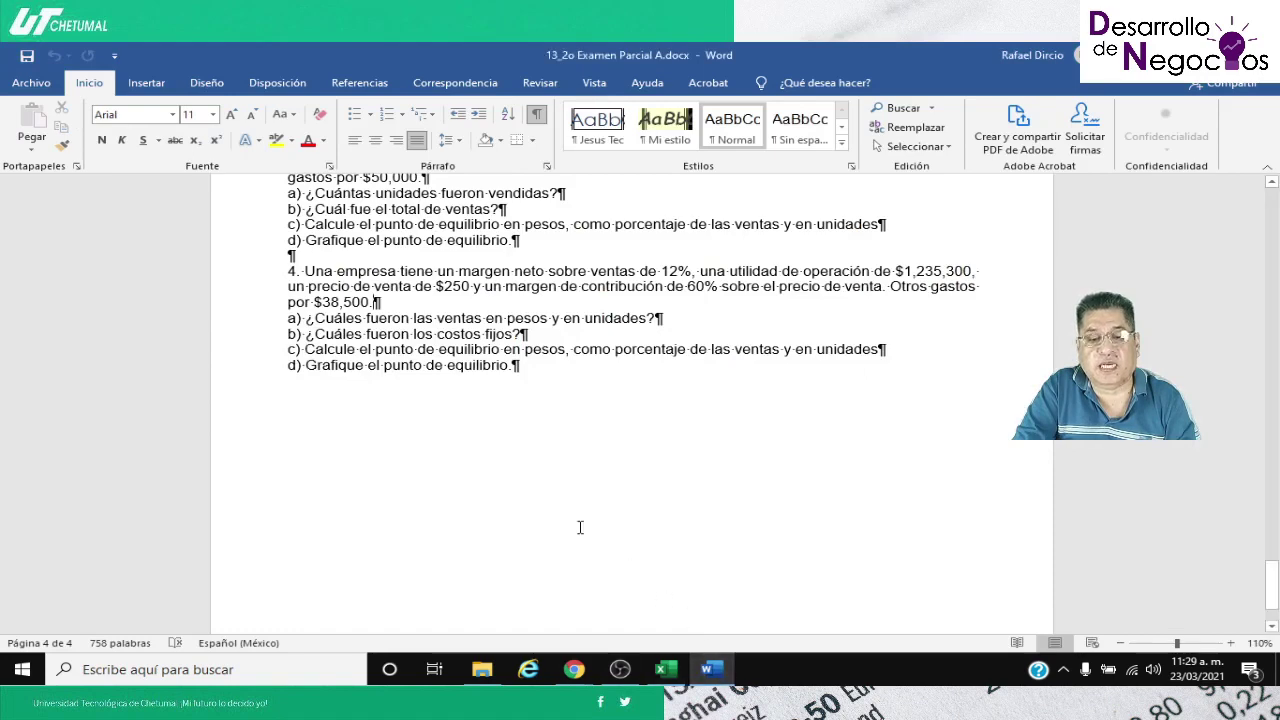
{"action": "left_click", "coordinate": [664, 670]}
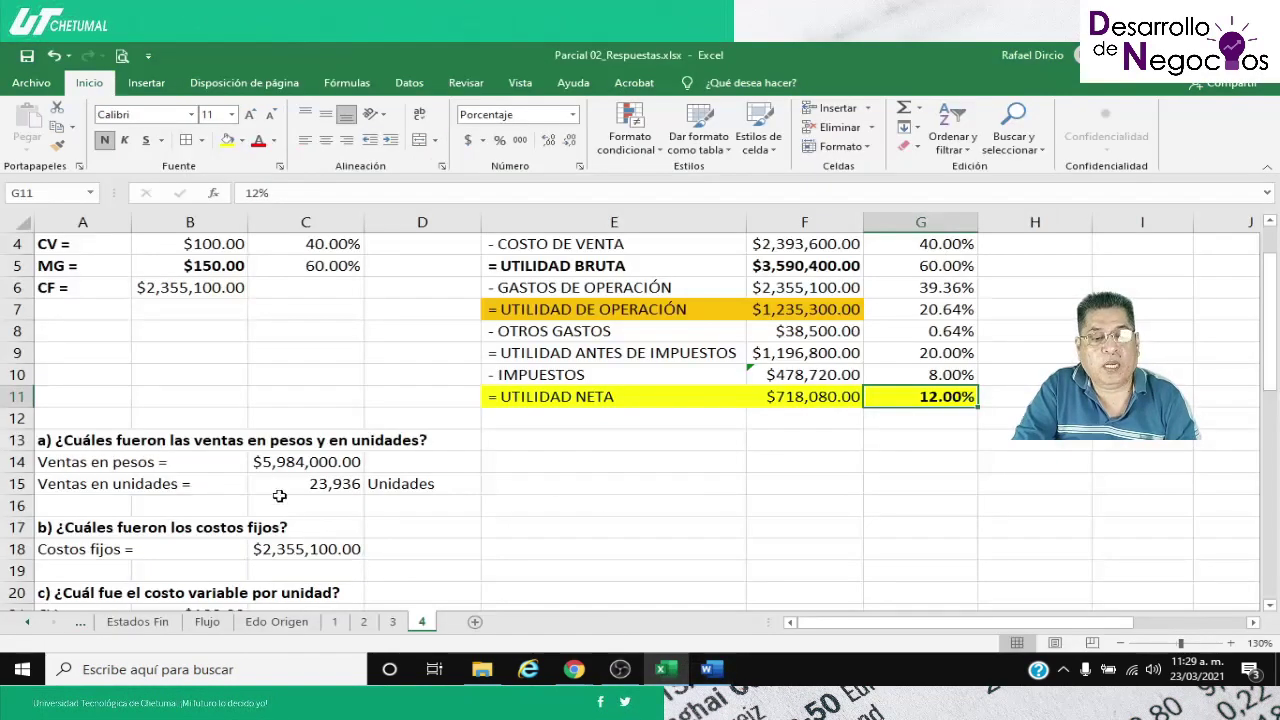
Review the formulas answering questions a and b: sales in pesos, sales in units and fixed costs
{"action": "left_click", "coordinate": [262, 461]}
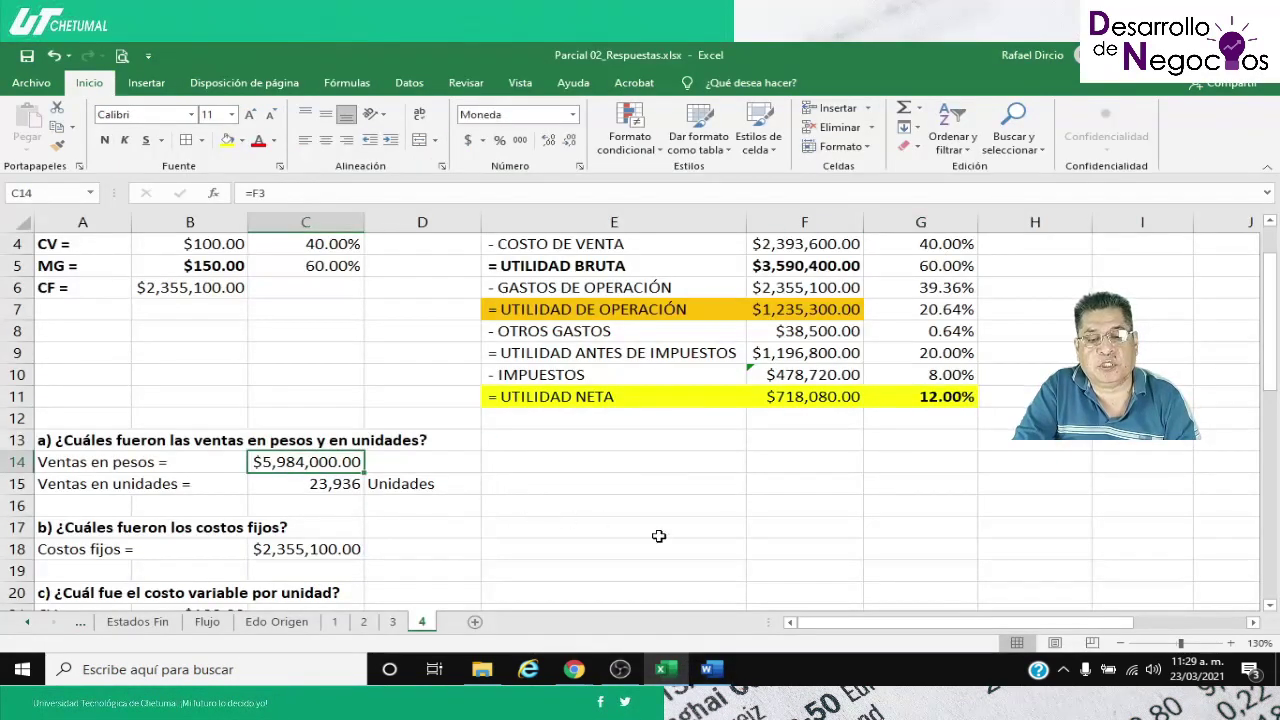
{"action": "scroll", "coordinate": [659, 536], "scroll_direction": "up", "scroll_amount": 1}
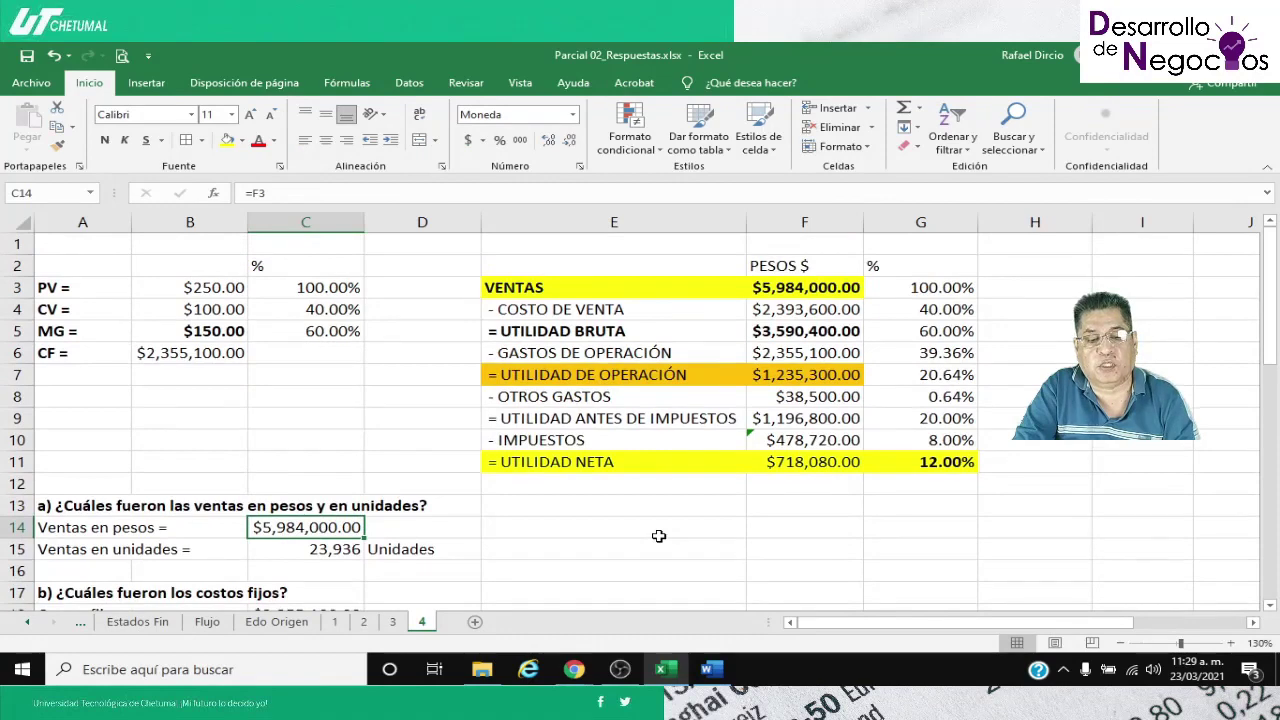
{"action": "left_click", "coordinate": [310, 553]}
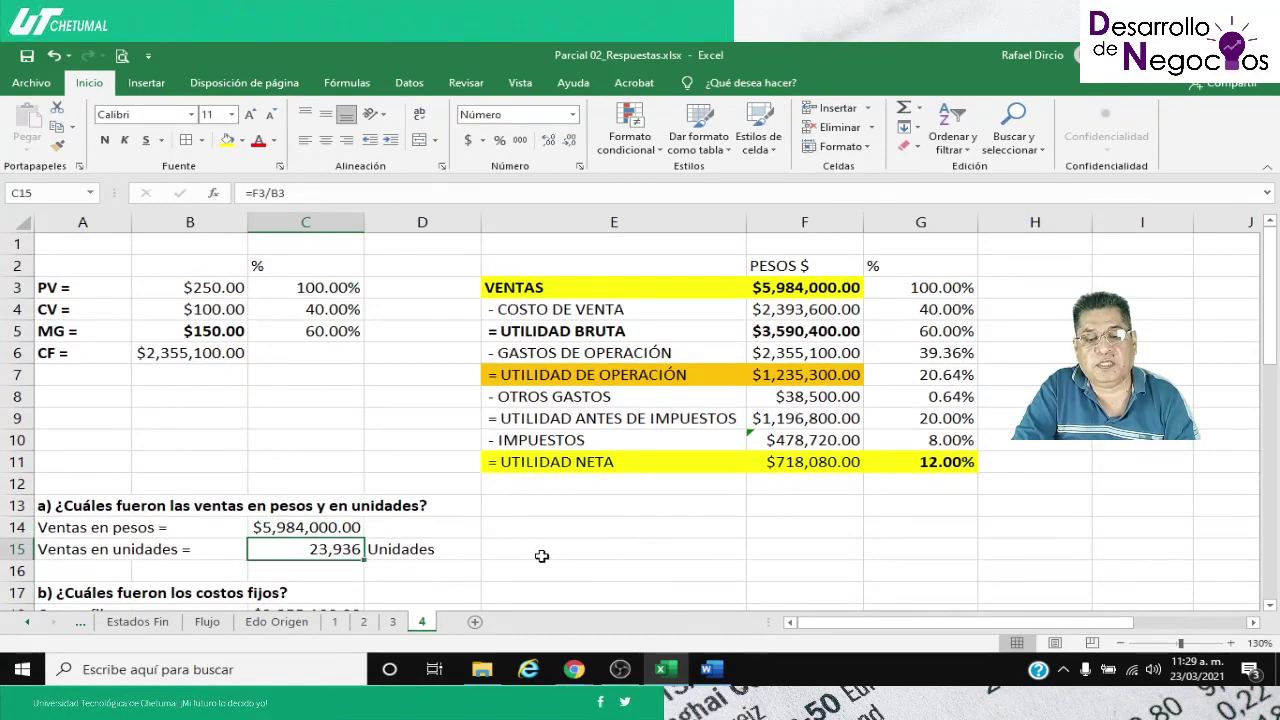
{"action": "scroll", "coordinate": [548, 557], "scroll_direction": "down", "scroll_amount": 1}
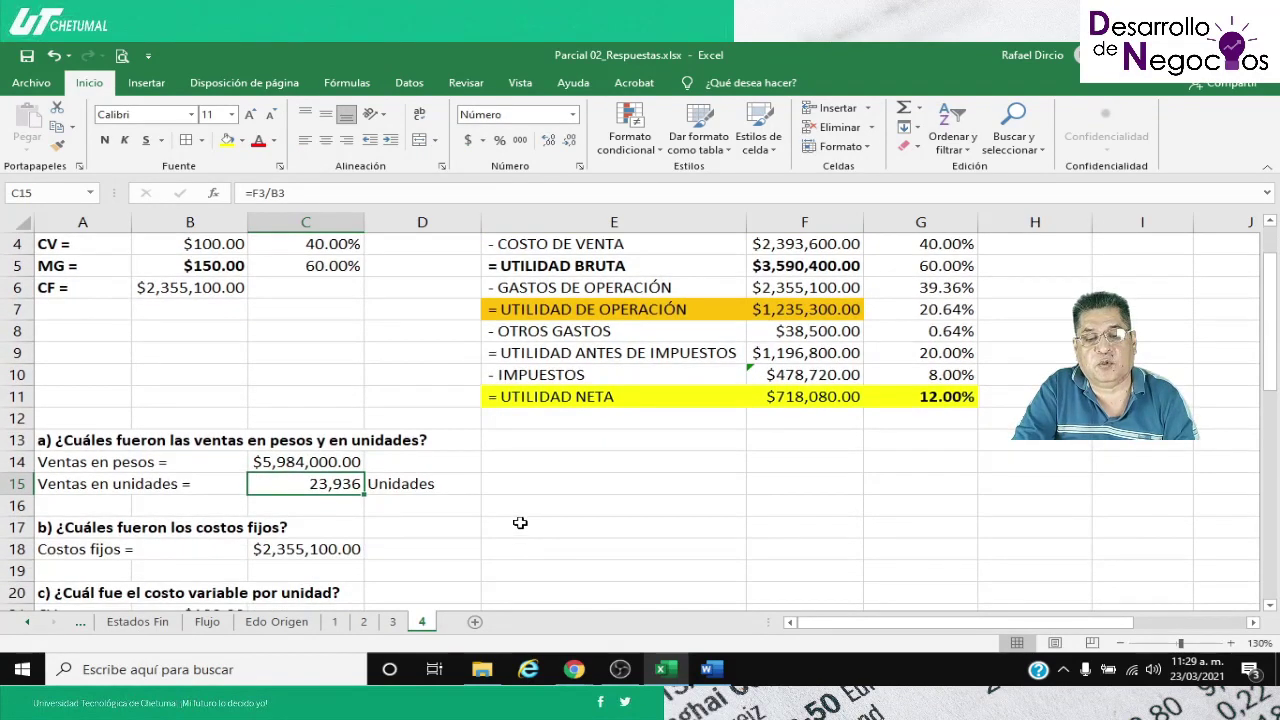
{"action": "scroll", "coordinate": [520, 522], "scroll_direction": "down", "scroll_amount": 1}
{"action": "left_click", "coordinate": [305, 486]}
{"action": "scroll", "coordinate": [591, 523], "scroll_direction": "up", "scroll_amount": 1}
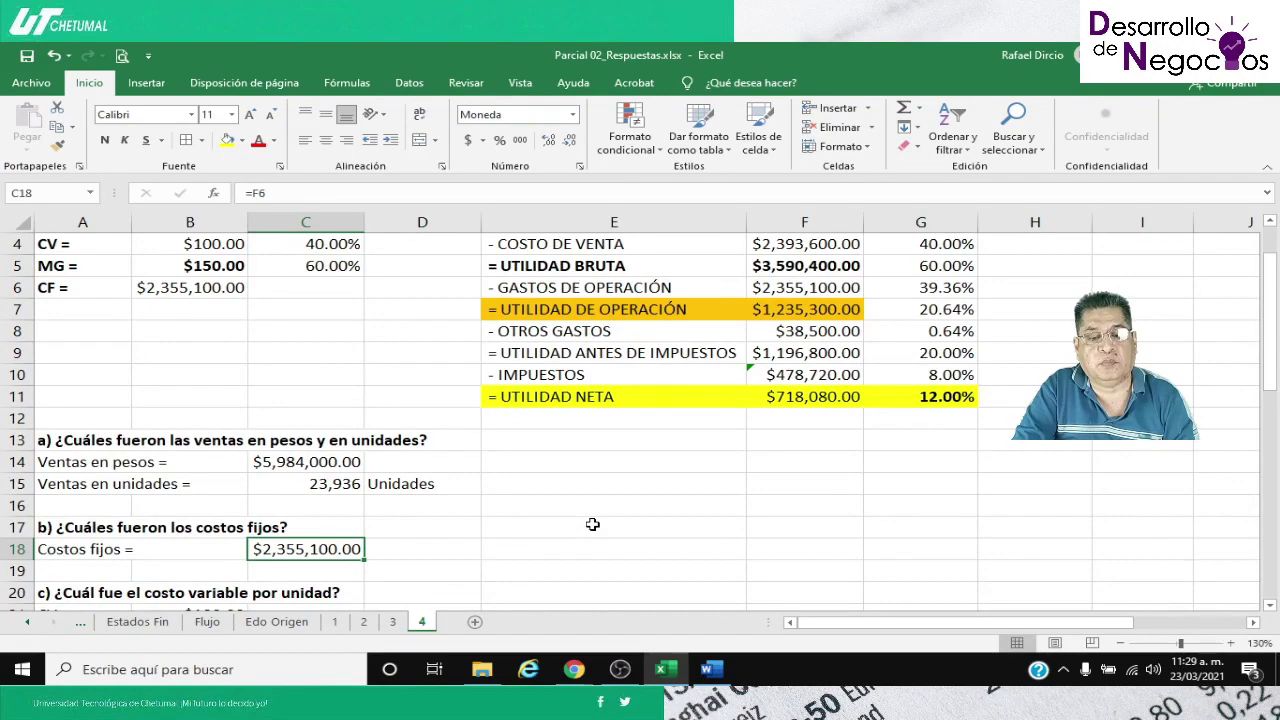
Review the formulas for question c's unit variable cost and question d's break-even point in pesos, units and percentage
{"action": "scroll", "coordinate": [591, 524], "scroll_direction": "down", "scroll_amount": 2}
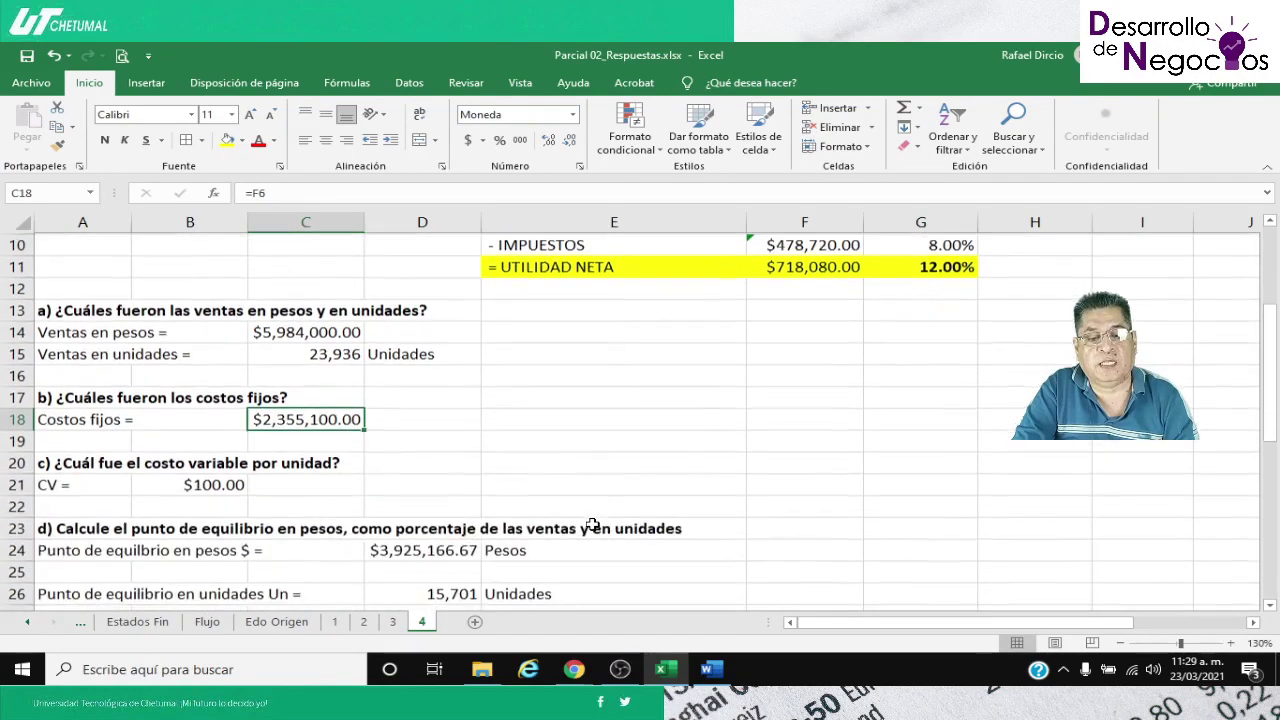
{"action": "left_click", "coordinate": [197, 485]}
{"action": "scroll", "coordinate": [446, 510], "scroll_direction": "up", "scroll_amount": 3}
{"action": "scroll", "coordinate": [446, 510], "scroll_direction": "down", "scroll_amount": 4}
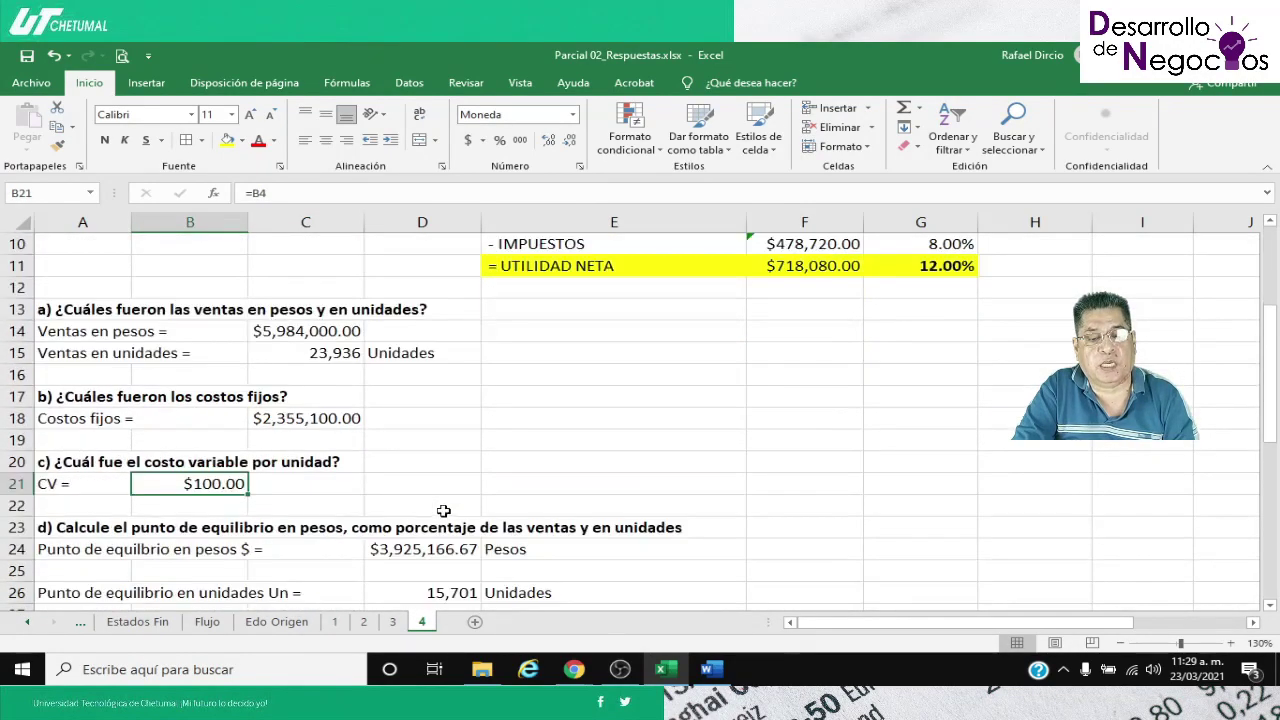
{"action": "scroll", "coordinate": [332, 497], "scroll_direction": "down", "scroll_amount": 1}
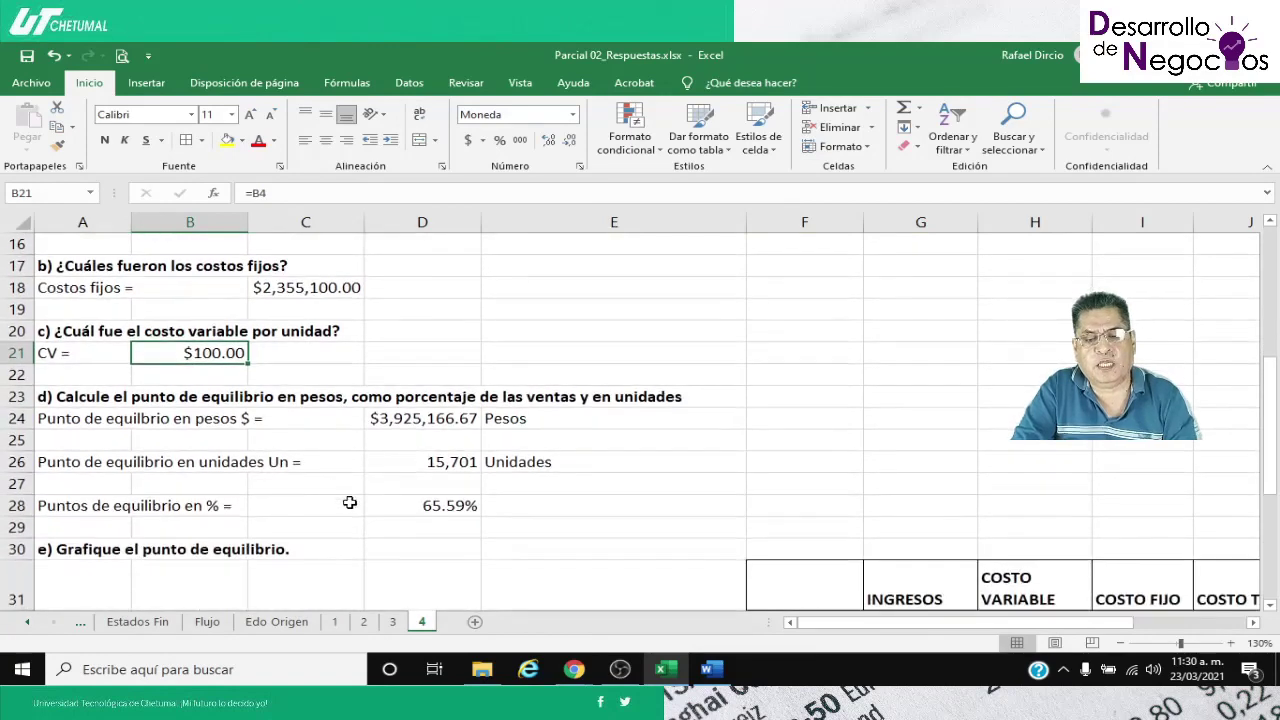
{"action": "left_click", "coordinate": [398, 420]}
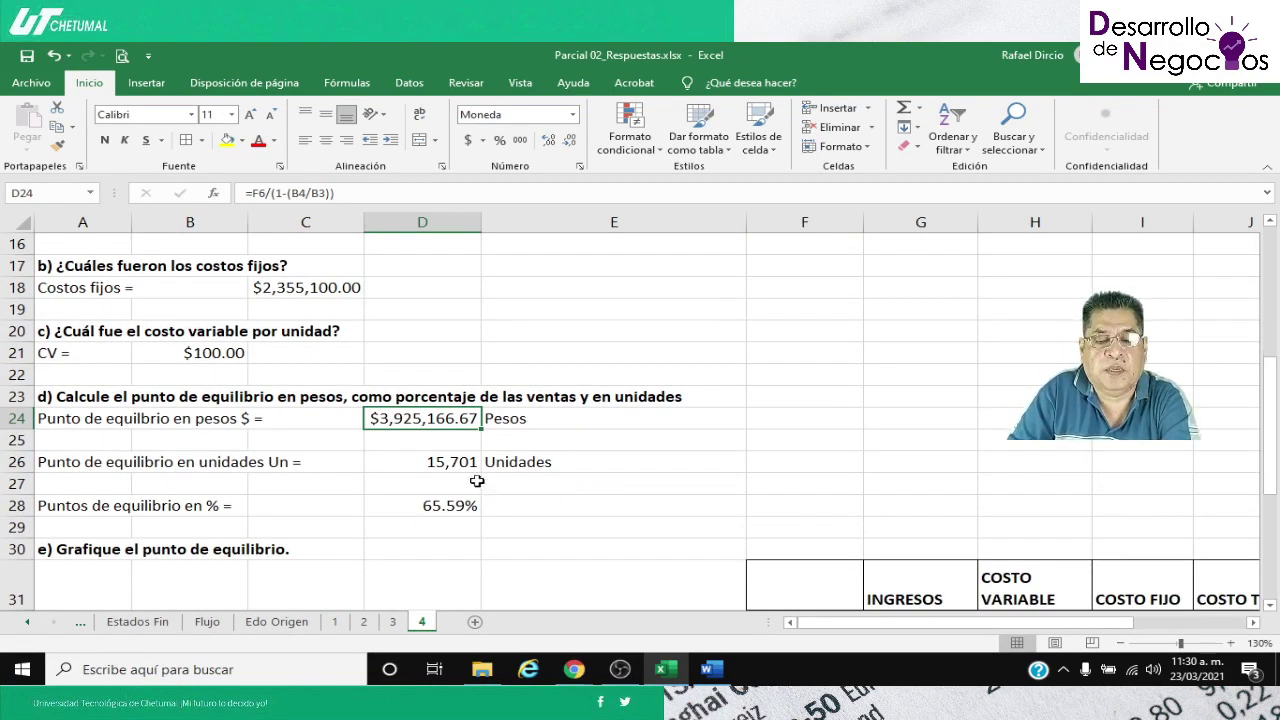
{"action": "left_click", "coordinate": [414, 466]}
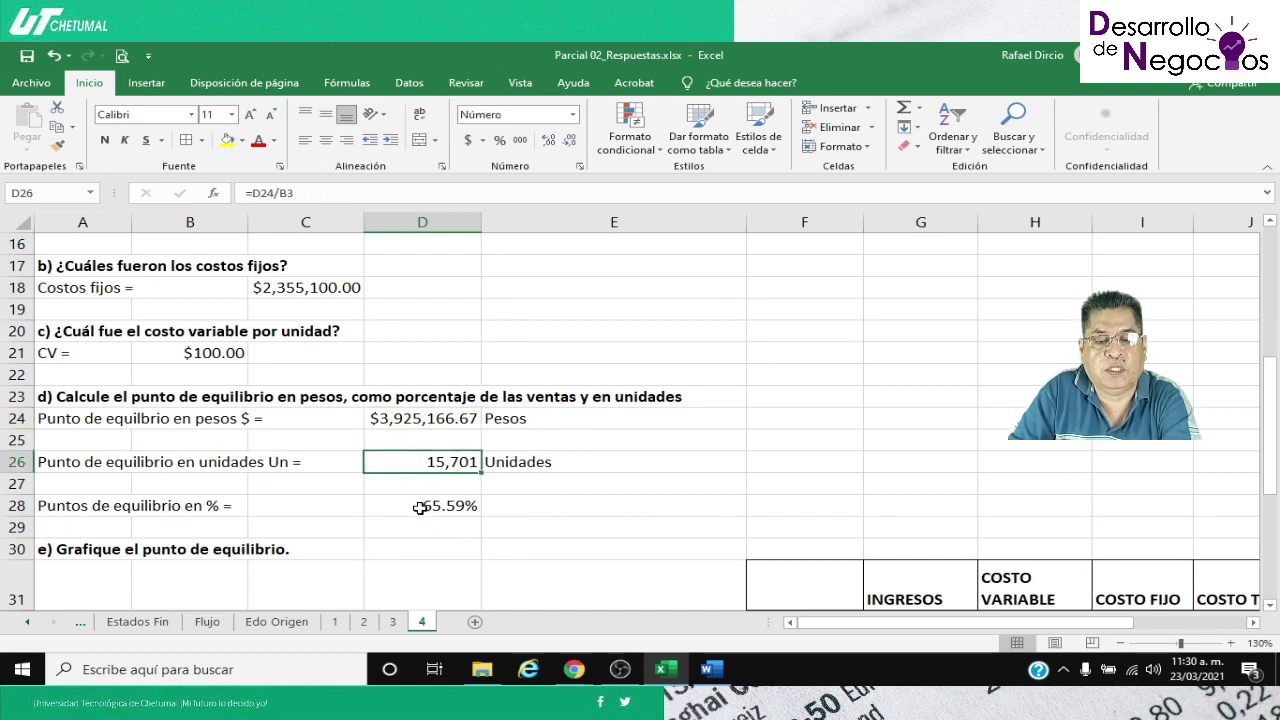
{"action": "left_click", "coordinate": [419, 507]}
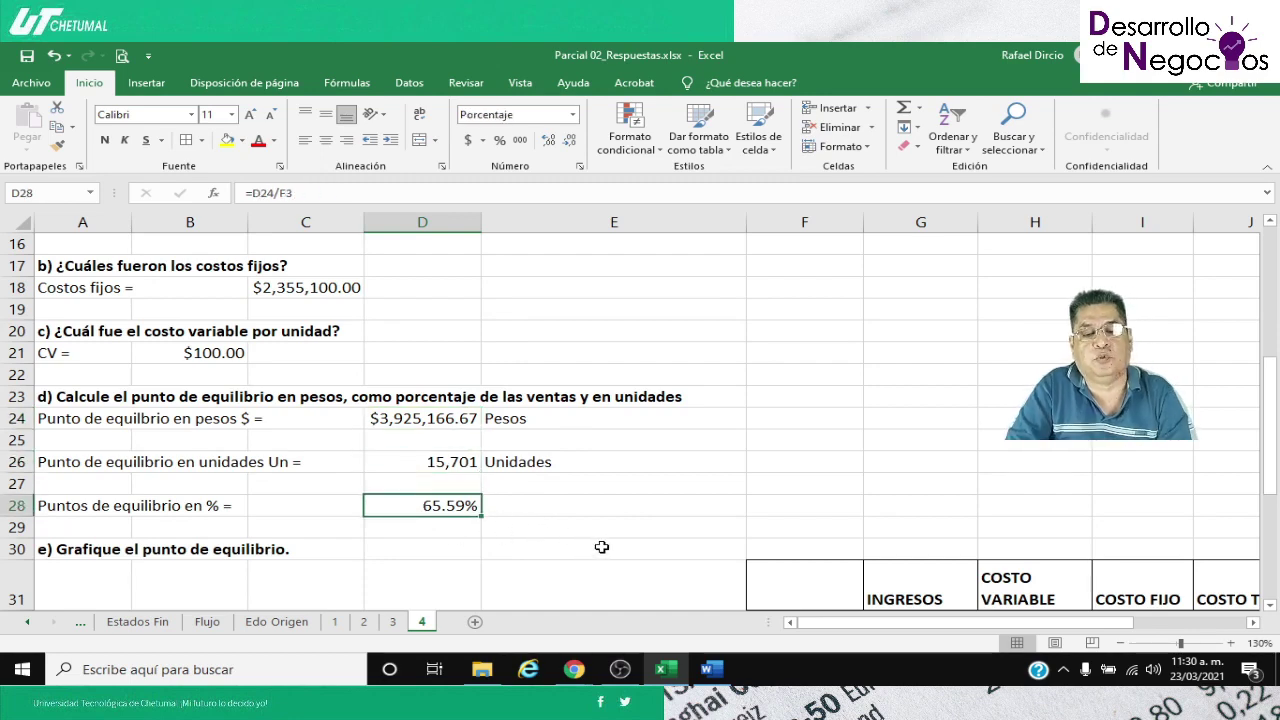
Autofit columns I and K so the COSTO FIJO and UTILIDAD amounts in the break-even table display fully
{"action": "scroll", "coordinate": [600, 541], "scroll_direction": "down", "scroll_amount": 3}
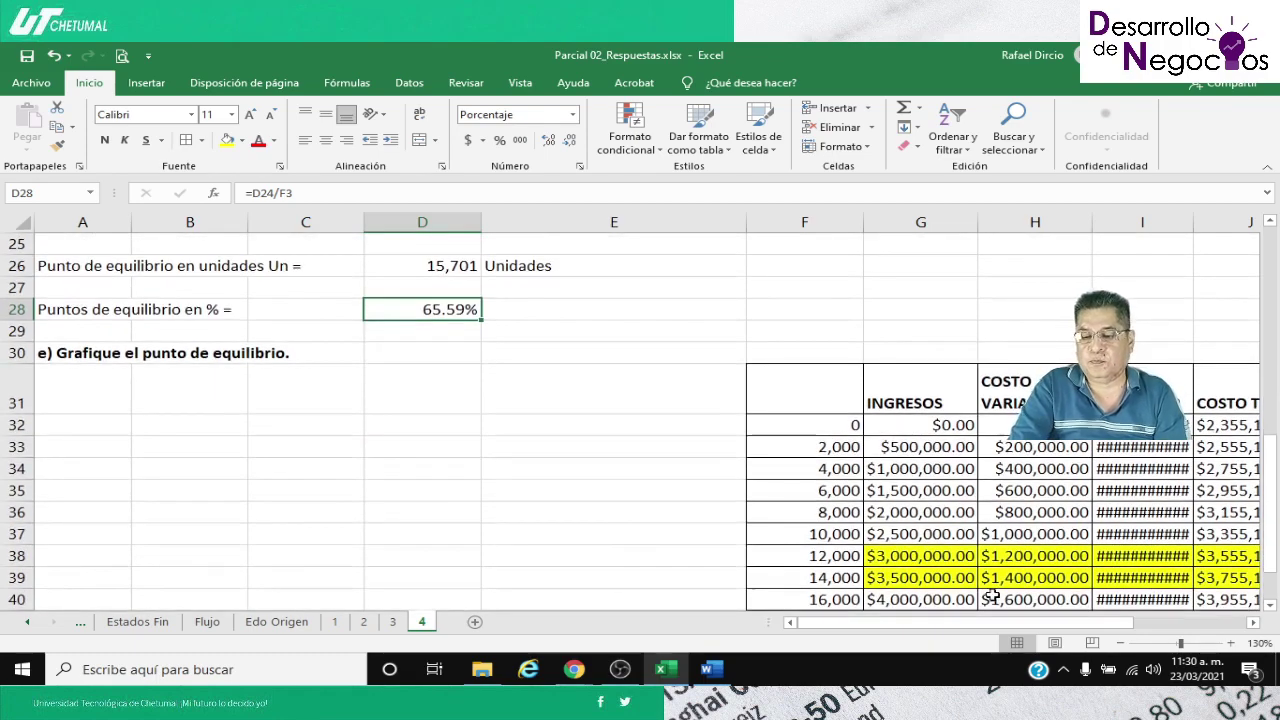
{"action": "left_click_drag", "start_coordinate": [1068, 628], "coordinate": [1152, 630]}
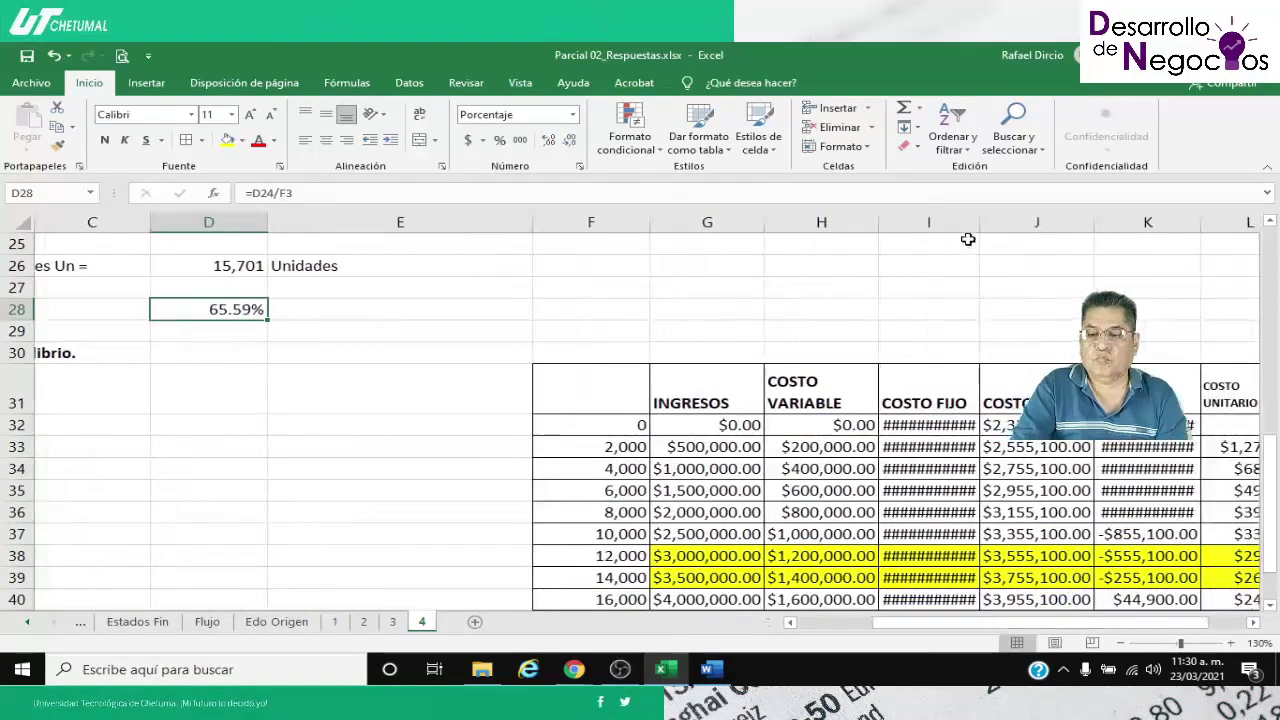
{"action": "double_click", "coordinate": [979, 221]}
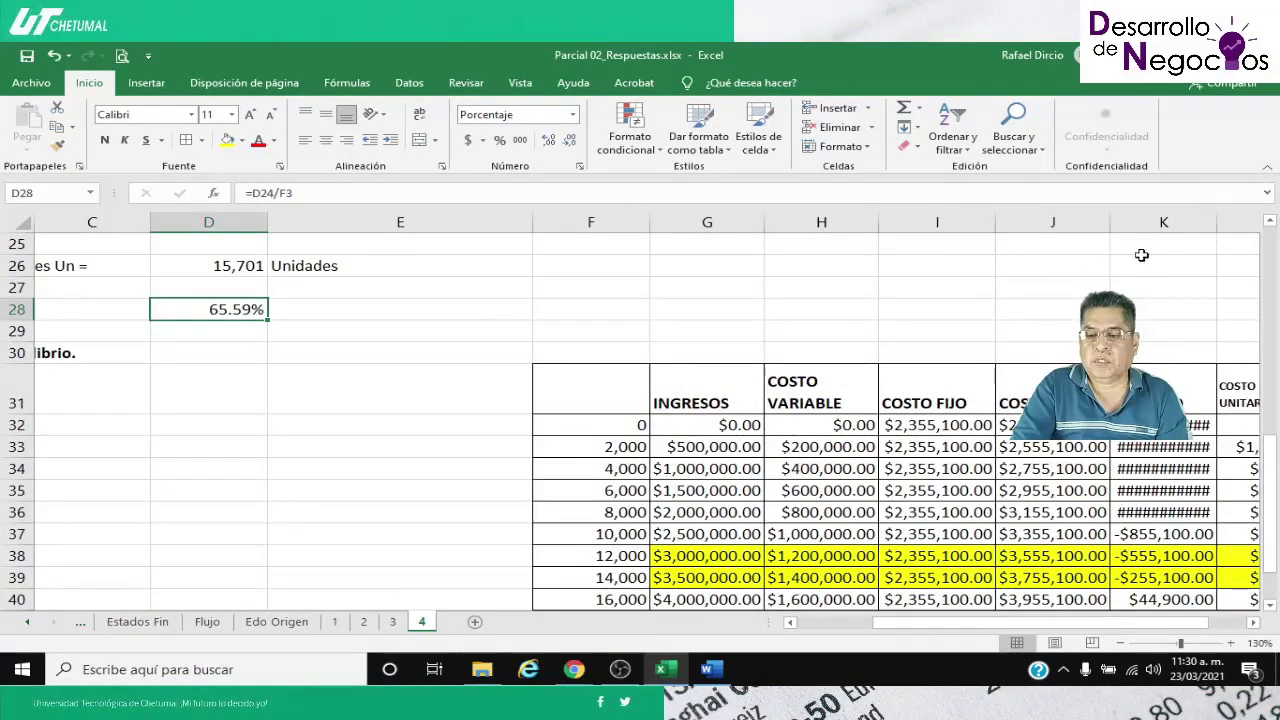
{"action": "double_click", "coordinate": [1217, 222]}
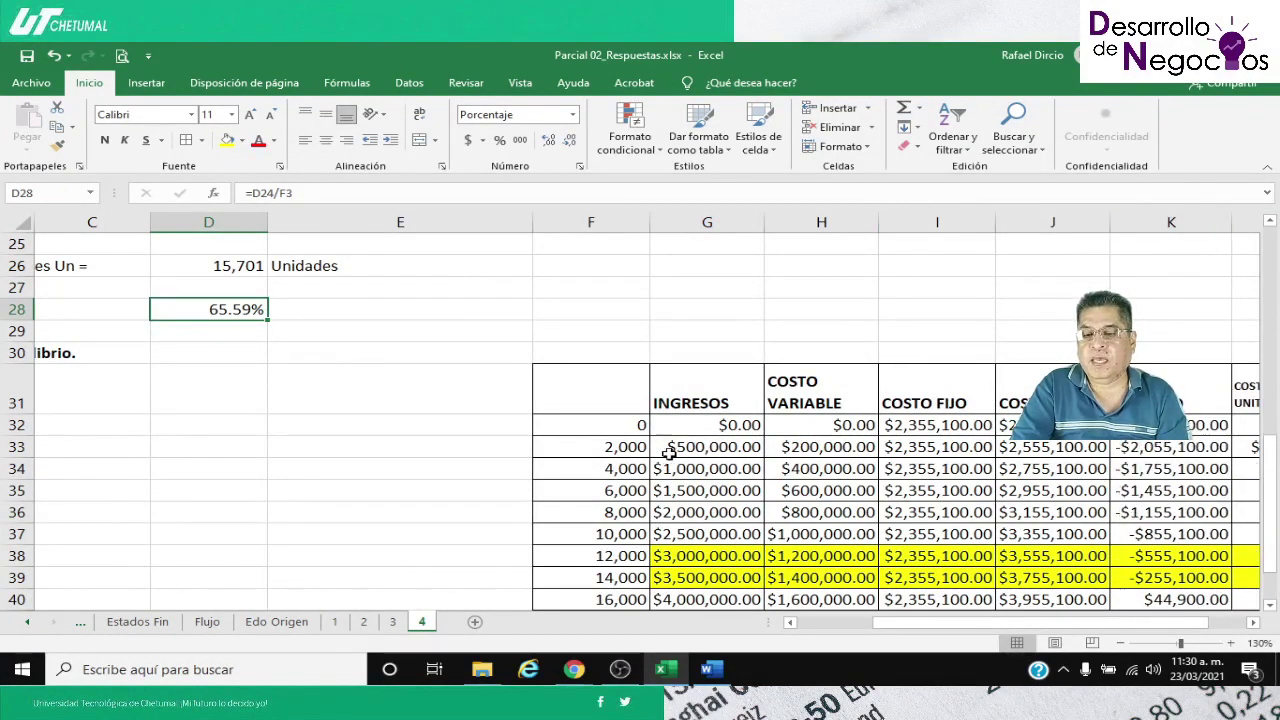
Compare the break-even point in units in D26 with the unit levels in the question e table
{"action": "left_click", "coordinate": [594, 425]}
{"action": "scroll", "coordinate": [340, 455], "scroll_direction": "up", "scroll_amount": 4}
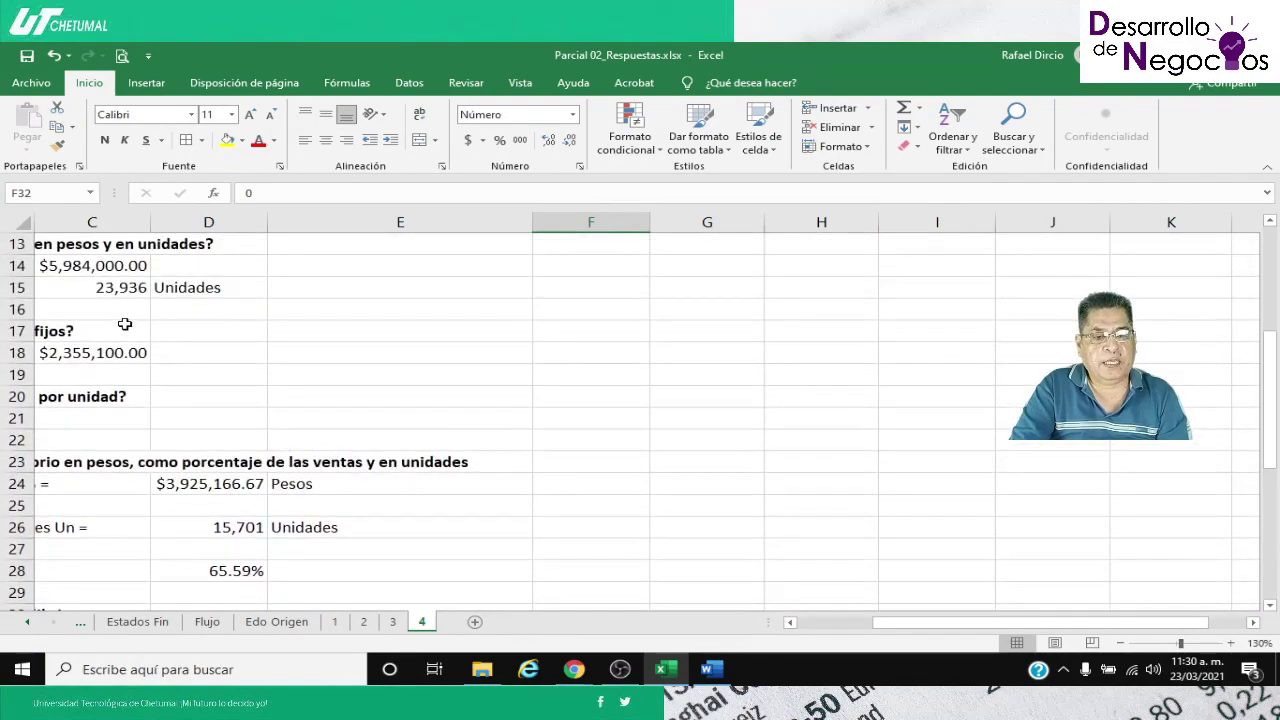
{"action": "scroll", "coordinate": [124, 324], "scroll_direction": "down", "scroll_amount": 5}
{"action": "scroll", "coordinate": [124, 324], "scroll_direction": "up", "scroll_amount": 2}
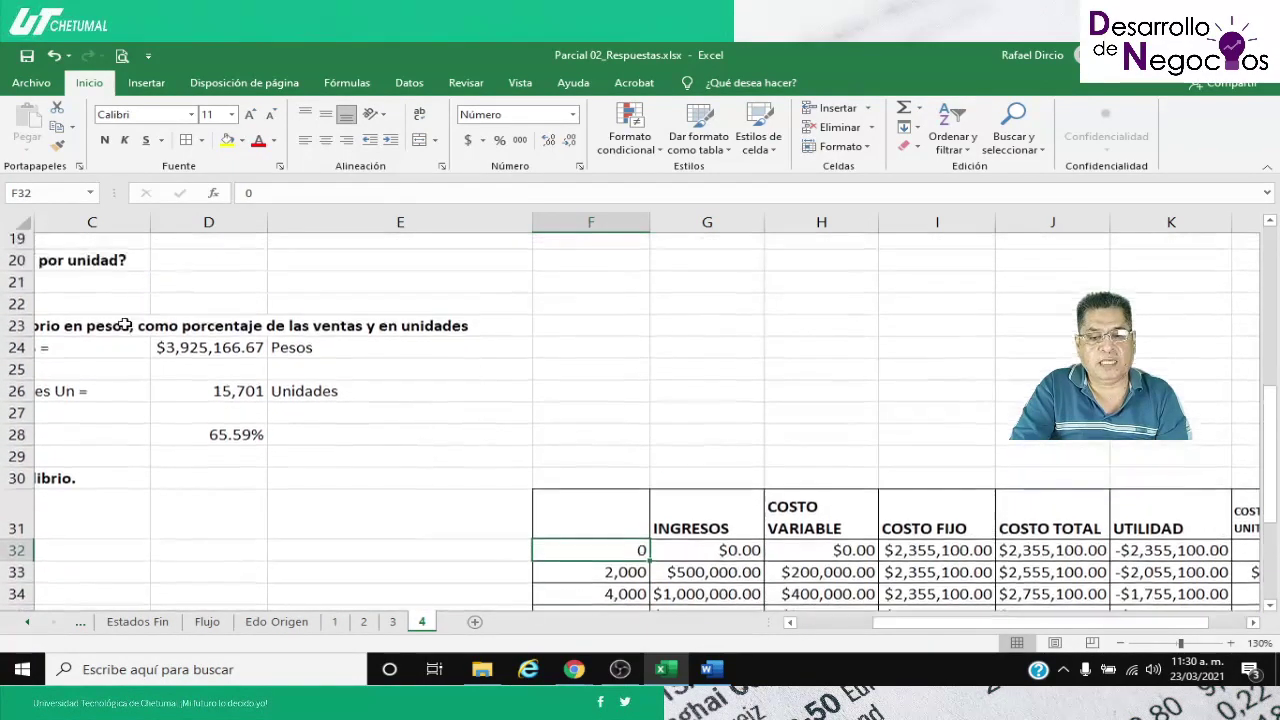
{"action": "scroll", "coordinate": [124, 324], "scroll_direction": "down", "scroll_amount": 4}
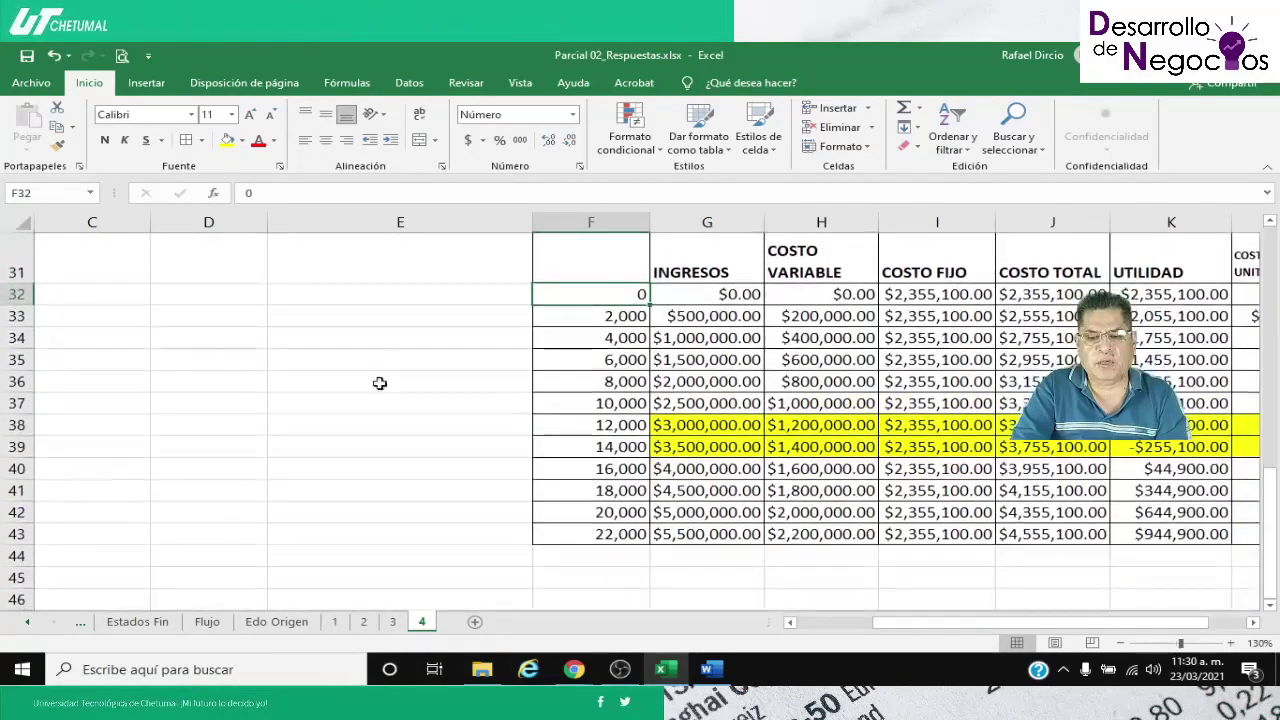
{"action": "scroll", "coordinate": [657, 479], "scroll_direction": "up", "scroll_amount": 5}
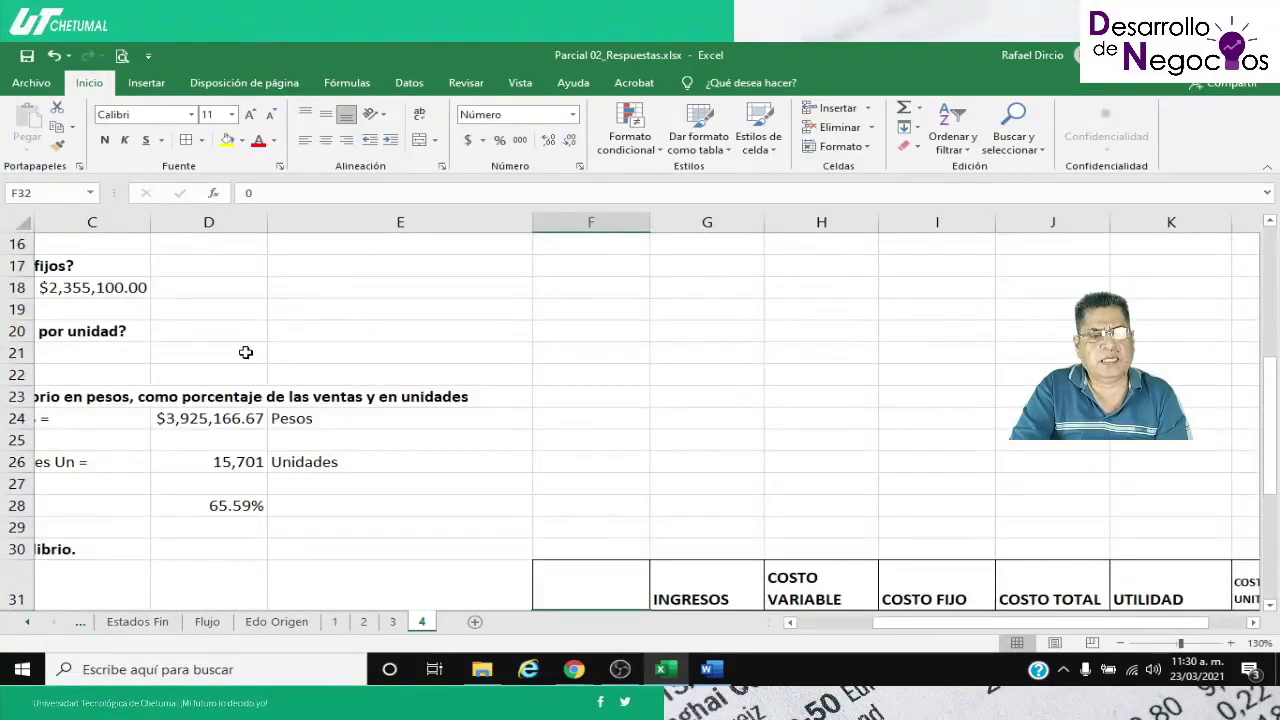
{"action": "scroll", "coordinate": [247, 350], "scroll_direction": "down", "scroll_amount": 2}
{"action": "scroll", "coordinate": [248, 355], "scroll_direction": "down", "scroll_amount": 3}
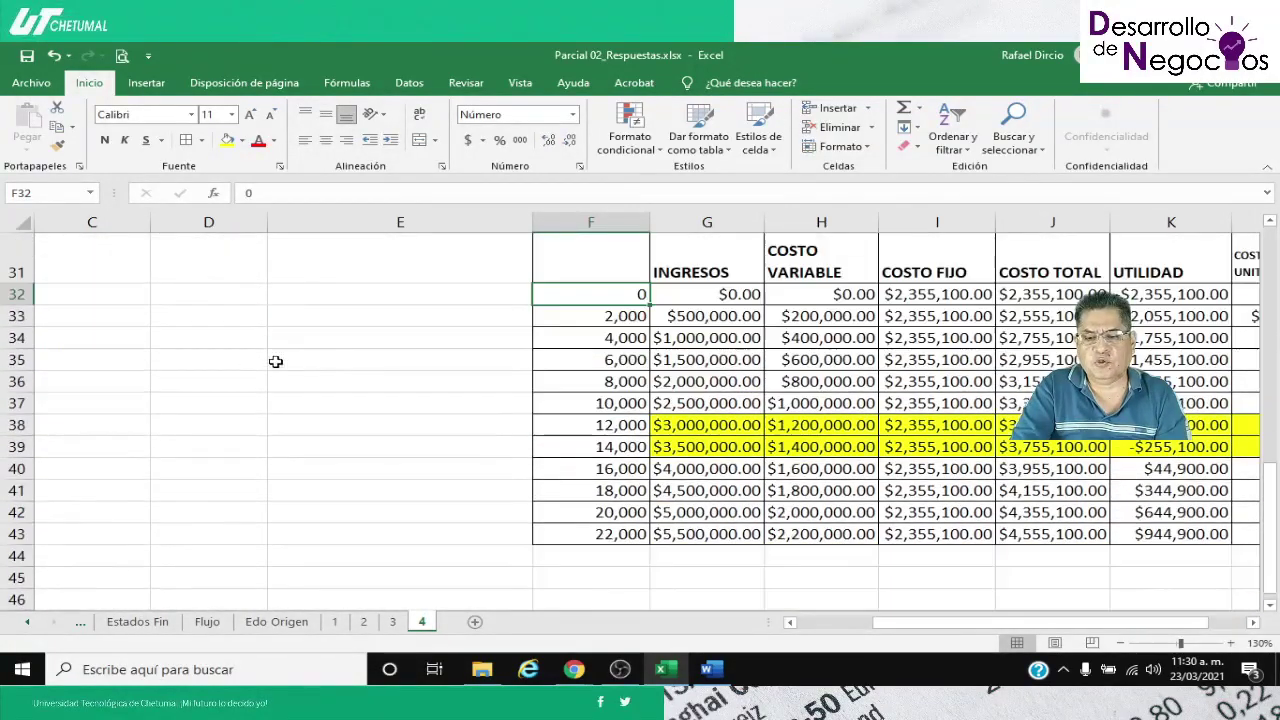
Remove the yellow fill from the 12,000-unit row of the break-even table, G38:L38
{"action": "left_click", "coordinate": [780, 419]}
{"action": "key", "text": "Right"}
{"action": "key", "text": "Right"}
{"action": "key", "text": "Right"}
{"action": "key", "text": "Right"}
{"action": "key", "text": "Right"}
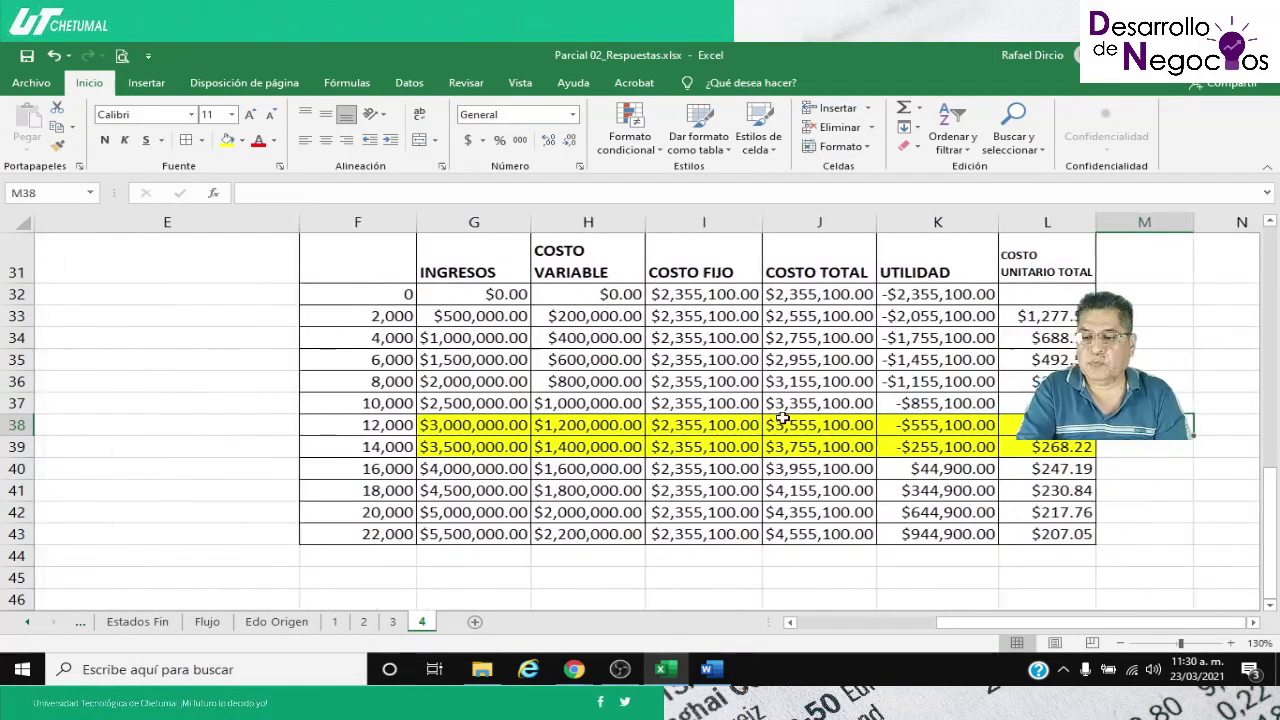
{"action": "key", "text": "Left"}
{"action": "key", "text": "Left"}
{"action": "key", "text": "Left"}
{"action": "key", "text": "Left"}
{"action": "key", "text": "Left"}
{"action": "key", "text": "Left"}
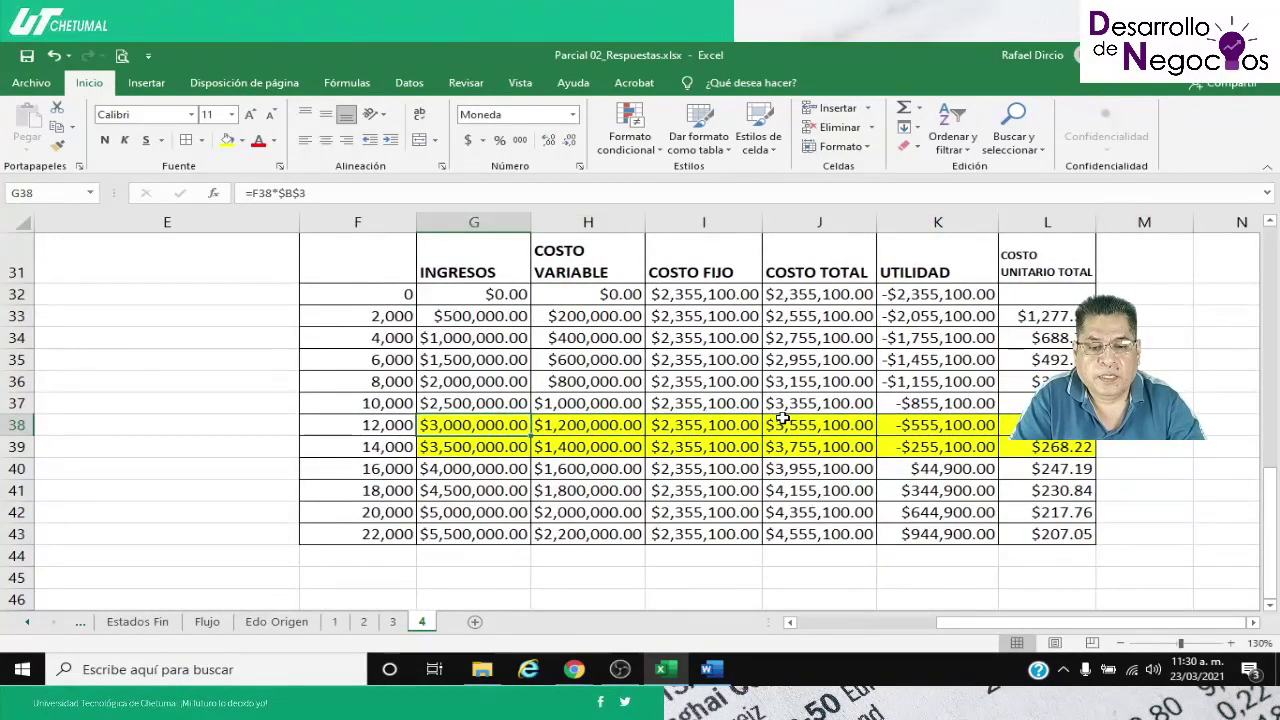
{"action": "key", "text": "shift+Right"}
{"action": "key", "text": "shift+Right"}
{"action": "key", "text": "shift+Right"}
{"action": "key", "text": "shift+Right"}
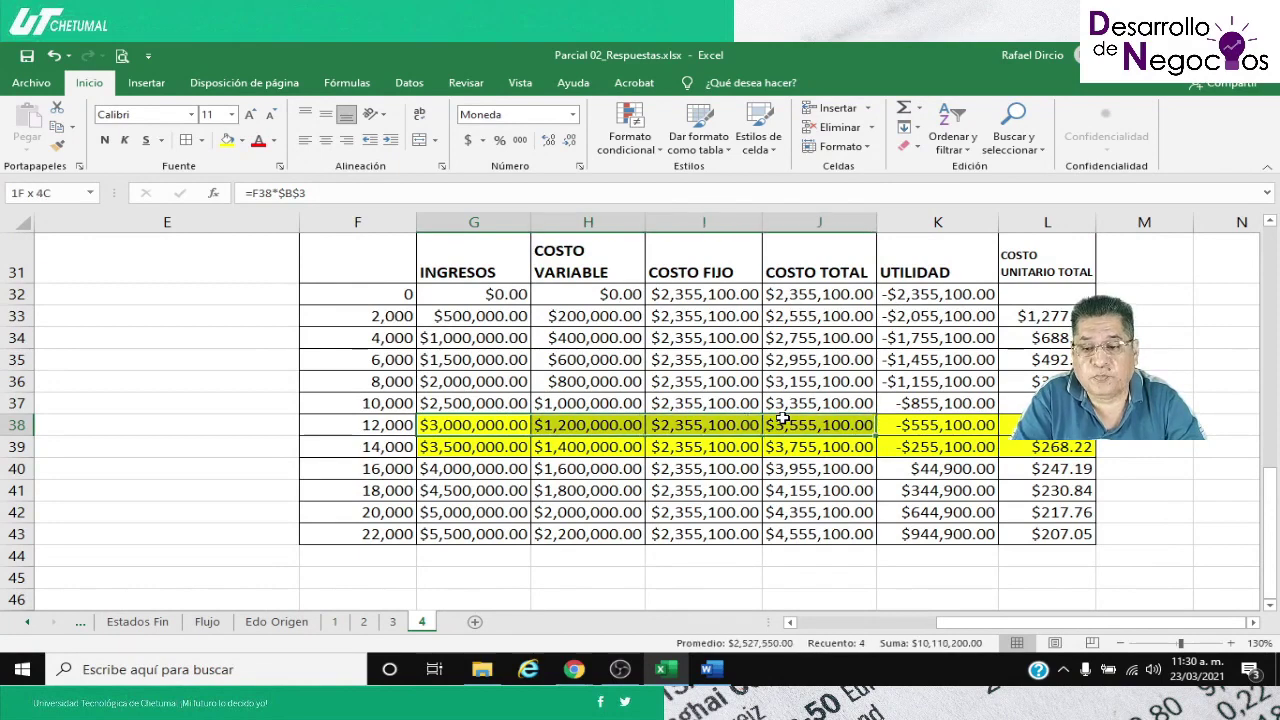
{"action": "key", "text": "shift+Right"}
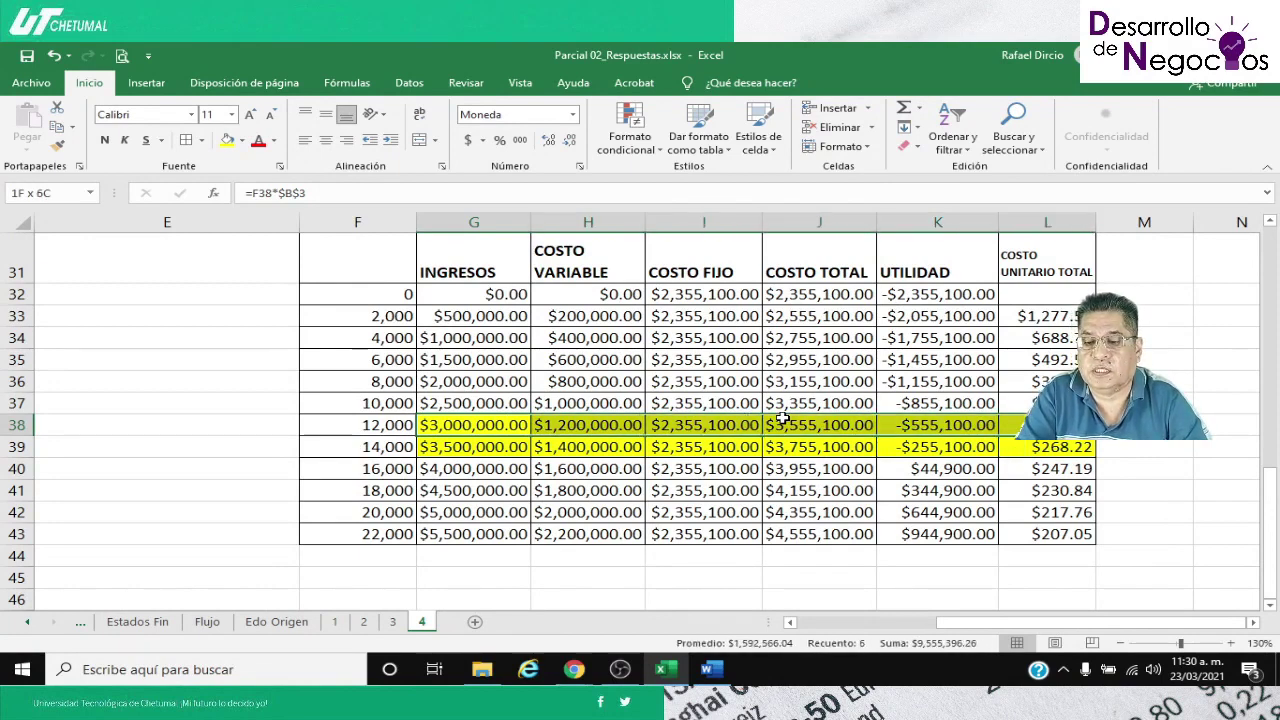
{"action": "left_click", "coordinate": [241, 140]}
{"action": "left_click", "coordinate": [275, 289]}
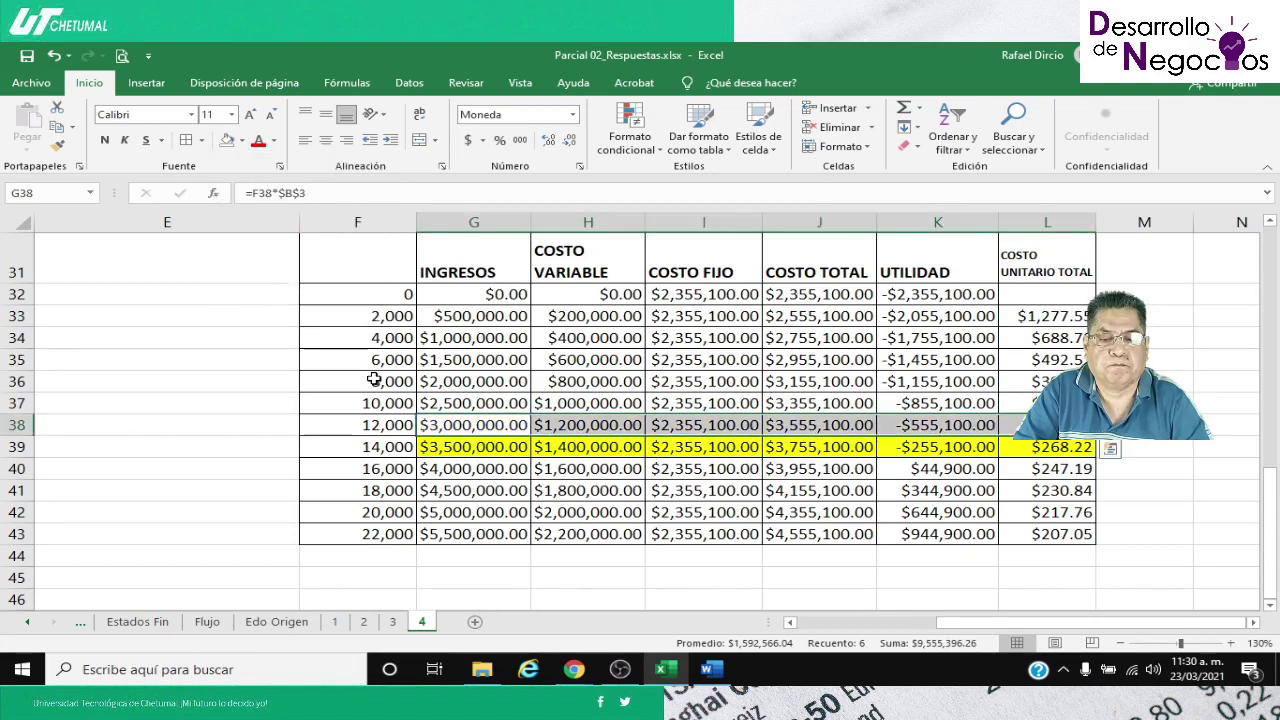
Highlight the 14,000- and 16,000-unit rows of the break-even table, G39:L40, with a yellow fill
{"action": "left_click", "coordinate": [444, 448]}
{"action": "key", "text": "shift+Down"}
{"action": "key", "text": "shift+Right"}
{"action": "key", "text": "shift+Right"}
{"action": "key", "text": "shift+Right"}
{"action": "key", "text": "shift+Right"}
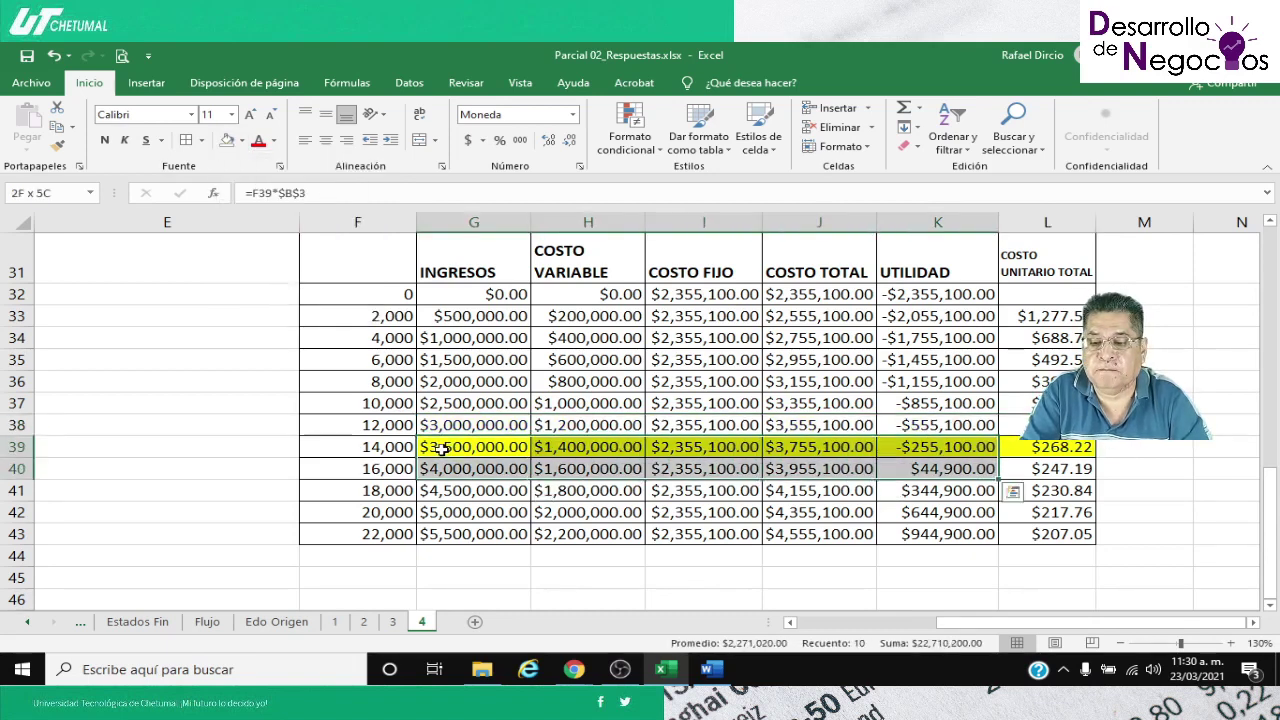
{"action": "key", "text": "shift+Right"}
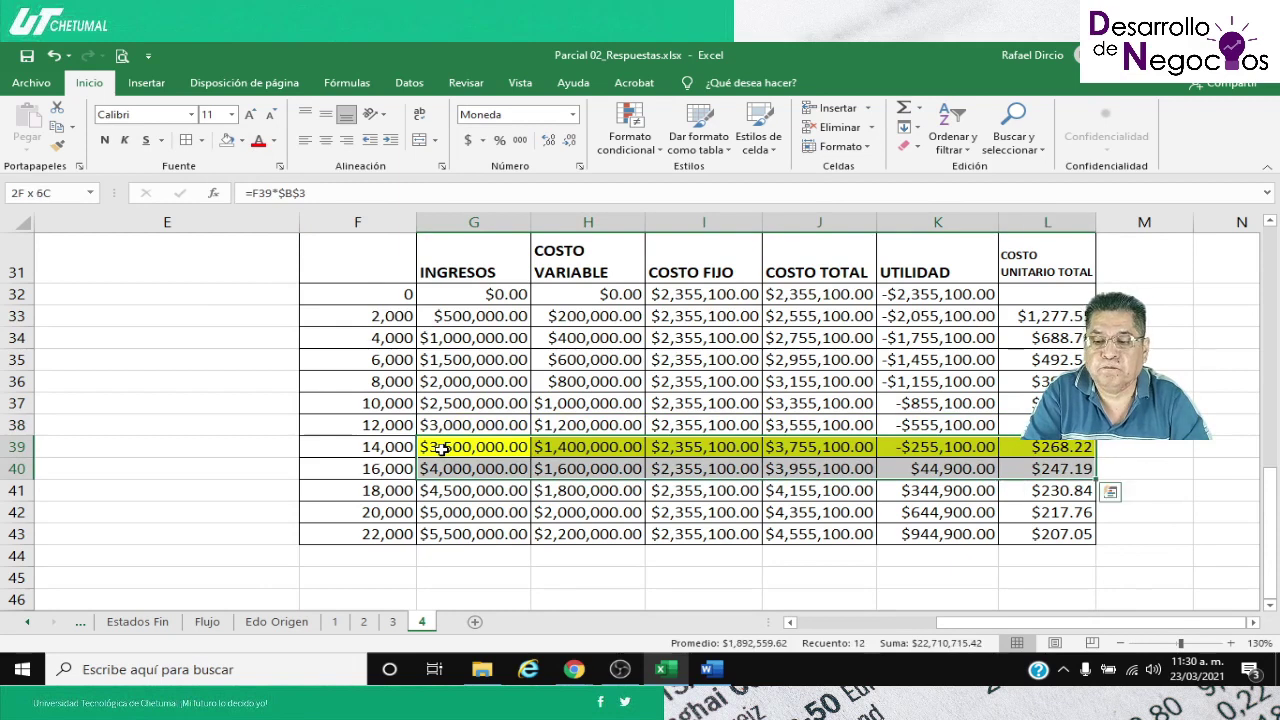
{"action": "left_click", "coordinate": [241, 140]}
{"action": "left_click", "coordinate": [274, 271]}
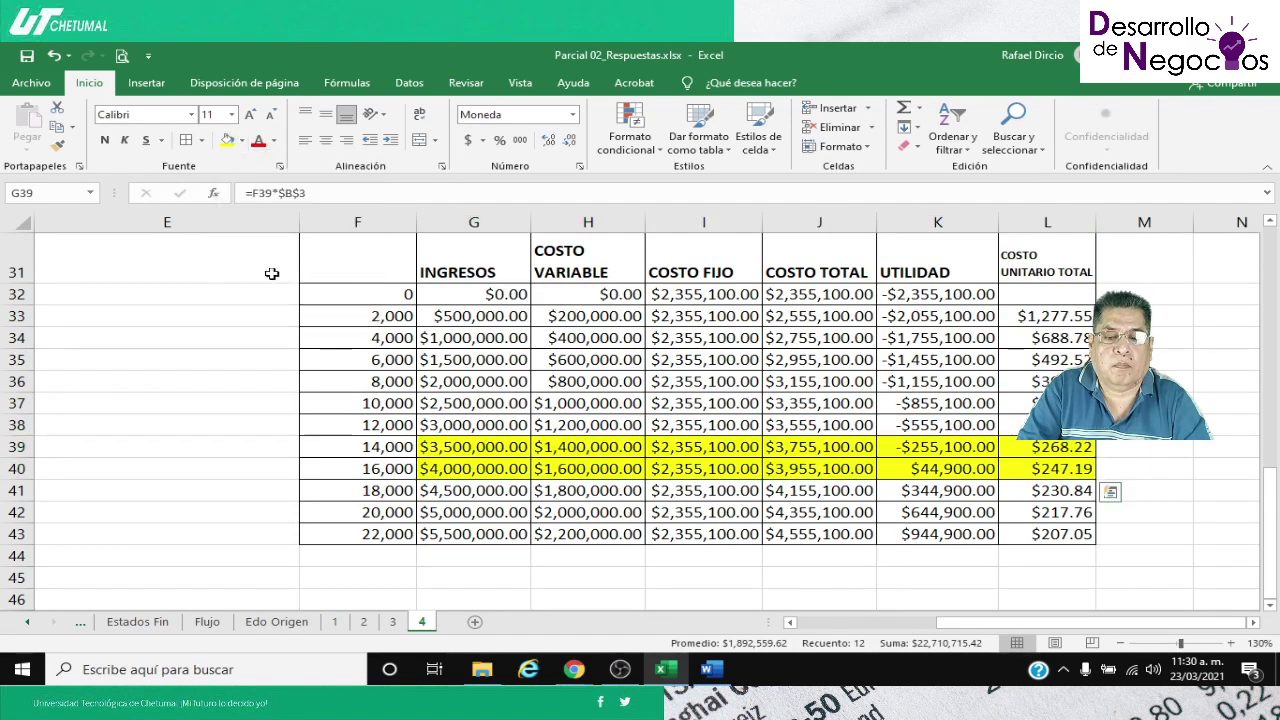
Check the 14,000 and 16,000 unit levels in column F against the break-even results above the table
{"action": "left_click", "coordinate": [402, 452]}
{"action": "left_click", "coordinate": [384, 476]}
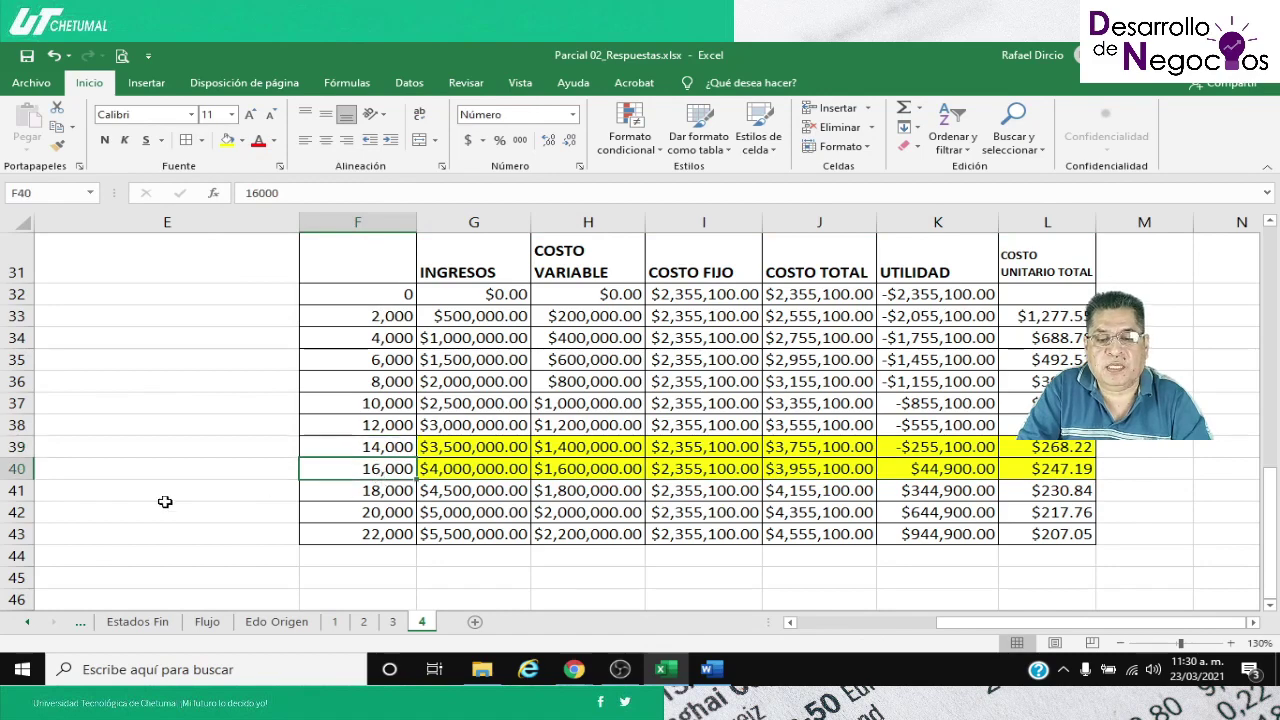
{"action": "key", "text": "Left"}
{"action": "key", "text": "Left"}
{"action": "key", "text": "Left"}
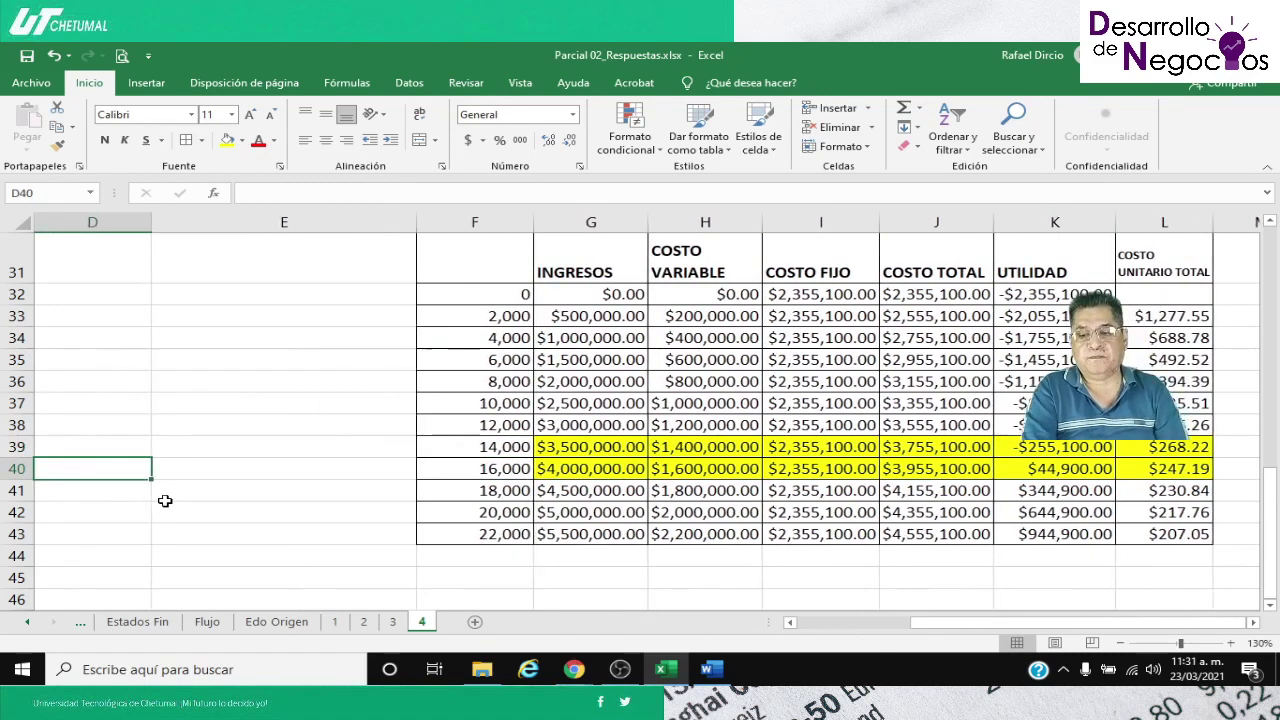
{"action": "key", "text": "Up"}
{"action": "key", "text": "Up"}
{"action": "key", "text": "Up"}
{"action": "key", "text": "Up"}
{"action": "key", "text": "Up"}
{"action": "key", "text": "Up"}
{"action": "key", "text": "Up"}
{"action": "key", "text": "Up"}
{"action": "key", "text": "Up"}
{"action": "key", "text": "Up"}
{"action": "key", "text": "Up"}
{"action": "key", "text": "Up"}
{"action": "key", "text": "Up"}
{"action": "key", "text": "Up"}
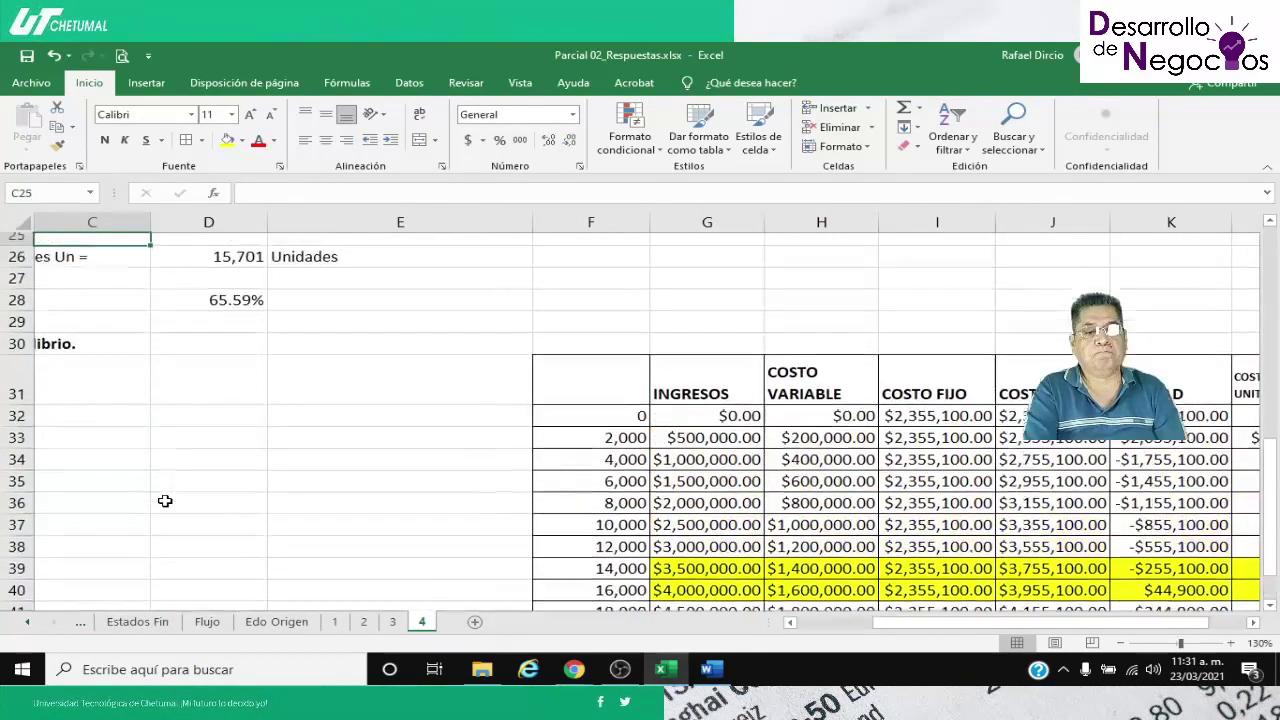
Examine the break-even table through COSTO UNITARIO TOTAL and the empty cells beside and below it
{"action": "key", "text": "Right"}
{"action": "key", "text": "Right"}
{"action": "key", "text": "Right"}
{"action": "key", "text": "Right"}
{"action": "key", "text": "Right"}
{"action": "key", "text": "Right"}
{"action": "key", "text": "Right"}
{"action": "key", "text": "Right"}
{"action": "key", "text": "Right"}
{"action": "key", "text": "Right"}
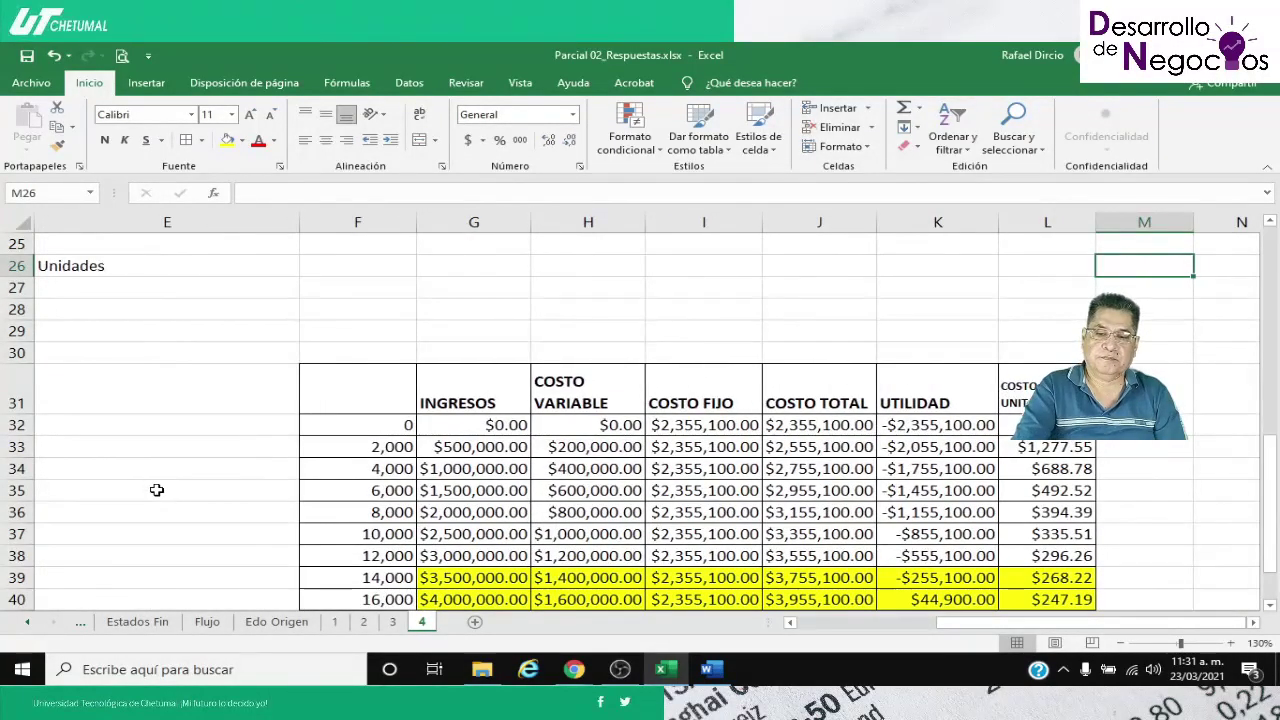
{"action": "scroll", "coordinate": [157, 491], "scroll_direction": "down", "scroll_amount": 2}
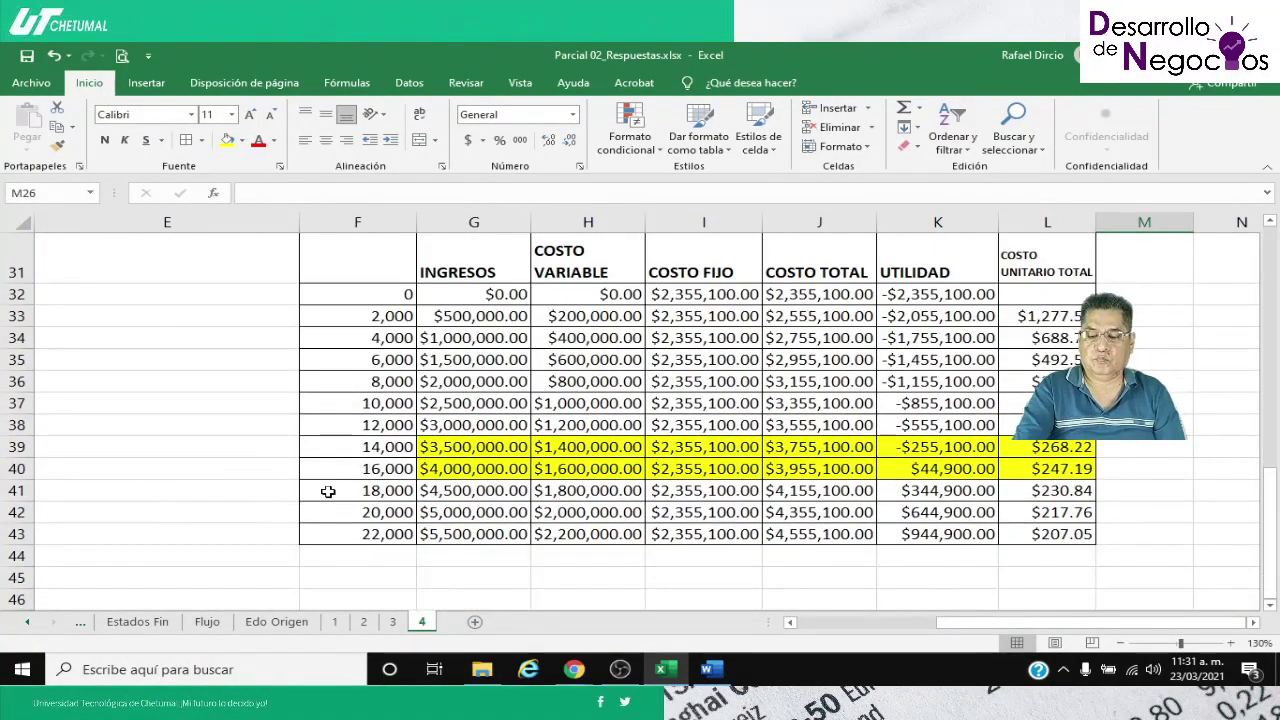
{"action": "key", "text": "Right"}
{"action": "key", "text": "Down"}
{"action": "key", "text": "Down"}
{"action": "key", "text": "Down"}
{"action": "key", "text": "Down"}
{"action": "key", "text": "Down"}
{"action": "key", "text": "Down"}
{"action": "key", "text": "Down"}
{"action": "key", "text": "Down"}
{"action": "key", "text": "Down"}
{"action": "key", "text": "Down"}
{"action": "key", "text": "Down"}
{"action": "key", "text": "Down"}
{"action": "key", "text": "Down"}
{"action": "key", "text": "Down"}
{"action": "key", "text": "Down"}
{"action": "key", "text": "Down"}
{"action": "key", "text": "Down"}
{"action": "key", "text": "Down"}
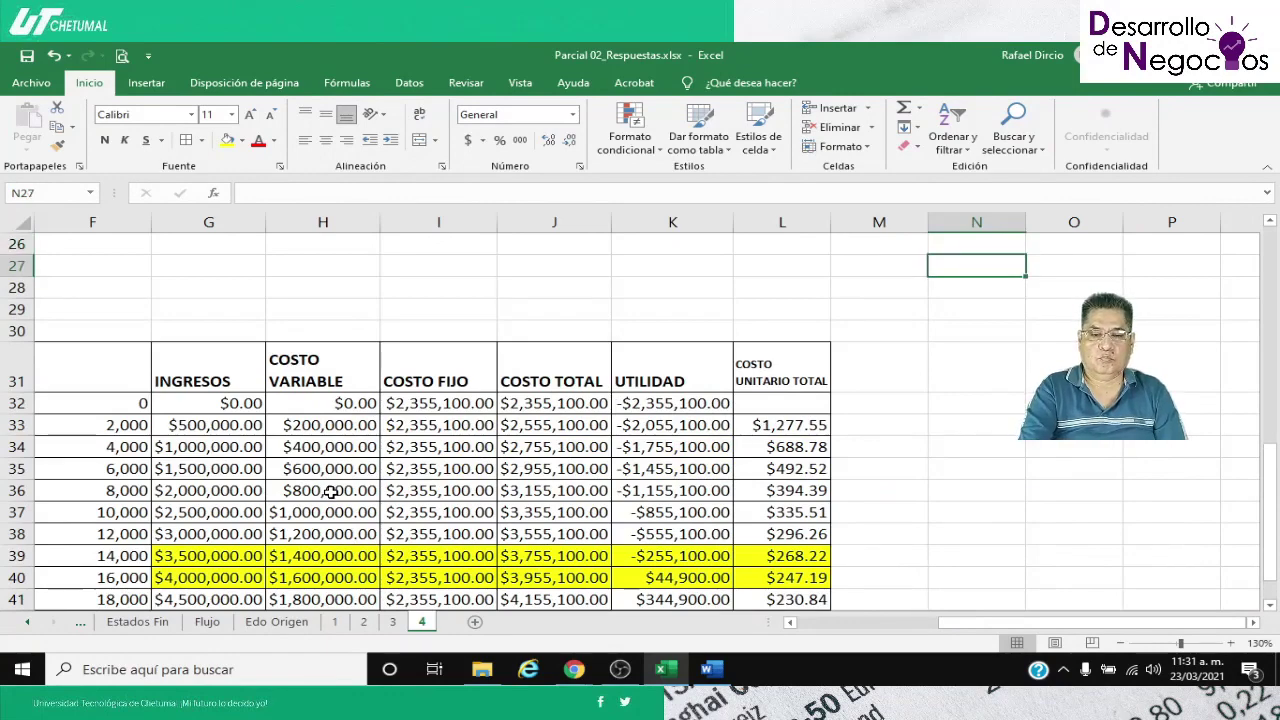
{"action": "key", "text": "Down"}
{"action": "key", "text": "Down"}
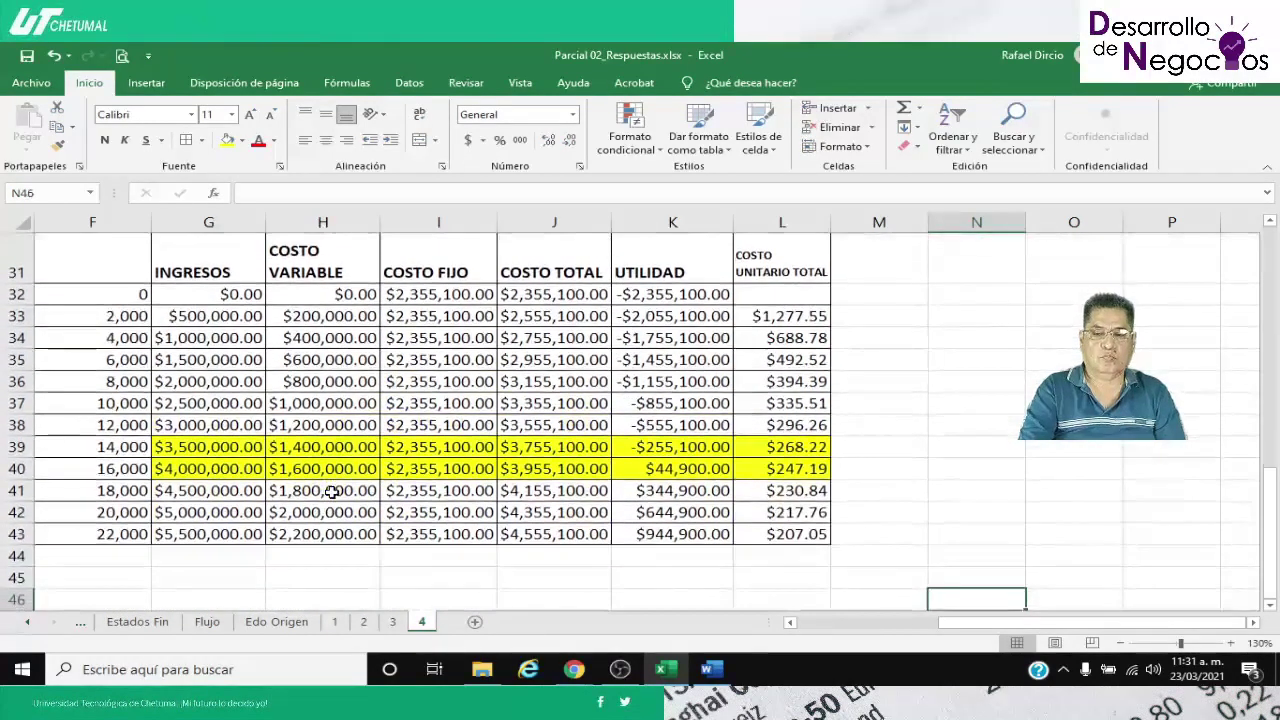
Insert a line chart from the break-even table's units, income and cost columns, F31:J43
{"action": "left_click_drag", "start_coordinate": [117, 278], "coordinate": [571, 531]}
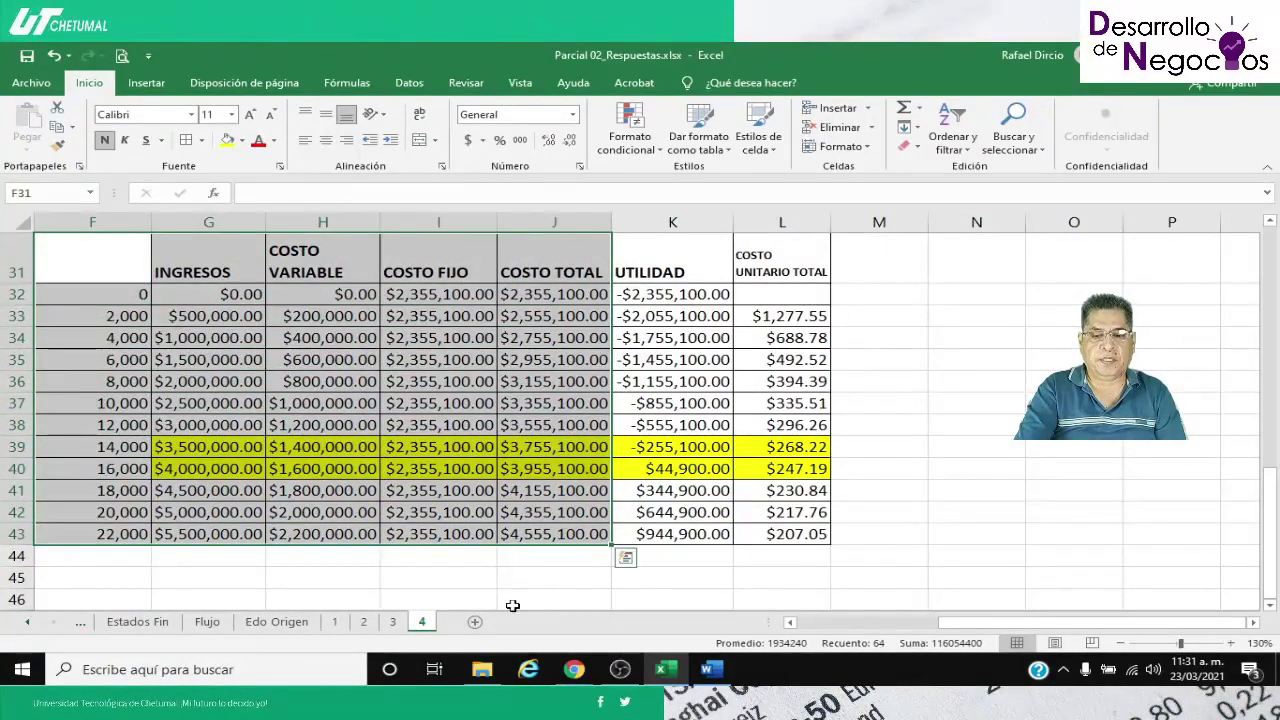
{"action": "scroll", "coordinate": [453, 536], "scroll_direction": "down", "scroll_amount": 1}
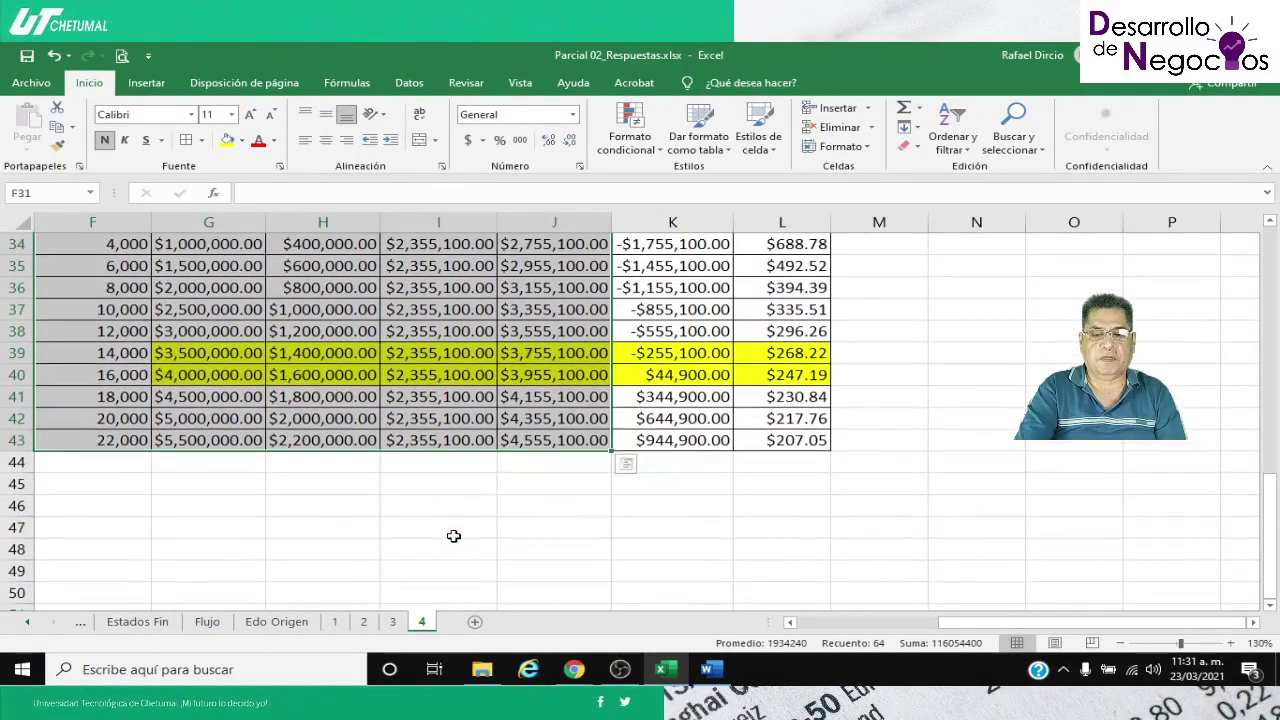
{"action": "left_click", "coordinate": [146, 82]}
{"action": "left_click", "coordinate": [464, 127]}
{"action": "left_click", "coordinate": [490, 194]}
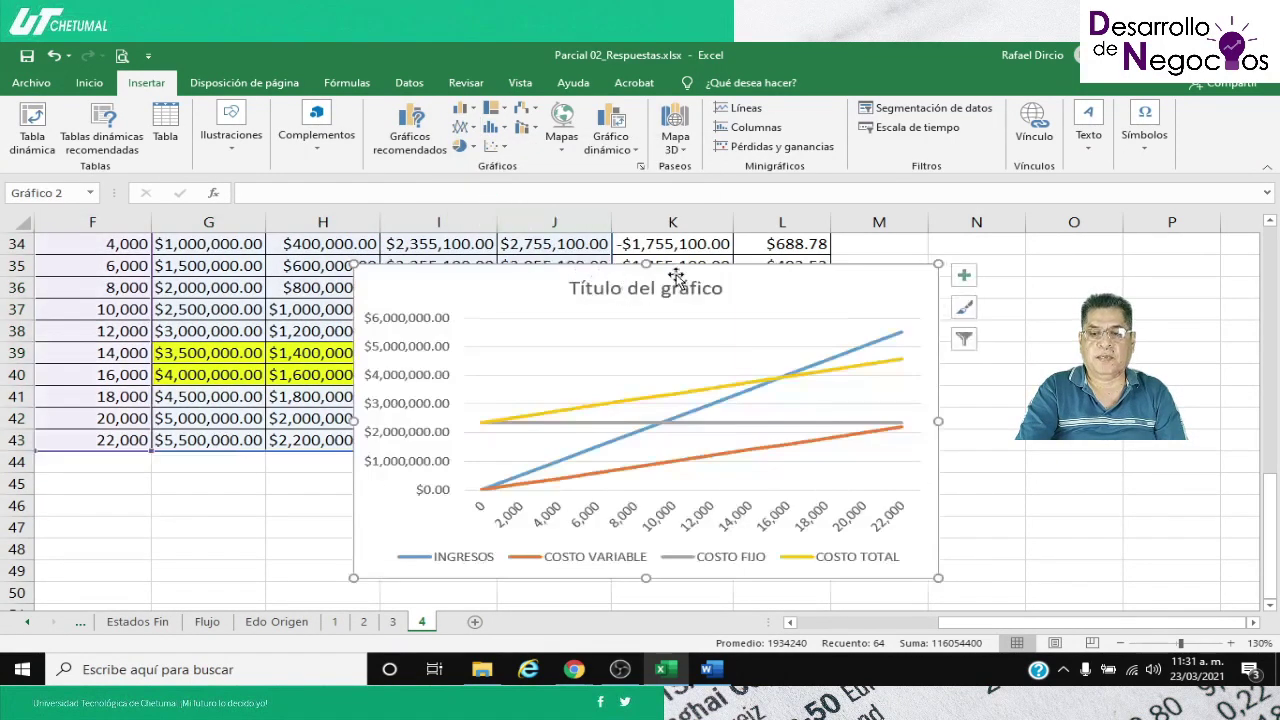
Place the line chart directly below the break-even table and widen it so the unit labels read horizontally
{"action": "scroll", "coordinate": [670, 265], "scroll_direction": "down", "scroll_amount": 1}
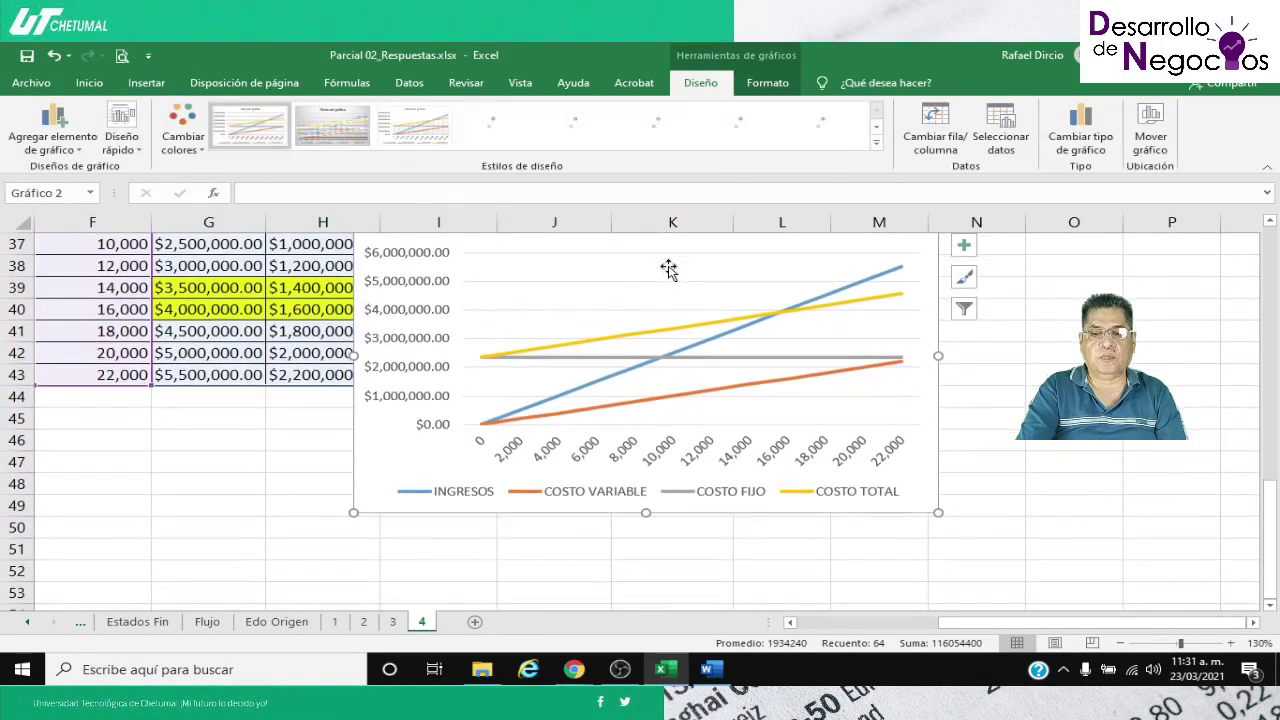
{"action": "scroll", "coordinate": [428, 320], "scroll_direction": "up", "scroll_amount": 2}
{"action": "scroll", "coordinate": [450, 360], "scroll_direction": "down", "scroll_amount": 2}
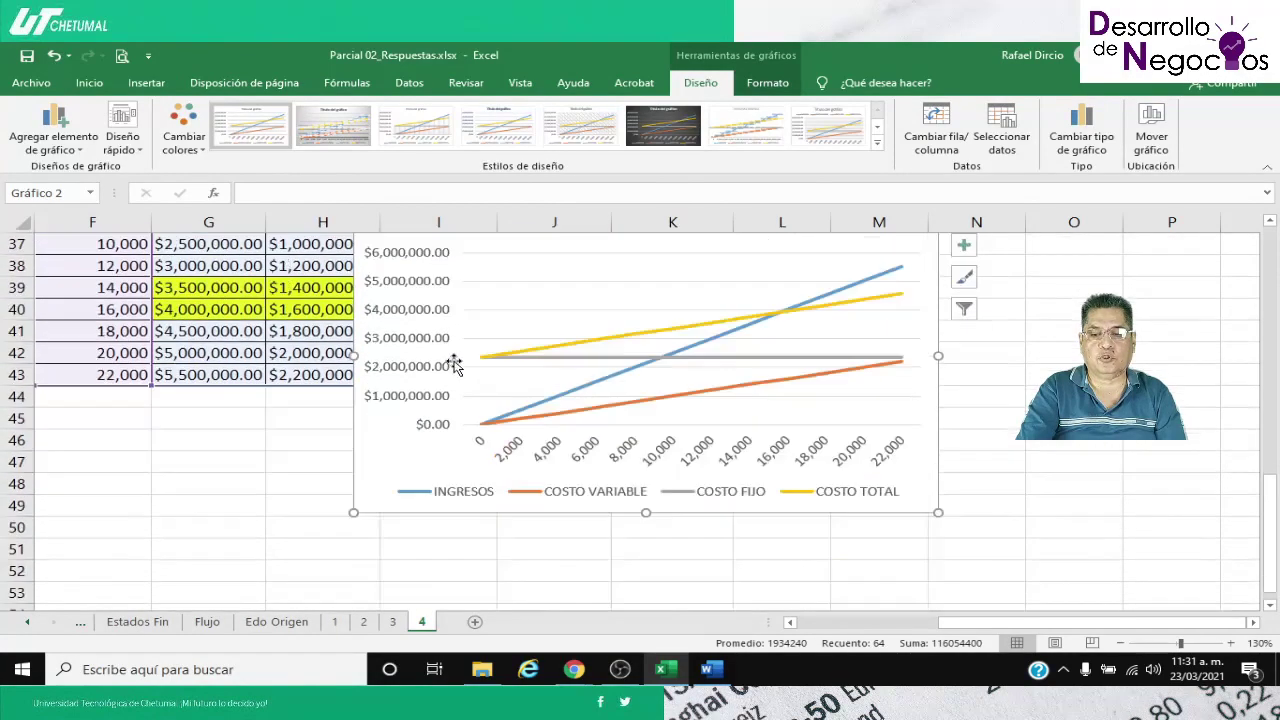
{"action": "left_click_drag", "start_coordinate": [553, 519], "coordinate": [312, 580]}
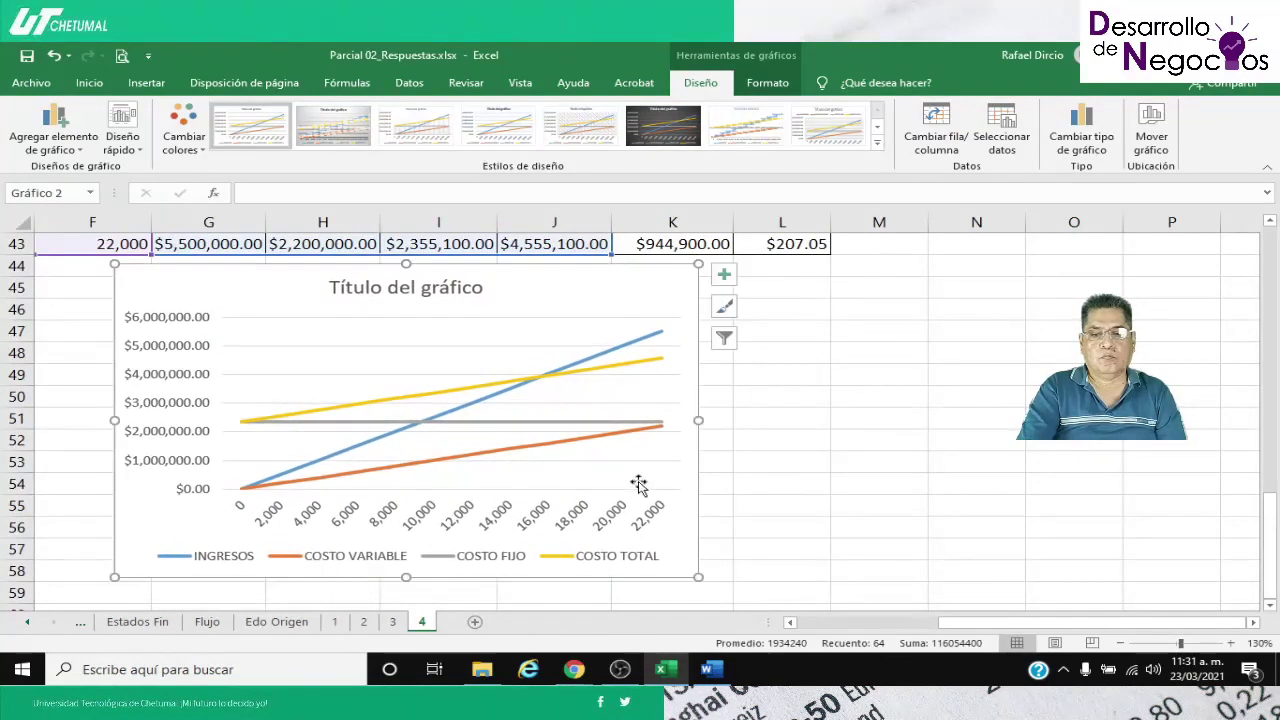
{"action": "left_click_drag", "start_coordinate": [698, 421], "coordinate": [760, 420]}
{"action": "mouse_move", "coordinate": [588, 388]}
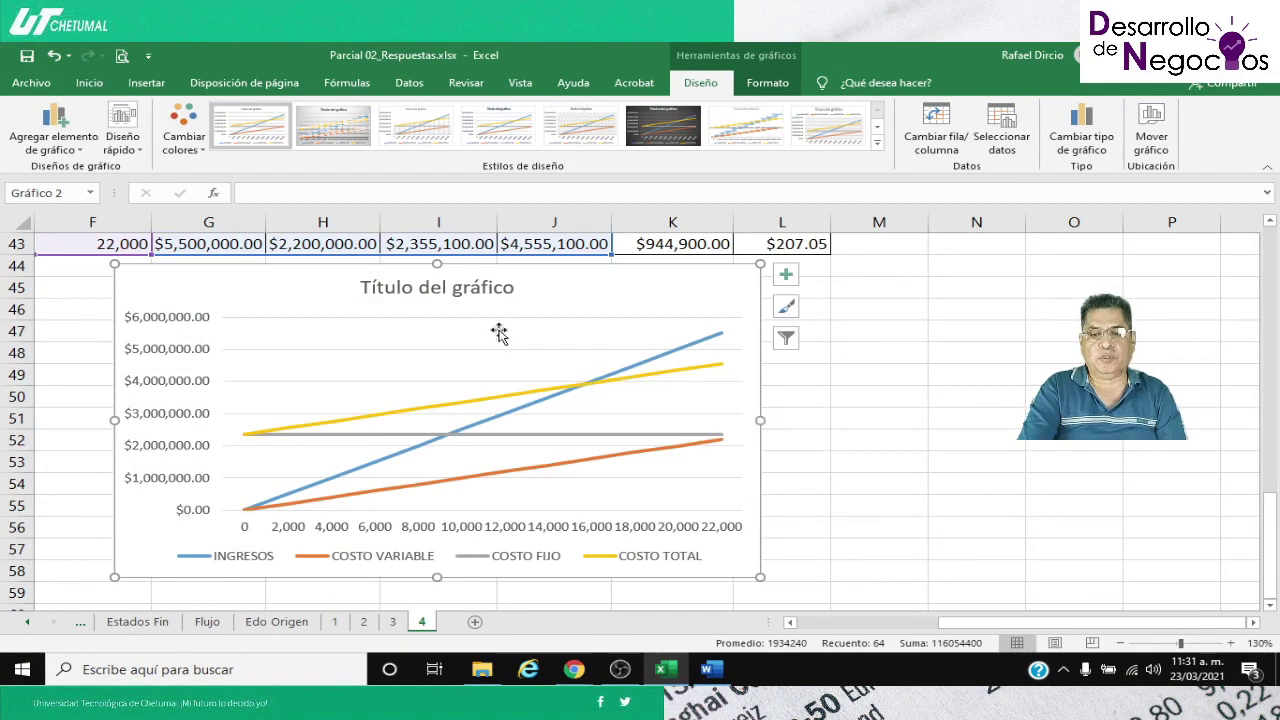
Change the chart title to "Punto de equilibrio"
{"action": "left_click", "coordinate": [481, 287]}
{"action": "double_click", "coordinate": [481, 287]}
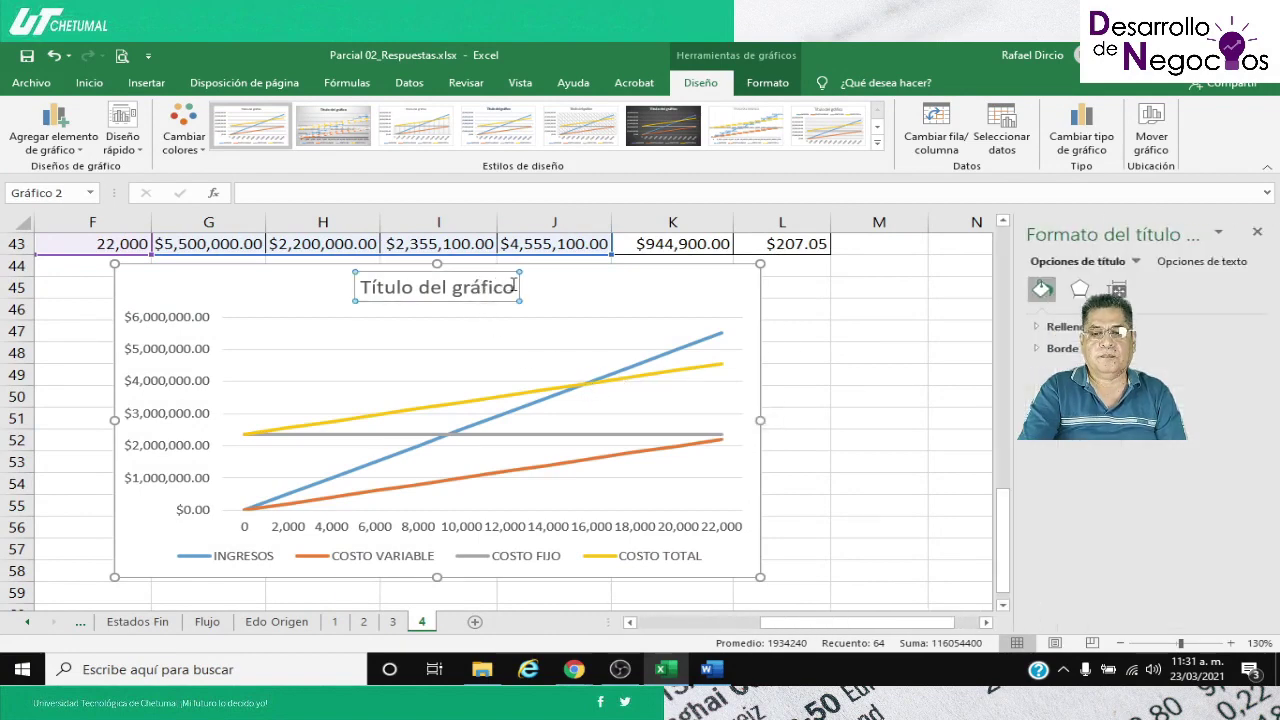
{"action": "key", "text": "BackSpace"}
{"action": "key", "text": "BackSpace"}
{"action": "key", "text": "BackSpace"}
{"action": "key", "text": "BackSpace"}
{"action": "key", "text": "BackSpace"}
{"action": "key", "text": "BackSpace"}
{"action": "key", "text": "BackSpace"}
{"action": "key", "text": "BackSpace"}
{"action": "key", "text": "BackSpace"}
{"action": "key", "text": "BackSpace"}
{"action": "key", "text": "BackSpace"}
{"action": "key", "text": "BackSpace"}
{"action": "key", "text": "BackSpace"}
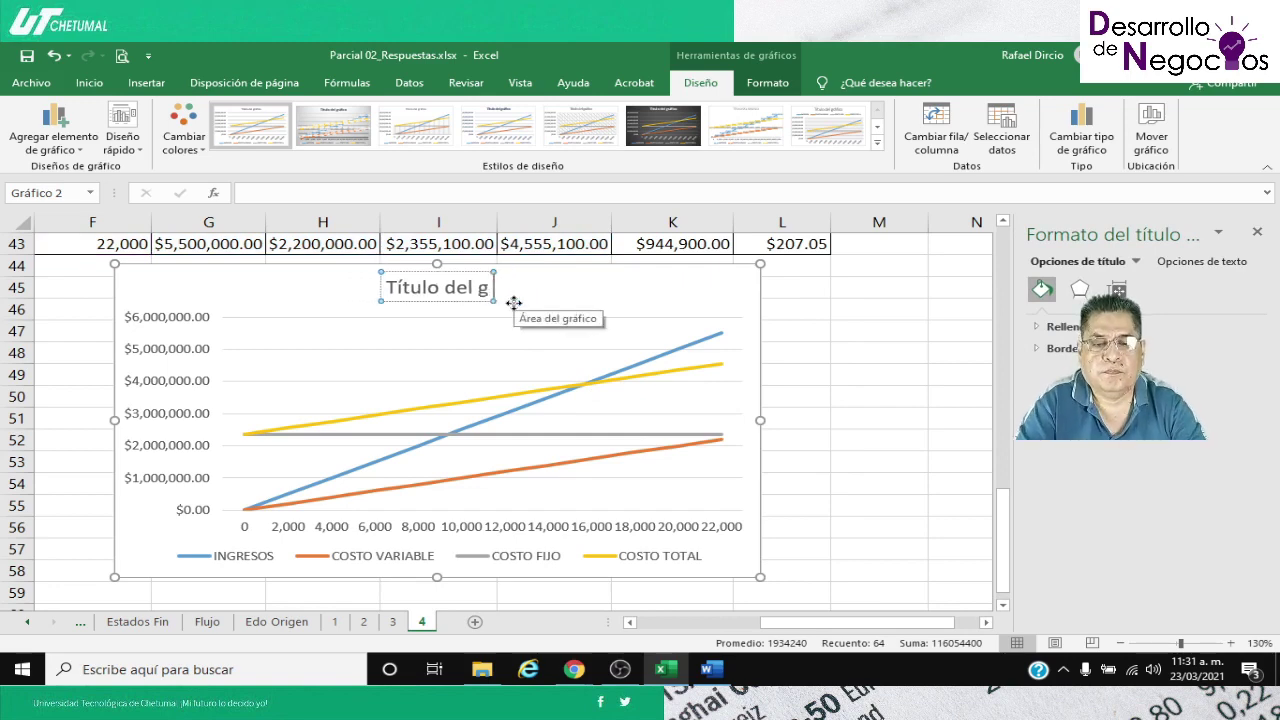
{"action": "key", "text": "BackSpace"}
{"action": "key", "text": "BackSpace"}
{"action": "key", "text": "BackSpace"}
{"action": "key", "text": "BackSpace"}
{"action": "key", "text": "BackSpace"}
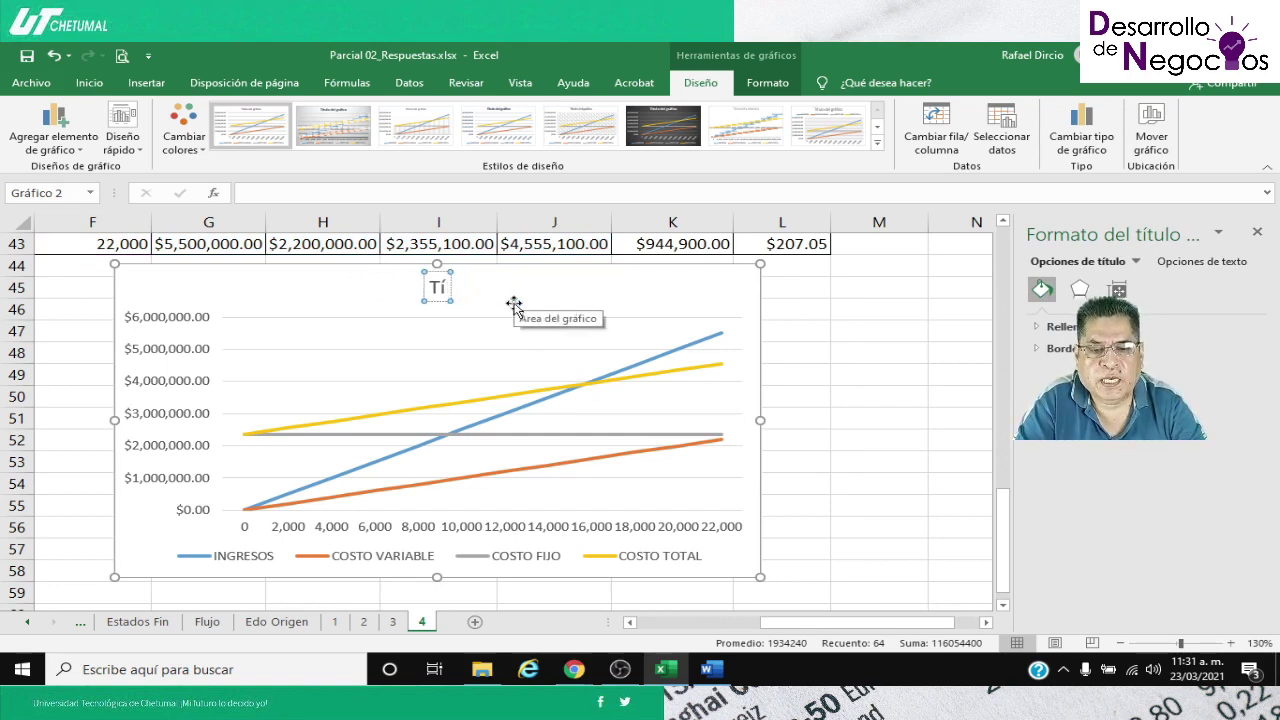
{"action": "type", "text": "pU"}
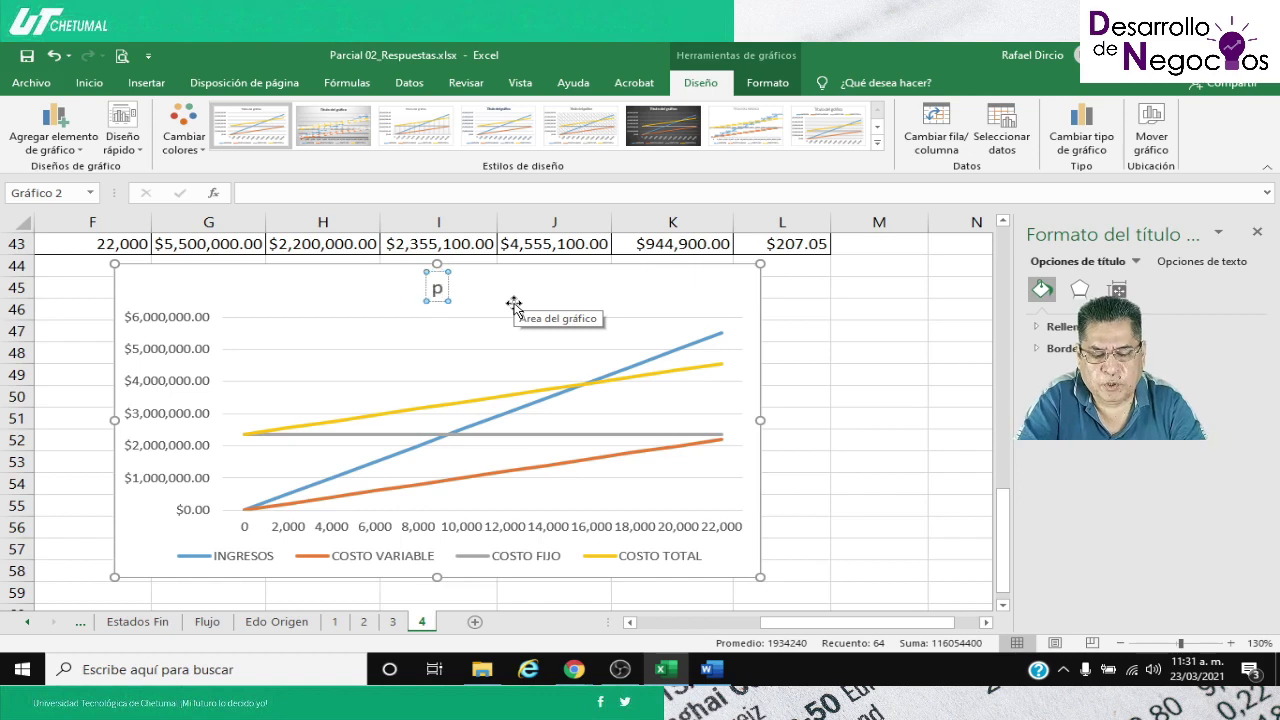
{"action": "key", "text": "BackSpace"}
{"action": "key", "text": "BackSpace"}
{"action": "type", "text": "P"}
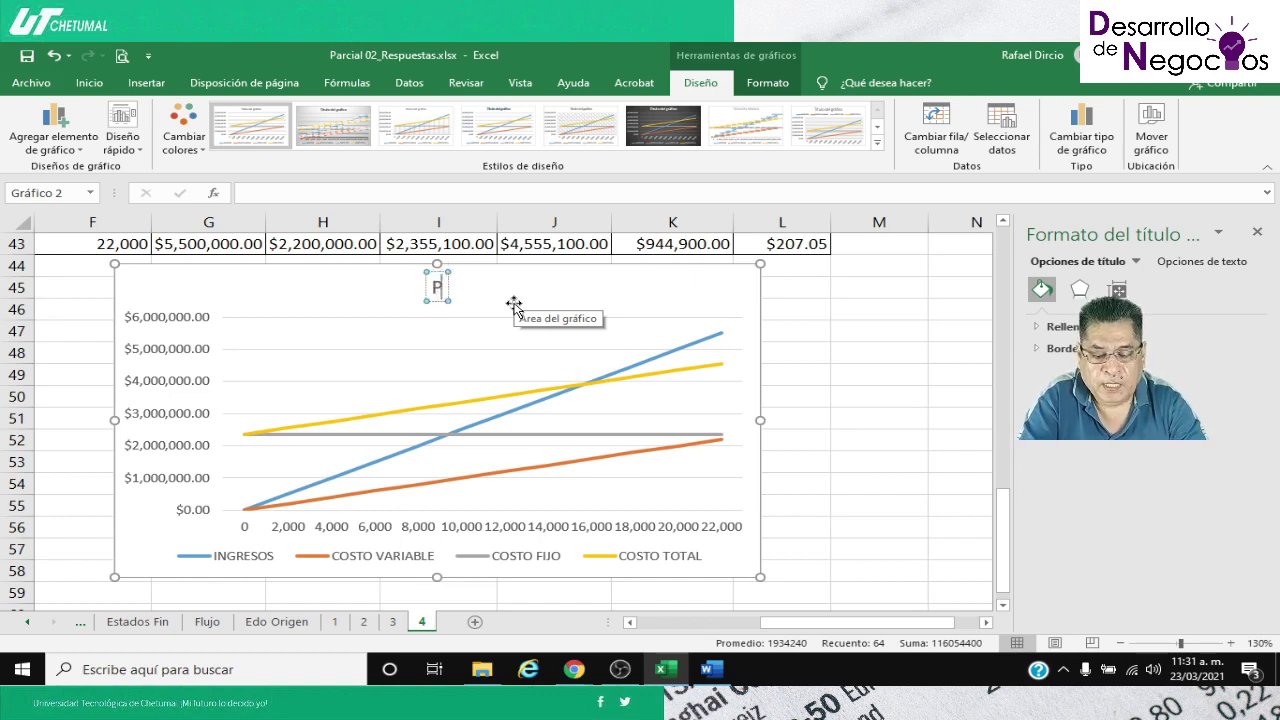
{"action": "type", "text": "unto"}
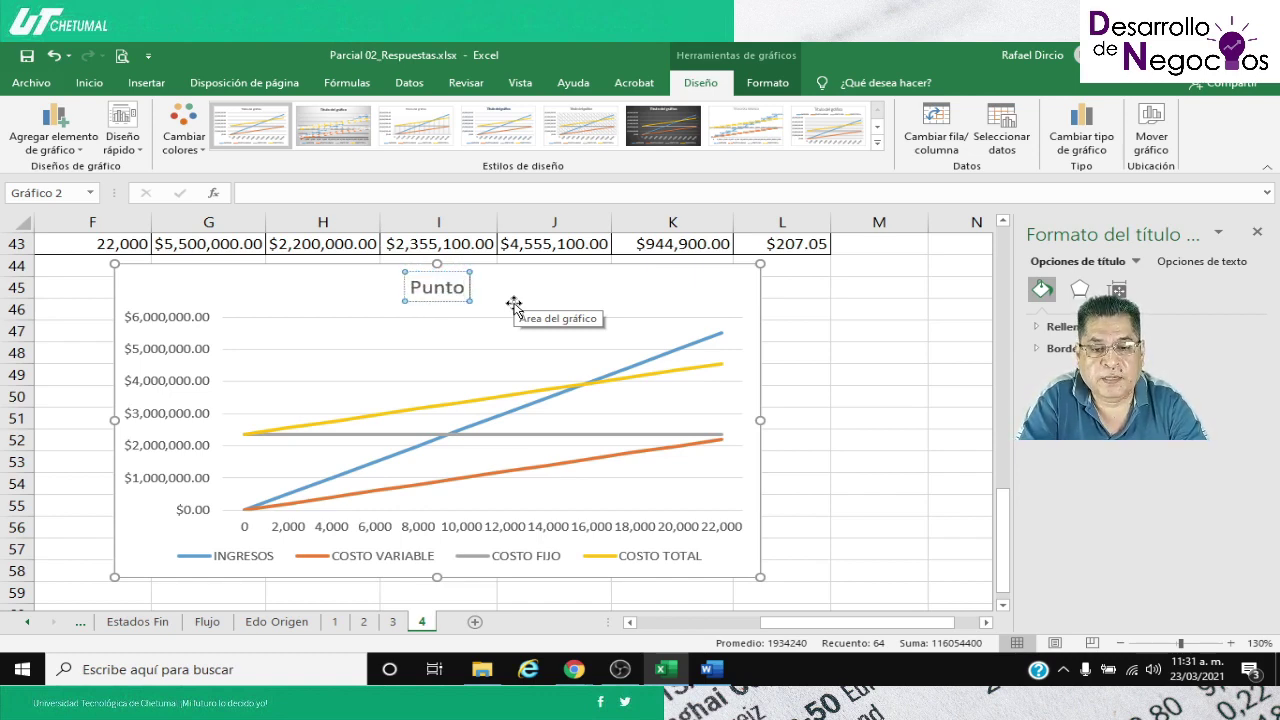
{"action": "type", "text": " de"}
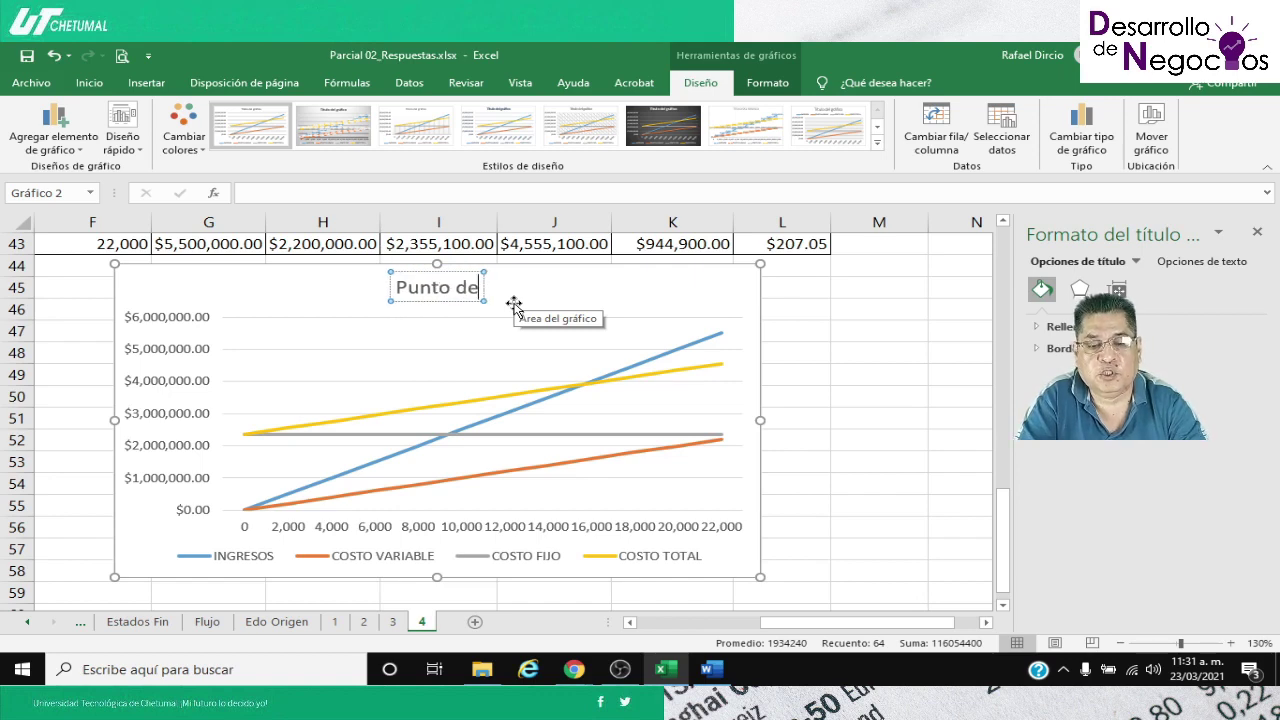
{"action": "type", "text": " q"}
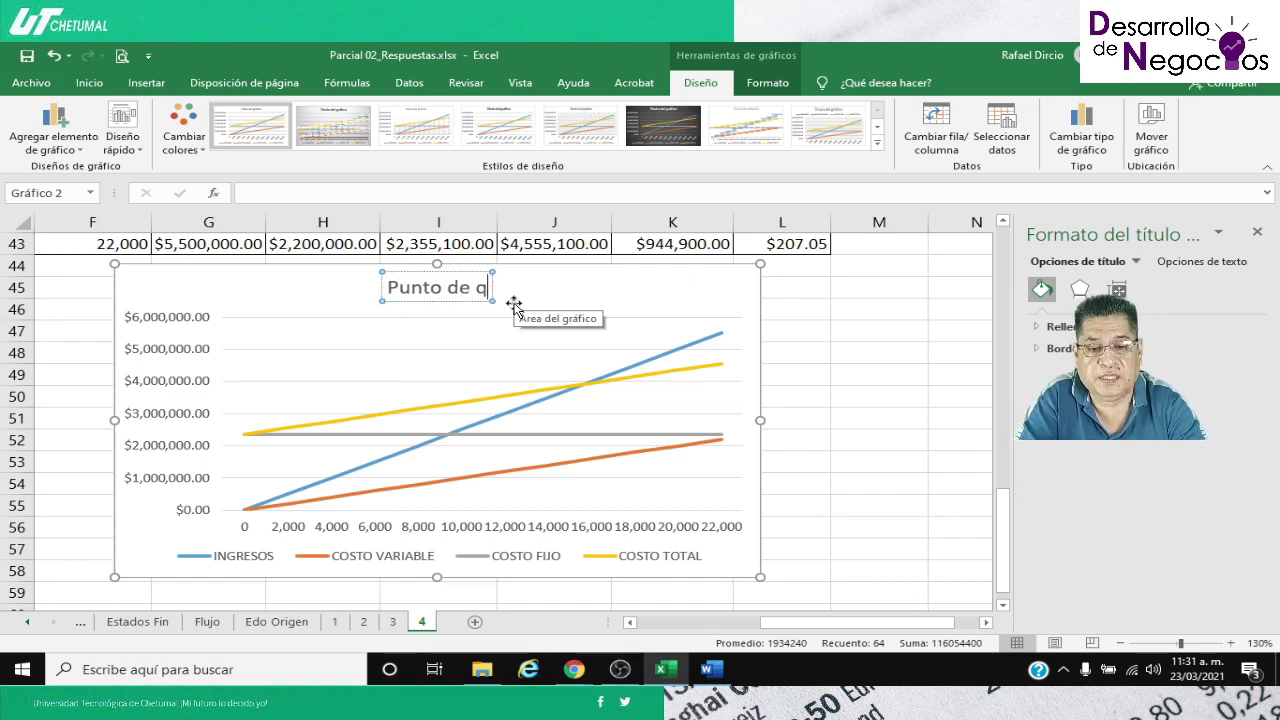
{"action": "key", "text": "BackSpace"}
{"action": "key", "text": "BackSpace"}
{"action": "type", "text": "equ"}
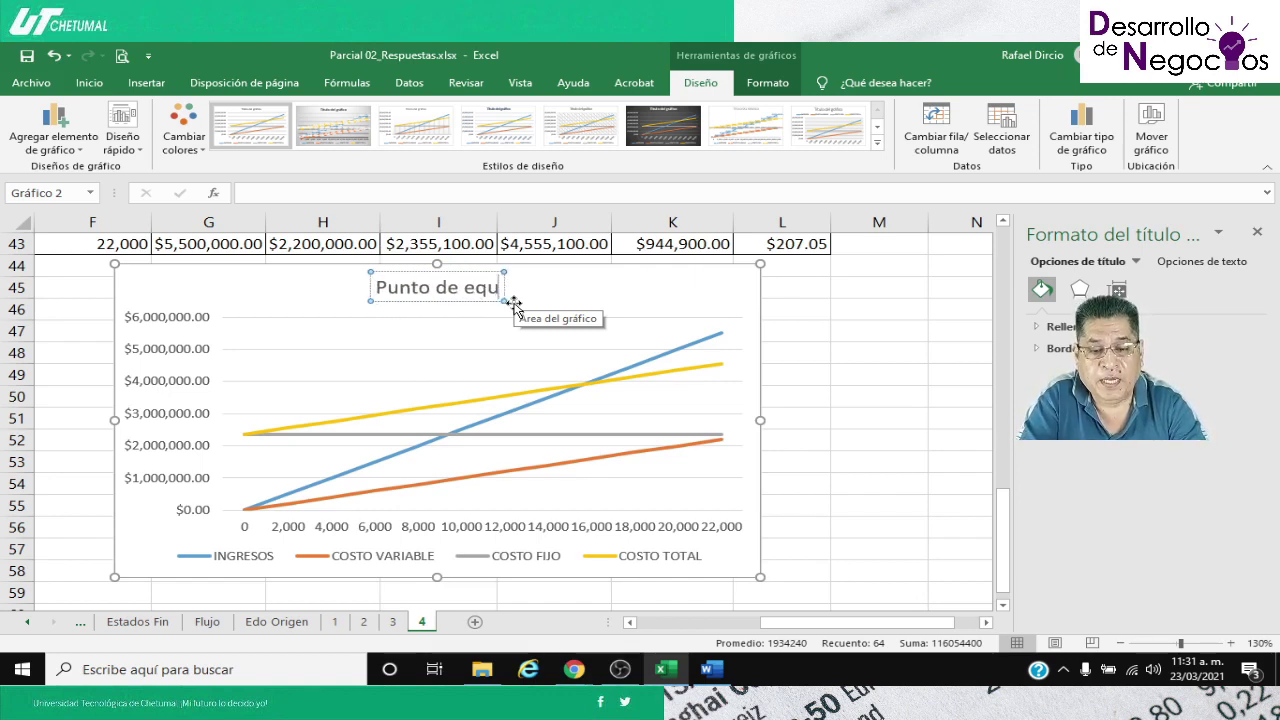
{"action": "type", "text": "ilibrio"}
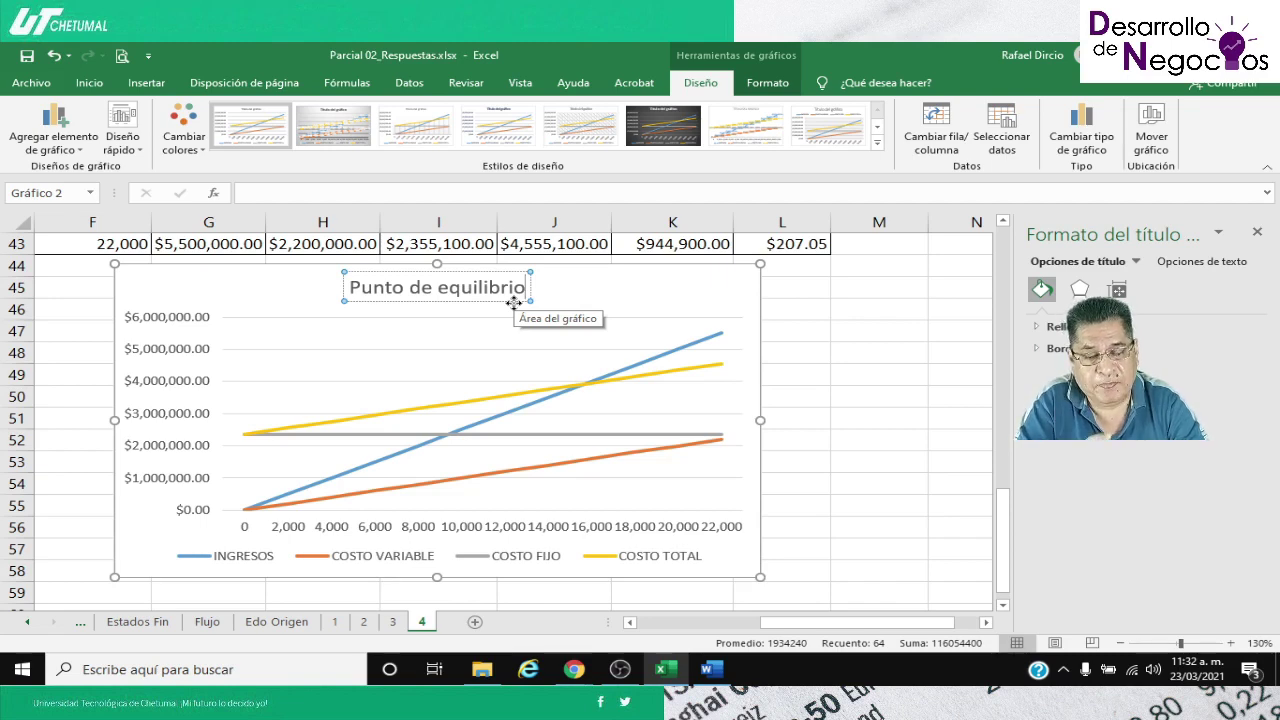
Deselect the chart and close the formatting pane
{"action": "left_click", "coordinate": [886, 417]}
{"action": "scroll", "coordinate": [793, 436], "scroll_direction": "down", "scroll_amount": 1}
{"action": "scroll", "coordinate": [791, 434], "scroll_direction": "up", "scroll_amount": 6}
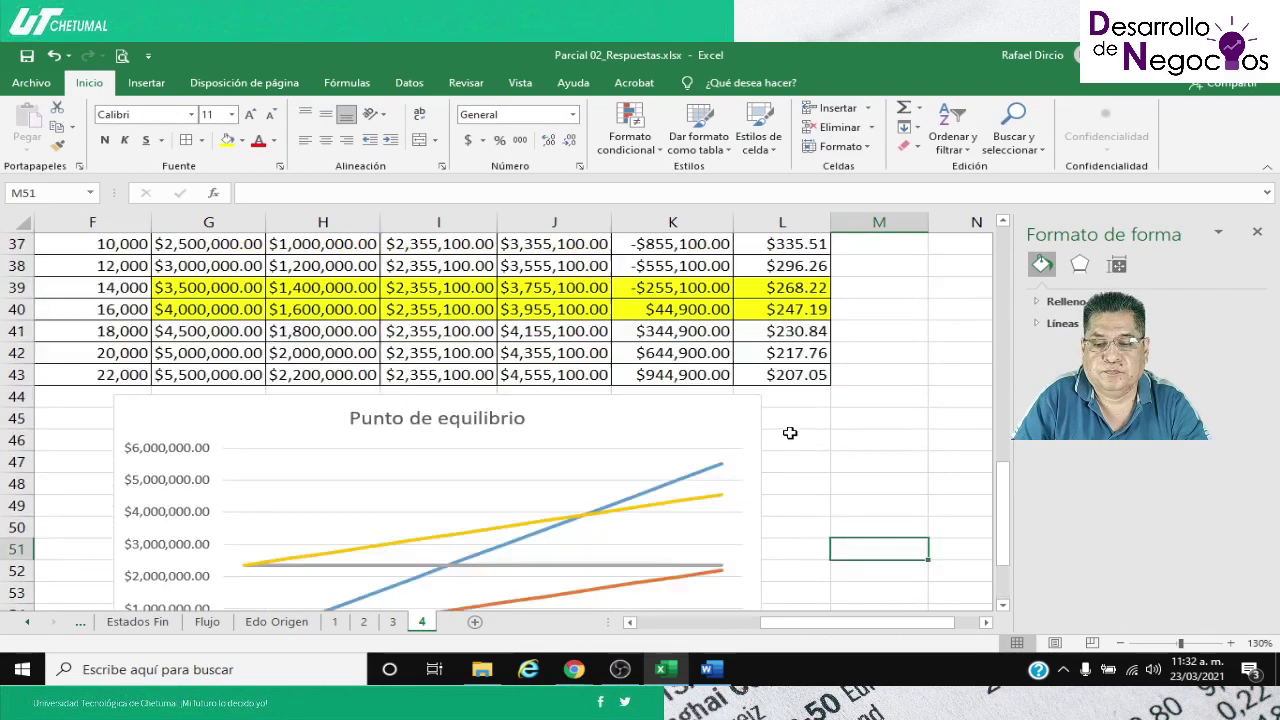
{"action": "scroll", "coordinate": [790, 428], "scroll_direction": "up", "scroll_amount": 9}
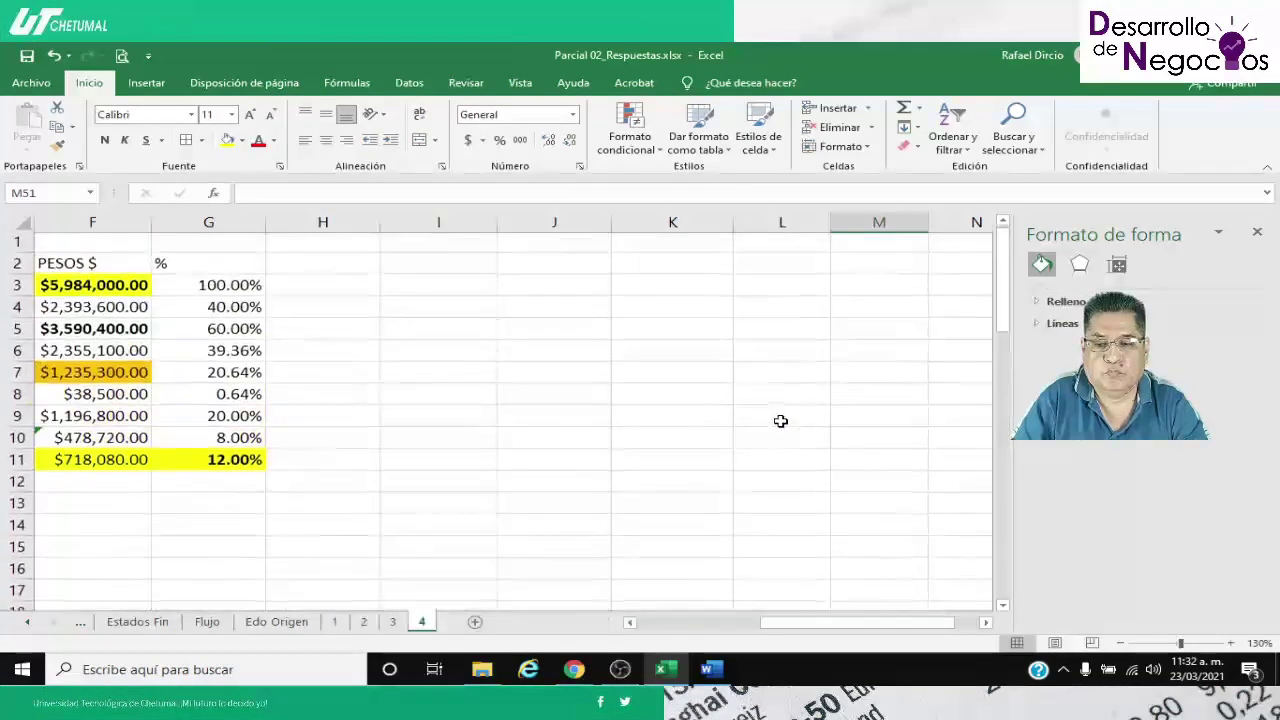
{"action": "left_click", "coordinate": [1257, 231]}
Review the income statement and the unit price and cost data in the first rows of sheet 4
{"action": "left_click", "coordinate": [526, 421]}
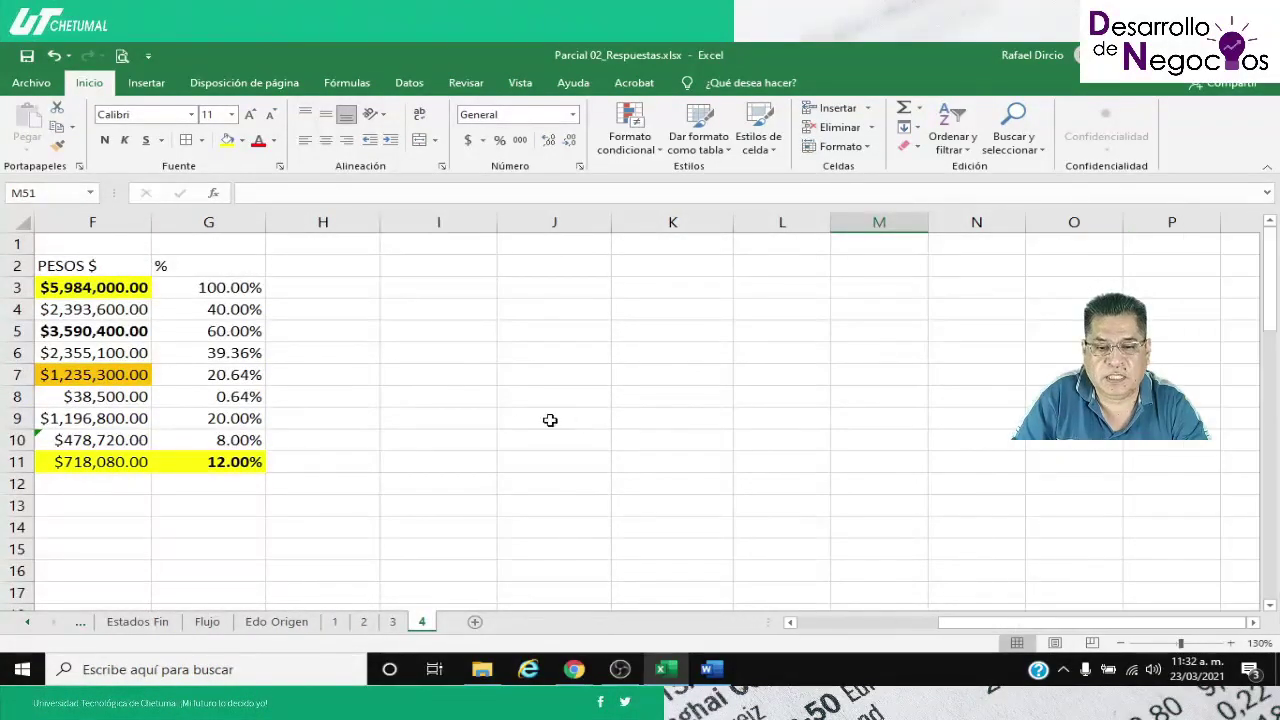
{"action": "key", "text": "Left"}
{"action": "key", "text": "Left"}
{"action": "key", "text": "Left"}
{"action": "key", "text": "Left"}
{"action": "key", "text": "Left"}
{"action": "key", "text": "Left"}
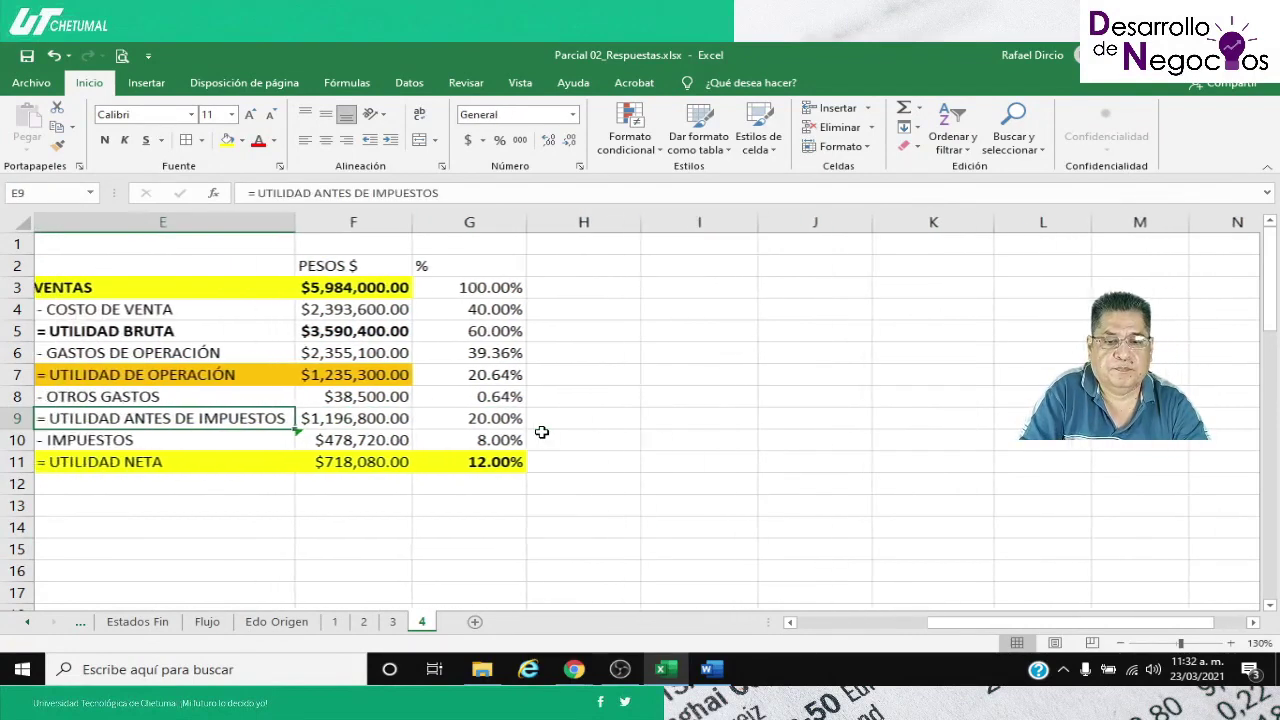
{"action": "key", "text": "Left"}
{"action": "key", "text": "Left"}
{"action": "key", "text": "Left"}
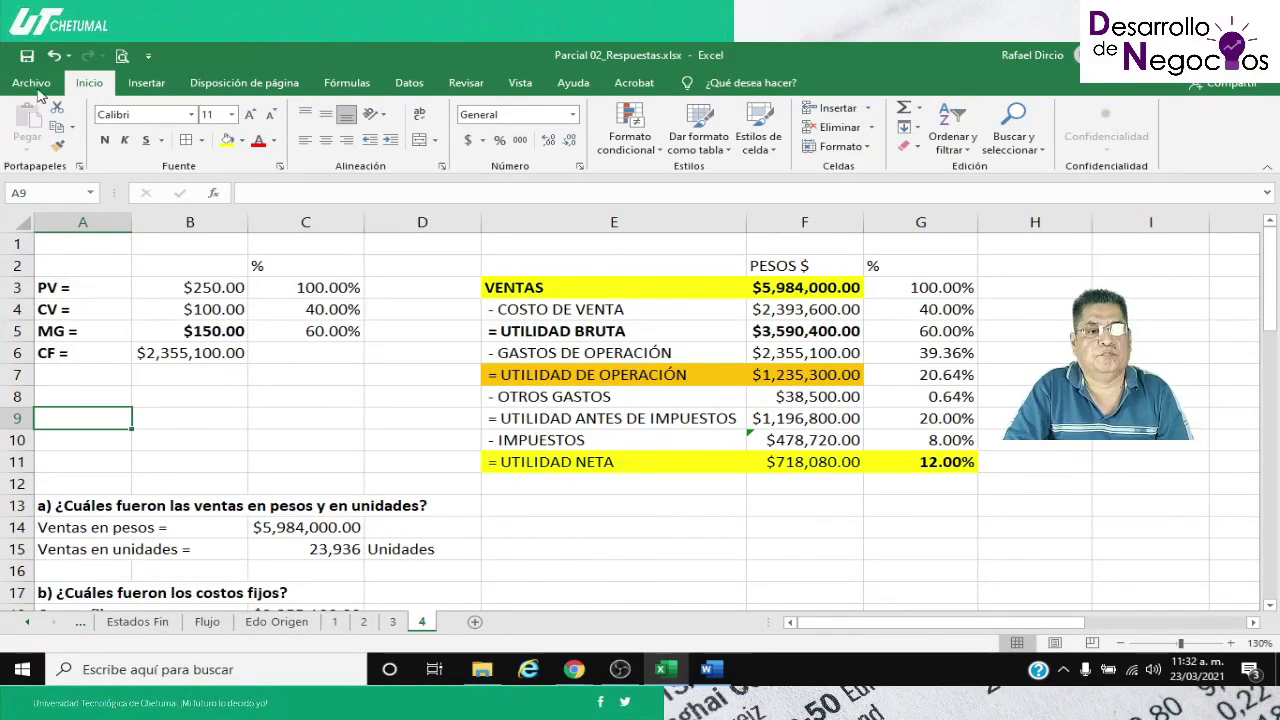
Check the Google Meet call in Chrome, close its meeting details, and return to UTILIDAD NETA in the Excel workbook
{"action": "mouse_move", "coordinate": [574, 669]}
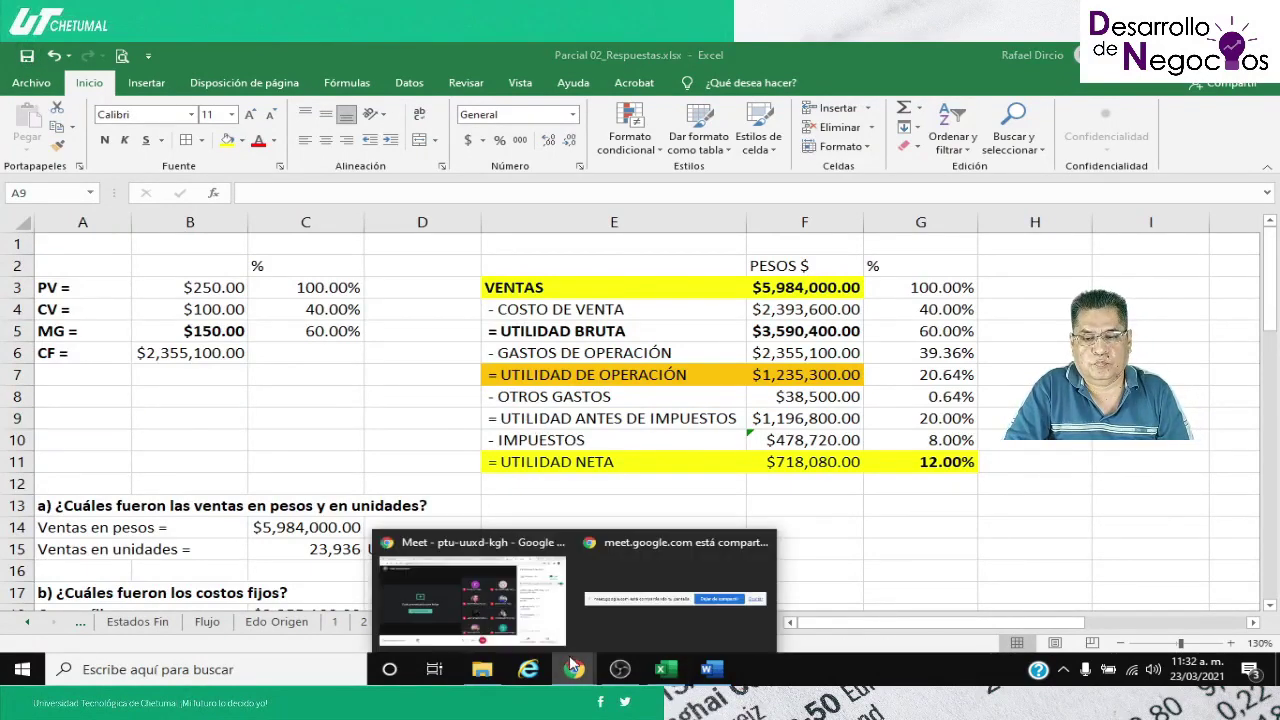
{"action": "left_click", "coordinate": [535, 600]}
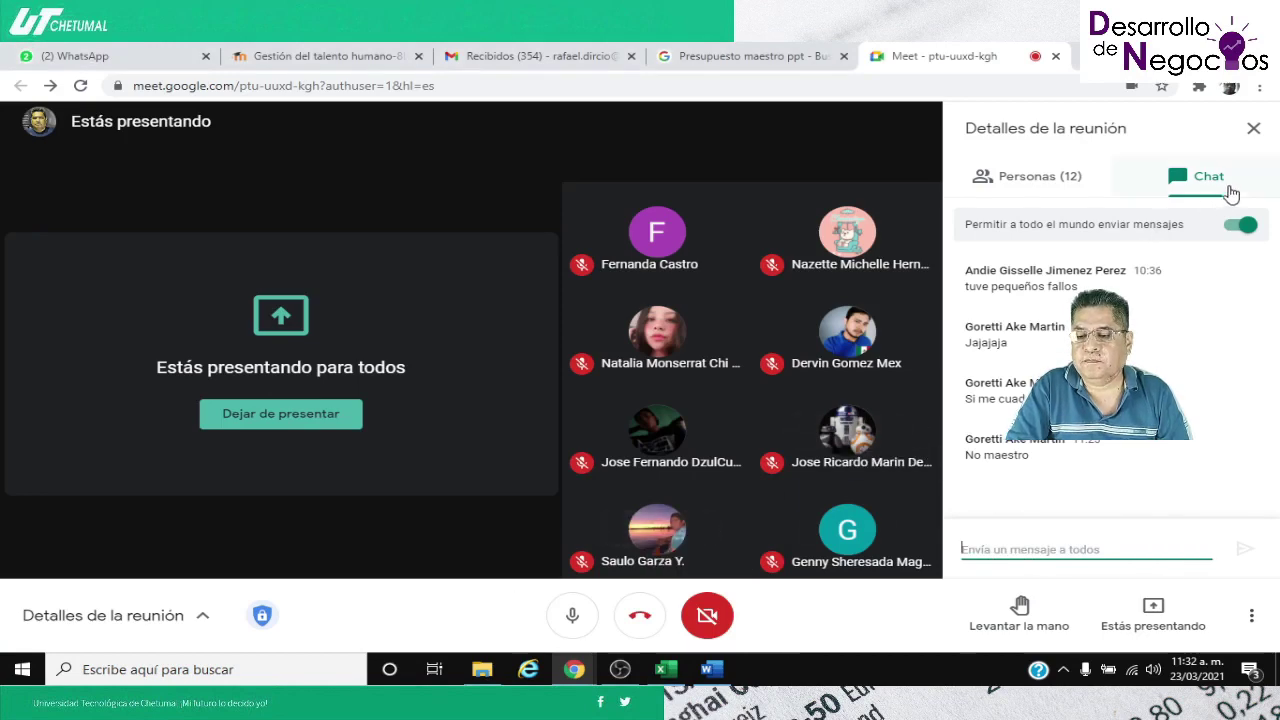
{"action": "left_click", "coordinate": [1255, 131]}
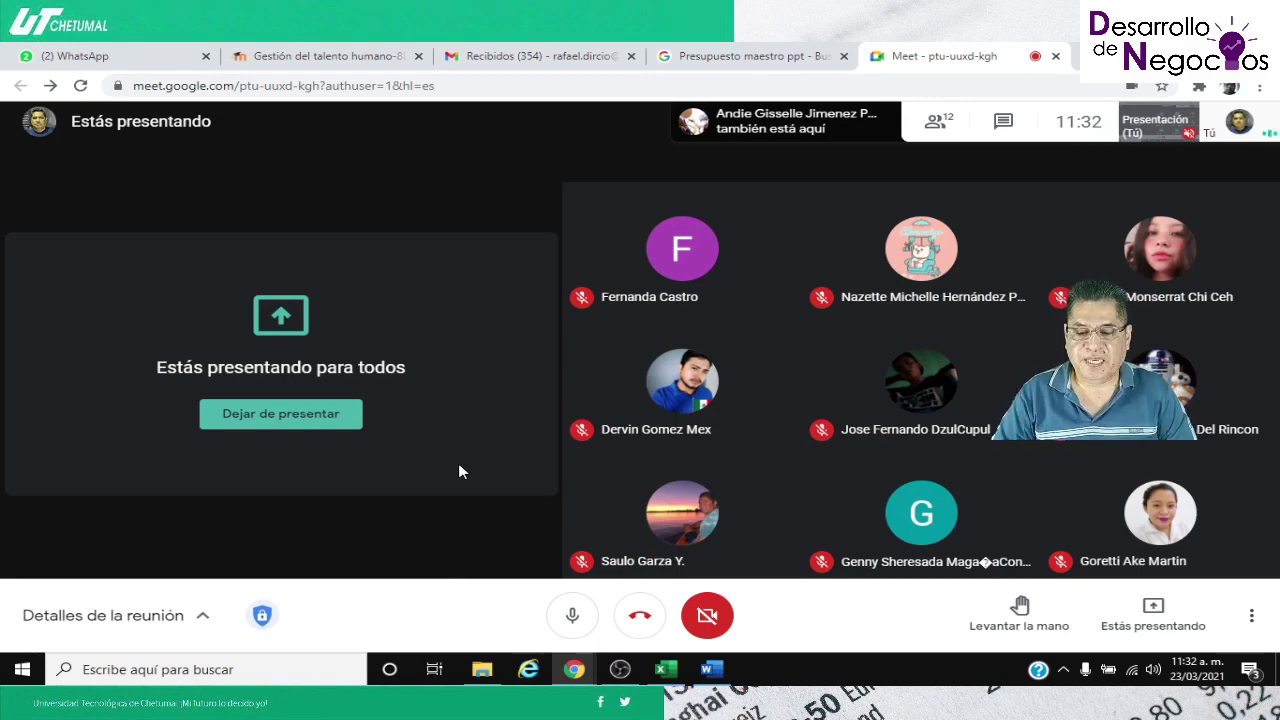
{"action": "left_click", "coordinate": [663, 676]}
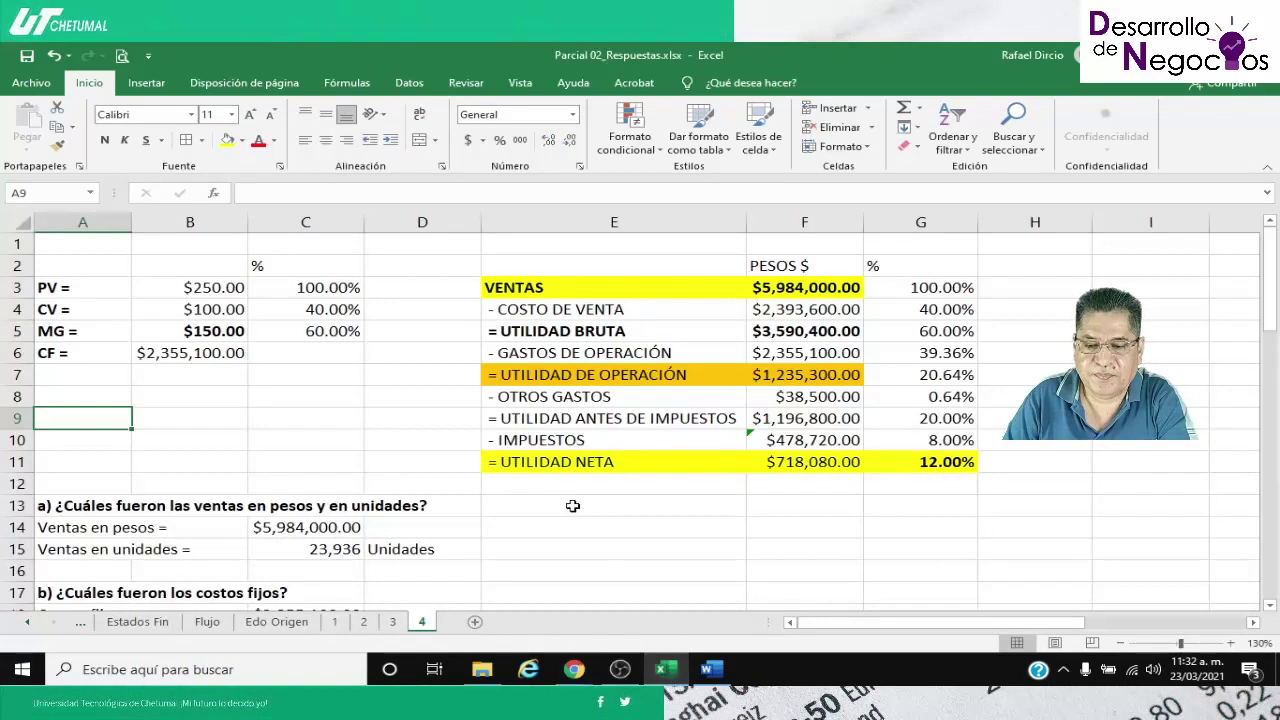
{"action": "left_click", "coordinate": [536, 465]}
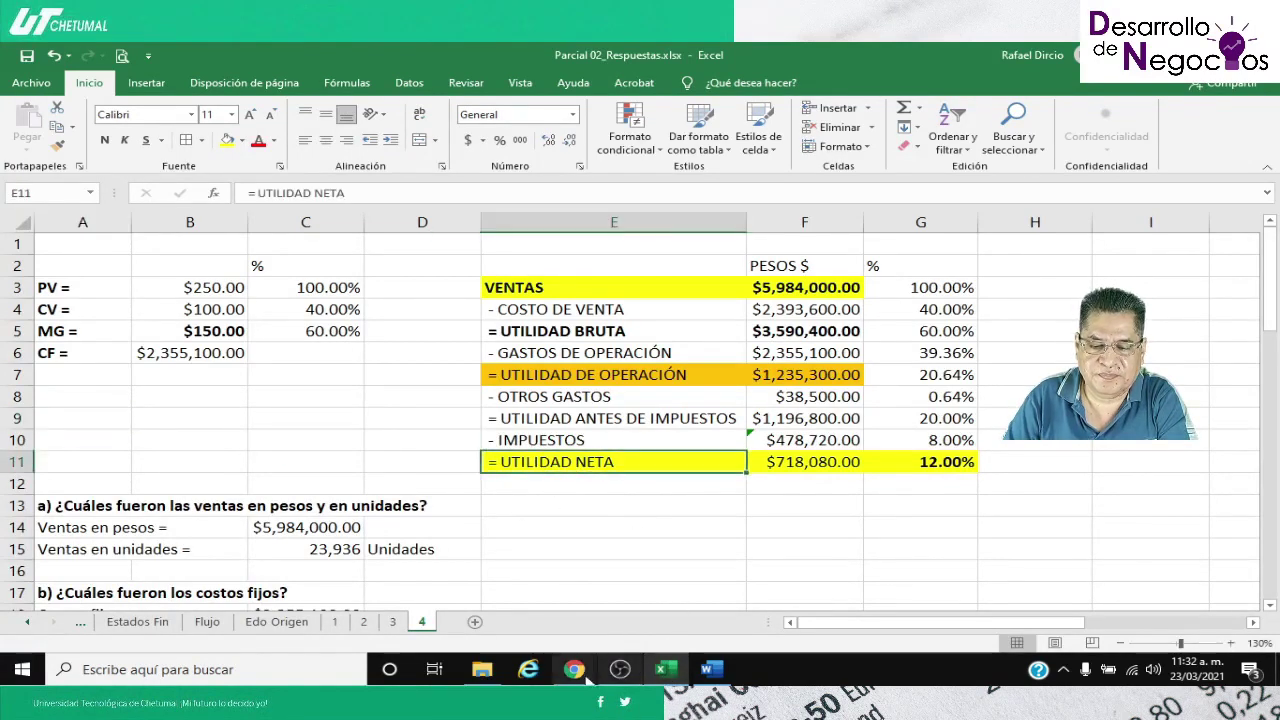
Switch to Chrome, view the Moodle grading page of the first practical exam, and return to the Meet call
{"action": "mouse_move", "coordinate": [588, 680]}
{"action": "left_click", "coordinate": [537, 612]}
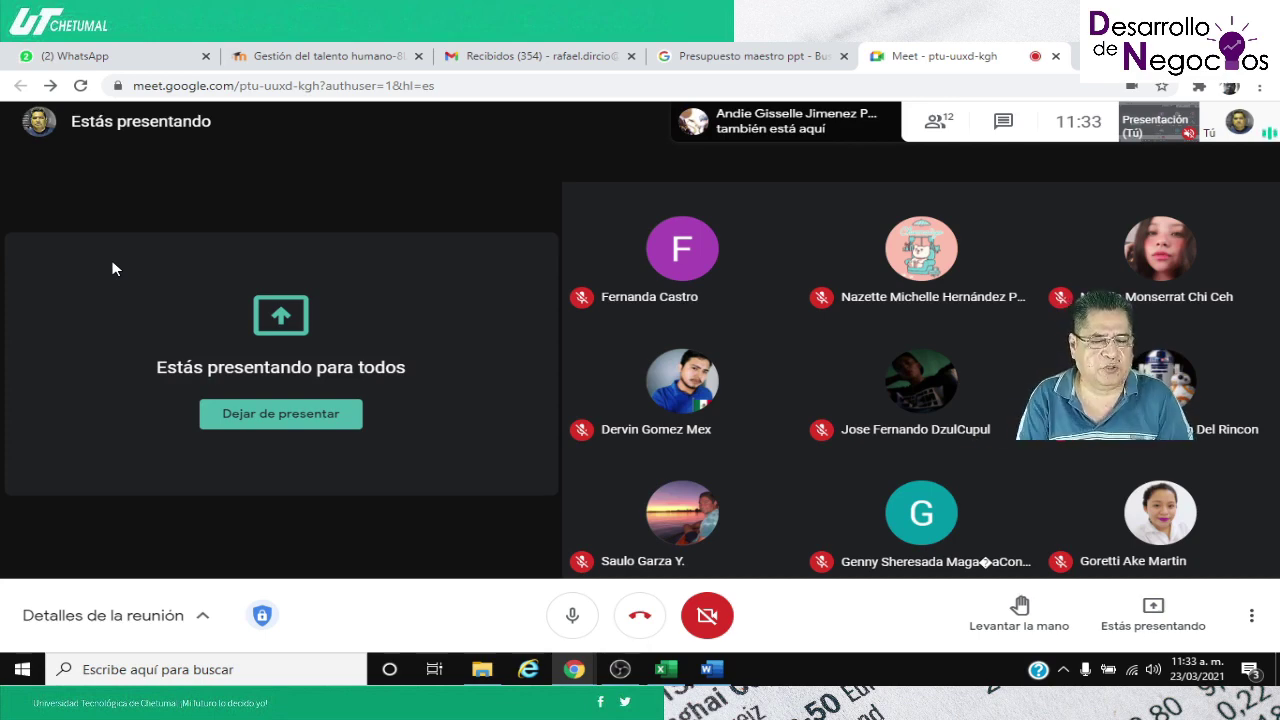
{"action": "left_click", "coordinate": [330, 52]}
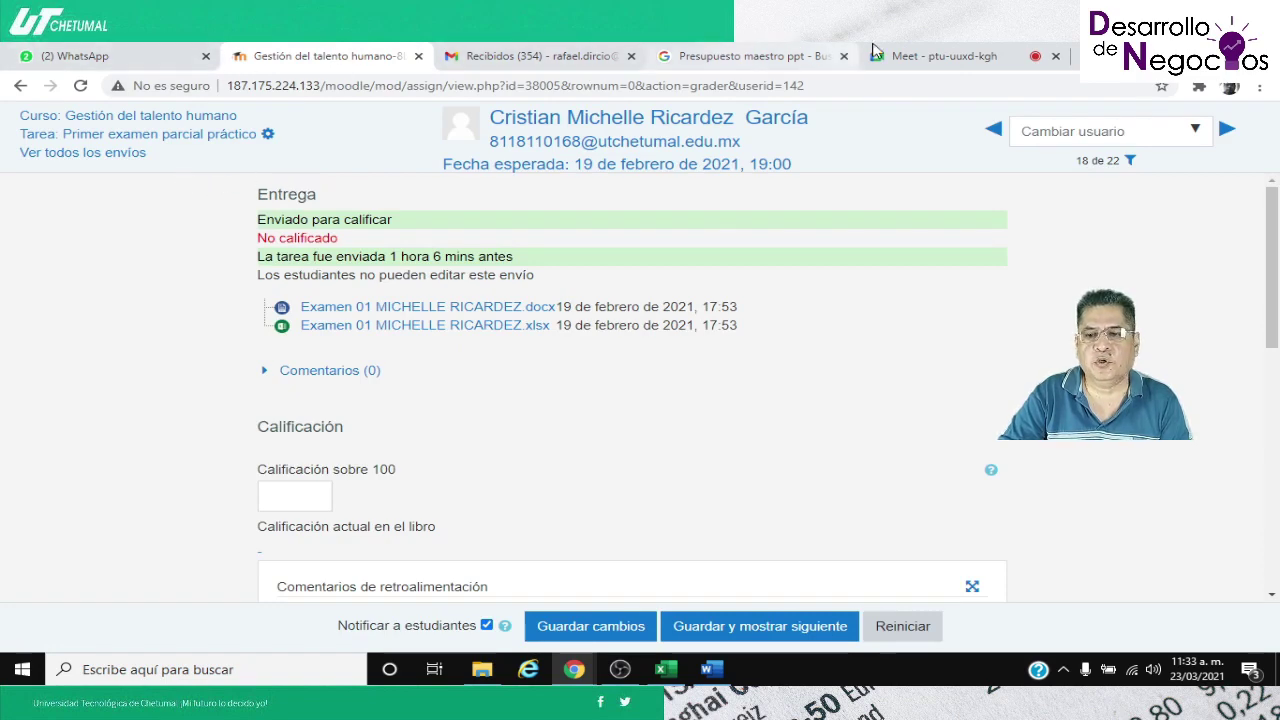
{"action": "left_click", "coordinate": [935, 56]}
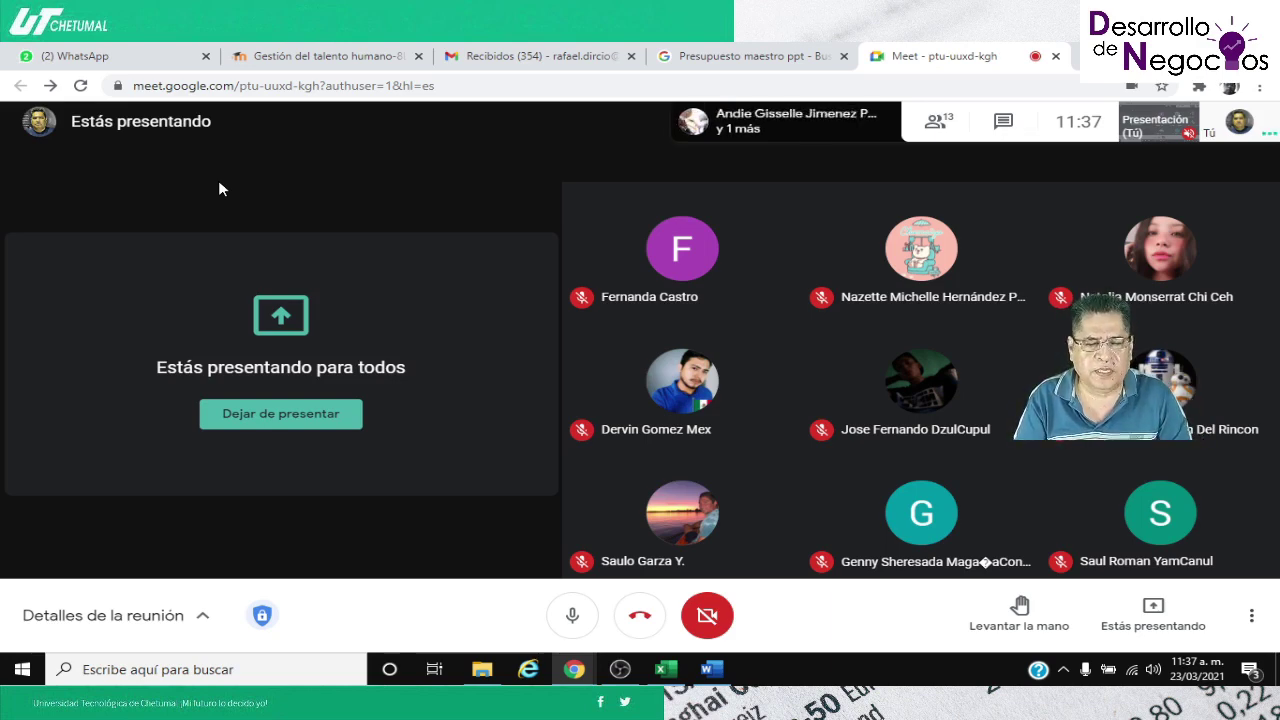
Switch back to the Excel workbook and review sheet 4 down to the break-even chart
{"action": "key", "text": "alt+Tab"}
{"action": "scroll", "coordinate": [519, 455], "scroll_direction": "down", "scroll_amount": 9}
{"action": "scroll", "coordinate": [519, 455], "scroll_direction": "down", "scroll_amount": 4}
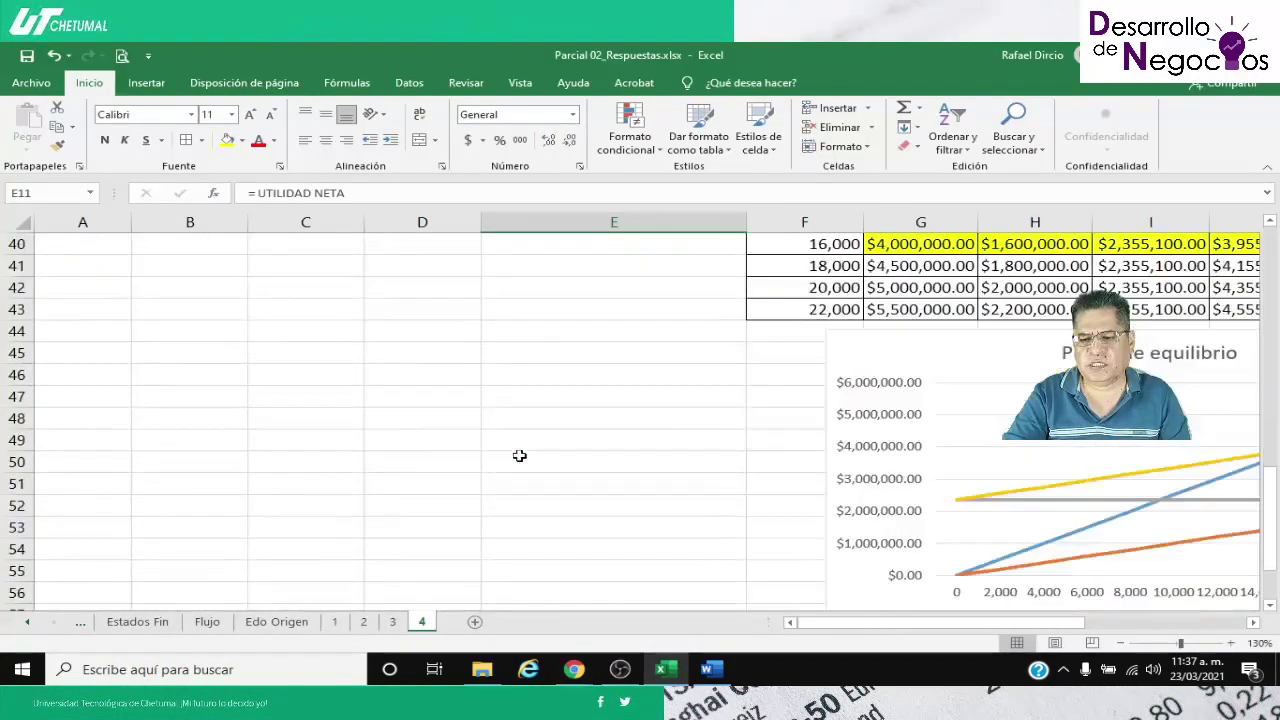
{"action": "scroll", "coordinate": [519, 455], "scroll_direction": "up", "scroll_amount": 5}
{"action": "scroll", "coordinate": [519, 455], "scroll_direction": "up", "scroll_amount": 8}
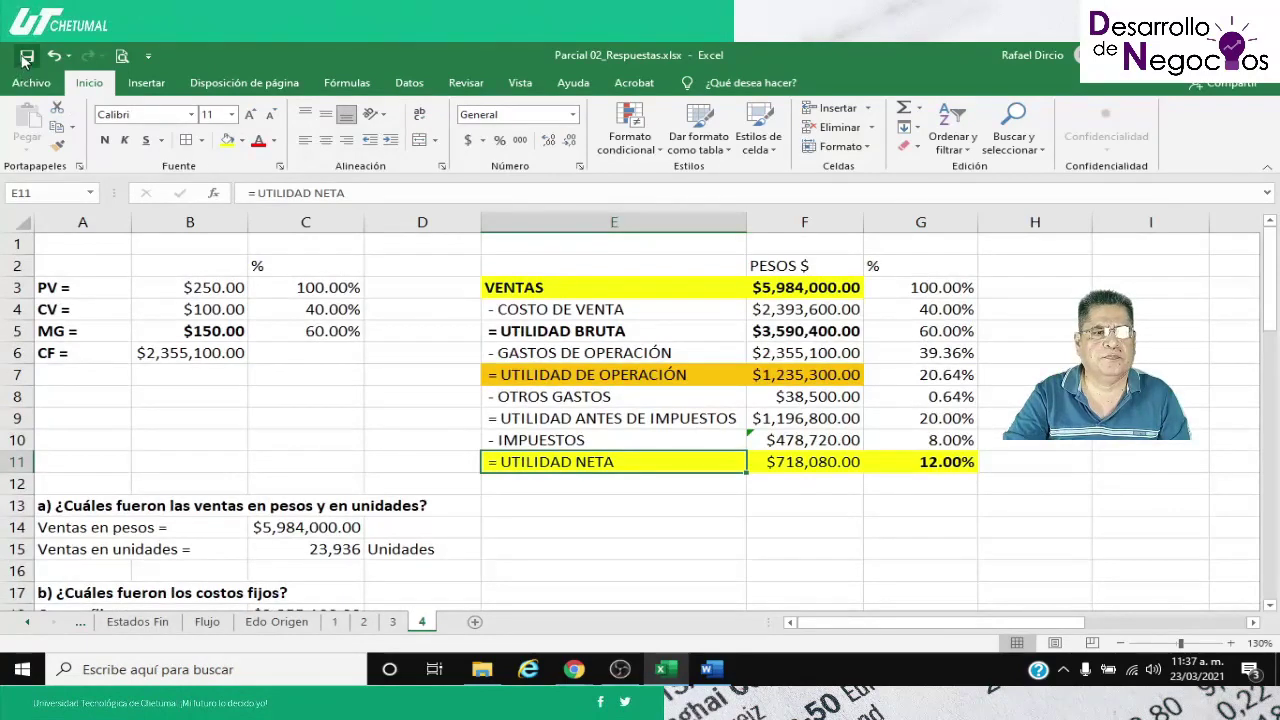
Examine sheet 4's income statement across its columns, and the break-even answers down to the table
{"action": "left_click", "coordinate": [377, 436]}
{"action": "key", "text": "Right"}
{"action": "key", "text": "Right"}
{"action": "key", "text": "Right"}
{"action": "key", "text": "Right"}
{"action": "key", "text": "Right"}
{"action": "key", "text": "Right"}
{"action": "key", "text": "Right"}
{"action": "key", "text": "Right"}
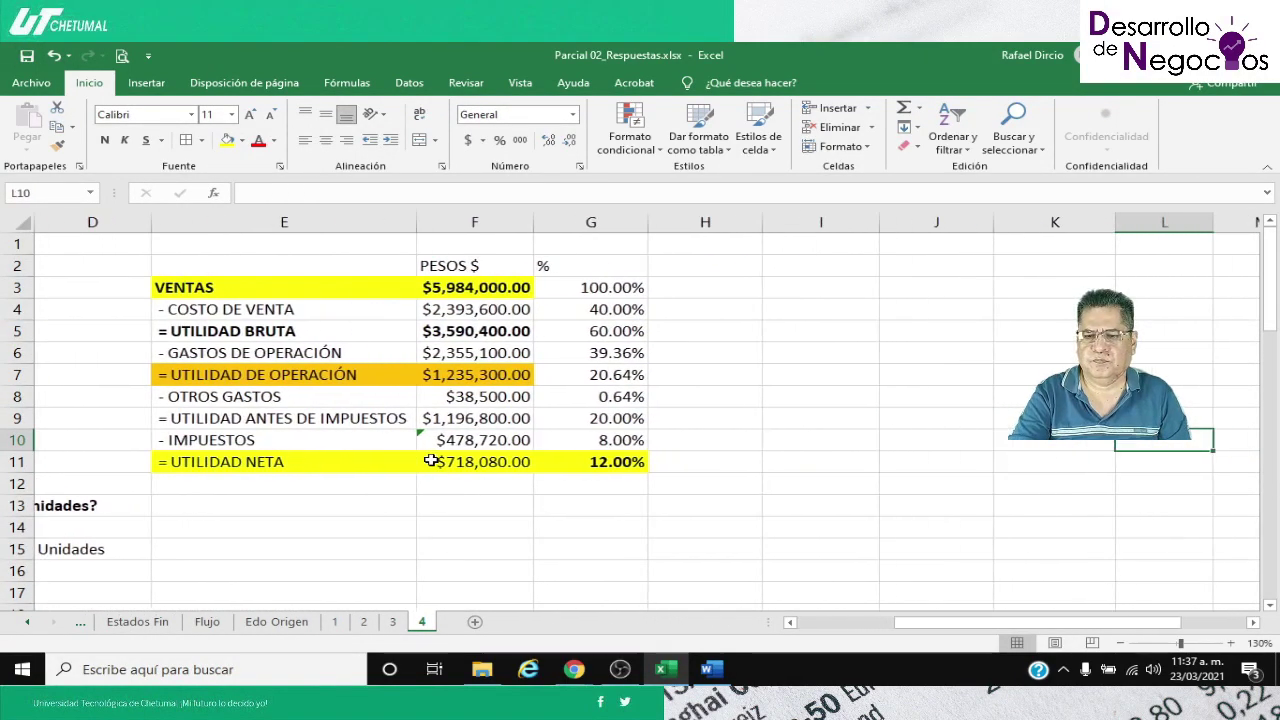
{"action": "key", "text": "Left"}
{"action": "key", "text": "Left"}
{"action": "key", "text": "Left"}
{"action": "key", "text": "Home"}
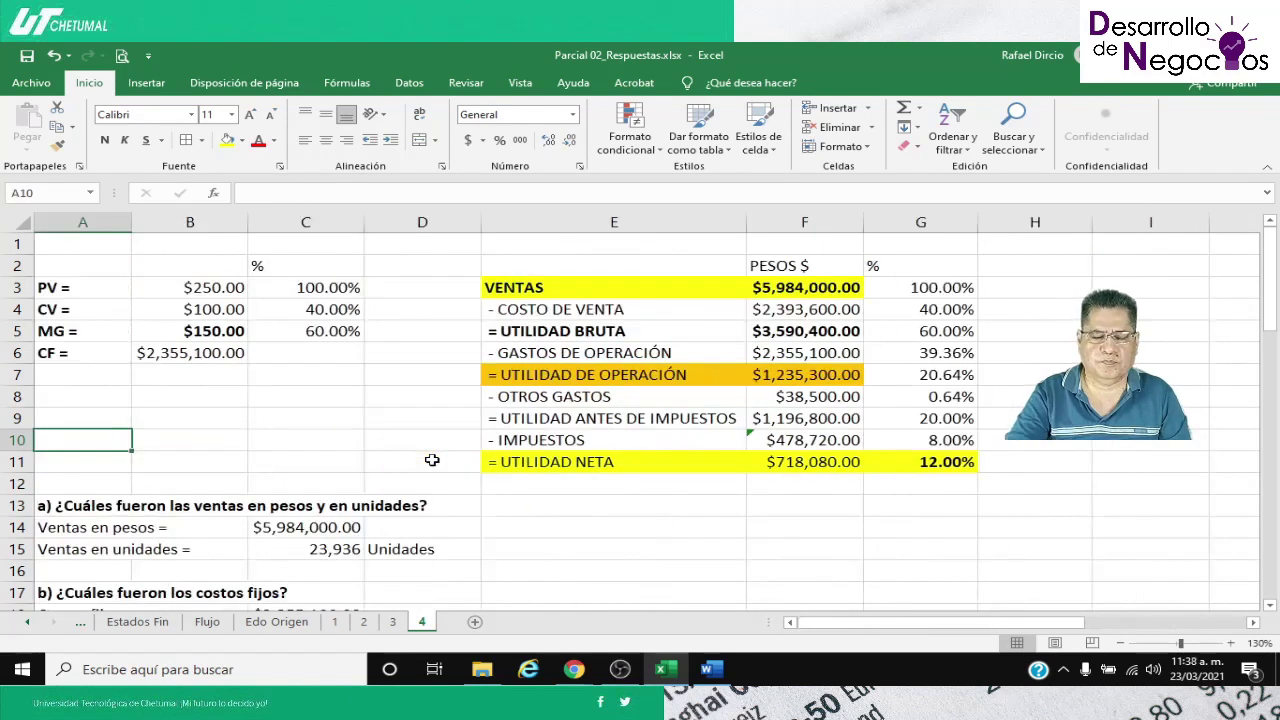
{"action": "scroll", "coordinate": [416, 446], "scroll_direction": "down", "scroll_amount": 10}
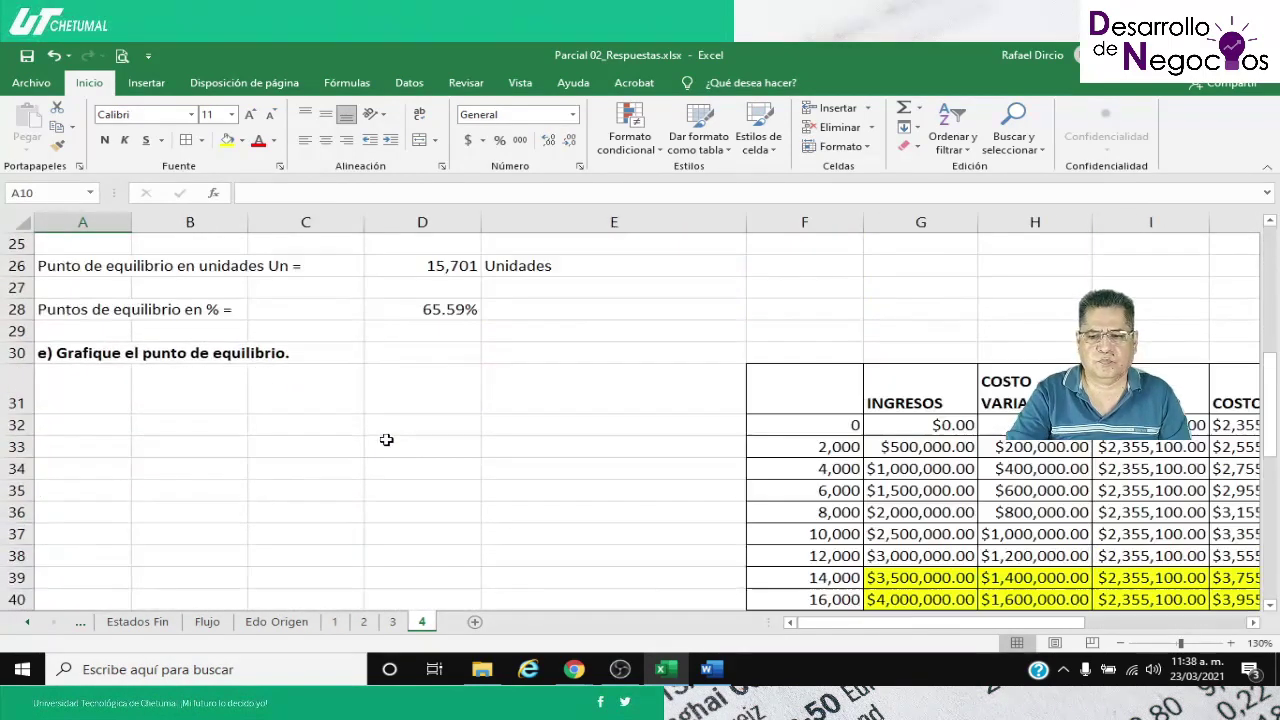
Examine sheet 4's break-even table along row 37, from the unit quantities across to the unit total cost column
{"action": "left_click", "coordinate": [110, 397]}
{"action": "key", "text": "Right"}
{"action": "key", "text": "Right"}
{"action": "key", "text": "Right"}
{"action": "key", "text": "Right"}
{"action": "key", "text": "Right"}
{"action": "key", "text": "Right"}
{"action": "key", "text": "Right"}
{"action": "key", "text": "Right"}
{"action": "key", "text": "Right"}
{"action": "key", "text": "Right"}
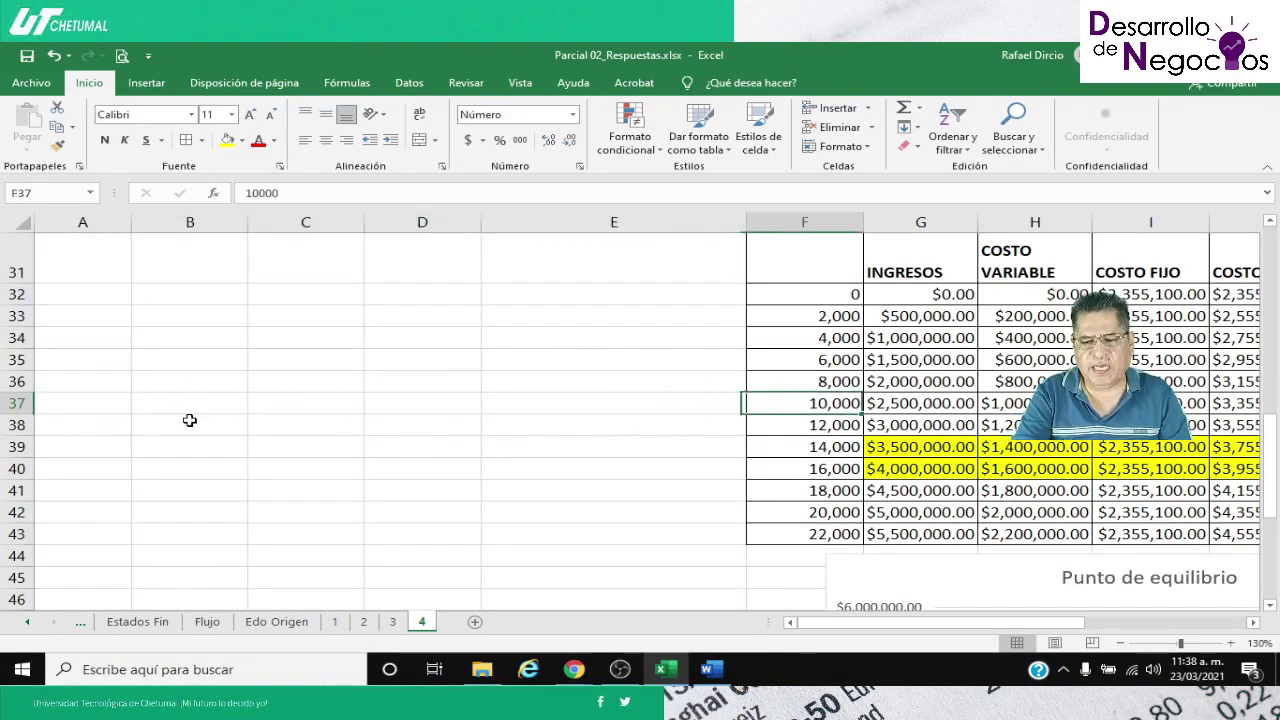
{"action": "key", "text": "Right"}
{"action": "key", "text": "Right"}
{"action": "key", "text": "Right"}
{"action": "key", "text": "Left"}
{"action": "key", "text": "Left"}
{"action": "key", "text": "Left"}
{"action": "key", "text": "Left"}
{"action": "key", "text": "Left"}
{"action": "key", "text": "Left"}
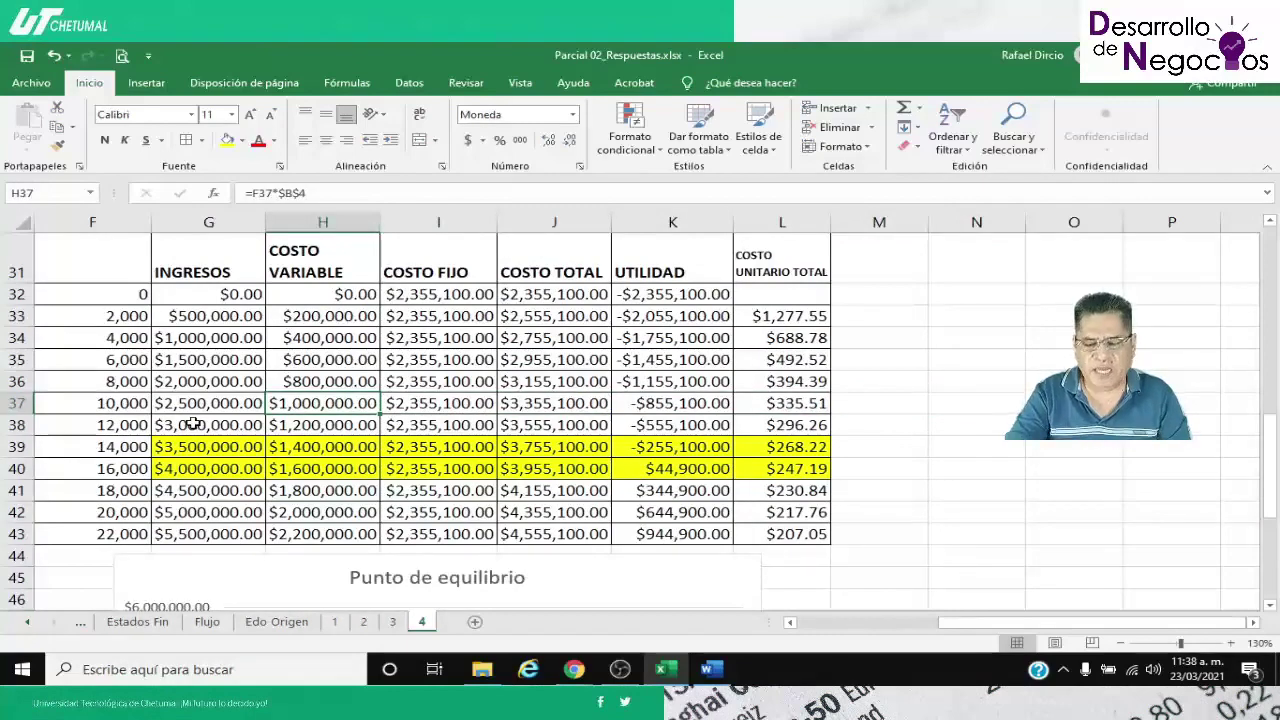
{"action": "key", "text": "Left"}
{"action": "key", "text": "Left"}
{"action": "key", "text": "Left"}
{"action": "key", "text": "Left"}
{"action": "key", "text": "Left"}
{"action": "key", "text": "Left"}
{"action": "key", "text": "Left"}
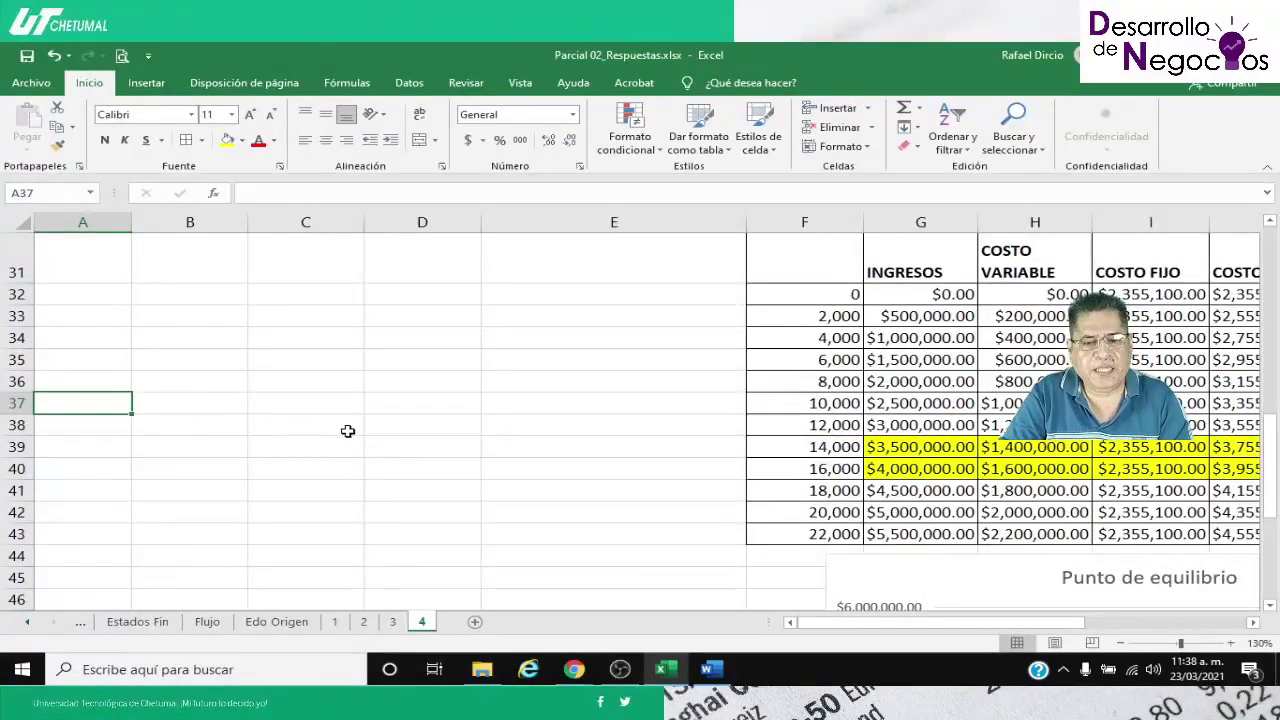
Reduce the sheet zoom to 110% and view sheet 4's price and cost data and its income statement
{"action": "scroll", "coordinate": [340, 429], "scroll_direction": "down", "scroll_amount": 1}
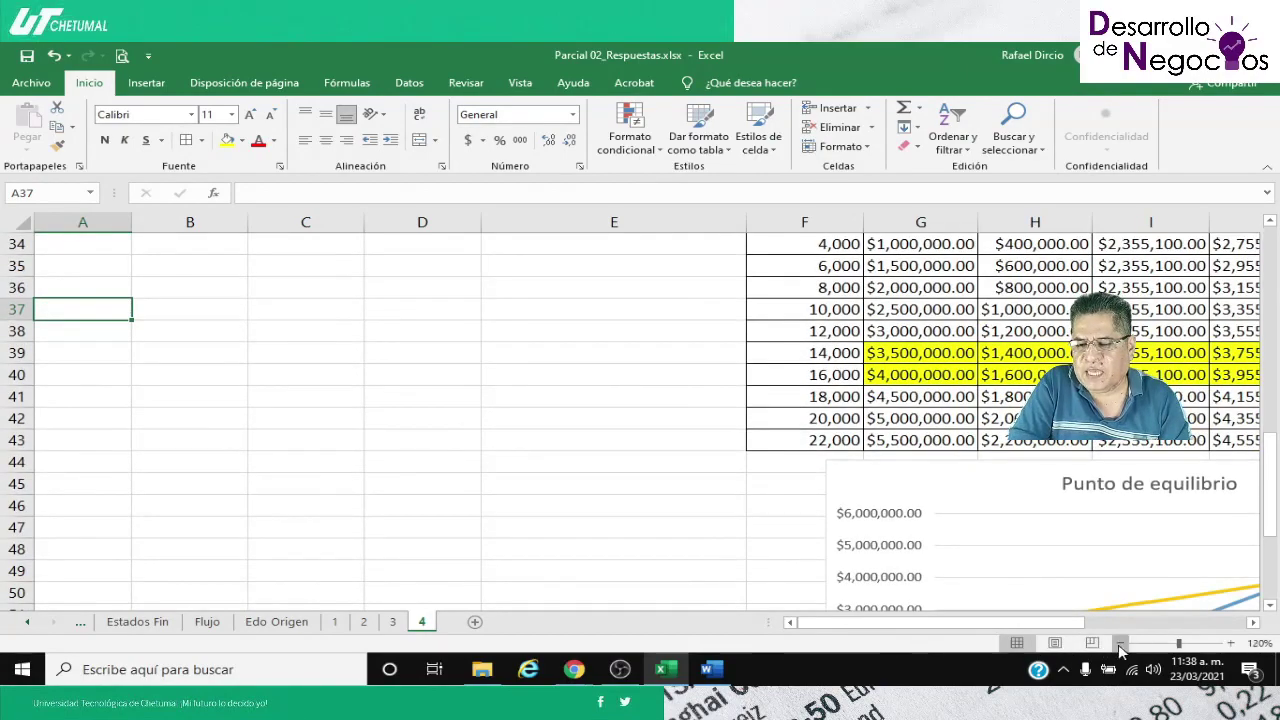
{"action": "left_click", "coordinate": [1120, 643]}
{"action": "left_click", "coordinate": [1120, 643]}
{"action": "scroll", "coordinate": [489, 417], "scroll_direction": "up", "scroll_amount": 1}
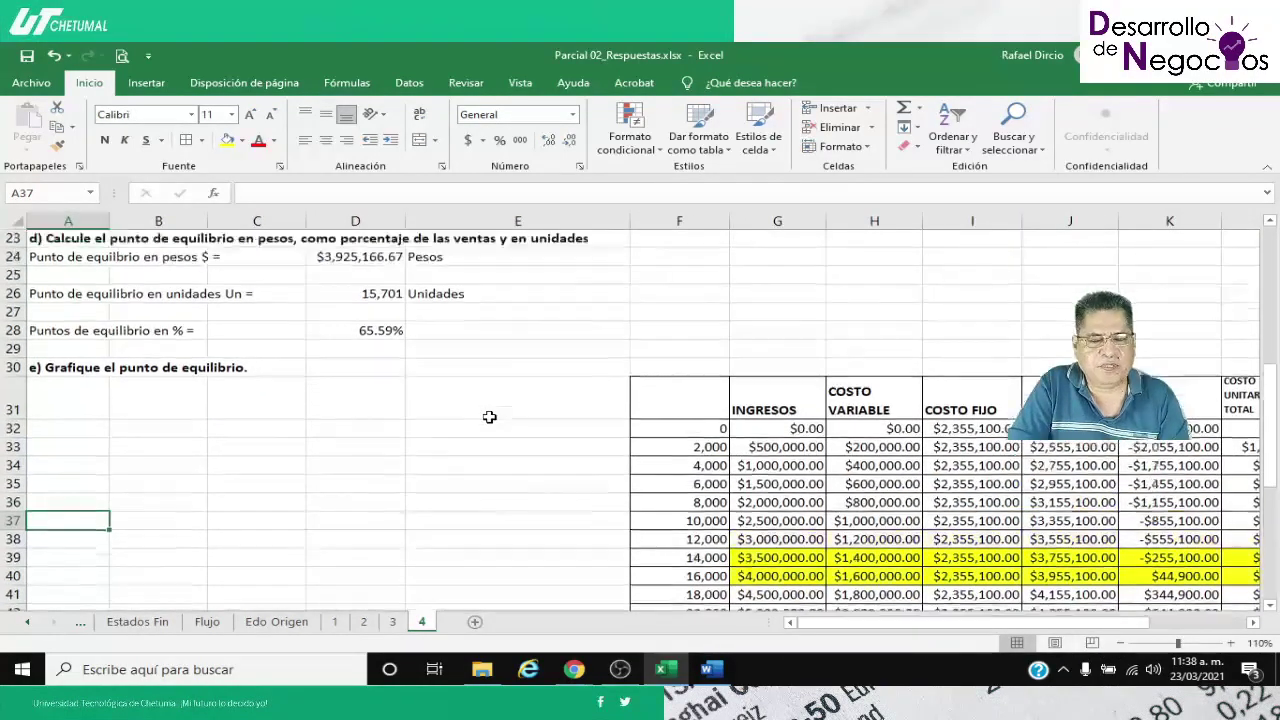
{"action": "scroll", "coordinate": [489, 417], "scroll_direction": "up", "scroll_amount": 8}
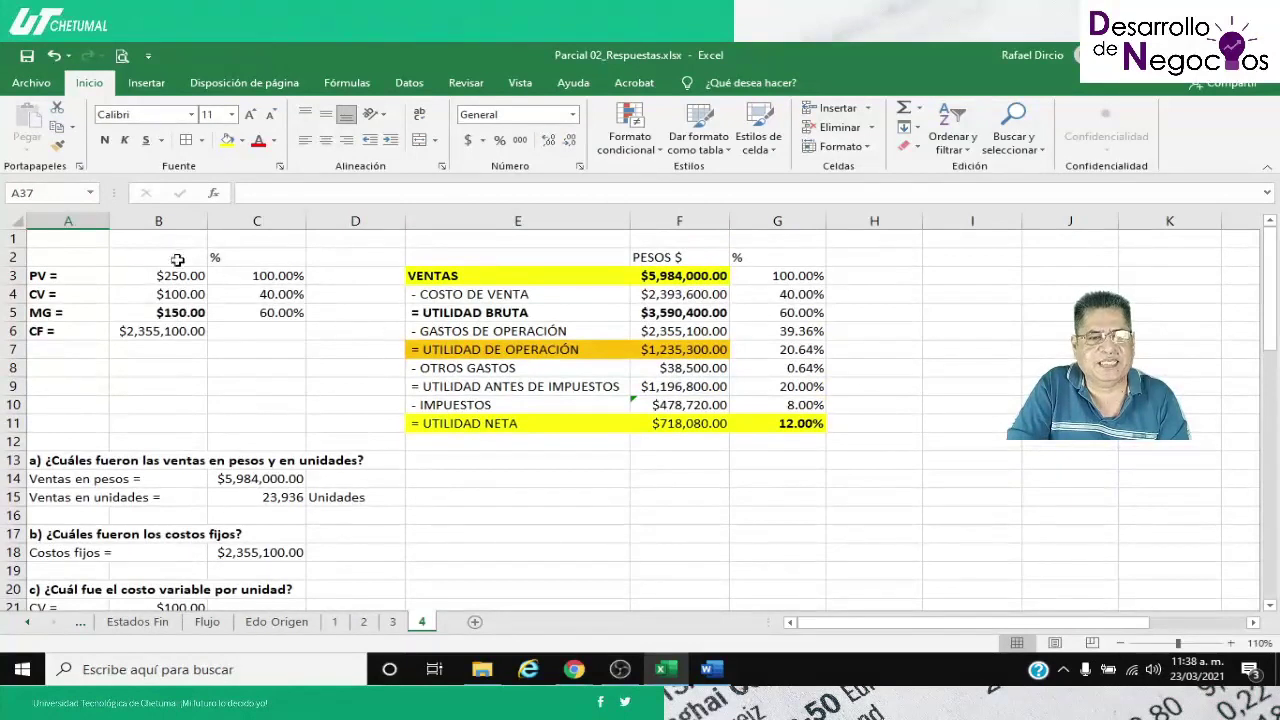
{"action": "left_click", "coordinate": [81, 255]}
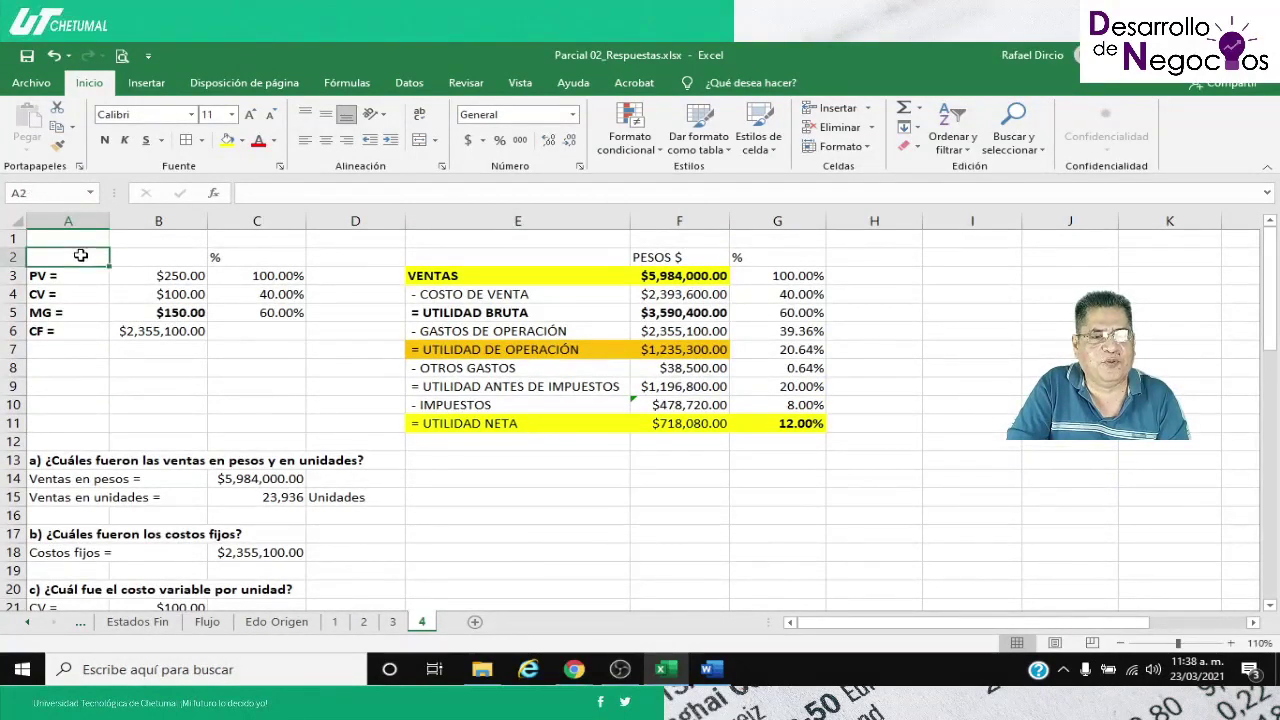
{"action": "left_click", "coordinate": [504, 258]}
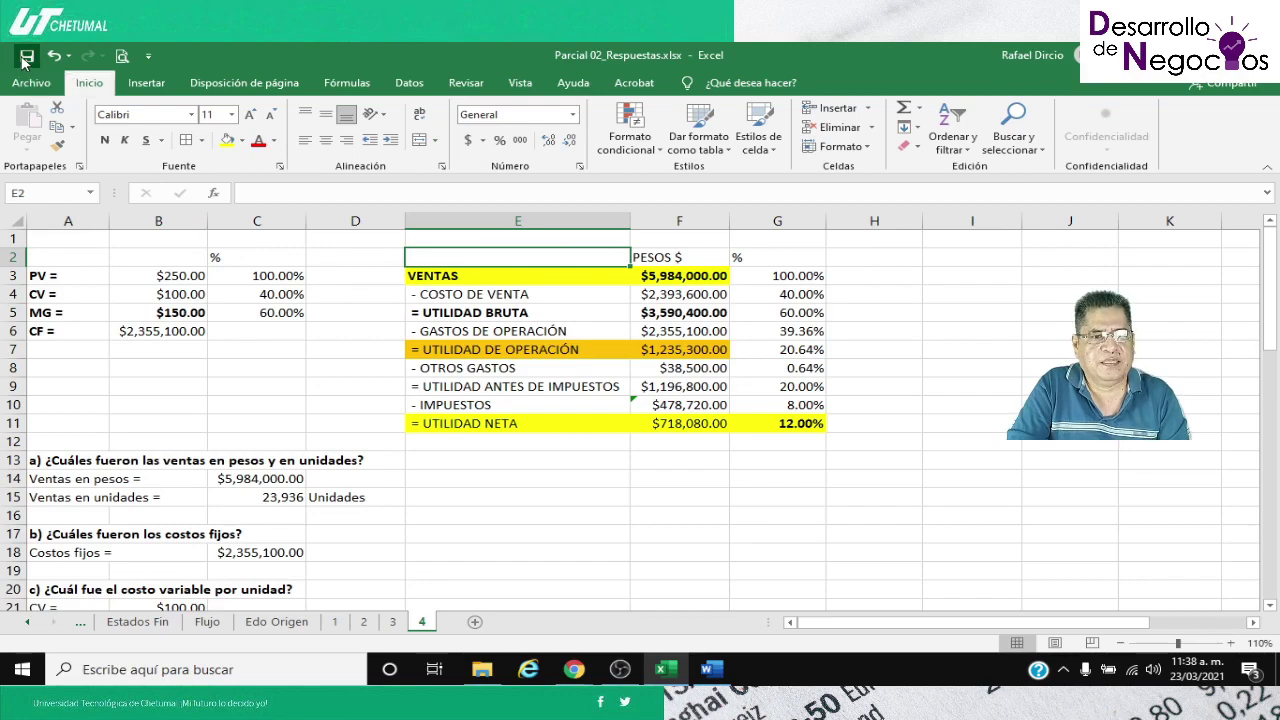
Review sheet 4's answers a) to e) down to the Punto de equilibrio chart, and return to cell A7
{"action": "scroll", "coordinate": [363, 375], "scroll_direction": "down", "scroll_amount": 8}
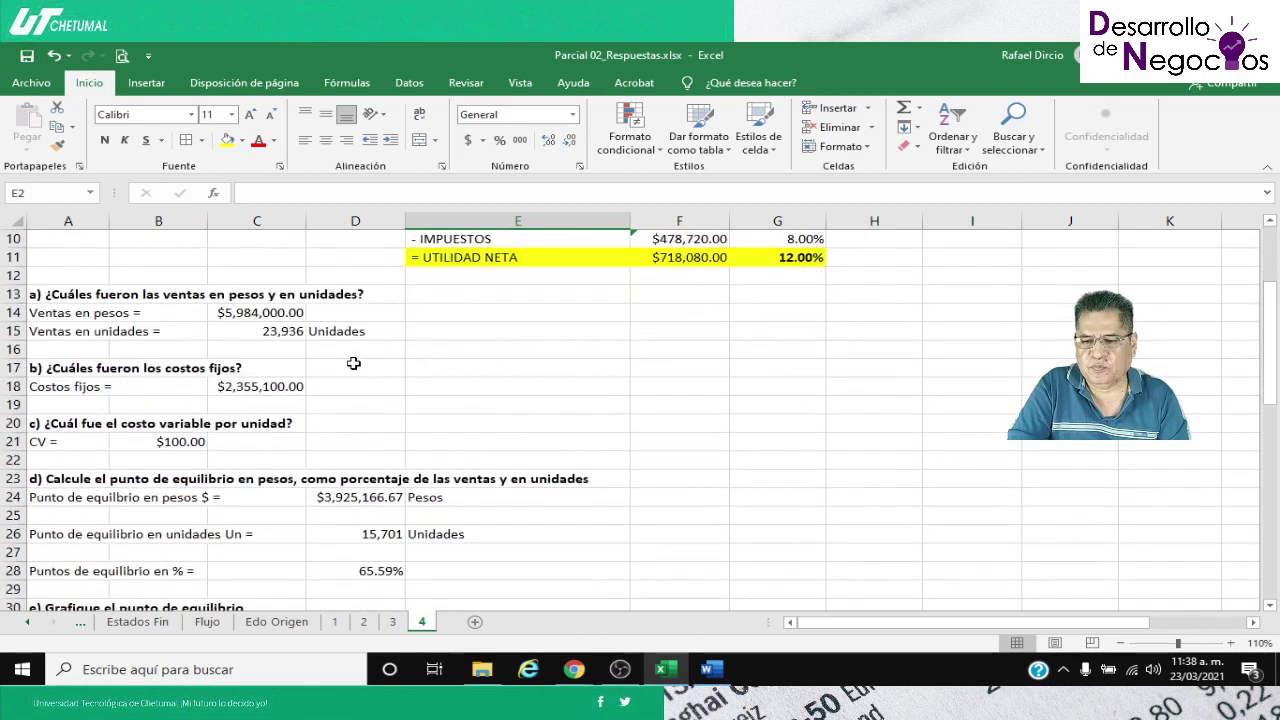
{"action": "scroll", "coordinate": [353, 363], "scroll_direction": "down", "scroll_amount": 1}
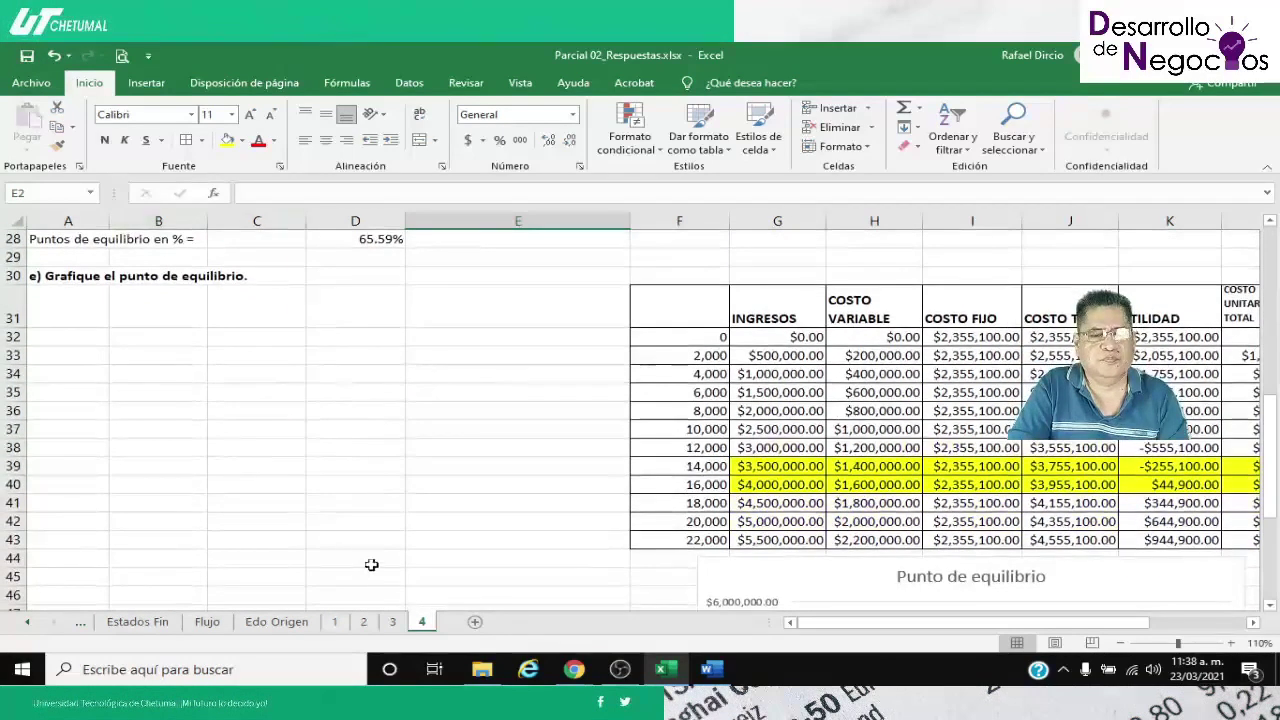
{"action": "left_click", "coordinate": [84, 540]}
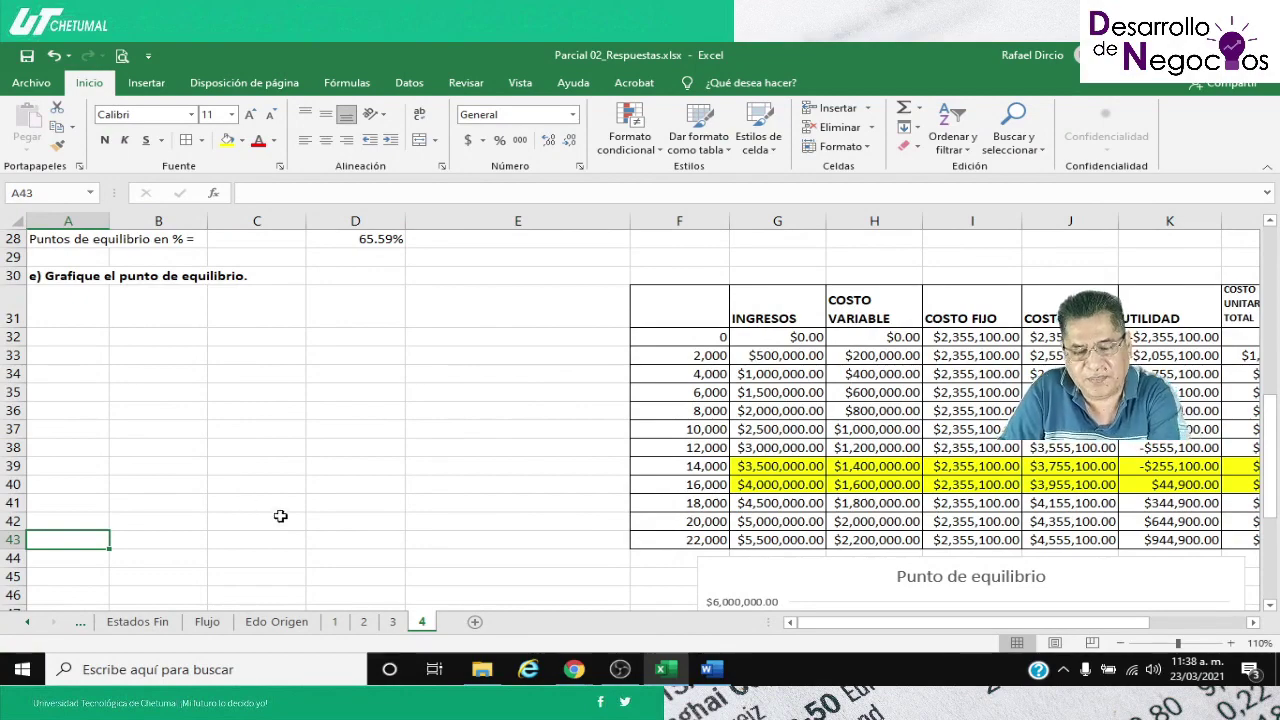
{"action": "scroll", "coordinate": [225, 470], "scroll_direction": "down", "scroll_amount": 2}
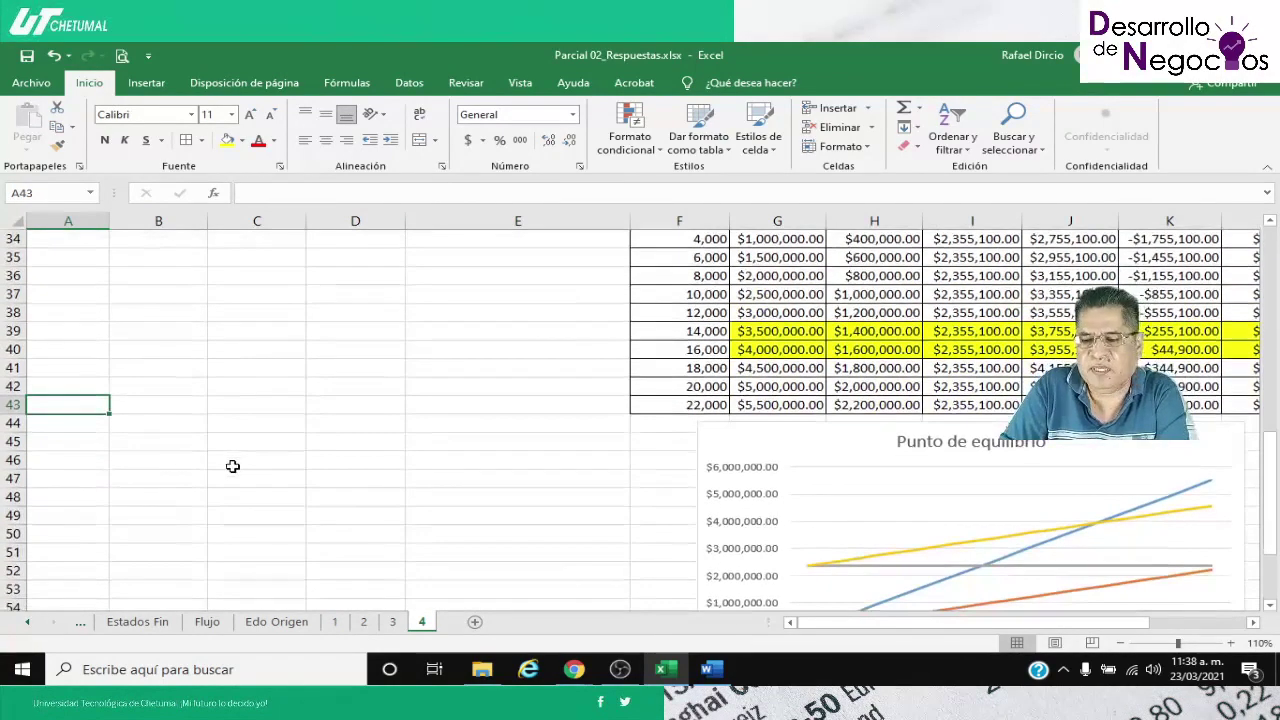
{"action": "scroll", "coordinate": [232, 466], "scroll_direction": "up", "scroll_amount": 11}
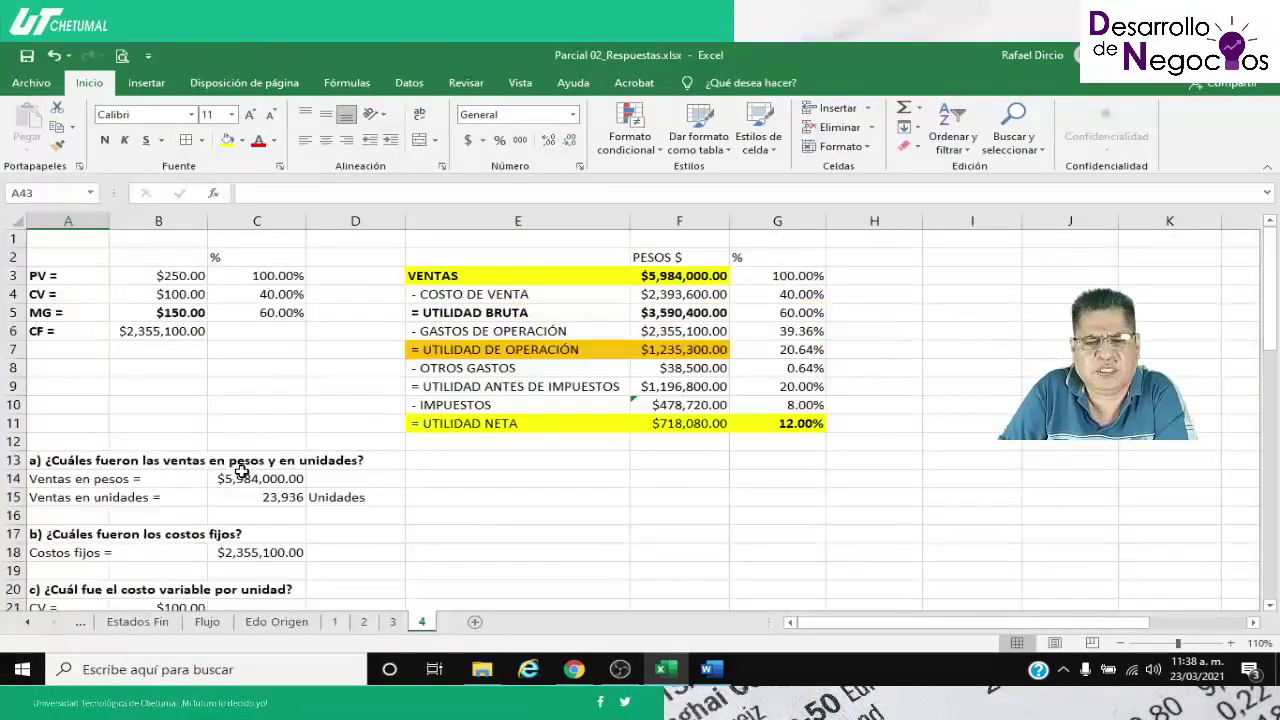
{"action": "left_click", "coordinate": [88, 351]}
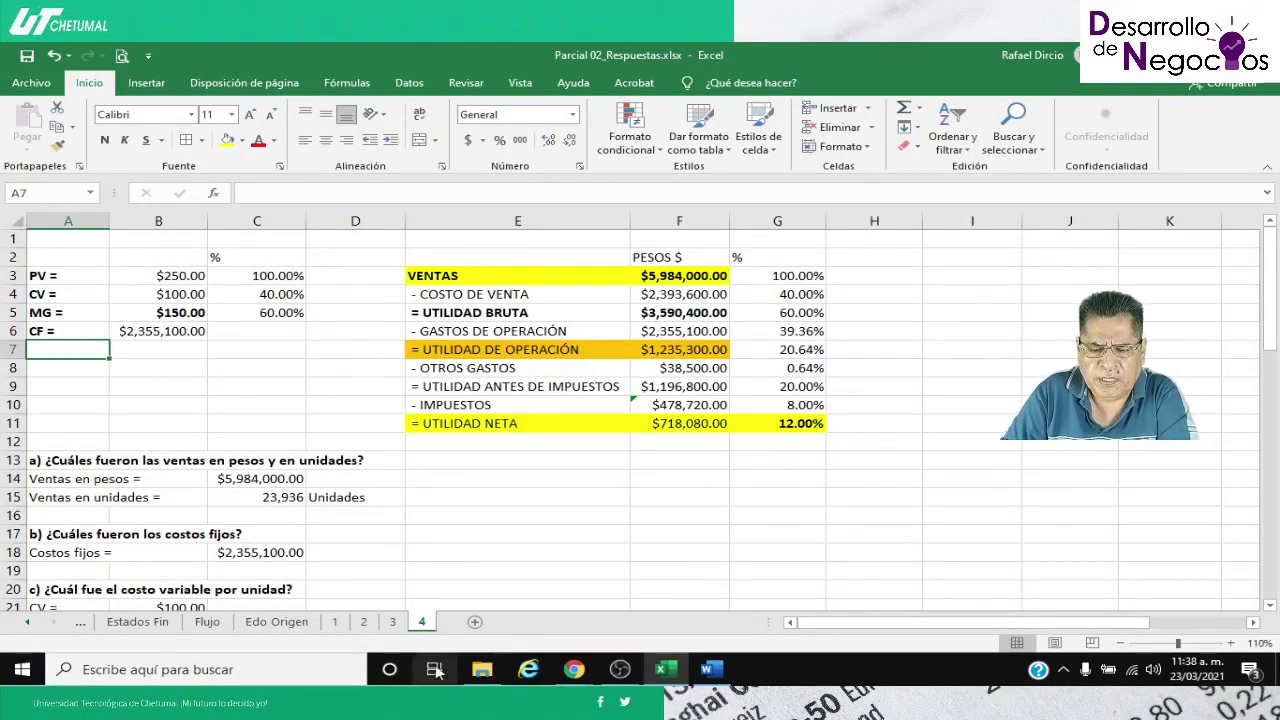
Switch to the Google Meet call in Chrome, check the chat, and stop presenting the screen
{"action": "mouse_move", "coordinate": [574, 669]}
{"action": "left_click", "coordinate": [508, 594]}
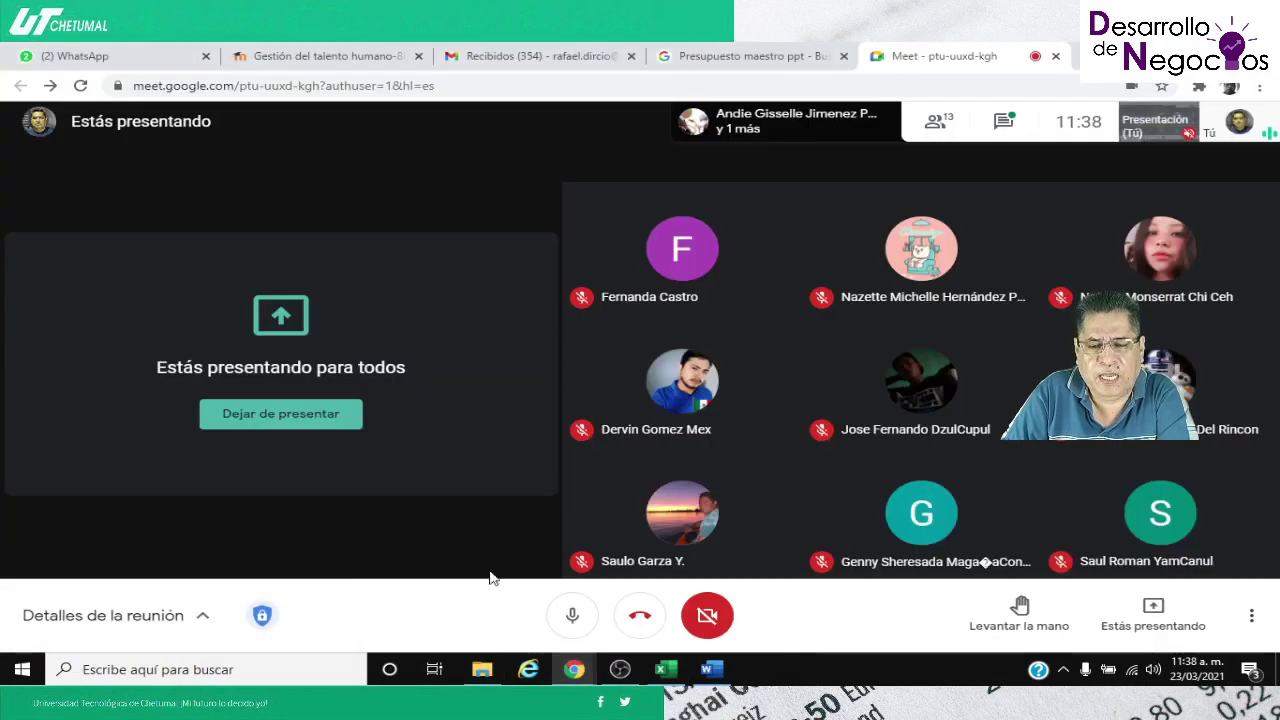
{"action": "left_click", "coordinate": [1003, 119]}
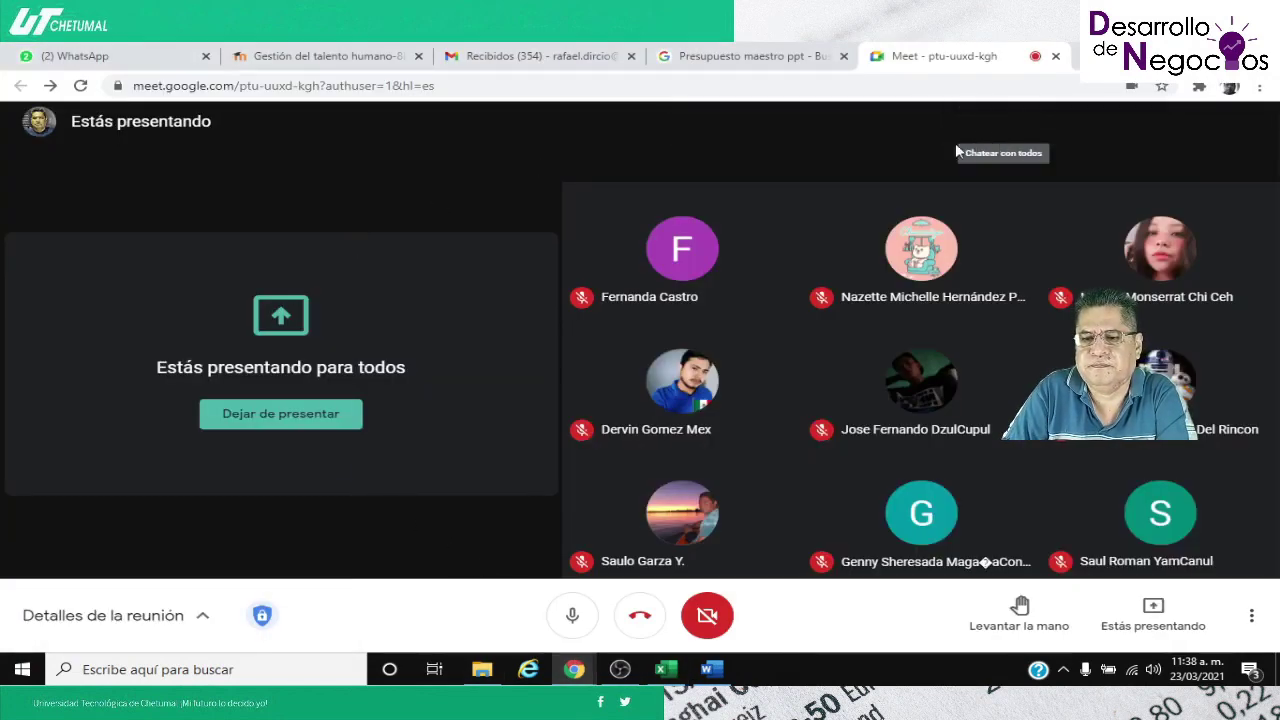
{"action": "left_click", "coordinate": [266, 418]}
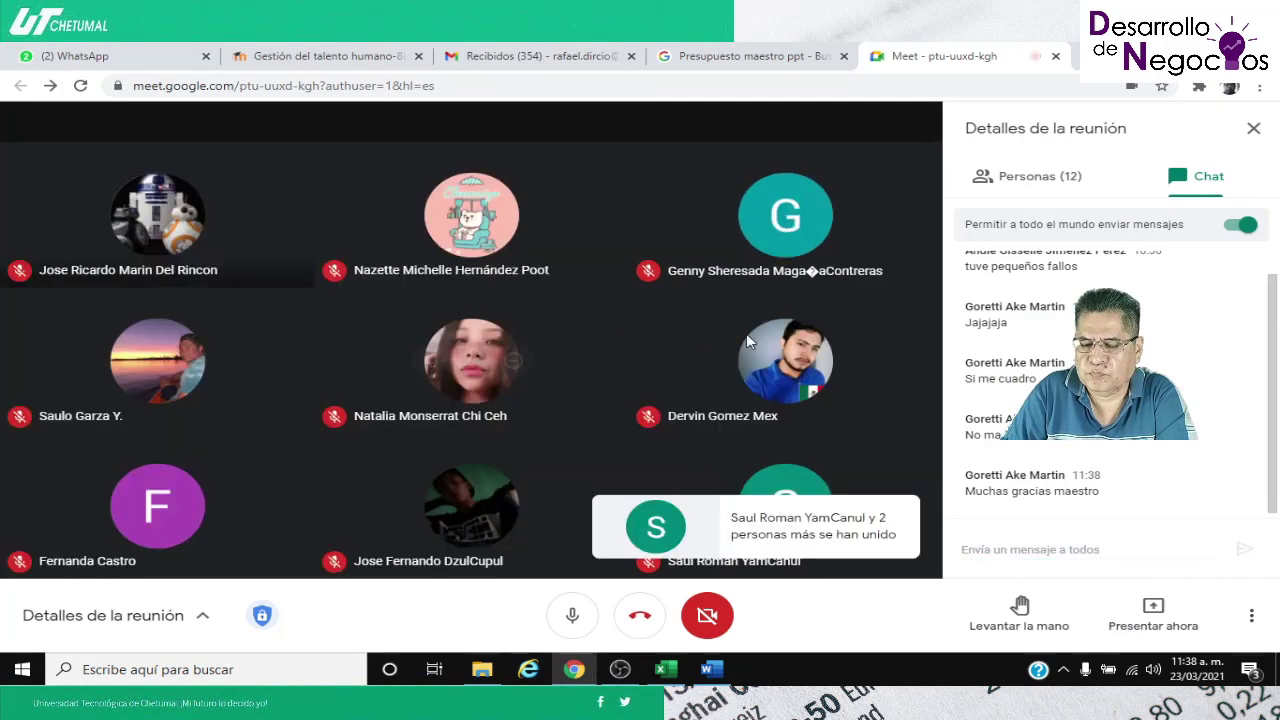
{"action": "left_click", "coordinate": [1253, 131]}
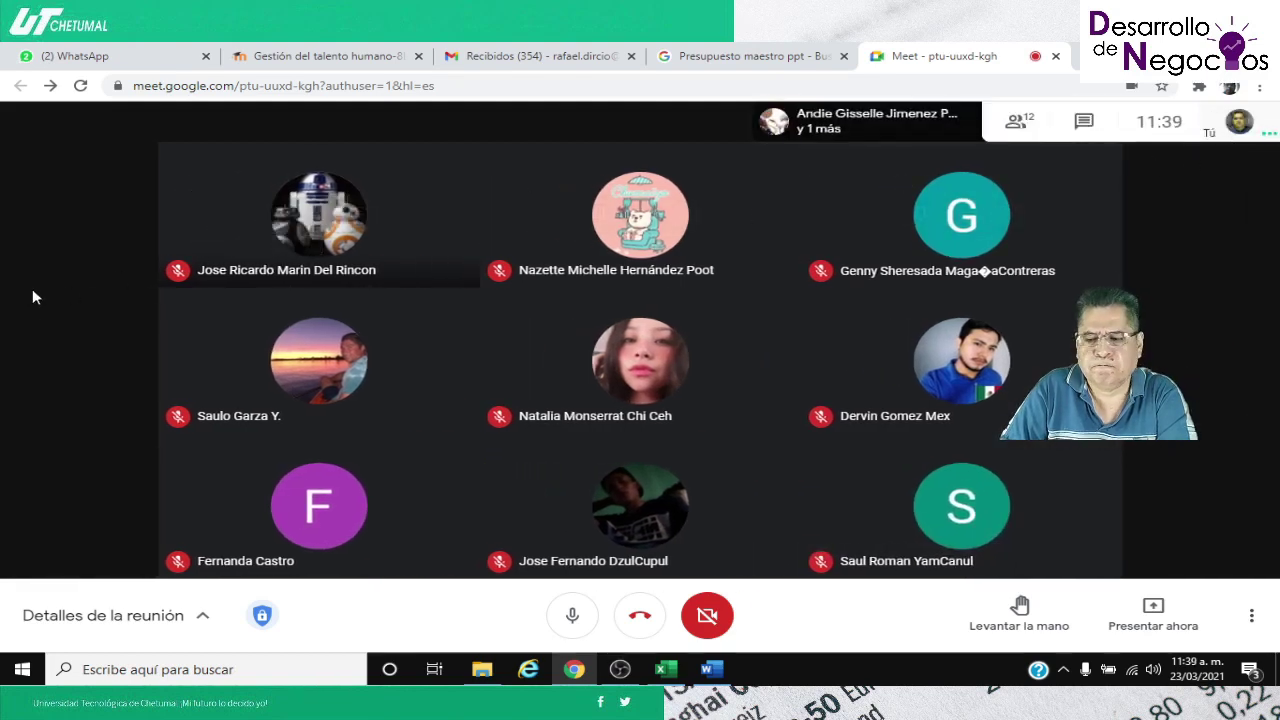